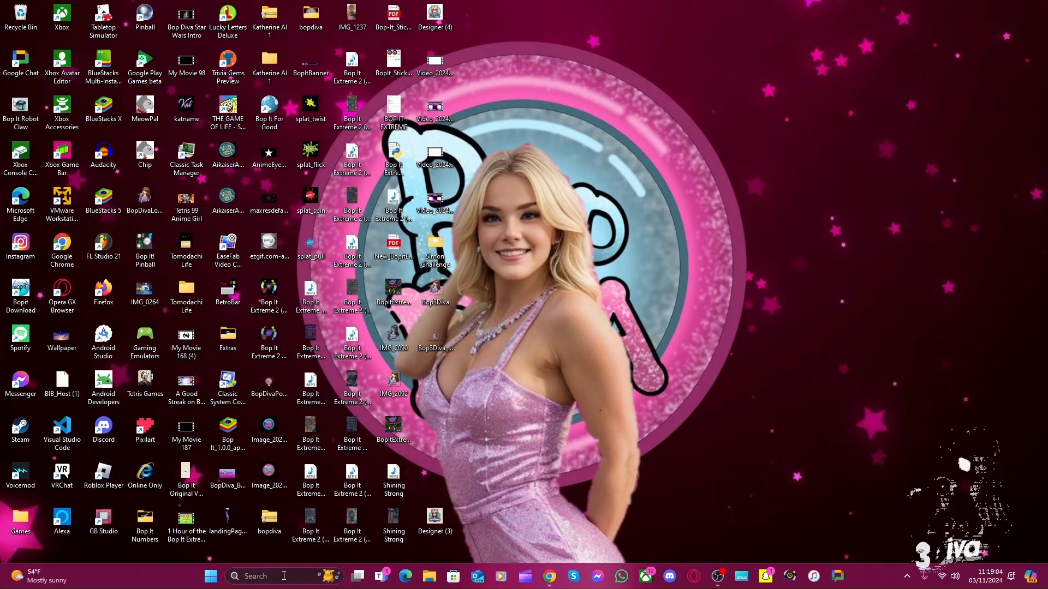
Open Paint 3D from the Windows search and start a new blank project
left_click(284, 577)
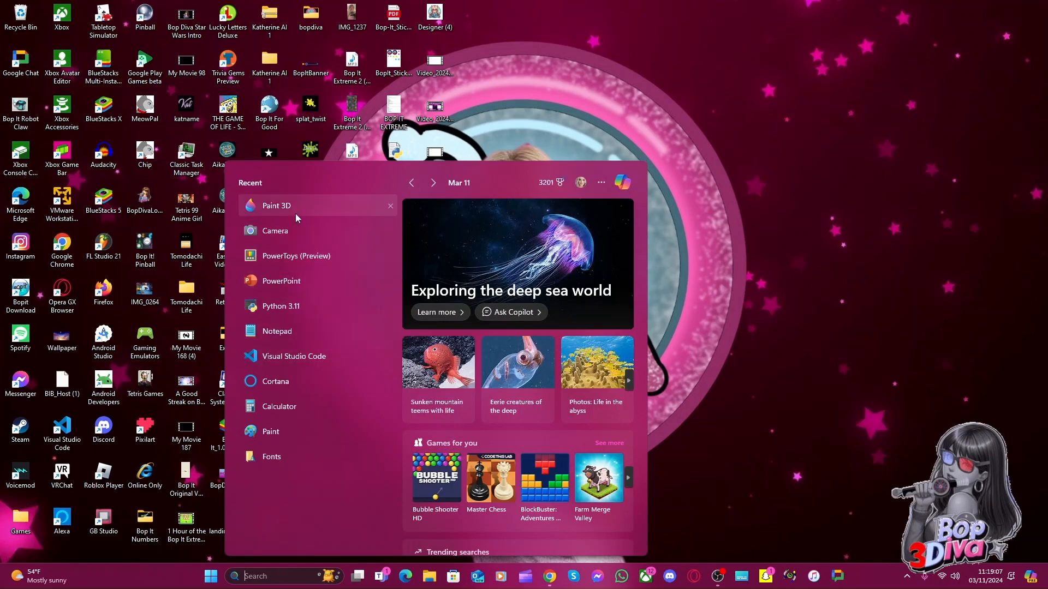
left_click(298, 206)
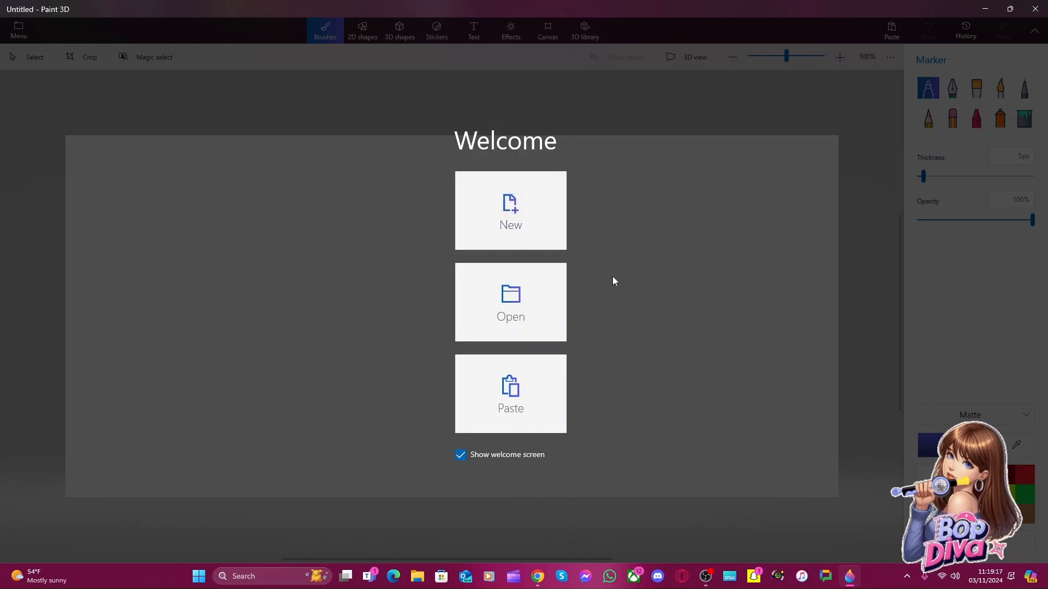
left_click(511, 209)
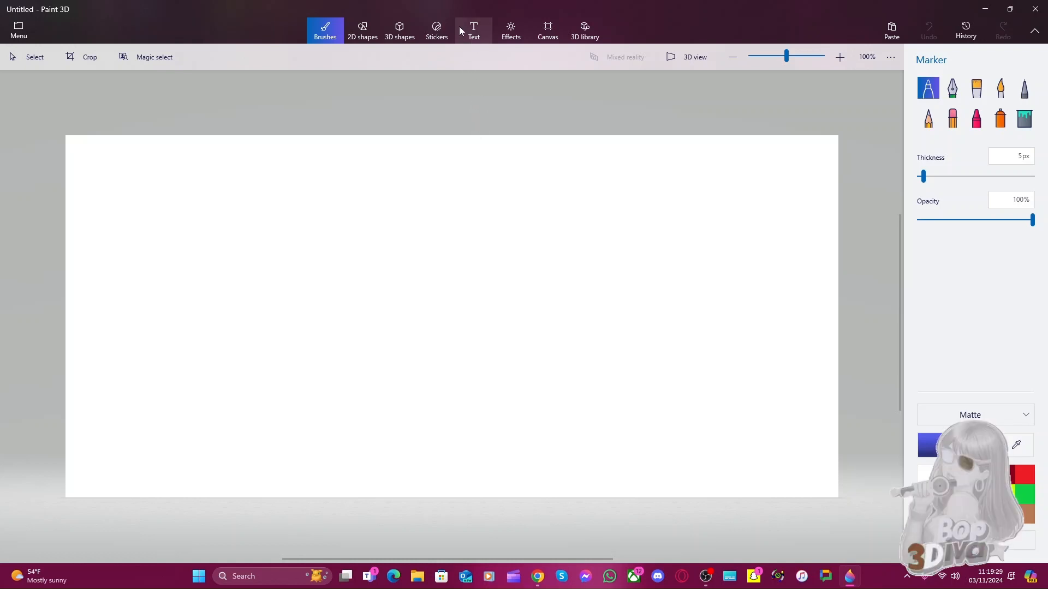
Insert the 3D dog model and size it to fill most of the canvas
left_click(399, 33)
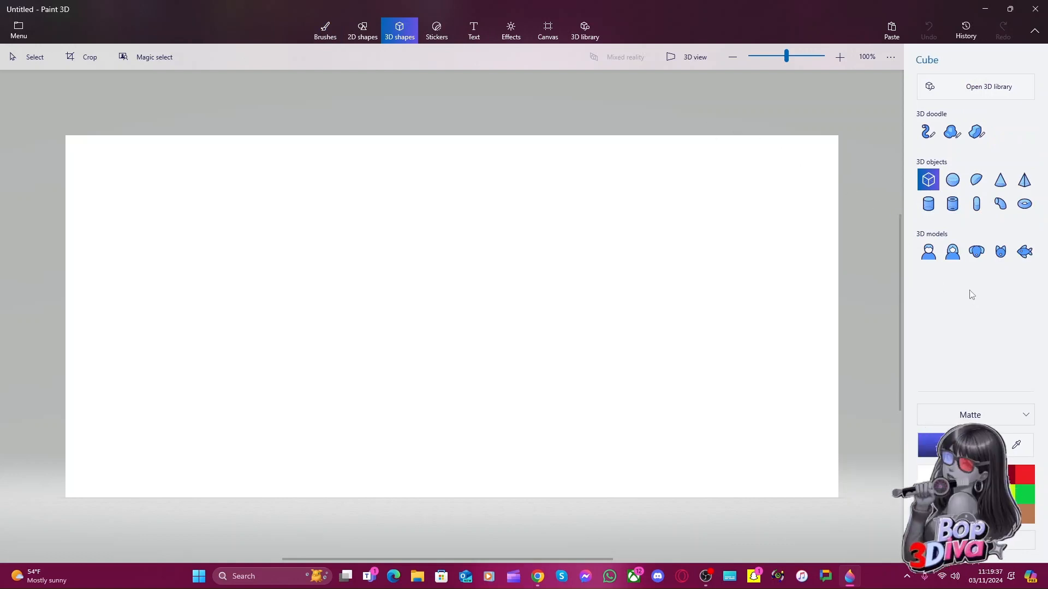
left_click(978, 257)
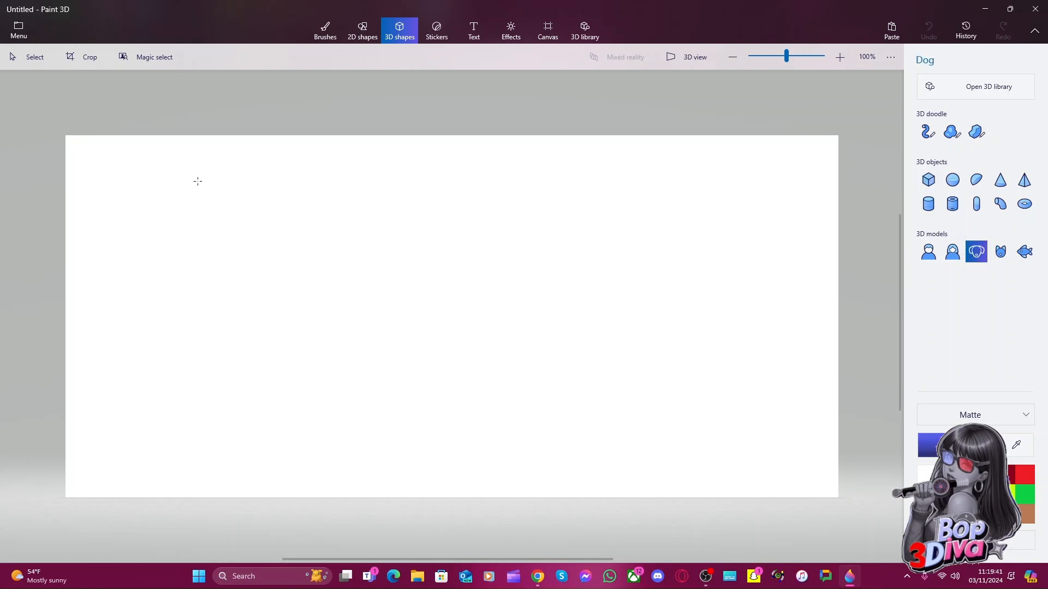
left_click_drag(591, 407, 689, 475)
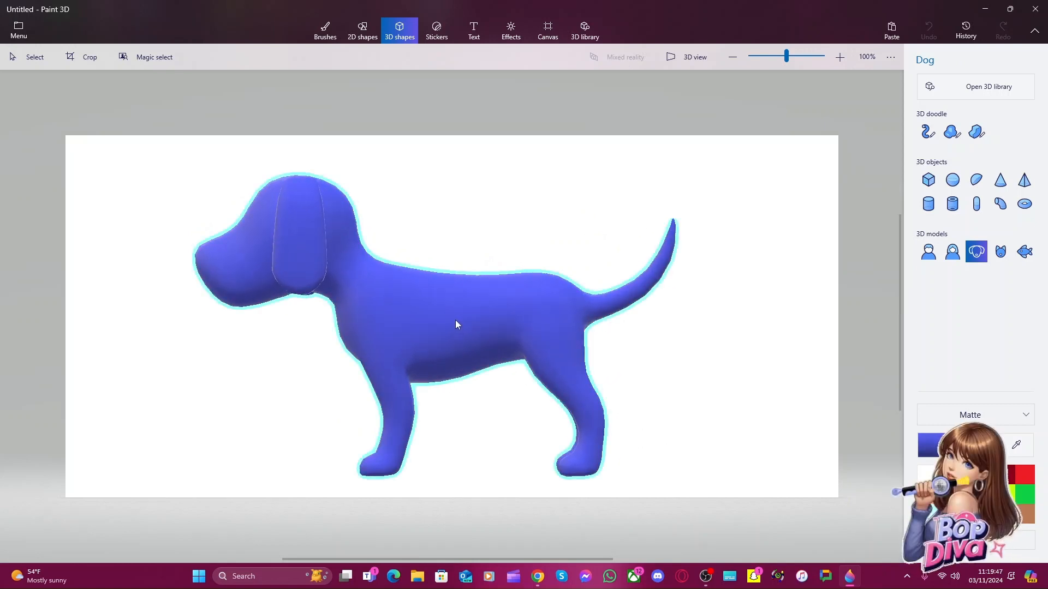
Move the dog model slightly up and to the right, nearer the middle of the canvas
left_click(521, 306)
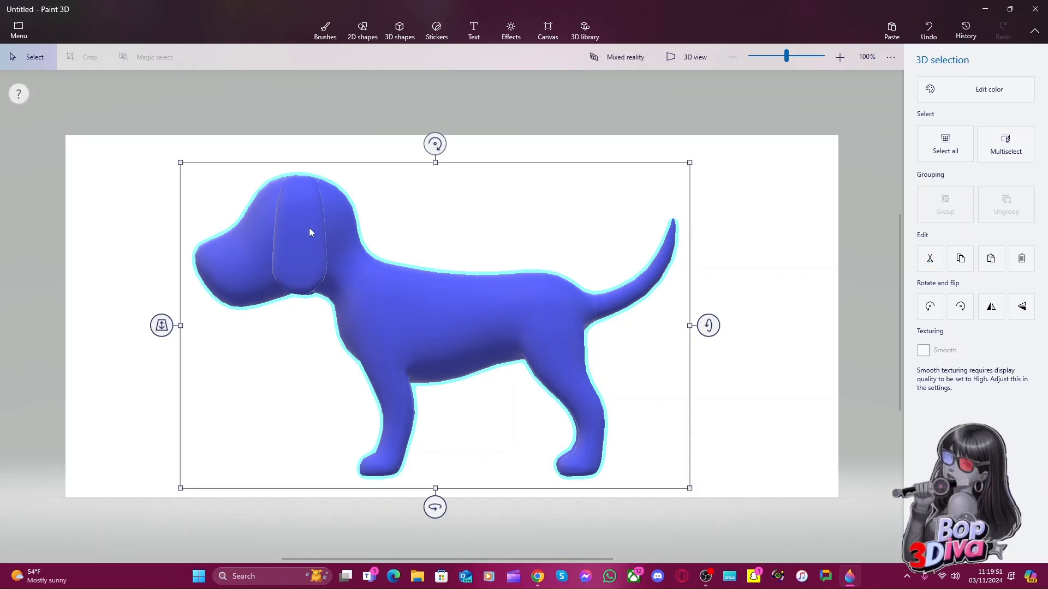
left_click(173, 335)
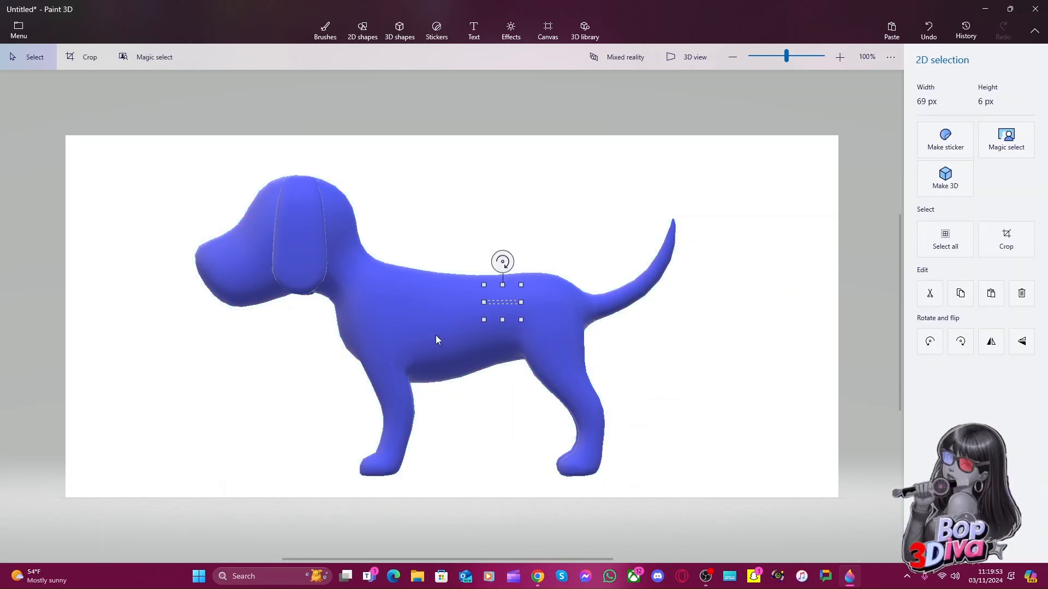
left_click(435, 335)
left_click_drag(425, 332, 456, 320)
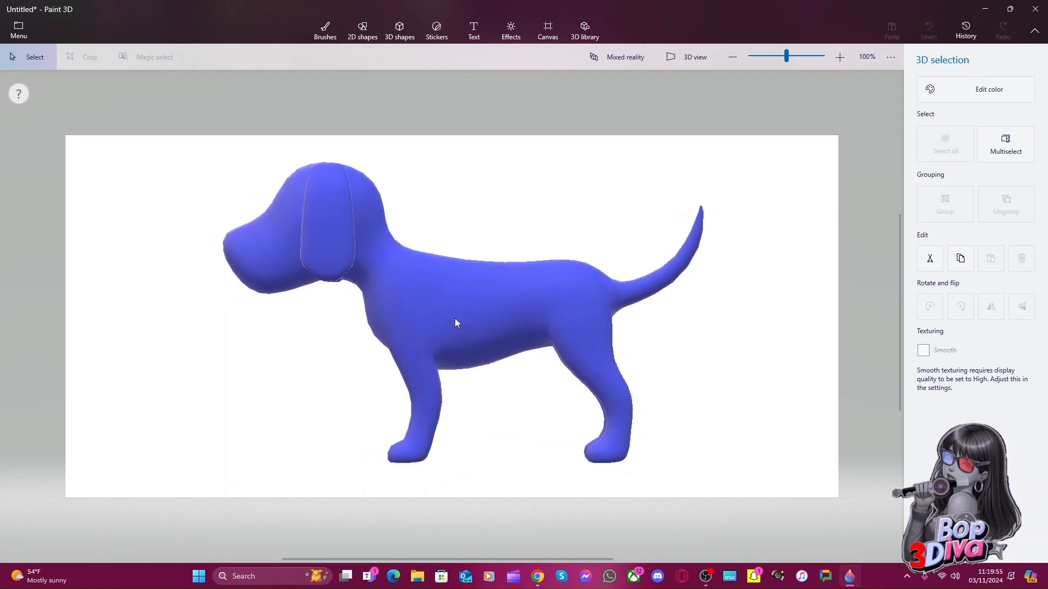
Rotate the dog model about its vertical axis through its other sides and back to the left-facing side view
left_click_drag(461, 494, 2, 414)
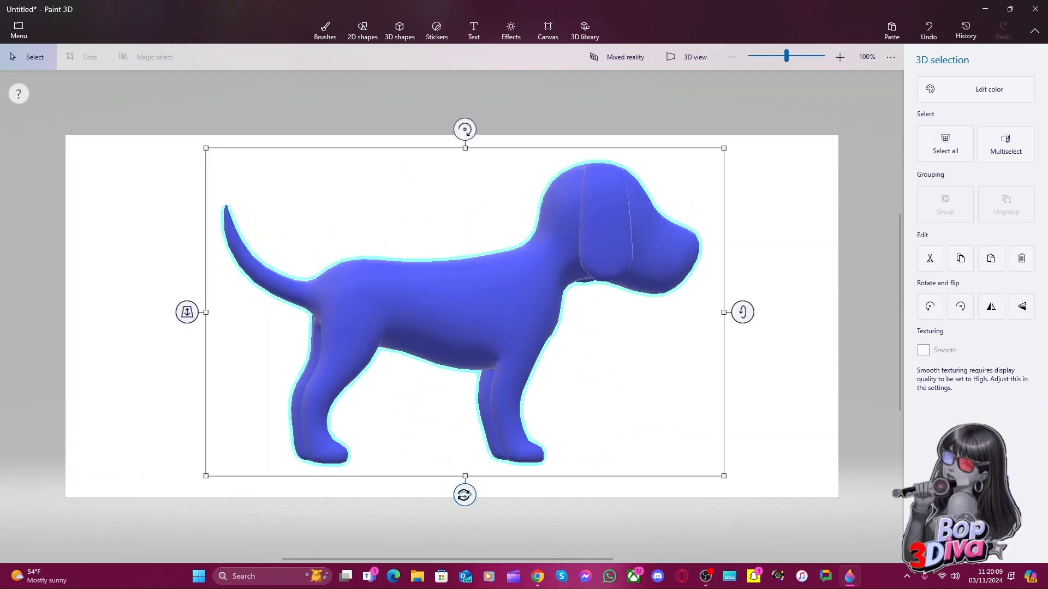
left_click_drag(466, 494, 196, 460)
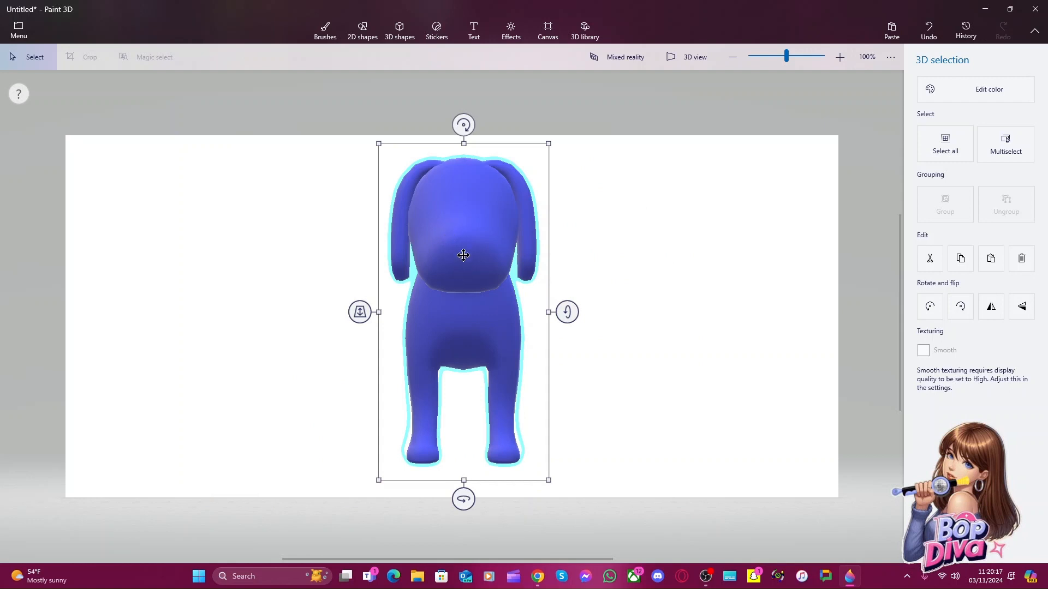
left_click_drag(464, 499, 345, 496)
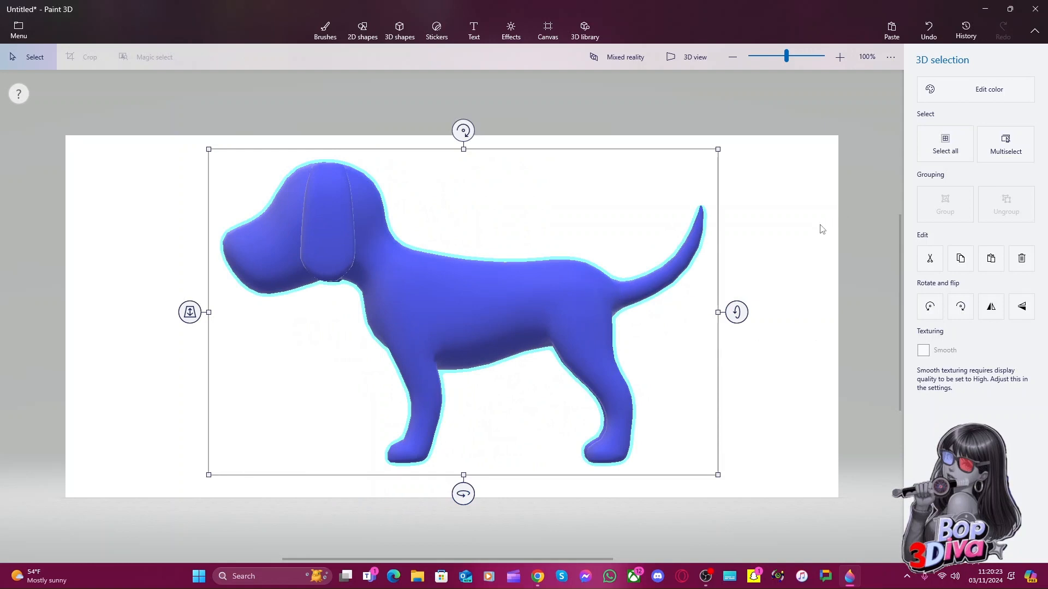
left_click(805, 166)
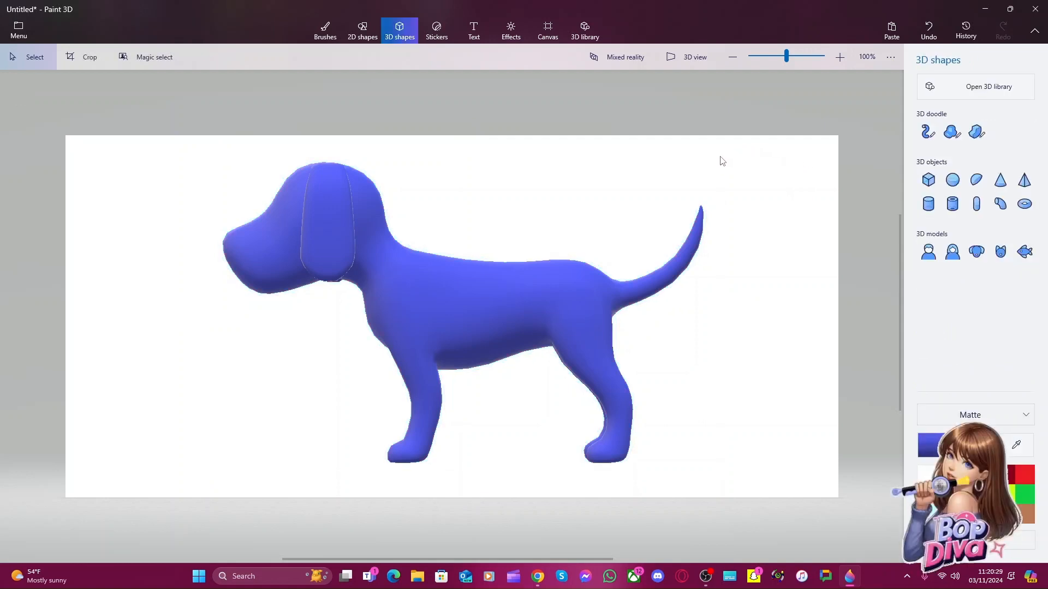
Shift the dog model slightly backward in depth and deselect it
left_click(507, 296)
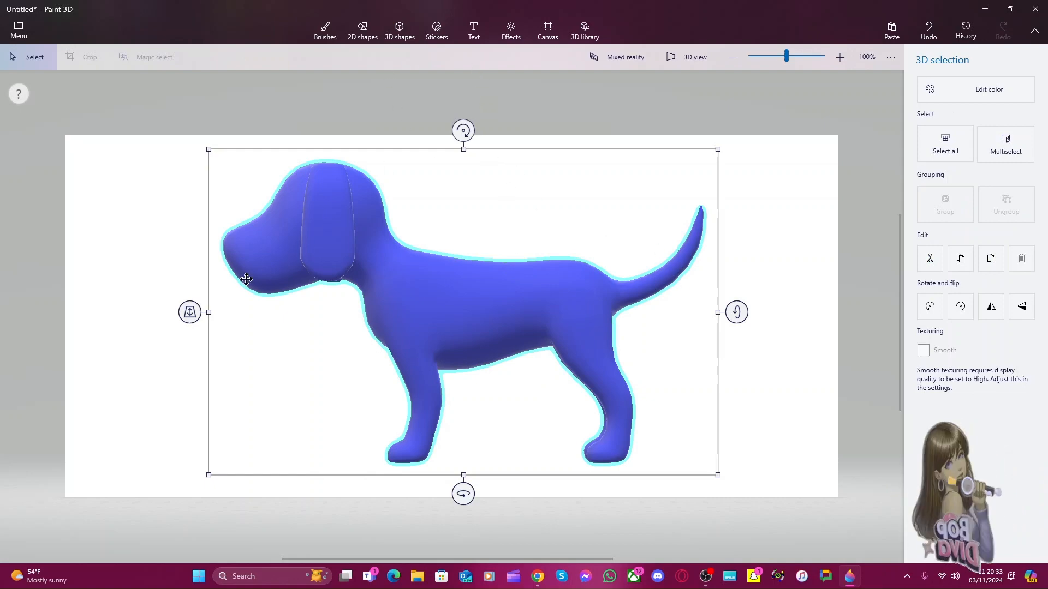
left_click_drag(188, 310, 210, 302)
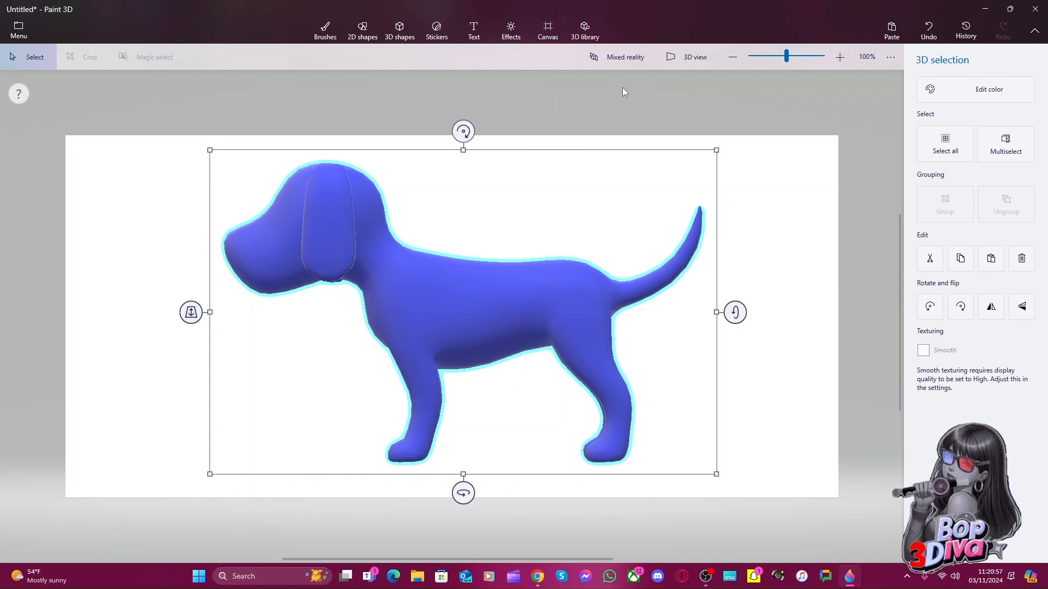
left_click(894, 179)
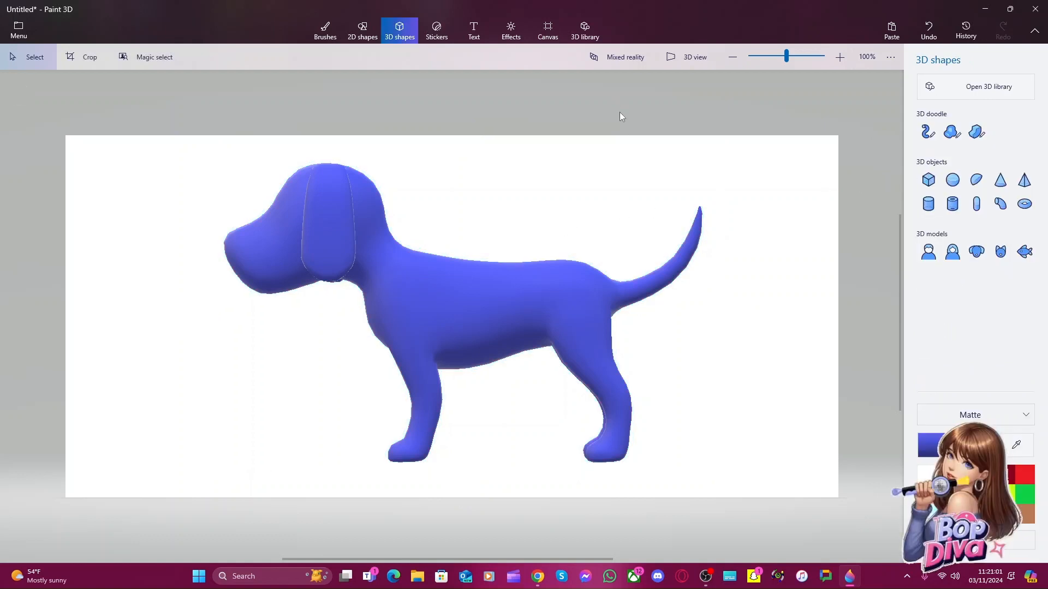
Try to isolate the dog's tail with a rectangular selection of about 261 × 383 px, and reselect the whole model
left_click_drag(615, 112, 757, 342)
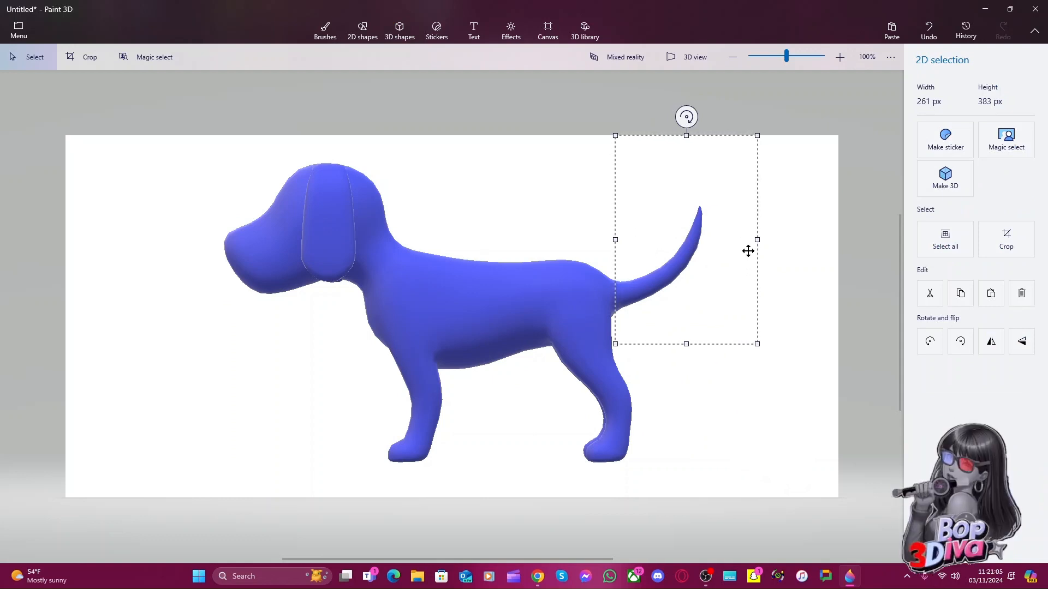
key("Escape")
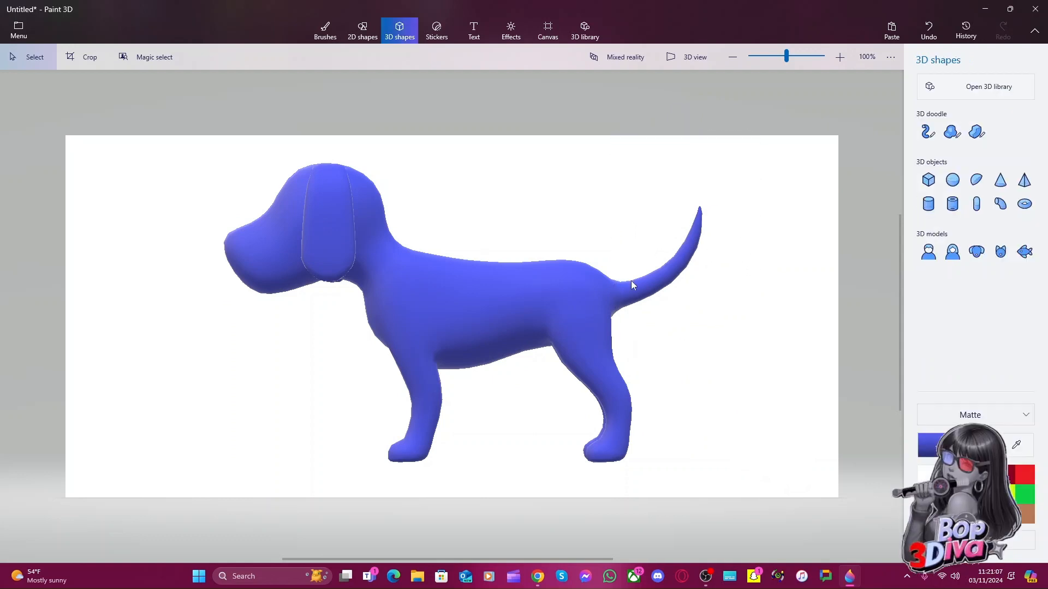
left_click(585, 302)
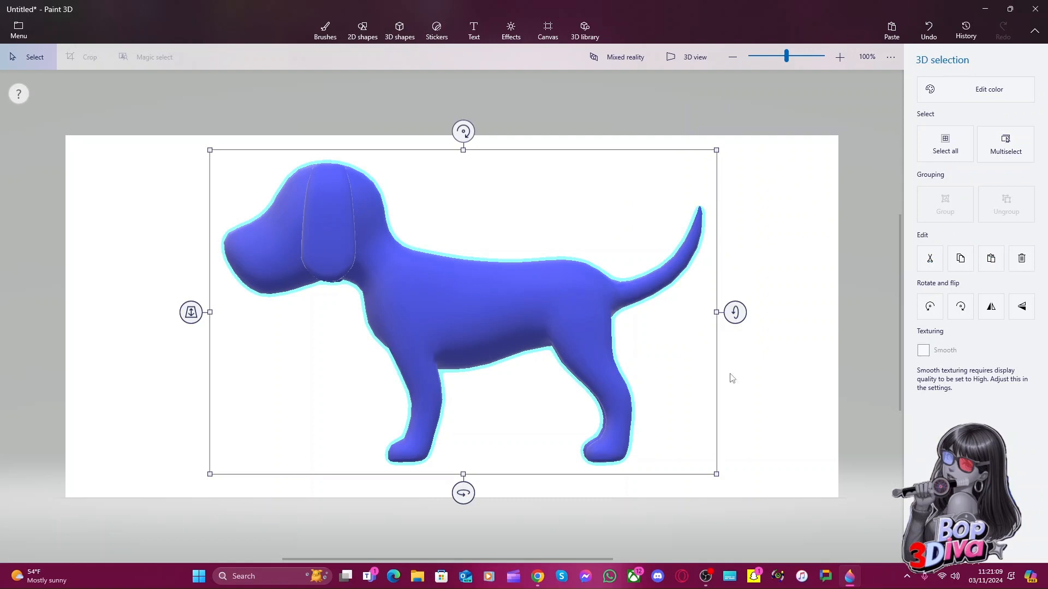
Make the canvas transparent
left_click(553, 37)
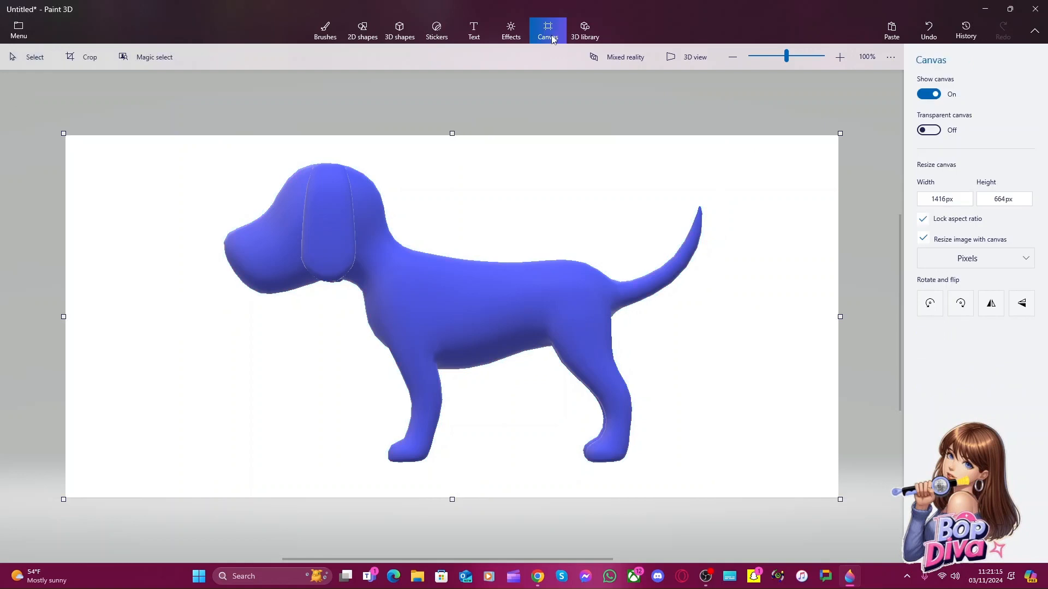
left_click(926, 131)
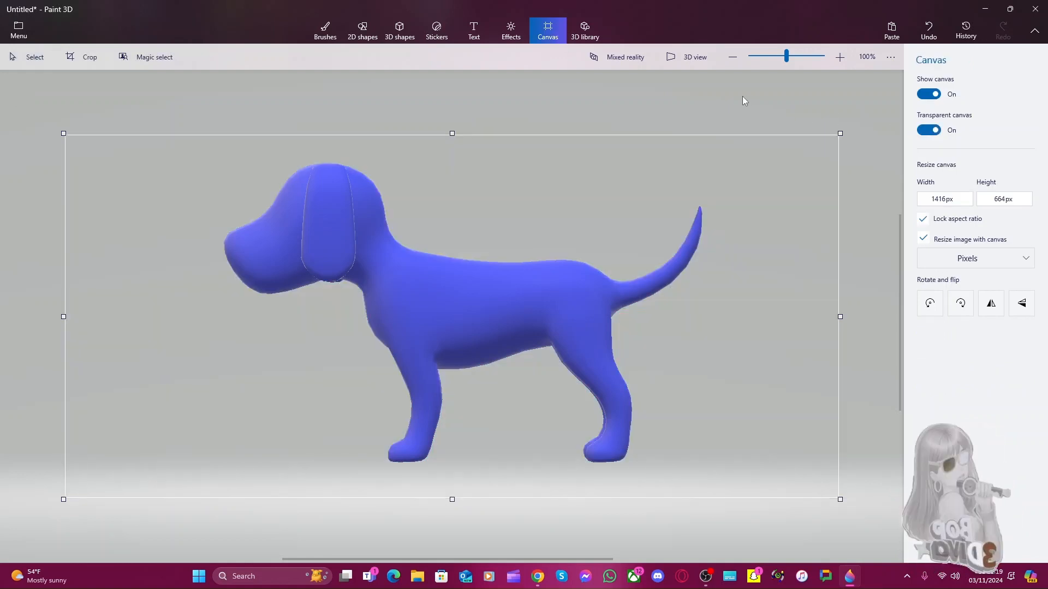
left_click(482, 35)
left_click(444, 36)
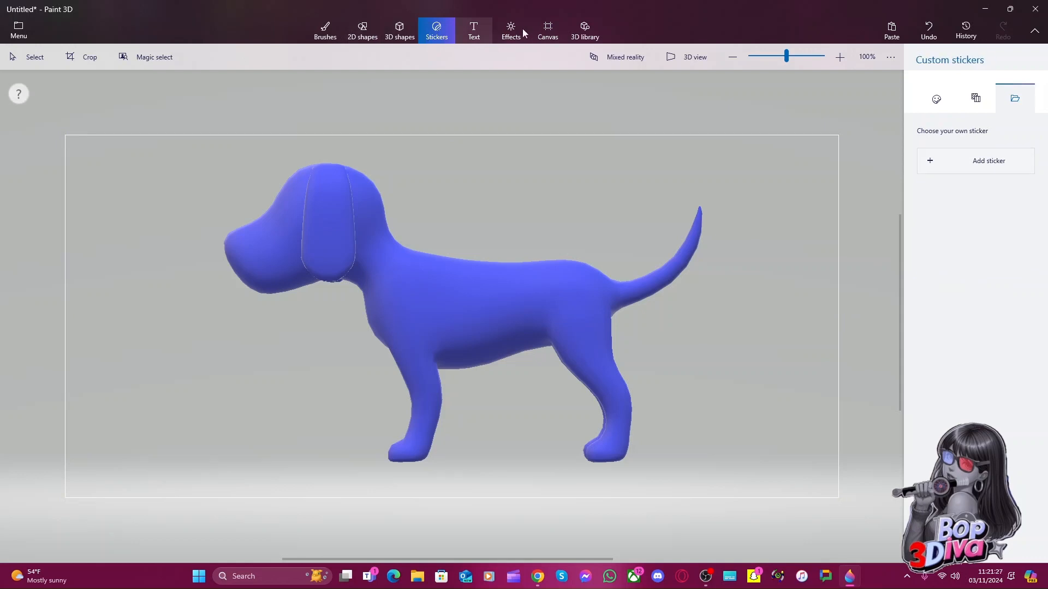
Try to crop the canvas to the dog's tail with a custom frame of about 181 × 215 px, and undo the crop
left_click(77, 59)
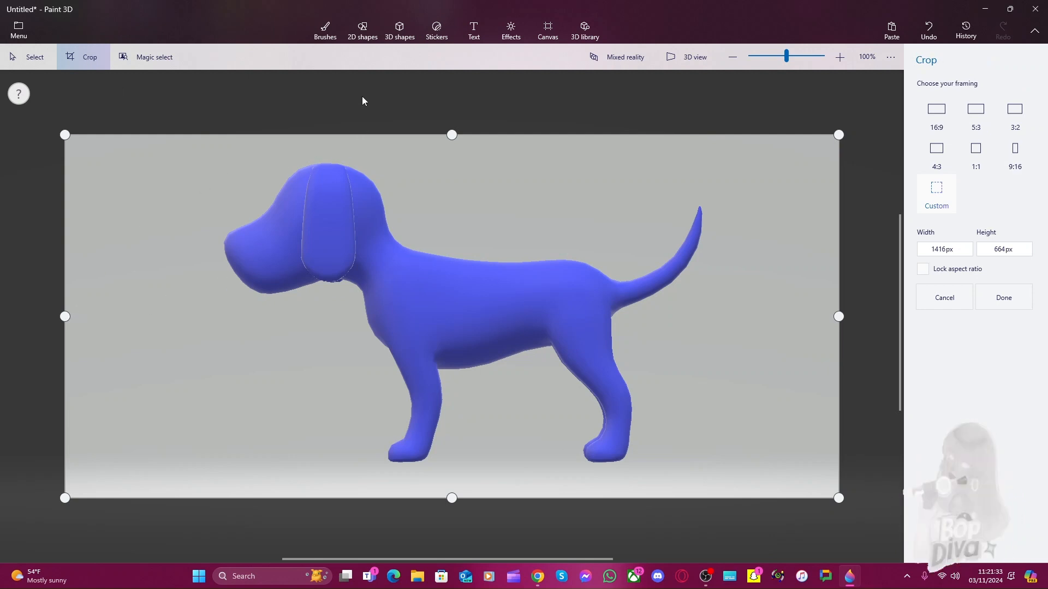
left_click_drag(60, 317, 609, 343)
left_click_drag(842, 498, 815, 319)
left_click_drag(810, 227, 713, 226)
left_click_drag(662, 136, 663, 201)
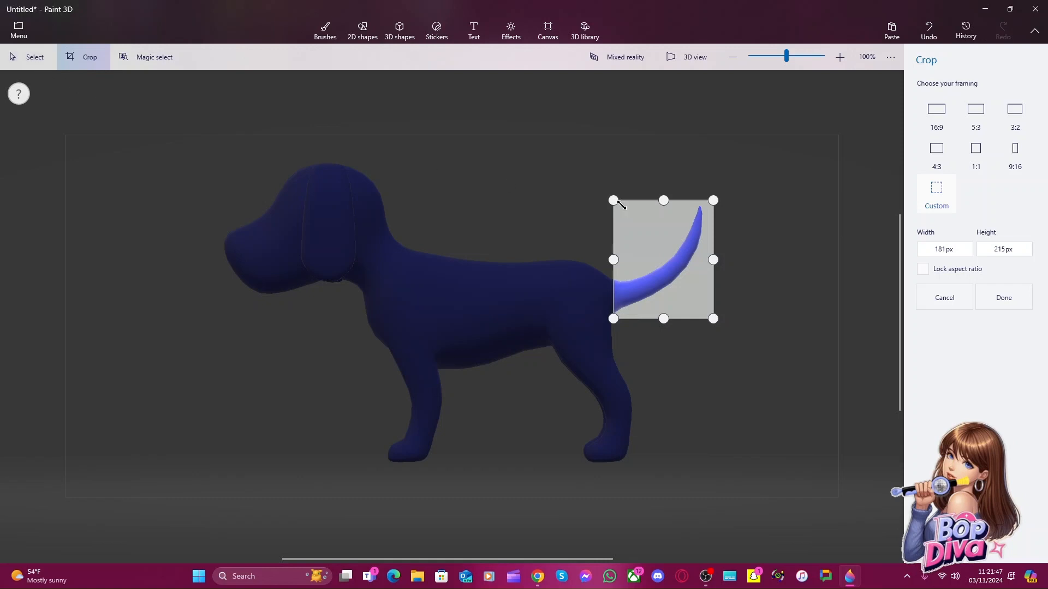
left_click(1004, 298)
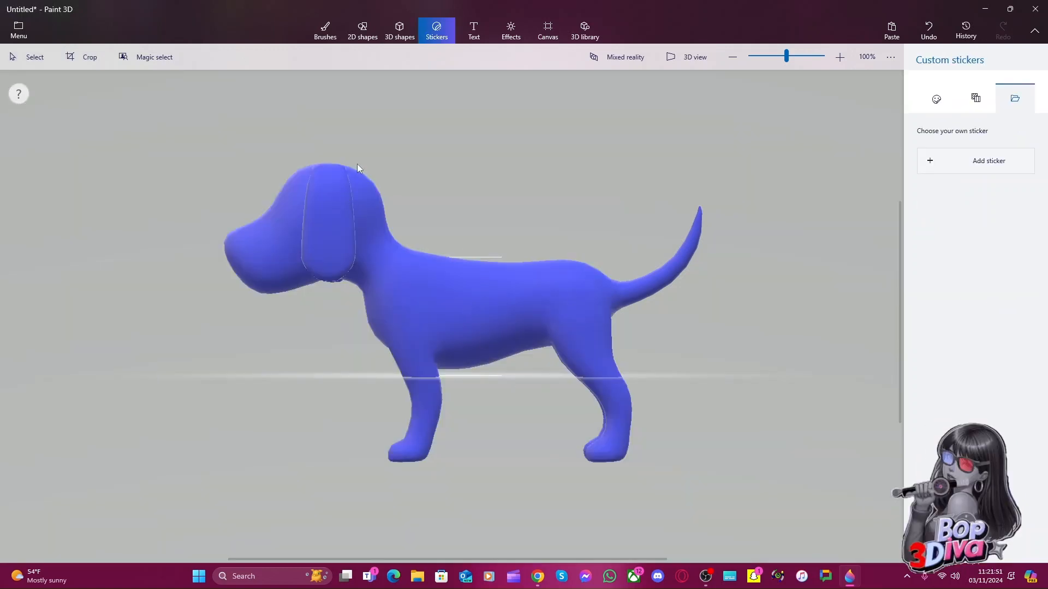
key("ctrl+z")
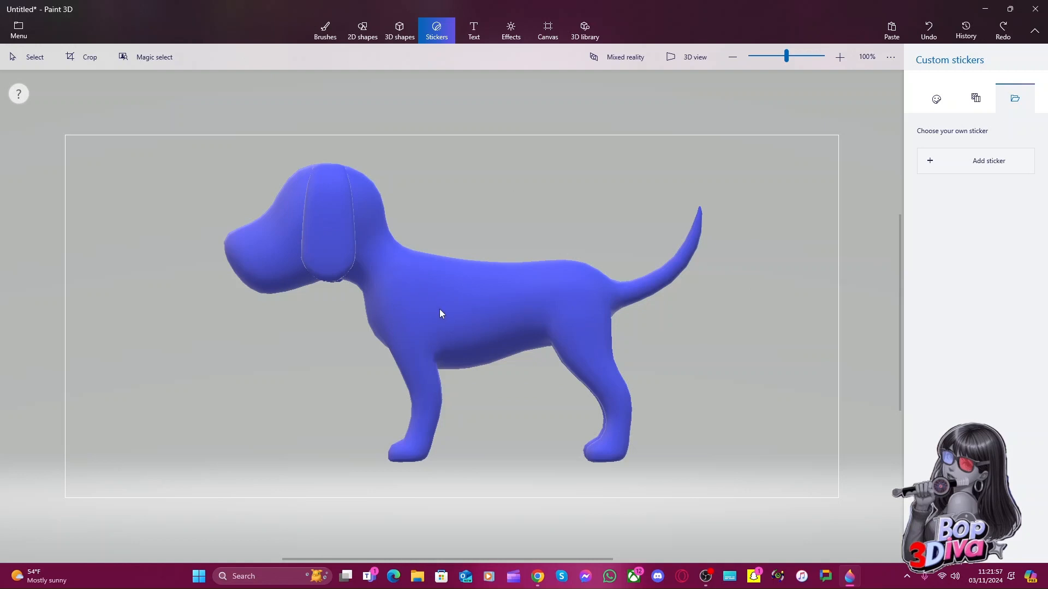
Delete the dog model from the canvas
left_click(399, 30)
left_click(401, 292)
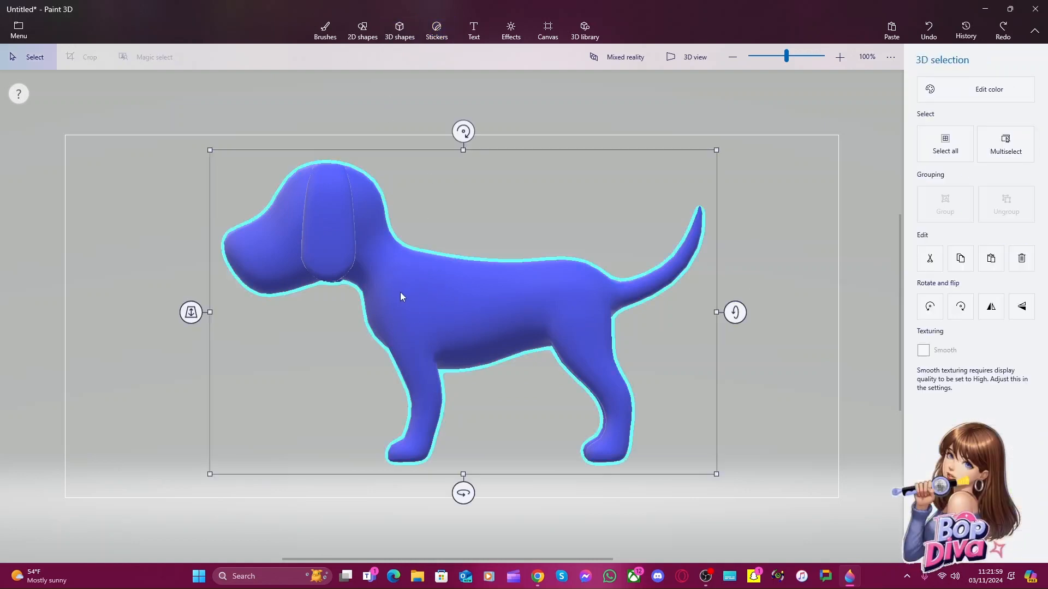
left_click(405, 295)
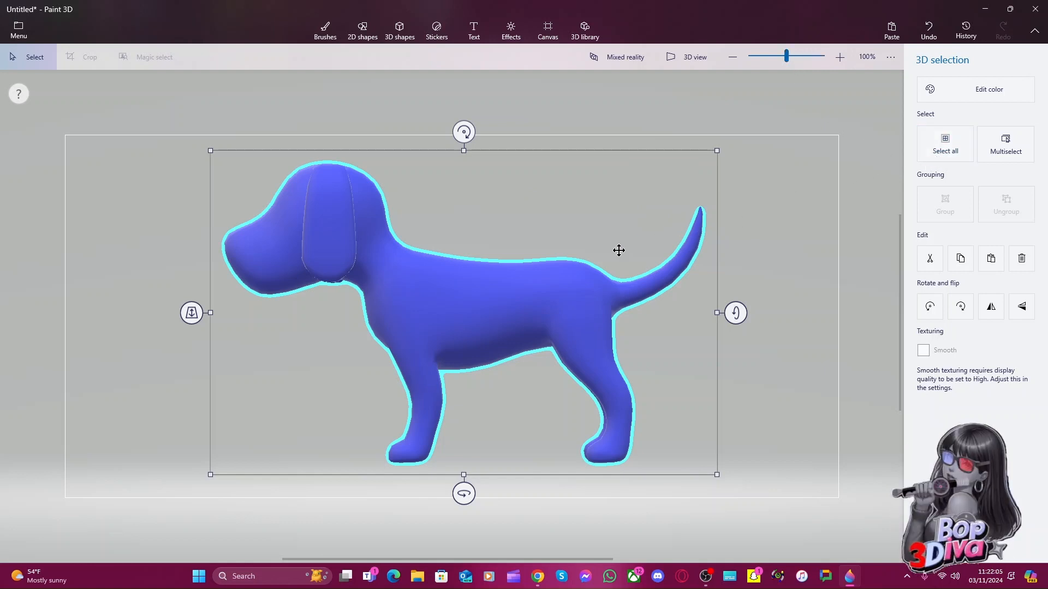
key("Delete")
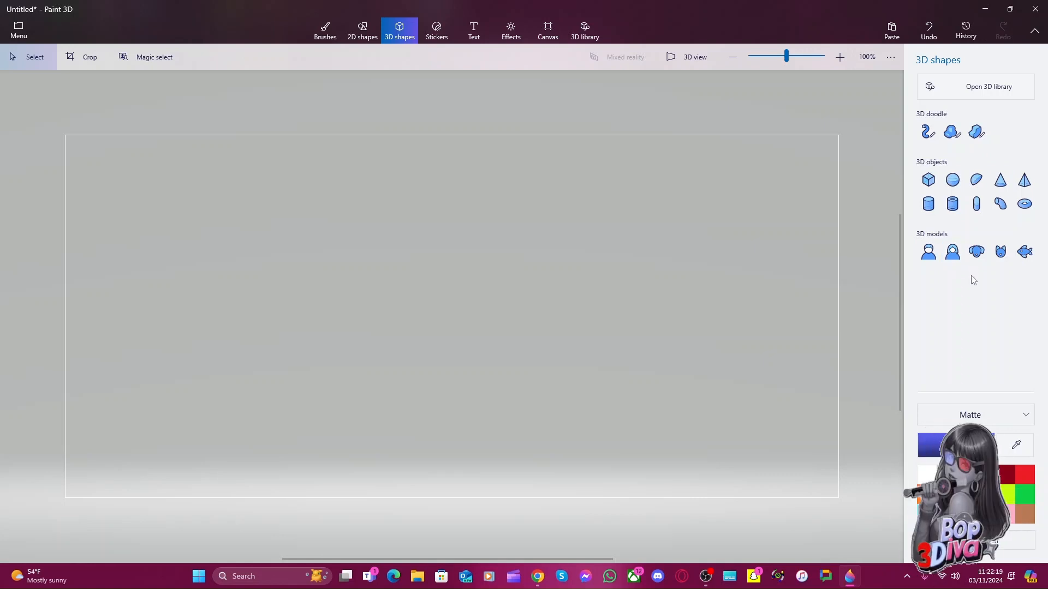
Search Windows for the Magnifier using "magn" and open it
left_click(273, 576)
type("zoom")
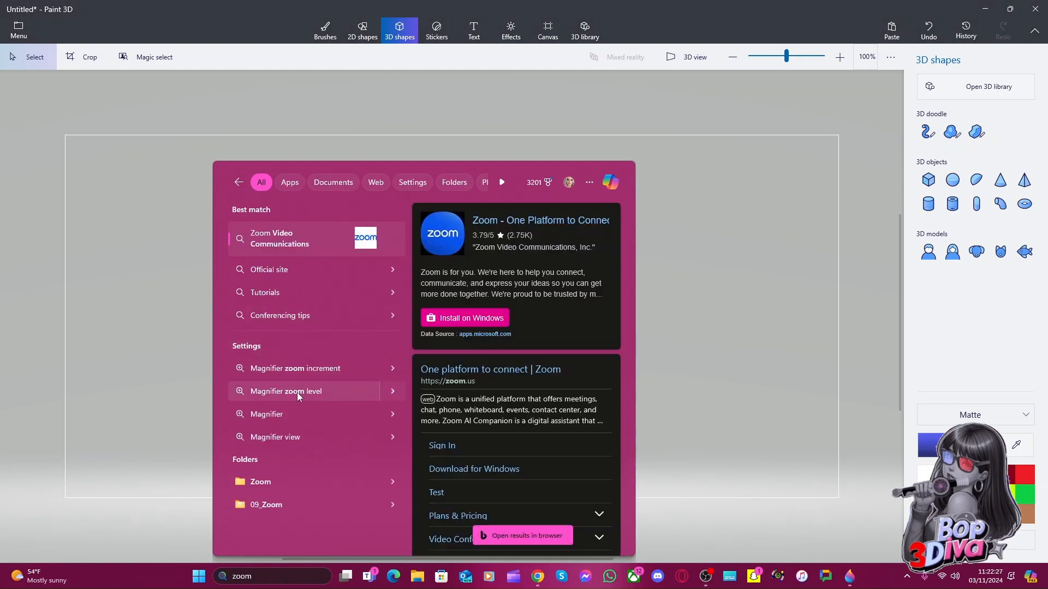
key("BackSpace")
key("BackSpace")
key("BackSpace")
key("BackSpace")
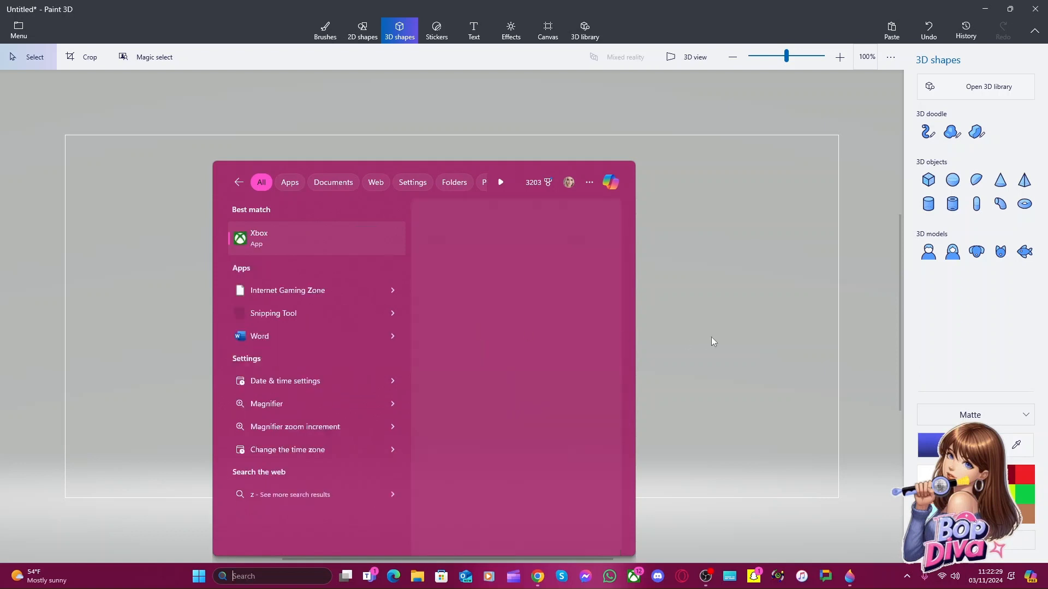
type("magn")
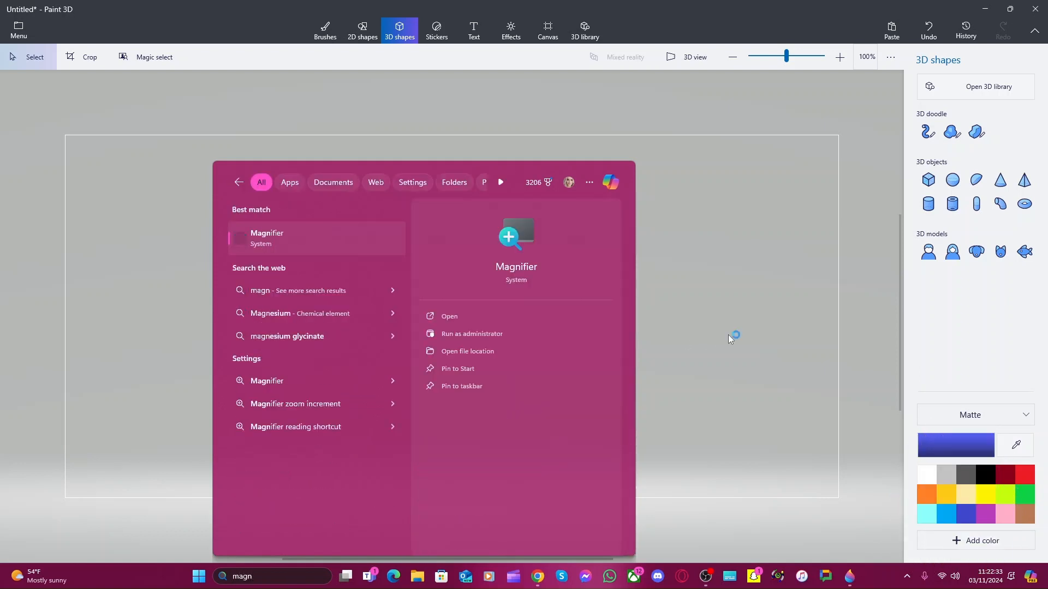
left_click(273, 241)
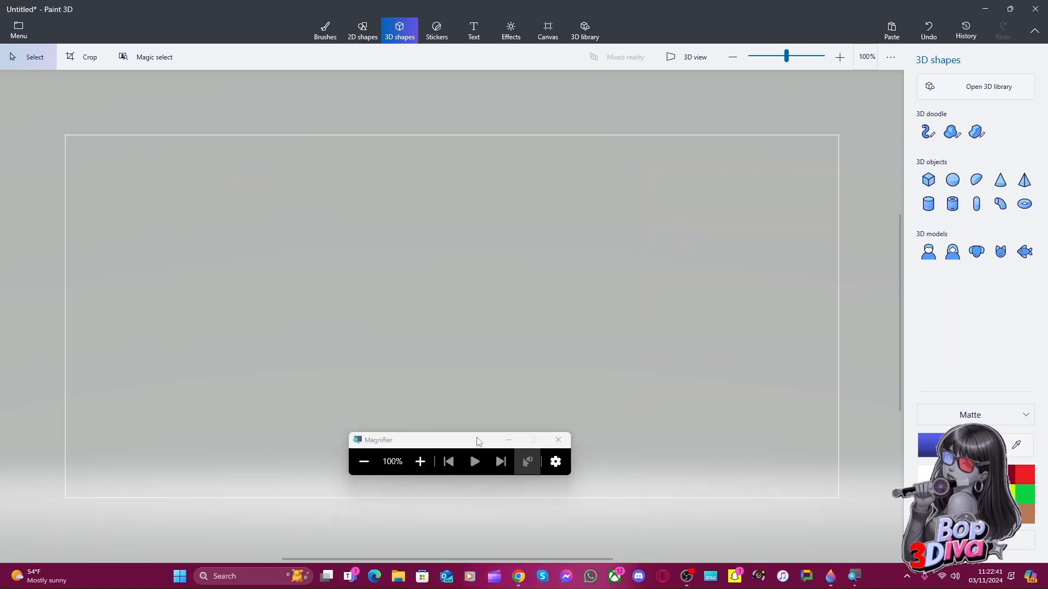
Raise the Magnifier's zoom level to 200%
left_click(420, 462)
left_click(420, 462)
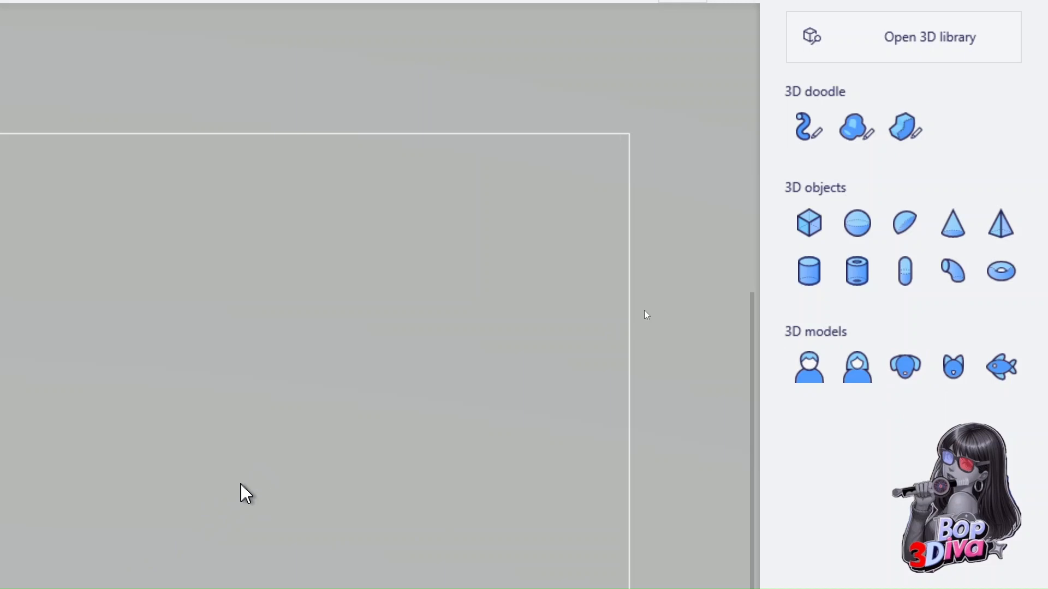
key("super+plus")
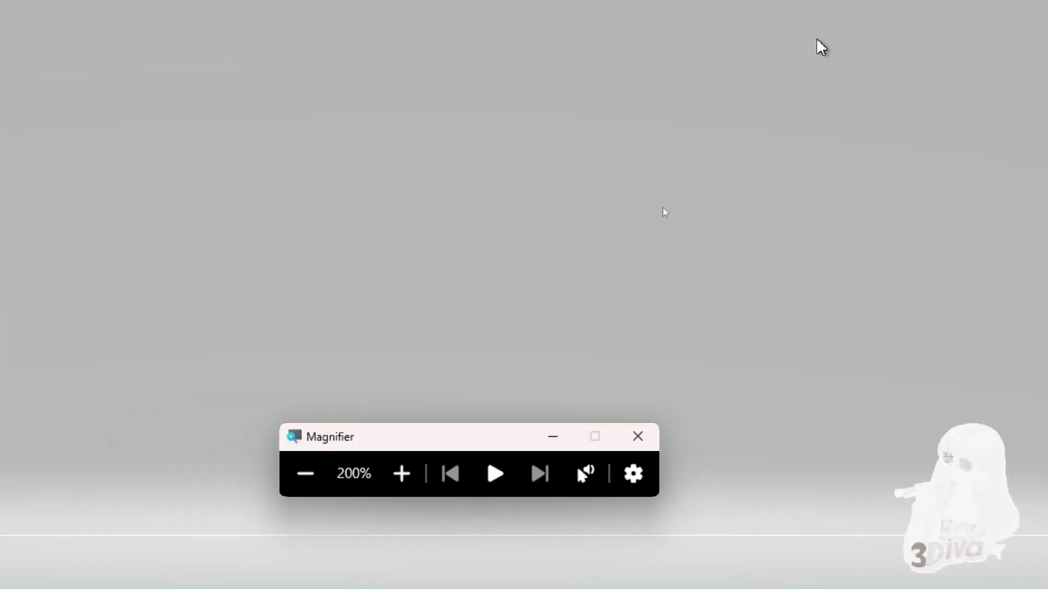
Return the Magnifier's zoom level to 100% and minimize its window
key("super+minus")
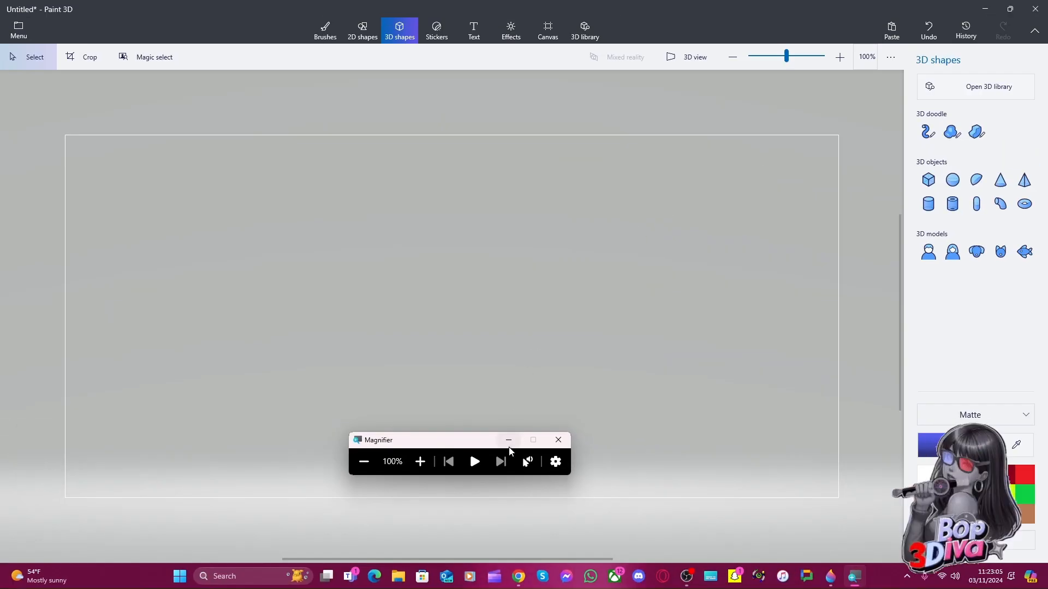
left_click(509, 441)
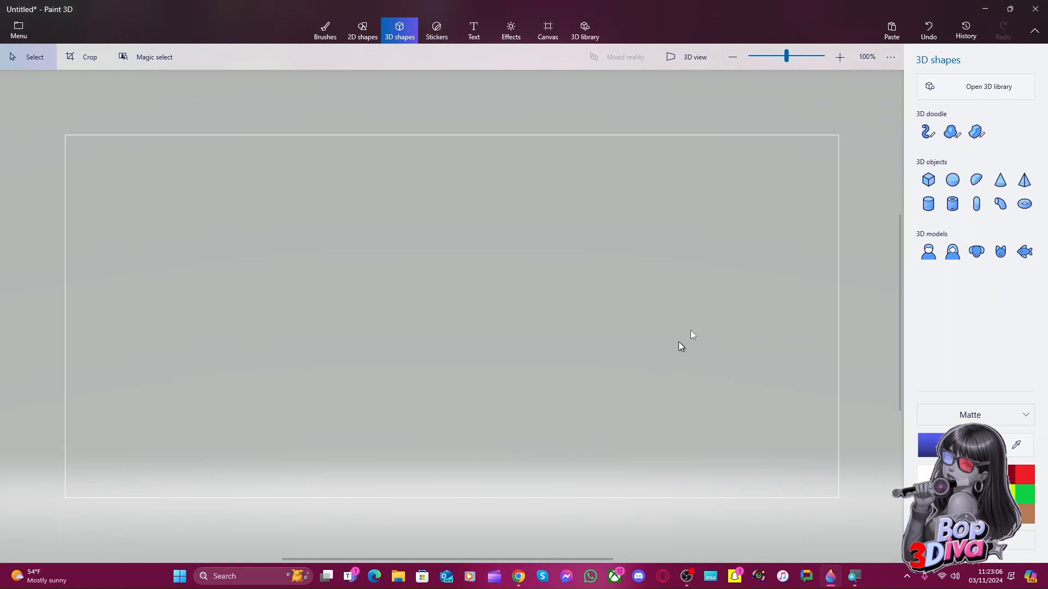
Draw a closed, rounded freehand shape with the Soft edge 3D doodle in the upper middle of the canvas
left_click(950, 137)
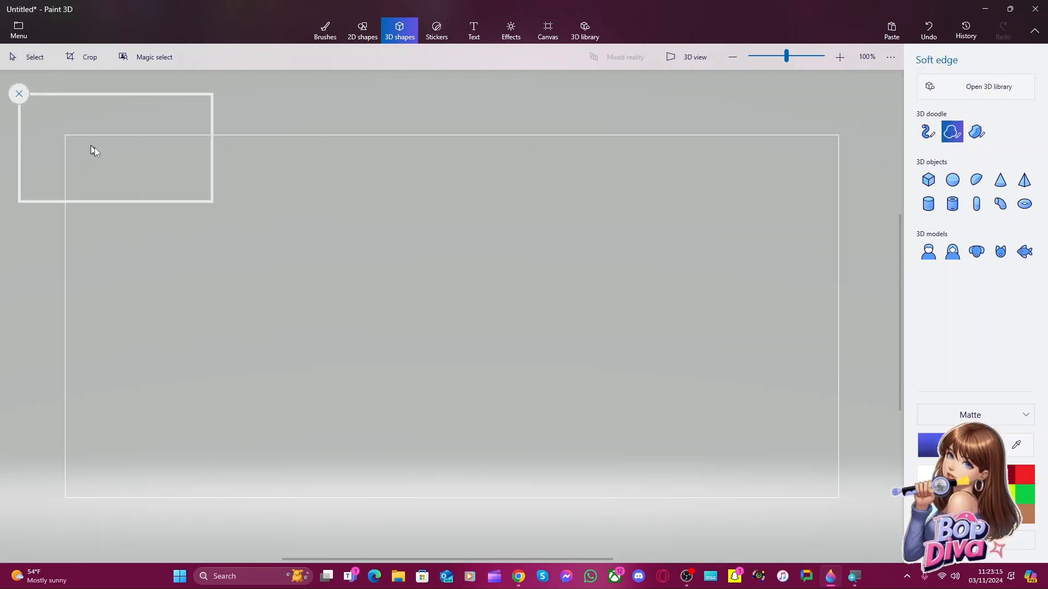
left_click(19, 95)
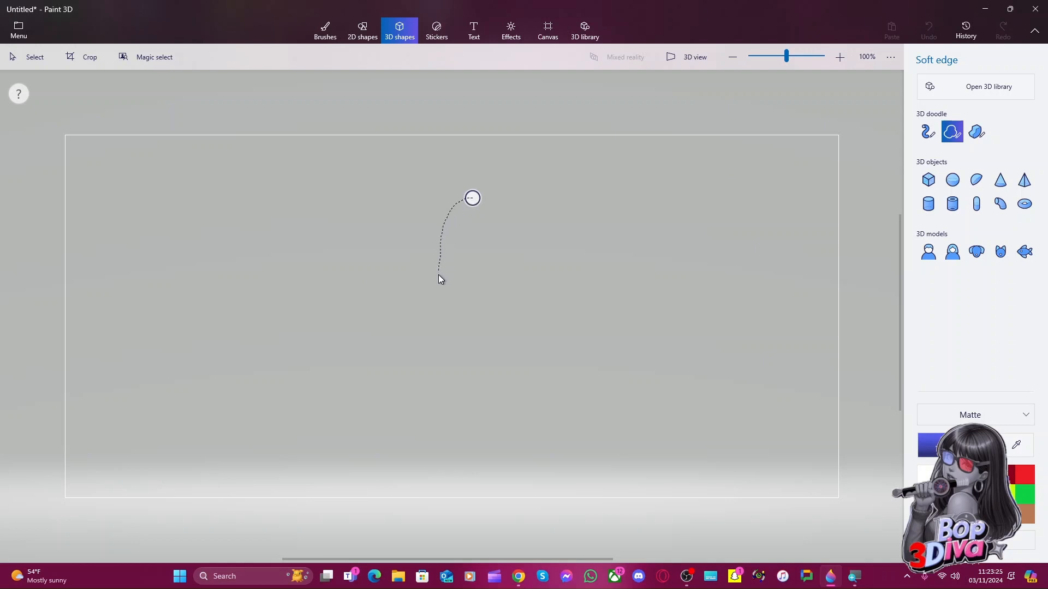
left_click_drag(439, 289, 443, 302)
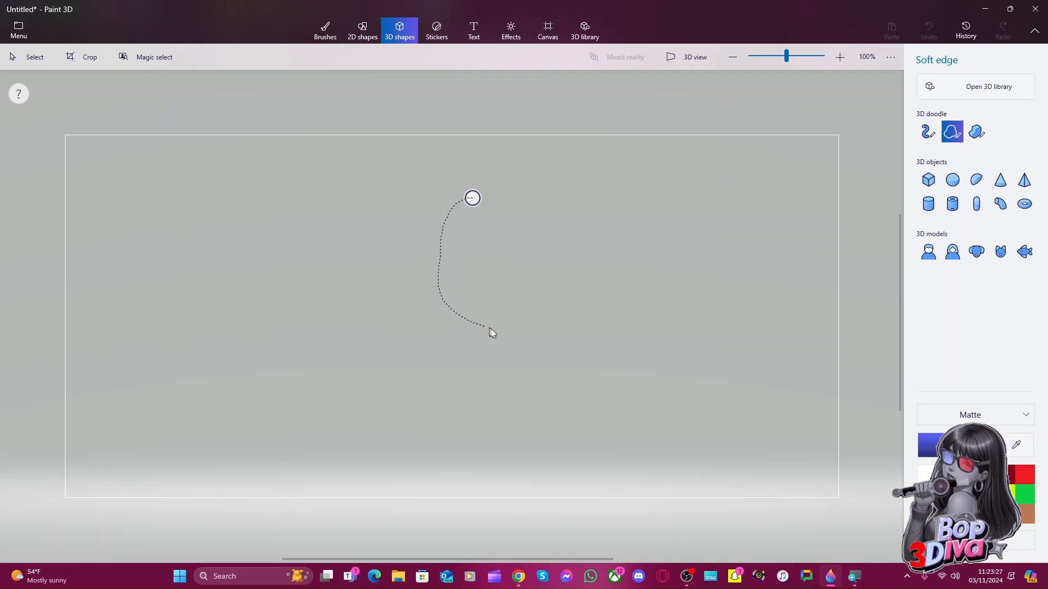
mouse_move(490, 330)
left_mouse_down()
mouse_move(528, 329)
mouse_move(551, 310)
left_mouse_up()
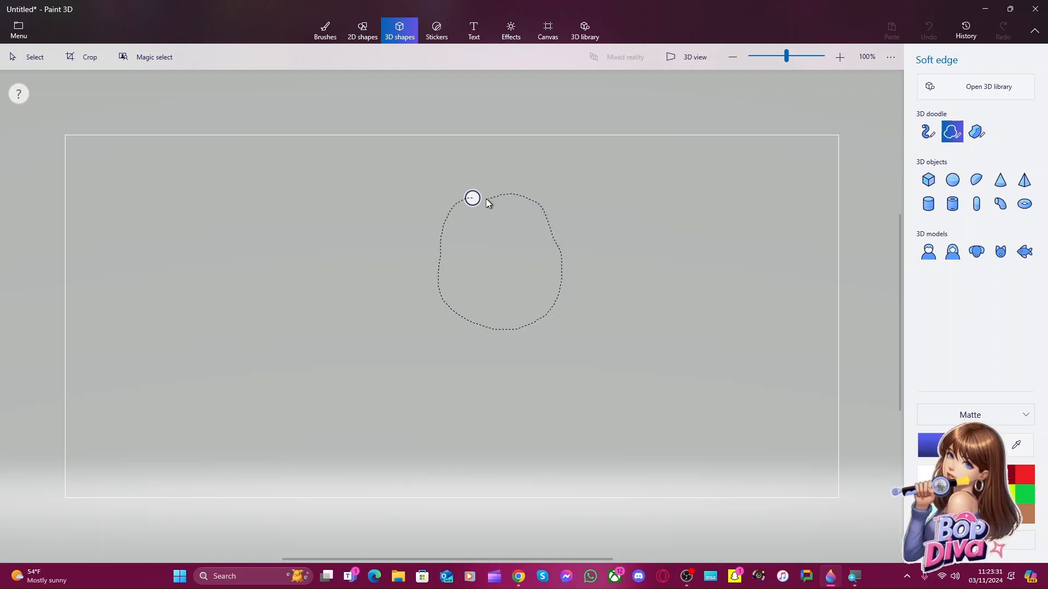
left_click_drag(473, 199, 470, 200)
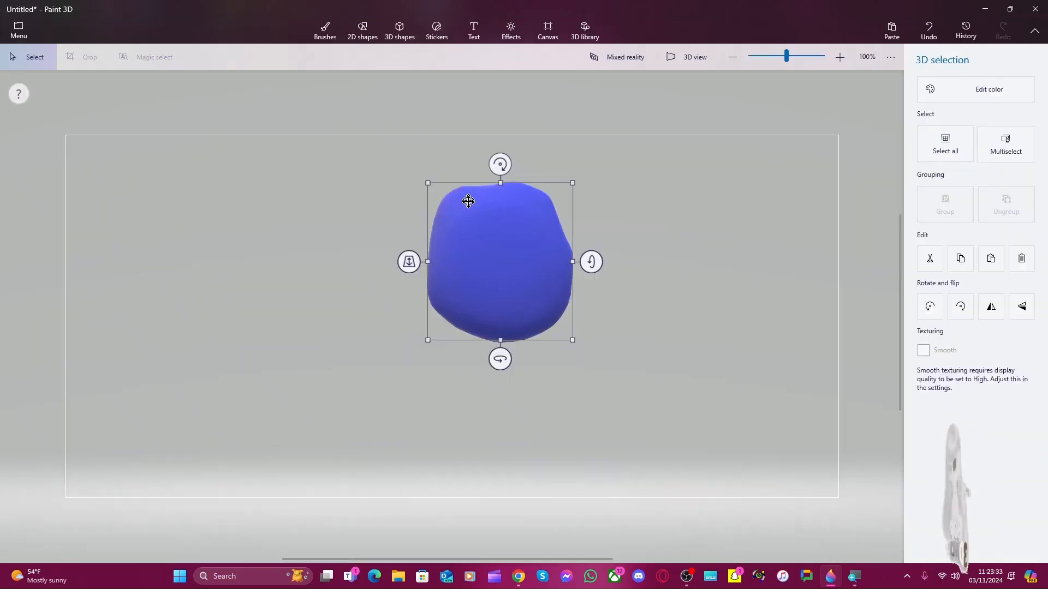
Rotate and move the soft-edge doodle to view its depth, and delete it from the canvas
left_click_drag(500, 359, 440, 358)
left_click_drag(538, 266, 587, 277)
left_click_drag(524, 358, 498, 344)
key("Delete")
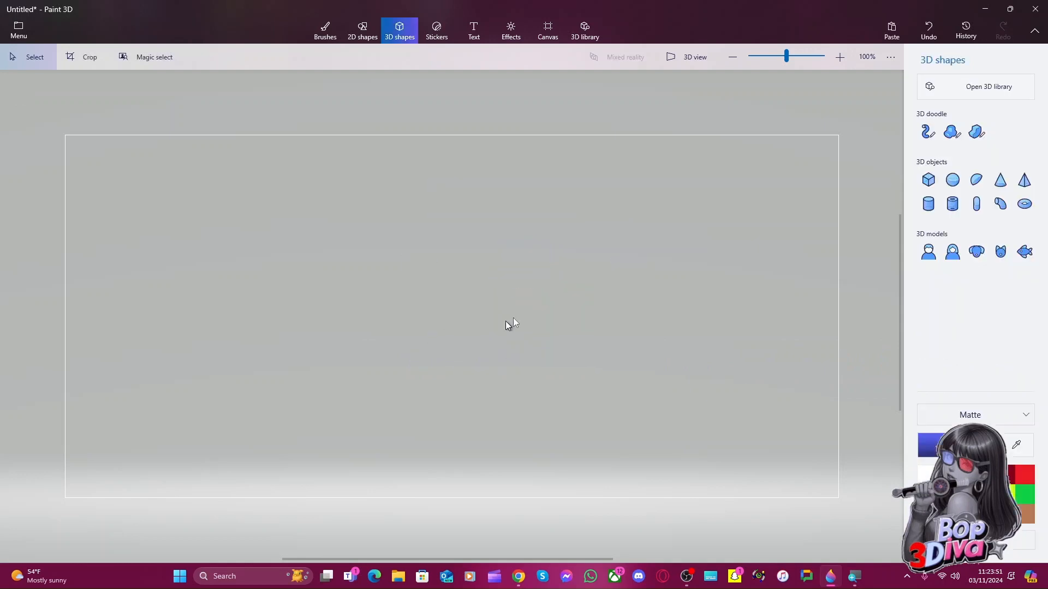
Draw a large 3D sphere in the middle of the canvas and try rotating it
left_click(952, 133)
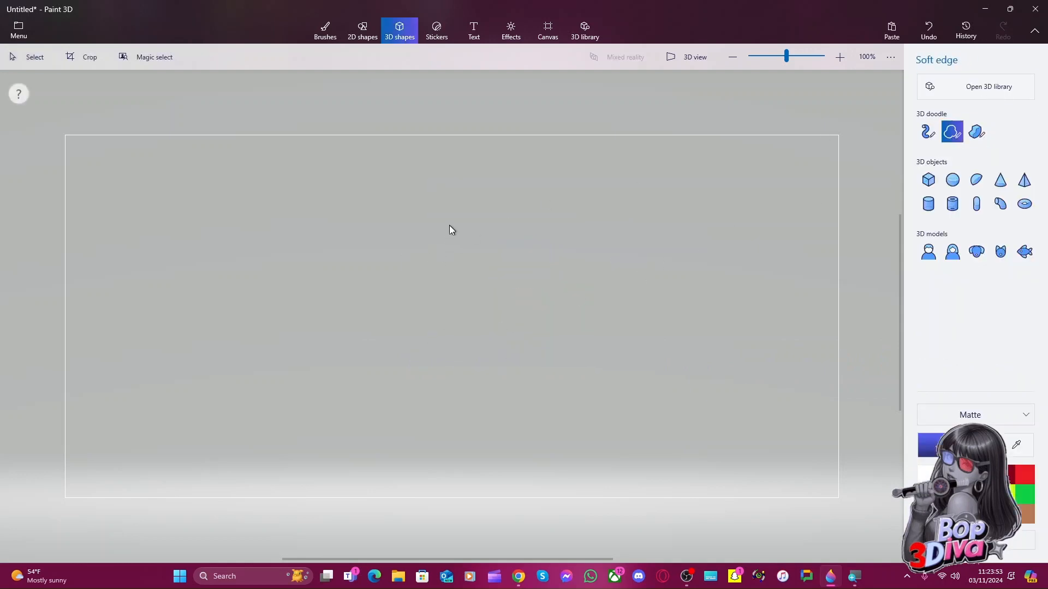
left_click(954, 185)
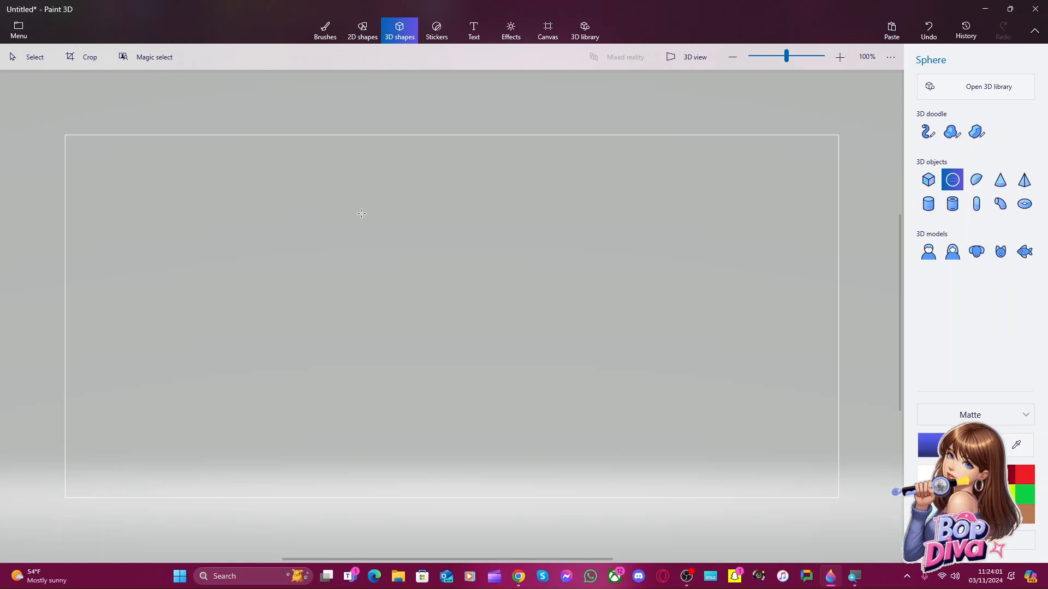
left_click_drag(361, 213, 564, 428)
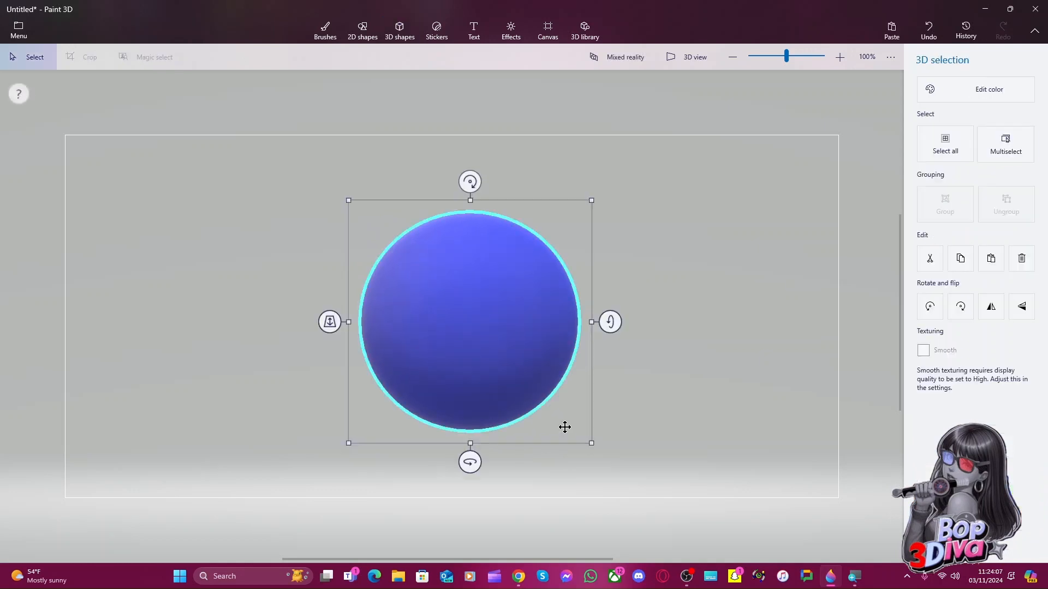
mouse_move(607, 325)
left_mouse_down()
mouse_move(599, 402)
mouse_move(597, 113)
mouse_move(628, 322)
left_mouse_up()
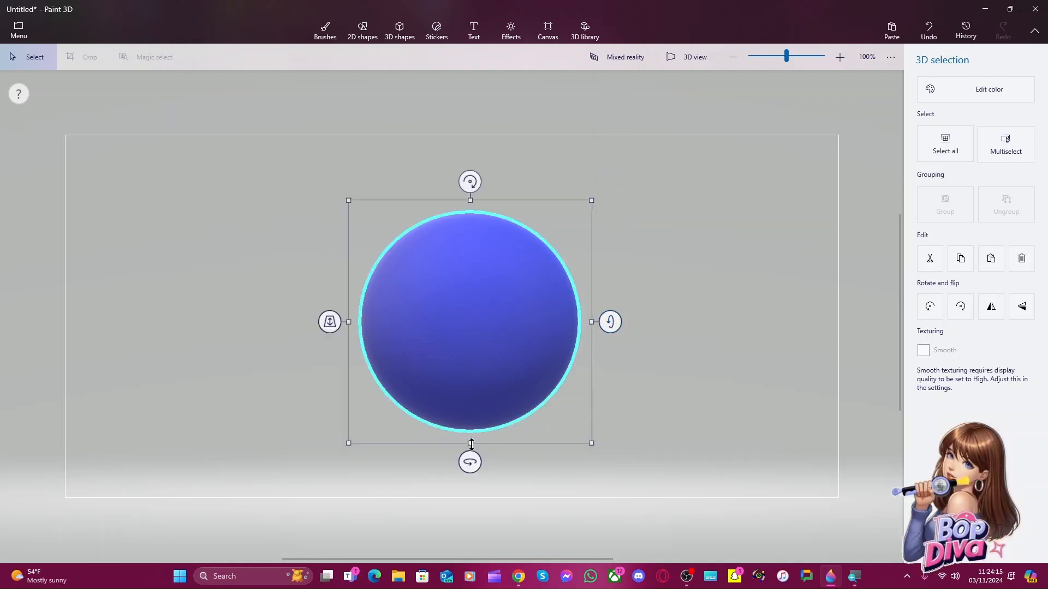
Shrink the sphere and stretch it into an ellipsoid slightly wider than it is tall, and deselect it
left_click_drag(471, 445, 475, 367)
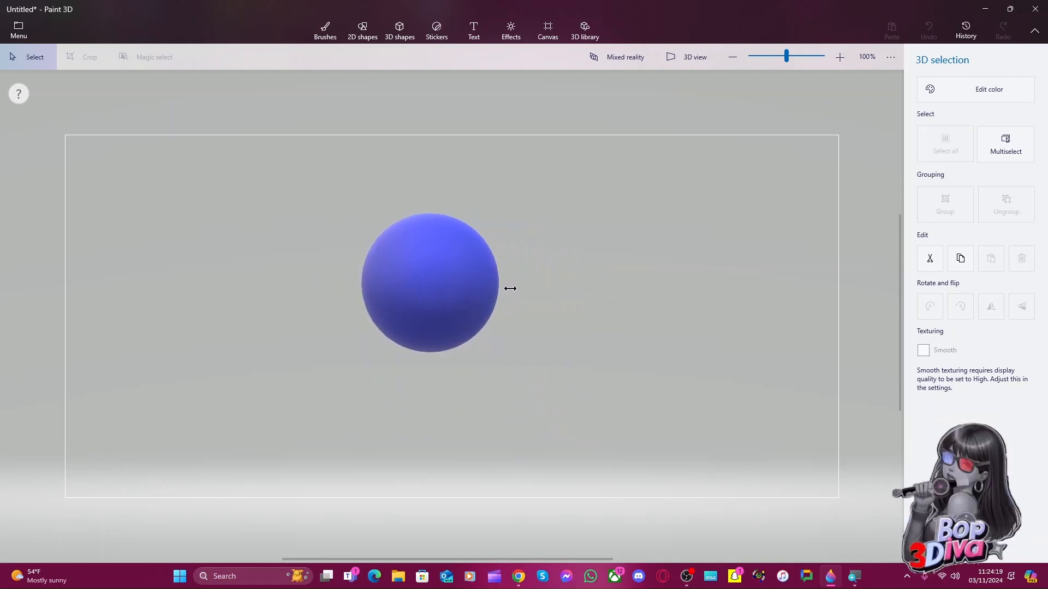
left_click(501, 280)
left_click_drag(431, 199, 426, 221)
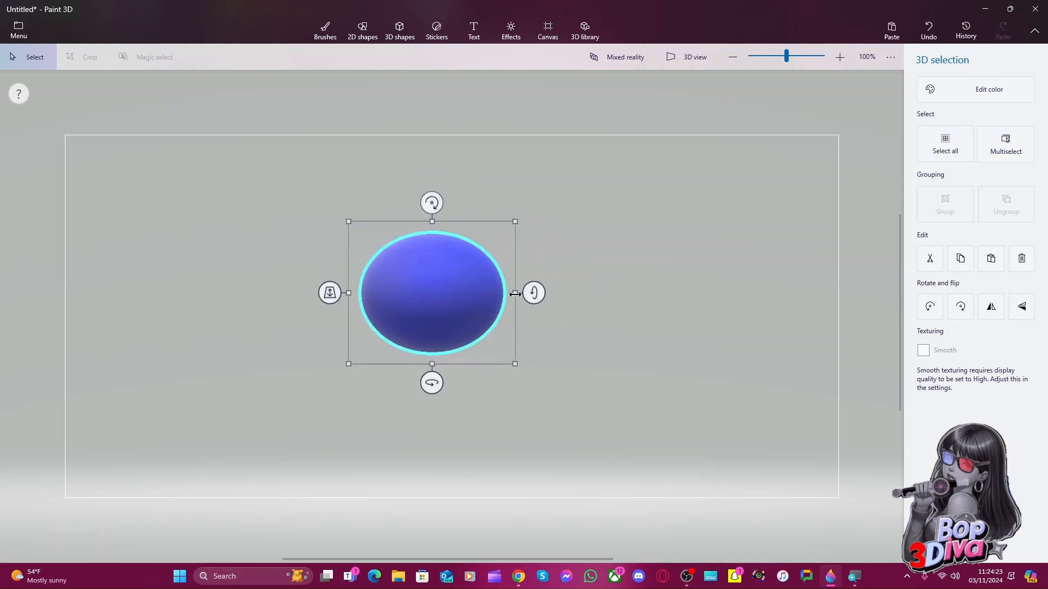
mouse_move(515, 294)
left_mouse_down()
mouse_move(475, 292)
mouse_move(517, 294)
left_mouse_up()
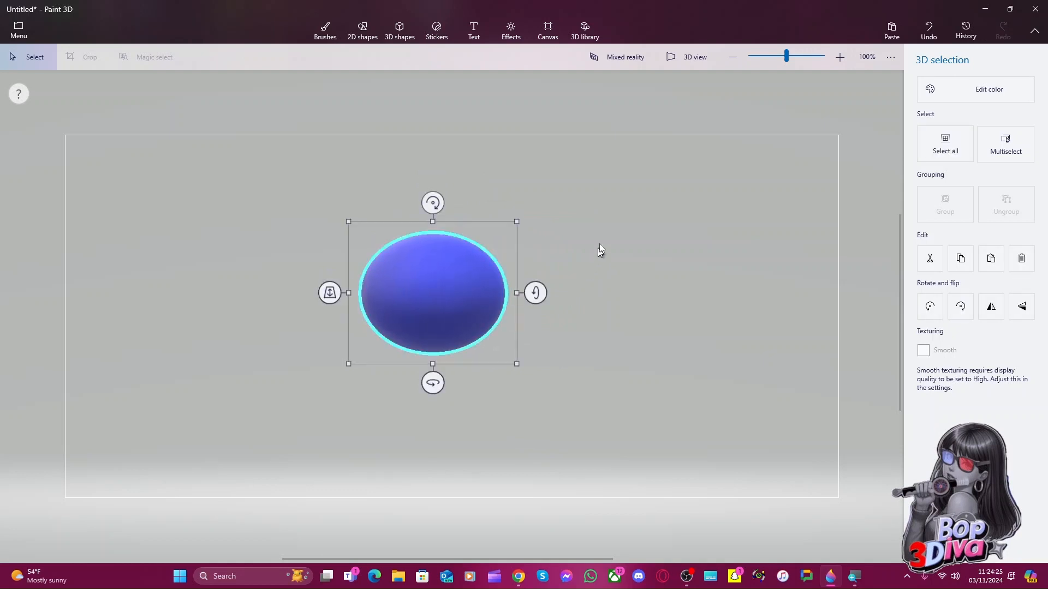
left_click(625, 203)
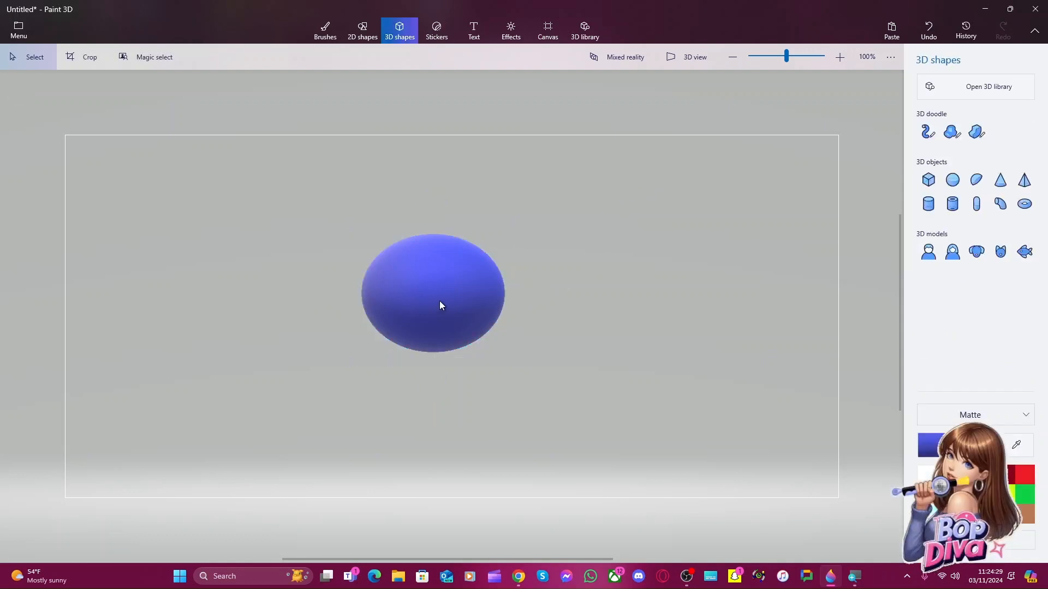
Move the ellipsoid down and to the right, and reduce its width and height
left_click(429, 314)
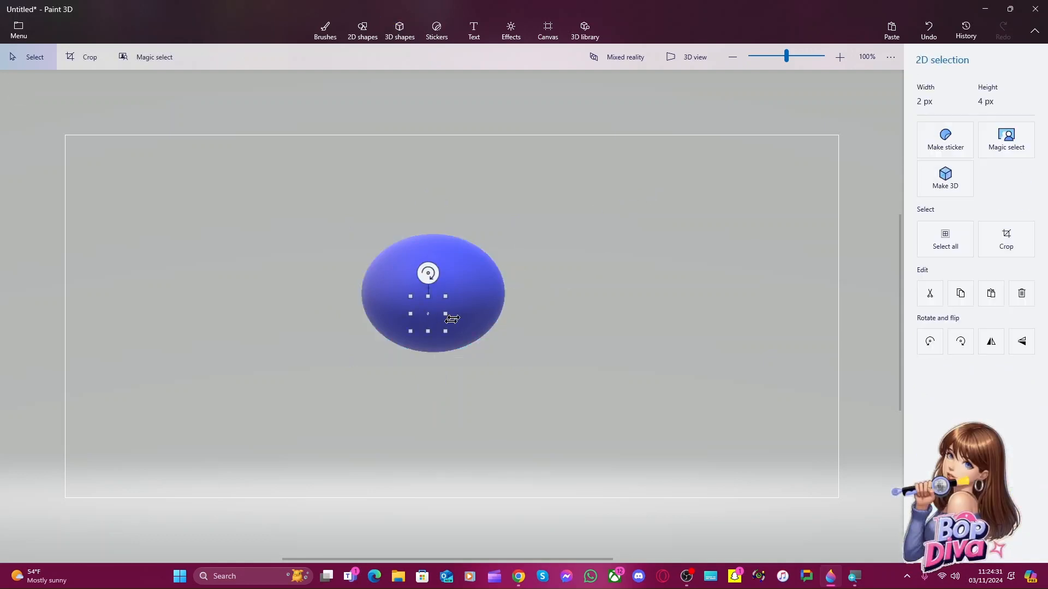
left_click(467, 302)
left_click_drag(445, 298, 491, 339)
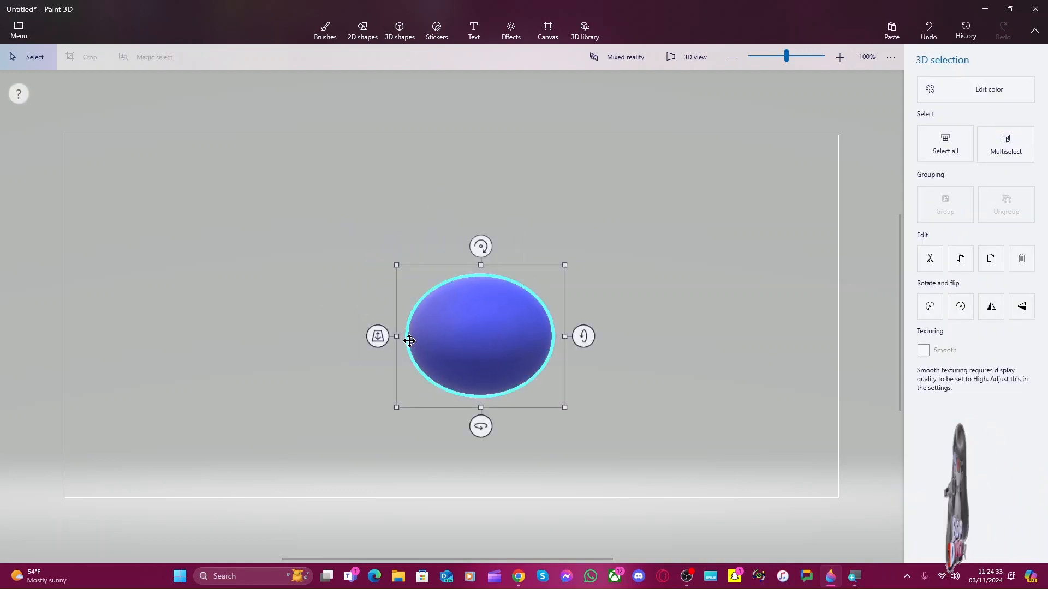
left_click_drag(396, 342, 422, 344)
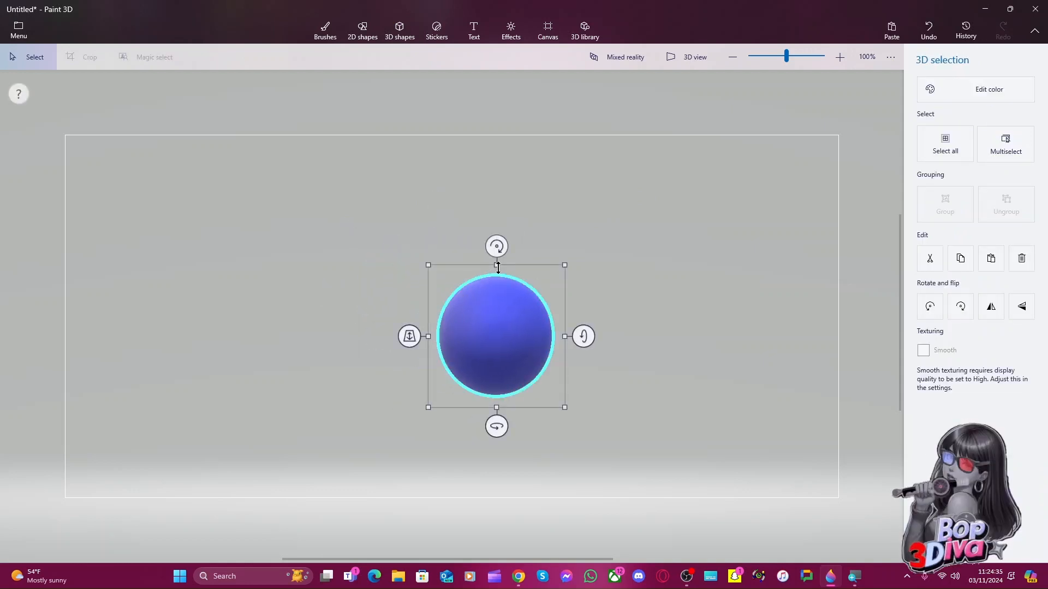
left_click_drag(496, 267, 506, 301)
left_click_drag(564, 354, 534, 360)
Turn and widen the ellipsoid into a long horizontal oval, and place it in the left half of the canvas
left_click_drag(482, 408, 434, 417)
left_click_drag(601, 350, 504, 356)
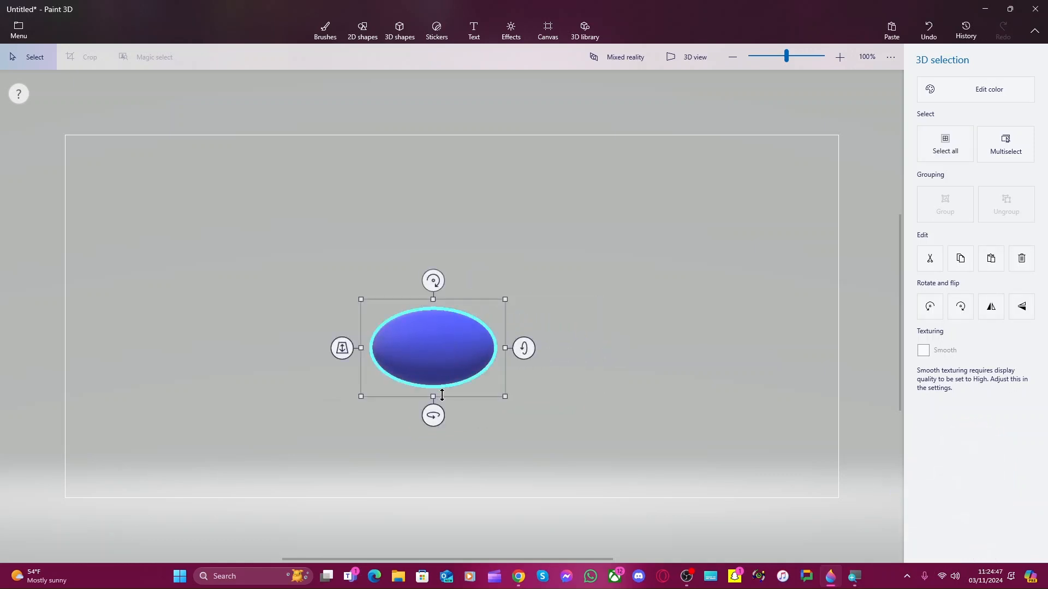
mouse_move(433, 416)
left_mouse_down()
mouse_move(676, 414)
mouse_move(434, 416)
left_mouse_up()
left_click_drag(442, 365, 441, 314)
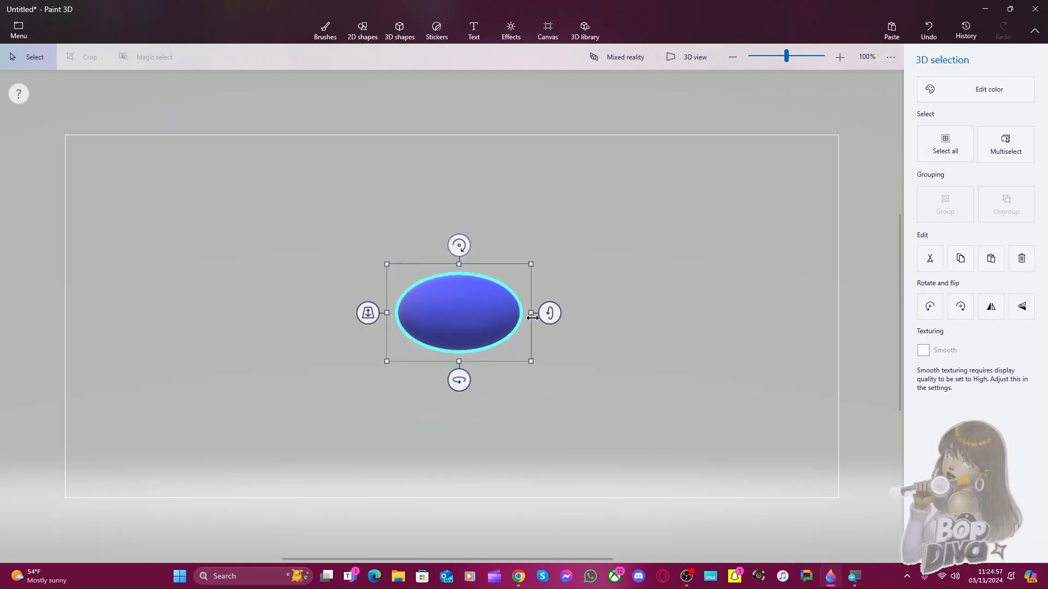
left_click_drag(531, 313, 551, 313)
left_click_drag(491, 322, 300, 292)
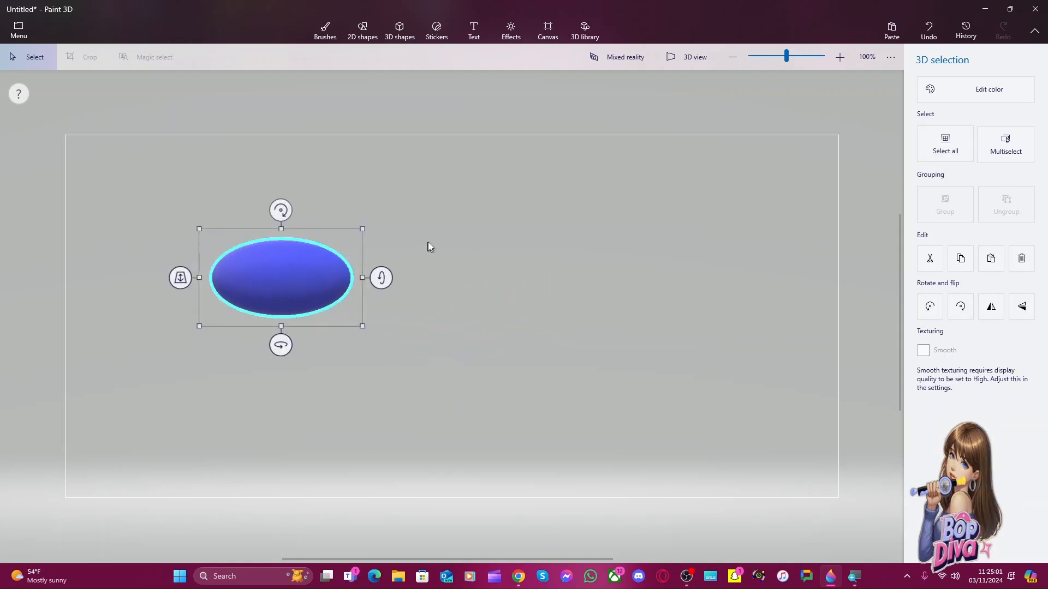
left_click(578, 246)
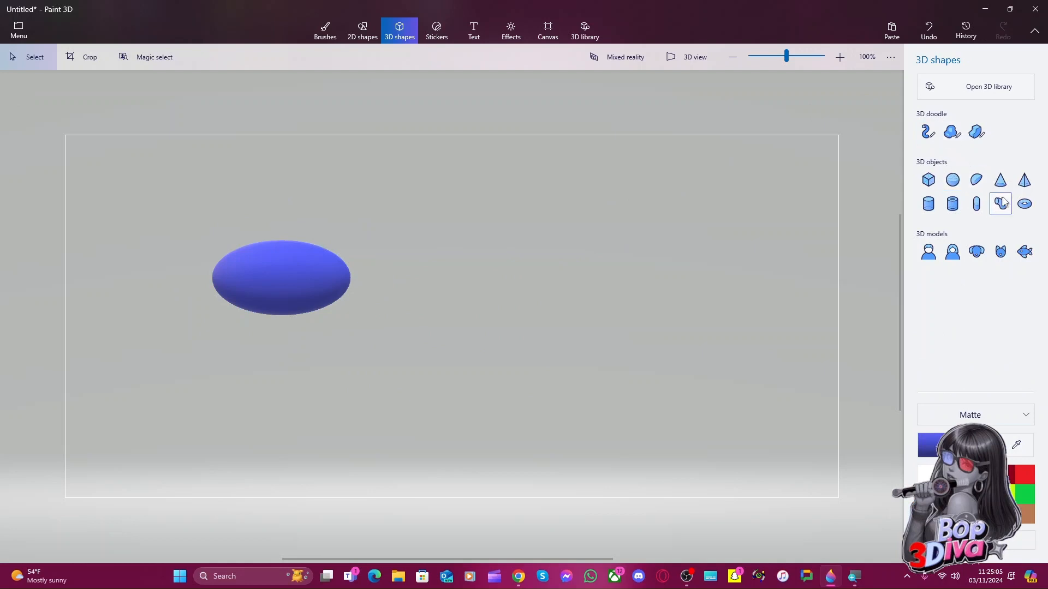
Draw a second sphere about as wide as the ellipsoid and move it left to overlap the ellipsoid's right side
left_click(954, 137)
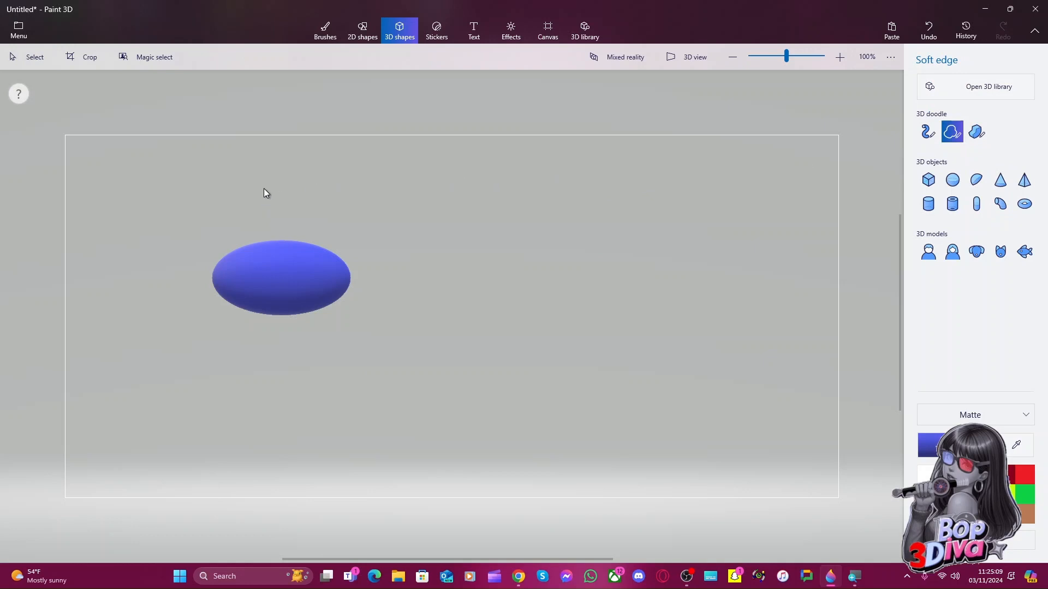
mouse_move(280, 192)
left_mouse_down()
mouse_move(326, 219)
mouse_move(363, 219)
left_mouse_up()
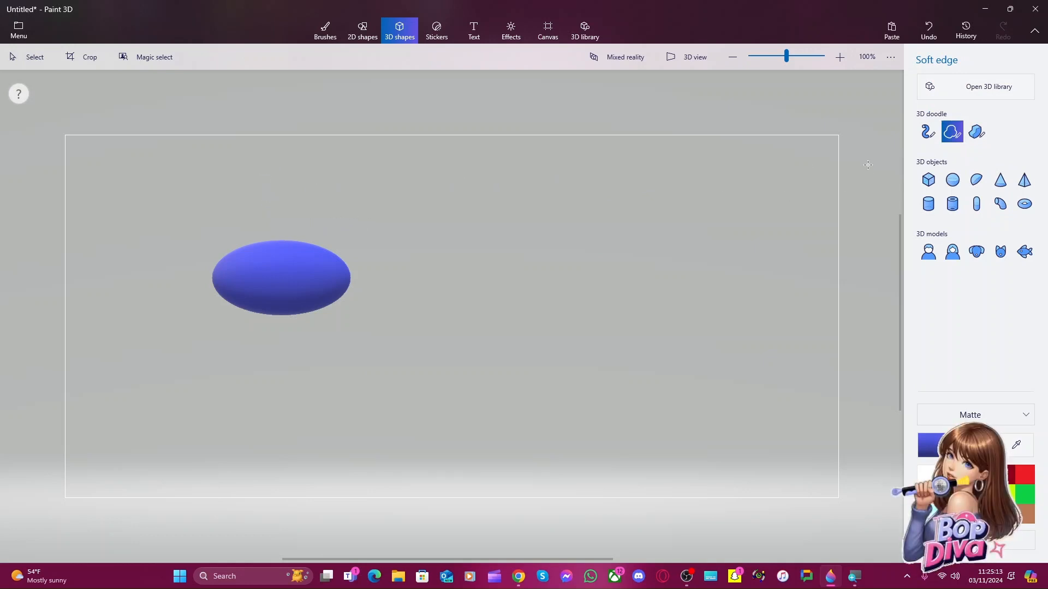
left_click(950, 183)
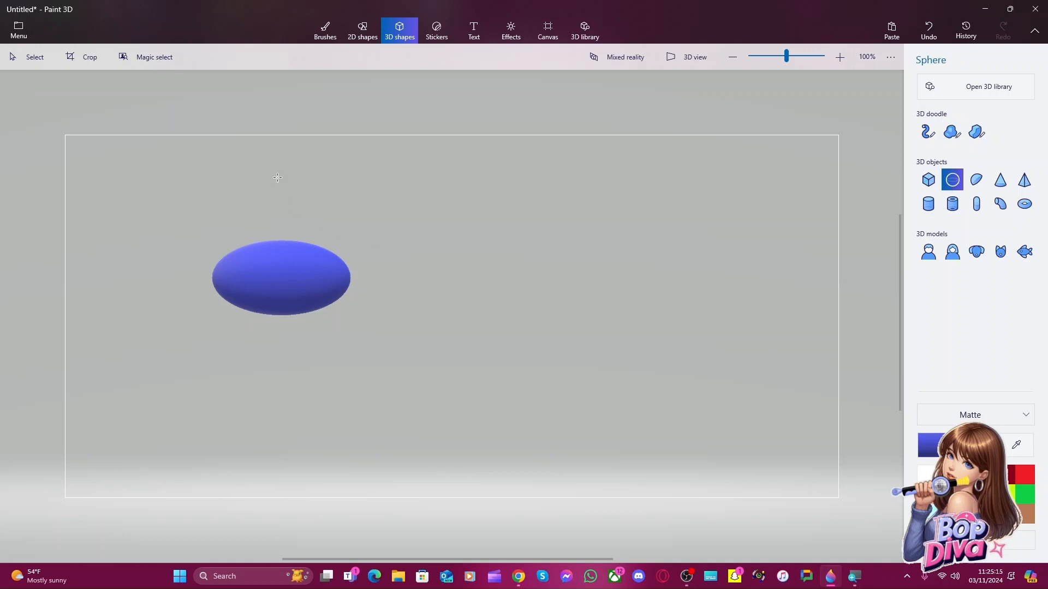
left_click_drag(277, 176, 399, 320)
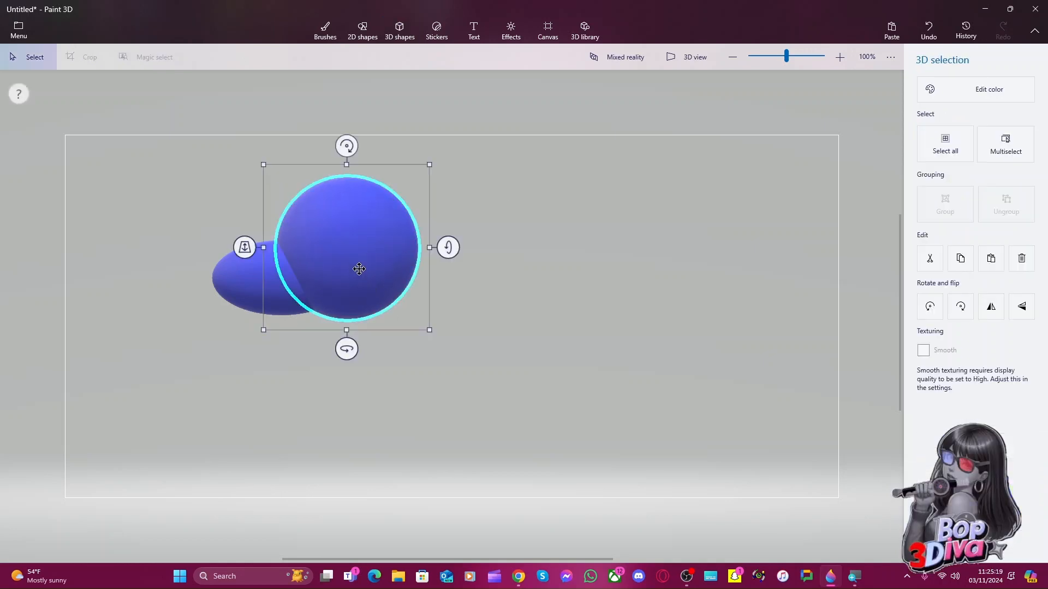
left_click_drag(358, 269, 329, 267)
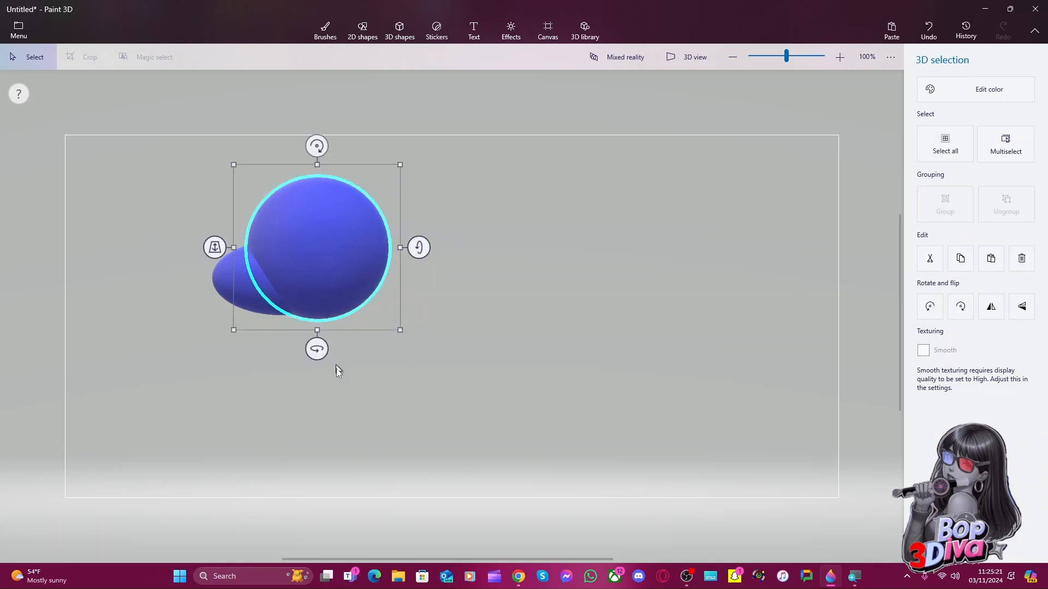
left_click(265, 405)
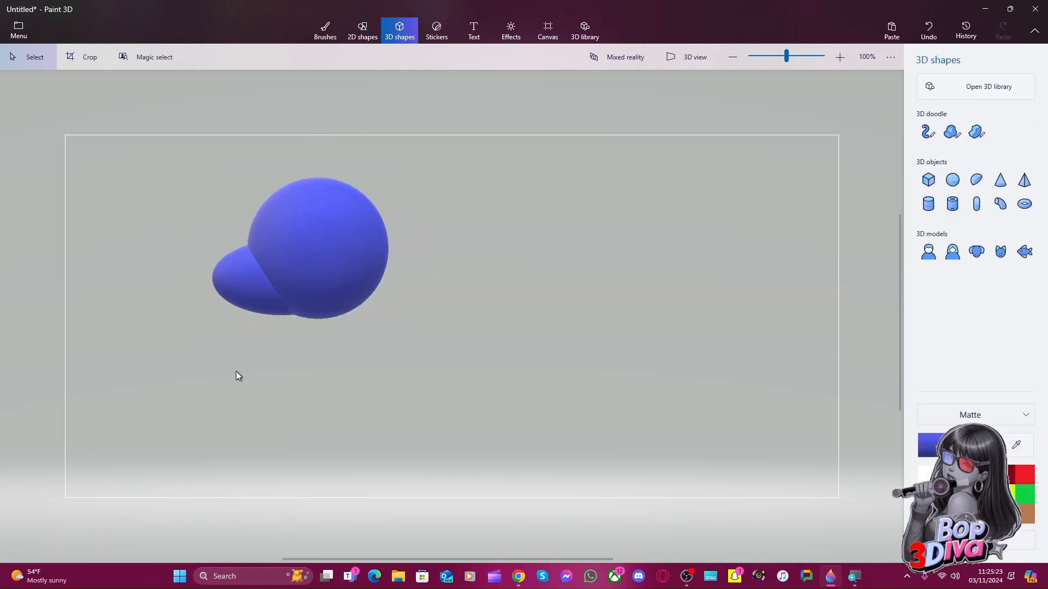
Try selecting the sphere alone and both overlapping shapes together with a selection box, clearing each selection
left_click(307, 278)
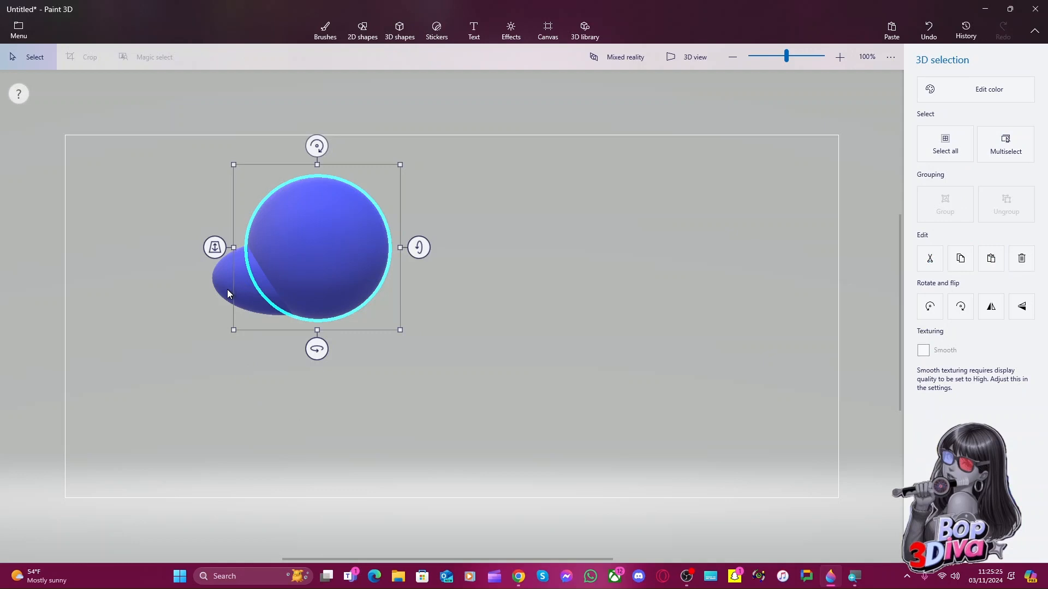
left_click(259, 384)
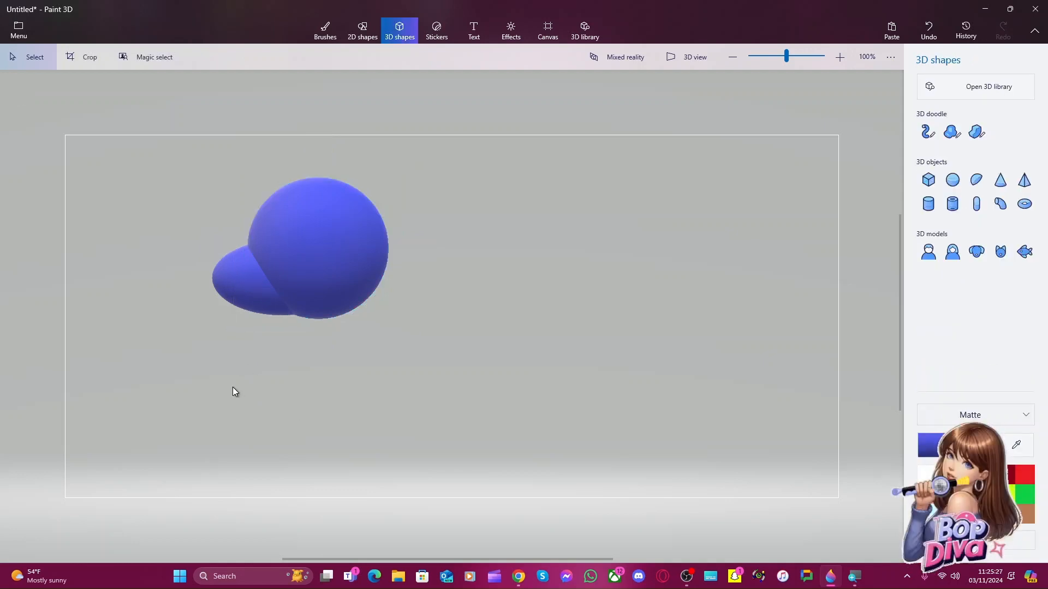
left_click_drag(503, 442, 110, 141)
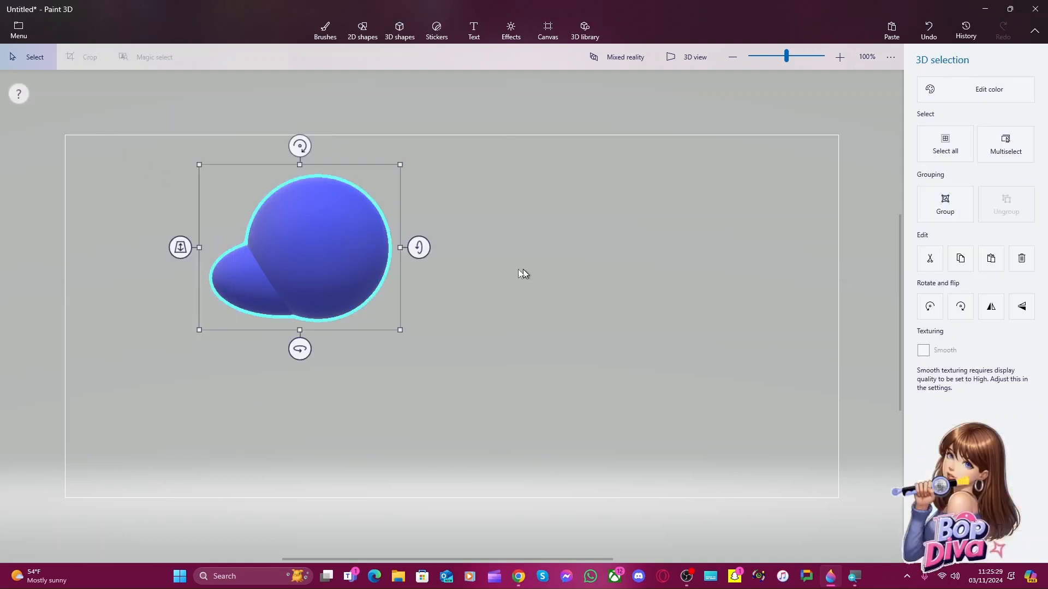
left_click(384, 396)
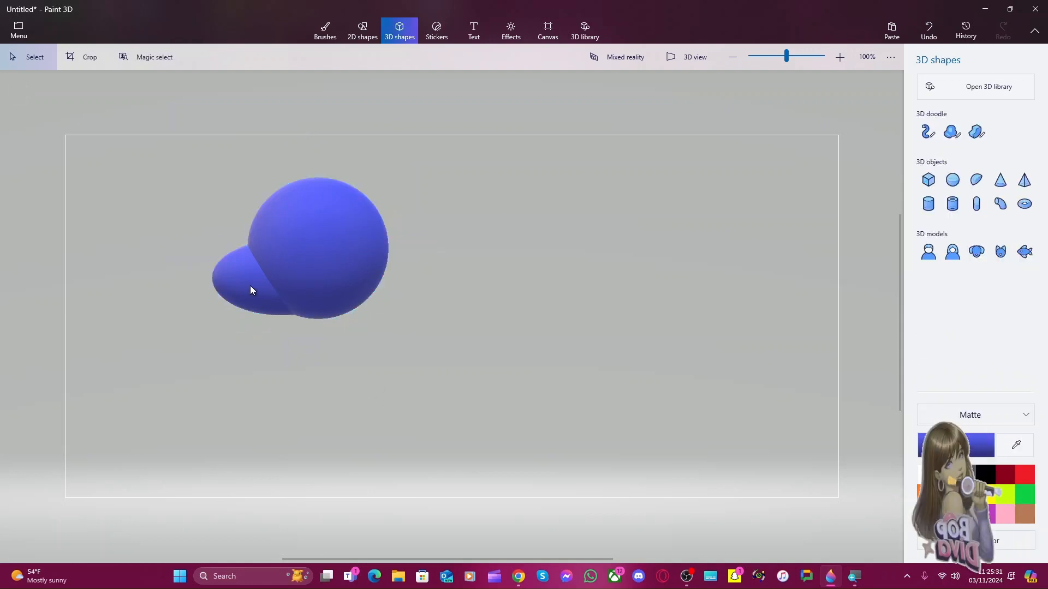
Adjust the ellipsoid's position and shape behind the sphere, and group the two shapes
left_click_drag(250, 286, 249, 290)
left_click_drag(291, 235, 287, 217)
left_click_drag(509, 398, 106, 89)
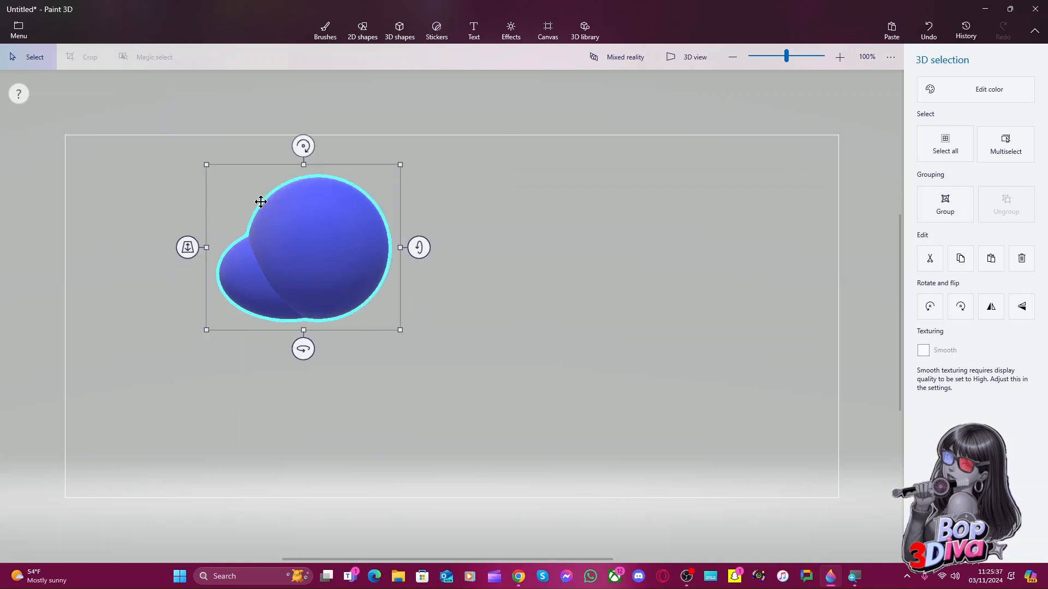
key("ctrl+g")
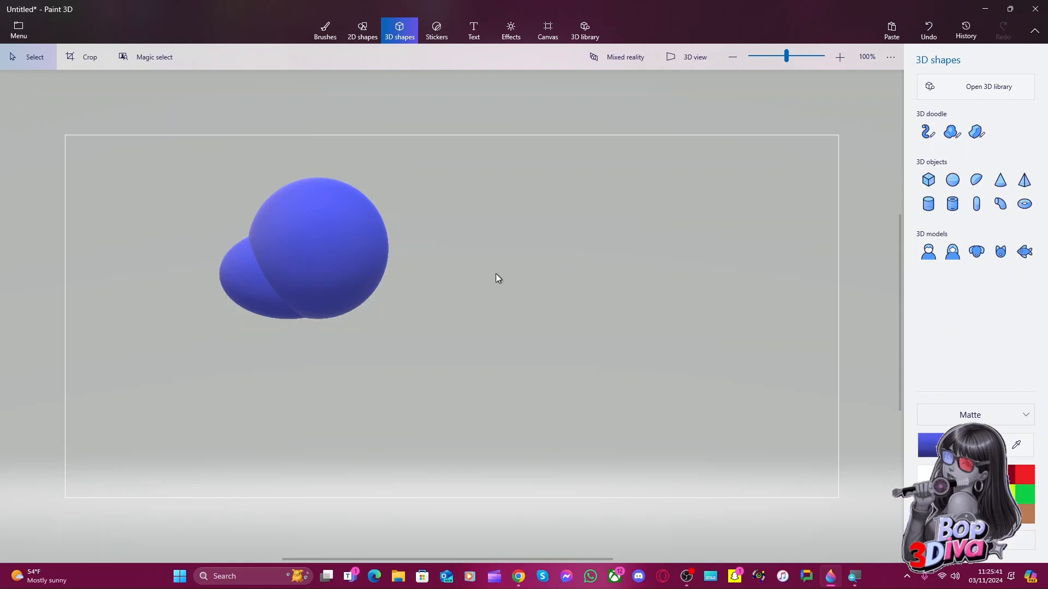
Turn the grouped shapes about the vertical axis so the ellipsoid faces the front, and ungroup them
left_click(262, 281)
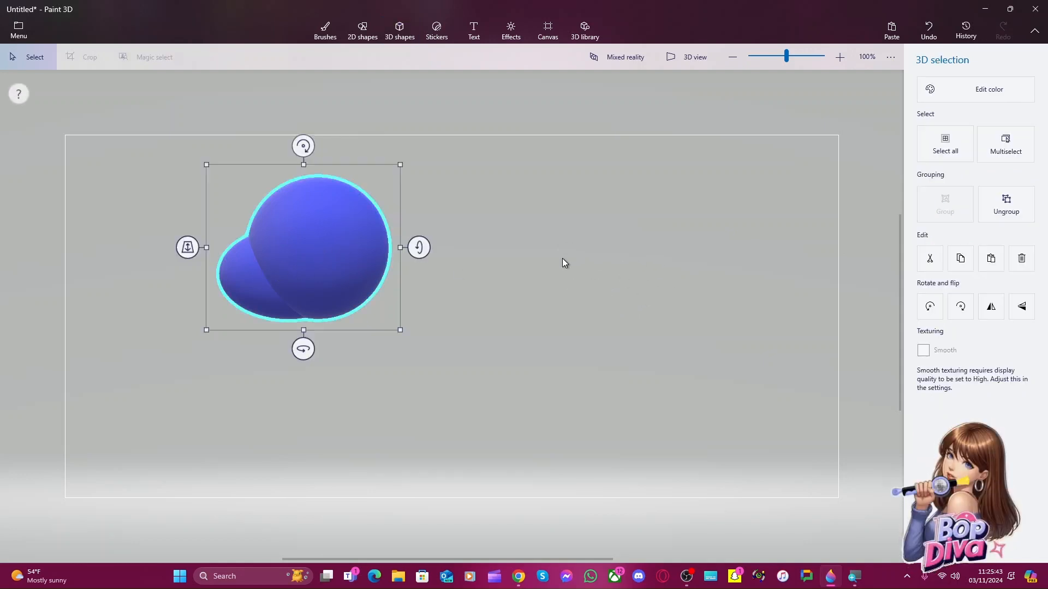
left_click_drag(304, 350, 388, 351)
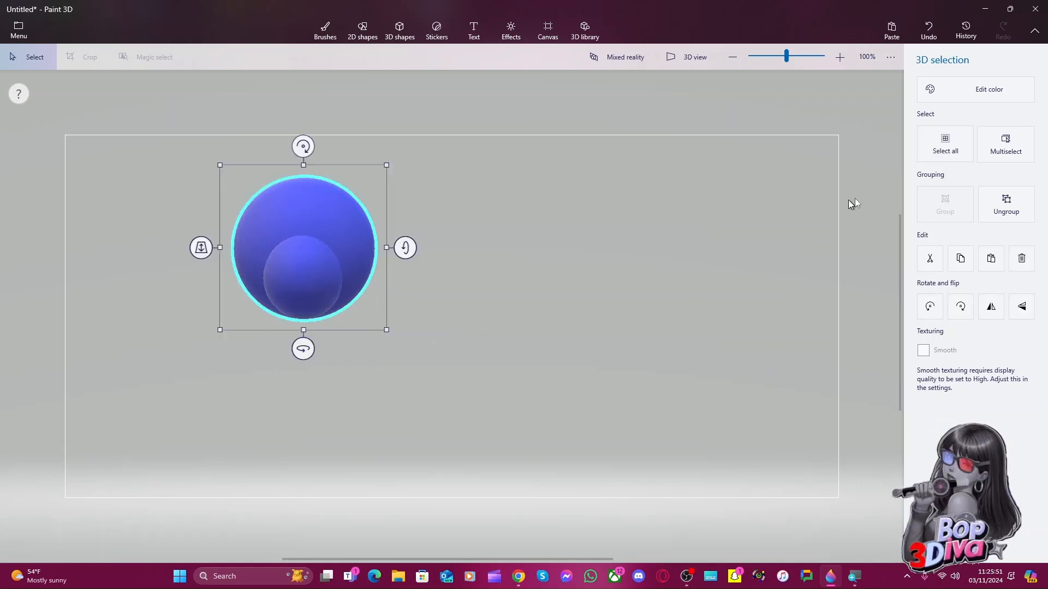
left_click(1014, 211)
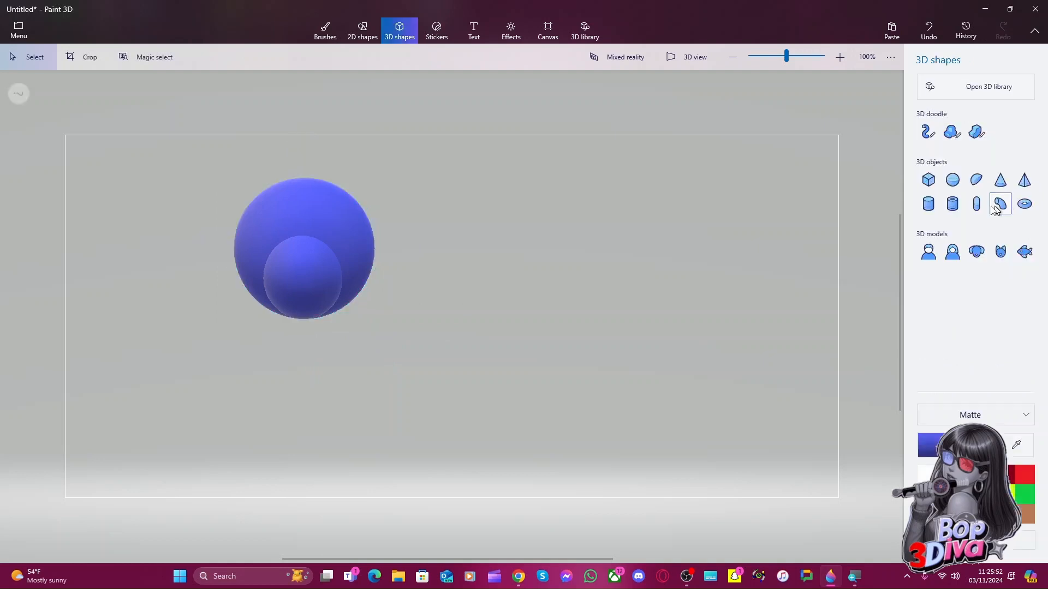
Widen the small ellipsoid on both sides so it is nearly as wide as the sphere behind it
left_click(303, 279)
left_click_drag(362, 279, 372, 278)
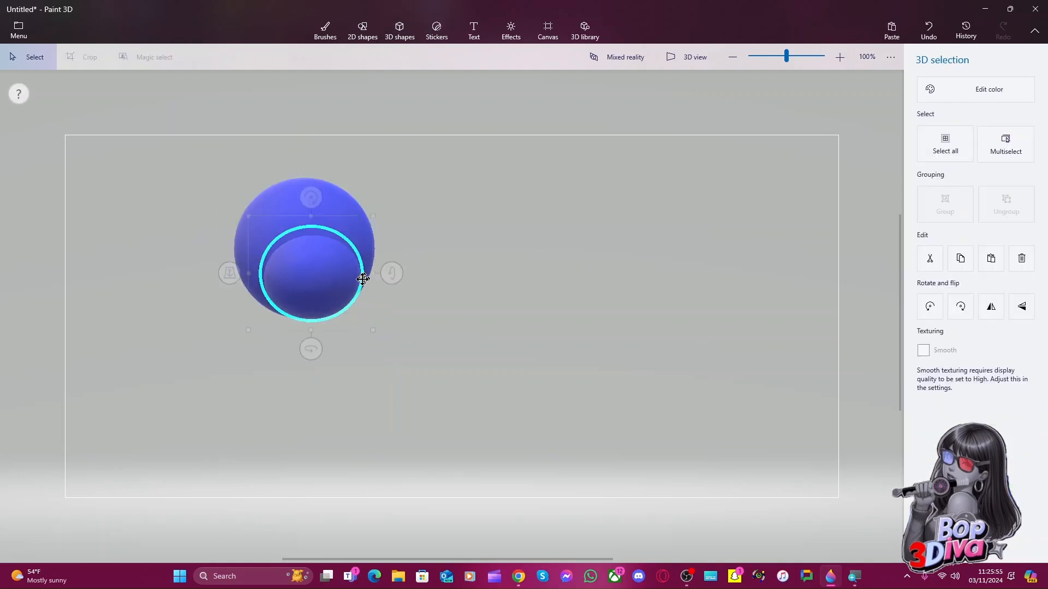
left_click_drag(251, 276, 233, 273)
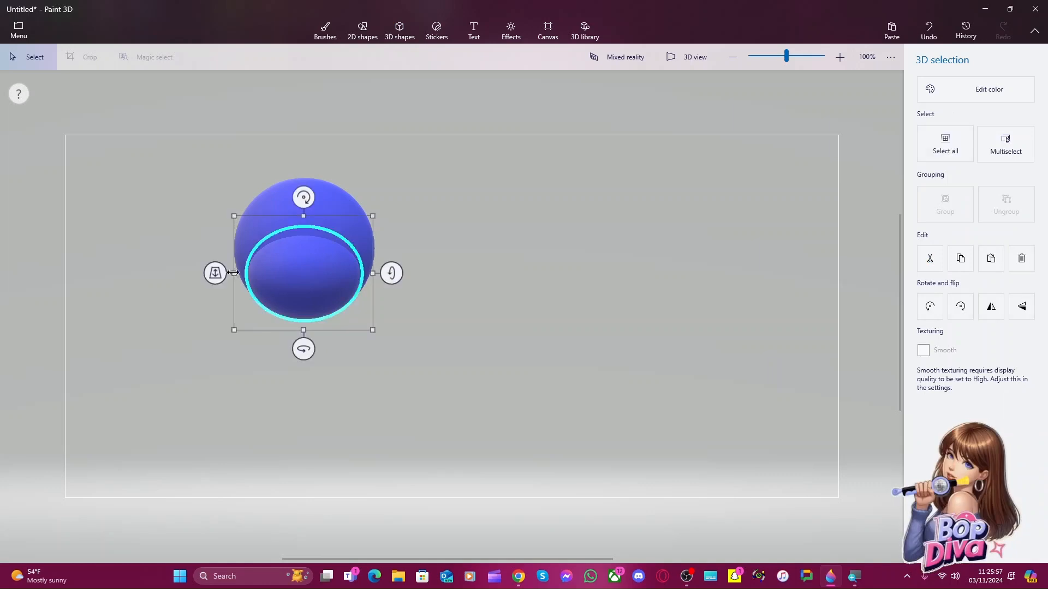
Group the sphere and ellipsoid, and turn the group about the vertical axis so the ellipsoid protrudes on the left side
left_click_drag(454, 398, 157, 84)
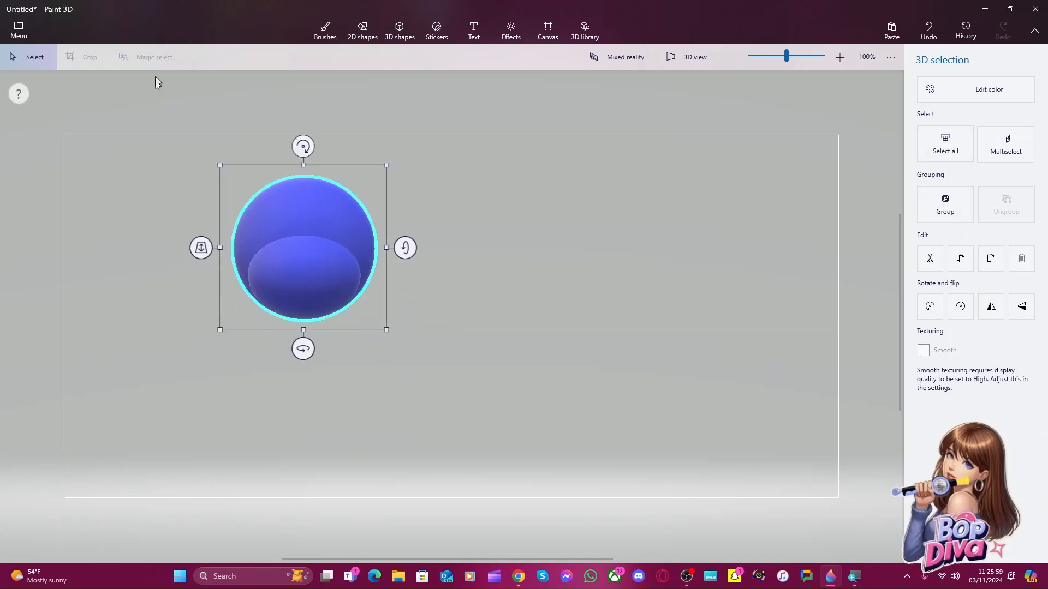
key("ctrl+g")
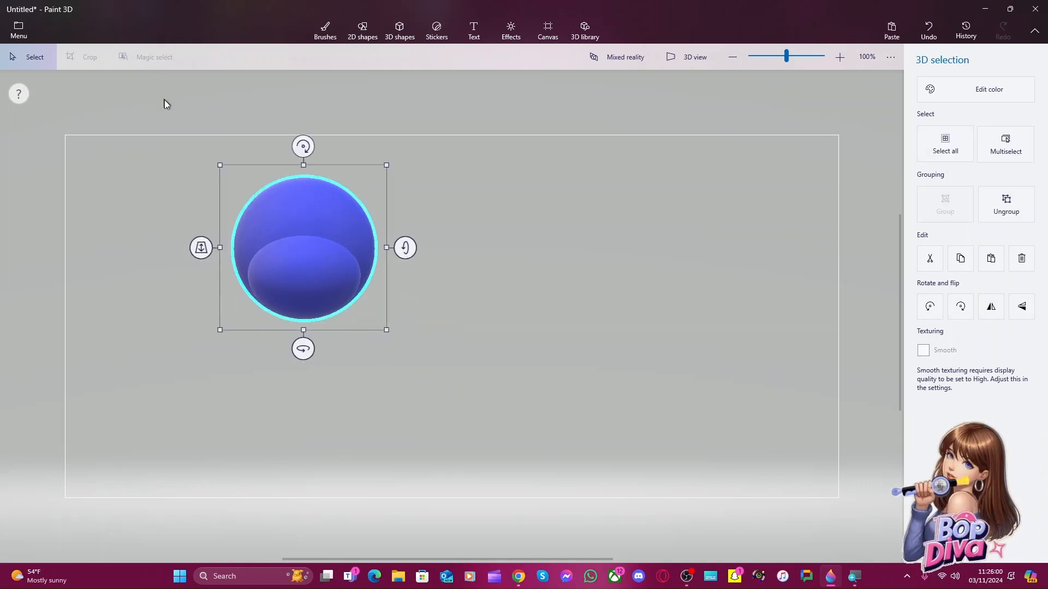
left_click(541, 259)
left_click(345, 243)
left_click_drag(303, 349, 214, 342)
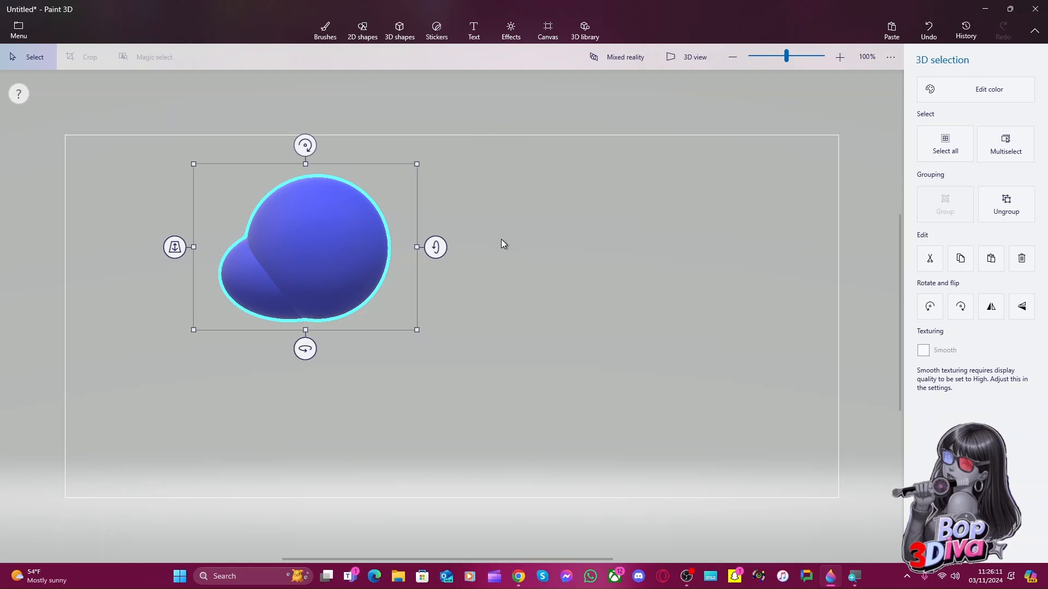
left_click(459, 351)
left_click(302, 281)
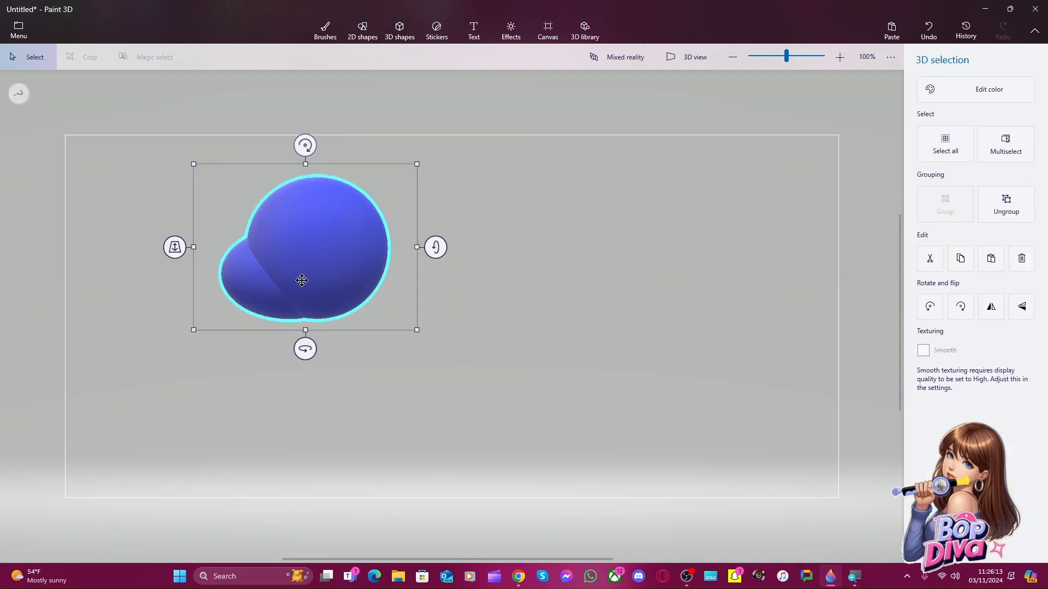
mouse_move(307, 351)
left_mouse_down()
mouse_move(421, 367)
mouse_move(304, 349)
left_mouse_up()
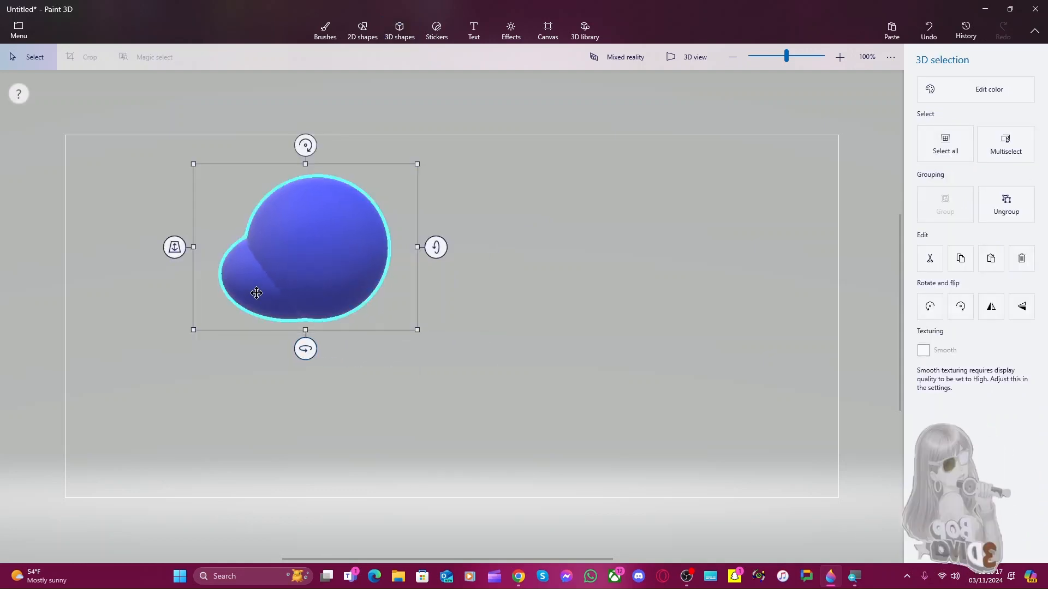
Ungroup the shapes and move the ellipsoid slightly right, further into the sphere
key("ctrl")
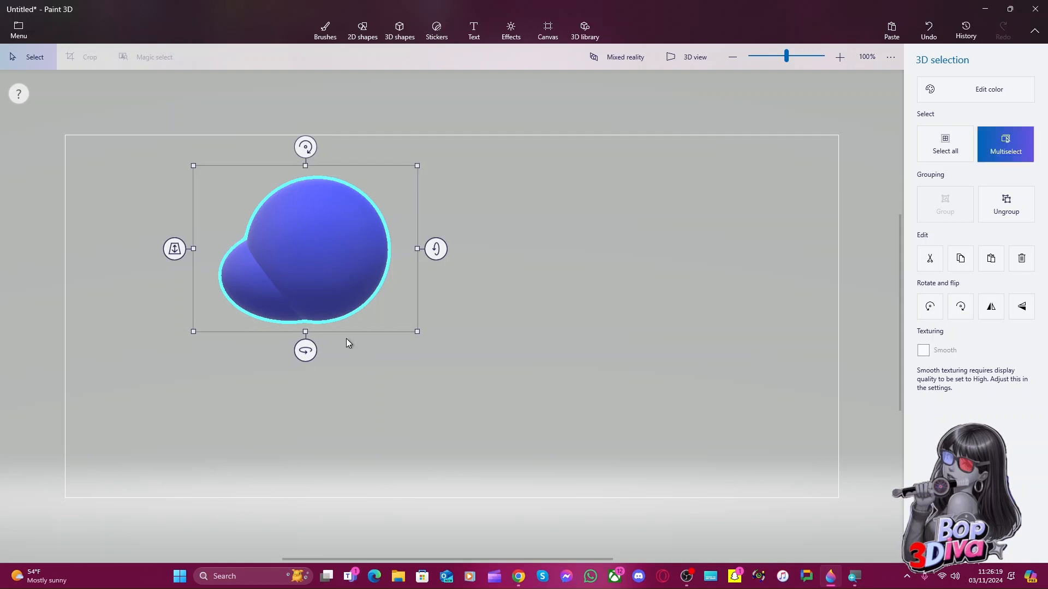
left_click(347, 334)
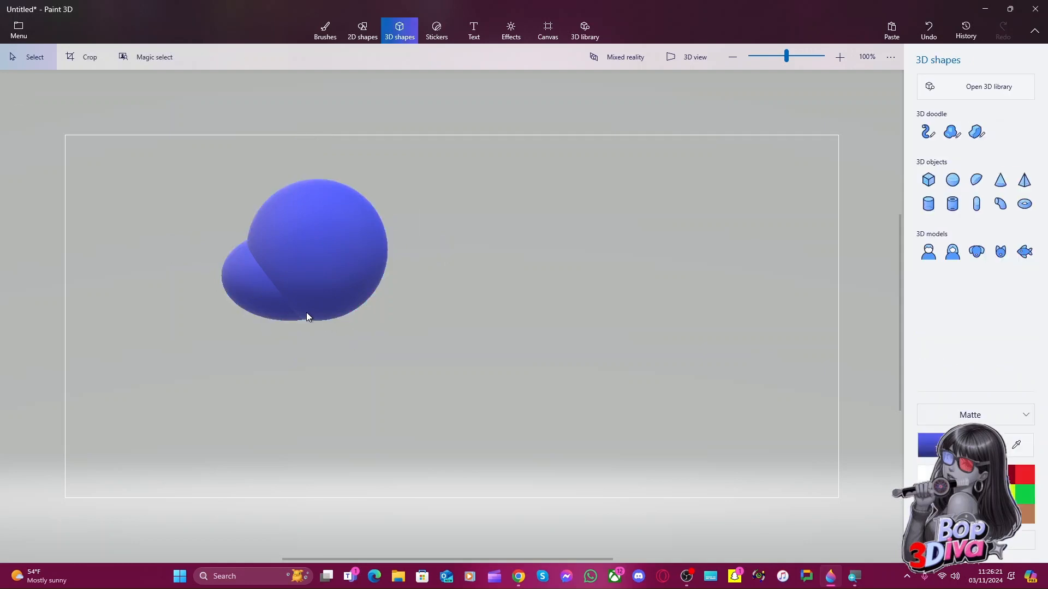
left_click(267, 300)
left_click(247, 296)
left_click_drag(253, 291, 267, 289)
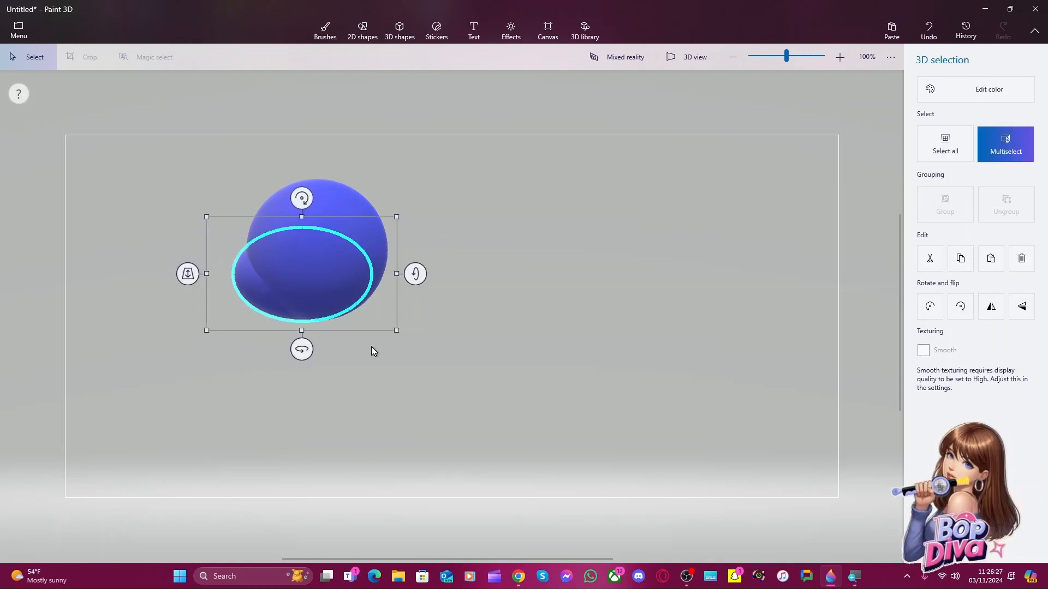
left_click(425, 373)
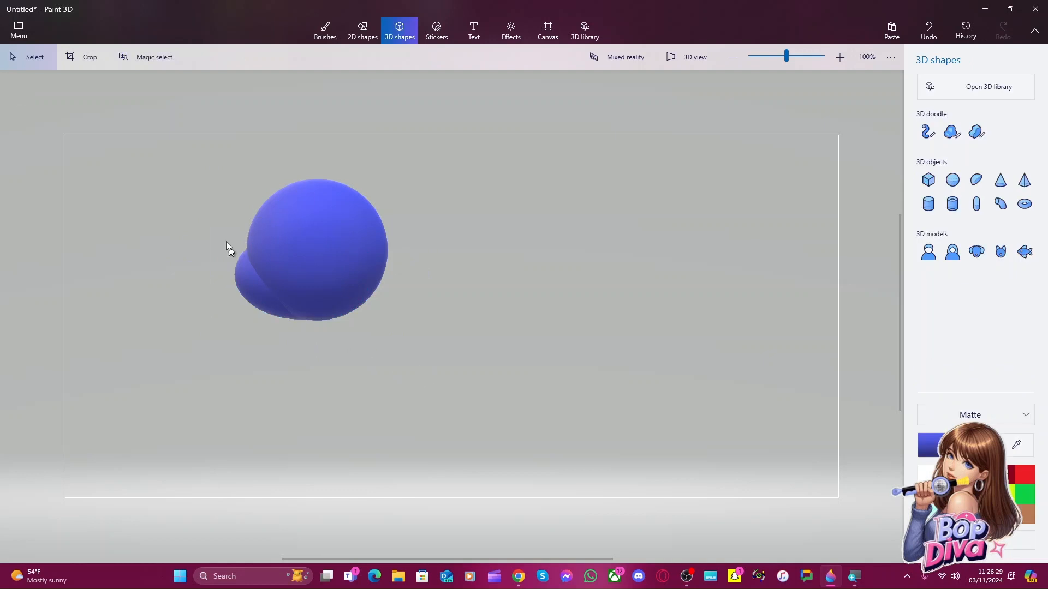
Select both shapes together and turn them so the ellipsoid faces the front, tilting them once to inspect the join and back again
left_click_drag(201, 173, 421, 334)
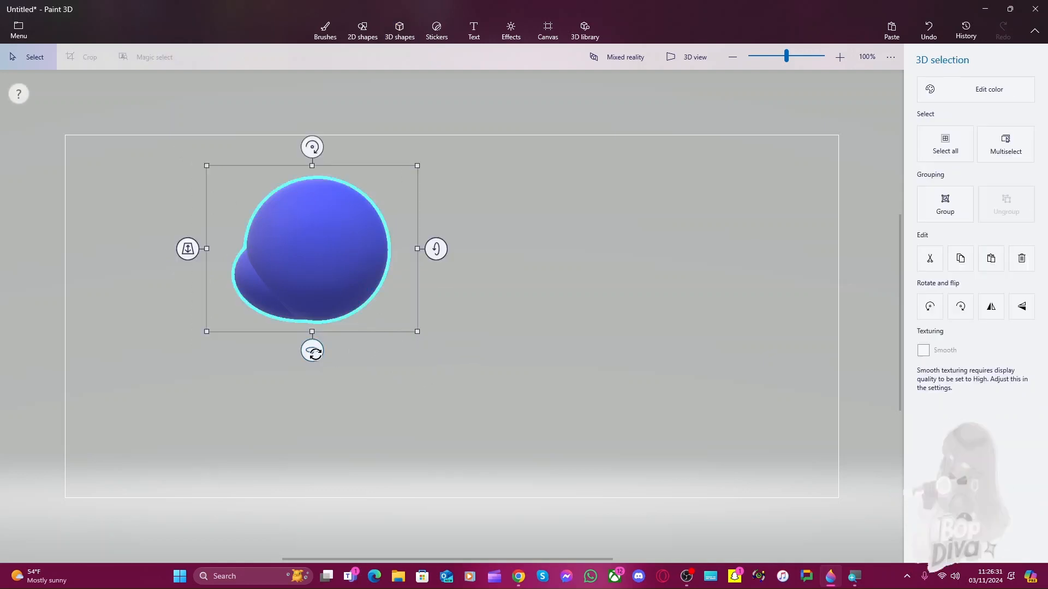
left_click_drag(311, 351, 434, 351)
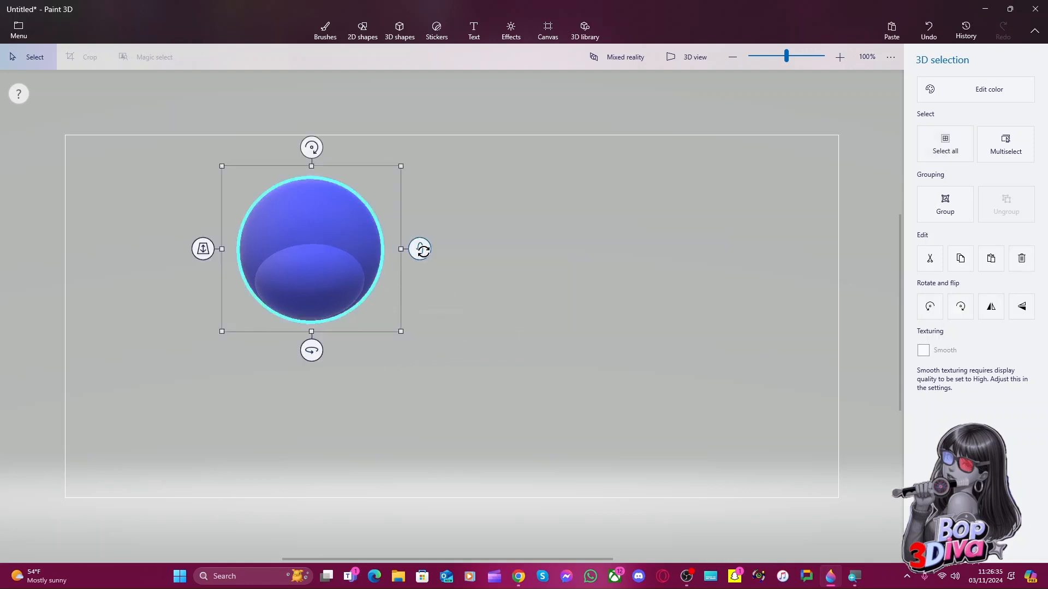
left_click_drag(423, 250, 421, 158)
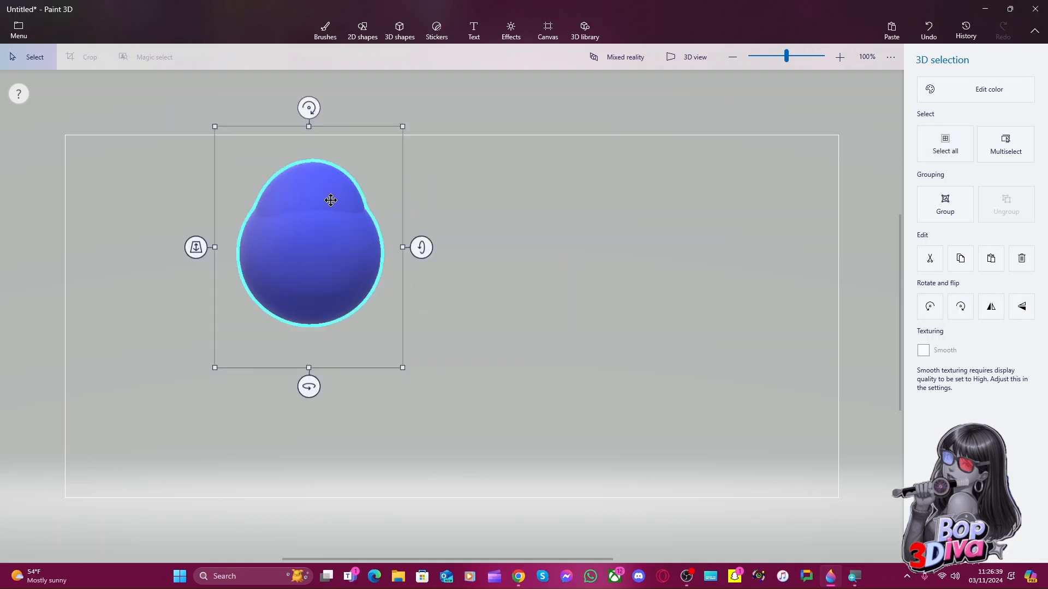
left_click_drag(421, 247, 430, 364)
left_click(349, 356)
left_click(312, 271)
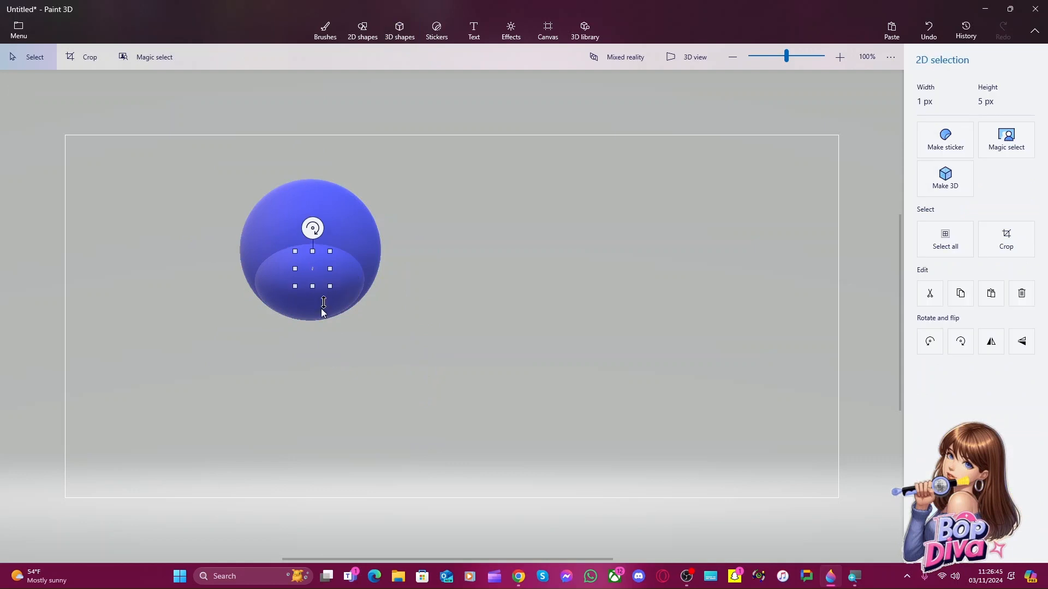
left_click(420, 296)
left_click(354, 243)
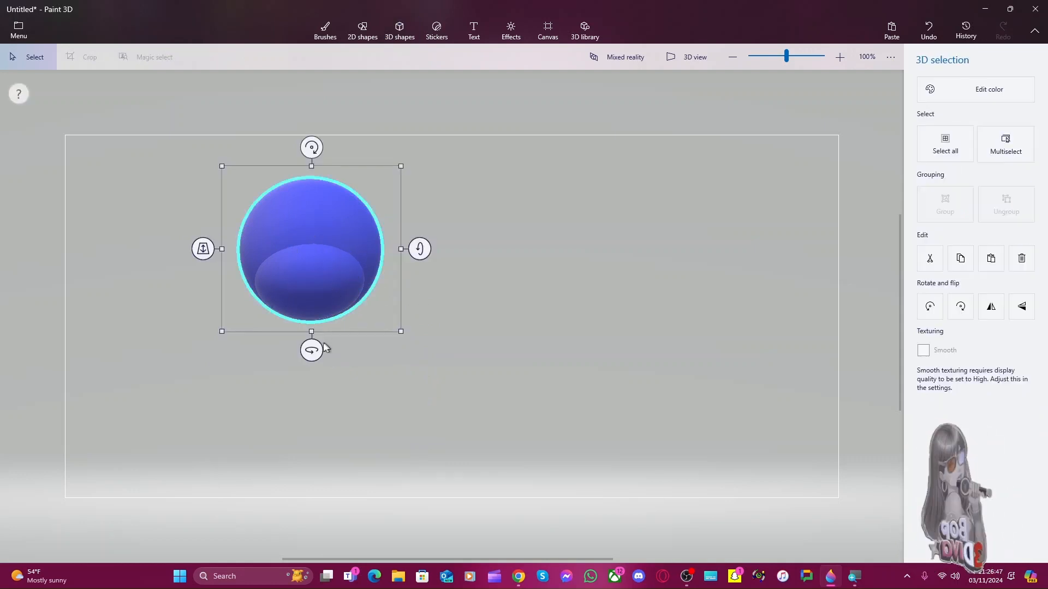
mouse_move(316, 349)
left_mouse_down()
mouse_move(246, 351)
mouse_move(312, 363)
left_mouse_up()
left_click(368, 366)
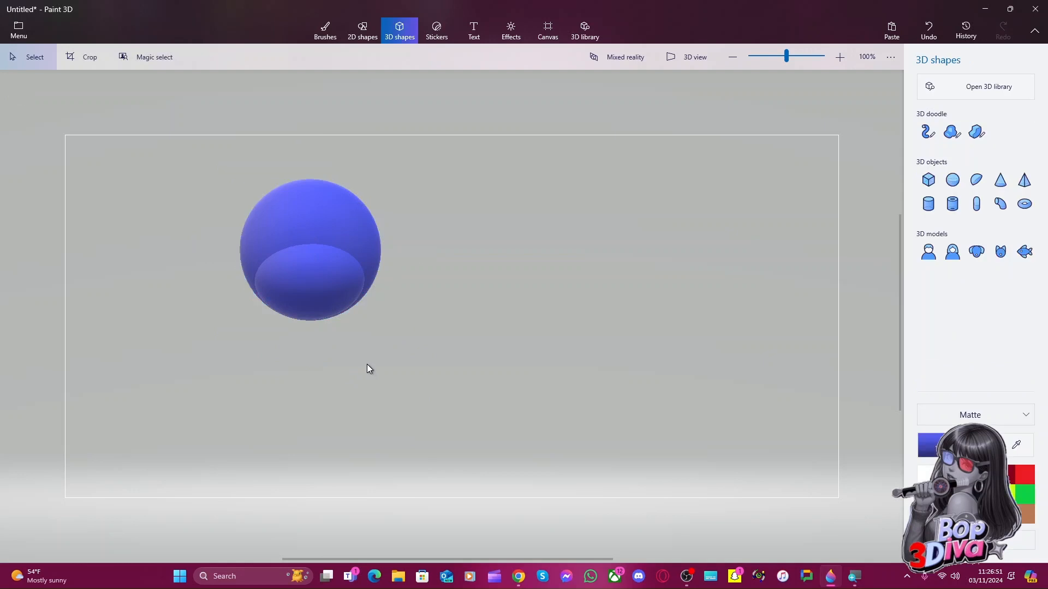
Group the sphere and the ellipsoid, and ungroup them again
key("ctrl+a")
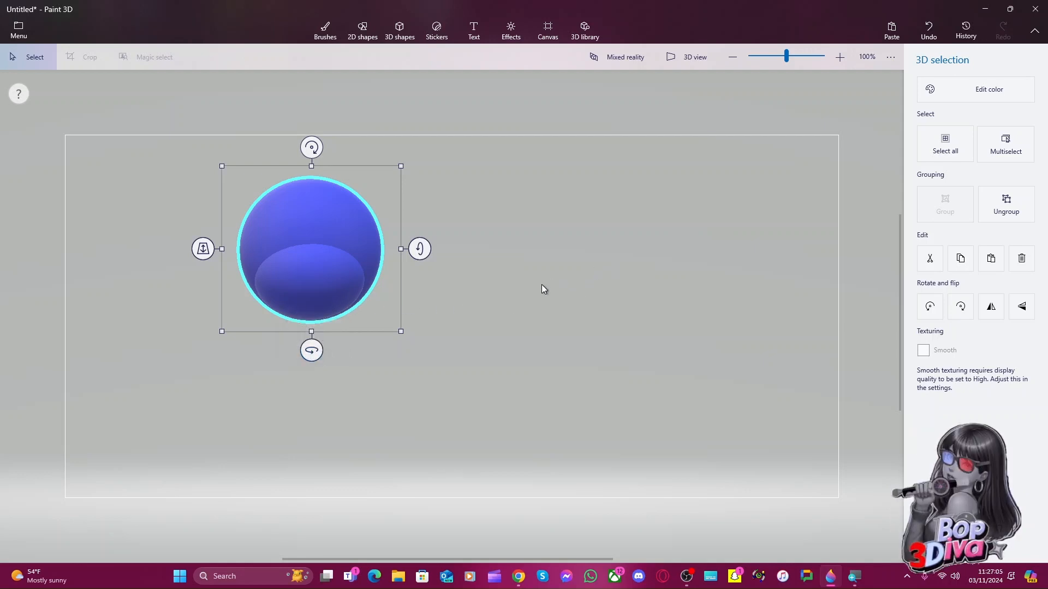
key("ctrl")
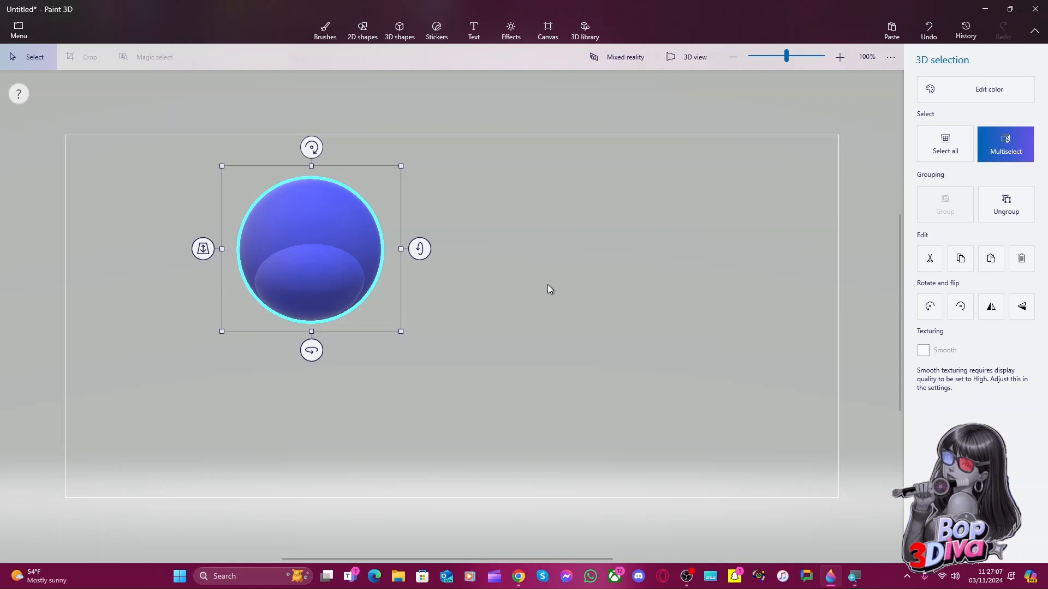
left_click(548, 285)
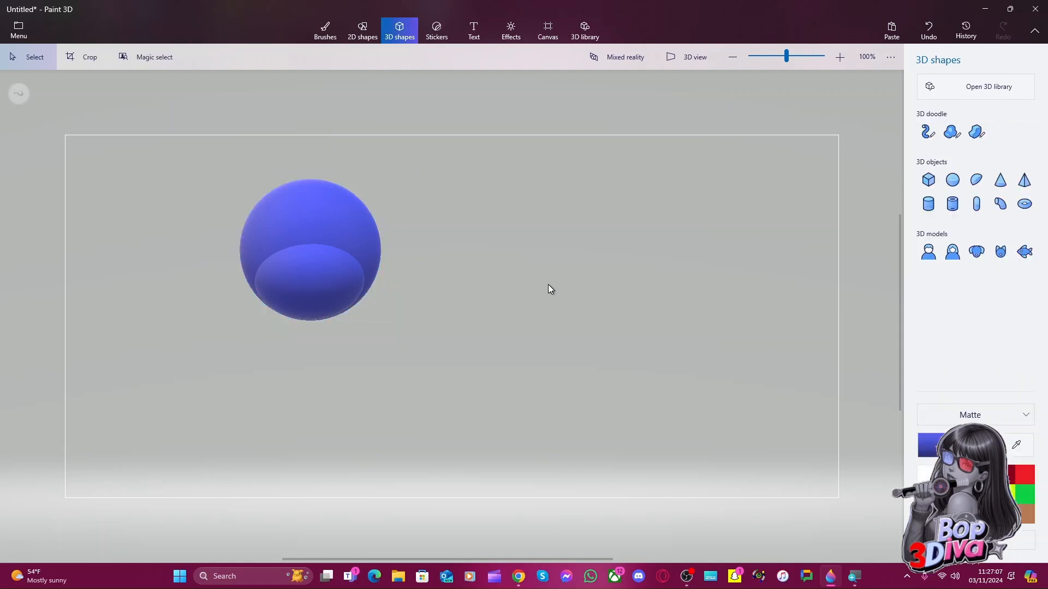
Select the ellipsoid and the sphere one at a time to check whether they are separate objects
left_click(323, 285)
left_click(340, 184)
left_click(334, 202)
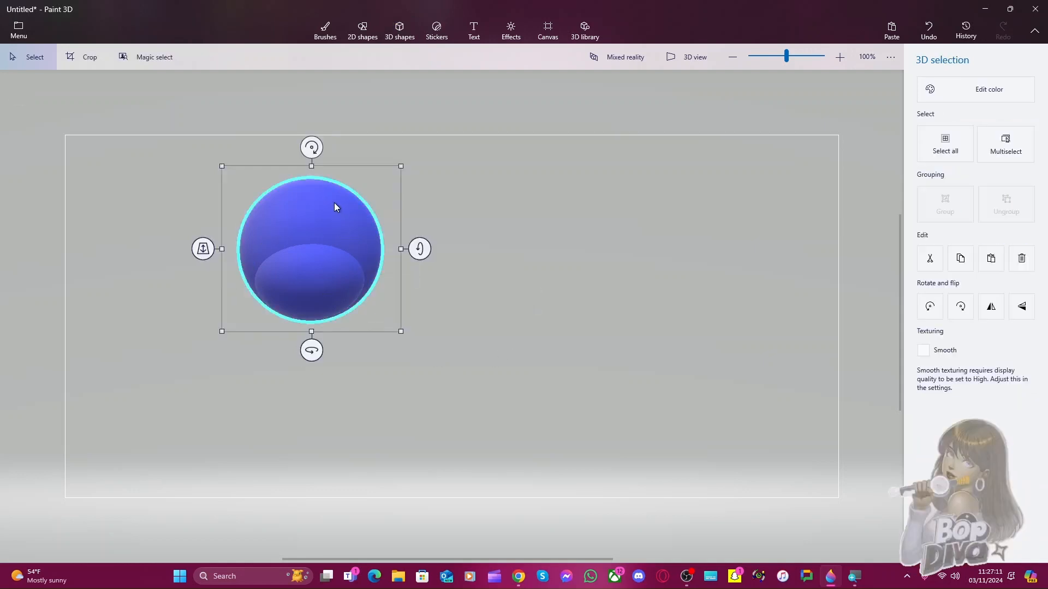
left_click(329, 285)
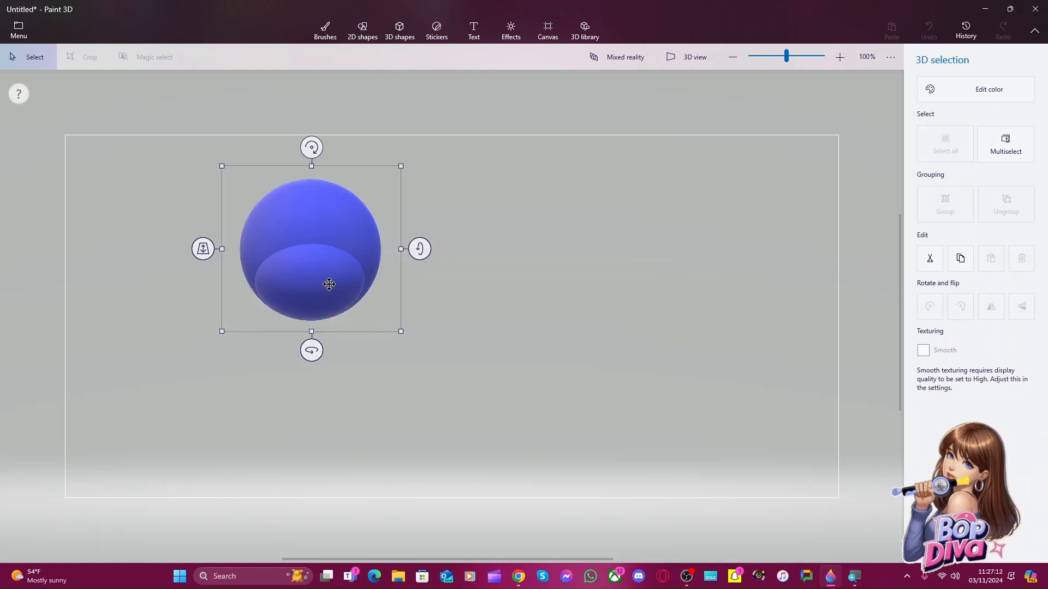
left_click(343, 195)
key("ctrl")
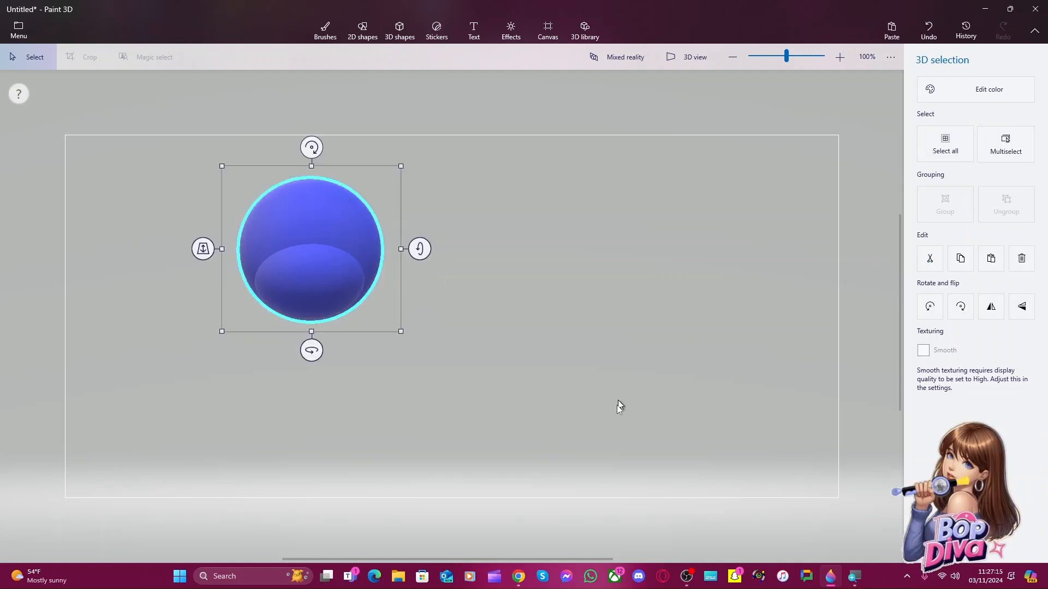
Try selecting all 3D objects and the whole canvas, and clear the selection
key("ctrl+a")
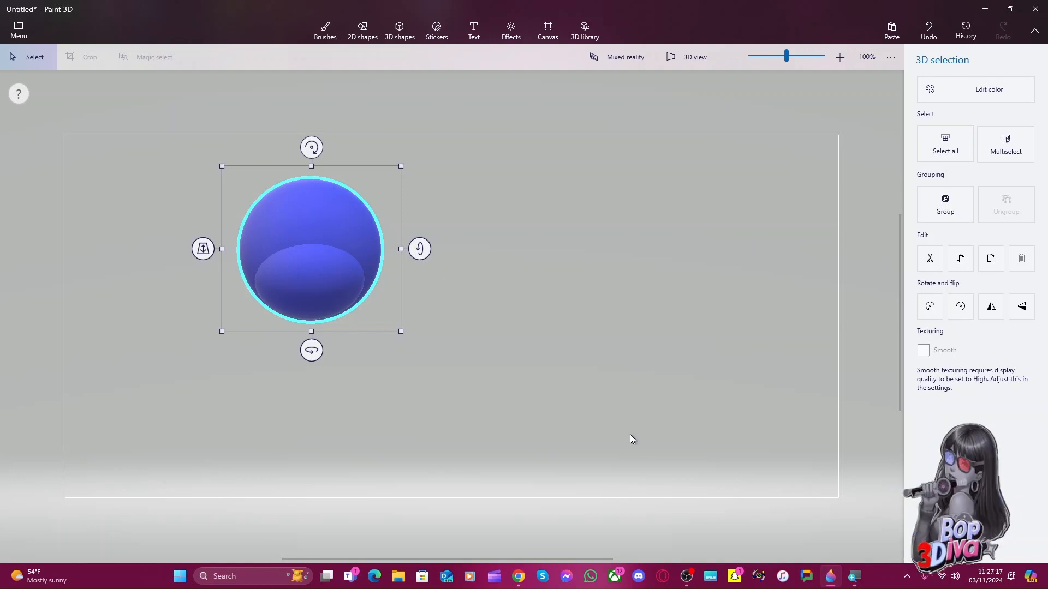
key("ctrl+a")
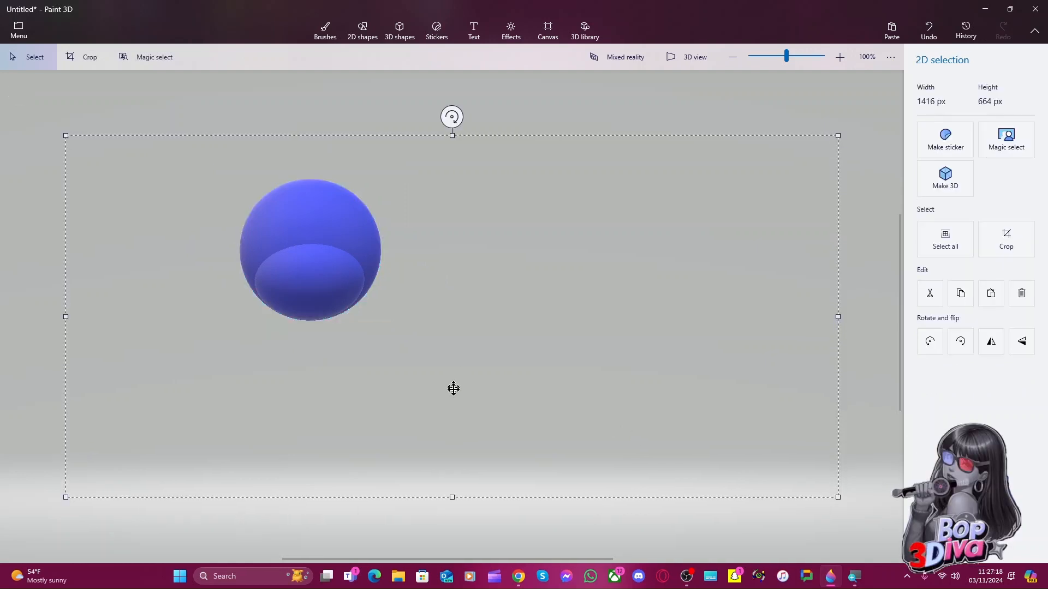
left_click(466, 522)
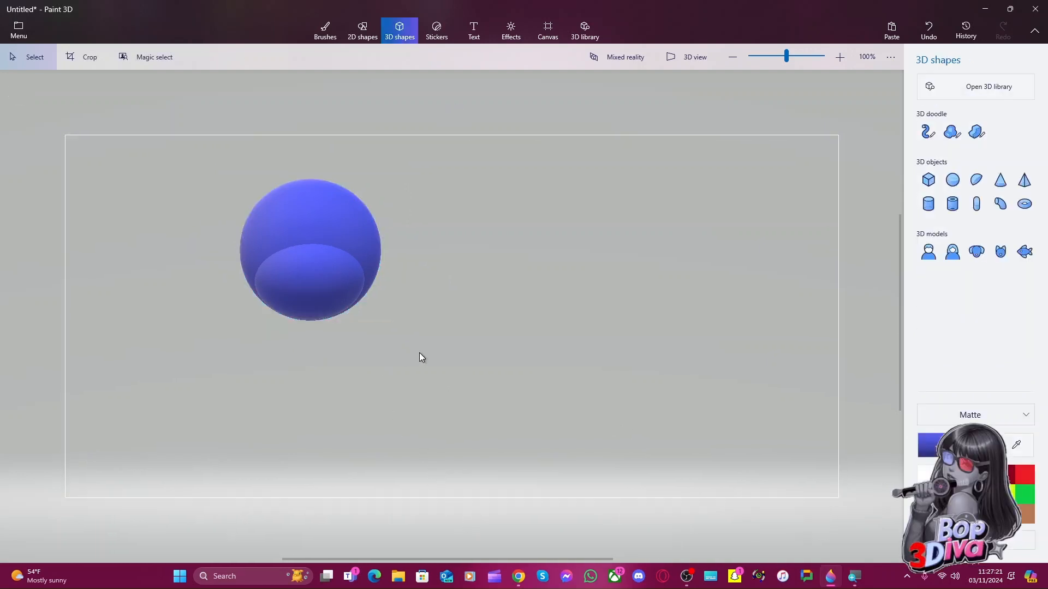
Select and group both shapes, and turn the group about the vertical axis so the ellipsoid points left
key("ctrl+a")
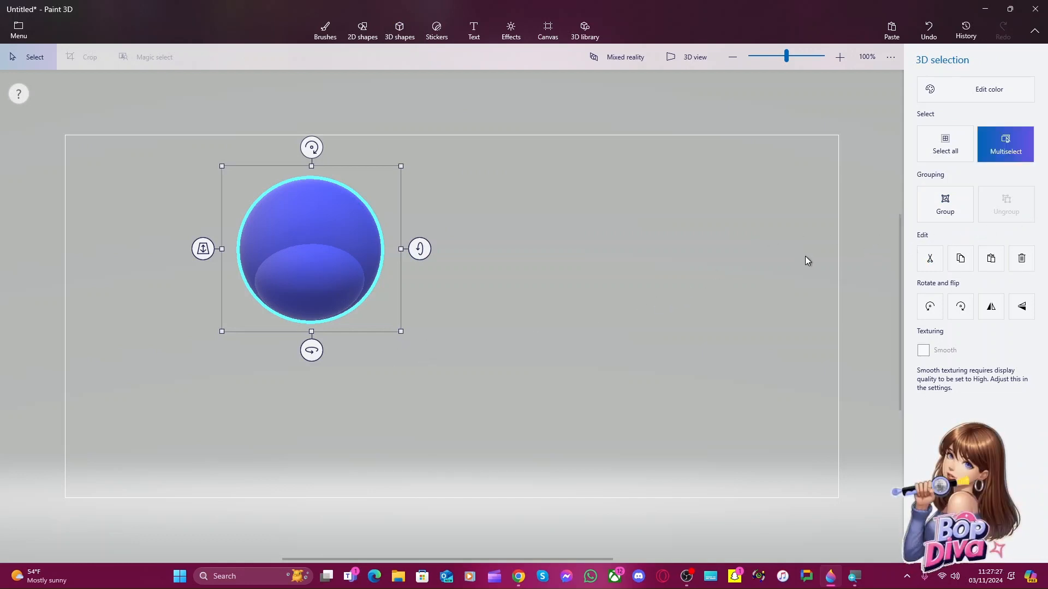
key("ctrl+g")
left_click_drag(311, 350, 229, 349)
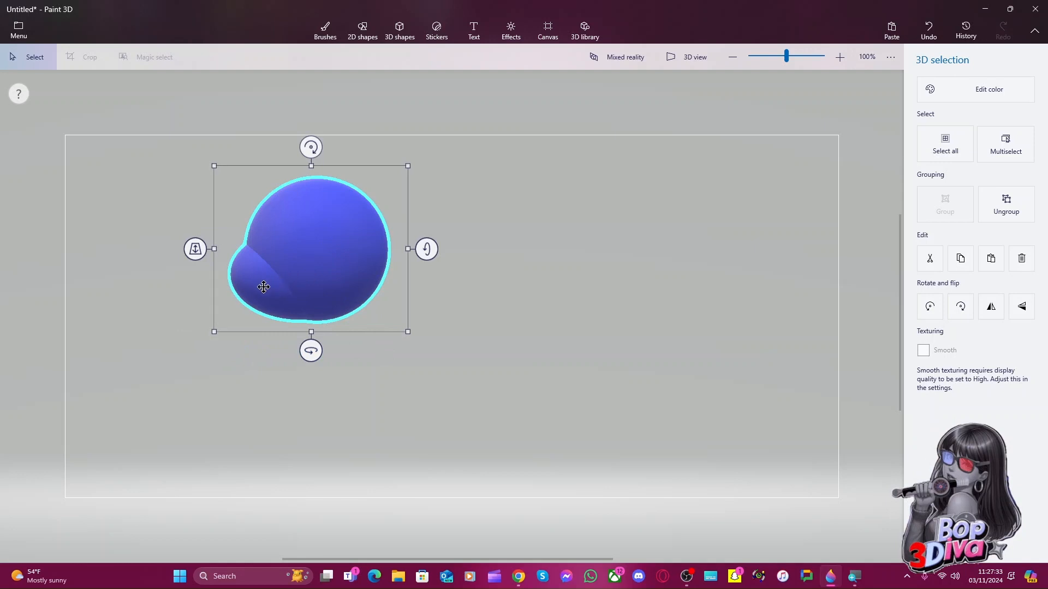
Ungroup the shapes to nudge the ellipsoid slightly down against the sphere, and group both shapes again
key("ctrl")
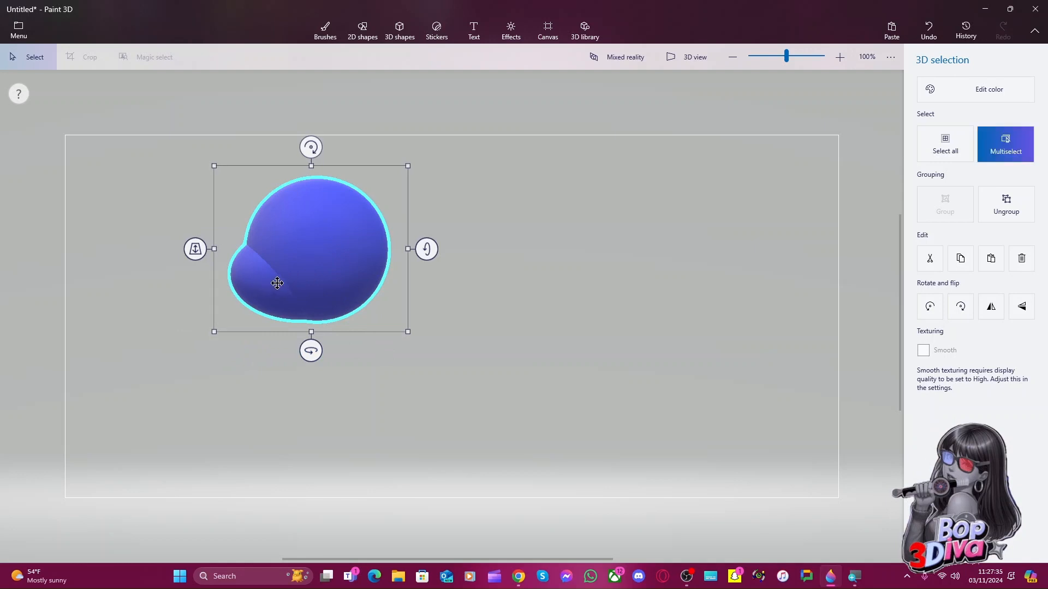
left_click(322, 340)
left_click(263, 298)
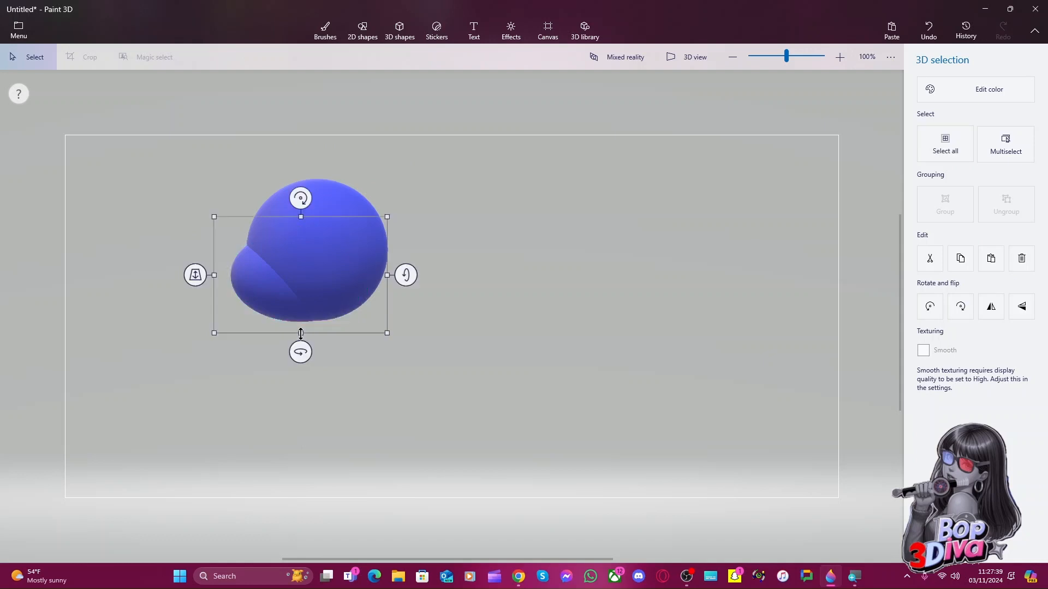
left_click(326, 388)
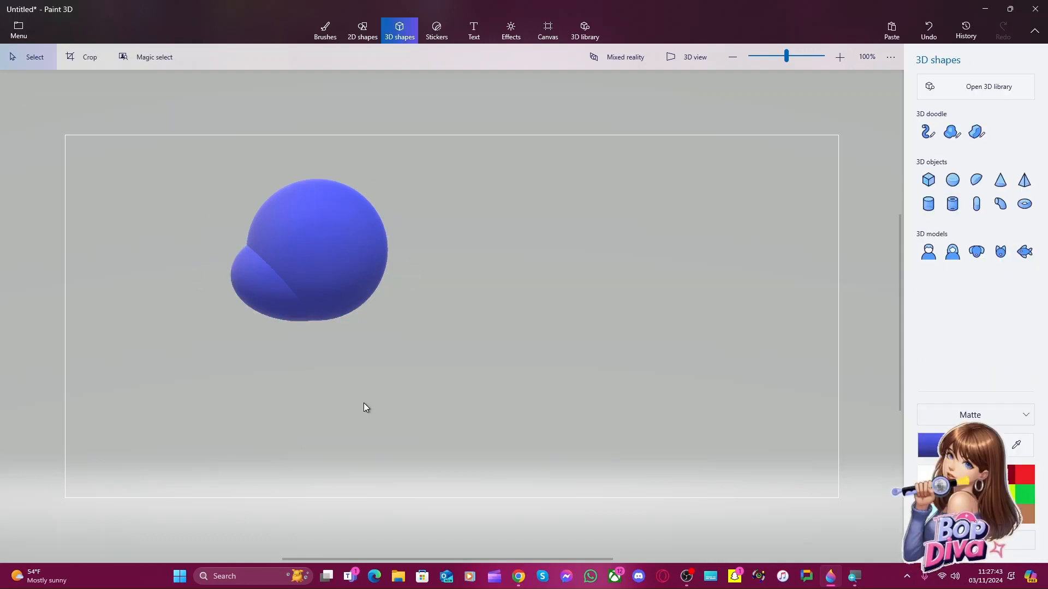
key("ctrl+a")
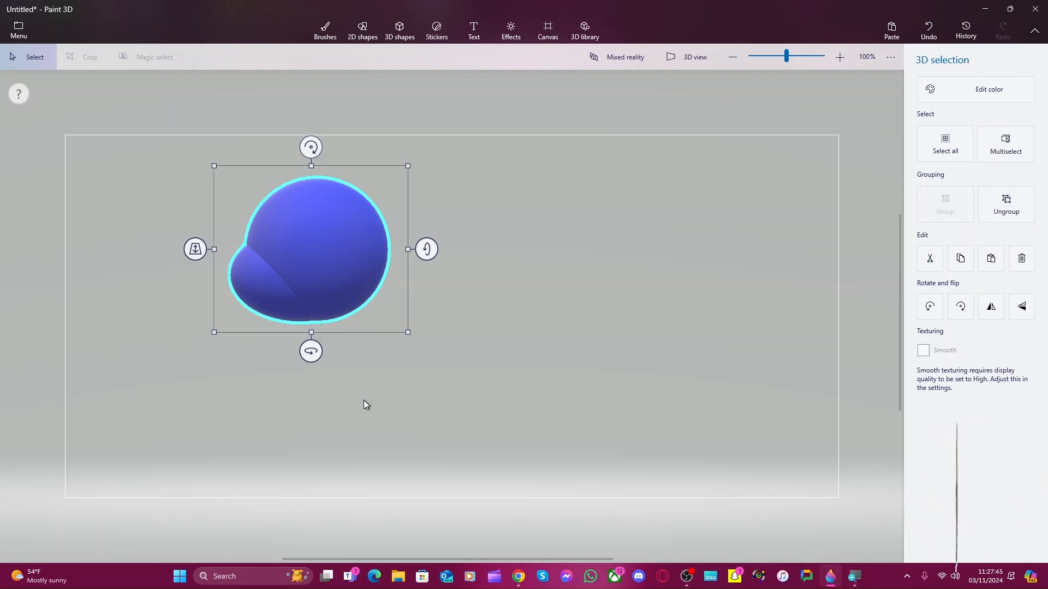
Open the colour options for the grouped ellipsoid and sphere
left_click(351, 366)
left_click(310, 312)
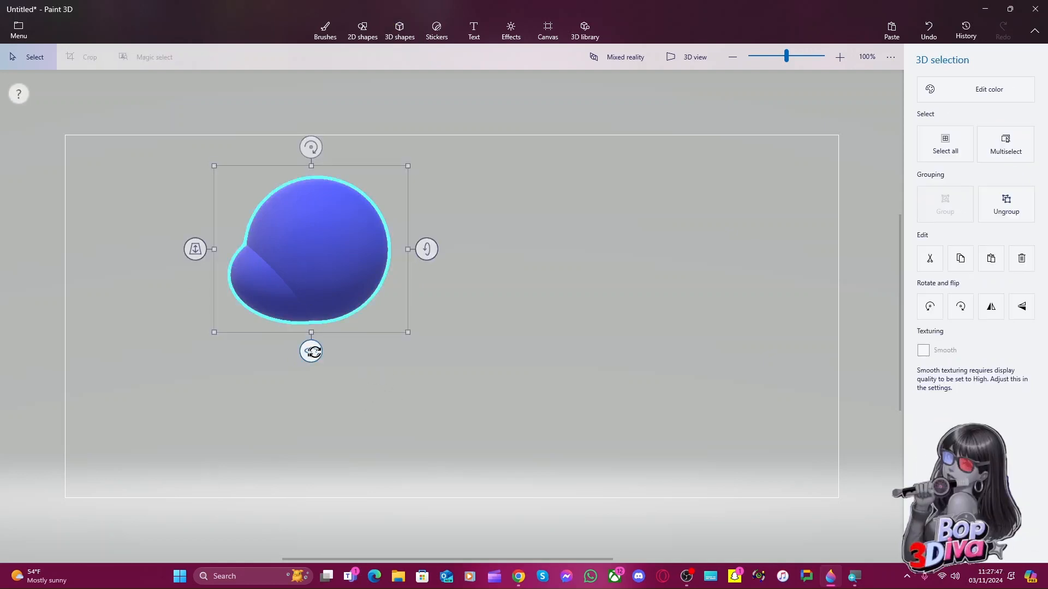
mouse_move(311, 351)
left_mouse_down()
mouse_move(498, 351)
mouse_move(351, 347)
mouse_move(311, 333)
left_mouse_up()
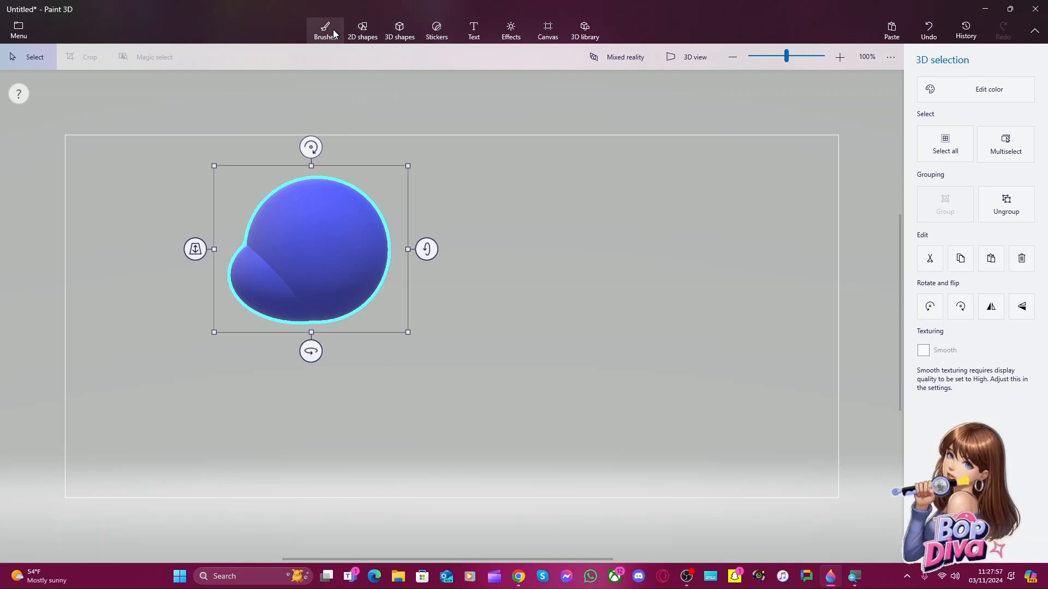
left_click(1008, 96)
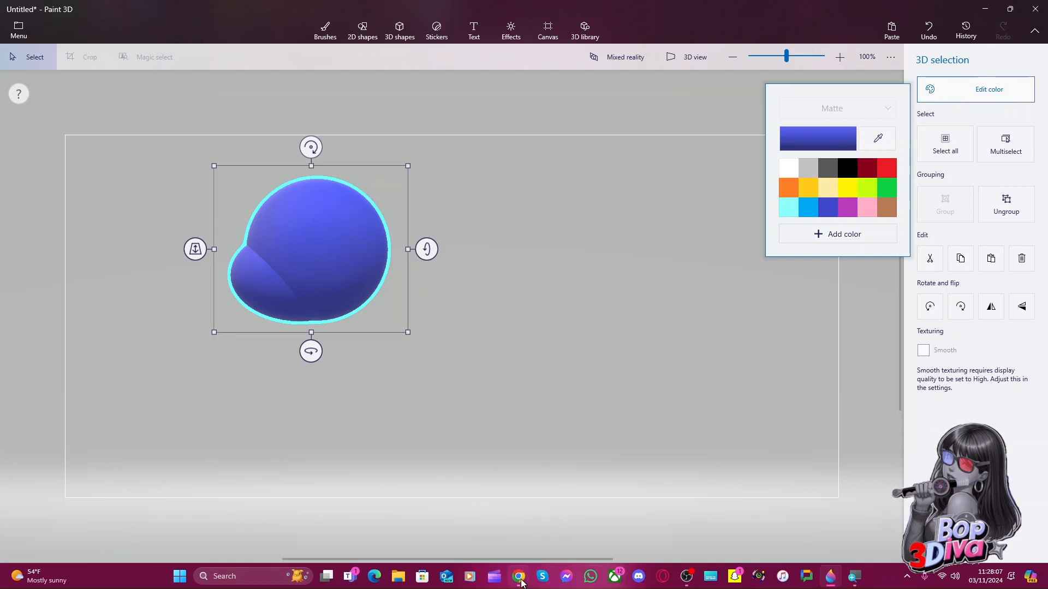
Switch to Chrome, close the YouTube window playing the GameCube menu music and open a new browser window
mouse_move(521, 582)
mouse_move(521, 551)
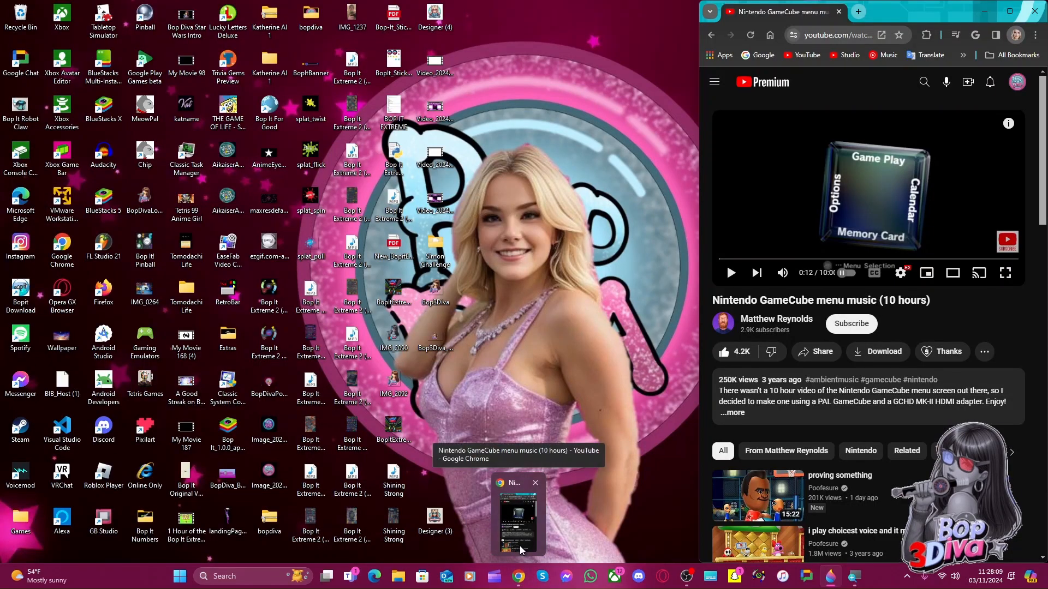
left_click(535, 485)
left_click(523, 582)
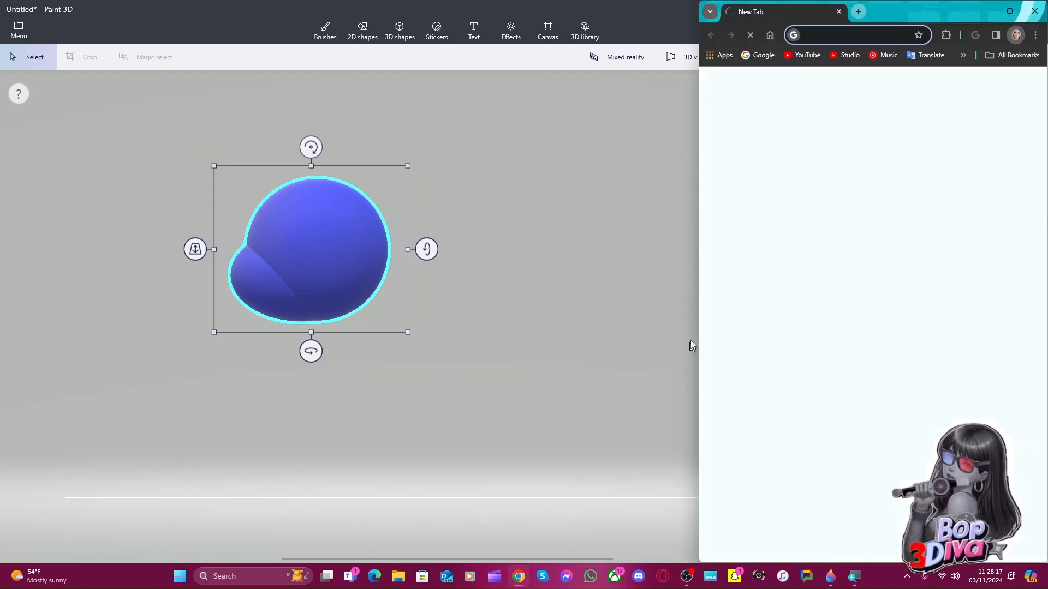
Search Google Images for "bop it extreme 2022" and widen the browser window to fill the screen
type("bop")
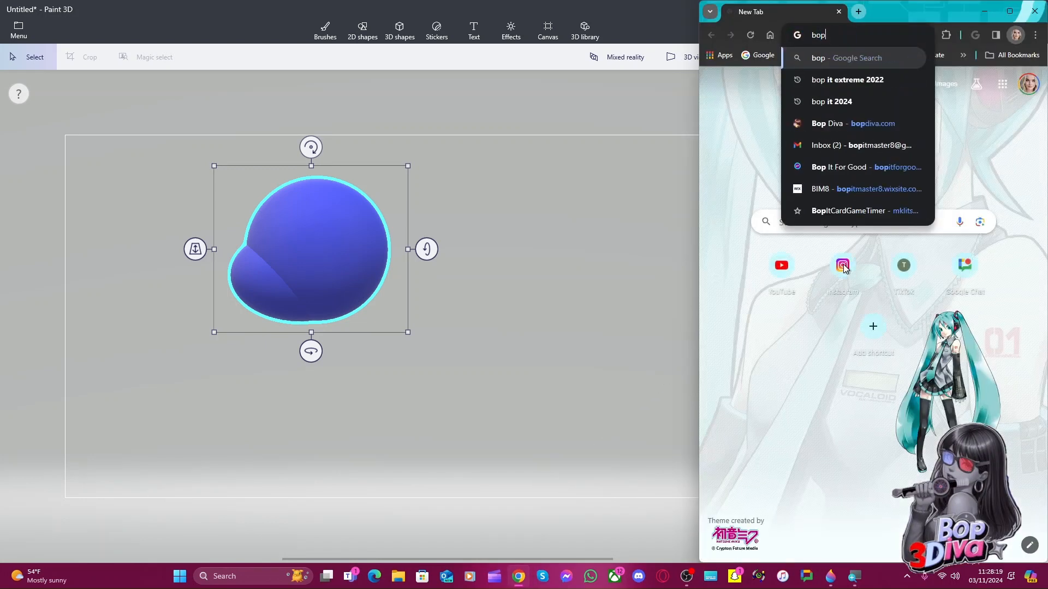
type(" it extre")
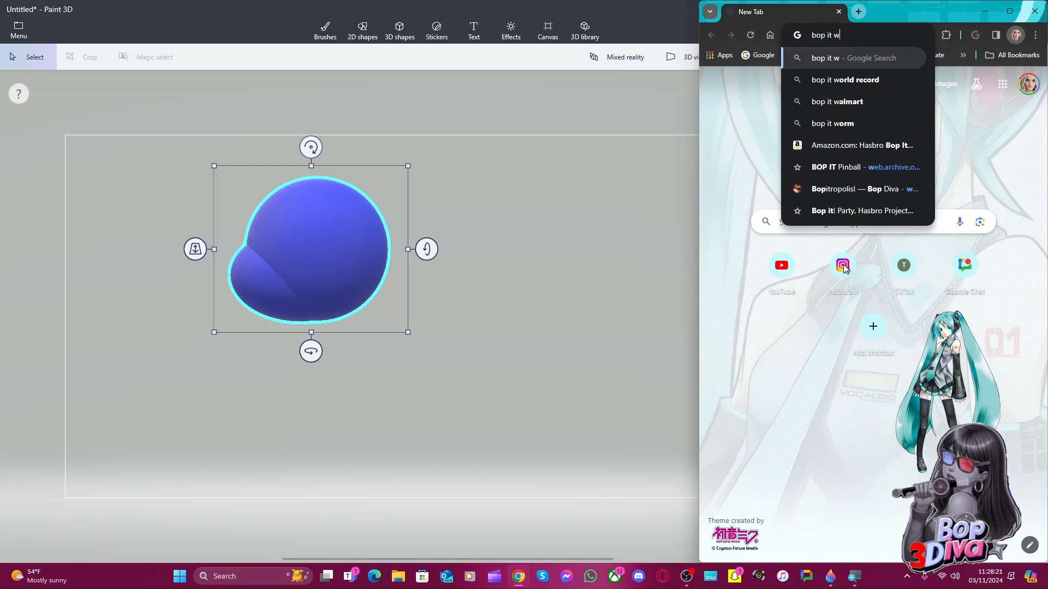
type("me 2022")
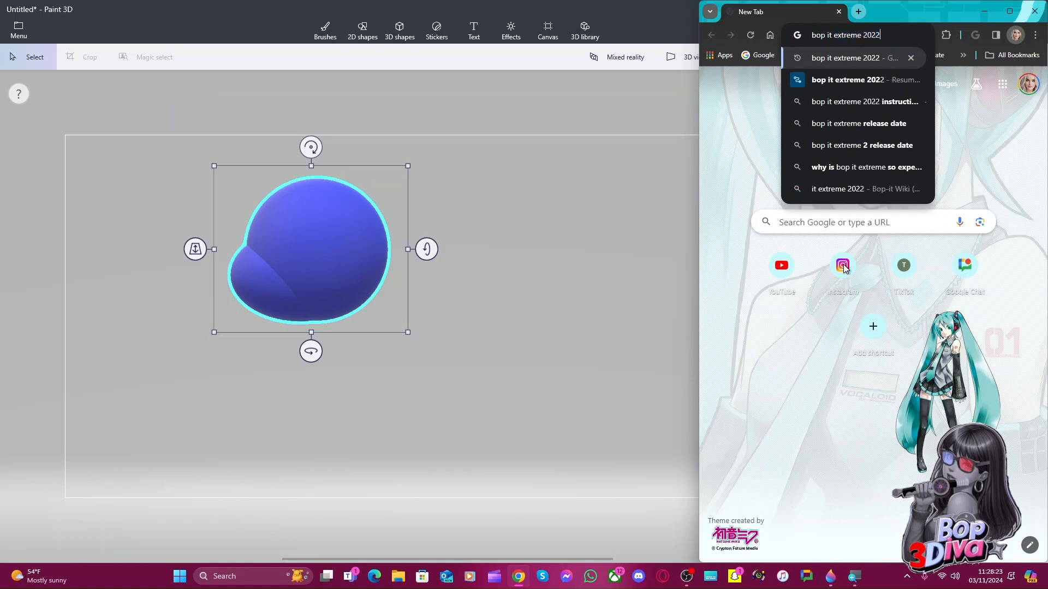
key("Return")
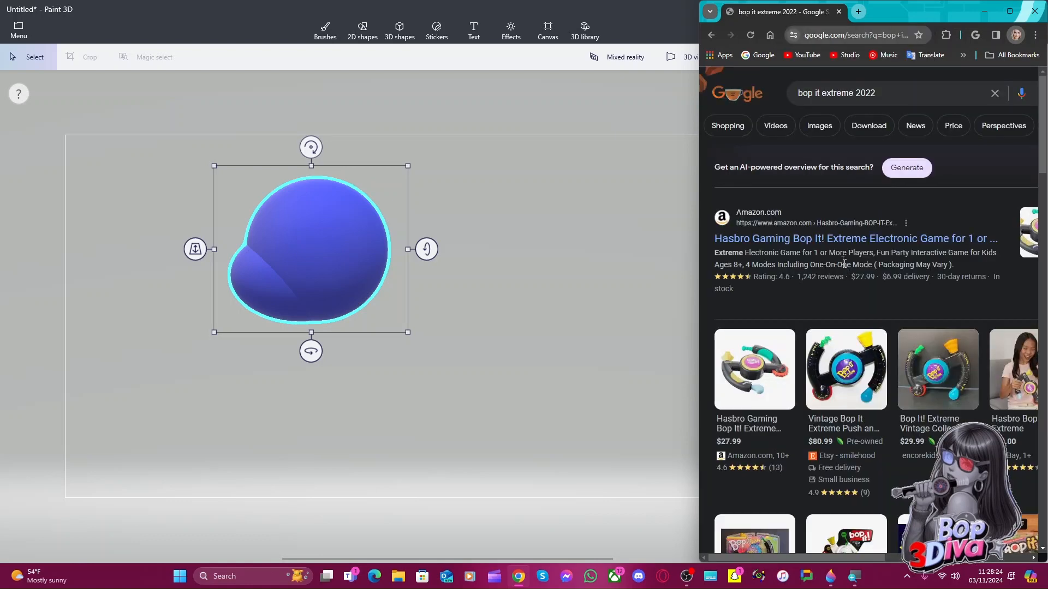
left_click(813, 131)
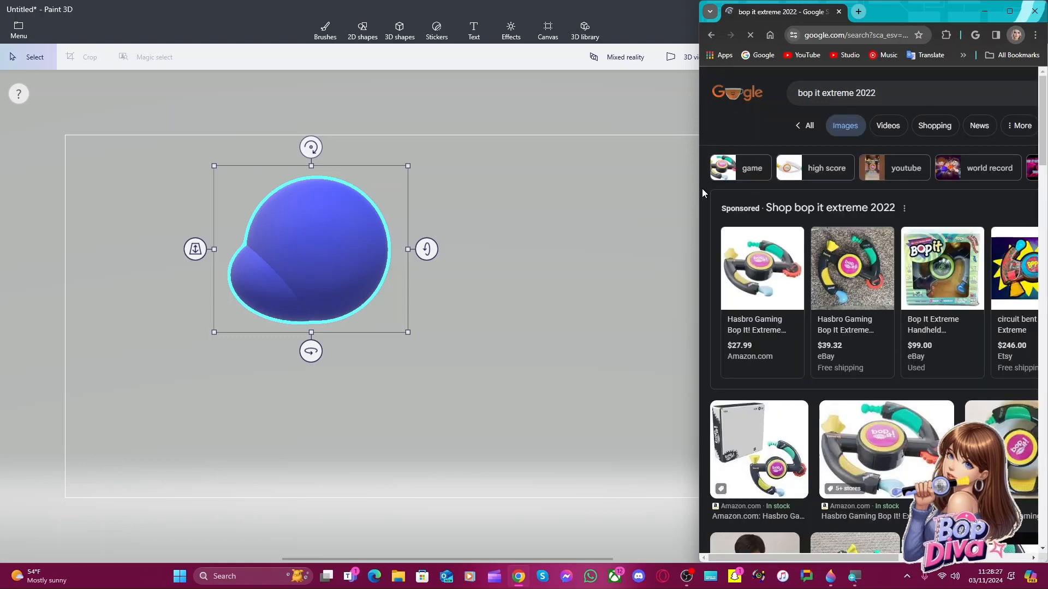
mouse_move(699, 189)
left_mouse_down()
mouse_move(11, 131)
mouse_move(3, 121)
left_mouse_up()
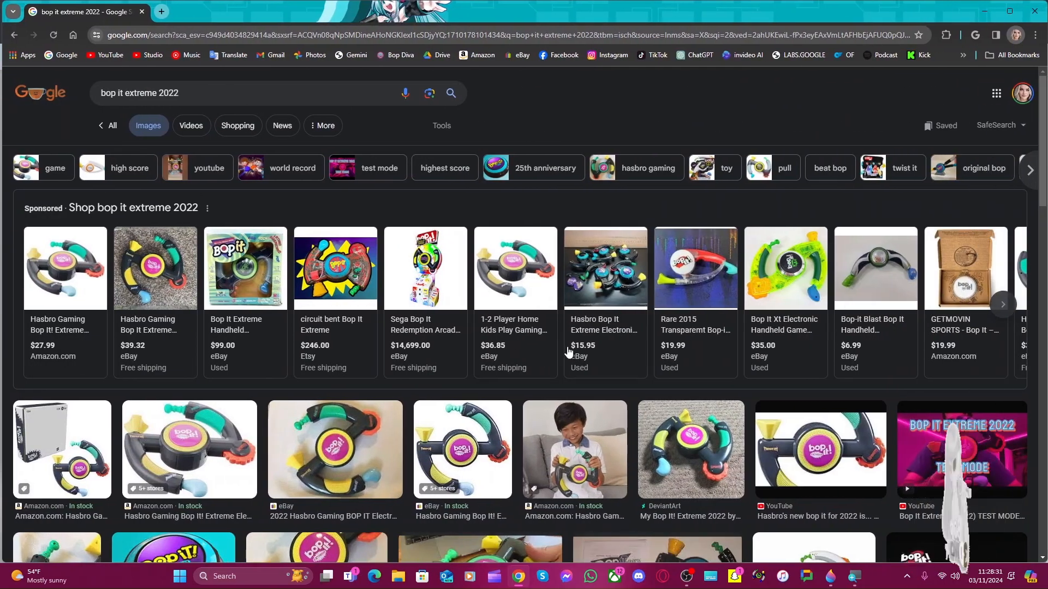
Look through the Bop It Extreme image results for a clear reference photo of the 2022 toy
scroll(570, 334, "down", 5)
scroll(571, 334, "down", 10)
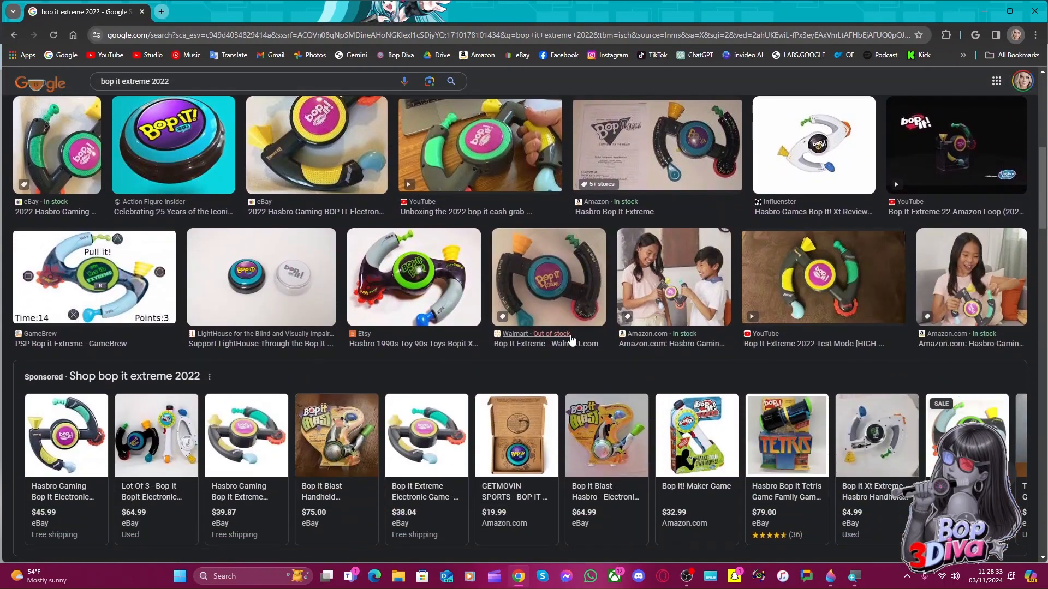
scroll(569, 337, "down", 3)
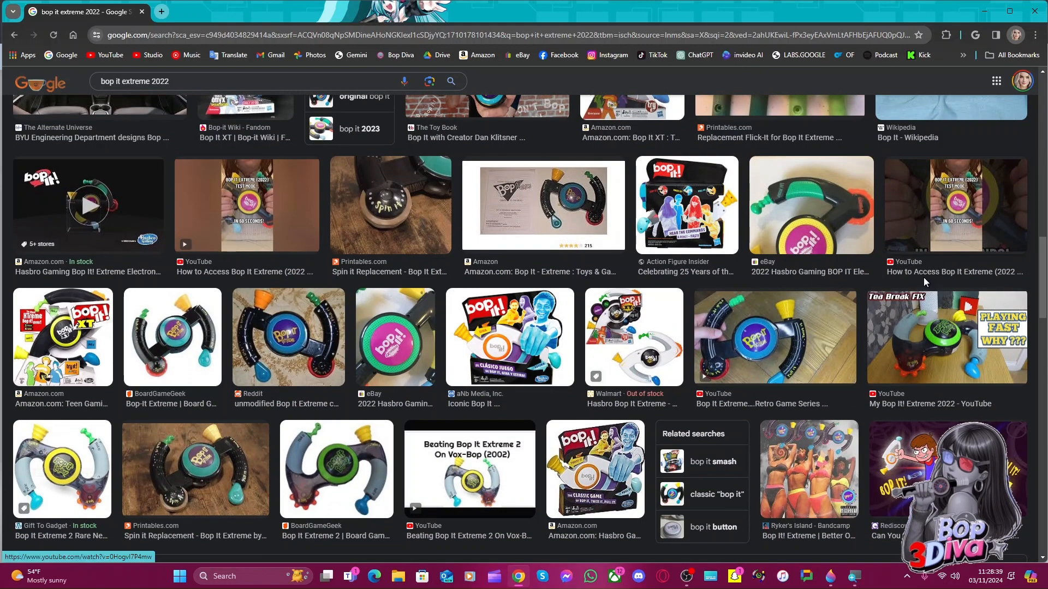
scroll(896, 292, "down", 8)
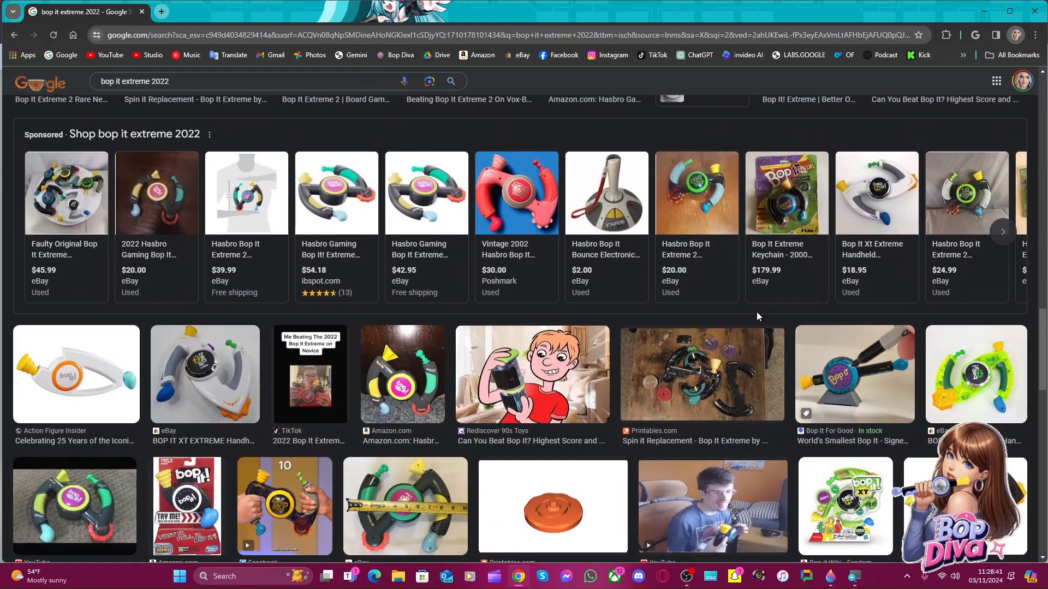
scroll(756, 312, "down", 10)
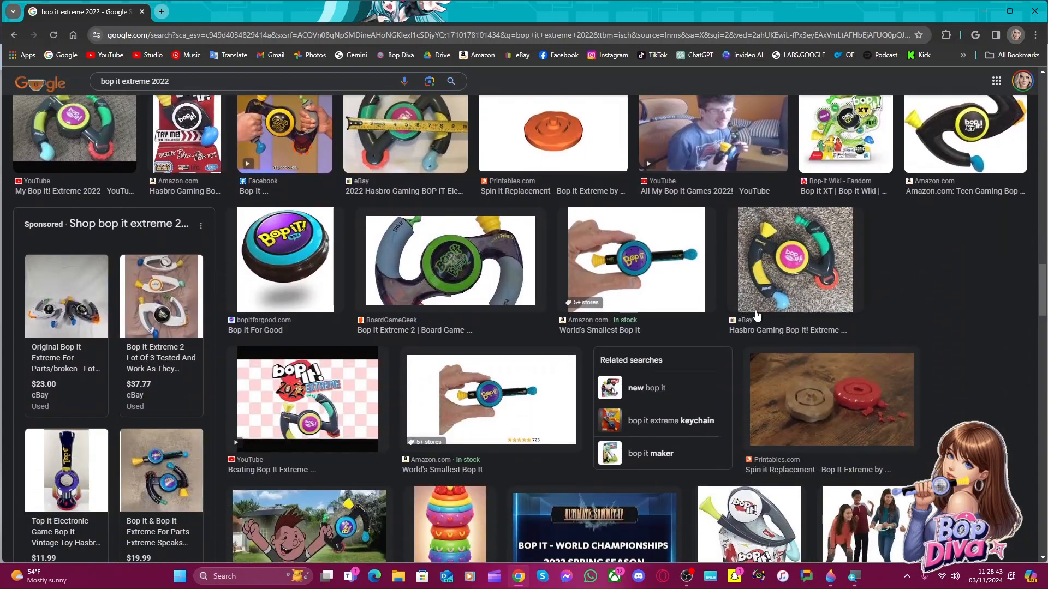
scroll(757, 315, "down", 10)
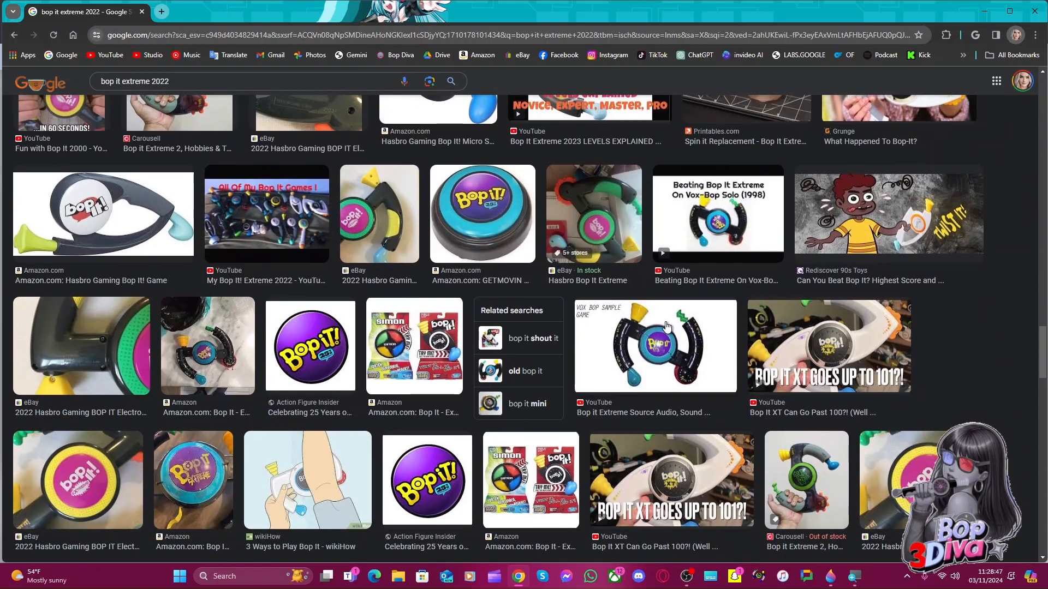
scroll(667, 326, "up", 15)
scroll(667, 326, "up", 10)
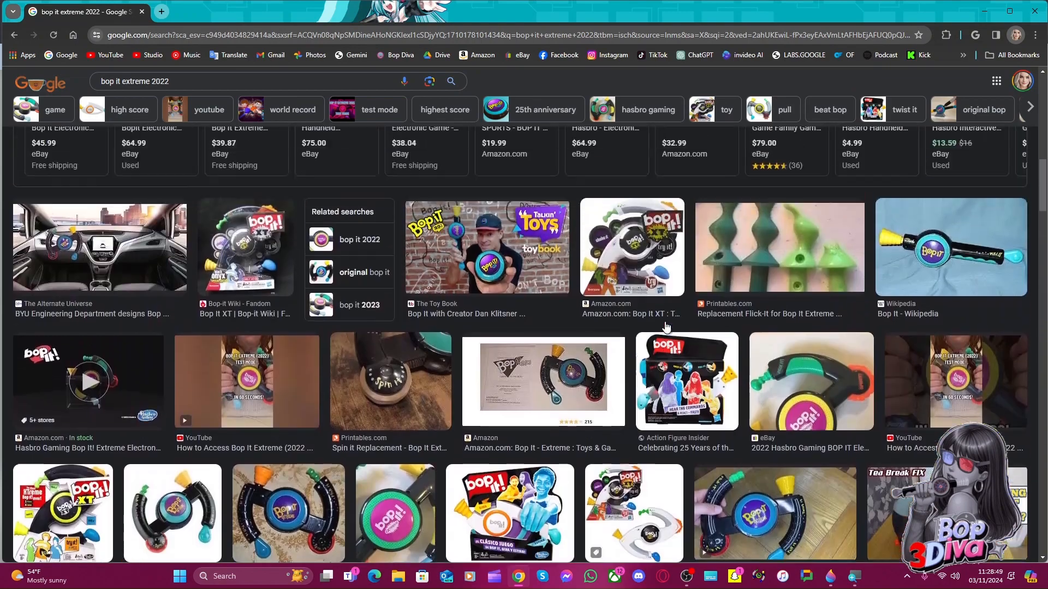
scroll(665, 327, "up", 5)
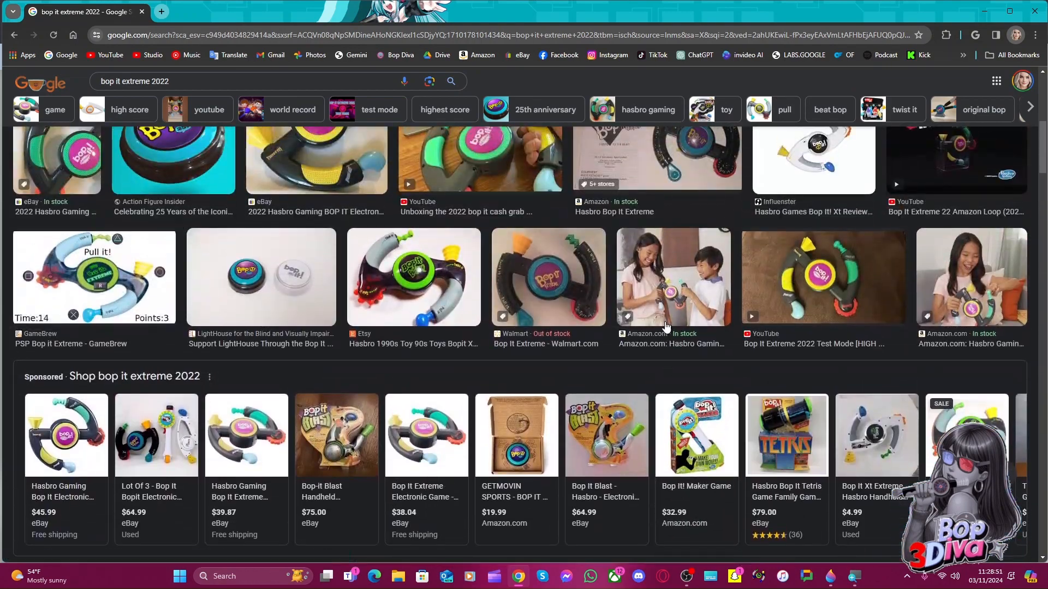
scroll(665, 326, "up", 3)
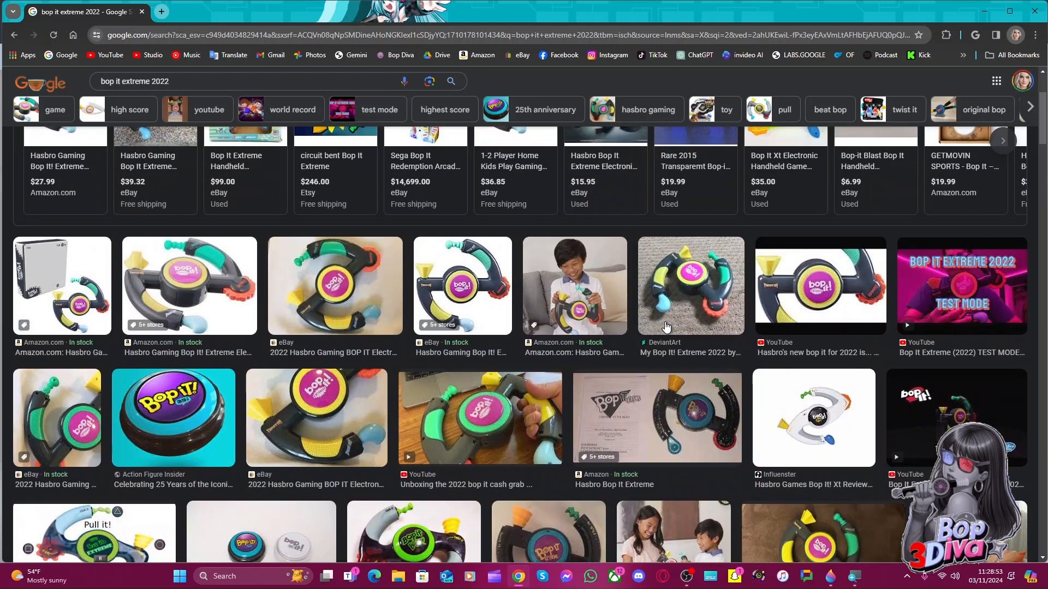
Open the photo from the "Bop It Extreme 2022 Test Mode [HIGH QUALITY]" result in its own tab and reset the zoom to 100%
scroll(666, 327, "down", 5)
left_click(851, 306)
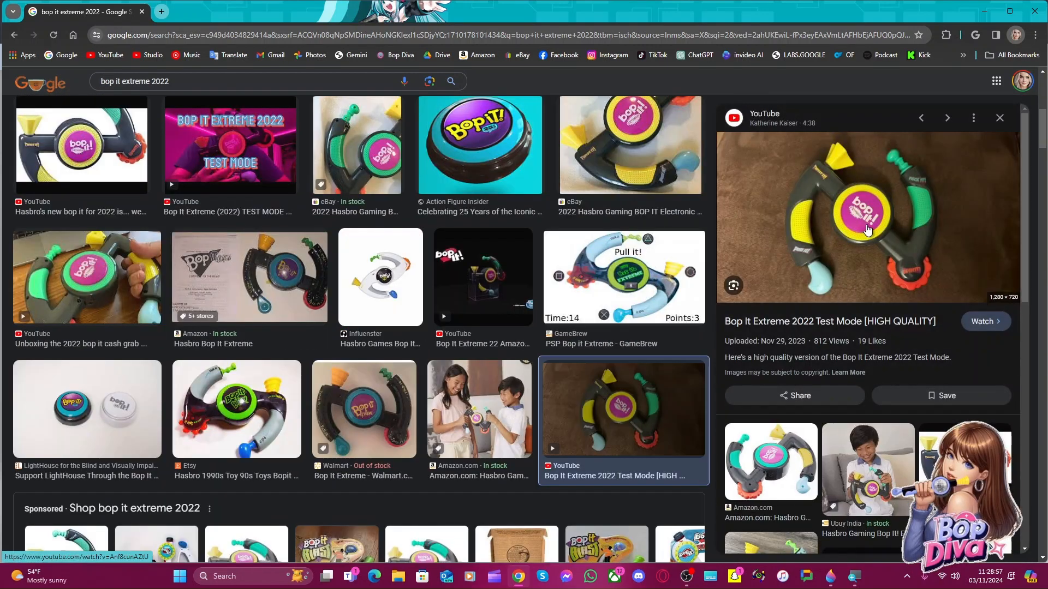
right_click(865, 226)
left_click(921, 356)
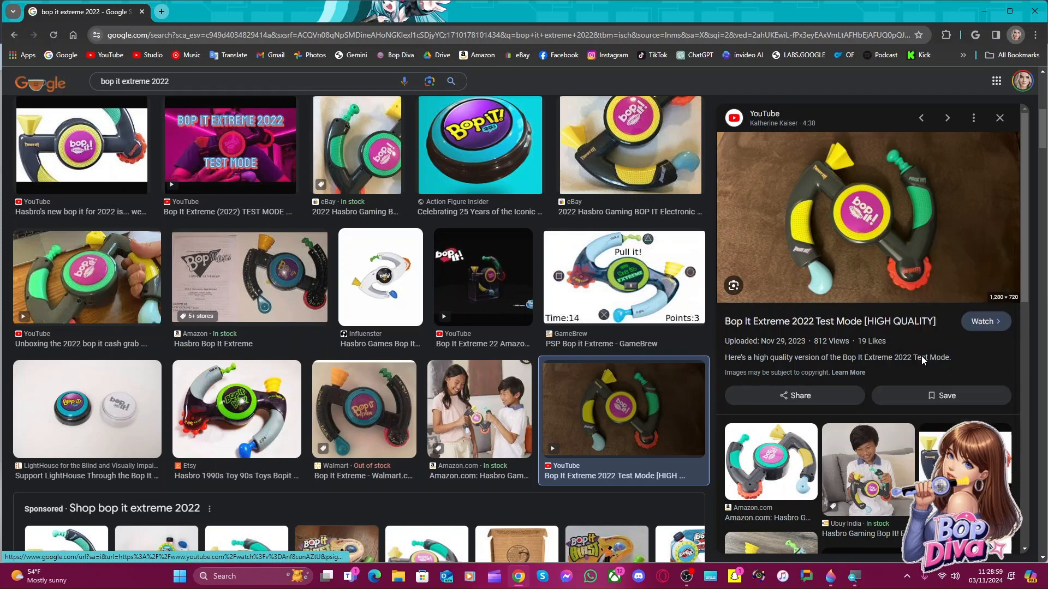
left_click(227, 12)
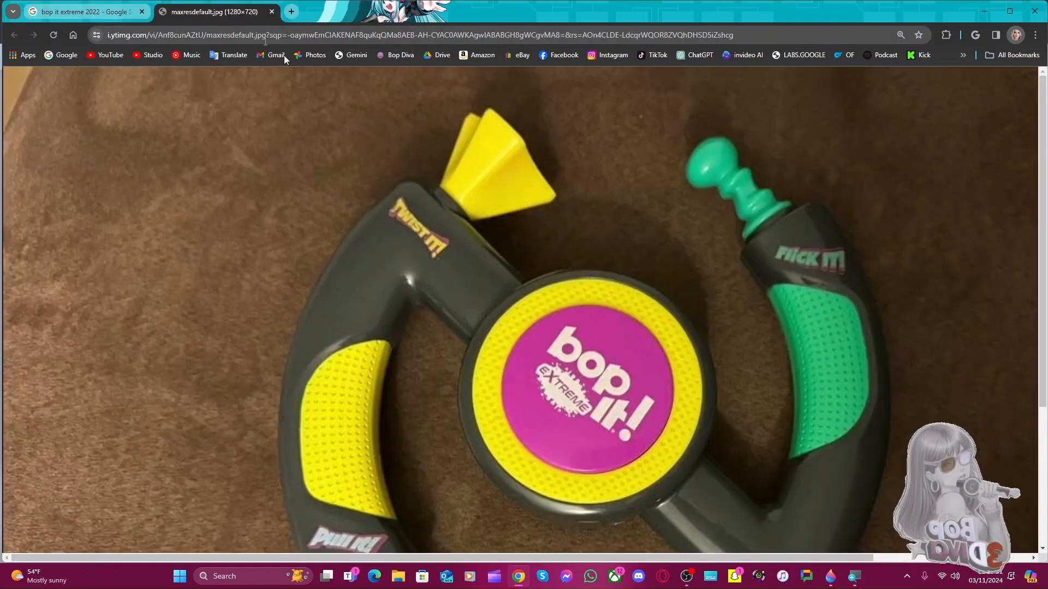
left_click(899, 36)
left_click(905, 59)
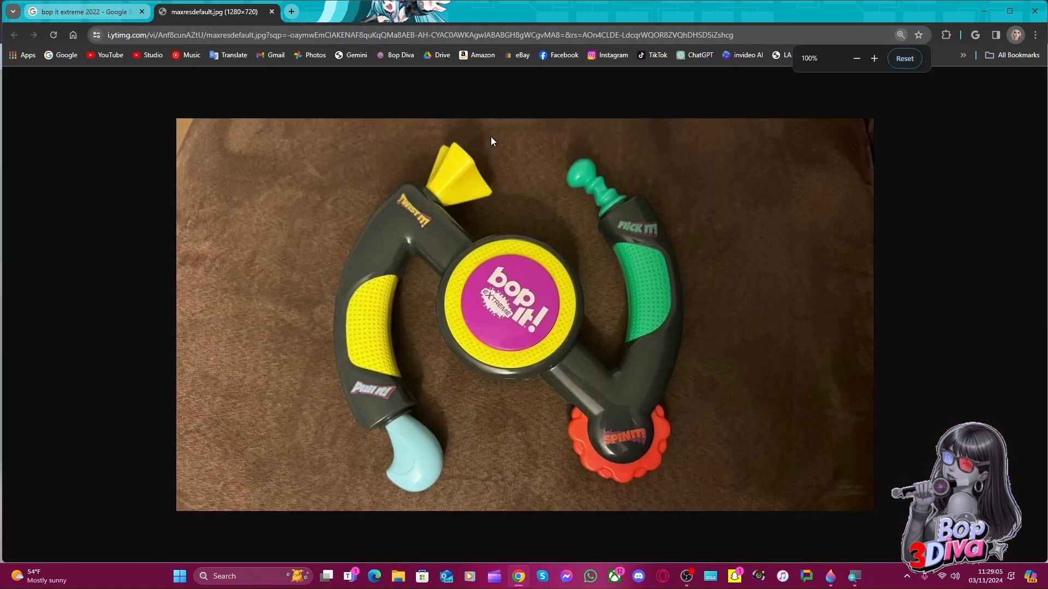
Return to the image results and look through them for further reference photos of the Bop It Extreme
left_click(96, 16)
scroll(442, 258, "down", 10)
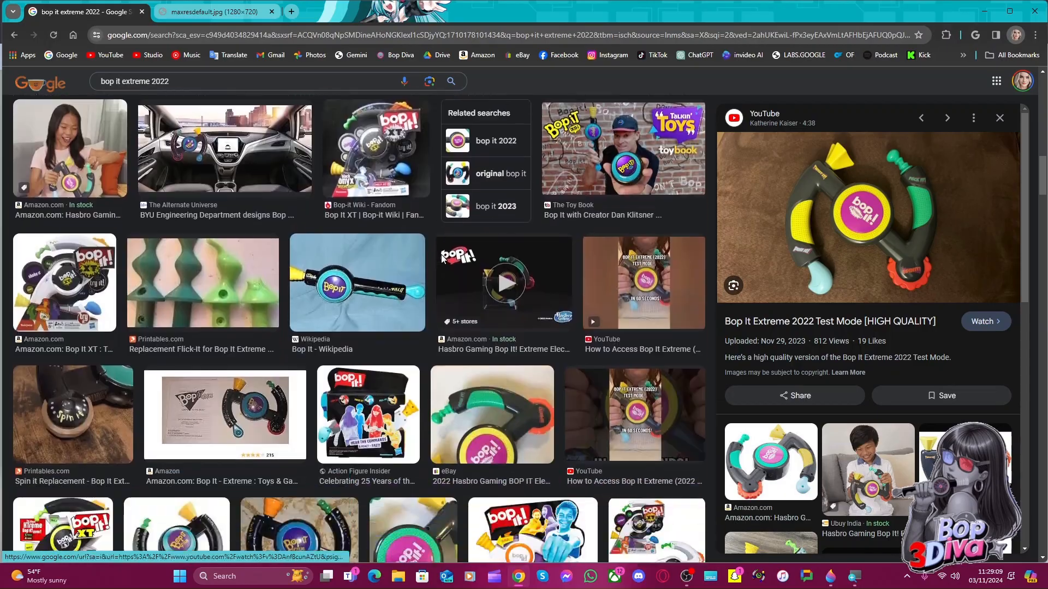
scroll(443, 257, "down", 20)
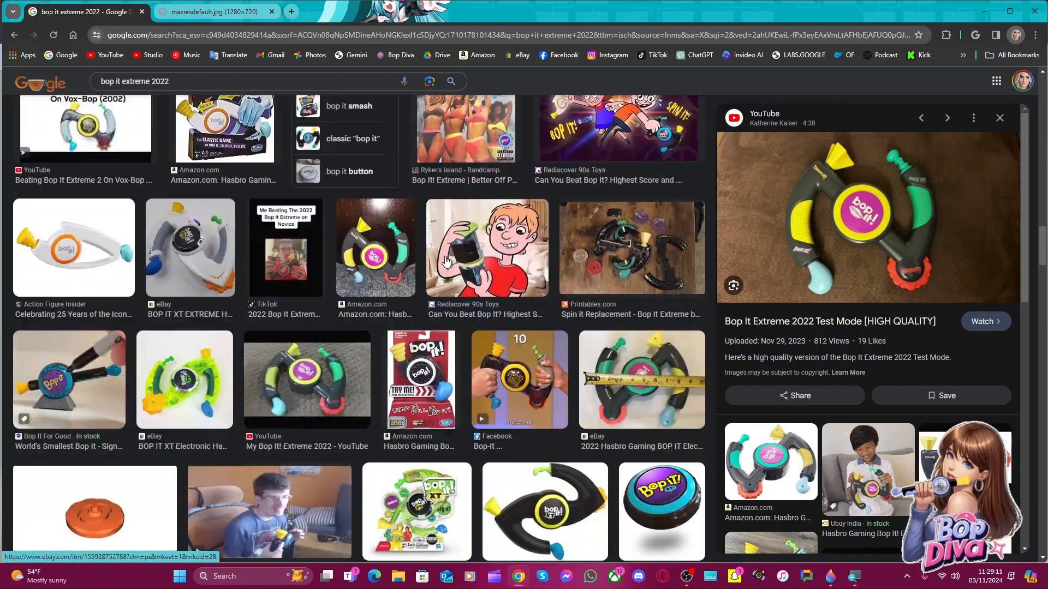
scroll(445, 261, "down", 20)
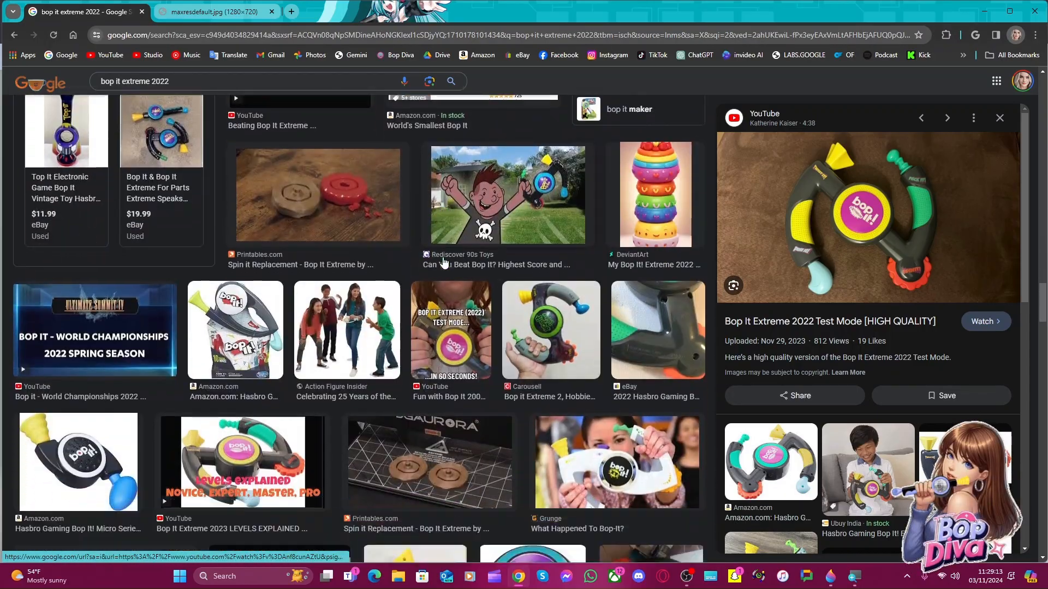
scroll(443, 263, "down", 15)
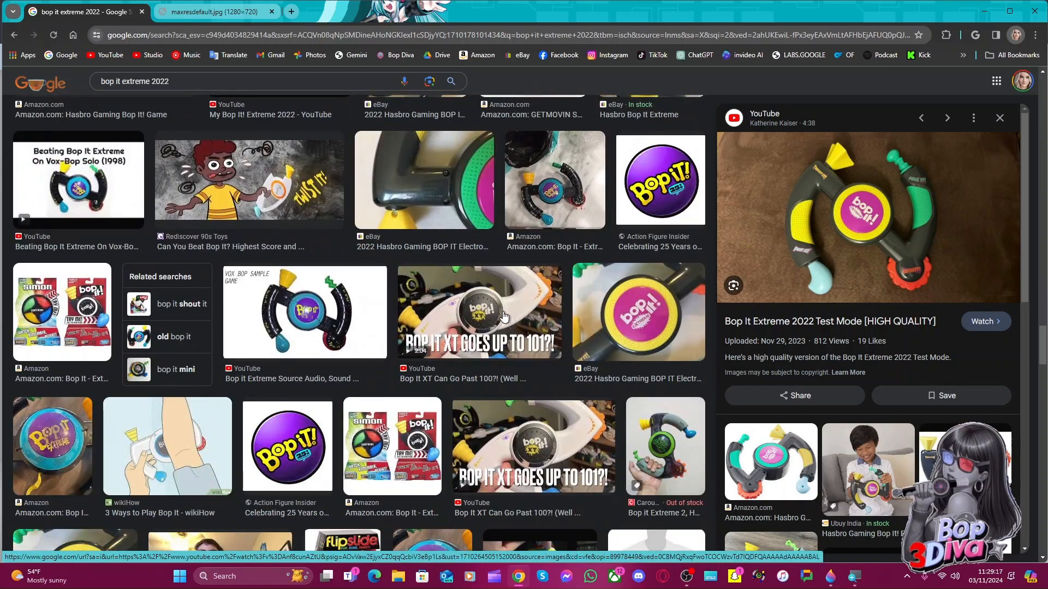
scroll(485, 298, "up", 10)
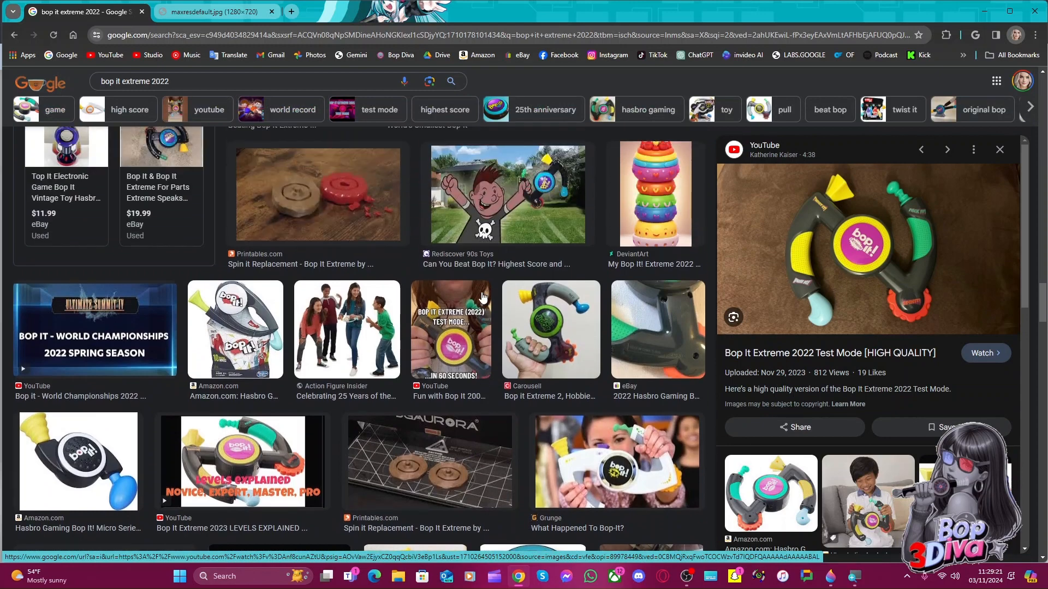
scroll(483, 297, "up", 6)
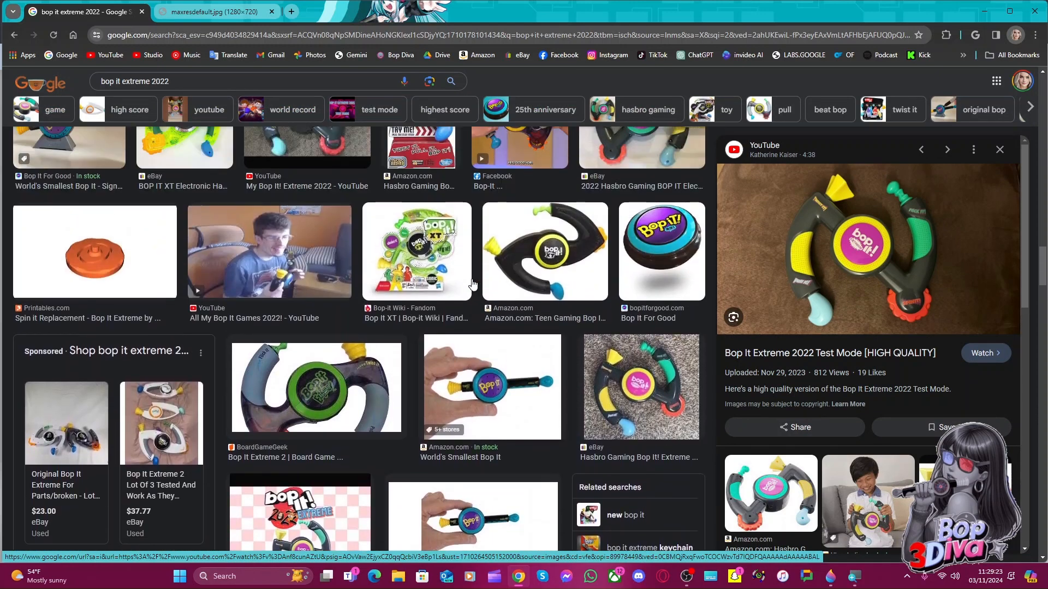
scroll(473, 284, "up", 7)
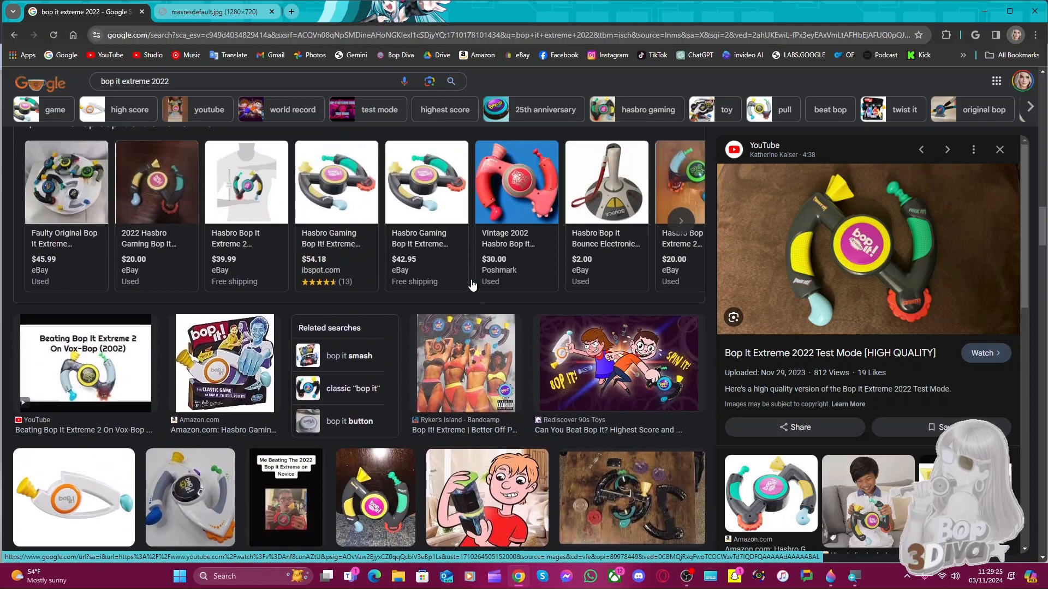
scroll(470, 284, "up", 1)
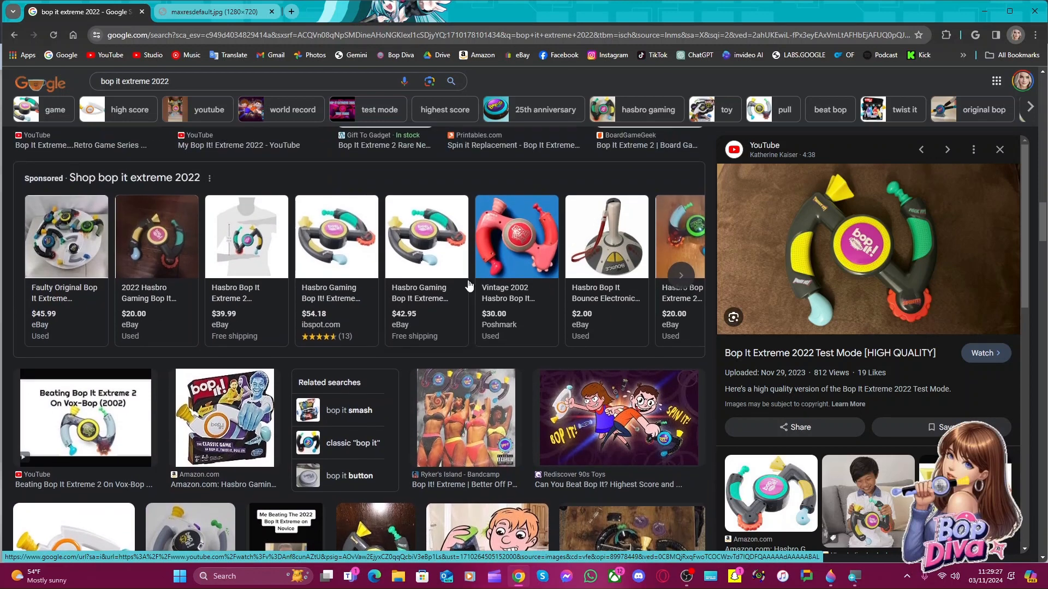
mouse_move(456, 286)
scroll(421, 283, "down", 10)
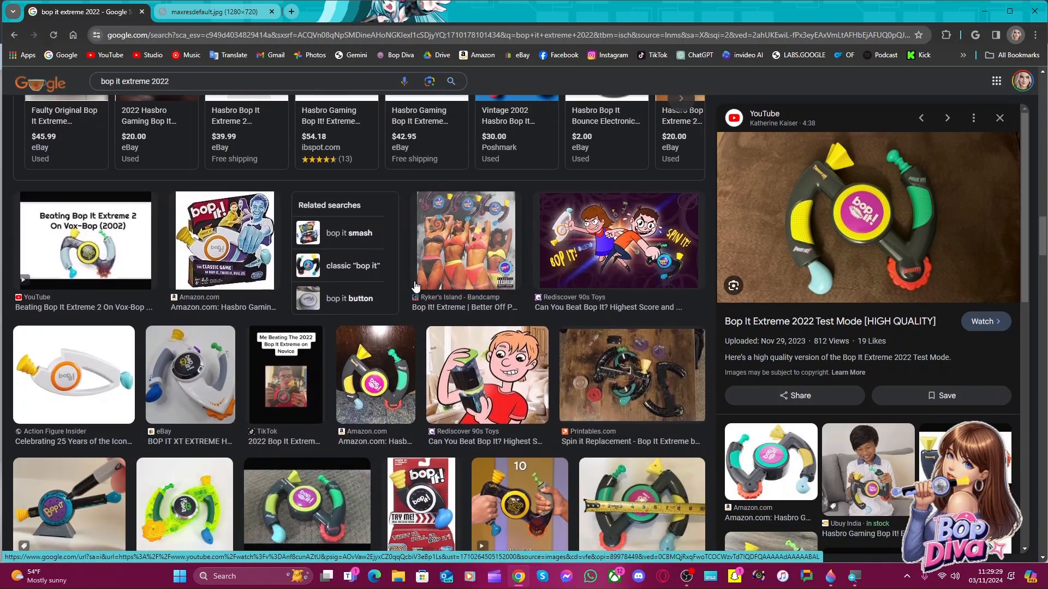
scroll(414, 280, "down", 12)
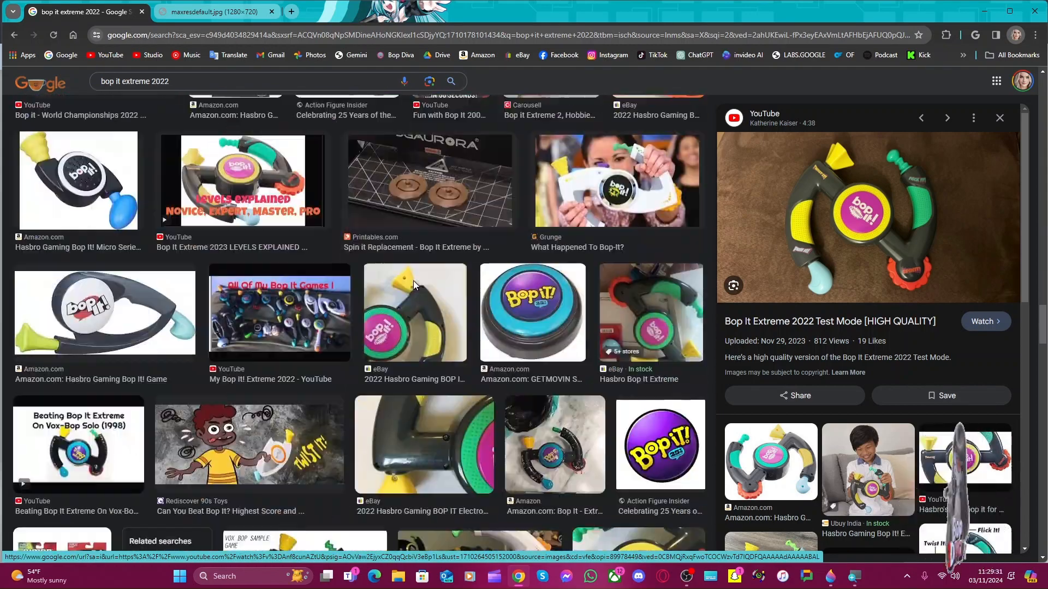
scroll(414, 283, "down", 5)
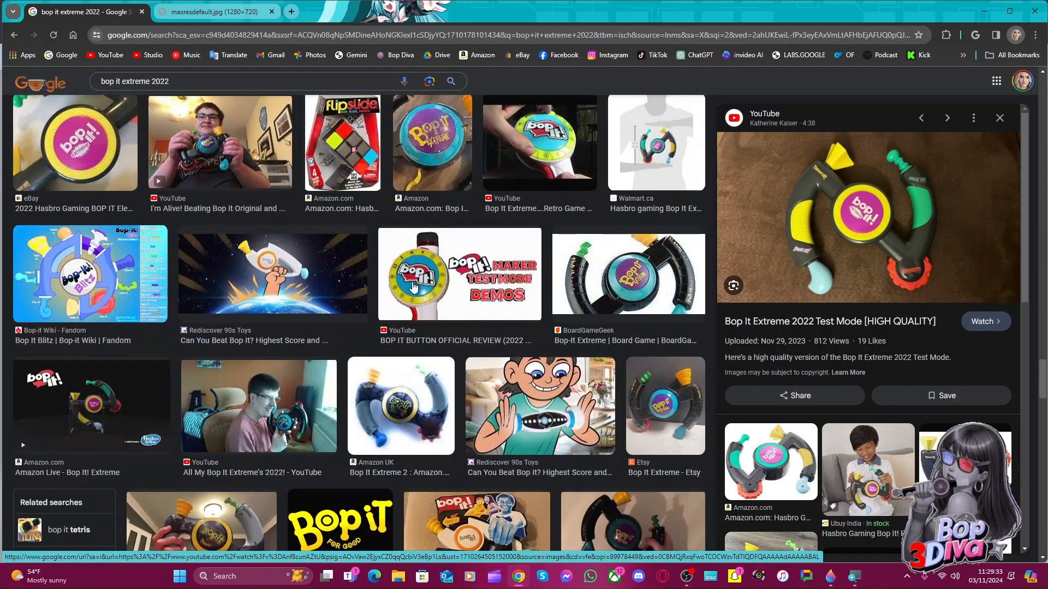
scroll(413, 286, "down", 4)
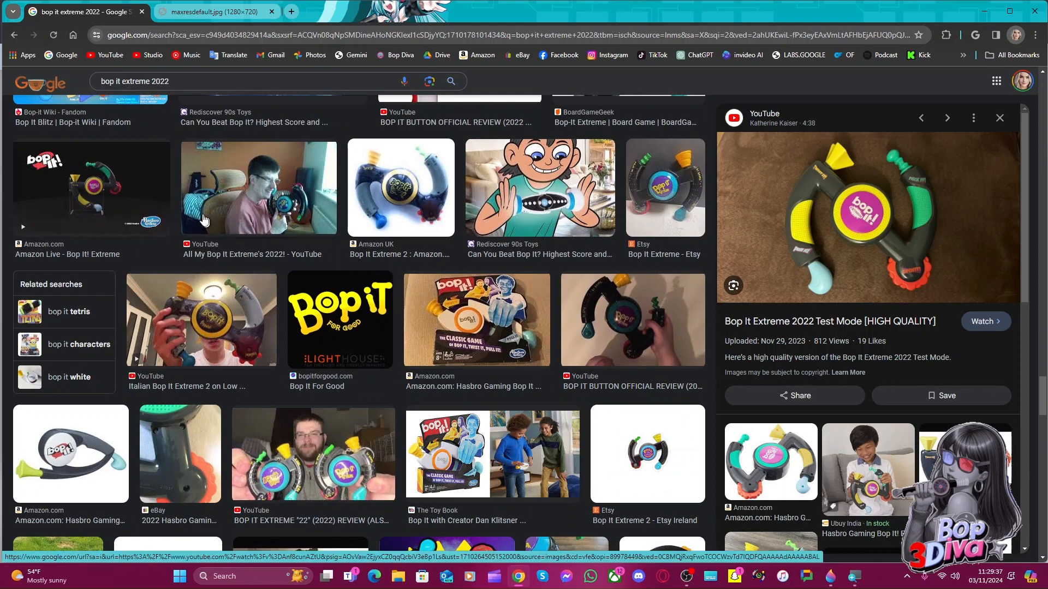
Look back through the image results and preview the eBay close-up photo of the 2022 Hasbro Gaming BOP IT Electronic Extreme toy
scroll(154, 210, "up", 6)
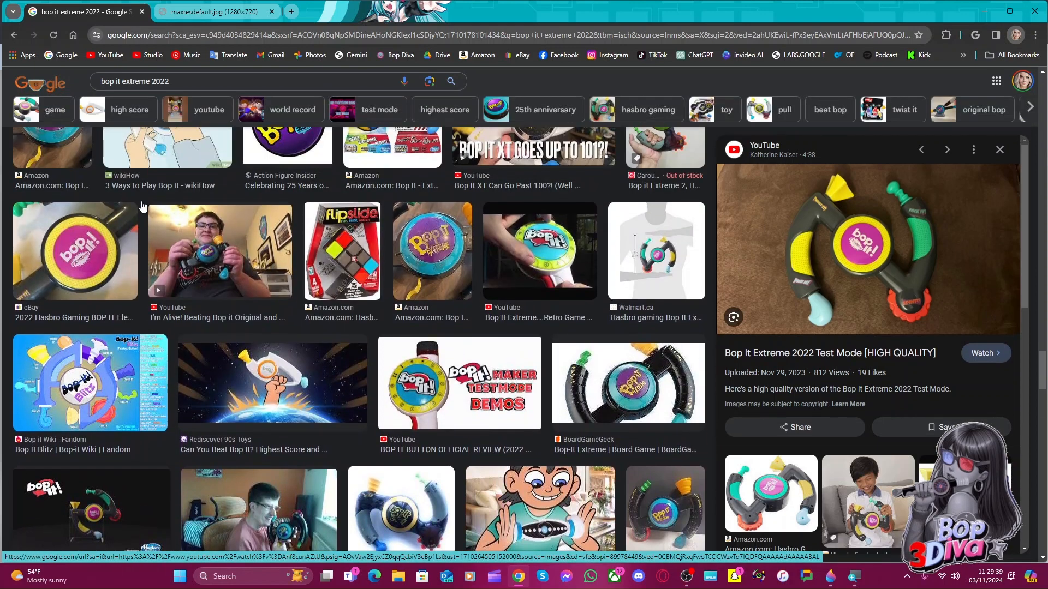
scroll(143, 207, "up", 1)
left_click(107, 328)
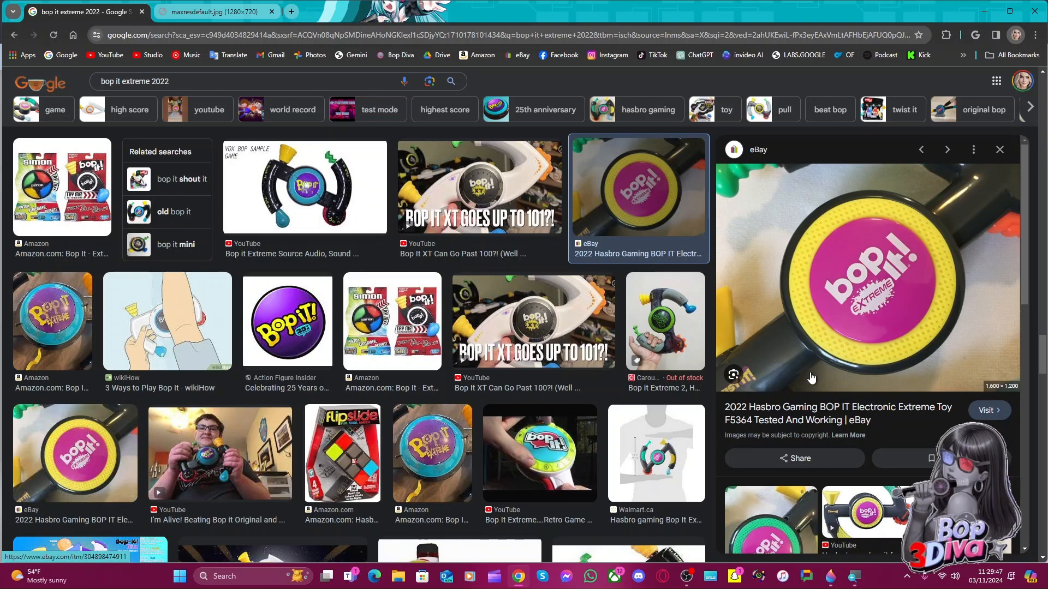
Launch PowerToys (Preview) from the system's recent apps
left_click(181, 580)
left_click(176, 579)
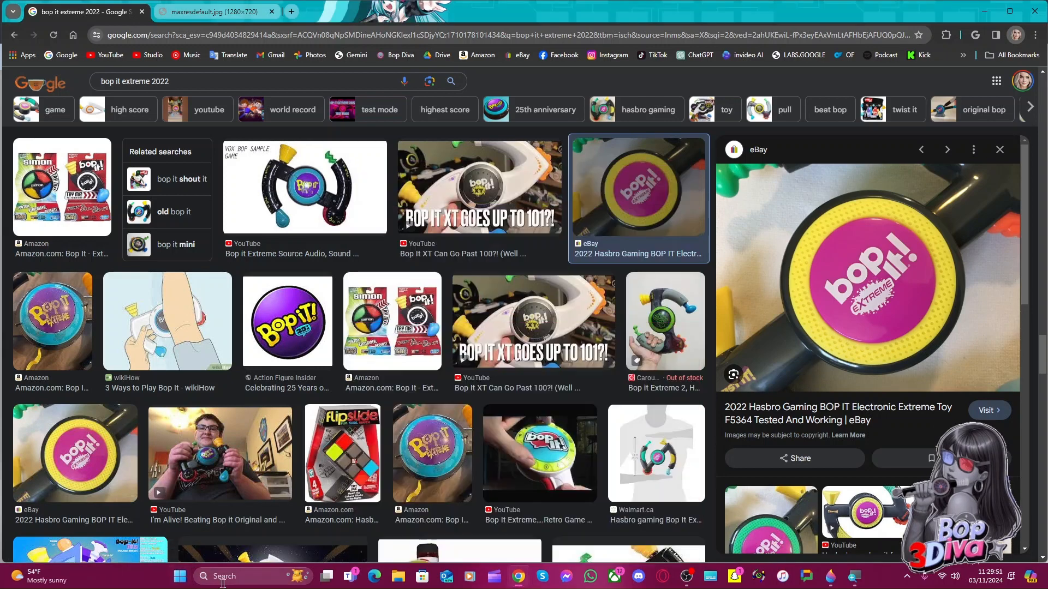
left_click(223, 577)
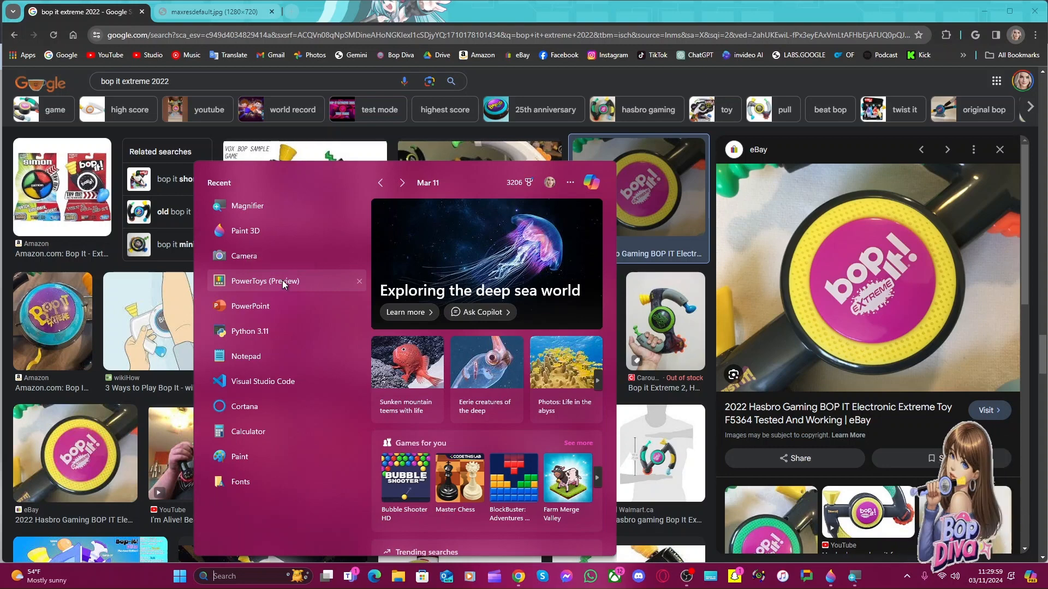
left_click(283, 280)
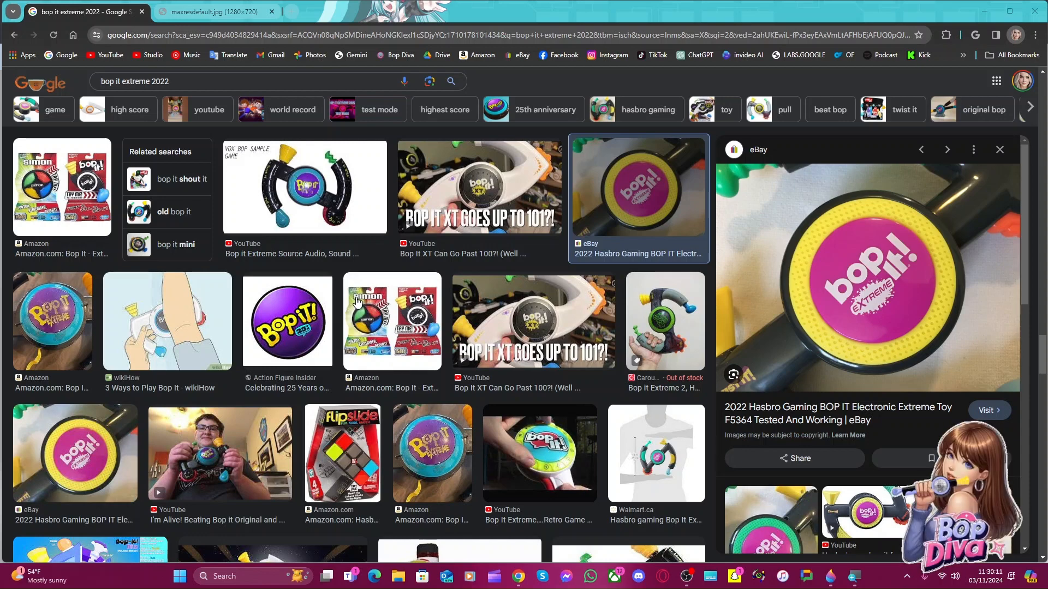
Find Amazon's "Bop It! Extreme" video still in the image results, open its image in a new tab and switch to it
scroll(391, 300, "down", 4)
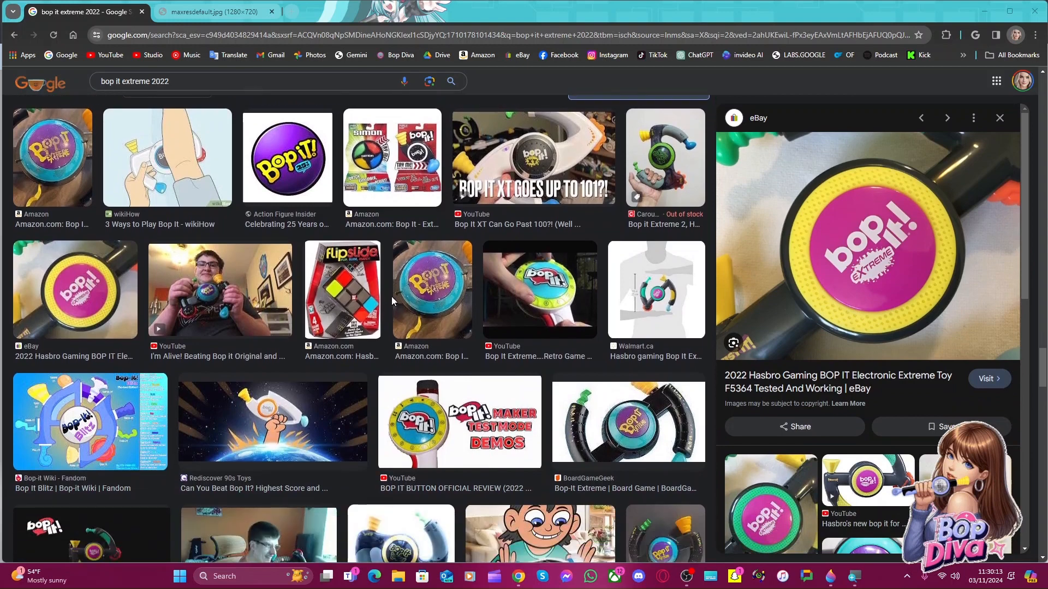
scroll(391, 301, "down", 1)
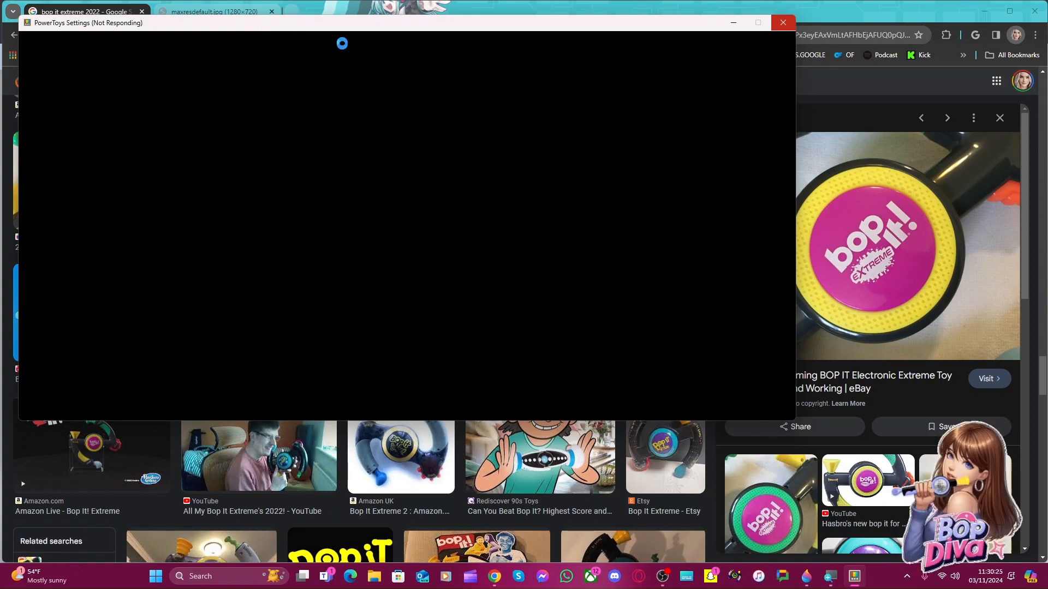
scroll(279, 508, "down", 3)
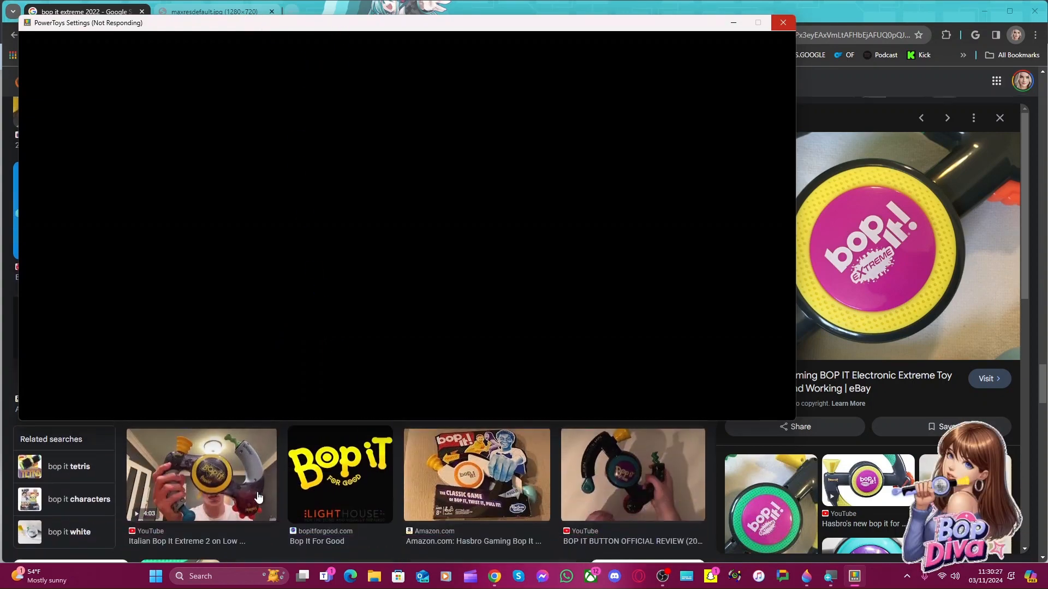
scroll(257, 498, "up", 3)
left_click(93, 465)
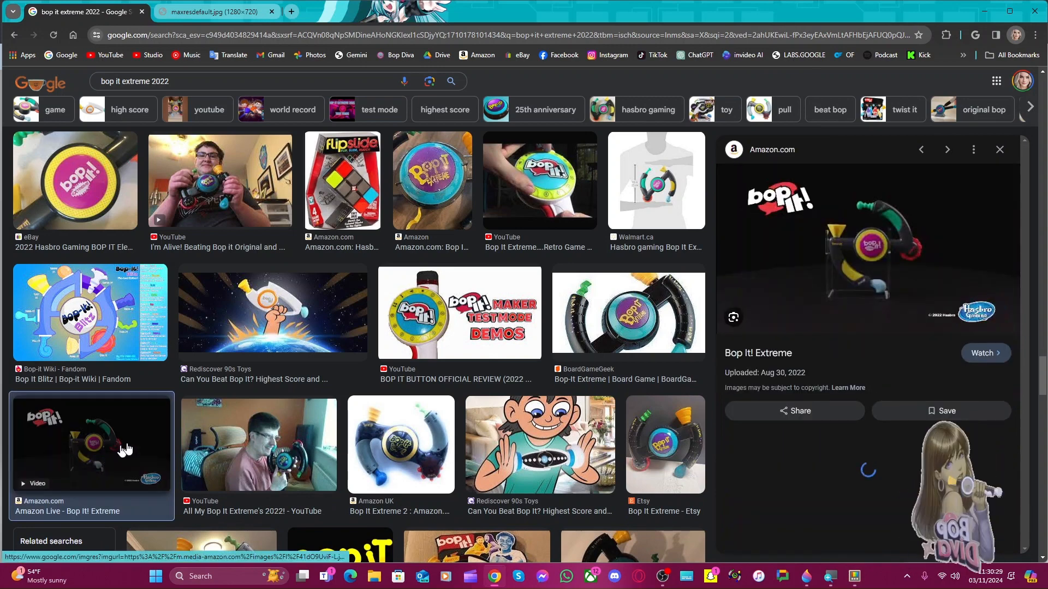
right_click(850, 288)
left_click(894, 426)
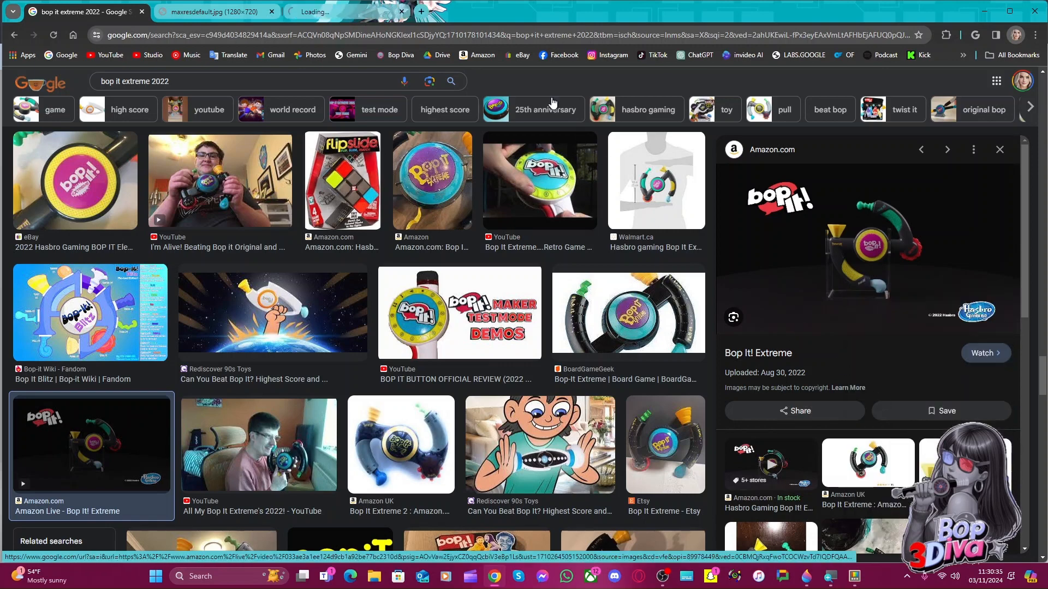
left_click(332, 14)
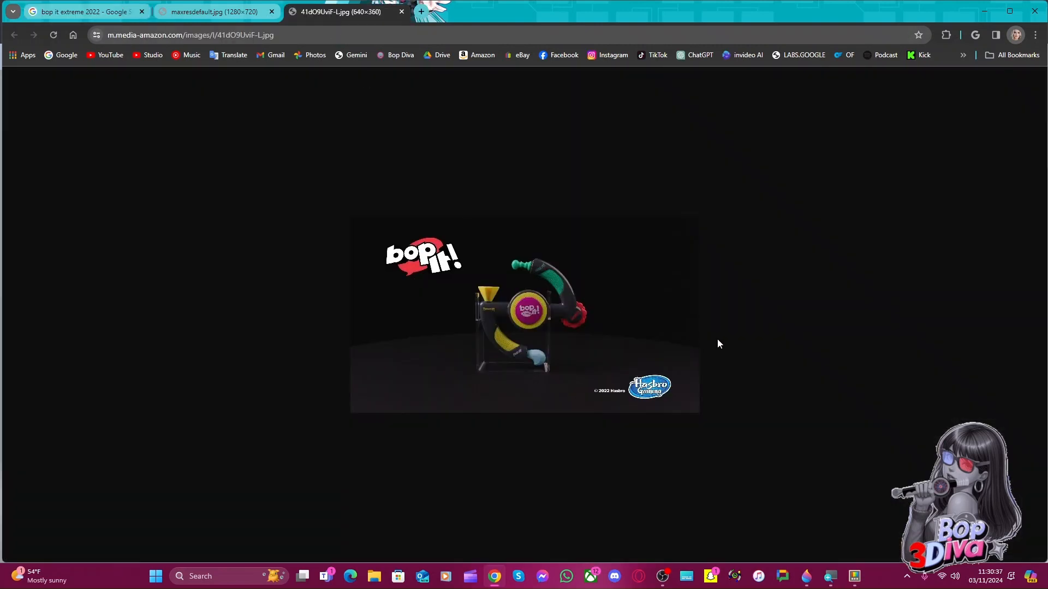
Enlarge the Amazon image and examine the Bop It toy's handles, central button and attachments
scroll(717, 344, "up", 8, "ctrl")
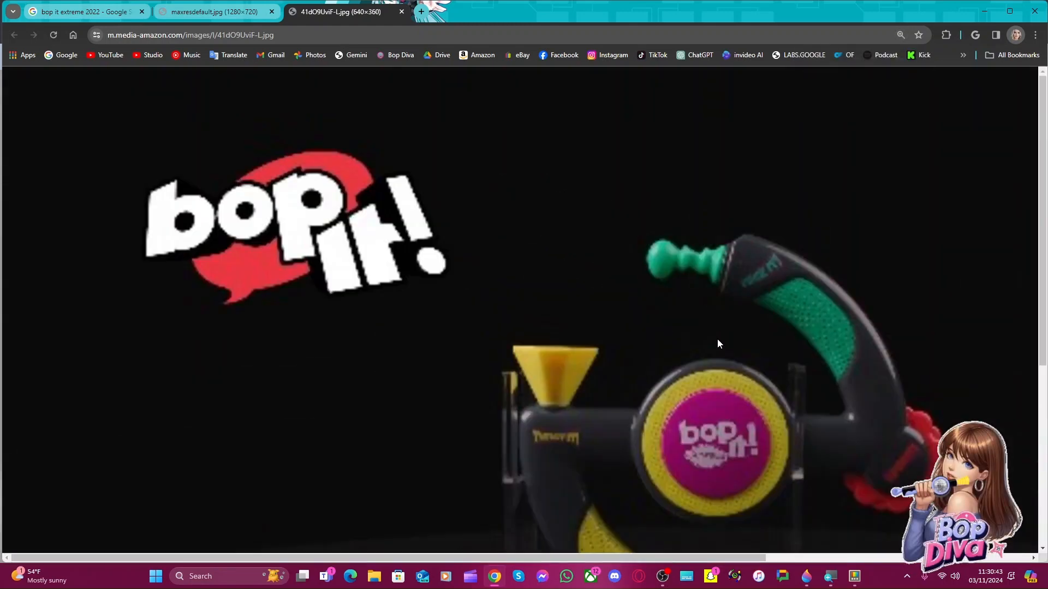
scroll(729, 328, "down", 4)
scroll(728, 328, "right", 2)
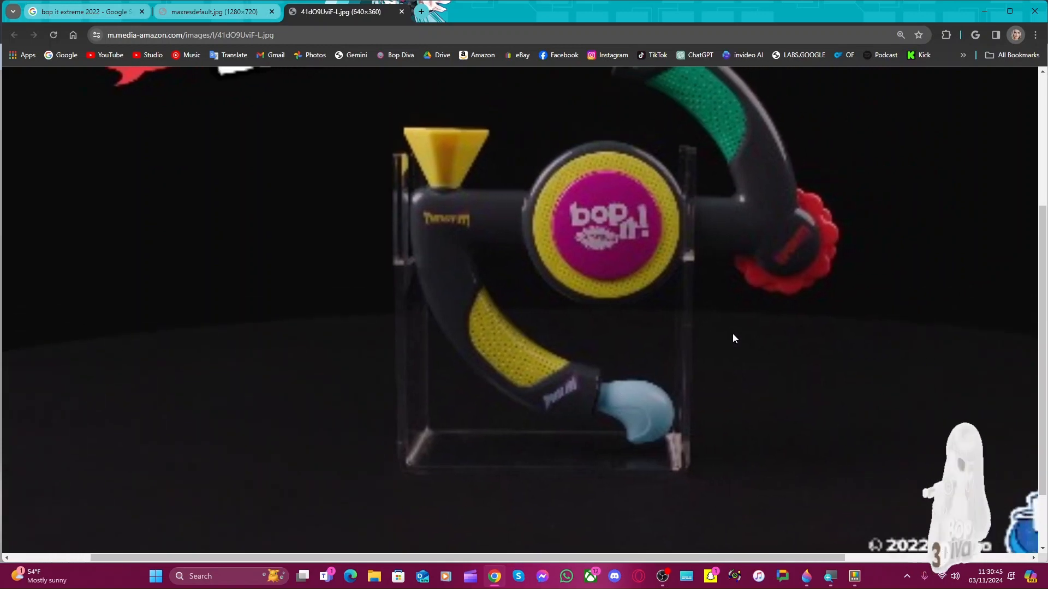
scroll(732, 333, "down", 1)
scroll(732, 332, "up", 3)
scroll(731, 333, "down", 1)
scroll(729, 336, "right", 1)
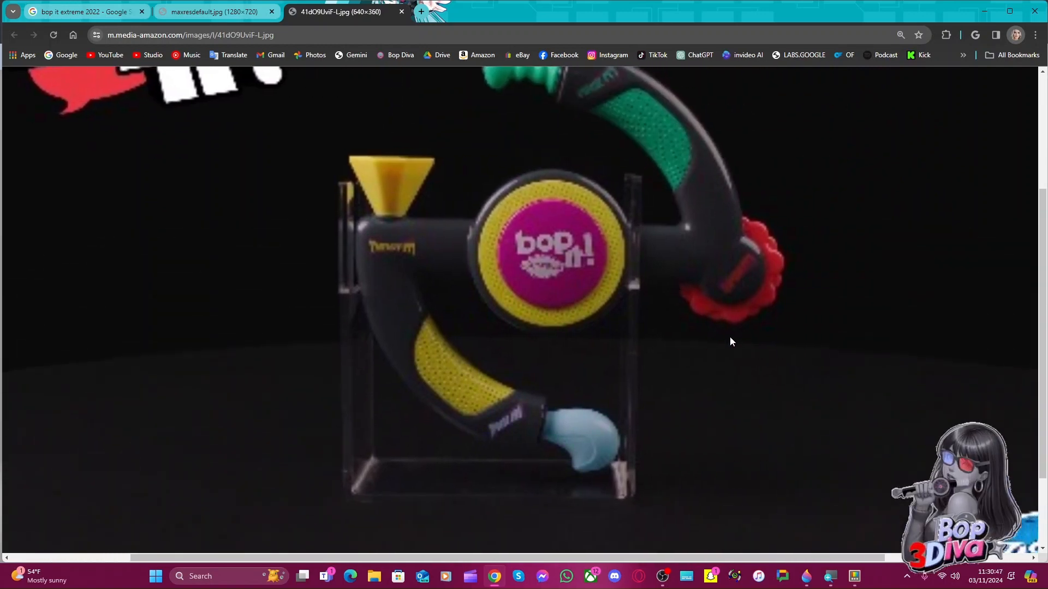
scroll(732, 341, "down", 1, "ctrl")
Bring up the PowerToys Settings window, check the dashboard for the Color Picker module, and close the window
left_click(855, 576)
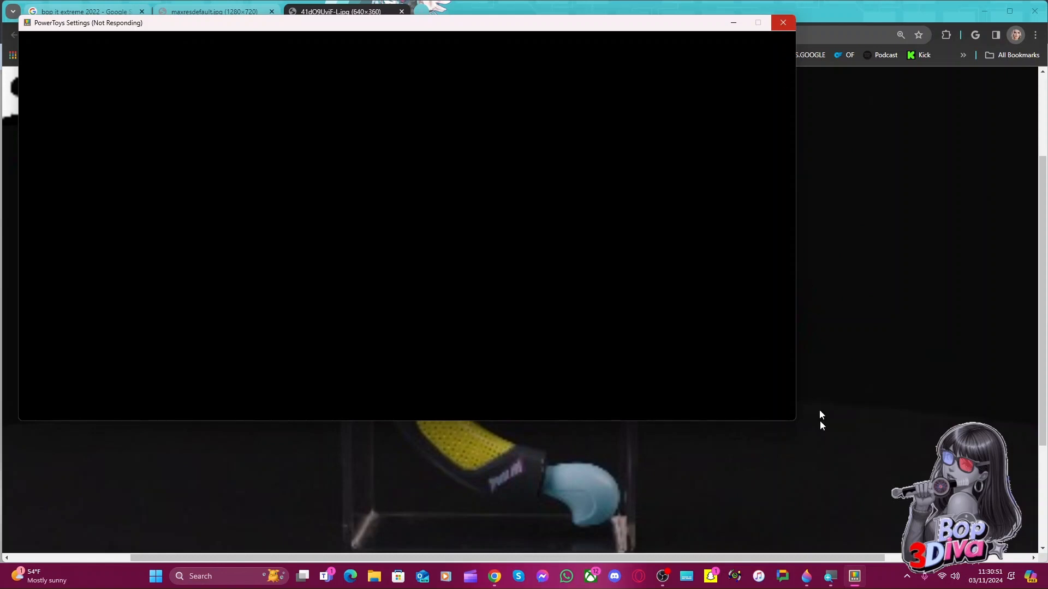
right_click(862, 583)
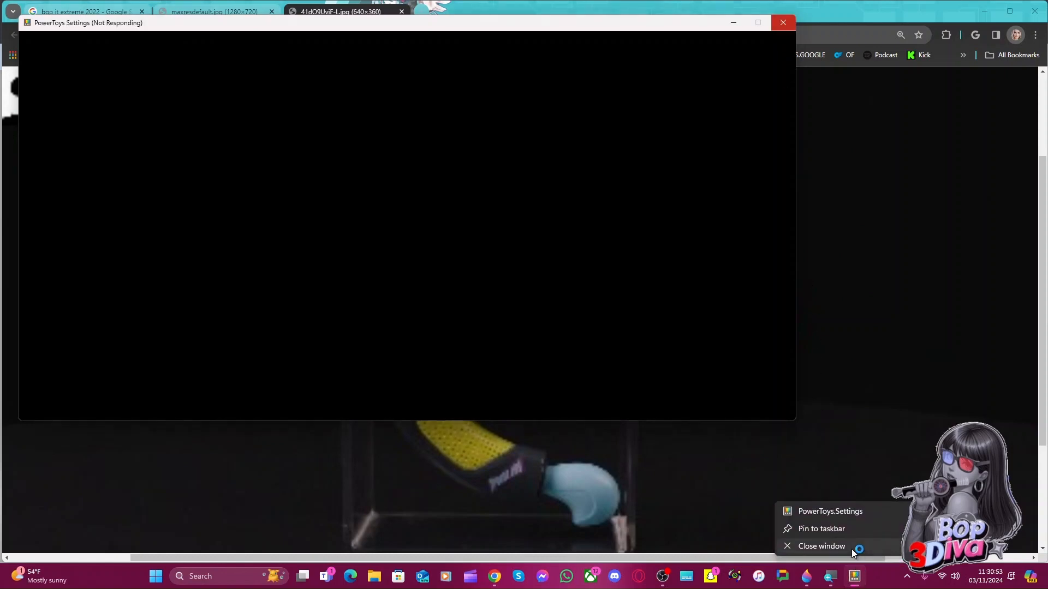
left_click(852, 549)
mouse_move(860, 588)
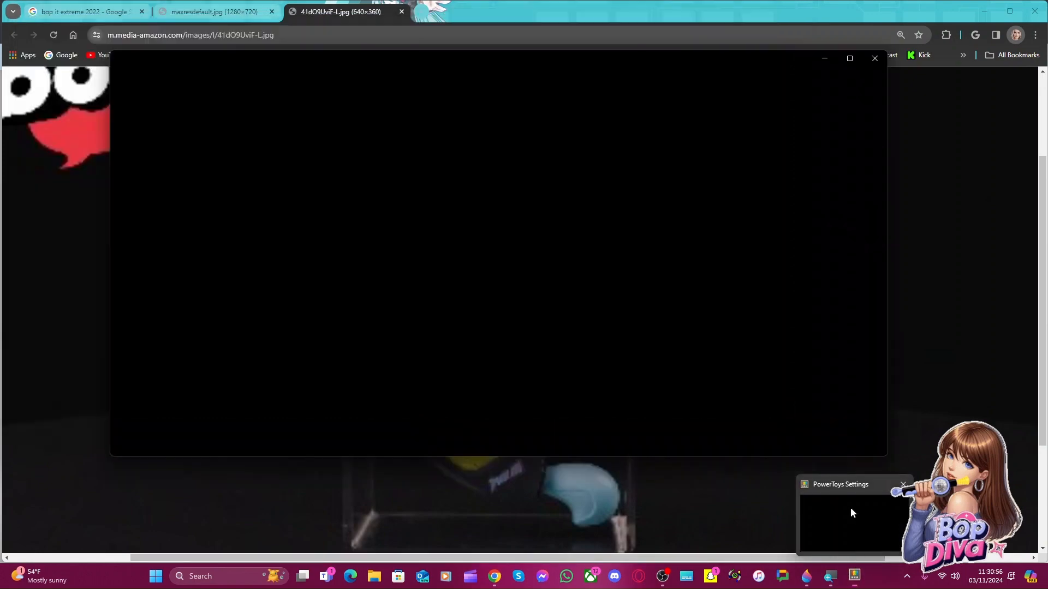
mouse_move(847, 502)
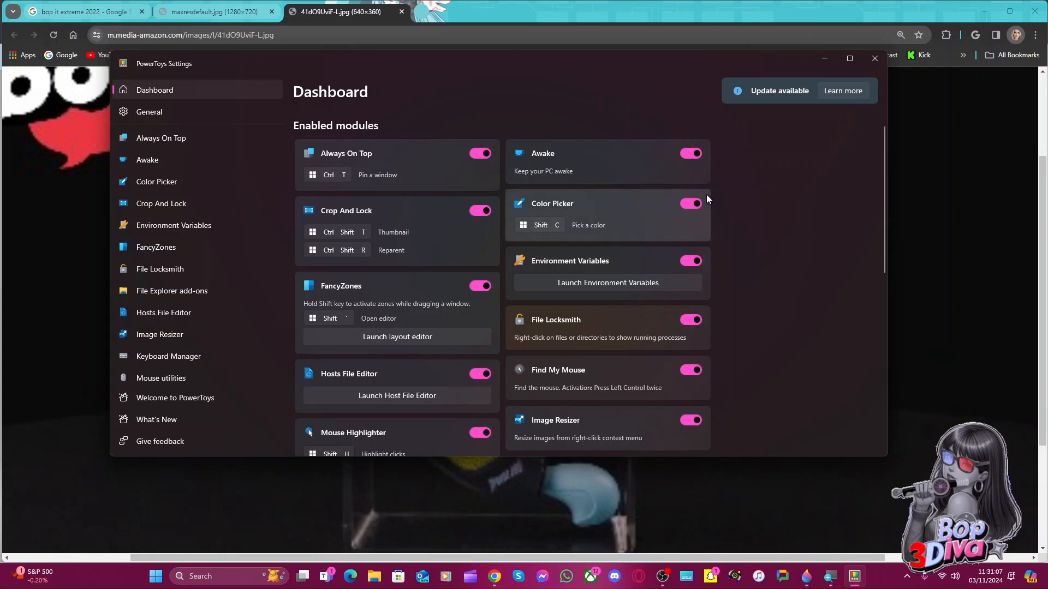
left_click(874, 58)
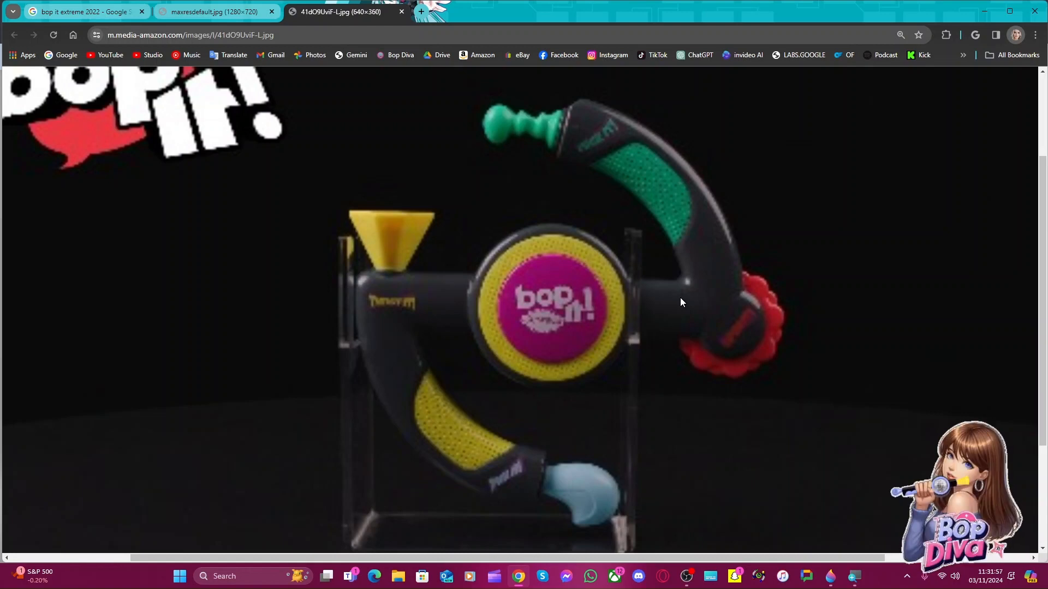
Sample the toy's dark grey body colour, hex 2e2b2e, from the photo with the PowerToys Color Picker
key("super+shift+c")
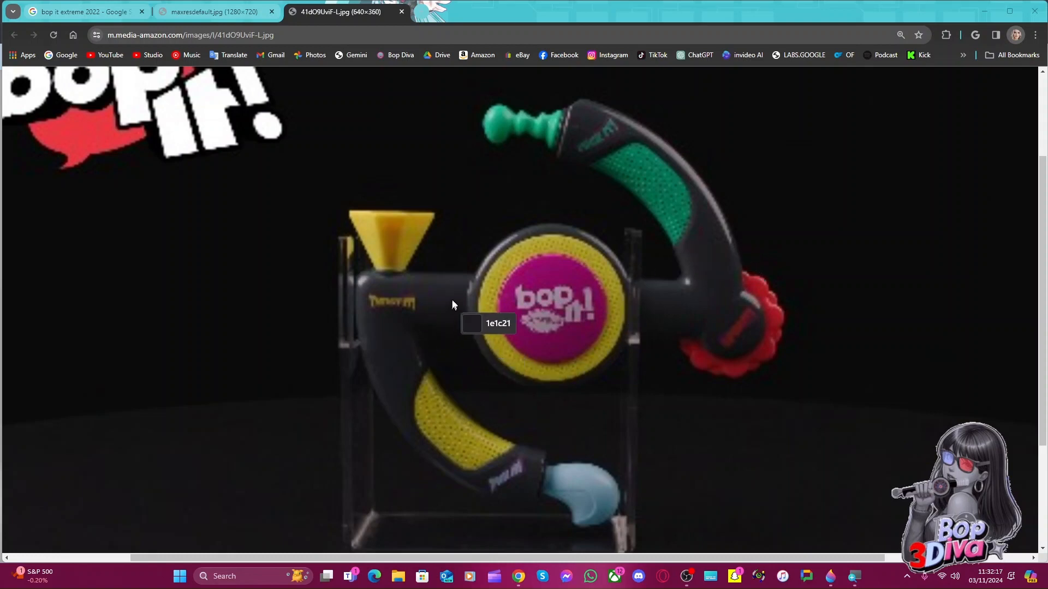
left_click(640, 296)
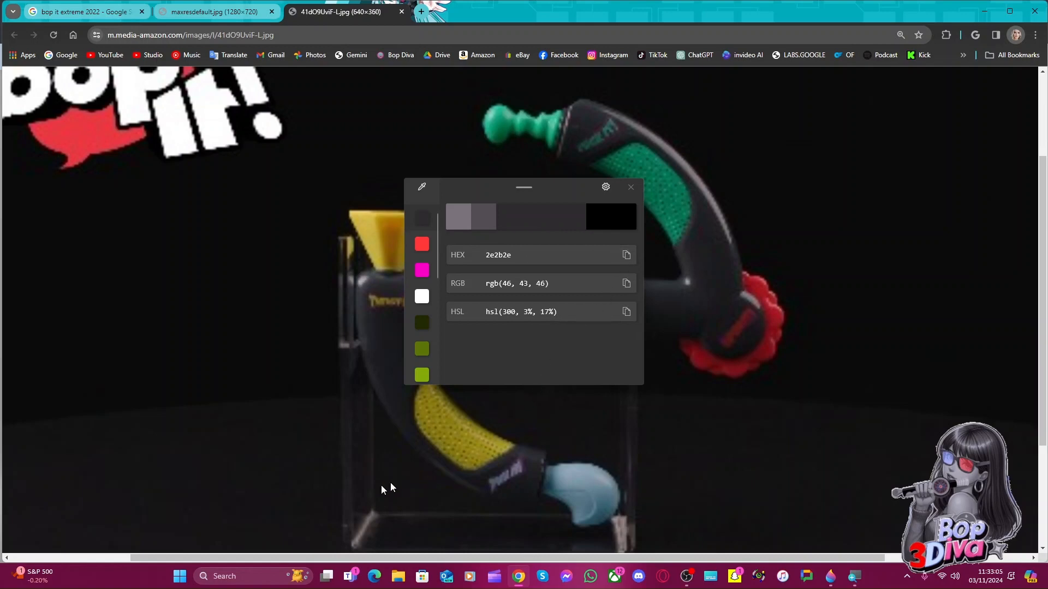
Search the system for Notepad, open it and add a blank untitled tab
left_click(268, 578)
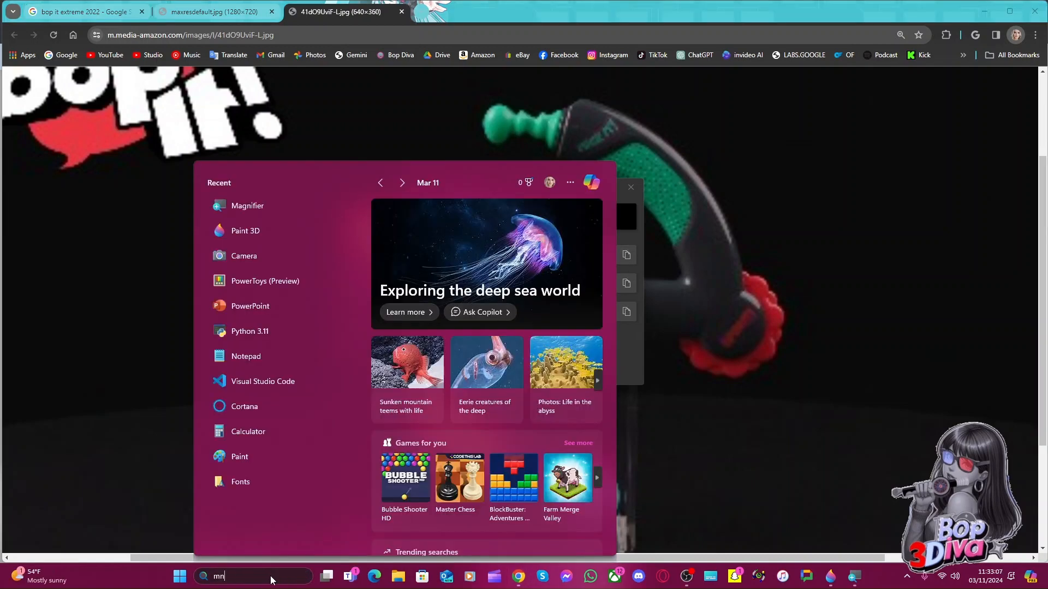
type("m")
key("BackSpace")
type("notpa")
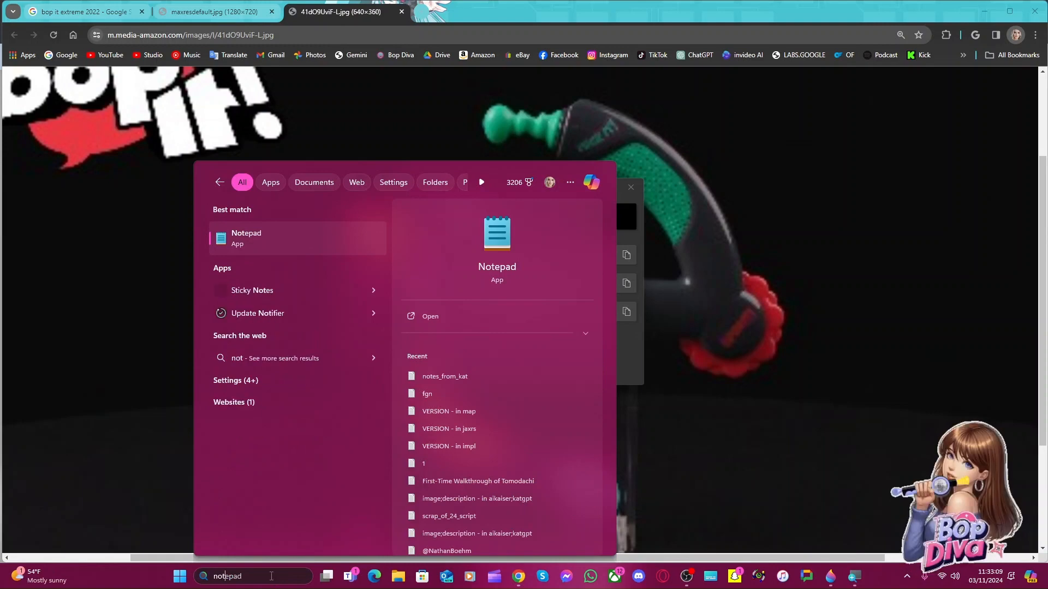
key("Escape")
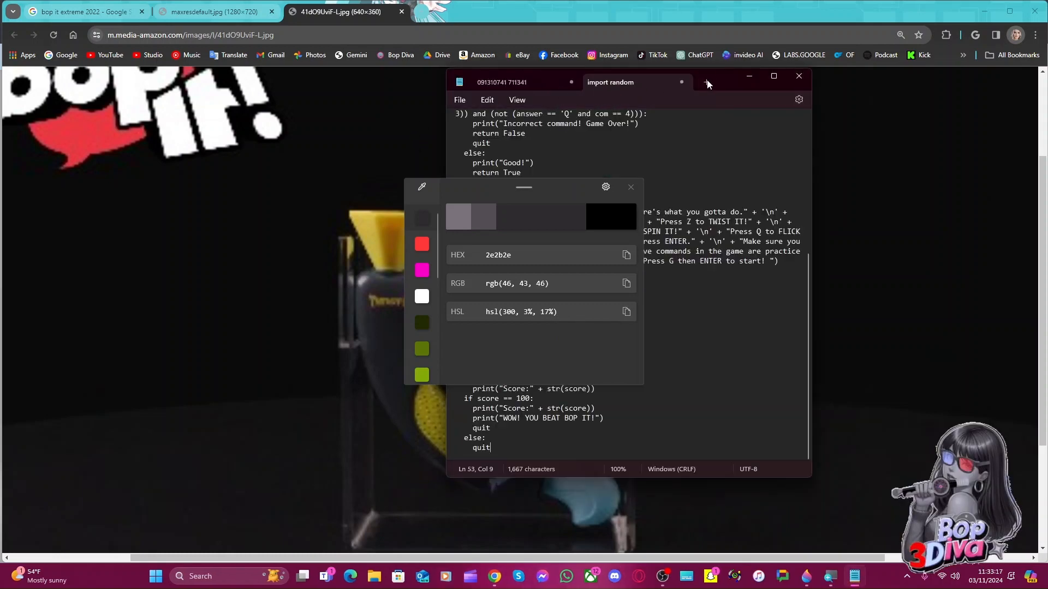
left_click(708, 82)
Close the first Notepad tab, saving its note as "ext" in Documents, and move the Color Picker window clear of Notepad
left_click(533, 83)
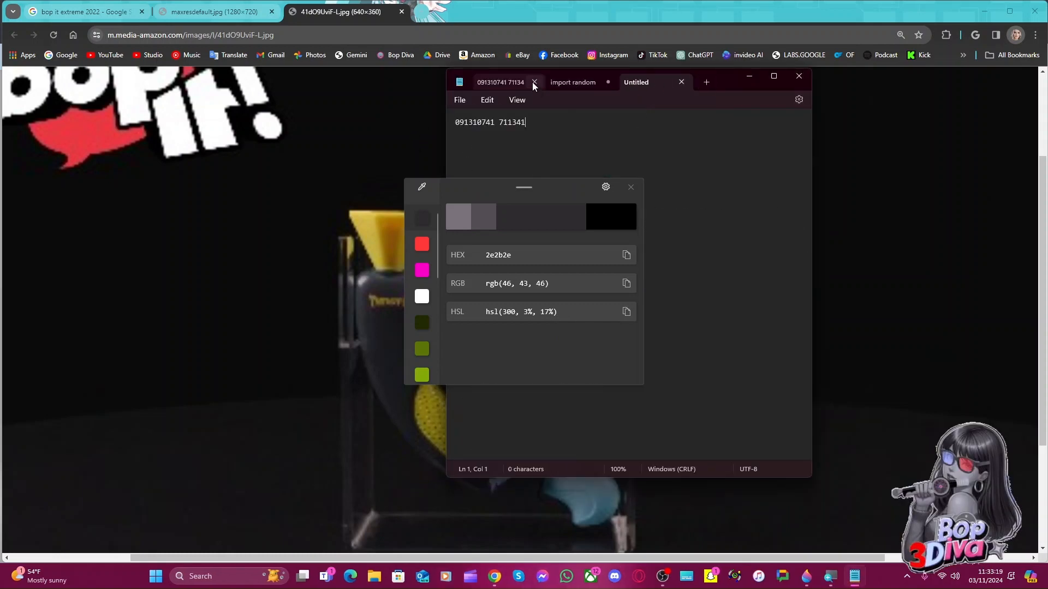
left_click(533, 82)
left_click_drag(552, 190, 377, 162)
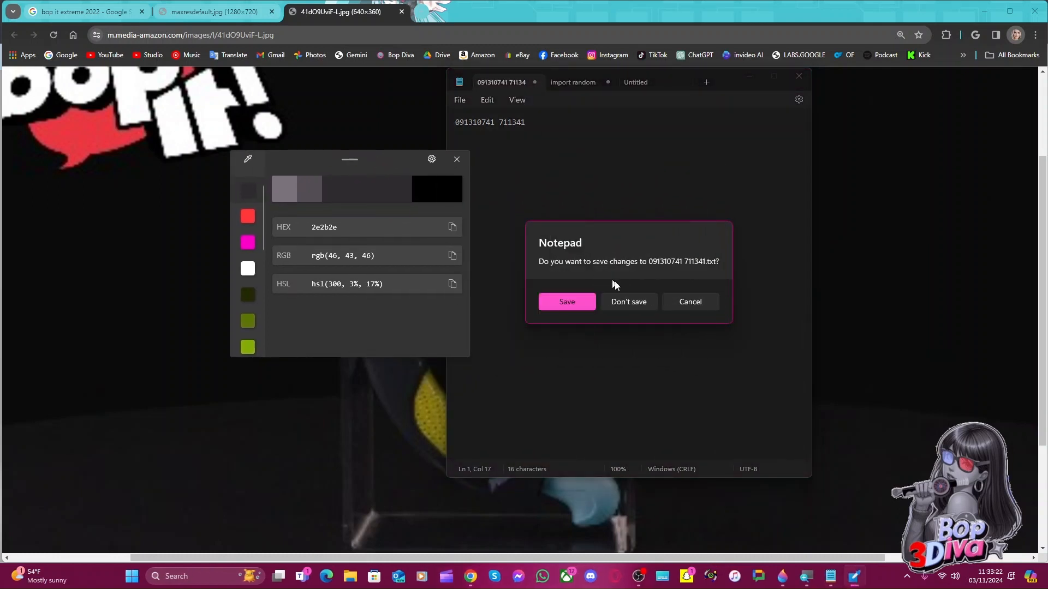
left_click(585, 303)
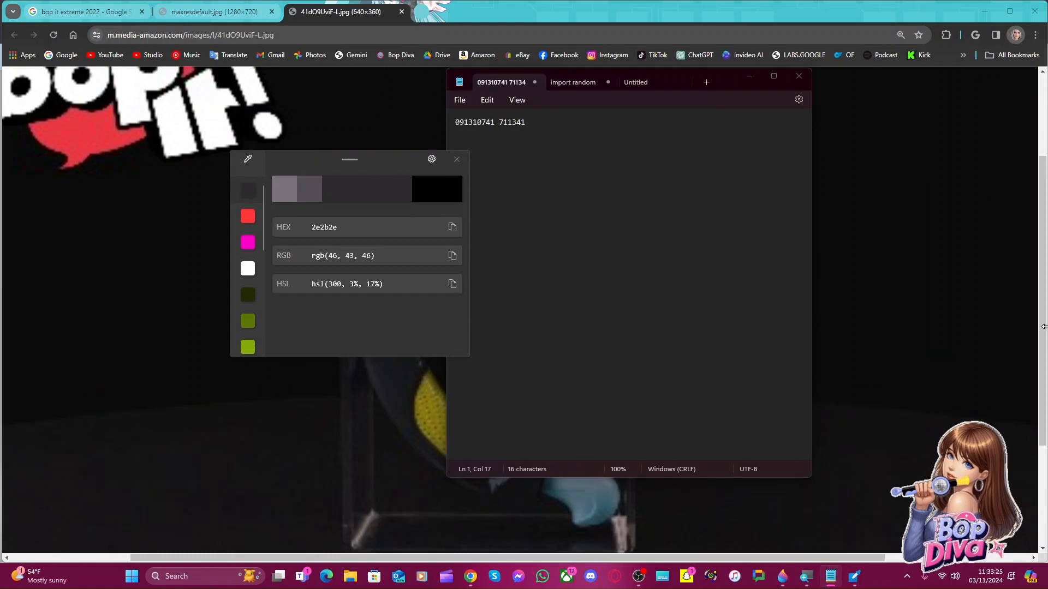
type("ext")
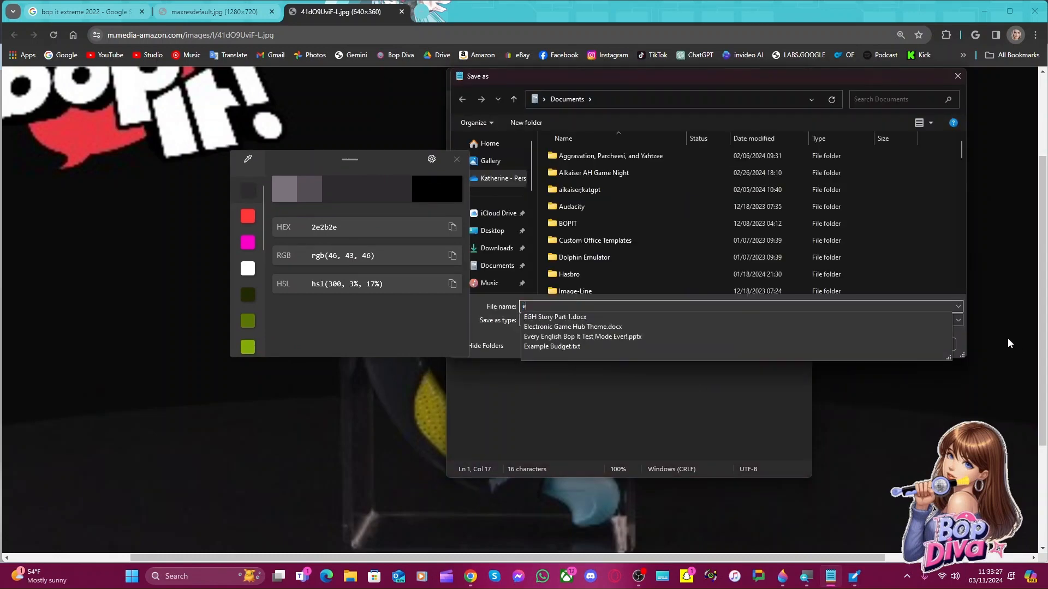
key("Return")
Close the "import random" script tab, saving it as "code" in Documents
left_click(535, 82)
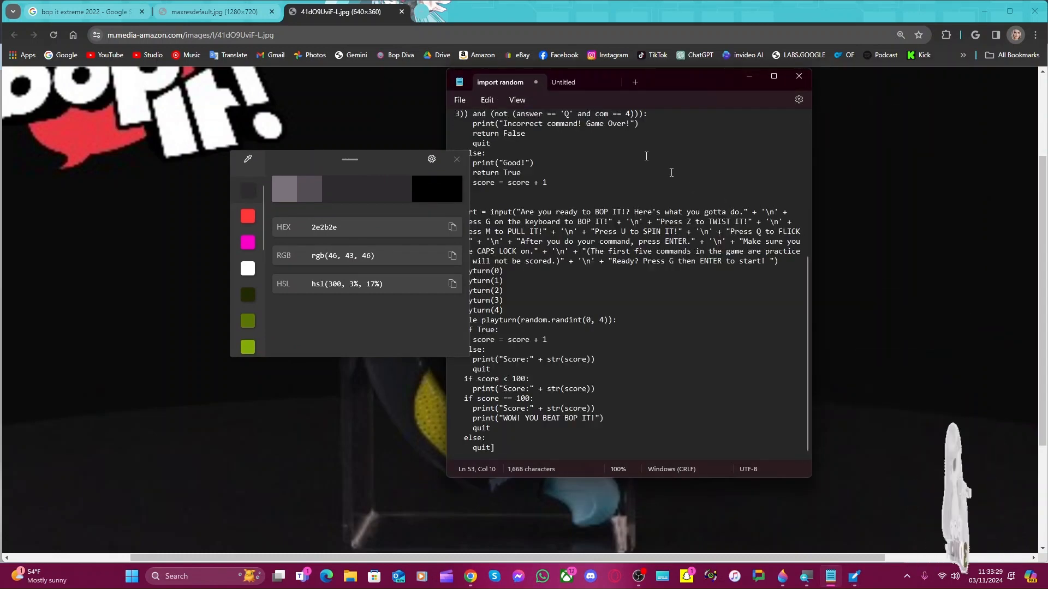
left_click(538, 83)
left_click(570, 302)
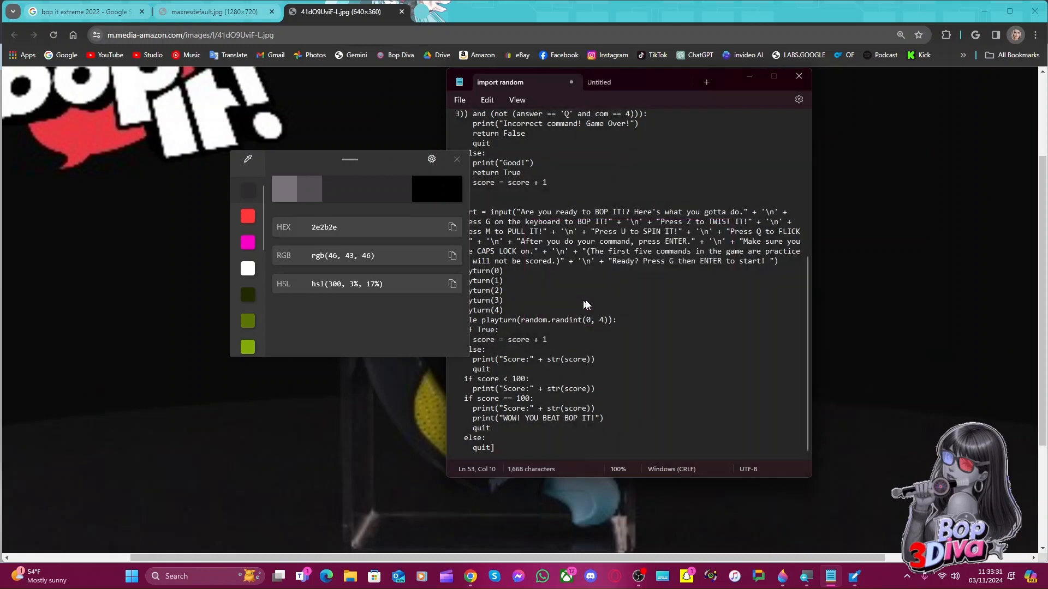
type("code")
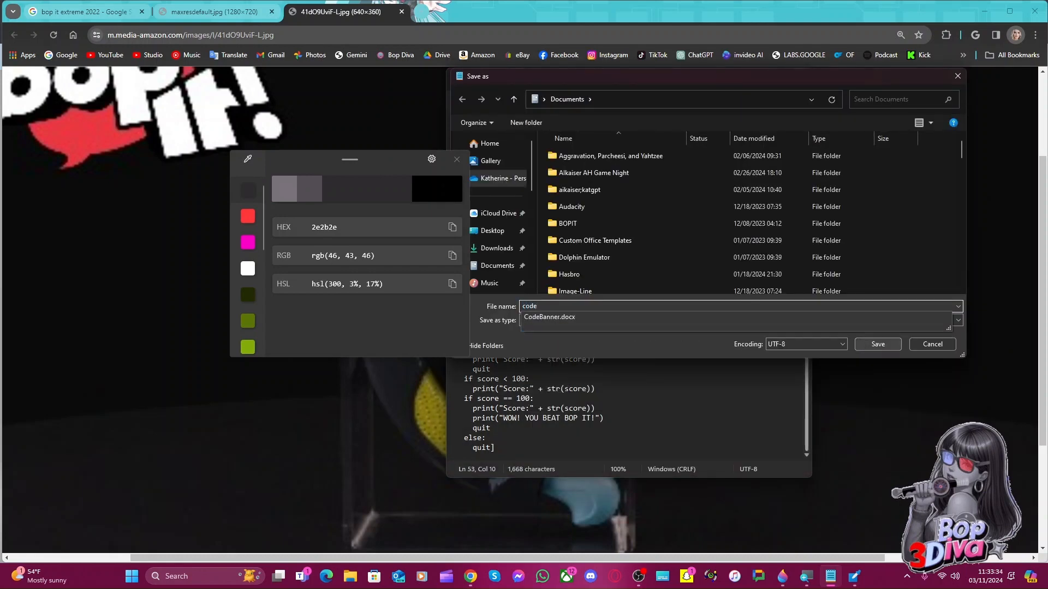
left_click(867, 344)
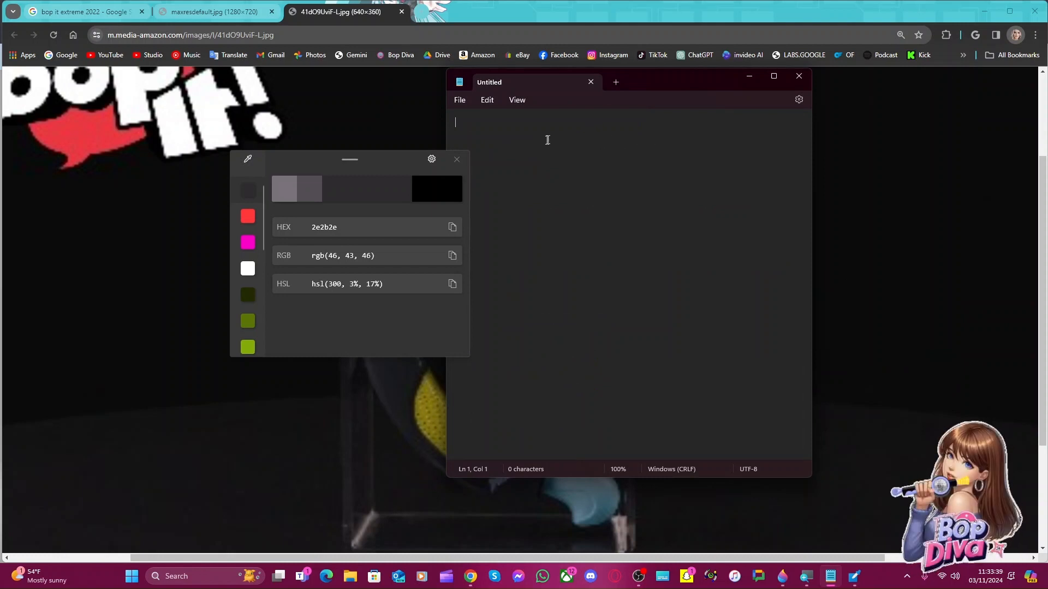
Move the Color Picker window farther away from Notepad and close the empty Notepad window
left_click_drag(394, 158, 346, 161)
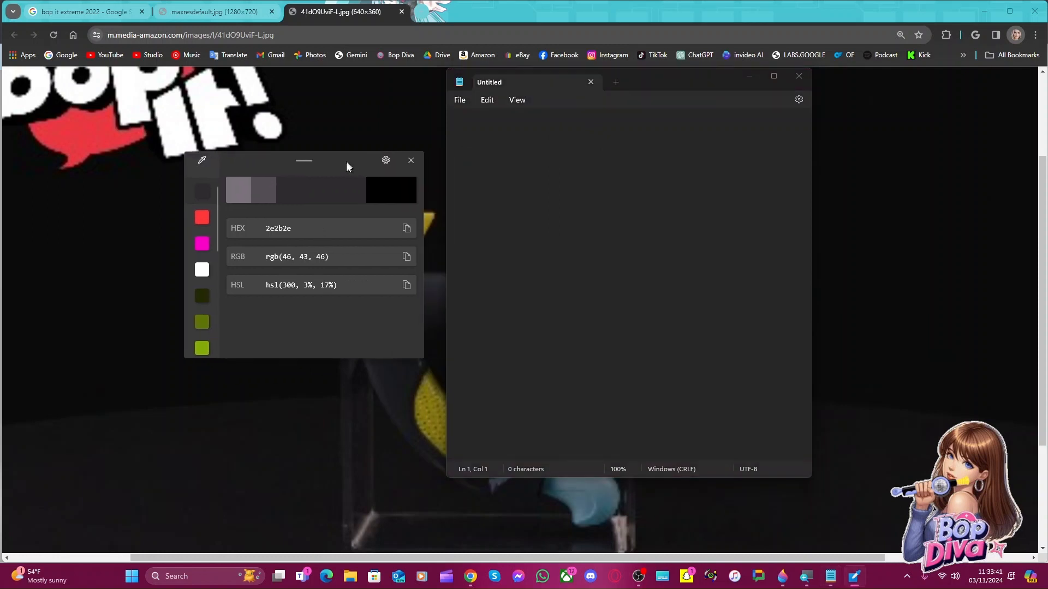
left_click(611, 156)
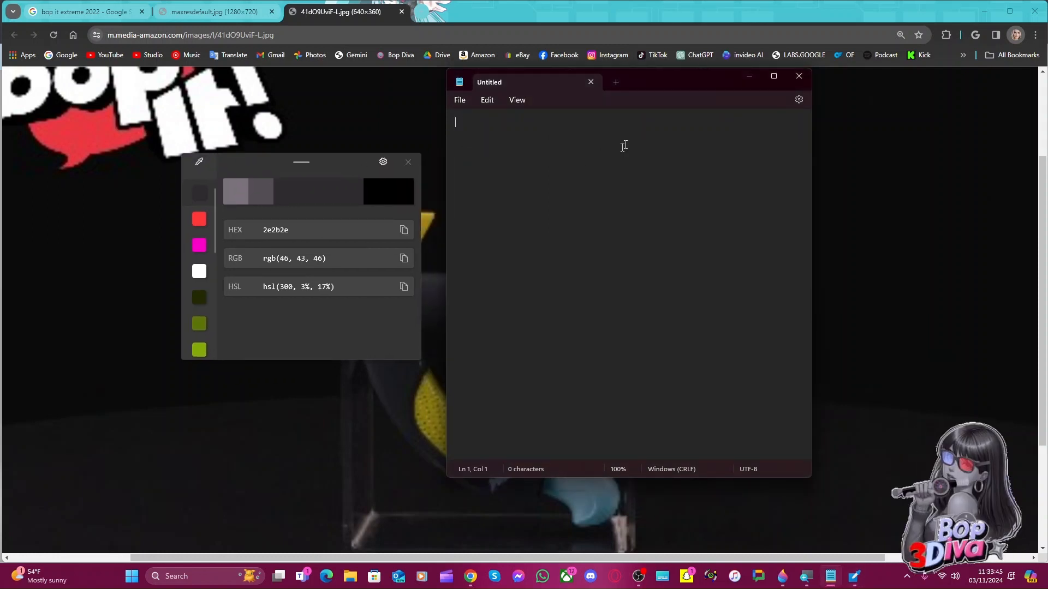
left_click(792, 81)
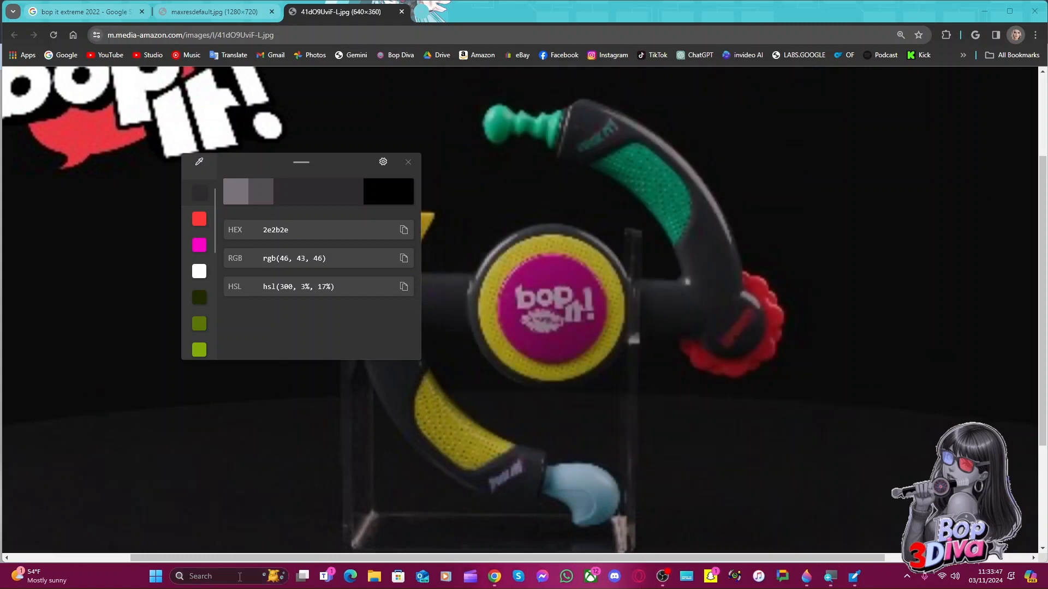
Open Sticky Notes, sign in with the offered account, and close the notes list so only the blank note remains
left_click(224, 576)
type("stick")
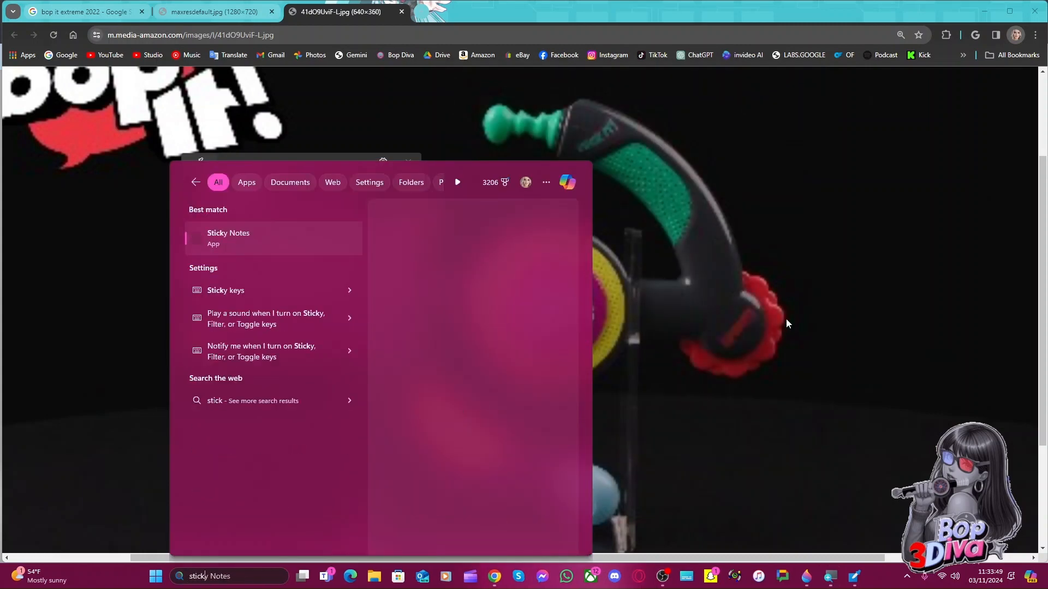
key("Return")
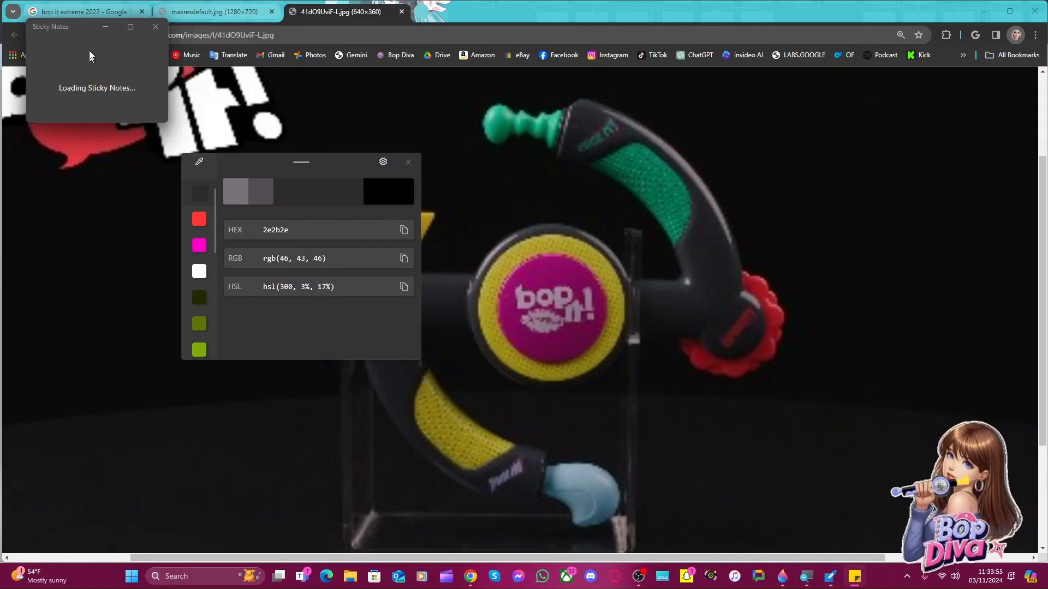
left_click_drag(80, 28, 877, 99)
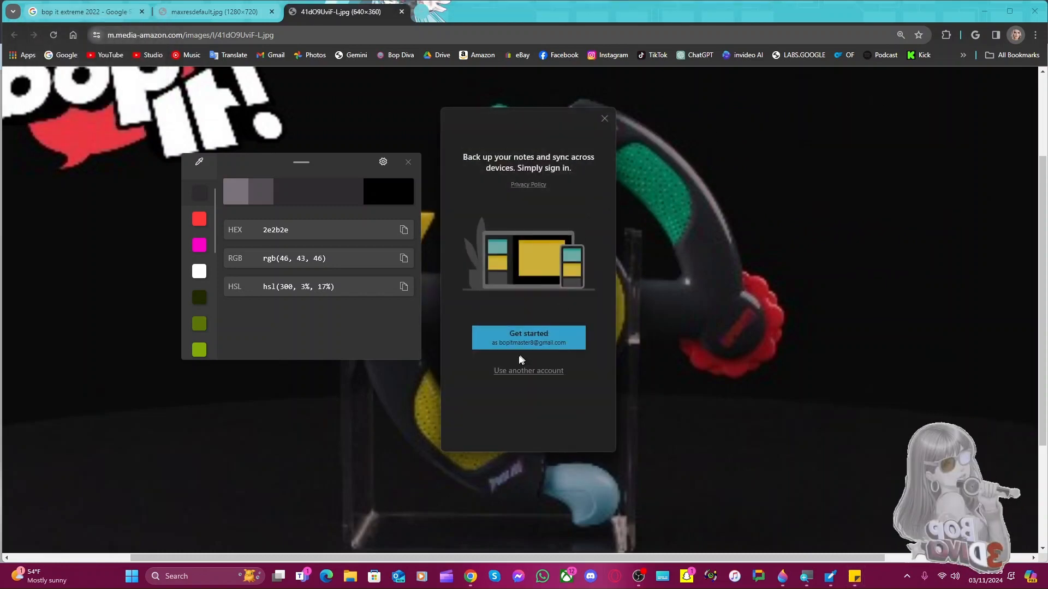
left_click(531, 343)
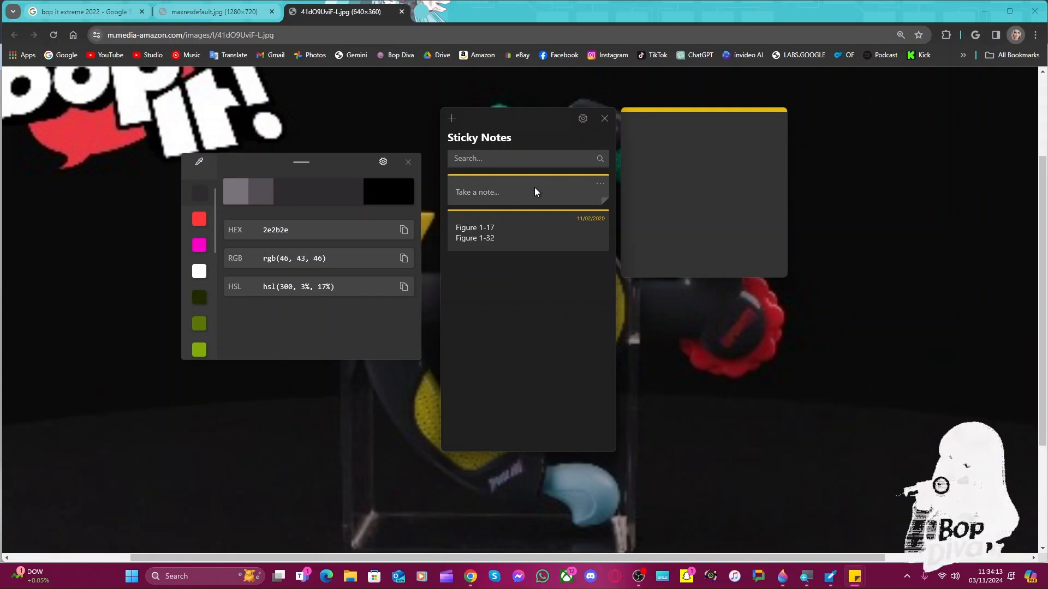
left_click(604, 121)
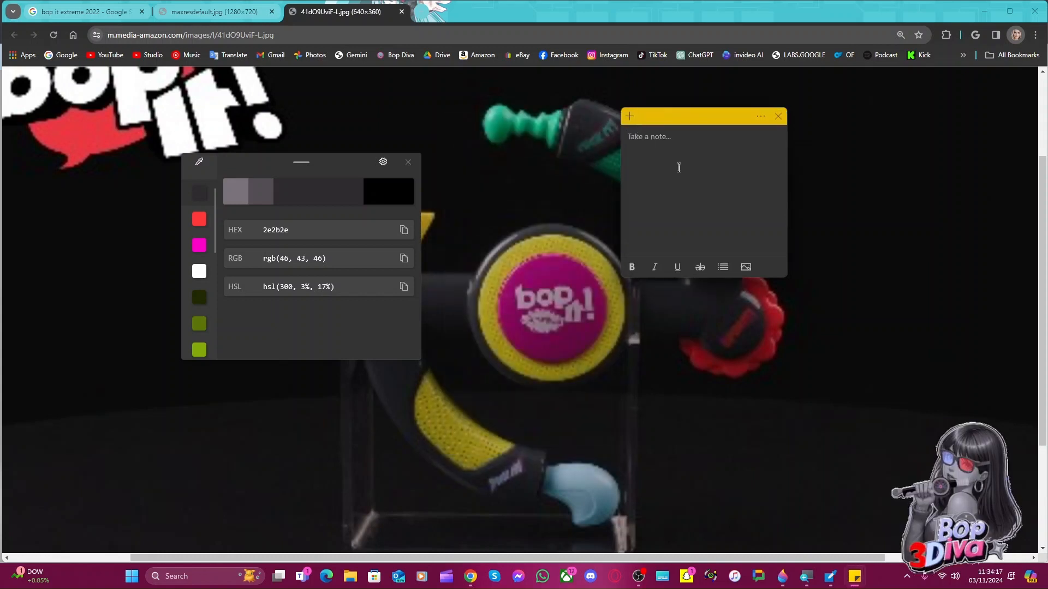
Record the toy's body colour in the blank note as "Body: #2E2B2E"
type("Body: #")
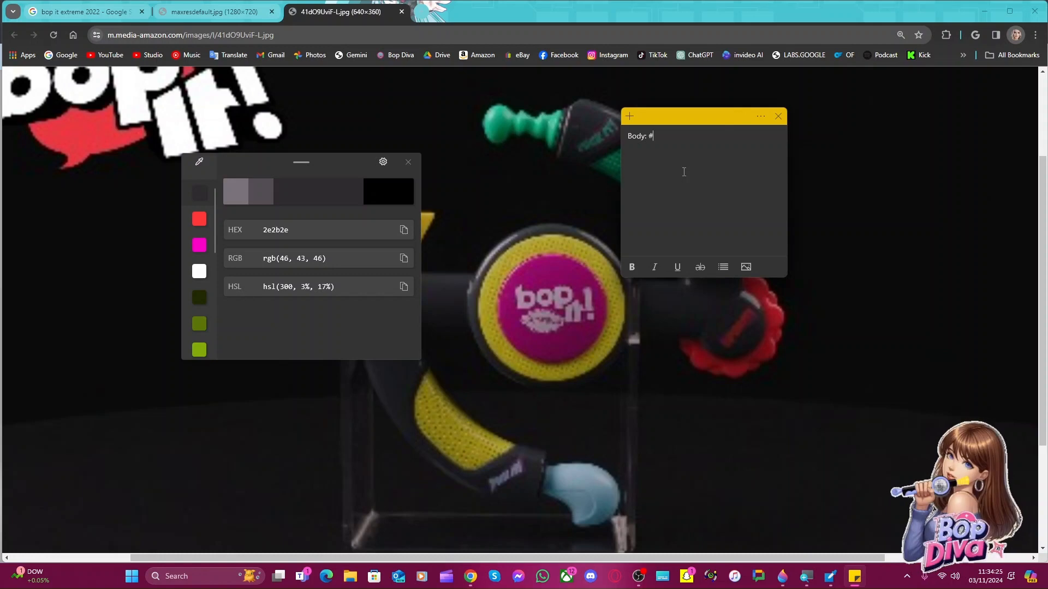
type("2E2B")
type("Yello")
key("BackSpace")
key("BackSpace")
key("BackSpace")
key("BackSpace")
key("BackSpace")
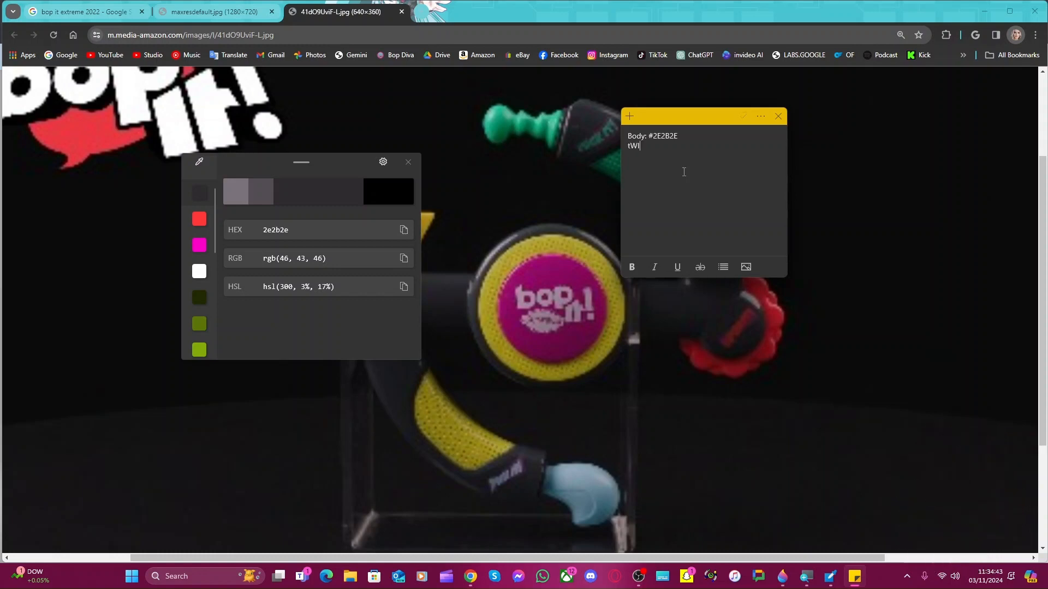
type("twist it")
key("BackSpace")
key("BackSpace")
key("BackSpace")
key("BackSpace")
key("BackSpace")
key("BackSpace")
key("BackSpace")
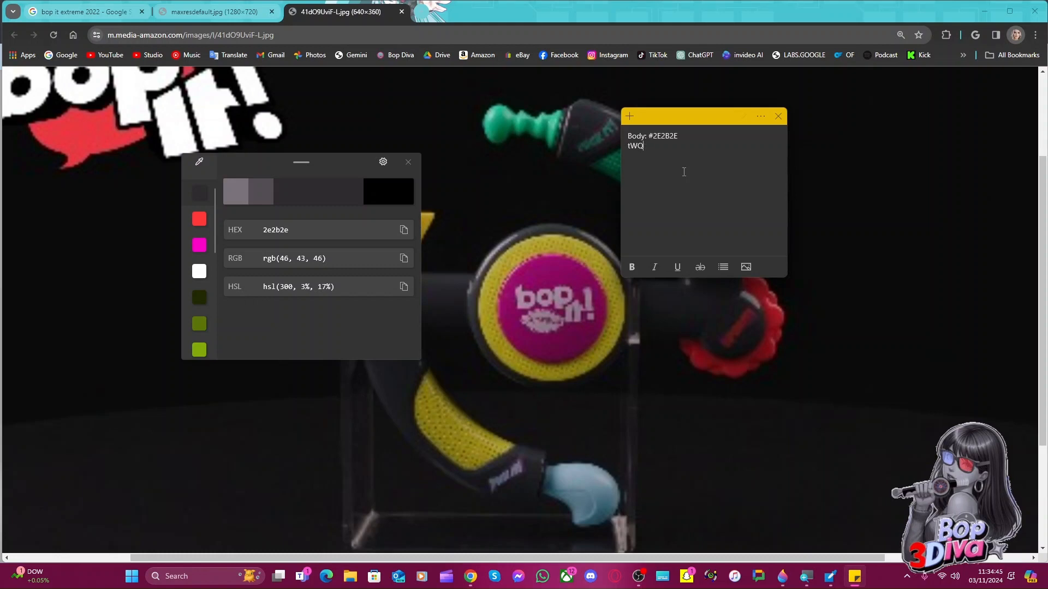
Sample the yellow twist handle's colour from the photo and record it on a new note line as "Twist: #AA7E05"
type("wist:")
left_click(204, 167)
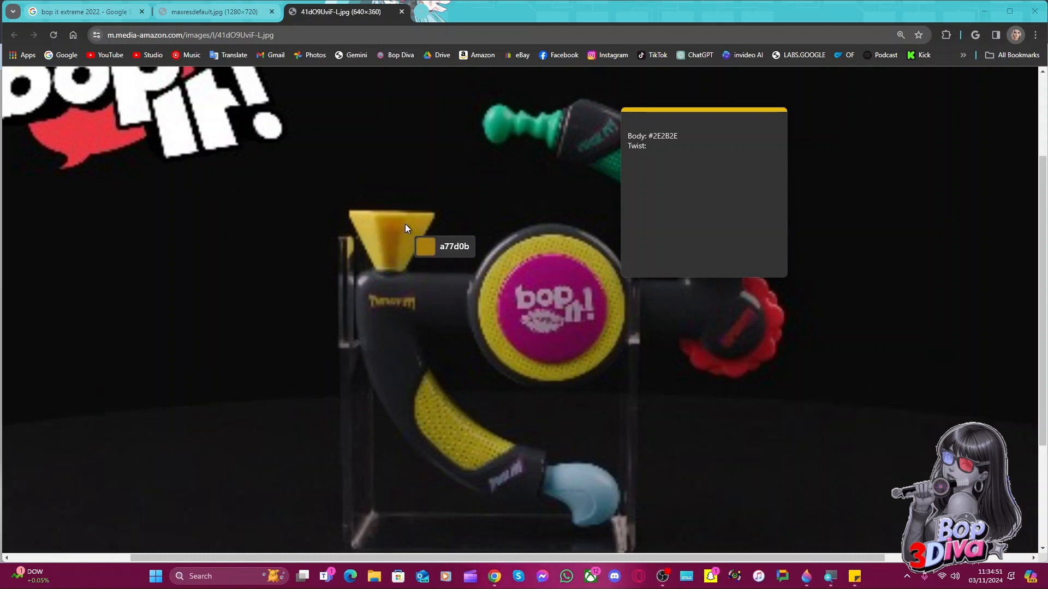
left_click(404, 221)
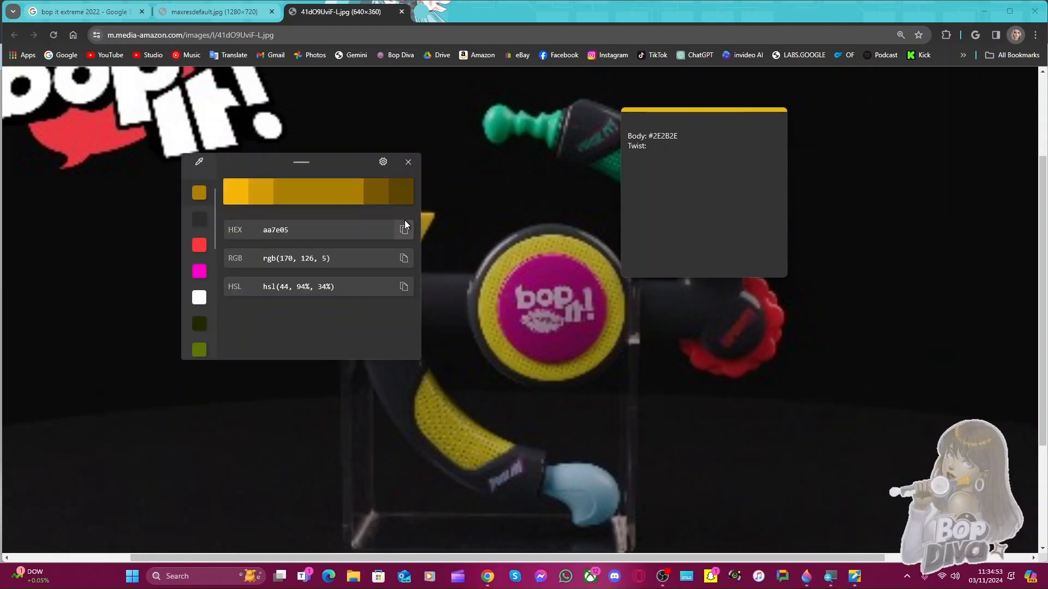
left_click(726, 151)
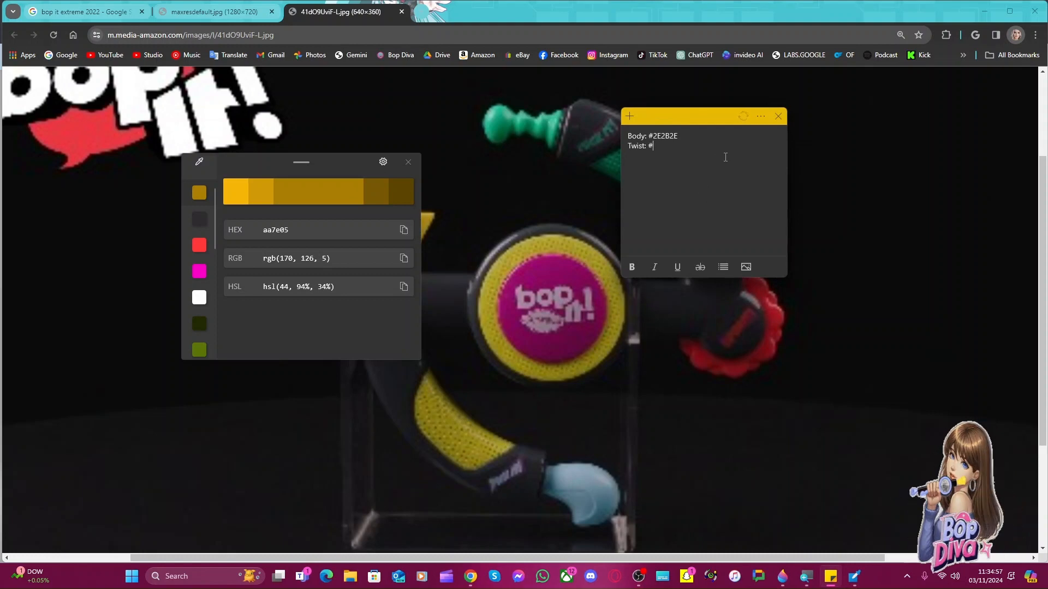
type("AA7E05")
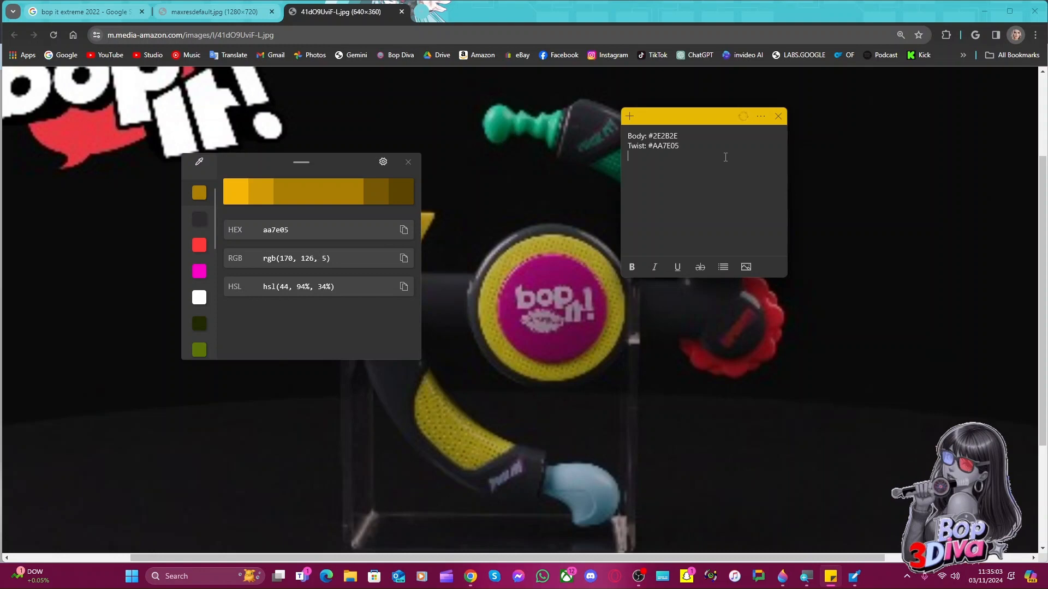
Sample the light blue pull handle's colour and record it on the next note line as "Pull: #7694A2"
key("Return")
type("Pull:")
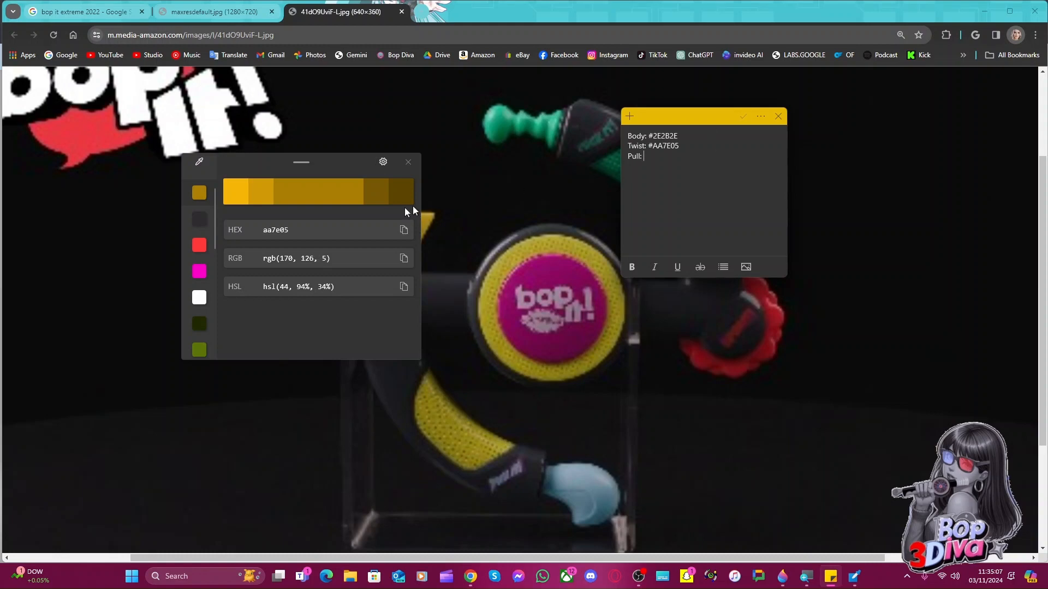
left_click(199, 161)
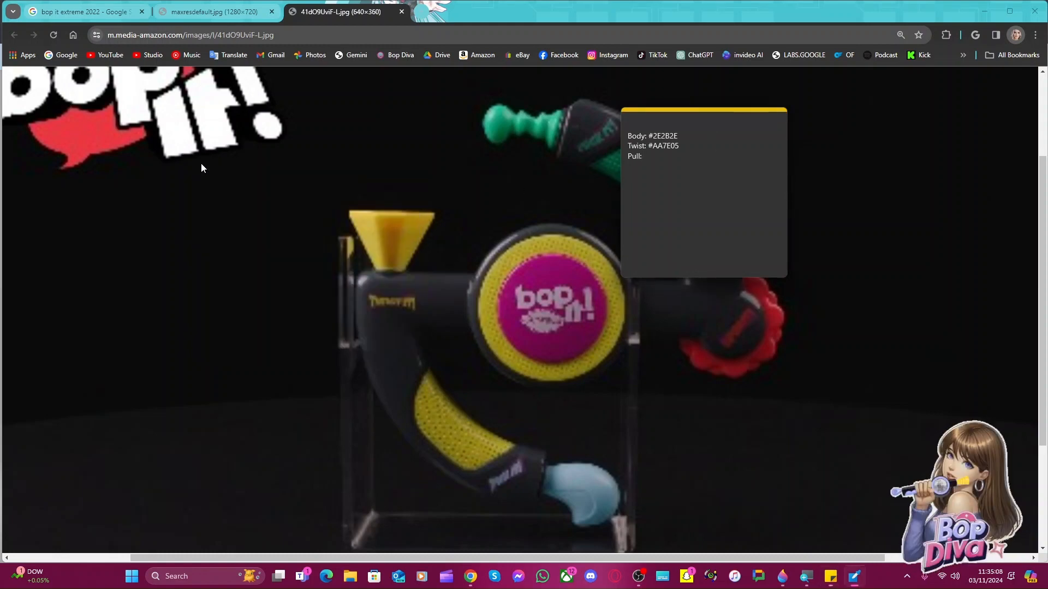
left_click(577, 485)
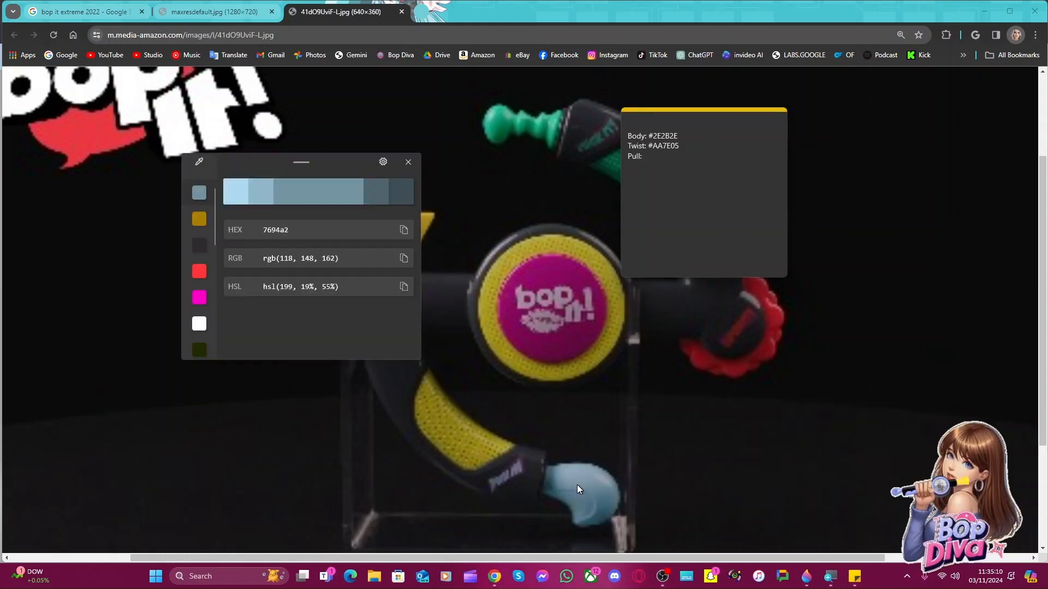
left_click(657, 202)
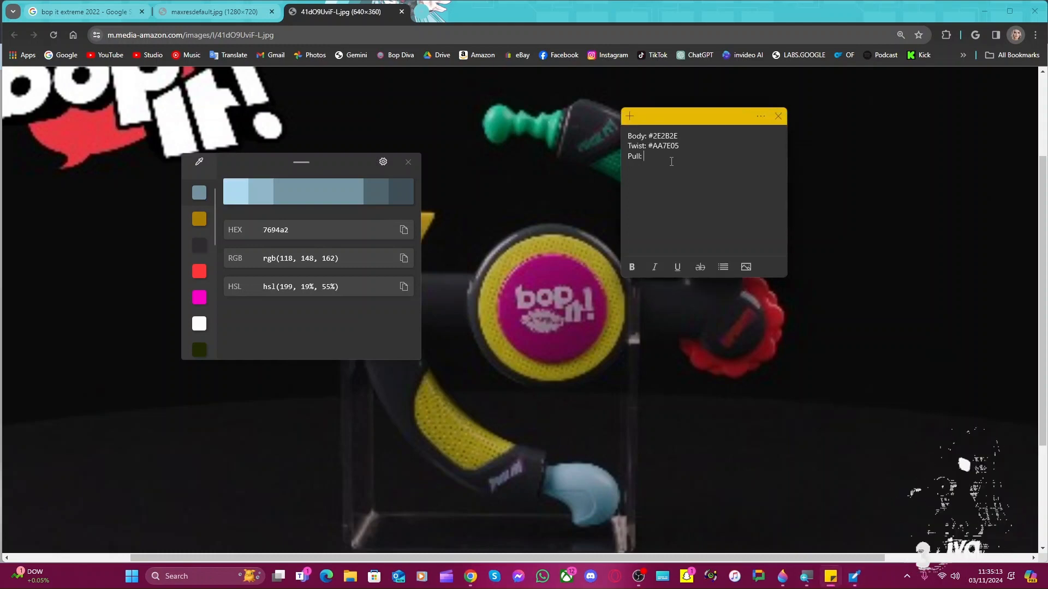
type("#")
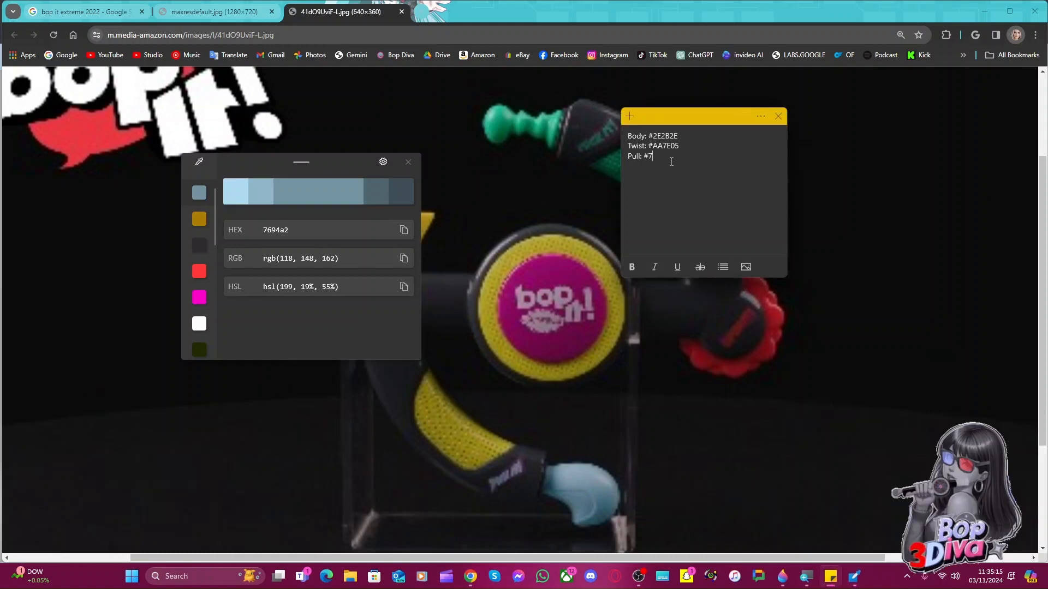
type("7694A2 ")
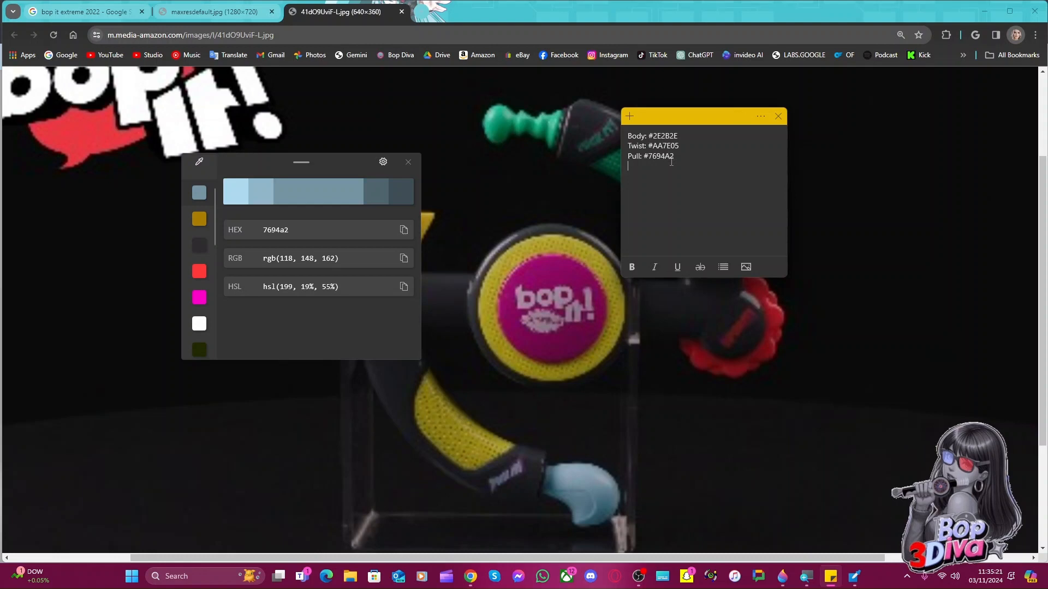
Sample the red spin wheel's colour and record it on the next note line as "Spin: #780A0E"
type("Spin:")
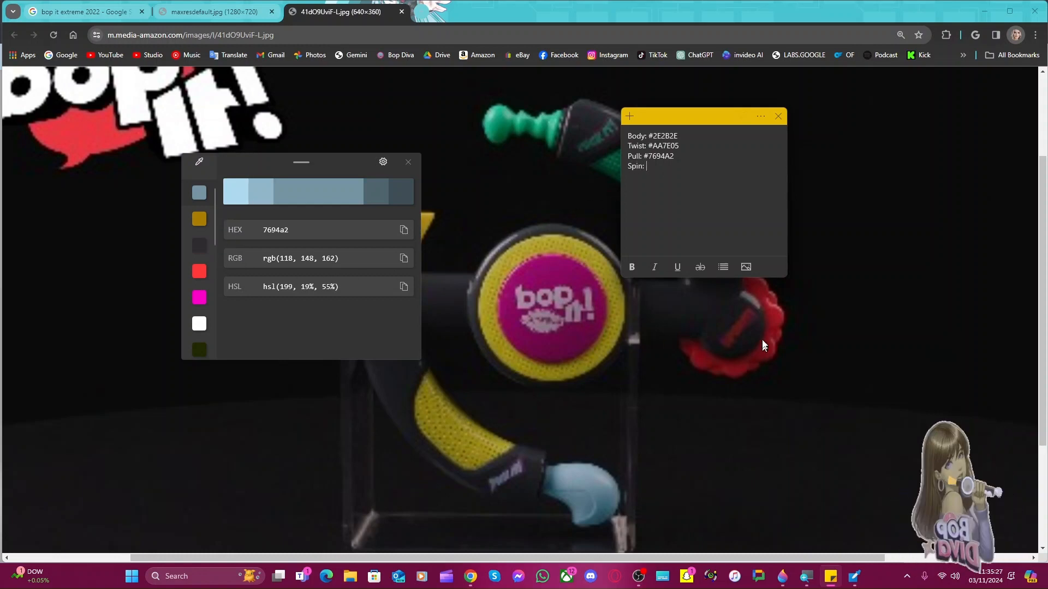
left_click(200, 161)
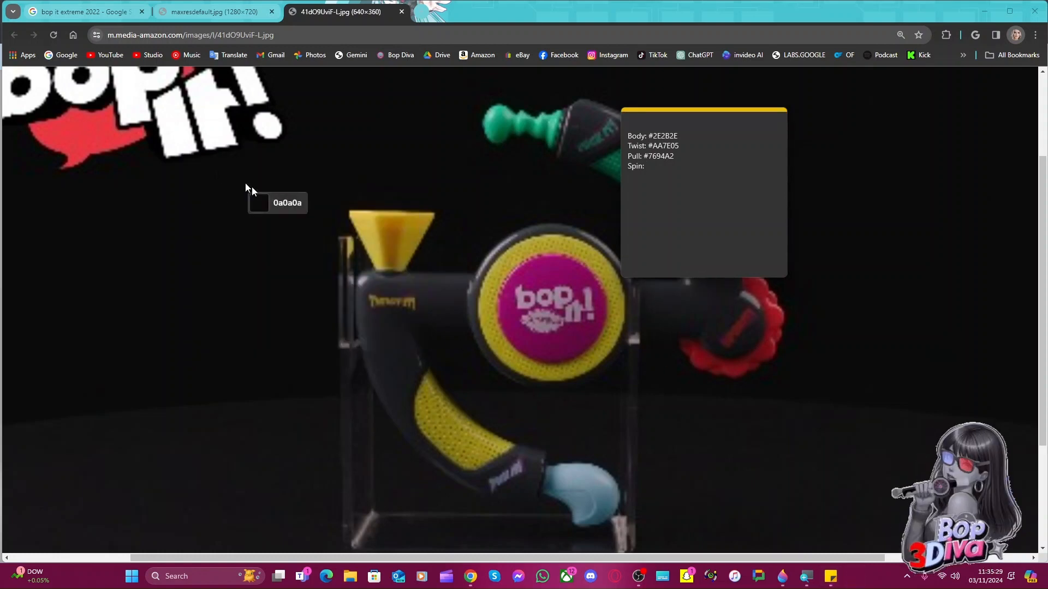
left_click(766, 349)
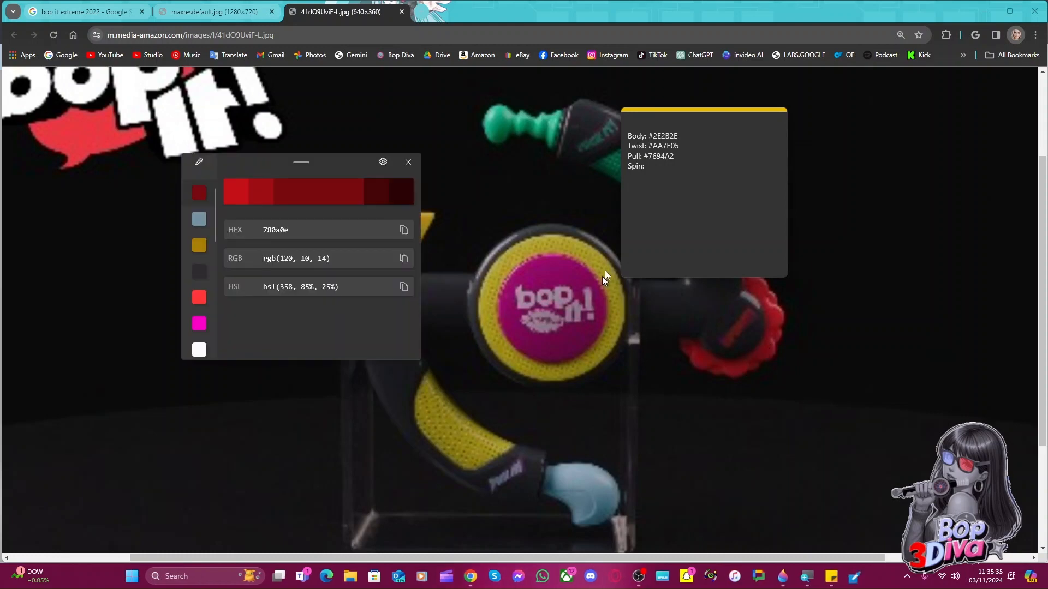
left_click(719, 169)
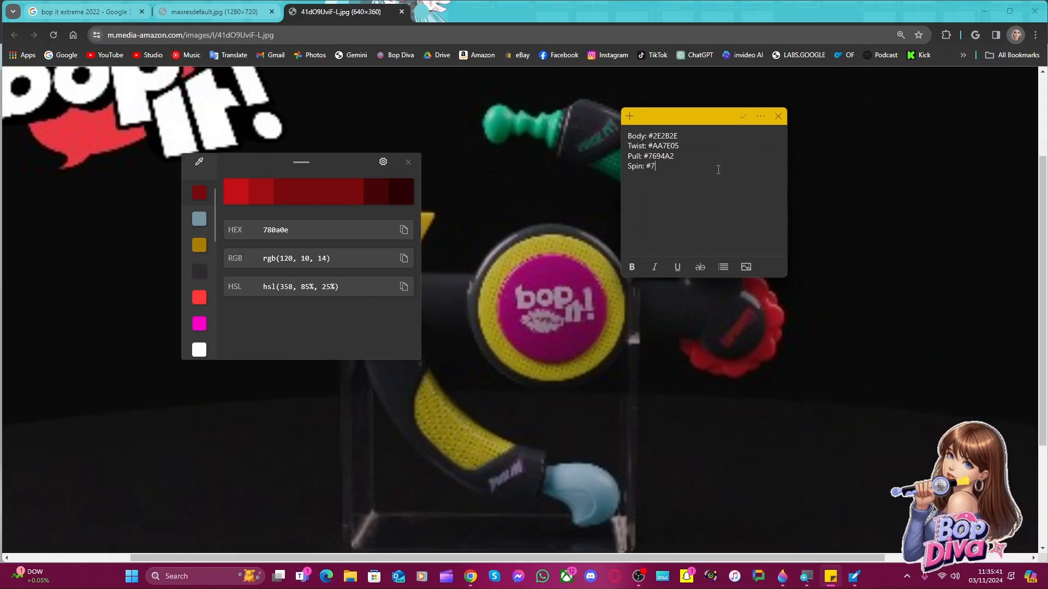
type("0A")
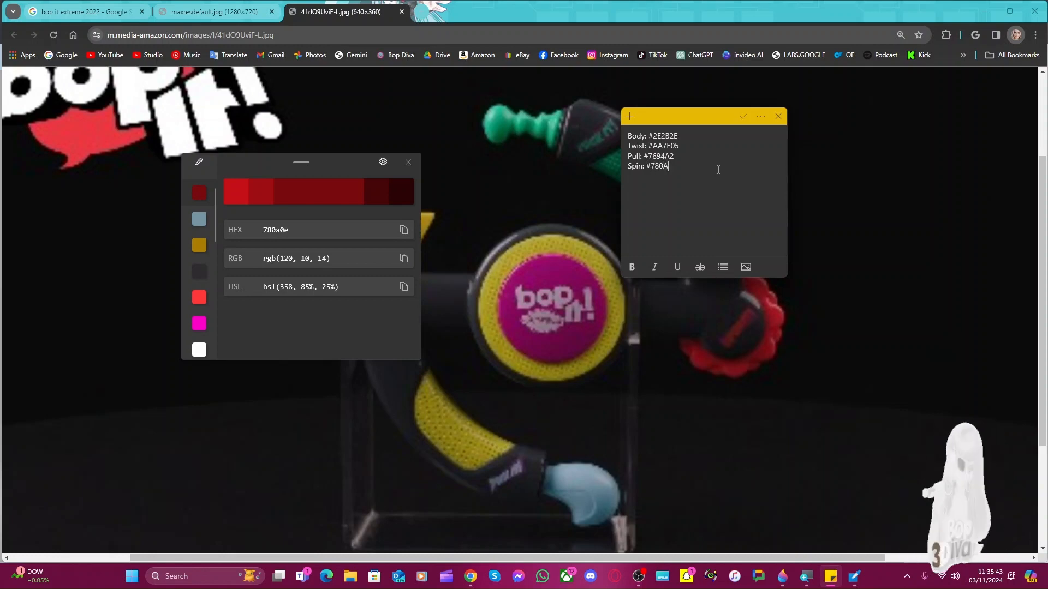
type("0E")
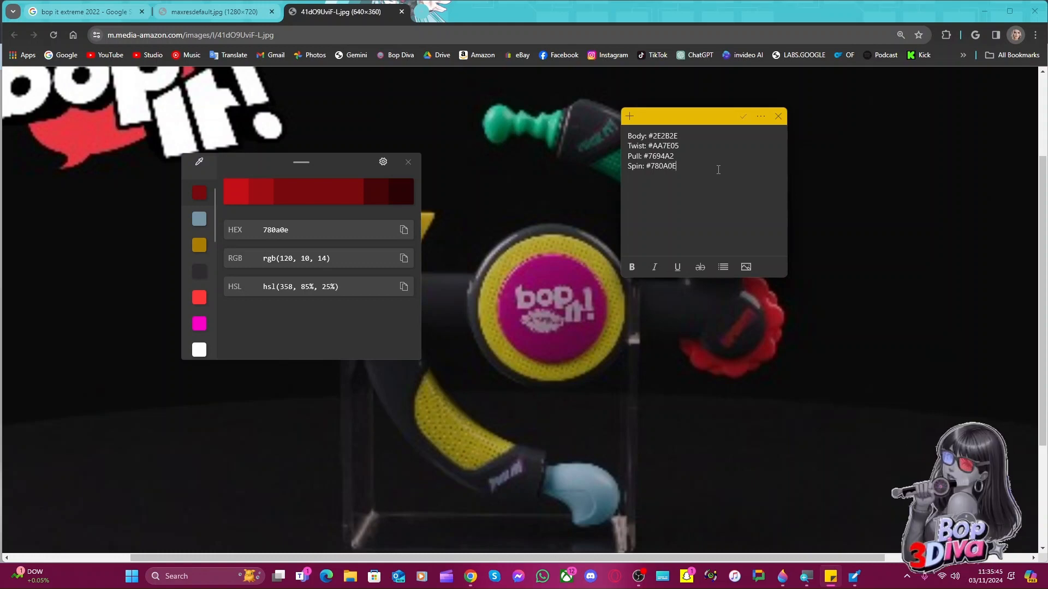
Sample the green flick handle's colour and record it on the next note line as "Flick: #0D8A63"
left_click(200, 160)
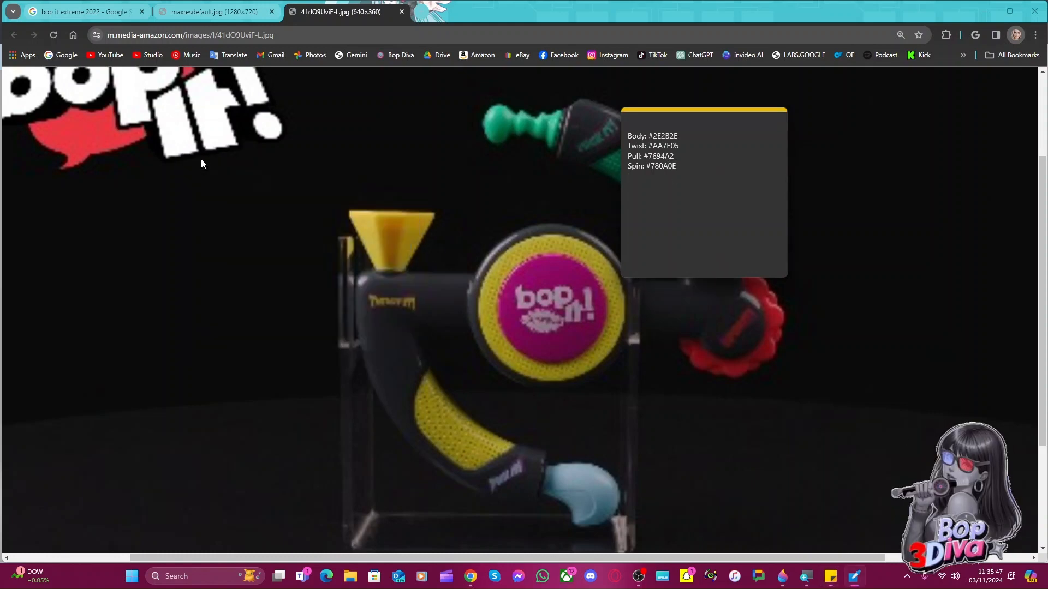
left_click(511, 120)
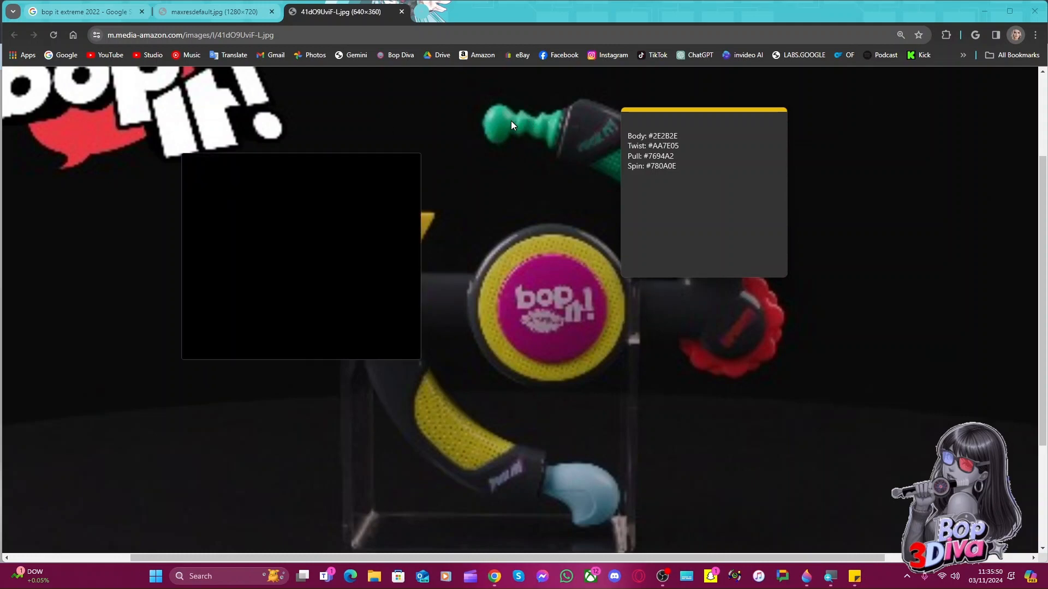
left_click(693, 197)
type("Flick")
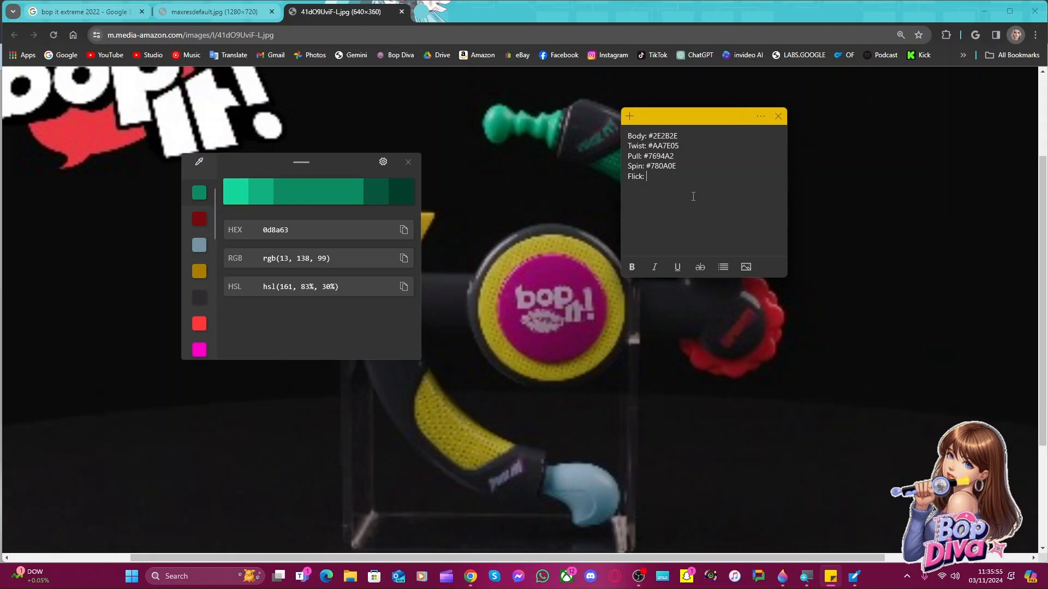
type(": ")
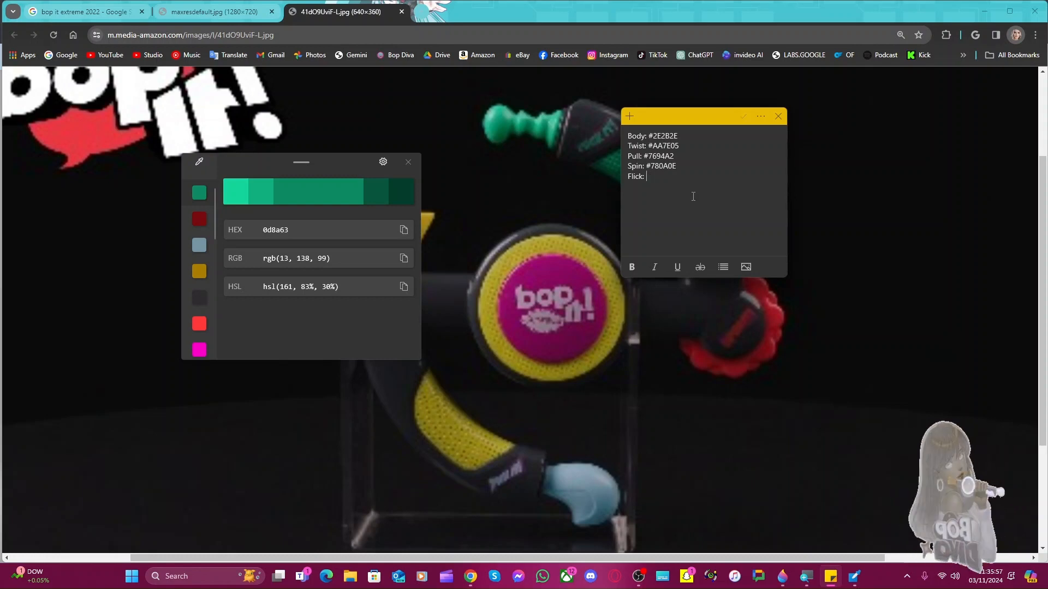
type("#0D8A63")
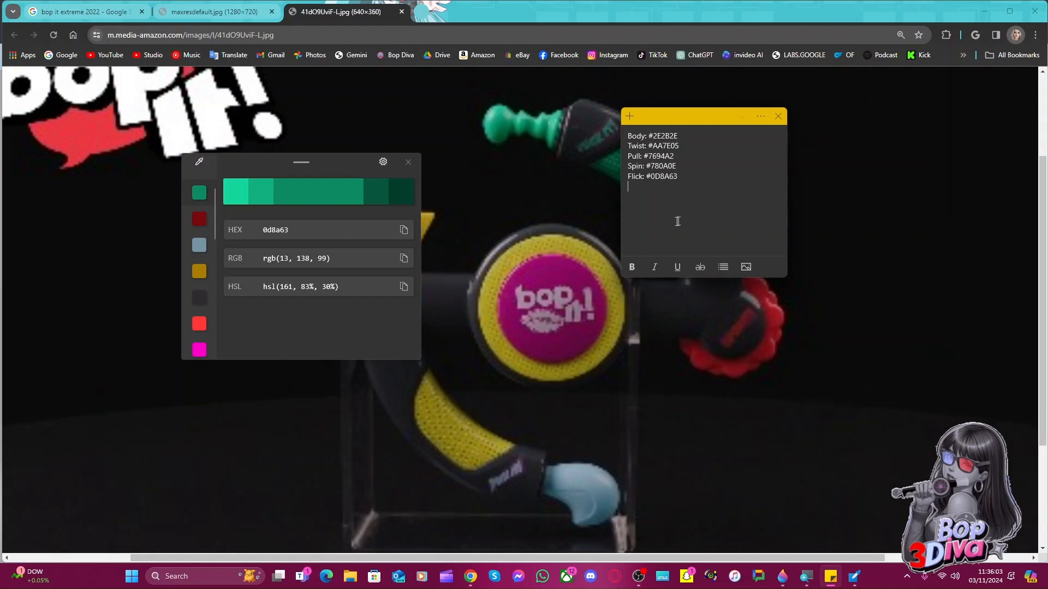
Sample the magenta centre button's colour and record it on the next note line as "Bop: #6A0846"
left_click(200, 162)
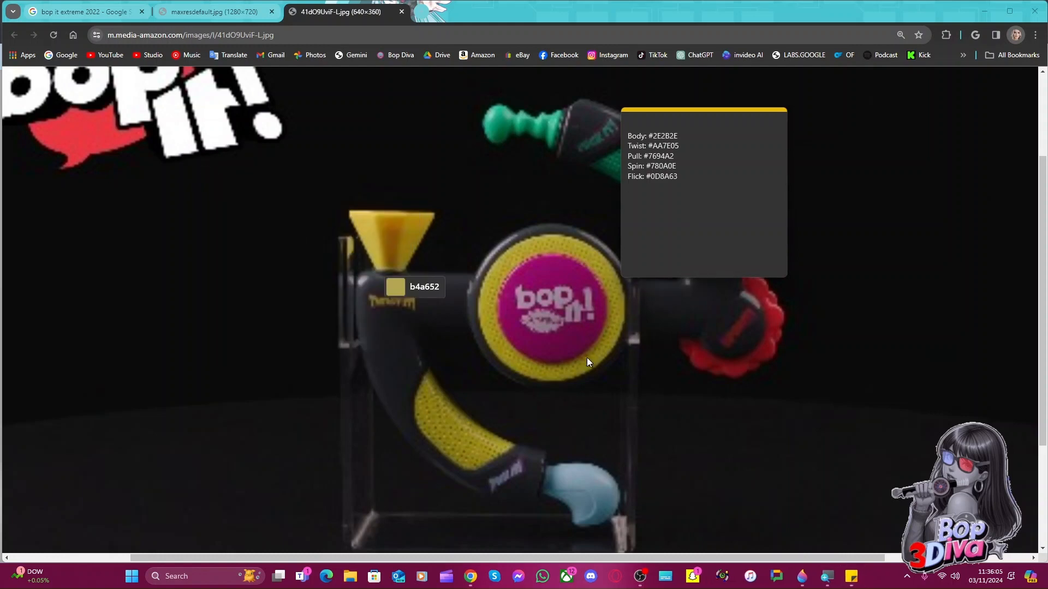
left_click(567, 332)
left_click(728, 178)
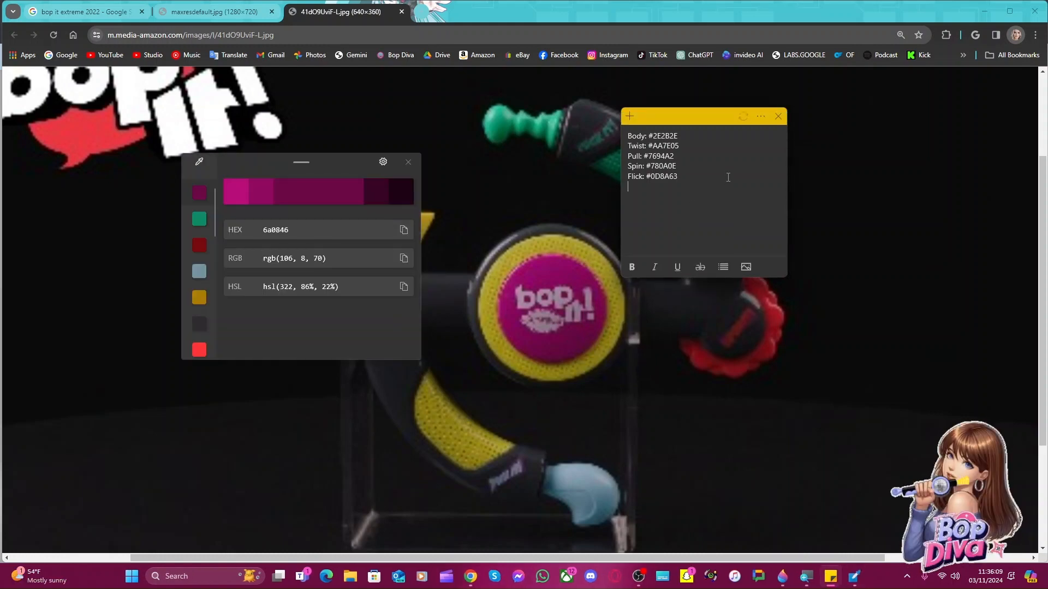
type("Bop: #6A0846")
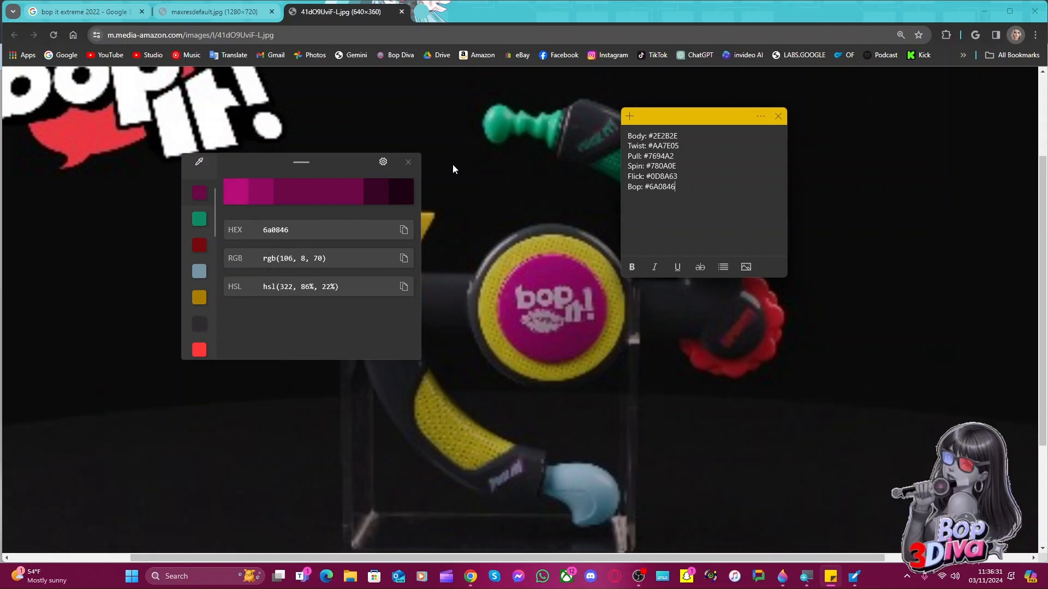
Close the Color Picker window and move the colour note clear of the toy in the photo
left_click(408, 163)
left_click_drag(683, 117, 903, 44)
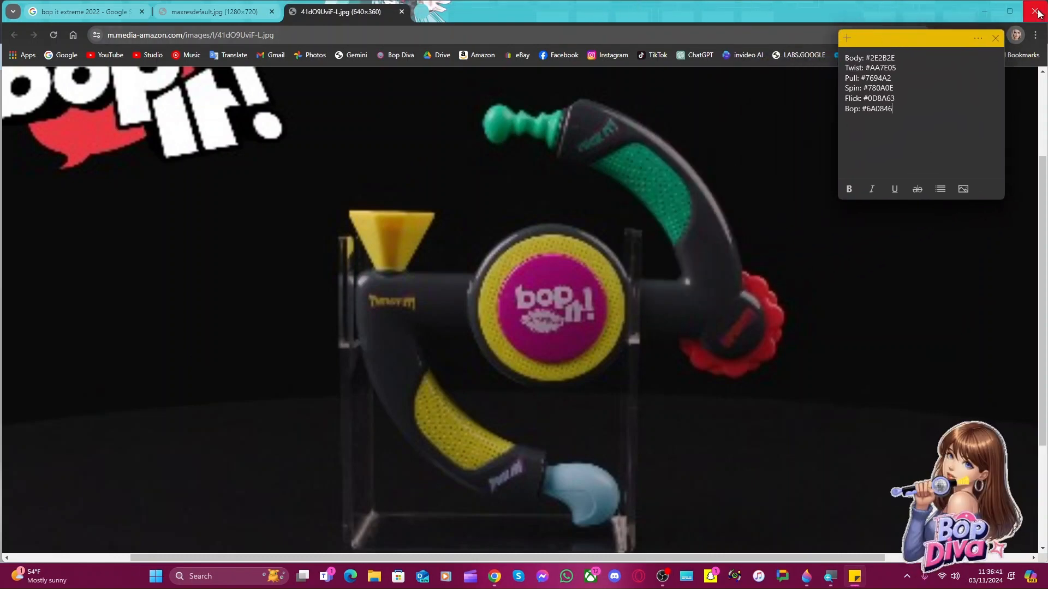
Save the toy photo to the Desktop as the JPEG image "41dO9UviF-L"
right_click(609, 205)
left_click(617, 231)
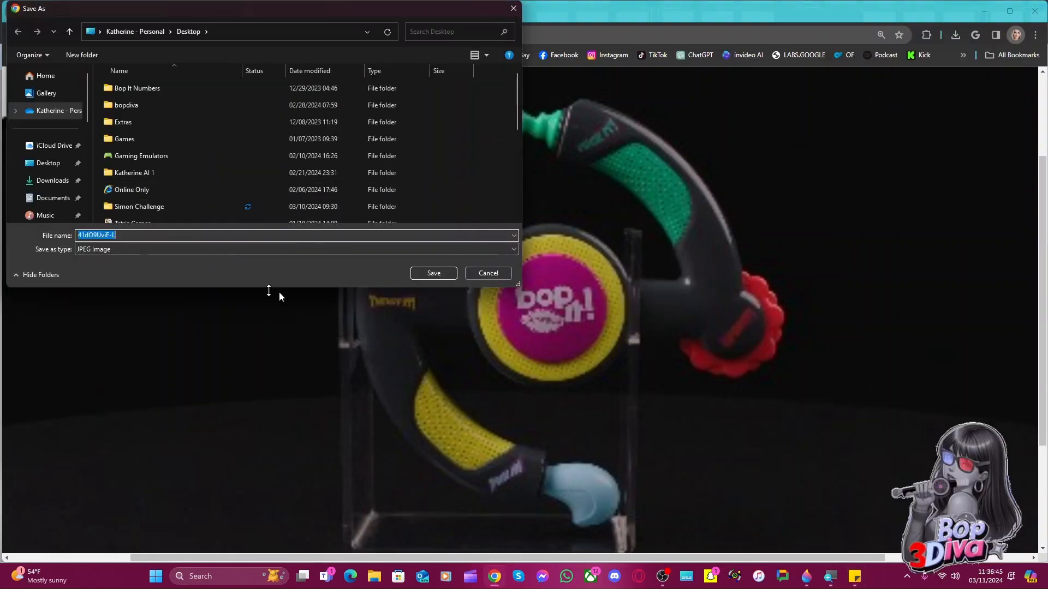
left_click(443, 273)
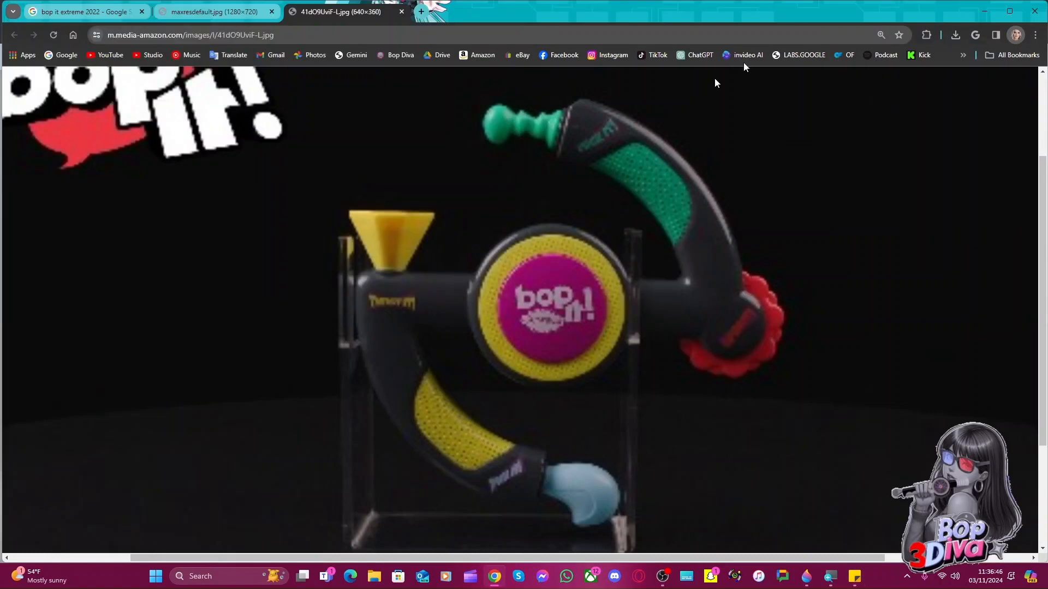
Close the browser window to return to Paint 3D, and move the colour note clear of the colour palette
left_click(1033, 12)
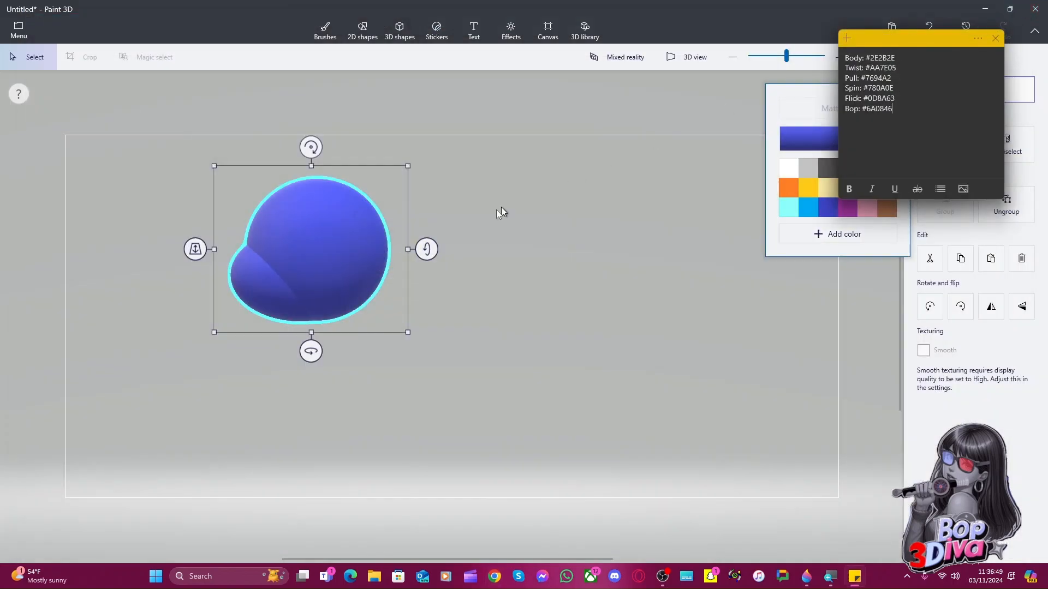
left_click_drag(886, 38, 867, 311)
left_click(869, 120)
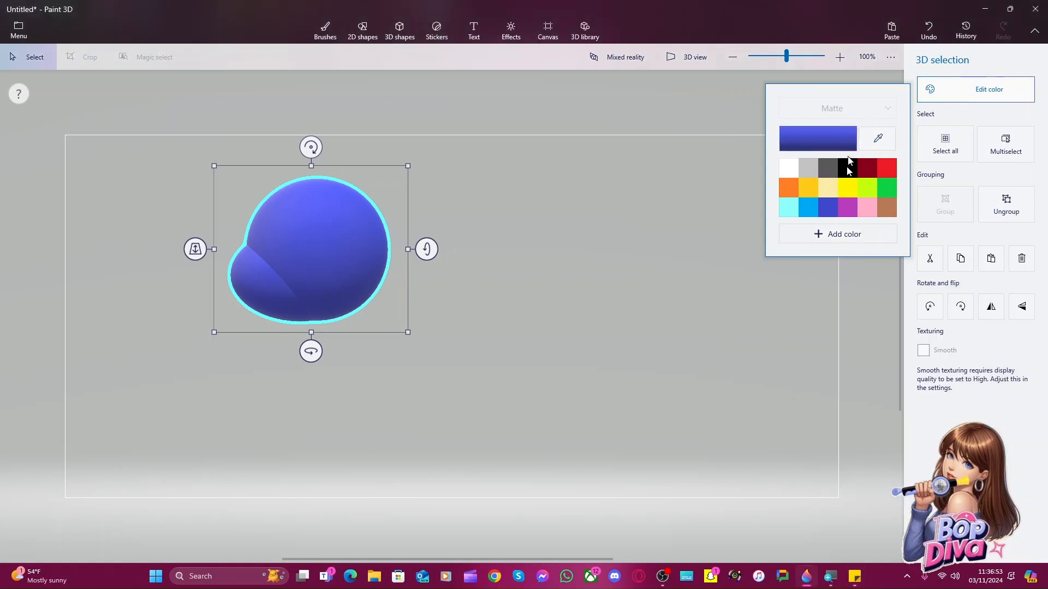
Start adding a custom colour for the selected blue blob and copy the Body hex code 2E2B2E from the colour note
left_click(830, 235)
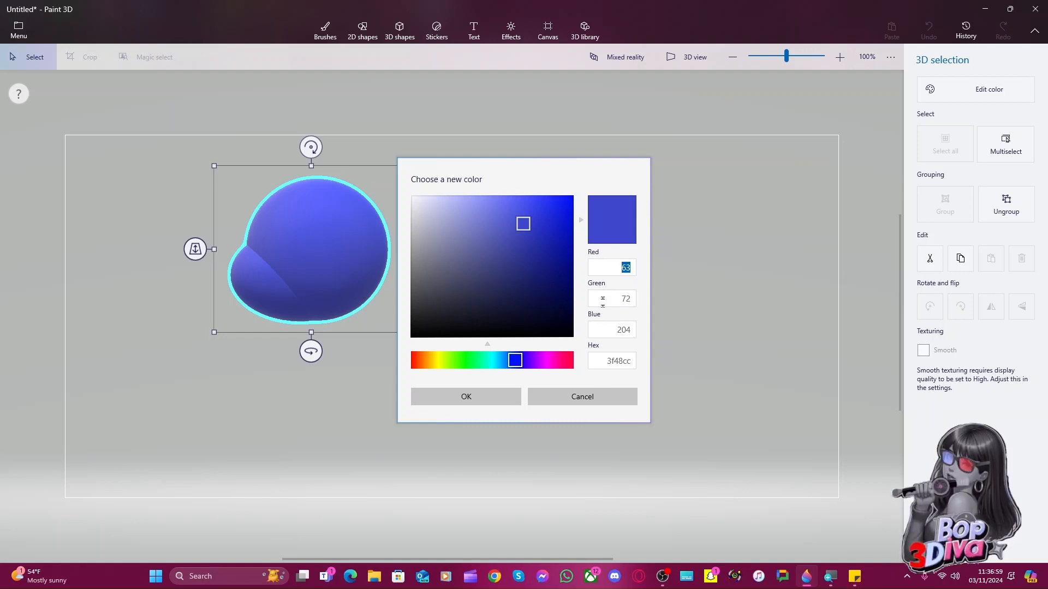
left_click(856, 577)
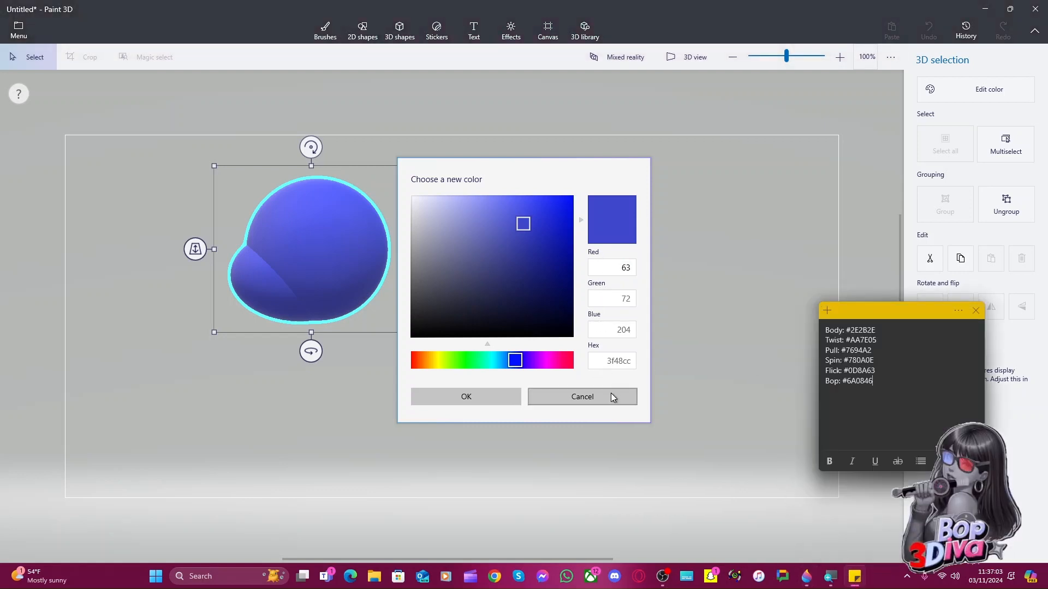
left_click(666, 296)
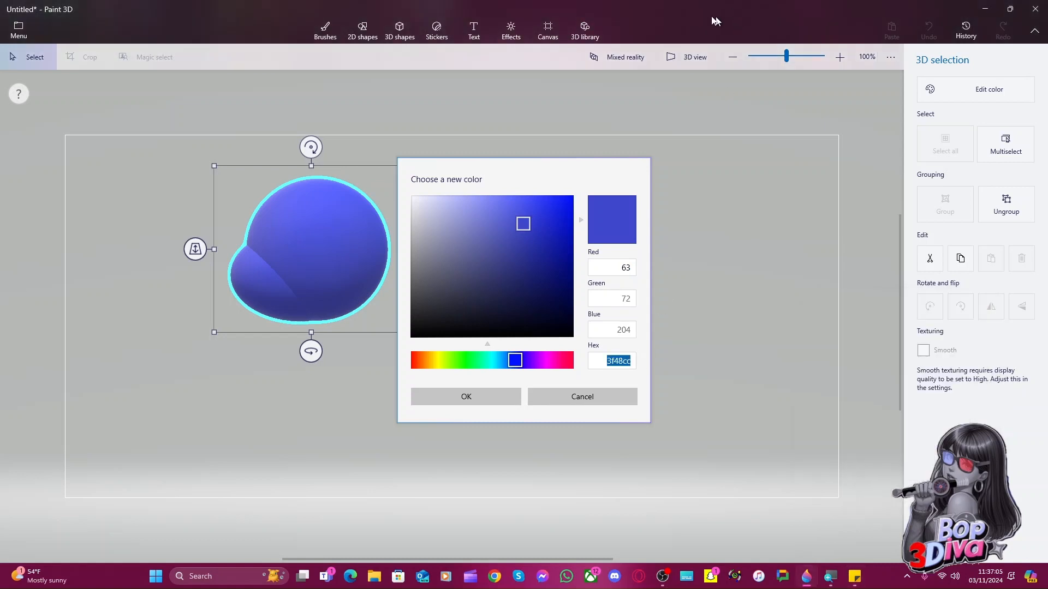
left_click(855, 577)
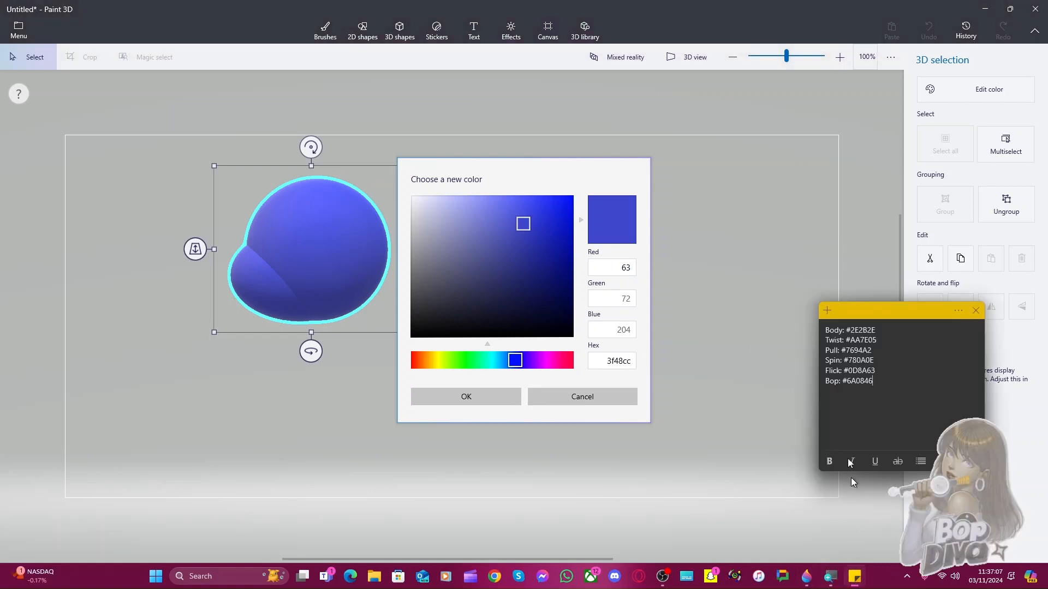
double_click(866, 330)
right_click(861, 330)
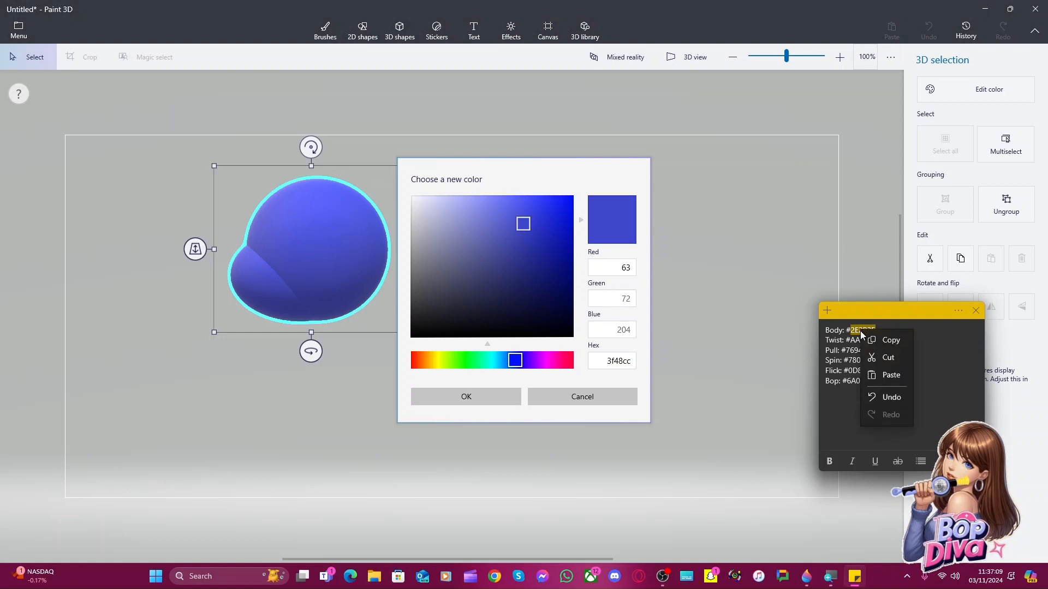
left_click(874, 337)
Replace the custom colour's hex value with 2E2B2E and apply it to the selected blob
left_click(617, 361)
double_click(617, 361)
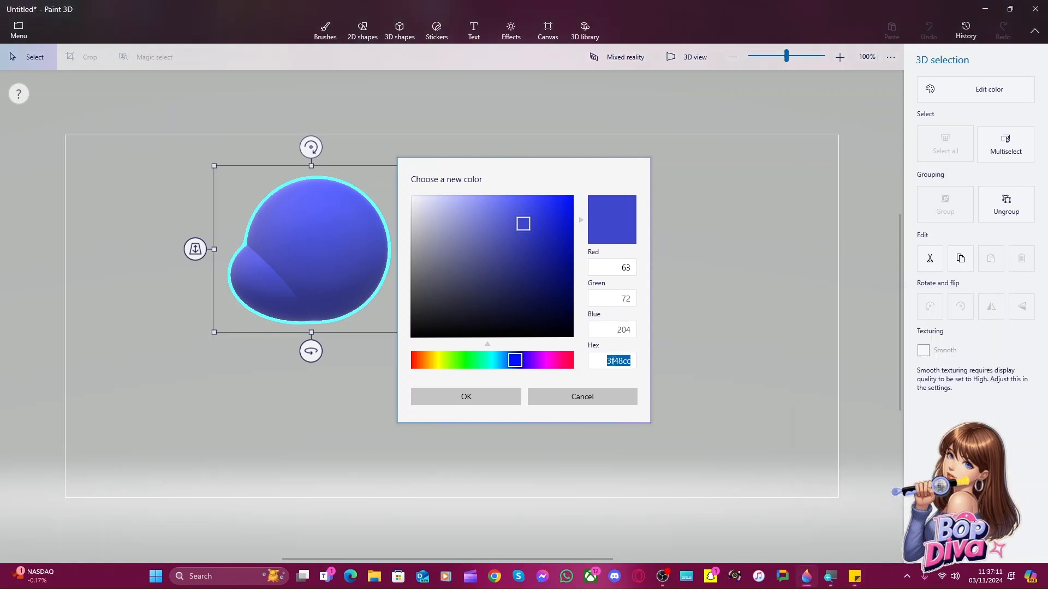
right_click(617, 361)
left_click(603, 329)
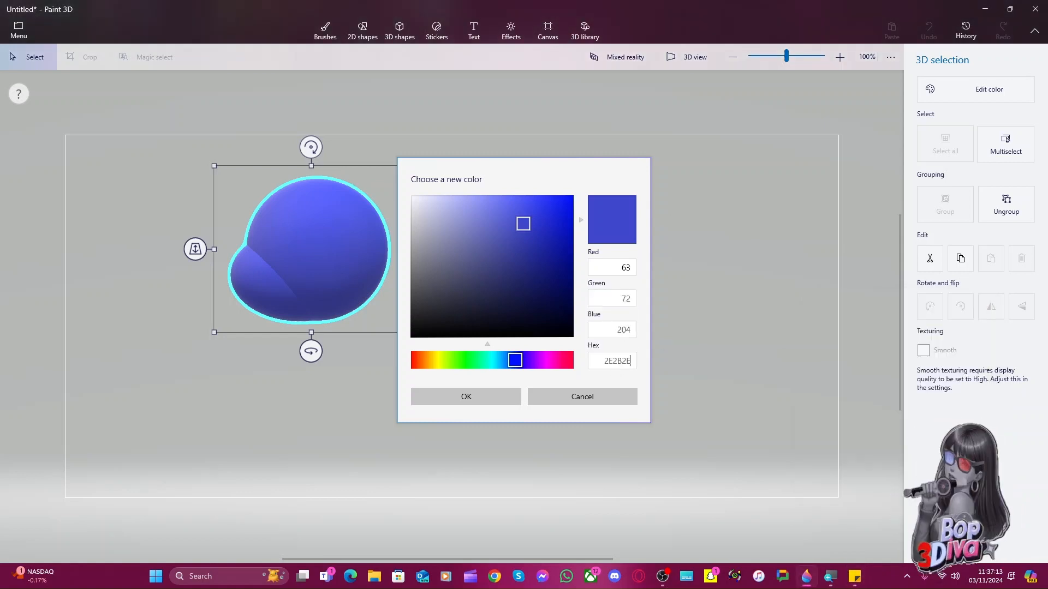
left_click(547, 384)
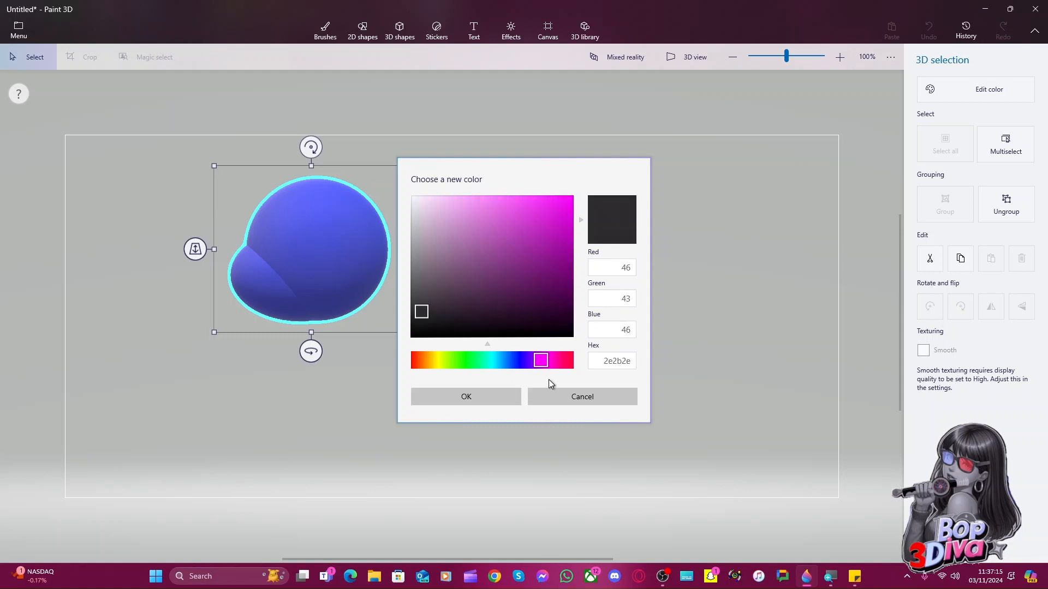
left_click(467, 398)
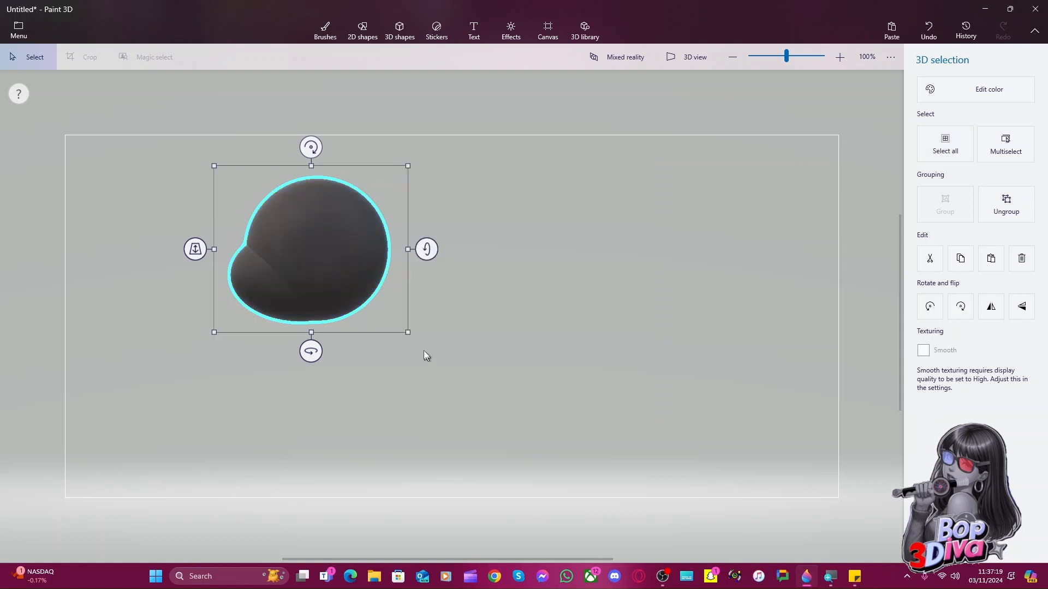
Move the dark blob to the middle of the canvas and turn it slightly about its vertical axis
left_click_drag(311, 351, 644, 341)
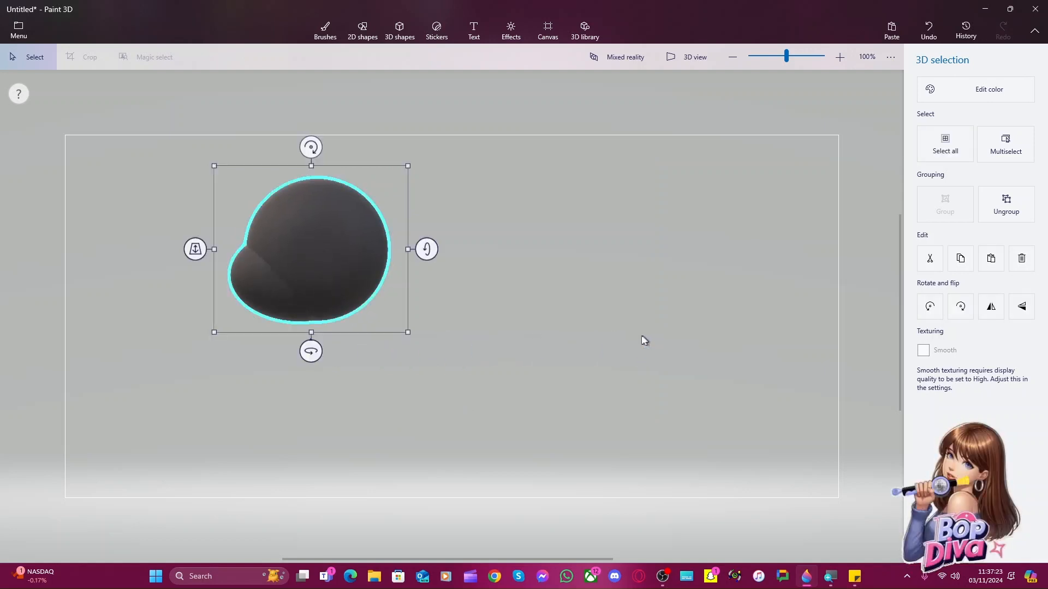
left_click(441, 388)
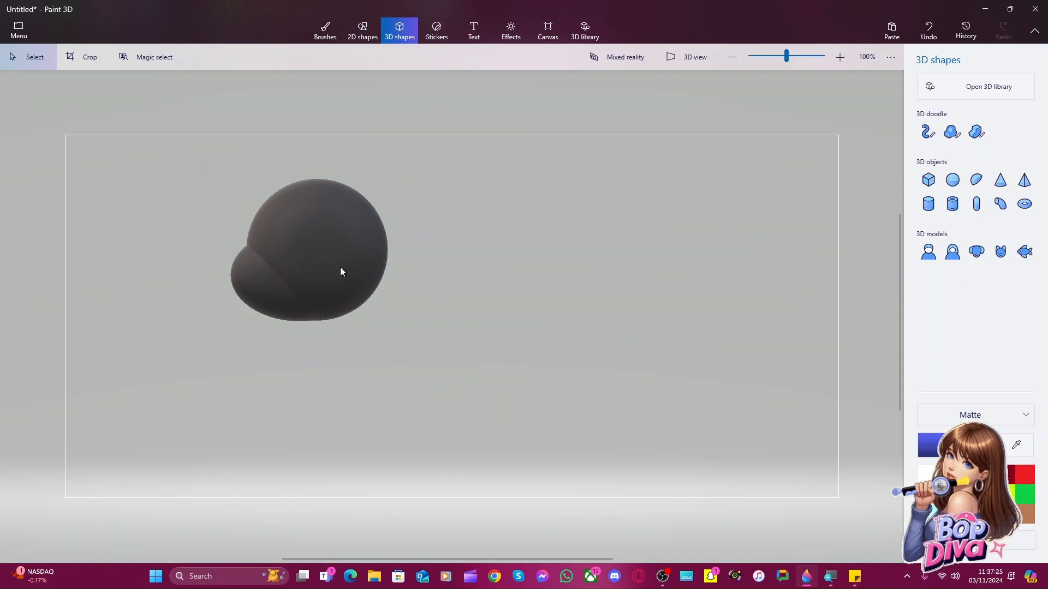
left_click(309, 257)
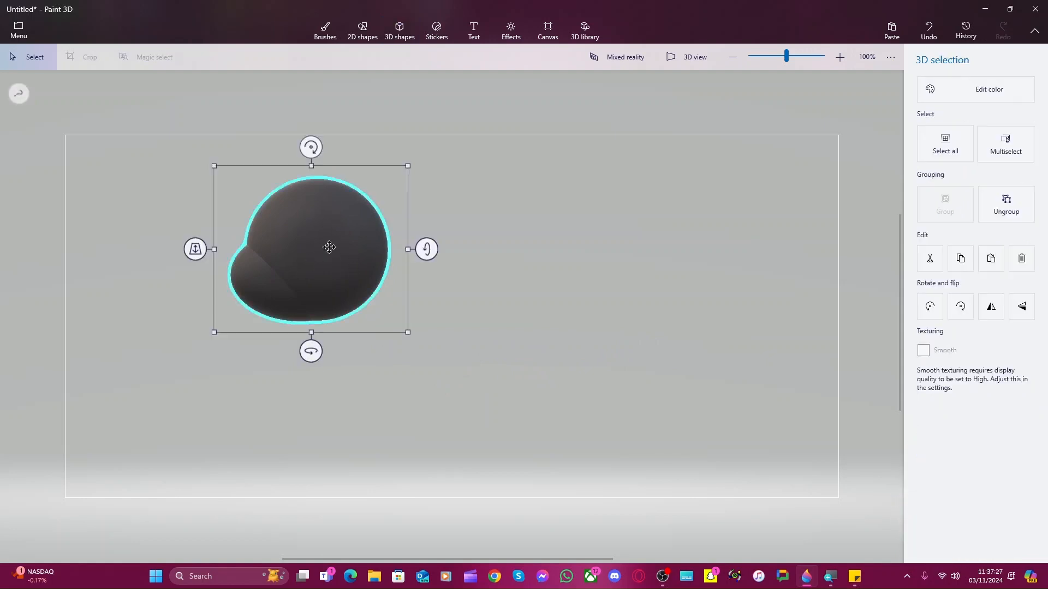
left_click_drag(329, 242, 489, 300)
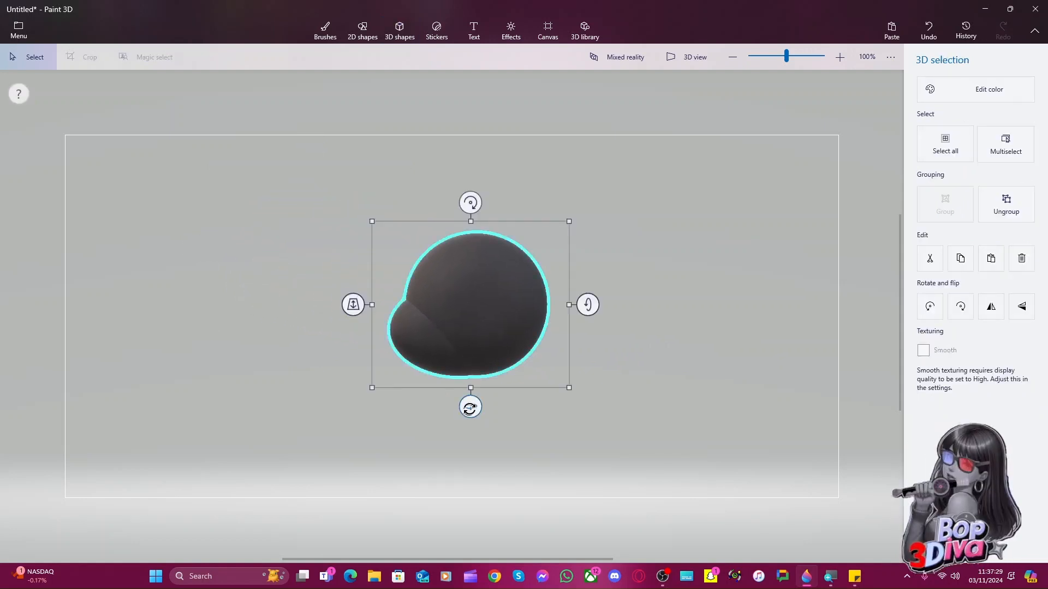
mouse_move(470, 402)
left_mouse_down()
mouse_move(558, 407)
mouse_move(454, 400)
left_mouse_up()
Draw a small closed teardrop outline beside the dark blob with the Sharp edge 3D doodle
left_click(400, 30)
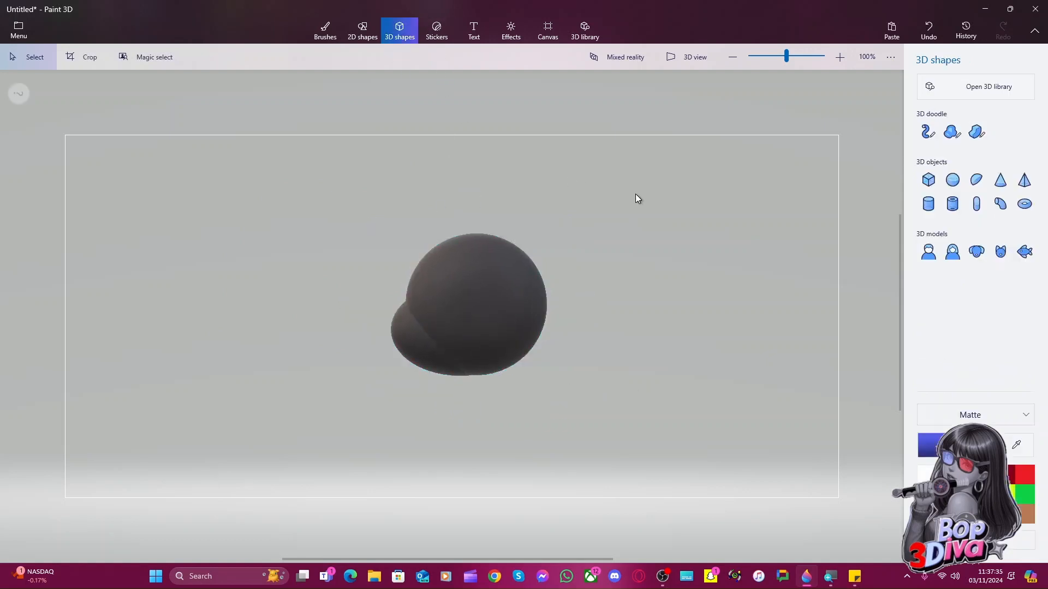
left_click(957, 137)
left_click(976, 135)
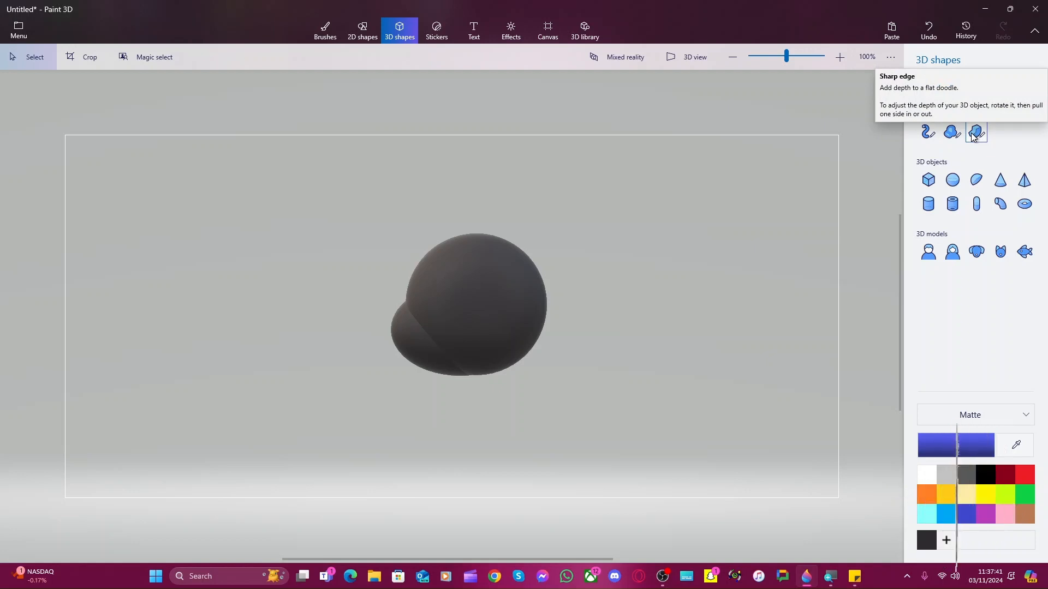
left_click(952, 133)
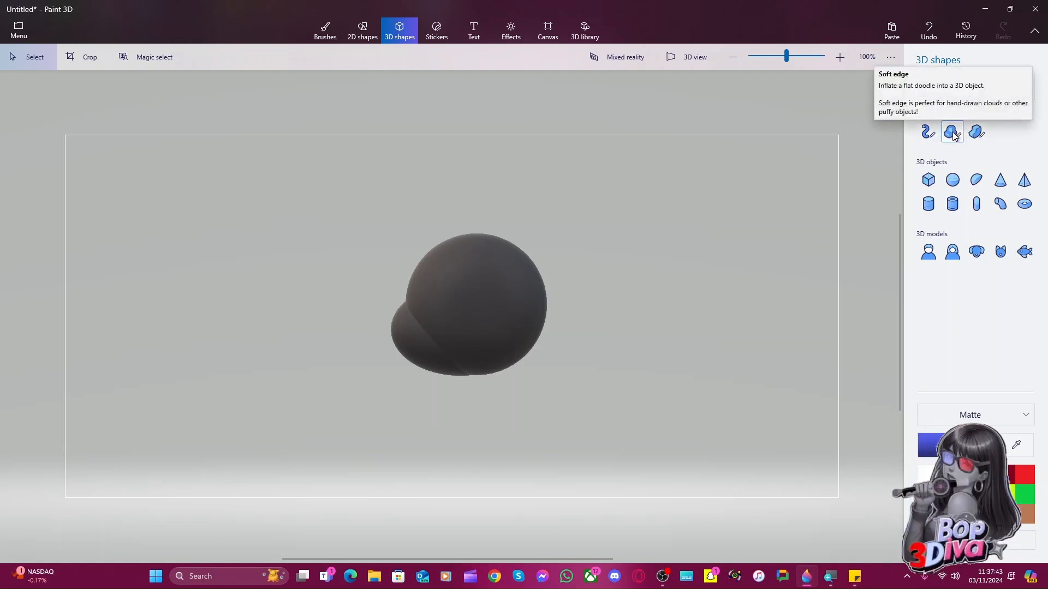
left_click(975, 135)
left_click(975, 136)
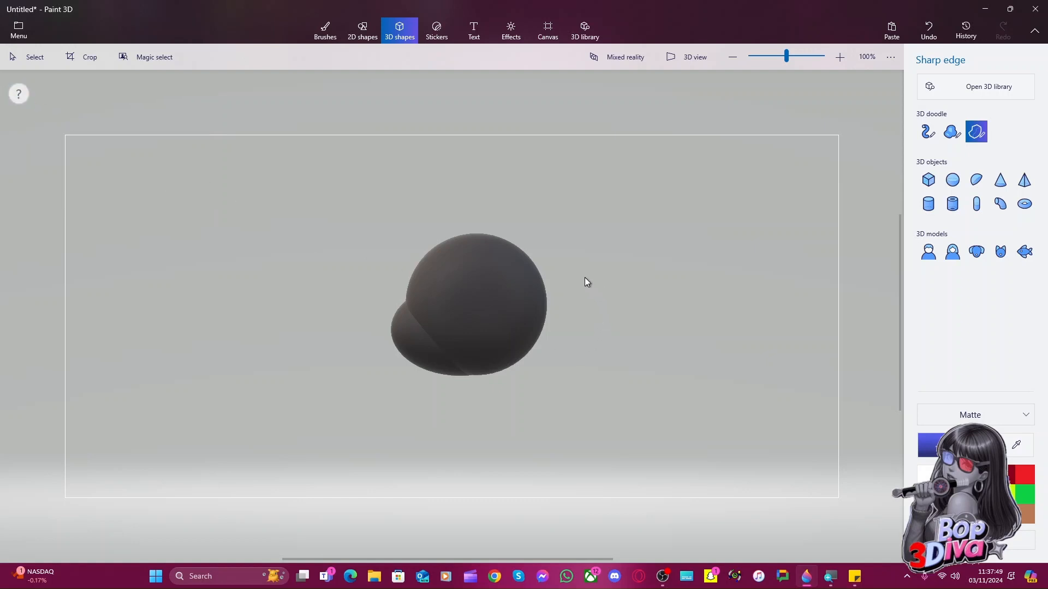
left_click_drag(584, 277, 584, 291)
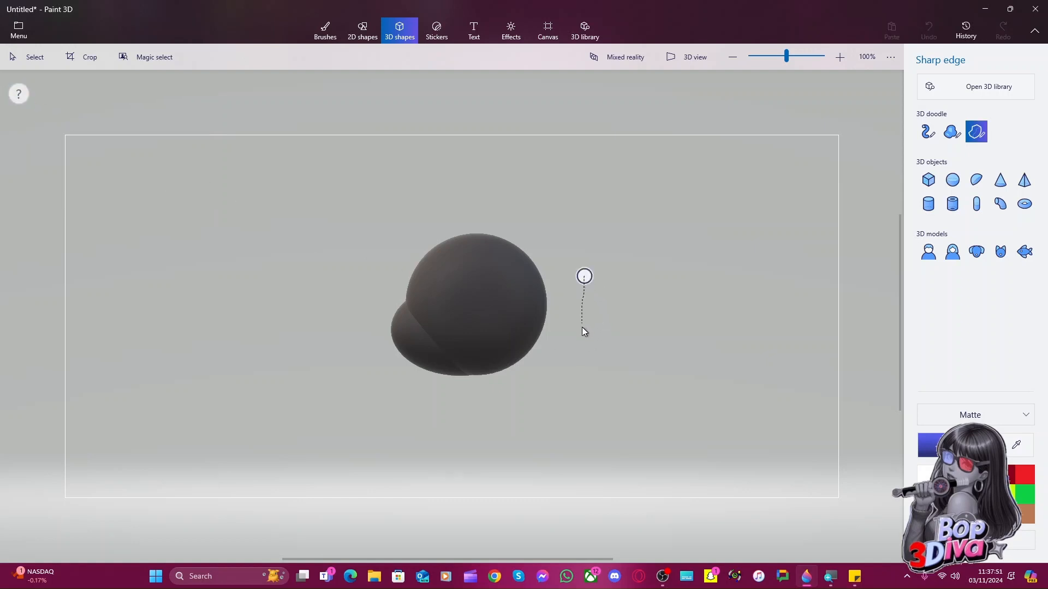
mouse_move(582, 328)
left_mouse_down()
mouse_move(595, 340)
mouse_move(613, 336)
left_mouse_up()
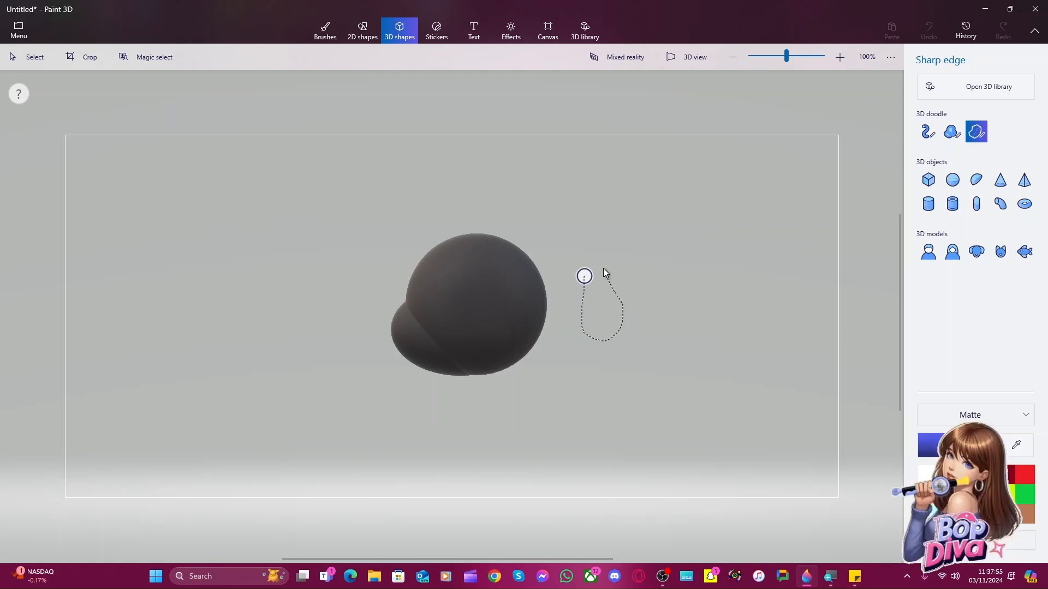
mouse_move(603, 269)
left_mouse_down()
mouse_move(583, 276)
mouse_move(595, 311)
mouse_move(512, 324)
mouse_move(642, 307)
left_mouse_up()
Turn the blue teardrop side-on, reduce its depth to a thin plate, and turn it back to face forward
mouse_move(648, 367)
left_mouse_down()
mouse_move(686, 367)
mouse_move(651, 366)
mouse_move(674, 367)
mouse_move(660, 373)
left_mouse_up()
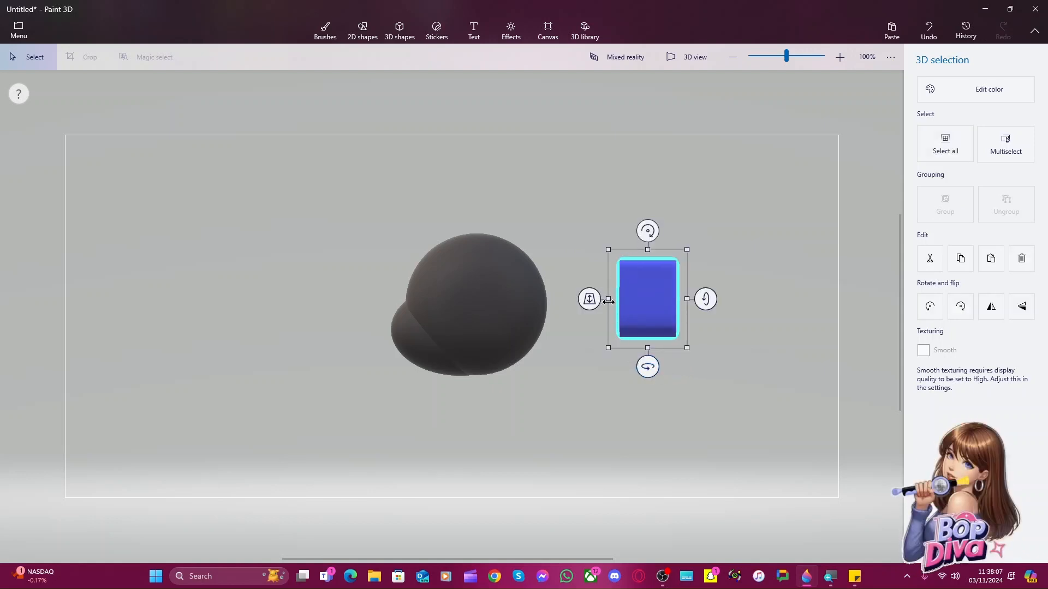
left_click_drag(608, 300, 665, 320)
left_click_drag(669, 370, 660, 371)
Place the blue teardrop over the large sphere and slide it forward along the z-axis until it sits in front
left_click_drag(661, 315, 481, 315)
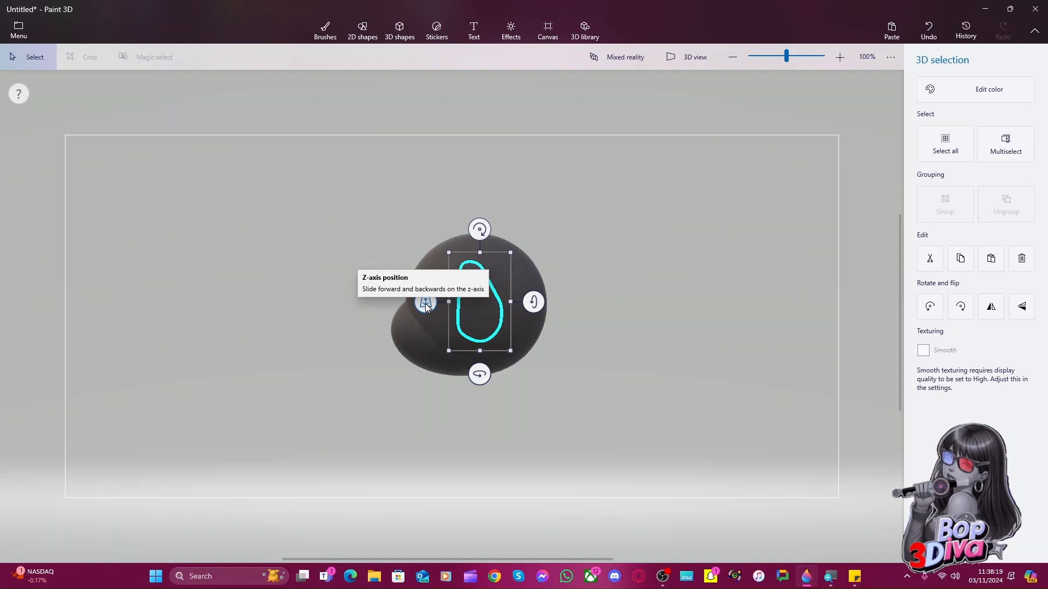
left_click_drag(426, 306, 446, 348)
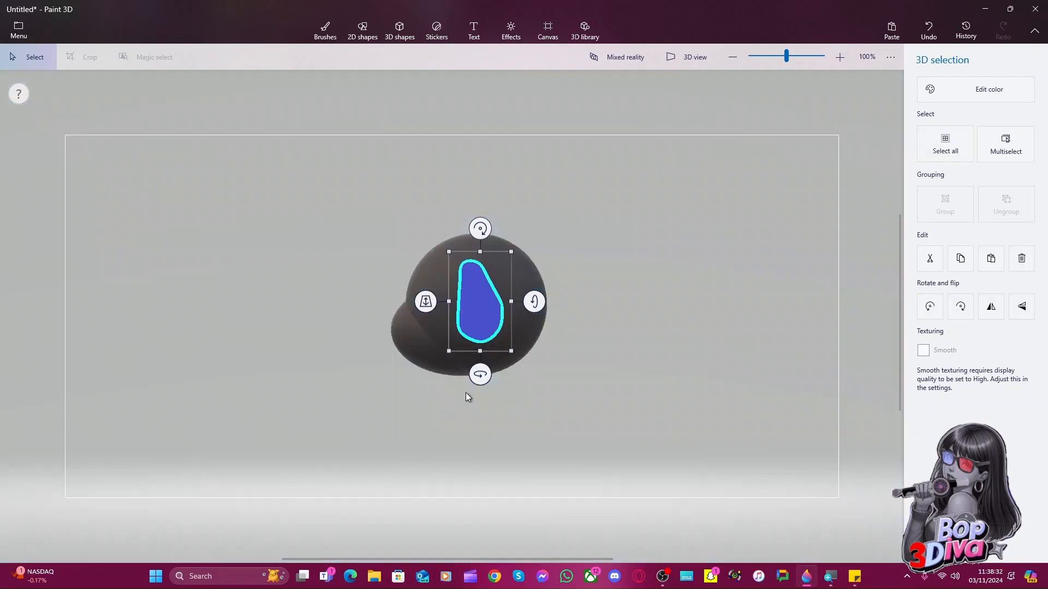
left_click(464, 397)
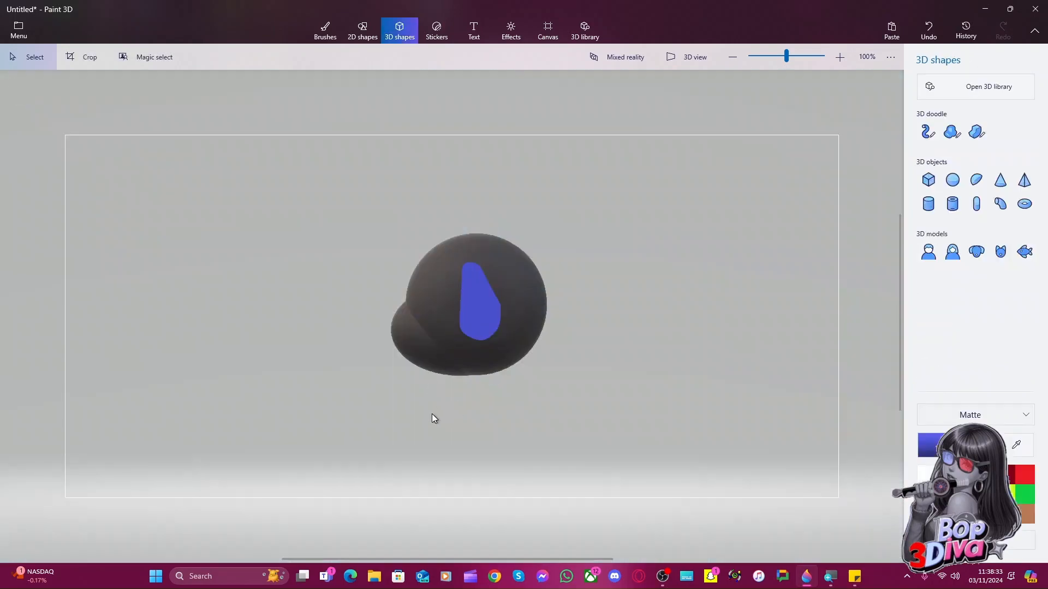
Enlarge the blue teardrop slightly on the front of the sphere
left_click(474, 301)
left_click_drag(515, 356, 519, 365)
left_click(538, 395)
left_click(490, 320)
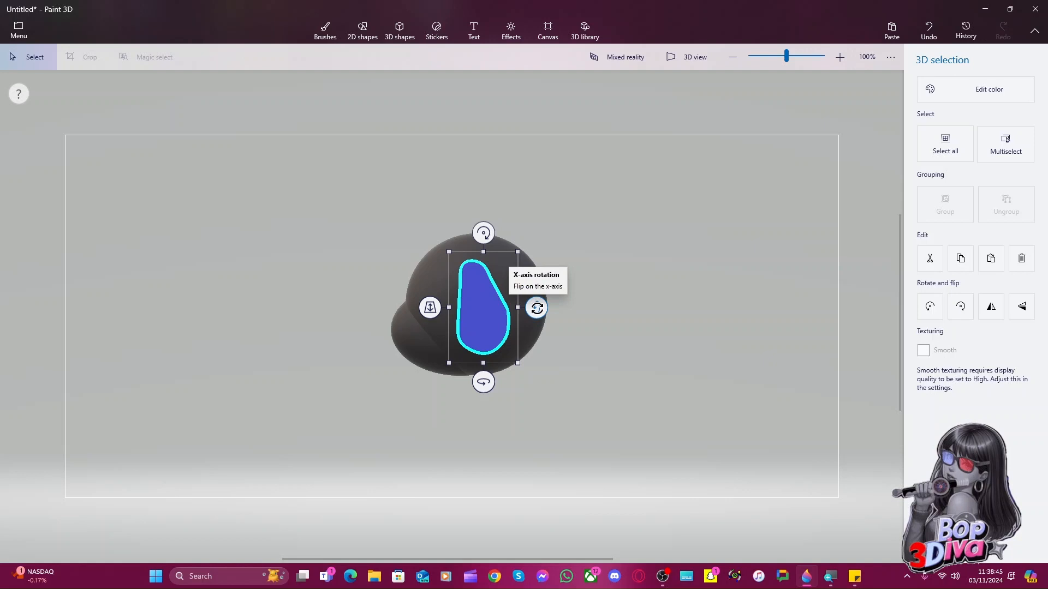
Tilt the blue teardrop slightly about its x-axis and adjust its z-axis position against the sphere
left_click_drag(538, 307, 537, 303)
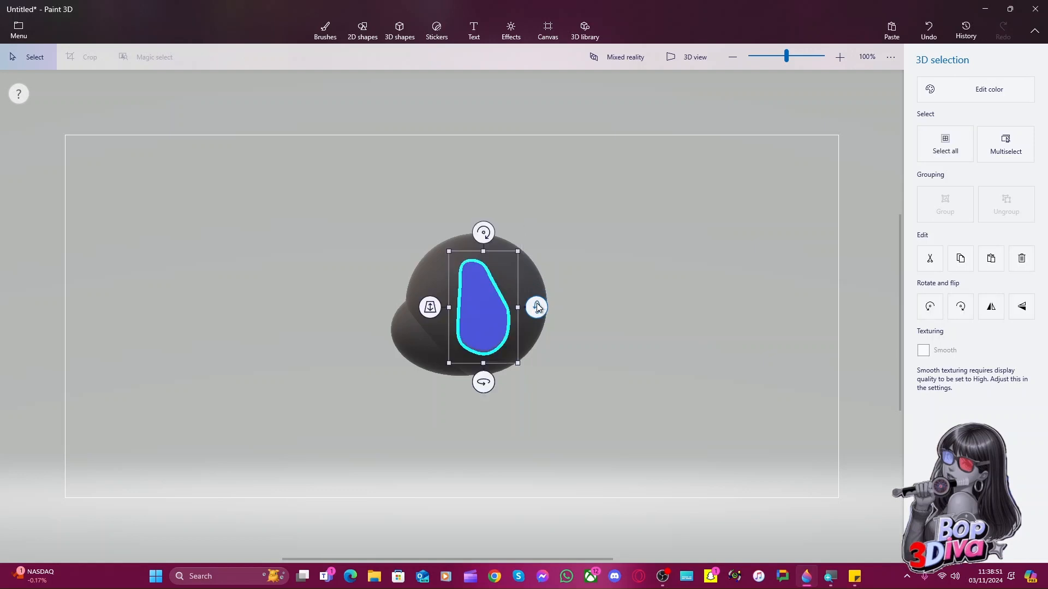
left_click_drag(429, 306, 430, 307)
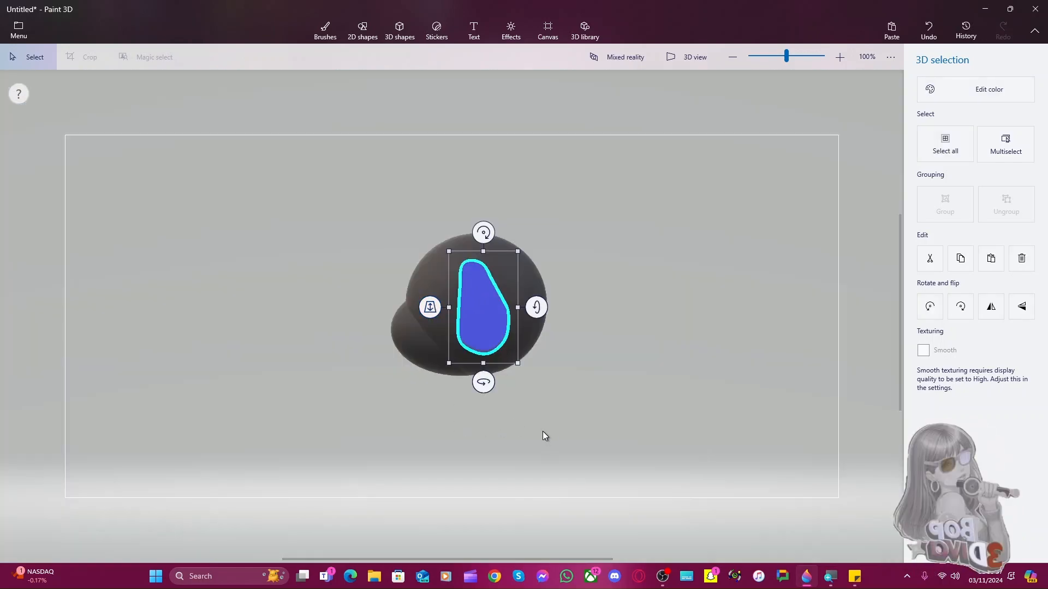
Group all the 3D objects and rotate the group about its vertical axis to a side-on position
key("ctrl")
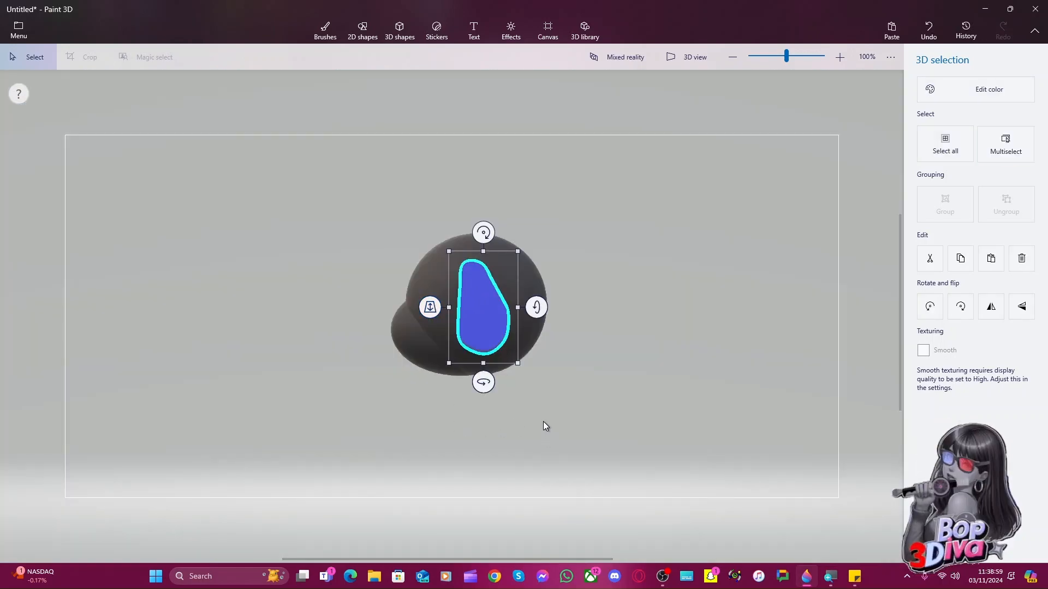
left_click(555, 414)
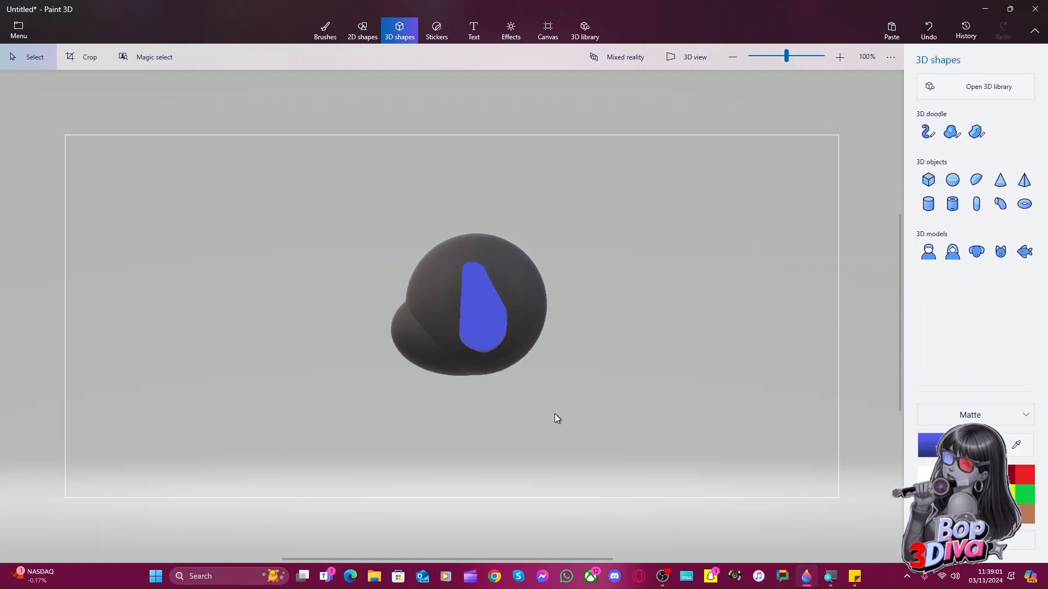
key("ctrl+a")
key("ctrl+g")
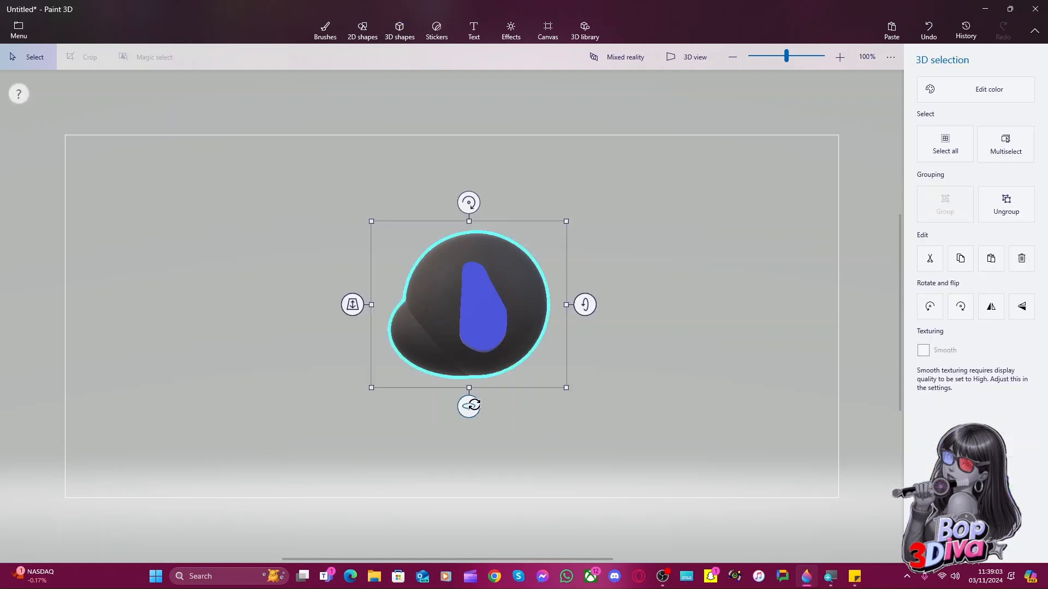
left_click_drag(469, 407, 554, 424)
Ungroup the blue teardrop from the dark blob and select the teardrop on its own
left_click(576, 342)
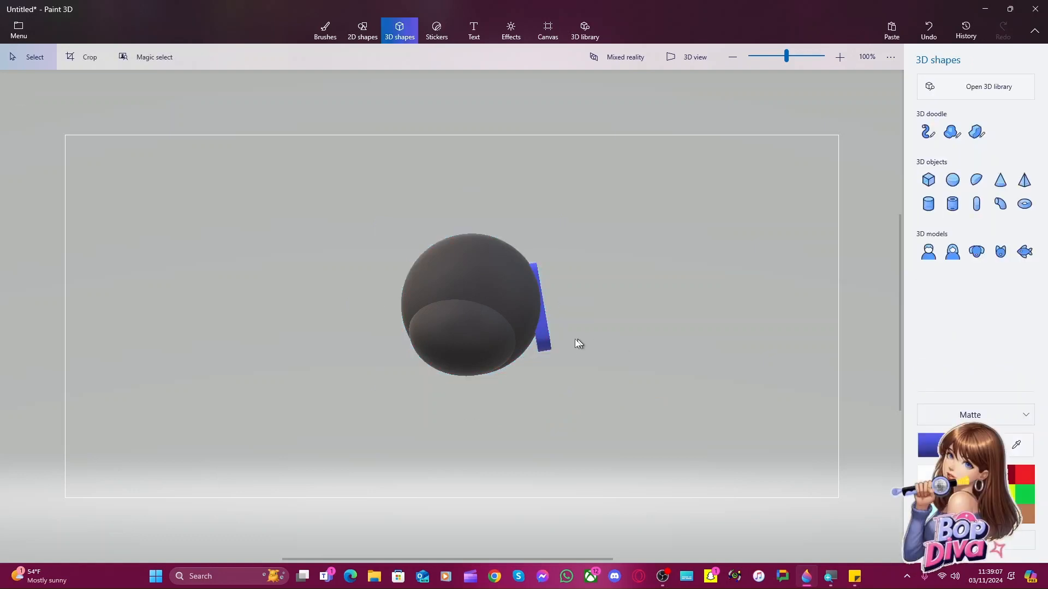
left_click(548, 346)
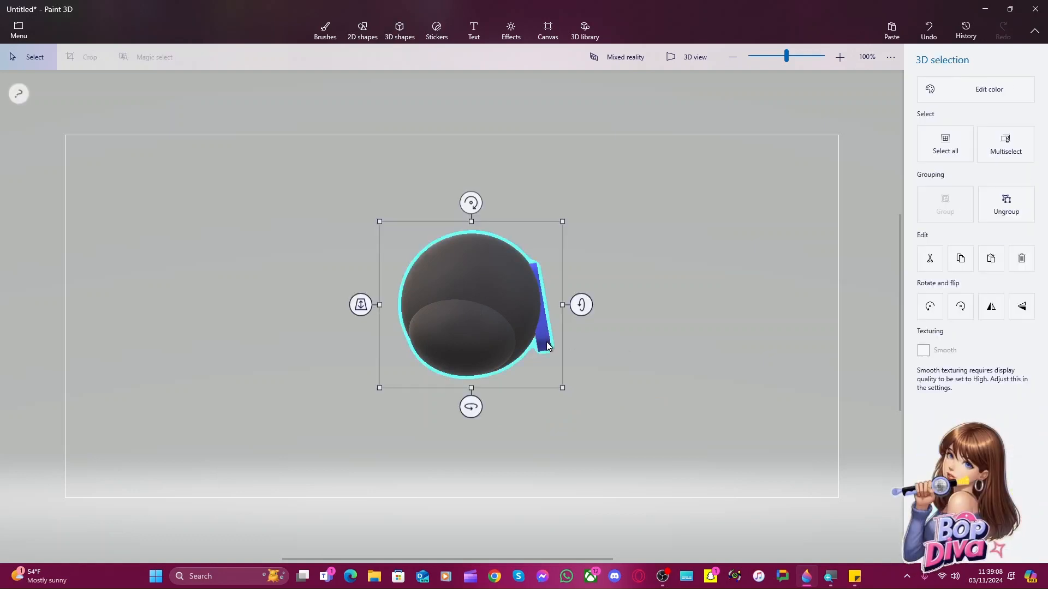
left_click(589, 335)
left_click_drag(620, 419, 338, 91)
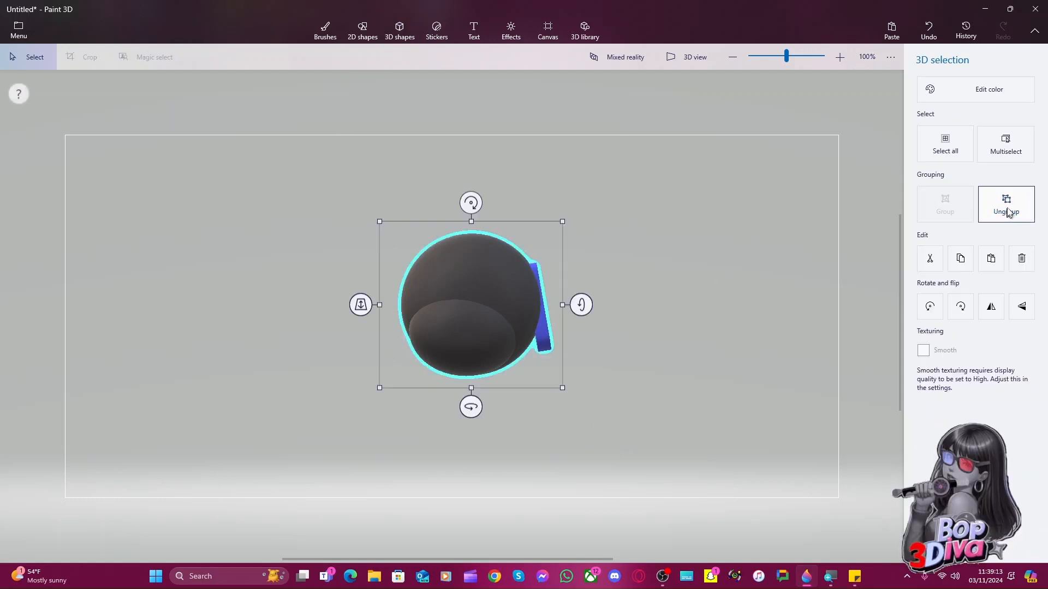
left_click(585, 362)
left_click(544, 342)
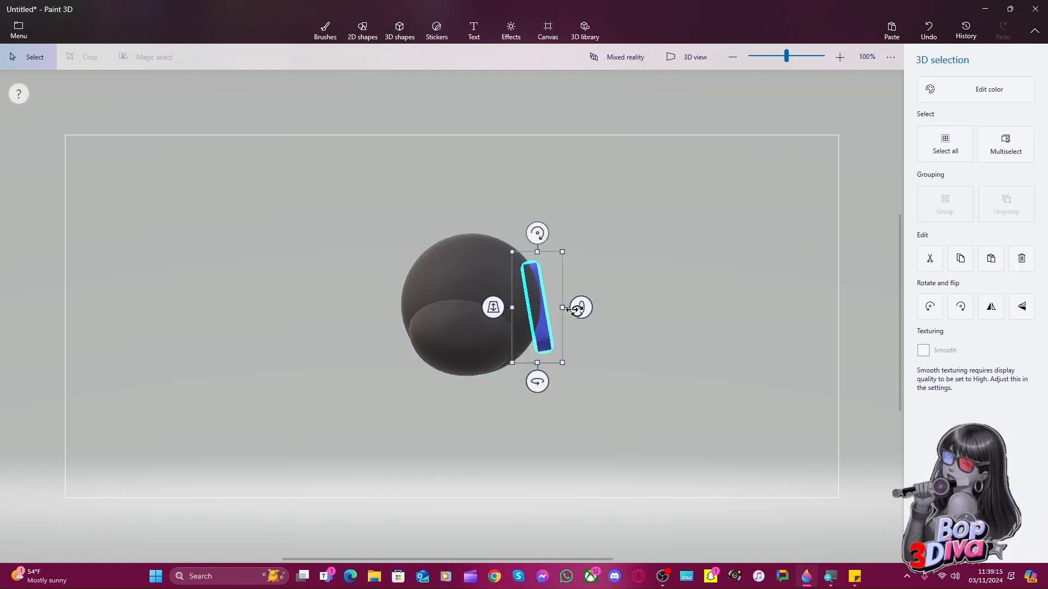
Thin the blue teardrop from its outer side and adjust its tilt to follow the edge of the sphere
left_click_drag(566, 312, 557, 316)
left_click_drag(533, 388, 534, 388)
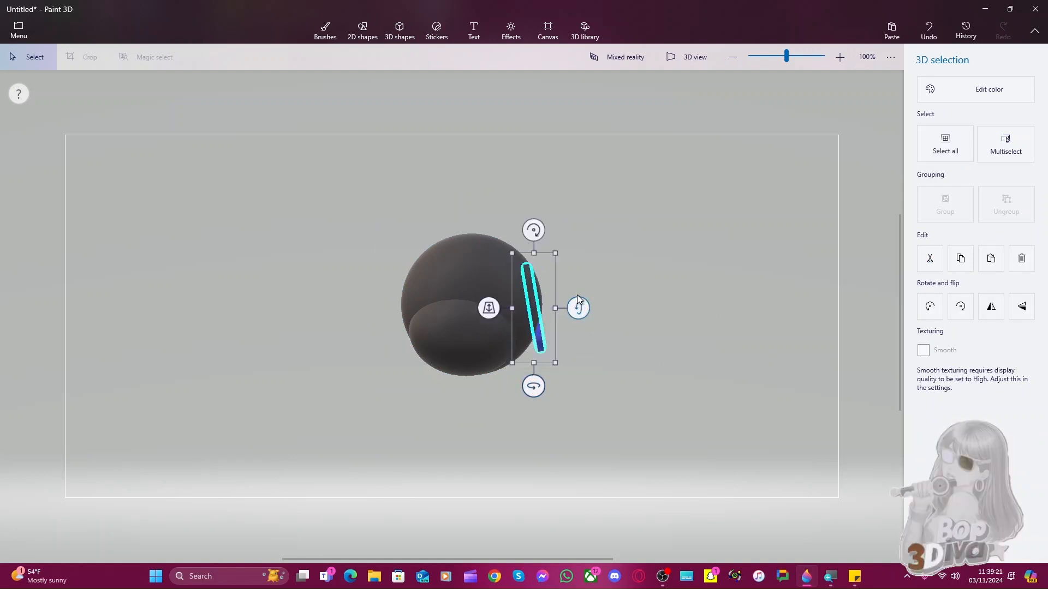
left_click_drag(534, 229, 535, 229)
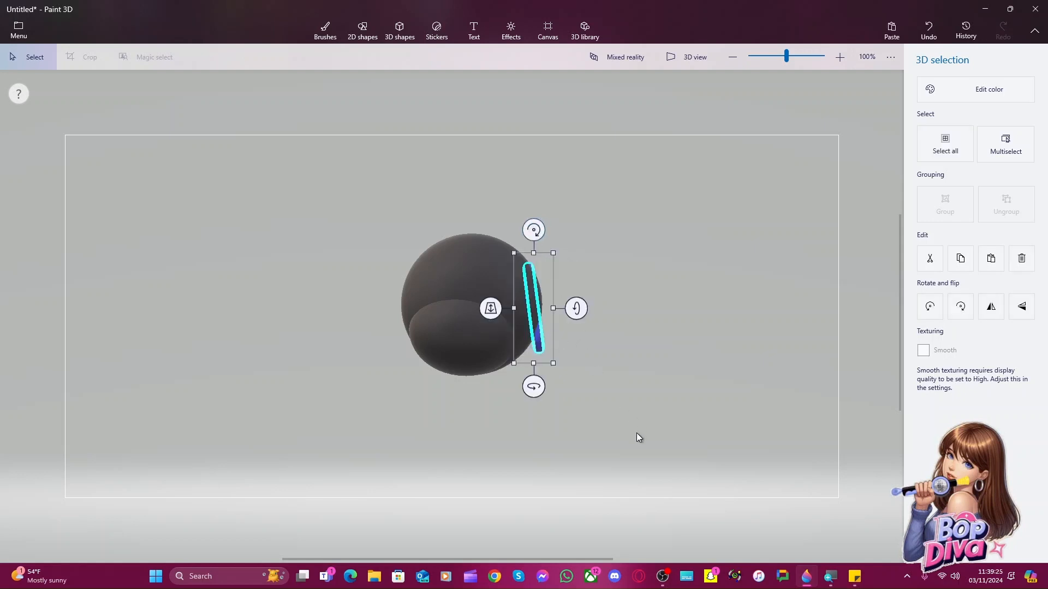
scroll(605, 394, "down", 3)
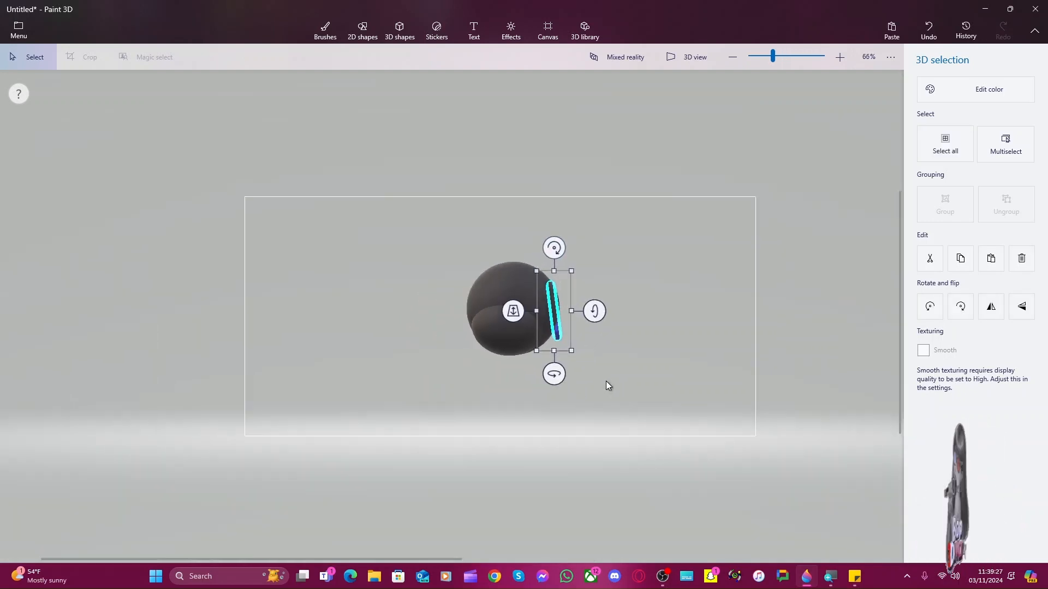
scroll(606, 381, "down", 2)
right_click(613, 324)
left_click(575, 336)
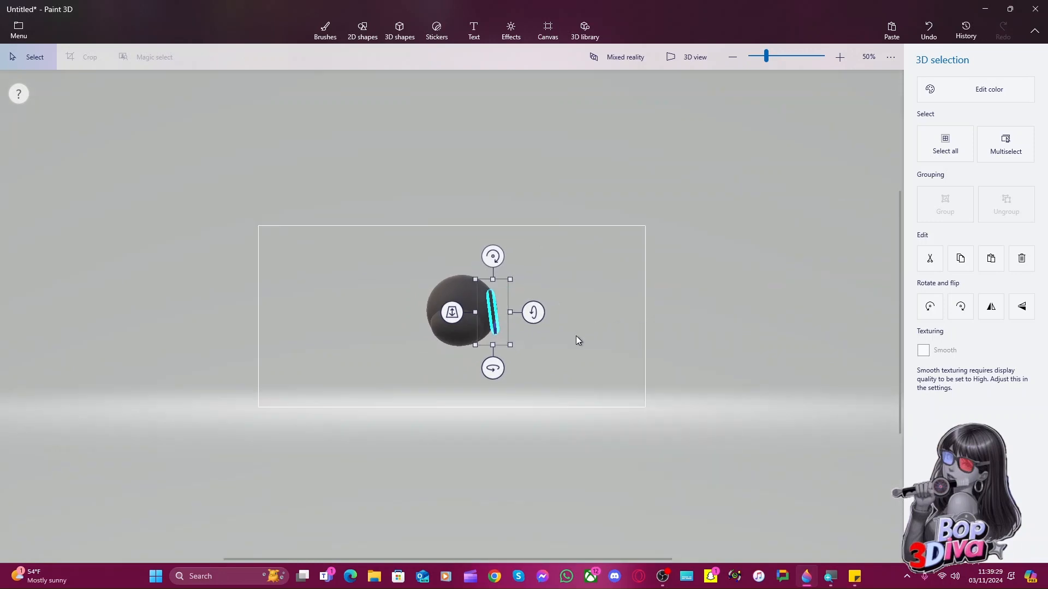
left_click(578, 342)
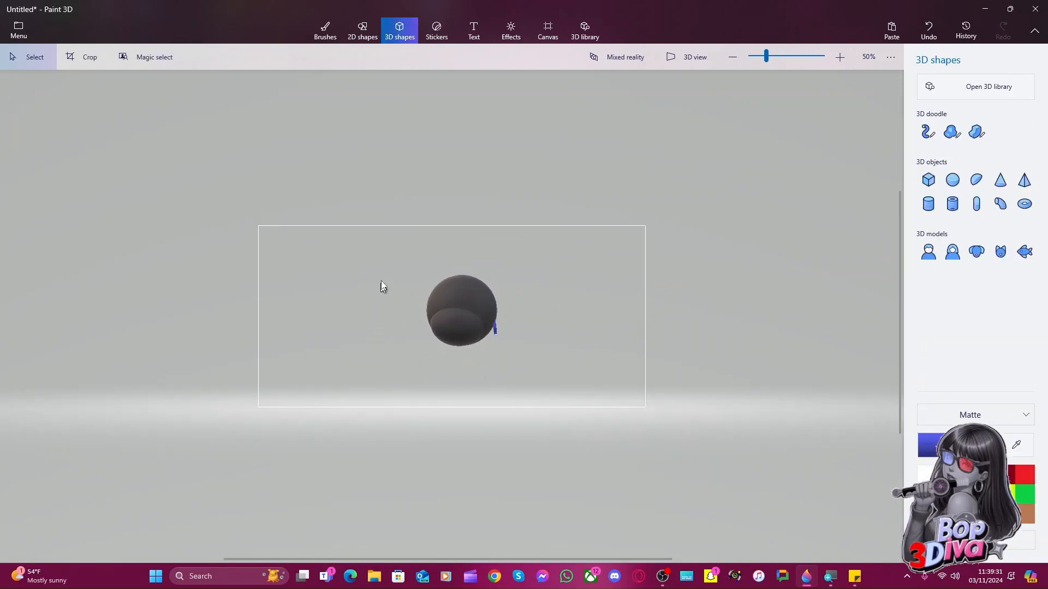
scroll(496, 281, "up", 5)
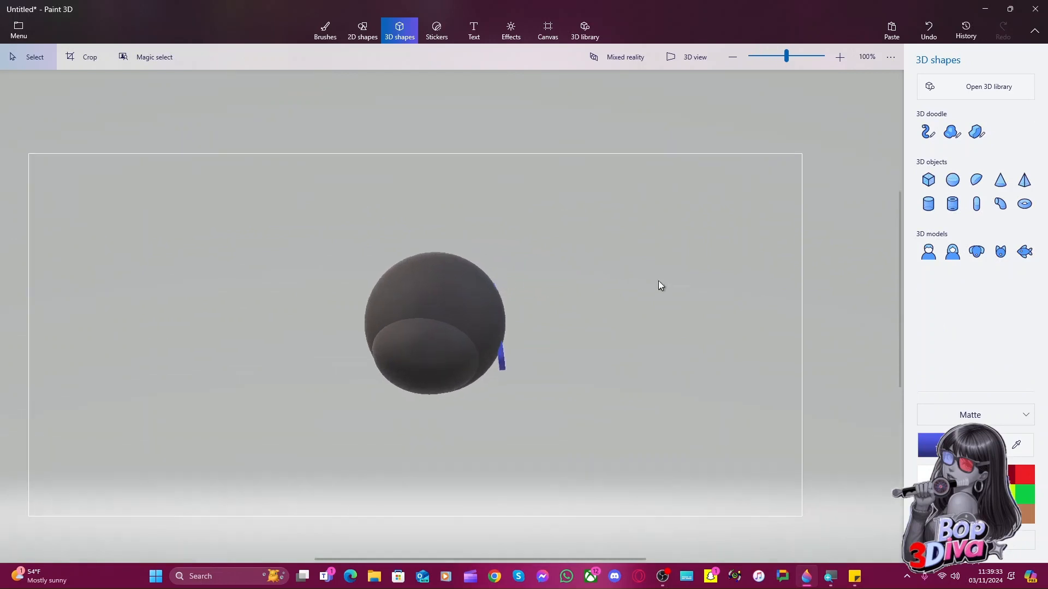
left_click_drag(589, 322, 549, 363)
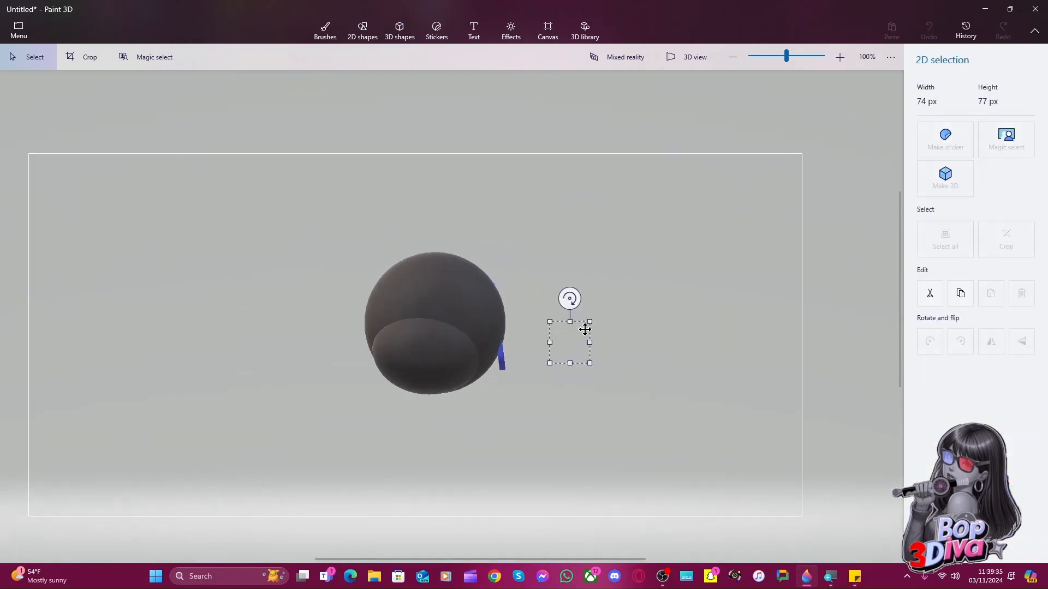
left_click(566, 262)
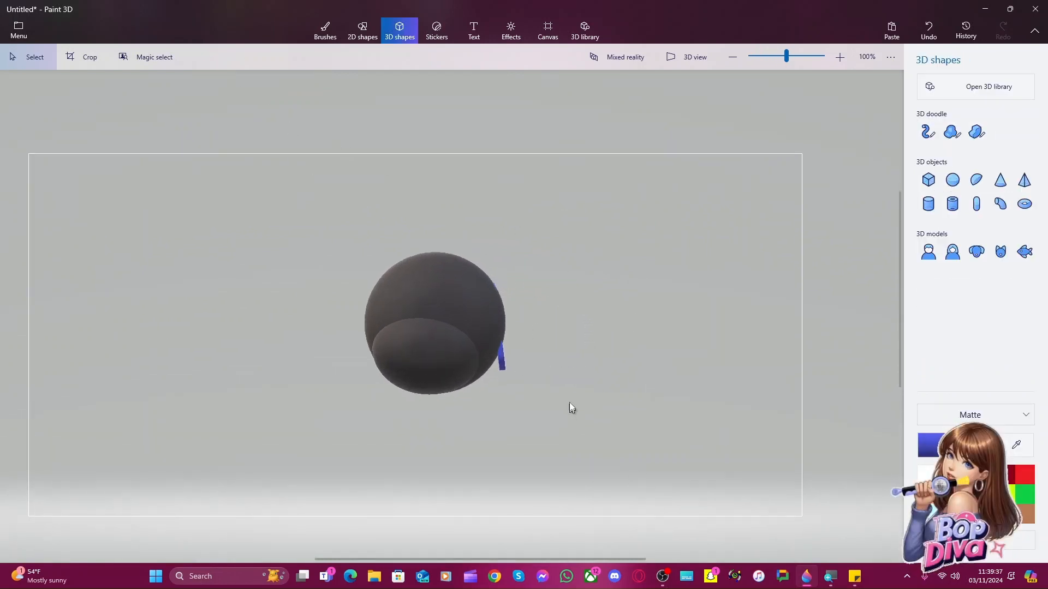
left_click_drag(611, 458, 663, 425)
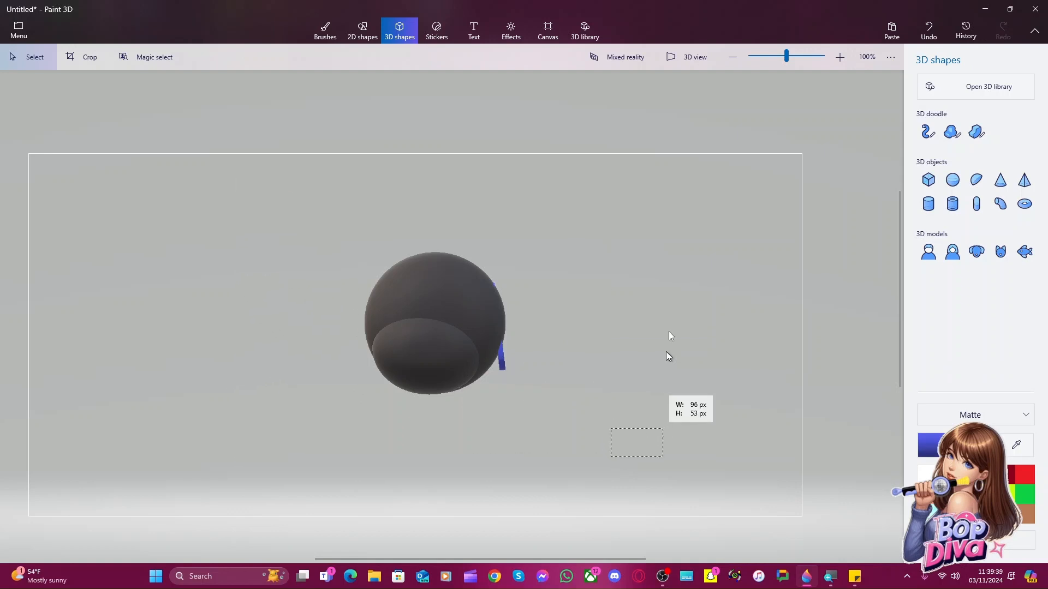
left_click(687, 56)
left_click(684, 60)
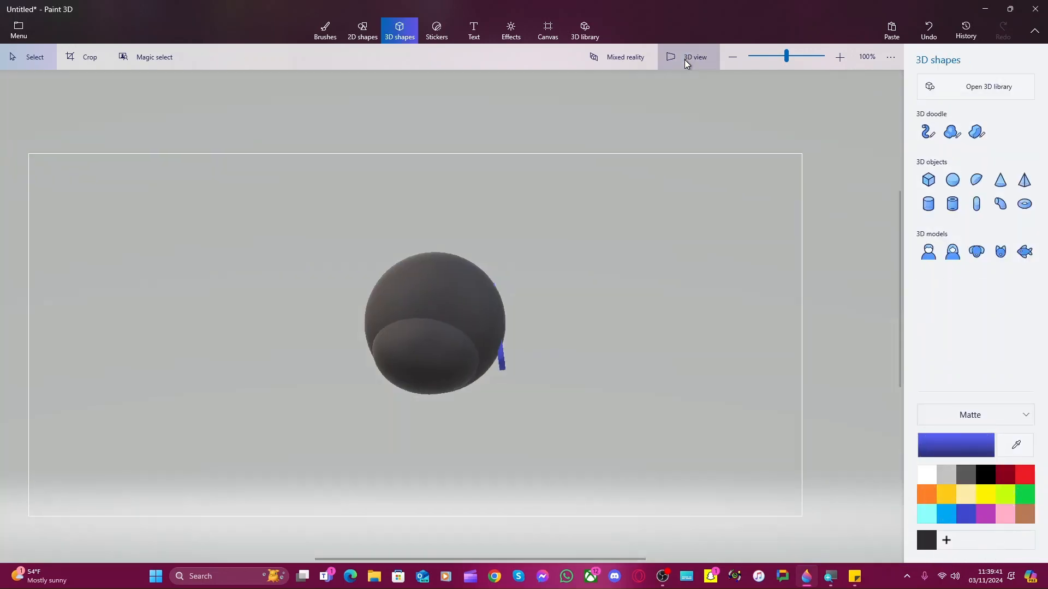
left_click(685, 60)
left_click(685, 60)
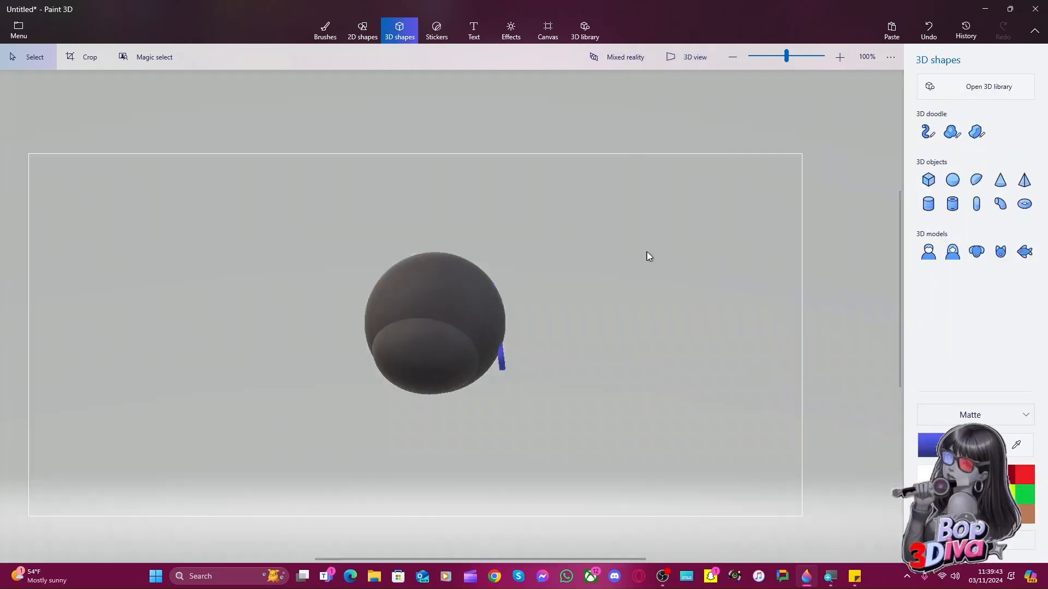
Group all the 3D objects and rotate the group about its vertical axis until the blue teardrop faces front
left_click_drag(544, 233, 260, 495)
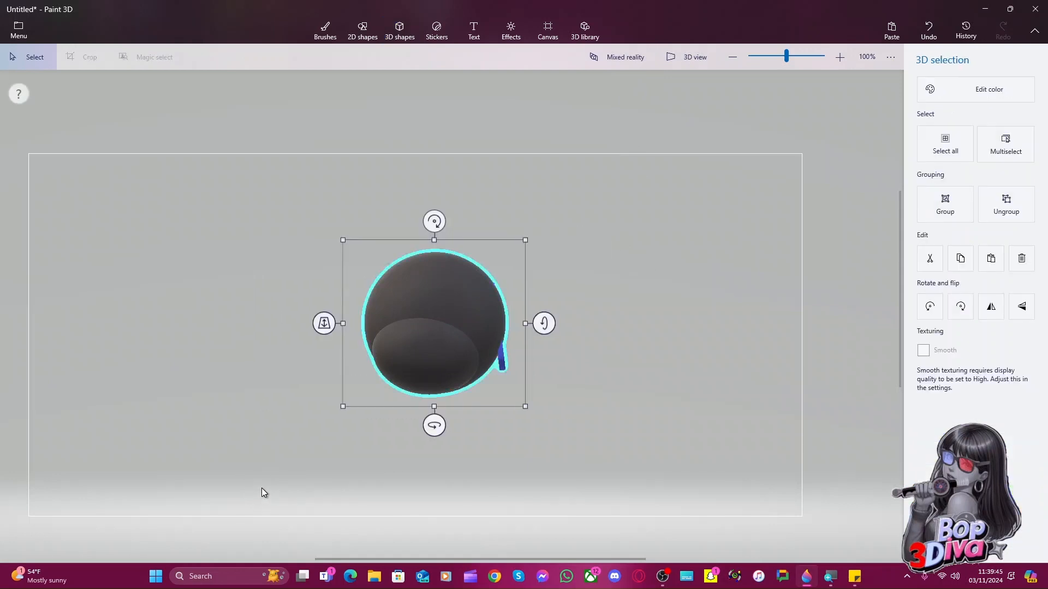
key("ctrl+g")
left_click_drag(437, 426, 361, 434)
left_click(540, 484)
left_click(451, 367)
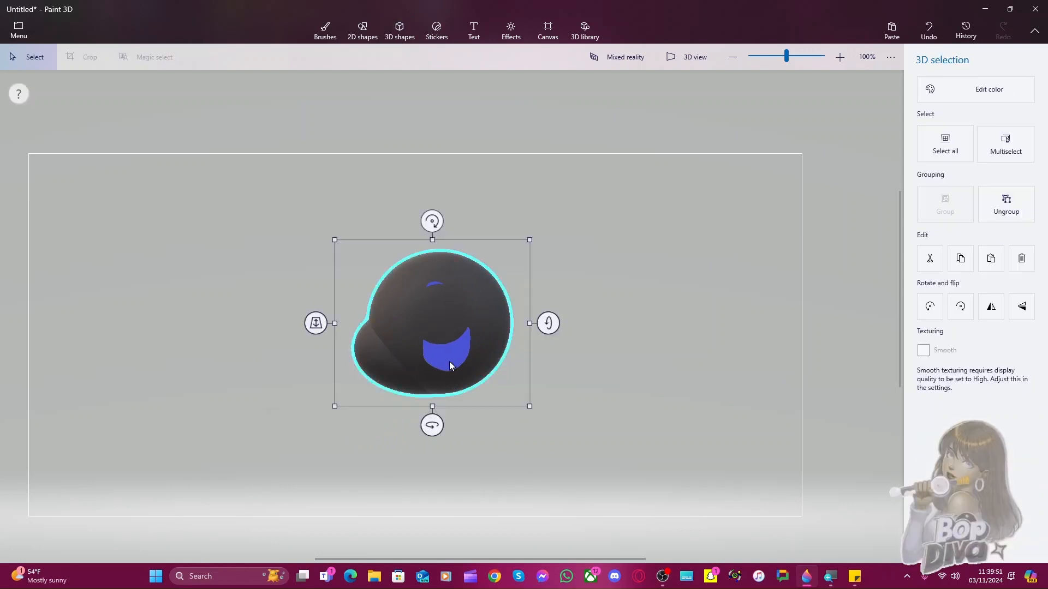
Ungroup the objects and bring the blue teardrop slightly forward along its z-axis out of the sphere
left_click(870, 253)
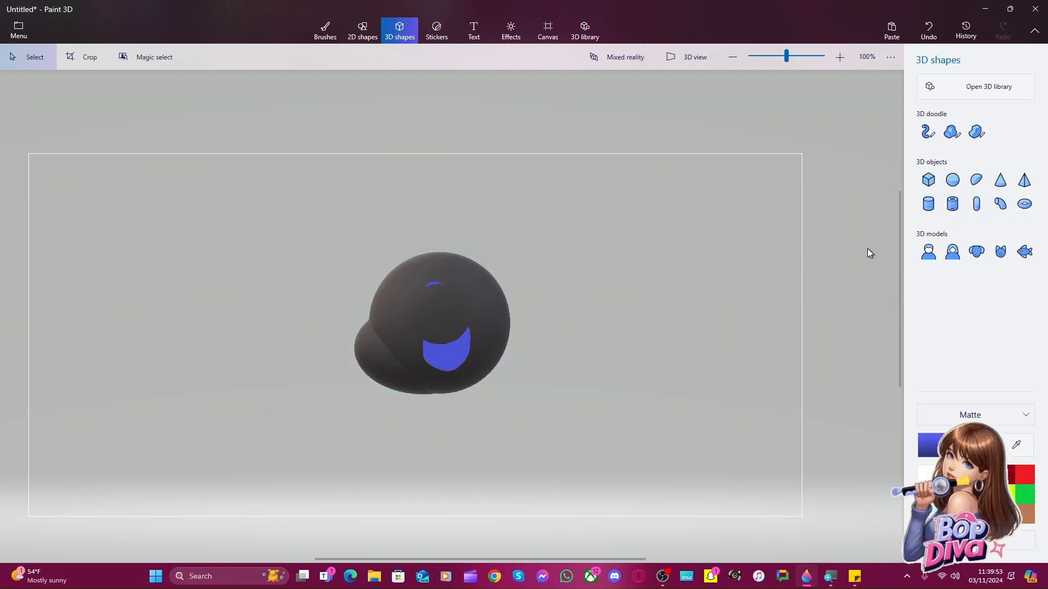
left_click(450, 356)
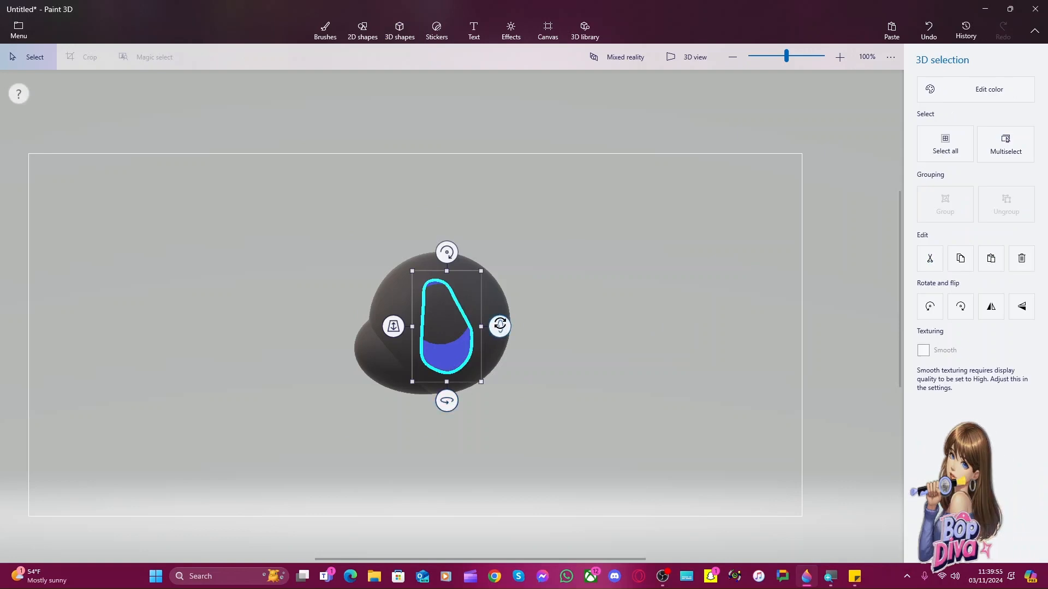
left_click_drag(394, 326, 393, 329)
left_click(531, 450)
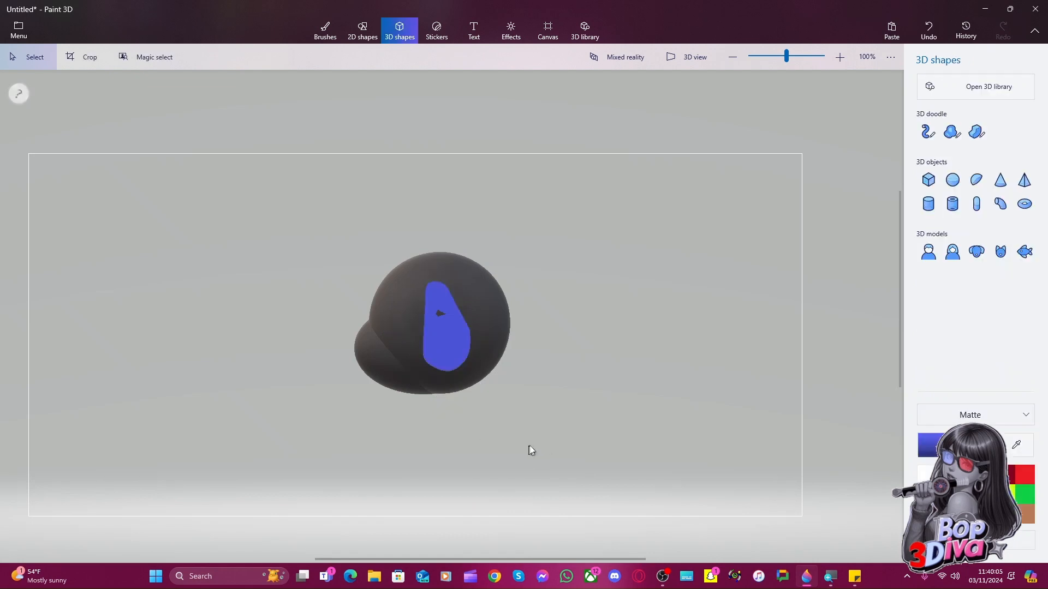
left_click(444, 329)
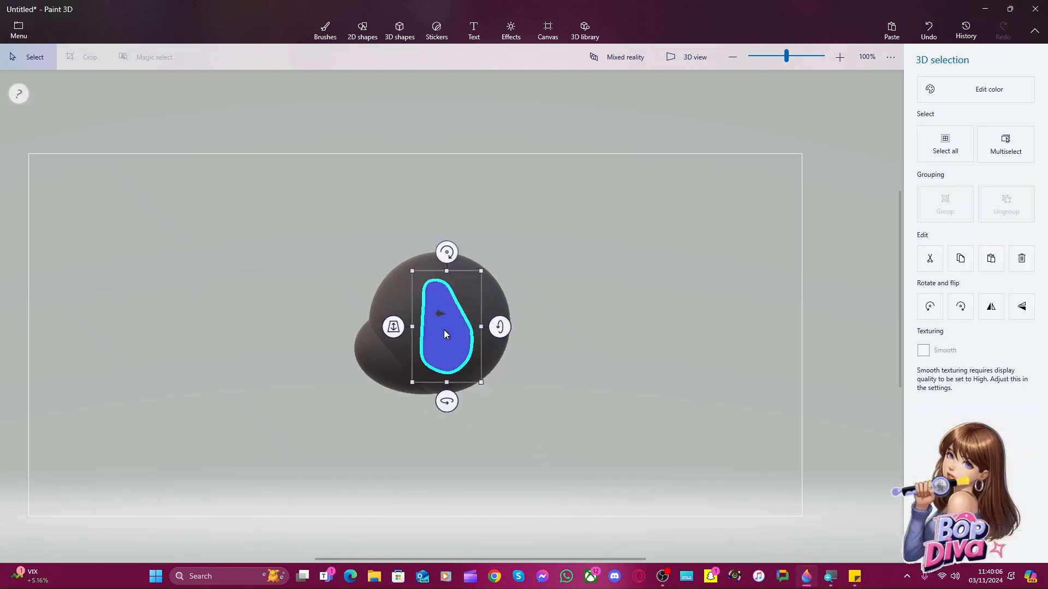
left_click(600, 397)
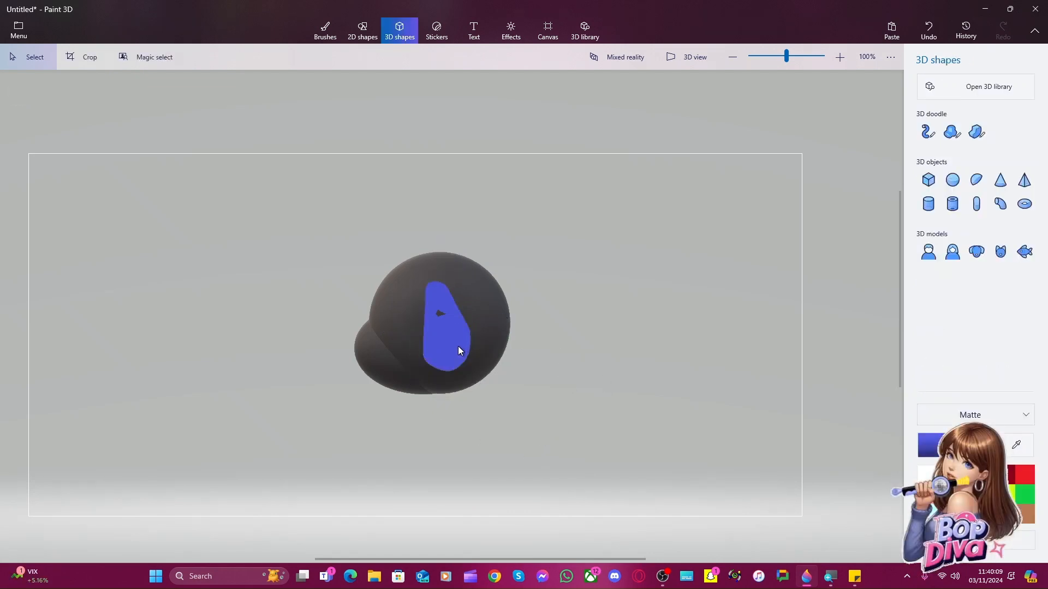
Recolour the blue teardrop with the saved dark grey custom colour
left_click(987, 473)
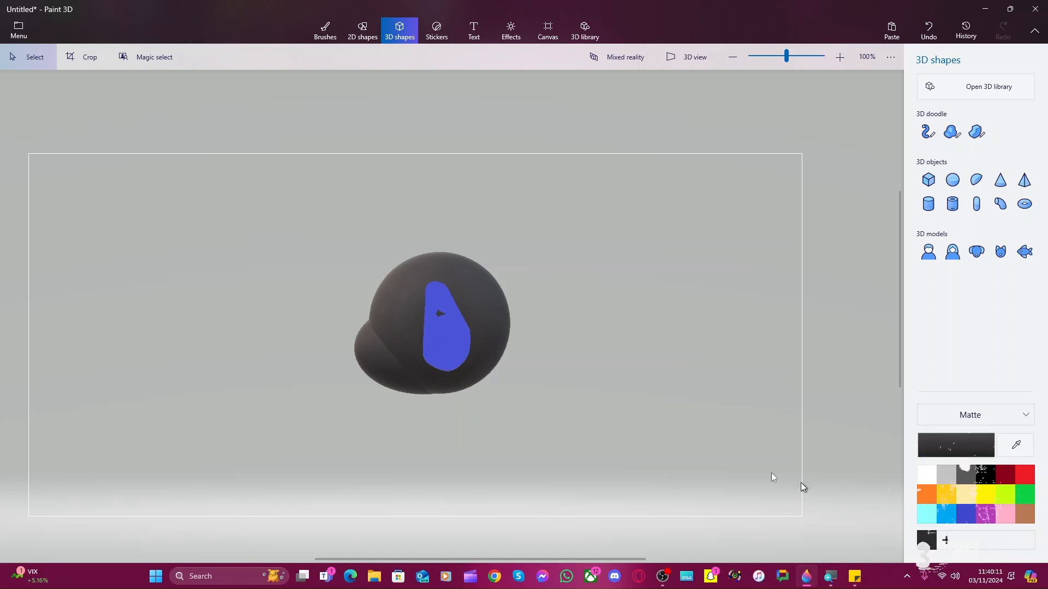
left_click(447, 349)
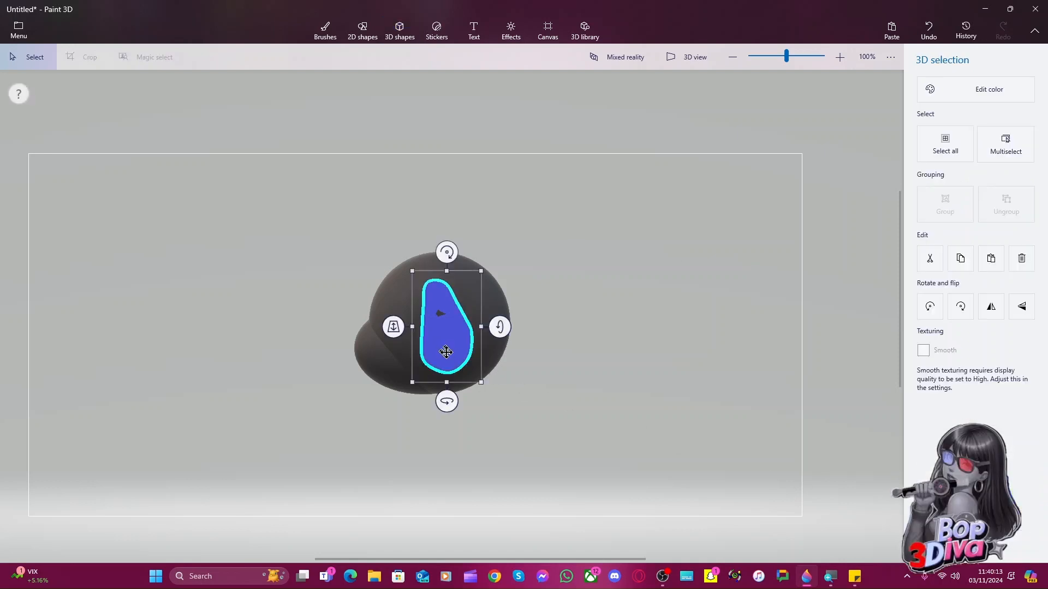
left_click(984, 90)
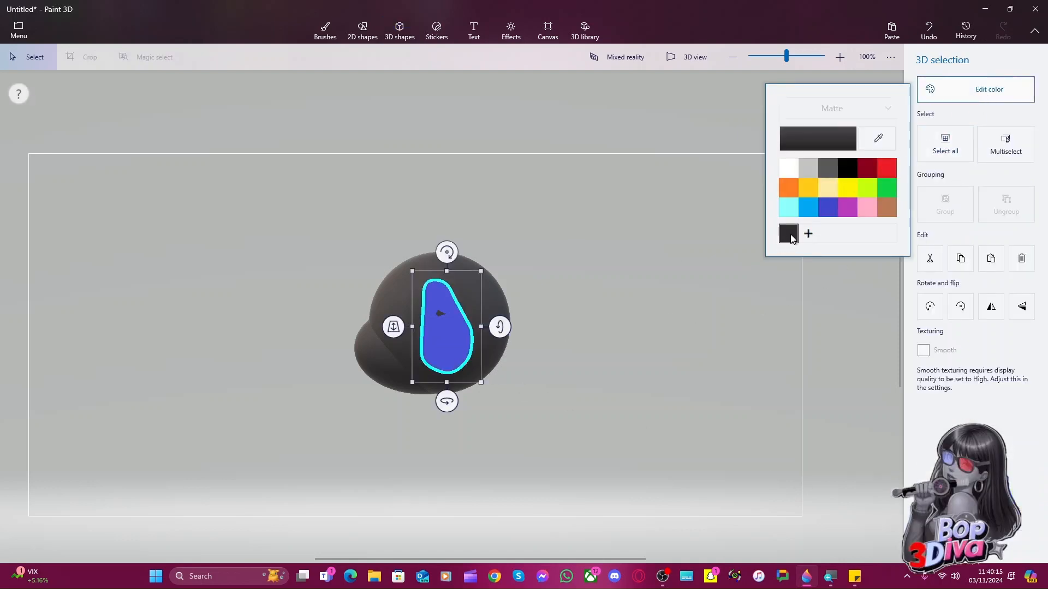
left_click(791, 235)
left_click(673, 309)
left_click(588, 375)
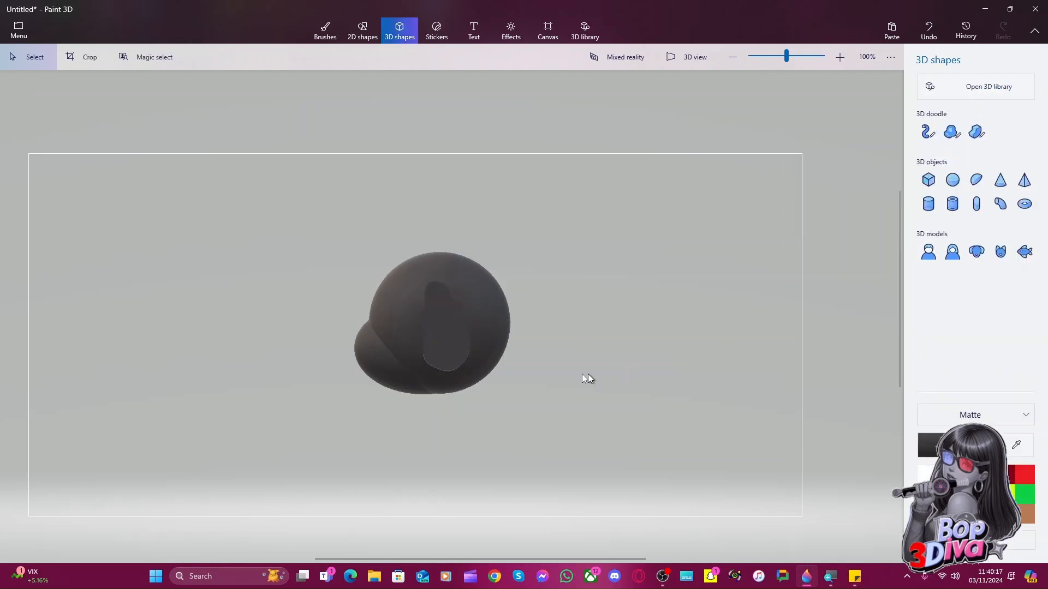
Select all the 3D objects and rotate them about the vertical axis to a side-on position
left_click(446, 342)
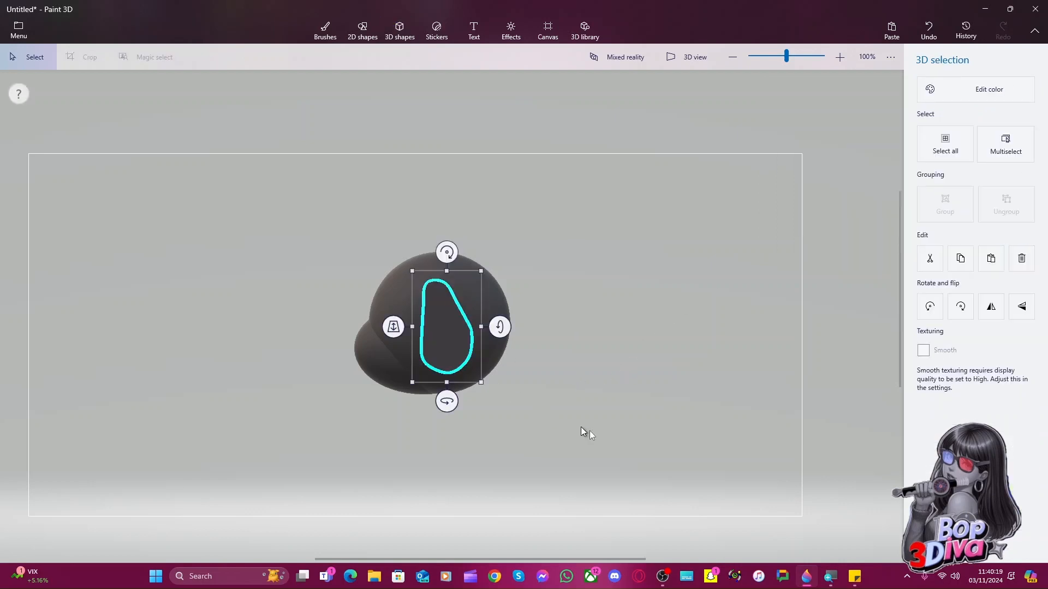
mouse_move(636, 456)
left_mouse_down()
mouse_move(564, 445)
mouse_move(264, 186)
left_mouse_up()
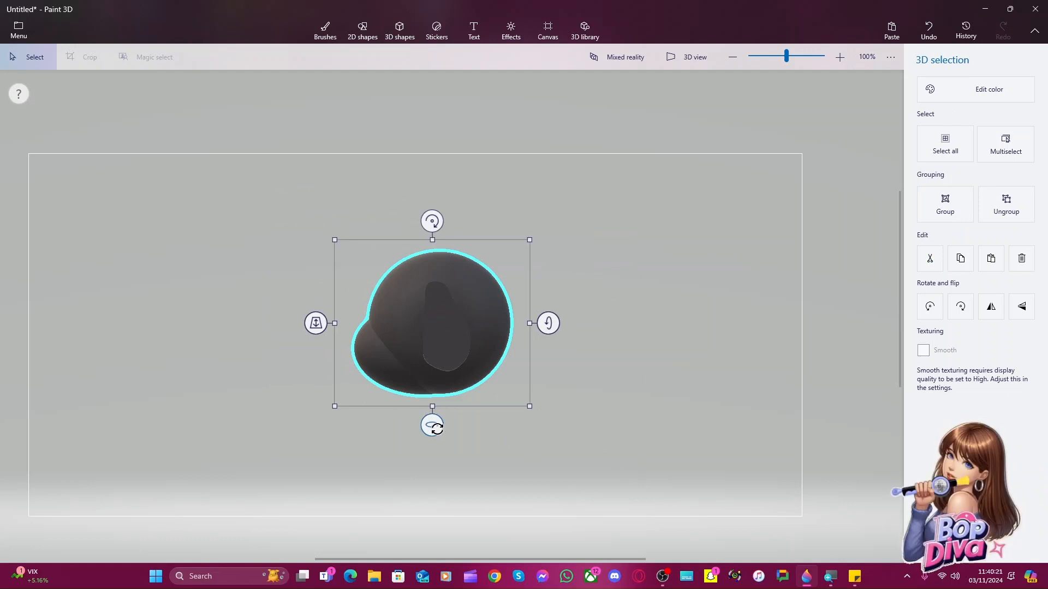
left_click_drag(431, 425, 524, 441)
left_click(552, 375)
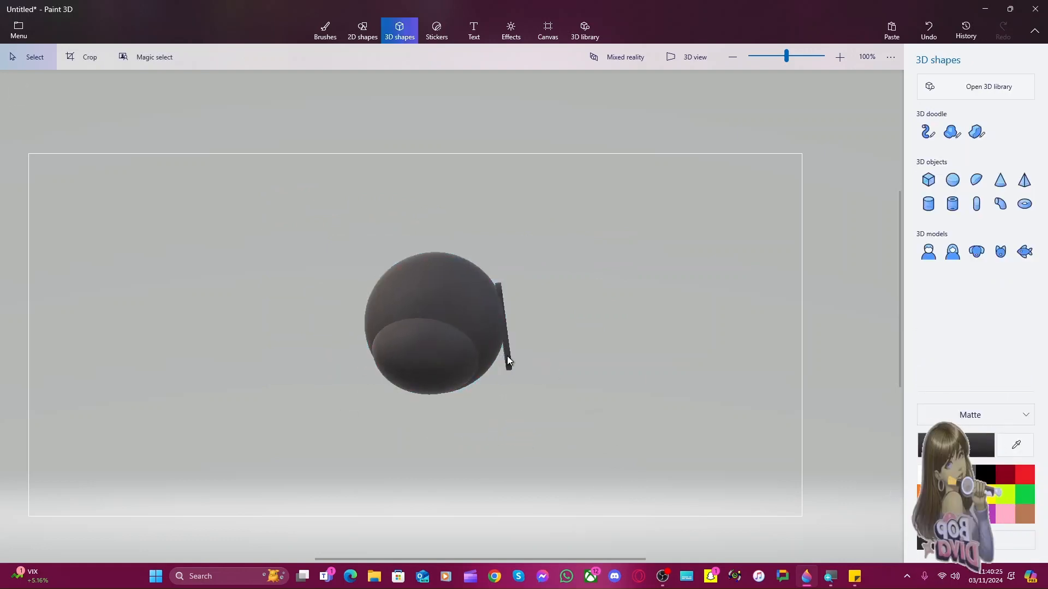
Move the dark teardrop slightly inward and down against the side of the sphere
left_click(507, 356)
left_click_drag(510, 351, 507, 352)
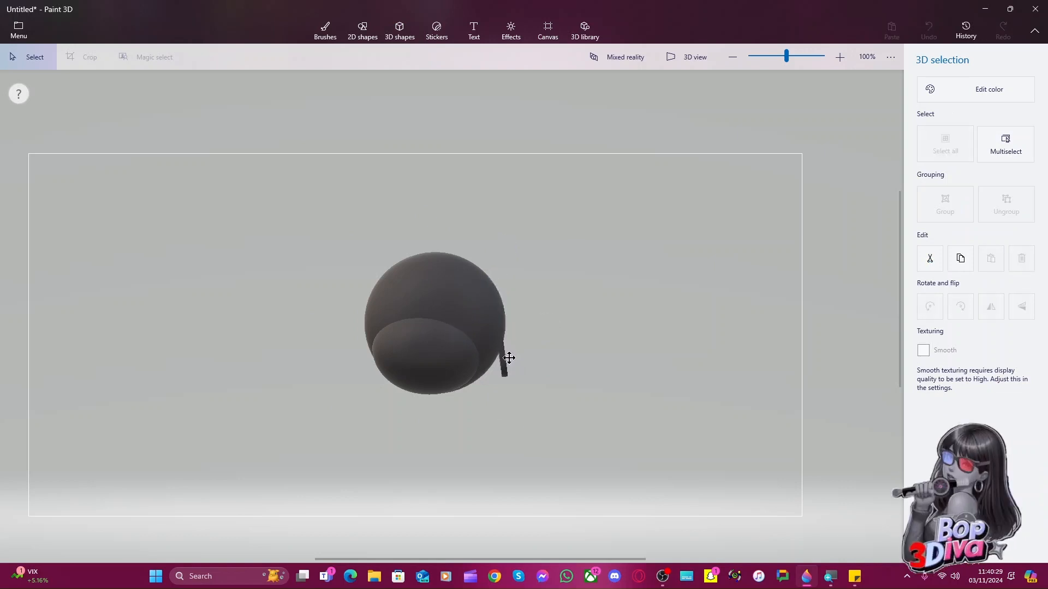
left_click_drag(510, 357, 510, 357)
left_click_drag(500, 410, 500, 410)
mouse_move(542, 332)
left_mouse_down()
mouse_move(543, 349)
mouse_move(543, 330)
left_mouse_up()
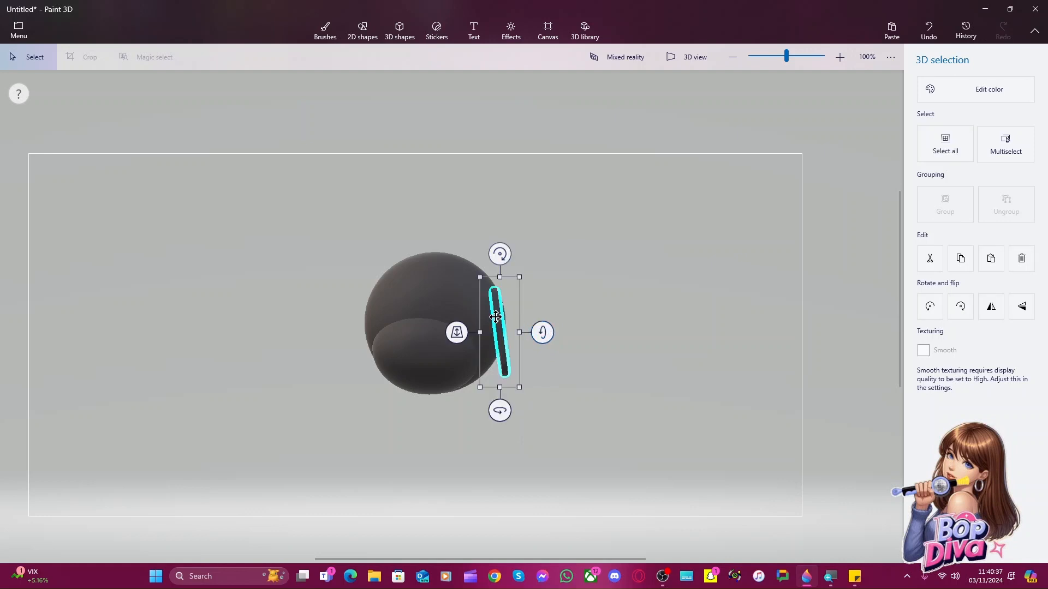
Try the dark teardrop upright against the sphere and return it to its slanted tilt
left_click_drag(504, 257, 514, 265)
left_click(555, 303)
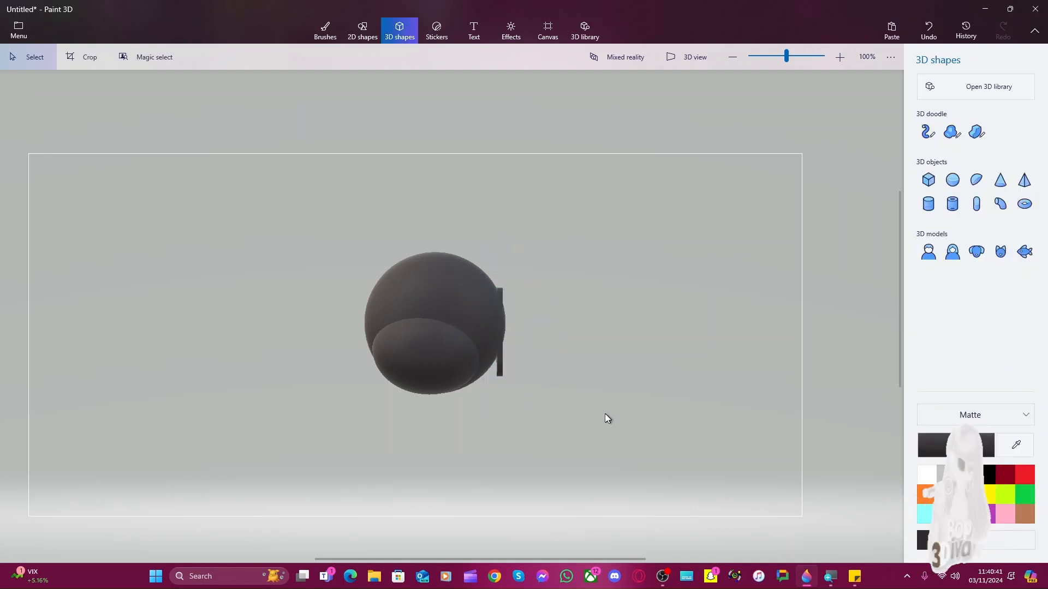
left_click(499, 359)
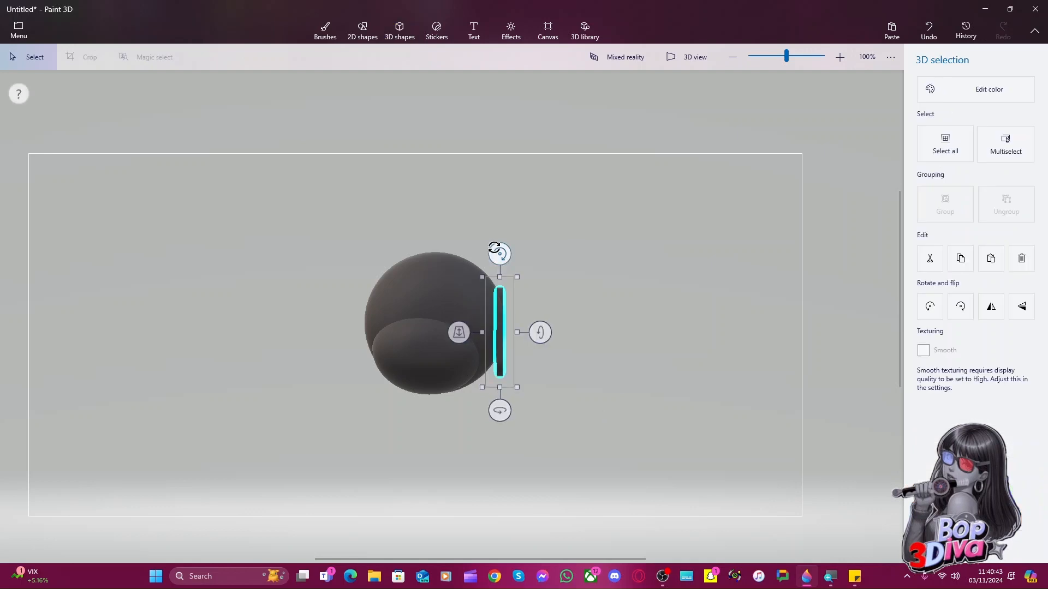
mouse_move(496, 250)
left_mouse_down()
mouse_move(480, 245)
mouse_move(503, 253)
mouse_move(489, 252)
left_mouse_up()
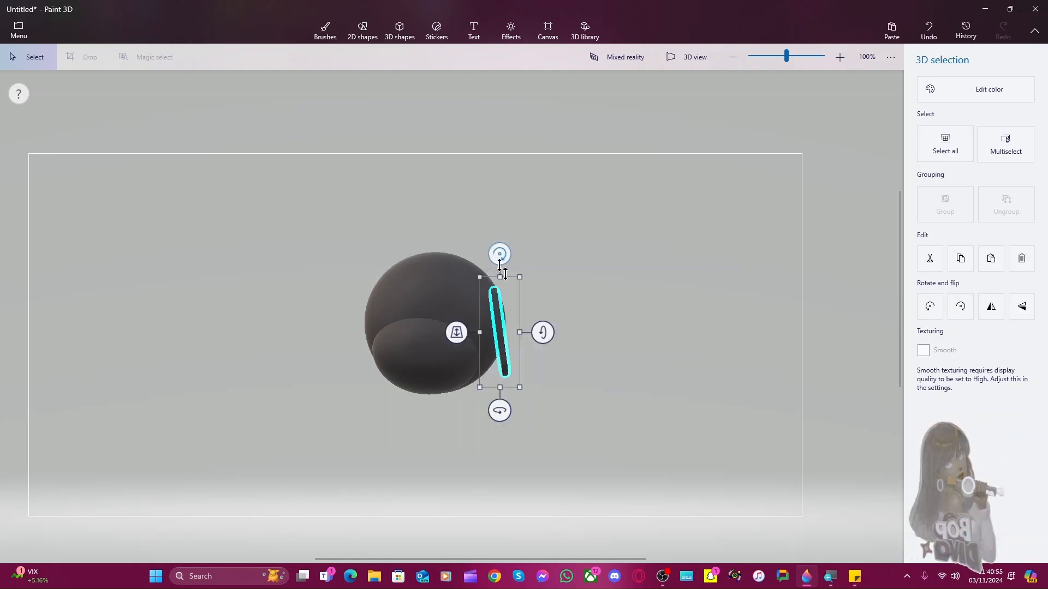
left_click(560, 318)
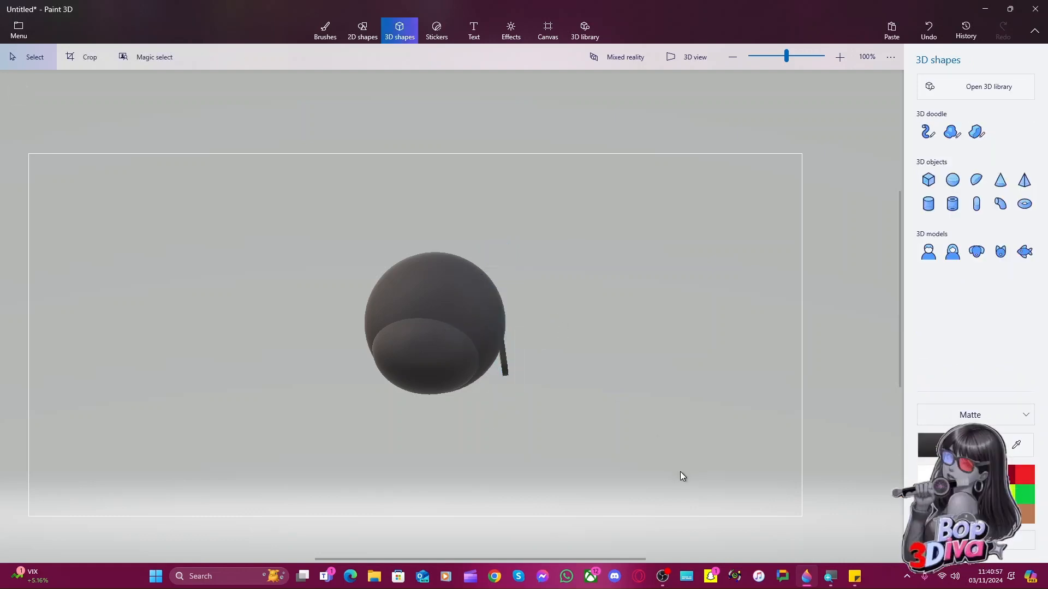
Group all the 3D objects and rotate the group about its vertical axis so the dark teardrop faces front
key("ctrl+a")
left_click_drag(434, 425, 355, 422)
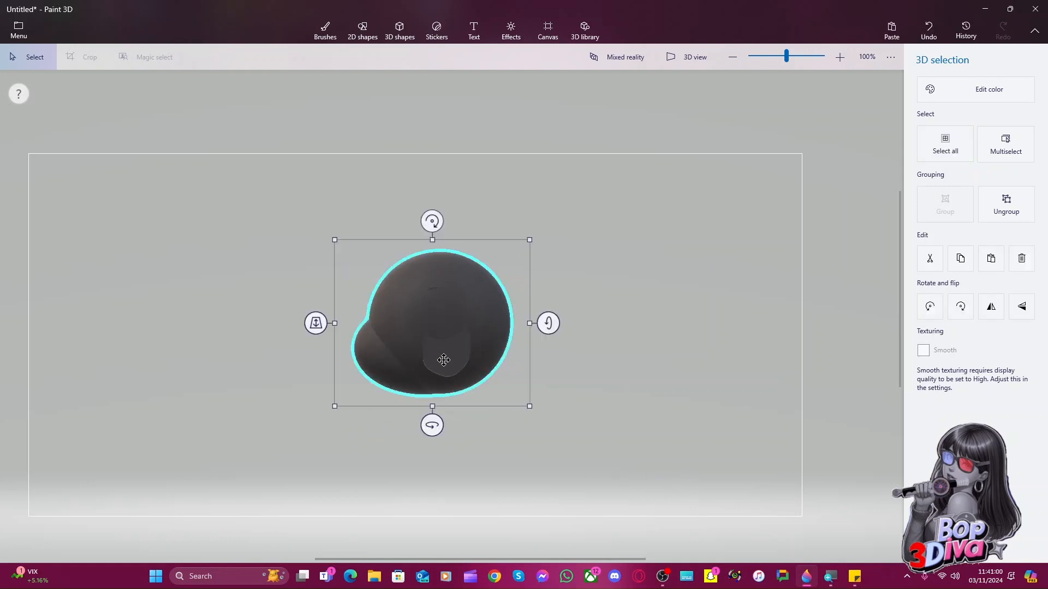
left_click(630, 365)
Ungroup the objects and bring the dark teardrop slightly forward along its z-axis from the sphere
left_click(449, 355)
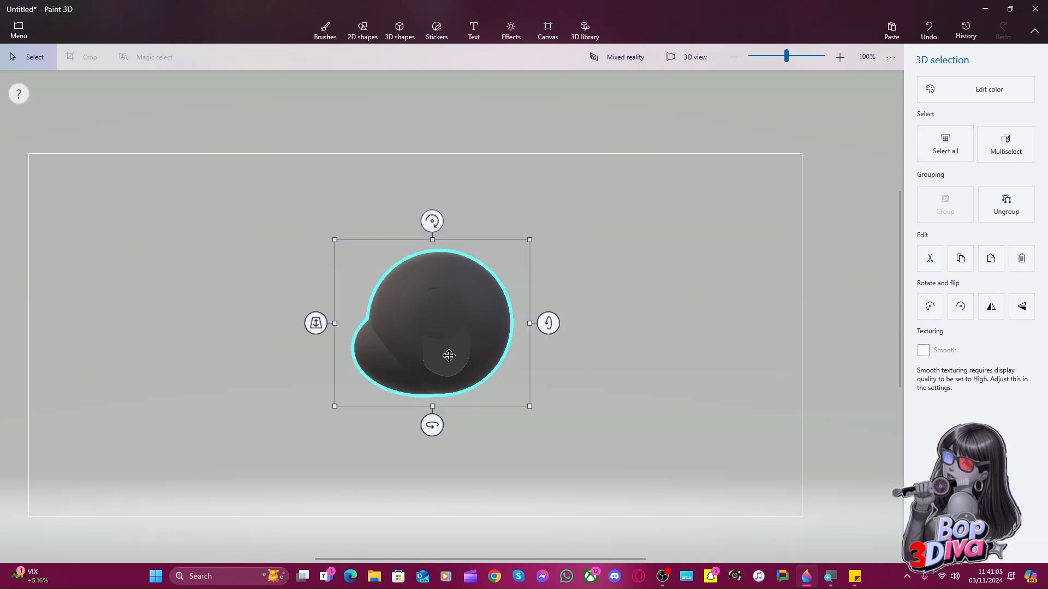
key("ctrl+z")
left_click(447, 363)
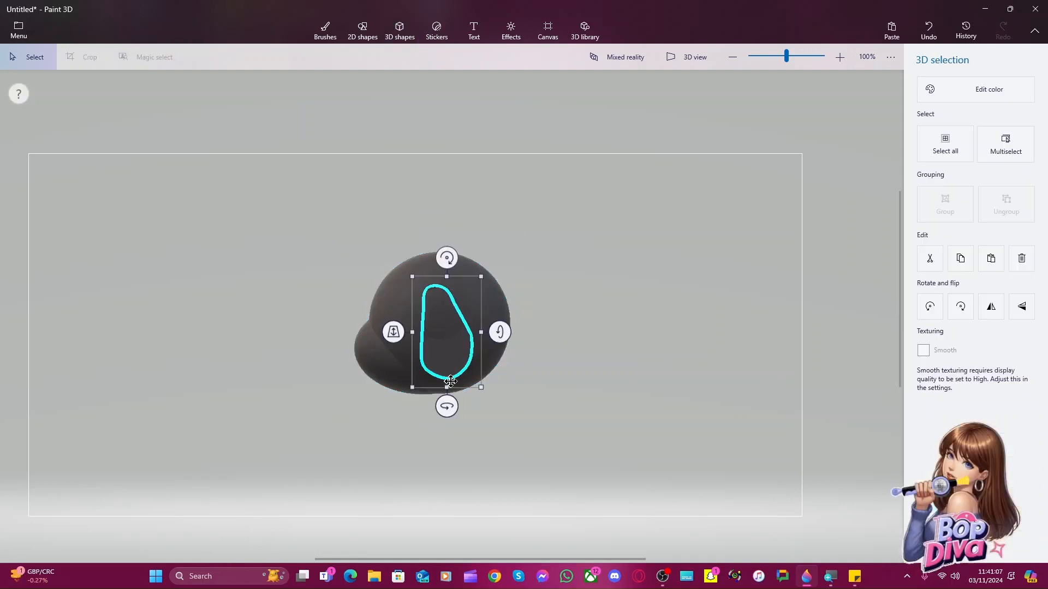
left_click_drag(394, 337, 393, 334)
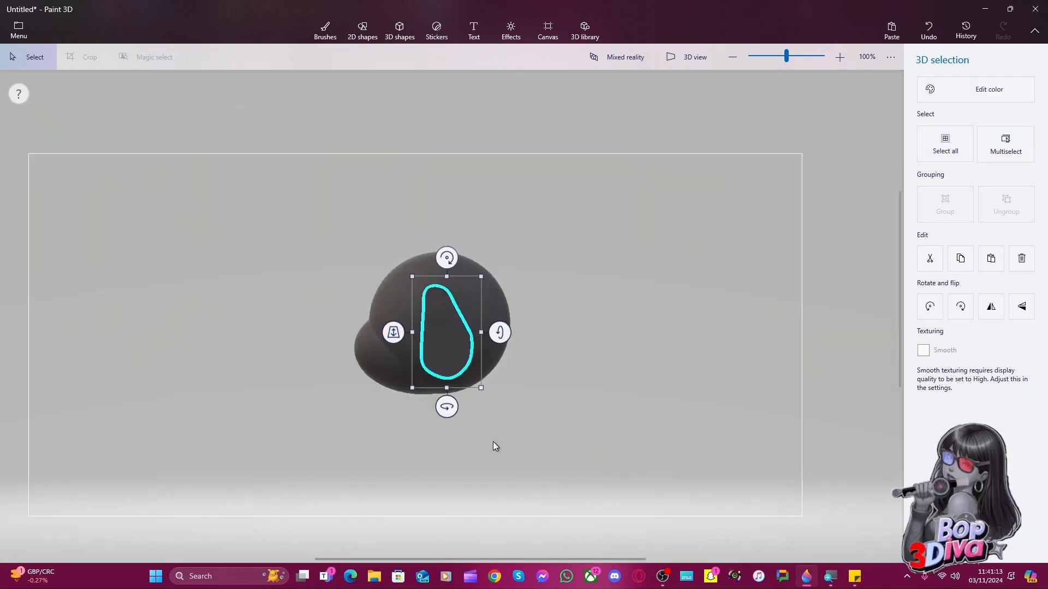
Rotate all the objects about their vertical axis to inspect the dark teardrop's fit on the sphere, and turn them back
left_click(434, 391)
key("ctrl+a")
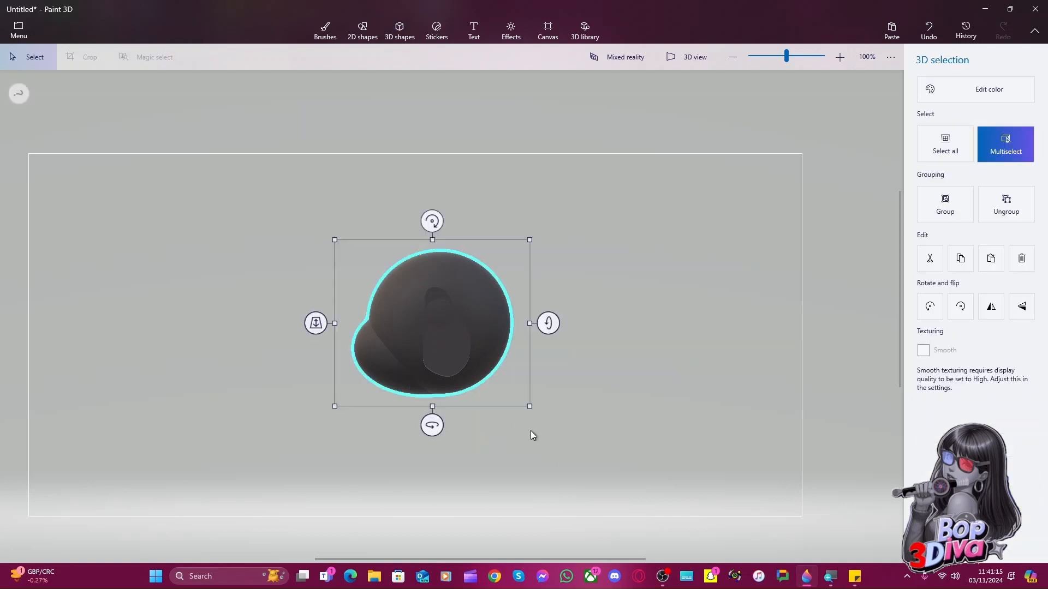
left_click_drag(429, 424, 537, 425)
left_click(508, 433)
key("ctrl+a")
left_click_drag(454, 423, 351, 423)
left_click(424, 463)
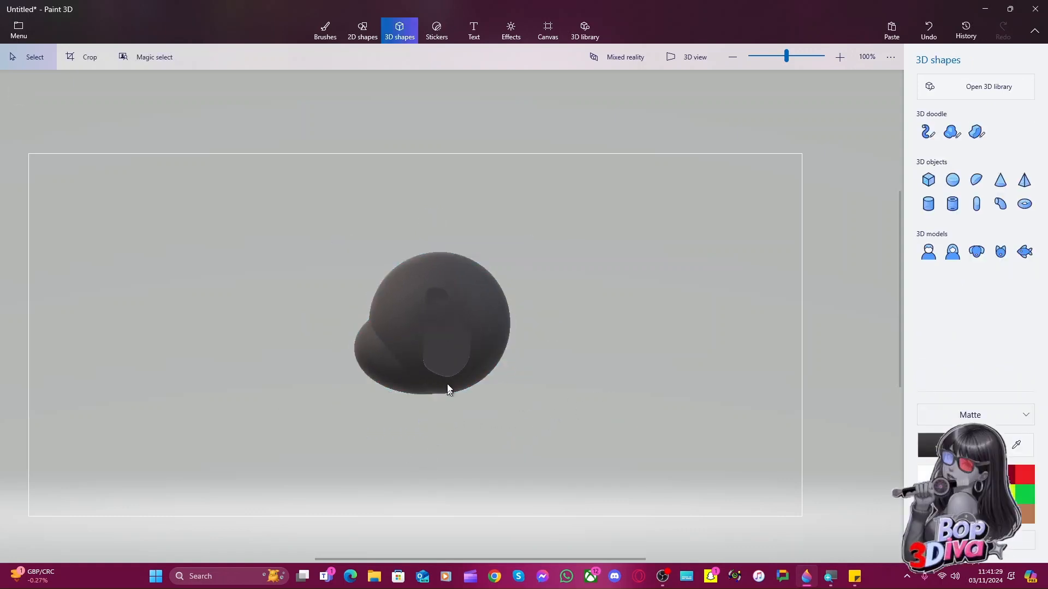
Try placing a duplicate of the dark teardrop beside the sphere and undo it
left_click(448, 362)
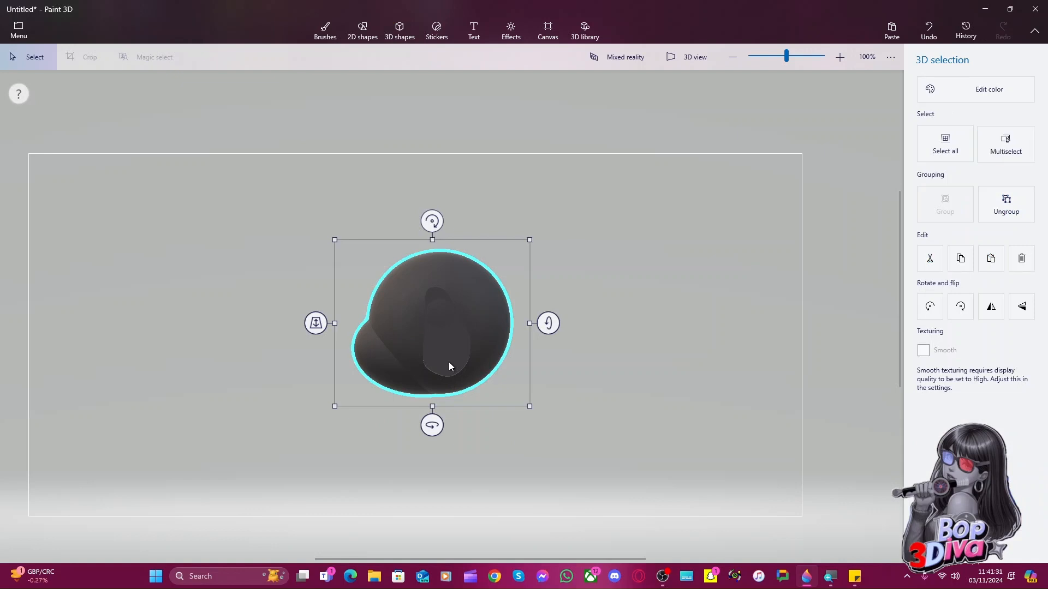
key("ctrl")
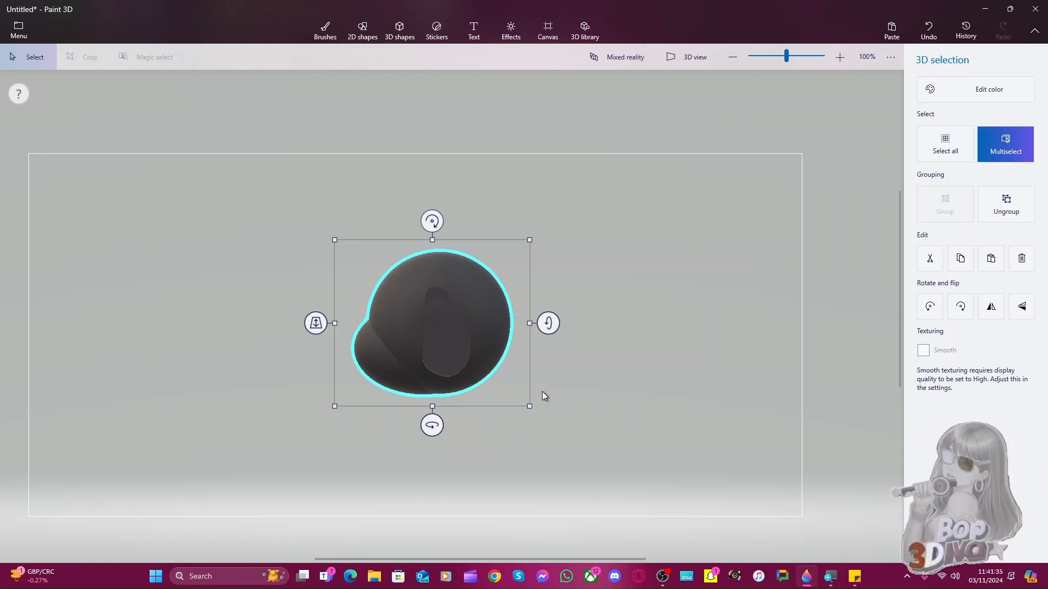
left_click(533, 385)
left_click(451, 352)
key("ctrl")
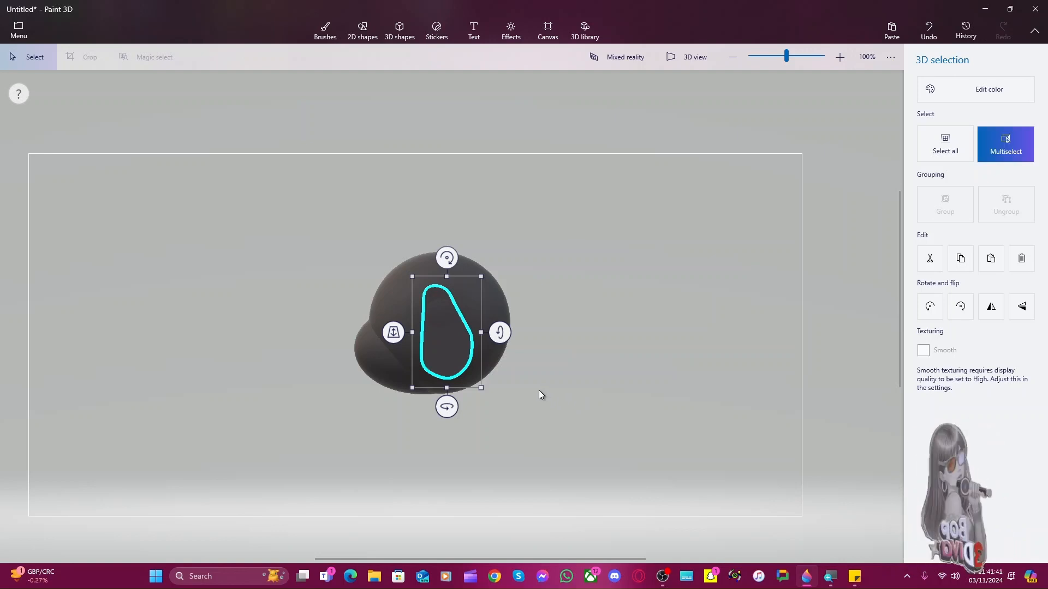
left_click_drag(451, 355, 594, 355)
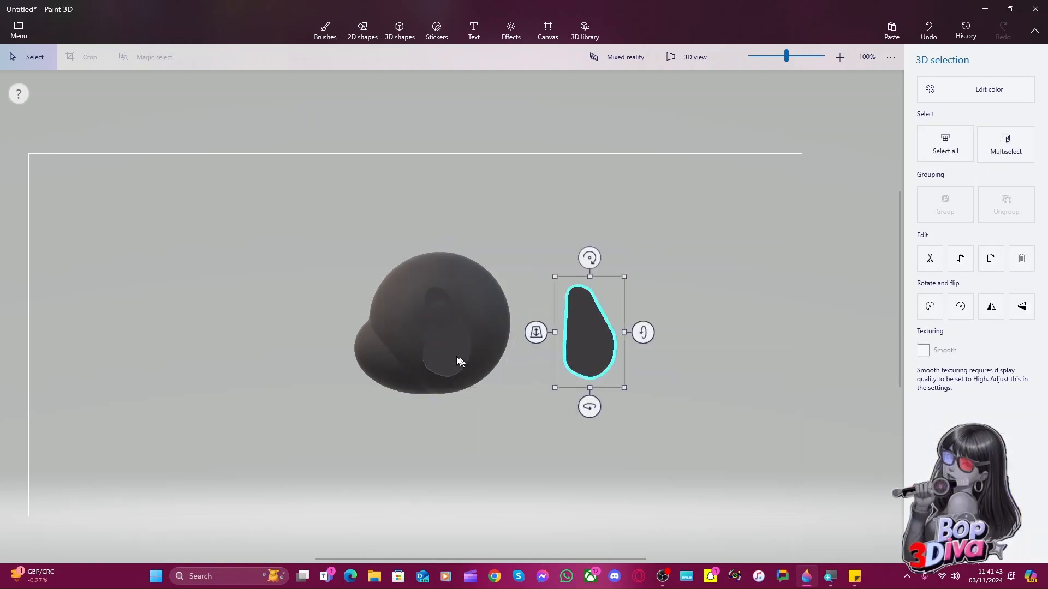
left_click(458, 362)
left_click_drag(459, 361, 439, 347)
key("ctrl+z")
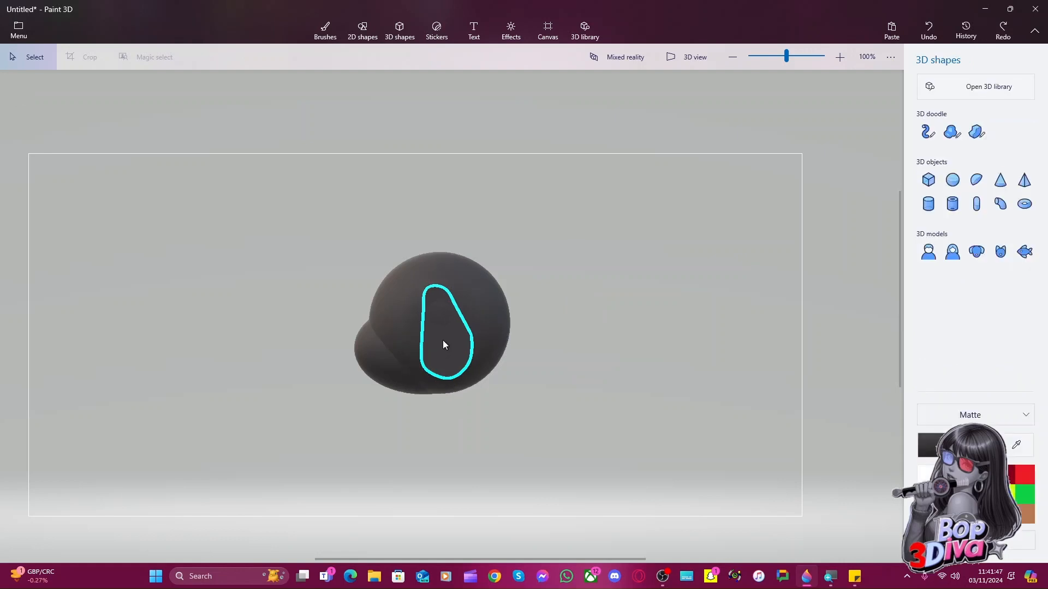
Duplicate the dark teardrop, place the copy beside the sphere and flip it horizontally
left_click(450, 352)
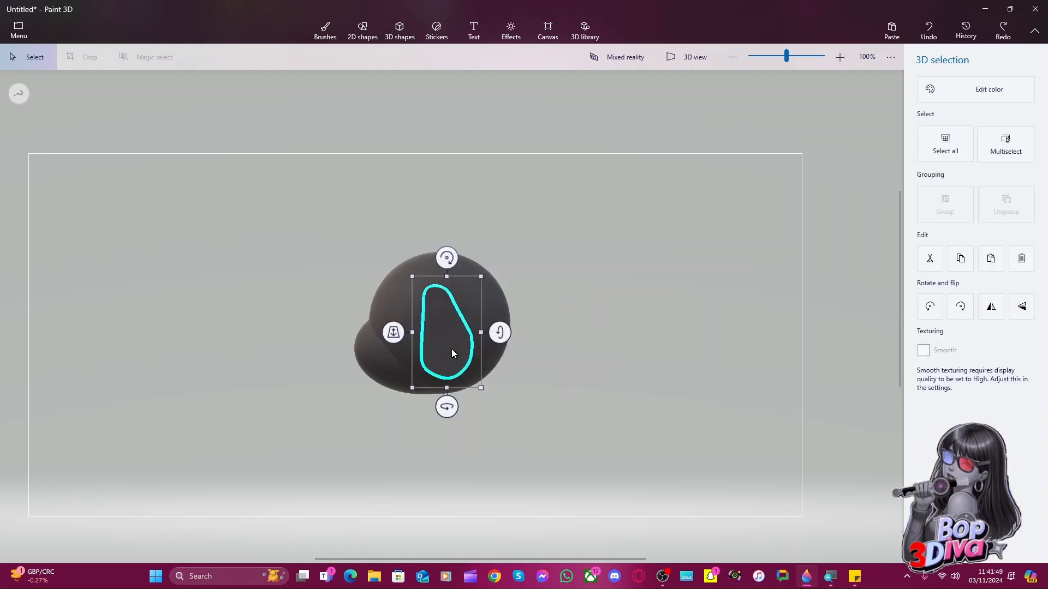
left_click_drag(452, 354, 607, 357)
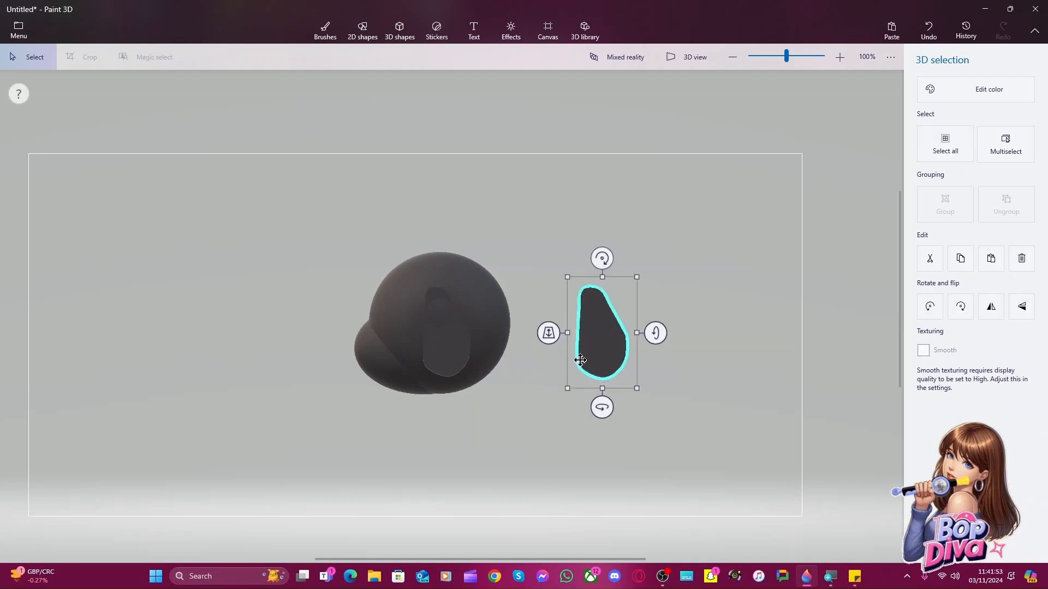
left_click(991, 310)
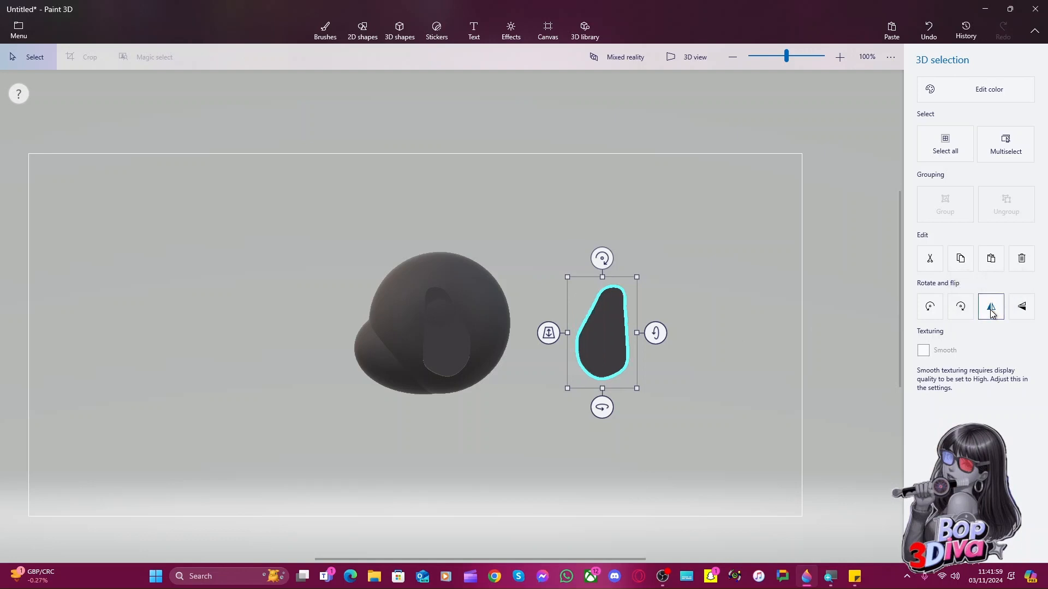
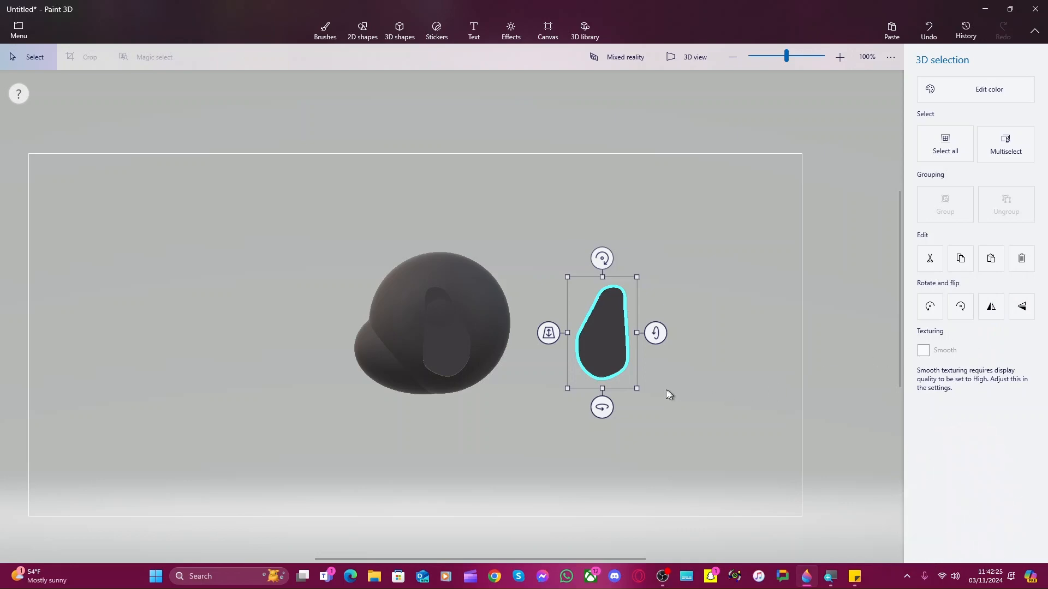
left_click_drag(550, 333, 548, 310)
scroll(639, 411, "up", 3)
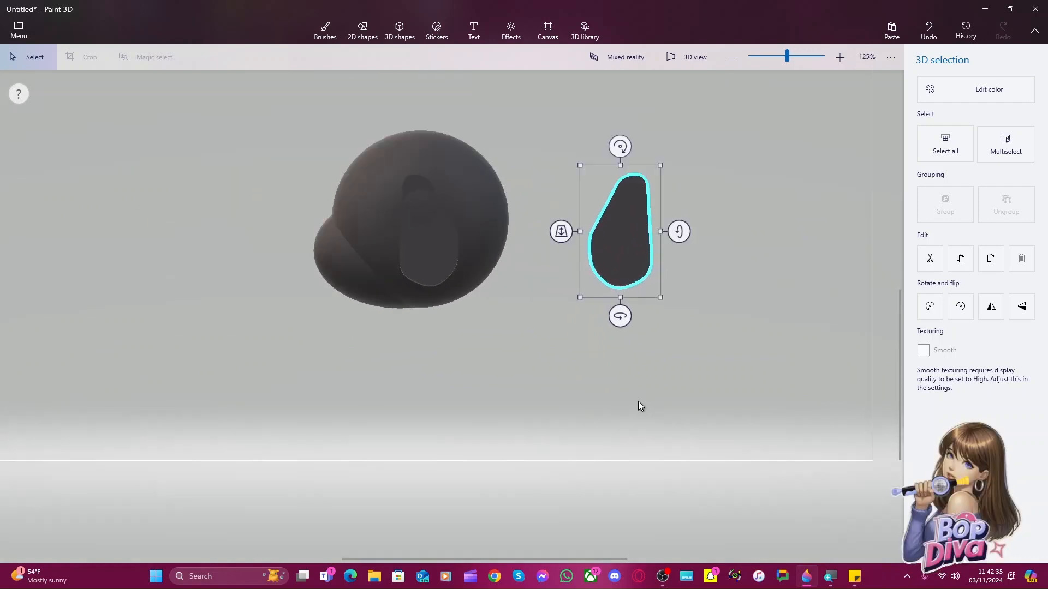
Group the sphere, its rounded bump and the original teardrop, leaving the flipped copy out
left_click_drag(532, 338, 227, 66)
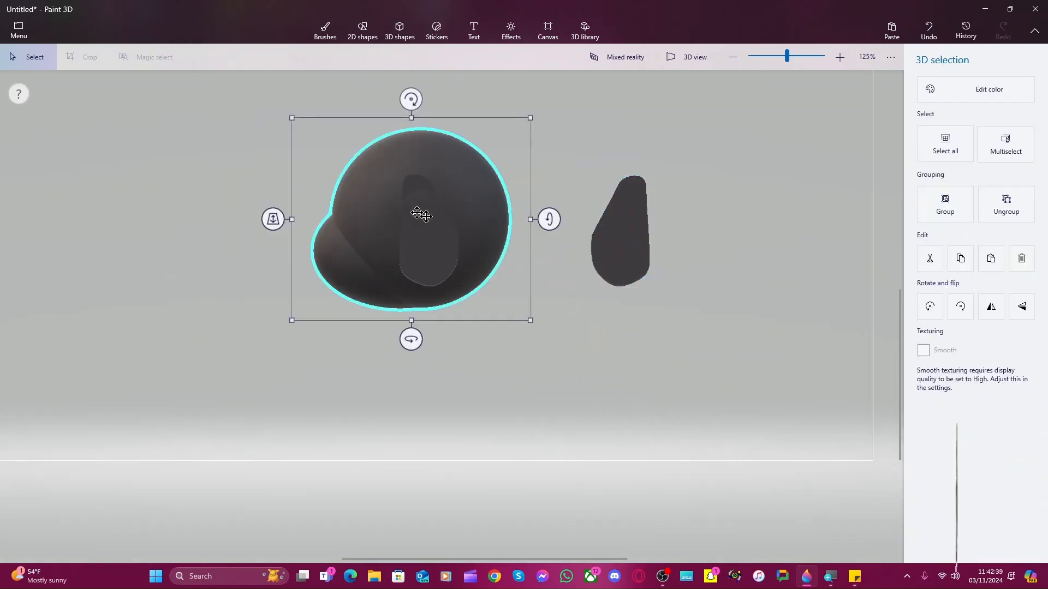
left_click(433, 242)
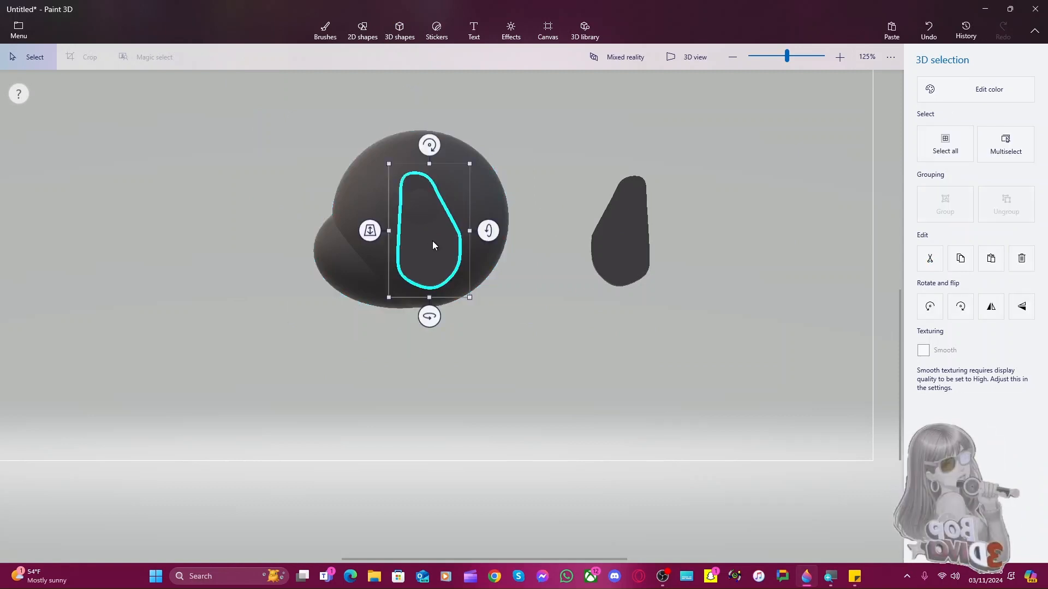
left_click(476, 183, "ctrl")
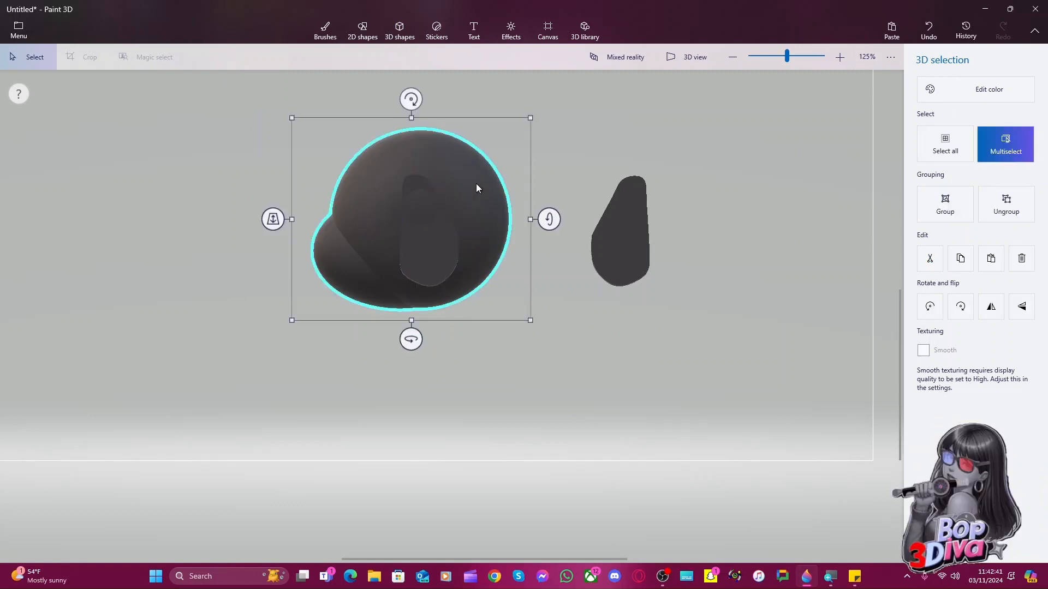
left_click(553, 378)
left_click(434, 256, "ctrl")
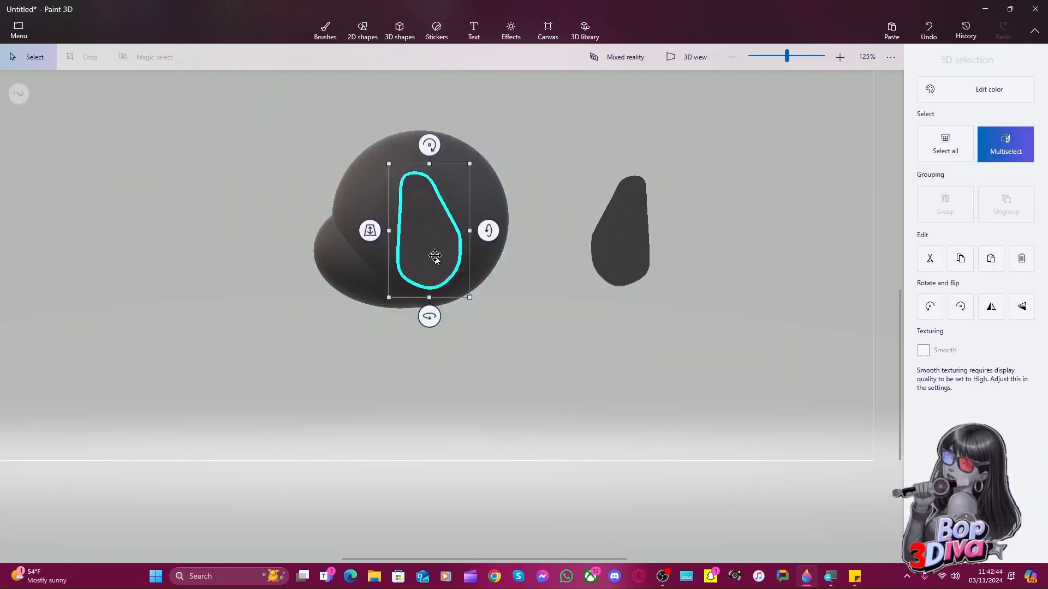
left_click(487, 185, "ctrl")
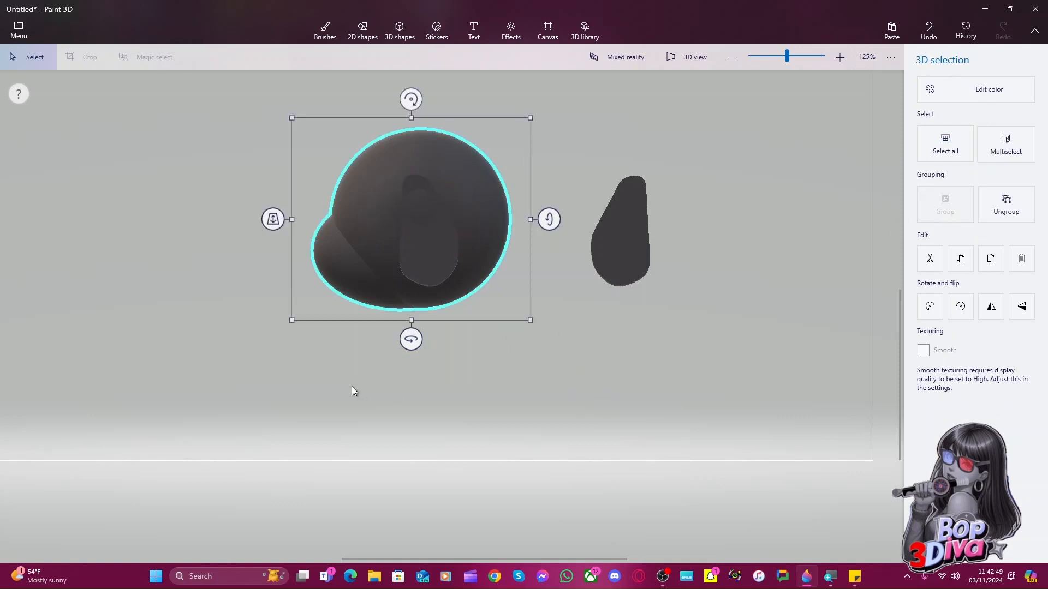
Rotate the sphere group about its vertical axis until its bare side faces front, ending with a turn of about 118°
left_click_drag(411, 339, 517, 352)
left_click(444, 266)
key("Delete")
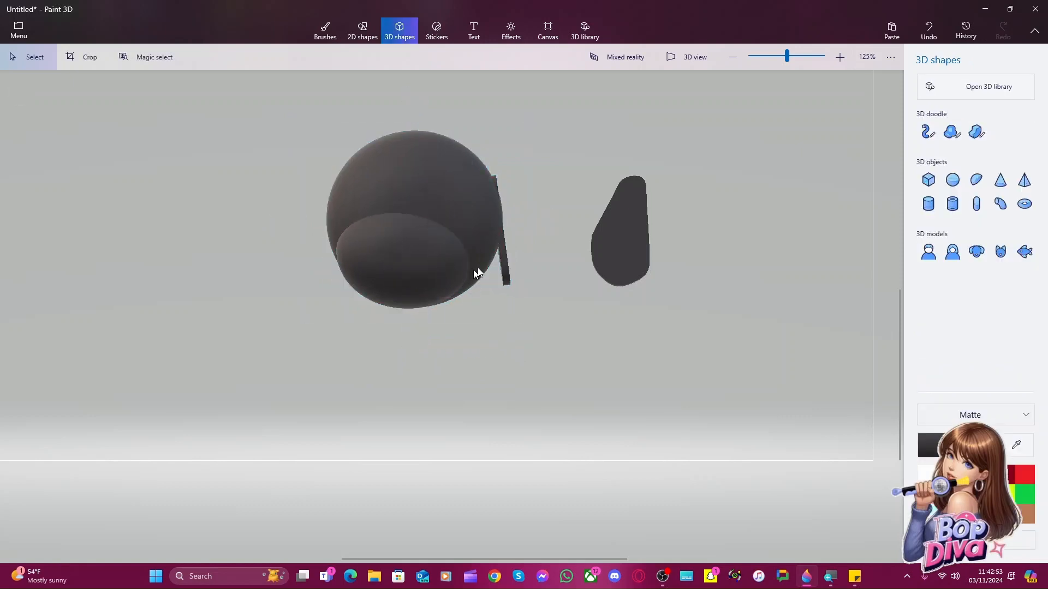
left_click(613, 255)
left_click(435, 278)
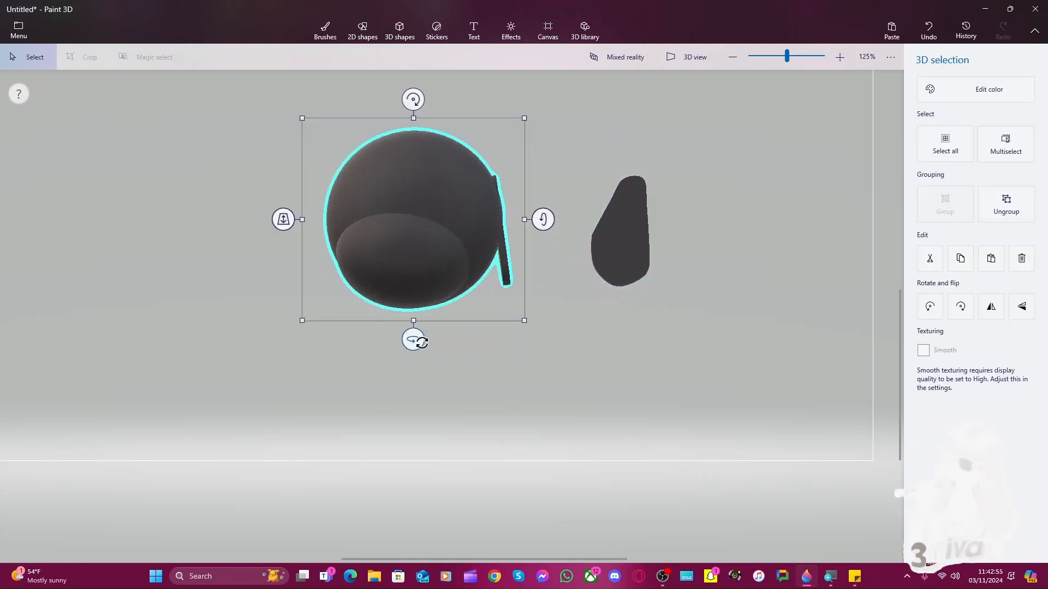
left_click_drag(421, 339, 537, 340)
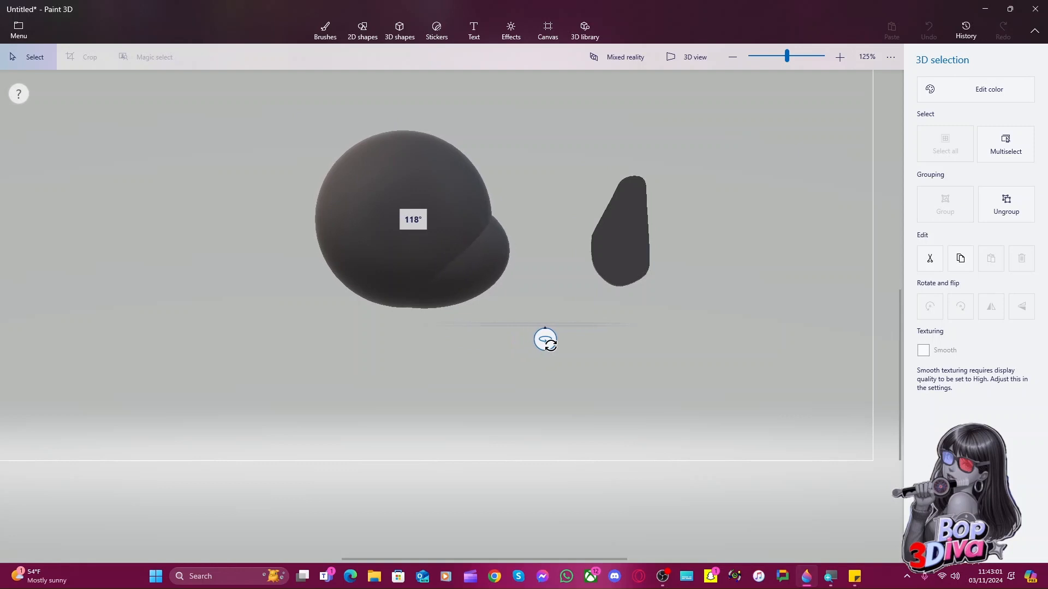
mouse_move(545, 339)
left_mouse_down()
mouse_move(311, 339)
mouse_move(553, 346)
left_mouse_up()
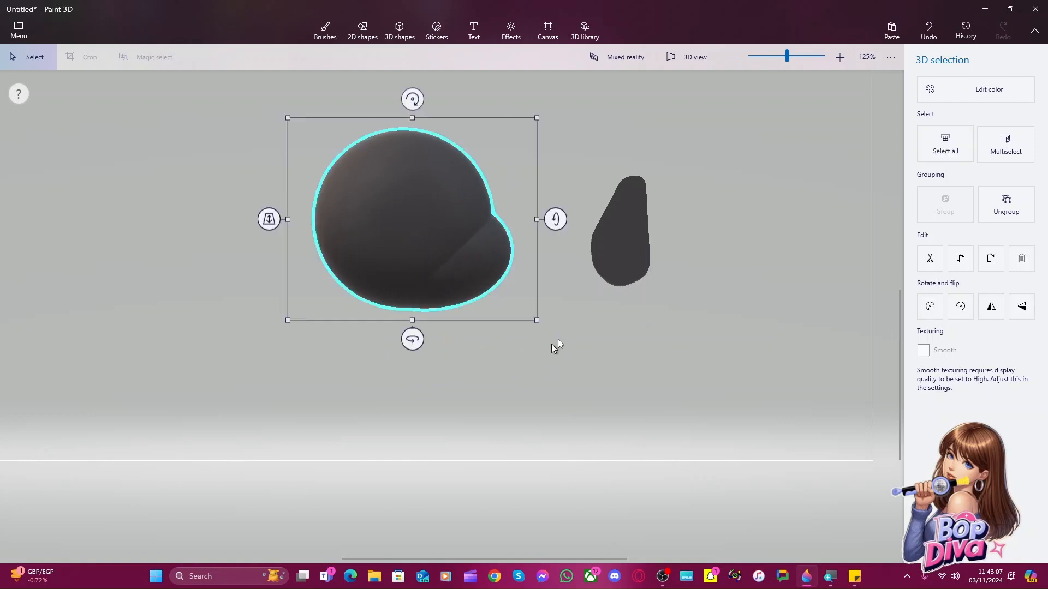
Move the flipped teardrop onto the sphere's bare side and adjust its depth and position against the surface
left_click(629, 247)
left_click_drag(628, 247, 375, 246)
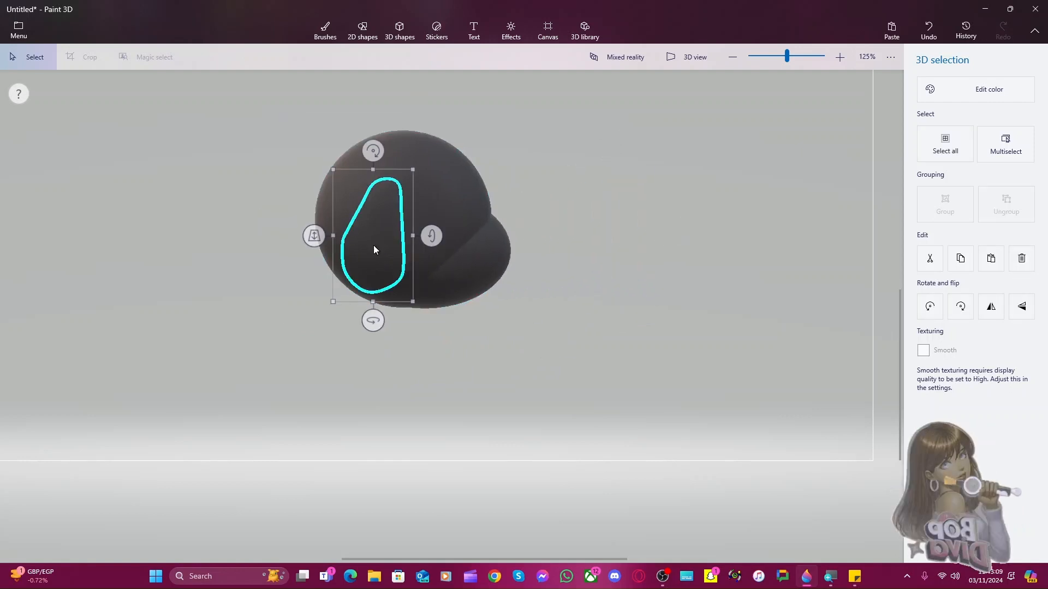
left_click_drag(314, 234, 308, 289)
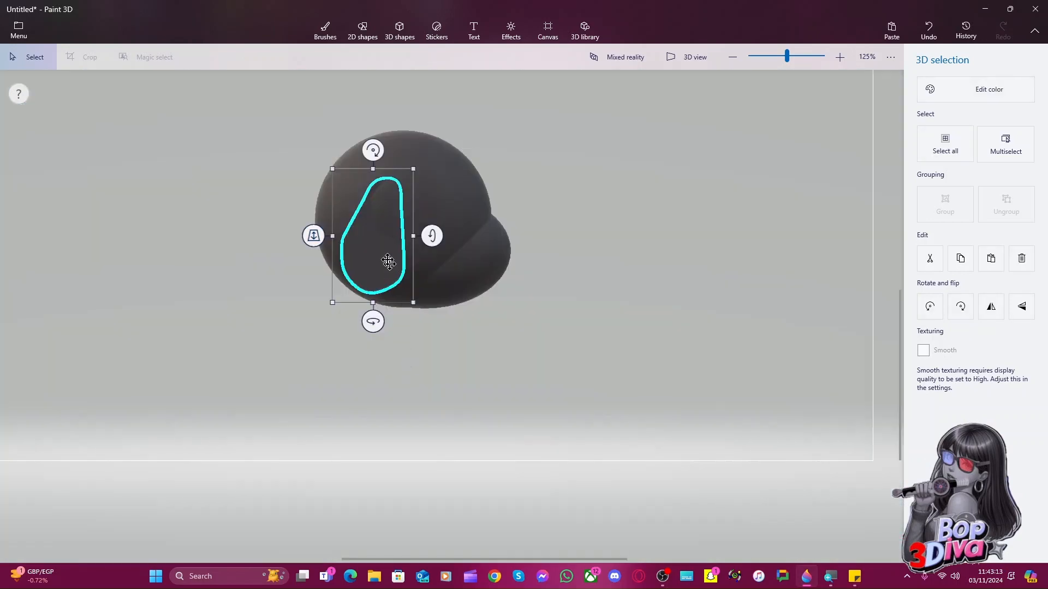
left_click_drag(381, 248, 380, 247)
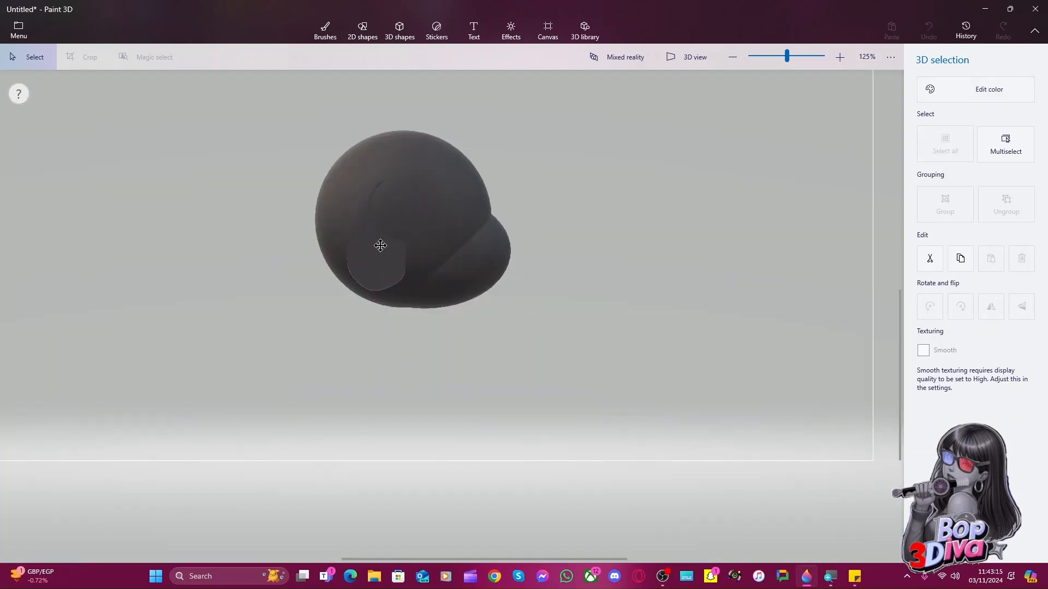
left_click_drag(388, 244, 385, 247)
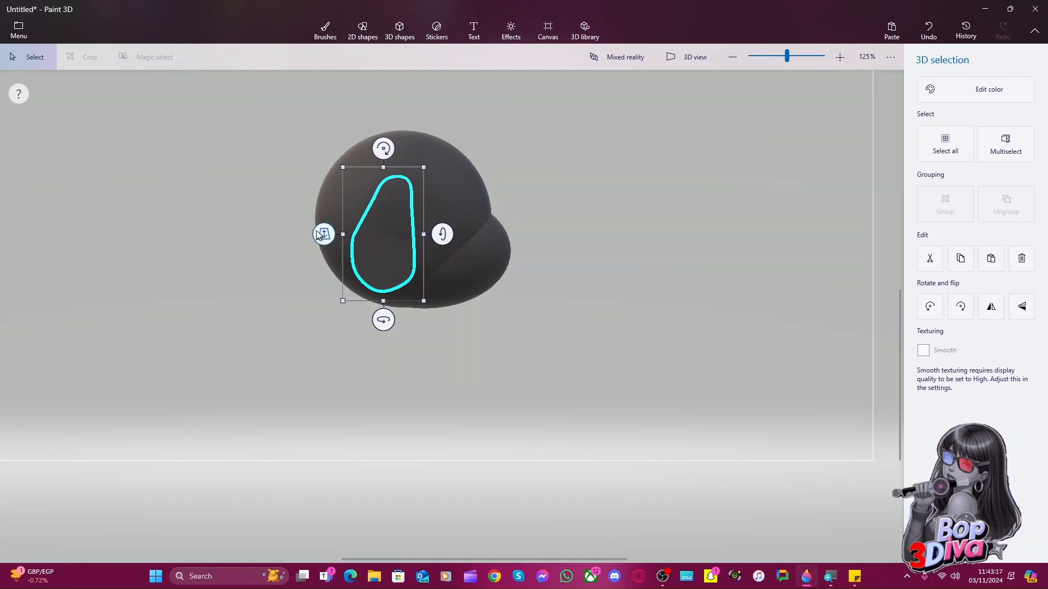
left_click_drag(319, 236, 321, 241)
mouse_move(388, 265)
left_mouse_down()
mouse_move(375, 266)
mouse_move(404, 267)
left_mouse_up()
Shift the sphere group slightly along its z-axis behind the flipped teardrop, and group all the objects
left_click(405, 221)
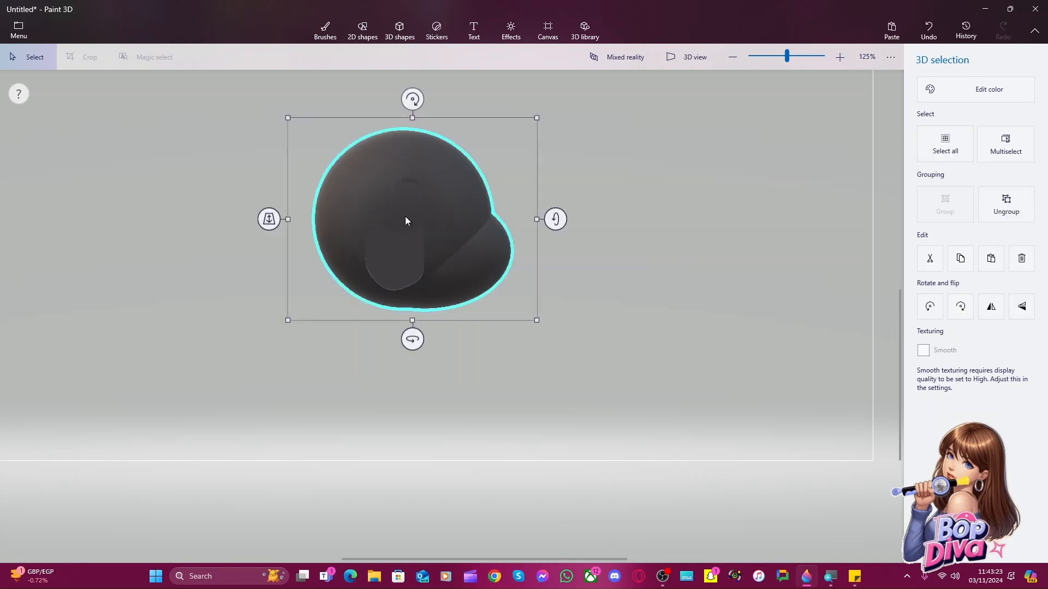
mouse_move(269, 220)
left_mouse_down()
mouse_move(267, 229)
mouse_move(273, 216)
mouse_move(278, 226)
left_mouse_up()
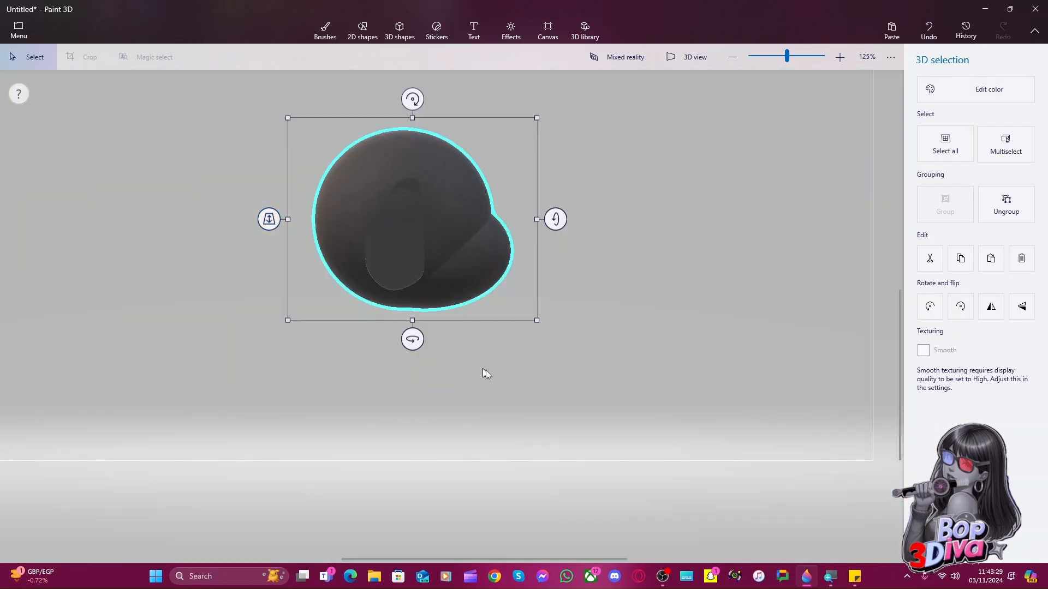
left_click(586, 386)
left_click_drag(601, 392, 85, 77)
mouse_move(412, 338)
left_mouse_down()
mouse_move(159, 336)
mouse_move(171, 326)
mouse_move(469, 362)
mouse_move(409, 350)
left_mouse_up()
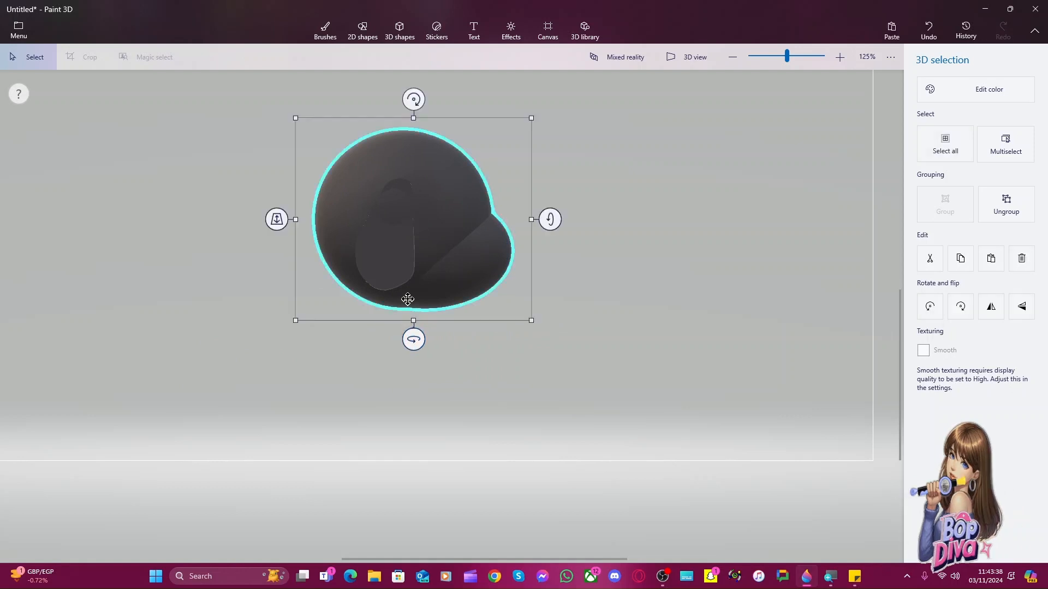
Ungroup the objects and bring the flipped dark teardrop slightly forward from the sphere
left_click(392, 265)
key("ctrl")
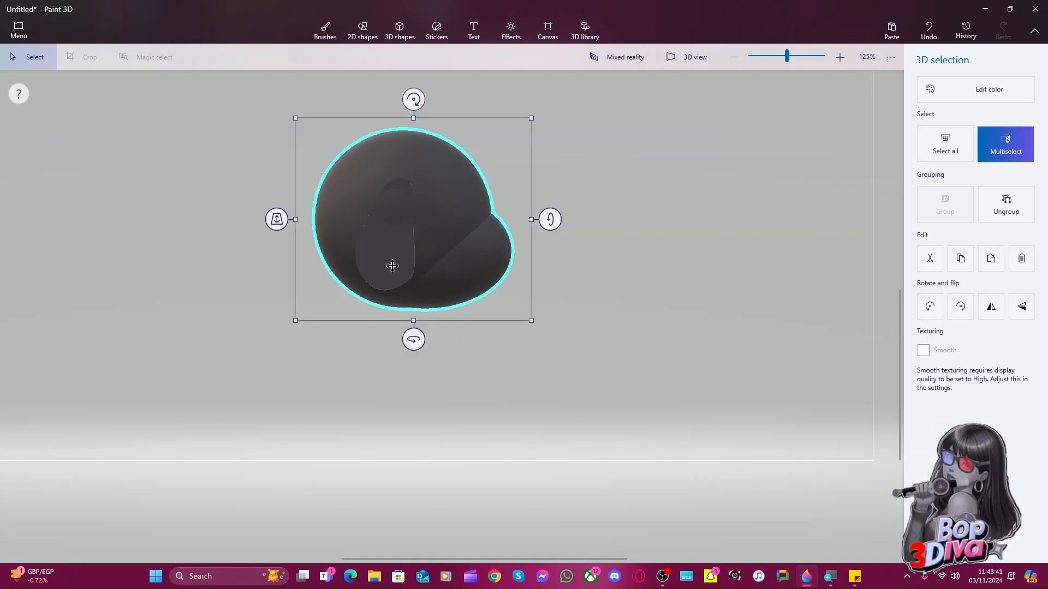
left_click(392, 266, "ctrl")
left_click(392, 264)
left_click(392, 262)
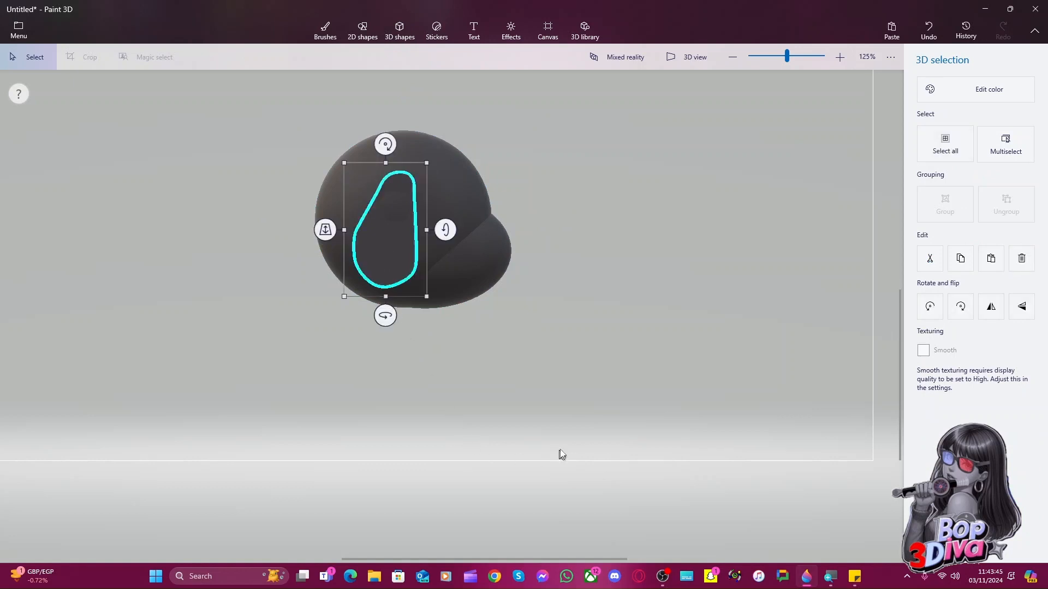
left_click_drag(558, 449, 560, 450)
key("Escape")
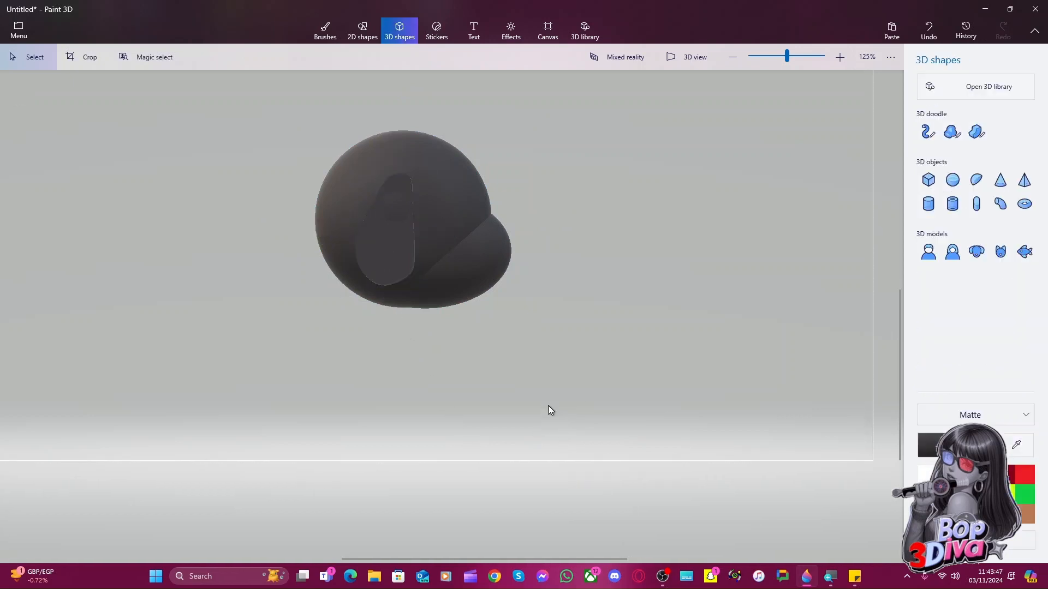
Group all the objects and turn the group about its vertical axis to bring its opposite side to the front
key("ctrl+shift+s")
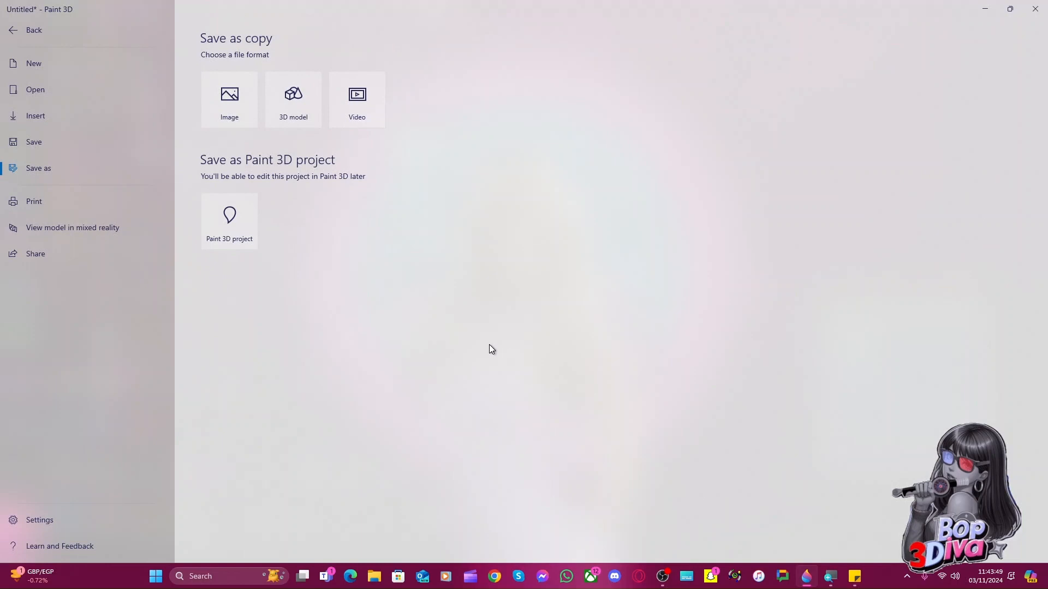
key("Escape")
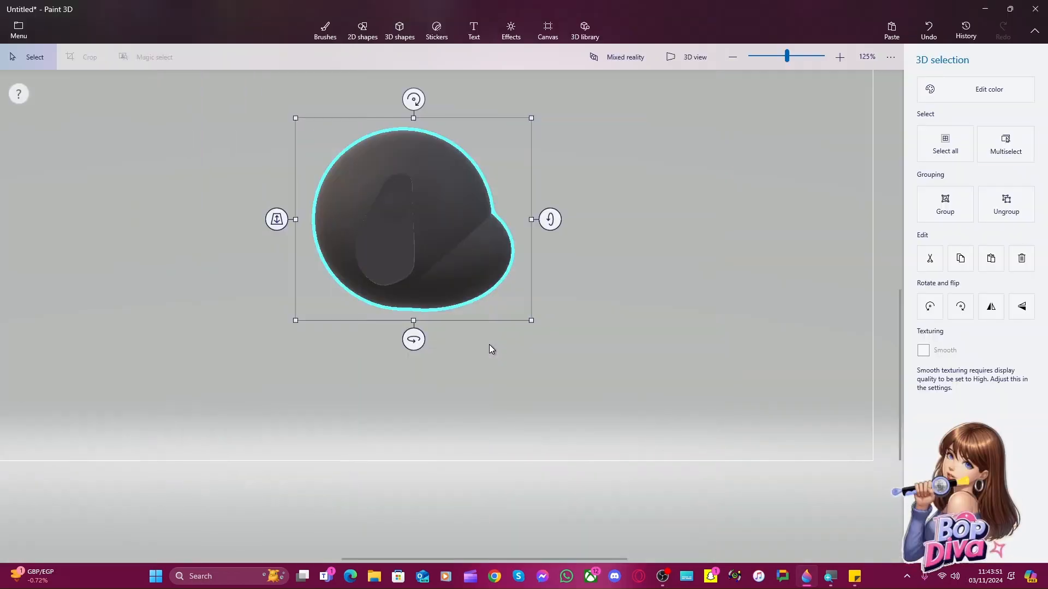
key("ctrl+a")
key("Escape")
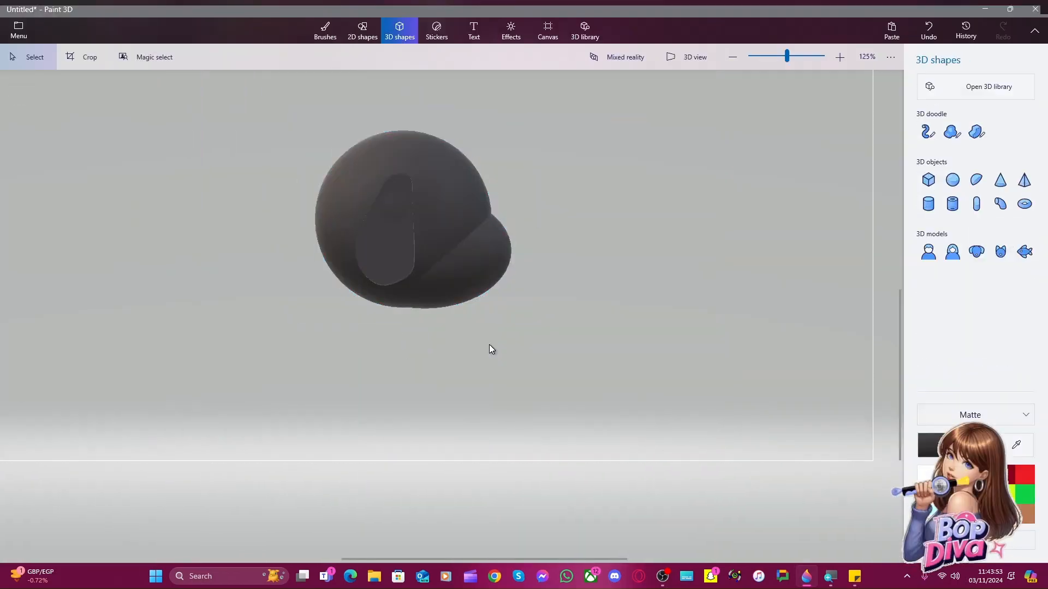
key("ctrl+a")
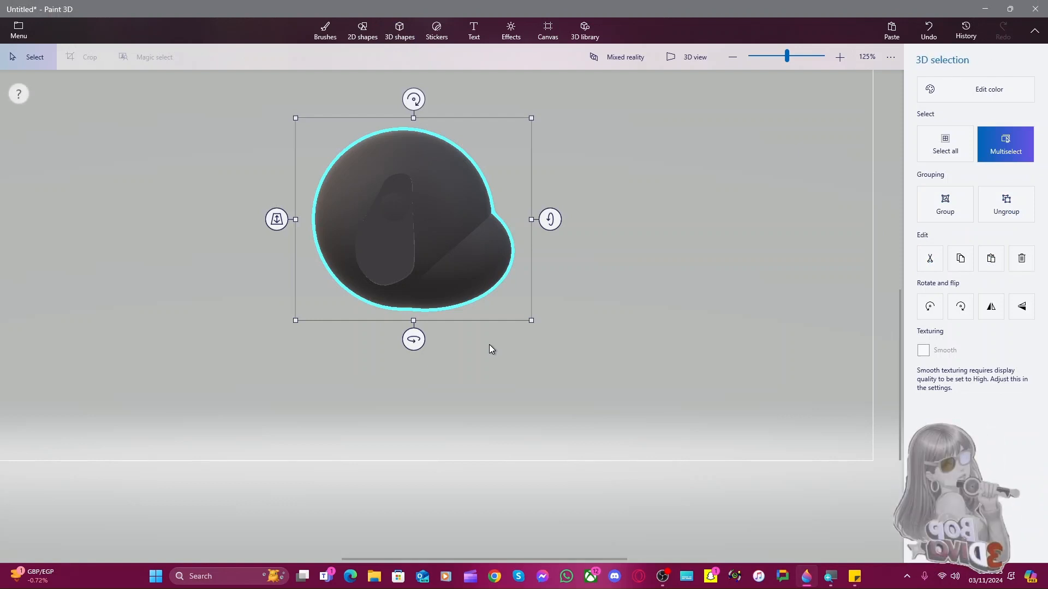
left_click_drag(413, 339, 625, 416)
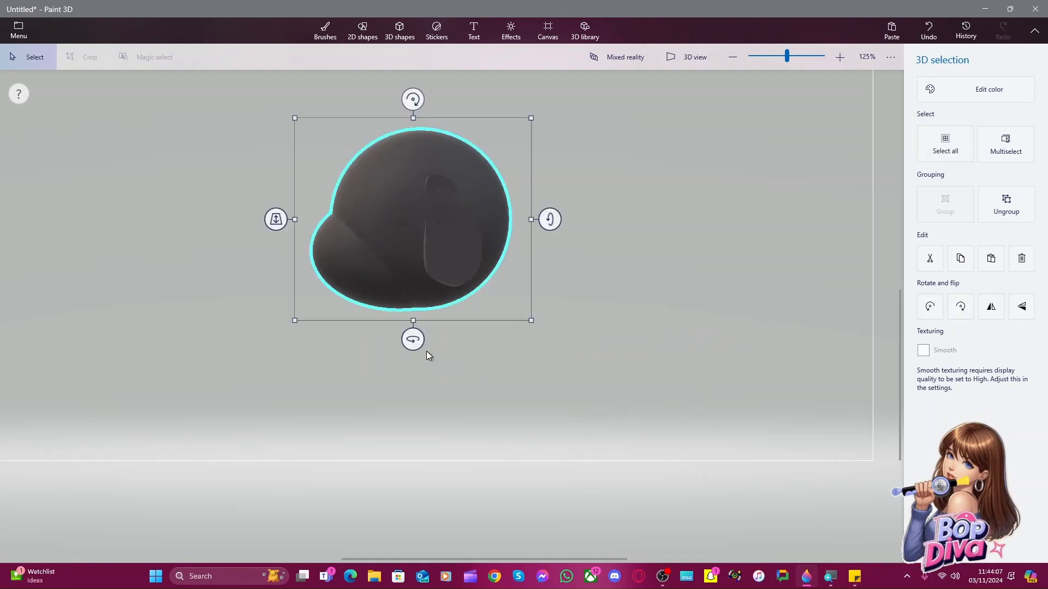
left_click_drag(416, 342, 412, 338)
Move the sphere group into the canvas's upper-left area, leaving free space beside it
left_click_drag(390, 216, 311, 219)
scroll(324, 231, "down", 5)
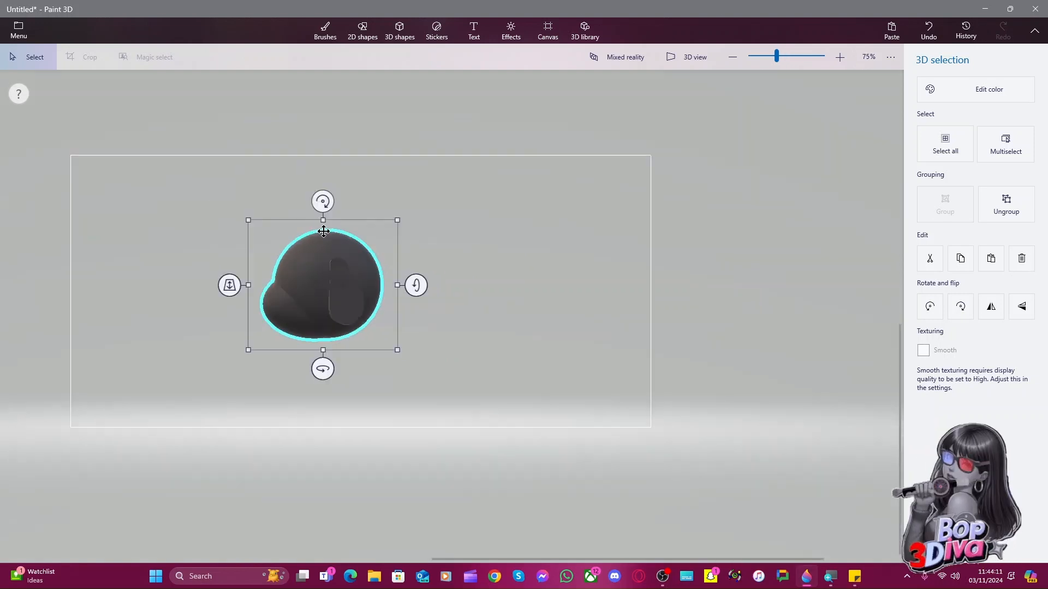
scroll(330, 293, "up", 3)
left_click_drag(305, 281, 148, 218)
scroll(324, 356, "down", 3)
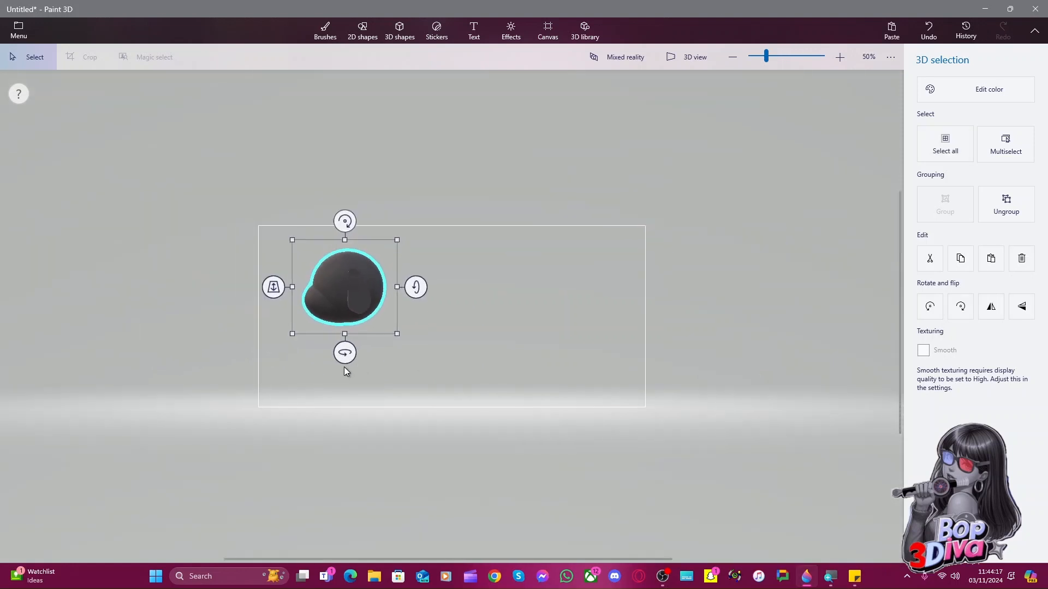
scroll(344, 367, "up", 5)
scroll(348, 367, "down", 2)
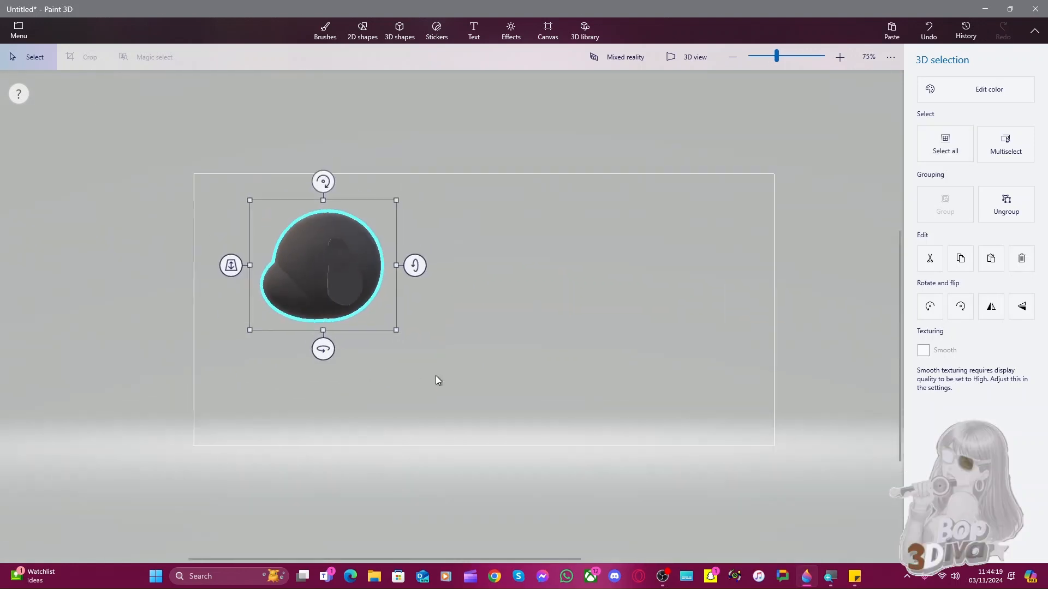
scroll(436, 376, "up", 1)
Rotate the sphere group slightly about its vertical axis and deselect it
left_click(435, 375)
left_click(309, 281)
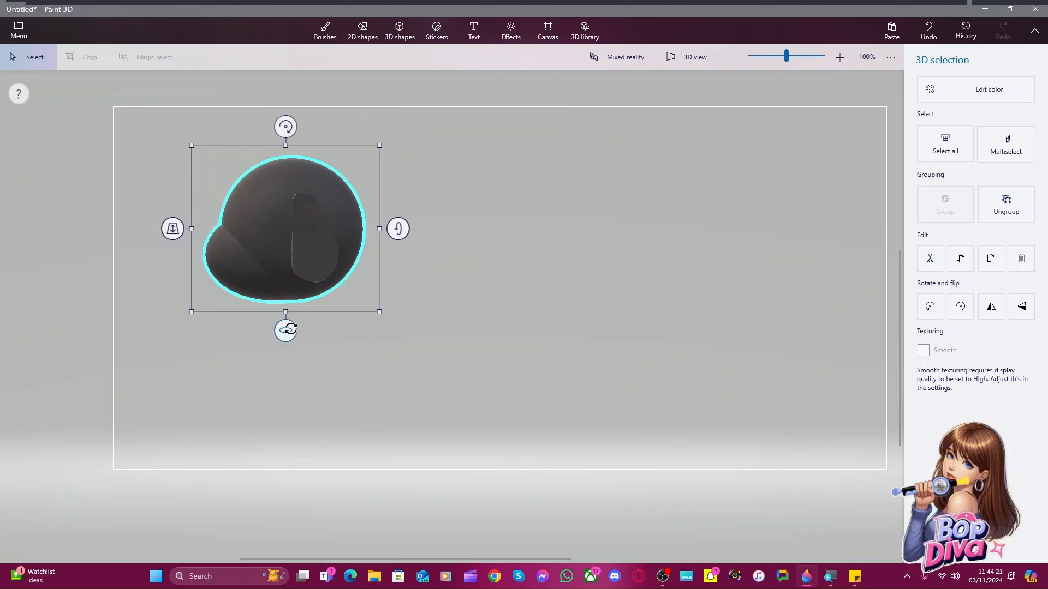
left_click_drag(285, 327, 283, 332)
left_click(366, 394)
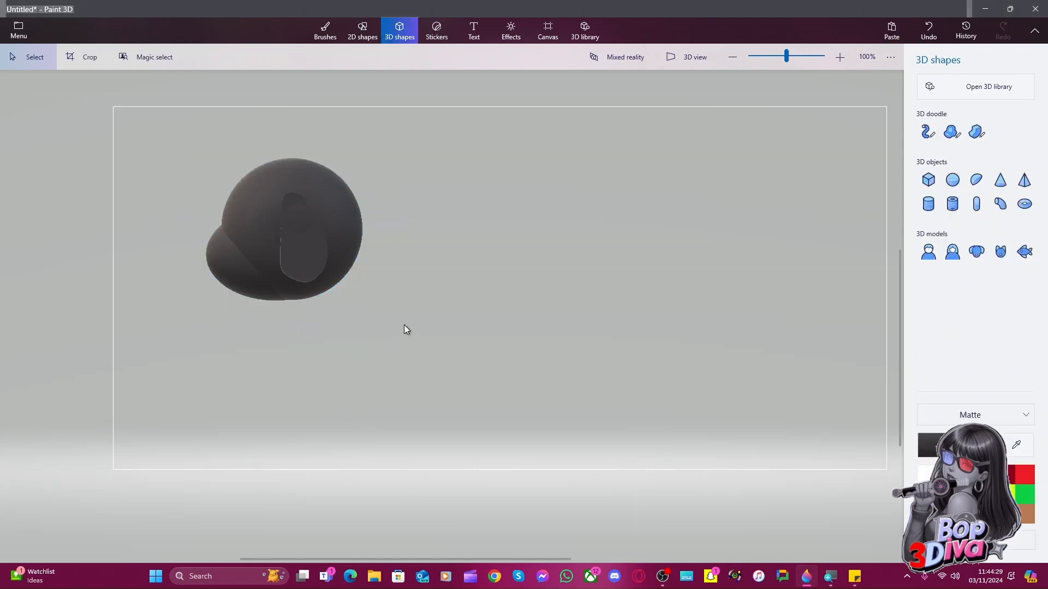
Draw a 3D tube on the empty canvas beside the sphere group and rotate it a quarter turn onto its side
left_click(954, 209)
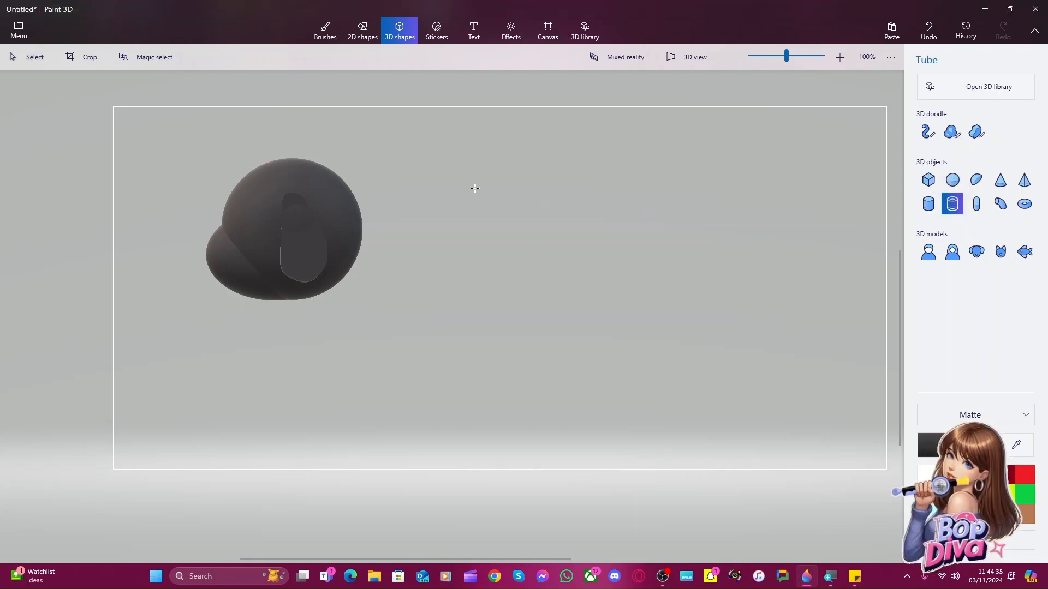
left_click_drag(474, 188, 531, 312)
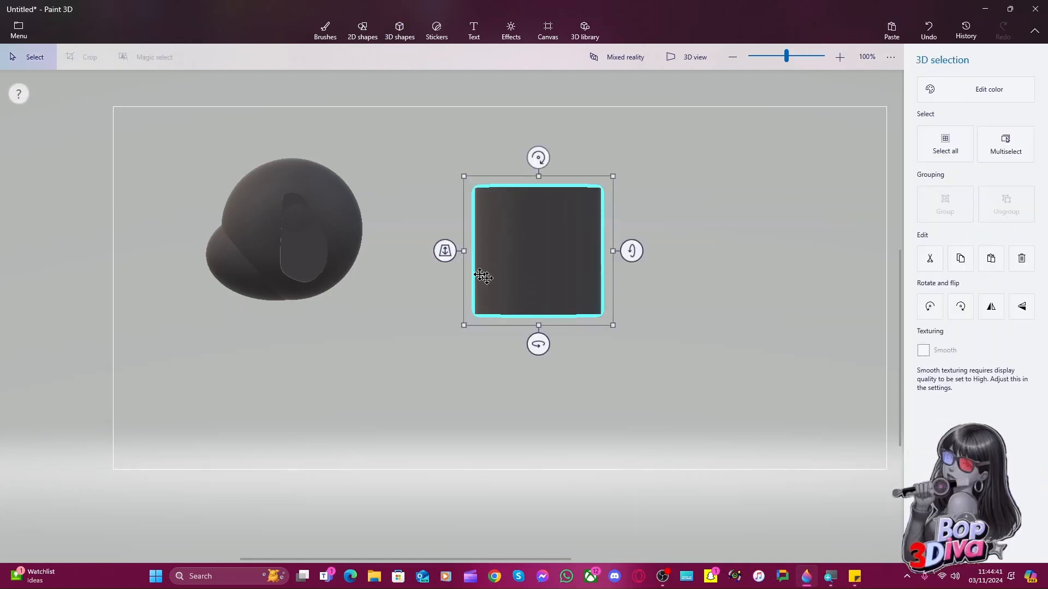
mouse_move(633, 251)
left_mouse_down()
mouse_move(633, 315)
mouse_move(632, 250)
left_mouse_up()
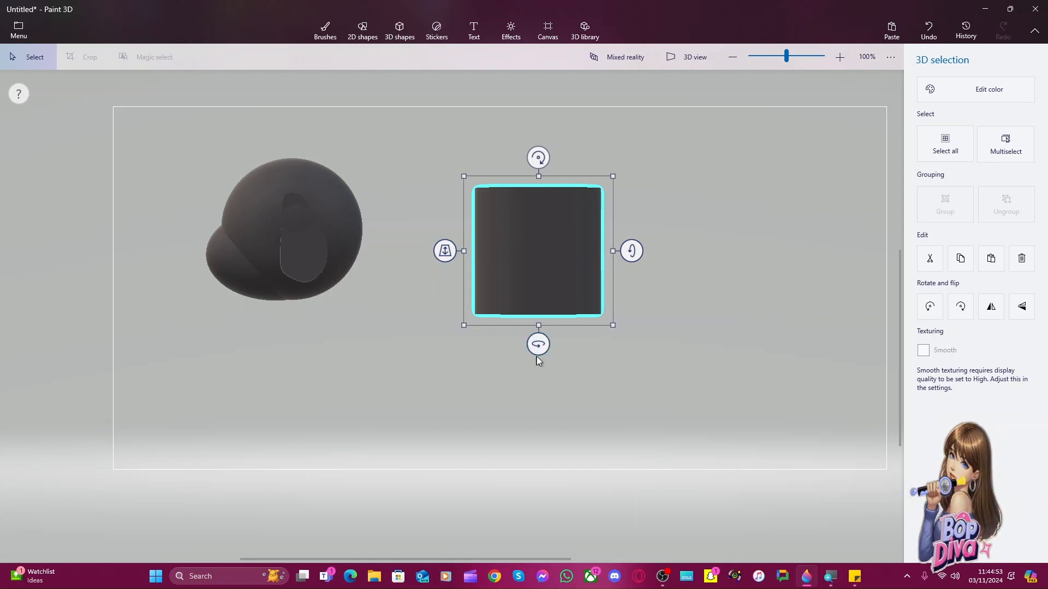
left_click_drag(538, 346, 546, 322)
left_click_drag(537, 165, 412, 258)
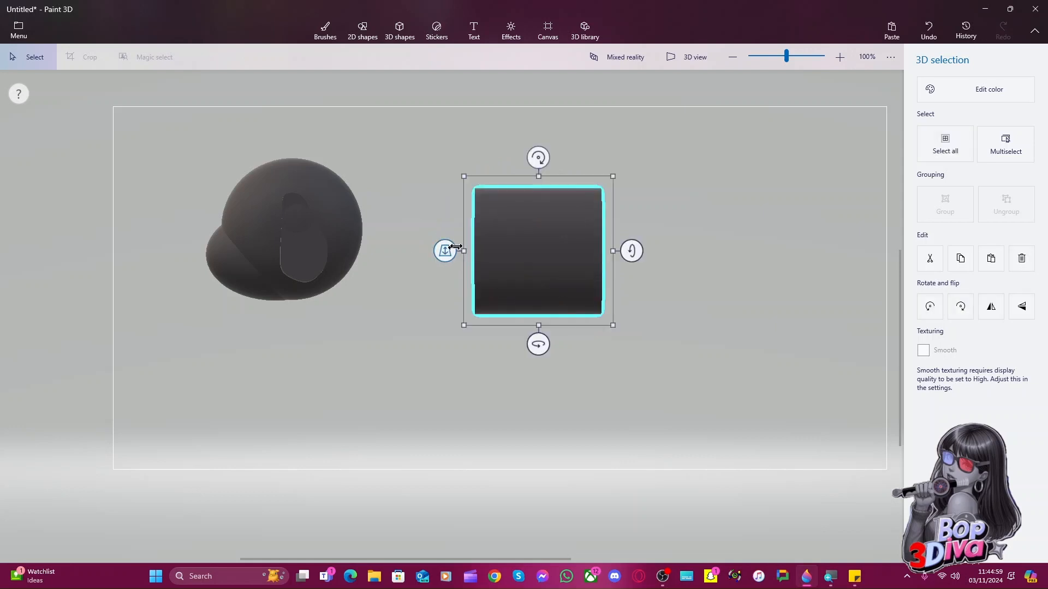
Turn the tube slightly about its vertical axis, narrow it into a thin ring and tilt it clockwise
left_click_drag(538, 344, 551, 344)
left_click_drag(420, 251, 578, 276)
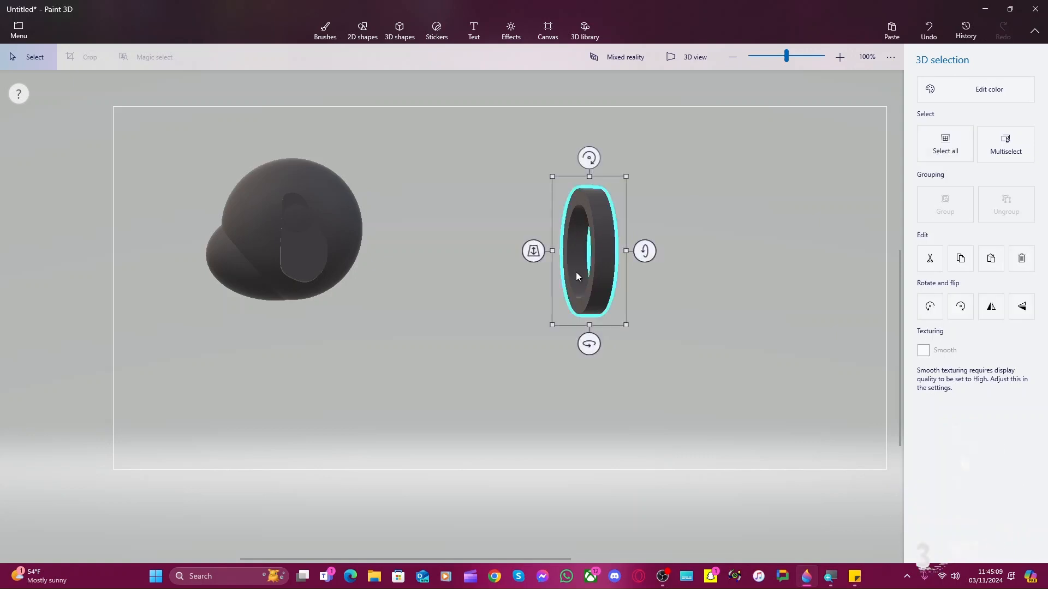
left_click_drag(589, 158, 628, 171)
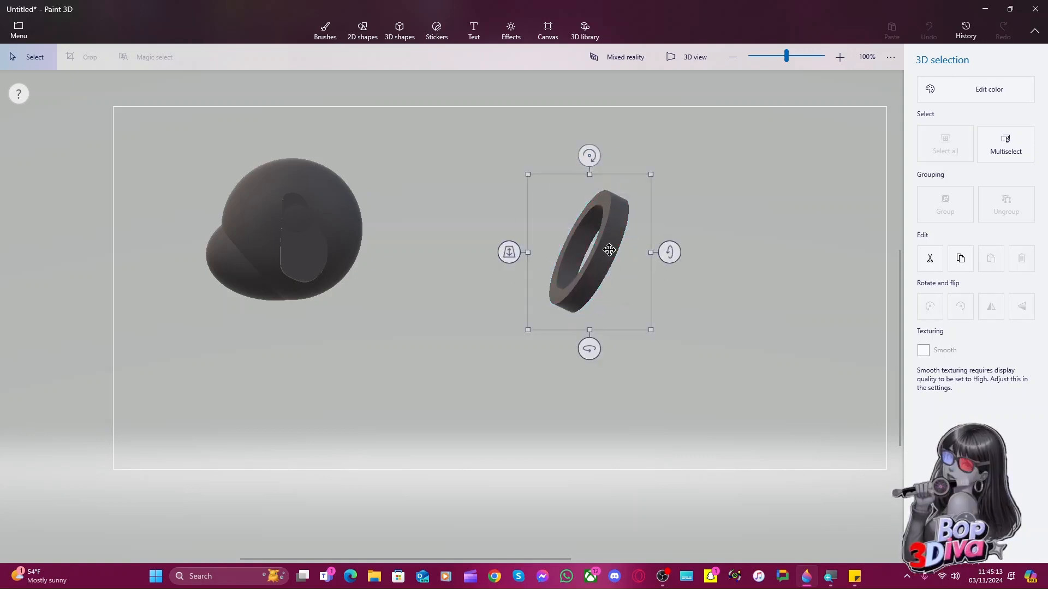
Move the tilted ring against the sphere's lower edge opposite the protruding lobe and shrink it to fit
left_click_drag(608, 251, 369, 257)
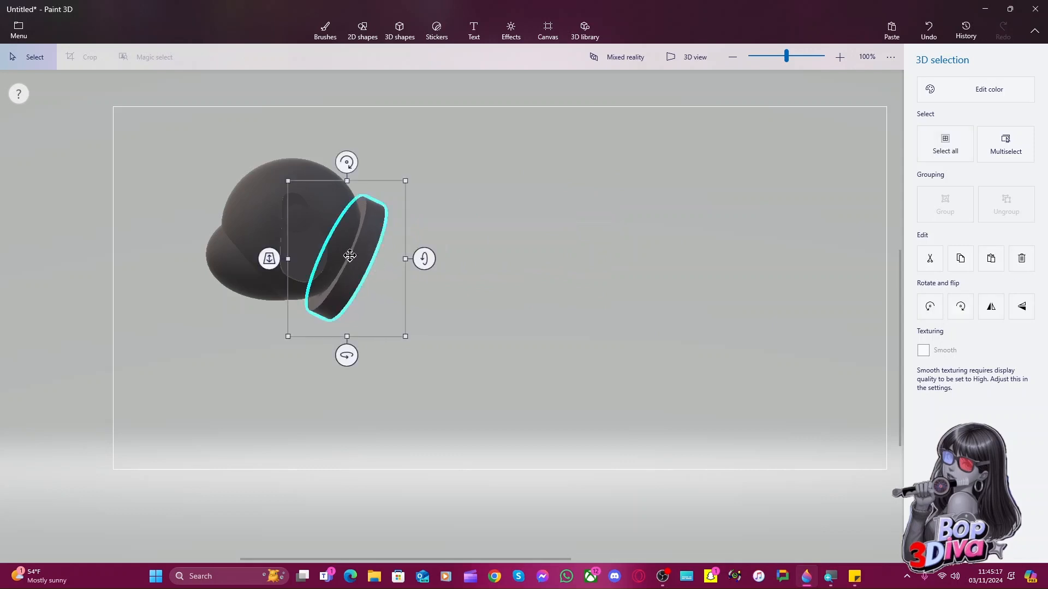
left_click_drag(289, 260, 296, 264)
left_click_drag(383, 278, 353, 279)
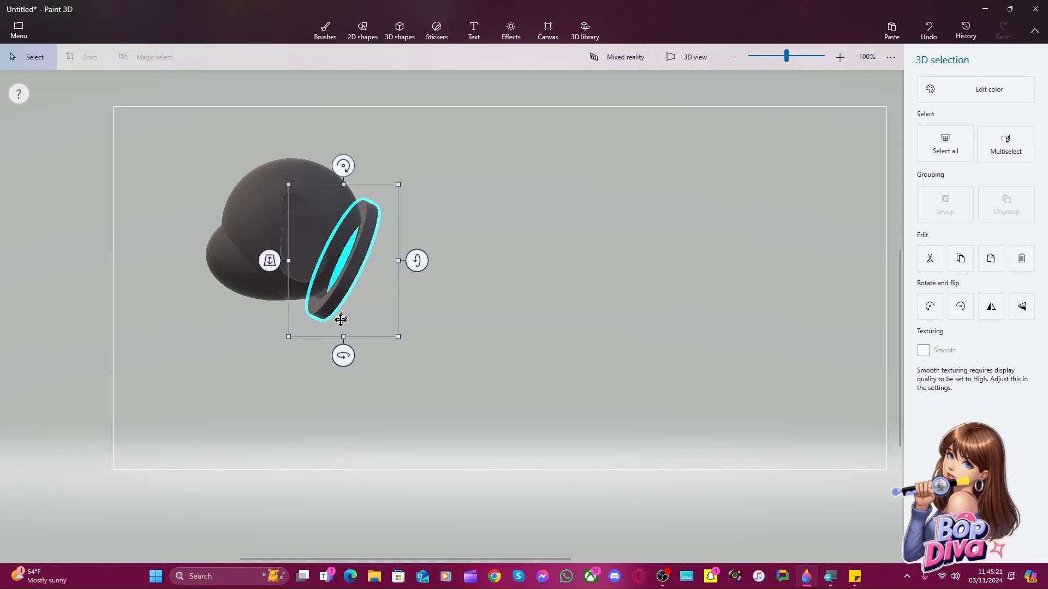
left_click_drag(348, 337, 358, 319)
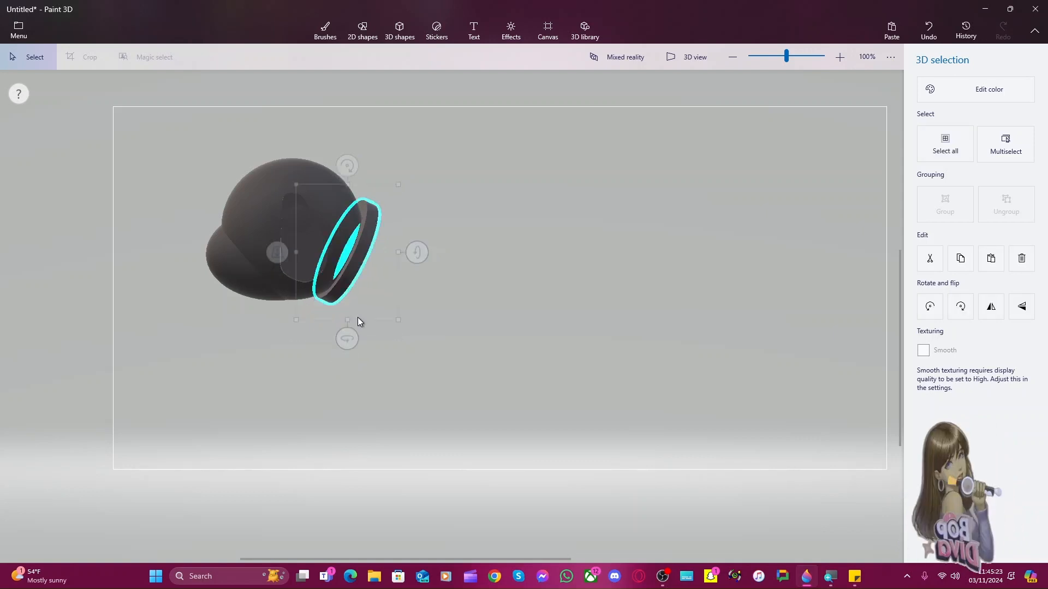
left_click_drag(347, 185, 346, 194)
left_click_drag(361, 250, 363, 257)
left_click_drag(349, 326, 350, 323)
left_click(433, 303)
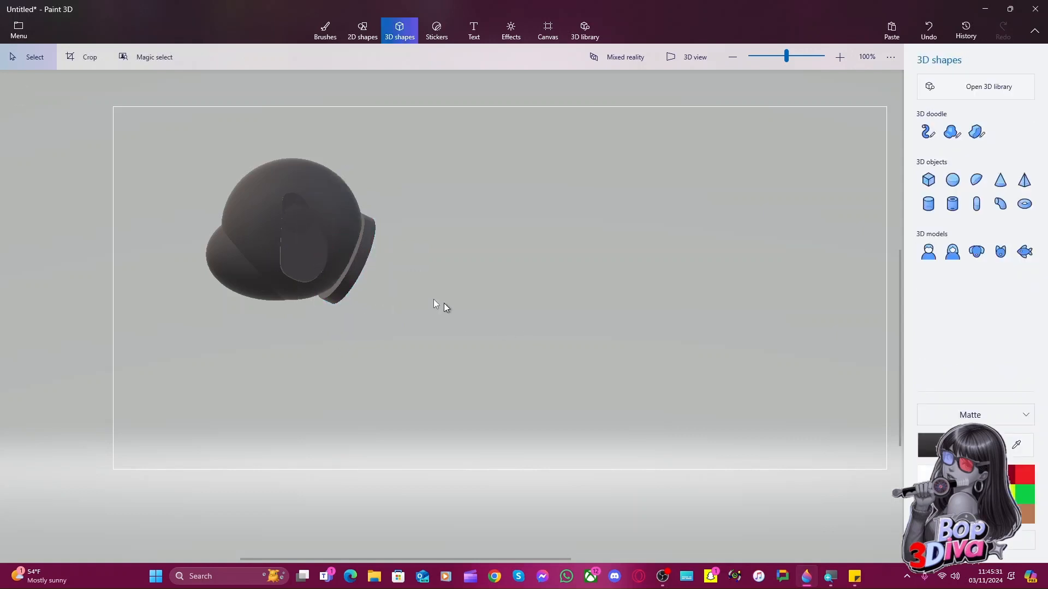
Select the ring and, in Sticky Notes, highlight the Spin colour code 780A0E for copying
left_click(343, 294)
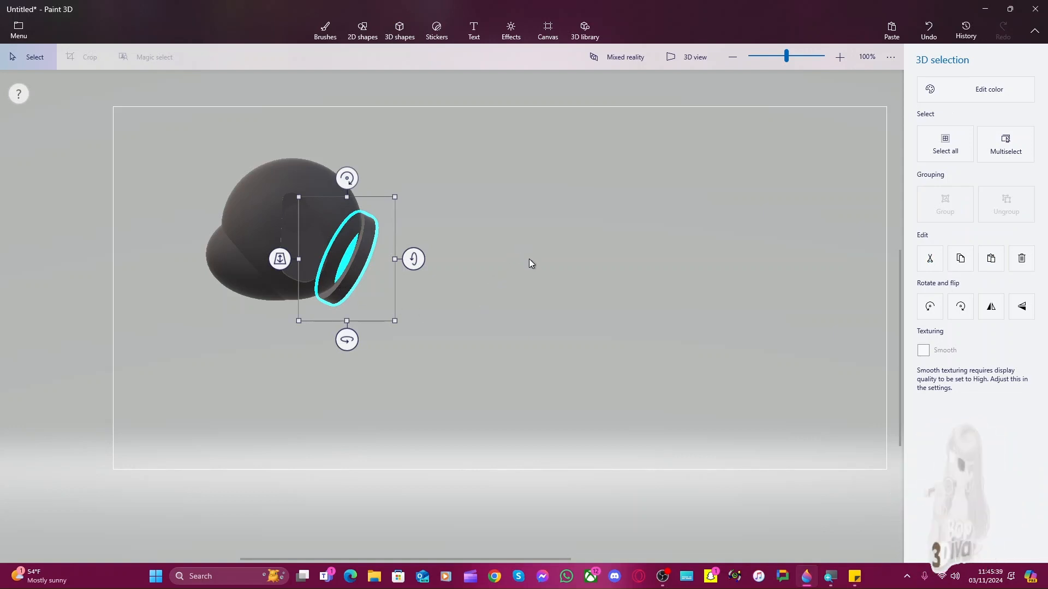
left_click(855, 578)
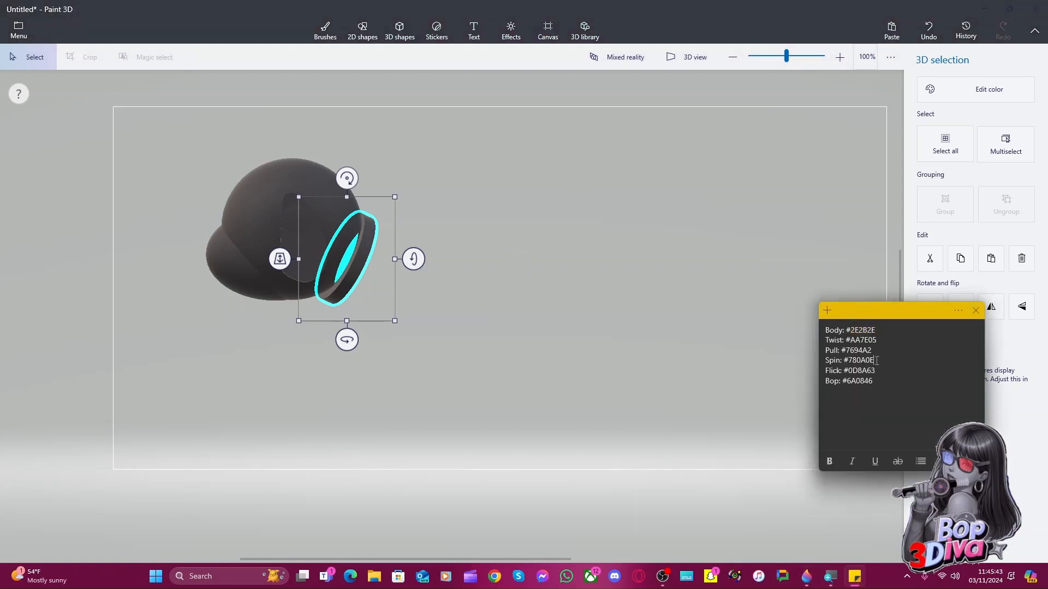
left_click_drag(852, 366, 848, 366)
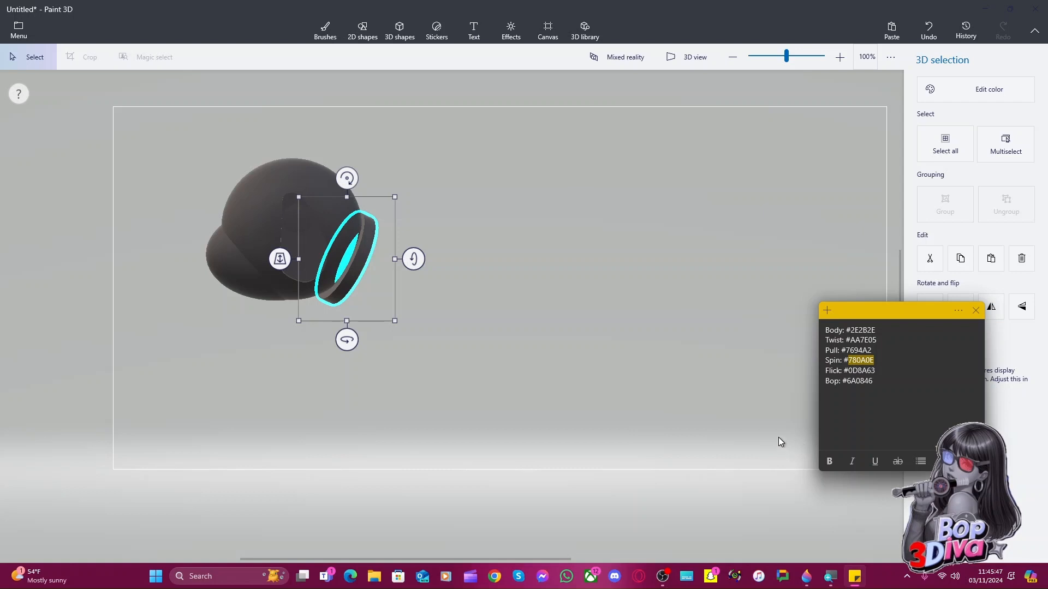
Recolour the ring with a new custom colour, hex 780A0E
left_click(952, 93)
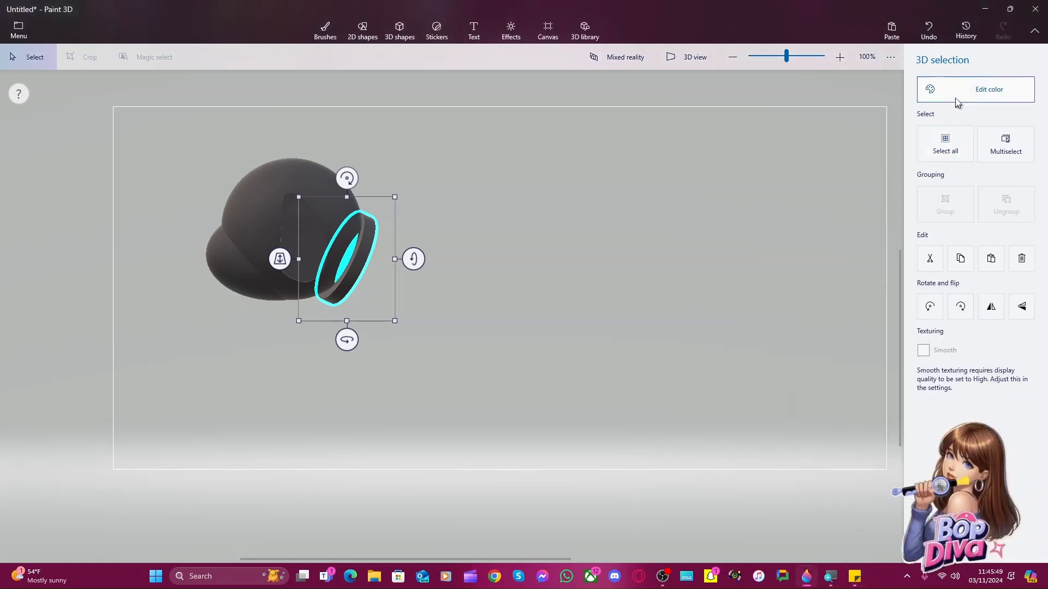
left_click(808, 235)
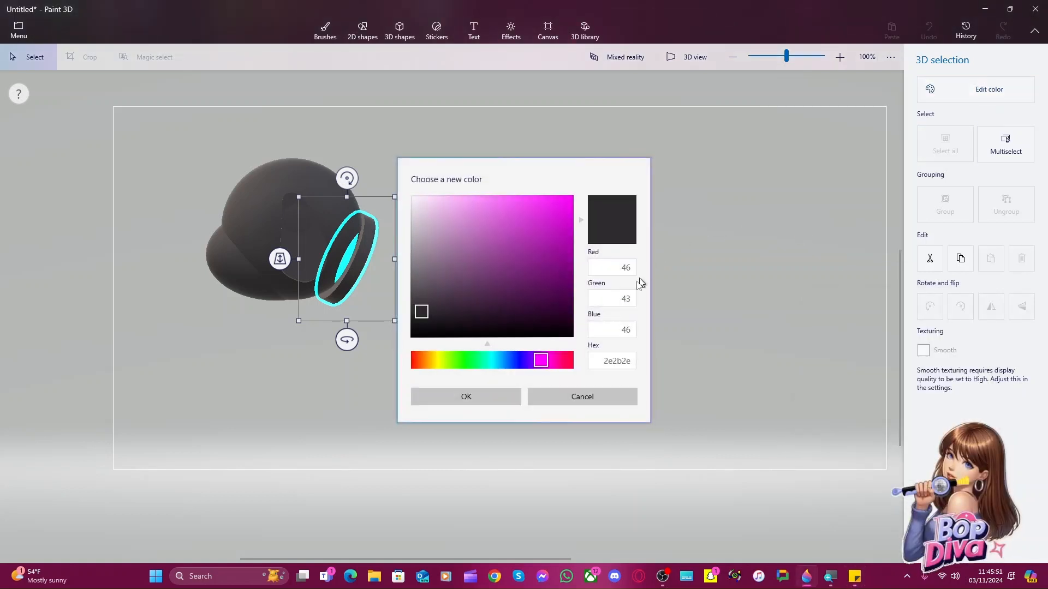
key("ctrl+c")
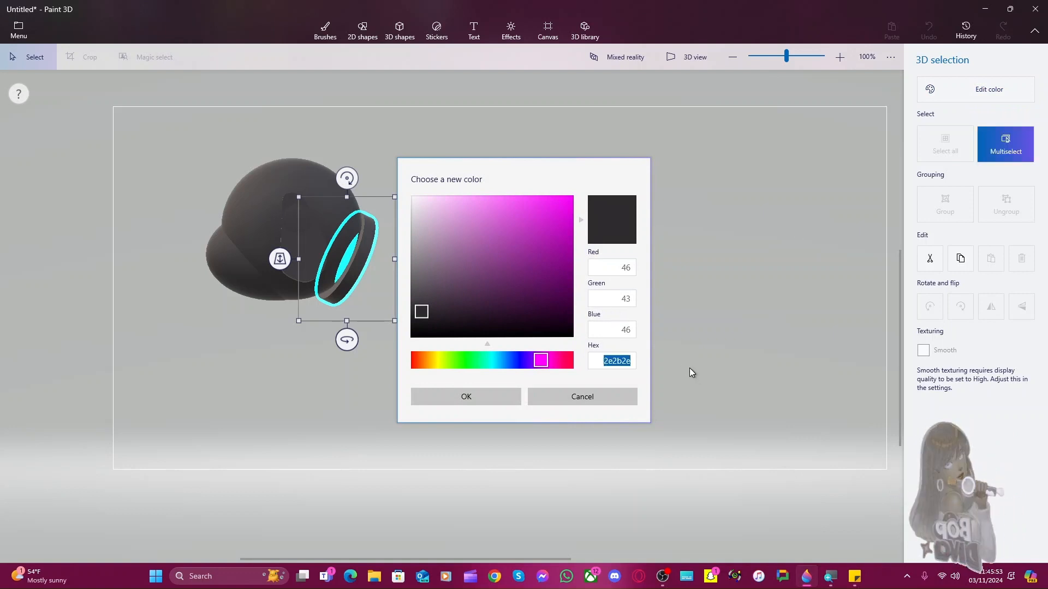
key("ctrl+v")
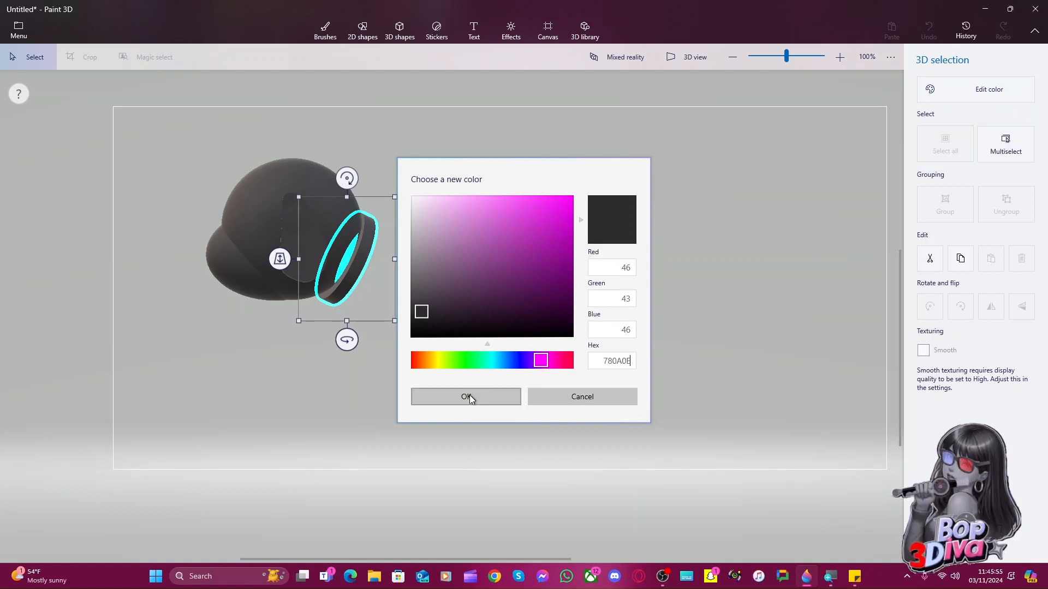
left_click(560, 377)
left_click(483, 397)
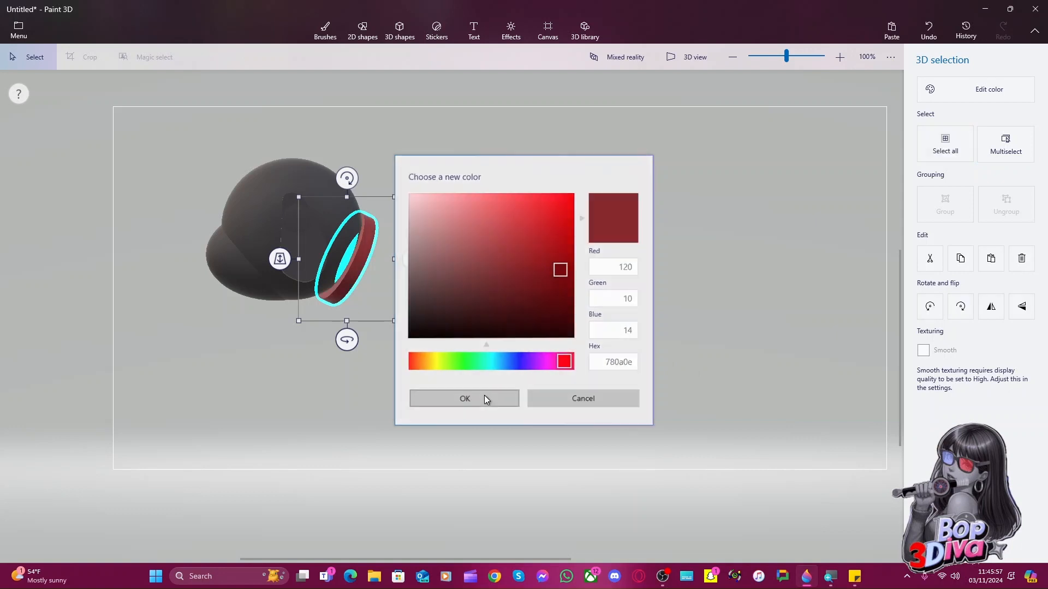
left_click(450, 379)
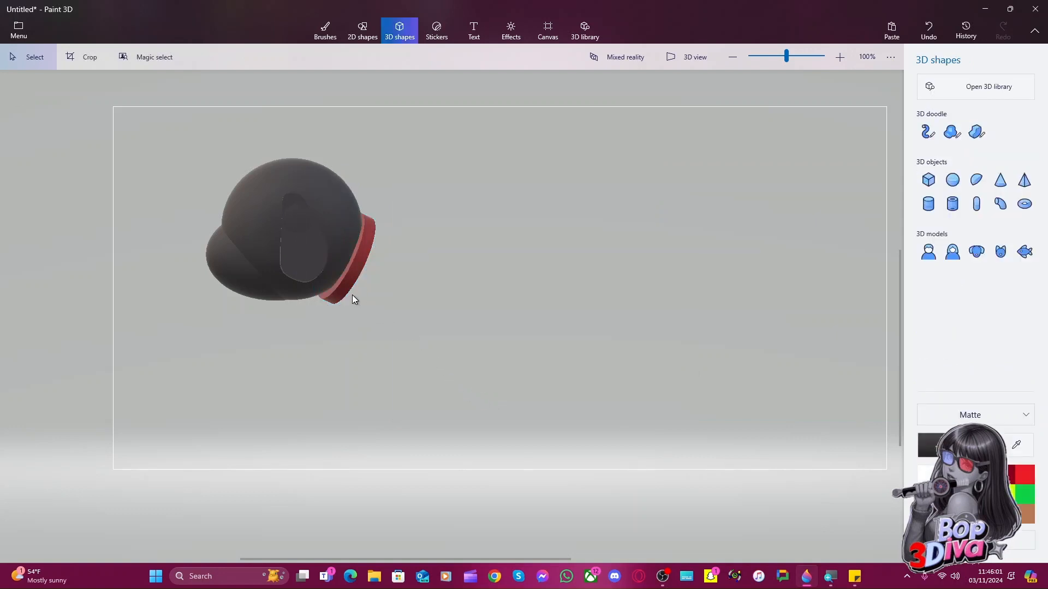
Compare the palette's dark red and bright red on the ring, finish with bright red and reselect the ring
left_click(1011, 479)
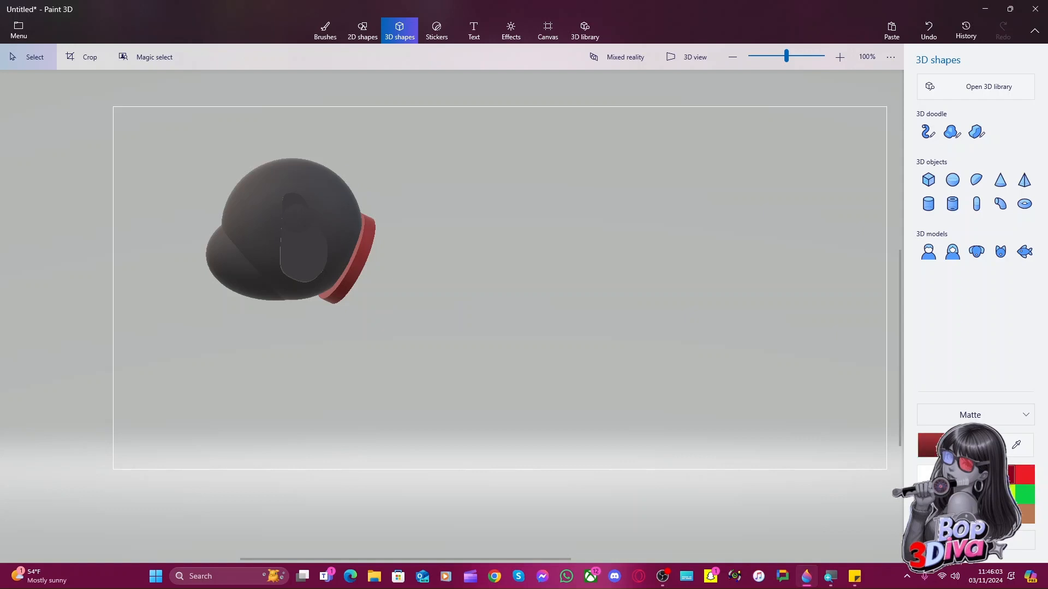
left_click(363, 269)
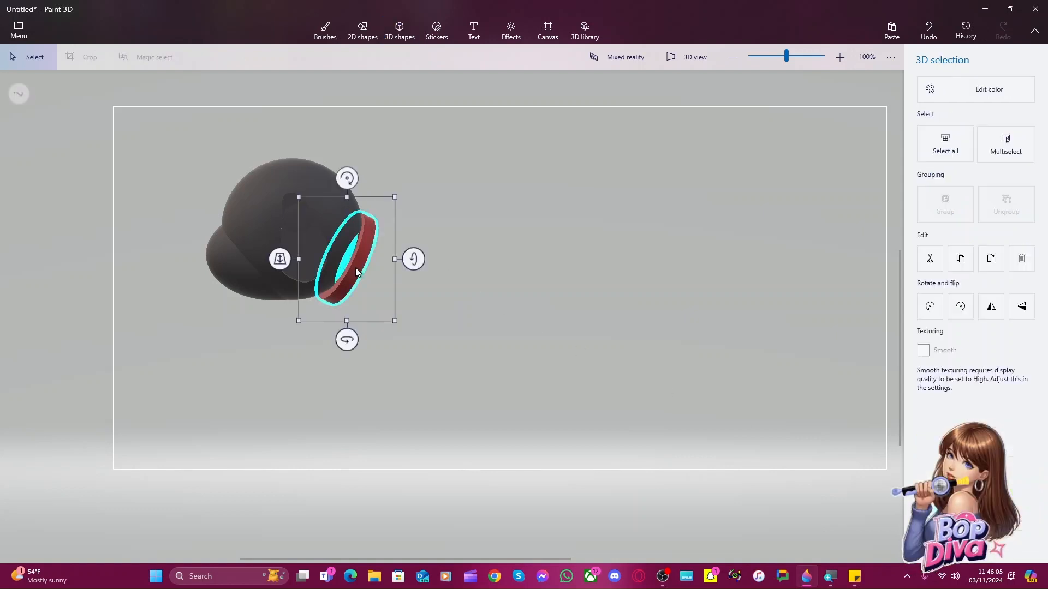
left_click(966, 90)
left_click(882, 169)
left_click(870, 173)
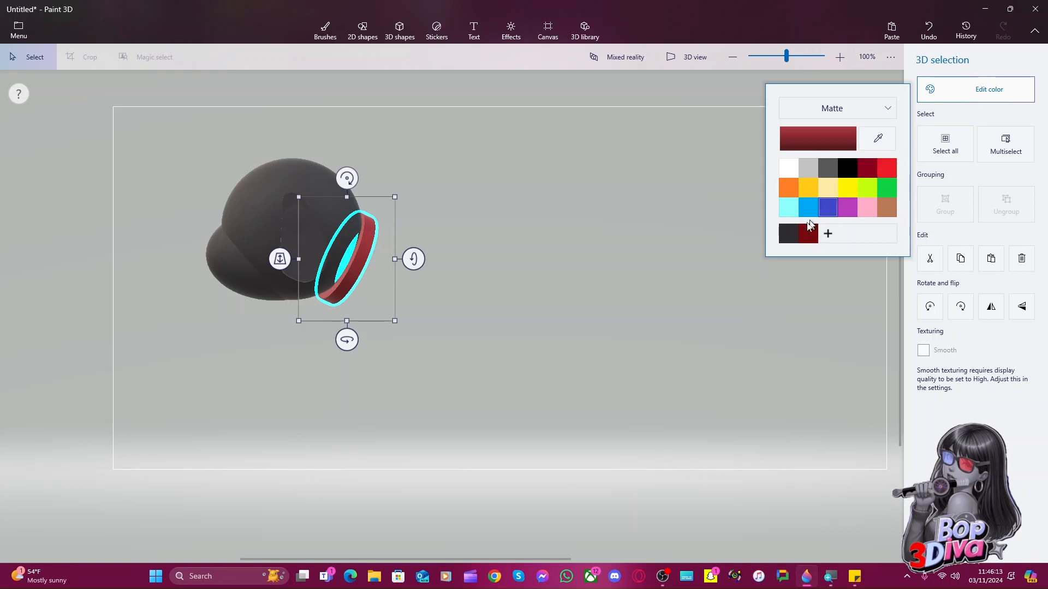
left_click(888, 173)
left_click(870, 174)
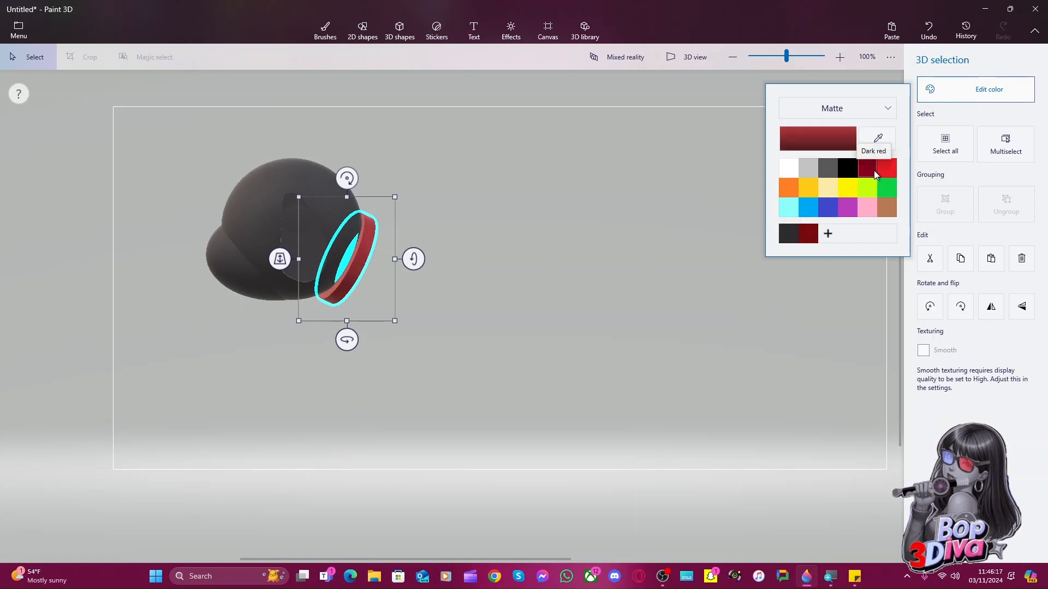
left_click(884, 172)
left_click(673, 249)
left_click(673, 249)
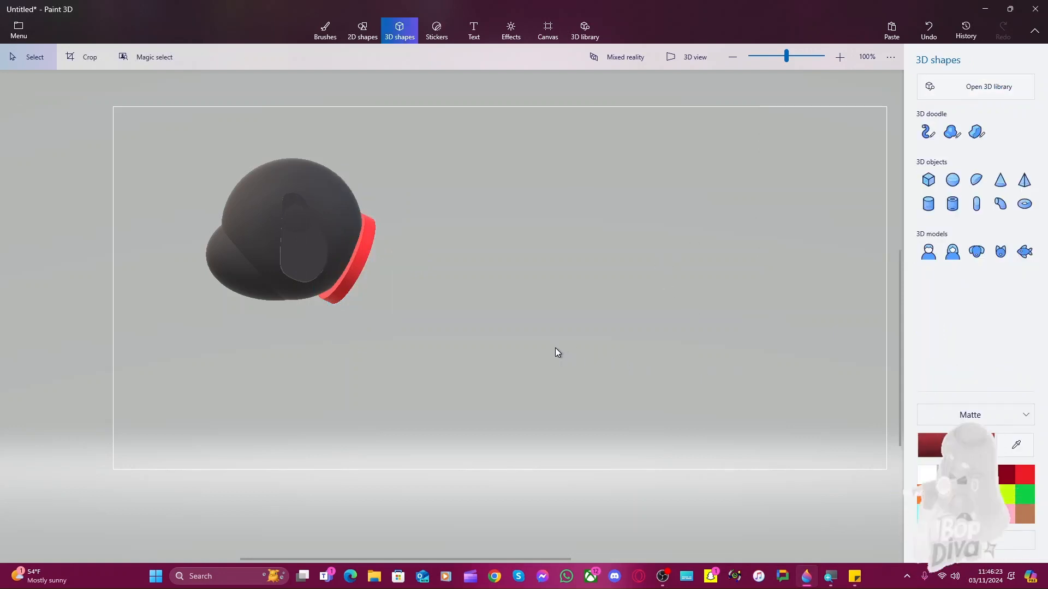
left_click(363, 267)
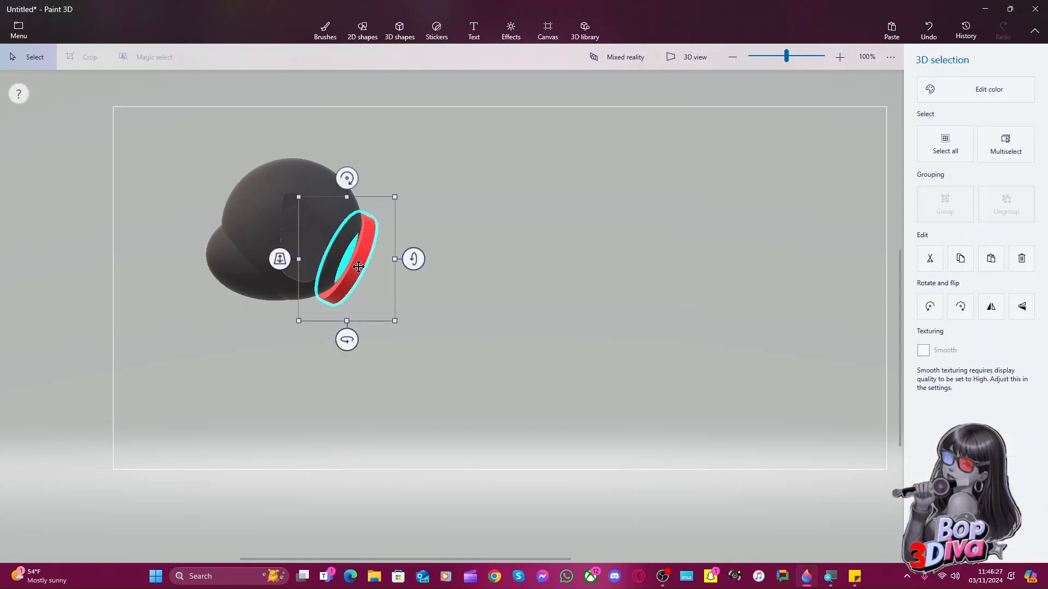
Move the red ring away from the sphere body, turn it to face the front, narrow it to a circle and deselect it
left_click_drag(359, 267, 499, 314)
left_click_drag(491, 386, 515, 393)
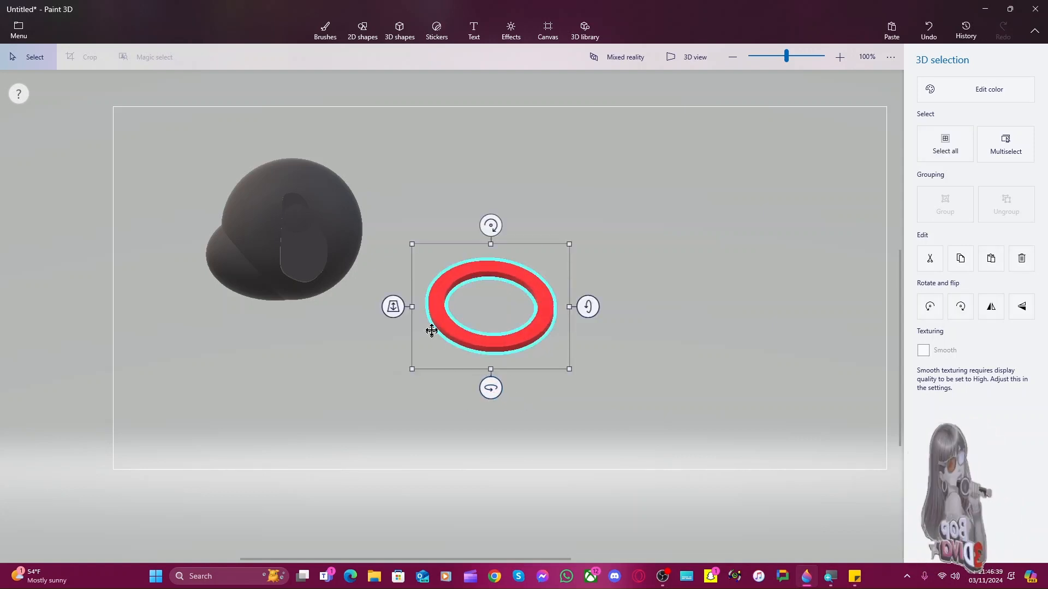
left_click_drag(414, 307, 449, 312)
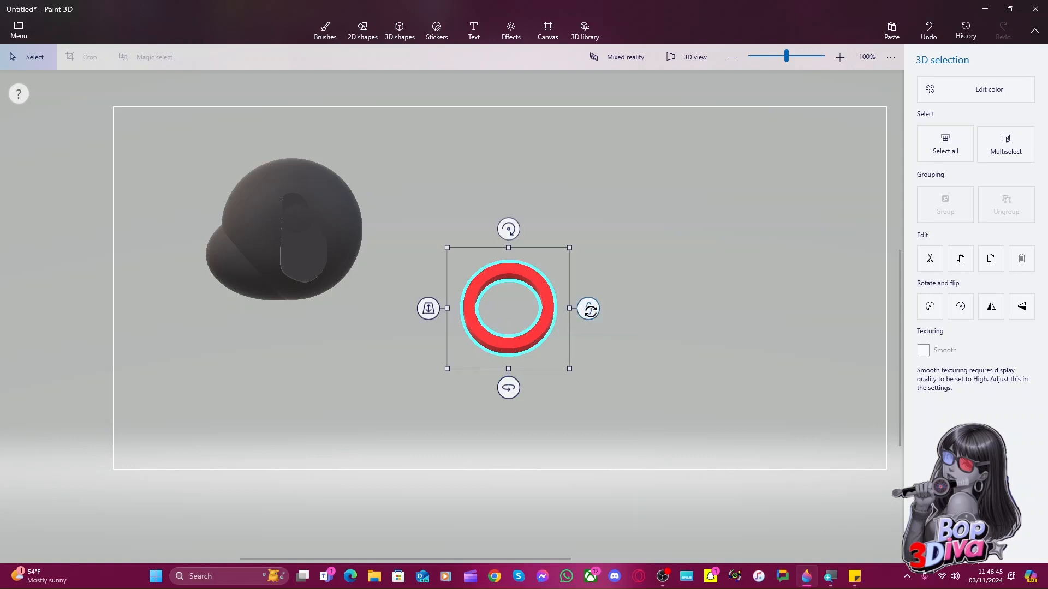
left_click_drag(588, 308, 590, 322)
left_click(515, 333)
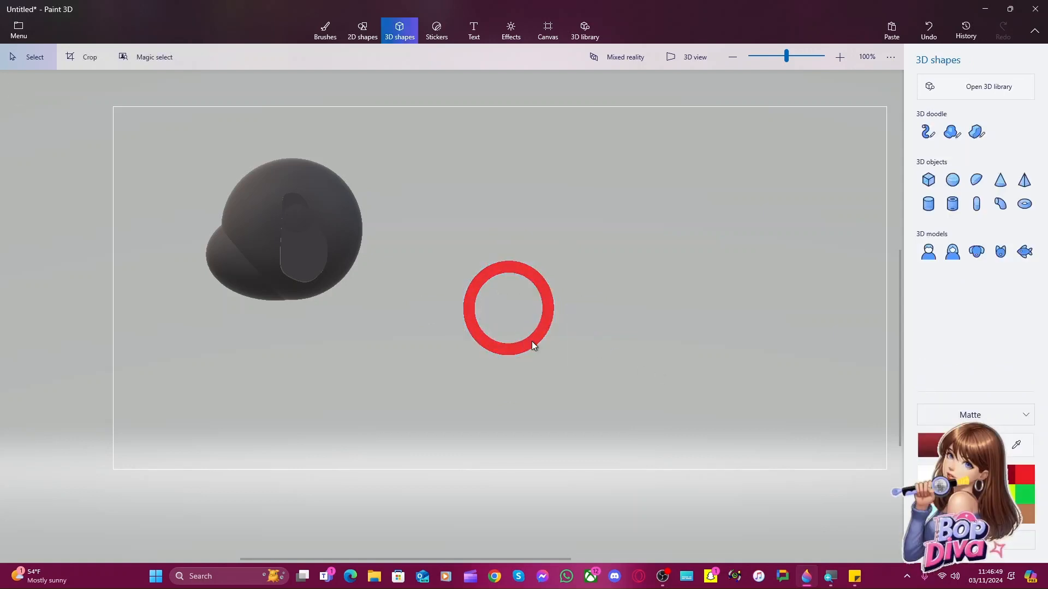
left_click(531, 342)
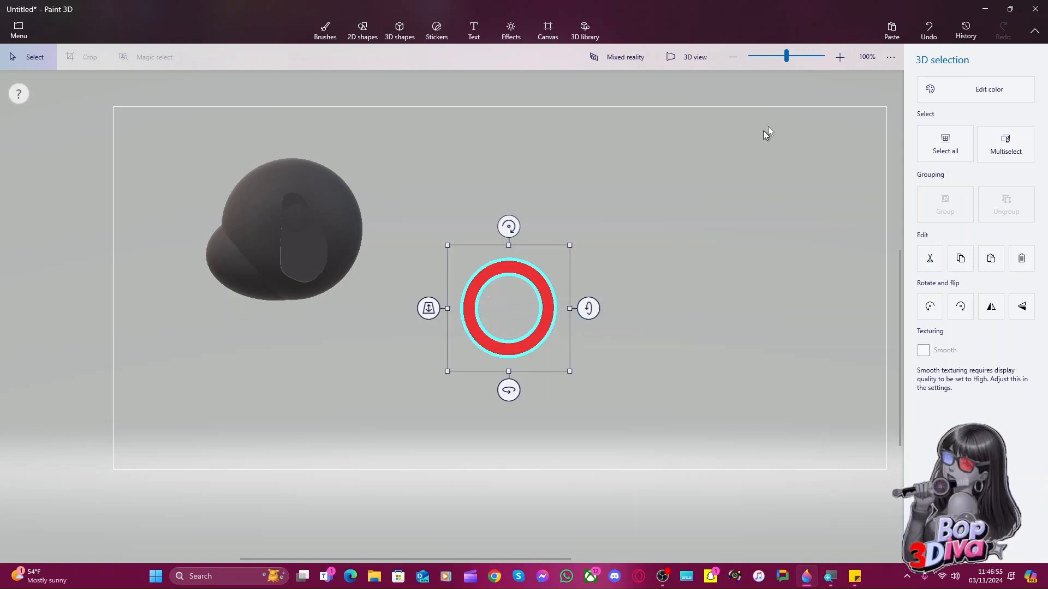
left_click(961, 90)
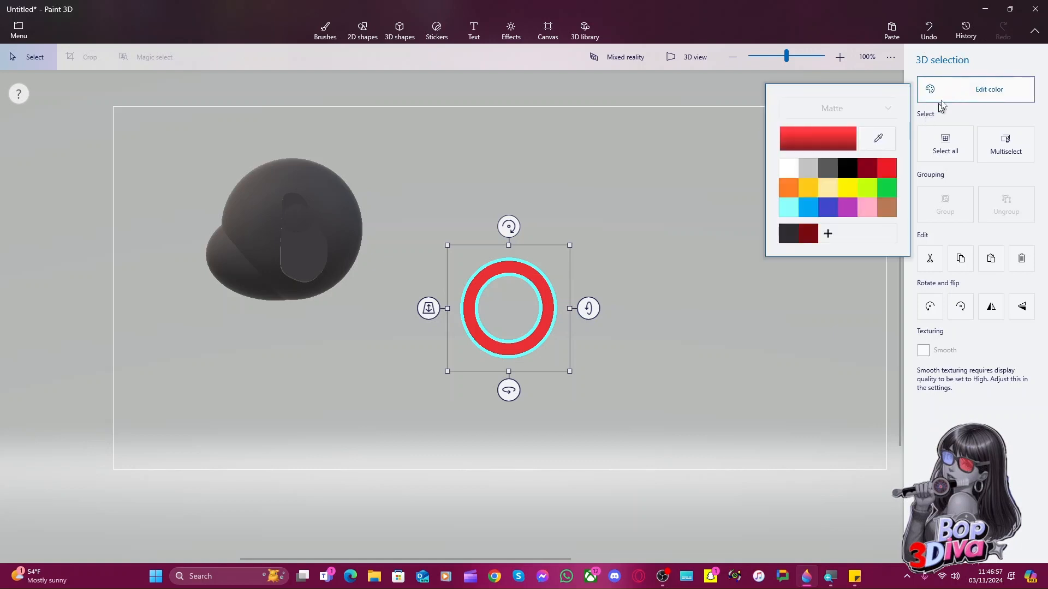
left_click(745, 222)
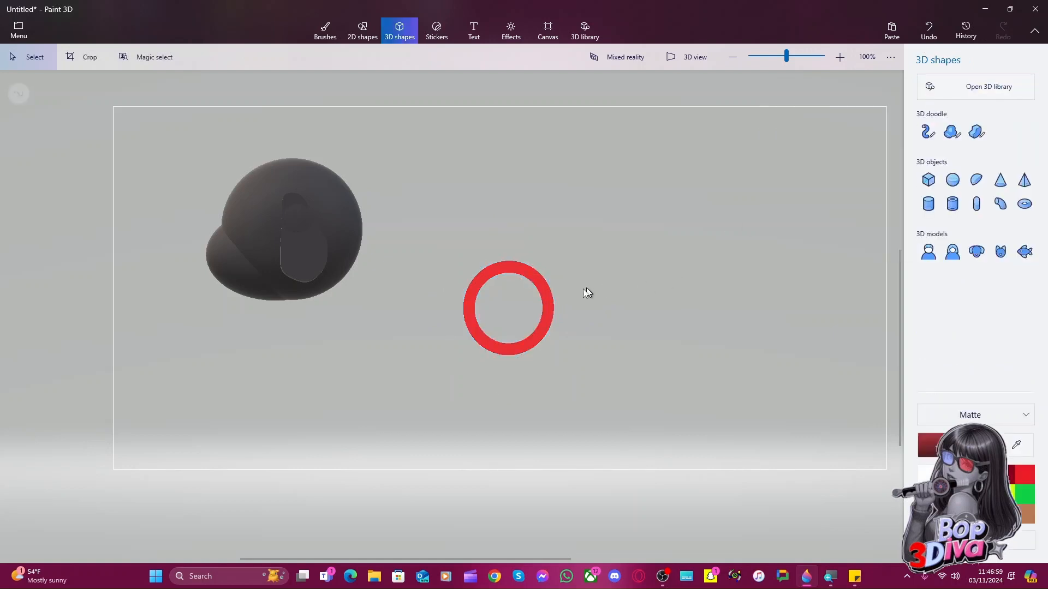
Delete the red ring beside the sphere body
left_click(548, 309)
key("Delete")
Draw a 3D cylinder in the empty area beside the sphere body and recolour it with the palette's bright red
left_click(928, 204)
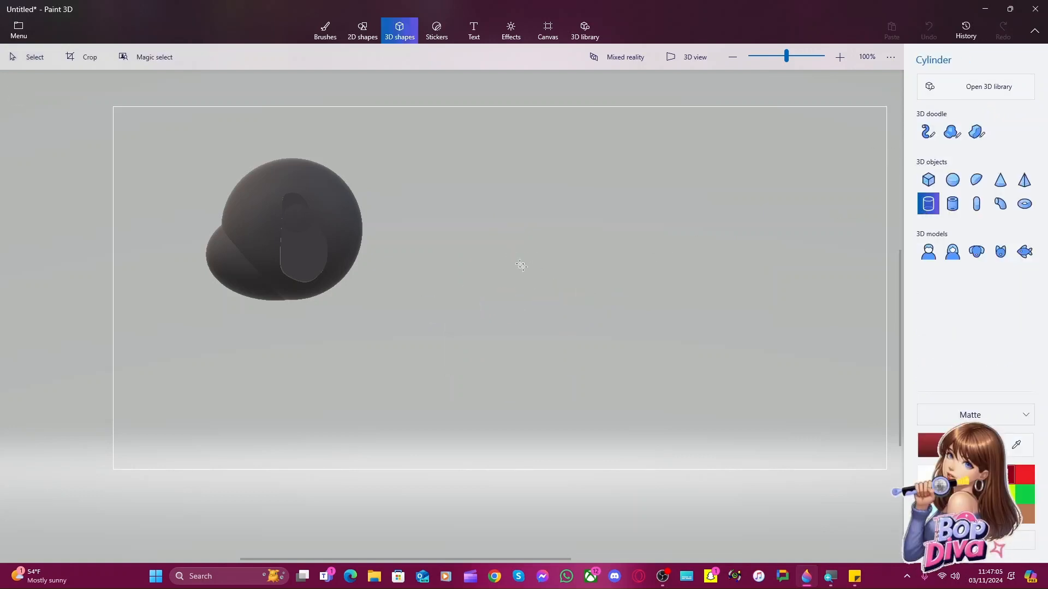
left_click_drag(512, 256, 601, 353)
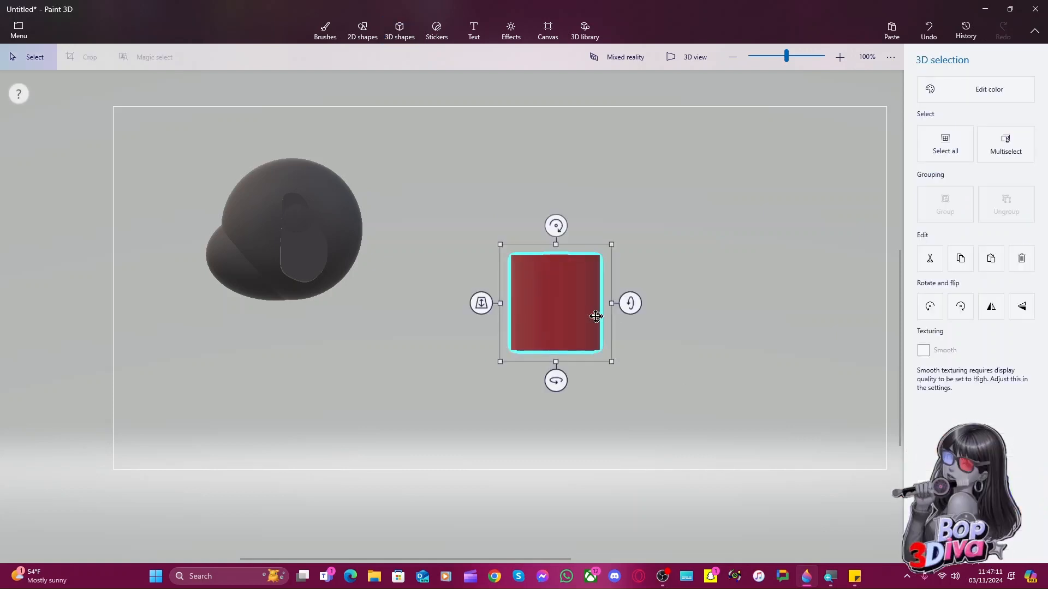
left_click(988, 89)
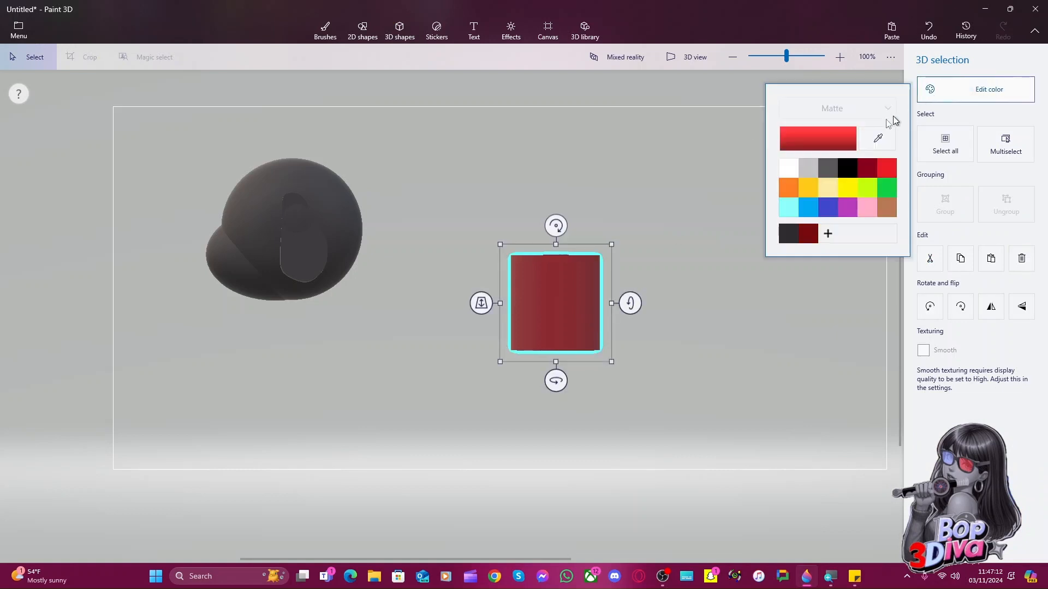
left_click(886, 170)
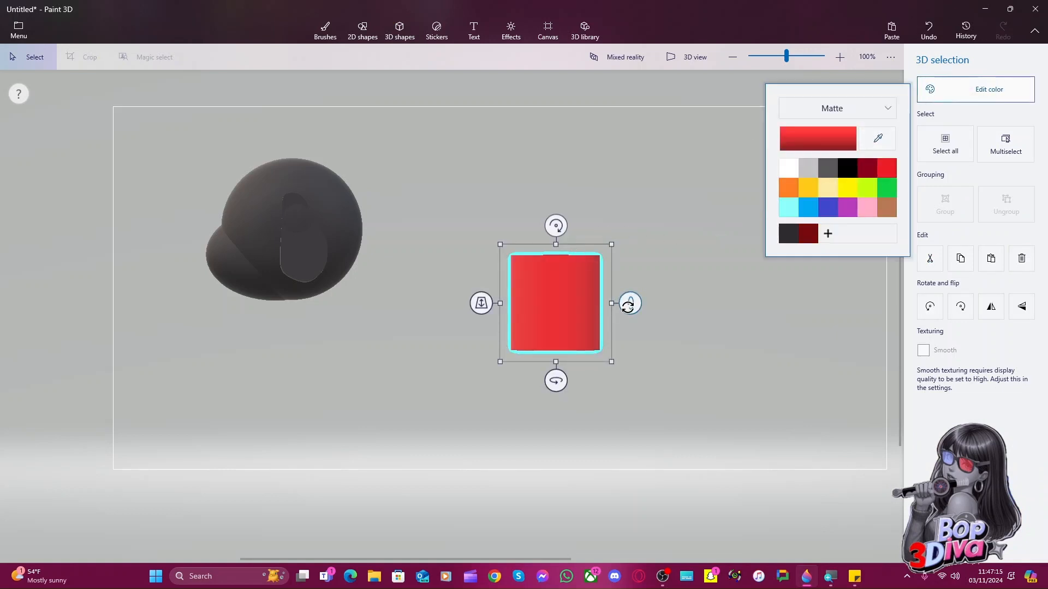
Flatten the red cylinder into a thin disc and tilt it so its round face points forward
mouse_move(628, 306)
left_mouse_down()
mouse_move(632, 352)
mouse_move(629, 304)
left_mouse_up()
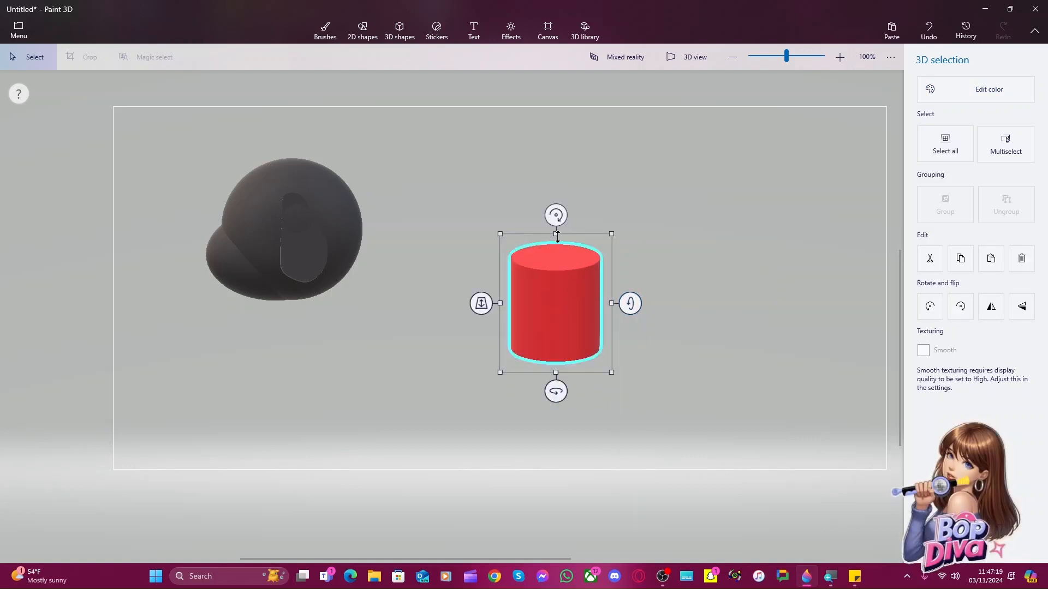
left_click_drag(557, 235, 568, 330)
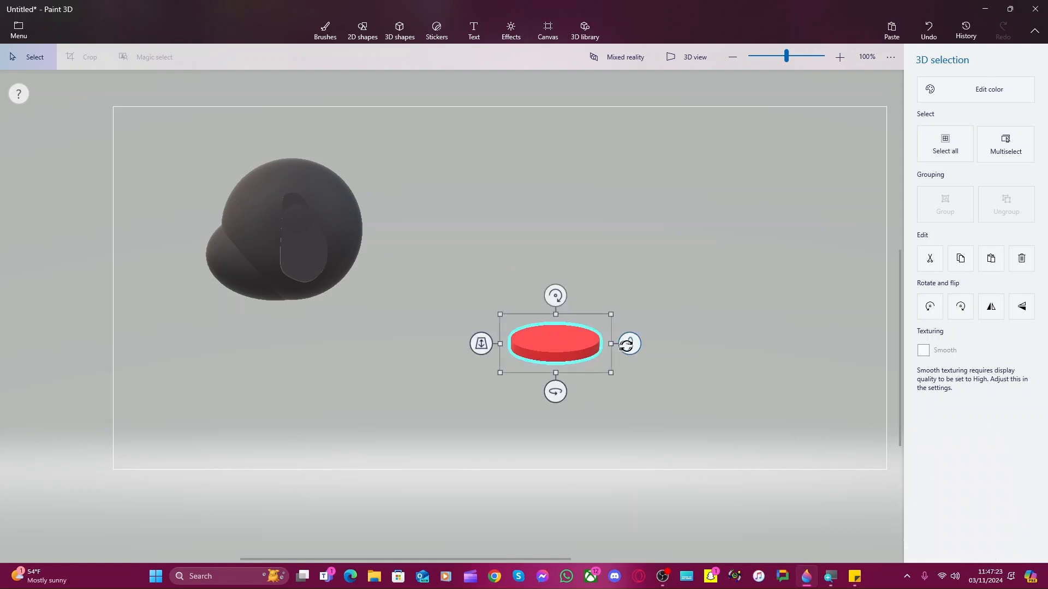
mouse_move(627, 345)
left_mouse_down()
mouse_move(627, 327)
mouse_move(611, 327)
mouse_move(630, 436)
mouse_move(627, 197)
mouse_move(627, 486)
mouse_move(623, 230)
mouse_move(624, 365)
mouse_move(578, 338)
mouse_move(558, 284)
left_mouse_up()
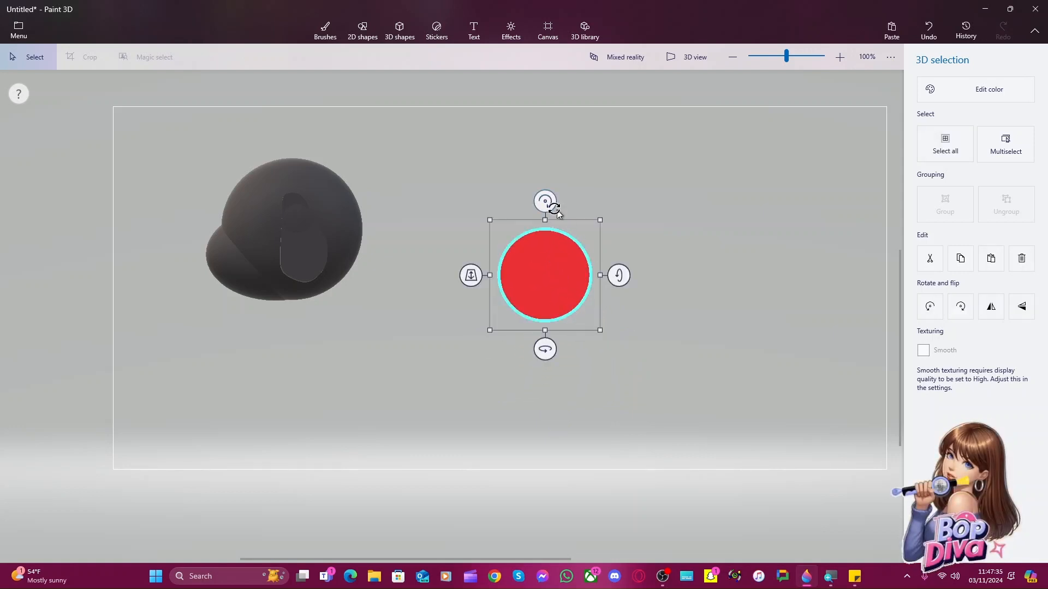
Turn the red disc sideways and back to face forward, and move it slightly down
left_click_drag(545, 349, 519, 347)
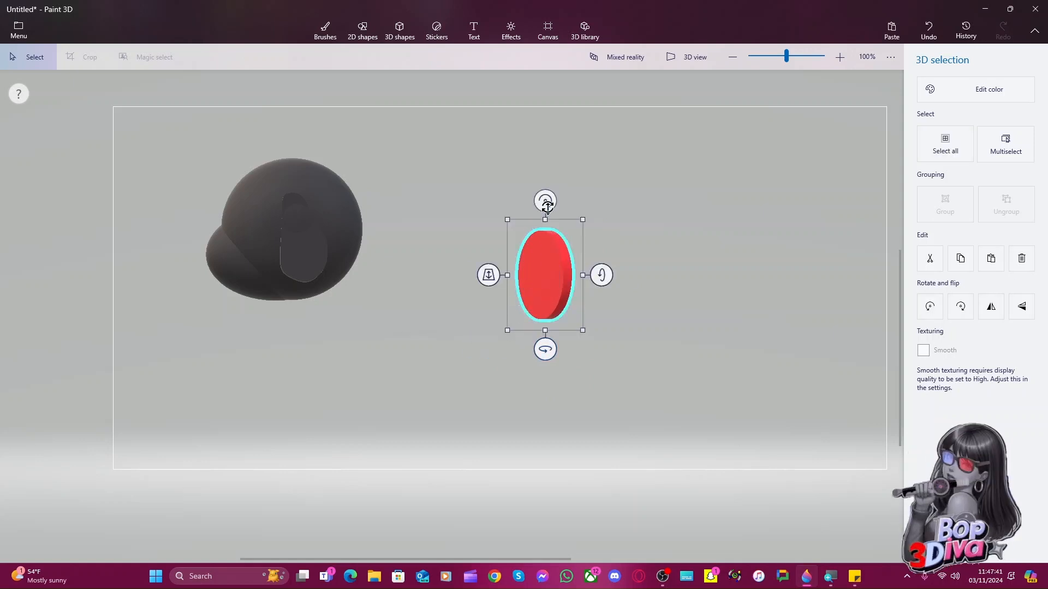
left_click_drag(547, 206, 546, 206)
left_click_drag(549, 349, 568, 354)
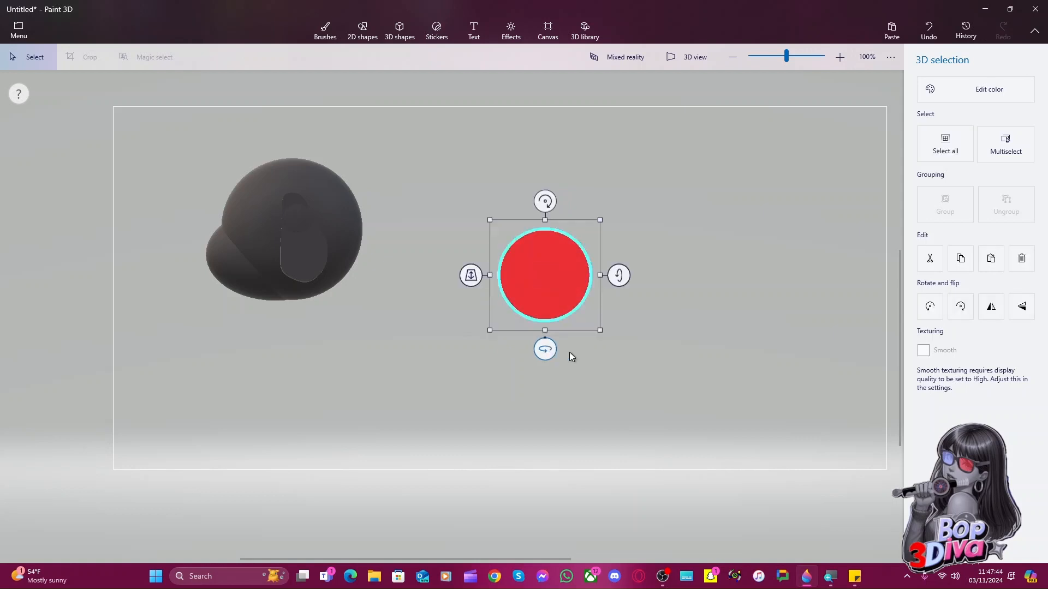
left_click(600, 363)
left_click(544, 280)
left_click_drag(544, 280, 544, 286)
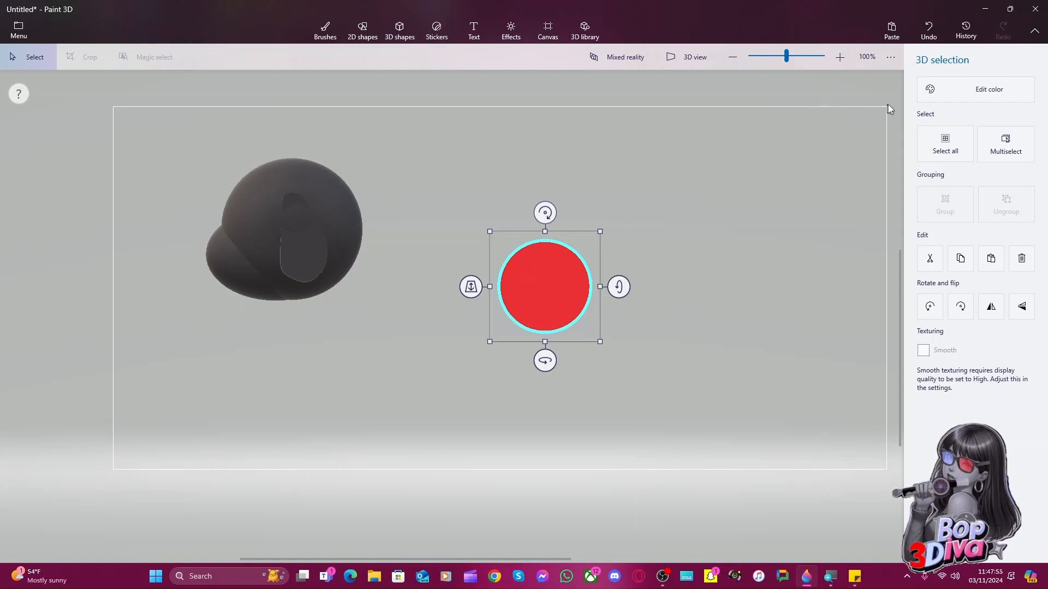
Draw a straight vertical tube across the red disc with the Tube brush, using the flat-ended round tube shape
left_click(848, 145)
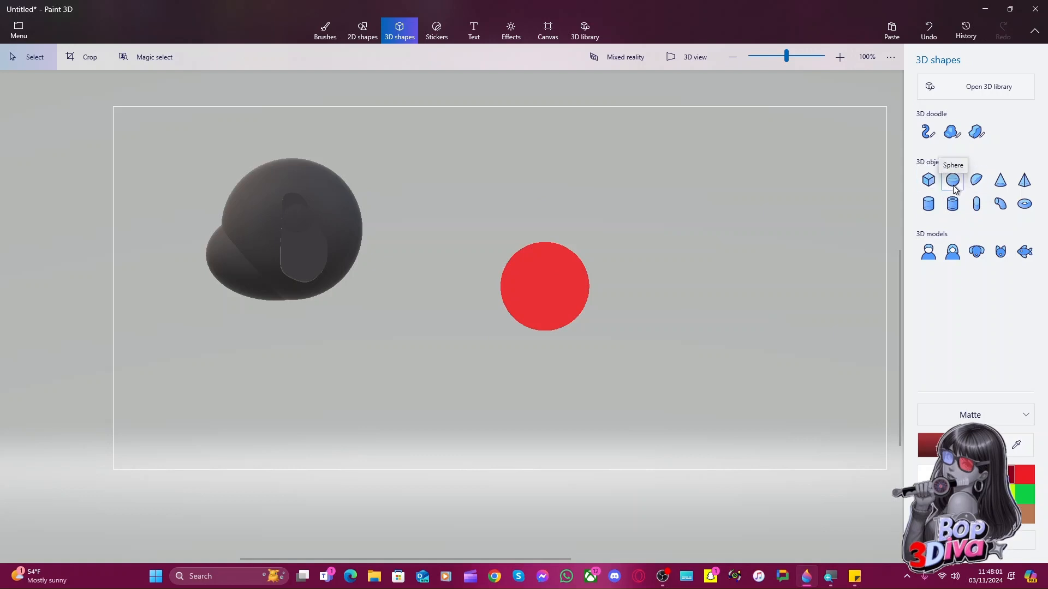
left_click(928, 134)
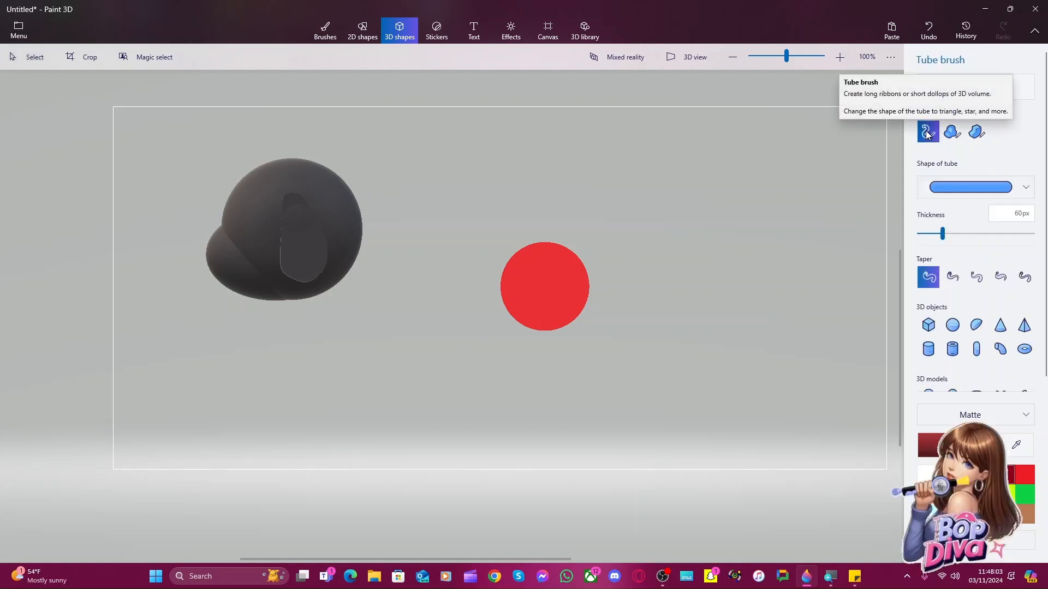
left_click(1029, 191)
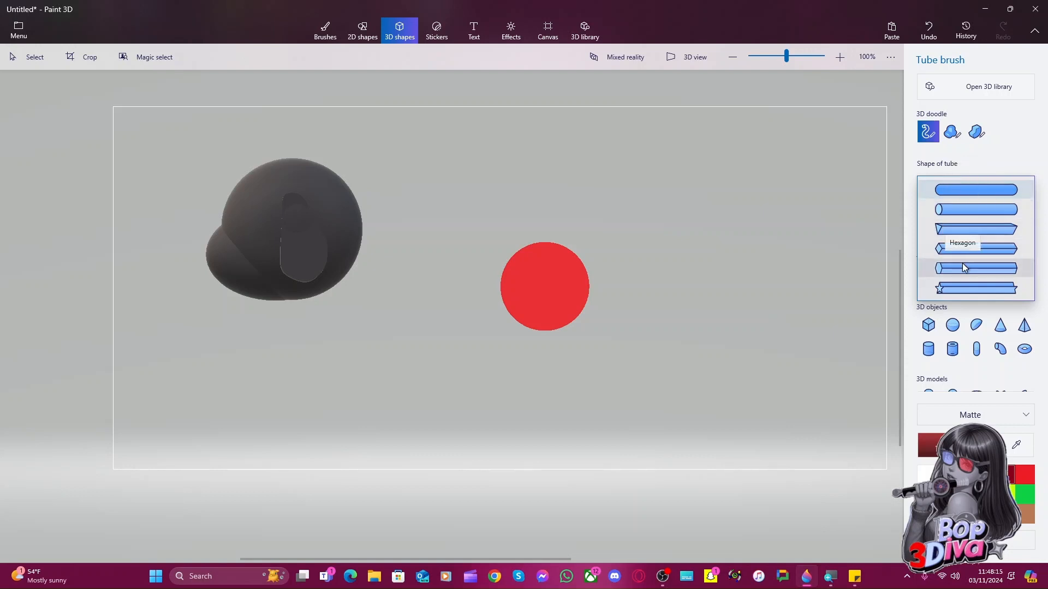
left_click(955, 209)
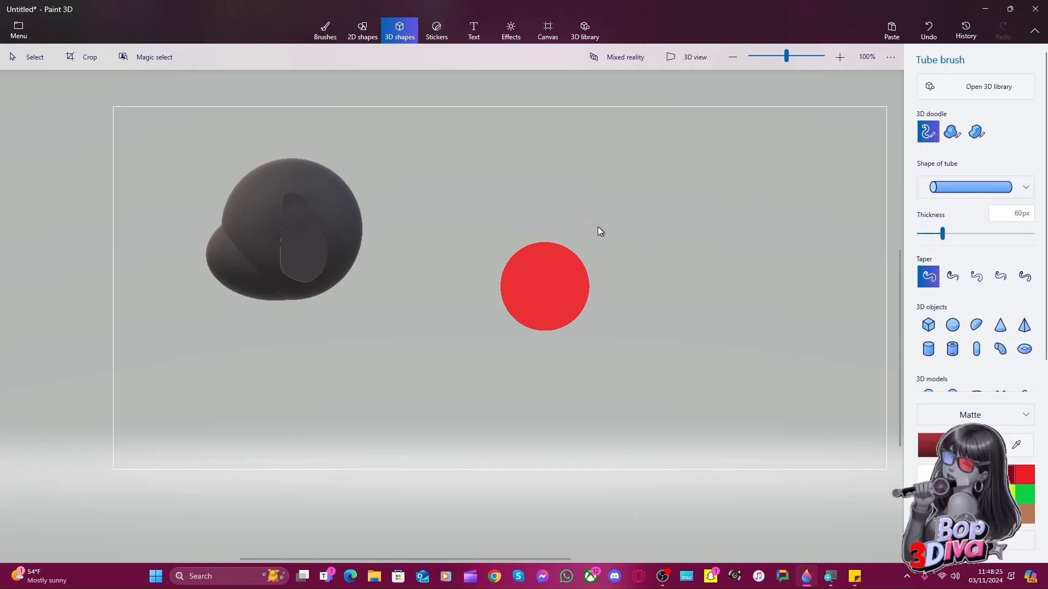
left_click_drag(541, 250, 533, 301)
left_click_drag(536, 342, 535, 342)
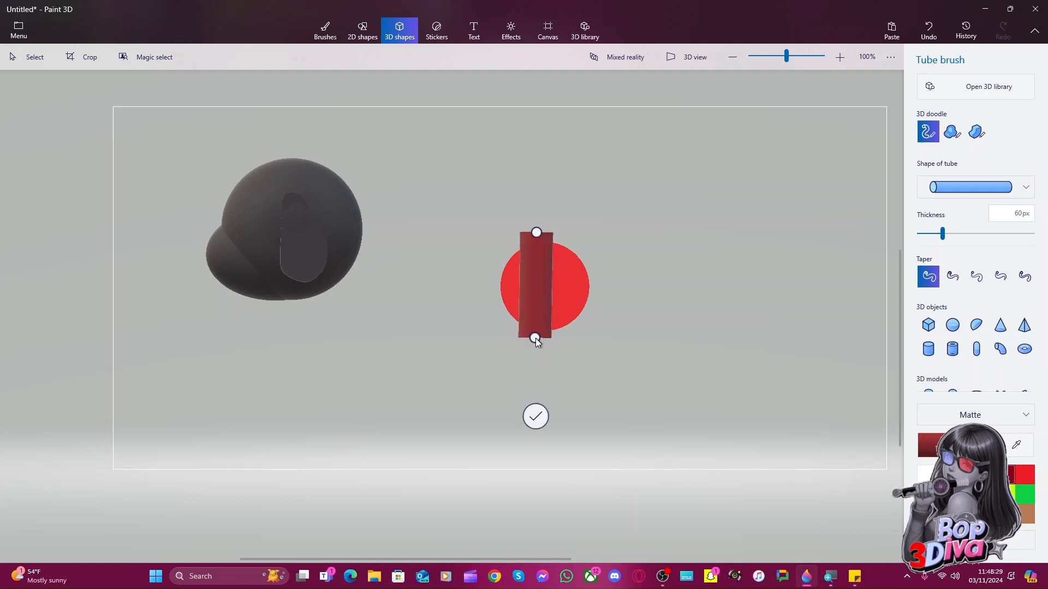
Set the matte 3D shape color to bright red and place extra tube points on the vertical tube
left_click(543, 281)
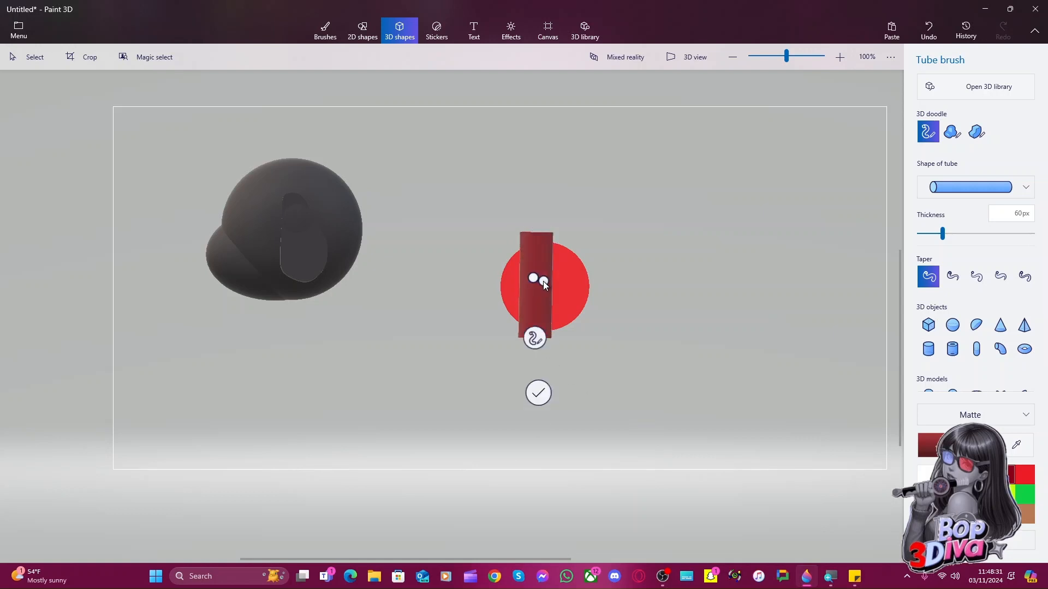
left_click(1018, 473)
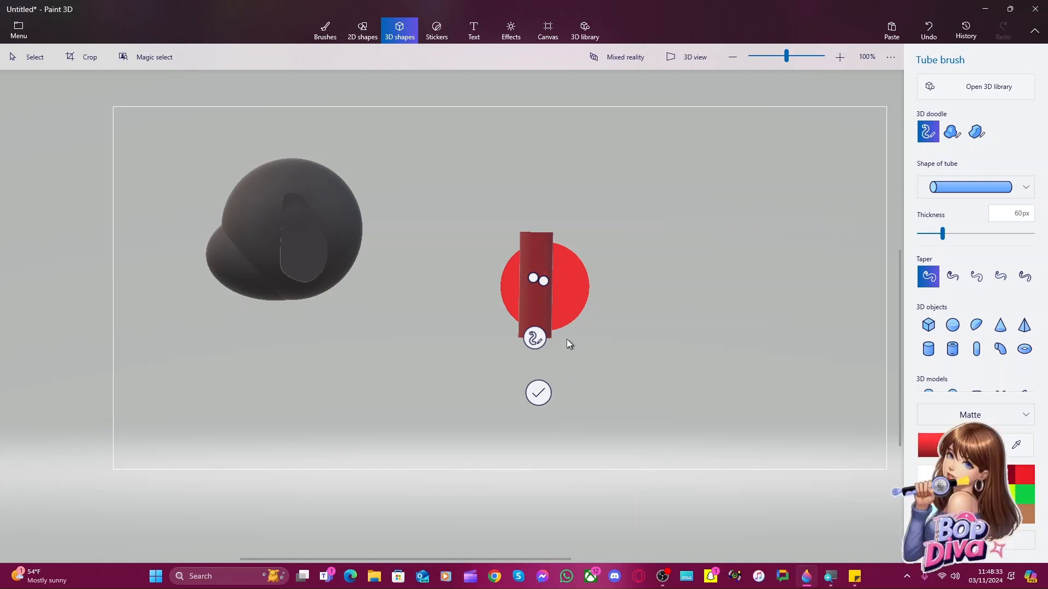
left_click(542, 282)
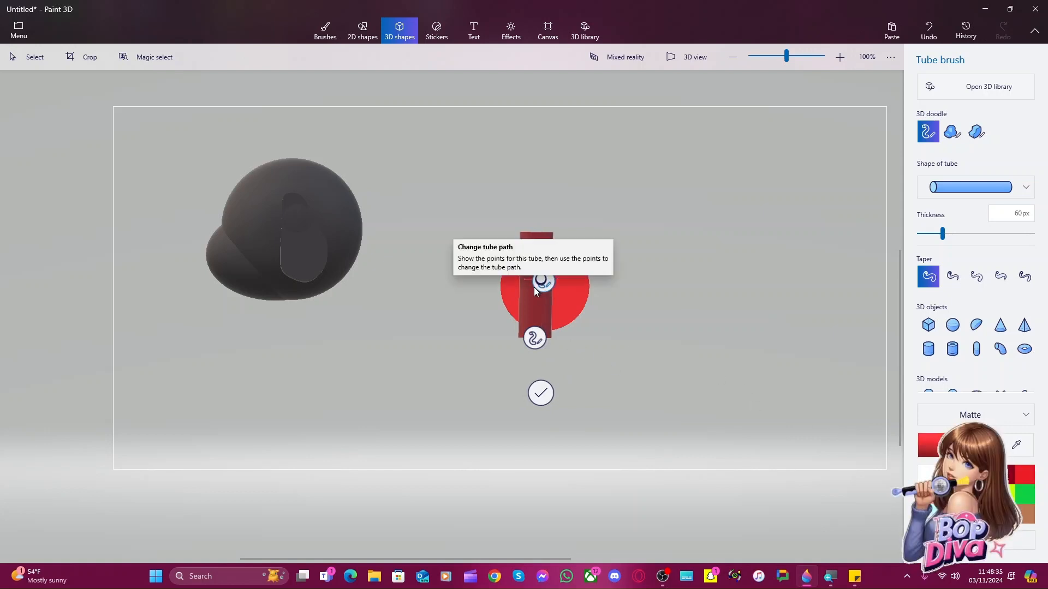
Undo the extra tube points and finish the vertical tube across the disc
key("ctrl+z")
key("ctrl+z")
left_click(535, 289)
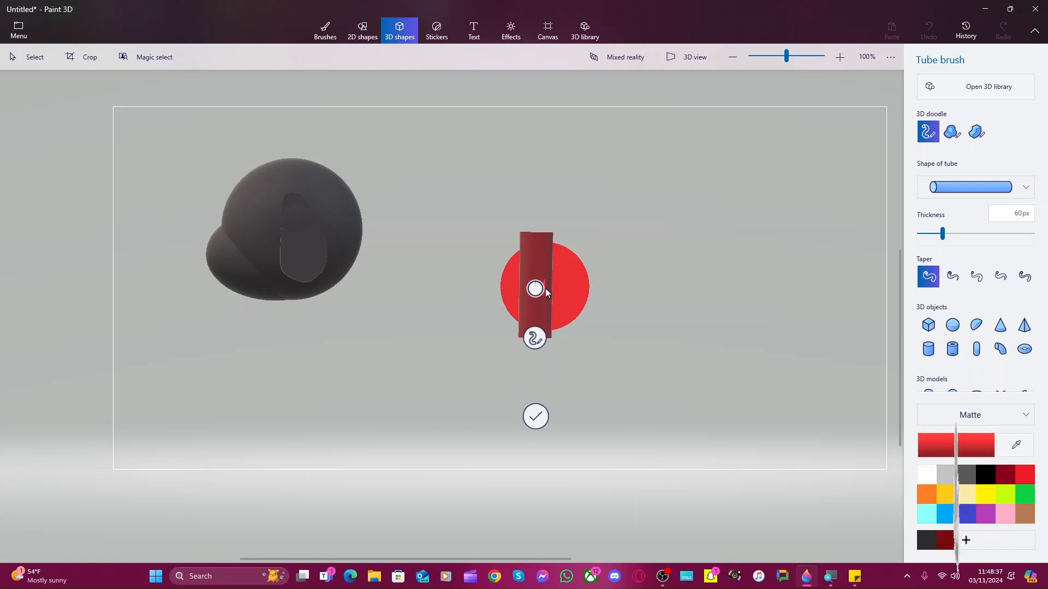
left_click(543, 289)
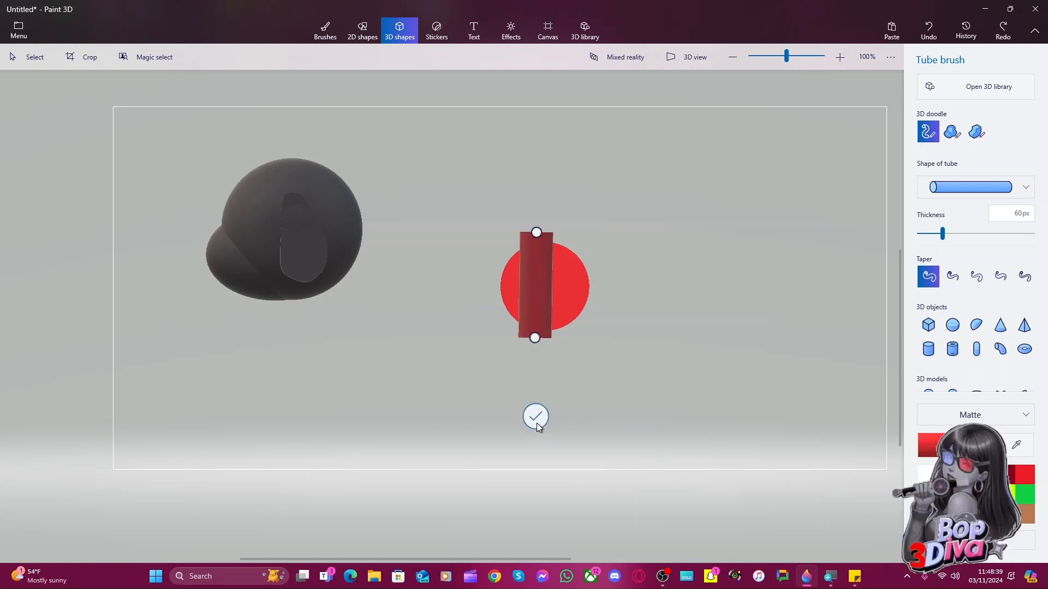
left_click(535, 423)
Center the dark red tube over the disc, try to straighten it, and delete it
left_click_drag(530, 302, 538, 302)
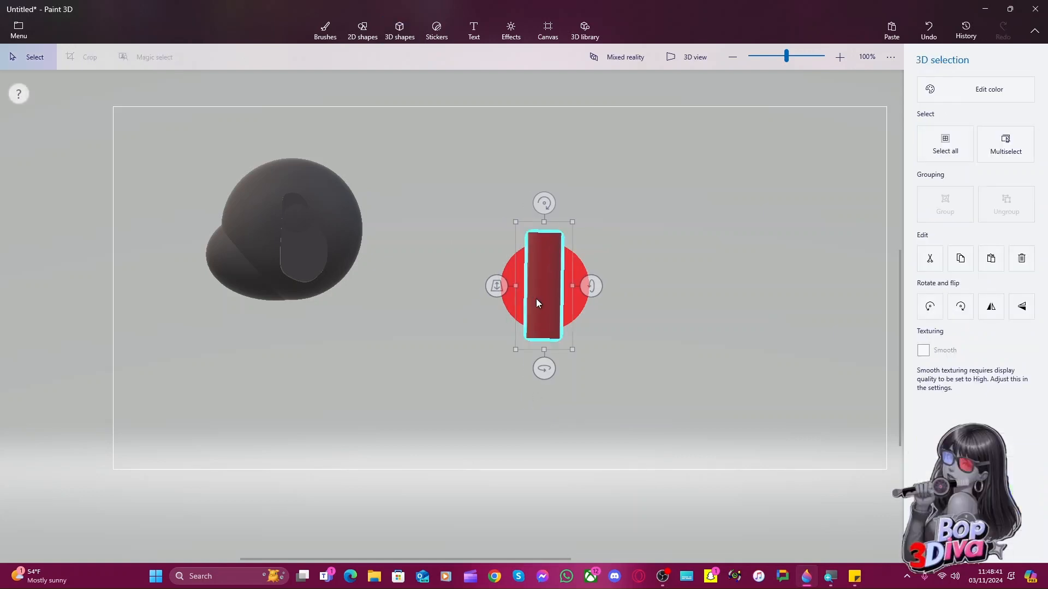
left_click_drag(544, 369, 545, 368)
left_click_drag(544, 204, 538, 205)
left_click(633, 303)
left_click(532, 313)
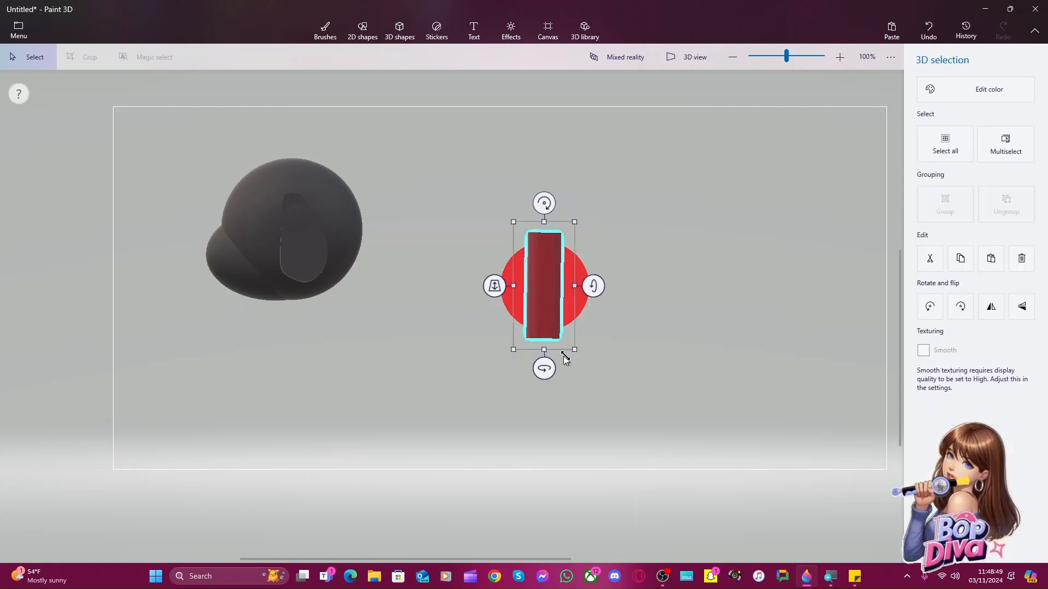
key("Delete")
Draw a narrow vertical bright red cylinder across the middle of the disc, extending past its upper and lower edges
left_click(928, 204)
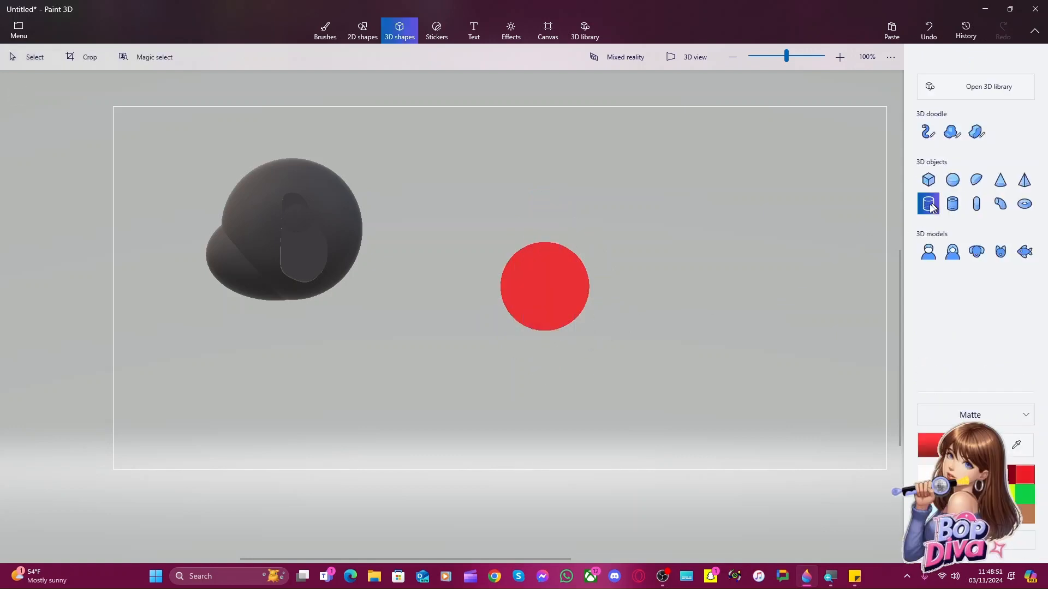
left_click_drag(530, 228, 550, 326)
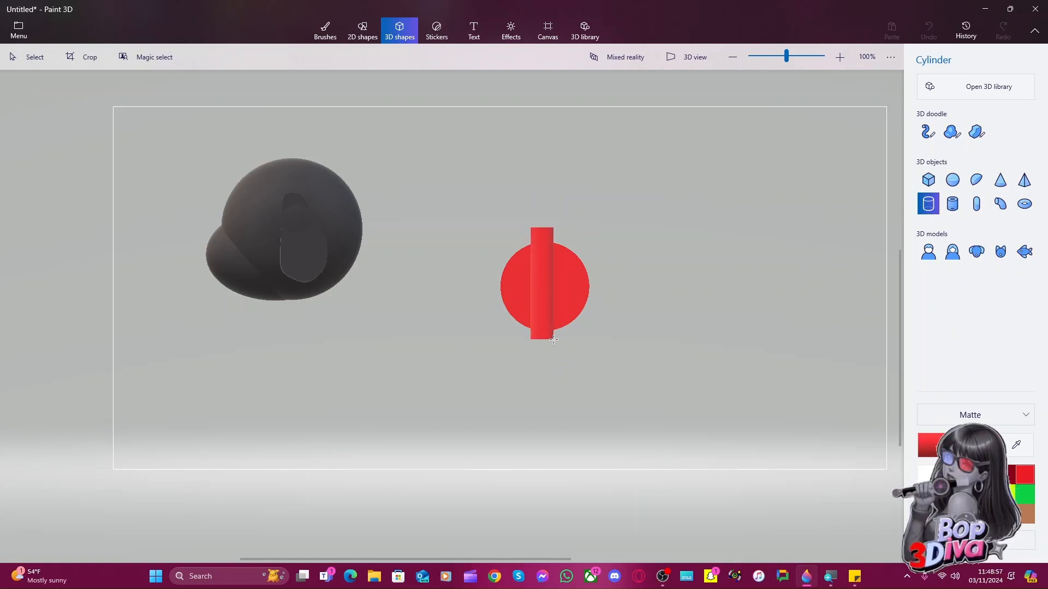
left_click_drag(553, 340, 554, 340)
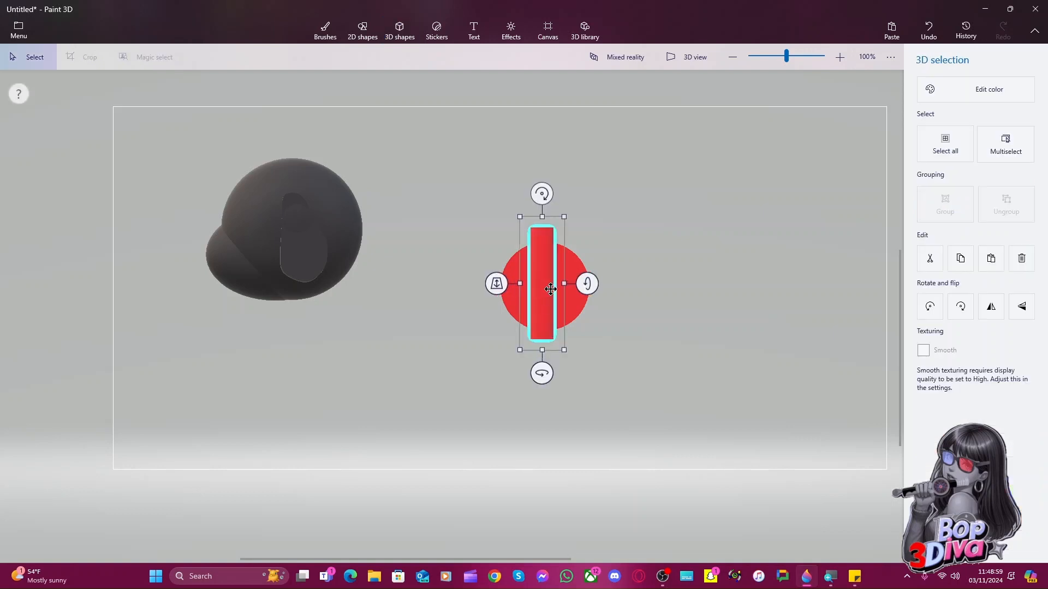
scroll(562, 310, "up", 2)
scroll(562, 310, "up", 1)
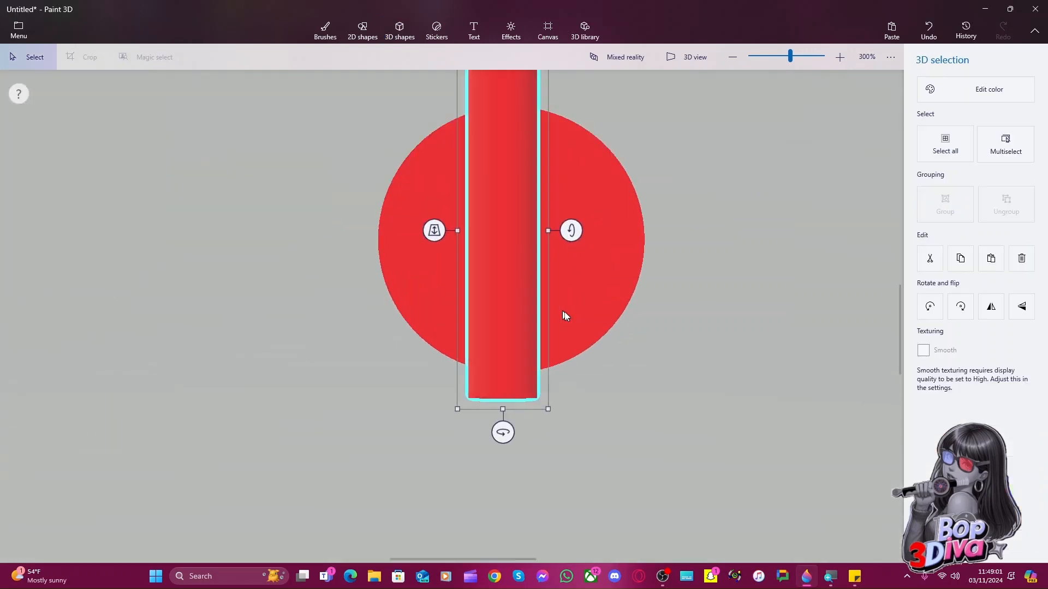
mouse_move(827, 402)
left_mouse_down()
mouse_move(800, 427)
mouse_move(796, 417)
left_mouse_up()
scroll(755, 318, "down", 1)
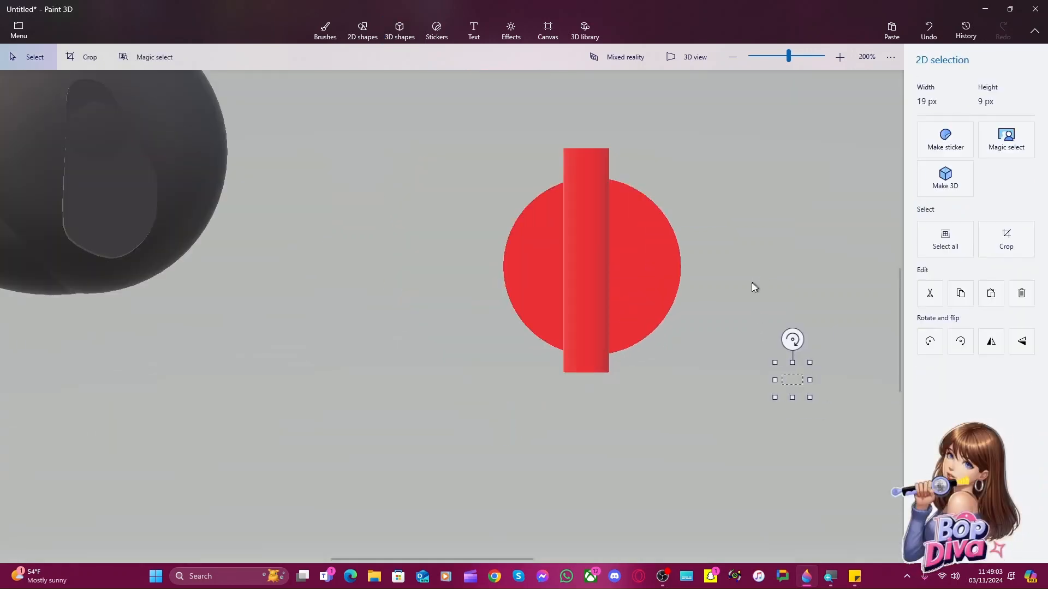
left_click_drag(749, 271, 760, 281)
scroll(745, 278, "down", 1)
scroll(775, 328, "down", 1)
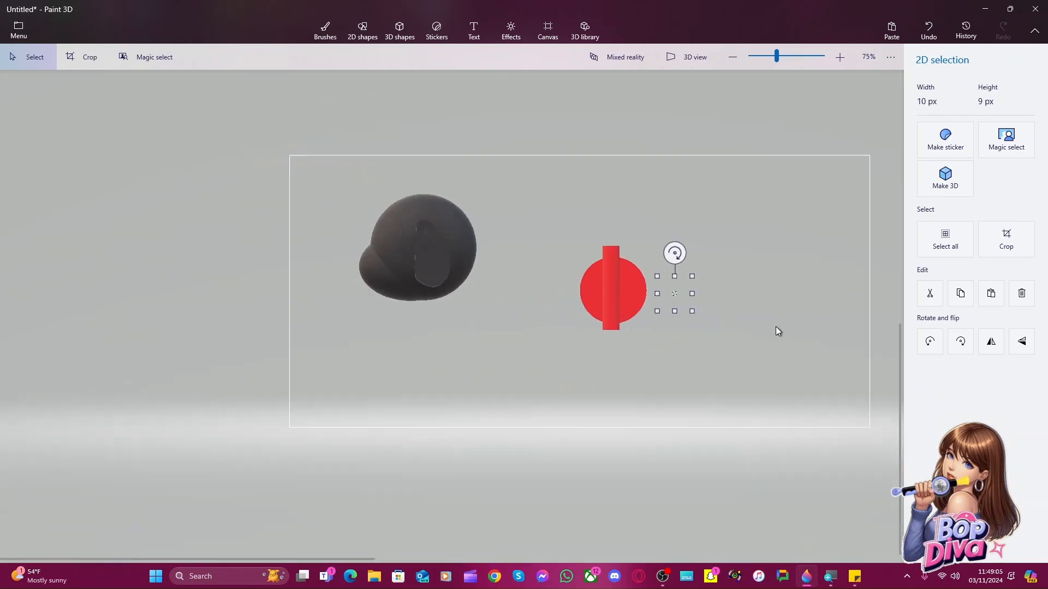
scroll(776, 323, "up", 2)
left_click(761, 309)
scroll(759, 311, "up", 1)
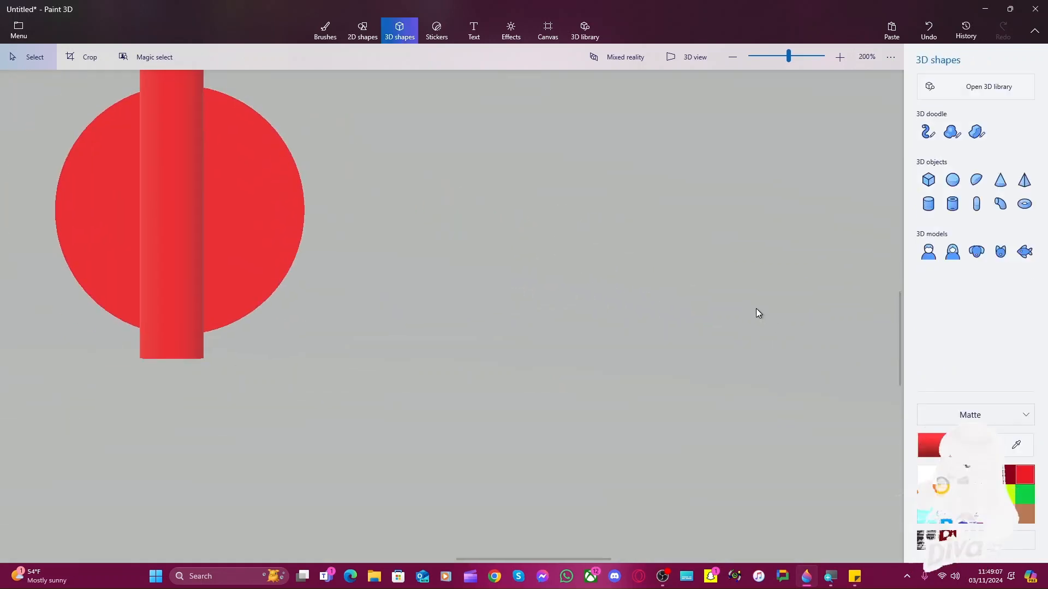
scroll(754, 310, "down", 1)
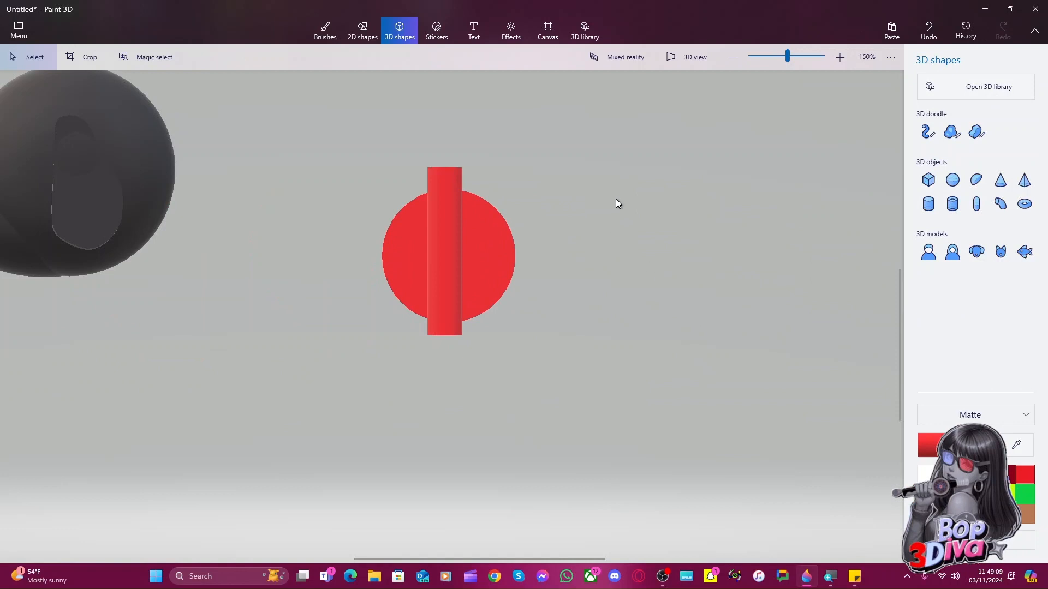
left_click_drag(614, 198, 602, 270)
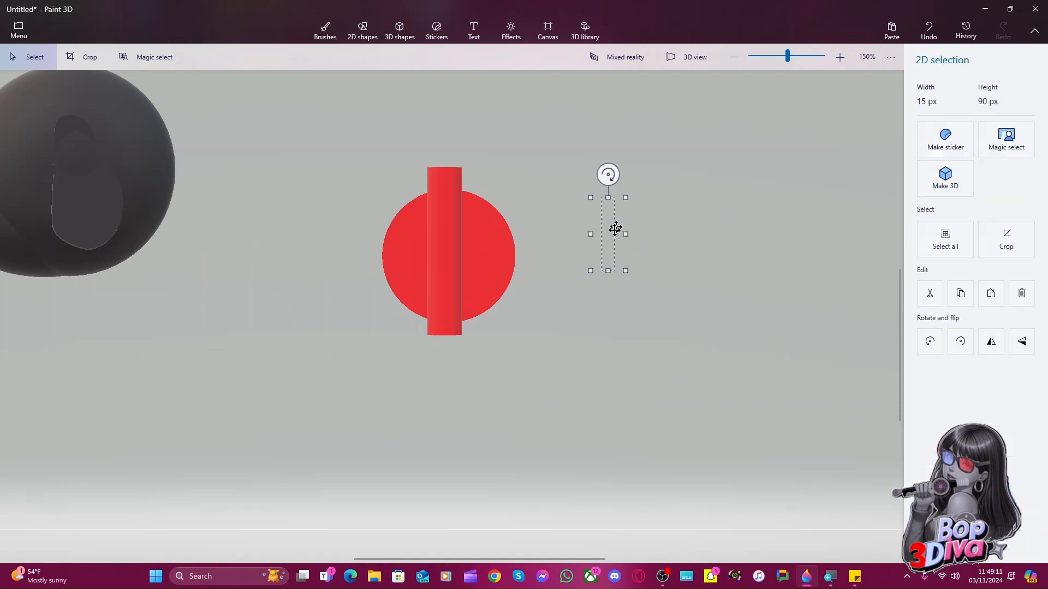
left_click(654, 250)
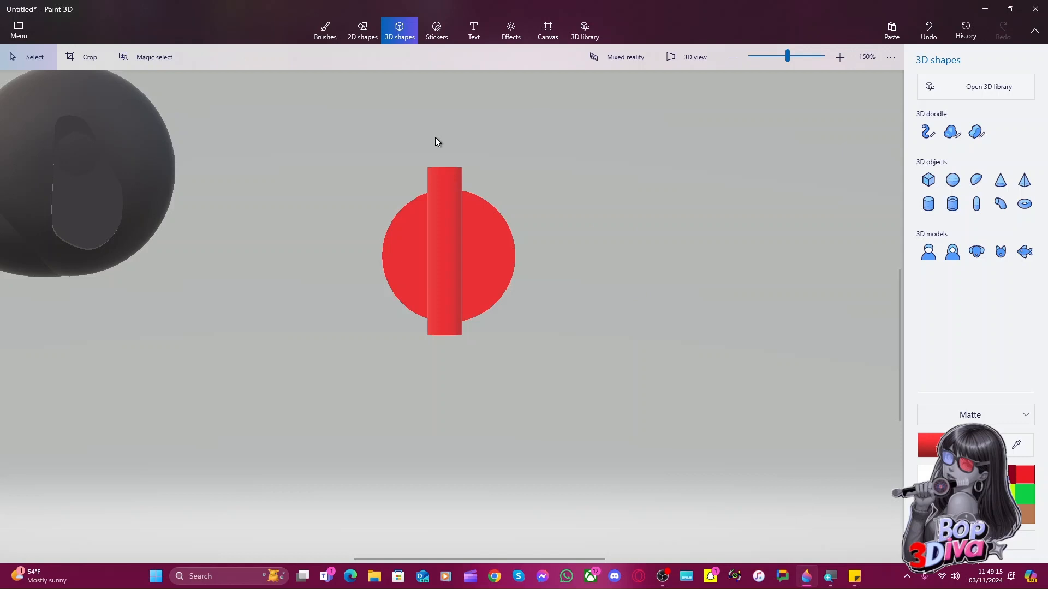
Tilt the narrow red cylinder forward about its horizontal axis and shorten it from its upper end
left_click(444, 229)
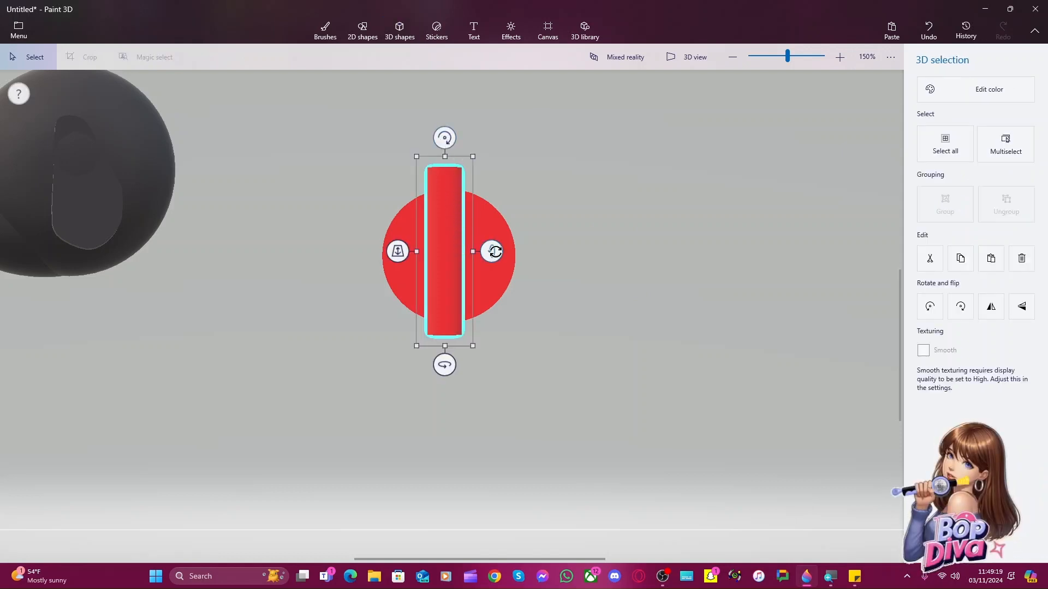
left_click_drag(495, 251, 491, 276)
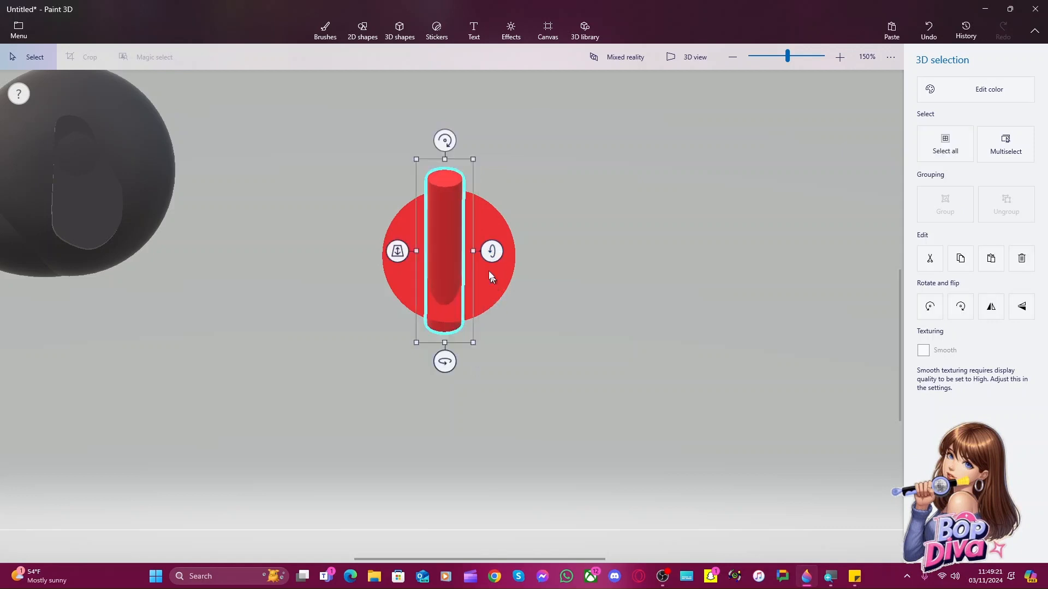
left_click_drag(445, 160, 451, 321)
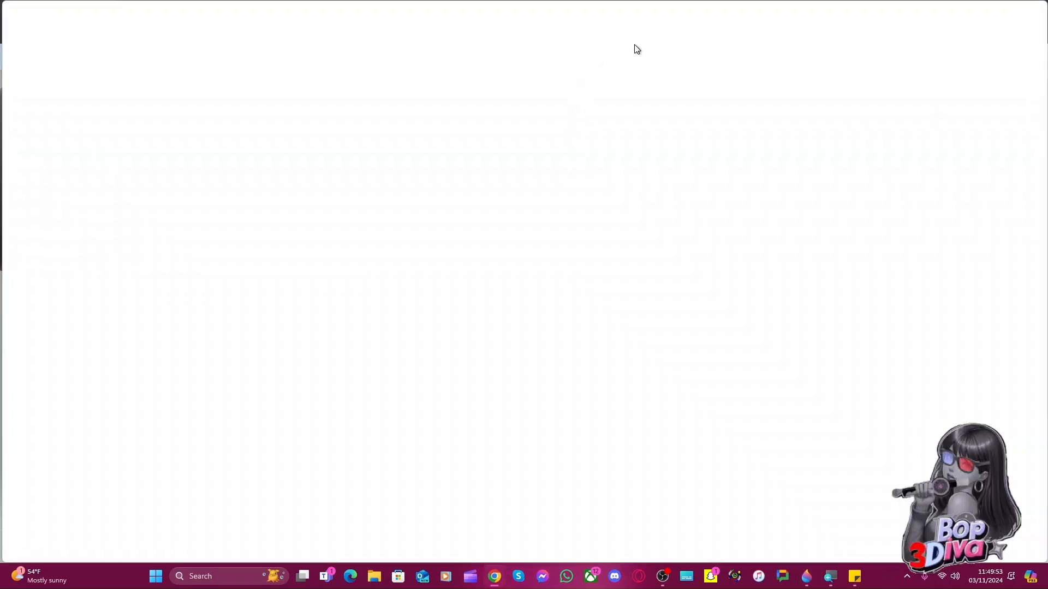
Switch to Chrome and search the web for "bop it extreme"
type("bop ")
type("iot")
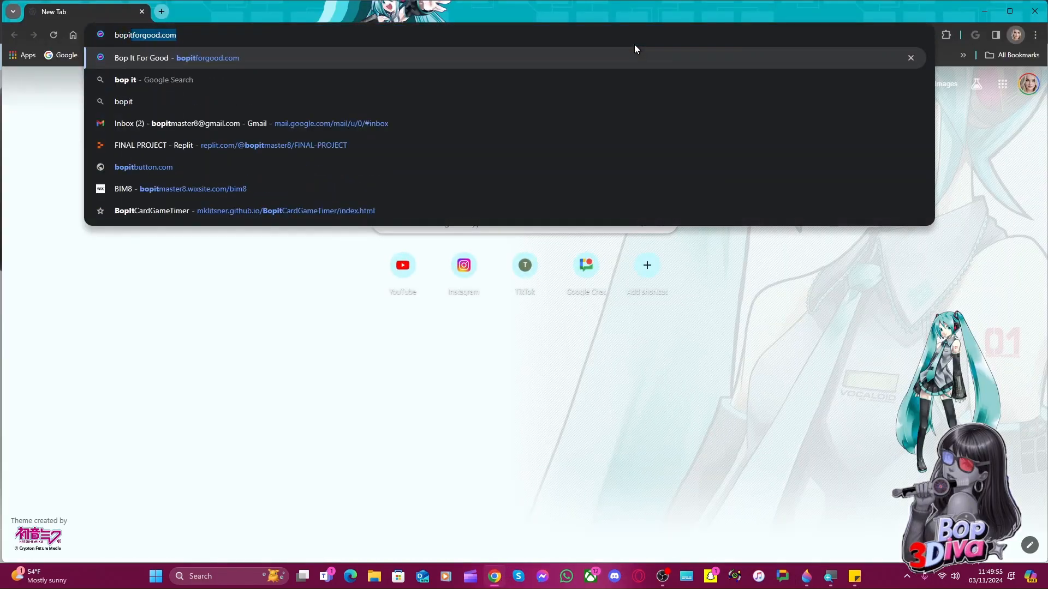
key("BackSpace")
key("BackSpace")
type("iot")
key("BackSpace")
key("BackSpace")
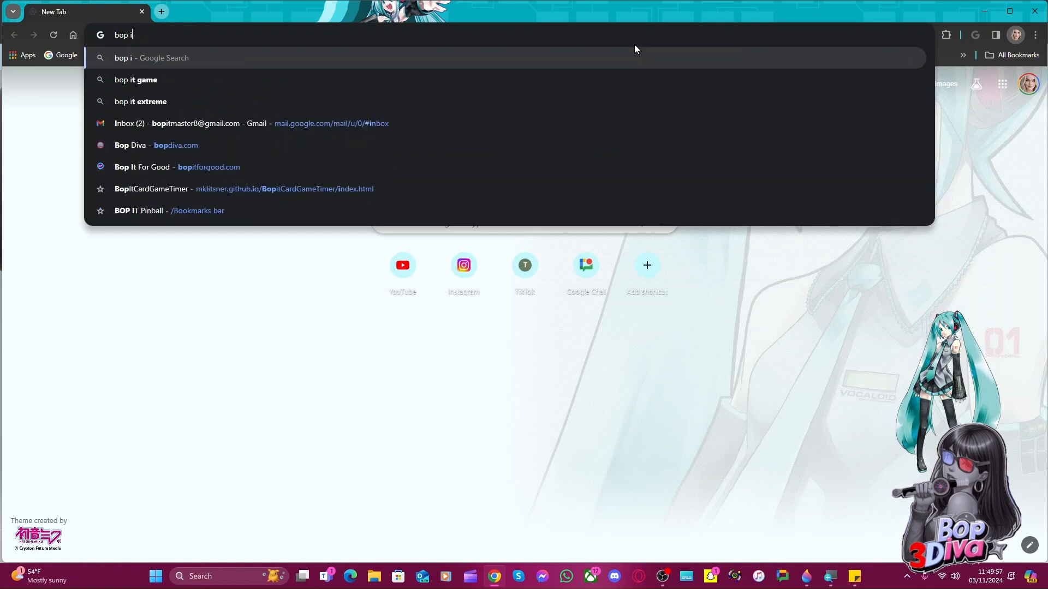
type("t extreme")
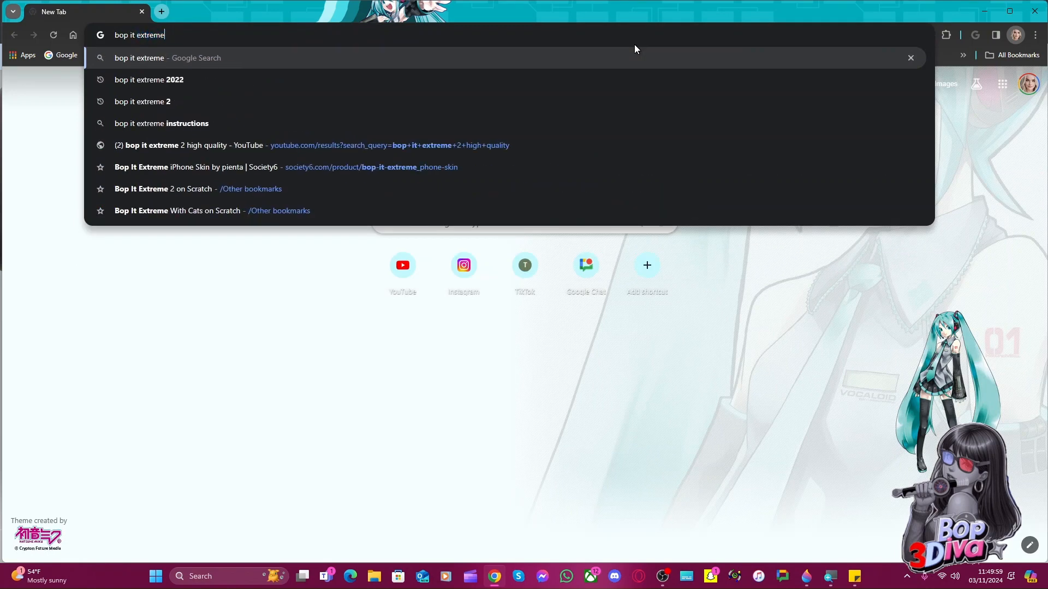
key("Return")
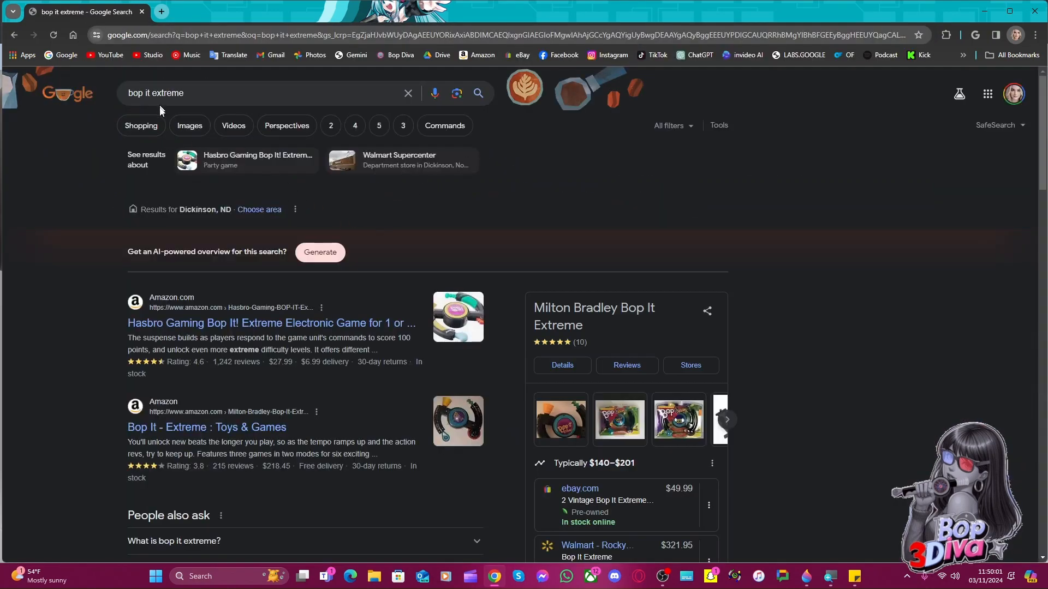
Switch the "bop it extreme" search to image results and look through them for a clear photo of the toy
left_click(182, 125)
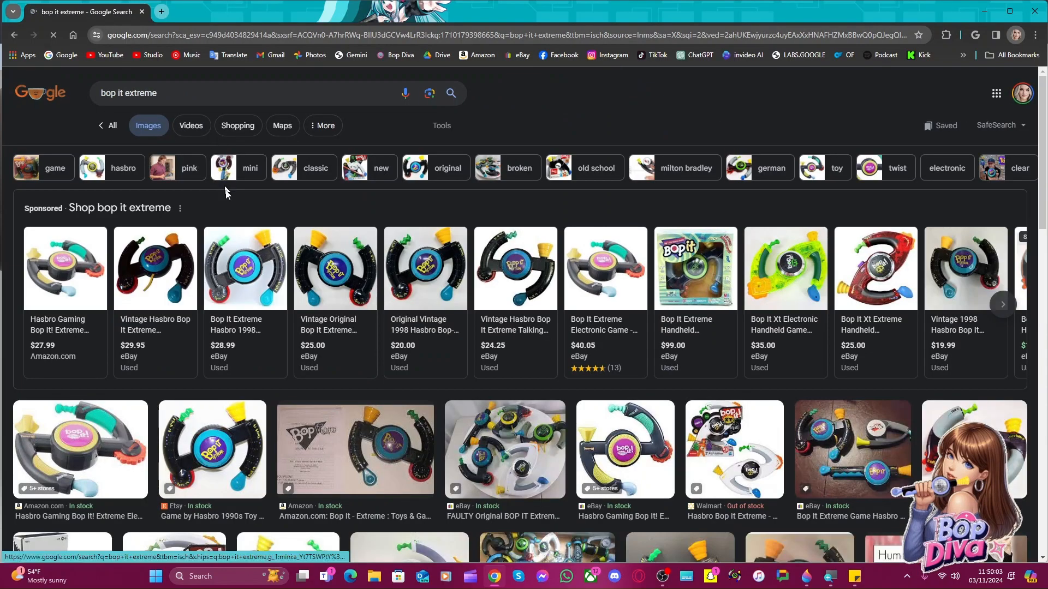
scroll(438, 302, "down", 4)
scroll(576, 312, "down", 3)
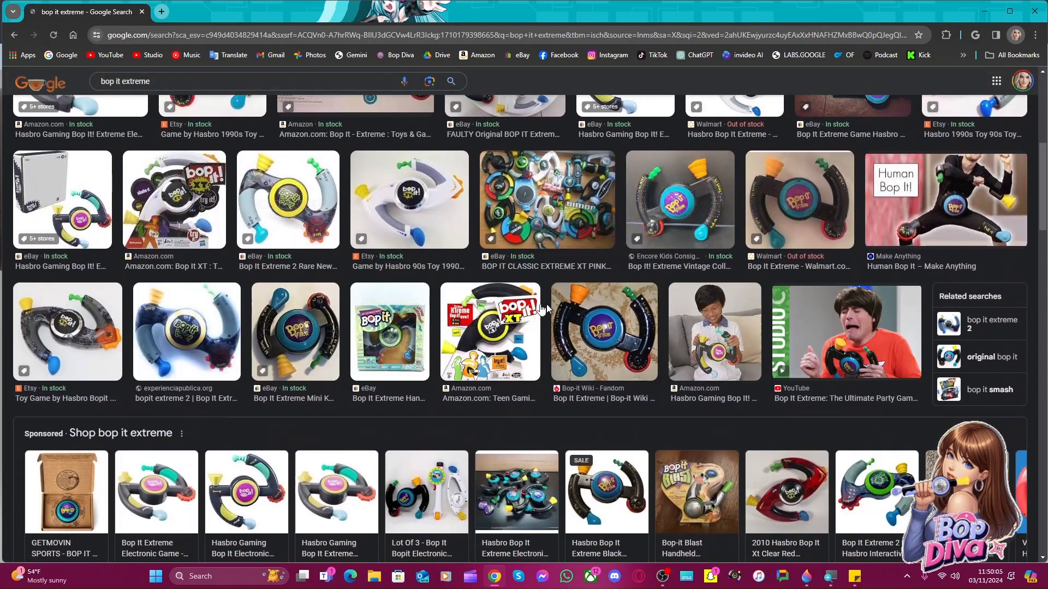
scroll(361, 288, "down", 4)
scroll(361, 288, "down", 15)
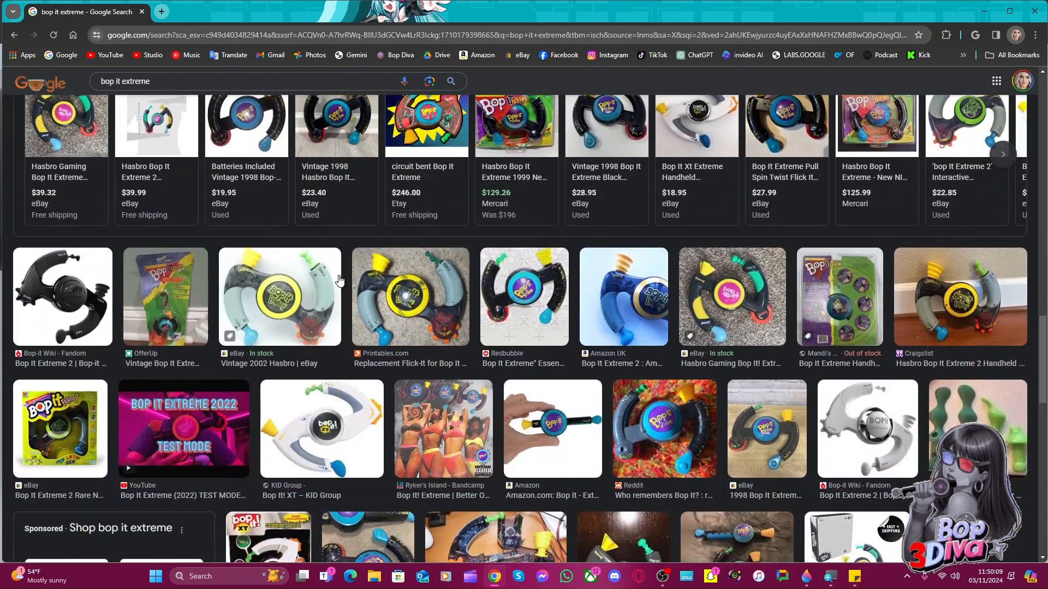
scroll(337, 280, "down", 8)
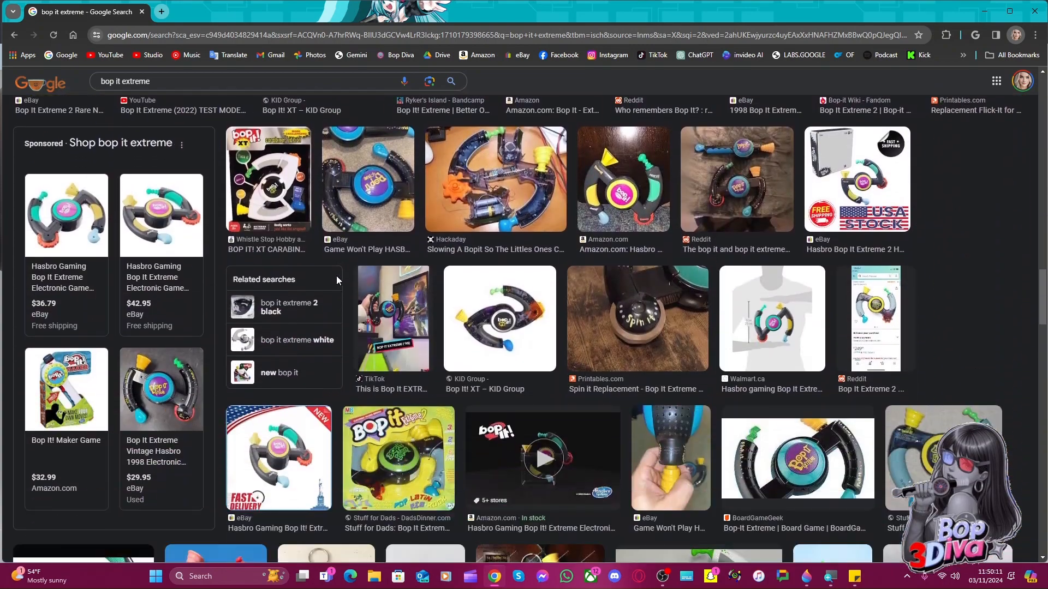
scroll(336, 279, "down", 8)
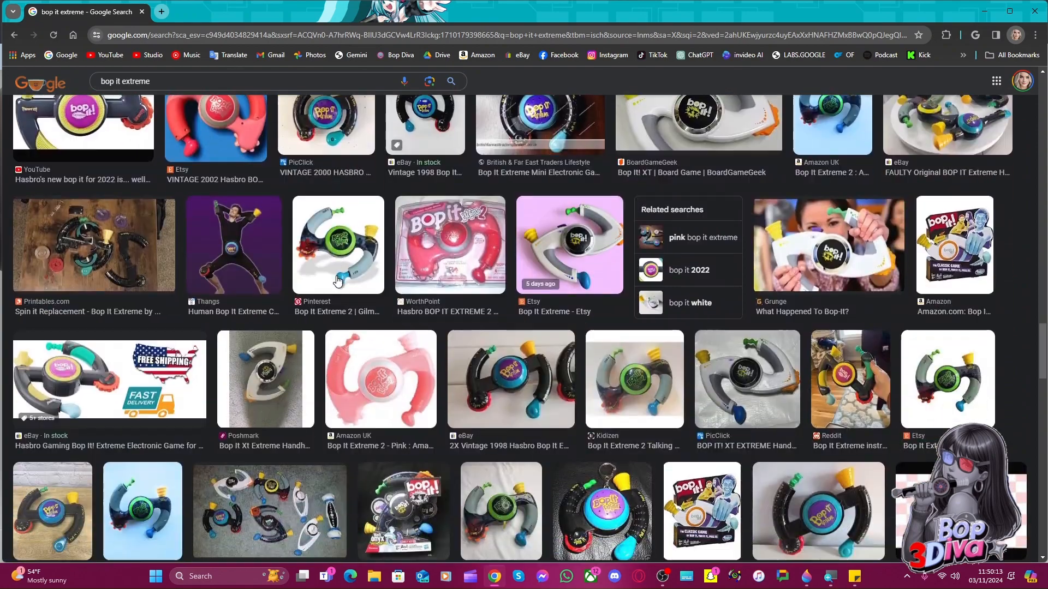
scroll(355, 290, "up", 3)
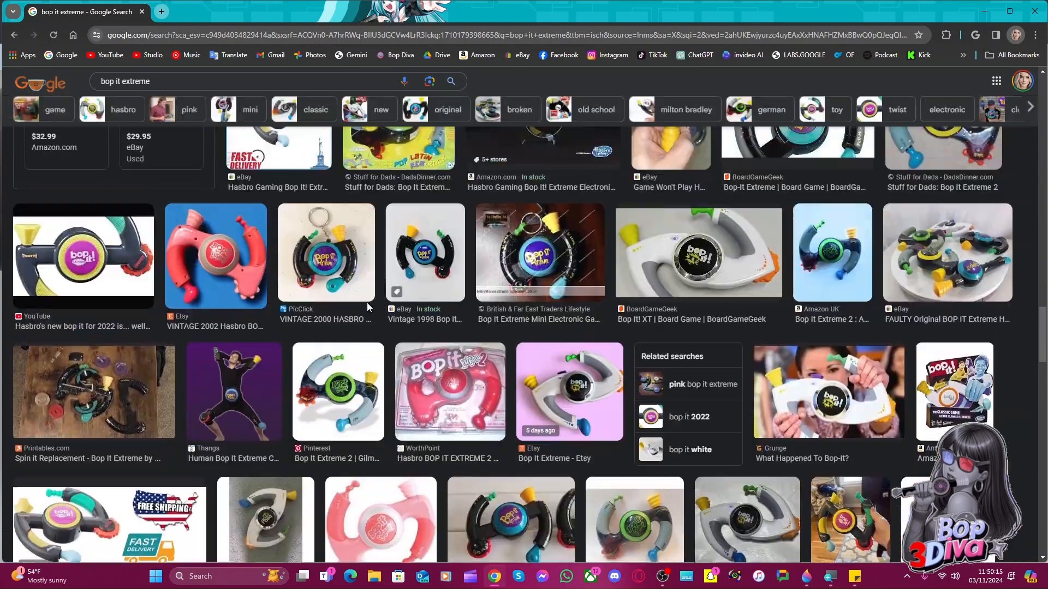
scroll(367, 302, "down", 8)
scroll(410, 304, "up", 15)
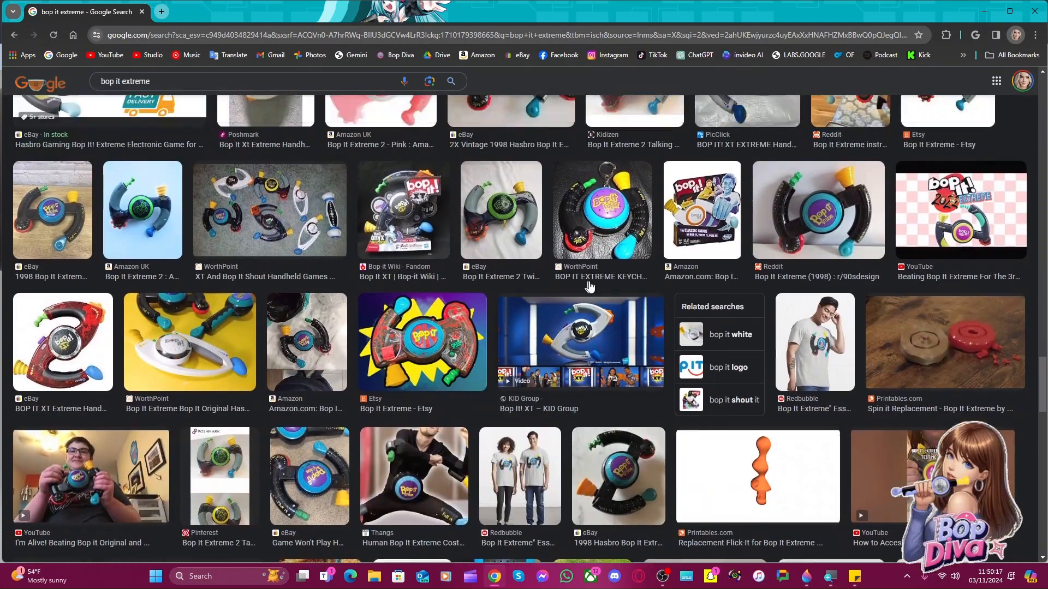
scroll(620, 262, "up", 1)
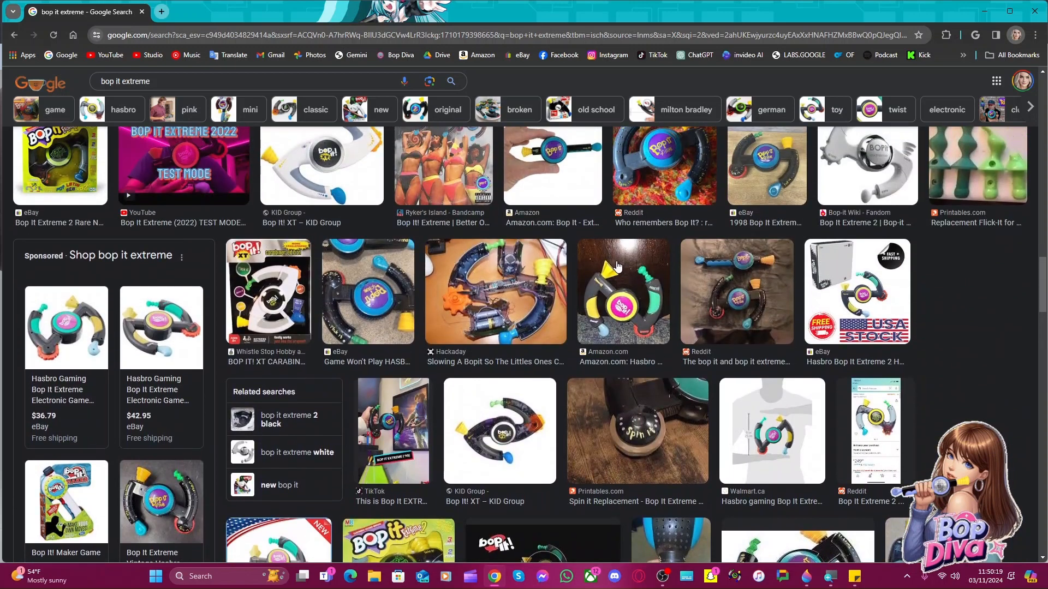
scroll(608, 285, "up", 4)
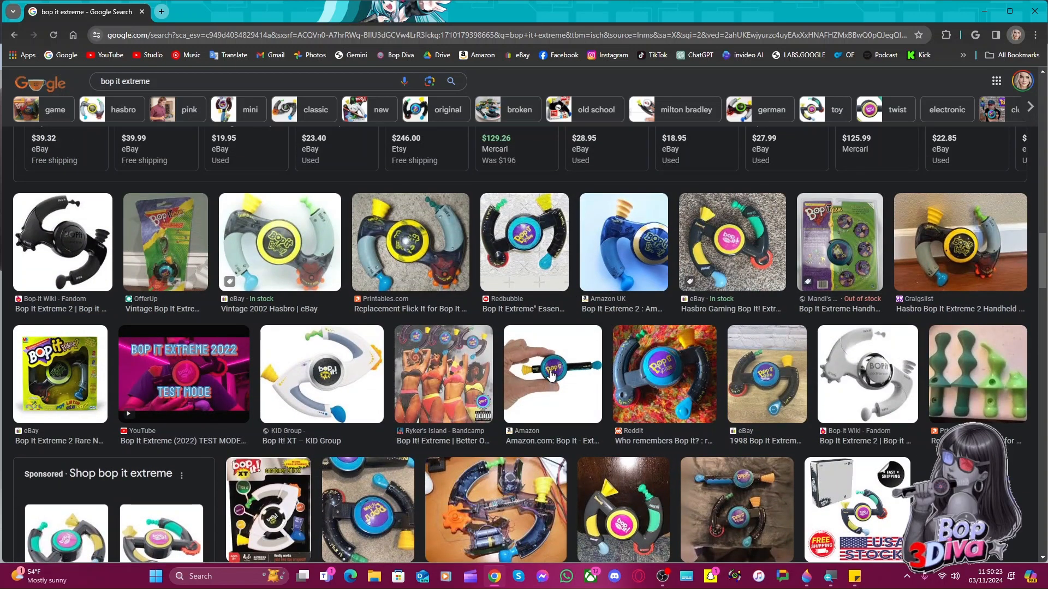
scroll(605, 355, "down", 3)
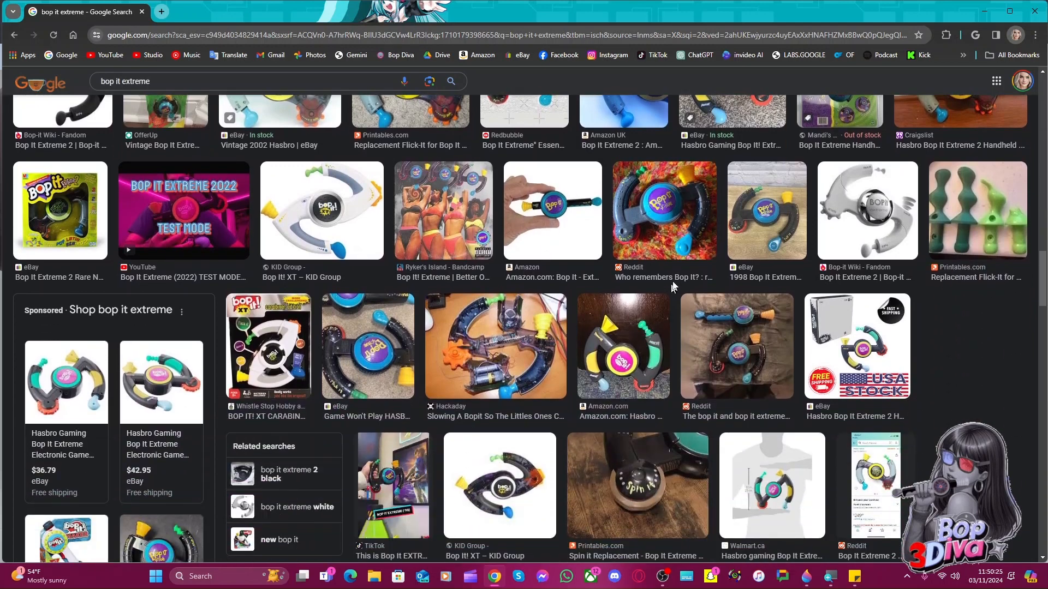
scroll(744, 203, "up", 3)
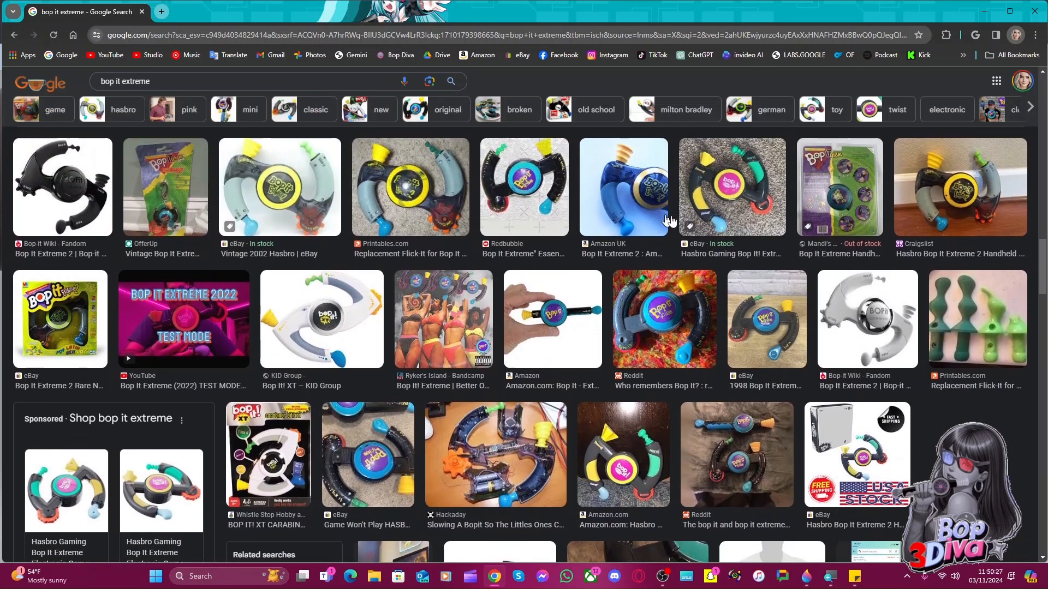
Open the eBay photo of the Bop It with the yellow-rimmed pink center, examine its spin wheel with Magnifier, and close Magnifier
left_click(745, 206)
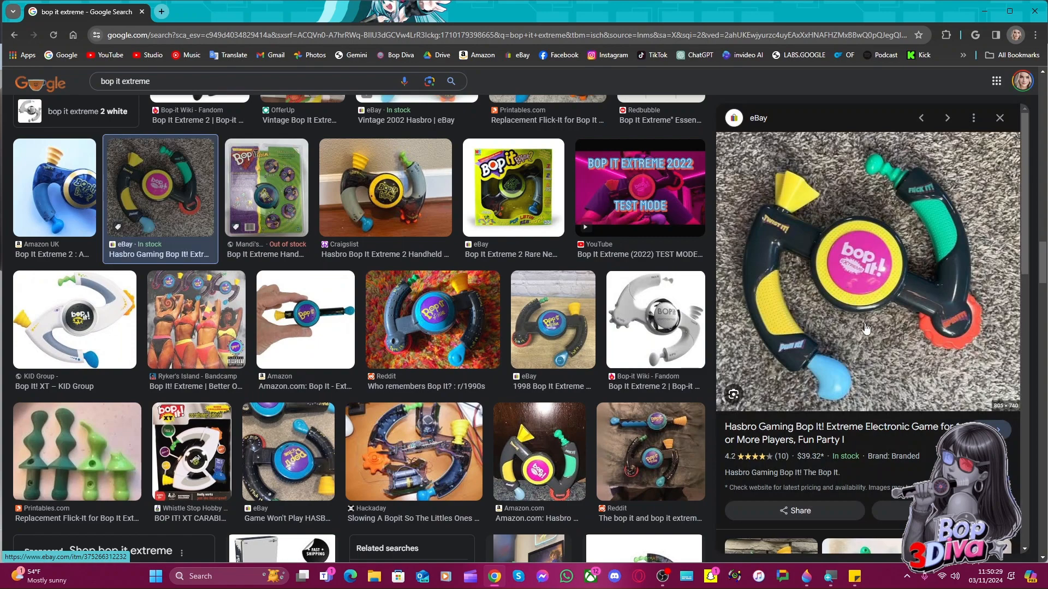
scroll(876, 371, "up", 3, "ctrl")
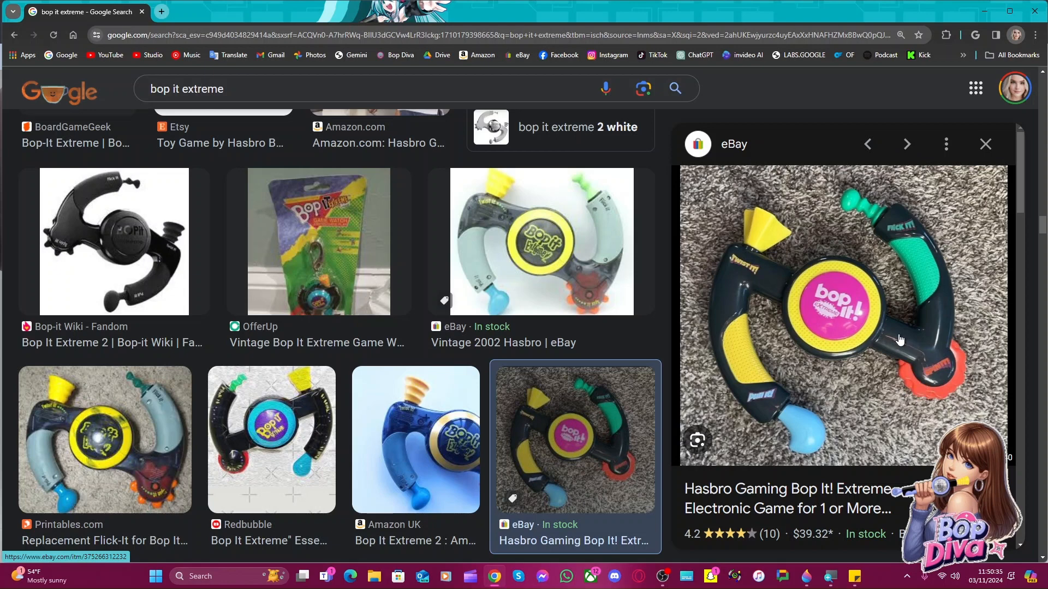
key("super+plus")
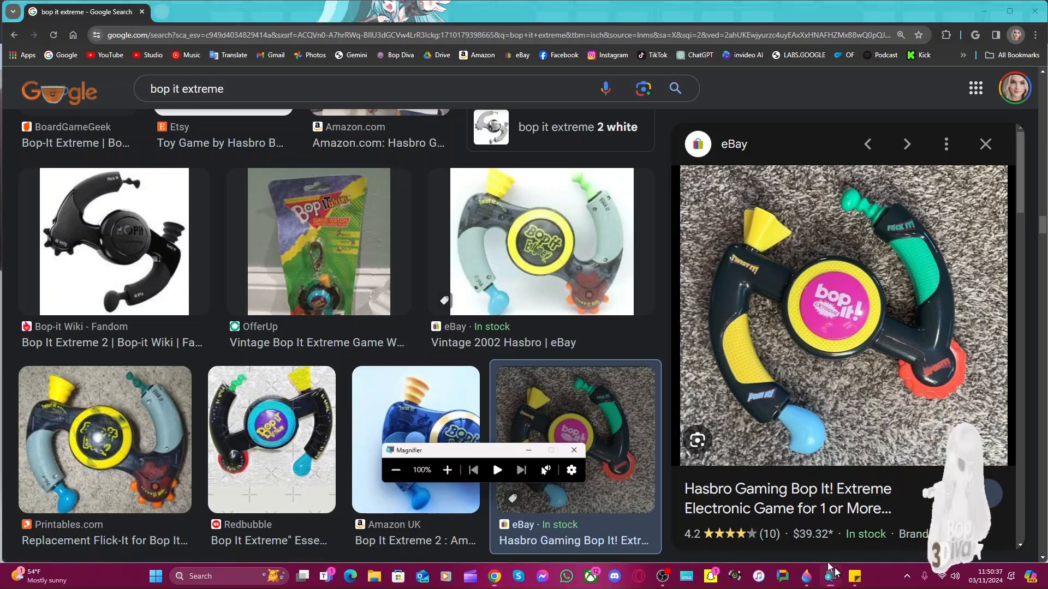
left_click(420, 462)
left_click(419, 462)
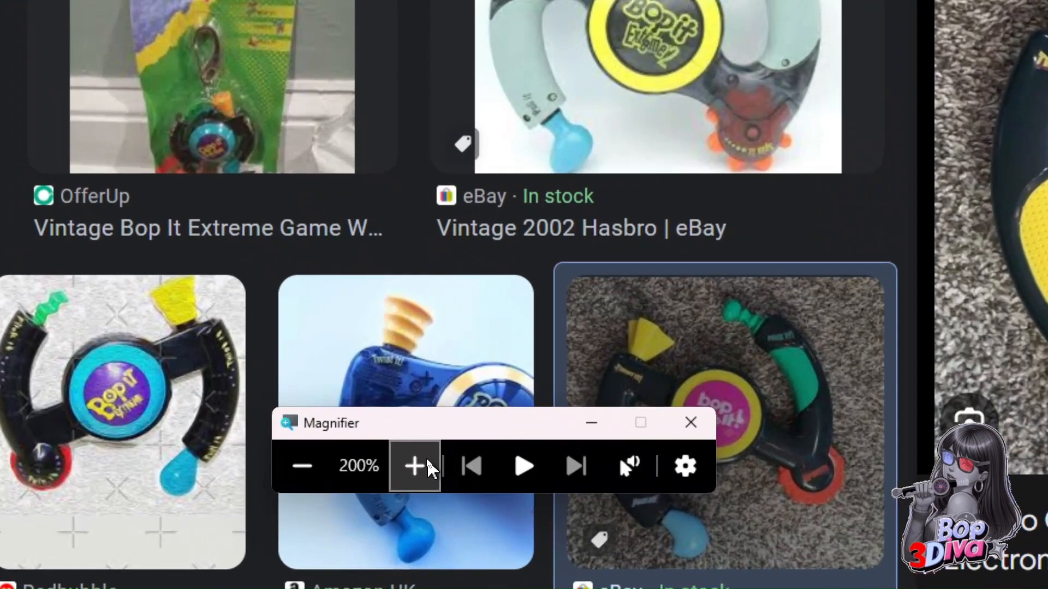
left_click(419, 462)
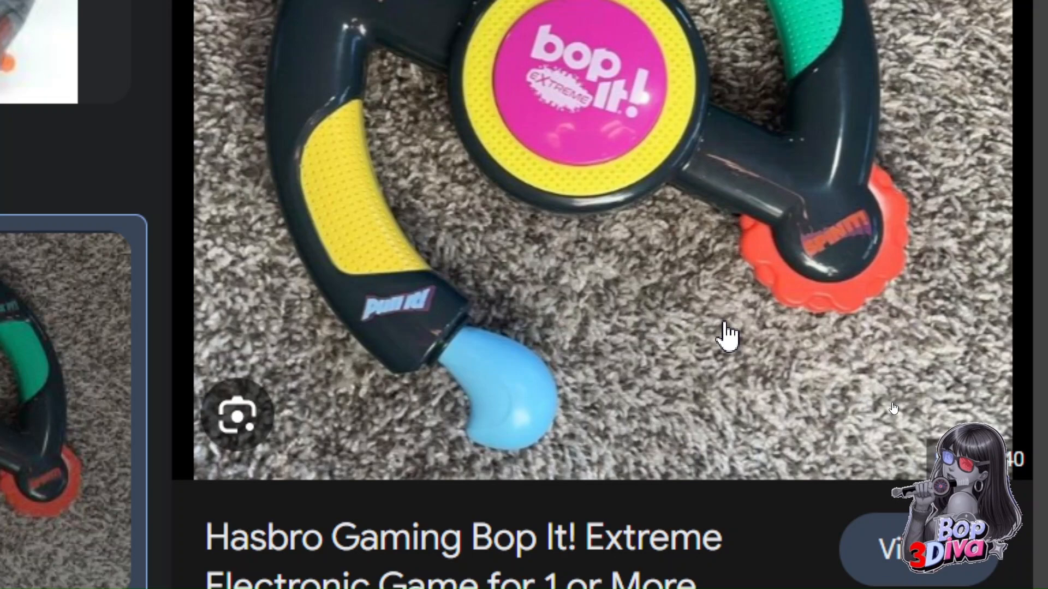
key("super+minus")
key("super+minus")
key("super+minus")
key("super+minus")
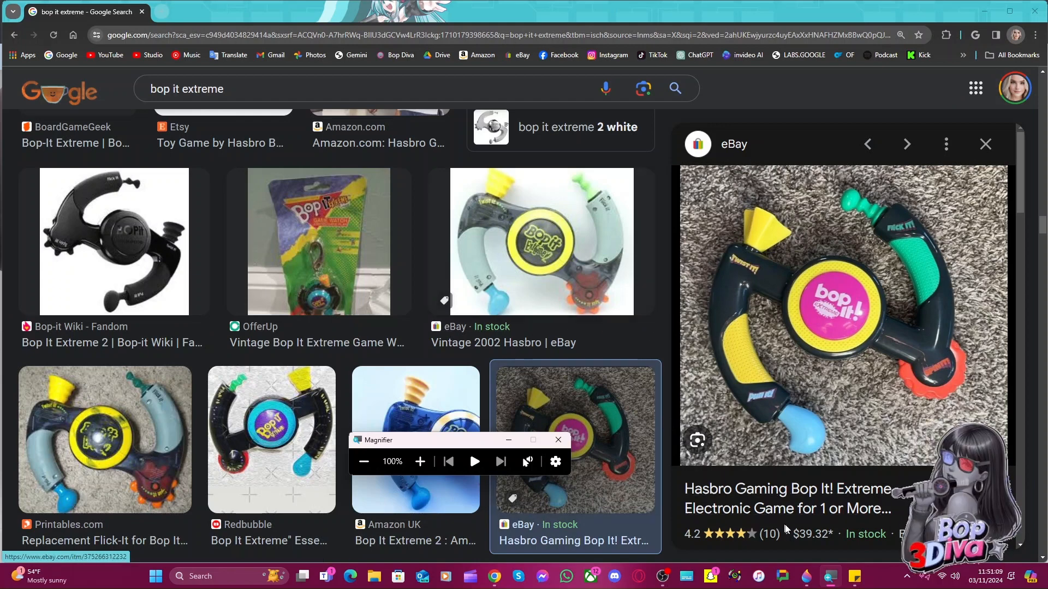
left_click(566, 441)
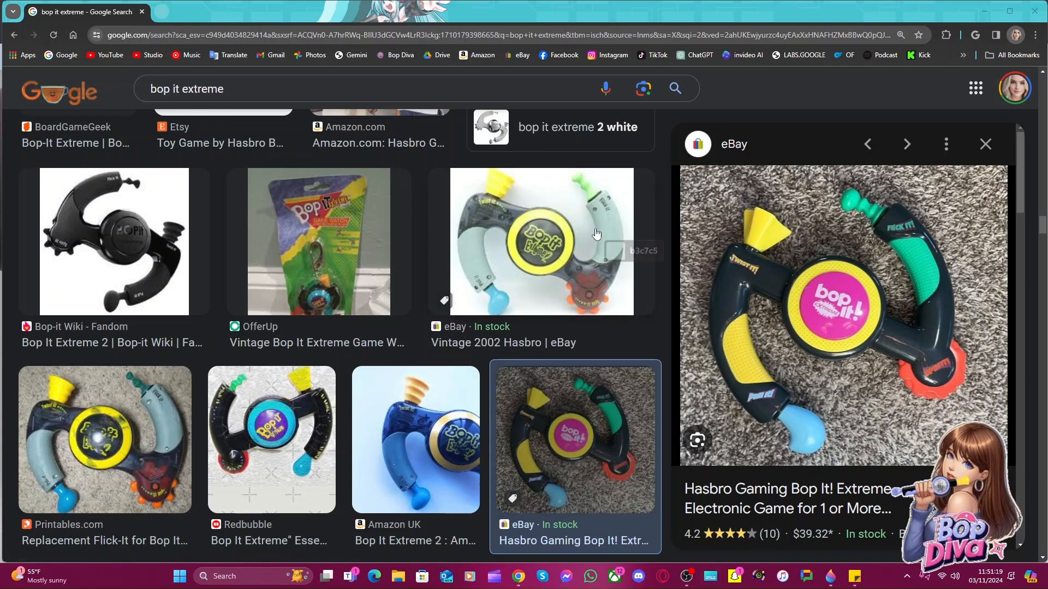
Sample the orange-red of the photo's spin wheel, copy its HEX code fb6246, and open the sticky note of part colors
left_click(916, 393)
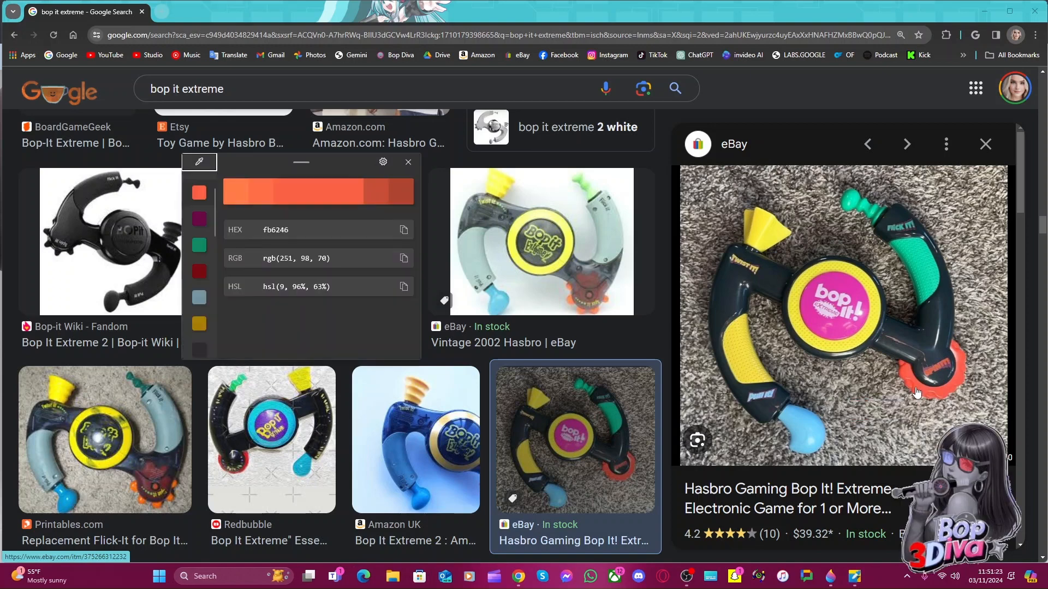
left_click(404, 230)
left_click(830, 577)
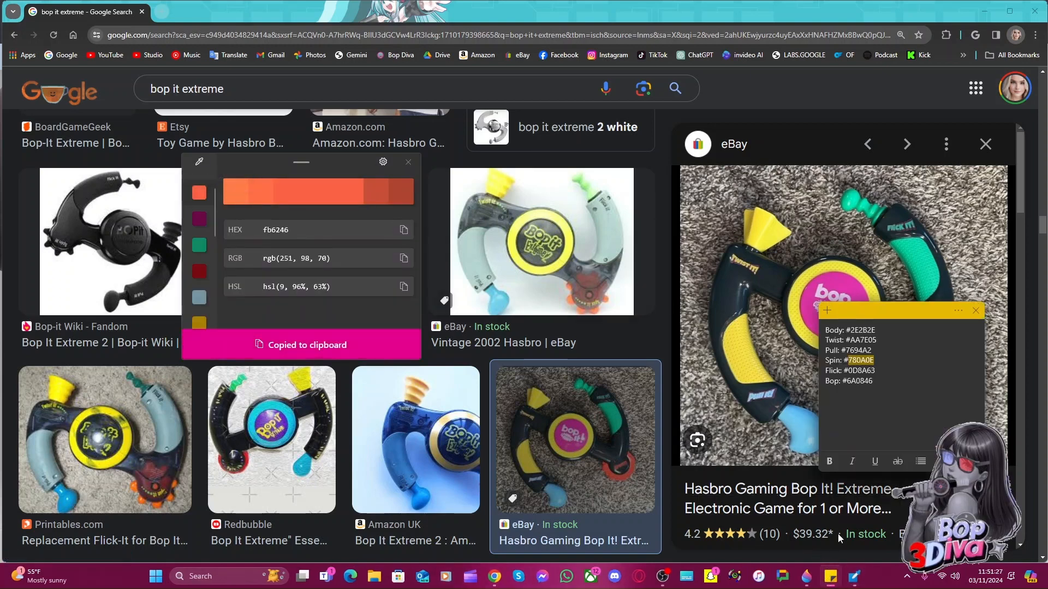
Split the note's Spin entry into two lines labeled "Spin Red: #780A0E" and "Spin Org:"
left_click(840, 361)
type("Red")
key("Return")
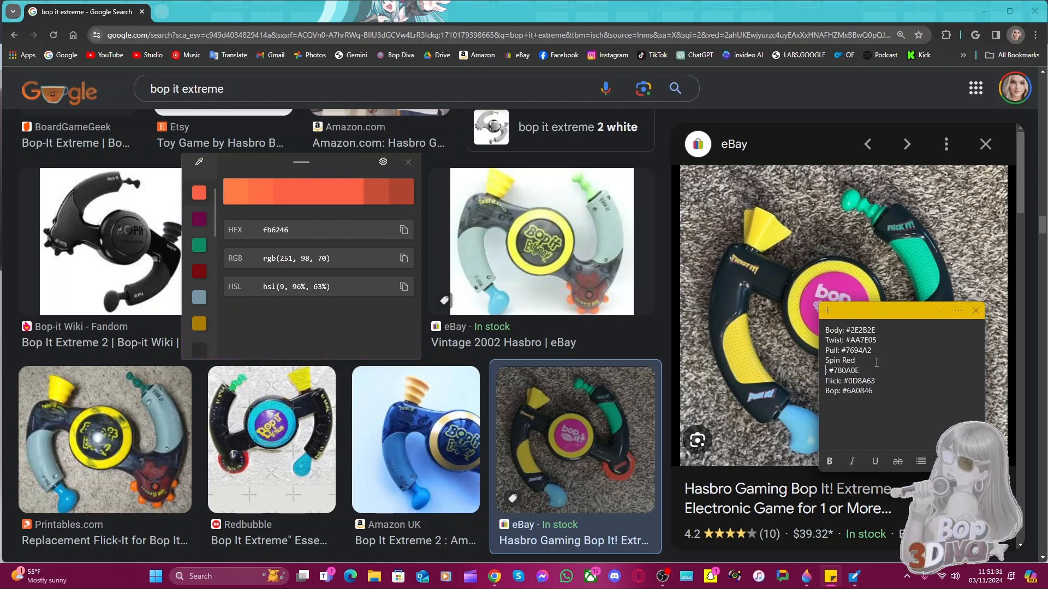
type("S")
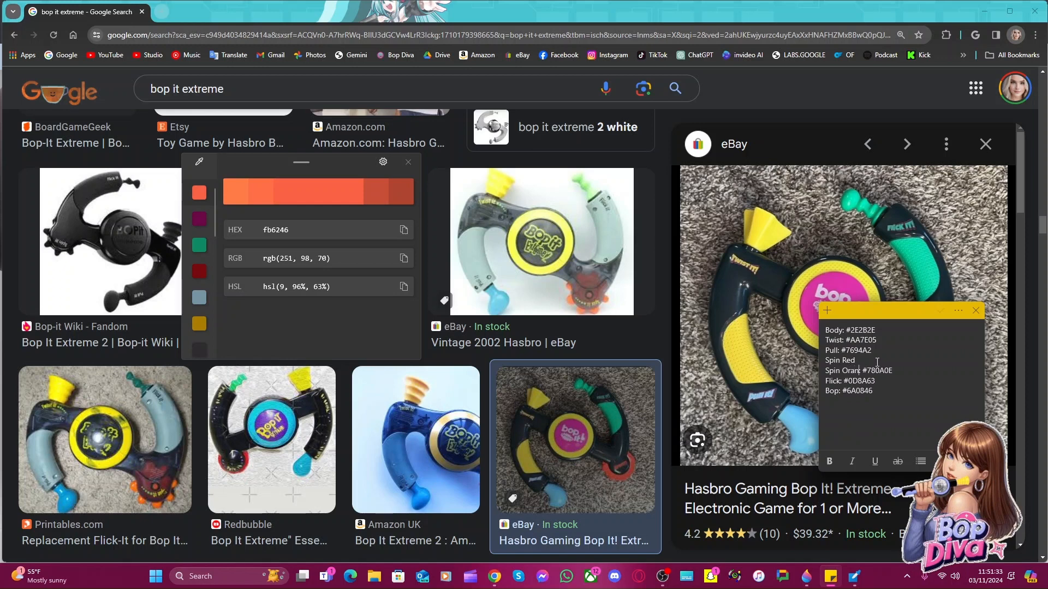
type("pin Org")
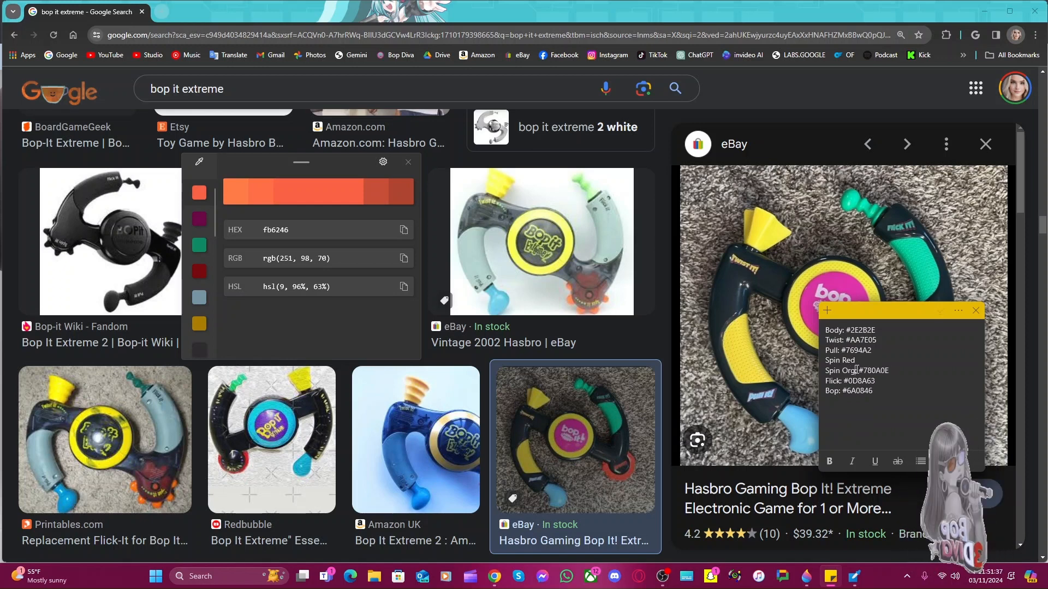
type(":")
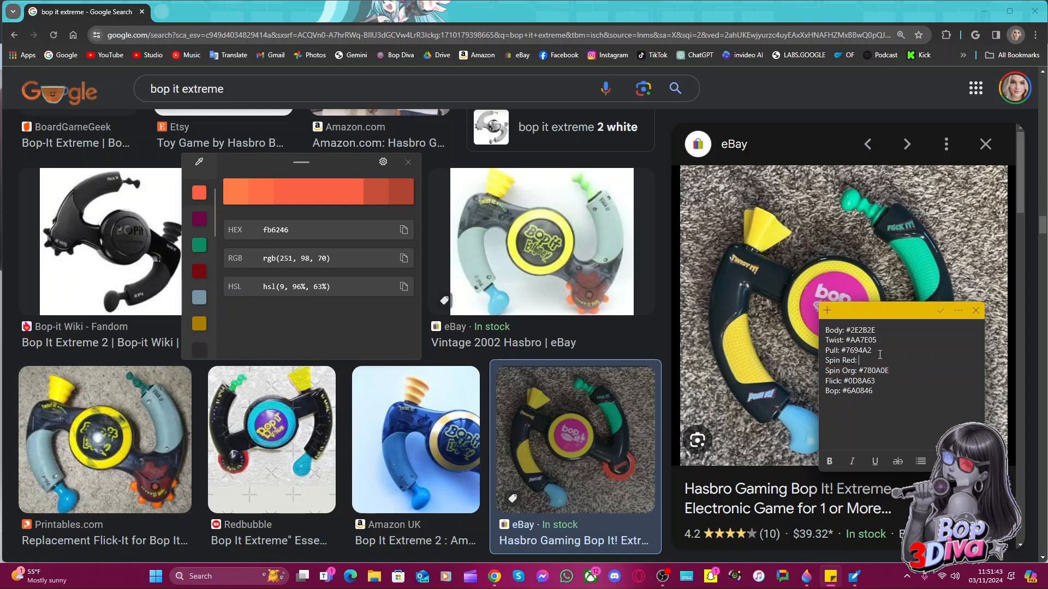
type("#7")
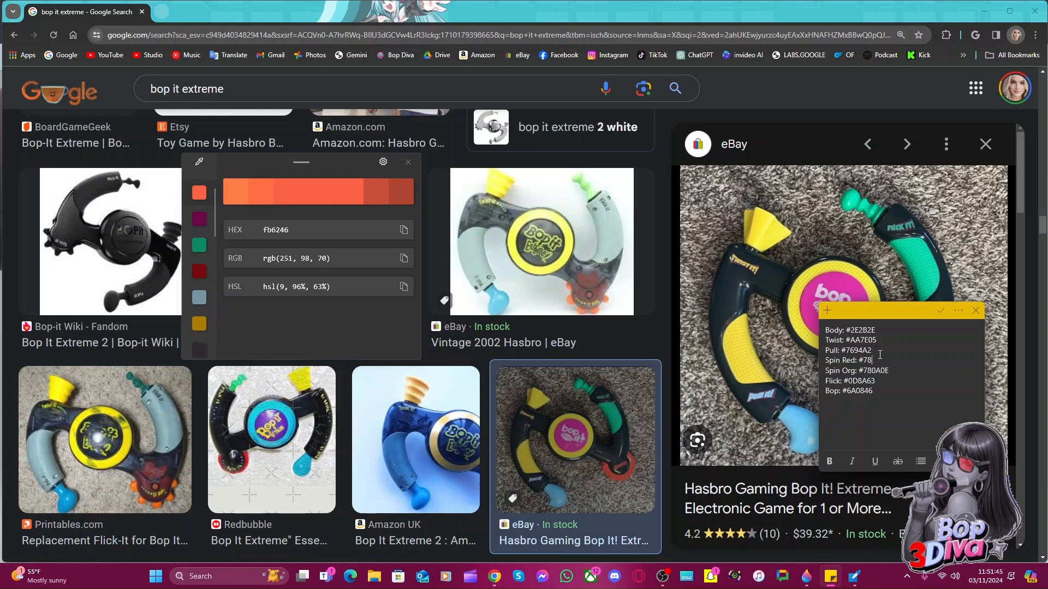
type("80A0E")
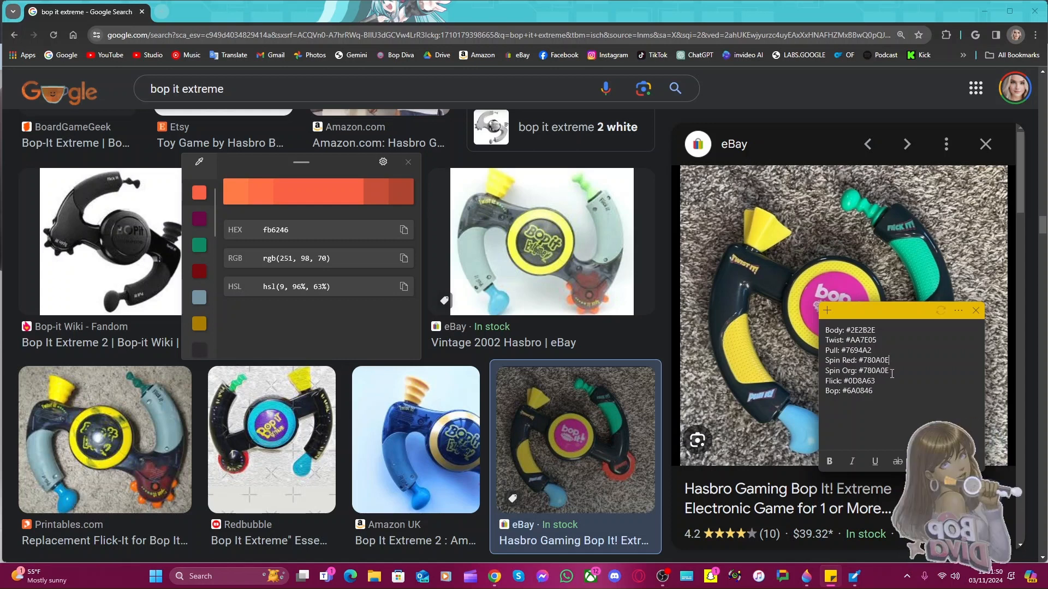
Replace the Spin Org color code in the note with #FB6246 and close the color picker
left_click_drag(890, 371, 856, 373)
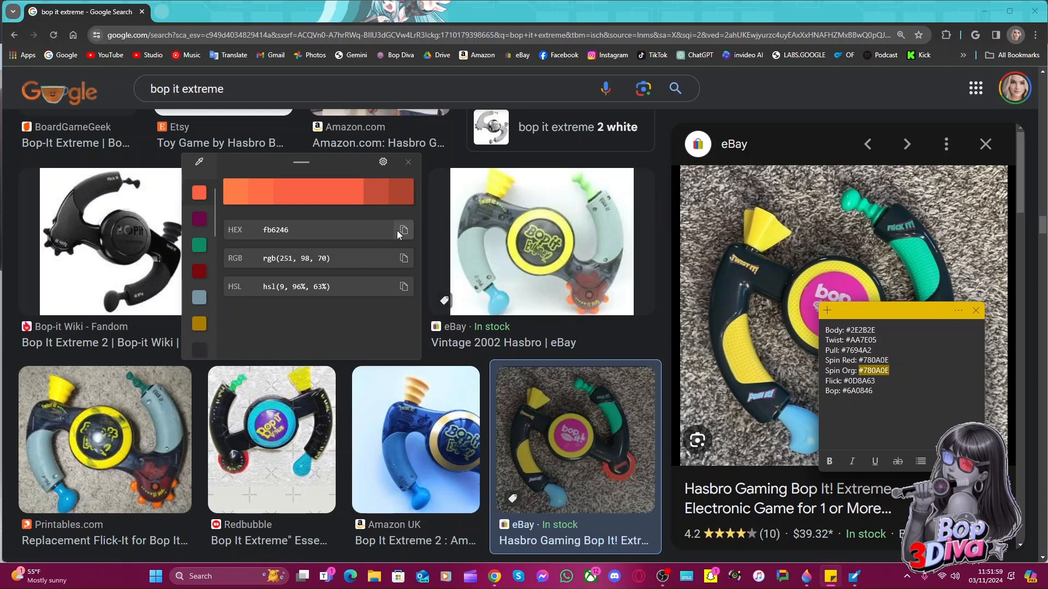
key("ctrl+v")
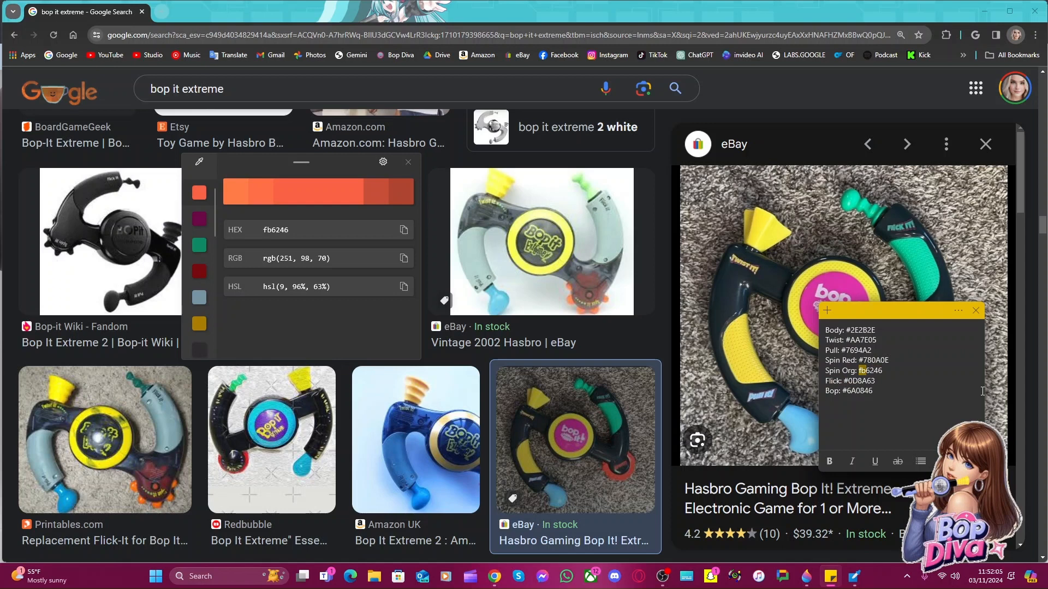
type("FB")
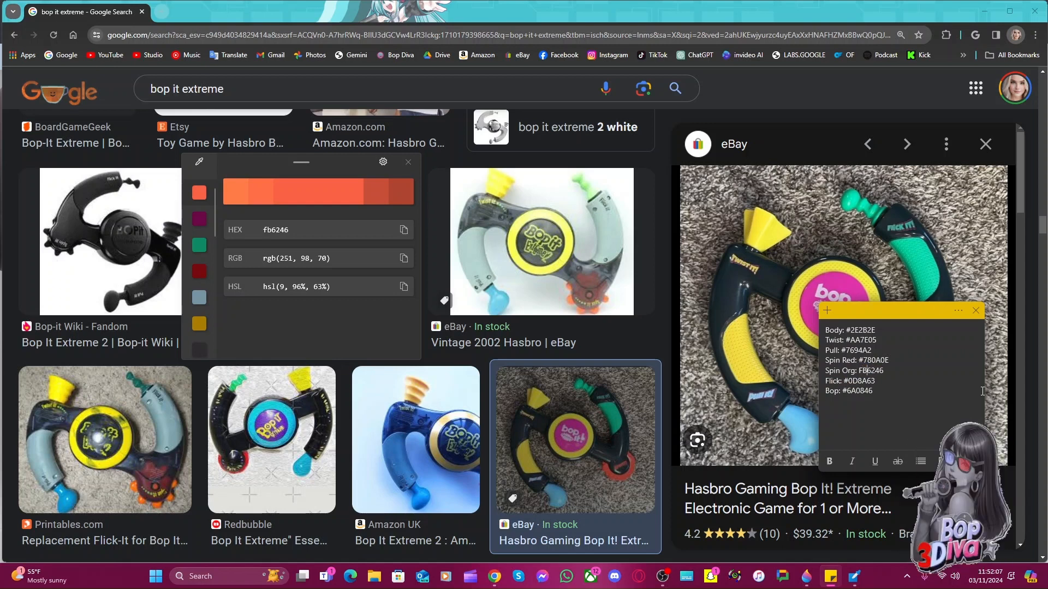
key("Left")
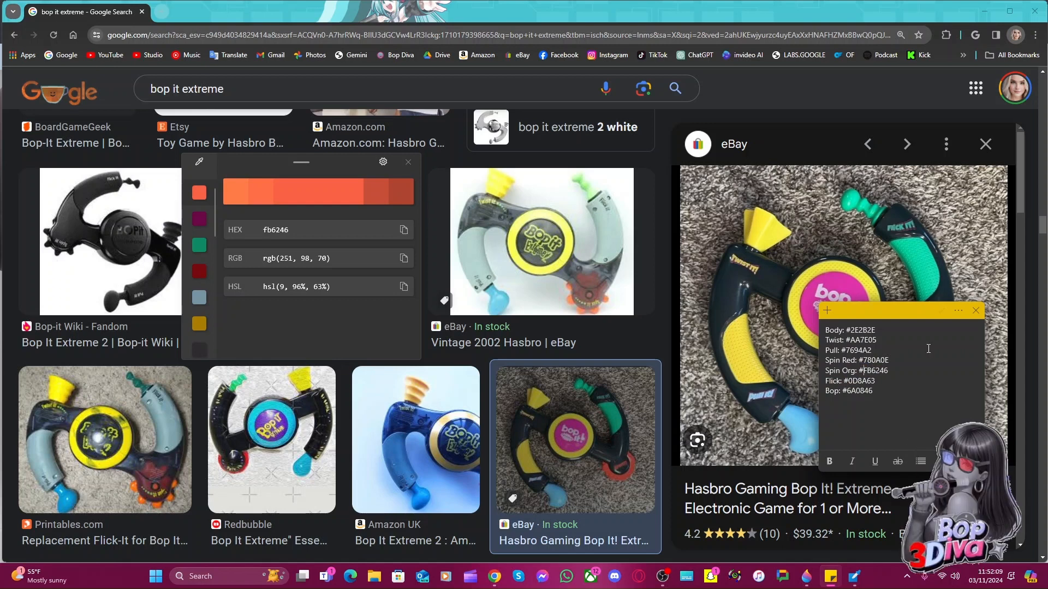
left_click(412, 162)
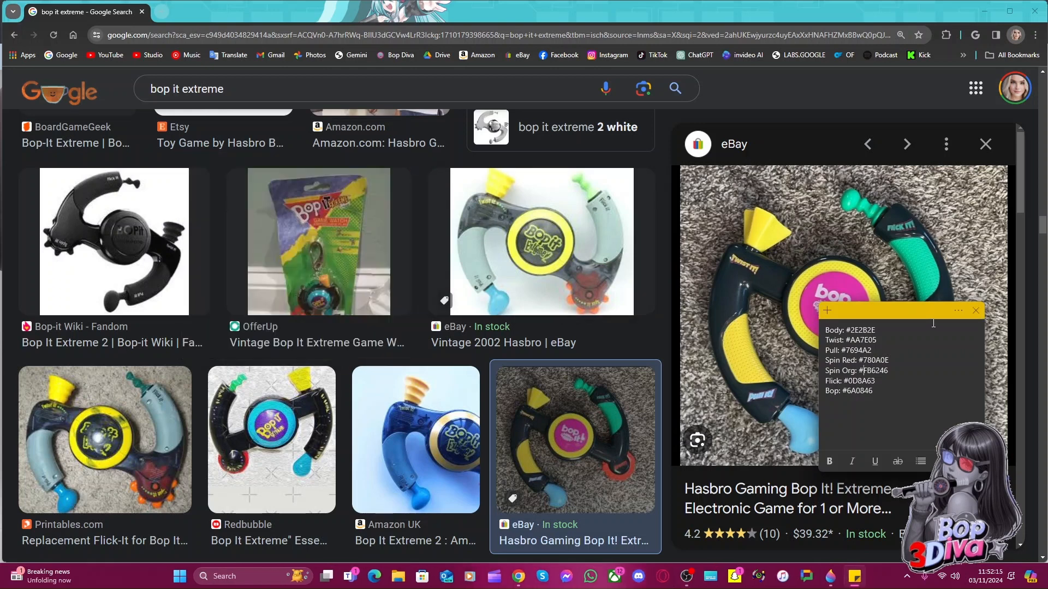
Move the note clear of the toy photo, reset the browser zoom to 100%, and close Chrome to return to Paint 3D
left_click_drag(924, 311, 934, 69)
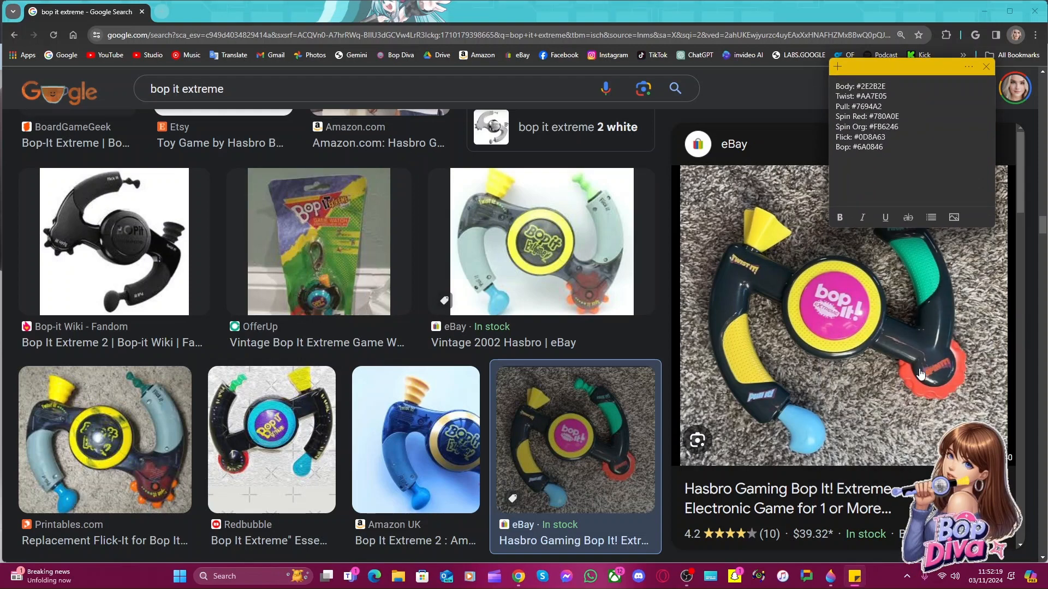
left_click(901, 35)
left_click(904, 58)
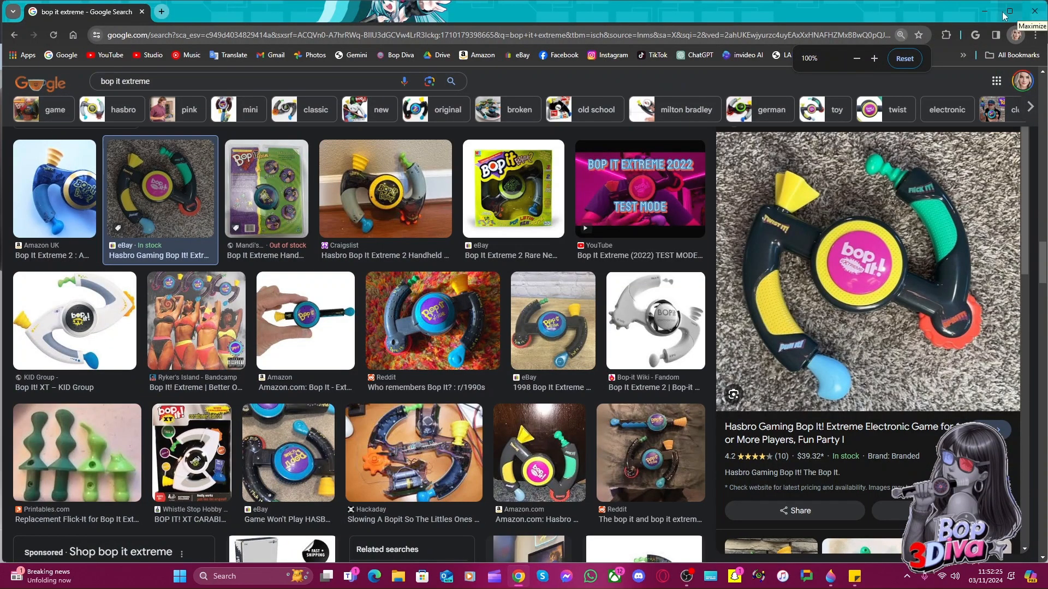
left_click(1034, 12)
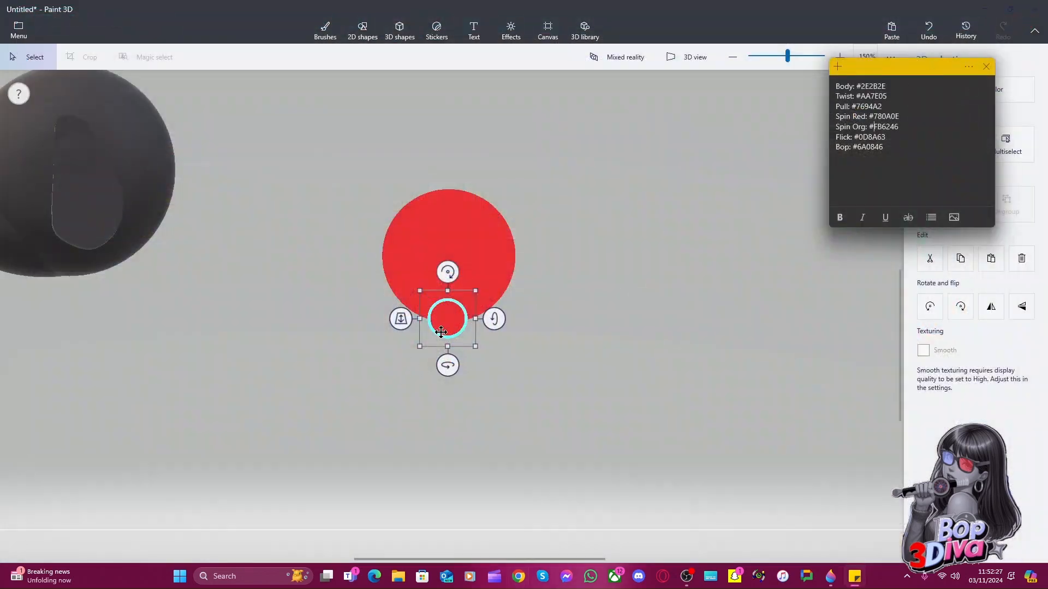
Bring the Paint 3D canvas in front of the color note and leave the red discs deselected
left_click(869, 58)
left_click(576, 249)
left_click(458, 322)
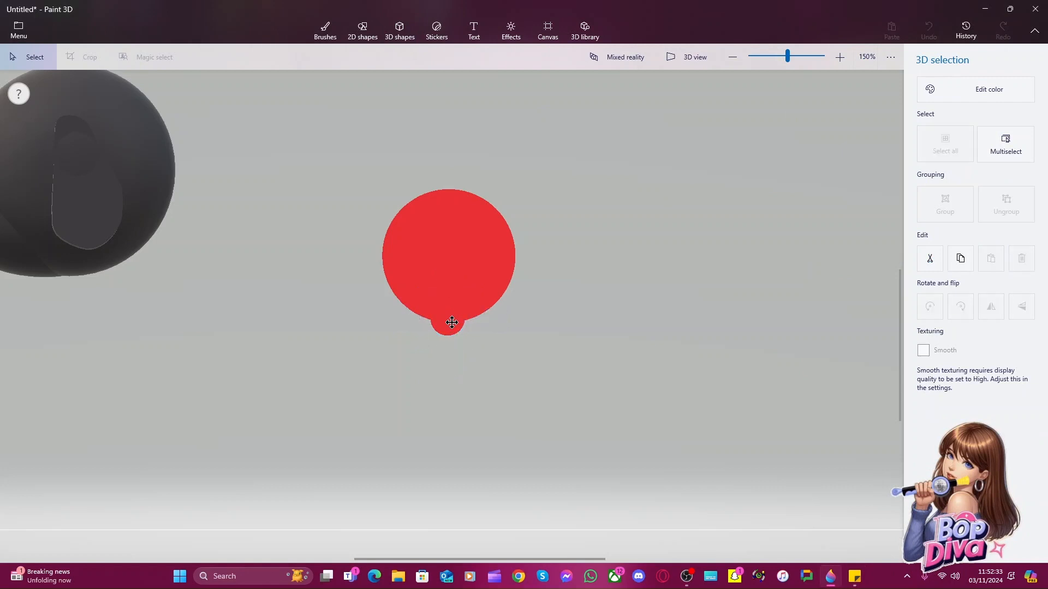
left_click(451, 323)
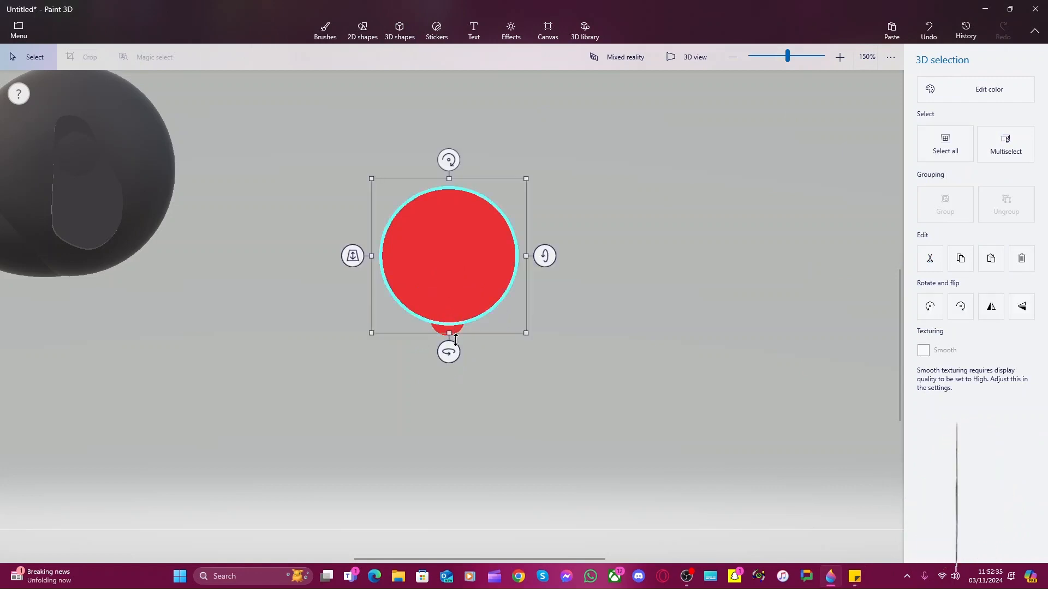
left_click(458, 336)
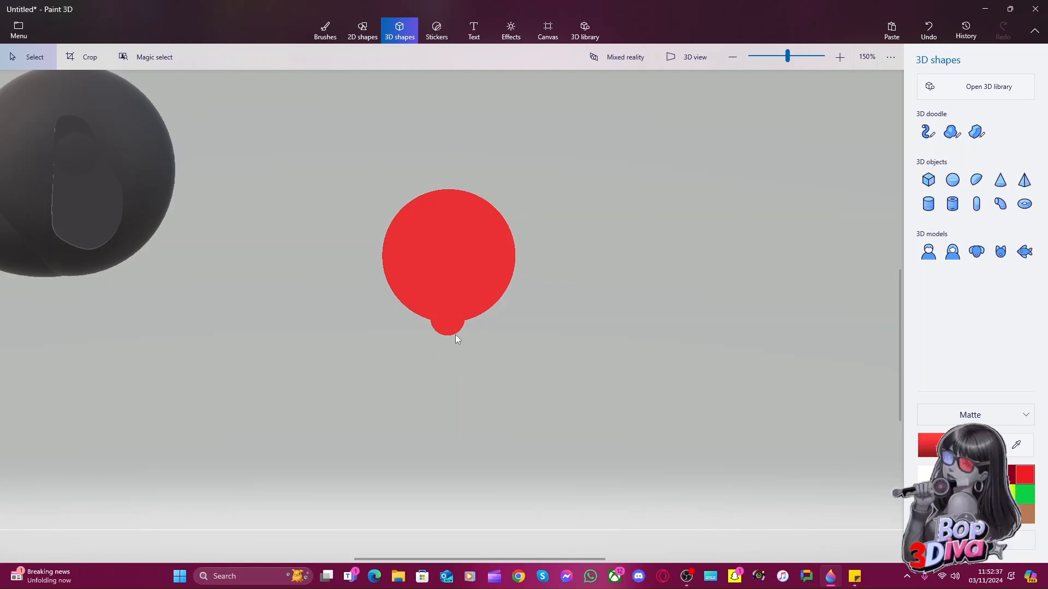
Switch to Chrome and search Google Images for "bop it arcade"
left_click(519, 576)
type("bop")
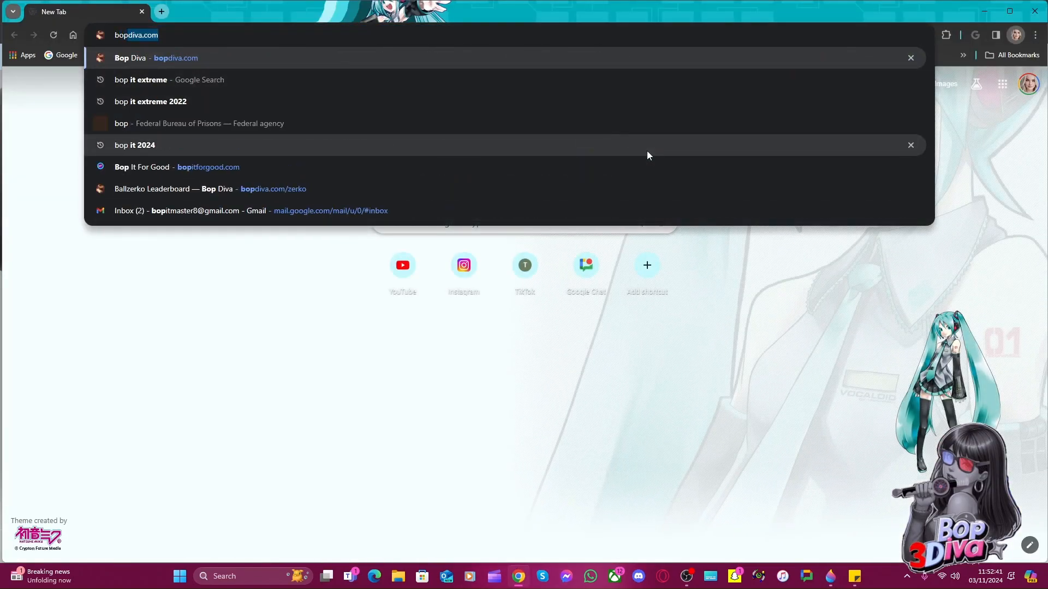
type(" it arcade")
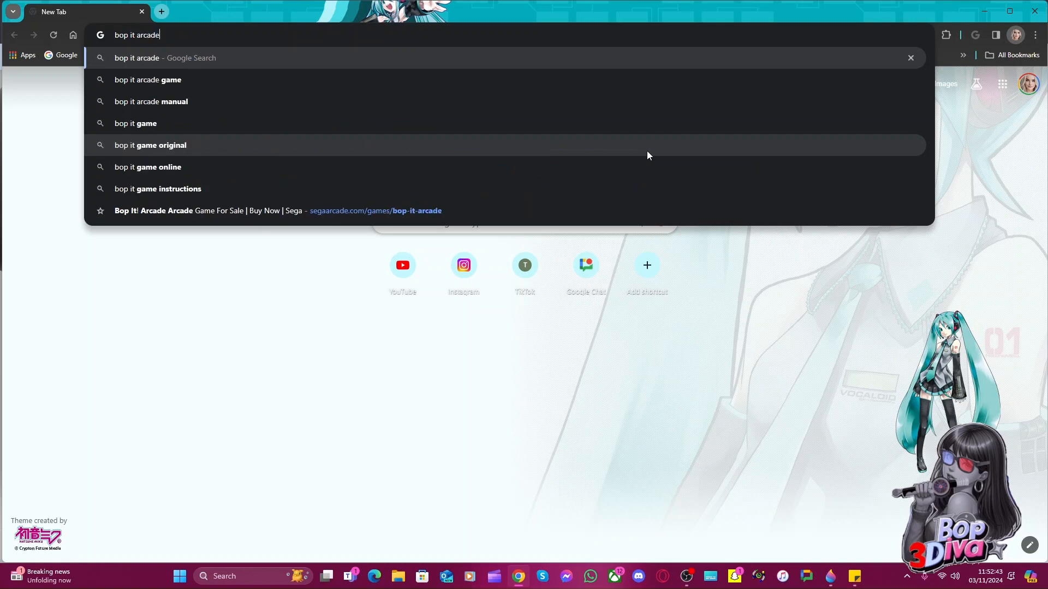
key("Return")
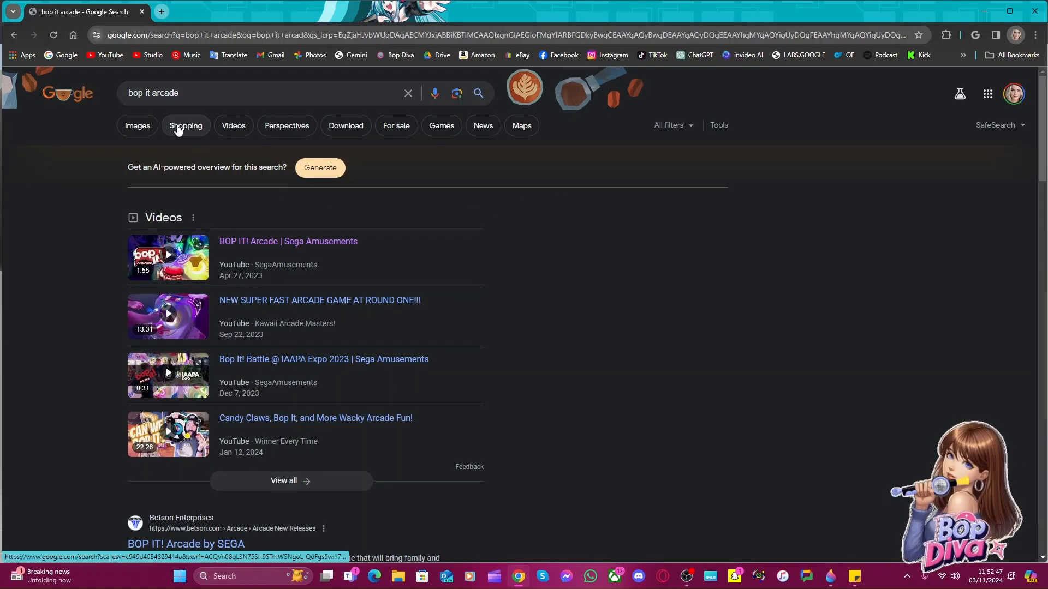
left_click(144, 133)
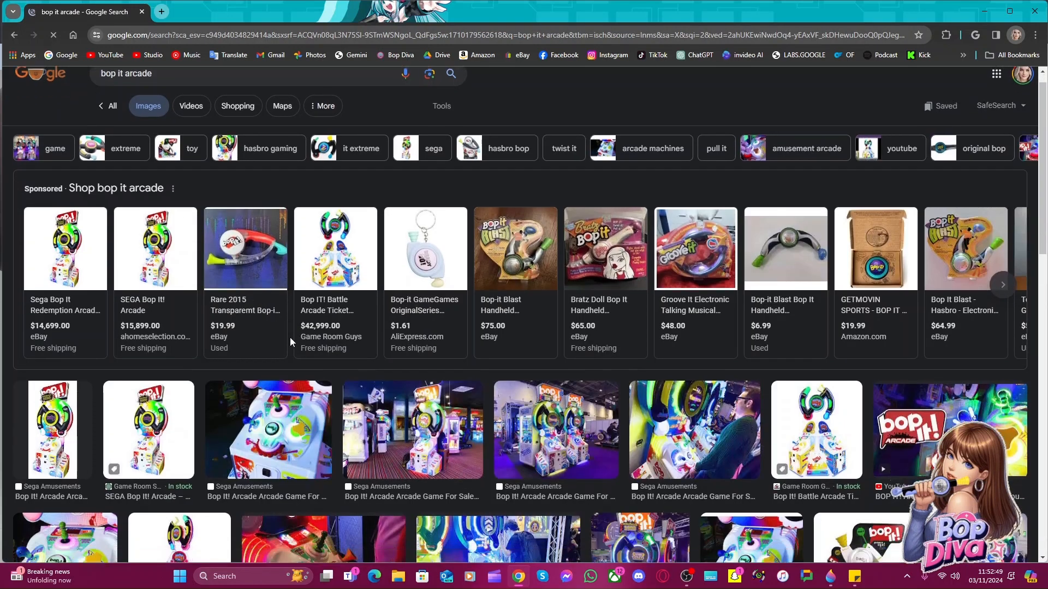
Open the Sega Amusements close-up of the arcade control panel, examine its spin wheel shape, and close Chrome to return to Paint 3D
scroll(290, 336, "down", 1)
left_click(250, 342)
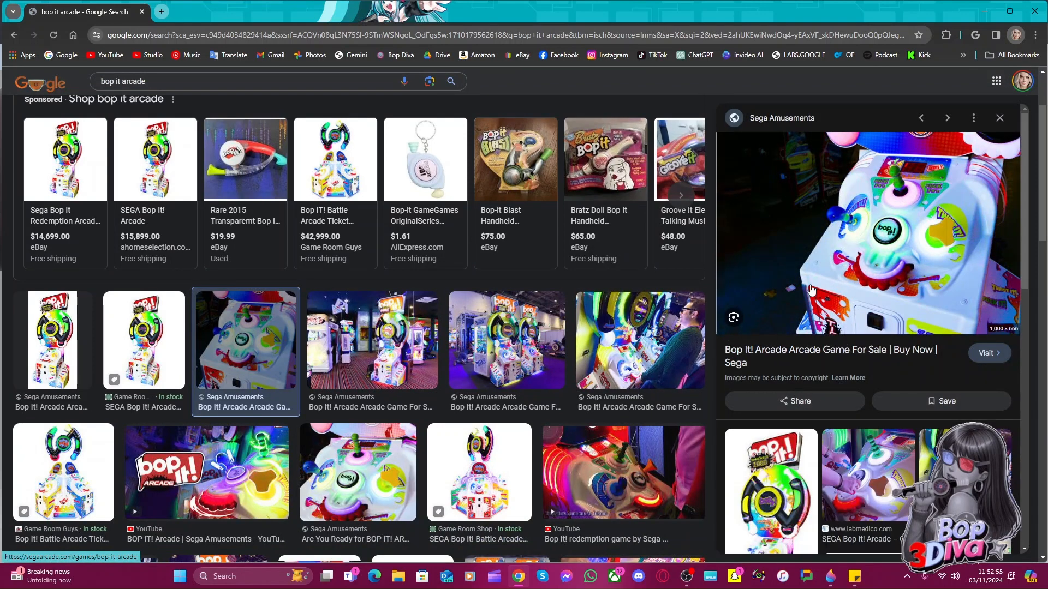
scroll(775, 319, "down", 2)
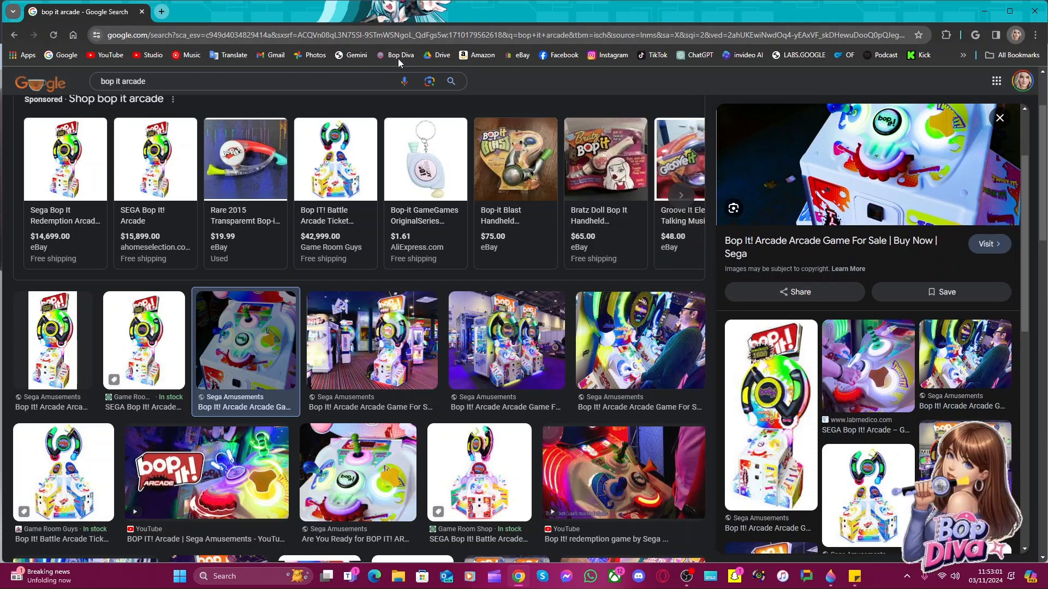
left_click(1041, 12)
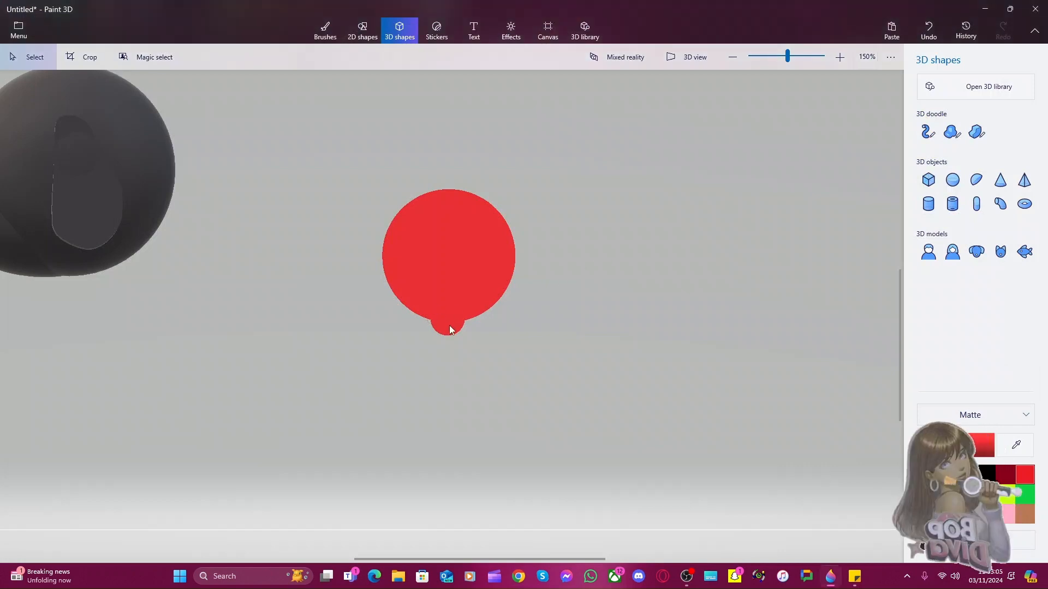
Try placing copies of the small red disc near the big disc's top and on its upper-right edge
left_click(449, 326)
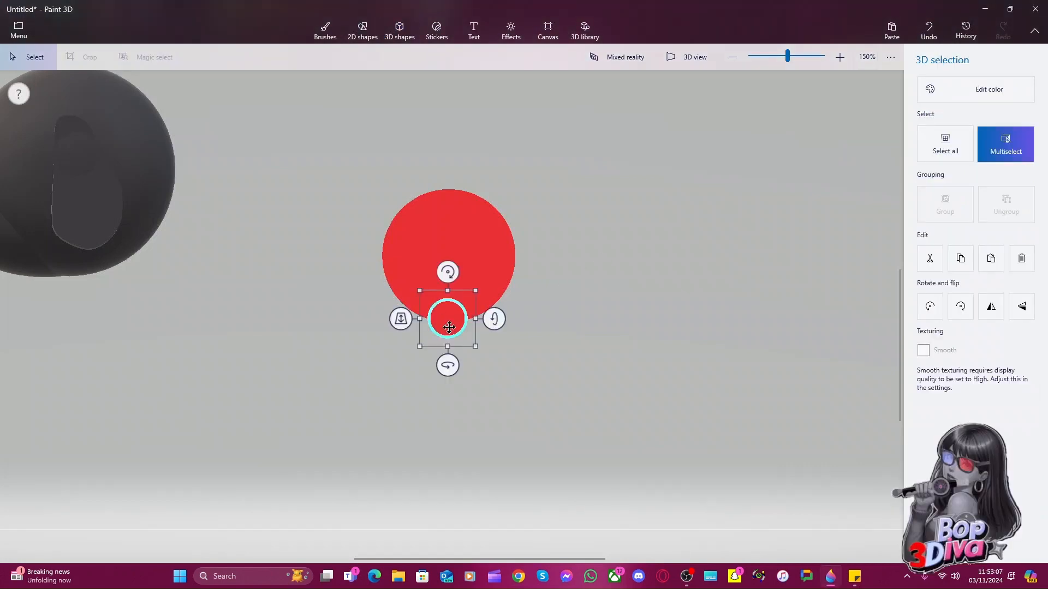
key("ctrl+v")
left_click_drag(449, 326, 452, 203)
key("ctrl+z")
left_click_drag(447, 327, 492, 223)
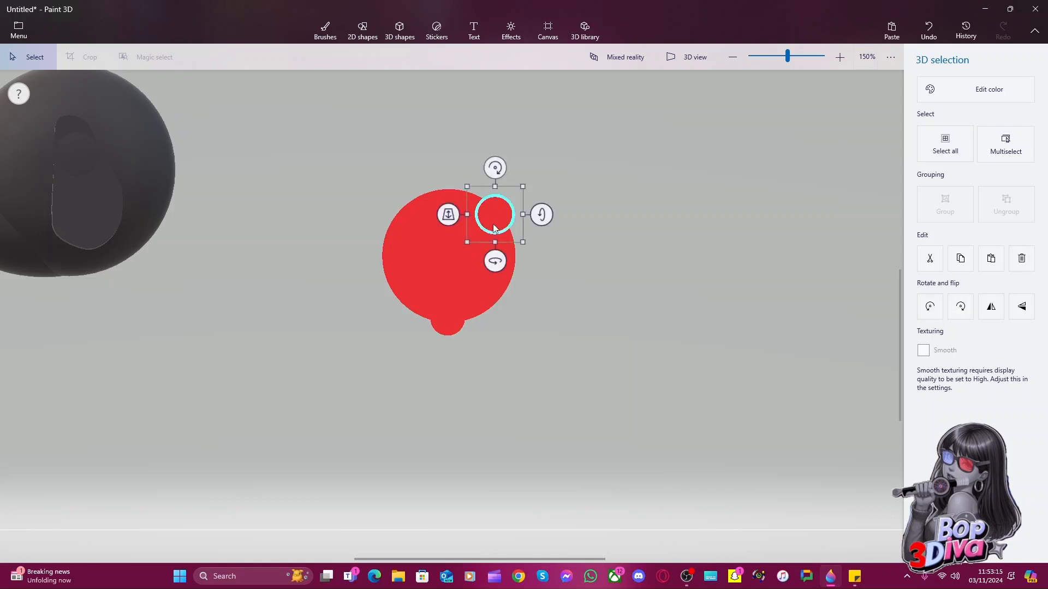
key("ctrl+z")
Place copies of the small red disc on the big disc's lower-left and left edges
left_click(445, 313)
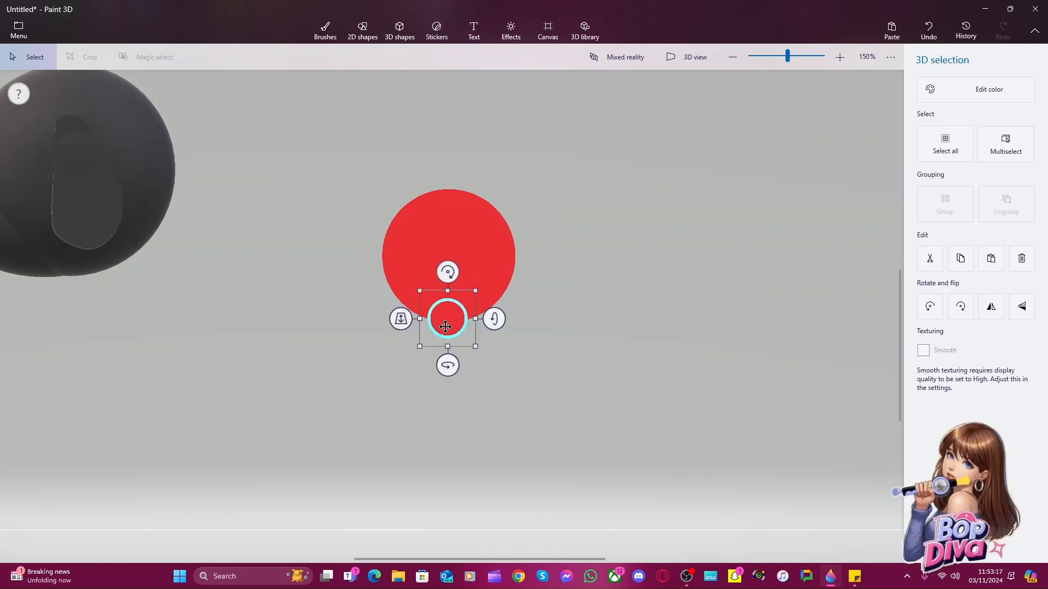
left_click_drag(448, 325, 403, 303)
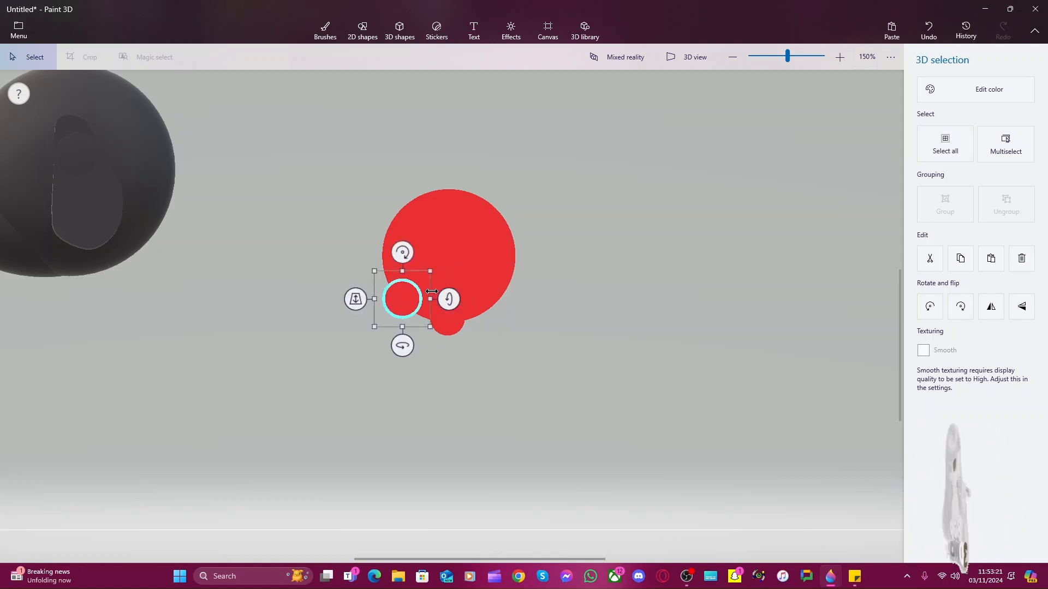
left_click(528, 382)
left_click(395, 306)
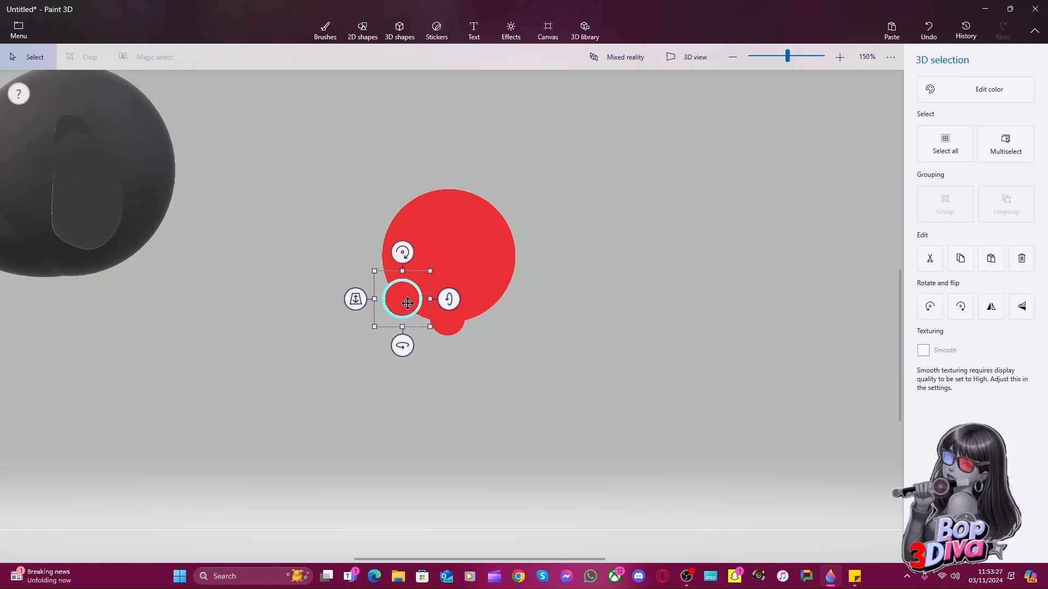
left_click_drag(402, 299, 391, 262)
Try placing another copy of the small disc on the big disc's upper-left edge
left_click(403, 313)
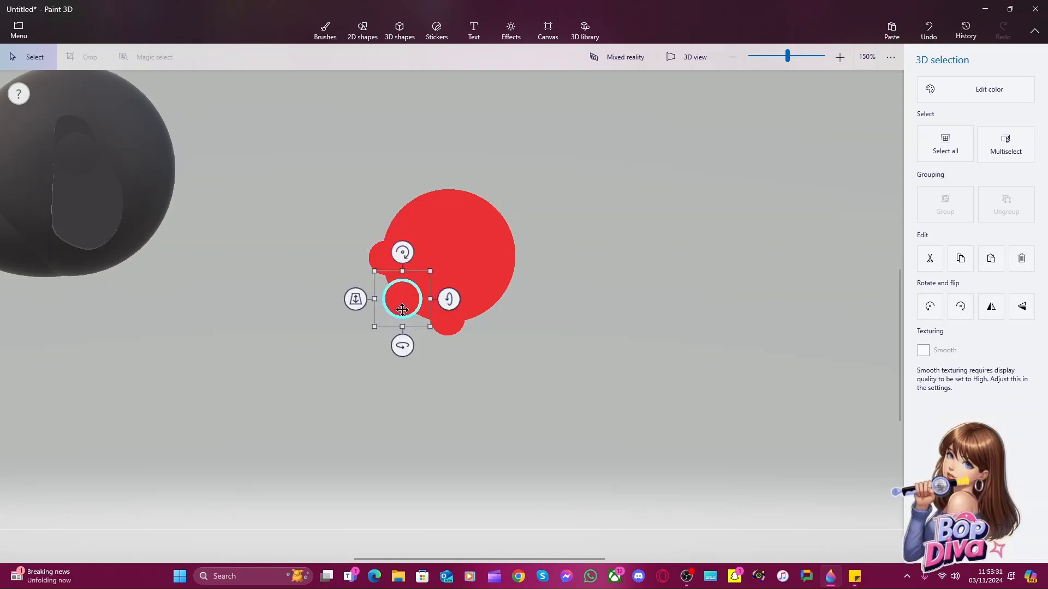
left_click_drag(402, 309, 414, 210)
left_click(380, 258)
key("ctrl+z")
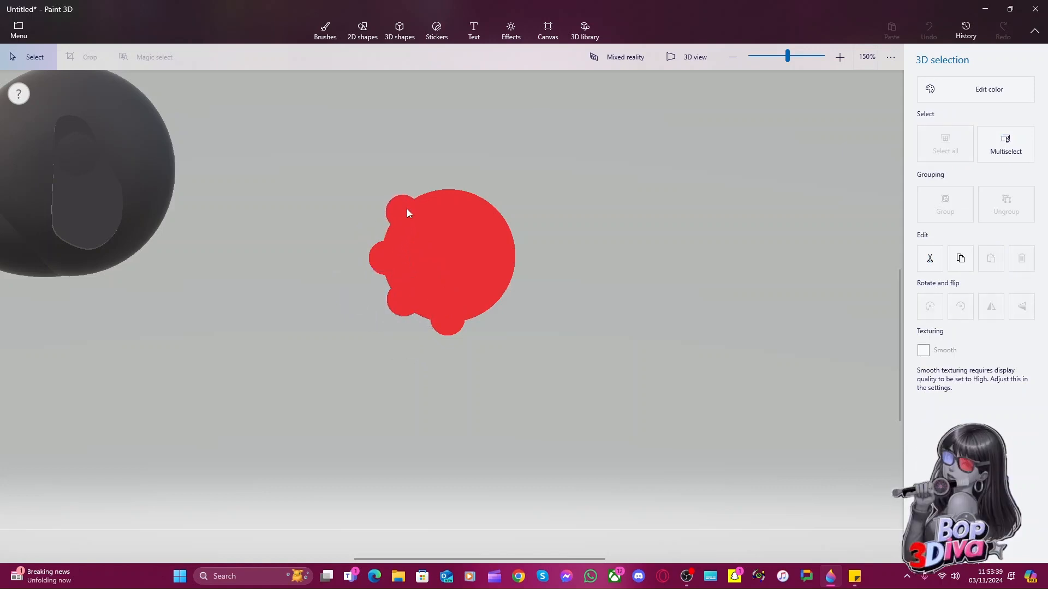
key("ctrl+z")
Try placing a copy of the small disc on the big disc's lower-right edge and on its right edge
left_click_drag(403, 302, 492, 306)
key("ctrl")
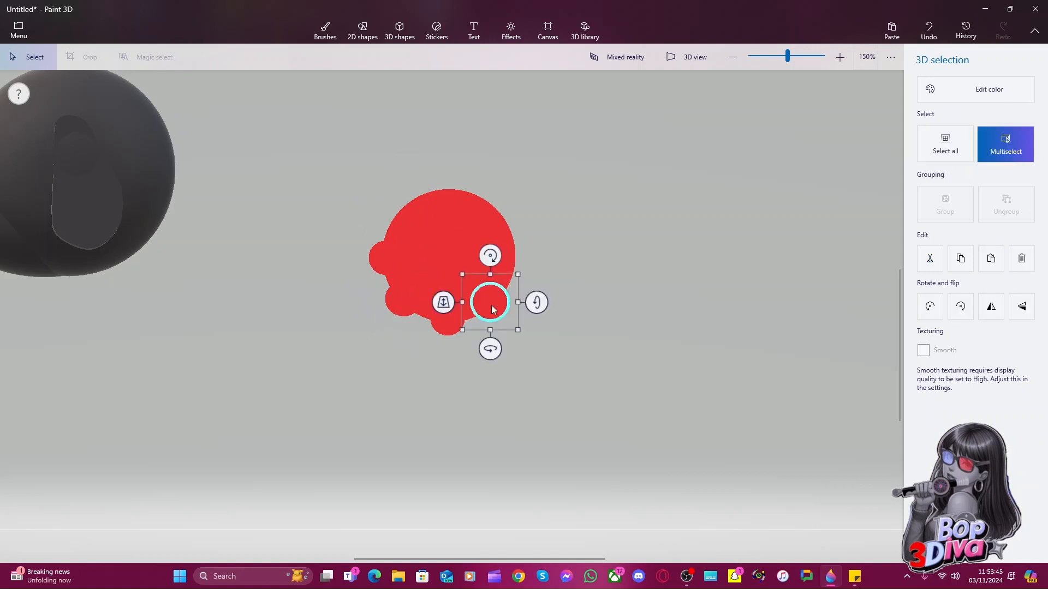
key("ctrl+z")
left_click_drag(428, 293, 436, 288)
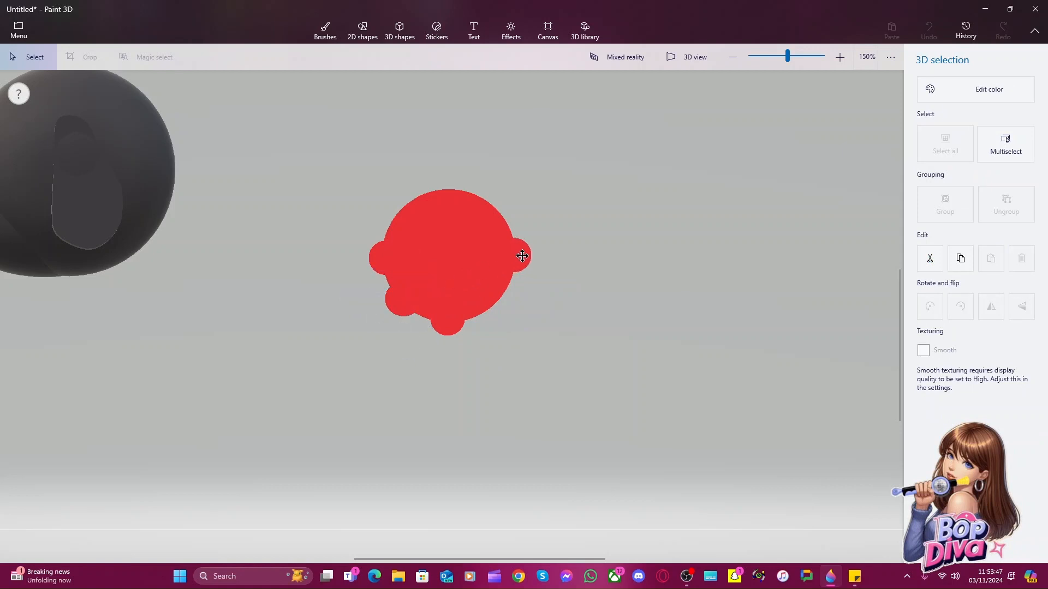
left_click_drag(521, 258, 510, 257)
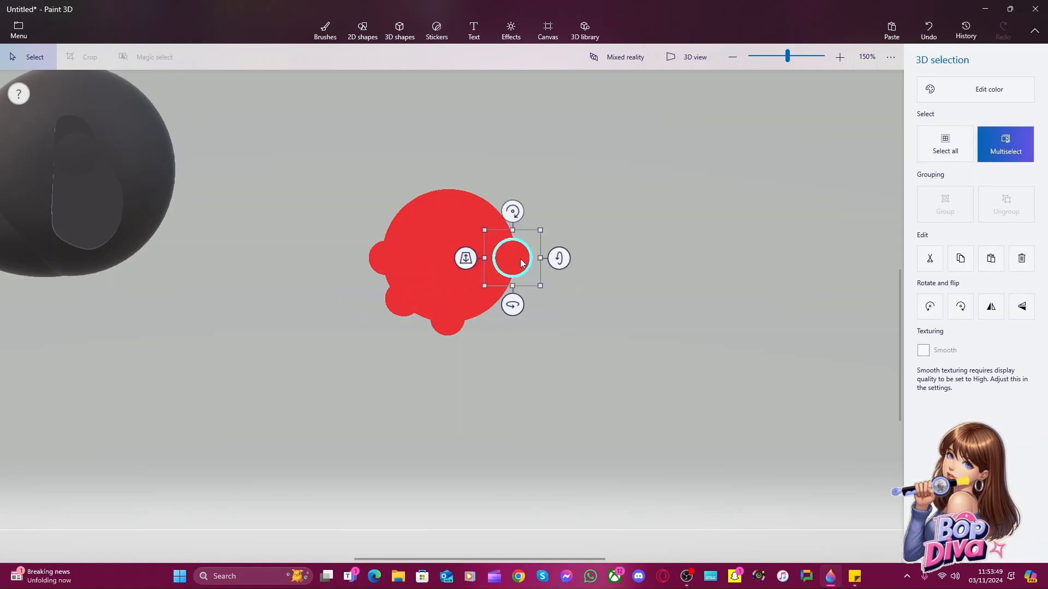
key("ctrl+z")
Move a further small-disc copy into the empty space beside the big disc and delete it
left_click_drag(395, 303, 488, 219)
left_click_drag(498, 283, 609, 331)
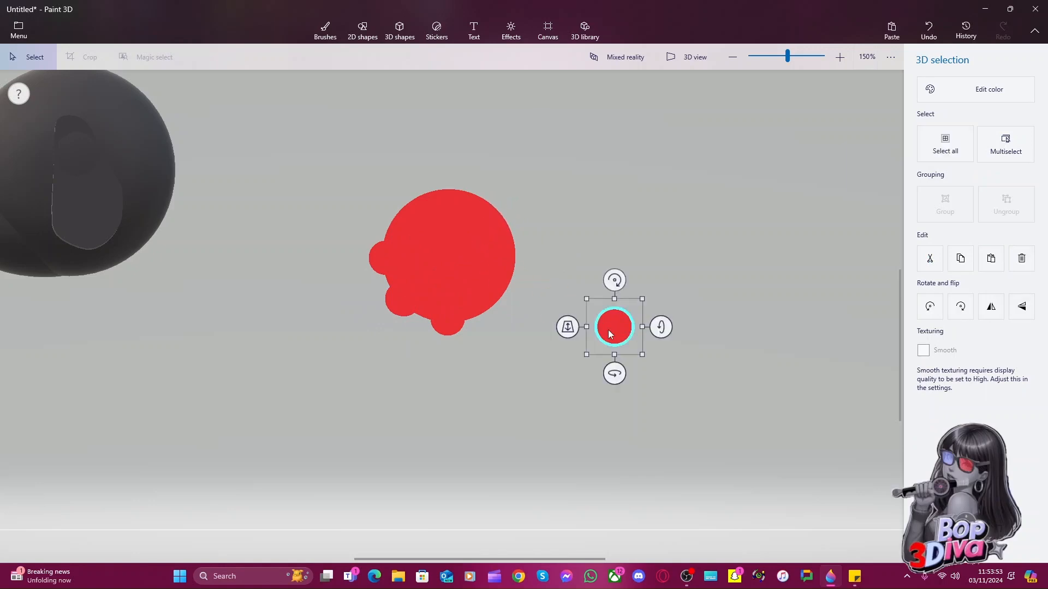
key("Delete")
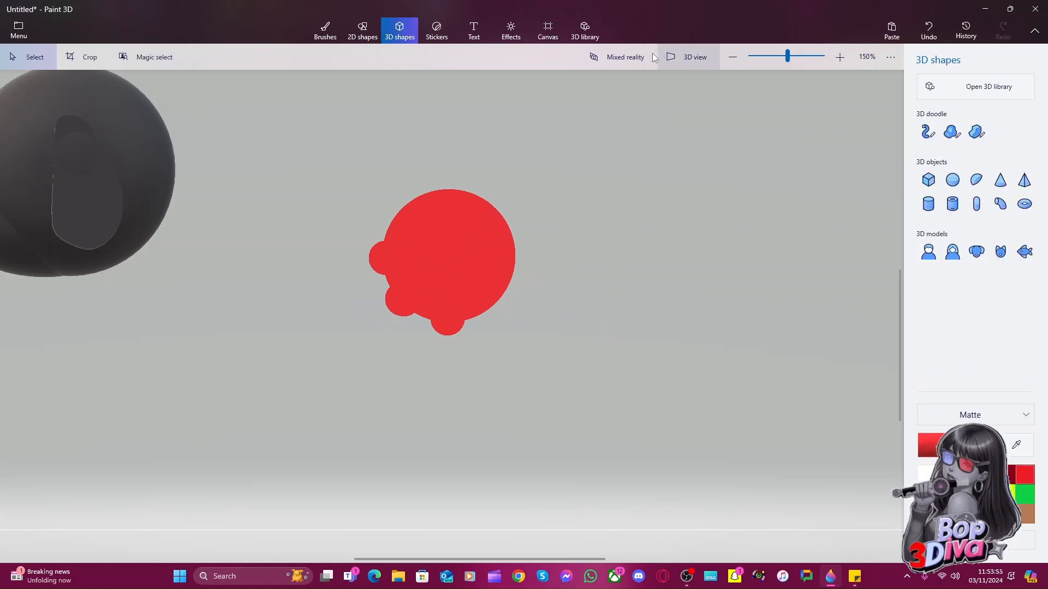
Switch to 3D view and move the big red disc up and away from the three small discs
left_click(687, 57)
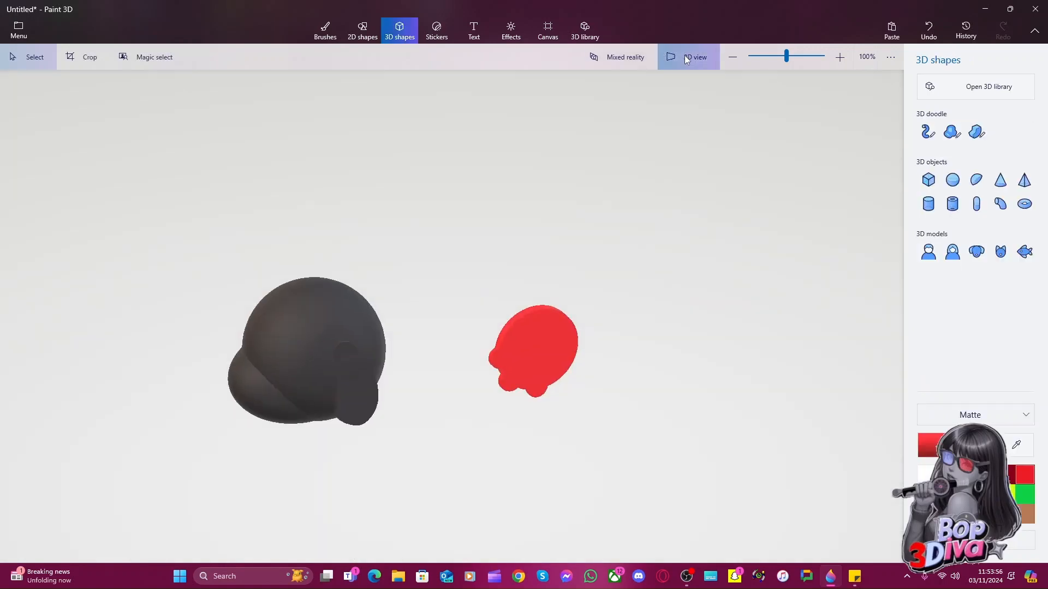
left_click(556, 312)
left_click(666, 344)
left_click(544, 355)
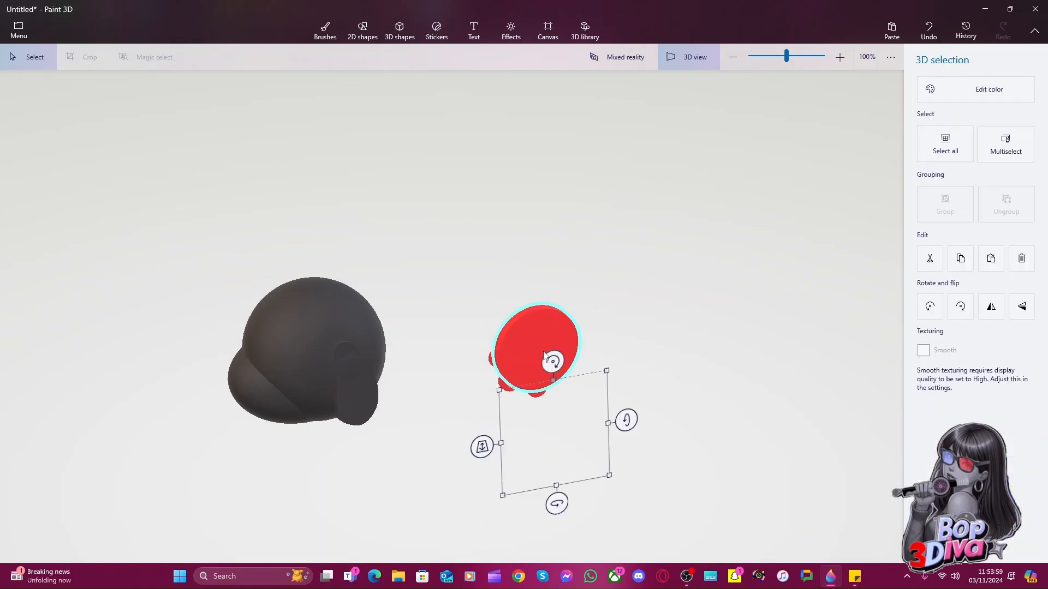
left_click(598, 319)
left_click(553, 332)
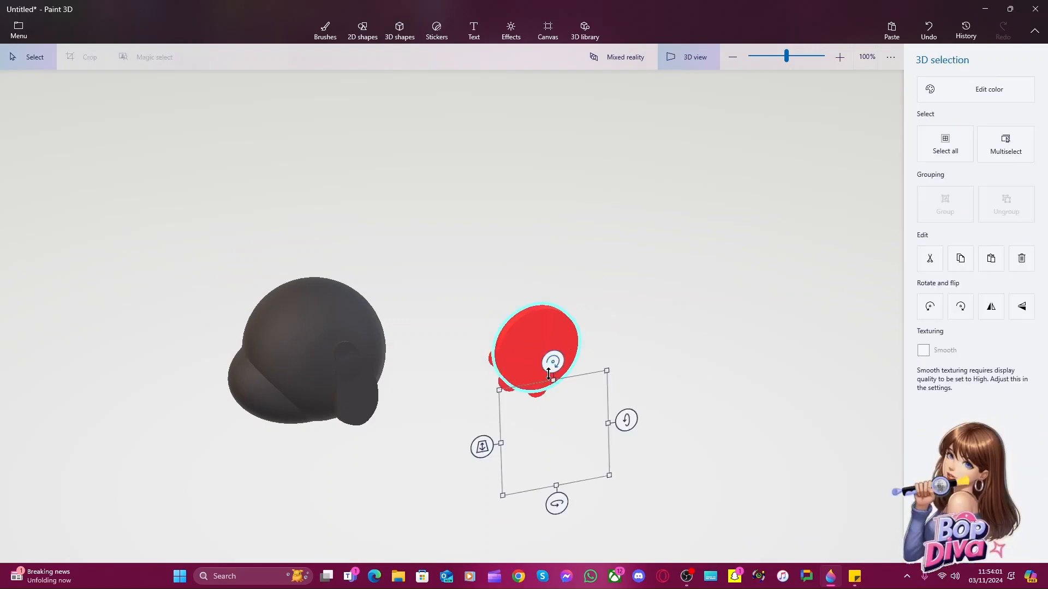
left_click_drag(548, 374, 632, 407)
left_click(536, 385)
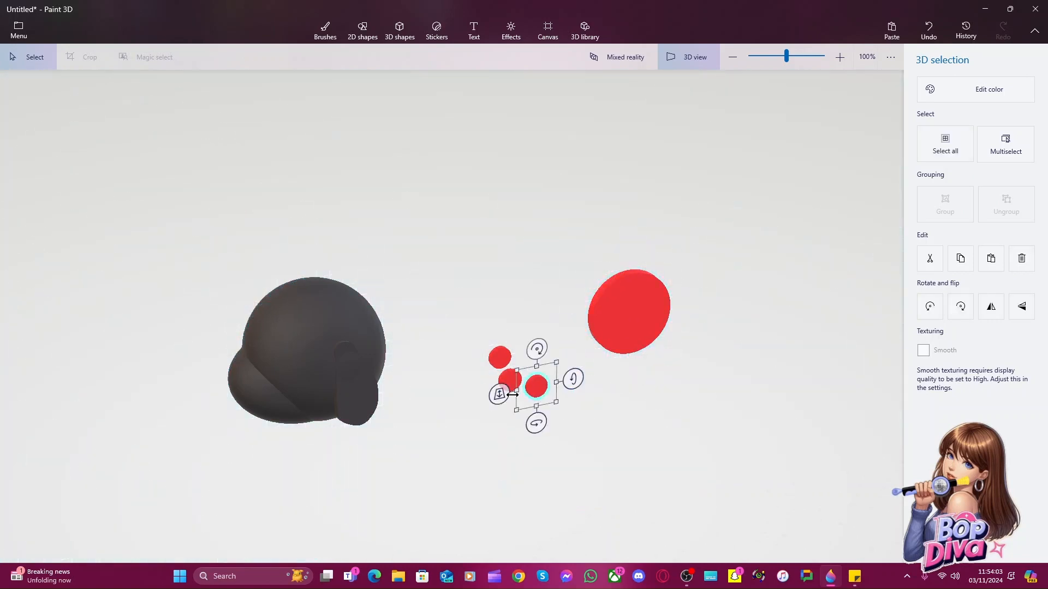
left_click(499, 429)
Move the big red disc back over the three small discs so they protrude from its lower-left edge
scroll(491, 420, "down", 1)
scroll(455, 416, "up", 2)
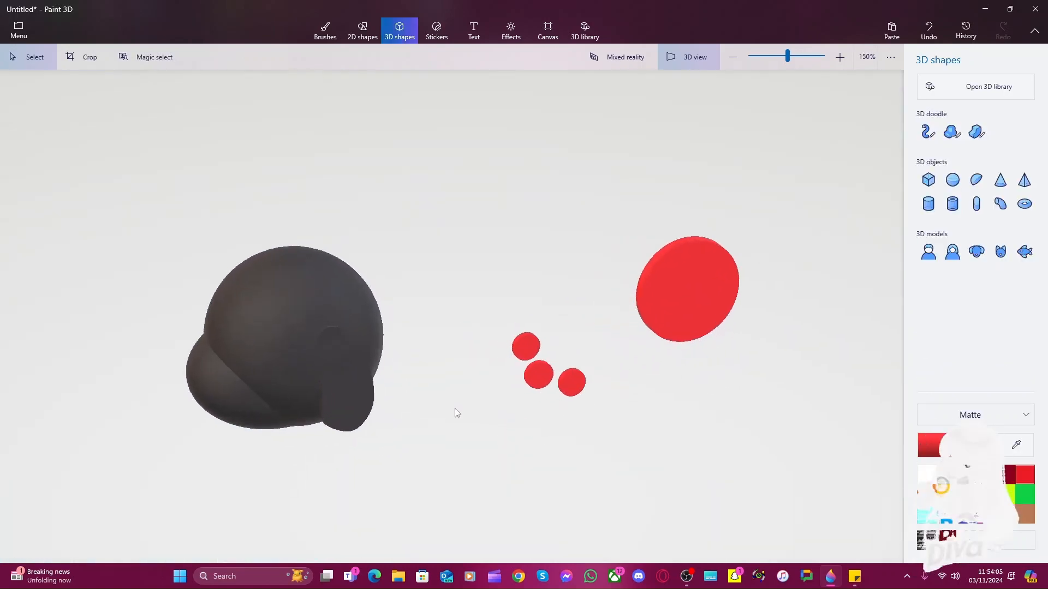
left_click(700, 286)
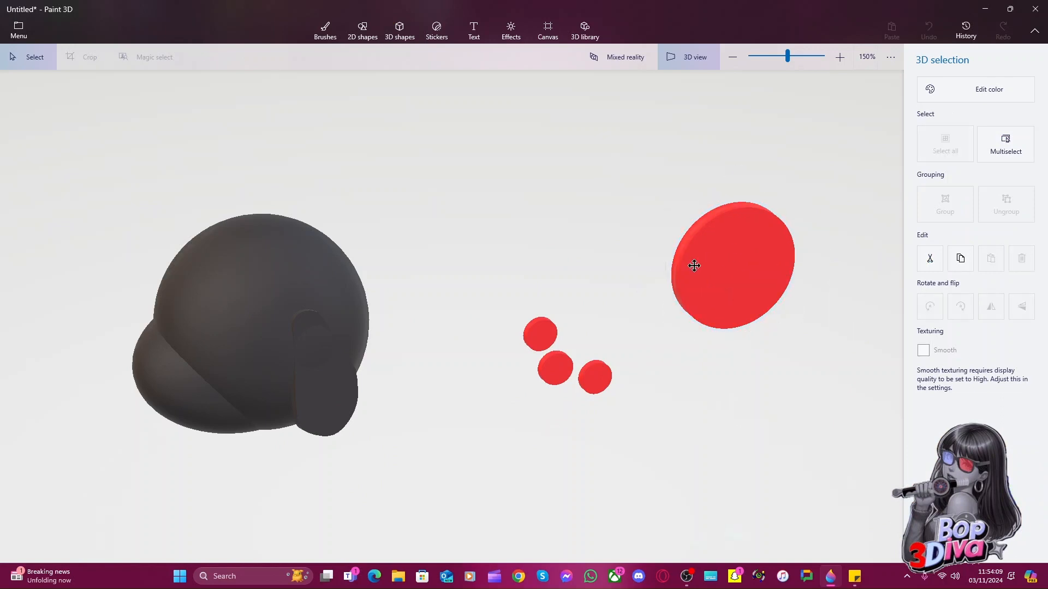
left_click_drag(694, 265, 581, 309)
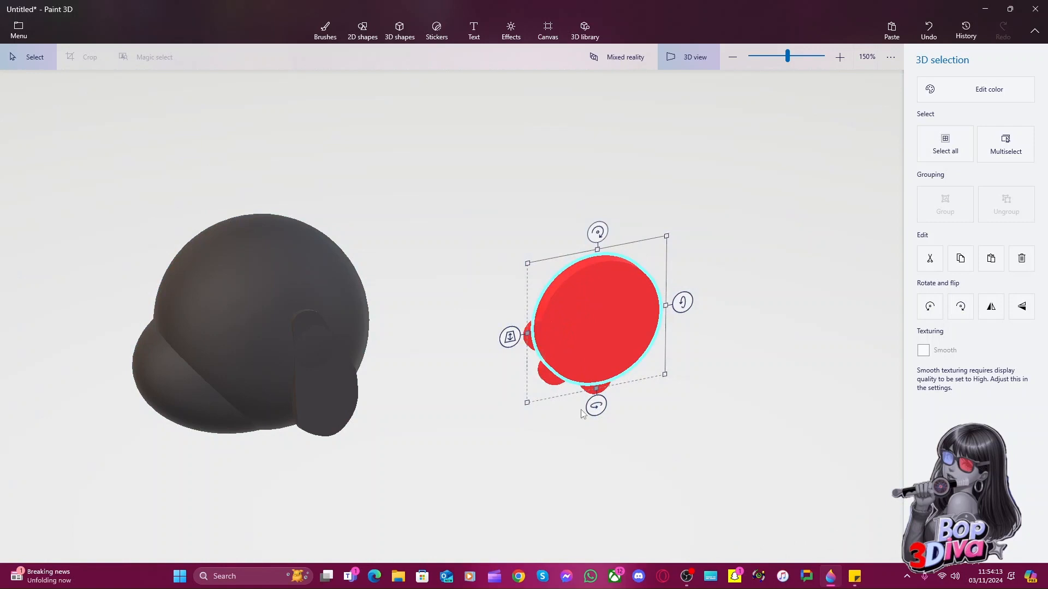
Adjust the big red disc's depth to line up with the small discs, and deselect it
left_click(508, 338)
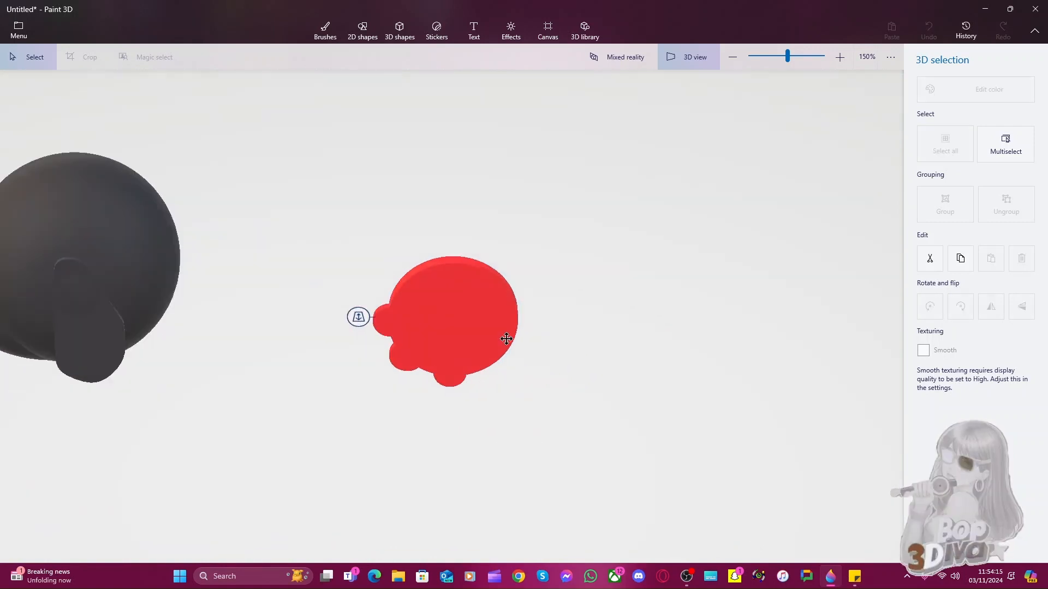
left_click_drag(507, 338, 516, 348)
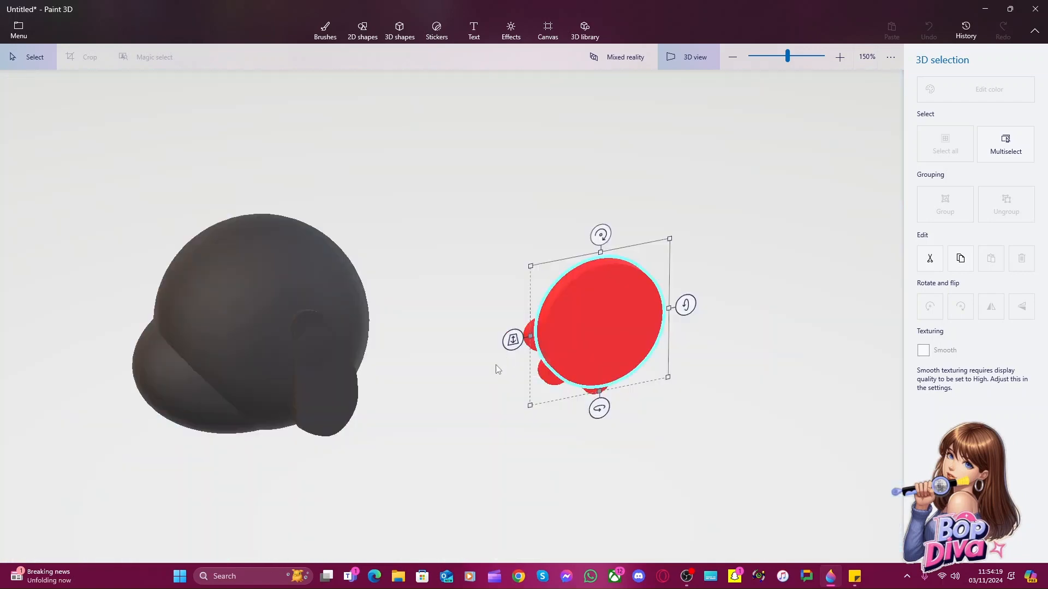
left_click(485, 405)
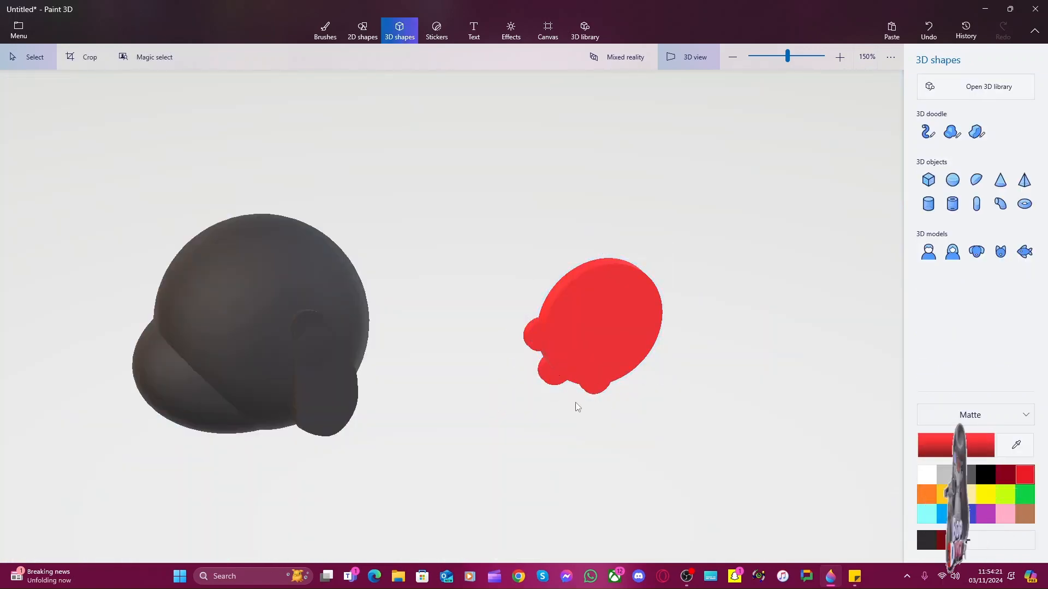
Dismiss the mixed reality viewer and zoom the 3D view in to 339%
left_click(630, 66)
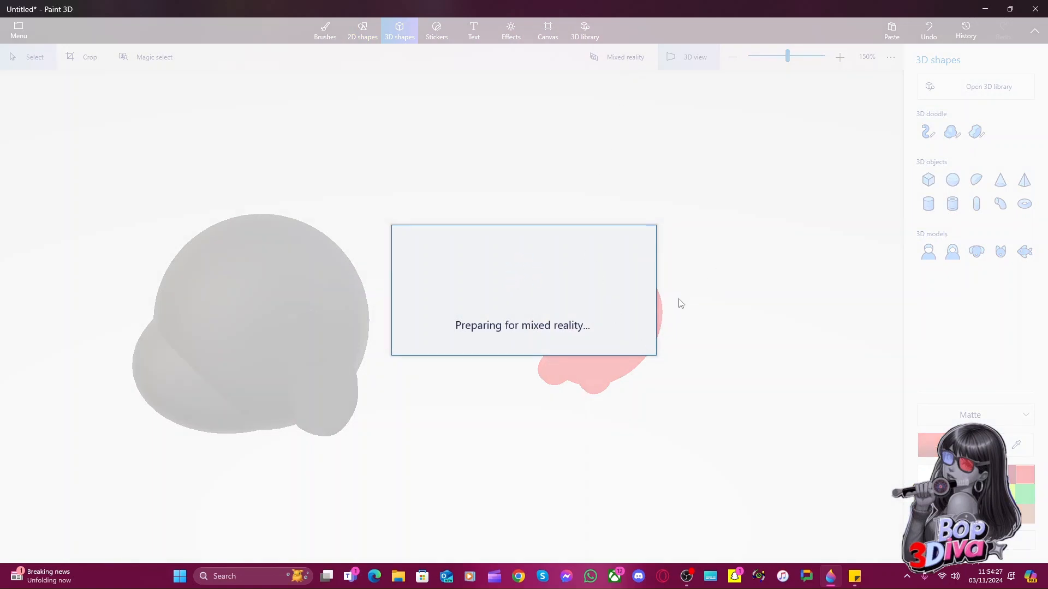
left_click(363, 44)
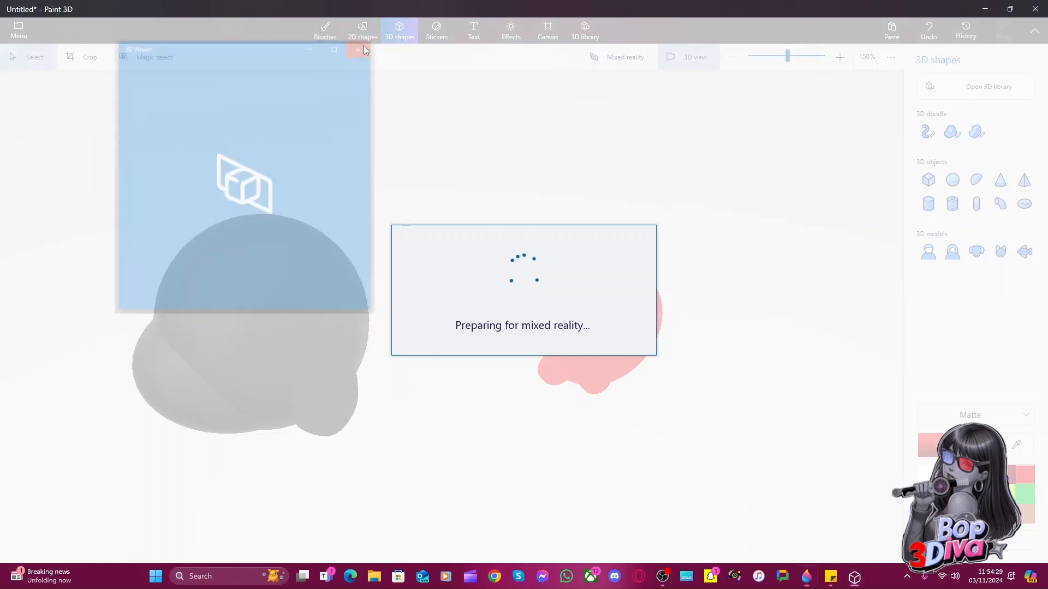
left_click(783, 57)
left_click_drag(781, 58, 790, 58)
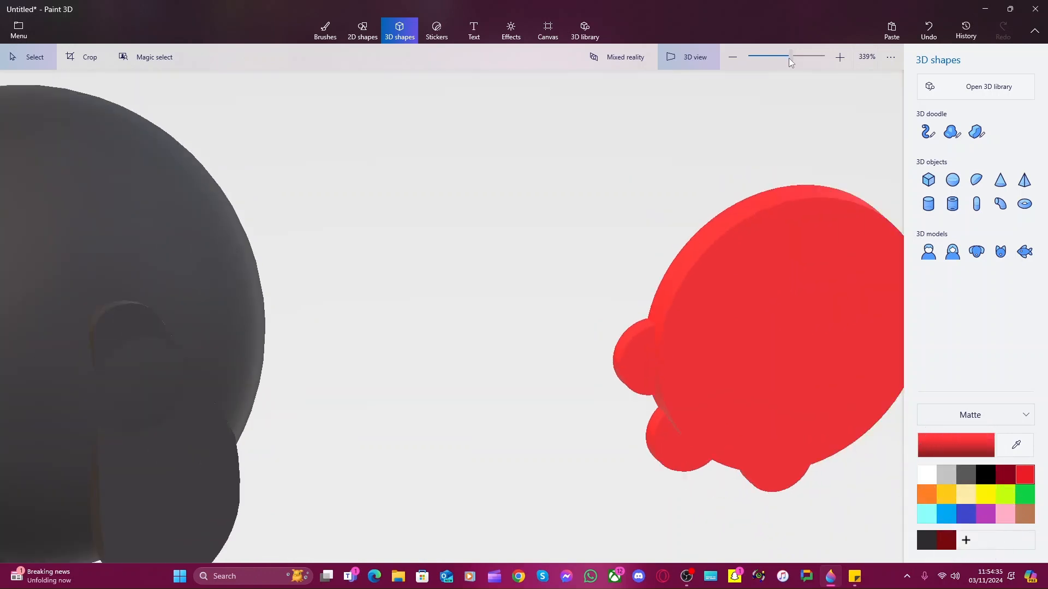
left_click(25, 34)
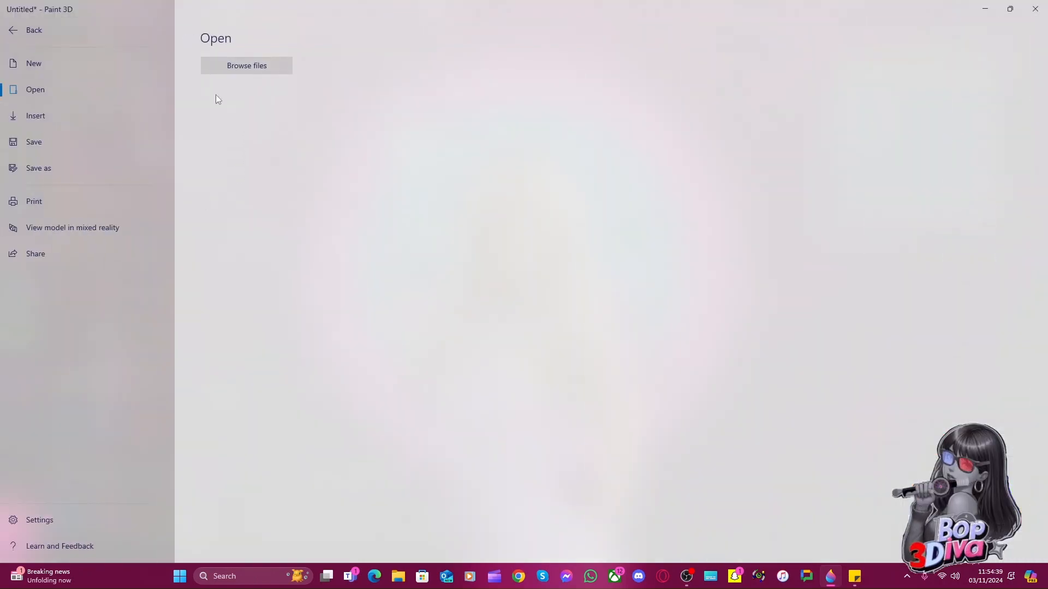
left_click(37, 40)
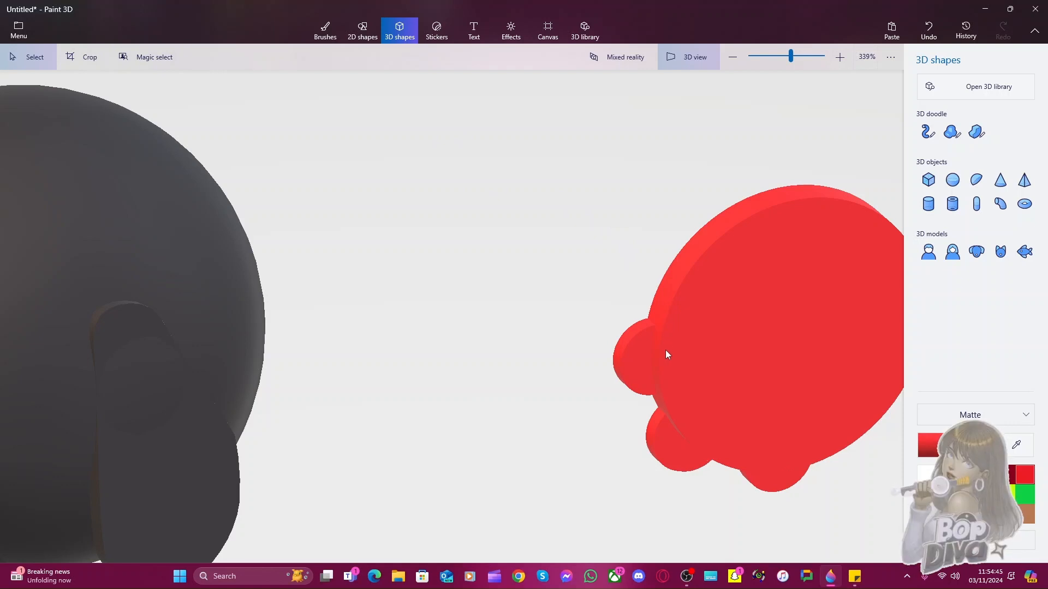
Select the big red disc with its three small discs, rotate them together until edge-on, and turn 3D view off
left_click_drag(586, 136, 831, 486)
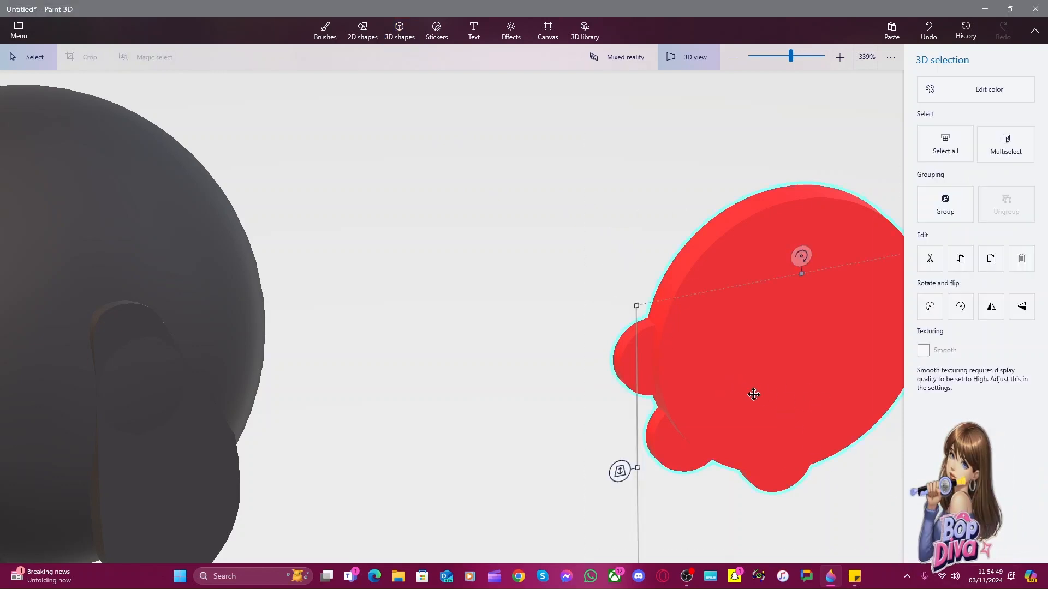
left_click(709, 414, "ctrl")
scroll(709, 415, "down", 5, "ctrl")
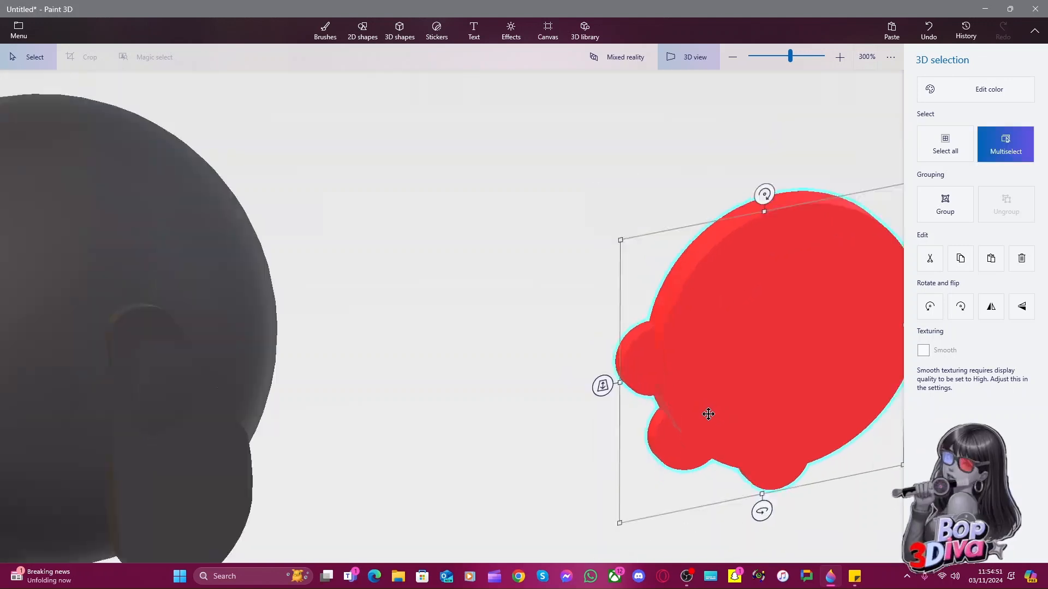
left_click_drag(744, 486, 834, 507)
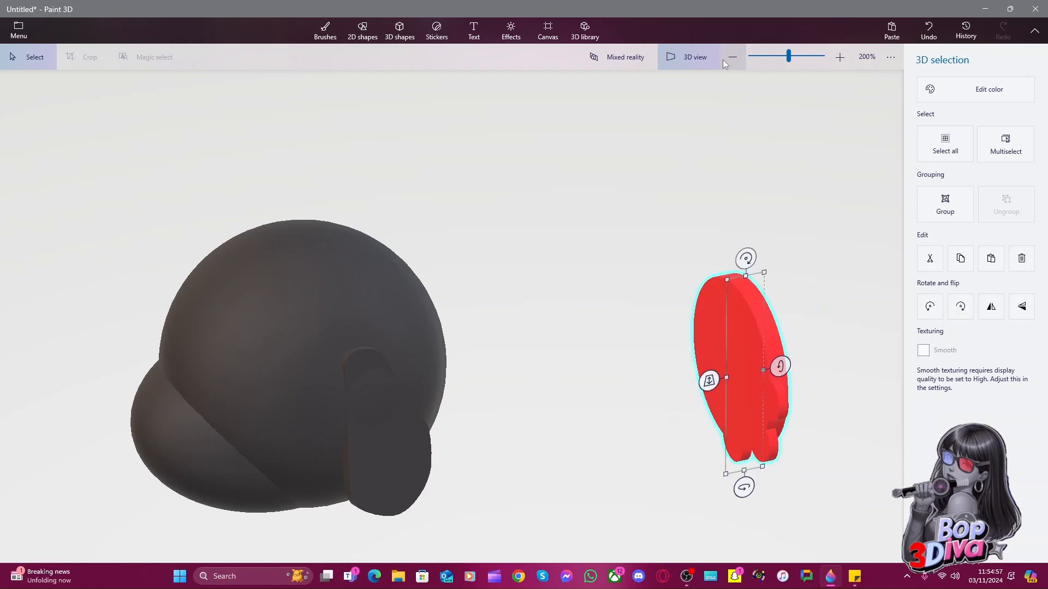
left_click(700, 60)
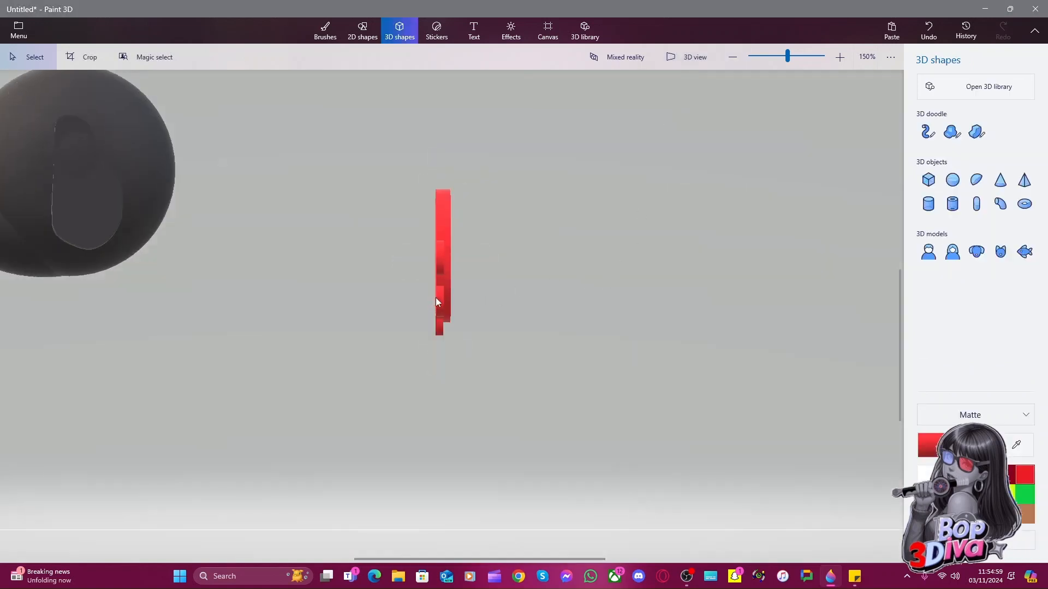
Thicken each of the three small red discs to match the big disc's thickness
left_click(437, 302)
left_click(441, 301)
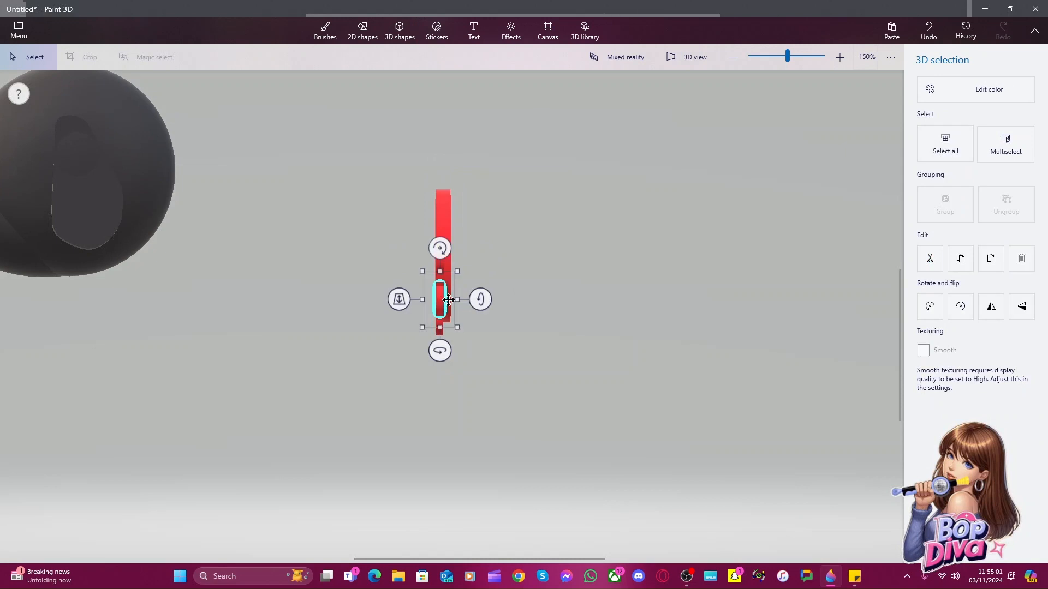
left_click_drag(456, 303, 463, 306)
left_click(441, 255)
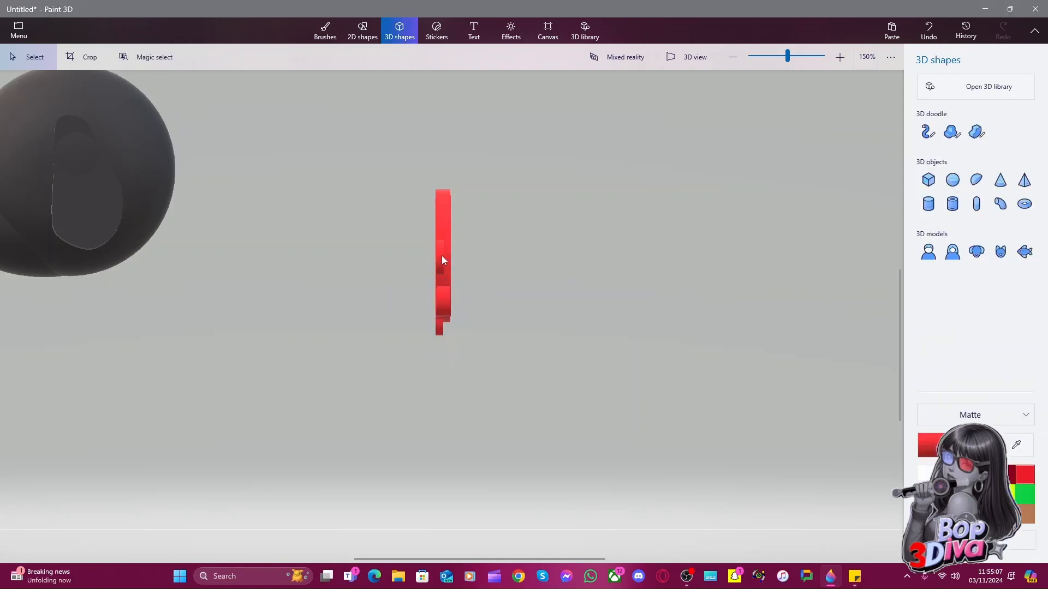
left_click(442, 255)
left_click_drag(458, 258, 466, 265)
left_click(440, 326)
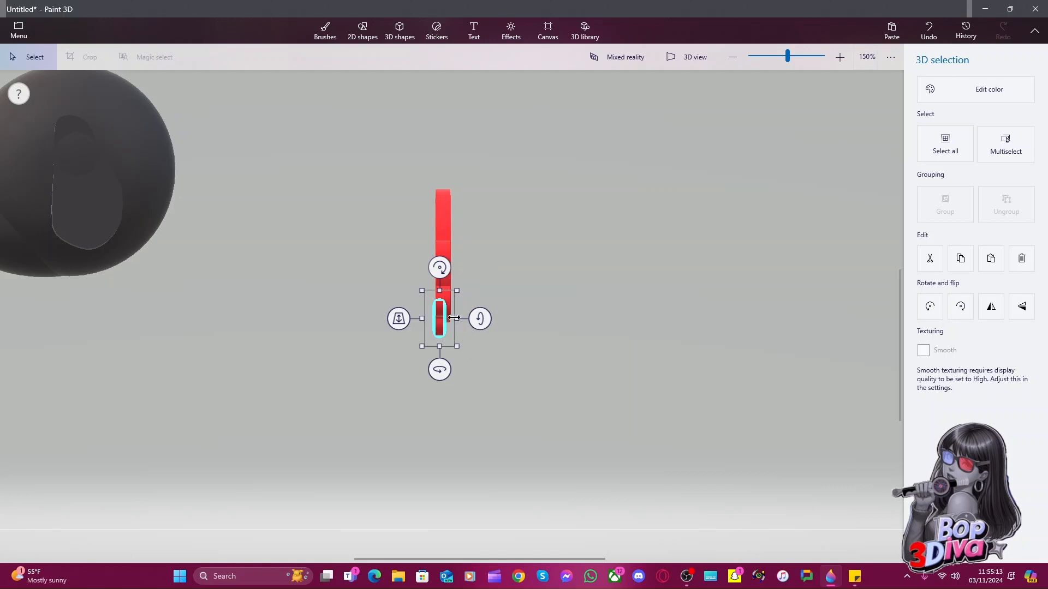
left_click_drag(457, 318, 462, 322)
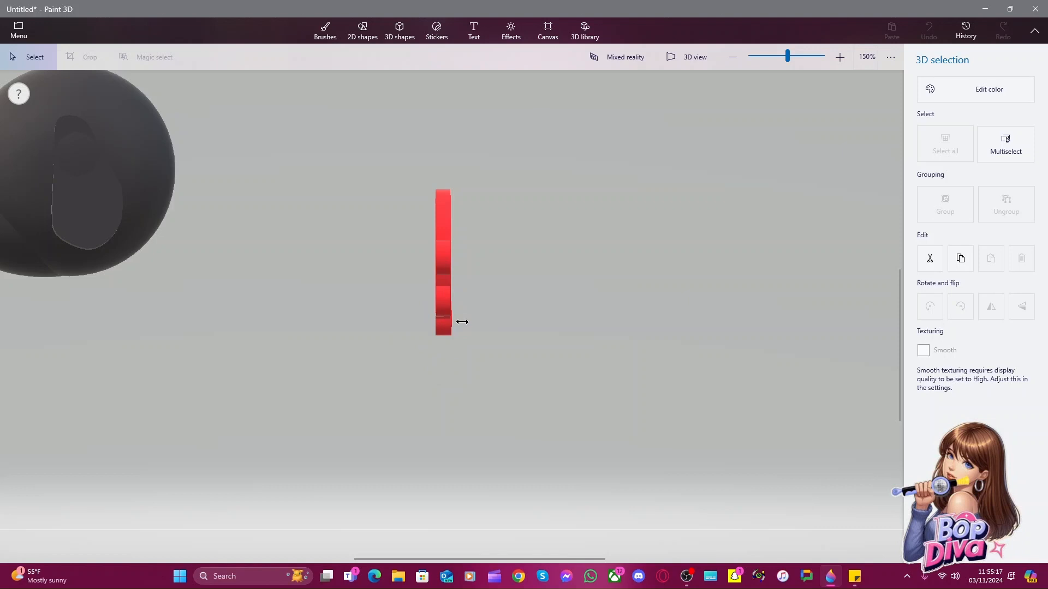
left_click_drag(461, 321, 460, 322)
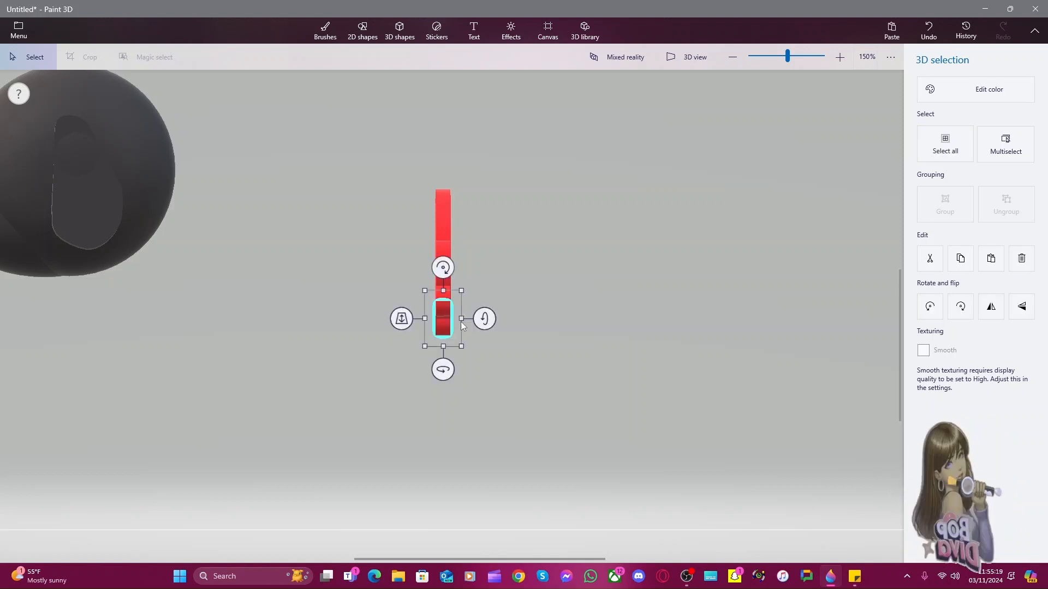
left_click(525, 382)
Rotate the whole red wheel about its vertical axis to face the front, and deselect it
left_click_drag(386, 126, 522, 494)
left_click_drag(445, 376, 472, 389)
left_click(517, 394)
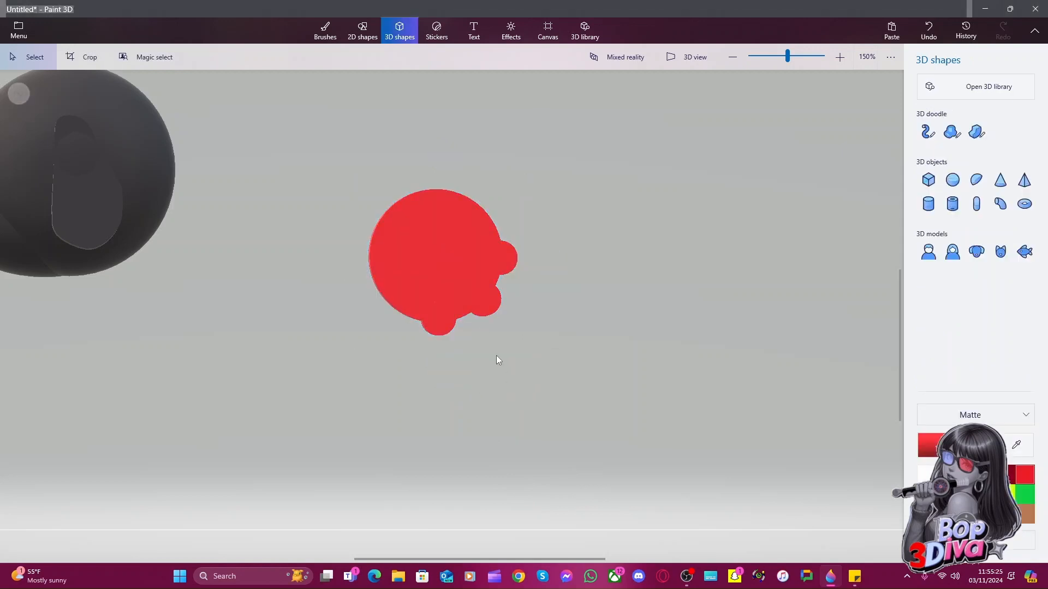
Duplicate the small red discs and place the copies loose below the wheel
left_click_drag(484, 310, 426, 384)
left_click(493, 321)
left_click_drag(493, 321, 505, 394)
left_click(483, 299)
left_click_drag(484, 299, 466, 462)
left_click(384, 265)
left_click(450, 367)
left_click(439, 323)
left_click_drag(439, 323, 400, 429)
mouse_move(440, 324)
left_mouse_down()
mouse_move(471, 360)
mouse_move(442, 335)
left_mouse_up()
key("ctrl+z")
key("ctrl+z")
left_click(501, 259)
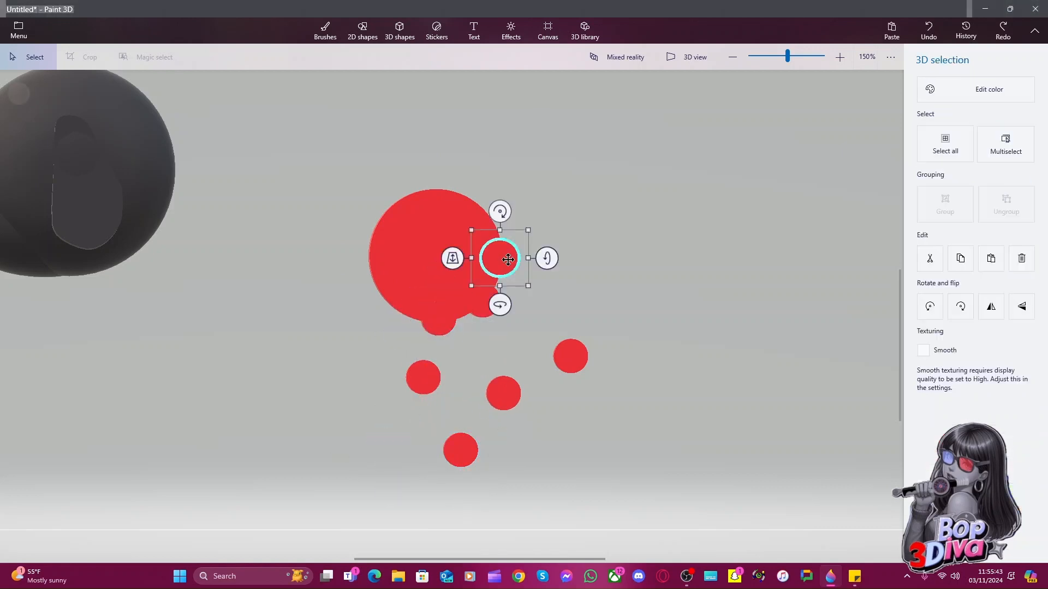
left_click_drag(501, 259, 520, 257)
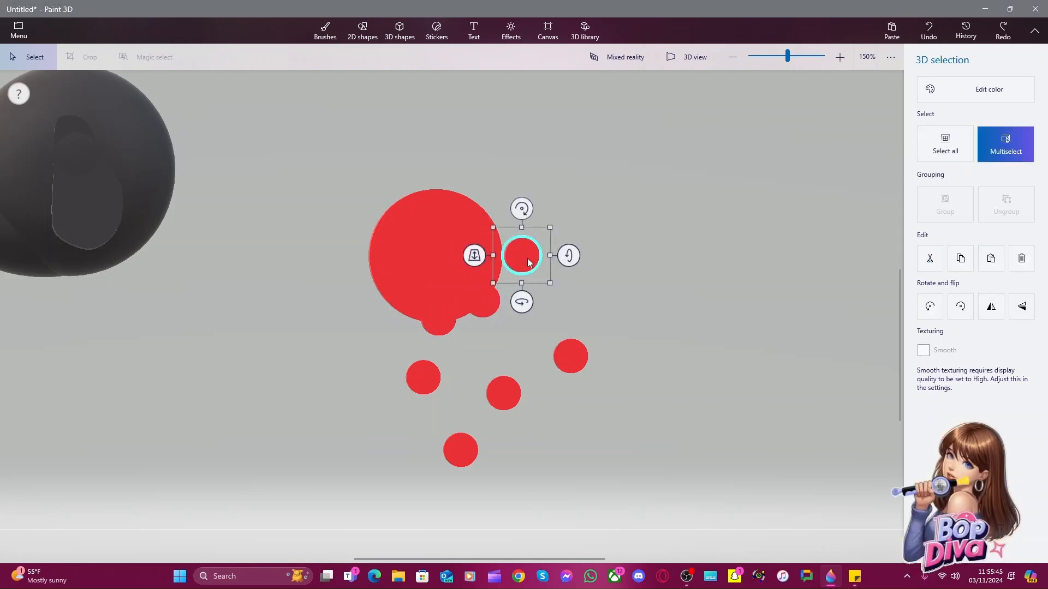
key("ctrl+z")
key("ctrl+z")
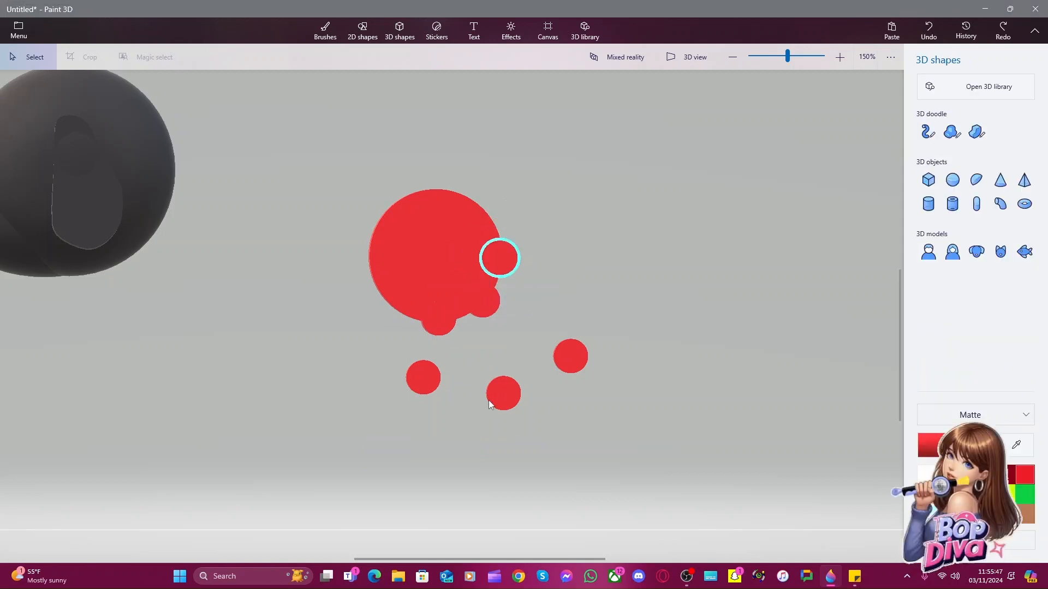
key("ctrl+y")
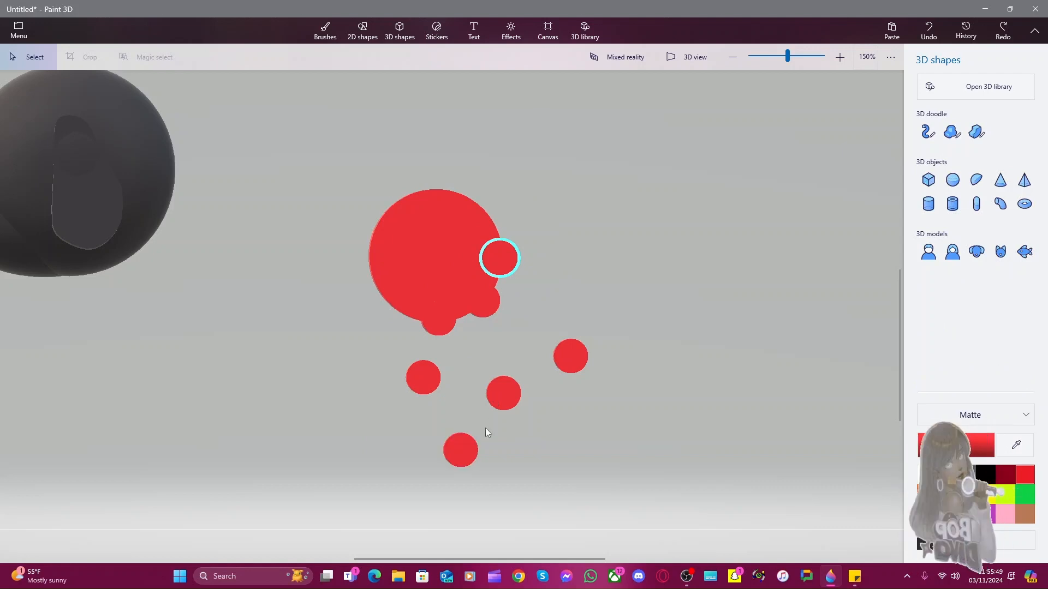
Move two loose small discs onto the wheel's rim, one at the lower-left edge and one at the top
left_click(464, 452)
left_click_drag(464, 452, 386, 313)
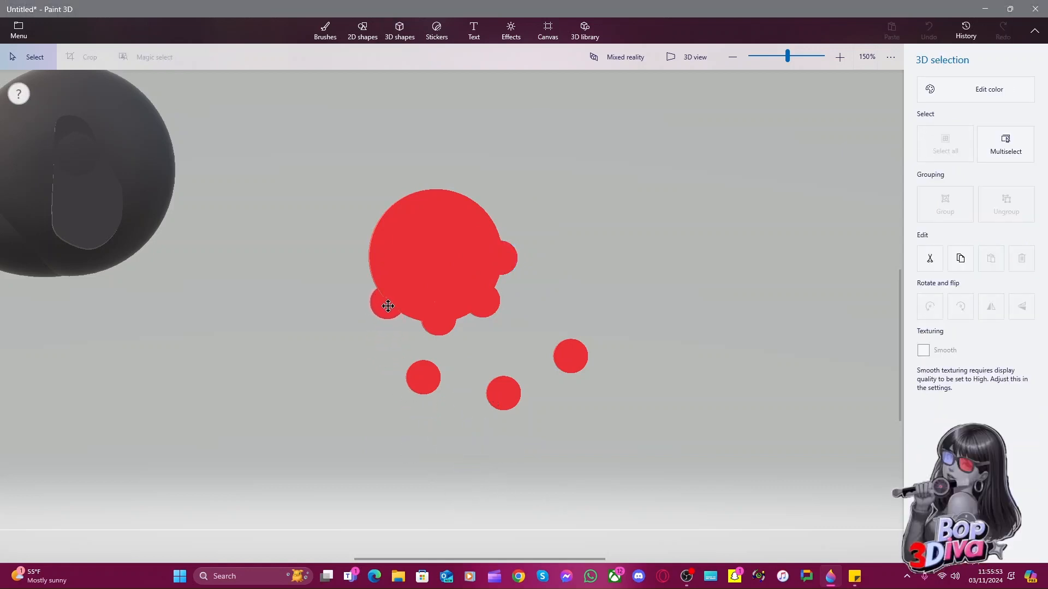
left_click_drag(388, 308, 390, 309)
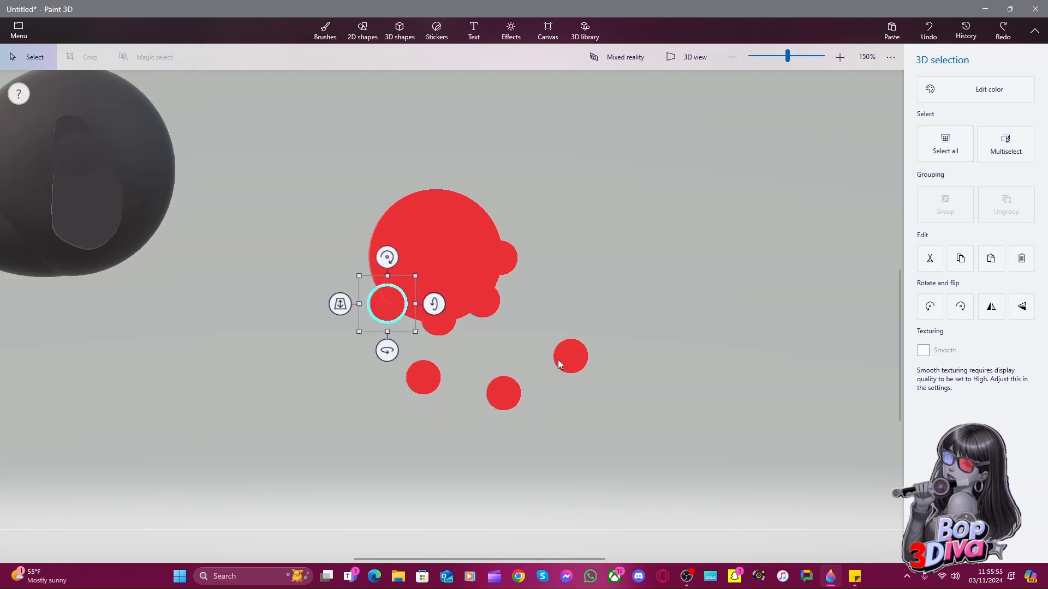
left_click_drag(561, 360, 481, 324)
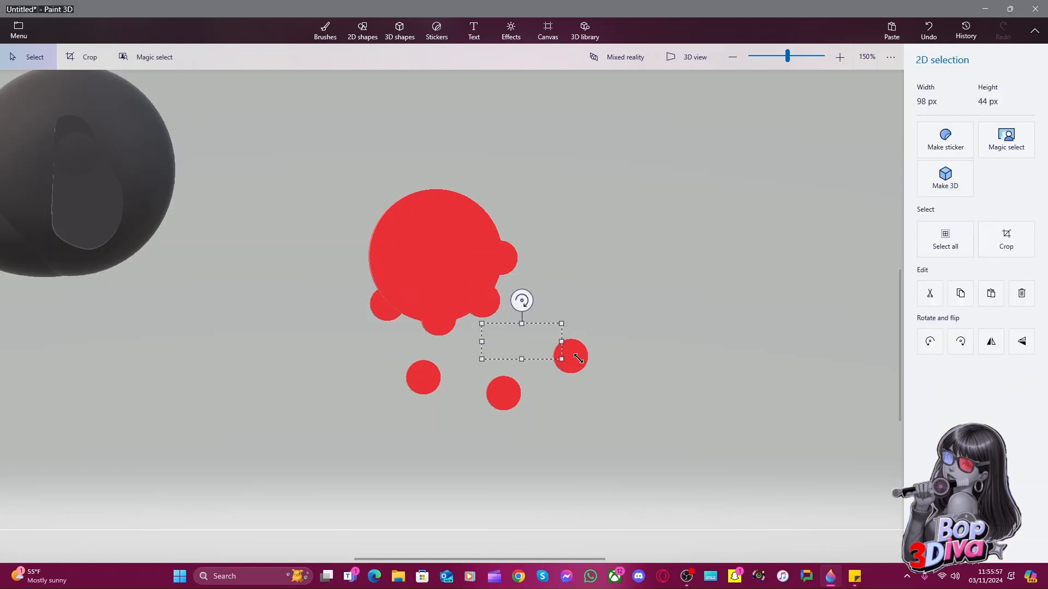
left_click(584, 391)
left_click(575, 362)
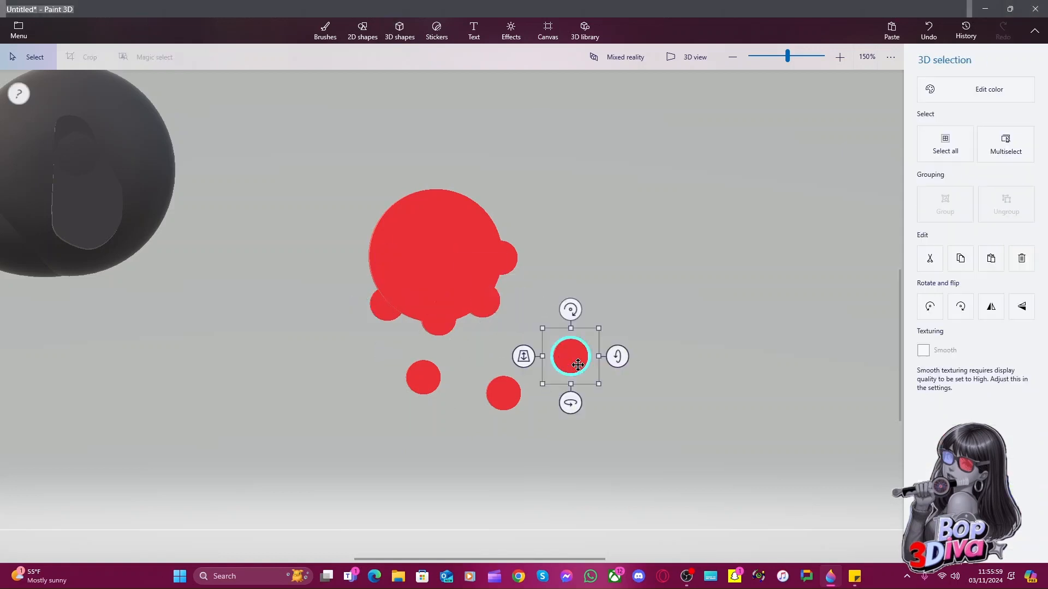
left_click_drag(574, 362, 448, 200)
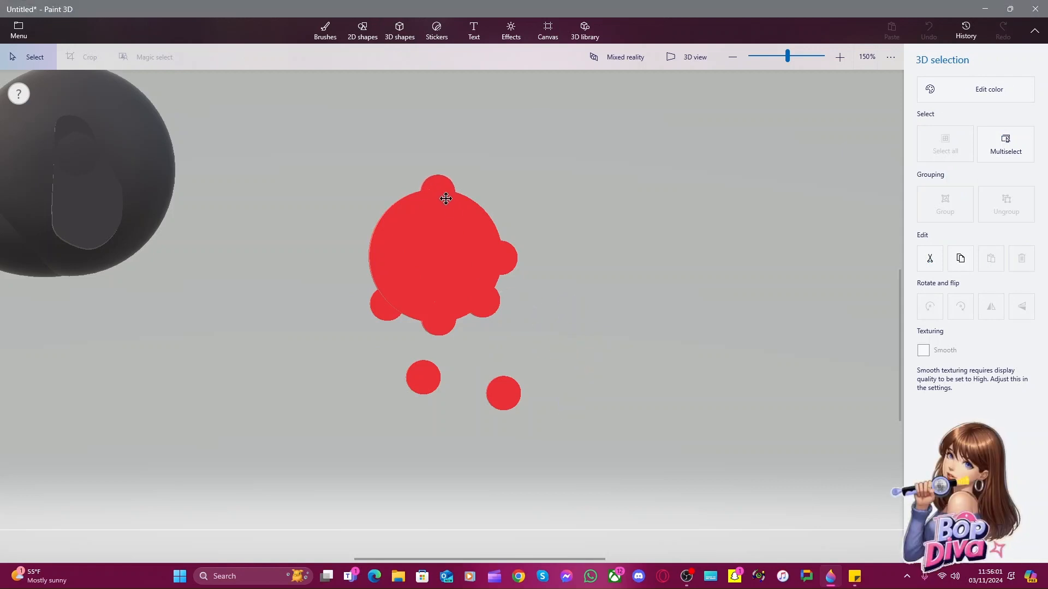
Move the remaining two loose small discs onto the wheel's upper-left and left edges
left_click(503, 393)
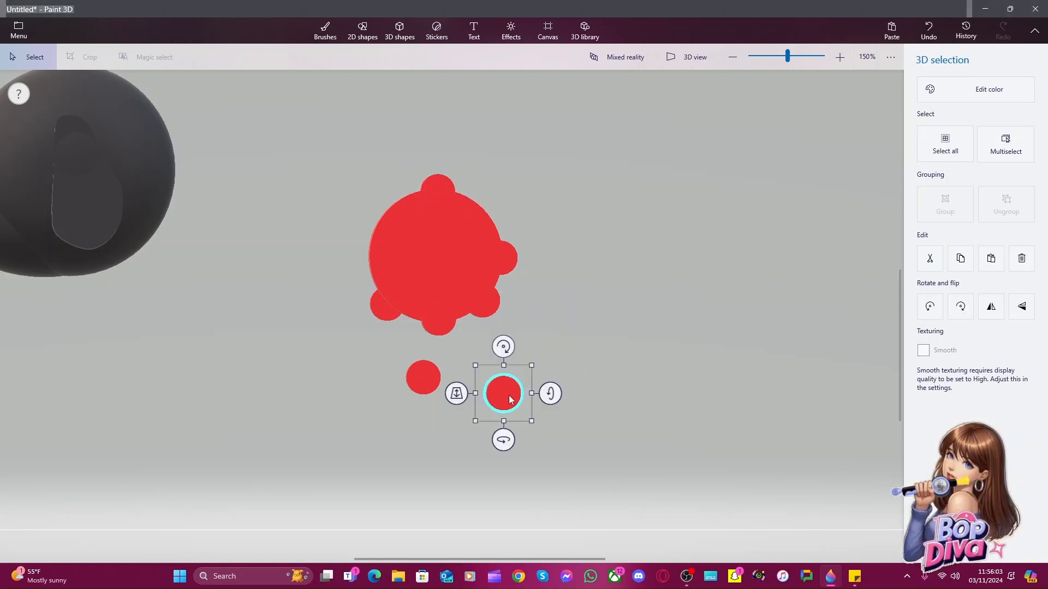
left_click_drag(503, 393, 395, 216)
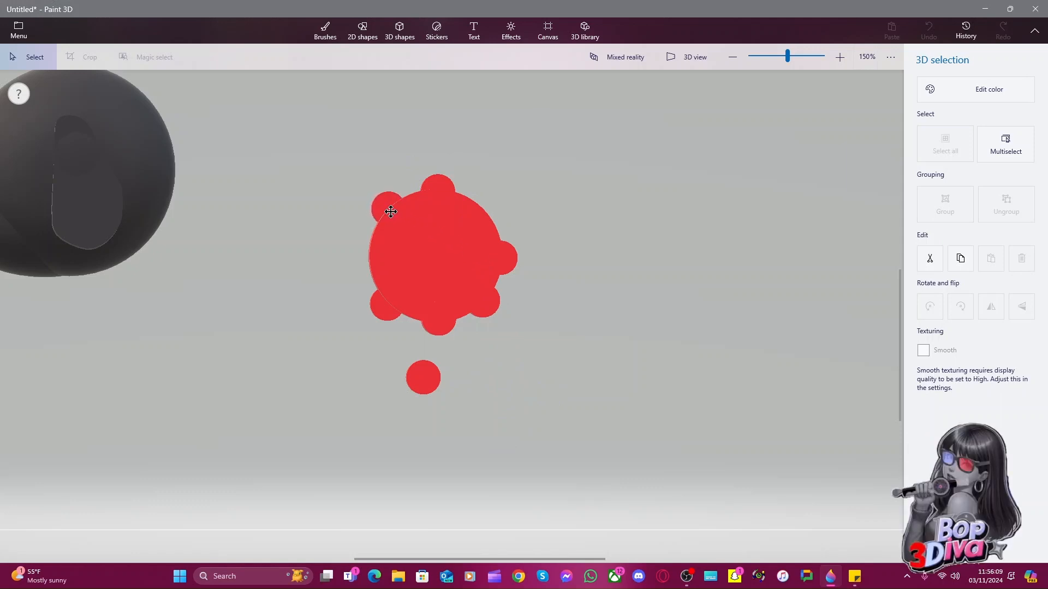
left_click(424, 378)
left_click_drag(424, 378, 369, 266)
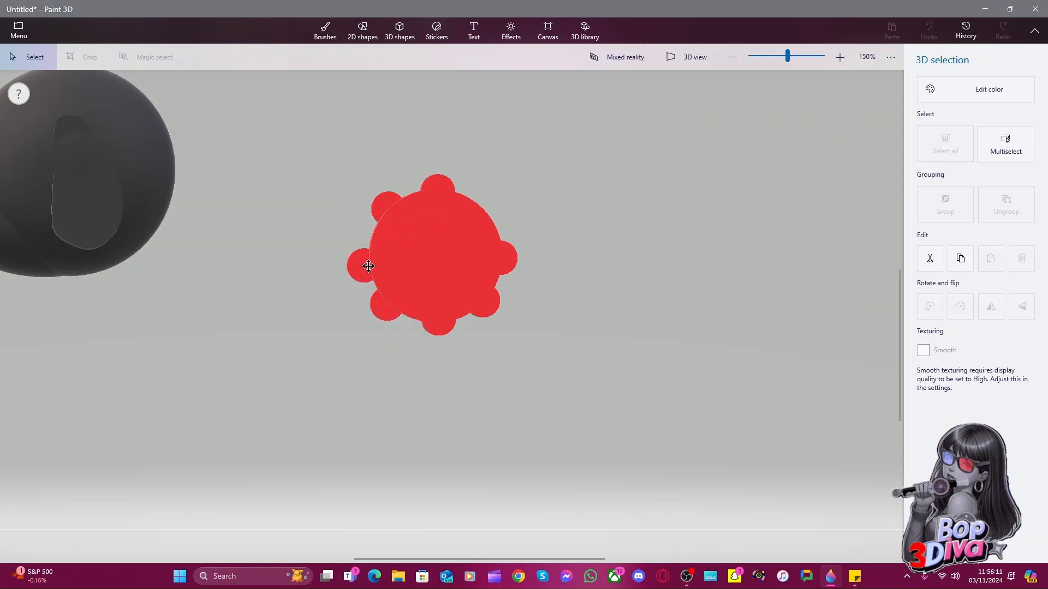
left_click(377, 260)
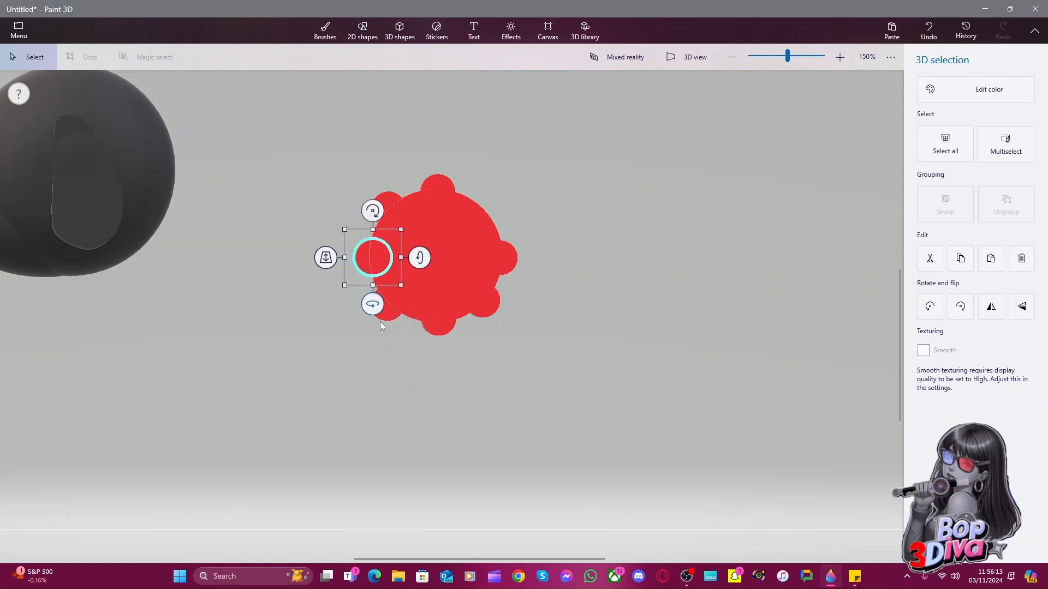
Duplicate the lower-left small disc and place the copy on the wheel's upper-right edge
left_click_drag(374, 271, 392, 322)
left_click(390, 322)
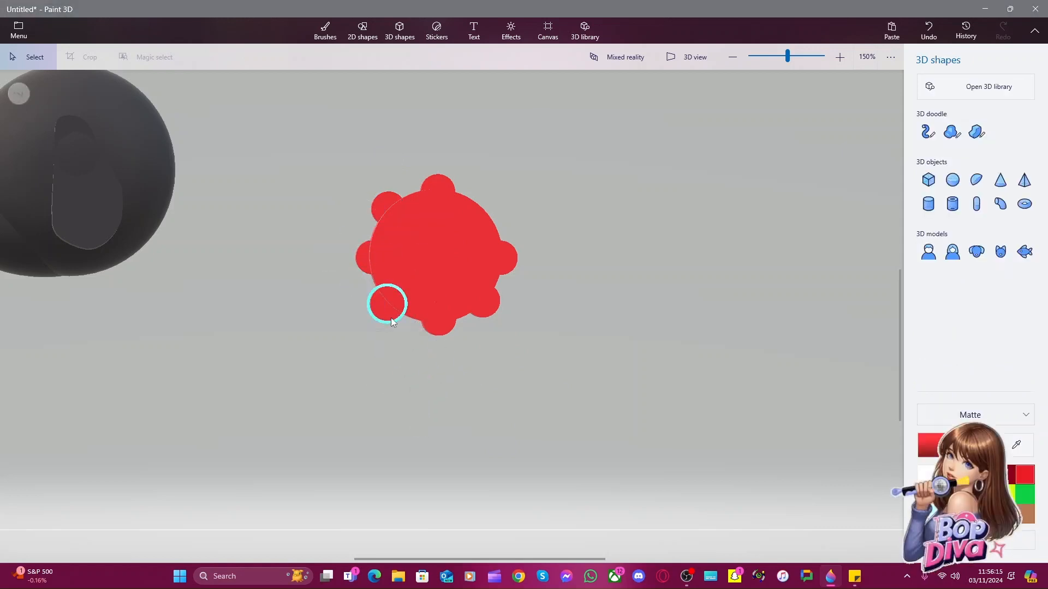
left_click(390, 317)
left_click(439, 271)
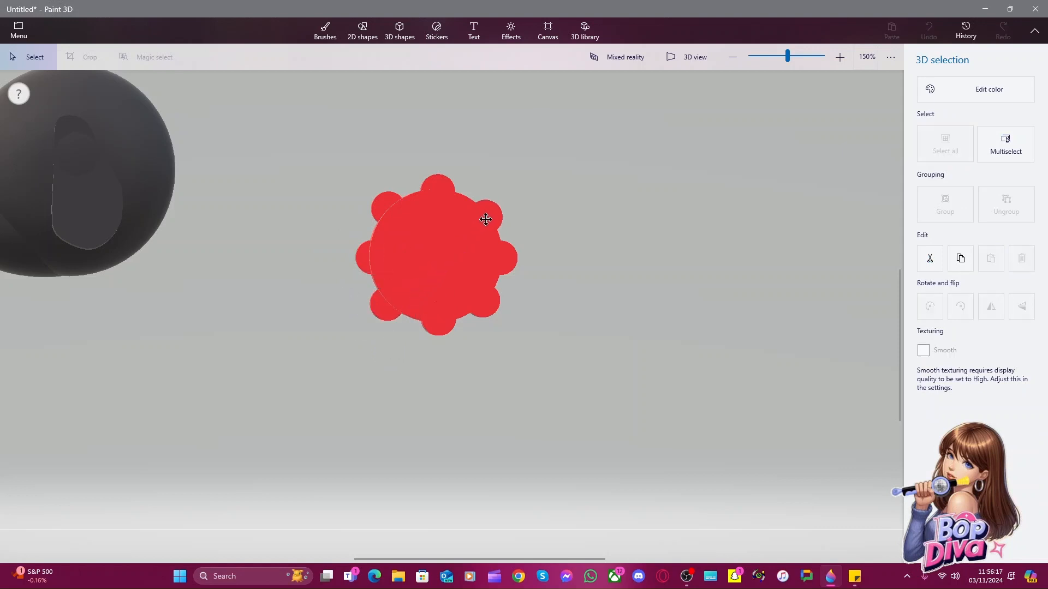
left_click(485, 215)
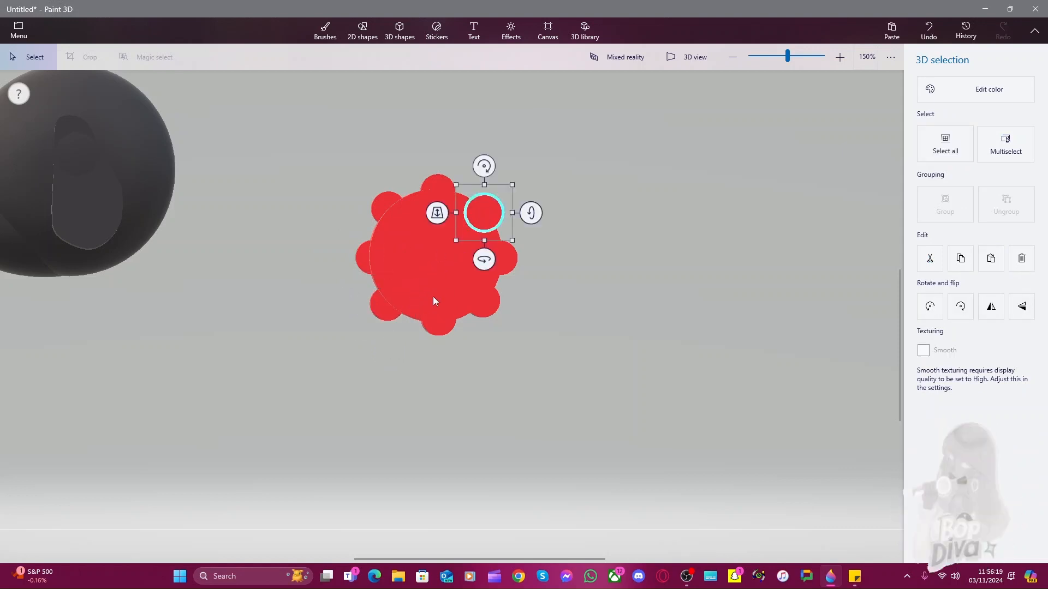
left_click(453, 424)
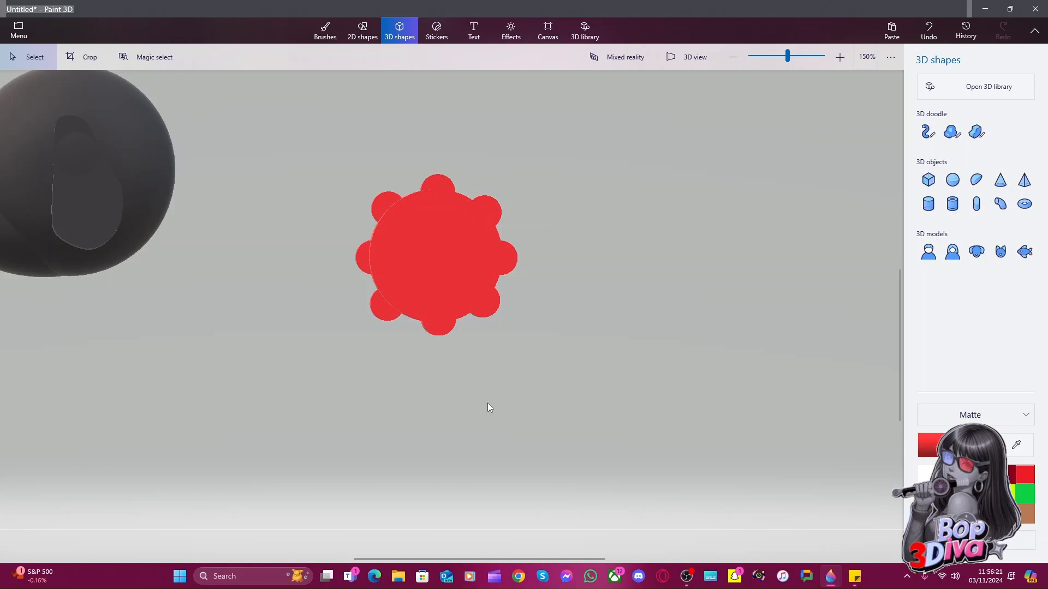
Select the whole eight-knob wheel and rotate it about its vertical axis until nearly edge-on
left_click_drag(516, 411, 336, 159)
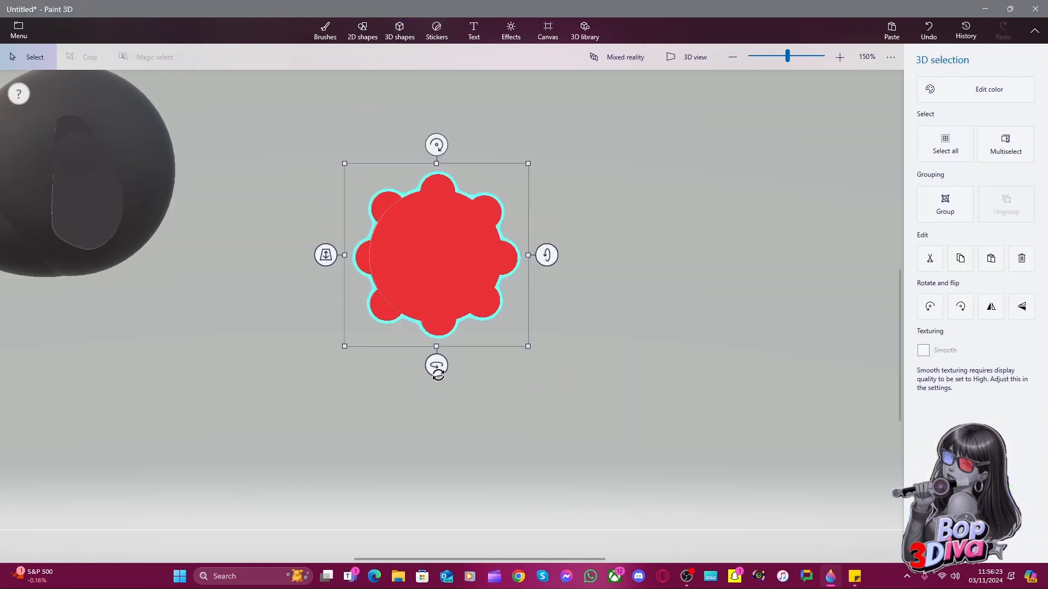
mouse_move(438, 374)
left_mouse_down()
mouse_move(506, 389)
mouse_move(435, 363)
mouse_move(441, 376)
left_mouse_up()
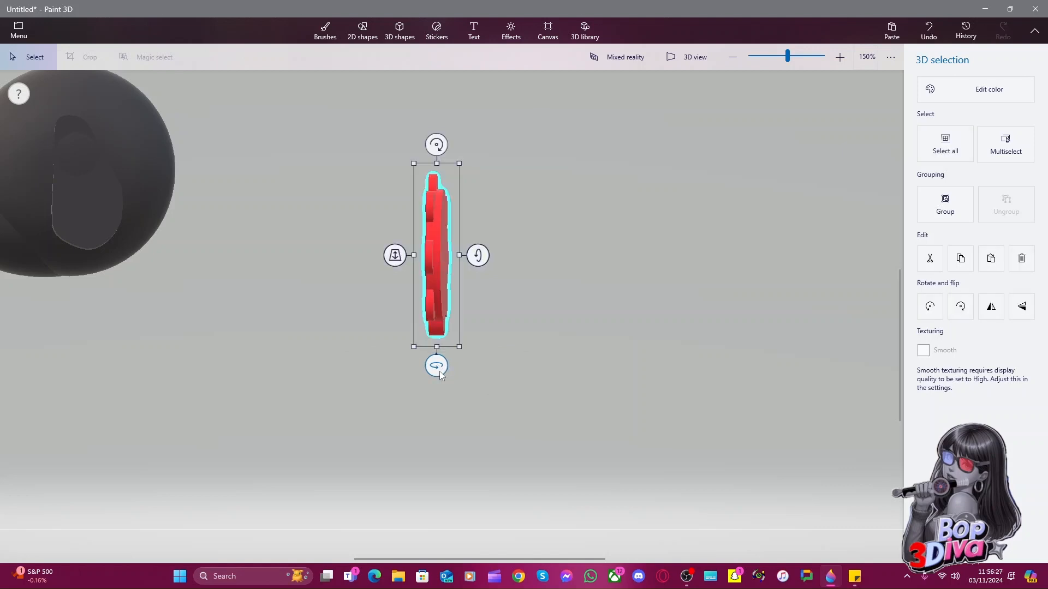
left_click(432, 342)
Thicken the three thin small discs at the middle, lower and upper parts of the wheel's visible edge
left_click(427, 257)
left_click_drag(444, 259, 452, 261)
left_click(417, 313)
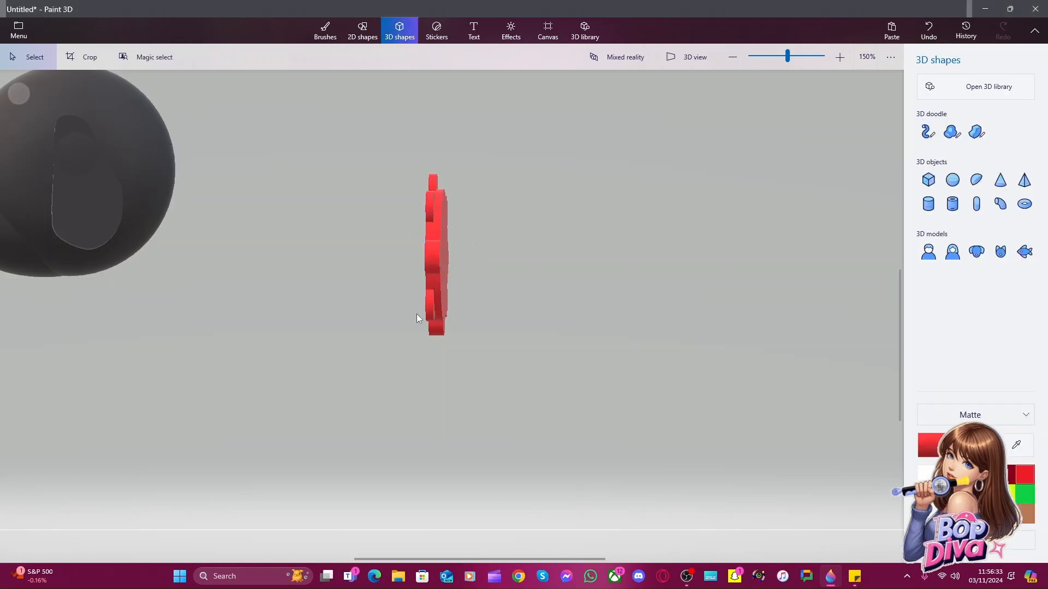
left_click(426, 307)
left_click_drag(448, 304, 455, 311)
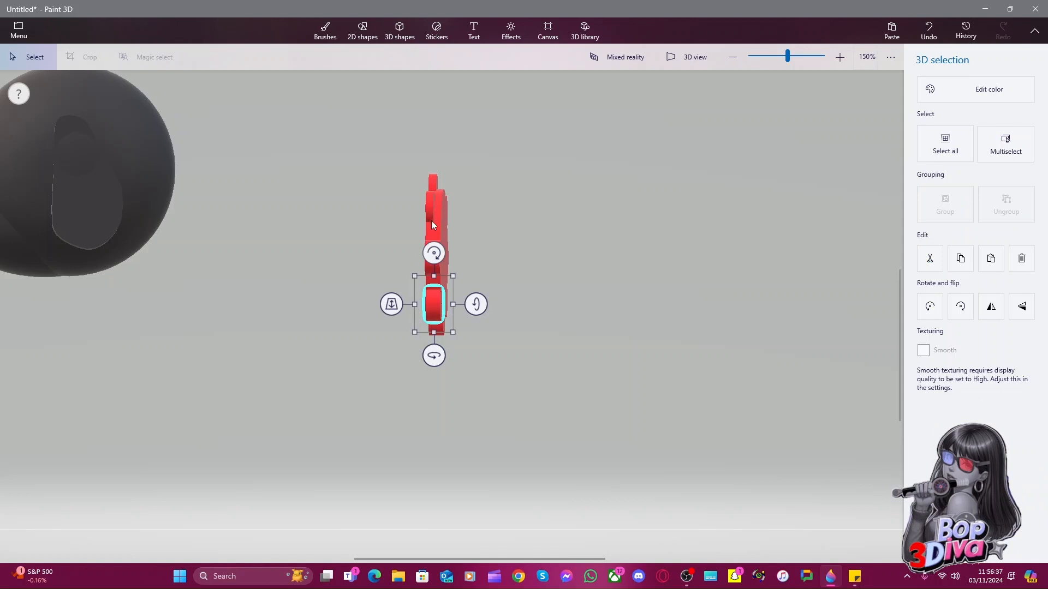
left_click(430, 215)
left_click_drag(446, 212, 454, 212)
left_click(501, 323)
Rotate the whole wheel about its horizontal axis and thicken the thin small disc near its lower end
left_click_drag(494, 443, 371, 144)
left_click_drag(478, 255, 477, 369)
left_click(461, 314)
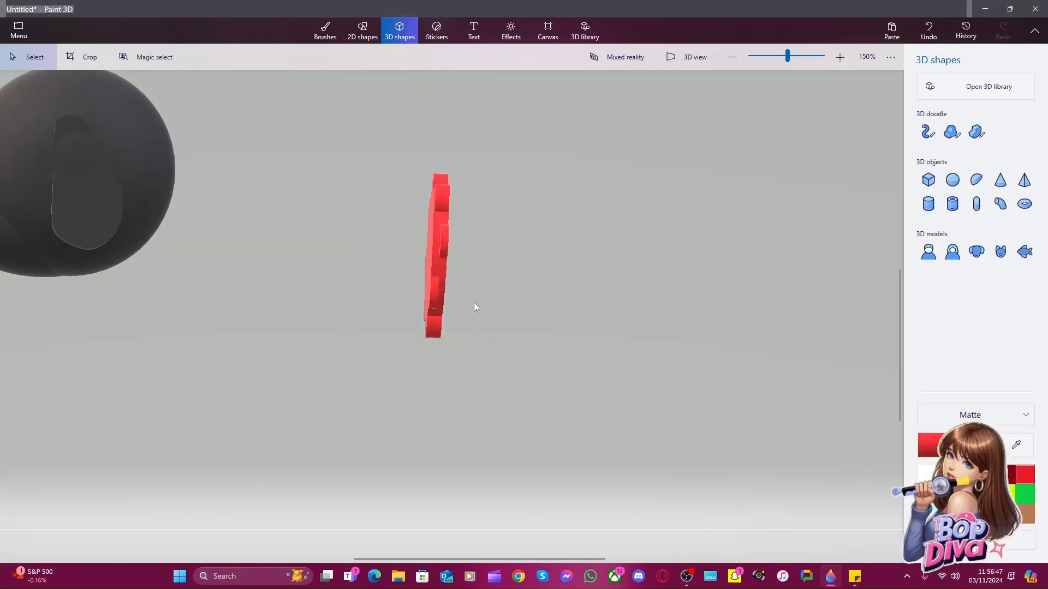
left_click(433, 290)
left_click_drag(448, 294, 457, 295)
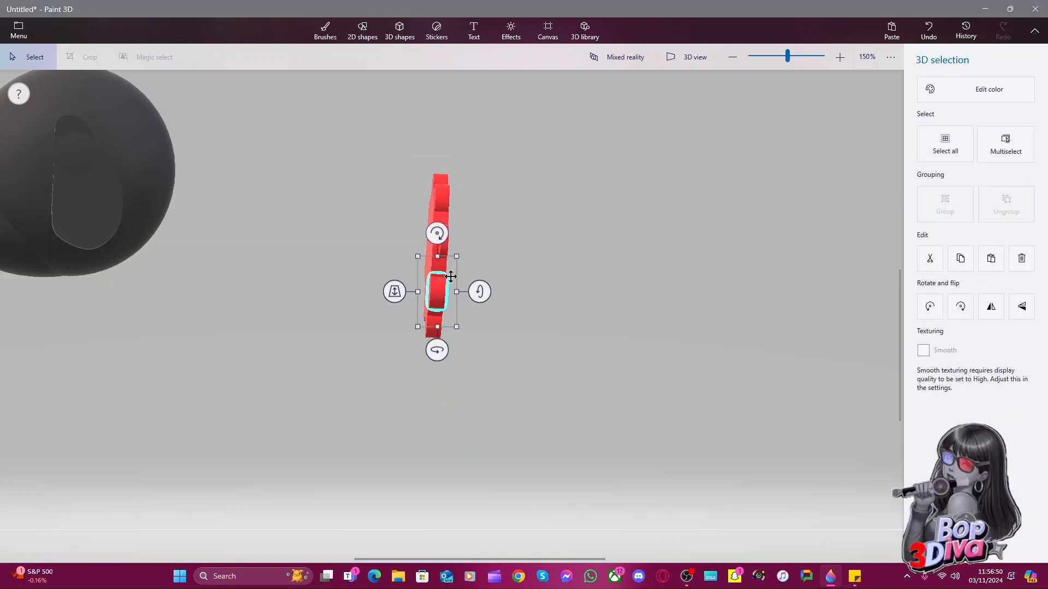
Thicken the small disc near the middle of the edge-on wheel and turn the whole wheel to face the front
left_click(480, 236)
left_click(446, 240)
left_click_drag(428, 242, 423, 248)
left_click(549, 270)
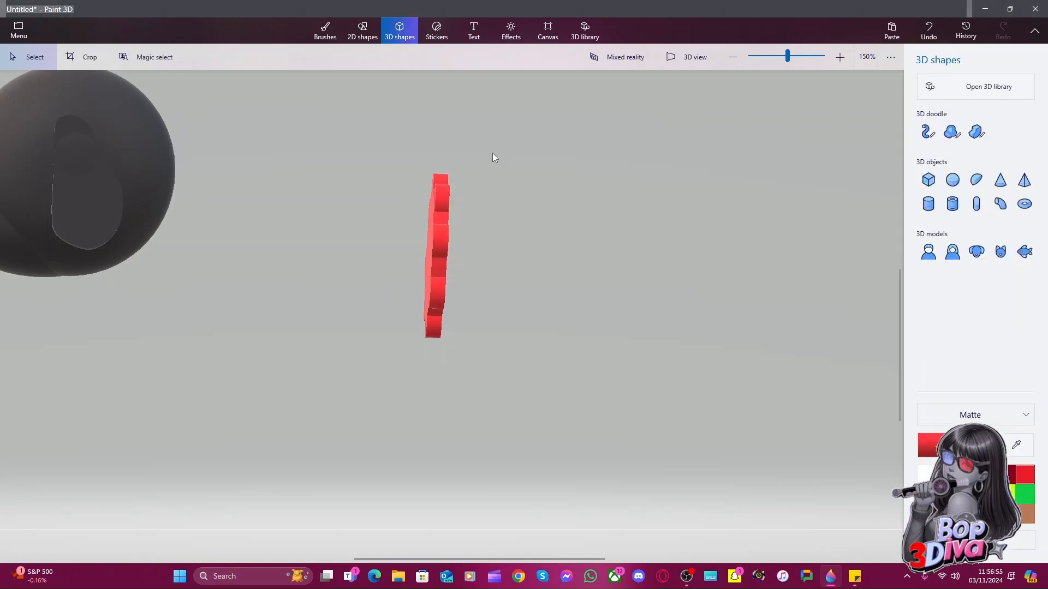
left_click_drag(483, 135, 466, 382)
left_click(601, 370)
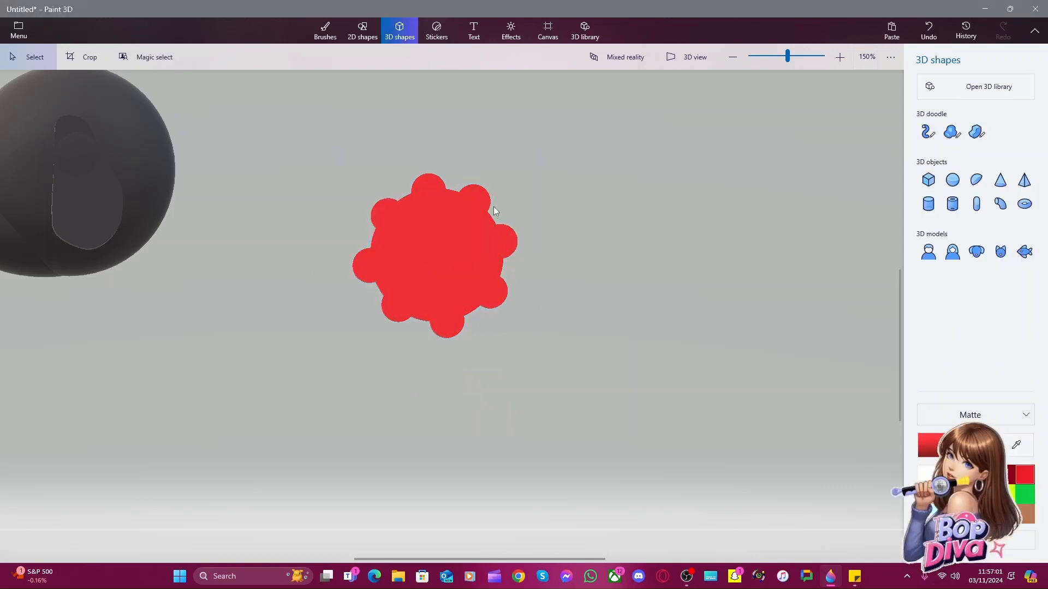
Nudge the upper-right, left, lower-left and bottom knob discs so that they sit evenly around the wheel
left_click(474, 200)
left_click_drag(451, 229, 453, 227)
left_click(280, 353)
left_click(364, 267)
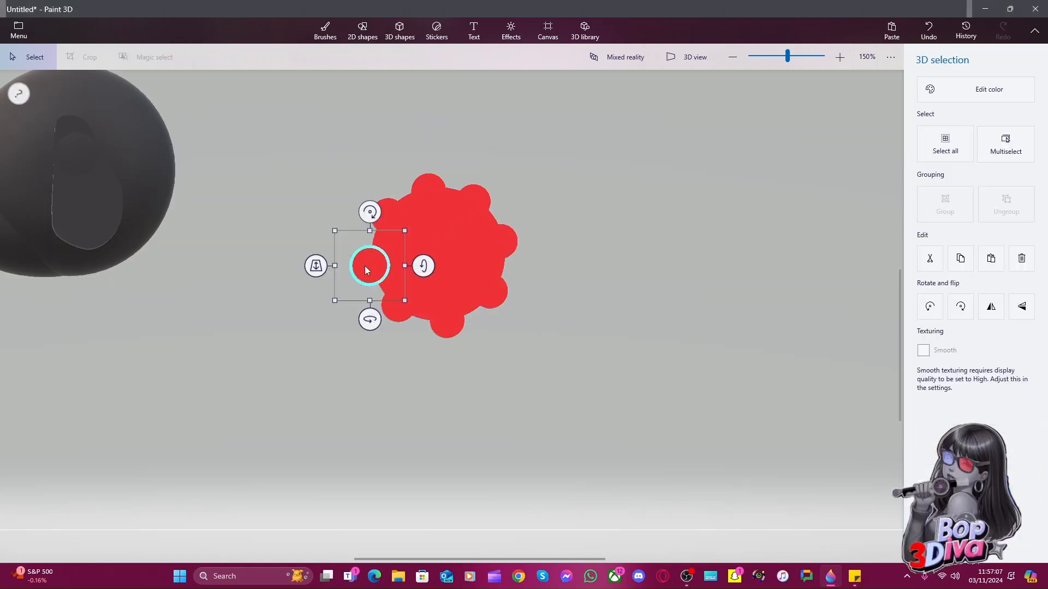
left_click_drag(365, 266, 375, 276)
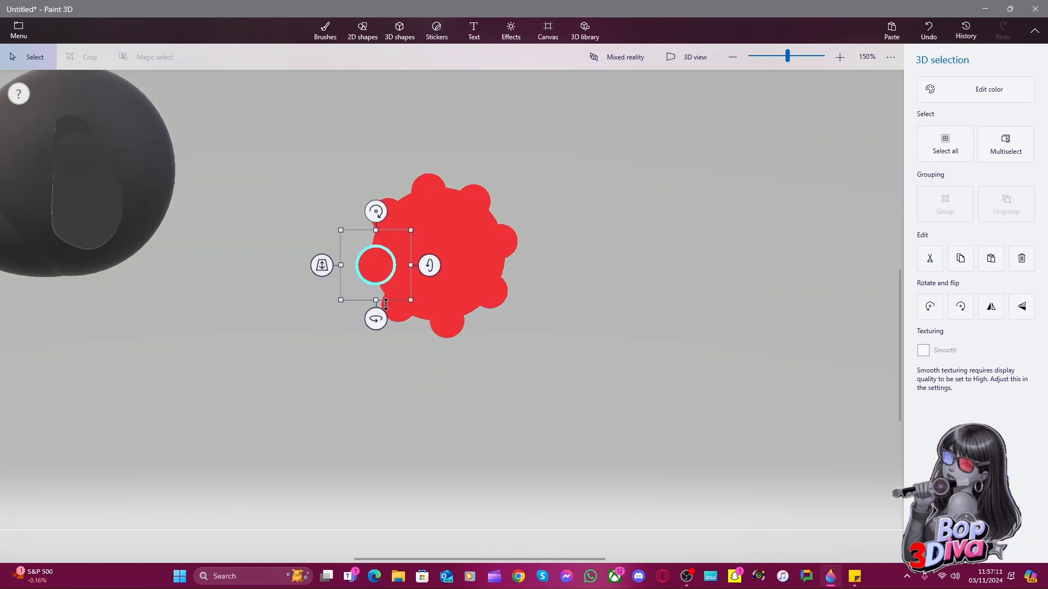
left_click(403, 319)
left_click_drag(400, 316, 452, 326)
left_click(454, 333)
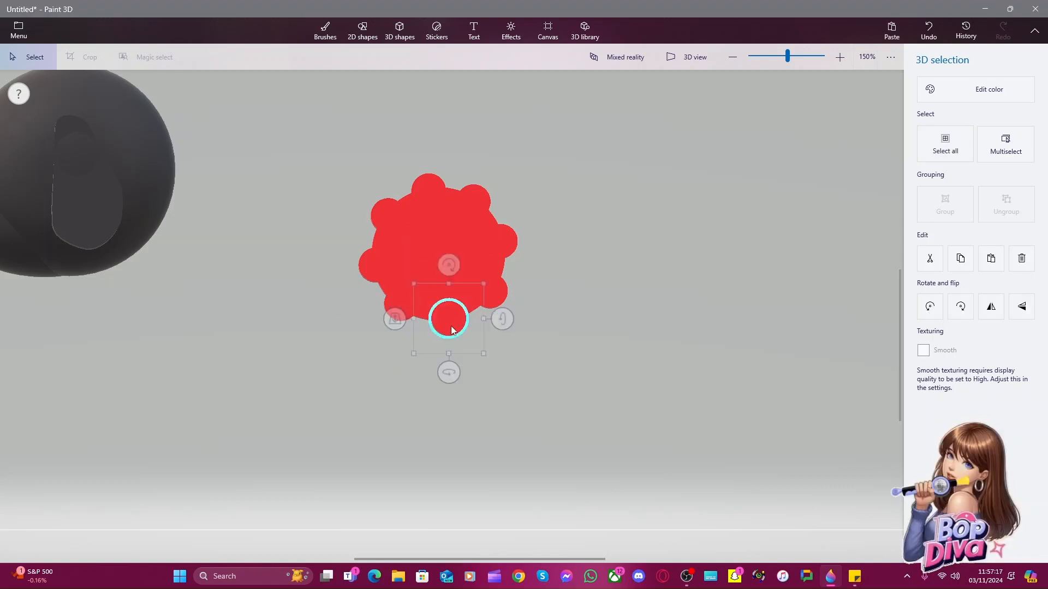
left_click(423, 373)
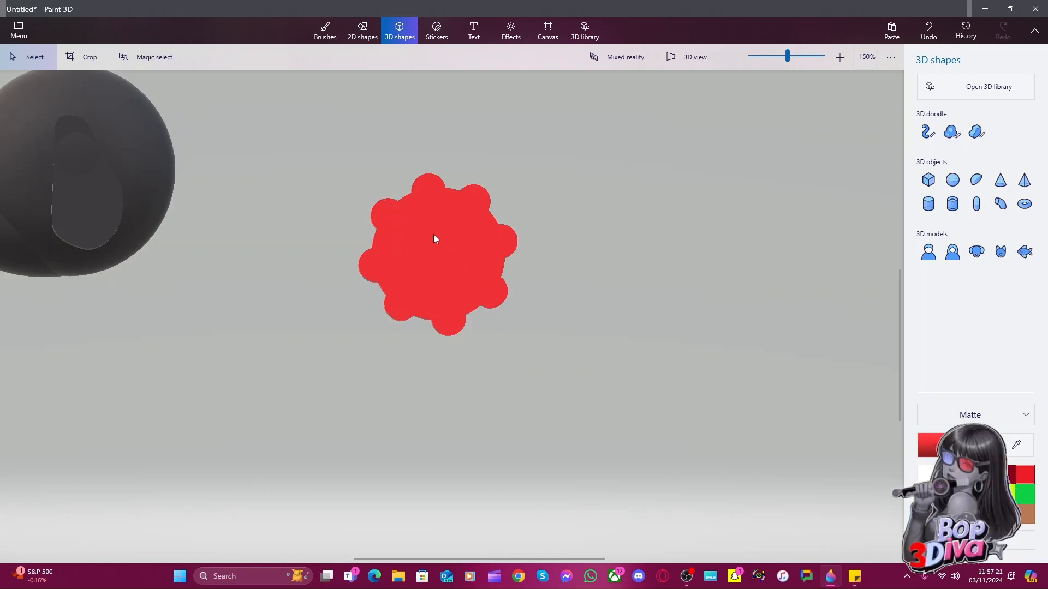
Draw a small red cylinder and place it in the gap between the two upper-right knobs of the wheel
left_click(929, 205)
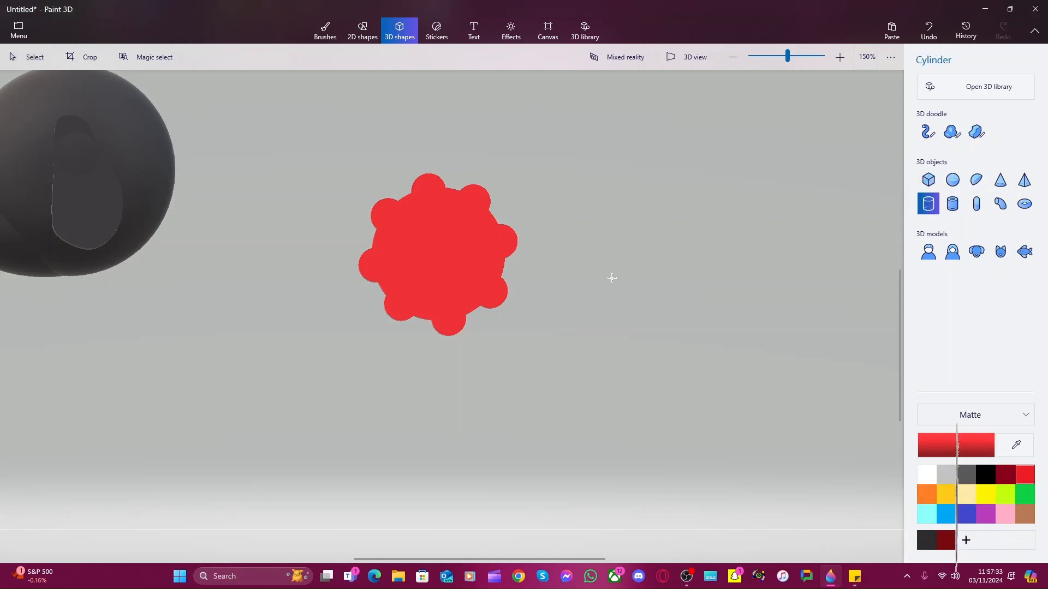
left_click_drag(578, 269, 526, 216)
left_click(572, 263)
left_click(502, 217)
mouse_move(498, 178)
left_mouse_down()
mouse_move(496, 164)
mouse_move(499, 176)
left_mouse_up()
left_click_drag(501, 220, 497, 230)
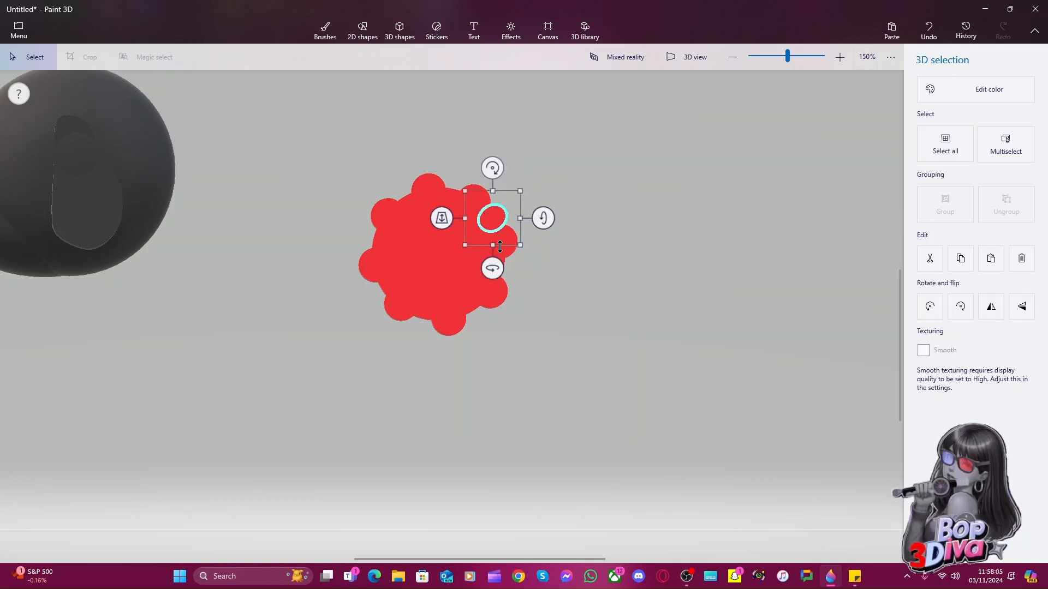
left_click(499, 250)
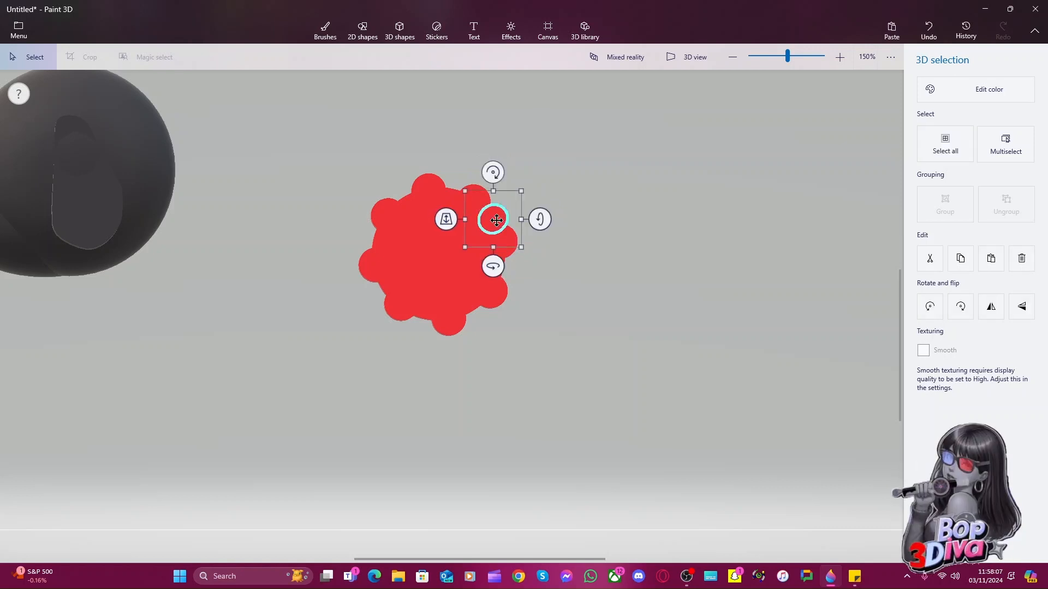
left_click_drag(498, 221, 495, 221)
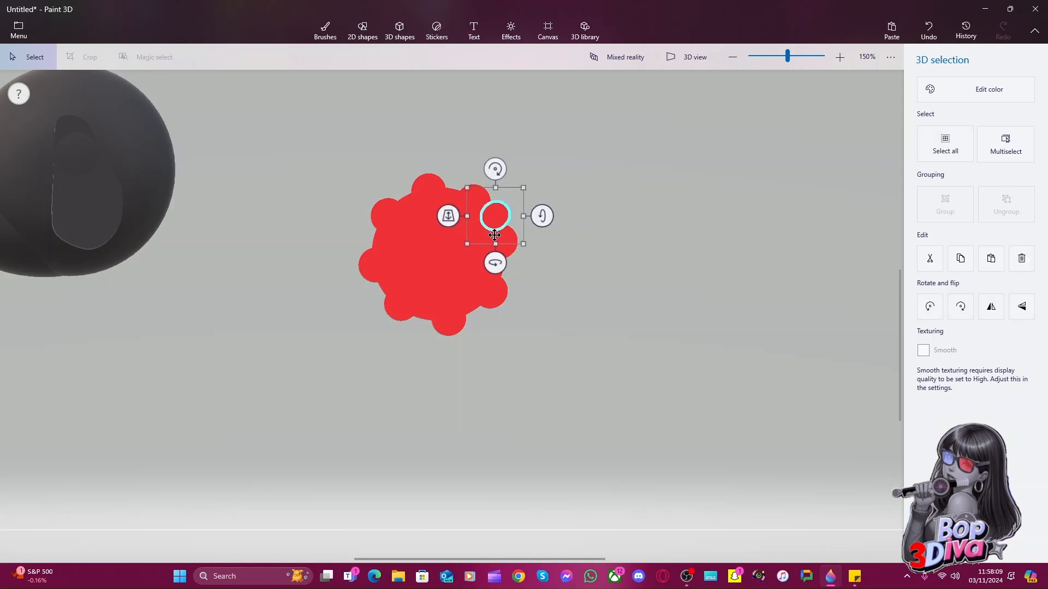
left_click(583, 297)
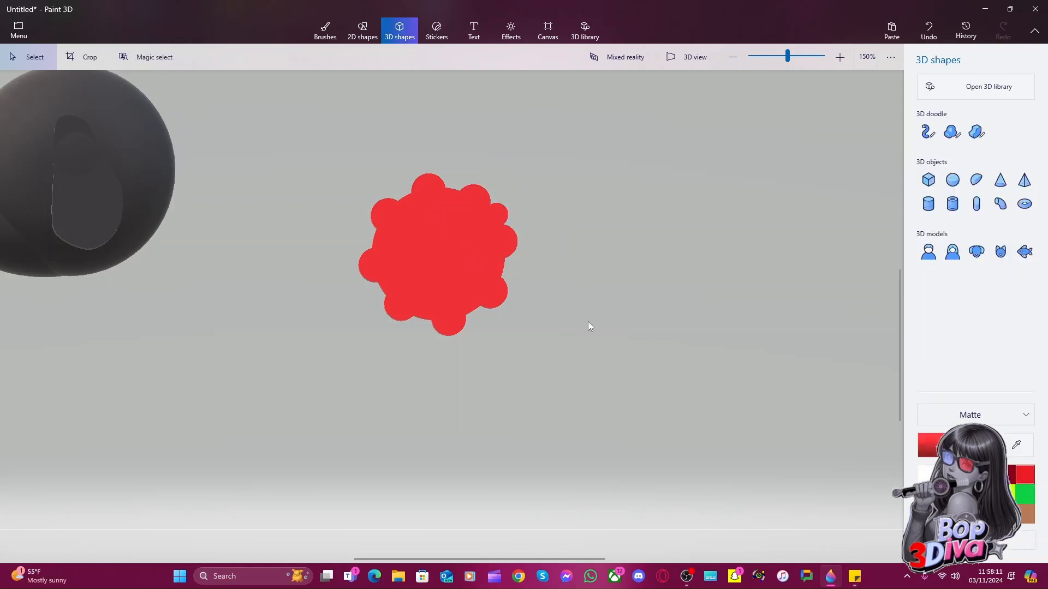
left_click(399, 219)
left_click_drag(443, 367, 478, 314)
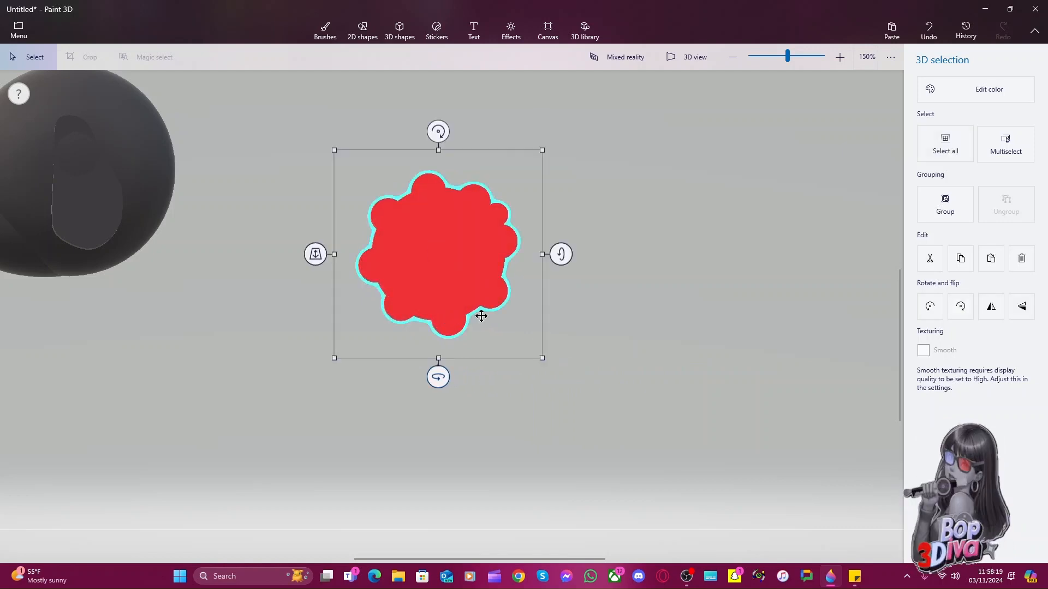
left_click(609, 298)
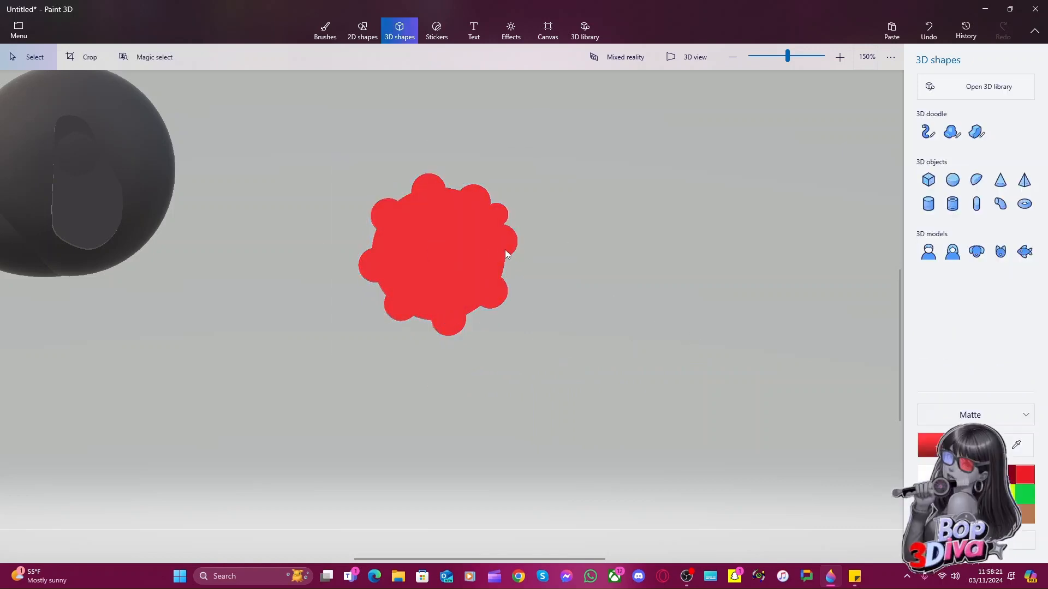
Move the small cylinder clear of the wheel and group the wheel with its eight knobs
left_click(496, 214)
left_click_drag(496, 213, 660, 202)
left_click_drag(555, 147, 391, 404)
left_click(565, 418)
left_click_drag(572, 416, 213, 98)
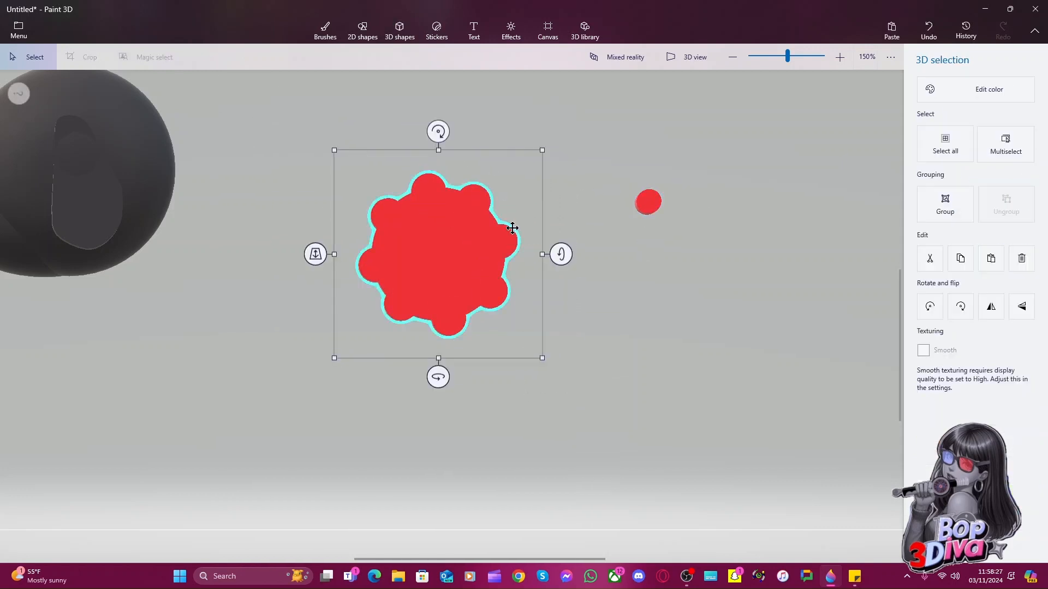
left_click(937, 218)
left_click(787, 320)
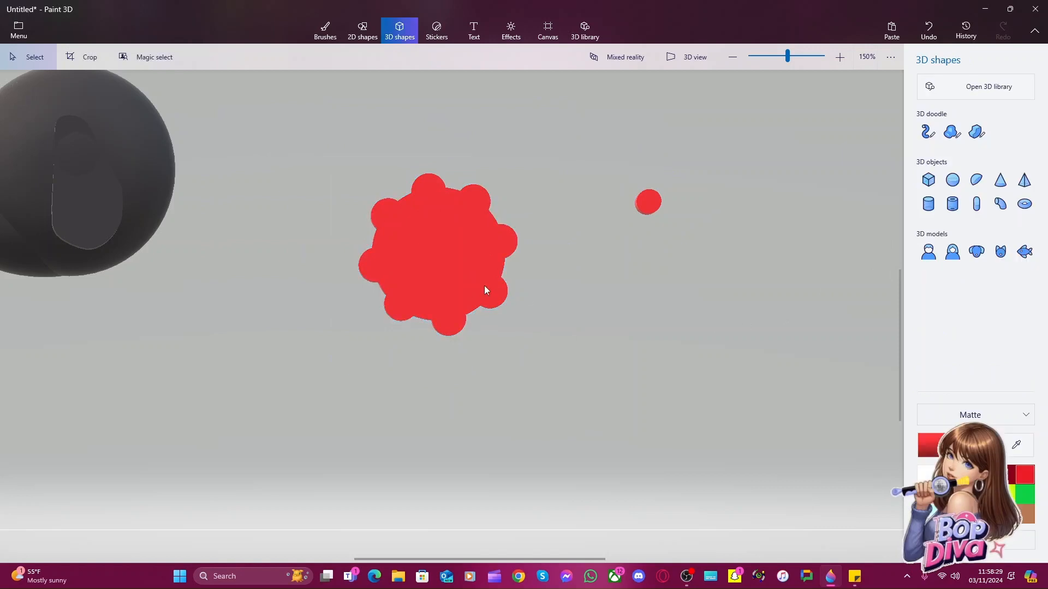
Rotate the detached small cylinder about its vertical axis until it is seen edge-on
left_click(451, 295)
left_click(657, 234)
left_click(651, 204)
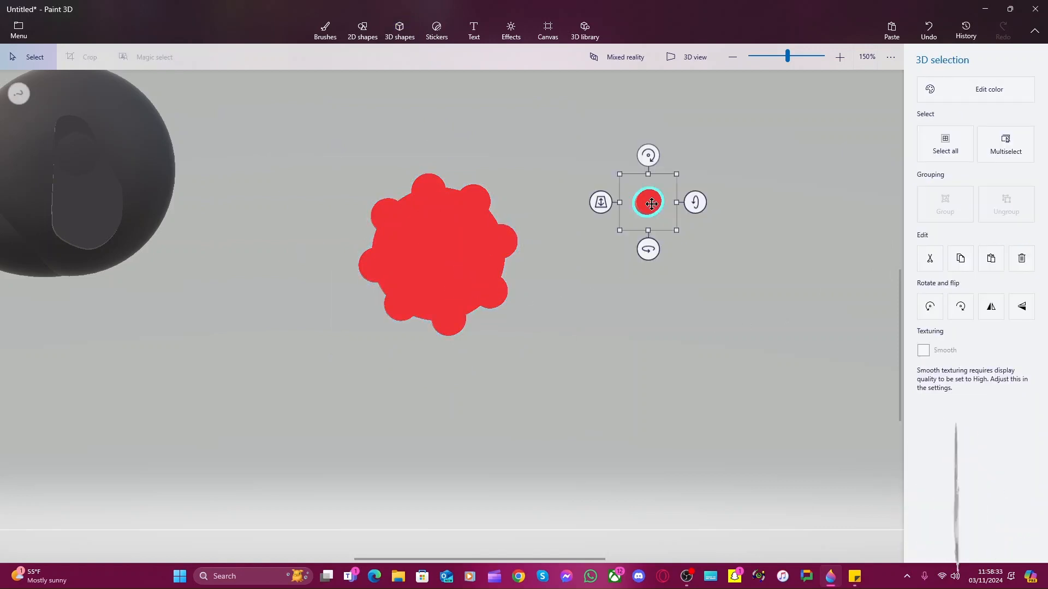
left_click_drag(662, 257, 660, 251)
Rotate the grouped wheel about its vertical axis until nearly edge-on and fine-tune its tilt
left_click(466, 244)
left_click_drag(438, 375, 527, 388)
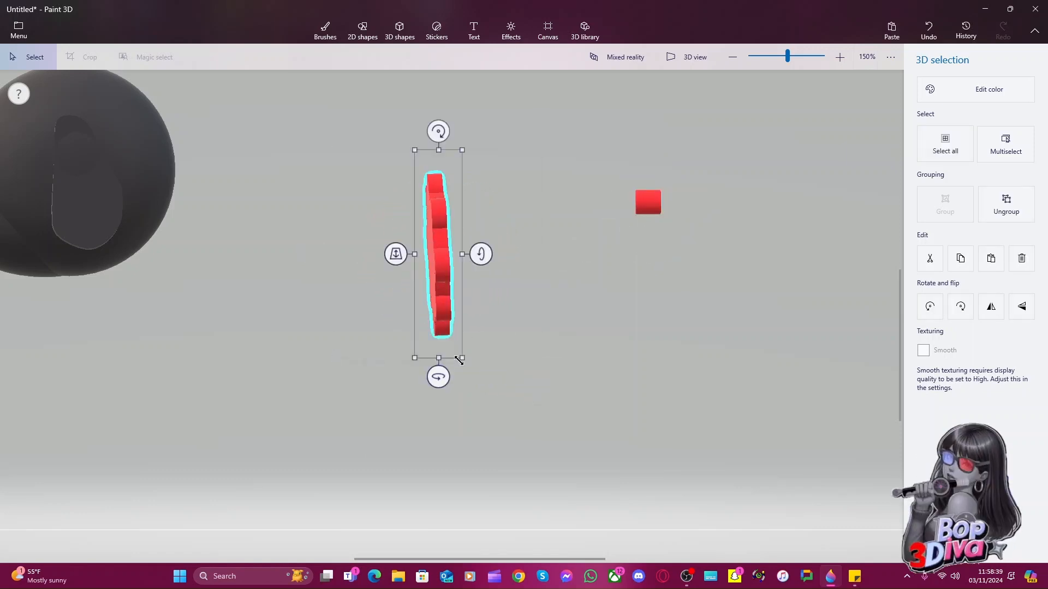
left_click_drag(481, 257, 480, 254)
left_click_drag(447, 134, 464, 140)
left_click_drag(437, 374, 444, 375)
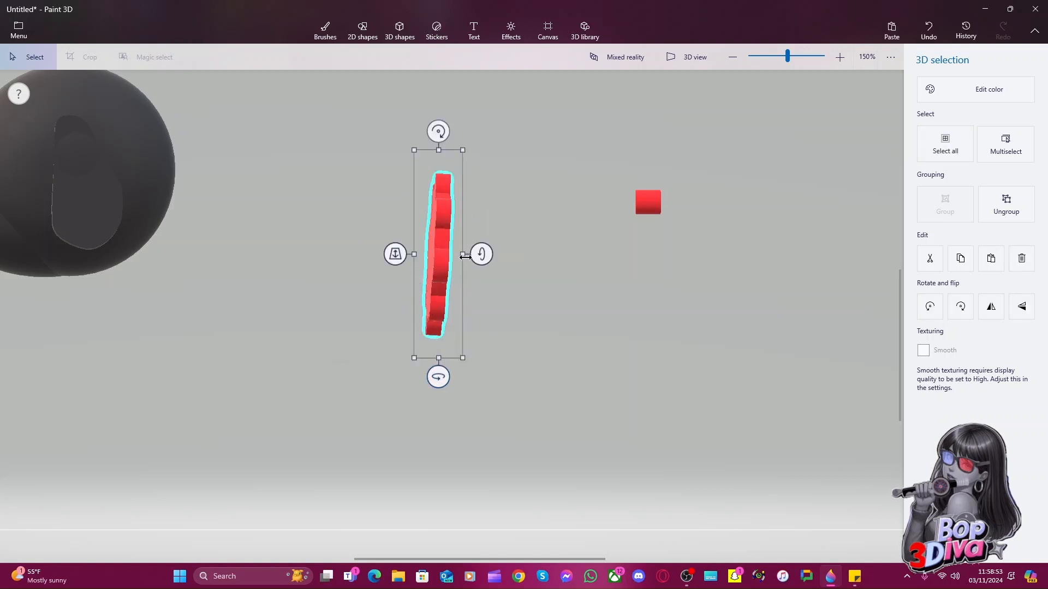
Spin the edge-on wheel to shift its knob positions and straighten it until it stands nearly upright
left_click_drag(465, 257, 471, 293)
left_click_drag(438, 367, 470, 328)
left_click_drag(438, 143, 463, 154)
left_click_drag(458, 151, 460, 154)
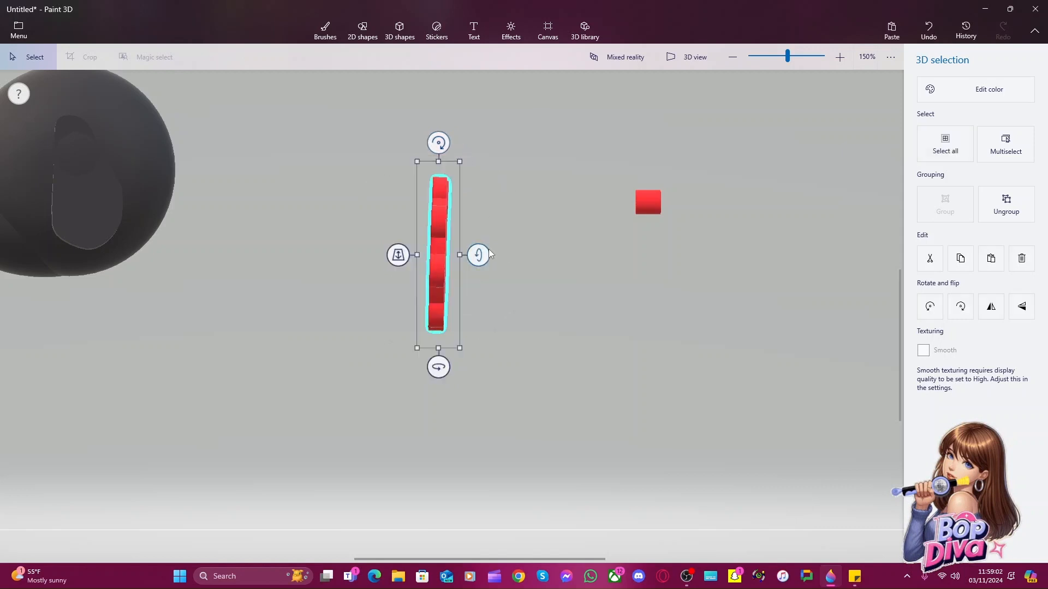
left_click(442, 144)
mouse_move(442, 142)
left_mouse_down()
mouse_move(453, 143)
mouse_move(429, 139)
left_mouse_up()
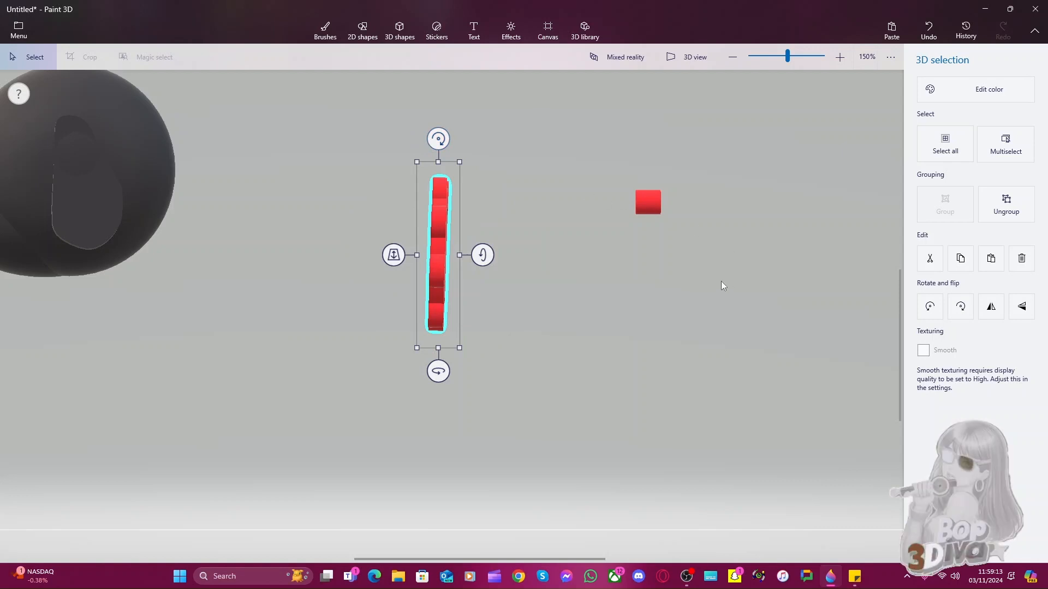
Reorient the grouped wheel by laying it flat and bringing its face forward, finishing nearly edge-on again
key("ctrl")
key("ctrl")
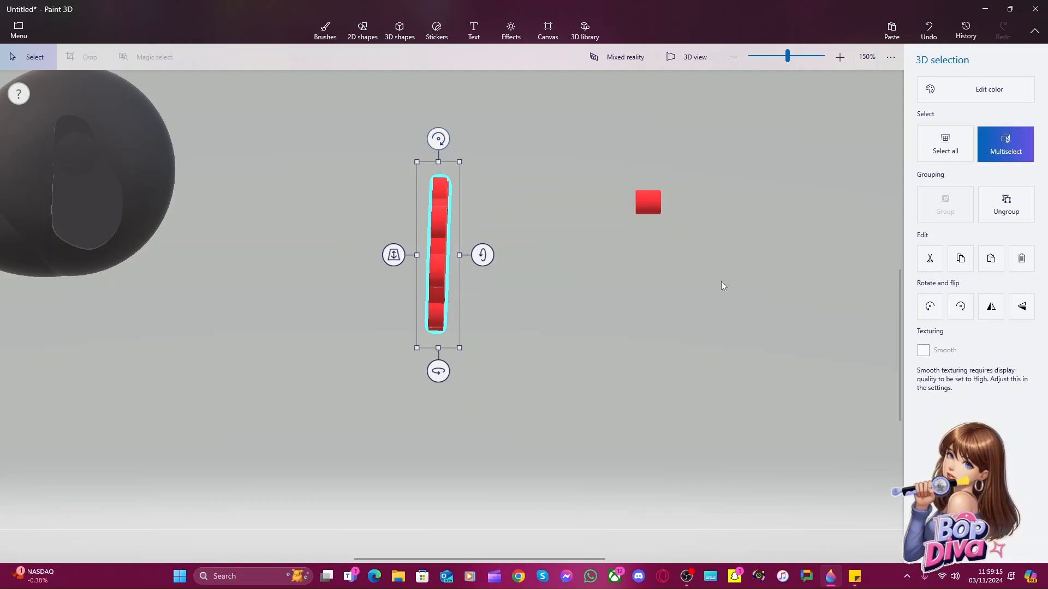
key("ctrl")
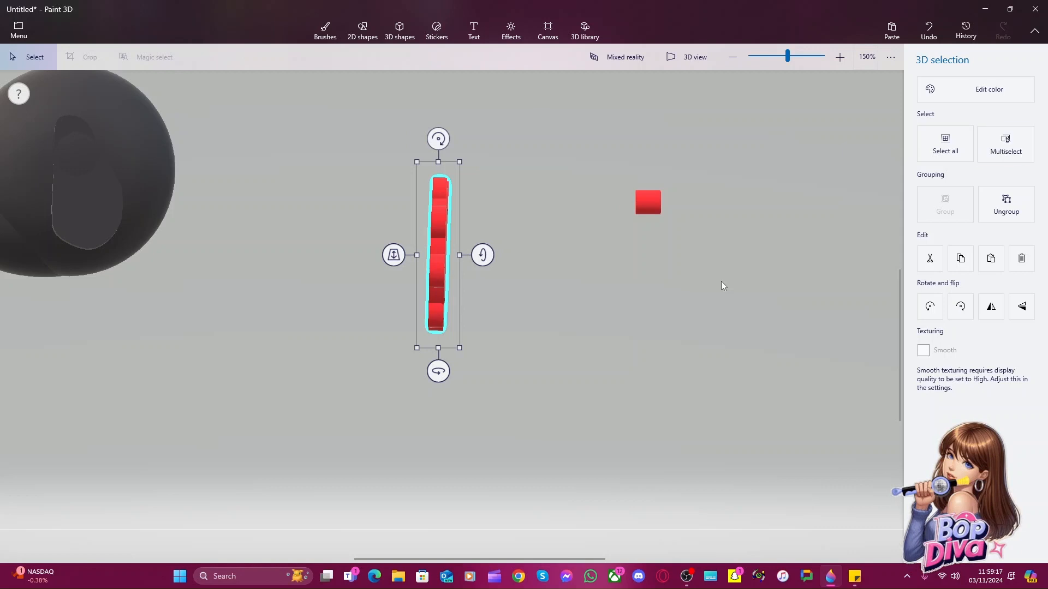
scroll(722, 281, "left", 3)
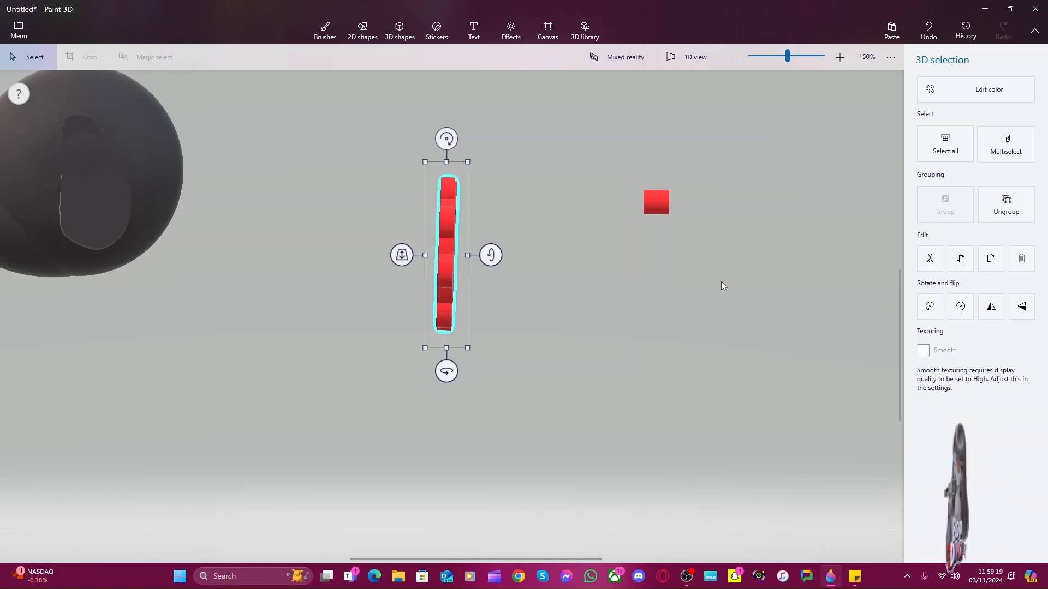
scroll(721, 281, "left", 5)
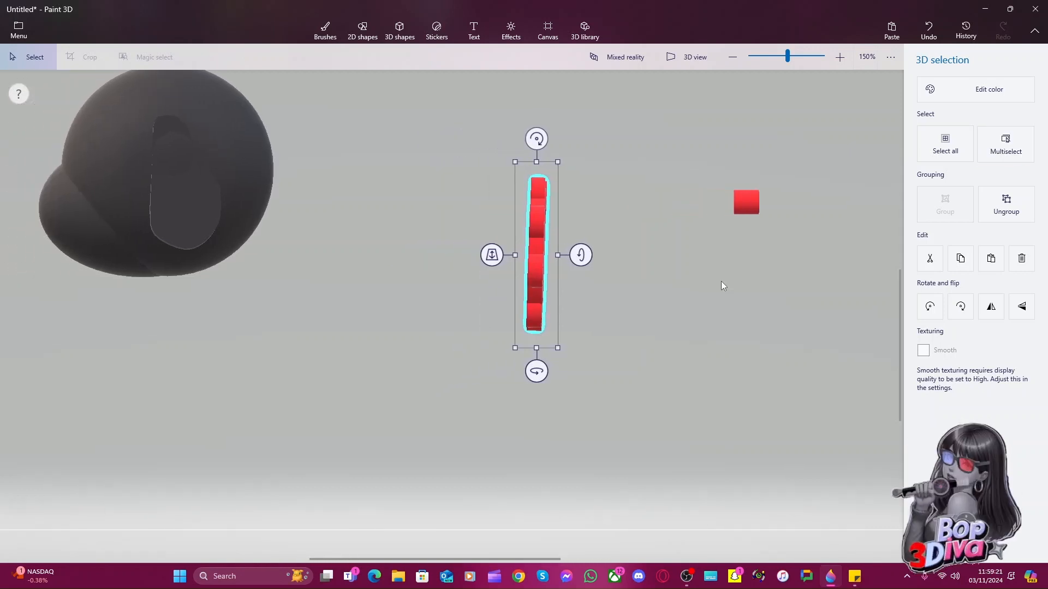
scroll(721, 281, "up", 1)
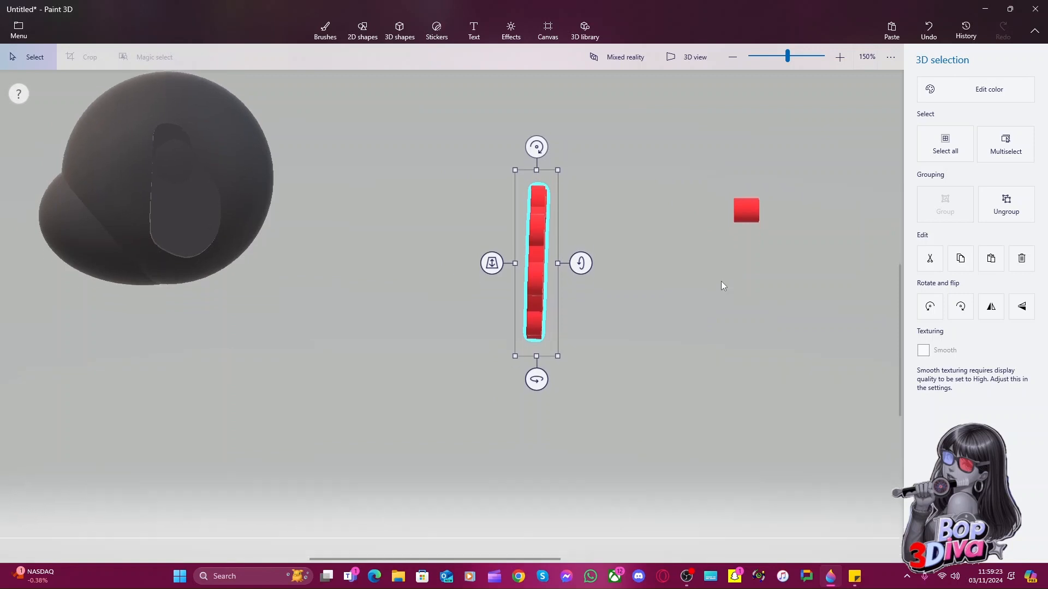
left_click_drag(532, 149, 453, 264)
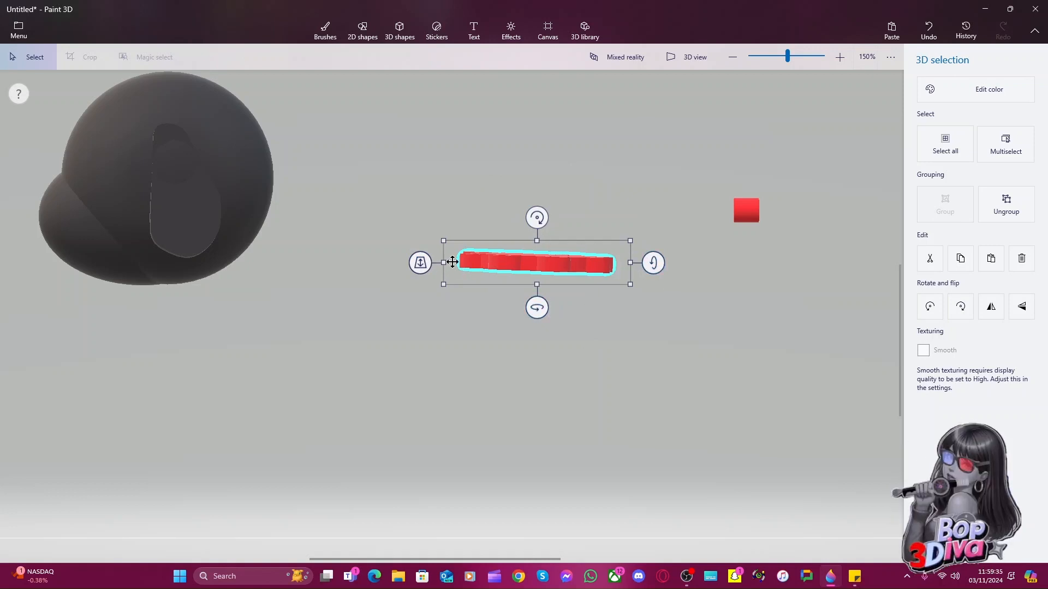
left_click_drag(537, 217, 535, 218)
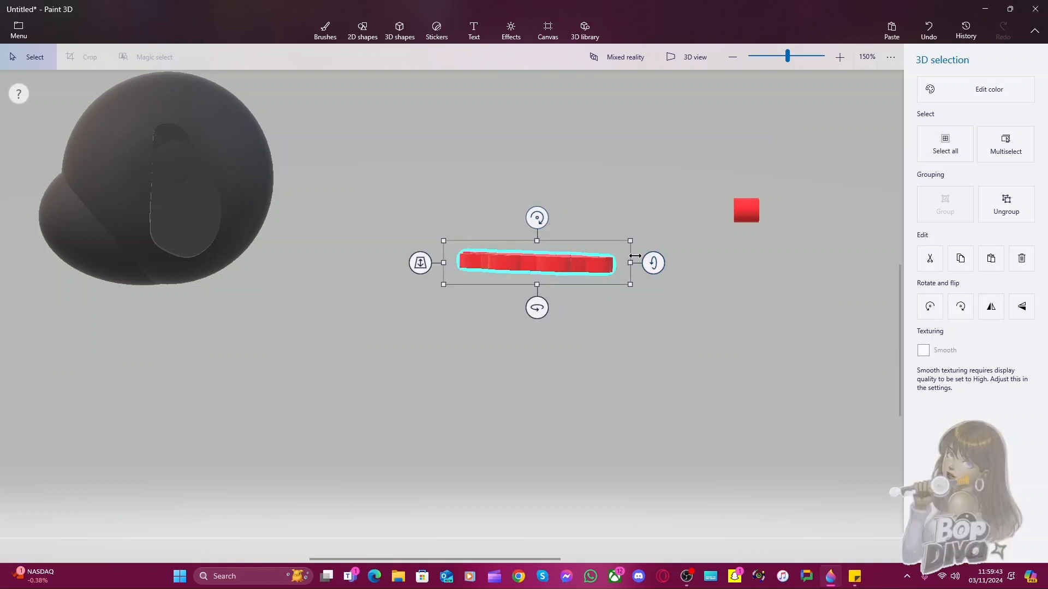
left_click_drag(652, 262, 653, 290)
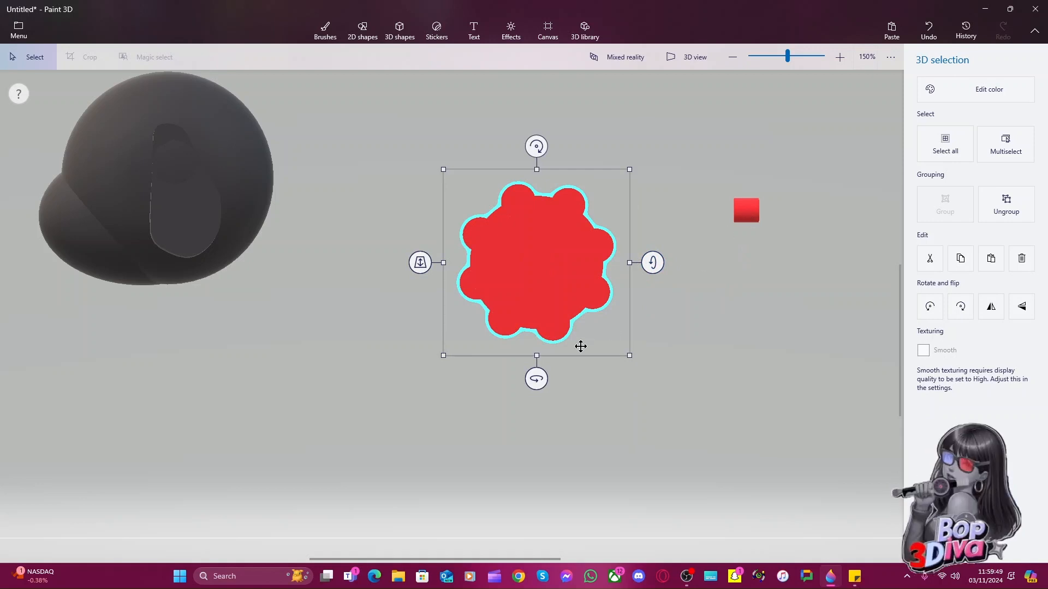
left_click_drag(537, 379, 618, 388)
left_click(699, 235)
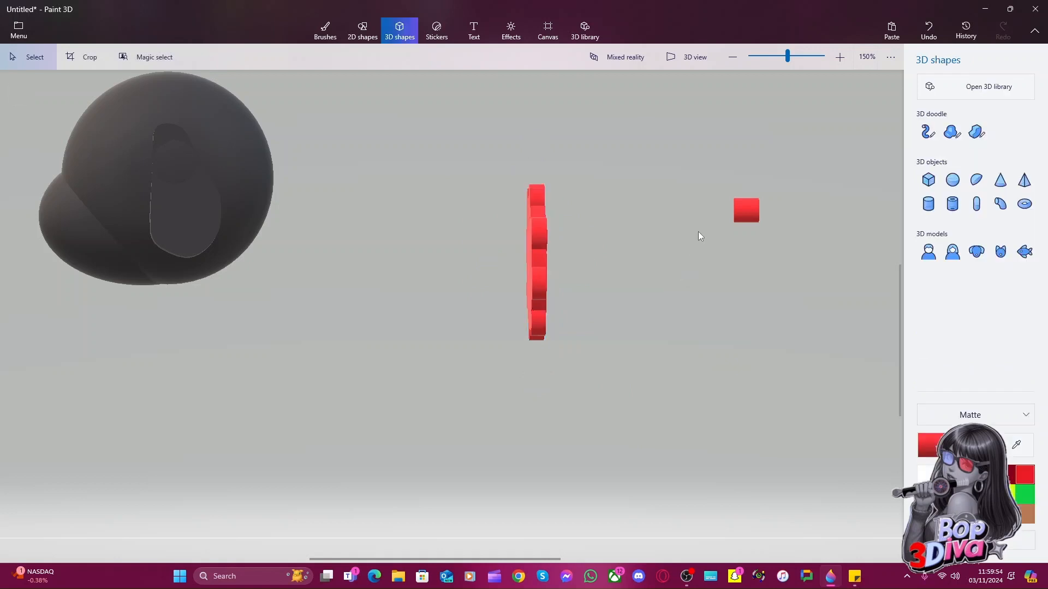
Move the small cylinder between two knobs on the wheel's edge and rotate both together to face the front
left_click(742, 216)
left_click_drag(726, 213, 554, 346)
left_click_drag(606, 293, 518, 264)
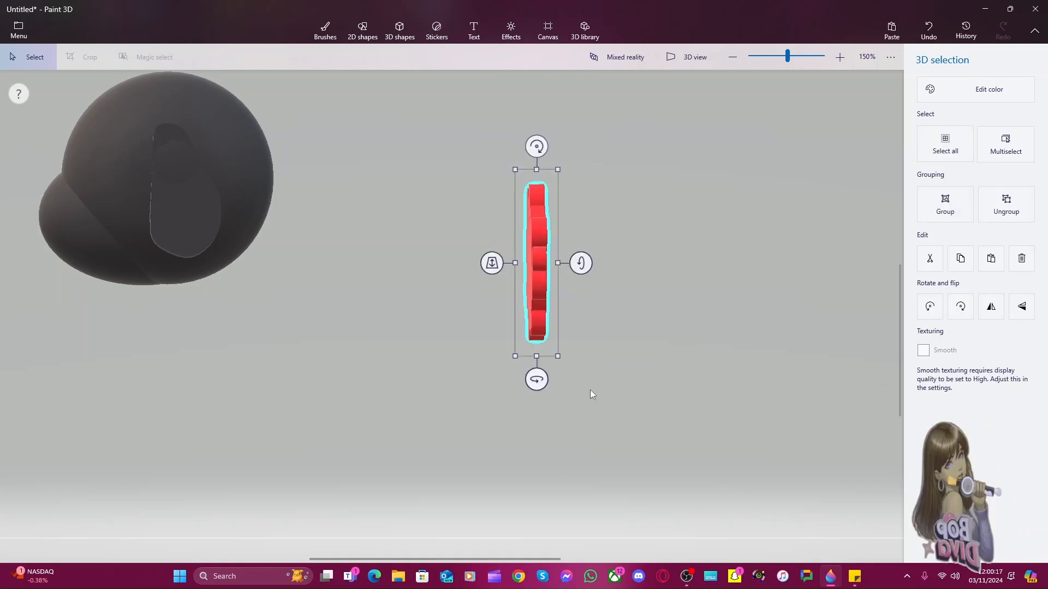
left_click_drag(536, 377, 573, 376)
left_click(700, 334)
Nudge the small cylinder slightly inward between the two knobs on the wheel's right edge
left_click(615, 262)
left_click_drag(614, 262, 613, 255)
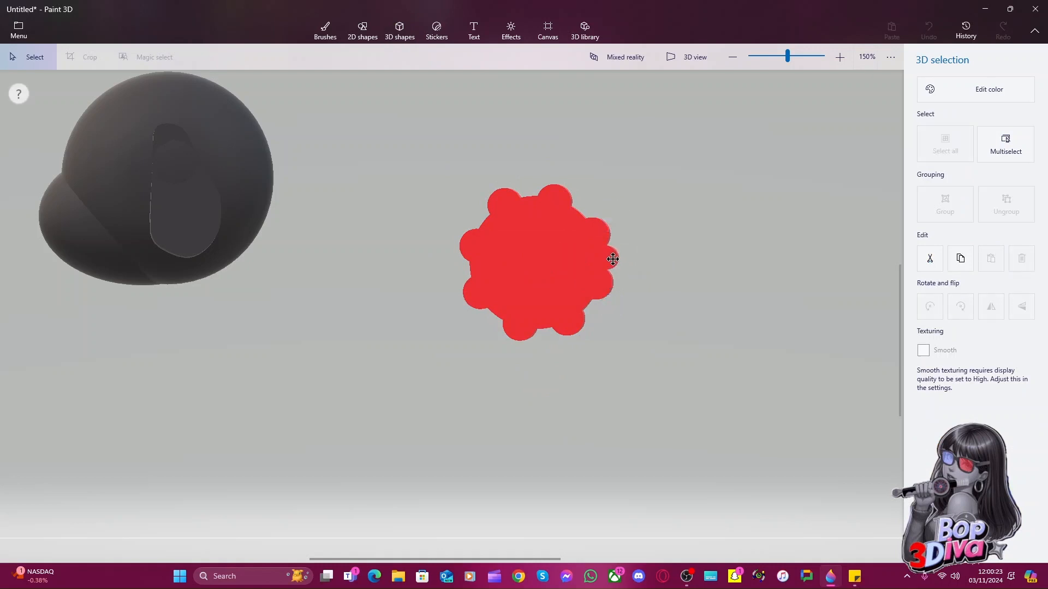
left_click_drag(613, 259, 610, 258)
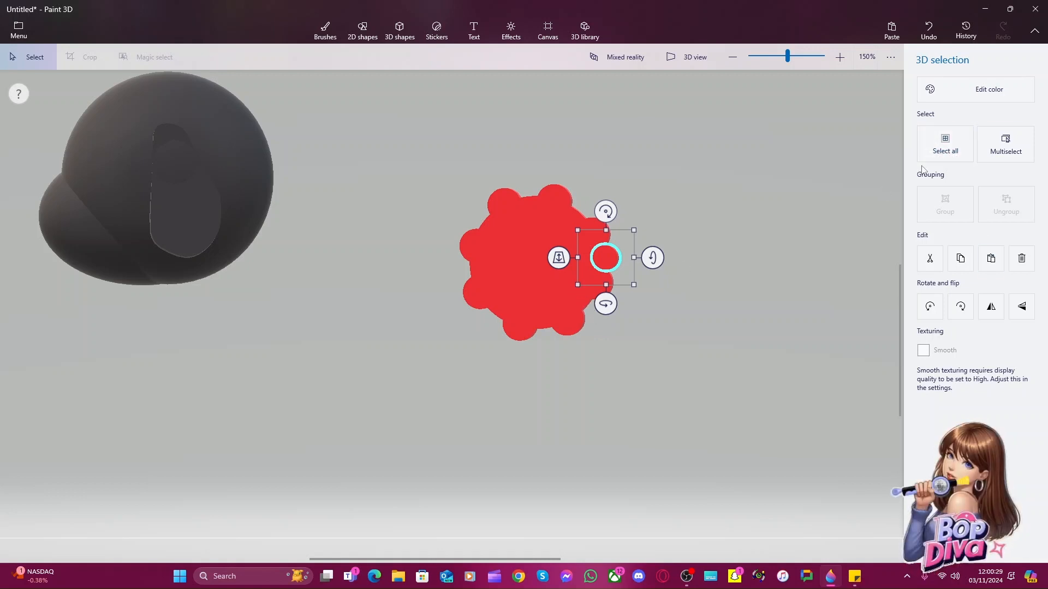
Recolour the small cylinder with the saved custom dark red and select the grouped wheel
left_click(963, 93)
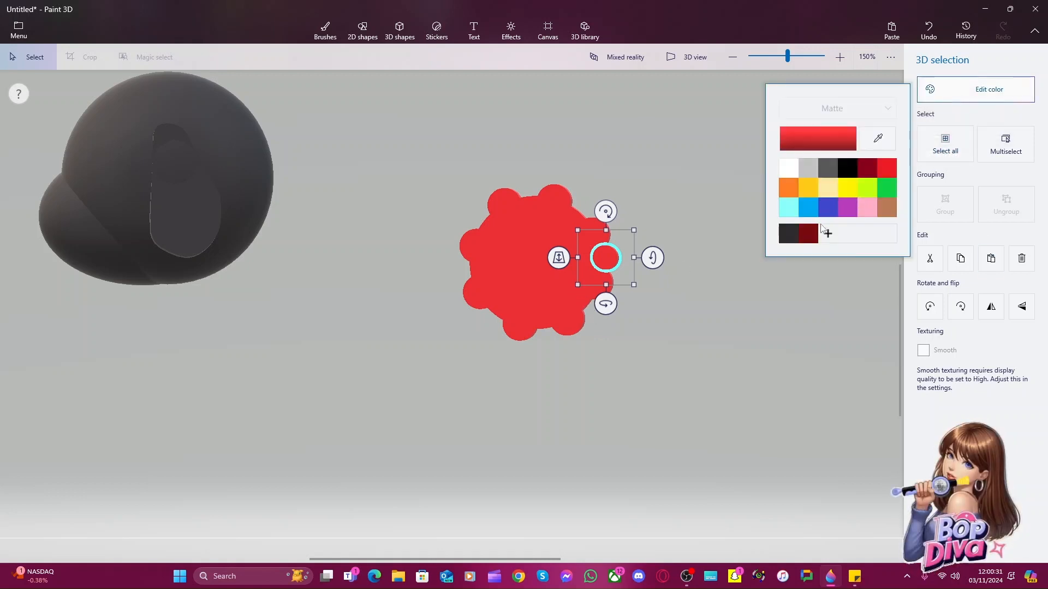
left_click(808, 234)
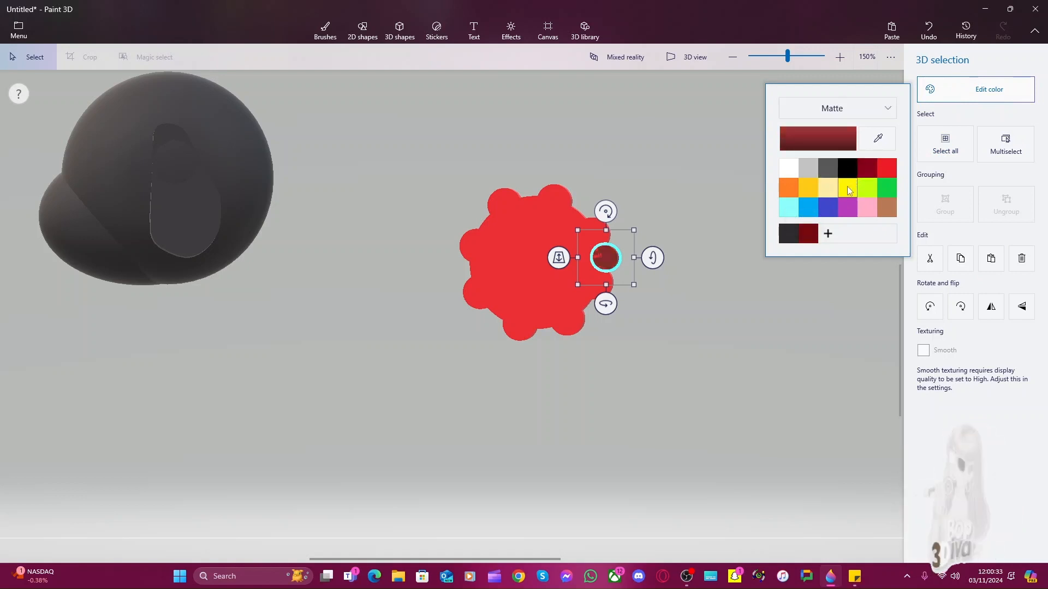
left_click(789, 303)
left_click(789, 303)
left_click(535, 284)
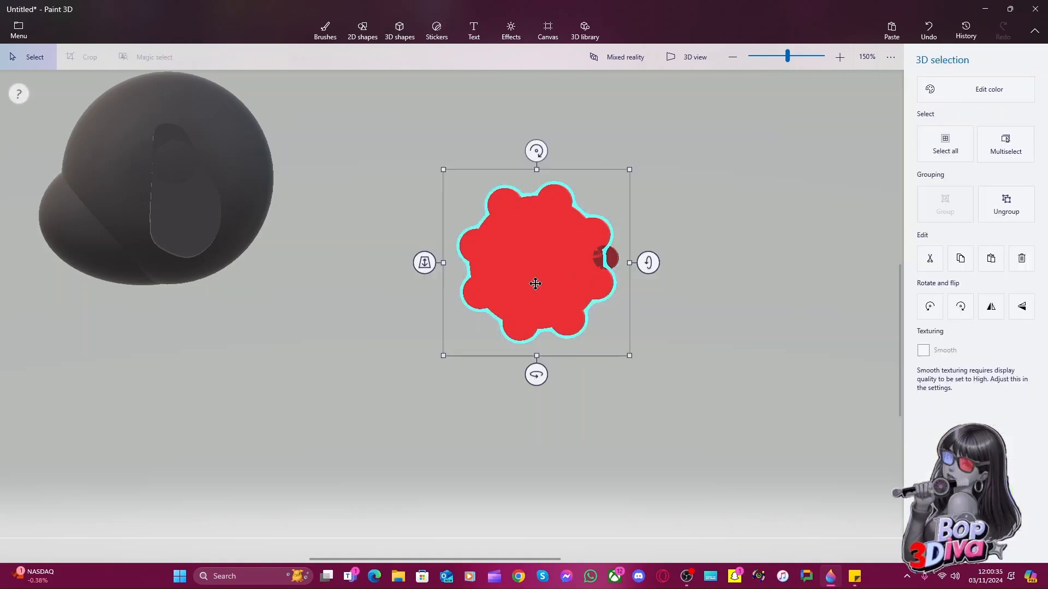
Try the saved custom dark red on the grouped wheel and check the colour choices for the small cylinder
left_click(938, 92)
left_click(808, 234)
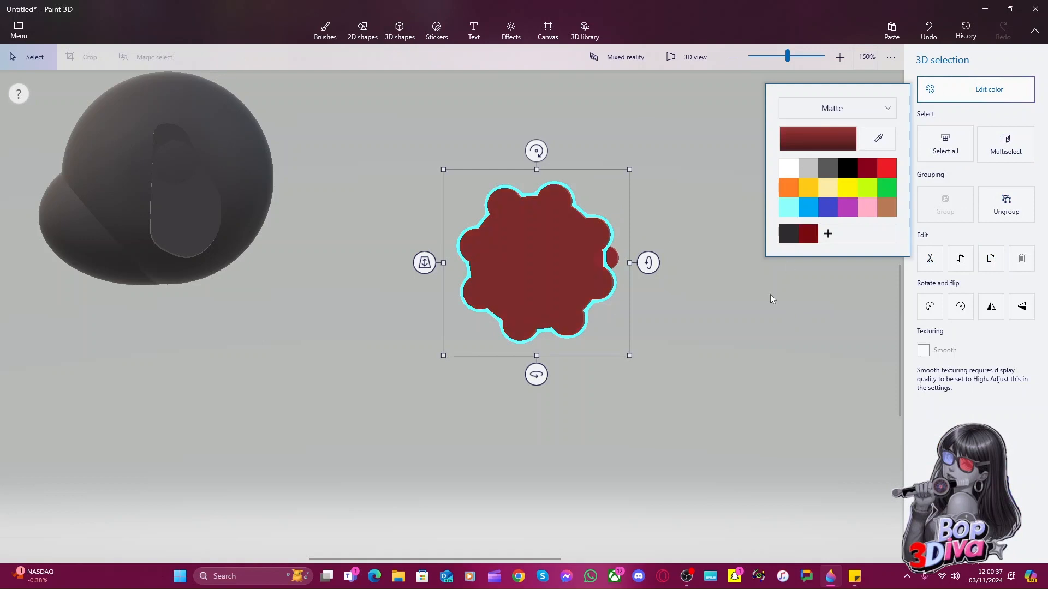
left_click(771, 295)
left_click(607, 263)
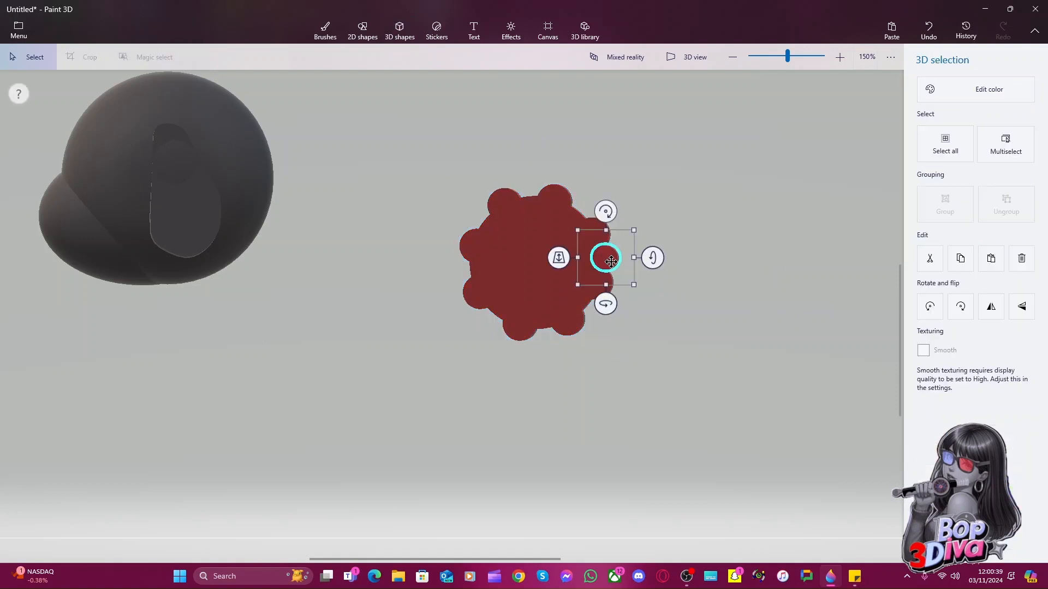
left_click(936, 89)
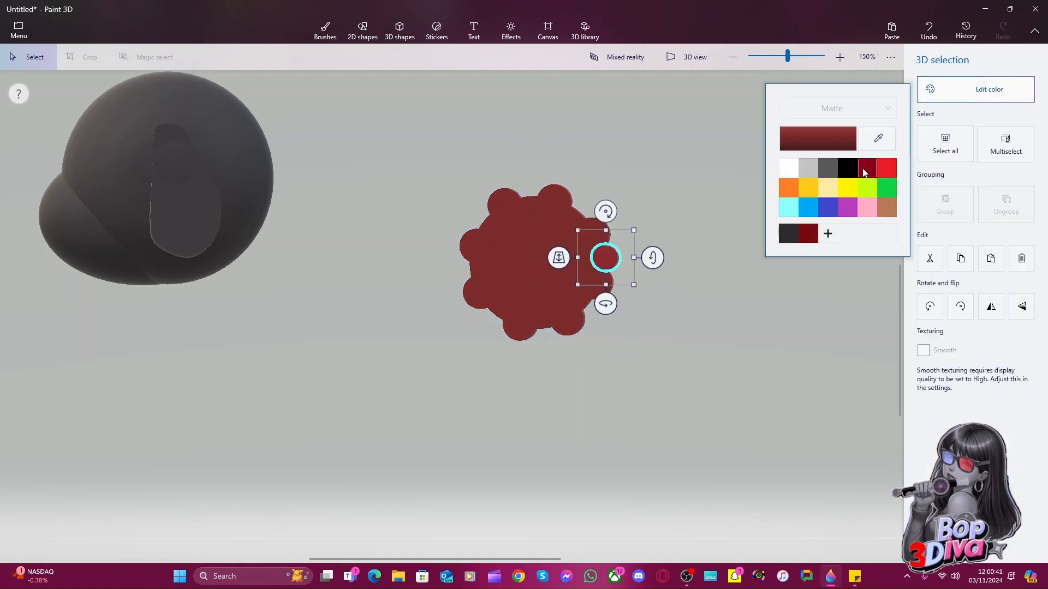
left_click(760, 356)
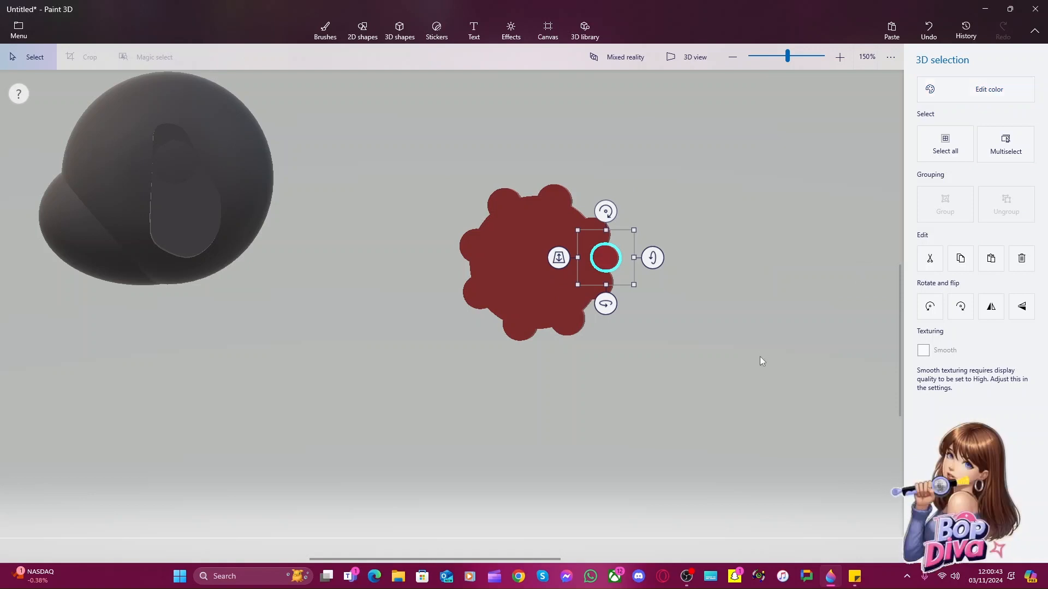
left_click(675, 350)
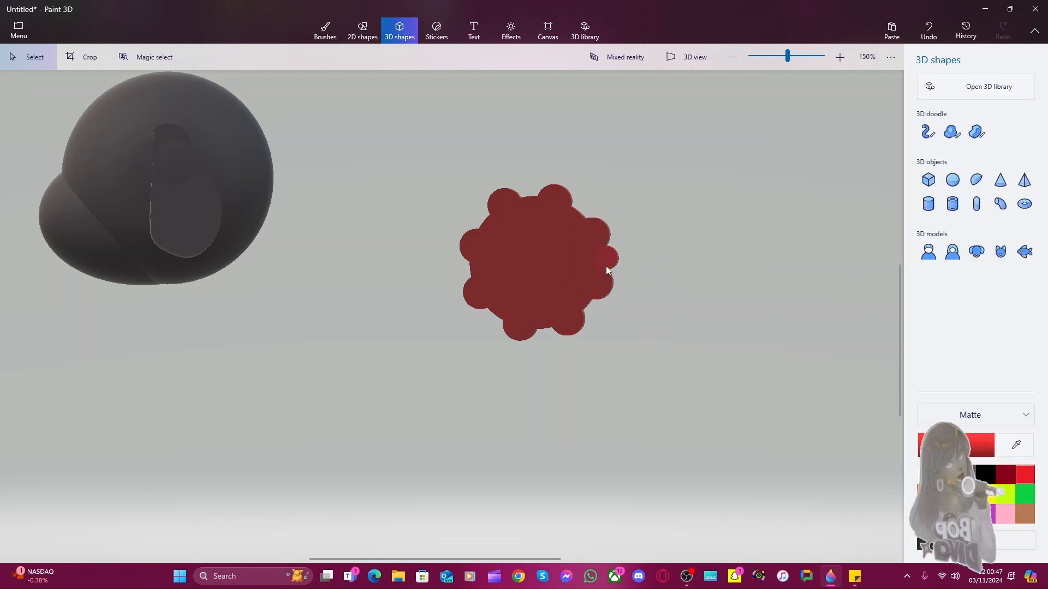
Recolour the grouped wheel with the preset bright red
left_click(539, 289)
left_click(932, 89)
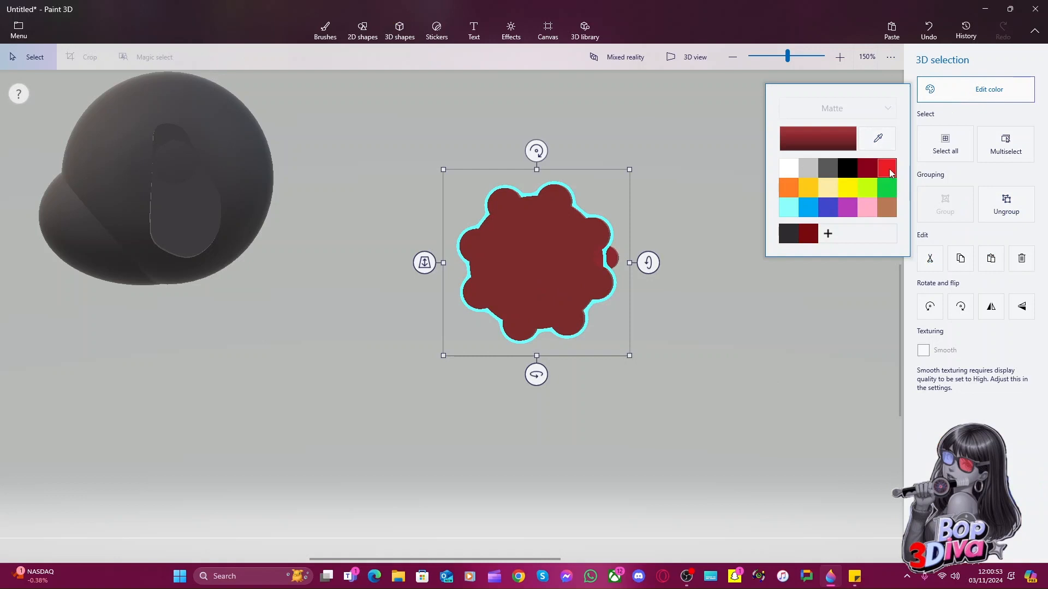
left_click(887, 169)
left_click(623, 274)
Create a custom red with hex value ec1c10 and apply it to the small cylinder
left_click(610, 256)
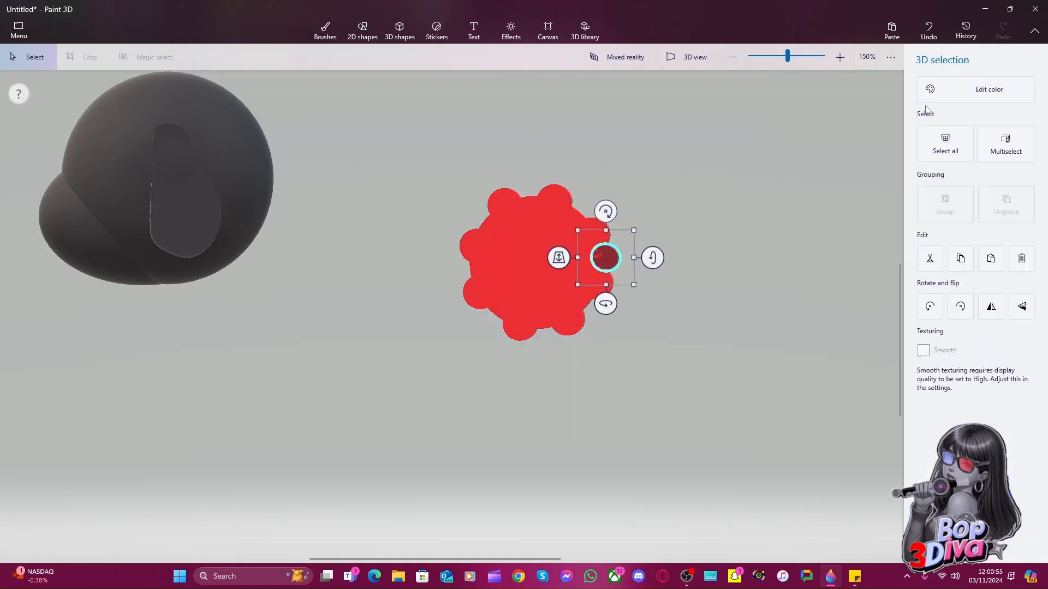
left_click(931, 89)
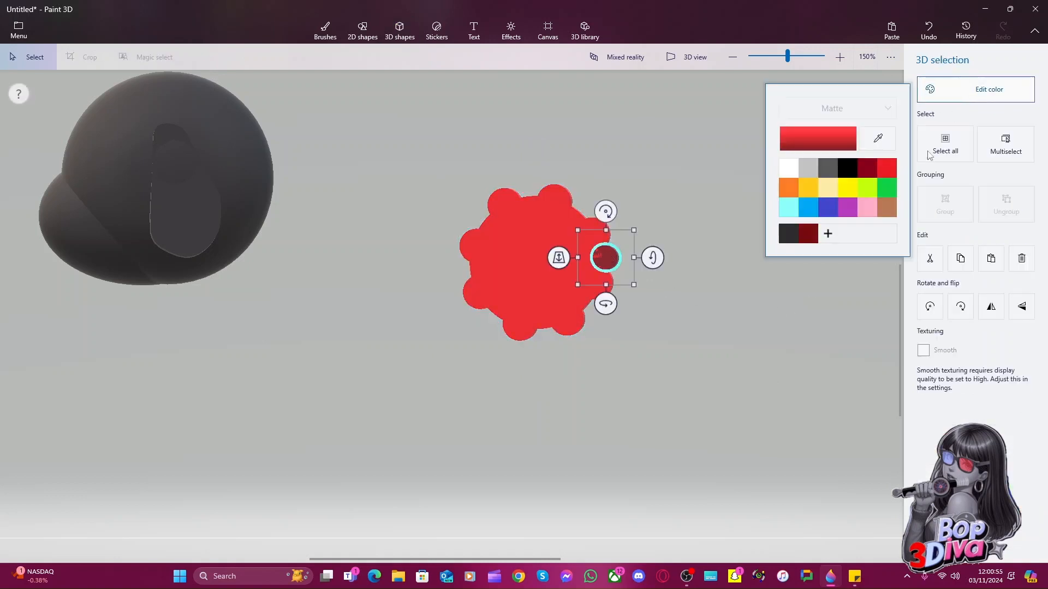
left_click(828, 236)
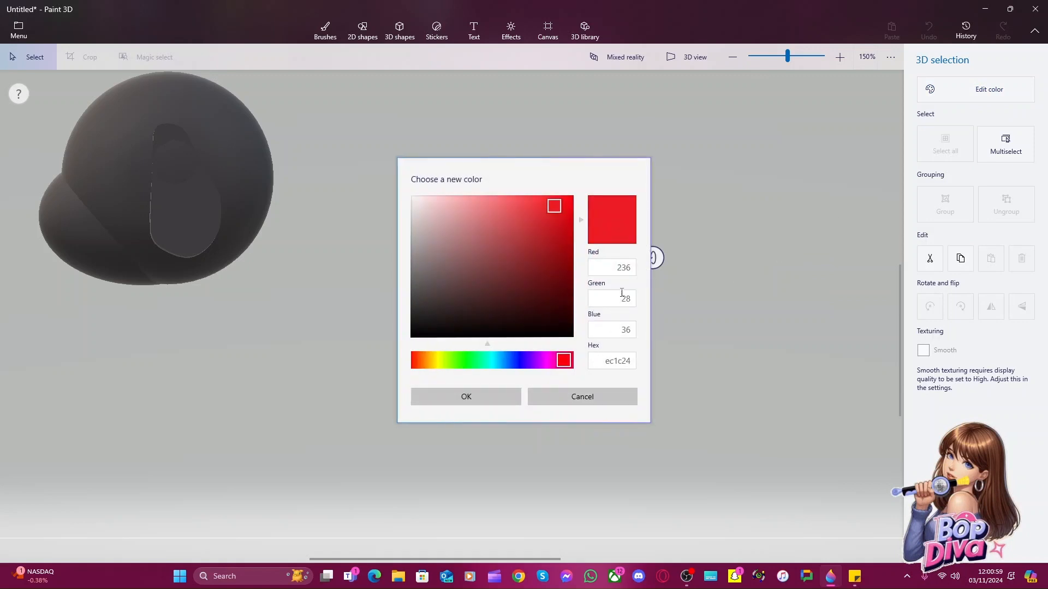
left_click(629, 361)
left_click(629, 359)
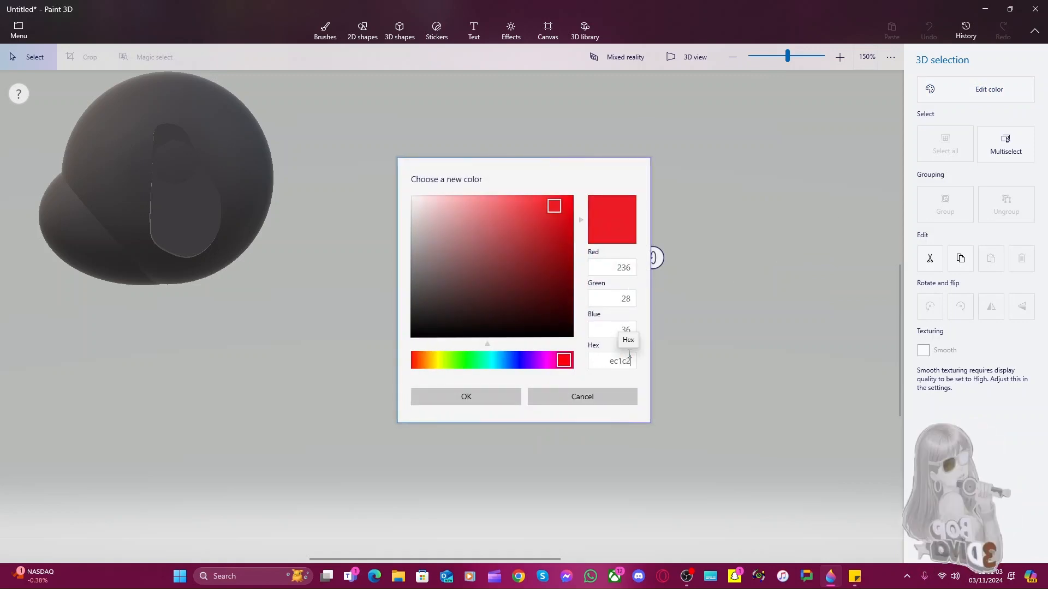
key("BackSpace")
type("0")
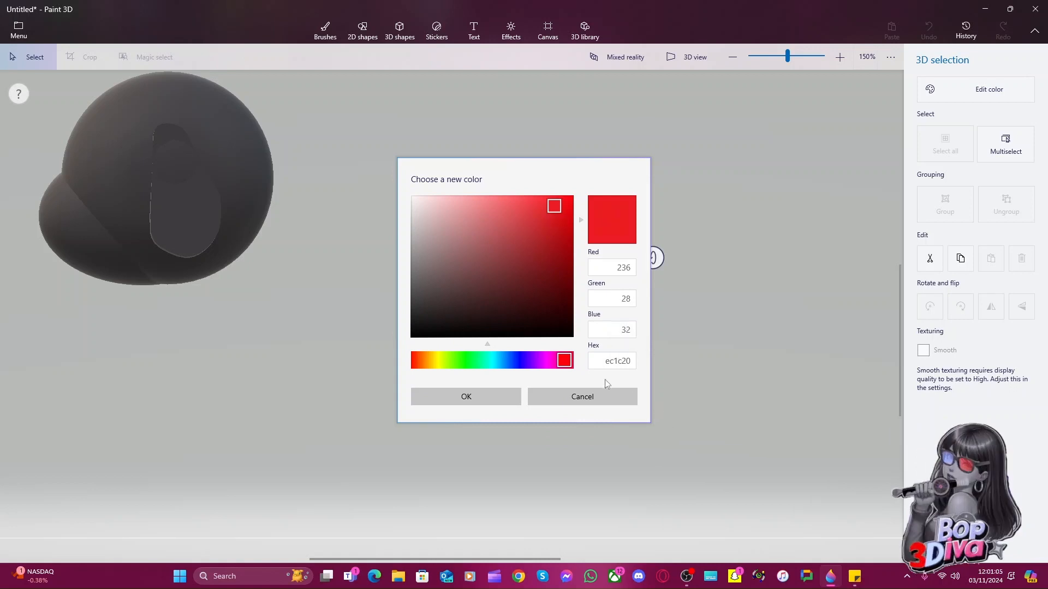
double_click(622, 361)
left_click(586, 373)
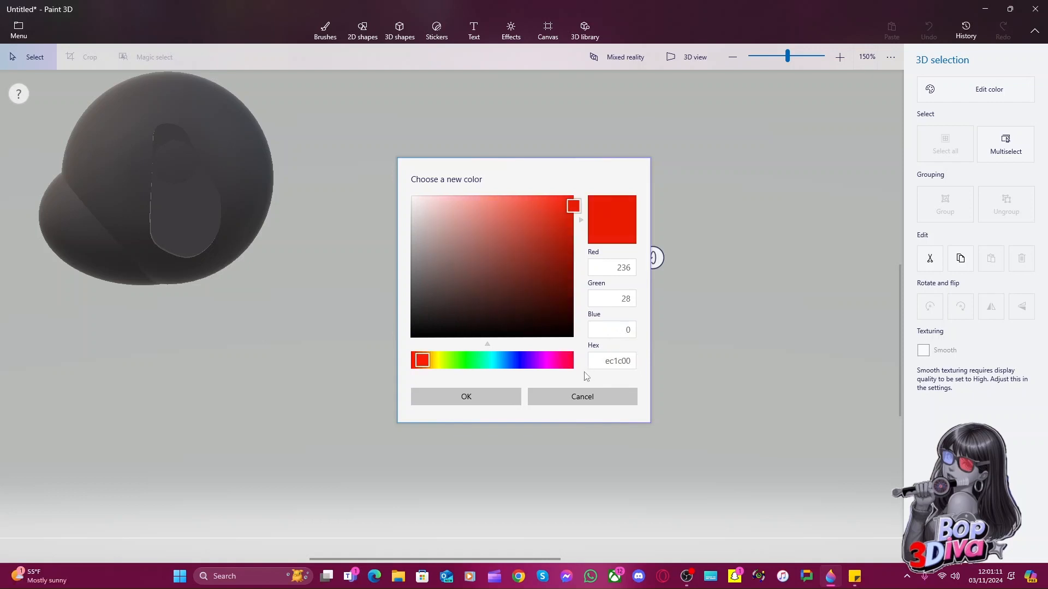
double_click(624, 362)
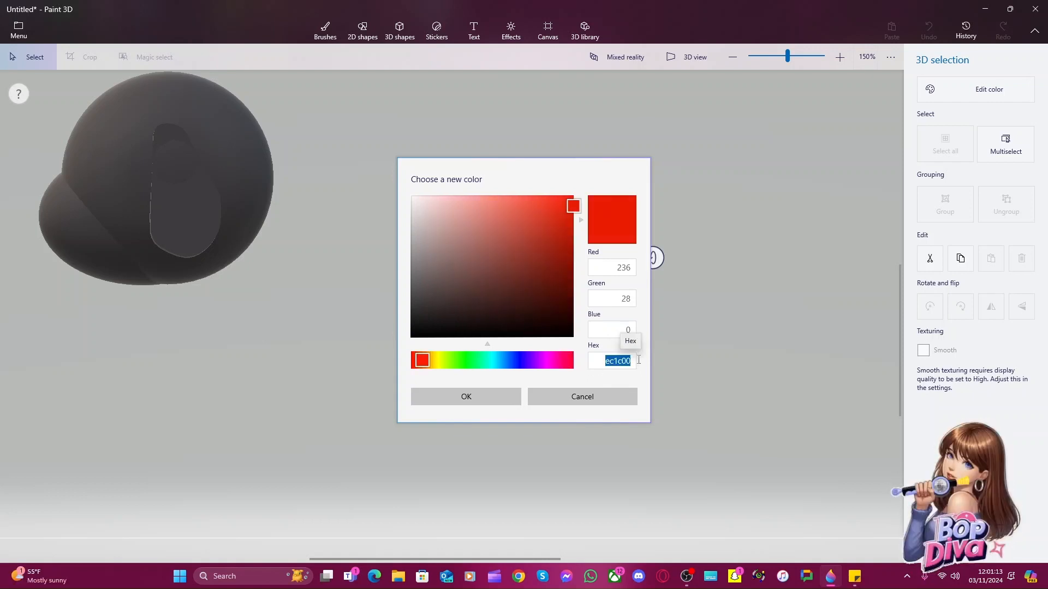
left_click(623, 362)
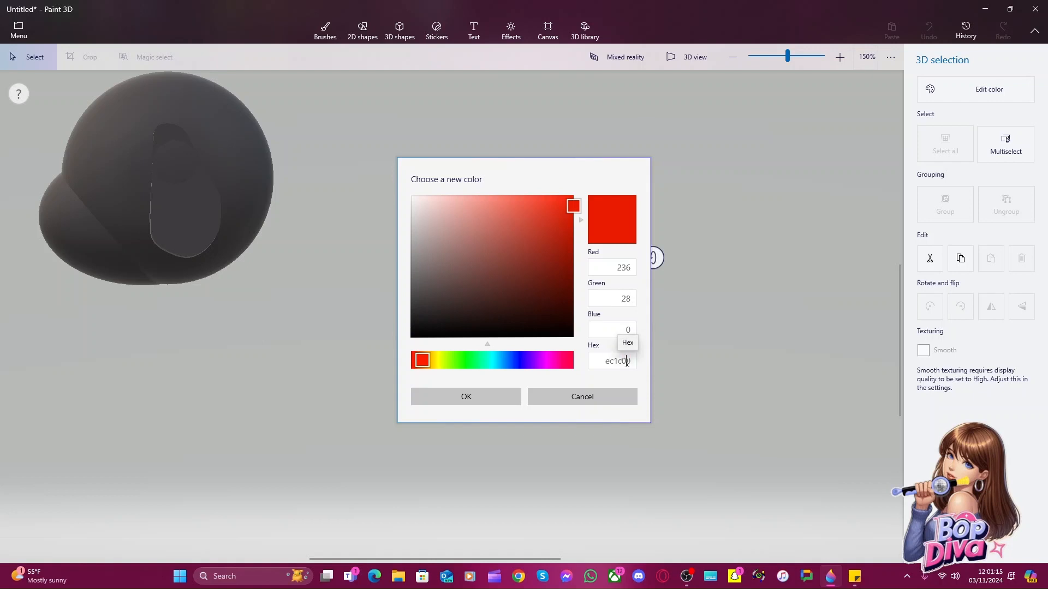
key("Return")
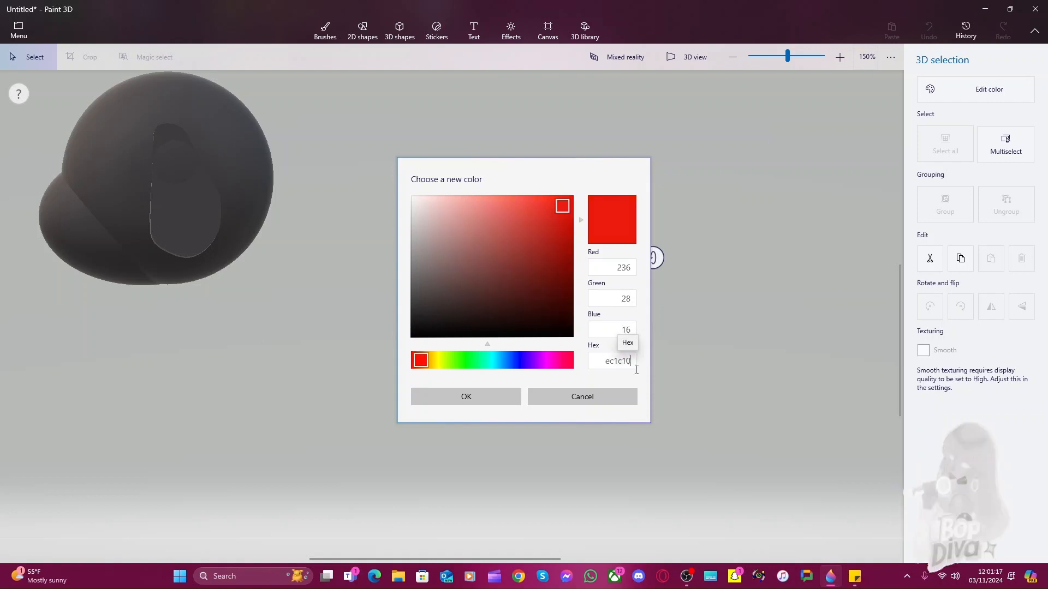
left_click(500, 395)
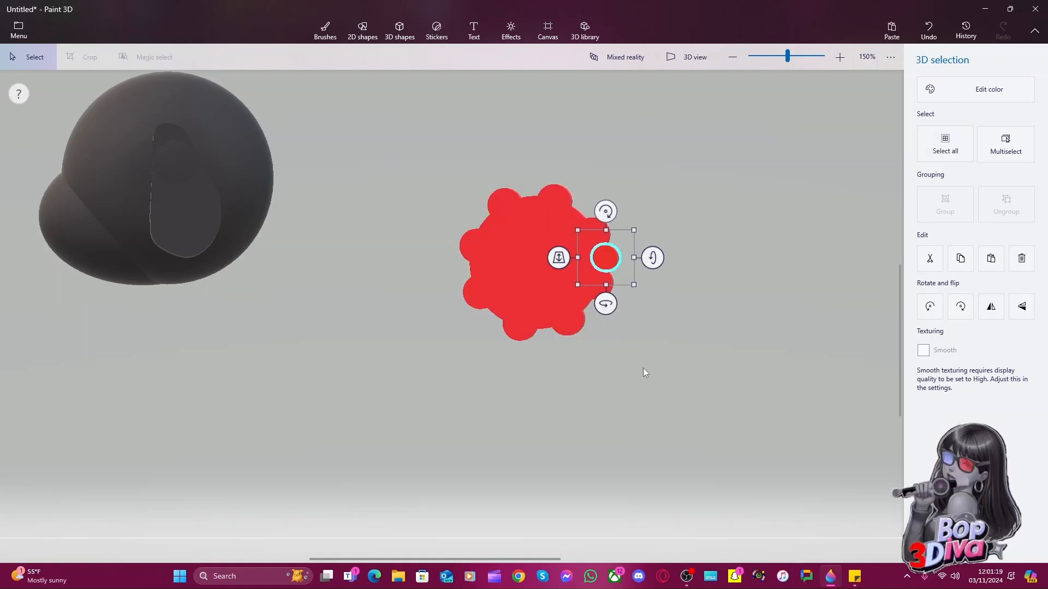
Remove the small cylinder from the wheel's edge and undo the removal
left_click(650, 337)
left_click(612, 270)
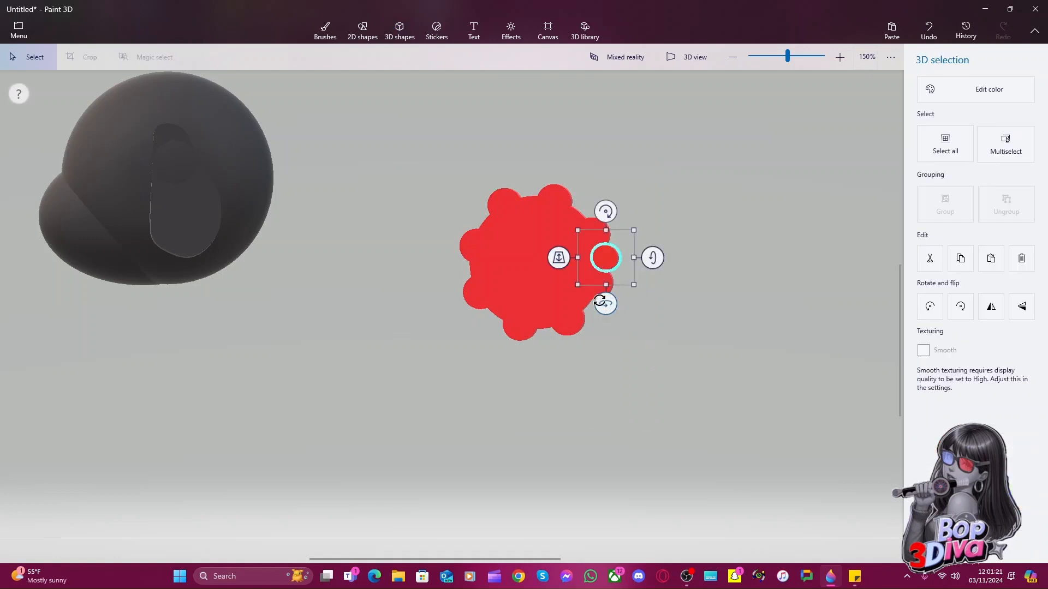
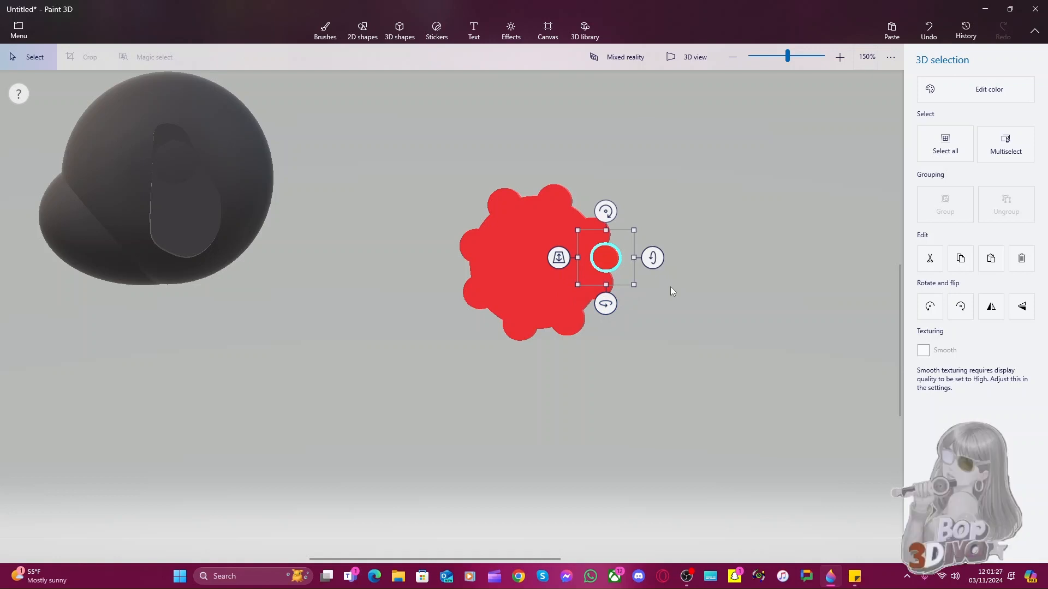
left_click(620, 360)
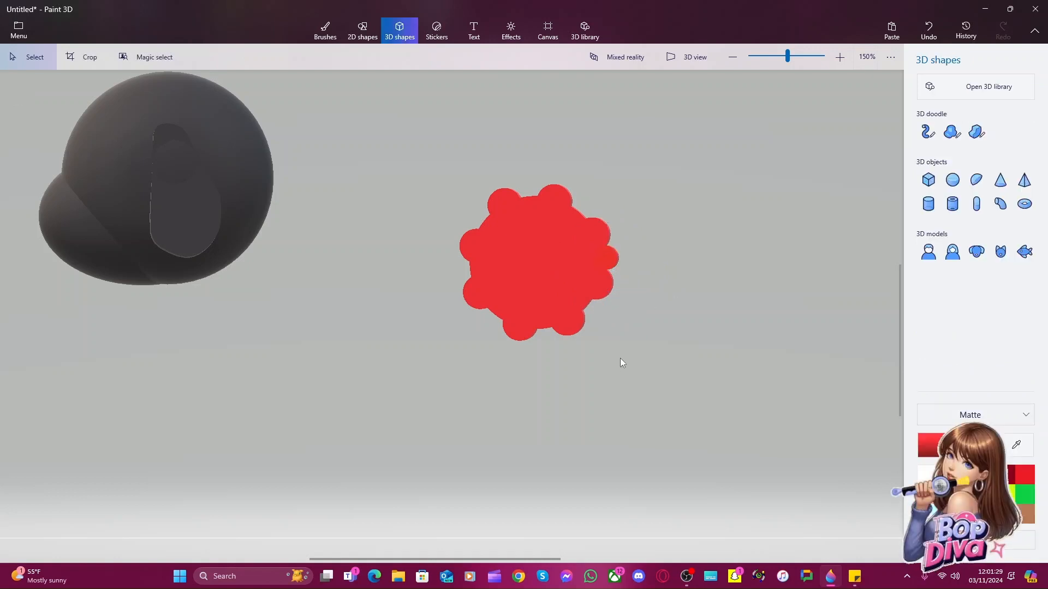
left_click(604, 259)
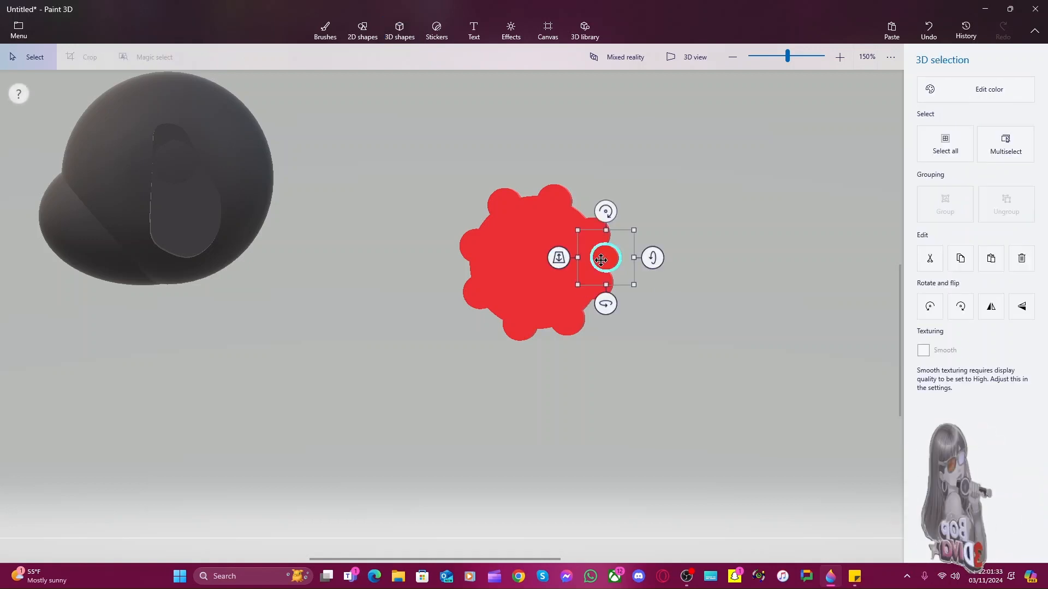
key("Escape")
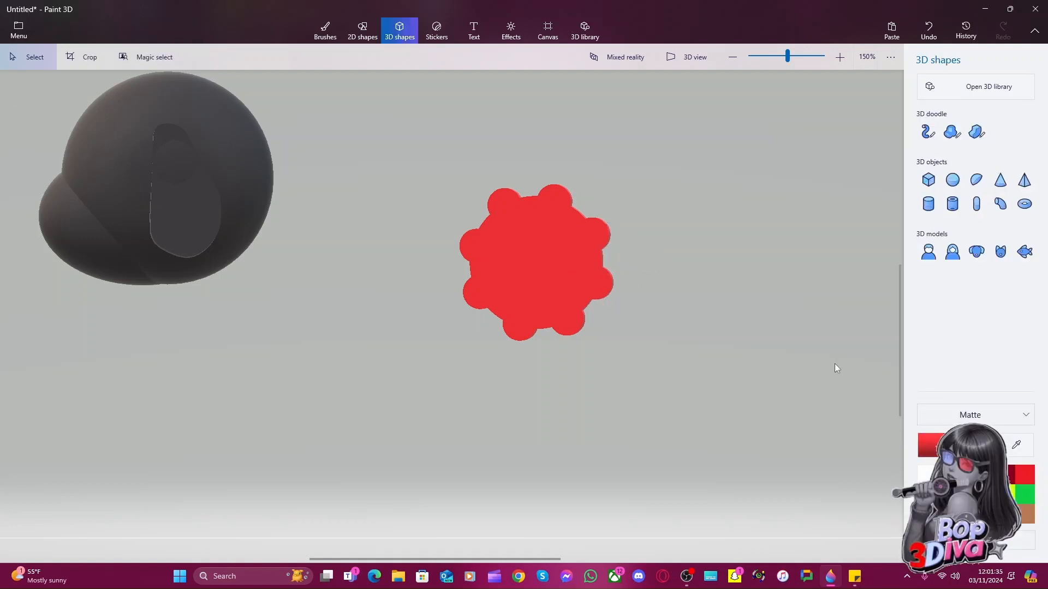
key("ctrl+z")
Recolour the small cylinder with the same preset bright red as the wheel
left_click(605, 257)
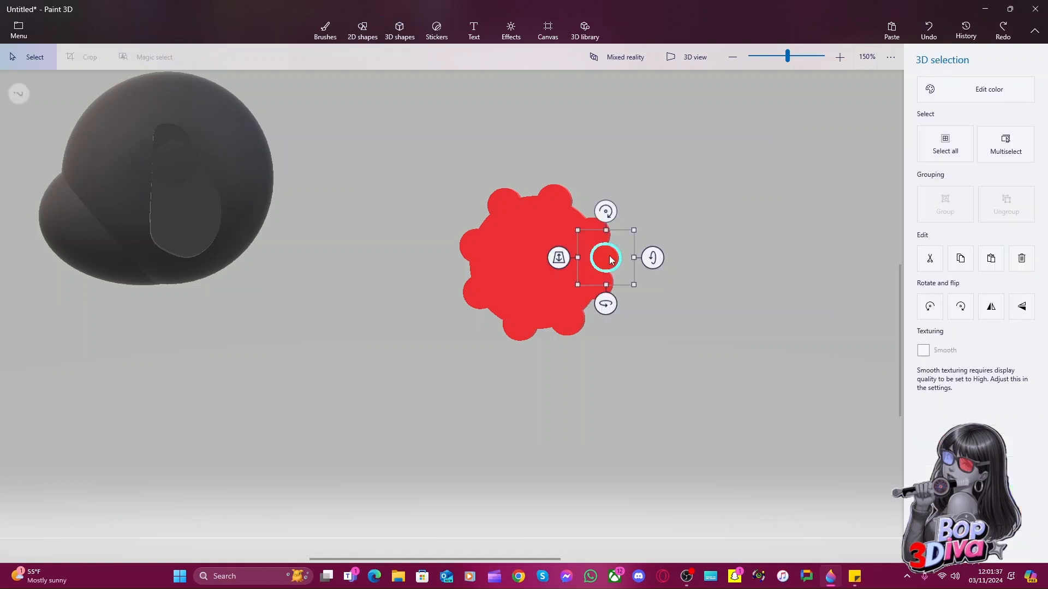
left_click(973, 94)
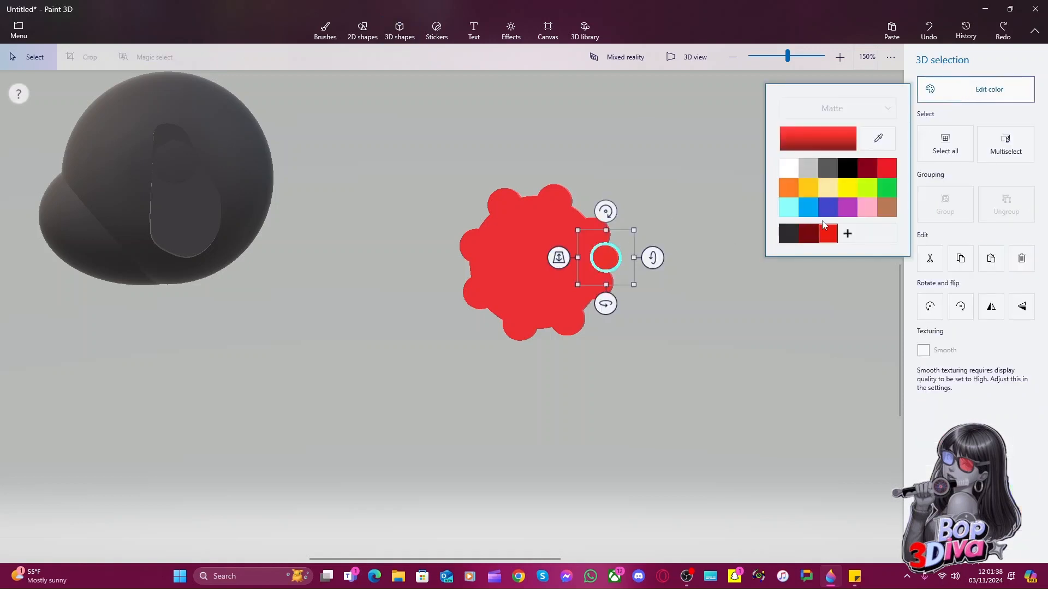
left_click(885, 168)
left_click(715, 303)
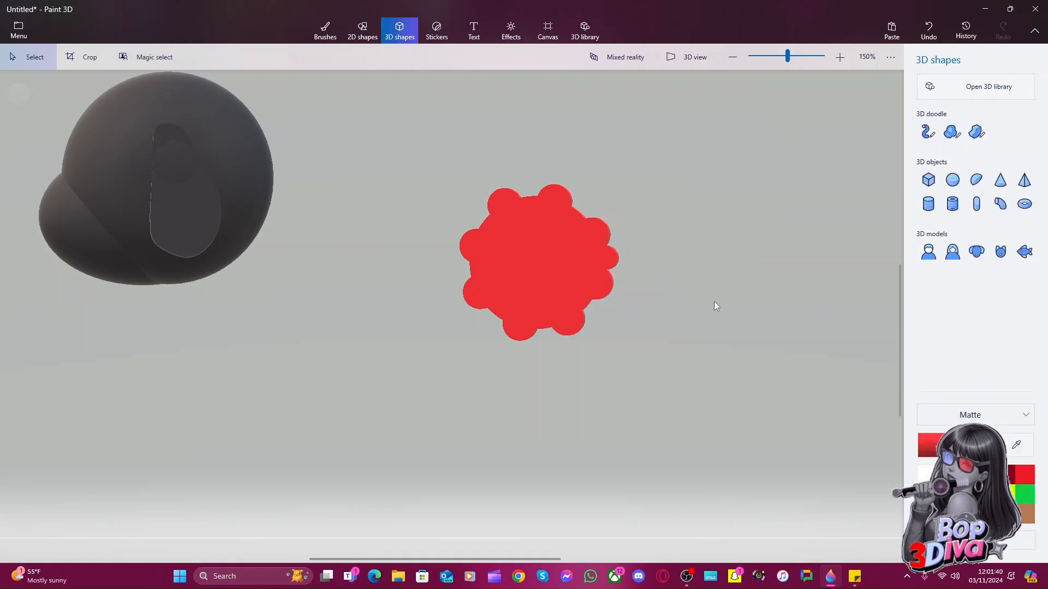
Select the wheel and the small cylinder together and rotate both until they stand edge-on
left_click(611, 261)
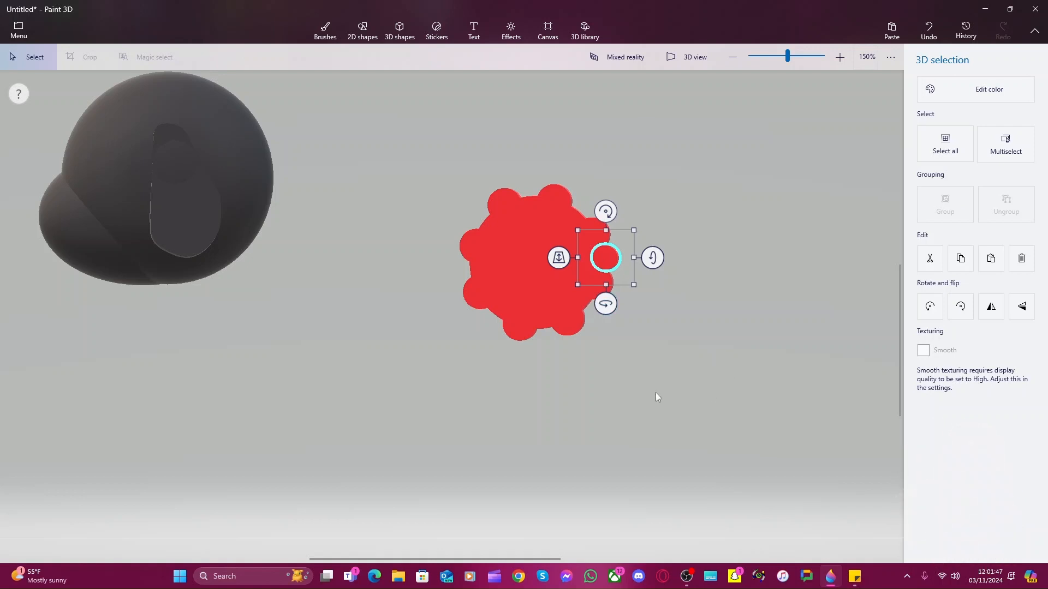
left_click_drag(713, 388, 431, 129)
left_click_drag(541, 376, 455, 362)
left_click(569, 278)
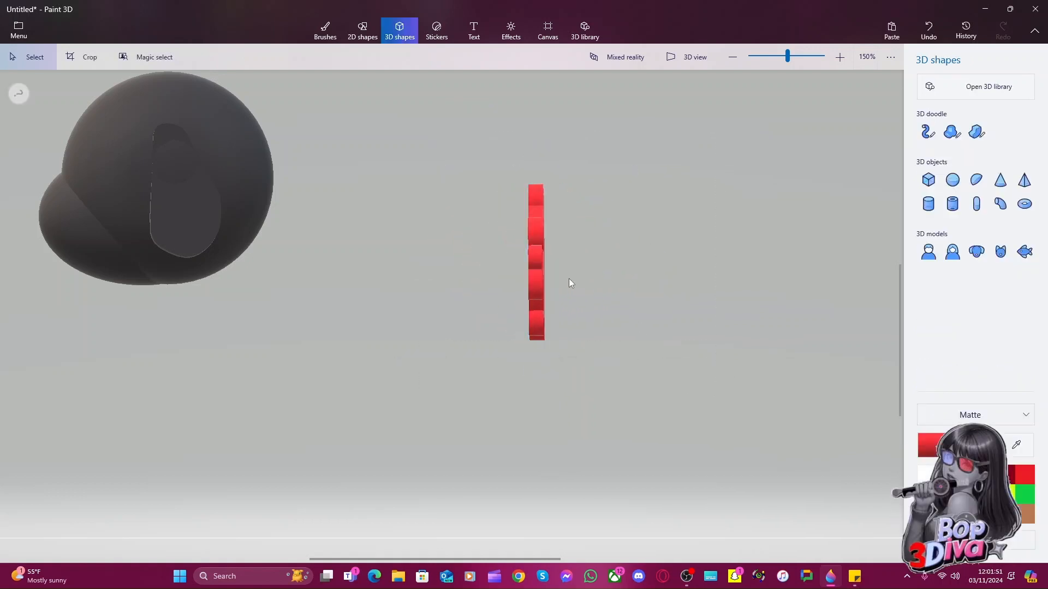
Thin the small cylinder slightly and nudge it sideways to centre it across the wheel's edge
left_click(538, 260)
left_click_drag(523, 261, 526, 261)
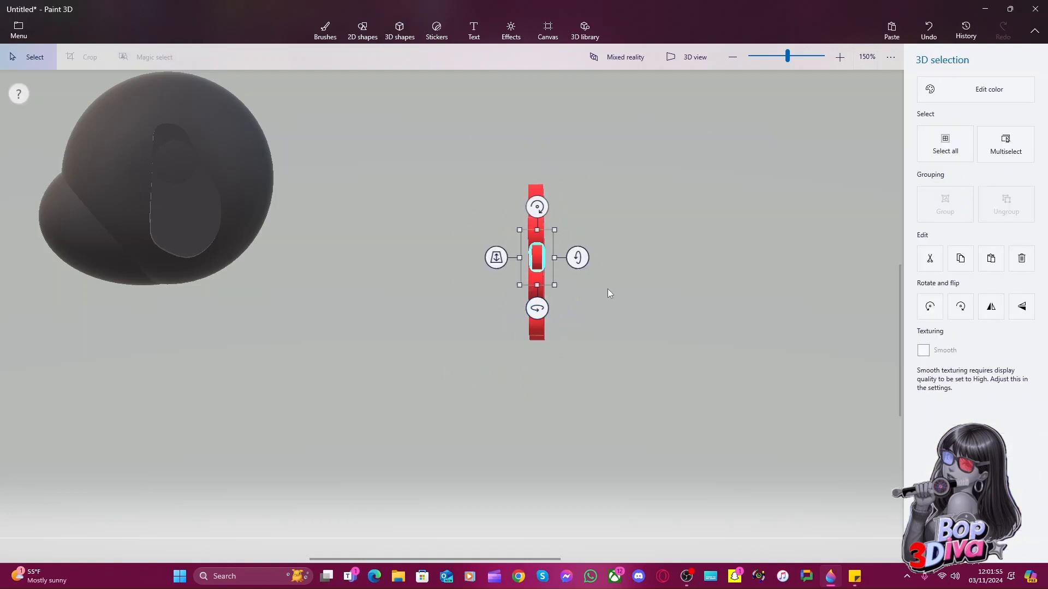
key("Left")
key("Left")
key("Left")
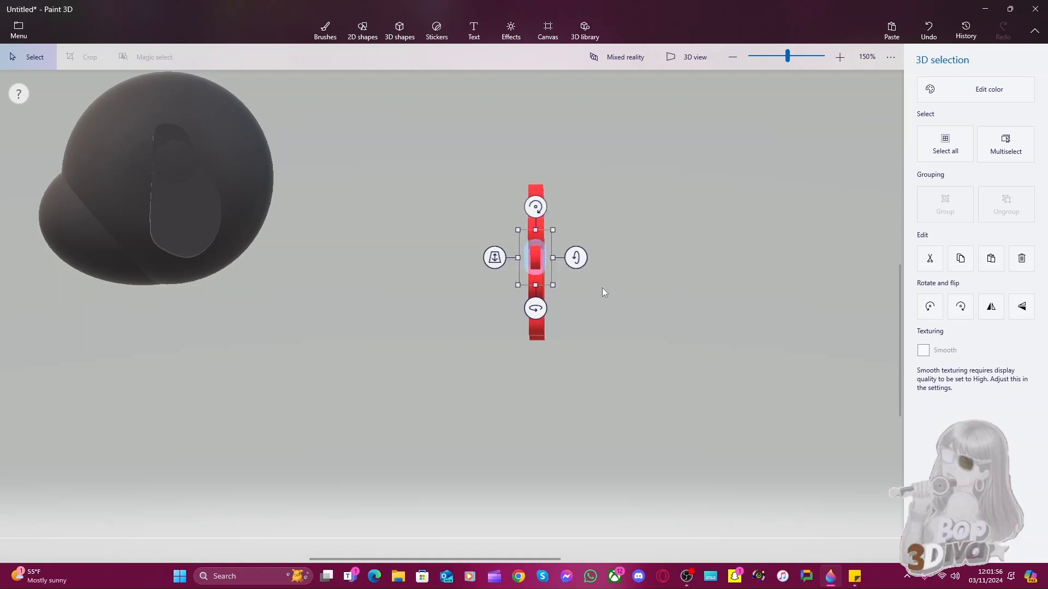
key("Right")
key("Right")
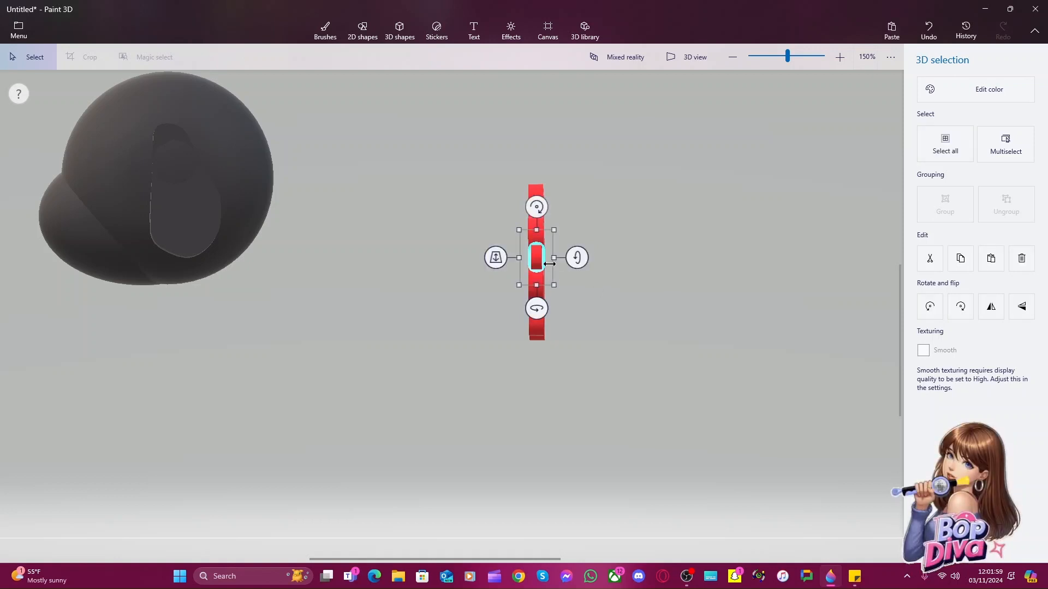
key("Left")
left_click(473, 298)
Widen the small cylinder slightly on both sides, keeping it narrower than the wheel's edge
left_click(529, 375)
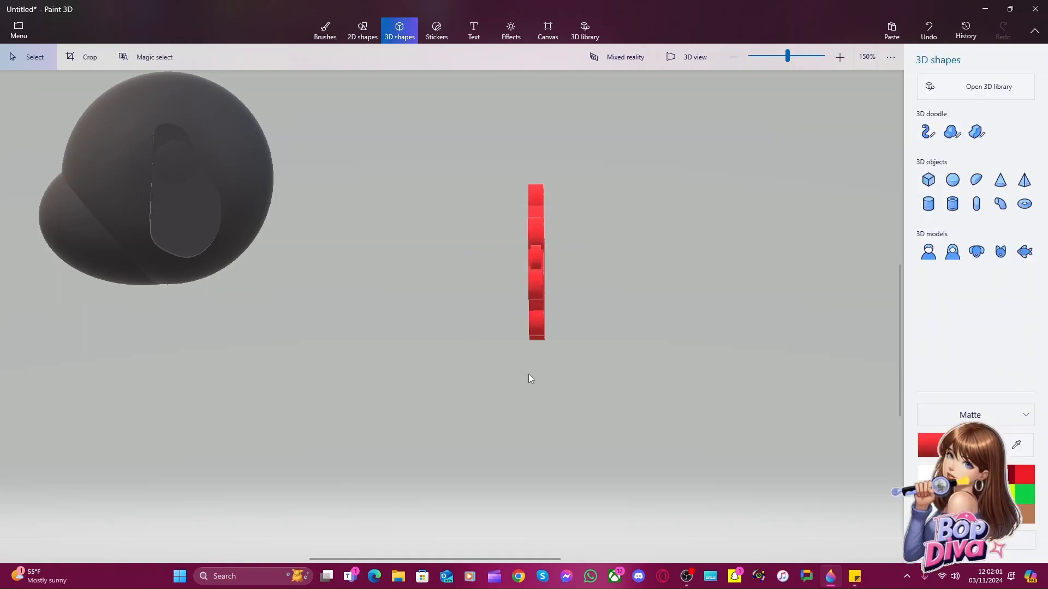
scroll(534, 344, "up", 6)
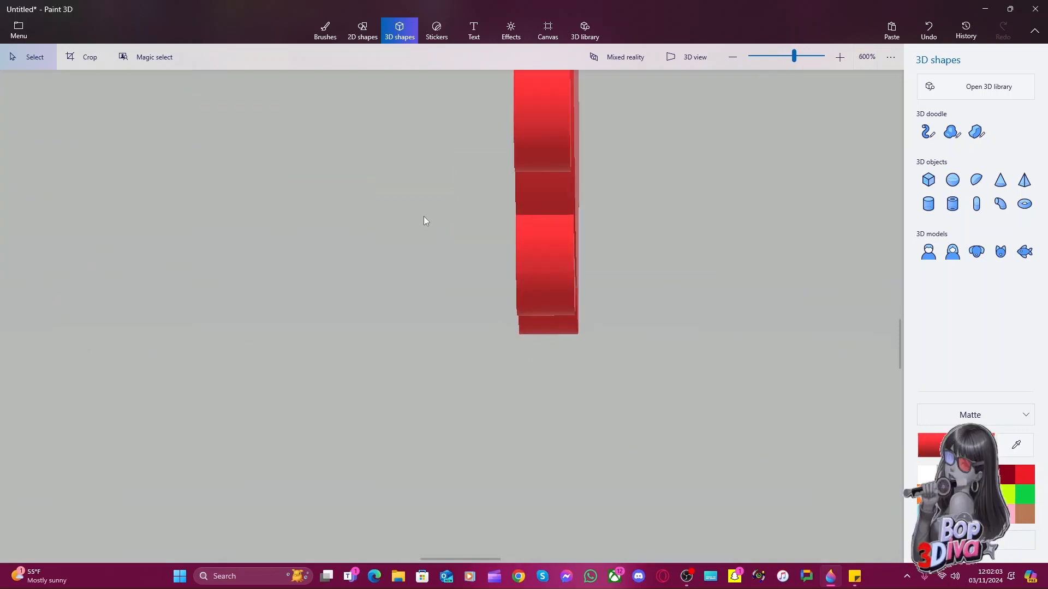
scroll(418, 208, "up", 1)
scroll(417, 210, "down", 1)
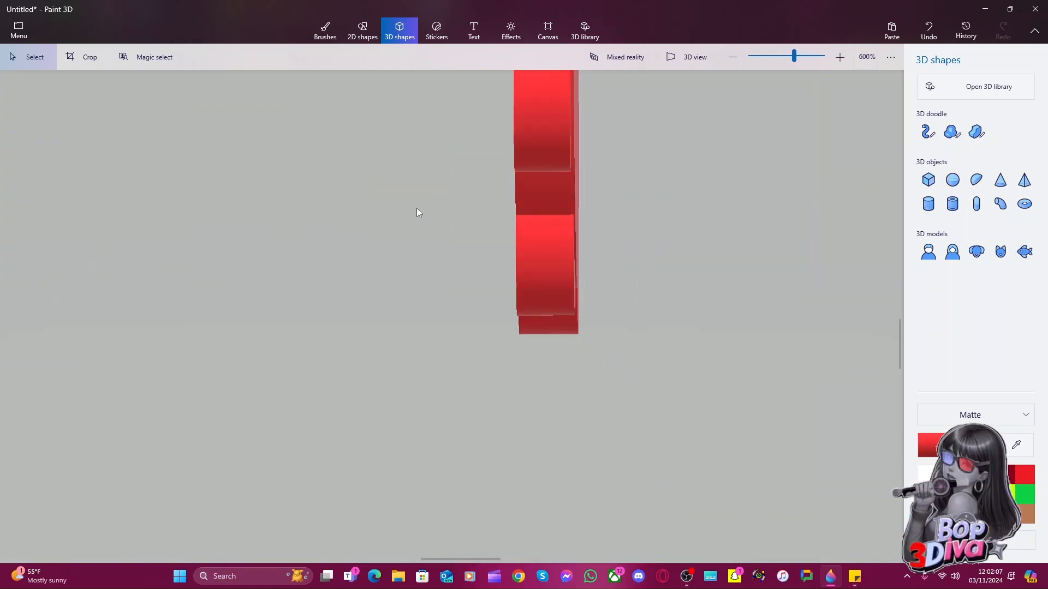
scroll(417, 209, "up", 3)
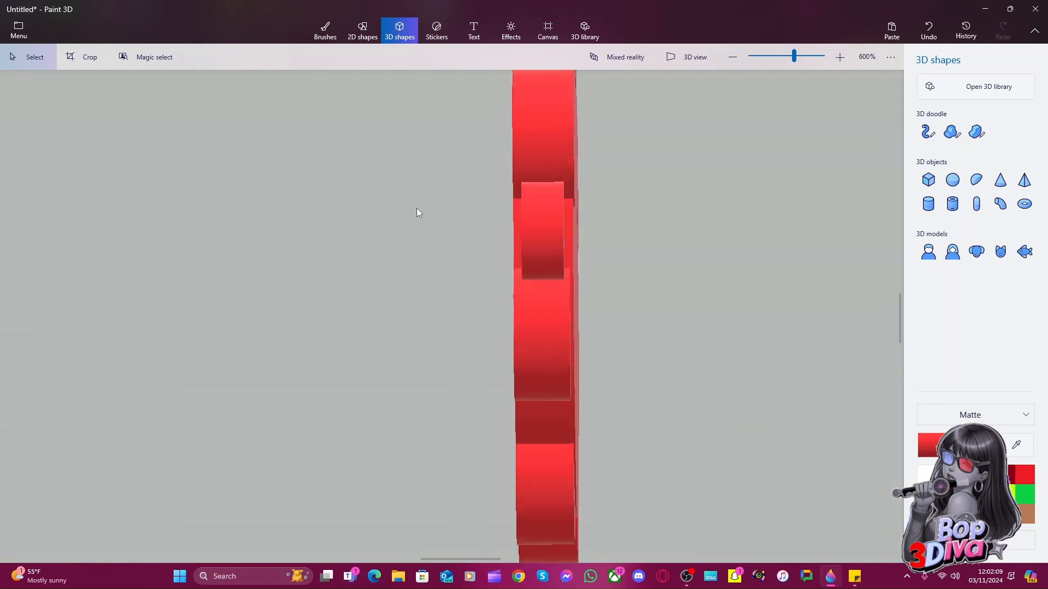
scroll(417, 209, "up", 1)
left_click(560, 235)
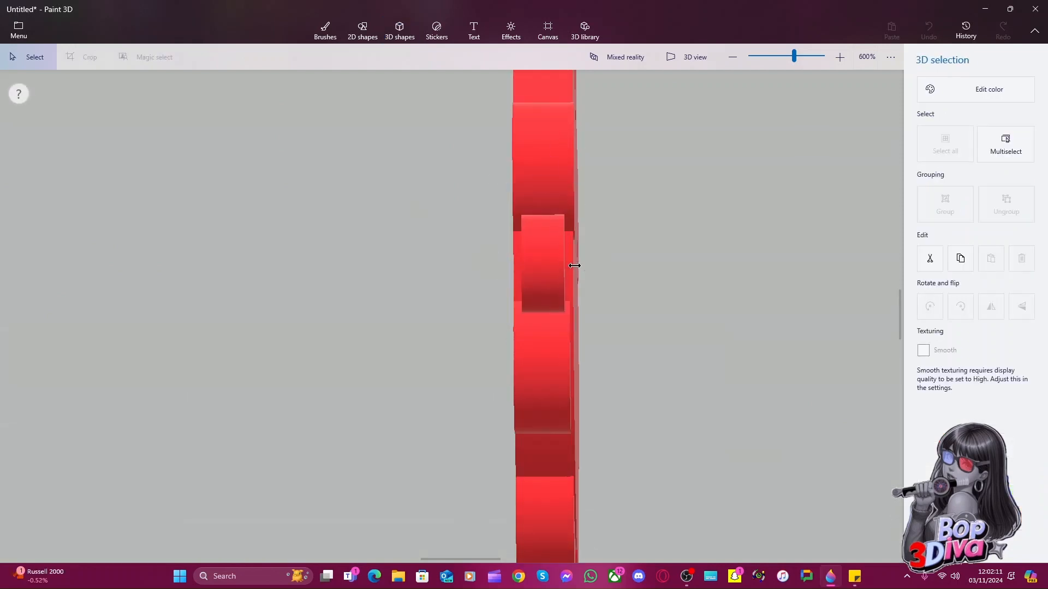
left_click_drag(514, 265, 507, 270)
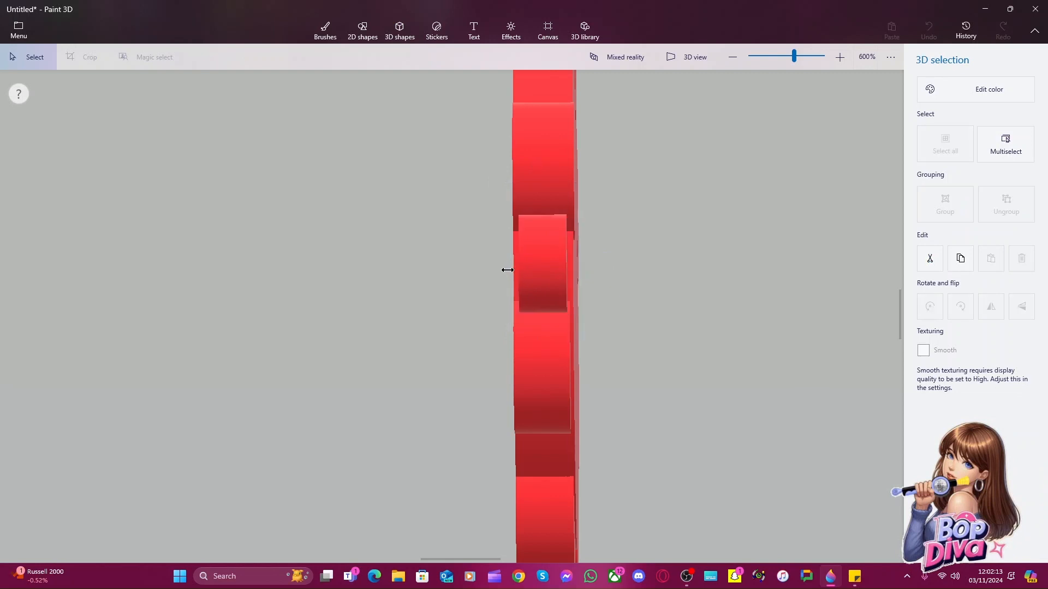
Widen the small cylinder slightly more on one side and place a copy of it to the right of the wheel
left_click_drag(576, 264, 578, 266)
left_click(666, 281)
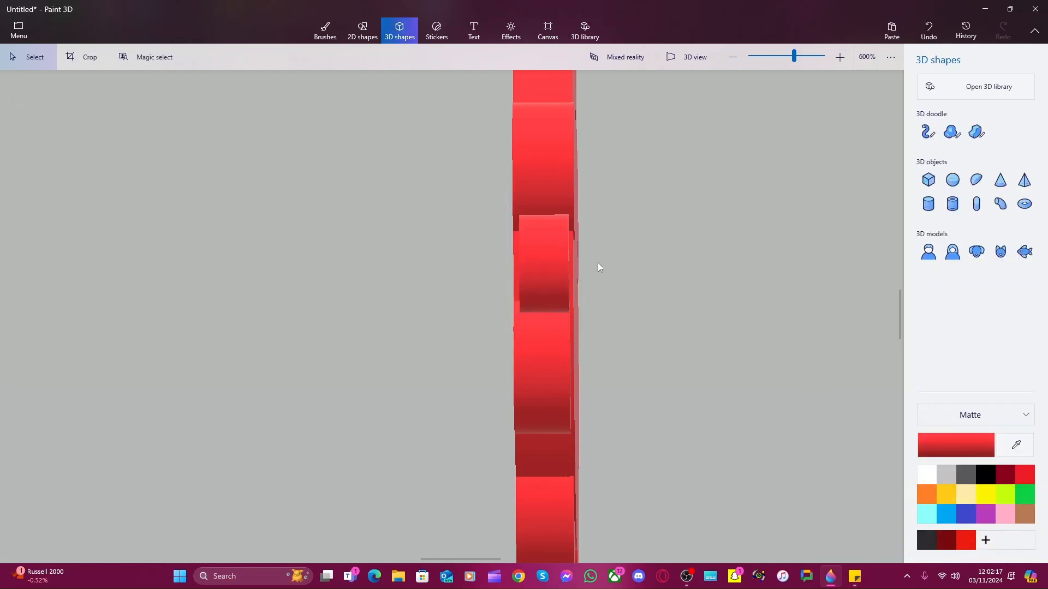
left_click(557, 268)
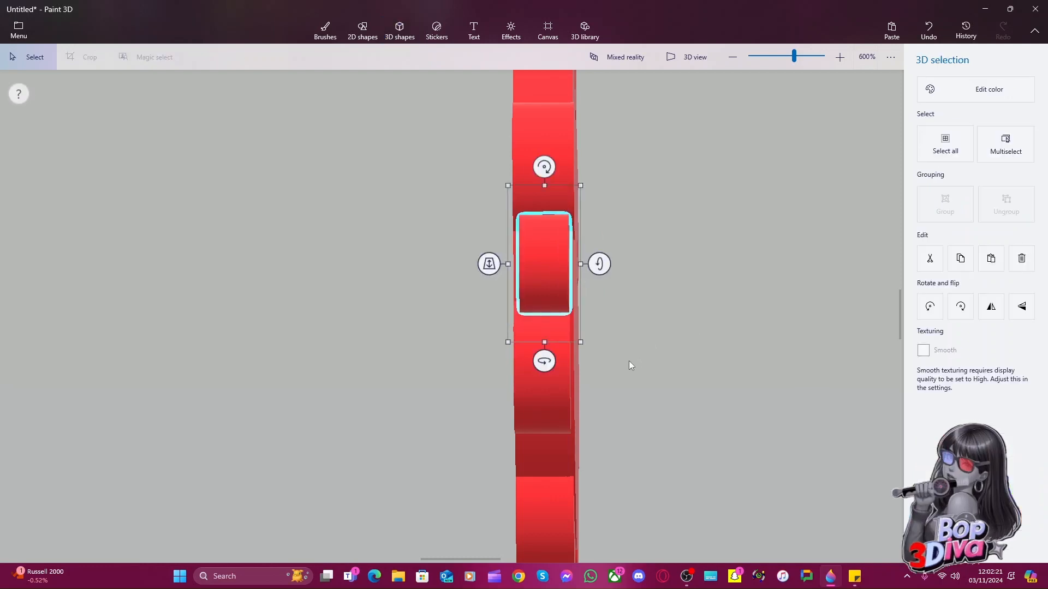
left_click(587, 319)
left_click(552, 280)
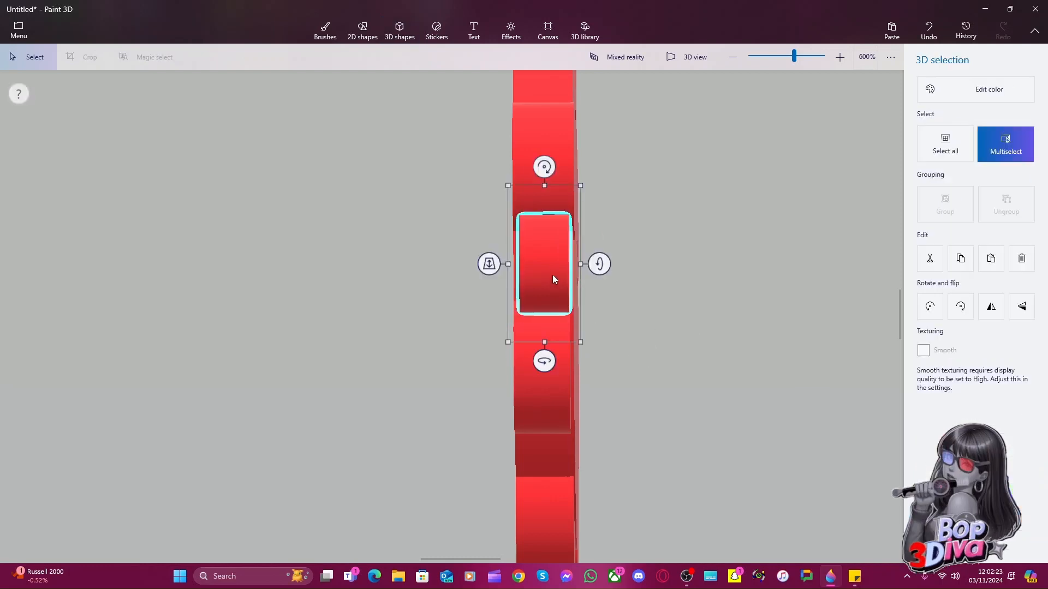
left_click_drag(549, 276, 728, 269)
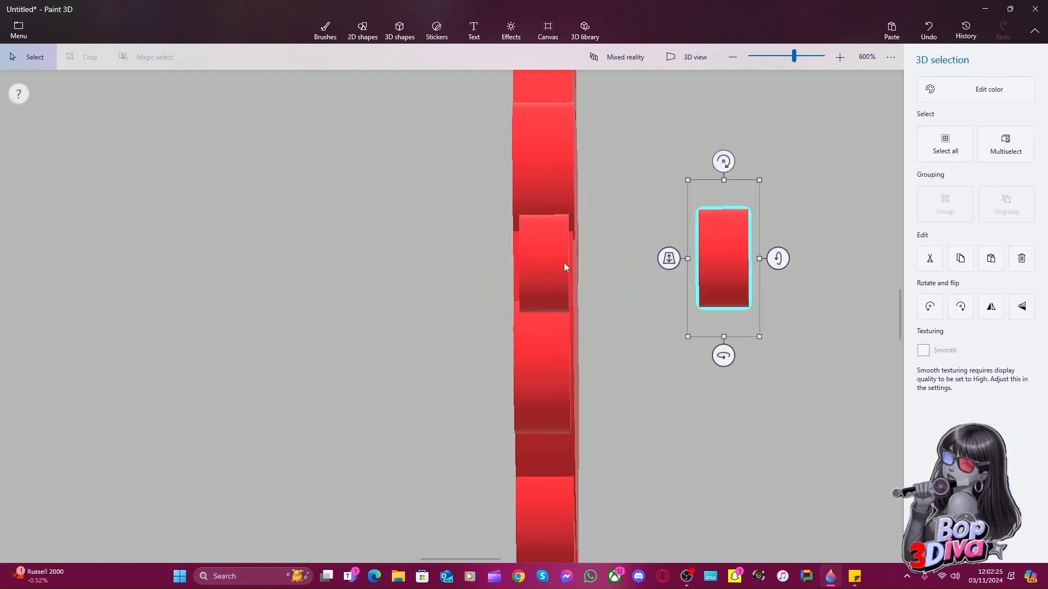
Place two more copies of the small cylinder to the left of the wheel, one above the other
left_click(545, 267)
key("ctrl")
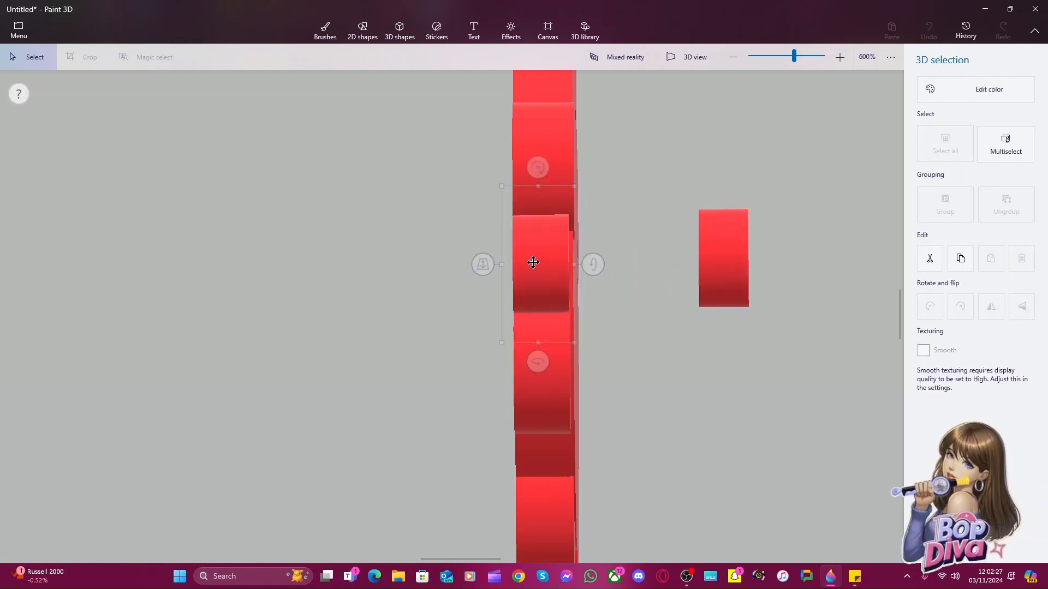
left_click_drag(544, 266, 384, 250)
left_click(546, 274)
key("ctrl")
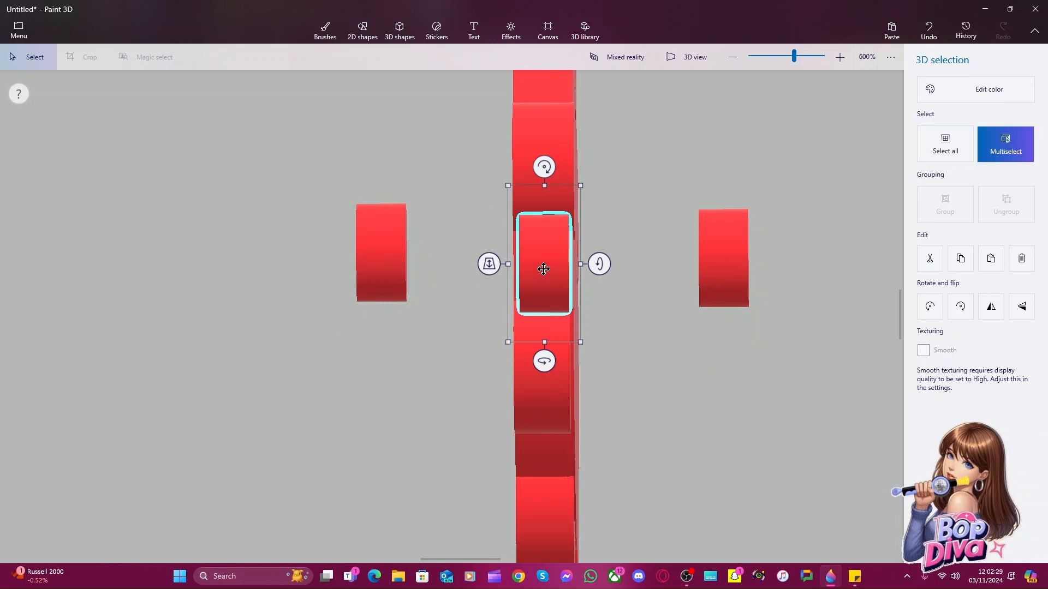
left_click_drag(544, 264, 393, 431)
left_click(453, 375)
key("ctrl+z")
left_click_drag(539, 280, 352, 403)
Place another copy of the small cylinder at the lower right of the wheel, below the first copy
left_click(543, 274)
left_click_drag(542, 274, 722, 434)
left_click(545, 271)
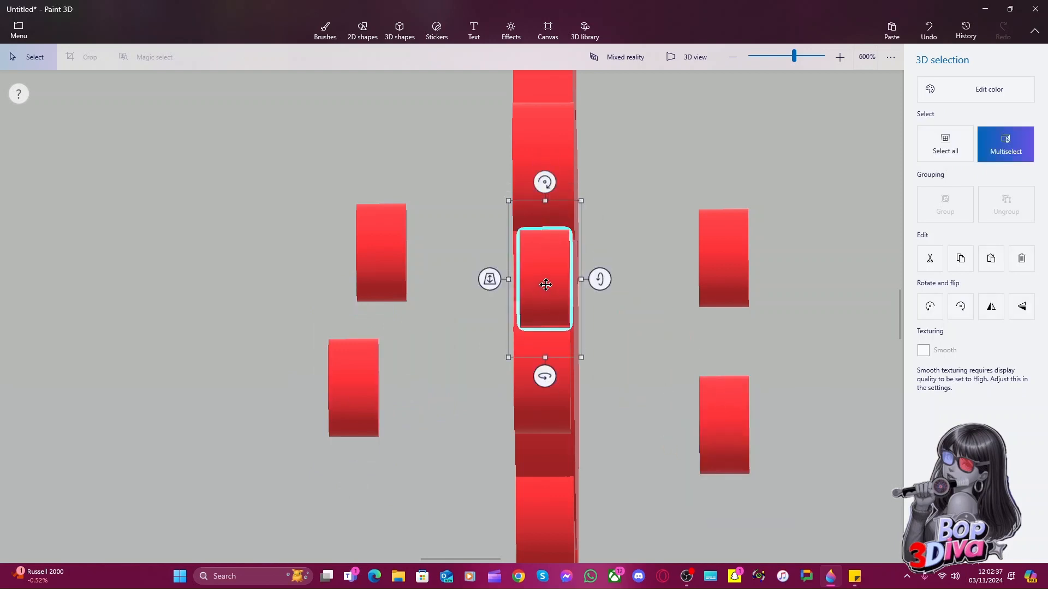
key("ctrl+z")
left_click(547, 270)
key("ctrl+v")
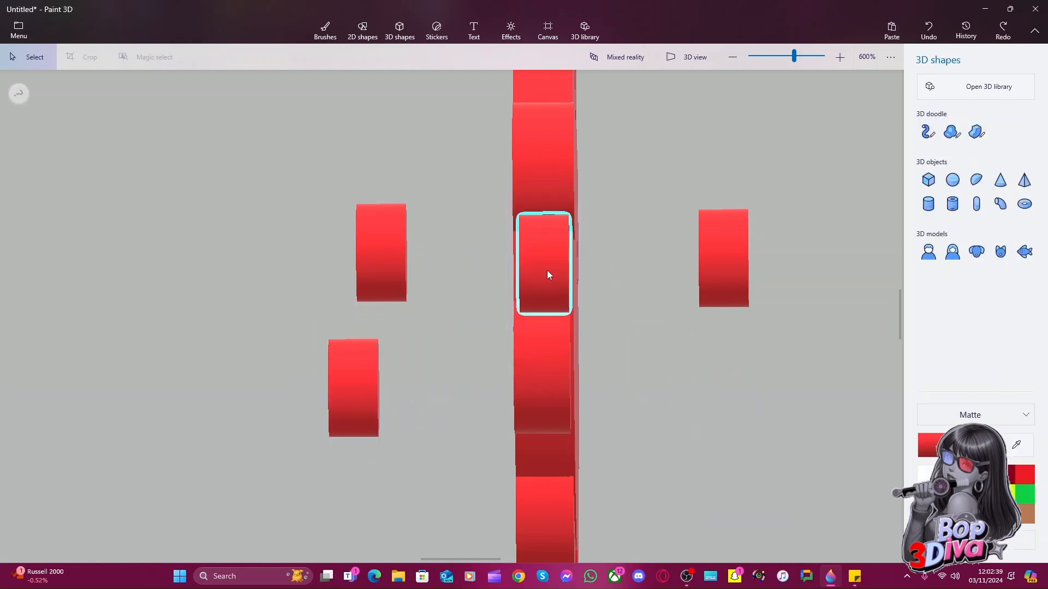
left_click_drag(545, 274, 715, 428)
Place two further copies to the left of the wheel, one low near its edge and one higher at the far left
left_click(551, 262)
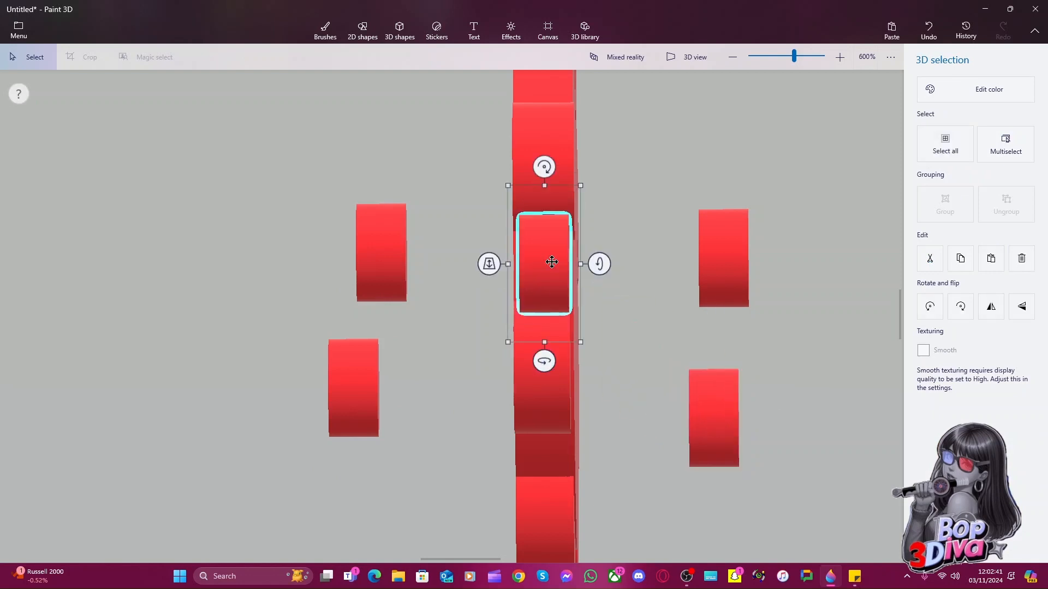
key("ctrl")
key("ctrl+v")
left_click_drag(547, 264, 453, 435)
left_click(537, 286)
key("ctrl+v")
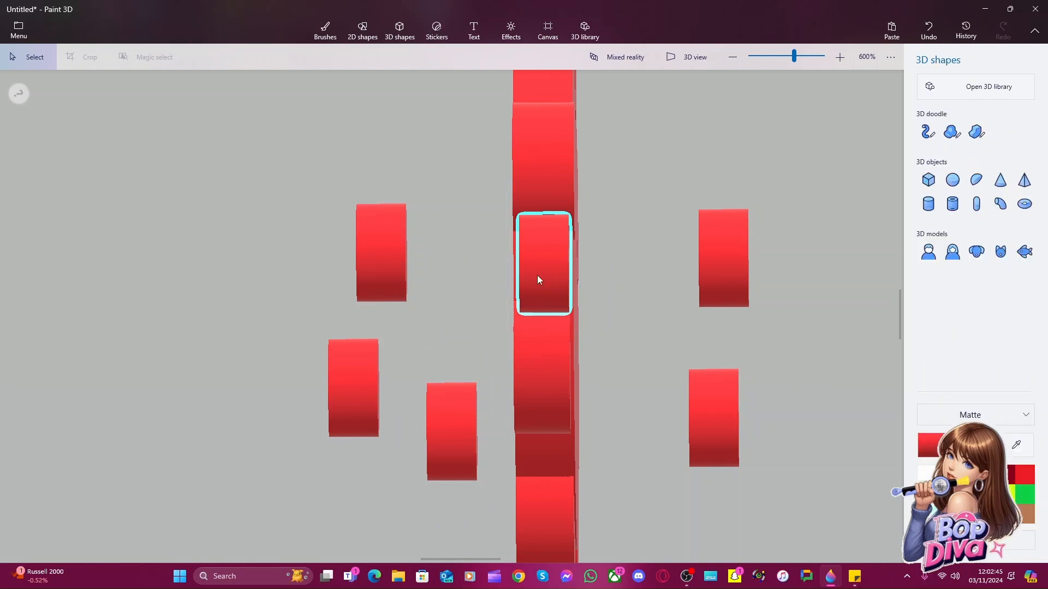
left_click_drag(537, 275, 257, 251)
Place another copy of the small cylinder to the far right of the wheel
left_click(550, 268)
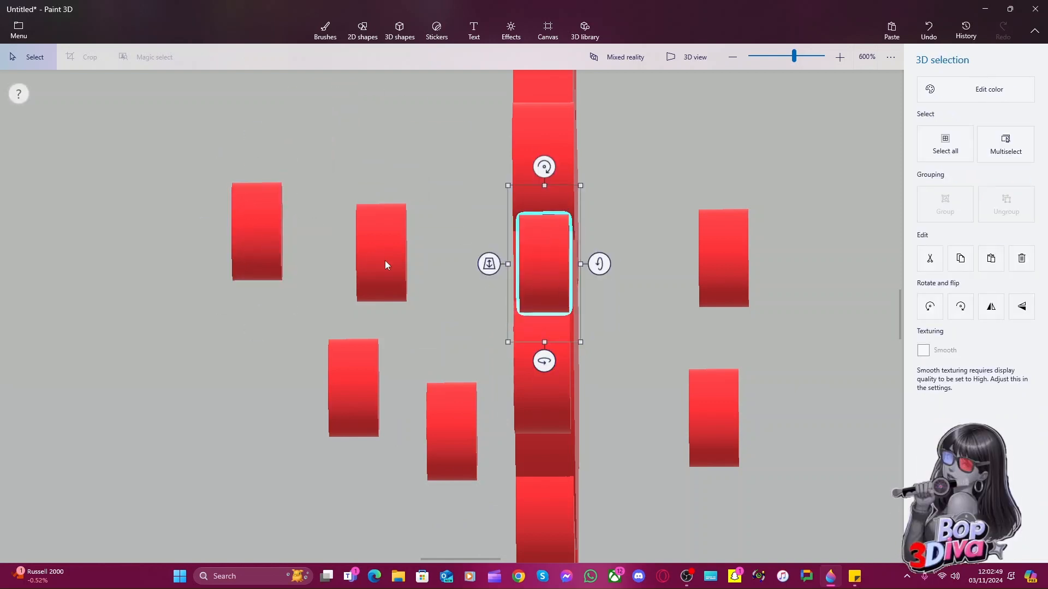
key("ctrl+v")
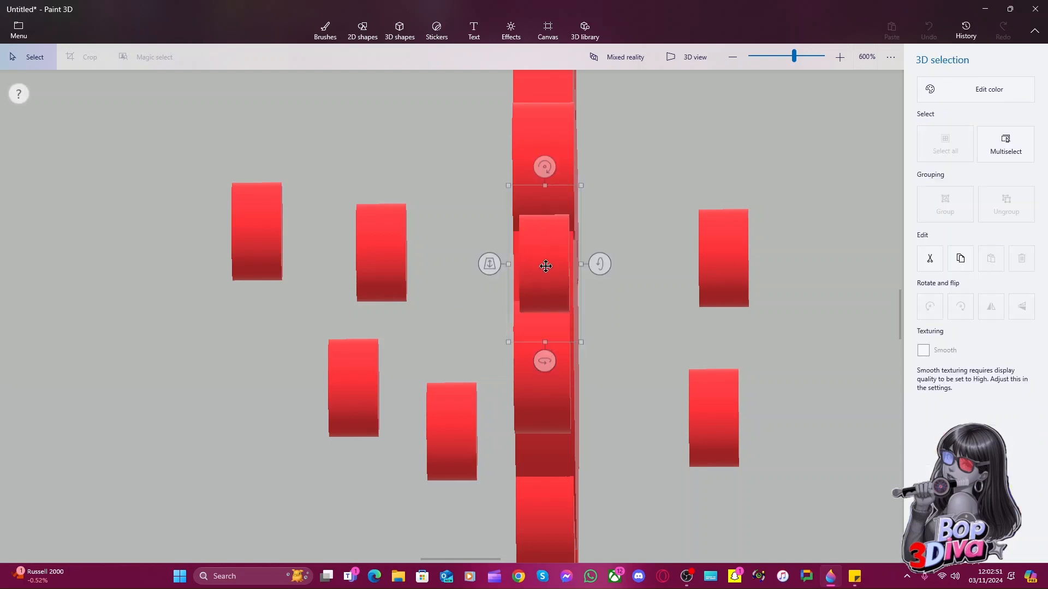
left_click_drag(546, 264, 848, 358)
left_click(757, 431)
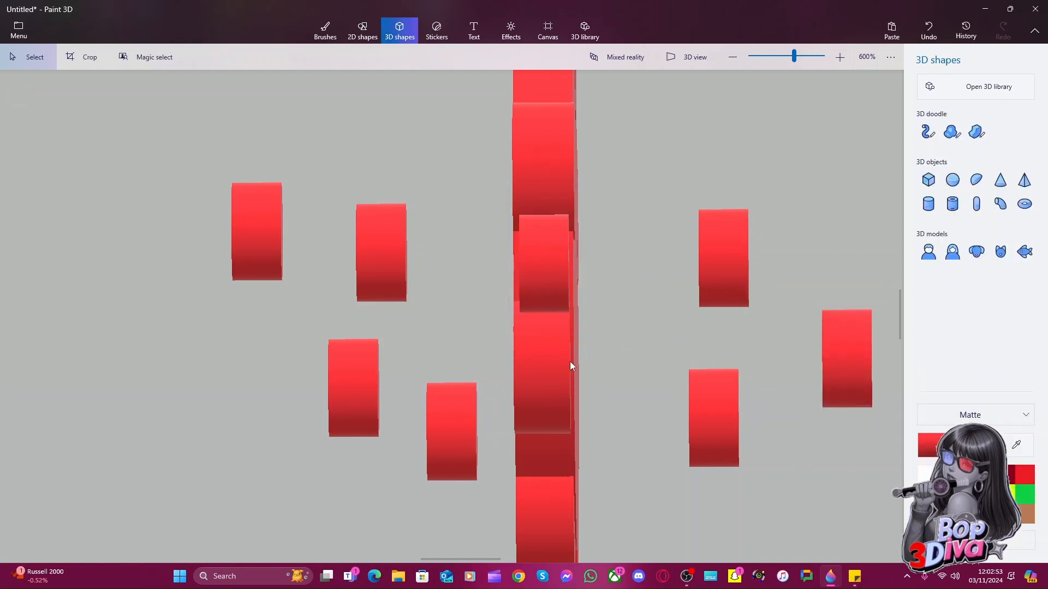
left_click(540, 376)
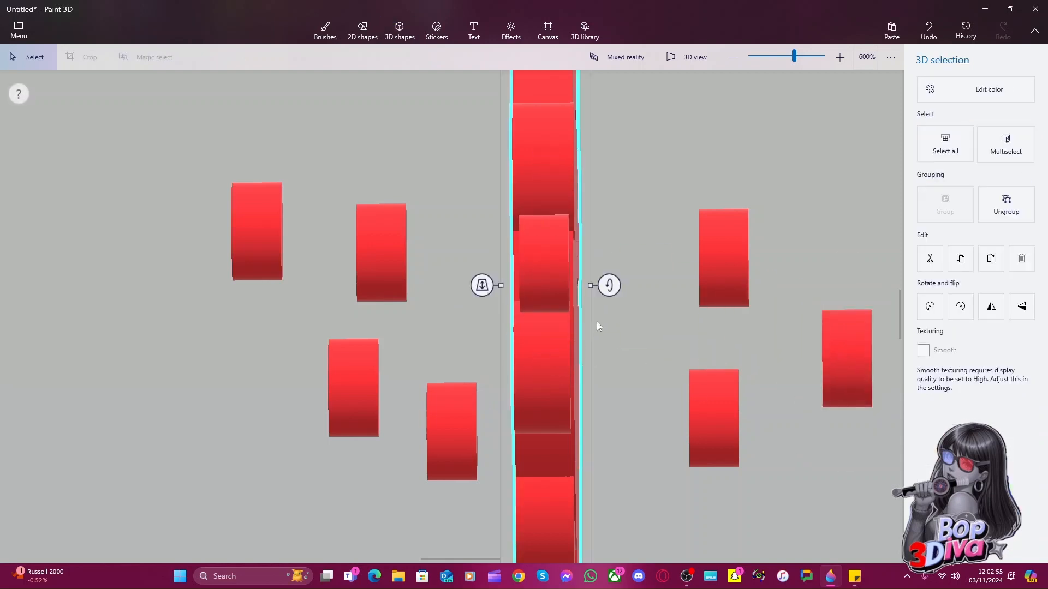
left_click_drag(608, 285, 608, 260)
left_click(609, 263)
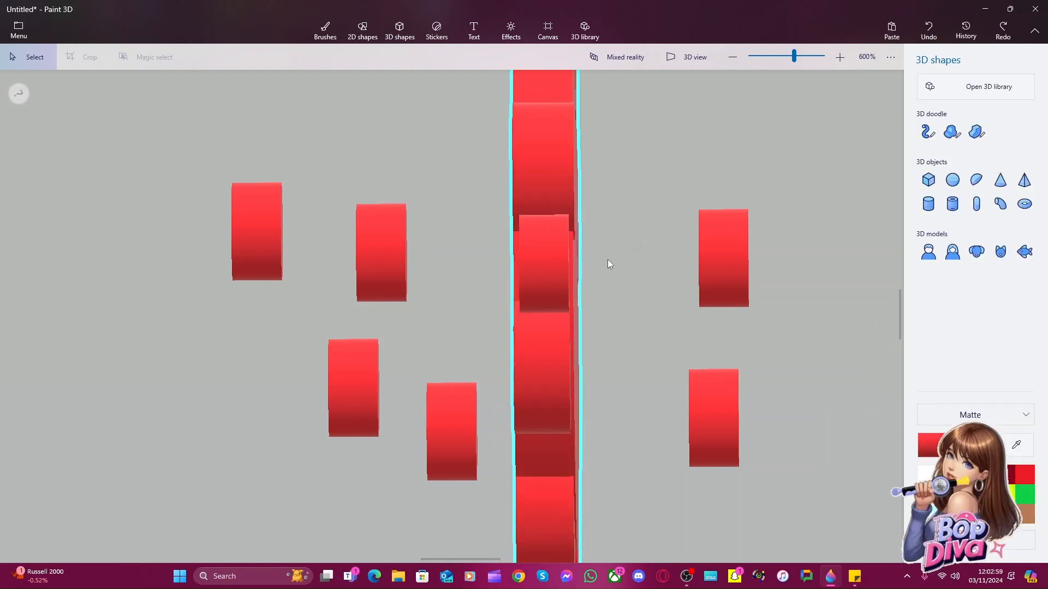
left_click(542, 272)
left_click(644, 369)
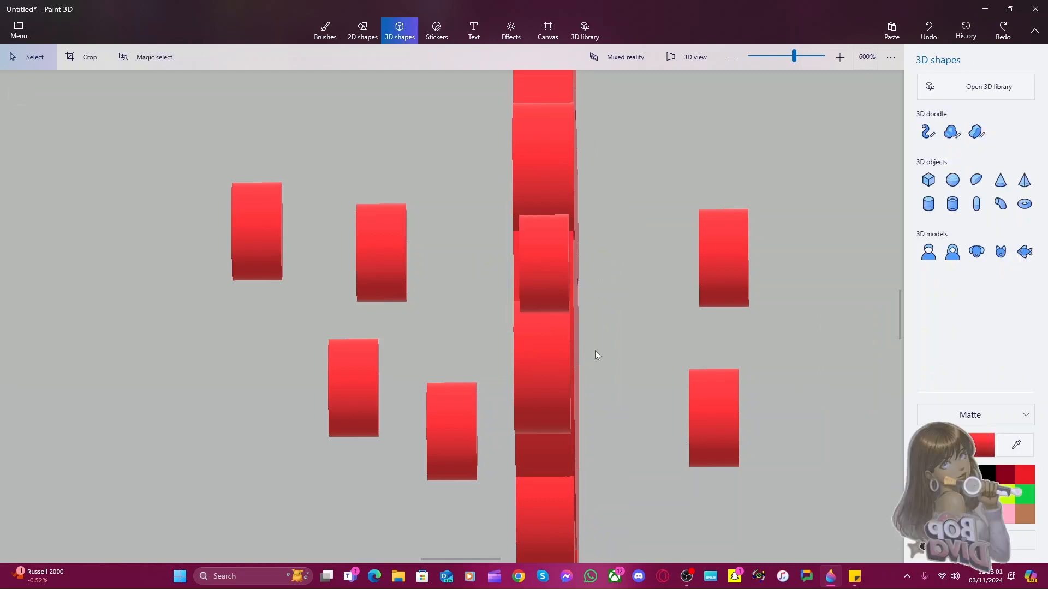
Widen the small cylinder on the wheel's edge slightly toward the left
left_click(551, 291)
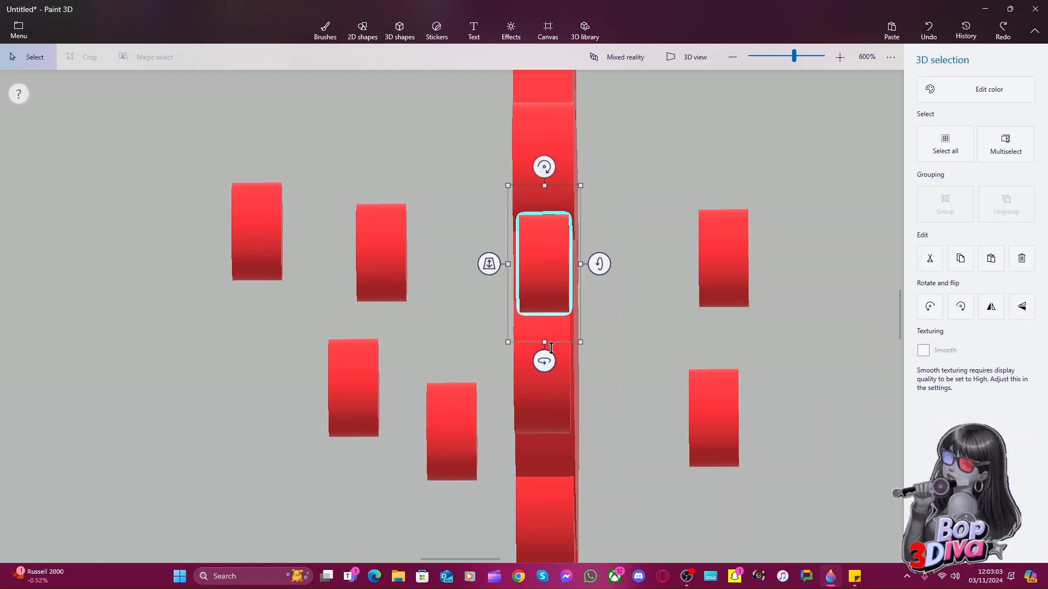
left_click_drag(533, 310, 531, 316)
left_click(652, 366)
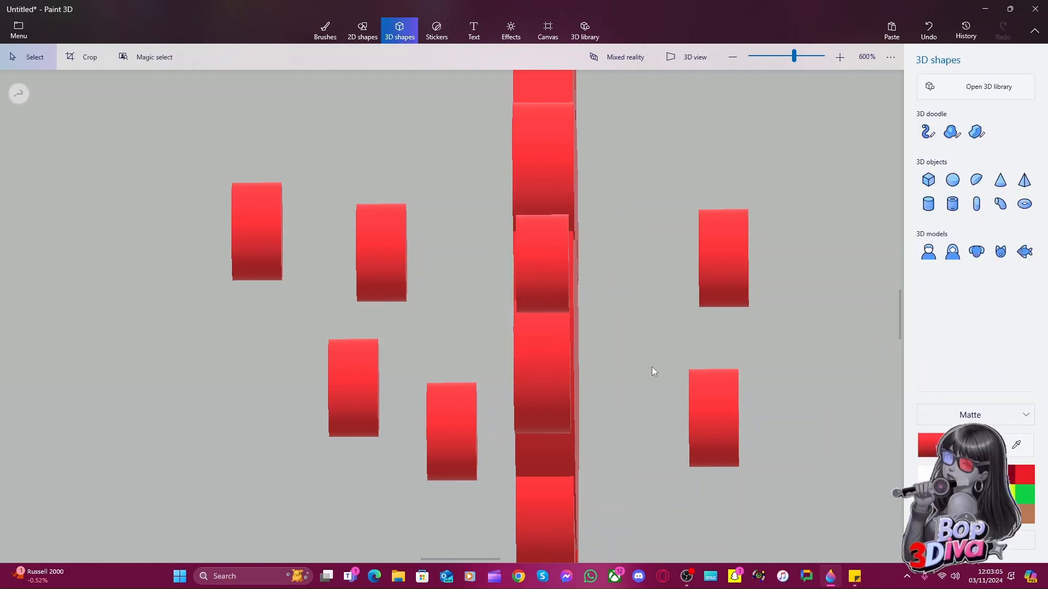
left_click_drag(621, 402, 460, 220)
left_click(573, 218)
left_click(544, 255)
left_click(542, 126)
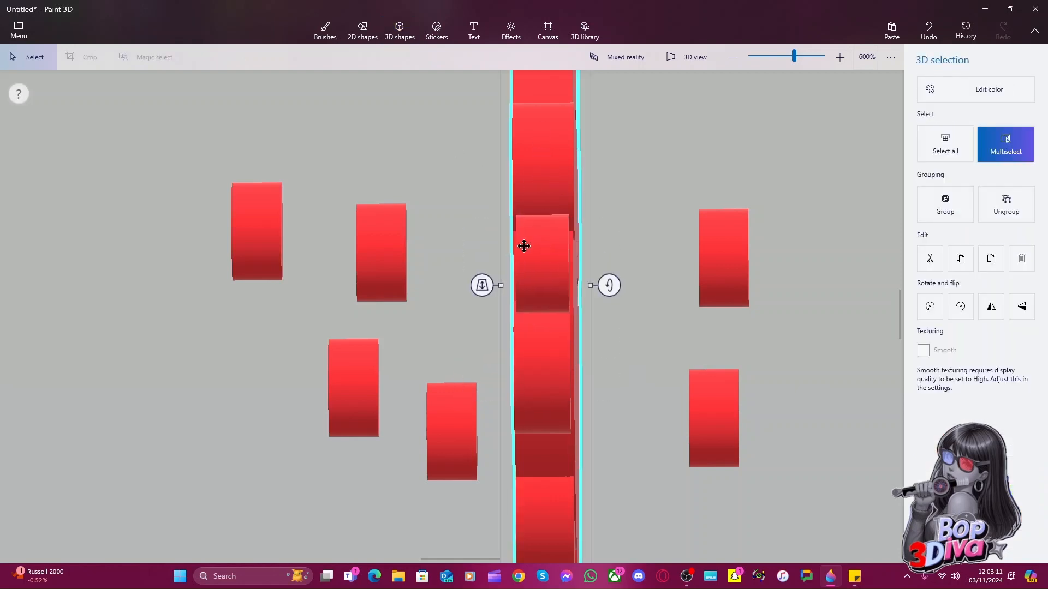
scroll(537, 304, "down", 4)
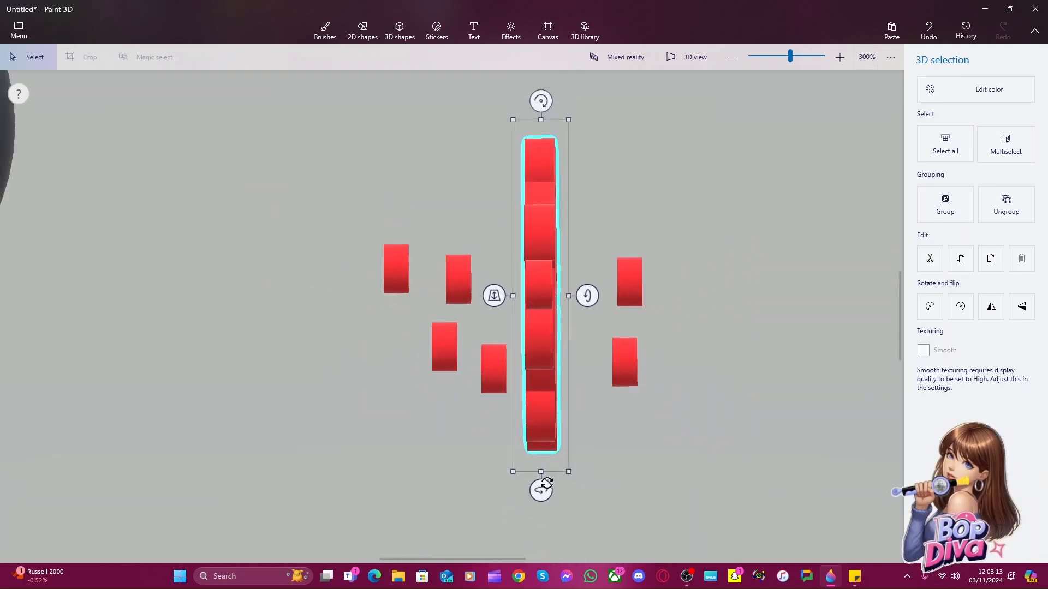
left_click_drag(547, 484, 574, 483)
key("ctrl+z")
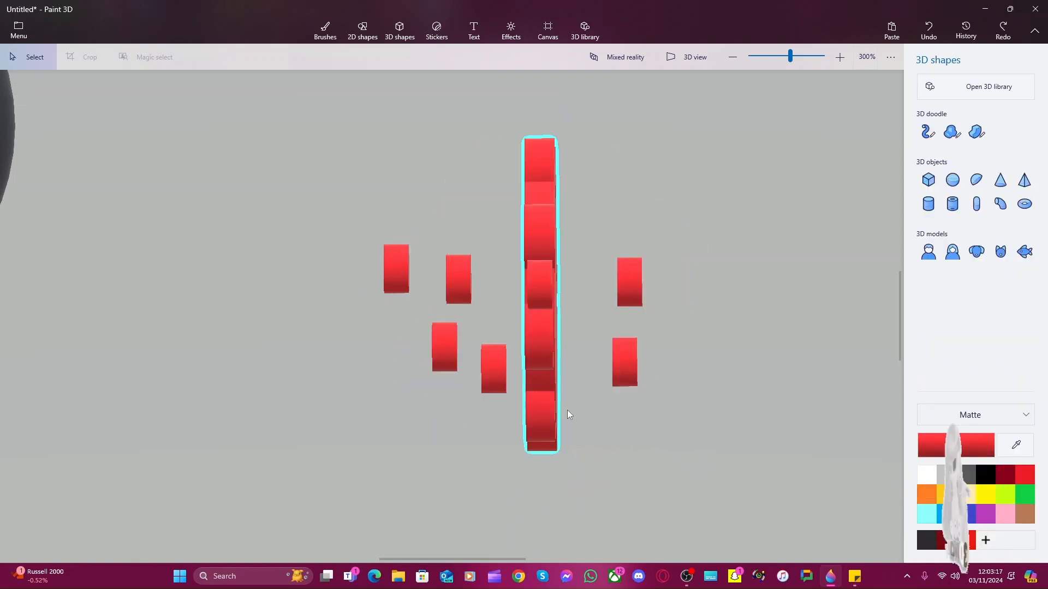
Group the wheel with its small cylinder and rotate the group about its vertical axis to show the wheel's face
left_click(535, 294)
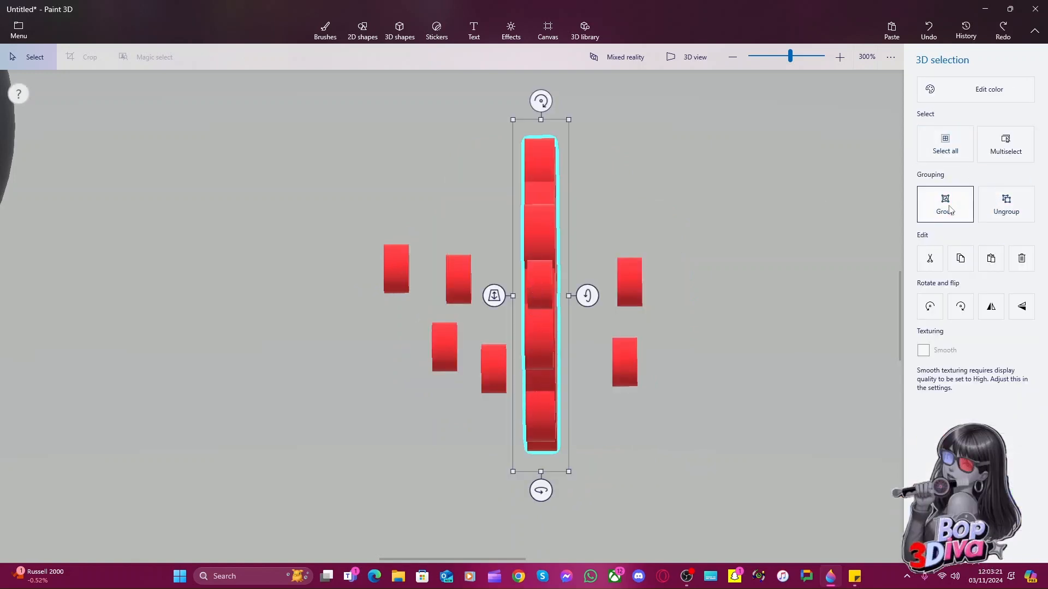
mouse_move(546, 491)
left_mouse_down()
mouse_move(582, 489)
mouse_move(565, 489)
left_mouse_up()
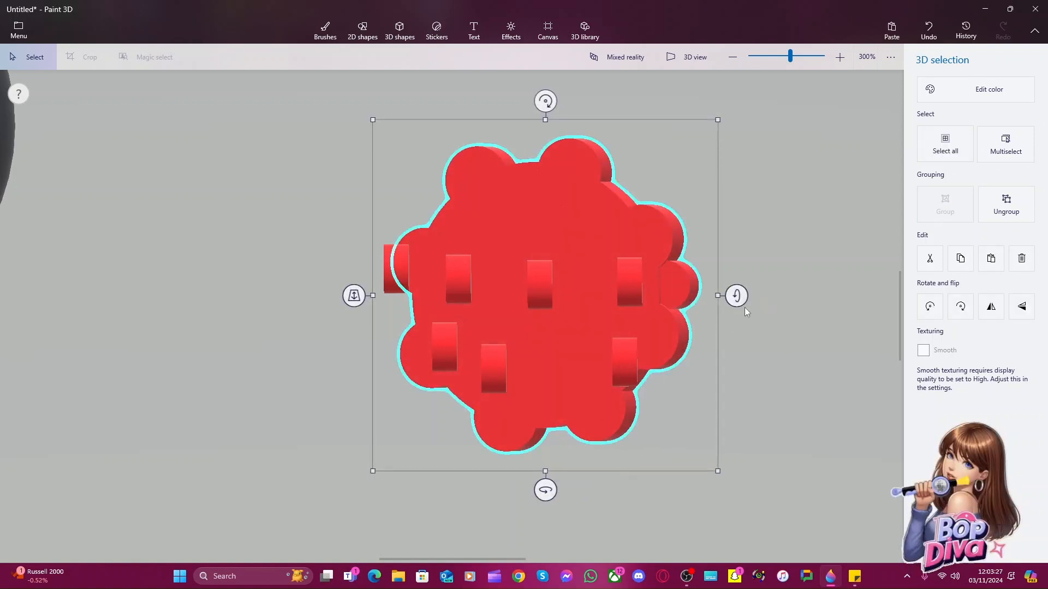
Move the wheel with its small cylinder to the right and turn it partway back toward its edge
left_click_drag(558, 367, 705, 405)
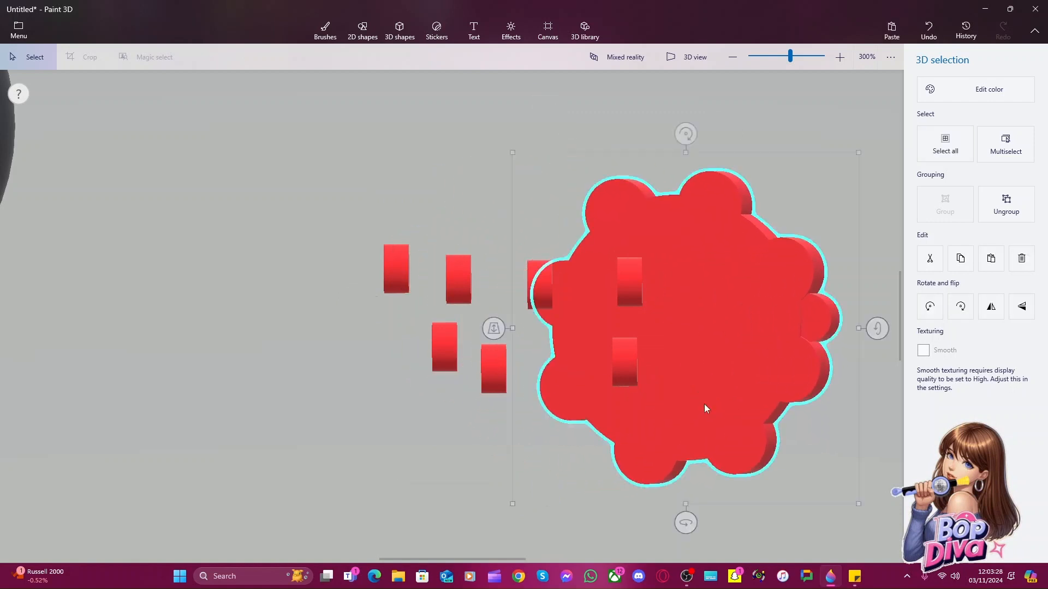
left_click(820, 315)
left_click_drag(820, 315, 767, 278)
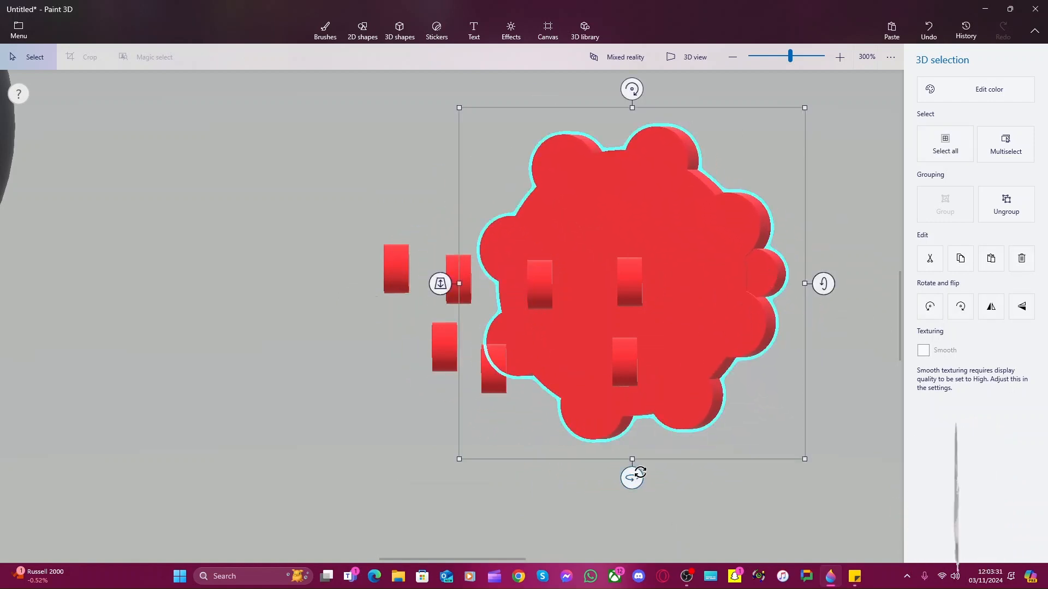
left_click_drag(636, 474, 568, 477)
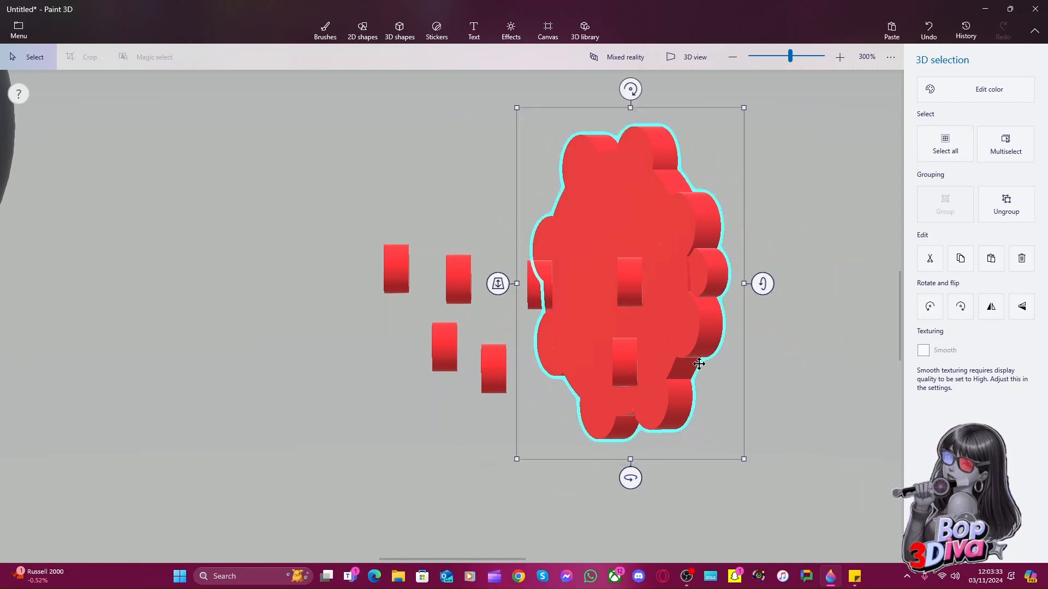
Select the small cylinder between the wheel's right-hand knobs and narrow it slightly from its outer side
left_click(791, 335)
left_click(700, 259)
left_click(780, 331)
left_click(704, 276)
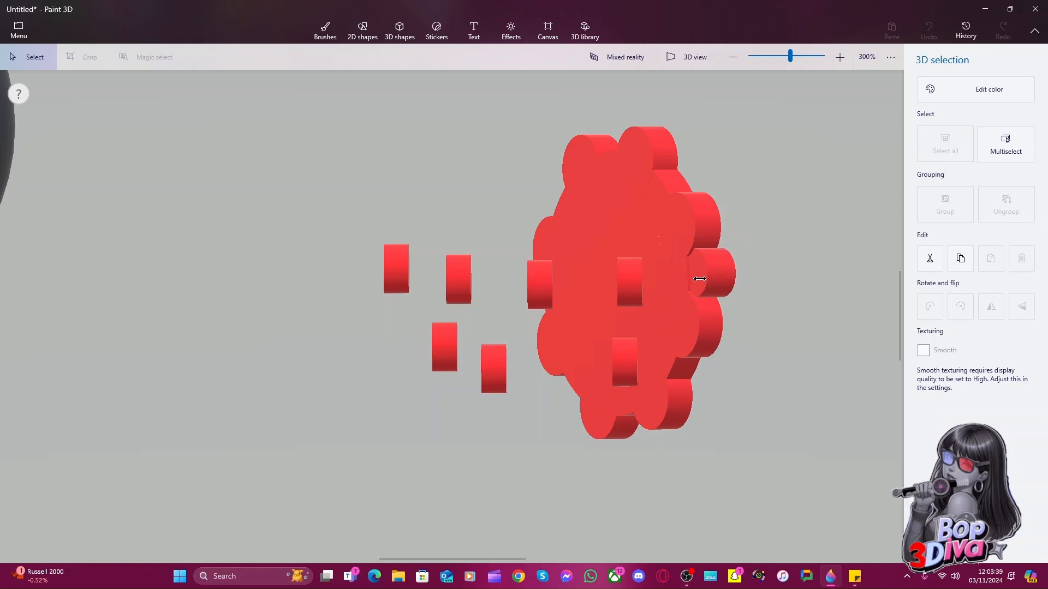
left_click(689, 280)
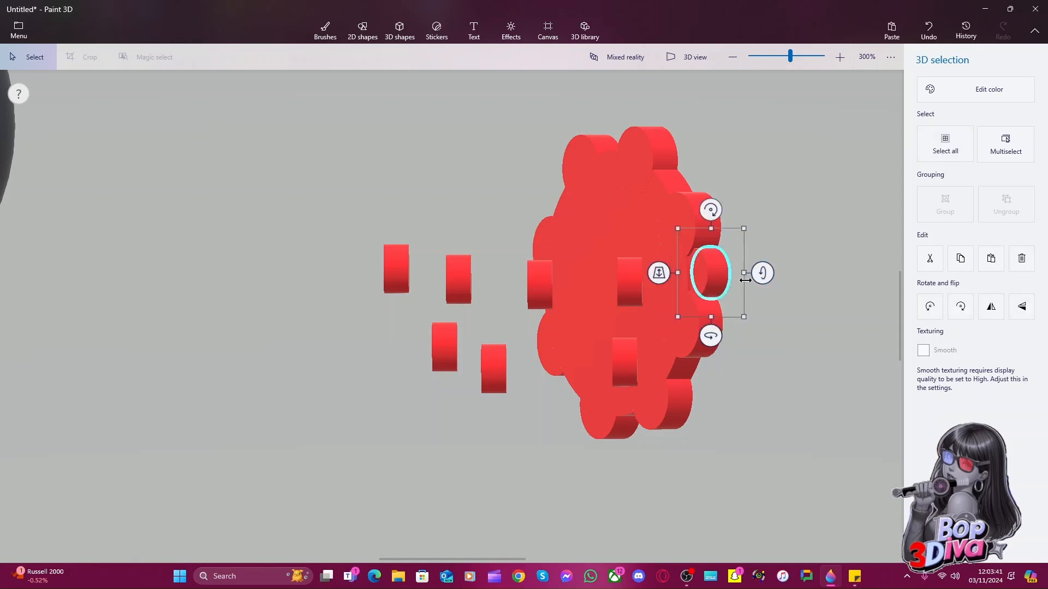
left_click_drag(745, 280, 735, 276)
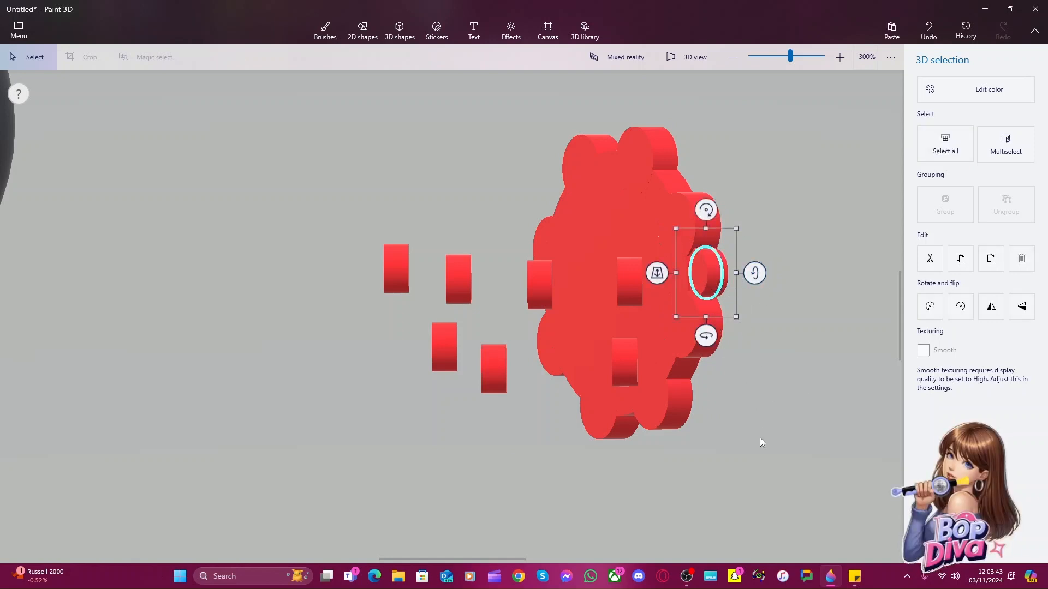
Turn the wheel closer to edge-on and move the two copies lying over it to the left, beside the other copies
left_click_drag(604, 124, 587, 124)
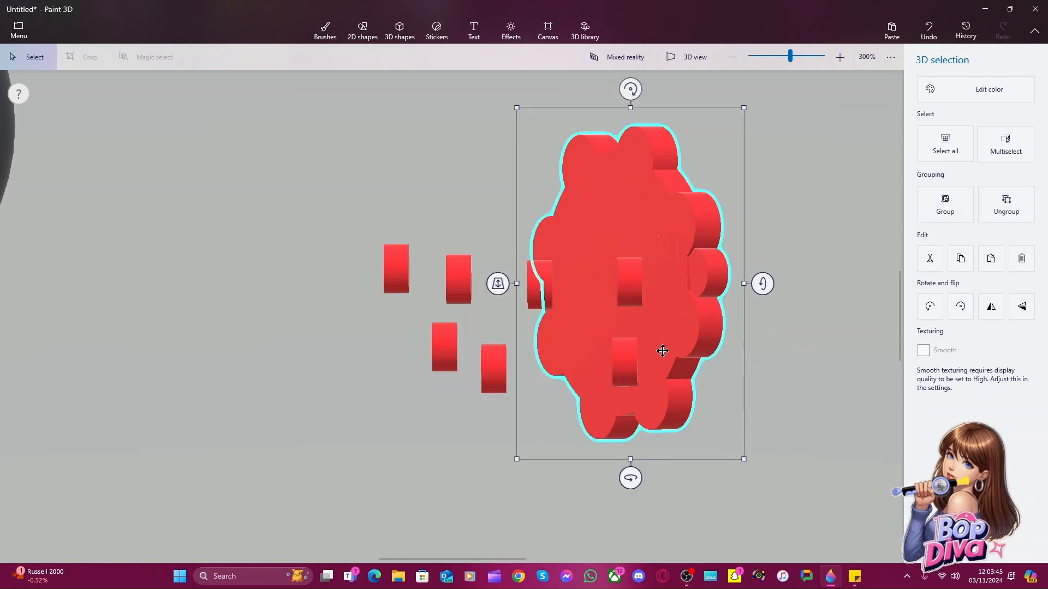
left_click_drag(630, 478, 602, 478)
left_click(578, 380)
left_click_drag(552, 381, 390, 446)
left_click(567, 292)
left_click_drag(568, 292, 314, 343)
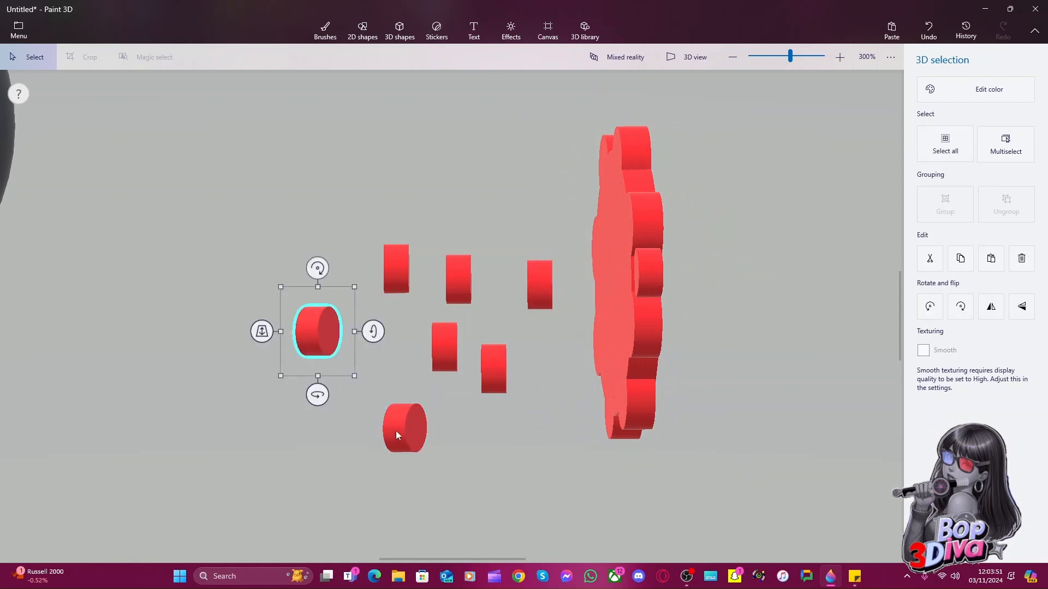
Rotate the two moved copies about their vertical axes until they stand edge-on like the other copies
left_click(395, 431)
left_click_drag(402, 491, 411, 492)
left_click(317, 331)
left_click_drag(313, 391, 325, 394)
left_click(330, 441)
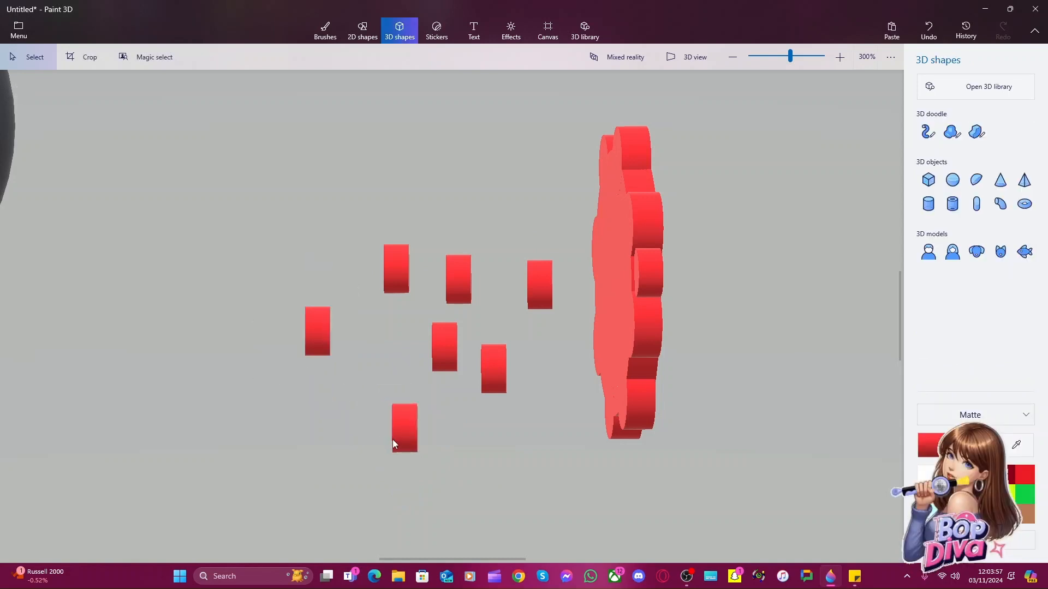
Select the wheel together with its small cylinder and rotate both until they stand fully edge-on
left_click(402, 441)
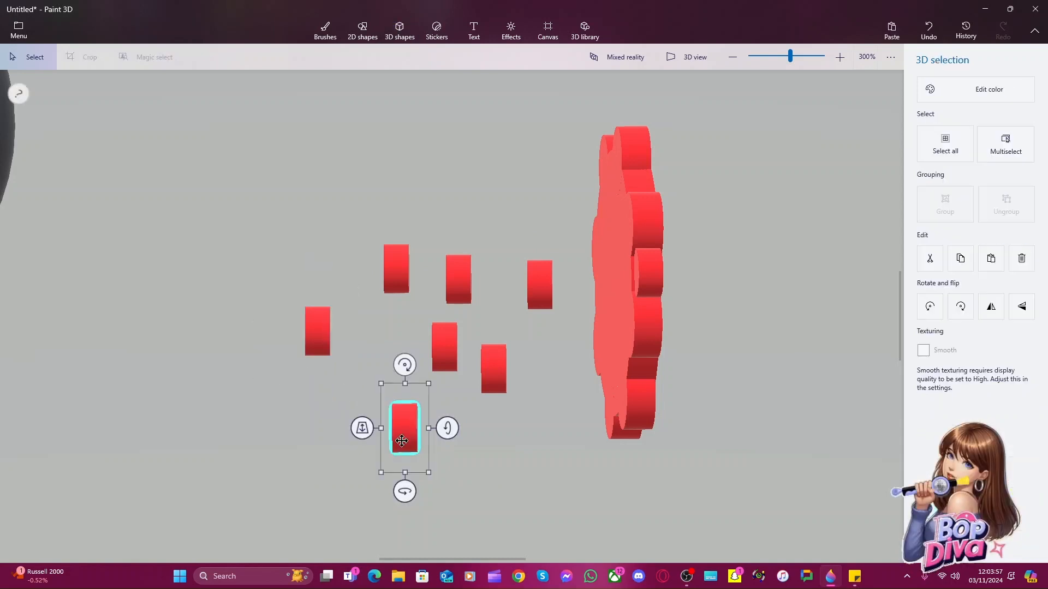
left_click(637, 290)
key("ctrl")
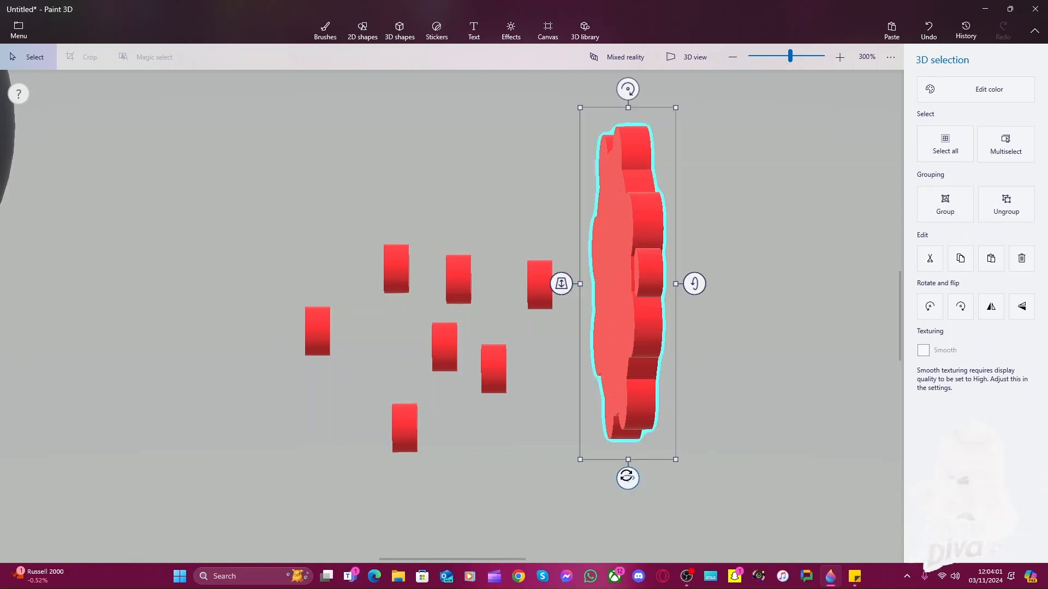
left_click_drag(628, 479, 623, 478)
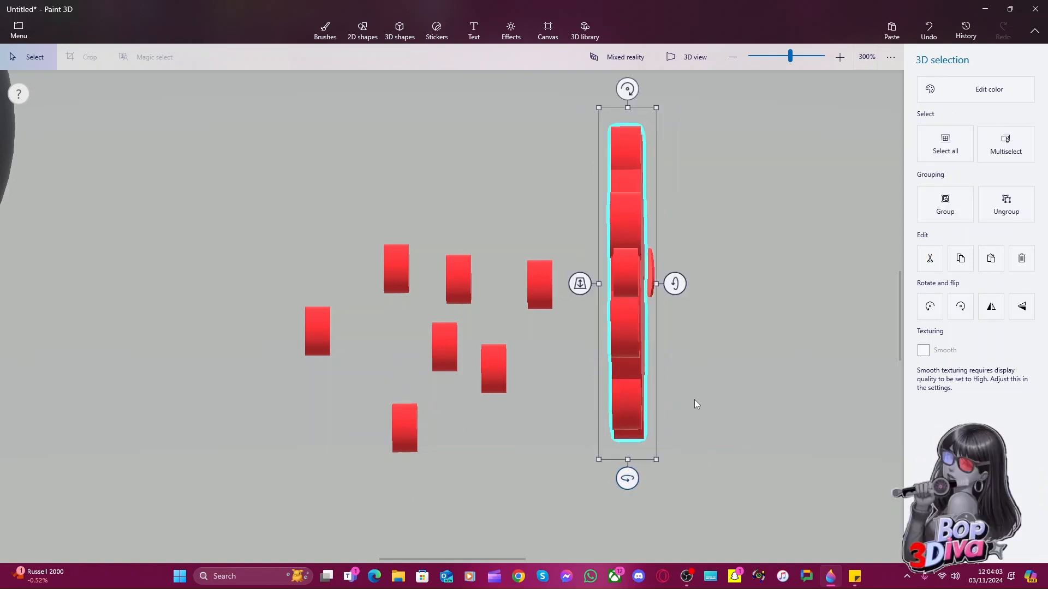
Move the thin stray disc from beside the wheel to above the loose copies and delete it
left_click(656, 280)
left_click_drag(650, 285, 677, 295)
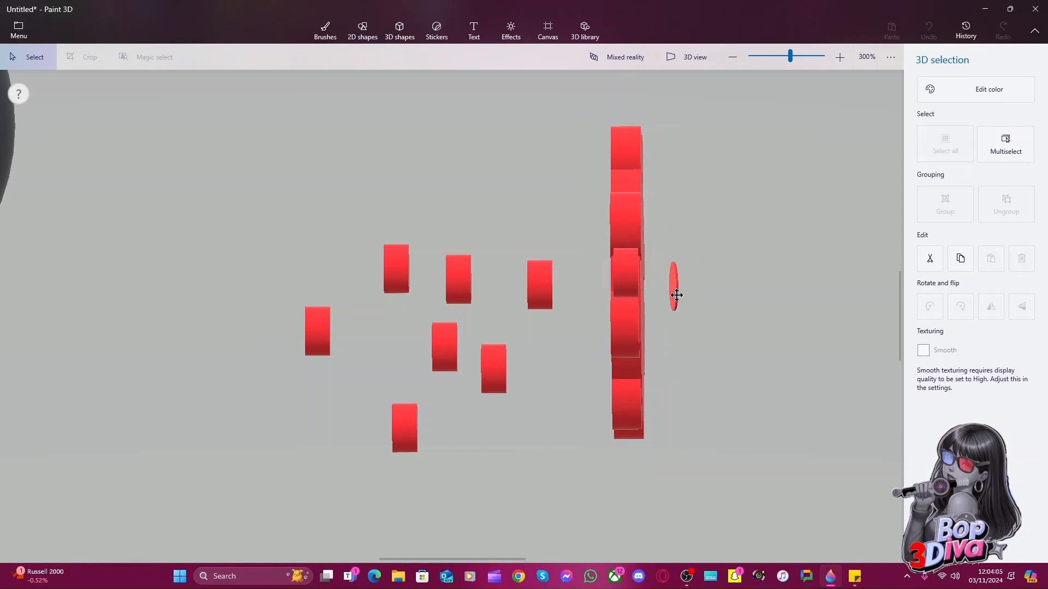
left_click_drag(355, 183, 355, 182)
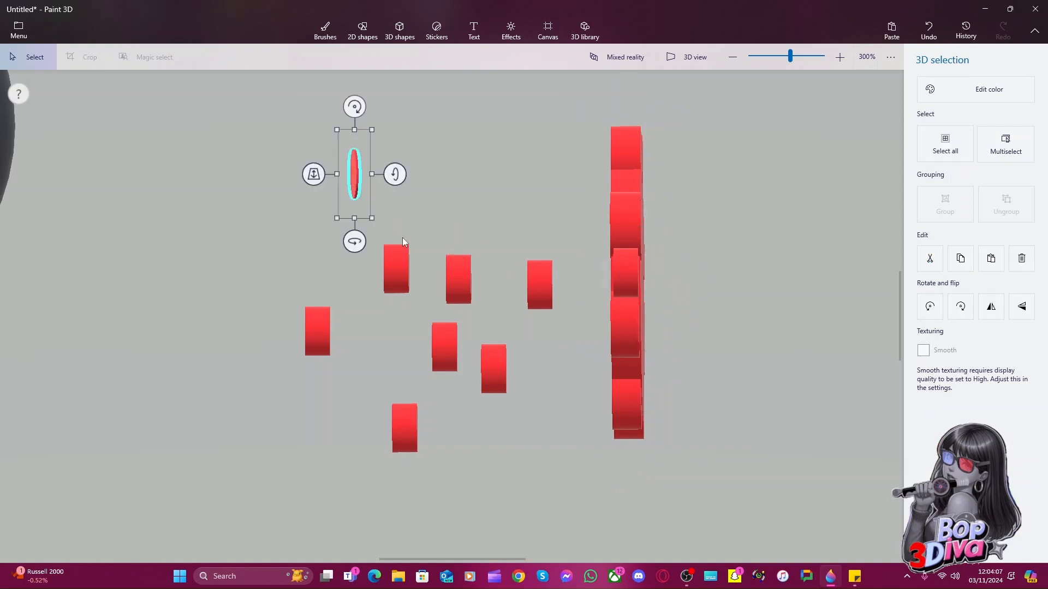
Select the small cylinder on the edge-on wheel and narrow its width so it is thinner than the knobs
left_click(597, 290)
left_click(622, 280)
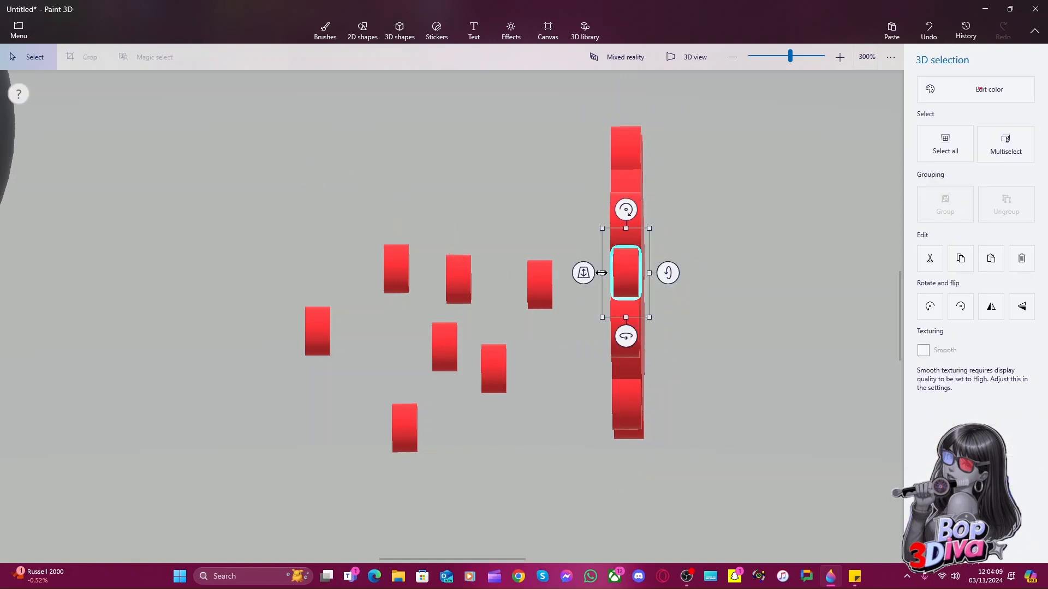
left_click_drag(614, 275, 622, 274)
left_click(611, 296)
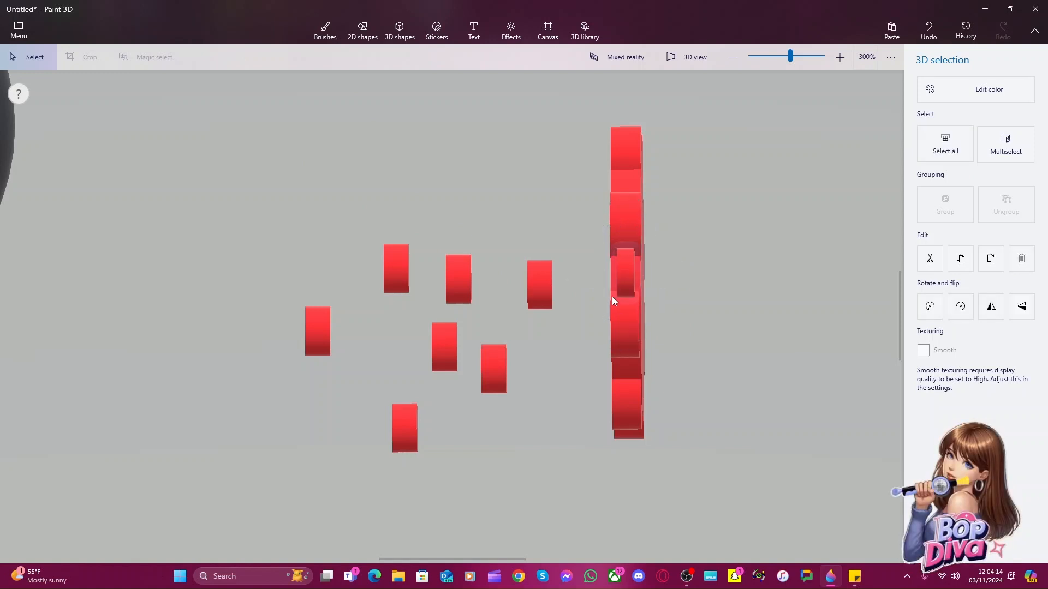
Select the wheel together with its small cylinder and group them
left_click(781, 365)
left_click_drag(680, 517, 597, 126)
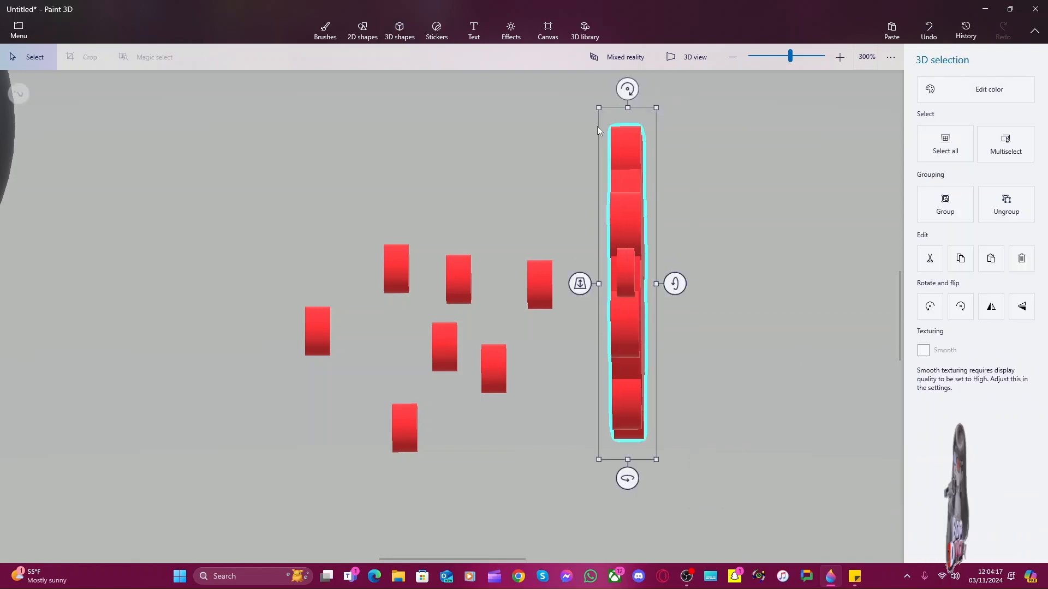
key("ctrl+g")
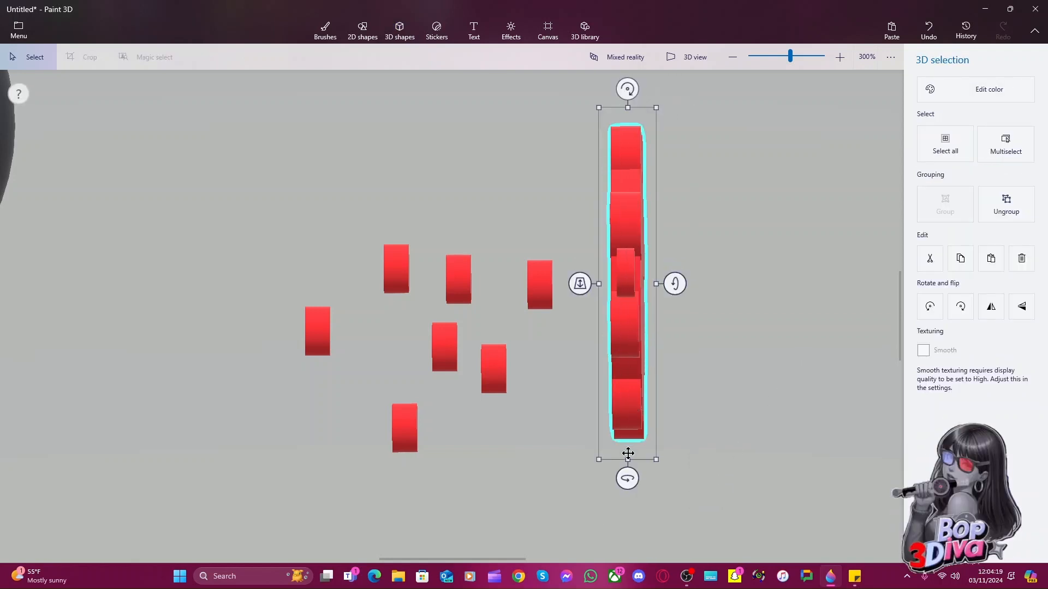
Turn the grouped wheel face-on to check the small cylinder's fit, and return it to edge-on
left_click_drag(627, 476, 672, 468)
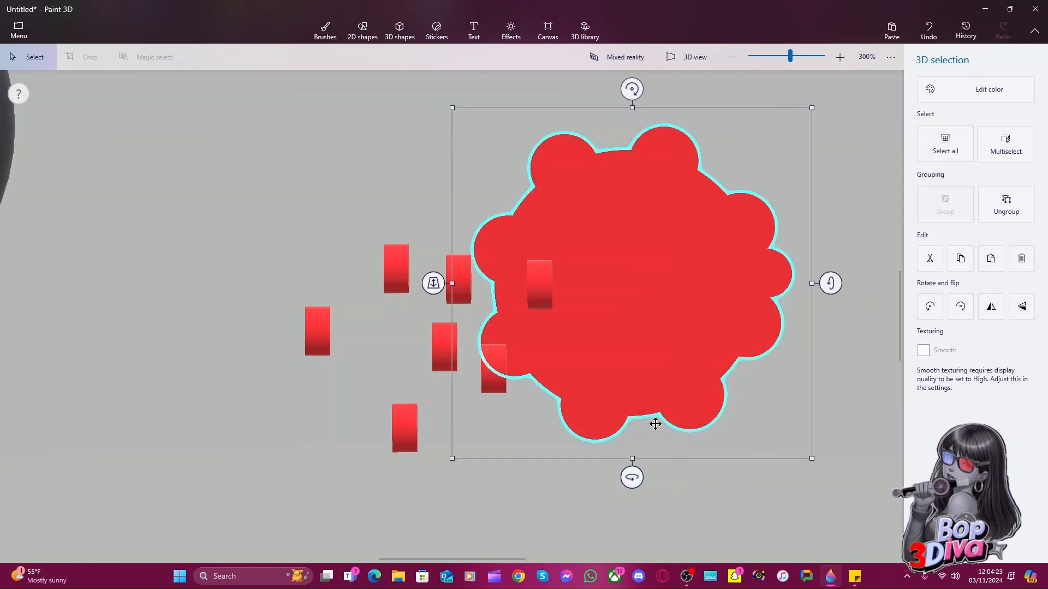
left_click(689, 516)
left_click(656, 404)
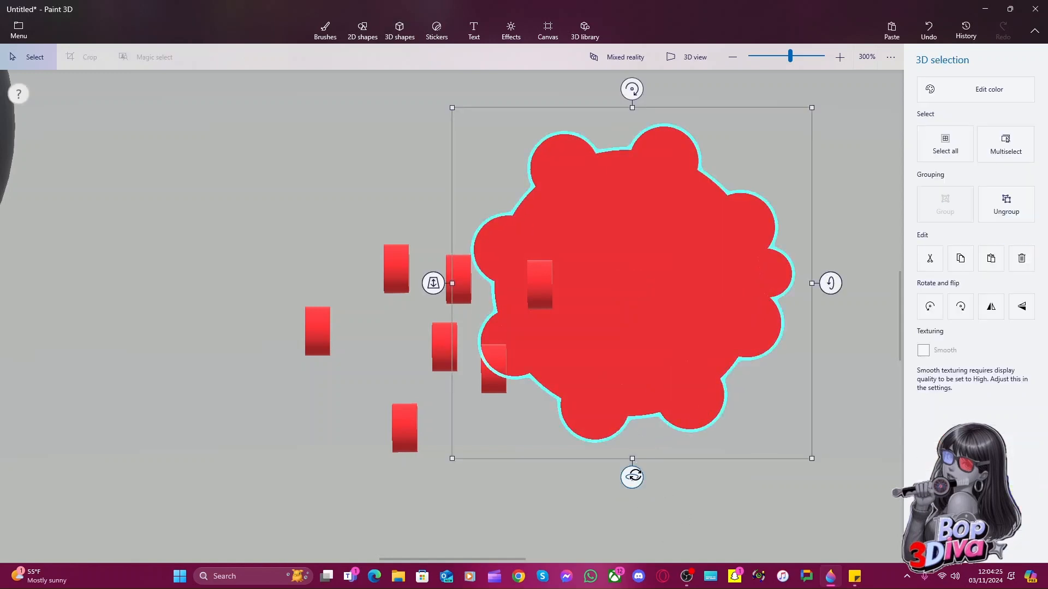
left_click_drag(633, 477, 461, 477)
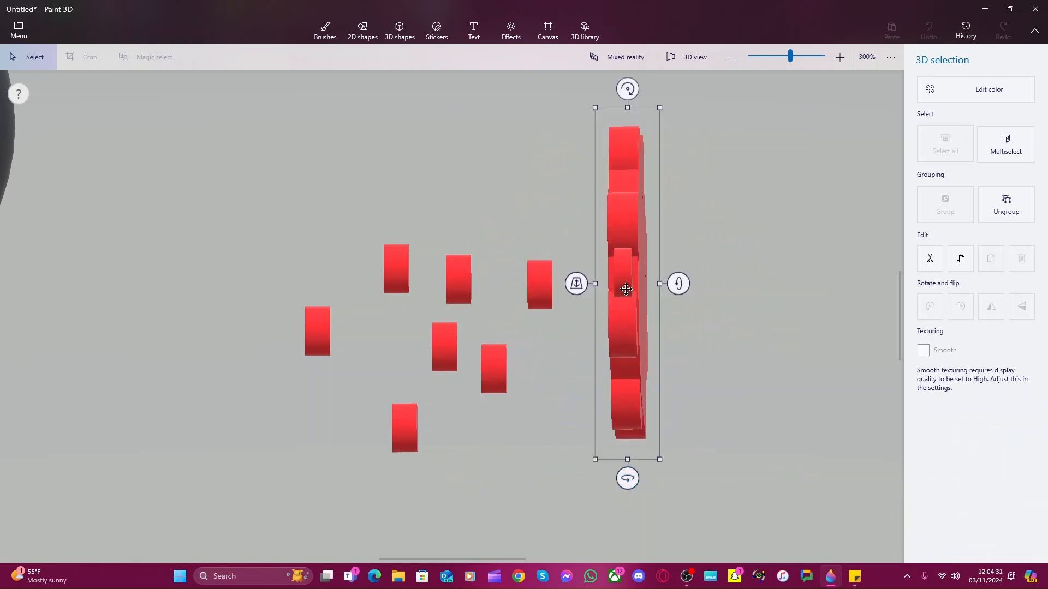
Ungroup the wheel and push its small cylinder slightly further back in depth, into the rim
left_click(626, 291, "ctrl")
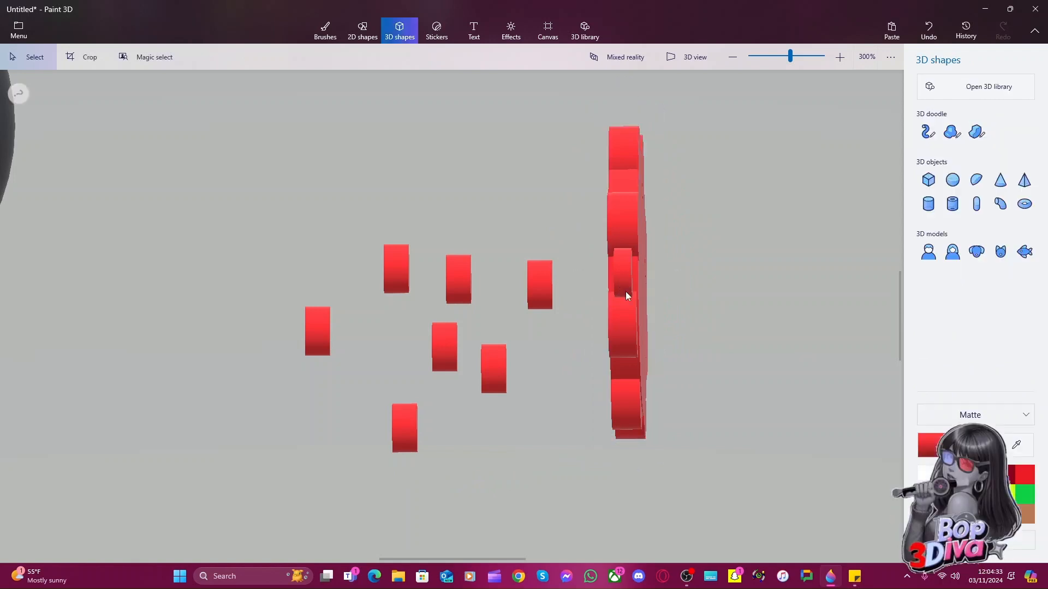
left_click(625, 293)
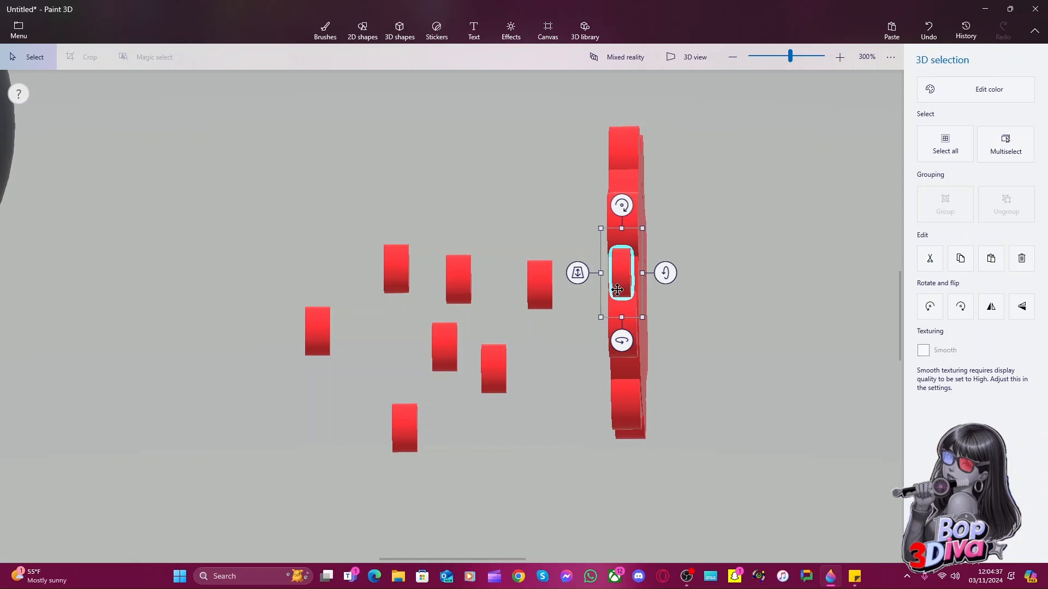
left_click_drag(575, 279, 619, 281)
left_click(595, 294)
left_click(614, 284)
left_click(703, 353)
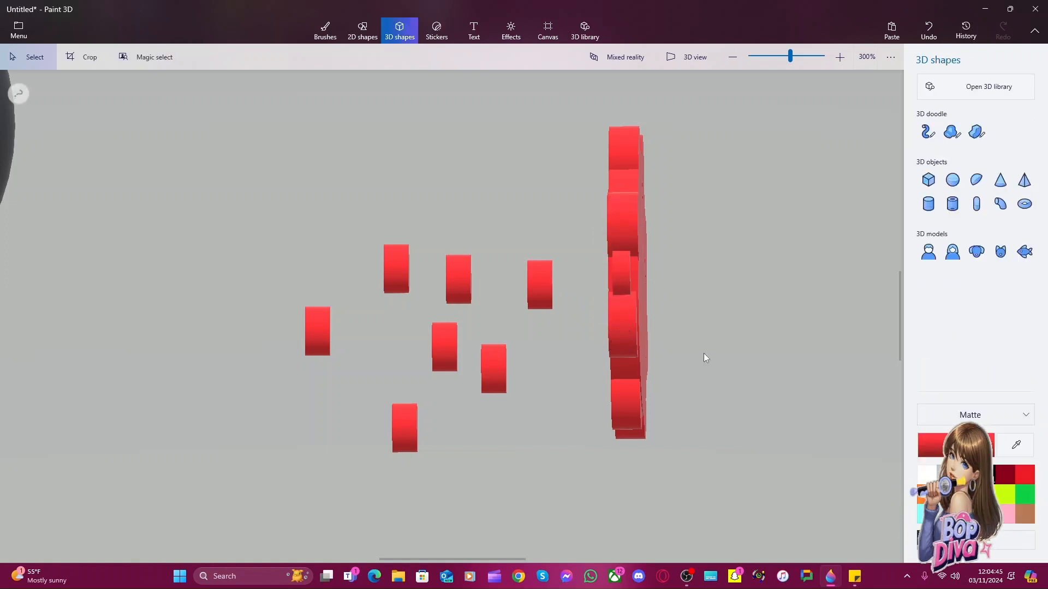
Group the wheel and small cylinder again and roll the group about its horizontal axis until the cylinder sits near the top
left_click_drag(681, 532, 572, 100)
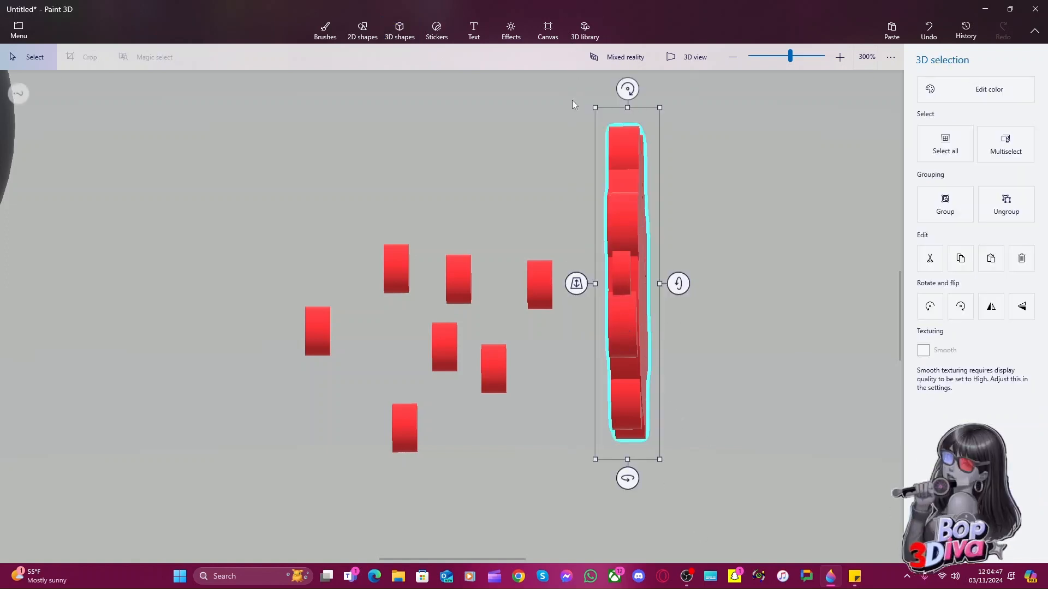
key("ctrl+g")
left_click(537, 290)
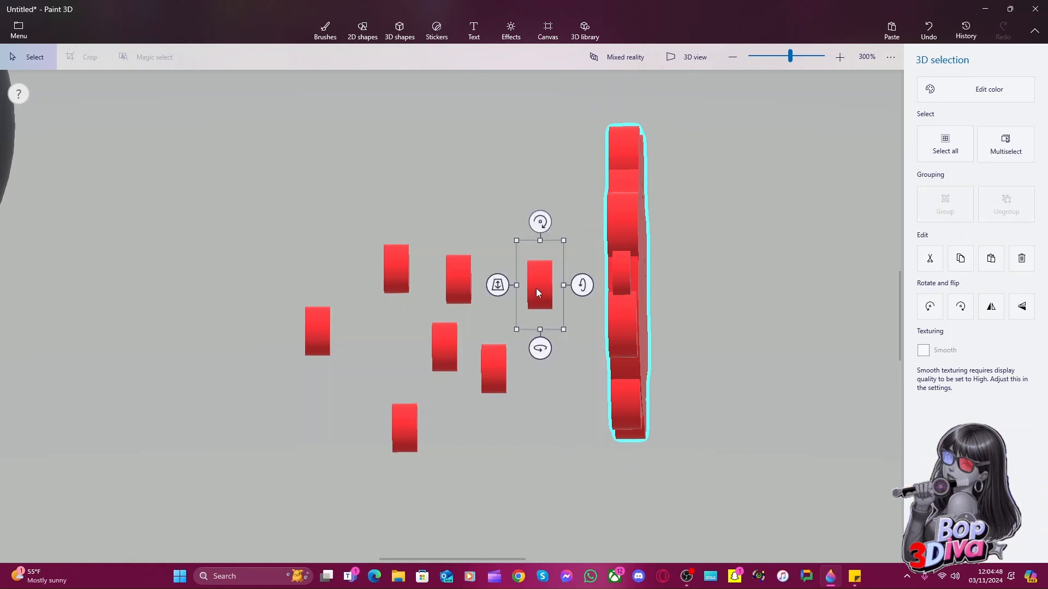
left_click(615, 337)
left_click_drag(678, 285, 682, 175)
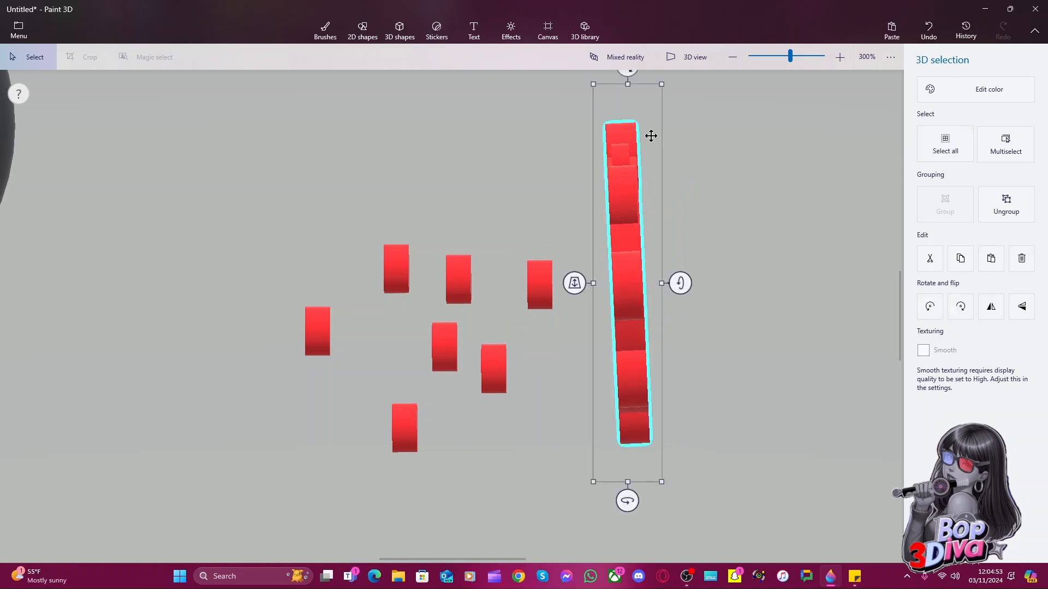
Fine-tune the wheel group's rotation about its axes until only its edge faces the view, leaning slightly left
scroll(613, 173, "up", 1)
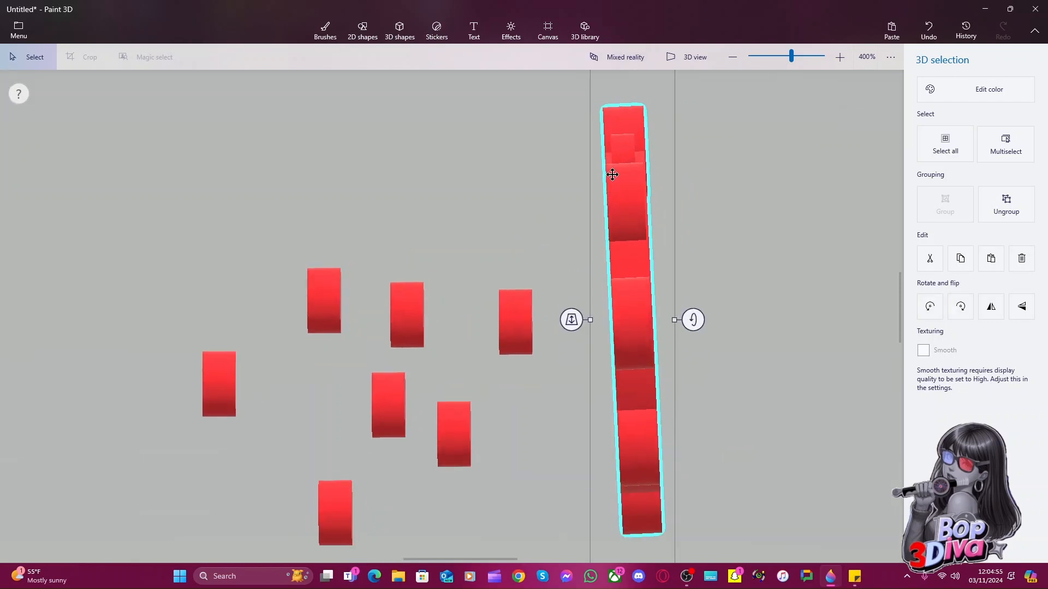
scroll(613, 173, "down", 2)
mouse_move(622, 92)
left_mouse_down()
mouse_move(639, 97)
mouse_move(630, 96)
left_mouse_up()
left_click_drag(618, 408, 621, 403)
left_click_drag(623, 92, 642, 100)
mouse_move(623, 409)
left_mouse_down()
mouse_move(629, 401)
mouse_move(617, 400)
mouse_move(630, 404)
left_mouse_up()
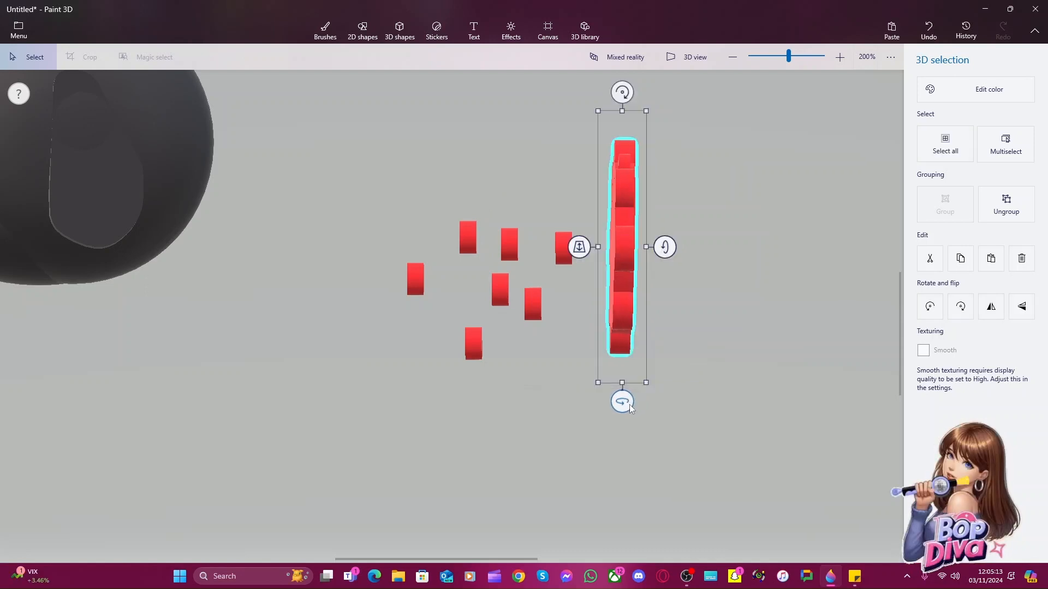
left_click_drag(665, 246, 662, 244)
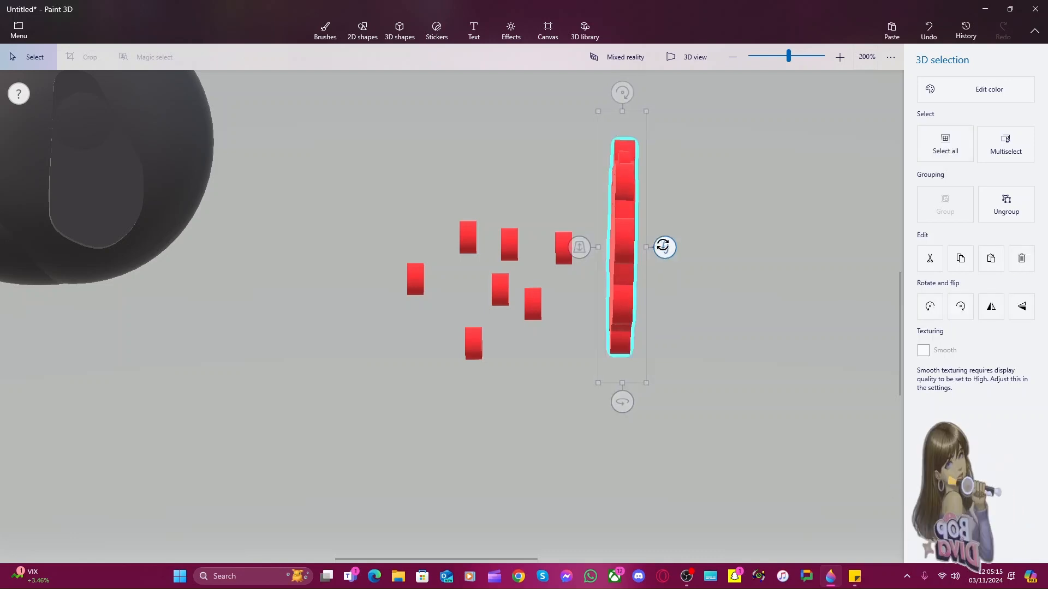
left_click_drag(621, 94, 618, 96)
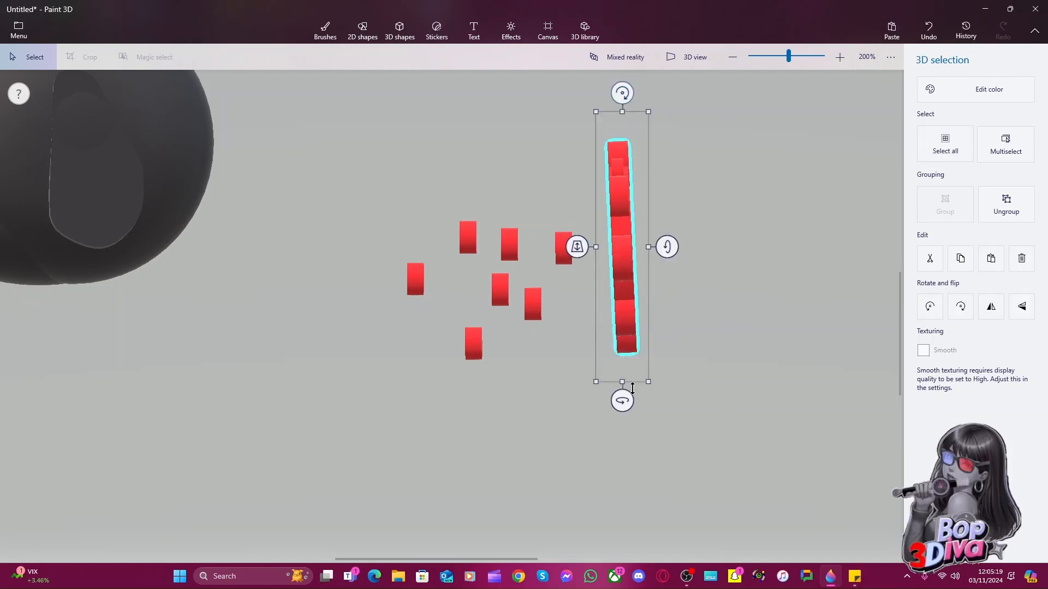
left_click_drag(621, 400, 623, 401)
Try tilting the wheel group by about -10° in the view plane so it leans the other way
left_click(719, 305)
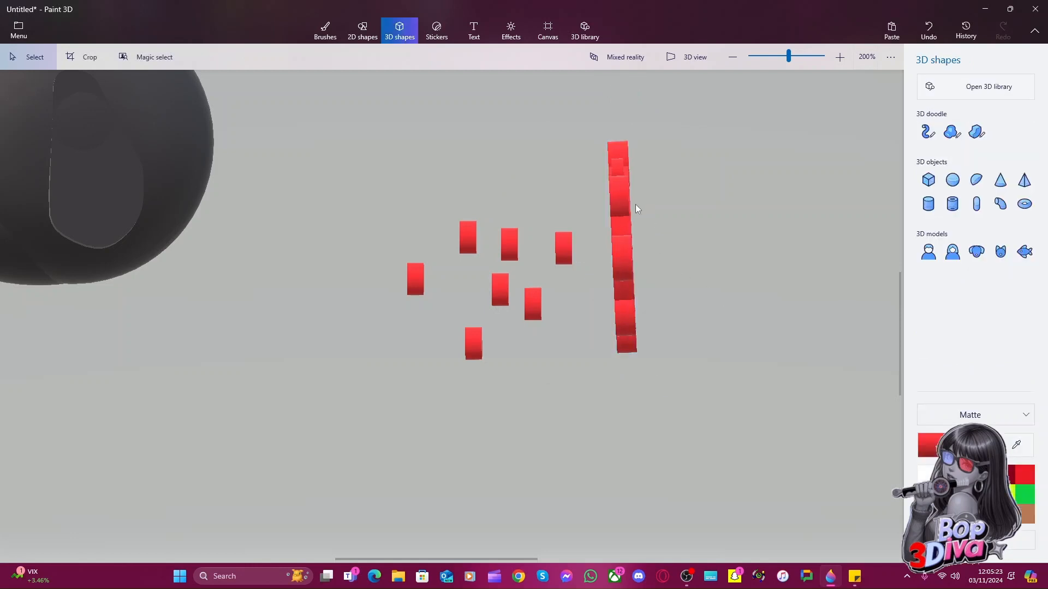
left_click(630, 141)
mouse_move(625, 94)
left_mouse_down()
mouse_move(666, 99)
mouse_move(591, 99)
mouse_move(605, 94)
left_mouse_up()
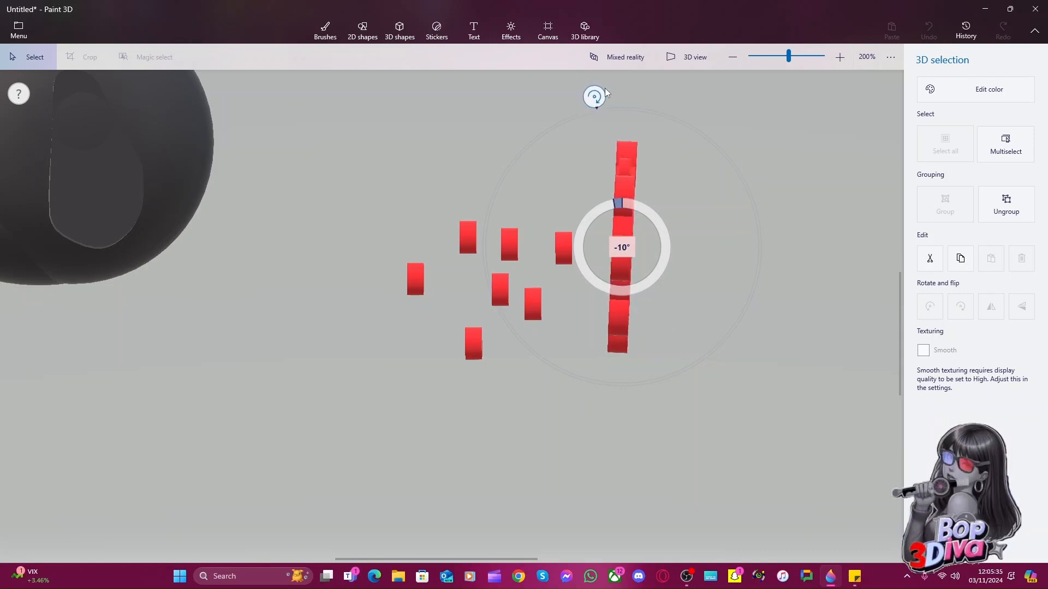
left_click_drag(606, 93, 606, 101)
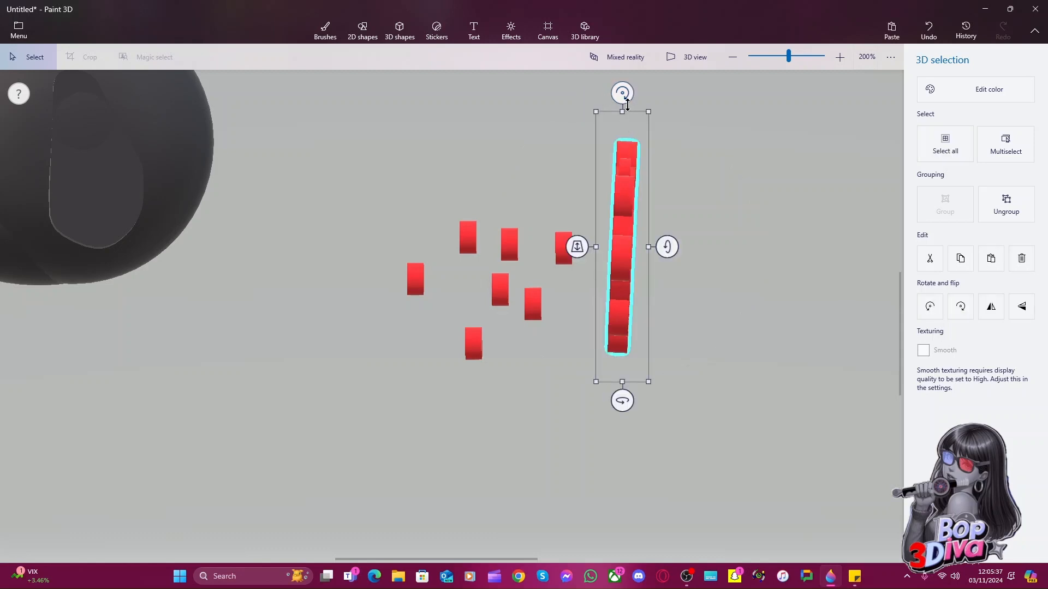
Check the wheel's lower and upper ends close up and tilt the group back to its slight left lean
scroll(663, 322, "up", 6)
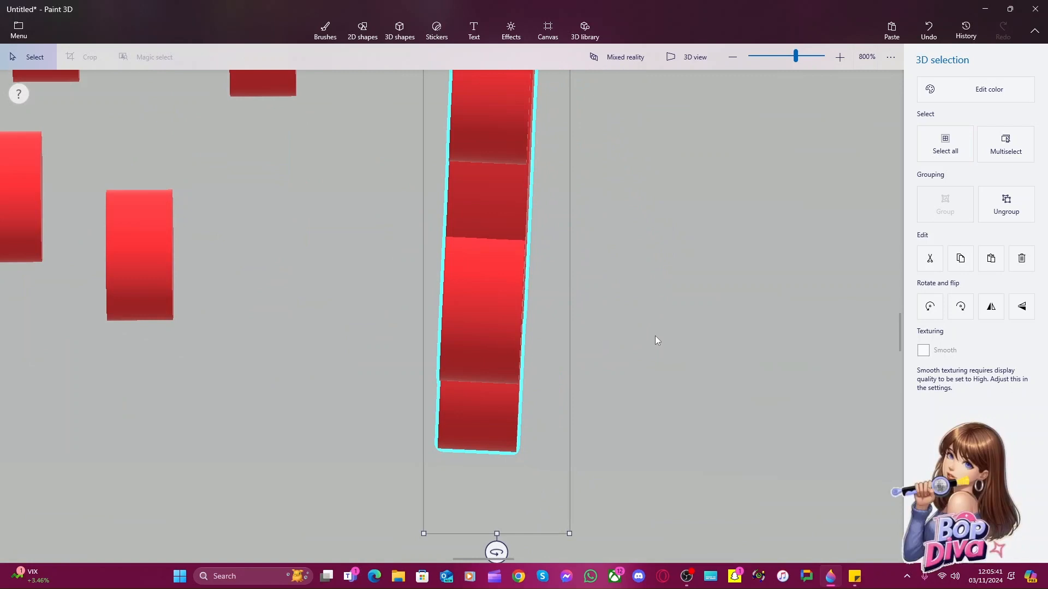
scroll(655, 334, "up", 3)
scroll(655, 333, "down", 5)
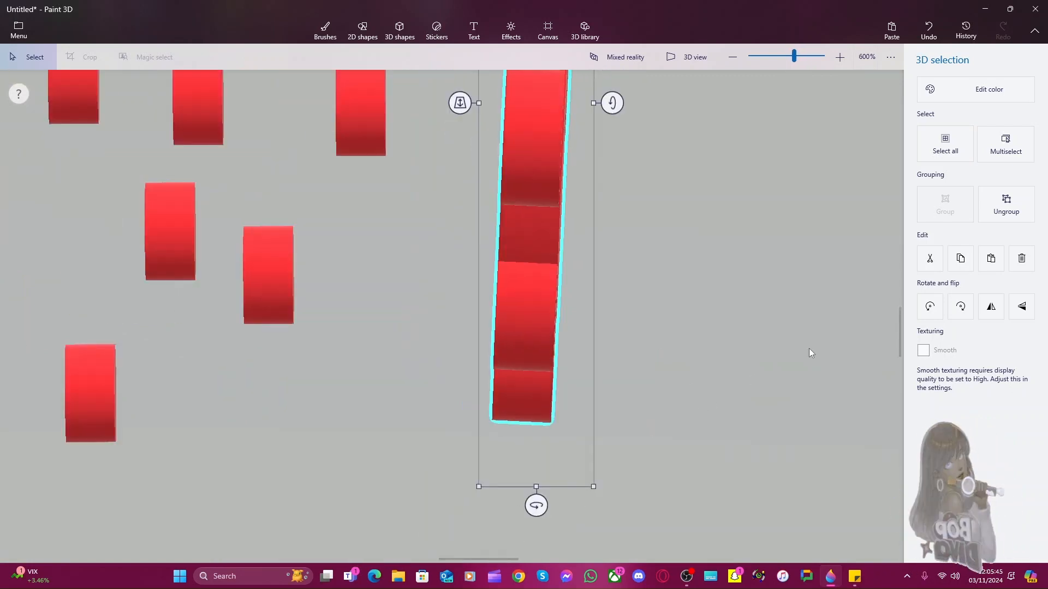
left_click_drag(902, 326, 900, 276)
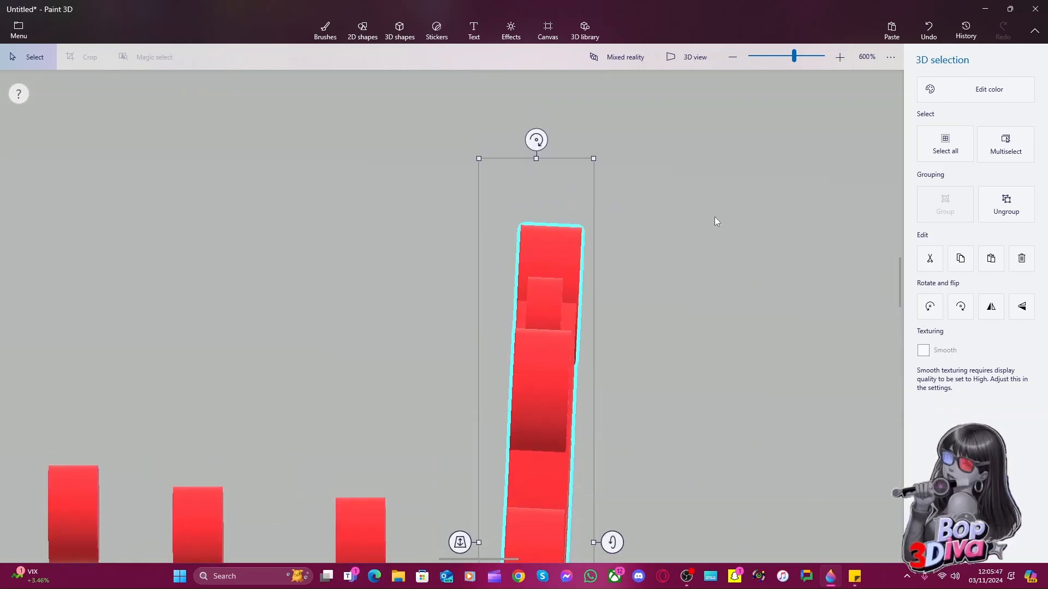
mouse_move(551, 140)
left_mouse_down()
mouse_move(538, 138)
mouse_move(553, 140)
left_mouse_up()
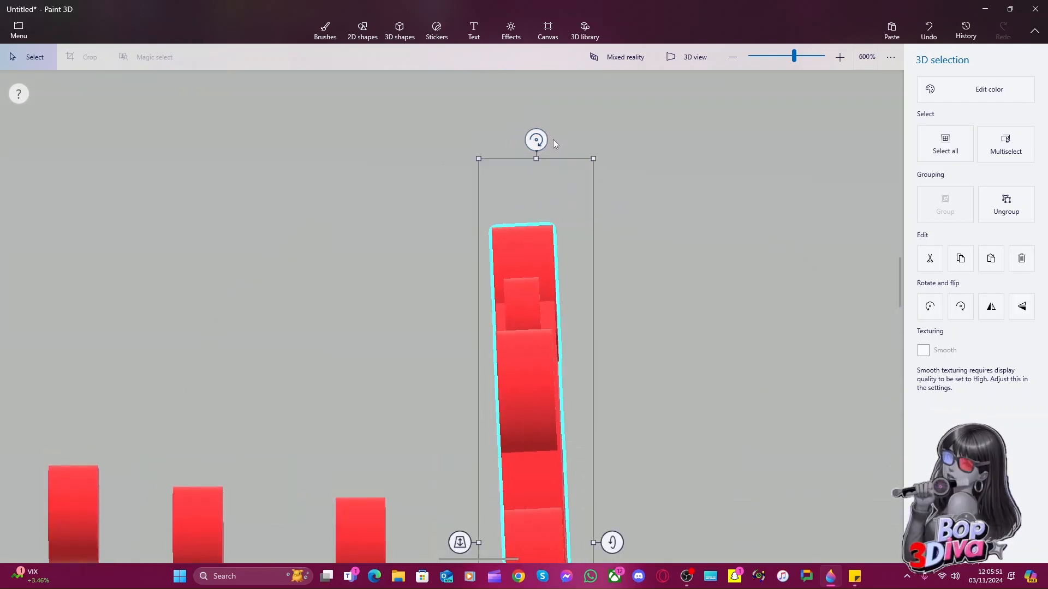
Try to roll the wheel group further about its horizontal axis
left_click(610, 345)
left_click(530, 408)
left_click_drag(616, 541, 533, 518)
scroll(604, 411, "down", 5)
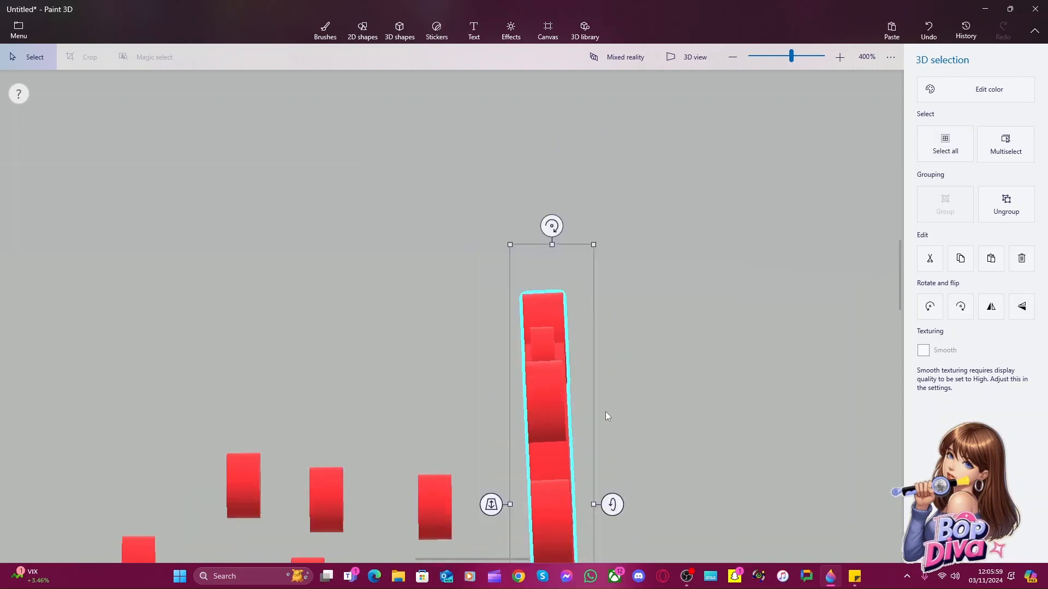
Ungroup the wheel from its small cylinder and clear the selection
left_click(660, 388)
left_click(567, 421)
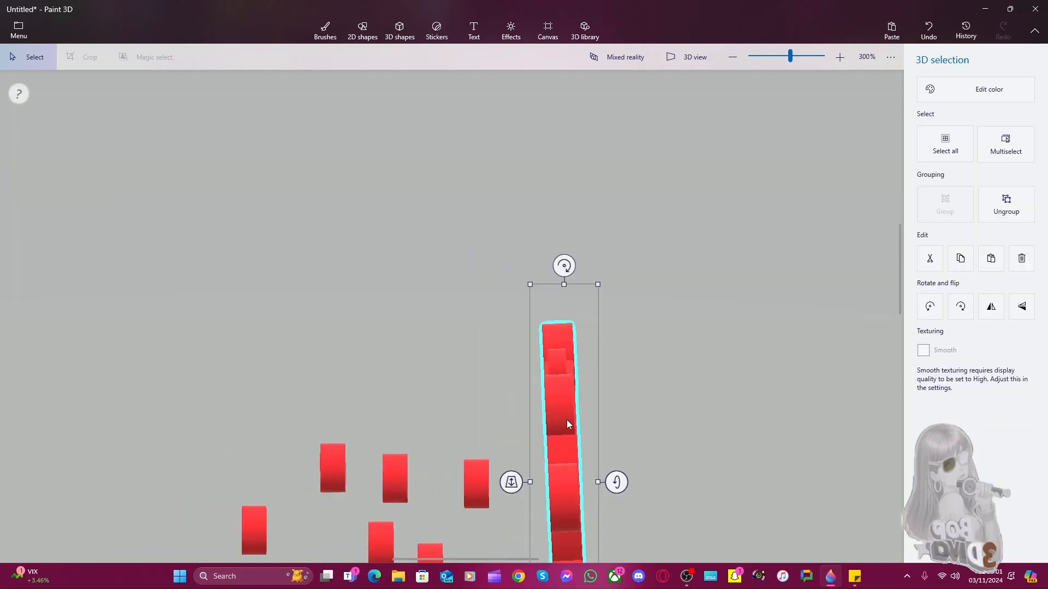
key("ctrl")
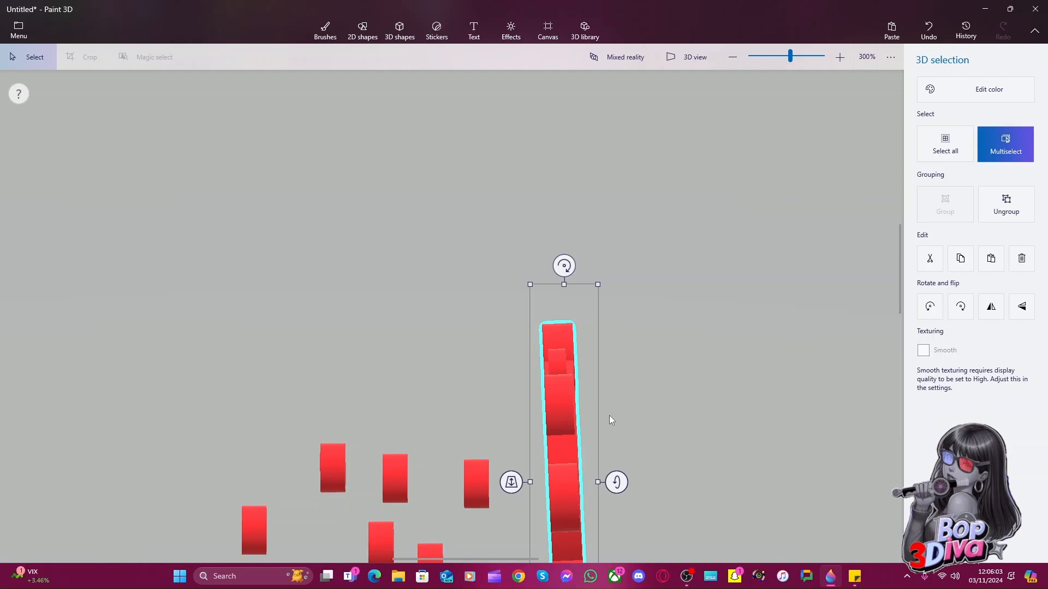
left_click(609, 416)
left_click(563, 415)
left_click_drag(567, 410, 566, 409)
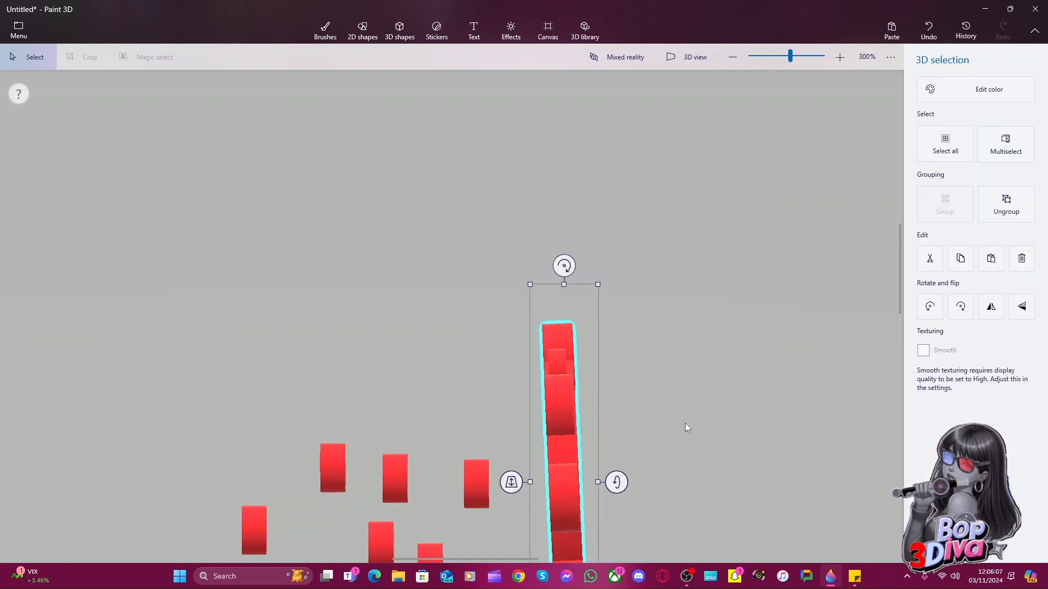
left_click(698, 405)
Delete all the loose cylinder copies beside the wheel and select the small cylinder near the wheel's top
scroll(693, 399, "down", 5)
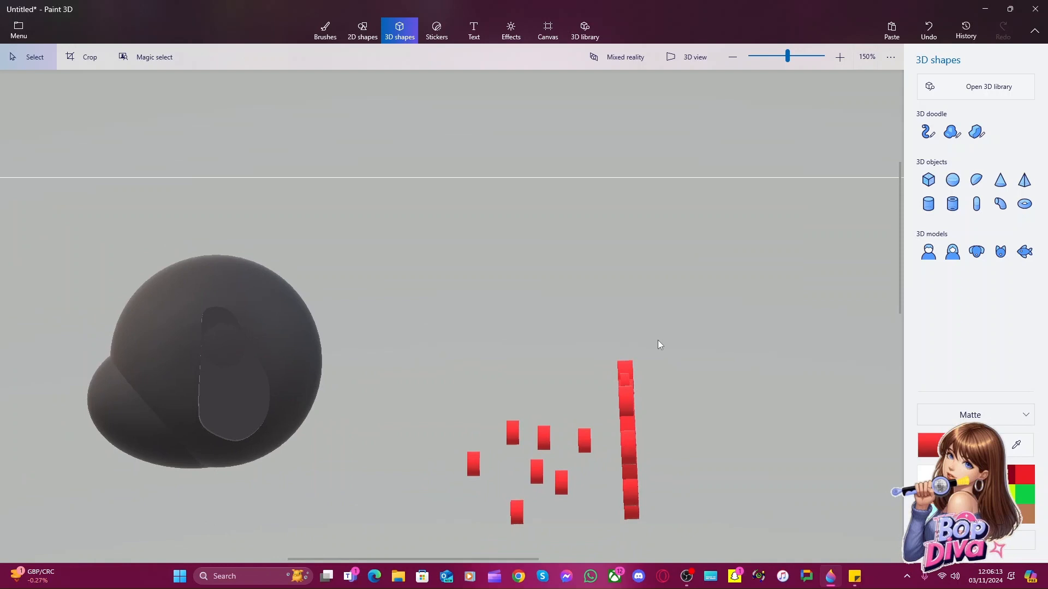
scroll(900, 256, "down", 3)
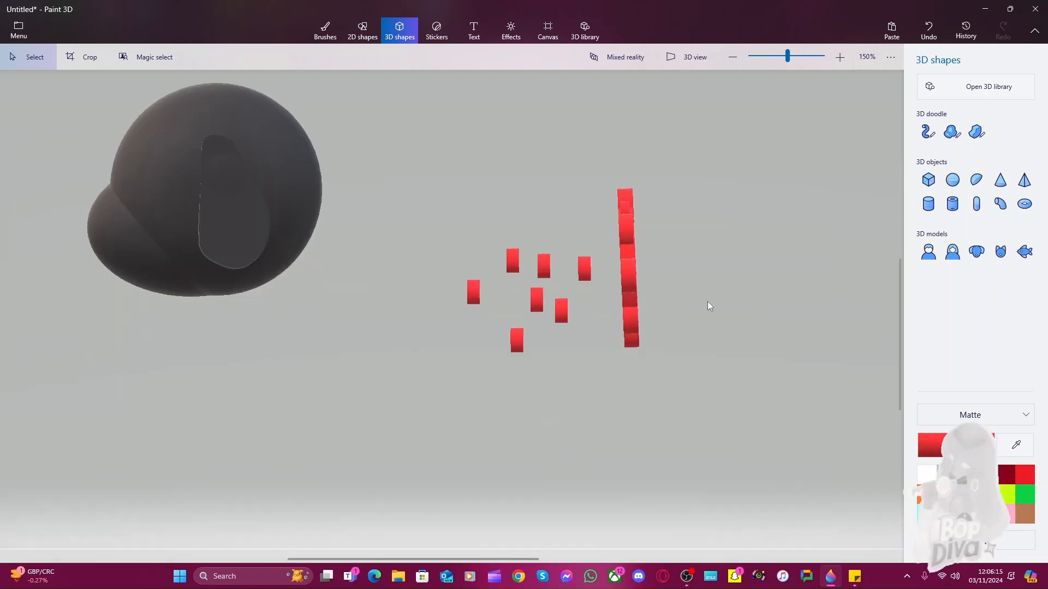
scroll(615, 278, "up", 3)
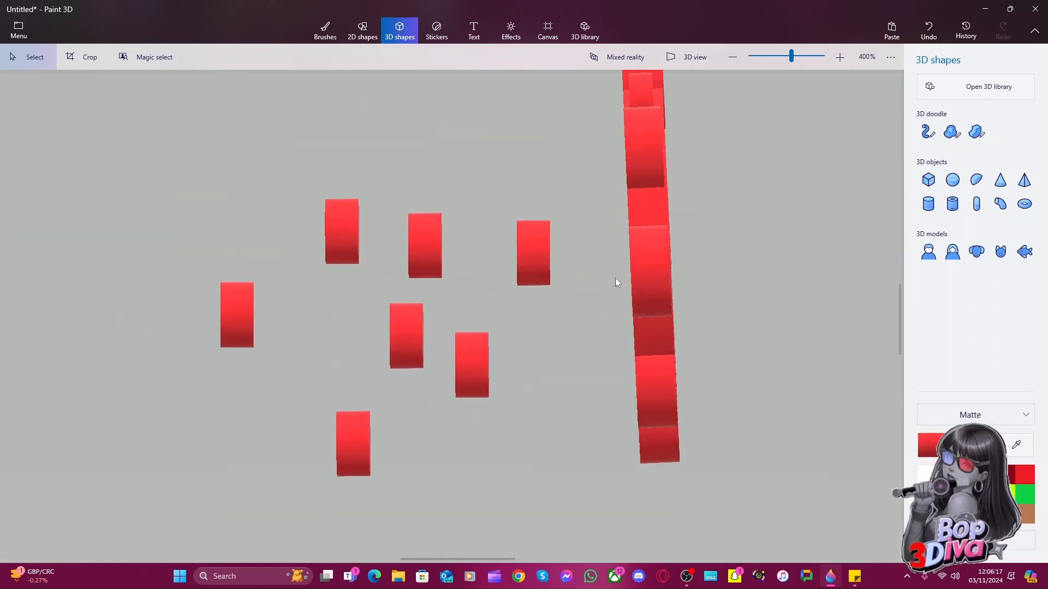
left_click(562, 267)
left_click_drag(562, 267, 704, 236)
key("Delete")
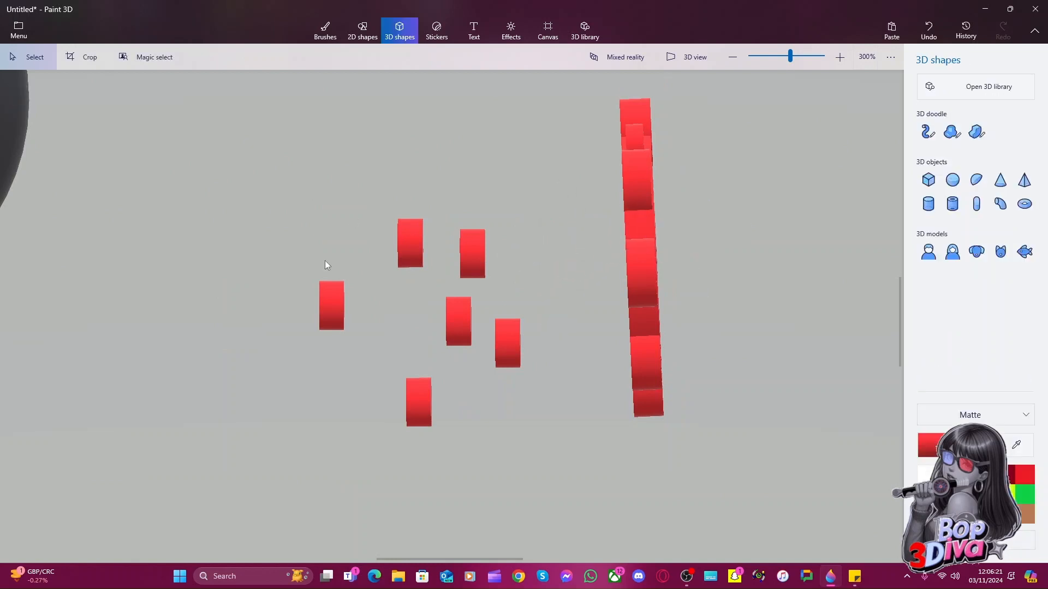
left_click_drag(304, 198, 553, 503)
key("Delete")
left_click(639, 134)
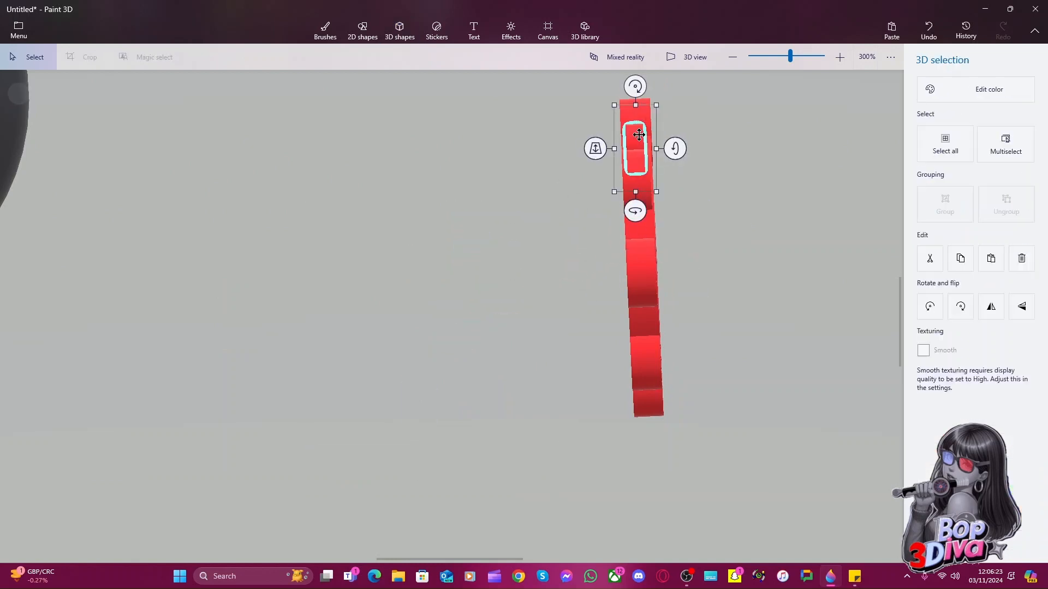
Move the small cylinder out of the wheel's top into the empty canvas beside the wheel
key("ctrl")
left_click(625, 189, "ctrl")
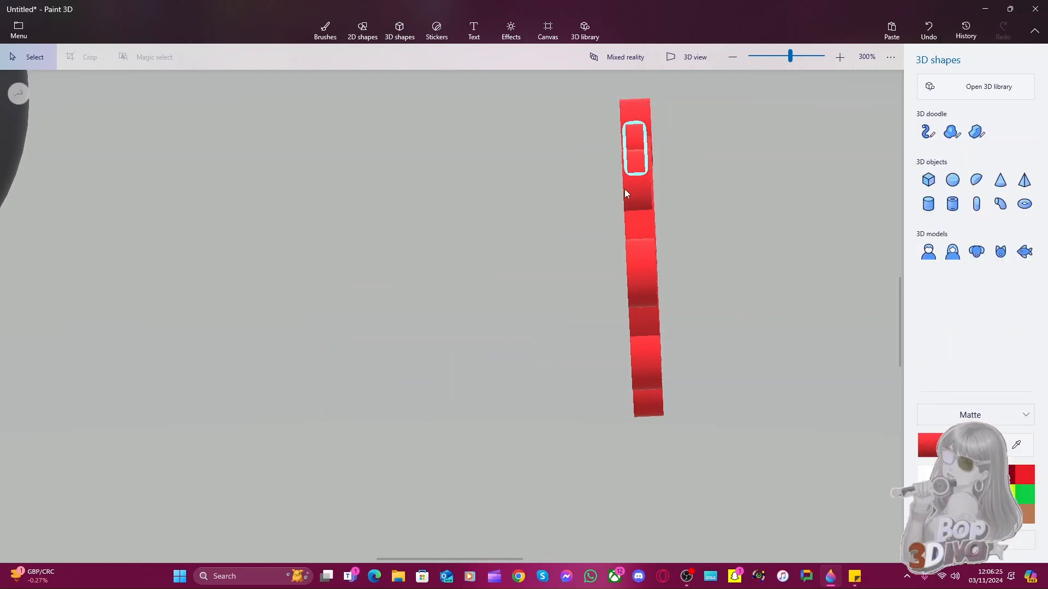
left_click(624, 189)
left_click_drag(632, 157, 483, 298)
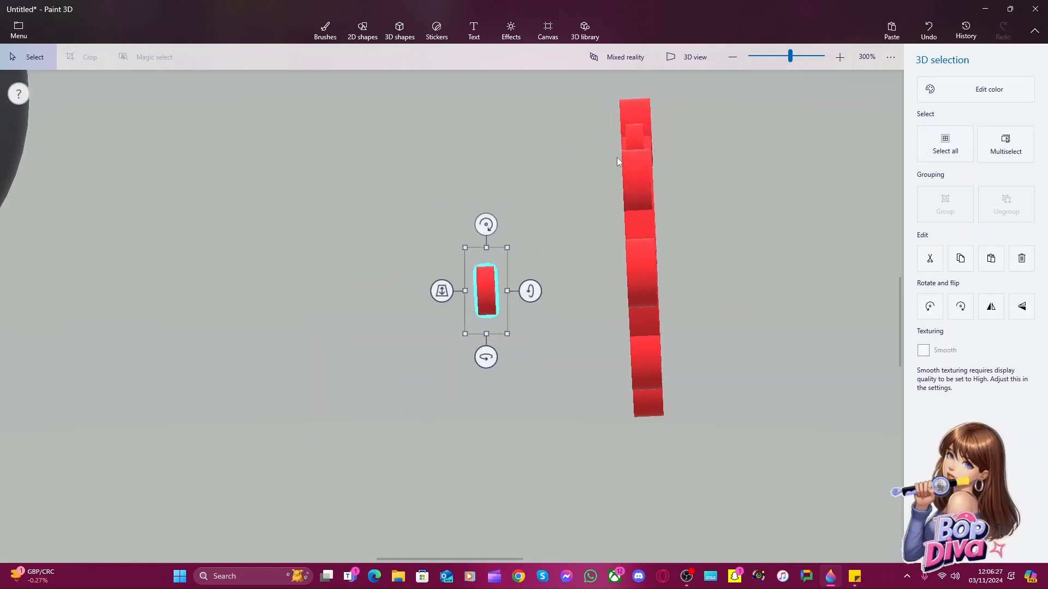
Try to group the wheel with the small cylinder remaining near its top and clear the selection
left_click(570, 209)
left_click(630, 234)
key("ctrl")
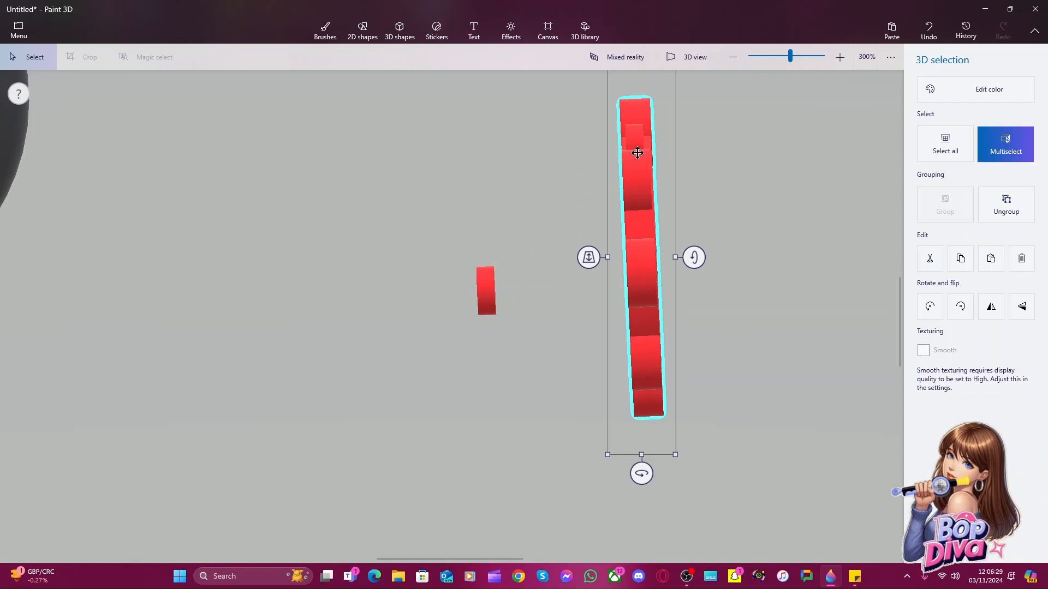
key("ctrl+g")
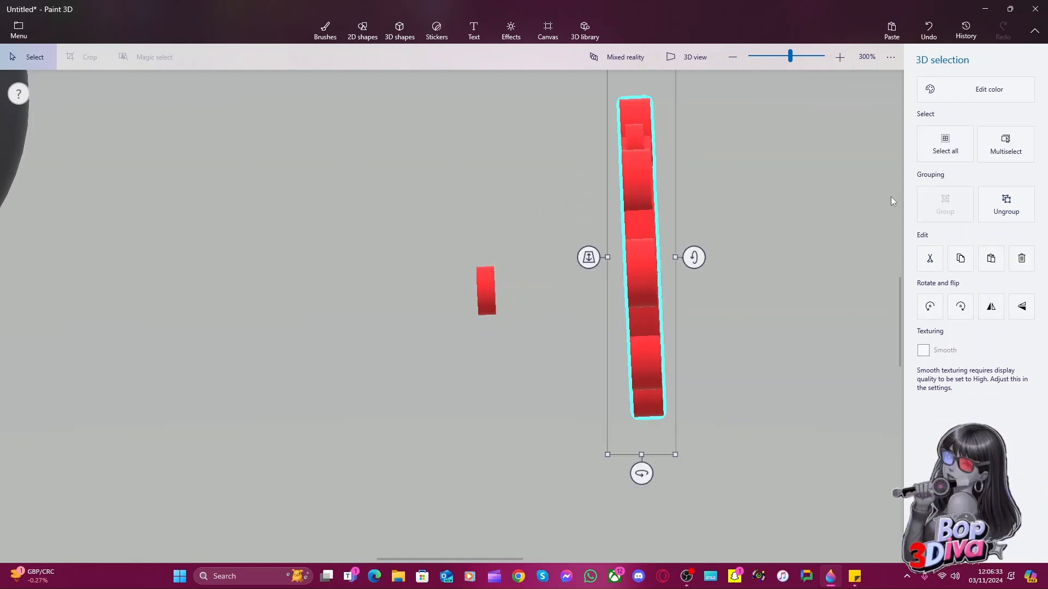
key("ctrl")
key("ctrl")
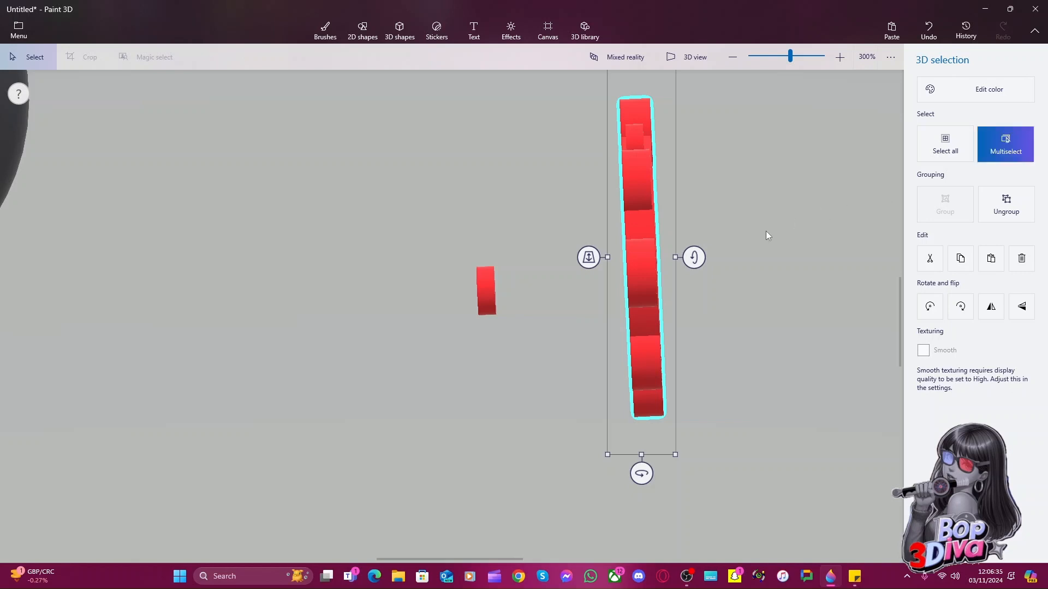
left_click(768, 231)
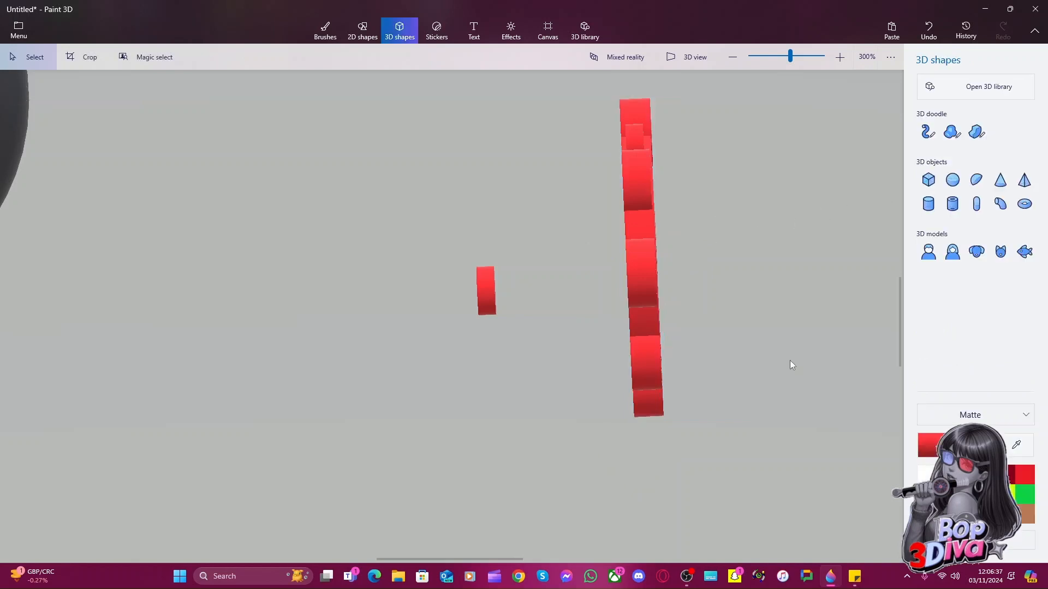
Try to group the wheel's knobs and turn the group about its vertical axis
left_click_drag(616, 90, 618, 91)
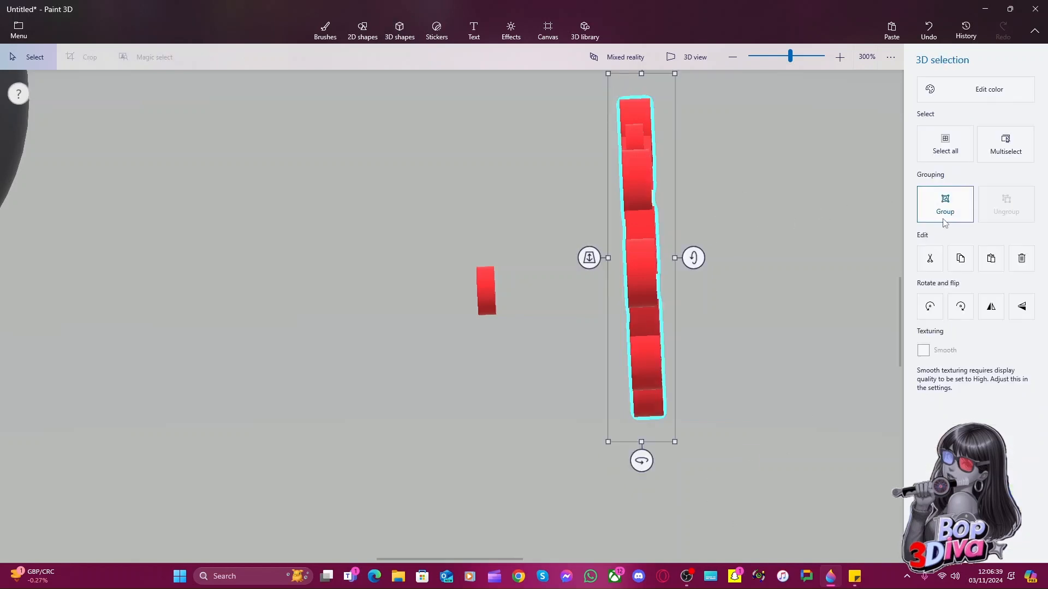
left_click(945, 218)
left_click_drag(641, 460, 669, 458)
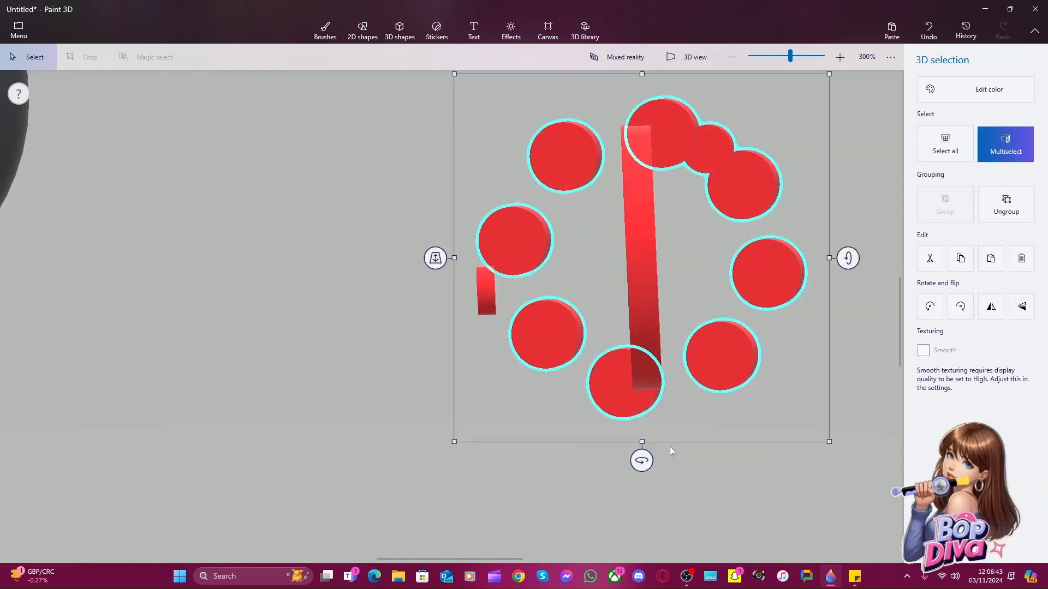
key("ctrl+z")
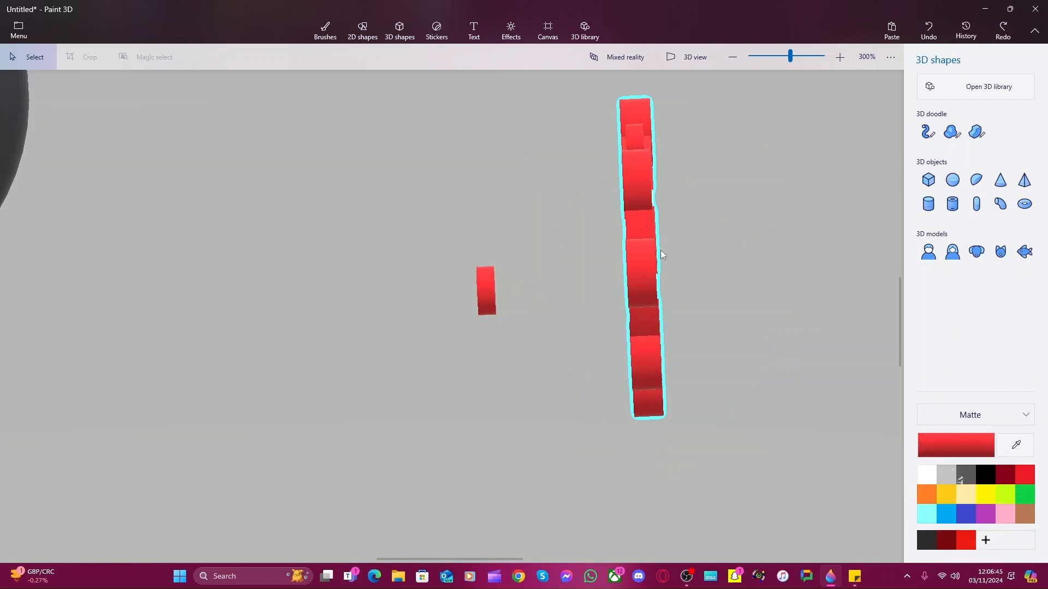
Select the whole wheel and turn it about its vertical axis until its face shows at an angle
left_click_drag(842, 497, 518, 55)
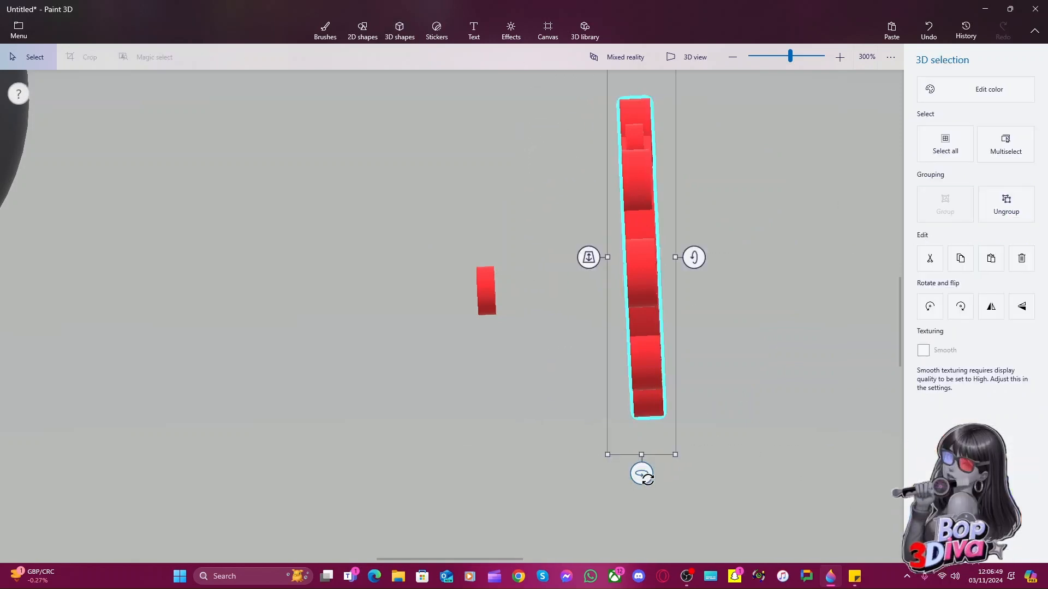
left_click_drag(647, 479, 585, 477)
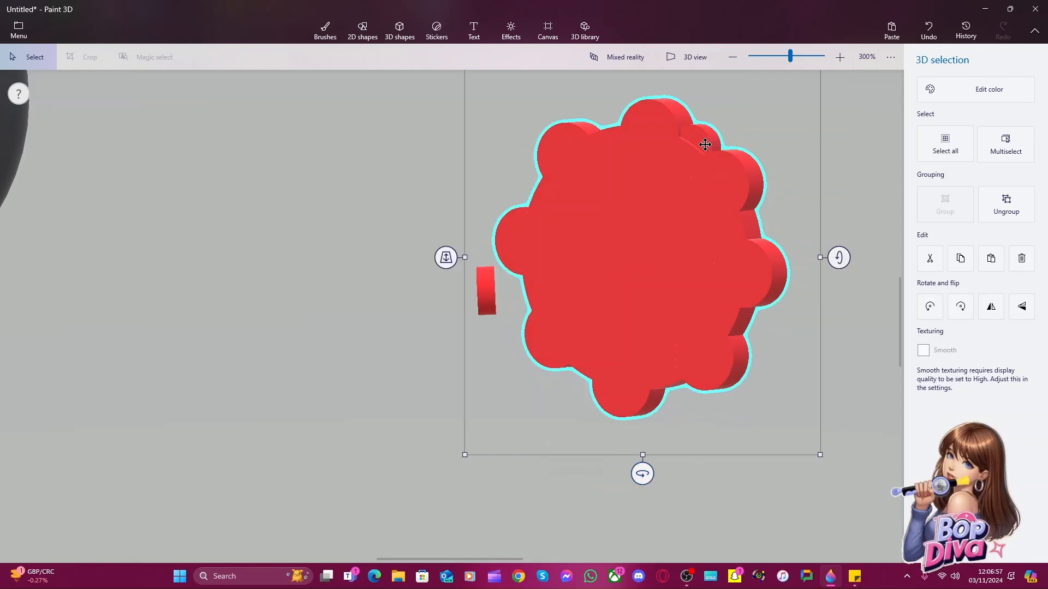
left_click_drag(649, 473, 448, 472)
Ungroup the wheel and try to narrow the large knob at its top
left_click(641, 116)
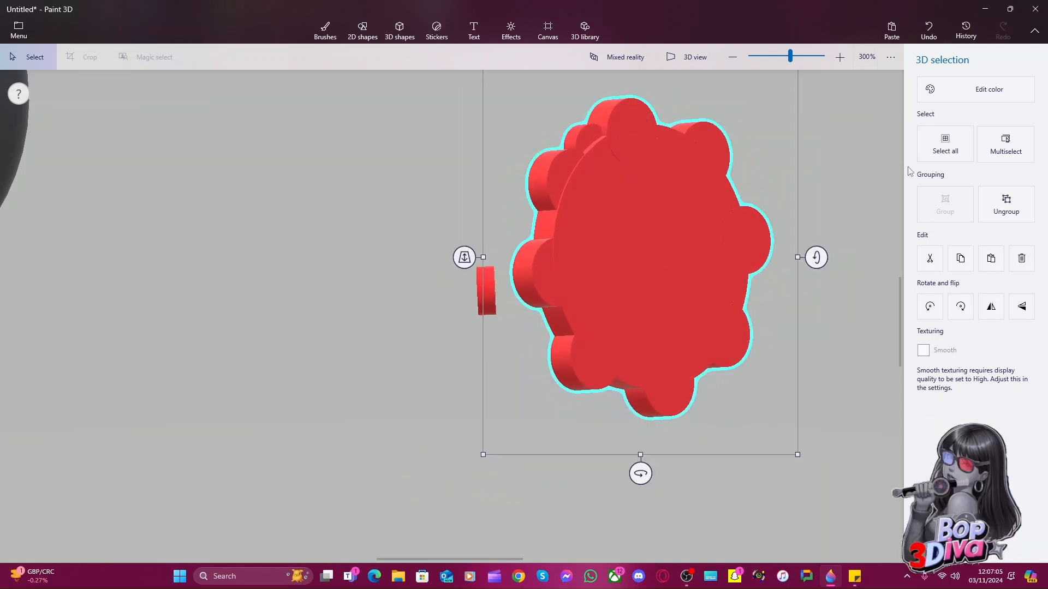
left_click(1016, 220)
left_click(630, 130)
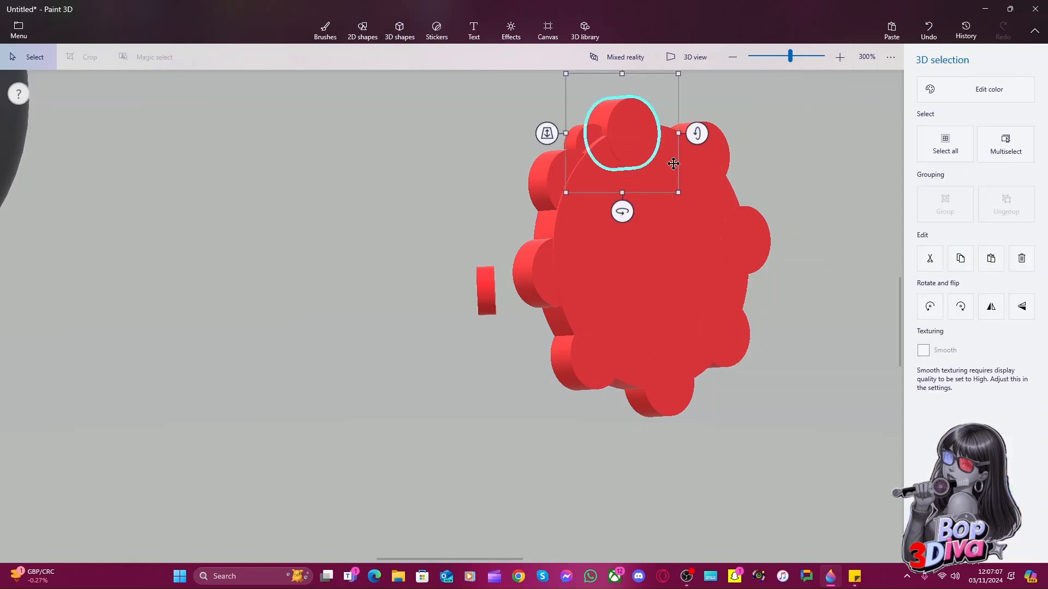
key("Delete")
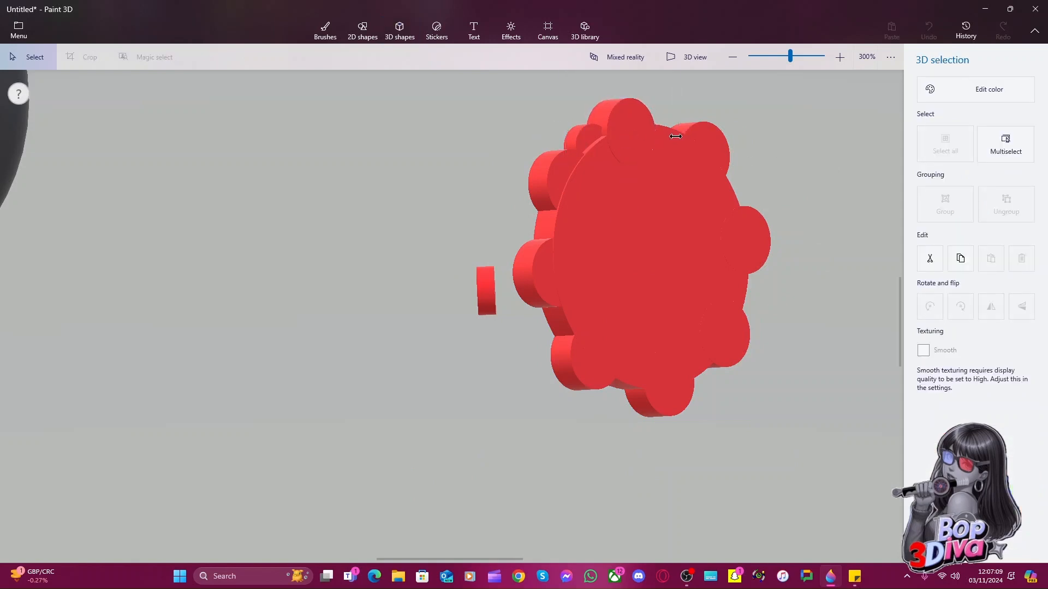
left_click_drag(669, 138, 674, 139)
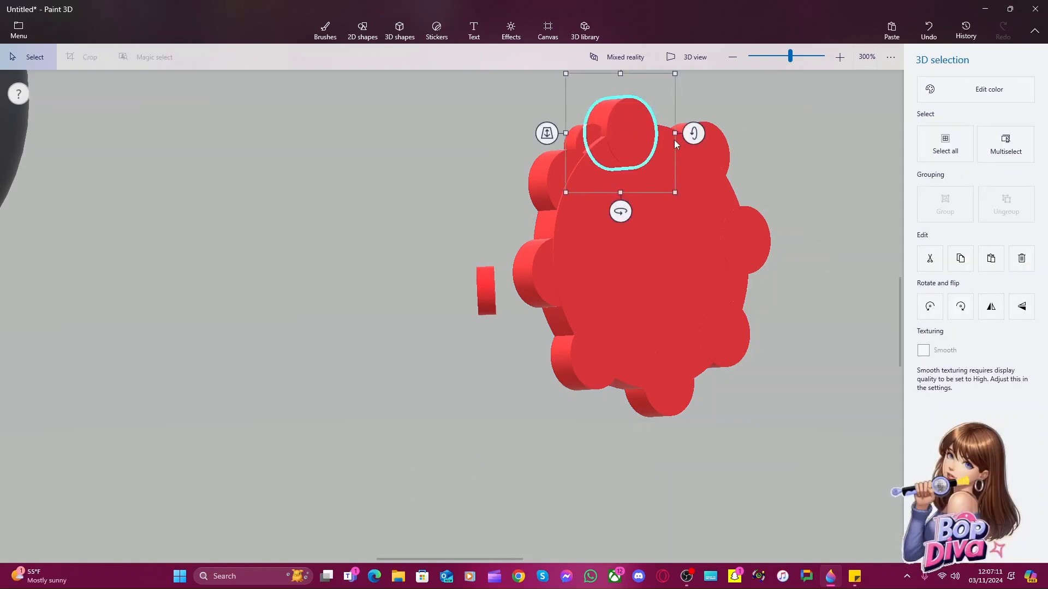
key("ctrl+z")
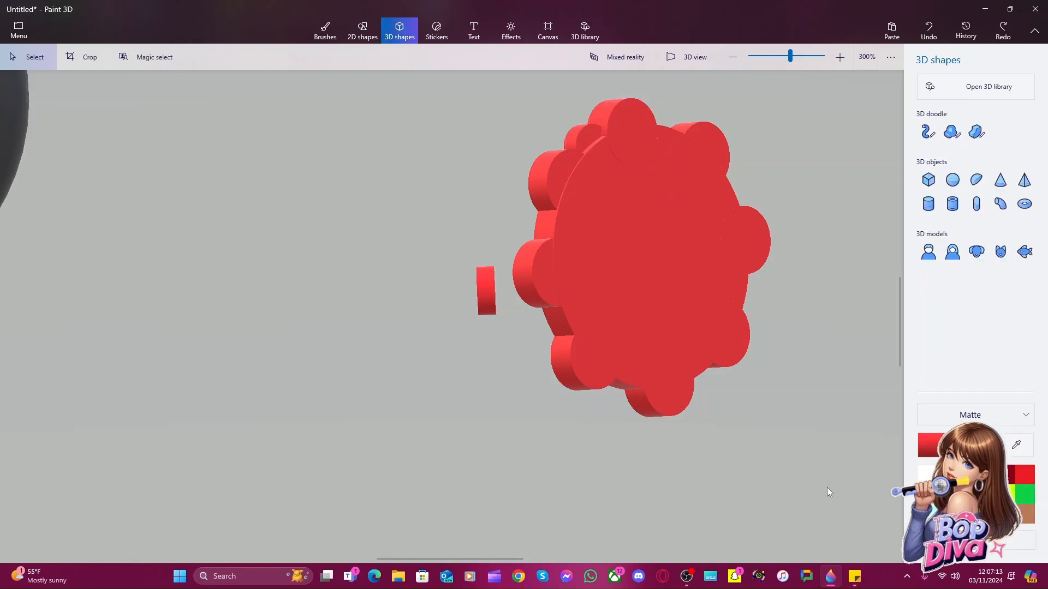
Turn the wheel and the loose small cylinder together about the vertical axis to expose more of the rim
left_click_drag(825, 488, 479, 89)
left_click_drag(633, 472, 677, 472)
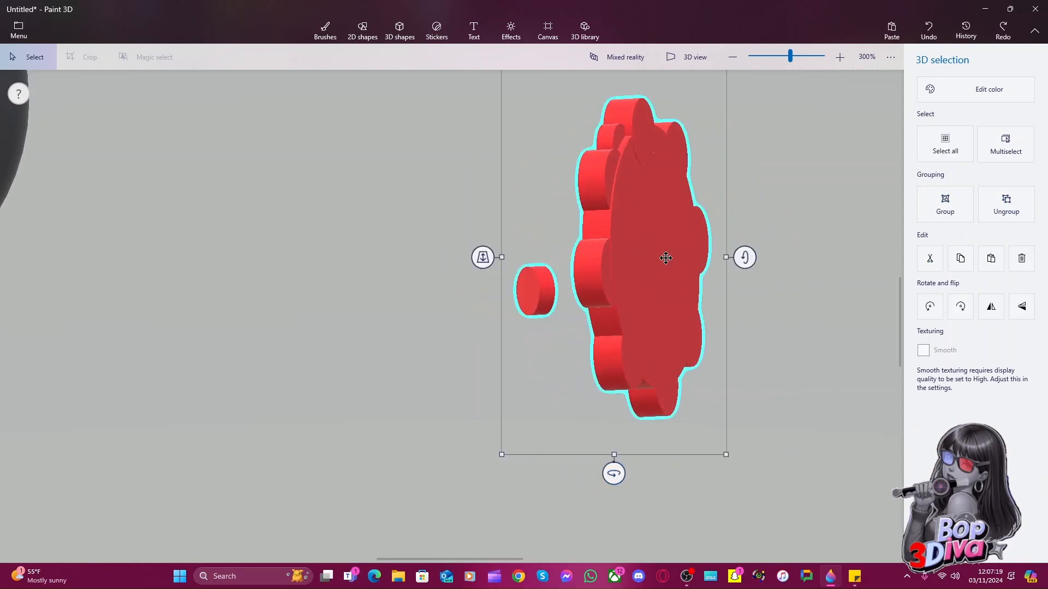
left_click(749, 182)
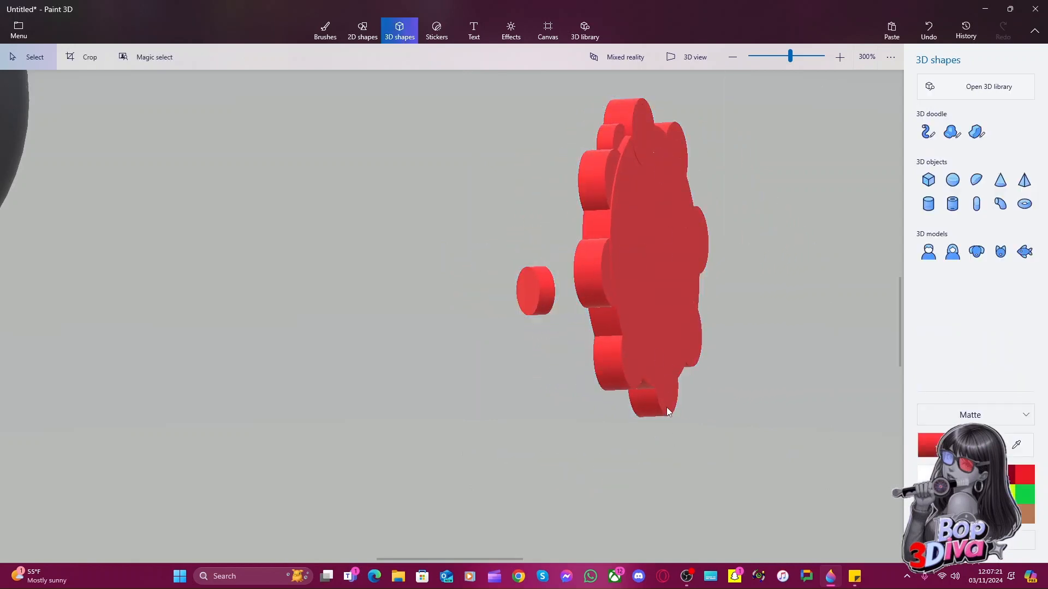
Ungroup the wheel and make fine adjustments to individual knobs against the disc, starting with the top one
left_click(640, 118)
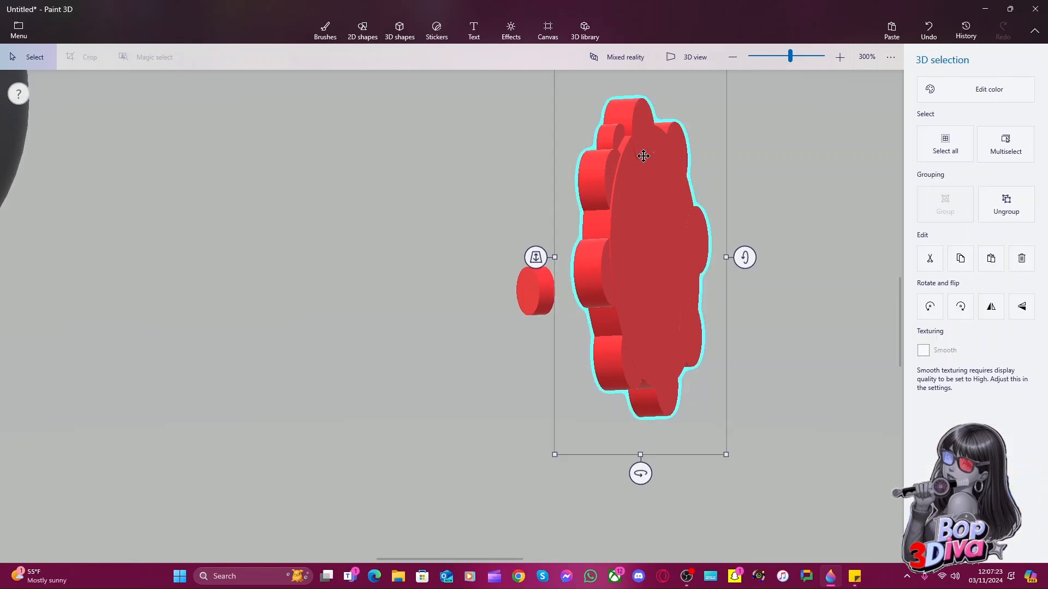
key("Escape")
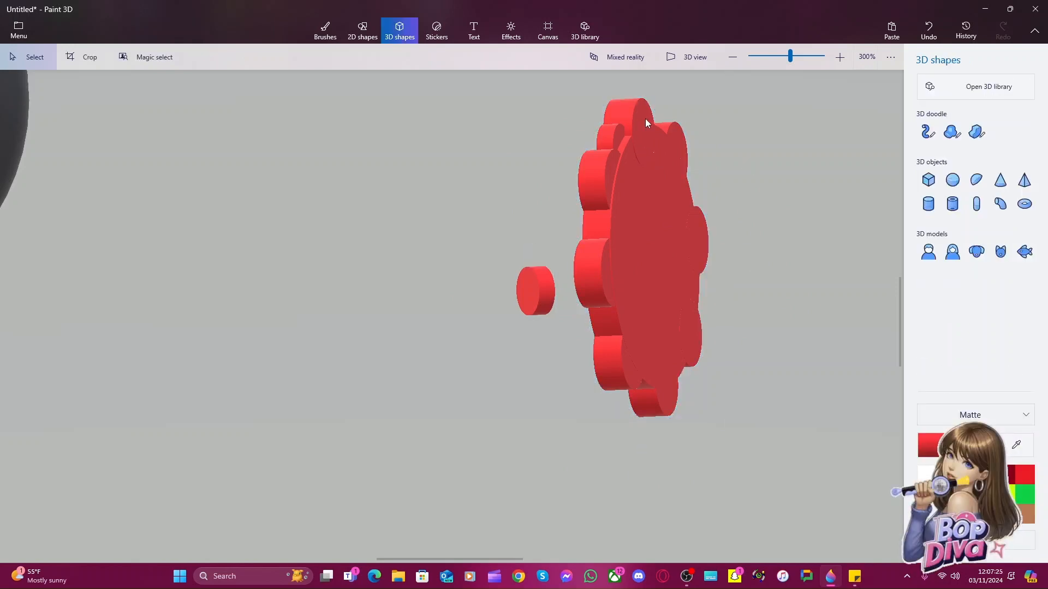
left_click(658, 126)
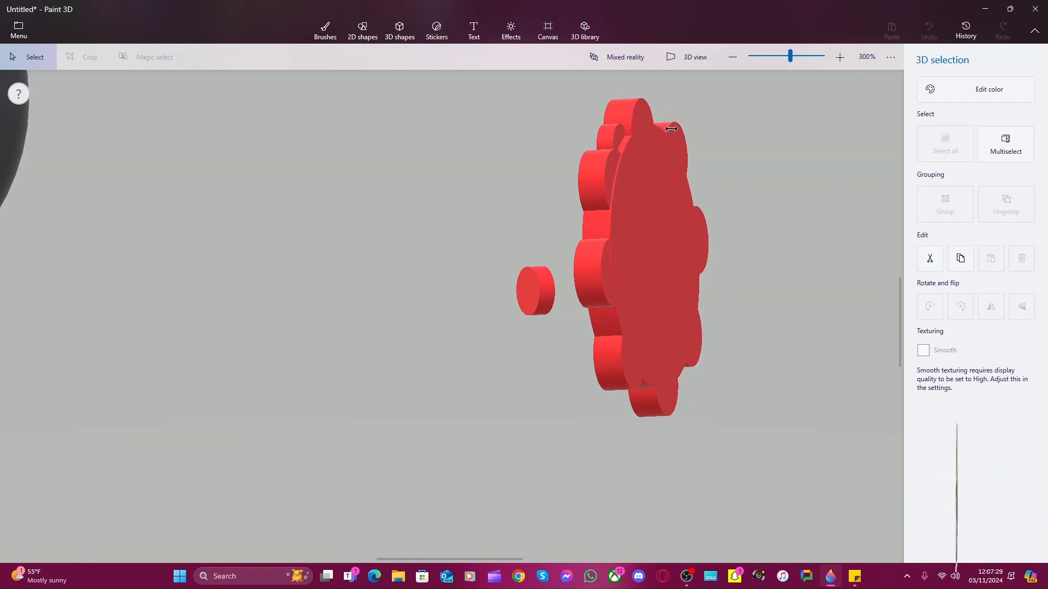
left_click(790, 230)
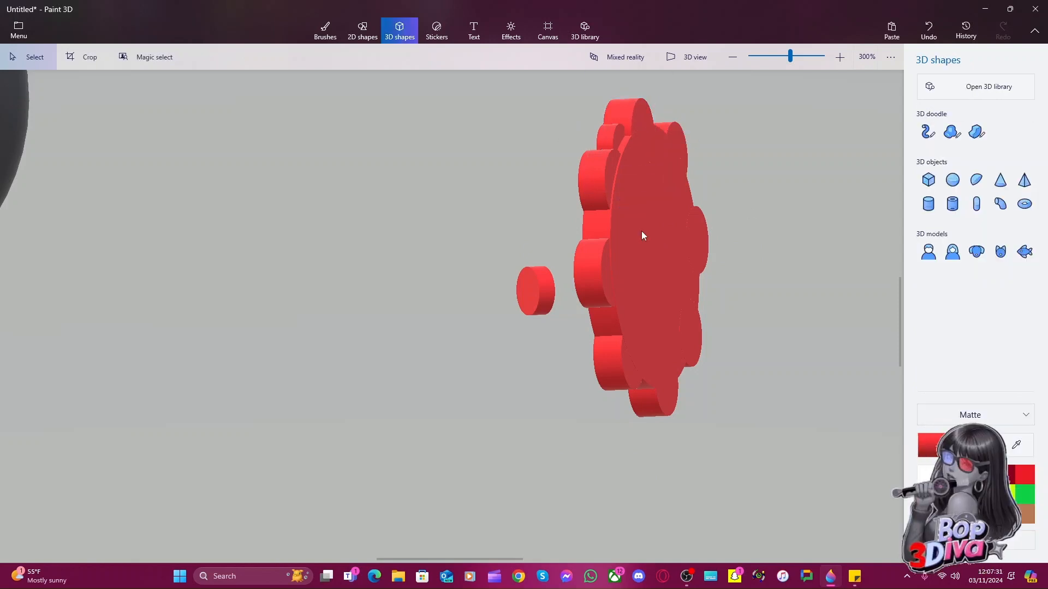
left_click(592, 188)
left_click_drag(648, 184, 645, 188)
left_click(680, 339)
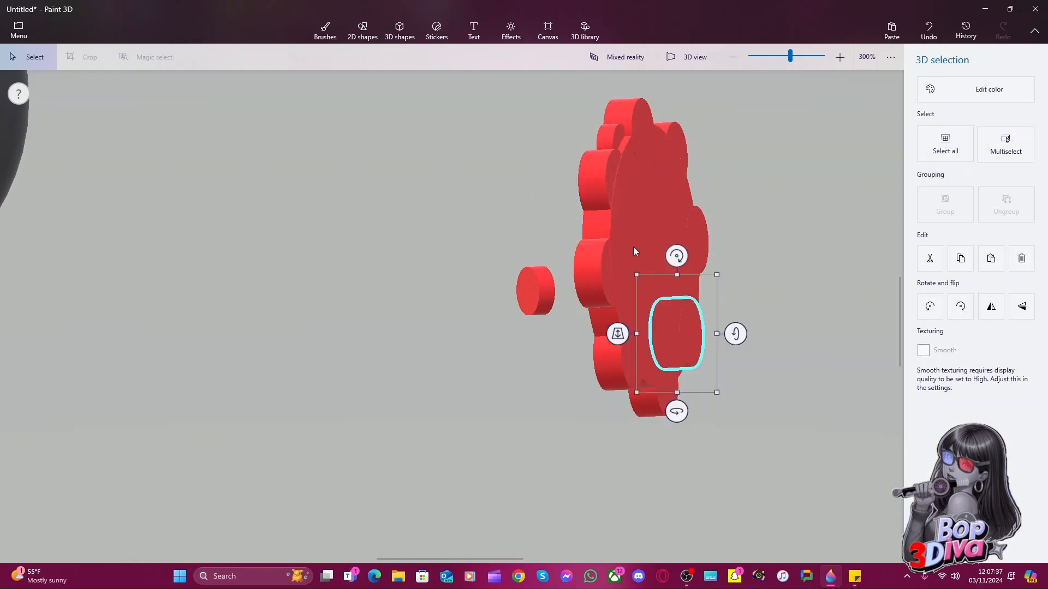
Select all the knobs together with the disc and turn the wheel about its vertical axis to show more of its face
left_click_drag(691, 496, 574, 43)
left_click_drag(784, 456, 561, 71)
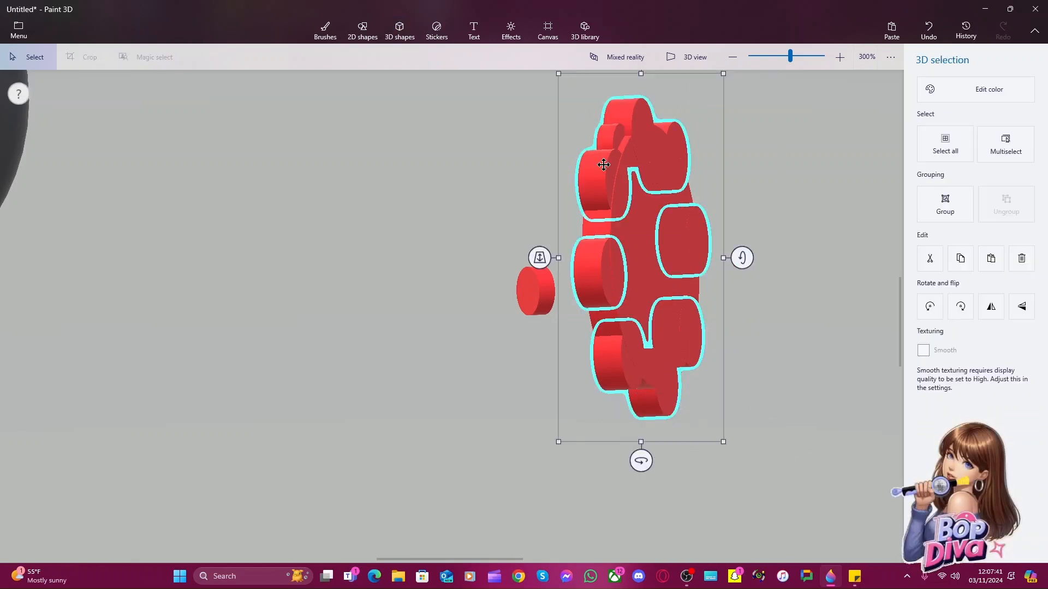
left_click(643, 293, "ctrl")
left_click_drag(640, 473, 927, 475)
left_click(460, 244)
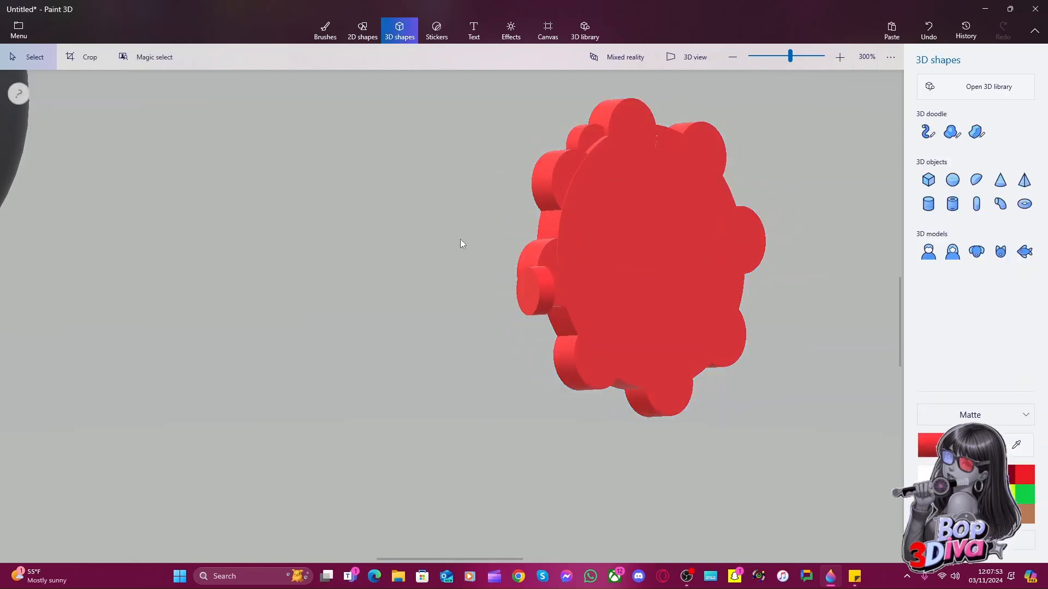
Make fine adjustments to the wheel's middle-left and upper-left knobs against the disc
left_click(537, 262)
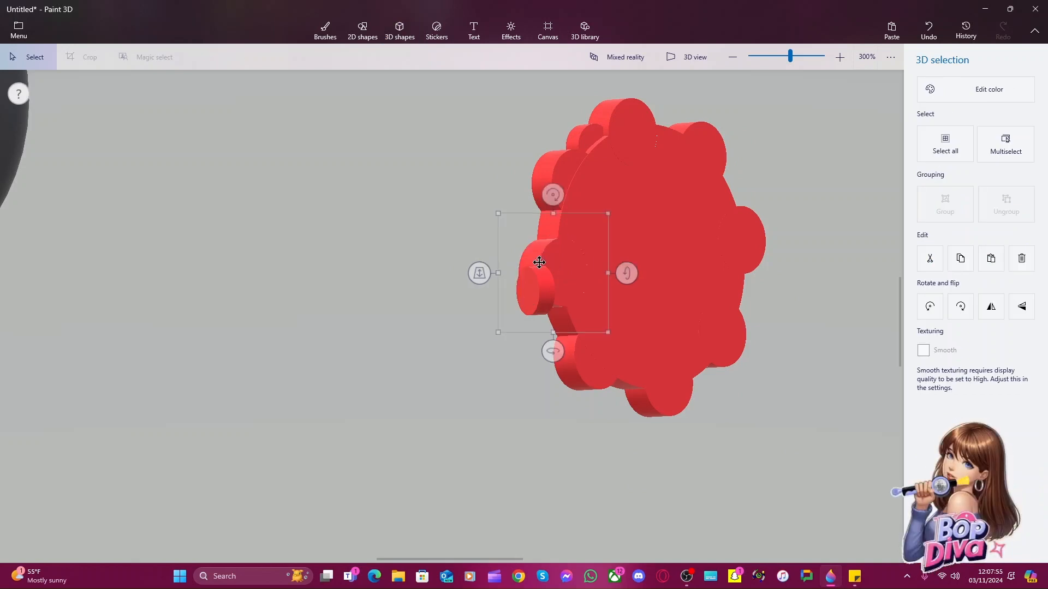
left_click(558, 160)
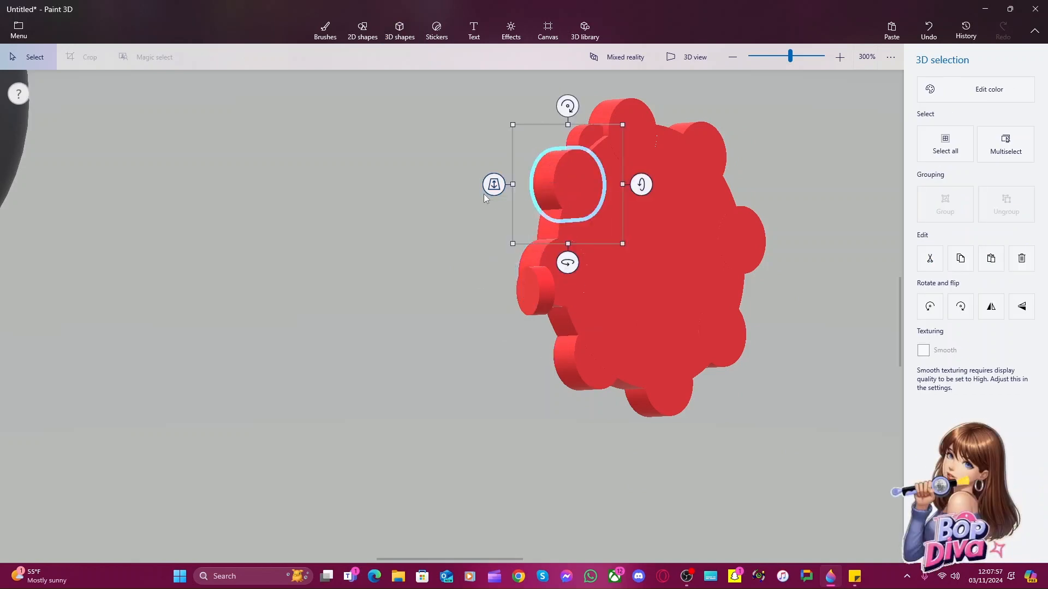
left_click(484, 194)
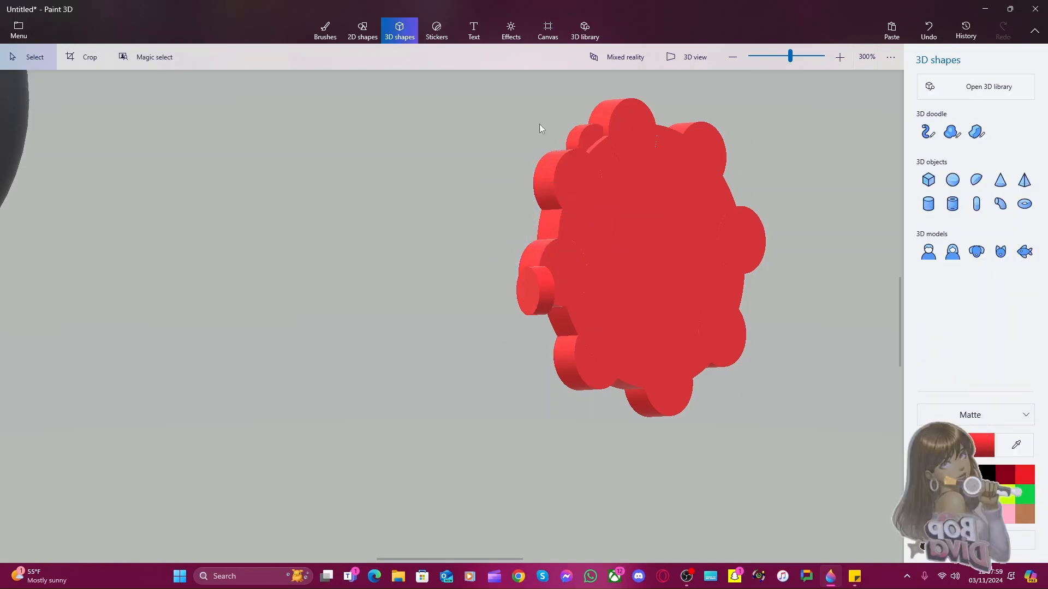
Move the loose small cylinder well clear of the wheel and group all the wheel's parts
left_click(534, 299)
left_click_drag(534, 300, 345, 280)
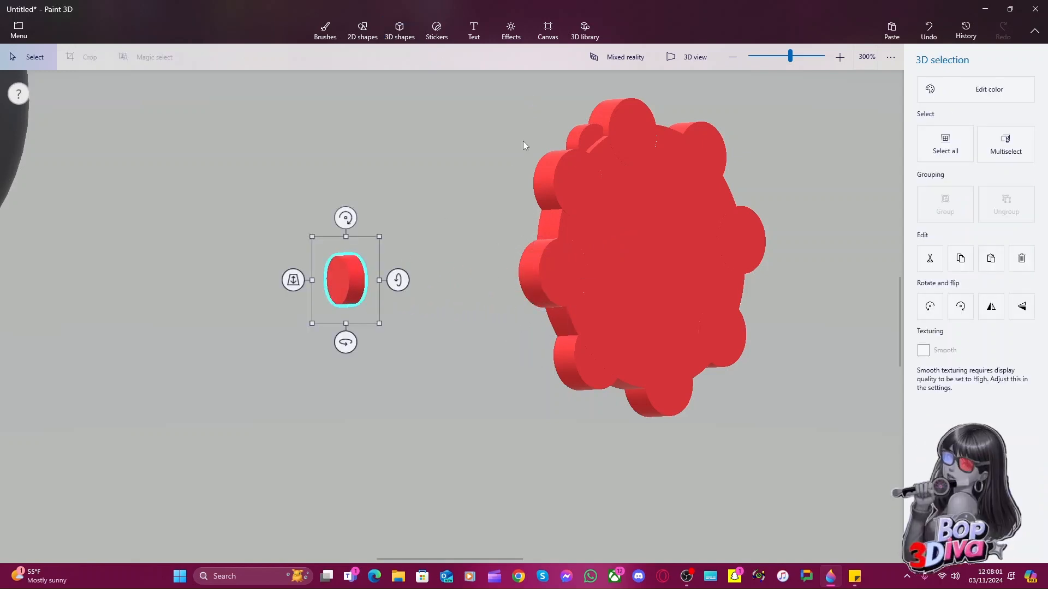
left_click_drag(552, 145, 395, 92)
left_click(840, 510)
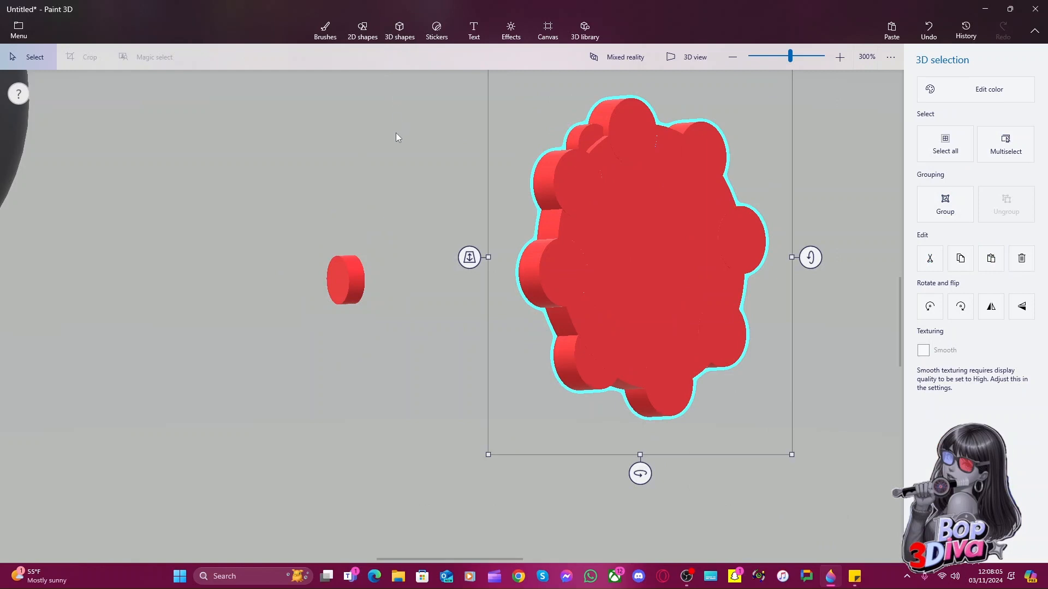
key("ctrl+g")
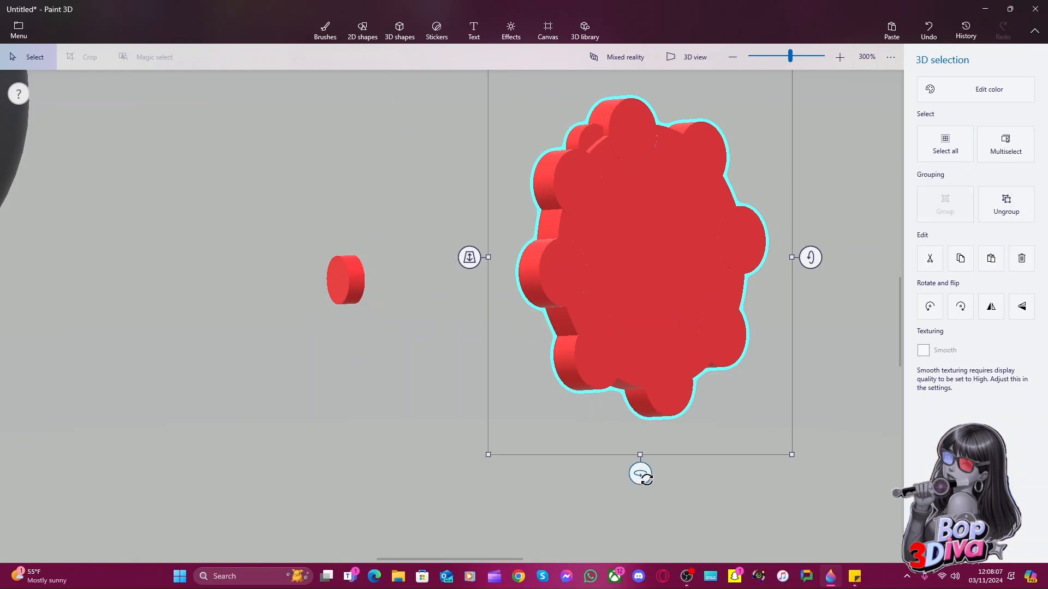
Turn the wheel group edge-on about its vertical axis, test its sideways tilt and clear the selection
left_click_drag(646, 479, 719, 497)
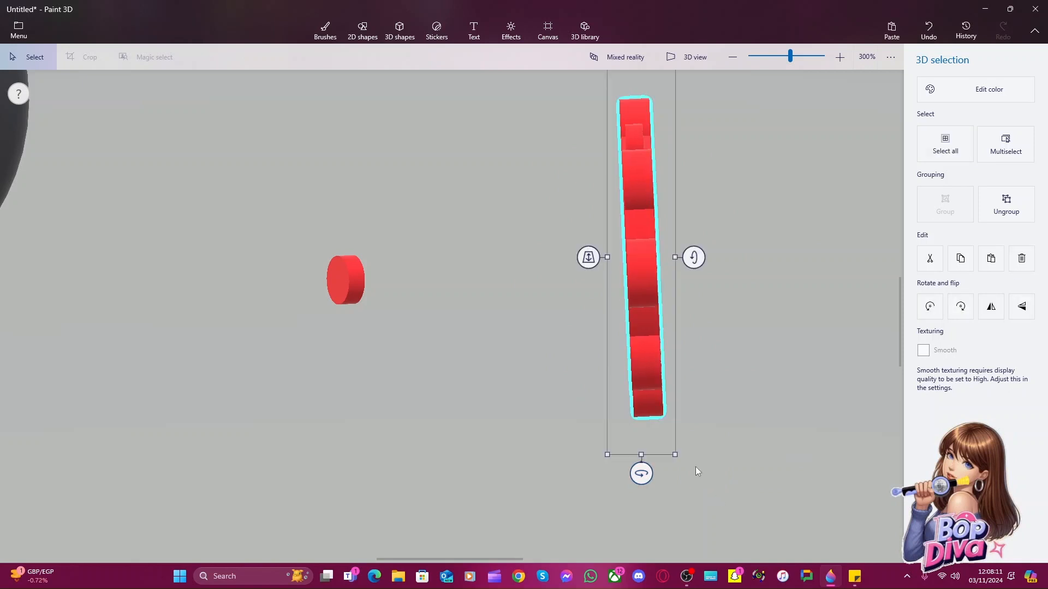
scroll(689, 353, "up", 3)
scroll(676, 307, "down", 3)
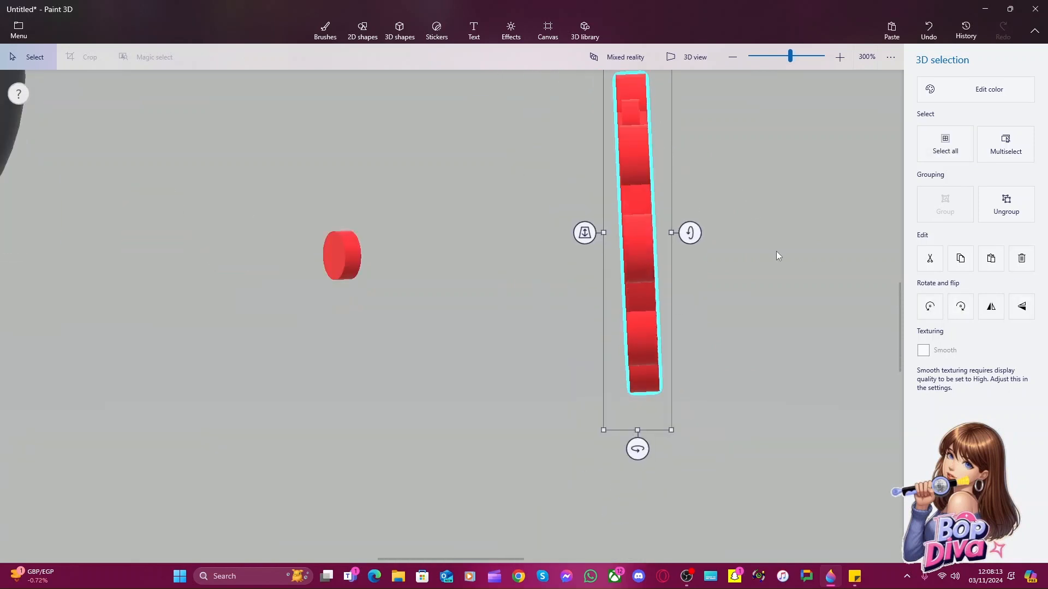
scroll(899, 307, "up", 3)
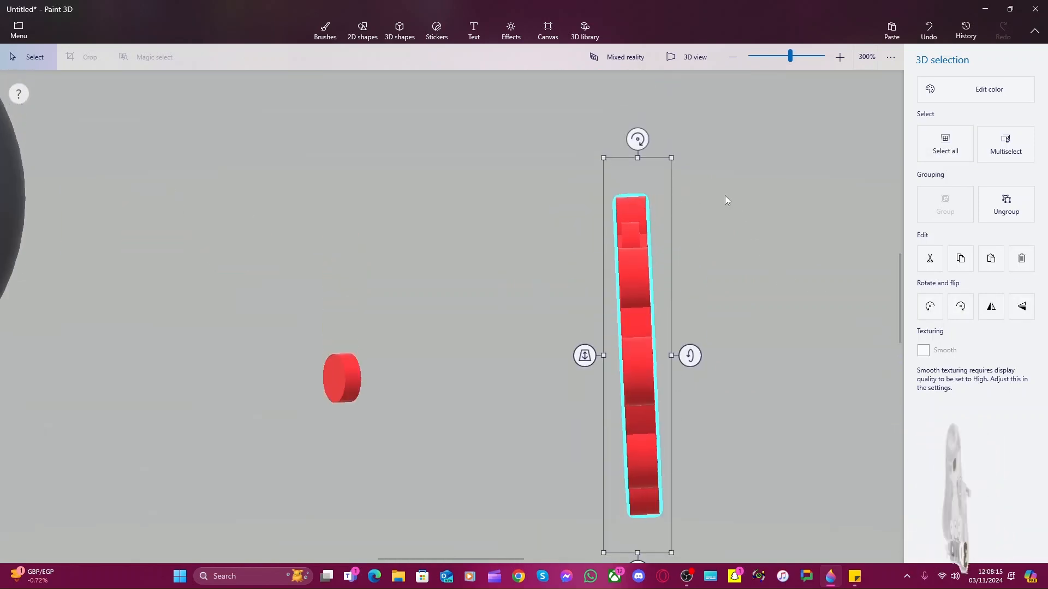
mouse_move(644, 141)
left_mouse_down()
mouse_move(664, 140)
mouse_move(648, 145)
mouse_move(663, 152)
mouse_move(618, 133)
mouse_move(586, 138)
mouse_move(678, 145)
mouse_move(564, 153)
mouse_move(685, 159)
mouse_move(740, 189)
mouse_move(729, 188)
left_mouse_up()
left_click(534, 381)
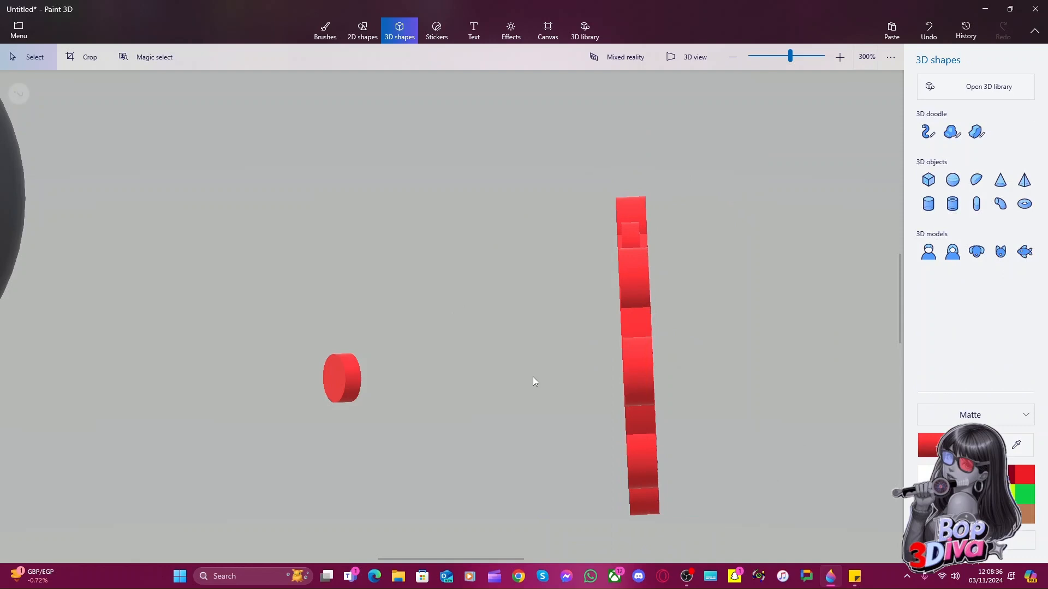
Turn the loose small red cylinder edge-on about its vertical axis to match the wheel
left_click(629, 381)
scroll(631, 381, "down", 3)
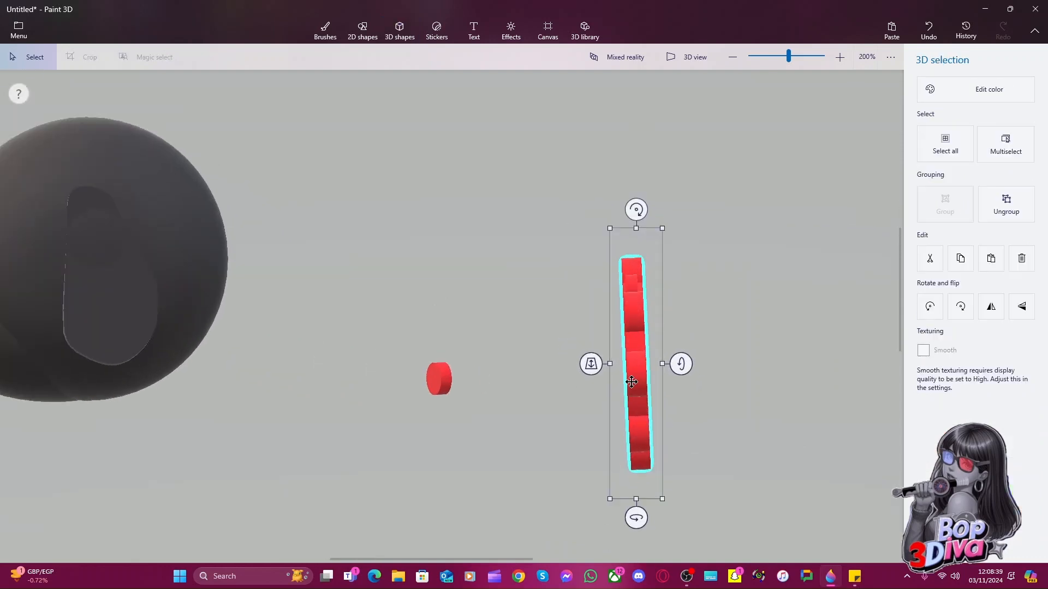
left_click(440, 379)
left_click_drag(440, 428, 443, 431)
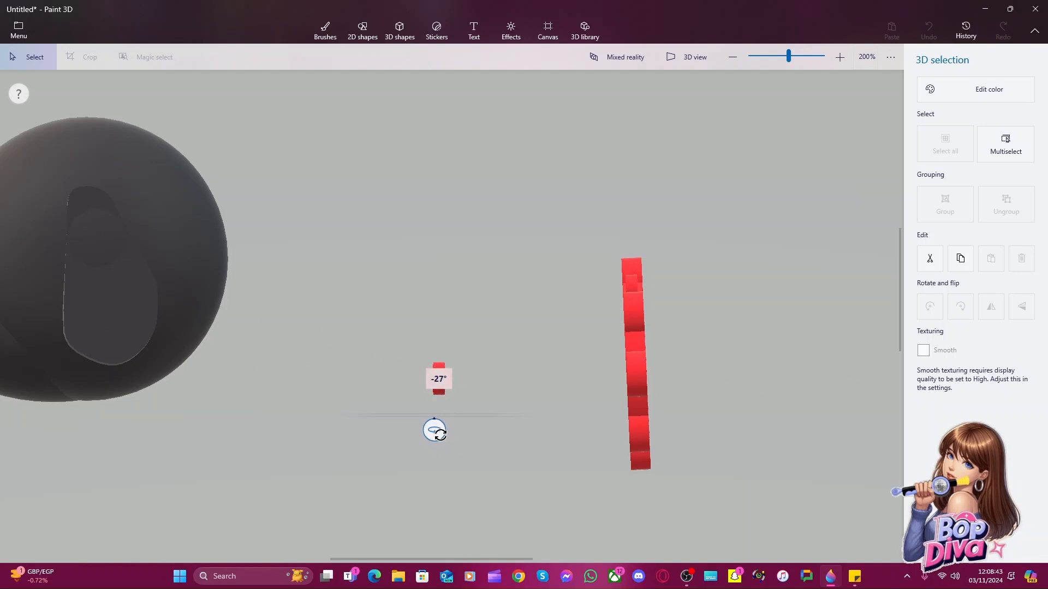
left_click_drag(440, 435, 448, 429)
Move the small cylinder onto the wheel's rim in the gap between two knobs and centre it across the thickness
left_click_drag(444, 385, 633, 362)
scroll(650, 369, "up", 5)
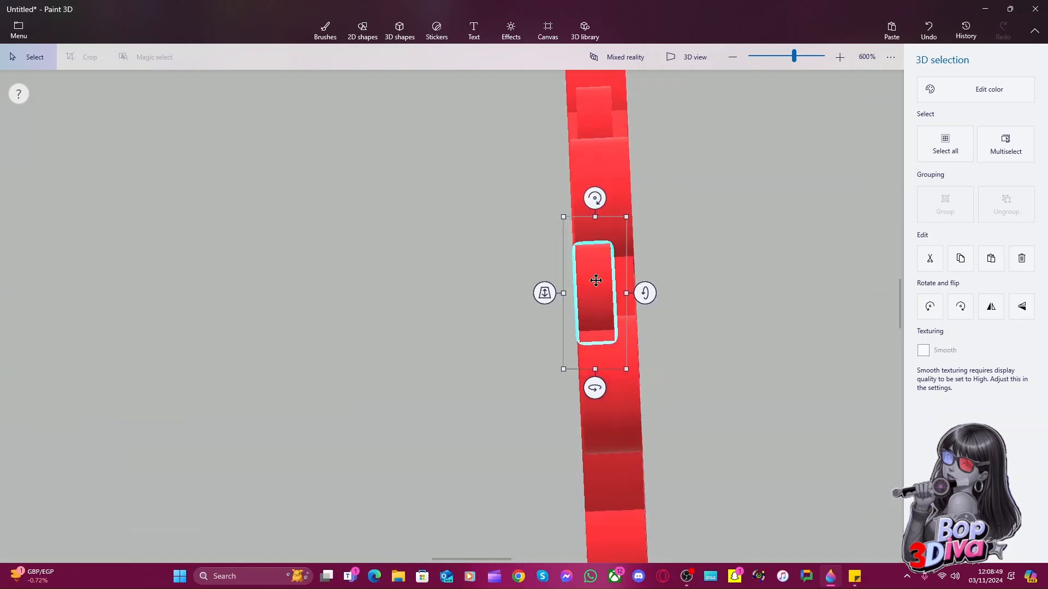
mouse_move(599, 282)
left_mouse_down()
mouse_move(578, 280)
mouse_move(609, 284)
left_mouse_up()
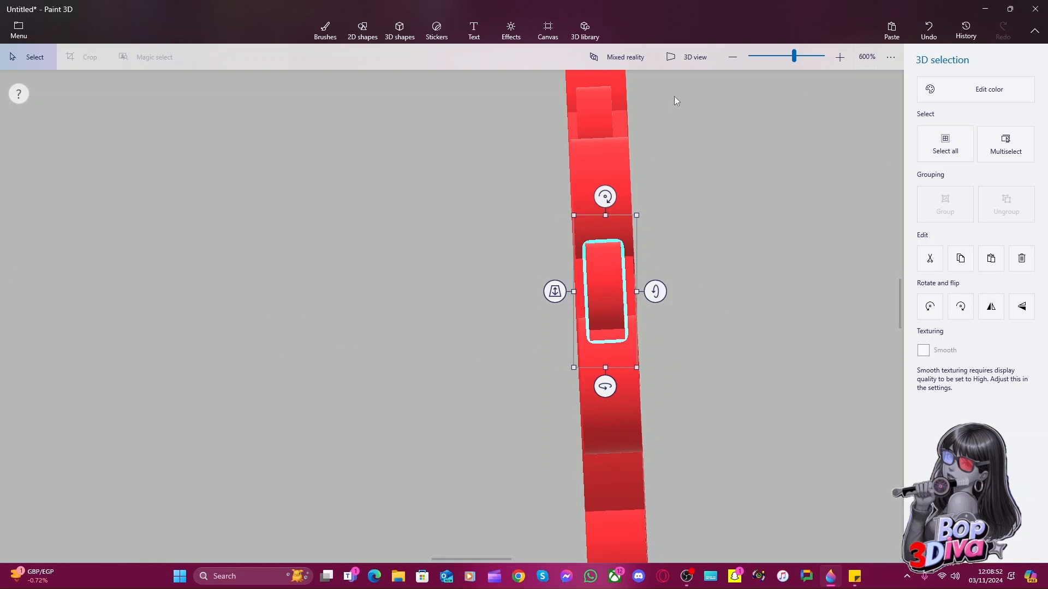
left_click(676, 60)
left_click(676, 60)
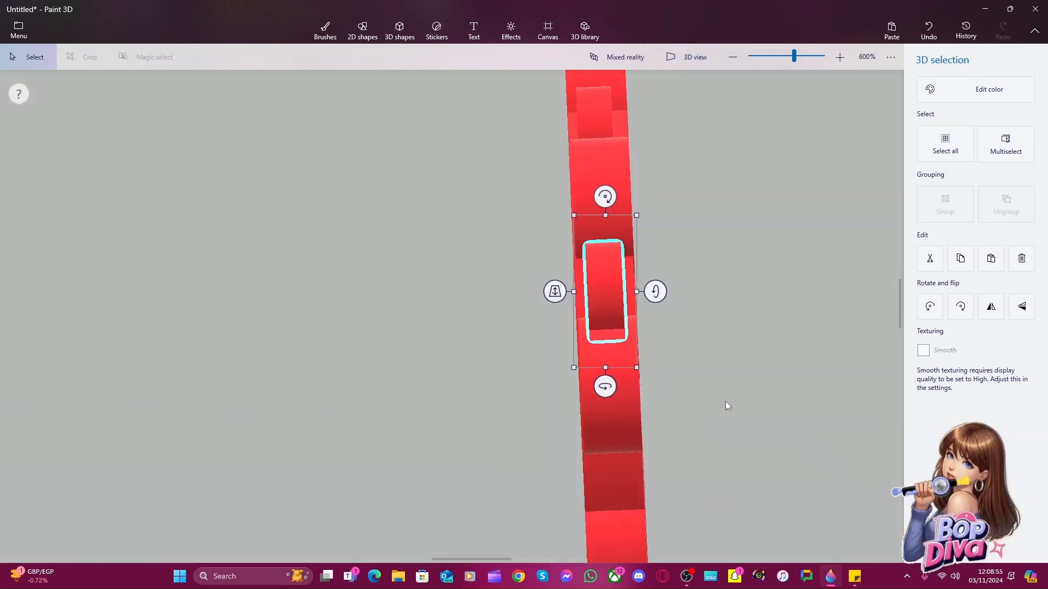
Group the small cylinder with the wheel and turn the group about its vertical axis to show its face
left_click(694, 375)
left_click(610, 296)
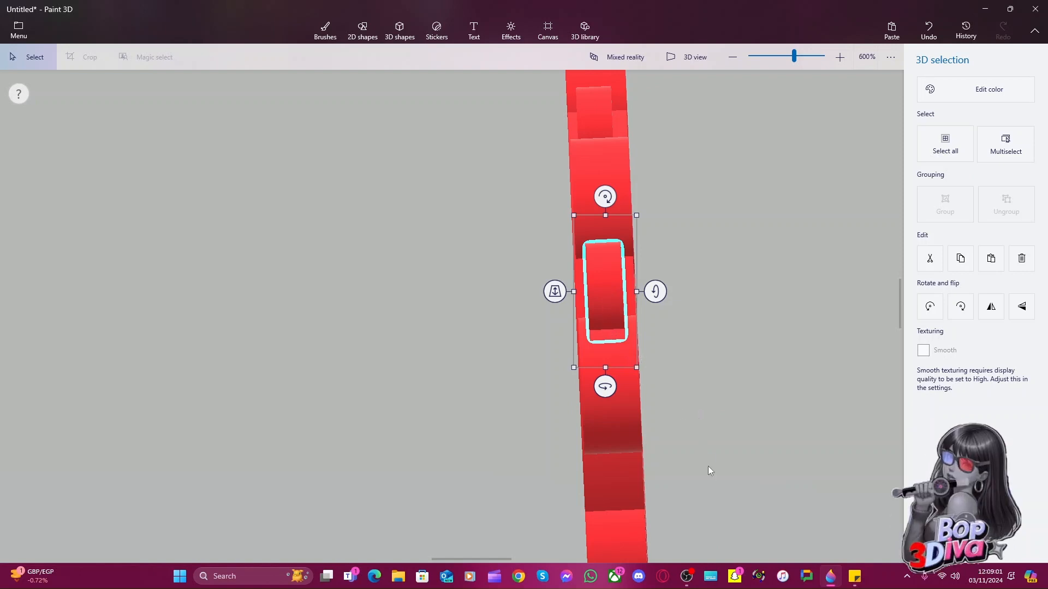
left_click(1010, 153)
left_click(610, 436)
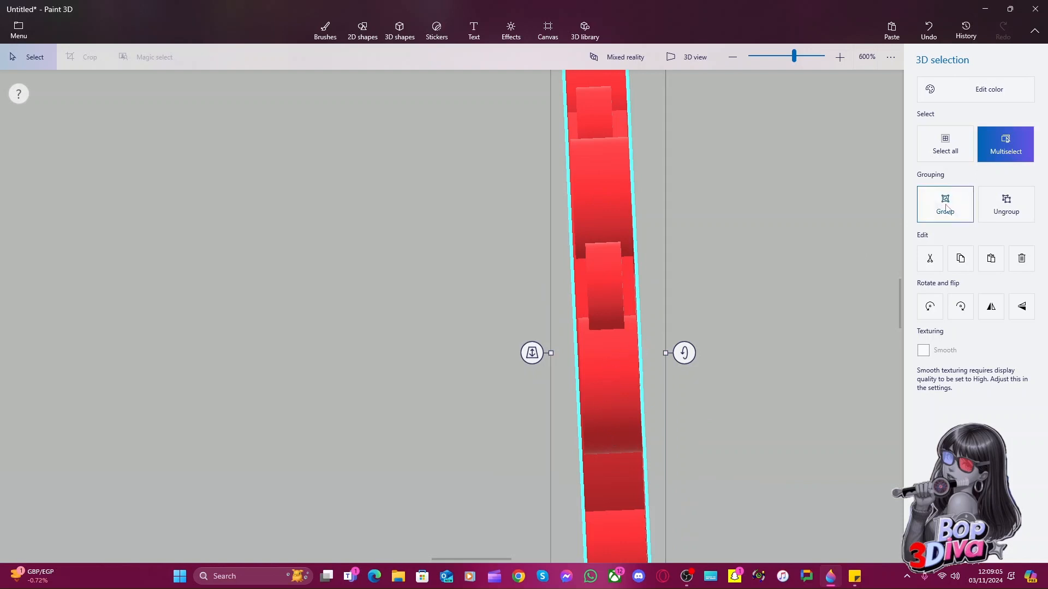
left_click(673, 299)
left_click(609, 319)
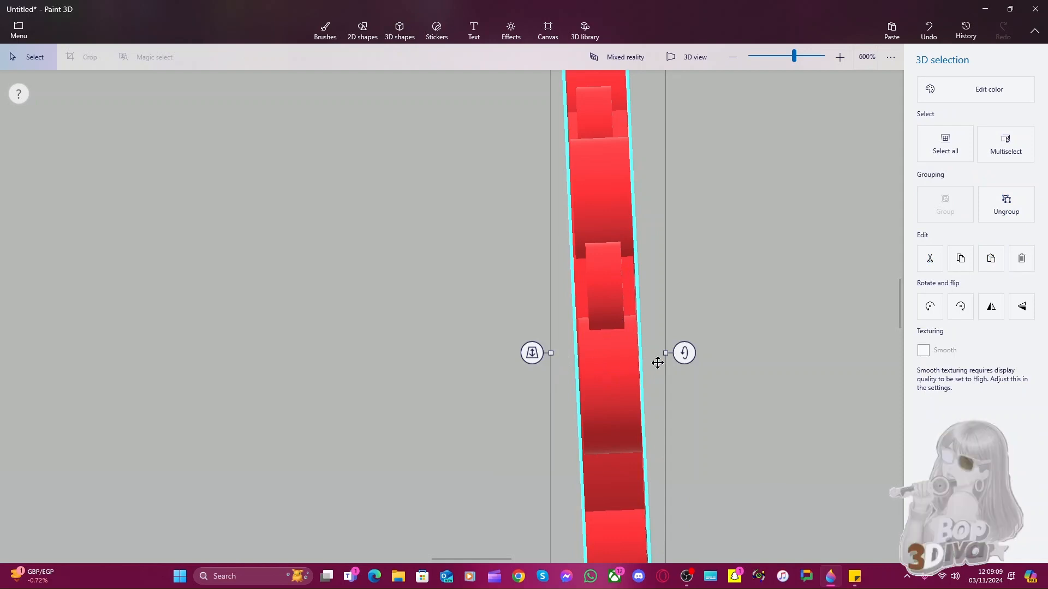
scroll(529, 401, "down", 5)
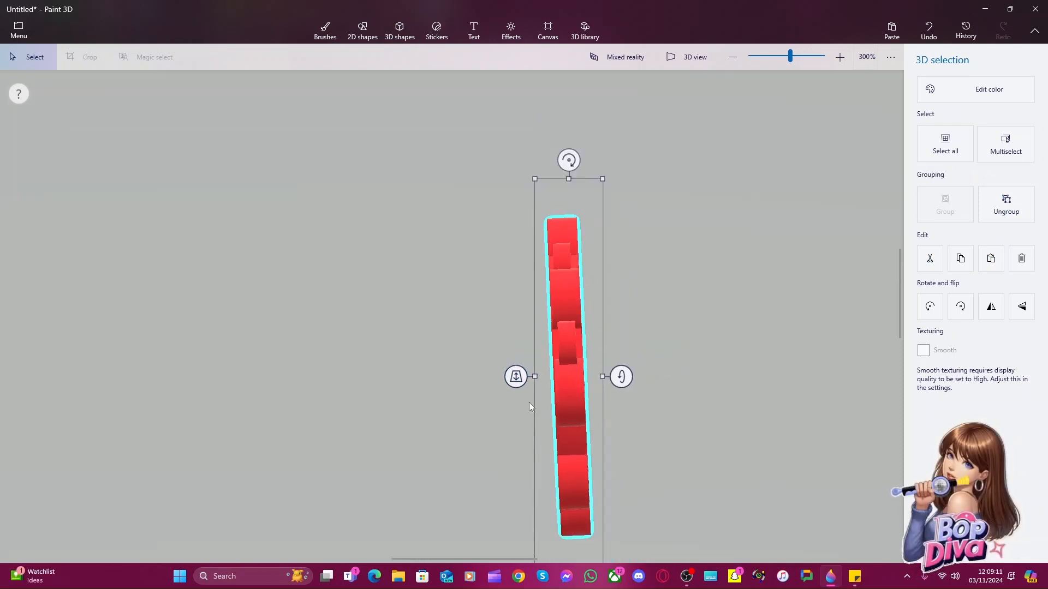
mouse_move(555, 540)
left_mouse_down()
mouse_move(590, 541)
mouse_move(566, 540)
mouse_move(576, 540)
left_mouse_up()
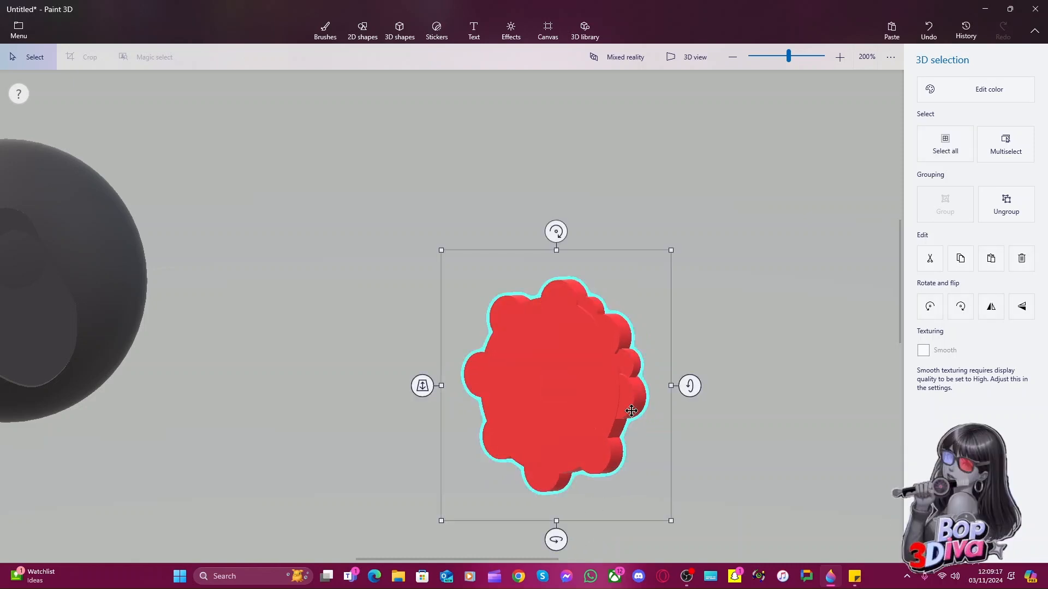
Ungroup the wheel and select the large knob below the newly added small cylinder
left_click(1015, 204)
left_click(762, 353)
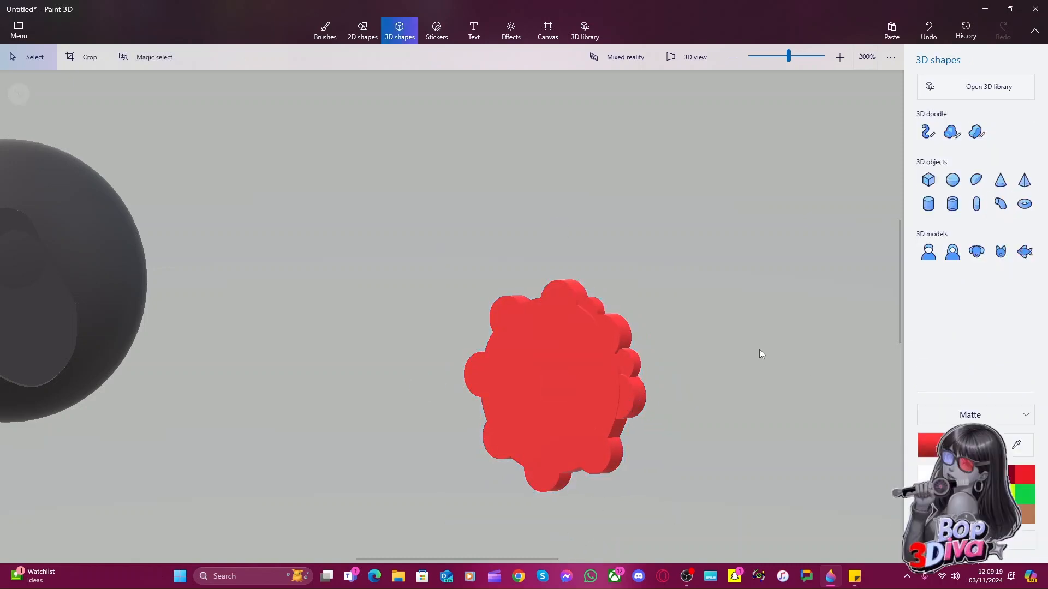
left_click(634, 401)
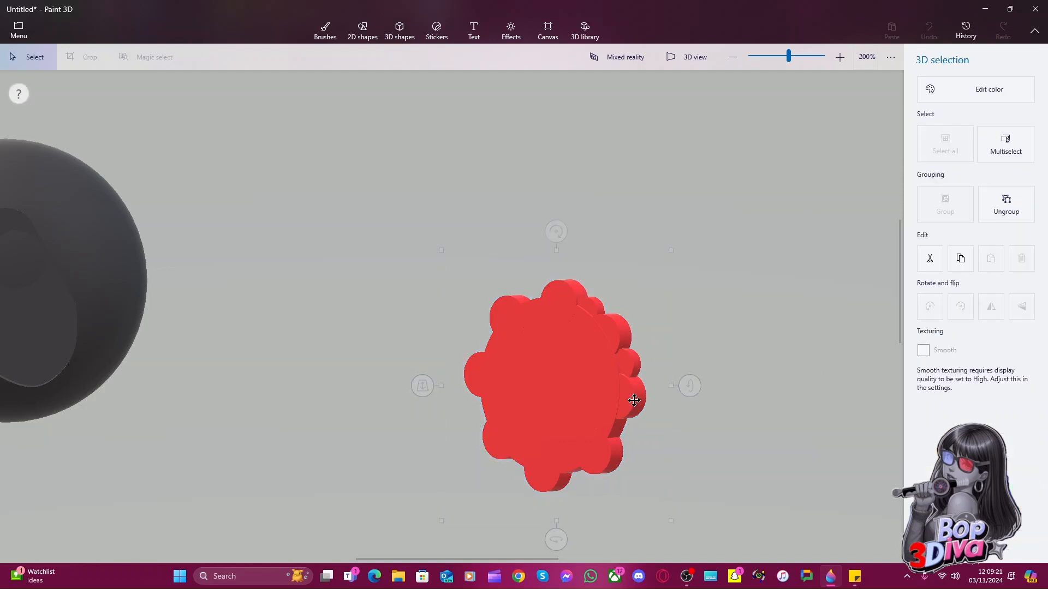
left_click(992, 215)
left_click(625, 405)
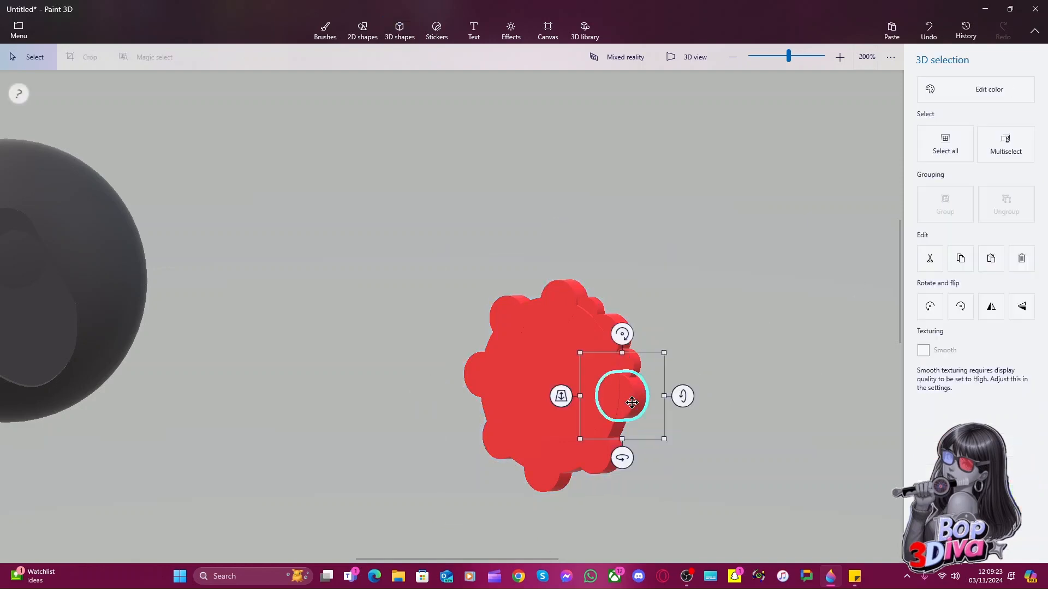
Try to adjust the depth of the wheel's right-hand knob
left_click_drag(581, 400, 611, 398)
key("ctrl+z")
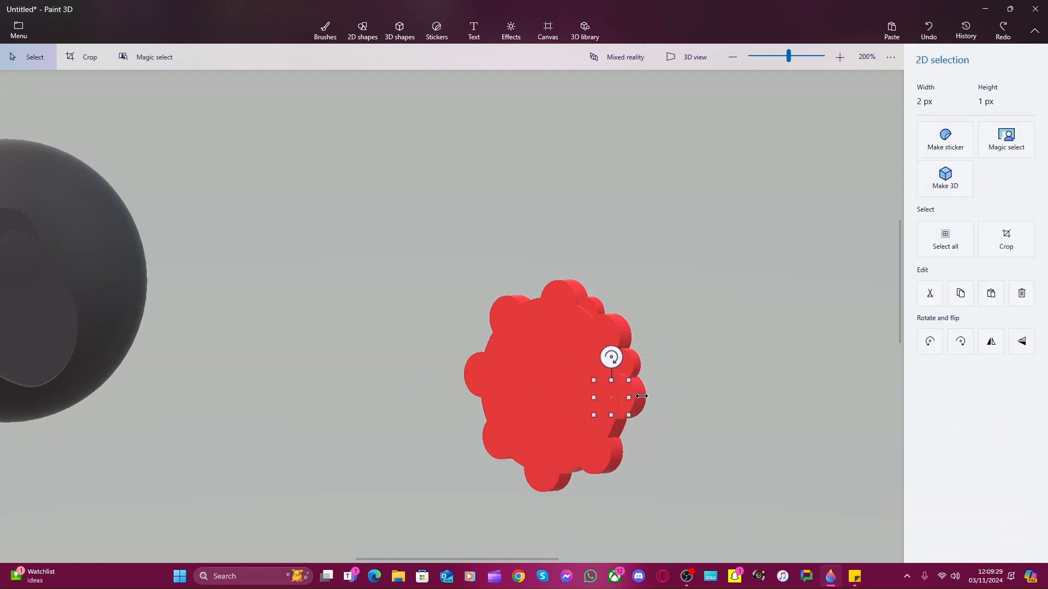
left_click(642, 395)
left_click(639, 401)
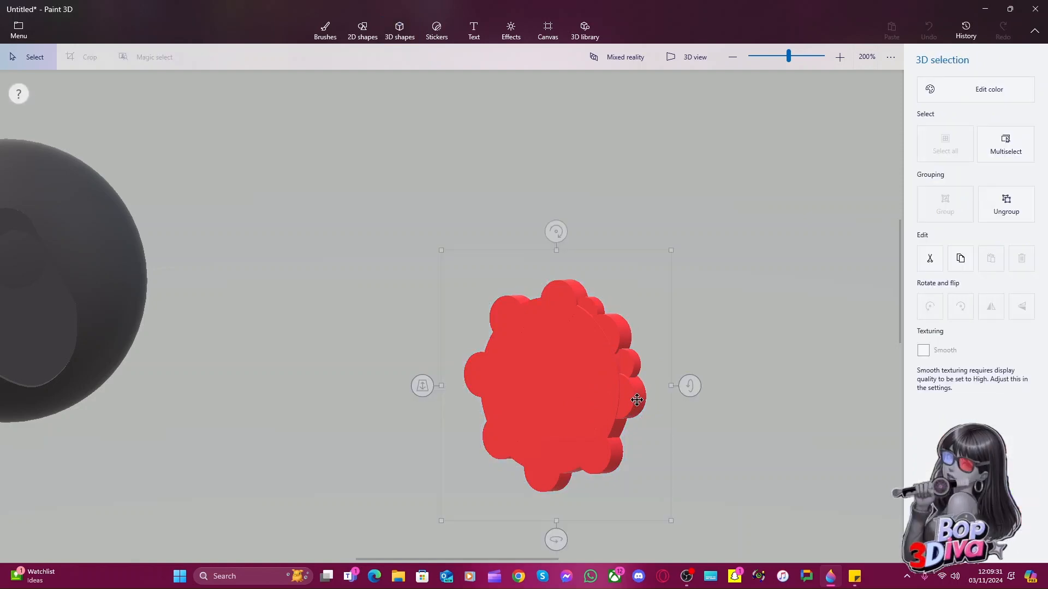
left_click(715, 363)
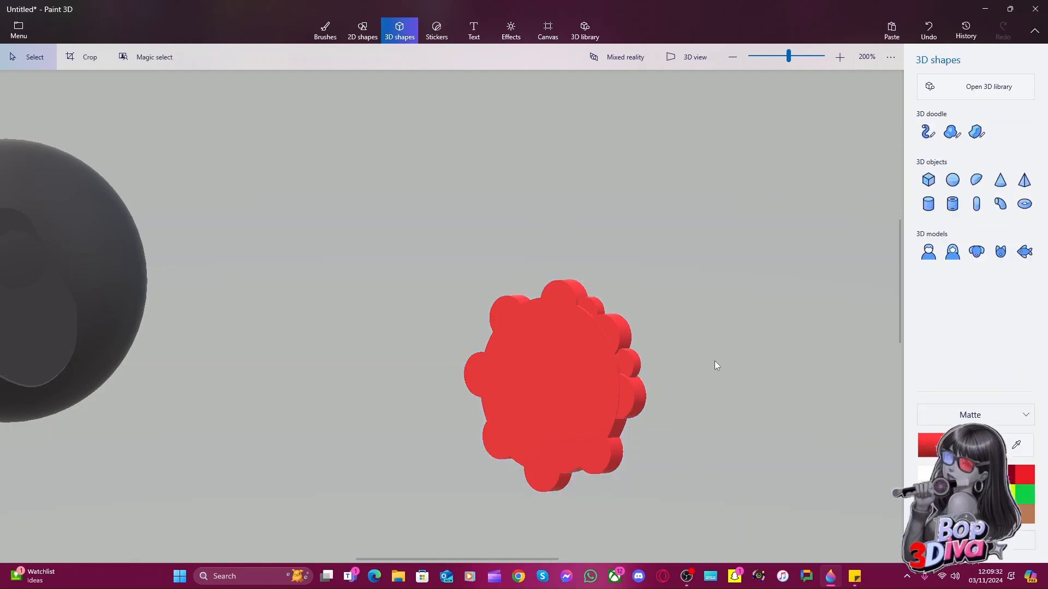
left_click(627, 406)
left_click_drag(564, 402, 560, 404)
left_click(344, 446)
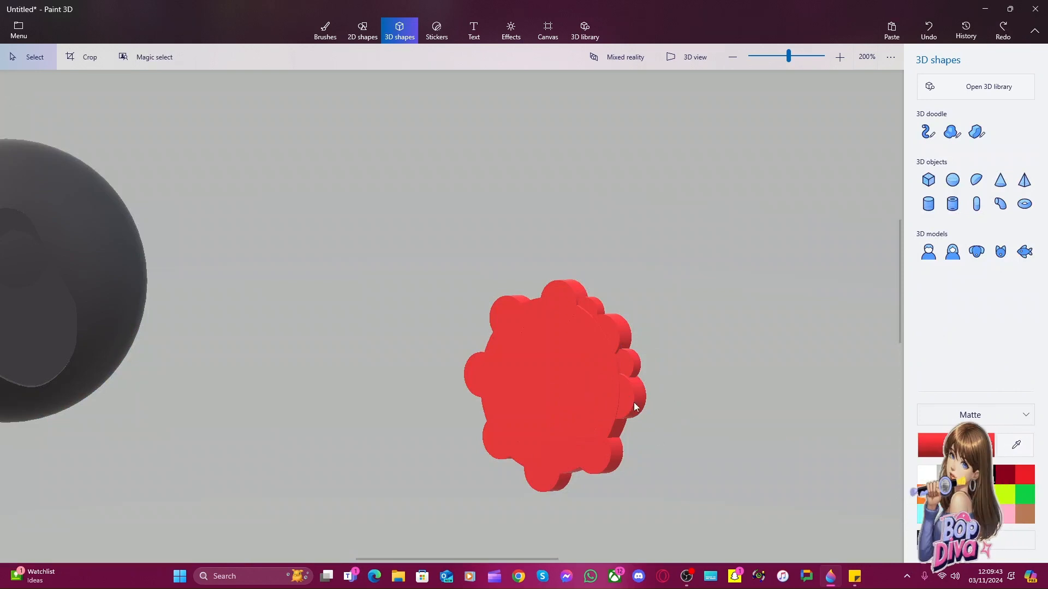
Duplicate the small cylinder between the wheel's right-hand knobs and place the copy clear of the wheel's right side
left_click(632, 370)
key("ctrl")
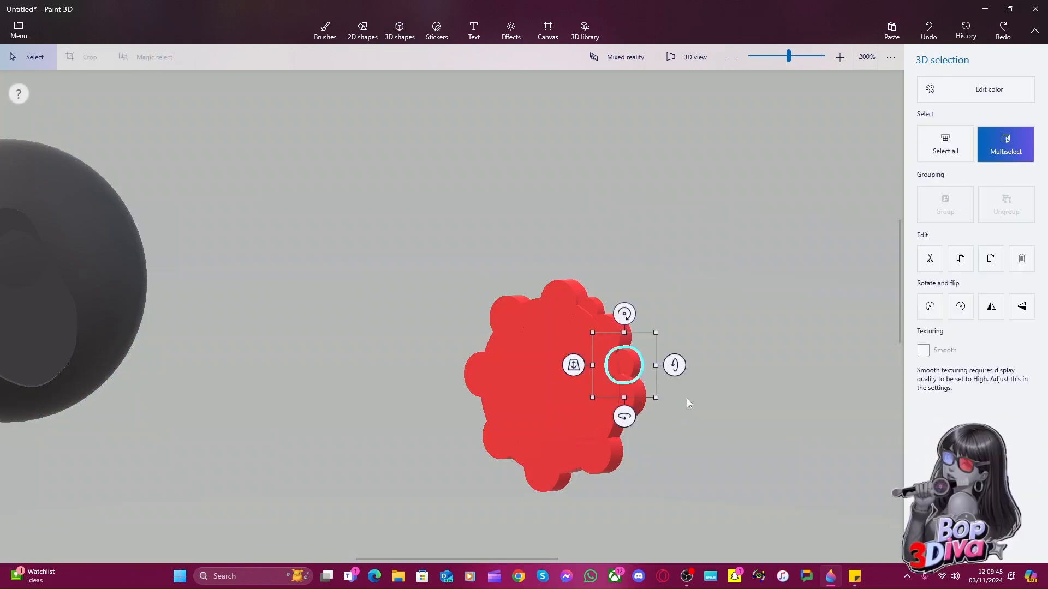
left_click_drag(624, 365, 743, 344)
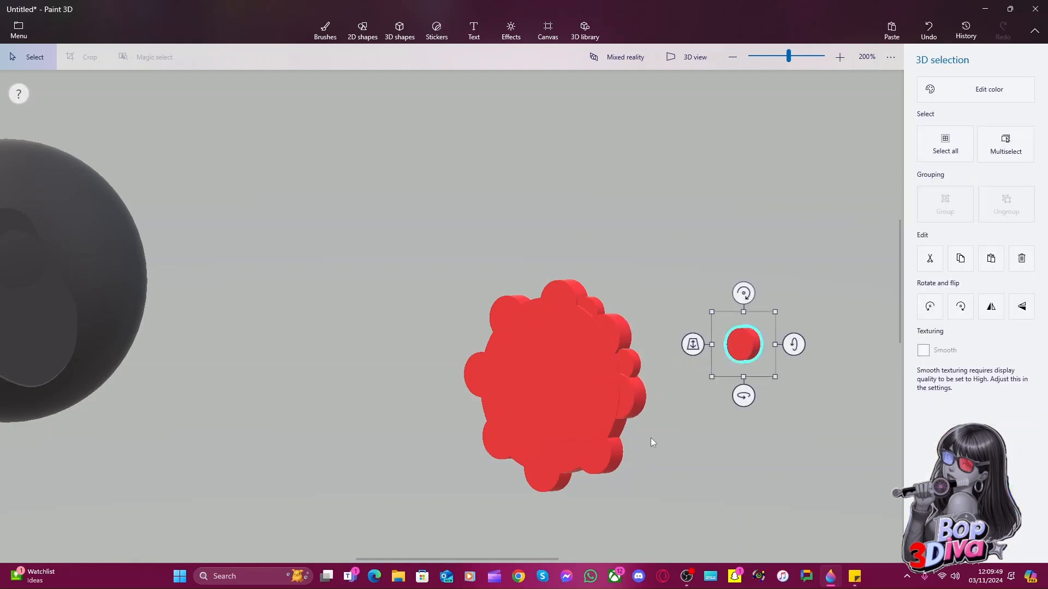
Select the disc with all its knobs and small cylinders, leaving out the loose copy, and group them
left_click_drag(577, 488, 560, 484)
left_click(657, 529)
left_click_drag(657, 528, 435, 247)
key("ctrl")
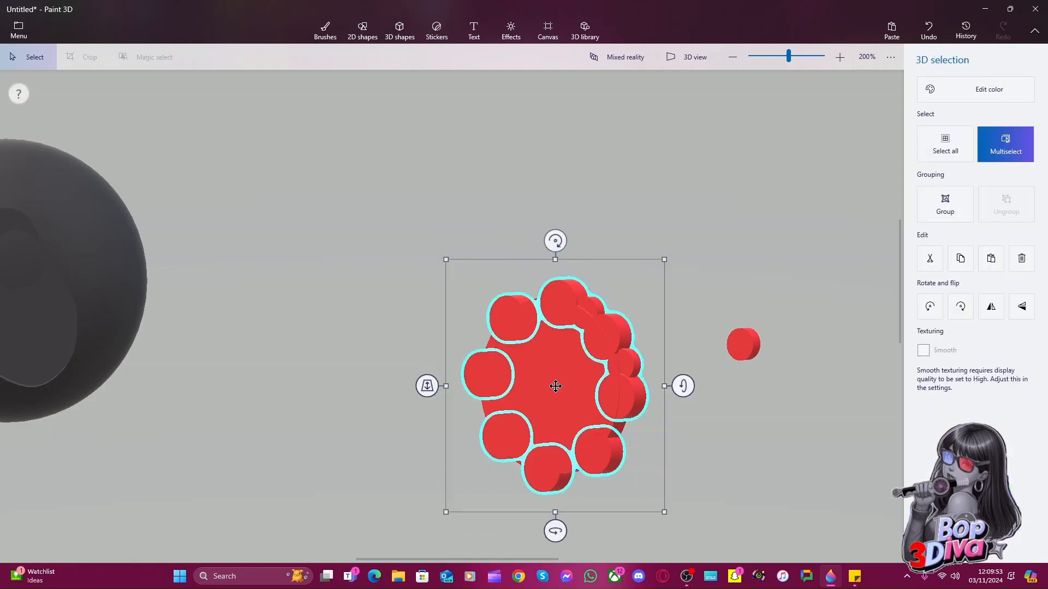
left_click(943, 207)
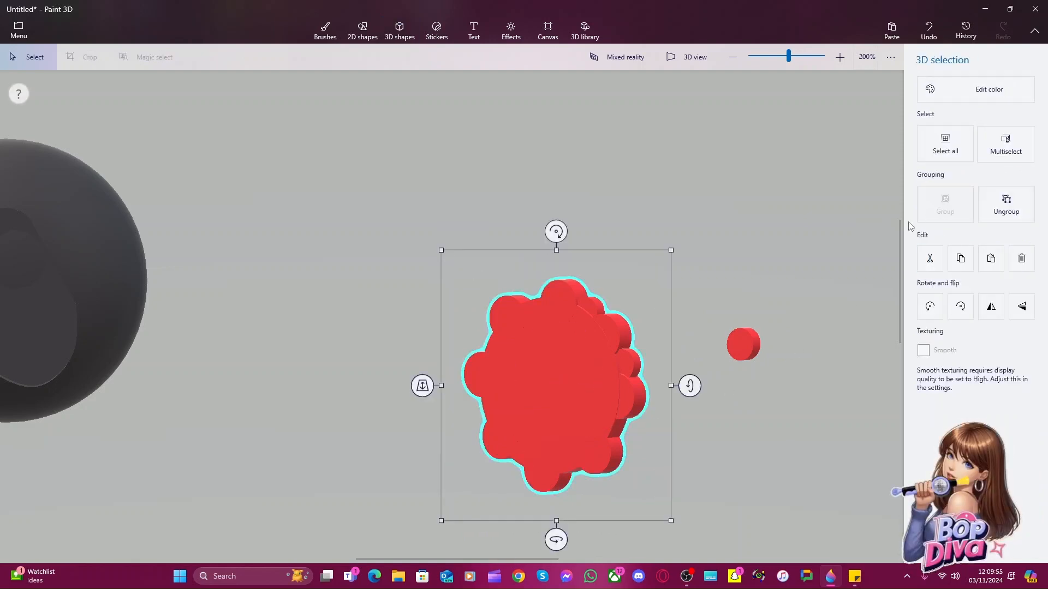
Turn the wheel group edge-on and spin it about its horizontal axis until the next empty gap between knobs faces forward
left_click_drag(555, 539, 495, 540)
scroll(603, 387, "up", 10)
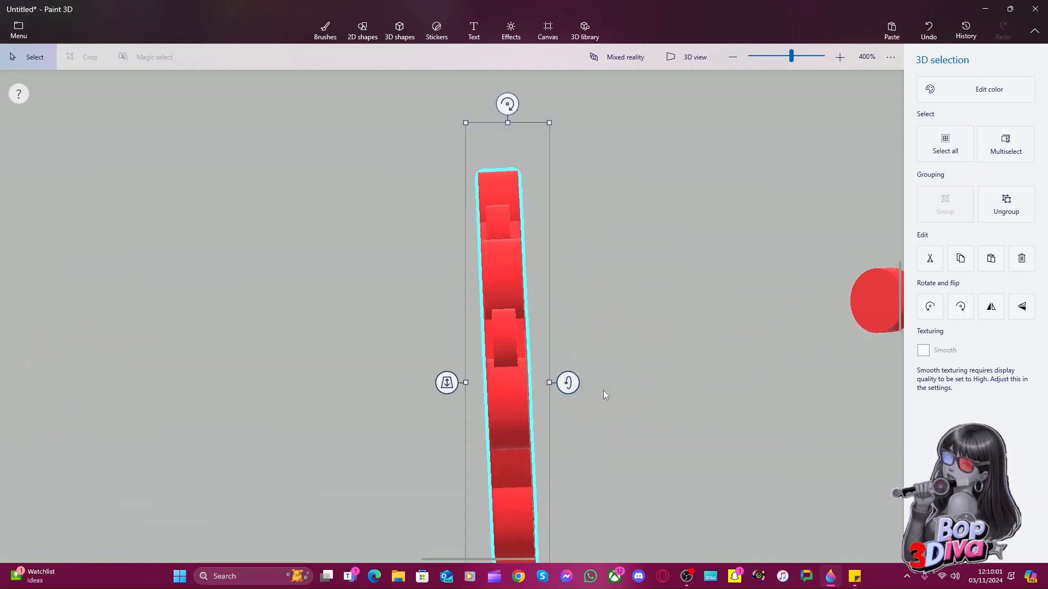
mouse_move(539, 378)
left_mouse_down()
mouse_move(533, 246)
mouse_move(517, 211)
left_mouse_up()
scroll(534, 405, "down", 5)
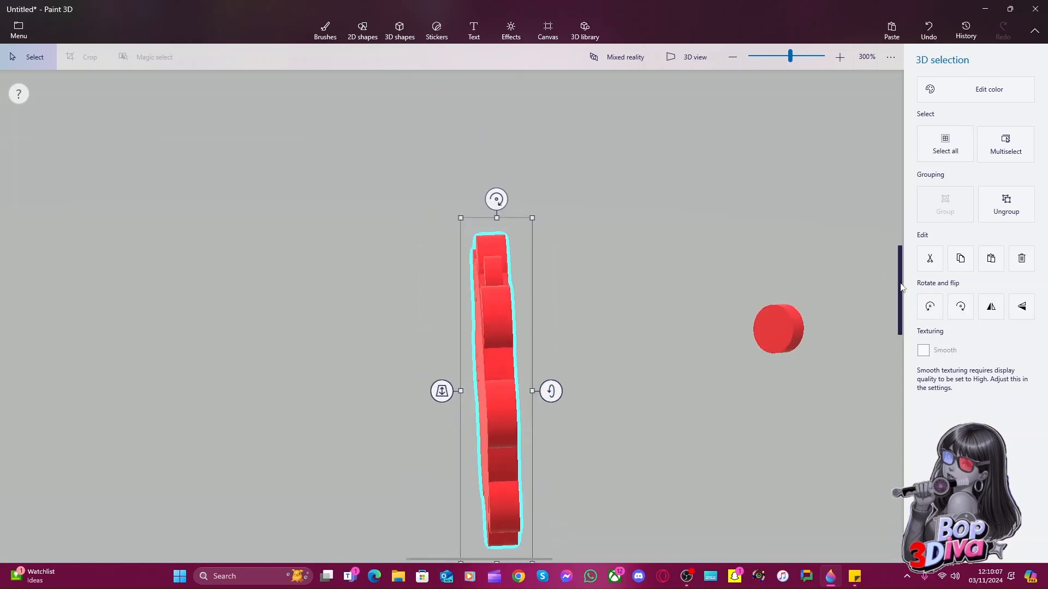
left_click_drag(900, 296, 896, 324)
left_click_drag(497, 462, 493, 460)
Try to turn the loose small cylinder edge-on, move it beside the wheel and tilt it sideways
left_click(792, 199)
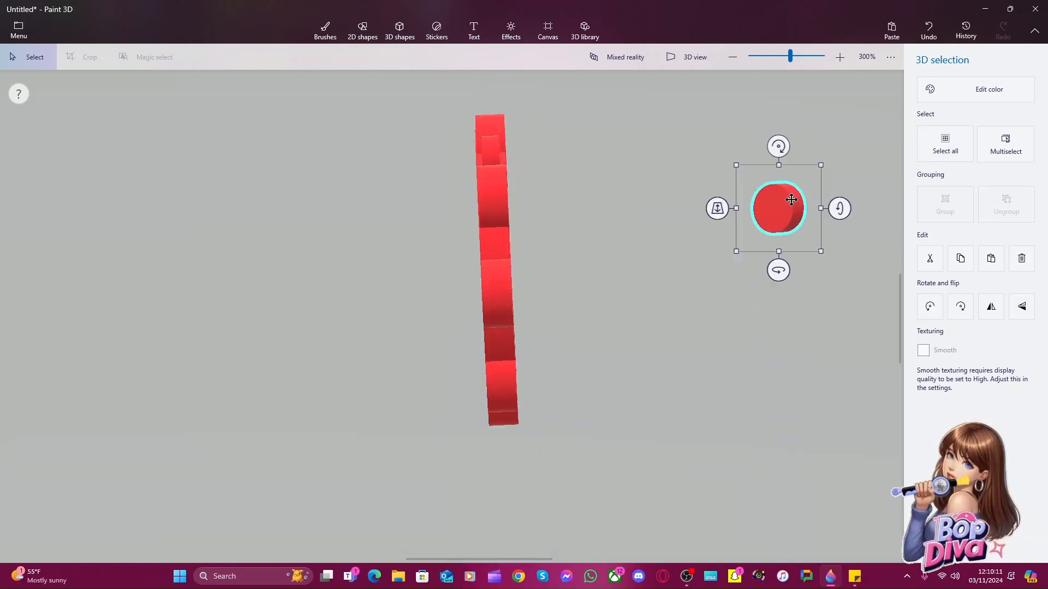
left_click_drag(774, 272, 758, 271)
left_click_drag(778, 210, 548, 267)
left_click_drag(548, 203, 544, 203)
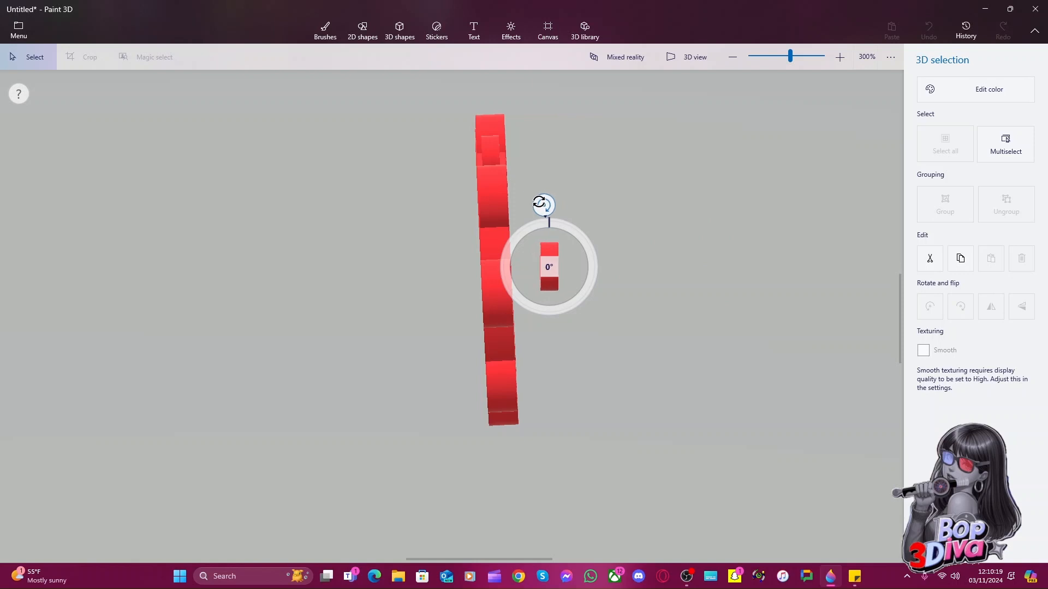
left_click_drag(539, 203, 539, 204)
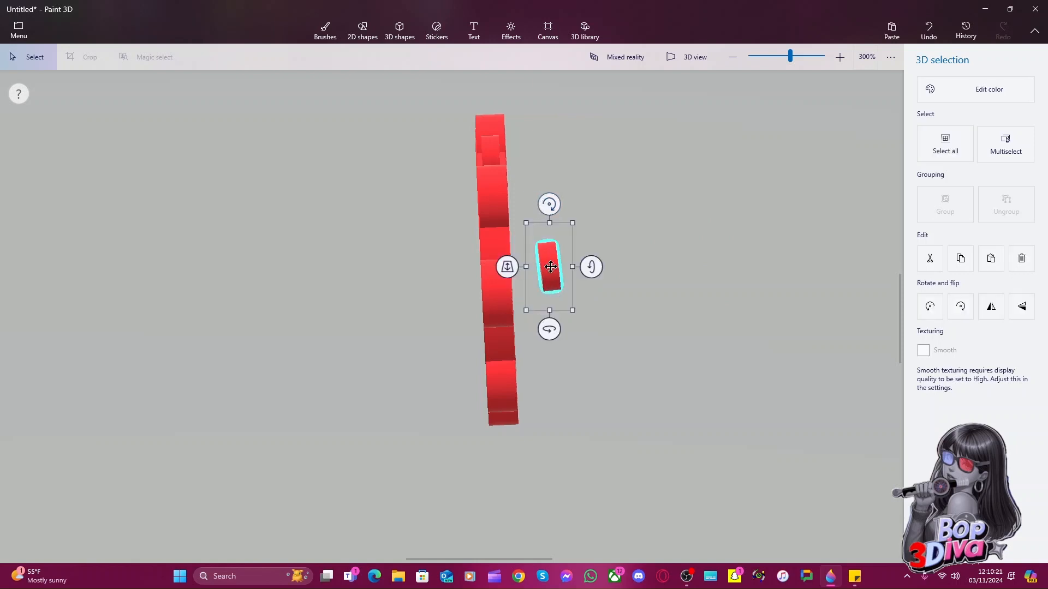
key("ctrl+z")
key("ctrl+z")
key("ctrl+z")
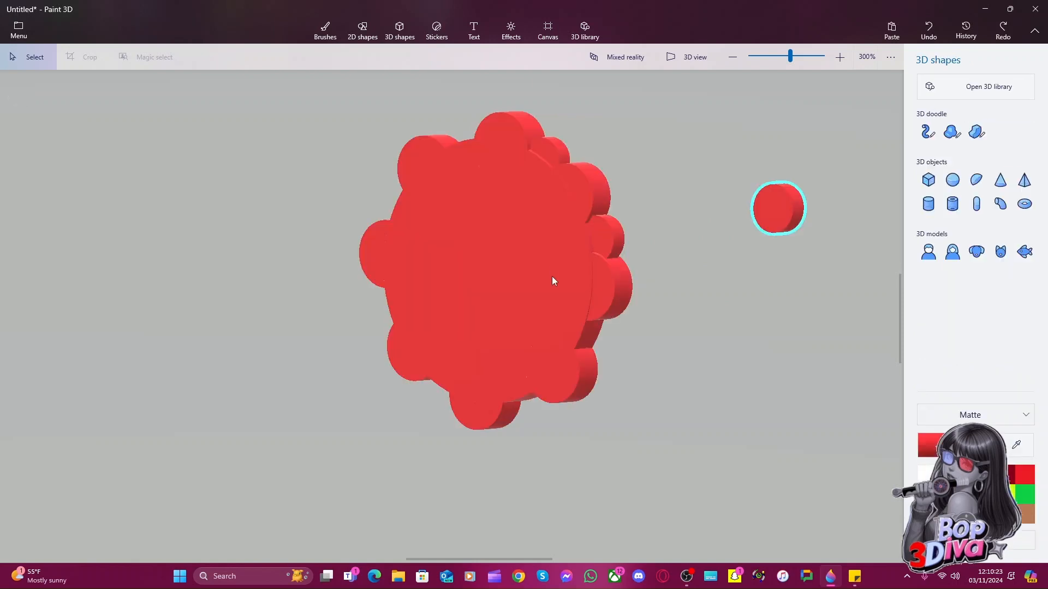
key("ctrl+y")
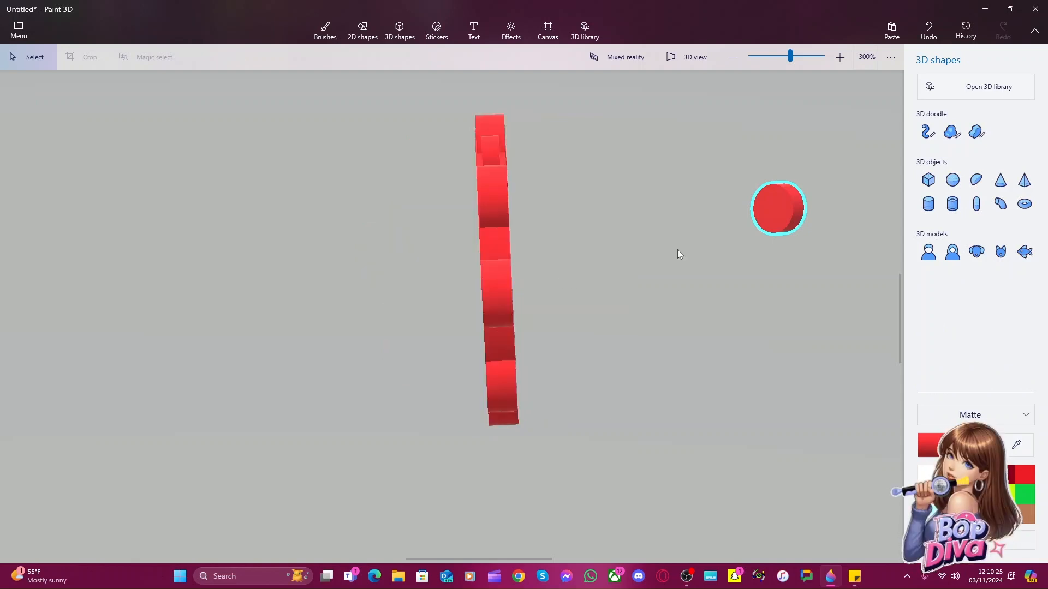
Turn the loose small cylinder edge-on and seat it in the wheel's forward-facing gap, centred across the rim's thickness
left_click(786, 212)
left_click_drag(779, 267, 762, 269)
left_click_drag(779, 207, 446, 305)
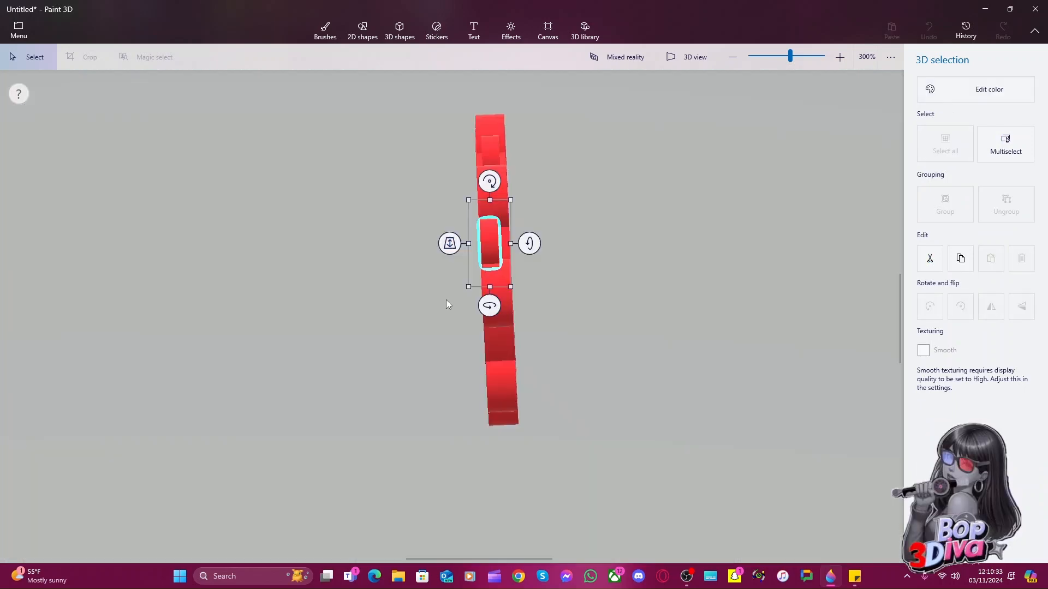
left_click_drag(450, 243, 500, 266)
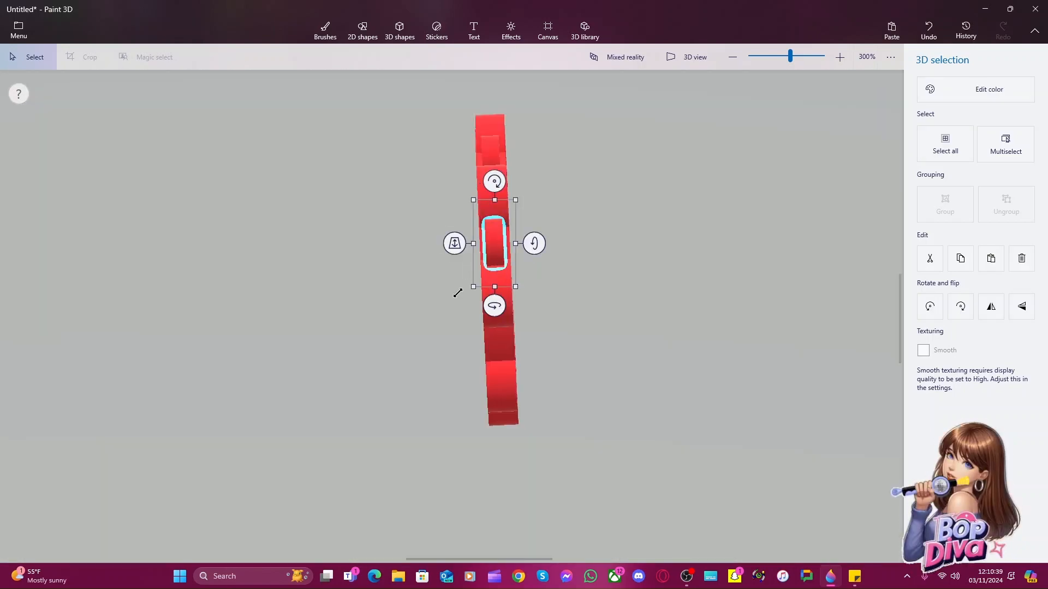
left_click(448, 313)
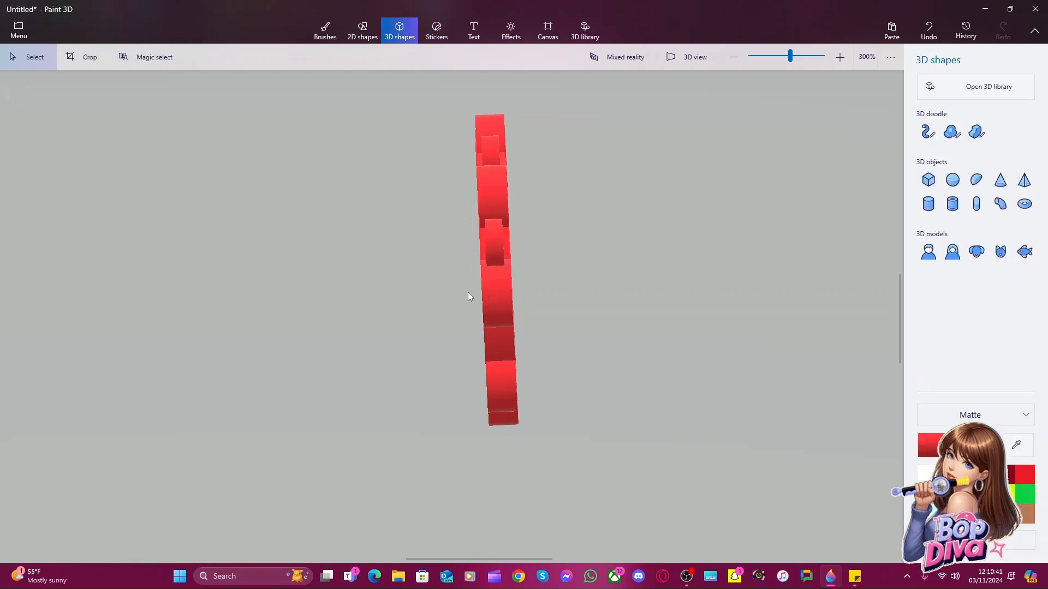
Select the small cylinder together with the wheel and group them
key("ctrl+a")
left_click(578, 357)
left_click(490, 164)
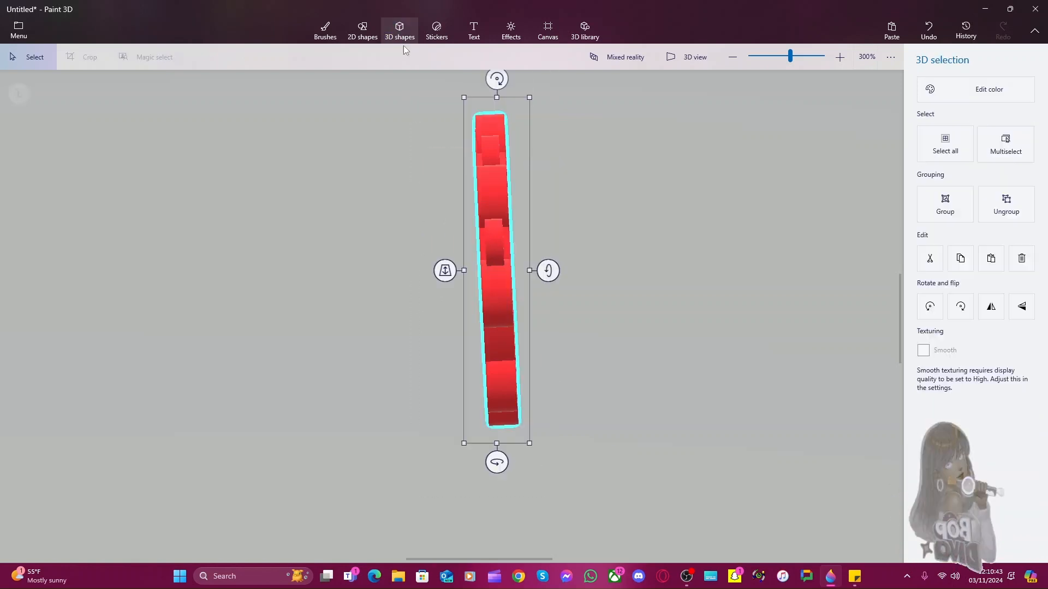
key("ctrl+g")
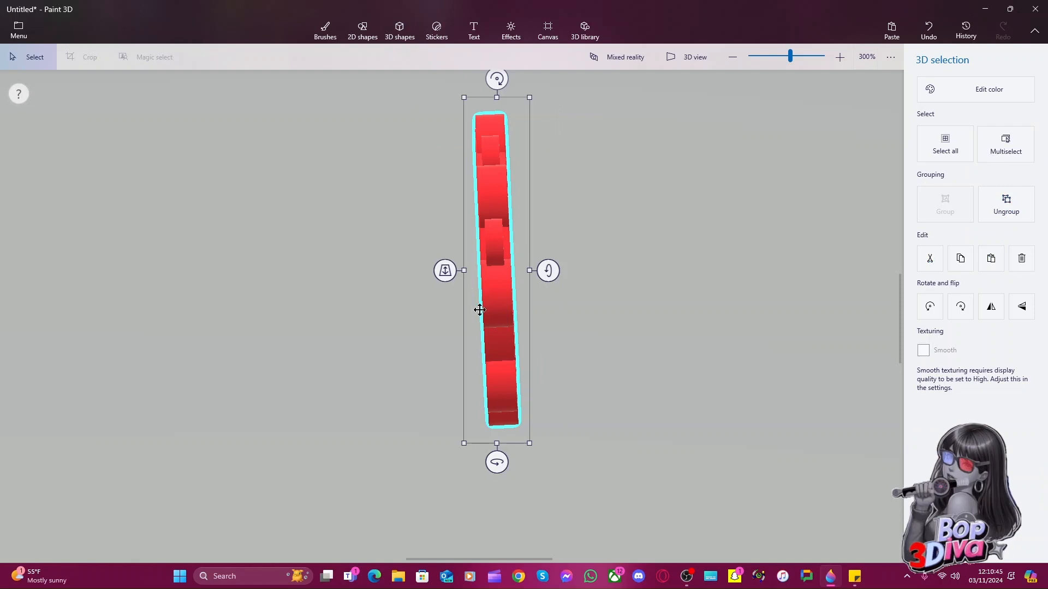
Separate the small cylinder from the wheel group and place a duplicate of it to the wheel's right
left_click(512, 257)
left_click(499, 256)
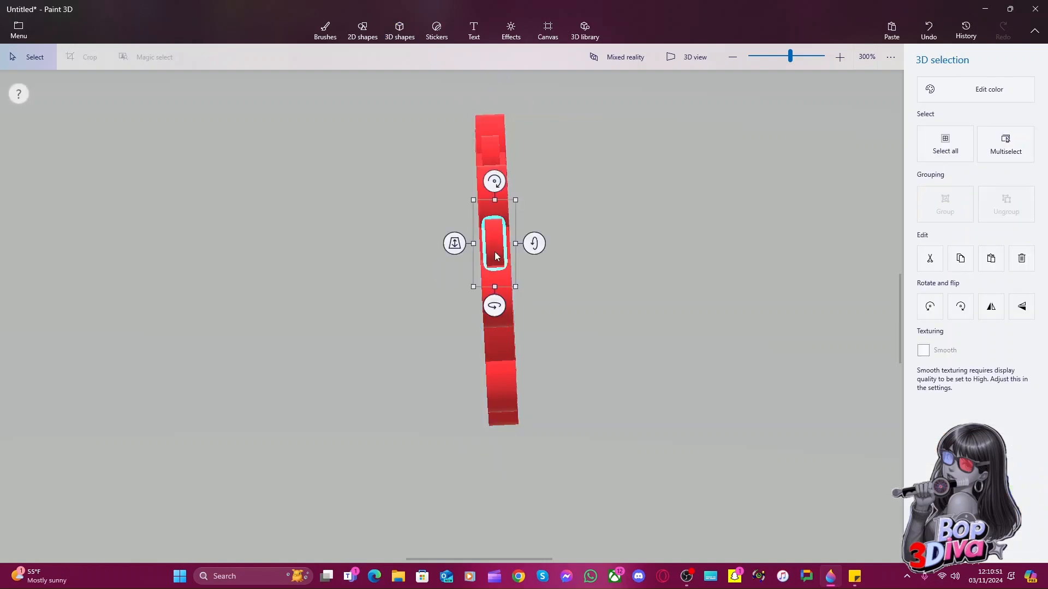
key("ctrl")
left_click_drag(496, 257, 614, 249)
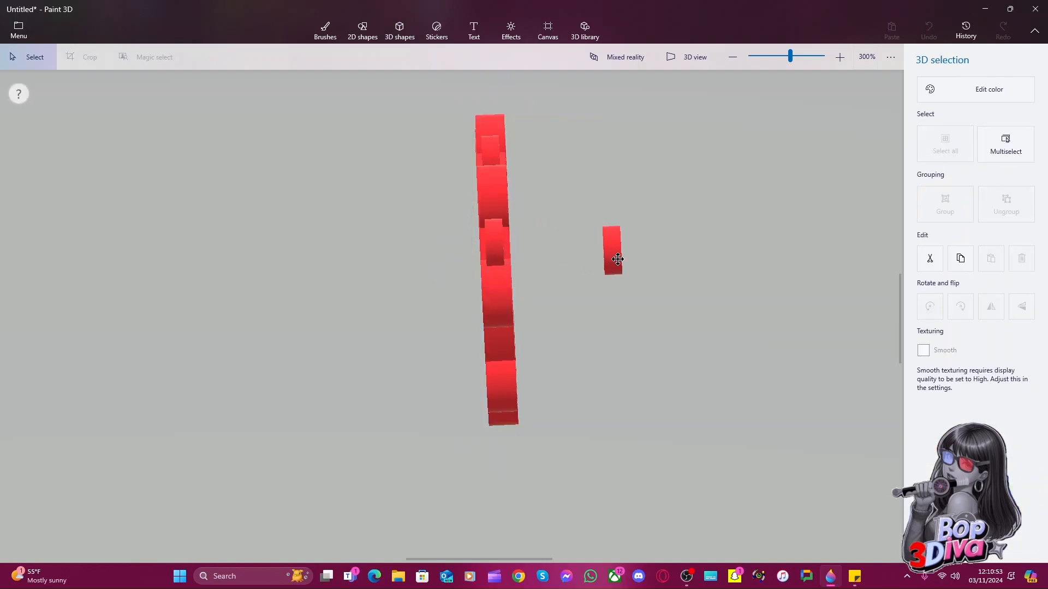
Make four more duplicates of the small cylinder seated in the wheel and spread them out separately to the wheel's right
left_click(498, 252)
key("ctrl")
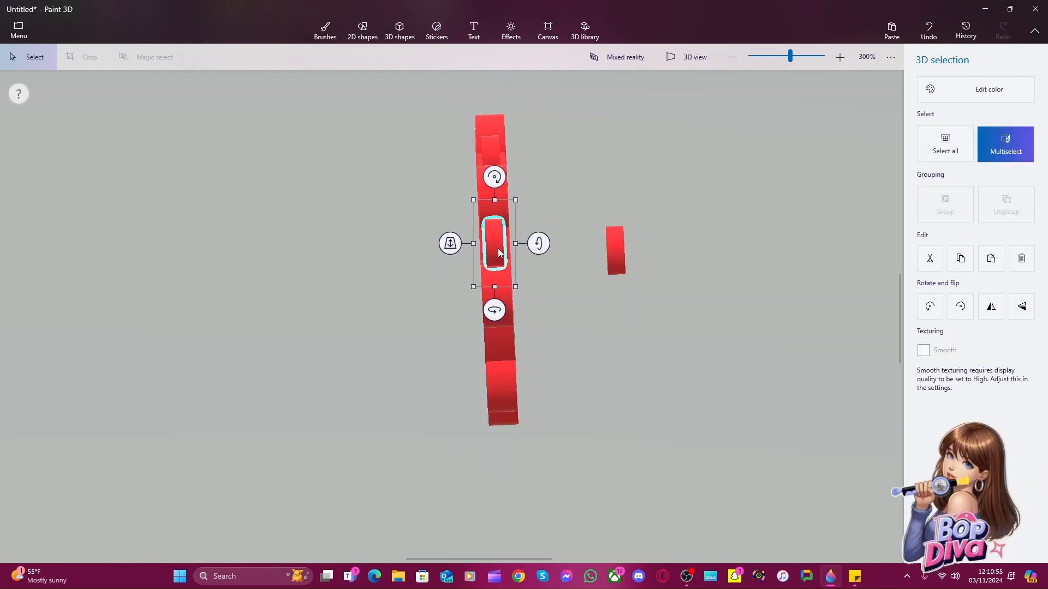
left_click_drag(499, 252, 717, 316)
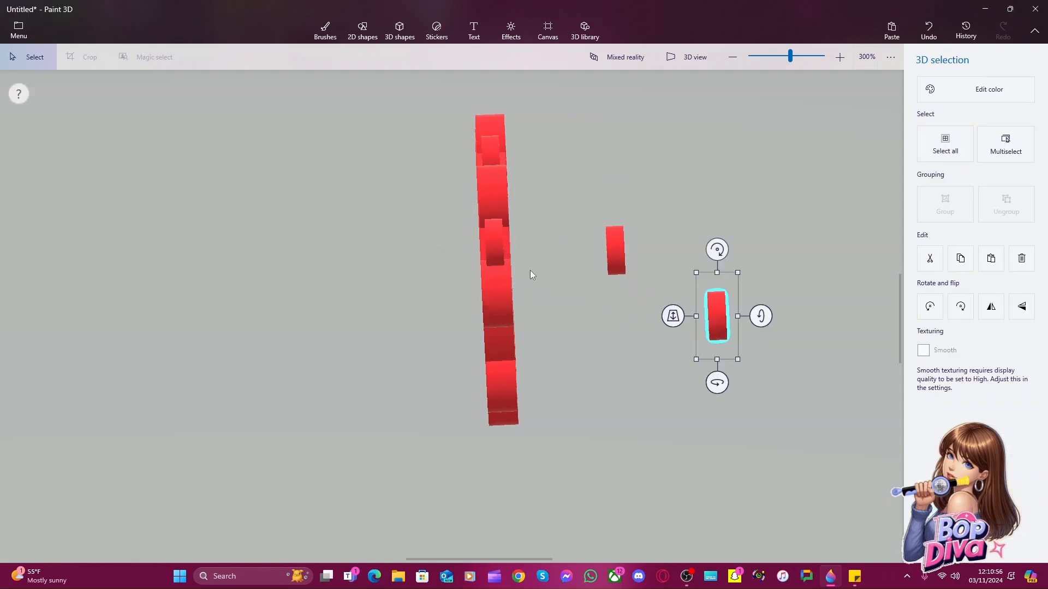
left_click(496, 254)
key("ctrl")
left_click_drag(496, 252, 668, 411)
left_click(497, 246)
key("ctrl+c")
key("ctrl+v")
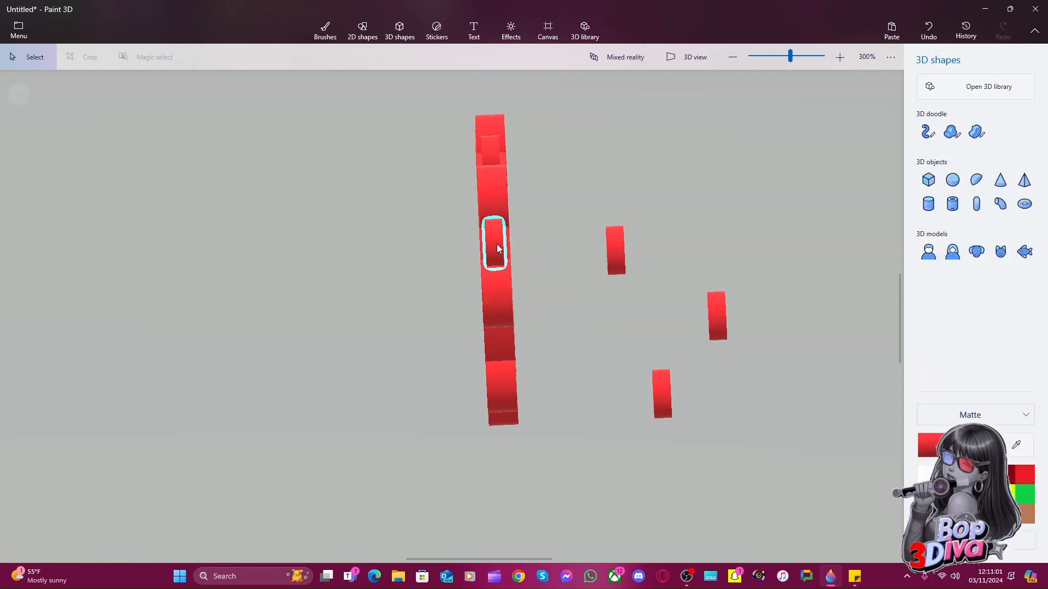
left_click(497, 249)
left_click_drag(498, 249, 701, 198)
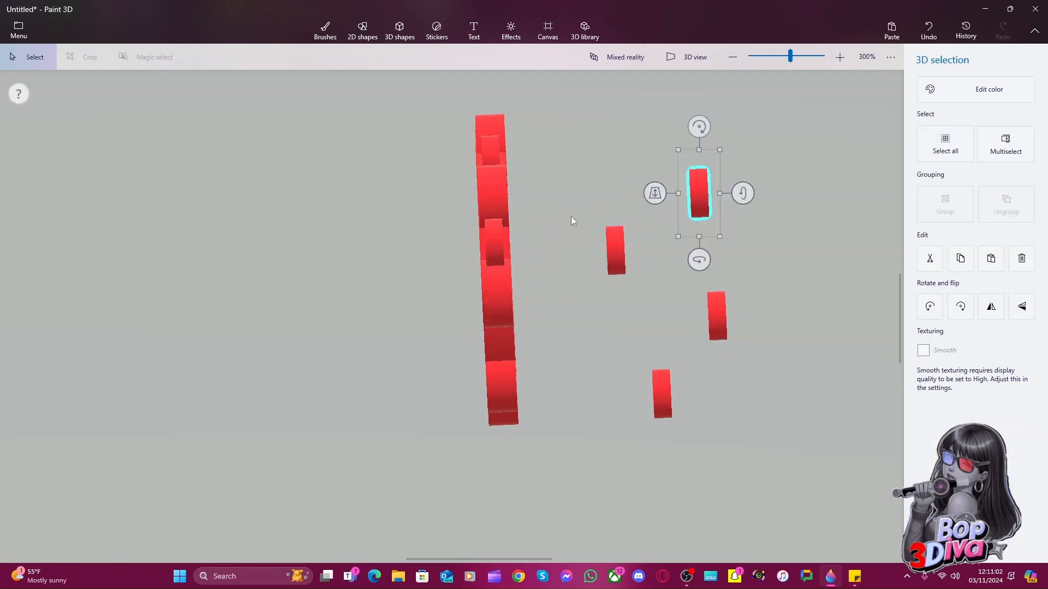
left_click(491, 250)
key("ctrl")
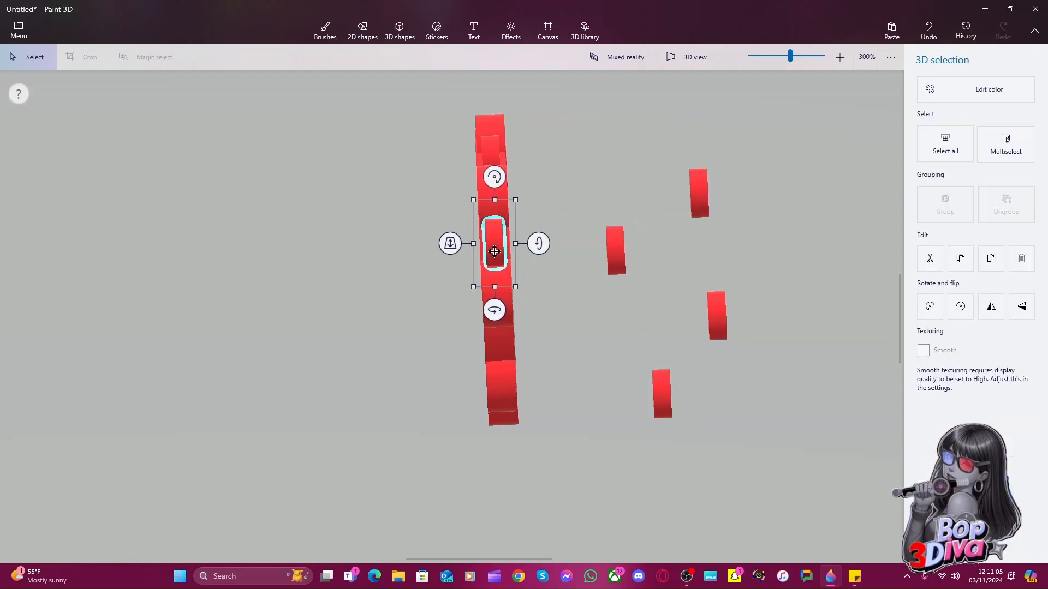
left_click_drag(494, 251, 835, 411)
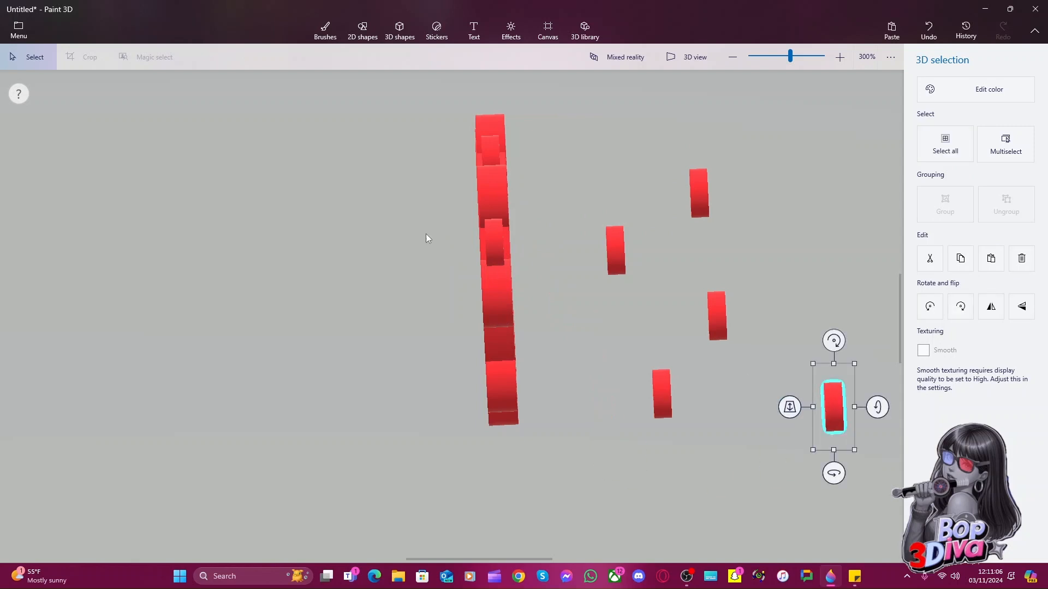
Duplicate the small red disc set in the scalloped shape's edge and place the copy among the loose discs
left_click(499, 251)
key("ctrl")
left_click_drag(496, 249, 835, 269)
Select all parts of the red scalloped shape, including the embedded disc, and group them
left_click(571, 323)
left_click_drag(550, 479, 400, 70)
left_click(945, 203)
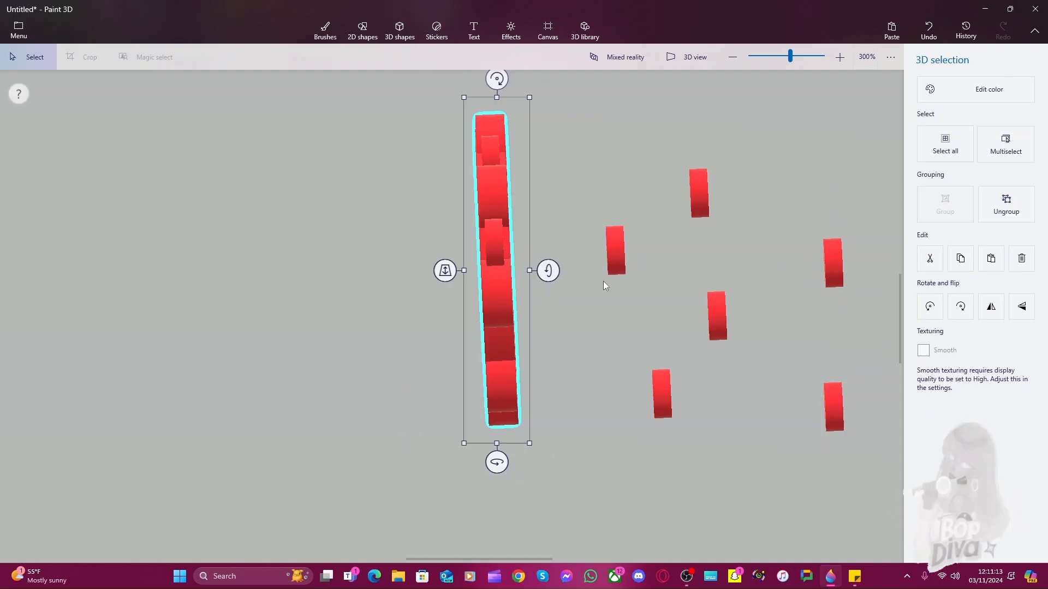
Rotate the scalloped group about its horizontal axis to an empty notch, and turn it about its vertical axis to show its flat face
left_click_drag(549, 271, 548, 192)
left_click(615, 252)
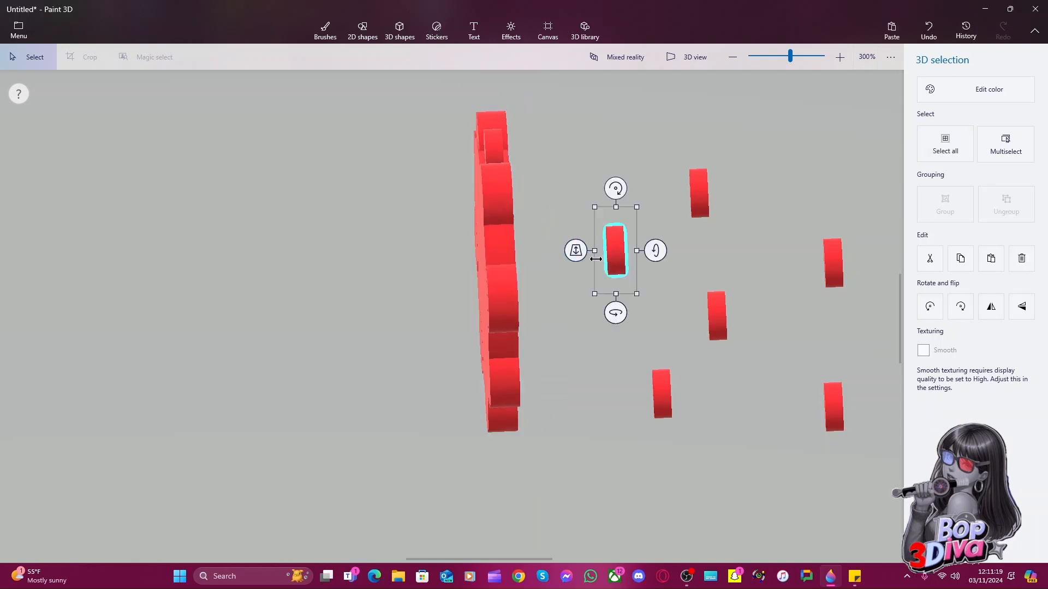
left_click(487, 293)
left_click_drag(497, 484, 492, 484)
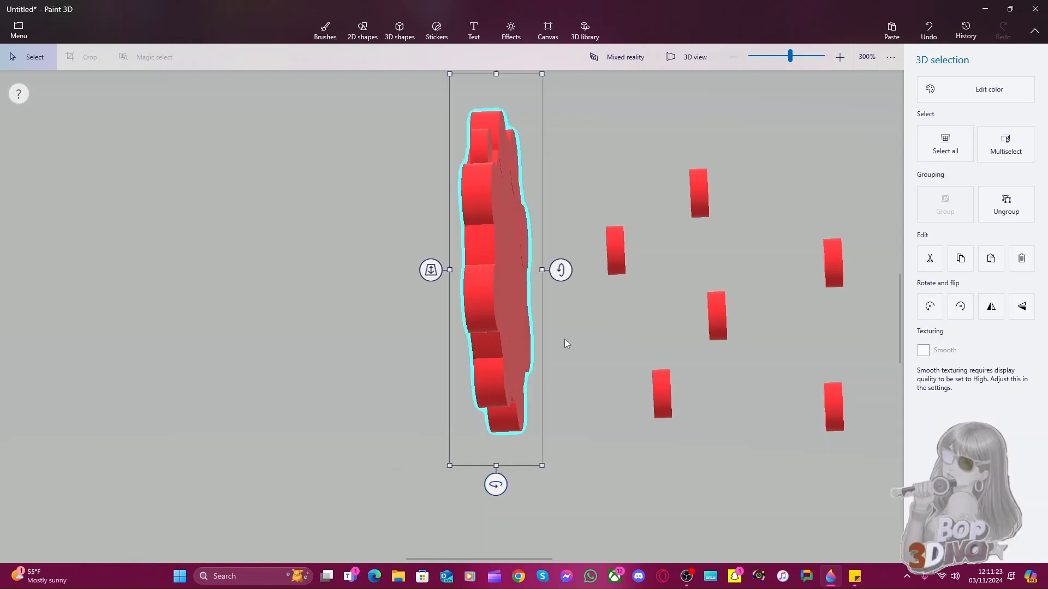
Turn the nearest loose disc slightly about its vertical axis to match the scalloped shape and seat it in the empty notch
left_click(614, 261)
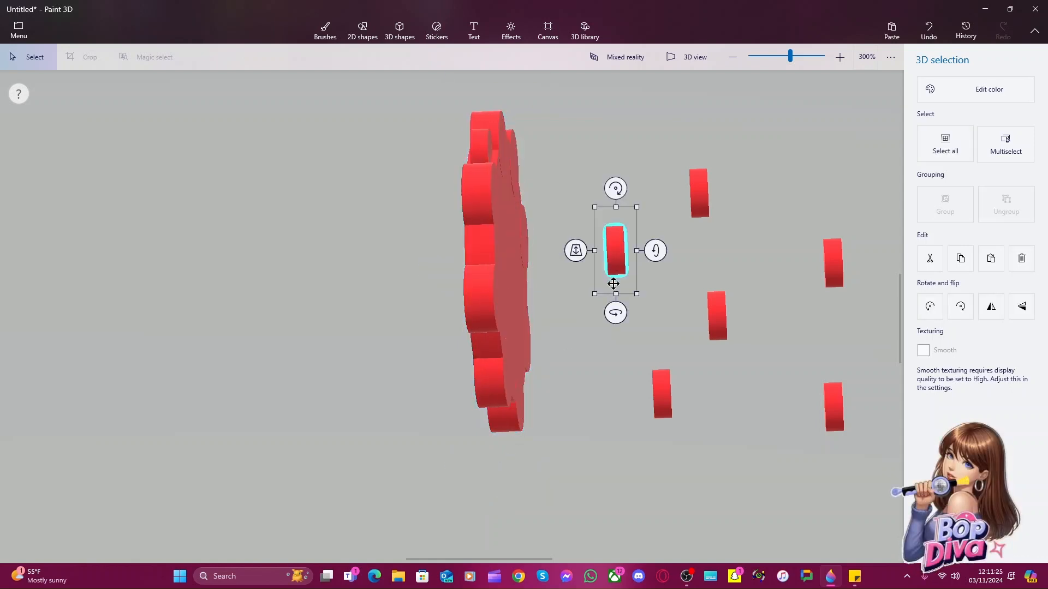
left_click_drag(616, 312, 618, 312)
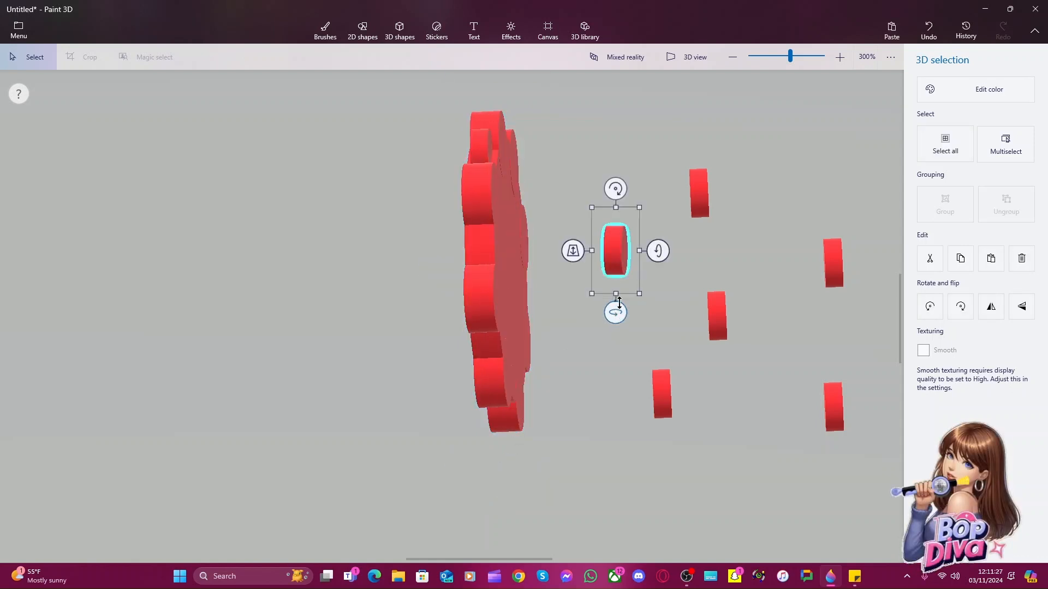
left_click_drag(613, 260, 476, 253)
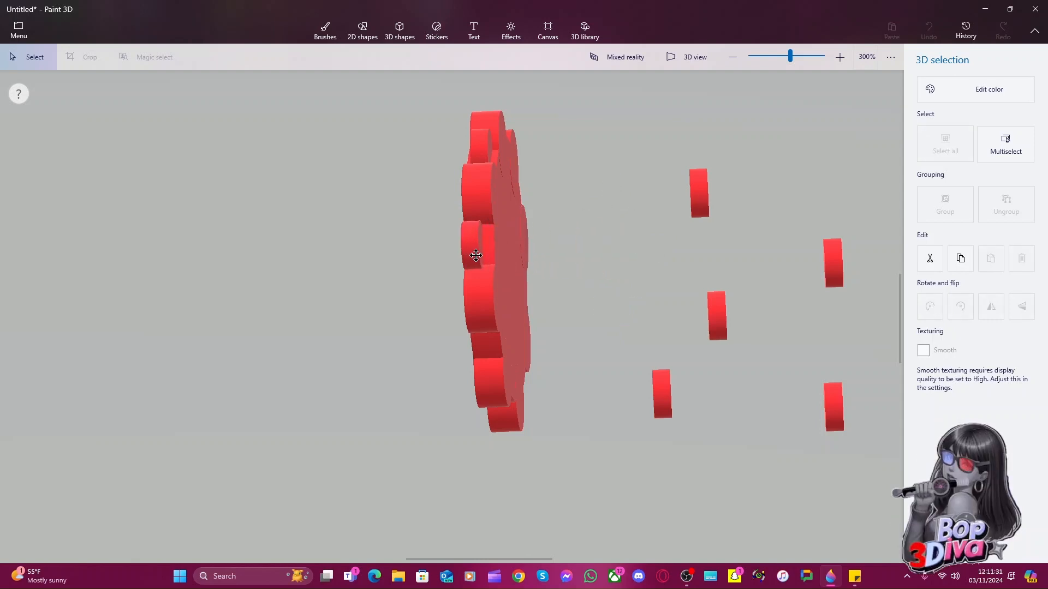
left_click_drag(476, 254, 477, 257)
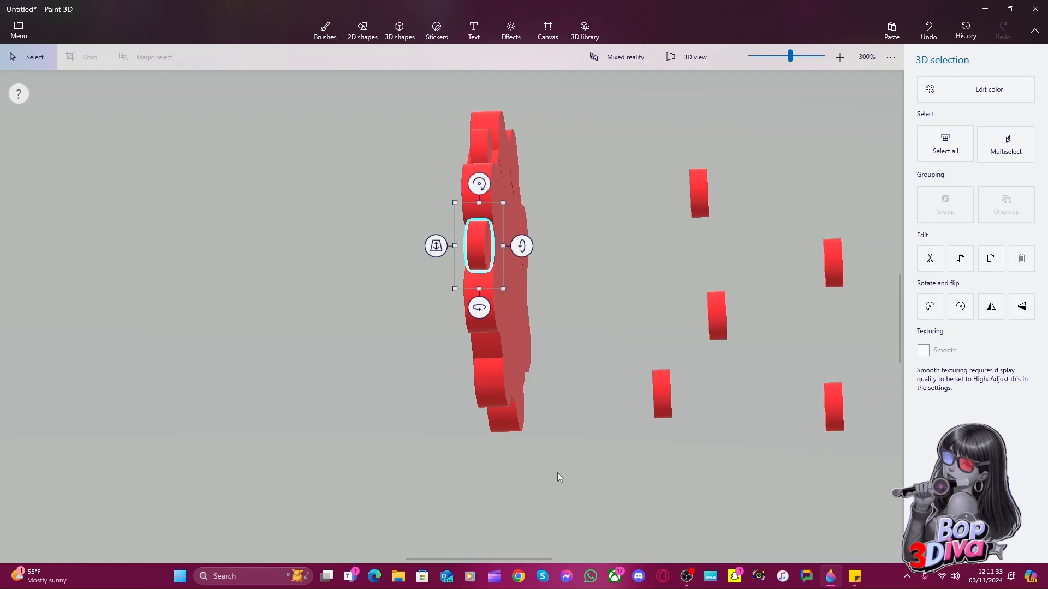
Select the scalloped shape together with its newly seated disc and turn both back edge-on
left_click_drag(628, 468, 370, 77)
left_click_drag(493, 485, 495, 484)
Fine-tune the seated disc's in-plane rotation so it lines up with the slant of the scalloped shape's edge
left_click(504, 241)
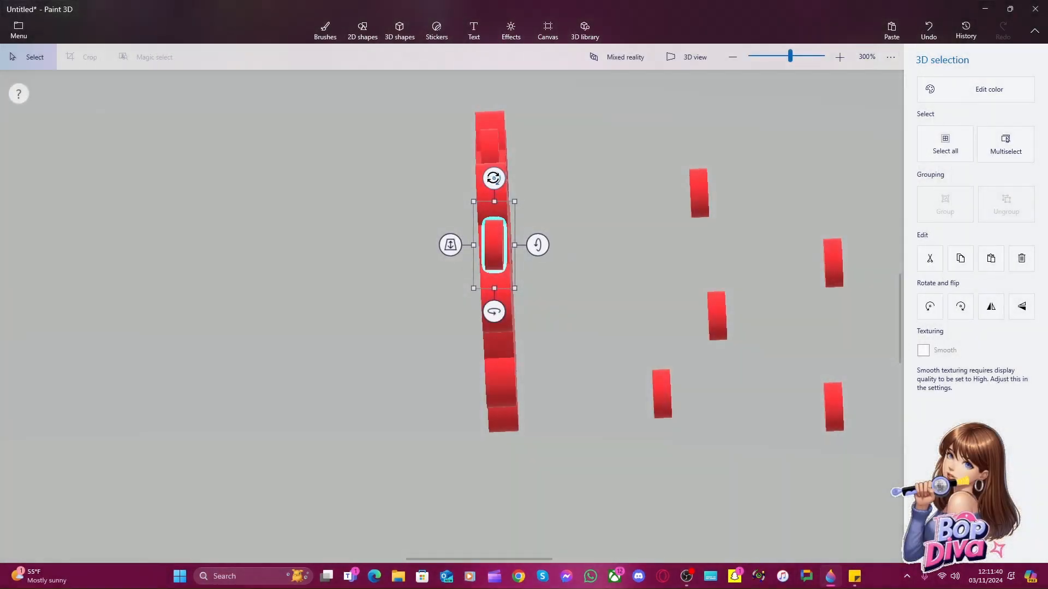
left_click_drag(493, 179, 488, 179)
left_click(491, 284)
left_click(493, 263)
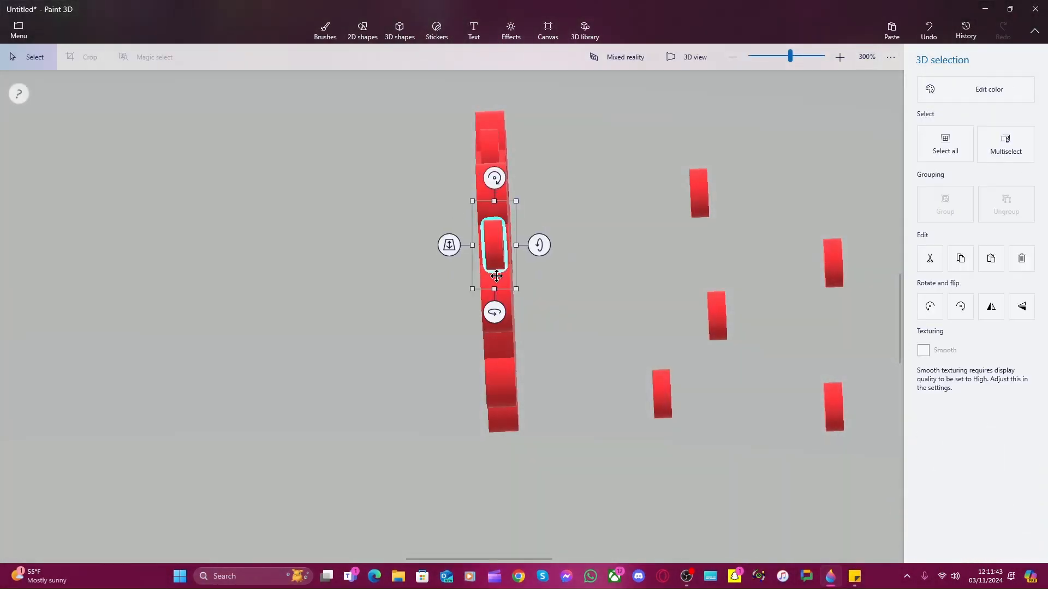
scroll(497, 269, "up", 8)
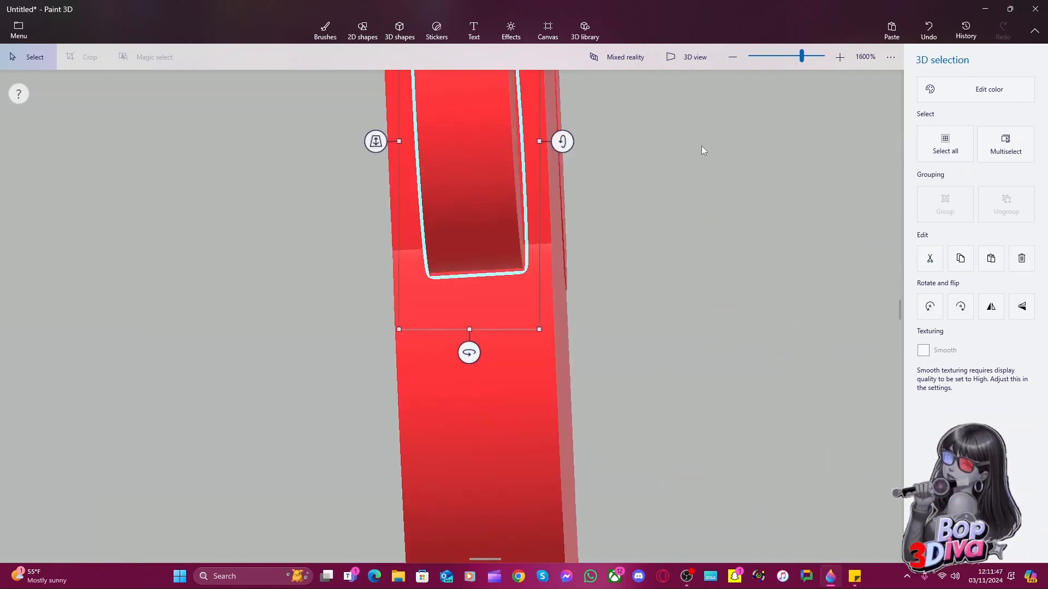
left_click_drag(901, 305, 900, 296)
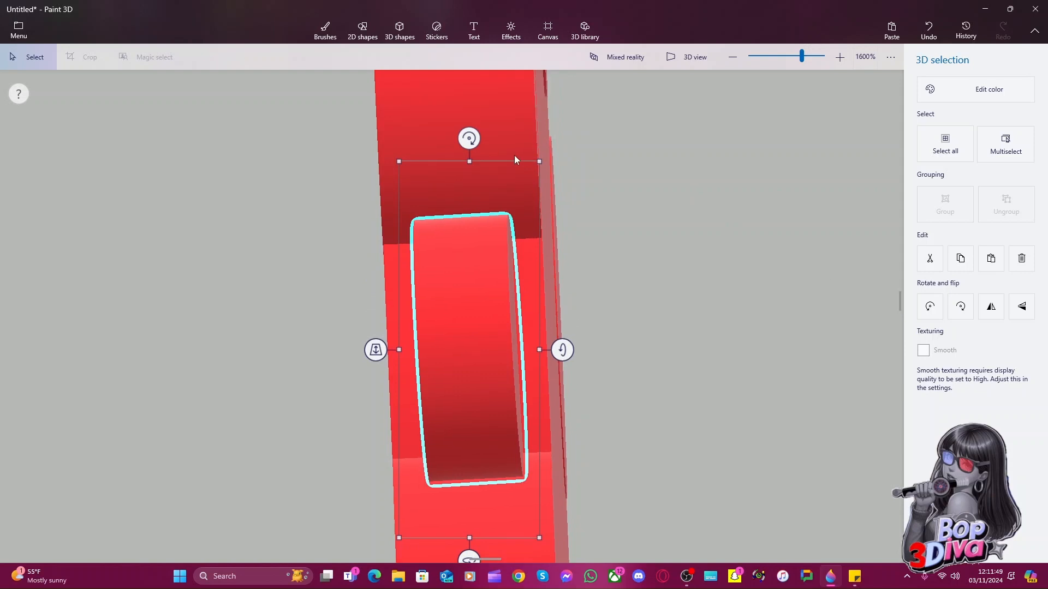
left_click_drag(469, 138, 475, 134)
left_click(633, 238)
scroll(662, 296, "down", 10)
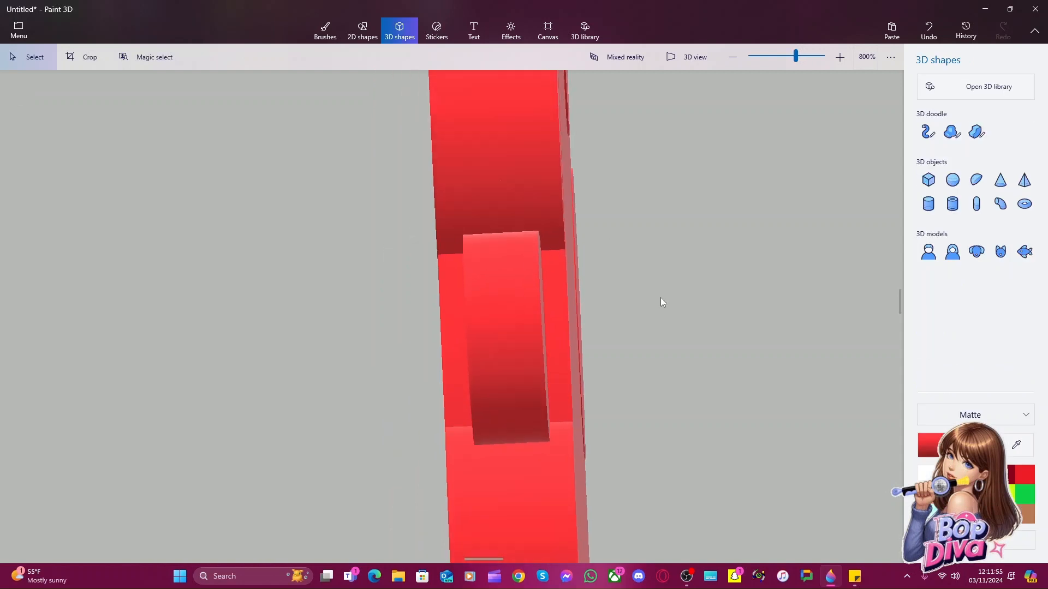
Group the seated disc with the scalloped shape, rotate the group about its horizontal axis and shift it slightly down
left_click_drag(654, 494, 602, 188)
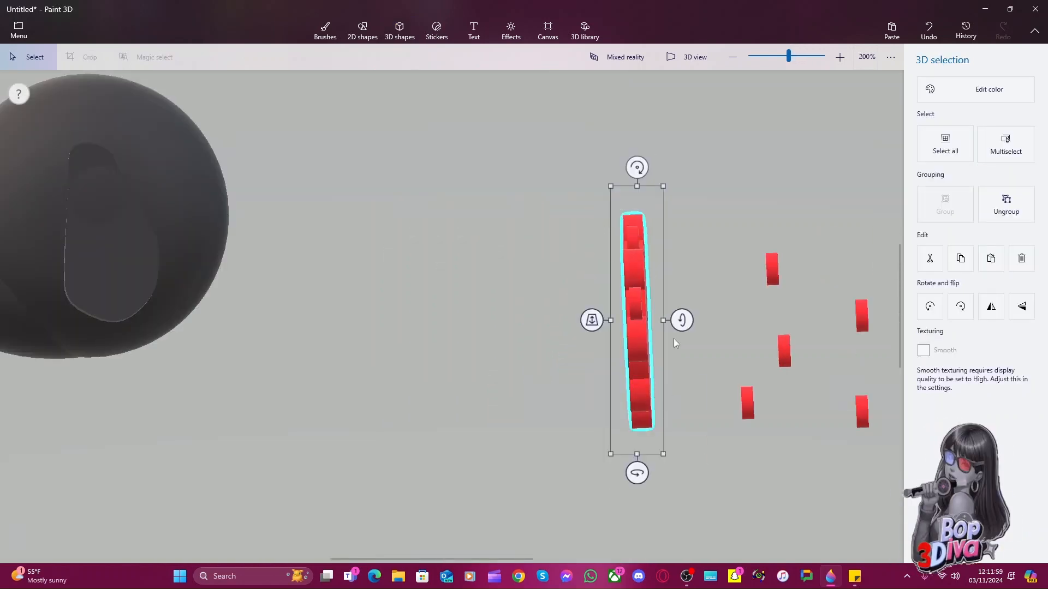
left_click_drag(682, 320, 684, 234)
left_click_drag(657, 271, 668, 316)
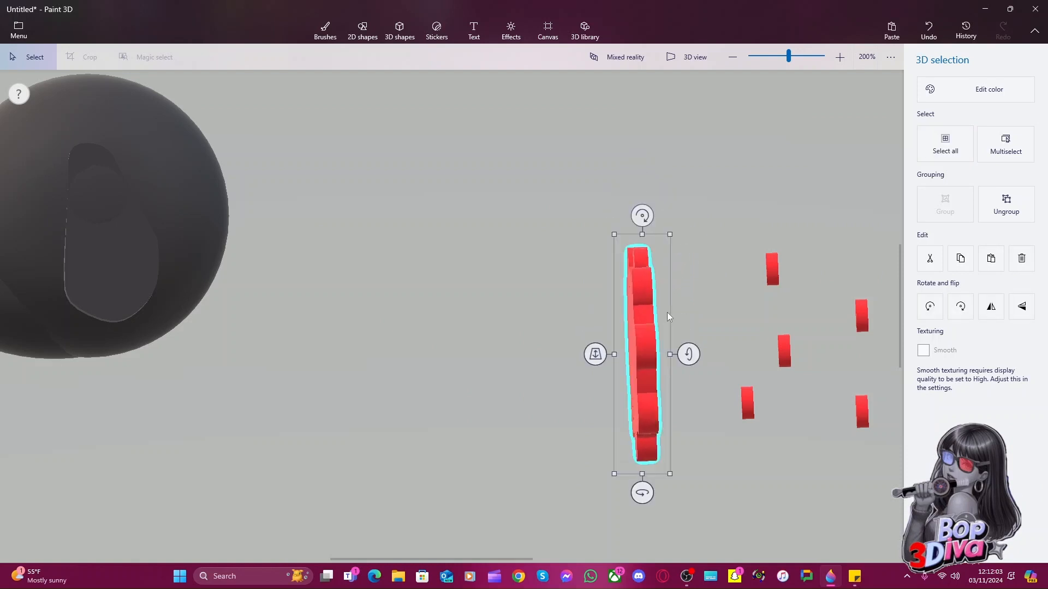
scroll(644, 325, "up", 3)
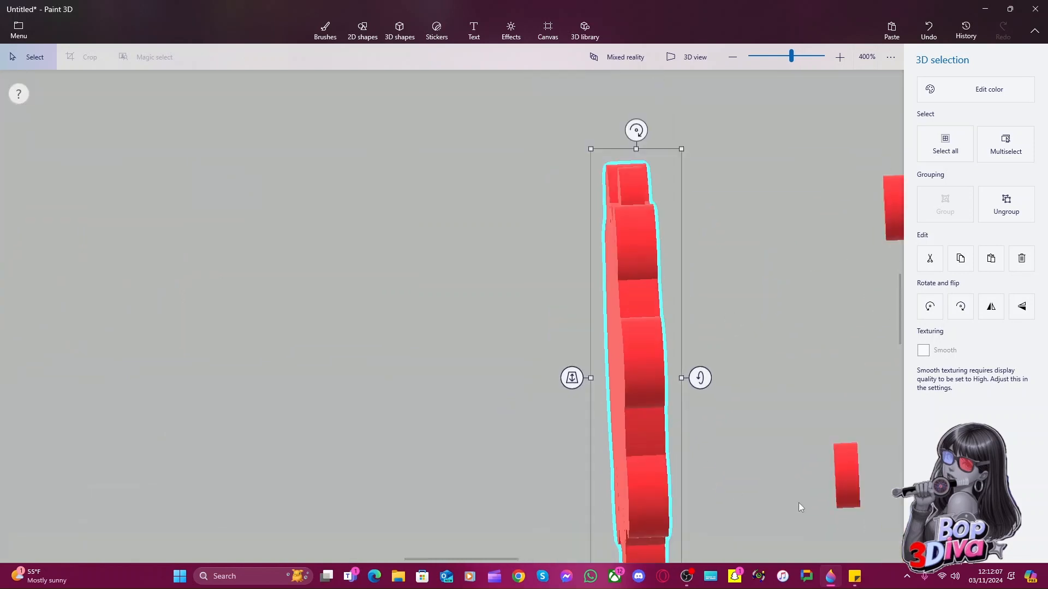
left_click(742, 388)
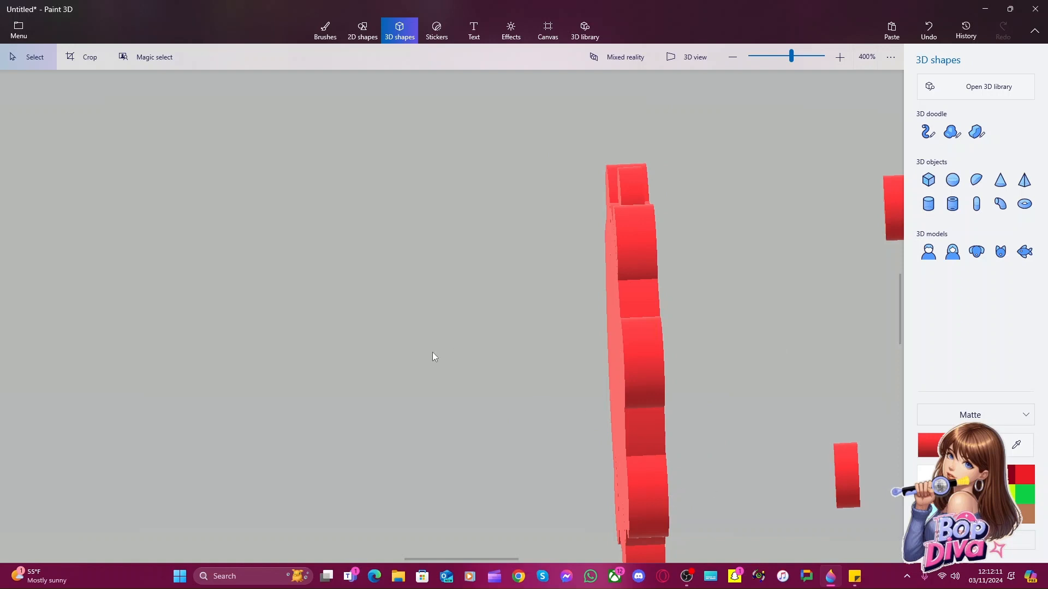
left_click_drag(342, 284, 350, 288)
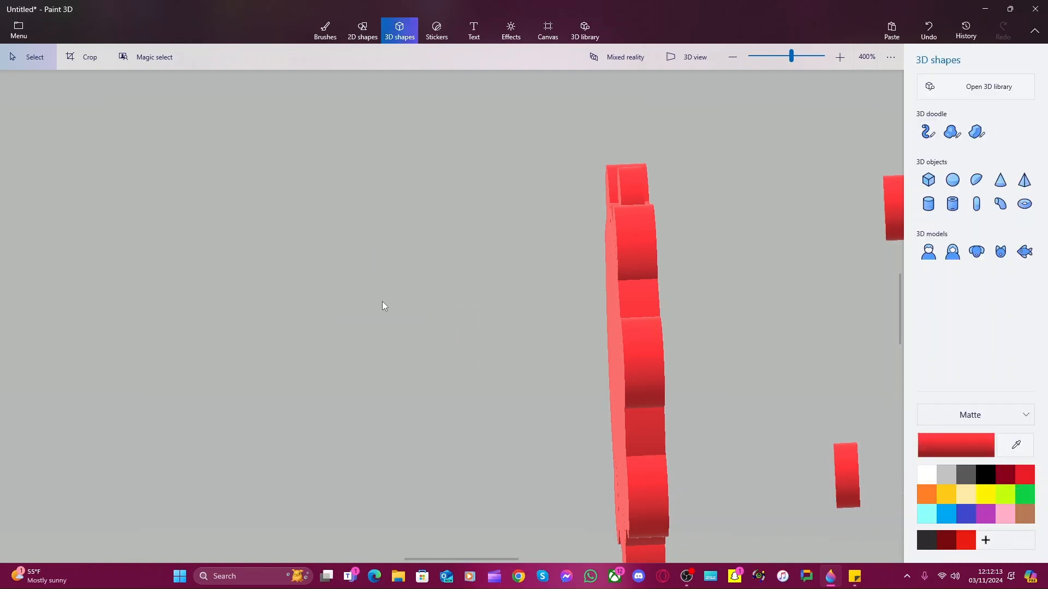
Move the uppermost nearby loose disc into the next empty notch on the scalloped shape's edge
scroll(765, 273, "down", 5)
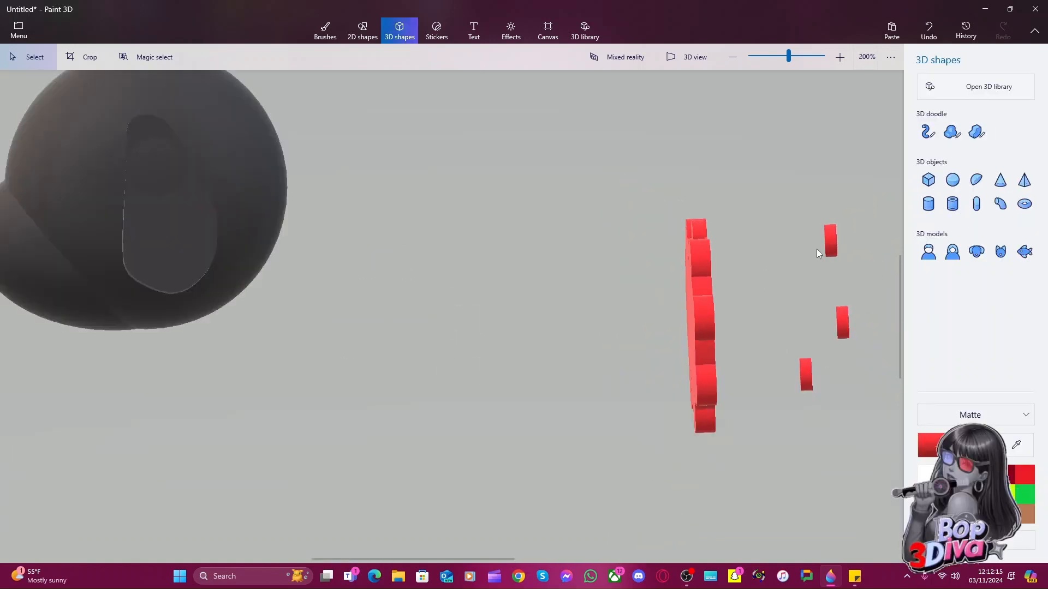
left_click_drag(736, 288, 754, 283)
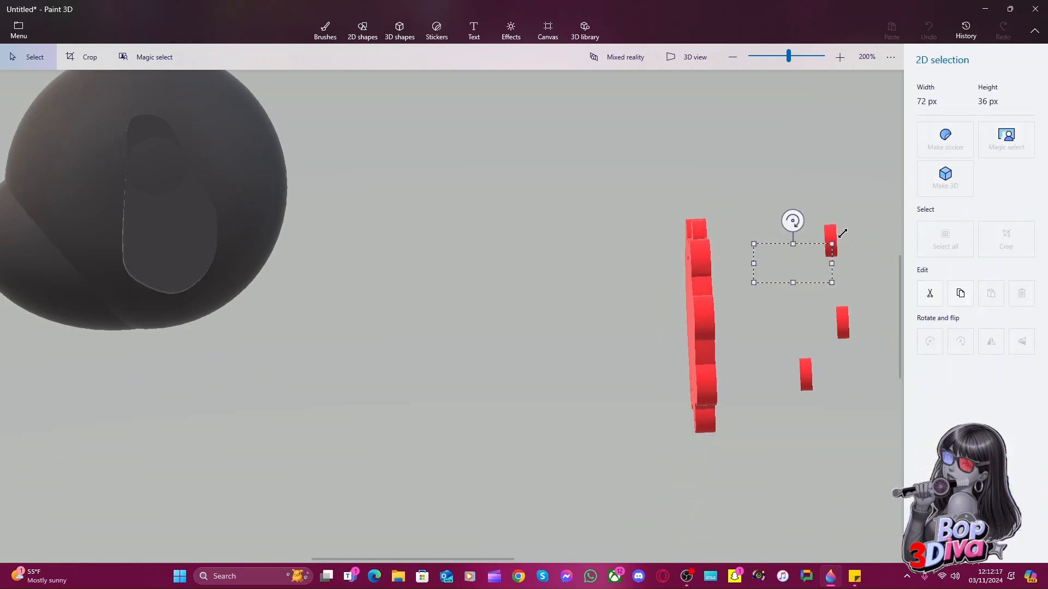
left_click(833, 176)
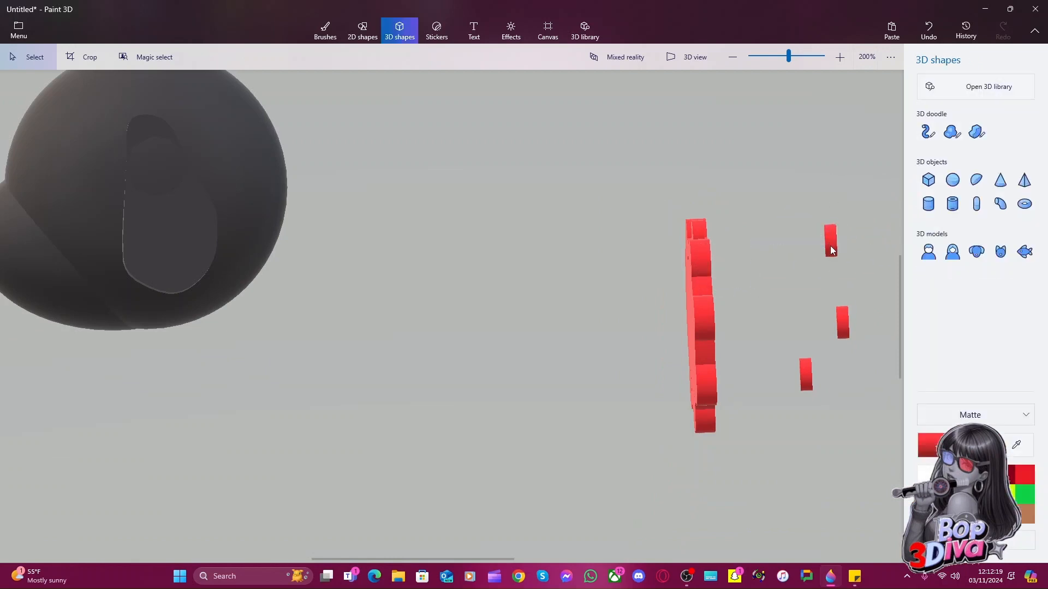
left_click_drag(830, 250, 774, 258)
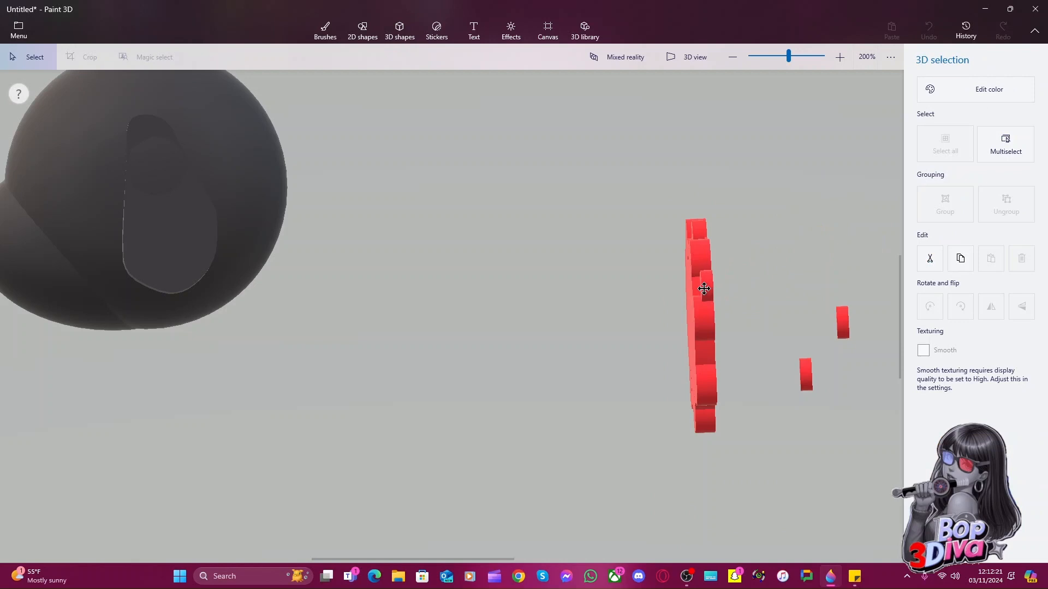
left_click(705, 287)
scroll(709, 290, "up", 3)
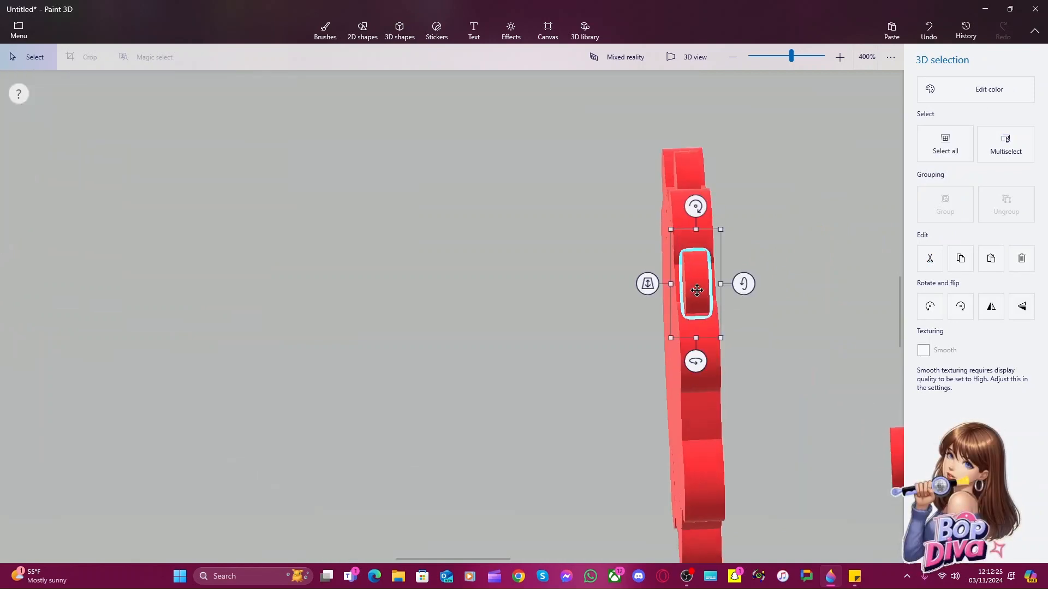
left_click(748, 296)
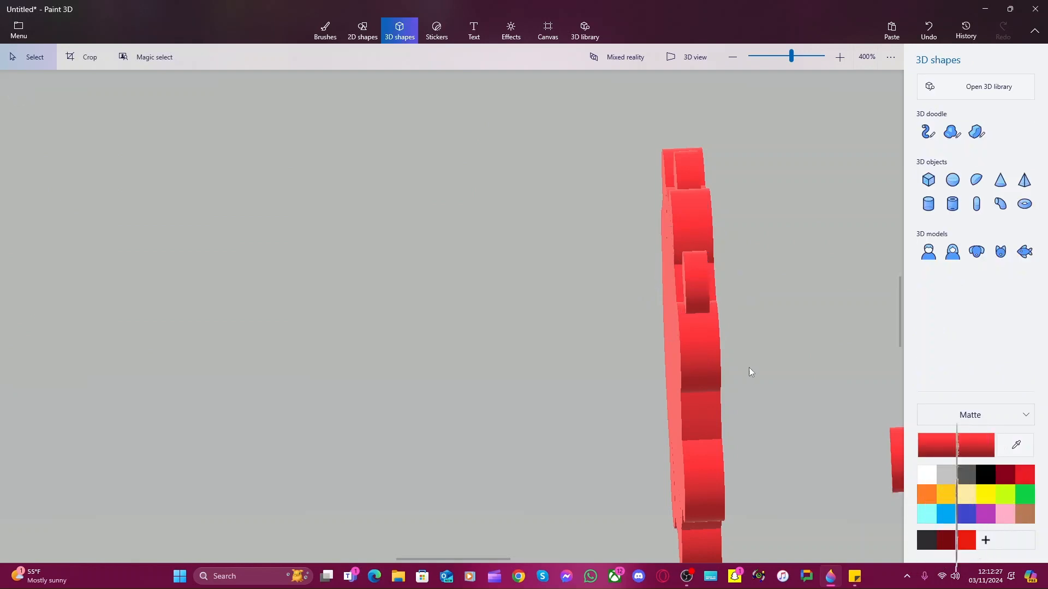
Group the scalloped shape with its newly added disc and rotate it about its horizontal axis to bring empty notches forward
left_click_drag(617, 119, 744, 560)
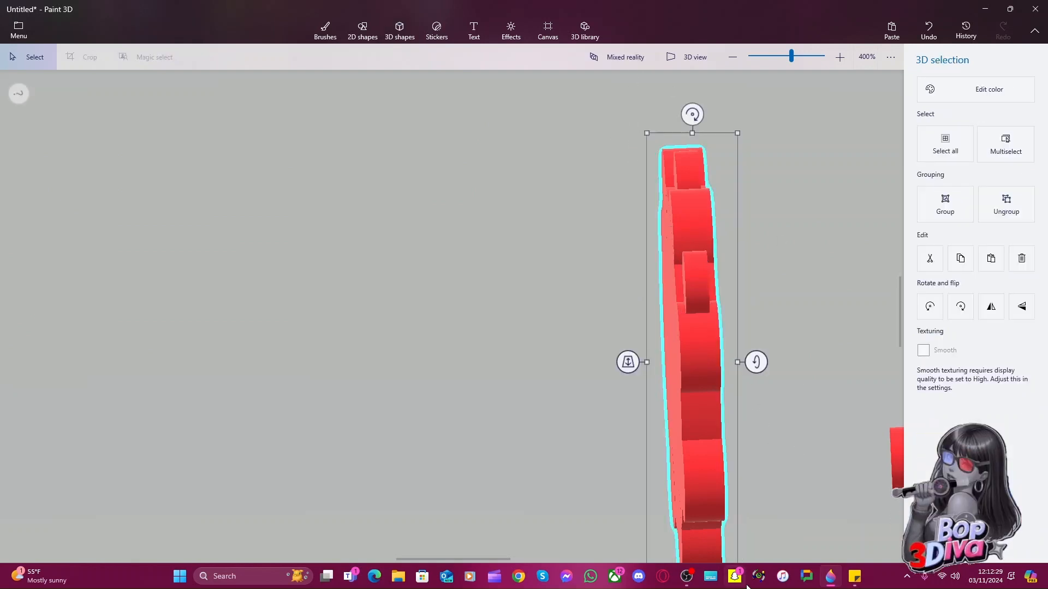
left_click(954, 210)
left_click(825, 364)
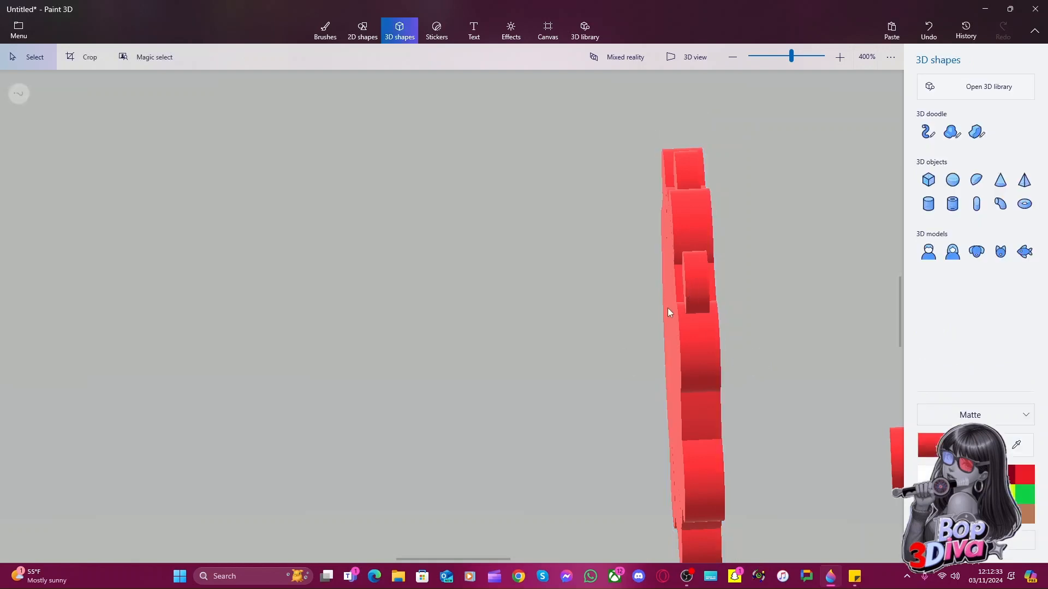
left_click(690, 316)
left_click_drag(756, 362, 755, 276)
left_click(821, 365)
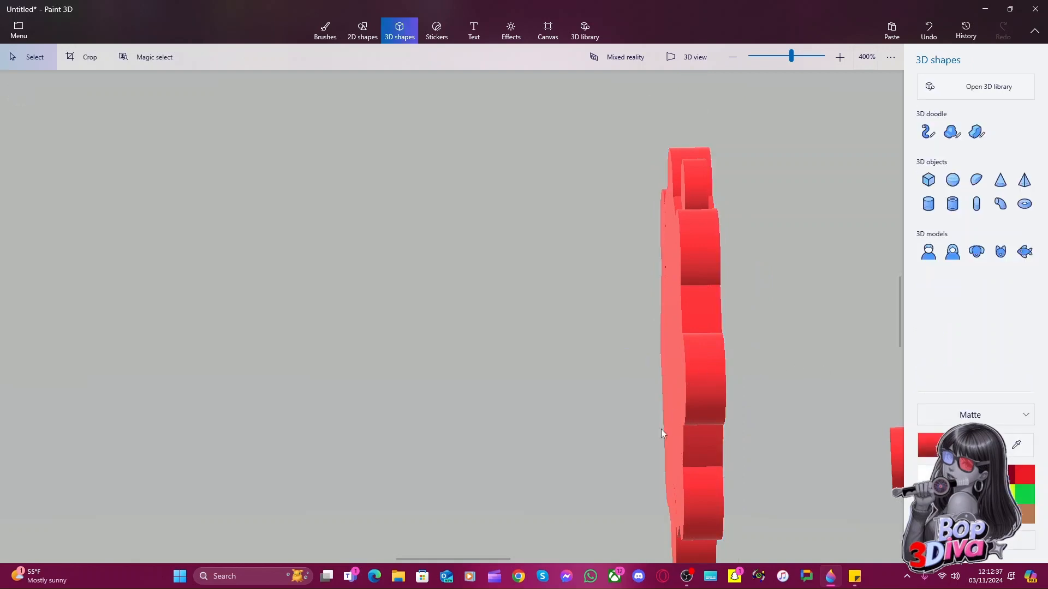
Move the nearest loose disc up beside the edge of the scalloped shape
scroll(661, 427, "up", 1)
scroll(649, 418, "down", 2)
scroll(629, 406, "down", 1)
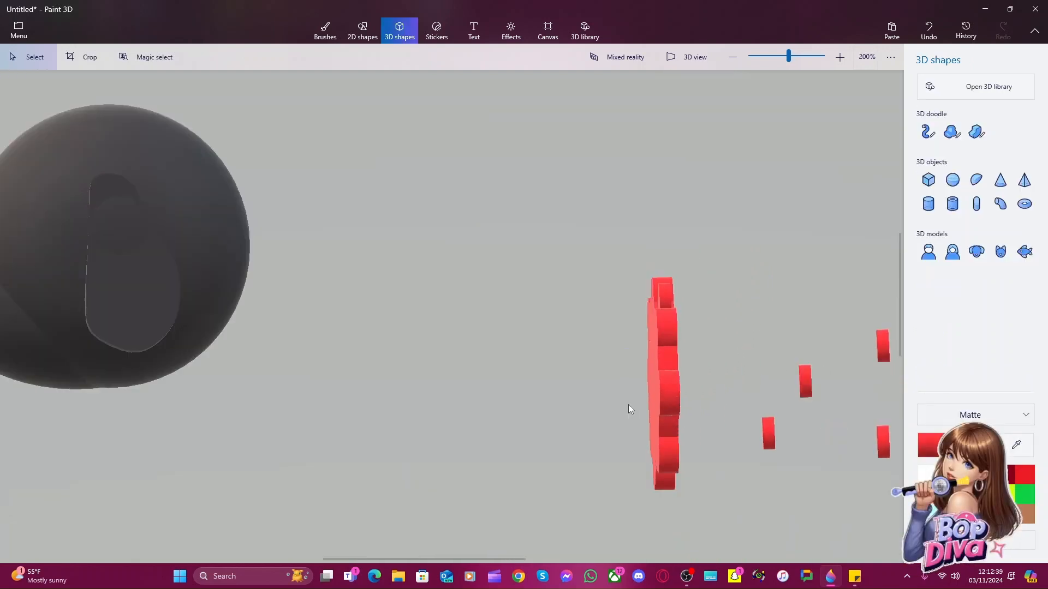
scroll(630, 406, "up", 1)
scroll(631, 409, "down", 2)
scroll(630, 406, "up", 2)
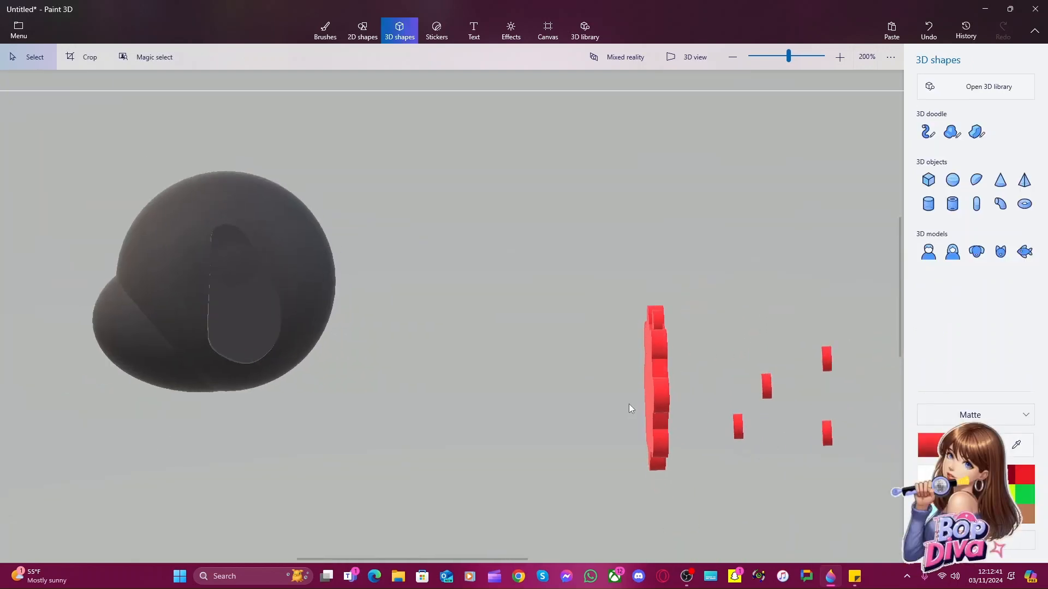
left_click(842, 453)
left_click_drag(842, 453, 768, 350)
Turn the scalloped group about its vertical axis so its flat face shows on the side towards the loose discs
left_click(687, 374)
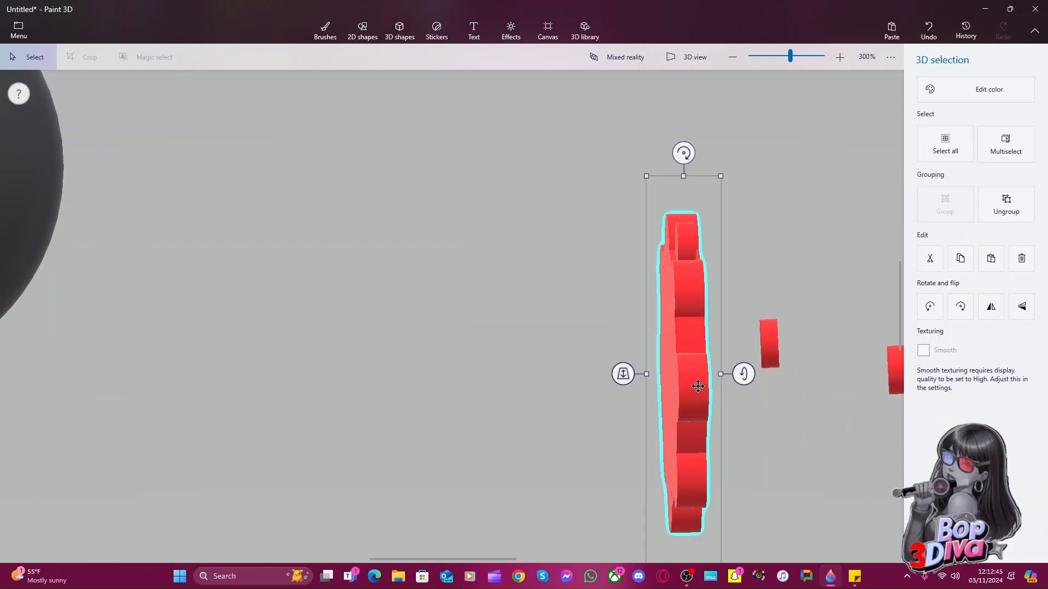
scroll(687, 372, "down", 1)
left_click_drag(689, 530, 679, 529)
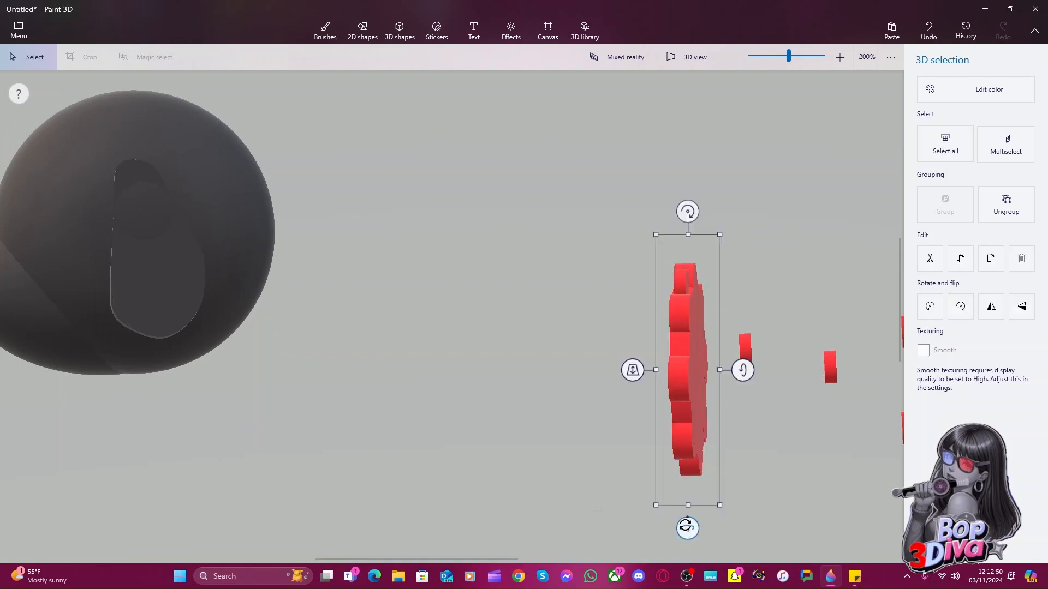
Turn the adjacent loose disc about its vertical axis to match the group and seat it in the empty notch between two lobes
left_click(745, 352)
left_click_drag(745, 404, 745, 404)
left_click_drag(744, 352, 643, 326)
scroll(677, 348, "up", 6)
left_click(565, 293)
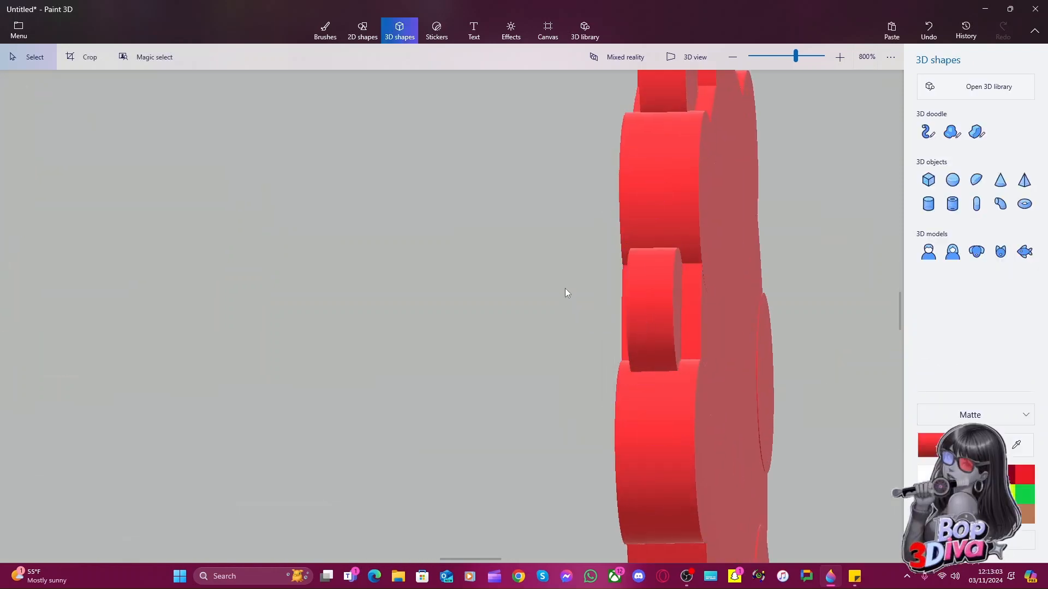
Select the scalloped shape together with its latest disc and turn the whole assembly back edge-on
left_click(765, 394)
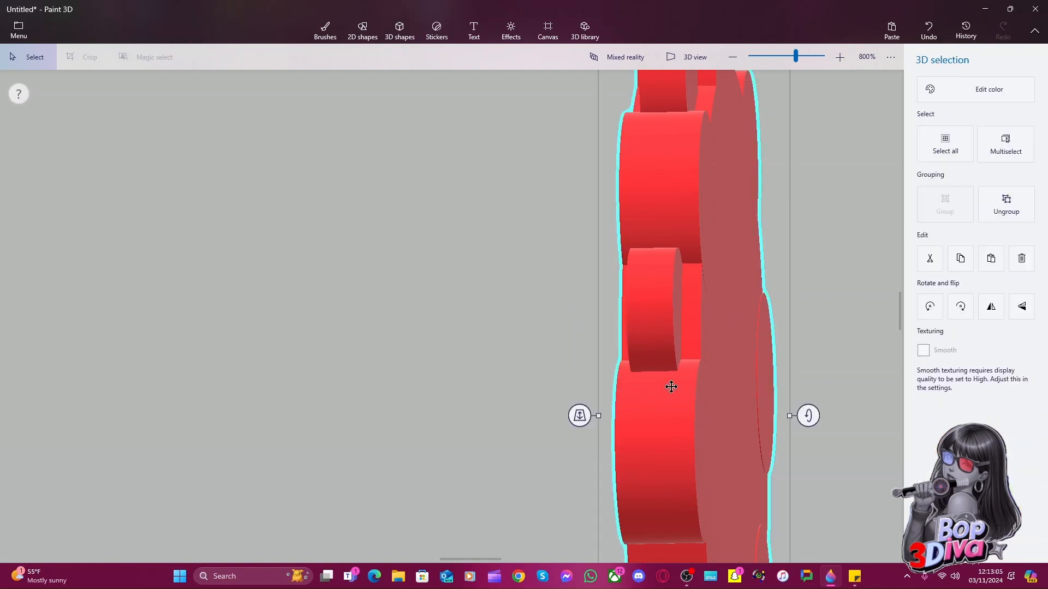
left_click(515, 366)
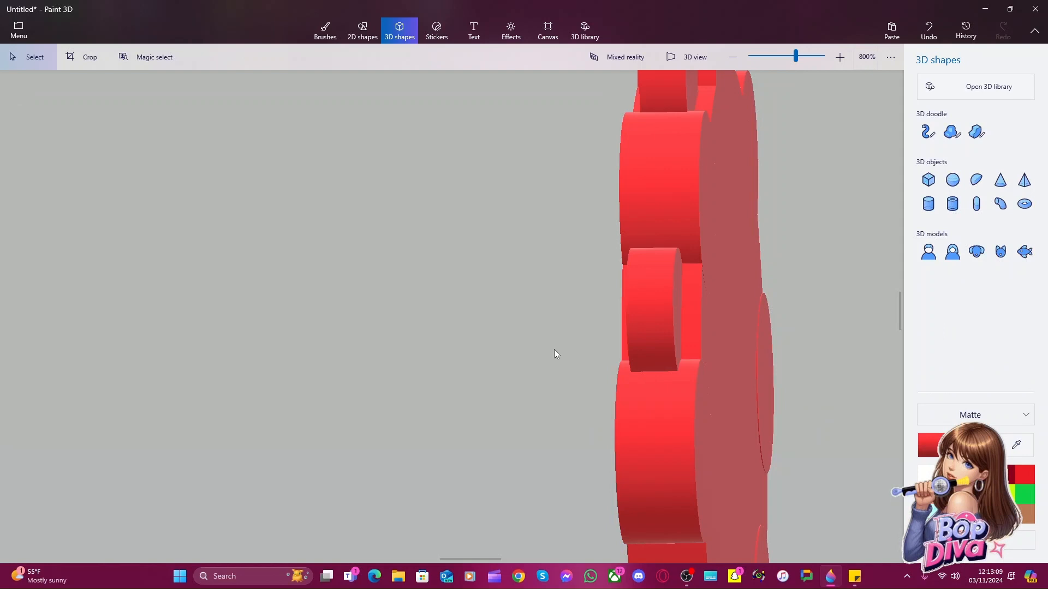
scroll(559, 366, "up", 4)
scroll(559, 366, "down", 4)
scroll(559, 366, "down", 3)
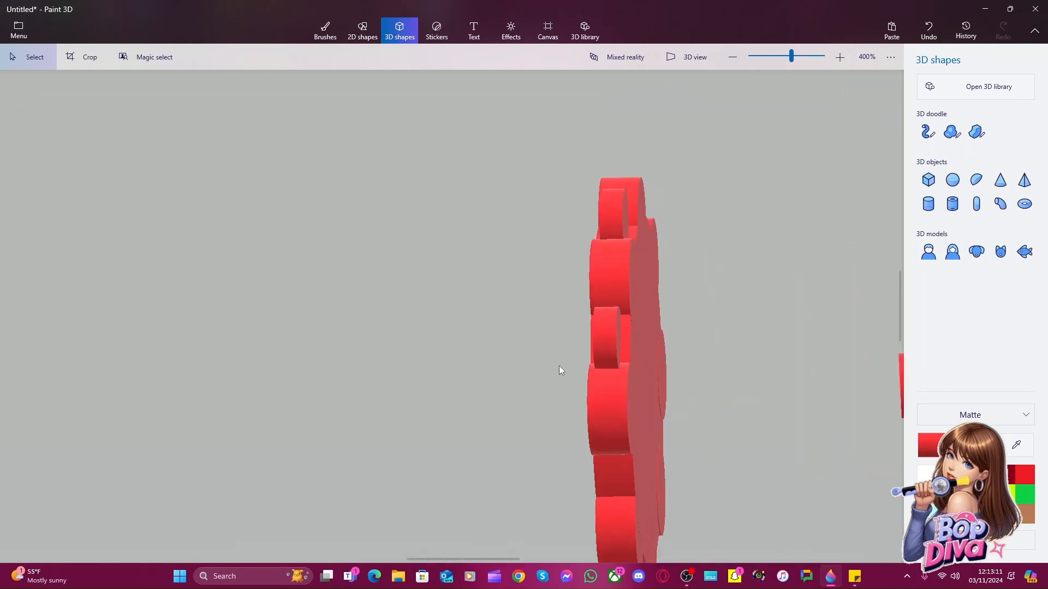
scroll(573, 278, "down", 2)
left_click_drag(563, 186, 612, 493)
left_click(669, 450)
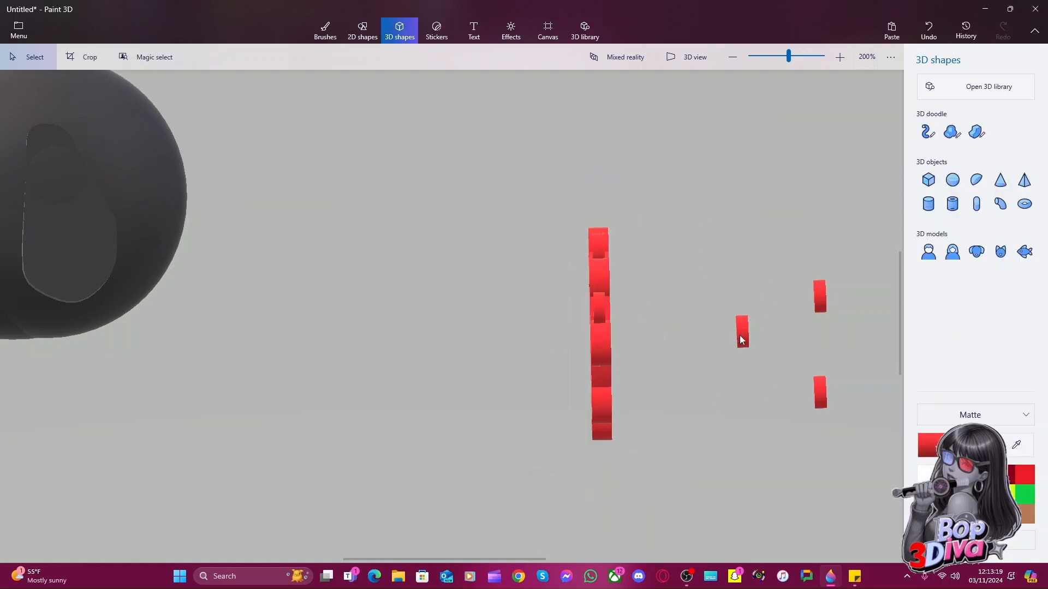
Move the nearest loose disc closer to the edge-on scalloped shape and turn the shape about its horizontal axis to expose an empty notch
left_click(740, 339)
left_click_drag(740, 338, 644, 274)
left_click(606, 355)
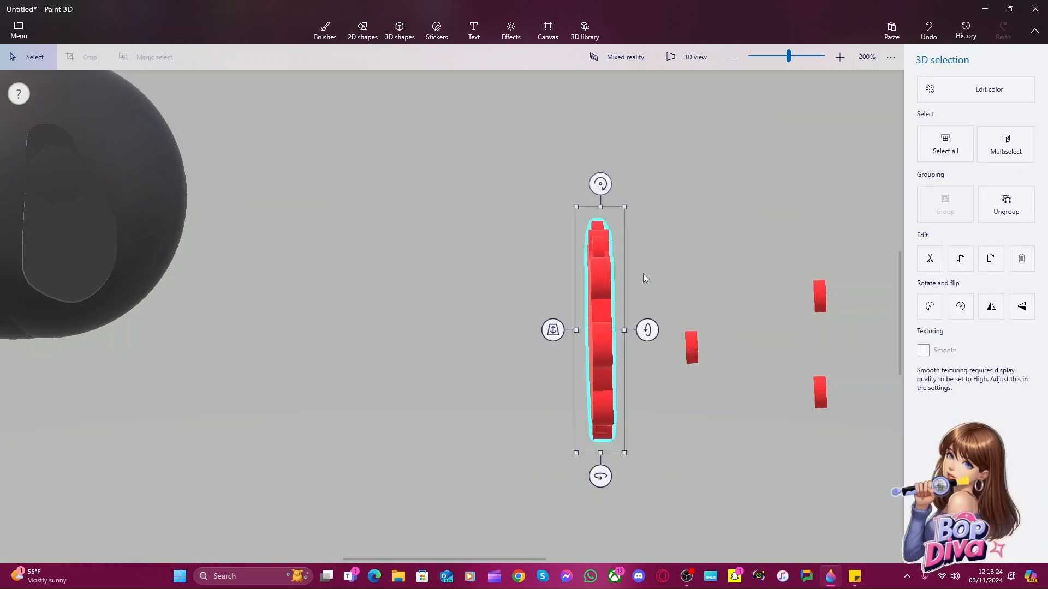
Seat the adjacent loose disc in the empty notch facing the viewer and centre it across the shape's thickness
left_click(690, 352)
left_click_drag(690, 352, 604, 310)
scroll(604, 310, "up", 2)
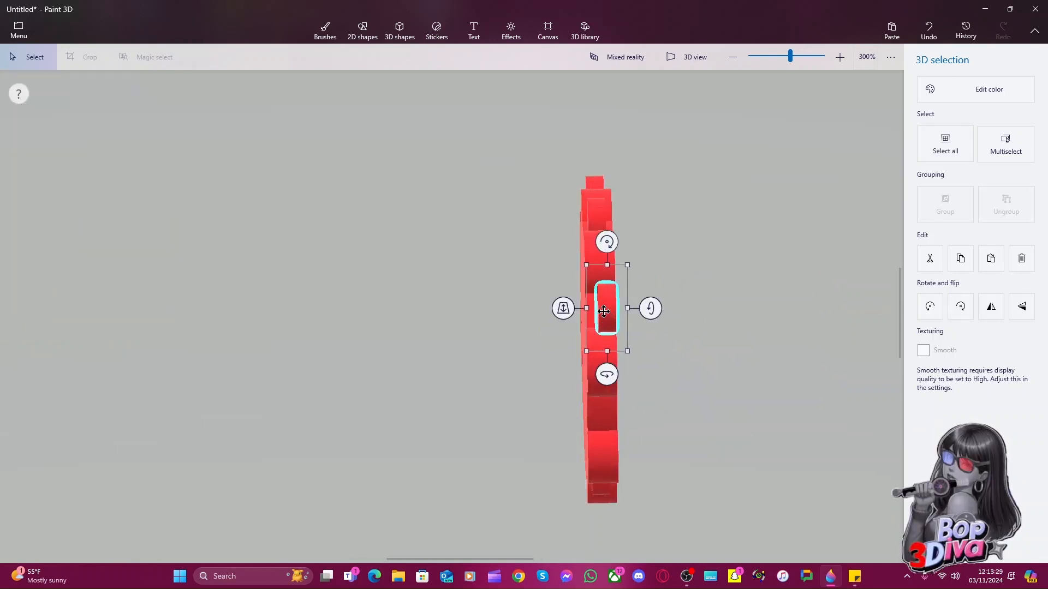
scroll(603, 311, "up", 3)
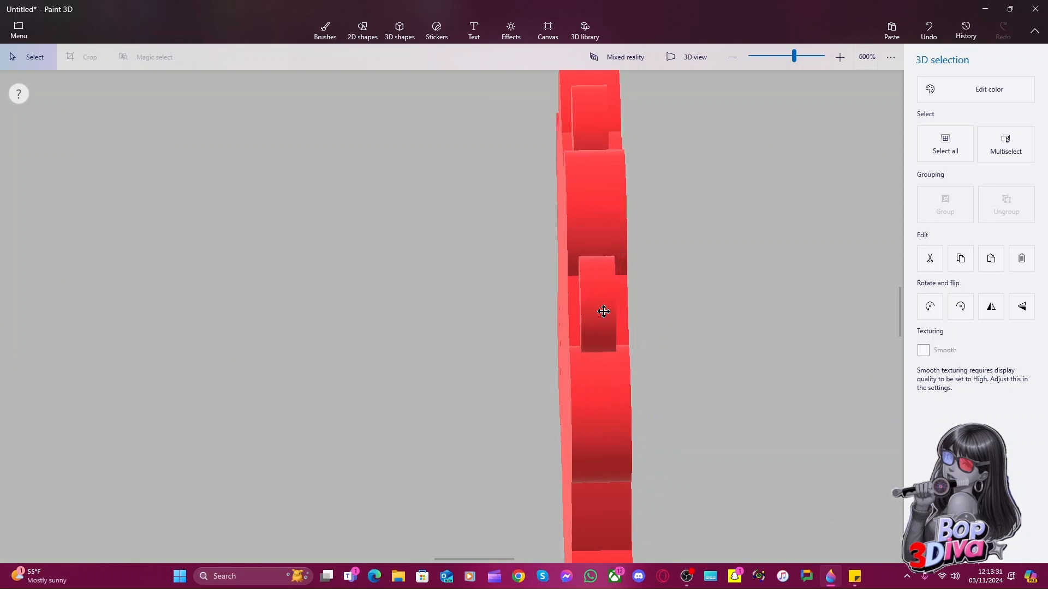
left_click(767, 388)
left_click(597, 306)
left_click_drag(600, 403, 604, 405)
left_click(706, 398)
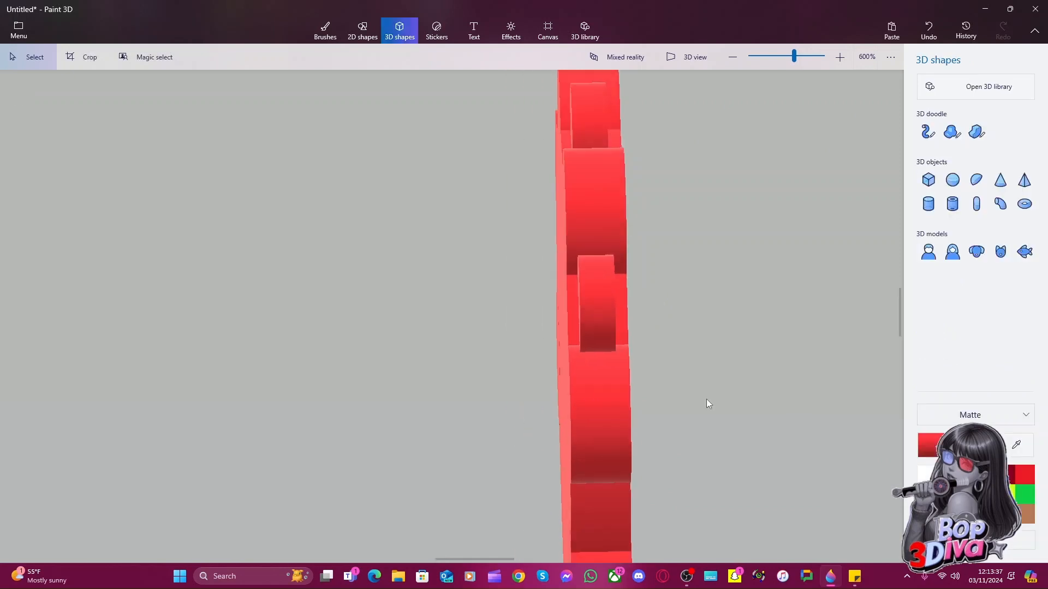
Show the interaction controls and review the pan and zoom references for mouse, touch, pen and keyboard
scroll(706, 399, "down", 5)
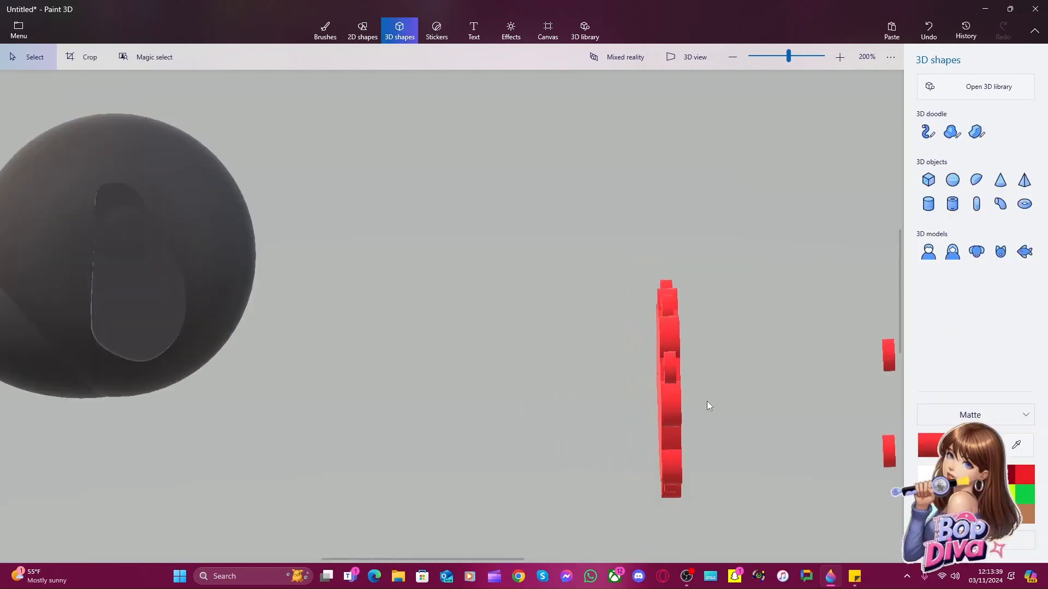
scroll(713, 403, "up", 2)
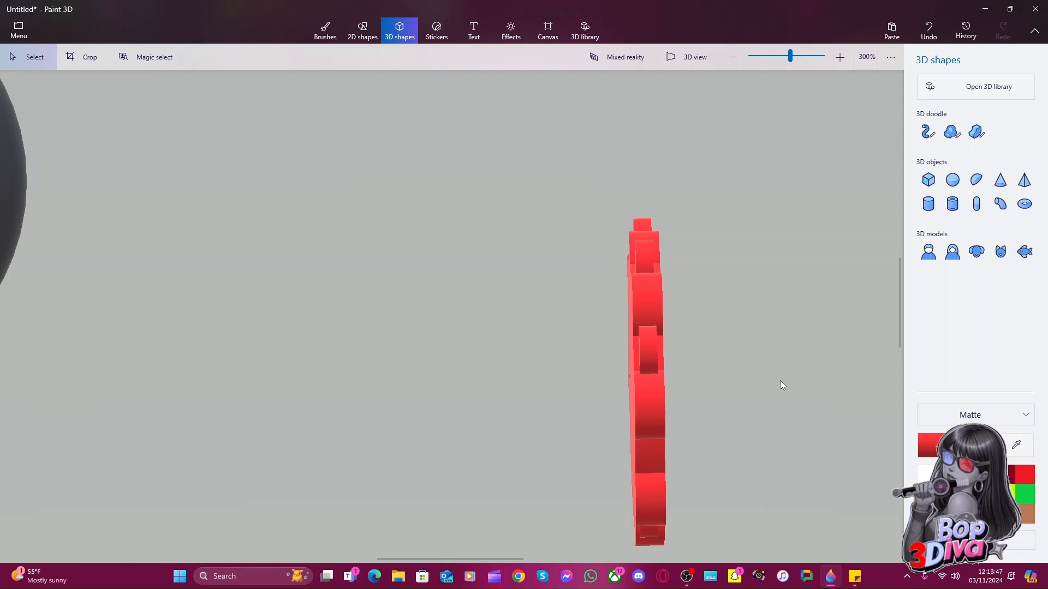
left_click_drag(790, 61, 788, 64)
left_click(890, 57)
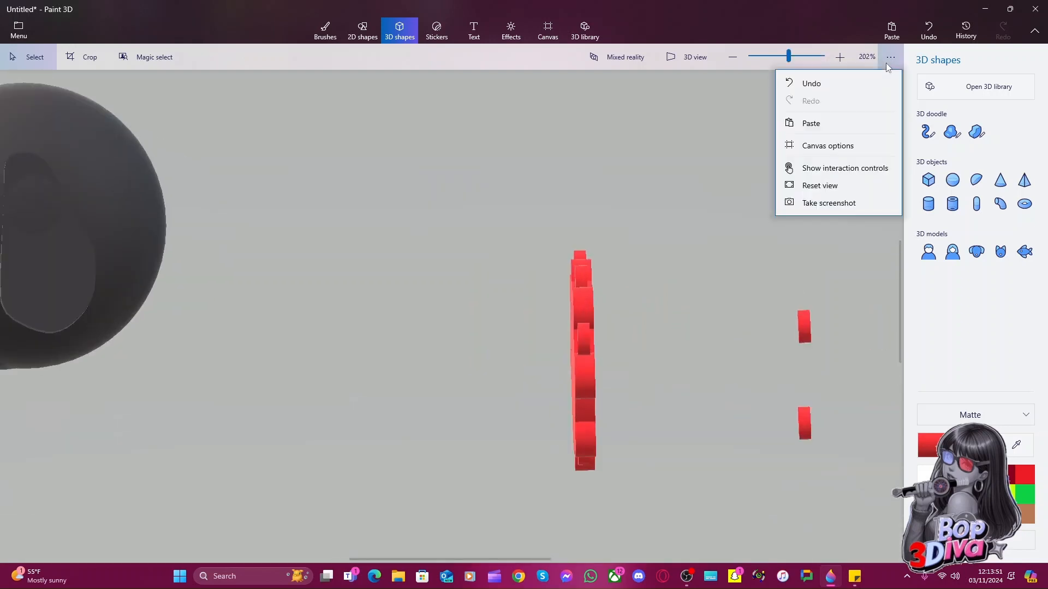
left_click(796, 170)
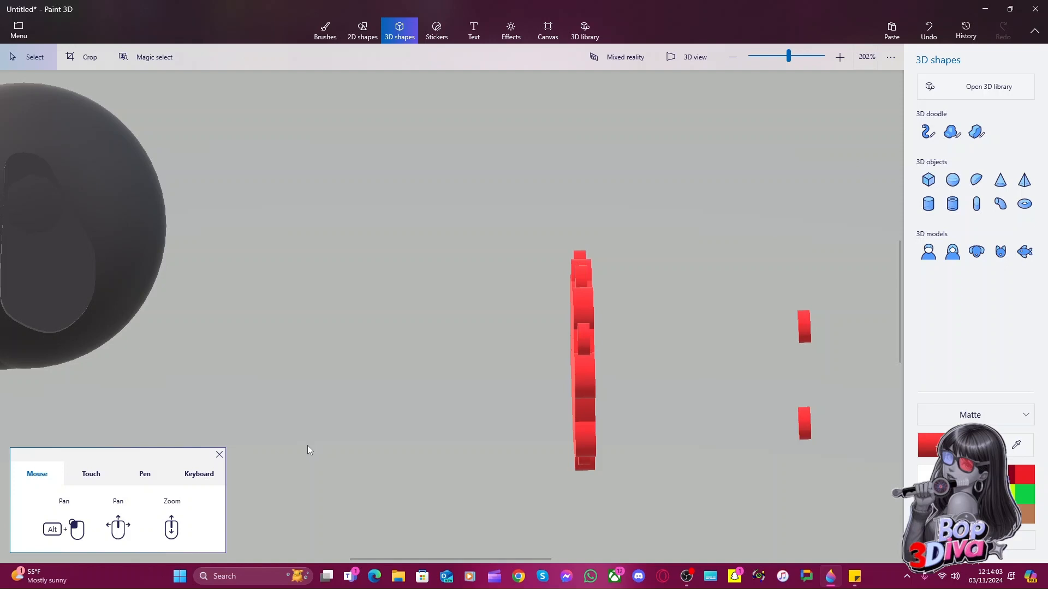
left_click(90, 475)
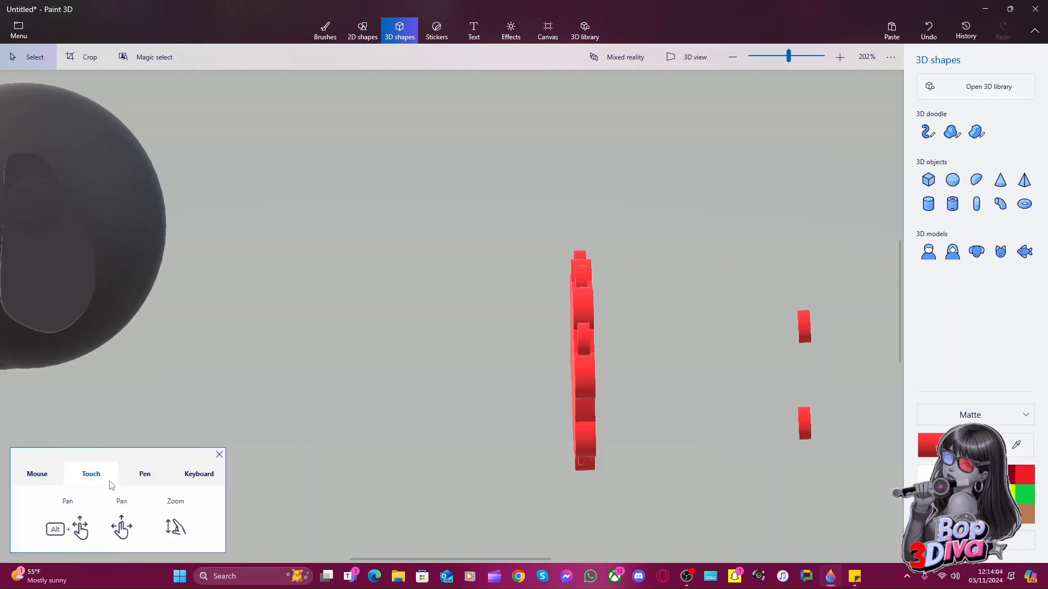
left_click(137, 475)
left_click(190, 475)
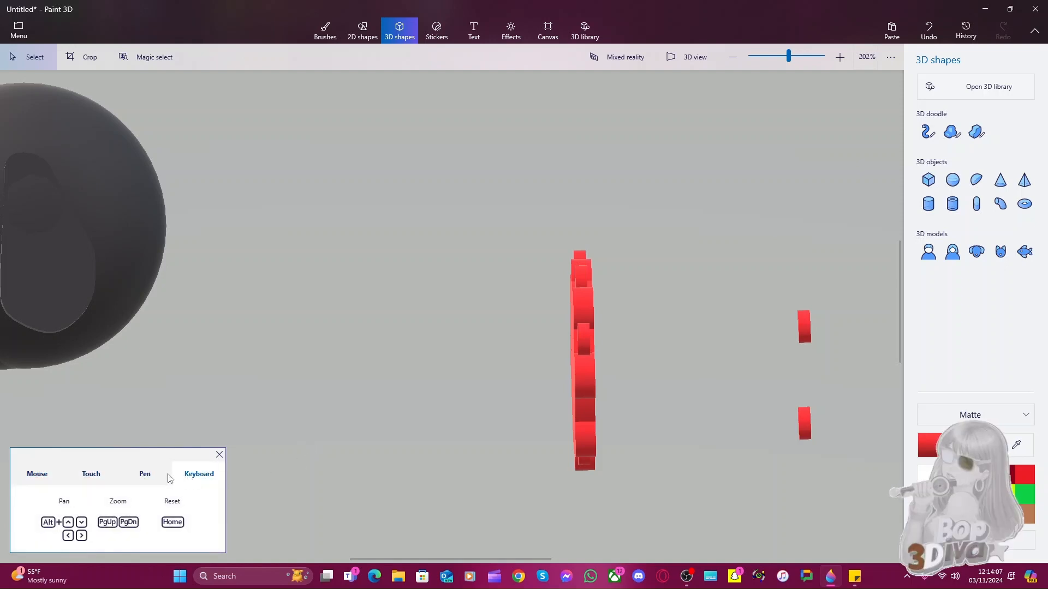
left_click(219, 455)
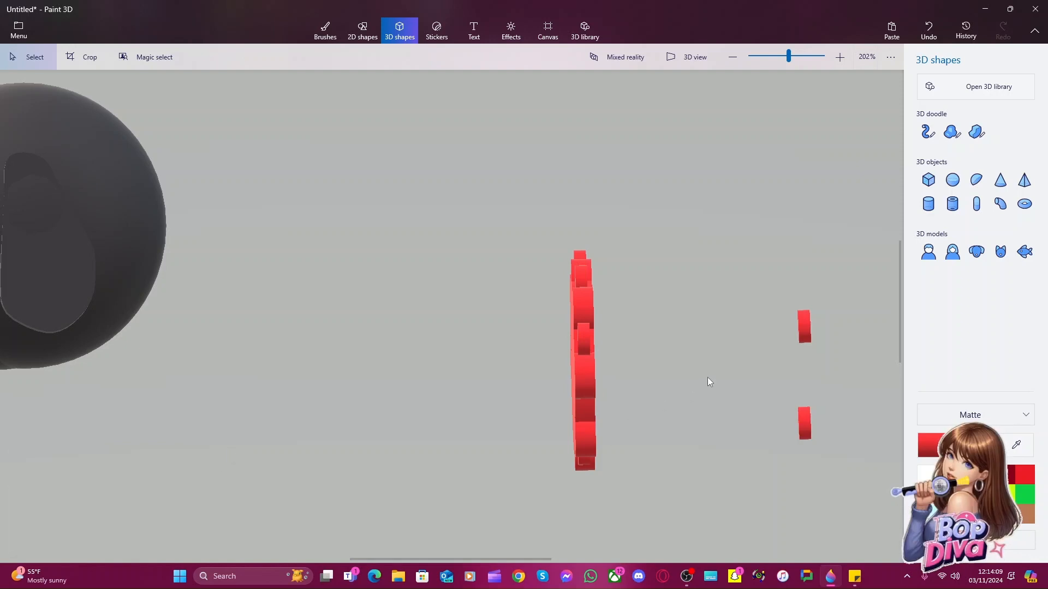
left_click(804, 341)
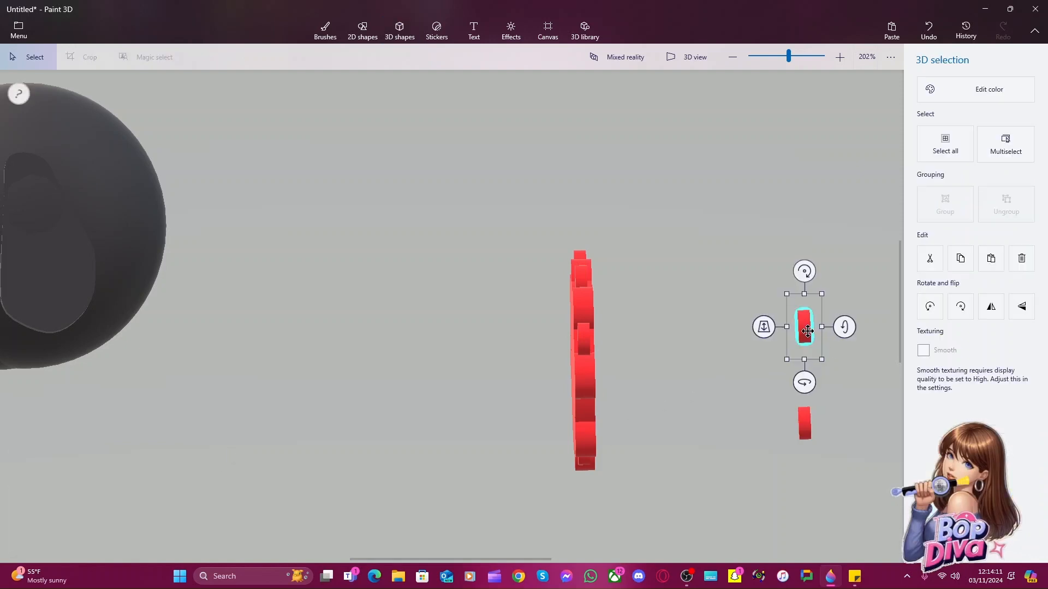
left_click_drag(804, 342, 692, 384)
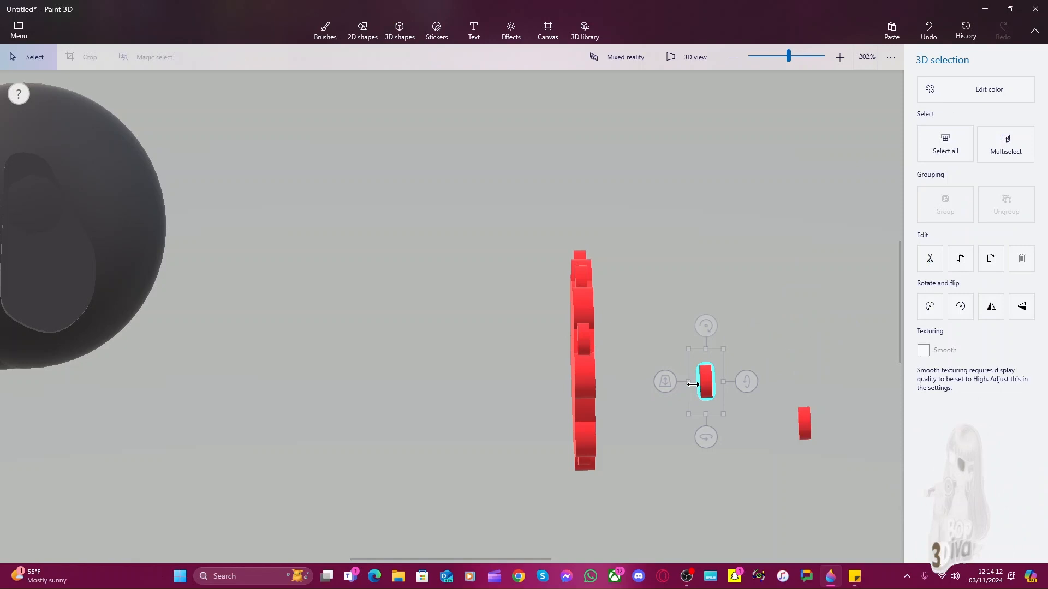
left_click(596, 388)
left_click(588, 389)
mouse_move(624, 361)
left_mouse_down()
mouse_move(617, 311)
mouse_move(607, 365)
left_mouse_up()
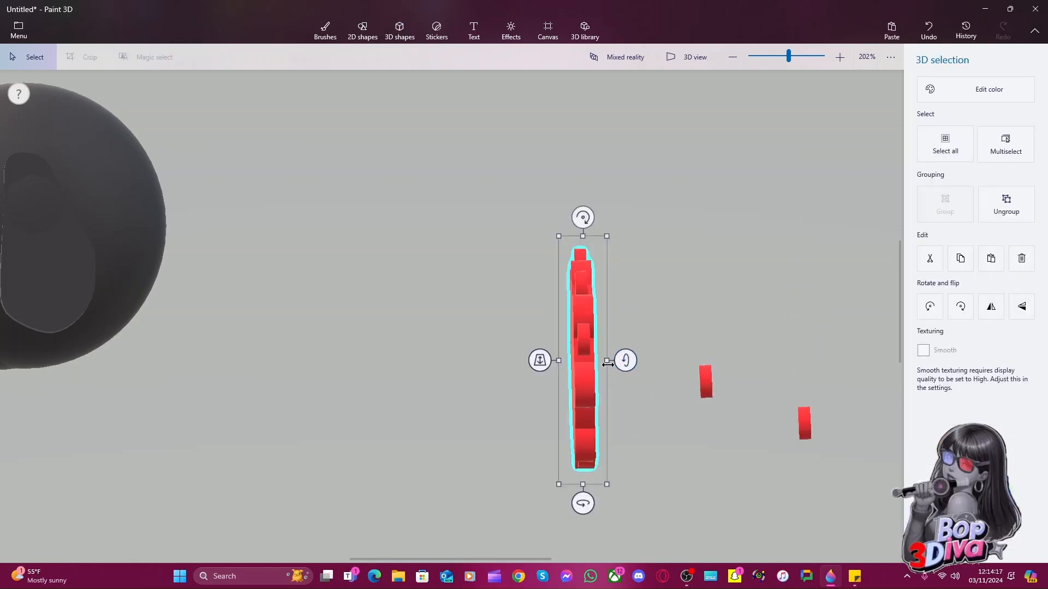
key("ctrl+z")
key("ctrl+z")
Group the scalloped shape with its newly seated disc and rotate it about its horizontal axis to expose the next empty notch
left_click(584, 346)
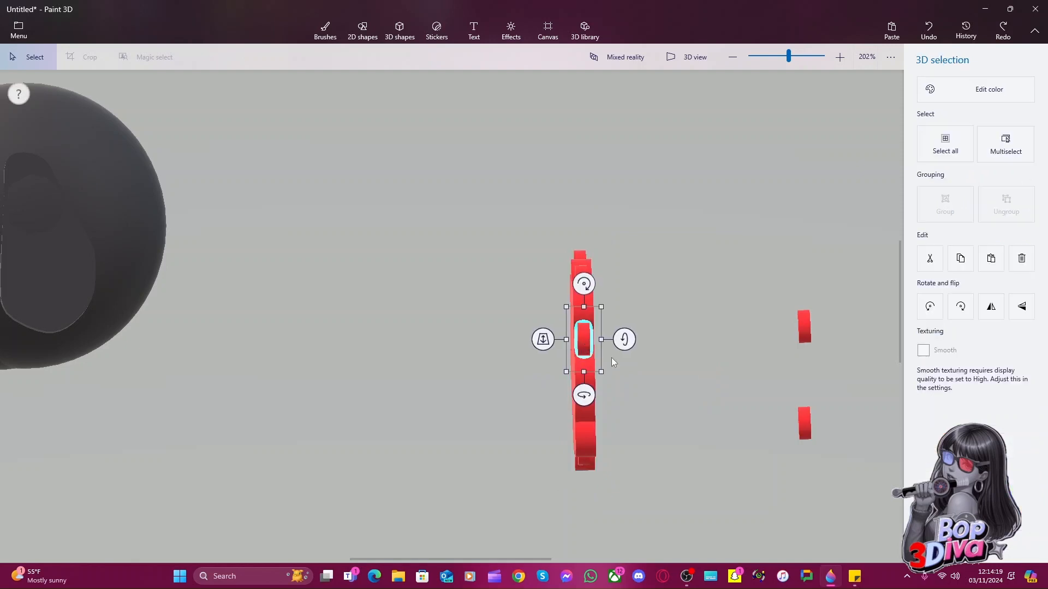
left_click_drag(535, 215, 630, 542)
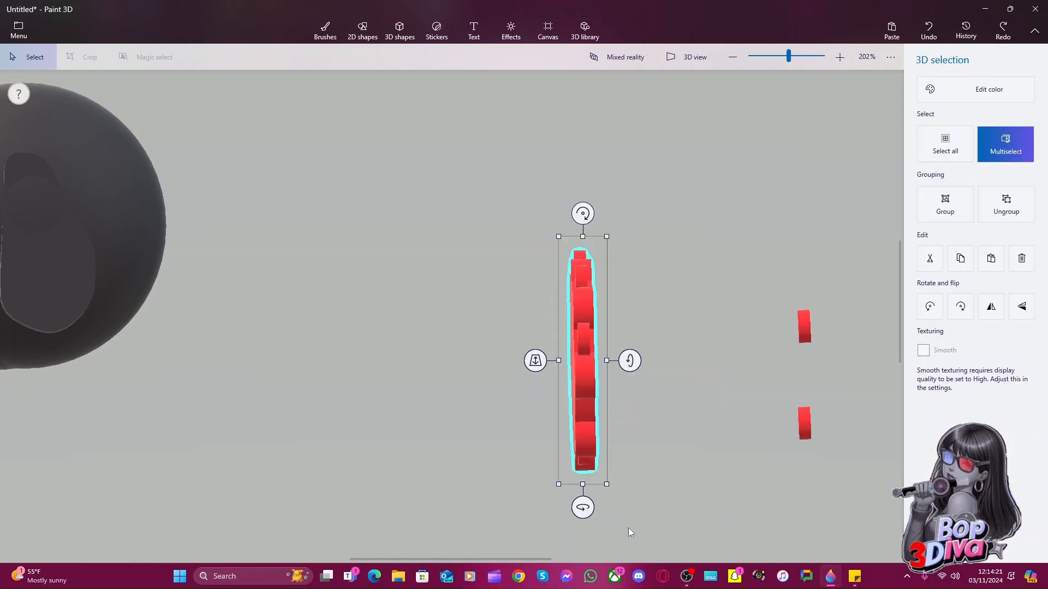
key("ctrl+g")
left_click_drag(631, 360, 628, 270)
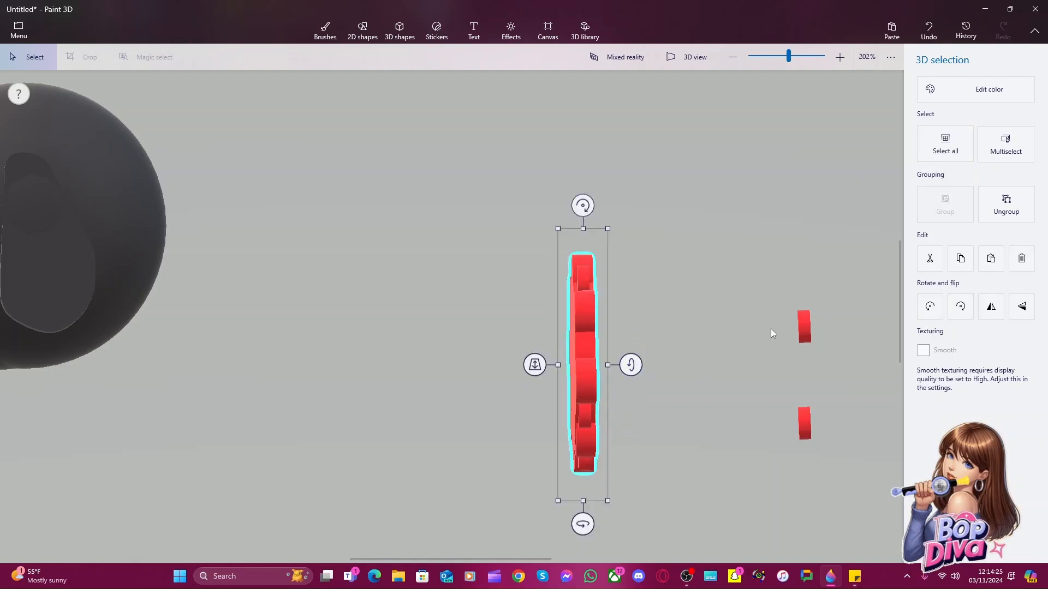
Seat the upper of the two loose discs in the exposed notch and centre it across the shape's thickness
left_click(801, 334)
left_click_drag(800, 334, 581, 346)
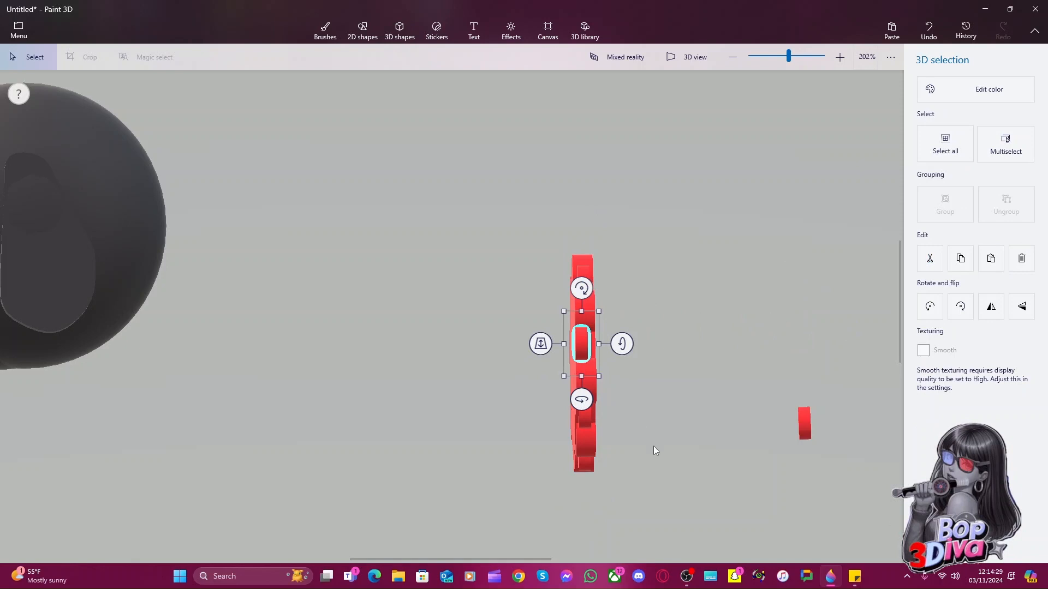
scroll(653, 447, "up", 8)
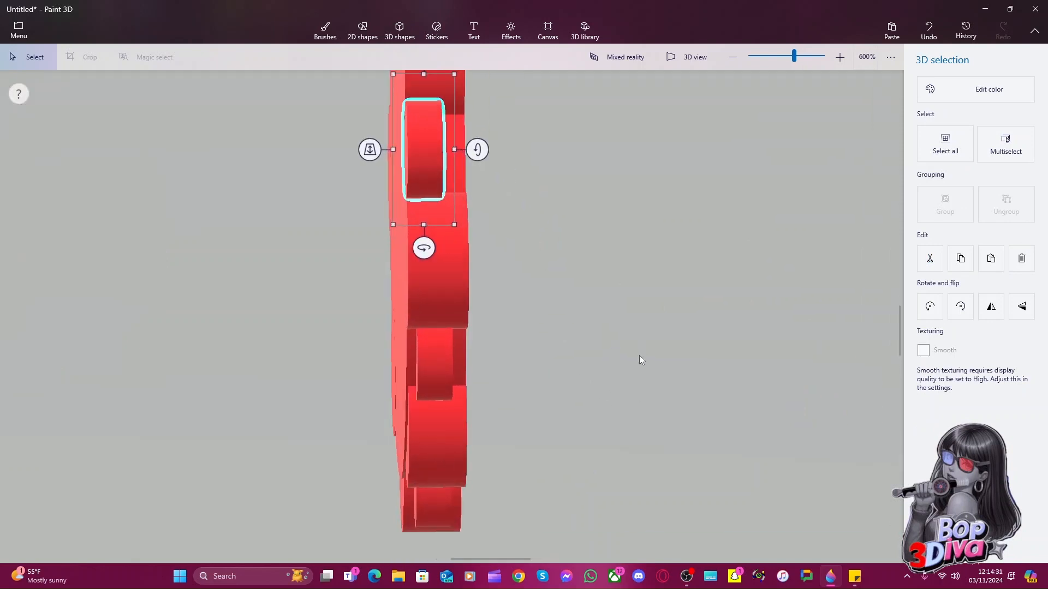
middle_click_drag(641, 374, 711, 526)
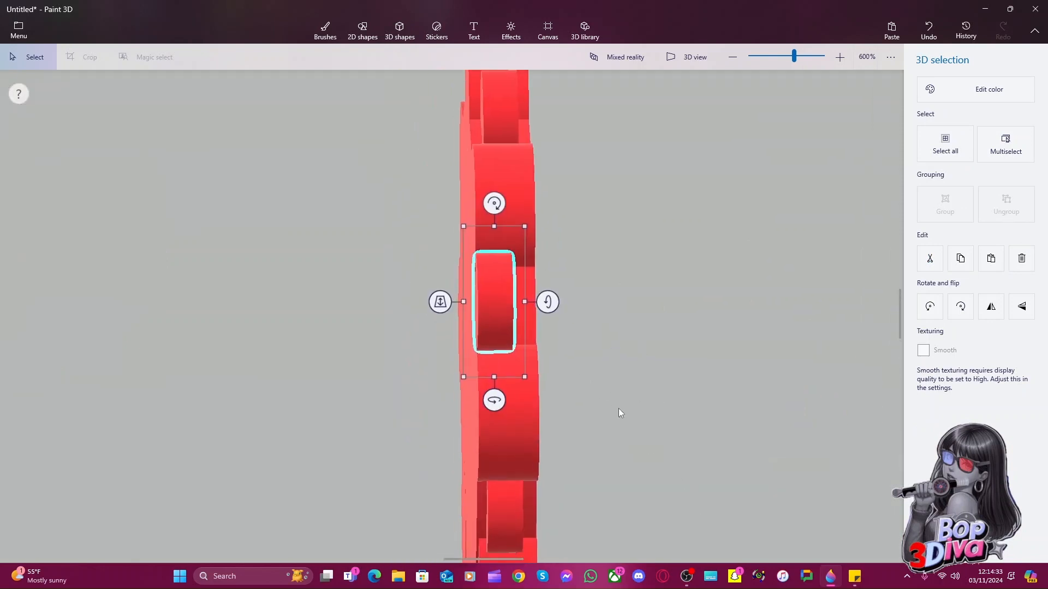
left_click_drag(502, 314, 516, 314)
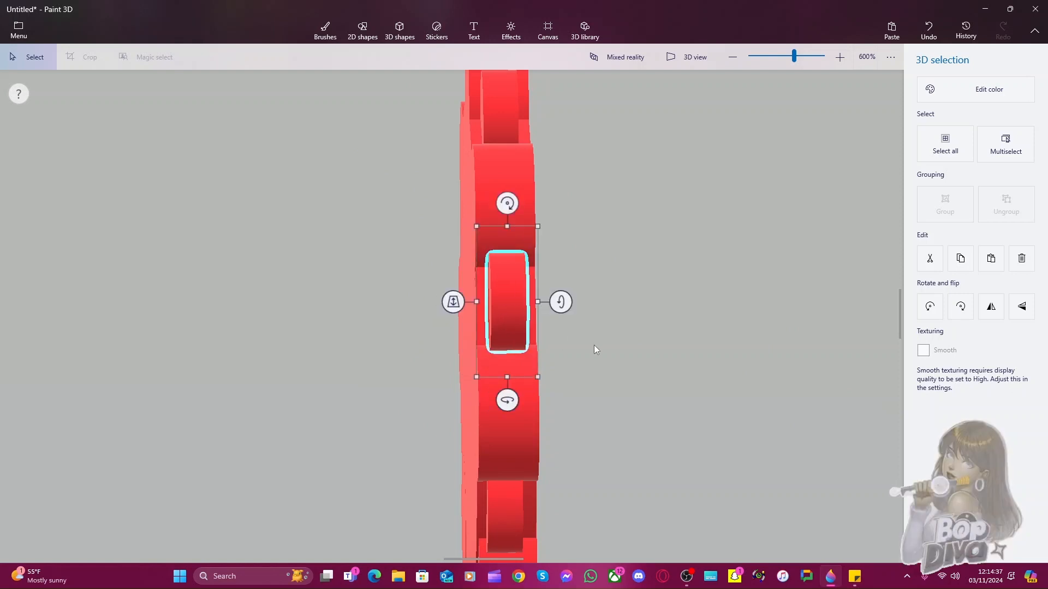
left_click_drag(611, 355, 611, 358)
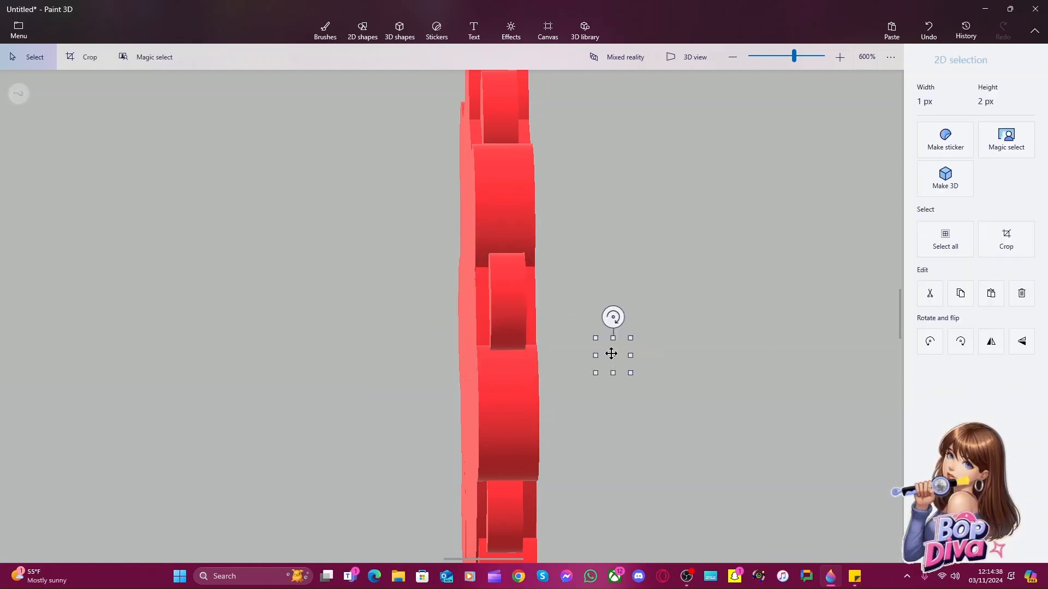
left_click(511, 299)
left_click_drag(511, 299, 456, 310)
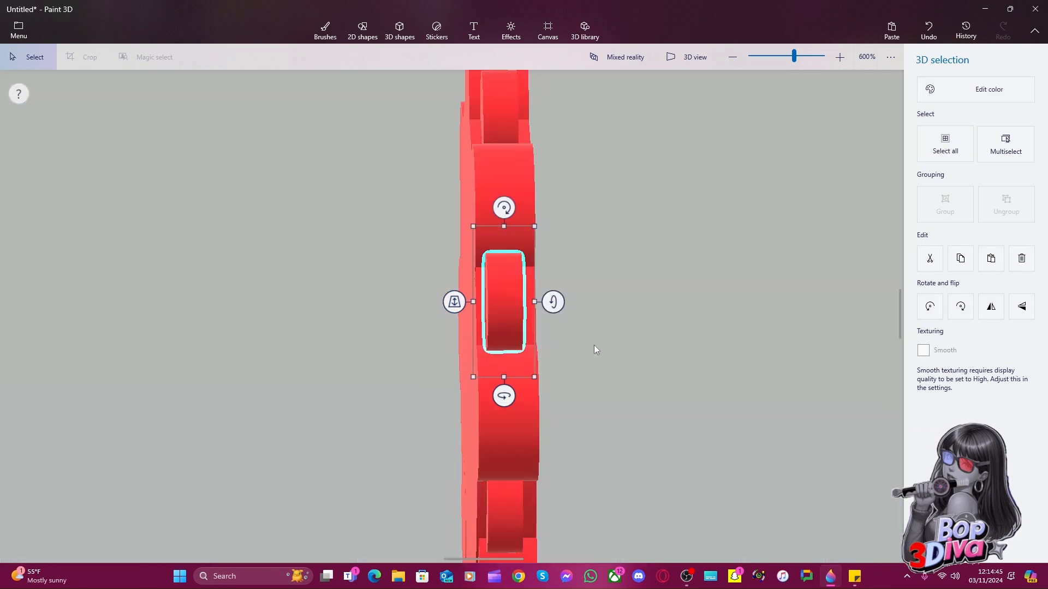
left_click(700, 374)
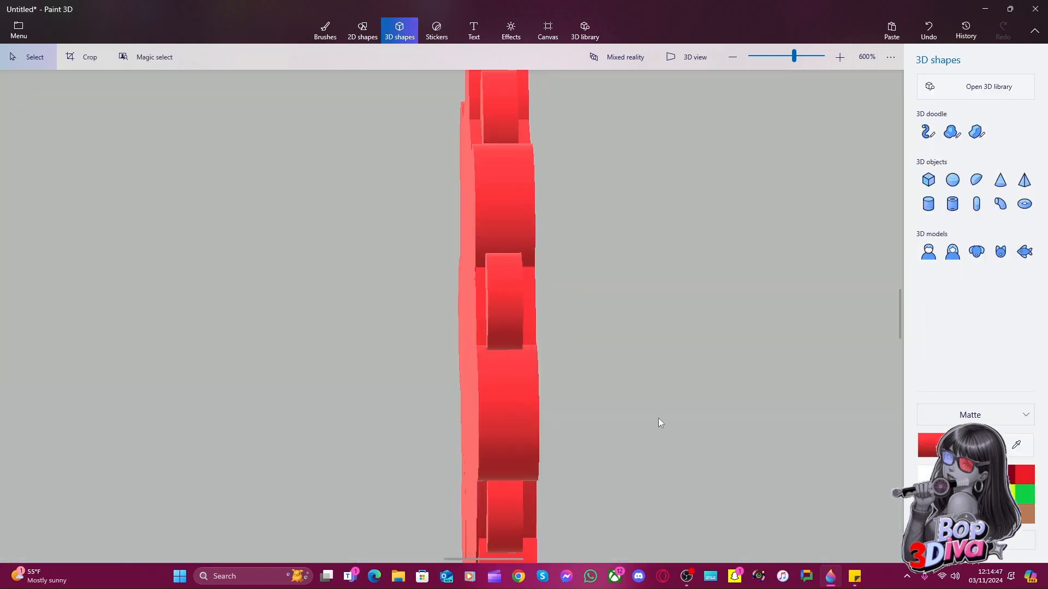
Group the edge-on shape with its latest disc and turn it about its vertical axis until its flat face shows
scroll(658, 418, "down", 5)
key("alt")
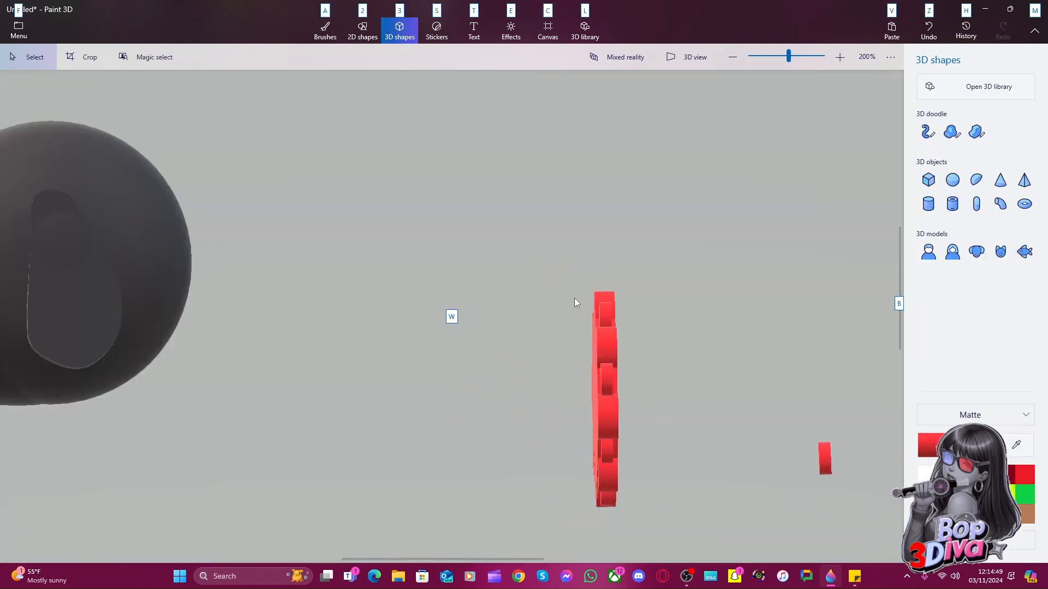
left_click_drag(546, 274, 649, 533)
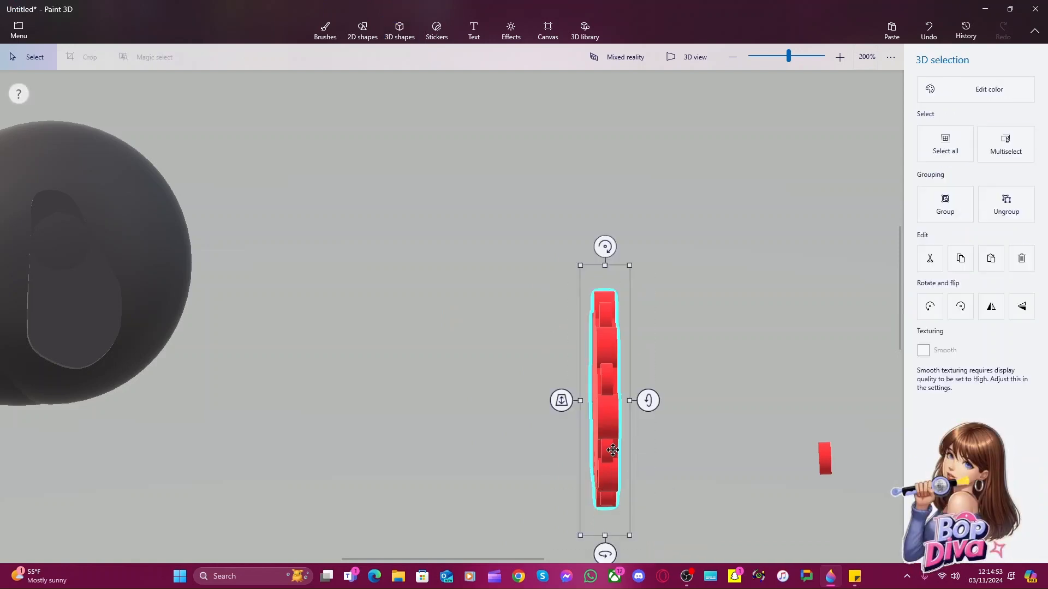
key("ctrl+g")
left_click_drag(605, 553, 868, 544)
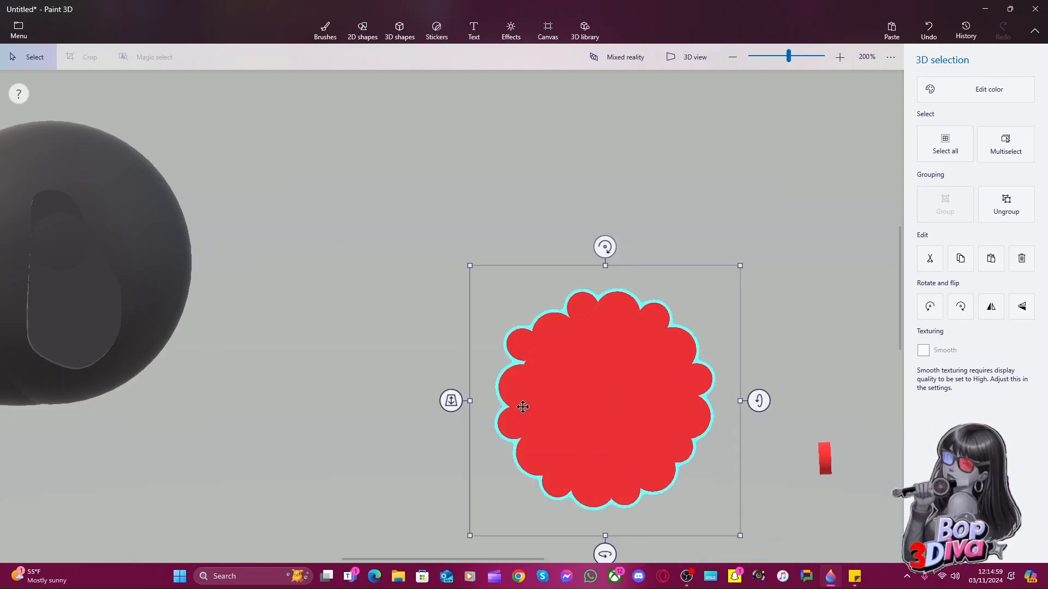
Move the grouped scalloped shape up and towards the dark sphere, away from the last loose disc
left_click(376, 343)
left_click(516, 346)
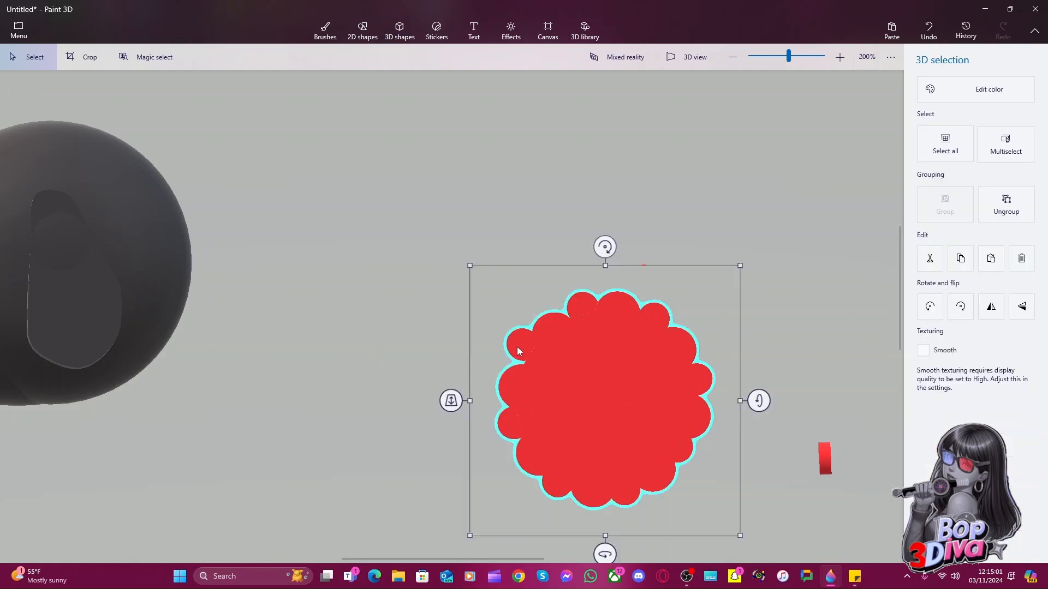
left_click(521, 349)
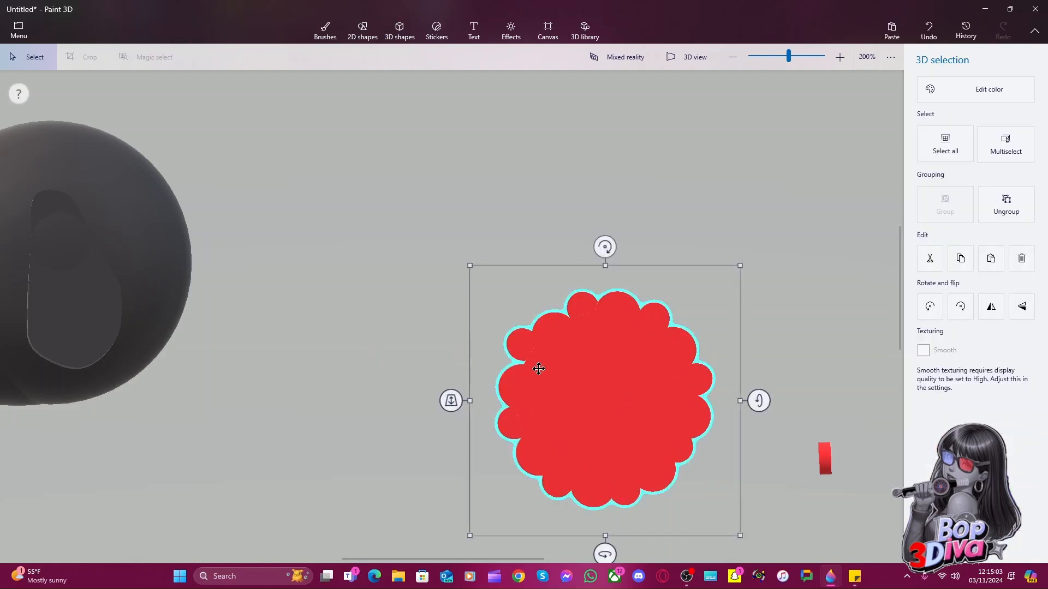
left_click_drag(575, 404, 521, 292)
left_click(691, 453)
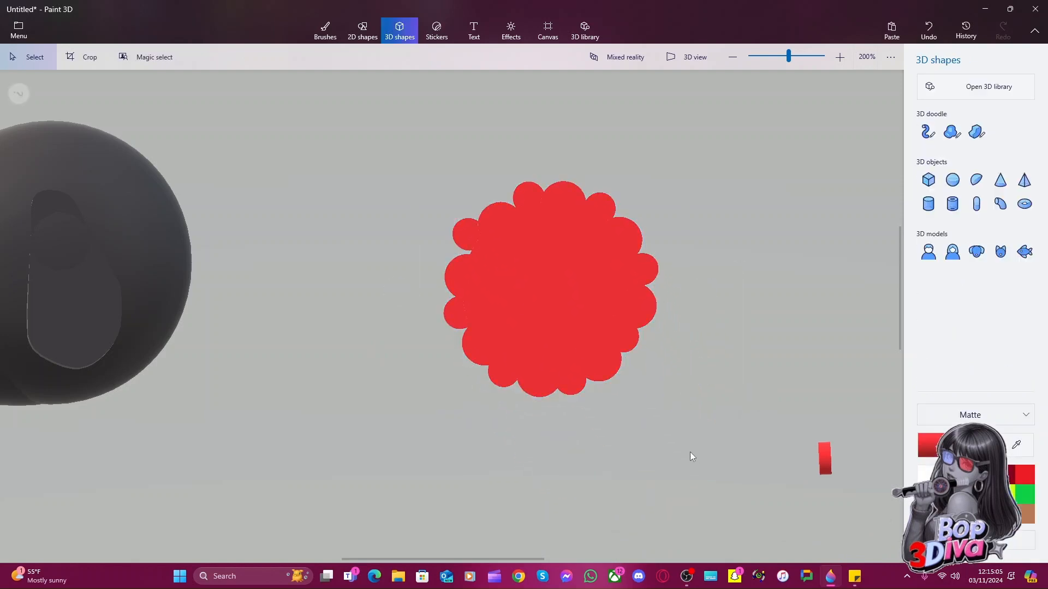
Ungroup the scalloped shape level by level until the small disc on its upper-left edge is separate
left_click(556, 286)
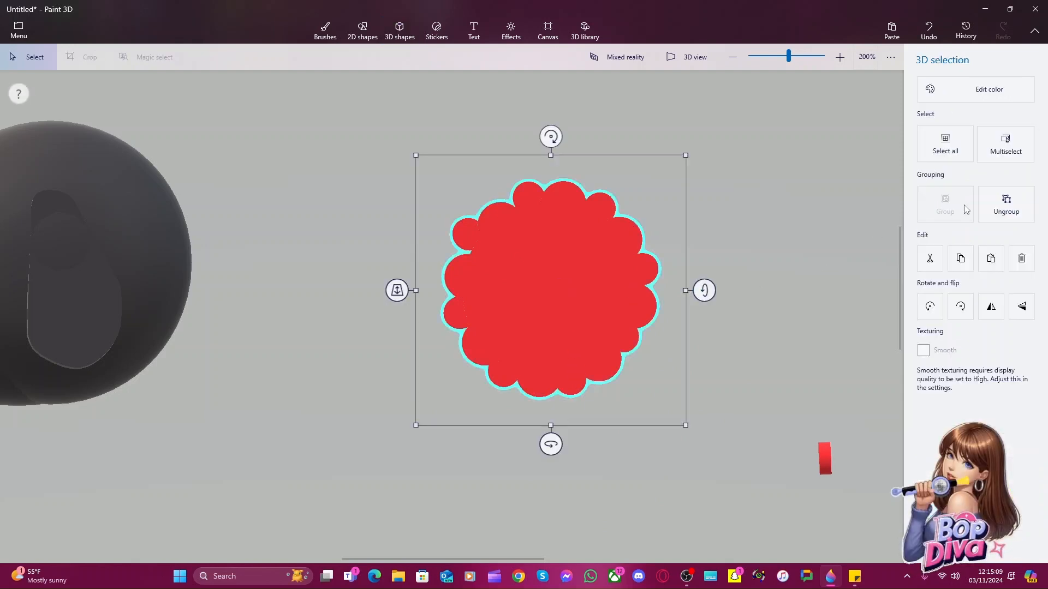
left_click(1006, 205)
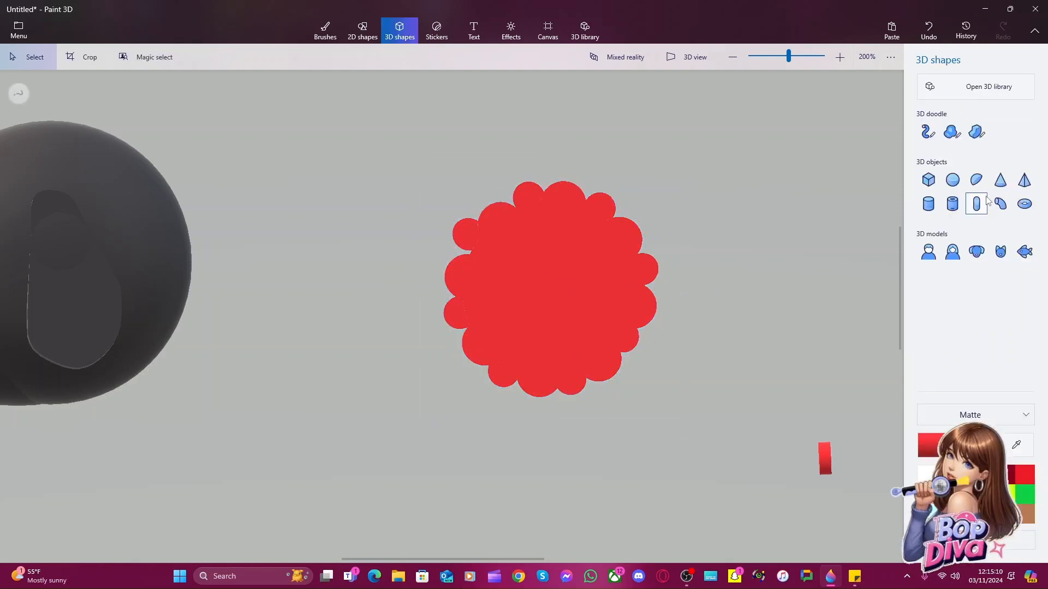
left_click(468, 234)
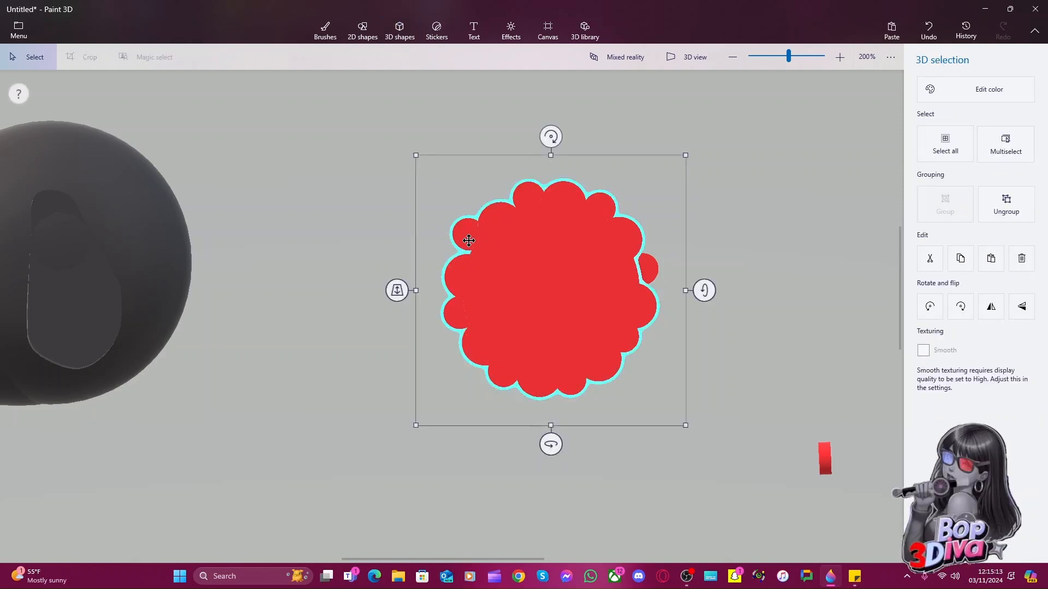
left_click(987, 212)
left_click(473, 232)
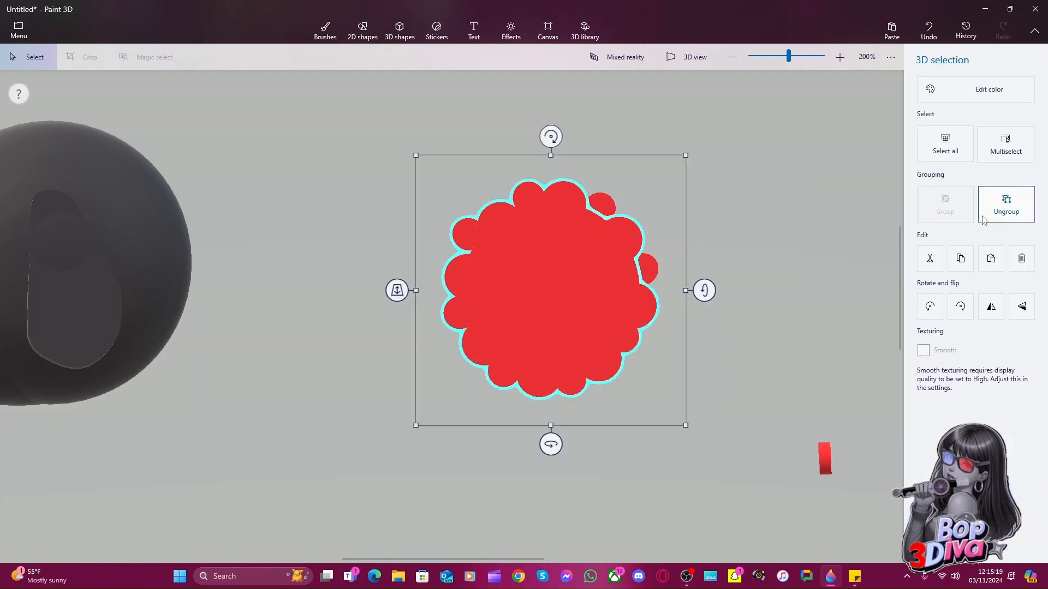
left_click(1006, 204)
left_click(592, 285)
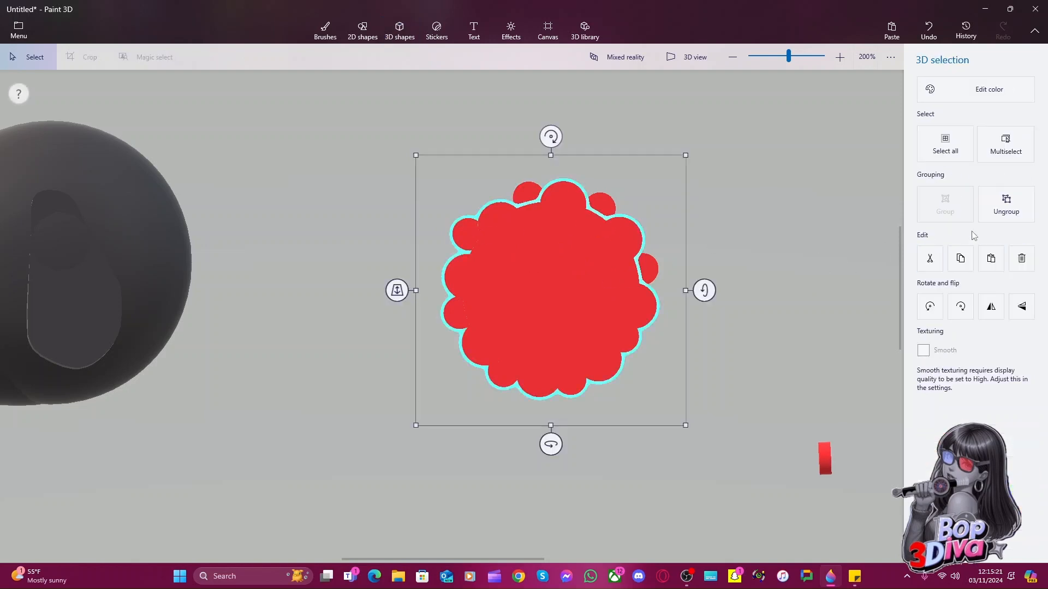
left_click(1020, 211)
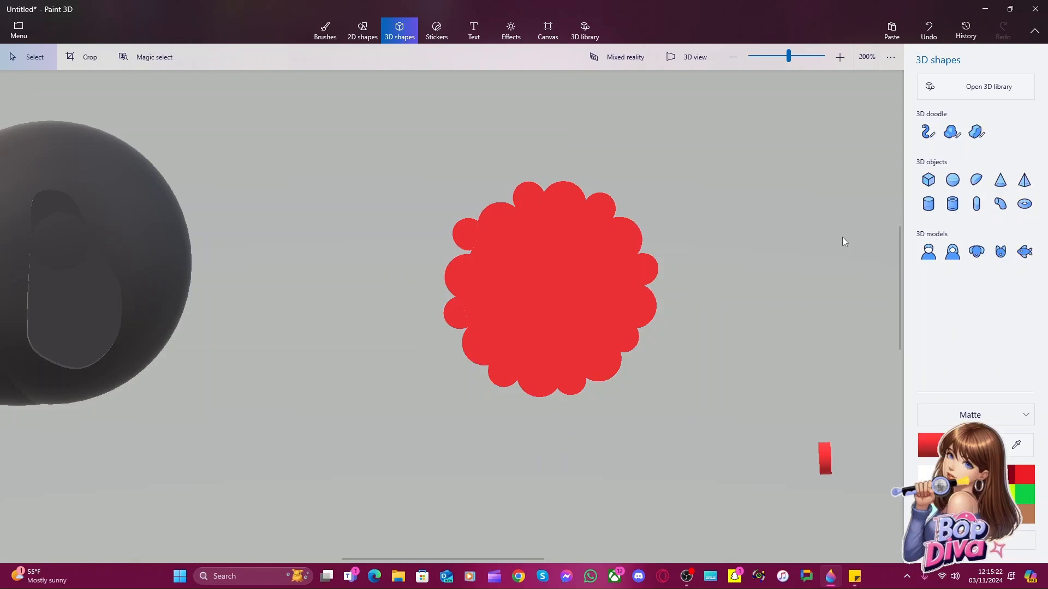
Move the small disc on the upper-left edge inward, slightly down and right, so it sits deeper in its notch
left_click(469, 233)
mouse_move(416, 235)
left_mouse_down()
mouse_move(415, 249)
mouse_move(416, 240)
left_mouse_up()
left_click_drag(484, 241, 486, 244)
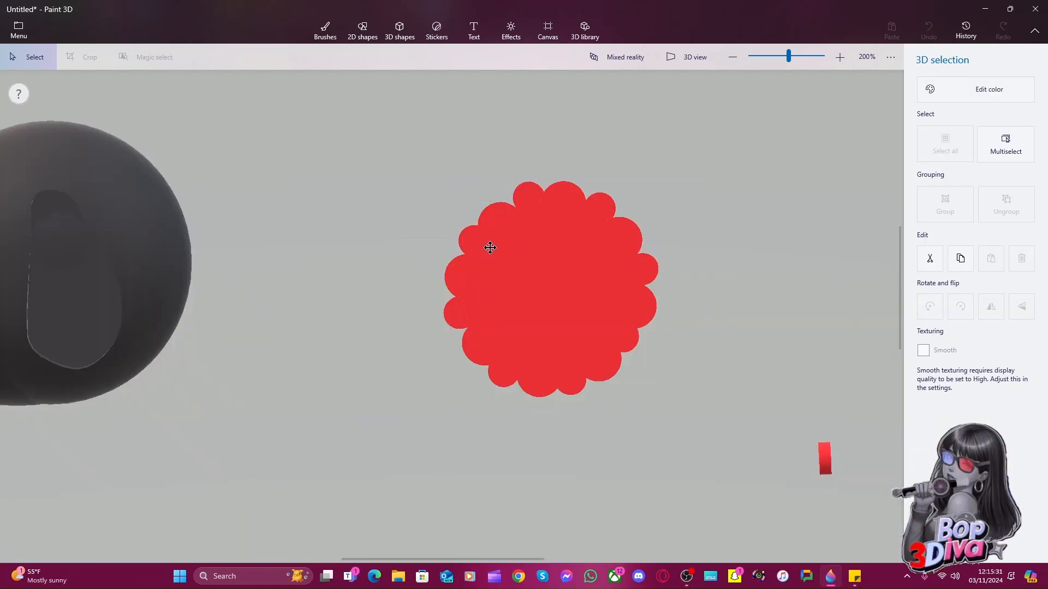
left_click_drag(490, 247, 432, 250)
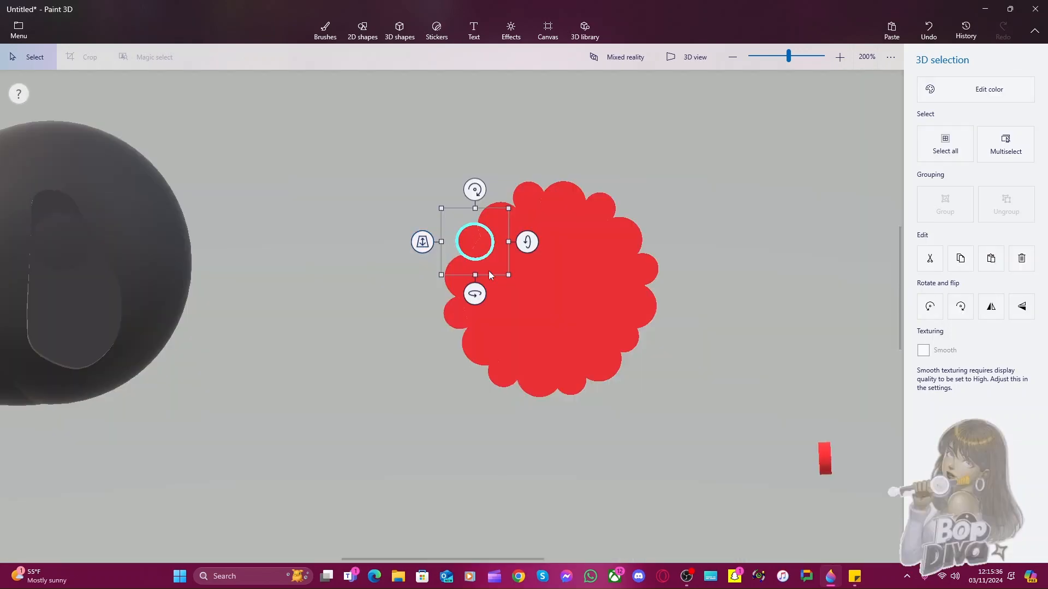
Separate the small disc on the left edge from the group and nudge it right and slightly down into its notch
left_click(448, 322)
left_click(1005, 204)
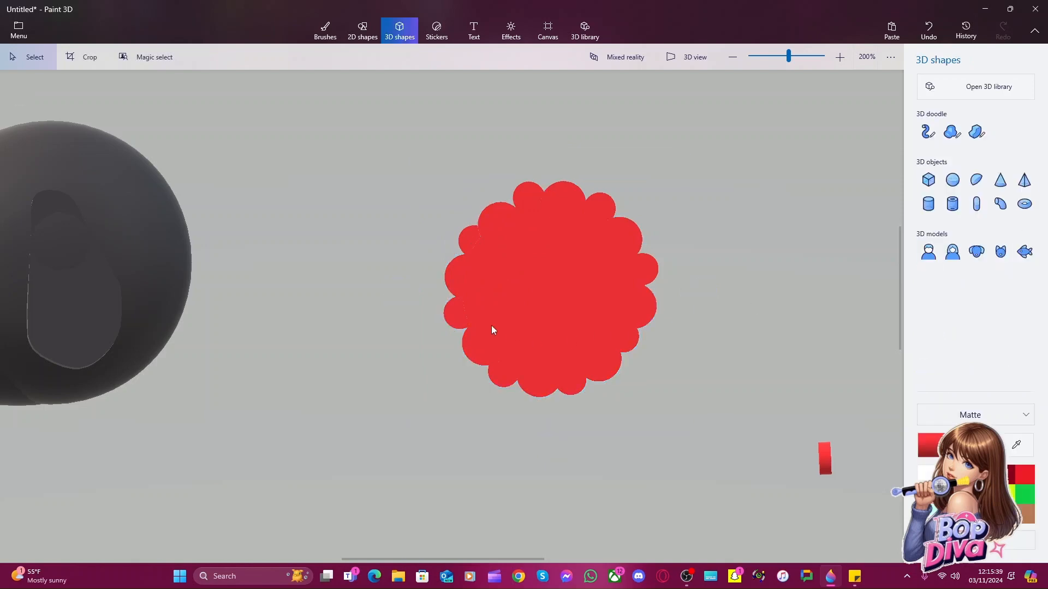
left_click(449, 323)
left_click_drag(410, 313, 413, 317)
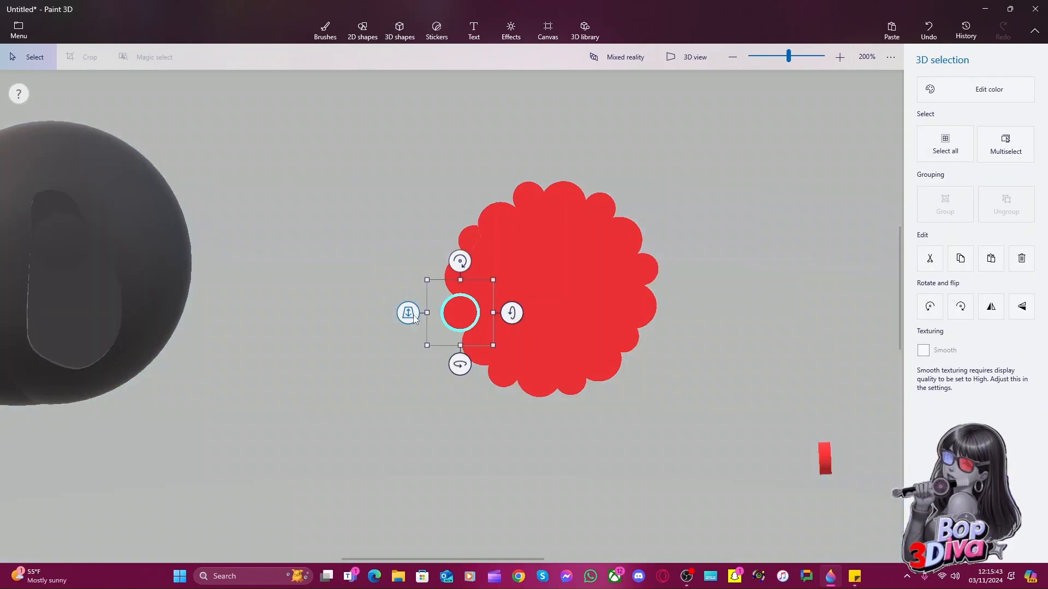
key("Right")
key("Right")
key("Right")
key("Right")
key("Right")
key("Right")
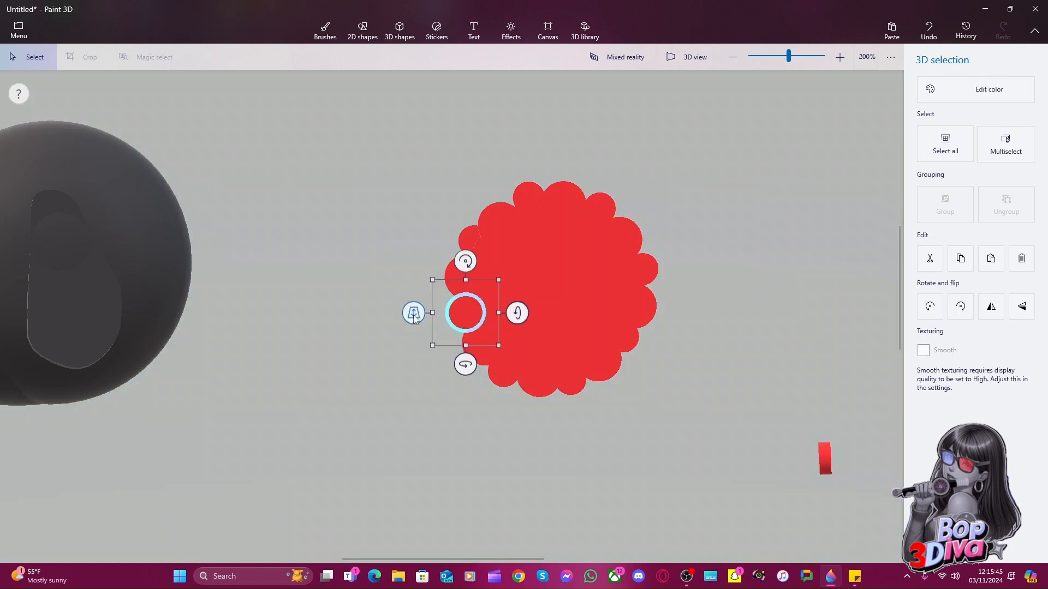
key("Down")
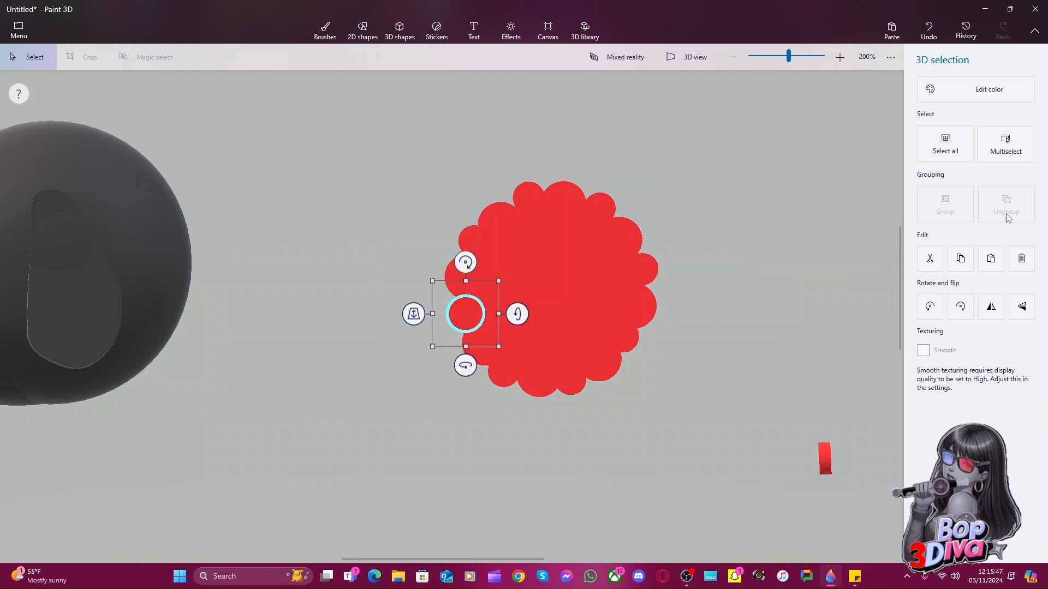
key("Escape")
Separate the small disc on the lower-left edge from the group and fine-tune its placement in its notch
left_click(492, 381)
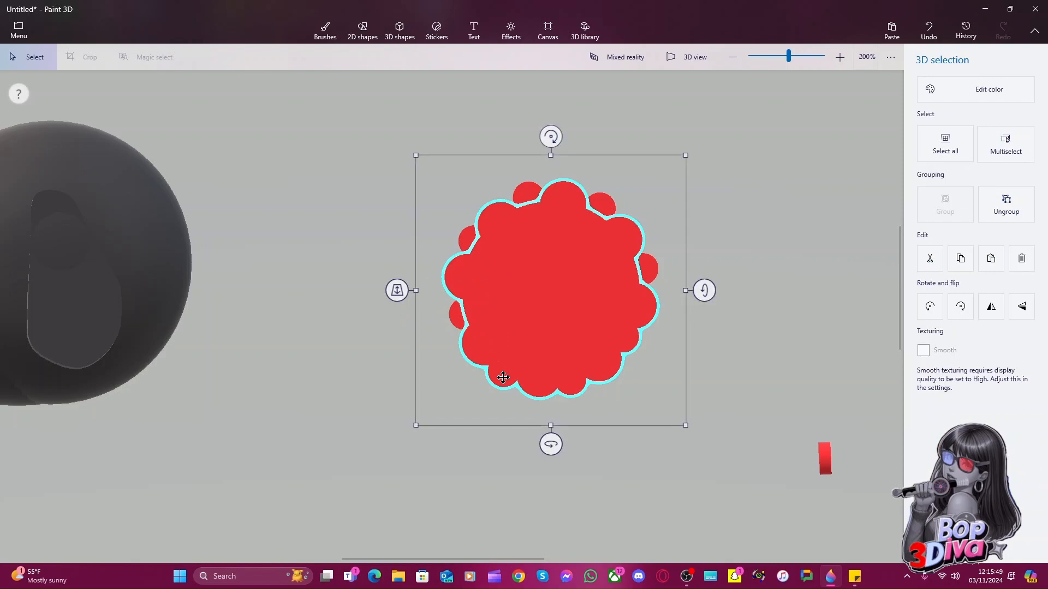
left_click(745, 318)
left_click(517, 375)
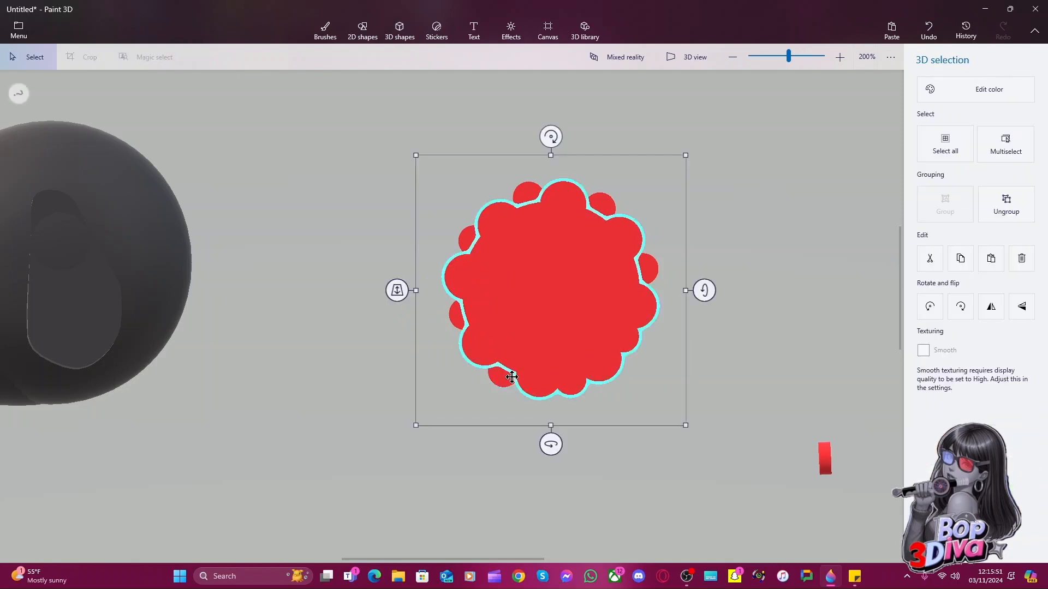
left_click(507, 379)
mouse_move(462, 381)
left_mouse_down()
mouse_move(453, 374)
mouse_move(468, 377)
left_mouse_up()
left_click(611, 441)
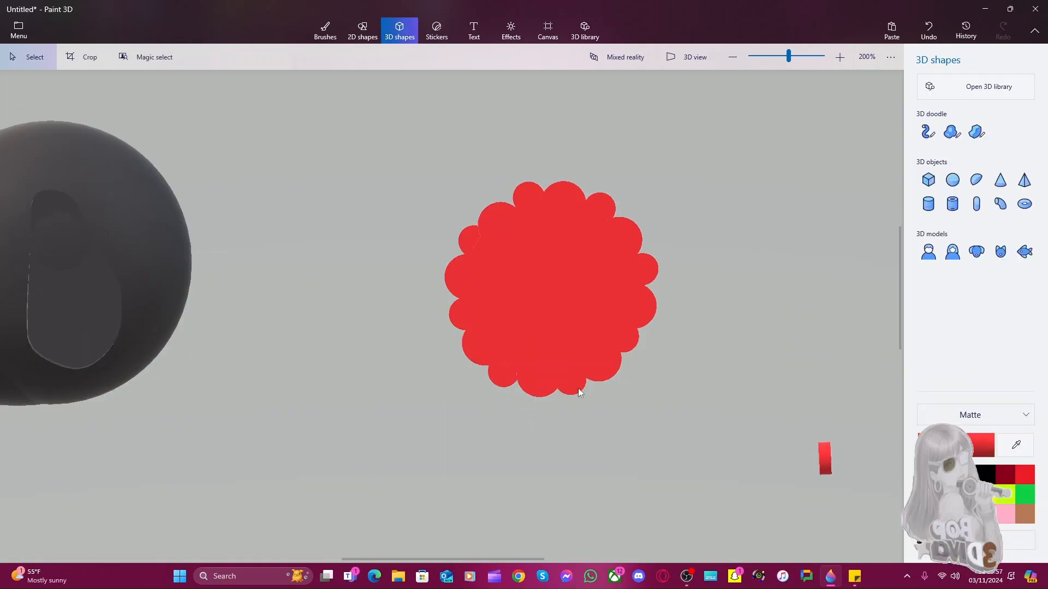
left_click(579, 391)
left_click(501, 379)
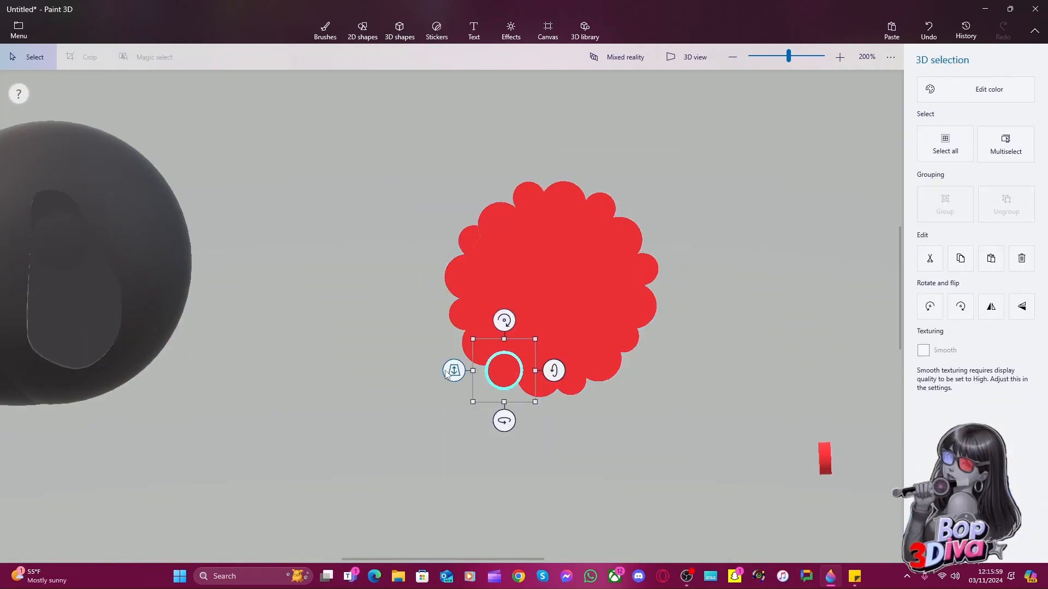
left_click_drag(446, 373, 452, 376)
left_click(572, 426)
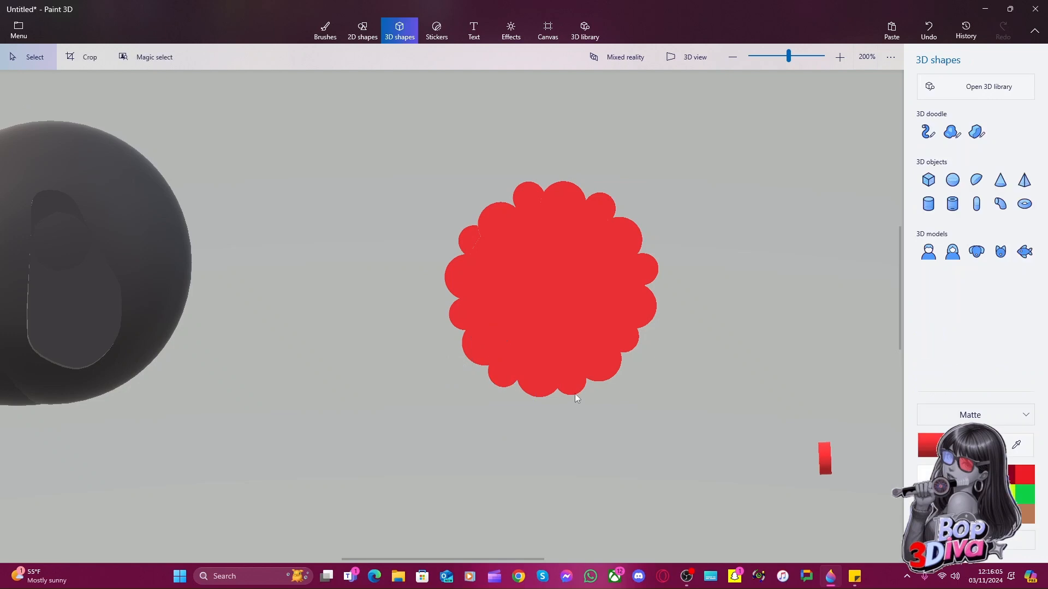
Move the small disc just left of the top lobe slightly inward so it protrudes less
left_click(575, 391)
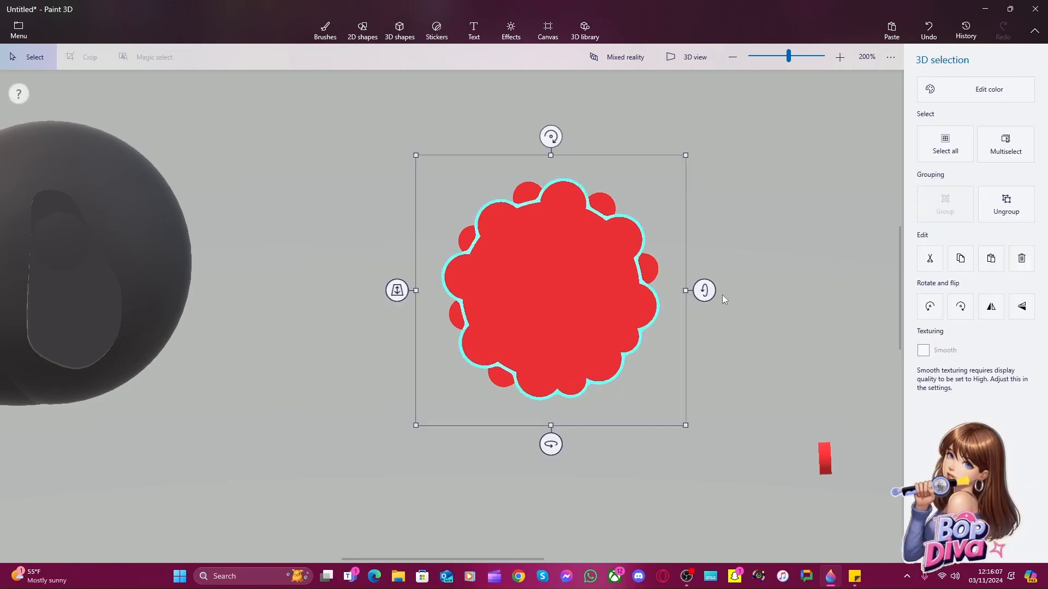
left_click(653, 263)
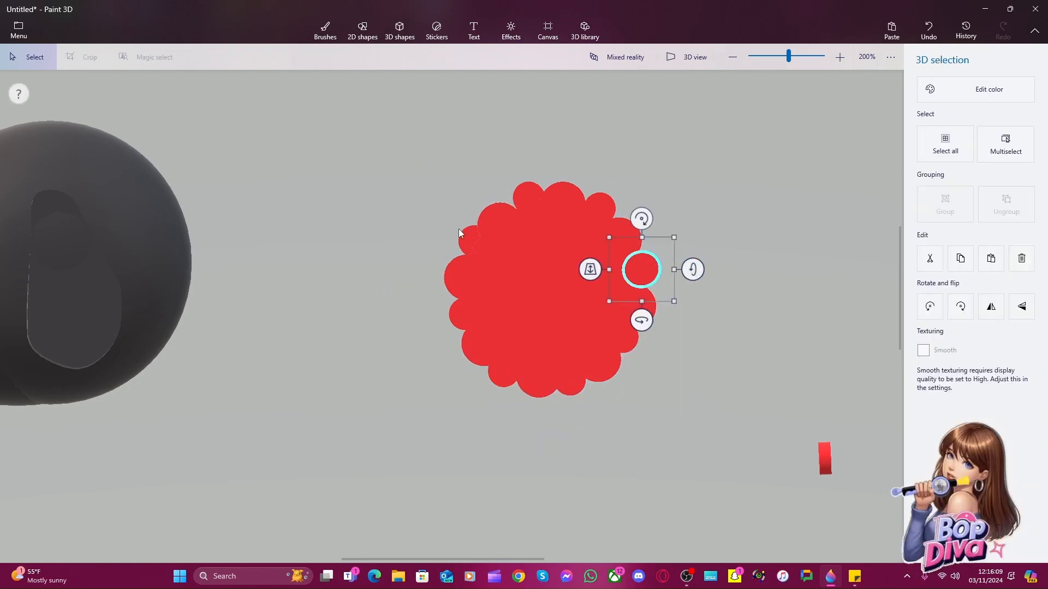
left_click(520, 198)
left_click_drag(526, 197, 477, 202)
Nudge the small disc on the upper-right edge down and slightly left so it sits deeper in its notch
left_click(605, 208)
left_click_drag(548, 210, 548, 213)
key("Down")
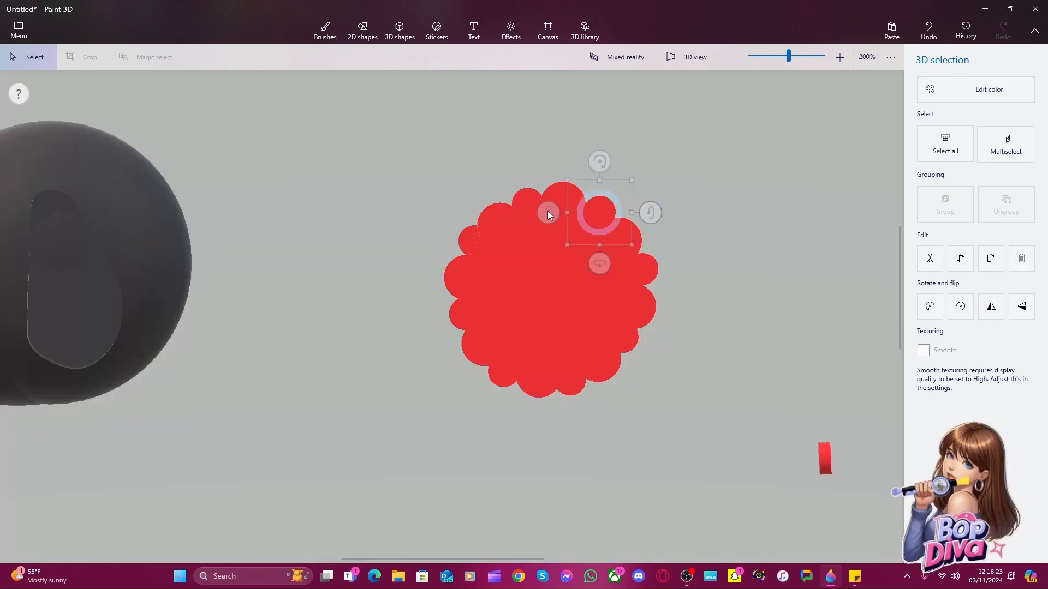
key("Left")
key("Left")
key("Right")
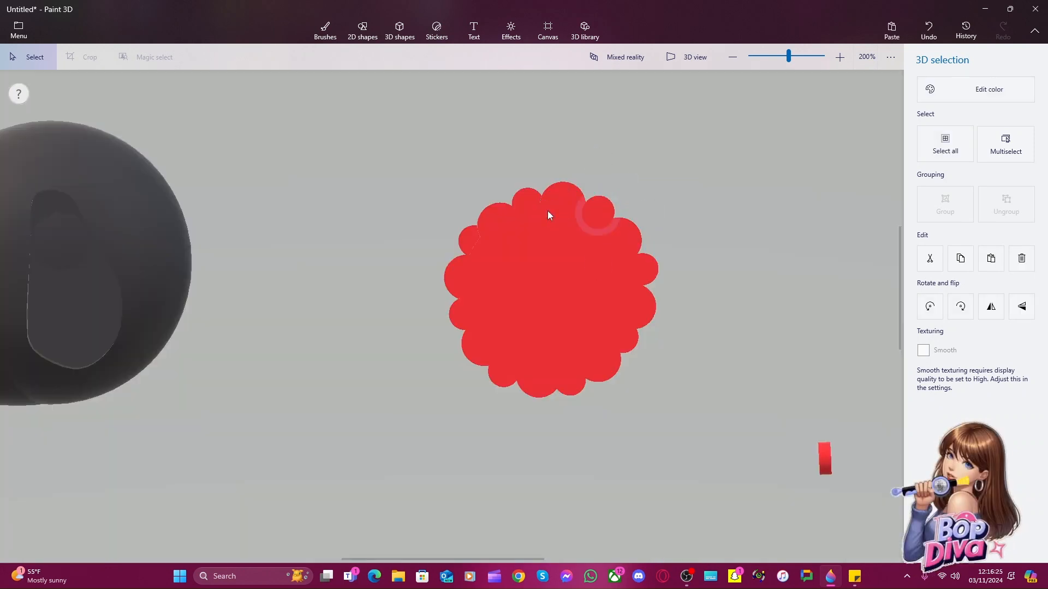
key("Down")
Nudge the small disc on the right edge left into its notch
left_click(646, 270)
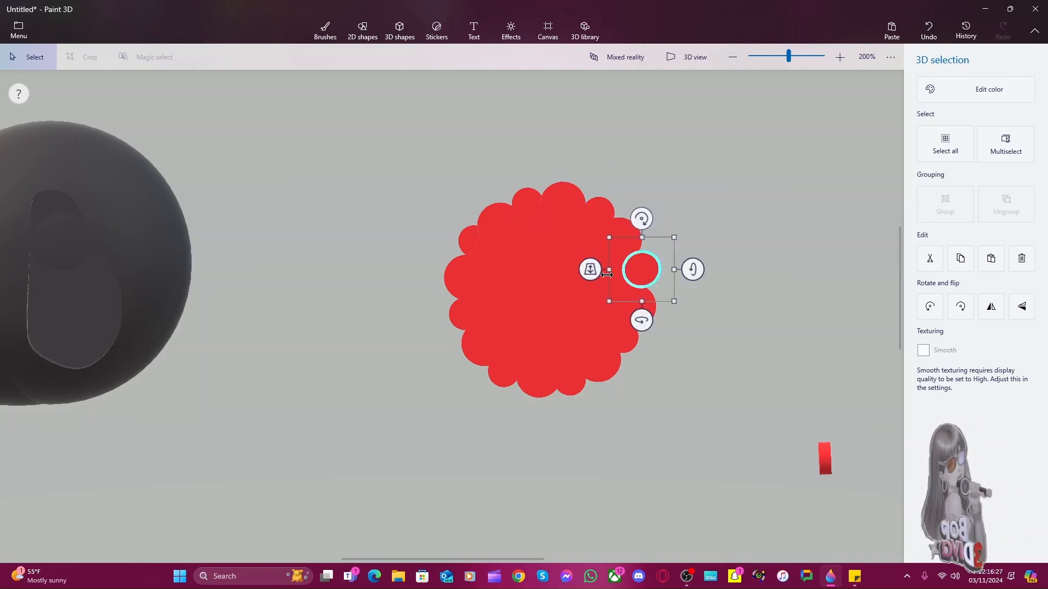
key("Left")
key("Left")
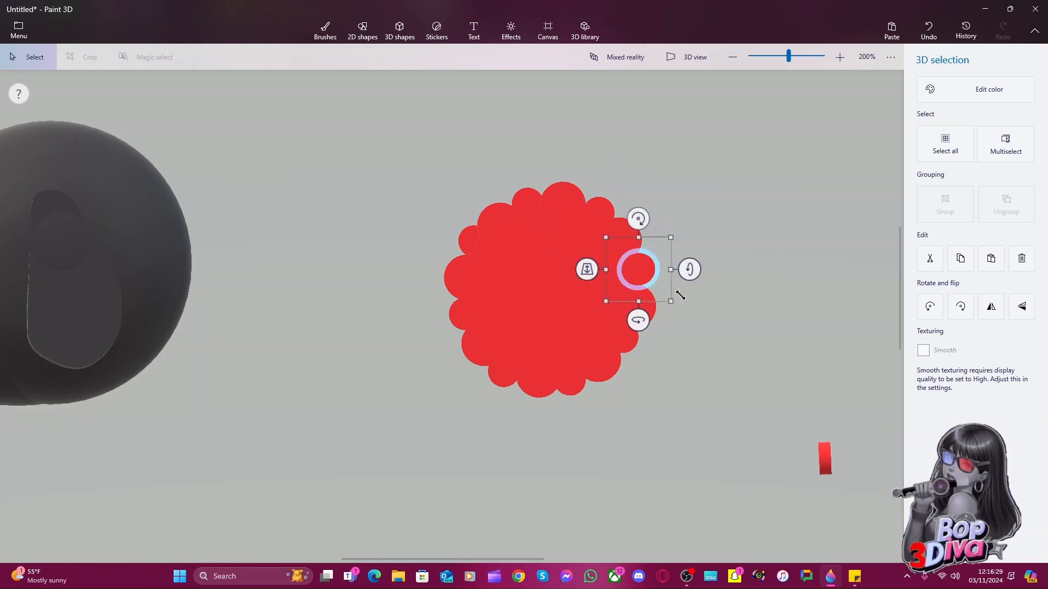
key("Left")
left_click_drag(578, 272, 555, 330)
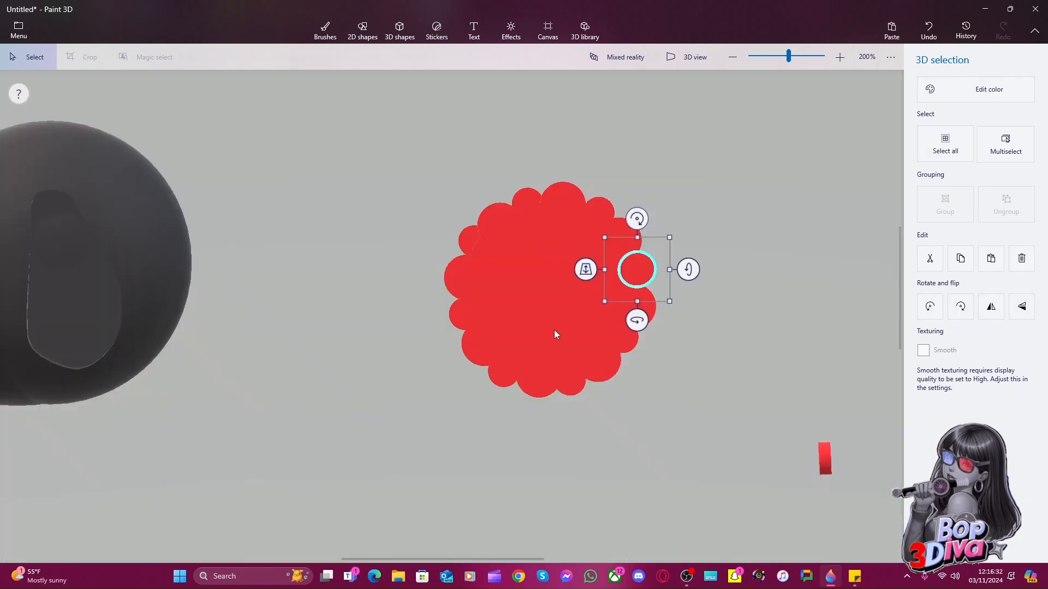
Group the scalloped body with all its separated small discs and rotate the group to a steep tilt showing its edge
left_click(634, 345)
left_click_drag(723, 494, 380, 119)
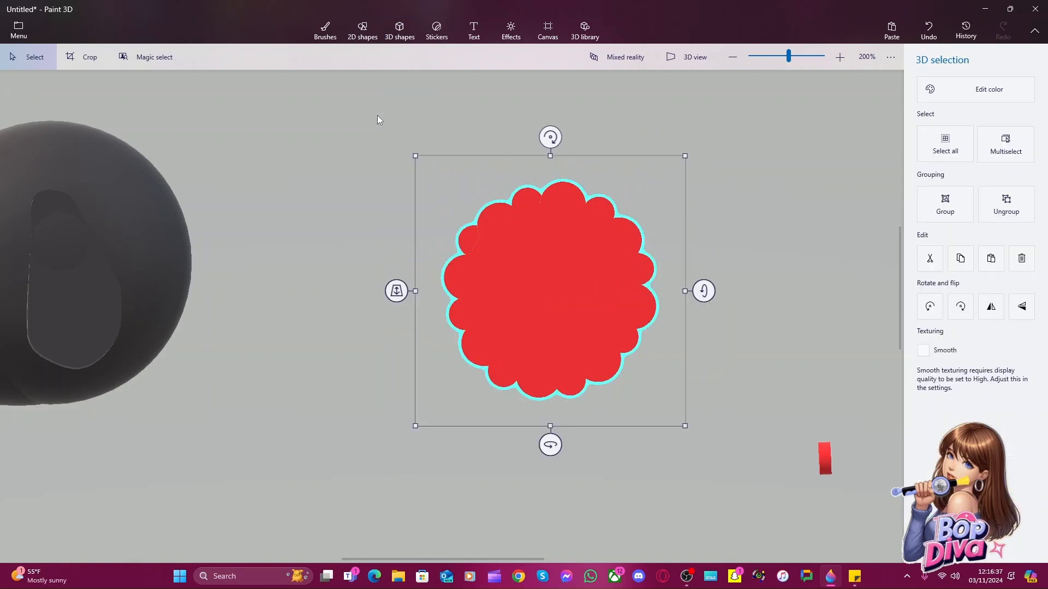
left_click(572, 397)
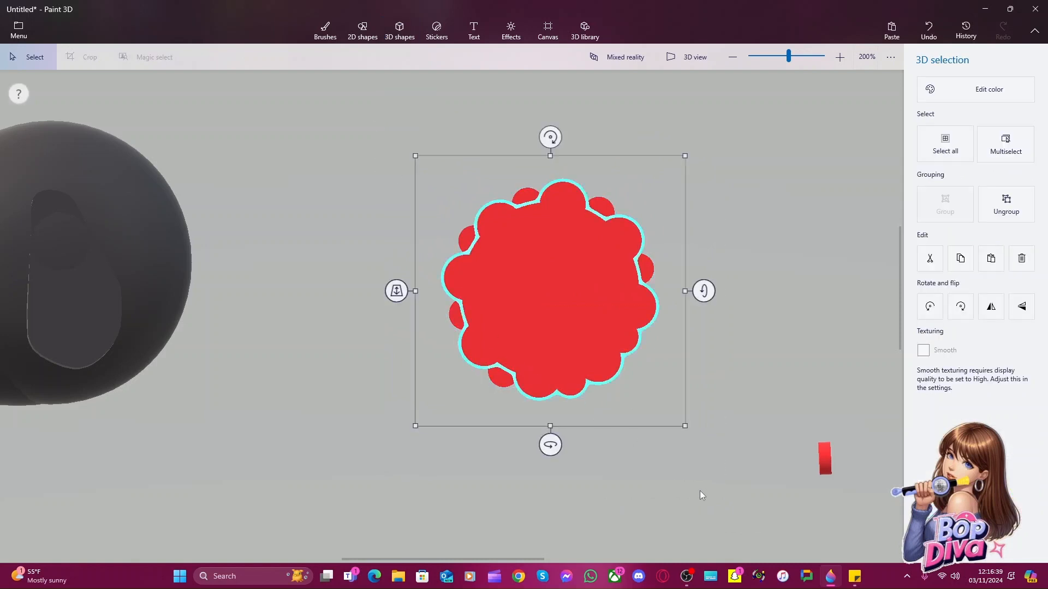
left_click_drag(739, 485, 399, 113)
left_click(950, 212)
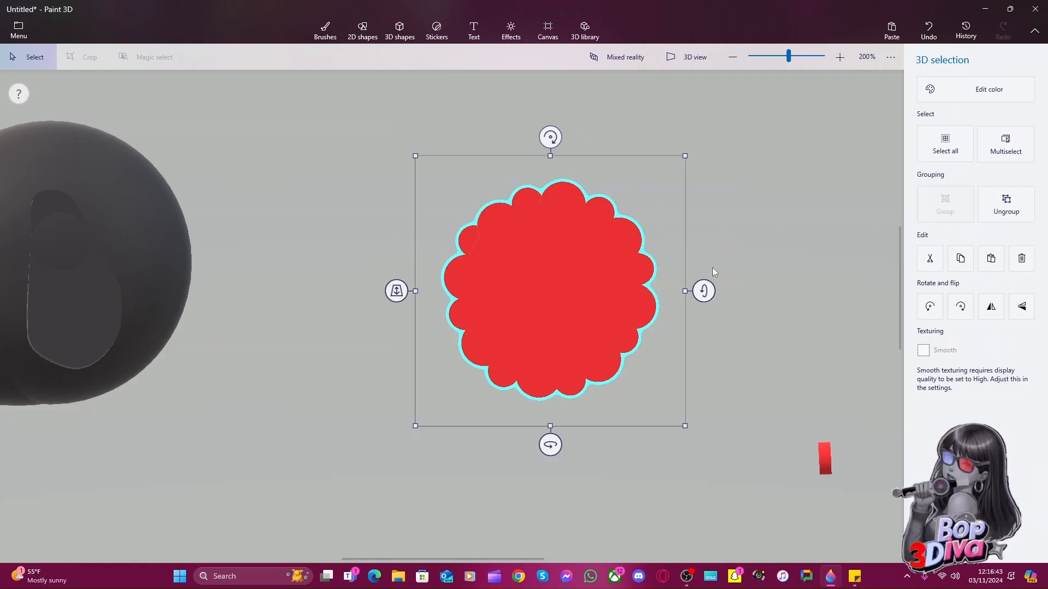
left_click_drag(704, 291, 737, 91)
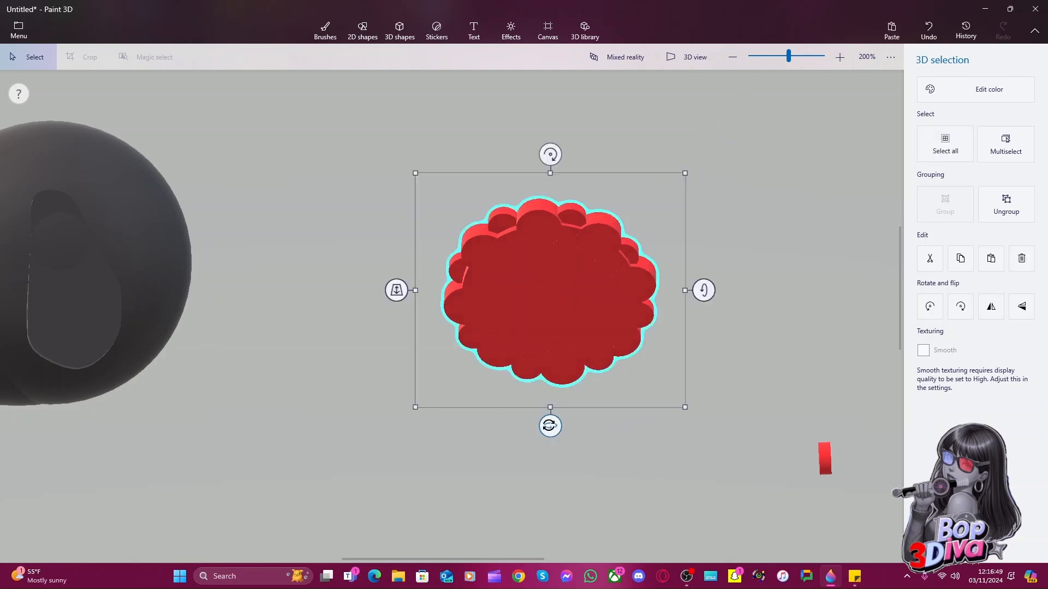
left_click_drag(550, 426, 663, 425)
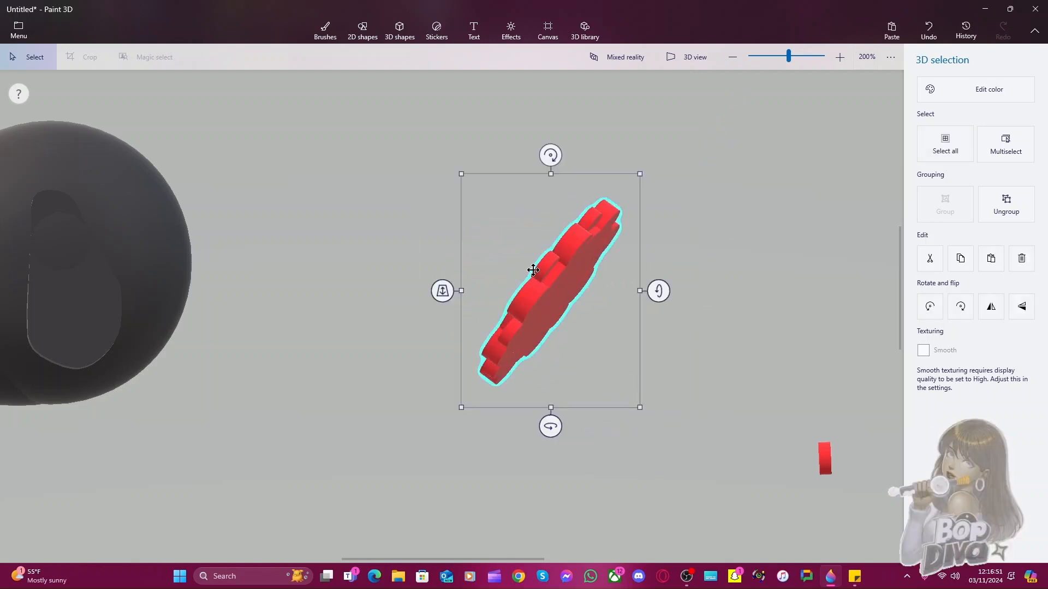
Ungroup the scalloped shape and nudge the small disc midway along its upper-left edge to sit in its notch
left_click(981, 214)
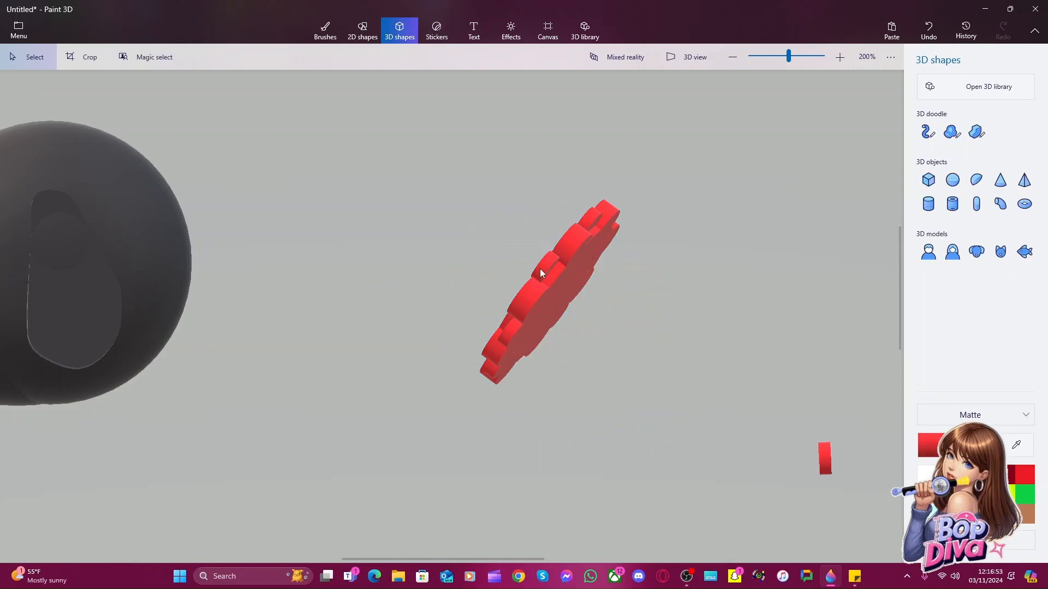
left_click(539, 270)
key("Escape")
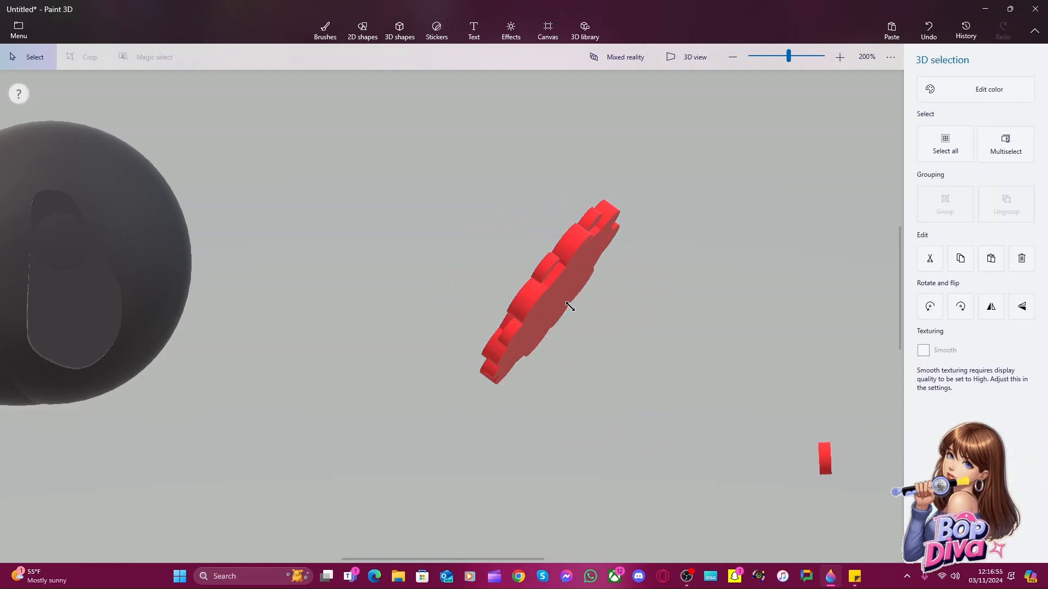
left_click(554, 268)
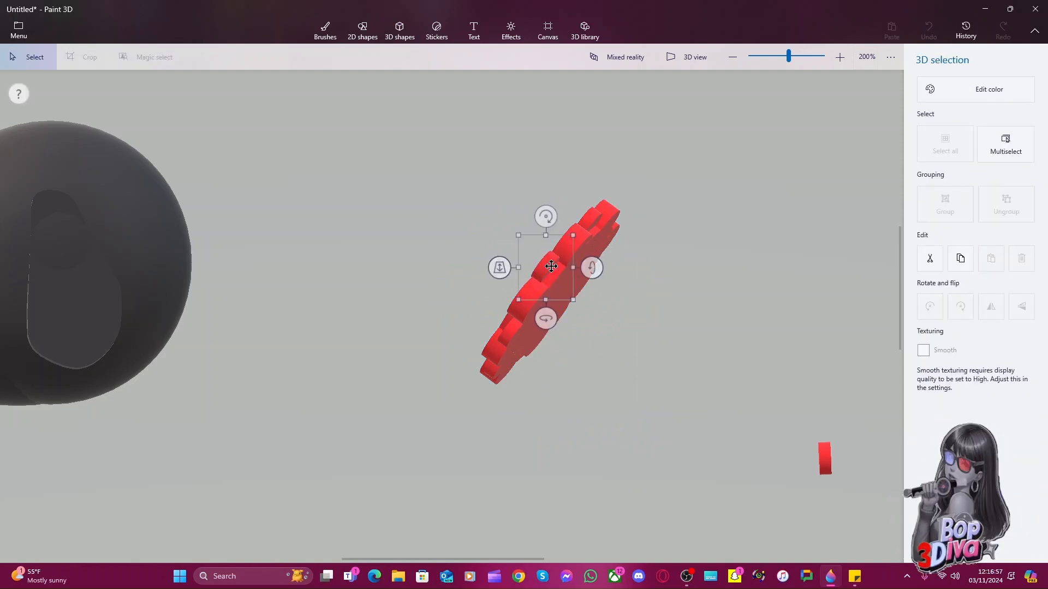
left_click_drag(555, 268, 512, 287)
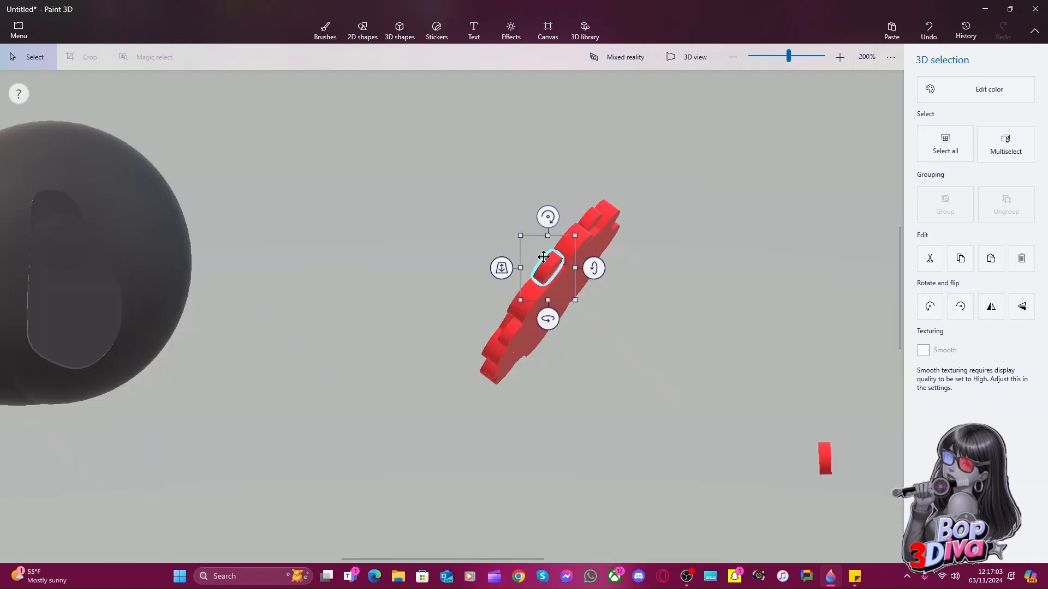
key("Left")
key("Left")
key("Down")
key("Down")
key("Down")
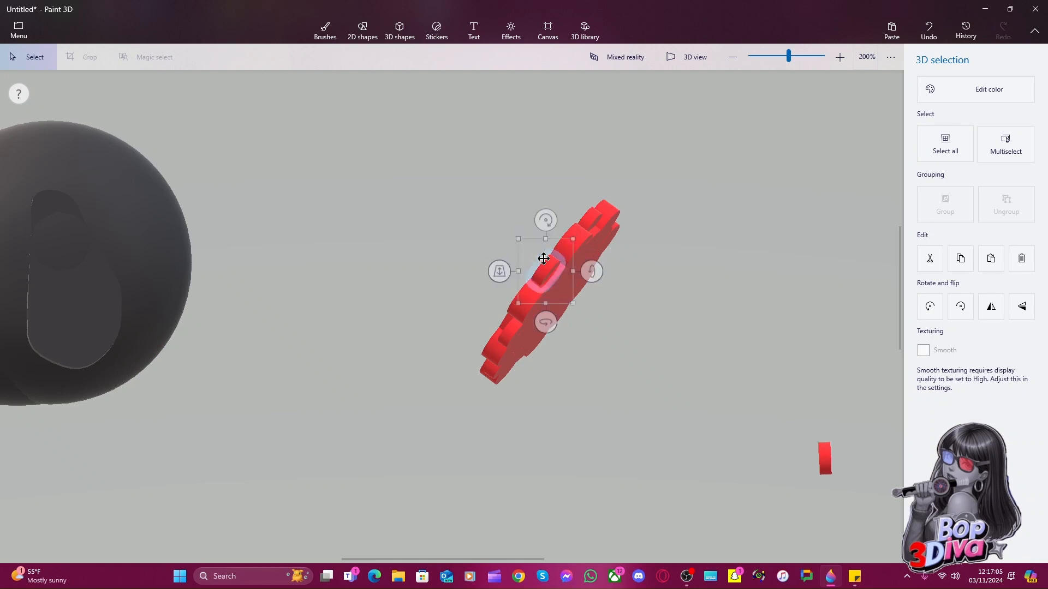
key("Up")
key("Up")
key("Up")
key("Up")
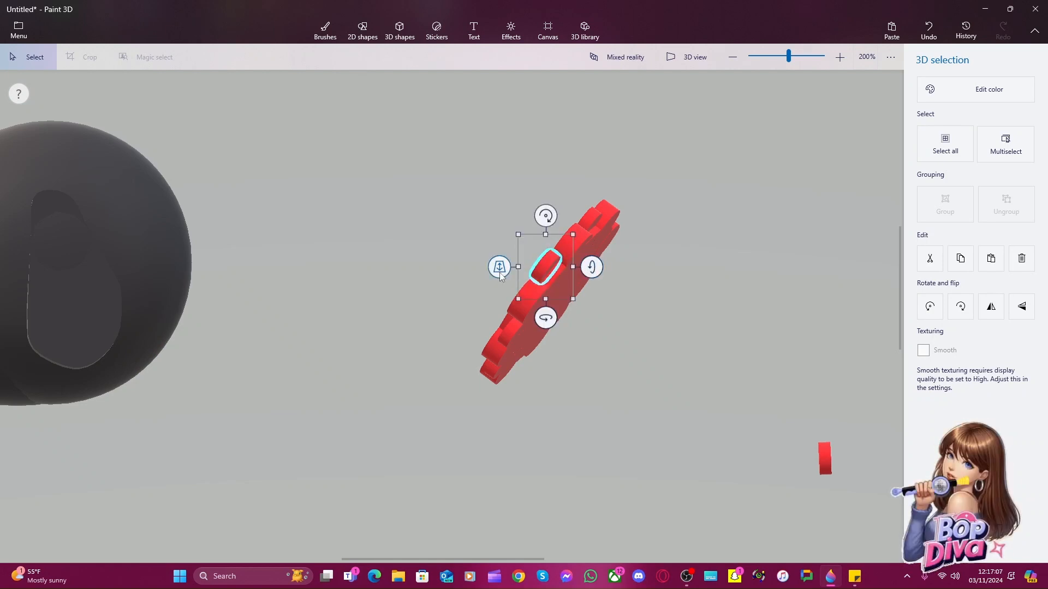
Fine-tune the depth and position of the small disc midway along the tilted upper-left edge
left_click_drag(499, 274, 497, 276)
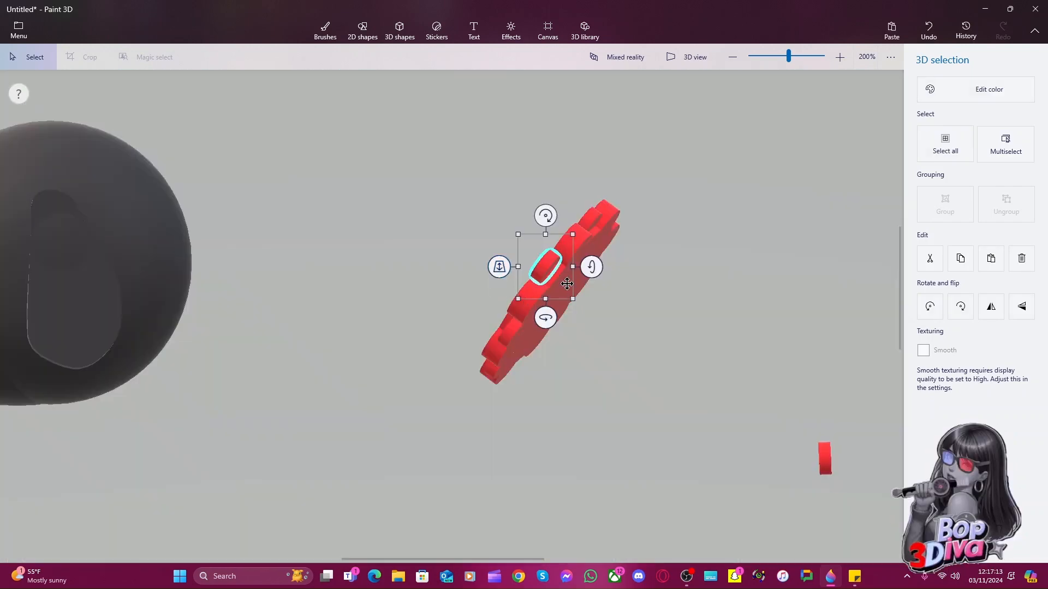
left_click_drag(567, 284, 544, 269)
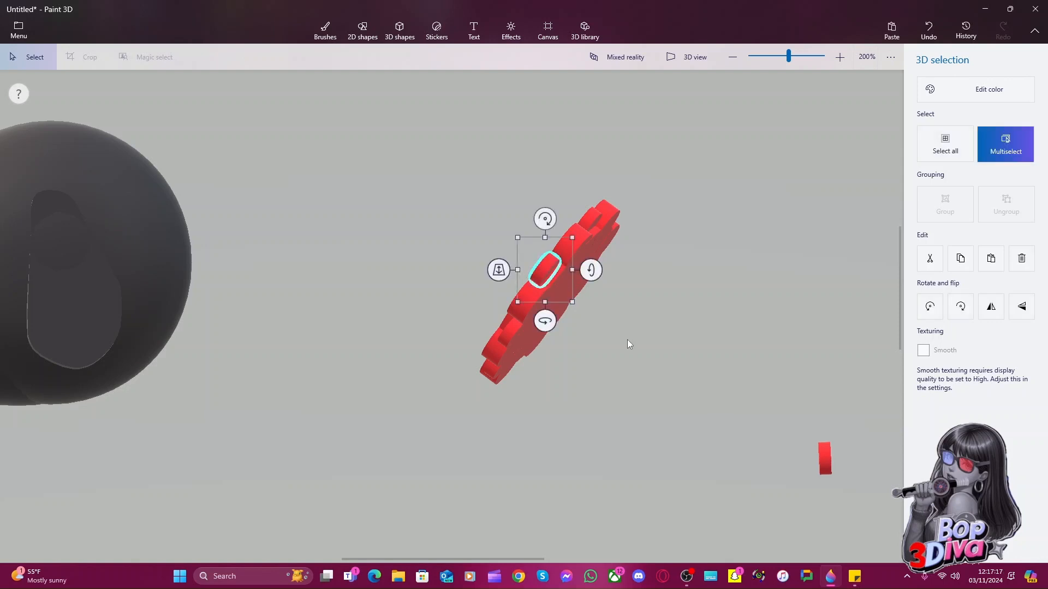
scroll(628, 340, "up", 5, "ctrl")
left_click_drag(440, 203, 474, 210)
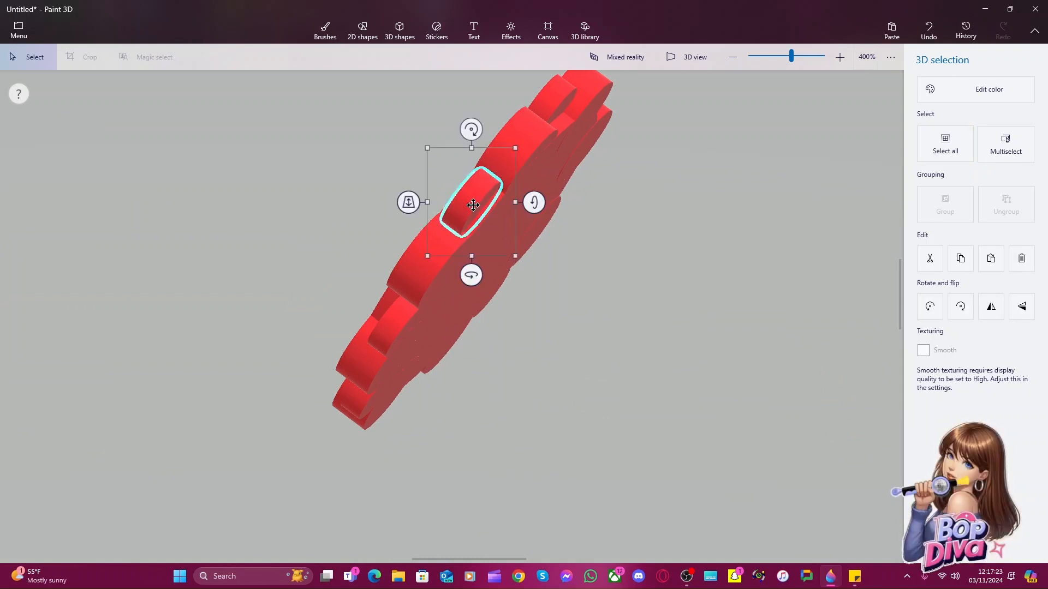
Turn the whole scalloped shape to show its face and nudge the small upper-right disc left and slightly up into its notch
left_click_drag(669, 507, 286, 55)
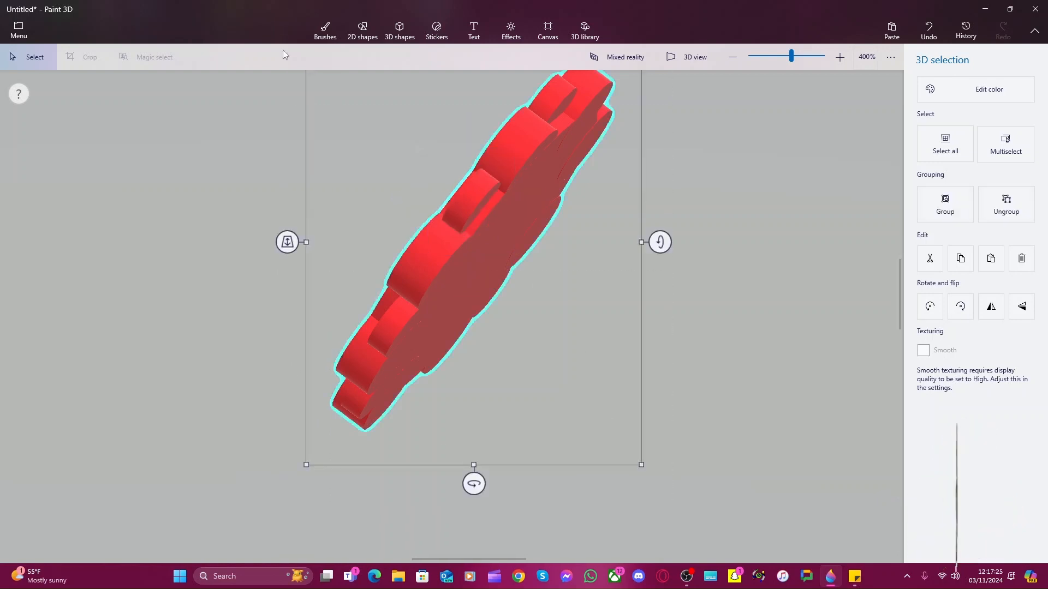
left_click_drag(475, 487, 646, 499)
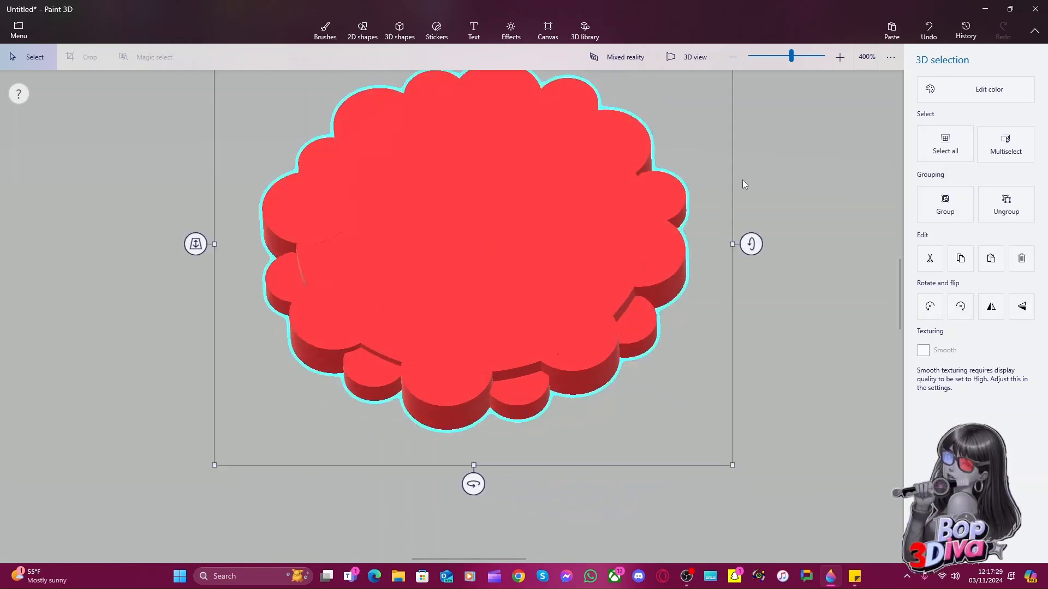
left_click(710, 184)
left_click(672, 192)
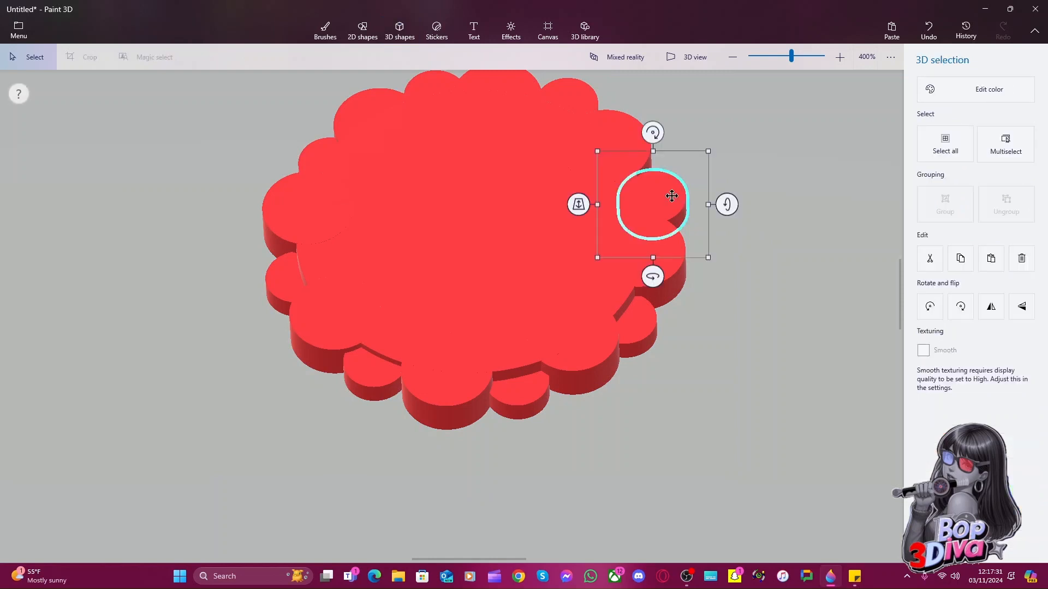
key("Left")
key("Left")
key("Up")
key("Left")
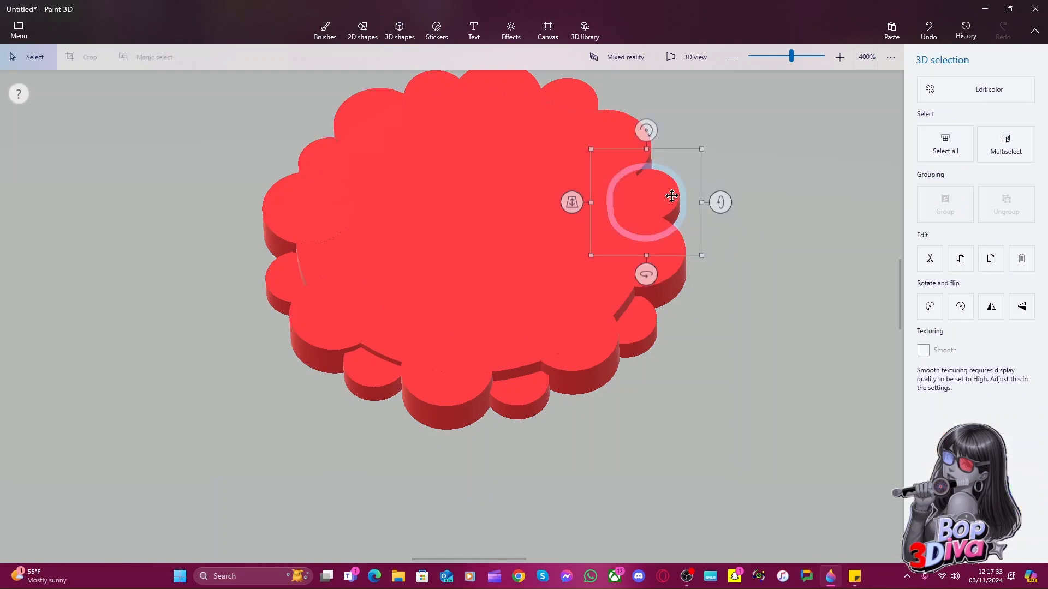
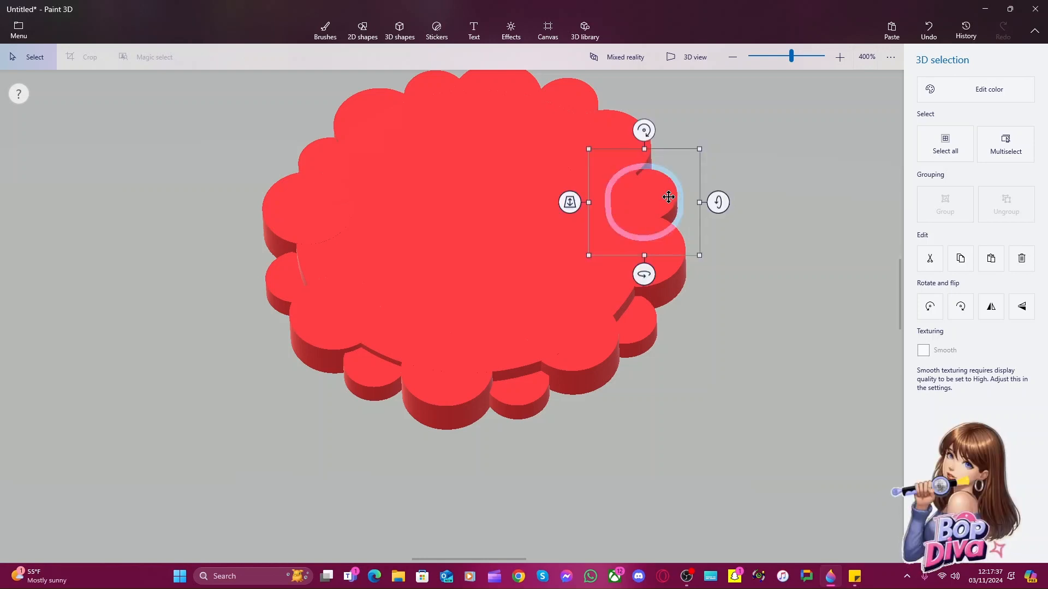
Group the scalloped body with all its small discs and tilt the group so it faces the front flat
key("Escape")
key("ctrl+a")
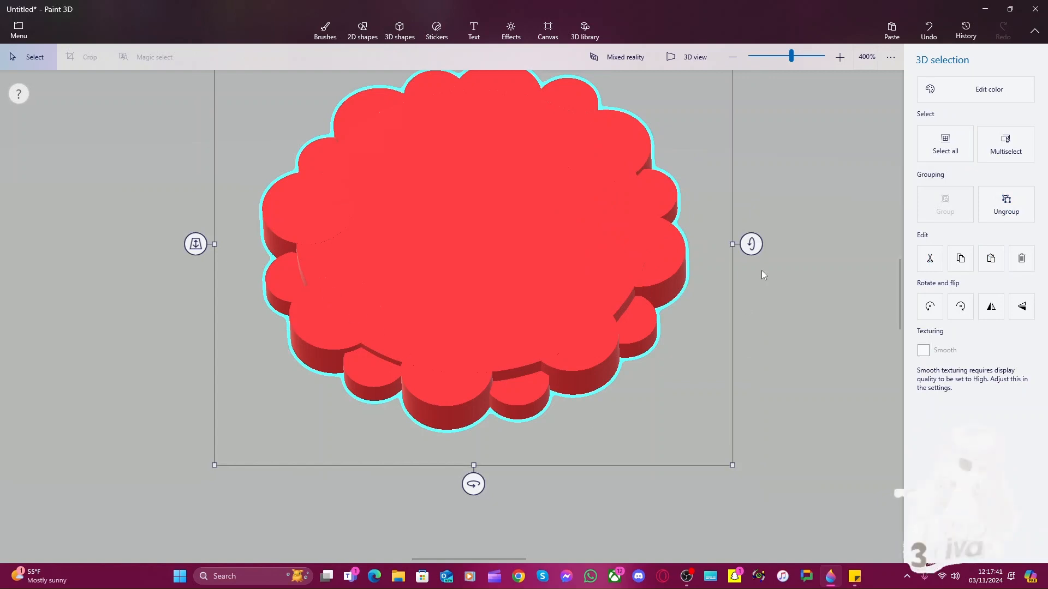
left_click_drag(751, 244, 756, 343)
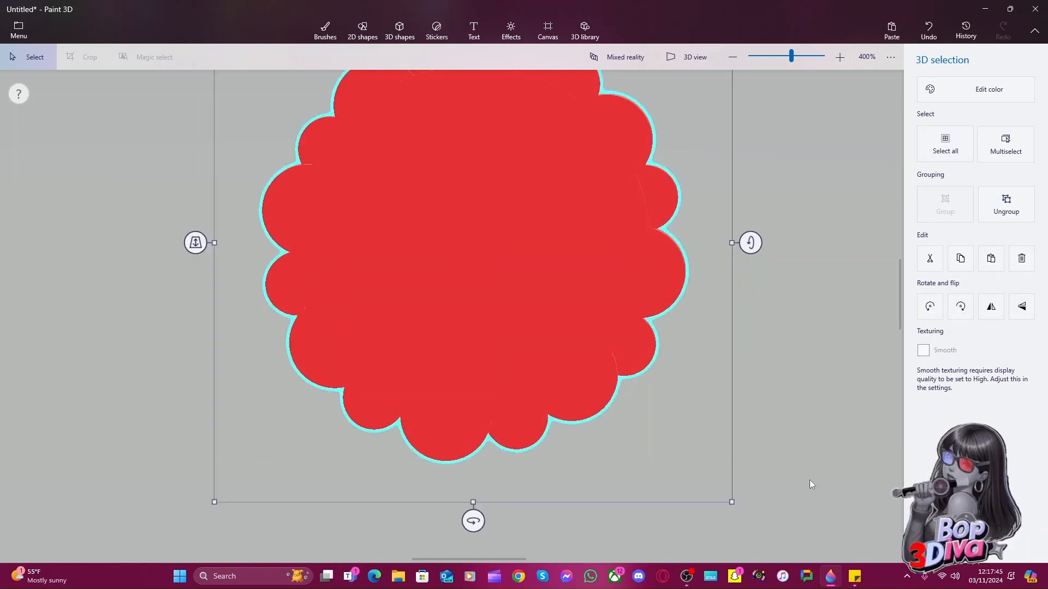
left_click(738, 437)
Delete the leftover loose red disc lying beside the scalloped shape
scroll(737, 424, "up", 1)
scroll(736, 420, "down", 2)
scroll(735, 417, "down", 1)
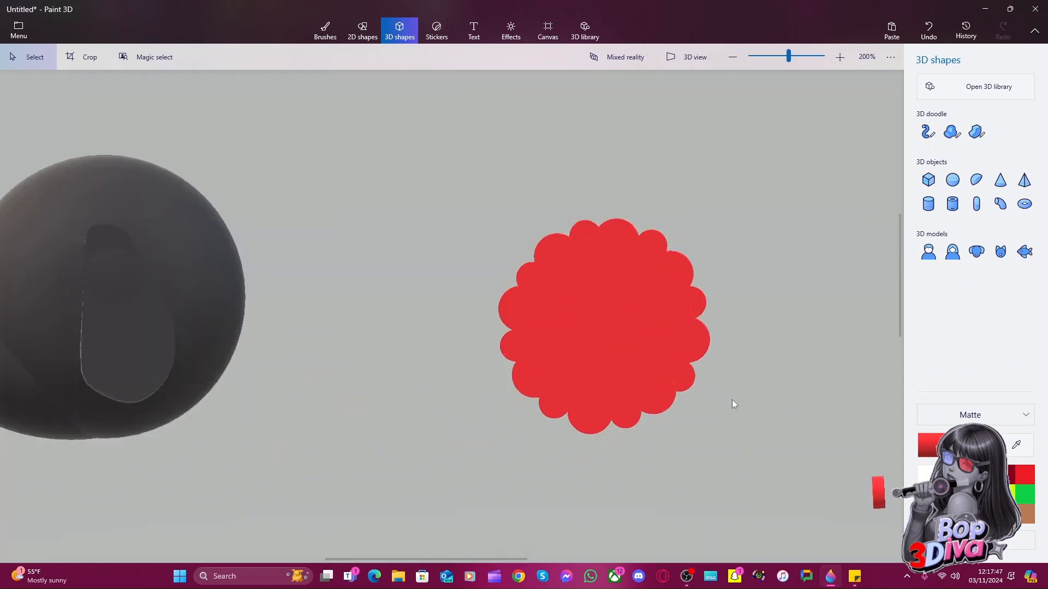
left_click(877, 494)
key("Delete")
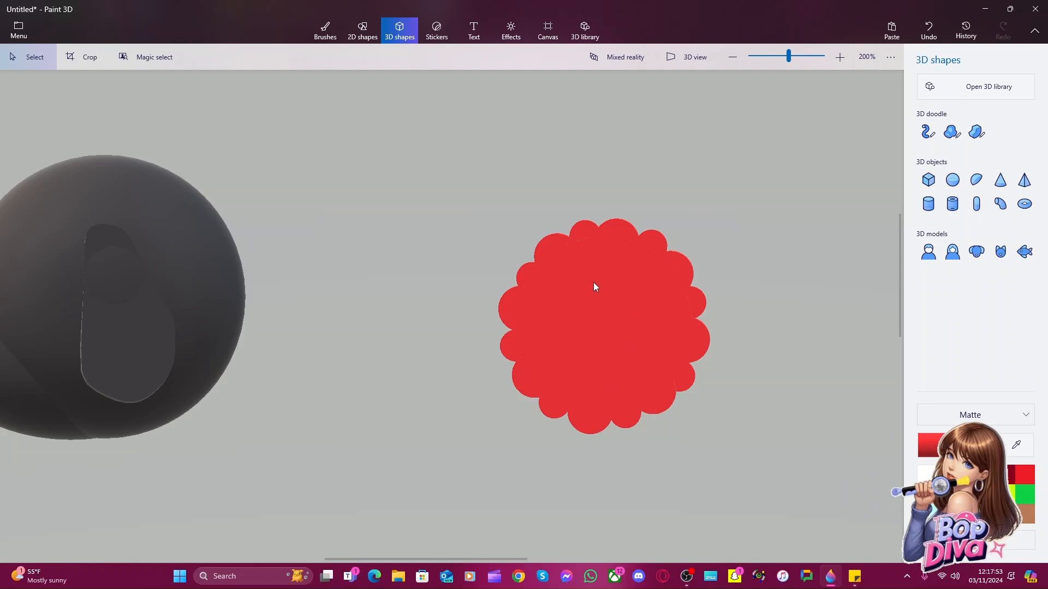
Scale the grouped scalloped shape down slightly and rotate it nearly edge-on with a slight lean
left_click_drag(483, 169, 772, 506)
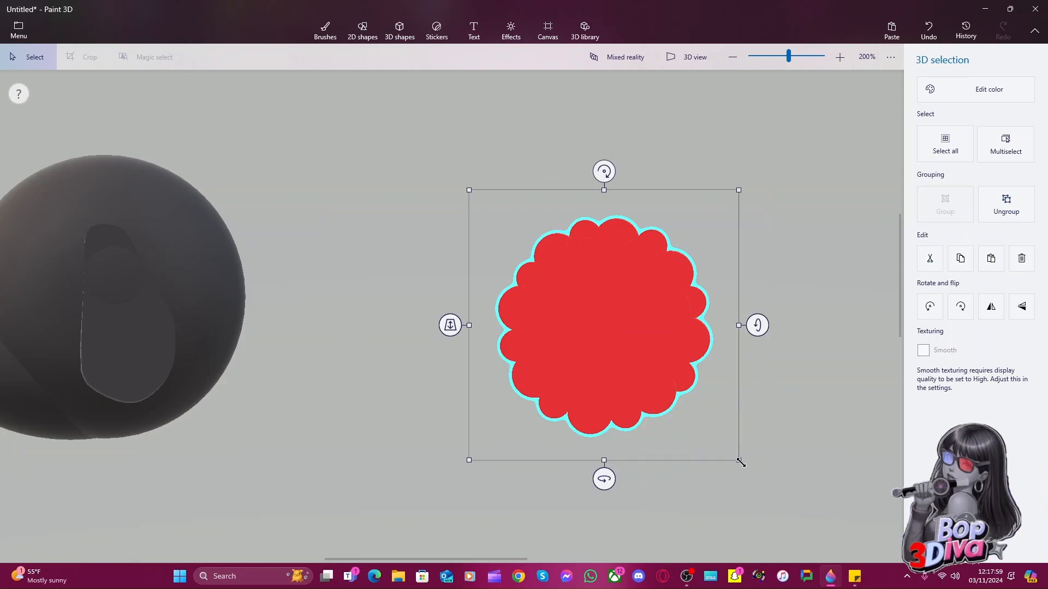
left_click_drag(740, 463, 680, 450)
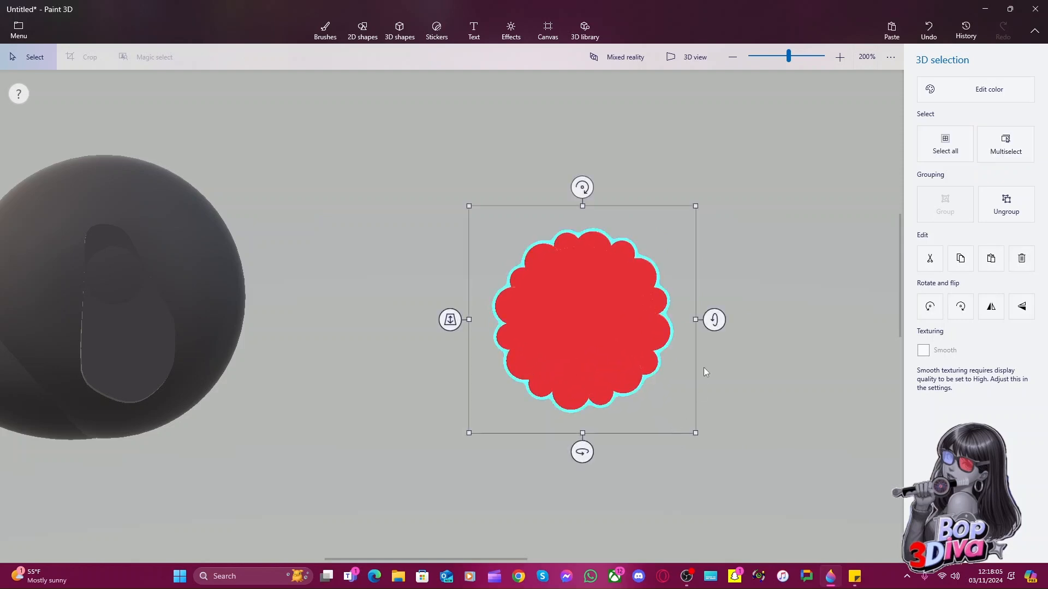
left_click(716, 319)
left_click_drag(581, 452, 485, 453)
left_click_drag(582, 185, 618, 204)
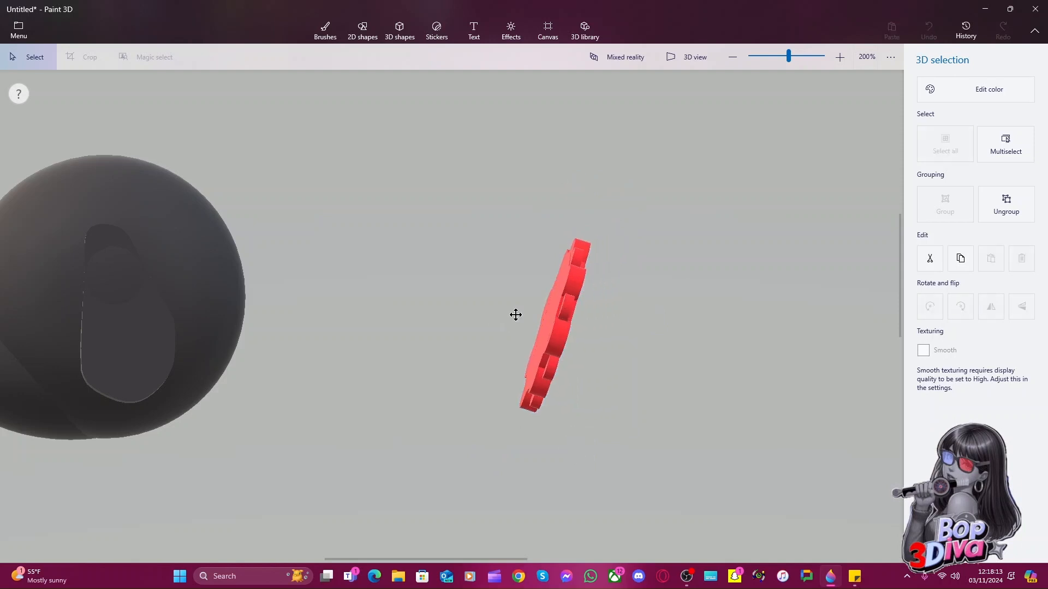
Move the tilted scalloped shape against the rear curve of the dark rounded head
left_click_drag(516, 315, 242, 330)
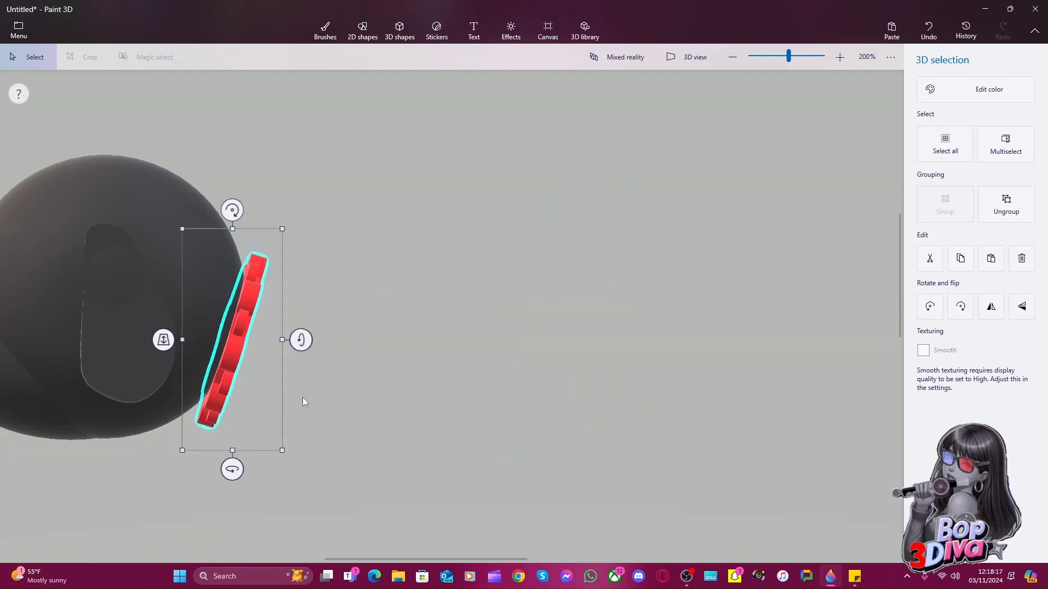
scroll(366, 414, "down", 3)
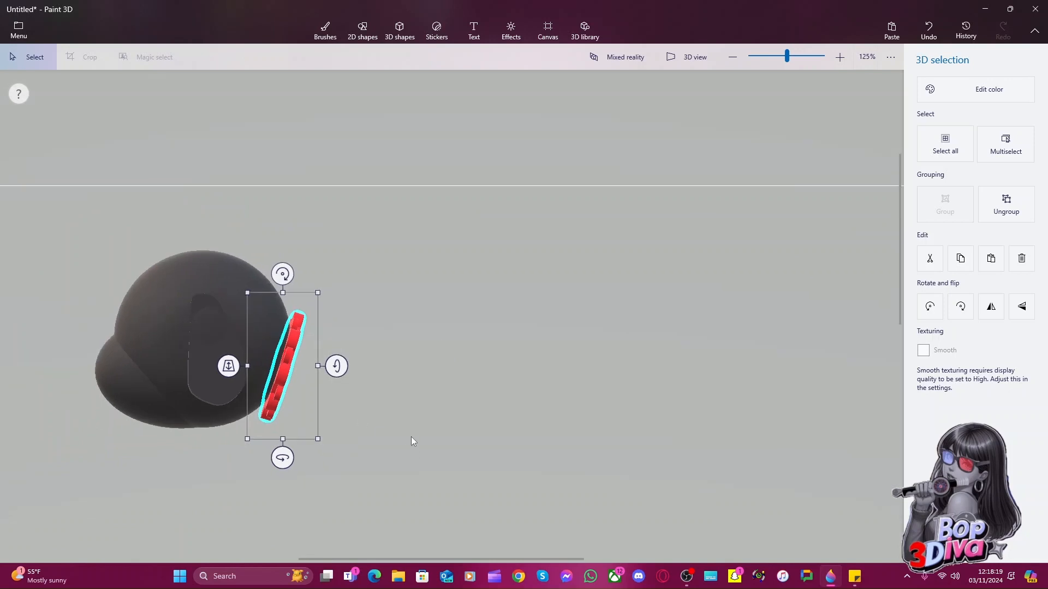
middle_click_drag(413, 437, 703, 360)
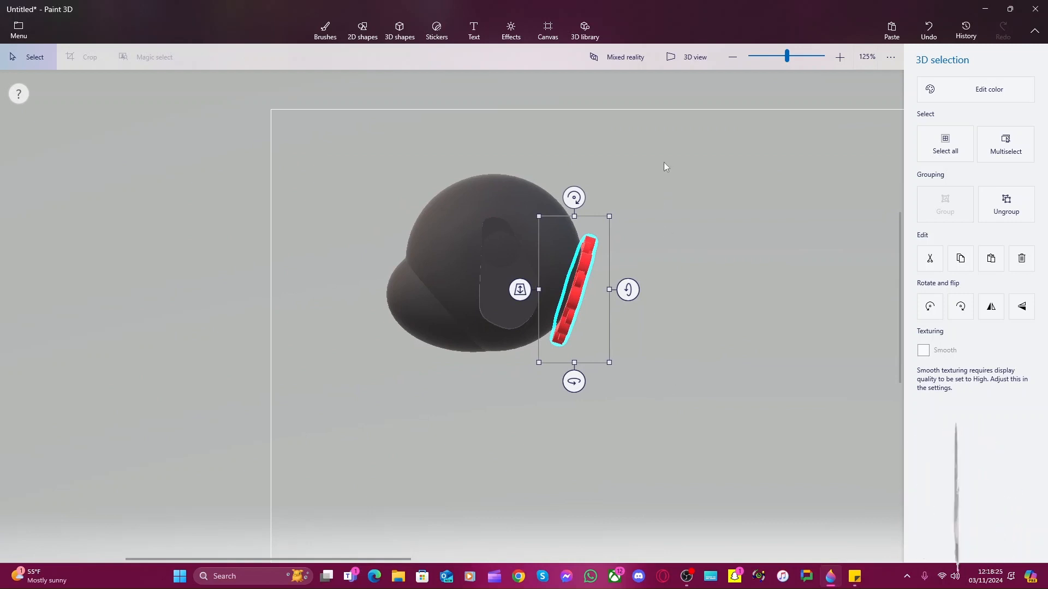
In 3D view, pull the scalloped shape away from the dark head so it stands clear behind it
left_click(677, 59)
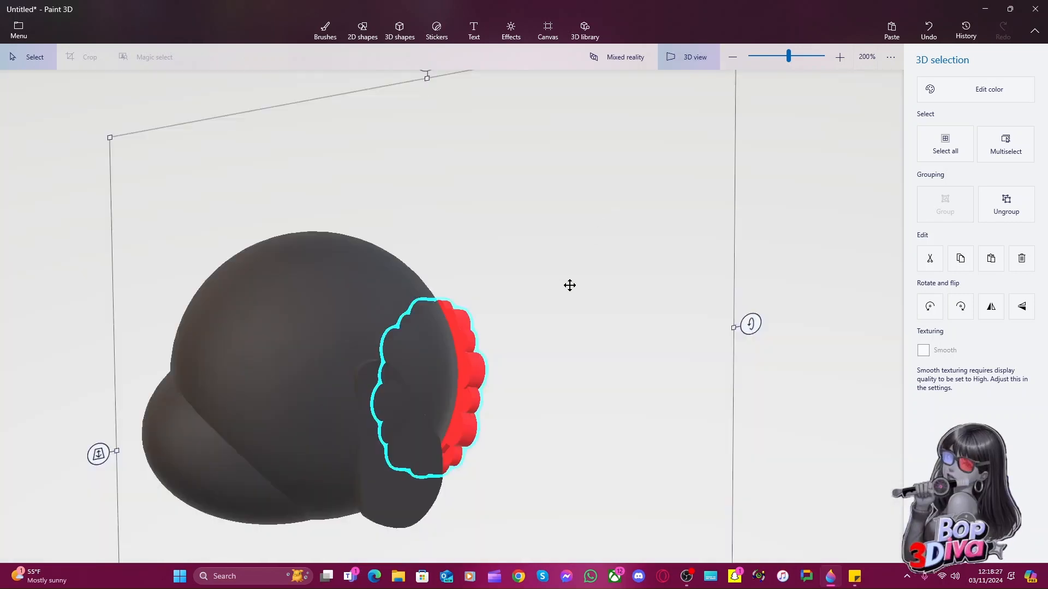
left_click_drag(474, 401, 571, 375)
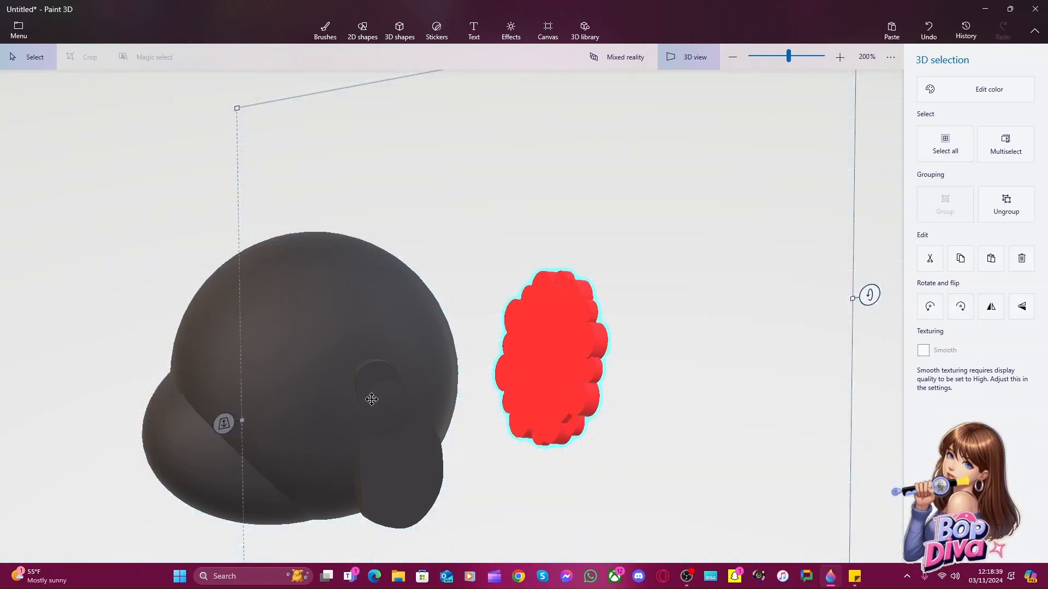
left_click(362, 398)
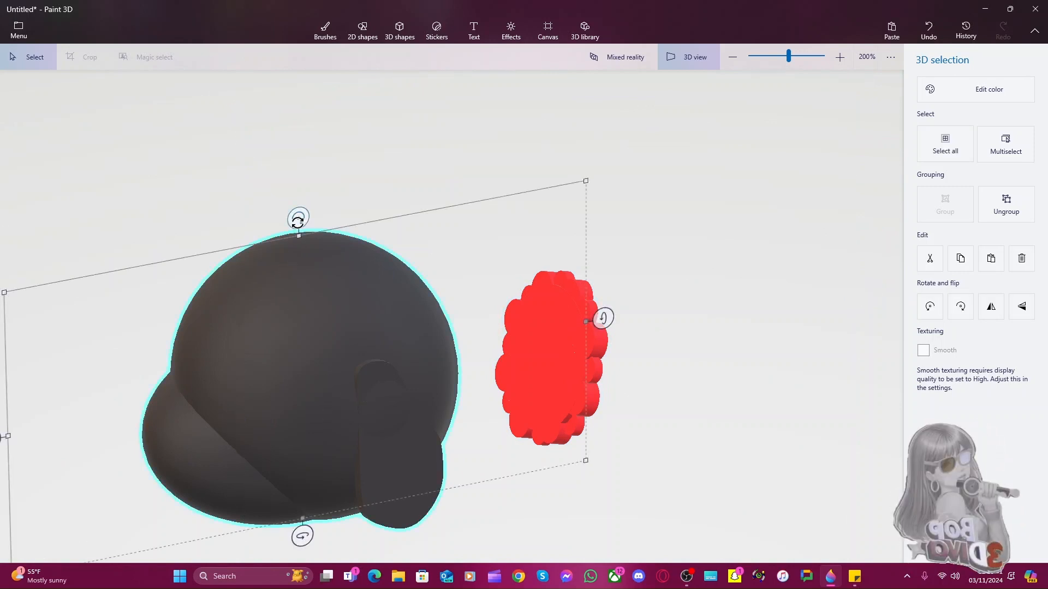
scroll(321, 322, "down", 2)
left_click_drag(77, 422, 111, 431)
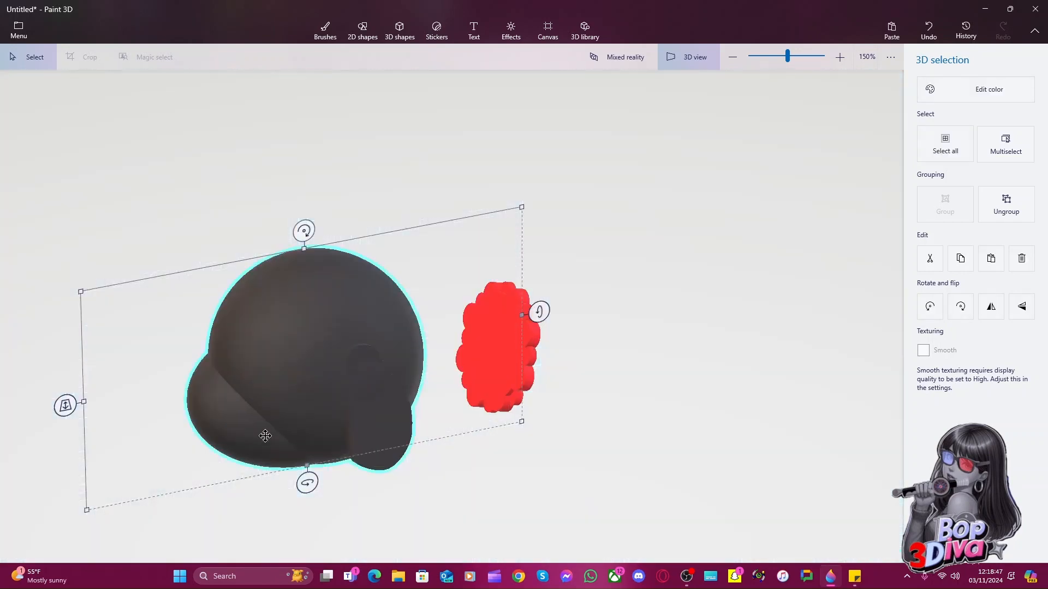
Nudge the scalloped shape left until it is partly tucked behind the back of the dark head
left_click(489, 376)
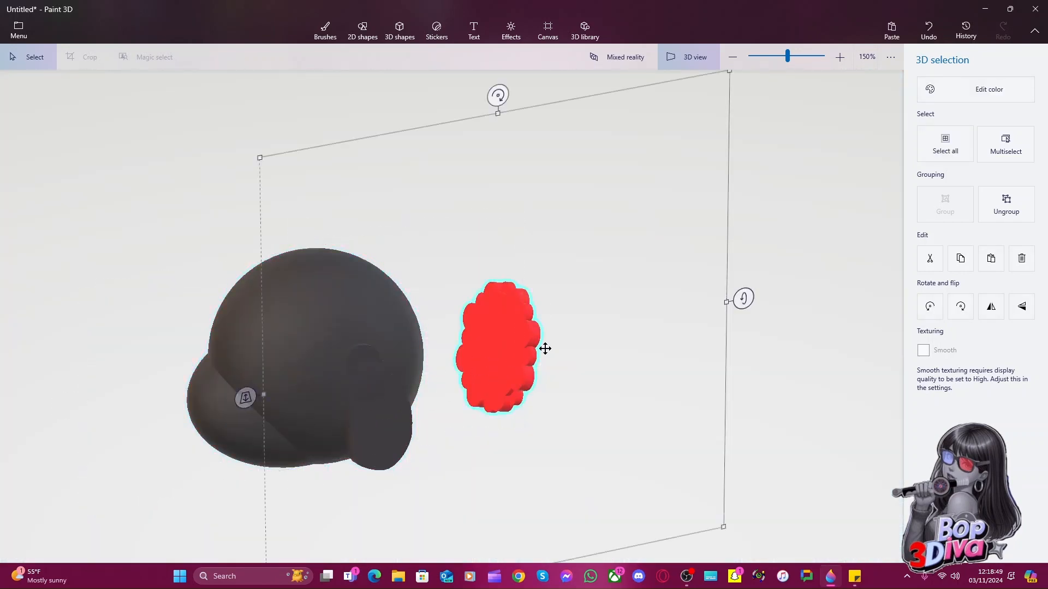
key("Left")
key("Left")
key("Left")
key("Left")
key("Left")
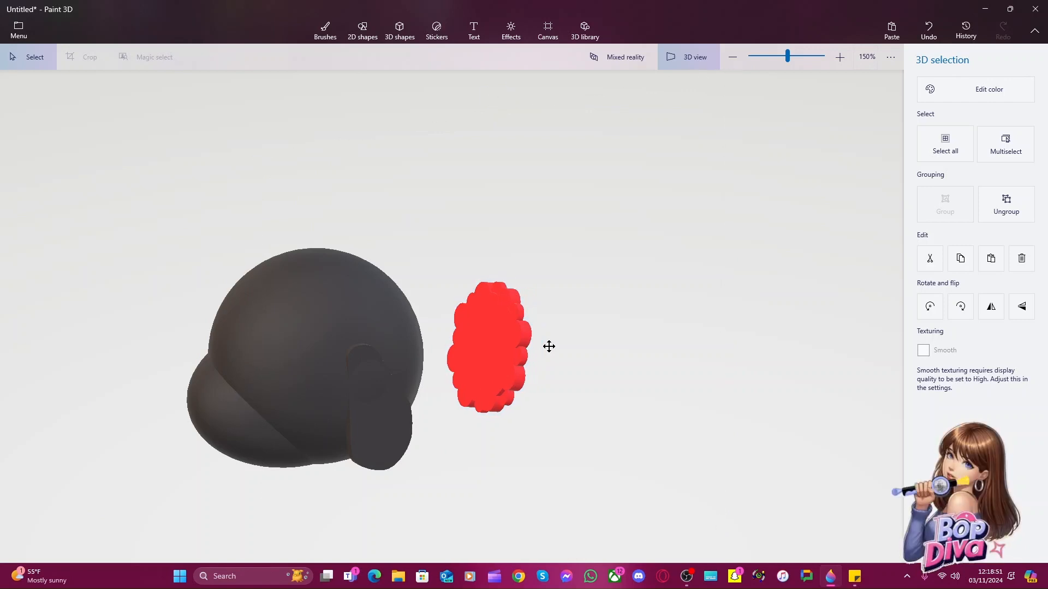
key("Left")
key("Left")
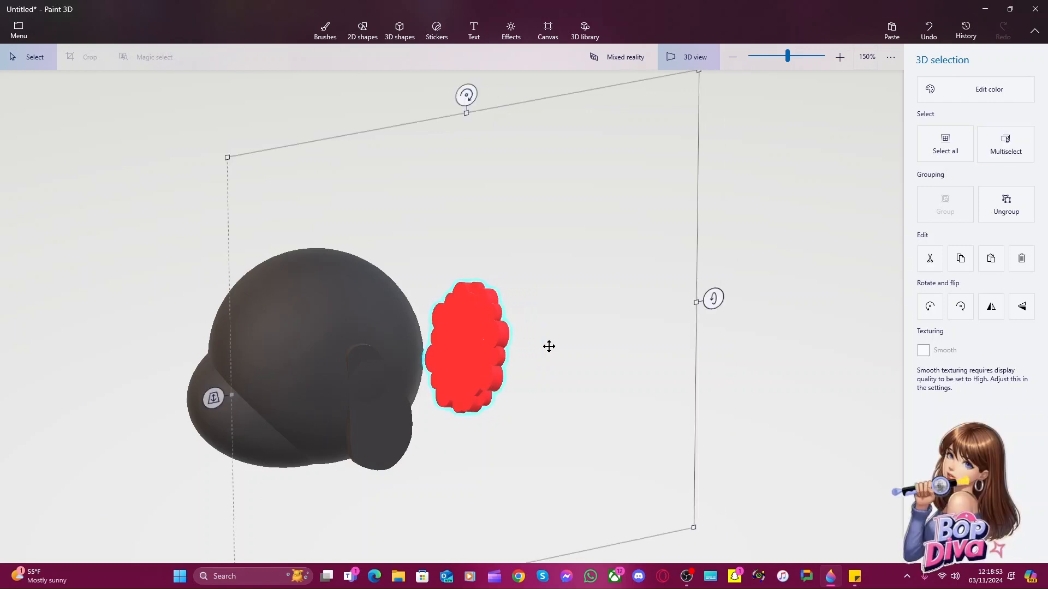
key("Left")
key("Left")
key("Left")
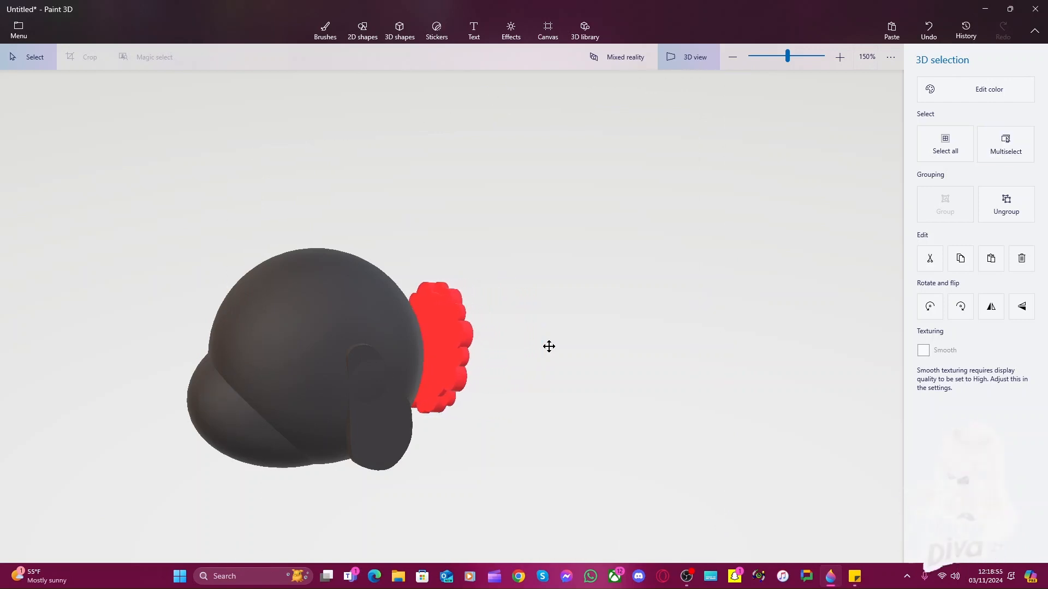
key("Left")
key("Left")
key("Left")
key("Left")
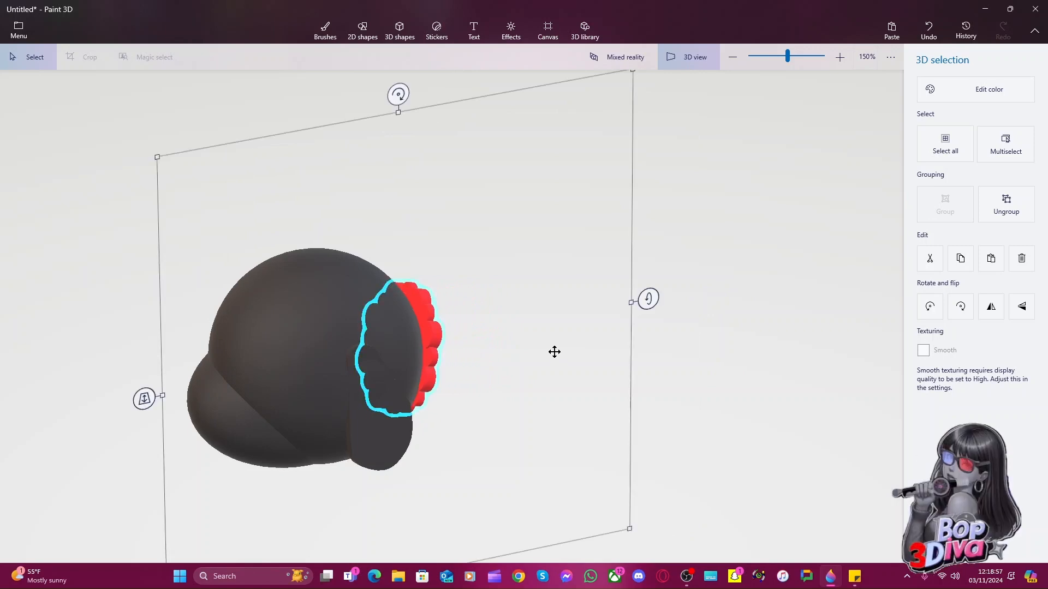
From the rear view, move the scalloped shape down and slightly right on the head's back so the sphere bulges through its centre
middle_click_drag(712, 360, 656, 357)
left_click_drag(518, 352, 495, 269)
left_click_drag(593, 283, 568, 338)
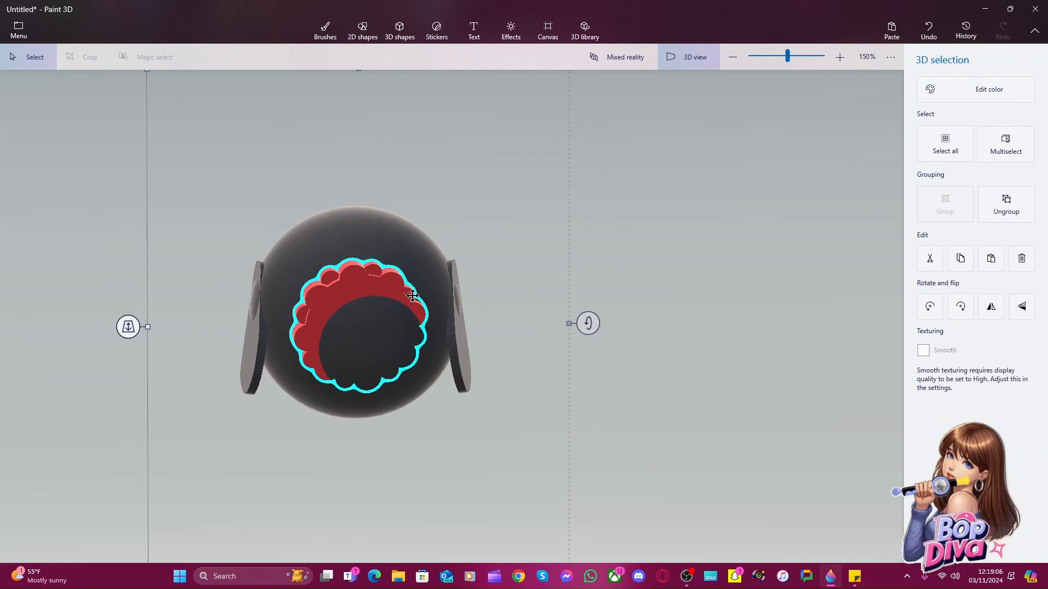
left_click_drag(412, 295, 392, 303)
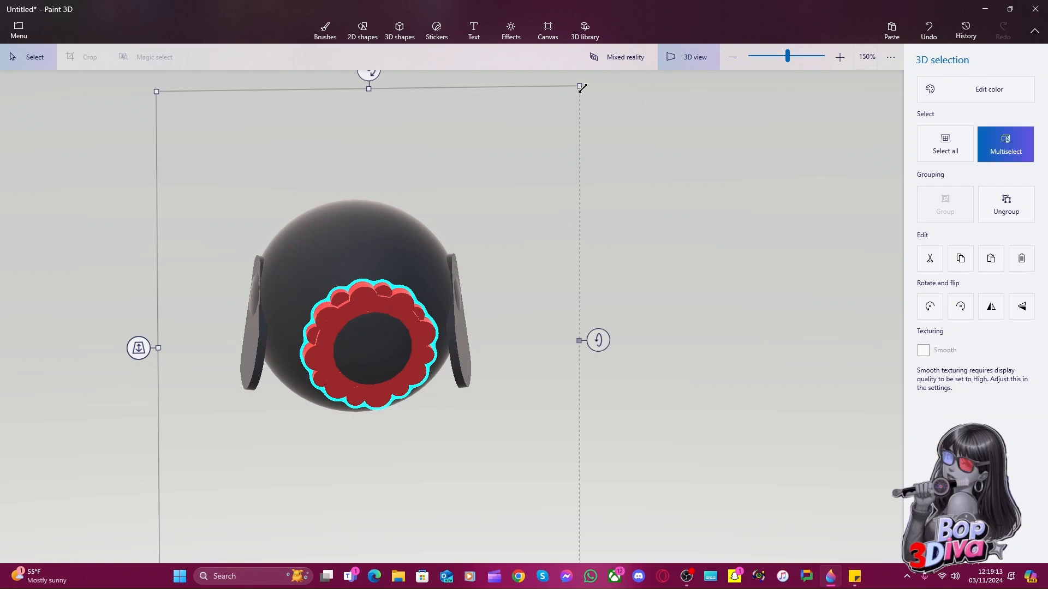
From the rear view, enlarge the scalloped shape slightly and reposition it around the bulge on the head's back
mouse_move(580, 85)
left_mouse_down("ctrl")
mouse_move(597, 79)
mouse_move(593, 71)
left_mouse_up("ctrl")
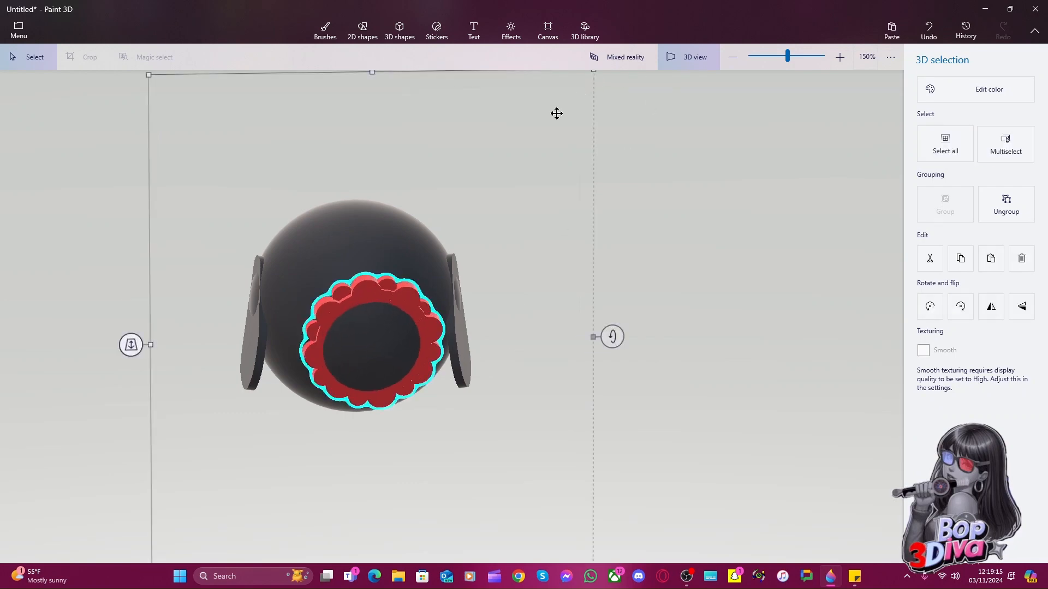
left_click_drag(379, 346, 392, 311)
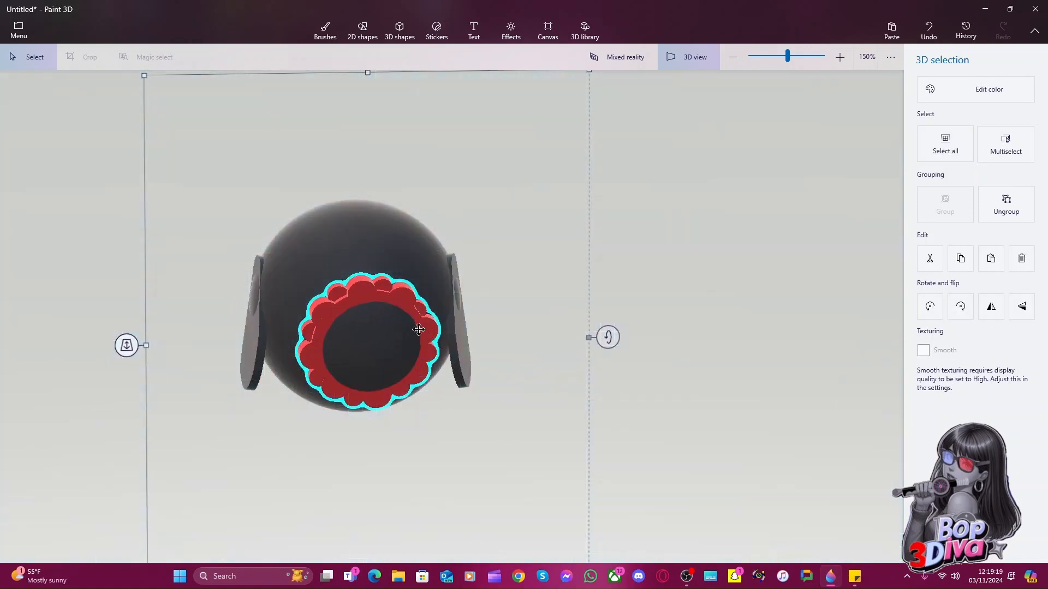
right_click(701, 423)
right_click_drag(702, 423, 671, 237)
right_click(674, 140)
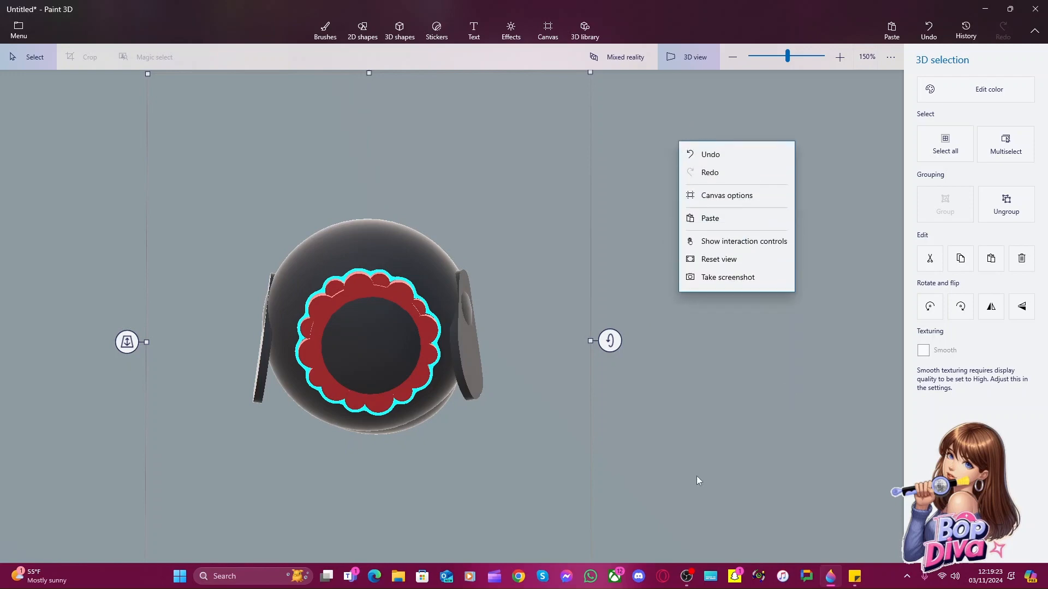
right_click(686, 467)
mouse_move(664, 455)
right_mouse_down()
mouse_move(663, 411)
mouse_move(677, 441)
right_mouse_up()
left_click_drag(363, 404, 327, 306)
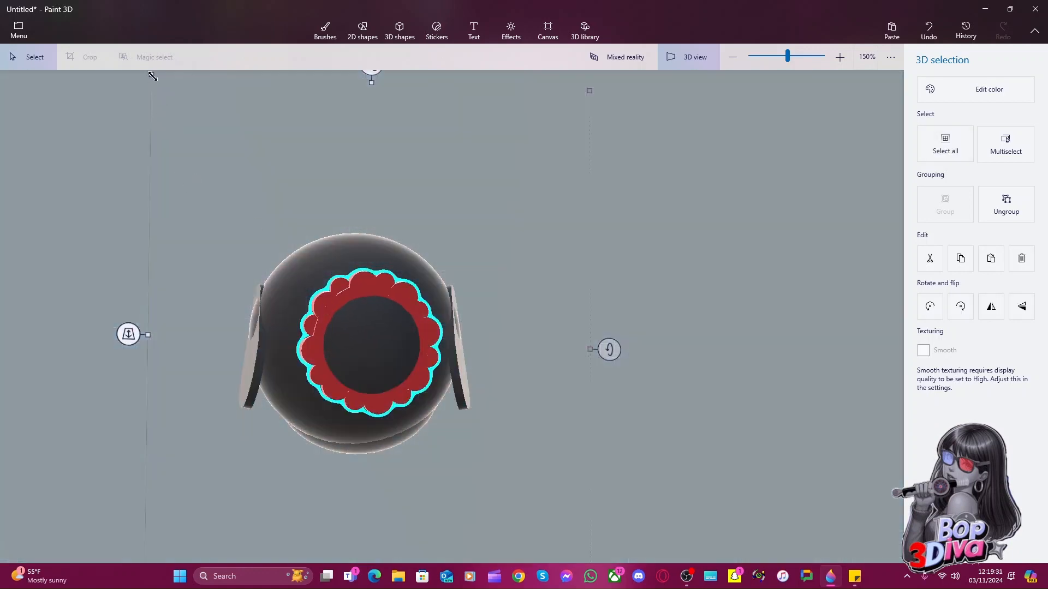
Enlarge the scalloped shape further and recentre it around the bulge, adjusting its depth
left_click_drag(152, 77, 116, 61)
left_click_drag(300, 330, 316, 339)
mouse_move(100, 337)
left_mouse_down()
mouse_move(99, 347)
mouse_move(106, 329)
left_mouse_up()
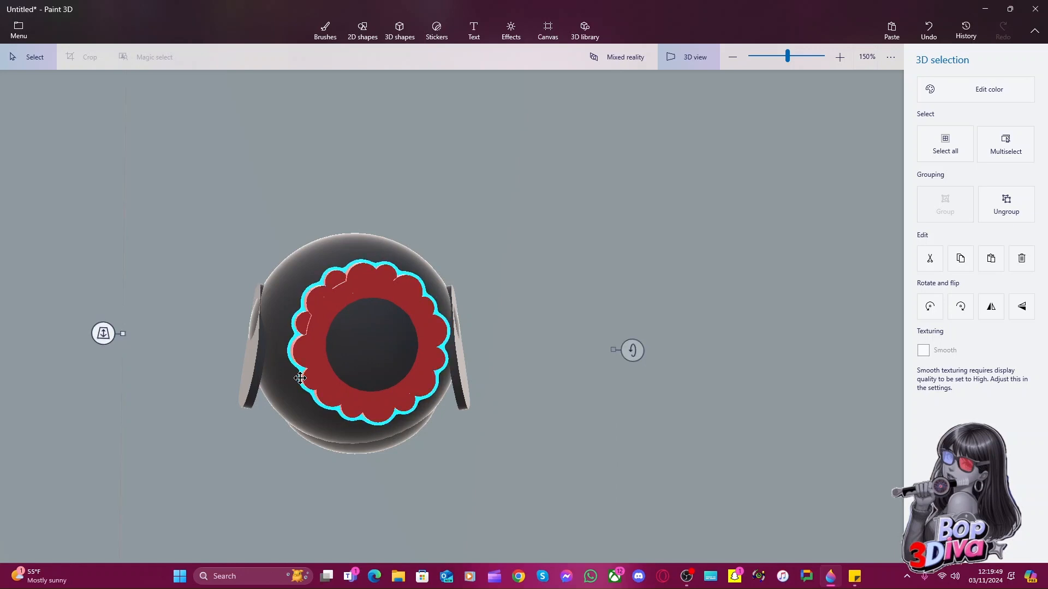
left_click(400, 30)
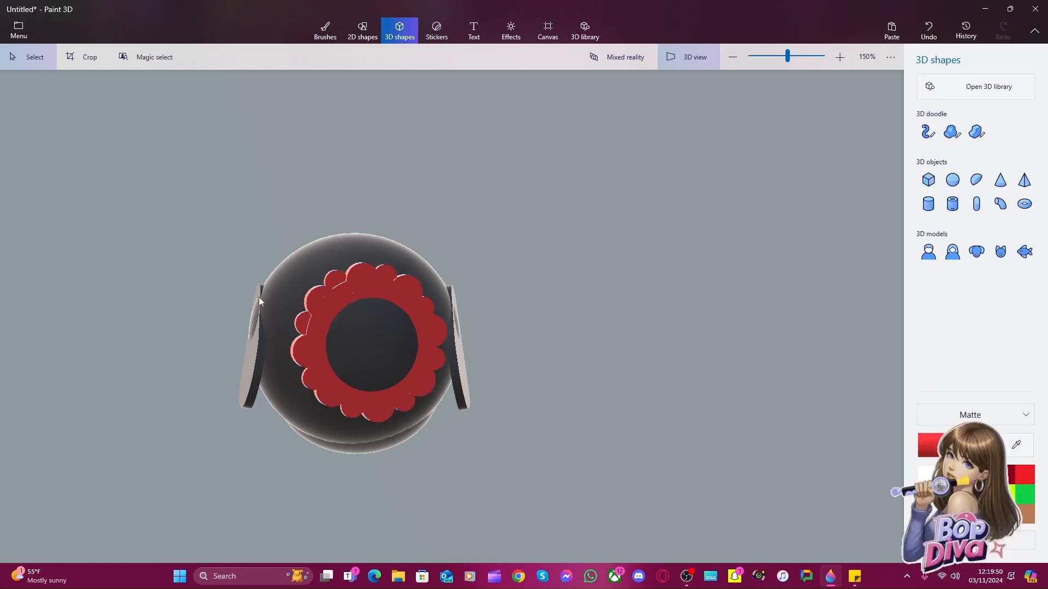
Nudge the scalloped shape away from the head until only a small tip pokes through its centre, and fine-tune its depth in 3D view
left_click(687, 57)
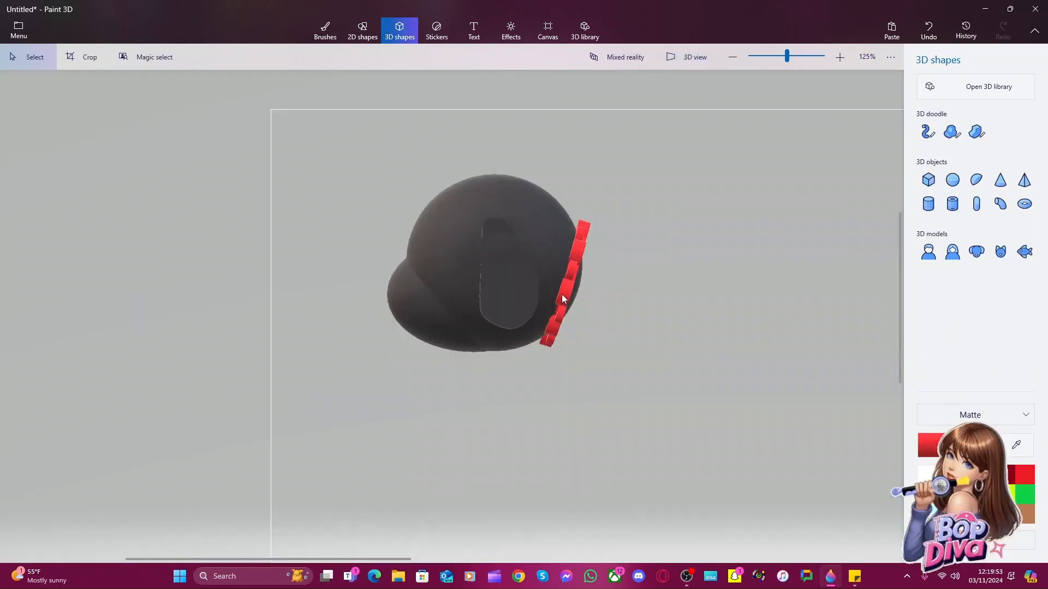
left_click(562, 294)
key("Right")
key("Right")
key("Right")
key("Right")
key("Right")
key("Right")
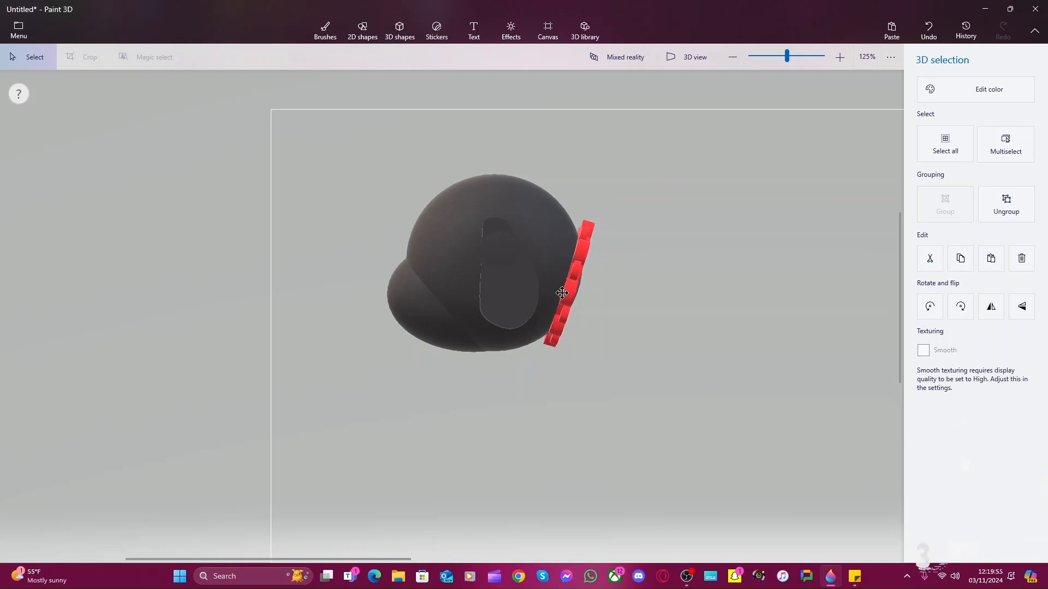
key("Right")
key("Right")
key("Right")
key("Right")
key("Right")
key("Right")
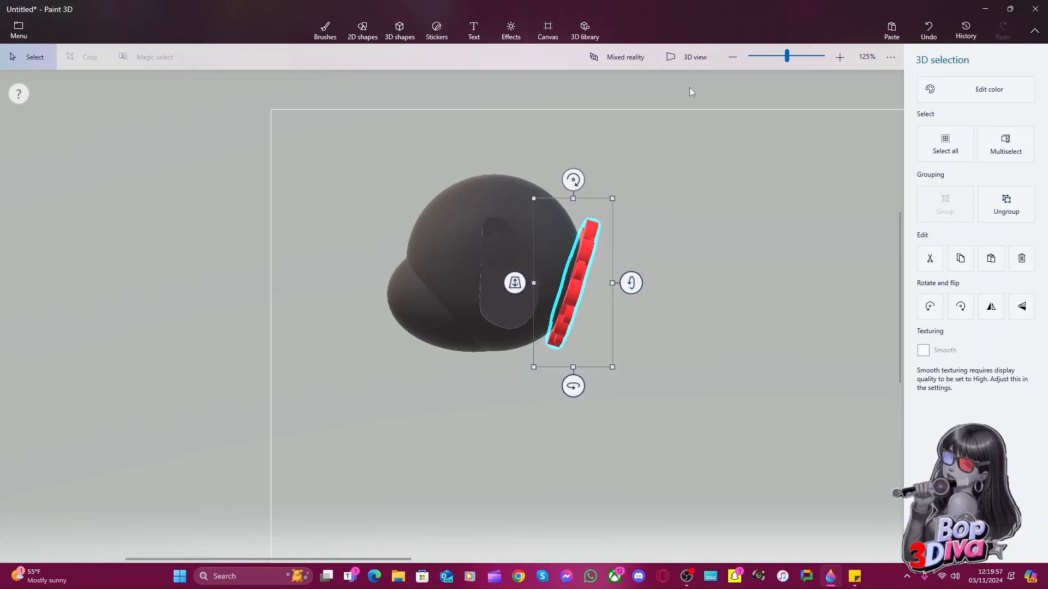
left_click(687, 63)
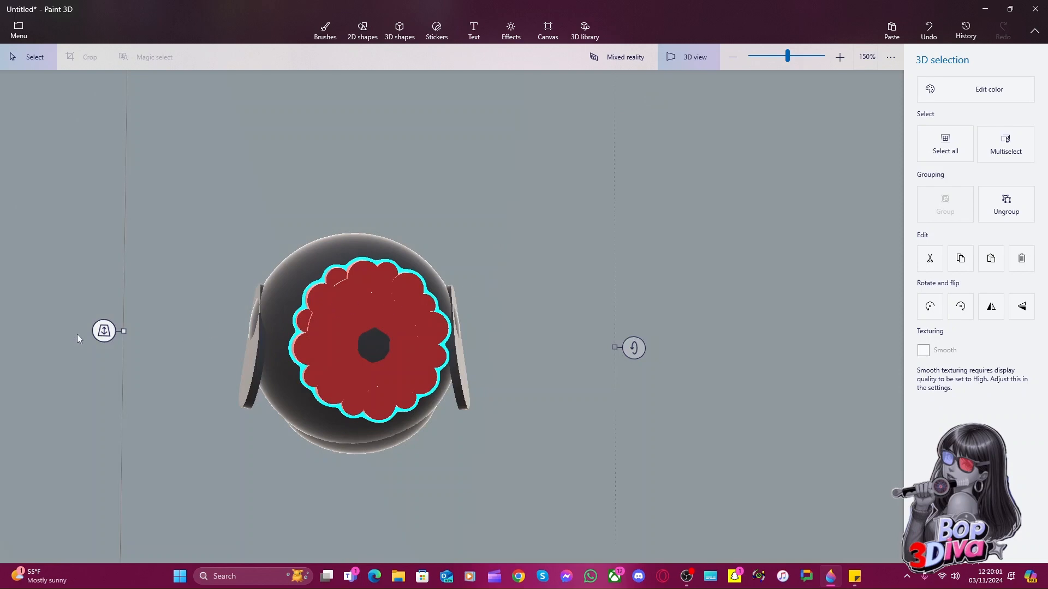
left_click_drag(104, 330, 105, 330)
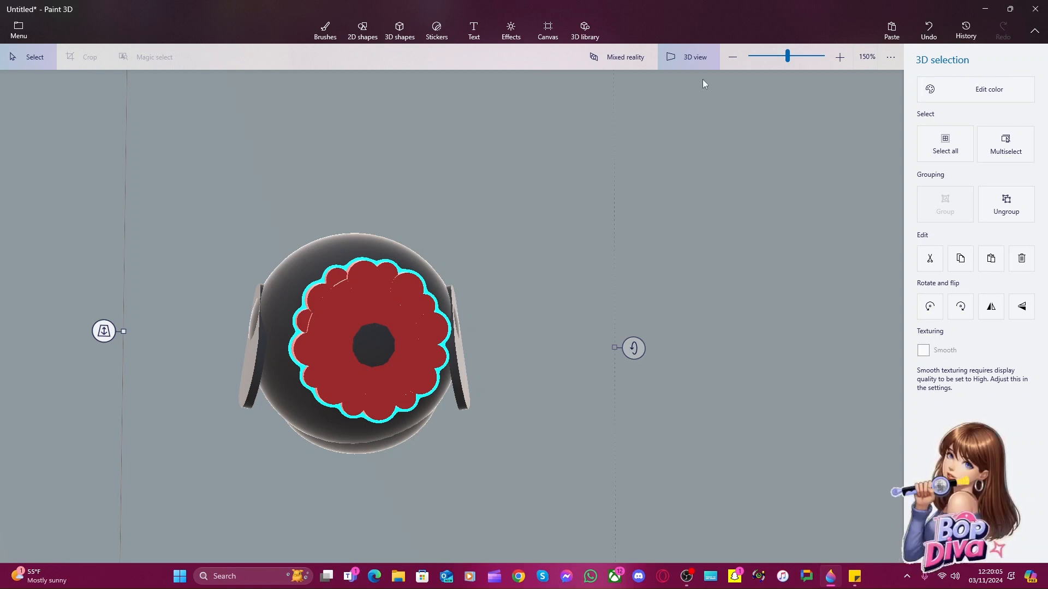
left_click(689, 54)
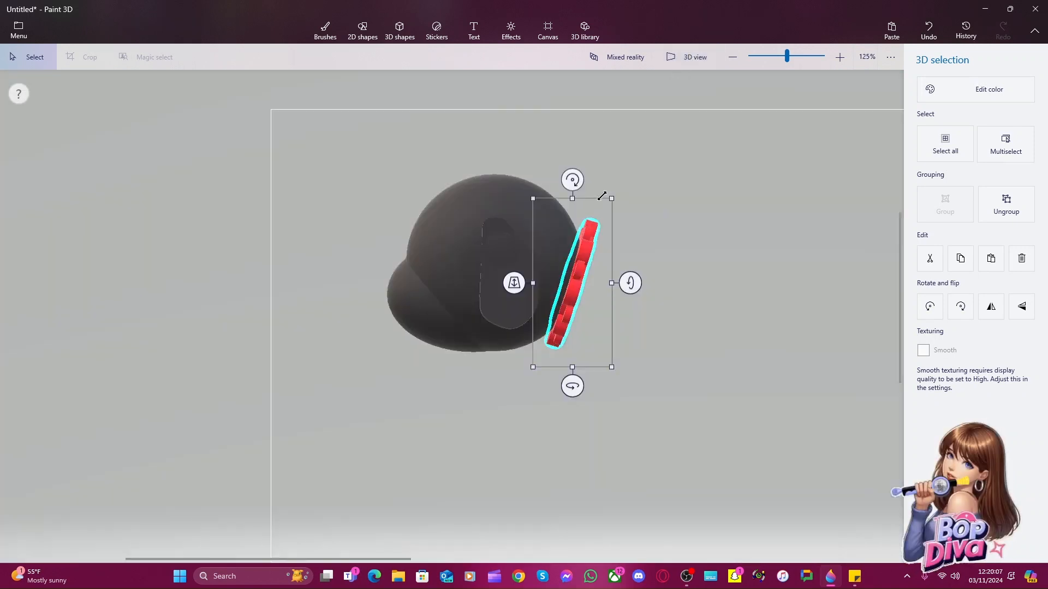
In the side view, shrink the scalloped shape slightly and move it against the lower rear curve of the head
left_click_drag(571, 200, 538, 205)
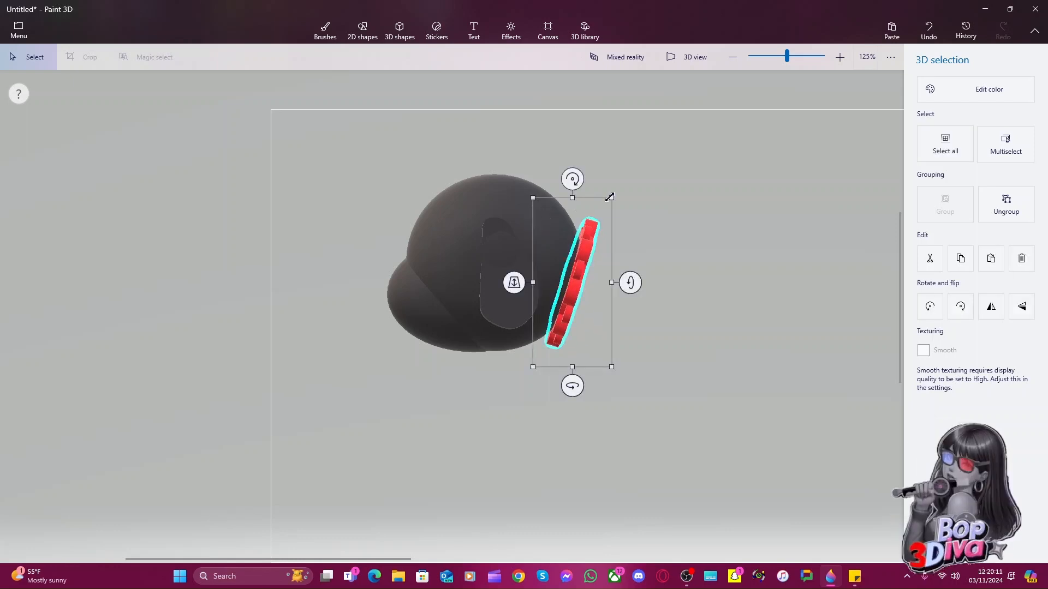
left_click_drag(609, 199, 600, 211)
mouse_move(566, 286)
left_mouse_down()
mouse_move(581, 290)
mouse_move(574, 283)
left_mouse_up()
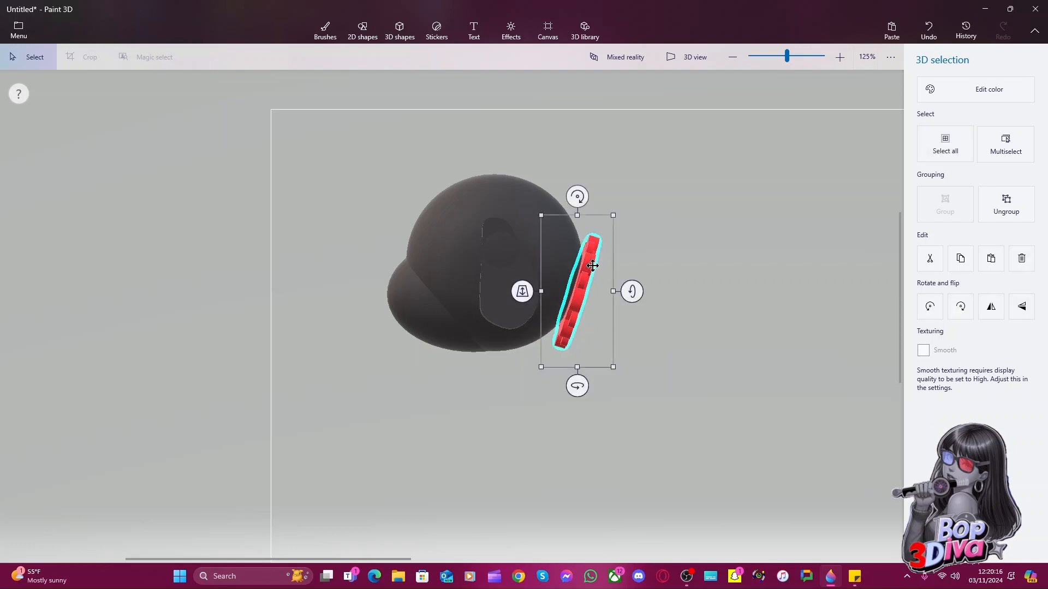
In 3D view, shift the scalloped shape sideways to centre it on the head's back, and check the fit from the side
left_click(687, 57)
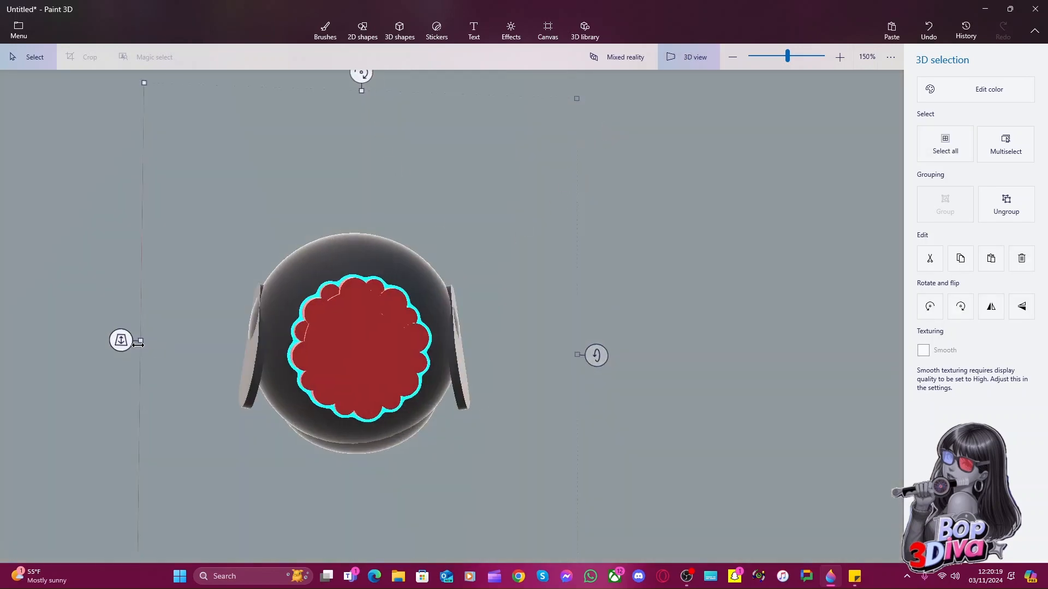
left_click_drag(122, 344, 123, 340)
left_click_drag(350, 391, 360, 386)
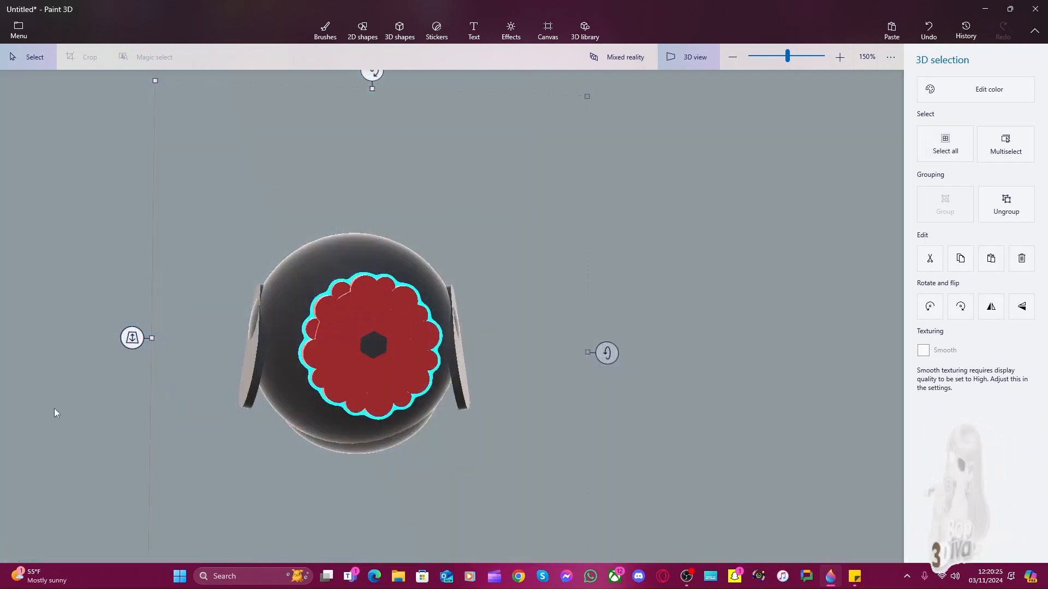
left_click(54, 408)
left_click(709, 56)
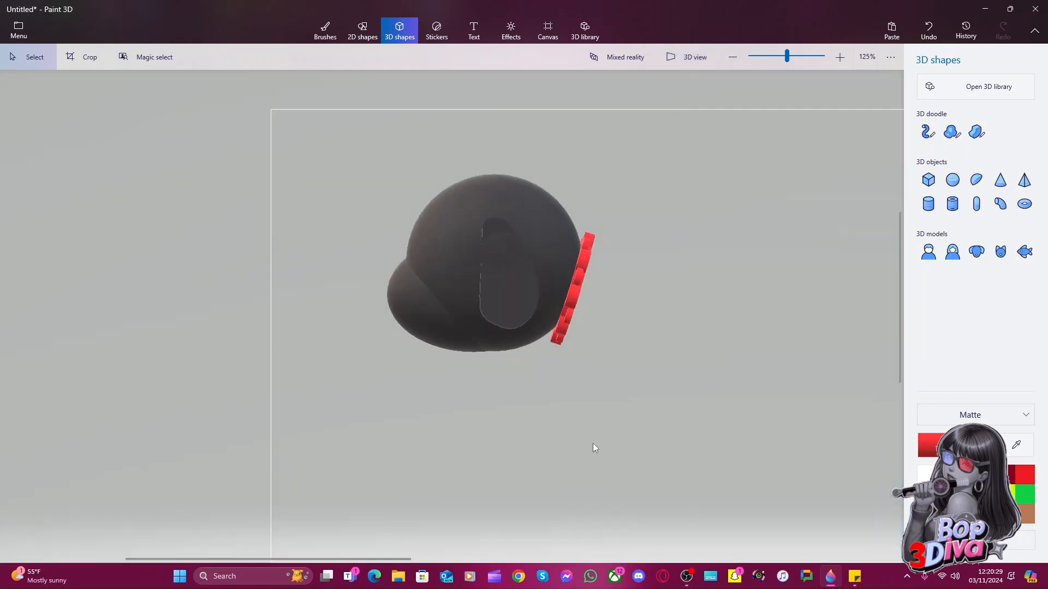
left_click(699, 60)
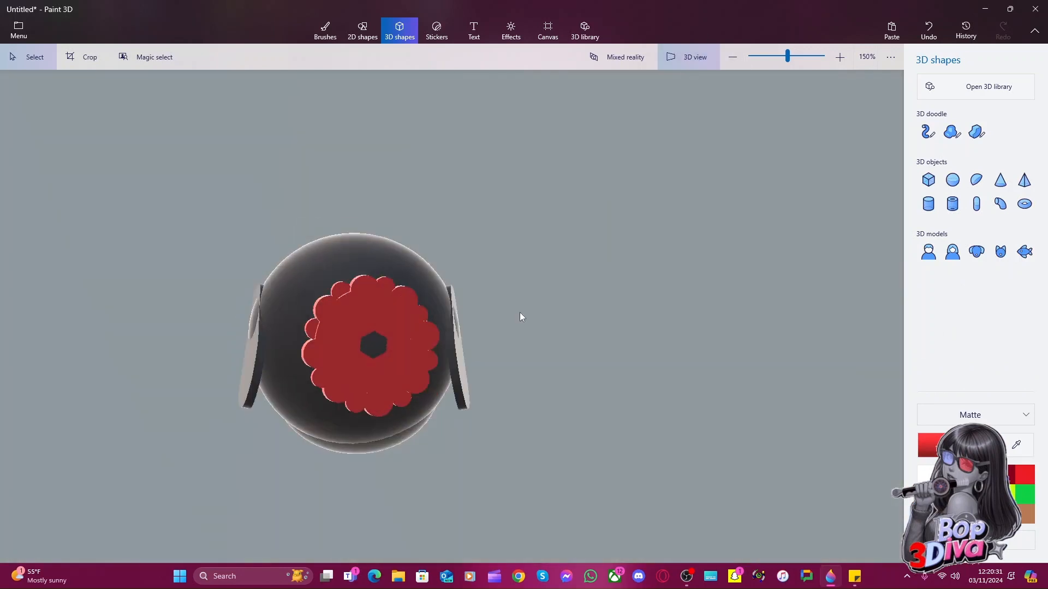
left_click_drag(219, 520, 343, 500)
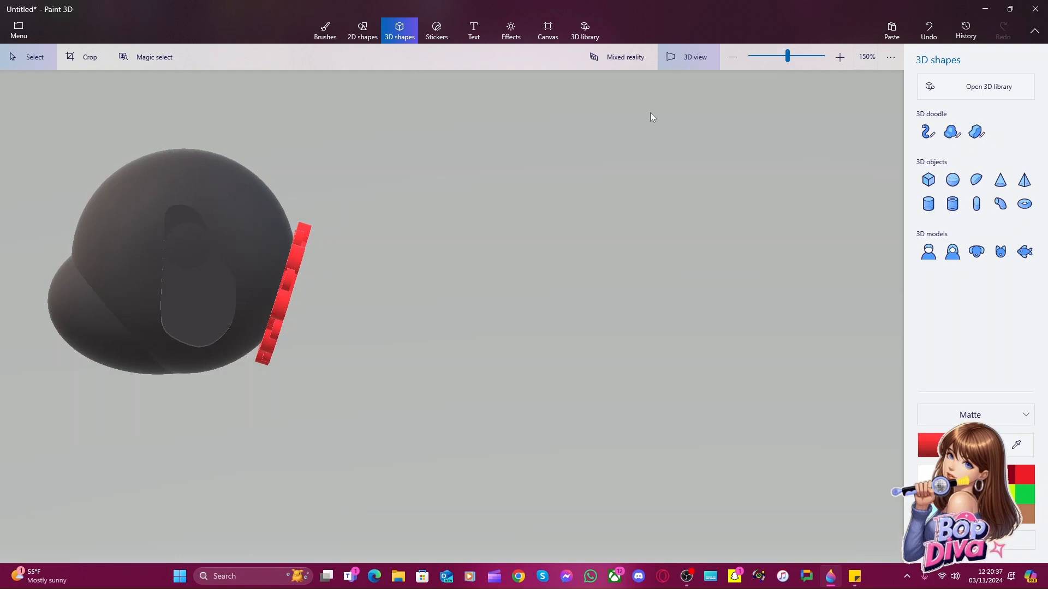
left_click(672, 62)
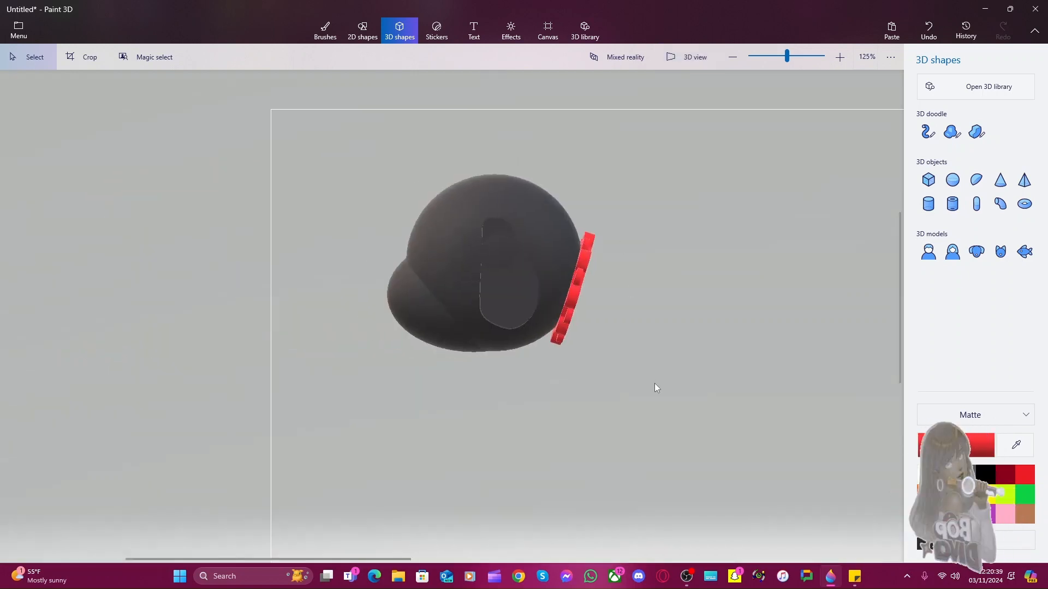
Draw a long rounded body with the Soft edge 3D doodle in the empty space behind the head, sloping down away from it
middle_click_drag(654, 382, 119, 297)
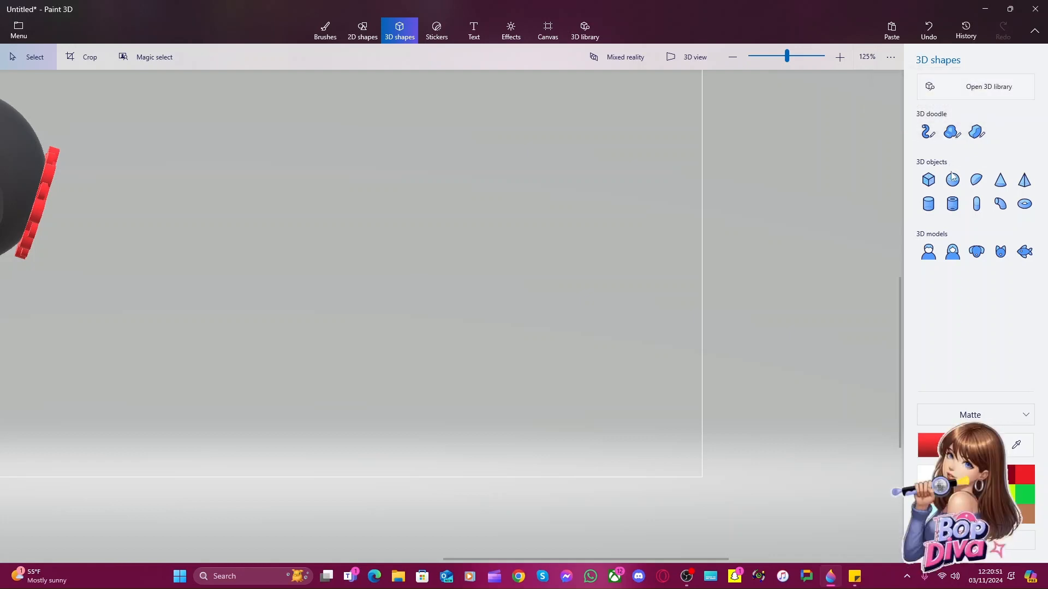
left_click(951, 136)
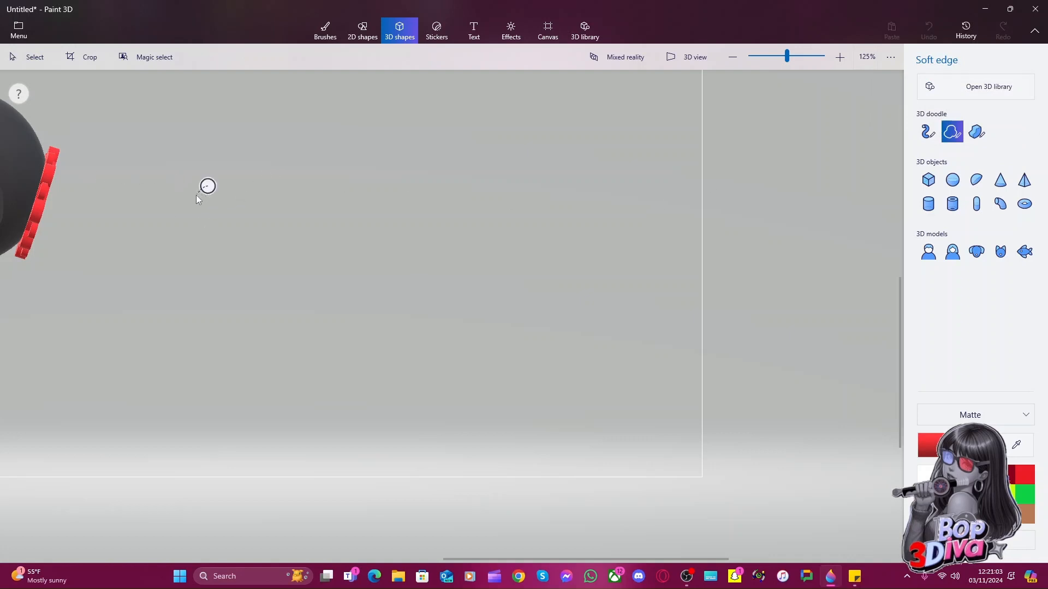
left_click_drag(177, 233, 179, 272)
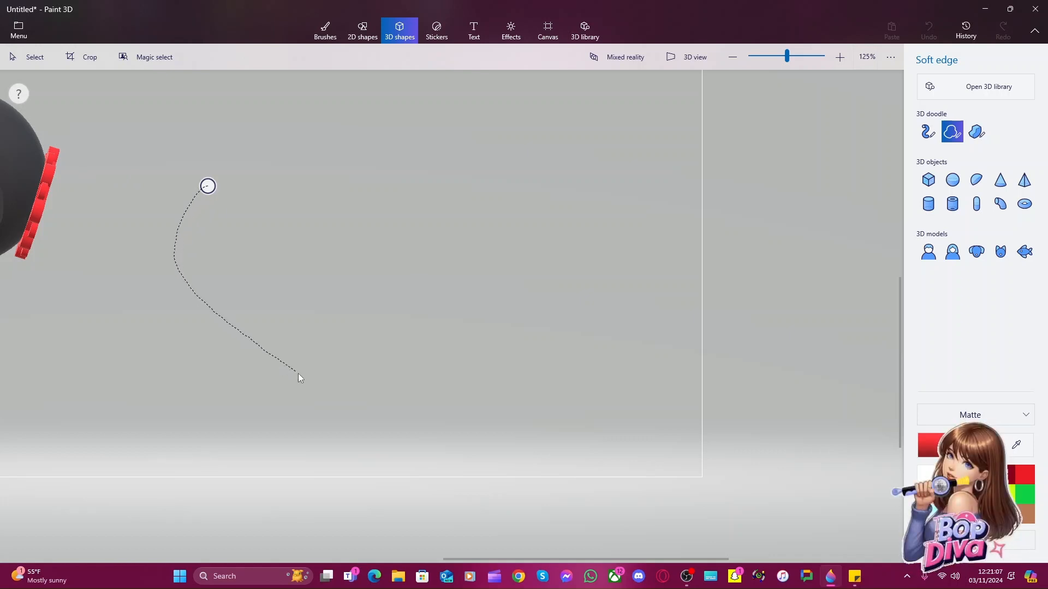
mouse_move(350, 401)
left_mouse_down()
mouse_move(418, 388)
mouse_move(443, 369)
mouse_move(456, 314)
left_mouse_up()
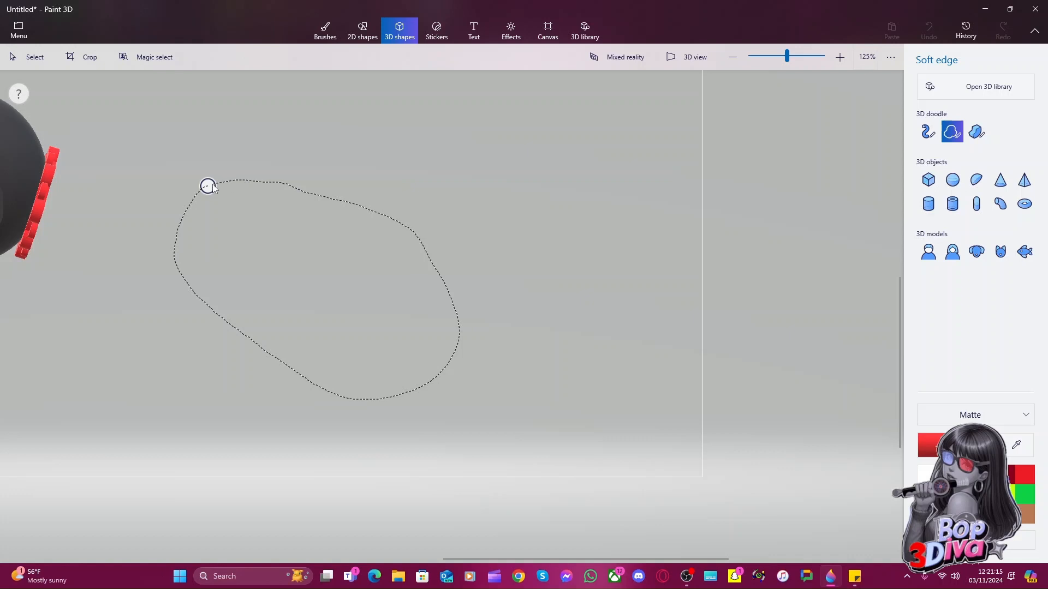
left_click_drag(207, 187, 206, 188)
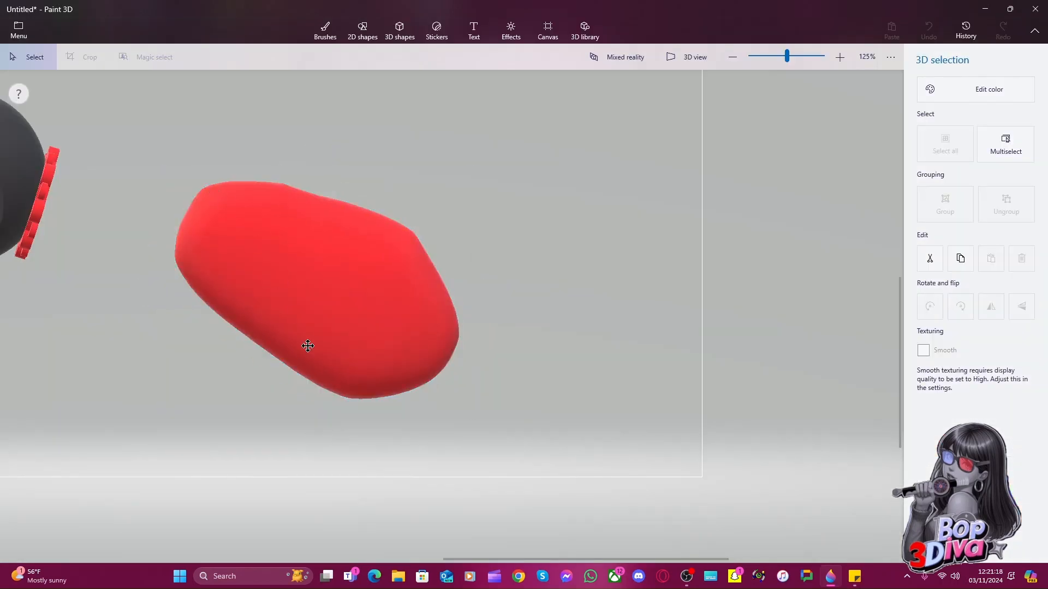
Move the red body shape, turn it end-on to widen it, and rotate it back to its side profile
left_click_drag(308, 346, 386, 330)
left_click_drag(395, 410, 541, 442)
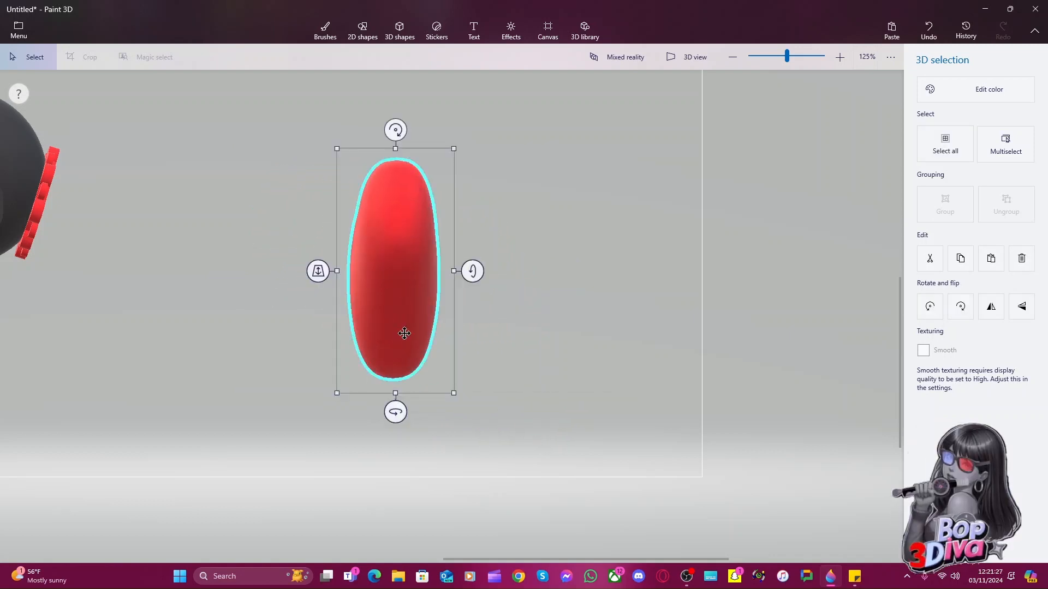
left_click_drag(336, 270, 279, 262)
left_click_drag(367, 412, 592, 481)
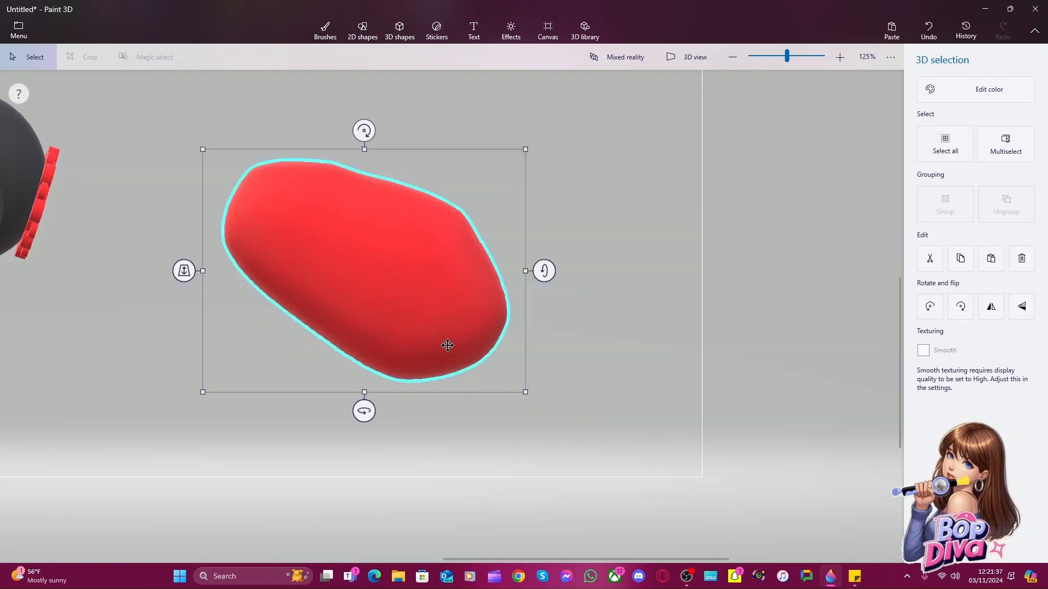
Recolour the red body shape with the custom dark grey that matches the head
left_click(953, 90)
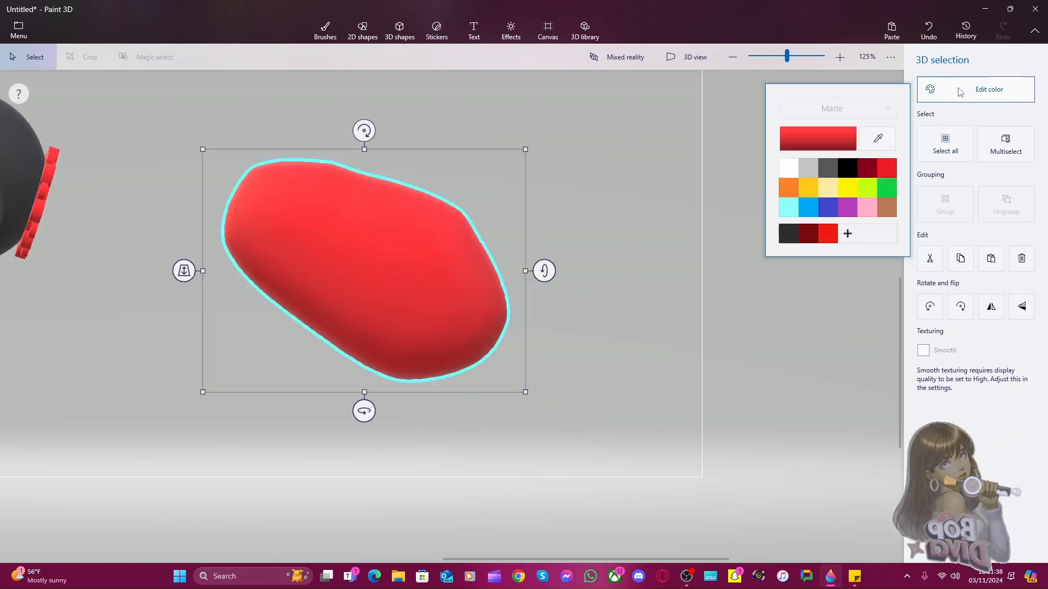
left_click(791, 233)
left_click(577, 319)
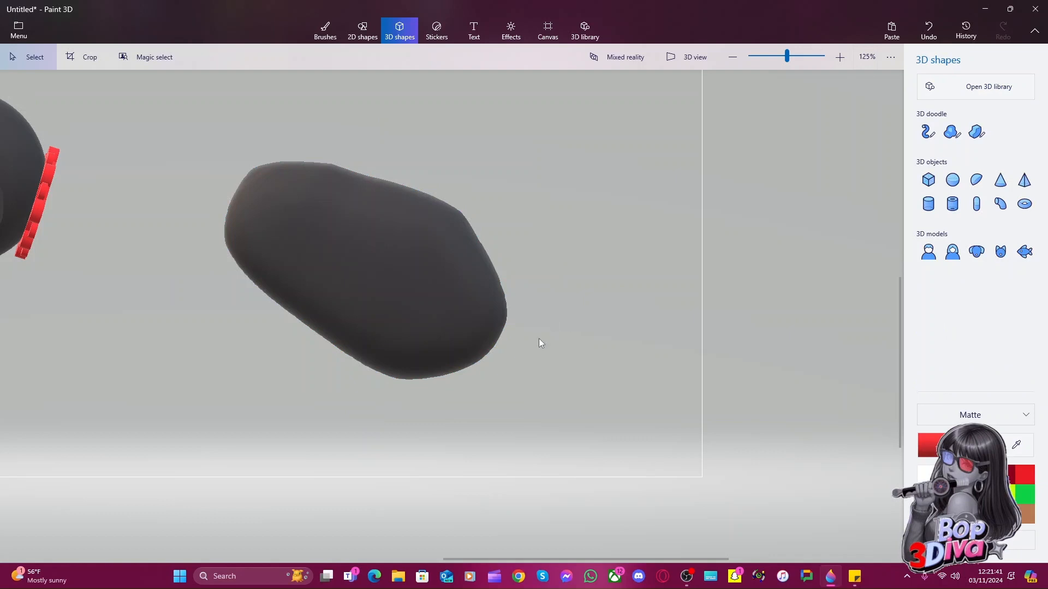
Move the dark body against the head so its narrow upper end overlaps the red scalloped collar
scroll(535, 354, "down", 3)
scroll(532, 371, "up", 5)
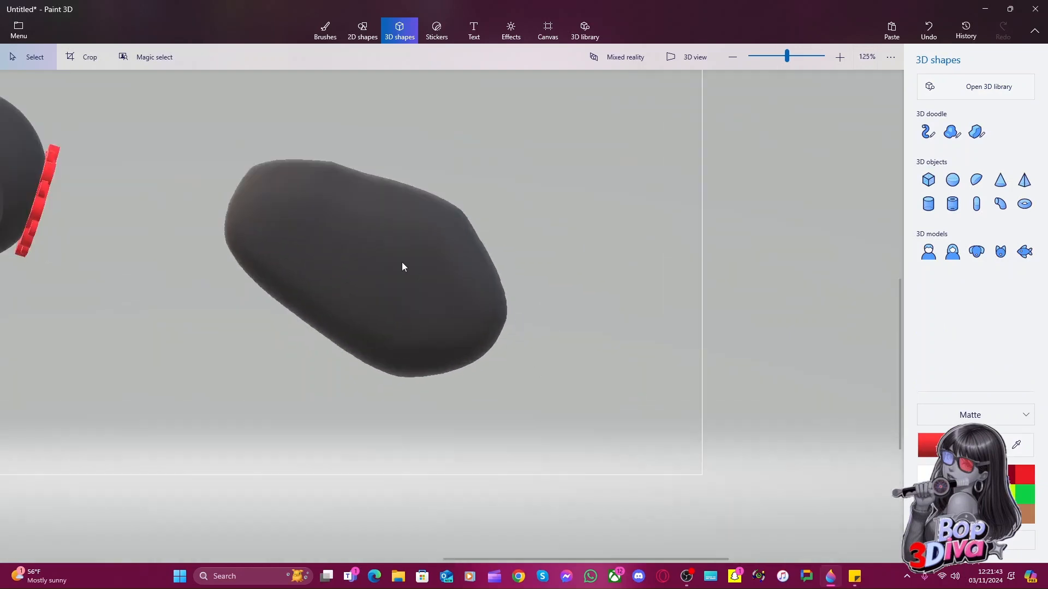
left_click(402, 266)
left_click_drag(402, 267, 169, 248)
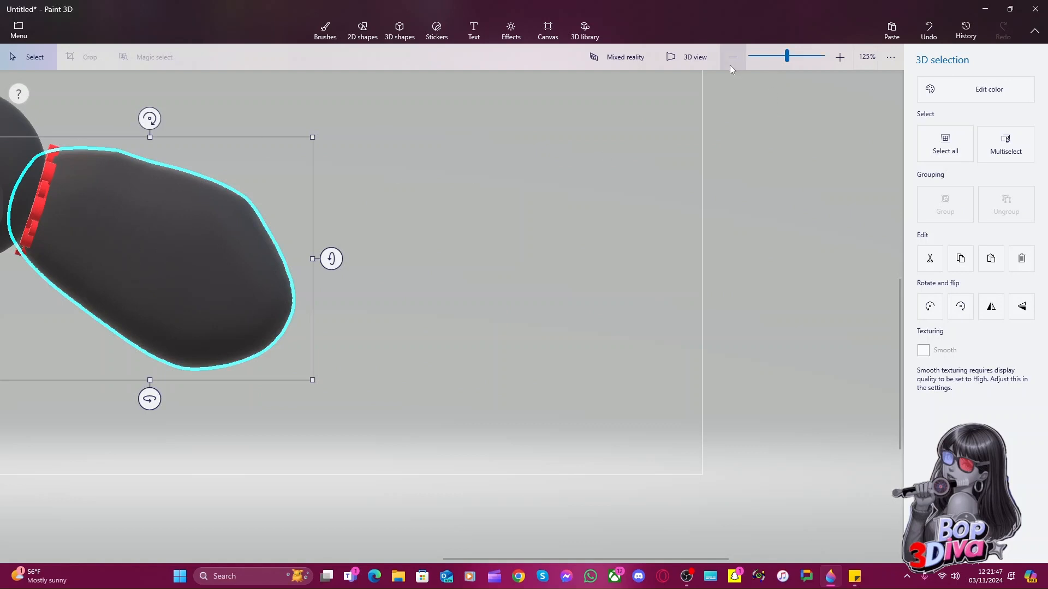
left_click(704, 57)
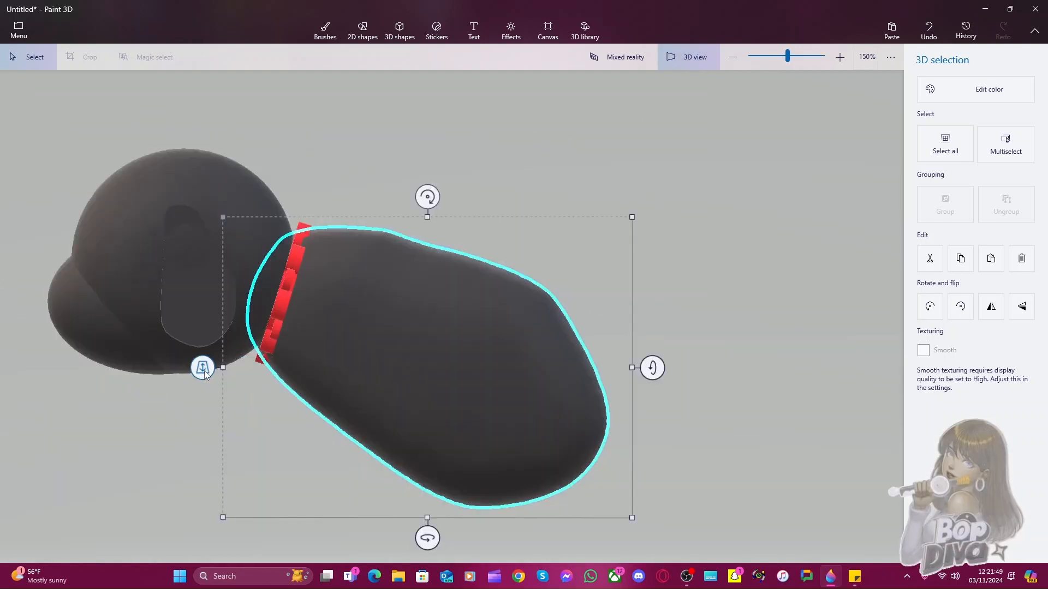
Adjust the body's depth in 3D view and turn it slightly about its vertical axis
mouse_move(202, 367)
left_mouse_down()
mouse_move(204, 384)
mouse_move(202, 366)
left_mouse_up()
right_click_drag(696, 342, 686, 370)
right_click(739, 365)
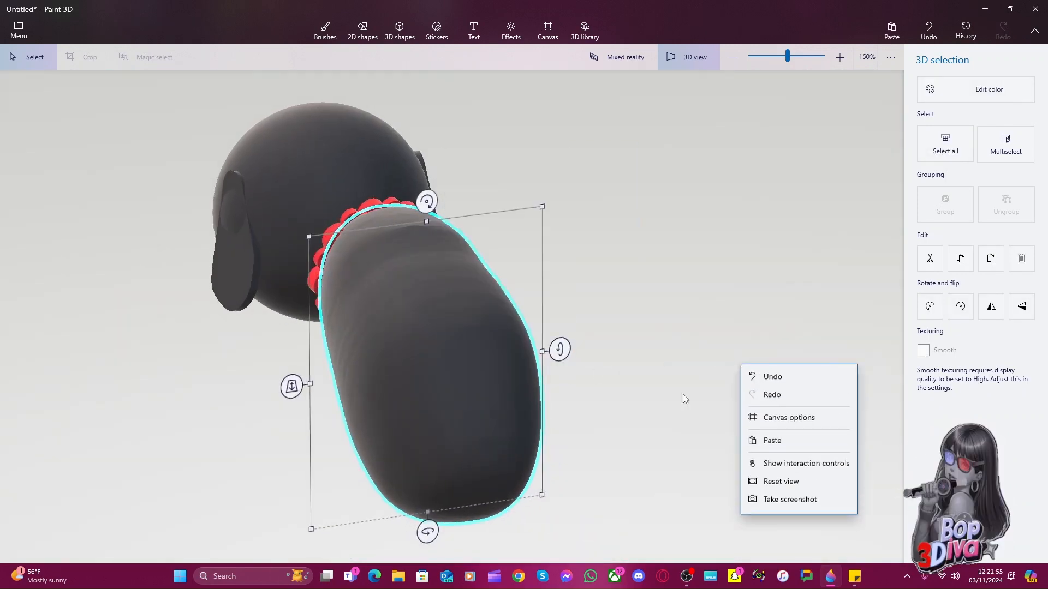
left_click(437, 530)
left_click_drag(431, 531, 446, 537)
right_click(666, 424)
left_click(625, 357)
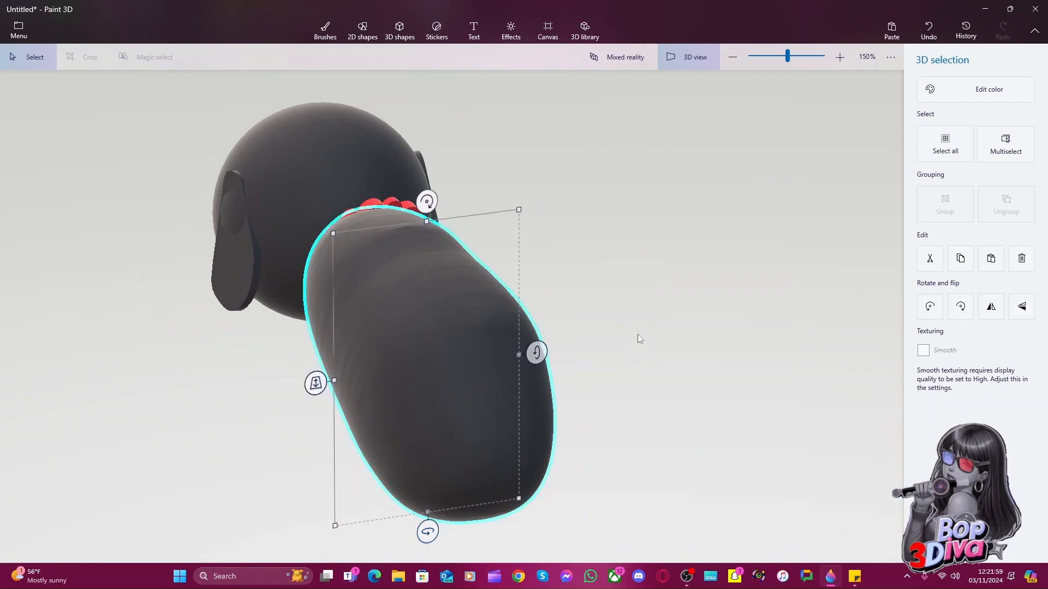
Shift the body slightly and fine-tune its depth behind the scalloped collar and head
right_click_drag(637, 339, 584, 362)
mouse_move(447, 323)
left_mouse_down()
mouse_move(454, 299)
mouse_move(454, 326)
left_mouse_up()
mouse_move(328, 380)
left_mouse_down()
mouse_move(327, 330)
mouse_move(325, 398)
mouse_move(320, 374)
left_mouse_up()
left_click(703, 60)
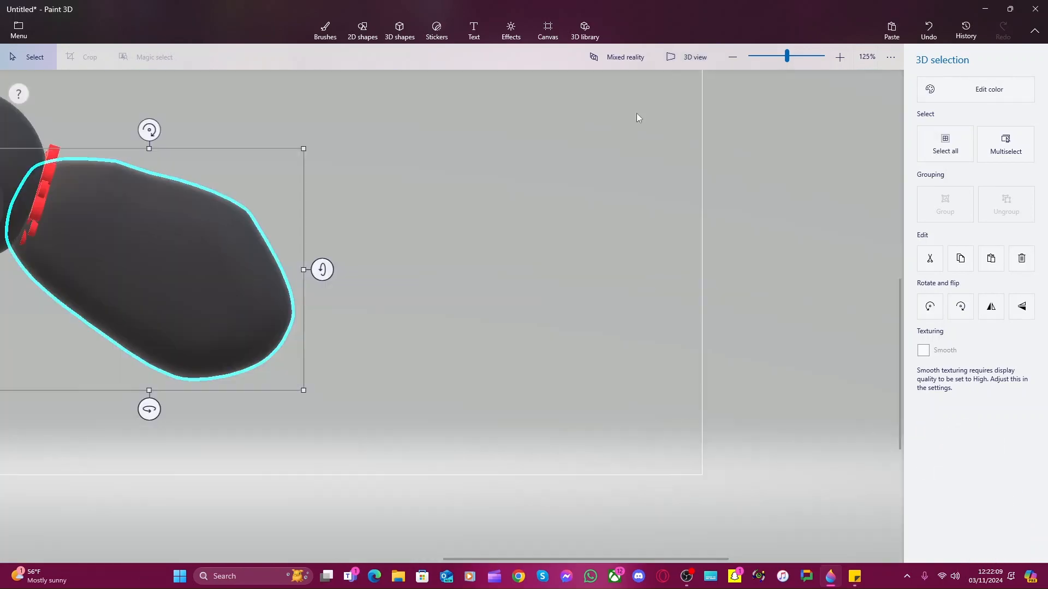
Nudge the dark body's depth in 3D view so it sits slightly farther back from the scalloped collar
left_click(567, 268)
left_click(136, 242)
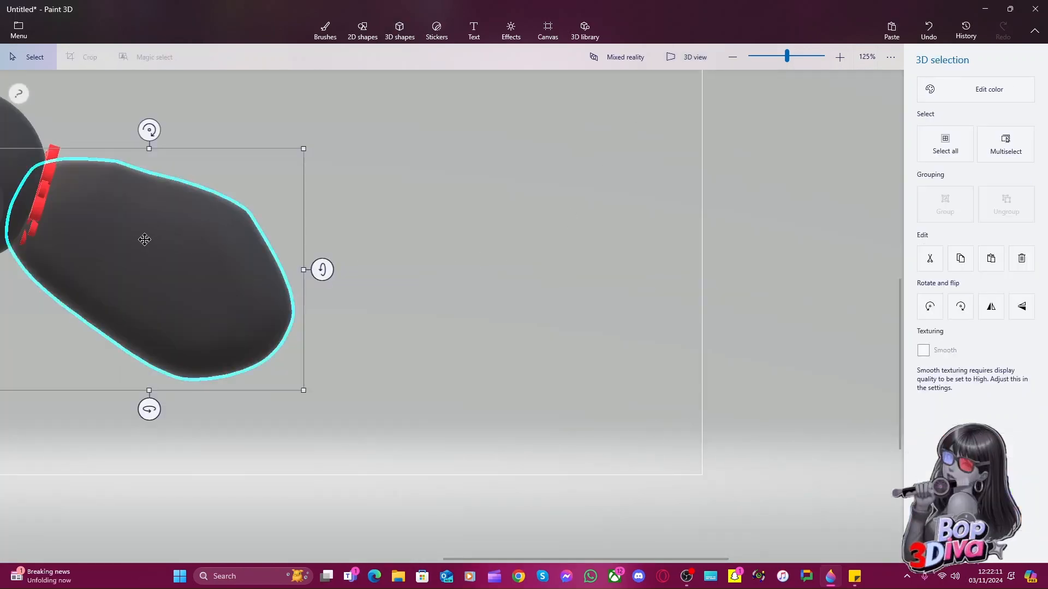
left_click(673, 57)
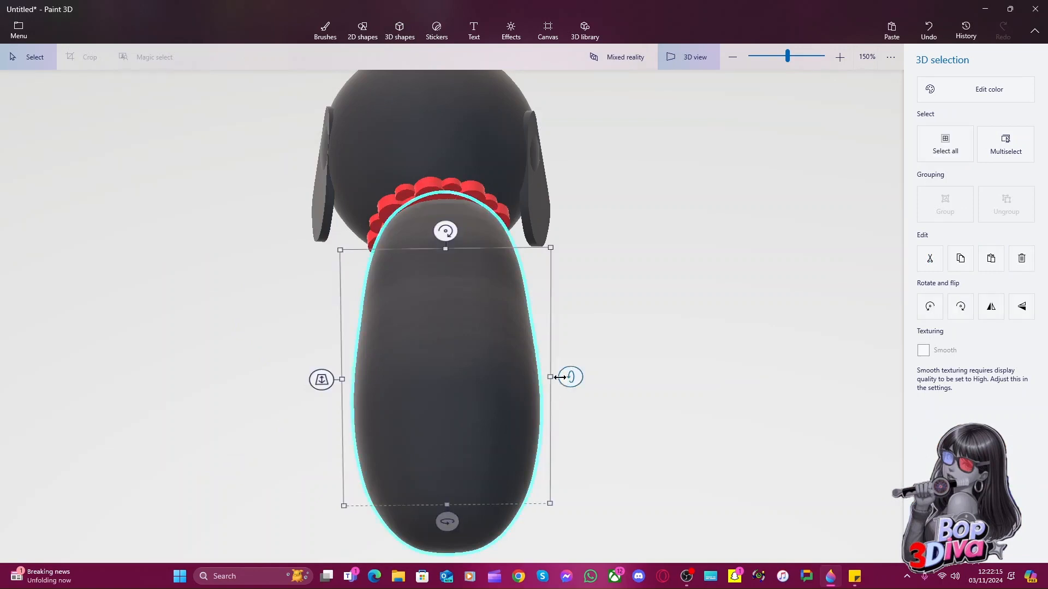
left_click_drag(332, 379, 327, 389)
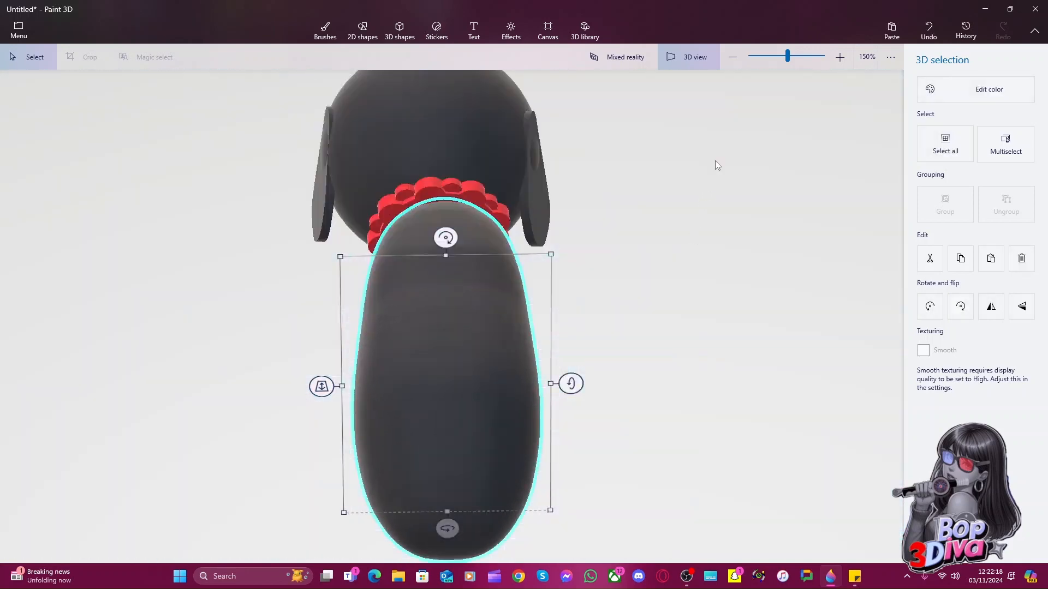
left_click(687, 61)
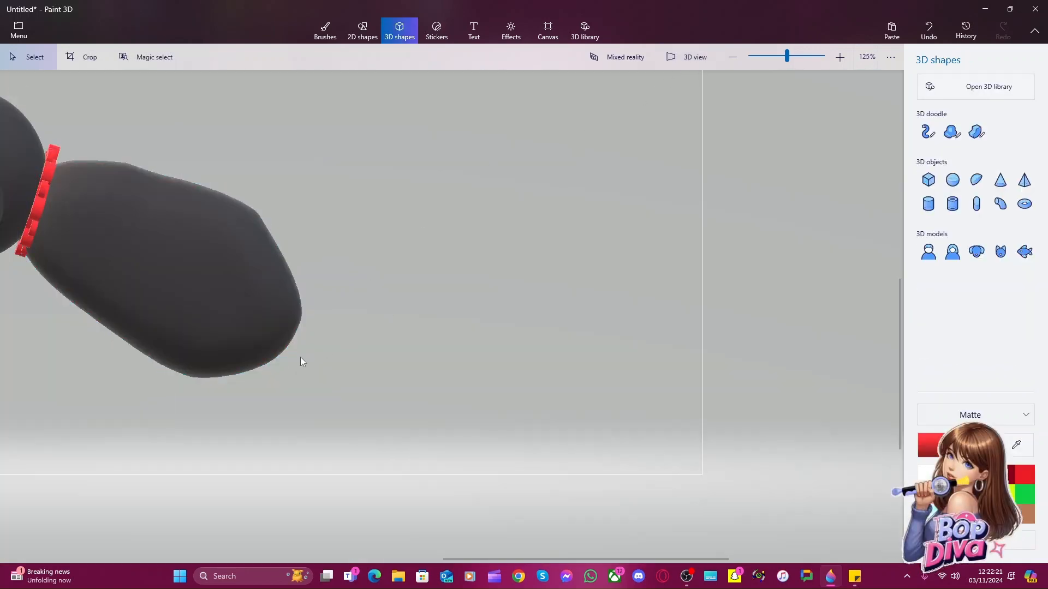
Reduce the body's height slightly and rotate it clockwise on the z-axis so its rear slopes down more steeply
scroll(280, 403, "down", 5)
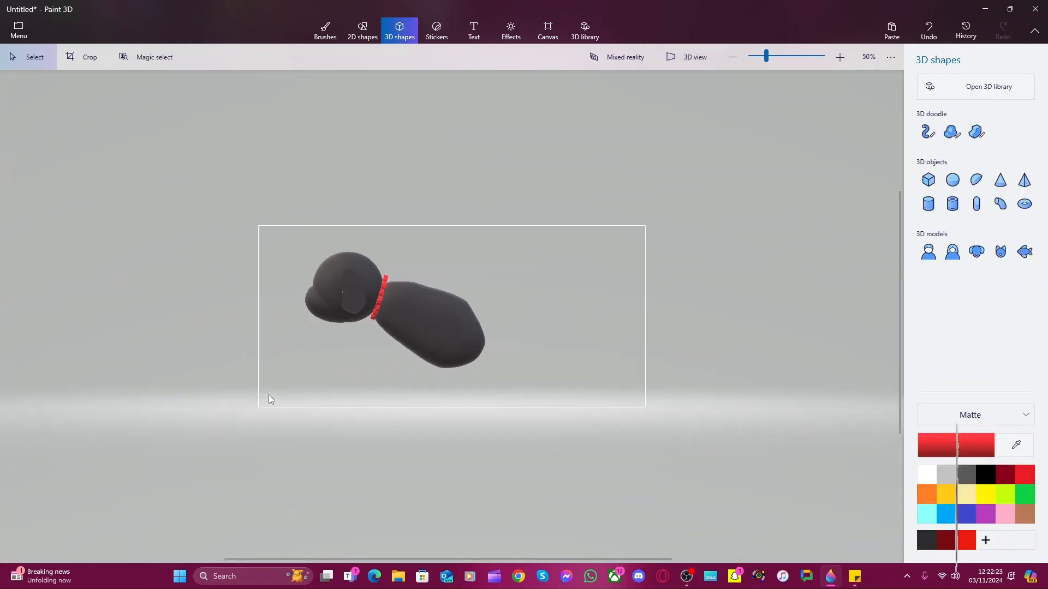
scroll(345, 401, "up", 4)
scroll(417, 448, "up", 1)
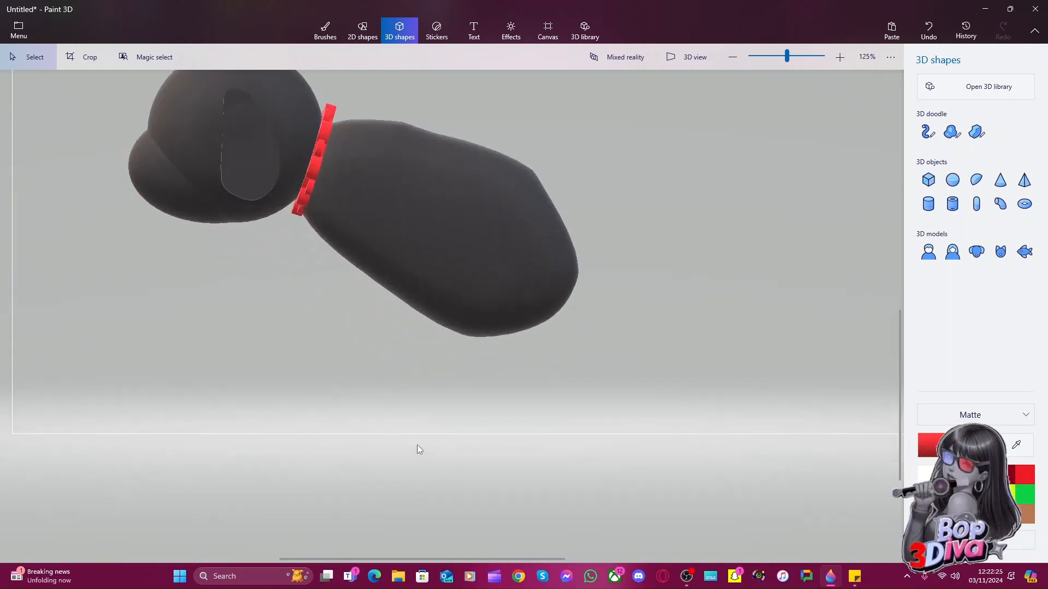
scroll(465, 505, "up", 1)
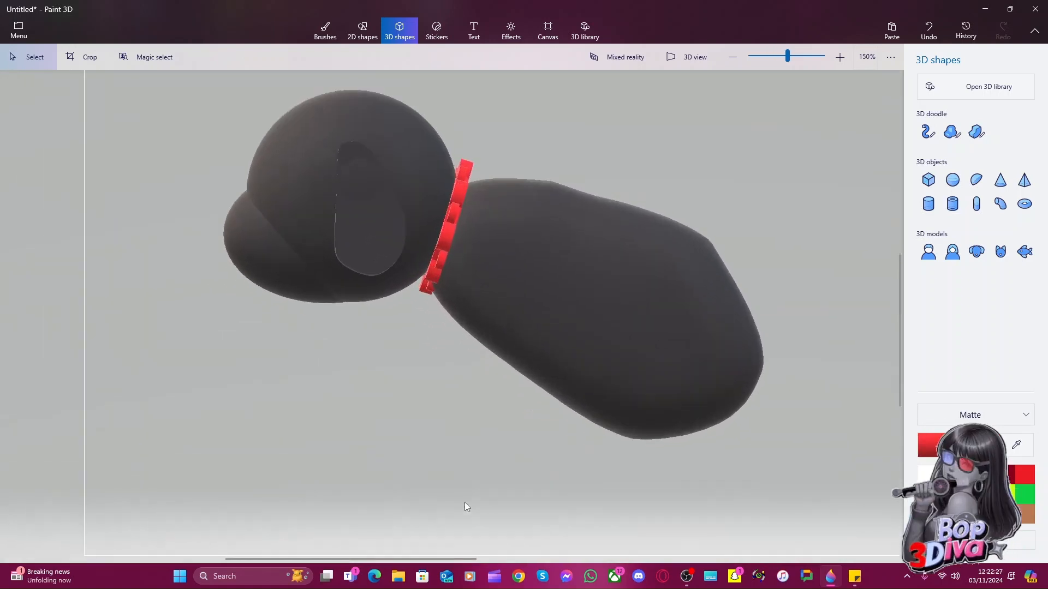
mouse_move(411, 442)
left_mouse_down()
mouse_move(411, 464)
mouse_move(417, 457)
left_mouse_up()
left_click(589, 315)
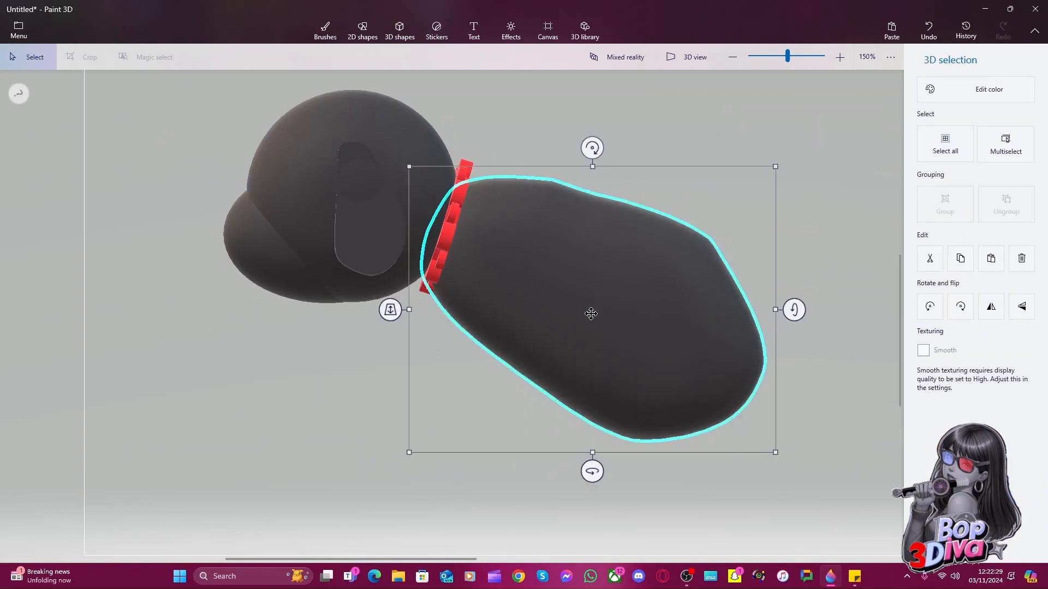
left_click_drag(592, 466, 597, 440)
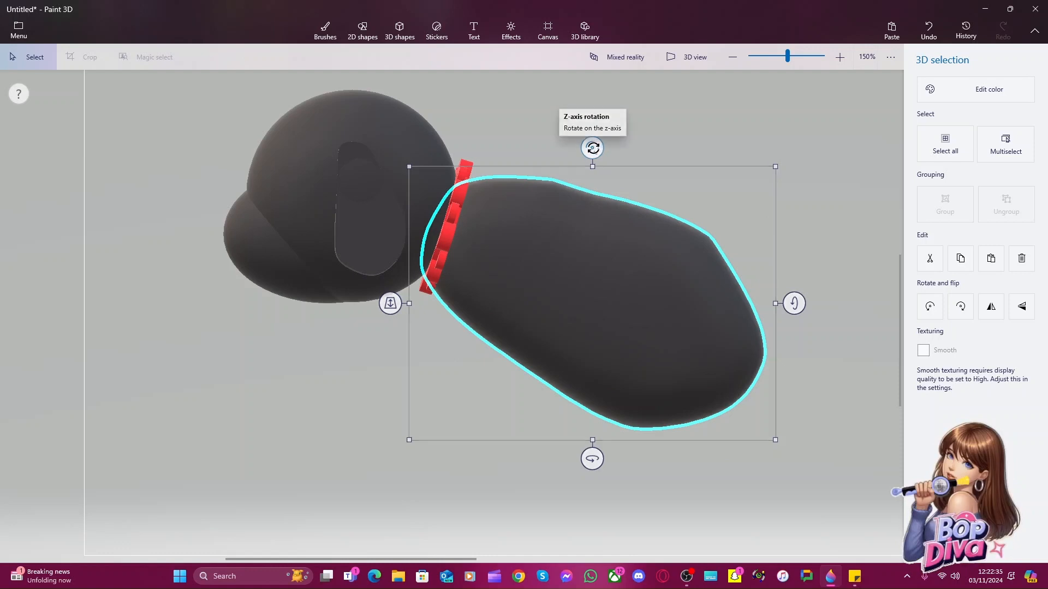
left_click_drag(592, 148, 646, 158)
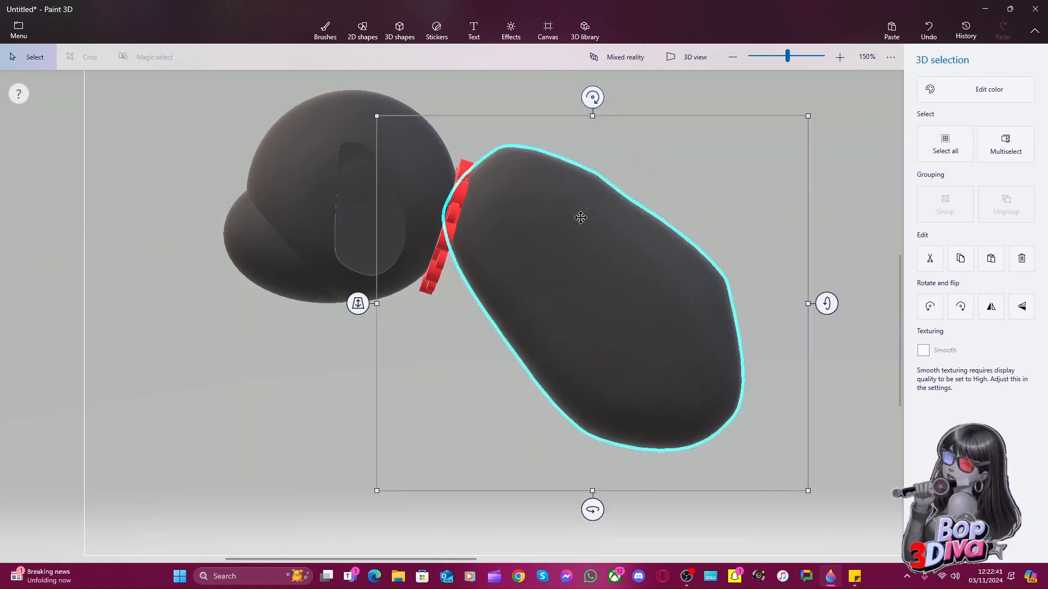
Move the tilted body back against the collar and flatten its height a little
left_click_drag(578, 215, 570, 240)
left_click_drag(582, 137, 571, 173)
left_click_drag(588, 326, 576, 301)
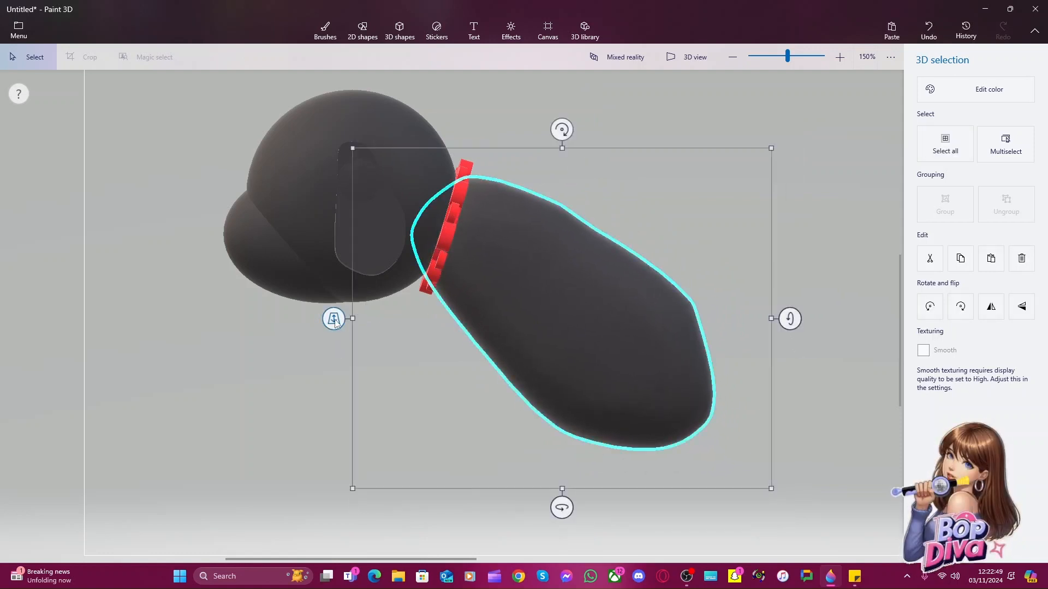
Fine-tune the body's depth and centre it behind the collar and head in 3D view
left_click_drag(333, 318, 334, 318)
left_click(688, 57)
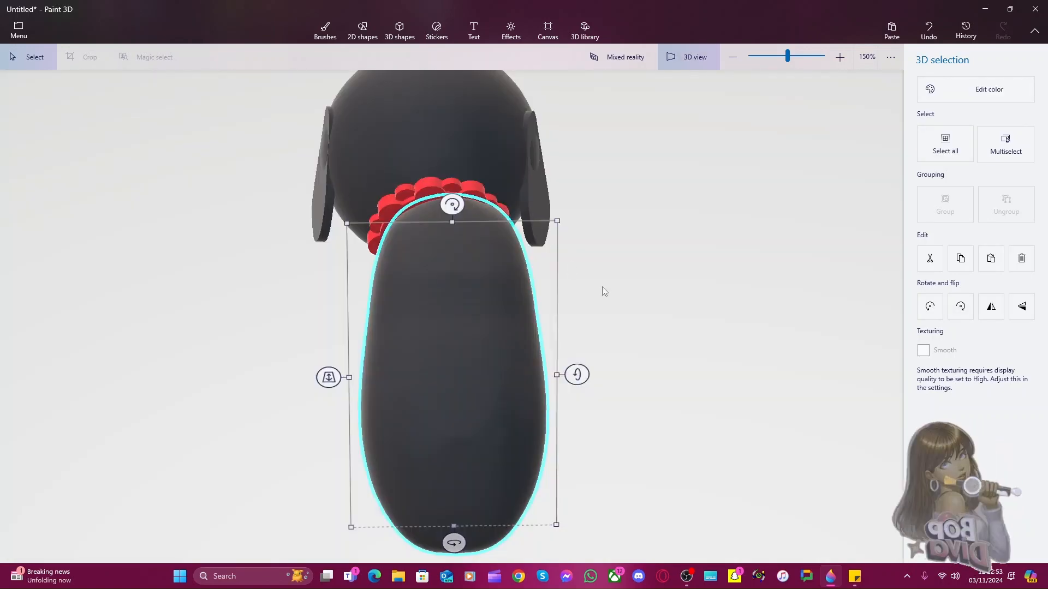
left_click_drag(470, 330, 463, 327)
left_click(652, 352)
left_click(702, 50)
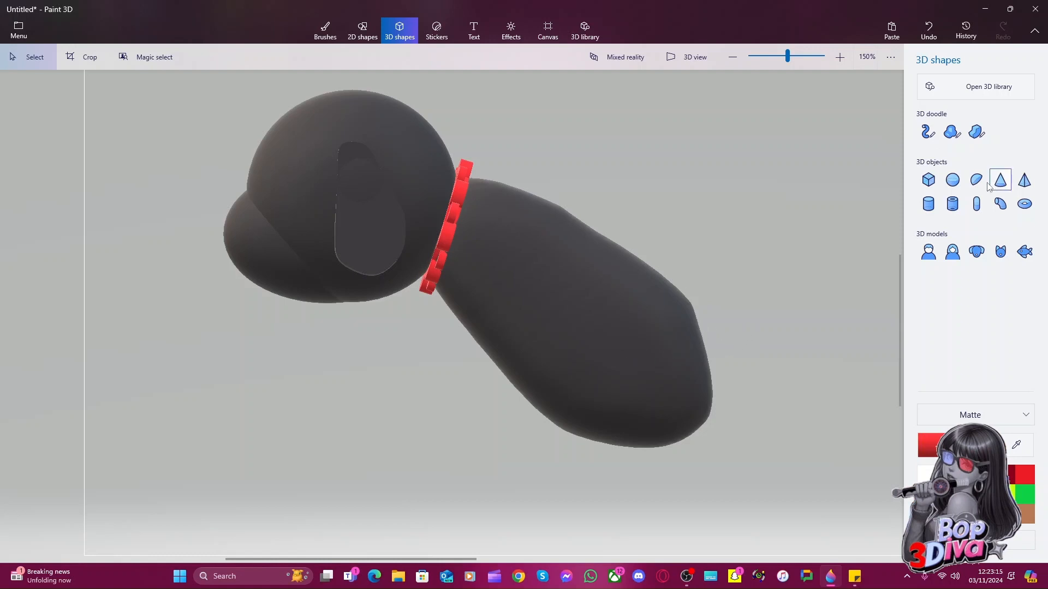
Add a tall, thin upright 3D cylinder in the empty space behind the body and narrow it slightly
scroll(753, 183, "down", 5)
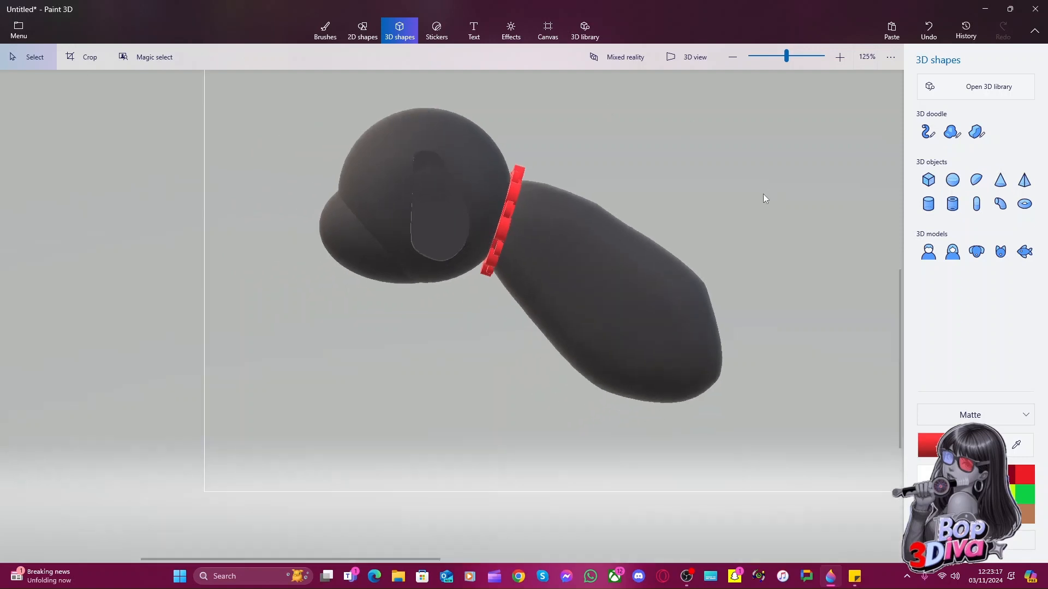
scroll(830, 267, "up", 10)
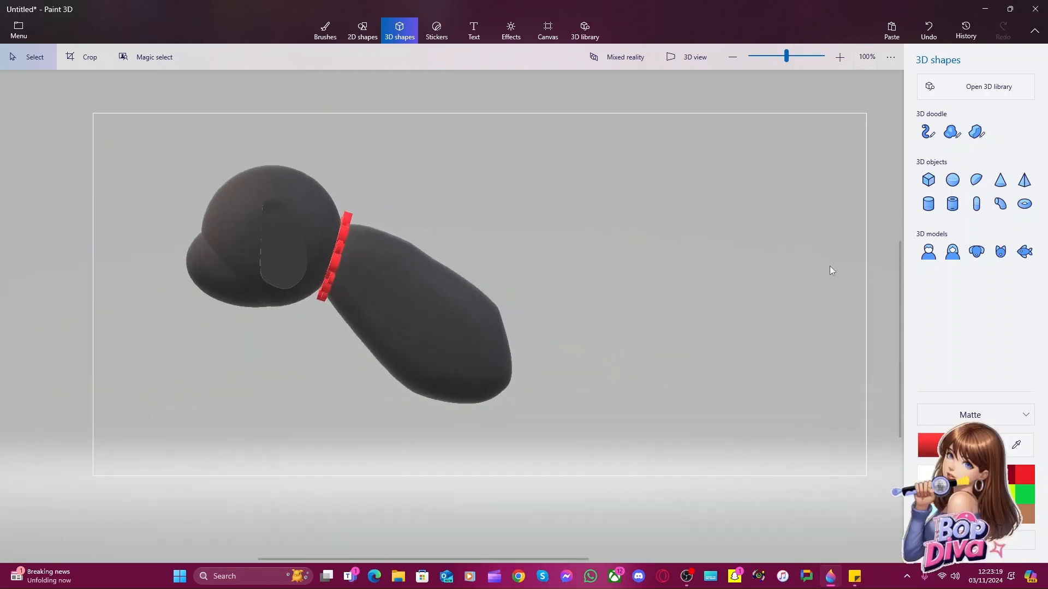
scroll(781, 280, "down", 5)
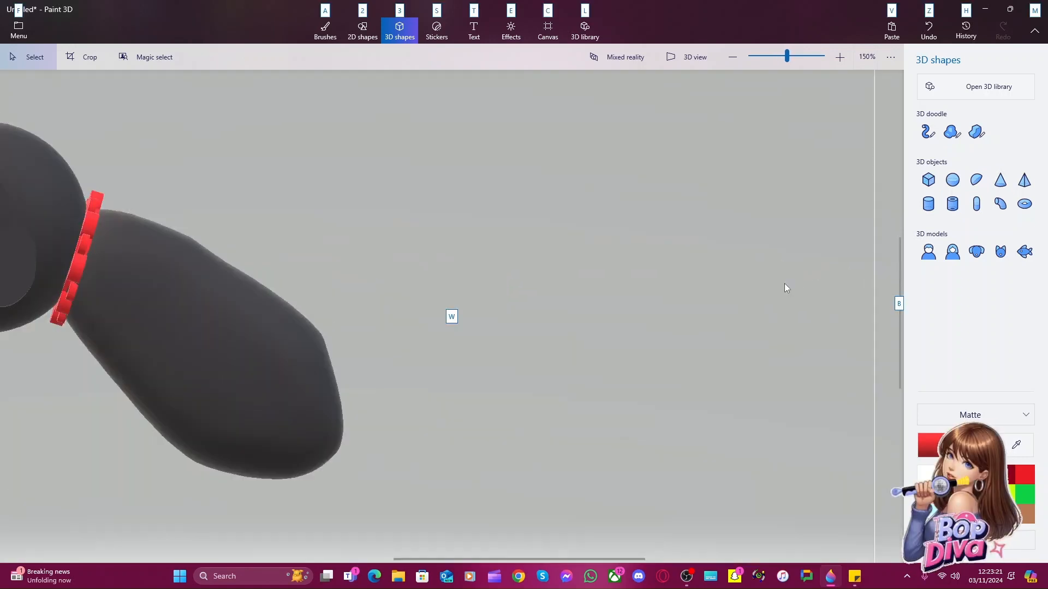
scroll(769, 315, "down", 2)
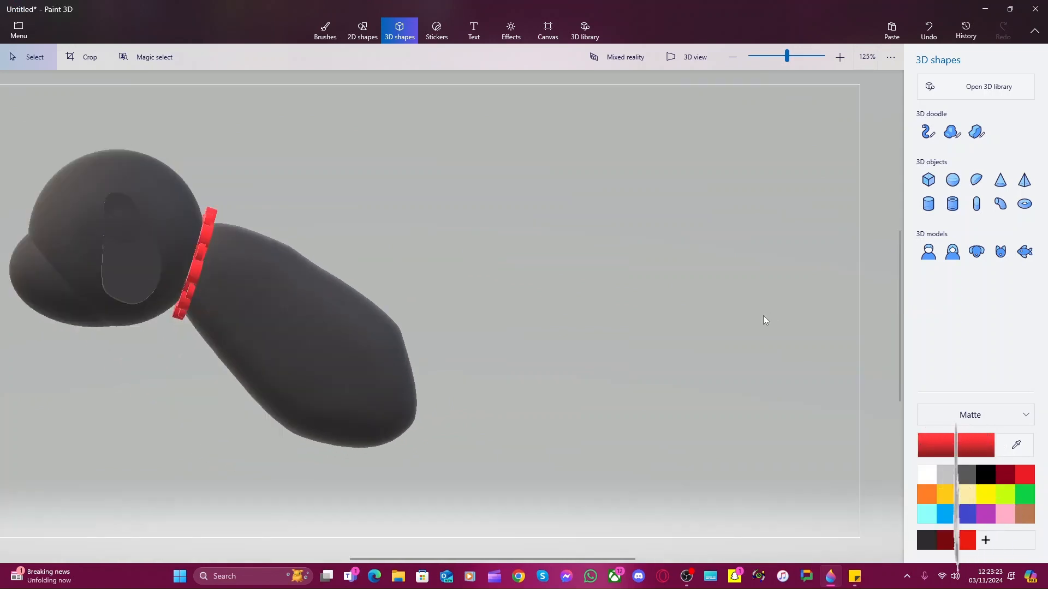
scroll(763, 322, "up", 2)
scroll(770, 332, "down", 1)
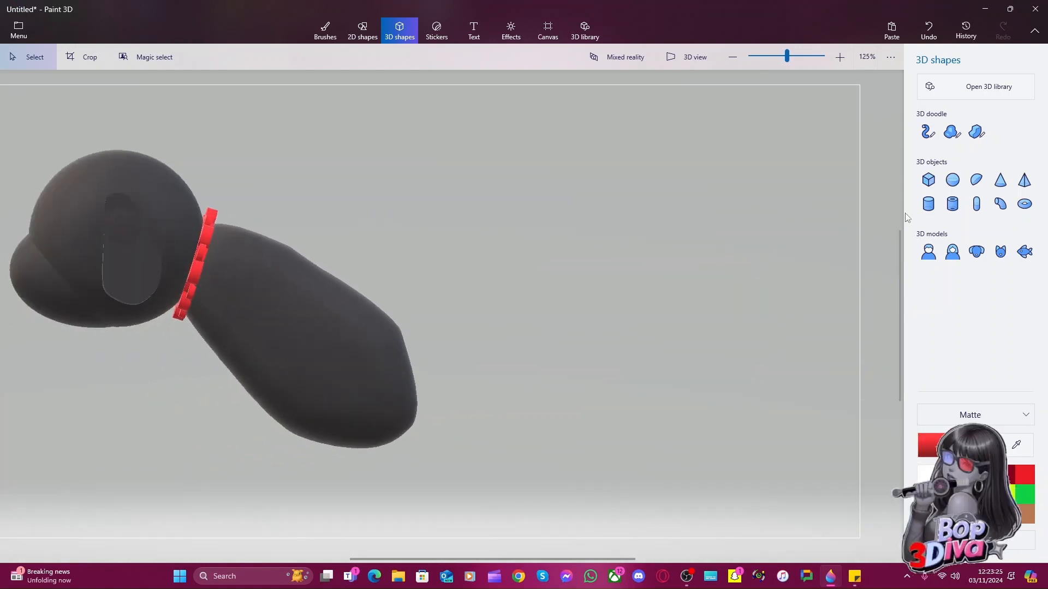
left_click(935, 209)
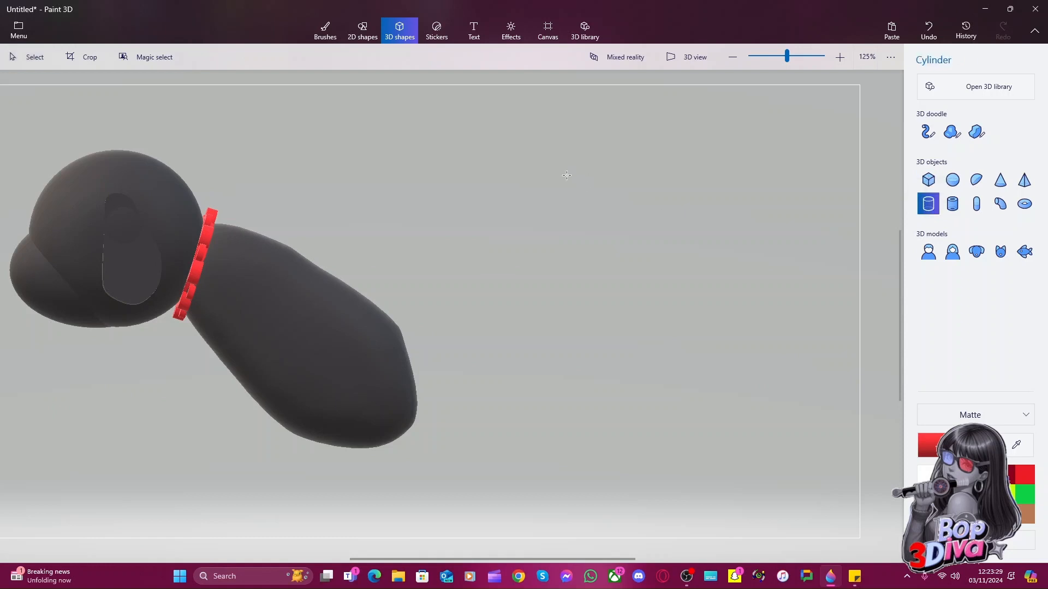
left_click_drag(567, 175, 610, 348)
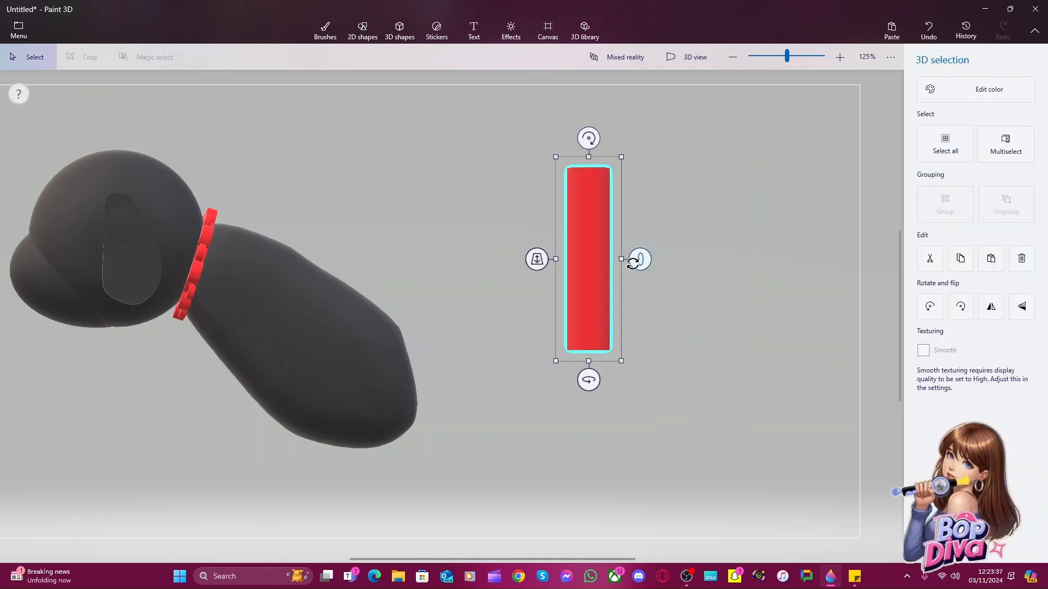
left_click_drag(633, 264, 618, 265)
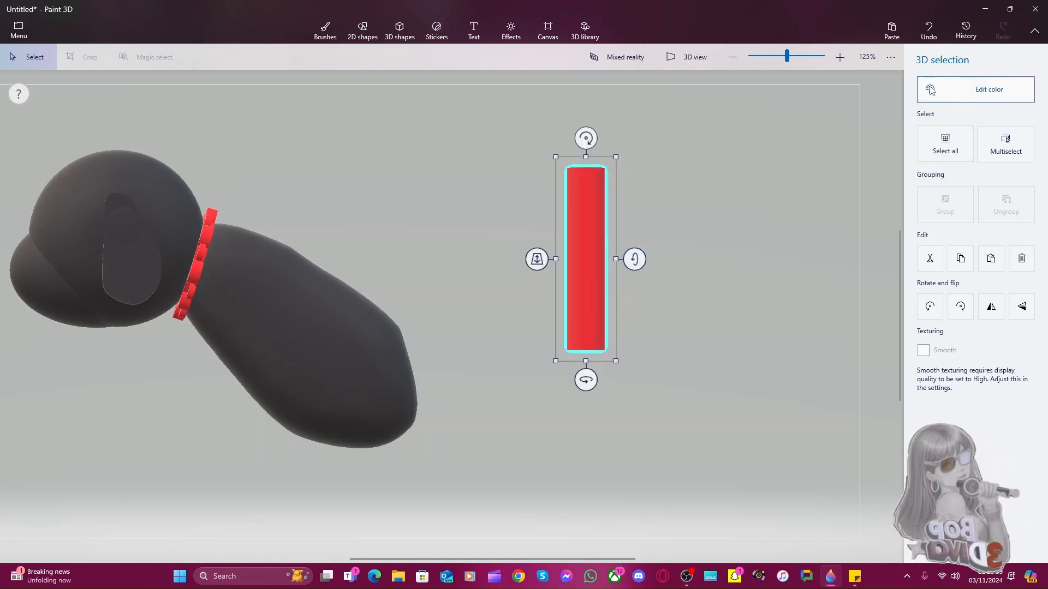
Copy the Twist colour code AA7E05 from the sticky note and return to Paint 3D
left_click(862, 568)
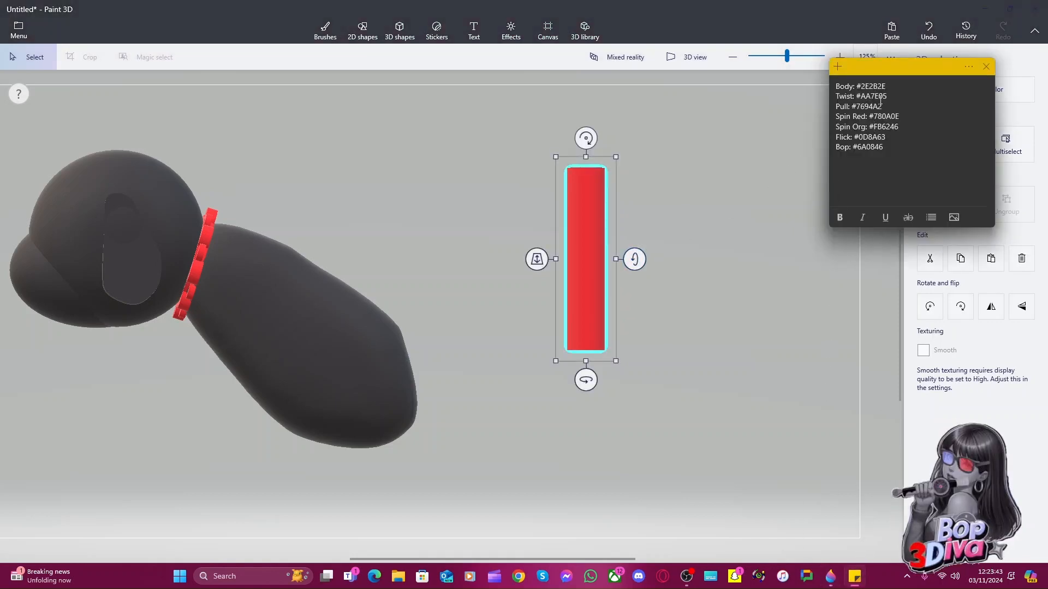
left_click_drag(888, 98, 862, 97)
key("ctrl+c")
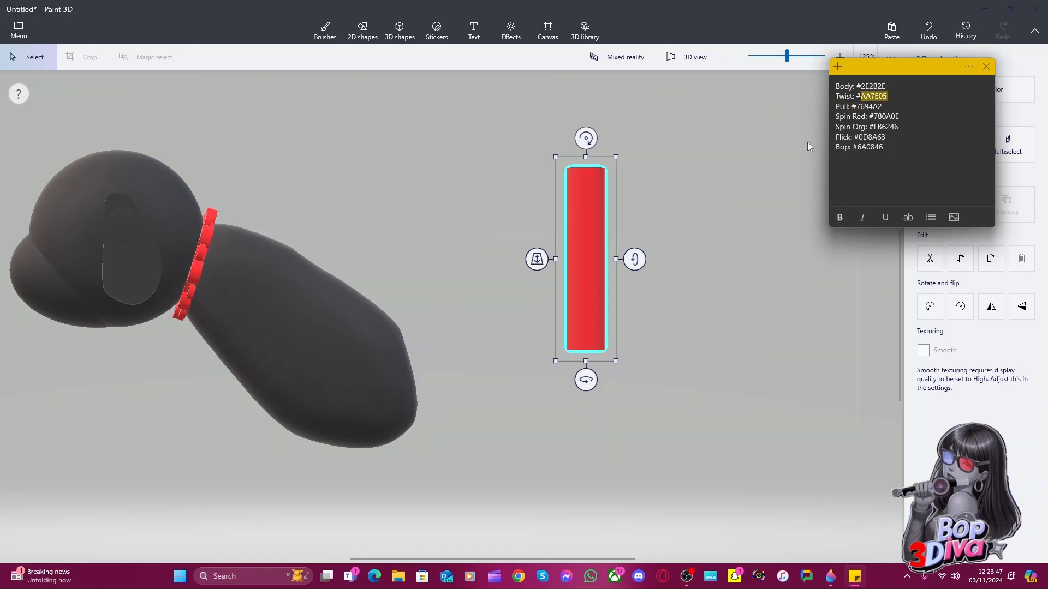
left_click(808, 6)
Add AA7E05 as a custom colour for the cylinder and shift the cylinder slightly
left_click(952, 89)
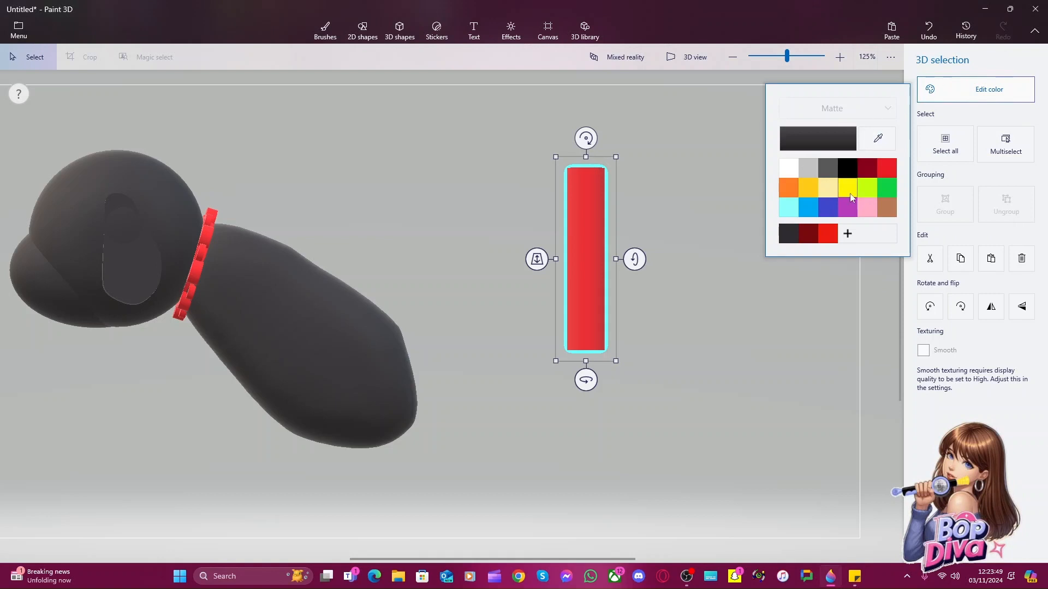
left_click(847, 233)
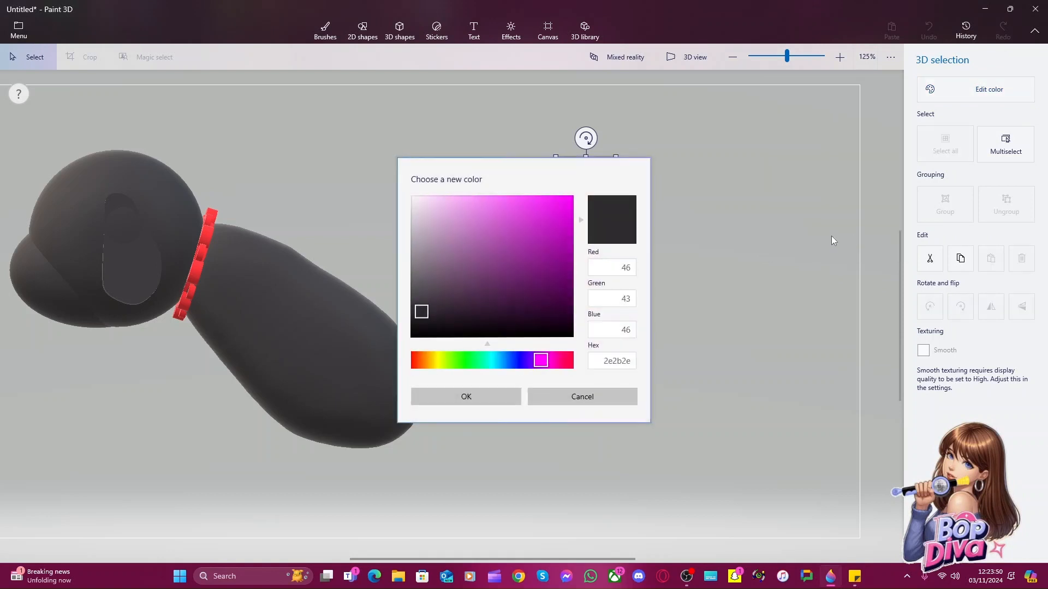
double_click(599, 364)
key("ctrl+v")
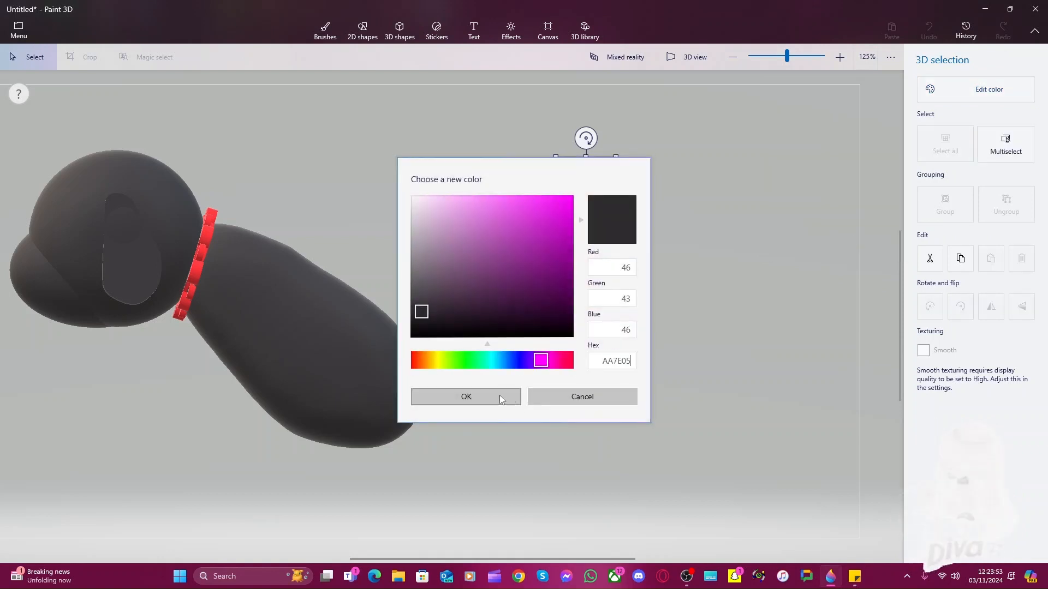
left_click(495, 395)
left_click_drag(591, 250, 590, 257)
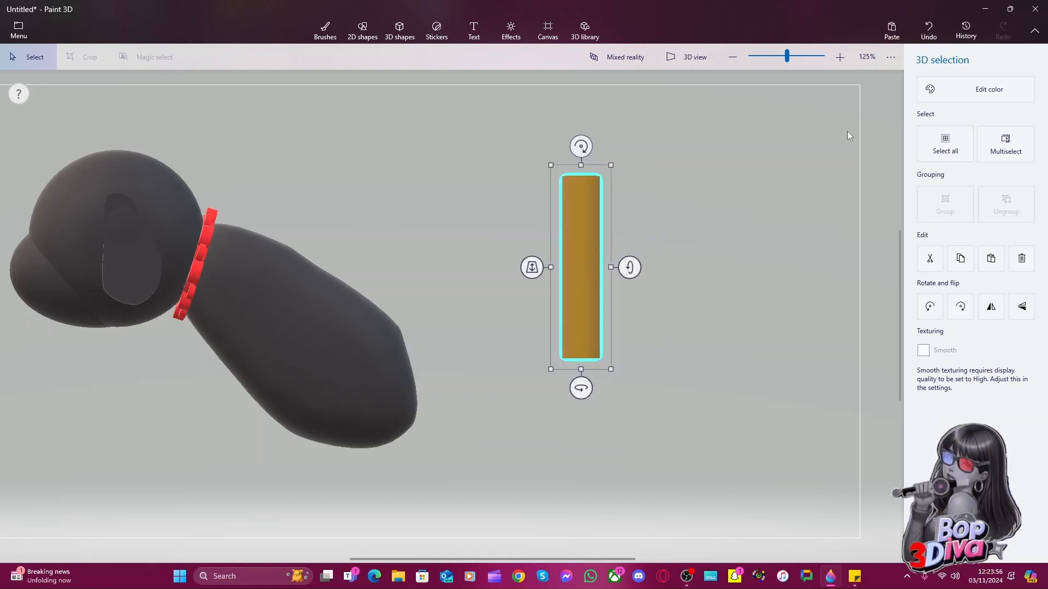
Recolour the cylinder with the custom dark grey that matches the body and deselect it
left_click(986, 91)
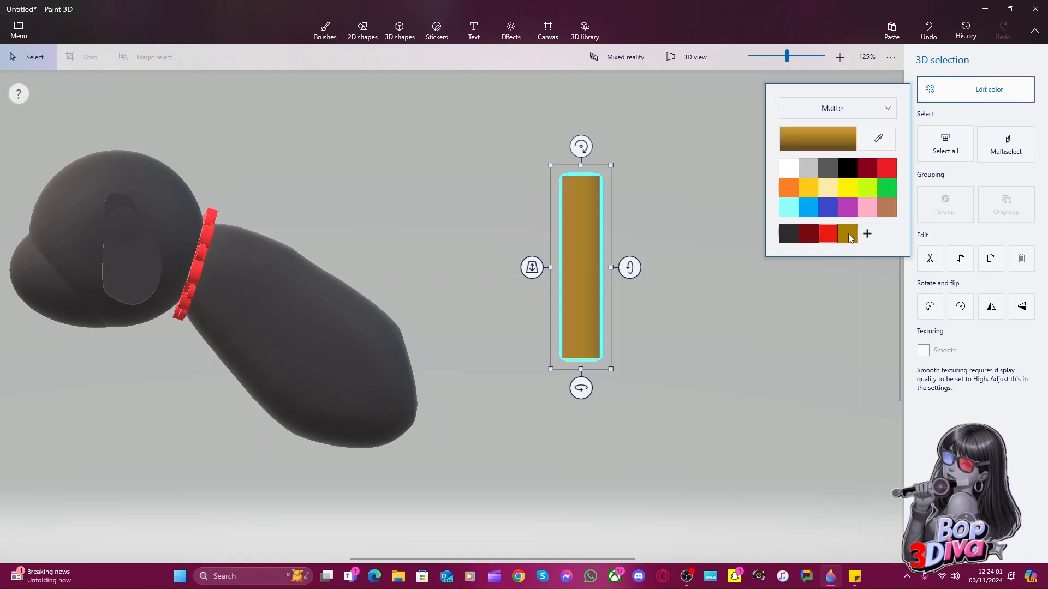
left_click(793, 231)
left_click(526, 276)
left_click(580, 282)
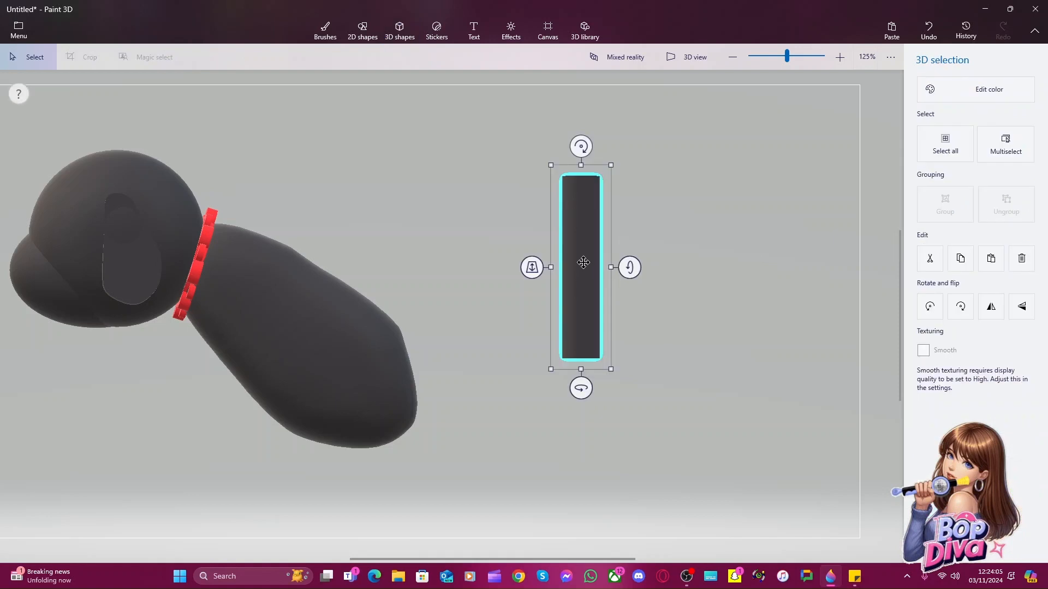
left_click(709, 255)
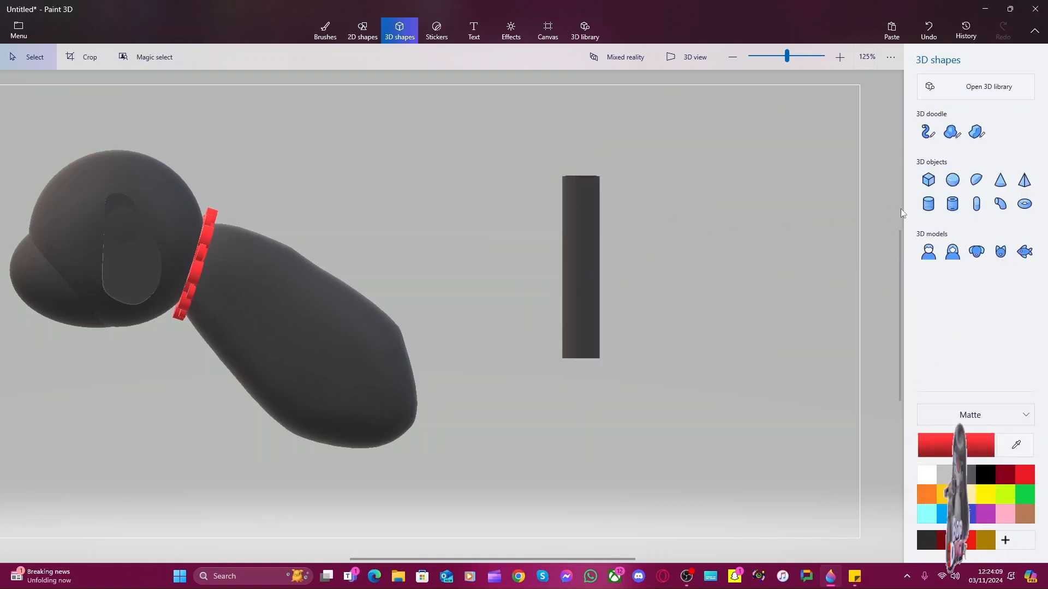
Draw a small three-lobed Sharp edge doodle beside the cylinder and delete it
left_click(933, 178)
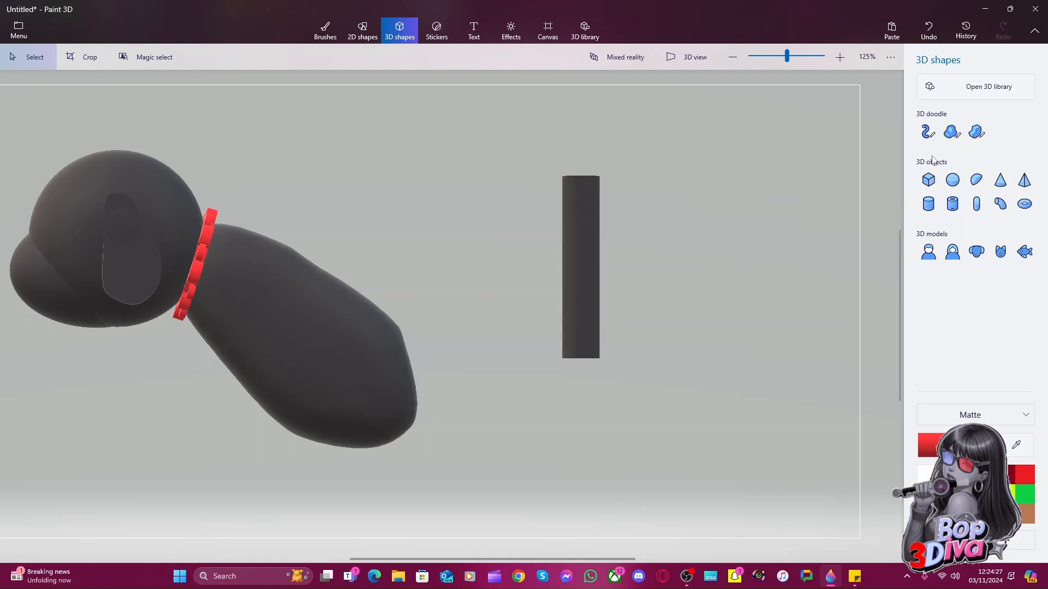
left_click(963, 141)
left_click(977, 132)
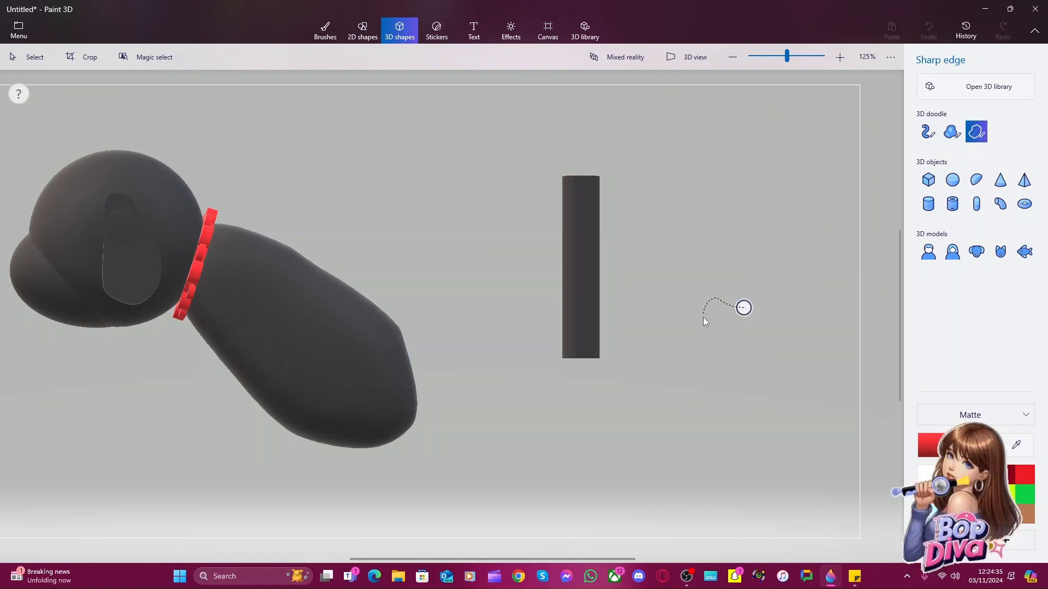
mouse_move(711, 328)
left_mouse_down()
mouse_move(740, 366)
mouse_move(764, 355)
left_mouse_up()
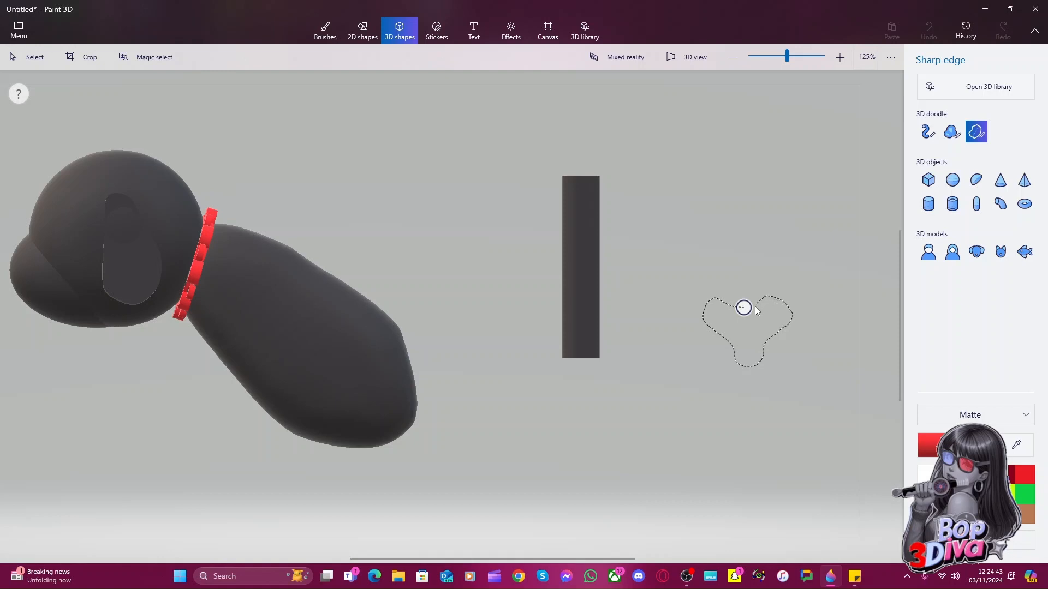
left_click_drag(743, 309, 744, 309)
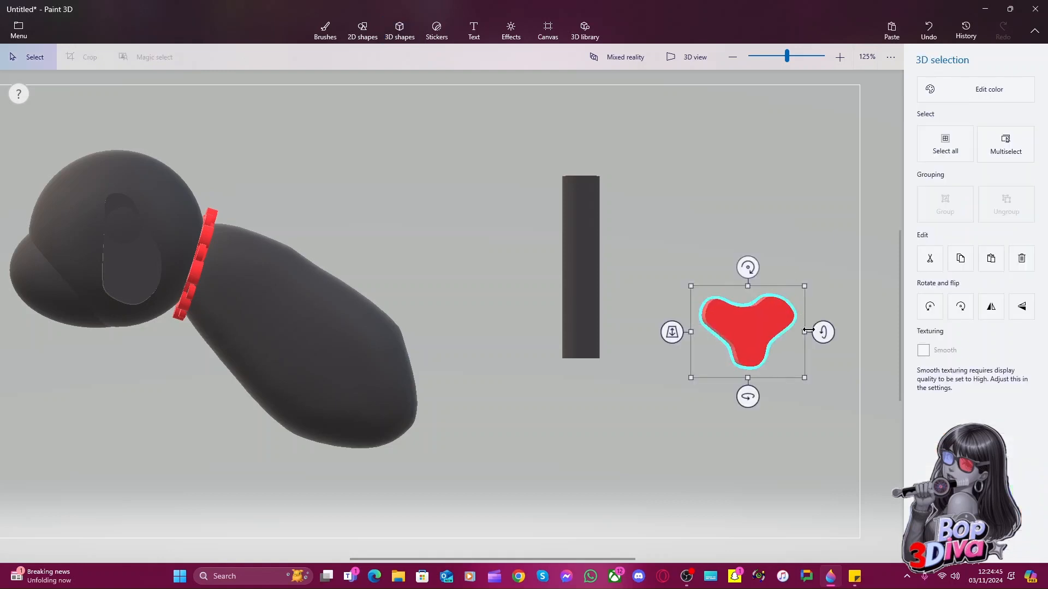
key("Delete")
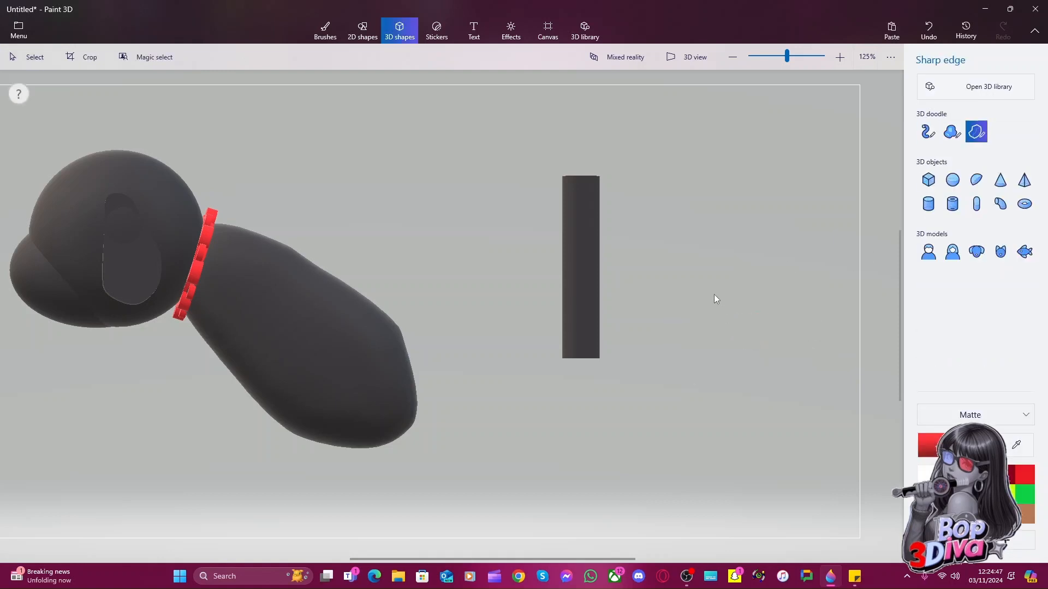
Draw a red three-lobed Sharp edge doodle beside the dark cylinder, with two upper lobes and one pointing down
left_click_drag(714, 295, 700, 315)
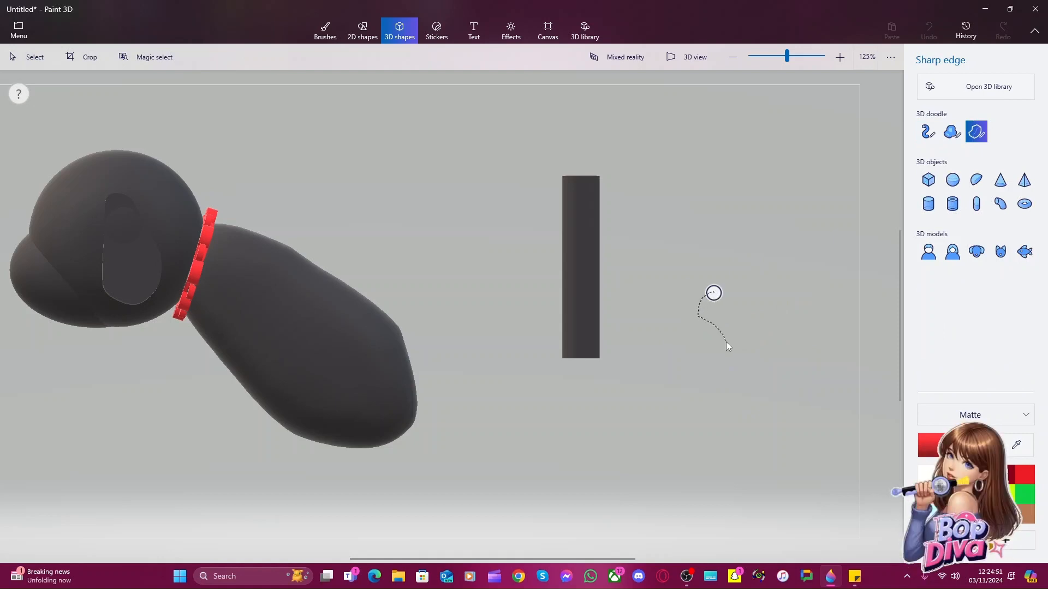
mouse_move(726, 342)
left_mouse_down()
mouse_move(729, 356)
mouse_move(759, 359)
left_mouse_up()
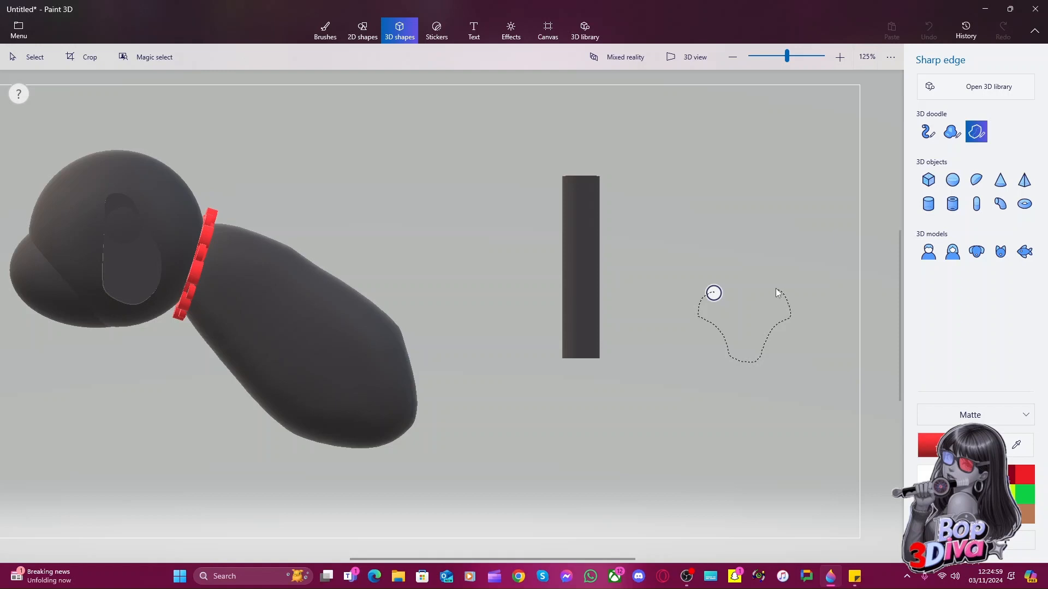
mouse_move(759, 292)
left_mouse_down()
mouse_move(715, 293)
mouse_move(733, 326)
mouse_move(718, 326)
left_mouse_up()
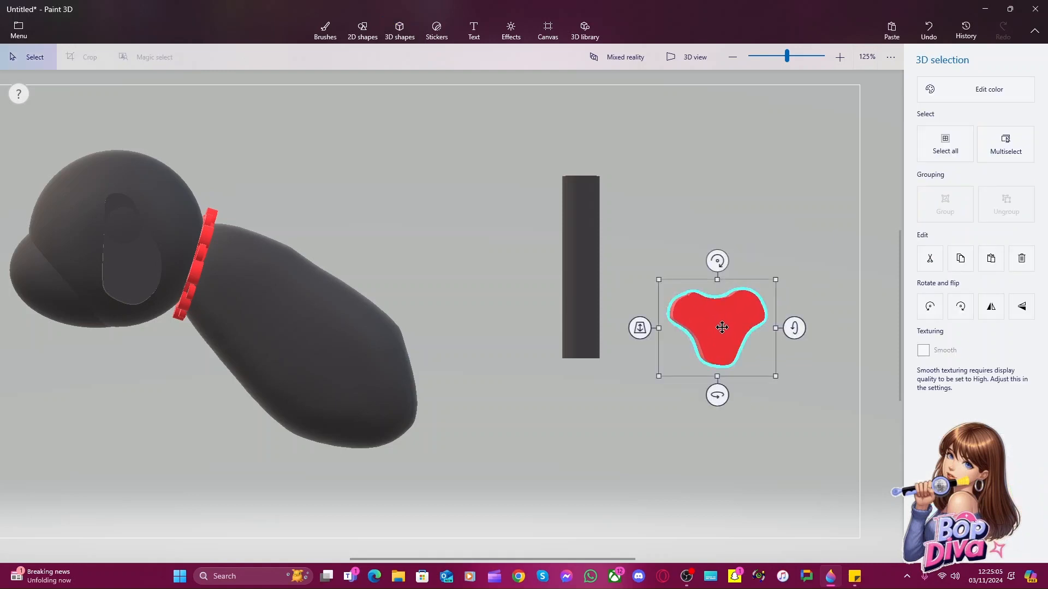
Tilt the red three-lobed shape backwards until it lies nearly flat, and deselect it
left_click_drag(718, 393, 810, 407)
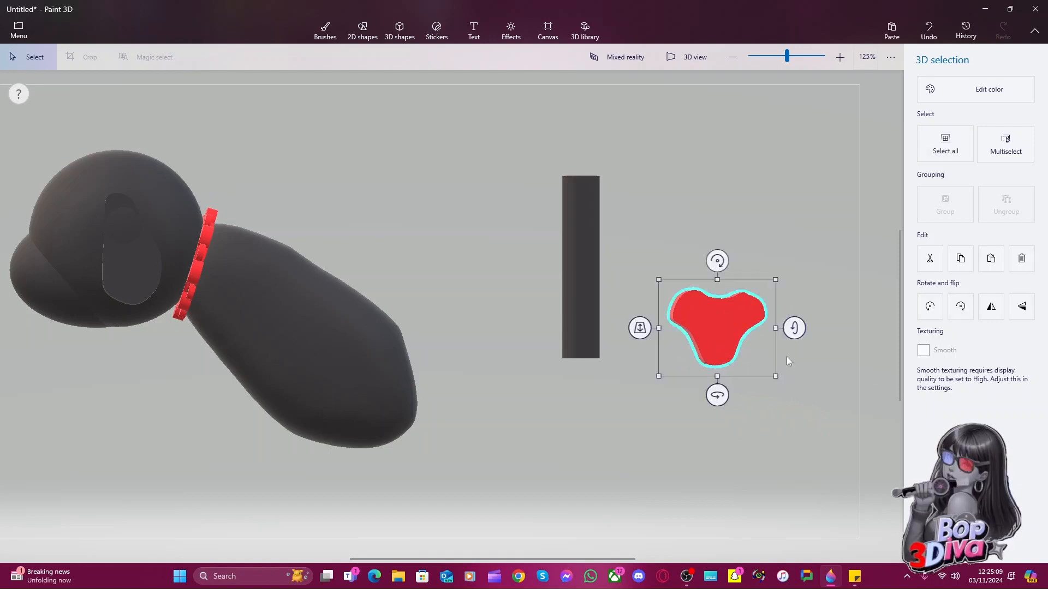
left_click_drag(793, 326, 791, 282)
mouse_move(721, 272)
left_mouse_down()
mouse_move(725, 349)
mouse_move(717, 288)
left_mouse_up()
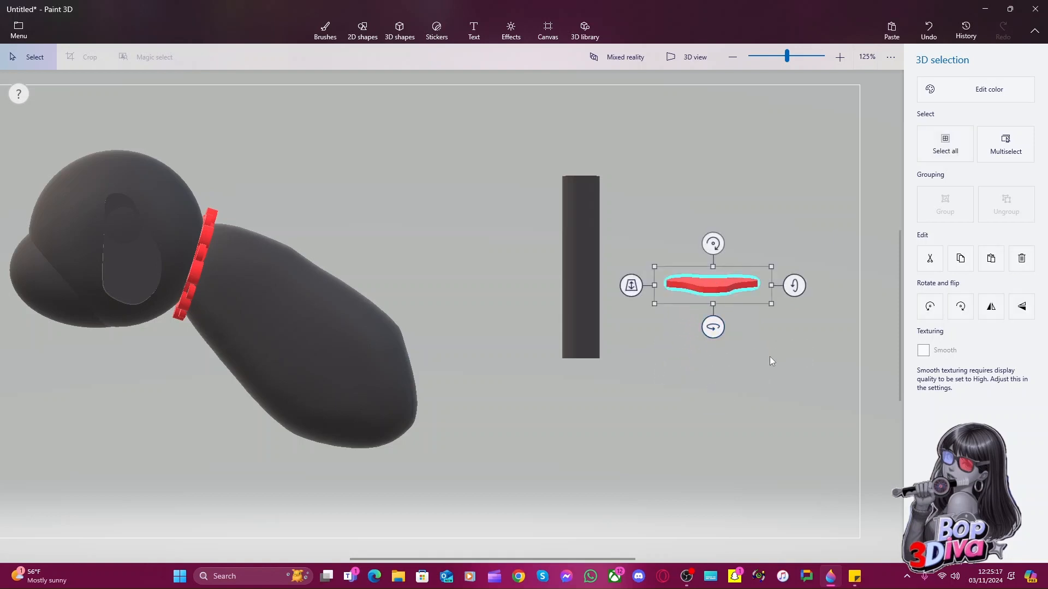
left_click(778, 376)
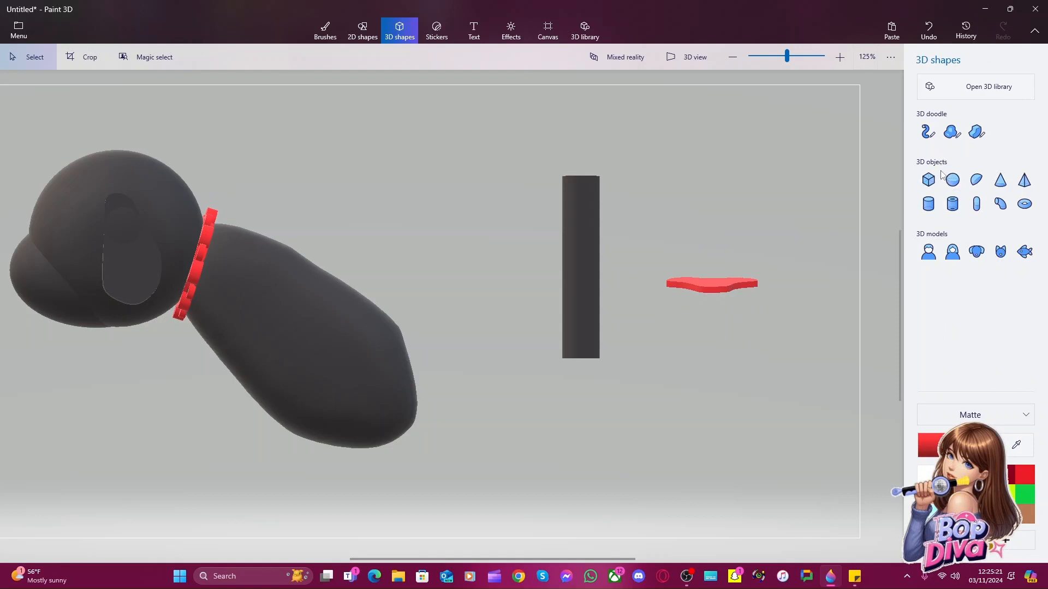
Try a closed triangular Tube brush doodle 60 px thick over the flat red shape, and delete it
left_click(953, 204)
left_click(1001, 182)
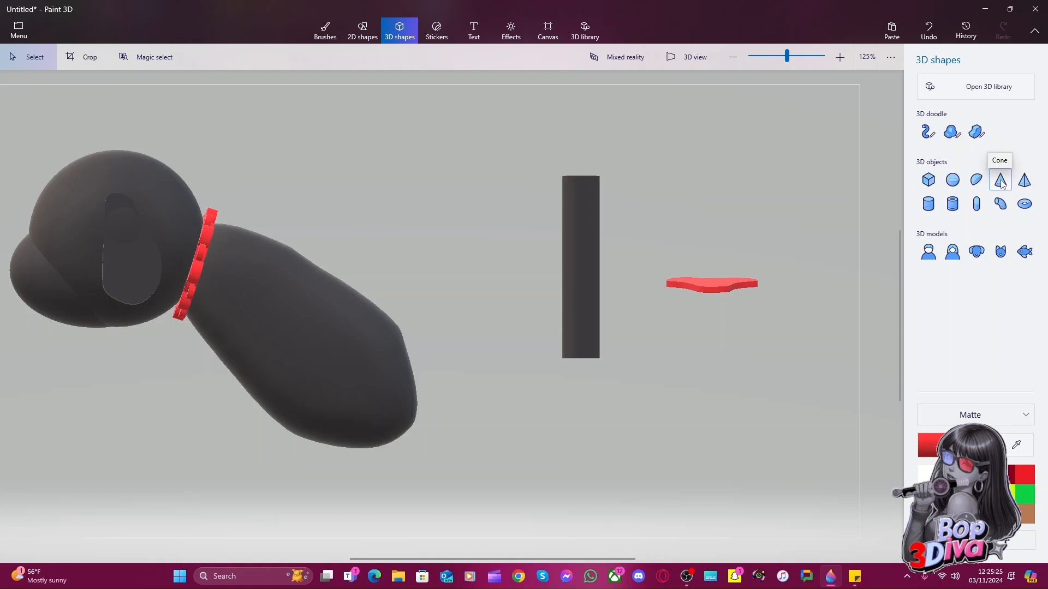
left_click(977, 134)
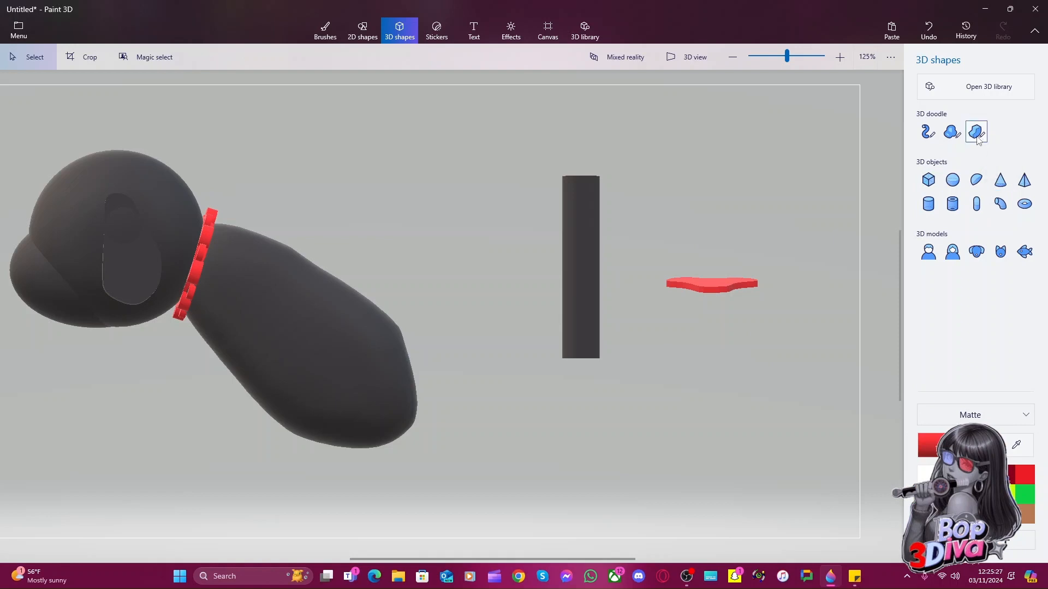
left_click(953, 134)
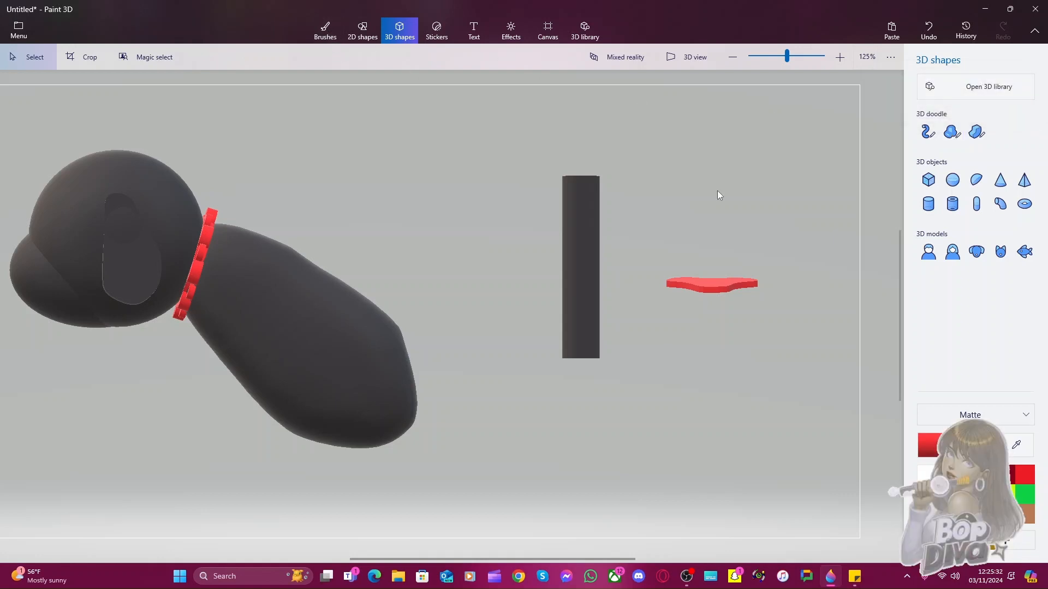
left_click(928, 132)
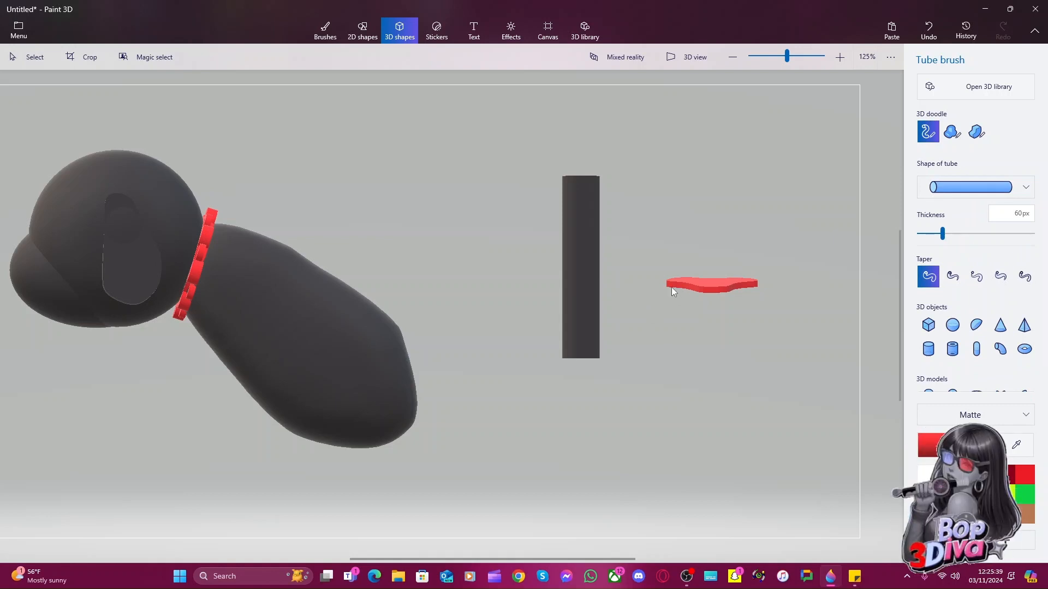
left_click_drag(672, 287, 674, 291)
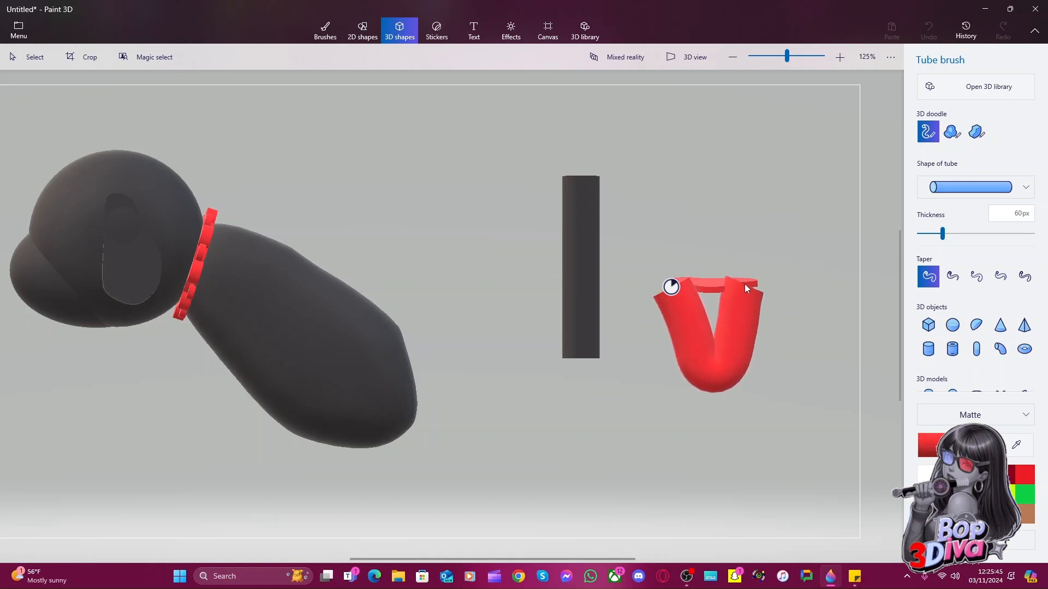
left_click_drag(745, 284, 697, 297)
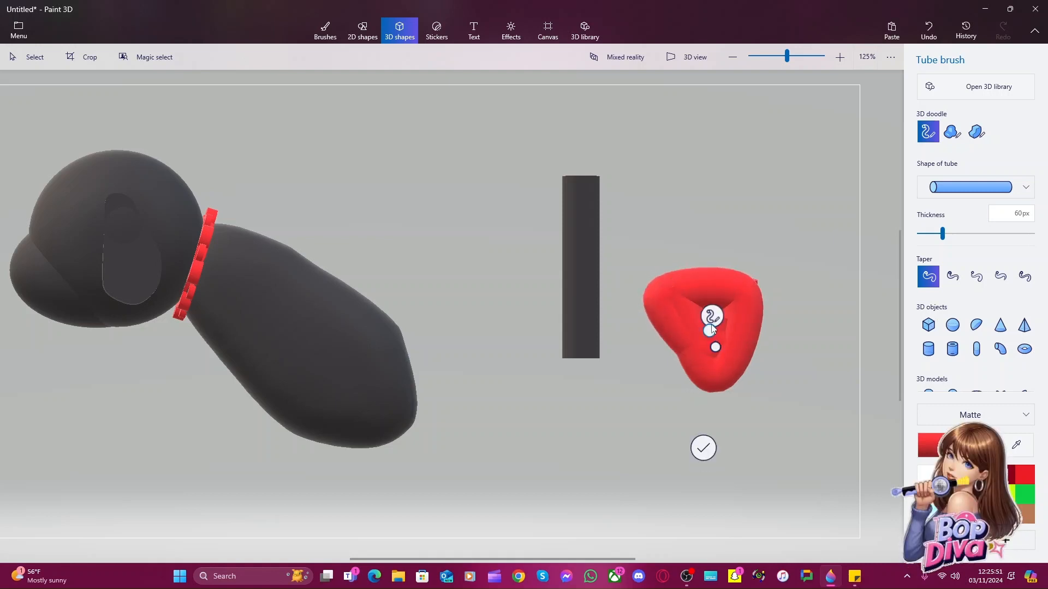
left_click(704, 453)
left_click_drag(708, 425, 720, 362)
key("Delete")
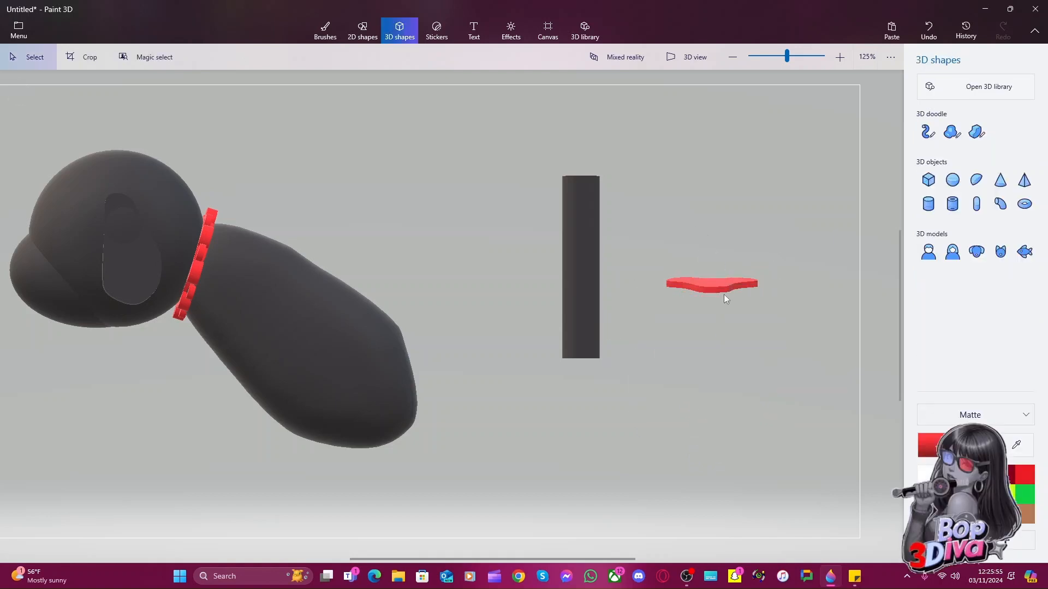
Adjust the tilt of the red three-lobed shape so it lies almost flat with slightly more of its face showing, and deselect it
left_click(711, 290)
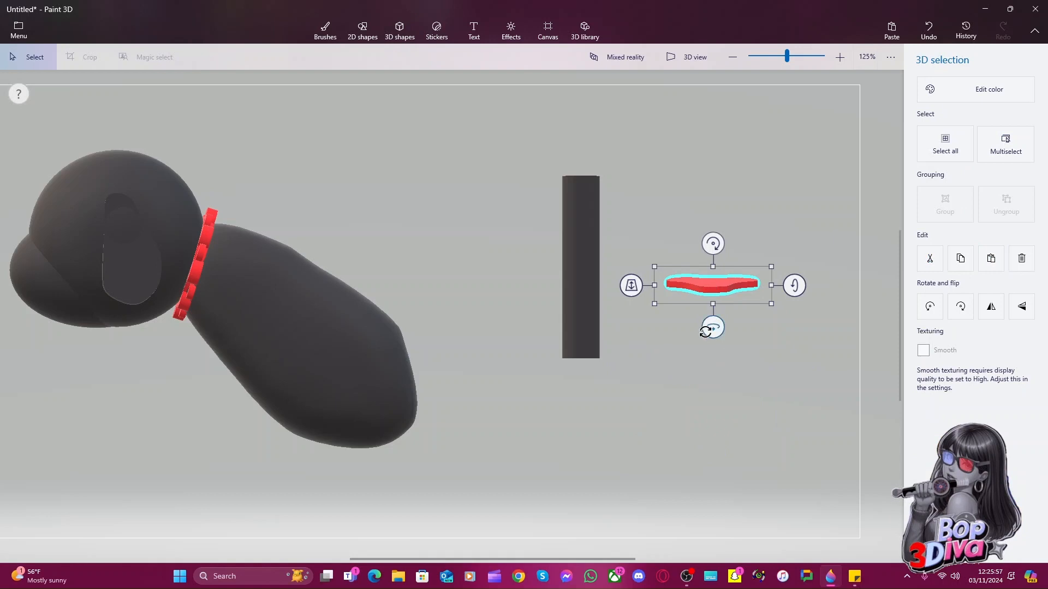
mouse_move(713, 326)
left_mouse_down()
mouse_move(711, 300)
mouse_move(715, 326)
left_mouse_up()
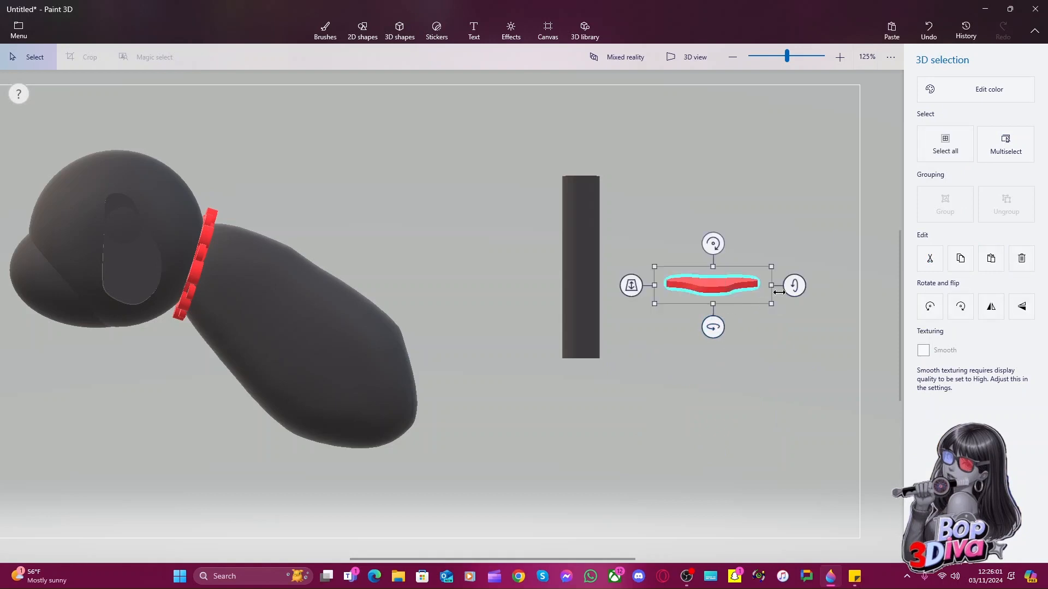
left_click_drag(793, 286, 793, 270)
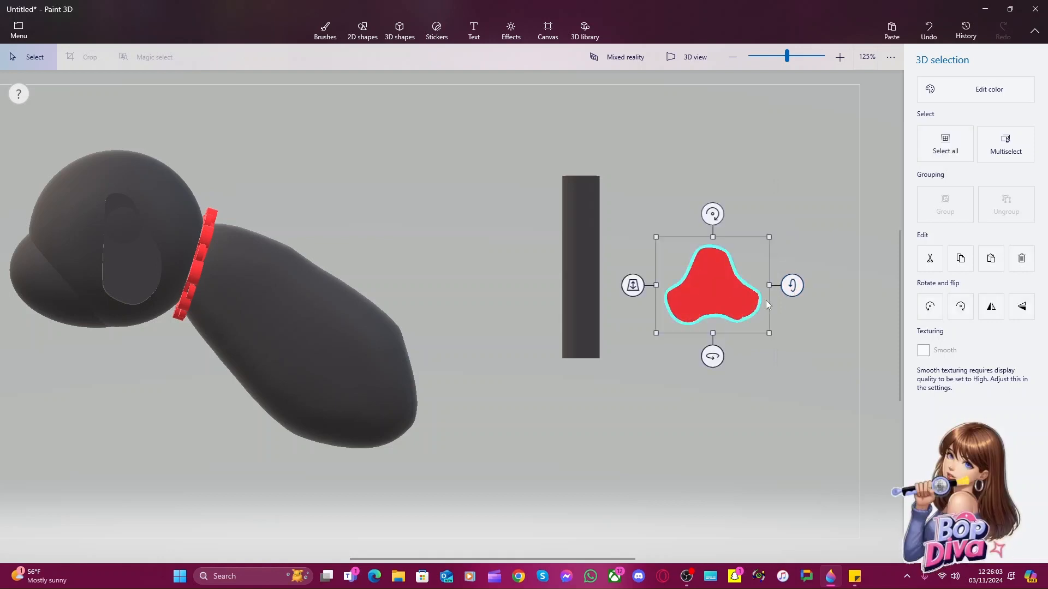
left_click(745, 381)
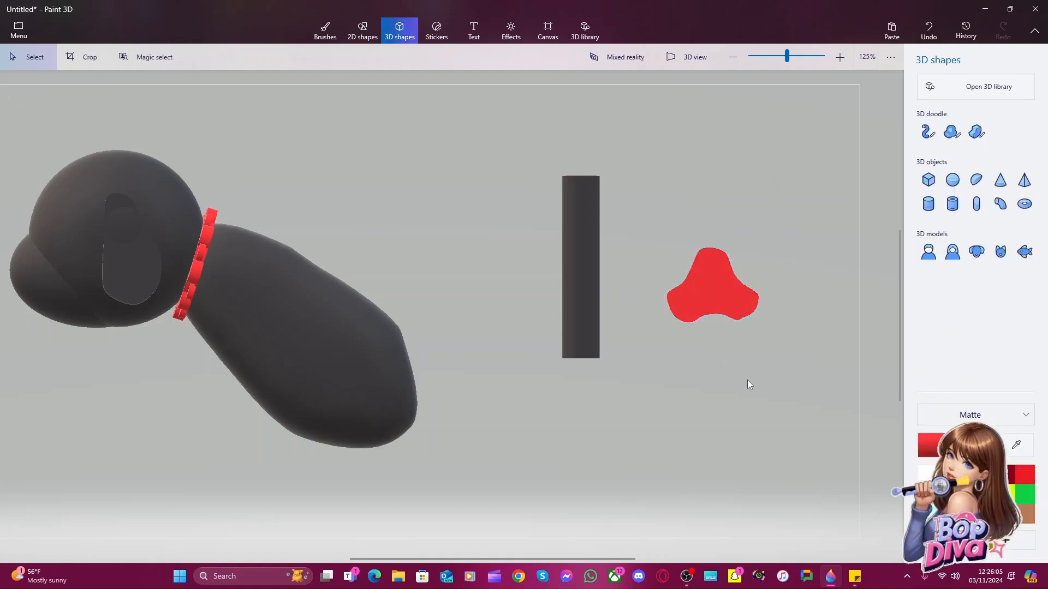
left_click(726, 297)
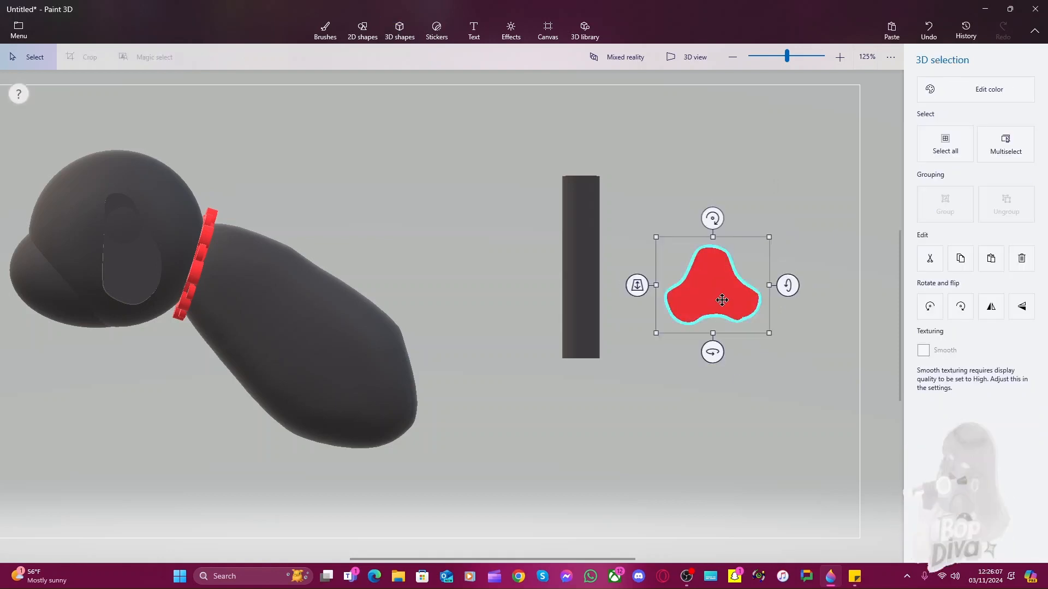
left_click(792, 227)
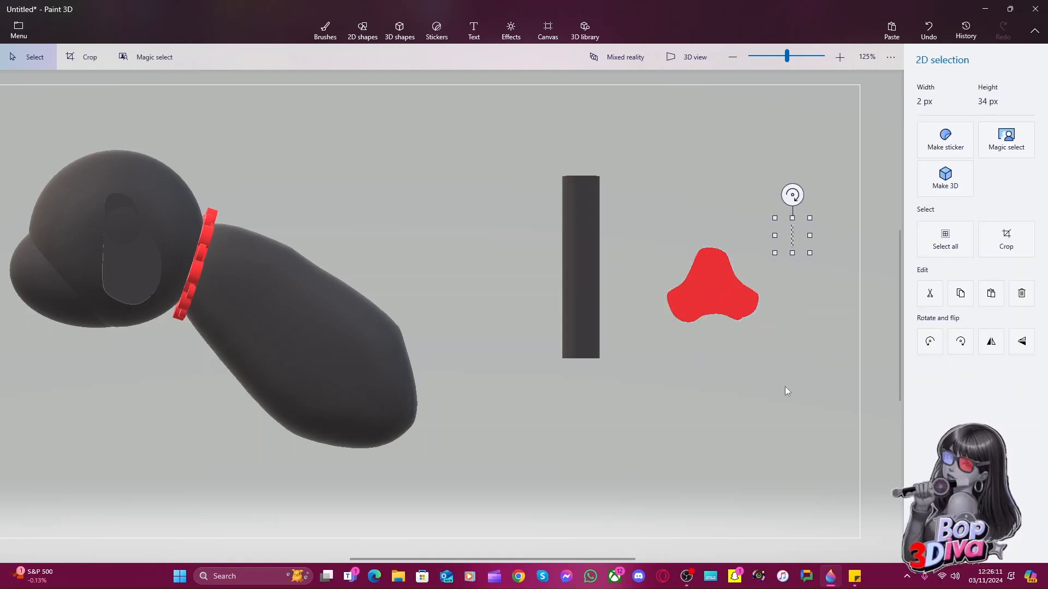
left_click(726, 303)
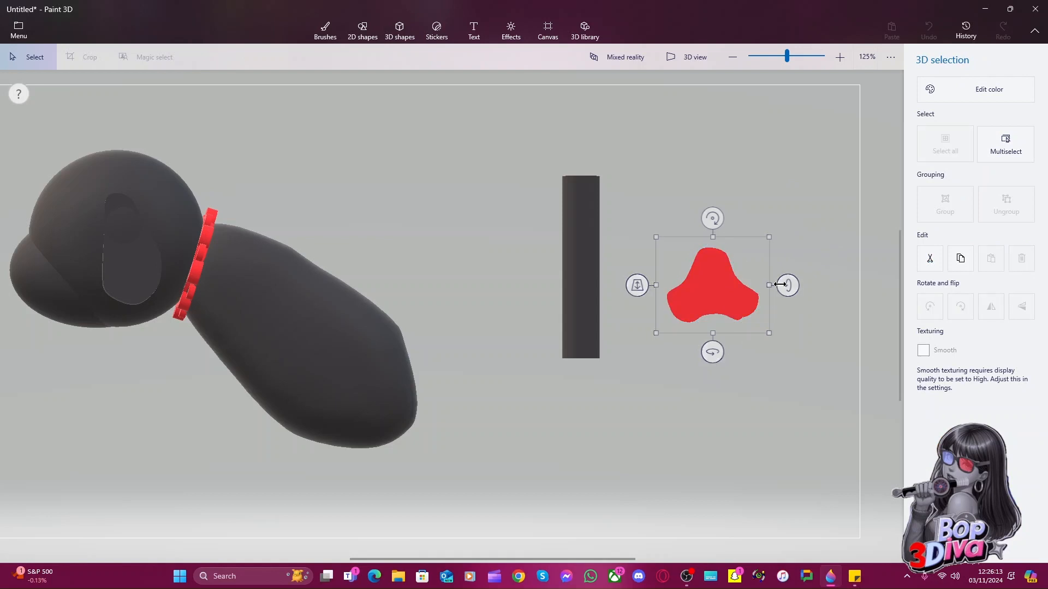
left_click_drag(788, 285, 786, 330)
left_click(748, 364)
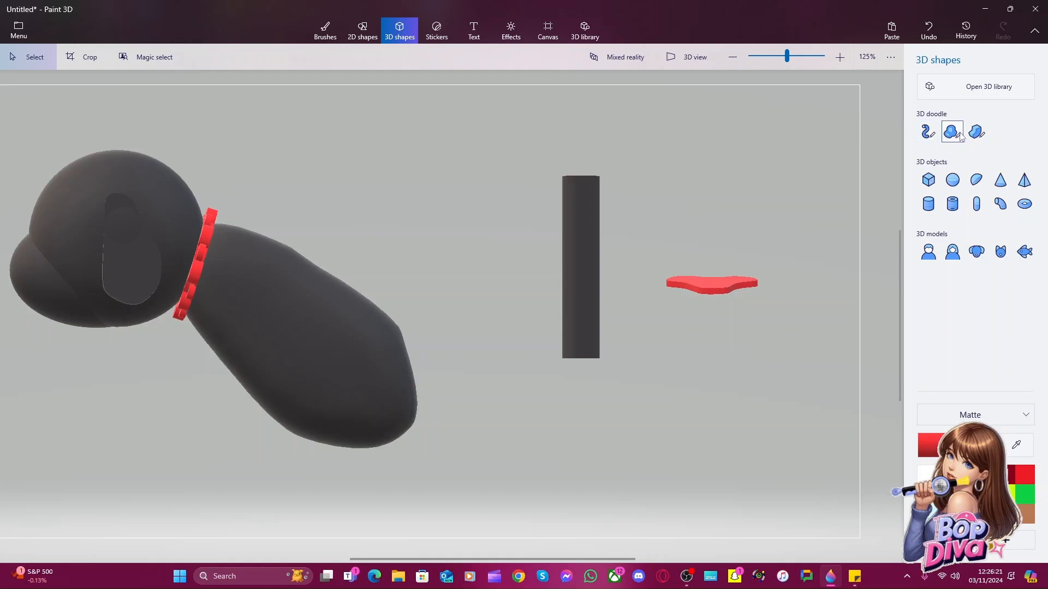
Try a tapered Sharp edge doodle hanging below the flat red shape, spin it into position, and delete it
left_click(976, 132)
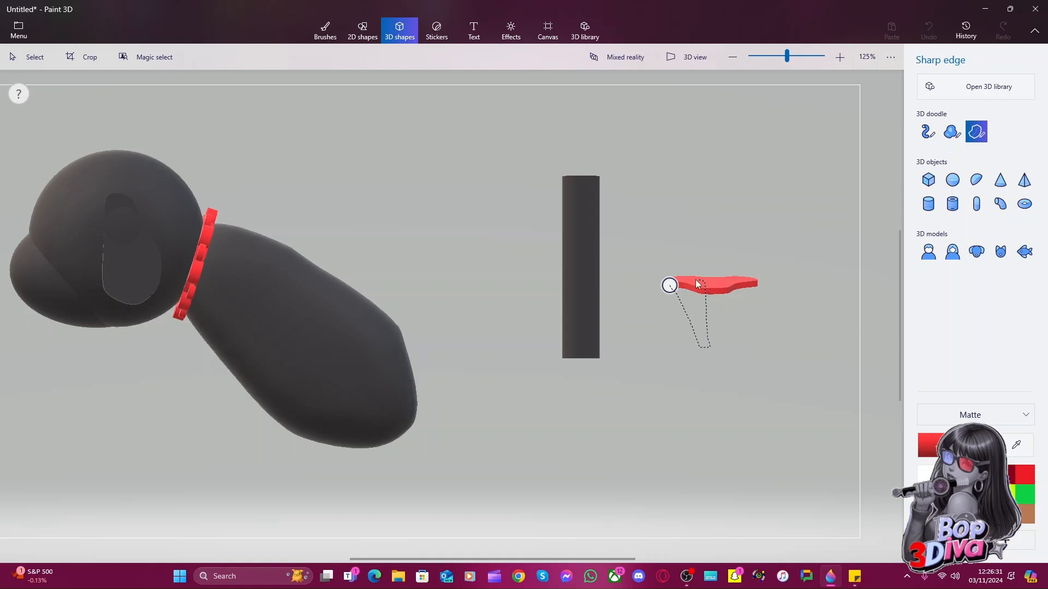
left_click(670, 285)
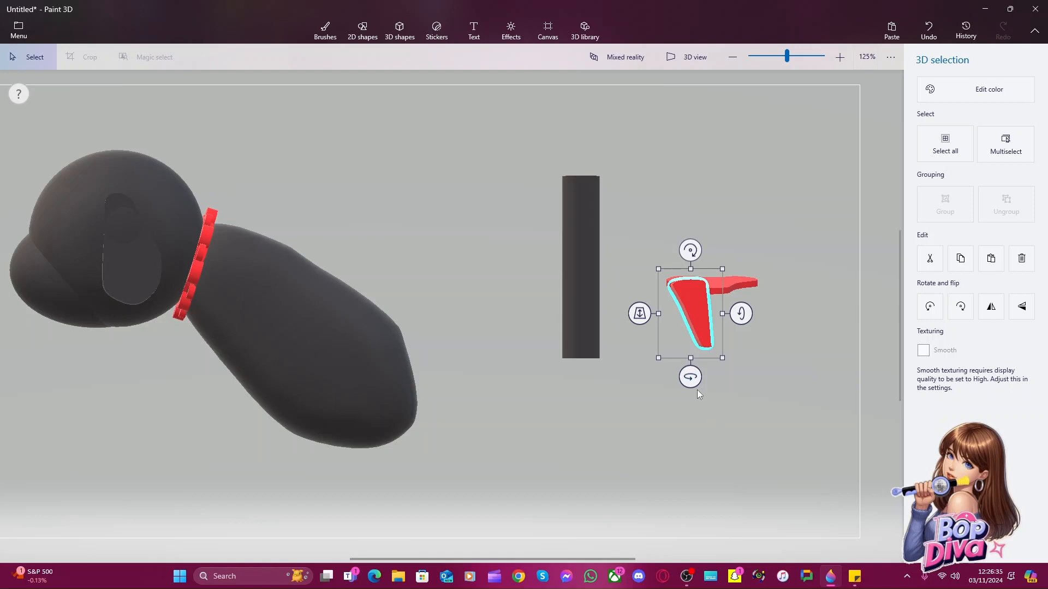
mouse_move(640, 313)
left_mouse_down()
mouse_move(647, 303)
mouse_move(637, 311)
left_mouse_up()
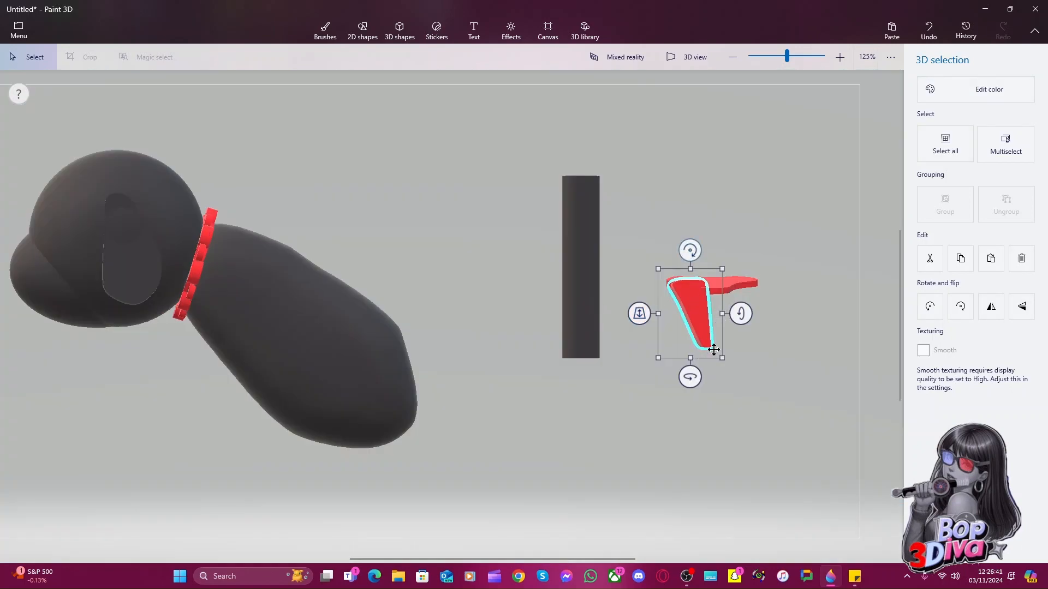
left_click_drag(695, 369, 701, 376)
left_click_drag(664, 322, 748, 315)
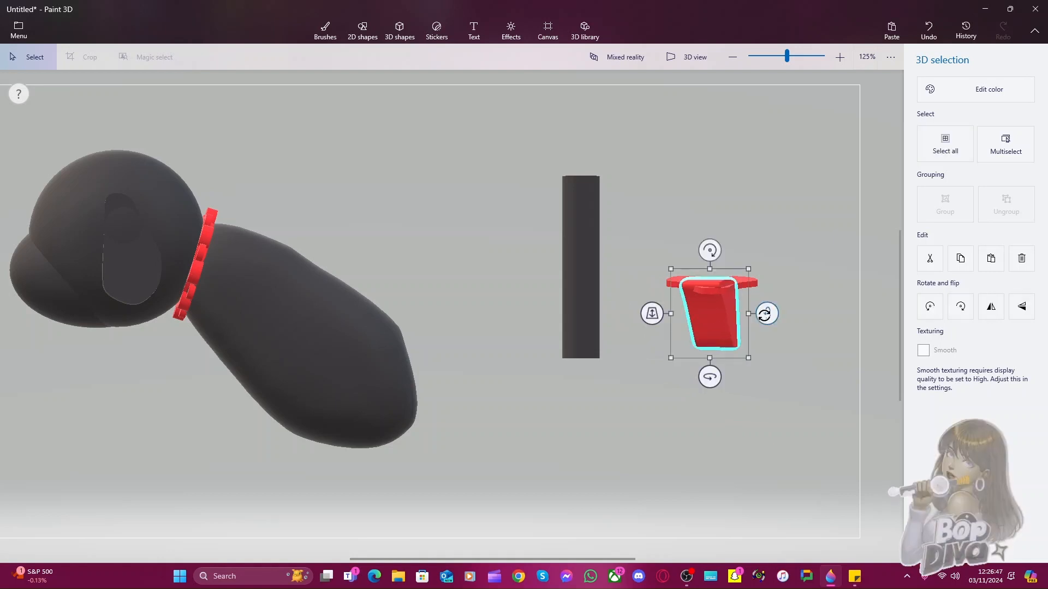
left_click(762, 335)
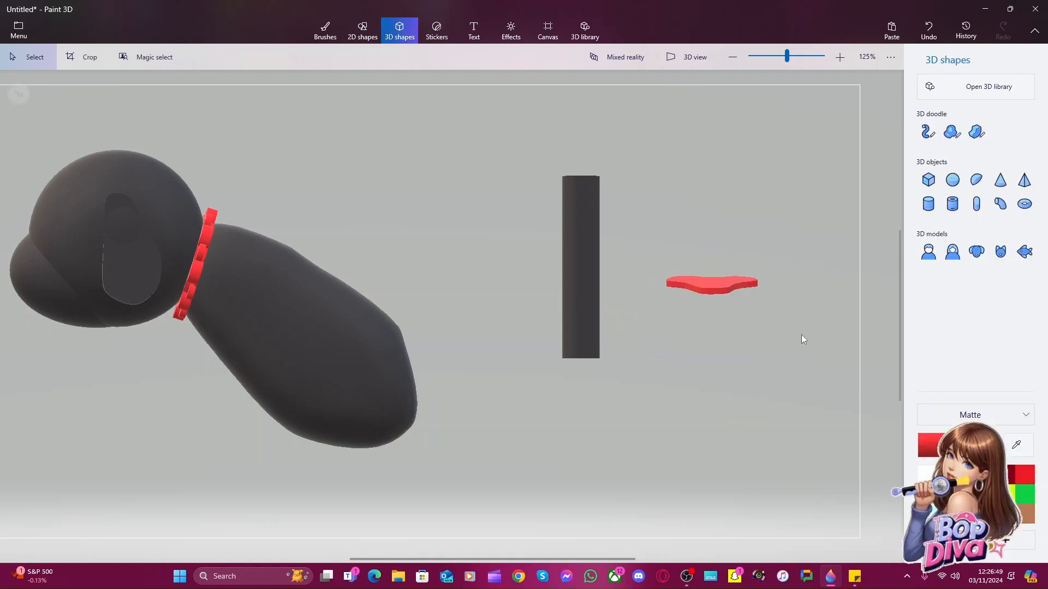
Create a shortened, upside-down red pyramid over the three-lobed shape and spin it so that one edge faces forward
left_click(1024, 180)
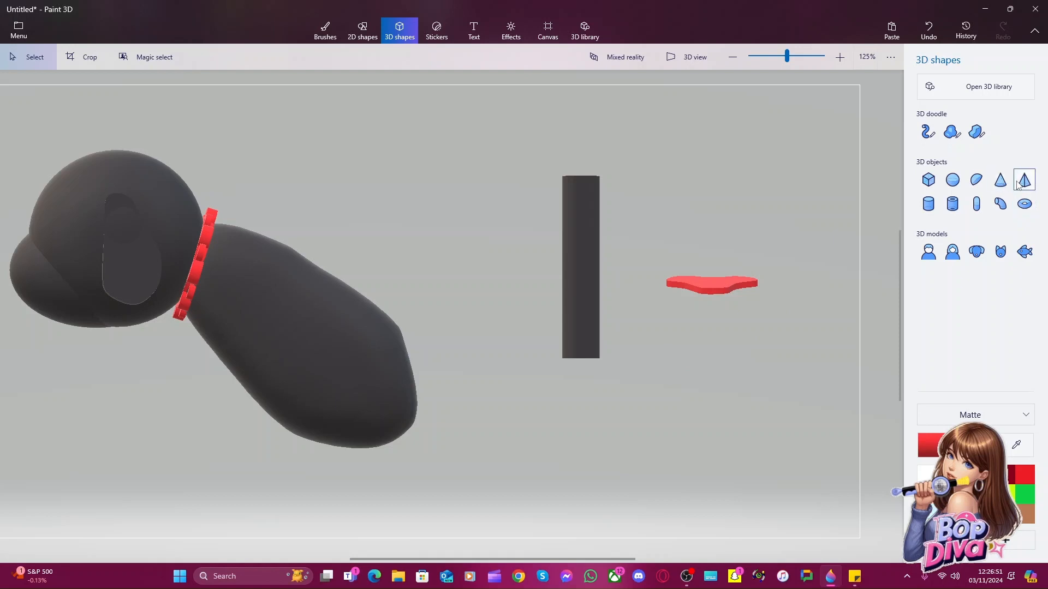
left_click_drag(694, 221, 812, 307)
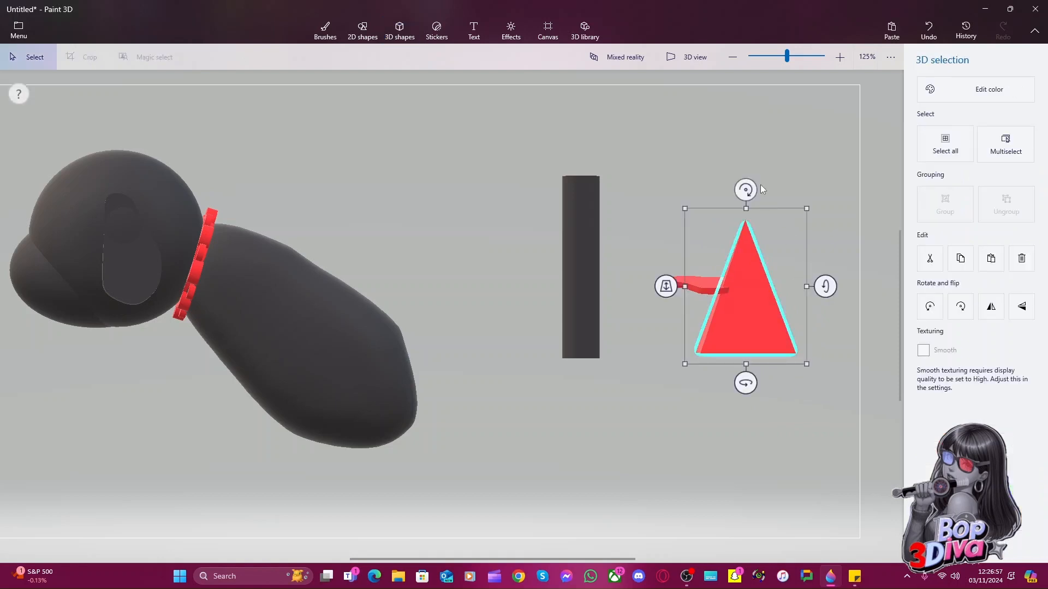
left_click_drag(744, 187, 749, 385)
left_click_drag(758, 221, 745, 296)
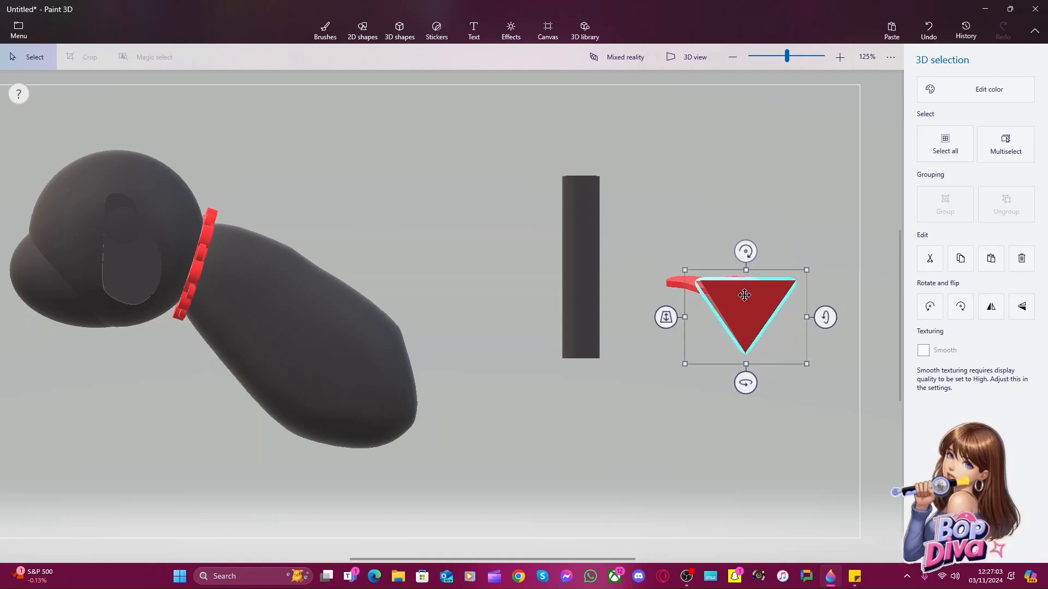
left_click_drag(745, 383, 765, 380)
Try fitting the tilted, scaled-down pyramid underneath the flat three-lobed shape, and delete the pyramid
scroll(765, 371, "up", 2)
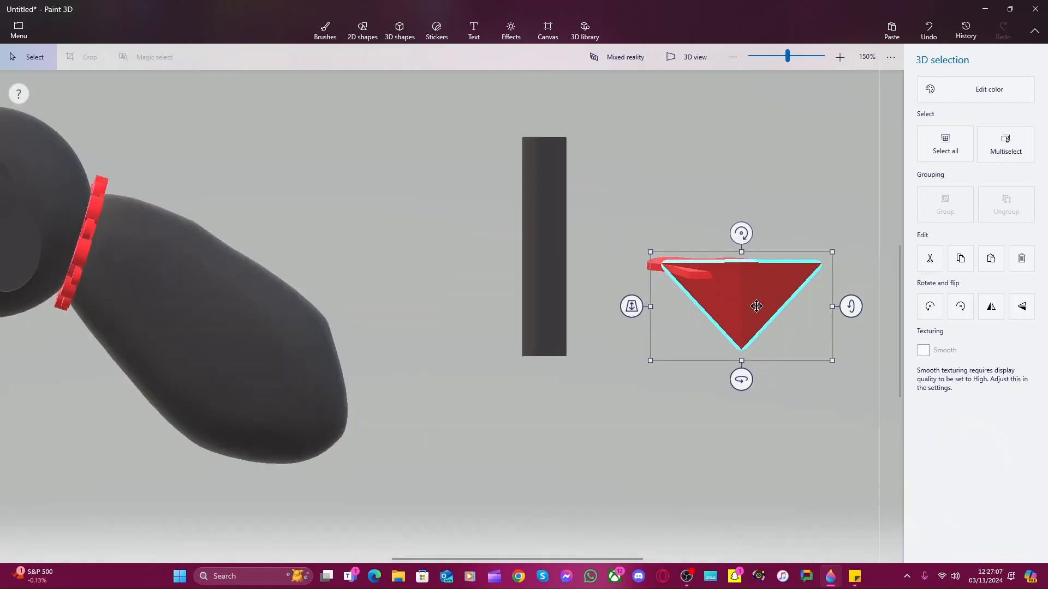
left_click_drag(756, 305, 737, 367)
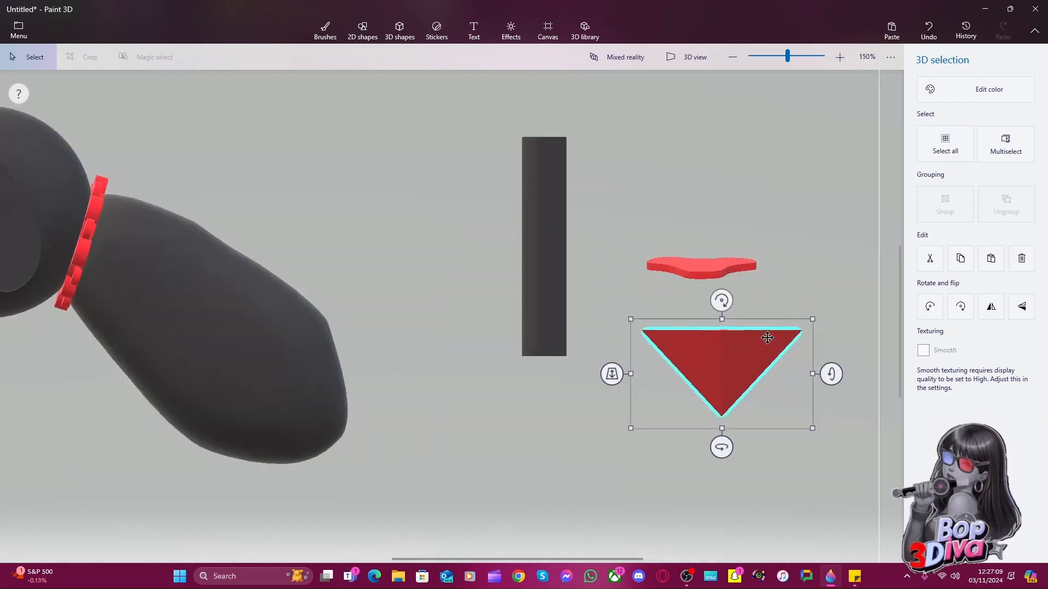
mouse_move(831, 375)
left_mouse_down()
mouse_move(831, 418)
mouse_move(831, 380)
left_mouse_up()
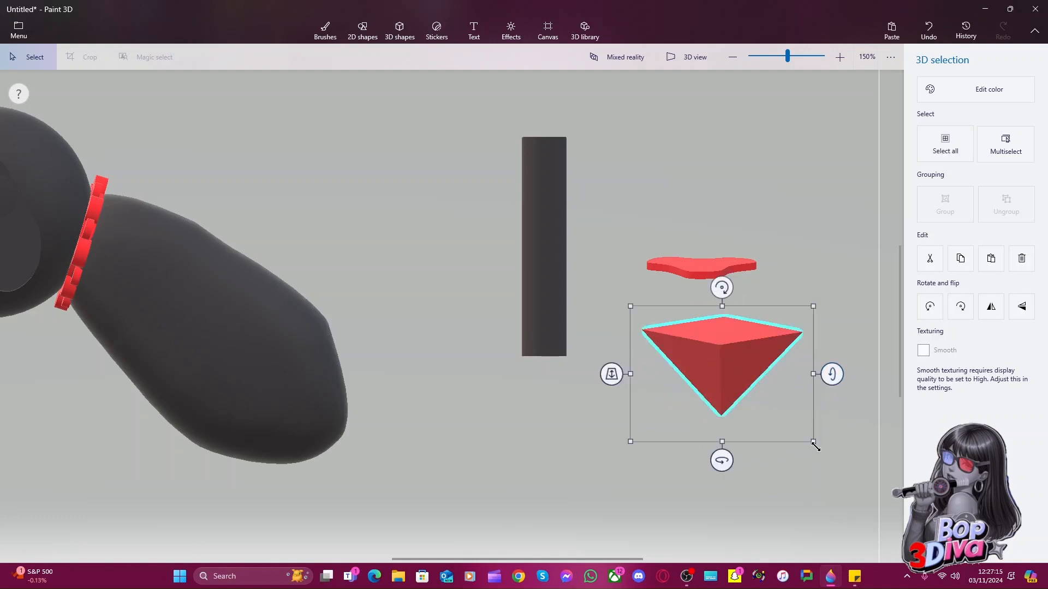
left_click_drag(813, 442, 778, 425)
left_click_drag(751, 377, 714, 290)
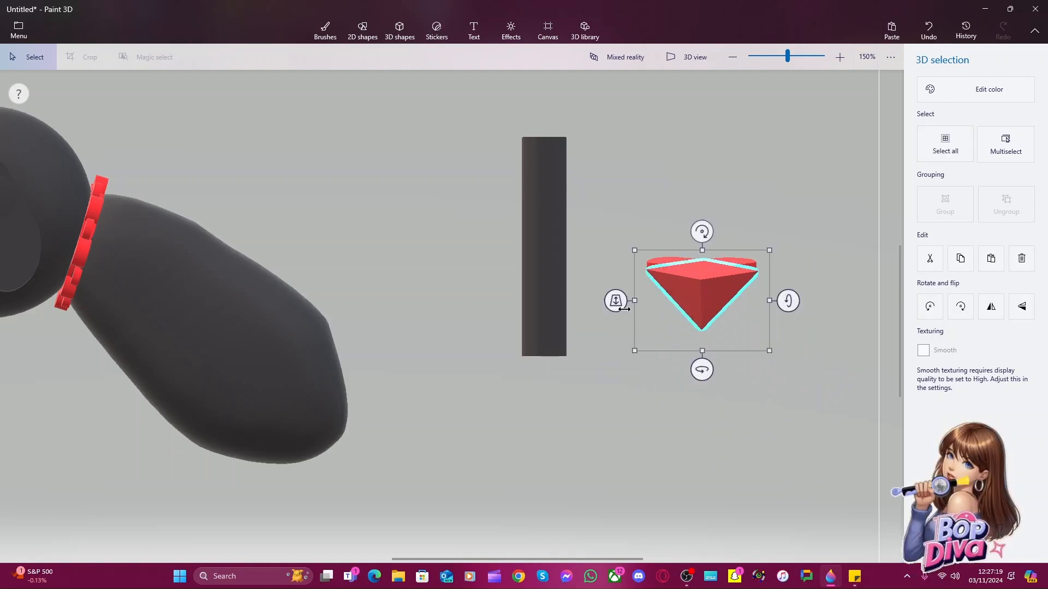
left_click_drag(617, 299, 625, 279)
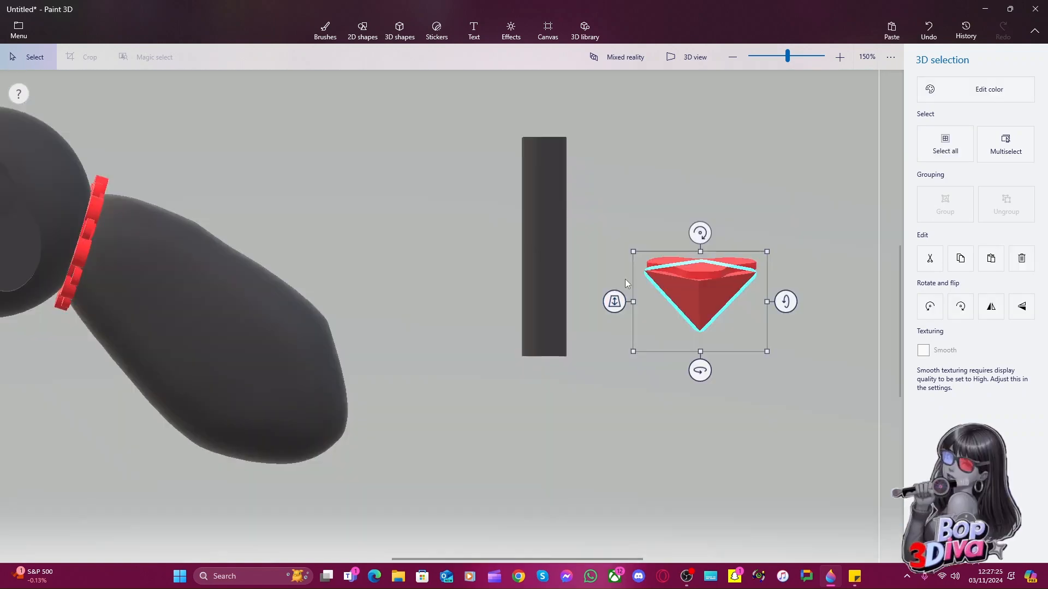
left_click_drag(701, 252, 701, 251)
left_click(793, 425)
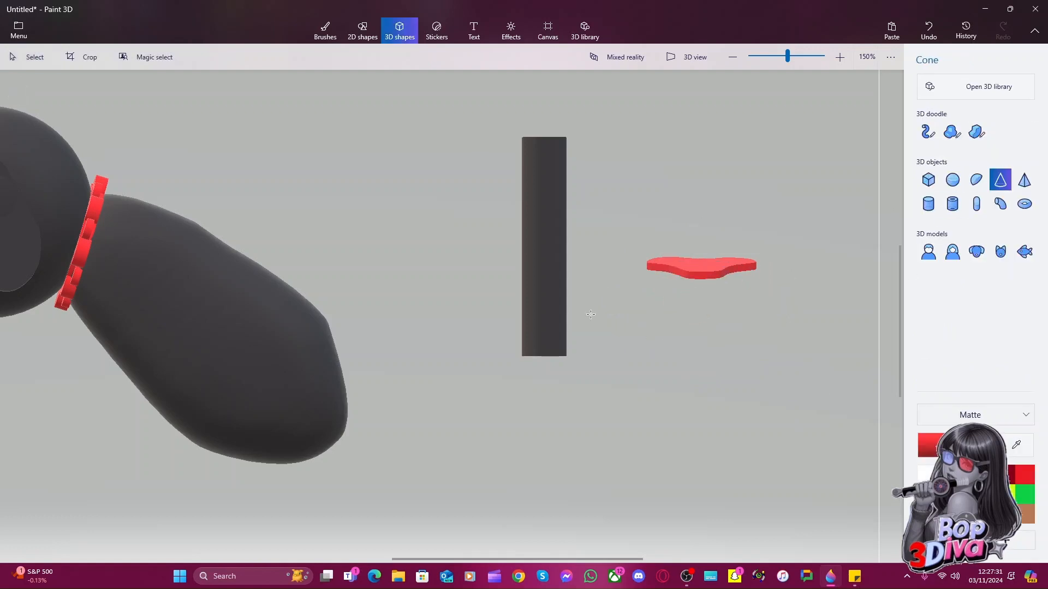
Create a red cone over the three-lobed shape, flip it upside down, and fit it tilted forward underneath the shape
left_click_drag(655, 245, 757, 350)
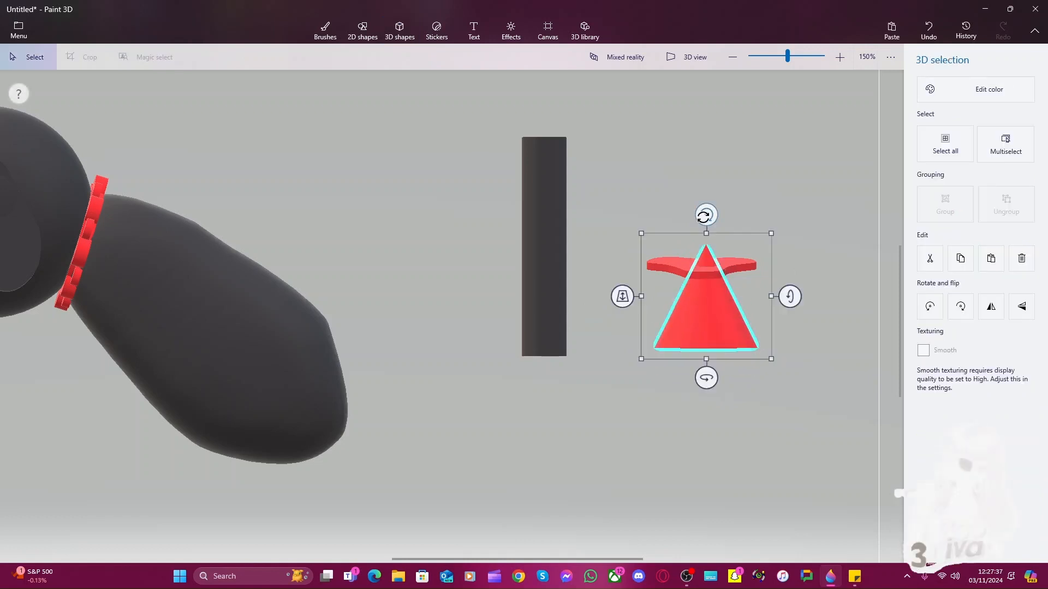
left_click_drag(790, 297, 710, 417)
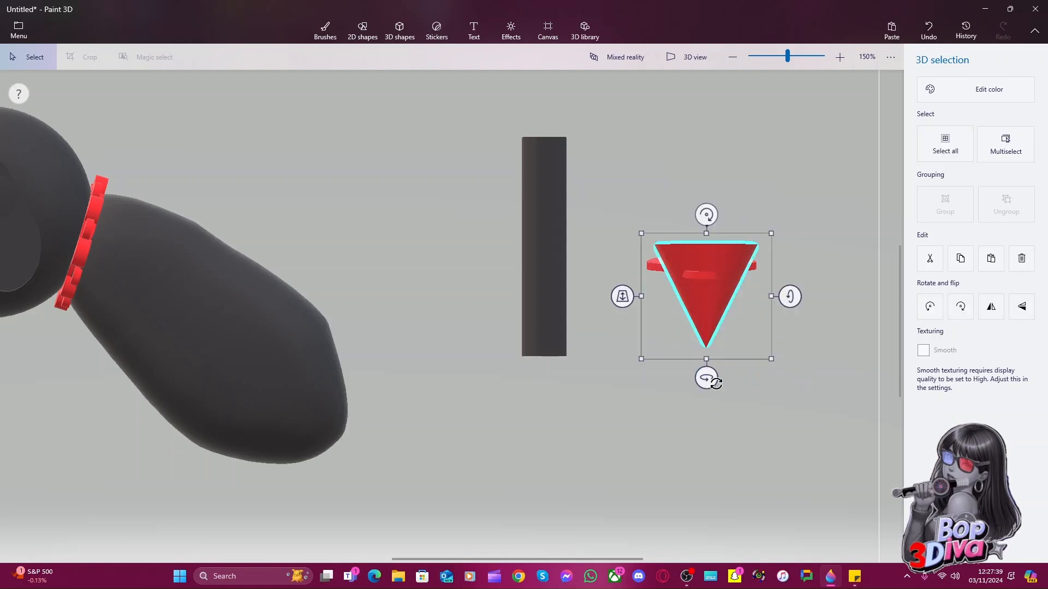
left_click(710, 321)
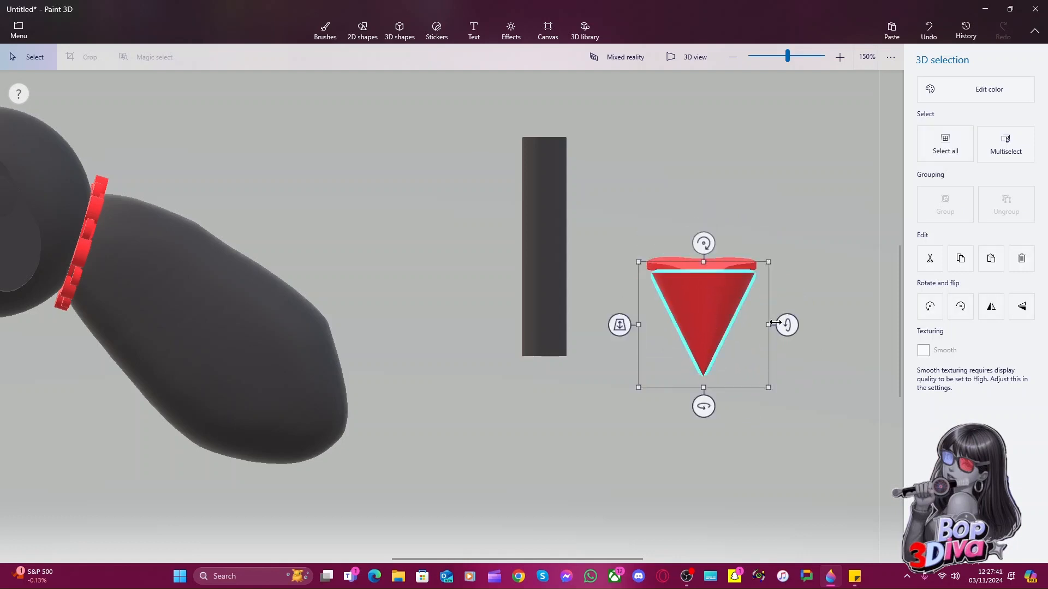
left_click_drag(785, 324, 786, 325)
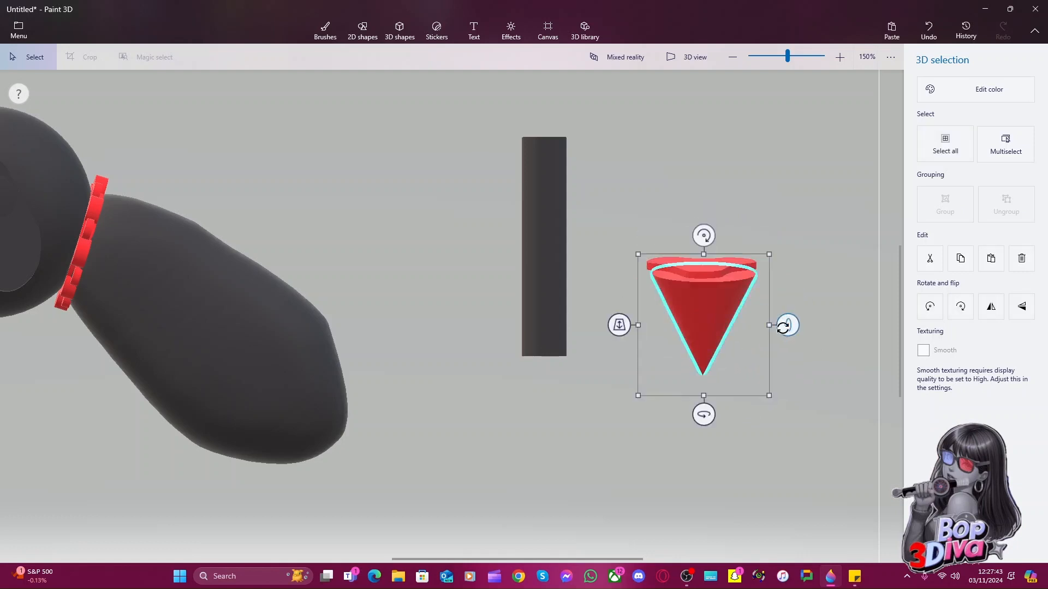
left_click(704, 327)
mouse_move(619, 324)
left_mouse_down()
mouse_move(620, 311)
mouse_move(619, 323)
left_mouse_up()
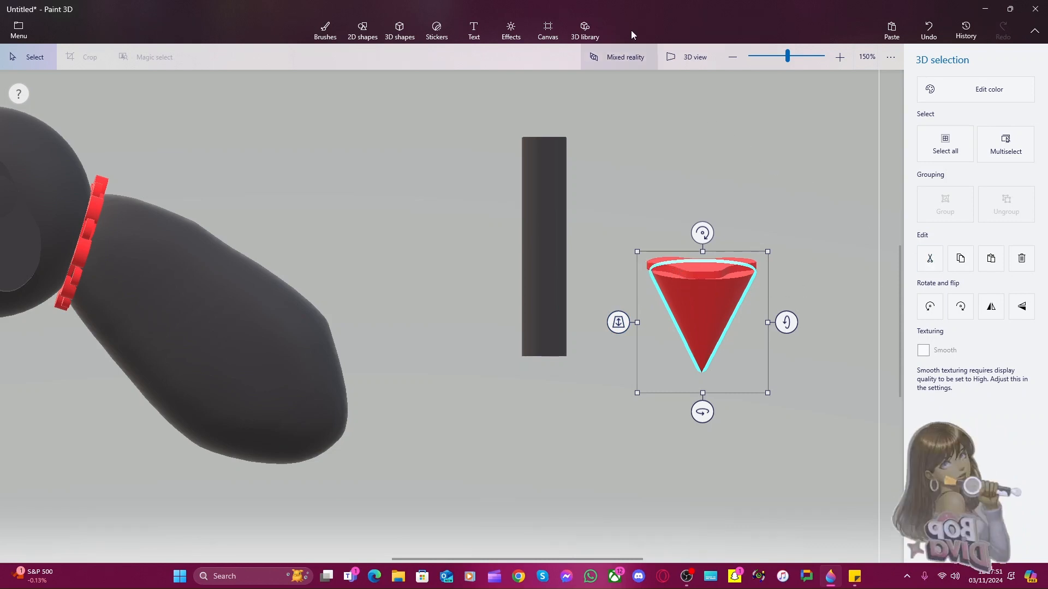
Try adding a backslash as 3D text above the red cone, and delete it
left_click(511, 32)
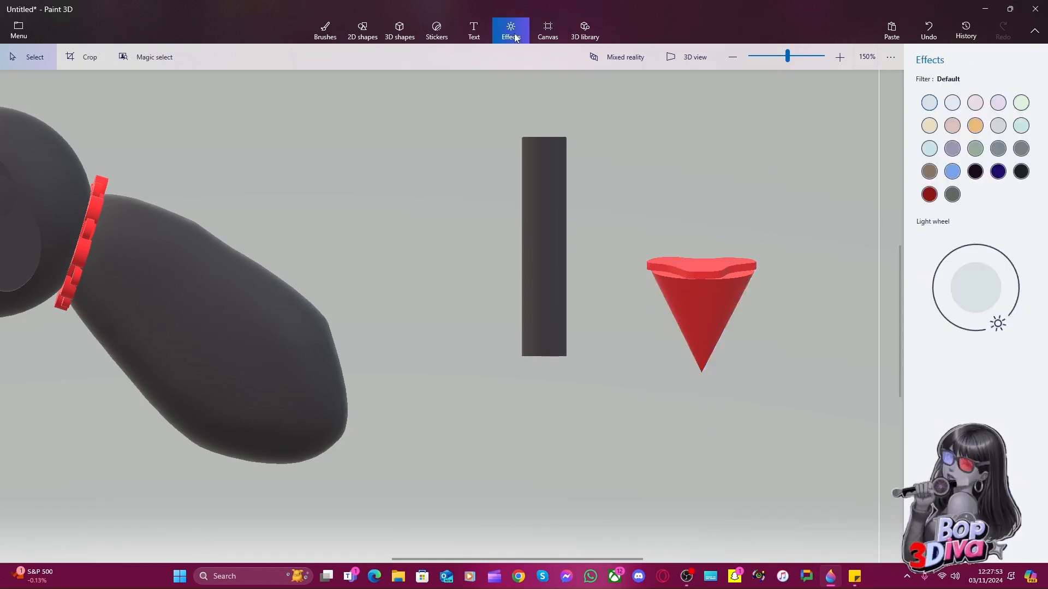
left_click(557, 36)
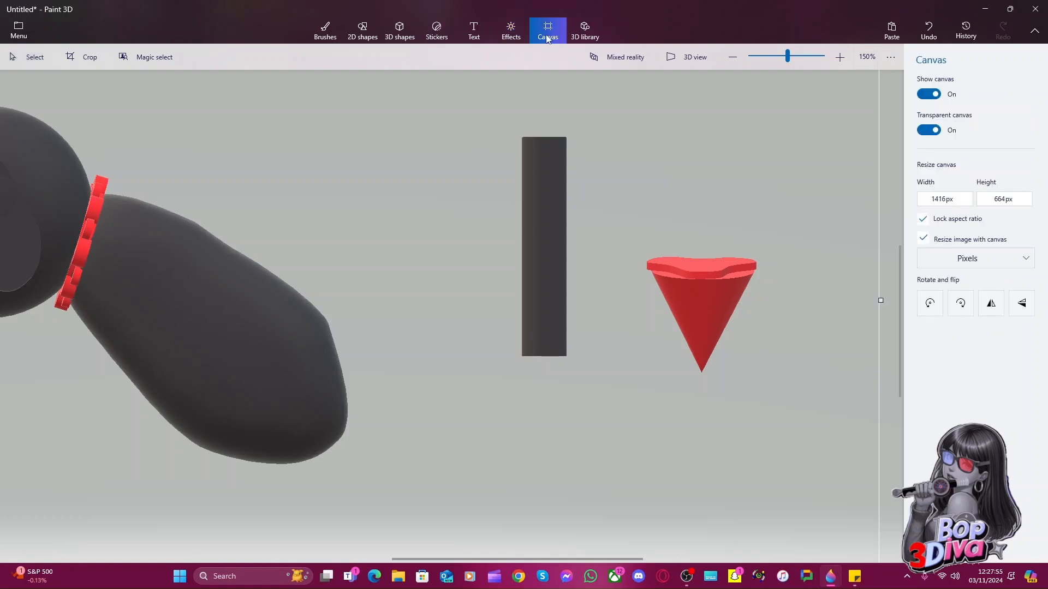
left_click(584, 33)
left_click(487, 28)
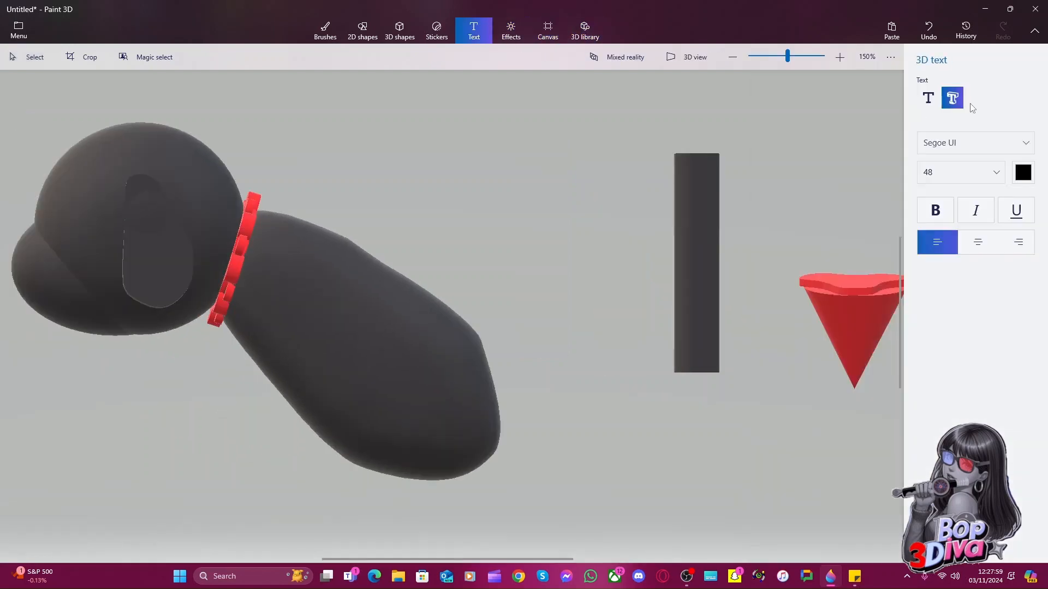
left_click(835, 124)
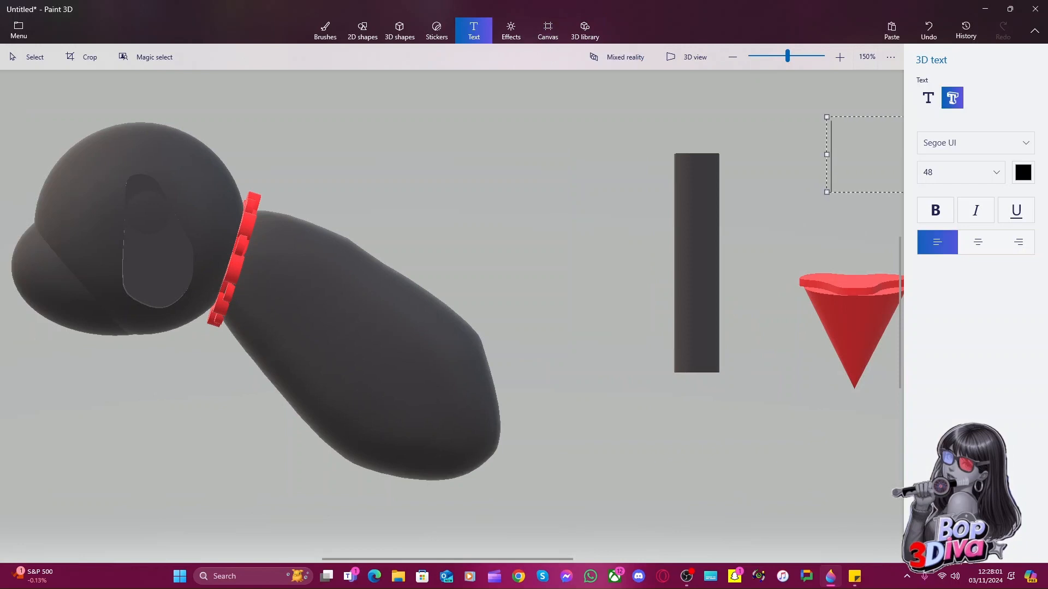
type("\\")
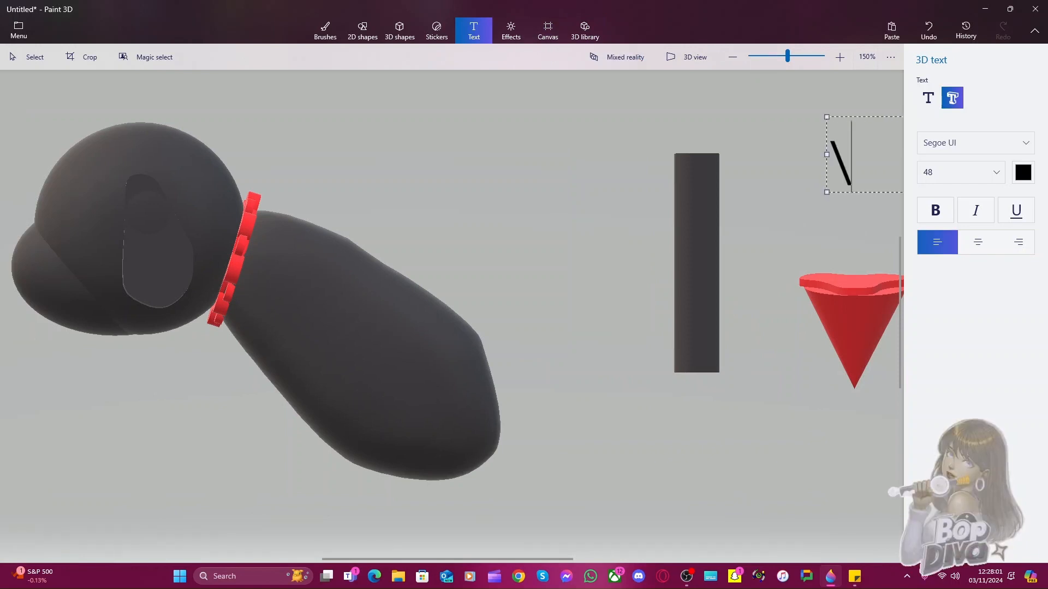
left_click(805, 171)
key("Delete")
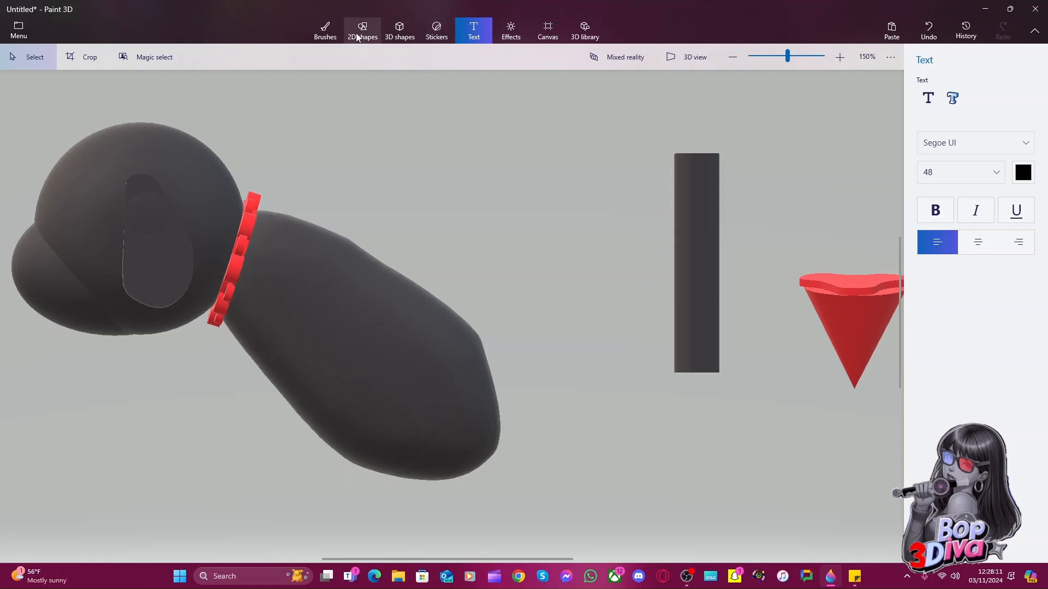
left_click(325, 30)
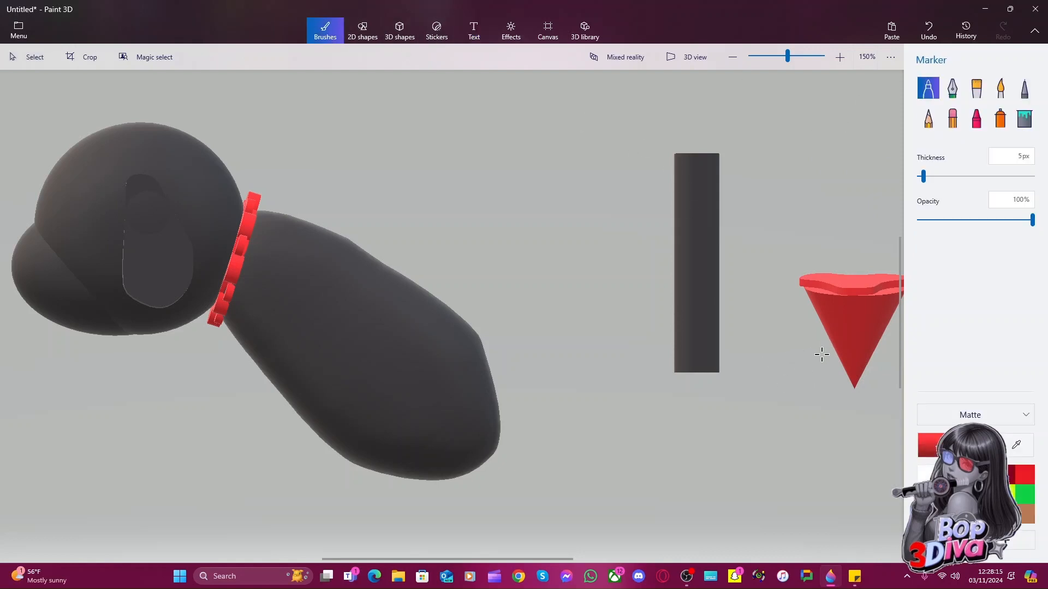
left_click(390, 38)
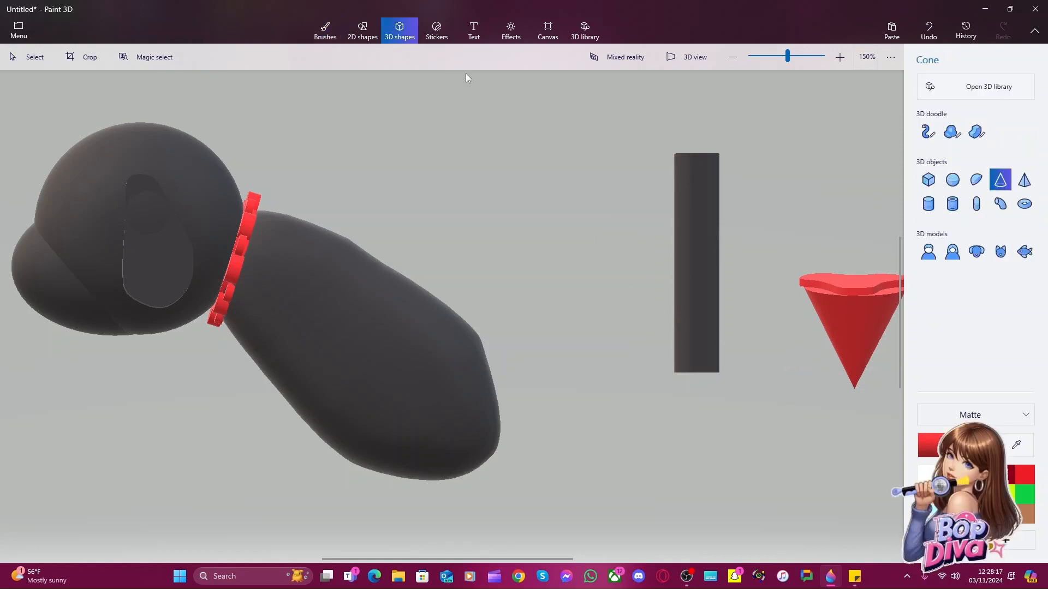
left_click(868, 341)
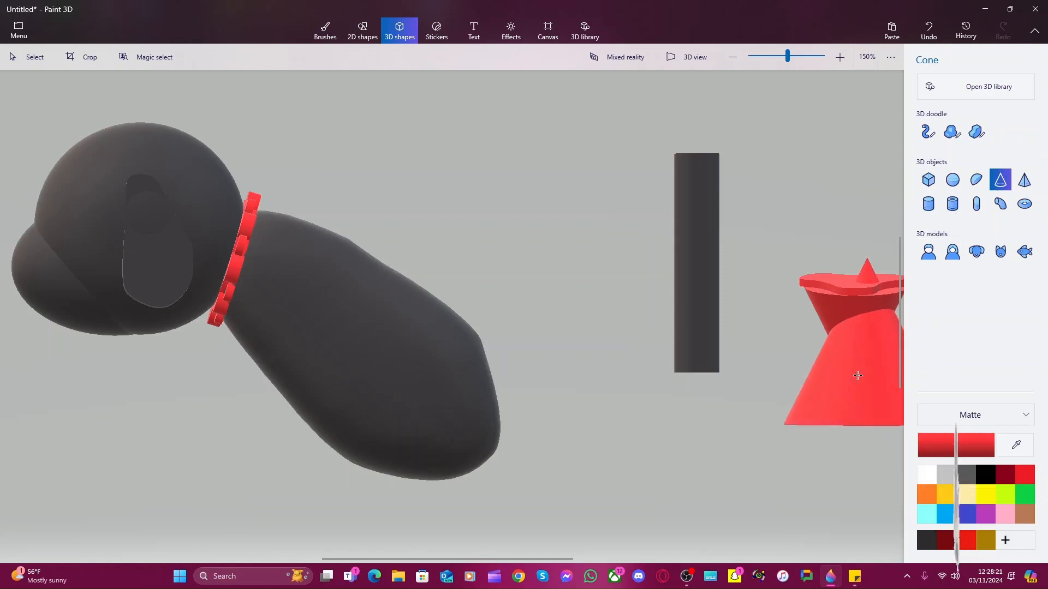
key("ctrl+z")
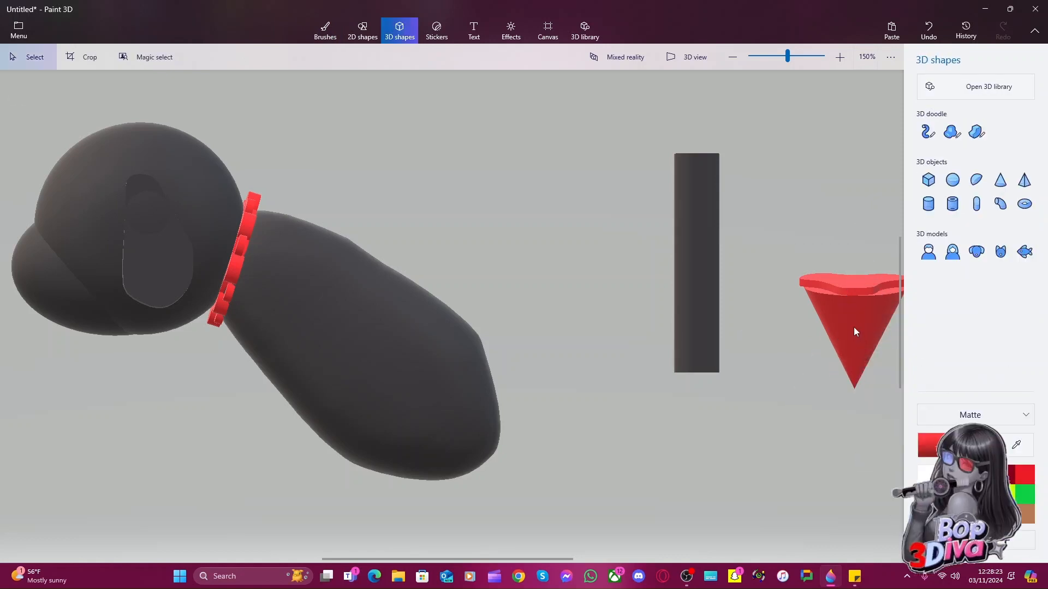
In 3D view, narrow the upside-down red cone from both sides, shorten it, and tilt it slightly beneath the three-lobed shape
left_click(685, 57)
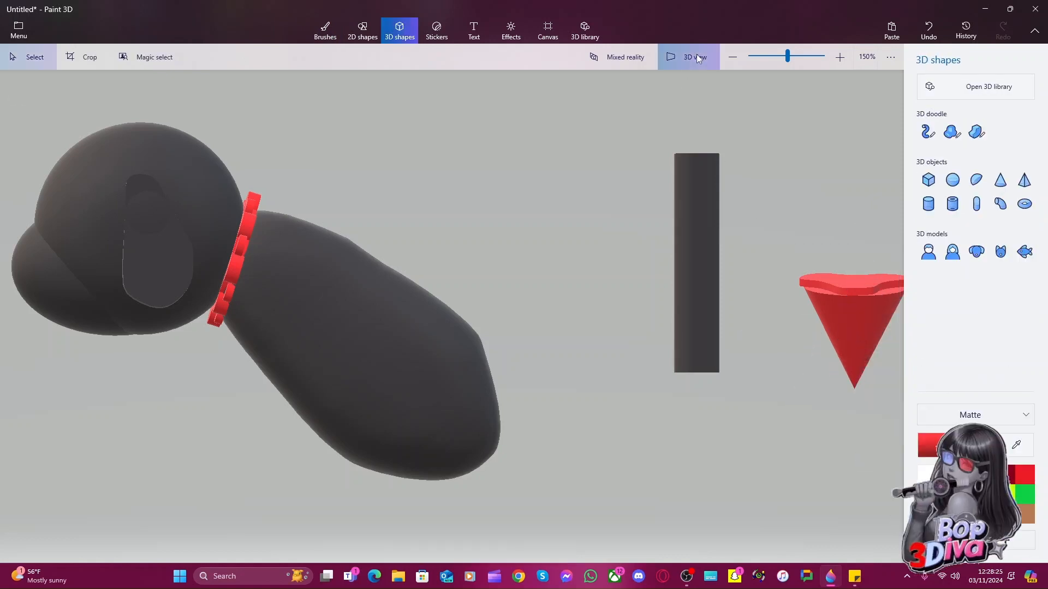
scroll(709, 338, "down", 2)
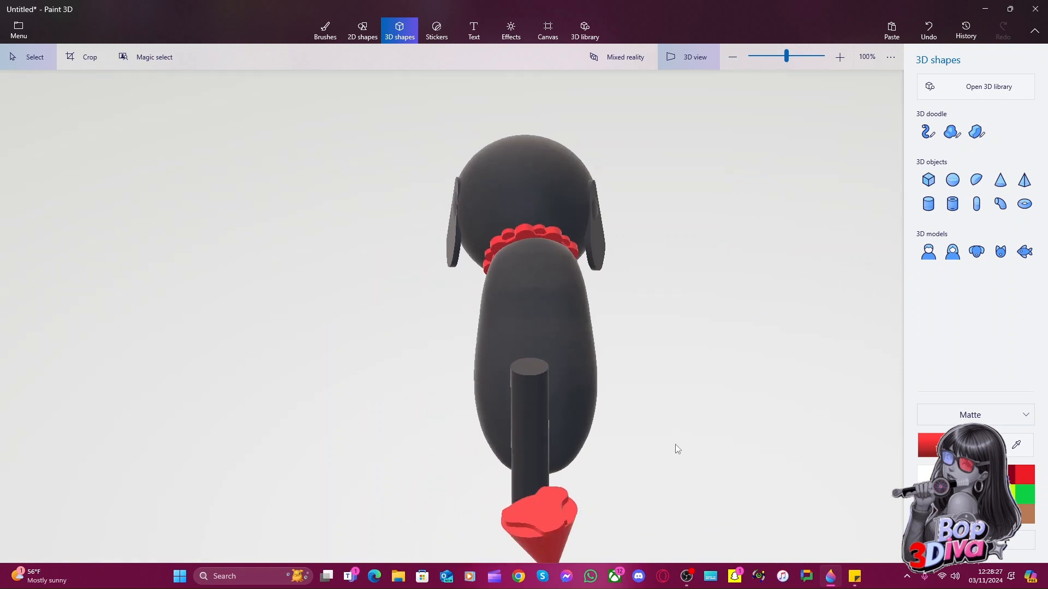
scroll(682, 437, "up", 2)
left_click_drag(686, 430, 751, 171)
left_click(554, 352)
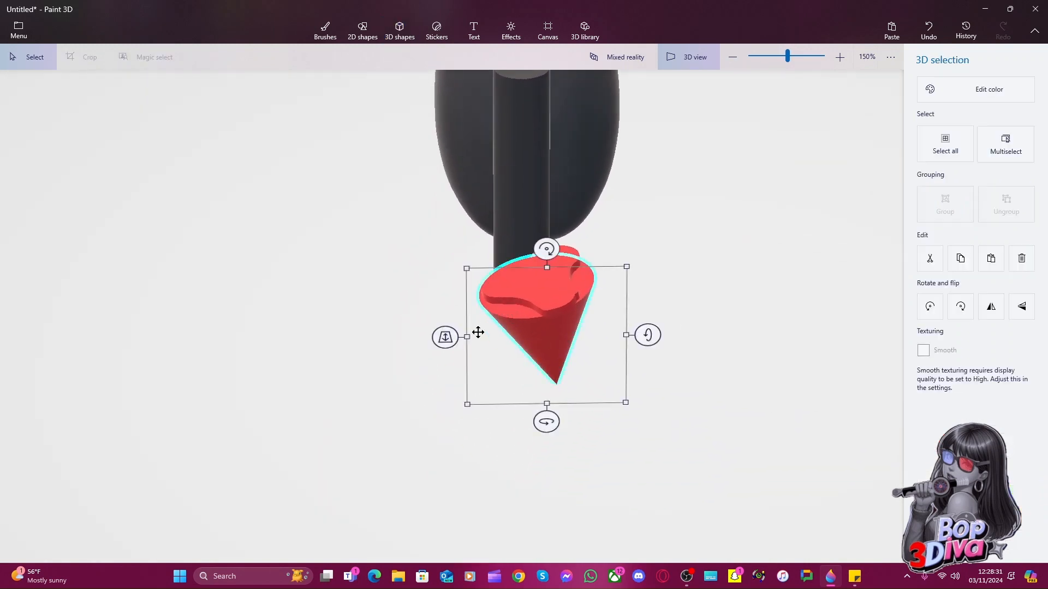
left_click_drag(469, 337, 492, 334)
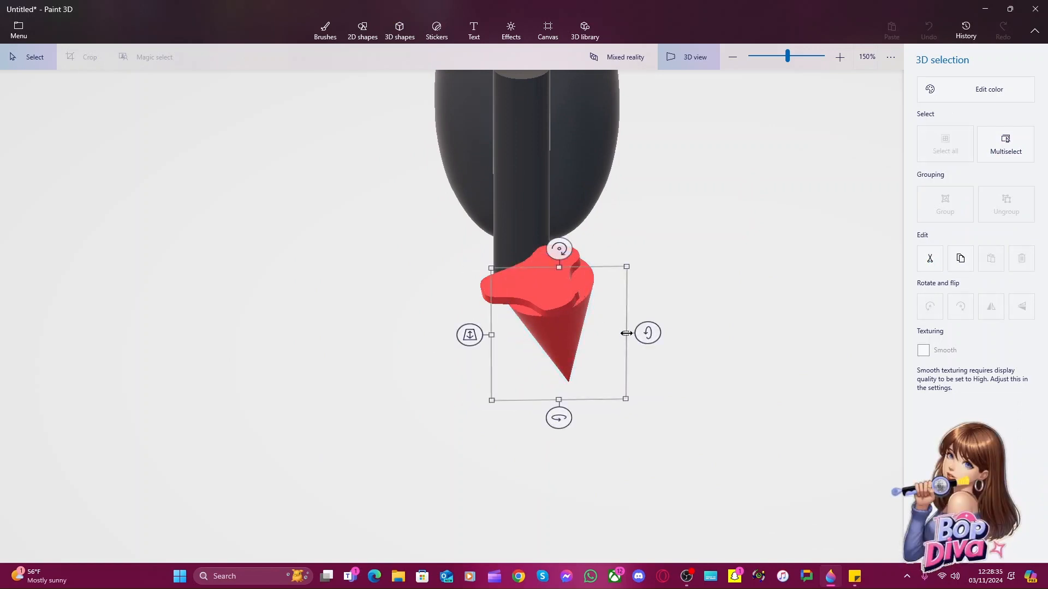
left_click_drag(626, 331, 603, 334)
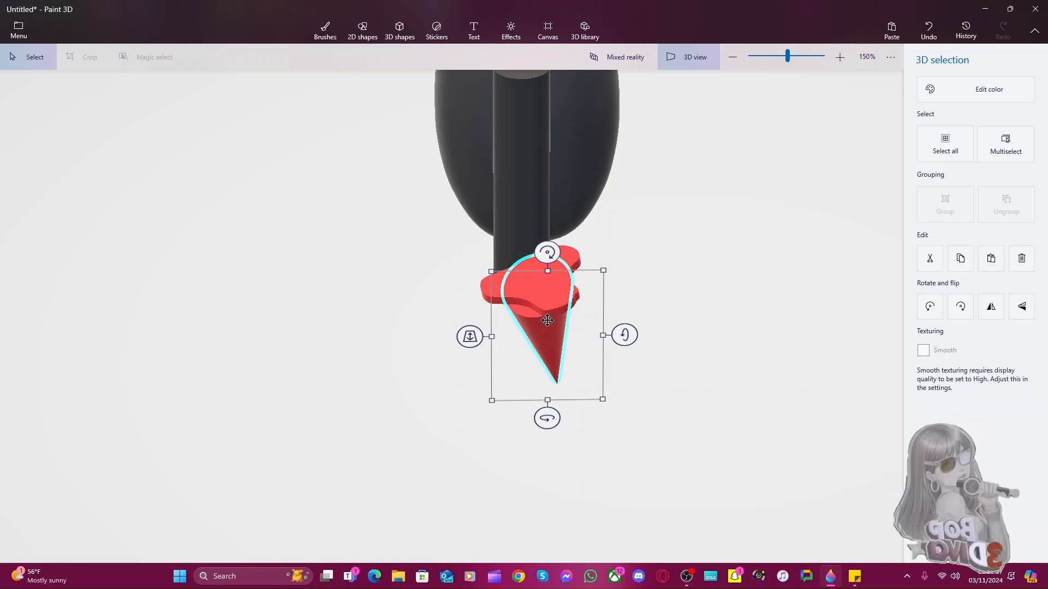
left_click_drag(548, 399, 545, 335)
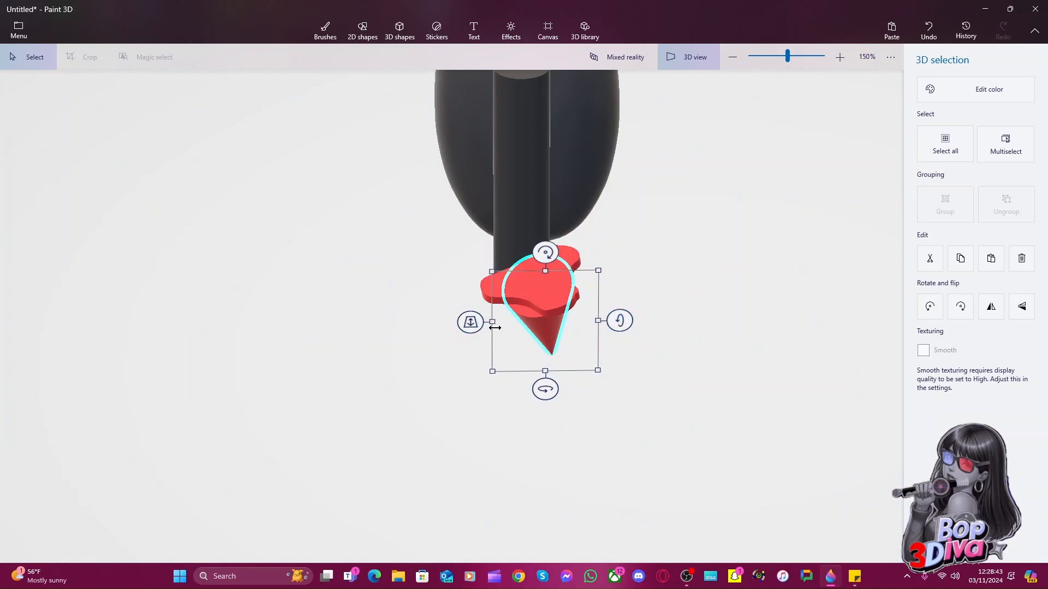
mouse_move(613, 322)
left_mouse_down()
mouse_move(614, 311)
mouse_move(602, 325)
left_mouse_up()
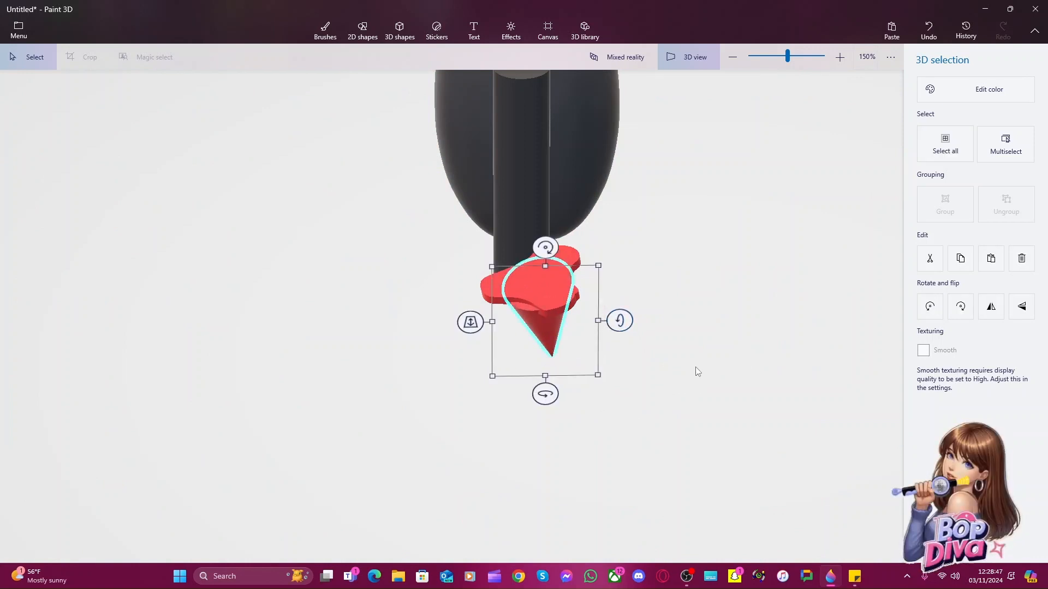
Rotate the red cone until its tip points straight down beneath the three-lobed shape, and deselect it
left_click_drag(694, 350, 674, 340)
left_click_drag(548, 408, 549, 409)
left_click_drag(545, 236, 539, 236)
mouse_move(621, 325)
left_mouse_down()
mouse_move(622, 334)
mouse_move(625, 322)
left_mouse_up()
left_click_drag(623, 325, 624, 324)
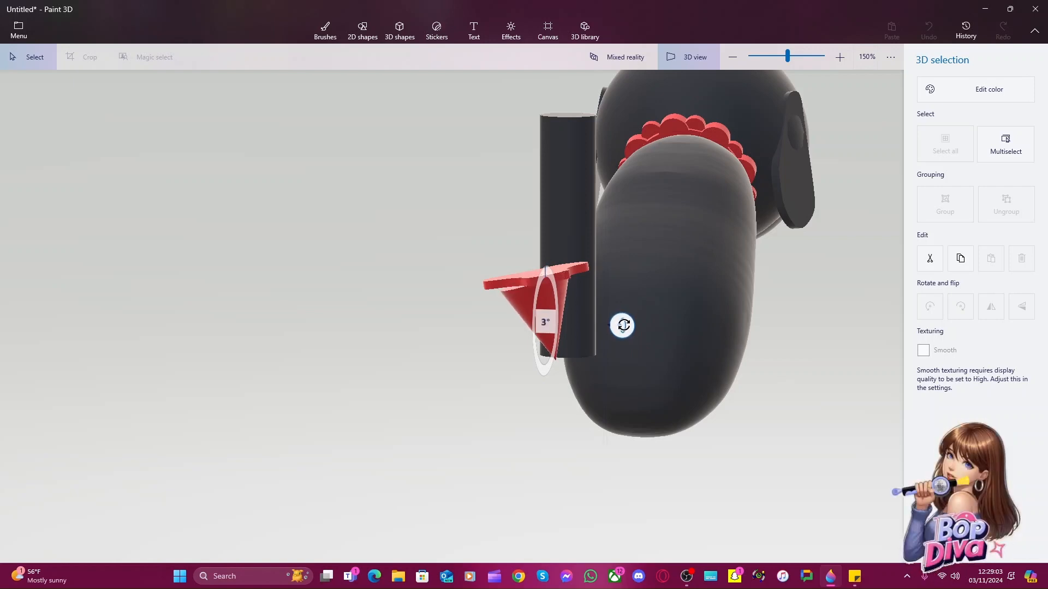
left_click_drag(624, 324, 620, 321)
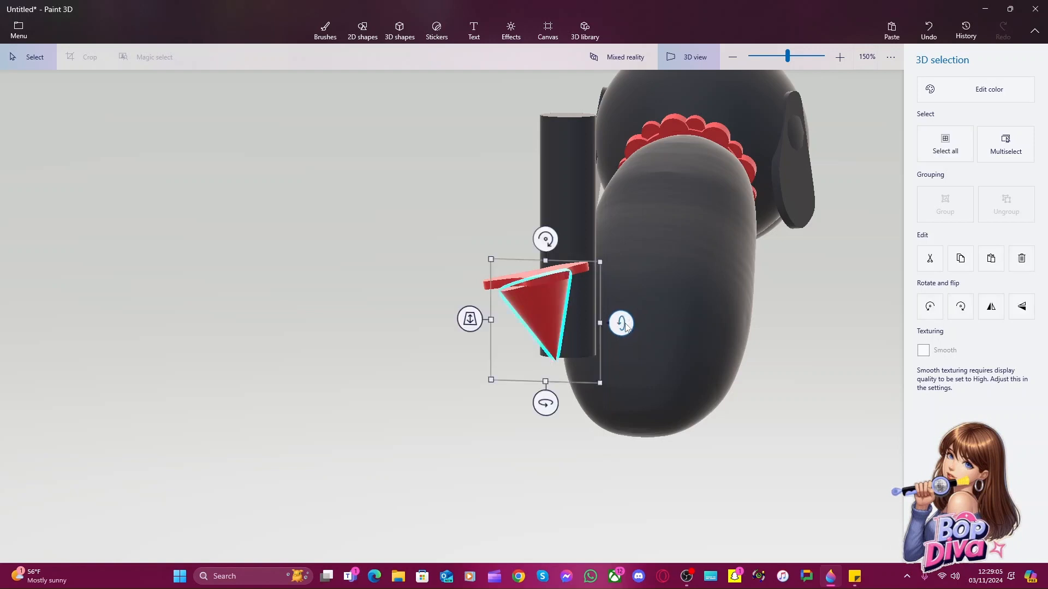
left_click_drag(545, 236, 565, 244)
left_click(457, 316)
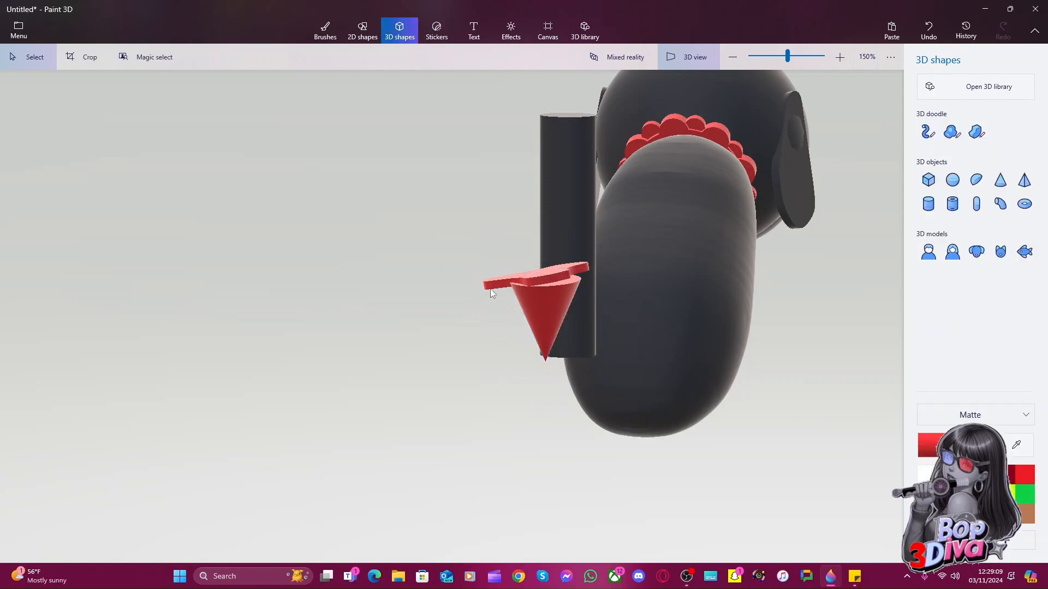
Rotate the red three-lobed shape until it lies level across the wide end of the cone, and deselect it
left_click(495, 284)
left_click_drag(488, 188, 505, 198)
left_click_drag(561, 281, 567, 283)
left_click_drag(451, 274, 434, 346)
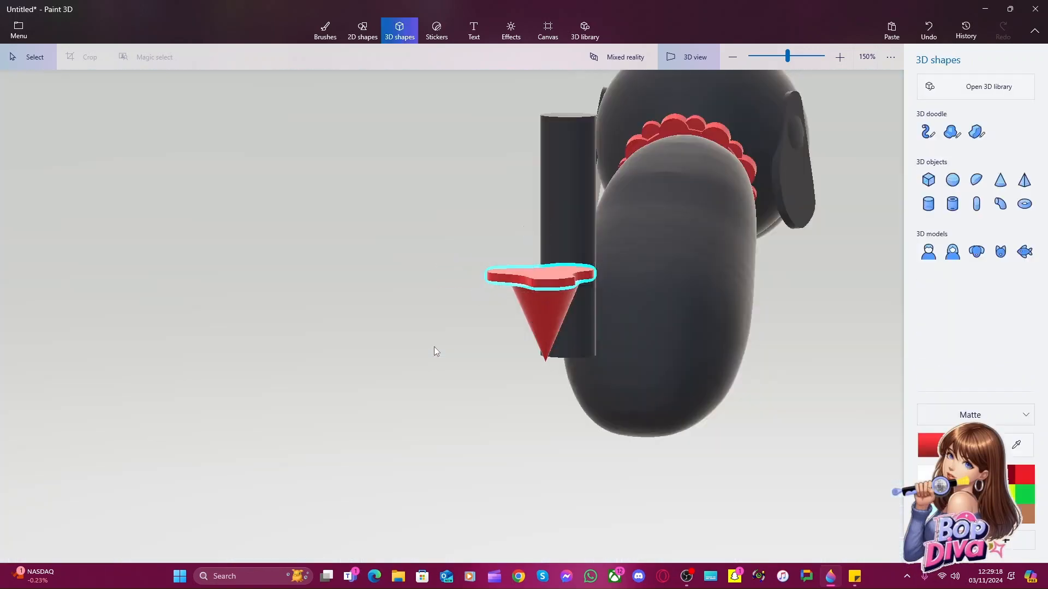
left_click(535, 322)
right_click(473, 393)
left_click(439, 398)
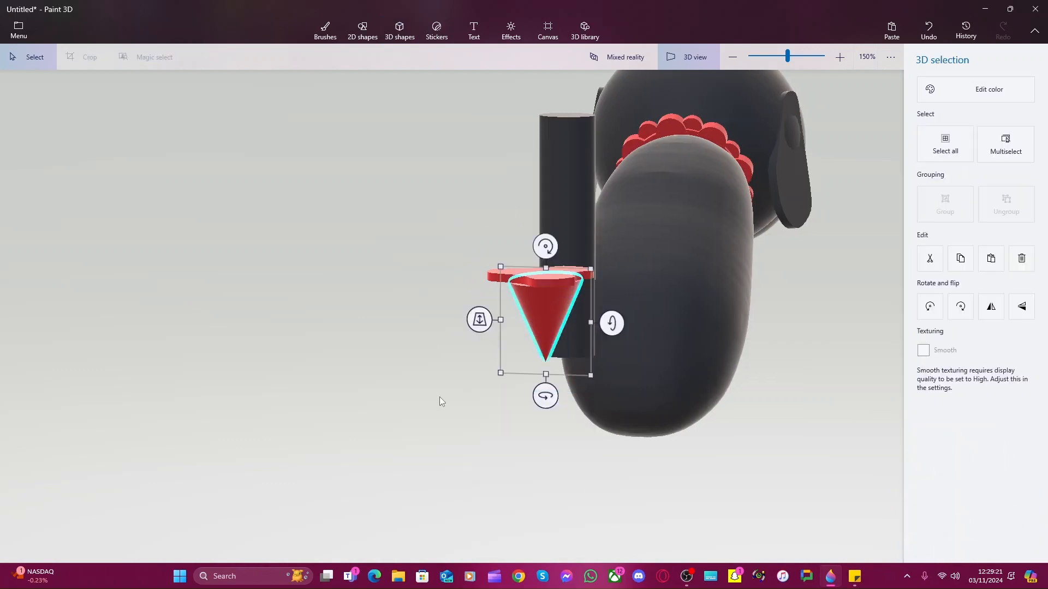
right_click_drag(438, 397, 382, 327)
left_click(382, 327)
left_click_drag(382, 331, 450, 355)
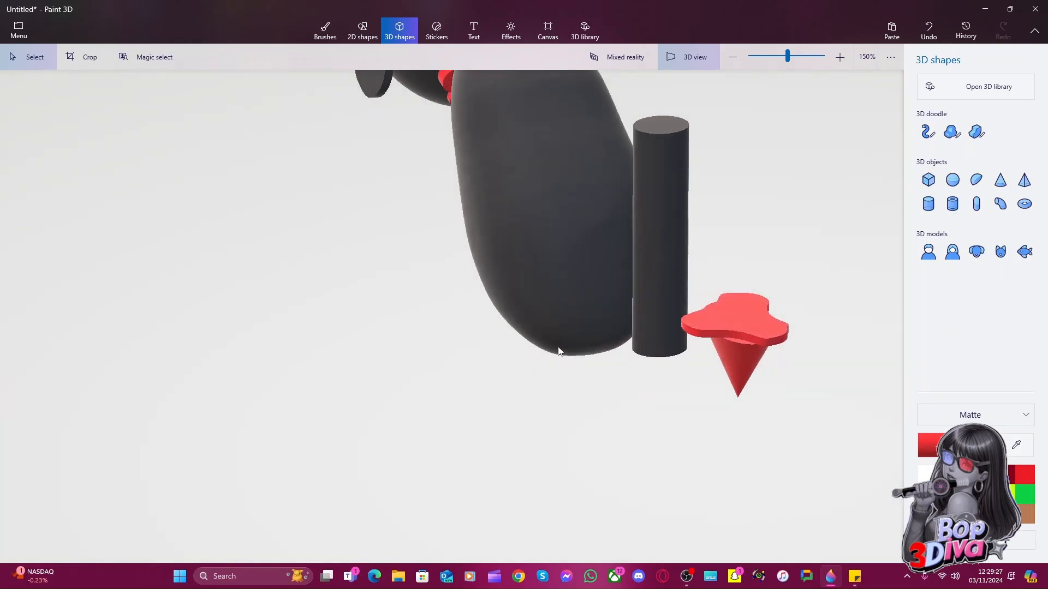
Viewed from above, move the three-lobed shape off the cone and widen the cone until its base is round
left_click(737, 317)
left_click(732, 318)
left_click(735, 319)
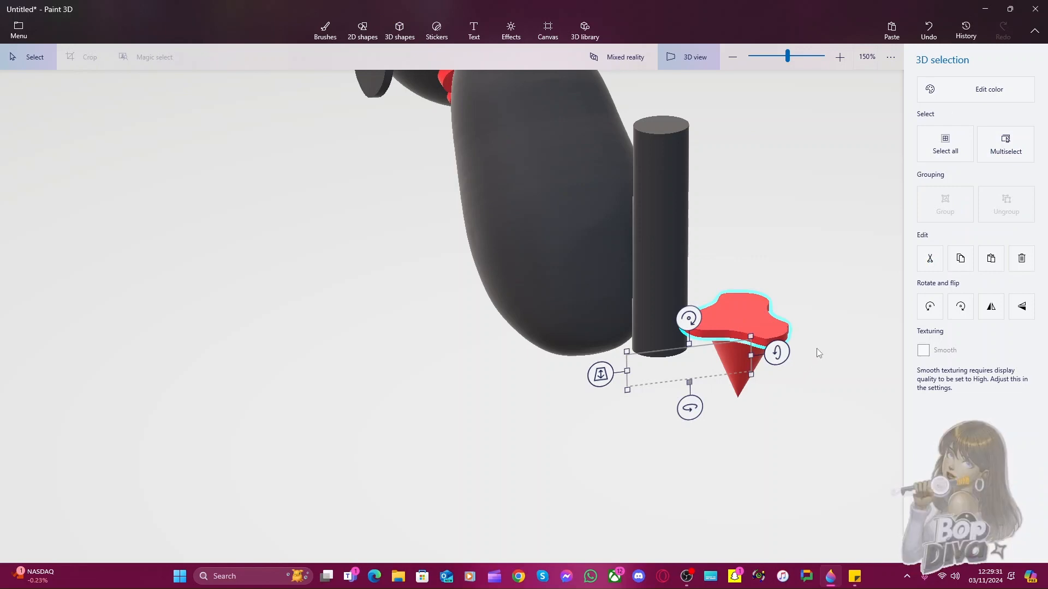
left_click_drag(817, 348, 715, 430)
right_click_drag(716, 430, 734, 453)
left_click_drag(751, 338, 804, 362)
left_click(777, 383)
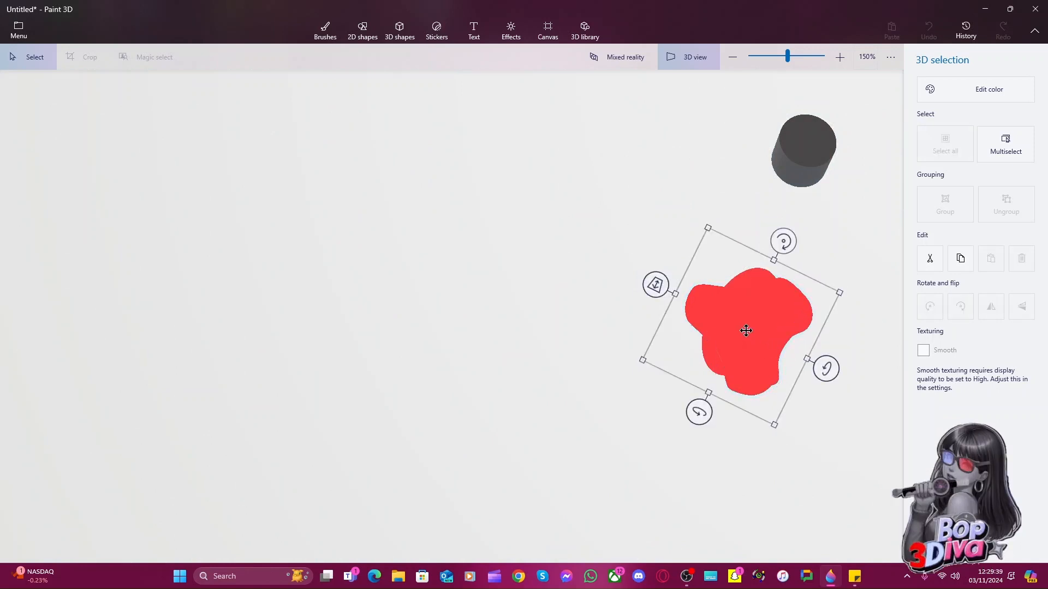
left_click_drag(744, 330, 835, 385)
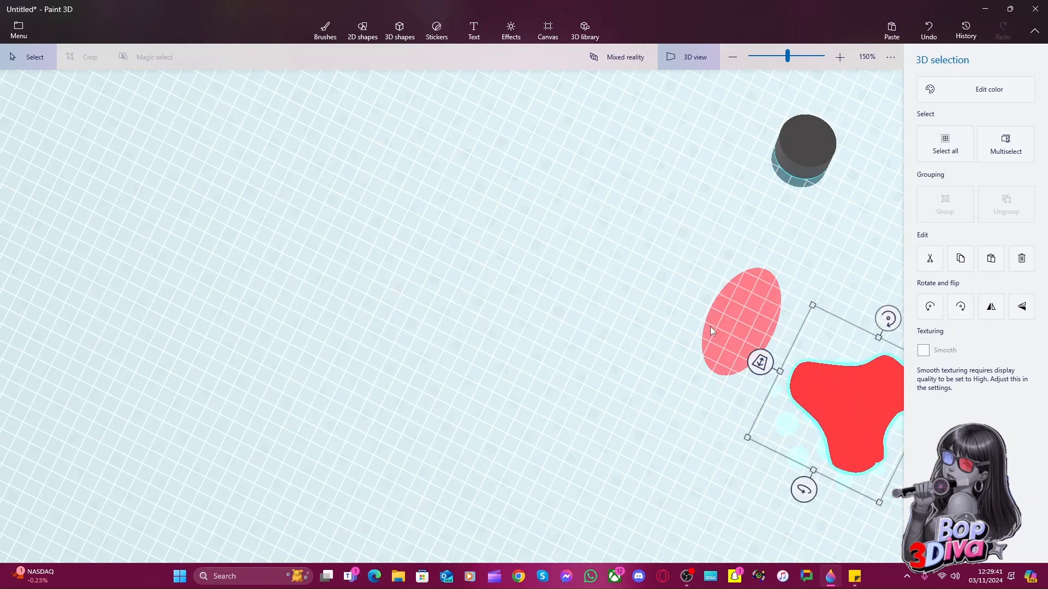
left_click(713, 326)
left_click_drag(784, 344, 815, 390)
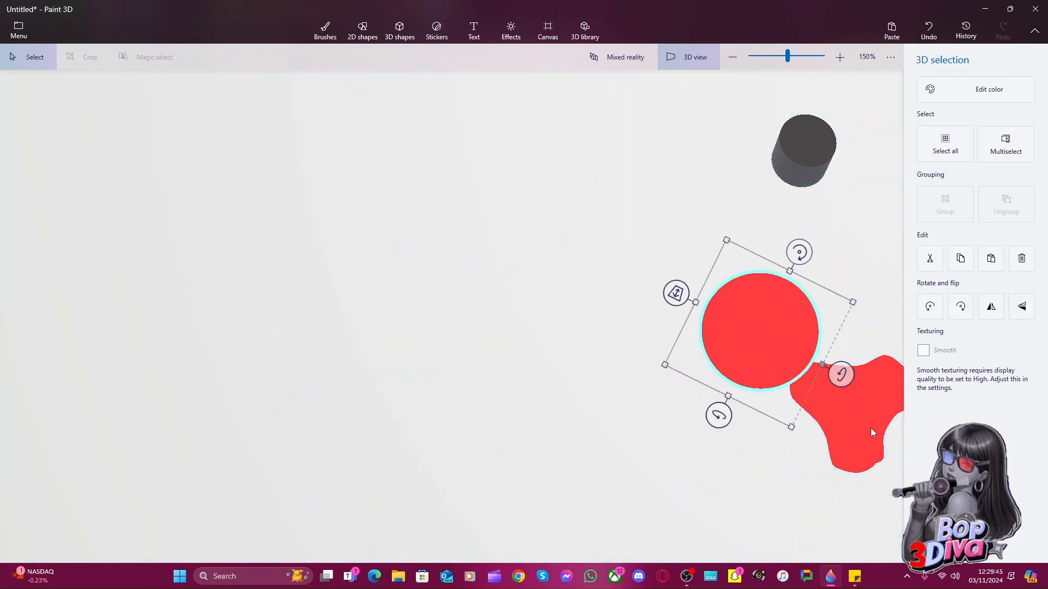
Move the three-lobed shape back over the cone, scale the cone down to fit mostly beneath it, and deselect the shape
left_click(862, 428)
left_click_drag(863, 428, 744, 355)
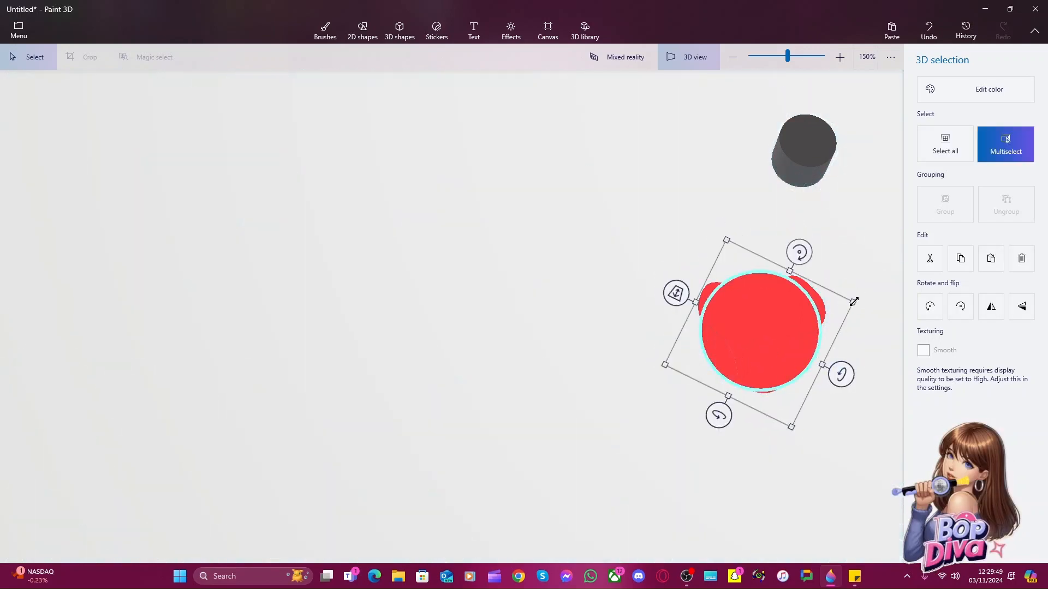
left_click_drag(853, 302, 774, 344, "ctrl")
left_click_drag(831, 304, 839, 308, "ctrl")
left_click(786, 380)
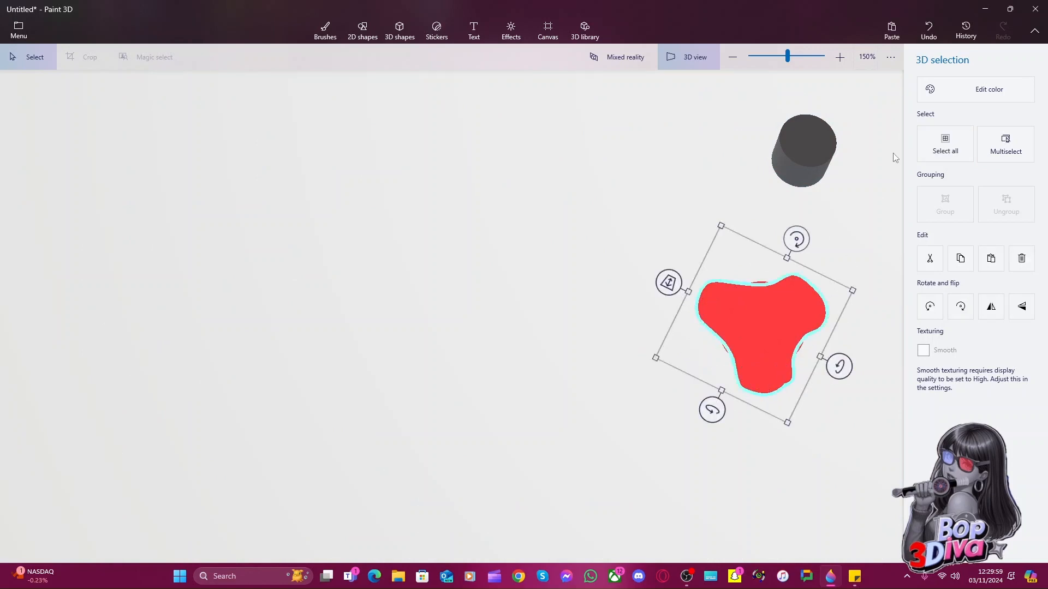
left_click(400, 31)
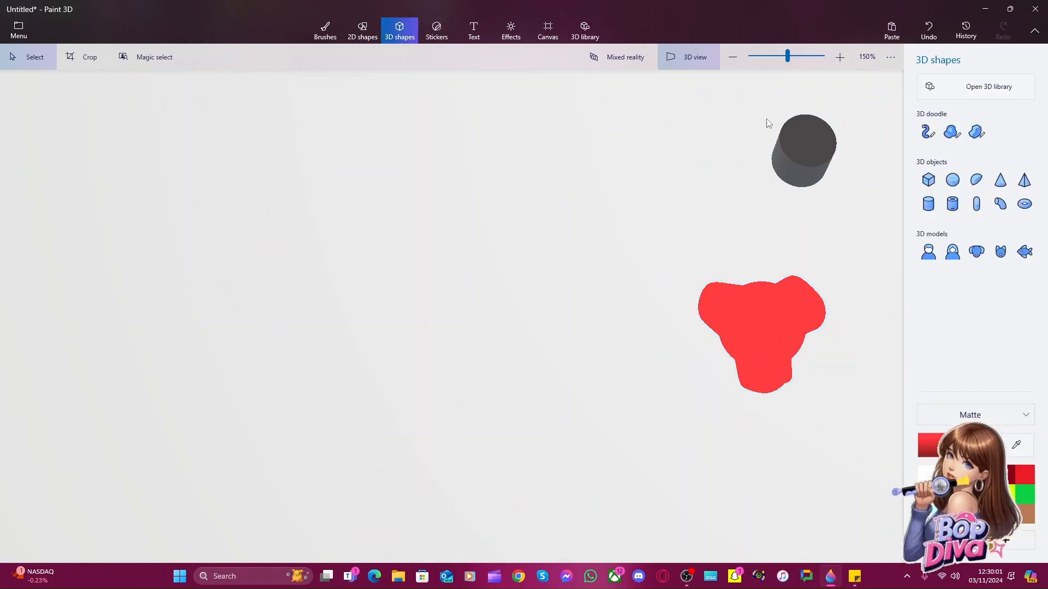
Recolour the red three-lobed shape dark gold, leaving the cone beneath it red, and deselect the shape
right_click(765, 338)
left_click(765, 338)
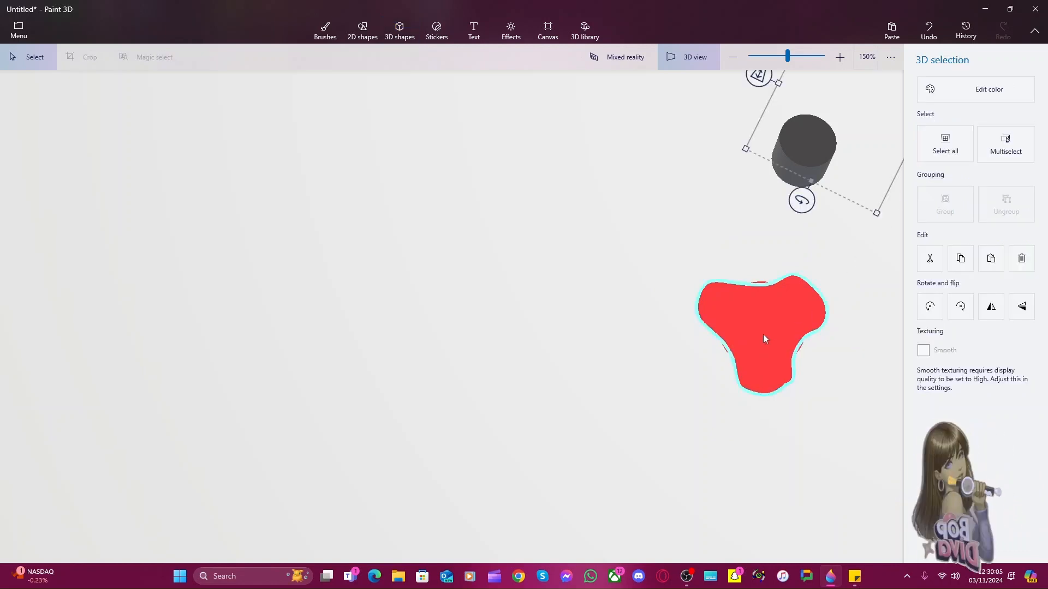
left_click(774, 355)
right_click(773, 345)
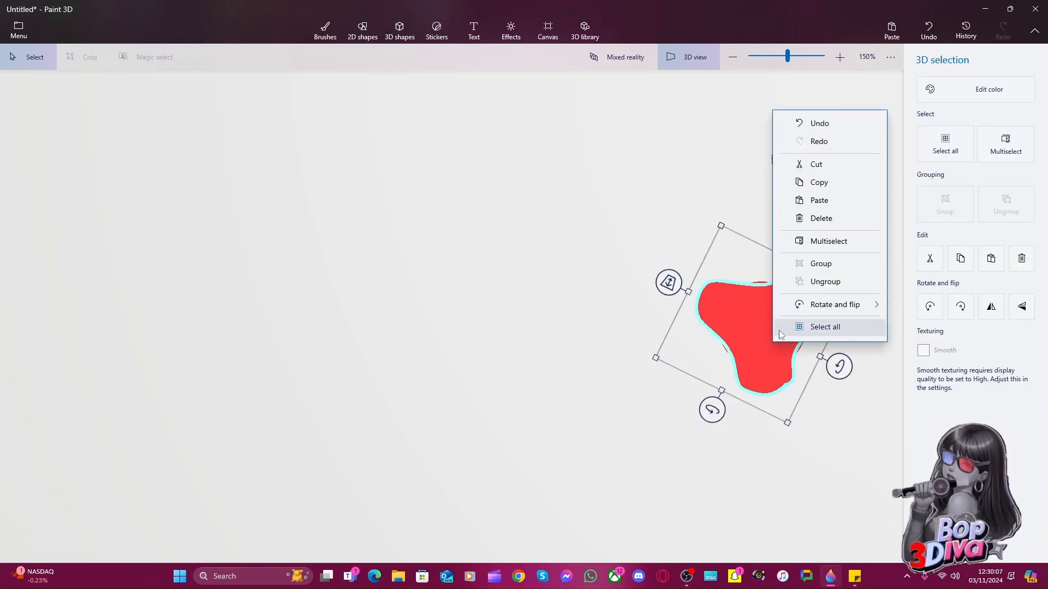
left_click(867, 400)
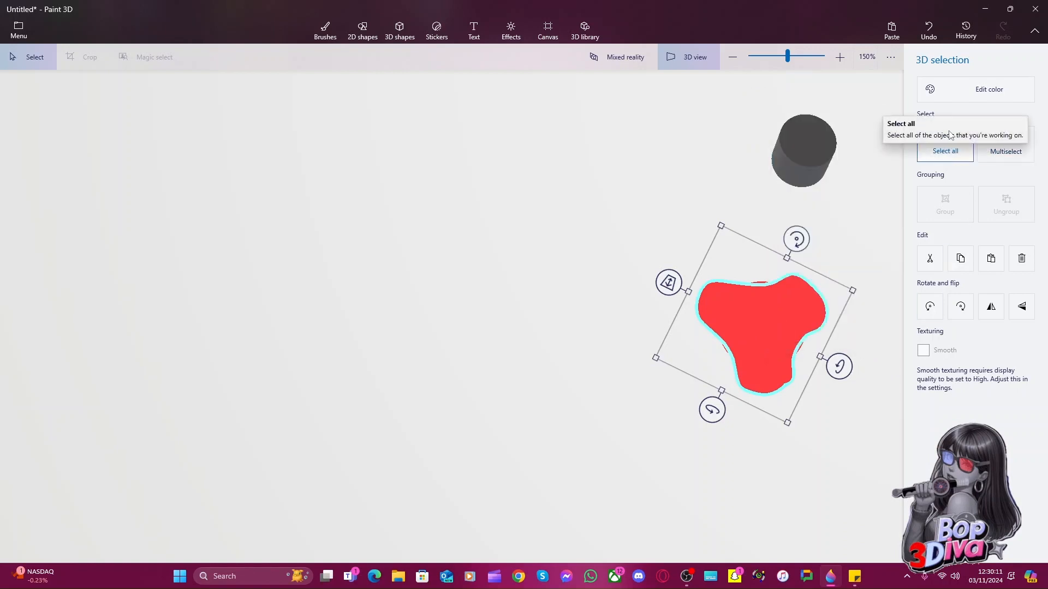
left_click(939, 91)
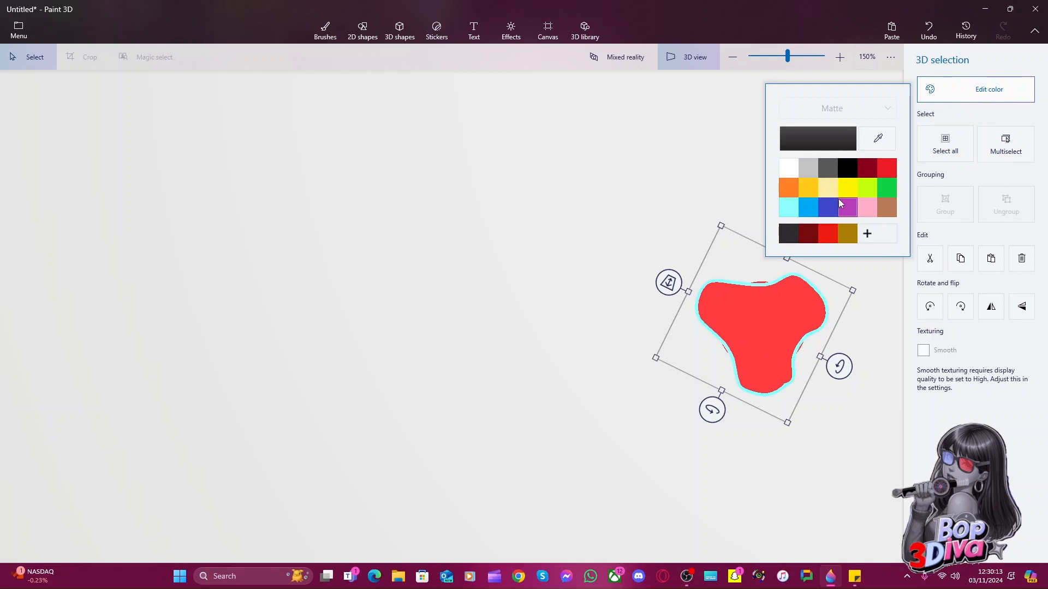
left_click(810, 189)
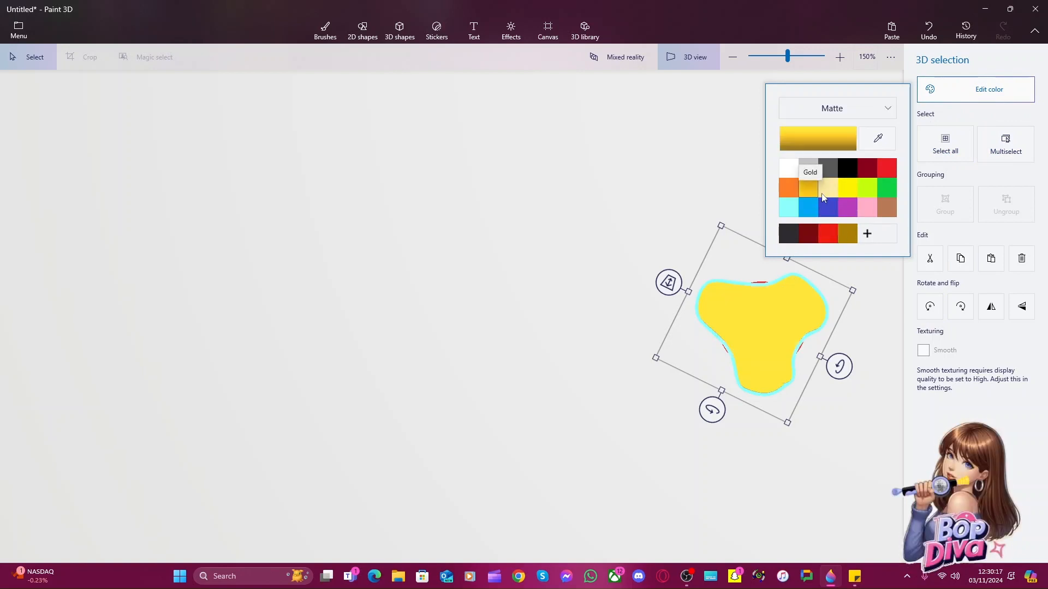
left_click(845, 233)
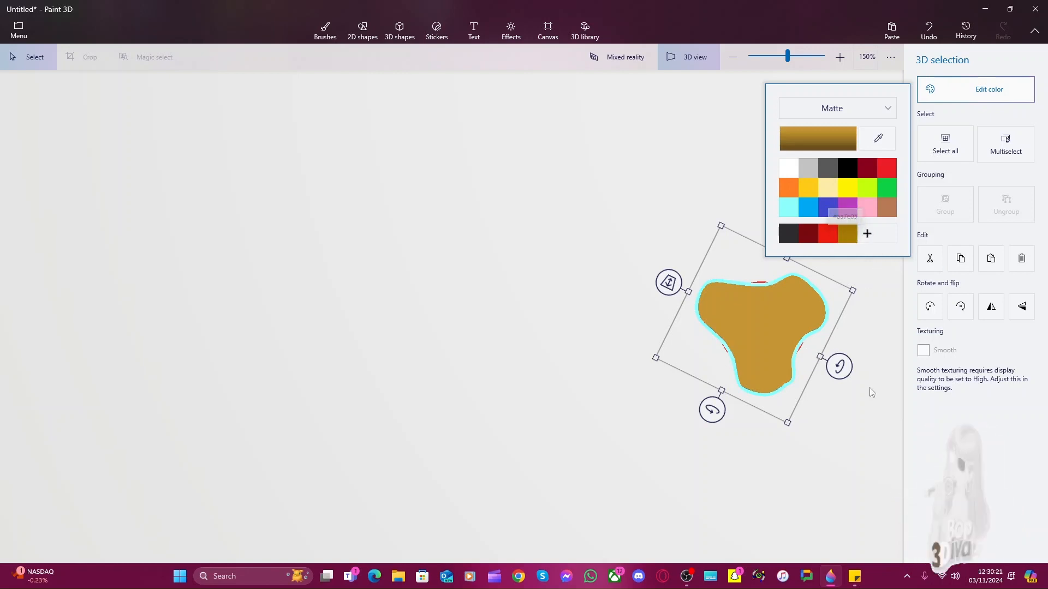
left_click(840, 440)
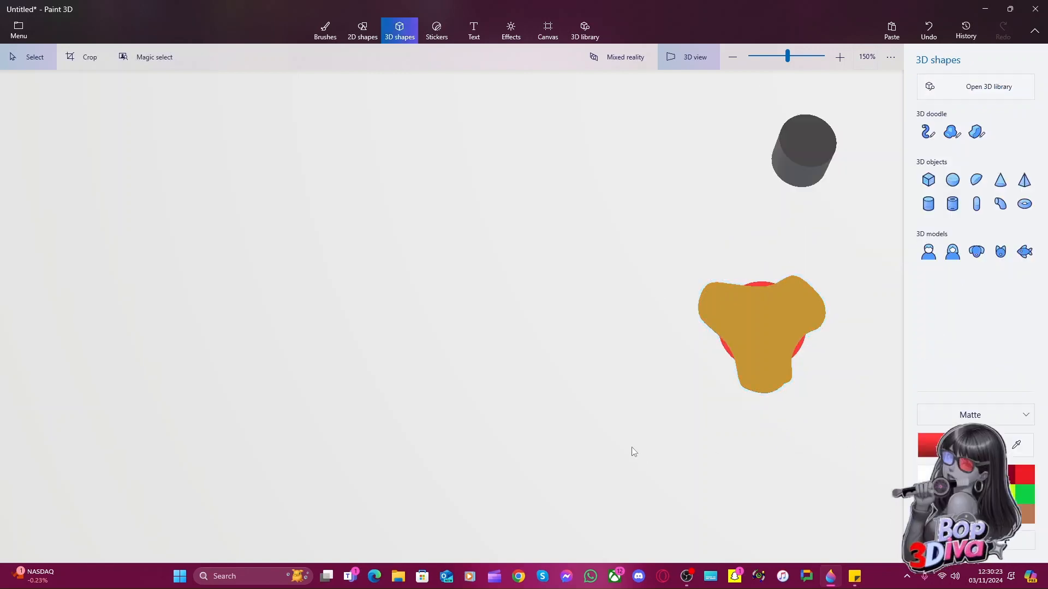
Delete the gold three-lobed shape lying over the red cone's base
right_click(764, 387)
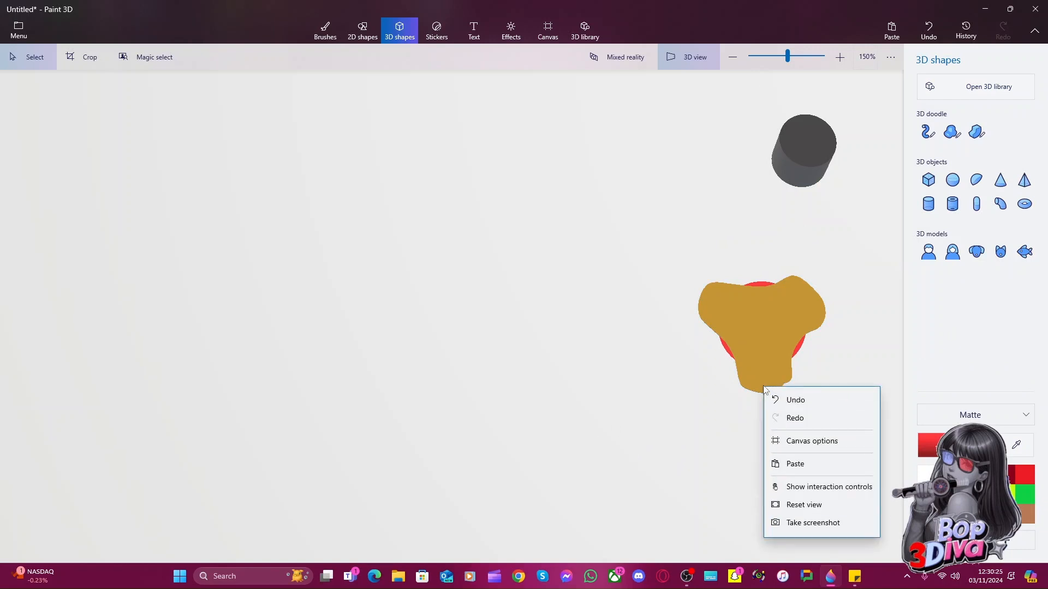
left_click(759, 366)
left_click(763, 361)
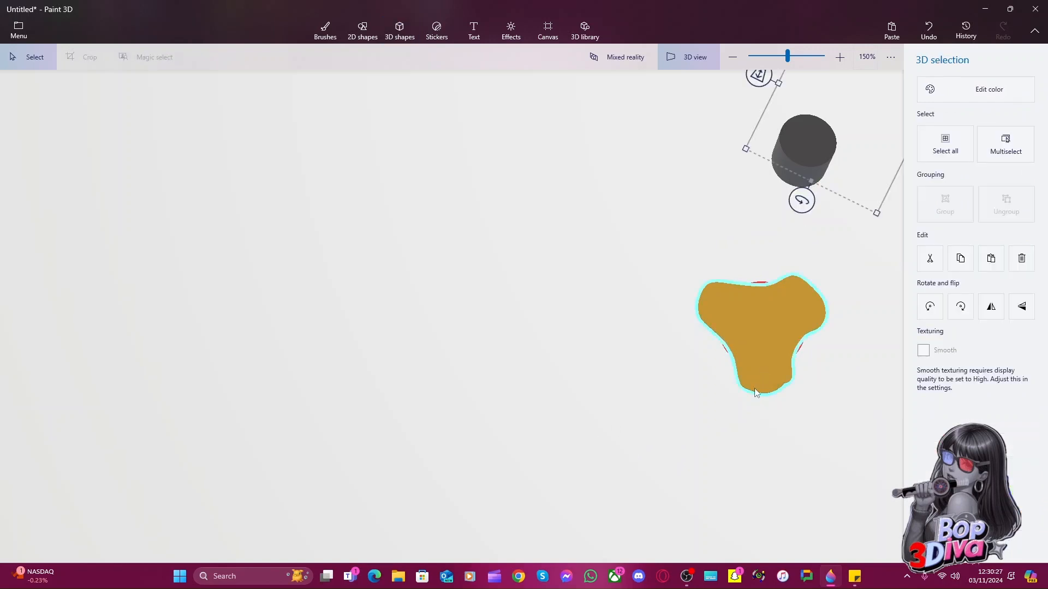
left_click(757, 402)
left_click(766, 322)
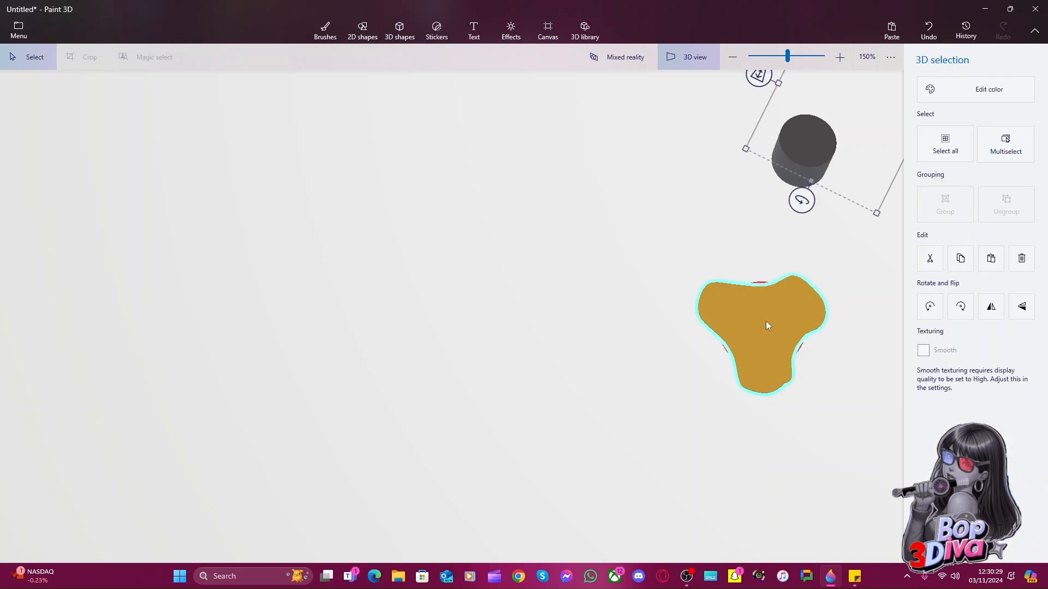
key("Delete")
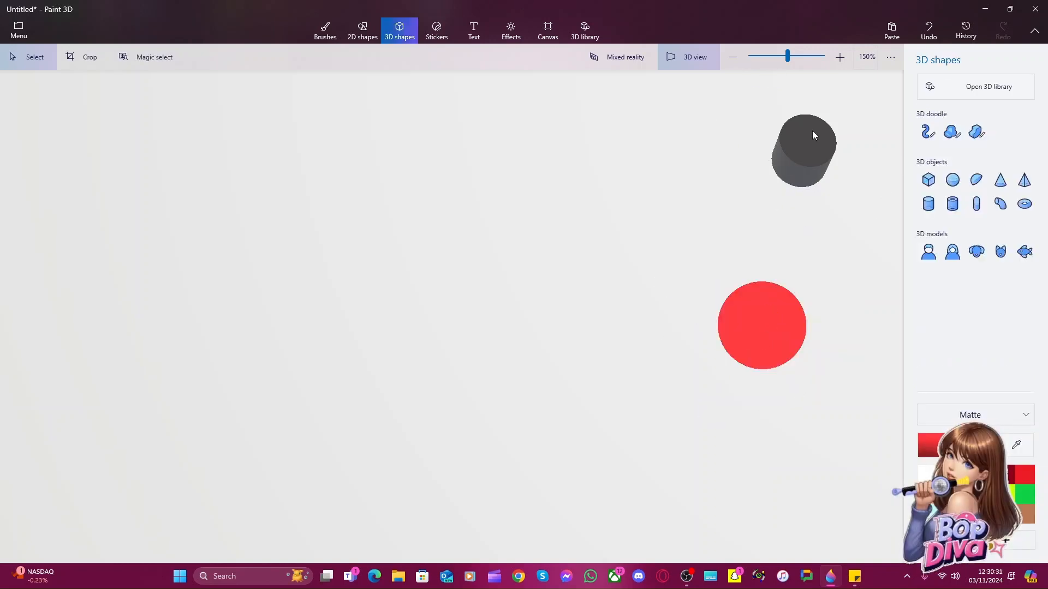
Try to draw a three-lobed sharp-edge 3D doodle around the cone's round base
left_click(977, 132)
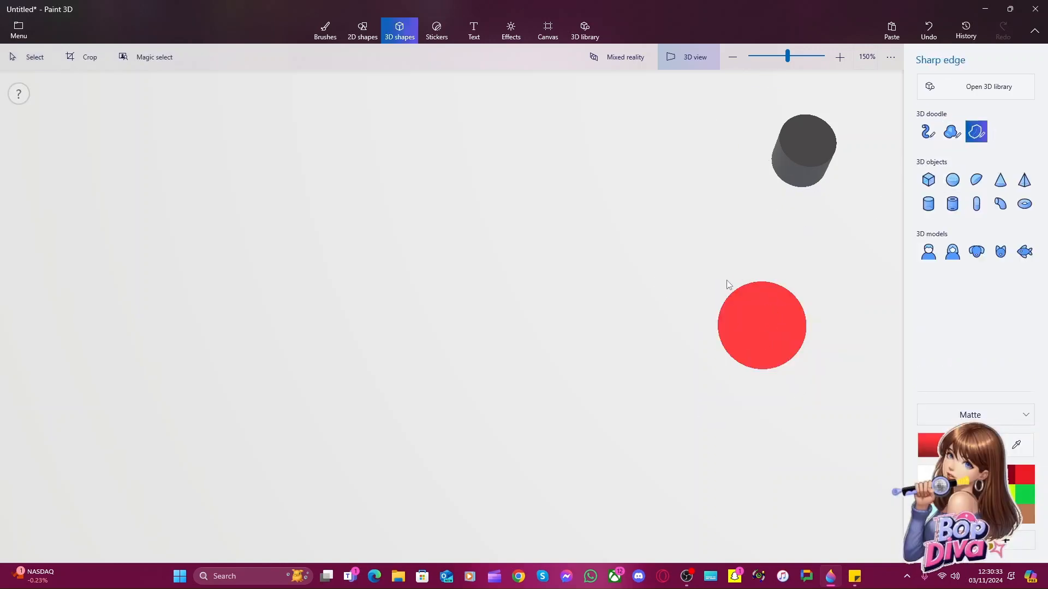
mouse_move(725, 277)
left_mouse_down()
mouse_move(703, 277)
mouse_move(695, 291)
mouse_move(728, 275)
left_mouse_up()
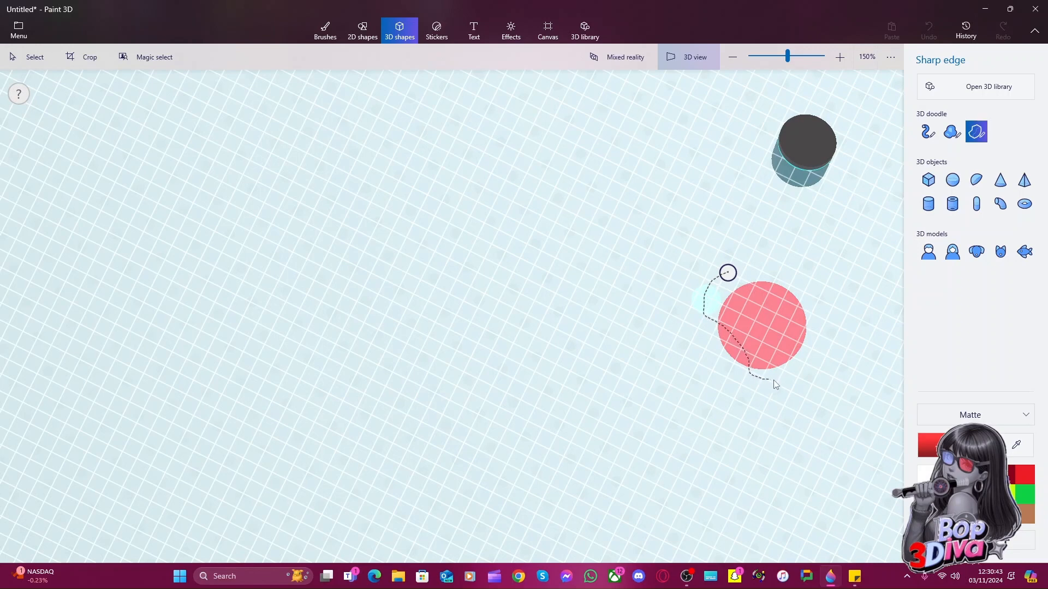
left_click_drag(792, 375, 812, 298)
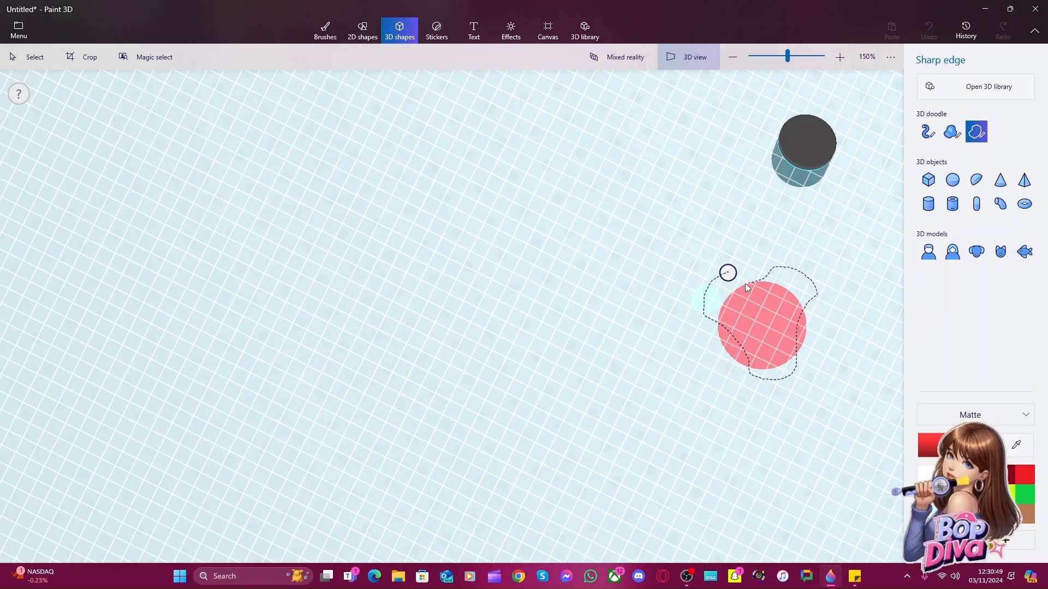
mouse_move(748, 289)
left_mouse_down()
mouse_move(728, 274)
mouse_move(717, 283)
left_mouse_up()
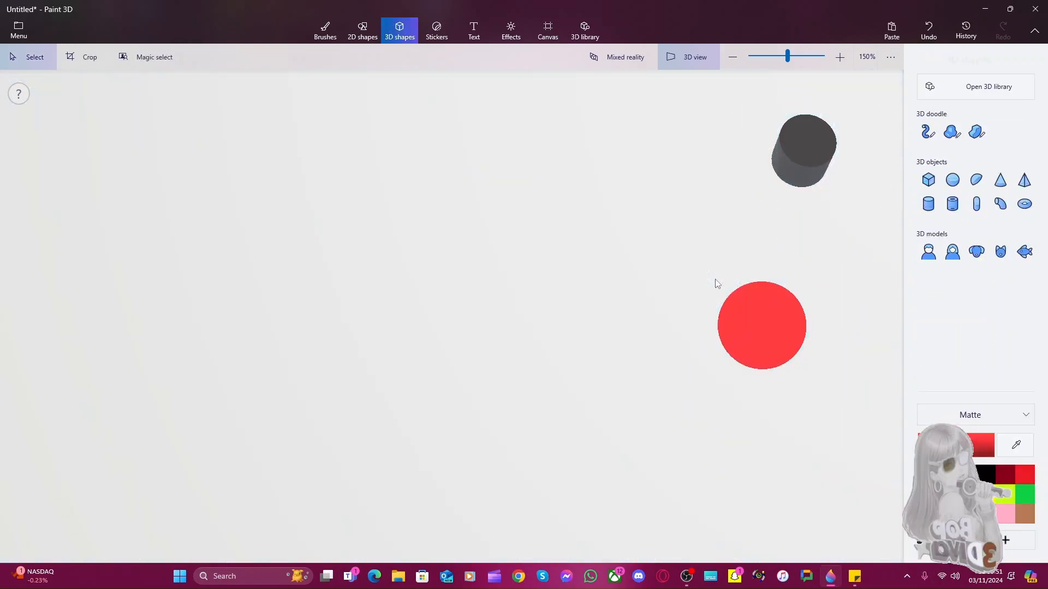
Draw another three-lobed sharp-edge doodle around the cone's base, shift it over the cone, and delete it
left_click(975, 131)
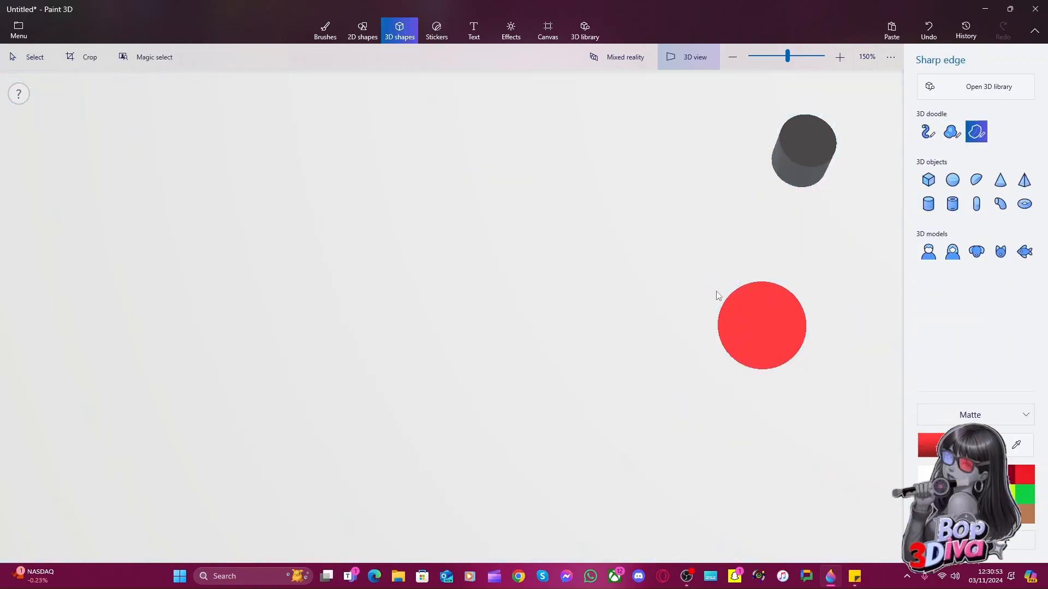
left_click_drag(716, 291, 712, 296)
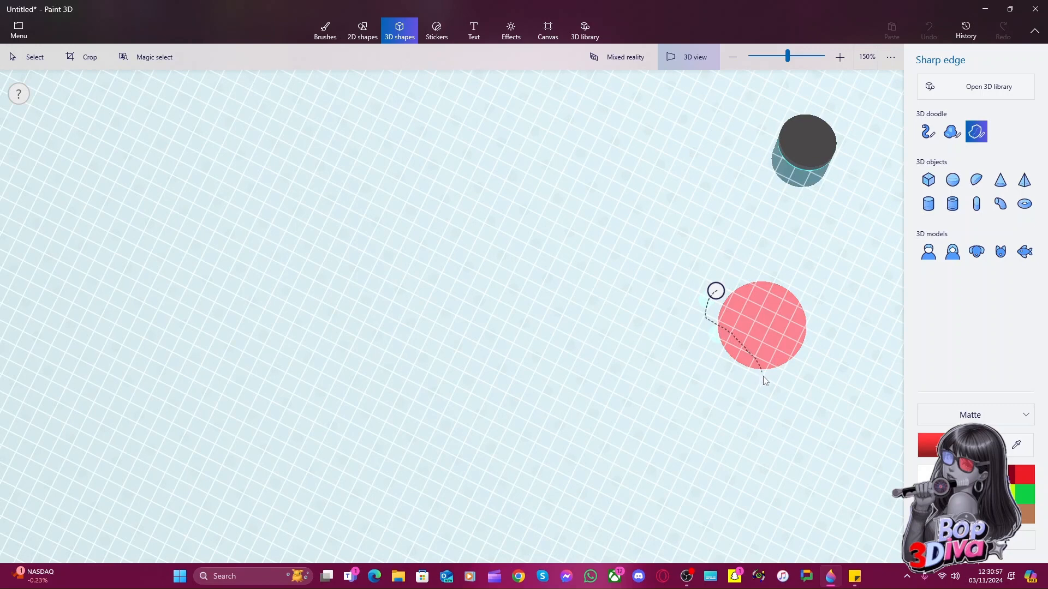
left_click_drag(795, 377, 810, 314)
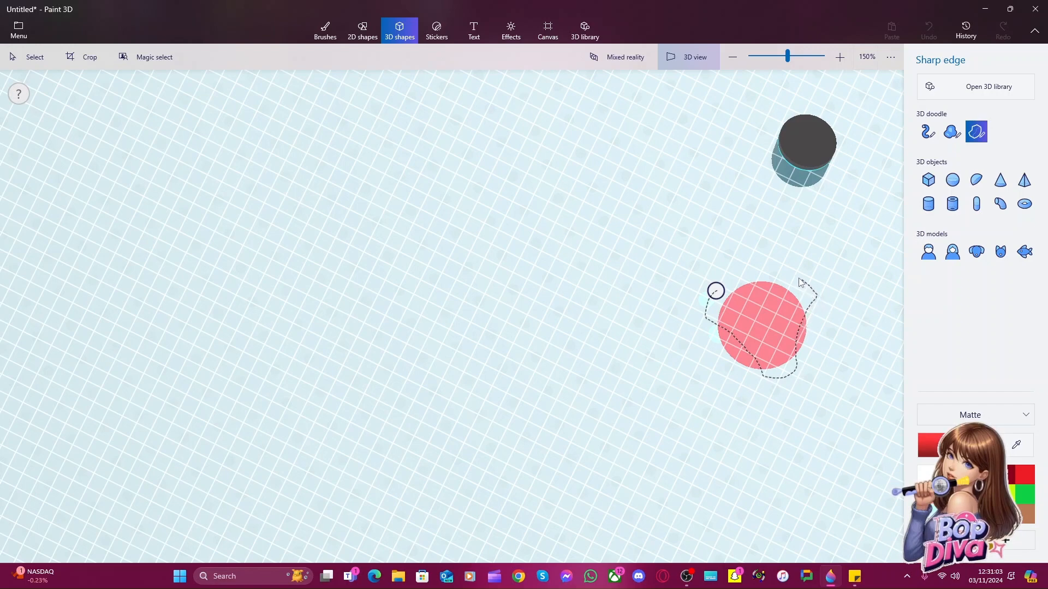
left_click_drag(790, 282, 713, 299)
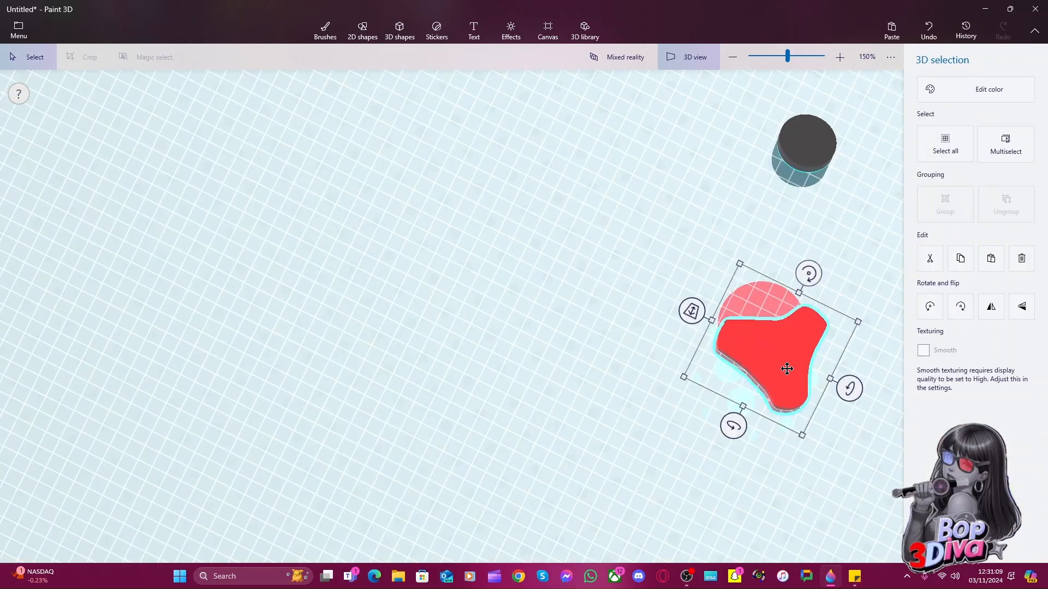
mouse_move(788, 367)
left_mouse_down()
mouse_move(742, 311)
mouse_move(756, 334)
left_mouse_up()
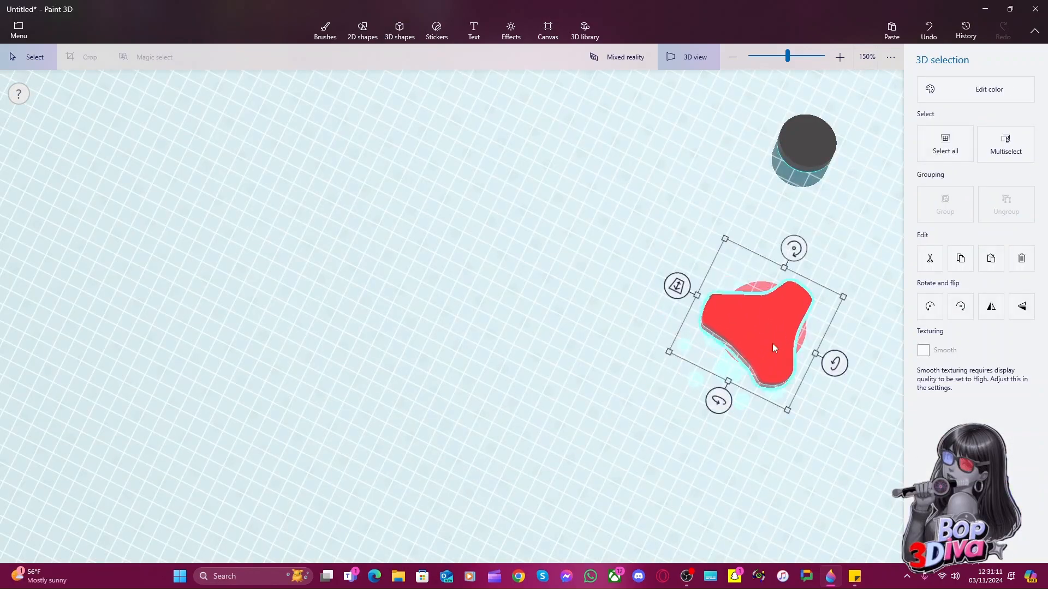
key("Delete")
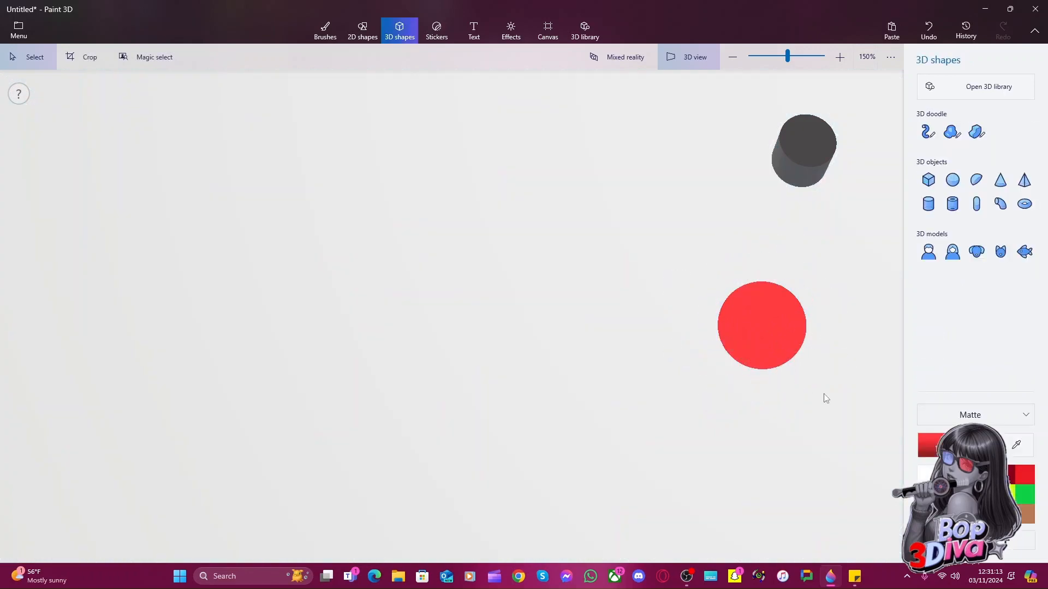
Draw a red three-lobed sharp-edge 3D doodle on the empty area away from the cone
right_click(824, 394)
left_click(846, 279)
left_click(976, 131)
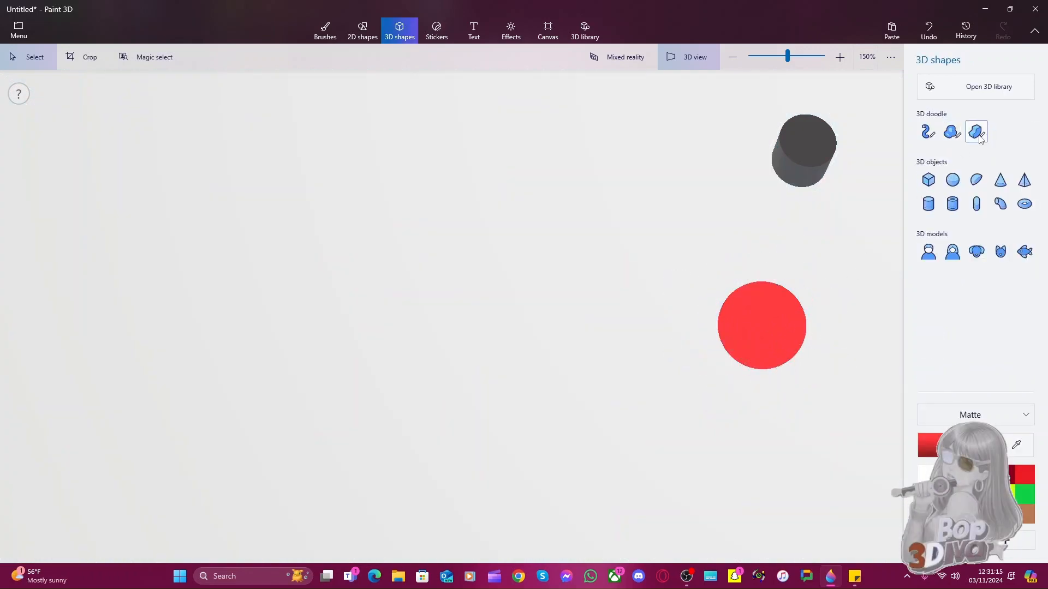
left_click(521, 229)
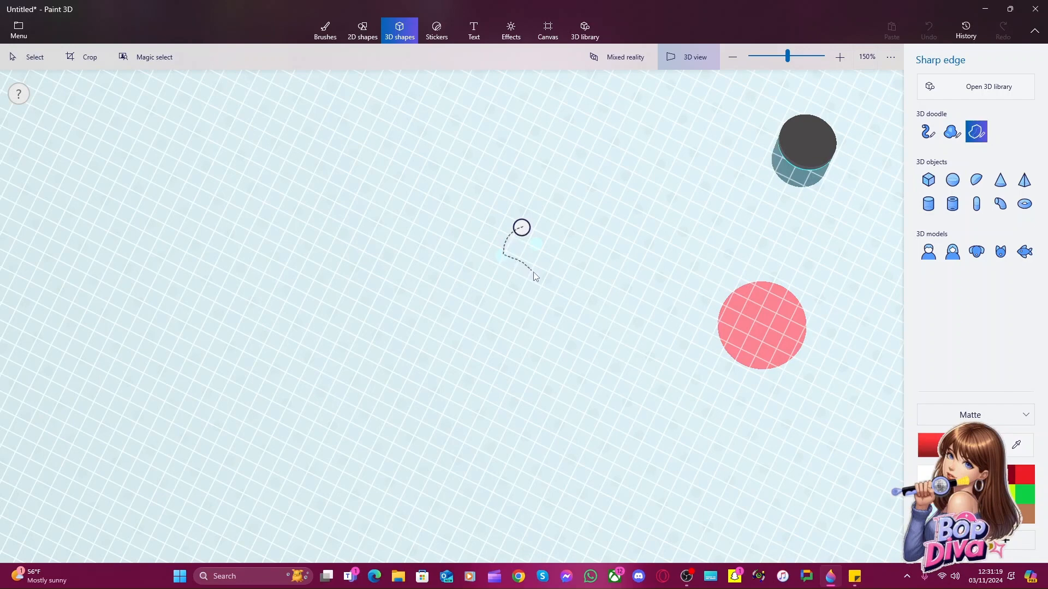
mouse_move(535, 277)
left_mouse_down()
mouse_move(557, 315)
mouse_move(579, 315)
mouse_move(594, 280)
left_mouse_up()
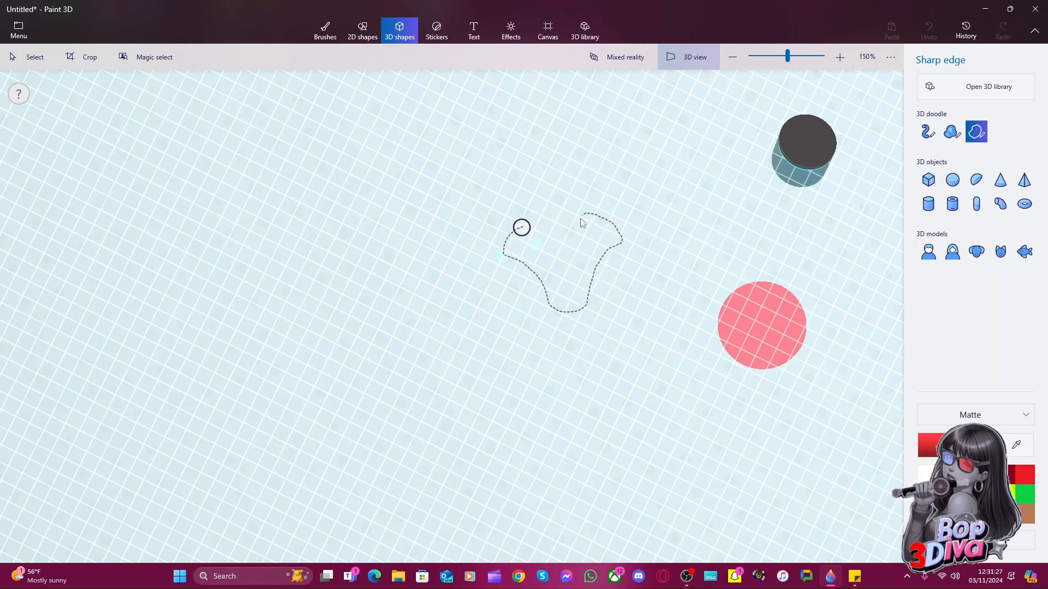
left_click_drag(548, 238, 521, 227)
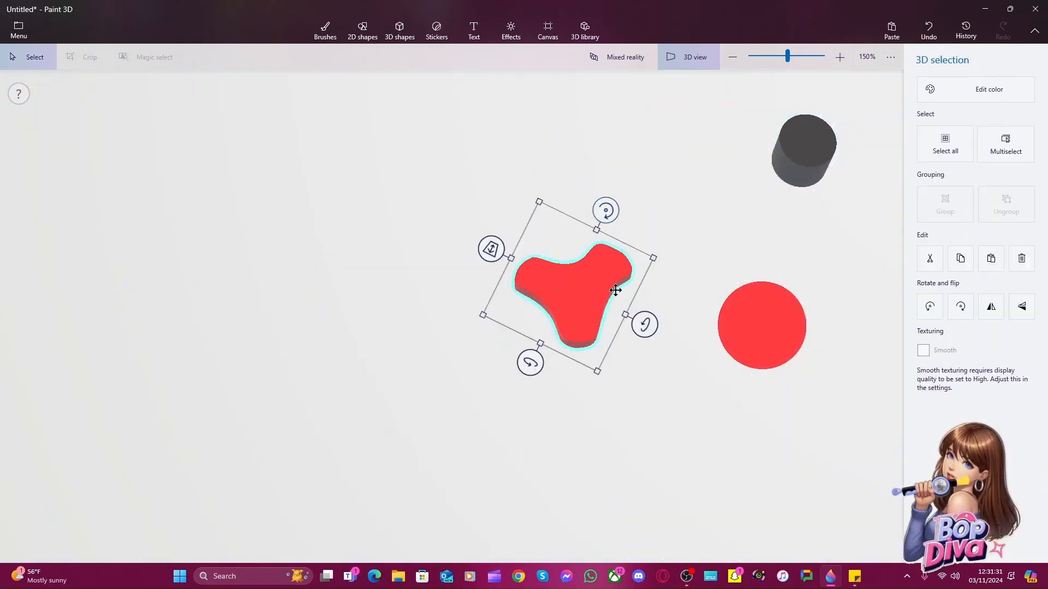
Viewed from above, tilt the new three-lobed shape until its sides are hidden, and turn it clockwise in its plane
left_click_drag(645, 324, 630, 374)
left_click_drag(605, 216, 607, 266)
left_click_drag(627, 358, 665, 330)
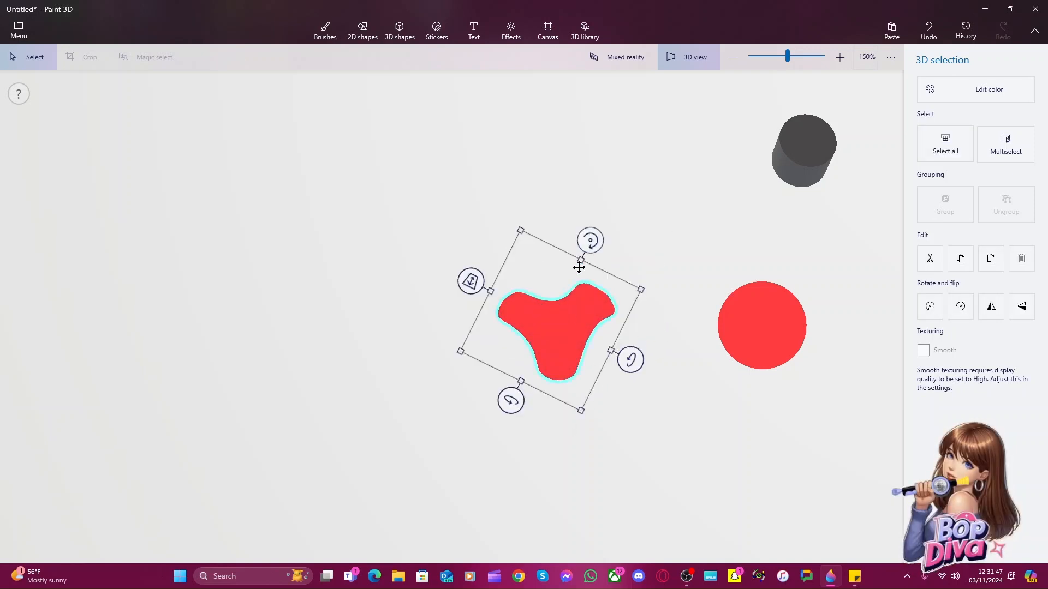
left_click_drag(590, 240, 649, 292)
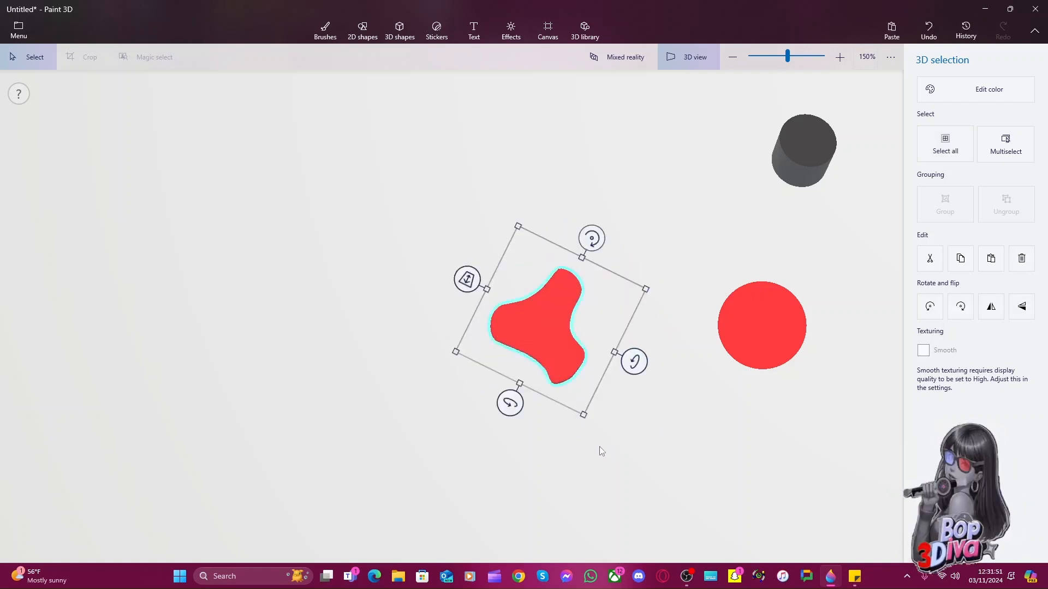
Viewed from the side, rotate the three-lobed shape until it lies nearly level above the height of the cone
right_click_drag(599, 447, 783, 338)
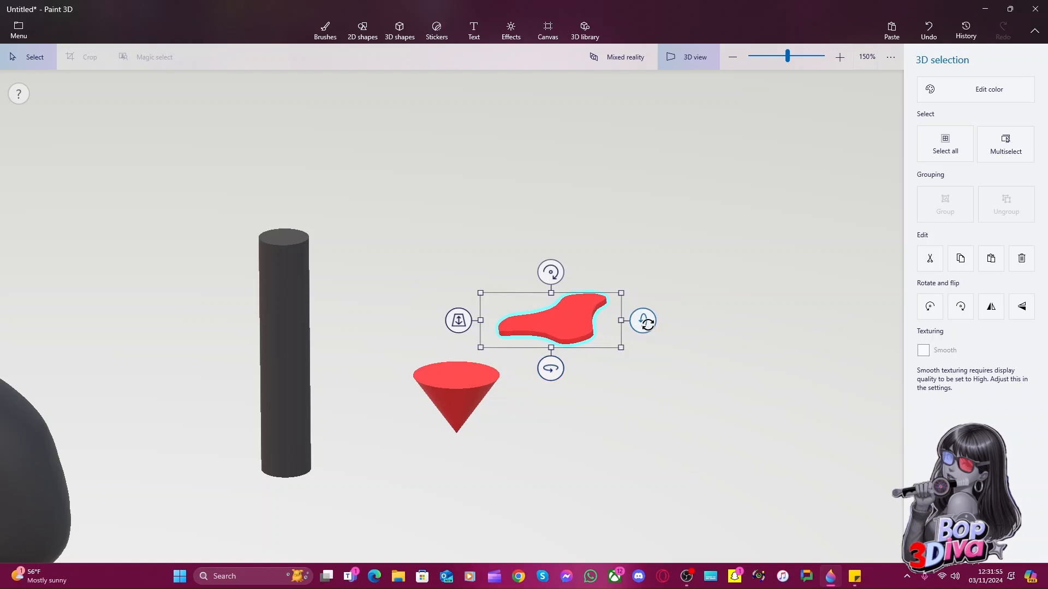
left_click_drag(643, 320, 644, 318)
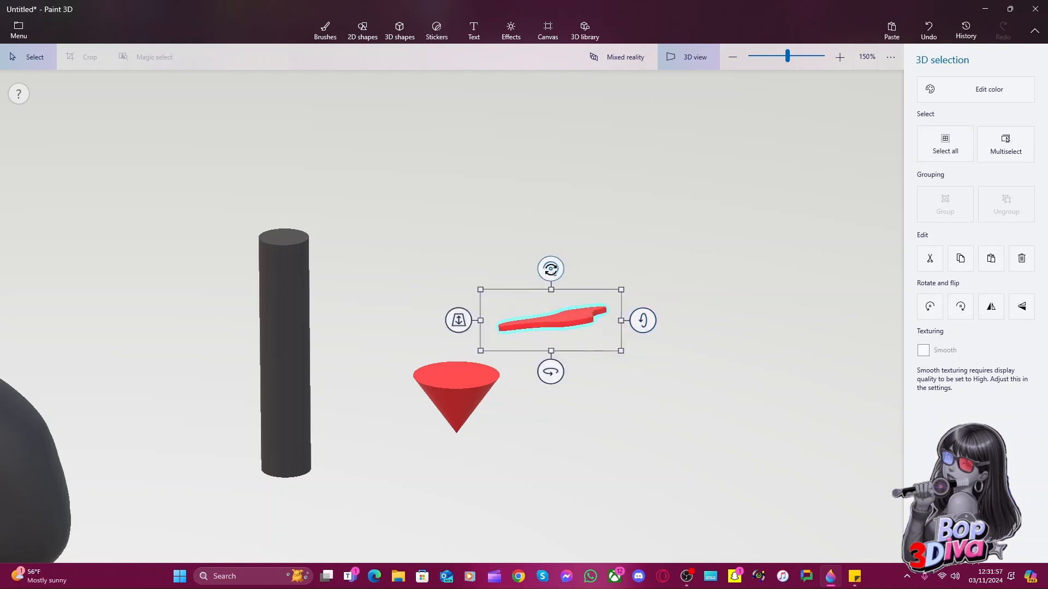
left_click_drag(551, 268, 560, 269)
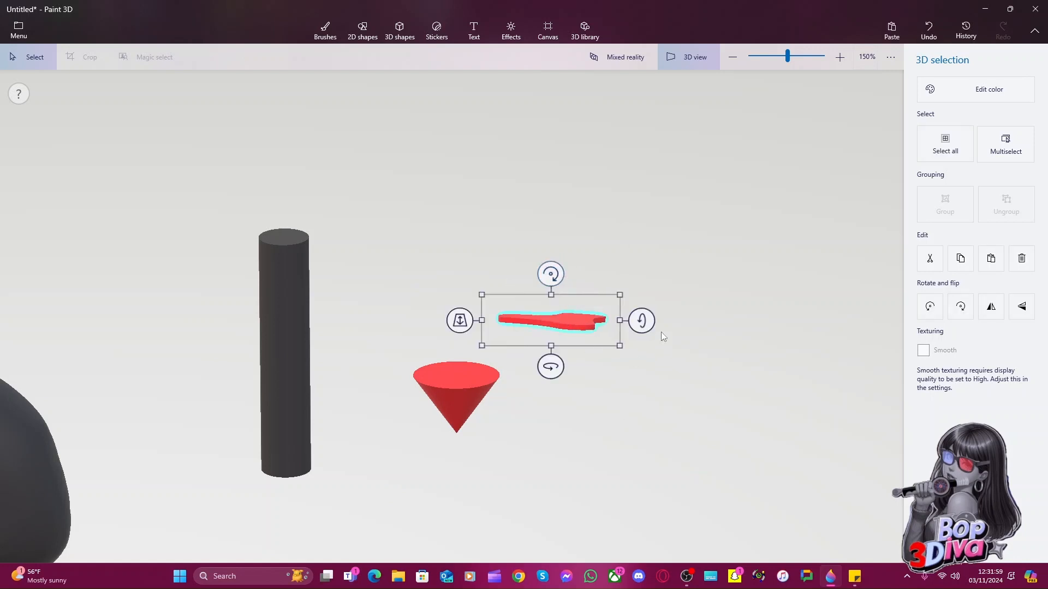
From above, turn the three-lobed shape until one lobe points away, centre it over the cone's base, and check the placement from the side
right_click(665, 304)
right_click_drag(670, 276, 663, 443)
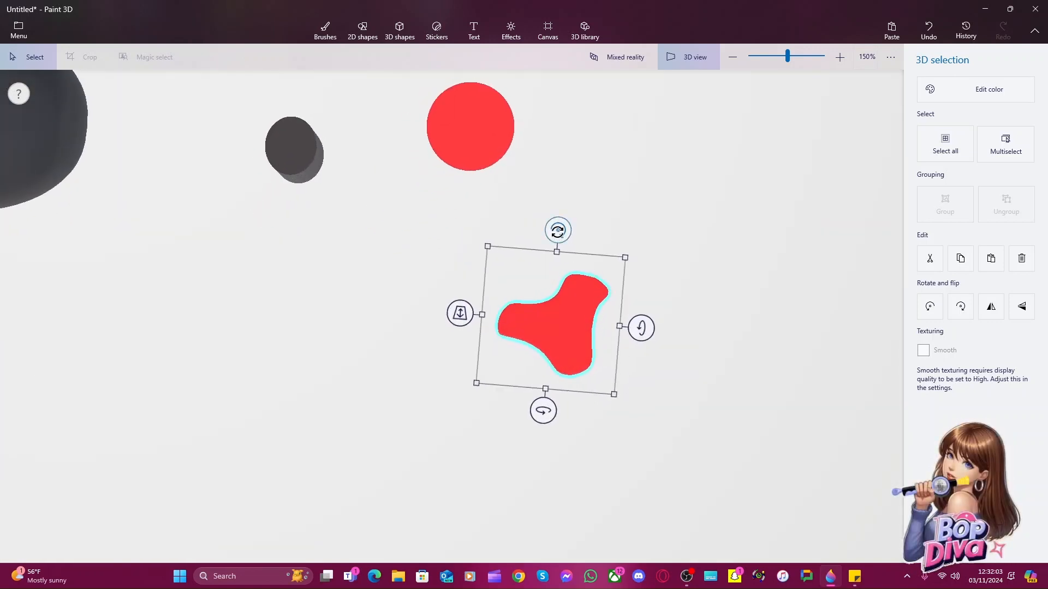
left_click_drag(557, 231, 496, 424)
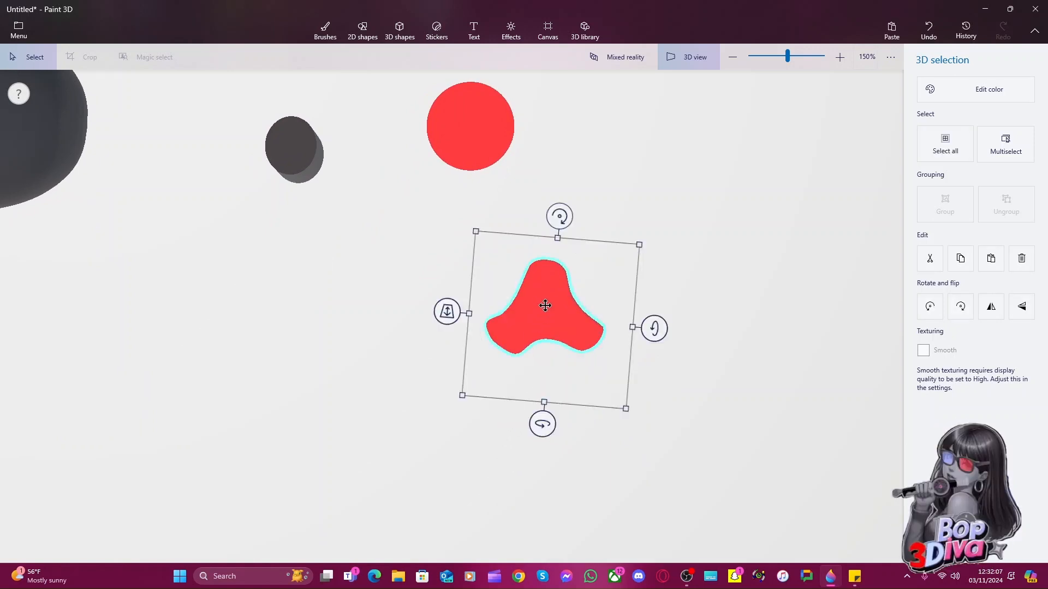
left_click_drag(545, 306, 475, 131)
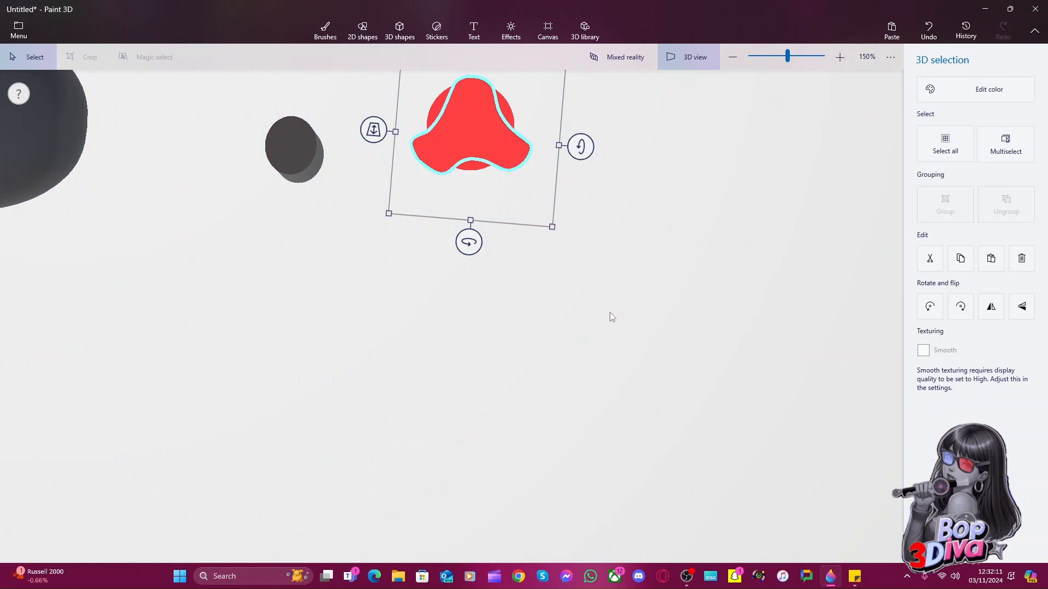
scroll(610, 312, "down", 2)
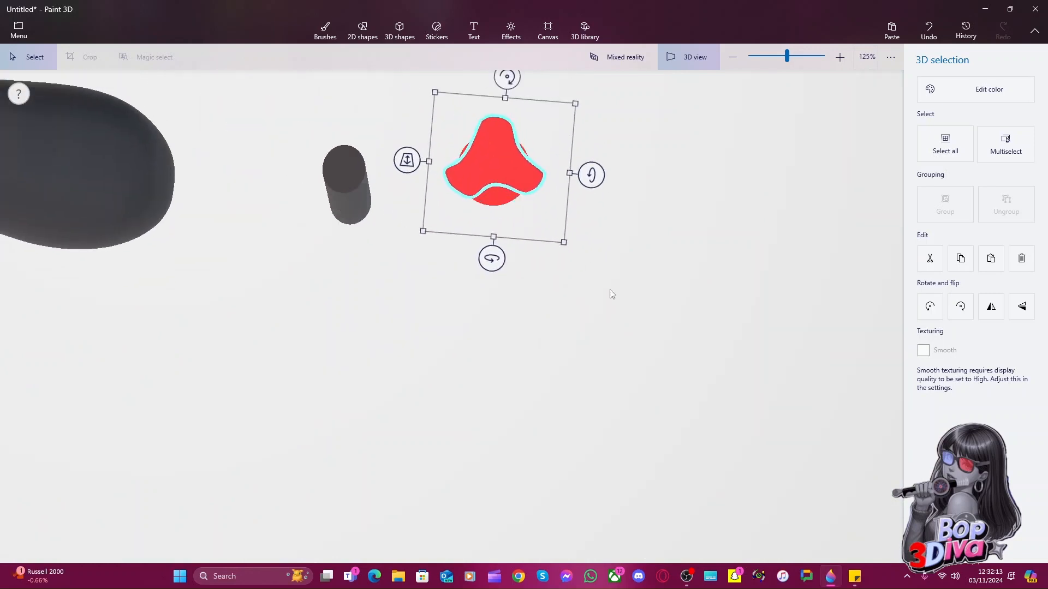
left_click_drag(610, 289, 587, 170)
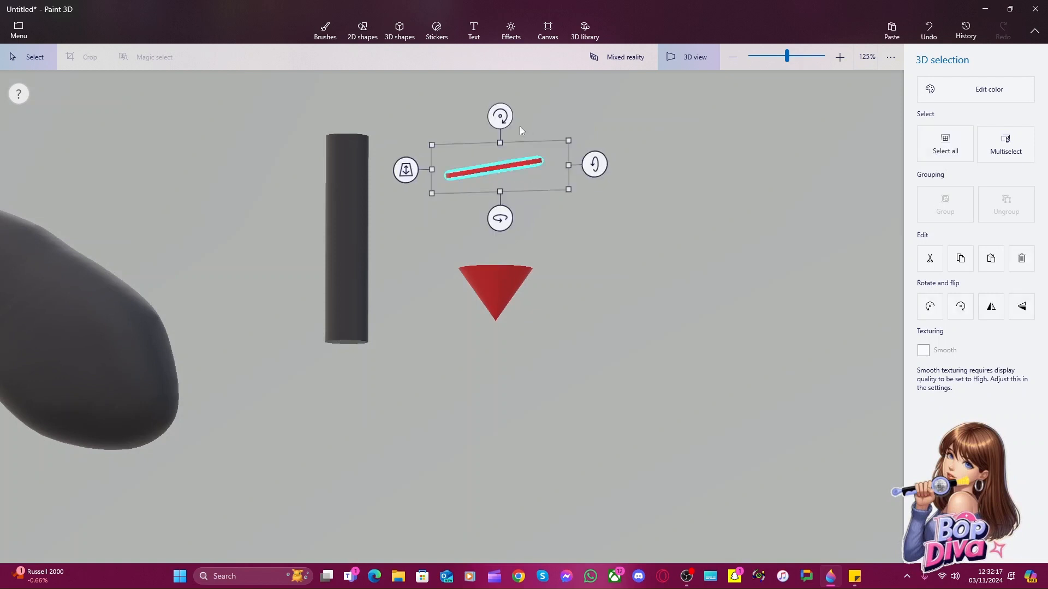
Viewed from the side, rotate the three-lobed shape to level it and lower it onto the cone's base
left_click_drag(498, 114, 509, 117)
left_click_drag(591, 164, 590, 160)
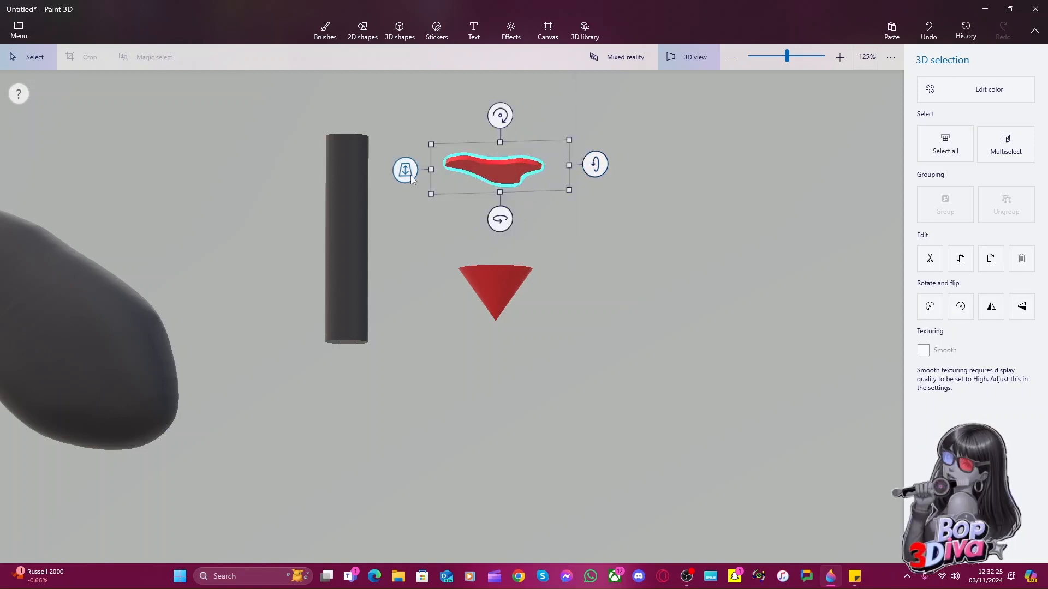
left_click_drag(445, 174, 487, 274)
left_click(555, 324)
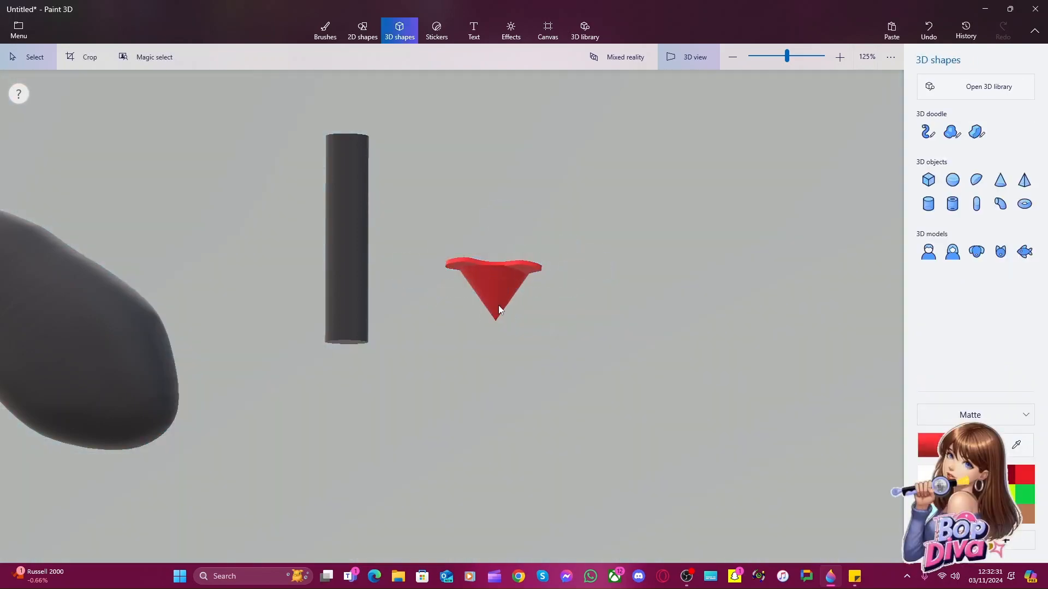
From the opposite side, rotate the three-lobed shape level again and reseat it on top of the cone
left_click_drag(561, 348, 341, 372)
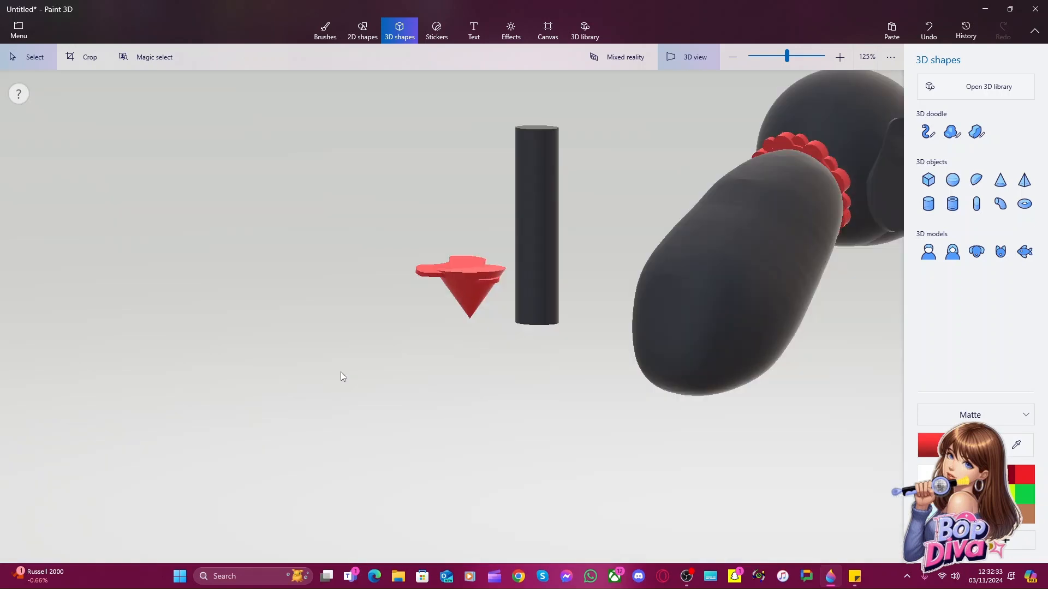
left_click(420, 276)
left_click_drag(527, 280, 525, 272)
left_click_drag(455, 325, 453, 322)
mouse_move(485, 271)
left_mouse_down()
mouse_move(494, 262)
mouse_move(485, 256)
left_mouse_up()
left_click_drag(388, 260, 426, 278)
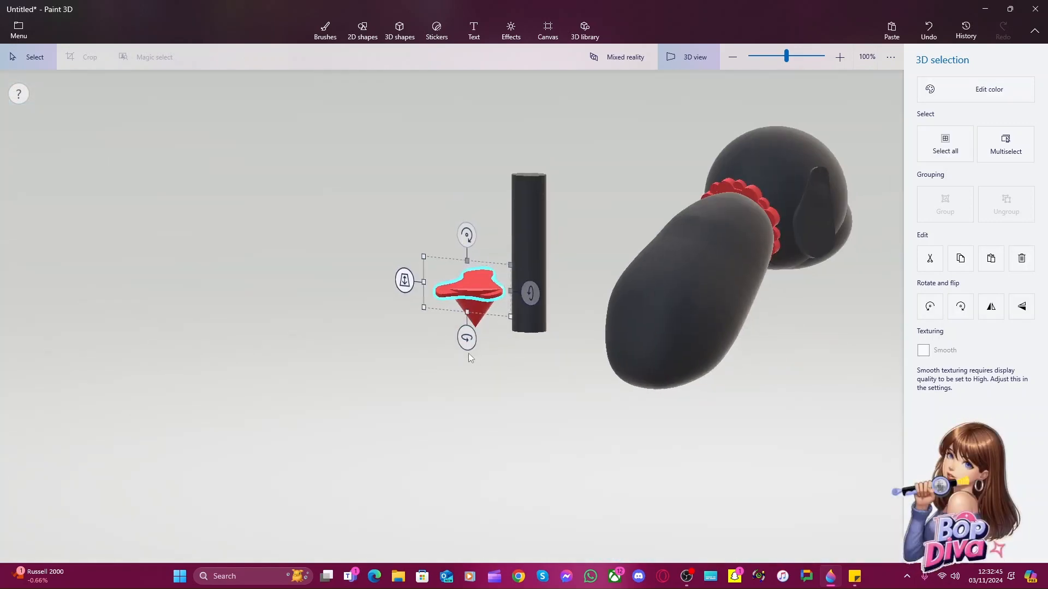
Viewed from behind the dog's body, fine-tune the tilt of the three-lobed shape on the cone
left_click_drag(506, 380, 592, 392)
left_click_drag(549, 282, 549, 282)
mouse_move(475, 243)
left_mouse_down()
mouse_move(453, 241)
mouse_move(467, 240)
left_mouse_up()
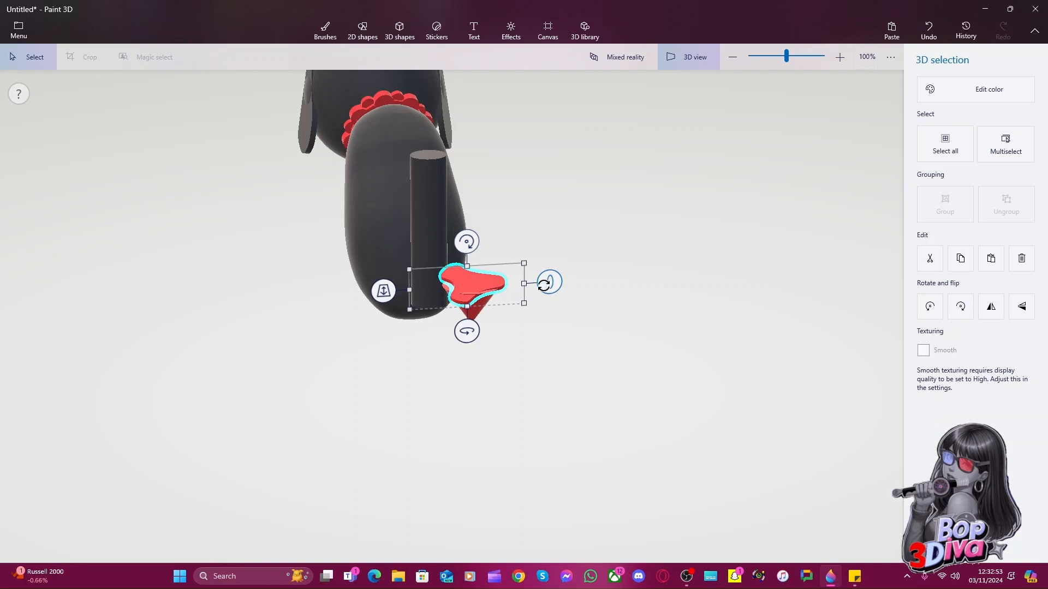
left_click(483, 312)
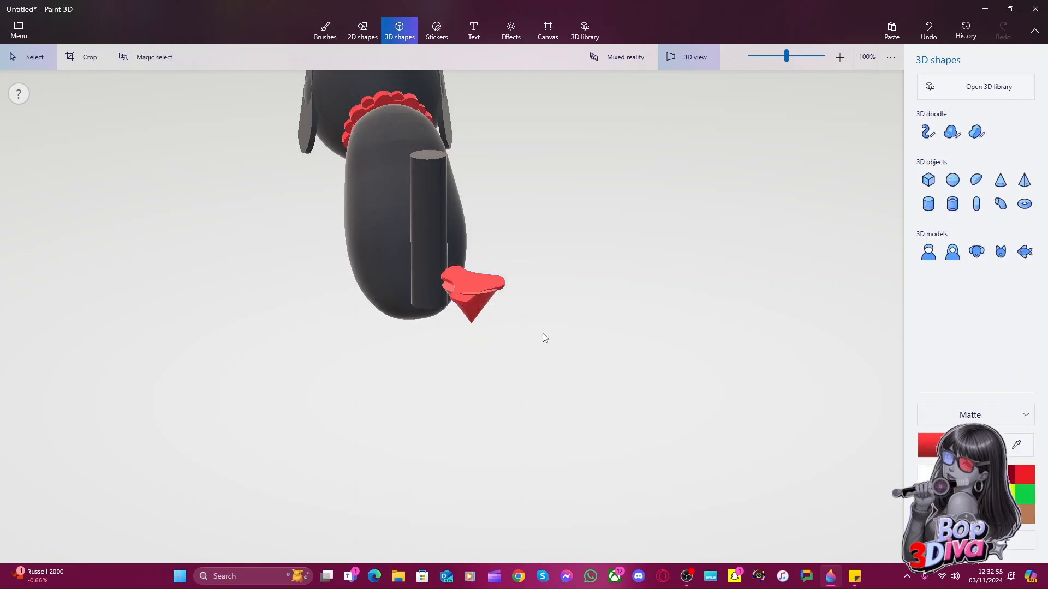
Check the three-lobed shape from above and up close, and tilt it flatter against the cone's base
left_click_drag(552, 276, 547, 329)
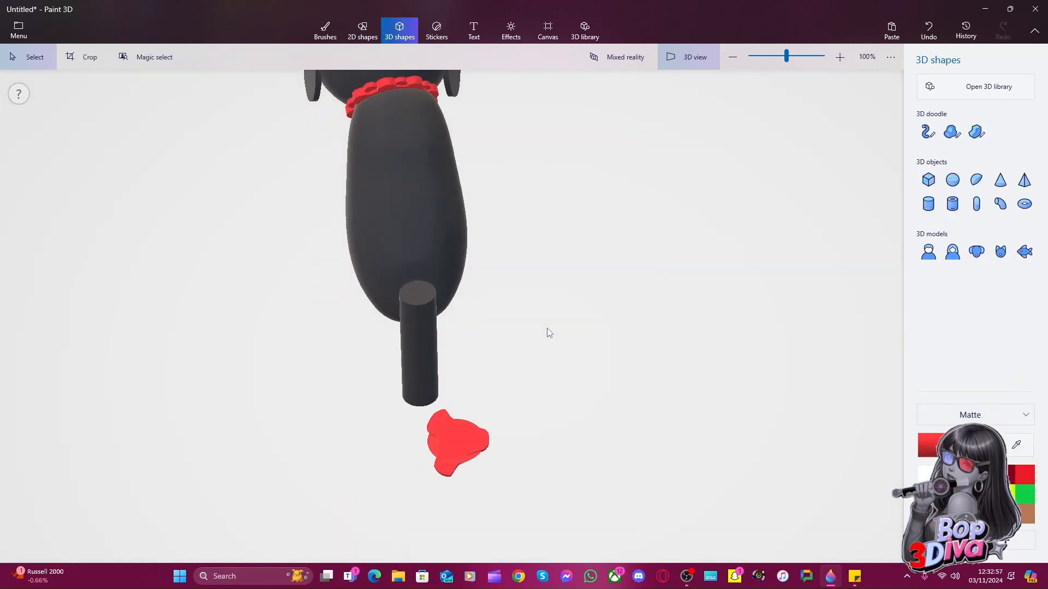
scroll(545, 328, "up", 5)
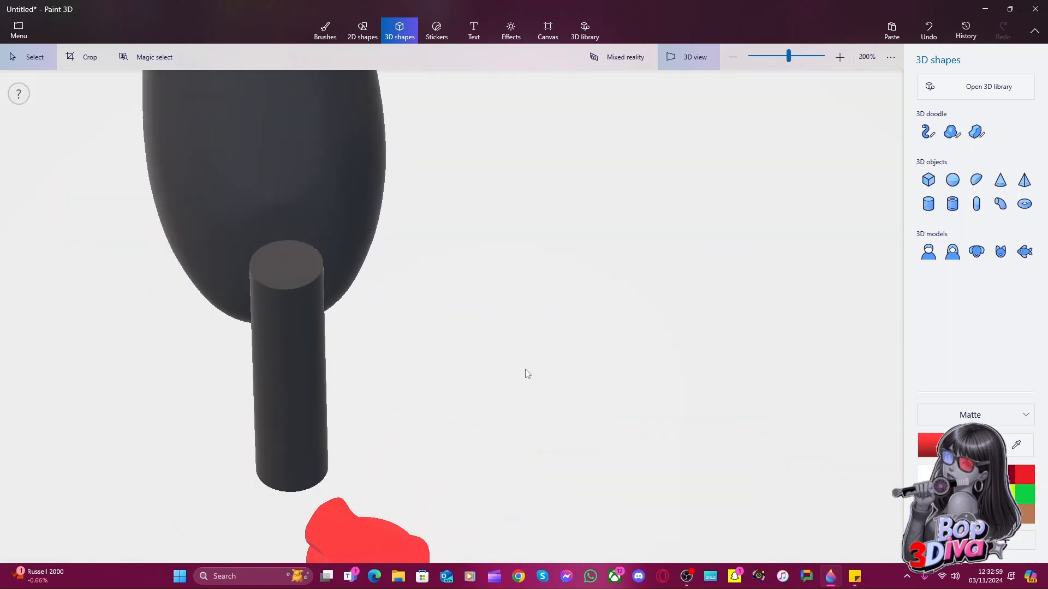
left_click_drag(540, 451, 521, 387)
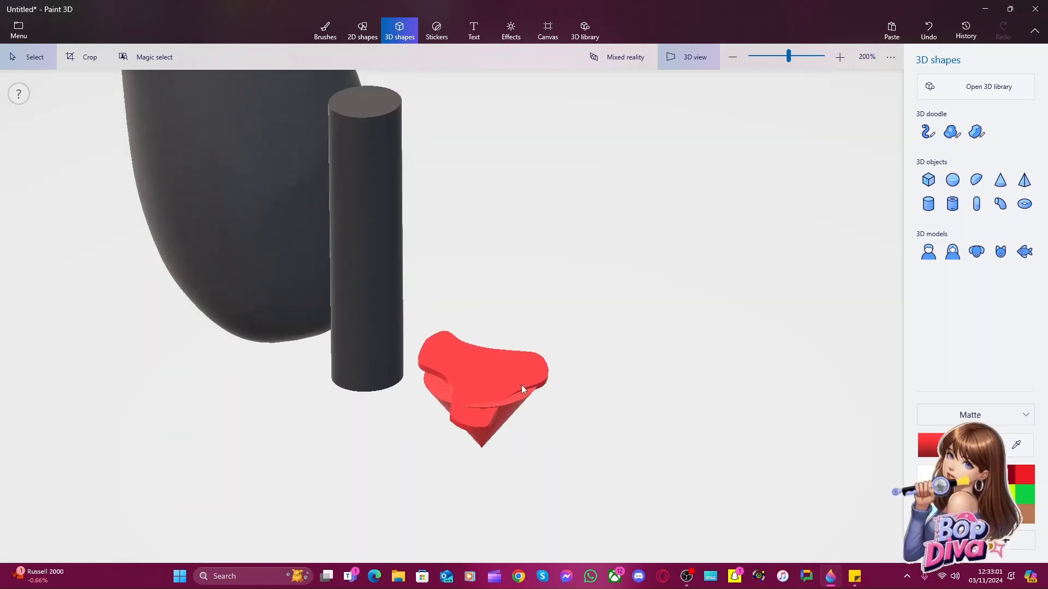
left_click(522, 389)
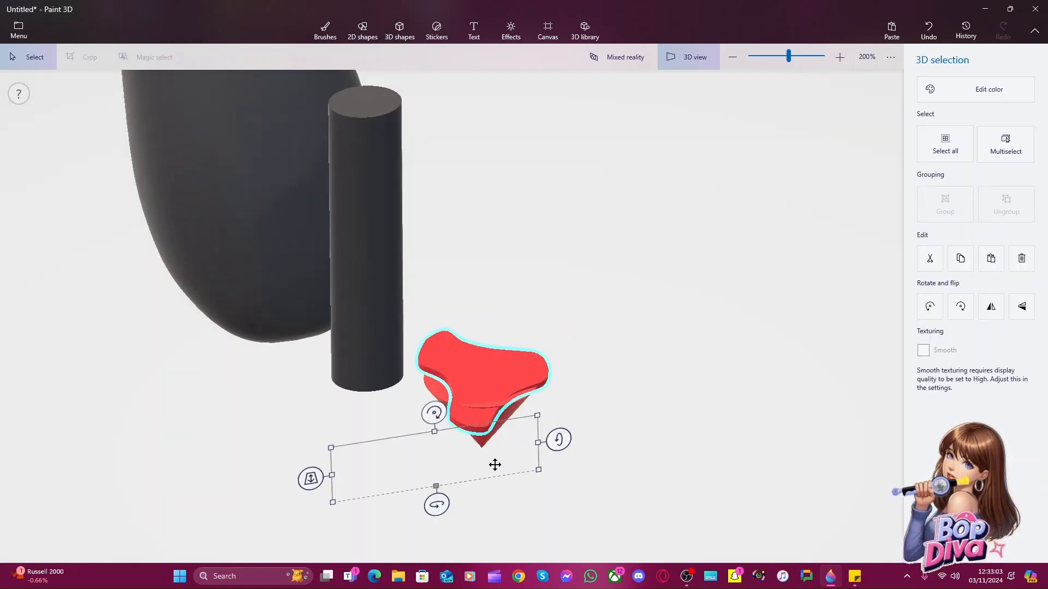
left_click_drag(559, 440, 555, 436)
Shrink the red cone and centre it beneath the three-lobed shape, enlarging it slightly to fit between the lobes
left_click(482, 432)
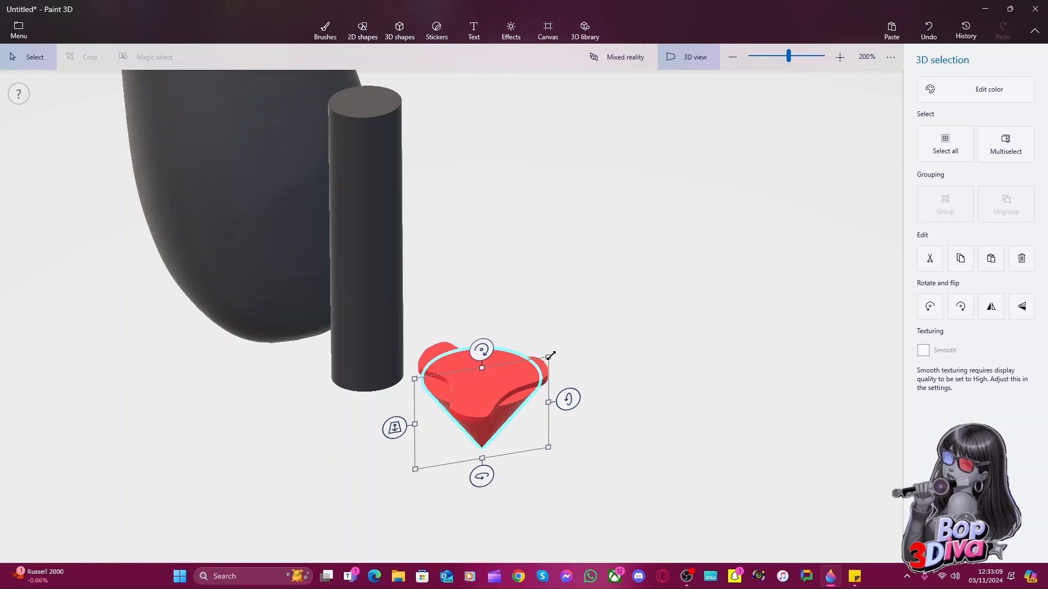
left_click_drag(550, 355, 524, 387)
left_click_drag(488, 442, 494, 414)
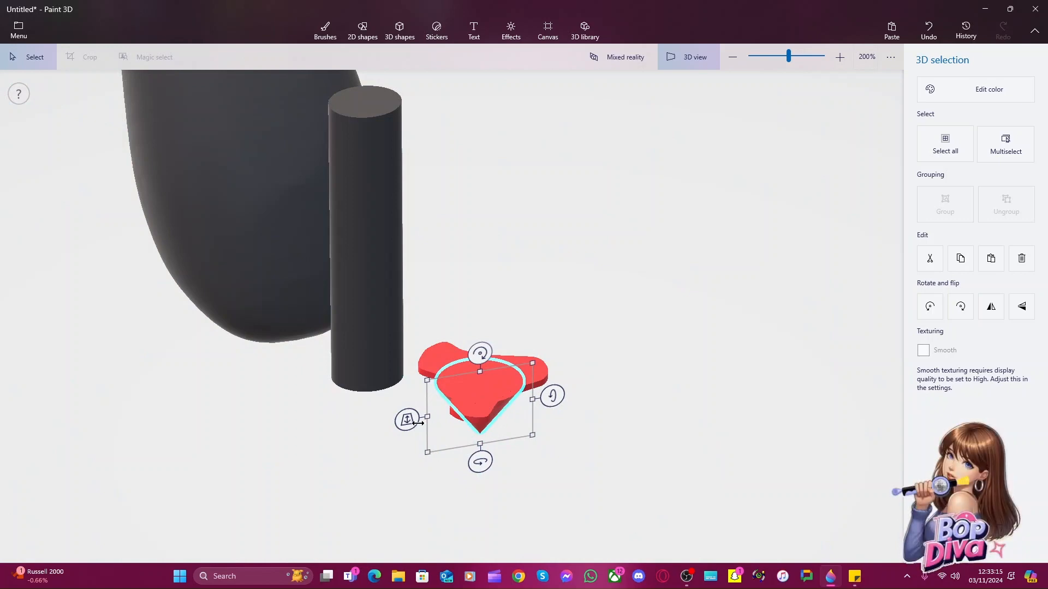
left_click_drag(407, 419, 473, 394)
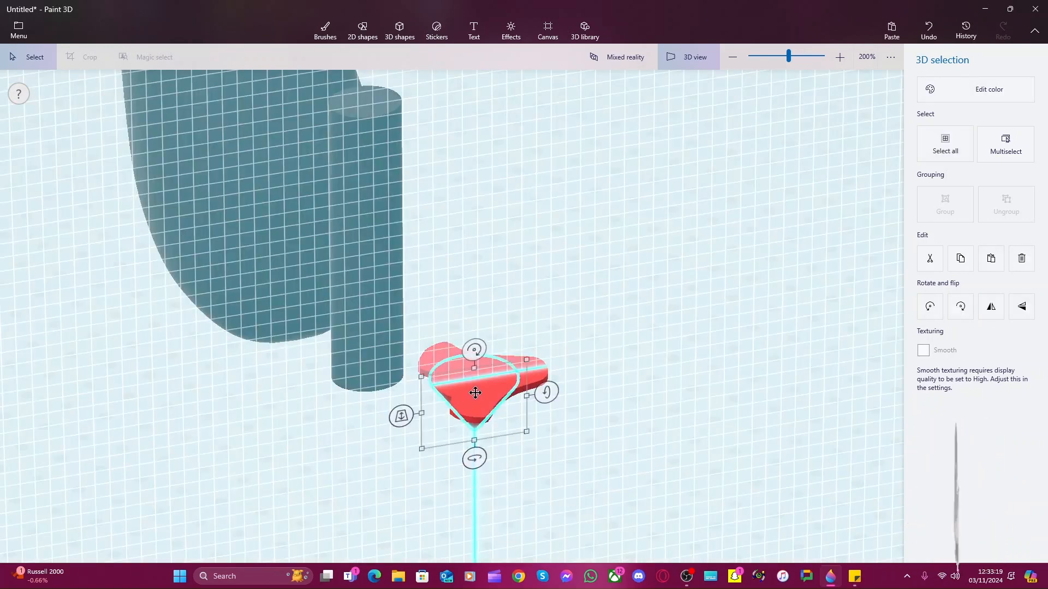
key("shift")
left_click_drag(525, 359, 490, 380, "shift")
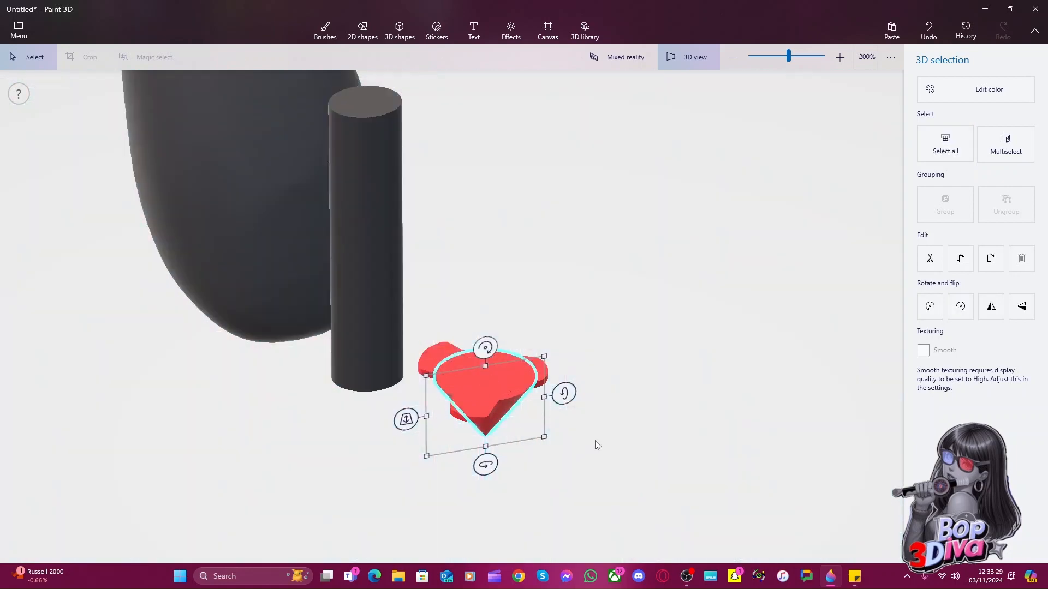
Recolour the three-lobed shape to the custom brownish gold #aa7e05 with a matte finish
mouse_move(627, 457)
middle_mouse_down()
mouse_move(624, 478)
mouse_move(631, 456)
middle_mouse_up()
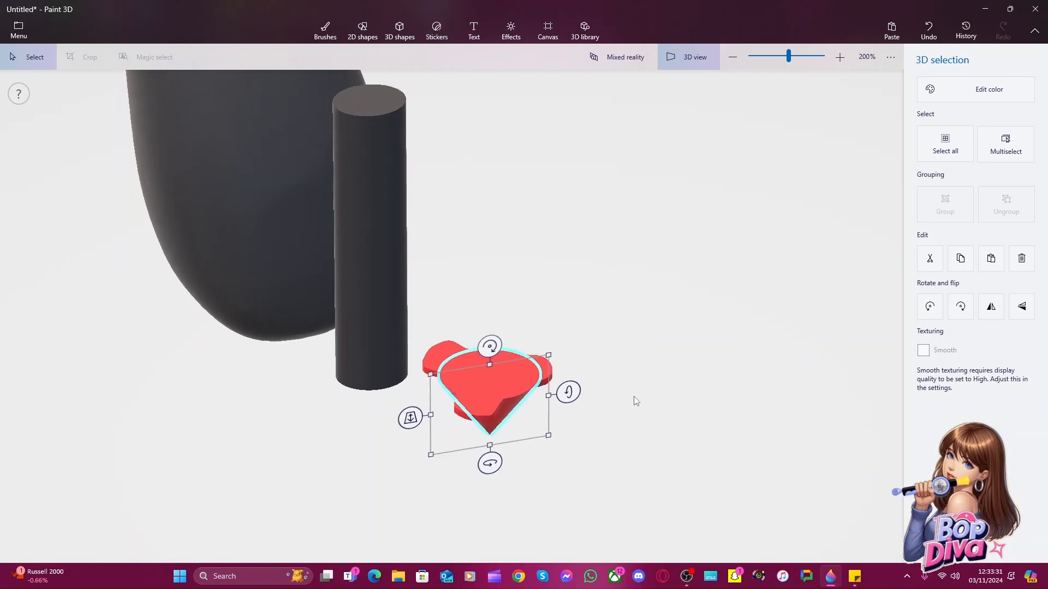
left_click_drag(636, 401, 604, 492)
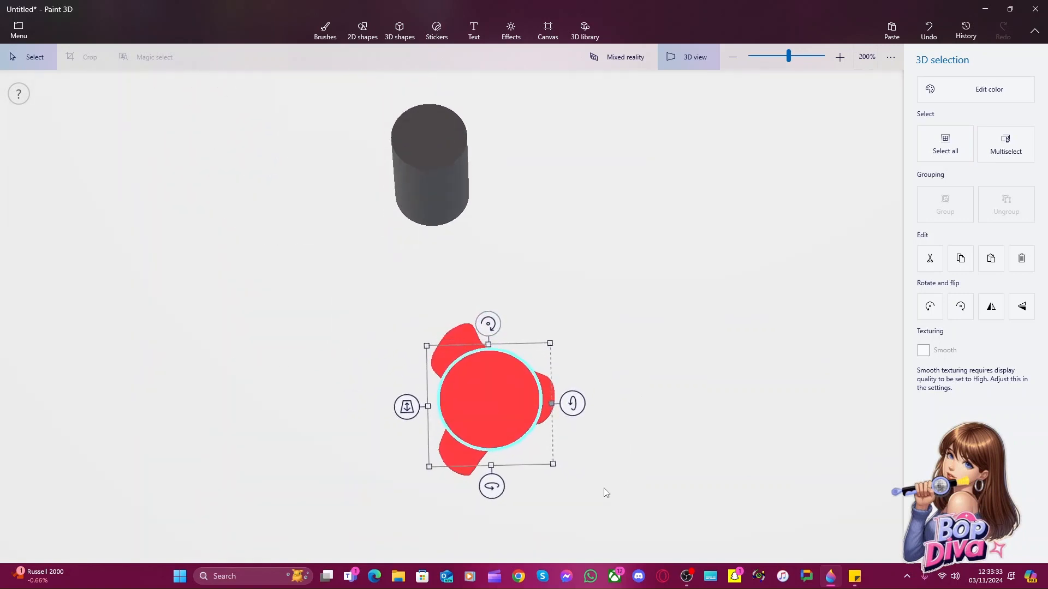
left_click(604, 480)
left_click(510, 417)
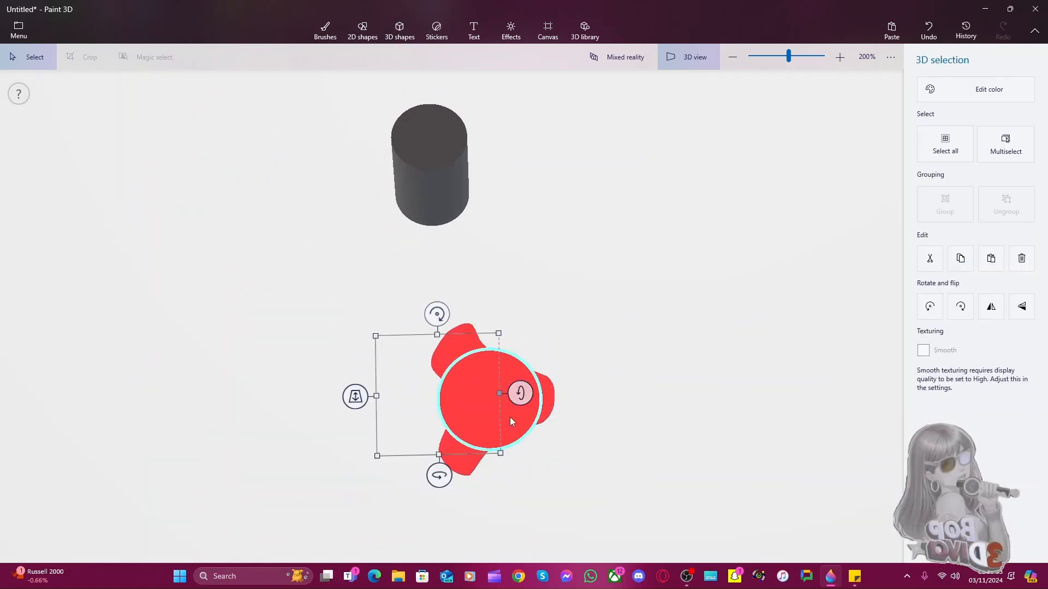
left_click(467, 329)
left_click(1000, 100)
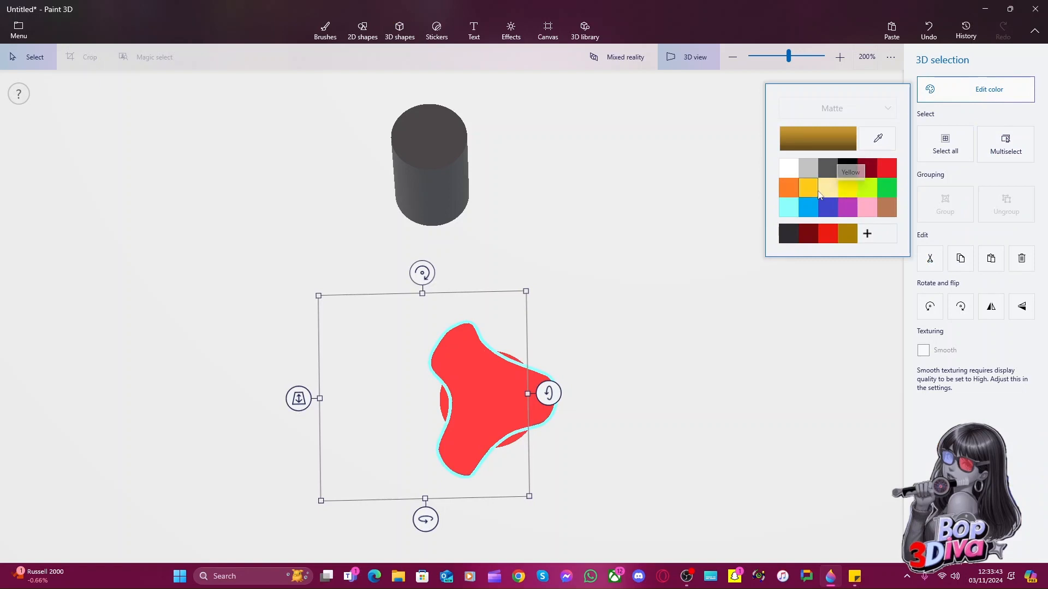
left_click(848, 235)
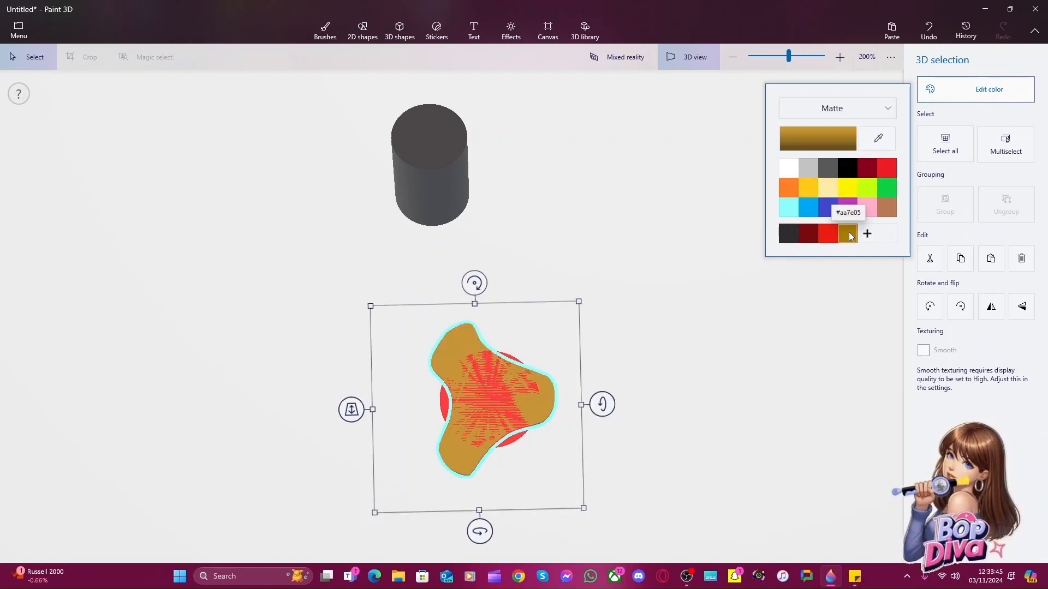
left_click(633, 348)
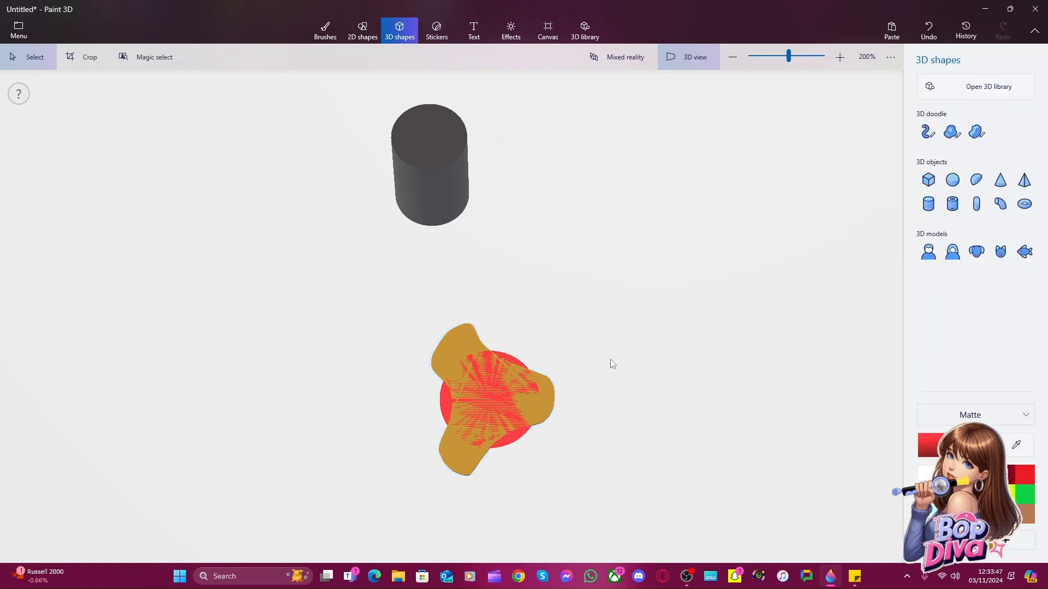
Nudge the cone's depth against the brownish gold three-lobed shape and check how they meet from the side
left_click(509, 392)
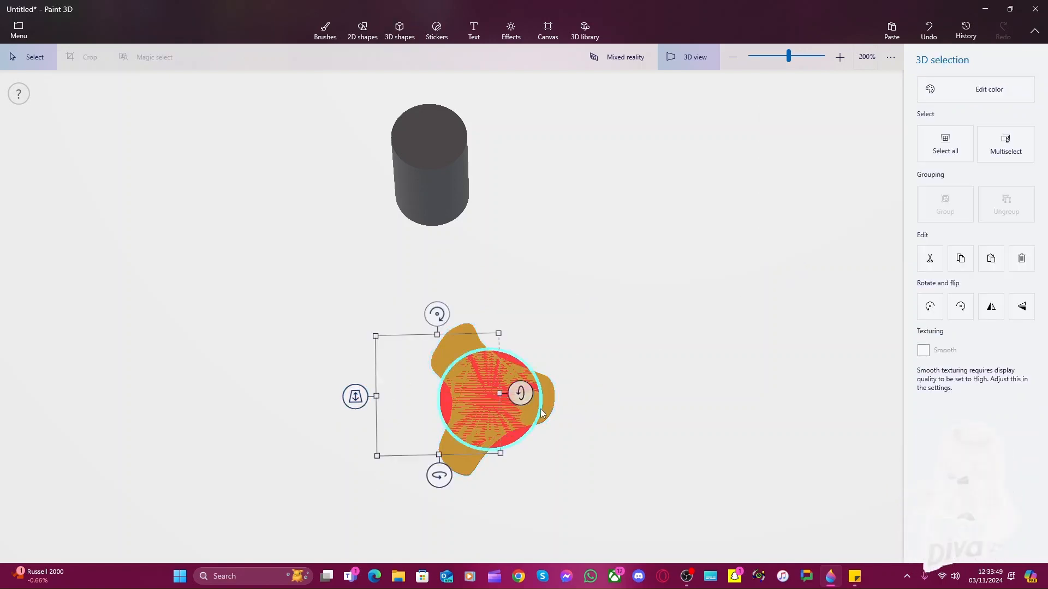
left_click_drag(355, 397, 358, 420)
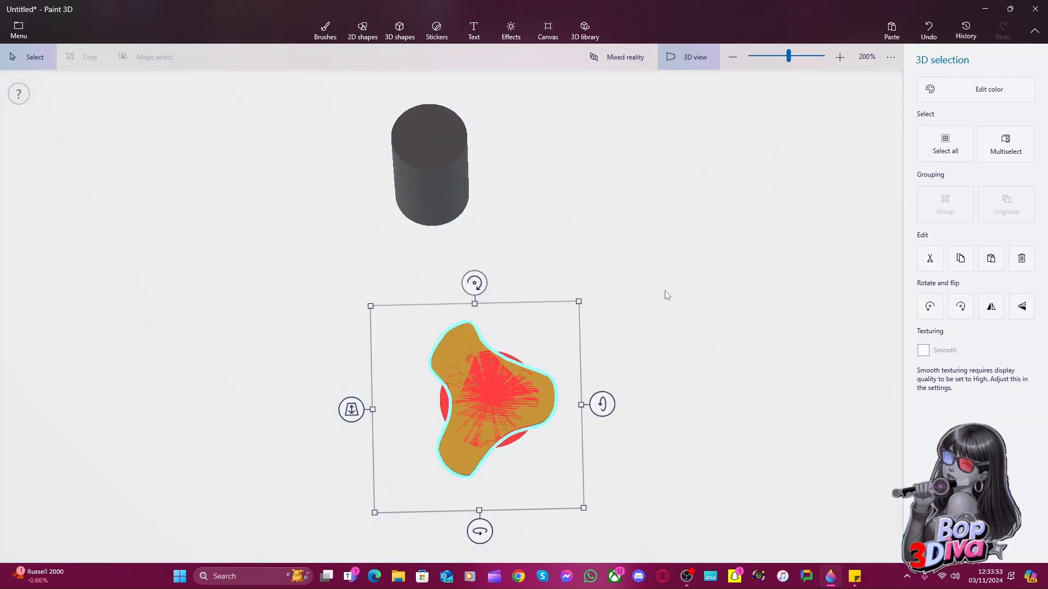
right_click_drag(668, 272, 739, 219)
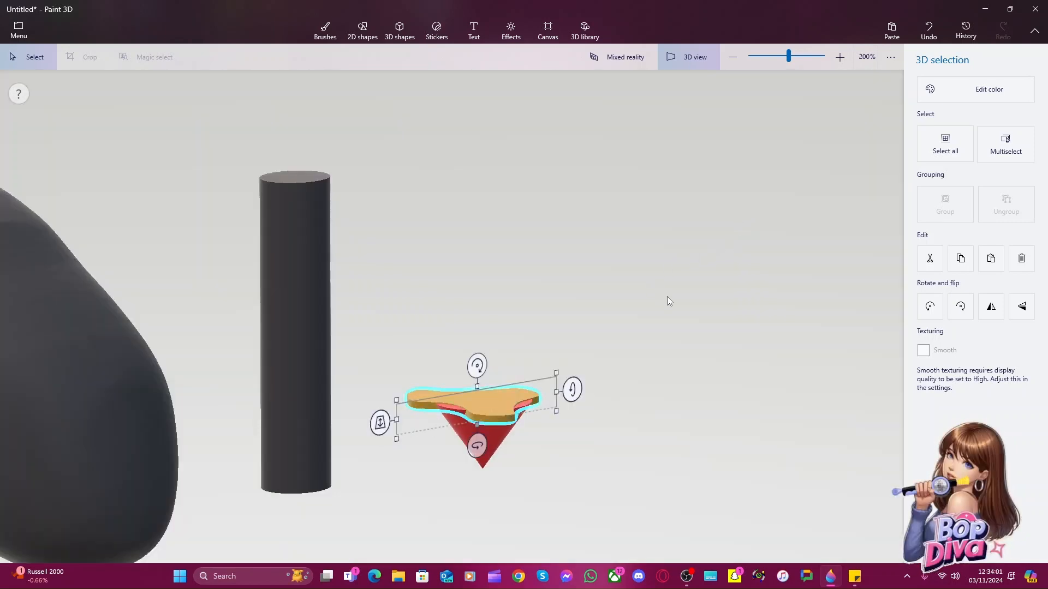
mouse_move(674, 306)
right_mouse_down()
mouse_move(660, 410)
mouse_move(536, 450)
mouse_move(510, 431)
mouse_move(513, 393)
mouse_move(577, 259)
mouse_move(660, 301)
right_mouse_up()
key("super")
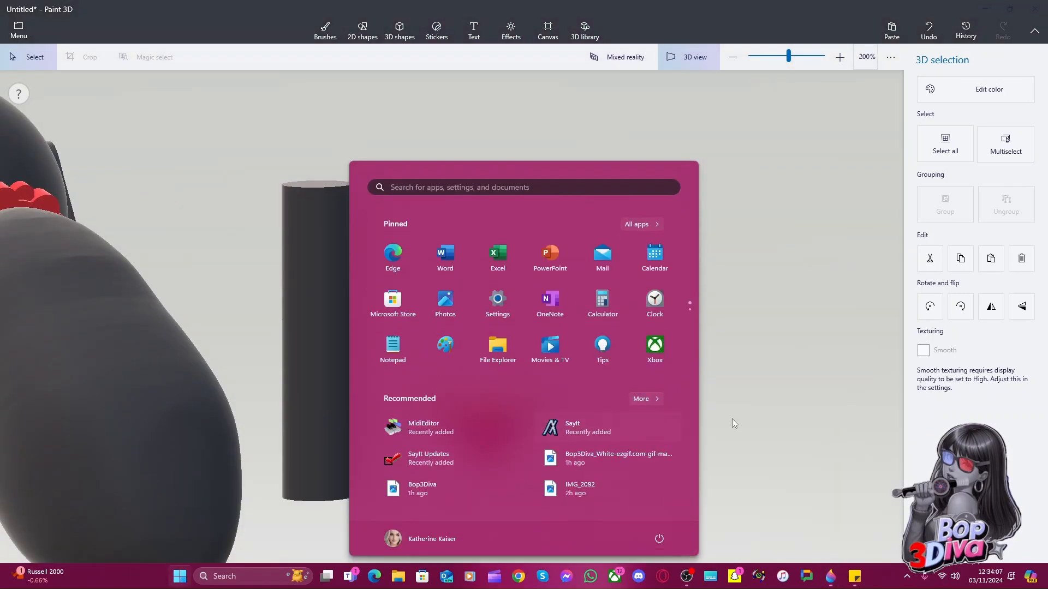
left_click(731, 418)
Try gold and yellow as the cone's colour
left_click(495, 448)
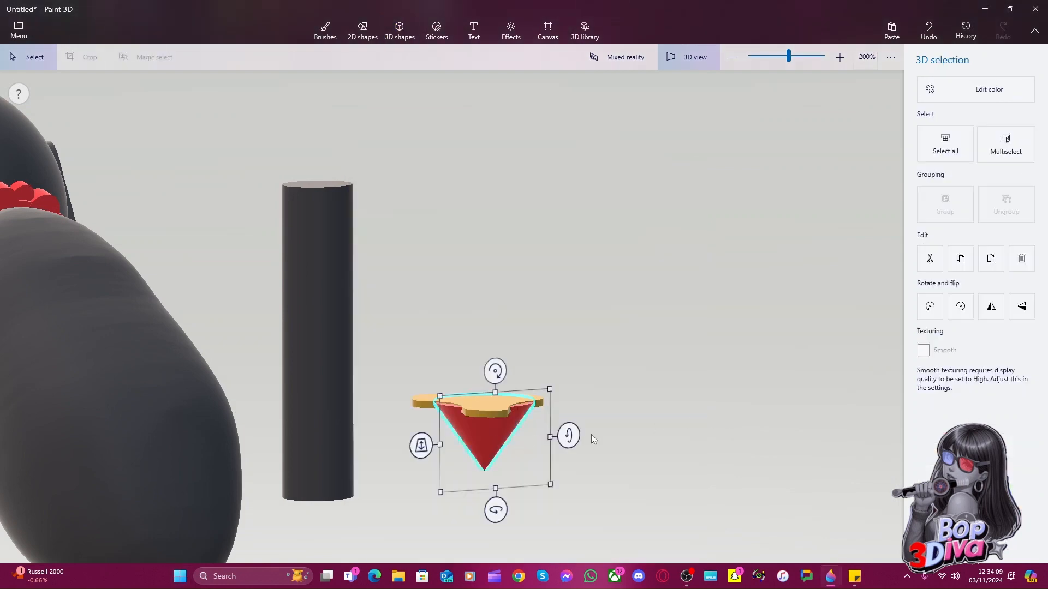
left_click(966, 97)
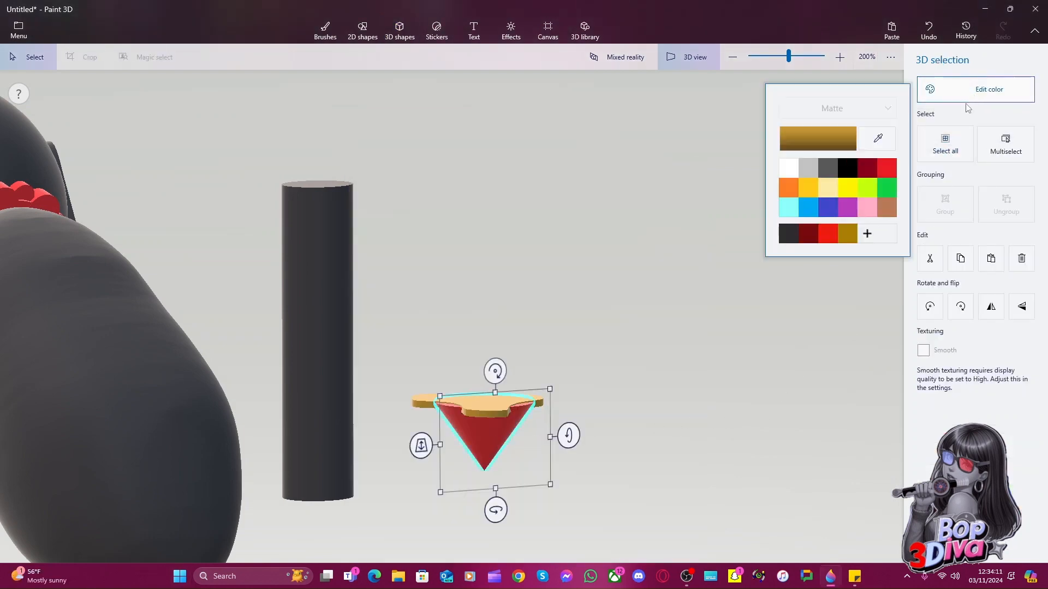
left_click(806, 188)
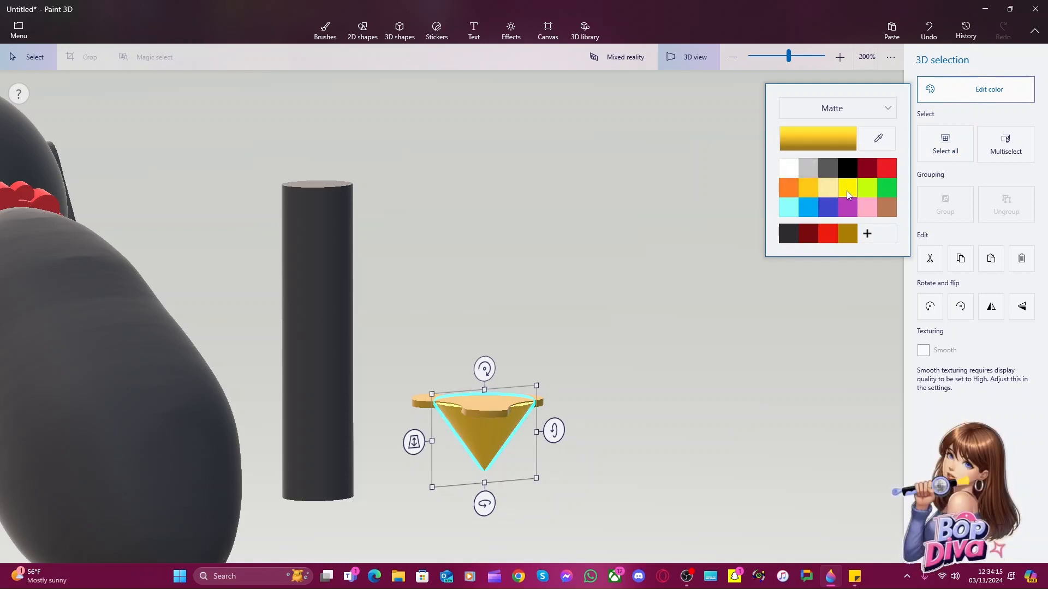
left_click(847, 191)
left_click(810, 196)
left_click(638, 387)
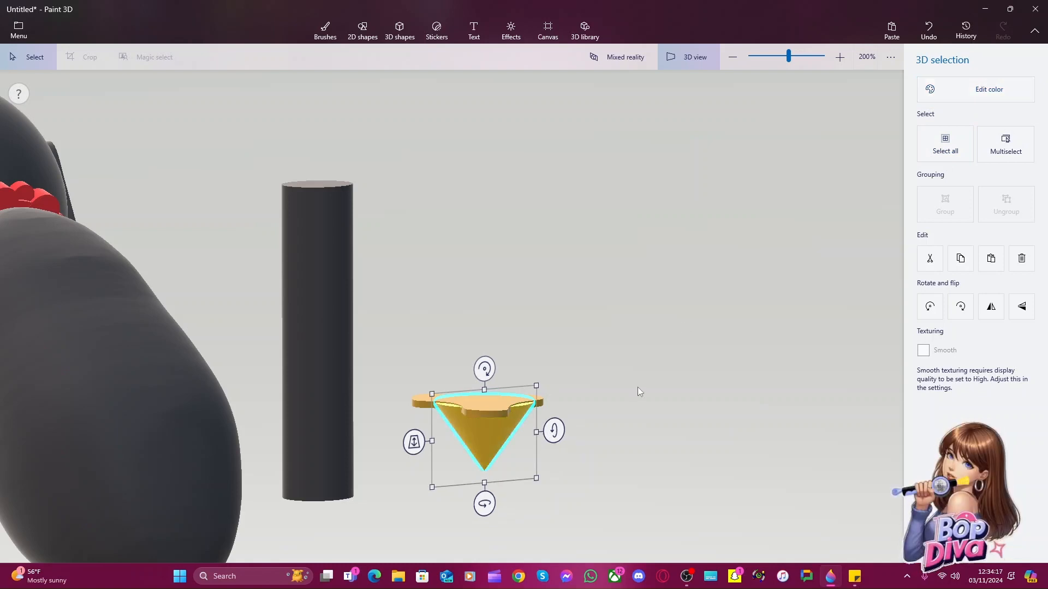
left_click(638, 388)
Recolour the cone to the custom brownish gold #aa7e05, matching the three-lobed shape
left_click(495, 436)
left_click_drag(627, 405, 588, 421)
right_click(588, 419)
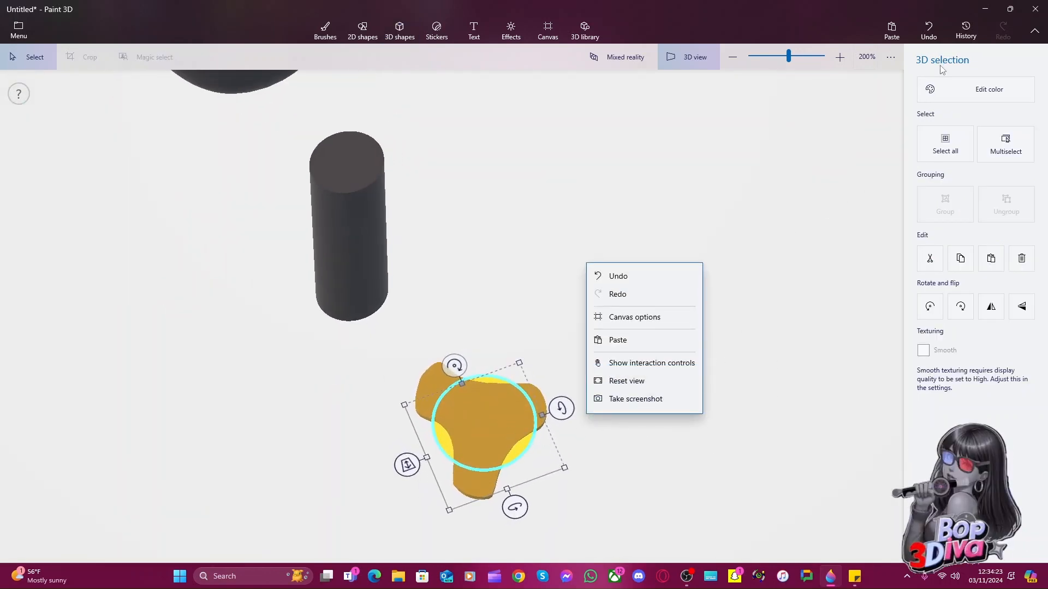
left_click(942, 91)
left_click(942, 92)
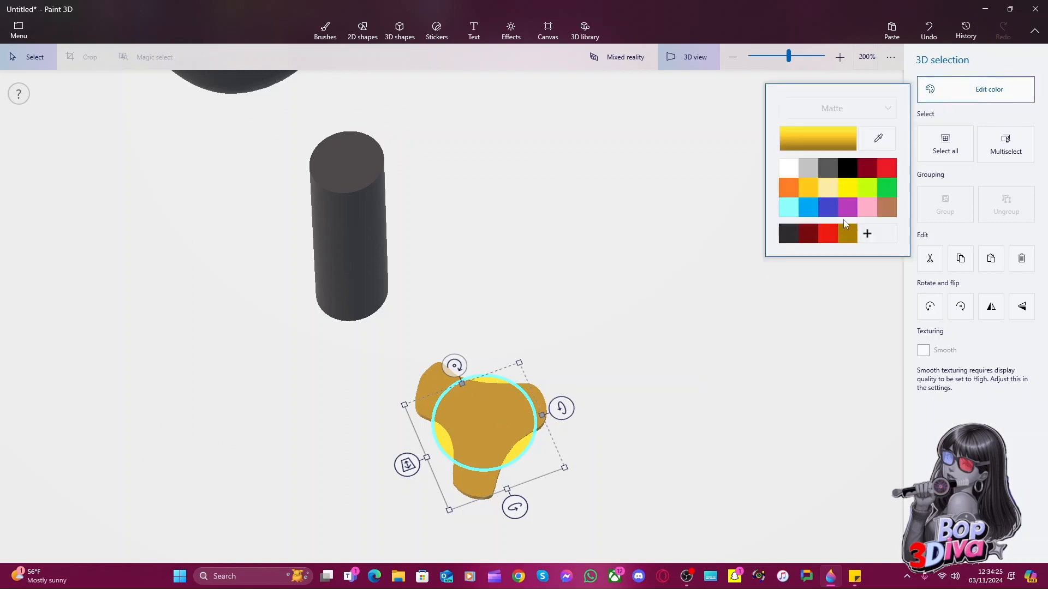
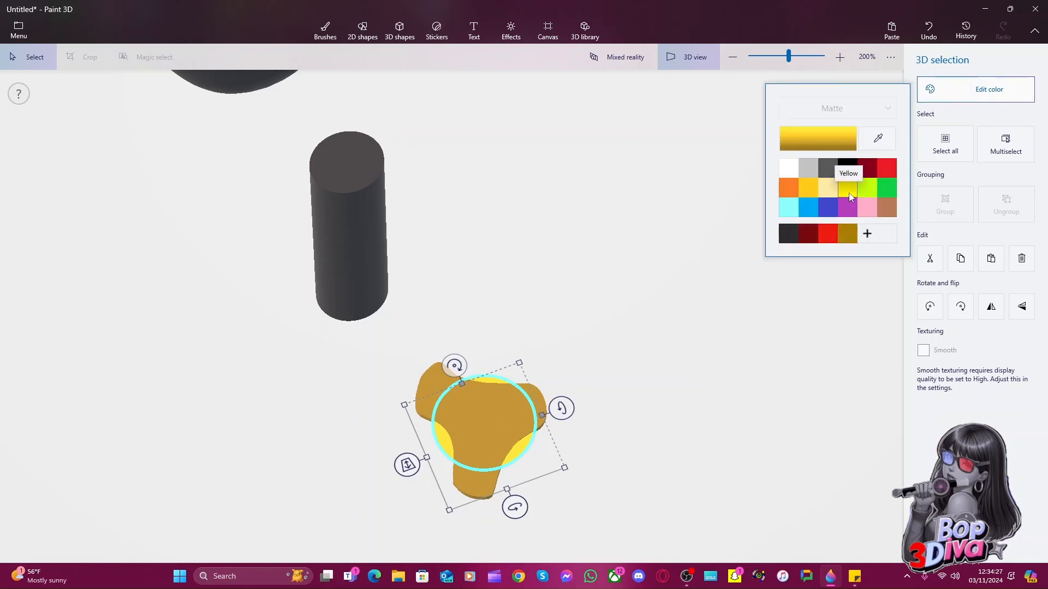
left_click(850, 235)
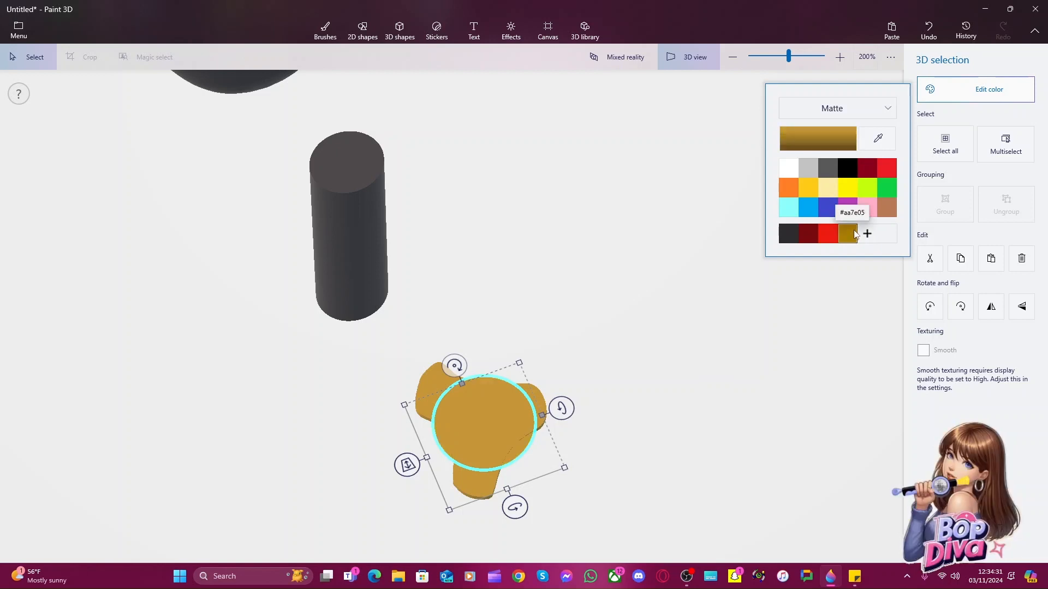
left_click(693, 407)
left_click(694, 407)
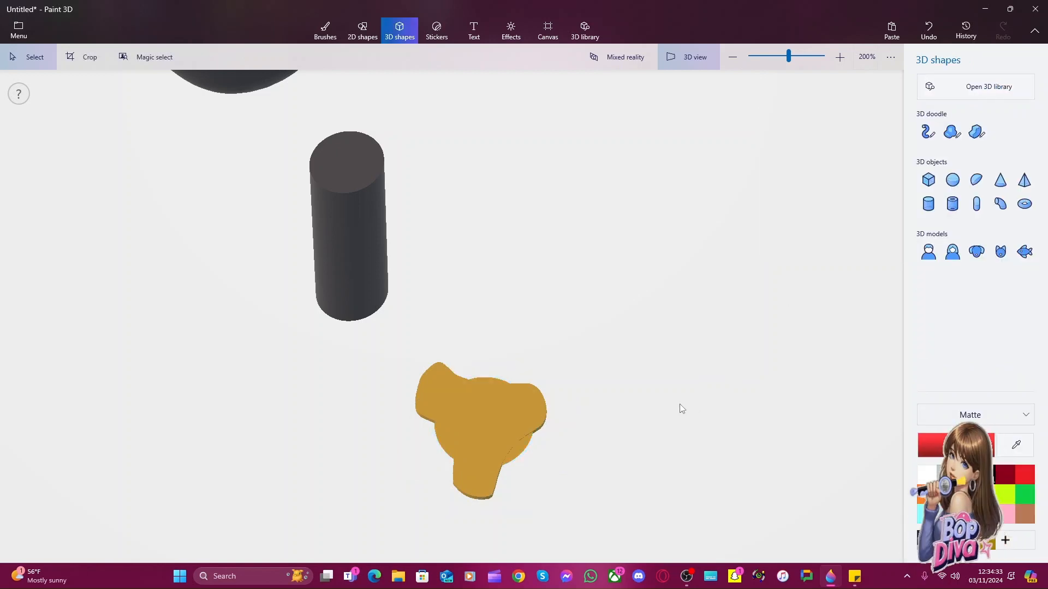
Move the brownish gold three-lobed shape so it centres over the cone's round base
left_click_drag(669, 430, 601, 456)
left_click(374, 355)
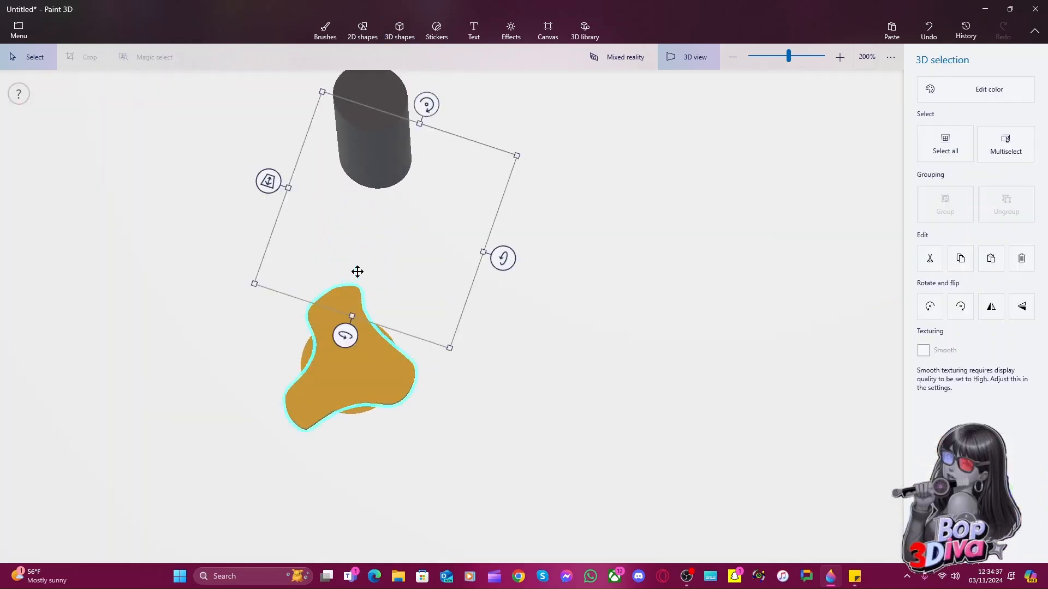
left_click(412, 136)
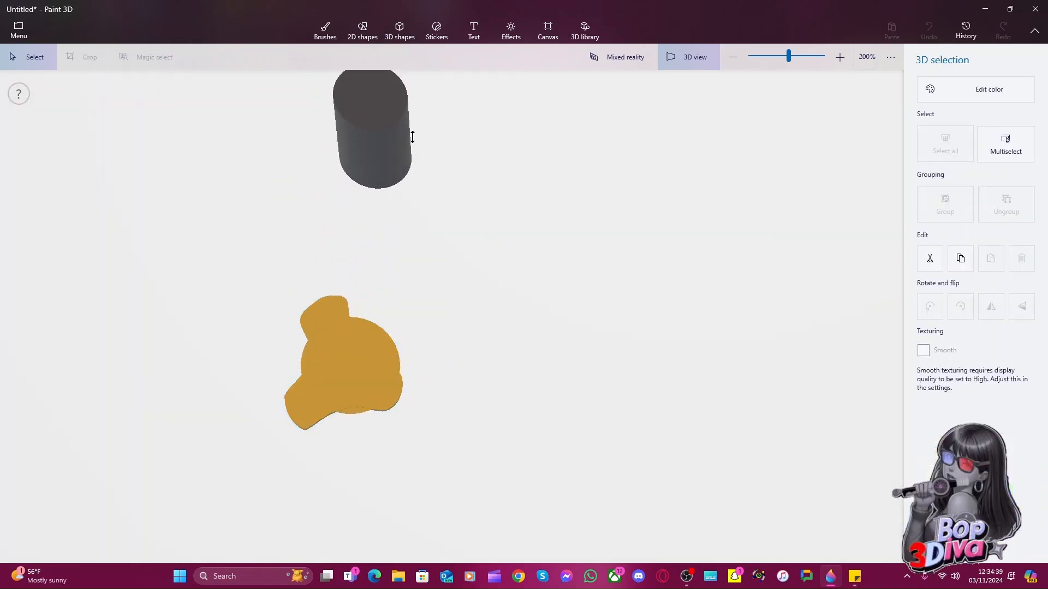
left_click(342, 313)
left_click_drag(342, 313, 336, 386)
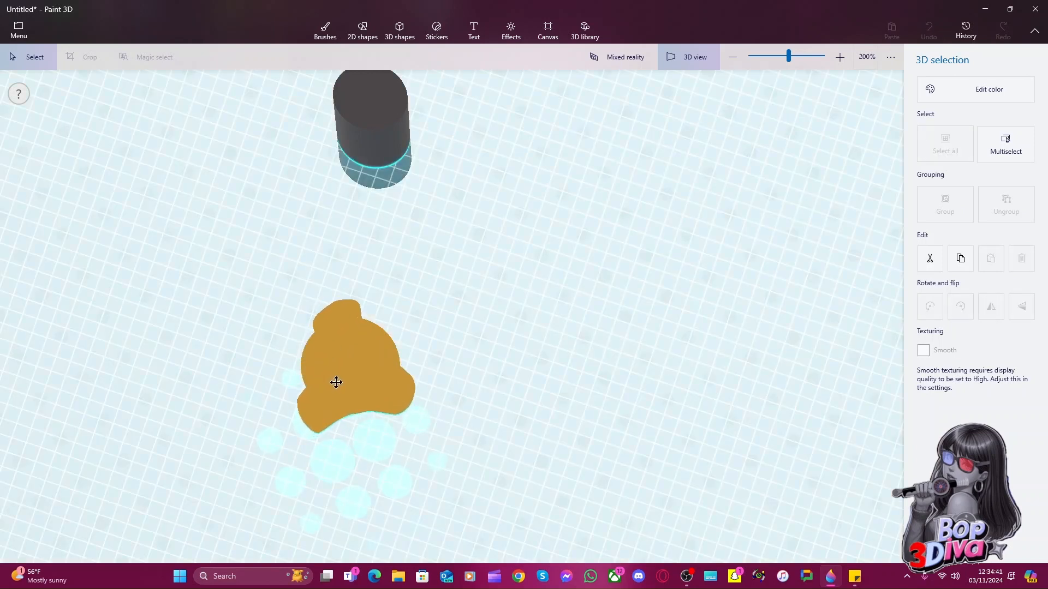
Shrink the three-lobed shape slightly so its lobes fit closer around the cone's base, and check the pair from the front
left_click_drag(407, 499, 406, 487)
left_click_drag(286, 256, 287, 269)
left_click_drag(452, 325, 454, 319)
left_click_drag(346, 370, 346, 365)
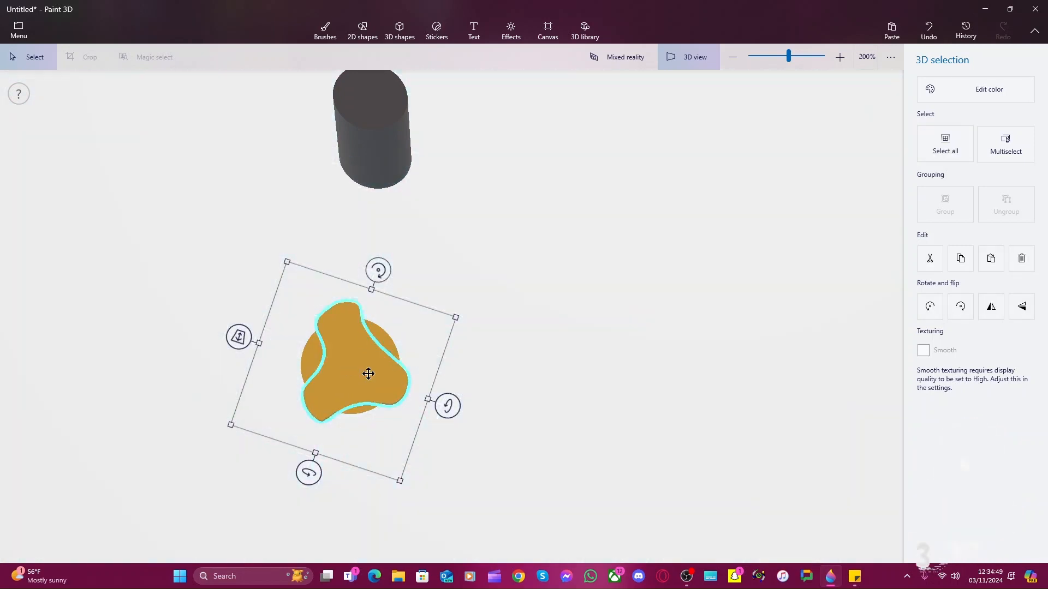
left_click(513, 424)
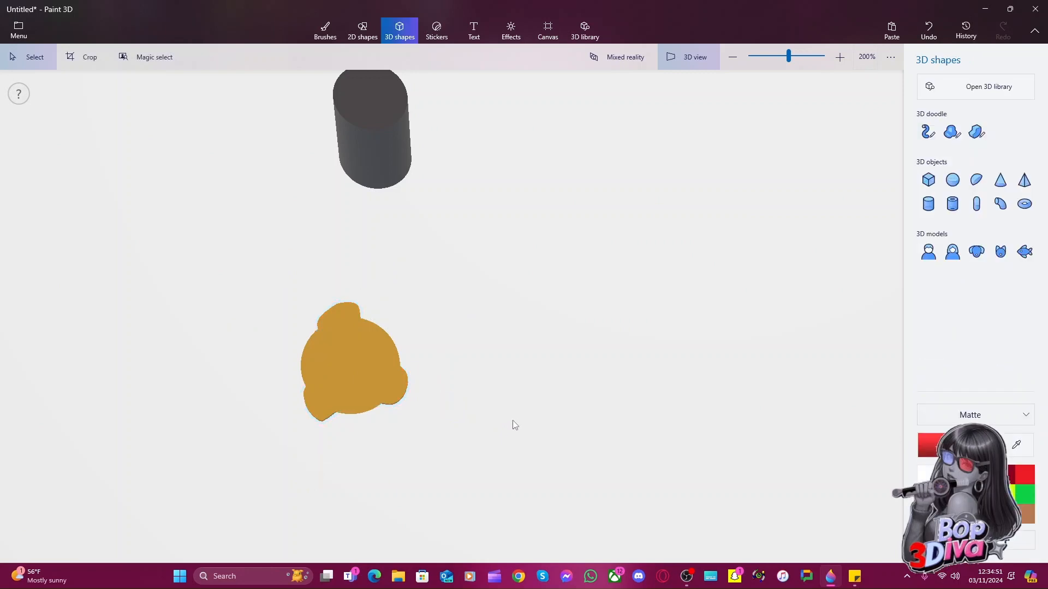
left_click(681, 62)
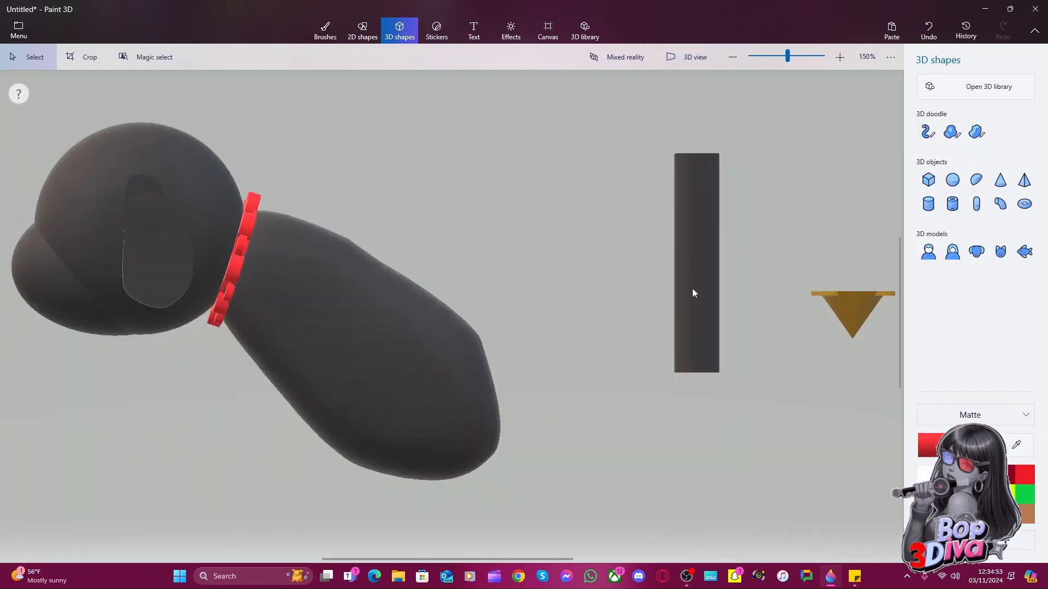
left_click(694, 65)
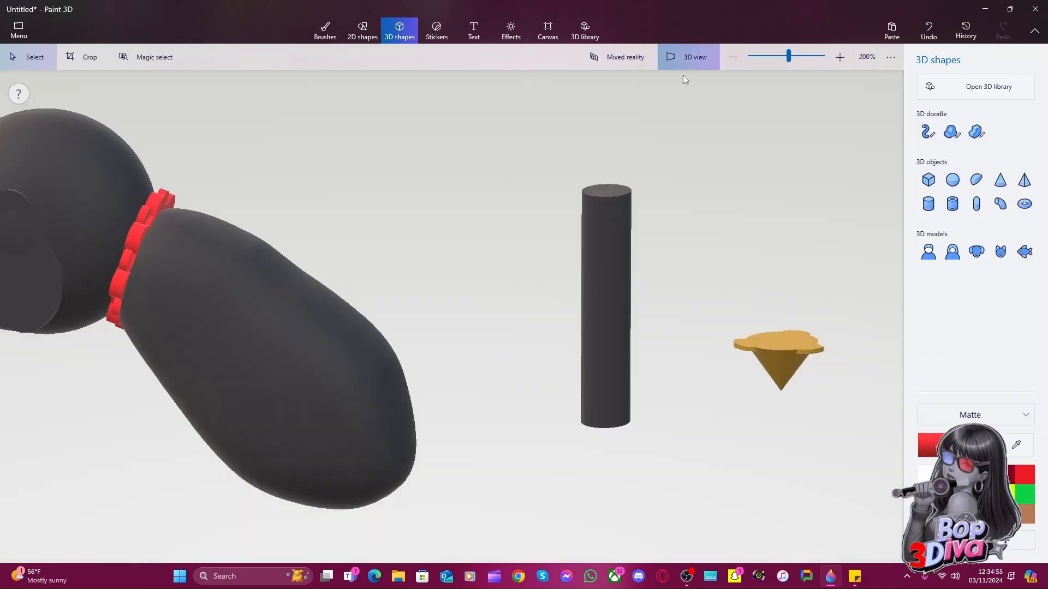
Group the cone with the three-lobed shape
left_click_drag(431, 347, 277, 478)
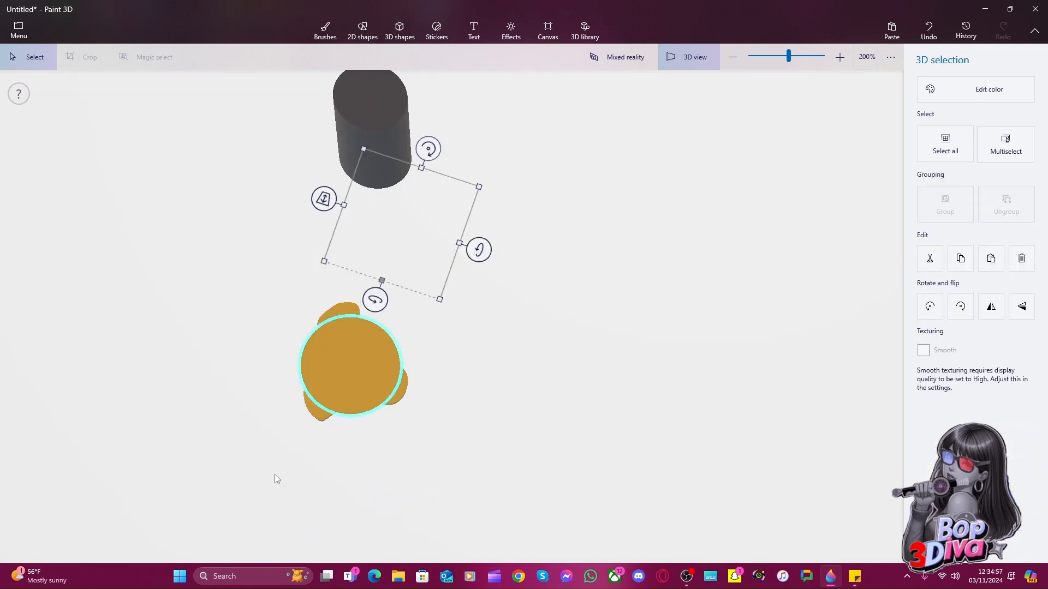
left_click(400, 400, "ctrl")
left_click(356, 375)
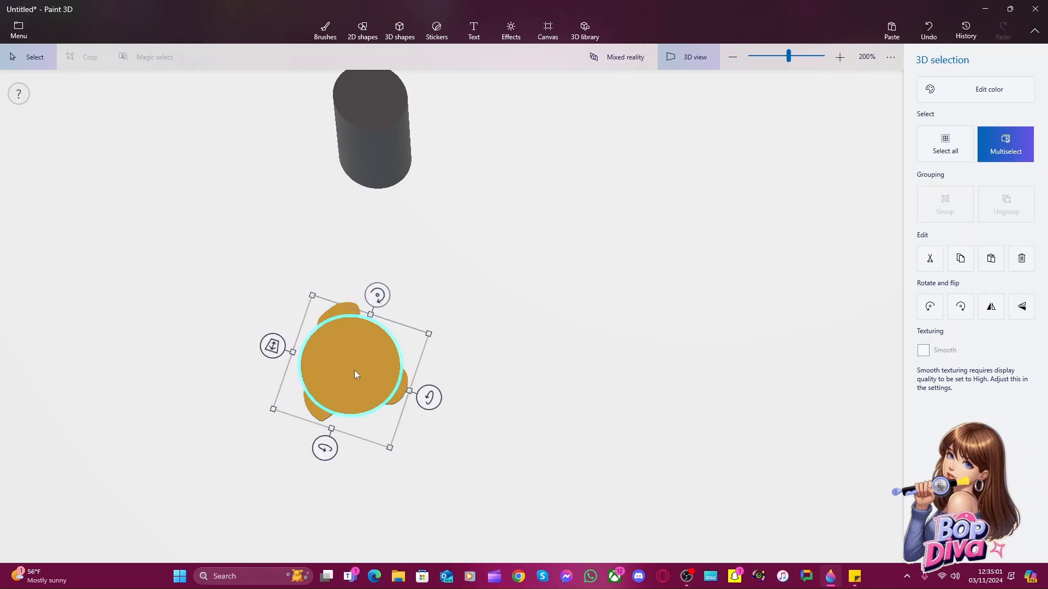
left_click(336, 313, "ctrl")
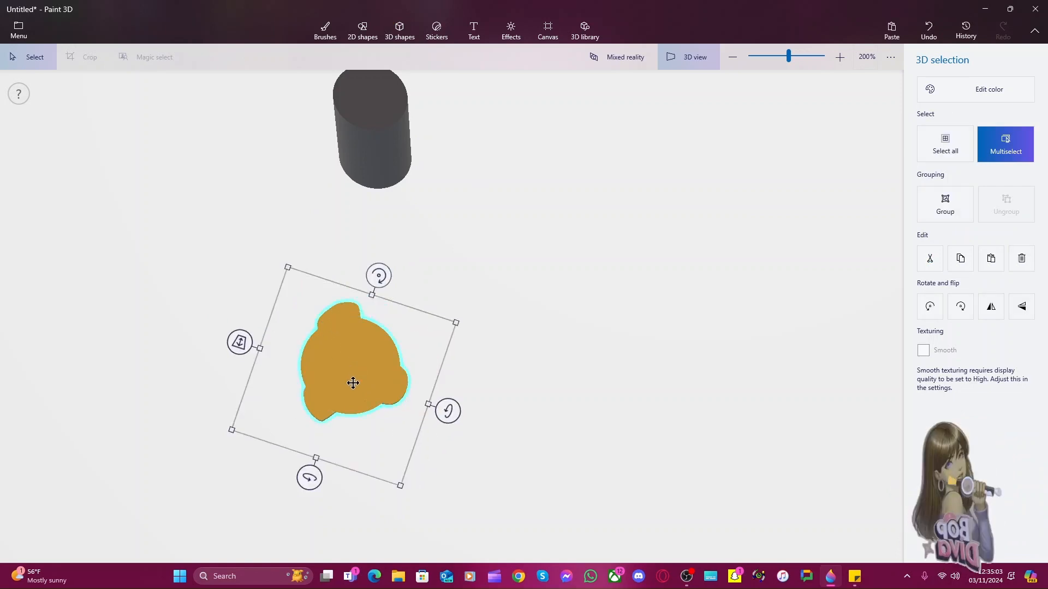
left_click(949, 206)
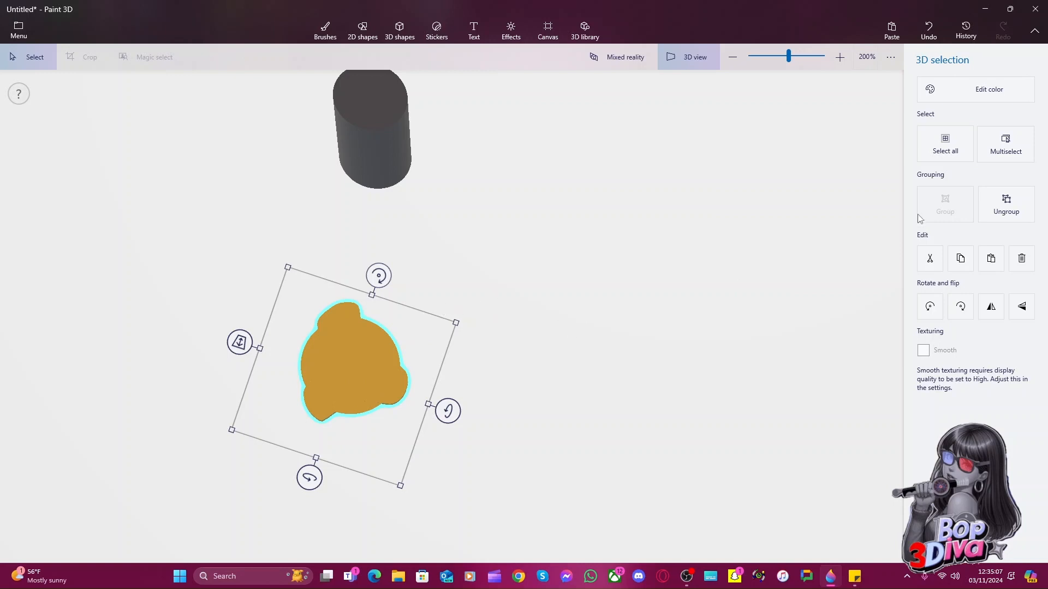
Stretch the grouped cone and three-lobed shape downward to make the cone taller
left_click(694, 57)
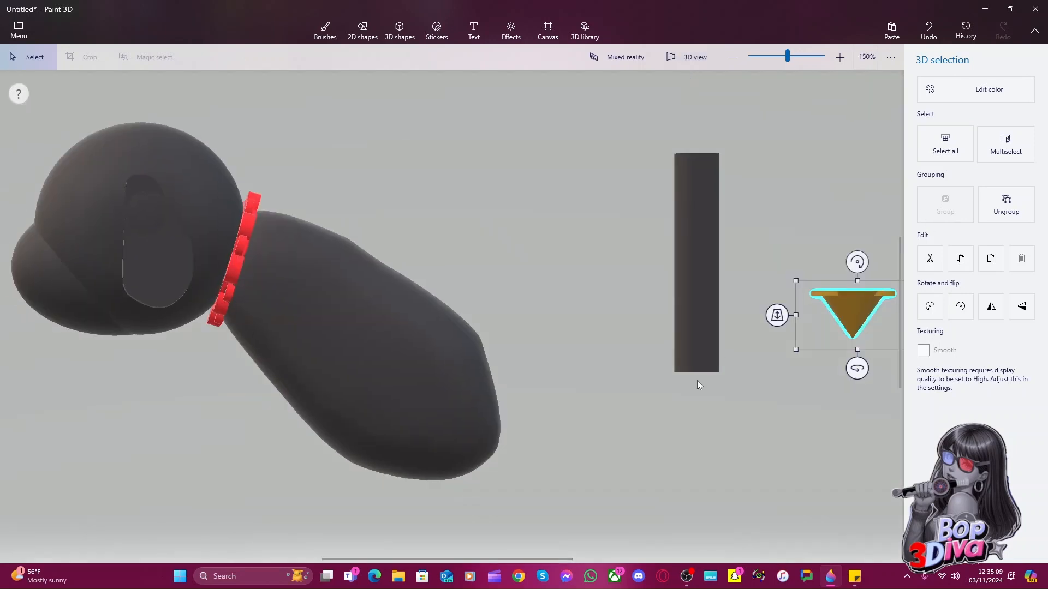
middle_click_drag(705, 451, 363, 446)
scroll(388, 418, "up", 10)
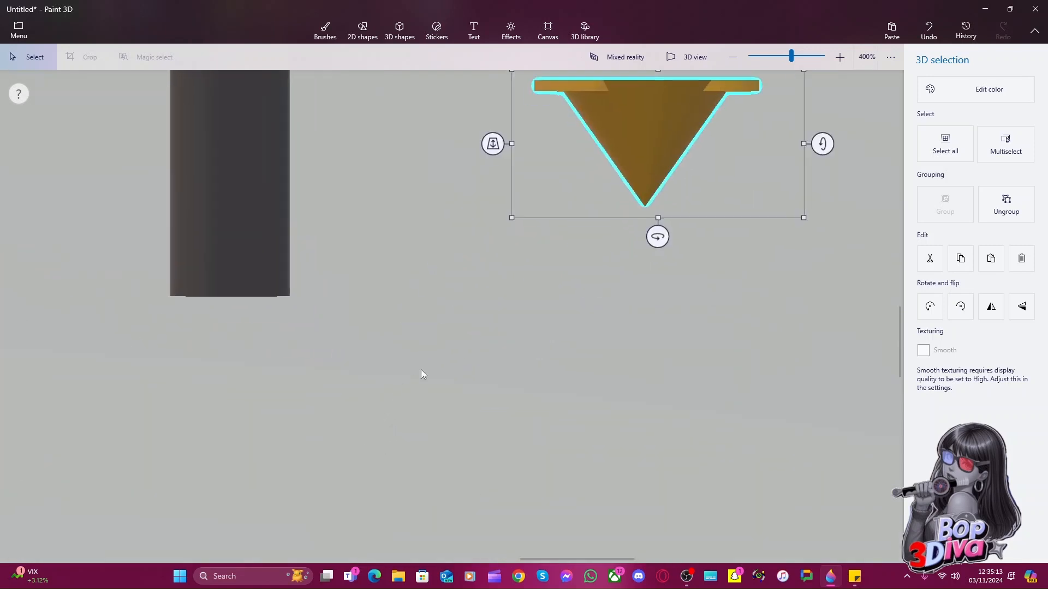
left_click_drag(504, 361, 508, 424)
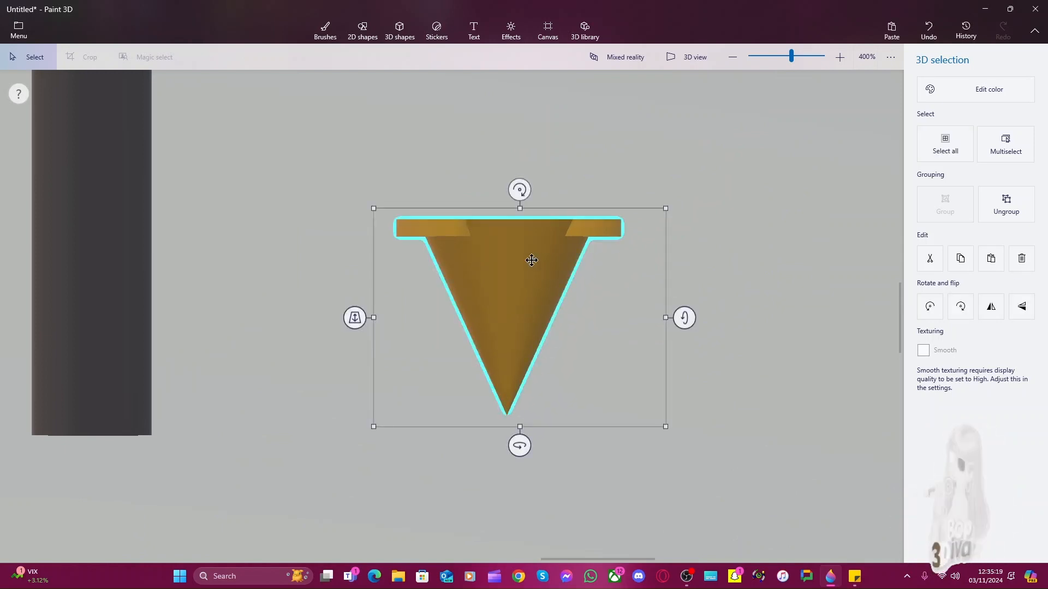
Flip the stretched group vertically so the cone points up, and try a -90° rotation about the x-axis
left_click_drag(521, 204, 518, 517)
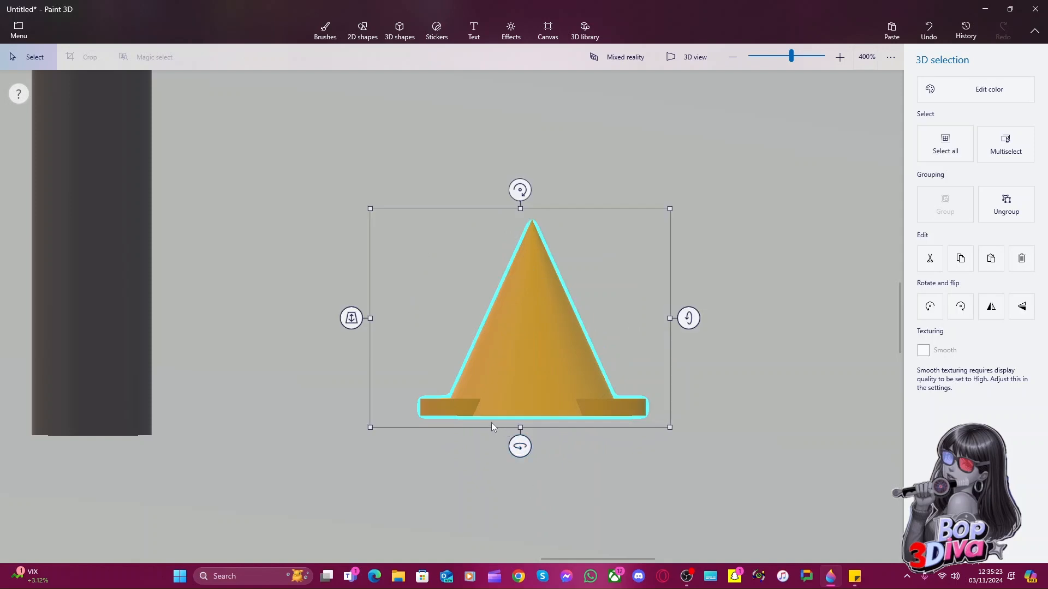
left_click_drag(686, 318, 692, 218)
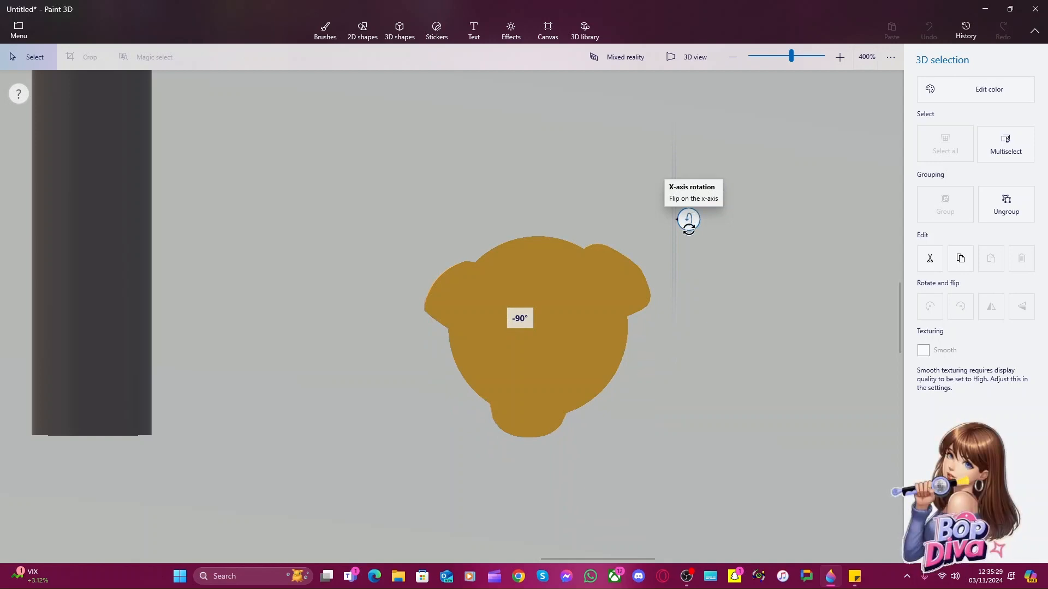
left_click_drag(692, 218, 685, 265)
Restore the original inverted group and place the taller upright copy beside it, clear of the overlap
key("ctrl+z")
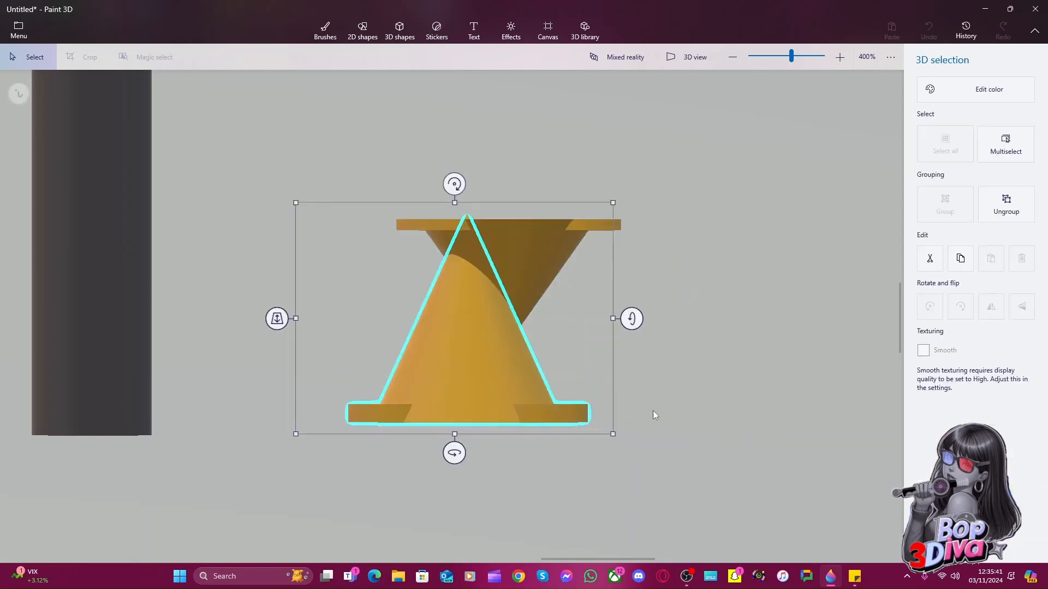
left_click_drag(556, 347, 784, 352)
left_click(472, 286)
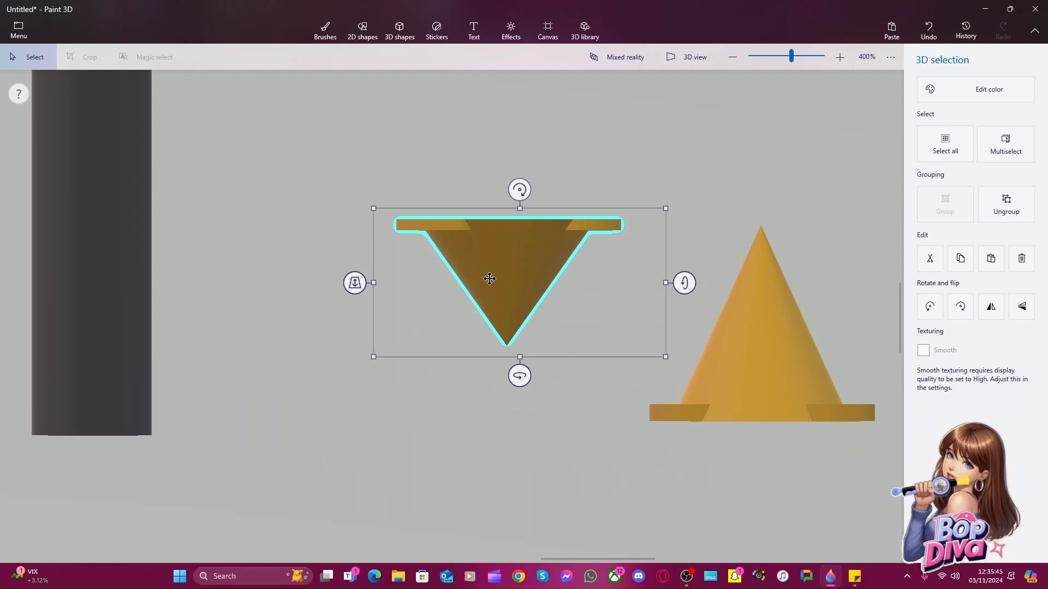
Duplicate the upright gold cone and place the copy between the original and the dark cylinder, slightly lower down
left_click(775, 379)
key("ctrl+c")
key("ctrl+v")
key("ctrl+z")
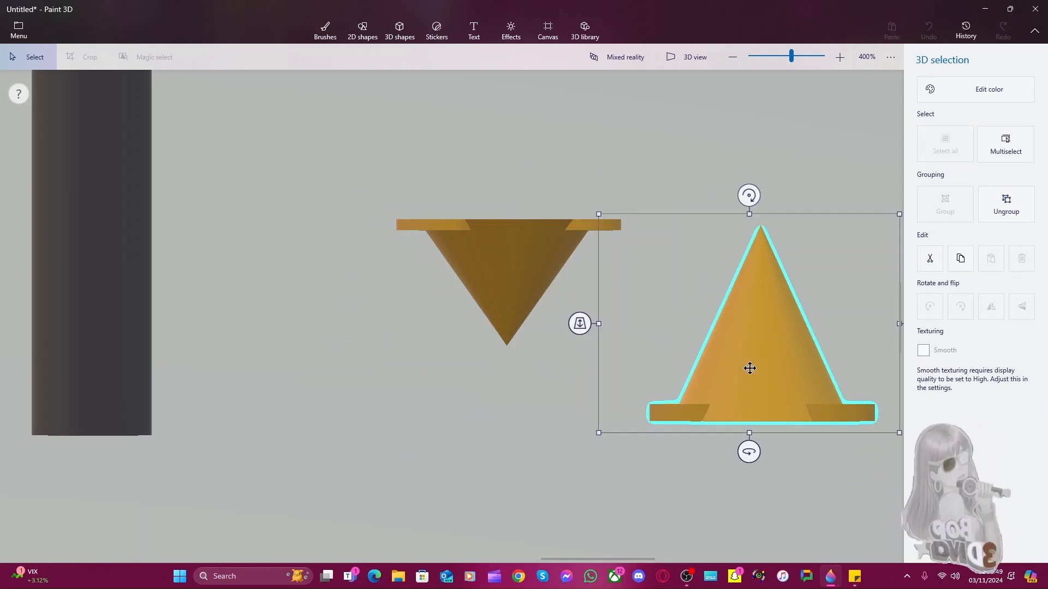
left_click_drag(750, 369, 477, 466)
Move the inverted gold cone out of the way, to the far side of the original upright cone
left_click_drag(506, 277, 522, 154)
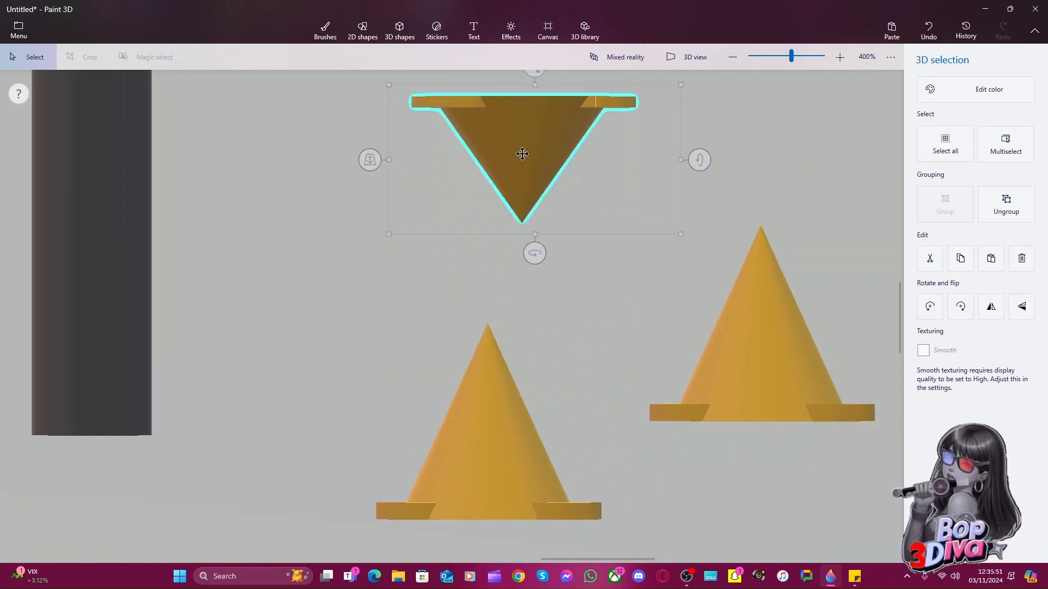
scroll(552, 187, "down", 5)
left_click_drag(551, 185, 811, 222)
left_click(692, 349)
Position the upright cone copy directly beneath the lower end of the dark cylinder, using the 3D view to judge alignment
left_click(519, 296)
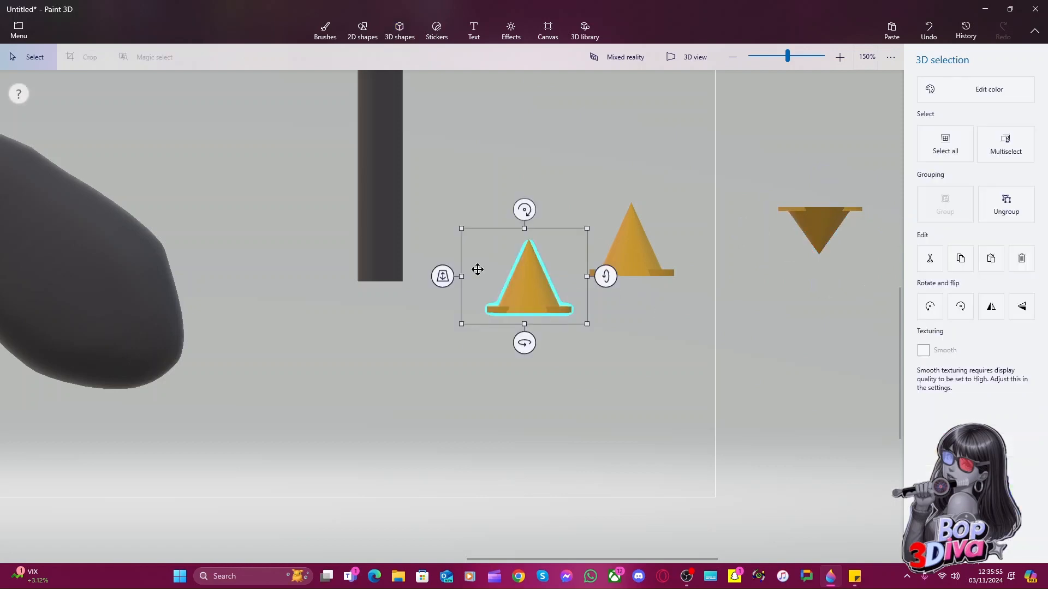
left_click_drag(538, 294, 329, 367)
left_click(365, 265)
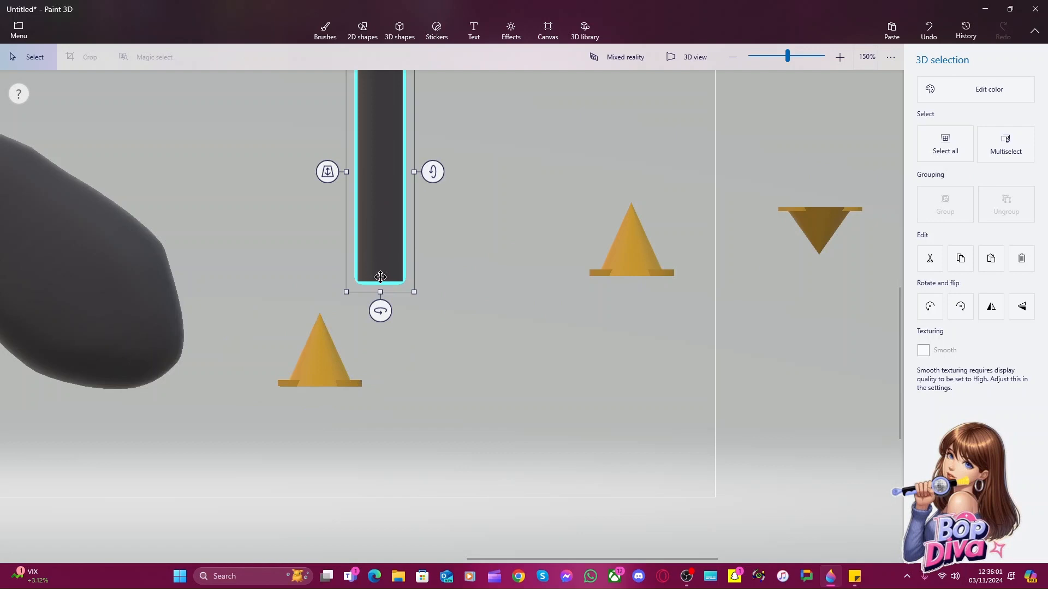
left_click(661, 56)
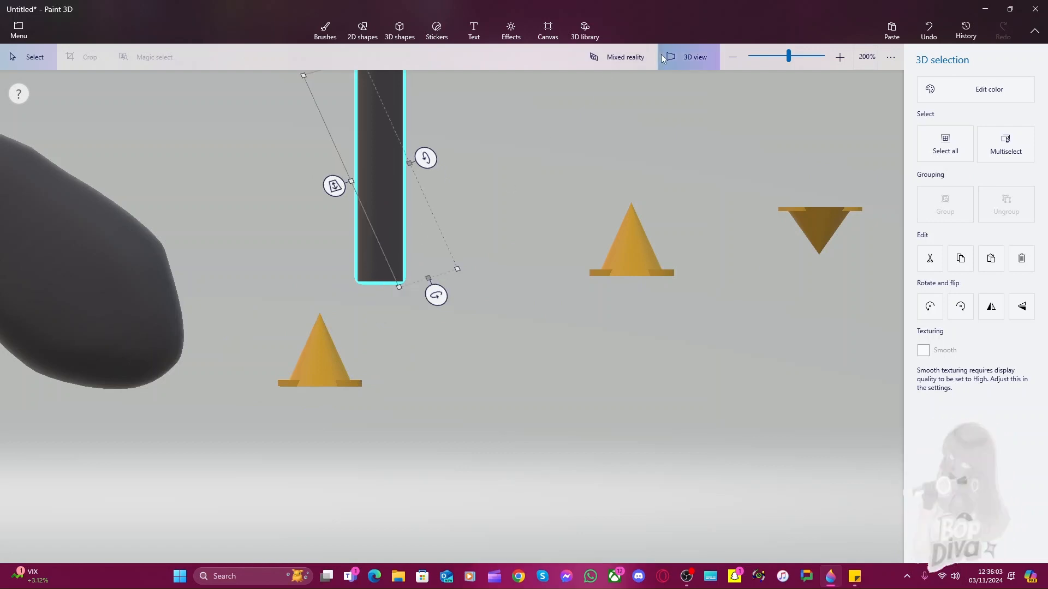
left_click_drag(477, 306, 757, 167)
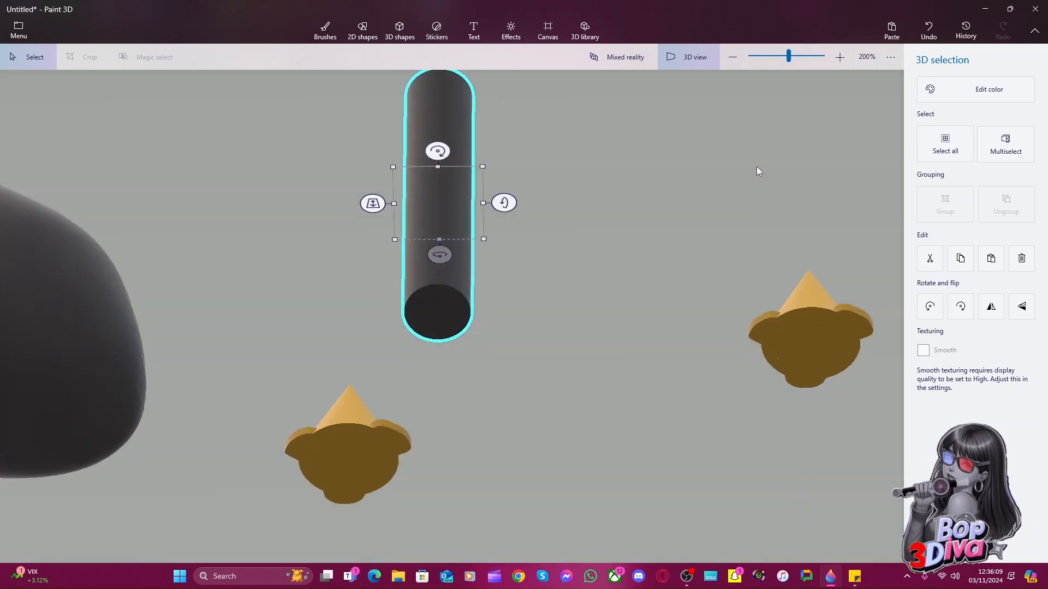
left_click(362, 448)
left_click_drag(361, 448, 439, 390)
Adjust the depth of the cone copy in 3D view to line it up with the dark cylinder above it
right_click(583, 304)
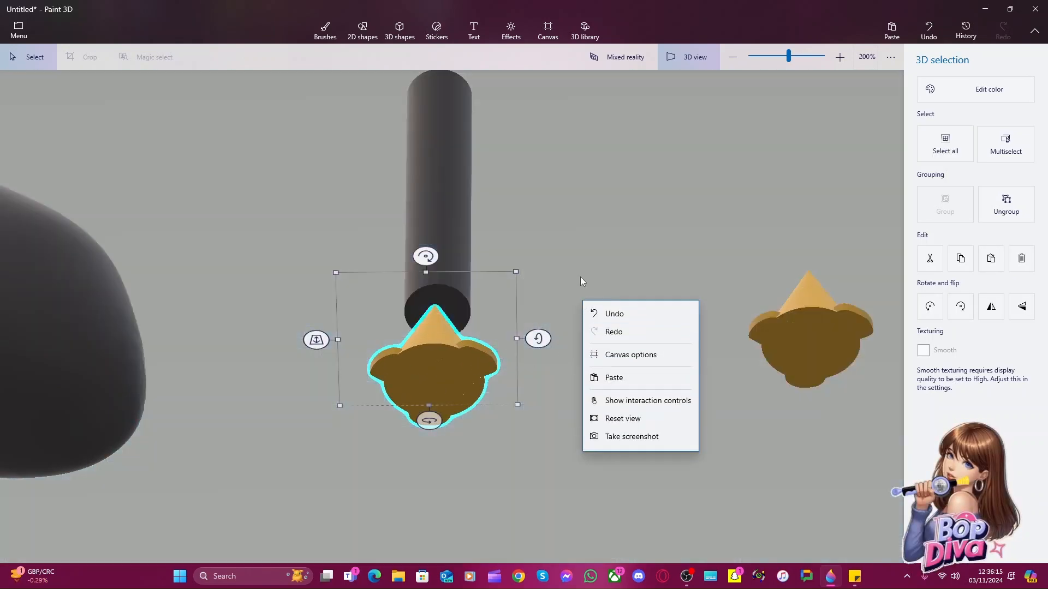
left_click(581, 277)
right_click_drag(580, 254, 574, 350)
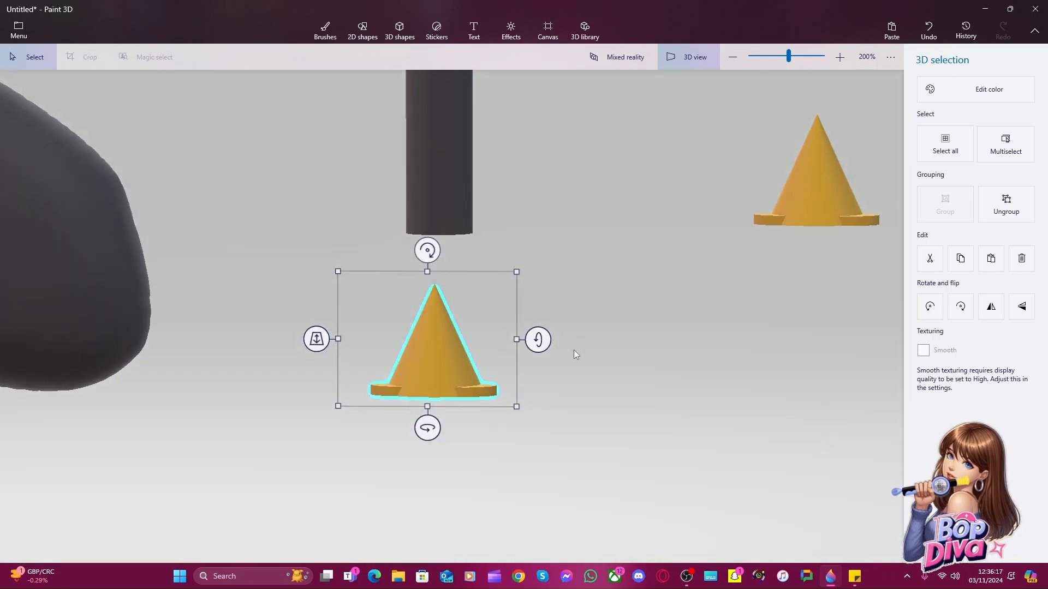
left_click_drag(317, 339, 340, 326)
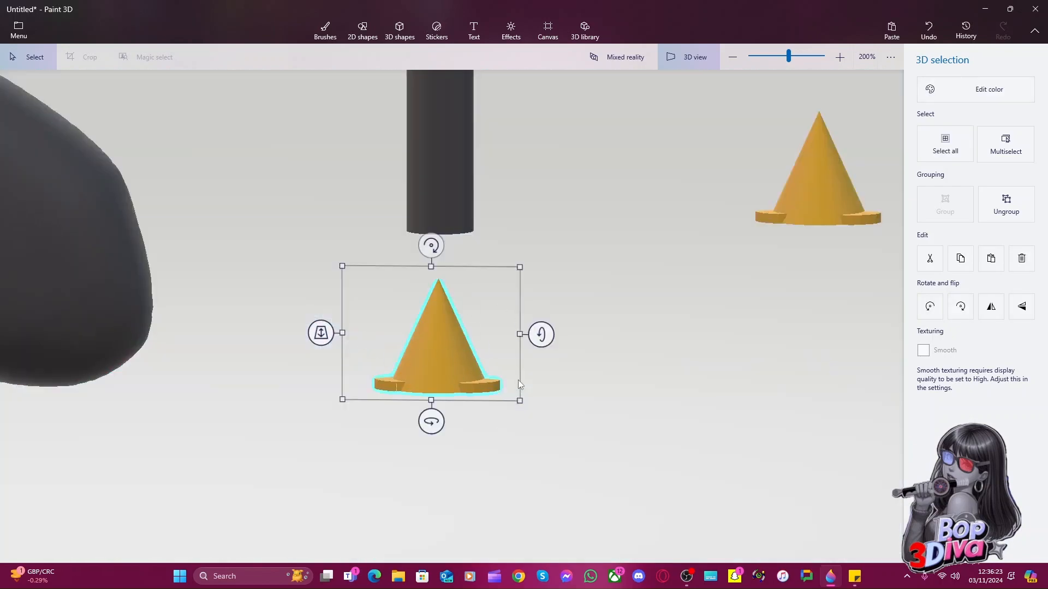
Nudge the cone copy upward until its tip sits inside the cylinder and only its flared base sticks out
key("Up")
key("Up")
key("Up")
key("Up")
key("Up")
key("Up")
key("Up")
key("Up")
key("Up")
key("Up")
key("Up")
key("Up")
key("Up")
key("Up")
key("Up")
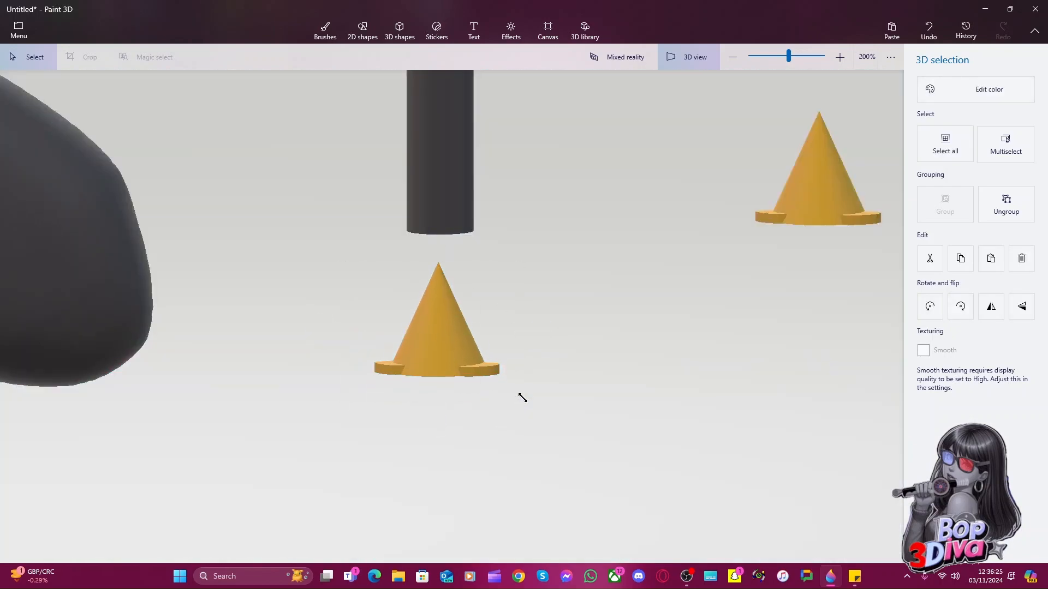
key("Up")
key("Up")
key("Up")
key("Up")
key("Up")
key("Up")
key("Up")
key("Up")
key("Up")
key("Up")
key("Up")
key("Up")
key("Up")
key("Up")
key("Up")
key("Up")
key("Up")
key("Up")
key("Up")
key("Up")
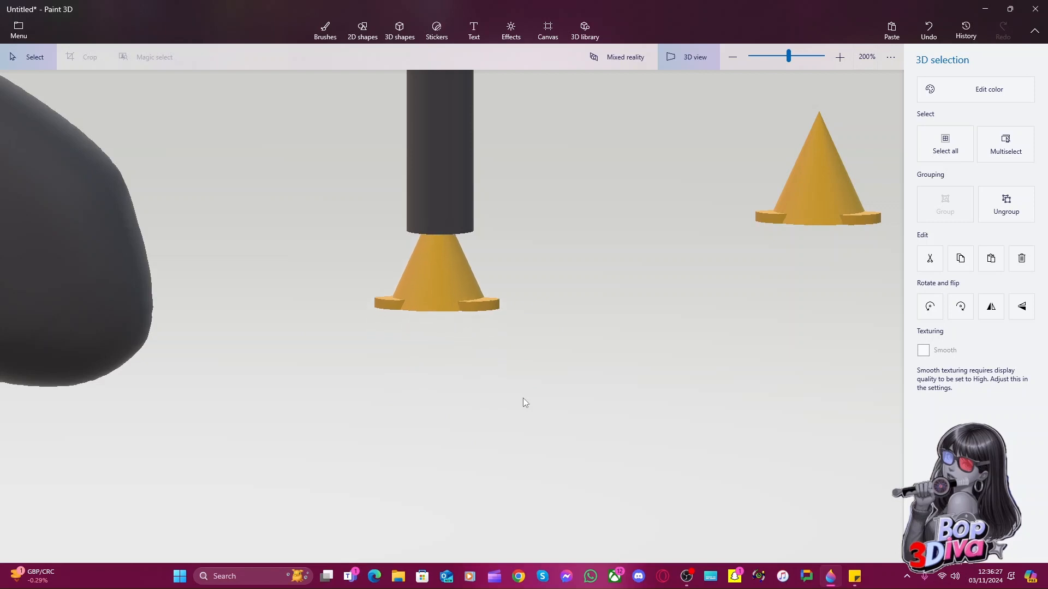
key("Up")
key("Up")
key("Up")
key("Up")
key("Up")
key("Up")
key("Up")
key("Up")
key("Up")
key("Up")
key("Up")
key("Up")
key("Up")
key("Up")
key("Up")
key("Up")
key("Up")
key("Up")
key("Up")
key("Up")
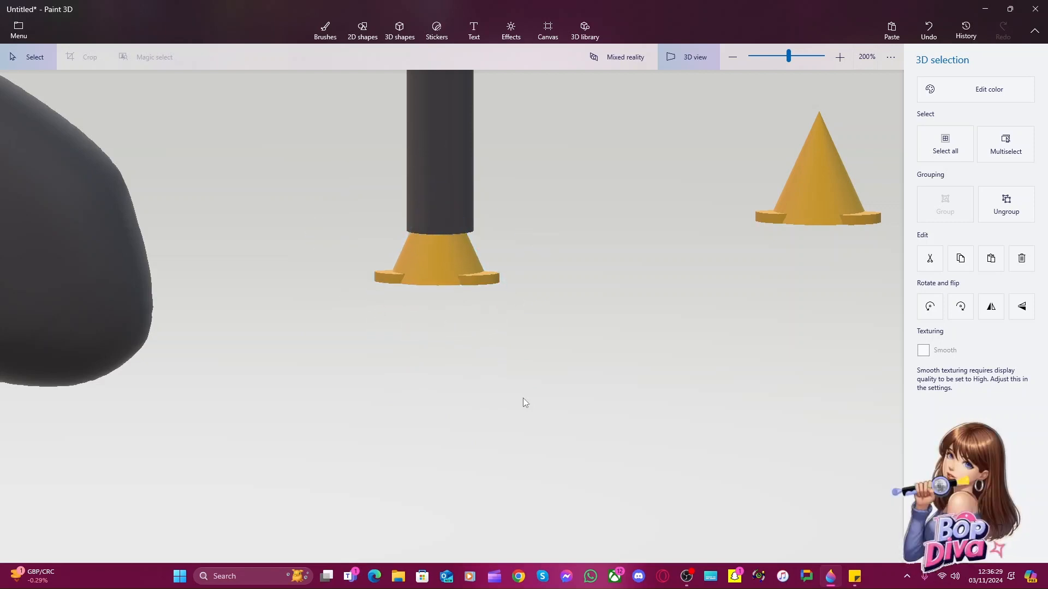
key("Up")
key("Up")
key("Up")
key("Up")
key("Up")
key("Up")
key("Up")
key("Up")
key("Up")
key("Up")
key("Up")
key("Down")
key("Down")
key("Down")
key("Down")
key("Down")
key("Down")
key("Down")
key("Down")
key("Down")
key("Down")
key("Down")
key("Down")
key("Down")
key("Down")
key("Down")
key("Down")
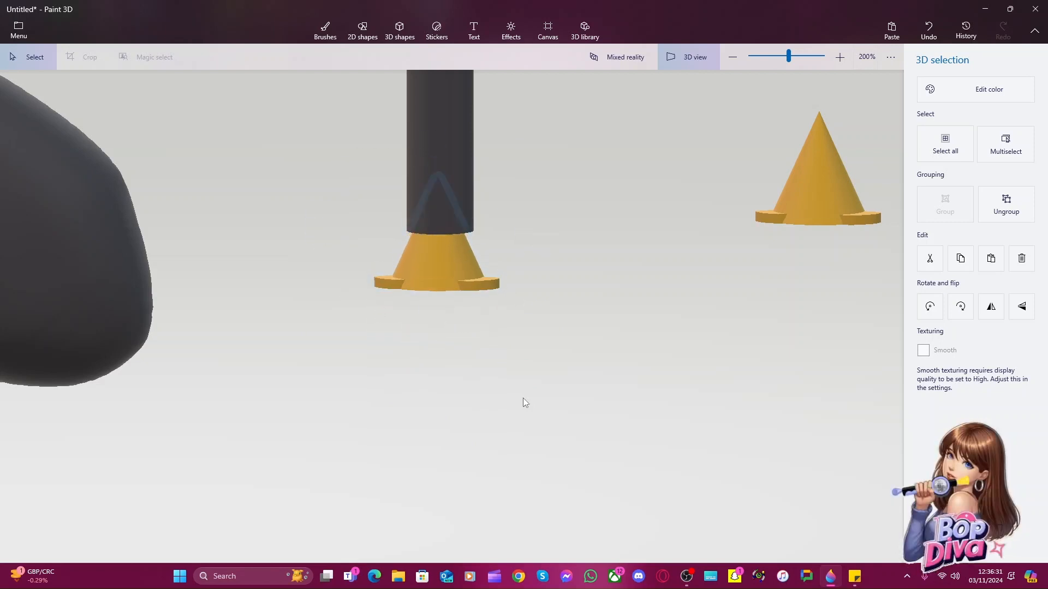
key("Up")
key("Up")
key("Up")
Inspect the joined cone from several angles and fine-tune its depth to center it under the cylinder
right_click_drag(476, 425, 283, 422)
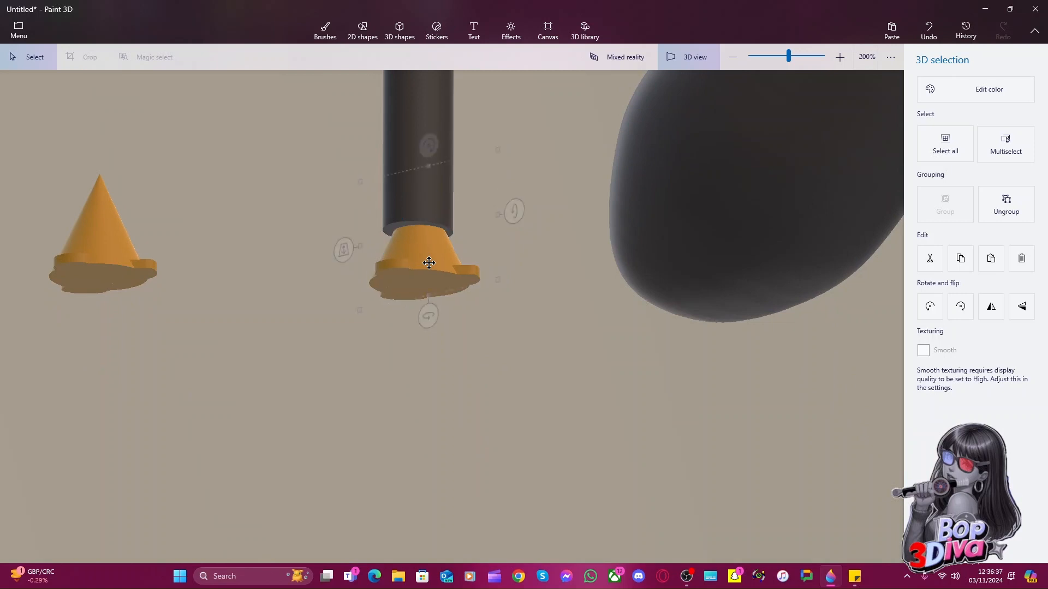
right_click_drag(430, 264, 882, 416)
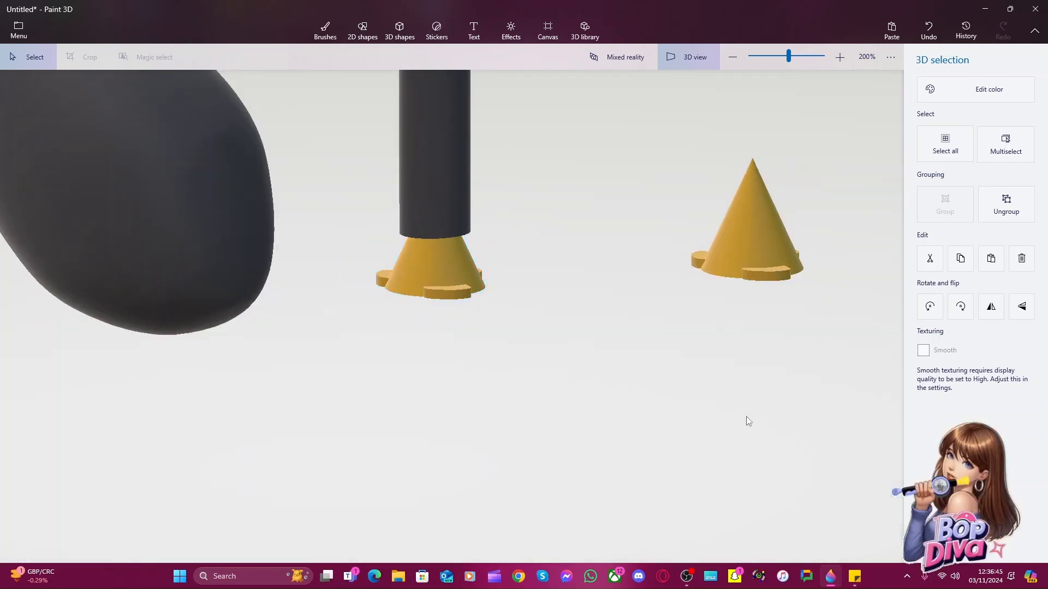
right_click_drag(540, 440, 583, 380)
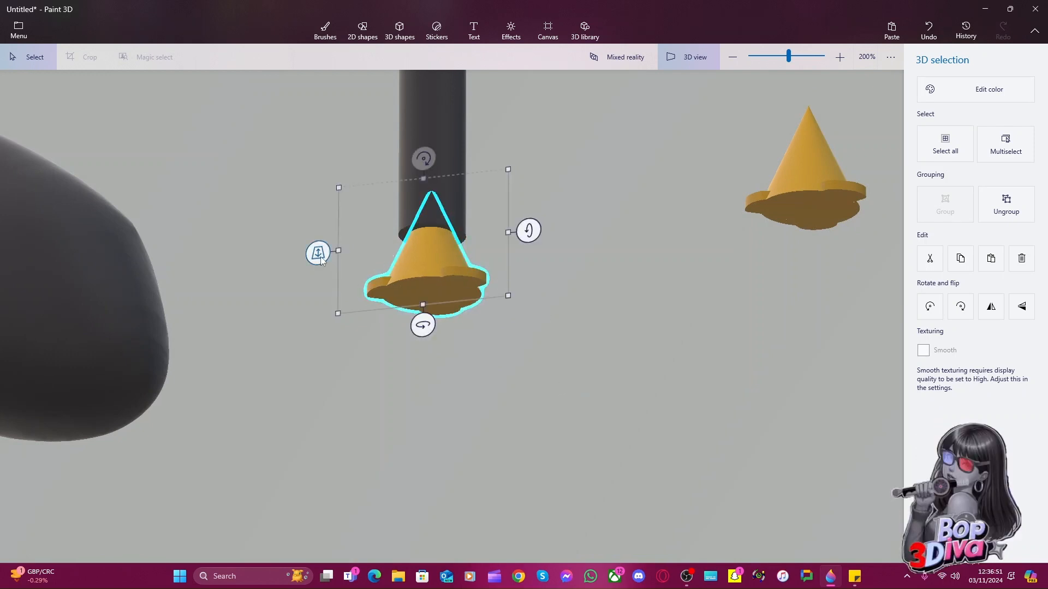
left_click_drag(321, 260, 365, 283)
right_click_drag(555, 421, 332, 388)
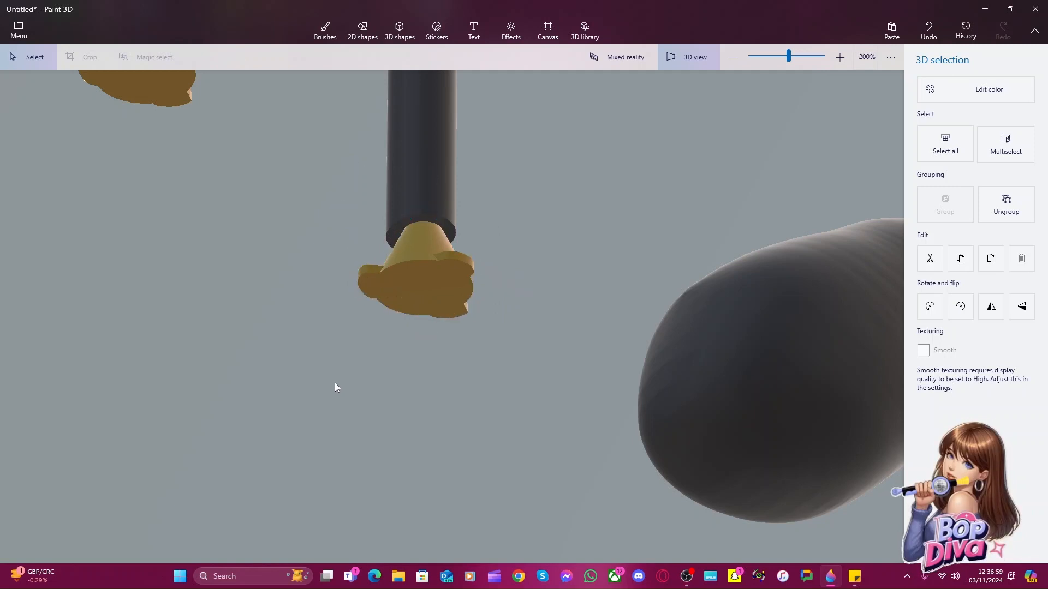
left_click_drag(337, 210, 355, 322)
Reselect the cone under the cylinder and correct its depth slightly, then deselect it
right_click(509, 386)
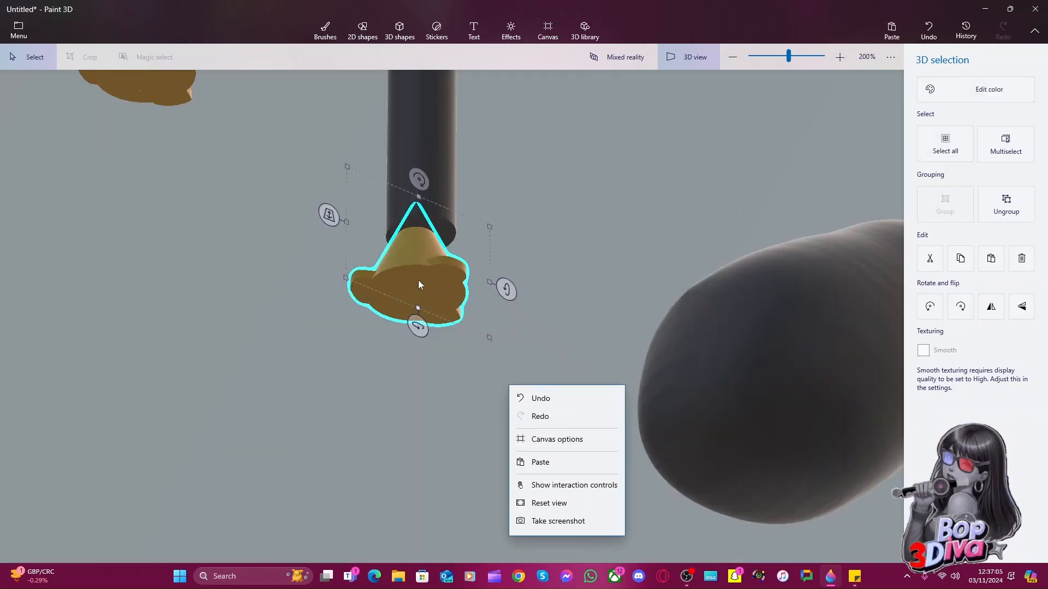
key("Escape")
key("Escape")
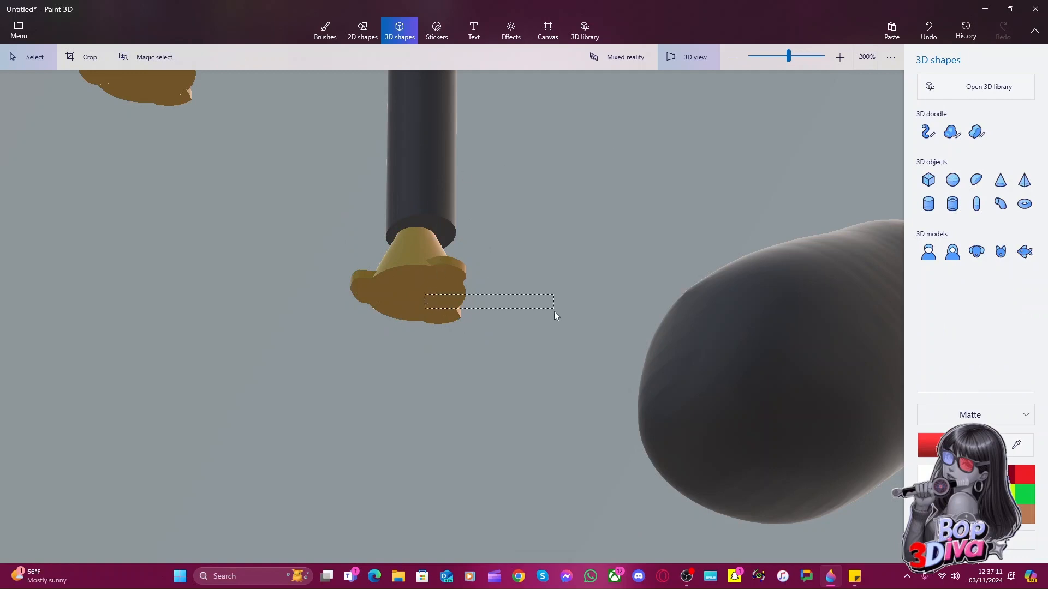
left_click_drag(555, 311, 249, 159)
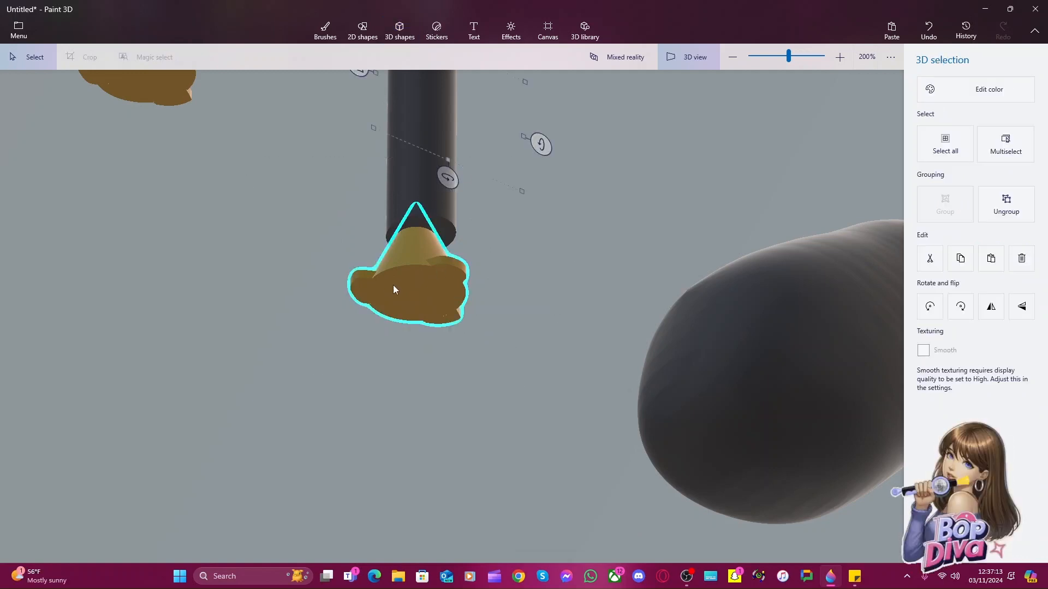
left_click(422, 297)
left_click(422, 296)
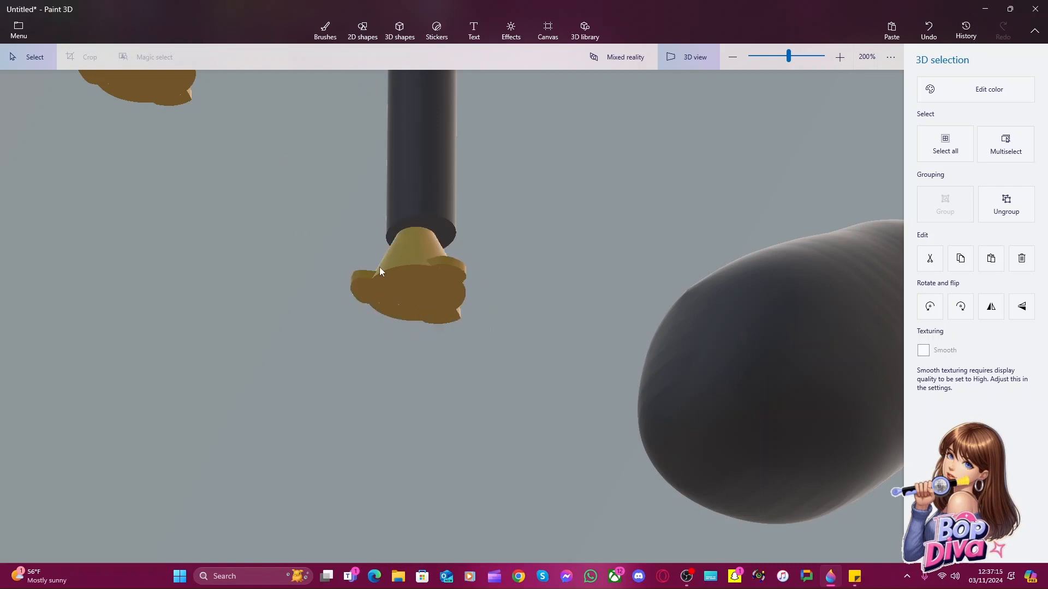
left_click_drag(328, 215, 330, 217)
left_click(300, 320)
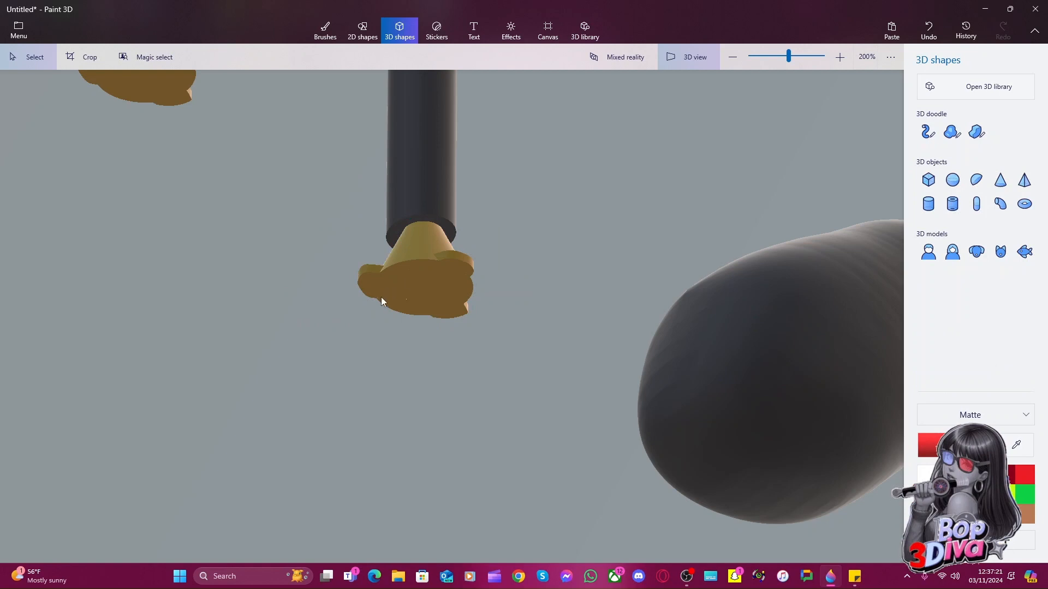
Select the cone again and make another depth adjustment from a higher viewing angle to center it on the cylinder
left_click(437, 221)
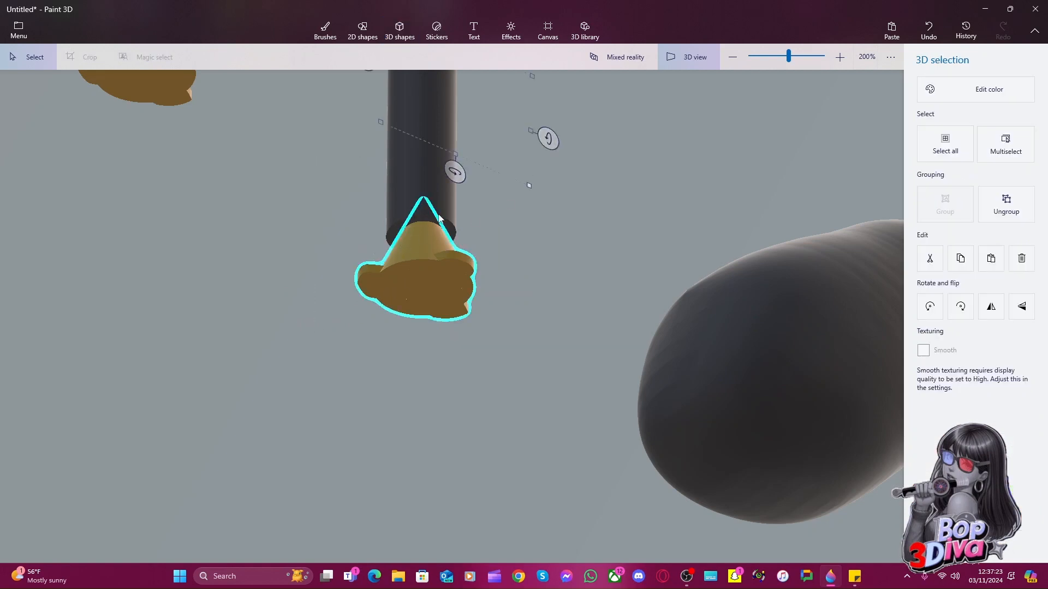
key("Escape")
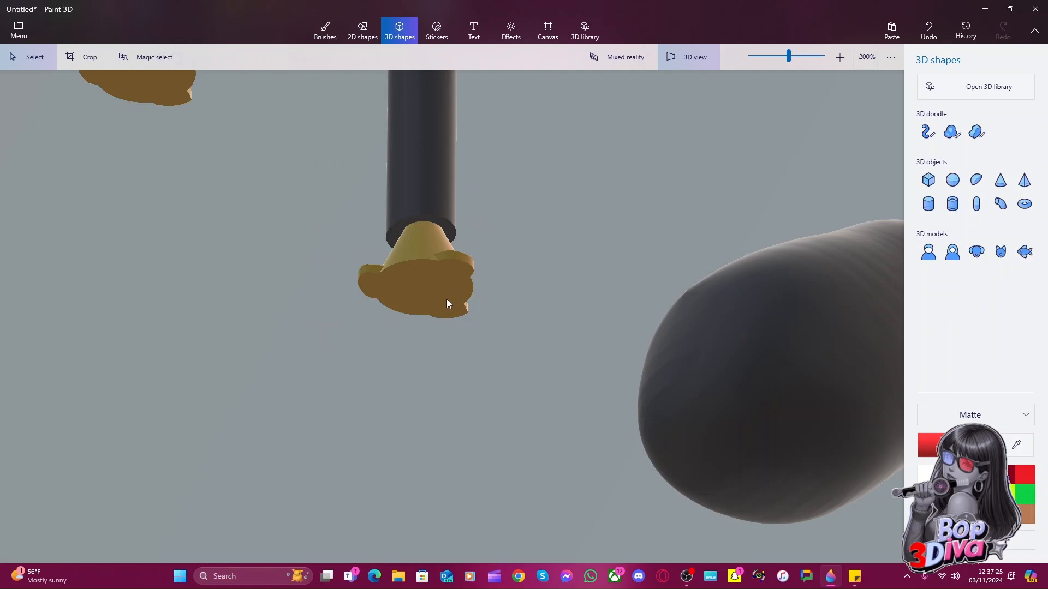
left_click_drag(351, 335, 505, 211)
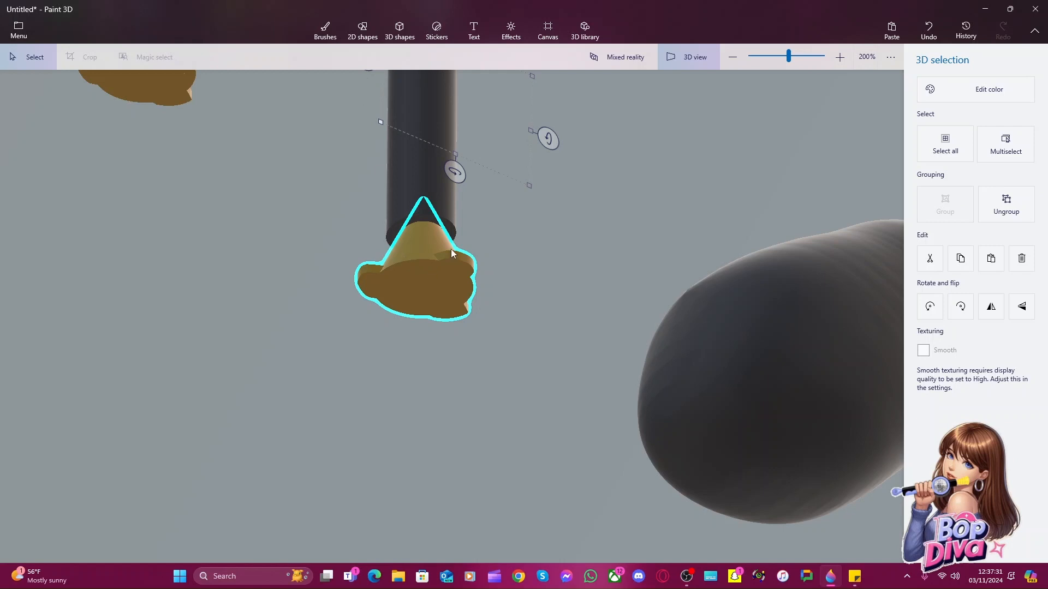
right_click_drag(451, 250, 393, 352)
left_click_drag(316, 250, 337, 343)
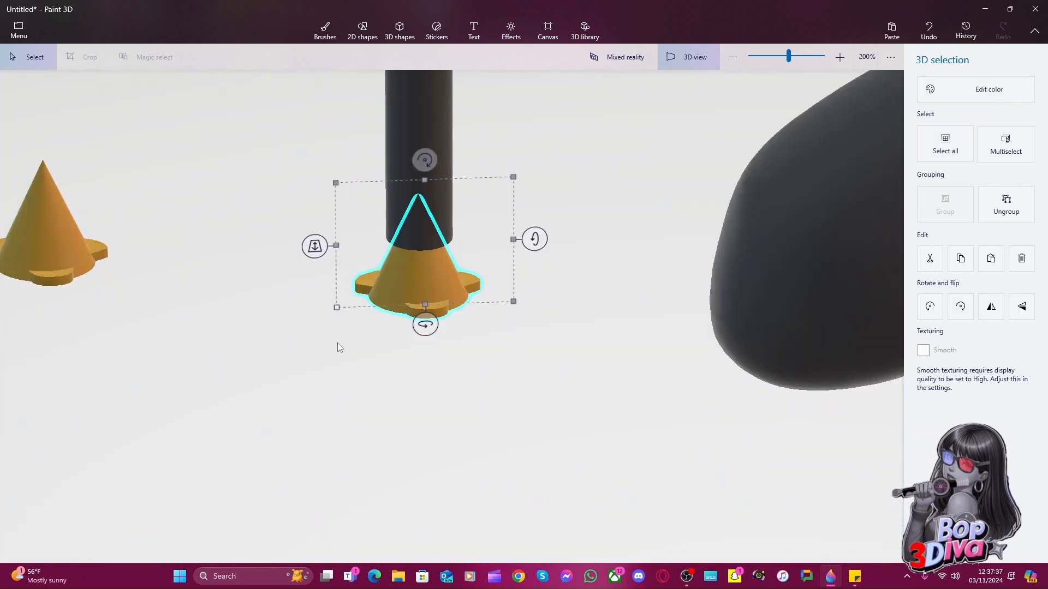
left_click(338, 343)
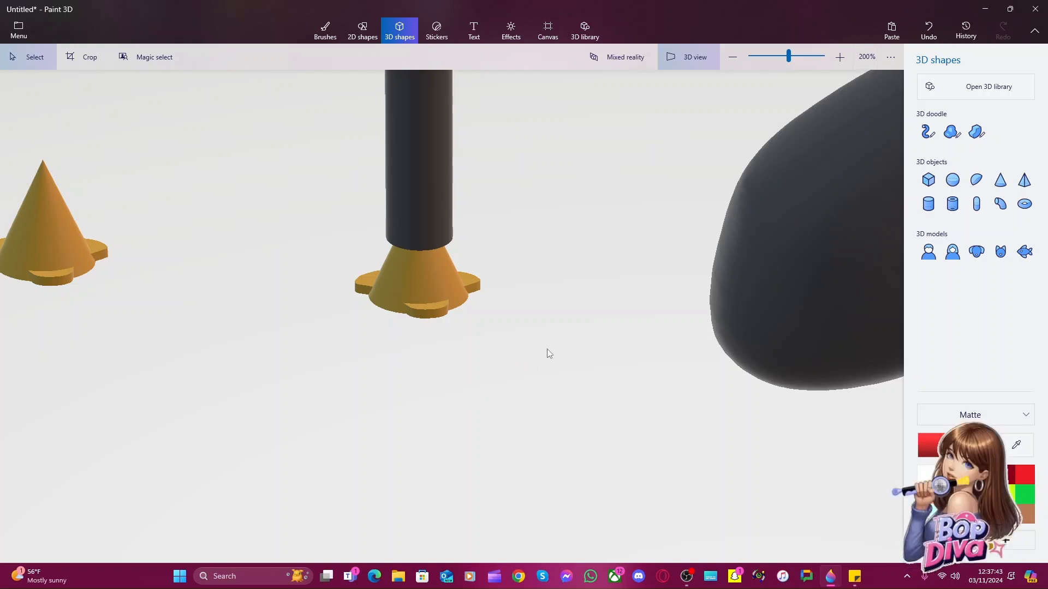
left_click(343, 195)
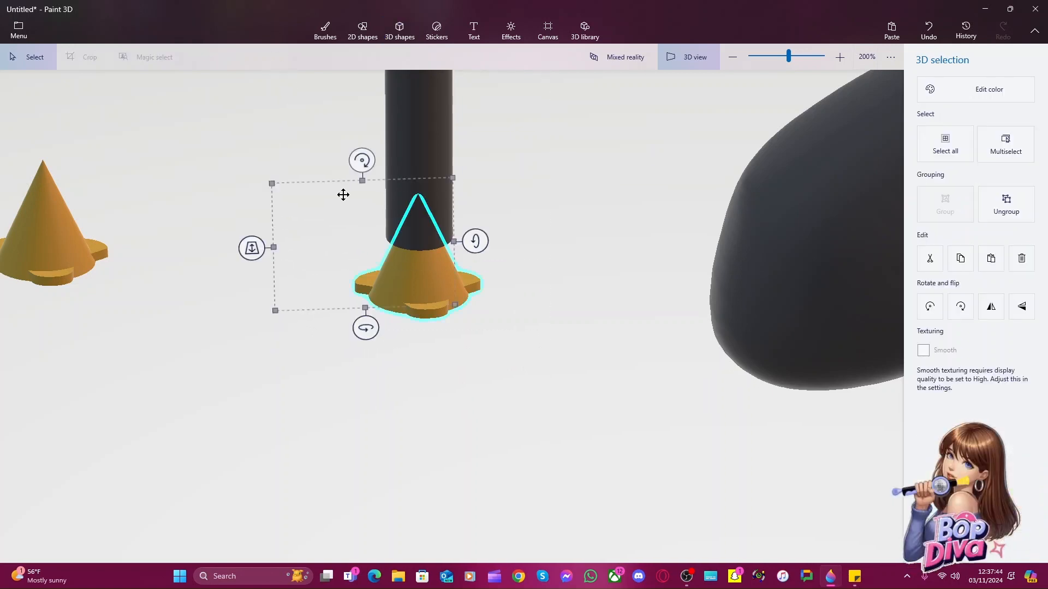
left_click(508, 446)
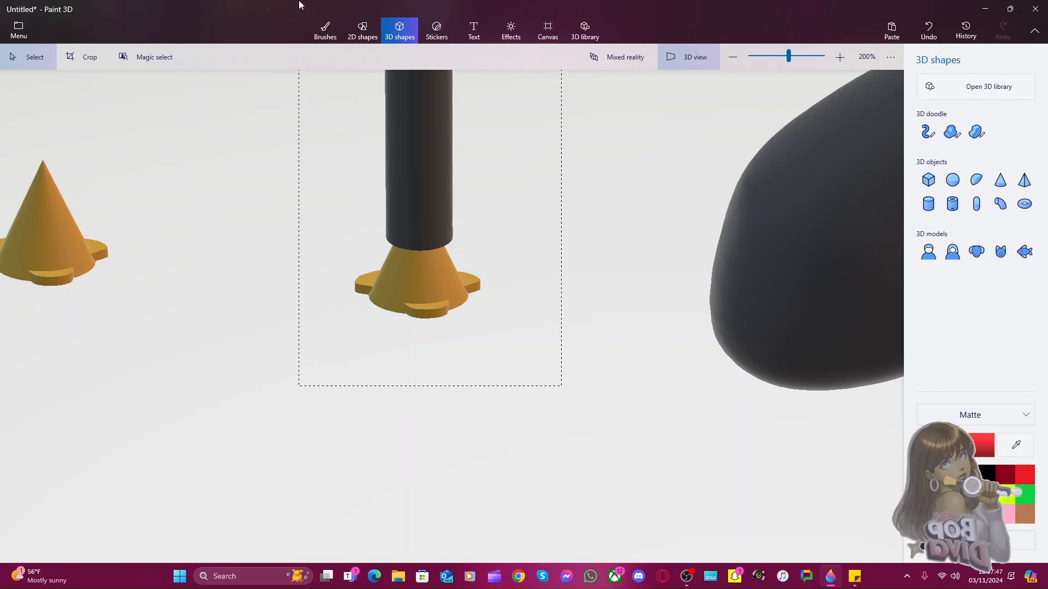
left_click(482, 361)
left_click(512, 412)
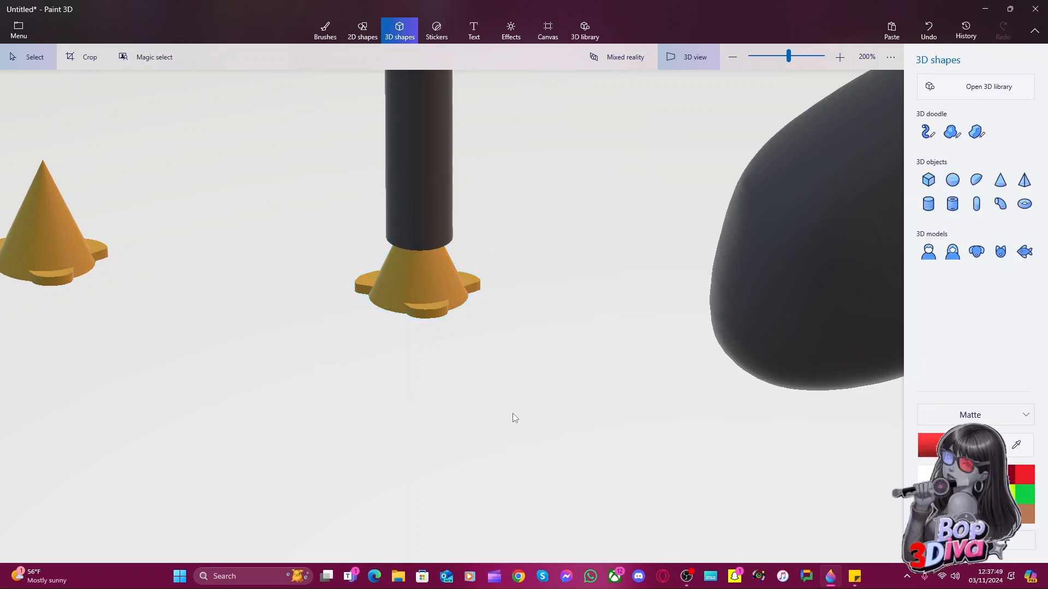
scroll(513, 414, "up", 2)
scroll(512, 414, "down", 5)
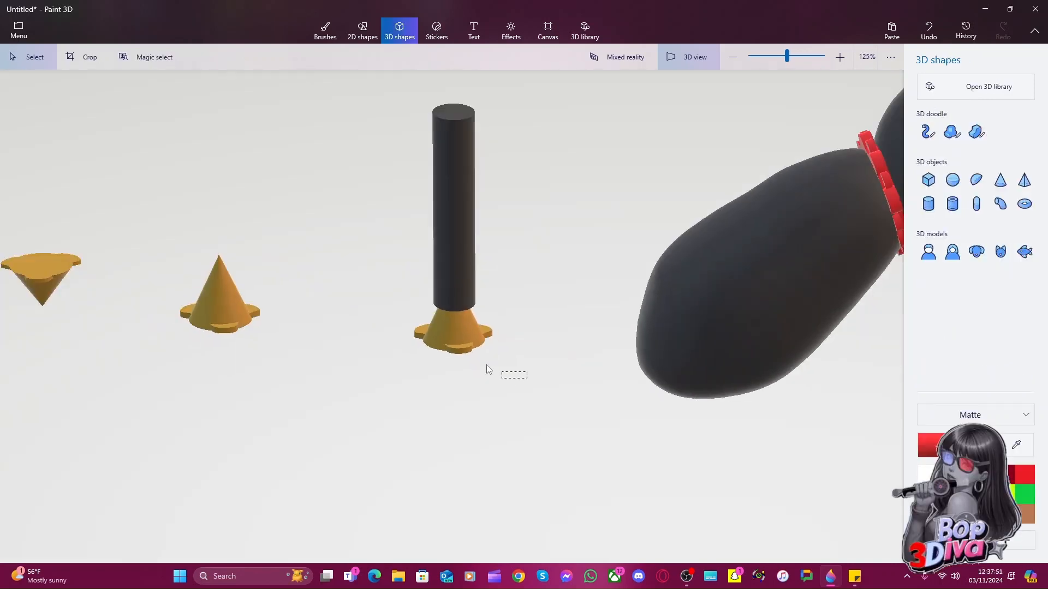
left_click_drag(396, 89, 398, 91)
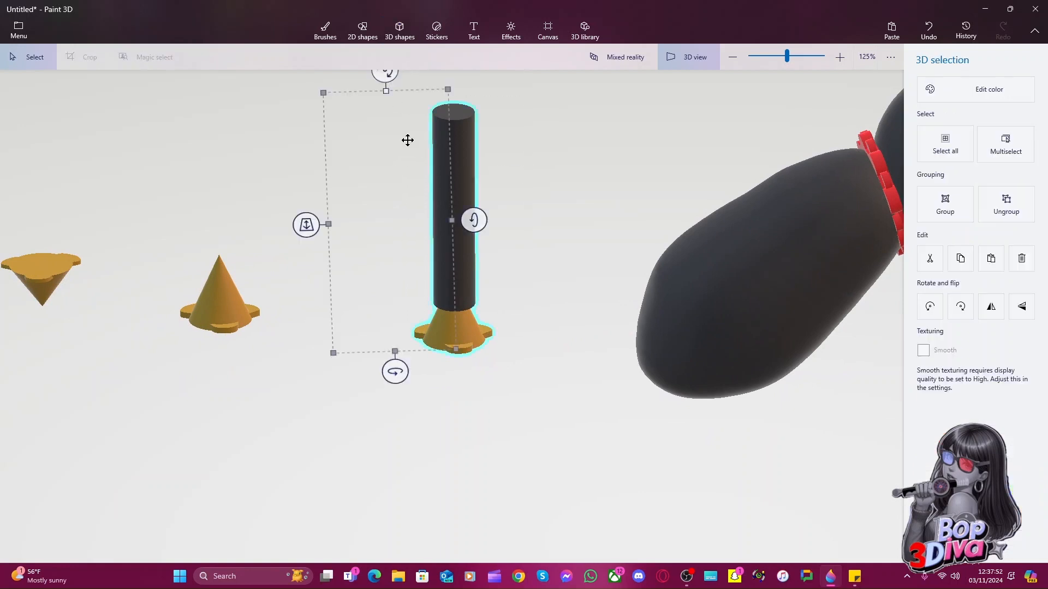
left_click(545, 259)
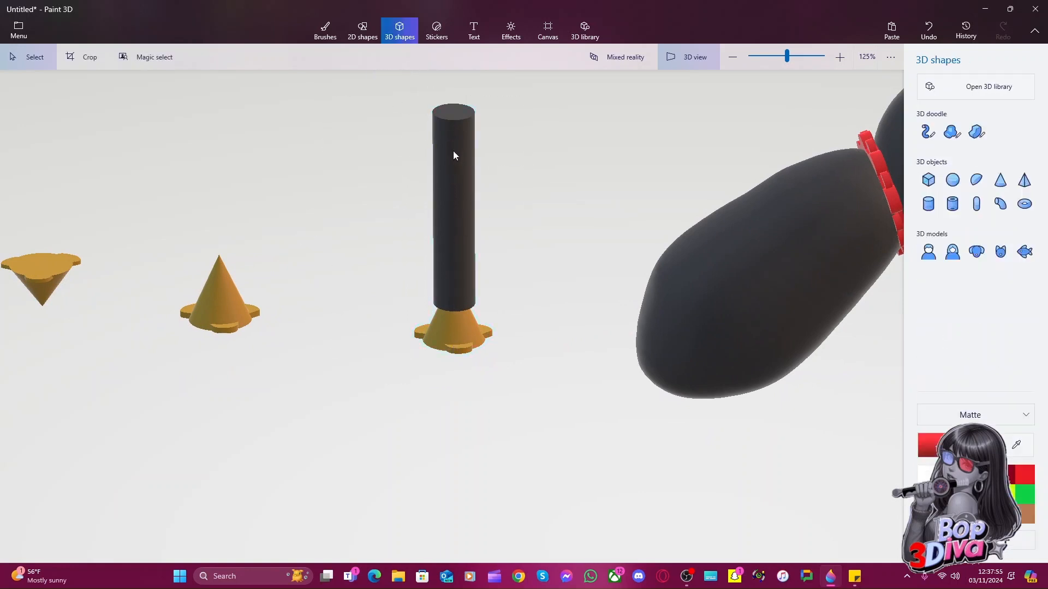
Leave the 3D view and return to the flat front view of the canvas
middle_click_drag(453, 151, 451, 152)
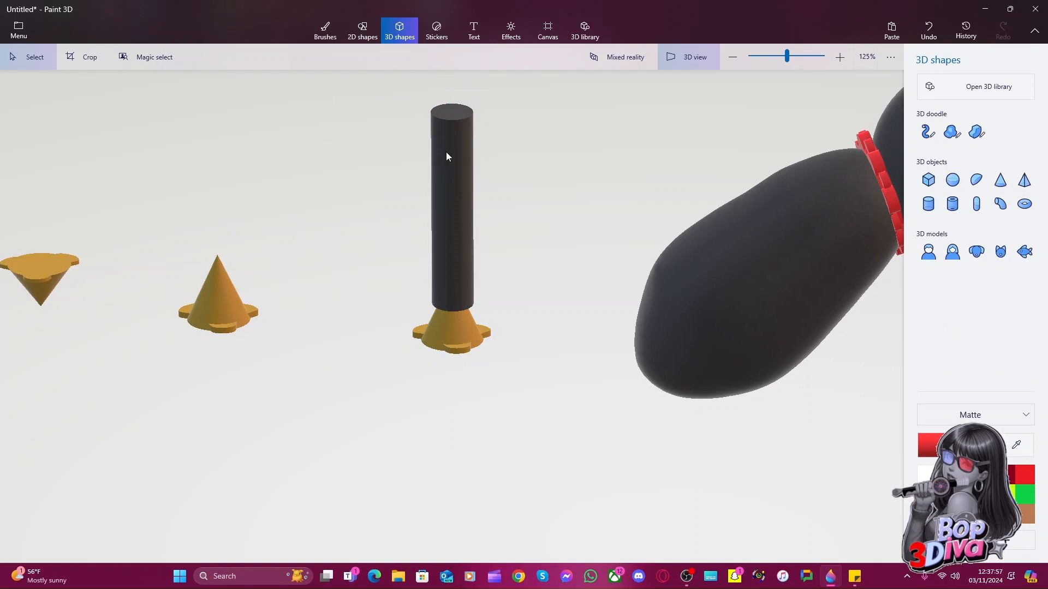
left_click(694, 57)
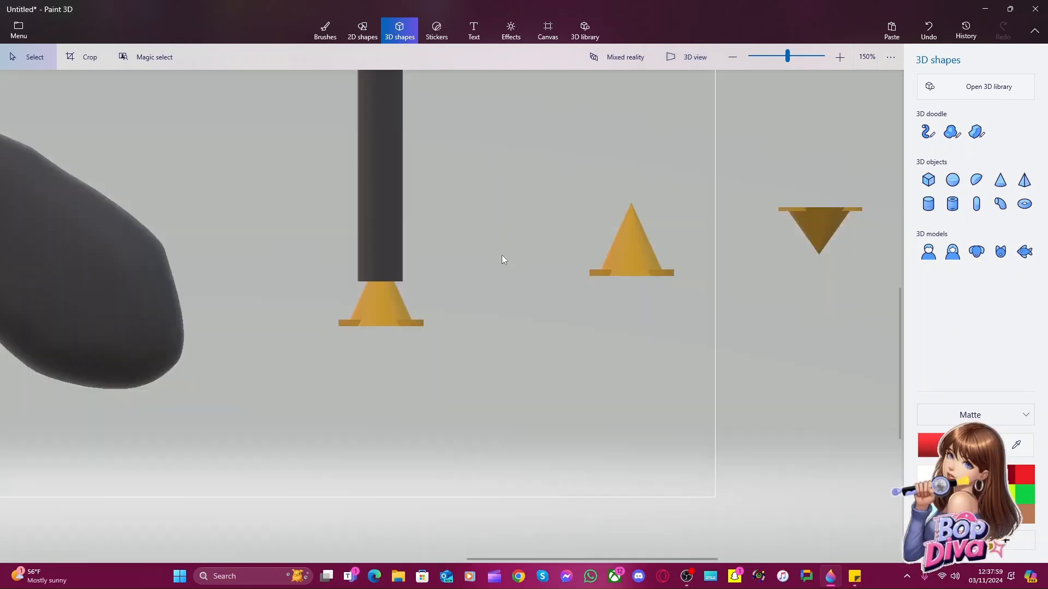
Select the dark cylinder together with the gold cone beneath it and group them into one leg
scroll(650, 396, "down", 1)
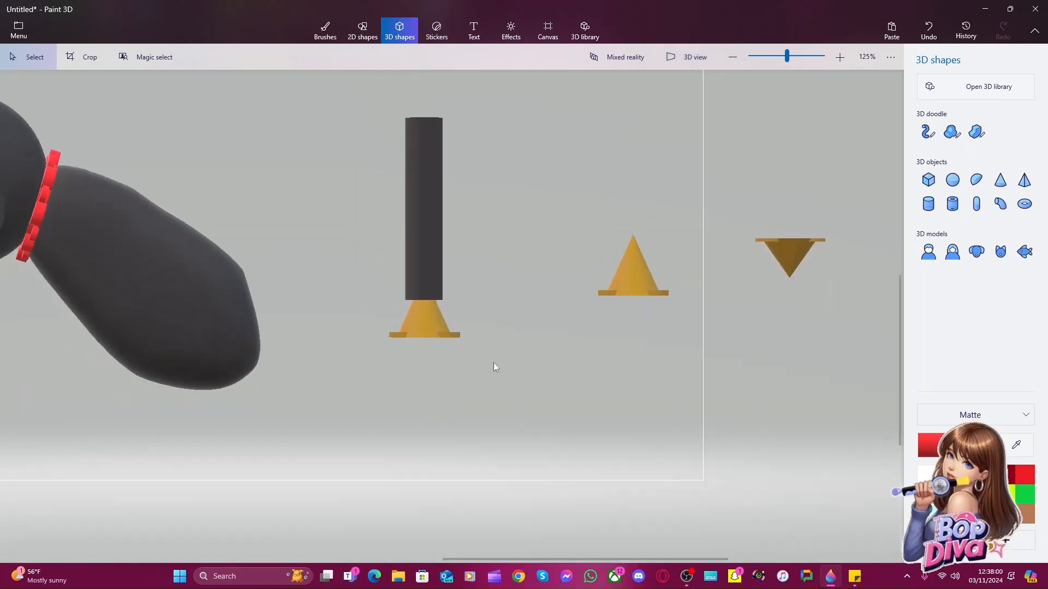
left_click(442, 257)
mouse_move(425, 109)
left_mouse_down()
mouse_move(425, 148)
mouse_move(424, 106)
left_mouse_up()
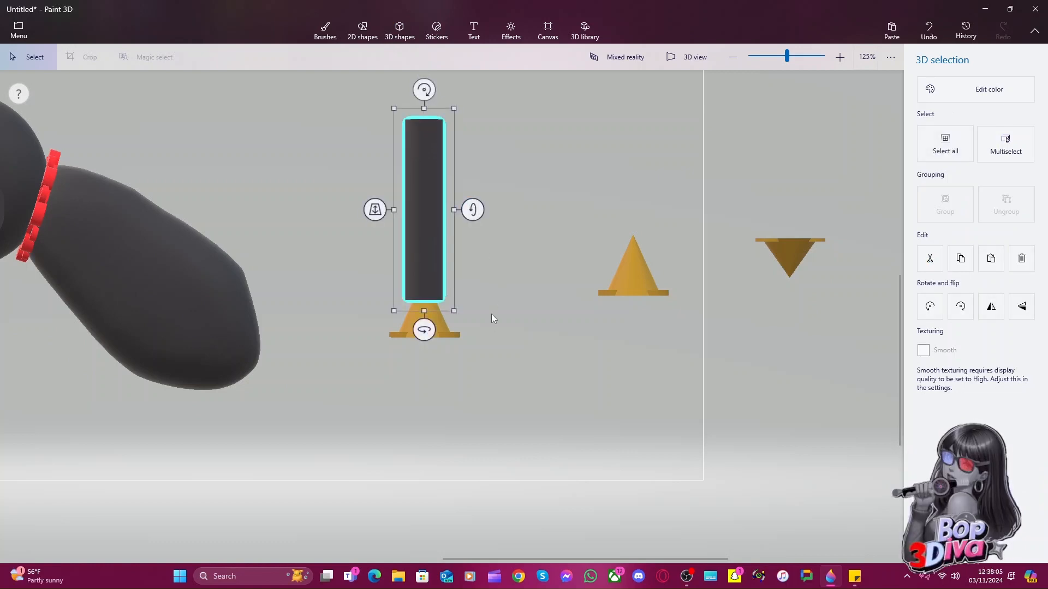
left_click_drag(491, 319, 372, 101)
key("ctrl")
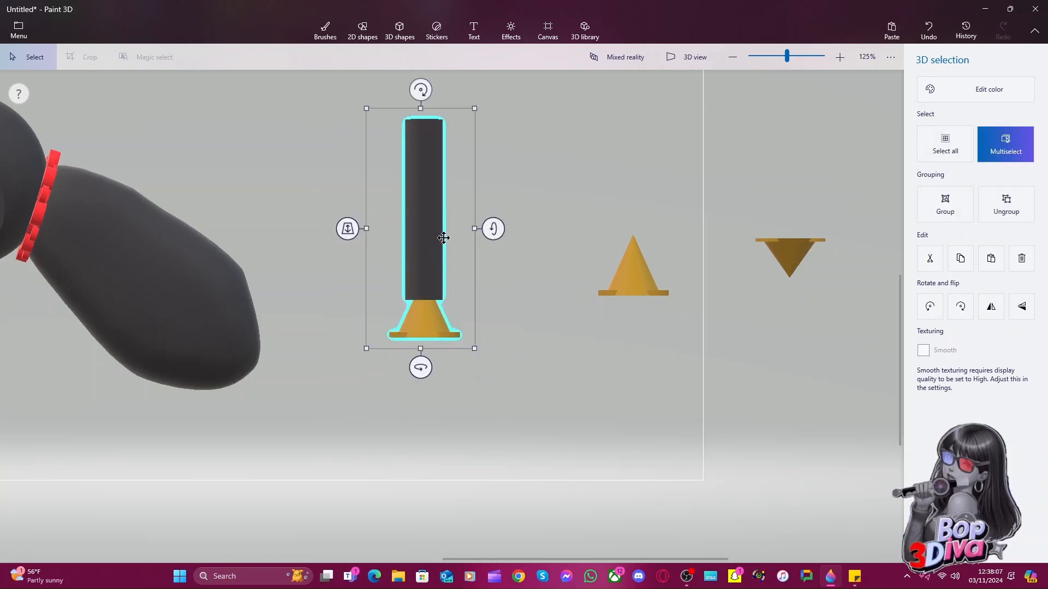
key("ctrl+g")
Duplicate the grouped leg, place the copy beside the original and deselect it
key("ctrl+v")
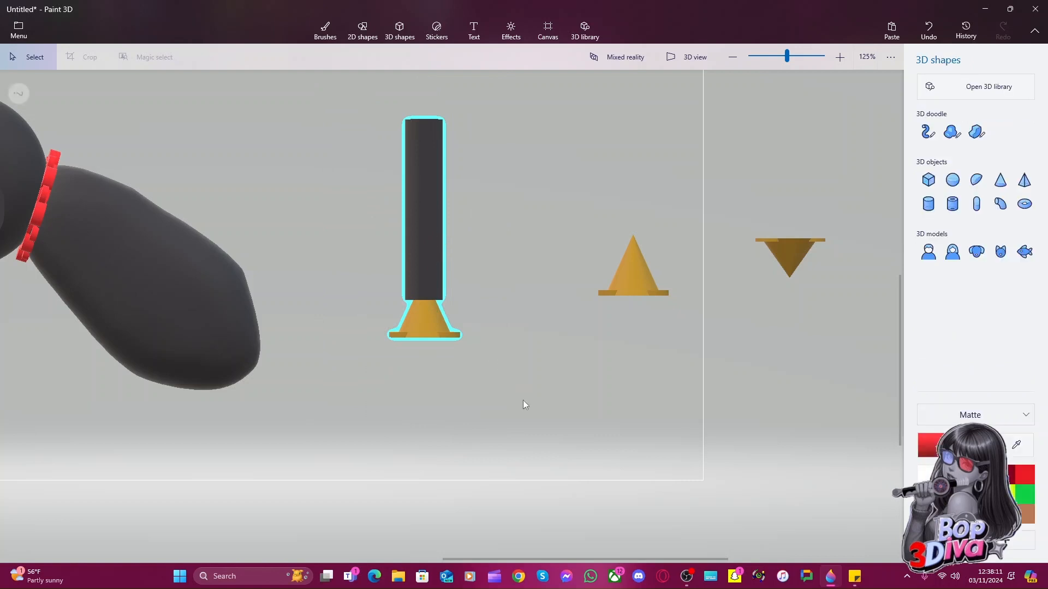
left_click_drag(424, 259, 524, 255)
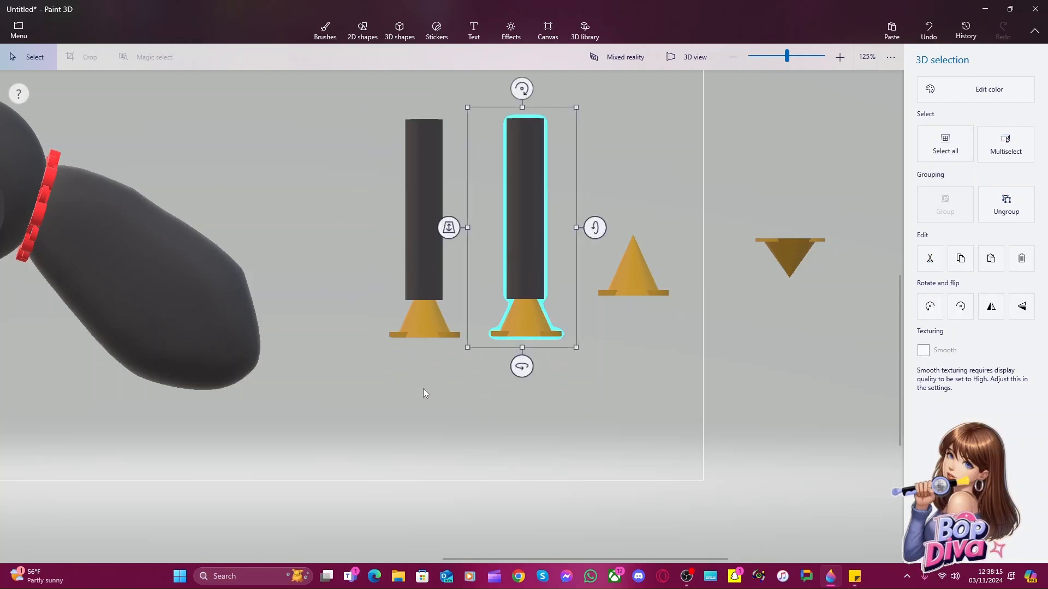
left_click(453, 405)
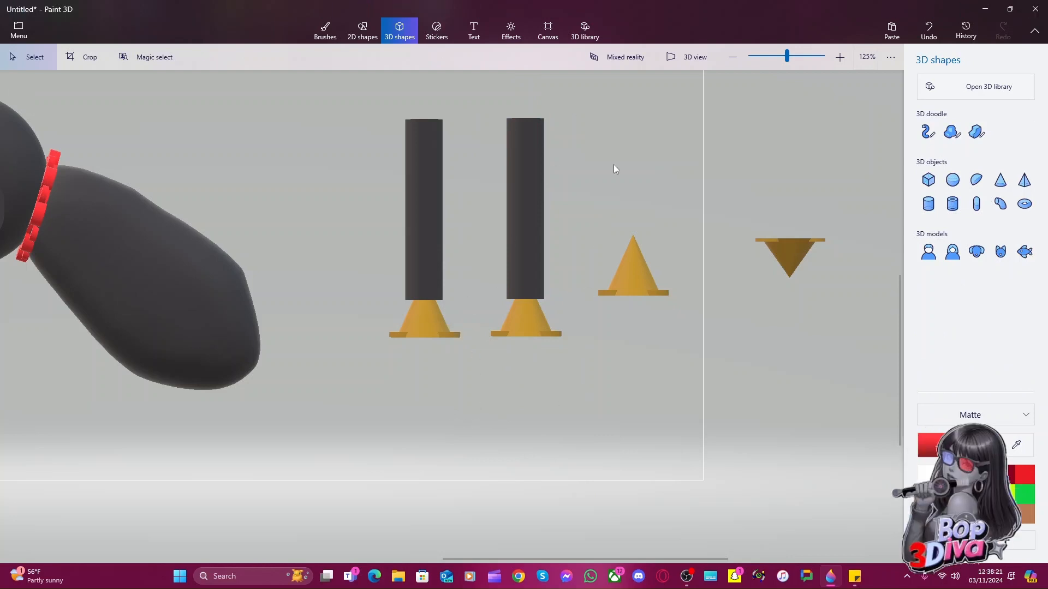
In the 3D view, select both legs and move them together over to the dog's body
middle_click_drag(397, 429, 690, 432)
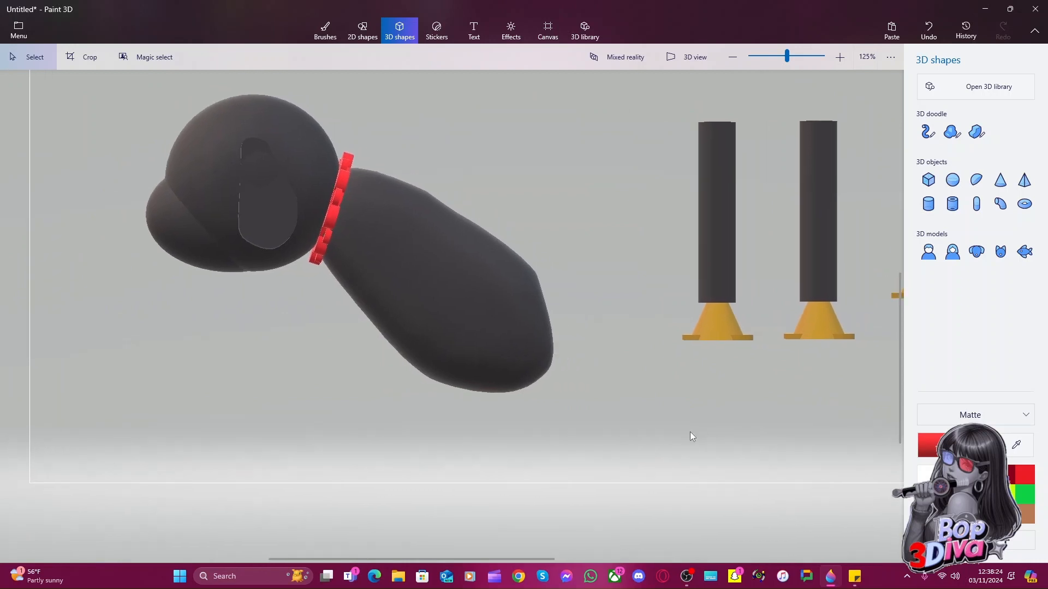
left_click(687, 58)
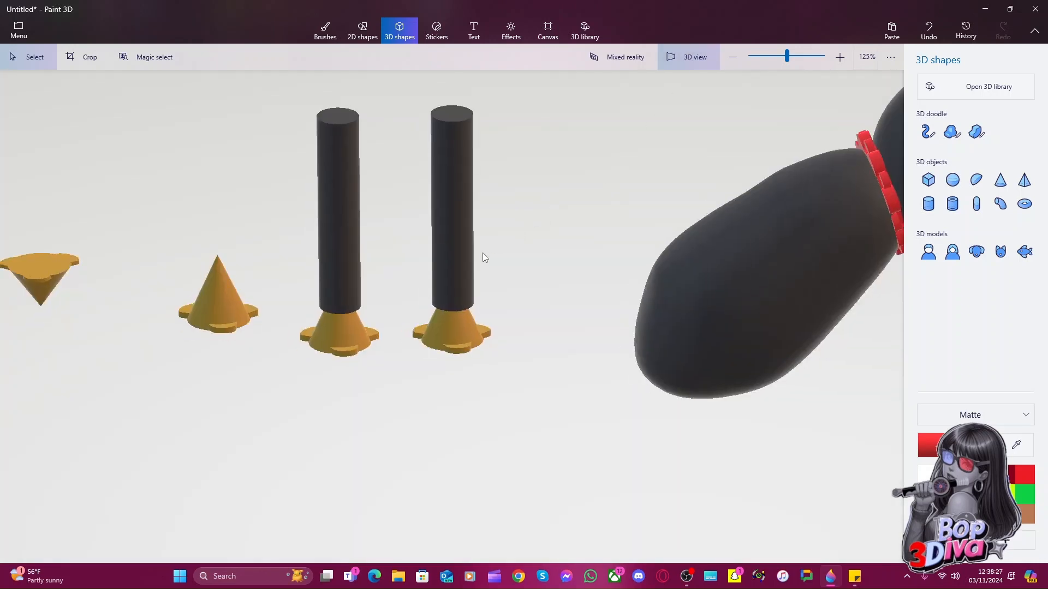
left_click_drag(524, 398, 280, 83)
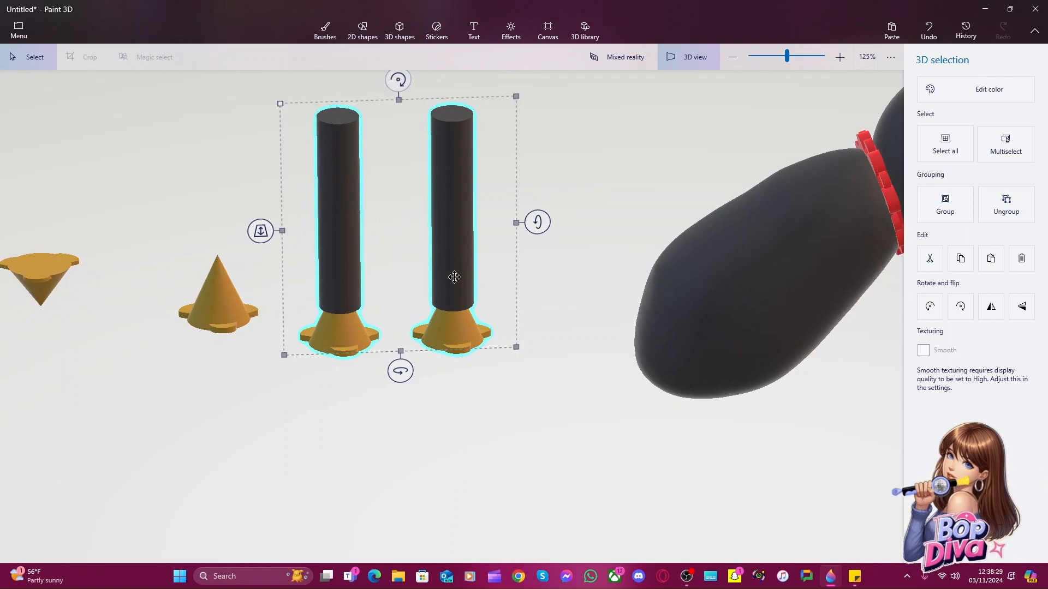
left_click_drag(455, 277, 720, 322)
left_click_drag(861, 344, 868, 346)
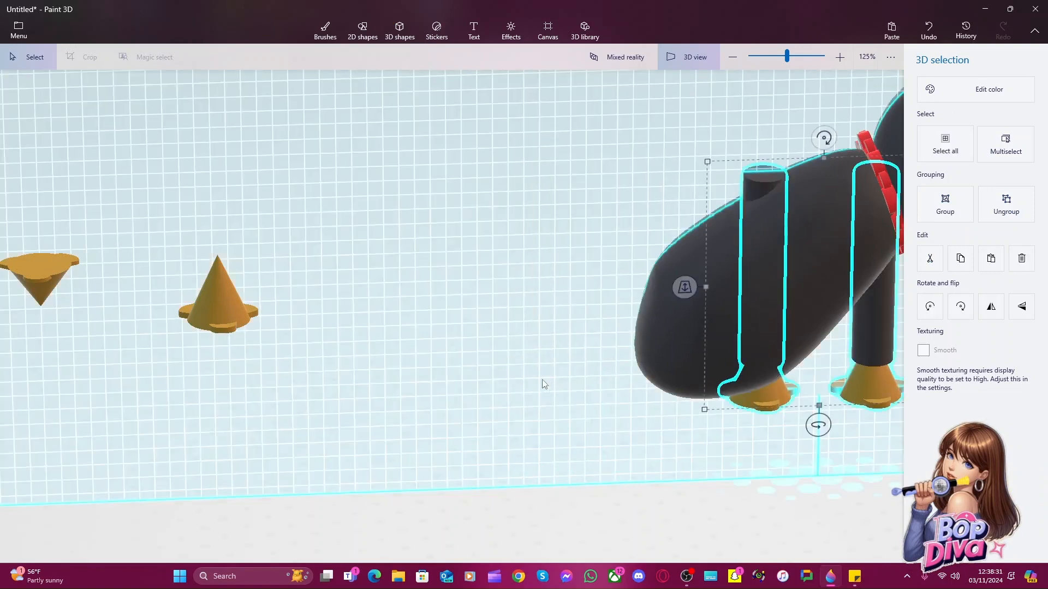
Rotate the pair of legs about the vertical axis and position them on opposite sides of the front body
right_click_drag(538, 383, 327, 356)
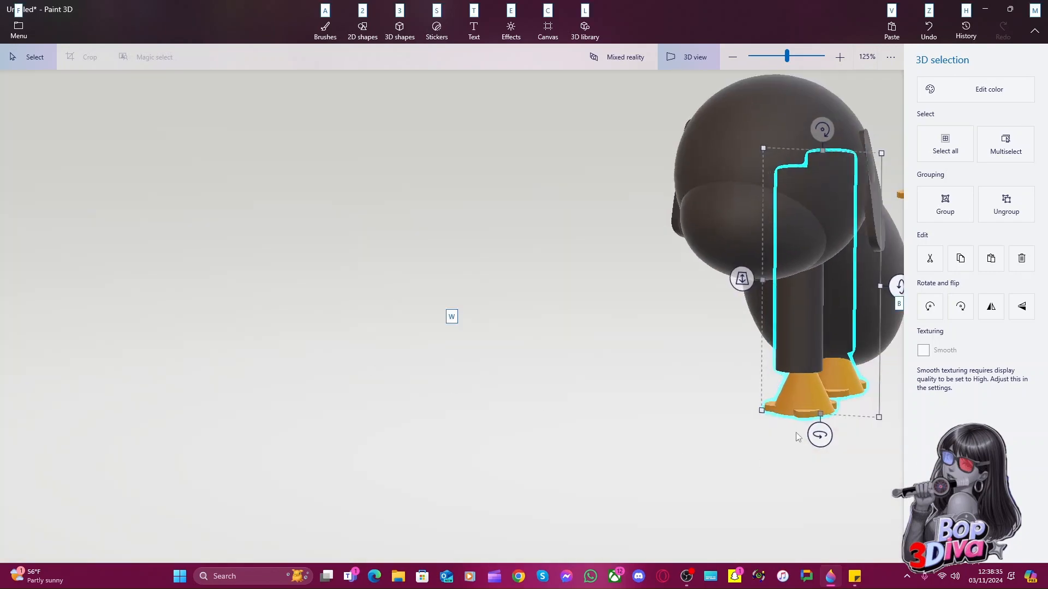
left_click_drag(820, 435, 756, 432)
left_click_drag(869, 337, 854, 357)
left_click_drag(610, 333, 476, 342)
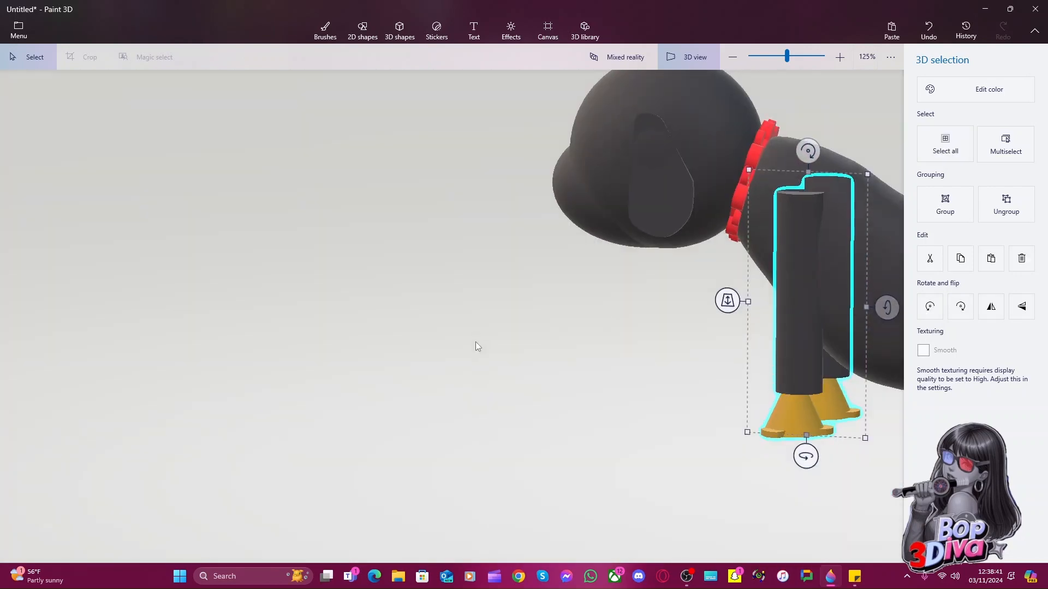
left_click_drag(620, 391, 521, 397)
Move the two spare gold cones out from behind the body into empty space and deselect them
left_click(815, 394)
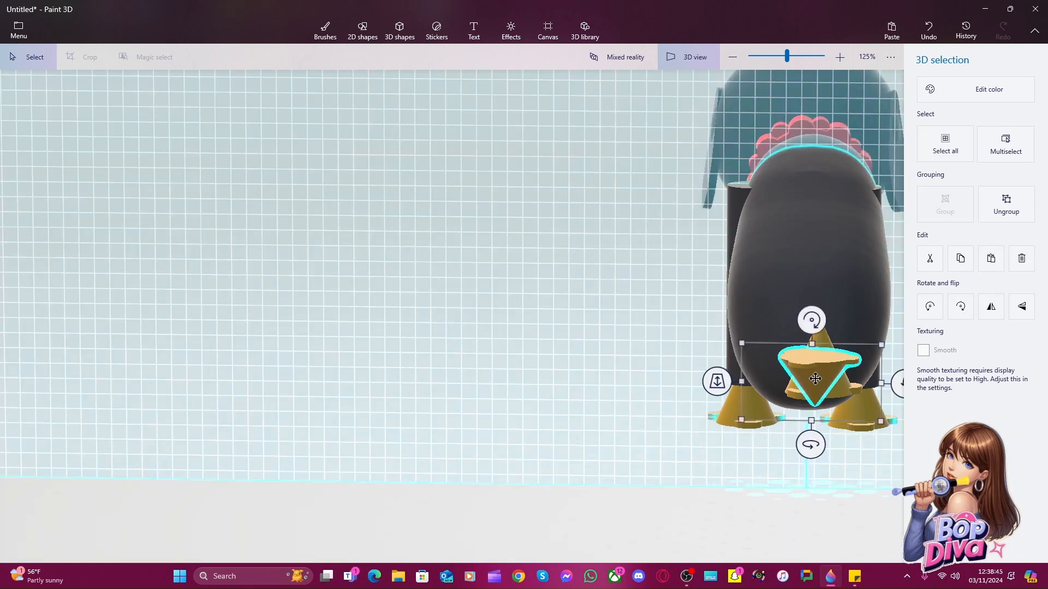
left_click_drag(815, 385, 308, 300)
left_click(817, 383)
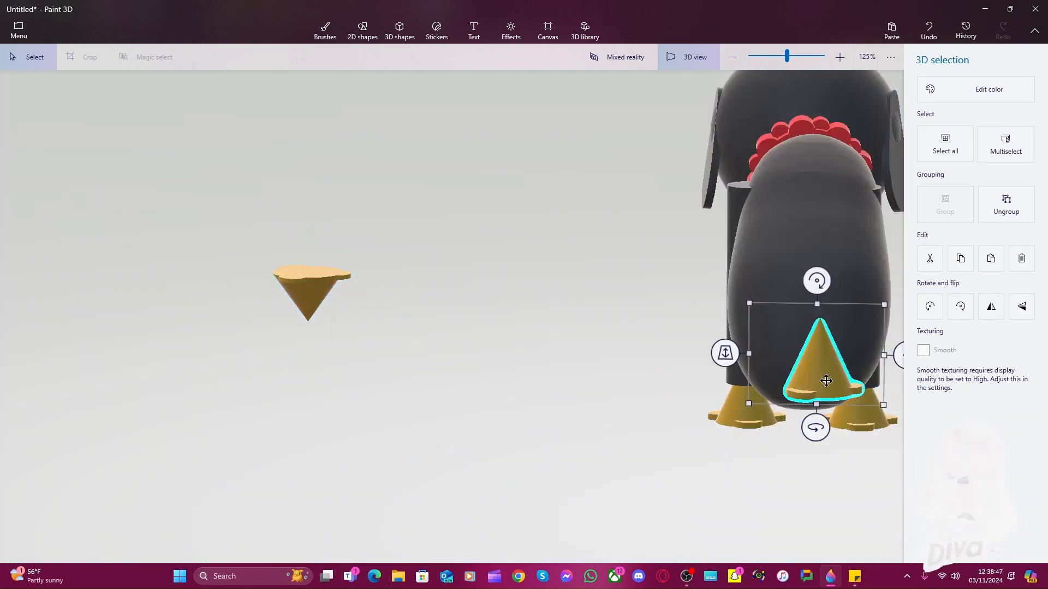
left_click_drag(817, 384, 293, 197)
left_click(582, 375)
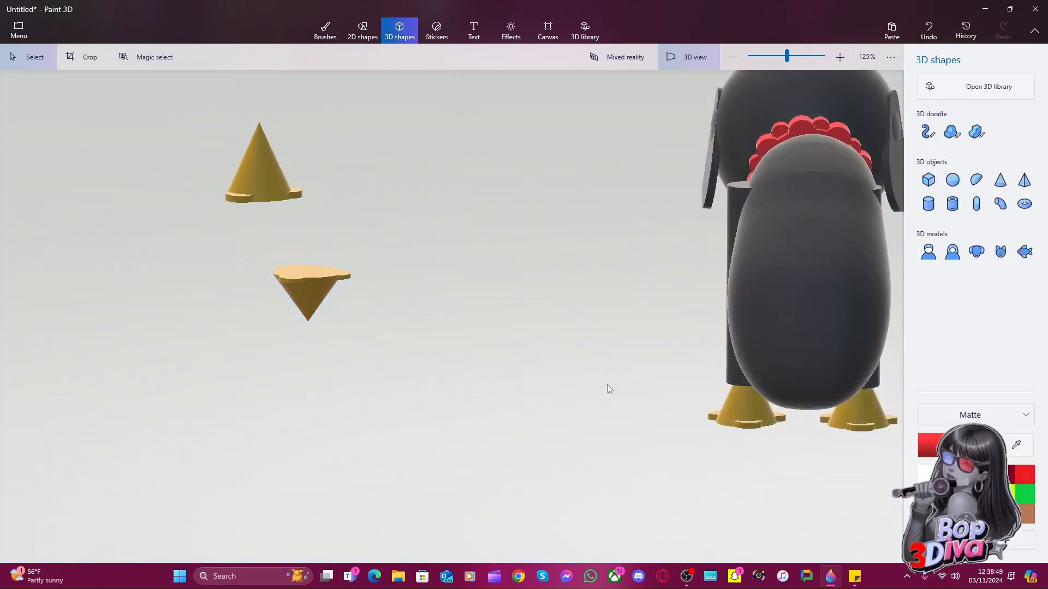
Try to shift one front leg slightly inward toward the middle of the body
left_click_drag(607, 384, 750, 354)
left_click(729, 345)
left_click(871, 402)
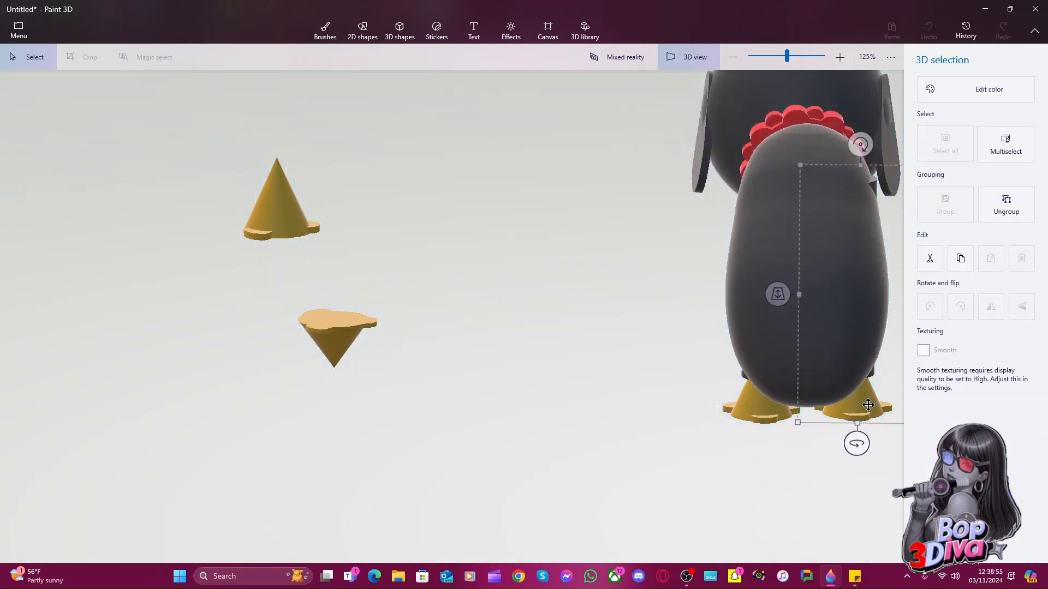
left_click_drag(868, 405, 867, 409)
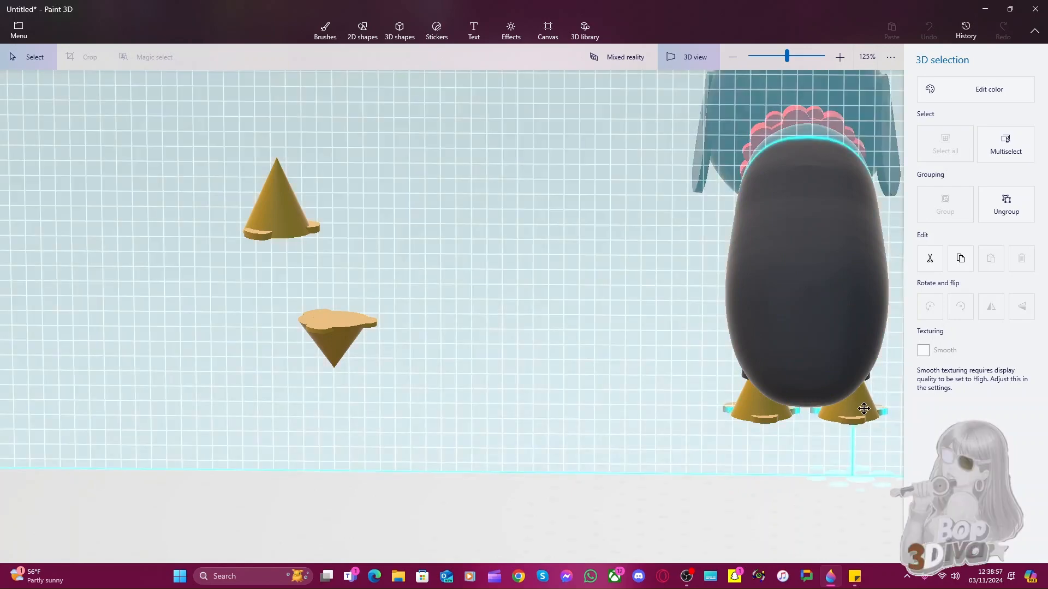
left_click(629, 403)
Try to turn the other front leg while viewing it from underneath, undo the recent leg changes and deselect
left_click_drag(628, 404, 597, 368)
right_click_drag(596, 378, 570, 388)
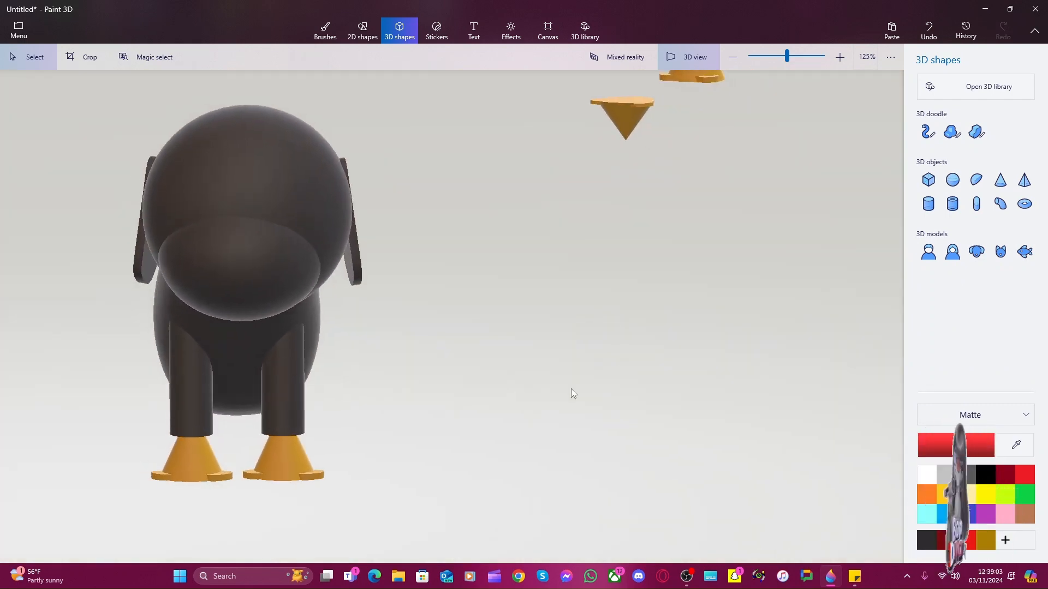
right_click_drag(404, 412, 407, 290)
left_click(299, 272)
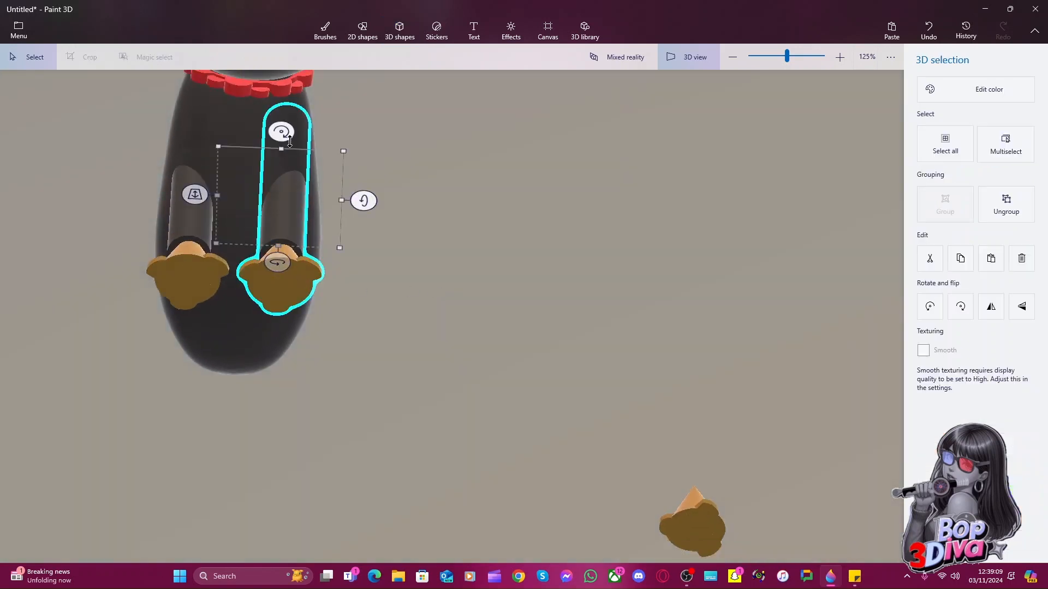
mouse_move(277, 263)
left_mouse_down()
mouse_move(298, 263)
mouse_move(293, 273)
left_mouse_up()
key("ctrl+z")
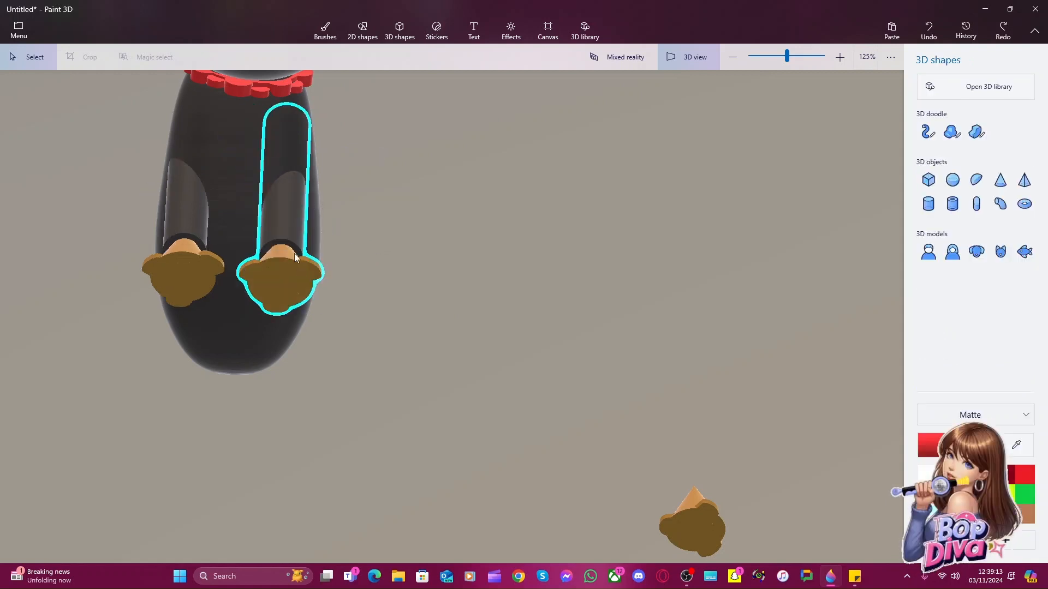
right_click(284, 282)
left_click(276, 273)
right_click(278, 282)
left_click(480, 297)
left_click(517, 325)
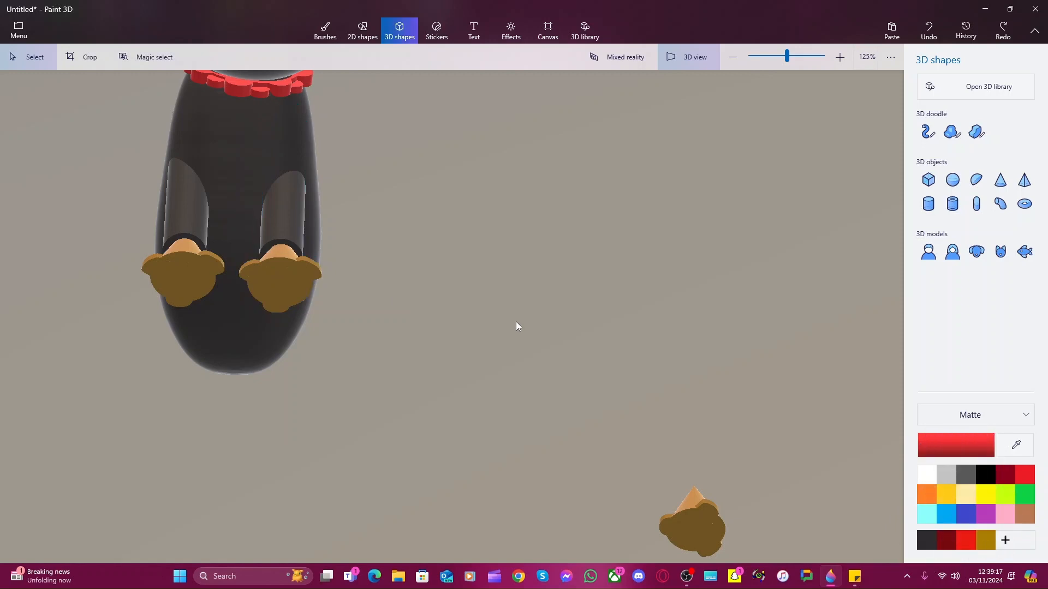
Select that leg again from underneath and fine-tune its rotation so its foot turns slightly relative to the other
left_click(303, 273)
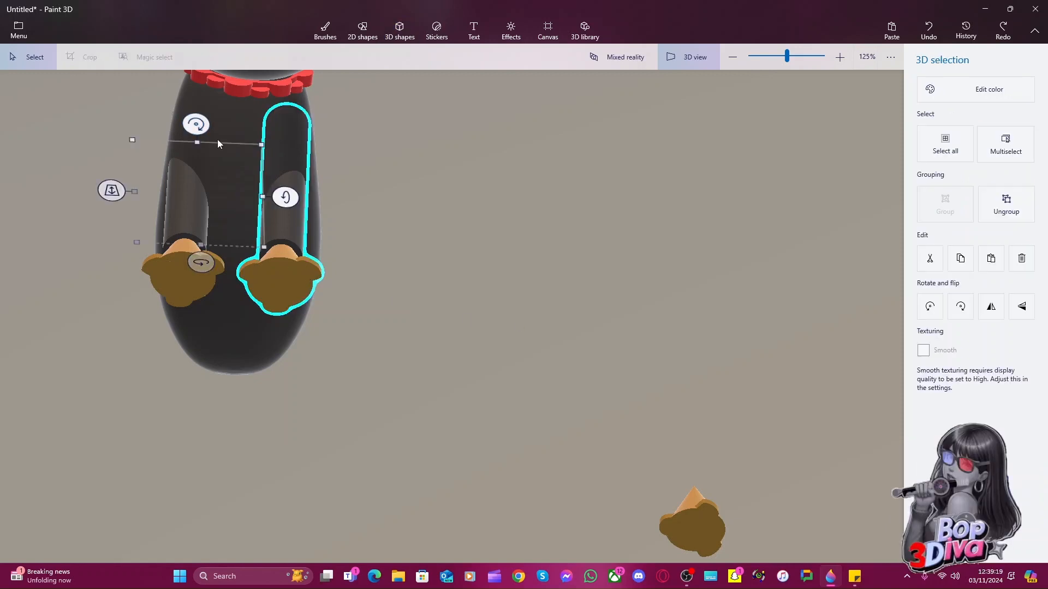
left_click_drag(195, 128, 1, 240)
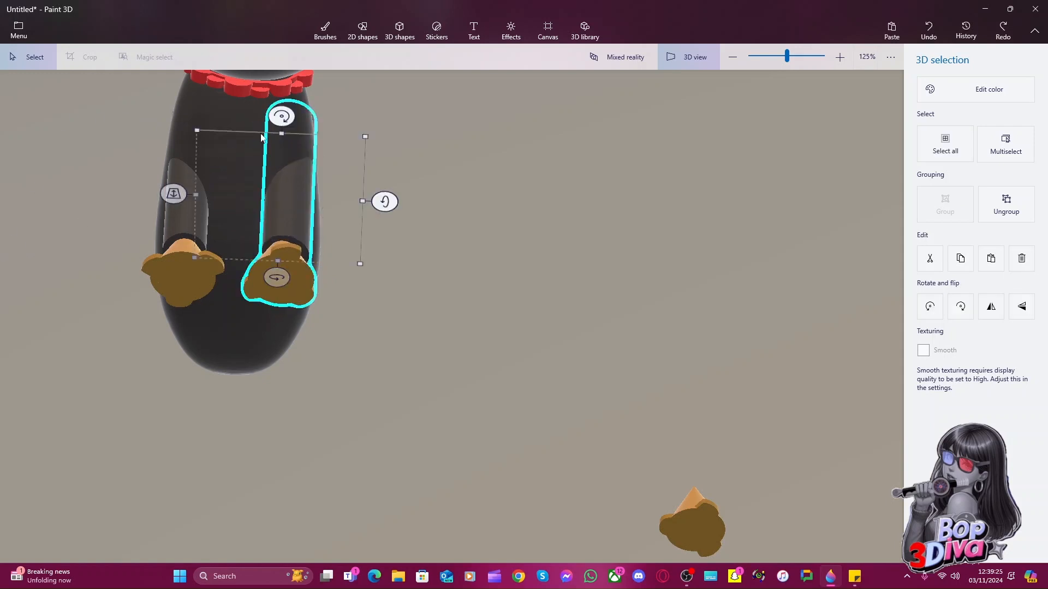
left_click_drag(280, 113, 317, 166)
left_click(420, 277)
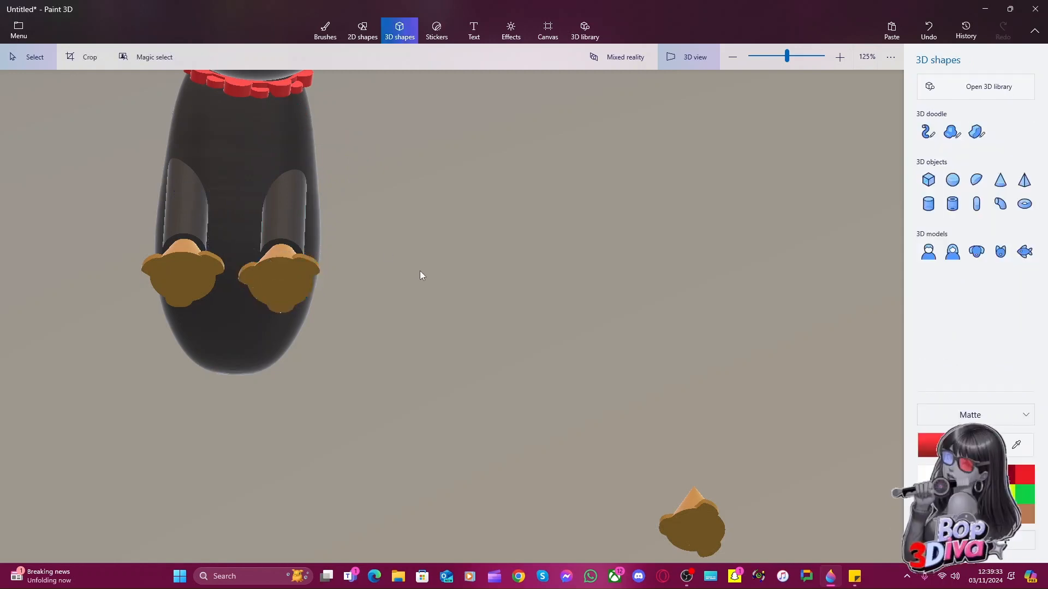
left_click(291, 281)
mouse_move(195, 117)
left_mouse_down()
mouse_move(212, 128)
mouse_move(192, 127)
left_mouse_up()
left_click(182, 200)
left_click(510, 256)
Select both front legs in the side view and nudge them forward until they stand beneath the collar
right_click_drag(416, 249, 362, 382)
left_click(363, 382)
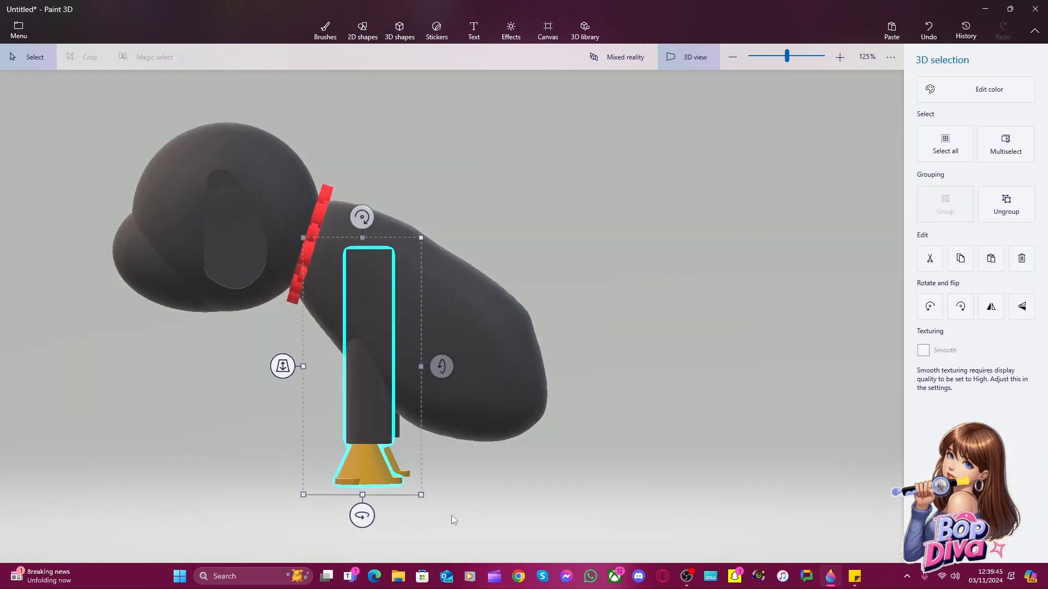
right_click_drag(427, 499, 458, 519)
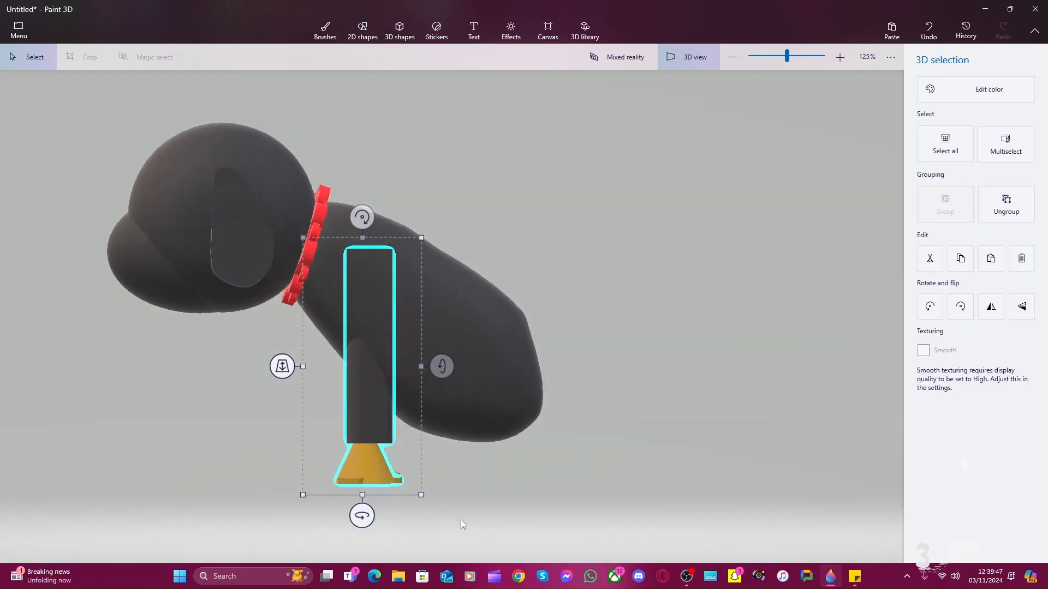
left_click(450, 529)
left_click_drag(443, 528, 328, 261)
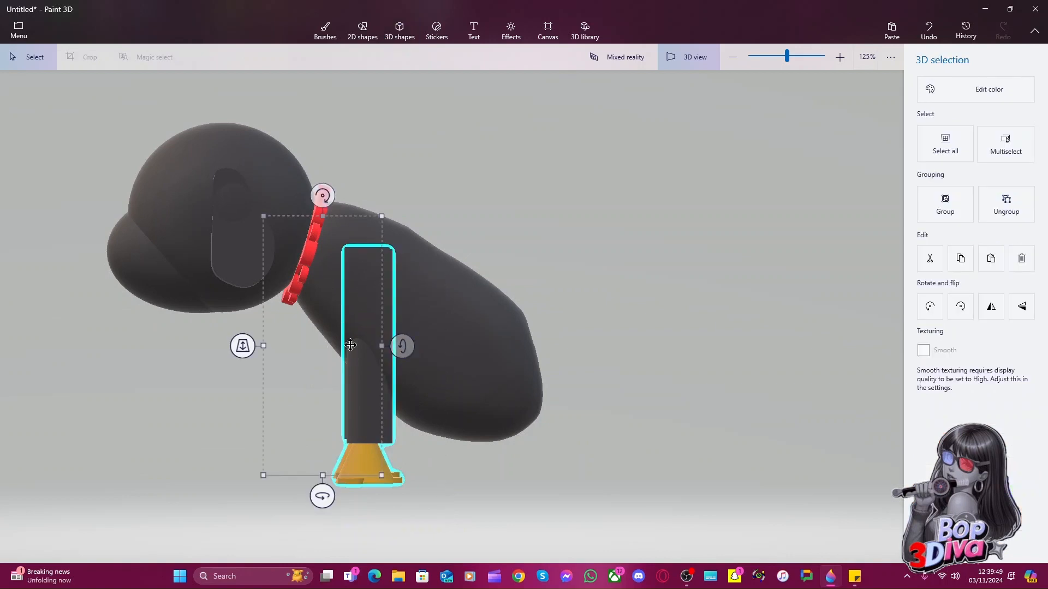
key("Left")
key("Left")
key("Left")
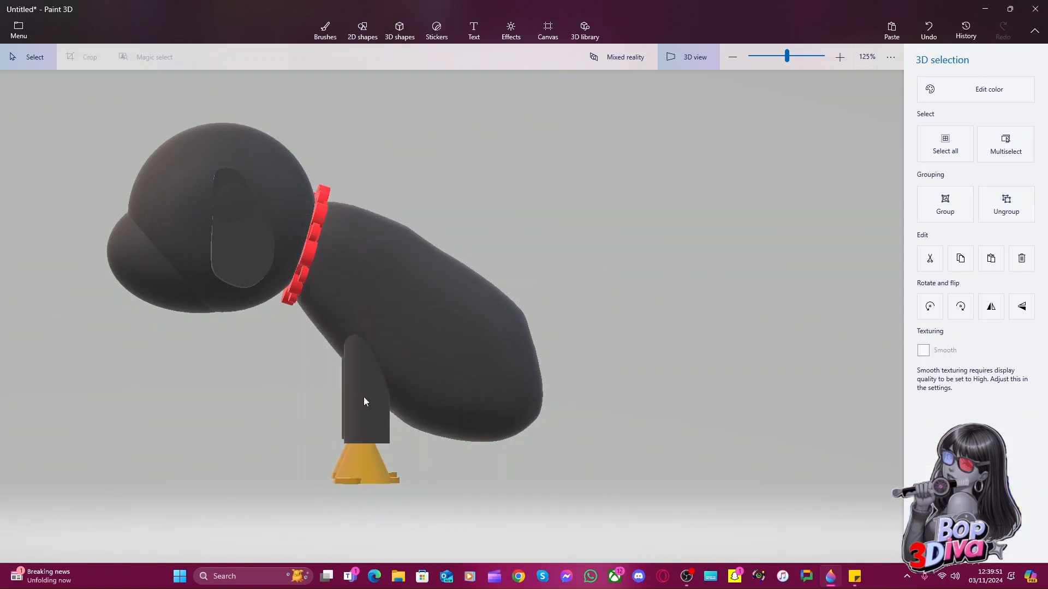
key("Left")
key("Left")
key("Left")
key("Left")
key("Left")
key("Left")
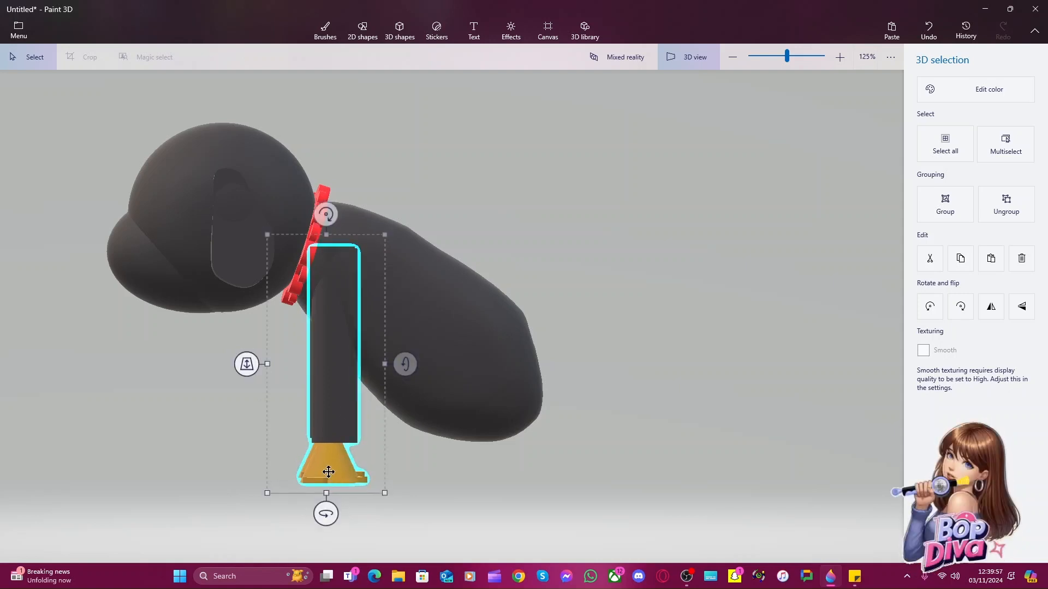
key("Right")
key("Right")
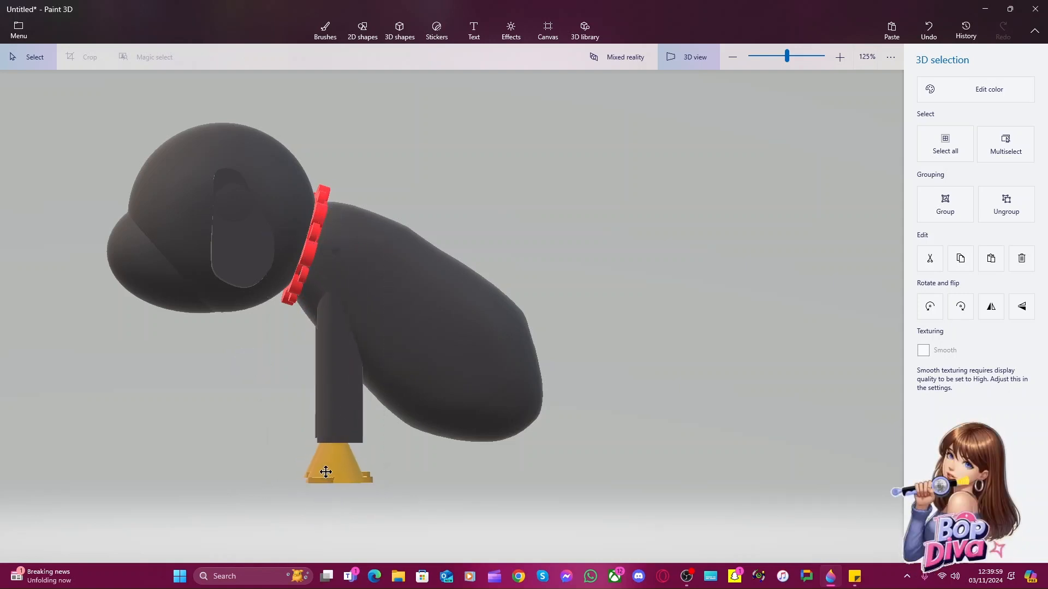
Lower both selected front legs slightly below the body
key("Down")
key("Down")
key("Down")
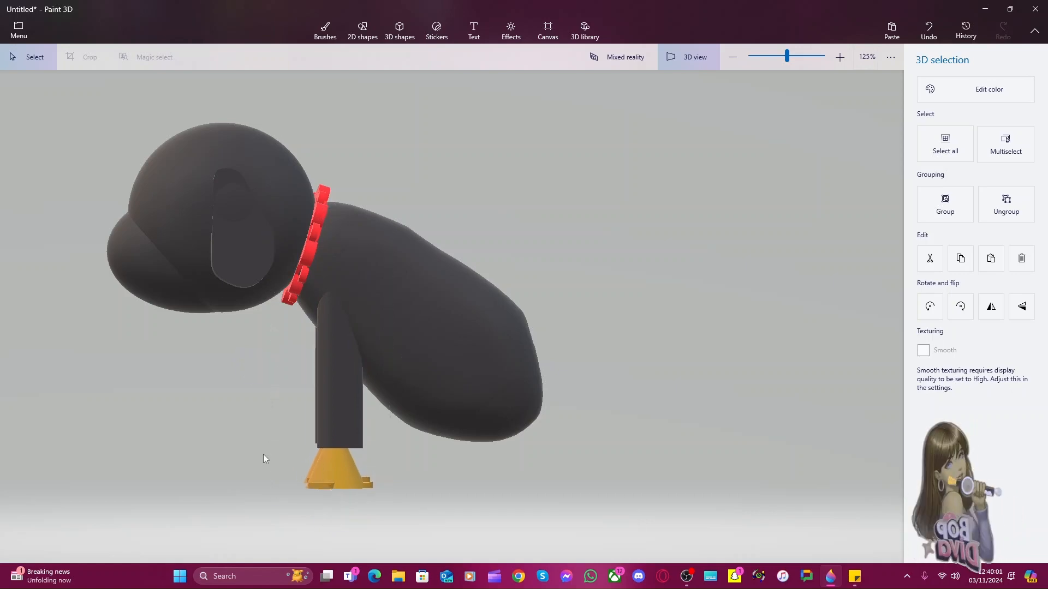
Inspect the front legs from the dog's other side, clear the selection and return to the flat canvas view
right_click_drag(261, 457, 518, 453)
left_click(567, 507)
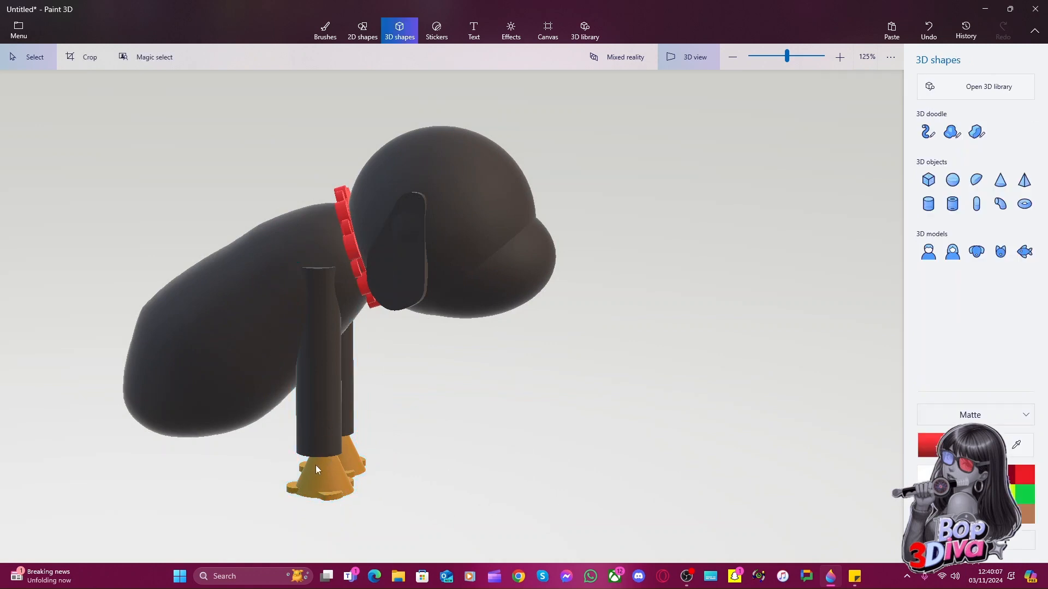
left_click_drag(258, 313, 242, 235)
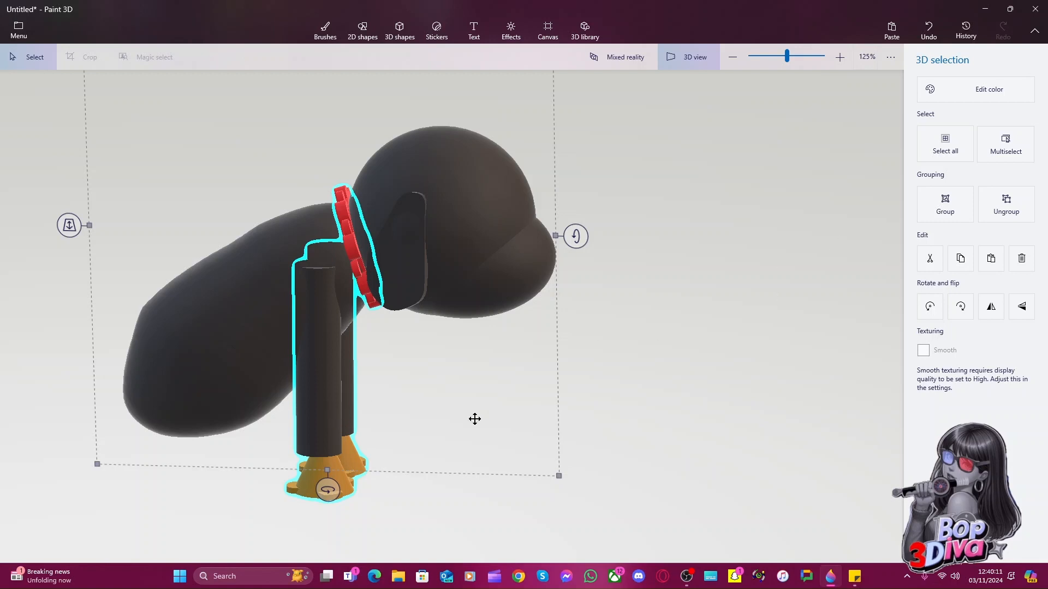
left_click(422, 512)
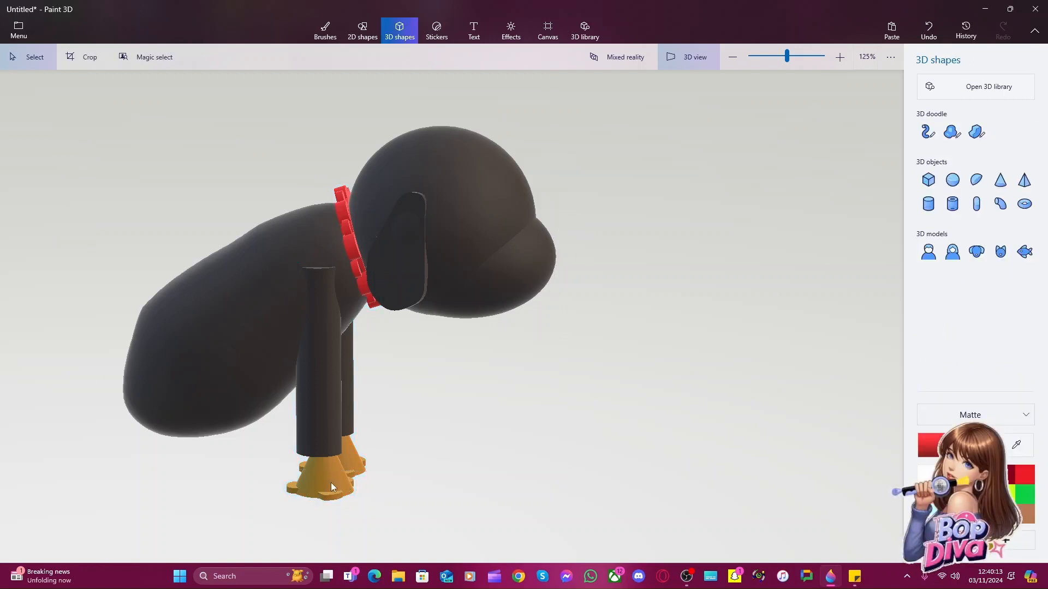
left_click(689, 57)
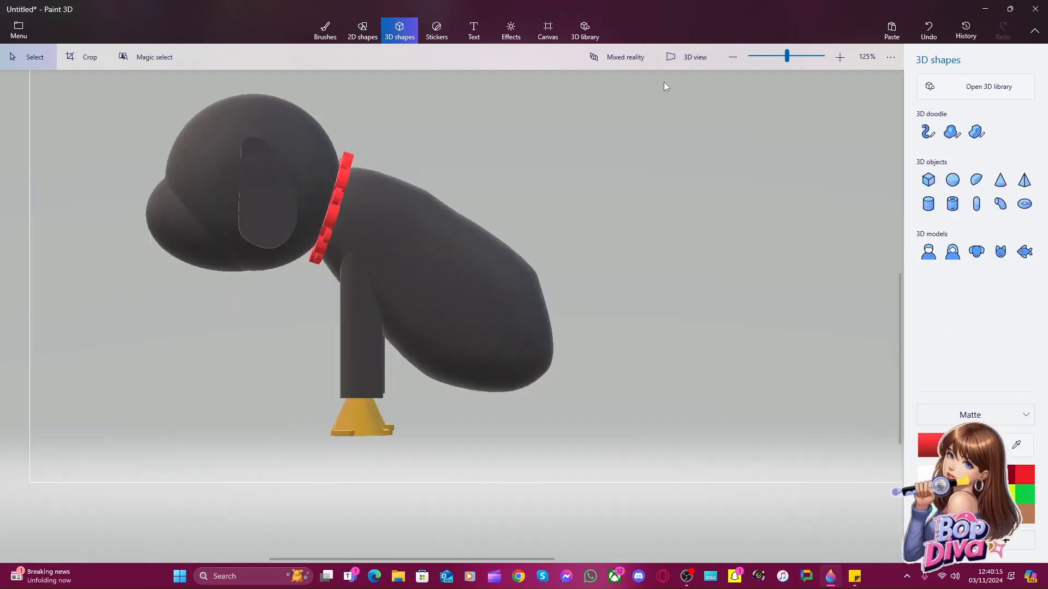
Select one front leg in the side view and shift it slightly in depth relative to the body
left_click(389, 427)
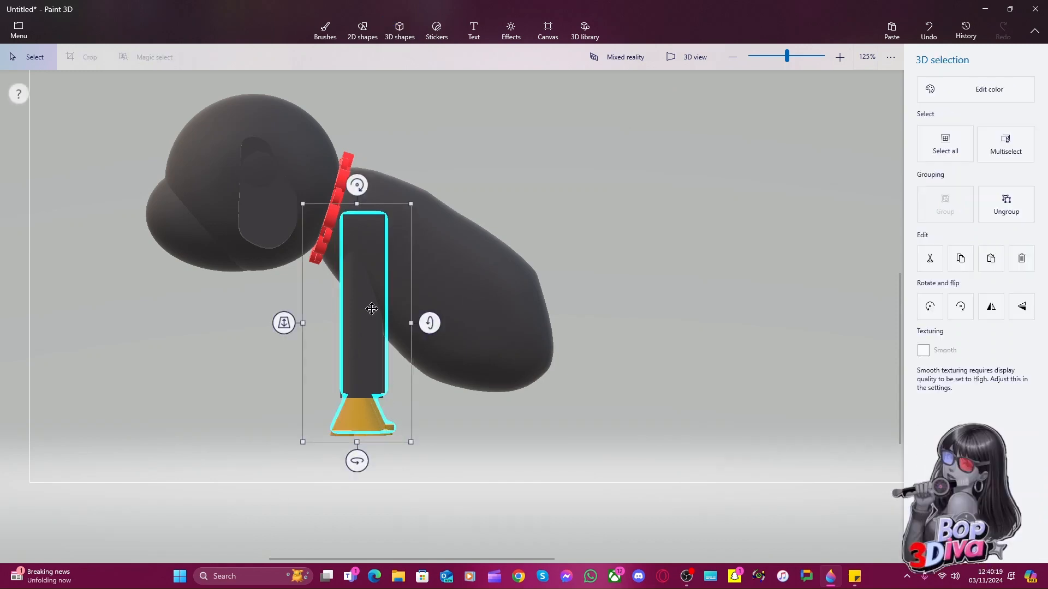
left_click_drag(284, 323, 286, 329)
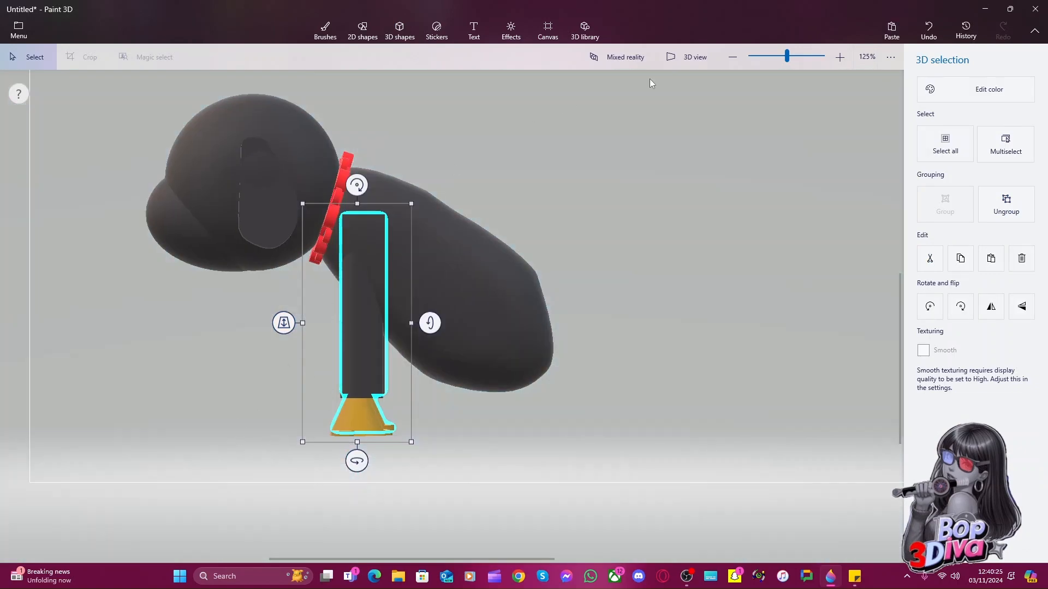
left_click(682, 57)
left_click_drag(474, 418, 258, 393)
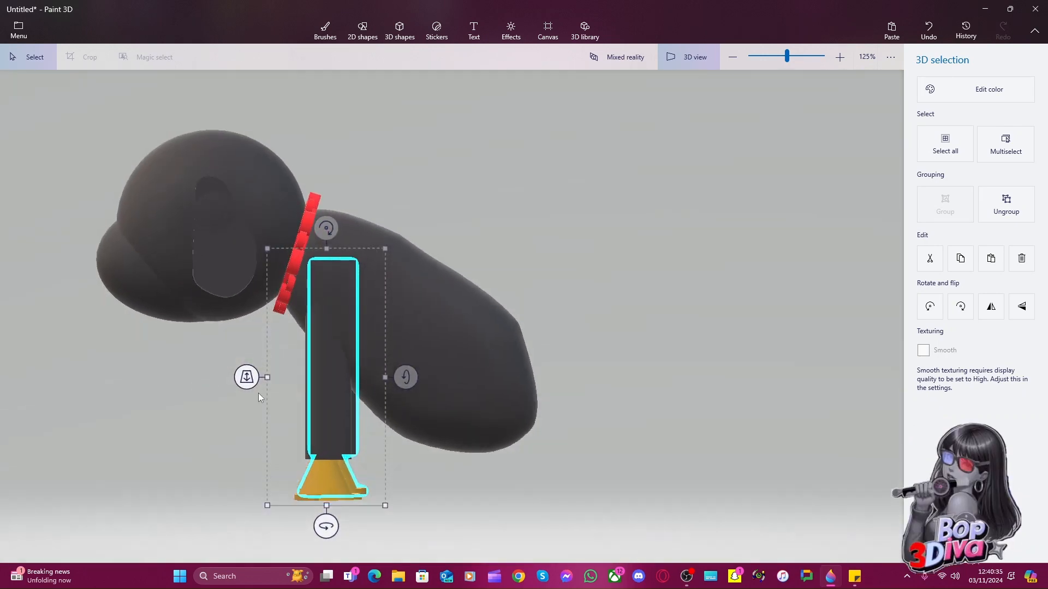
Select both spare gold cones floating behind the dog and delete them
mouse_move(671, 417)
left_mouse_down()
mouse_move(693, 425)
mouse_move(654, 418)
mouse_move(663, 428)
mouse_move(707, 417)
mouse_move(673, 416)
mouse_move(682, 409)
left_mouse_up()
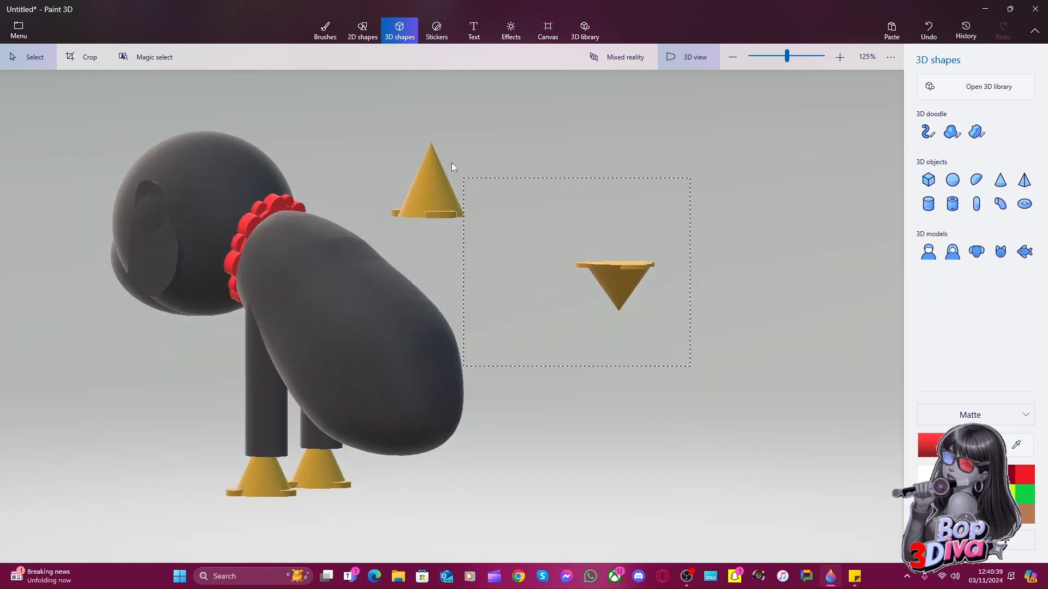
left_click_drag(452, 167, 379, 113)
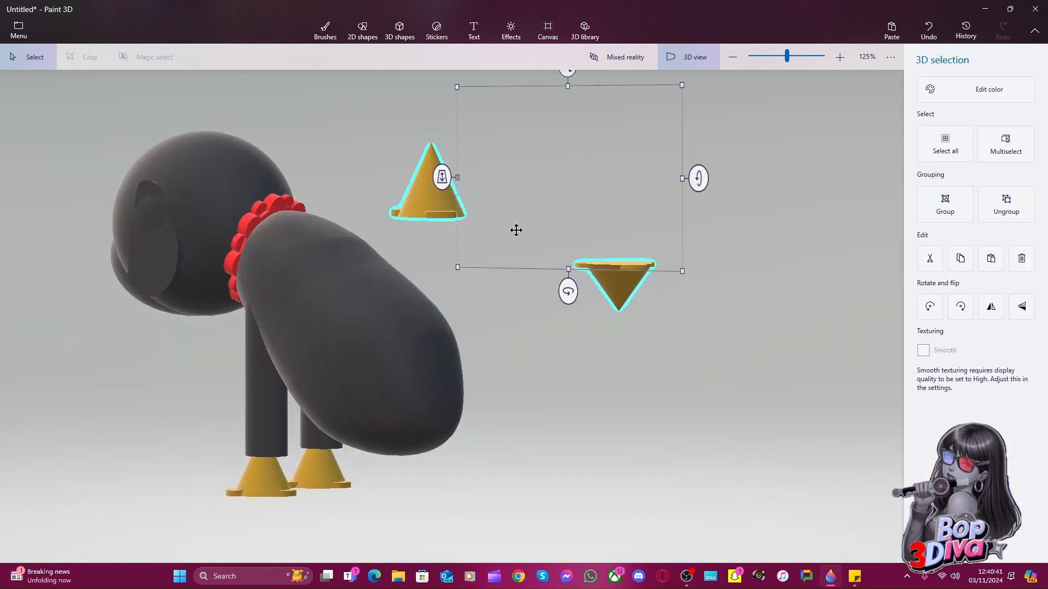
key("Delete")
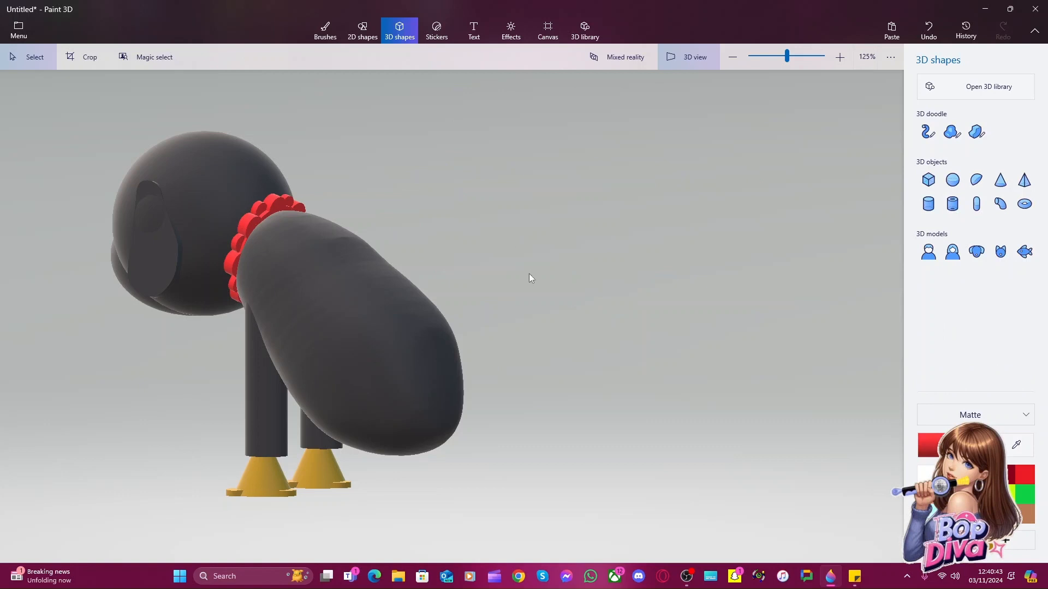
Save the model as a Paint 3D project named BopDog
key("ctrl+shift+s")
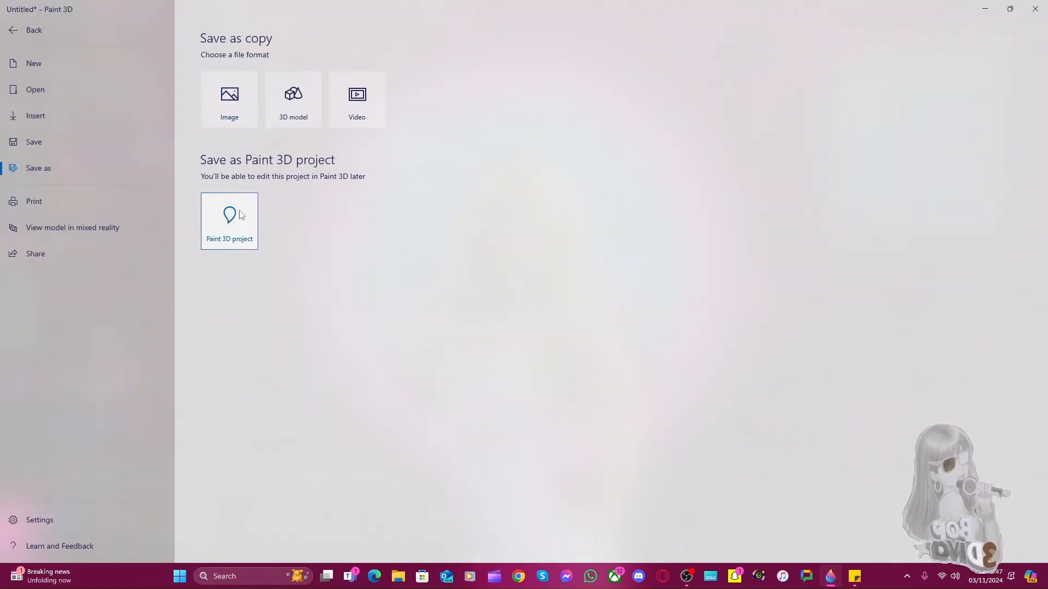
left_click(241, 215)
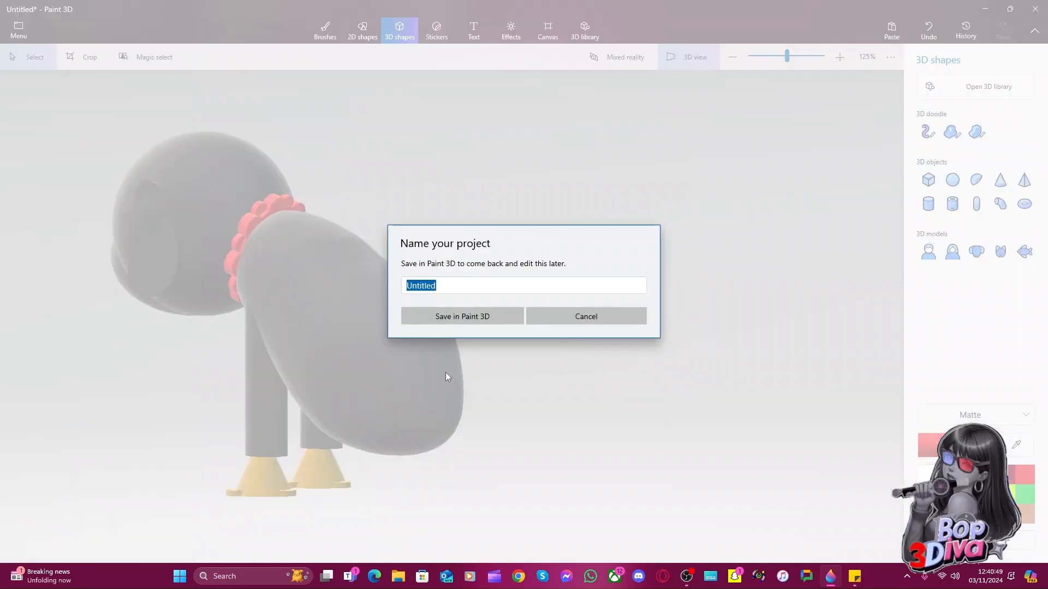
type("BopDog")
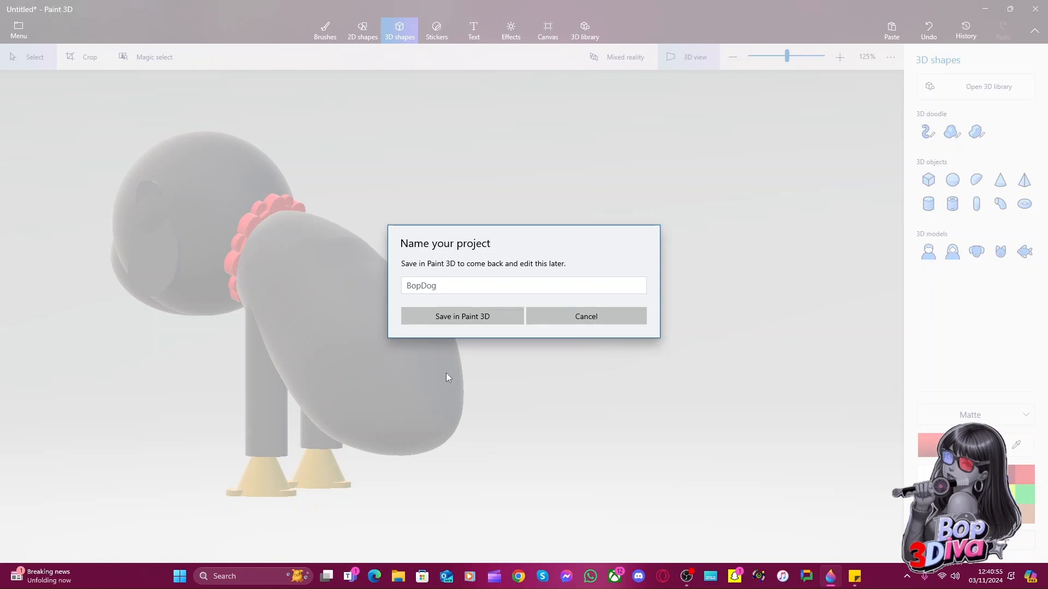
key("Return")
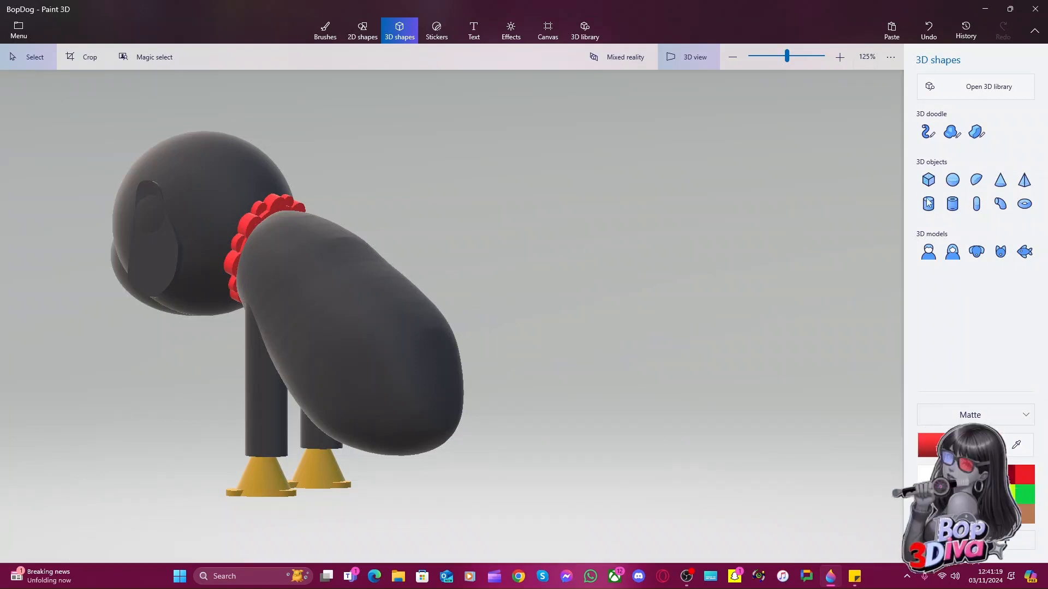
Choose the Sharp edge 3D doodle for drawing in the empty canvas area behind the dog's body
left_click_drag(752, 315, 711, 383)
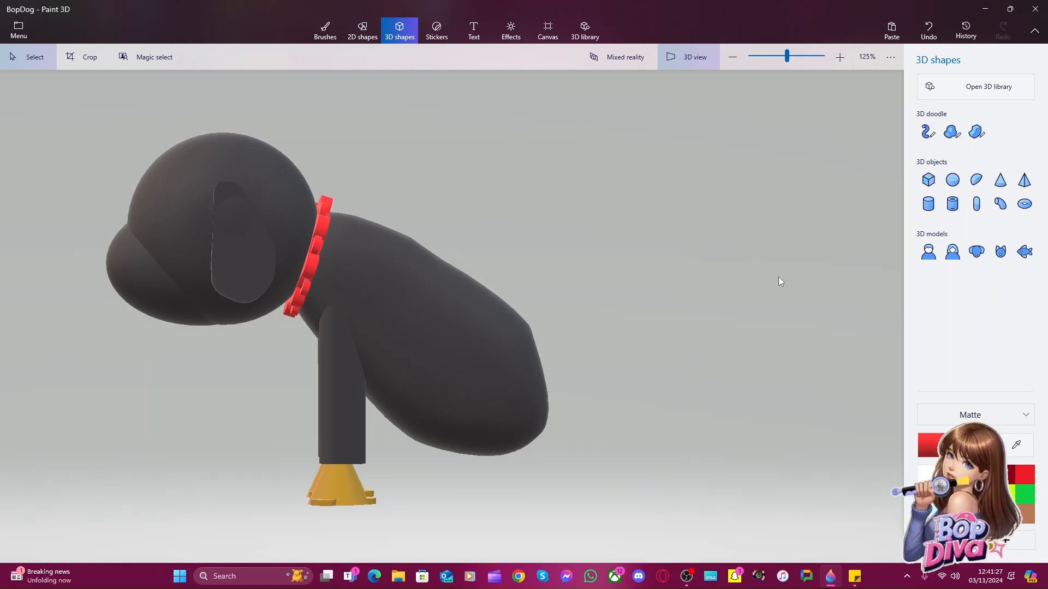
left_click_drag(780, 282, 738, 318)
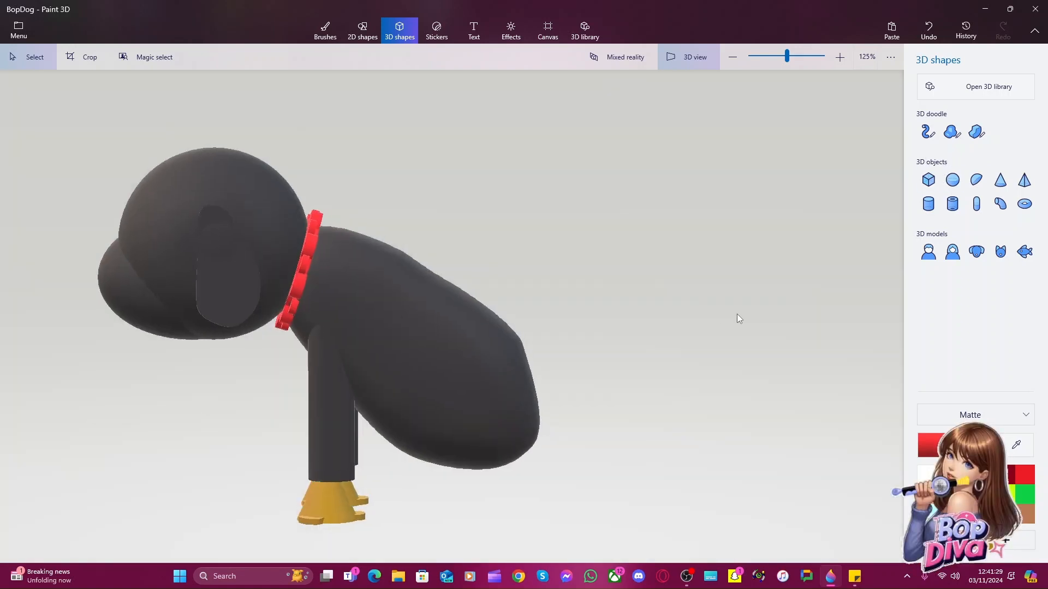
scroll(737, 315, "down", 2)
right_click_drag(692, 310, 115, 356)
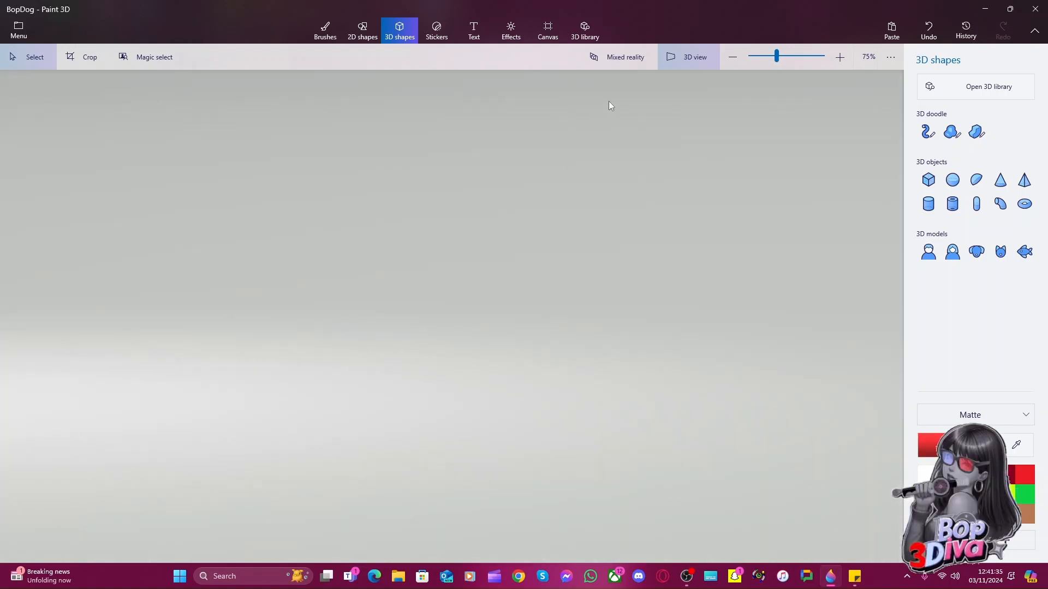
left_click(687, 58)
scroll(786, 342, "down", 5)
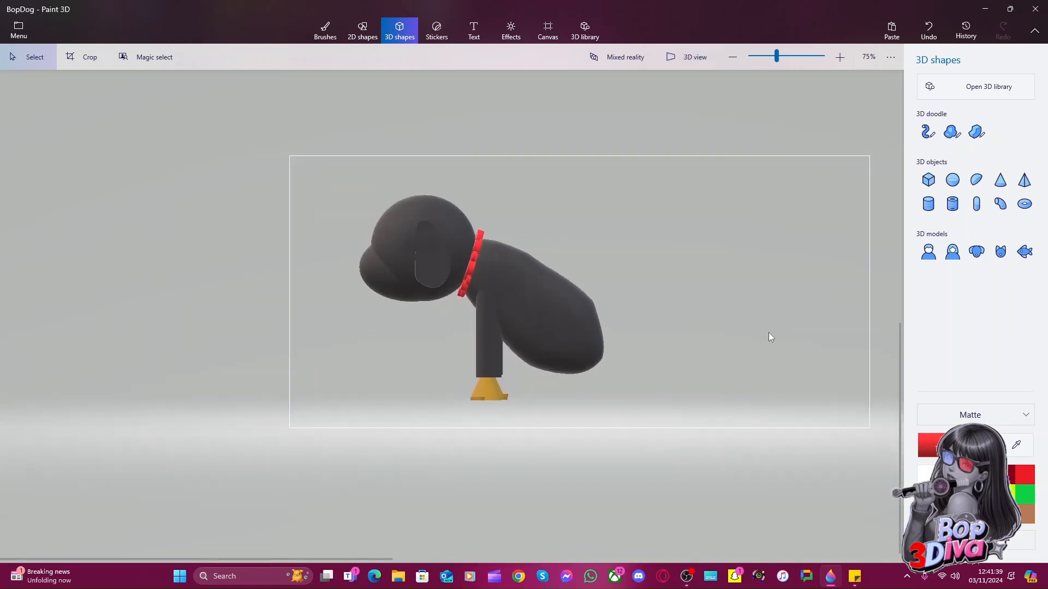
right_click_drag(770, 335, 442, 289)
scroll(591, 314, "up", 5)
scroll(592, 311, "up", 2)
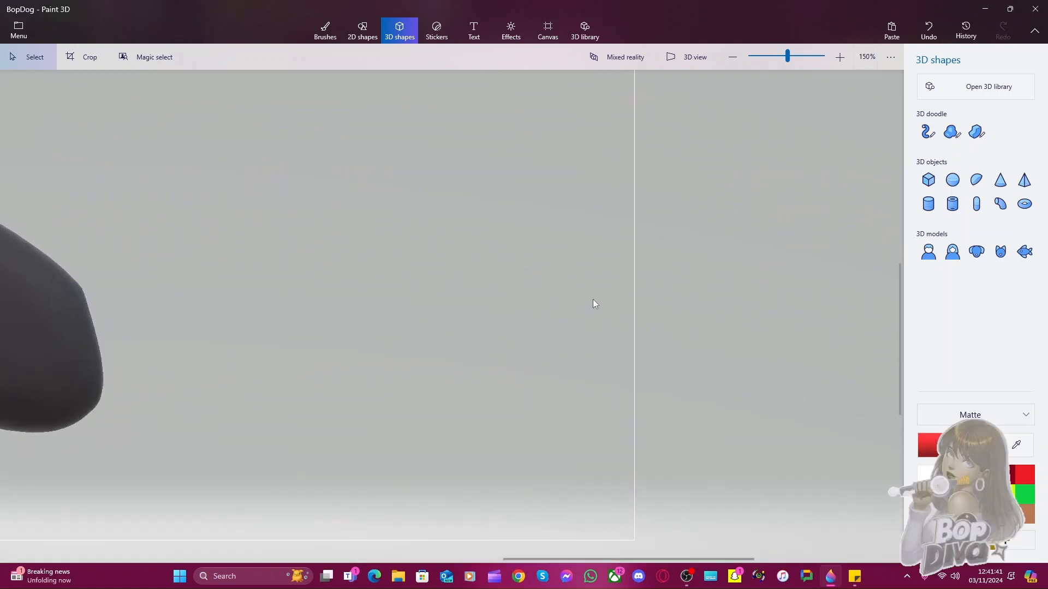
left_click(975, 140)
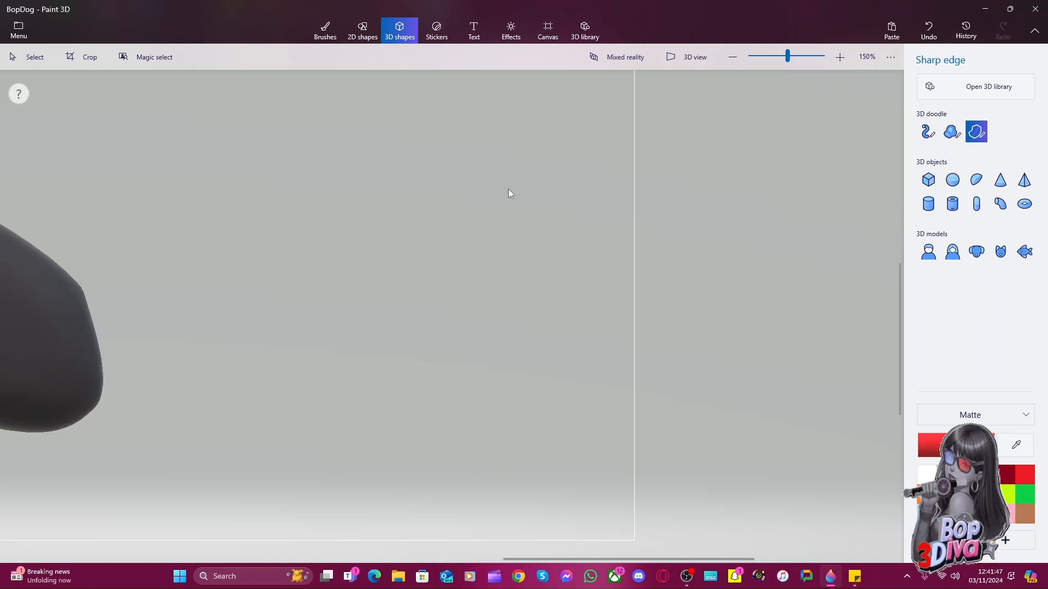
Switch to Chrome and search Google Images for wirehaired pointing griffon
left_click(525, 585)
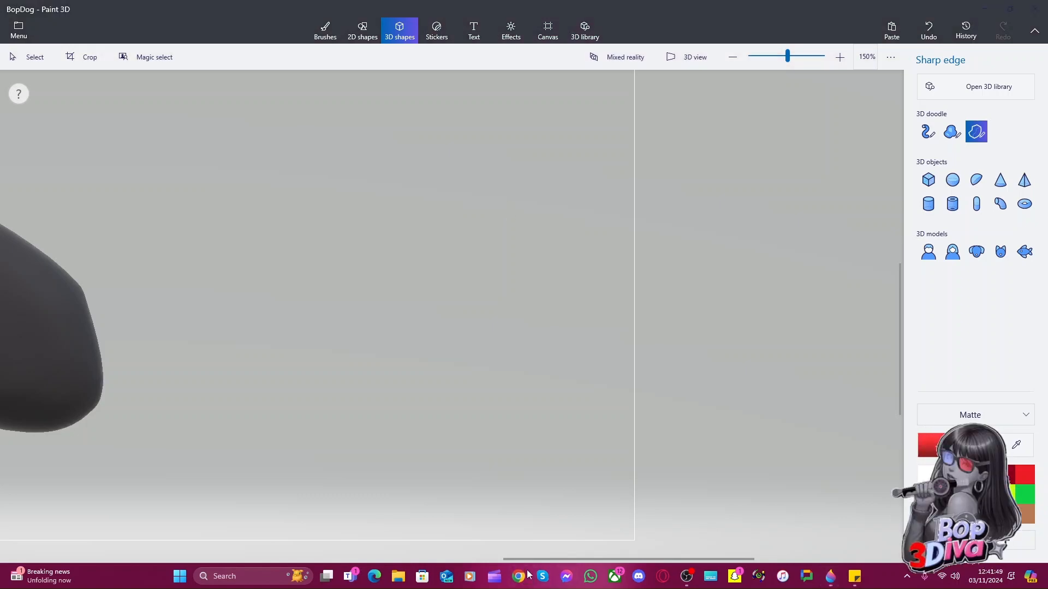
type("wireh")
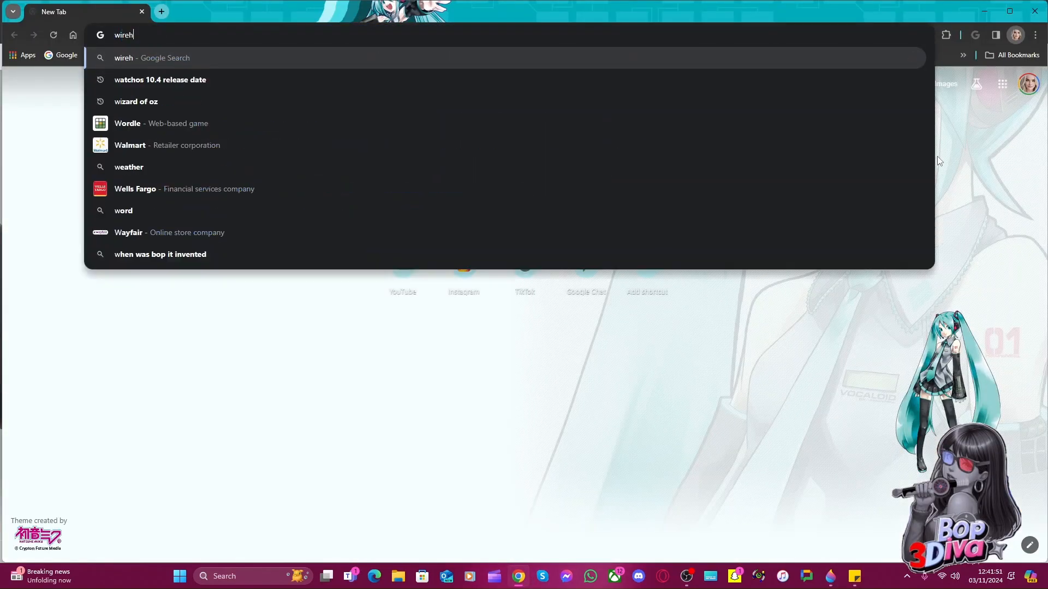
type("ai")
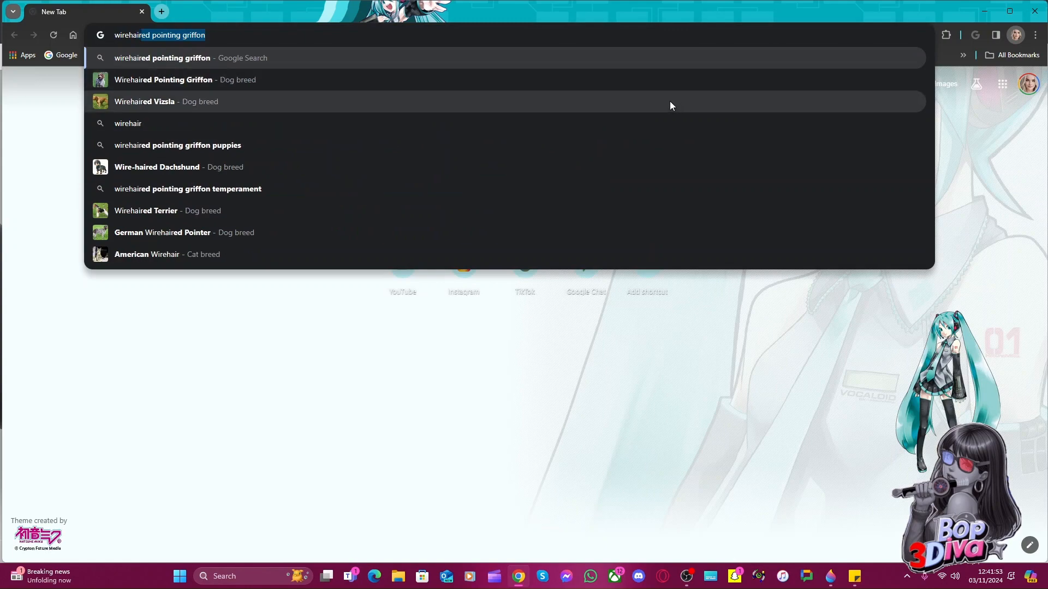
left_click(673, 84)
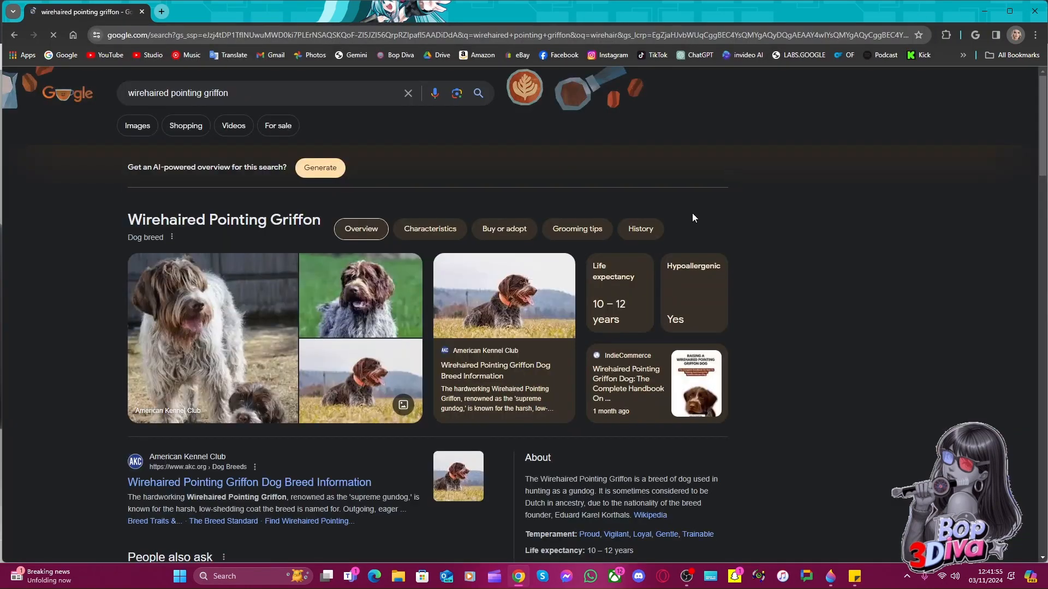
left_click(138, 126)
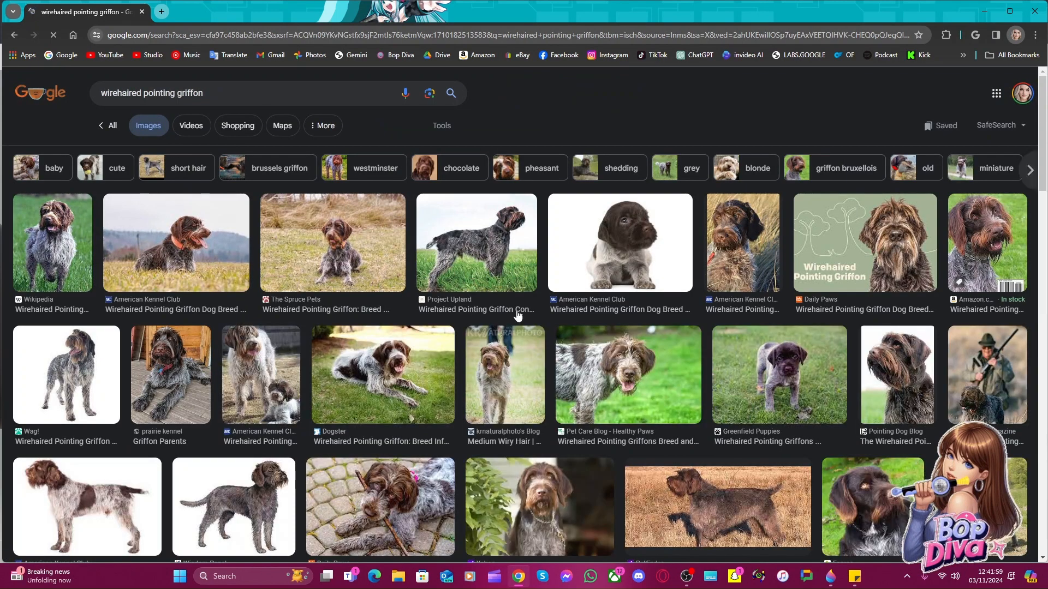
Preview the Wisdom Panel picture of a standing griffon to examine its hind legs
scroll(367, 270, "down", 2)
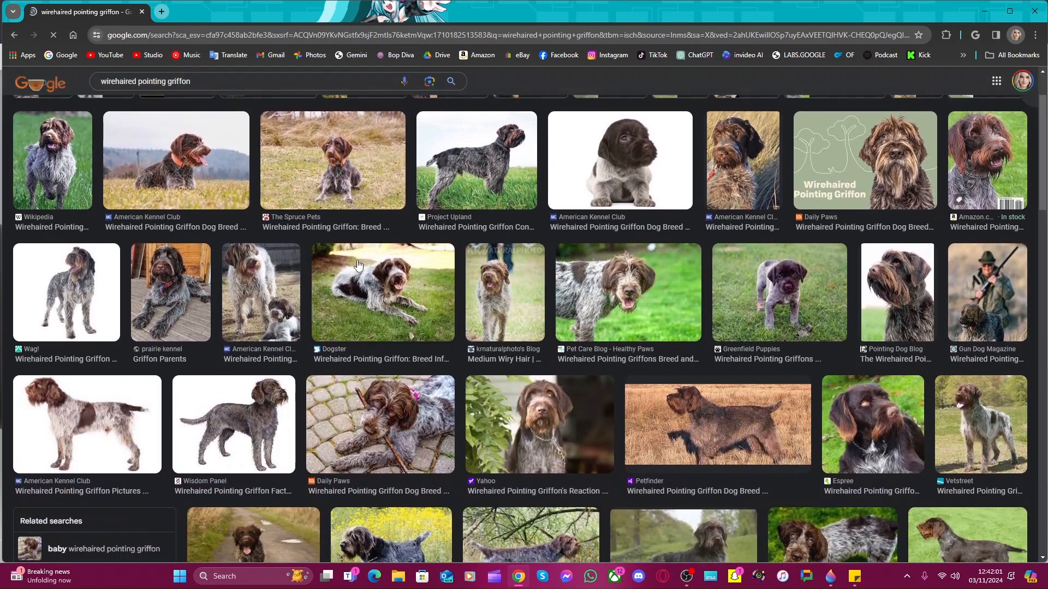
scroll(356, 263, "down", 1)
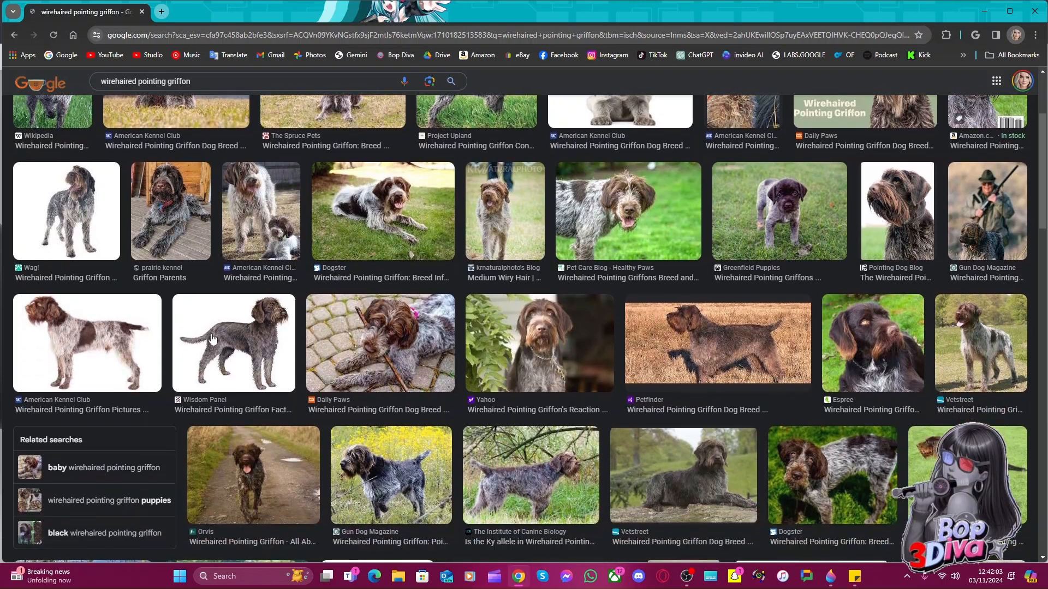
left_click(230, 339)
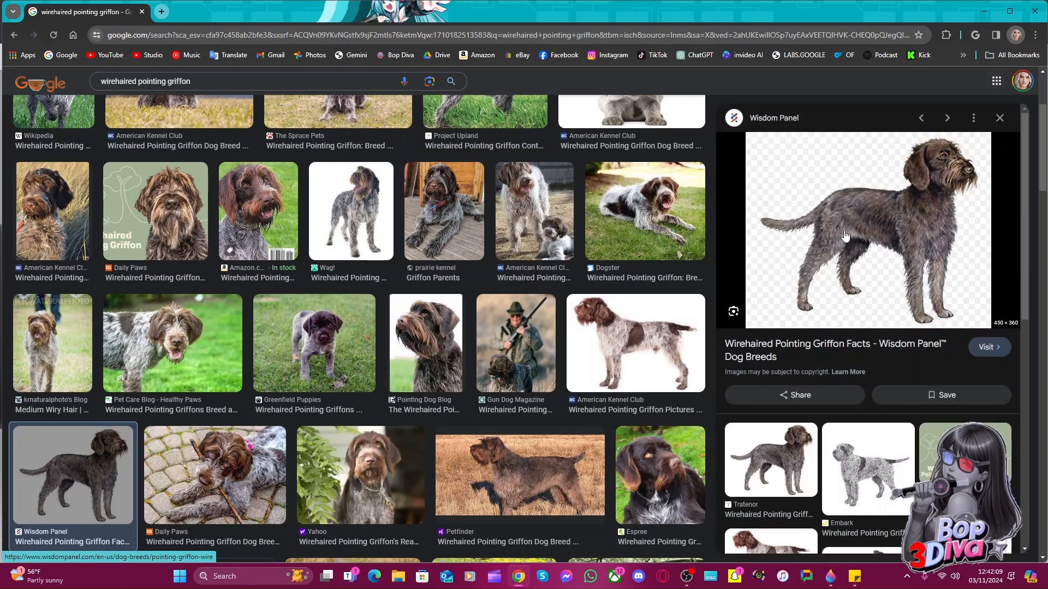
Open the Brit side-view photo of a standing griffon in a new tab and enlarge it to study the leg shape
scroll(584, 387, "down", 8)
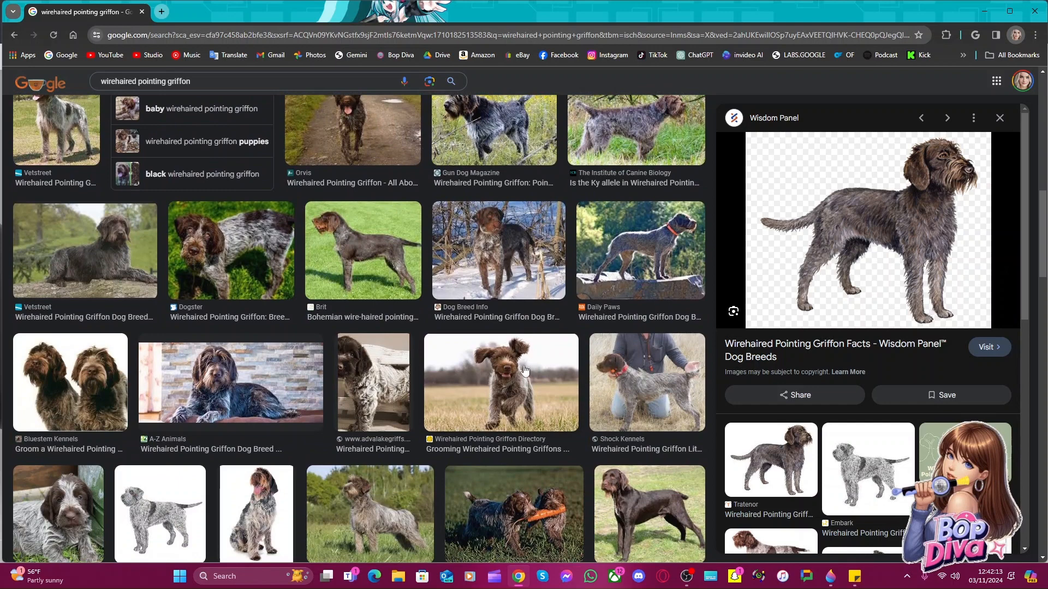
left_click(345, 261)
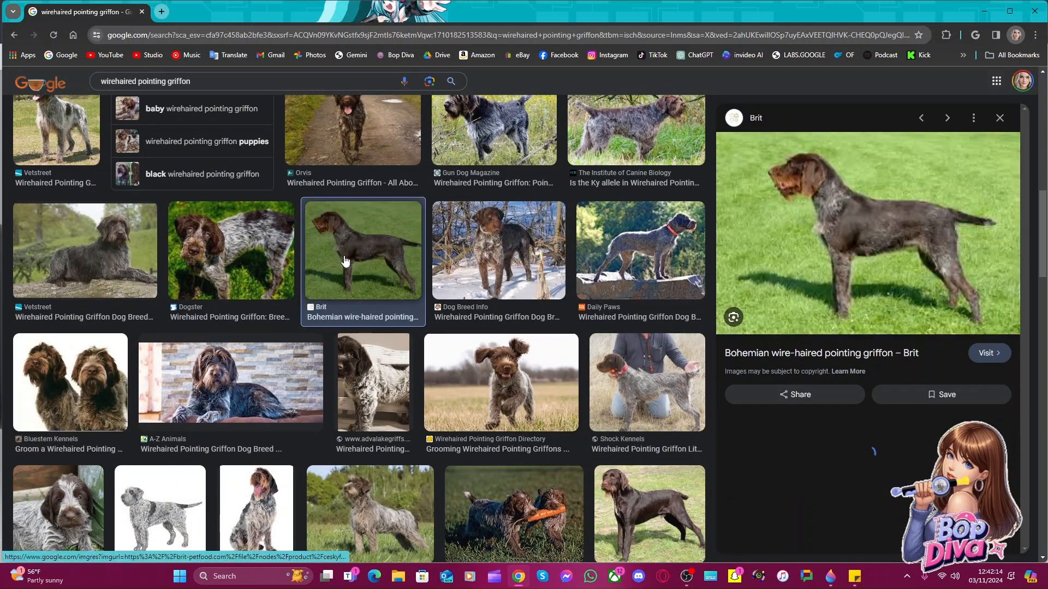
right_click(890, 258)
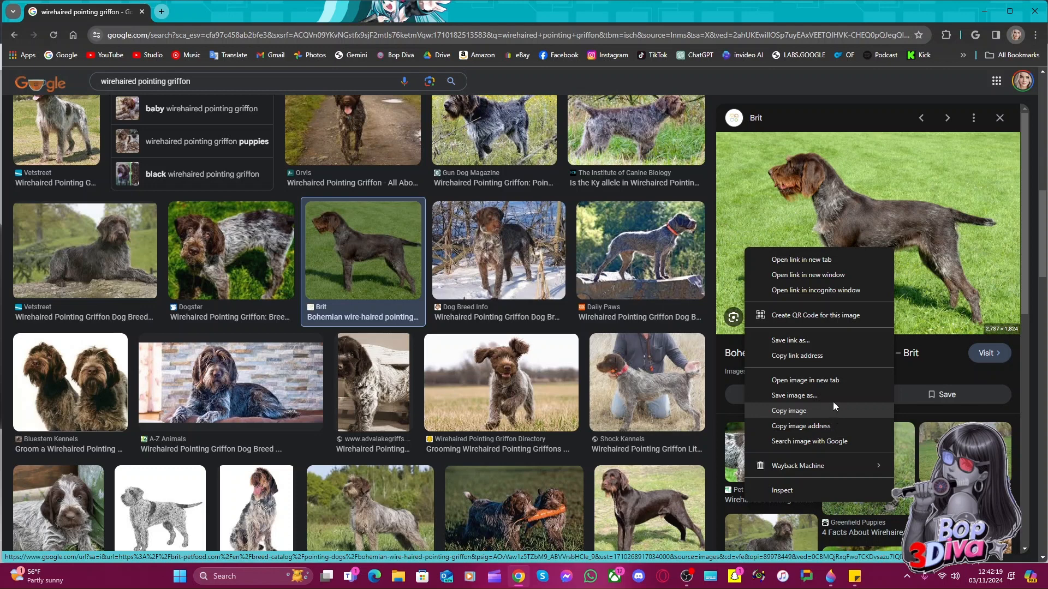
left_click(833, 380)
left_click(197, 13)
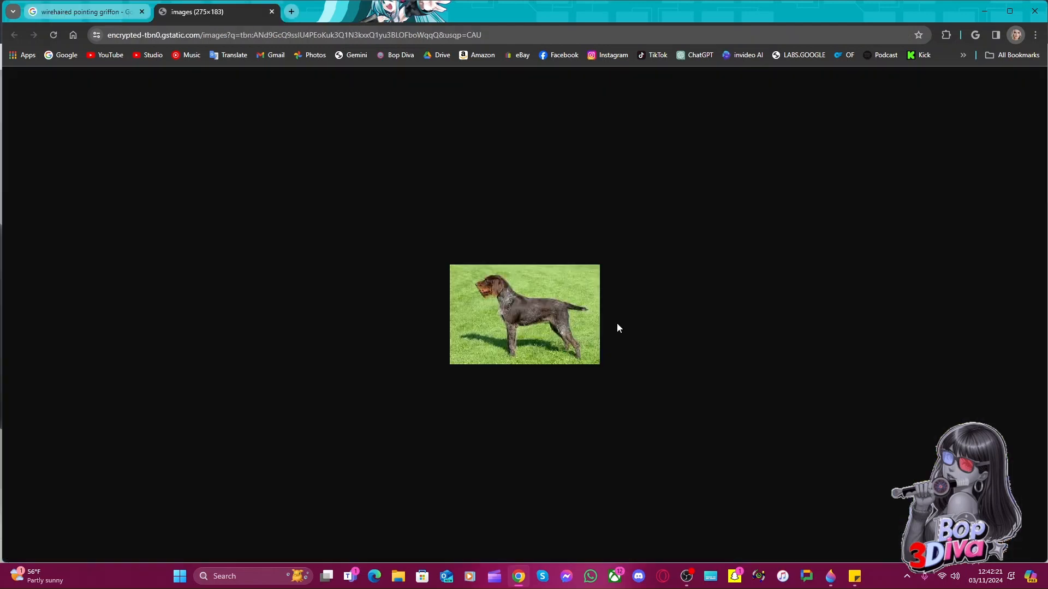
scroll(668, 421, "up", 8, "ctrl")
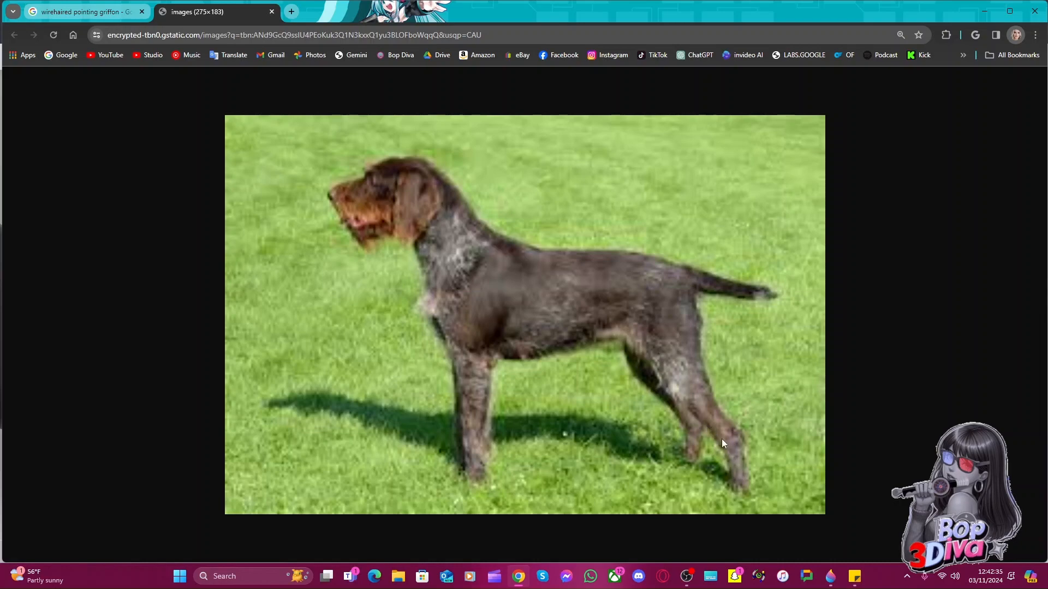
Open the Continental Kennel Club photo of a sitting griffon in a new tab, enlarge it to study the pose, and return to Paint 3D
left_click(79, 13)
scroll(441, 415, "down", 2)
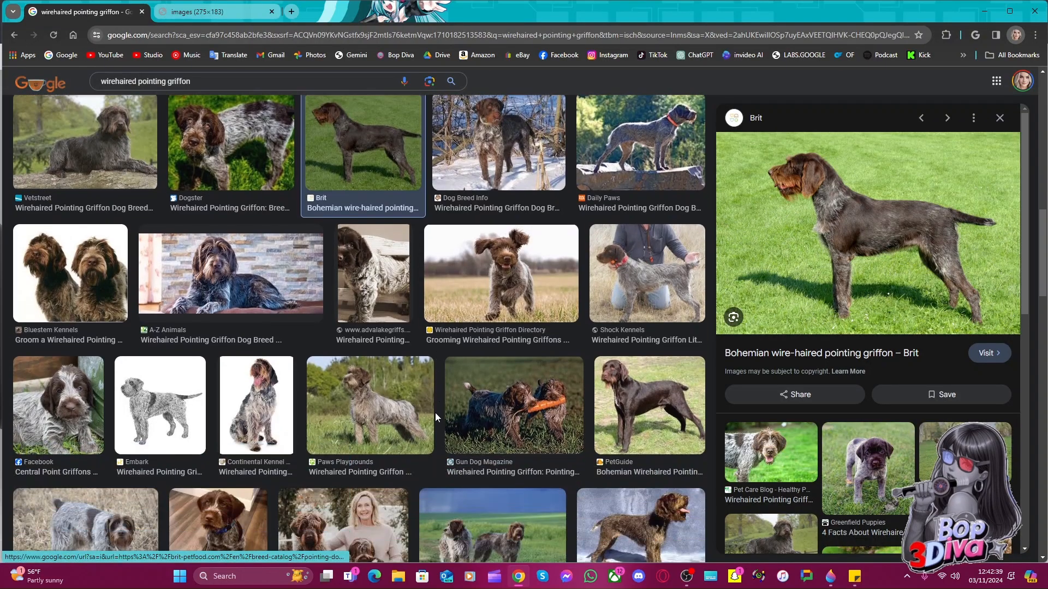
left_click(262, 419)
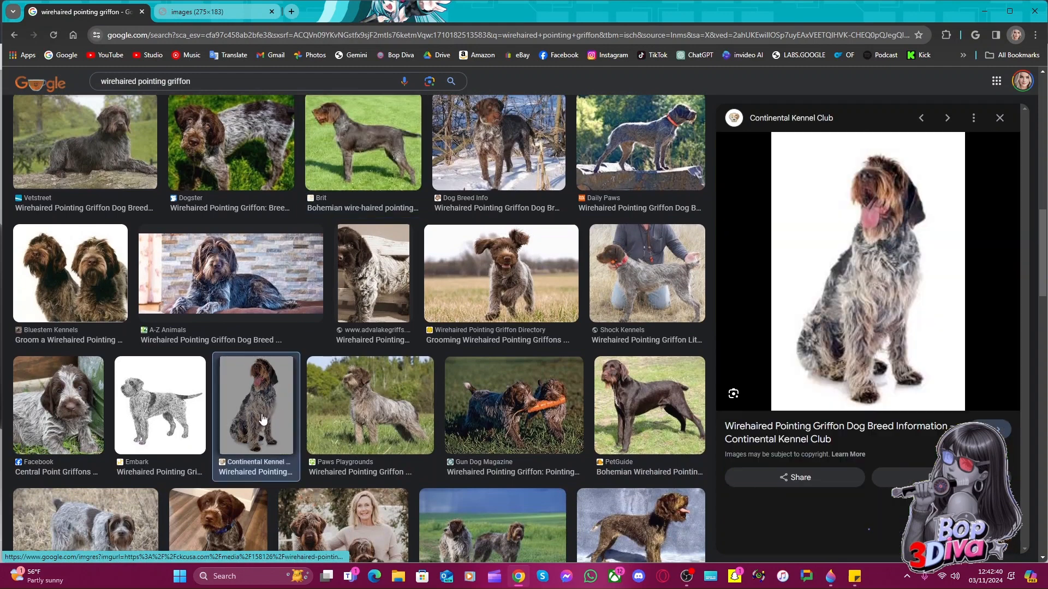
right_click(862, 310)
left_click(936, 189)
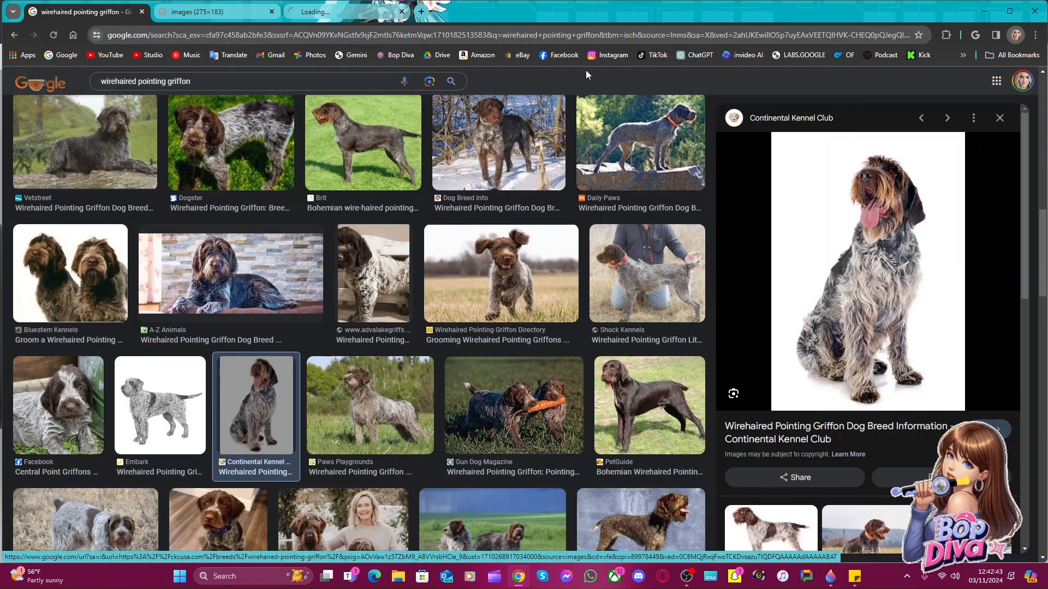
left_click(325, 10)
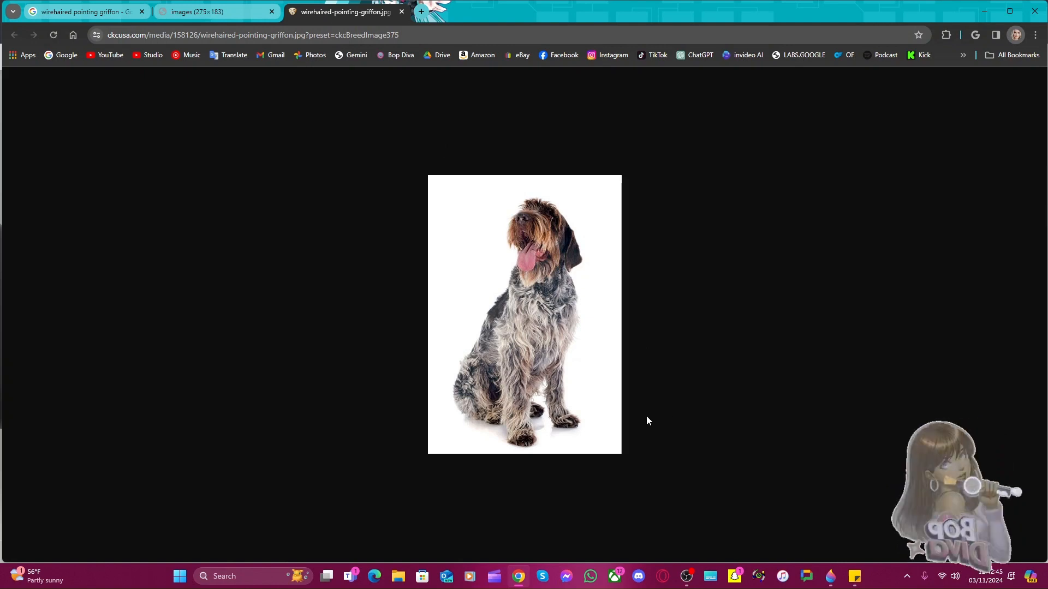
scroll(625, 421, "up", 4, "ctrl")
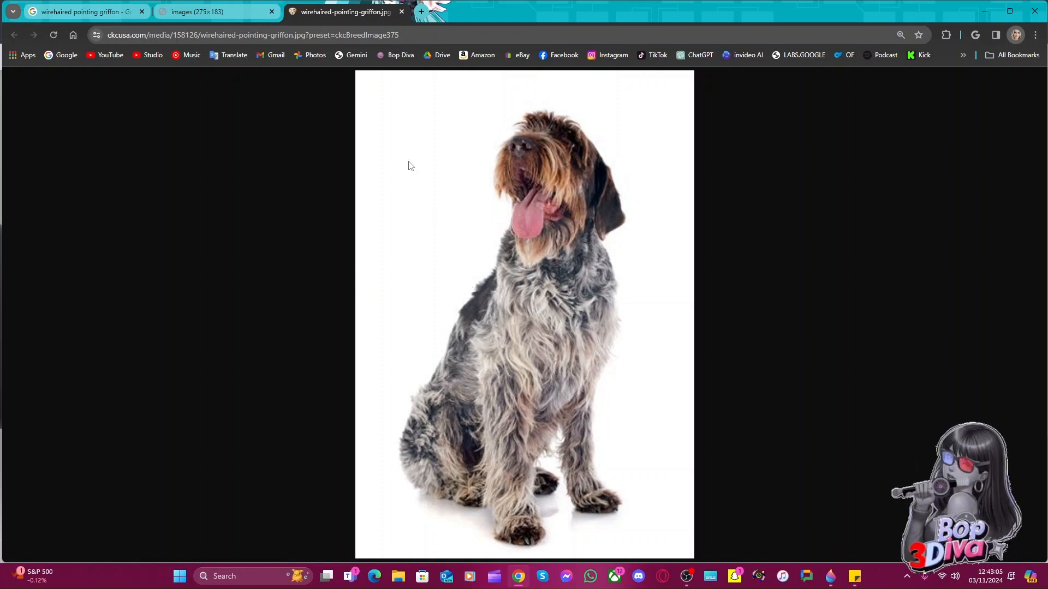
left_click(1043, 13)
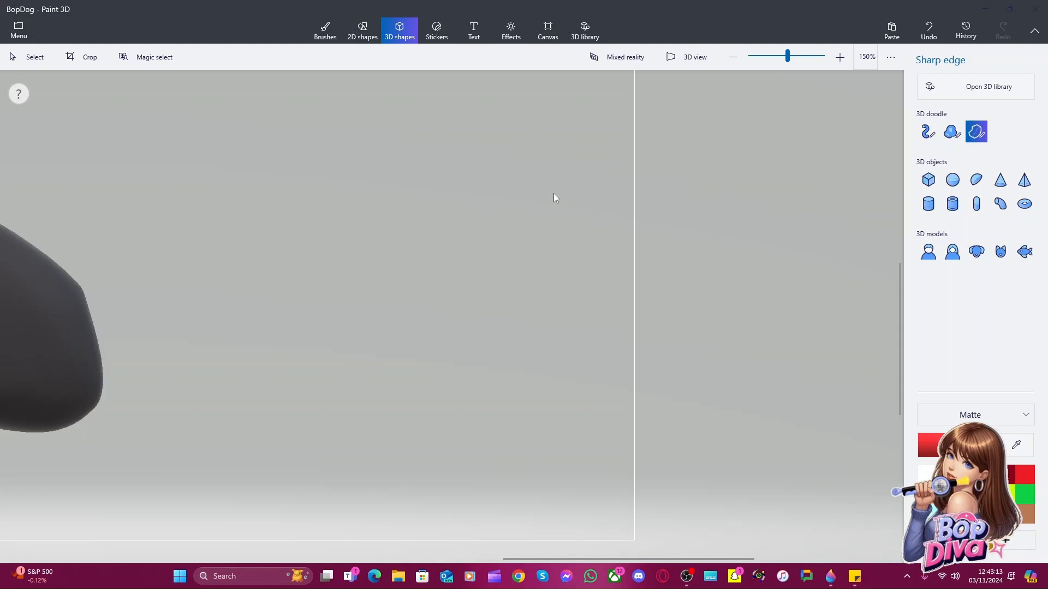
Draw a closed hind-leg outline with a rounded thigh and a forward-pointing foot using the Sharp edge 3D doodle
mouse_move(553, 193)
left_mouse_down()
mouse_move(525, 182)
mouse_move(467, 202)
mouse_move(468, 260)
mouse_move(485, 294)
left_mouse_up()
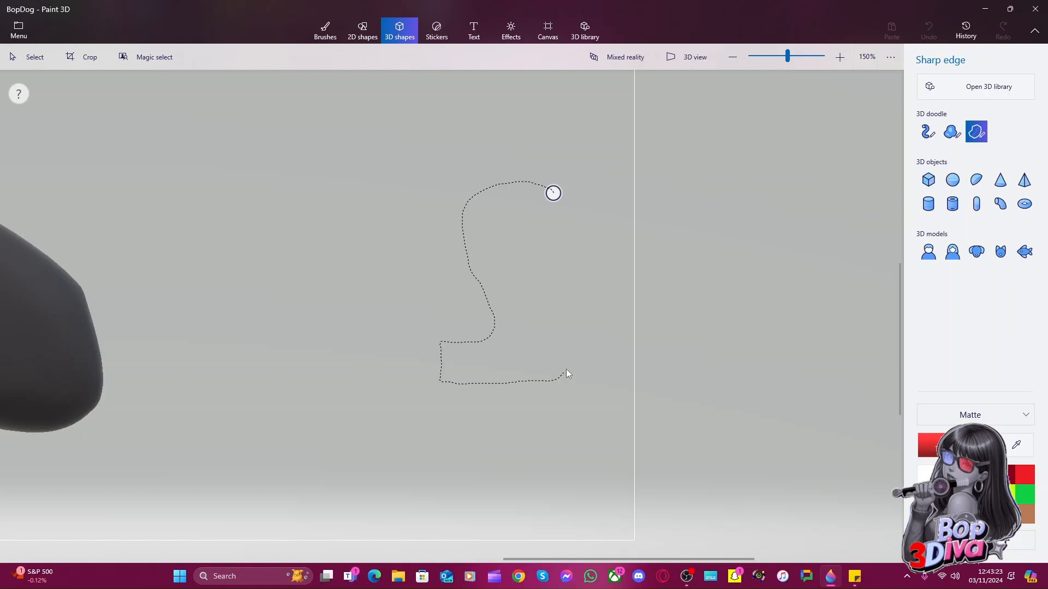
left_click_drag(566, 329, 565, 293)
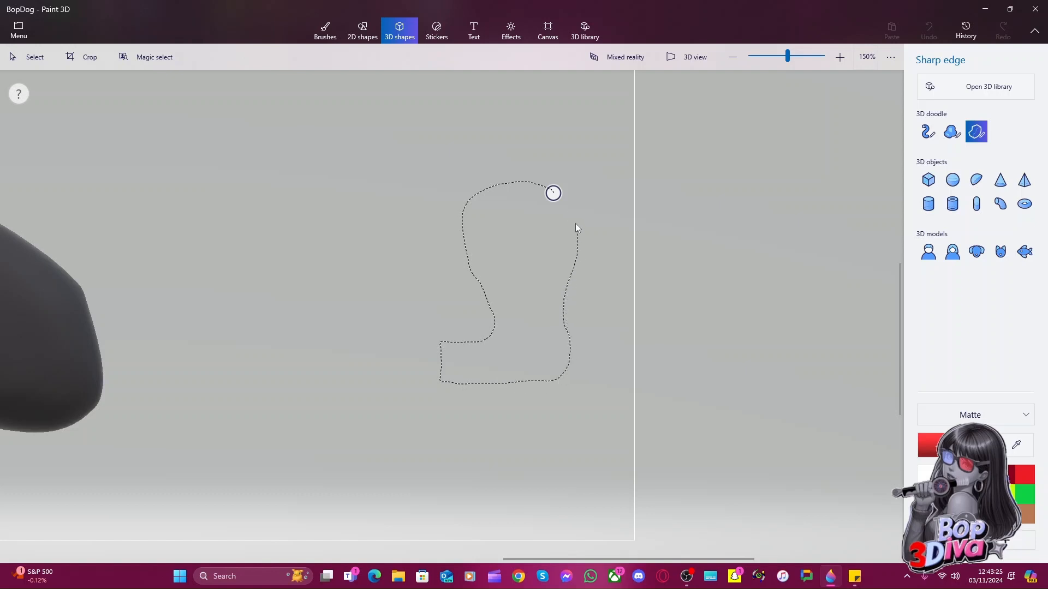
left_click_drag(578, 228, 553, 194)
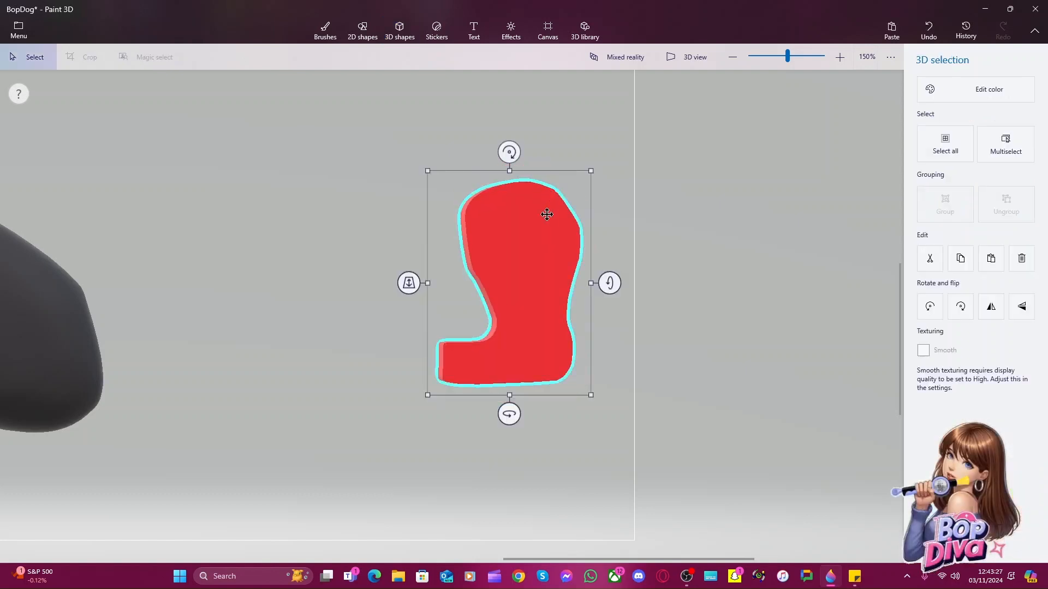
Try to turn the new hind leg slightly about its vertical axis and revert that turn
mouse_move(509, 414)
left_mouse_down()
mouse_move(650, 415)
mouse_move(503, 413)
left_mouse_up()
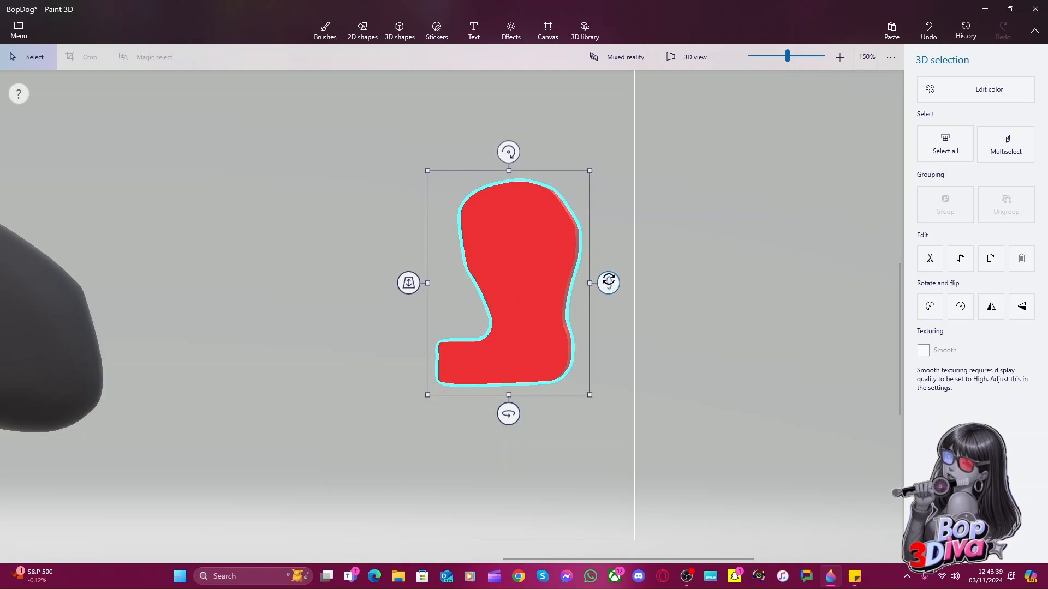
key("ctrl+z")
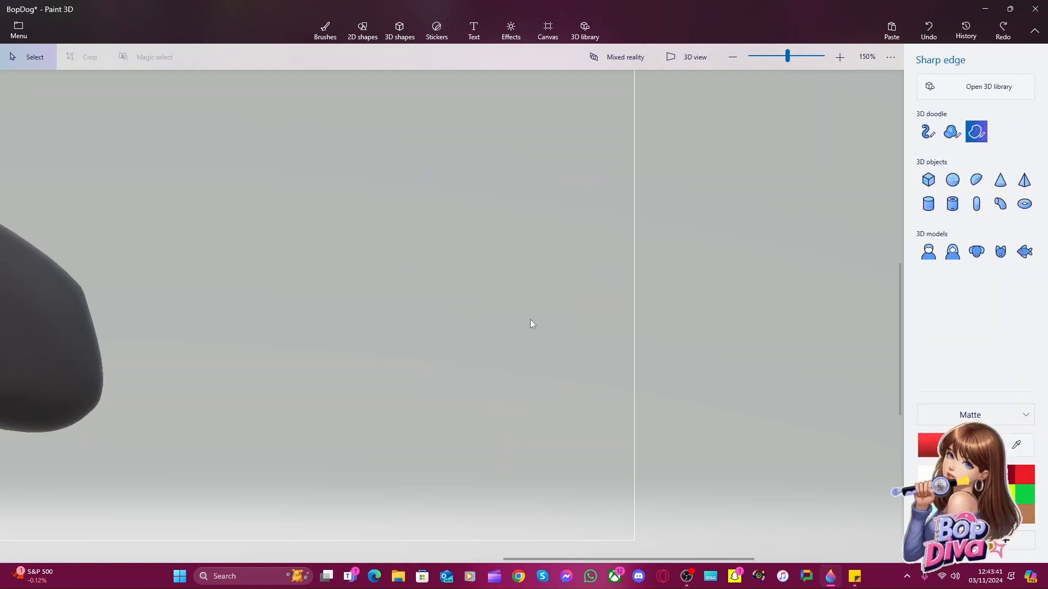
key("ctrl+y")
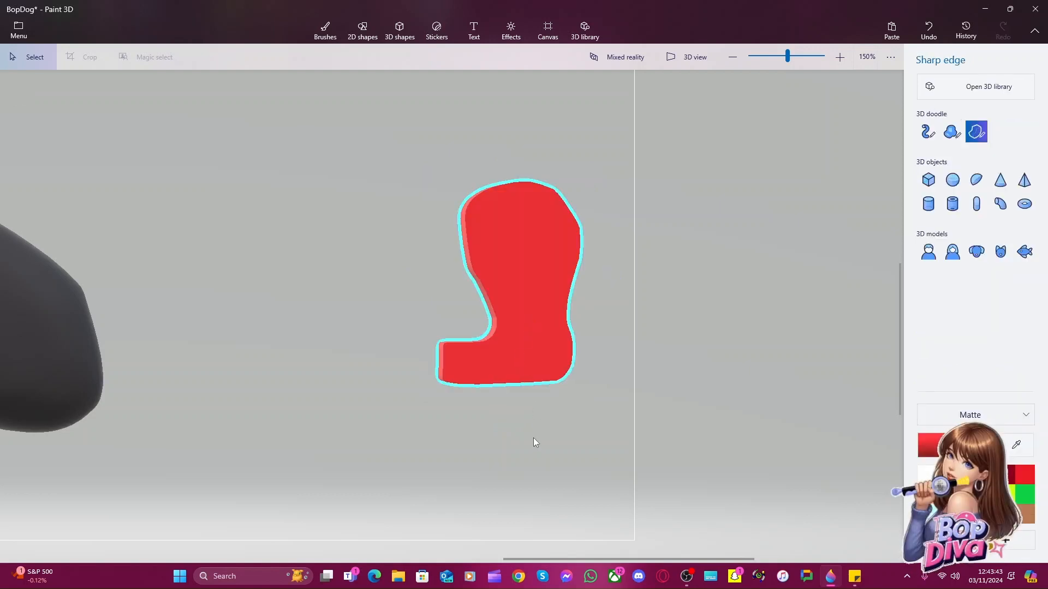
Turn the hind leg slightly about its vertical axis and shift it a little farther from the body
left_click(533, 440)
left_click(534, 342)
left_click_drag(510, 412, 579, 420)
left_click_drag(433, 283, 496, 298)
left_click_drag(531, 414, 507, 422)
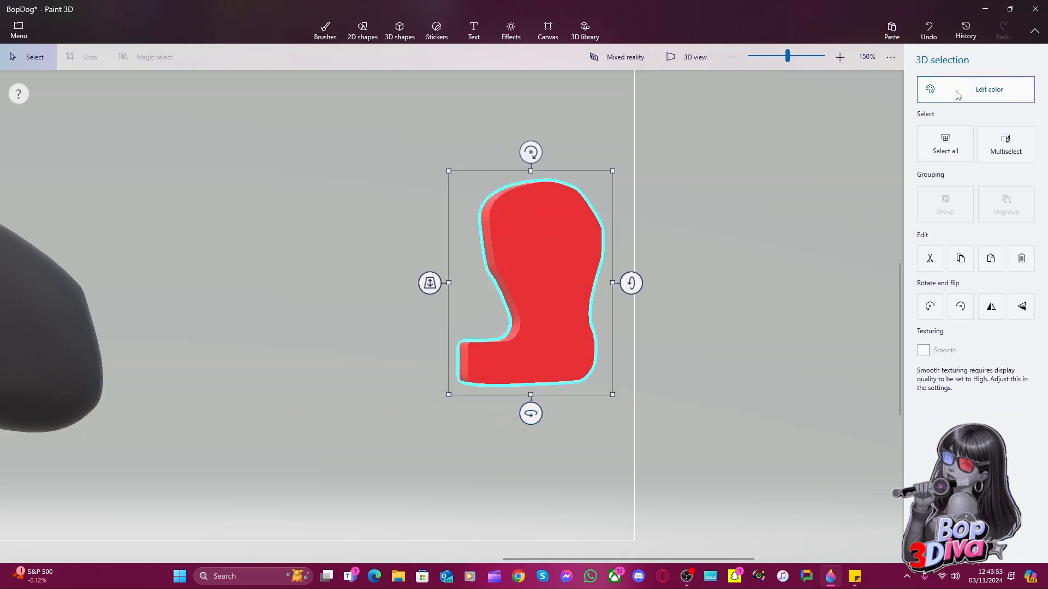
Recolour the hind leg with the saved custom dark grey and move it closer to the dog's body
left_click(940, 99)
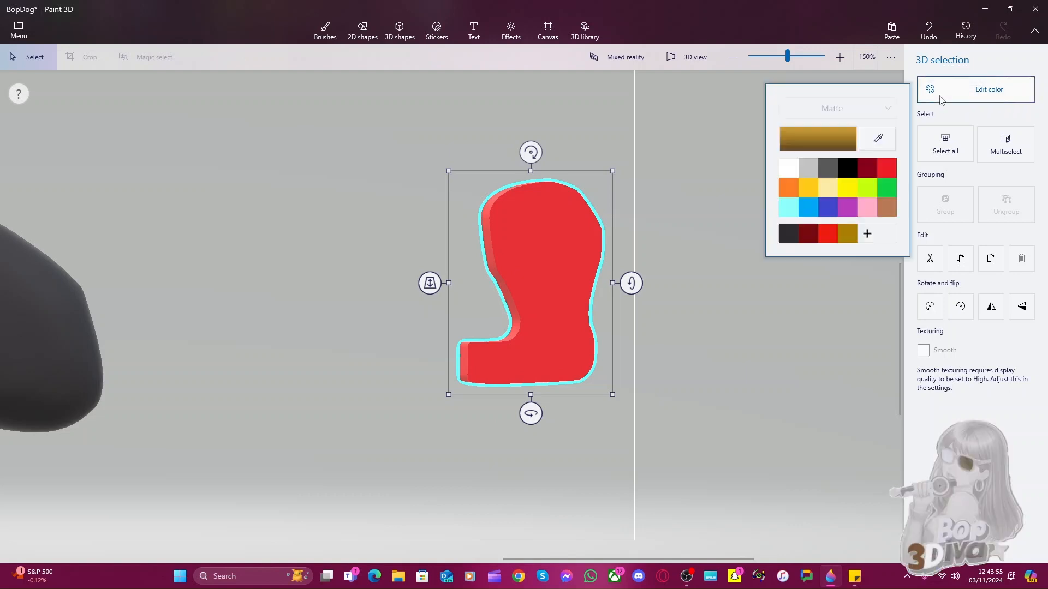
left_click(788, 235)
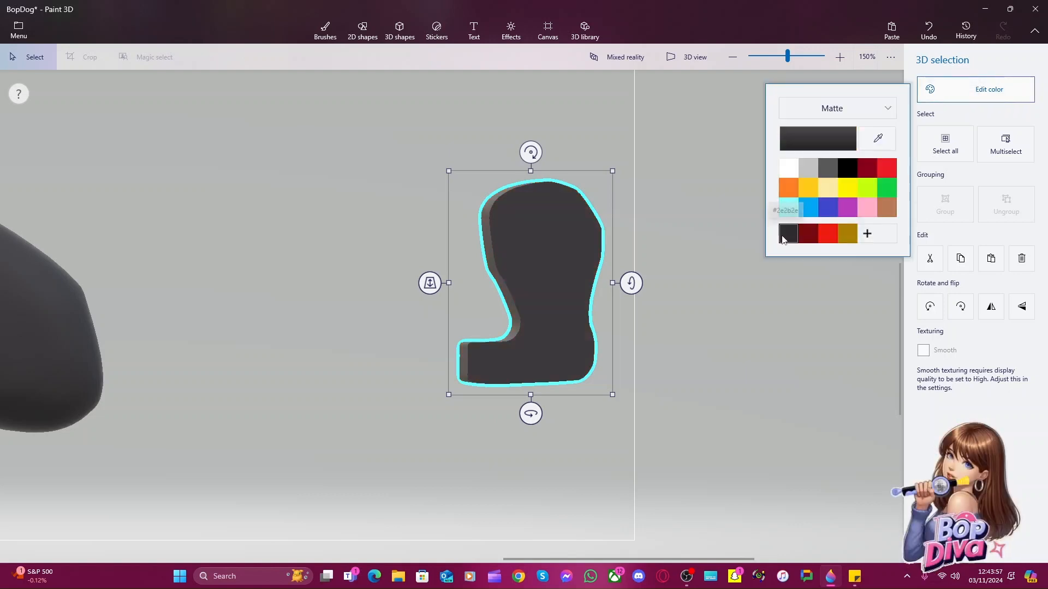
left_click(650, 338)
left_click(564, 280)
left_click_drag(559, 257, 370, 320)
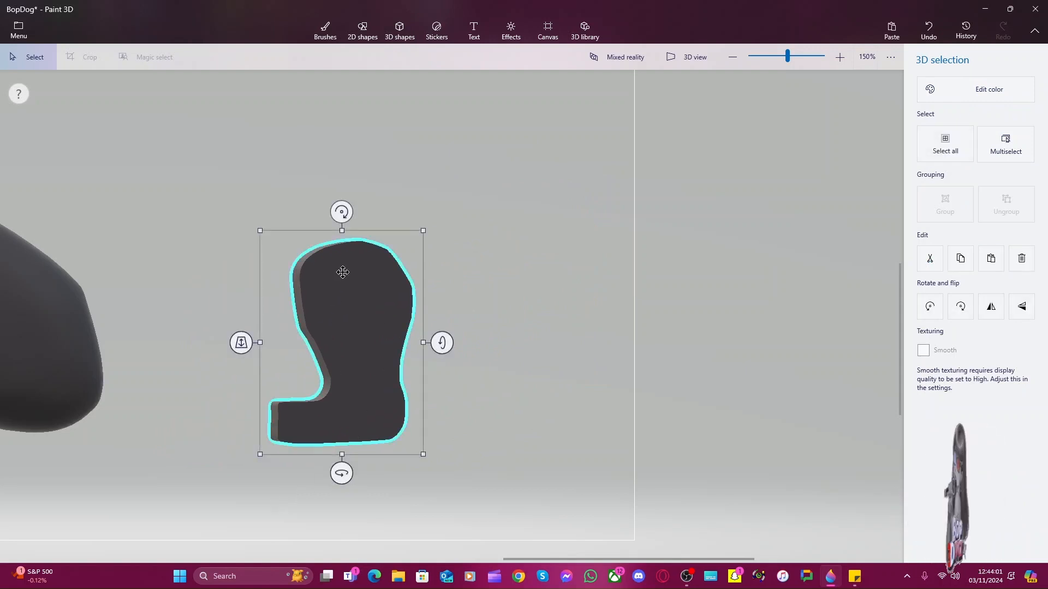
mouse_move(343, 271)
left_mouse_down()
mouse_move(68, 320)
mouse_move(242, 307)
mouse_move(395, 255)
mouse_move(357, 278)
left_mouse_up()
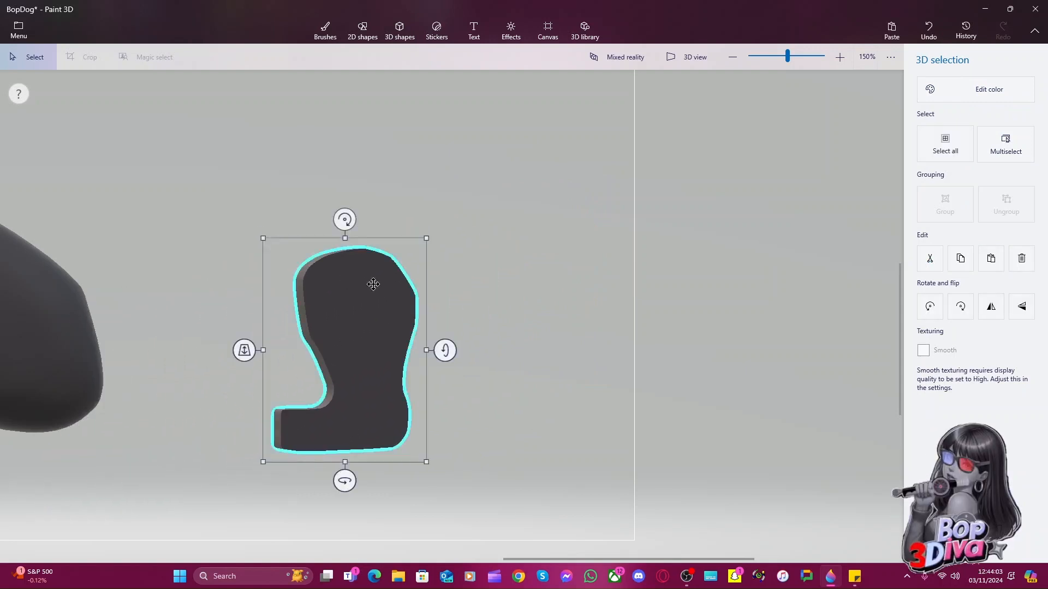
left_click_drag(391, 333, 435, 307)
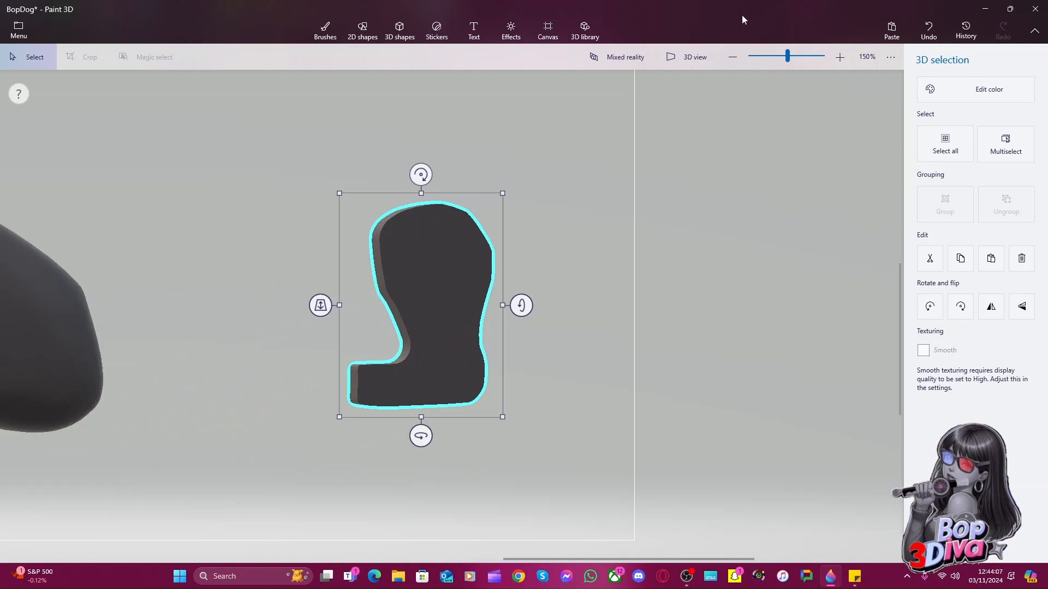
Try to place the hind leg beside the dog's rear in 3D view, adjusting its height, side position and depth
left_click(689, 57)
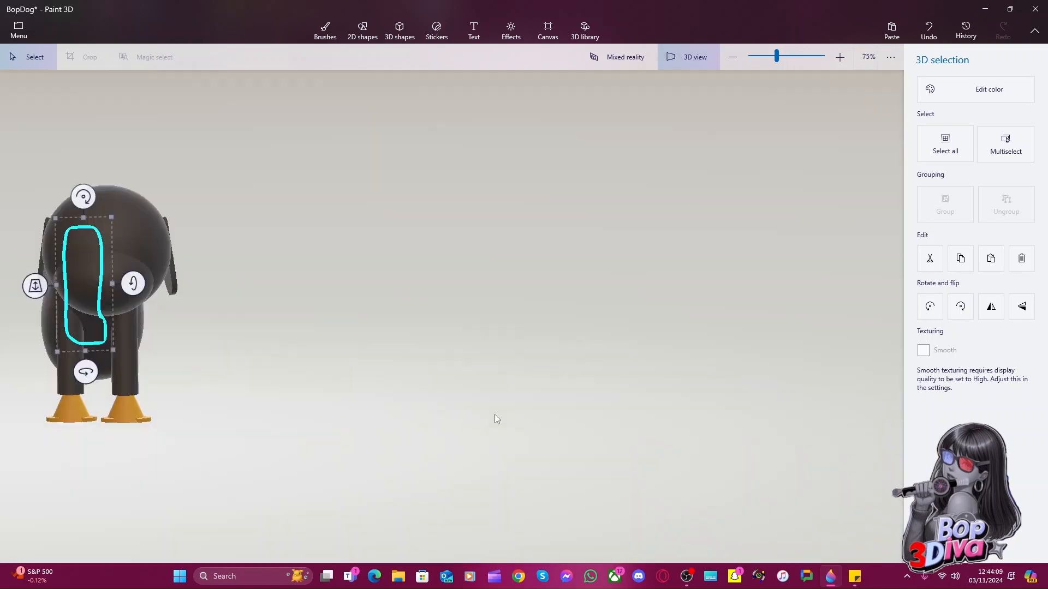
right_click_drag(494, 414, 515, 421)
left_click_drag(87, 280, 73, 435)
right_click_drag(362, 407, 447, 398)
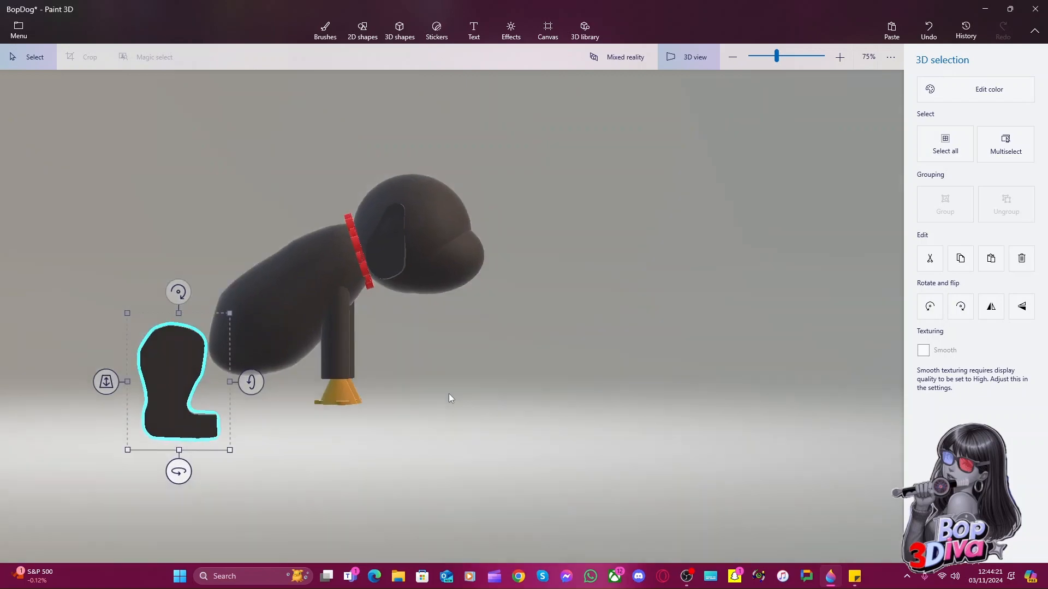
left_click_drag(184, 364, 232, 336)
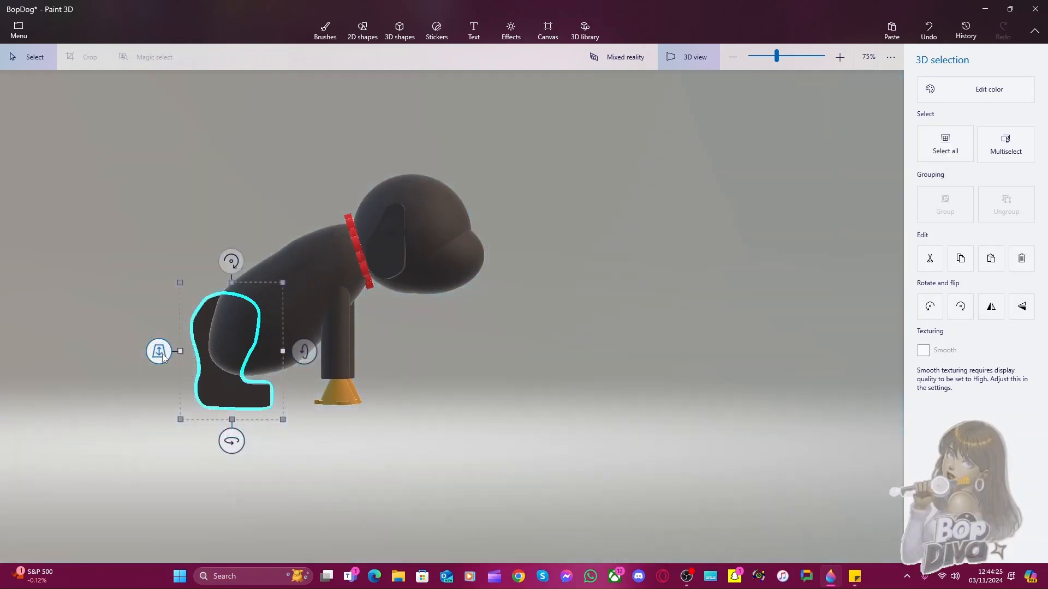
left_click_drag(160, 358, 165, 387)
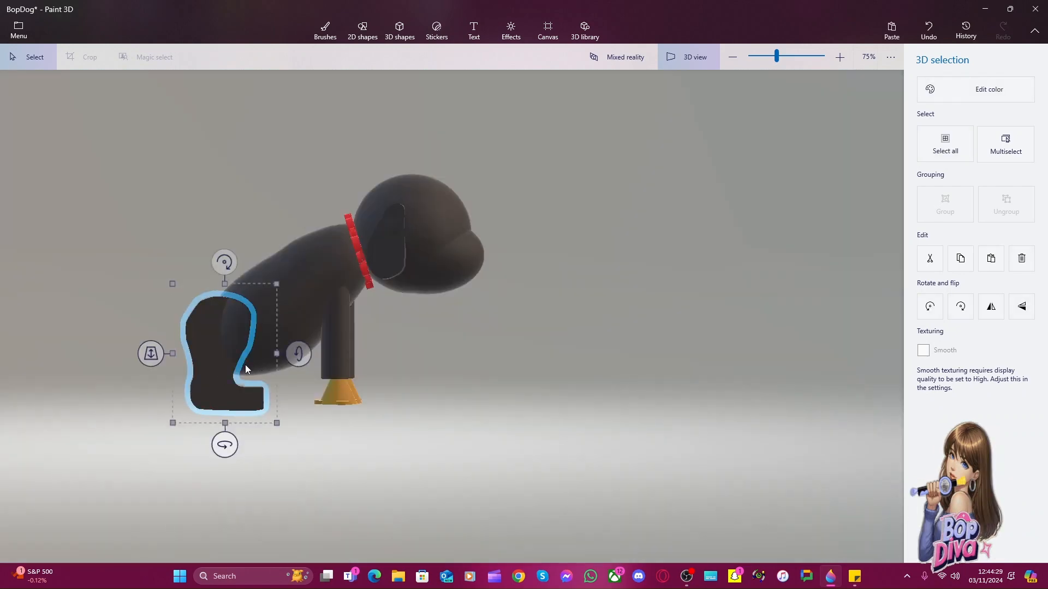
Try to nudge the hind leg forward in small increments until it sits against the rear of the body
key("Right")
key("Right")
key("Right")
key("Right")
key("Right")
key("Right")
key("Right")
key("Right")
key("Right")
key("Right")
key("Right")
key("Right")
key("Right")
key("Right")
key("Right")
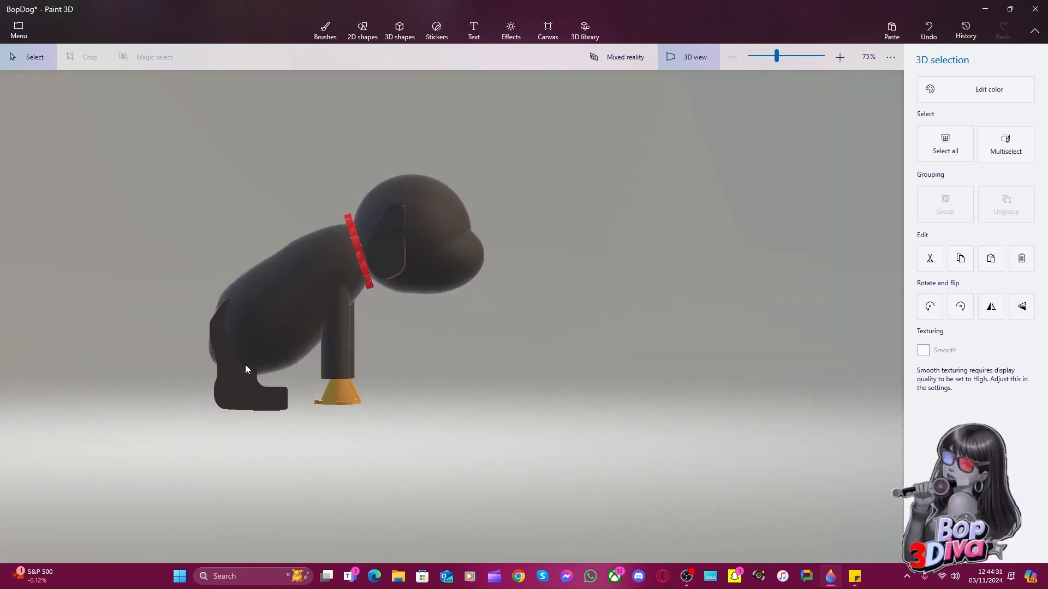
Try to narrow and shorten the hind leg against the body, and undo its placement and resizing in 3D view
left_click_drag(299, 355, 283, 355)
left_click_drag(243, 423, 230, 391)
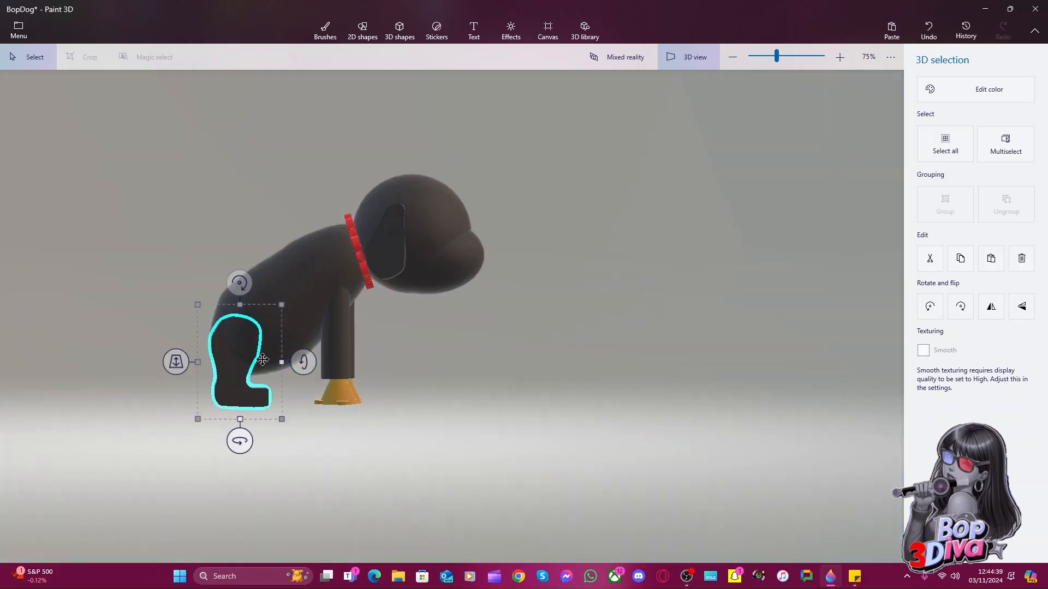
left_click_drag(180, 367, 175, 374)
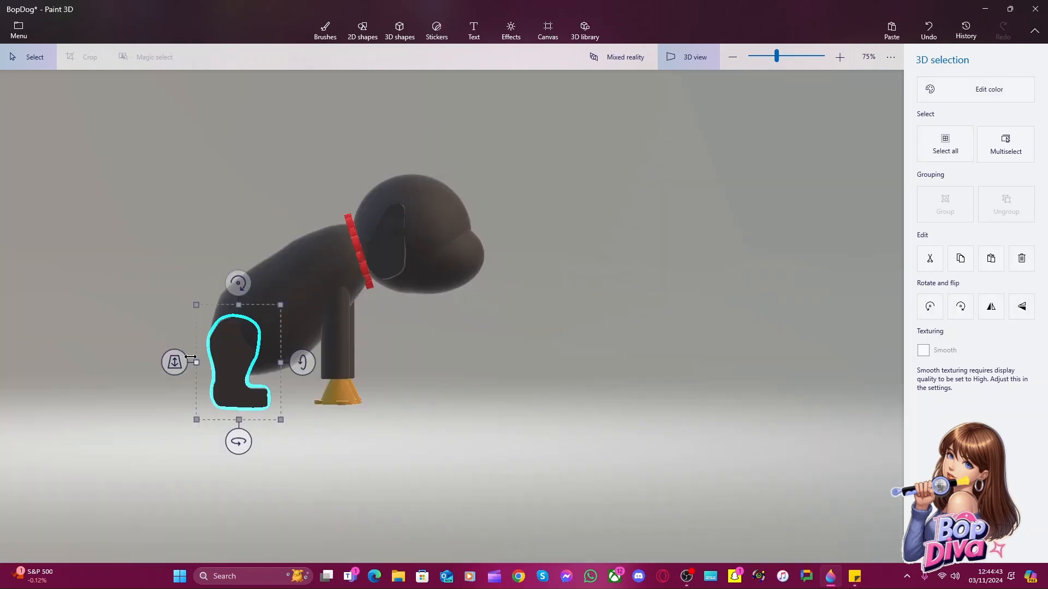
left_click_drag(238, 283, 232, 297)
left_click_drag(300, 361, 260, 371)
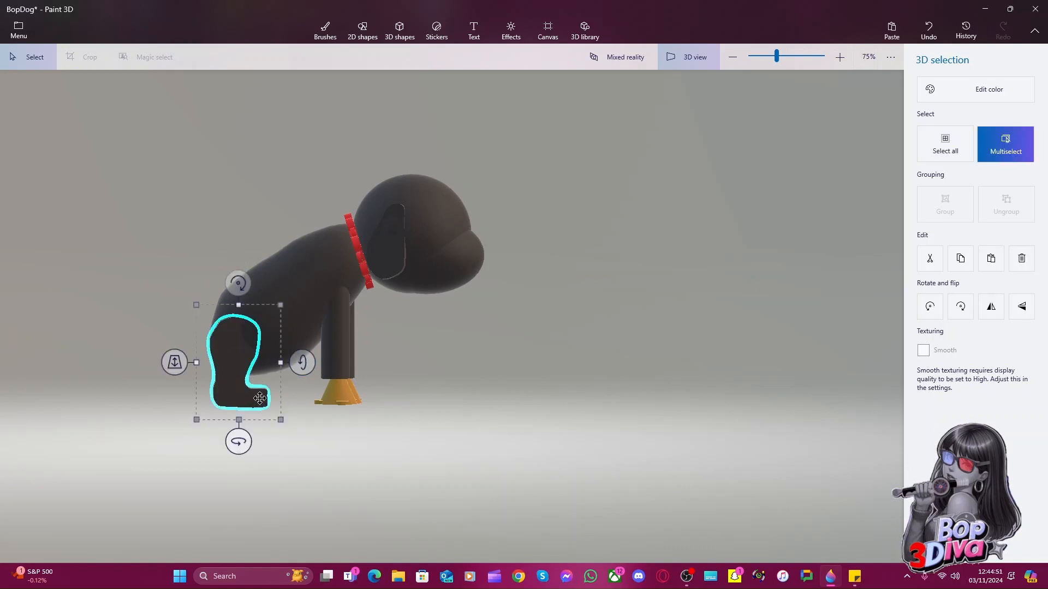
key("ctrl+z")
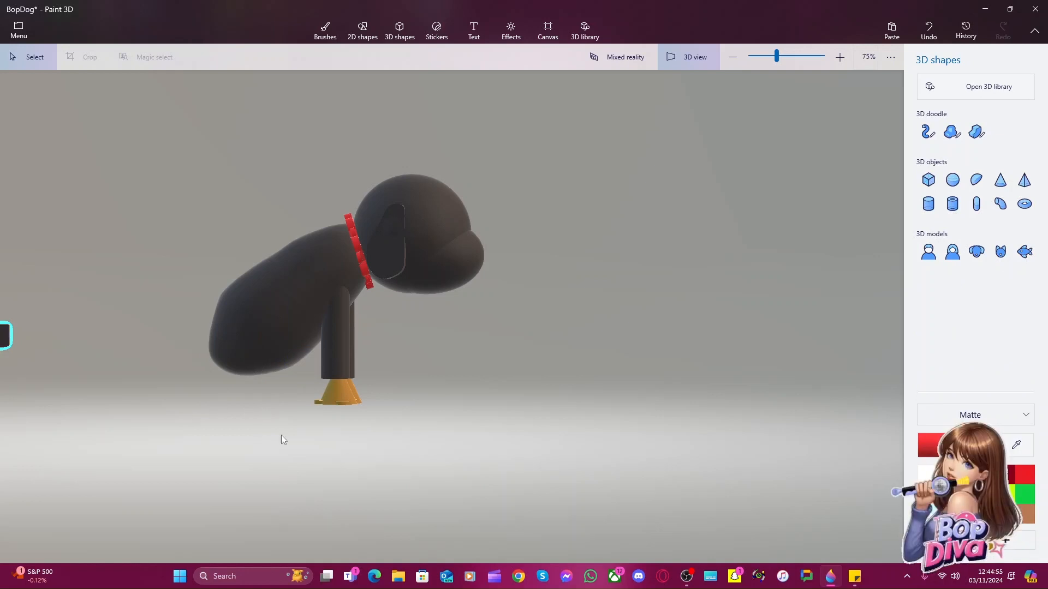
Select the detached hind leg behind the dog and move it over the dog's rear in the flat side view
scroll(281, 435, "down", 1)
right_click_drag(219, 415, 447, 426)
scroll(289, 323, "down", 4)
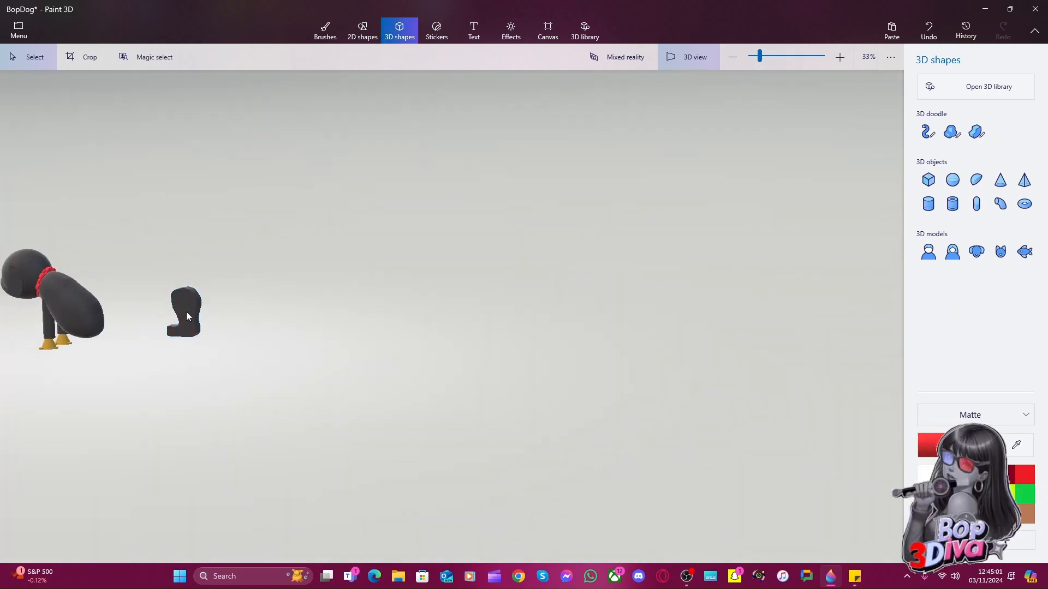
left_click(189, 312)
left_click_drag(163, 309, 167, 310)
left_click(191, 314)
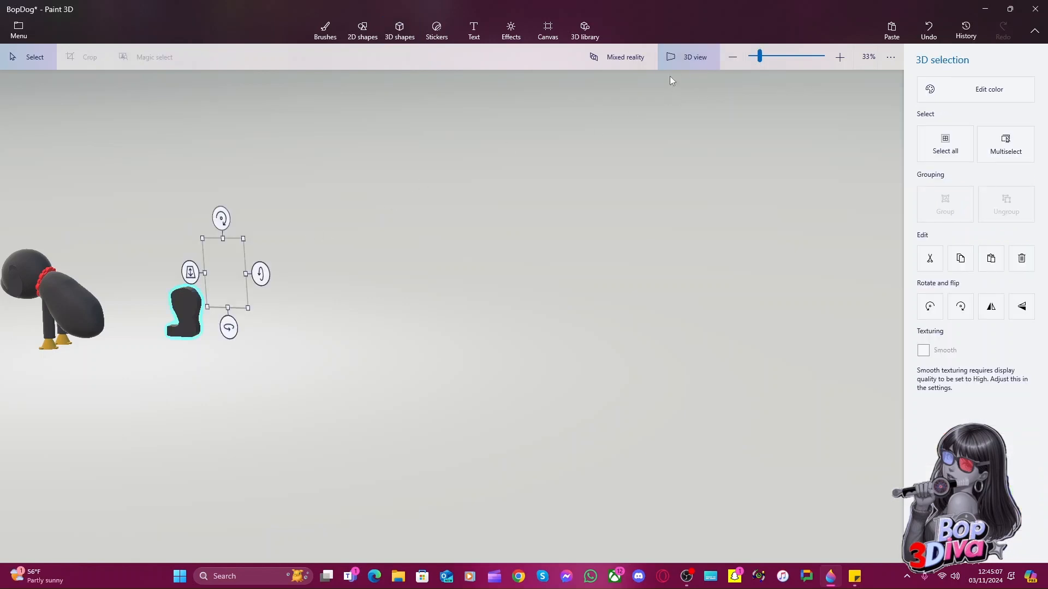
left_click(687, 57)
left_click_drag(549, 257, 46, 344)
scroll(270, 328, "down", 5)
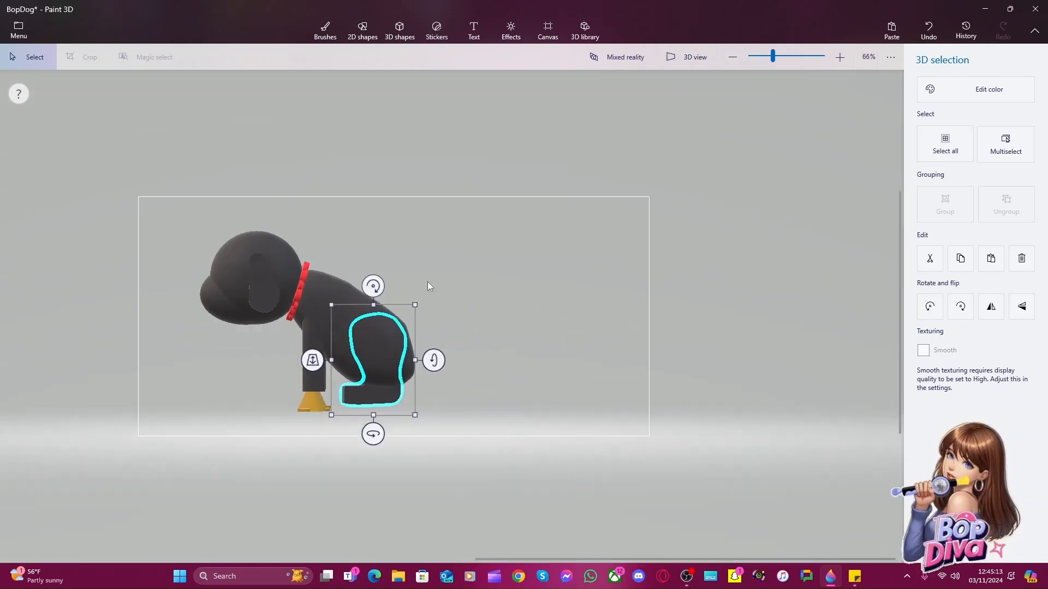
Narrow and shorten the hind leg, align it with the back of the rump, and bring it forward in depth
scroll(428, 282, "up", 6)
left_click_drag(394, 271, 466, 232)
left_click(398, 316)
middle_click_drag(399, 315, 598, 146)
left_click(443, 473)
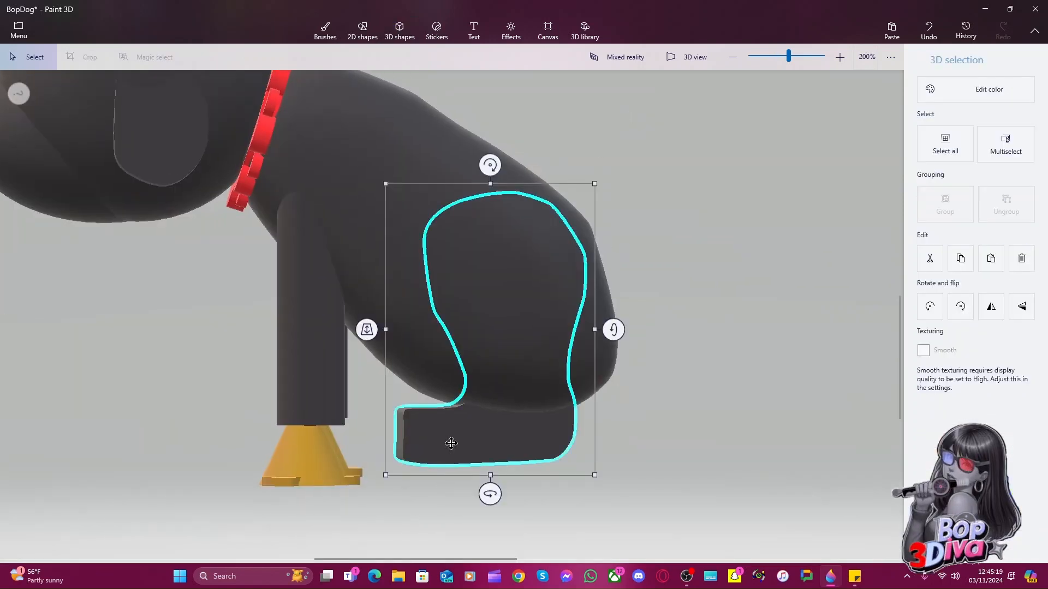
left_click_drag(390, 362, 452, 336)
left_click_drag(520, 188, 518, 273)
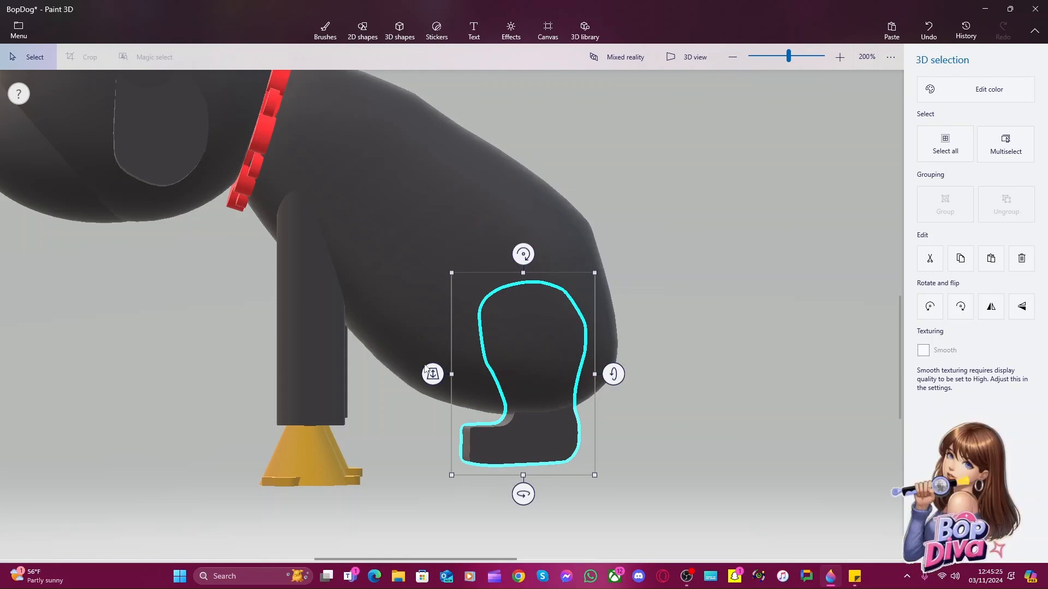
left_click_drag(430, 435, 538, 379)
left_click_drag(440, 373, 441, 388)
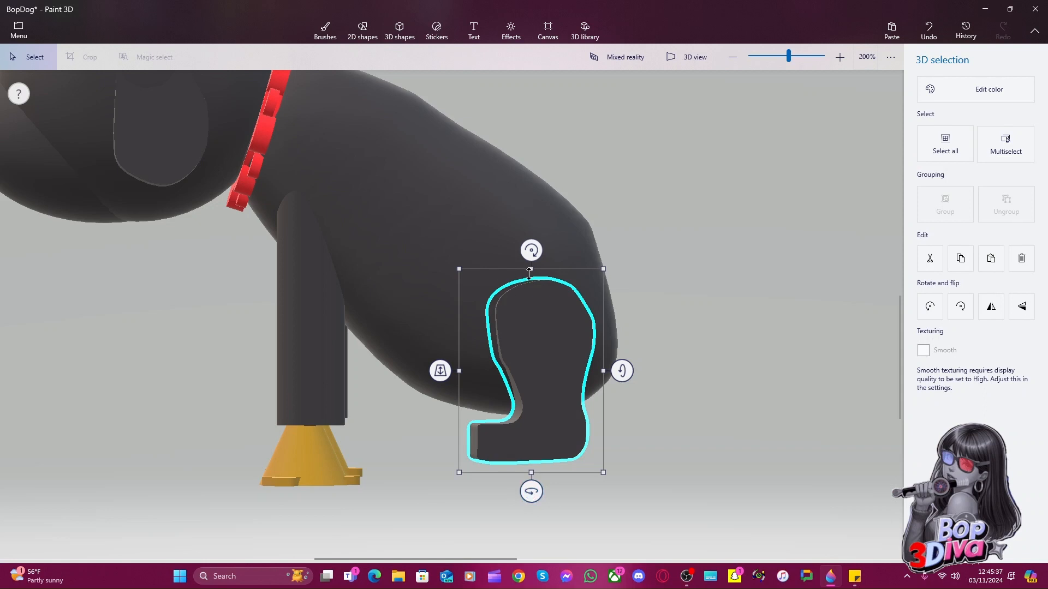
Shift the hind leg slightly inward against the side of the body in 3D view, seen from behind
left_click(692, 57)
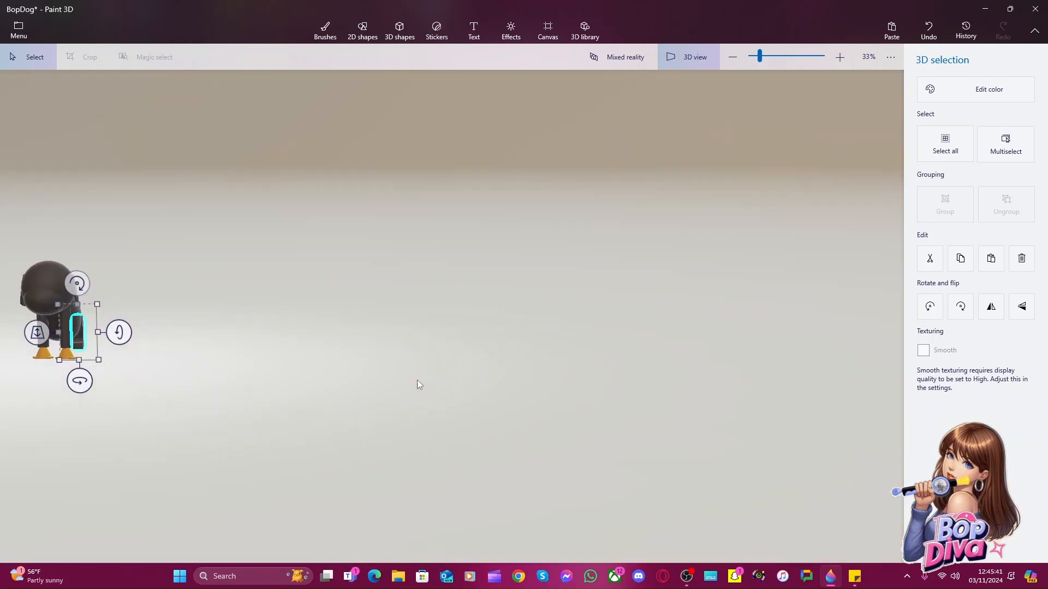
scroll(417, 380, "up", 6)
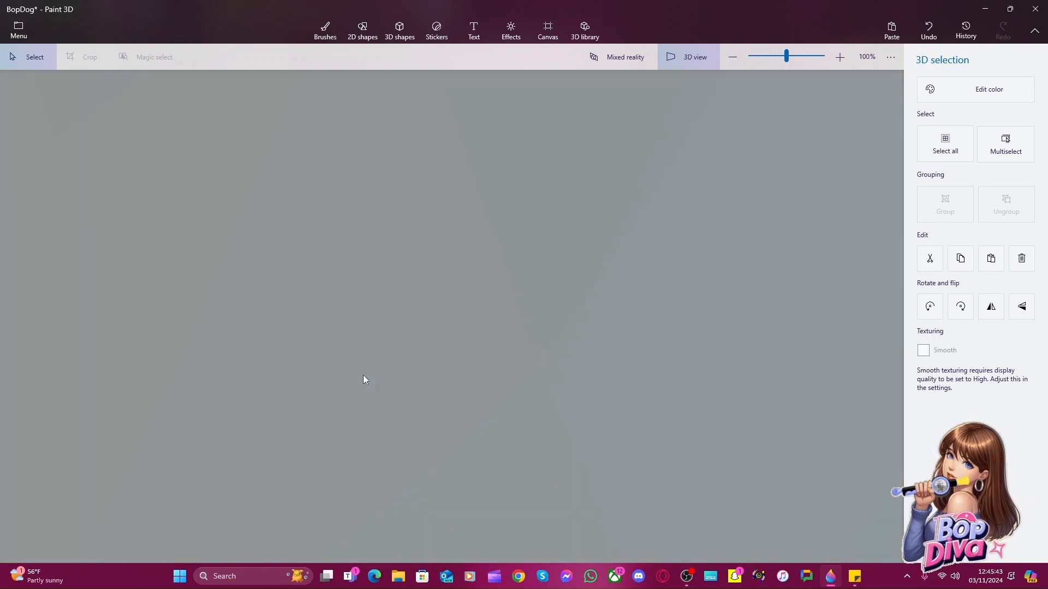
middle_click_drag(363, 375, 663, 391)
right_click_drag(337, 381, 217, 388)
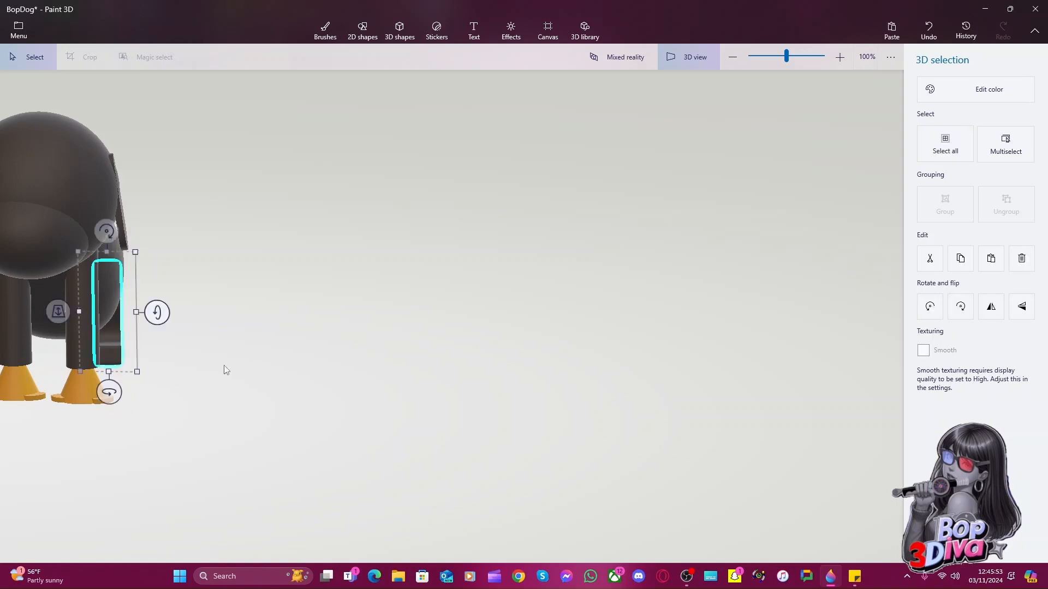
right_click_drag(227, 370, 142, 328)
right_click_drag(213, 386, 1, 373)
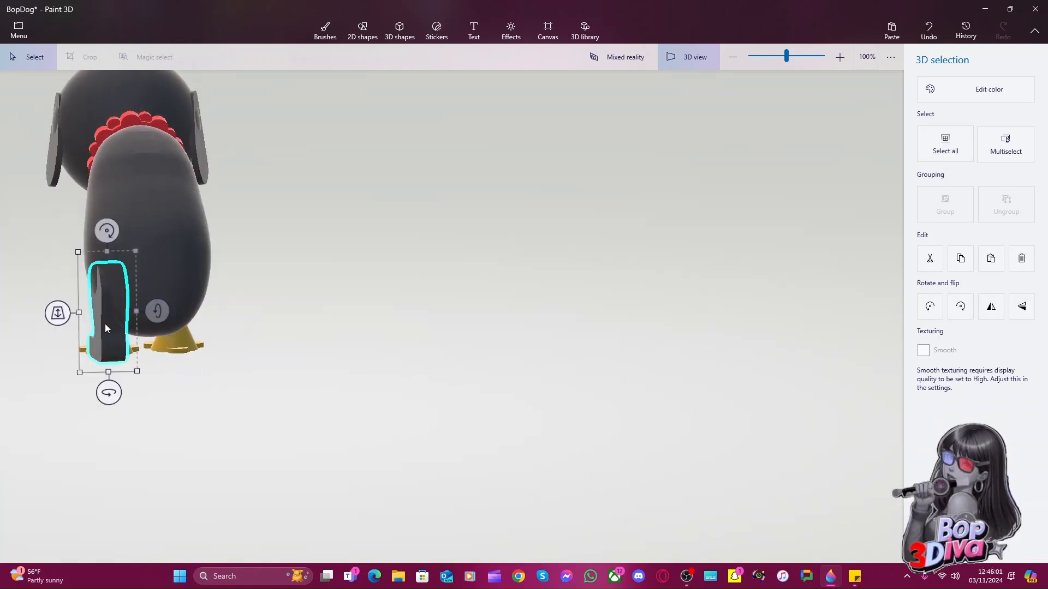
left_click_drag(108, 339, 113, 340)
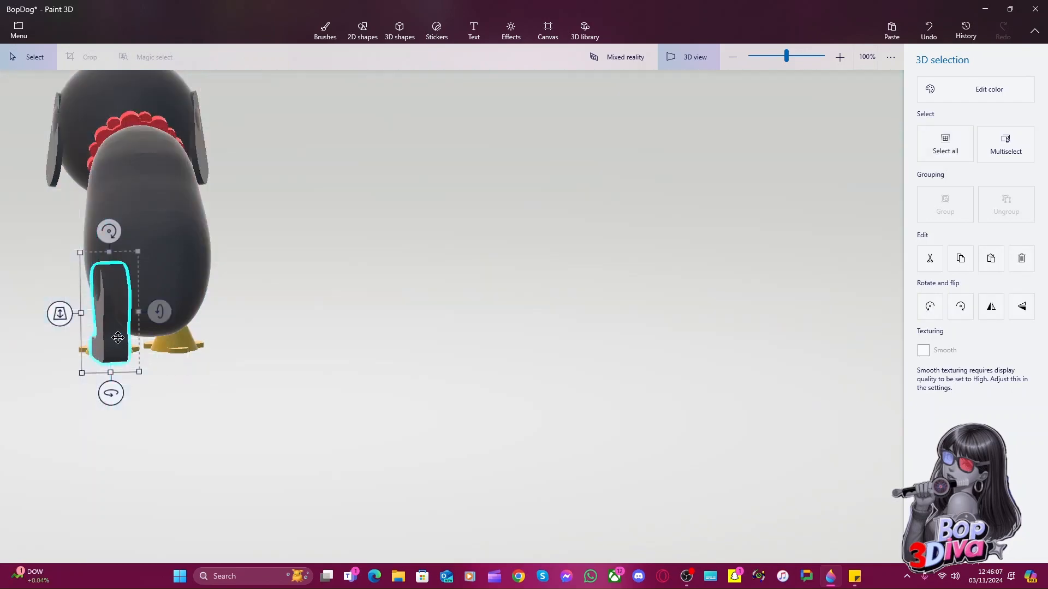
left_click_drag(115, 339, 115, 342)
Turn the hind leg slightly about its vertical axis to follow the body, and select it again
left_click_drag(185, 373, 287, 375)
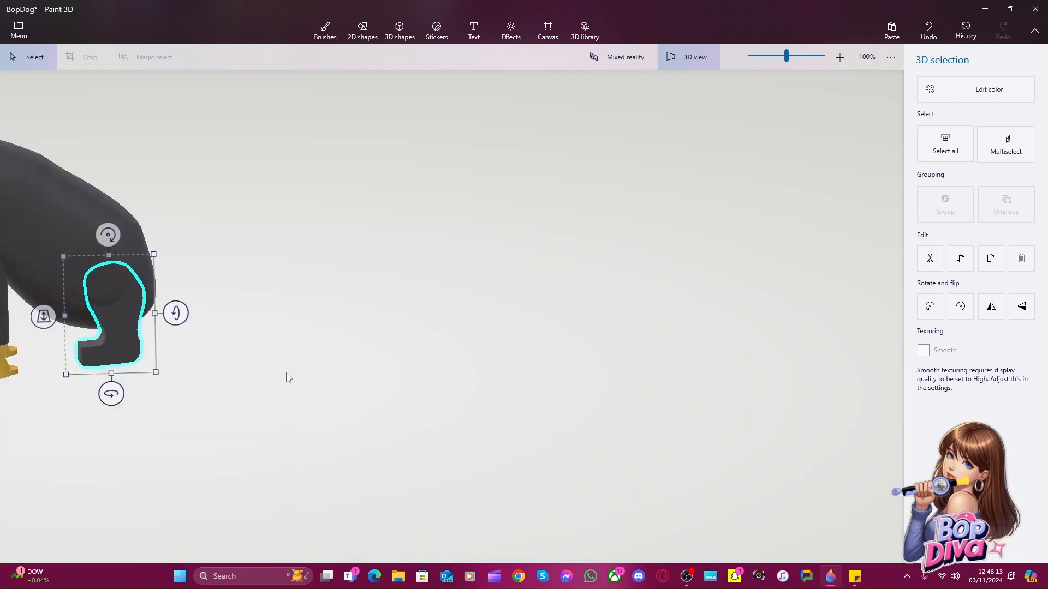
left_click_drag(115, 391, 136, 390)
left_click(219, 411)
left_click_drag(218, 411, 212, 365)
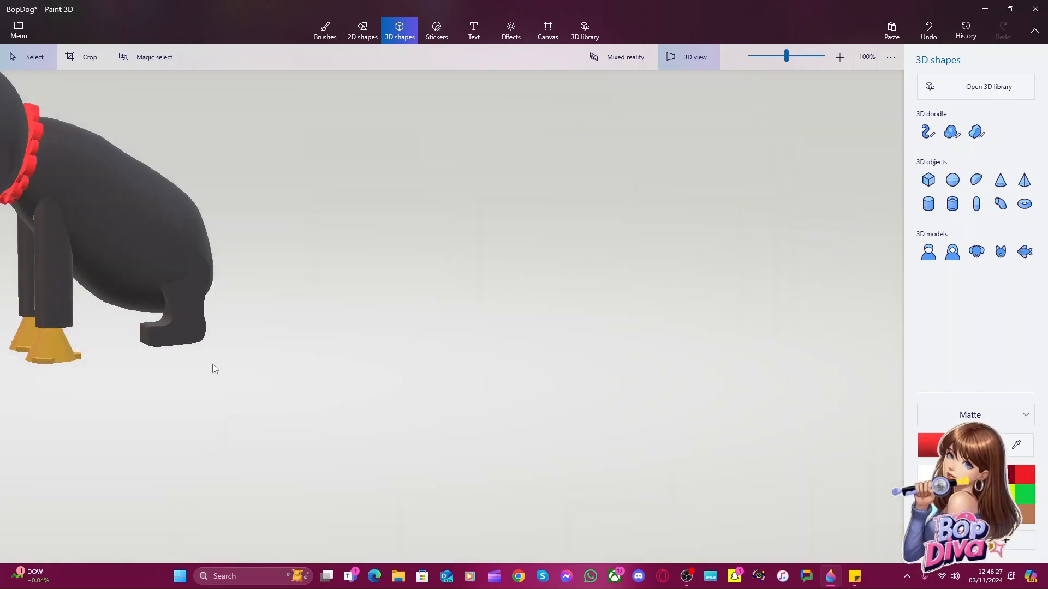
left_click(184, 333)
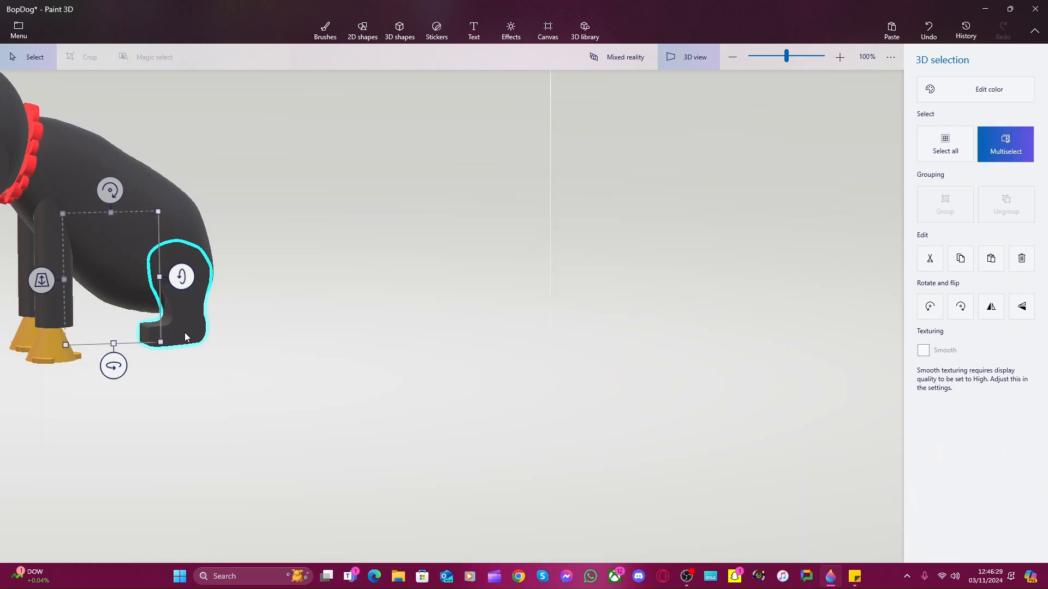
Place a copy of the finished hind leg on the opposite side of the dog's body, aligned with the body's side from the front
left_click(184, 333)
left_click_drag(185, 332, 141, 309)
right_click_drag(160, 411, 289, 412)
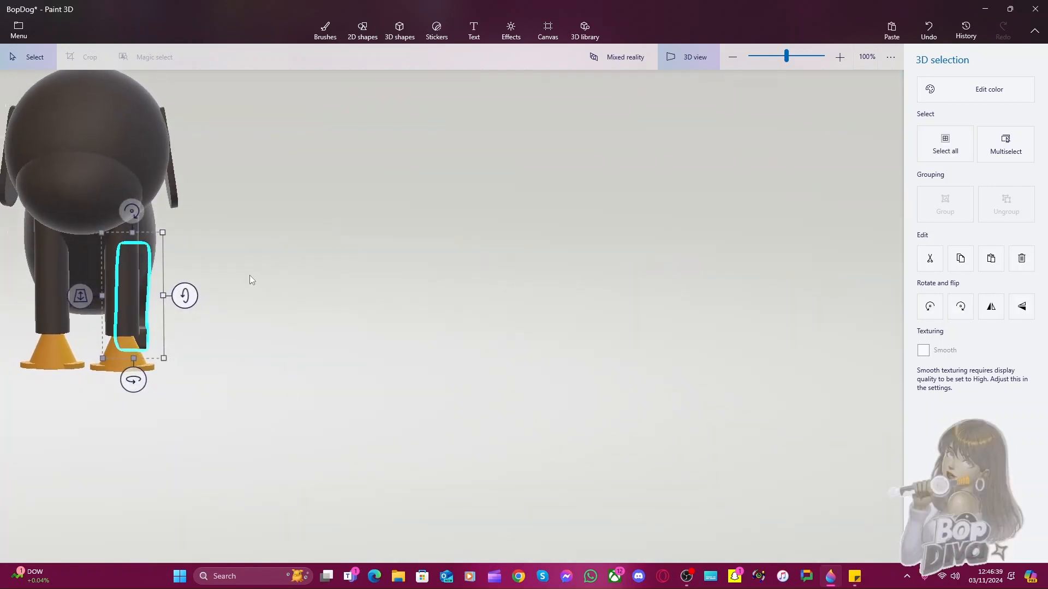
middle_click_drag(250, 275, 639, 379)
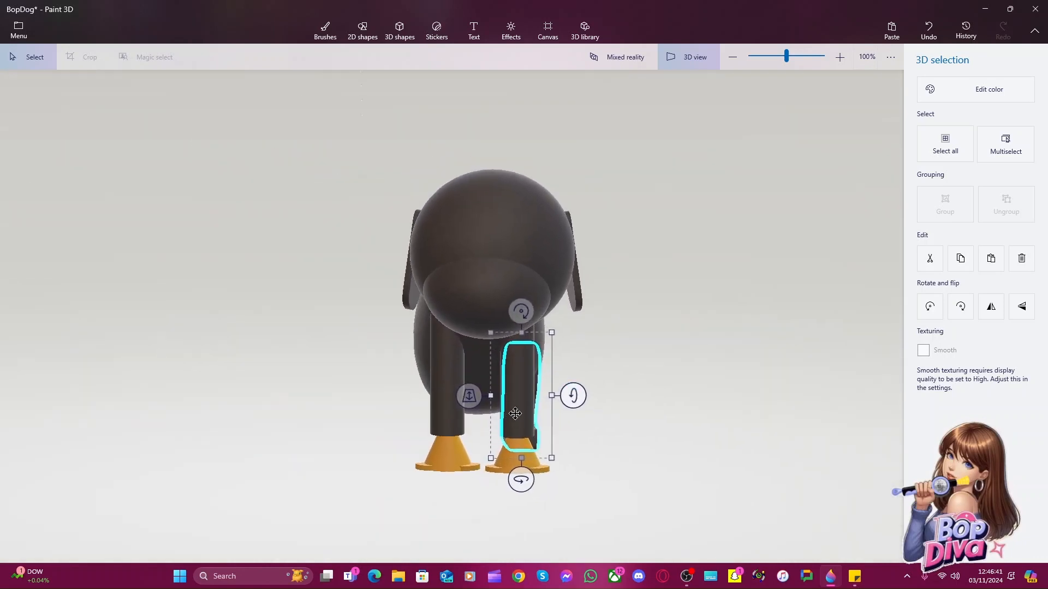
left_click_drag(502, 407, 323, 418)
key("Left")
key("Left")
key("Left")
key("Left")
key("Left")
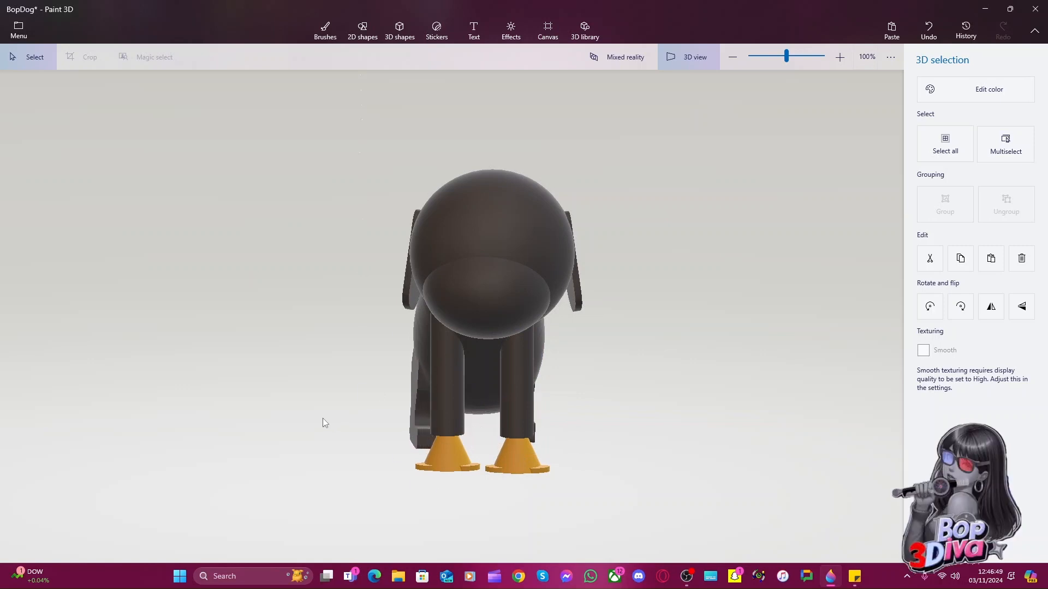
left_click_drag(428, 482, 426, 487)
Select the copied hind leg in the flat side view and move it back toward the rump, returning to 3D view
right_click_drag(354, 482, 506, 472)
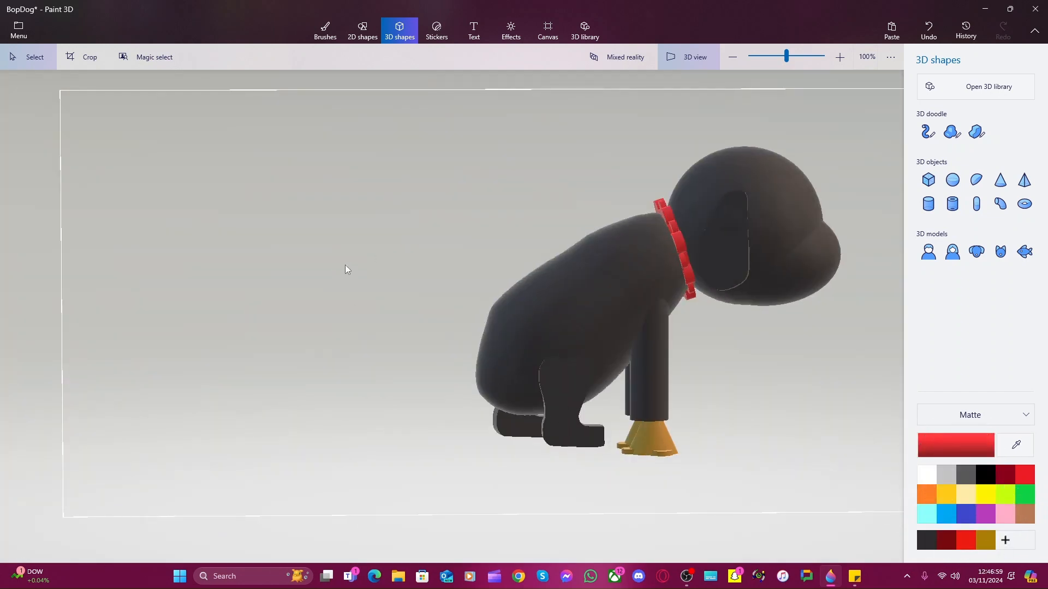
left_click(689, 49)
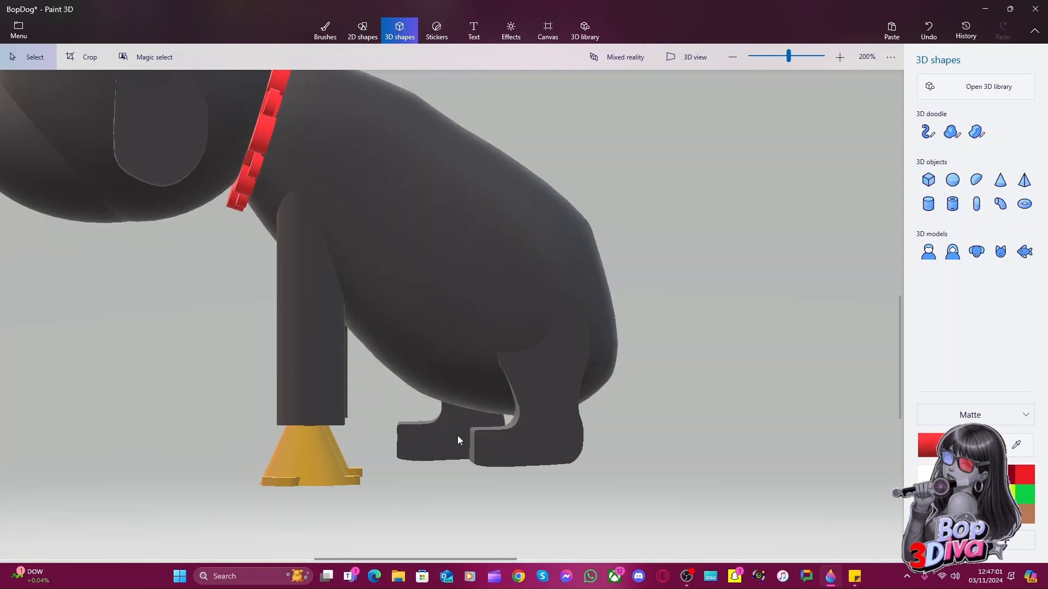
left_click(457, 439)
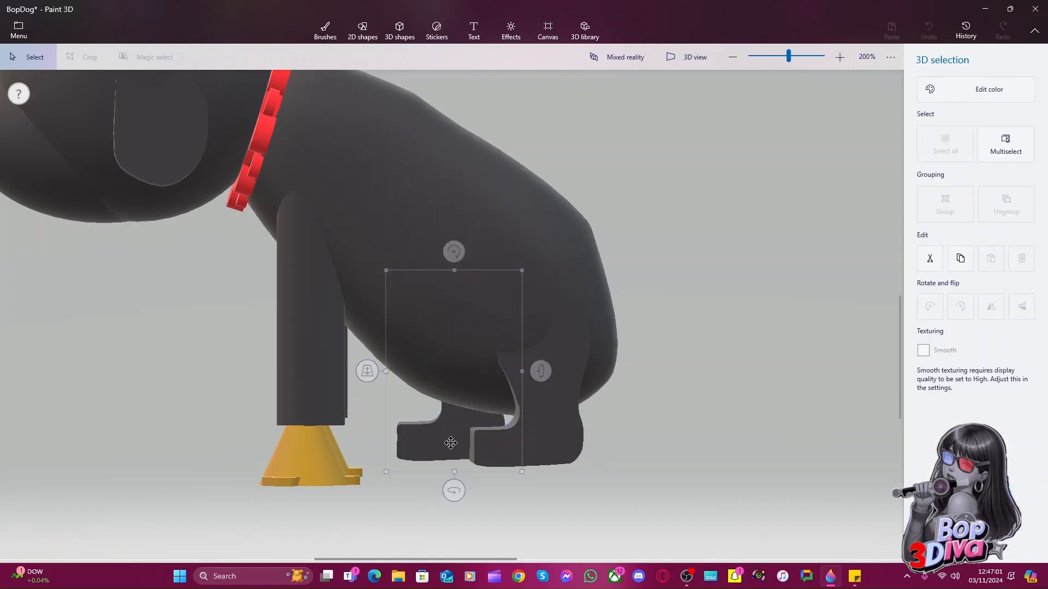
left_click(495, 443)
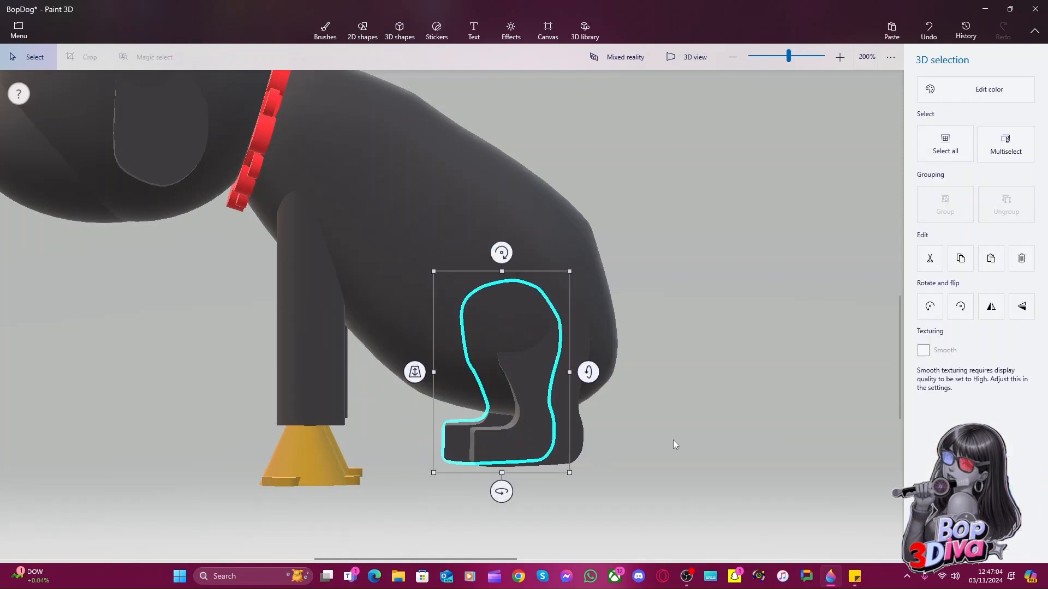
left_click(696, 65)
right_click(741, 388)
left_click(699, 417)
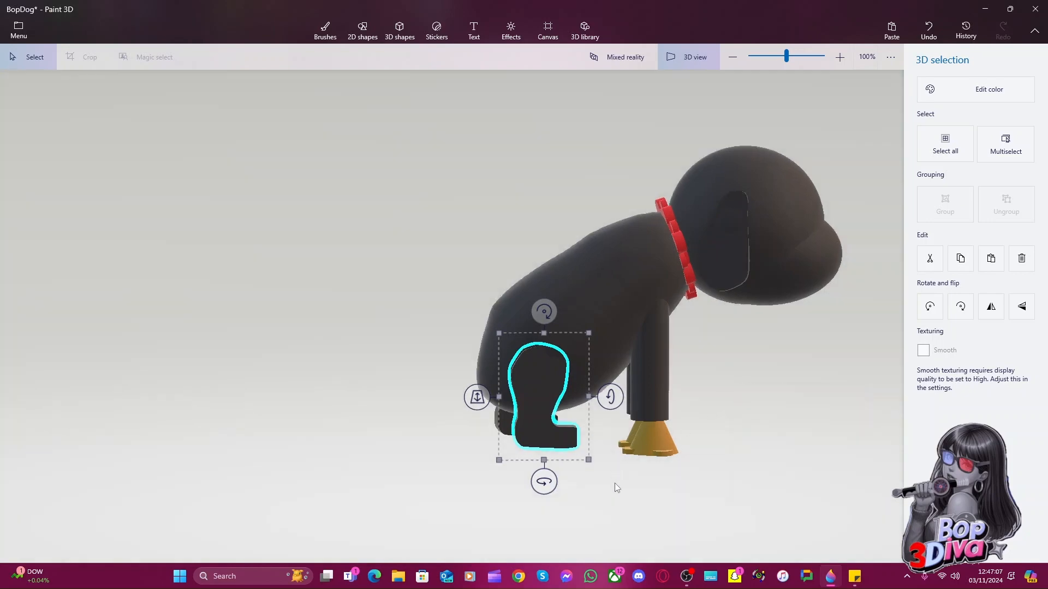
Nudge the copied hind leg slightly further back in the 3D side view to line up with the other leg
mouse_move(614, 483)
right_mouse_down()
mouse_move(582, 466)
mouse_move(605, 473)
right_mouse_up()
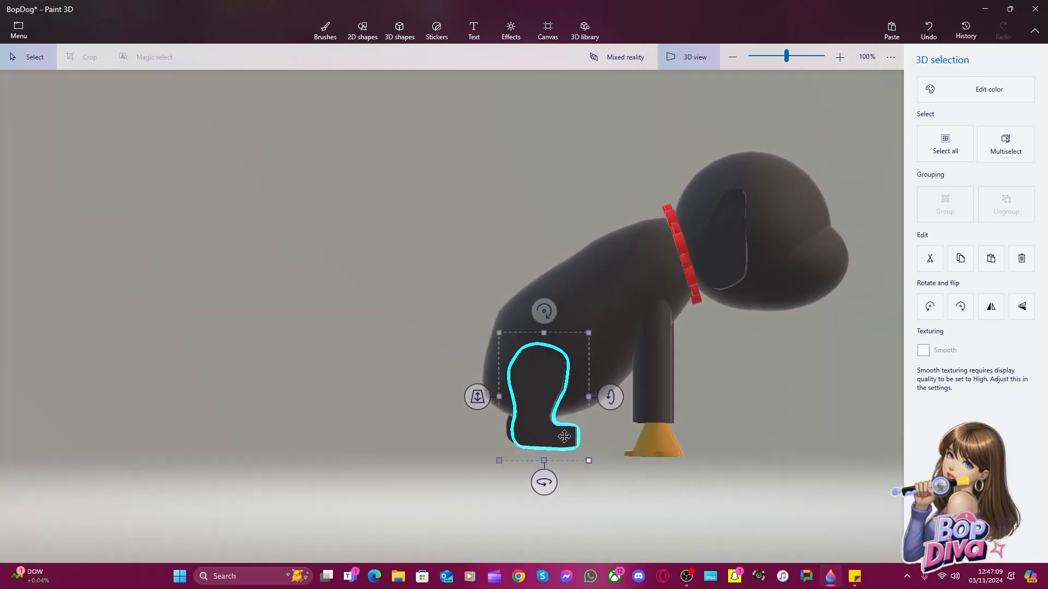
left_click_drag(540, 417, 534, 417)
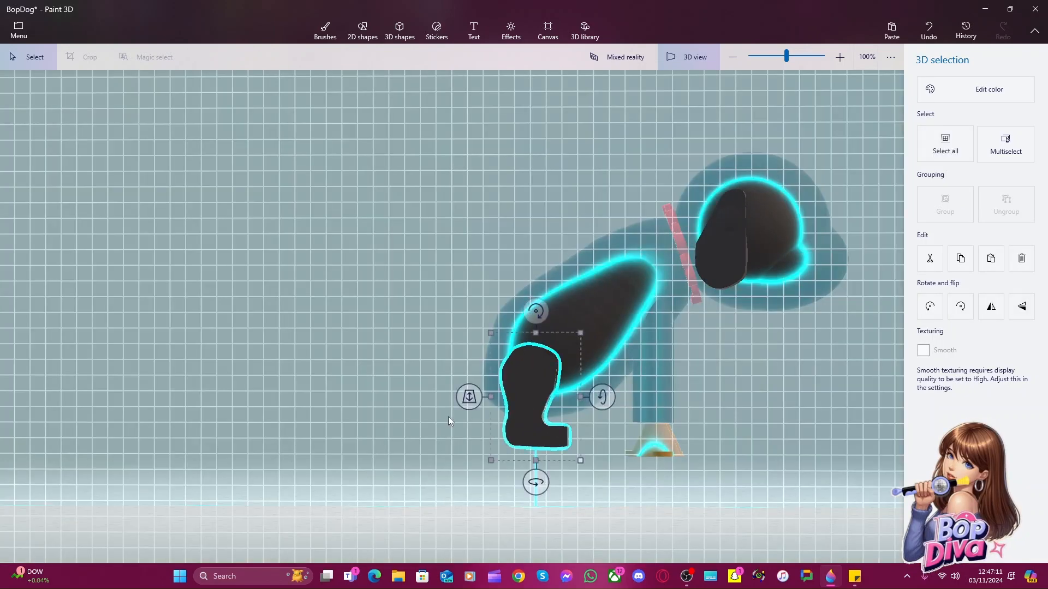
left_click_drag(447, 417, 446, 417)
left_click(446, 417)
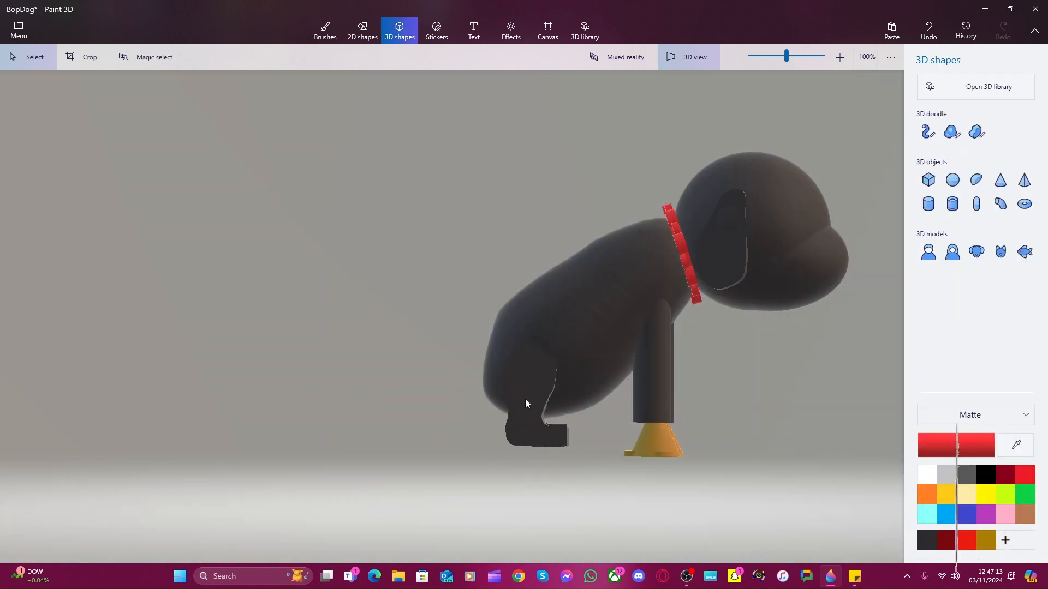
Check the hind legs from above and move the copied leg back to the rear edge of the rump
right_click_drag(332, 313, 507, 308)
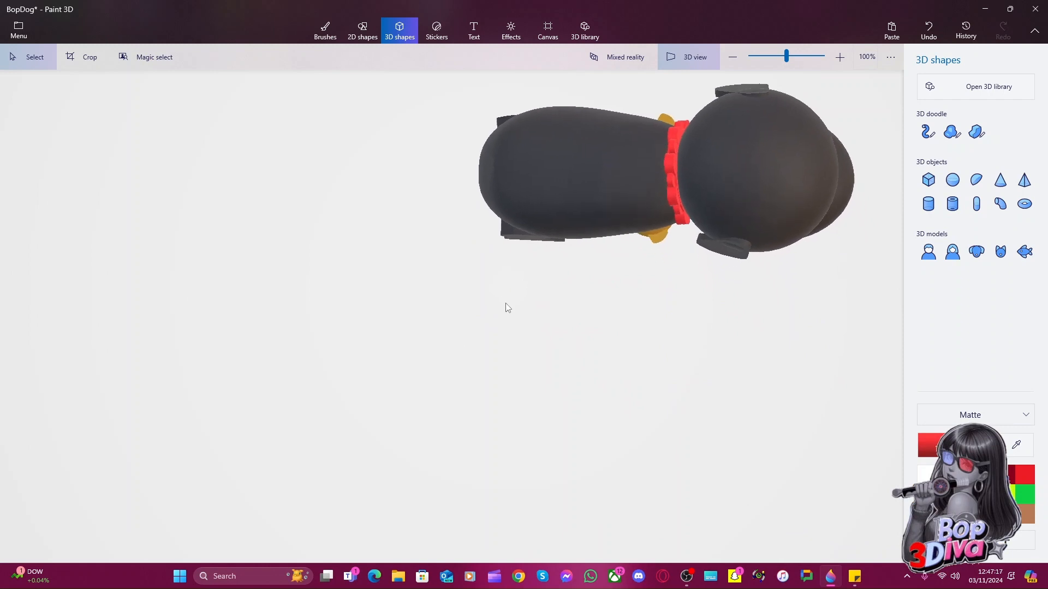
middle_click_drag(461, 248, 340, 408)
left_click(385, 387)
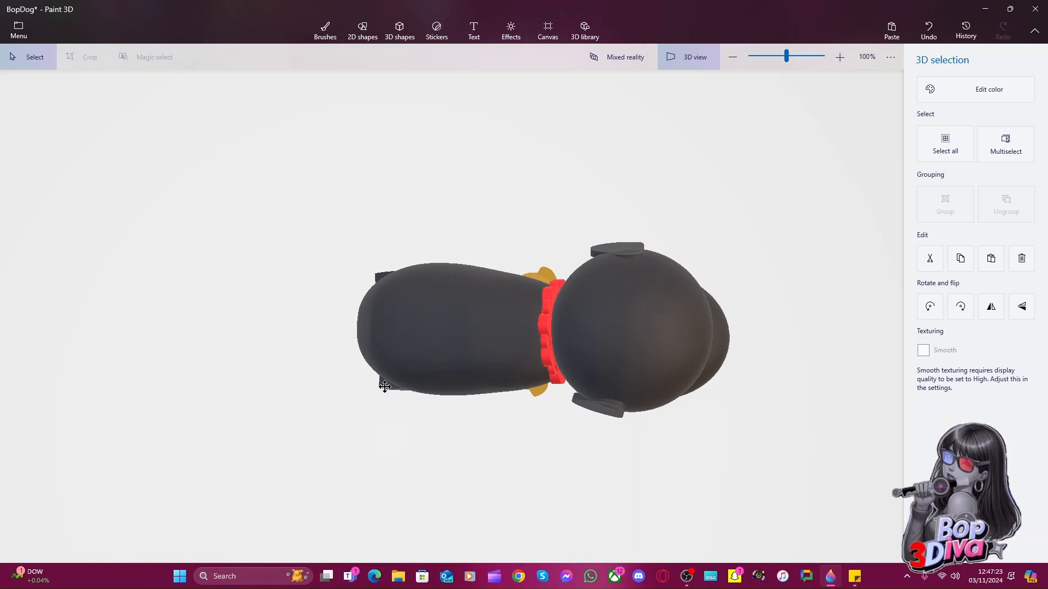
left_click(385, 387)
right_click_drag(358, 426, 370, 254)
mouse_move(322, 460)
right_mouse_down()
mouse_move(573, 496)
mouse_move(622, 475)
mouse_move(403, 463)
mouse_move(311, 478)
right_mouse_up()
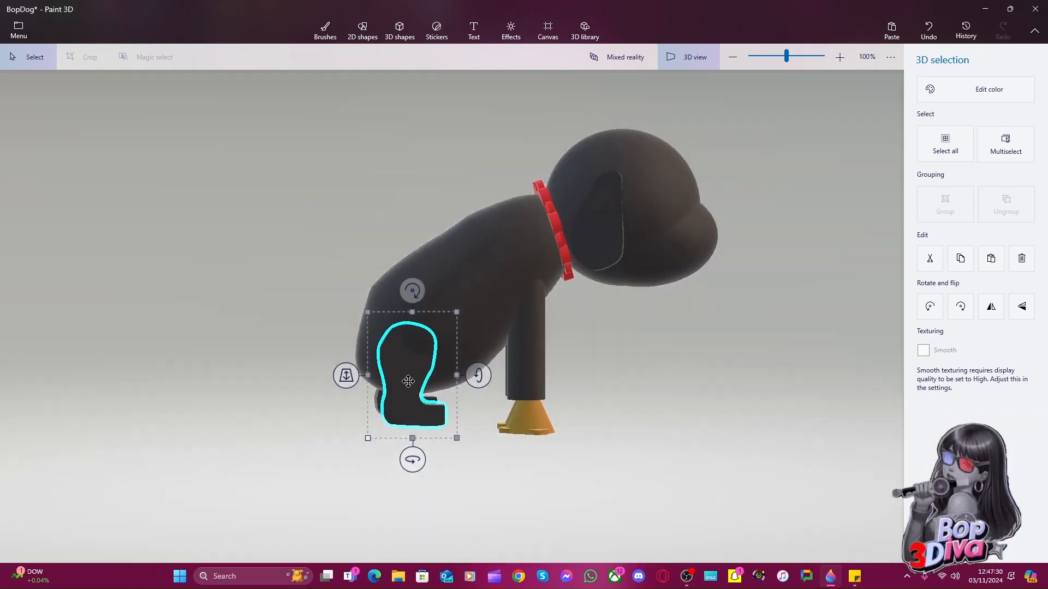
left_click_drag(409, 380, 388, 384)
left_click(457, 473)
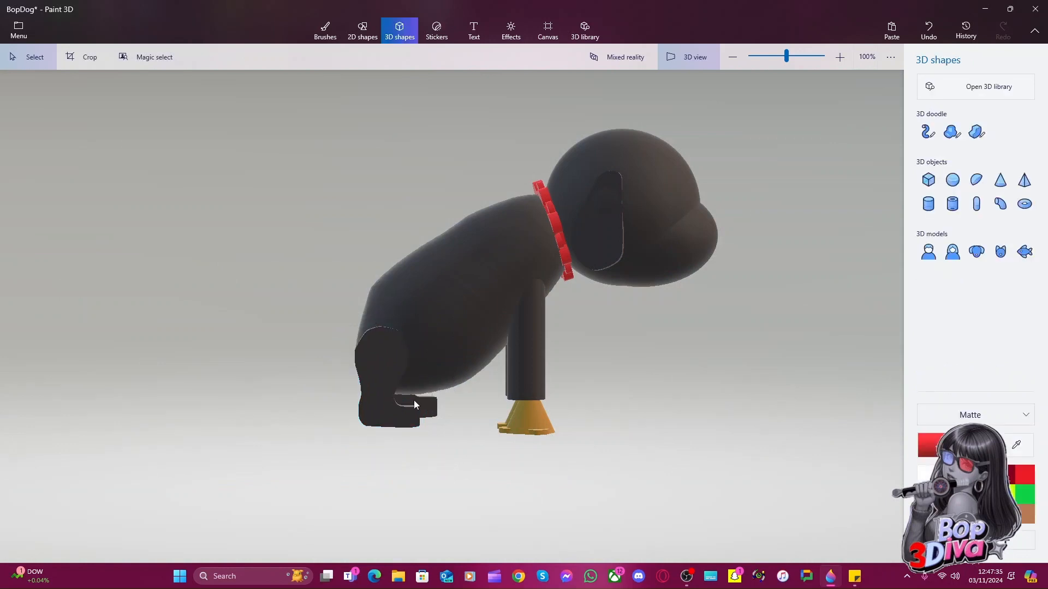
Move the original hind leg on the opposite side back to the rear edge of the rump
right_click_drag(437, 408, 615, 447)
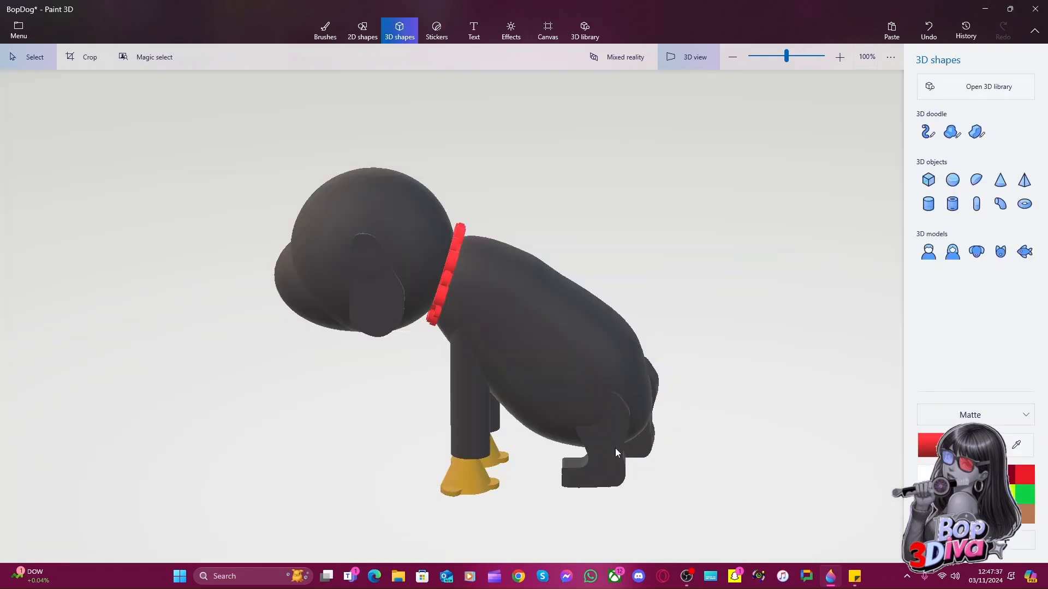
left_click(603, 457)
left_click_drag(612, 451, 633, 448)
Turn the original hind leg about its vertical axis to face straight ahead and shift it outward and down, seen from behind
right_click_drag(676, 474, 571, 288)
left_click(373, 433)
left_click(431, 472)
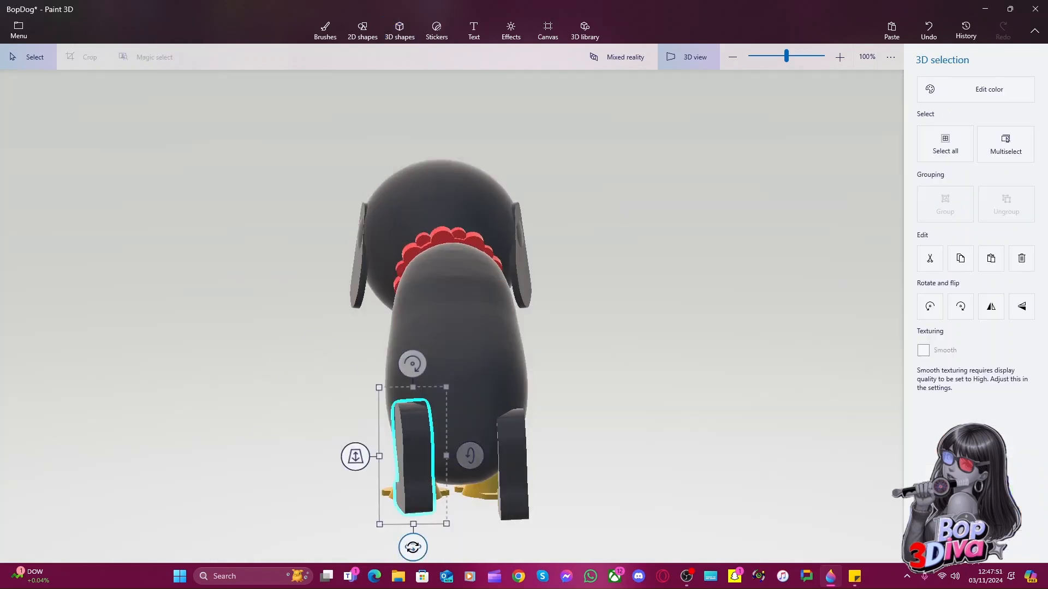
mouse_move(409, 546)
left_mouse_down()
mouse_move(385, 546)
mouse_move(412, 548)
left_mouse_up()
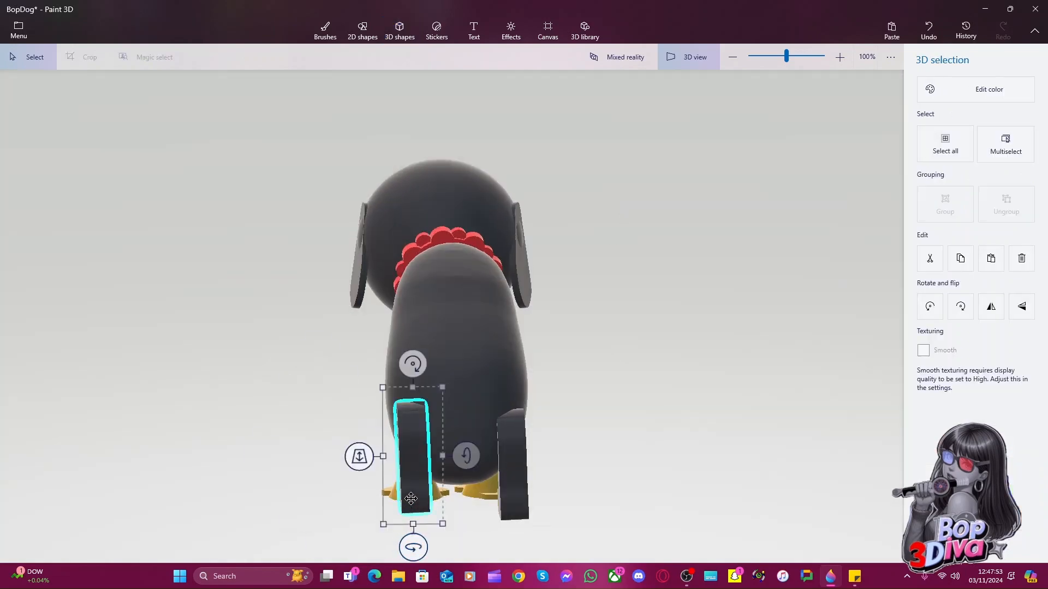
mouse_move(413, 485)
left_mouse_down()
mouse_move(409, 496)
mouse_move(403, 490)
left_mouse_up()
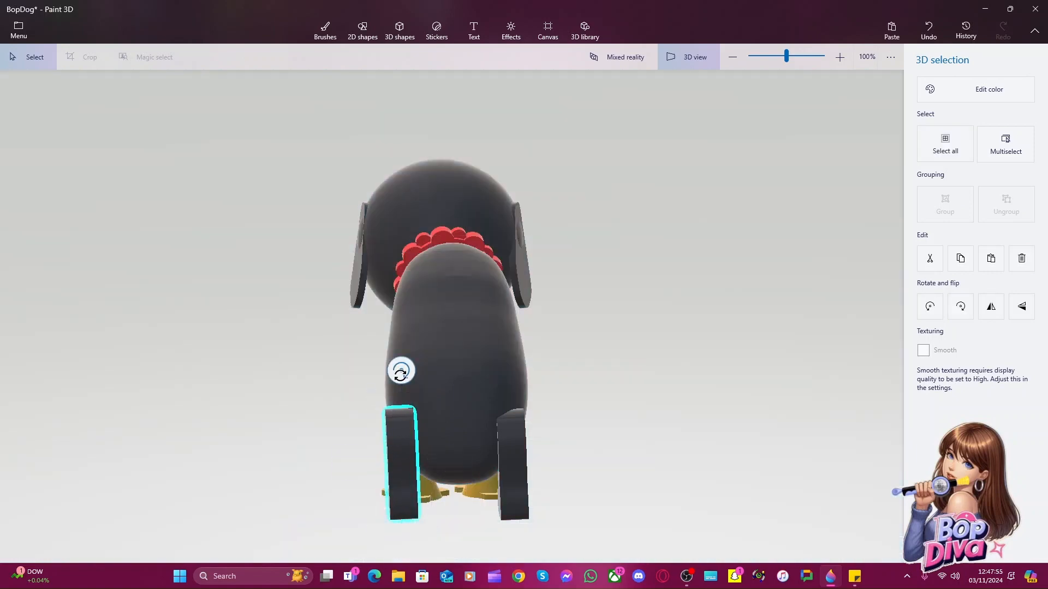
Select the copied hind leg and tilt it slightly so it stands upright when seen from behind
left_click(518, 453)
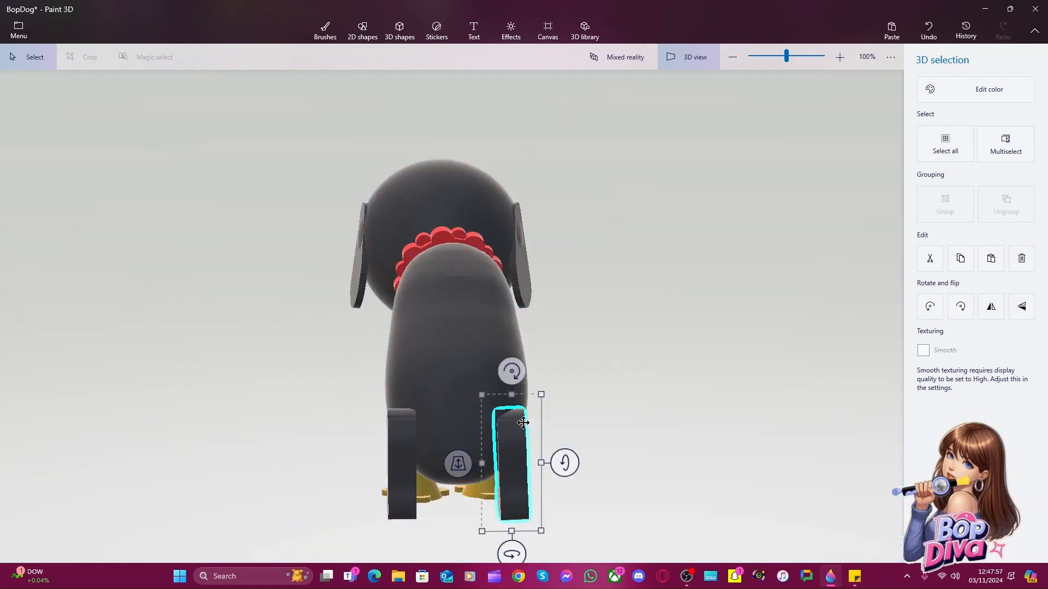
left_click_drag(511, 369, 513, 369)
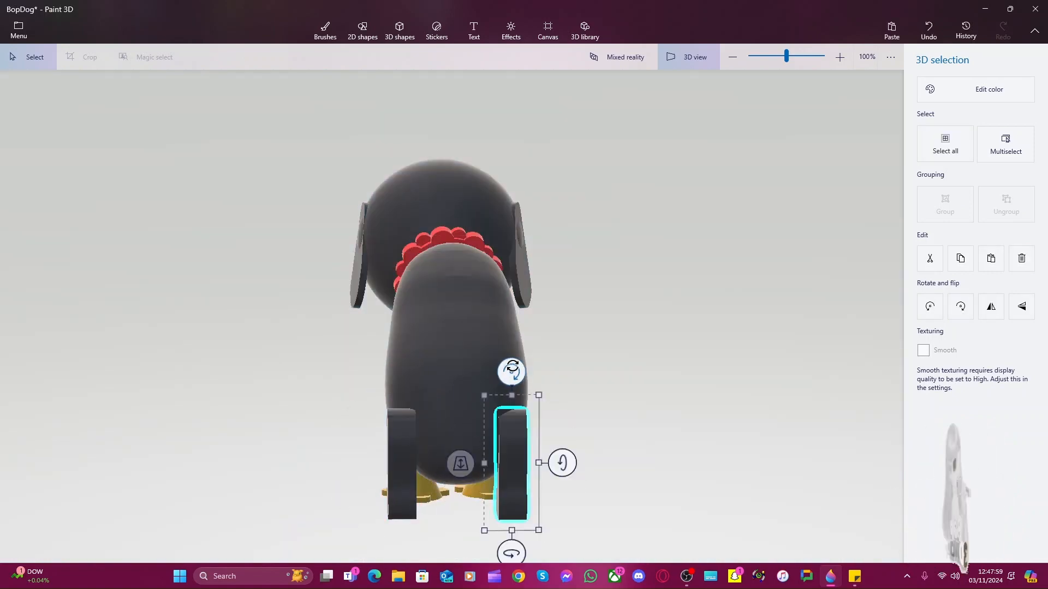
left_click(600, 488)
Try to shift the nearer hind leg slightly in the 3D side view and undo the change
right_click_drag(608, 504, 473, 487)
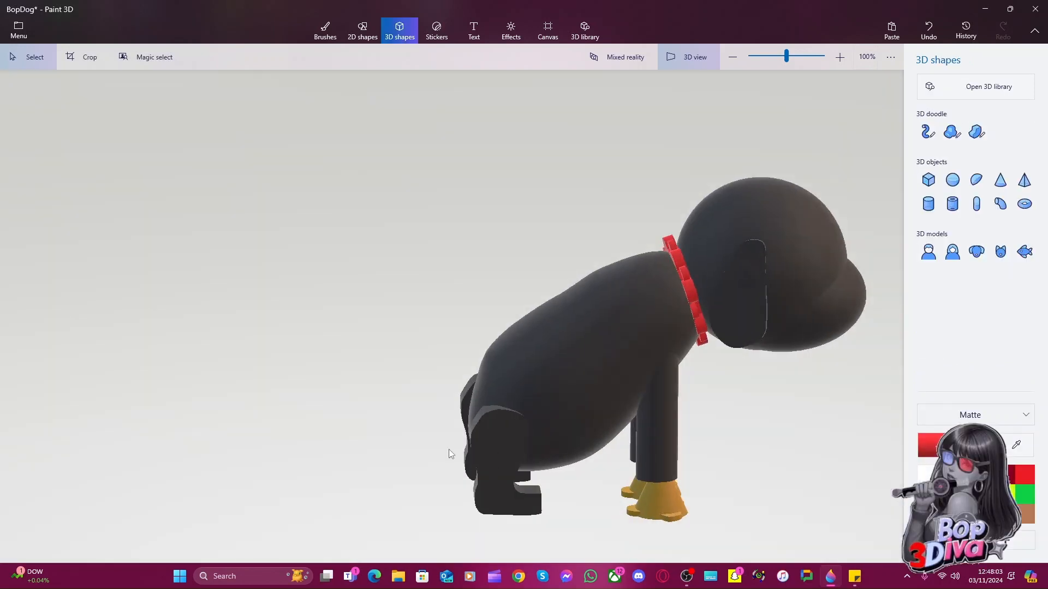
left_click_drag(573, 543, 537, 508)
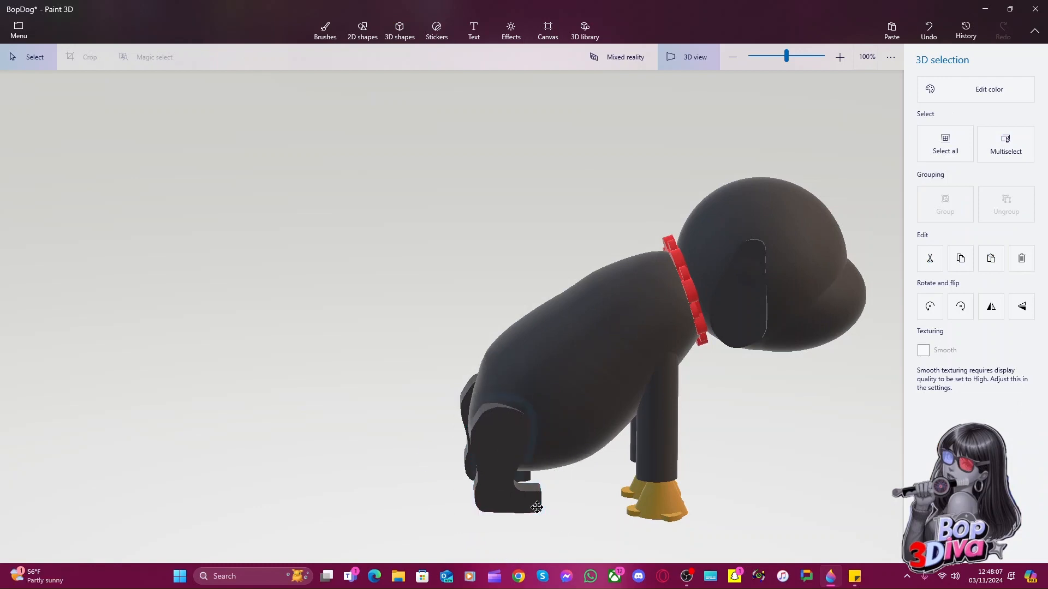
key("ctrl+z")
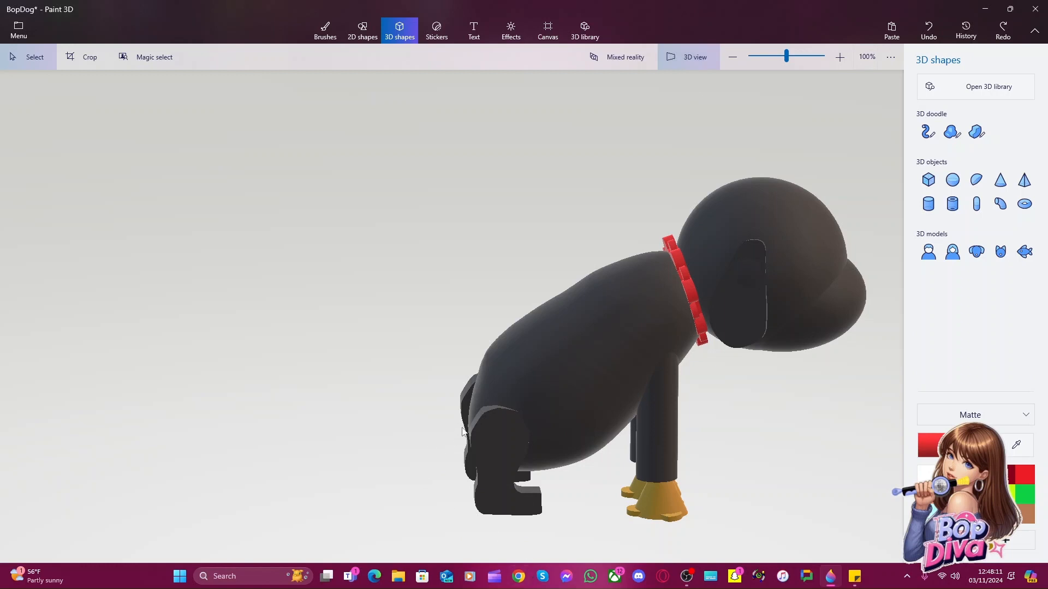
Reselect the nearer hind leg, adjust its placement slightly, and nudge it forward along the body
left_click_drag(561, 492, 574, 545)
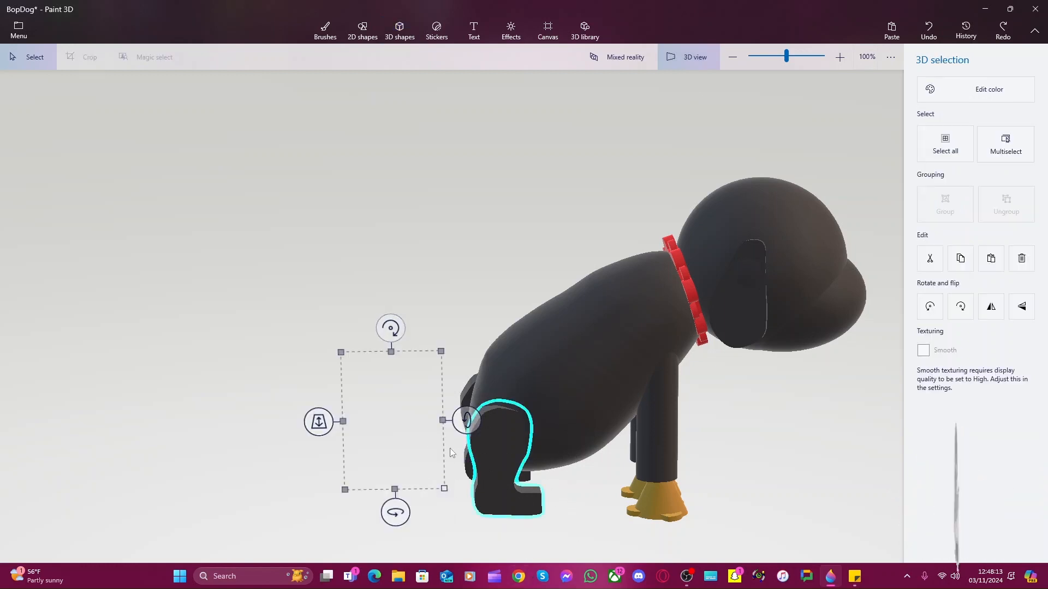
left_click_drag(323, 426, 318, 414)
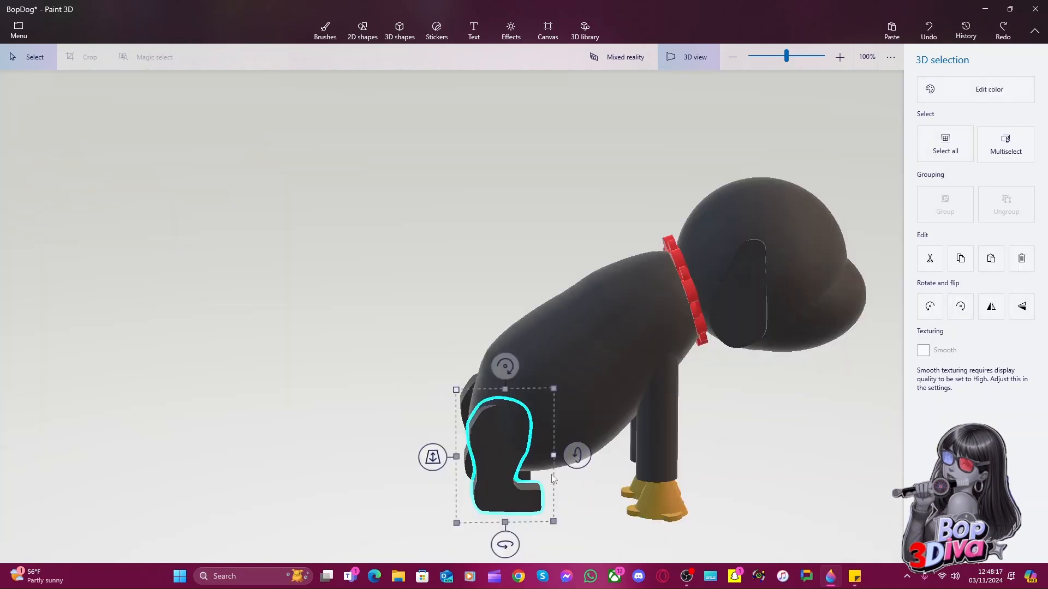
left_click_drag(508, 476, 509, 476)
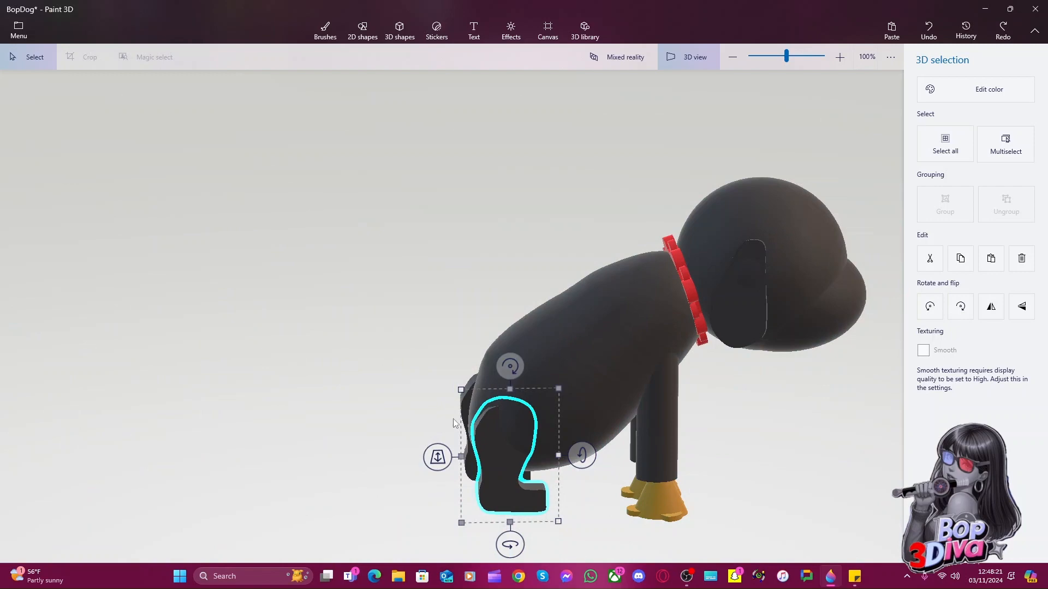
Align the hind leg on the dog's other side with its counterpart, adjusting it in the side view and from below
left_click_drag(335, 406, 660, 372)
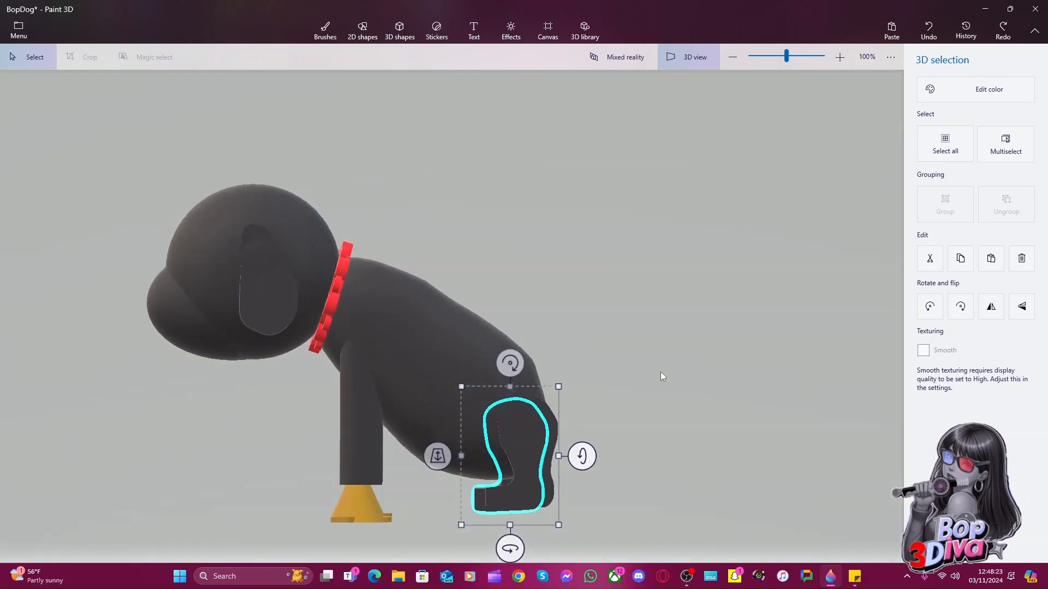
left_click_drag(547, 433, 565, 432)
left_click_drag(464, 463, 511, 409)
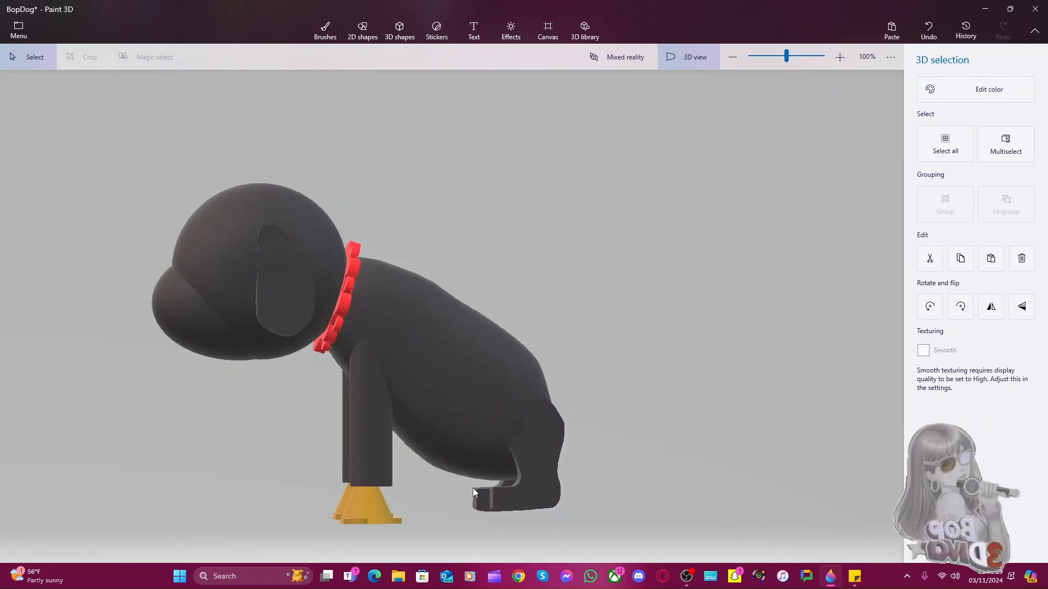
right_click_drag(473, 488, 605, 254)
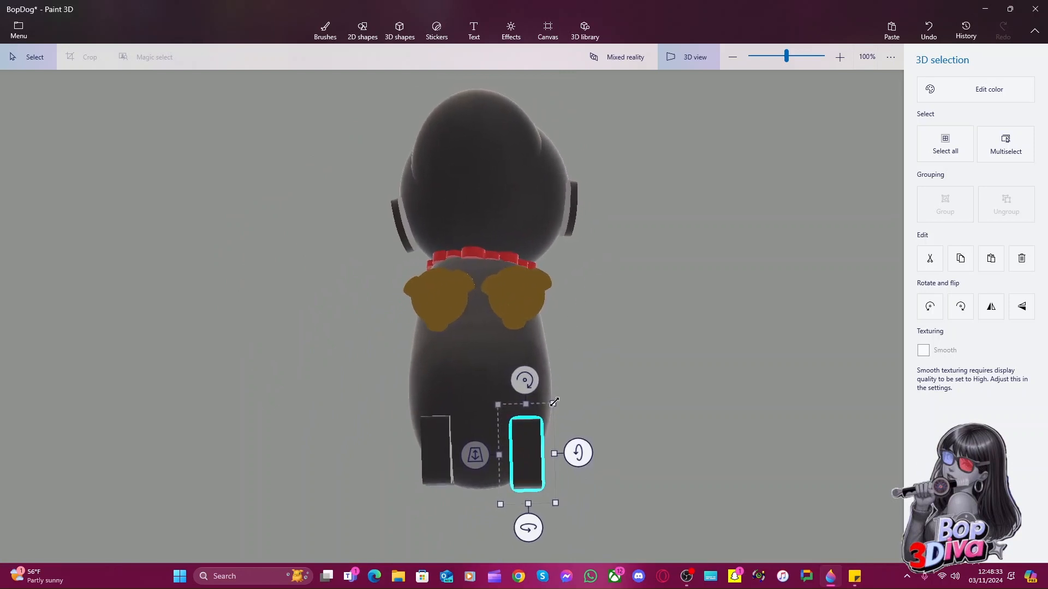
left_click_drag(552, 403, 543, 459)
right_click_drag(654, 382, 509, 420)
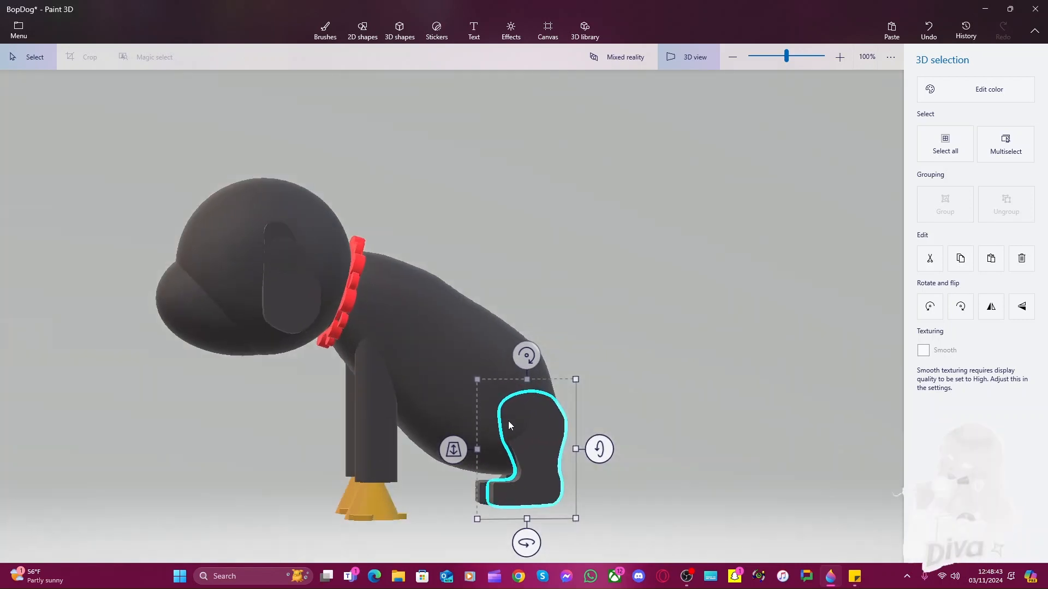
left_click(695, 423)
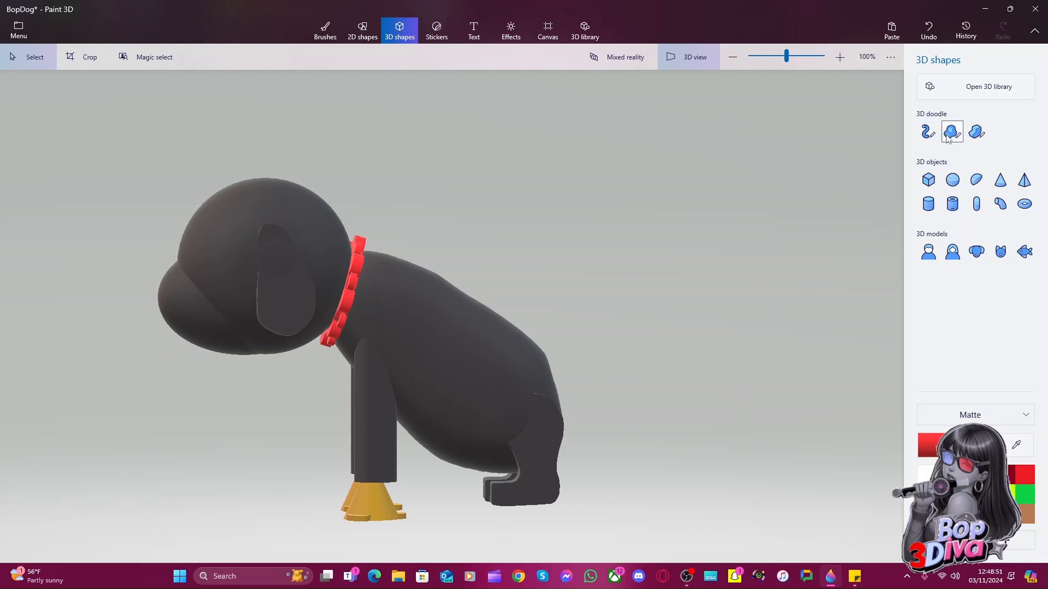
Return to the flat side view and zoom out to 75% to show the whole canvas
left_click(706, 58)
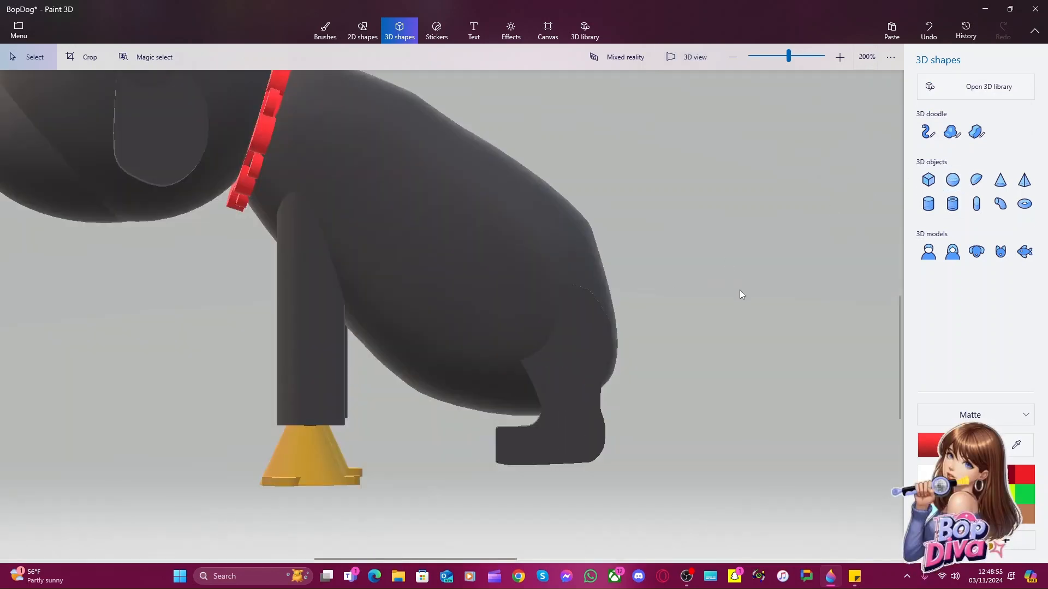
scroll(739, 292, "down", 5, "ctrl")
key("alt")
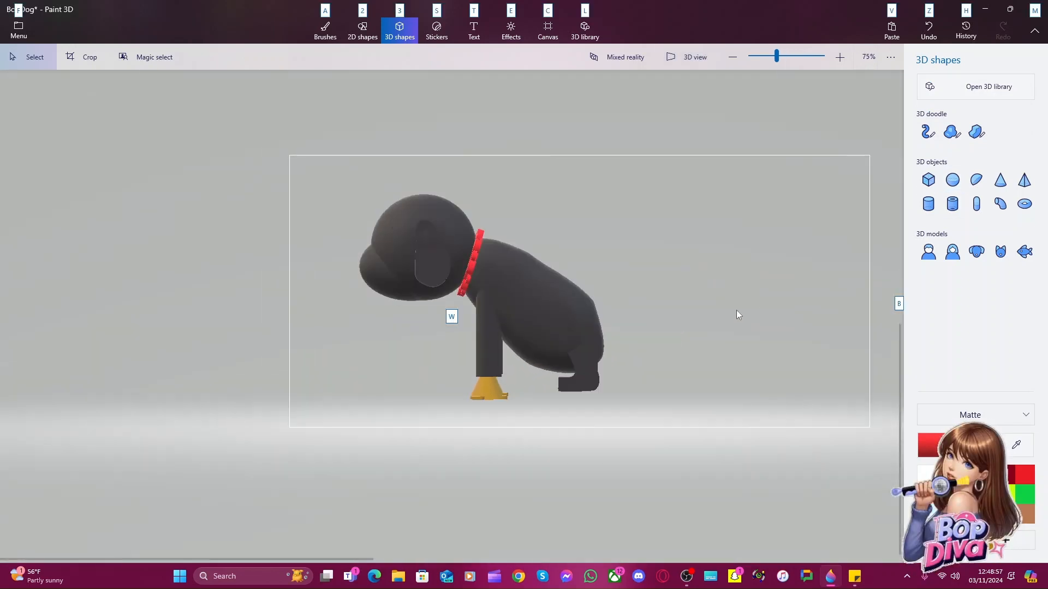
left_click_drag(758, 303, 748, 305)
left_click(788, 313)
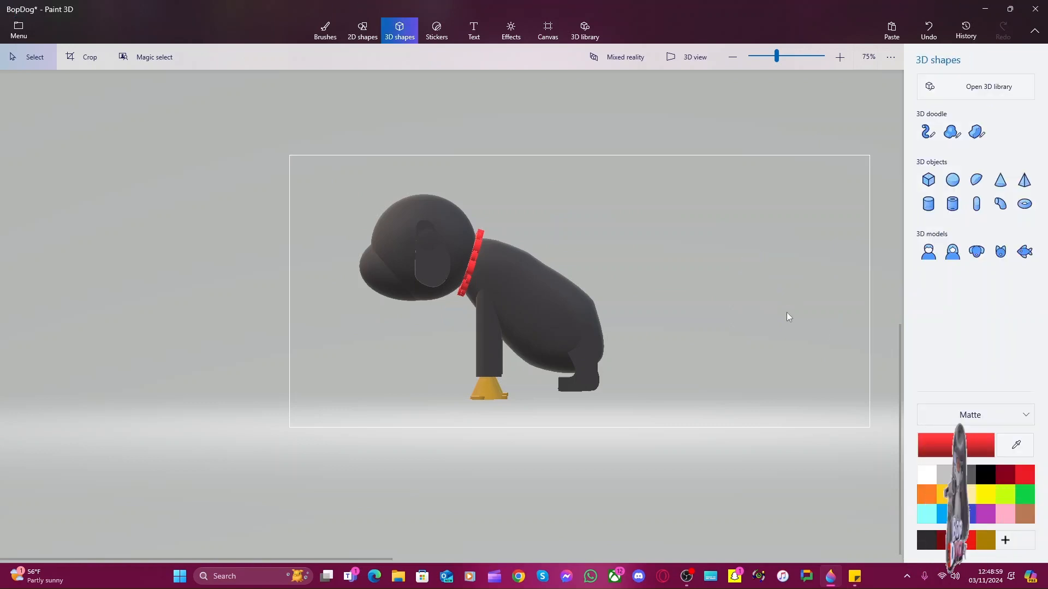
Draw a soft-edge 3D doodle in the empty area behind the dog: a rounded handle with a hooked end and a narrow straight stem
scroll(787, 314, "up", 1, "ctrl")
middle_click_drag(787, 311, 523, 349)
scroll(524, 345, "up", 1)
scroll(524, 349, "up", 1)
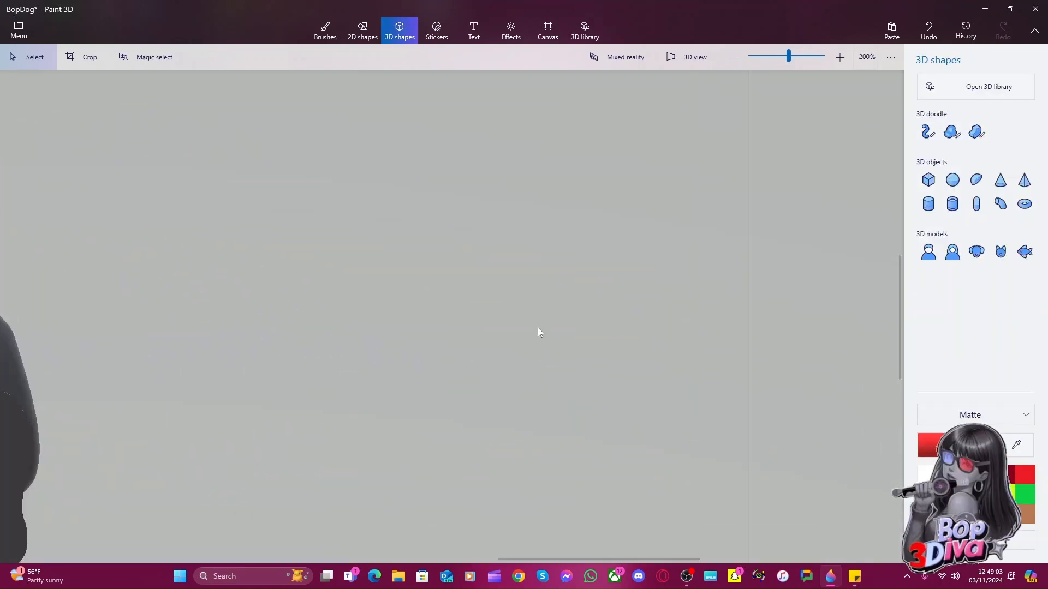
key("alt")
key("alt")
left_click(951, 133)
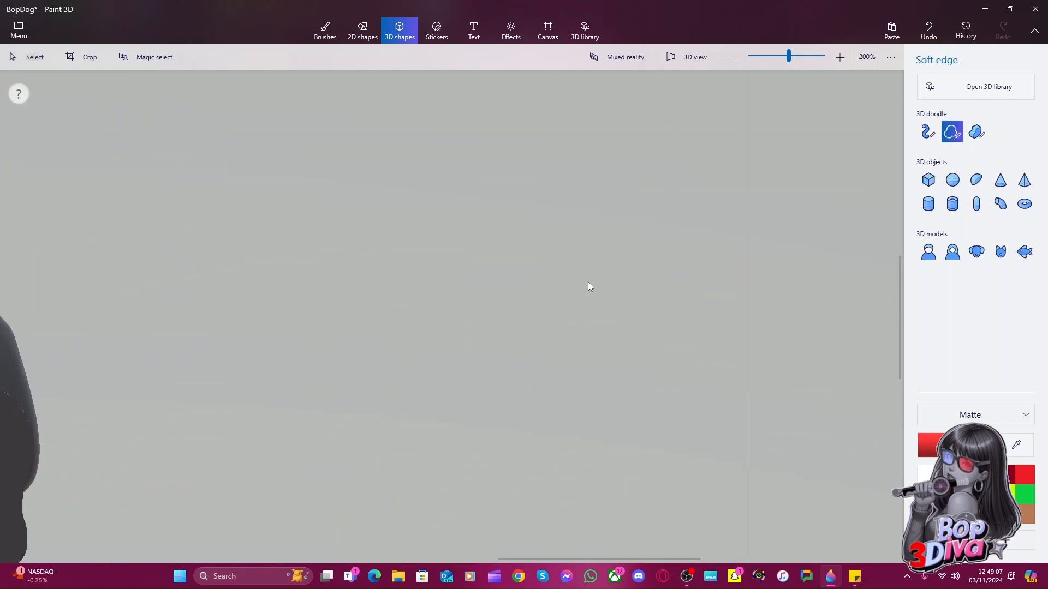
left_click(636, 278)
left_click_drag(597, 264, 565, 260)
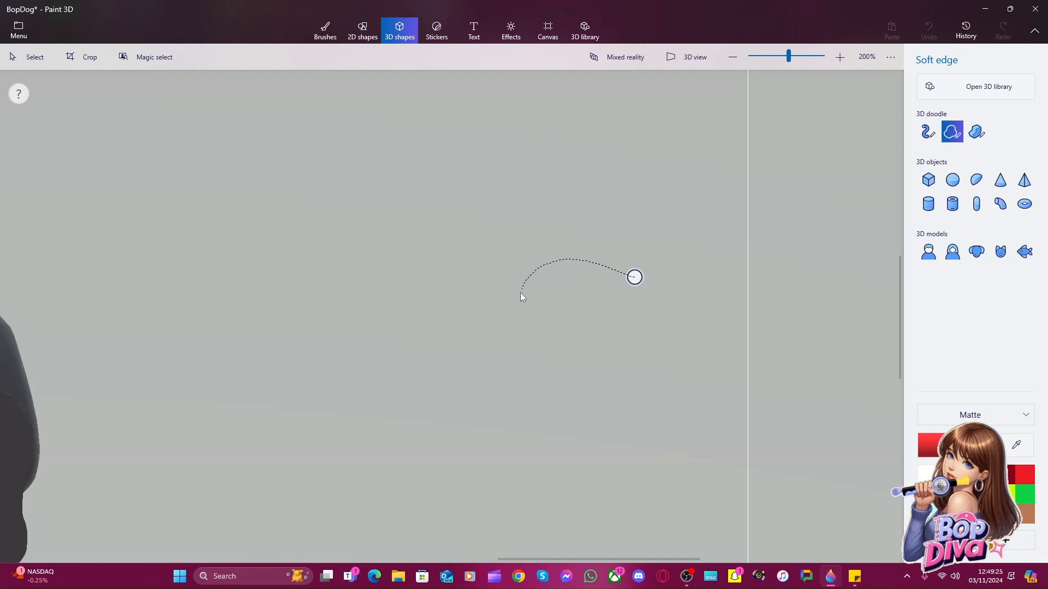
mouse_move(543, 349)
left_mouse_down()
mouse_move(570, 361)
mouse_move(572, 335)
mouse_move(584, 334)
left_mouse_up()
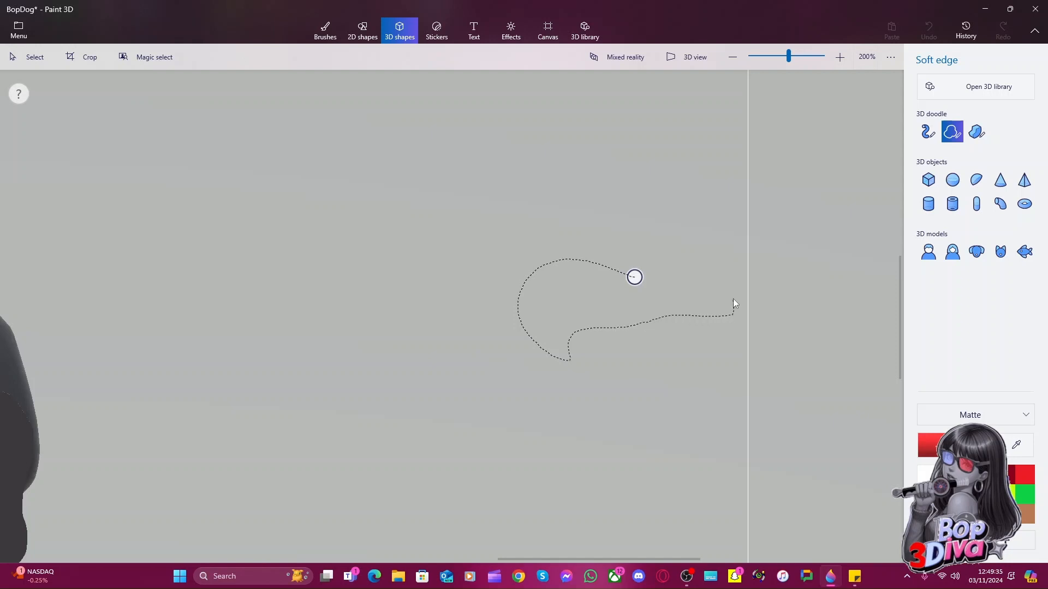
left_click_drag(724, 282, 634, 279)
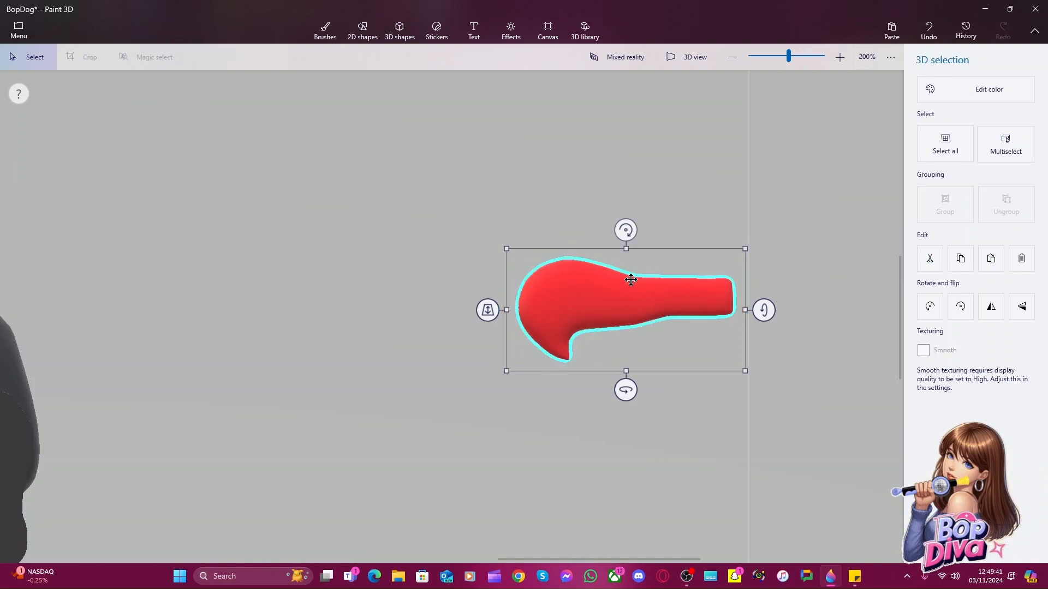
Recolour the handle shape with the Pull hex colour 7694A2 copied from the sticky note, and move it closer to the dog
left_click(945, 98)
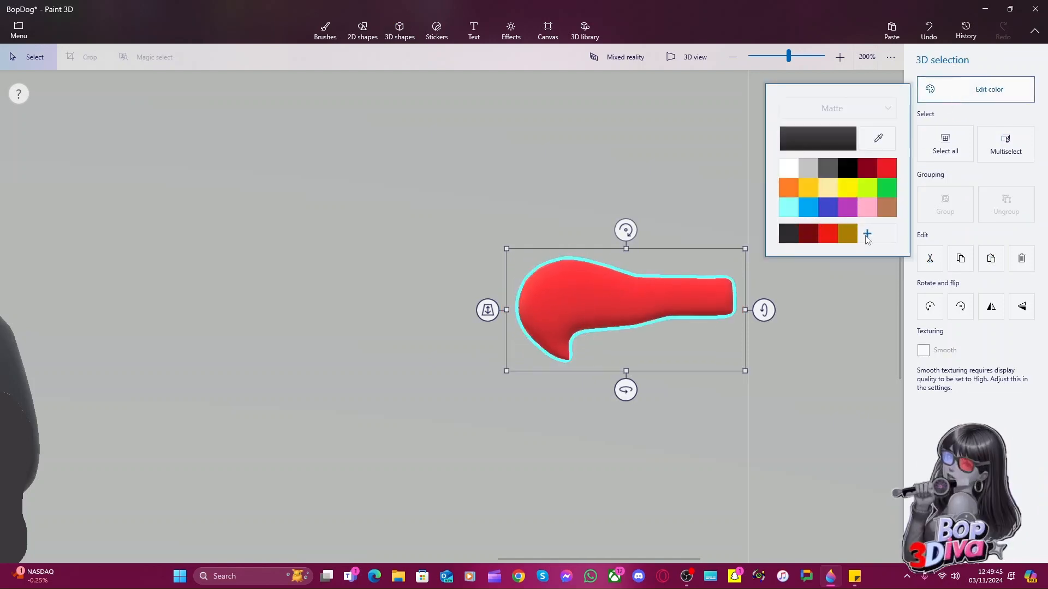
left_click(862, 577)
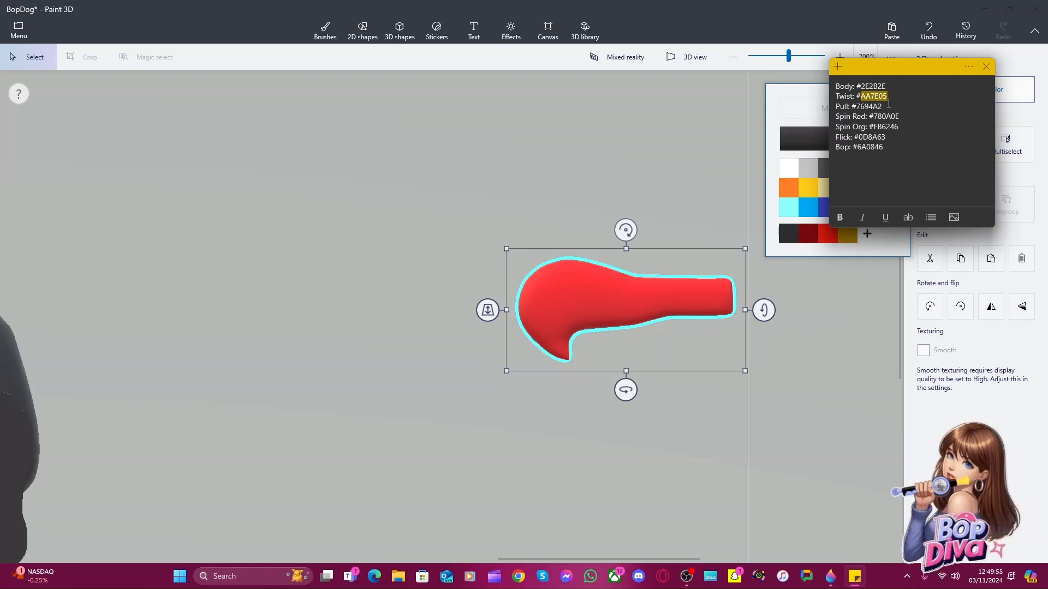
left_click_drag(882, 107, 856, 107)
key("ctrl+c")
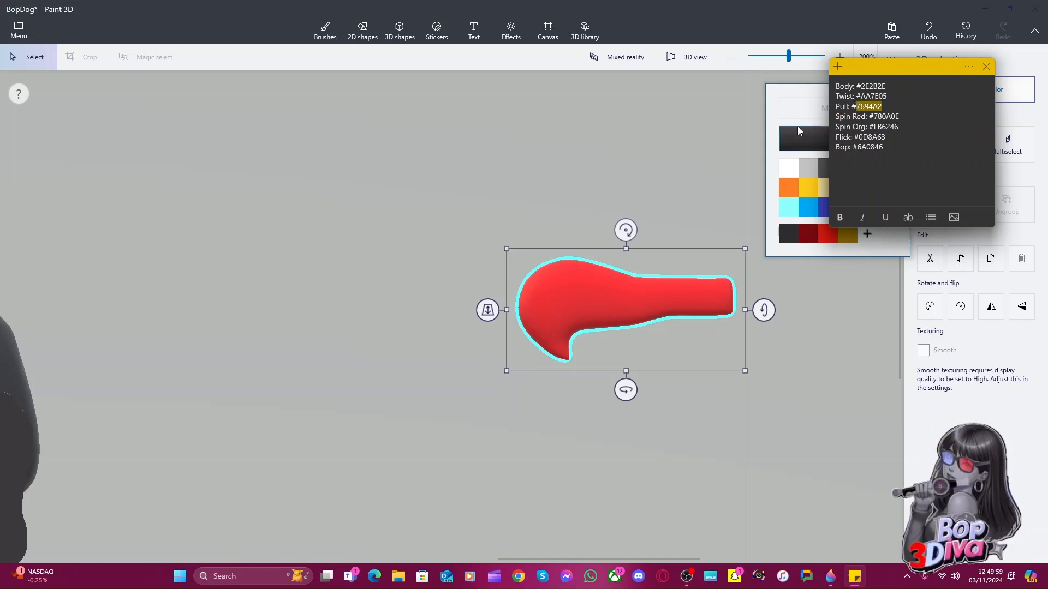
left_click(798, 126)
left_click(867, 234)
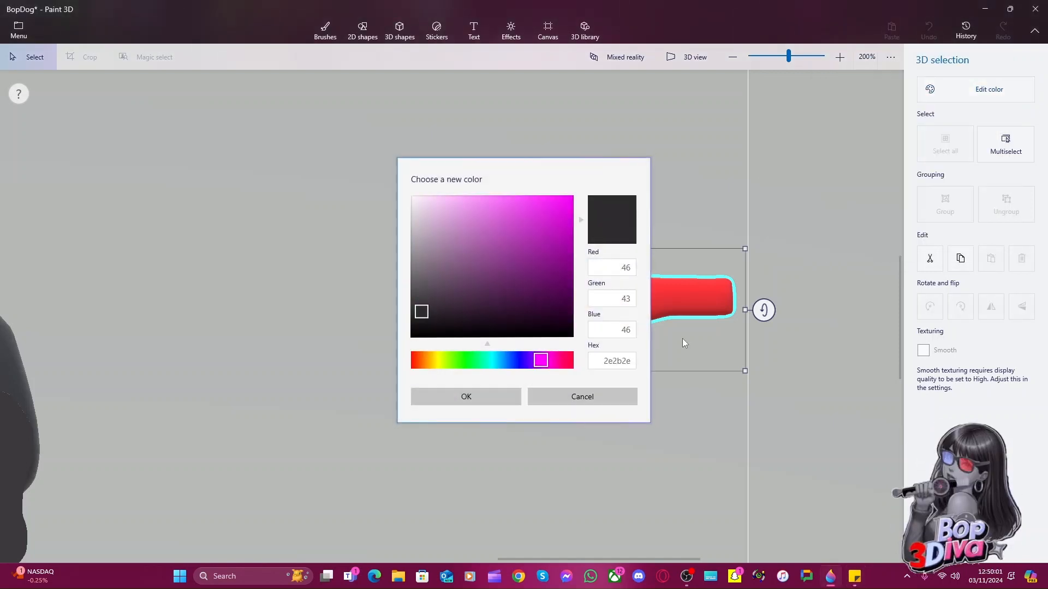
left_click(605, 360)
key("ctrl+v")
left_click(499, 397)
left_click_drag(549, 304, 400, 354)
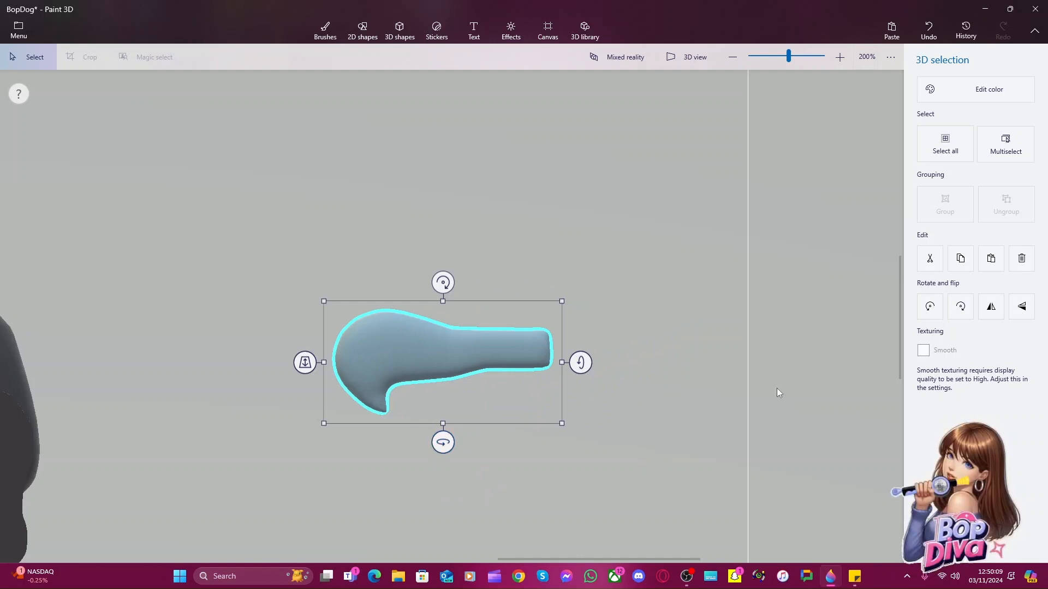
Turn the handle shape end-on and widen it slightly
left_click_drag(438, 442, 546, 445)
left_click_drag(410, 367, 393, 370)
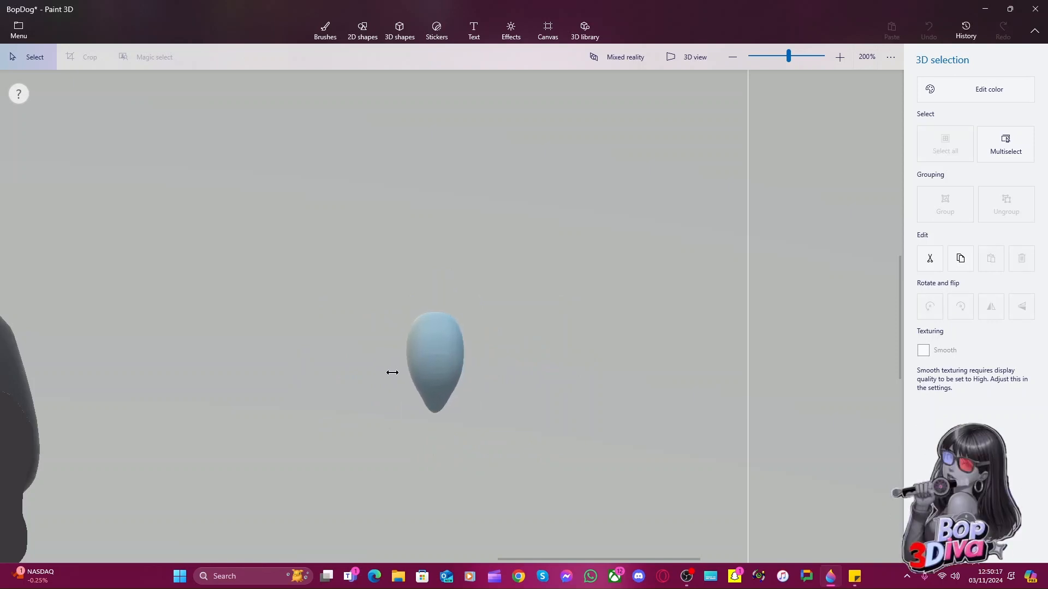
left_click_drag(394, 373, 391, 376)
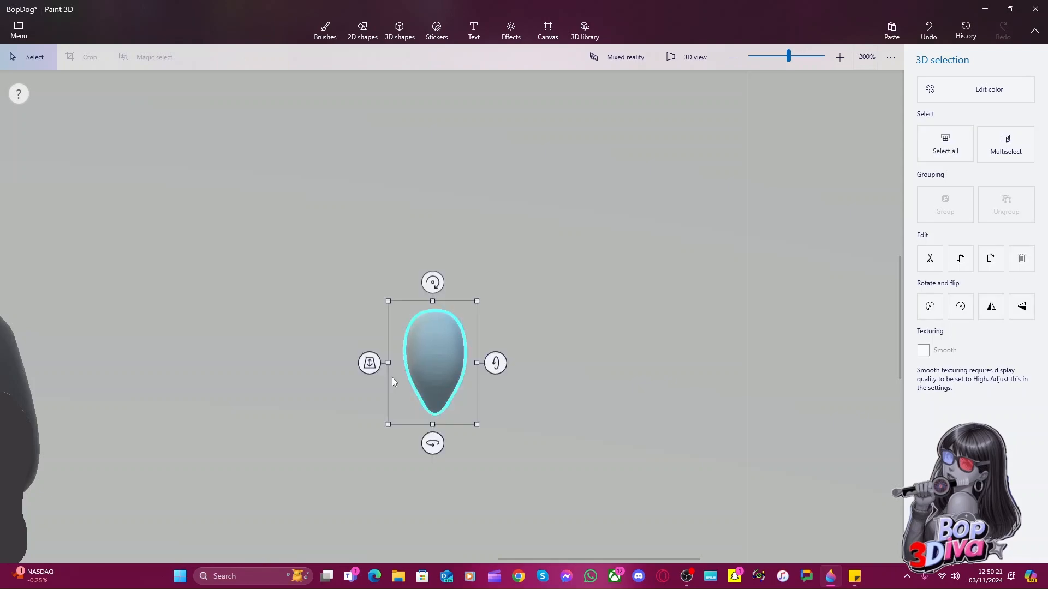
Switch to OBS, select only Scene 8, and return to Paint 3D
left_click(687, 580)
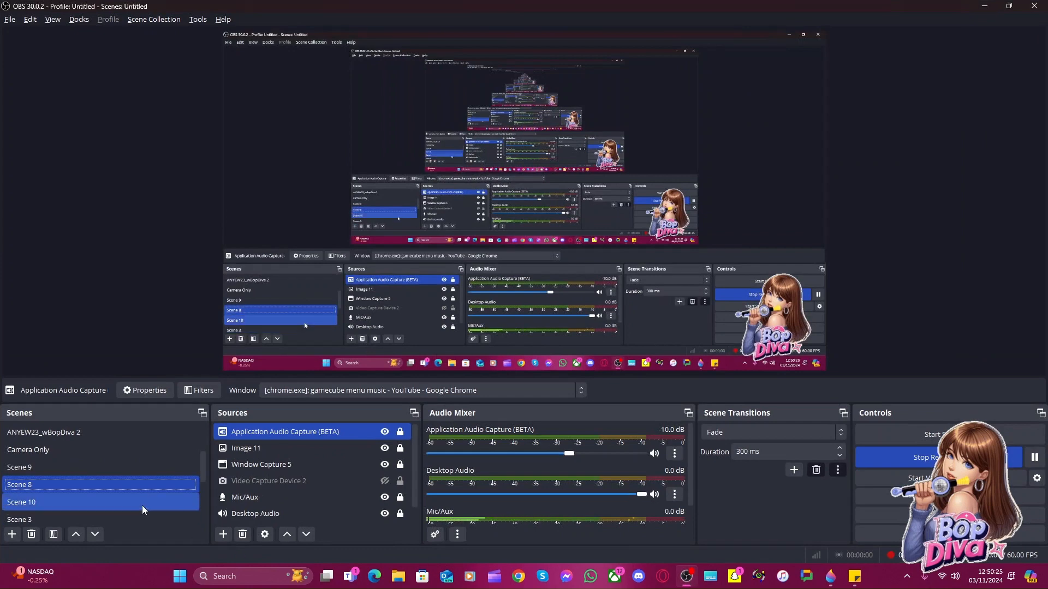
left_click(109, 457)
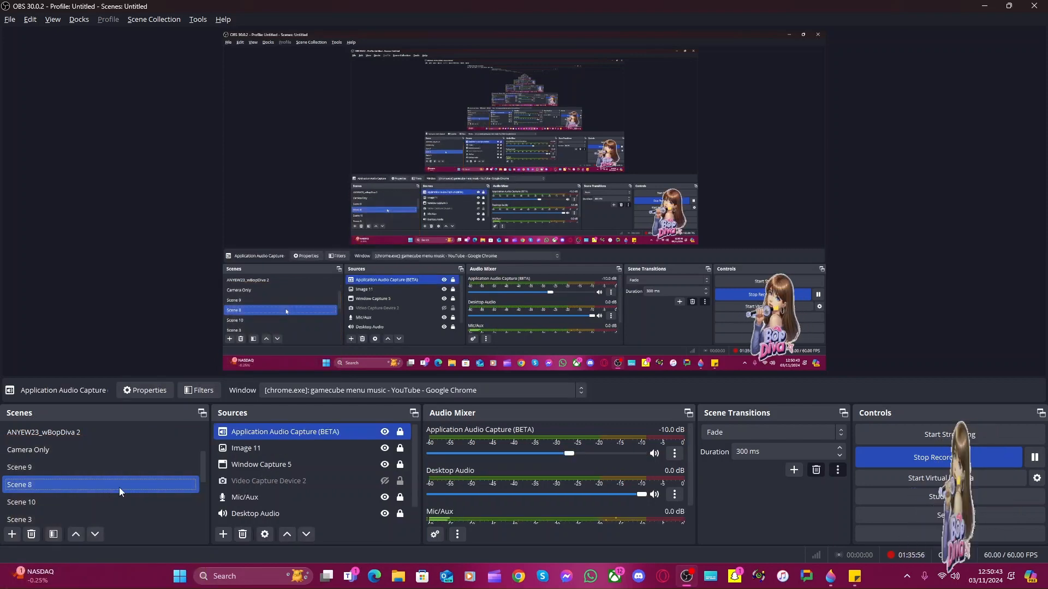
left_click(834, 581)
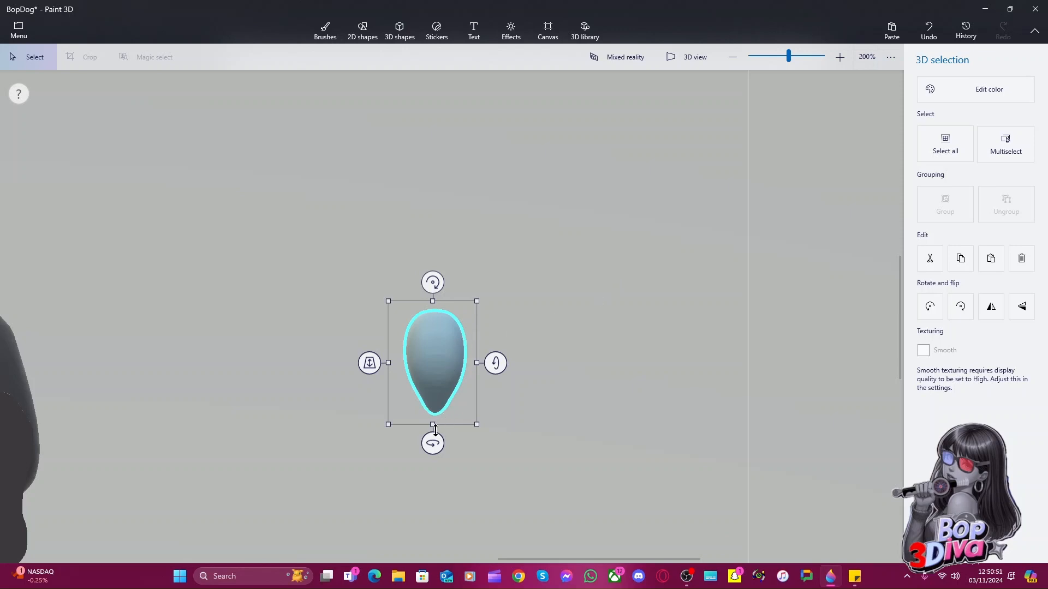
Turn the handle shape back to its side profile and mark two points along its lower edge with the 5 px red marker
left_click_drag(431, 442, 398, 439)
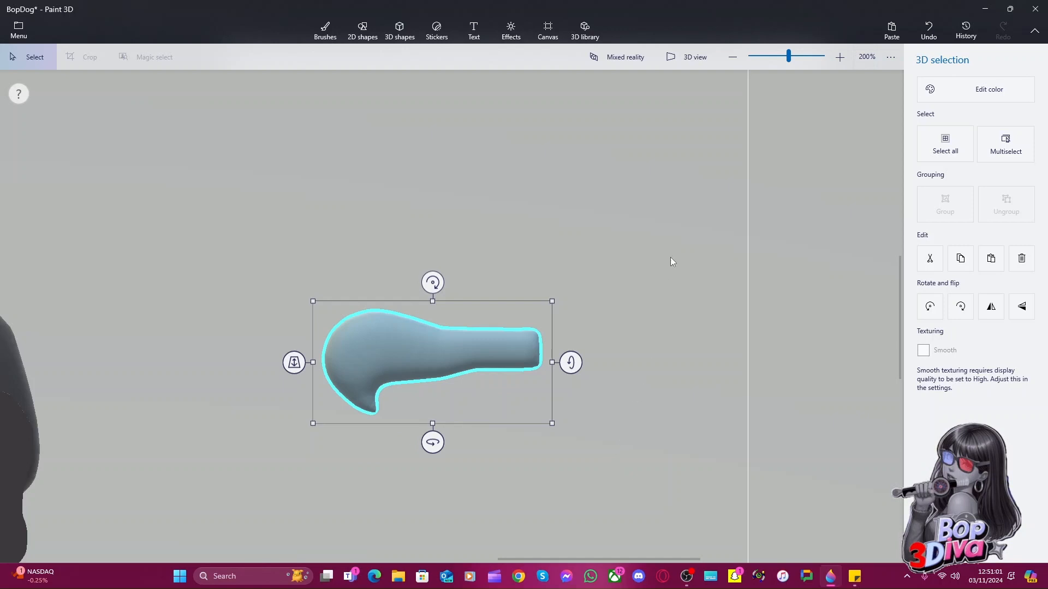
left_click(325, 30)
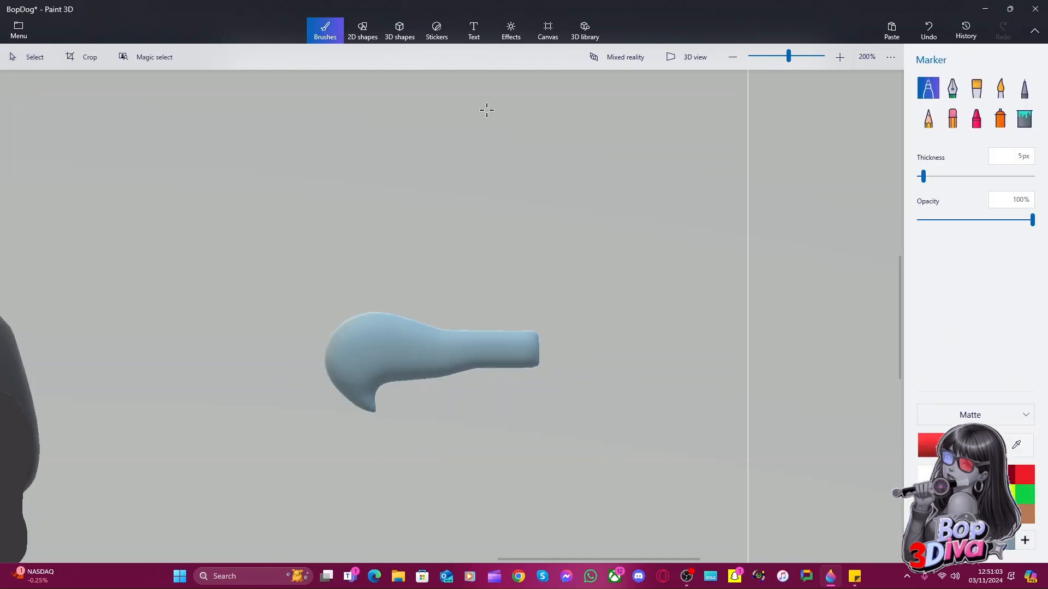
left_click(376, 405)
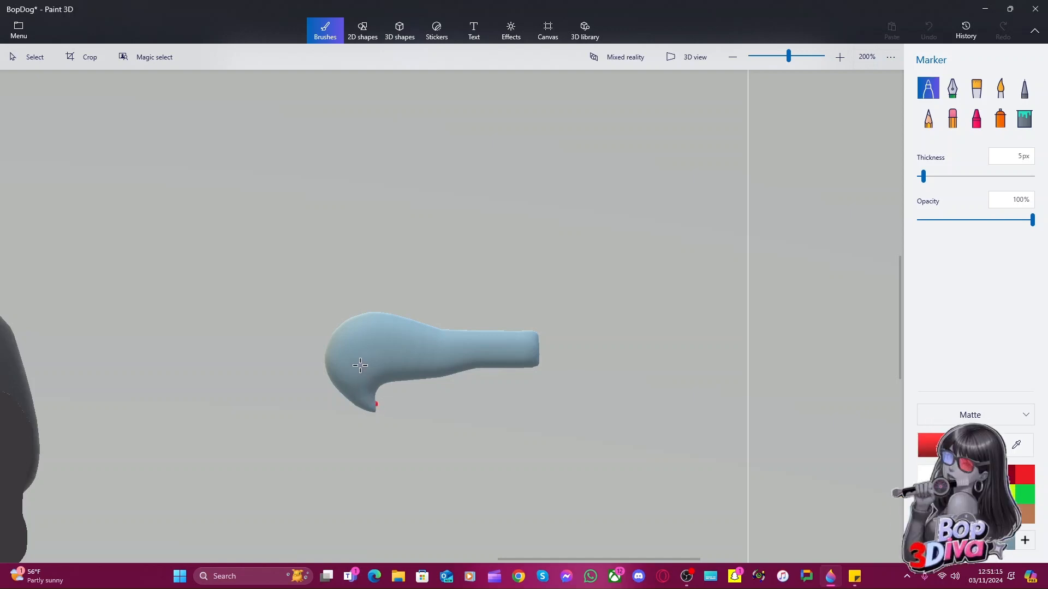
left_click(429, 379)
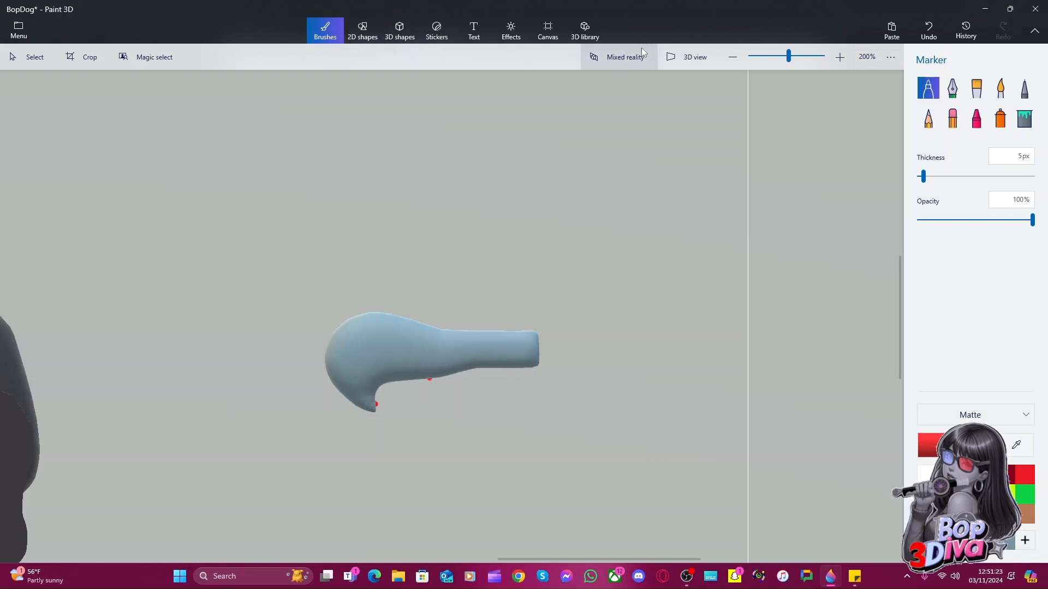
Try to trace a soft-edge doodle along the handle's hooked underside from its far side in the 3D view
left_click(701, 56)
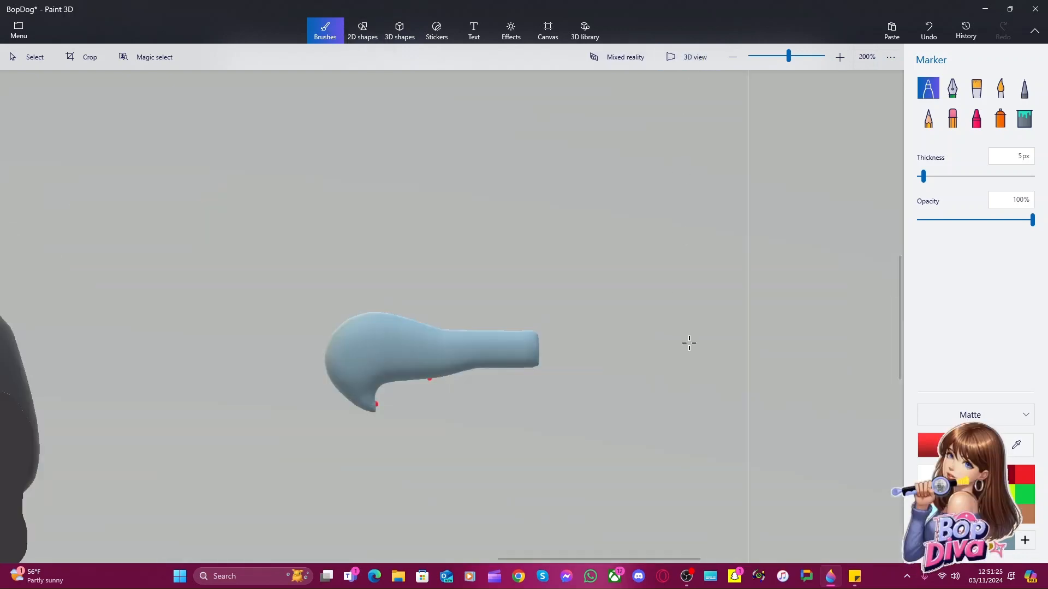
left_click(679, 63)
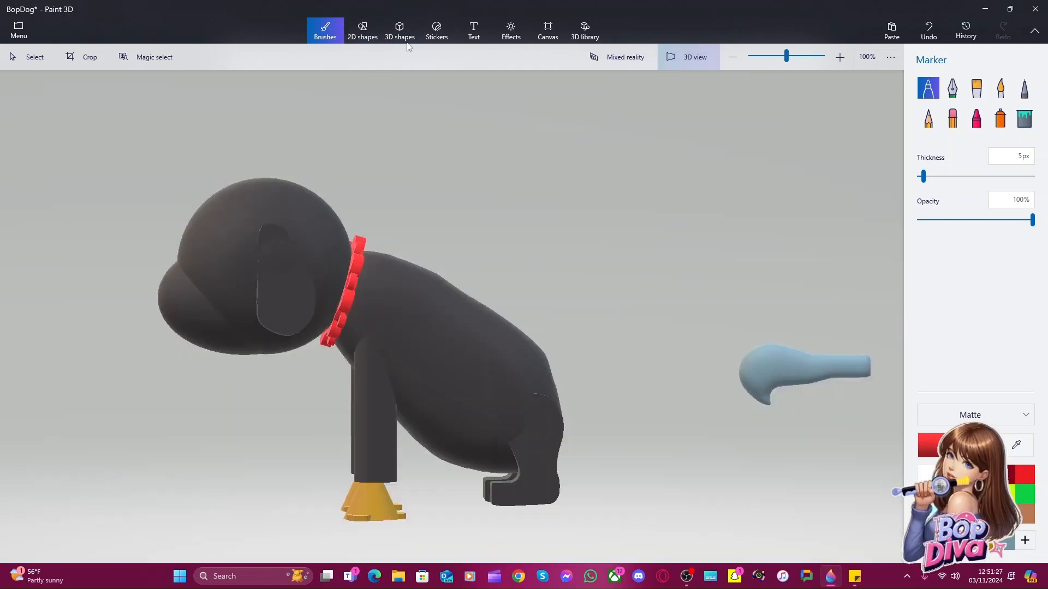
left_click(363, 30)
left_click(399, 30)
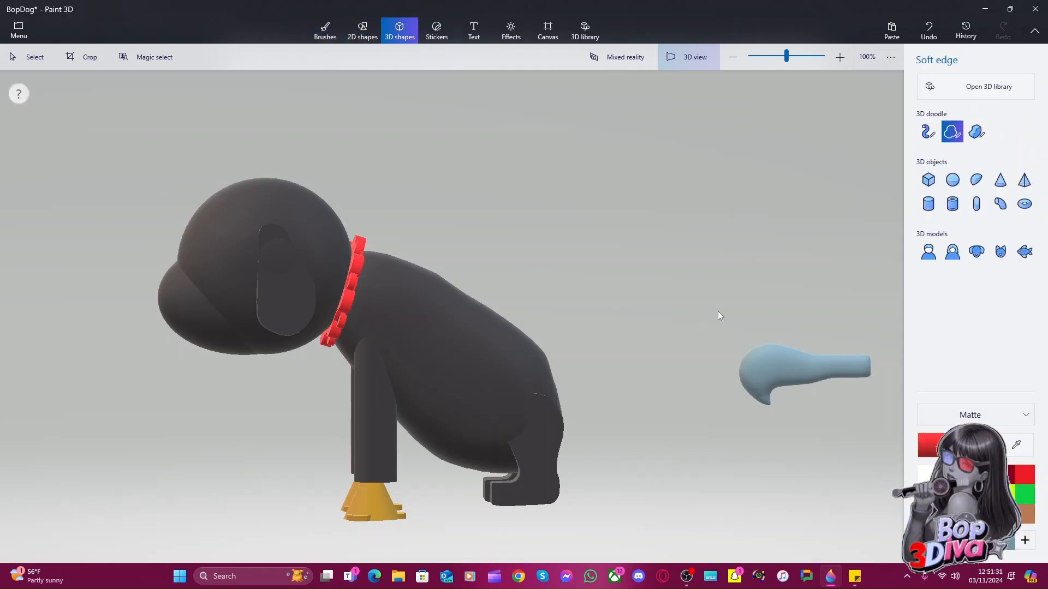
left_click_drag(718, 315, 396, 317)
left_click_drag(264, 377, 271, 389)
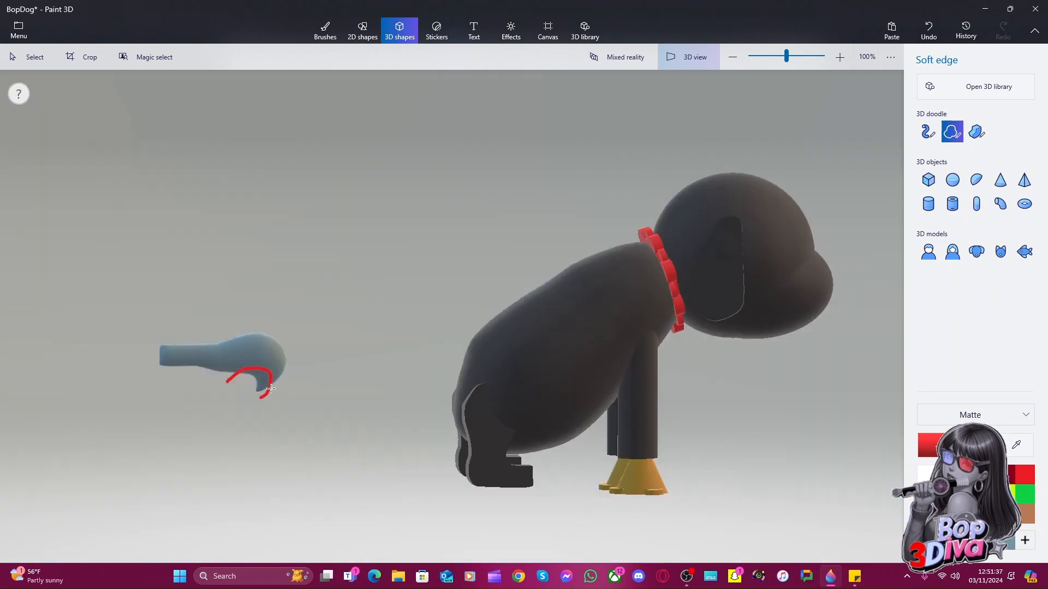
key("alt")
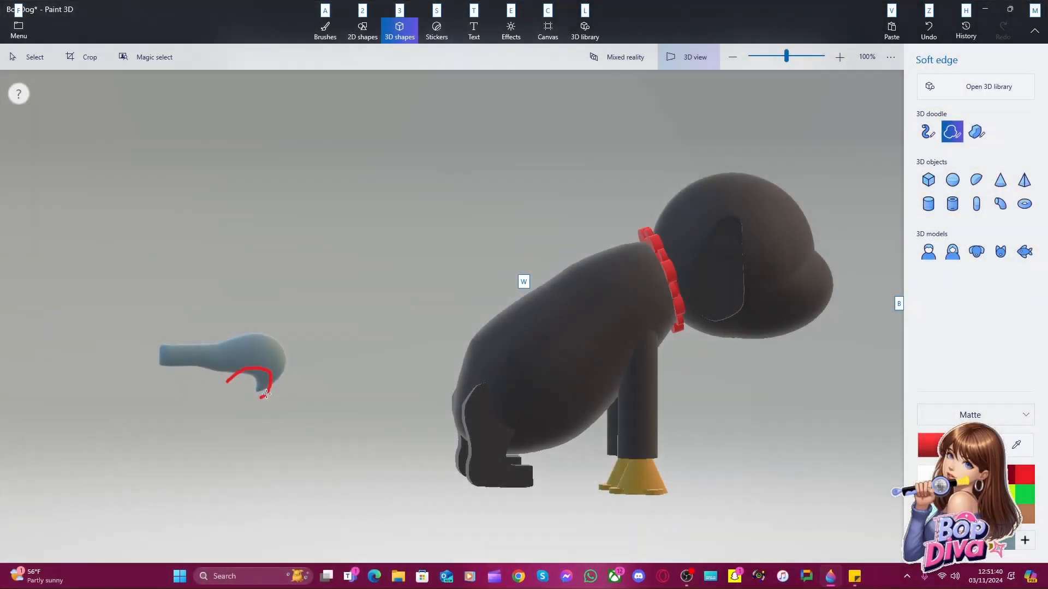
left_click_drag(265, 395, 266, 394)
key("XF86AudioMute")
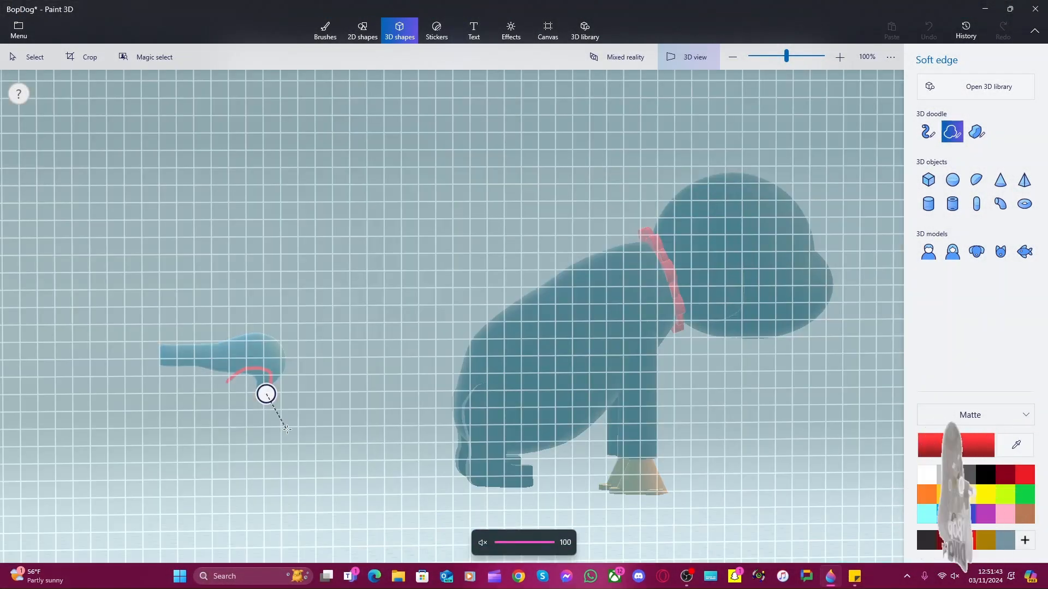
key("Escape")
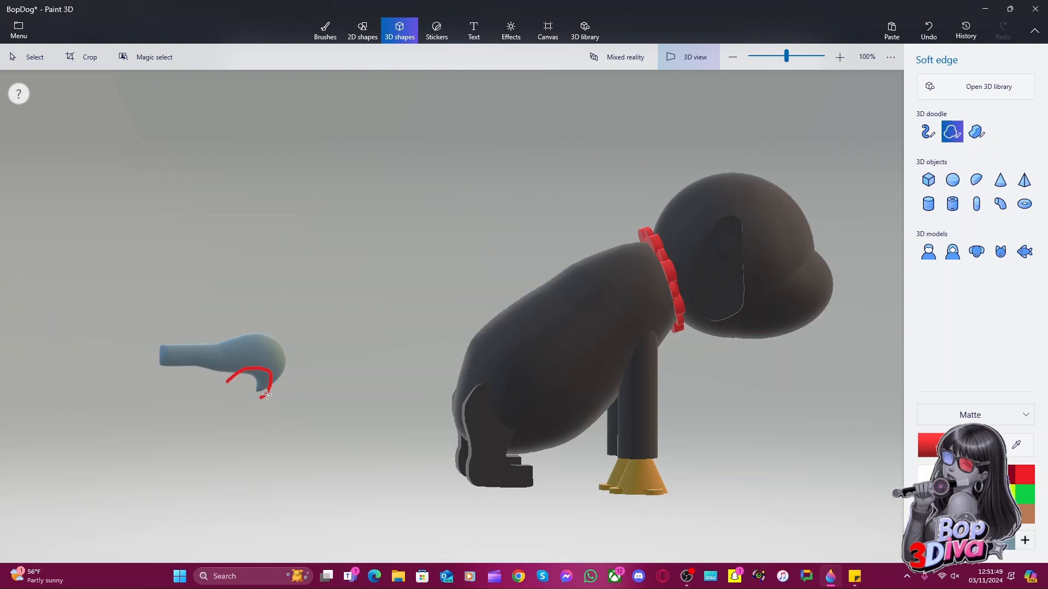
Undo the red marks on the handle shape and return to the flat side view
key("ctrl+z")
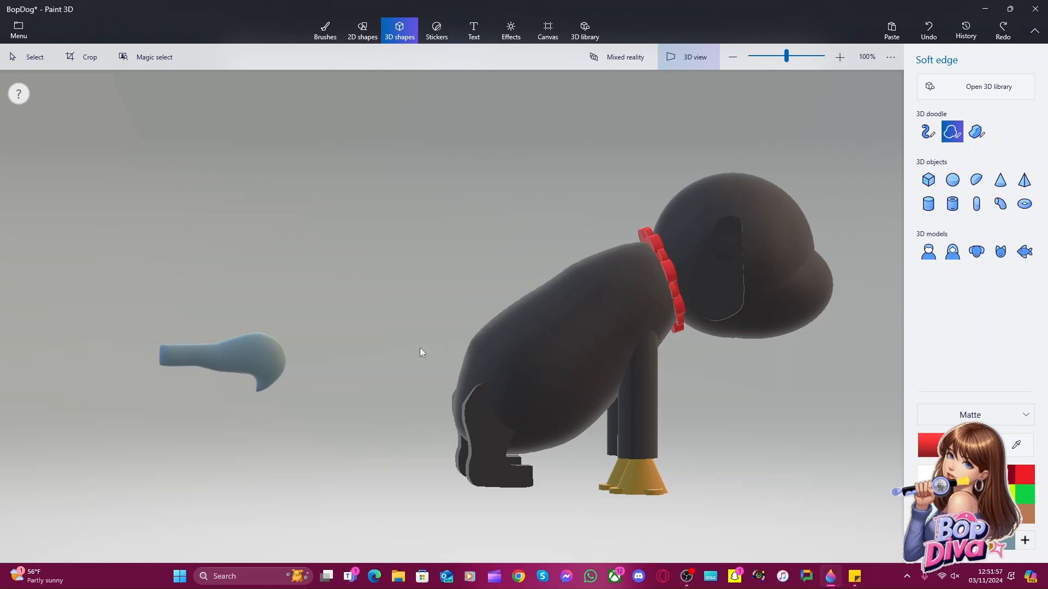
right_click_drag(381, 352, 653, 410)
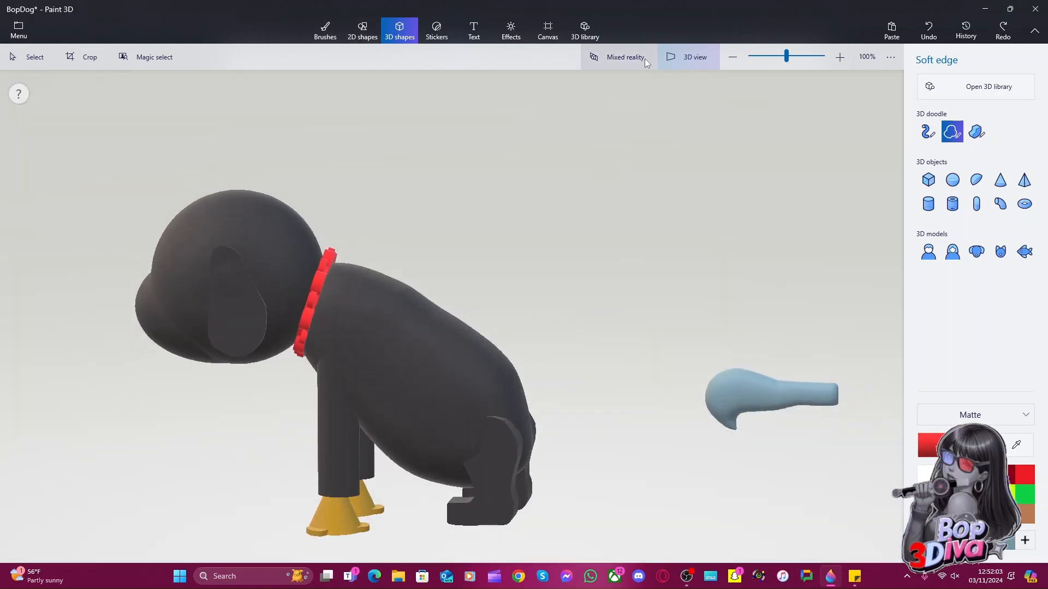
left_click(692, 62)
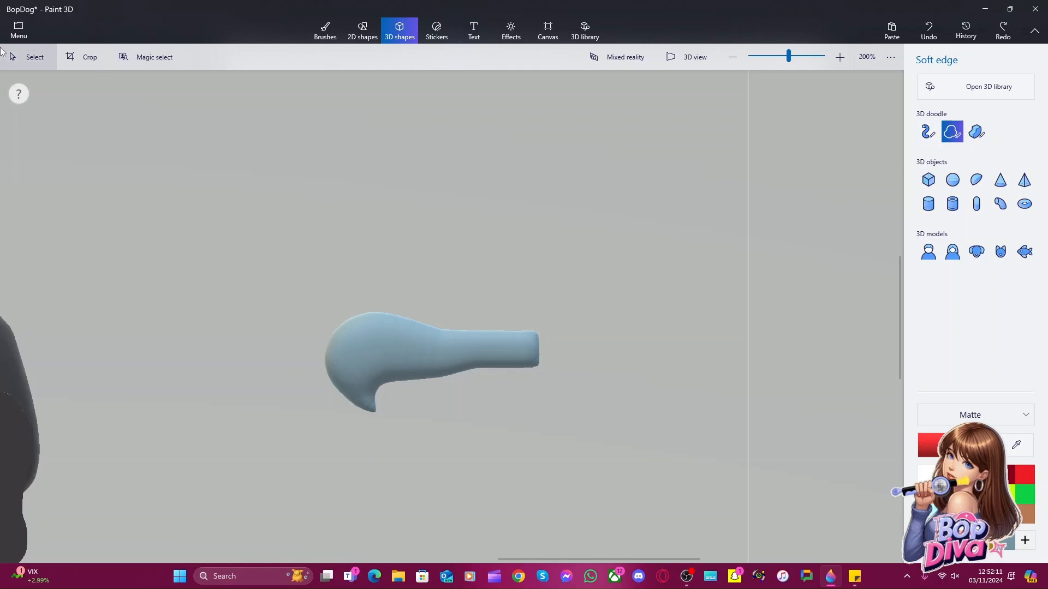
Select the handle shape and rotate it to stand upright with its hooked end uppermost and facing forward, then deselect it
left_click(66, 59)
left_click(33, 59)
left_click(398, 359)
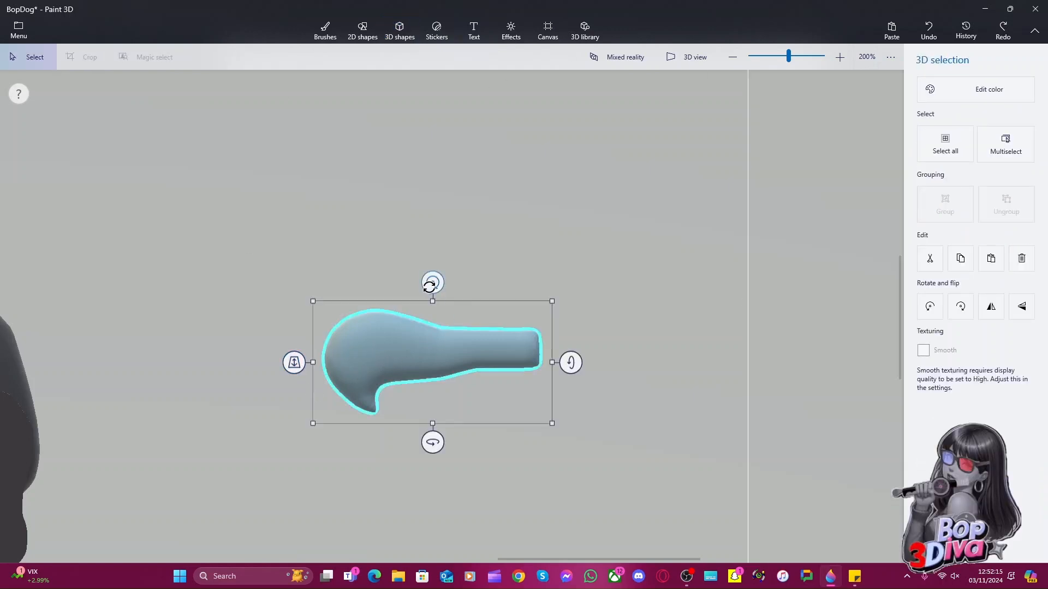
left_click_drag(430, 444, 536, 456)
left_click_drag(496, 363, 496, 308)
left_click_drag(496, 309, 497, 316)
left_click(658, 492)
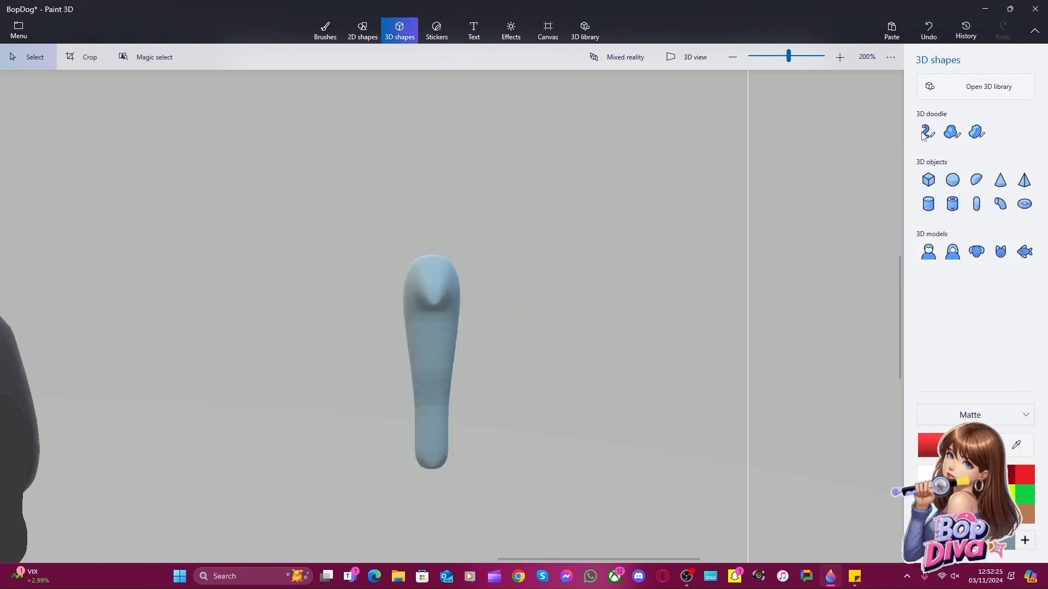
left_click(951, 137)
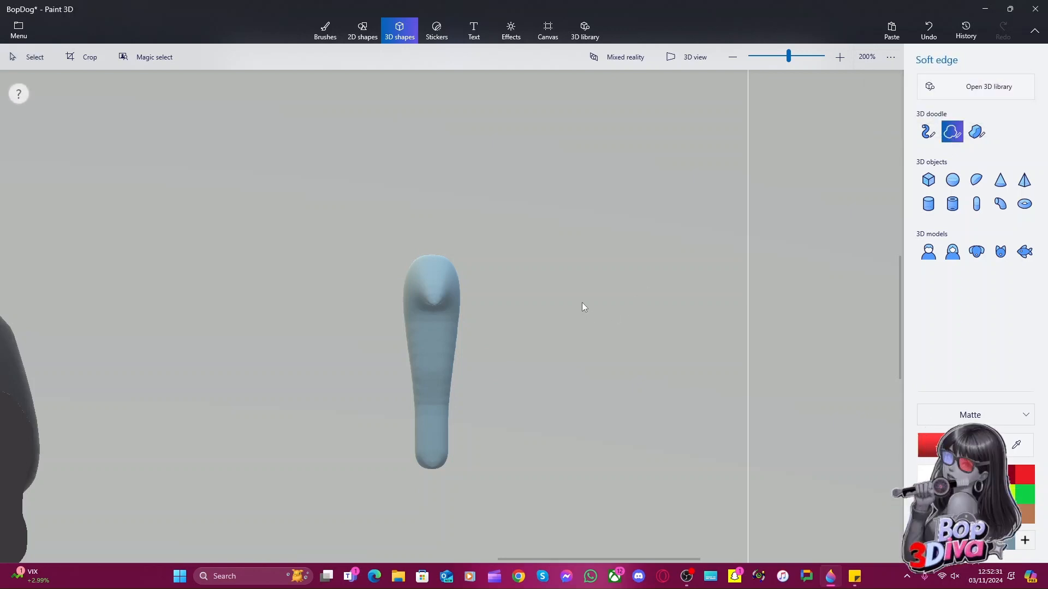
left_click_drag(585, 295, 572, 282)
mouse_move(578, 355)
left_mouse_down()
mouse_move(591, 362)
mouse_move(625, 301)
mouse_move(605, 284)
mouse_move(580, 287)
left_mouse_up()
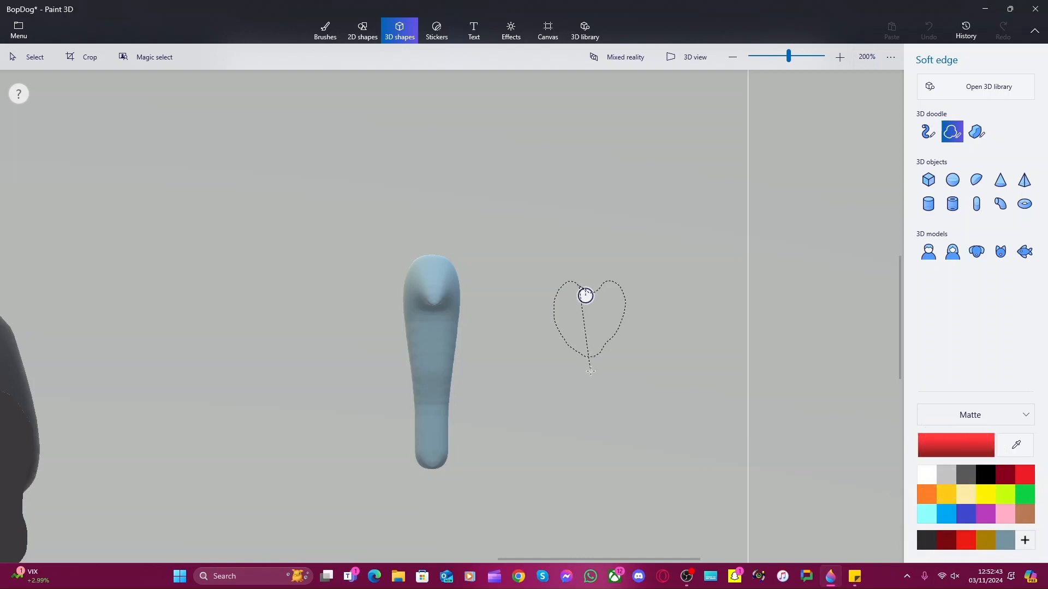
key("Escape")
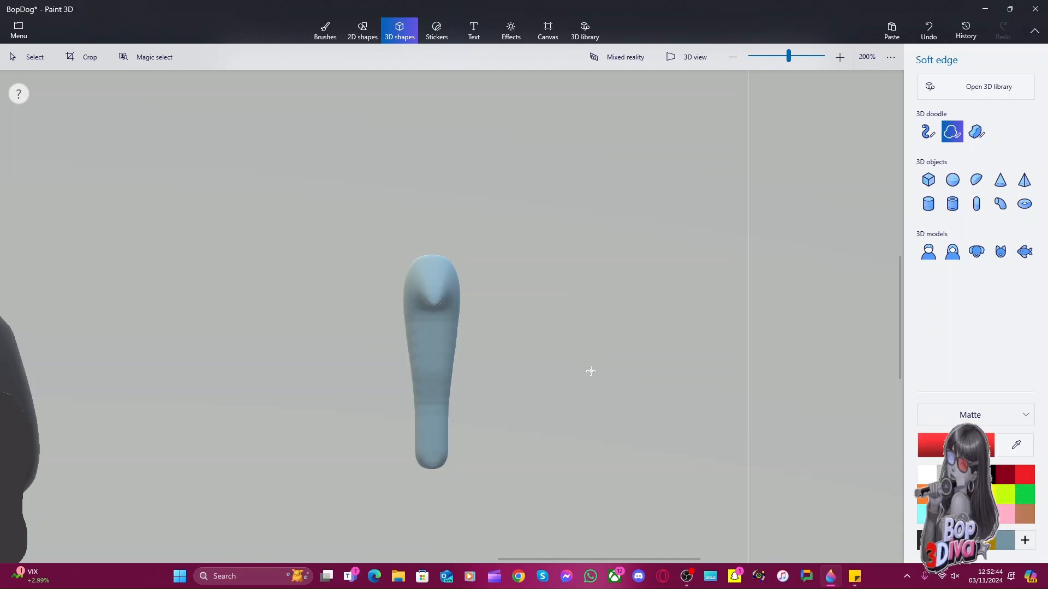
Draw a closed heart-shaped red soft-edge doodle beside the upright handle
left_click(587, 314)
mouse_move(567, 343)
left_mouse_down()
mouse_move(593, 386)
mouse_move(606, 378)
left_mouse_up()
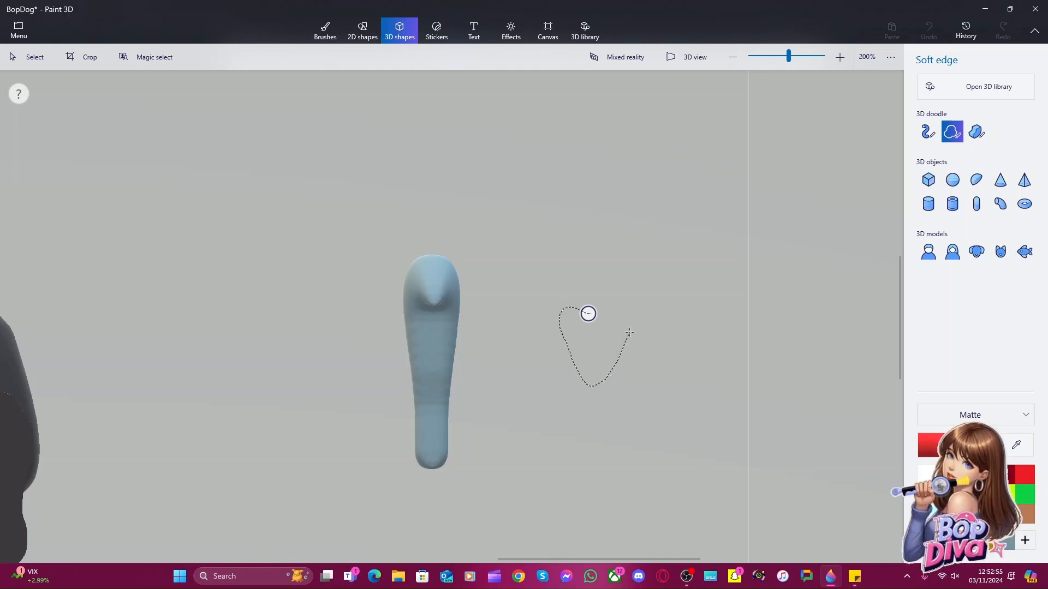
left_click_drag(612, 305, 587, 314)
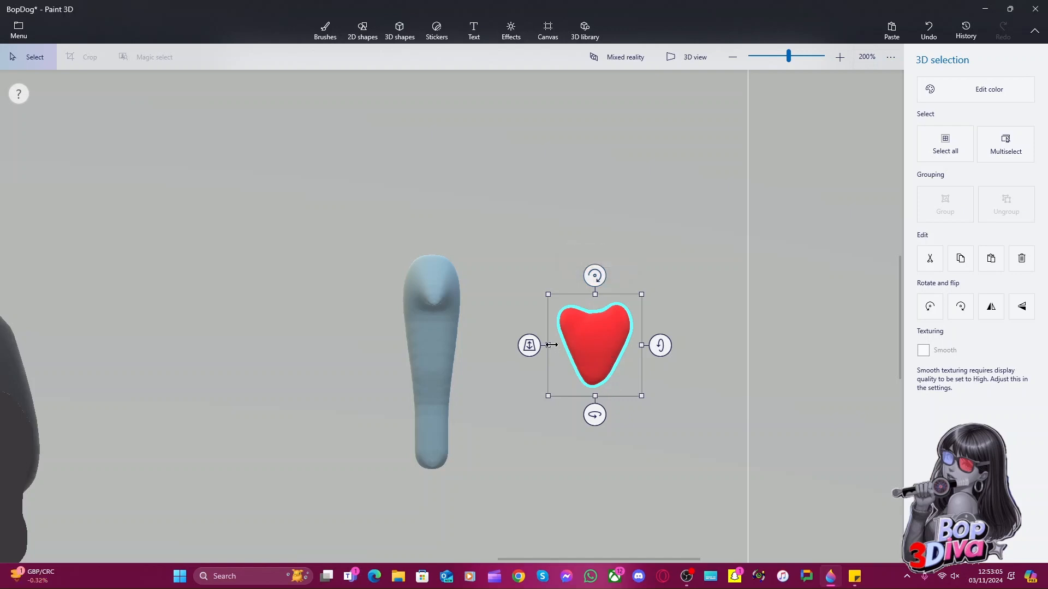
Turn the heart side-on, squeeze its depth thinner, and rotate it back to face forward
left_click_drag(595, 415, 632, 417)
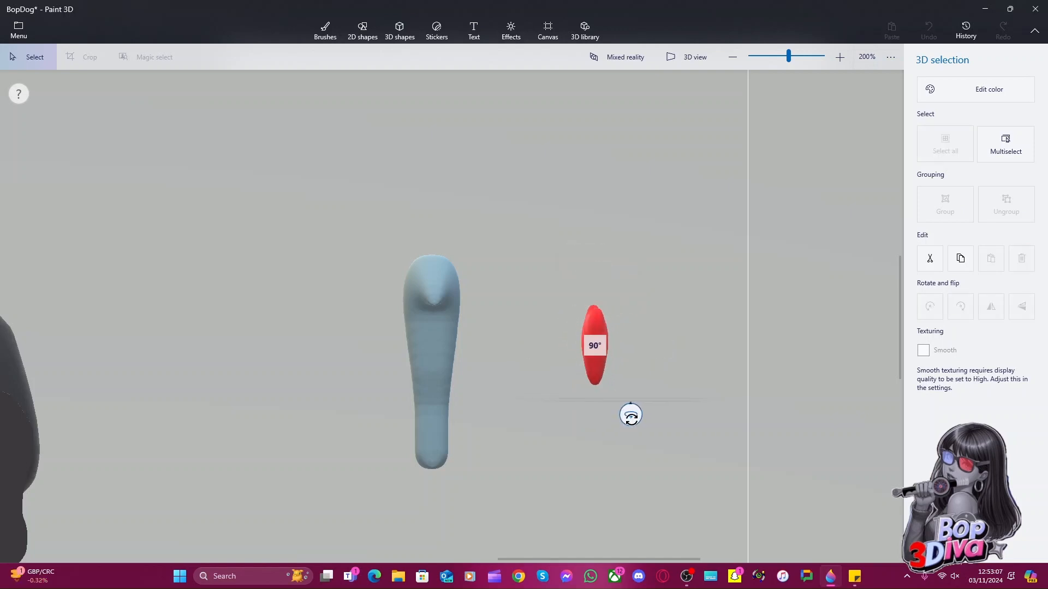
left_click_drag(569, 346, 596, 348)
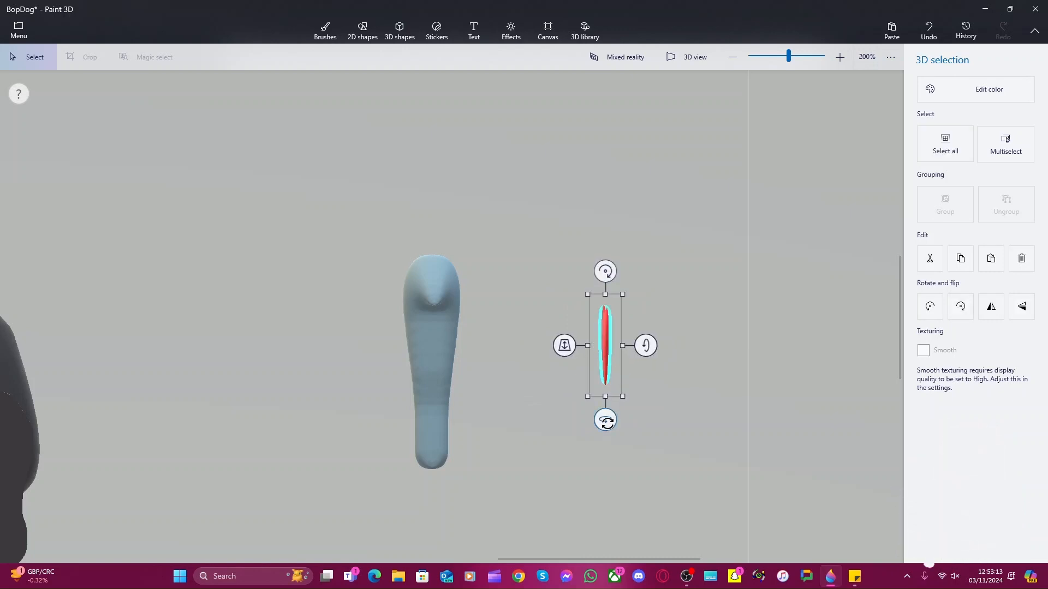
left_click_drag(605, 419, 584, 419)
mouse_move(637, 350)
left_mouse_down()
mouse_move(650, 351)
mouse_move(641, 350)
left_mouse_up()
mouse_move(610, 425)
left_mouse_down()
mouse_move(583, 422)
mouse_move(596, 421)
left_mouse_up()
Try the heart in blue-grey and Aqua, and recolour the handle Aqua as well
left_click(928, 96)
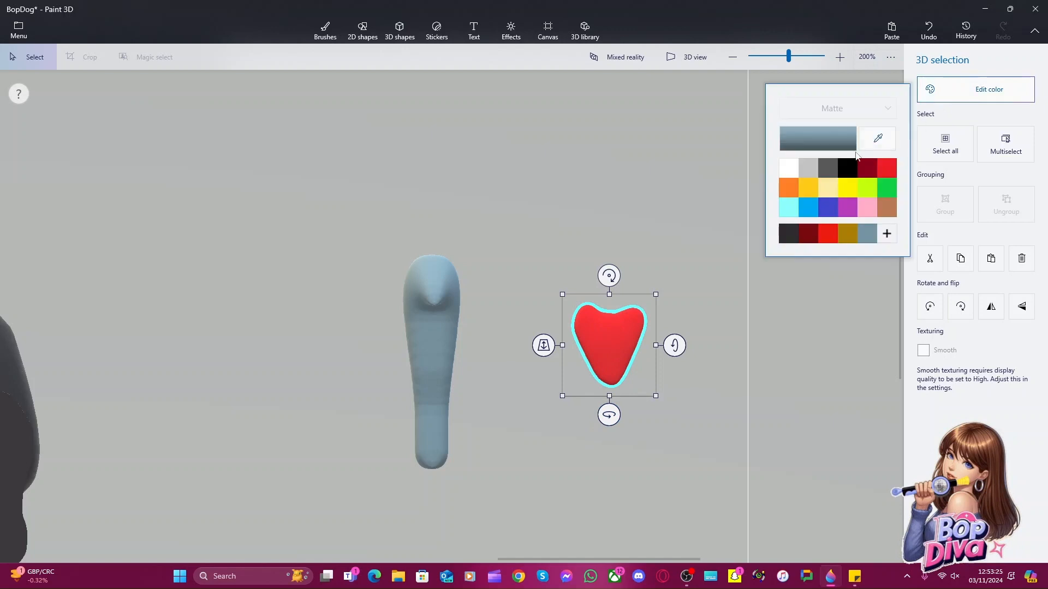
left_click(866, 235)
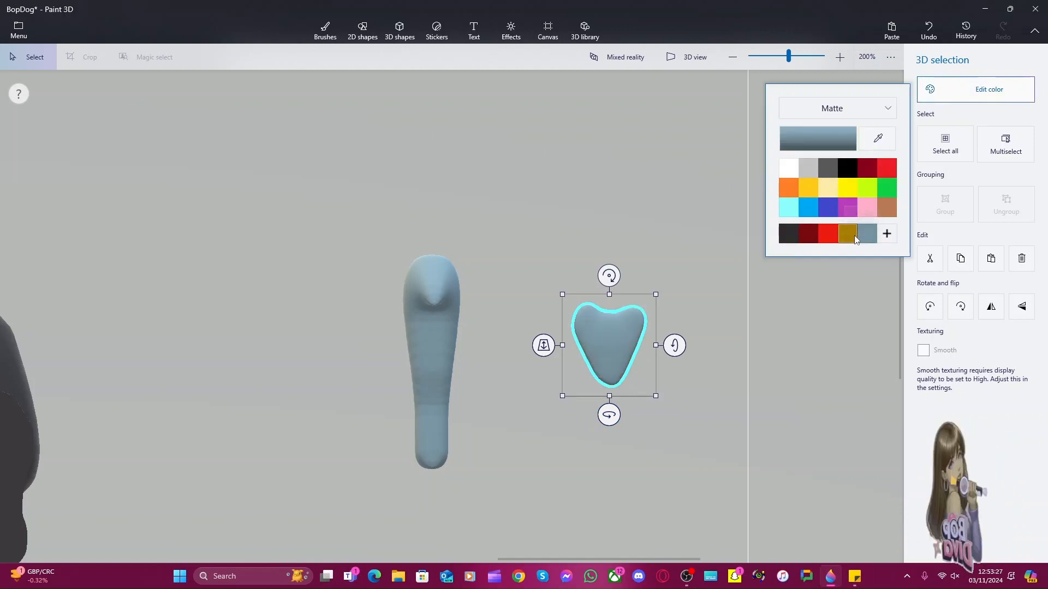
left_click(789, 213)
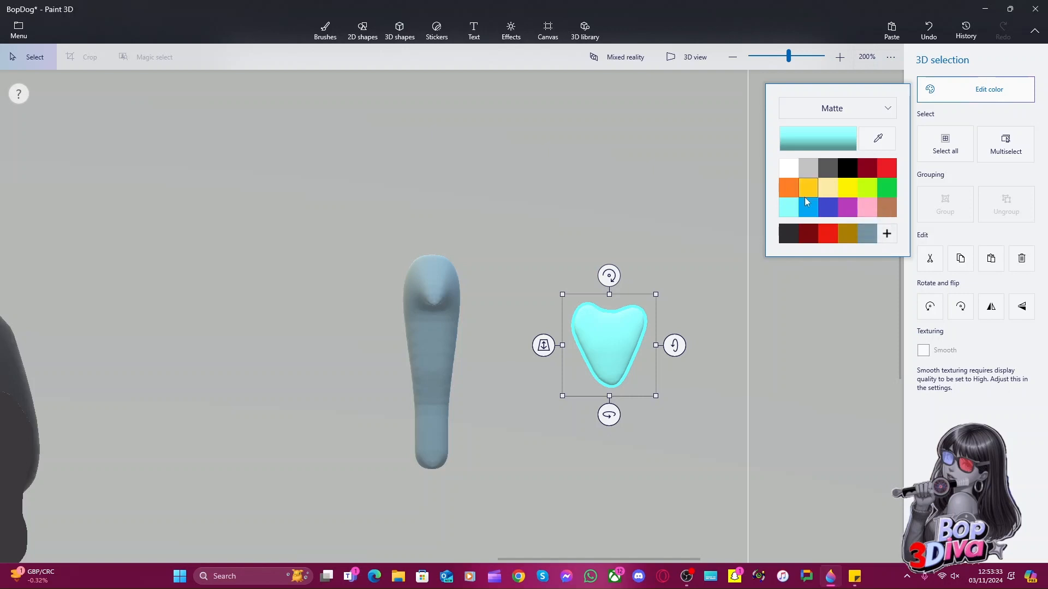
left_click(448, 383)
left_click(950, 90)
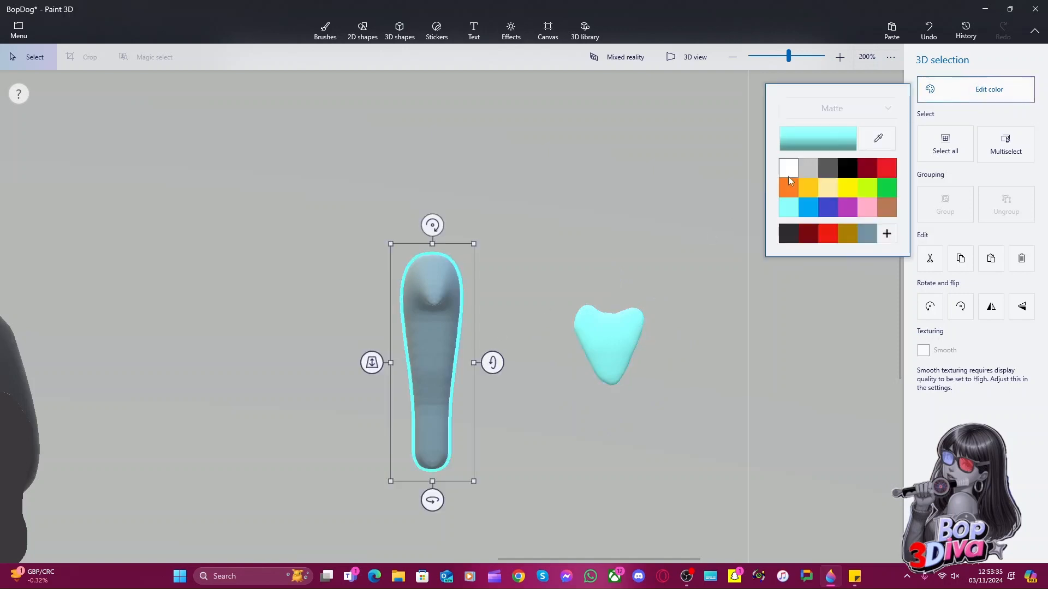
left_click(786, 206)
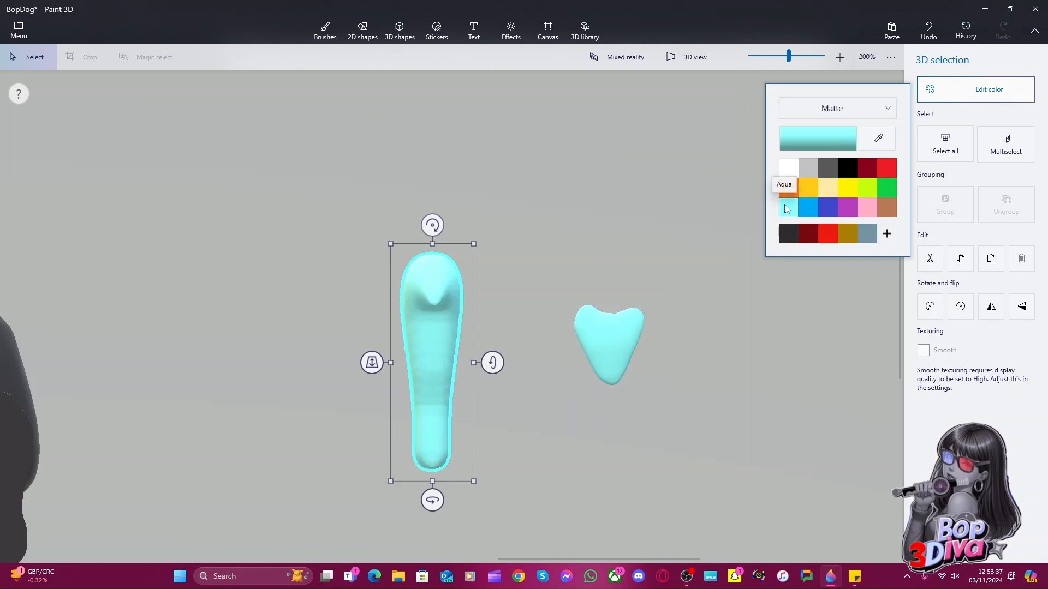
Recolour both the handle and the heart with the saved matte blue-grey
left_click(873, 240)
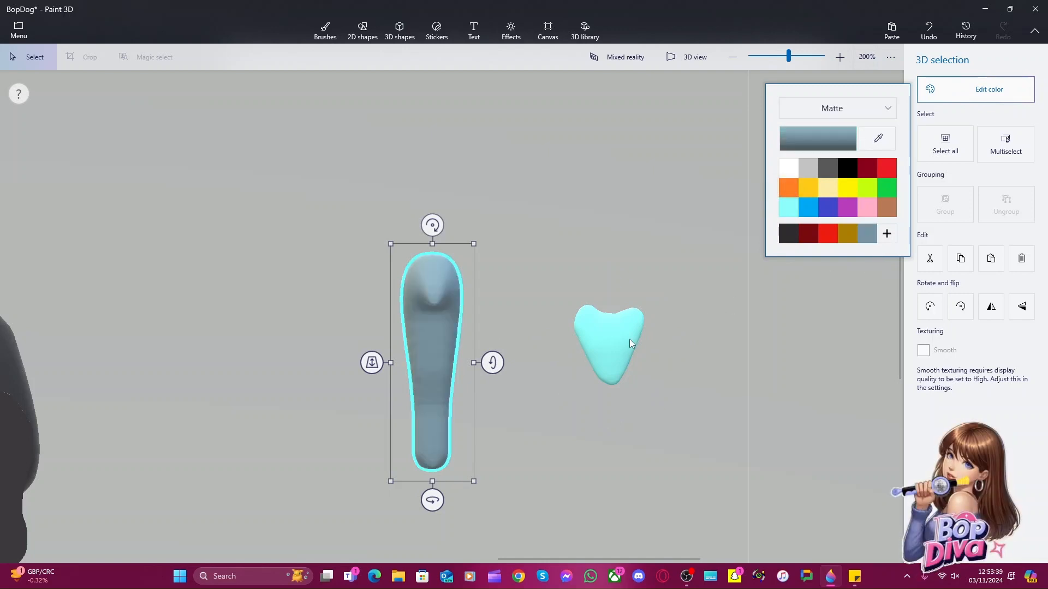
left_click(627, 341)
left_click(962, 95)
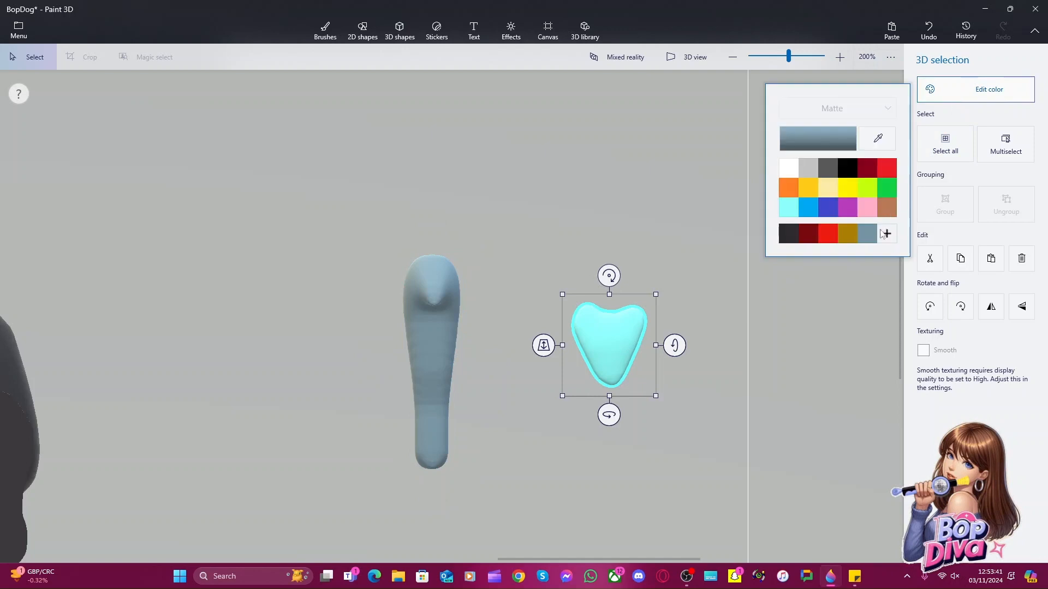
left_click(874, 240)
left_click(729, 346)
left_click(729, 347)
left_click(613, 351)
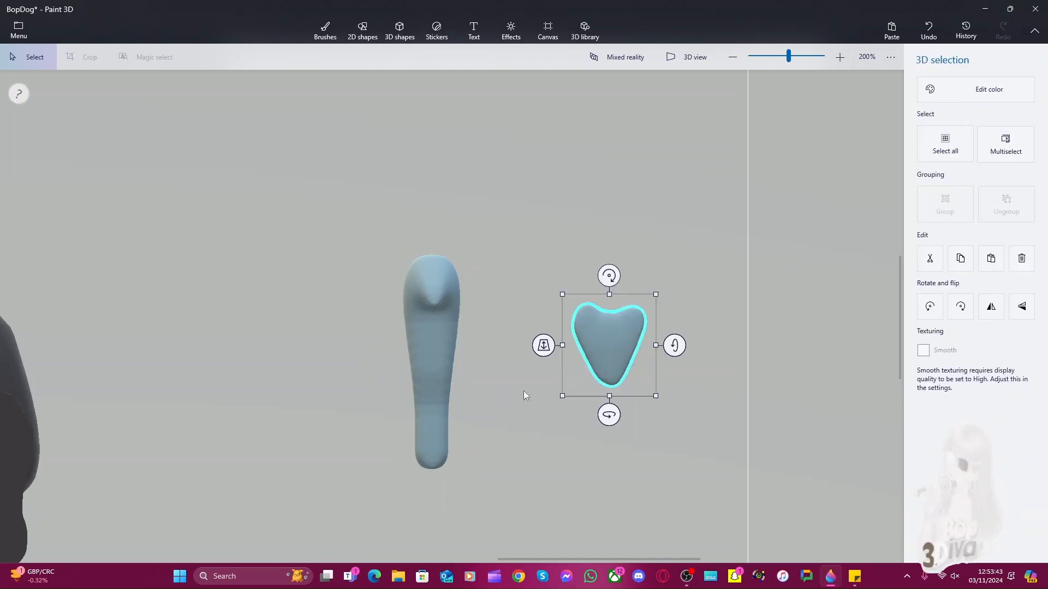
In the 3D view, move the heart onto the handle and centre it sideways beneath the hooked end
left_click(689, 58)
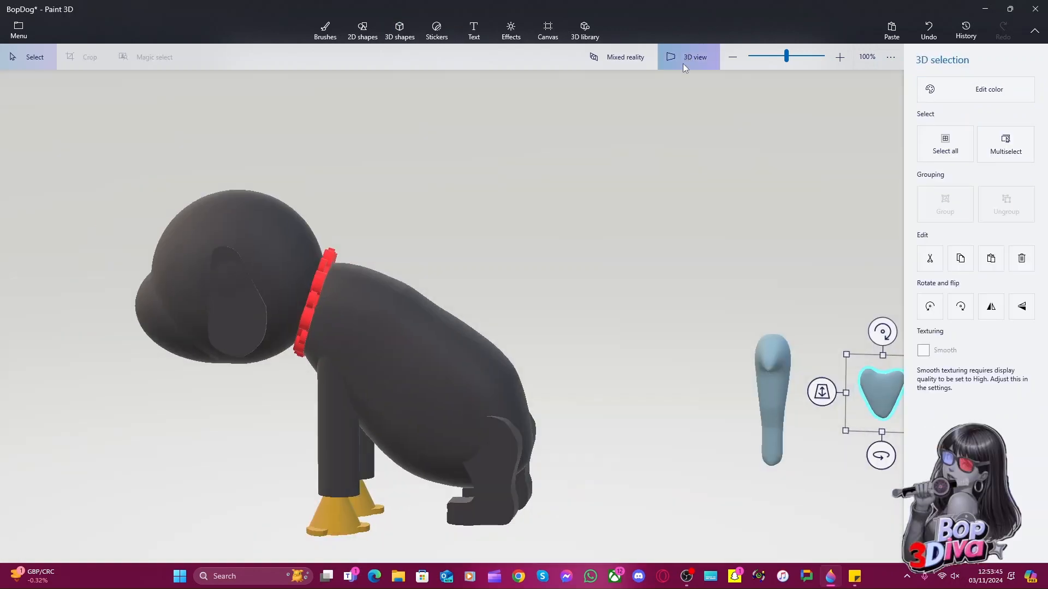
left_click_drag(721, 401, 585, 374)
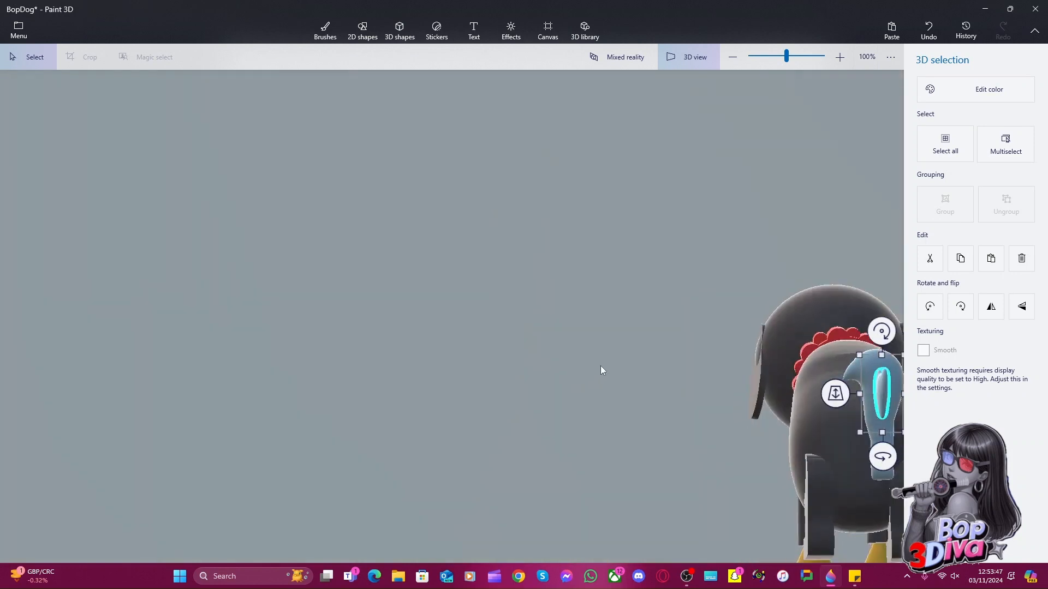
right_click_drag(591, 365, 146, 264)
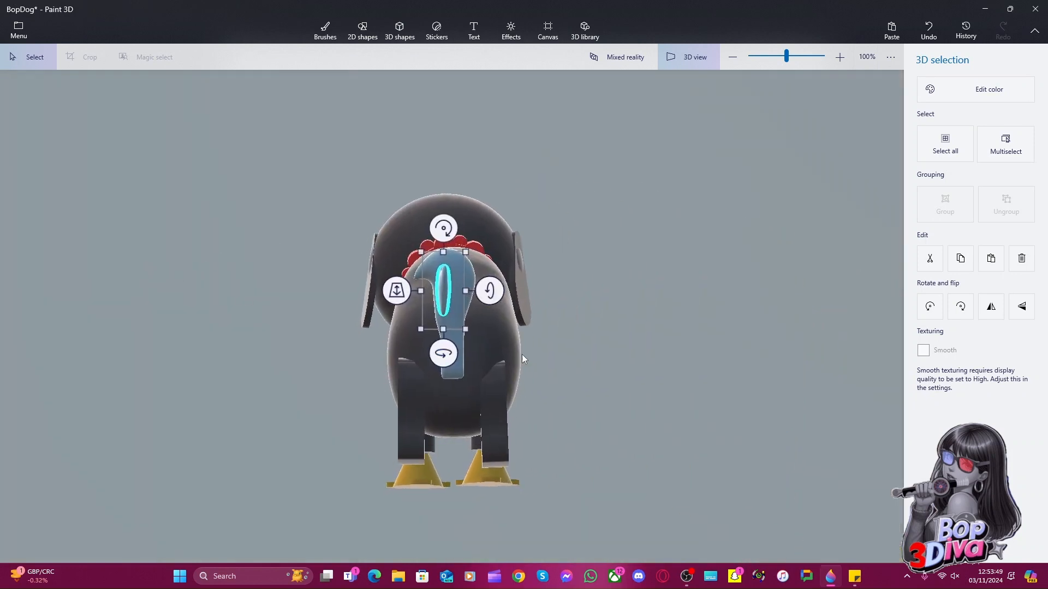
scroll(607, 335, "up", 3)
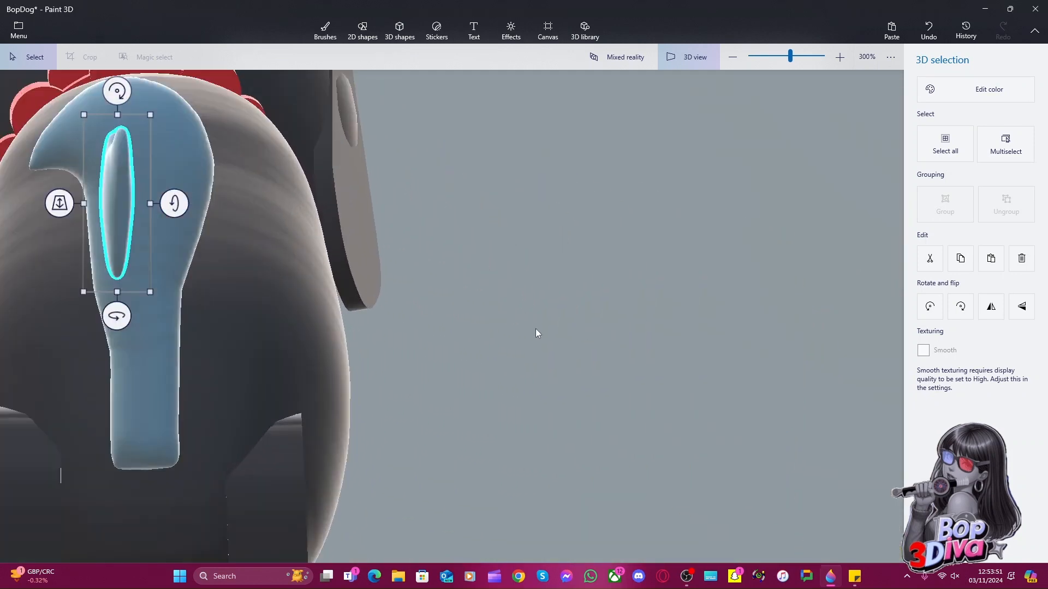
left_click_drag(515, 330, 600, 332)
key("alt")
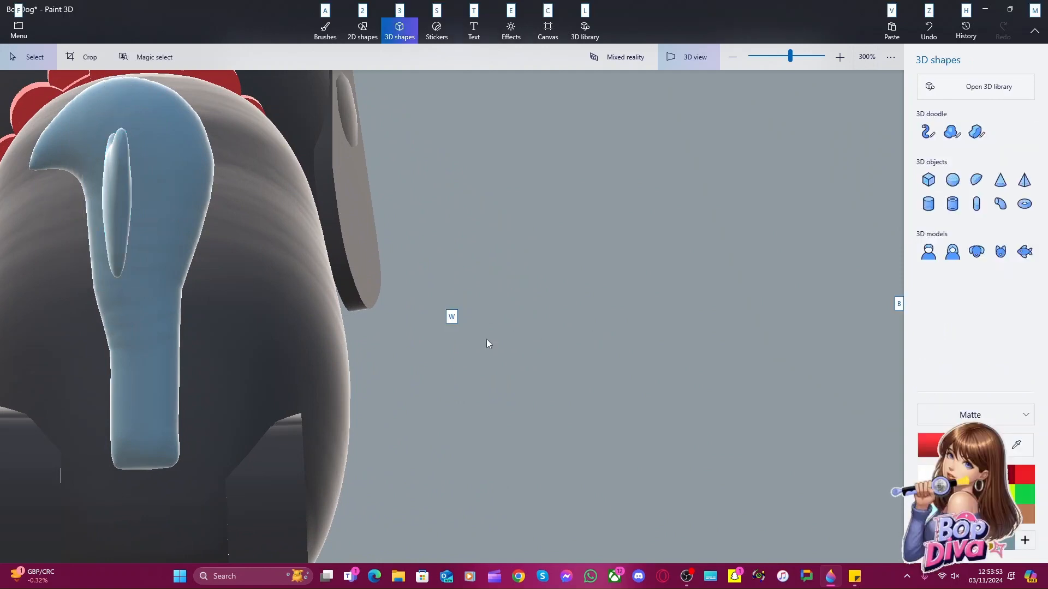
key("alt")
left_click_drag(478, 339, 536, 339)
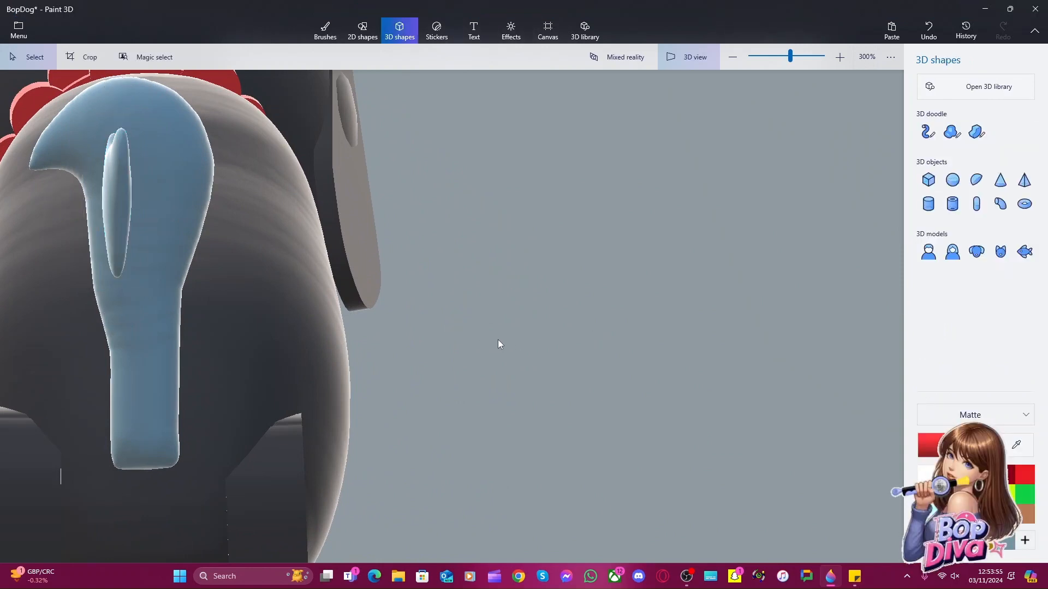
middle_click_drag(487, 336, 770, 401)
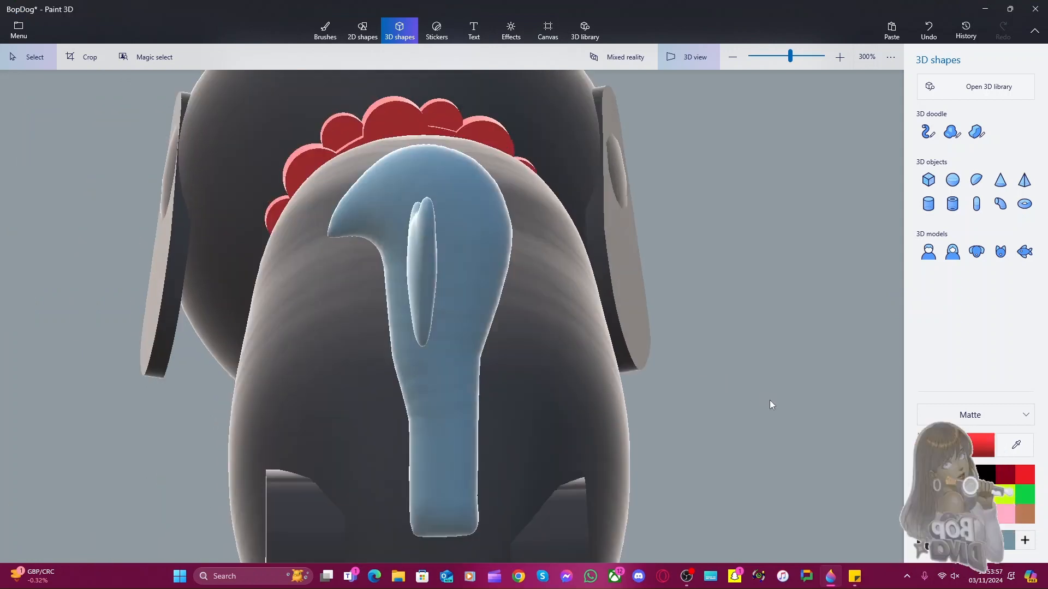
left_click(424, 277)
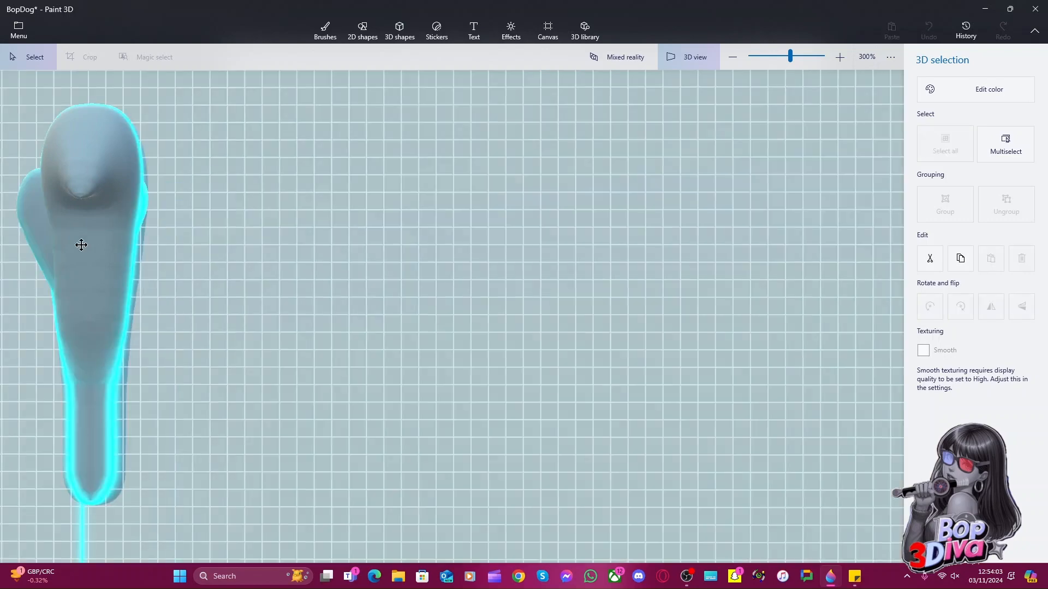
left_click_drag(80, 241, 91, 238)
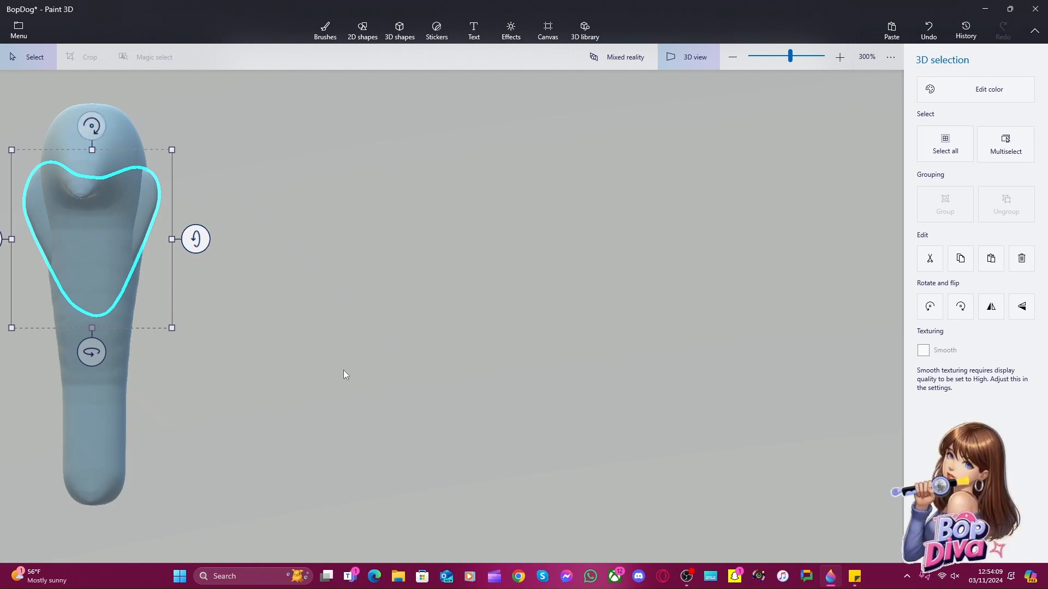
Adjust the heart's depth against the handle's front, then remove the heart
mouse_move(343, 371)
right_mouse_down()
mouse_move(391, 366)
mouse_move(348, 371)
right_mouse_up()
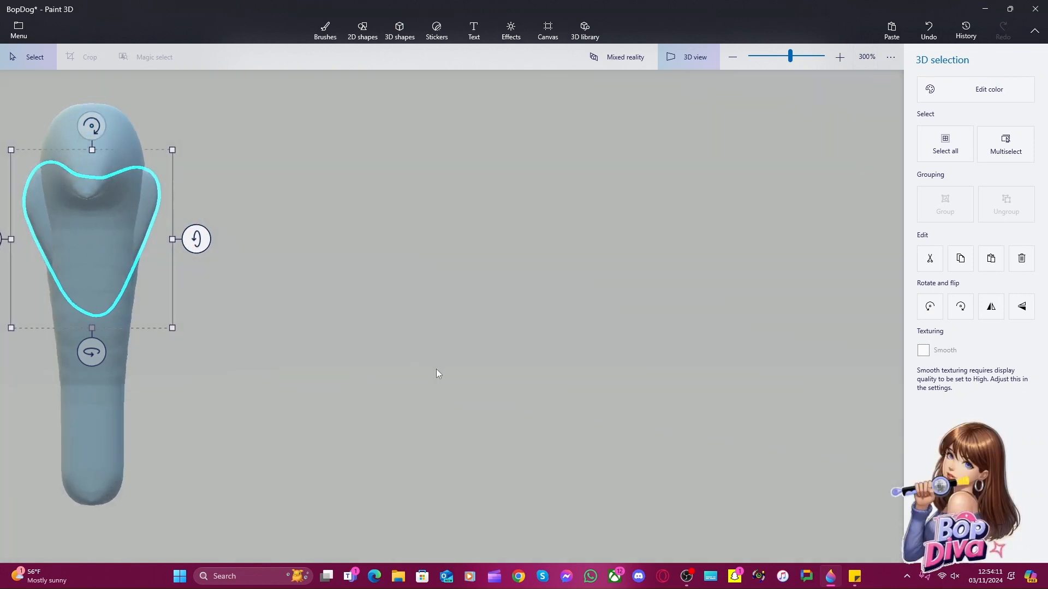
middle_click_drag(437, 368, 819, 382)
left_click_drag(368, 252, 369, 266)
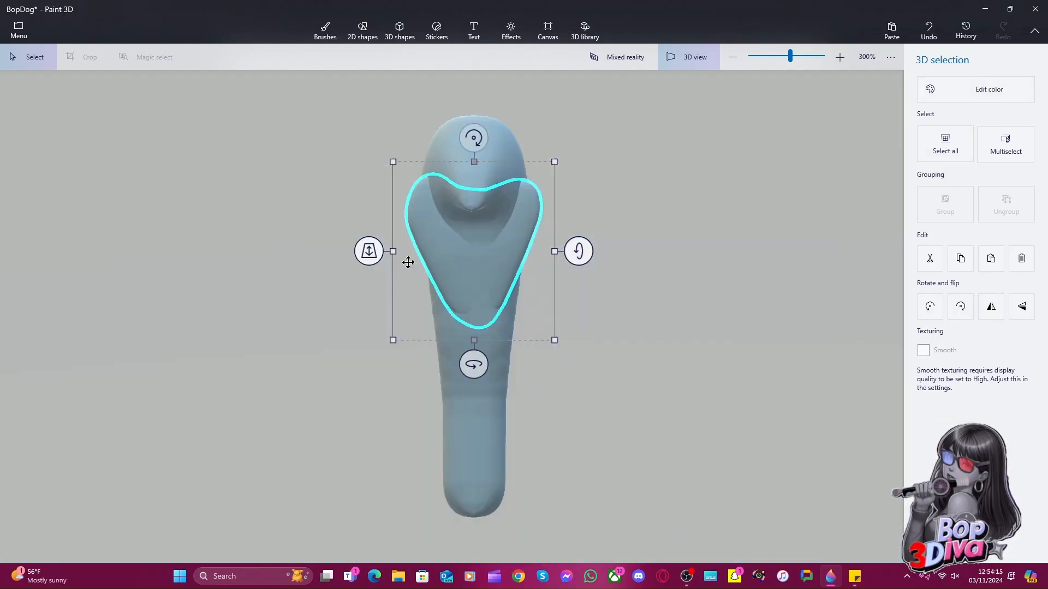
key("Escape")
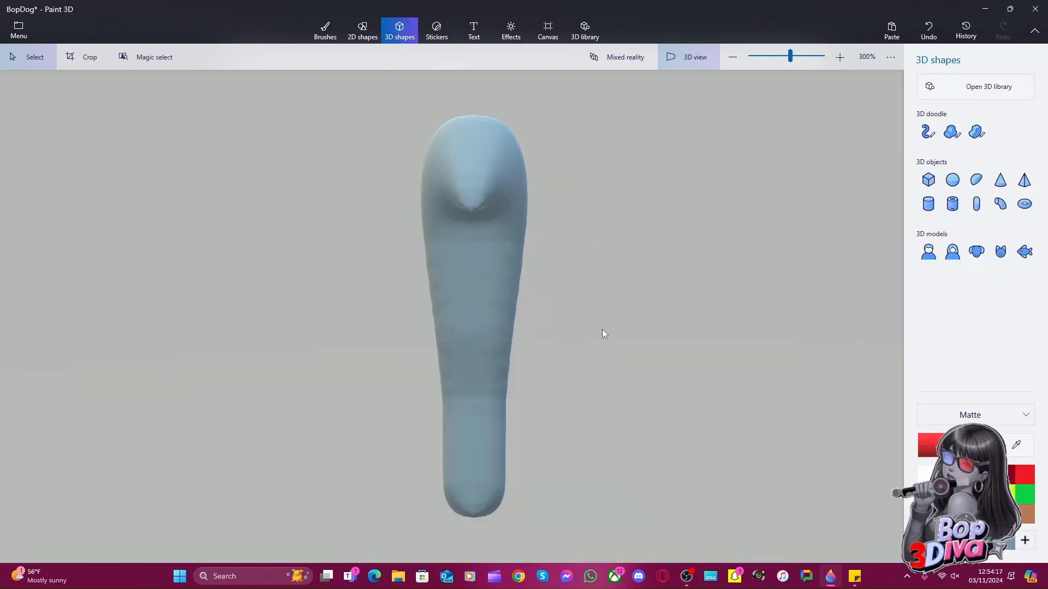
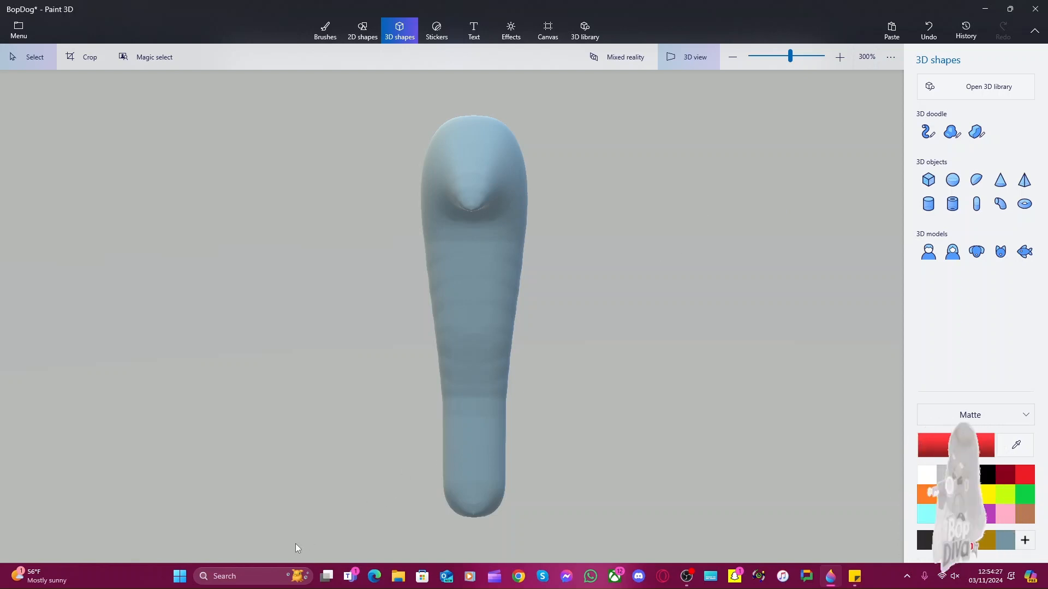
Open Paint and draw a closed heart-shaped outline on the blank canvas with the black pencil
left_click(264, 574)
type("paint")
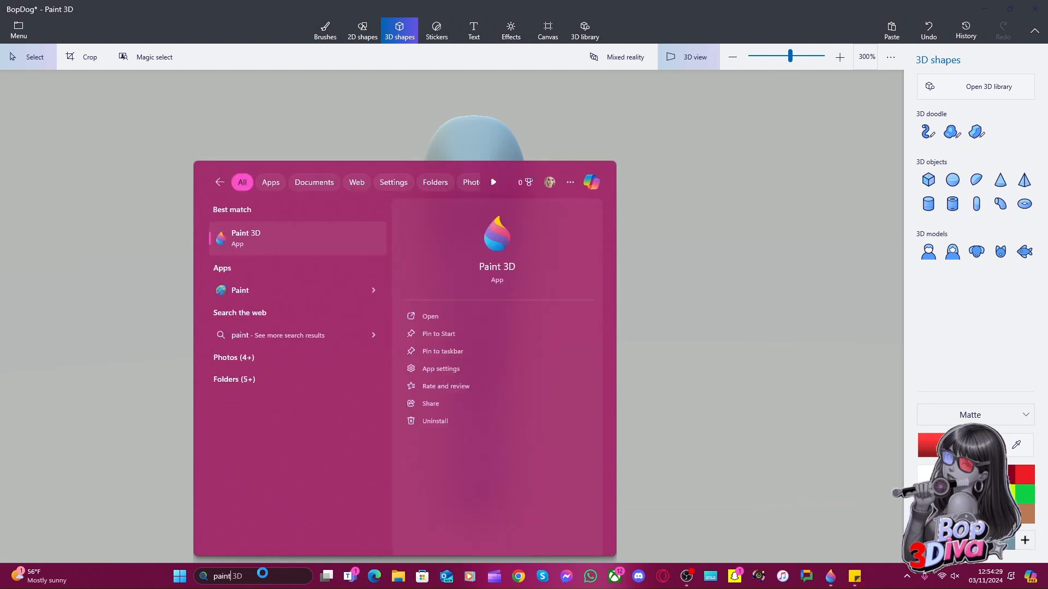
left_click(252, 290)
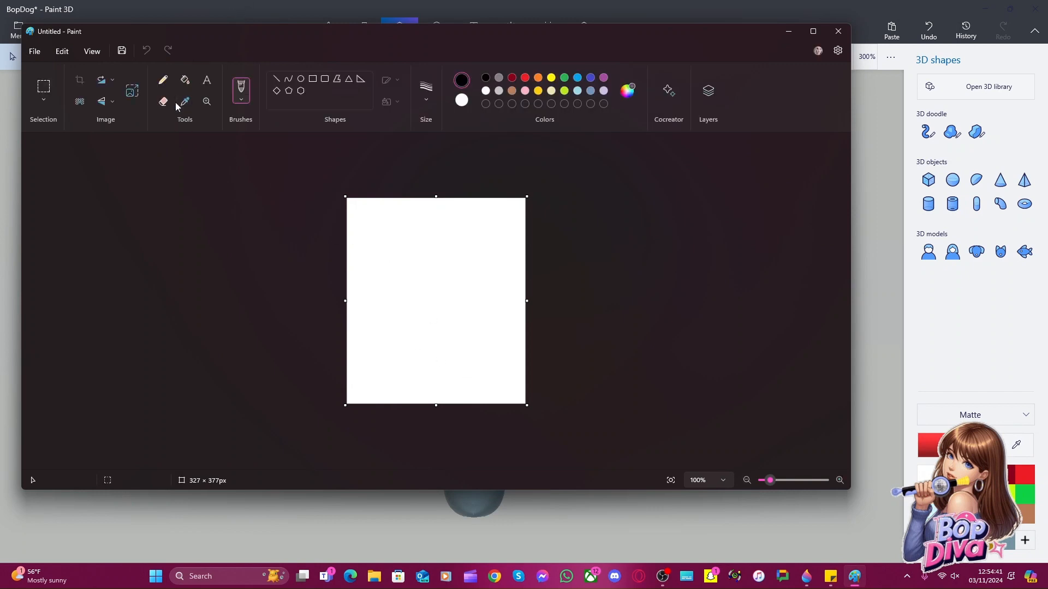
left_click(163, 80)
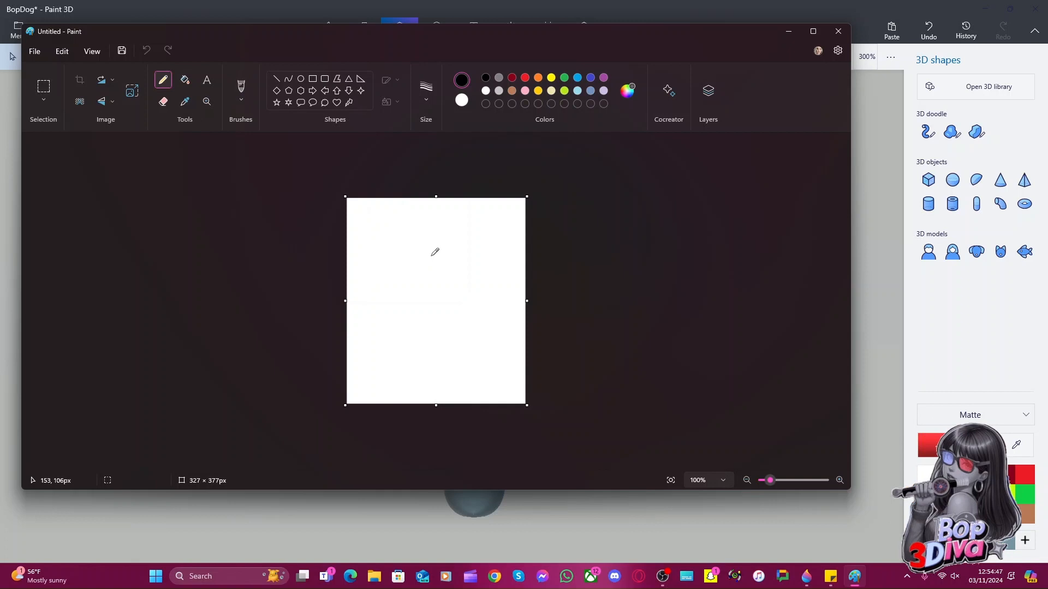
mouse_move(432, 253)
left_mouse_down()
mouse_move(392, 250)
mouse_move(394, 304)
mouse_move(408, 332)
left_mouse_up()
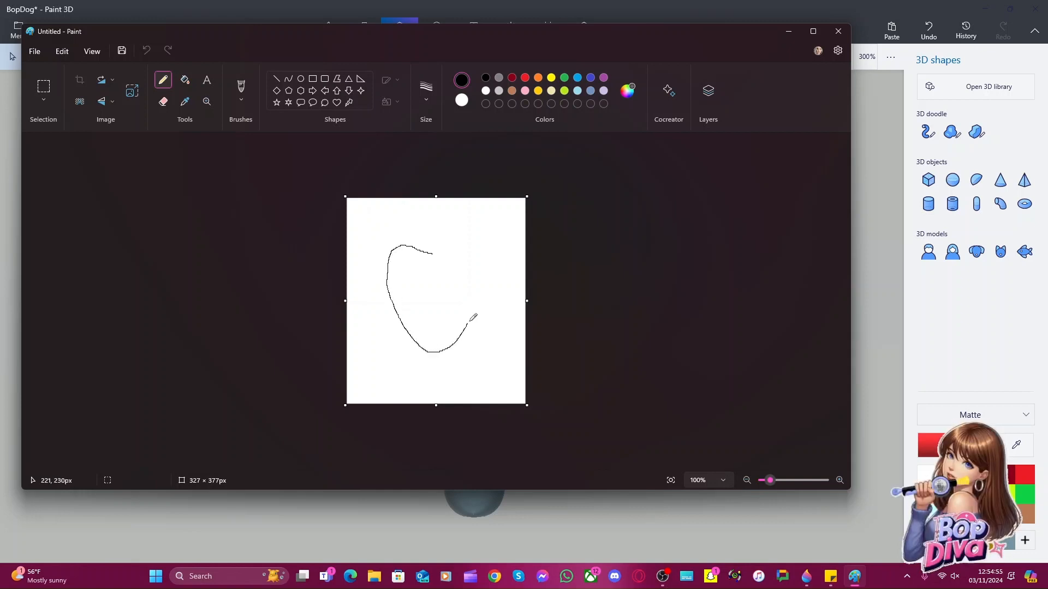
mouse_move(483, 292)
left_mouse_down()
mouse_move(491, 259)
mouse_move(467, 242)
left_mouse_up()
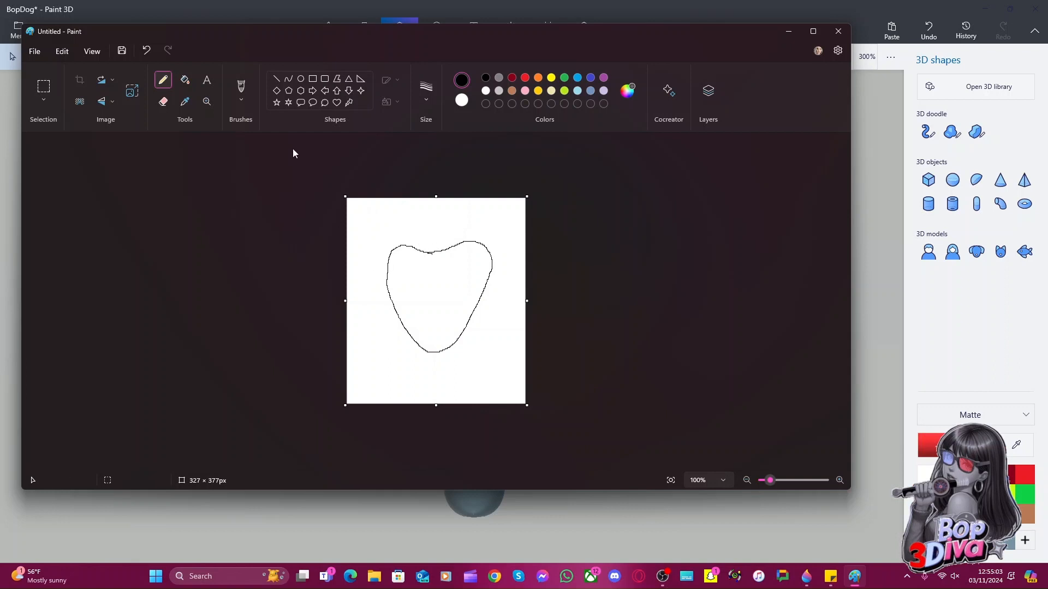
Erase the stray pencil end at the dip of the heart outline and undo the last eraser stroke
left_click(163, 102)
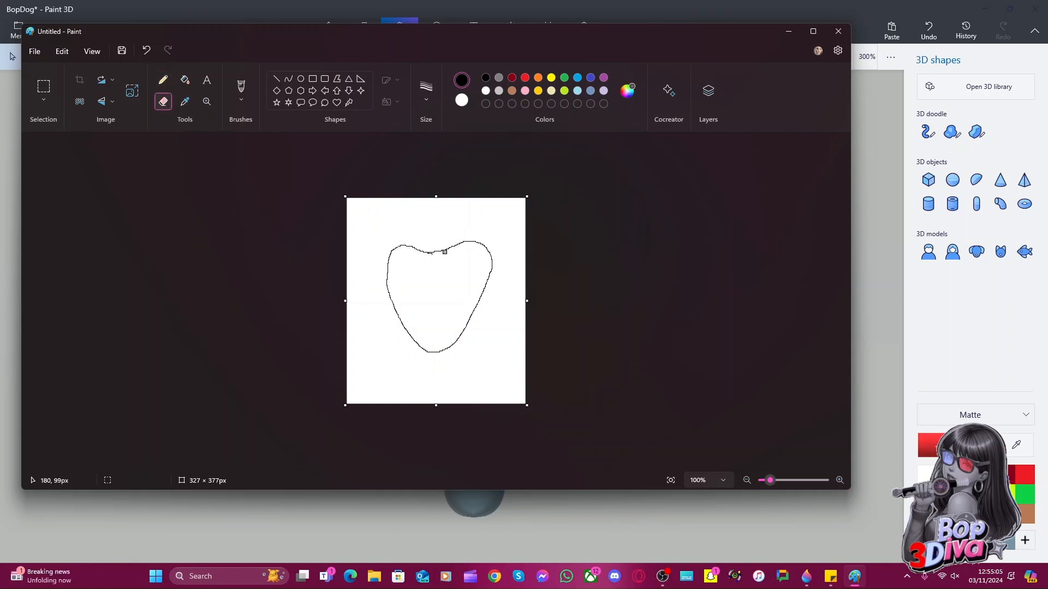
left_click_drag(432, 256, 427, 260)
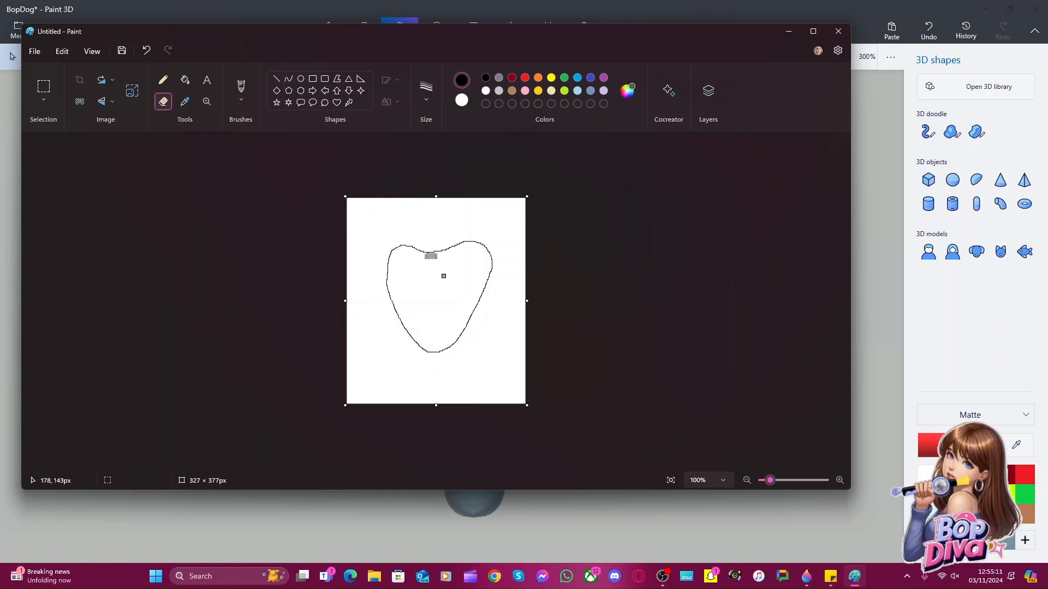
key("ctrl+z")
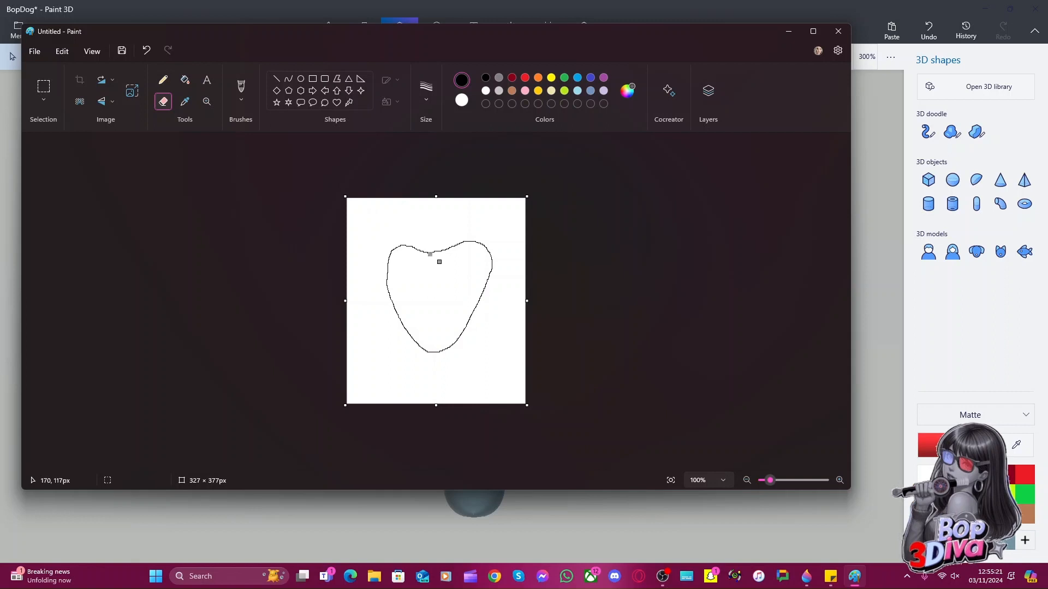
Enlarge the eraser and scrub over most of the canvas to wipe out the thin heart outline
mouse_move(405, 227)
left_mouse_down()
mouse_move(594, 220)
mouse_move(314, 184)
left_mouse_up()
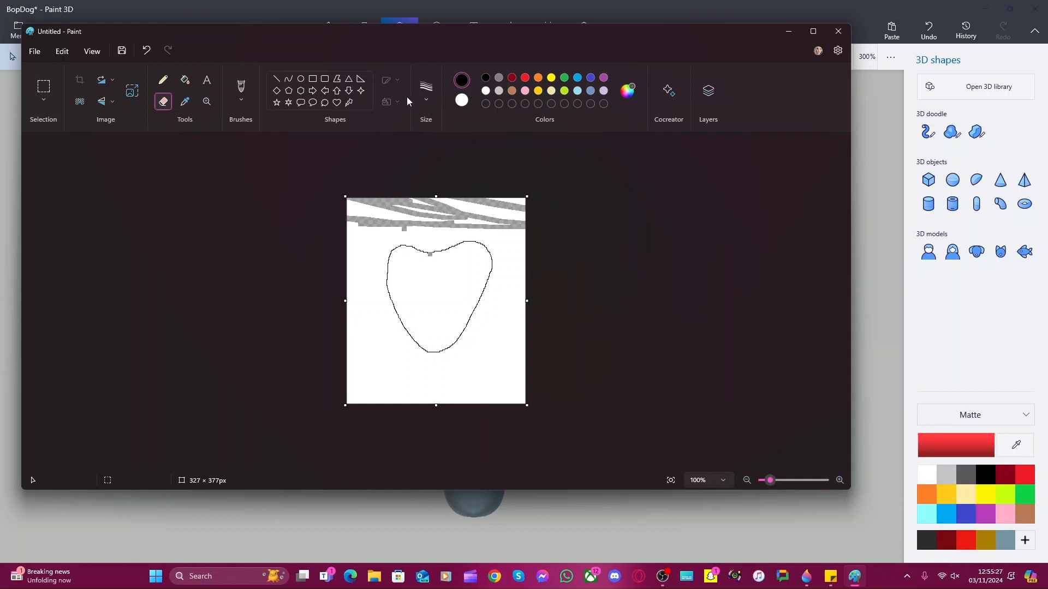
left_click(427, 98)
left_click(443, 170)
left_click_drag(443, 242, 697, 287)
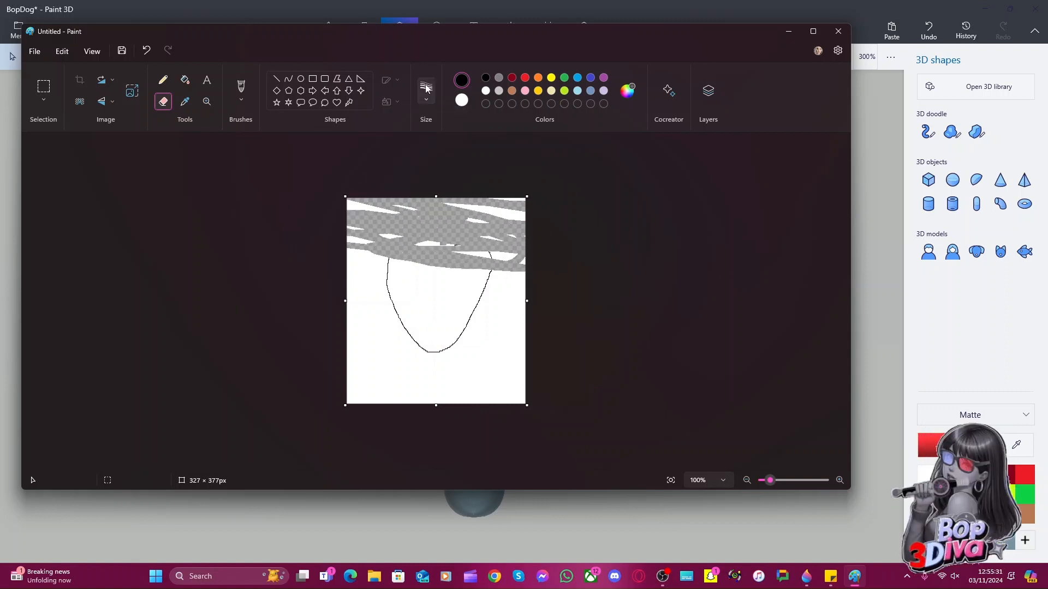
left_click(425, 100)
left_click(479, 355)
mouse_move(490, 350)
left_mouse_down()
mouse_move(509, 420)
mouse_move(529, 299)
mouse_move(524, 409)
mouse_move(320, 382)
mouse_move(437, 420)
left_mouse_up()
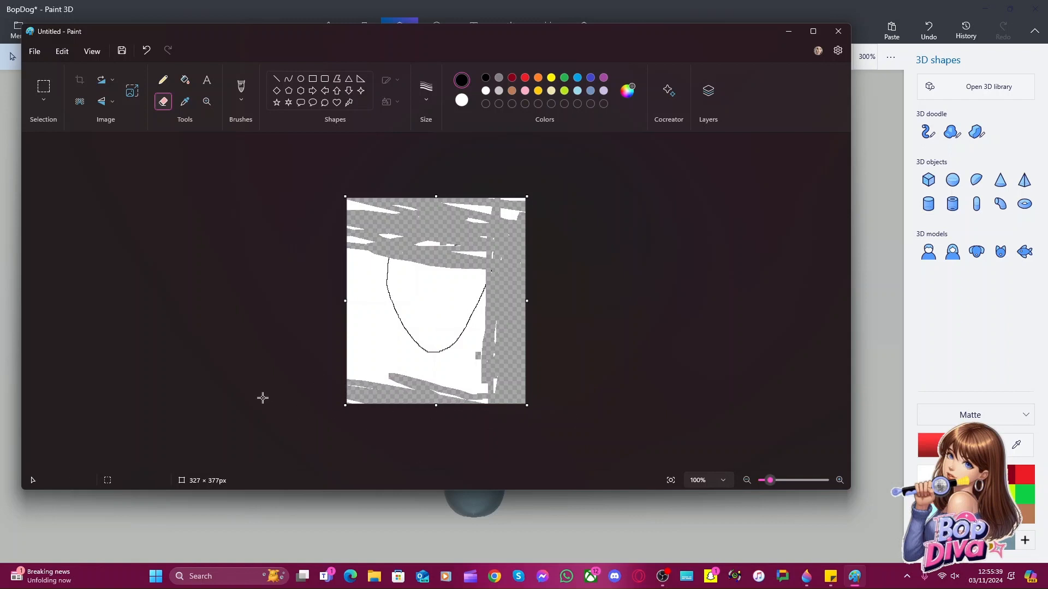
left_click_drag(277, 368, 436, 381)
mouse_move(486, 382)
left_mouse_down()
mouse_move(313, 346)
mouse_move(264, 311)
mouse_move(603, 375)
mouse_move(204, 235)
left_mouse_up()
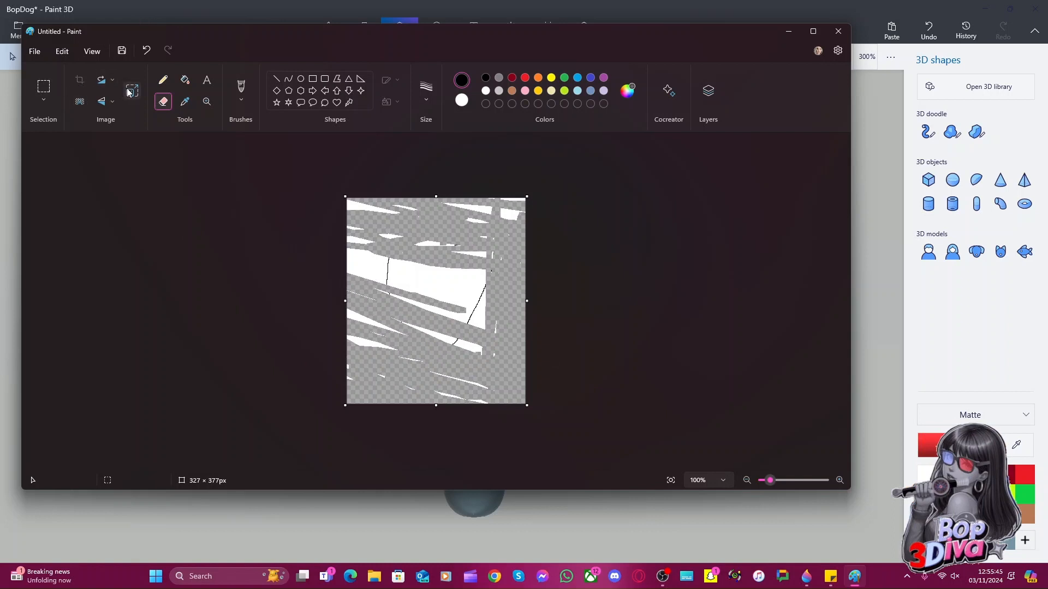
Start a new blank picture without saving the old one and draw a closed heart-shaped outline with the black brush
left_click(36, 51)
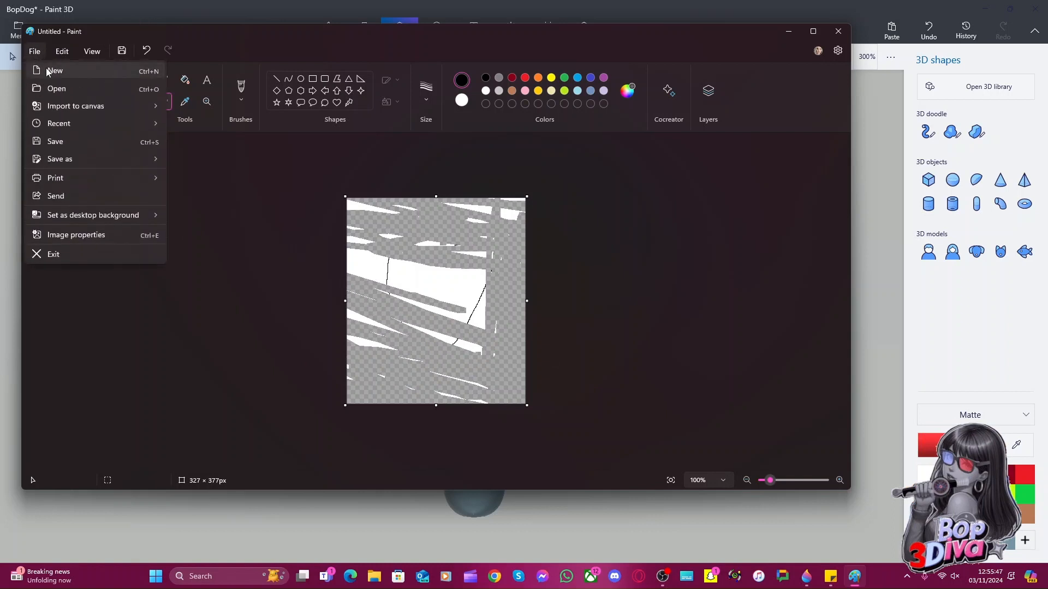
left_click(48, 71)
left_click(436, 303)
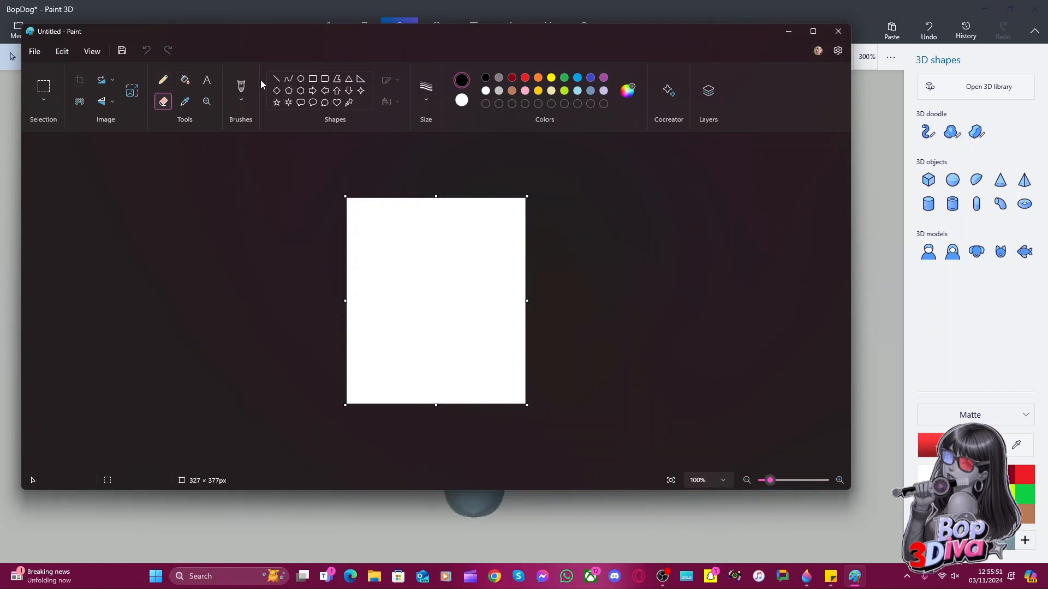
left_click(241, 88)
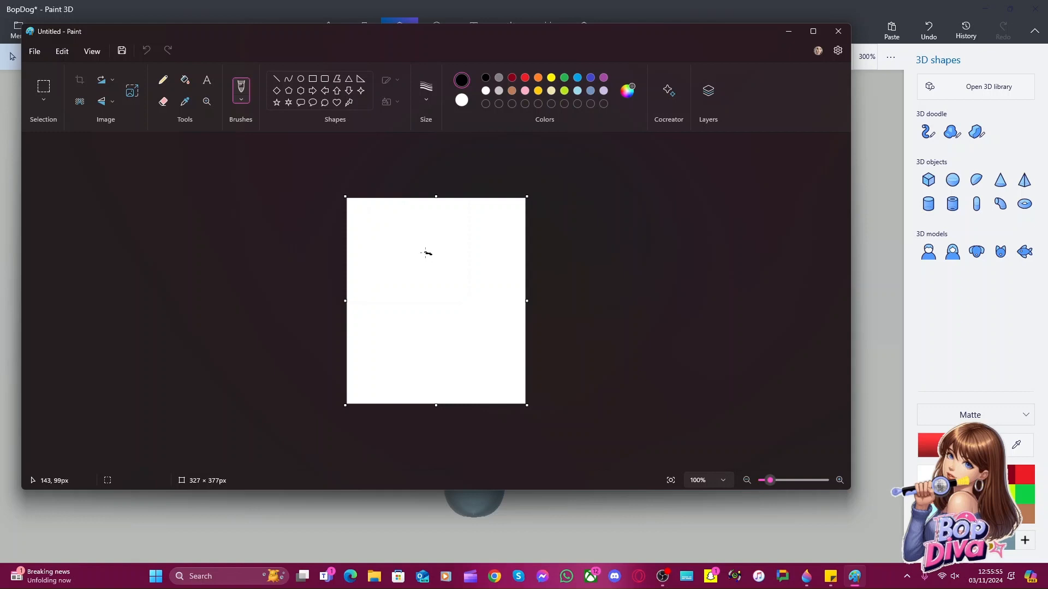
mouse_move(414, 249)
left_mouse_down()
mouse_move(385, 252)
mouse_move(396, 321)
left_mouse_up()
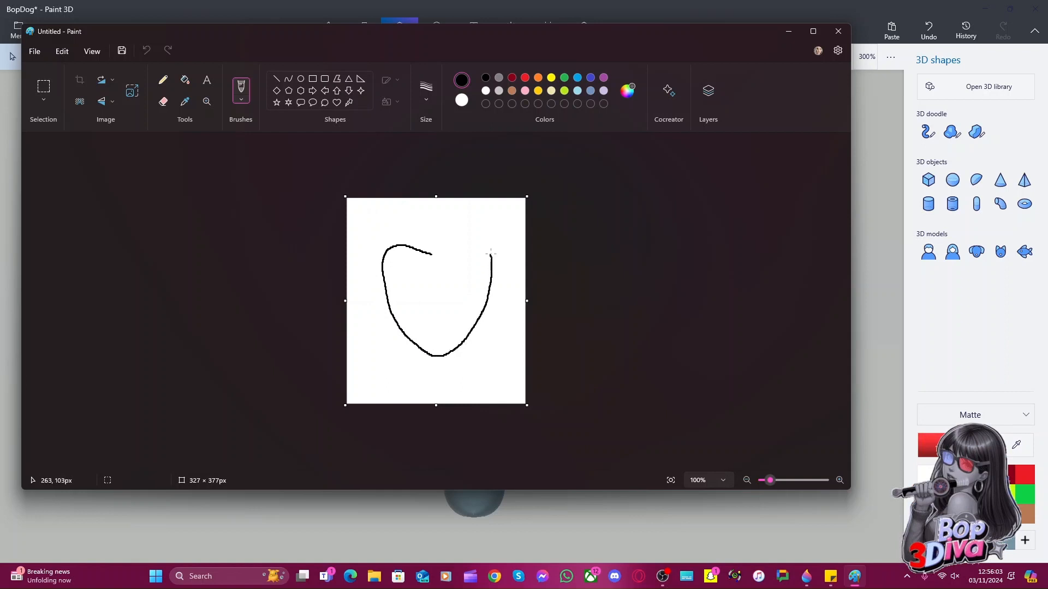
left_click_drag(463, 239, 429, 253)
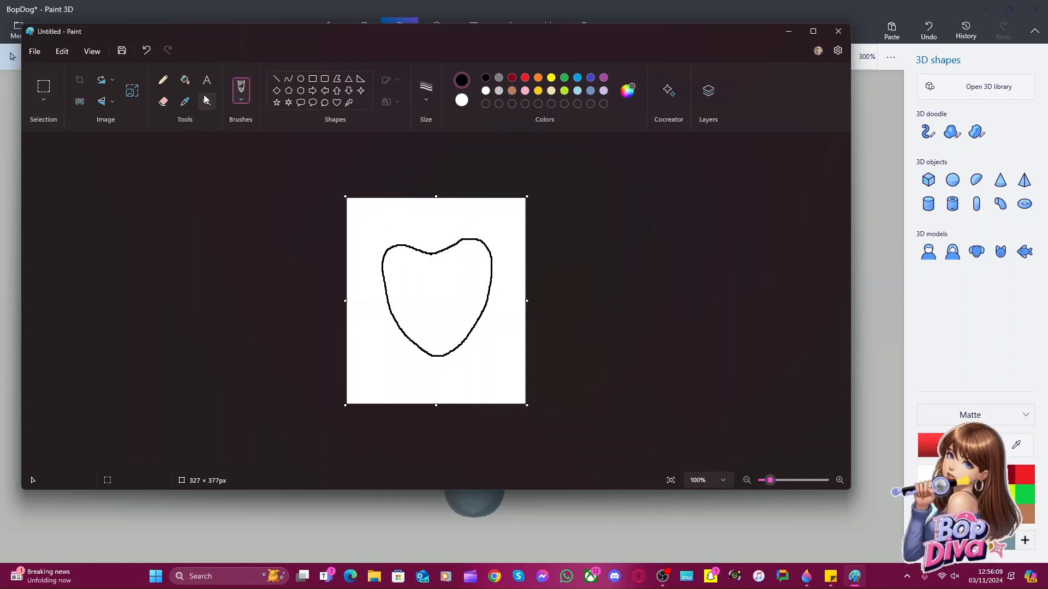
Bring up the colour-code note and set the drawing colour to the Pull shade #7694A2
mouse_move(431, 37)
left_mouse_down()
mouse_move(473, 124)
mouse_move(452, 90)
left_mouse_up()
left_click(829, 576)
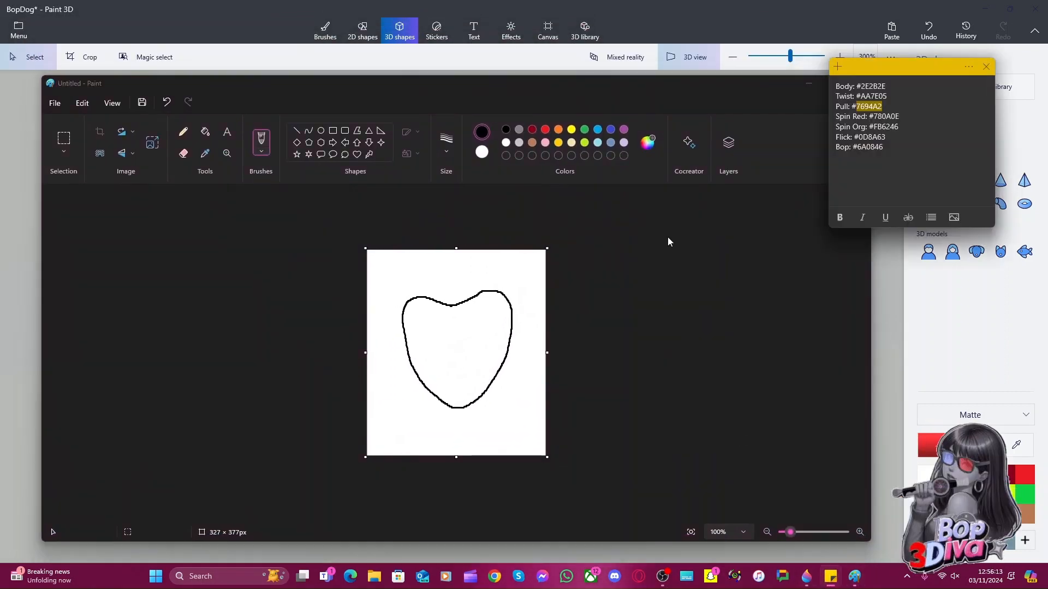
left_click(652, 146)
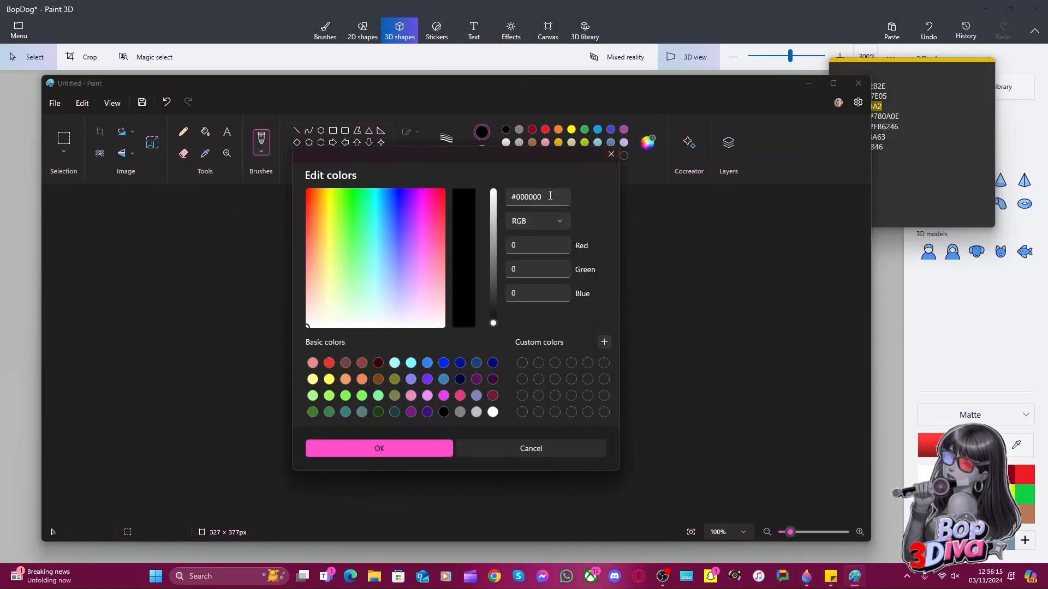
left_click_drag(550, 196, 530, 197)
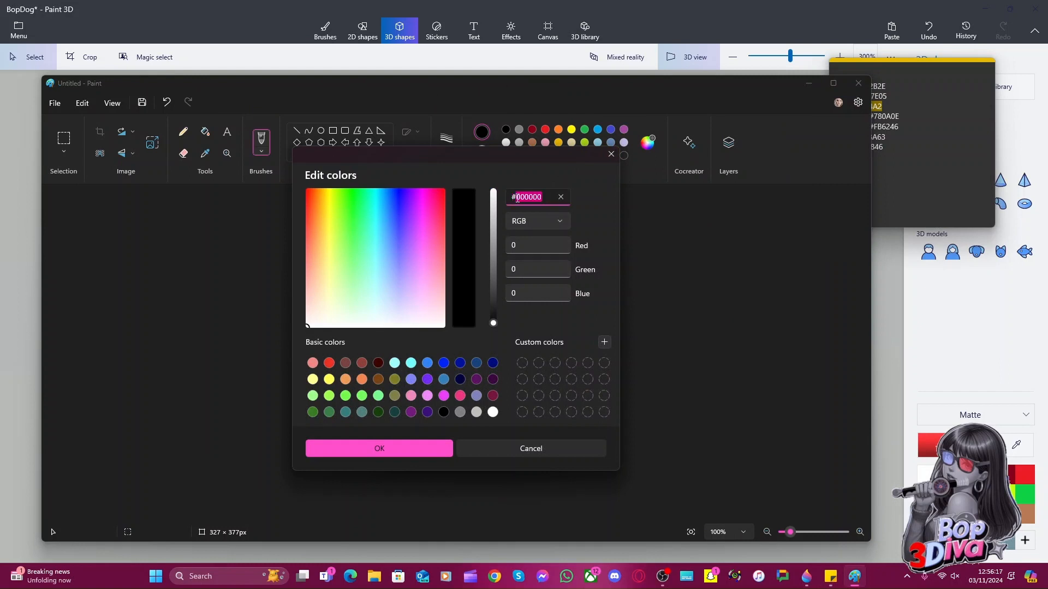
type("7694A2")
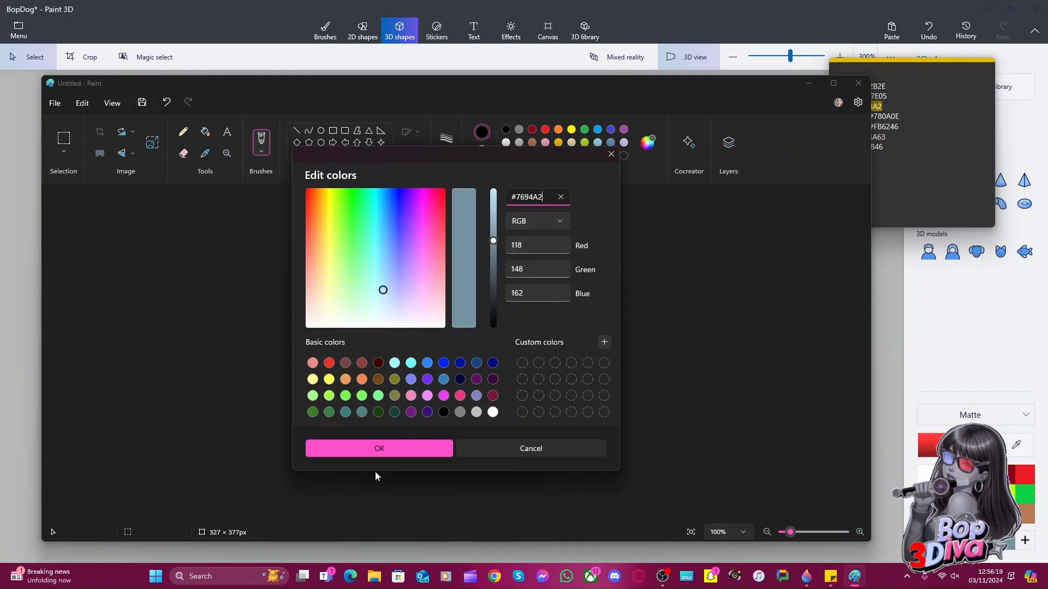
left_click(384, 452)
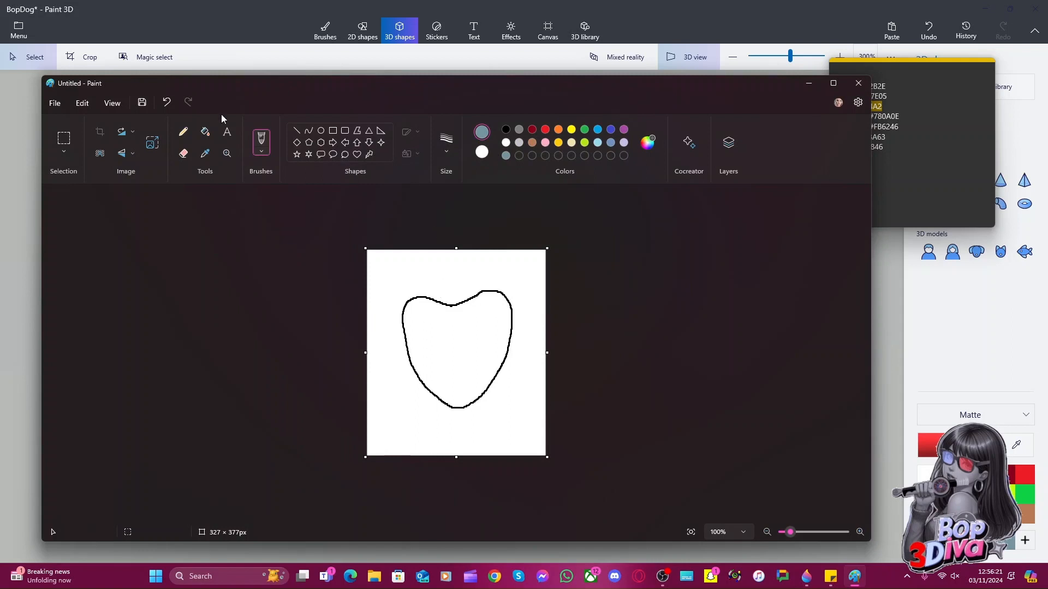
Fill the heart's interior and its black outline with the blue-grey colour
left_click(205, 132)
left_click(463, 322)
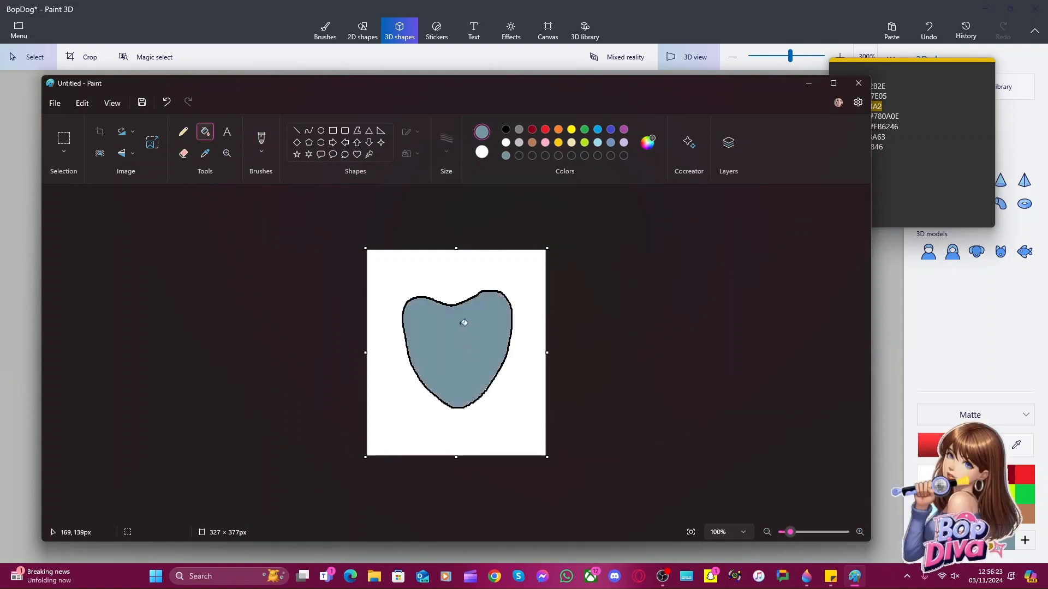
left_click(461, 303)
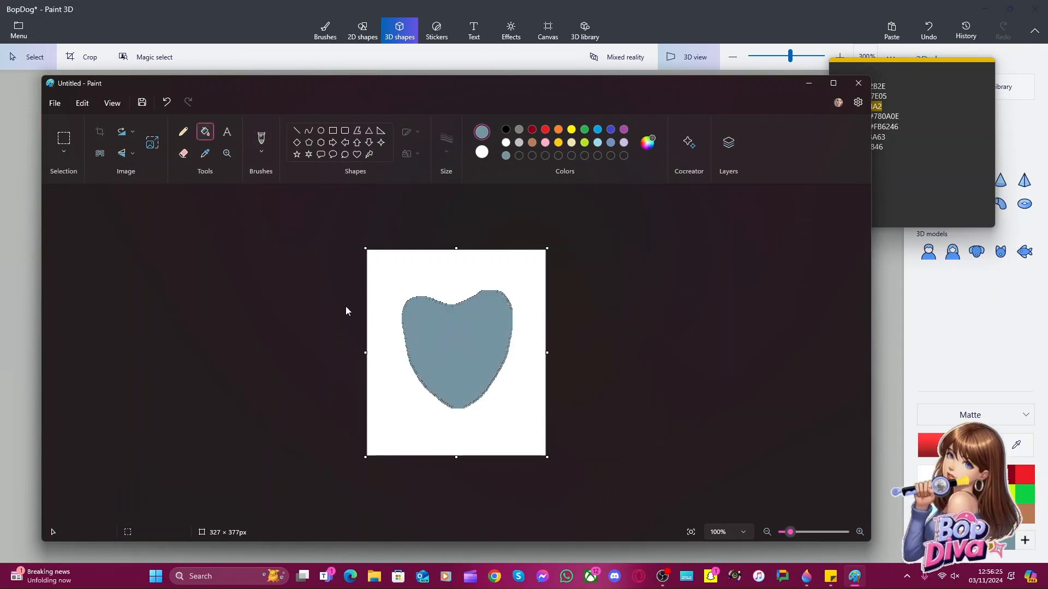
left_click(55, 104)
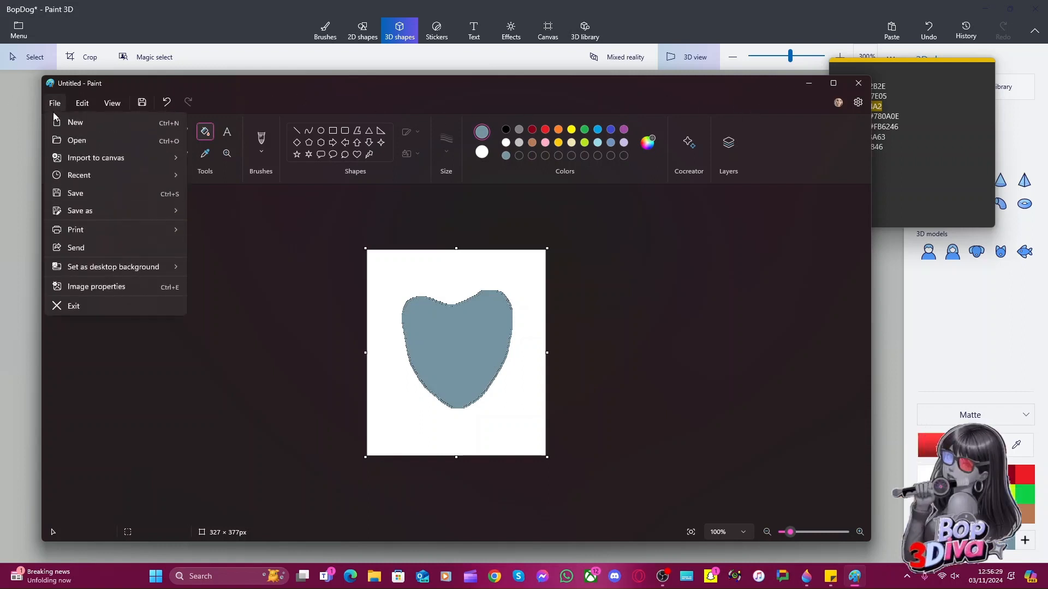
left_click(116, 199)
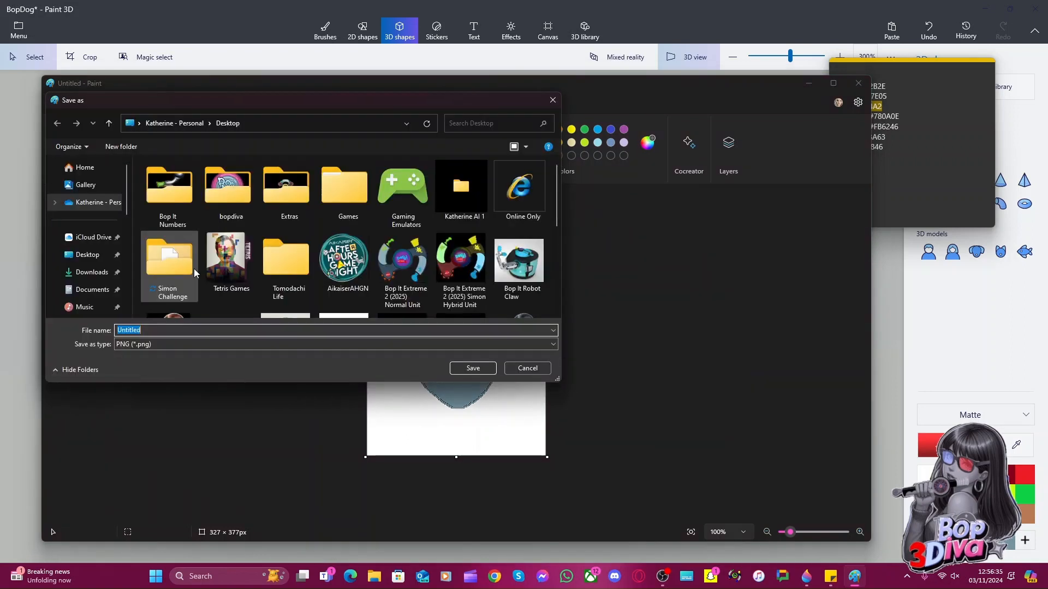
left_click(254, 344)
left_click(254, 342)
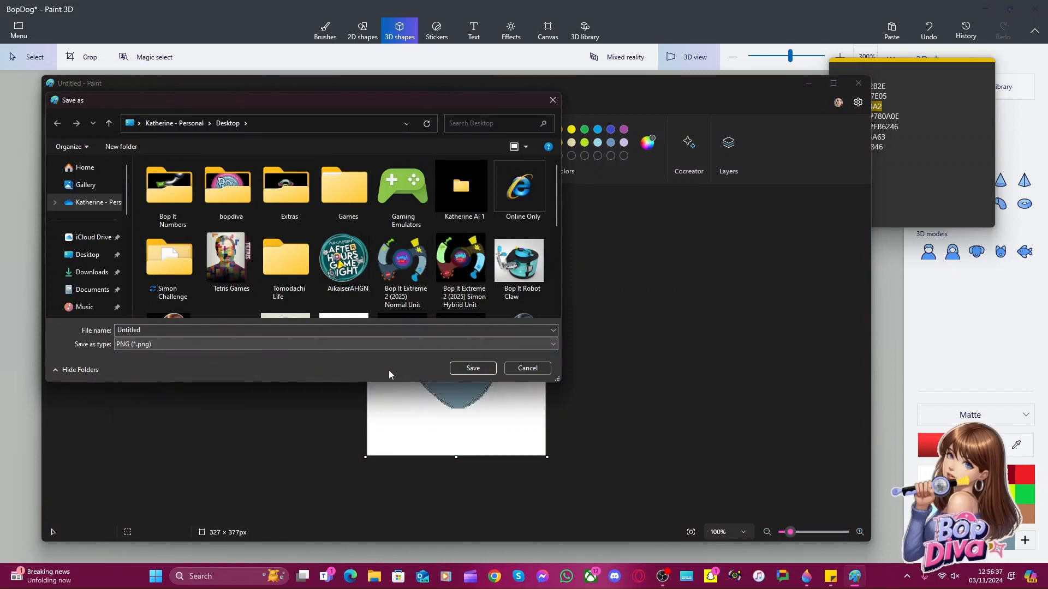
left_click(531, 371)
left_click(54, 102)
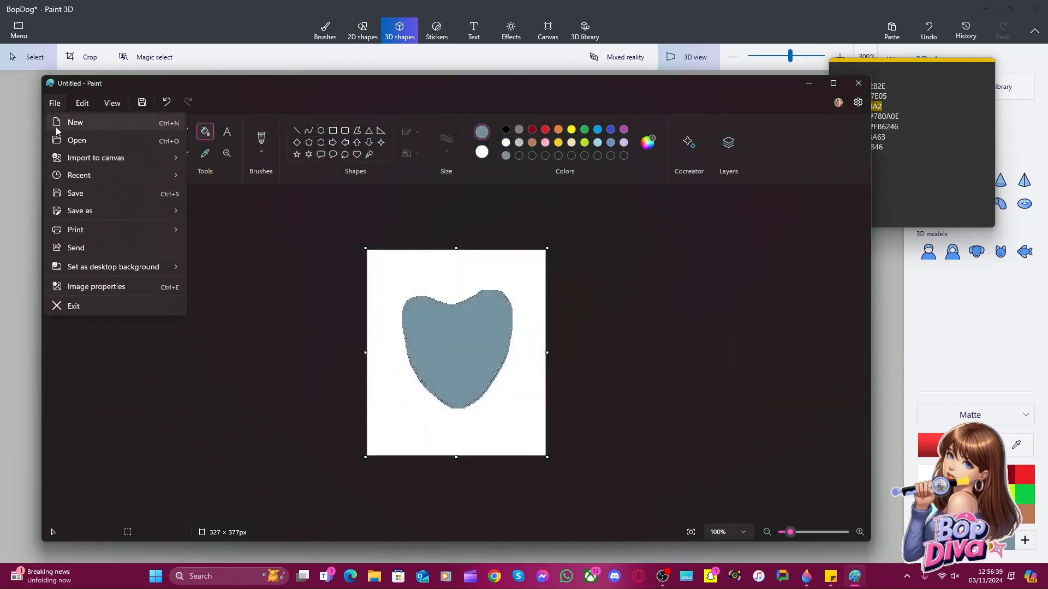
mouse_move(103, 230)
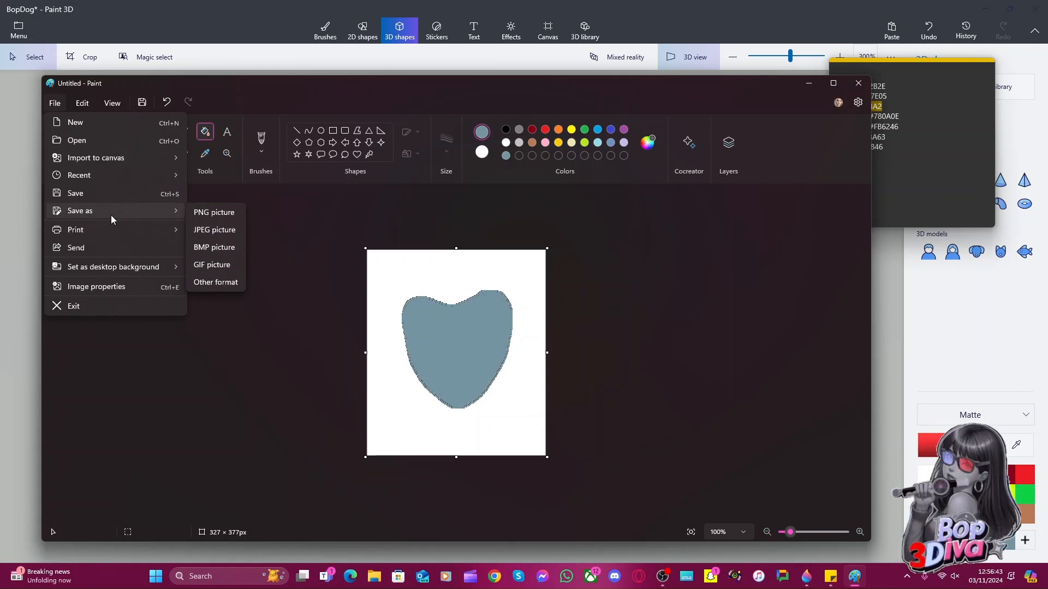
left_click(227, 214)
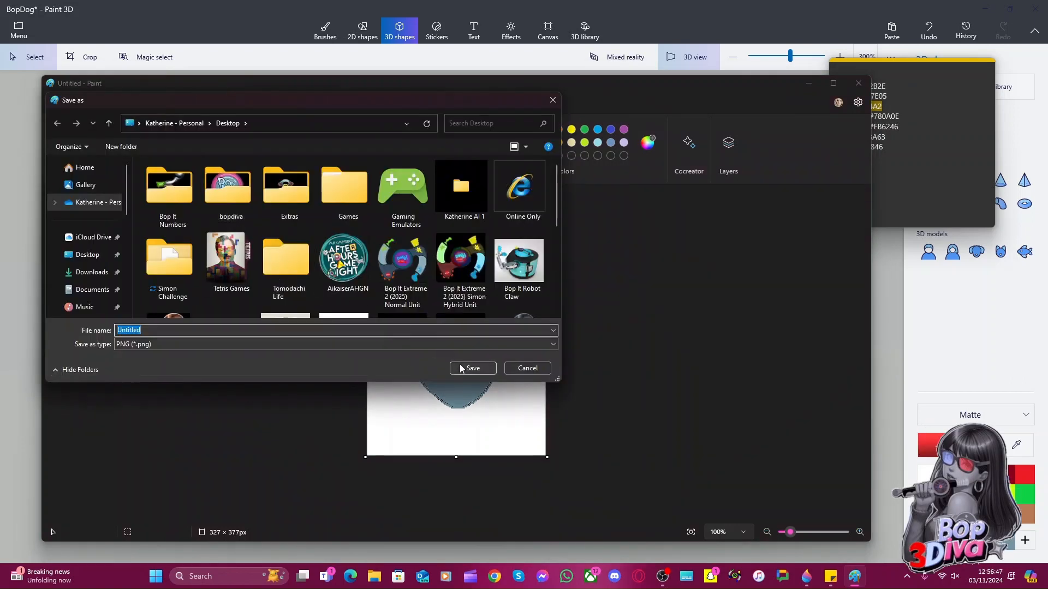
left_click(527, 374)
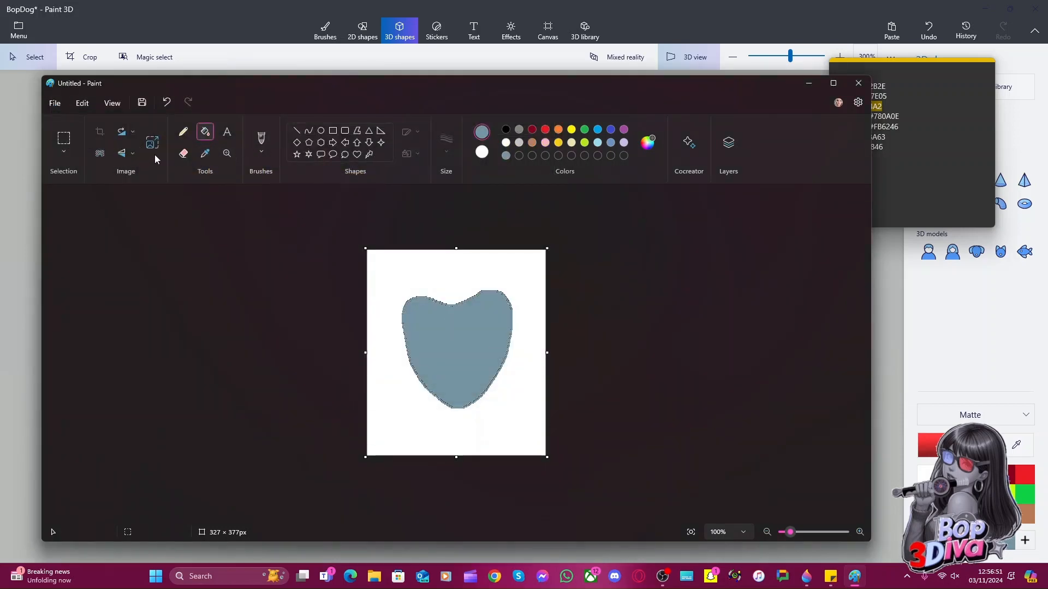
Remove the white background around the heart, save the picture to the Desktop as the PNG file Pull, and close Paint
left_click(105, 157)
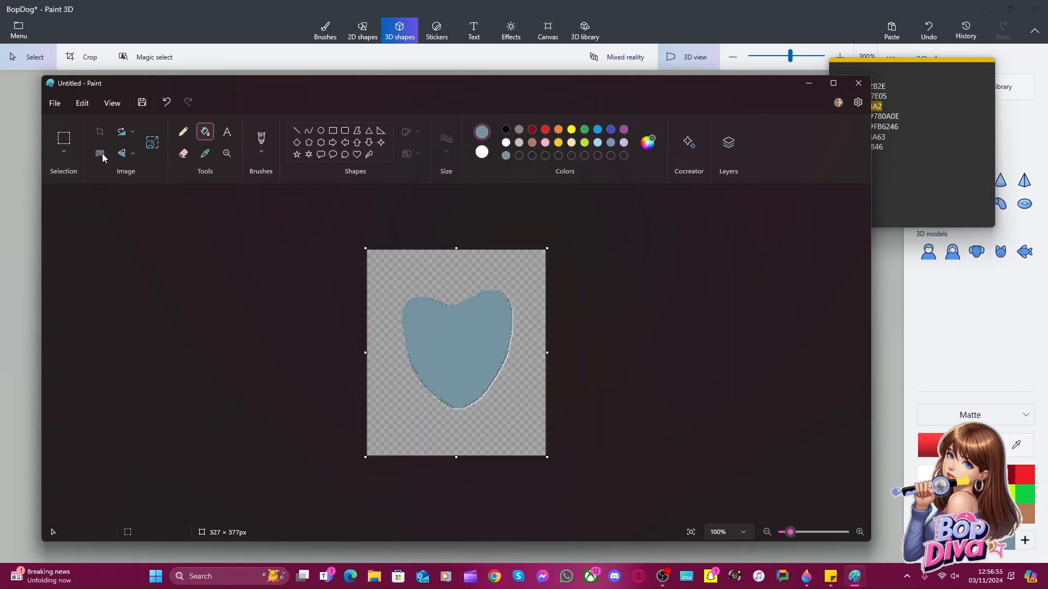
left_click(57, 103)
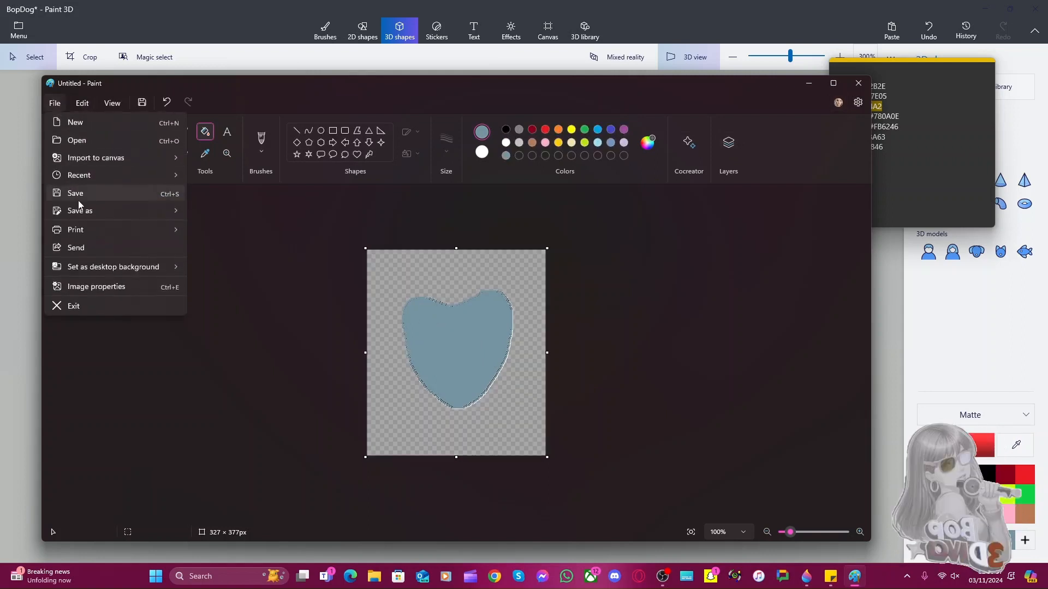
left_click(81, 195)
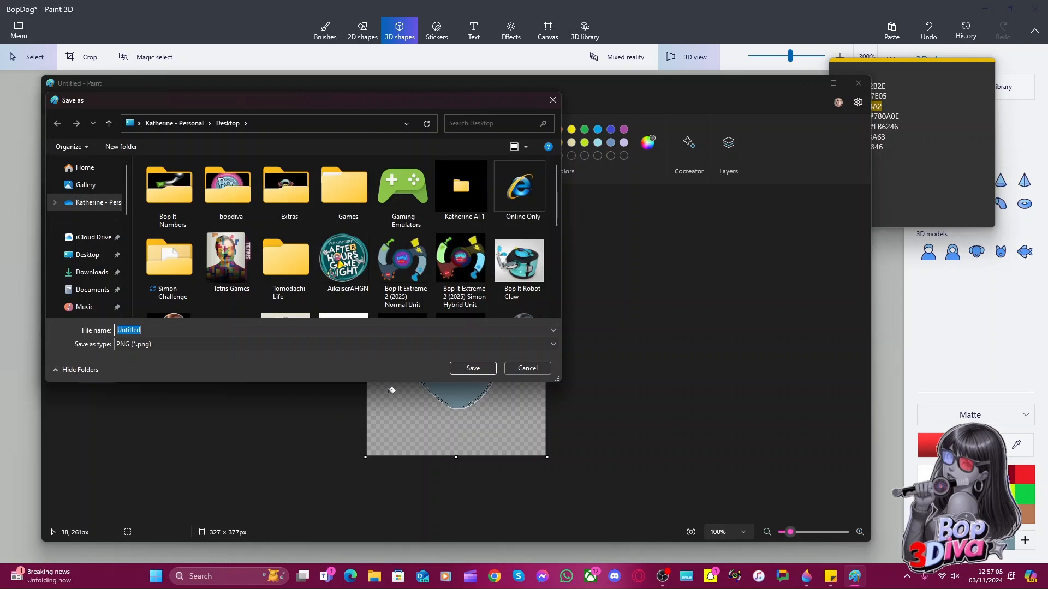
type("FUR")
key("Return")
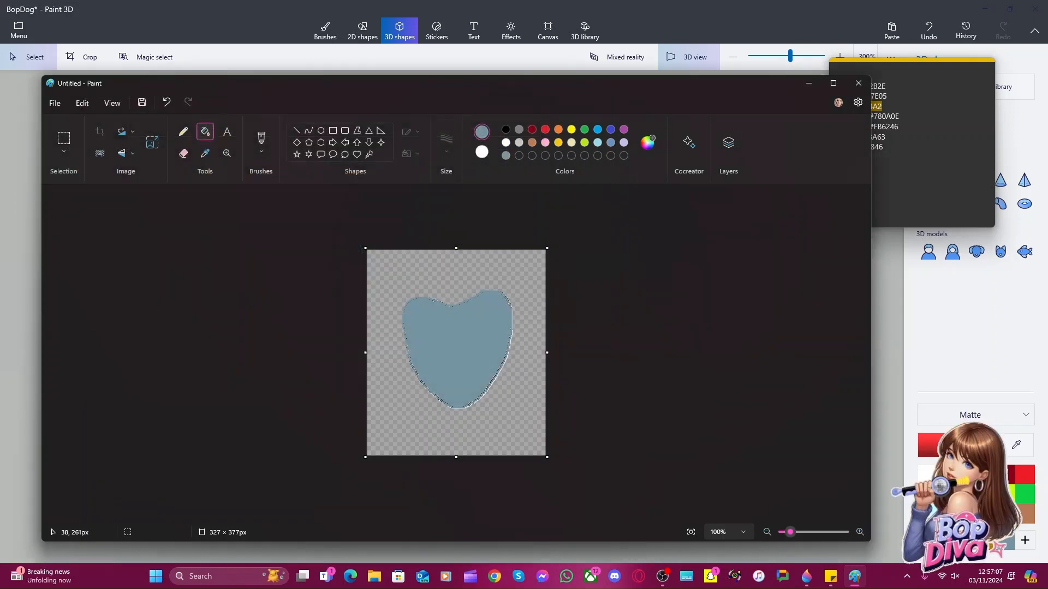
left_click(860, 83)
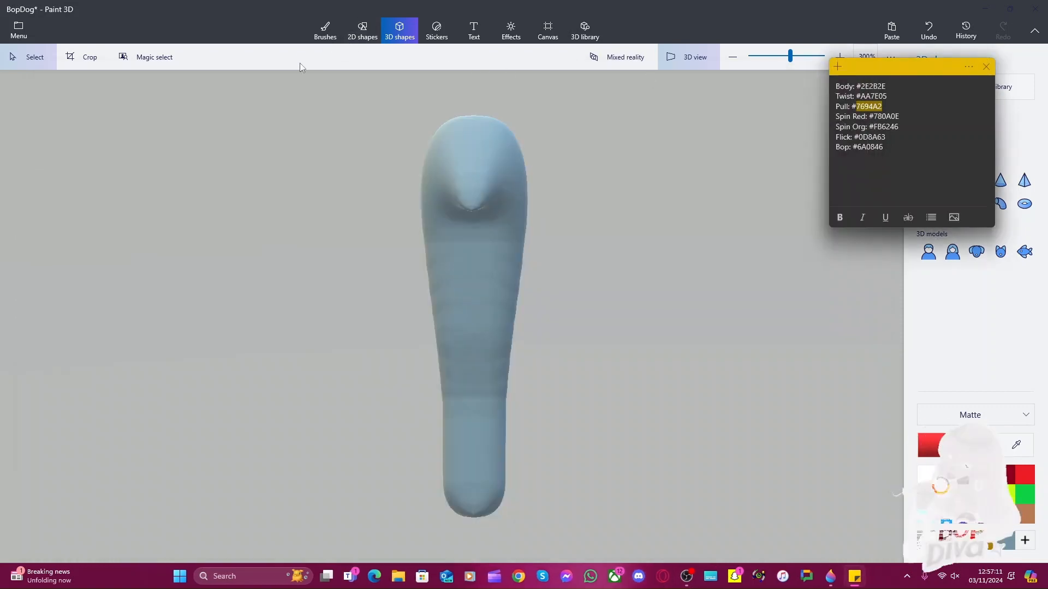
In Paint 3D, add the Pull image from the Desktop as a custom sticker and place it on the handle
left_click(689, 23)
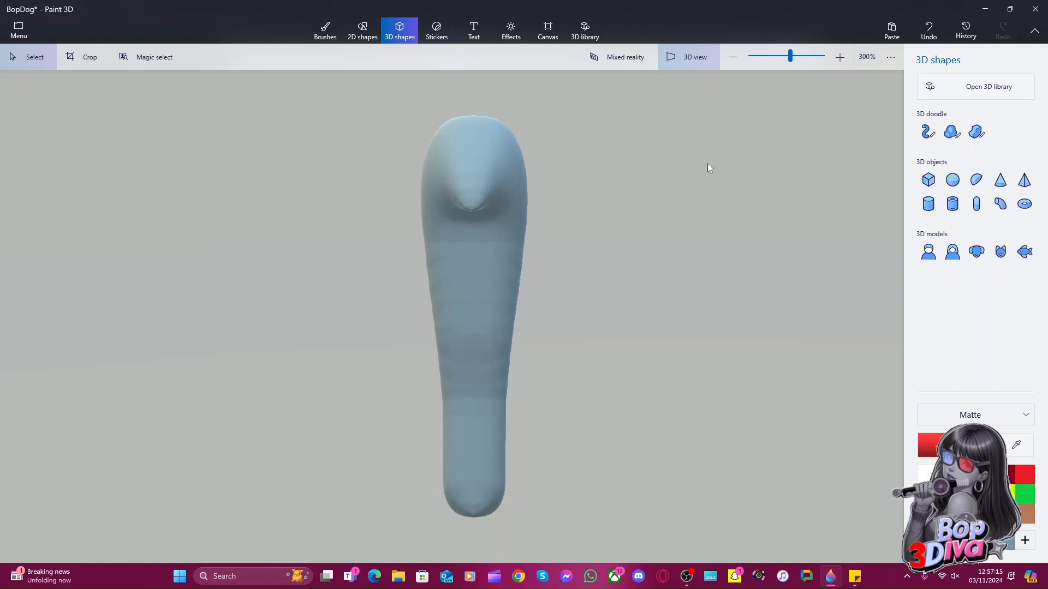
left_click(437, 31)
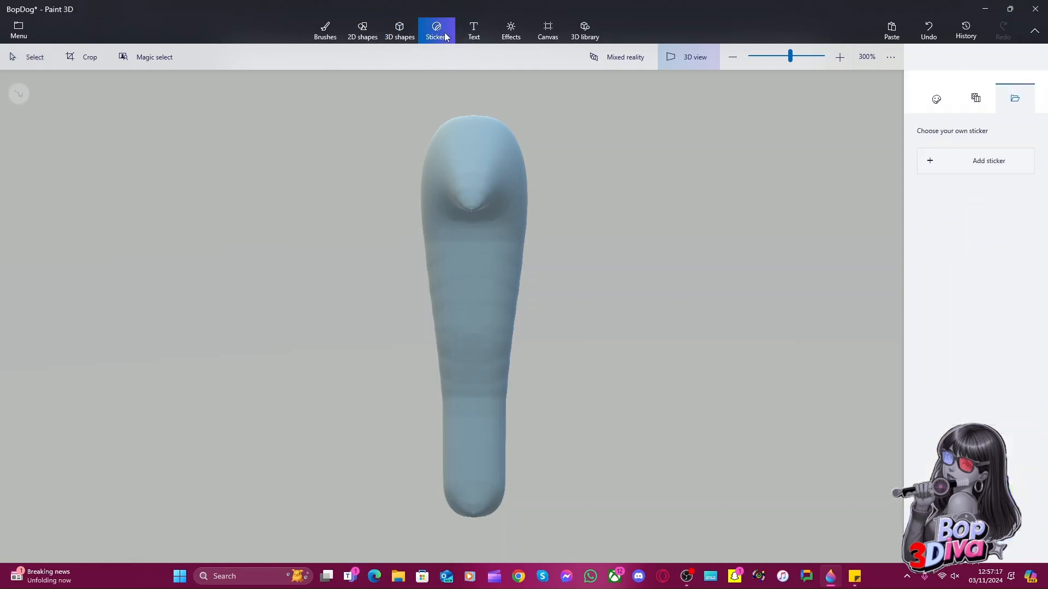
left_click(925, 168)
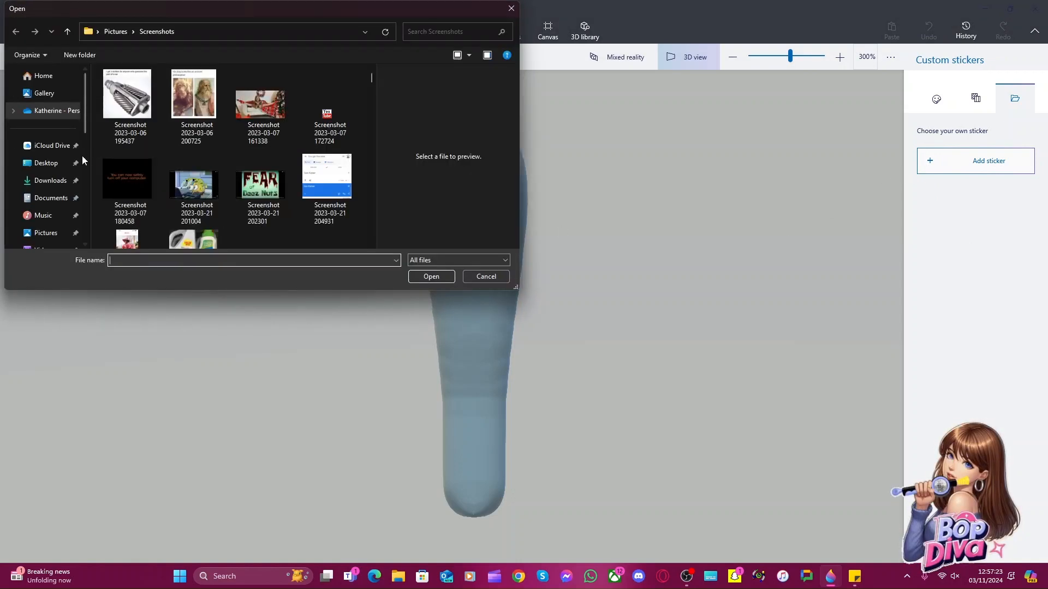
left_click(48, 163)
scroll(189, 166, "down", 12)
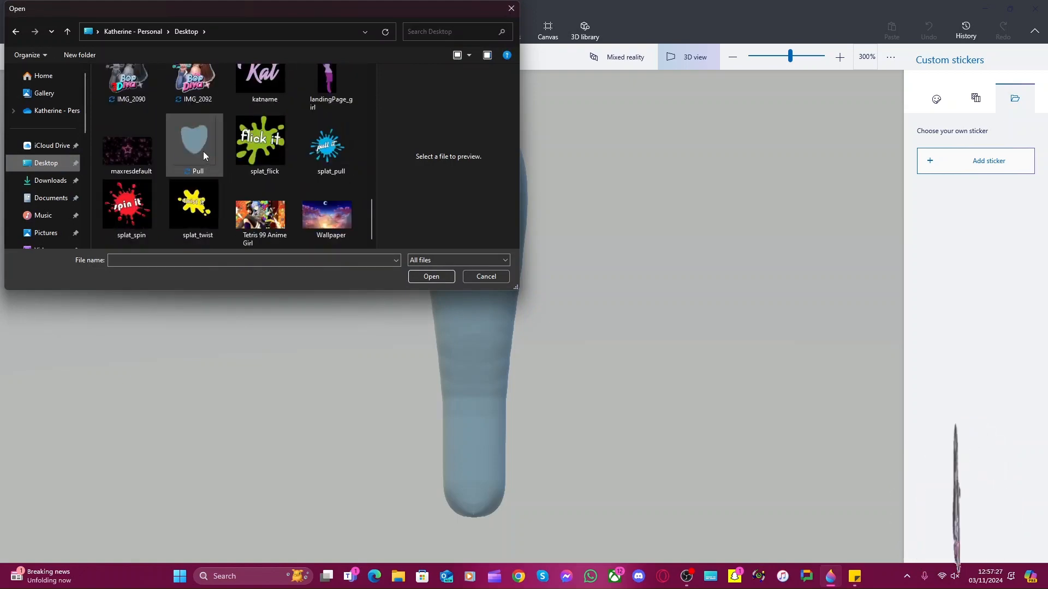
double_click(203, 151)
left_click(580, 291)
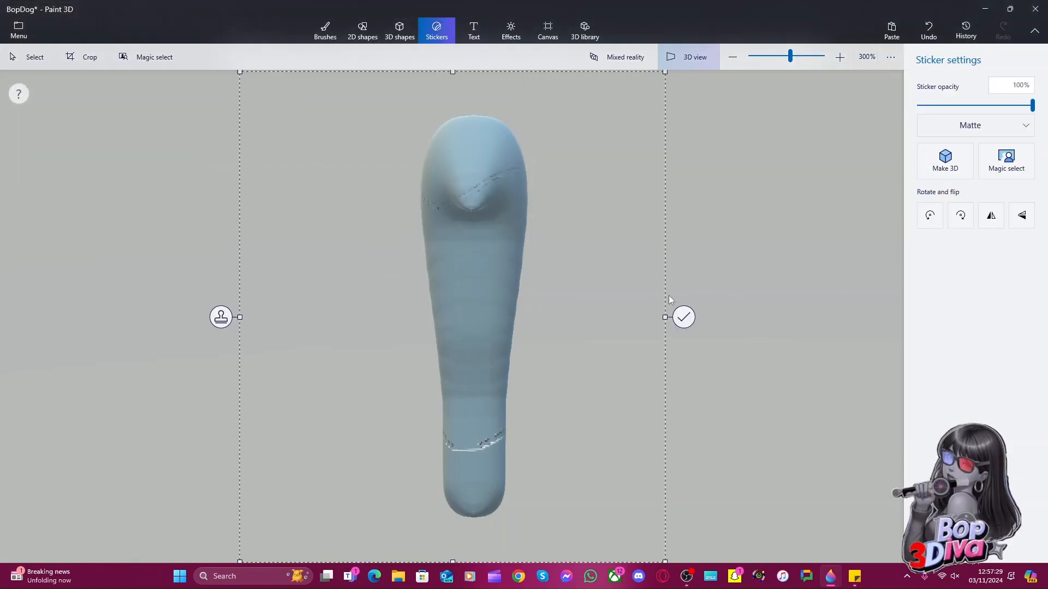
Shrink the heart sticker to slightly wider than the handle and position it over the handle's hooked upper end
left_click_drag(503, 301, 643, 271)
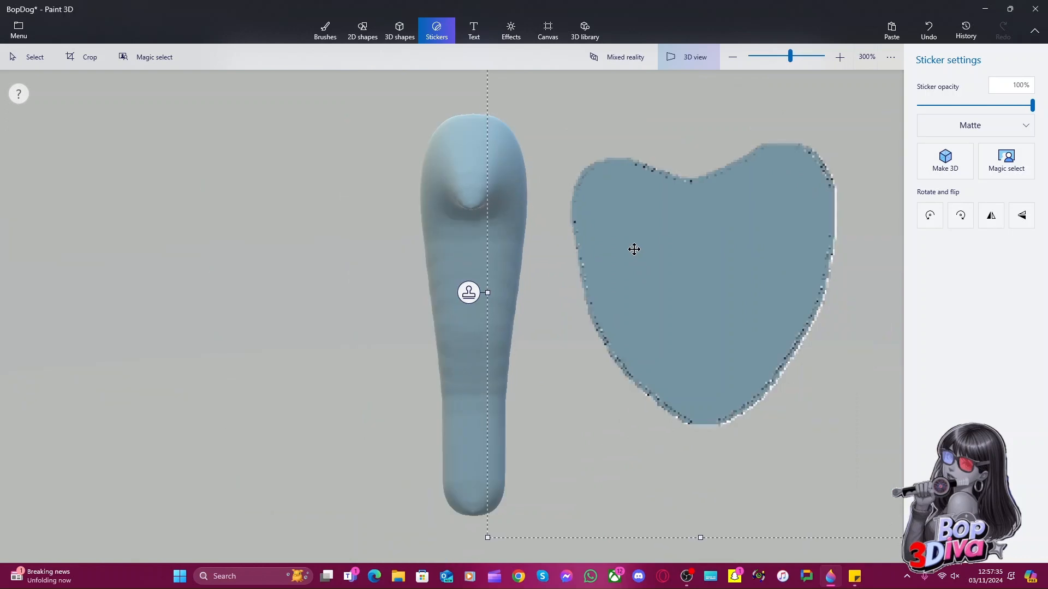
scroll(634, 250, "down", 5)
left_click_drag(561, 147, 689, 300)
left_click_drag(742, 348, 561, 234)
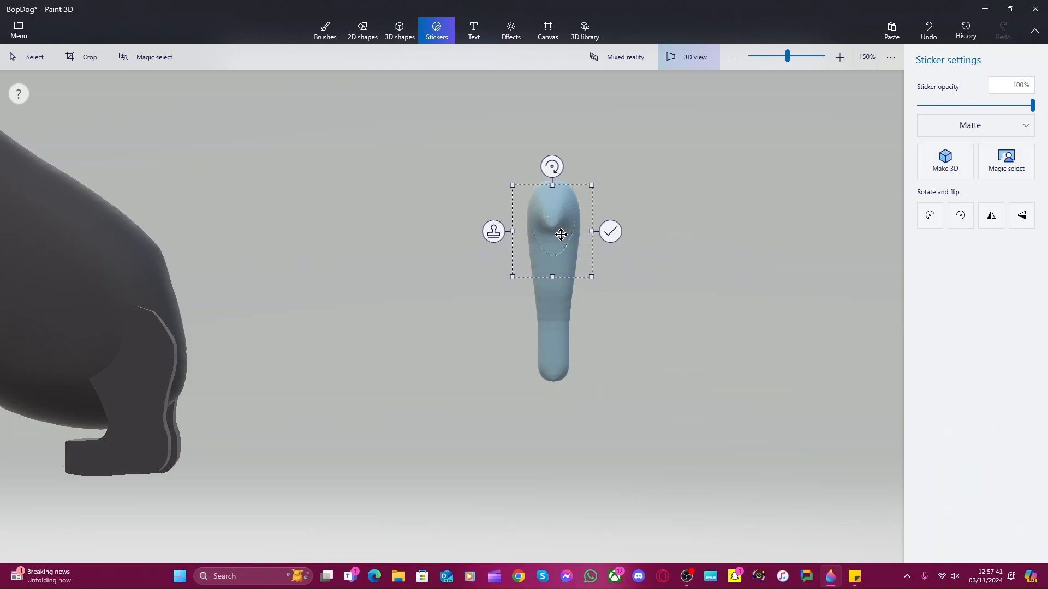
Enlarge the heart sticker to nearly twice the handle's width, centre it just below the hooked end, and apply it
left_click_drag(587, 270, 562, 263)
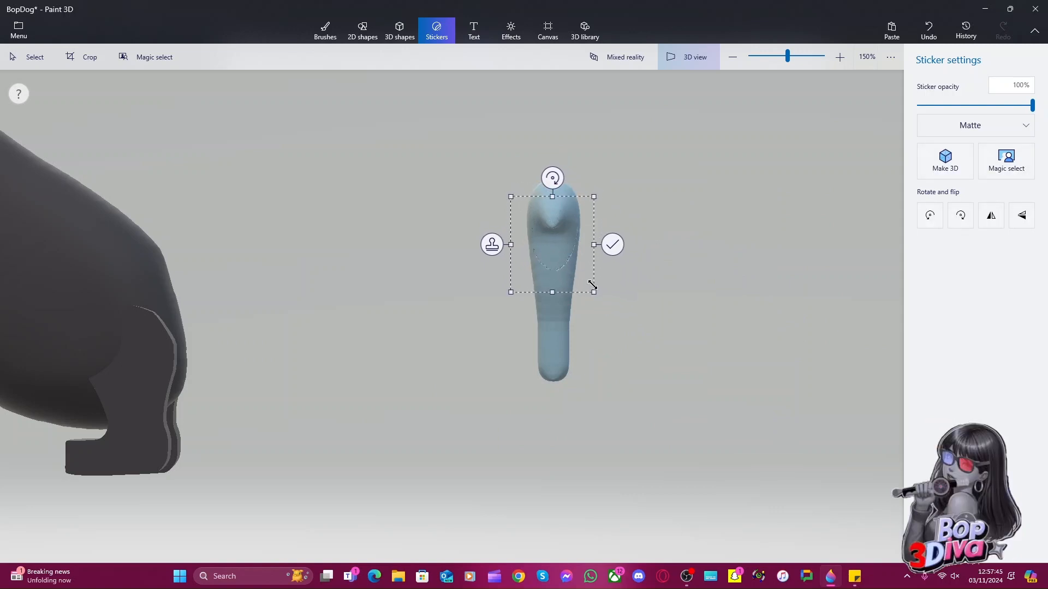
left_click_drag(596, 293, 610, 313)
left_click_drag(562, 268, 552, 260)
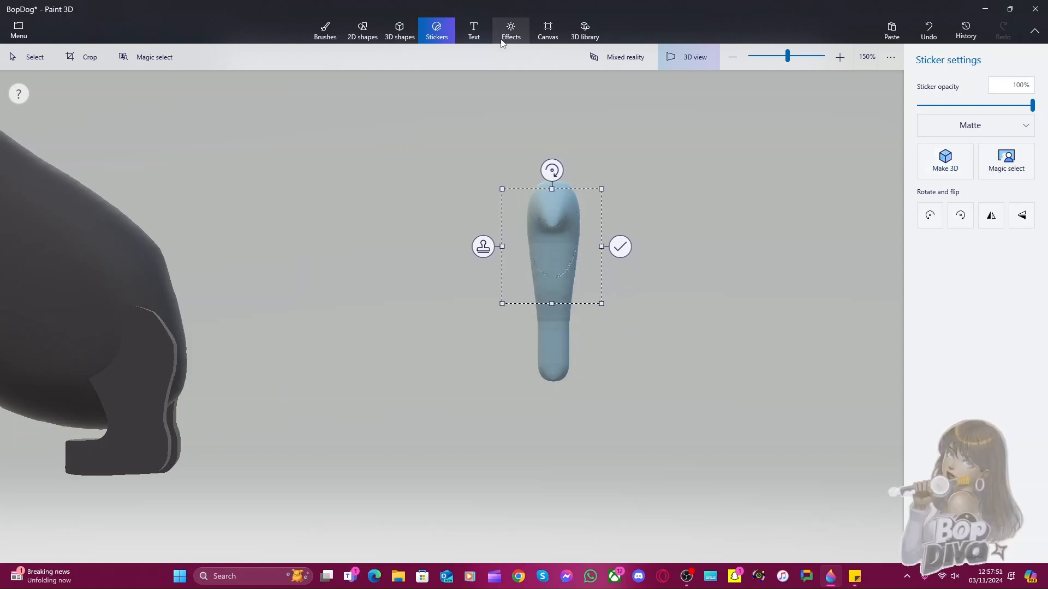
left_click(554, 346)
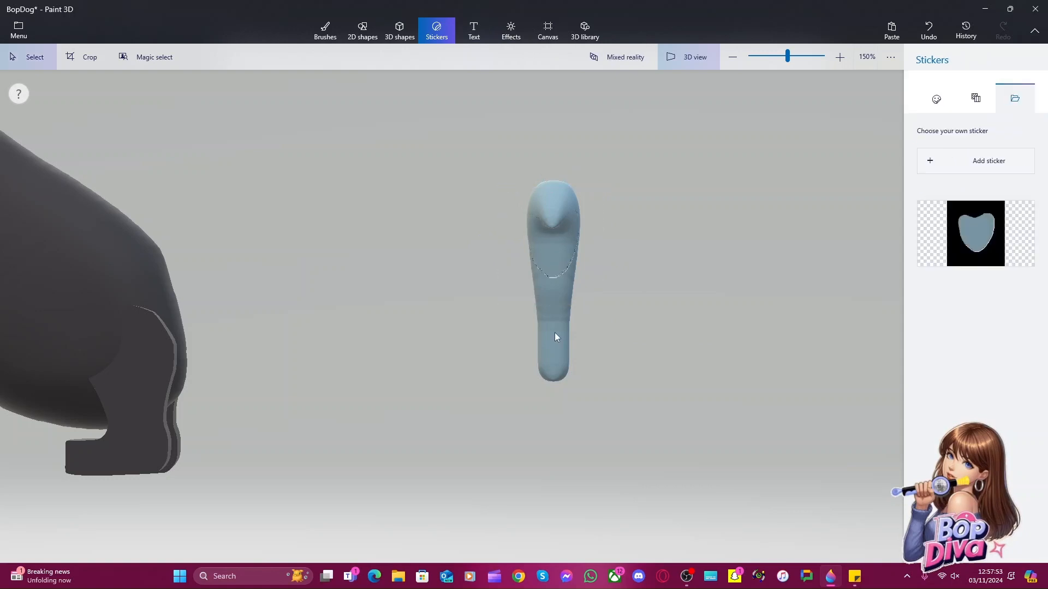
Recolour the Pull handle light turquoise from the colour palette
left_click(556, 337)
left_click(928, 90)
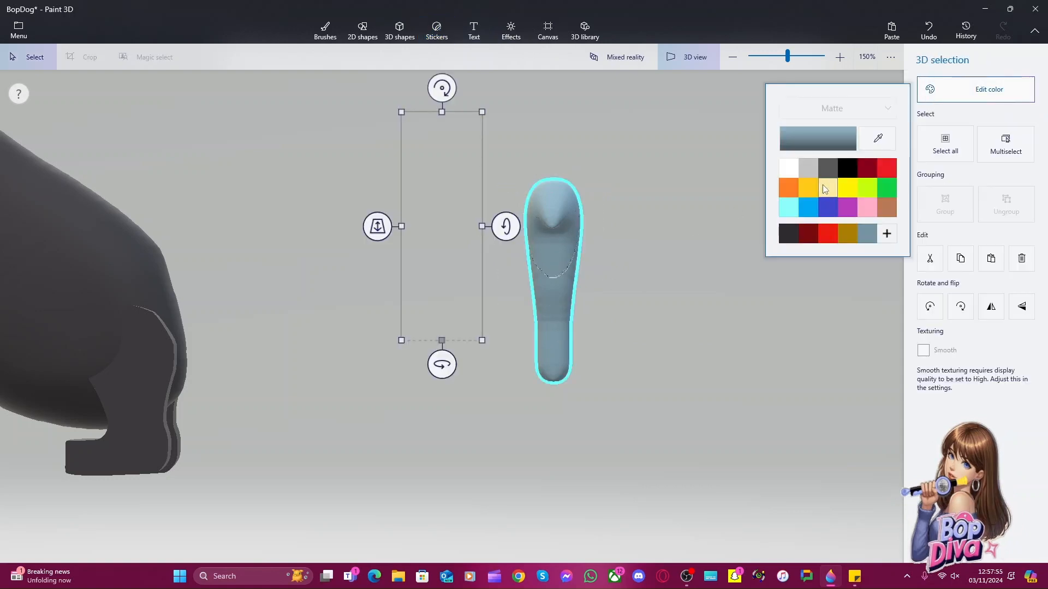
left_click(798, 213)
left_click(704, 253)
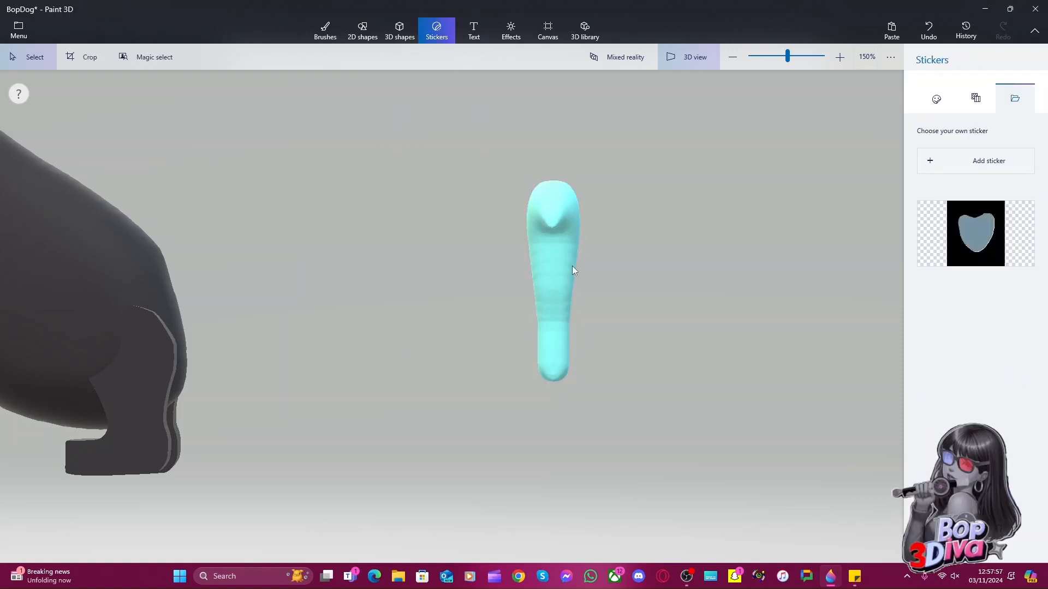
Place the blue-grey heart custom sticker over the turquoise handle
left_click(572, 267)
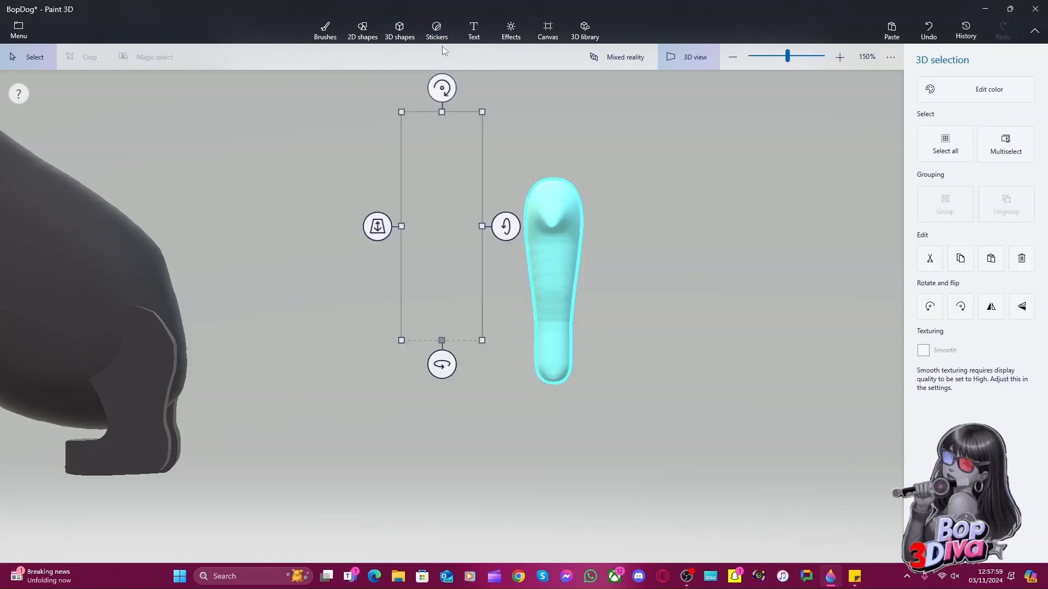
left_click(436, 31)
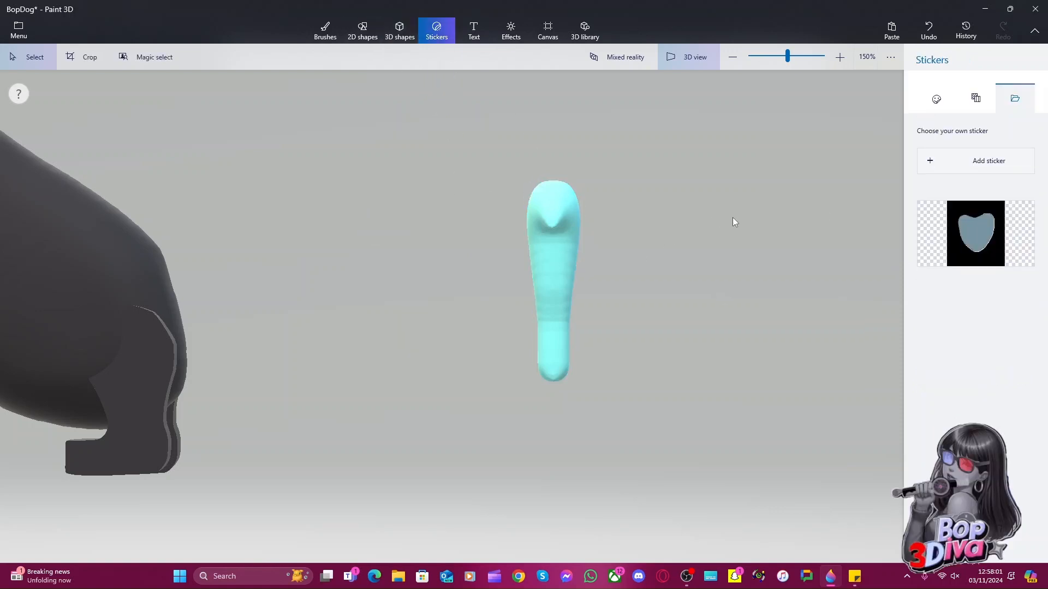
left_click(975, 232)
left_click_drag(505, 311, 603, 280)
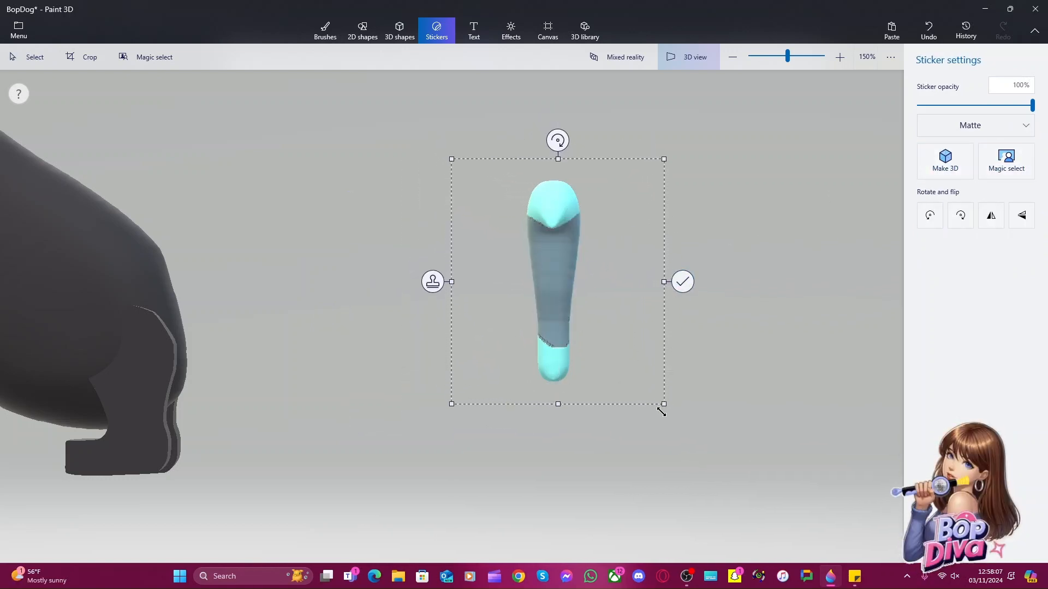
Shrink the heart sticker, fit it to the handle's width directly beneath the hooked tip, and apply it
left_click_drag(661, 412, 597, 304)
mouse_move(545, 247)
left_mouse_down()
mouse_move(512, 211)
mouse_move(573, 246)
mouse_move(552, 234)
mouse_move(559, 253)
left_mouse_up()
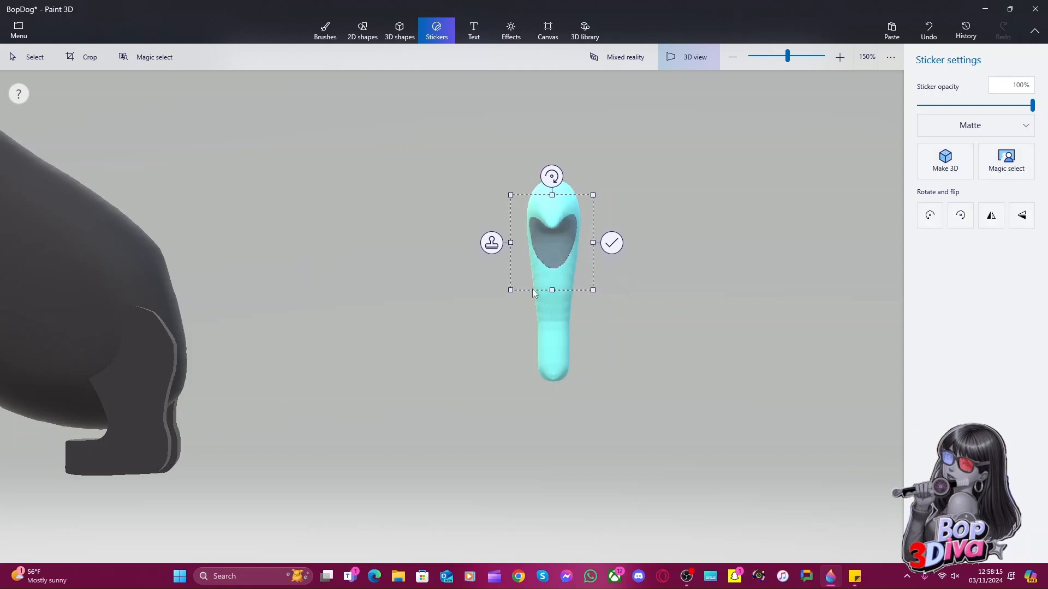
left_click_drag(511, 290, 501, 299)
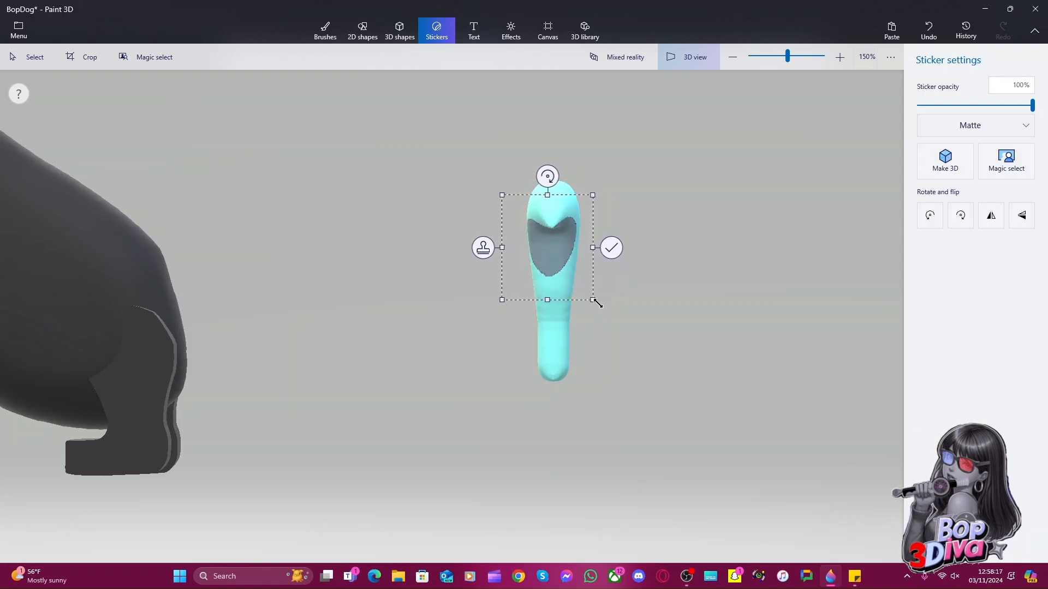
left_click_drag(594, 300, 556, 285)
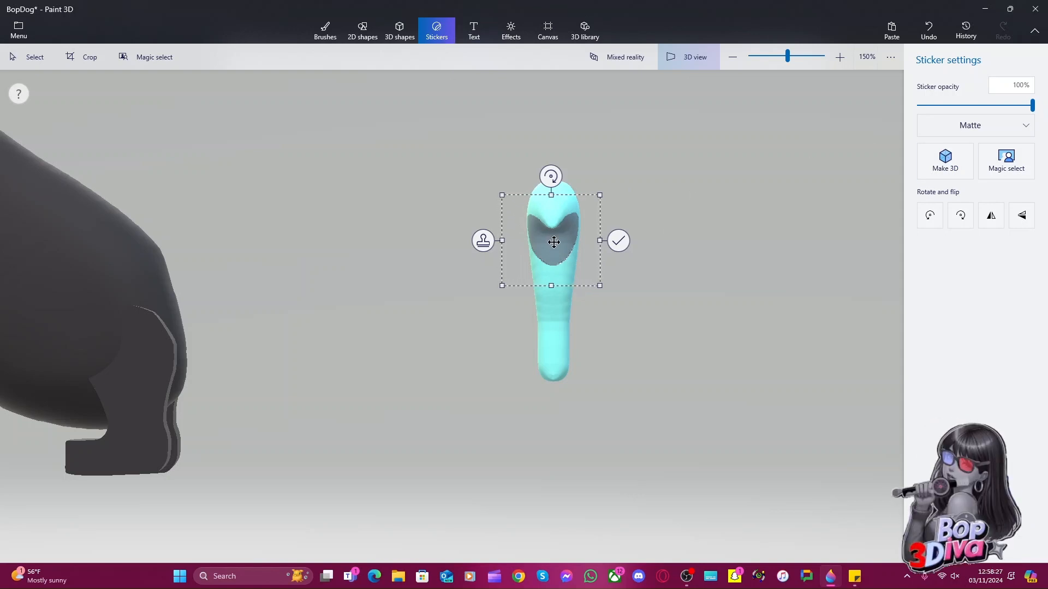
left_click(387, 37)
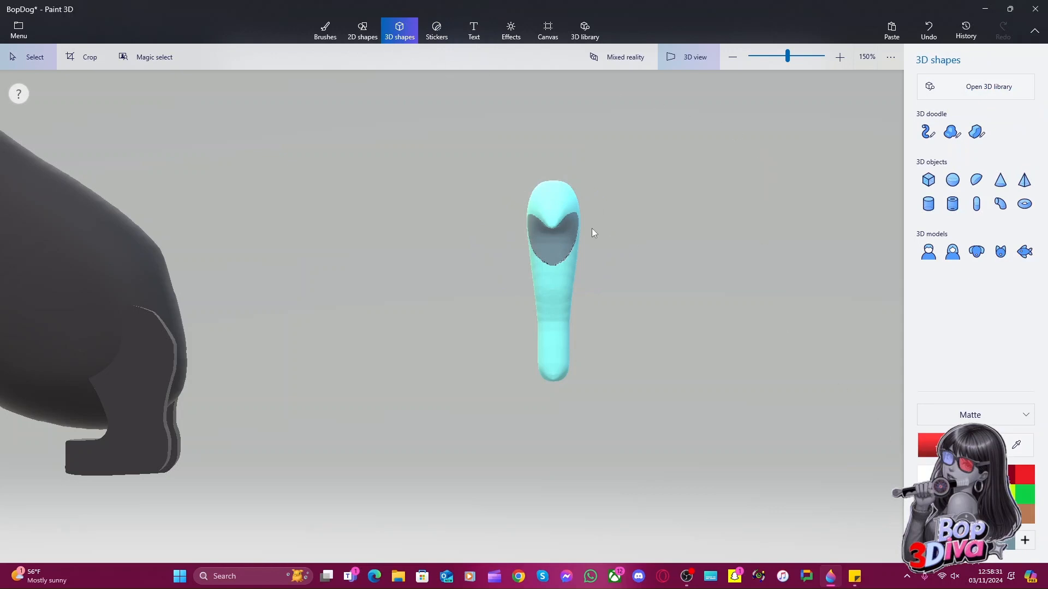
left_click(560, 248)
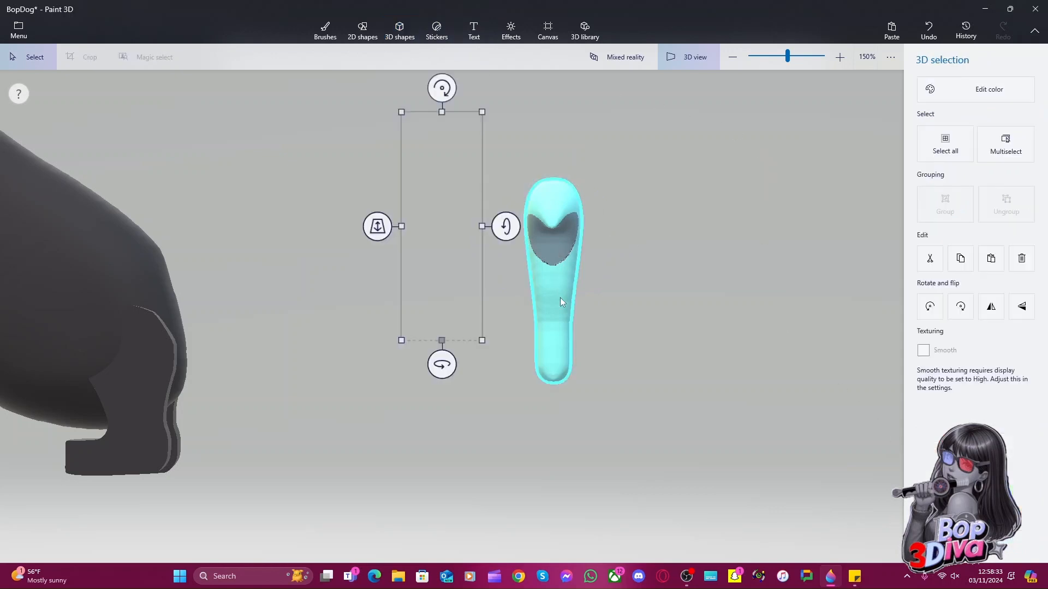
left_click(436, 30)
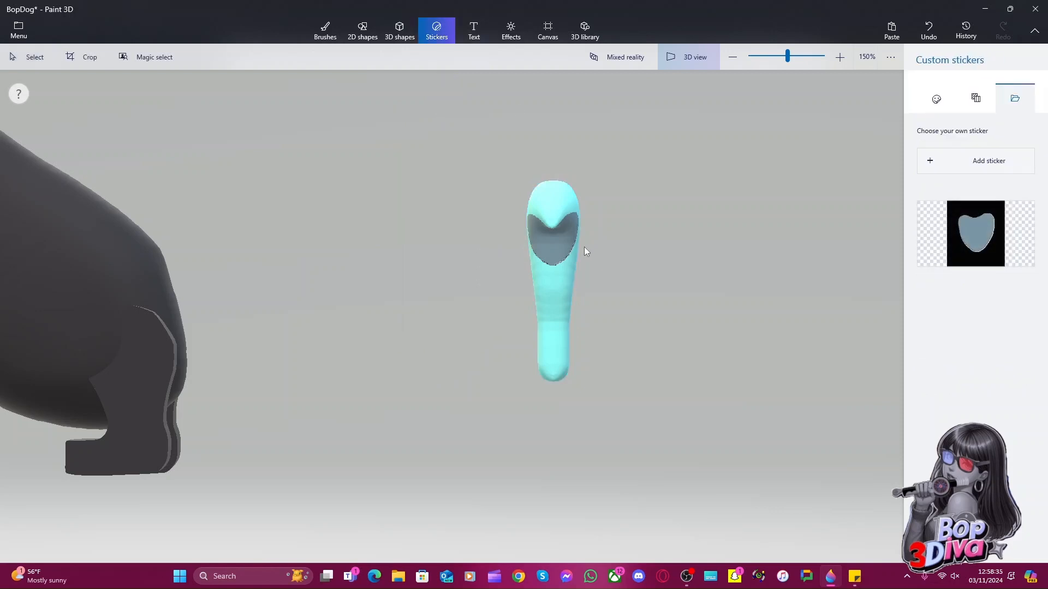
left_click(982, 100)
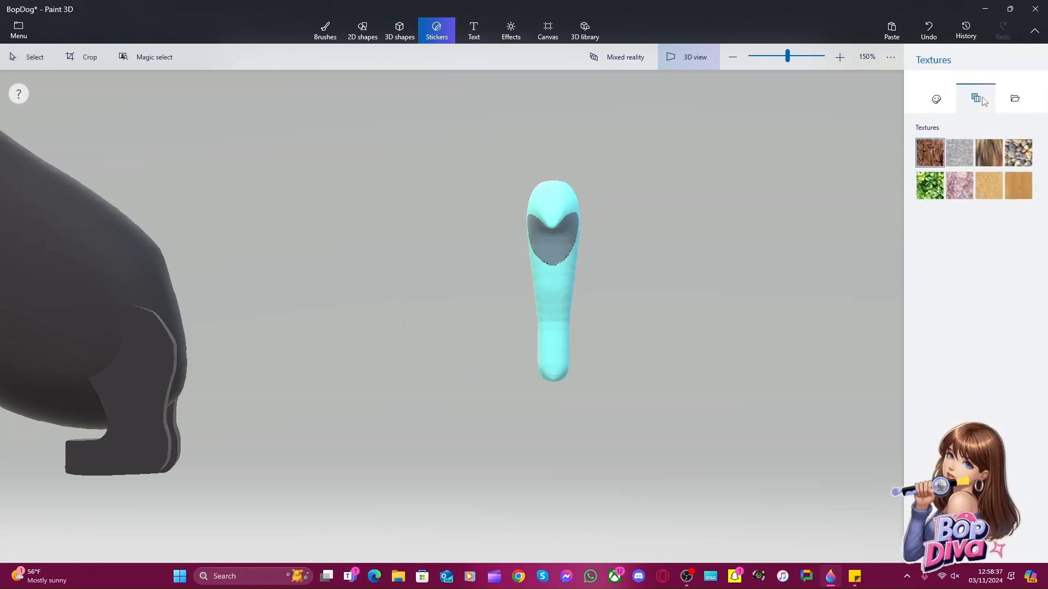
left_click(937, 102)
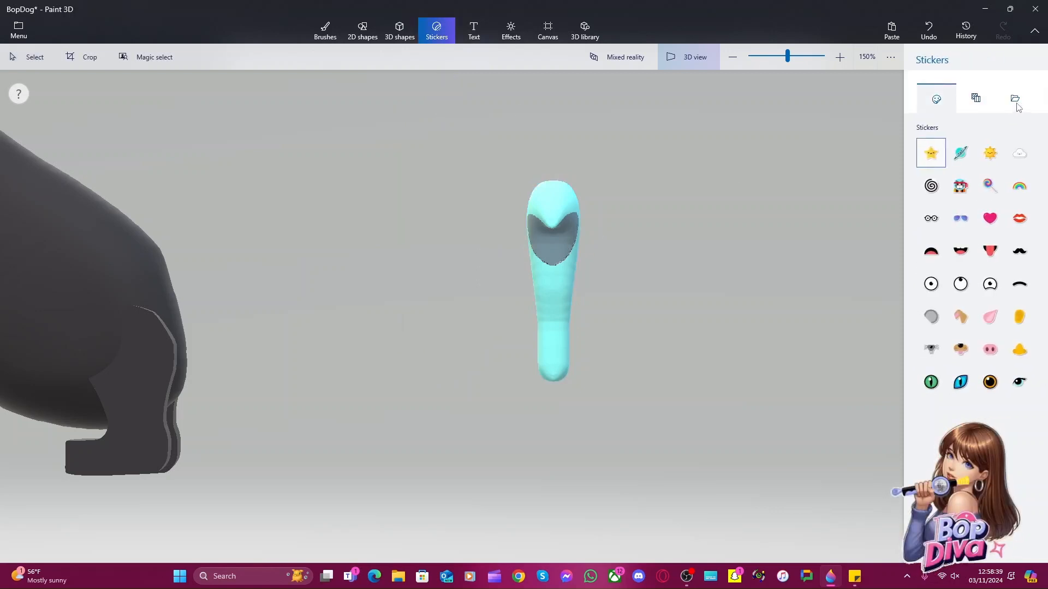
left_click(1015, 100)
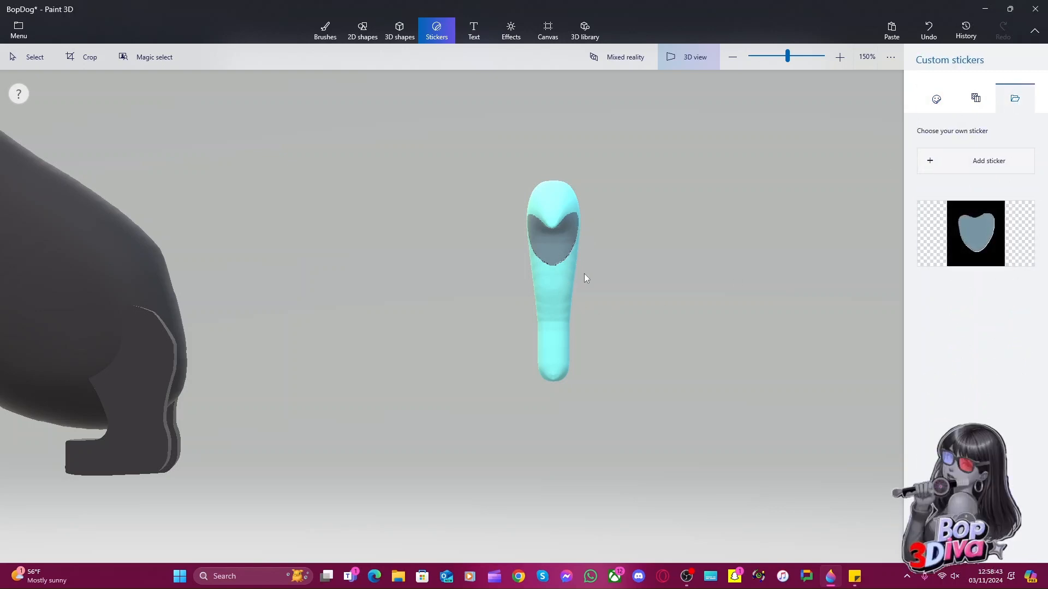
left_click(858, 583)
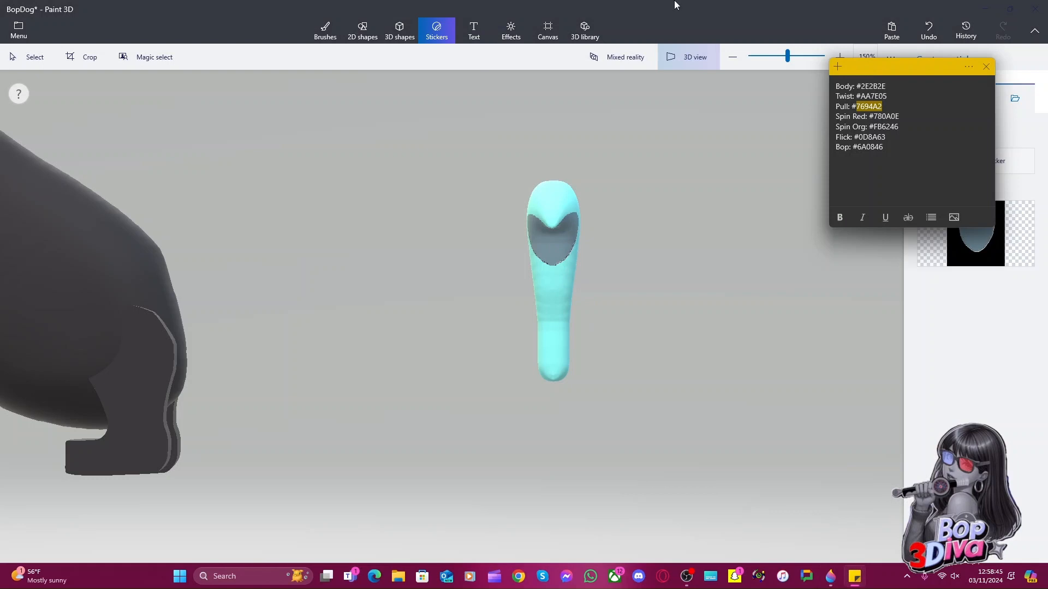
left_click(675, 5)
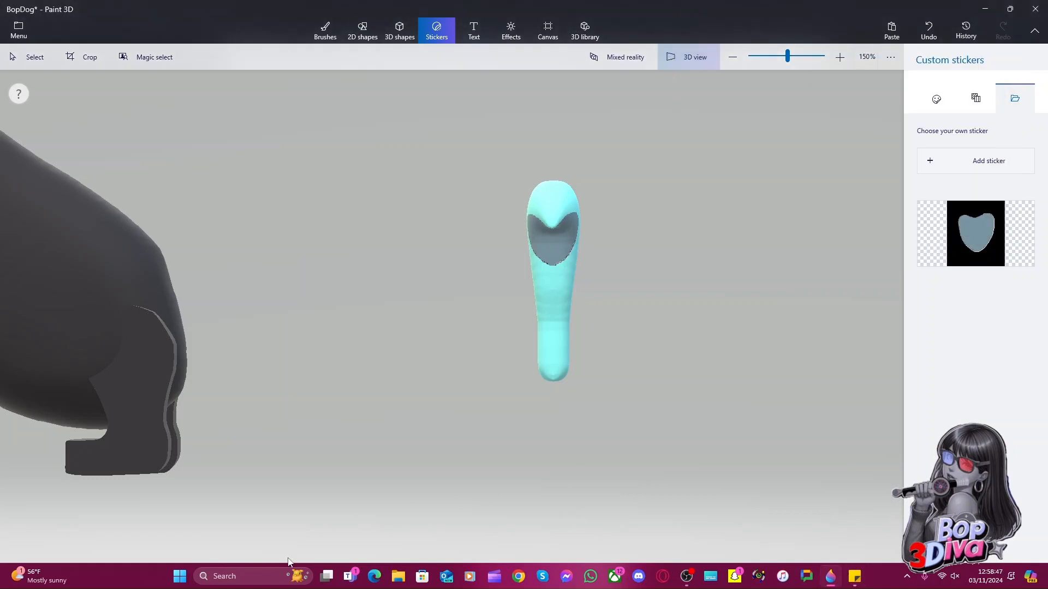
Try to edit the Pull PNG file in the Photos viewer, and close the viewer
left_click(274, 576)
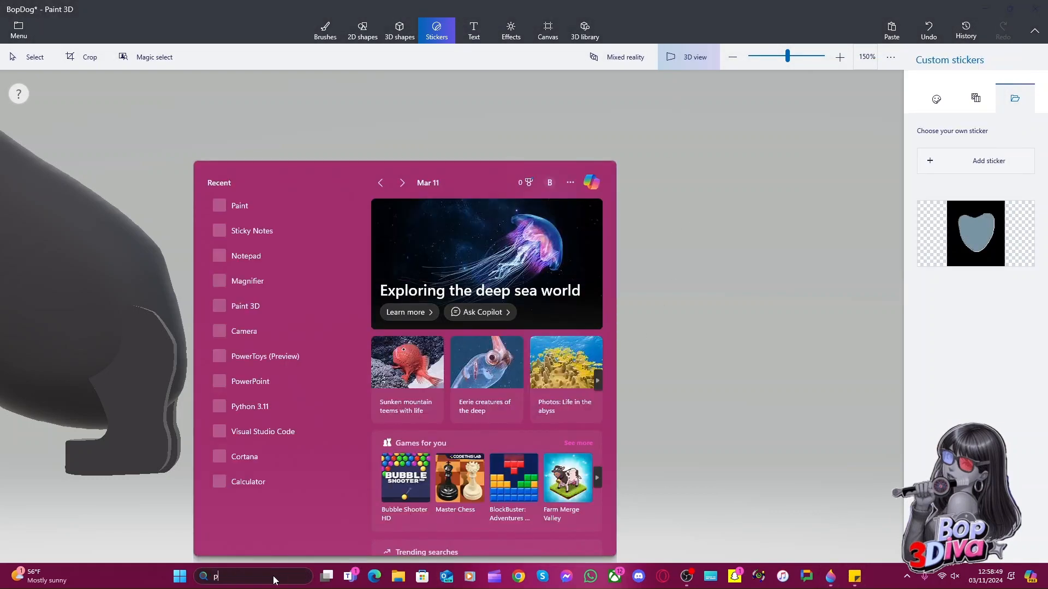
type("pull")
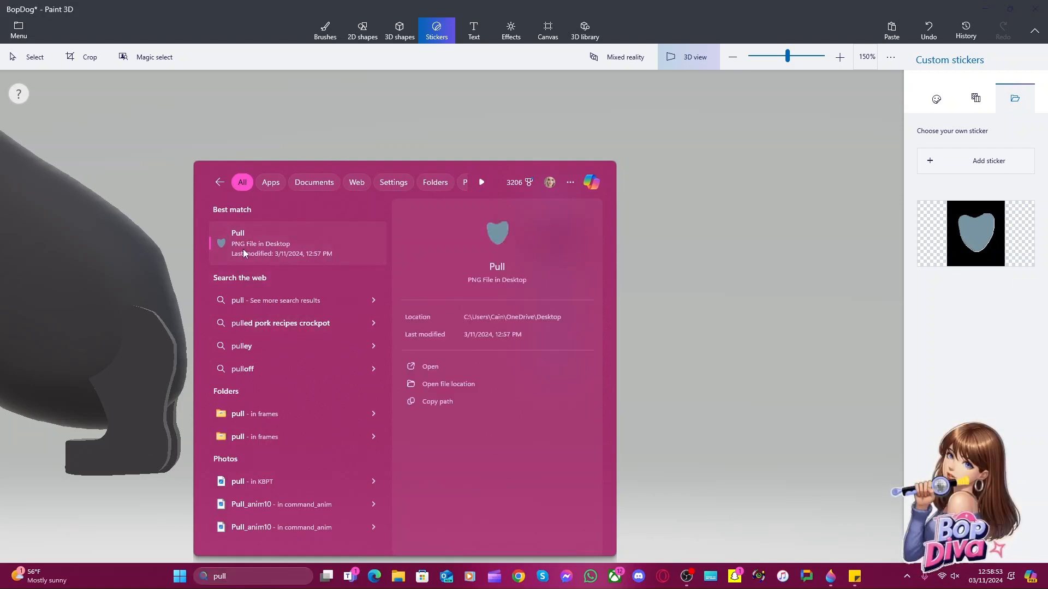
left_click(246, 243)
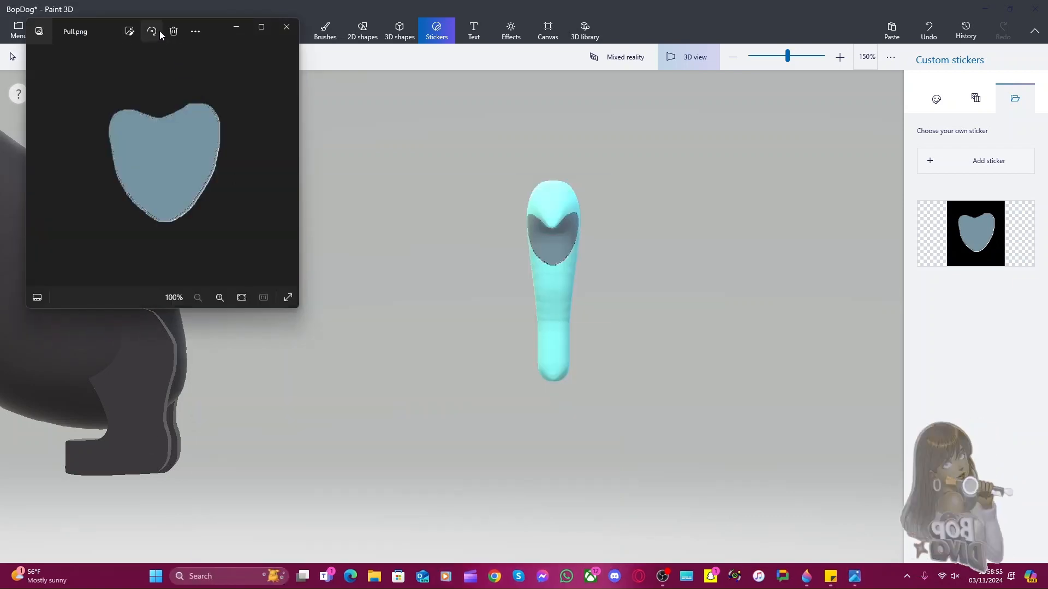
left_click(195, 31)
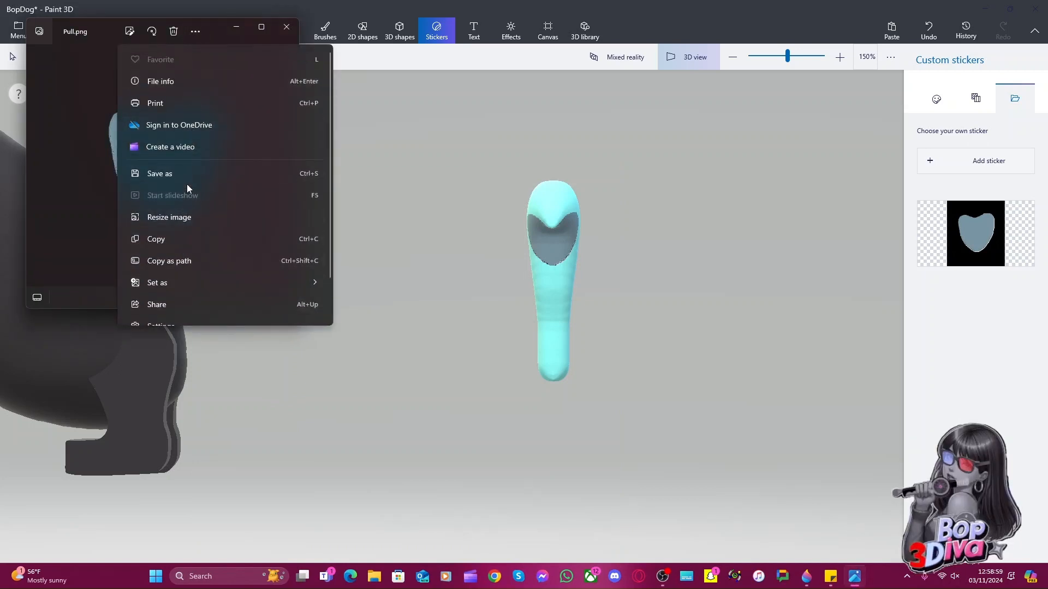
scroll(185, 181, "down", 2)
left_click(89, 212)
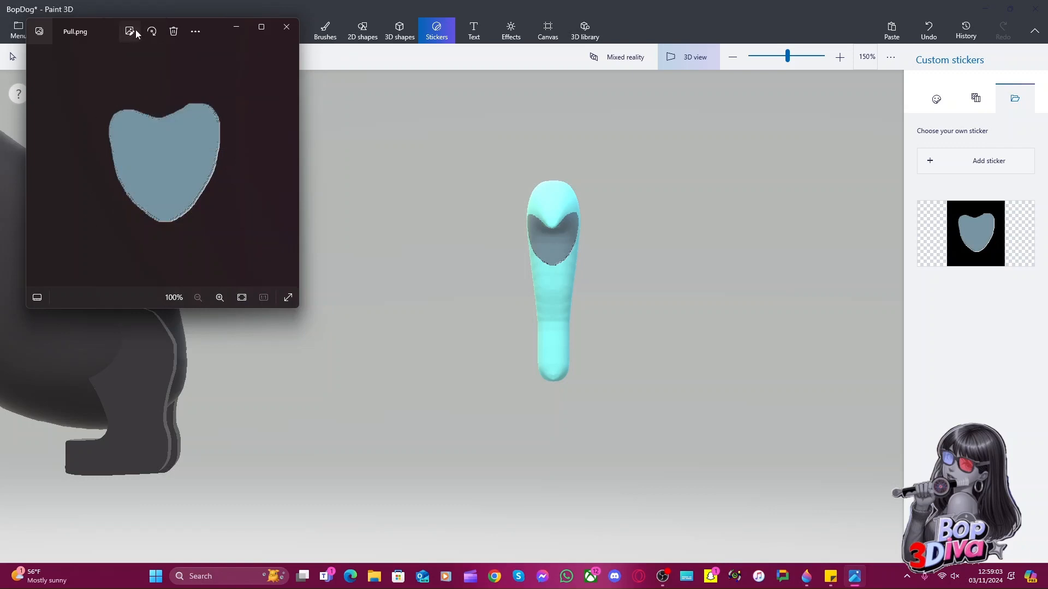
left_click(134, 31)
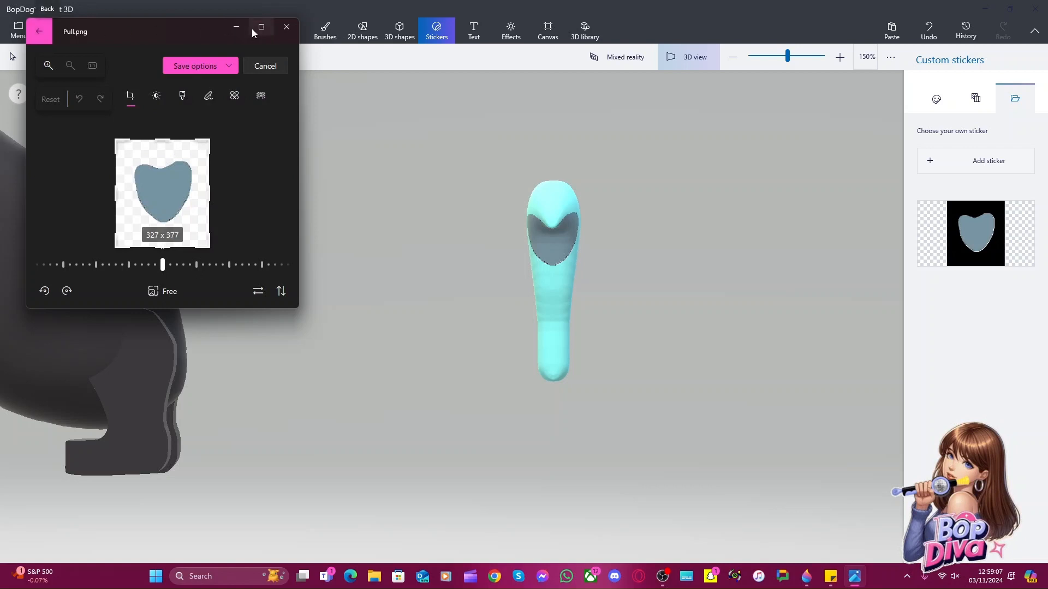
left_click(288, 28)
Search Windows for the Pull PNG file and open its file location
left_click(225, 577)
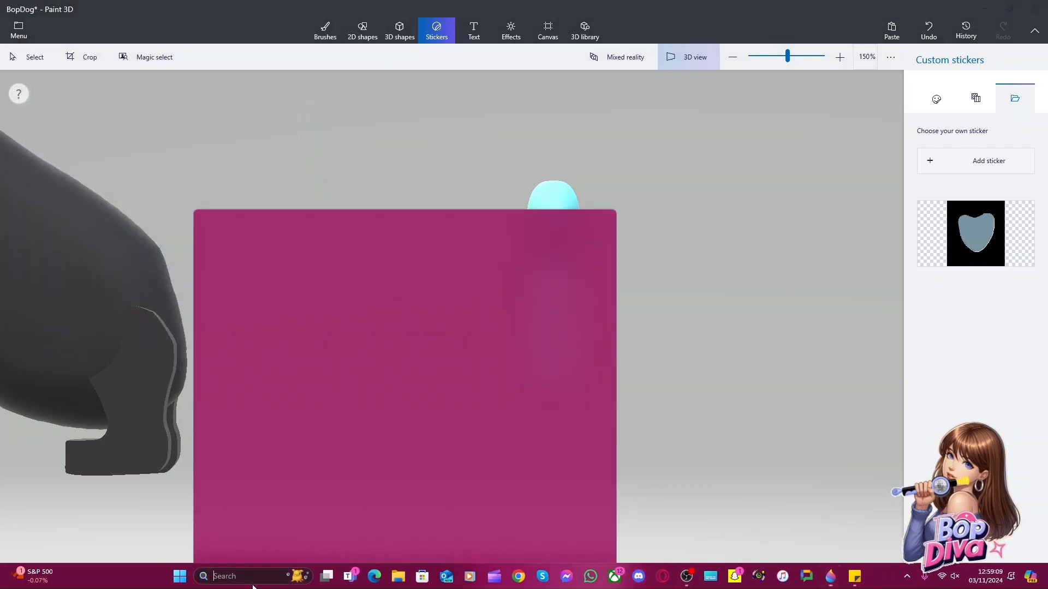
type("pull")
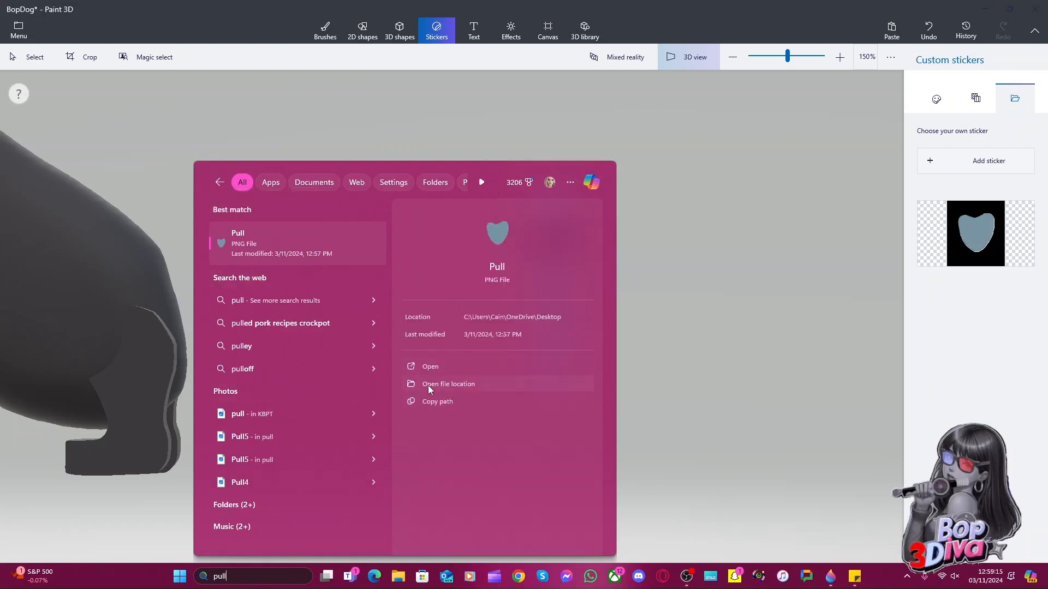
right_click(254, 234)
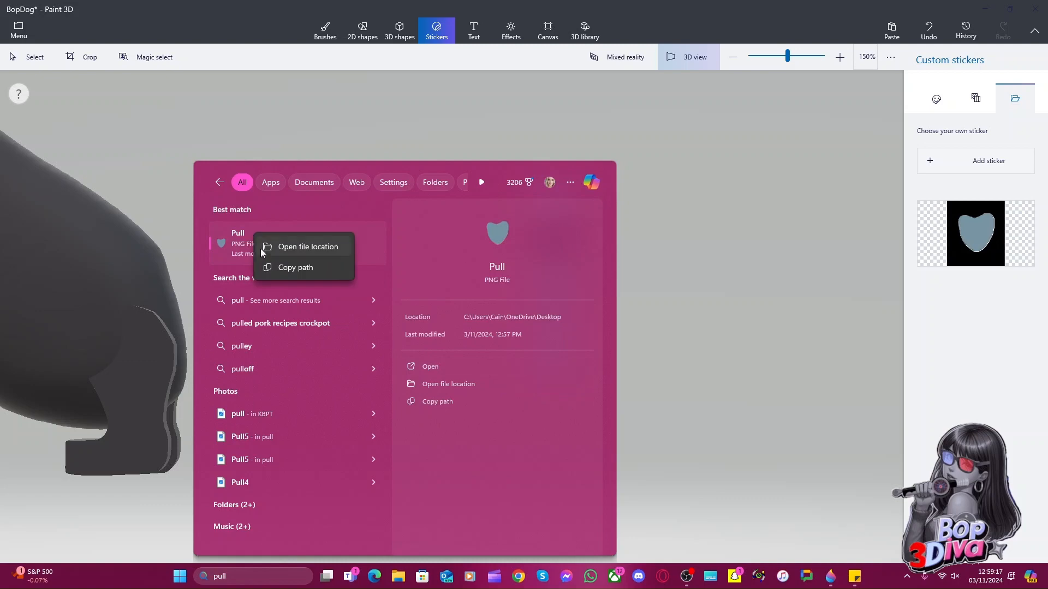
left_click(278, 252)
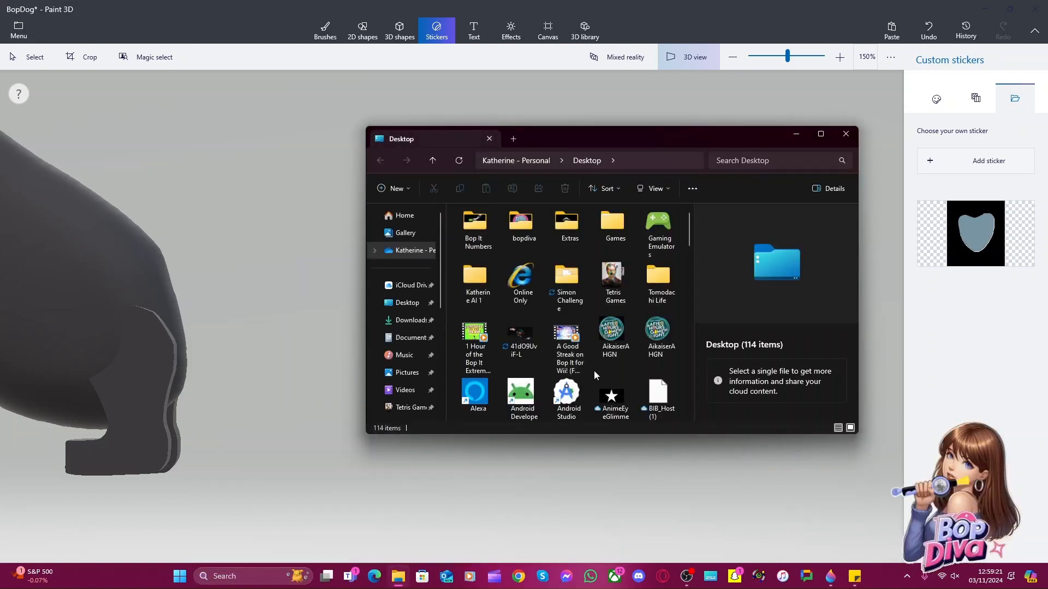
Find the Pull image in the Desktop folder and open it in Paint
scroll(593, 370, "down", 10)
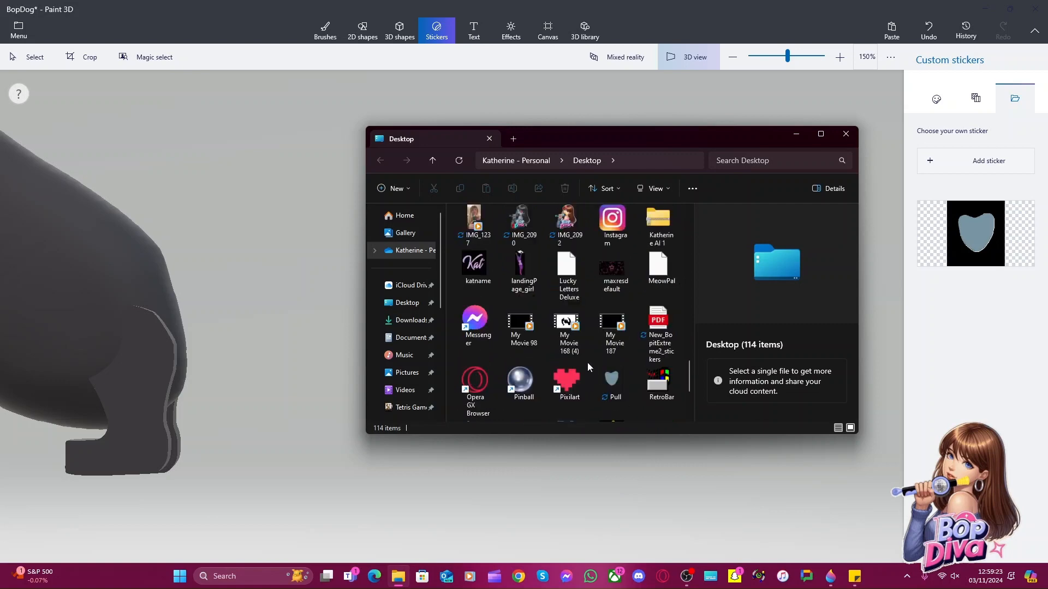
scroll(637, 342, "down", 3)
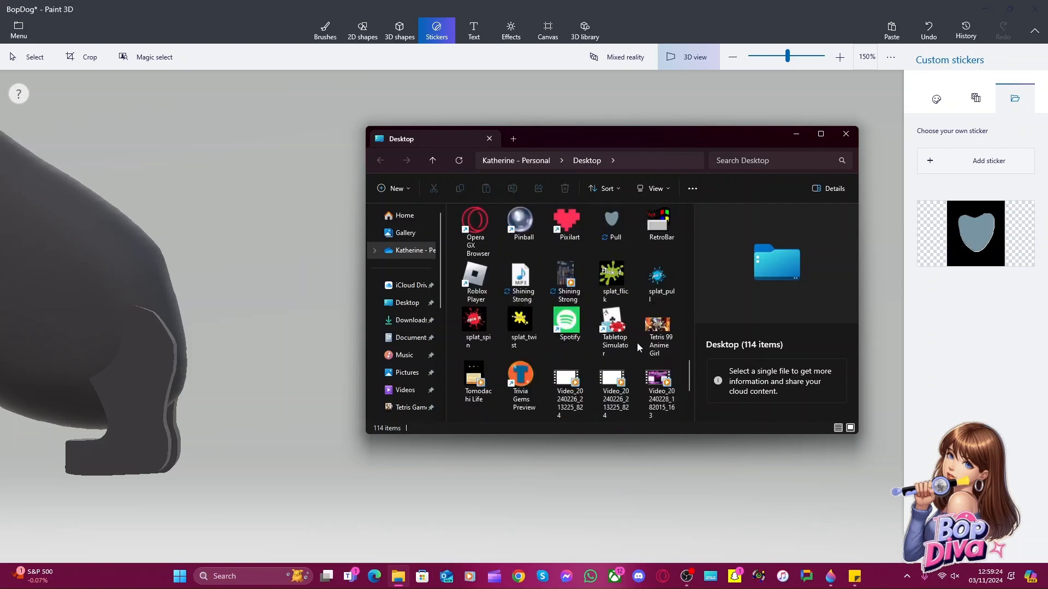
left_click(608, 225)
right_click(609, 225)
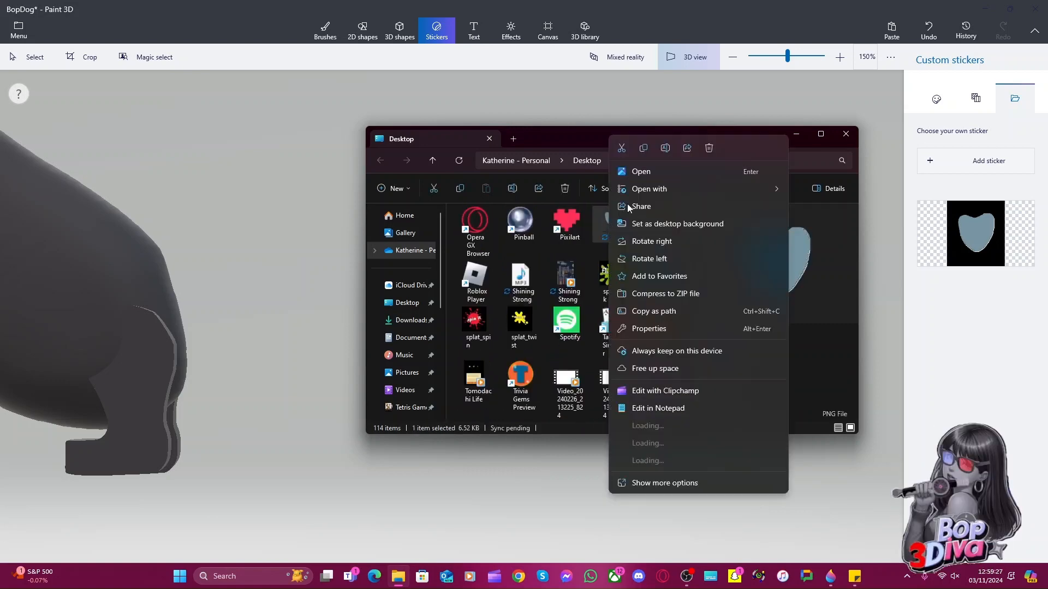
mouse_move(654, 194)
left_click(805, 191)
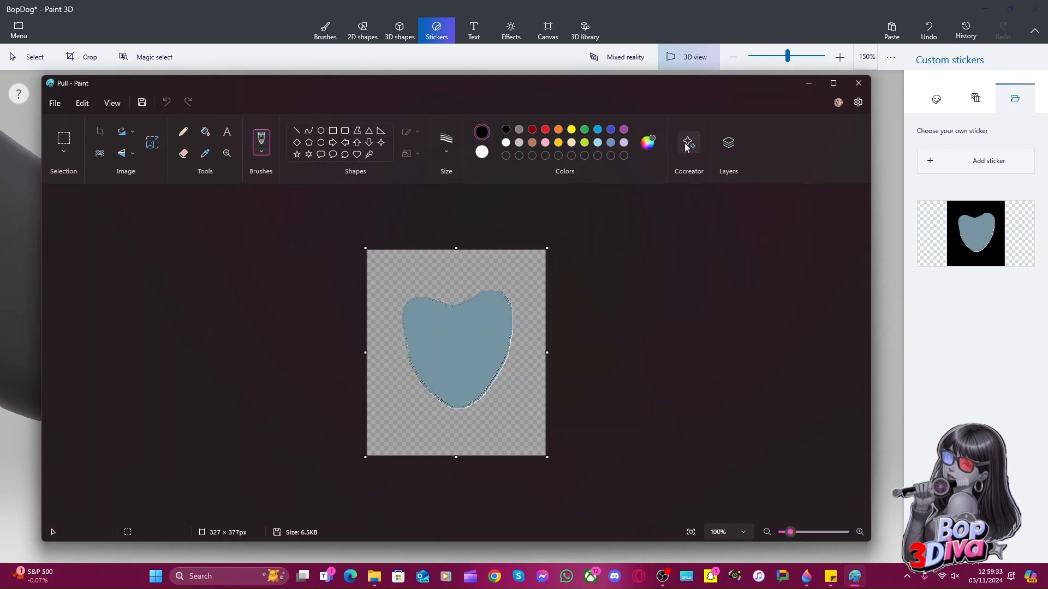
mouse_move(575, 88)
left_mouse_down()
mouse_move(562, 91)
mouse_move(573, 74)
left_mouse_up()
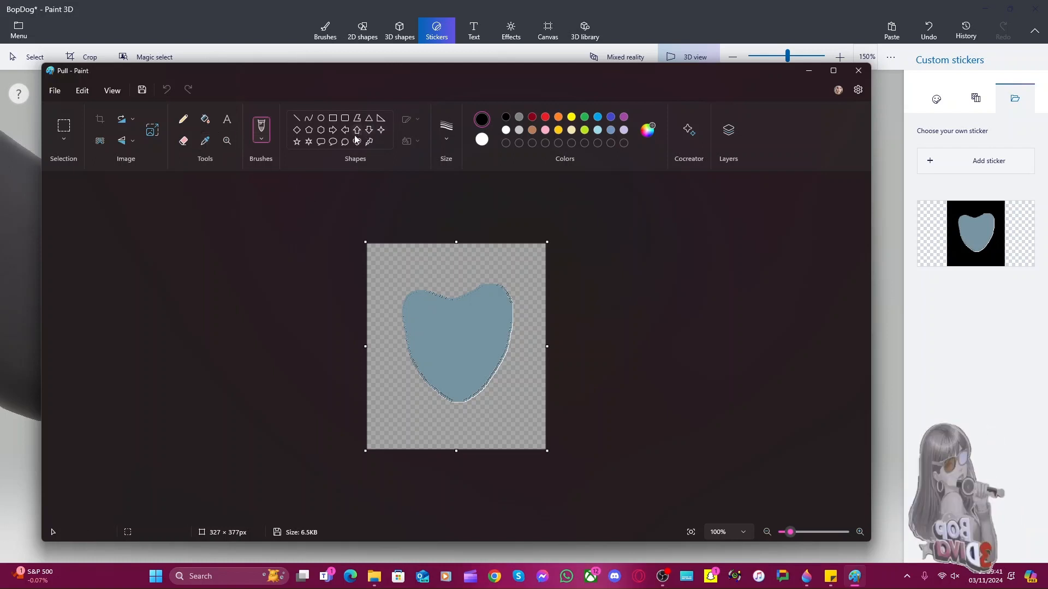
left_click(517, 117)
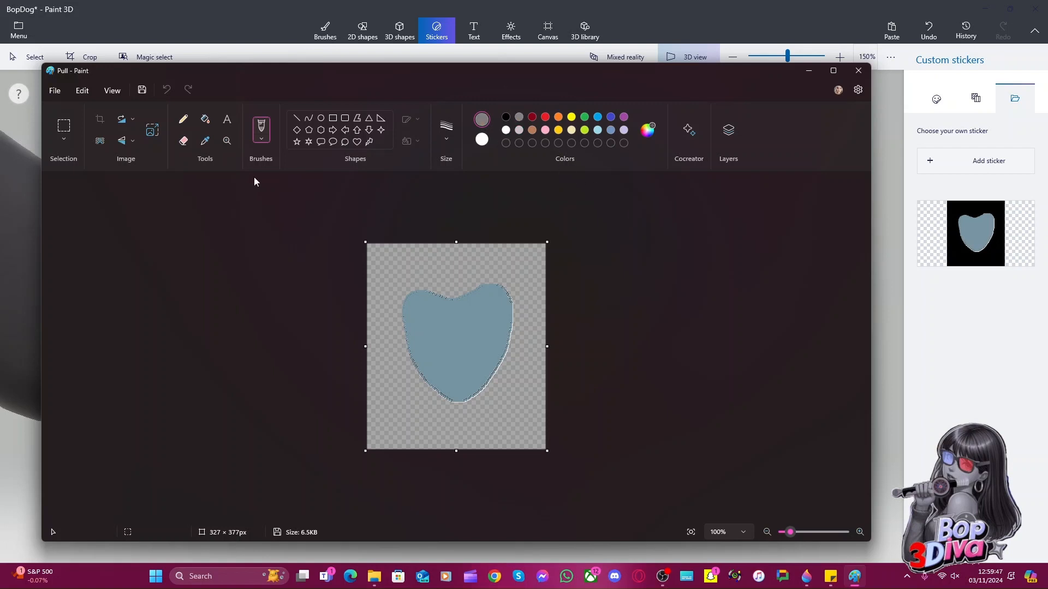
left_click(206, 123)
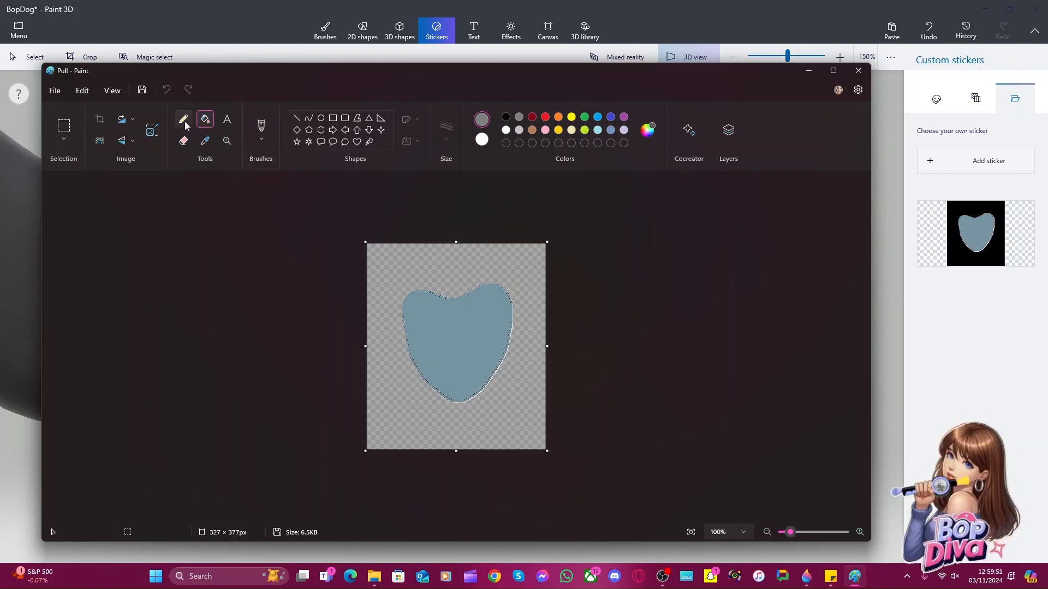
left_click(309, 119)
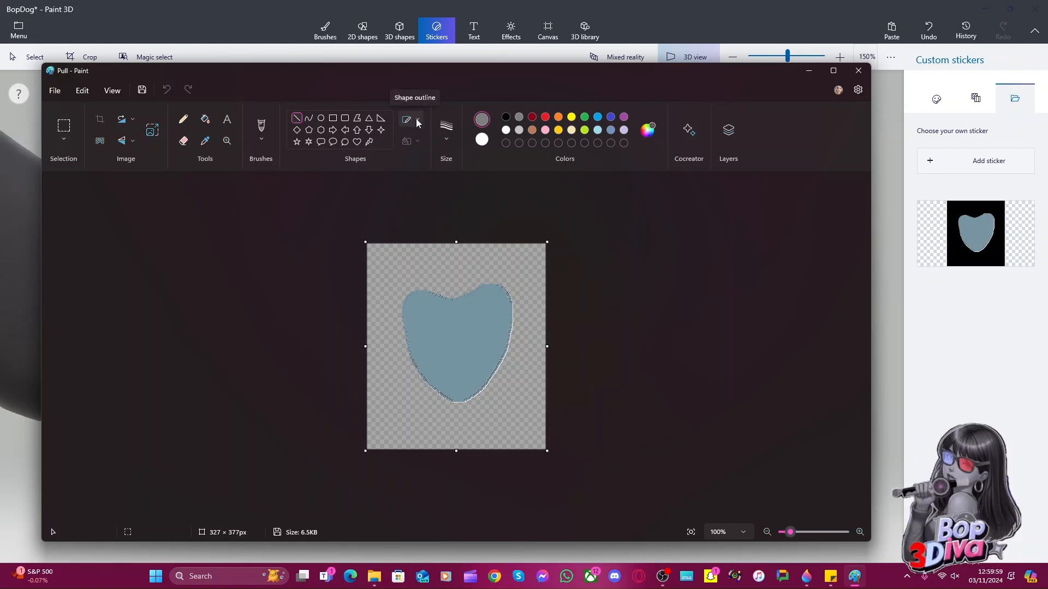
Look up the Pull colour code in the sticky note and enter #7694A2 as a custom drawing colour
left_click(647, 131)
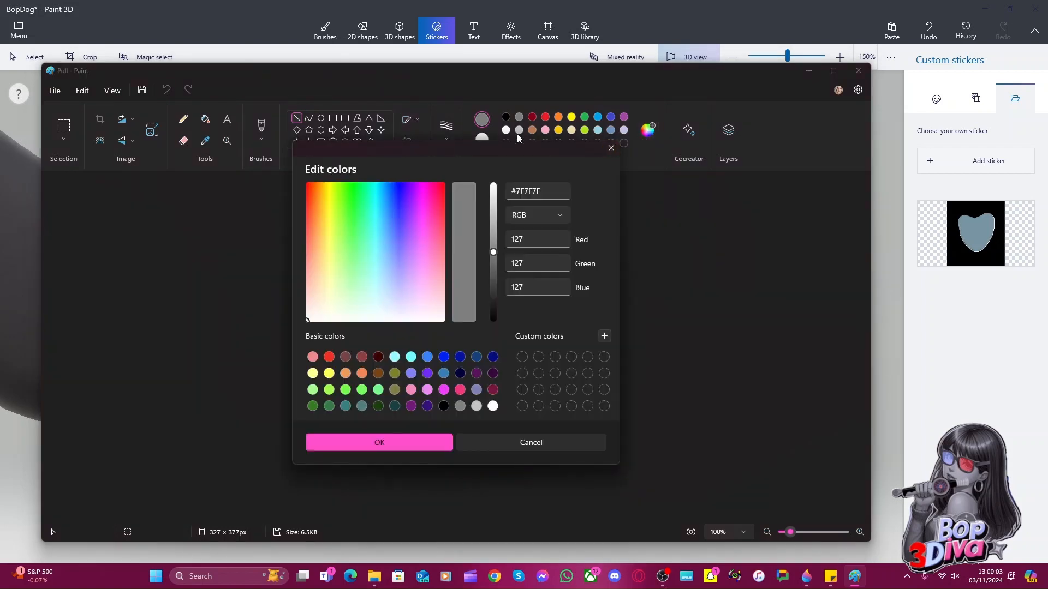
left_click(829, 584)
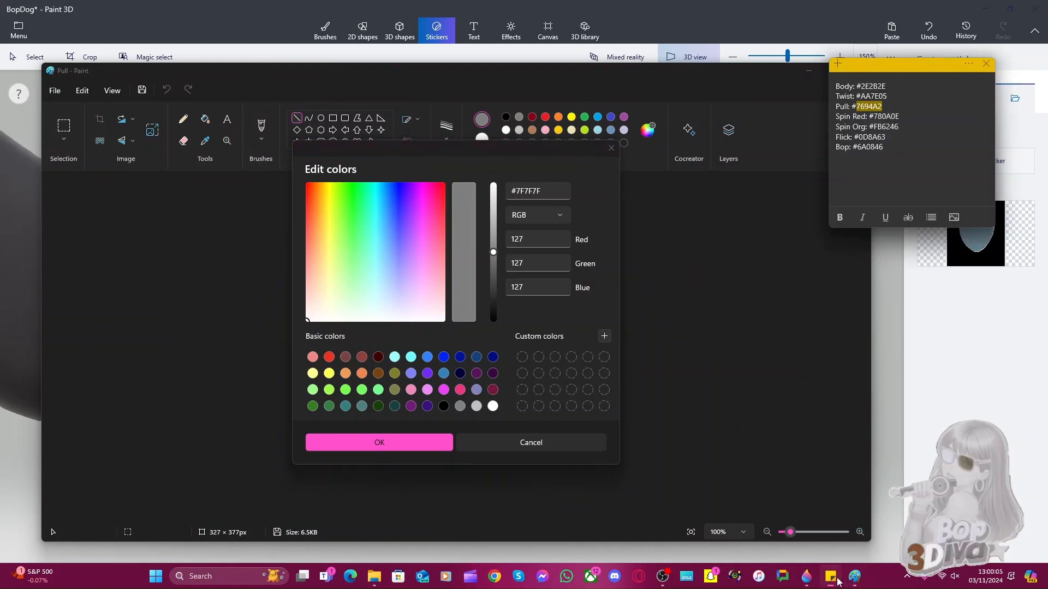
left_click(539, 192)
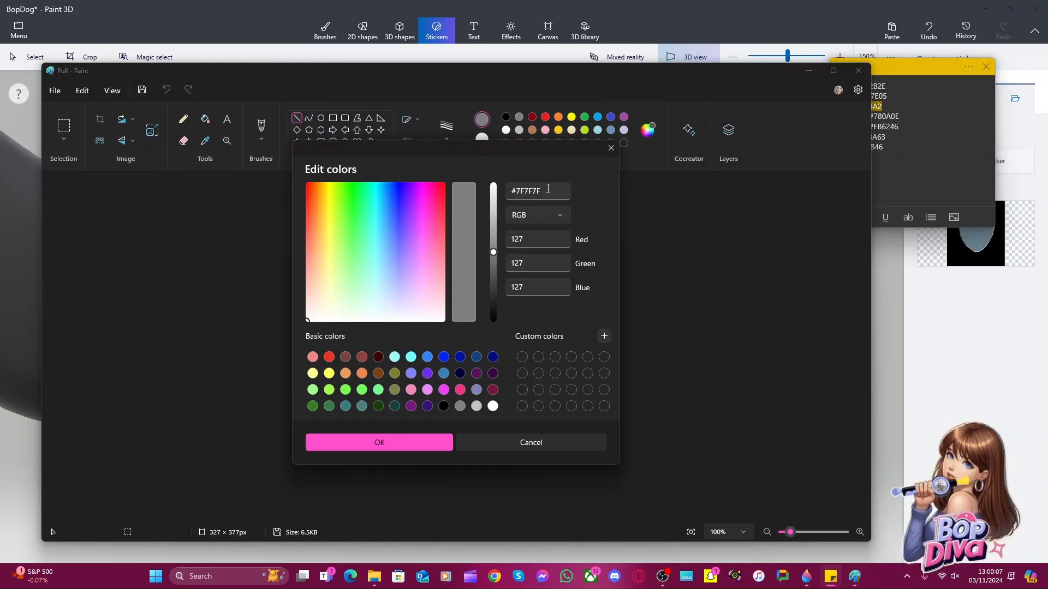
key("BackSpace")
key("BackSpace")
key("BackSpace")
key("BackSpace")
key("BackSpace")
key("BackSpace")
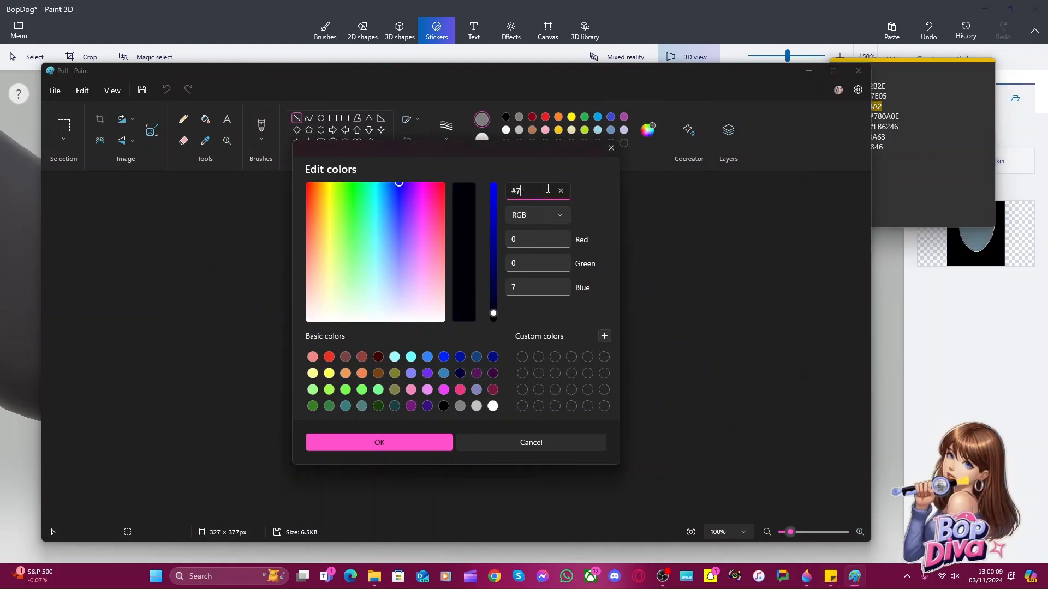
type("694A")
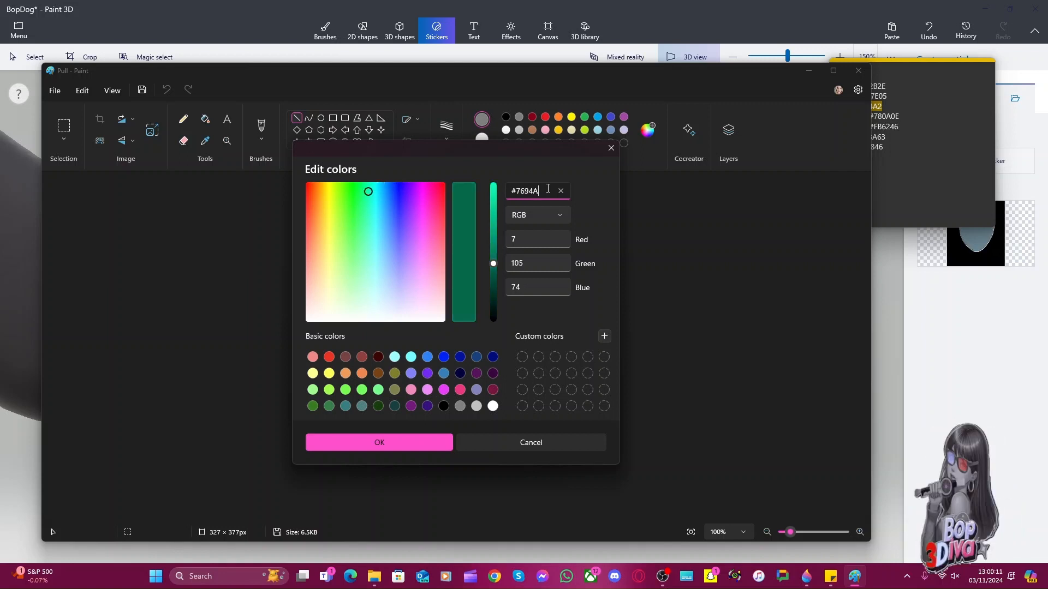
type("2")
Darken the custom blue-grey to #5D7480 and accept it as the drawing colour
left_click_drag(494, 245, 493, 248)
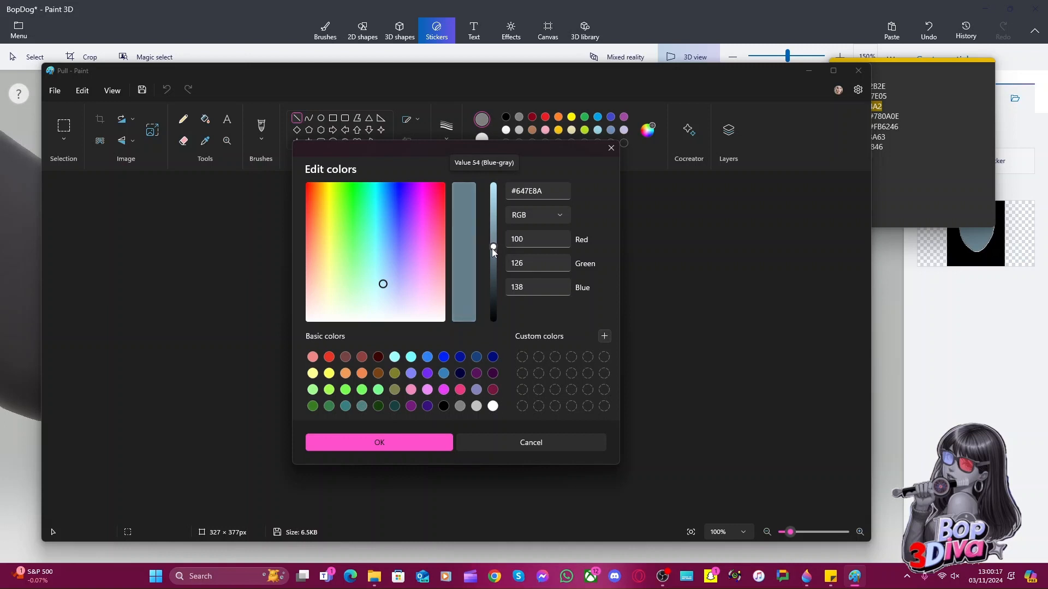
left_click_drag(492, 248, 494, 253)
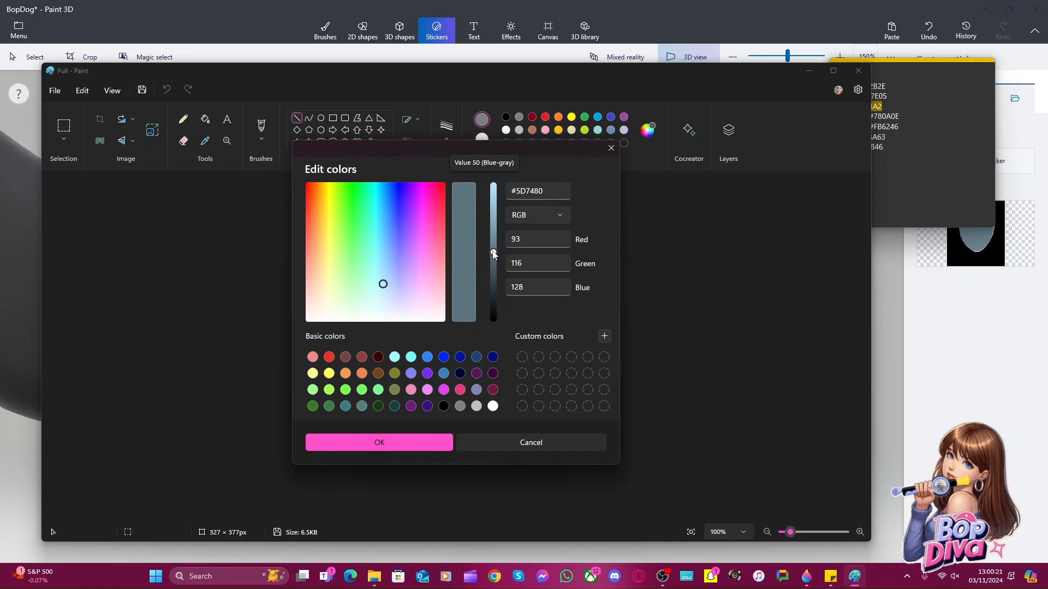
left_click(392, 445)
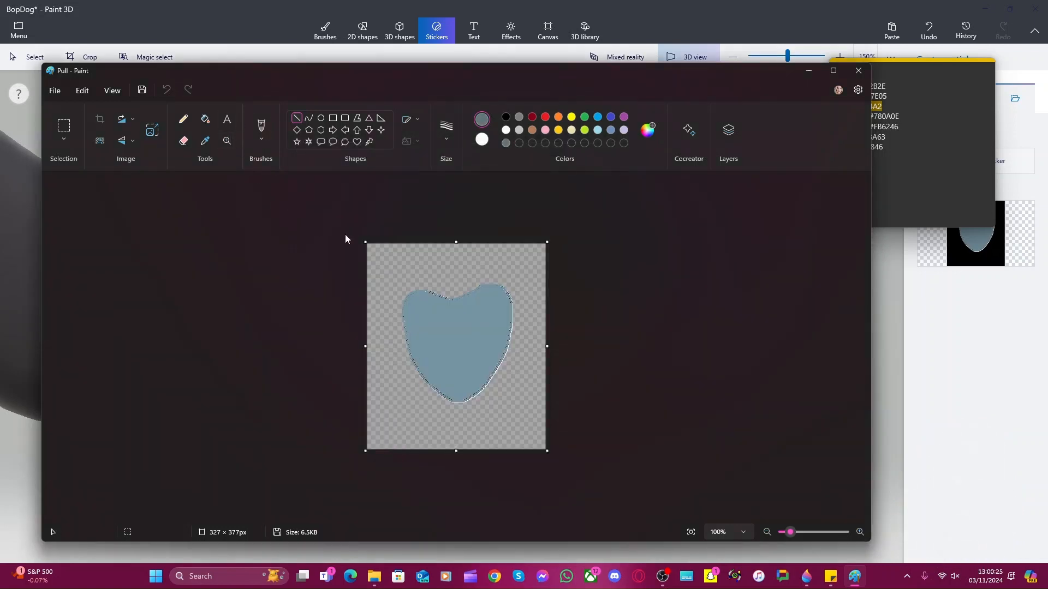
Choose a brush thickness and trace a darker blue-grey outline around the entire edge of the heart shape
left_click(261, 127)
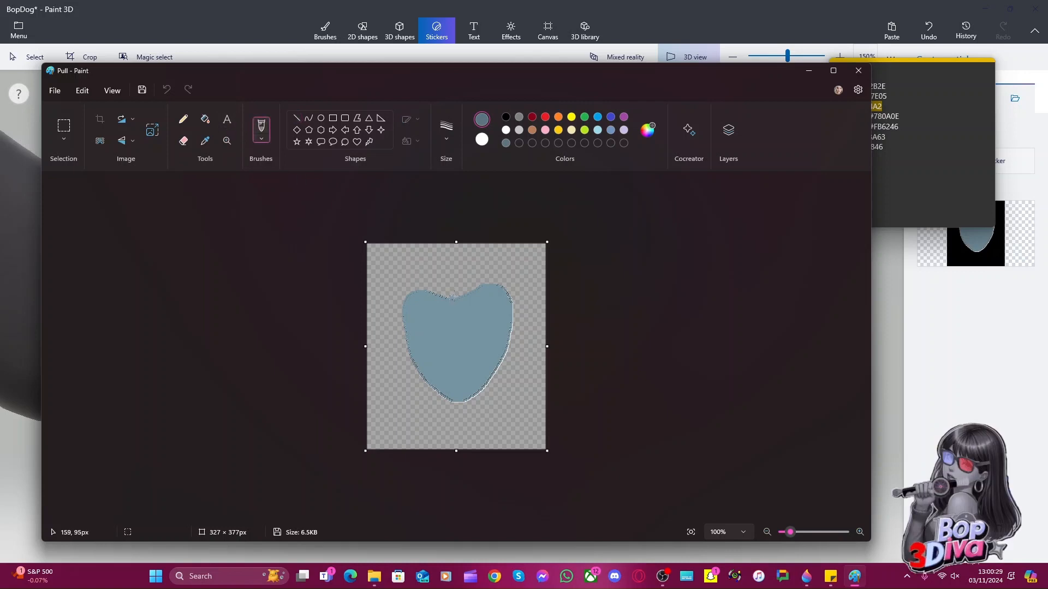
left_click(446, 155)
left_click(448, 210)
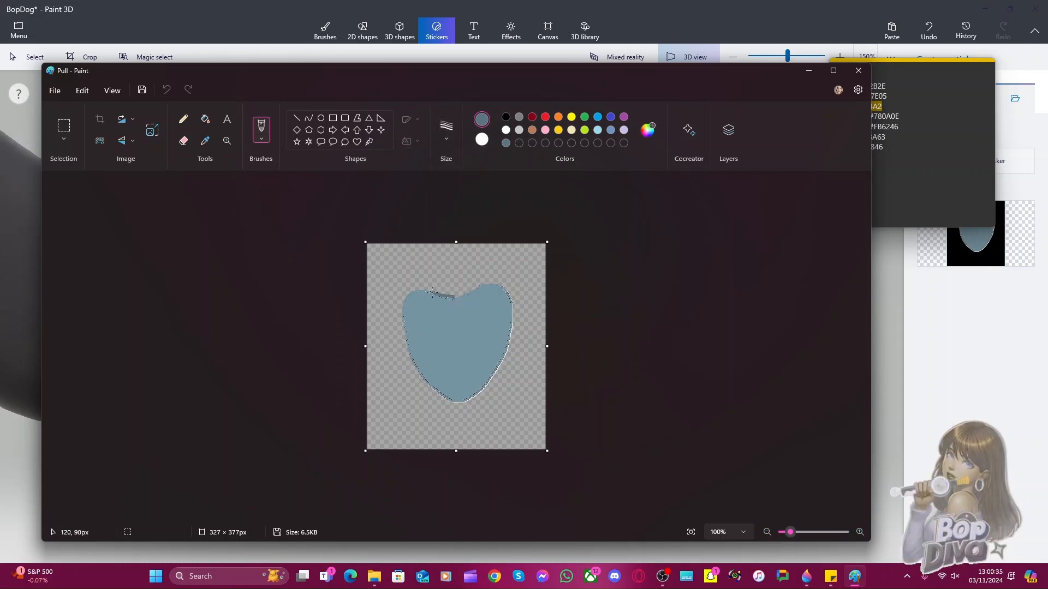
left_click_drag(441, 296, 423, 290)
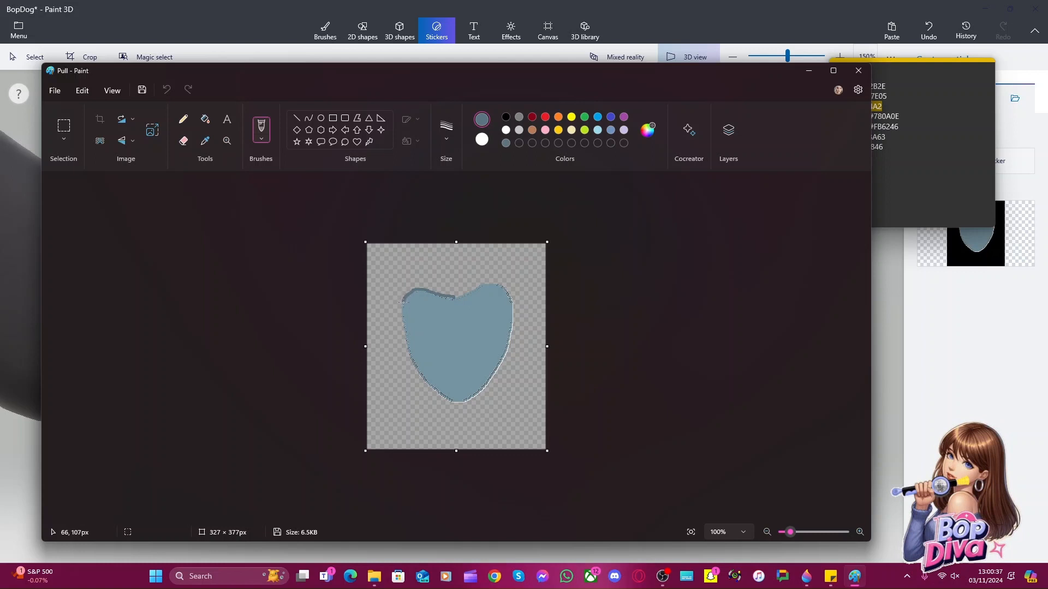
left_click_drag(403, 330, 418, 377)
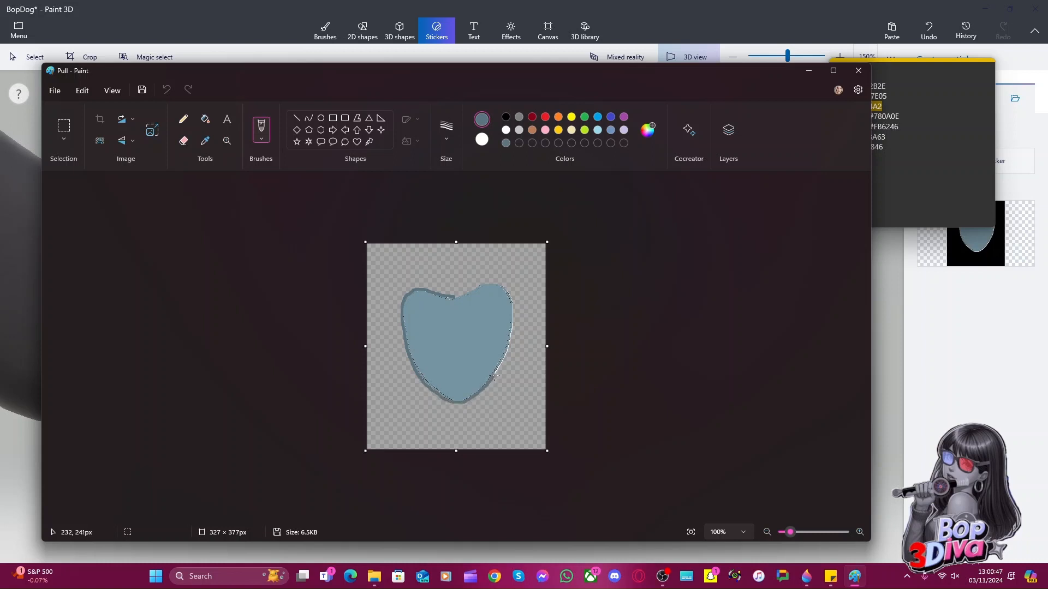
left_click_drag(499, 369, 514, 329)
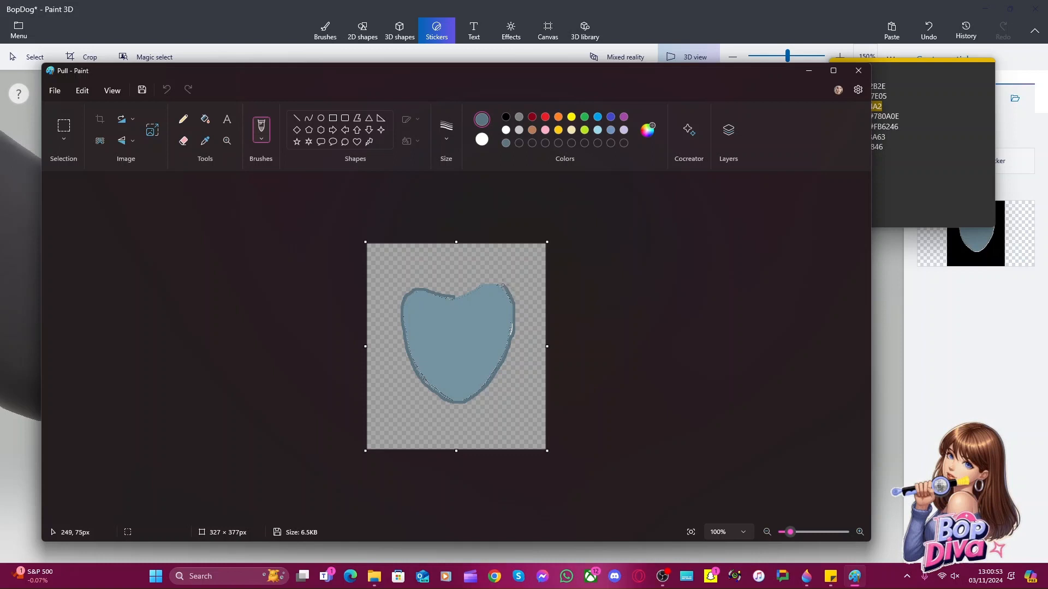
left_click_drag(498, 282, 462, 296)
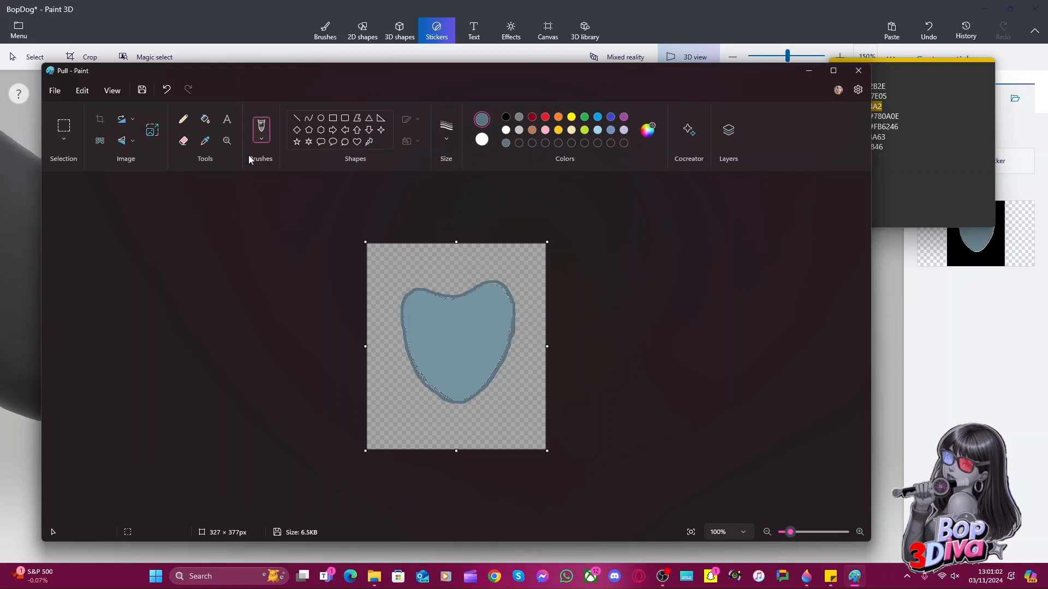
Save the outlined heart as the PNG file Pull_1 in the Desktop folder, and close the image editor
left_click(57, 93)
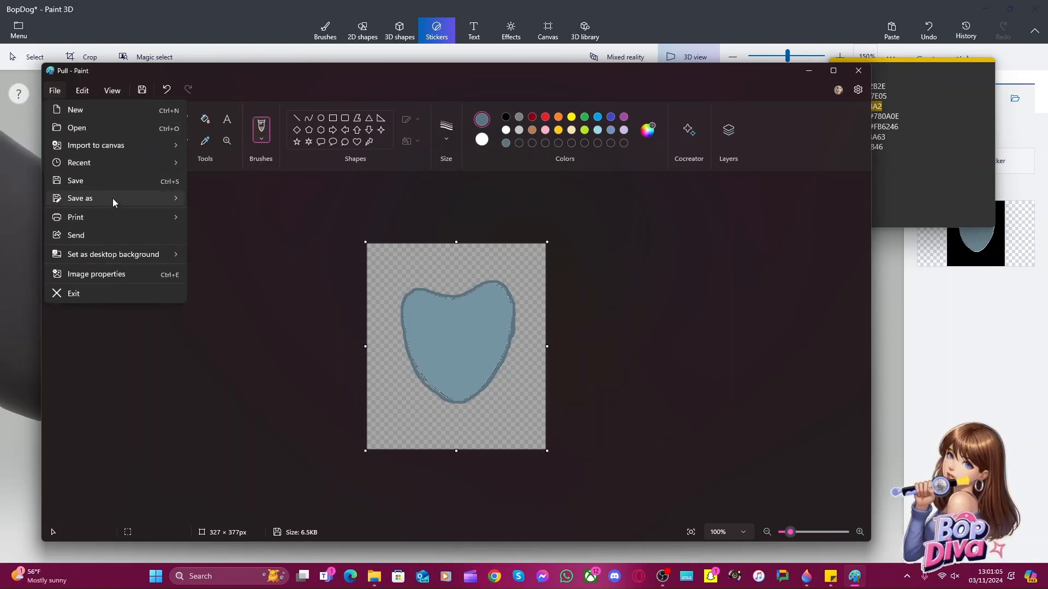
mouse_move(113, 198)
left_click(224, 207)
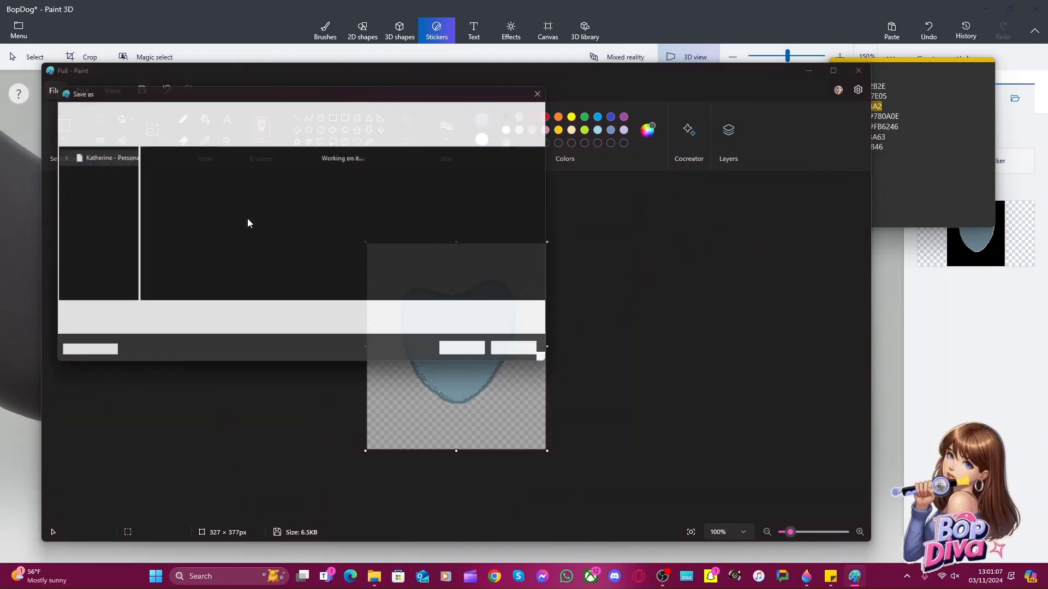
key("Right")
type("_1")
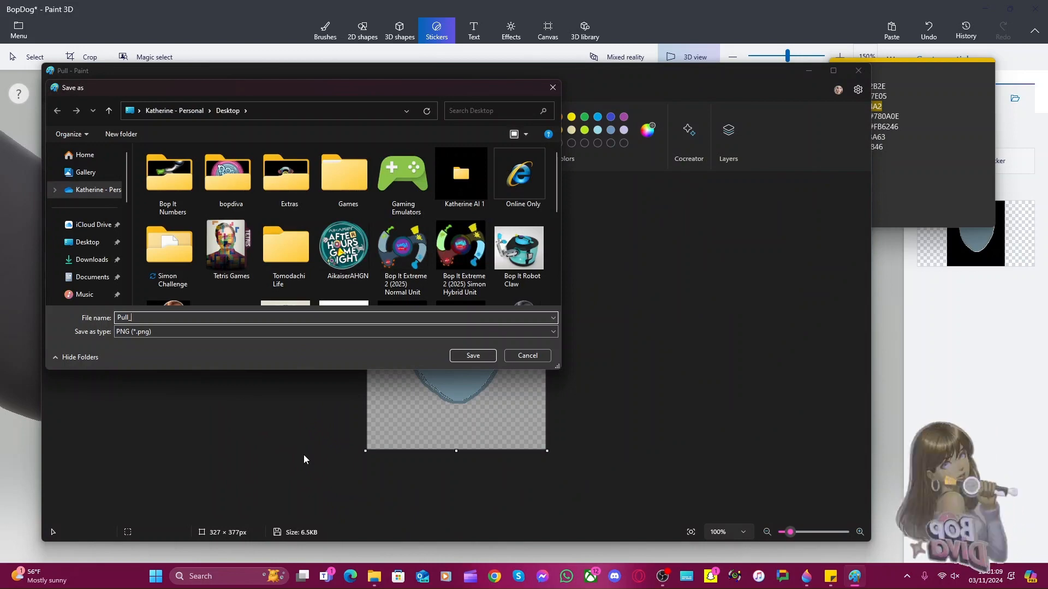
key("Return")
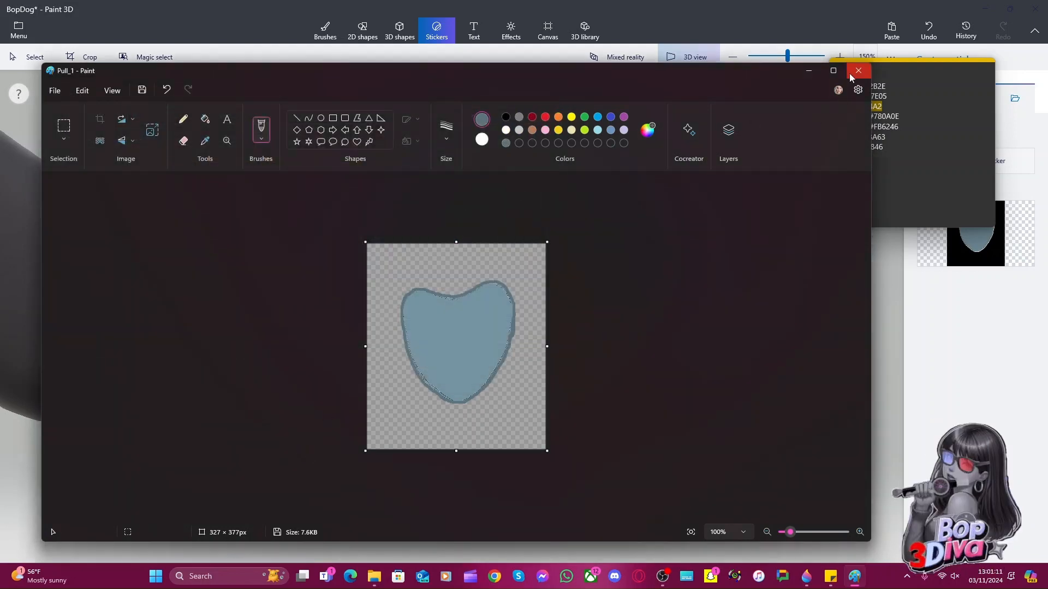
left_click(849, 77)
left_click(955, 146)
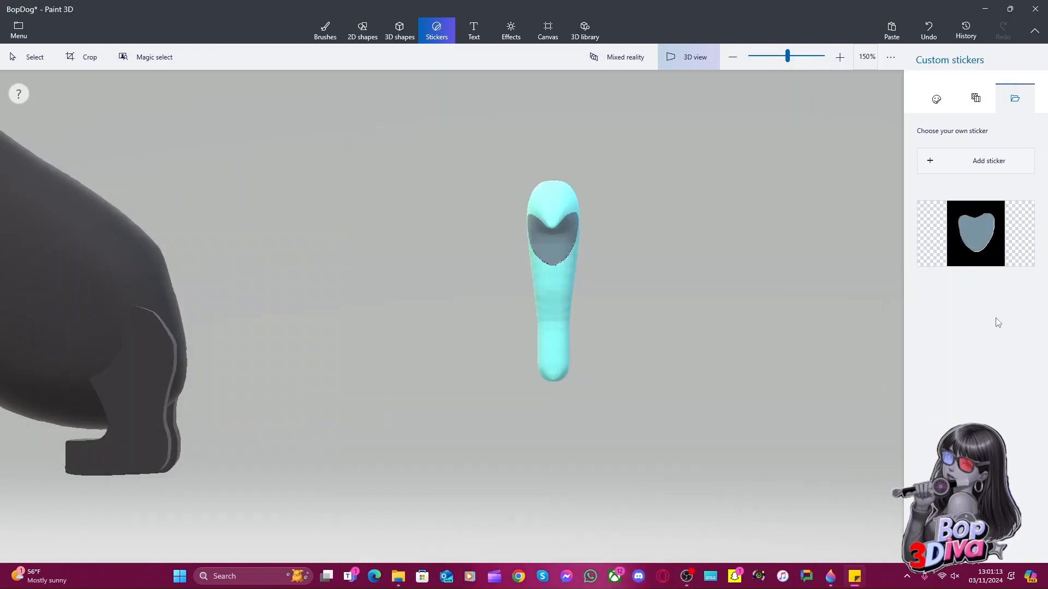
left_click(963, 164)
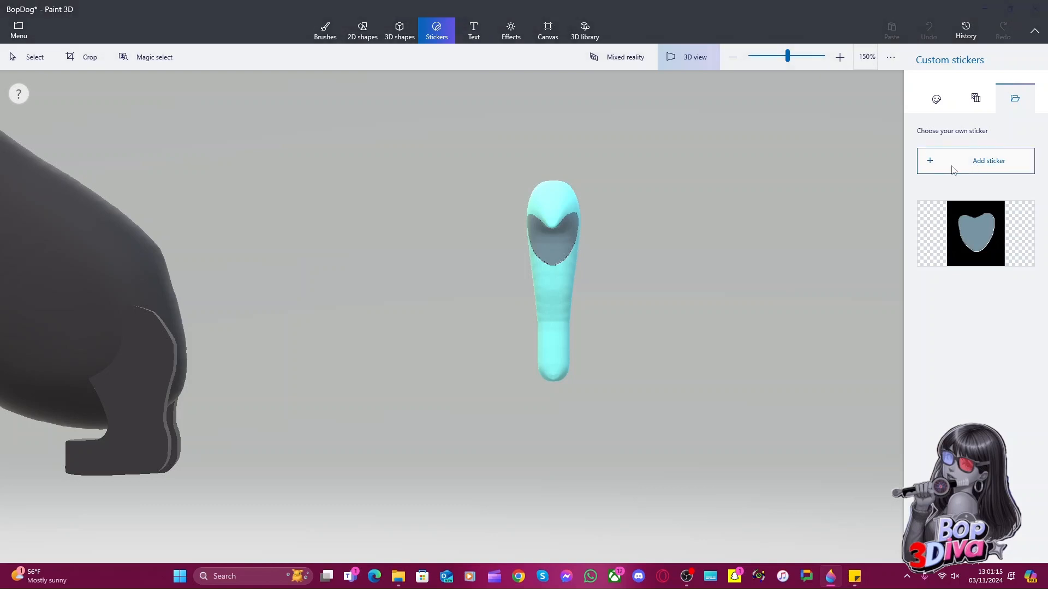
left_click(494, 276)
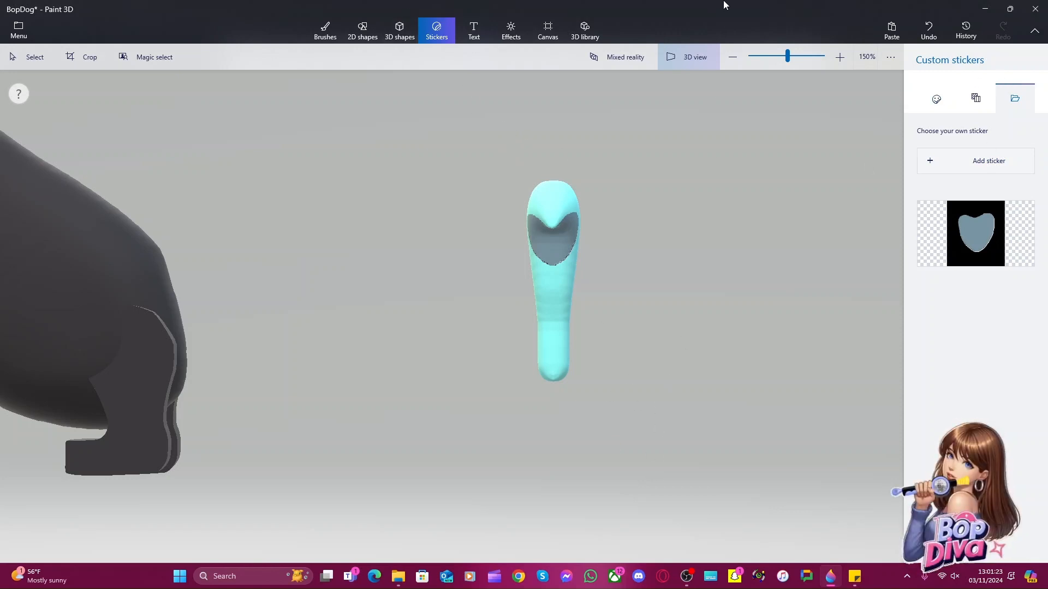
Leave the 3D view and recolour the turquoise Pull handle with the saved blue-grey custom colour in a matte finish
left_click(682, 57)
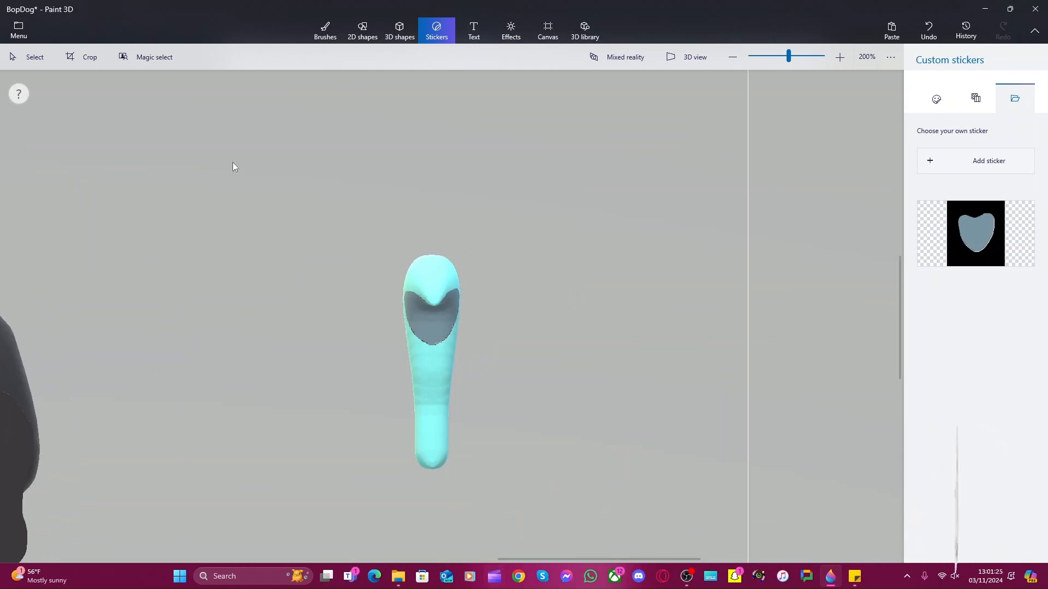
left_click(27, 57)
left_click_drag(304, 194, 564, 476)
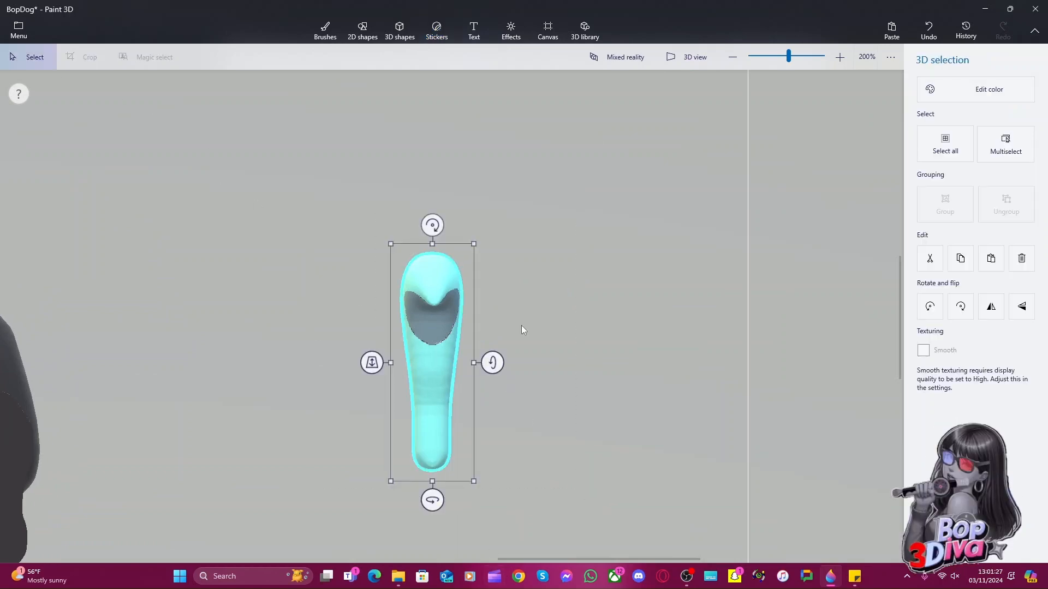
left_click(966, 96)
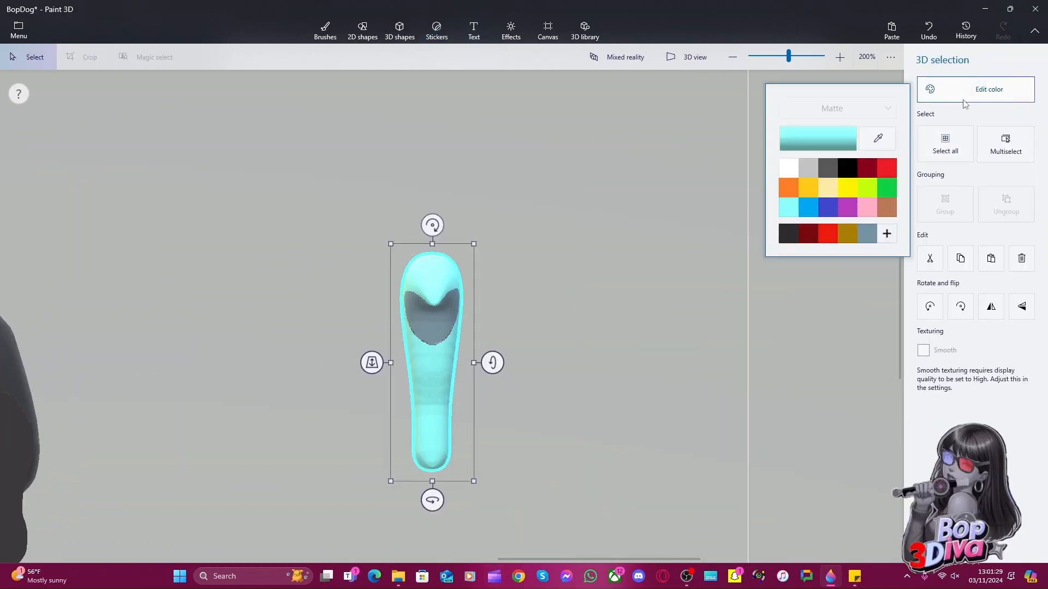
left_click(867, 235)
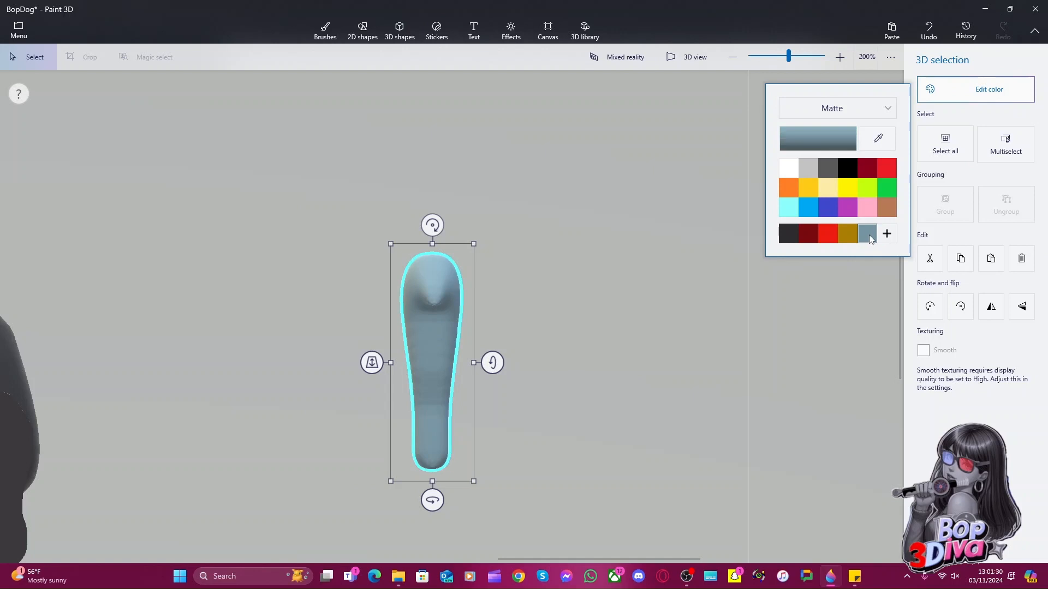
left_click(569, 244)
Add the Pull_1 image from the Desktop folder as a custom sticker
left_click(1011, 164)
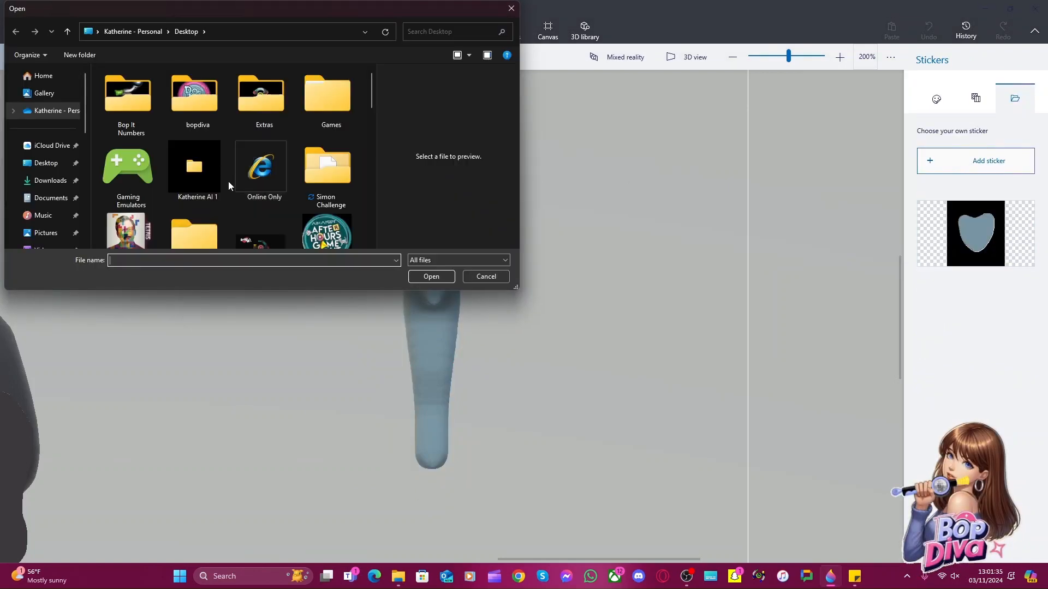
scroll(194, 170, "down", 10)
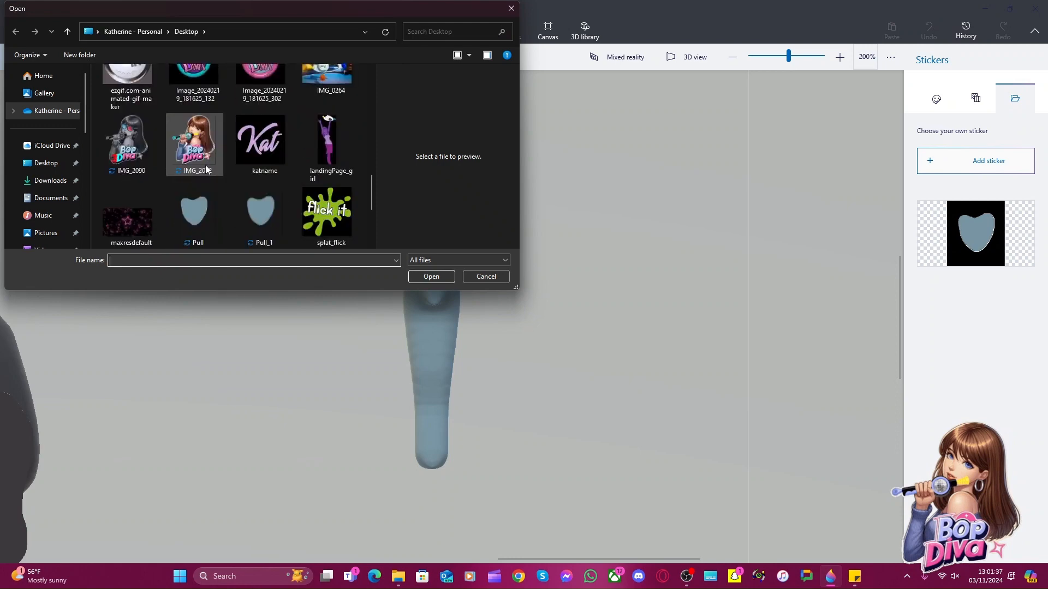
double_click(268, 240)
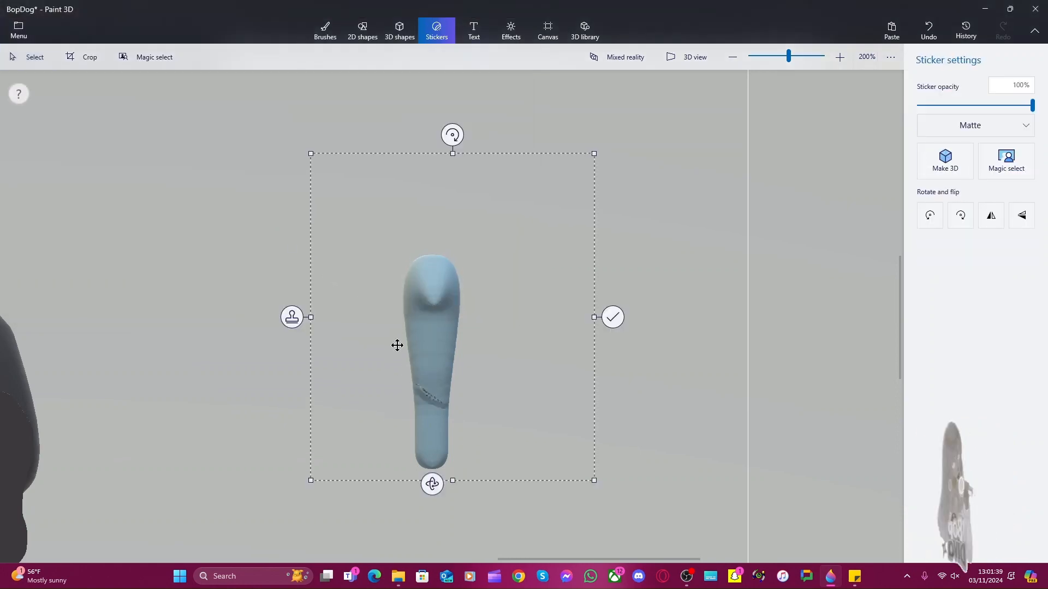
Shrink the outlined heart sticker to the handle's width and place it beneath the hooked tip
left_click_drag(594, 482, 393, 248)
left_click_drag(350, 191, 430, 311)
left_click_drag(390, 276, 382, 268)
left_click_drag(471, 372, 481, 382)
left_click_drag(481, 325, 445, 343)
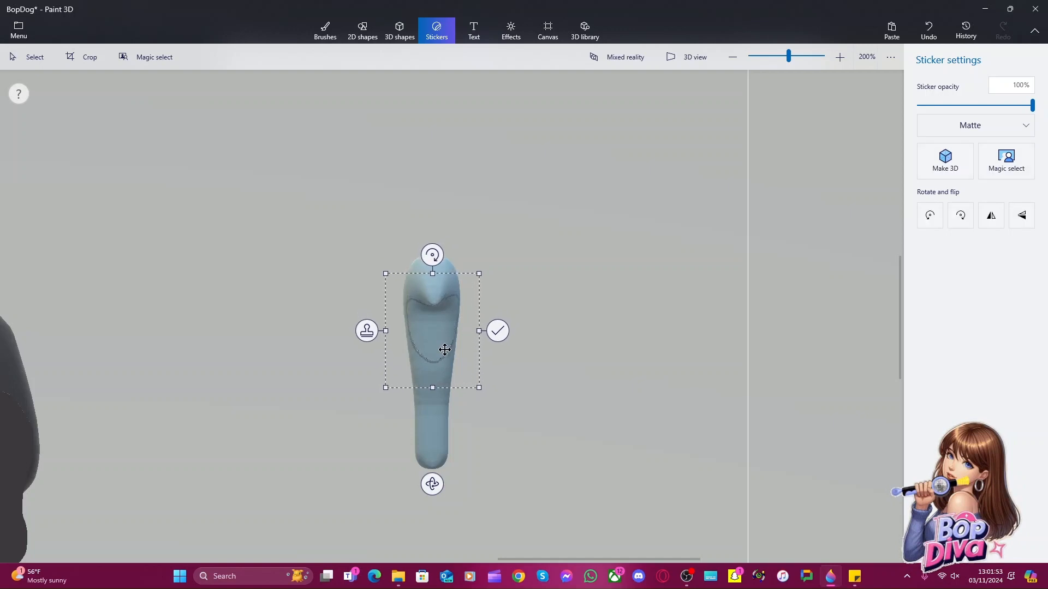
Stretch the outlined heart sticker taller, centre it beneath the handle's hooked tip, and apply it to the surface
mouse_move(432, 485)
left_mouse_down()
mouse_move(684, 515)
mouse_move(431, 483)
left_mouse_up()
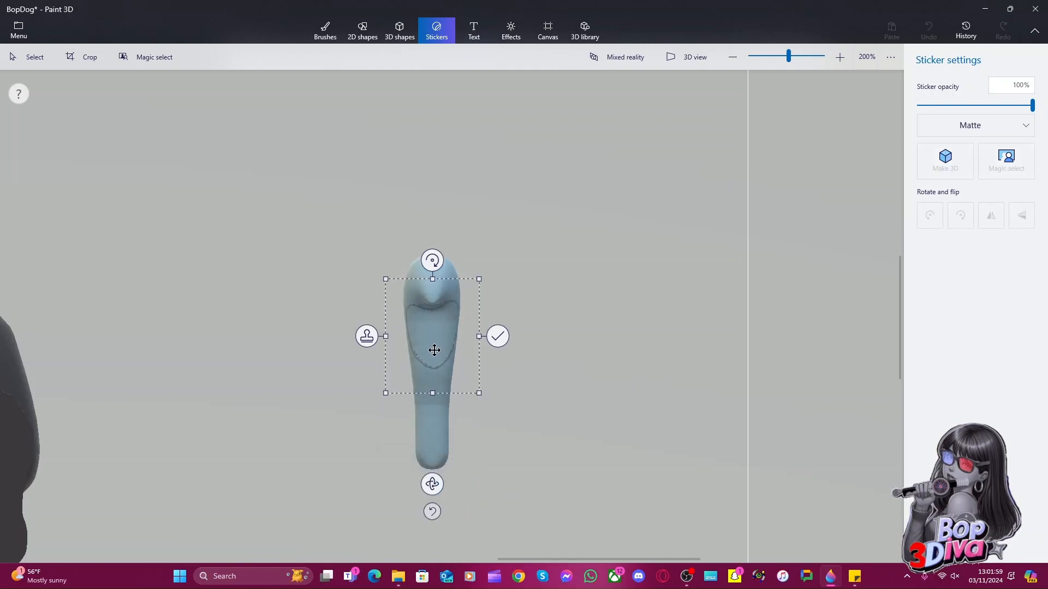
left_click_drag(434, 274, 432, 261)
left_click_drag(434, 329, 434, 333)
left_click_drag(429, 269, 431, 251)
left_click_drag(432, 330, 433, 342)
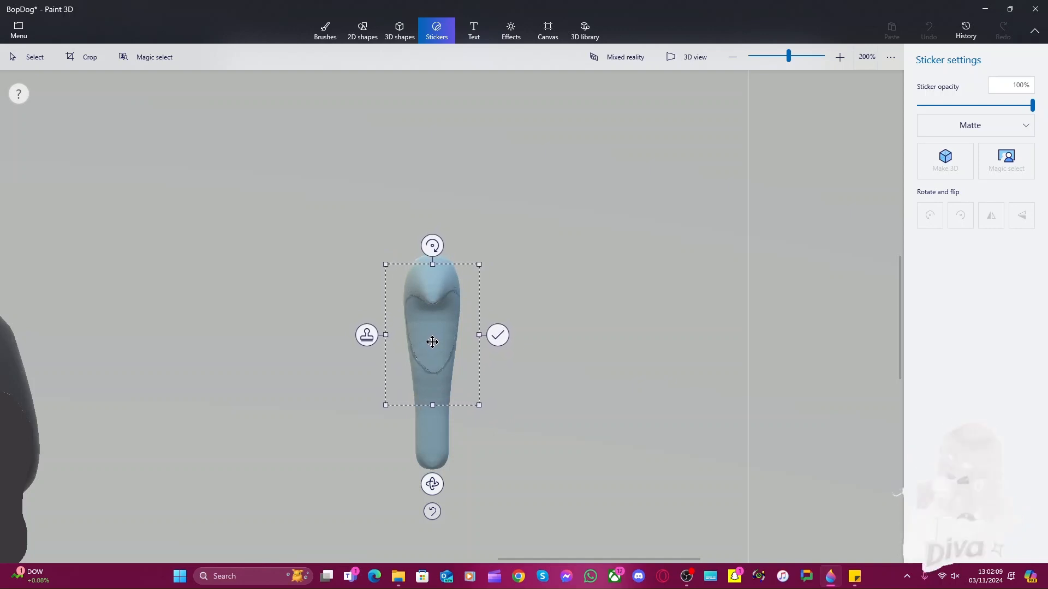
left_click(498, 335)
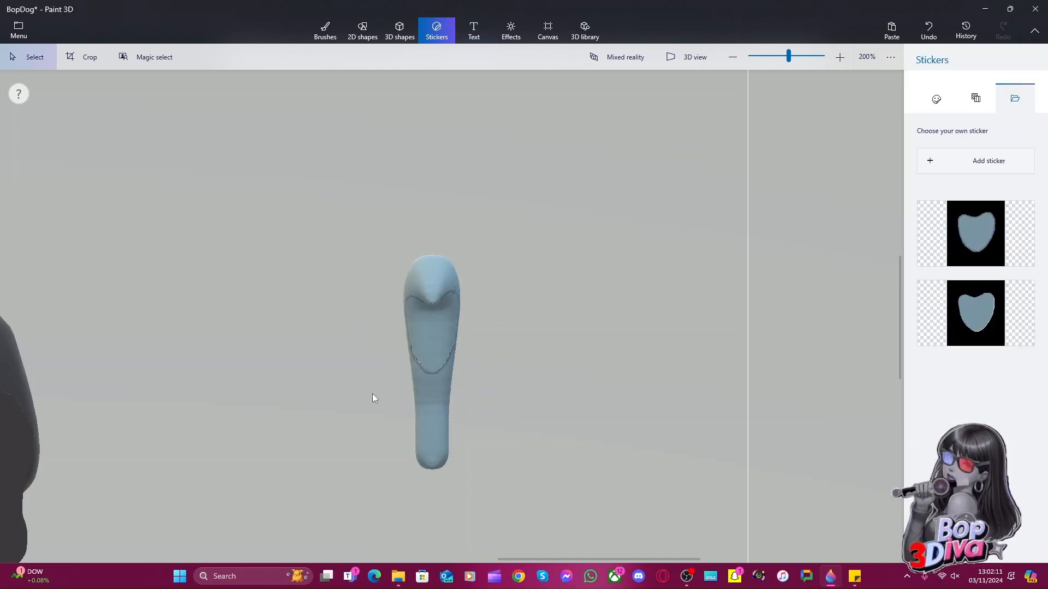
Turn the handle side-on and lay it horizontally with the hooked end facing left and its tip pointing down
left_click(443, 420)
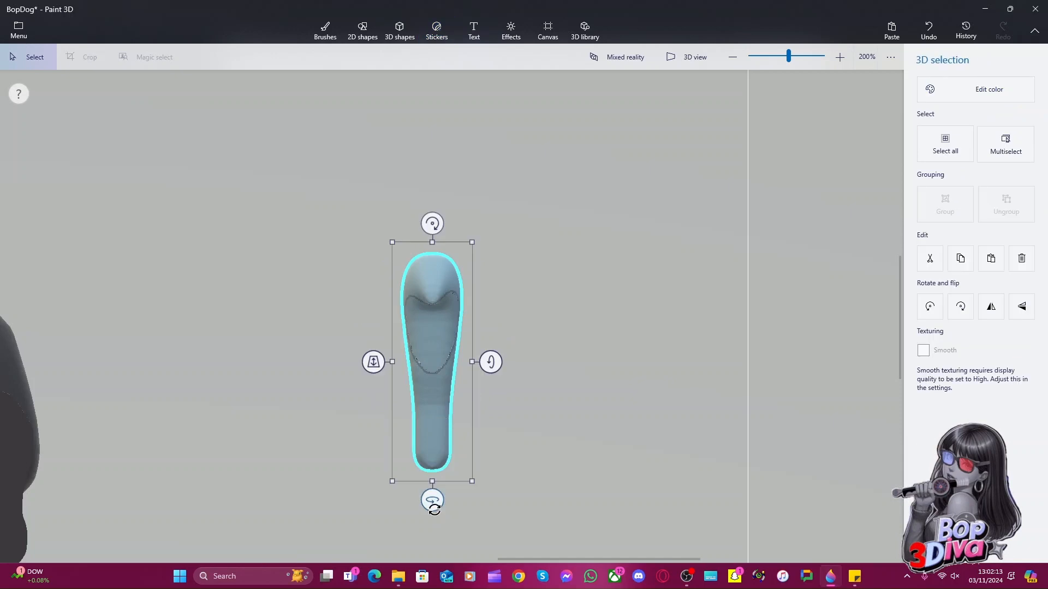
left_click_drag(431, 501, 460, 500)
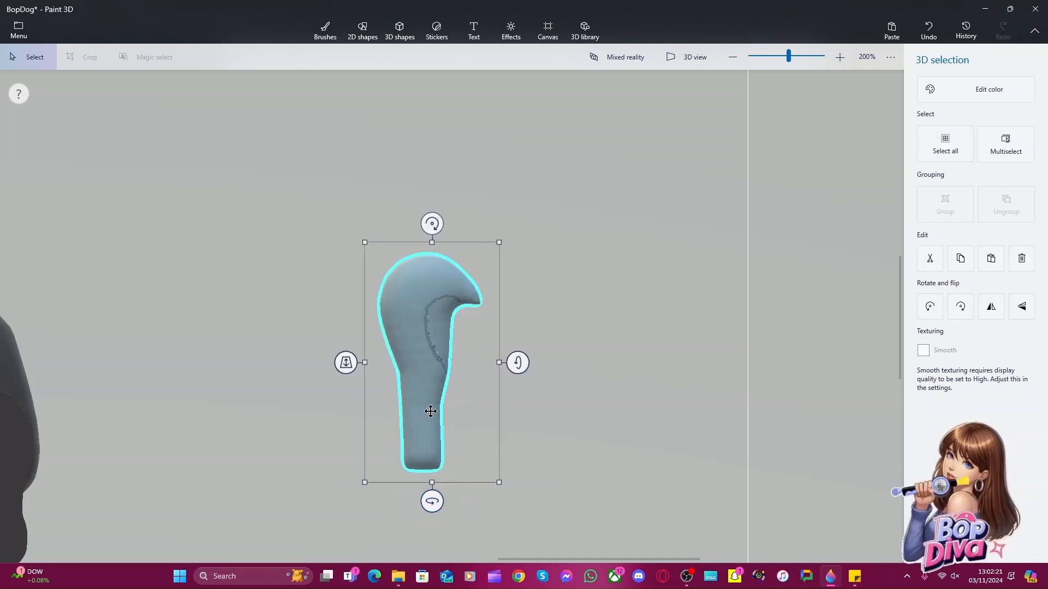
left_click_drag(431, 217, 560, 356)
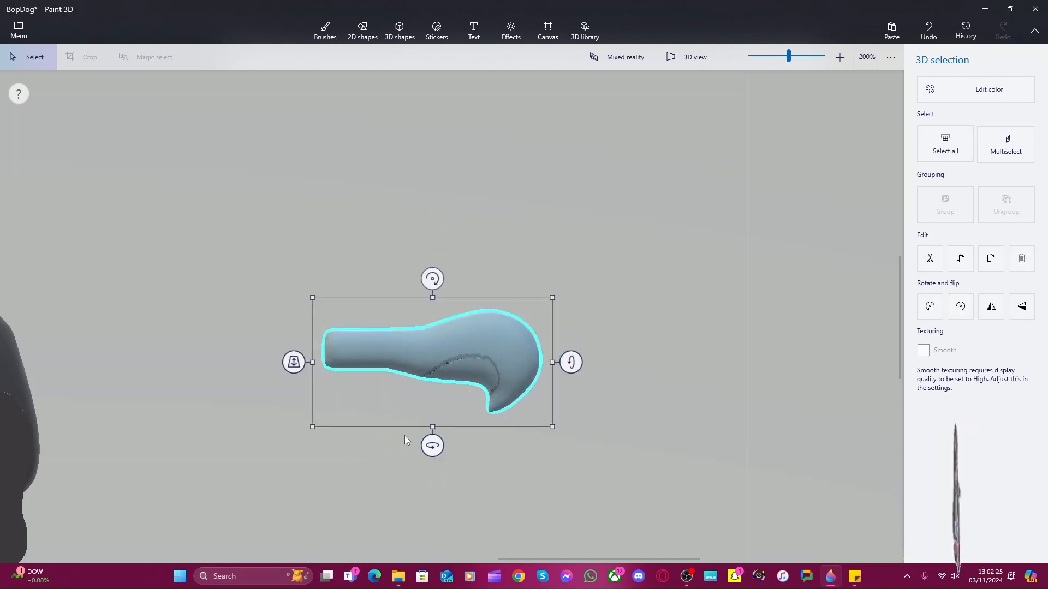
left_click_drag(431, 444, 655, 451)
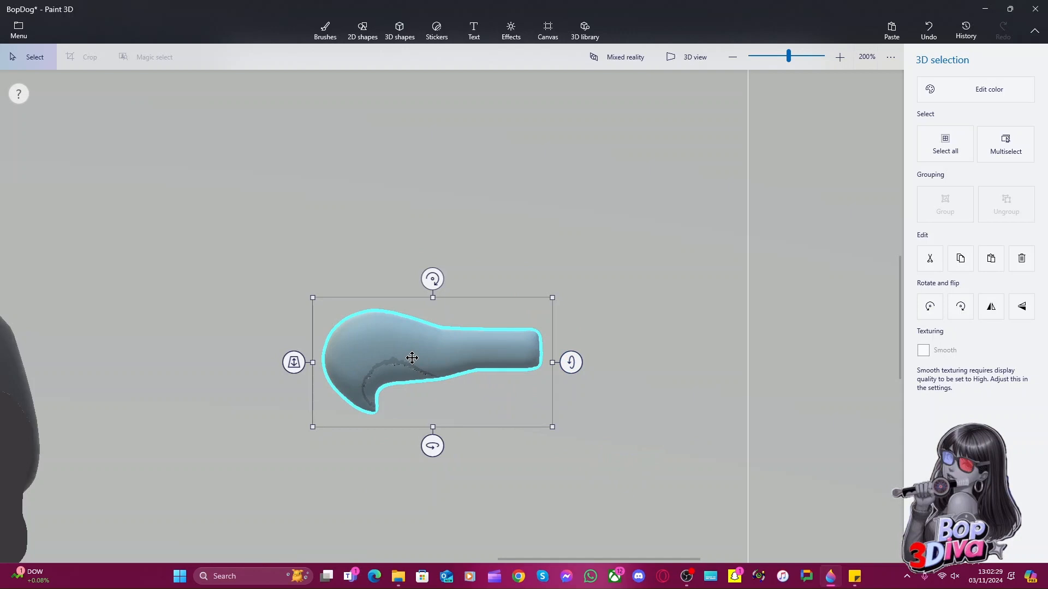
Copy the horizontal handle, undo its rotations to restore the upright original, and paste the copy
key("ctrl")
key("ctrl+z")
key("ctrl+v")
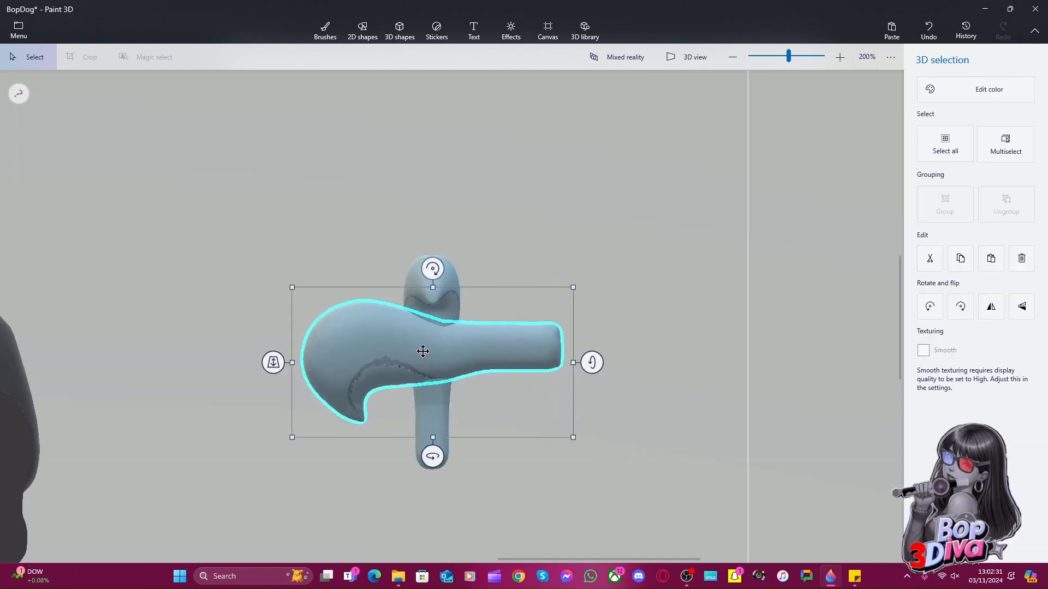
left_click_drag(402, 363, 544, 181)
left_click(439, 306)
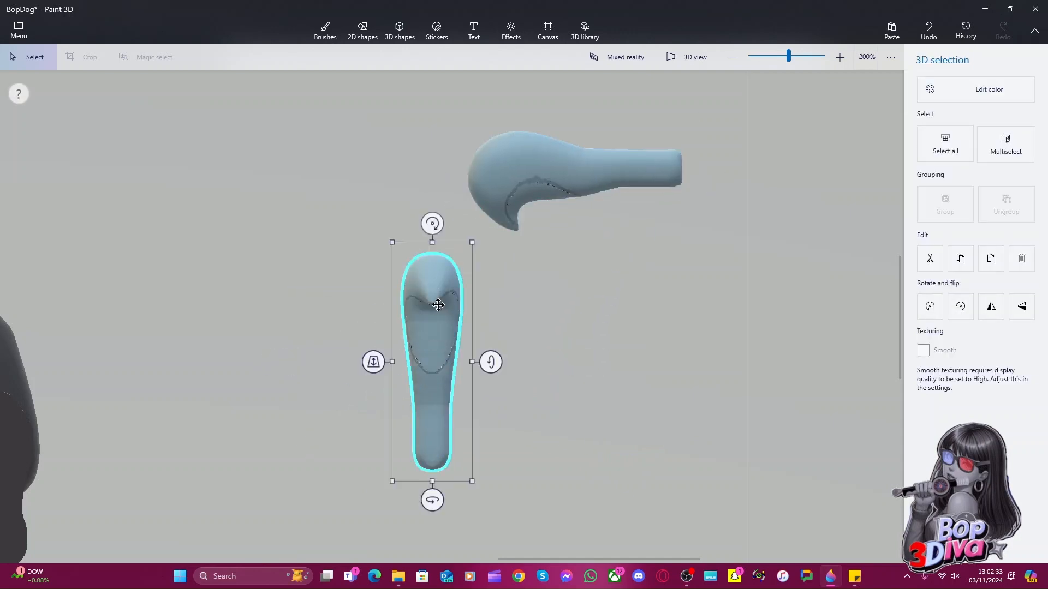
left_click_drag(432, 500, 460, 501)
key("ctrl+z")
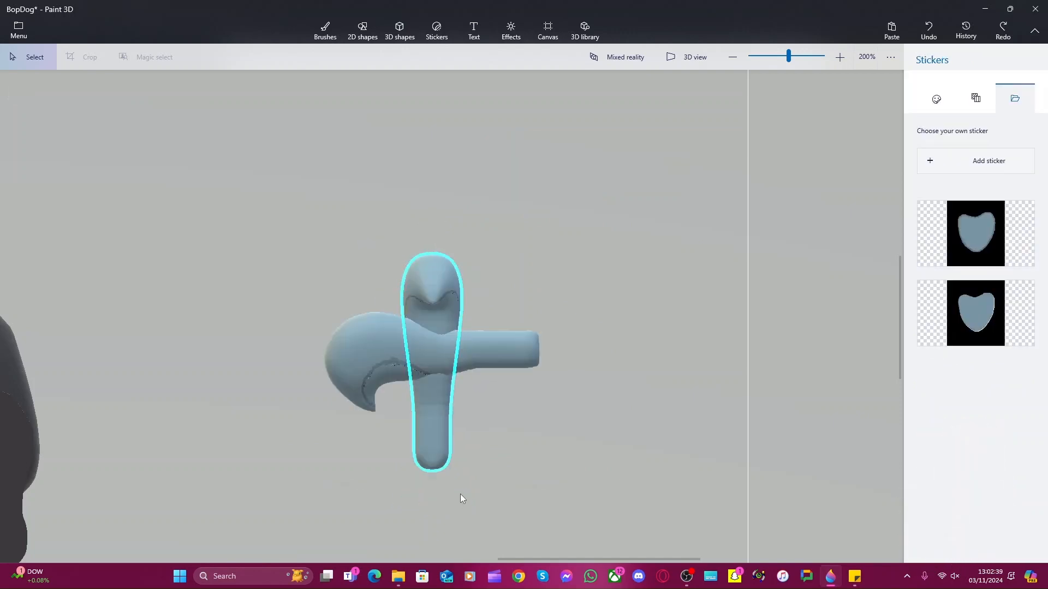
Move the horizontal handle copy above the upright handle, and rotate the upright one 90° counterclockwise
left_click(366, 344)
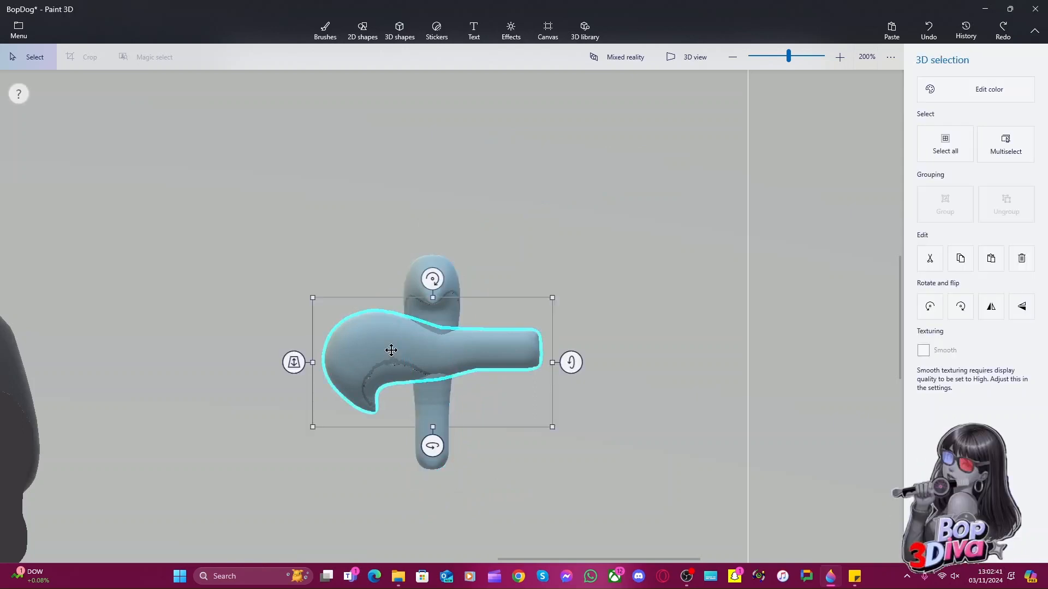
left_click_drag(390, 349, 512, 132)
left_click(426, 300)
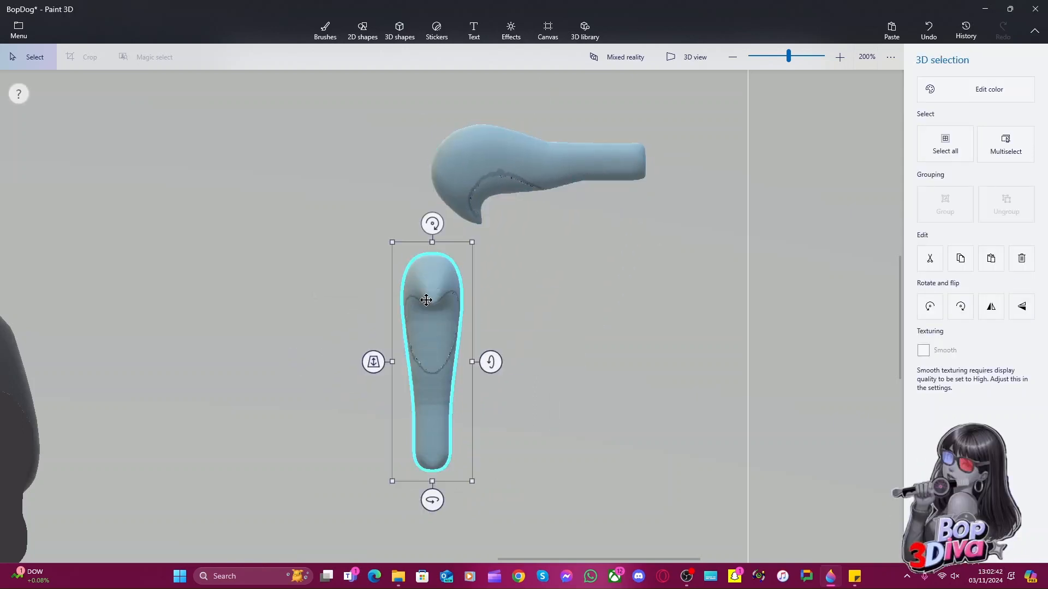
left_click(931, 310)
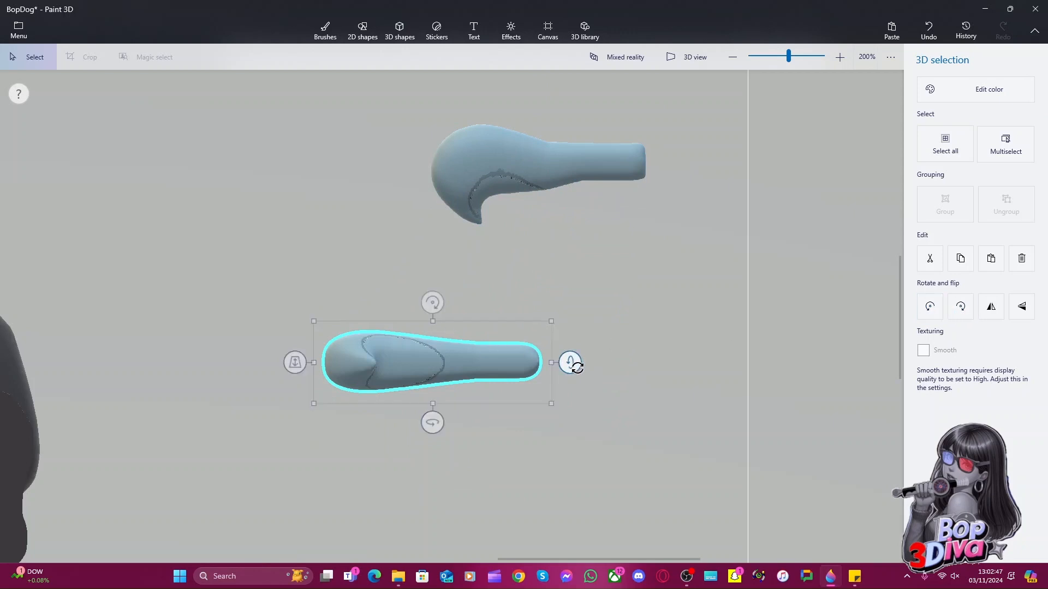
Rotate the lower blue claw piece about the x-axis to its side profile, then shrink and position it over the dog's hind foot
left_click_drag(571, 361, 571, 393)
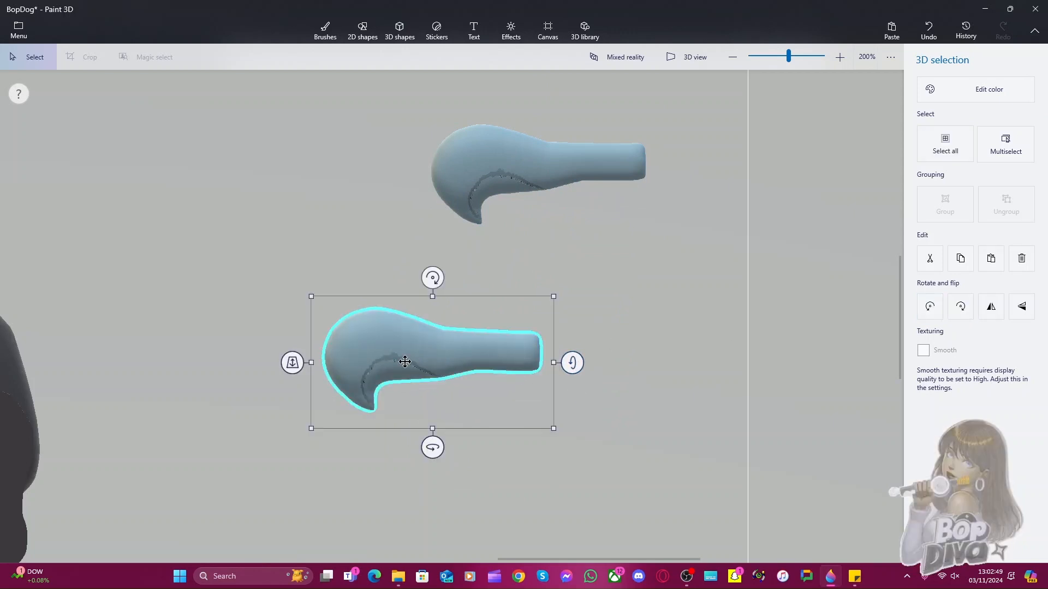
middle_click_drag(165, 401, 584, 307)
left_click_drag(769, 275, 228, 476)
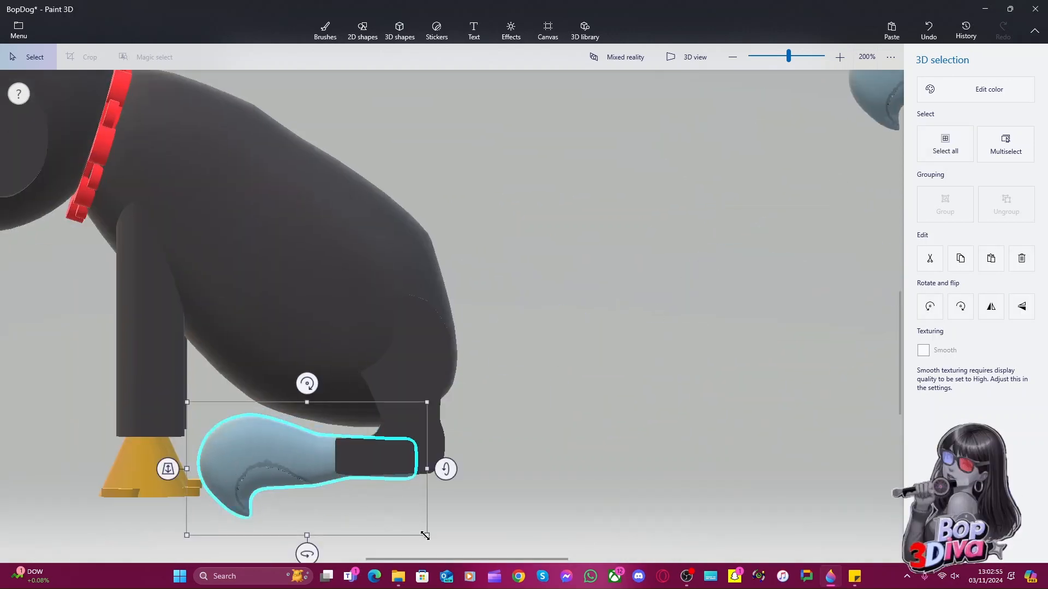
left_click_drag(425, 534, 334, 483)
left_click_drag(258, 447, 303, 458)
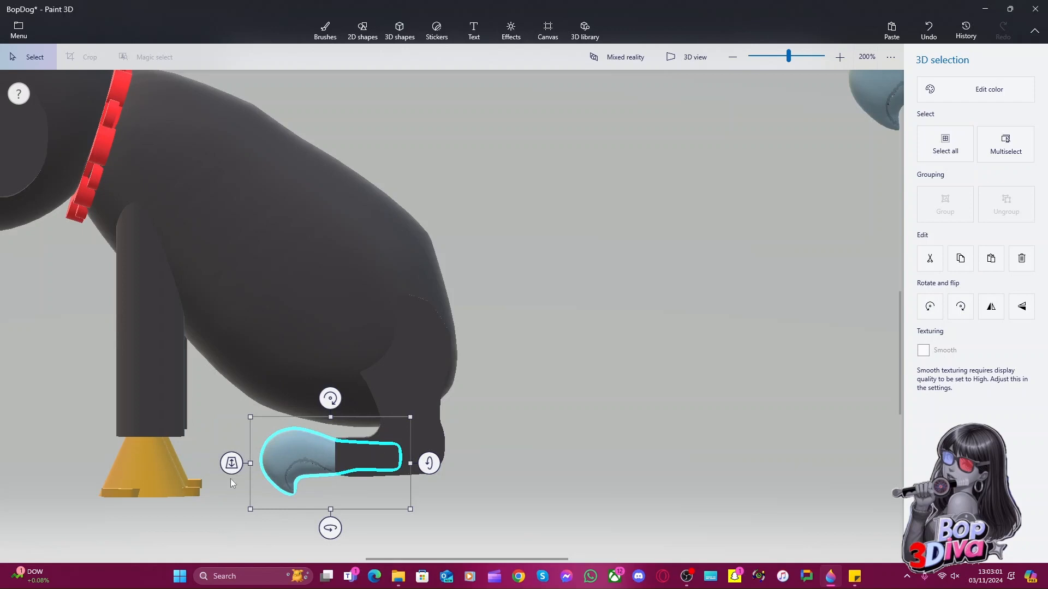
In 3D view, align the blue claw piece in depth and sideways with the end of the near hind foot
left_click(679, 57)
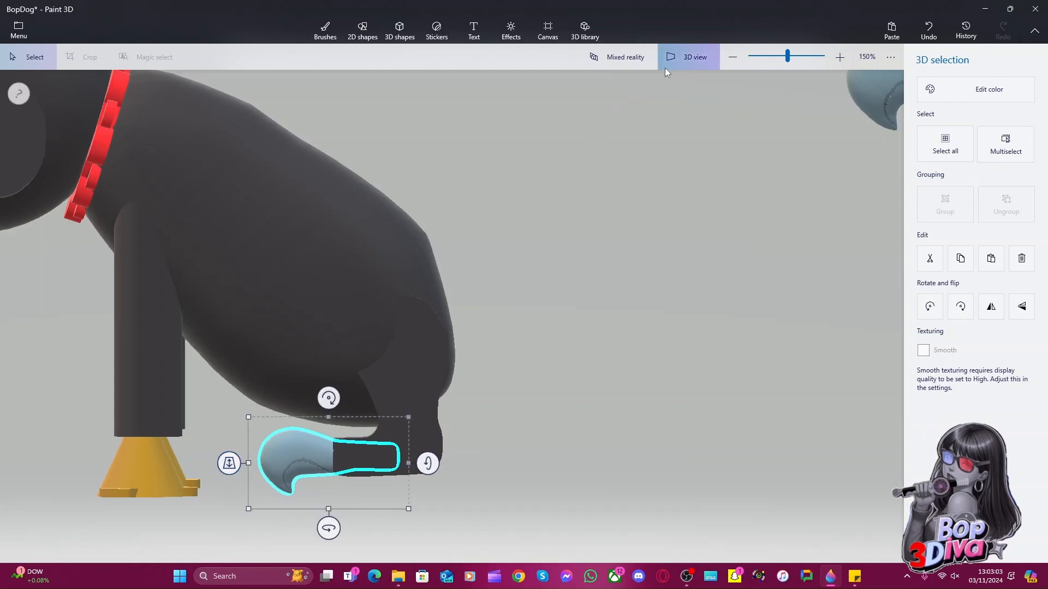
left_click_drag(198, 528, 284, 510)
left_click_drag(58, 468, 72, 469)
left_click_drag(225, 450, 535, 409)
middle_click_drag(535, 412, 636, 407)
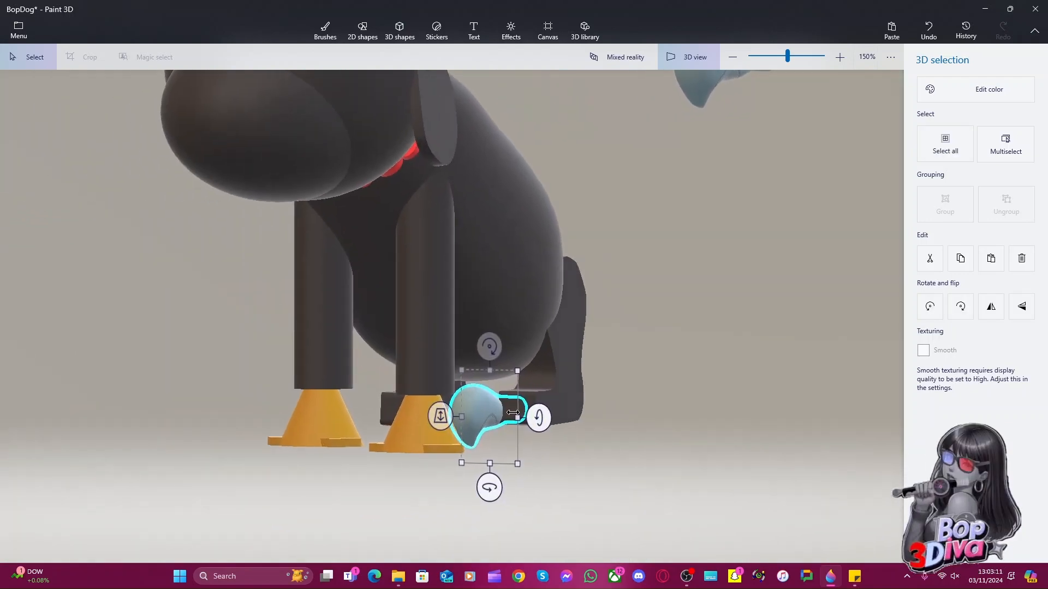
left_click_drag(489, 418, 509, 413)
left_click_drag(682, 441, 528, 443)
mouse_move(497, 411)
left_mouse_down()
mouse_move(470, 409)
mouse_move(482, 412)
left_mouse_up()
left_click_drag(644, 490, 695, 487)
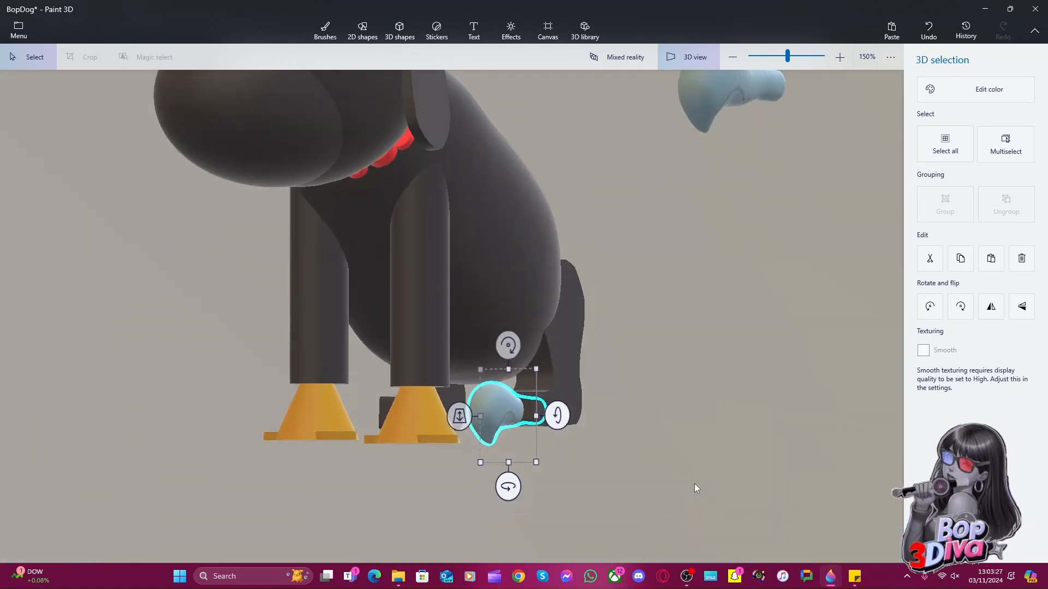
Delete the spare large blue claw piece floating behind the dog
left_click(711, 86)
left_click_drag(709, 103, 649, 302)
key("Delete")
Duplicate the blue claw piece and place the copy on the end of the dog's other hind foot
left_click(494, 414)
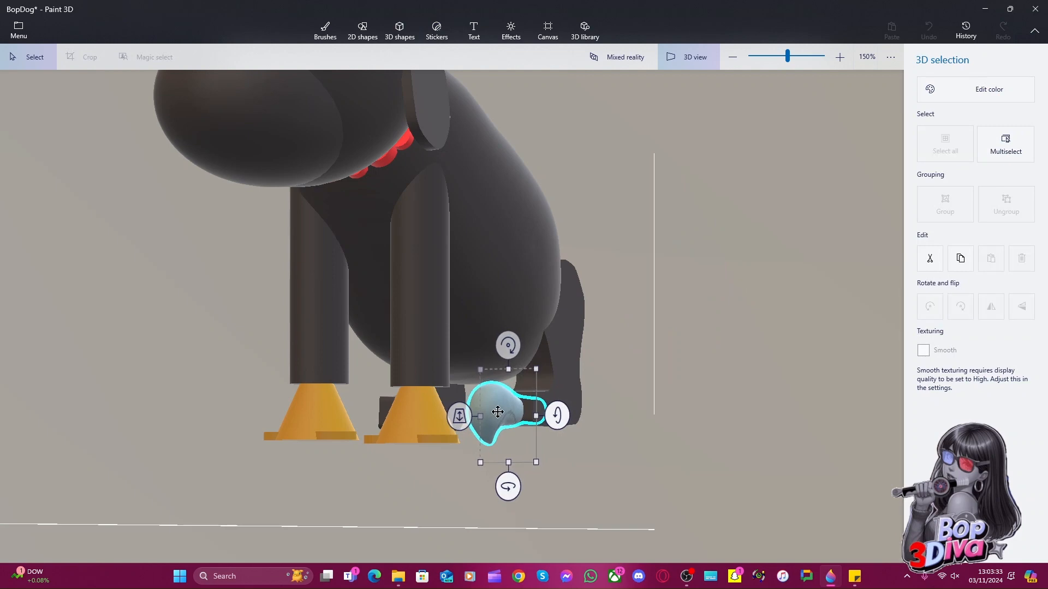
left_click_drag(494, 412, 385, 413)
left_click_drag(449, 516, 554, 509)
right_click_drag(554, 508, 704, 500)
left_click_drag(433, 420, 432, 418)
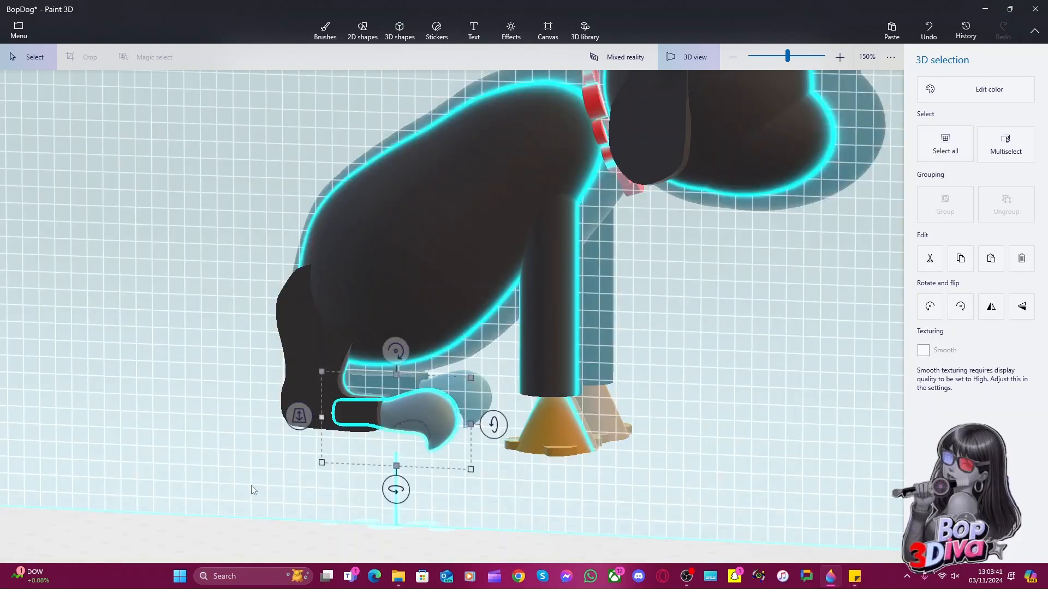
left_click(247, 486)
right_click_drag(240, 482, 327, 443)
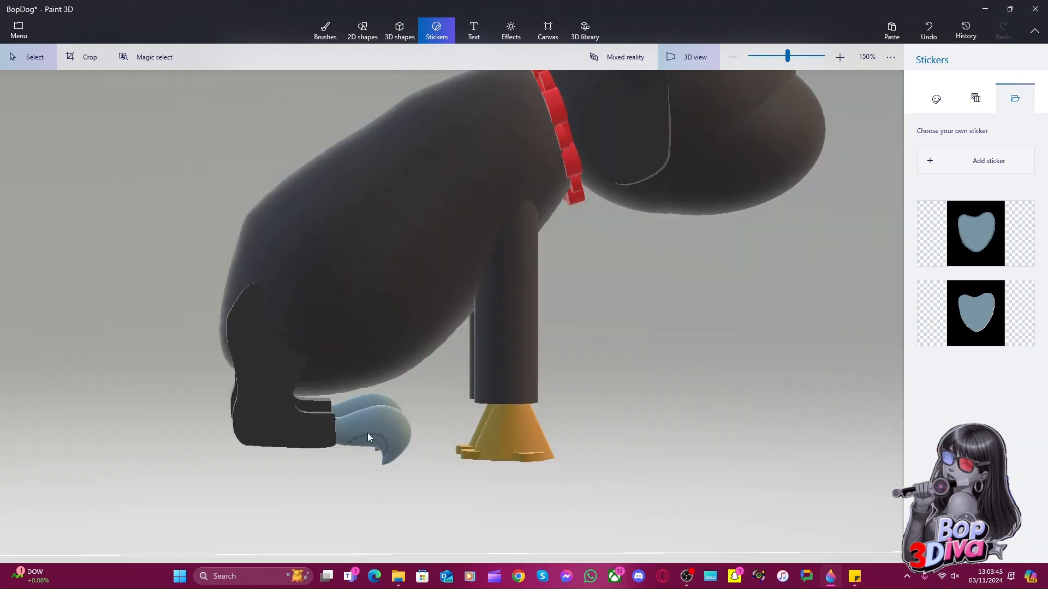
right_click_drag(315, 494, 410, 491)
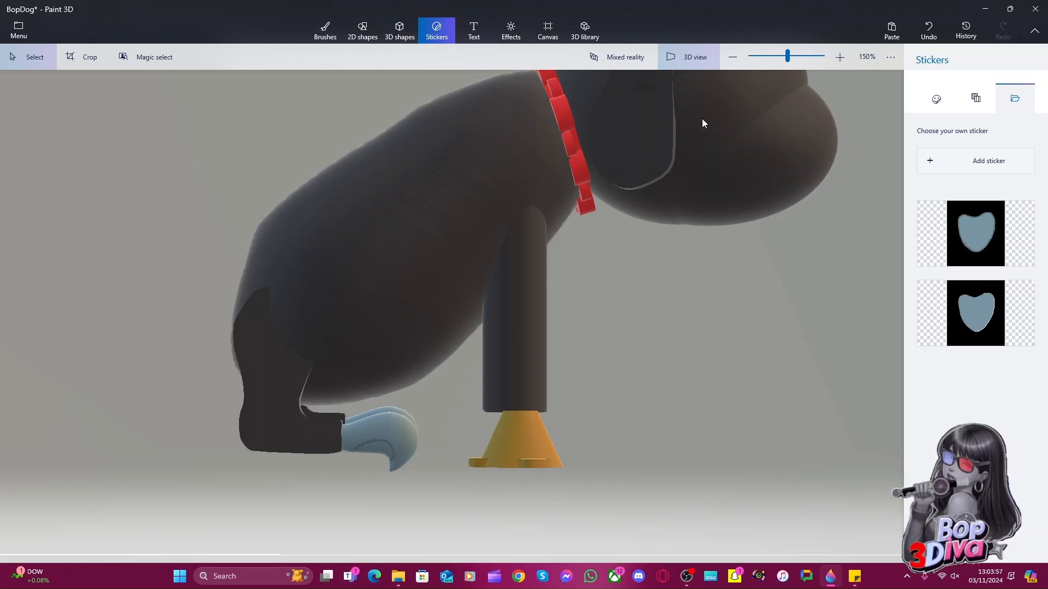
Return to the flat 2D view and open the 3D shapes with empty space in view behind the dog
left_click(703, 57)
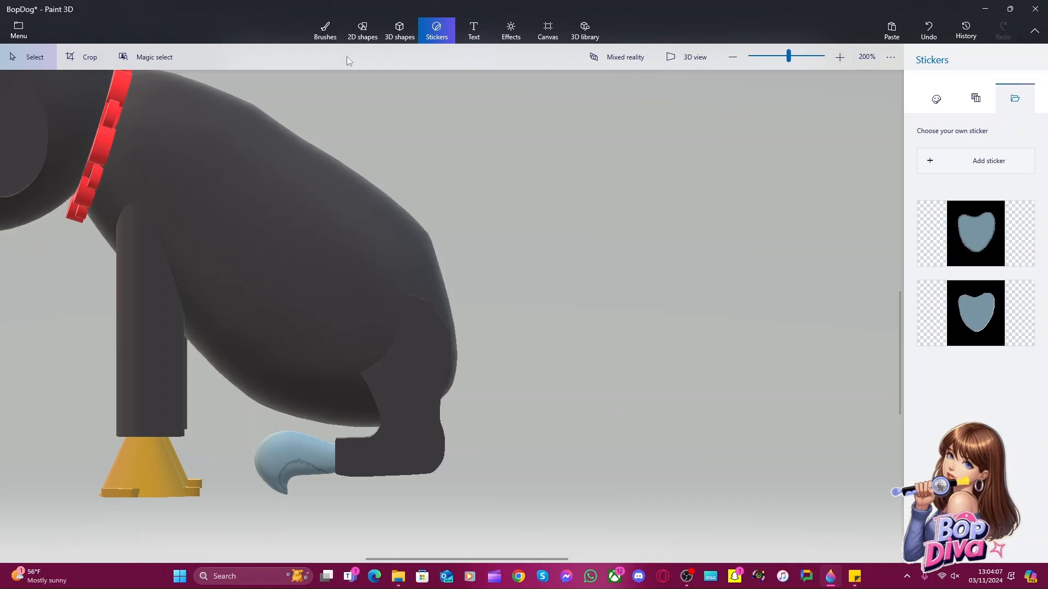
scroll(653, 260, "down", 5)
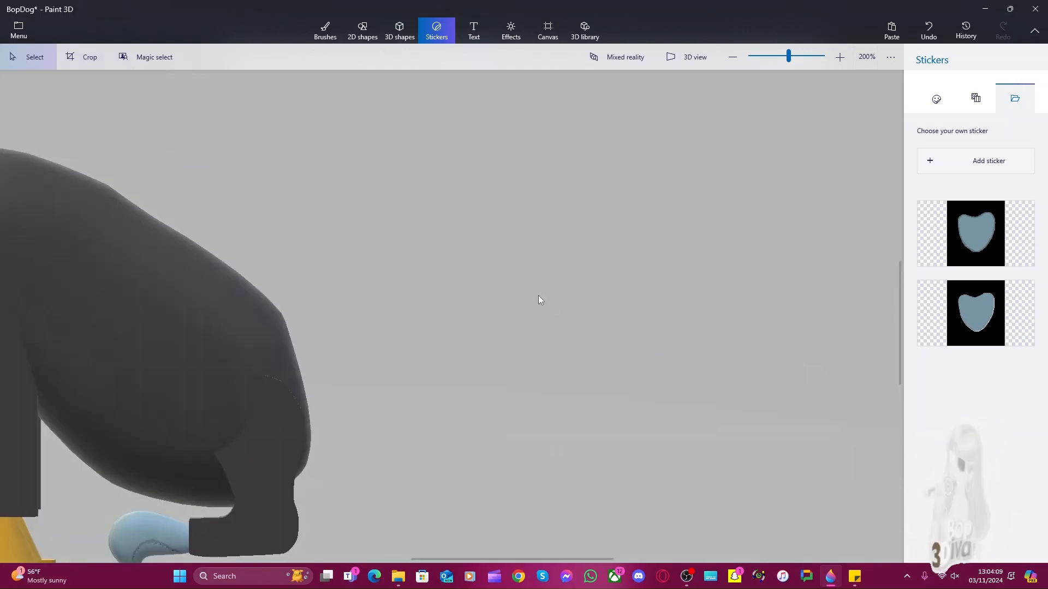
scroll(549, 269, "down", 3)
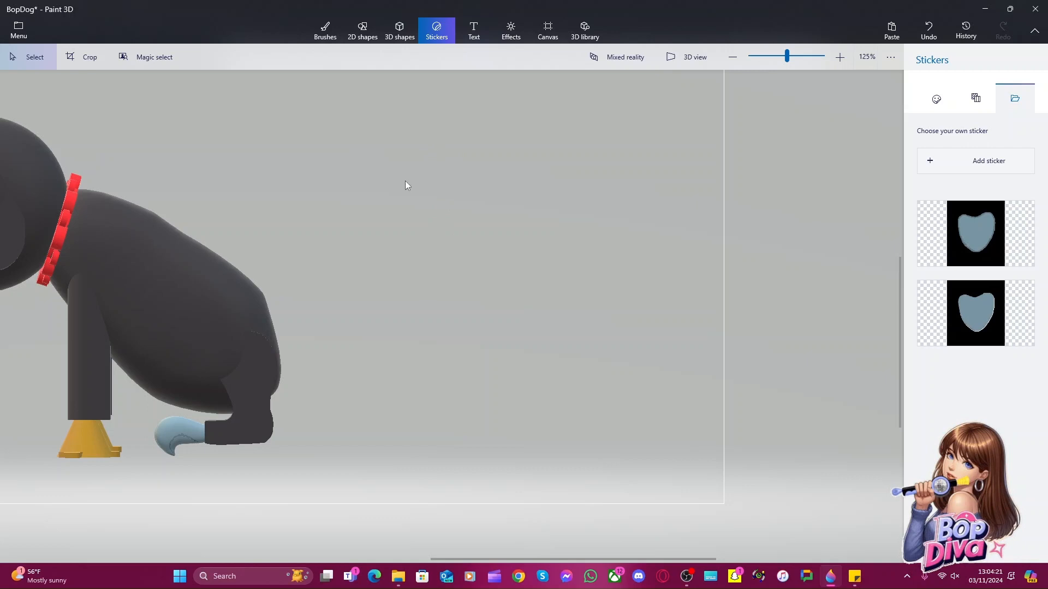
left_click(394, 34)
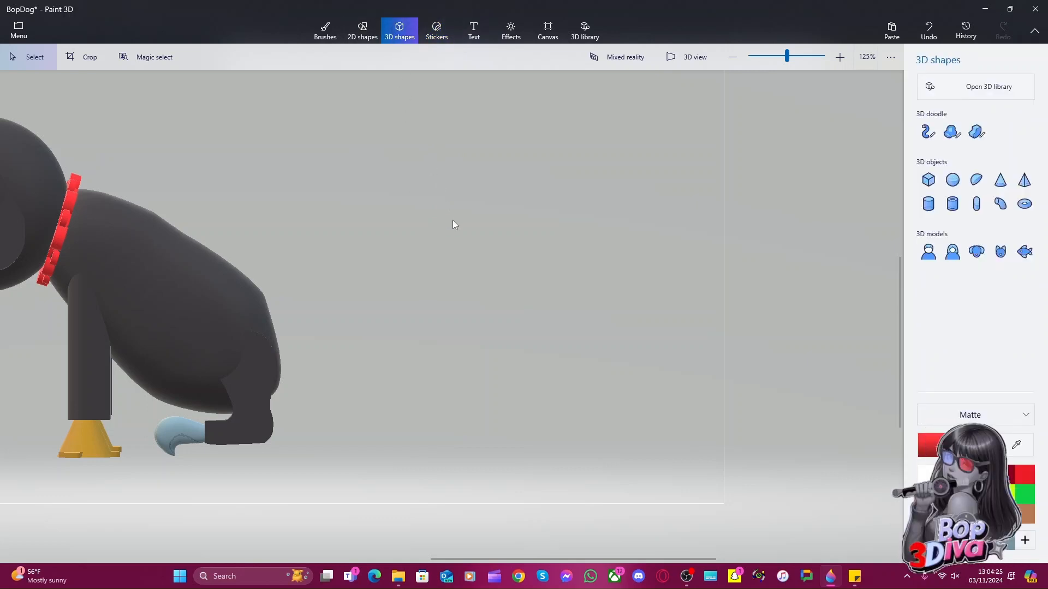
left_click(686, 577)
left_click(80, 468)
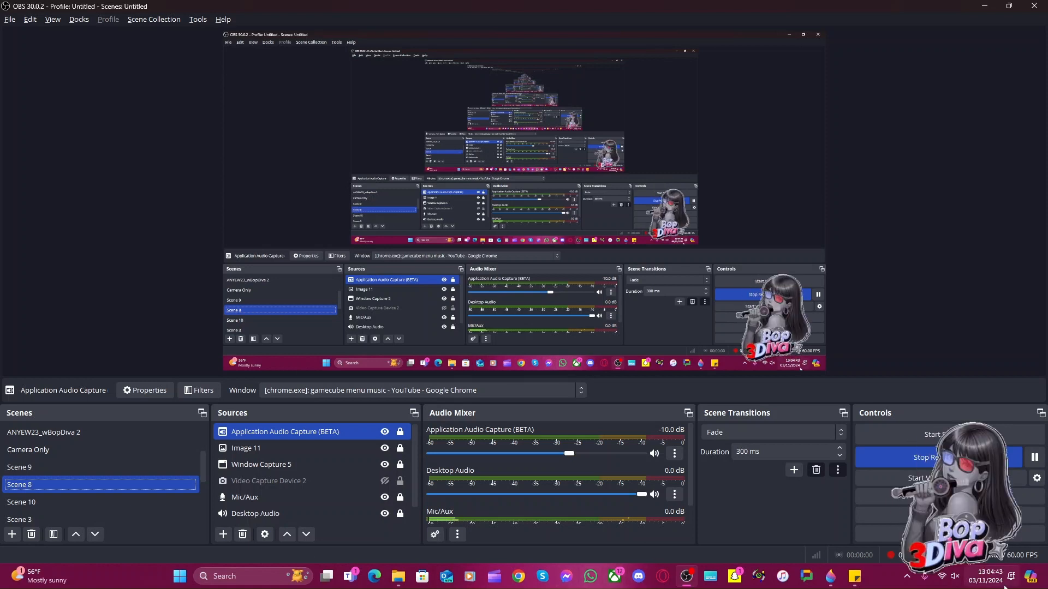
left_click(829, 583)
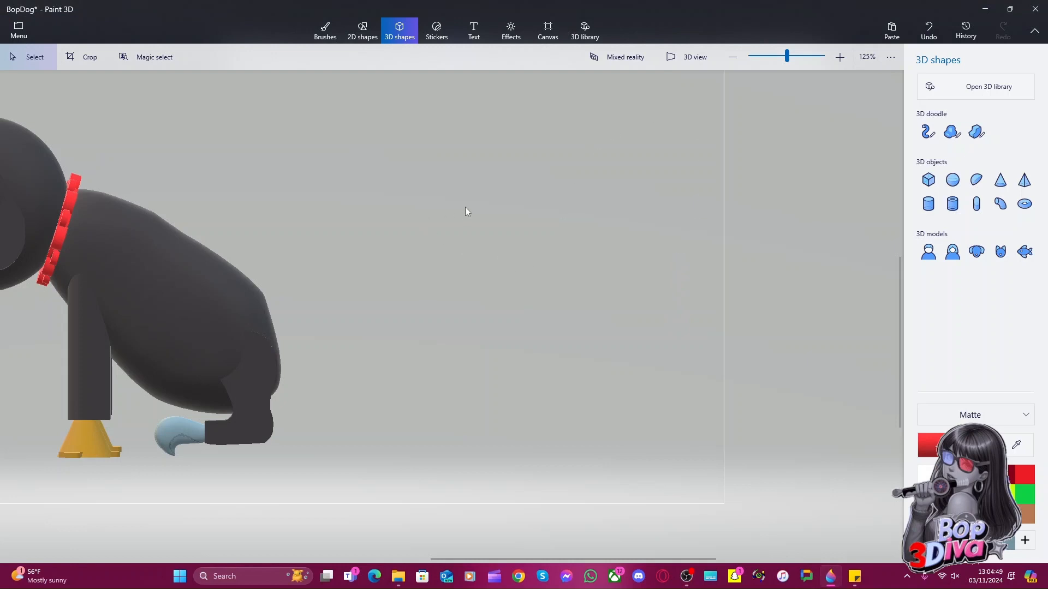
Draw a small, slightly flattened matte red sphere in the empty space behind the dog
left_click(954, 181)
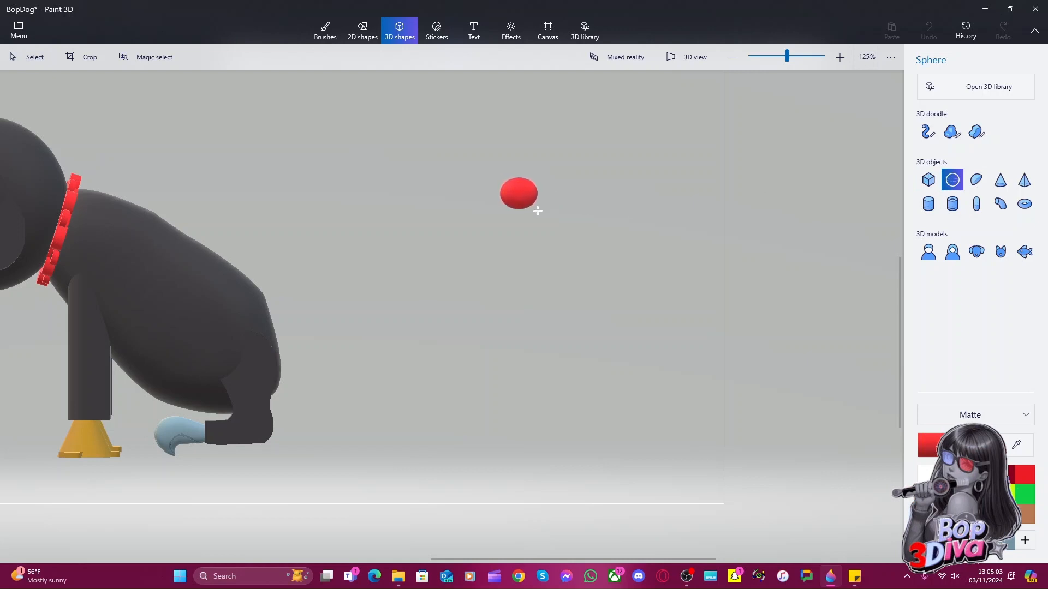
left_click_drag(540, 212, 542, 213)
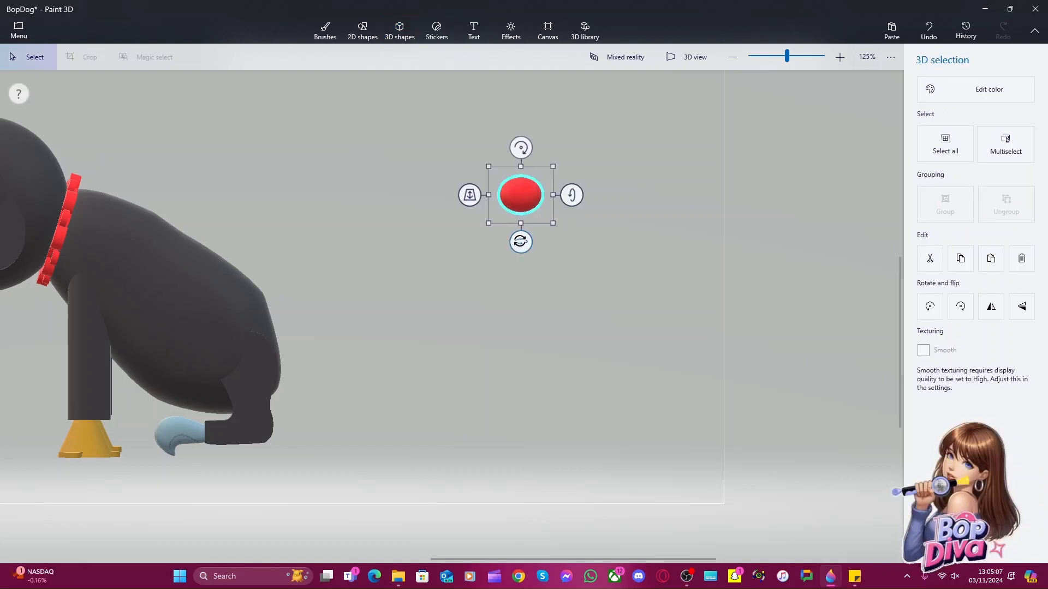
mouse_move(520, 242)
left_mouse_down()
mouse_move(552, 242)
mouse_move(521, 242)
left_mouse_up()
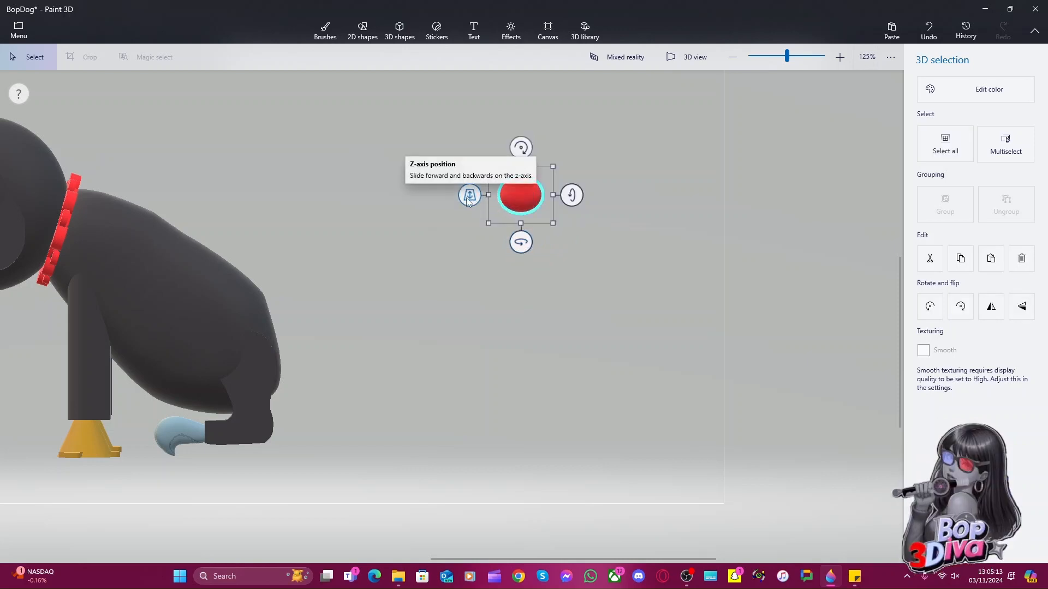
Recolor the sphere with the custom hex color 0D8A63, copied from the Flick entry in the sticky note
left_click(963, 94)
left_click(886, 234)
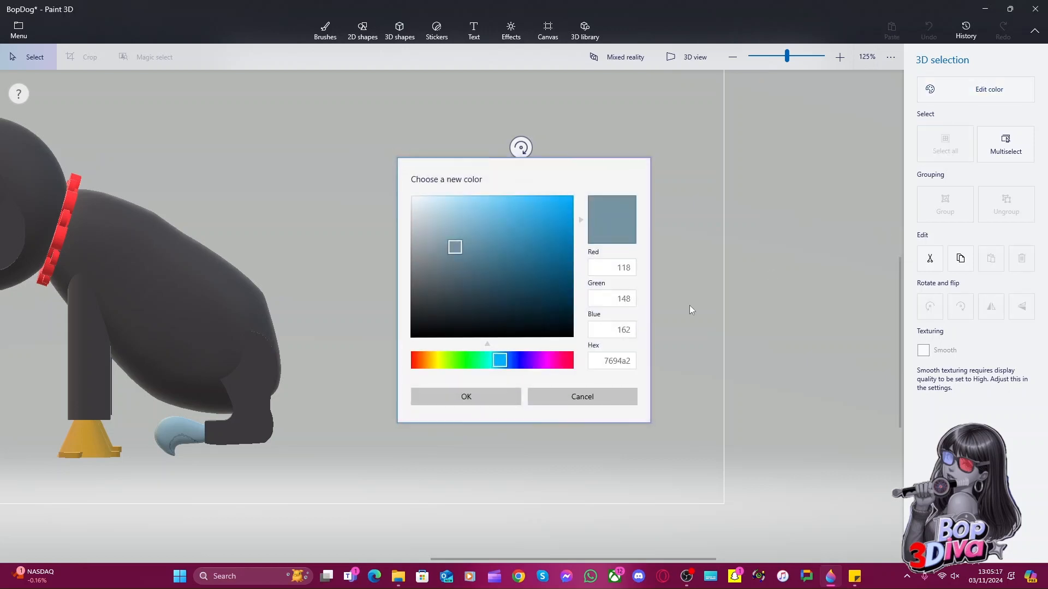
left_click(851, 579)
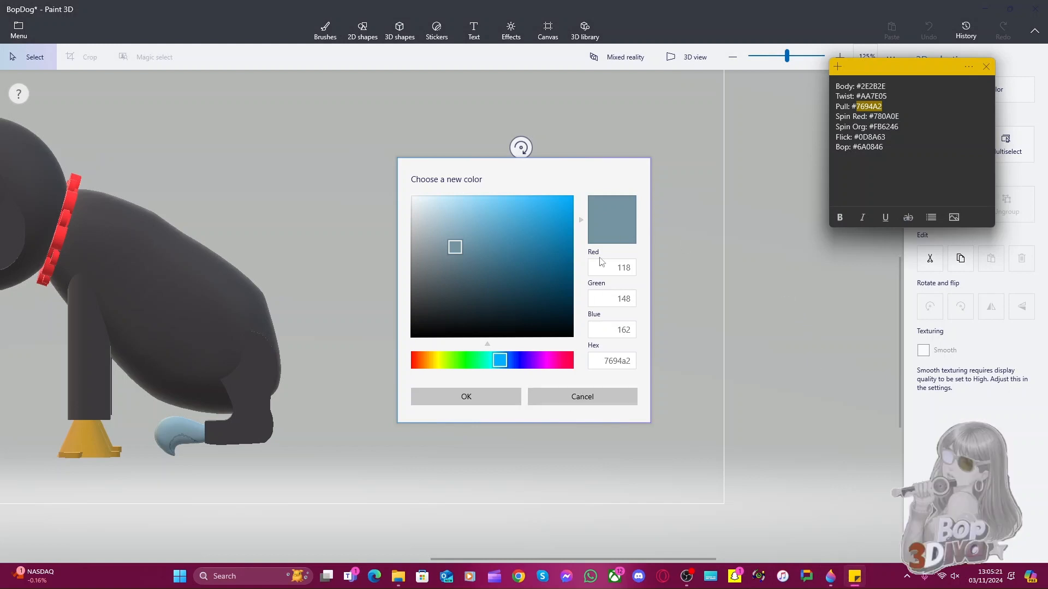
left_click(606, 359)
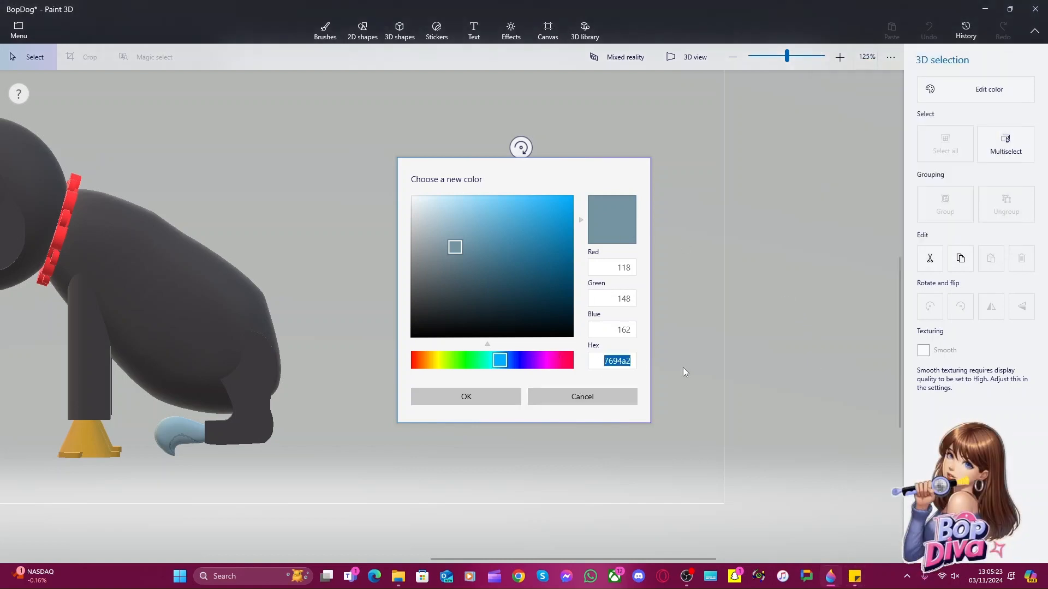
type("0")
type("0")
left_click(855, 578)
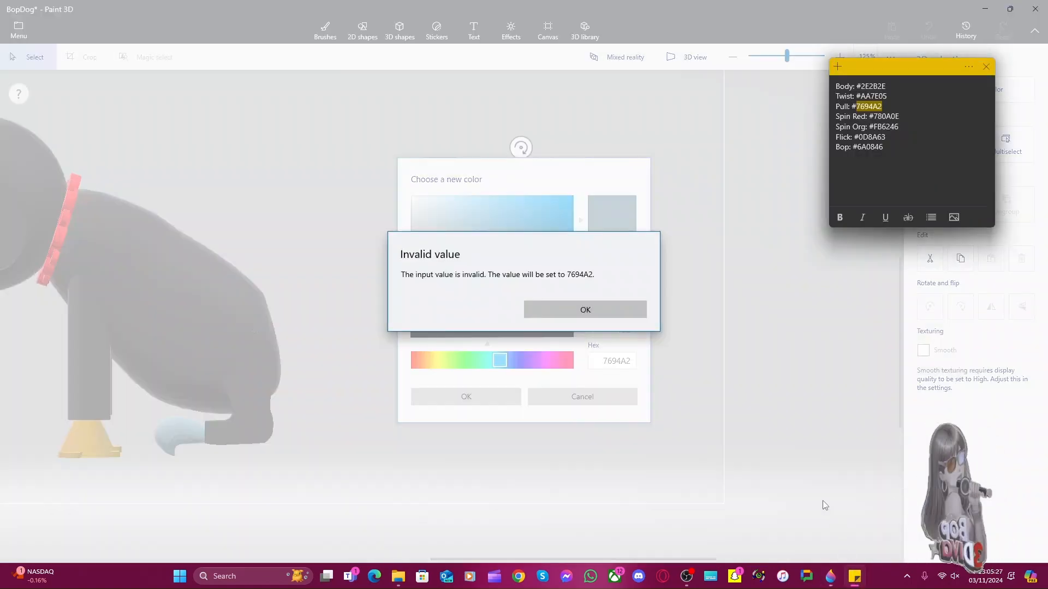
left_click(604, 310)
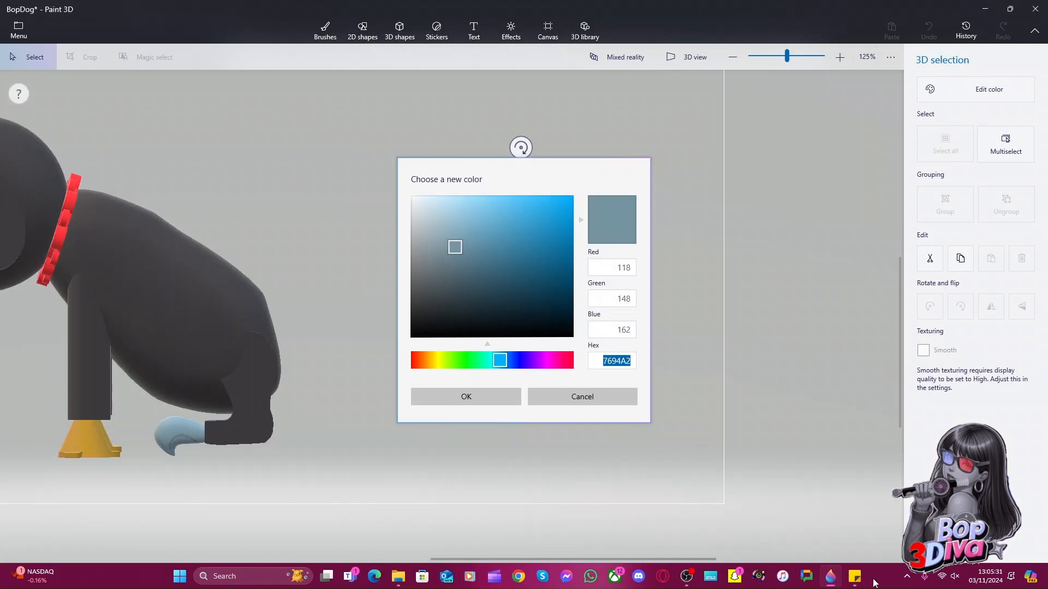
left_click(855, 577)
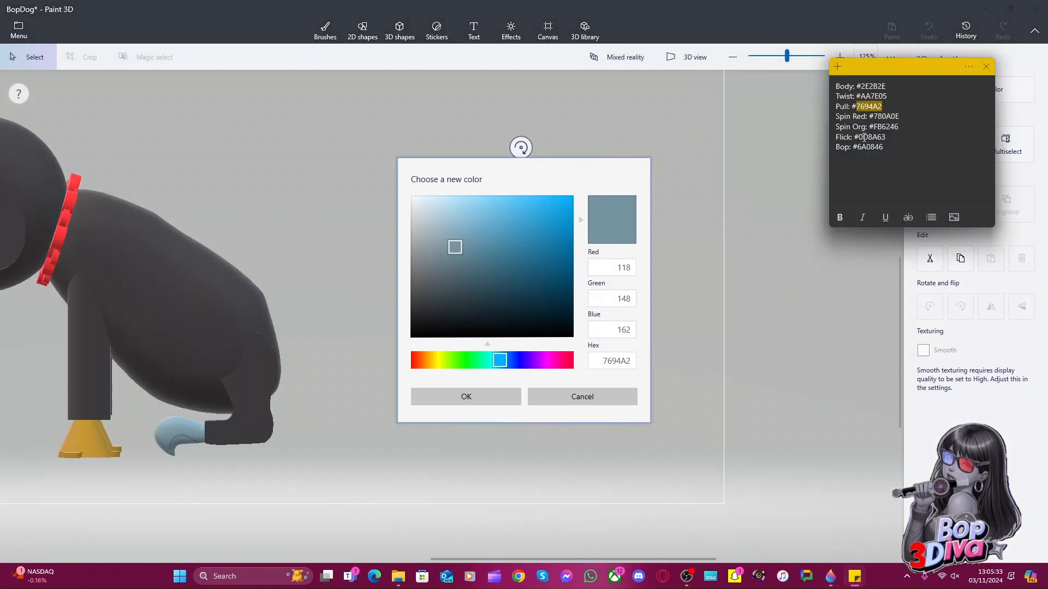
left_click_drag(859, 137, 884, 140)
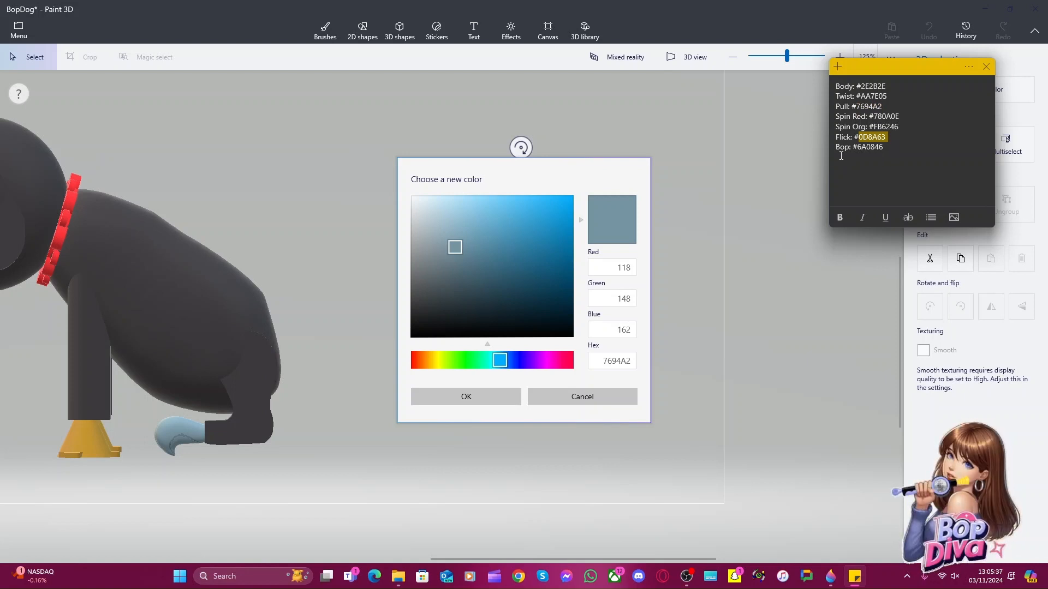
left_click(625, 359)
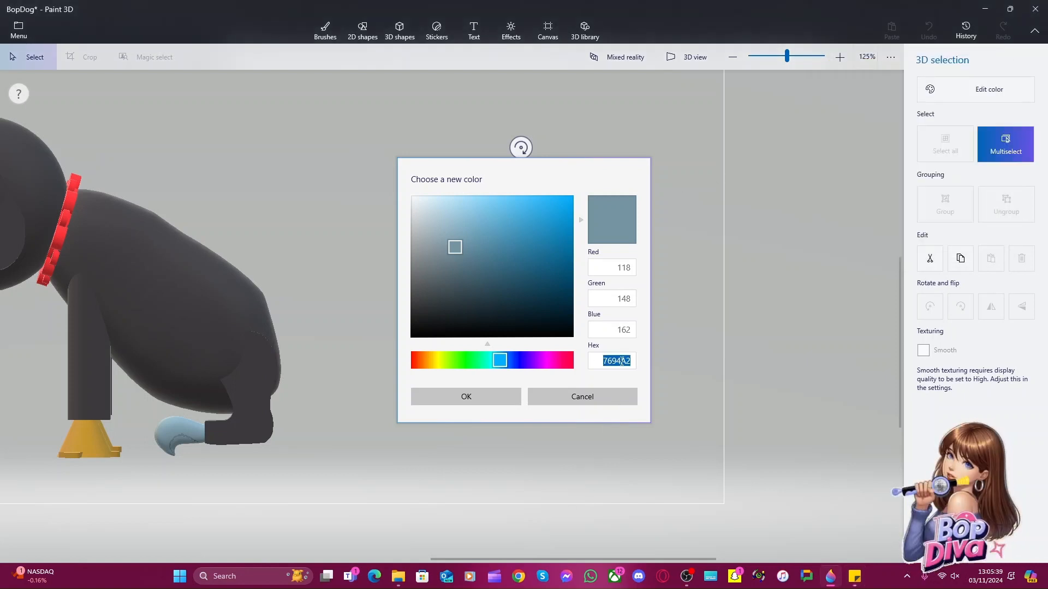
left_click(499, 398)
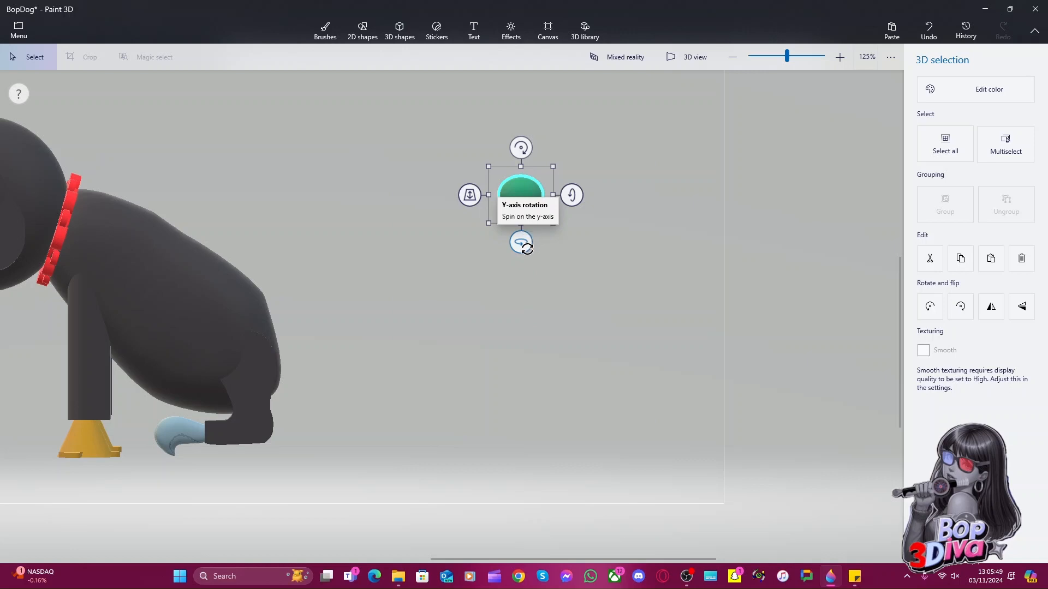
left_click(666, 305)
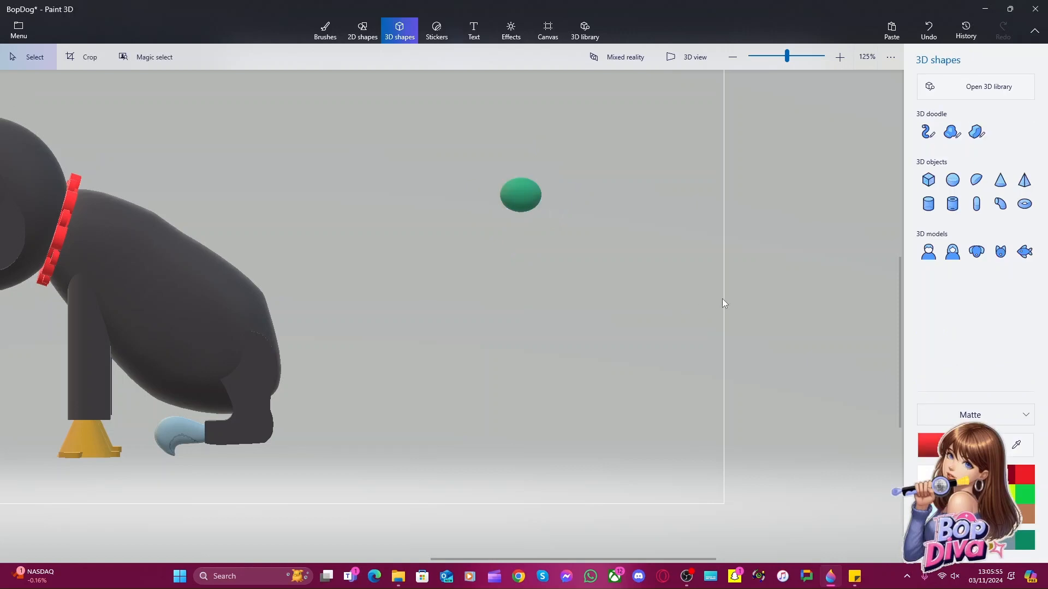
Draw a smaller, flattened red sphere just below the green sphere
left_click(953, 179)
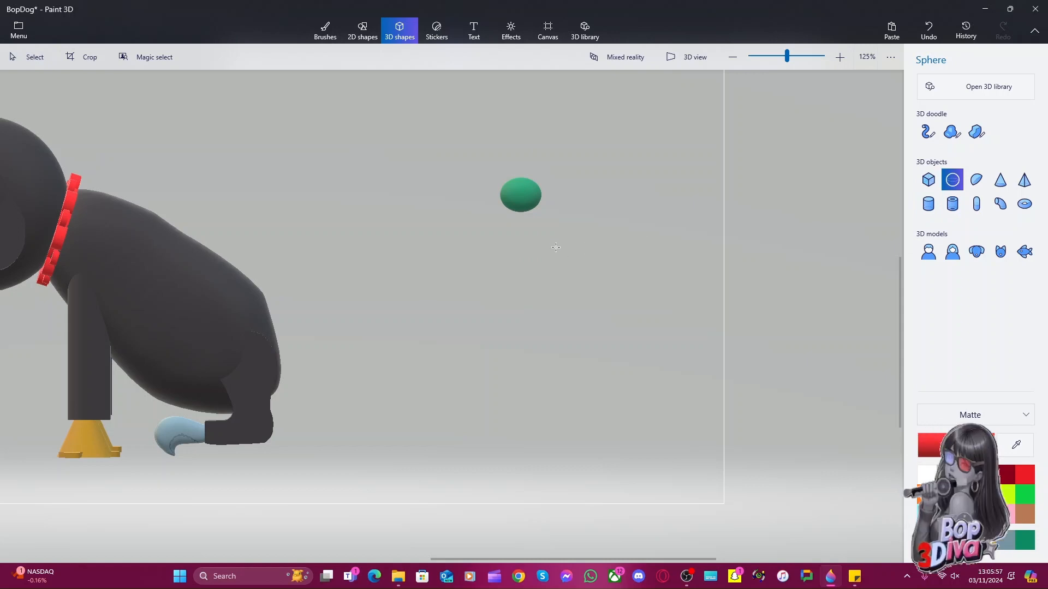
scroll(555, 249, "up", 5)
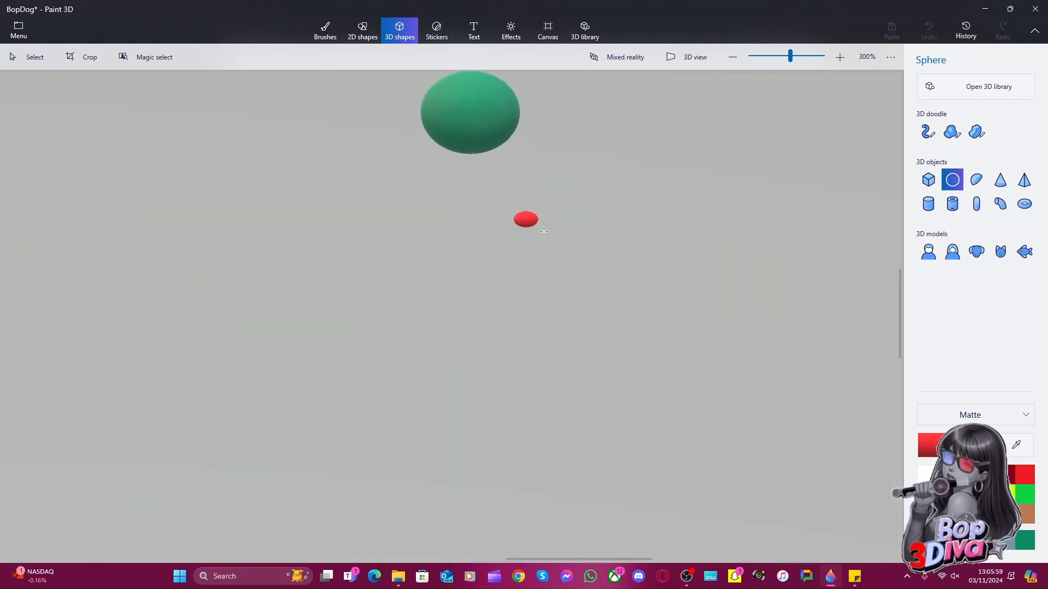
left_click_drag(544, 231, 572, 248)
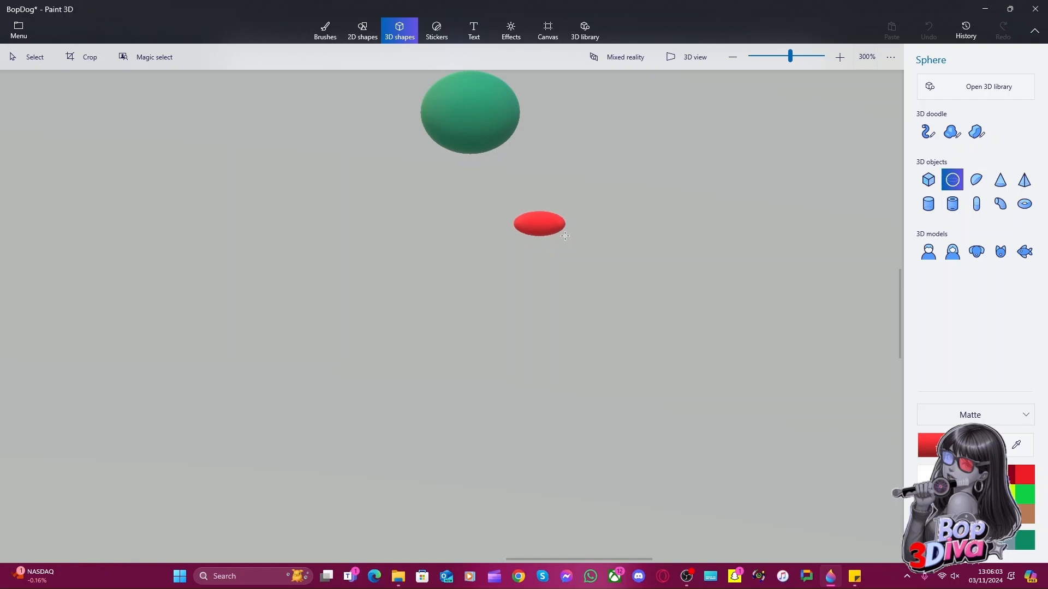
Move the flattened red sphere onto the green sphere's lower edge, enlarge it slightly and tilt it counterclockwise
left_click_drag(545, 230, 497, 163)
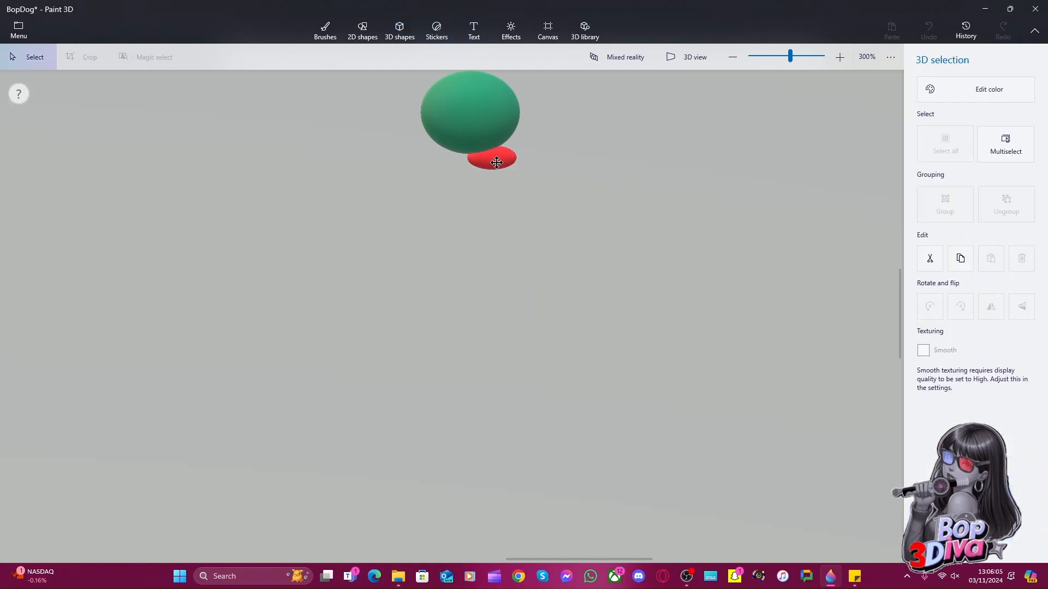
left_click_drag(432, 155, 565, 234)
left_click_drag(501, 160, 521, 194)
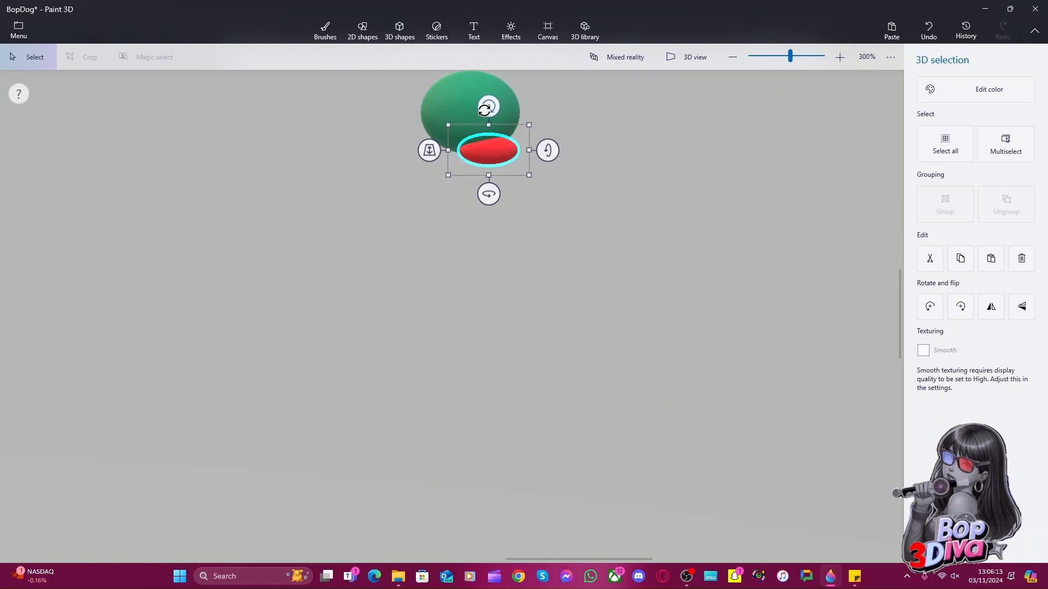
left_click_drag(484, 111, 484, 112)
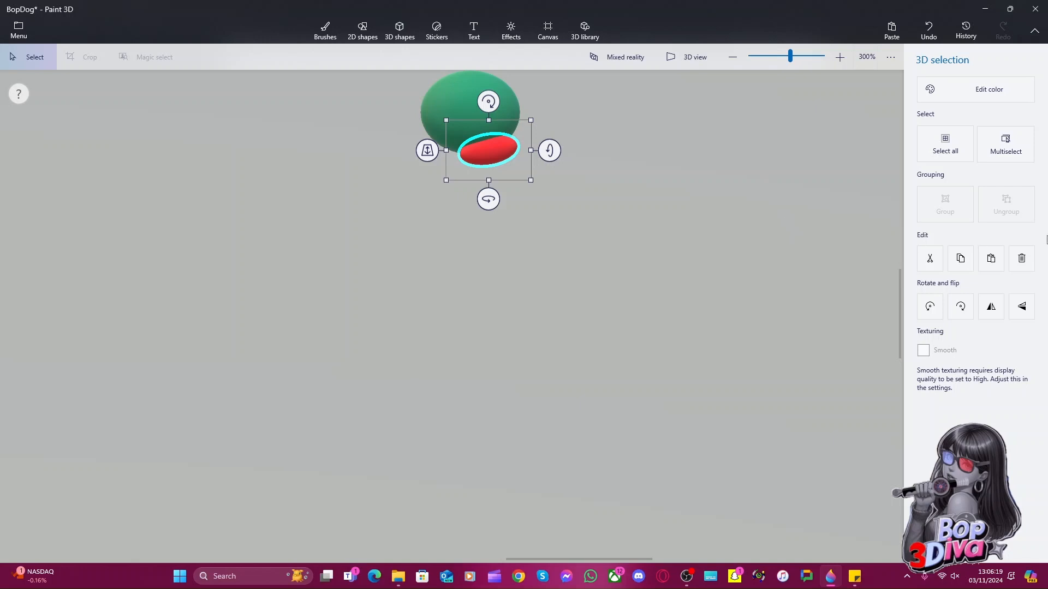
Draw a small matte red cylinder and place it directly below the flattened red sphere
left_click(828, 145)
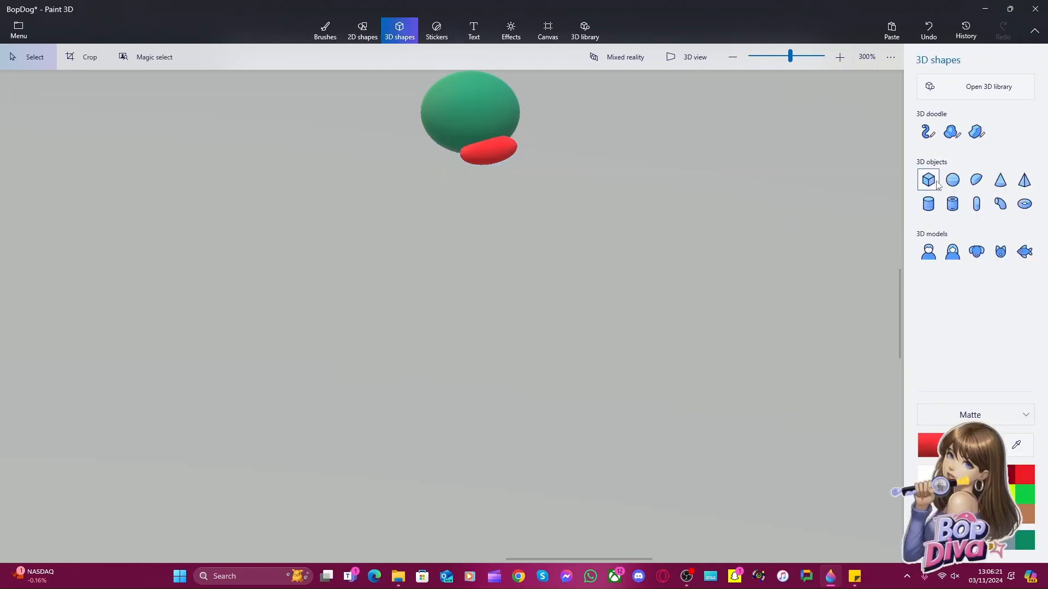
left_click(929, 206)
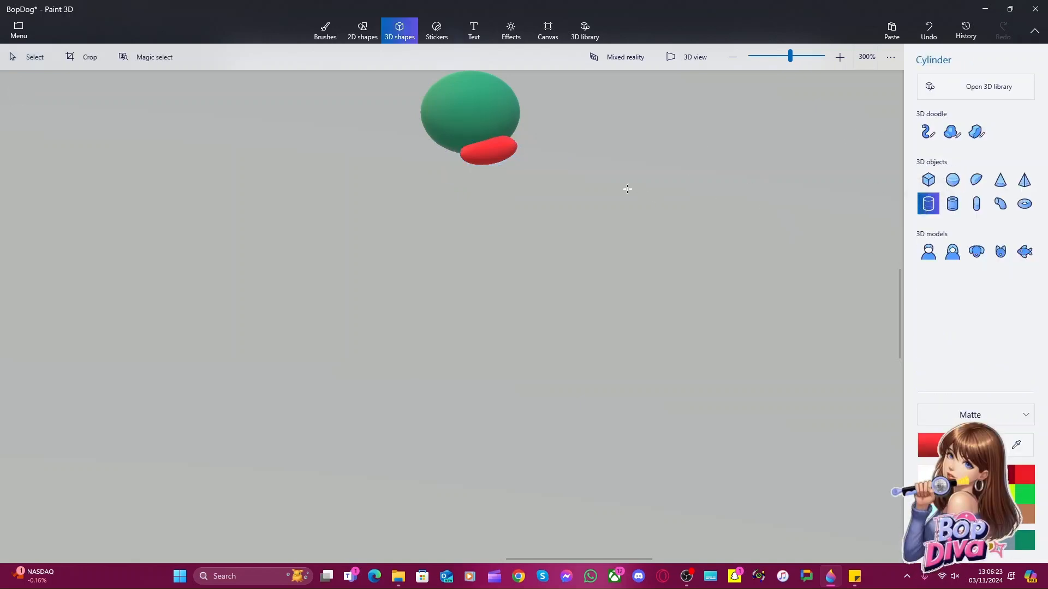
left_click_drag(598, 219, 440, 175)
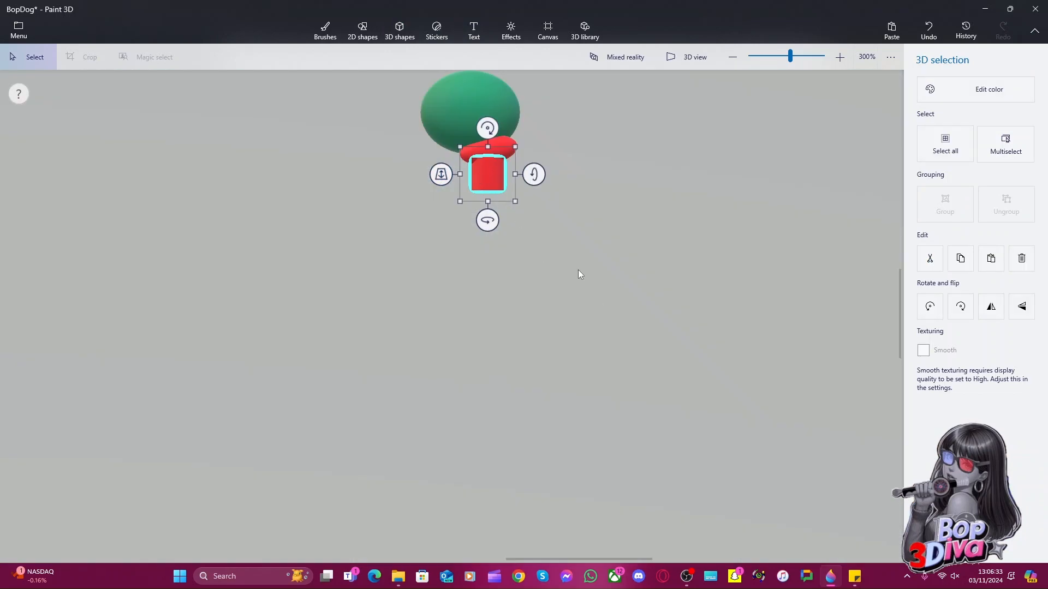
Switch to the 3D view and examine the green sphere, flattened red sphere and cylinder from several angles and distances
left_click(680, 58)
right_click_drag(661, 244, 216, 304)
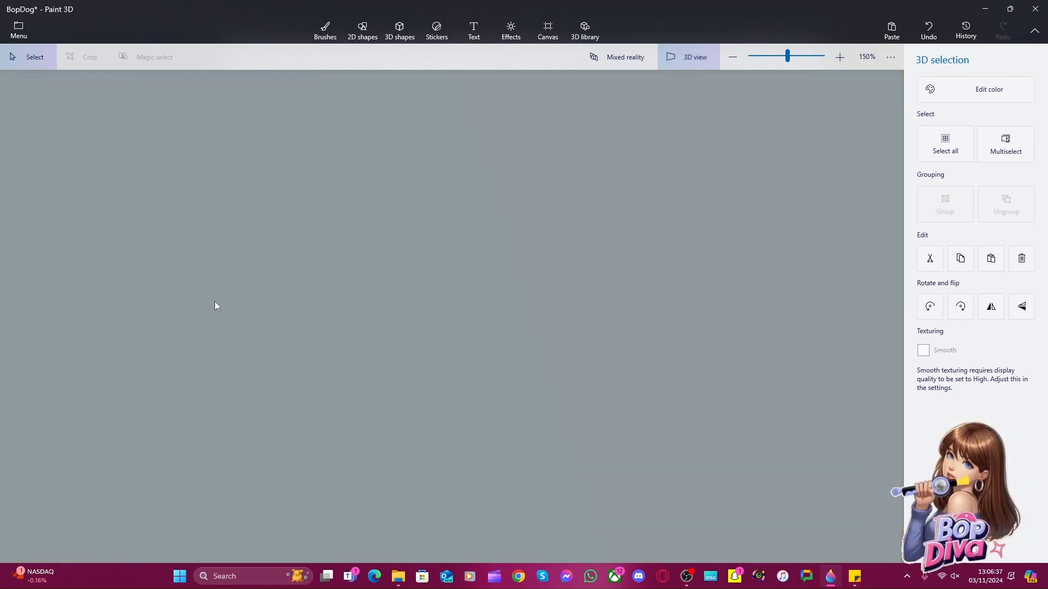
scroll(228, 299, "down", 3)
scroll(228, 295, "down", 2)
right_click_drag(284, 308, 529, 392)
scroll(428, 372, "up", 2)
key("alt")
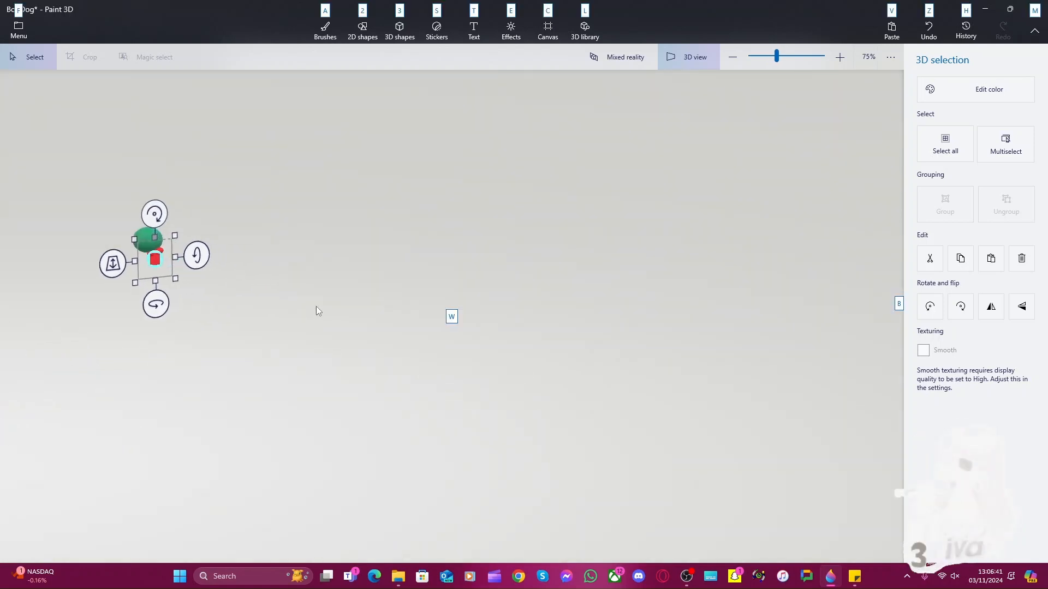
mouse_move(316, 306)
right_mouse_down()
mouse_move(410, 312)
mouse_move(303, 301)
mouse_move(320, 326)
right_mouse_up()
key("alt")
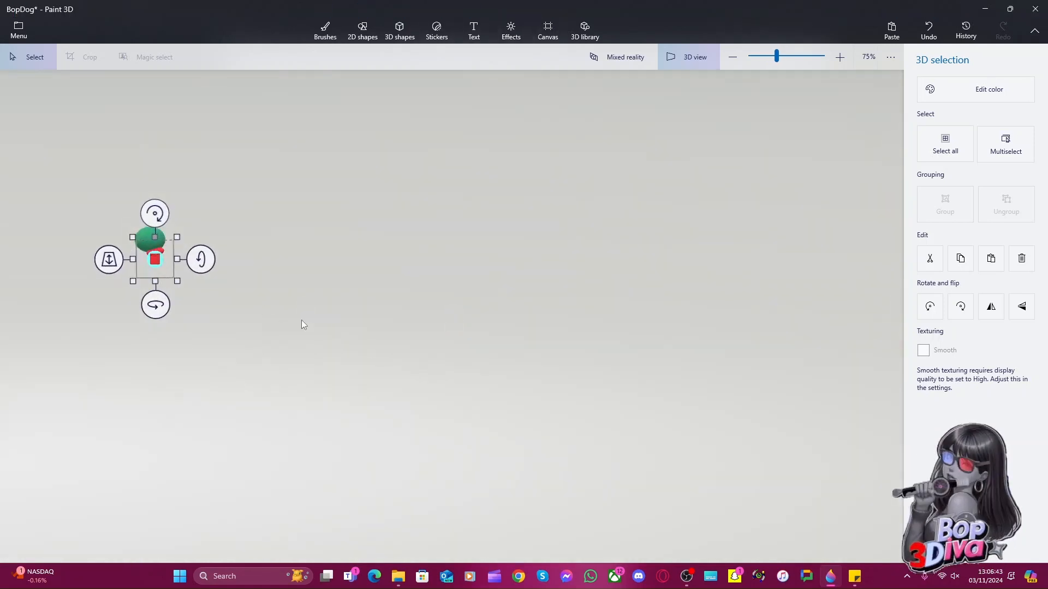
left_click_drag(334, 330, 334, 331)
right_click_drag(248, 289, 285, 263)
scroll(327, 282, "up", 1)
scroll(344, 271, "up", 2)
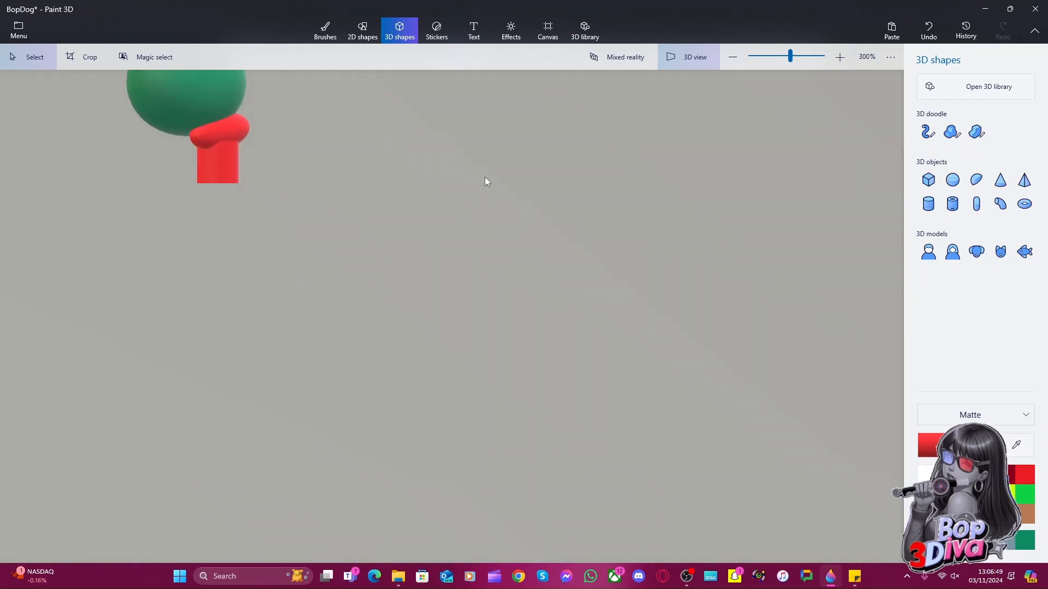
left_click_drag(465, 201, 464, 201)
middle_click_drag(398, 195, 311, 210)
middle_click_drag(312, 150, 715, 312)
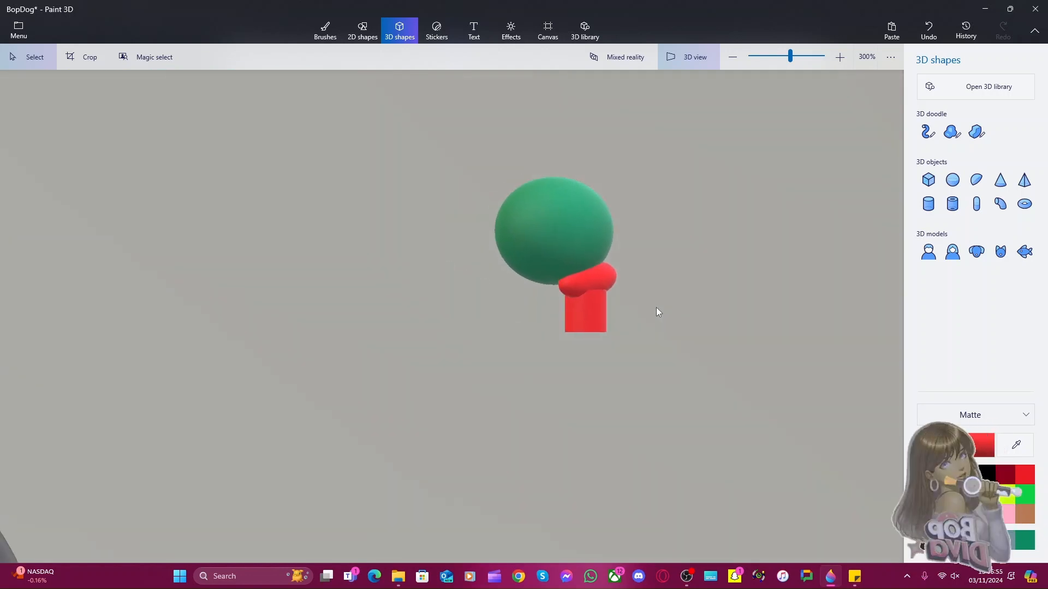
mouse_move(656, 307)
left_mouse_down()
mouse_move(631, 309)
mouse_move(641, 310)
left_mouse_up()
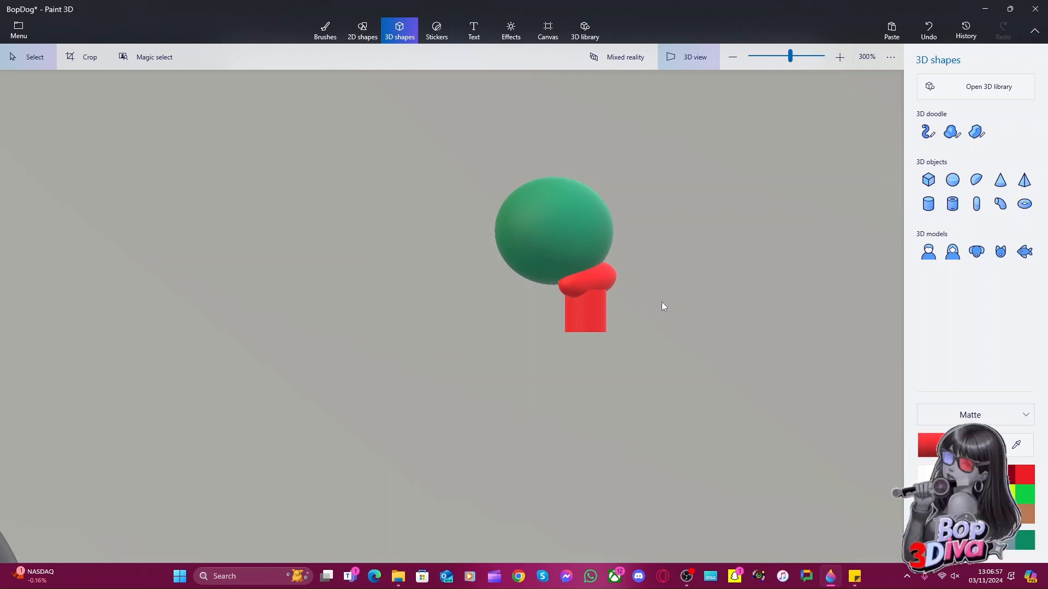
middle_click_drag(567, 342, 712, 289)
middle_click_drag(547, 279, 304, 332)
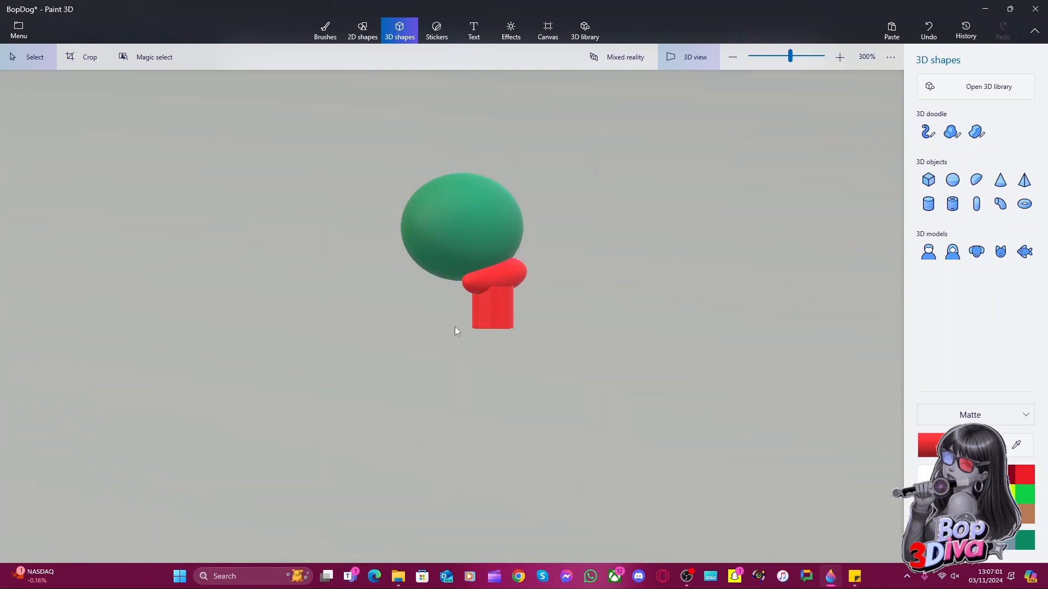
Shorten the red cylinder, tuck it under the flattened red sphere and tilt it slightly clockwise
left_click(487, 319)
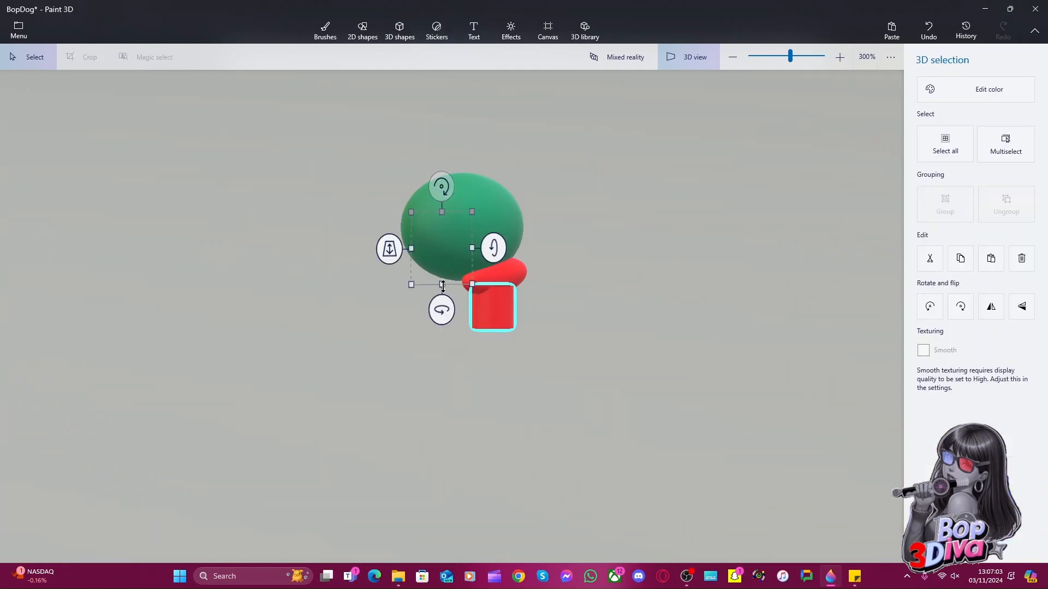
left_click_drag(443, 286, 444, 274)
left_click_drag(520, 302, 495, 300)
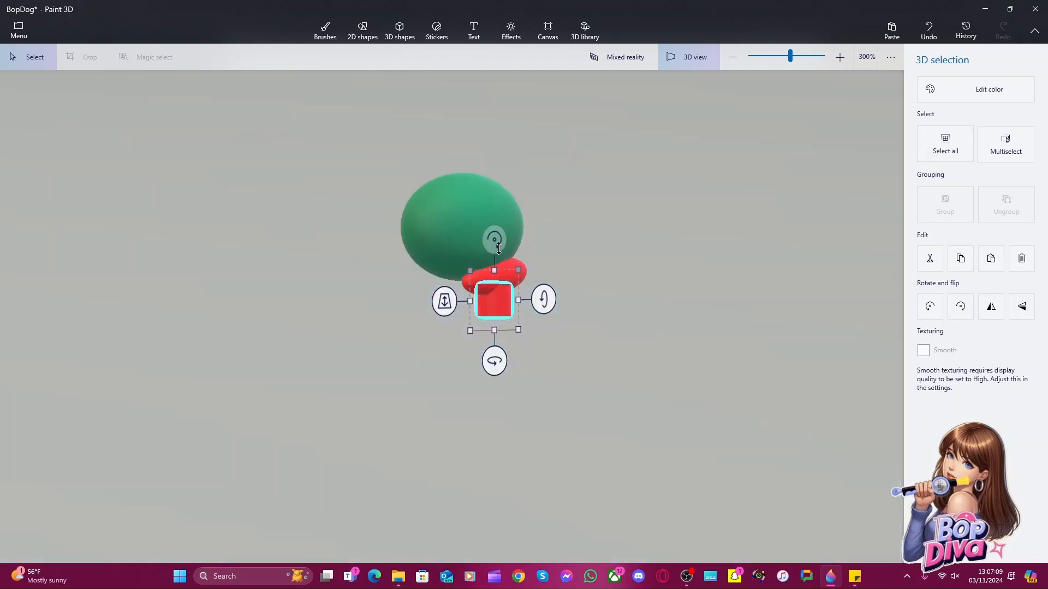
left_click_drag(498, 248, 498, 239)
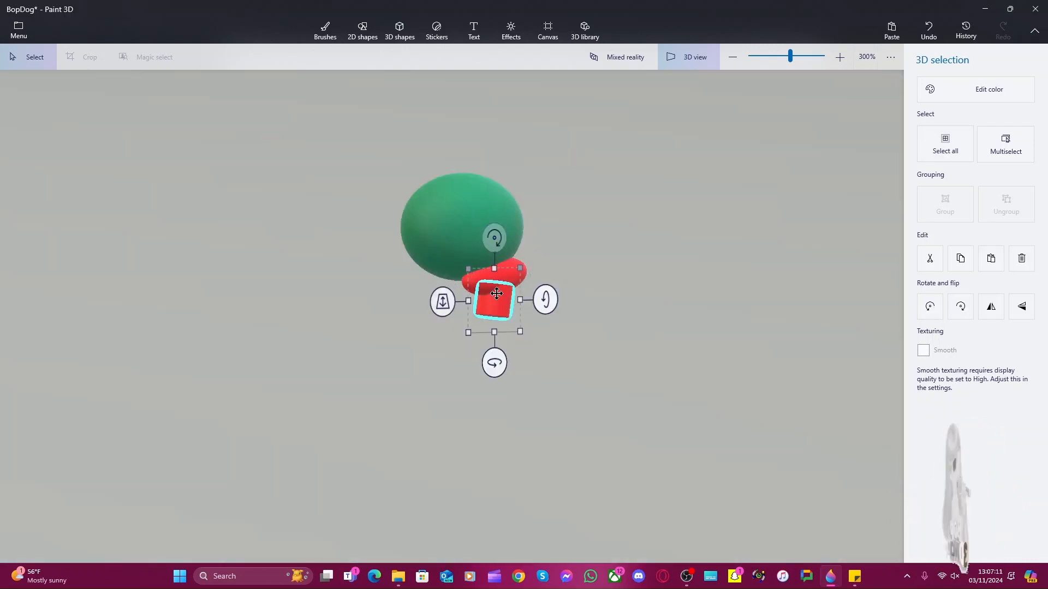
right_click_drag(542, 353, 472, 367)
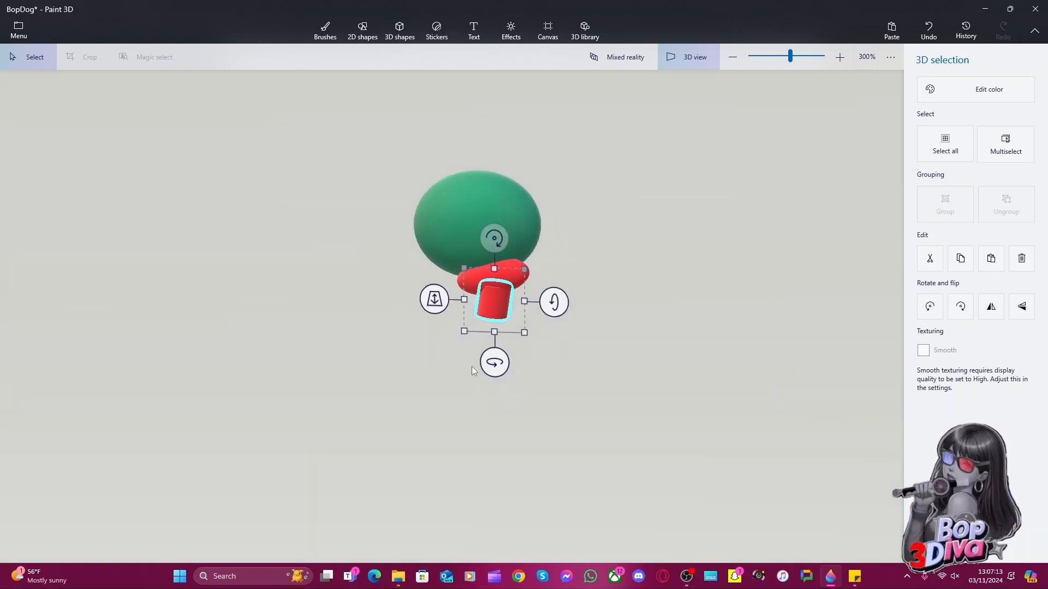
left_click(537, 363)
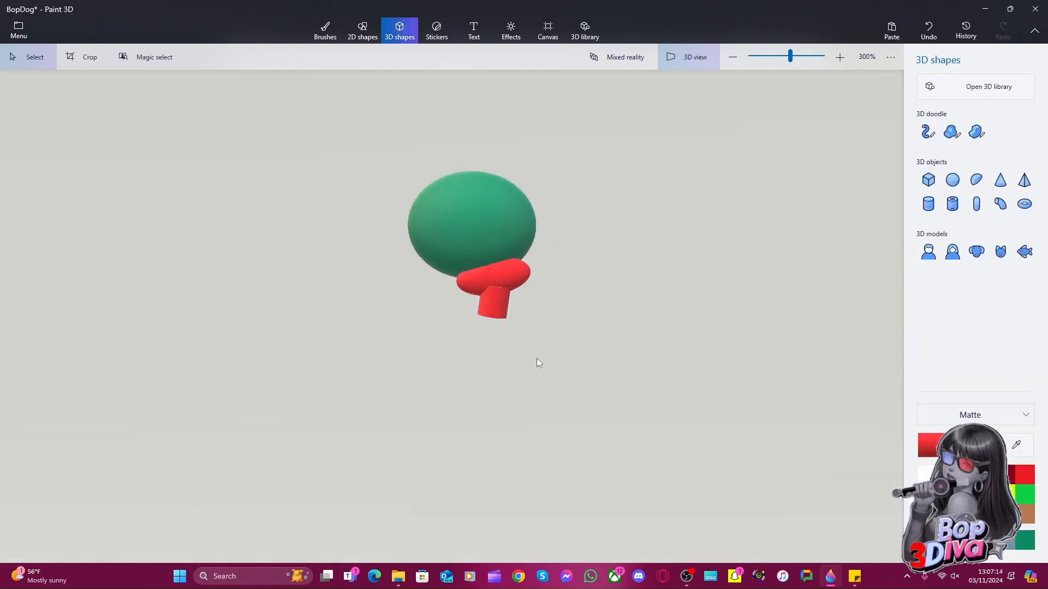
Widen the tilted red cylinder a little and center it under the flattened sphere
left_click(498, 308)
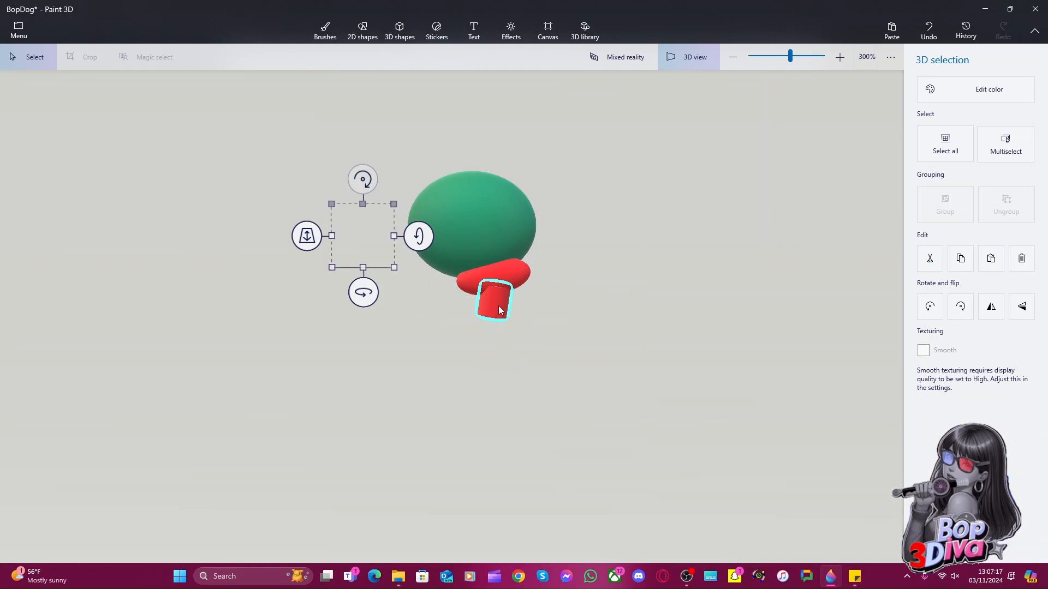
left_click_drag(366, 268, 367, 270)
left_click_drag(526, 303, 504, 301)
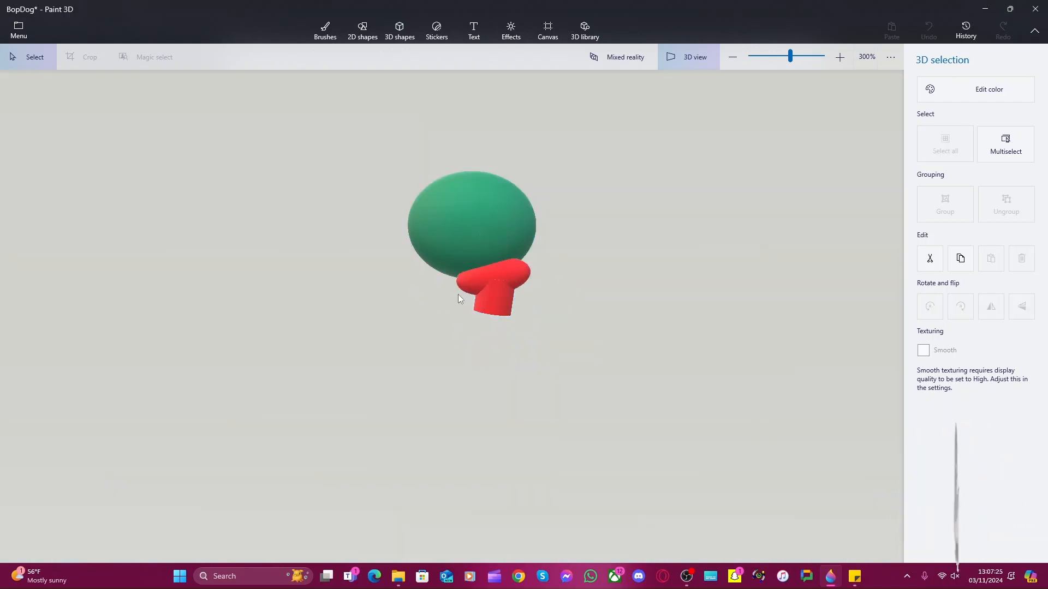
Duplicate the flattened red sphere as a slightly narrower copy and move the copy below the cylinder
left_click(469, 281)
left_click_drag(439, 276, 451, 275)
left_click_drag(549, 275, 543, 276)
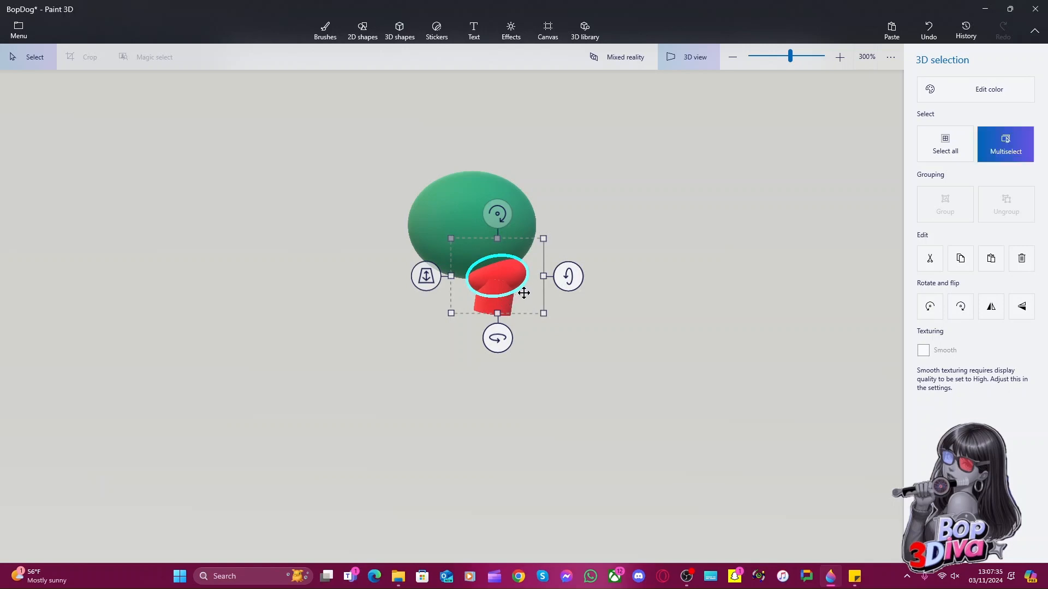
key("ctrl+z")
left_click(508, 290)
left_click_drag(508, 291, 540, 357)
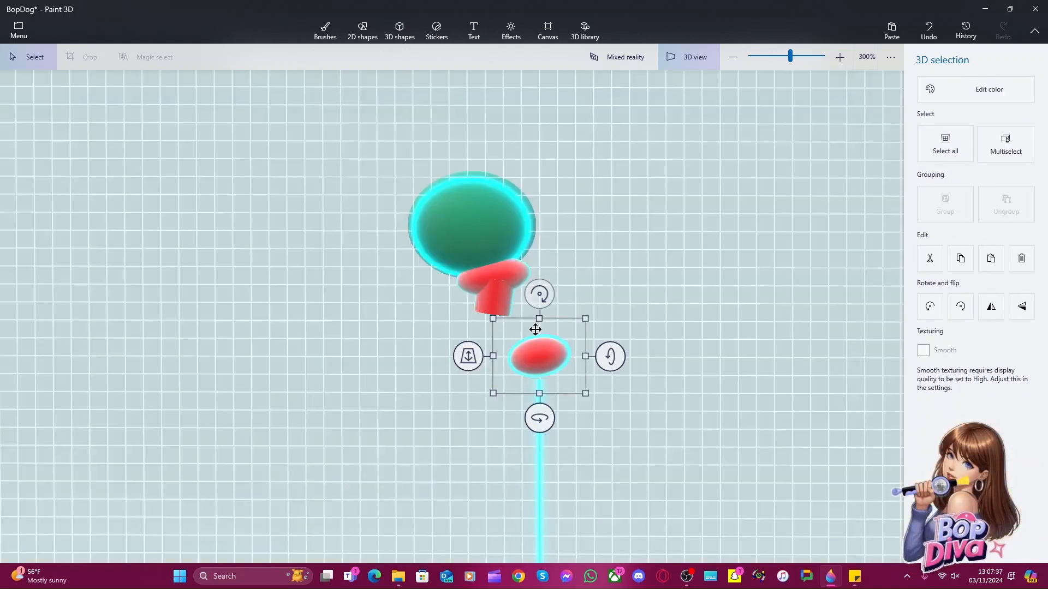
Narrow the upper flattened sphere and seat its copy on the cylinder's lower end, widening the copy slightly
left_click(510, 270)
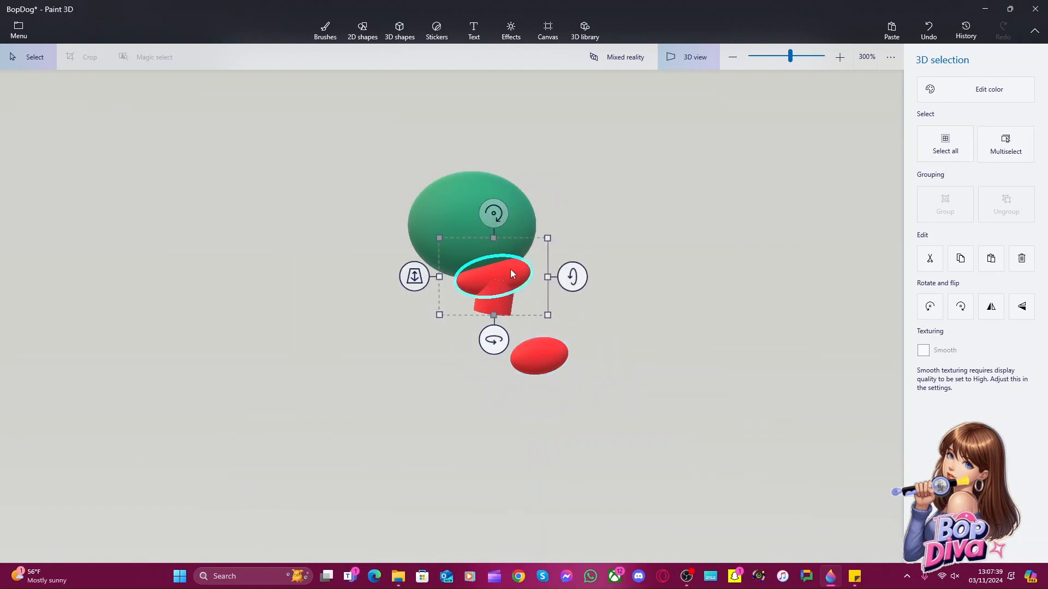
left_click_drag(439, 277, 494, 275)
left_click(538, 356)
left_click_drag(538, 355, 494, 315)
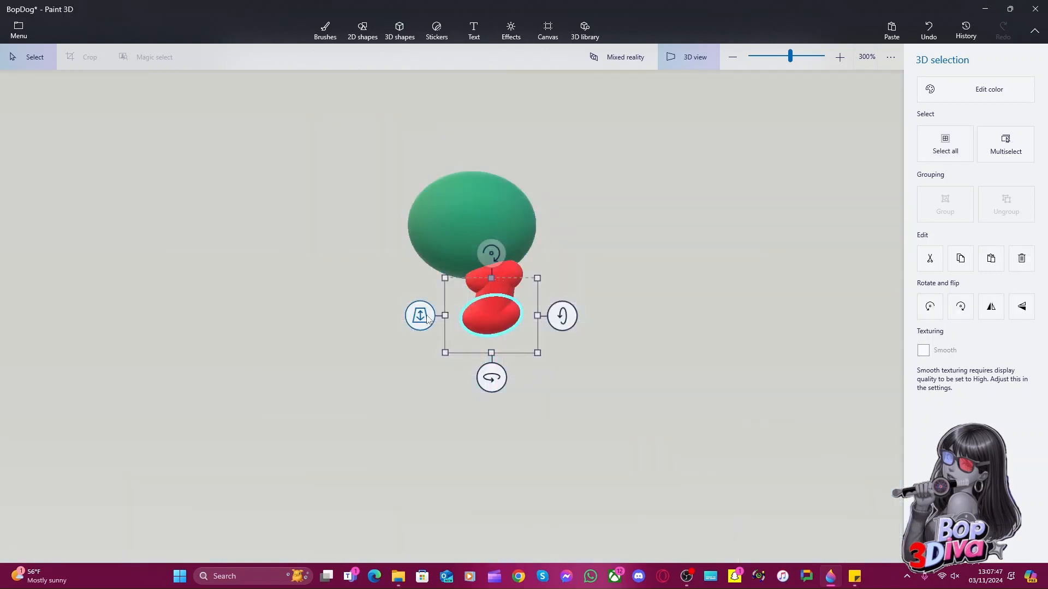
left_click_drag(424, 318, 431, 318)
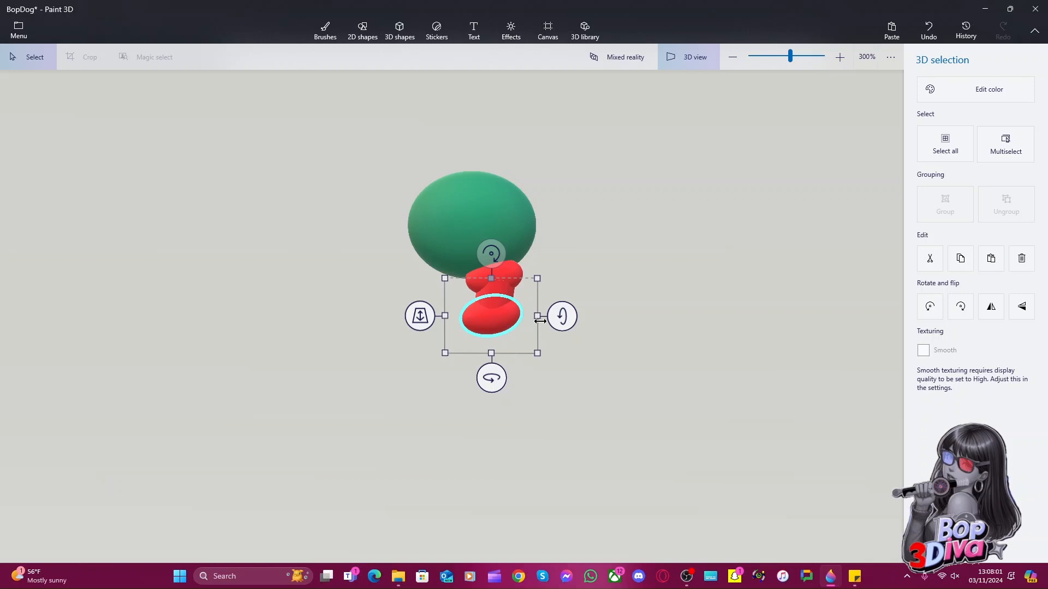
left_click_drag(541, 322, 546, 320)
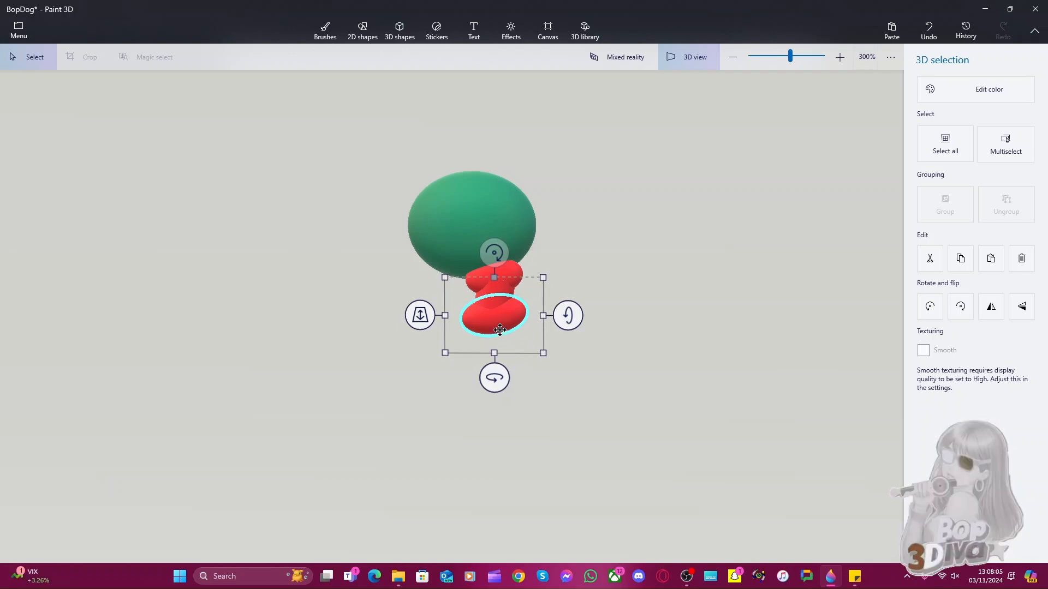
Duplicate the red cylinder, place the copy beneath the lower flattened sphere and widen it
left_click_drag(495, 327, 506, 293)
key("ctrl")
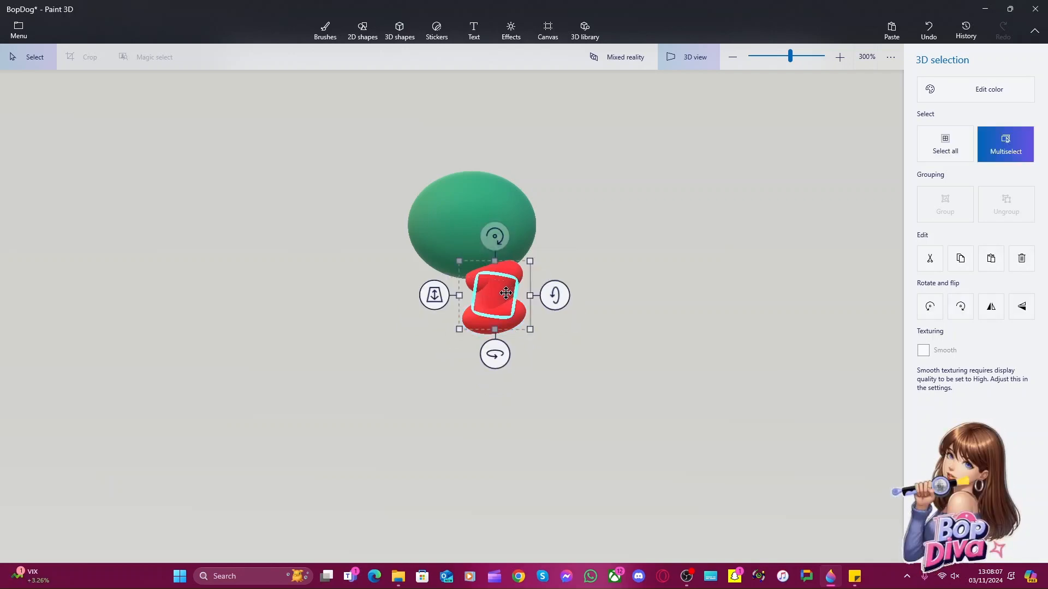
key("ctrl+v")
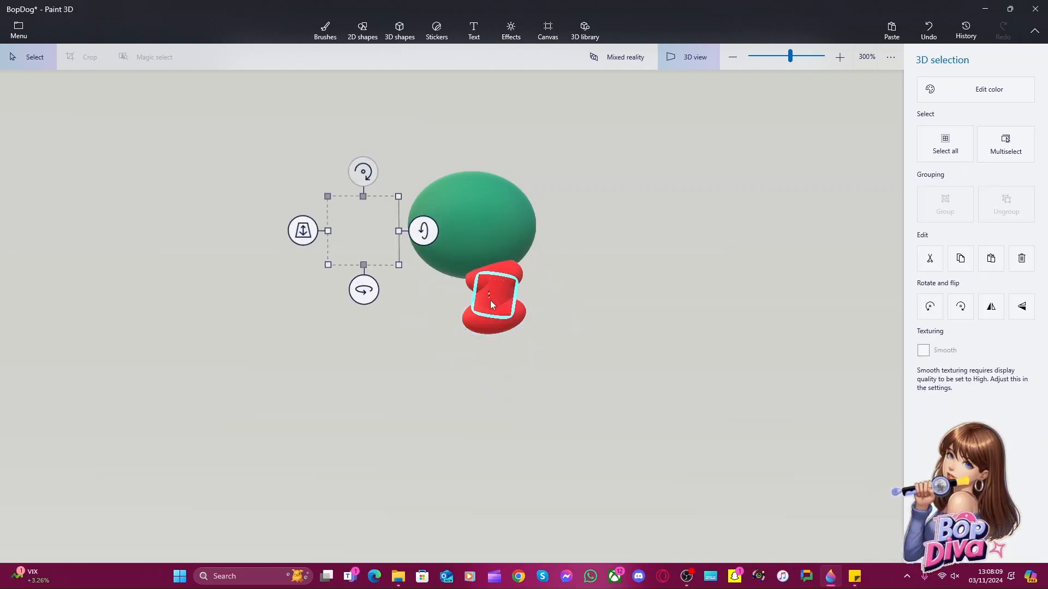
left_click_drag(490, 300, 524, 336)
left_click(500, 296)
left_click(499, 299)
left_click_drag(356, 229, 364, 276)
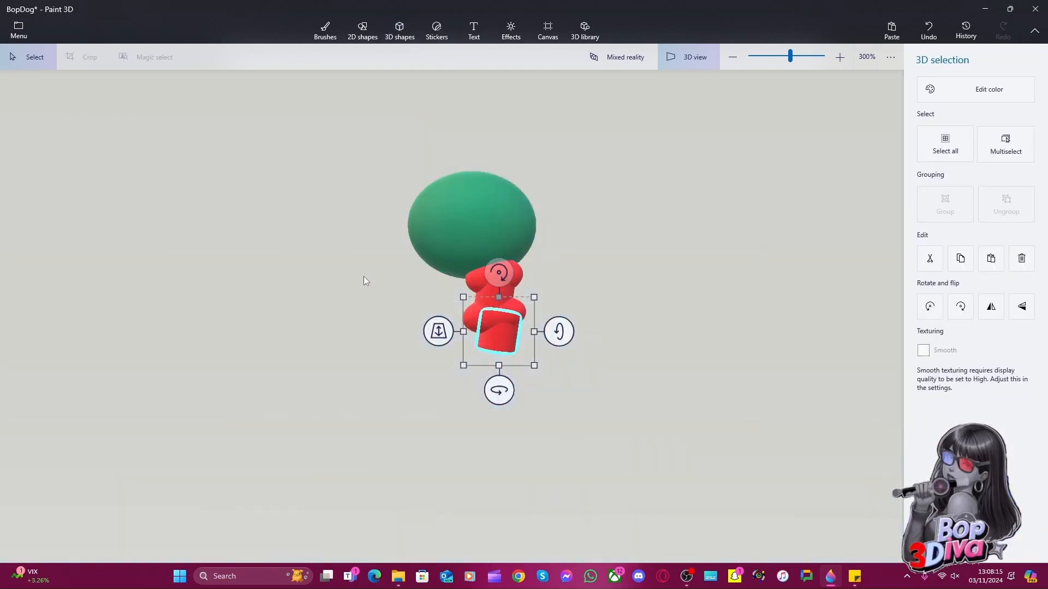
mouse_move(534, 336)
left_mouse_down()
mouse_move(543, 337)
mouse_move(509, 344)
mouse_move(525, 354)
mouse_move(501, 354)
mouse_move(536, 336)
left_mouse_up()
right_click_drag(527, 384, 580, 419)
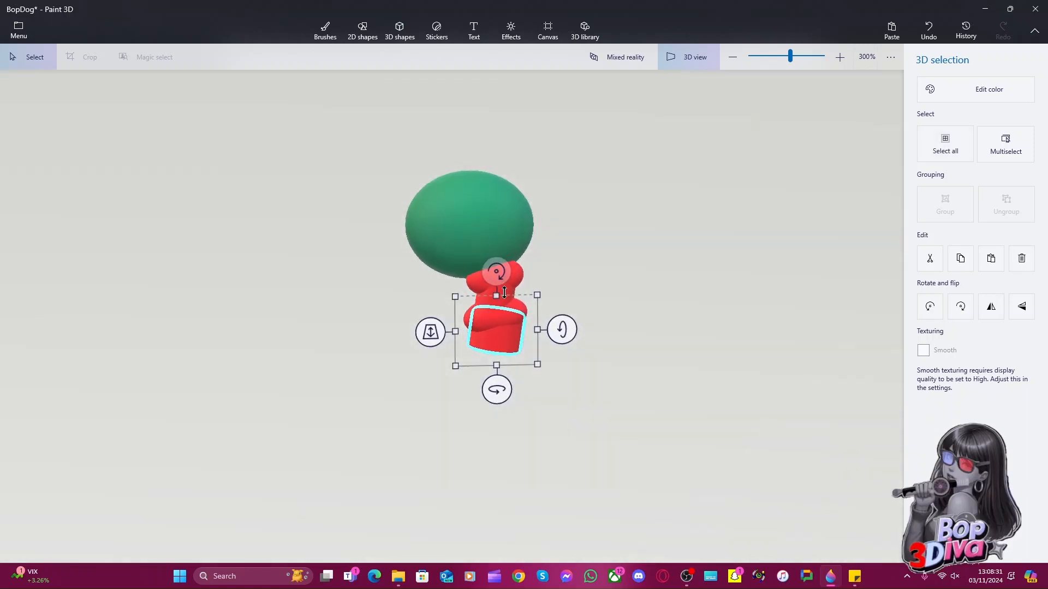
Shrink the green sphere and reposition it on top of the upper flattened red sphere
left_click(485, 243)
left_click_drag(389, 159, 421, 181)
left_click_drag(483, 235, 497, 240)
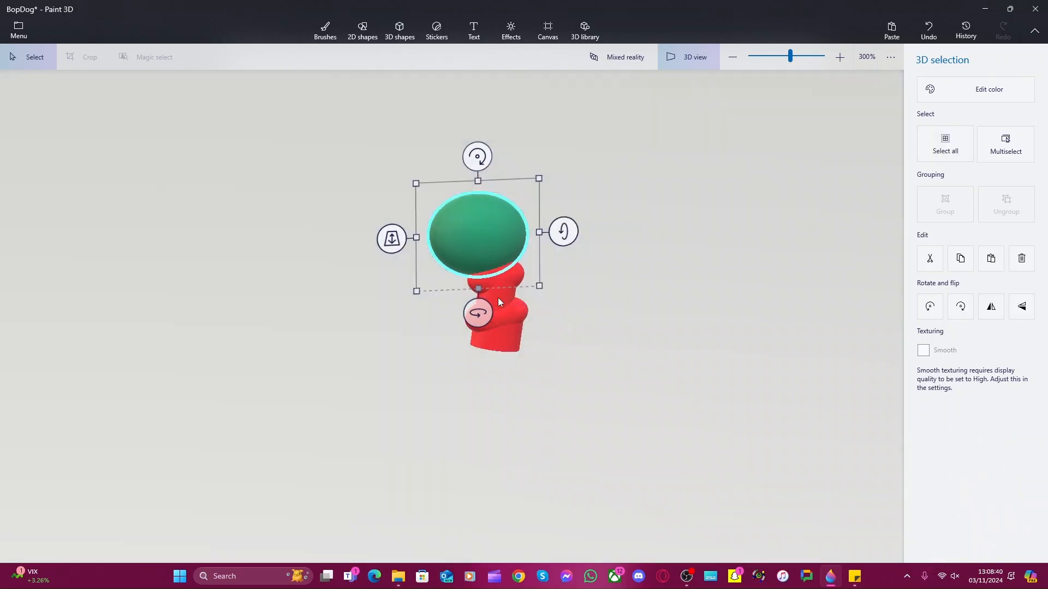
Duplicate the upper red cylinder and move the copy up so it overlaps the lower part of the green sphere
left_click(498, 298)
key("ctrl+c")
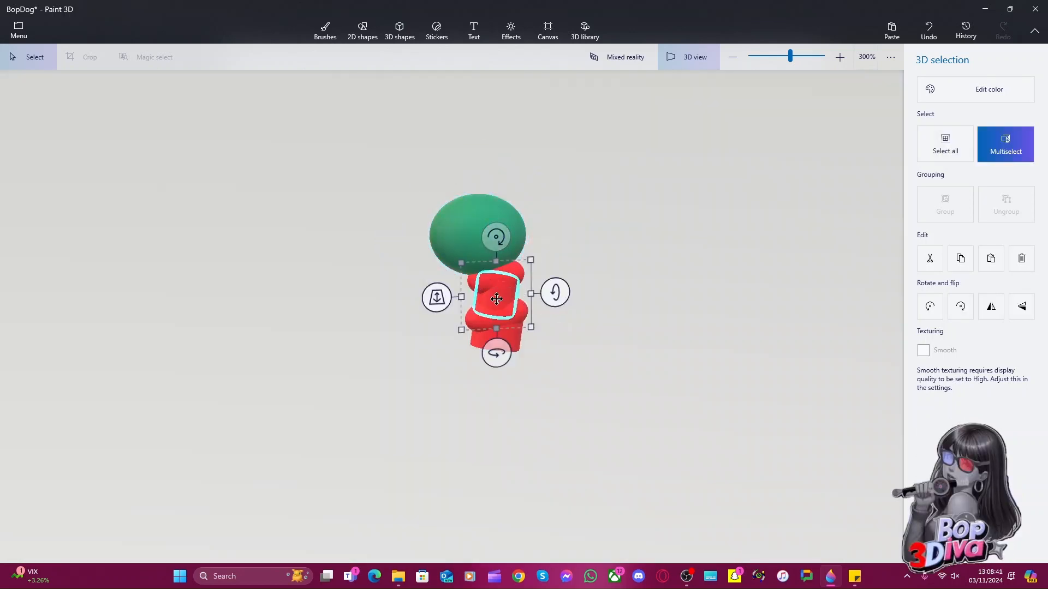
key("ctrl+v")
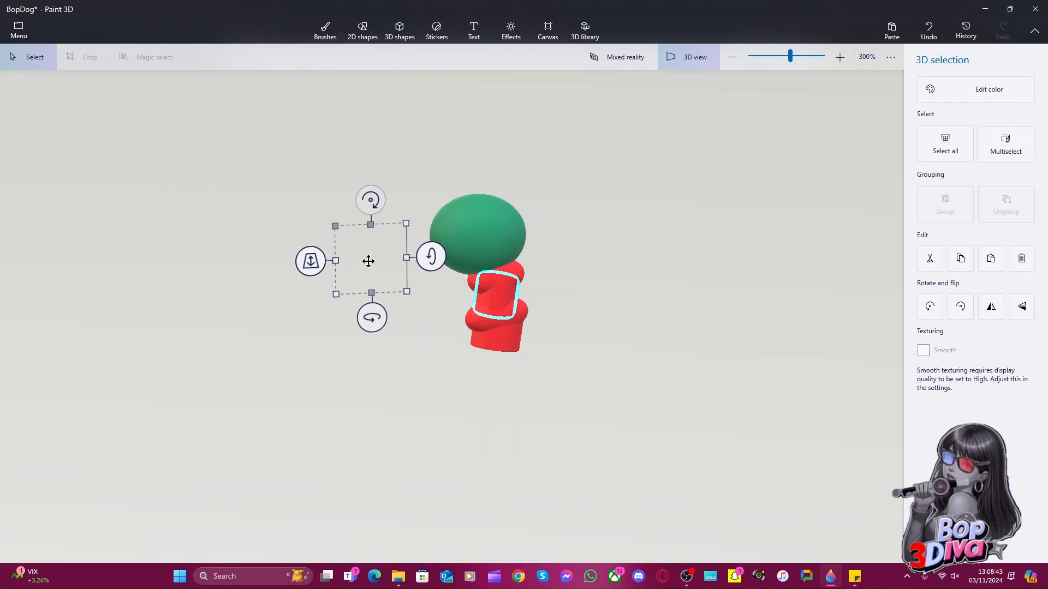
left_click_drag(369, 261, 408, 330)
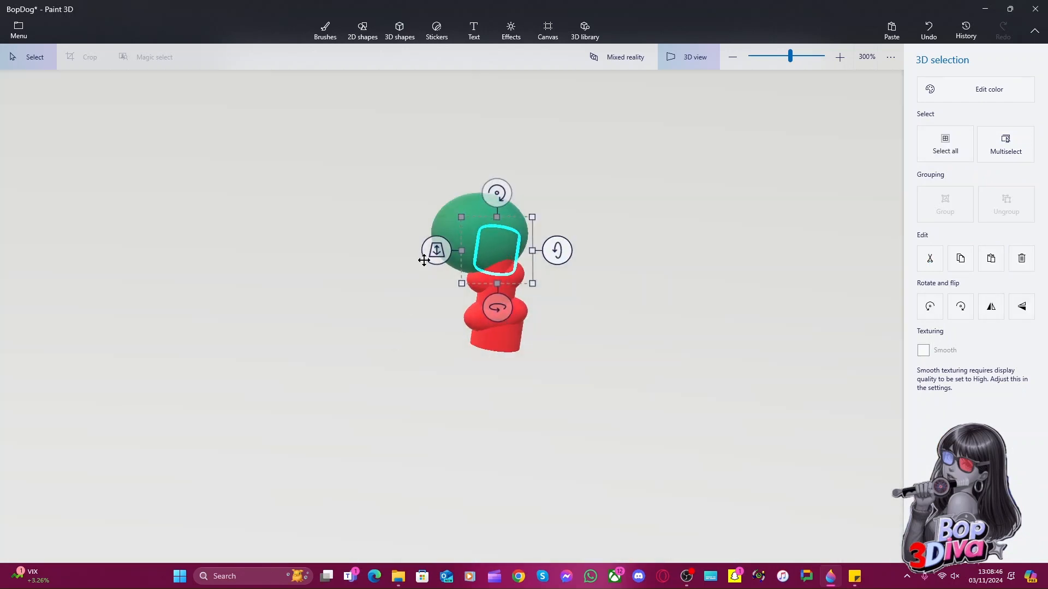
left_click_drag(425, 258, 376, 336)
right_click(377, 336)
left_click(582, 402)
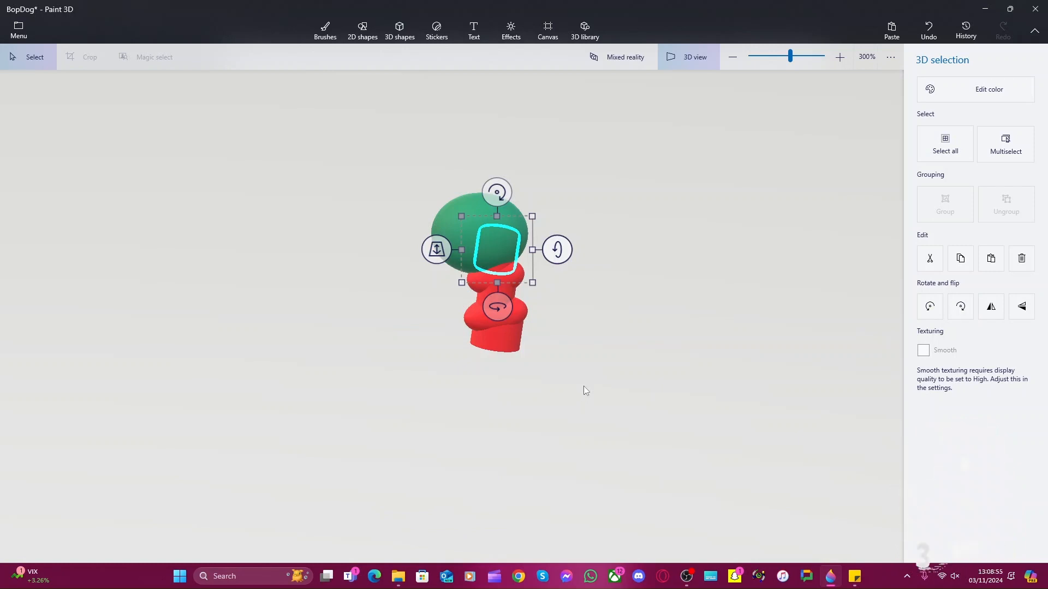
Draw a small, wide and flat matte red cone in the empty space beside the lowest cylinder
left_click(595, 396)
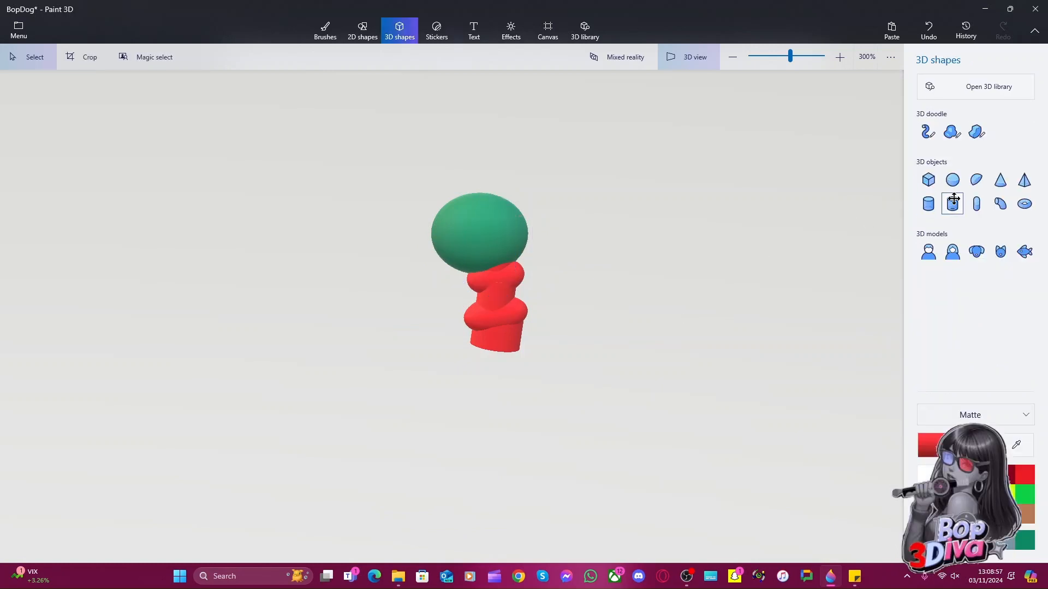
left_click(999, 181)
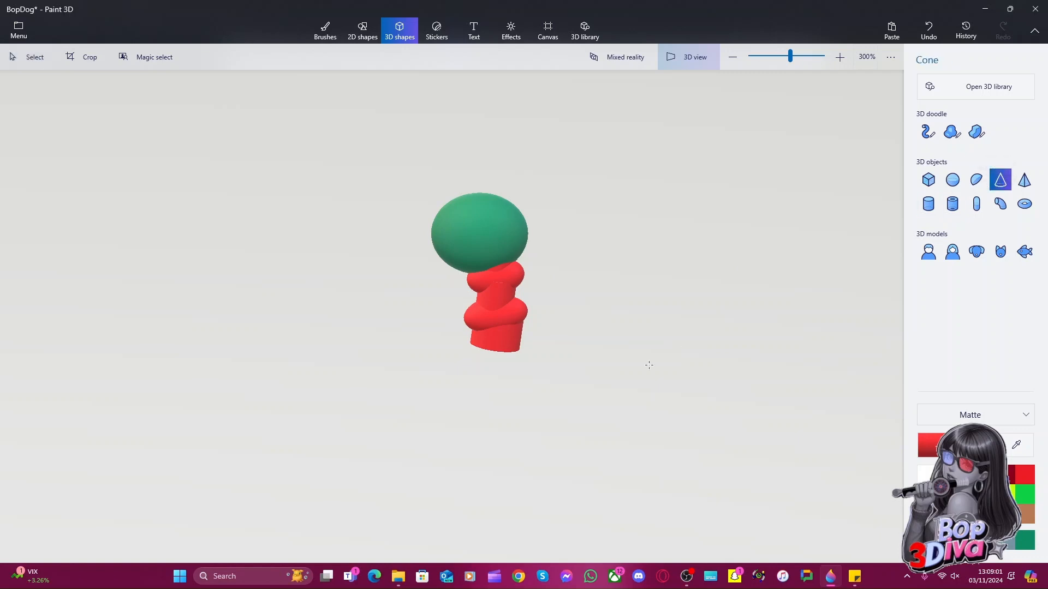
left_click_drag(600, 365, 671, 376)
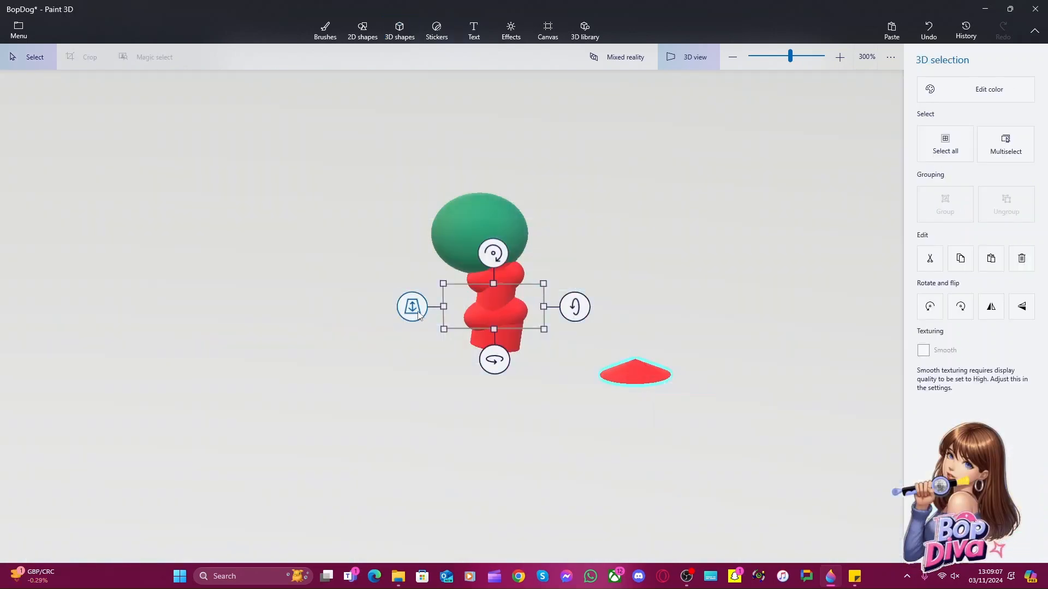
Reposition the red cone in the empty space directly below the lowest cylinder and adjust its depth to line up with the part
left_click_drag(566, 309, 568, 252)
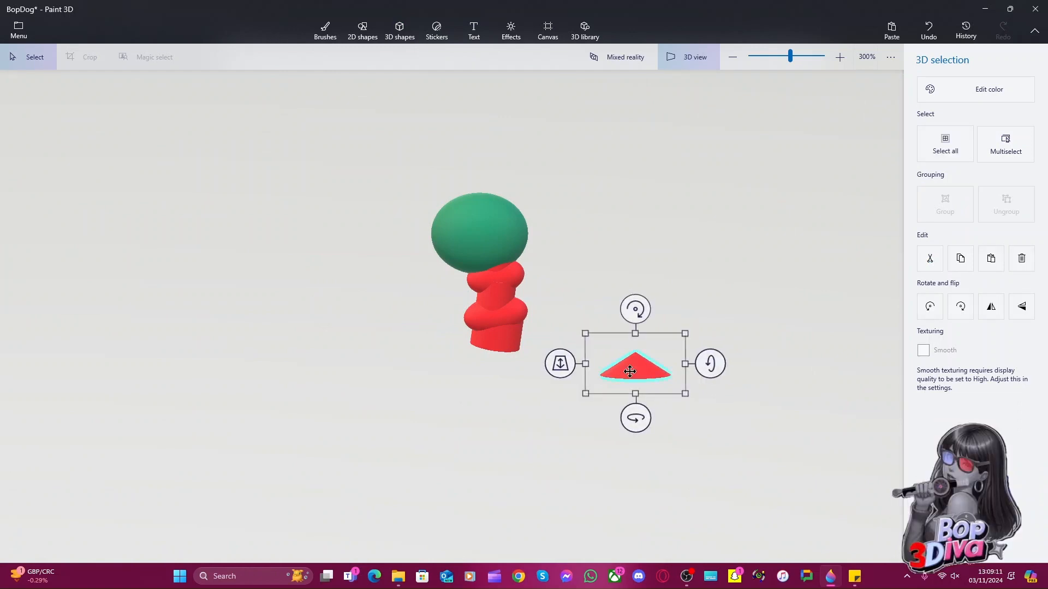
left_click_drag(631, 368, 478, 357)
right_click_drag(531, 424, 544, 374)
left_click_drag(494, 359, 561, 494)
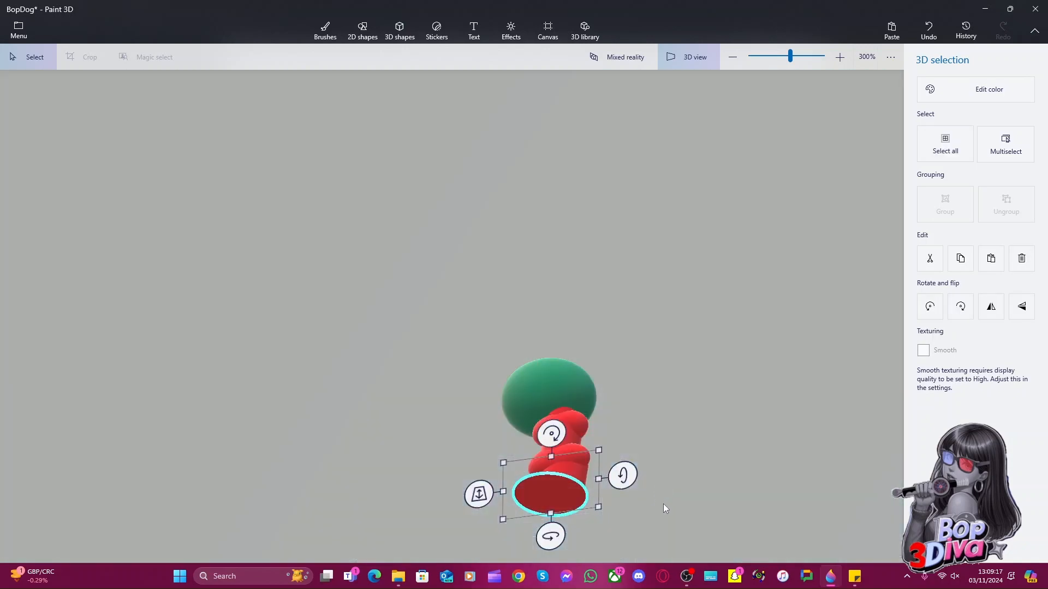
middle_click_drag(664, 504, 477, 358)
left_click_drag(369, 312, 381, 228)
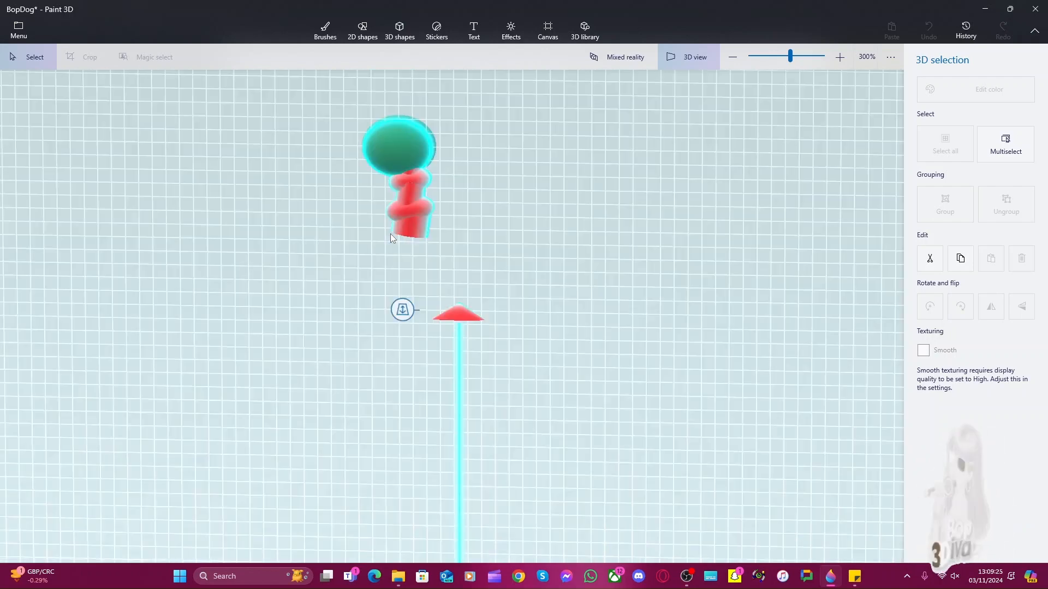
left_click_drag(513, 404, 454, 404)
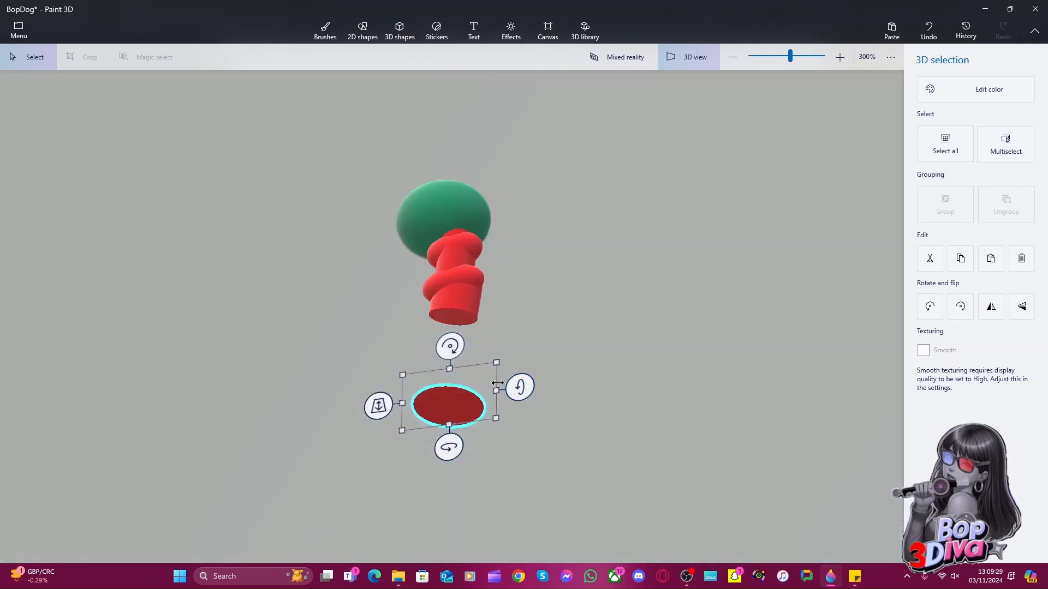
Raise the red cone in small increments until its tip sits inside the bottom of the lowest red cylinder
right_click_drag(536, 437, 576, 500)
key("Up")
key("Up")
key("Up")
key("Up")
key("Up")
key("Up")
key("Up")
key("Up")
key("Up")
key("Up")
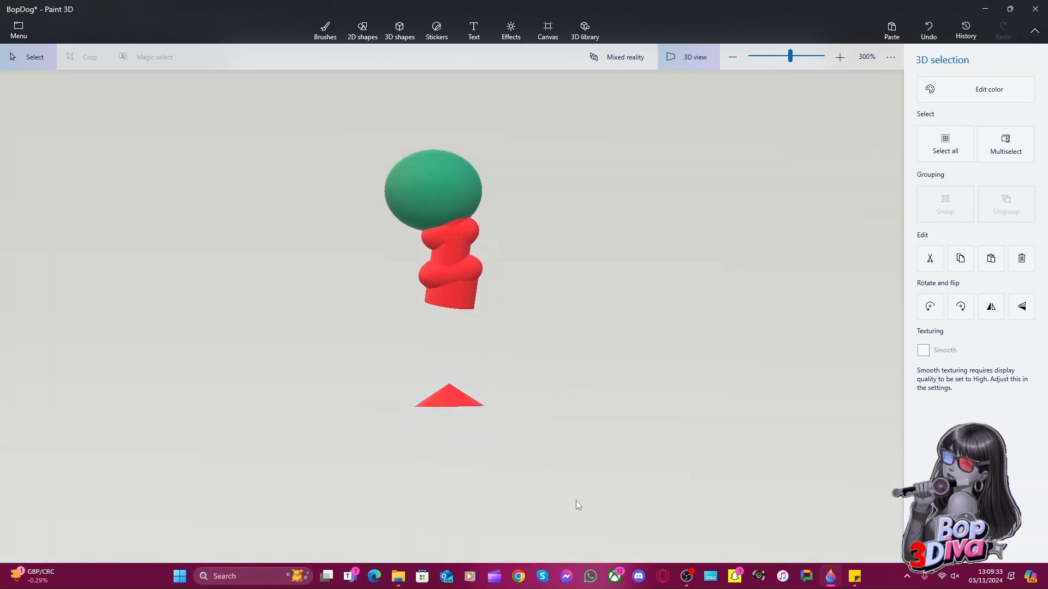
key("Up")
key("Up")
key("Up")
key("Up")
key("Up")
key("Up")
key("Up")
key("Up")
key("Up")
key("Up")
key("Up")
key("Up")
key("Up")
key("Up")
key("Up")
key("Up")
key("Up")
key("Up")
key("Up")
key("Up")
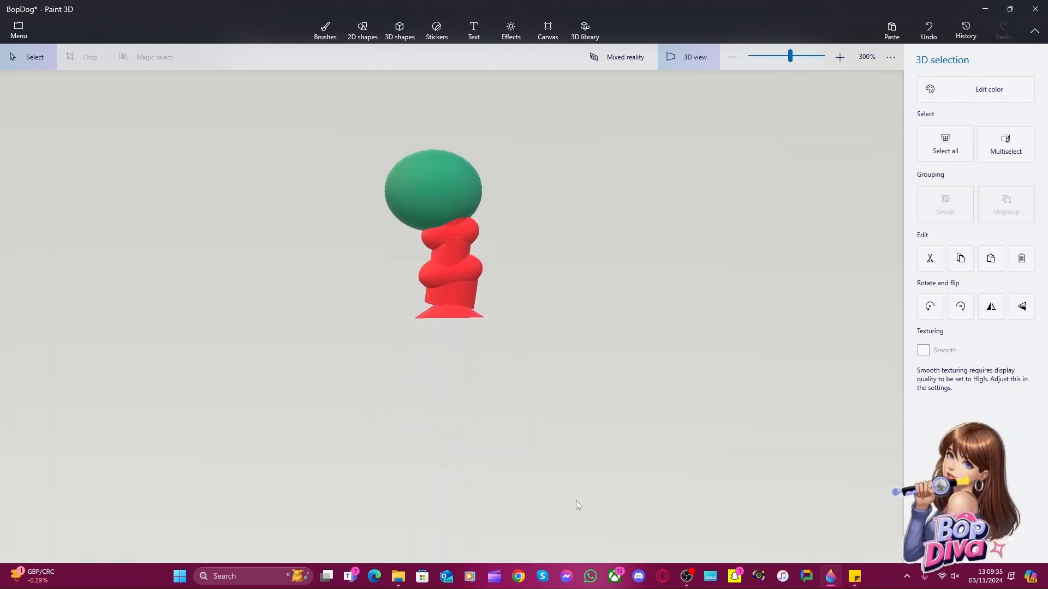
Enlarge the red cone slightly so it flares out wider beneath the lowest cylinder
right_click_drag(575, 500, 613, 386)
left_click_drag(524, 303, 525, 306)
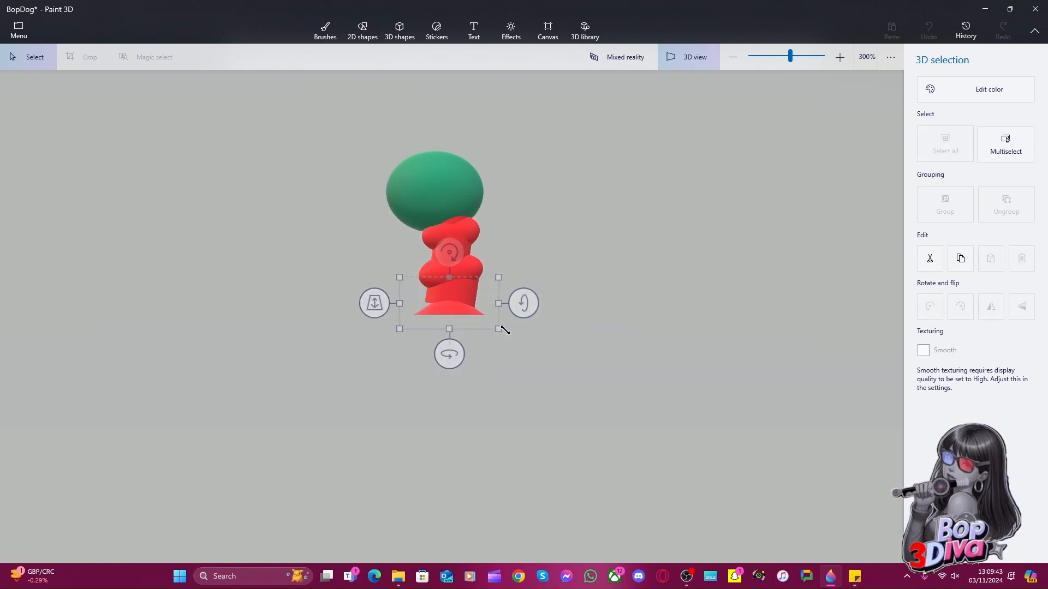
left_click_drag(462, 315, 445, 268)
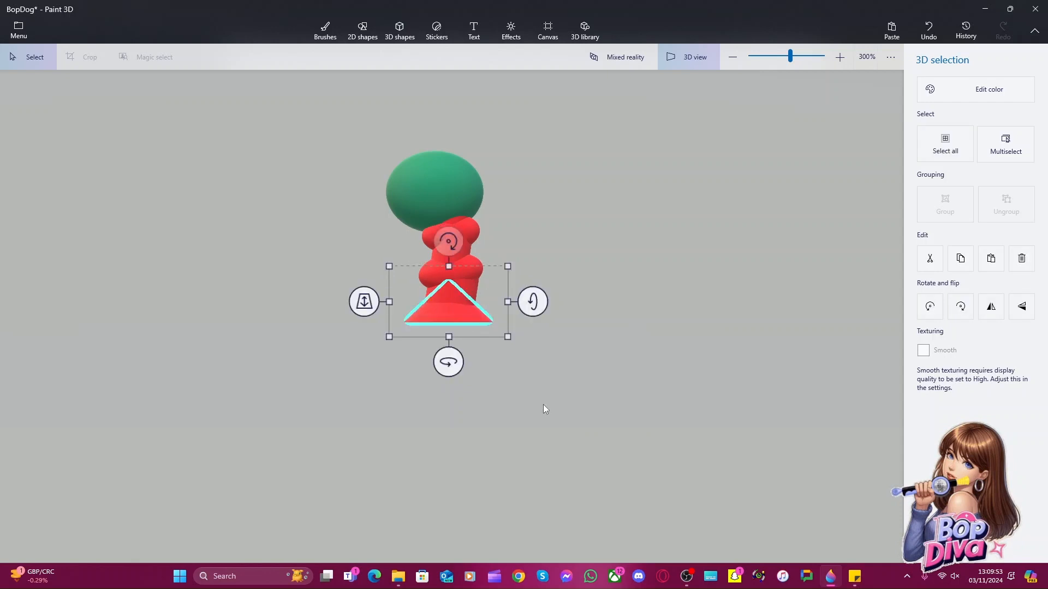
left_click(545, 410)
Draw a thin, wide matte red cylinder in the empty space beside the cone
left_click(928, 204)
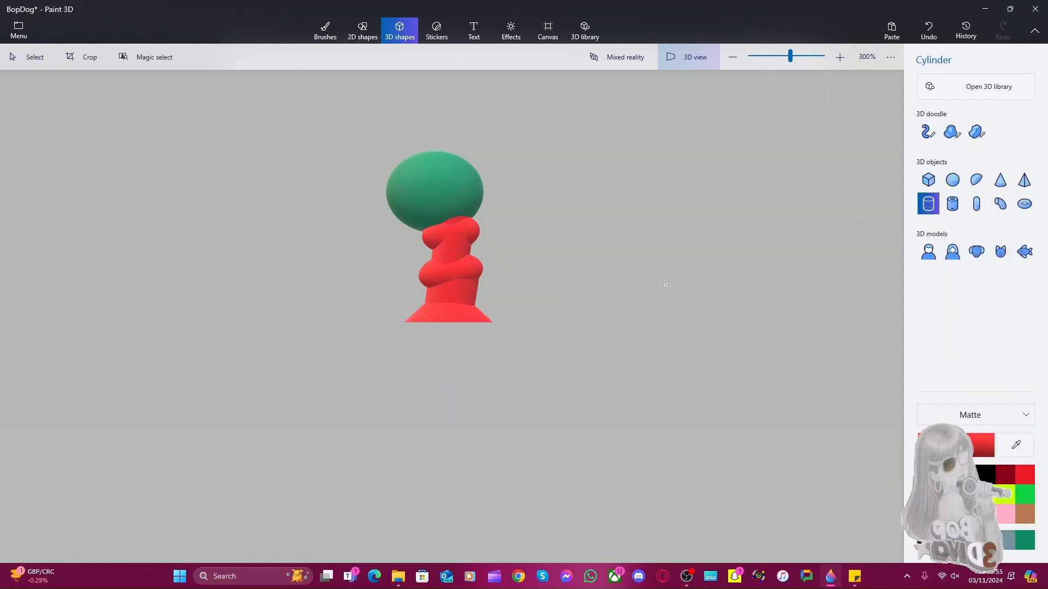
left_click_drag(537, 338, 597, 349)
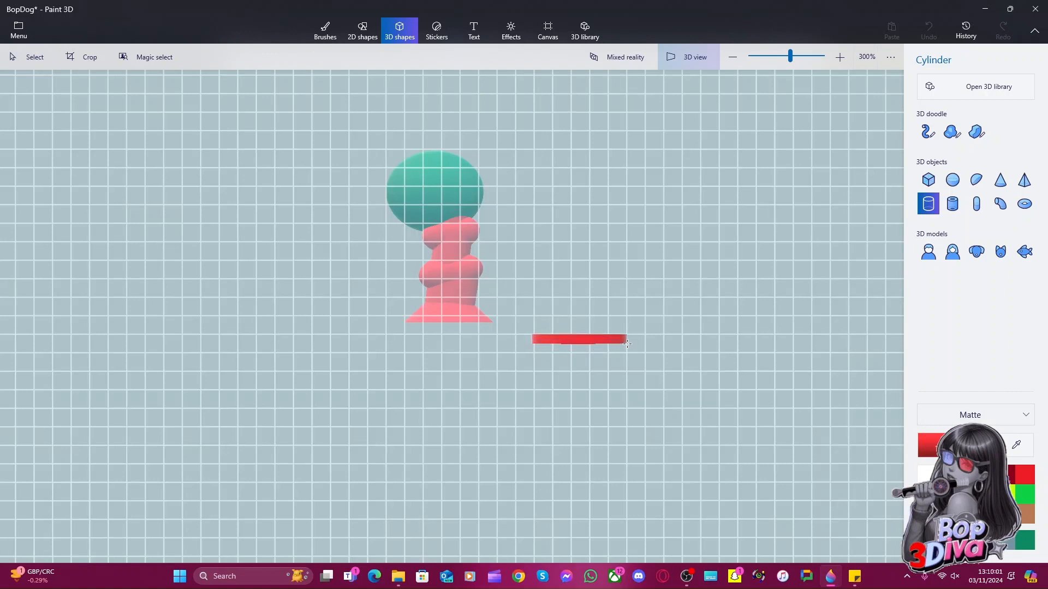
left_click_drag(611, 343, 476, 365)
left_click(541, 341)
left_click(563, 340)
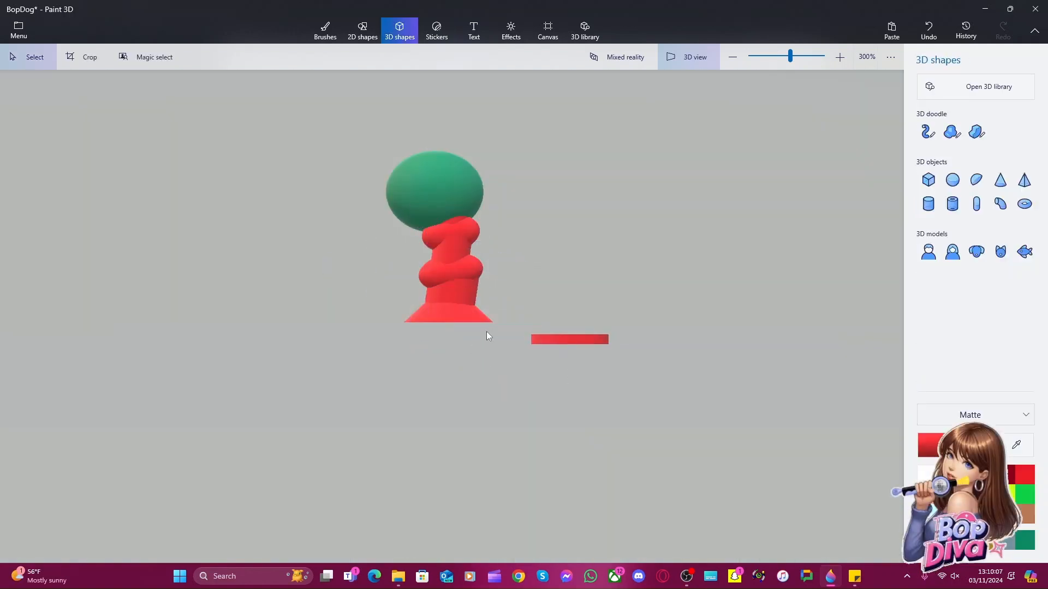
left_click(556, 337)
Widen the flat red cylinder and place it under the cone as a base, adjusting its depth to match
left_click_drag(481, 290, 507, 291)
left_click_drag(570, 339, 454, 329)
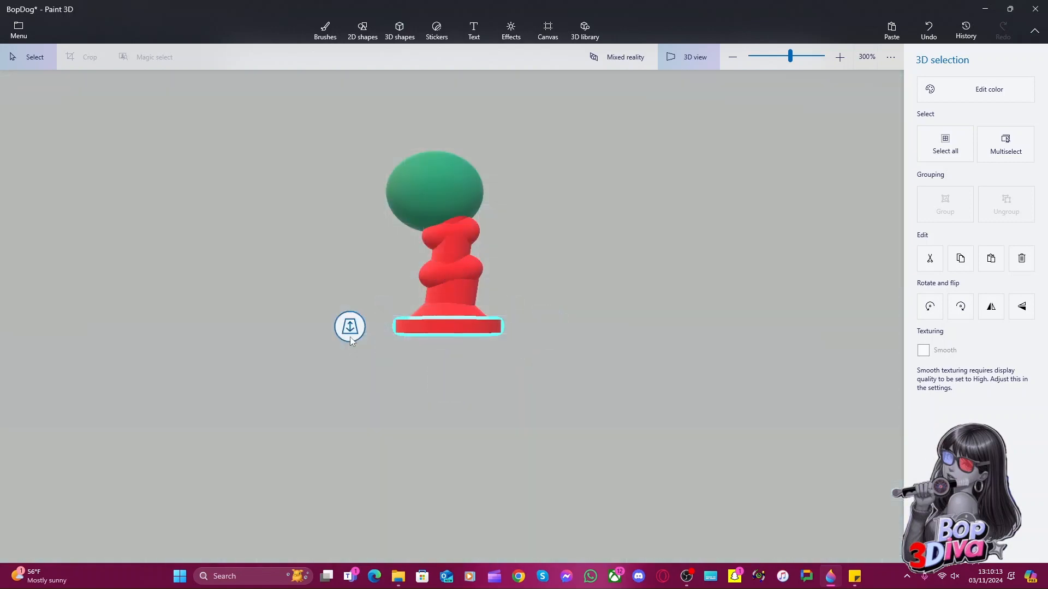
left_click_drag(349, 336, 372, 249)
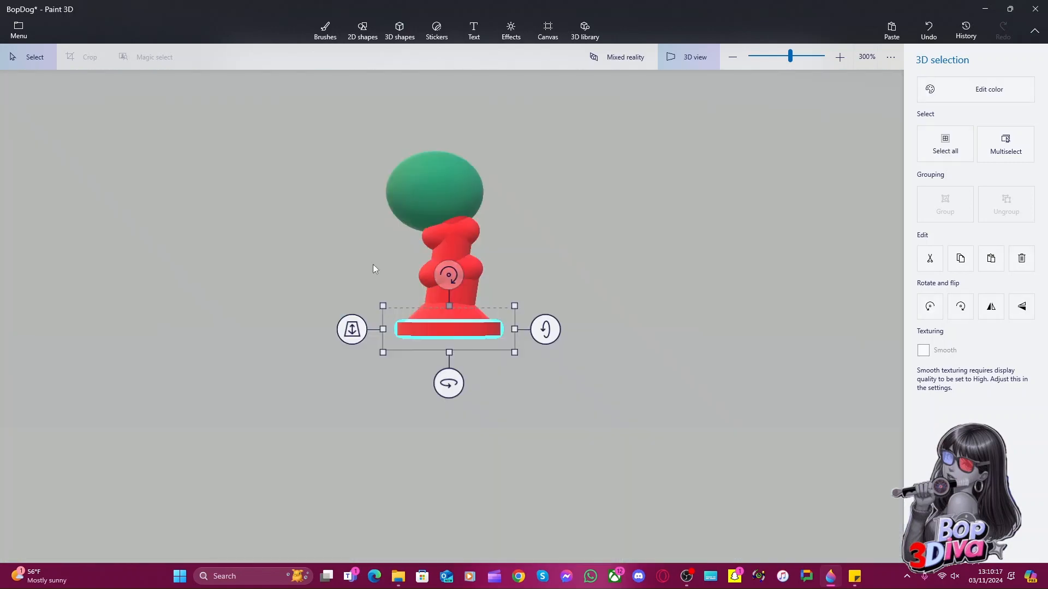
left_click(493, 391)
Examine the assembled green and red part from the front and side to check how its pieces line up in depth
scroll(600, 404, "up", 3)
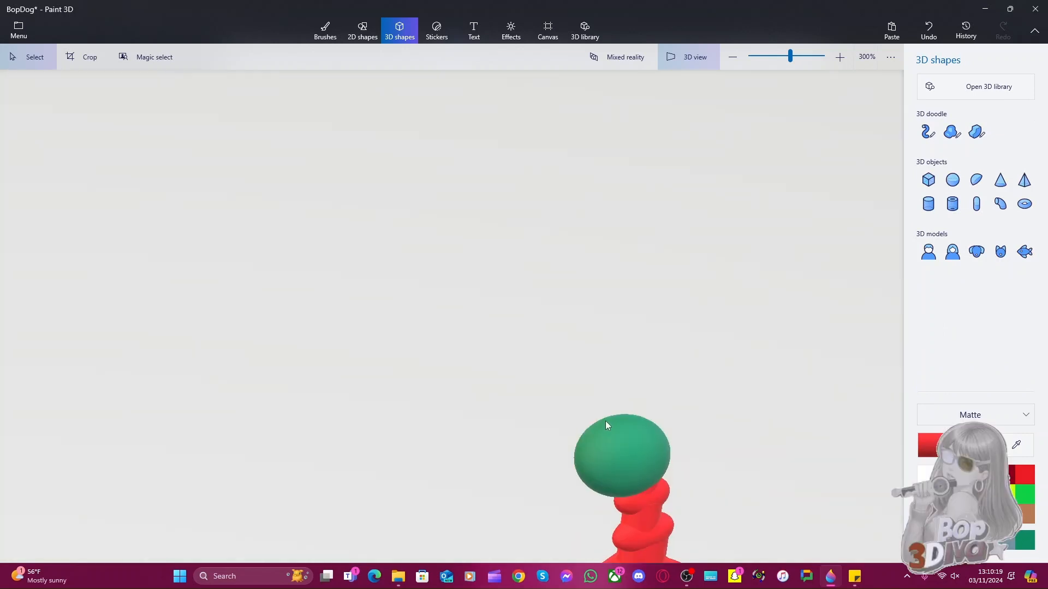
middle_click_drag(715, 401, 664, 390)
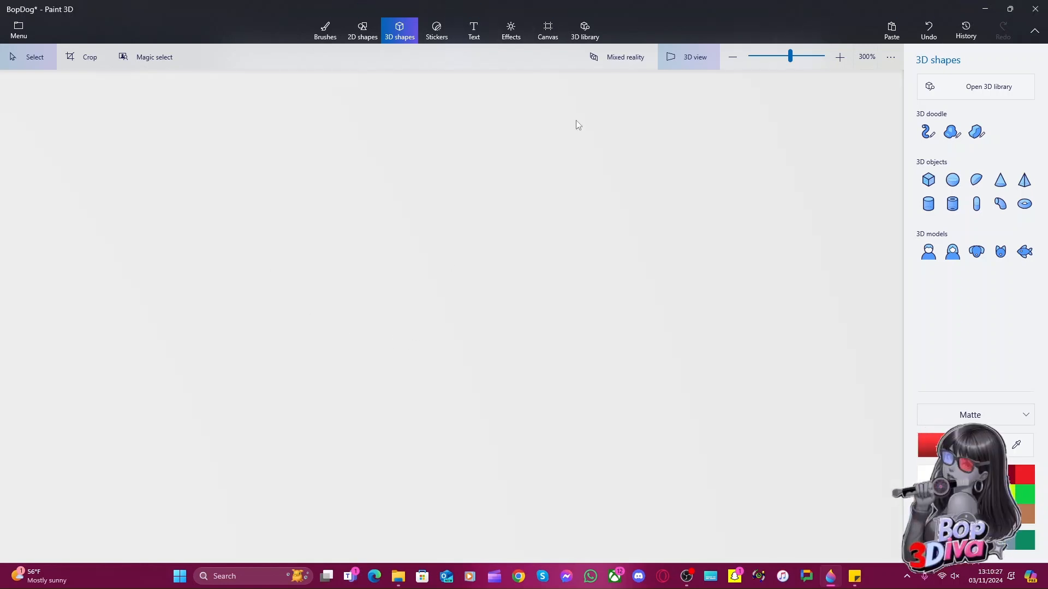
left_click(692, 66)
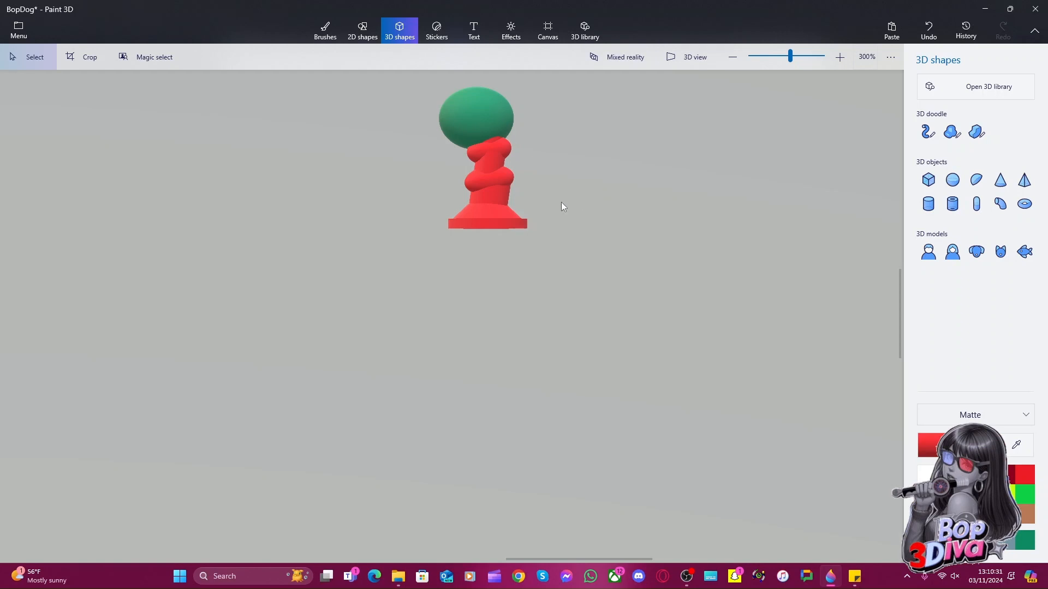
left_click(689, 56)
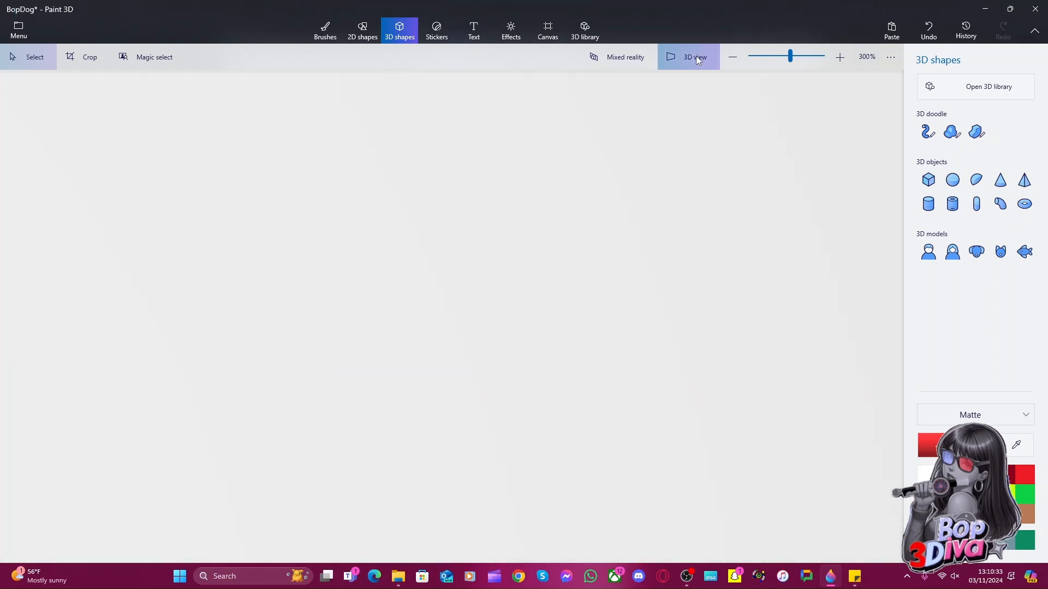
left_click(689, 56)
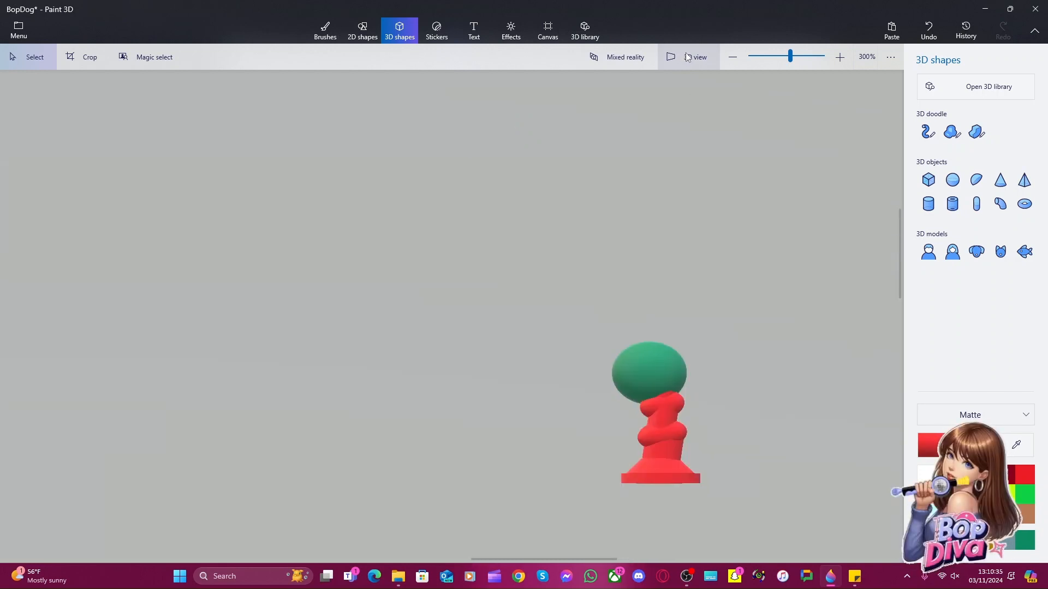
left_click(687, 57)
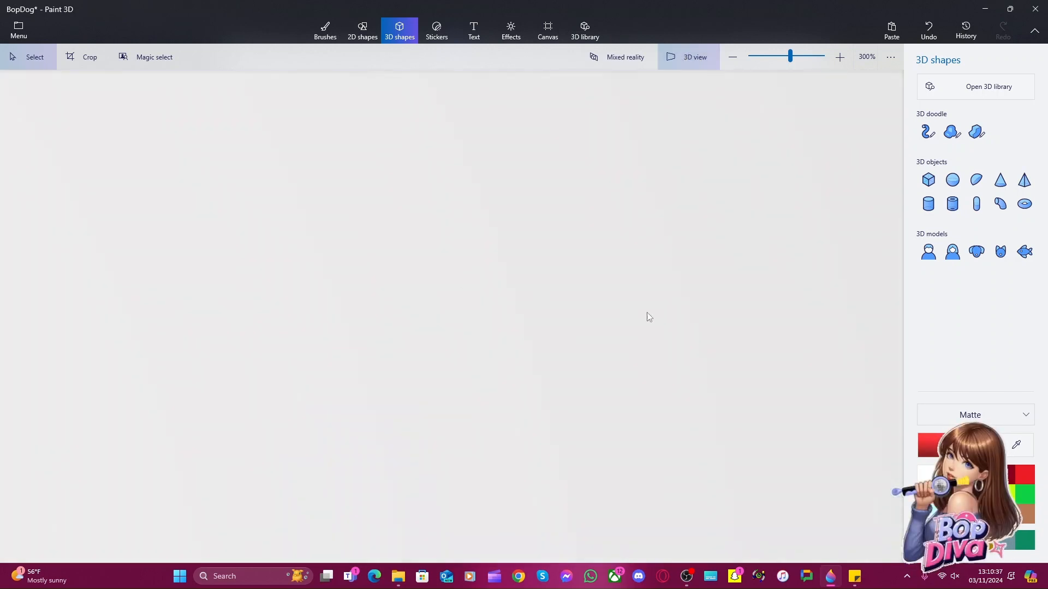
left_click_drag(299, 396, 2, 348)
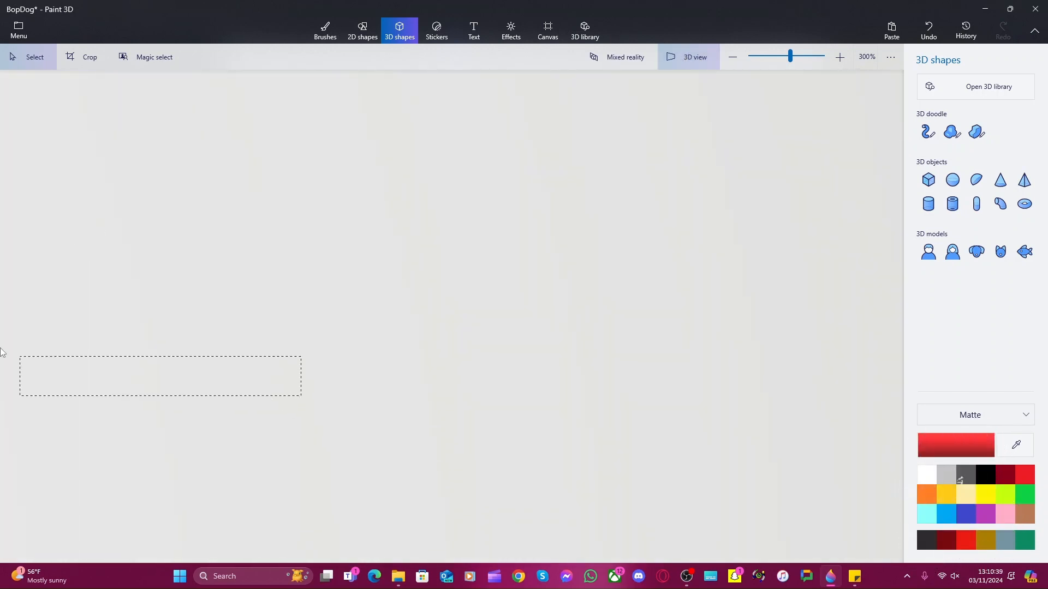
left_click_drag(752, 336, 551, 373)
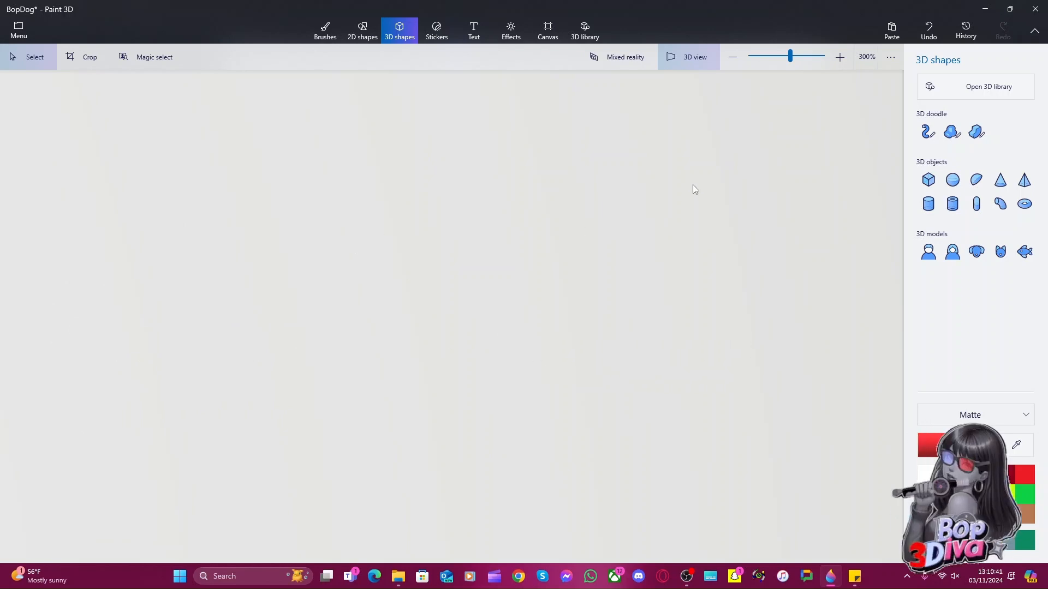
key("alt")
key("alt")
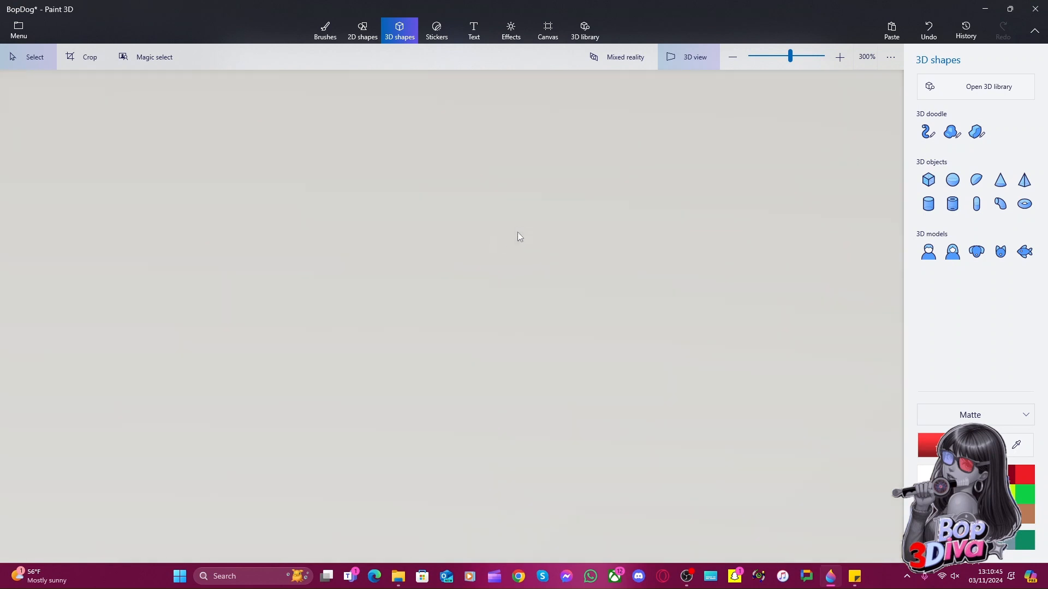
right_click_drag(555, 202, 523, 196)
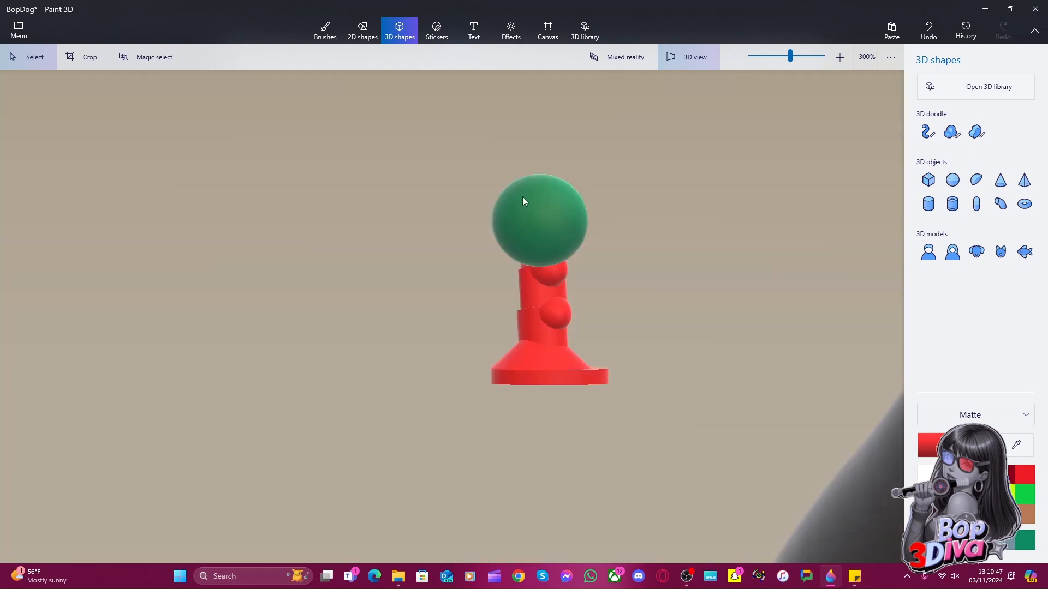
right_click_drag(469, 284, 215, 369)
key("alt")
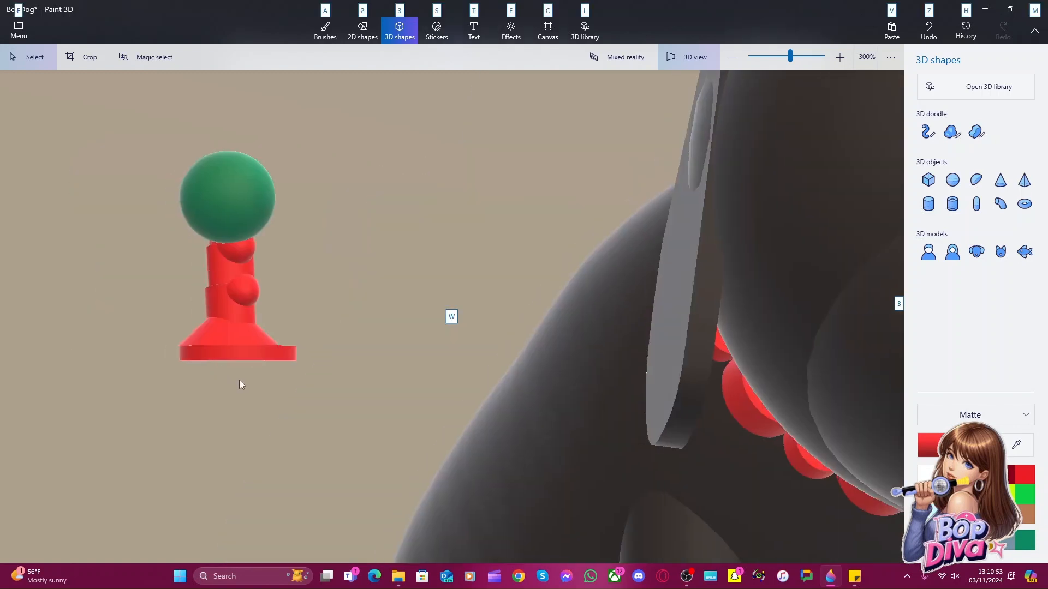
scroll(237, 381, "up", 1)
scroll(237, 378, "down", 1)
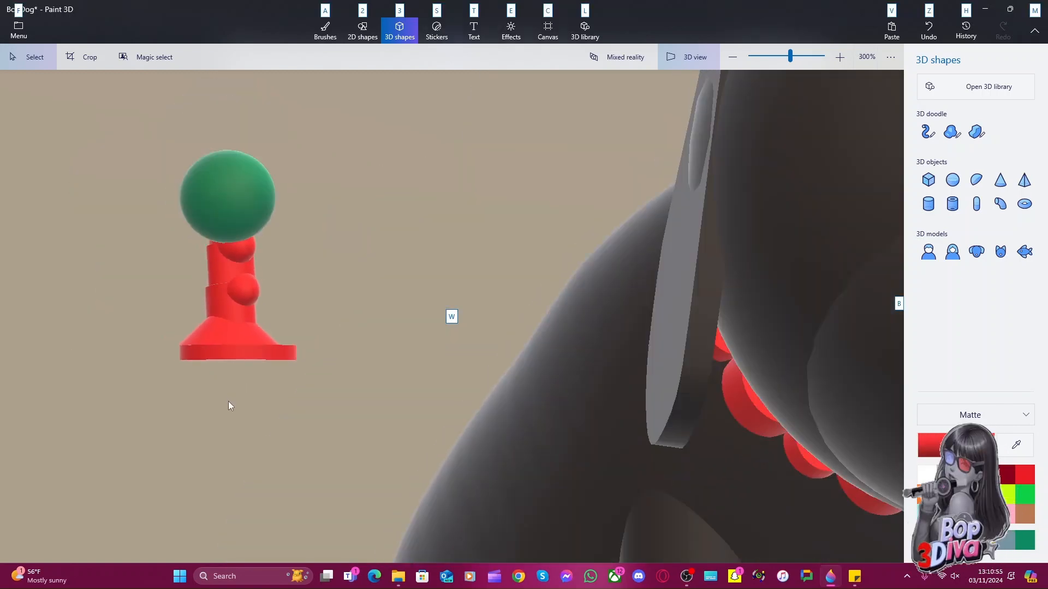
right_click(229, 401)
left_click(184, 409)
right_click_drag(185, 409, 228, 380)
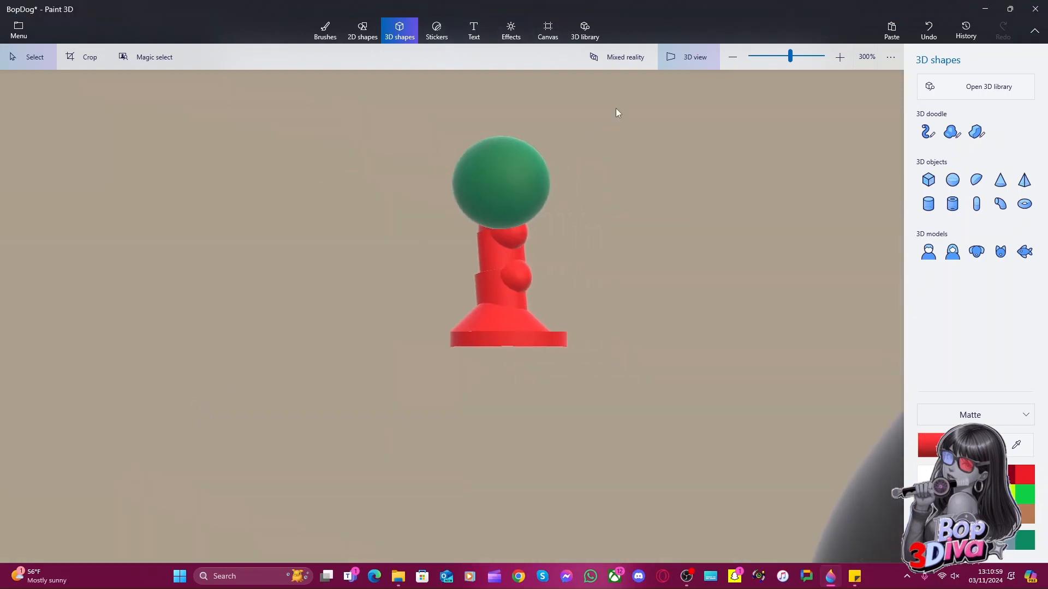
left_click(677, 61)
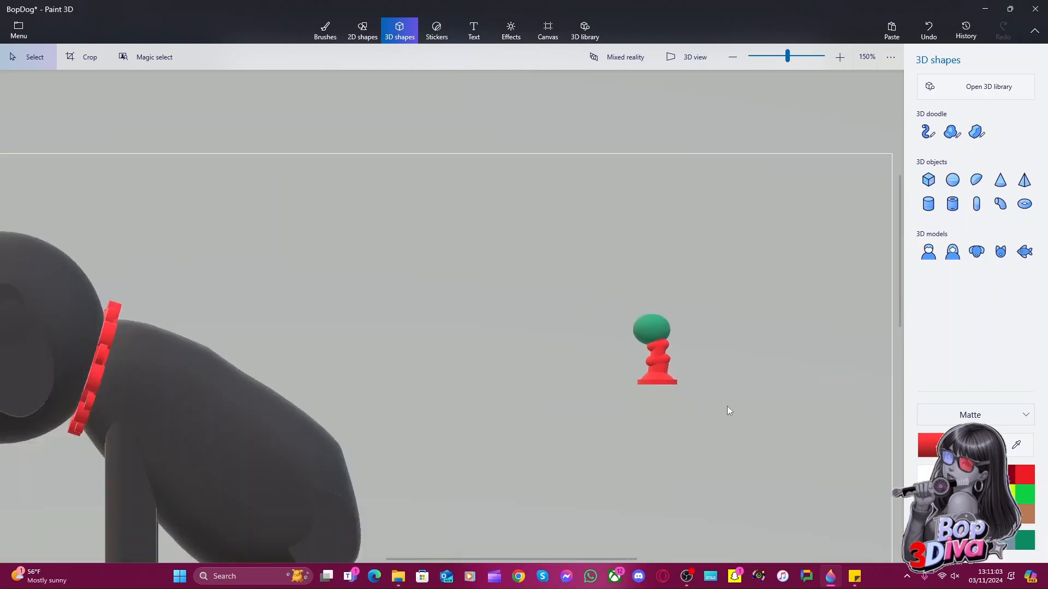
Shift the lower flattened red sphere in depth so it lines up better with the cylinders
scroll(727, 406, "up", 3)
key("alt")
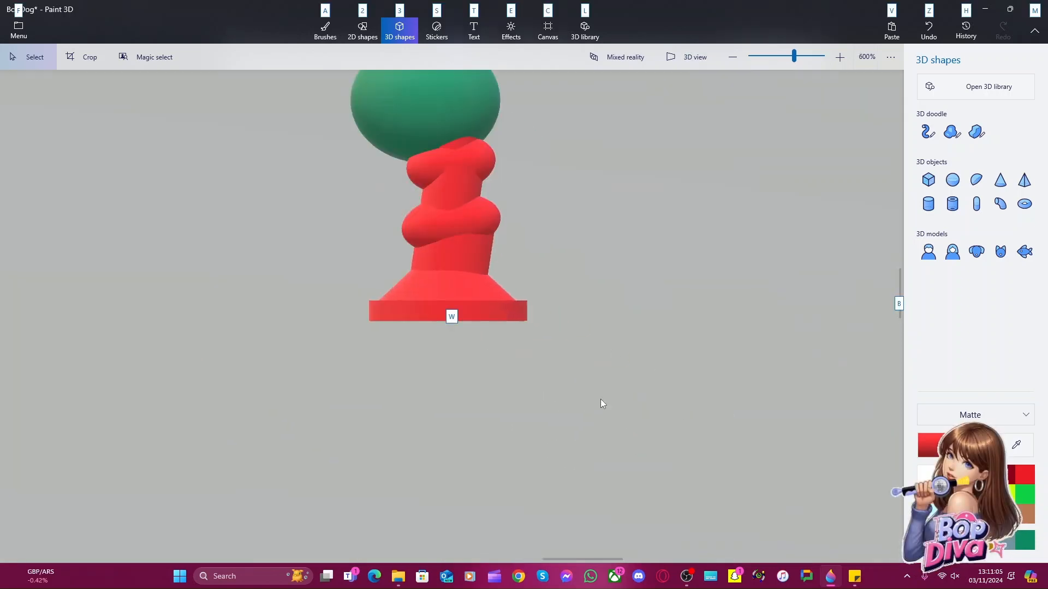
key("alt")
left_click(451, 244)
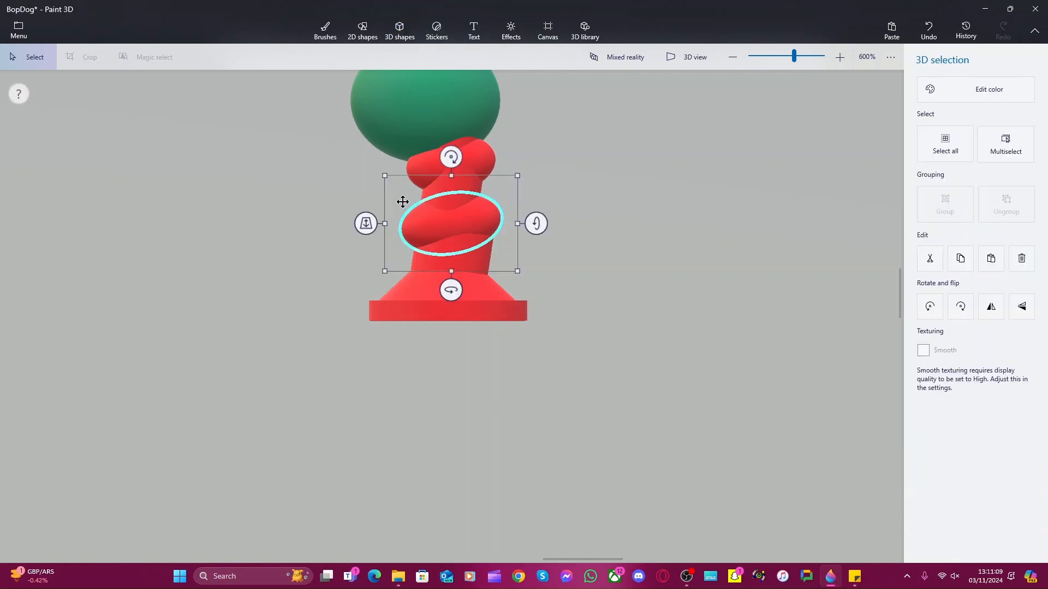
left_click_drag(364, 224, 392, 227)
left_click(361, 304)
left_click(416, 231)
right_click(404, 339)
Select the whole green and red part and rotate it about its vertical axis
left_click(591, 369)
left_click_drag(591, 368, 268, 56)
left_click_drag(439, 350, 579, 349)
left_click_drag(570, 398, 513, 395)
Adjust the depth of the lower and upper flattened red spheres so both bulge out in front of the cylinders
left_click(455, 224)
left_click_drag(366, 223, 354, 227)
left_click(453, 172)
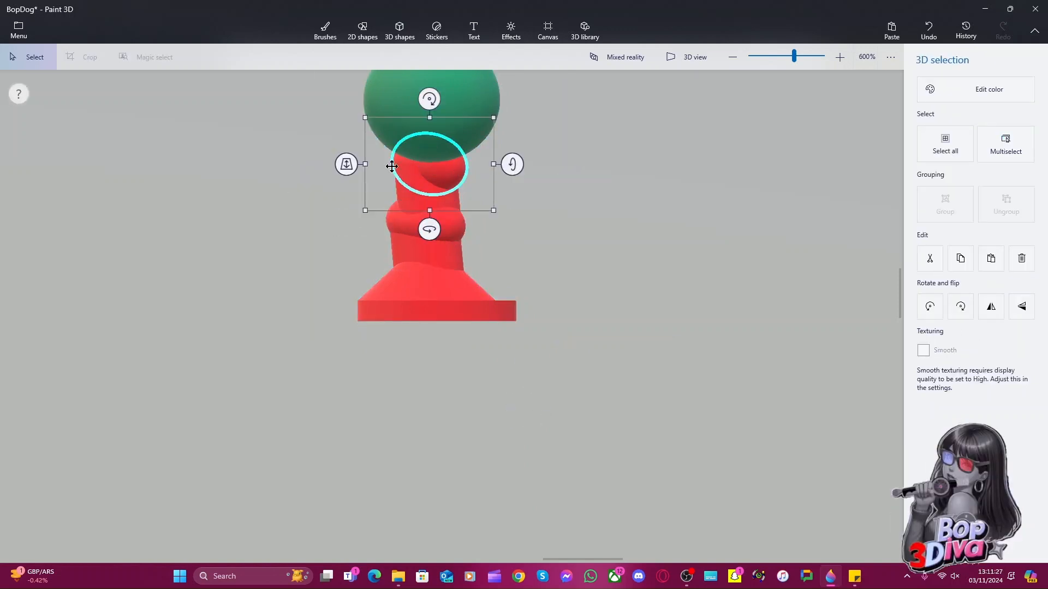
left_click_drag(363, 164, 354, 165)
left_click(334, 354)
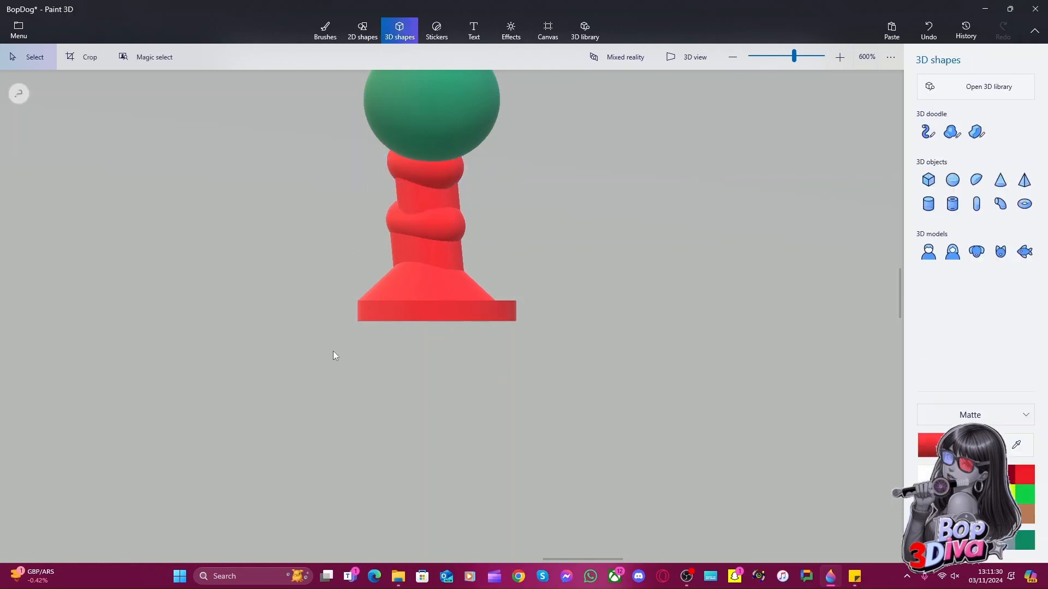
right_click(598, 398)
left_click(614, 341)
left_click(636, 323)
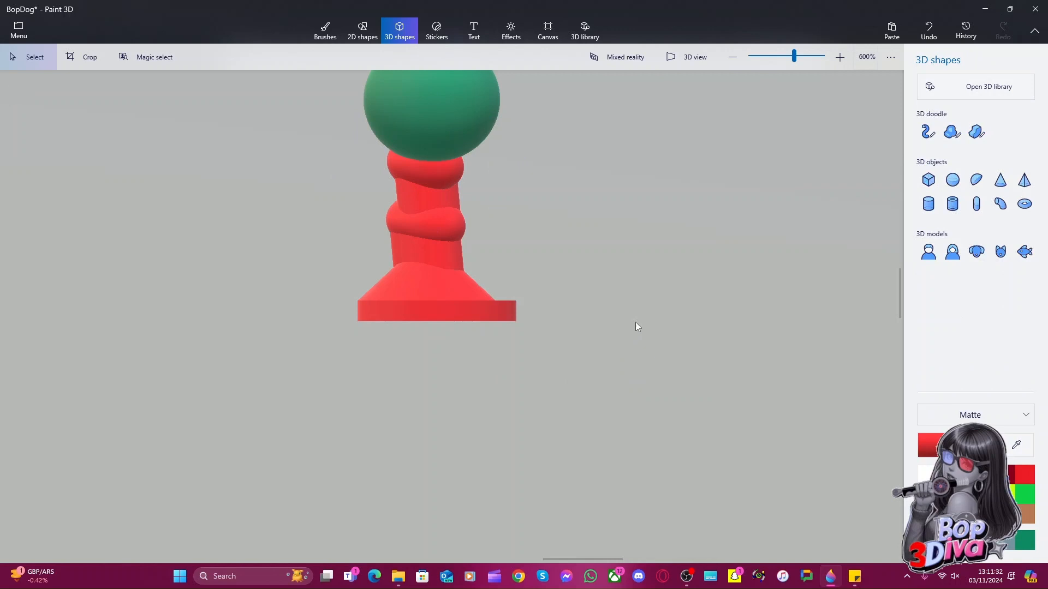
left_click(430, 240)
left_click(390, 378)
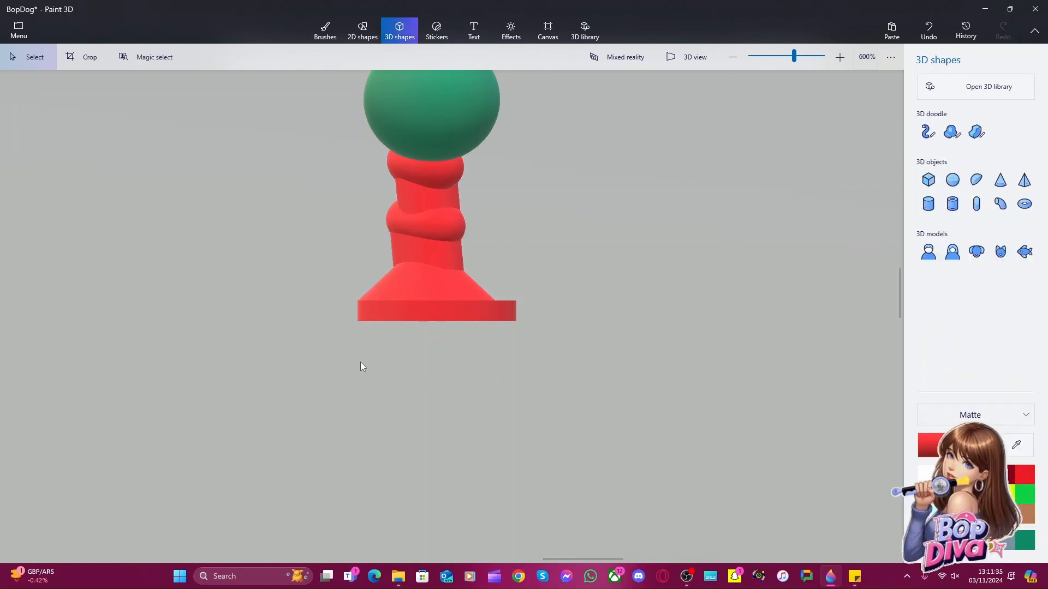
key("alt")
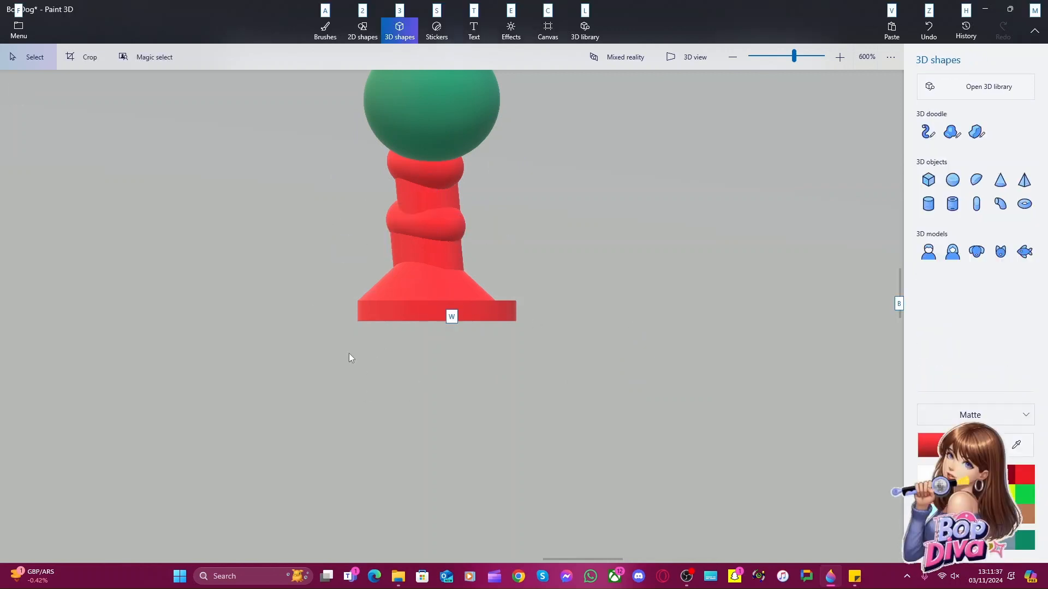
left_click_drag(350, 353, 423, 354)
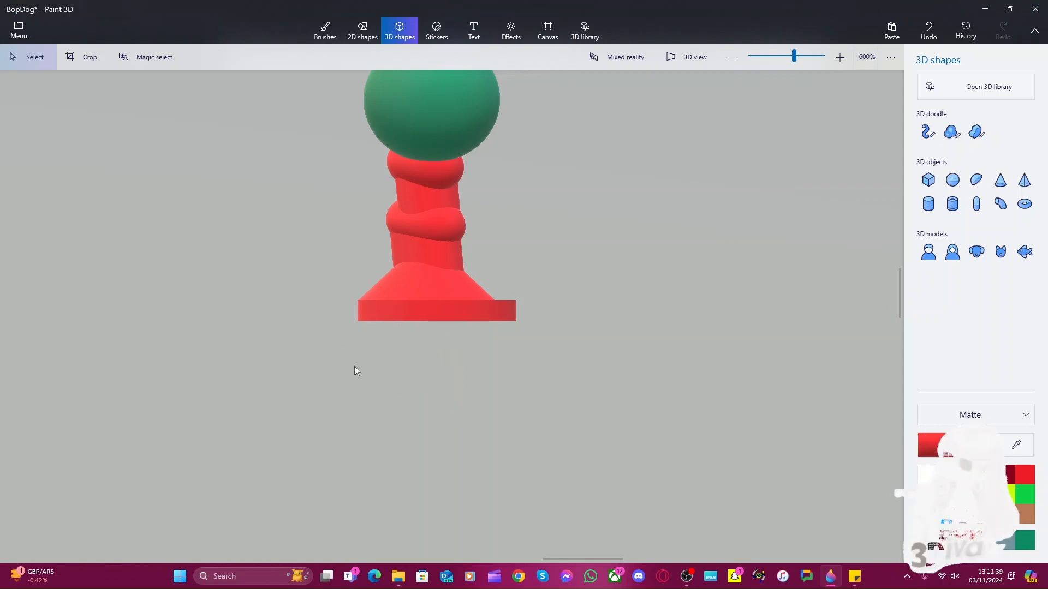
Select the whole green and red part and turn it slightly further about its vertical axis
left_click_drag(355, 365, 353, 222)
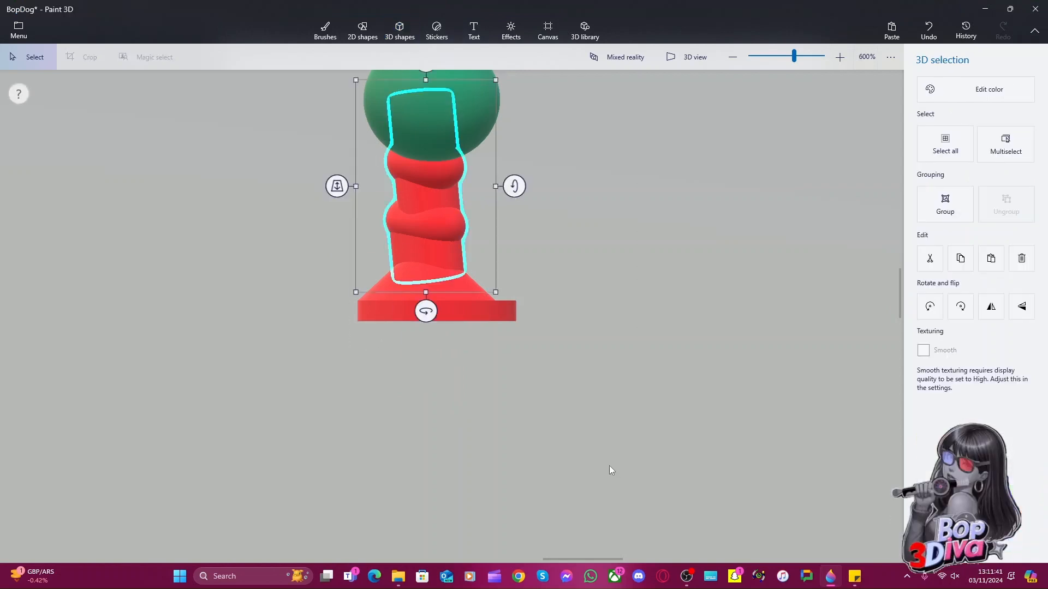
left_click_drag(677, 479, 243, 102)
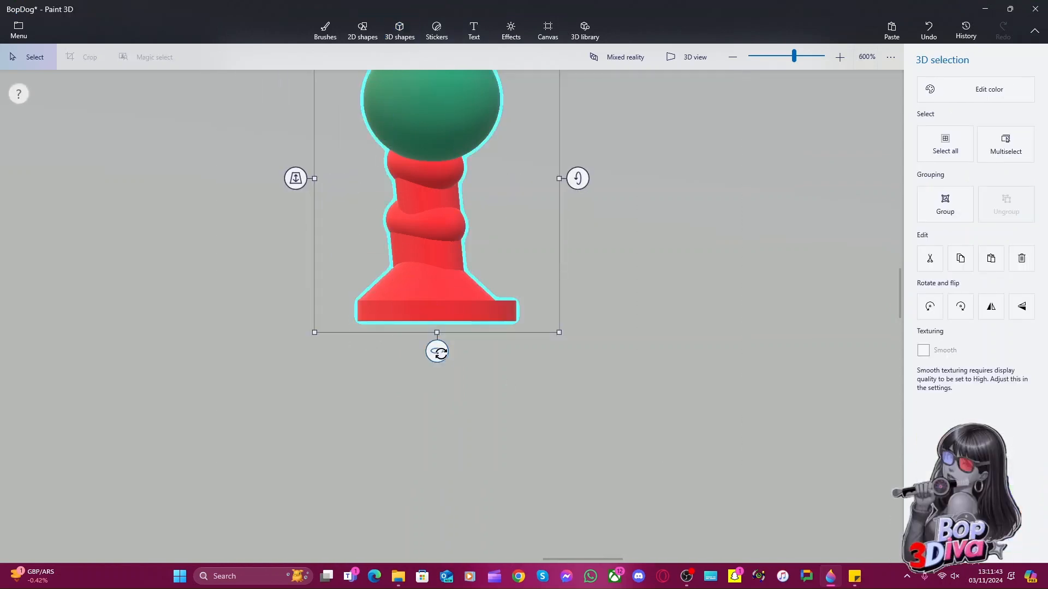
left_click_drag(439, 353, 521, 411)
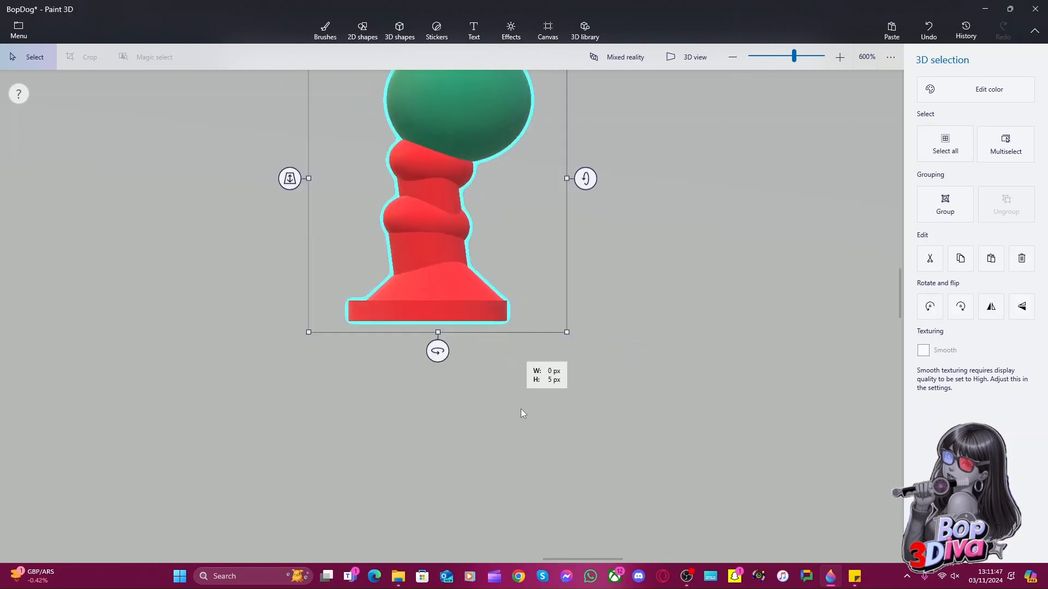
Nudge the red cone sideways and push it back in depth to fit beneath the lower cylinder
left_click(450, 299)
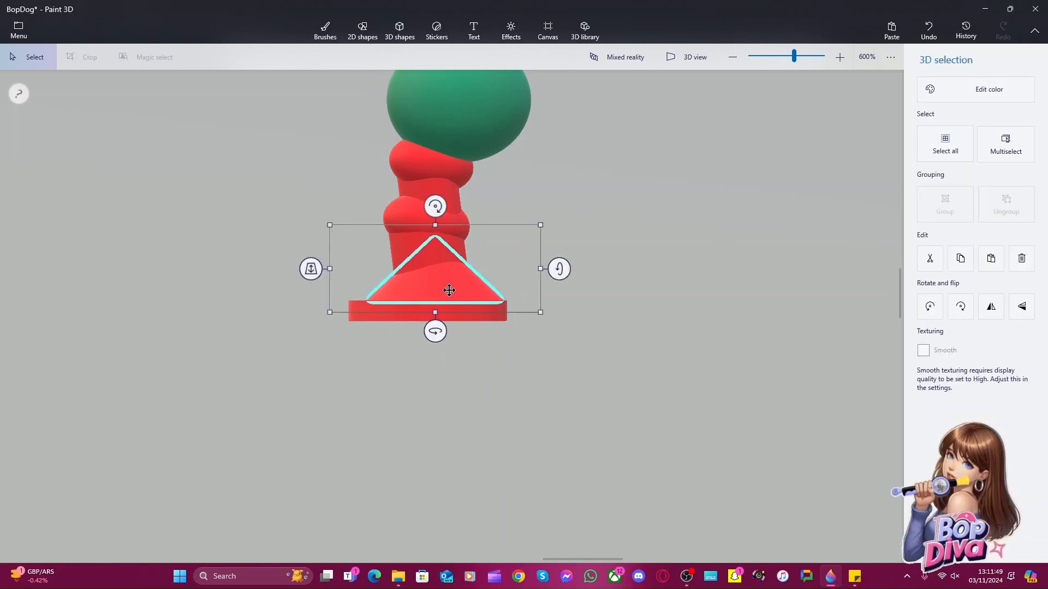
key("Left")
key("Left")
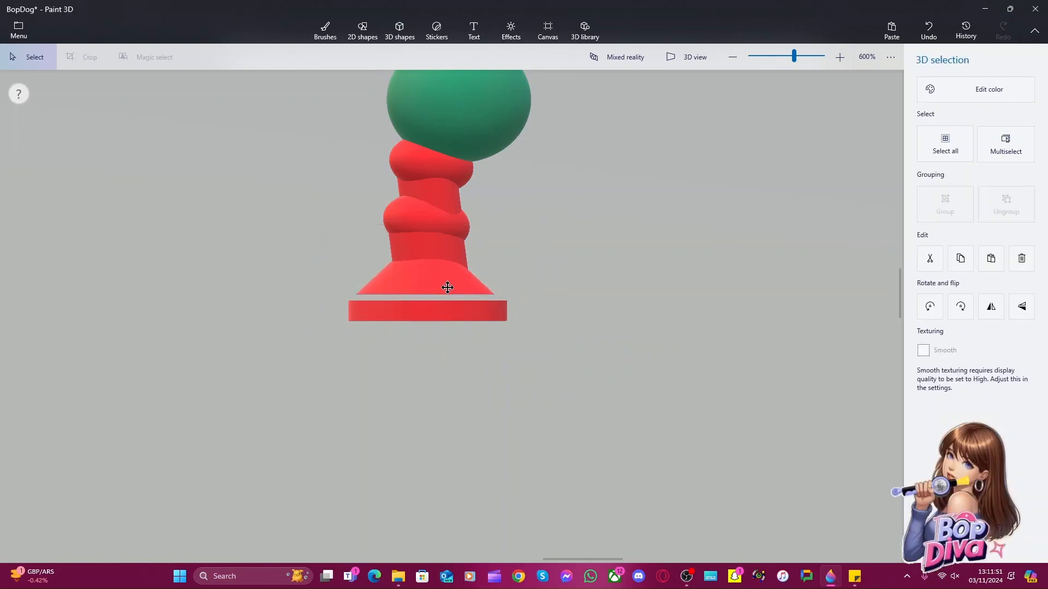
key("Down")
key("Down")
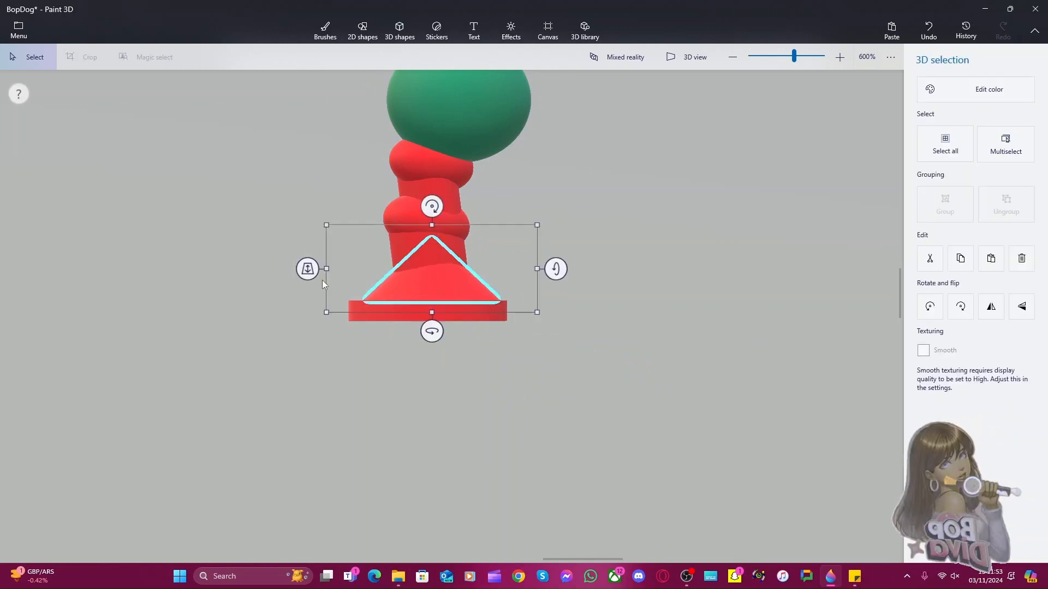
left_click_drag(309, 270, 369, 322)
left_click(446, 368)
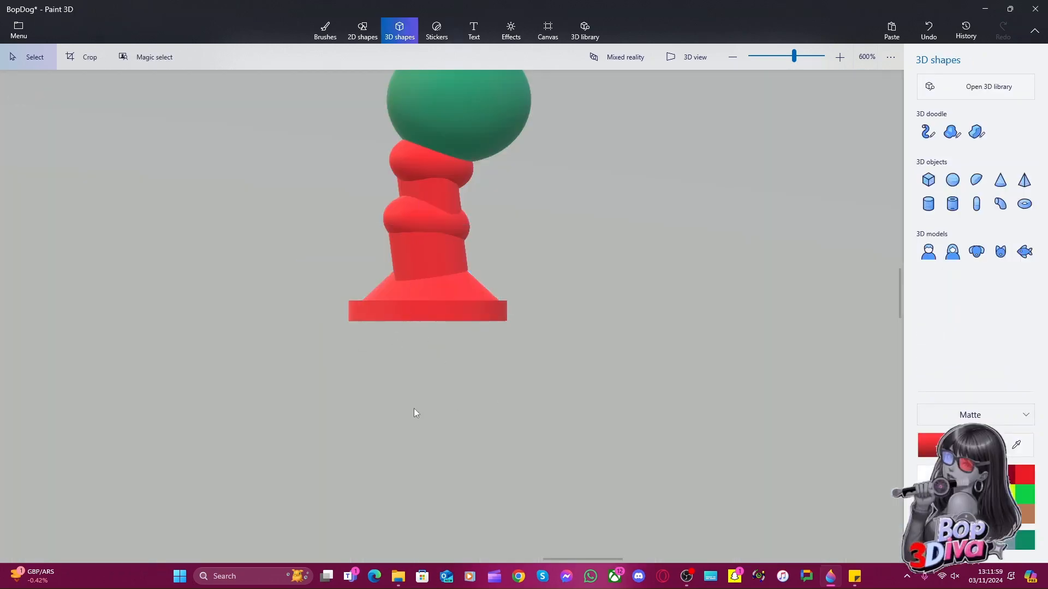
Tip the whole part 90° to a top-down orientation and nudge the red cone until it is centred on the base disc
key("ctrl+a")
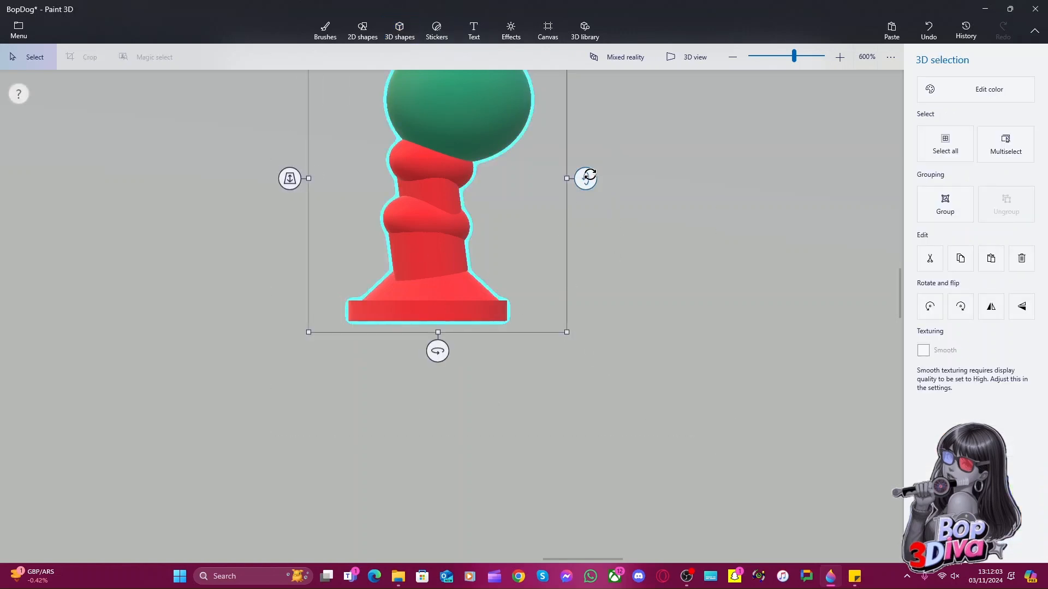
left_click_drag(589, 175, 580, 315)
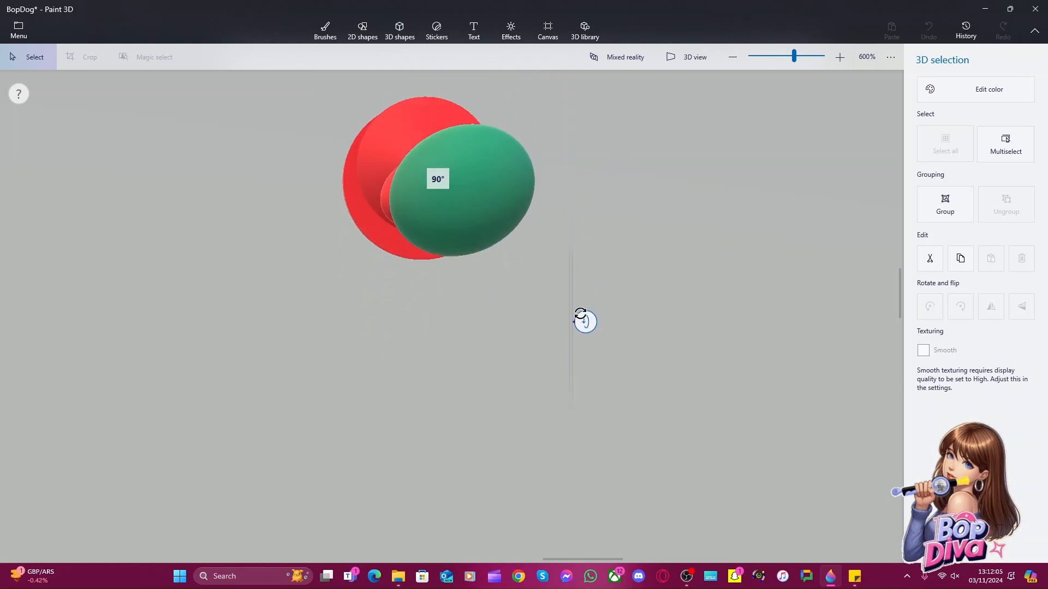
left_click(401, 135)
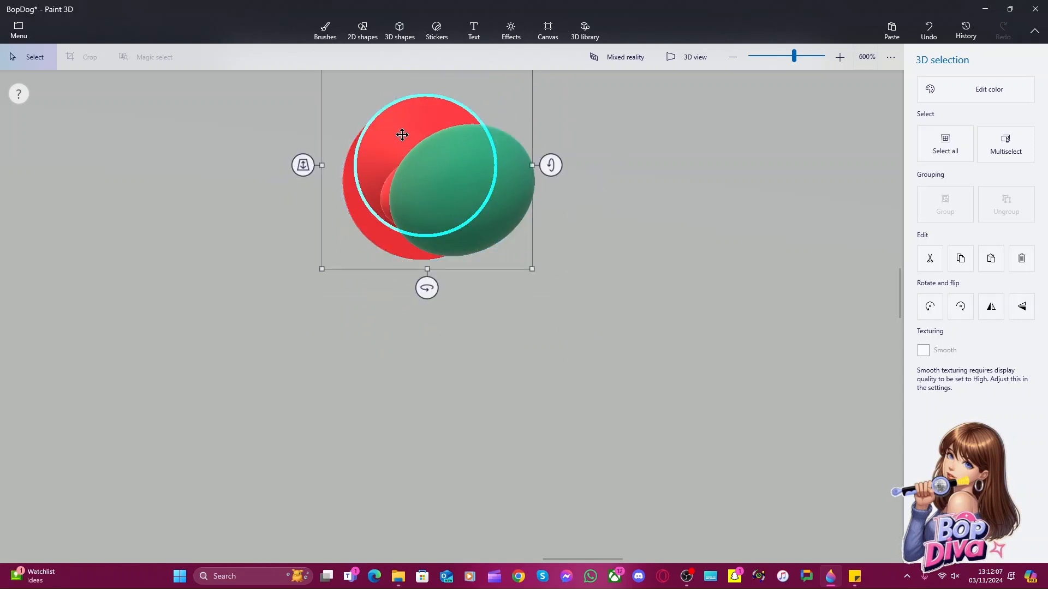
key("Down")
key("Down")
key("Down")
key("Down")
key("Down")
key("Down")
key("Left")
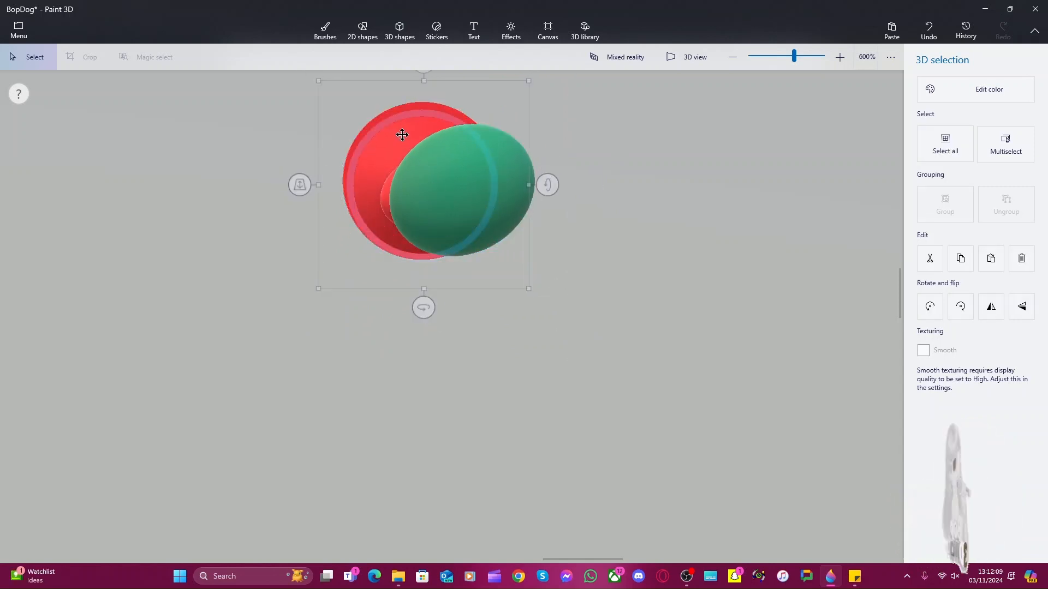
key("Up")
key("Right")
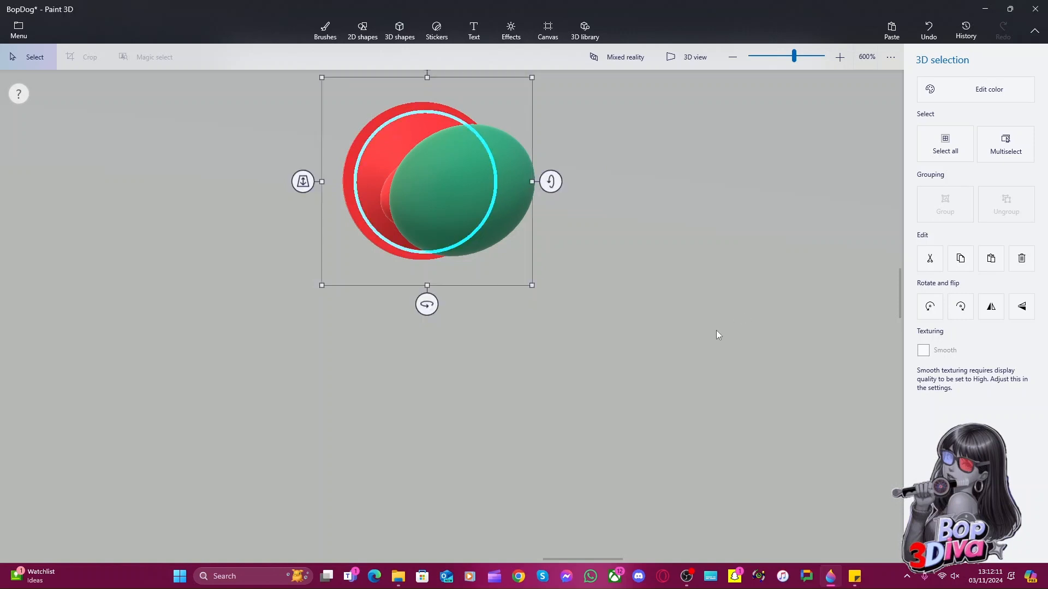
Rotate the whole part back upright and spin it about its vertical axis so the green sphere leans the opposite way
right_click_drag(646, 235, 722, 376)
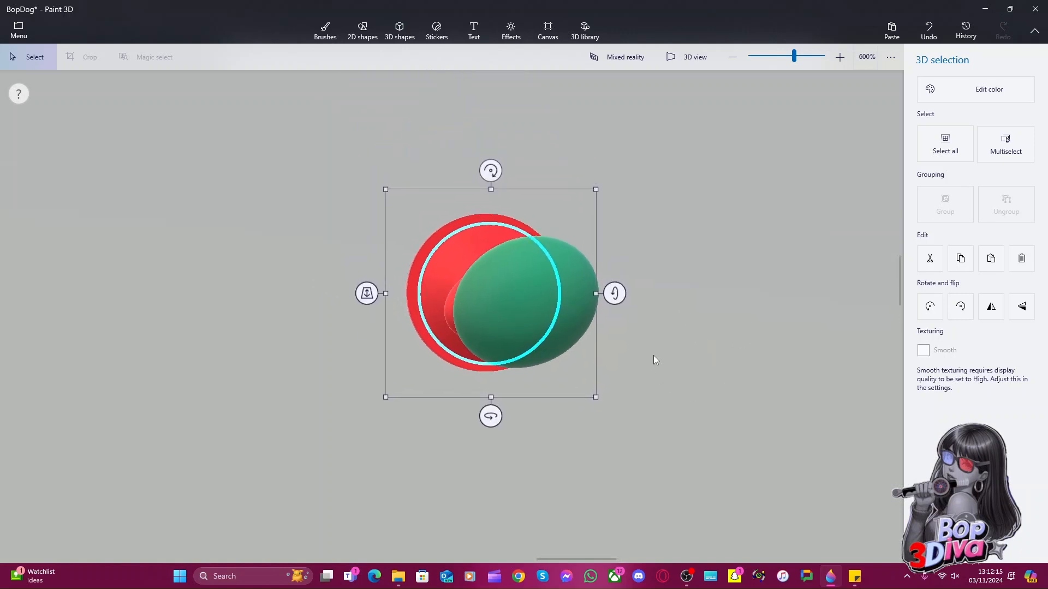
key("ctrl+a")
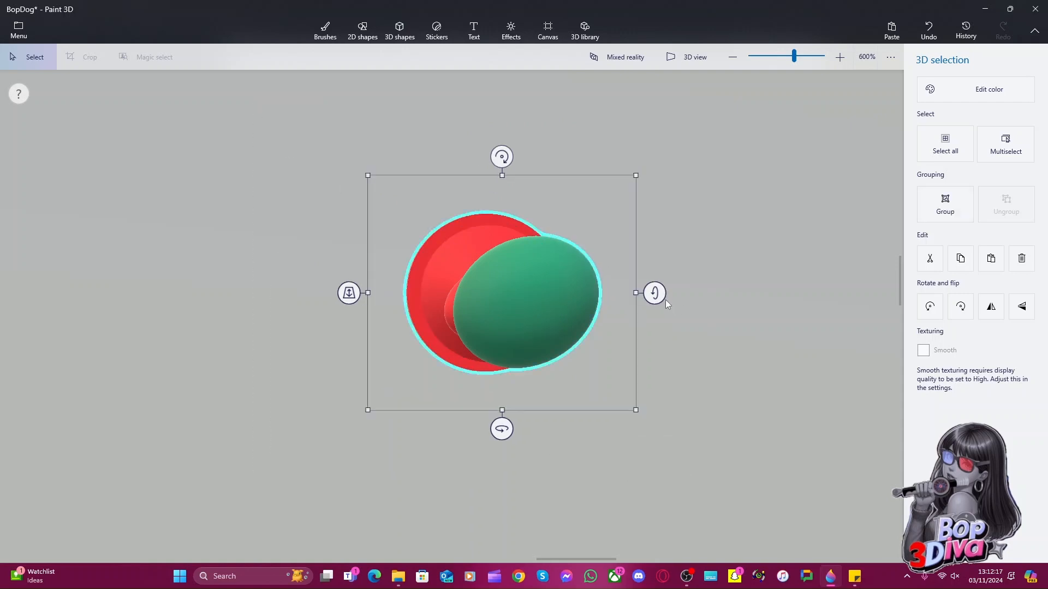
left_click_drag(655, 293, 647, 196)
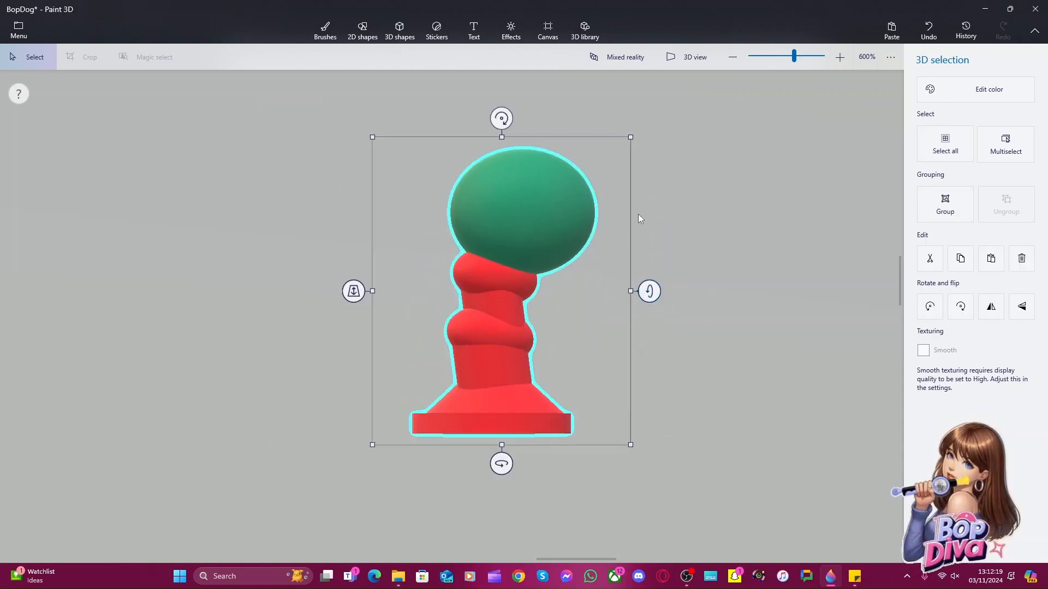
left_click_drag(502, 464, 532, 467)
left_click_drag(612, 477, 724, 475)
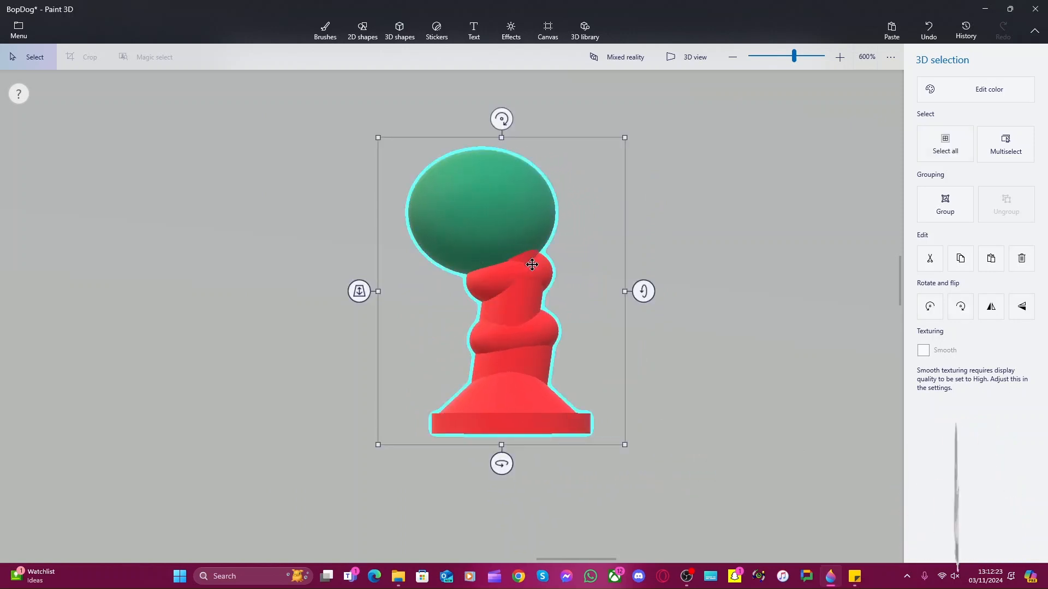
Recolor the whole selected part with the same dark green as its sphere
left_click(948, 95)
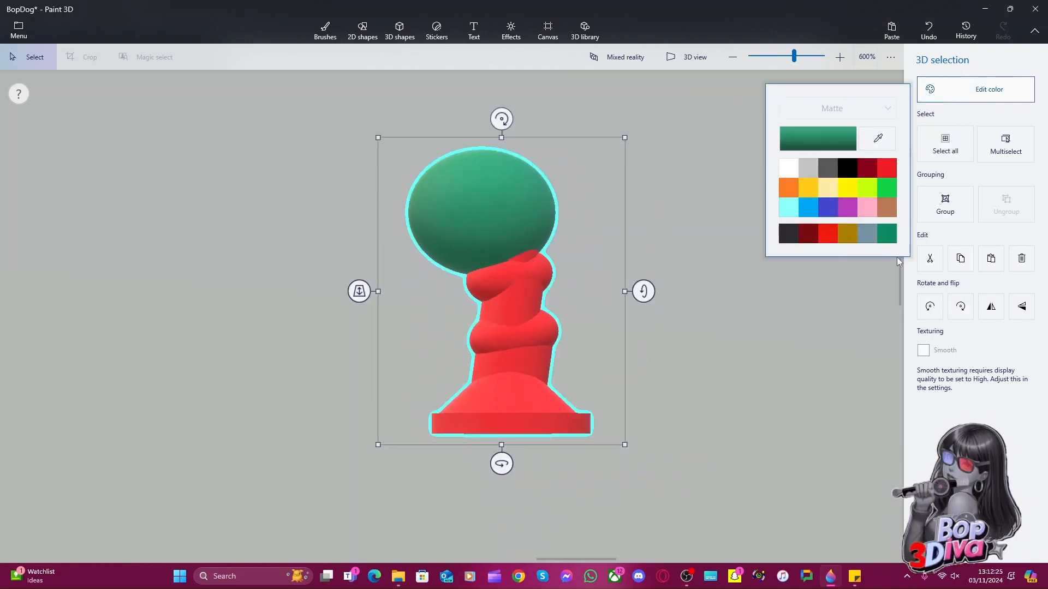
left_click(886, 233)
left_click(758, 433)
left_click(761, 431)
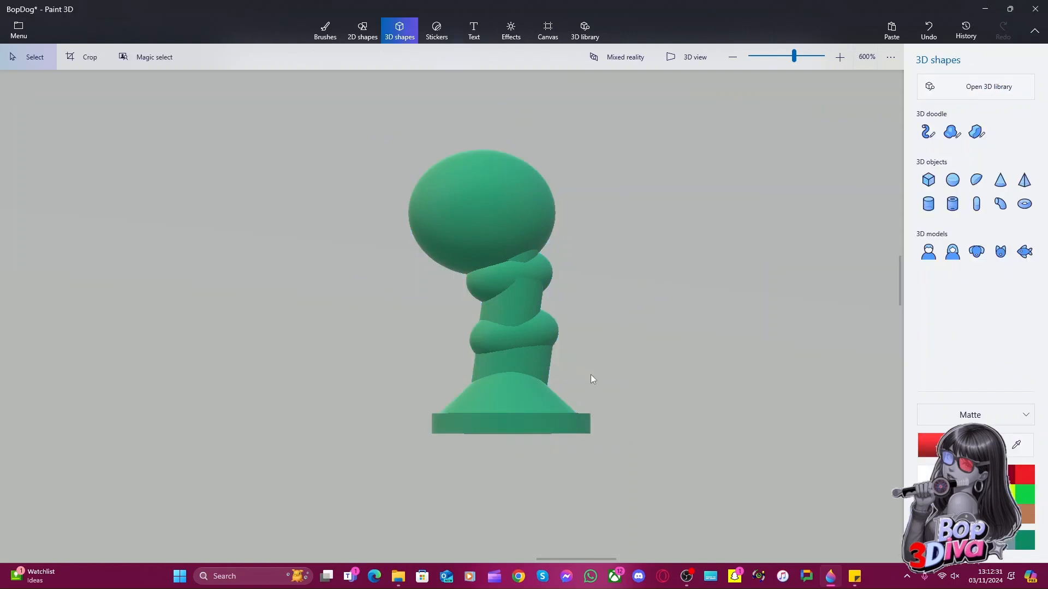
Flatten and narrow the large sphere on top of the part into a wide oval
left_click(466, 230)
left_click_drag(378, 212, 386, 208)
left_click_drag(482, 137, 489, 168)
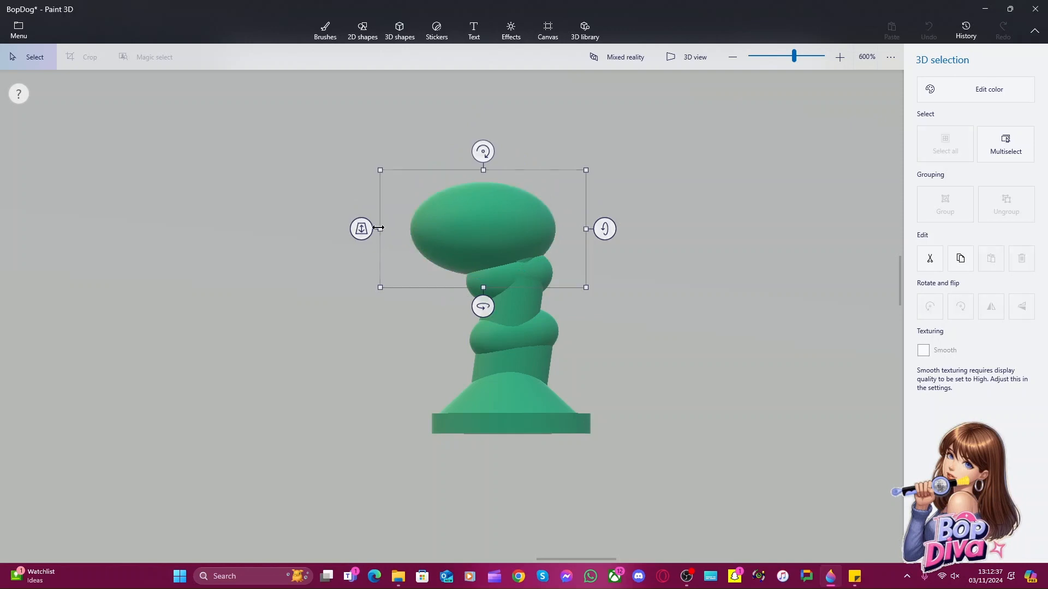
left_click_drag(378, 228, 394, 227)
left_click(365, 276)
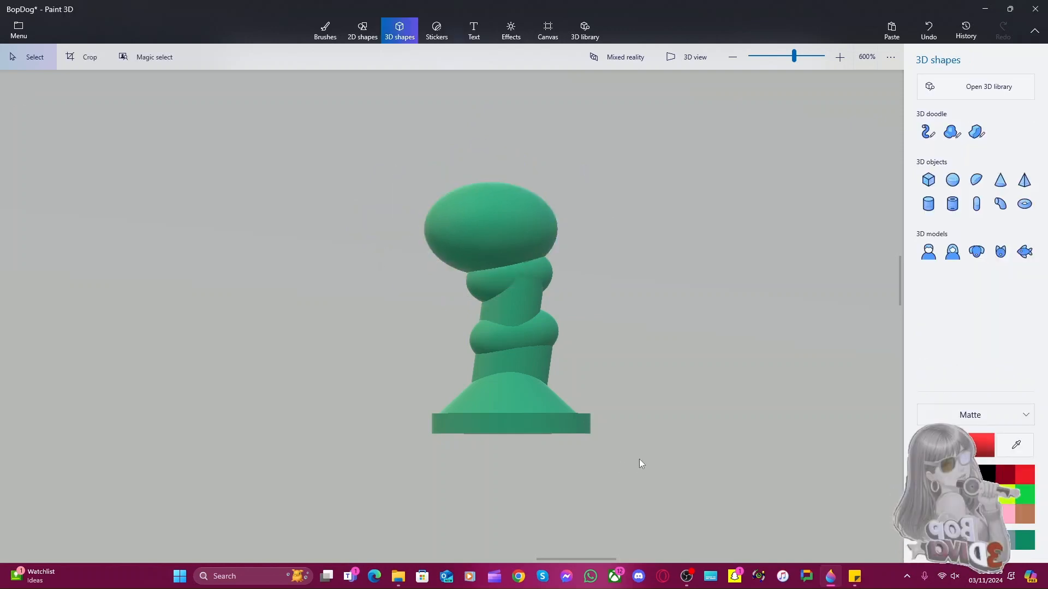
Enlarge the oval on top of the part and stretch it taller
left_click(478, 226)
left_click_drag(398, 169, 390, 160)
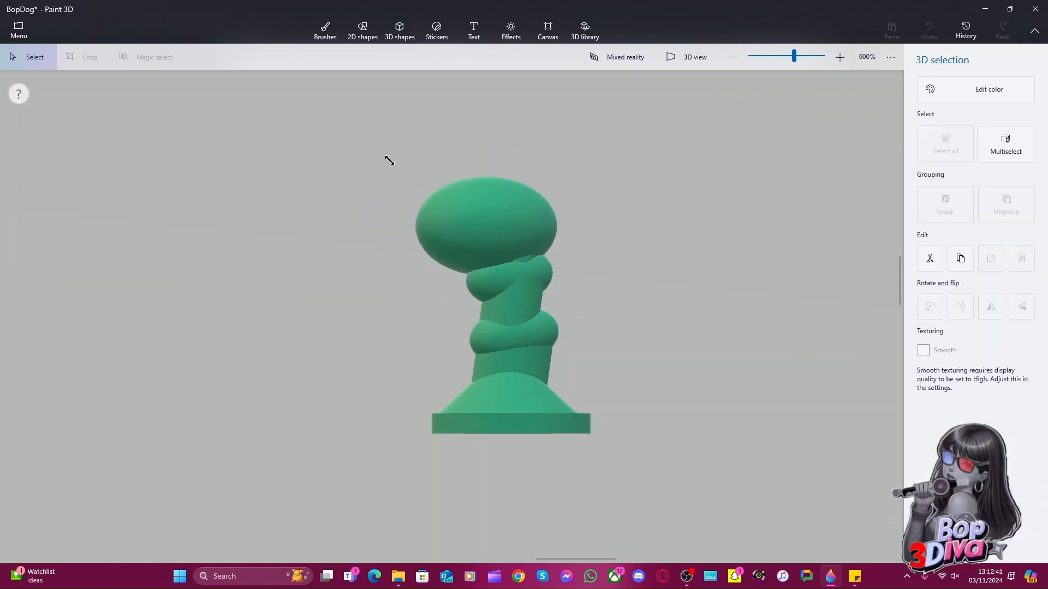
left_click_drag(487, 168, 490, 148)
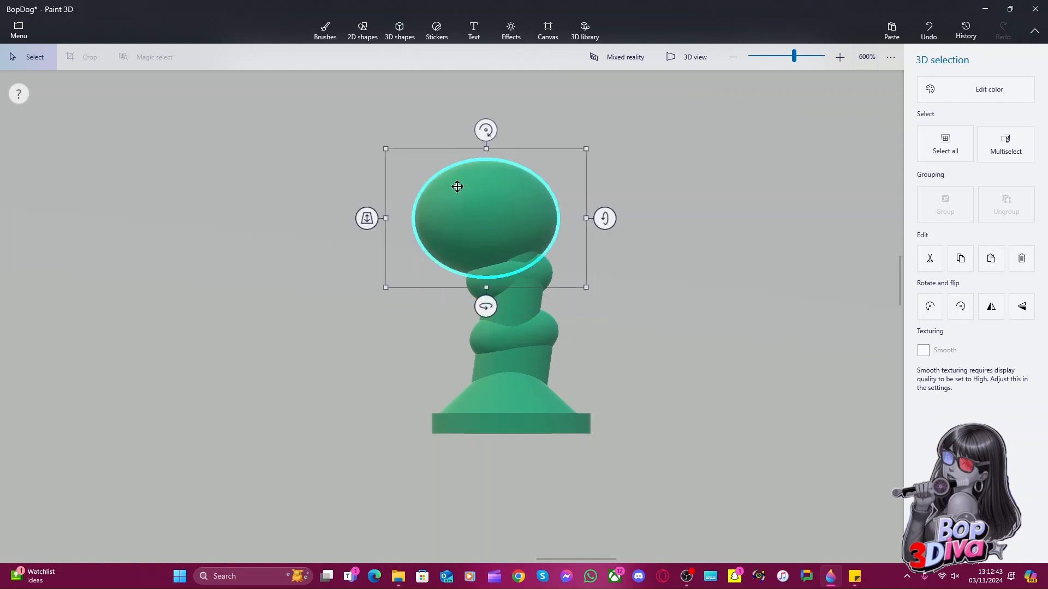
left_click_drag(385, 217, 385, 217)
Rotate the whole part to a top-down orientation and nudge the cone slightly right over the base disc
left_click_drag(628, 492, 434, 253)
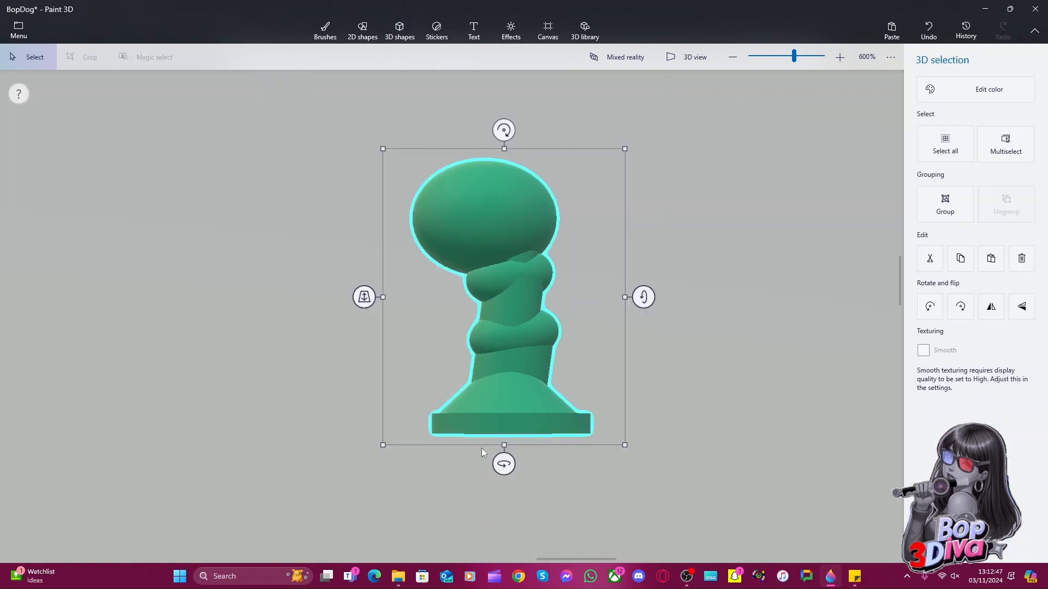
left_click_drag(503, 464, 477, 471)
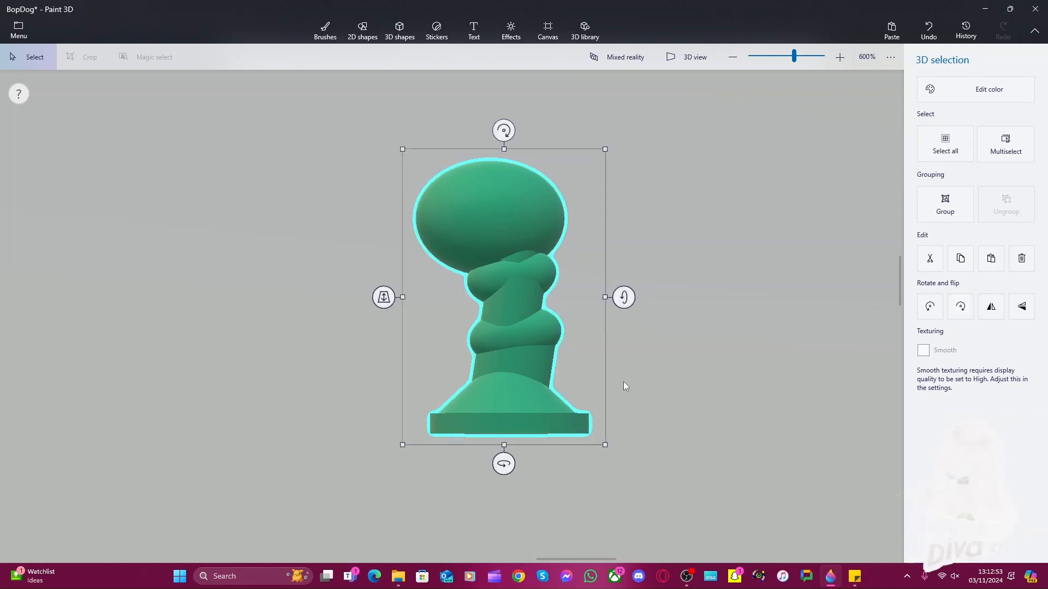
left_click_drag(624, 297, 617, 434)
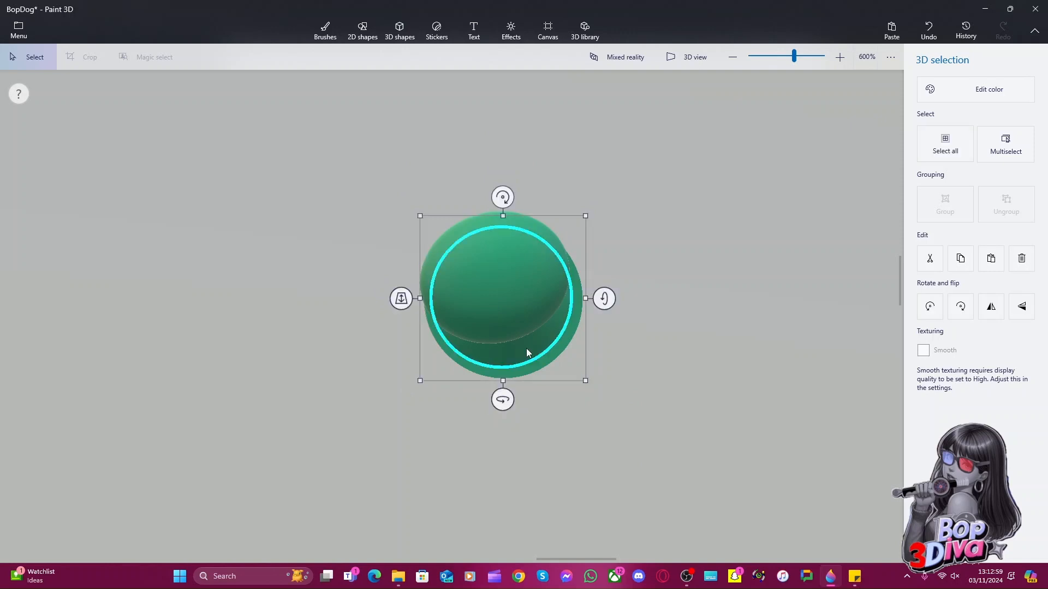
key("Right")
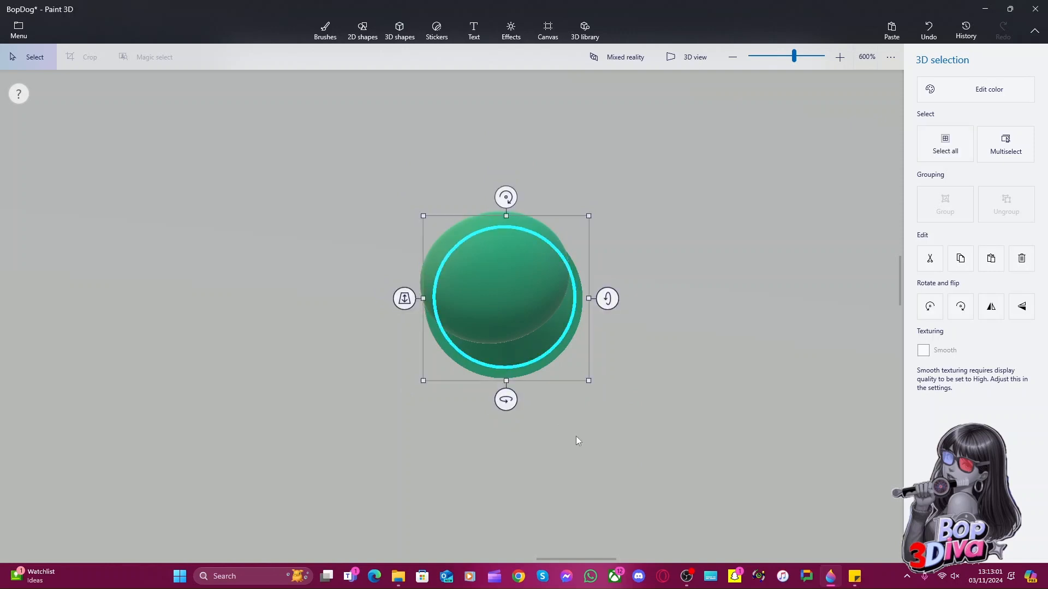
left_click(577, 436)
Return the whole part to upright, then lay it over sideways so its base disc faces left
left_click_drag(609, 369, 310, 268)
left_click_drag(614, 294, 618, 212)
mouse_move(502, 475)
left_mouse_down()
mouse_move(477, 475)
mouse_move(517, 474)
mouse_move(440, 475)
mouse_move(501, 480)
left_mouse_up()
mouse_move(623, 296)
left_mouse_down()
mouse_move(622, 282)
mouse_move(624, 293)
left_mouse_up()
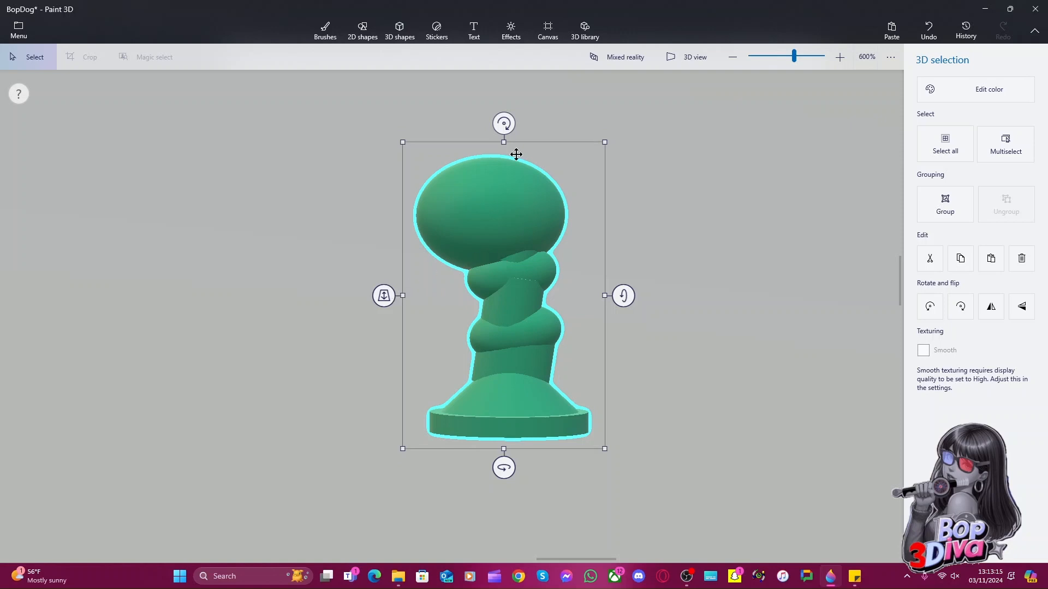
left_click_drag(503, 123, 679, 251)
left_click(242, 424)
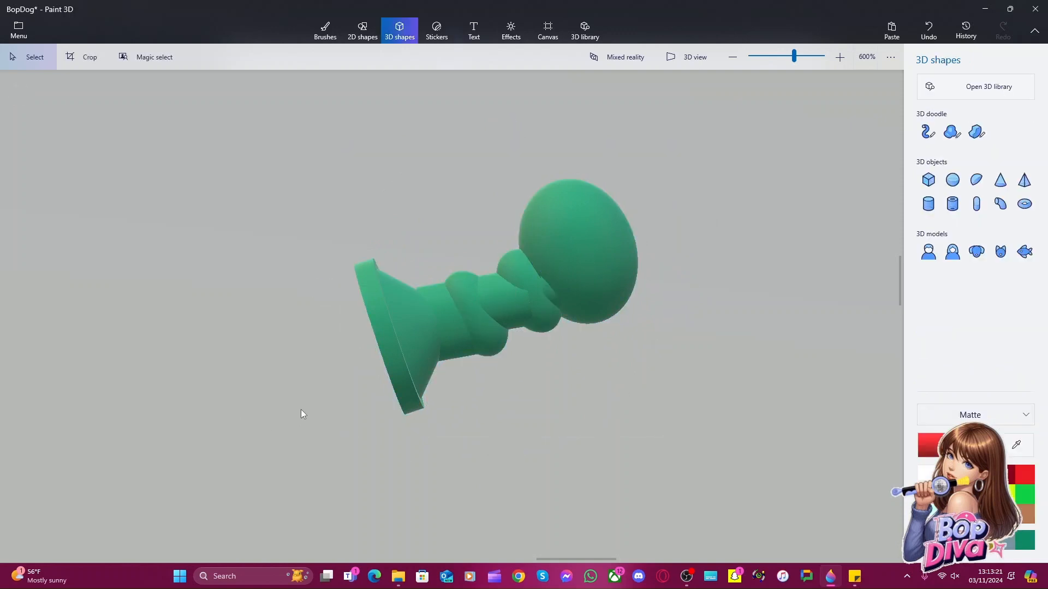
Examine the dog's hind legs and rear from the side and from behind in 3D view
scroll(300, 414, "up", 3)
scroll(299, 412, "down", 3)
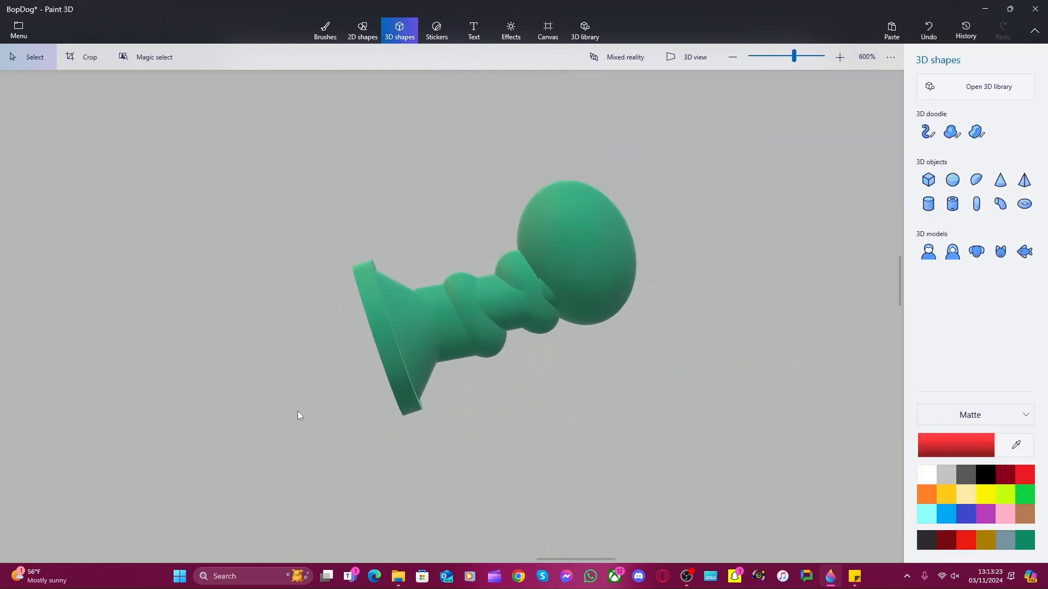
scroll(297, 411, "down", 2)
left_click_drag(301, 406, 371, 406)
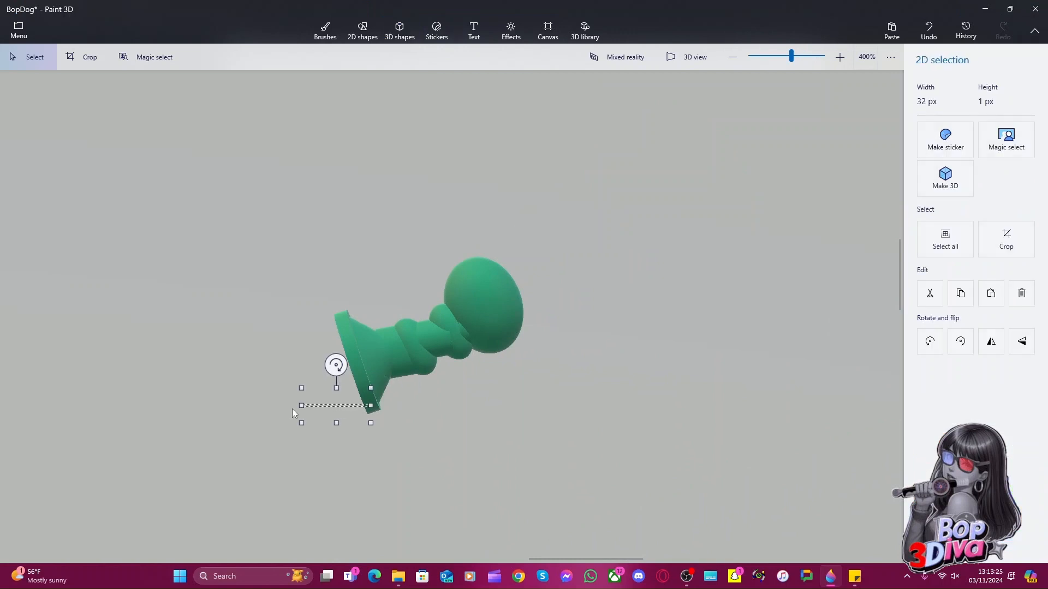
left_click(235, 393)
middle_click_drag(363, 385, 766, 357)
mouse_move(290, 373)
middle_mouse_down()
mouse_move(682, 351)
mouse_move(404, 134)
middle_mouse_up()
middle_click_drag(529, 339, 564, 251)
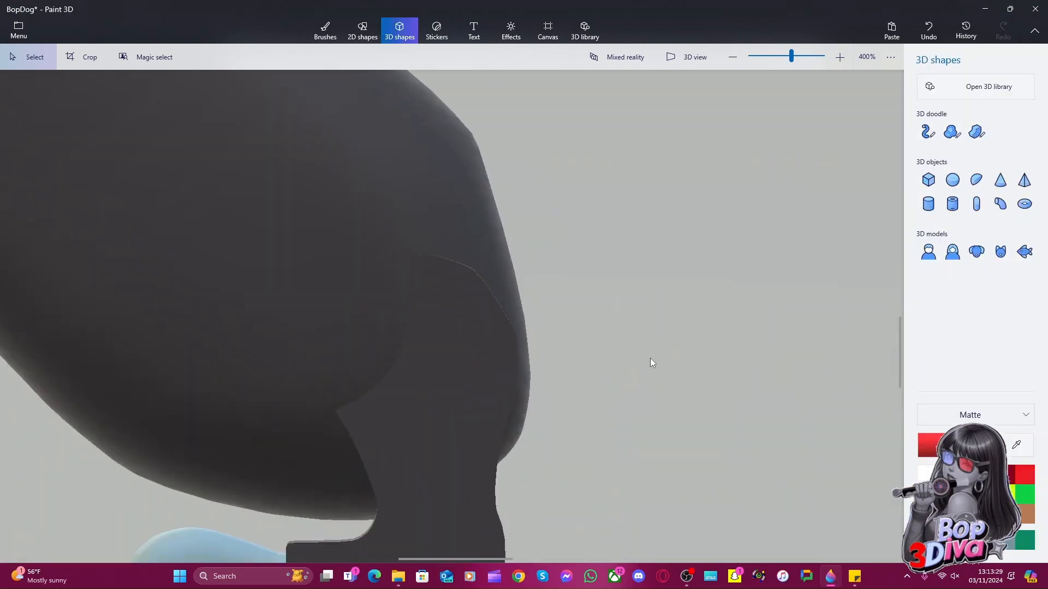
middle_click_drag(633, 410, 601, 361)
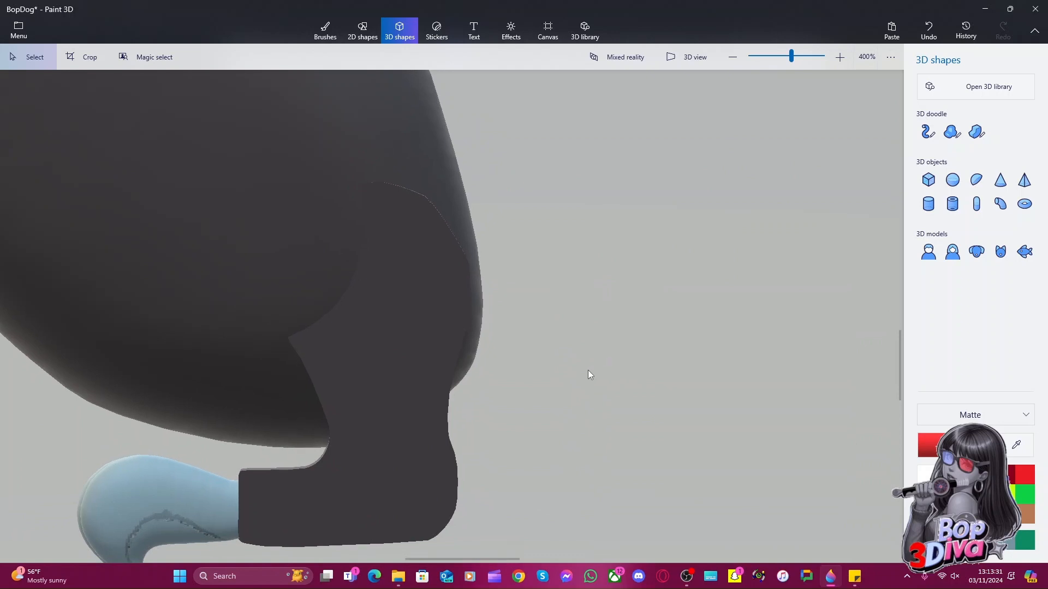
left_click(673, 61)
left_click_drag(618, 405, 355, 408)
left_click_drag(685, 469, 703, 278)
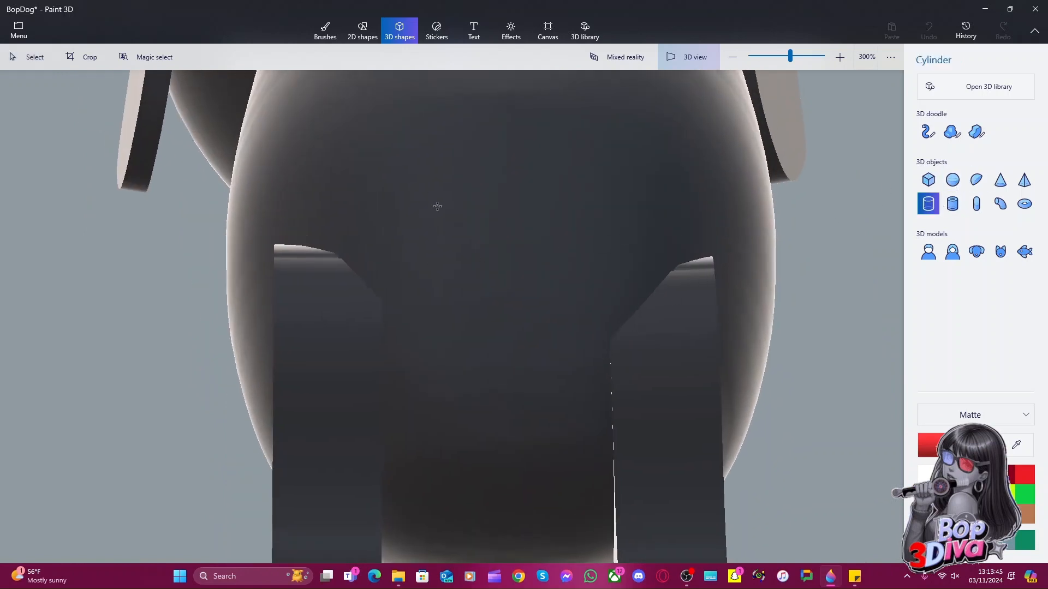
Draw a red cylinder centred behind the dog's rear, moved clear of the body and rotated to lie horizontally
left_click_drag(423, 181, 589, 353)
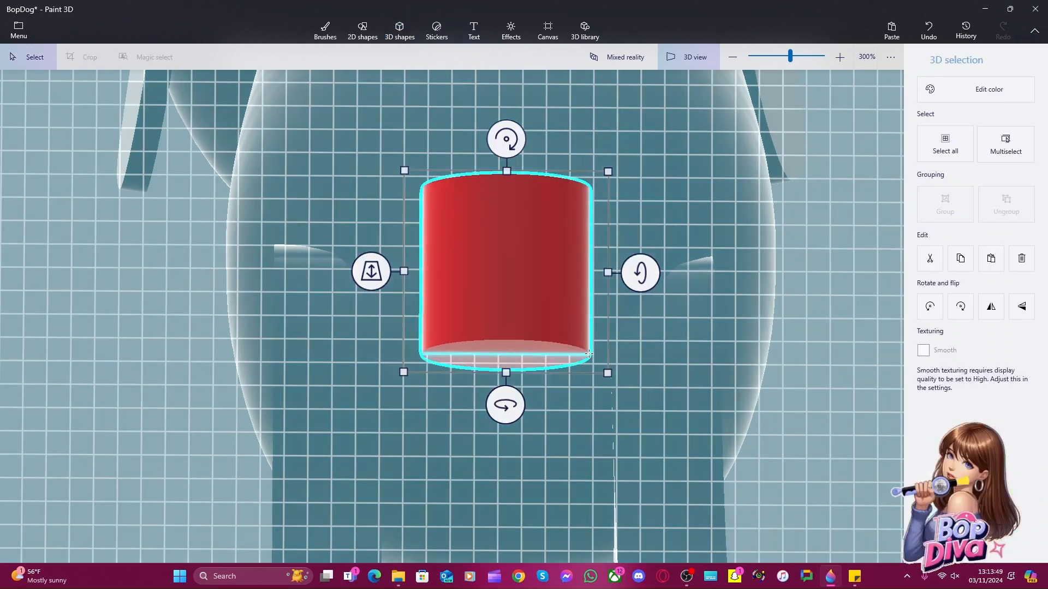
left_click_drag(364, 285, 367, 290)
left_click_drag(640, 271, 764, 414)
scroll(710, 413, "down", 3)
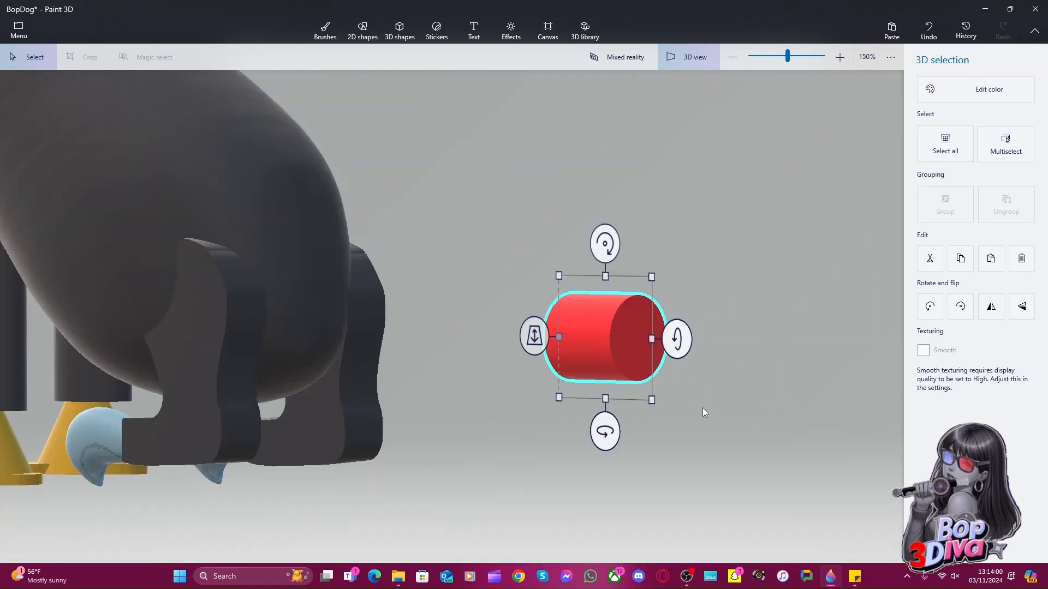
Move the red cylinder against the dog's rear above the hind legs and nudge it slightly upward
scroll(703, 409, "down", 1)
left_click_drag(636, 363, 401, 332)
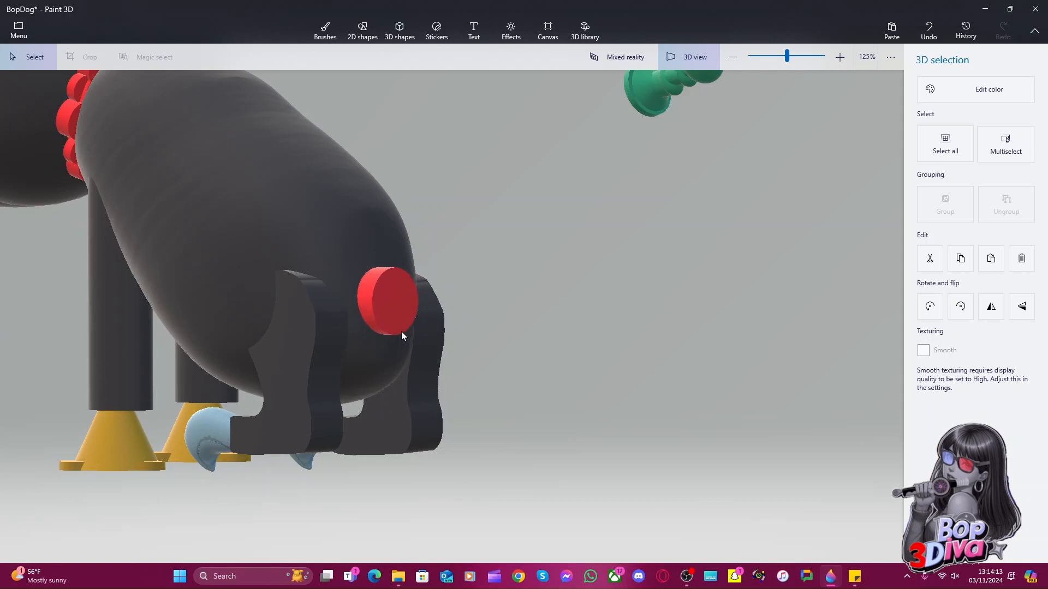
left_click(401, 331)
key("Up")
key("Up")
key("Up")
key("Up")
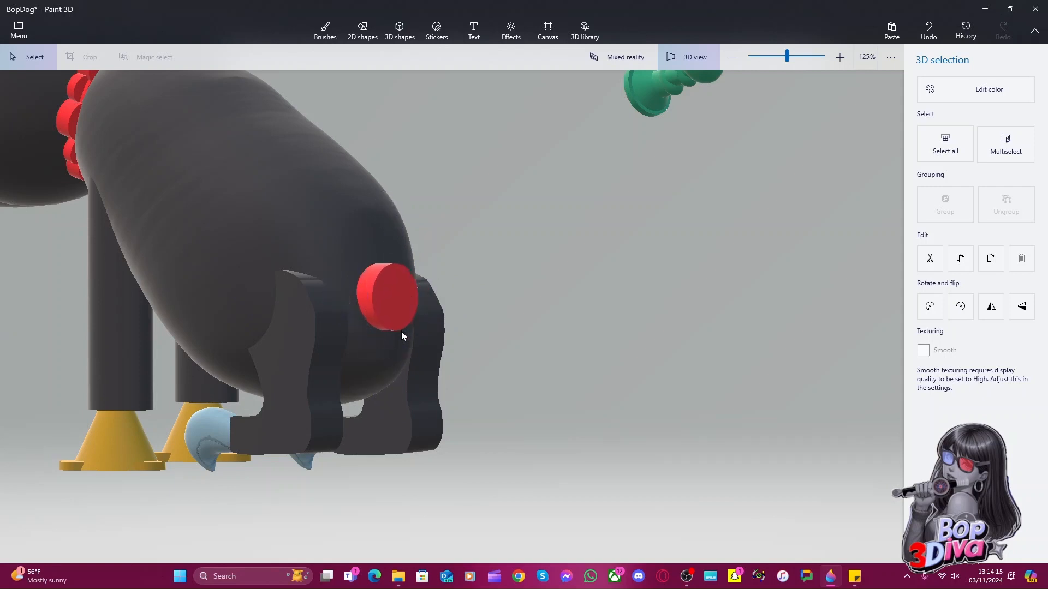
Tilt and turn the red cylinder so its flat face follows the slope of the dog's rear
left_click_drag(389, 203, 373, 198)
right_click_drag(602, 375, 400, 383)
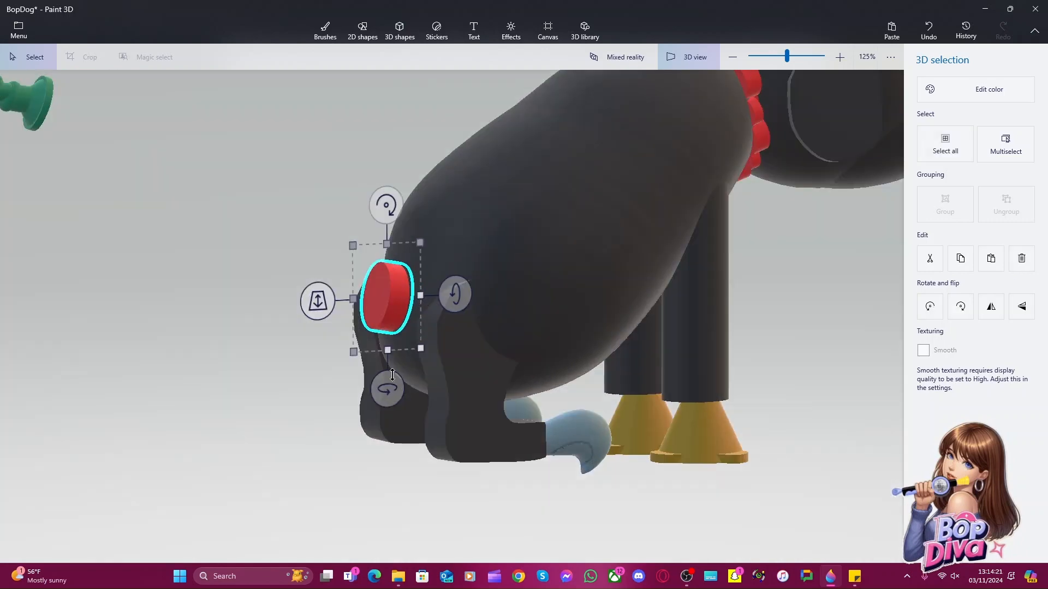
left_click_drag(393, 375, 389, 386)
right_click_drag(276, 402, 627, 421)
left_click(572, 443)
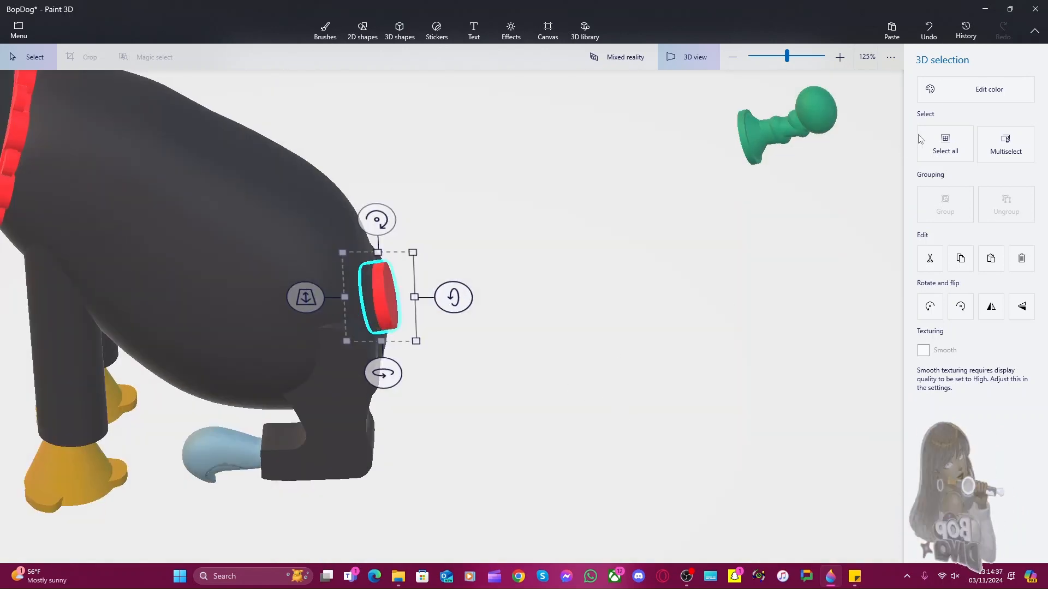
Recolor the cylinder on the dog's rear dark grey to match the body
left_click(977, 89)
left_click(789, 233)
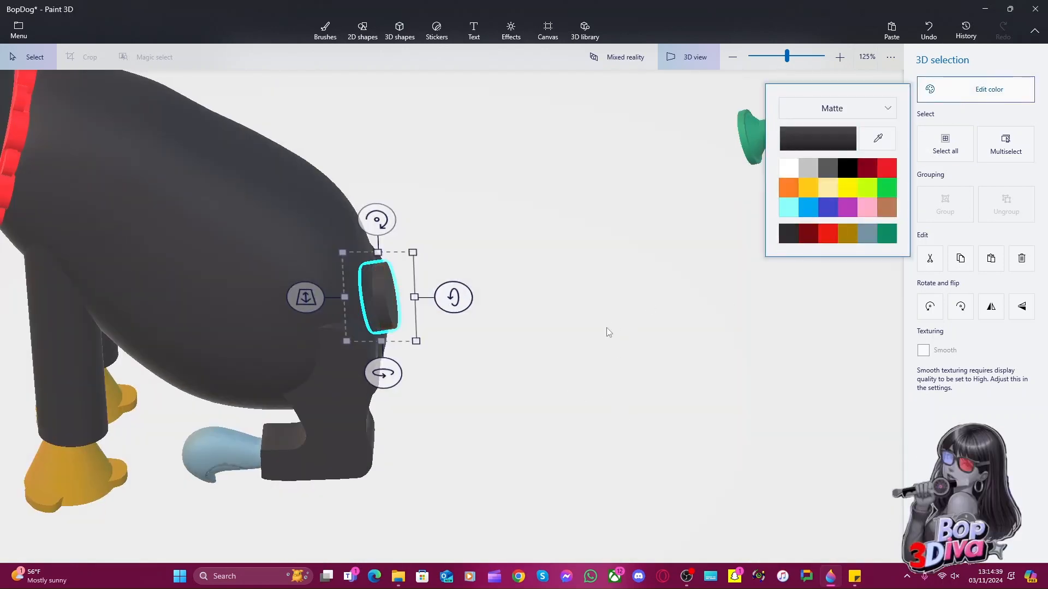
left_click(600, 326)
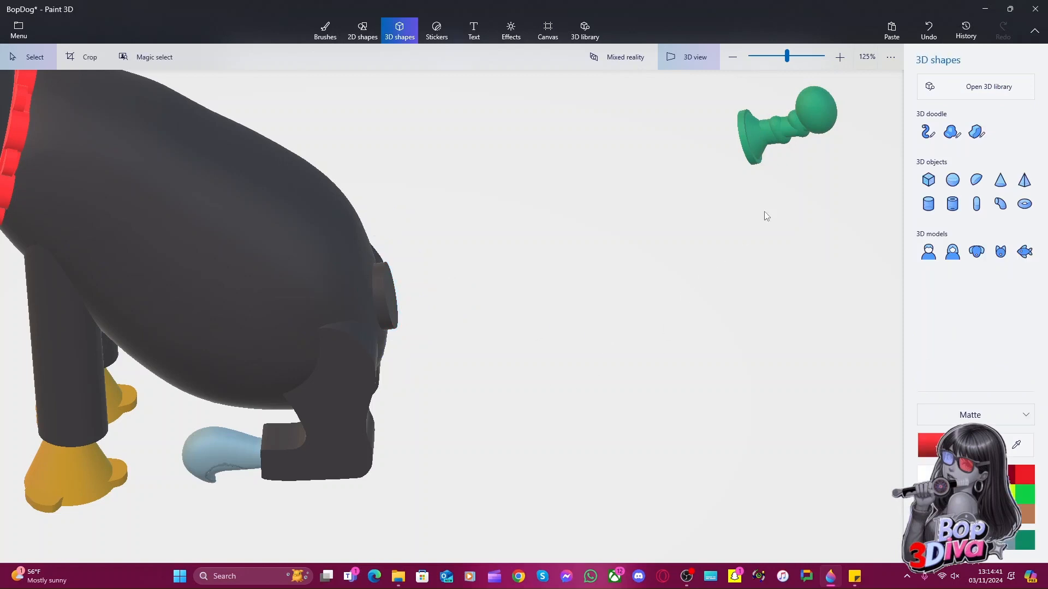
Select all pieces of the green part, including the ball at its tip, and group them
left_click(779, 136)
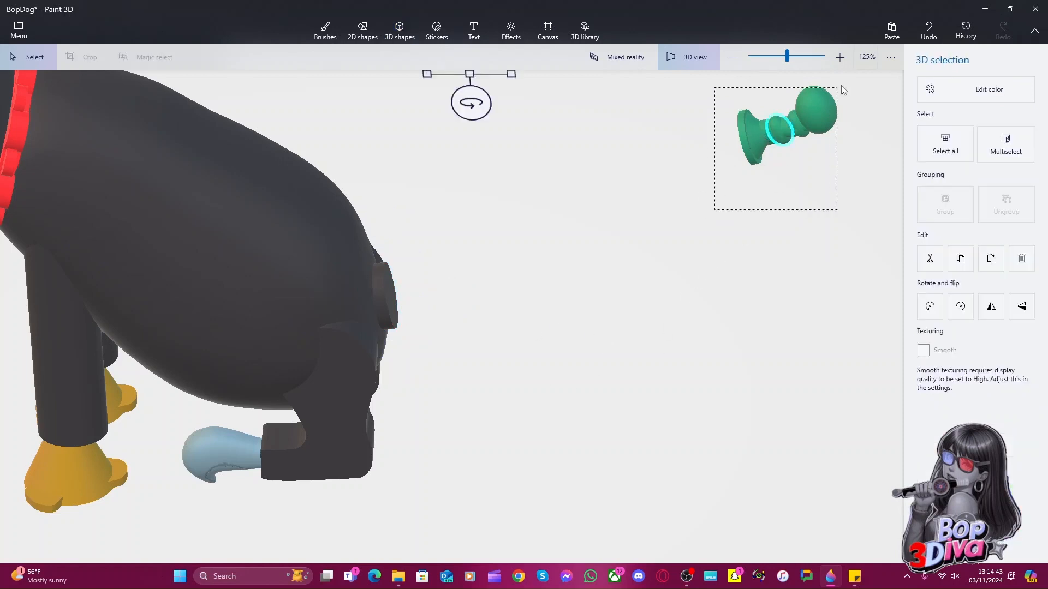
left_click_drag(841, 86, 850, 81)
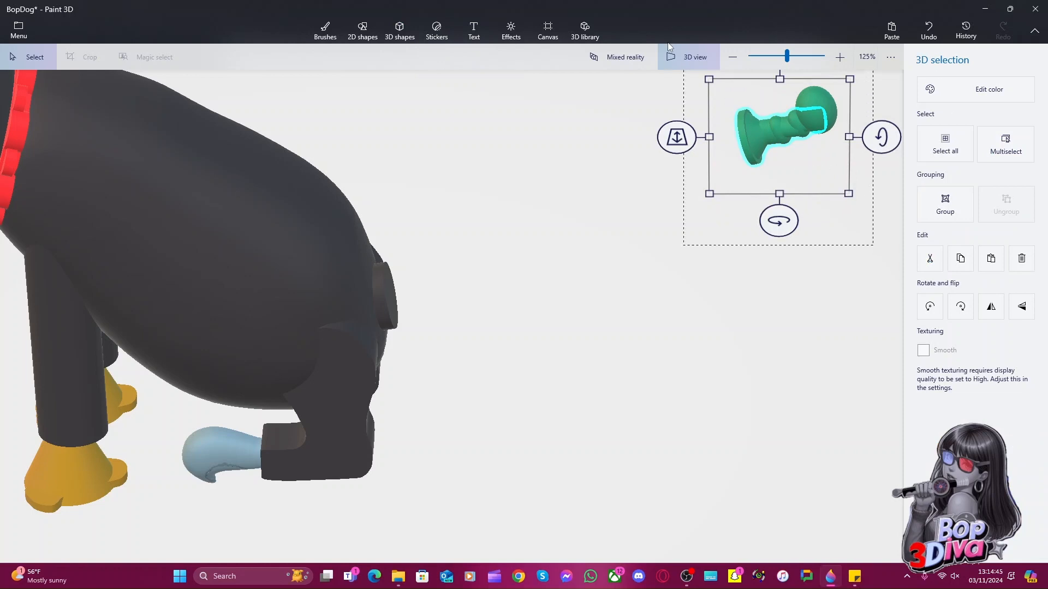
left_click_drag(667, 42, 664, 40)
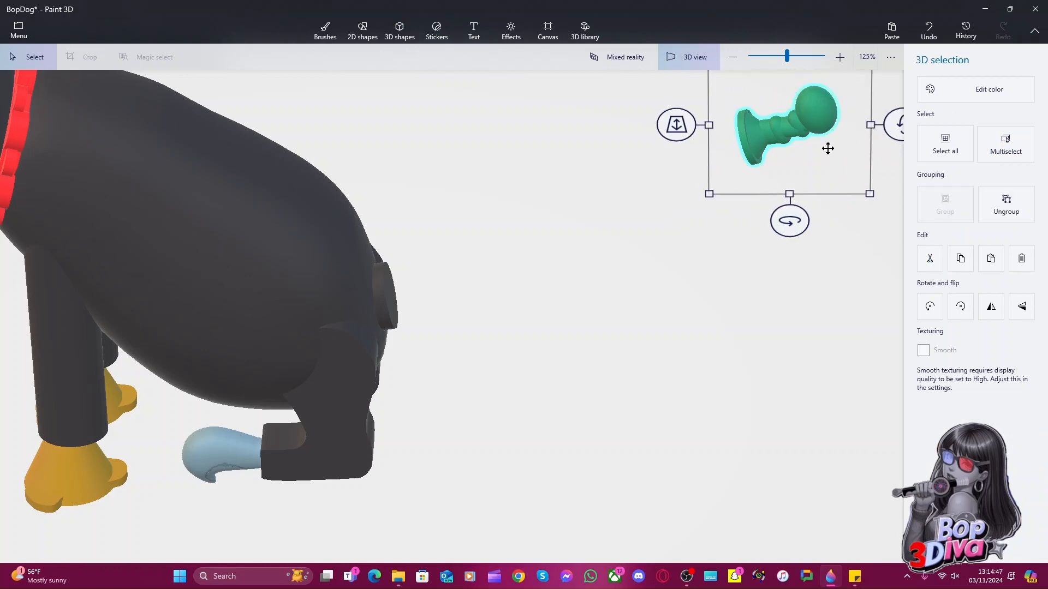
Move the grouped green part onto the dark cylinder at the dog's rear and centre it over its face
left_click_drag(828, 149, 466, 278)
right_click_drag(570, 511, 416, 502)
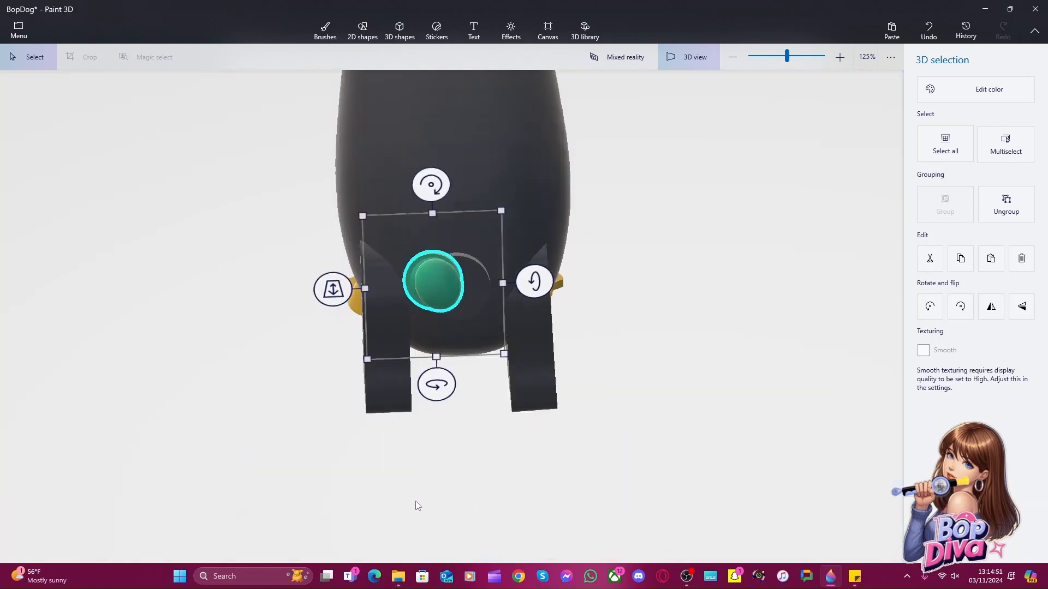
left_click_drag(431, 292, 461, 307)
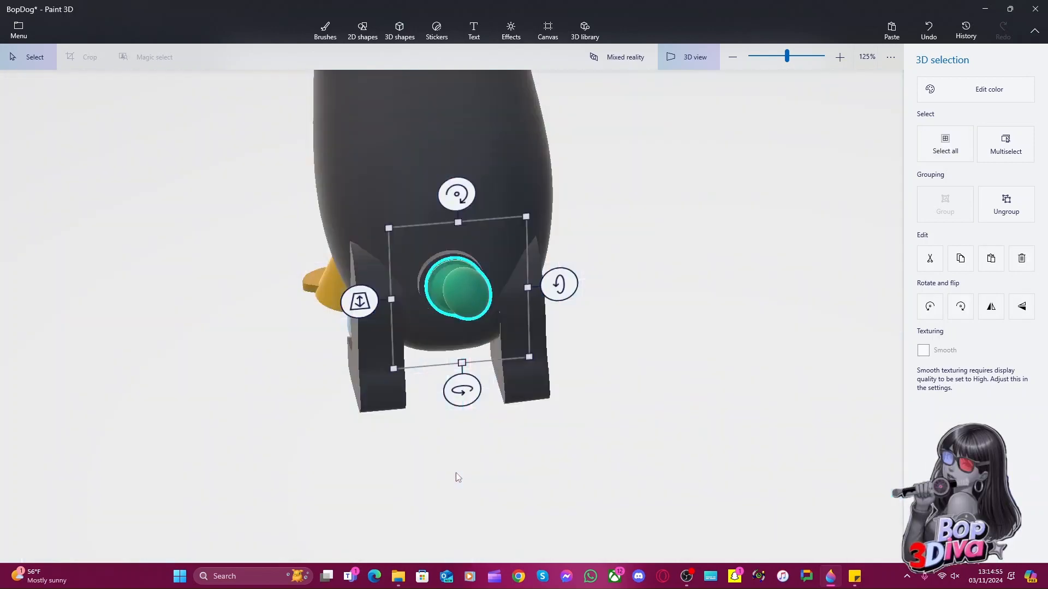
Tilt the green tail slightly and adjust its height and depth so its base sits against the dark cylinder
right_click_drag(457, 474, 616, 438)
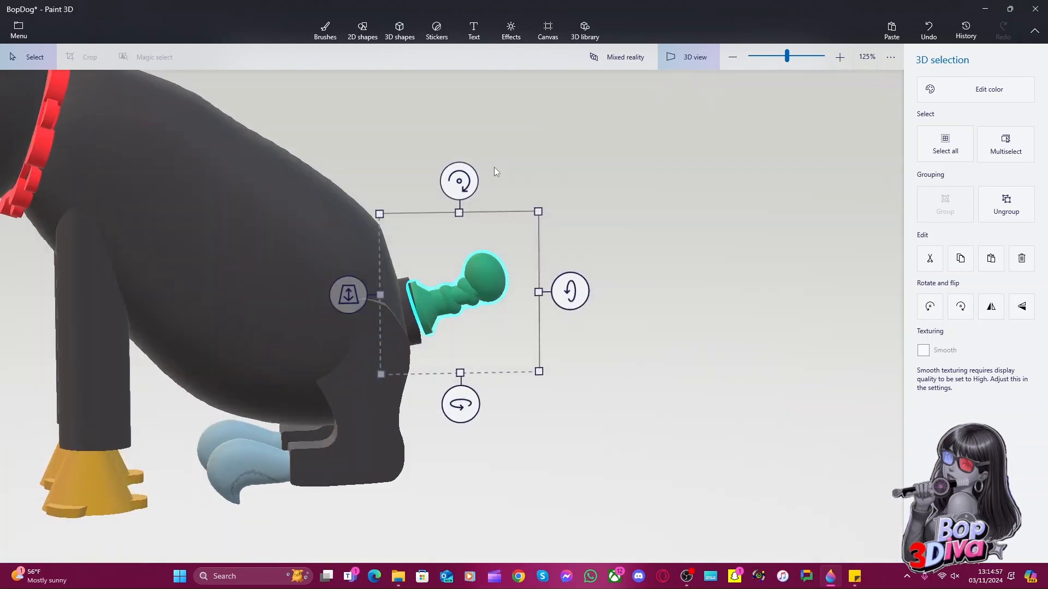
left_click_drag(459, 181, 451, 181)
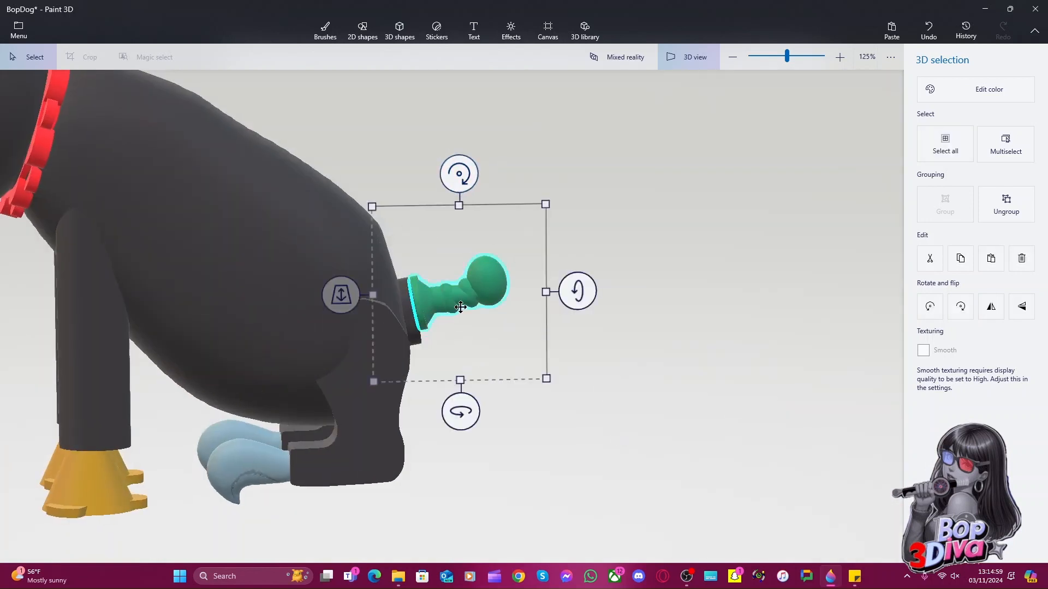
left_click_drag(461, 307, 465, 306)
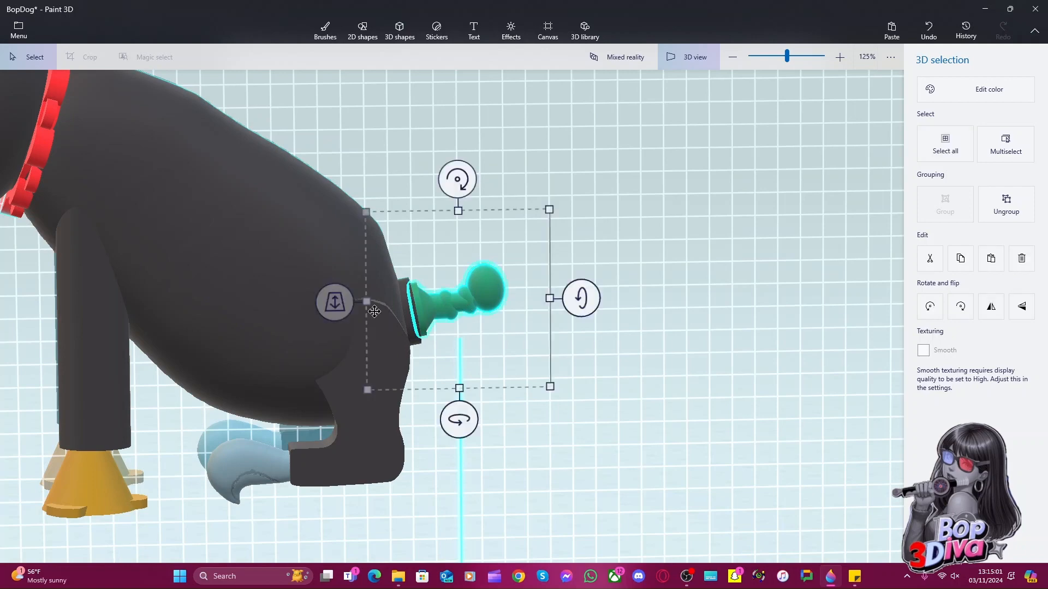
right_click_drag(772, 436, 551, 448)
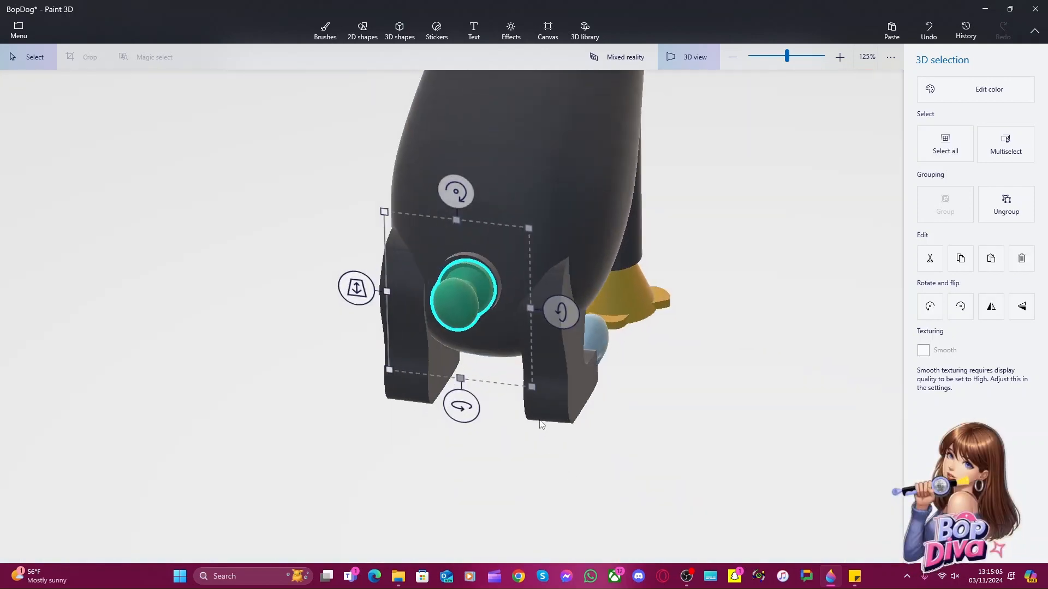
scroll(541, 424, "up", 1)
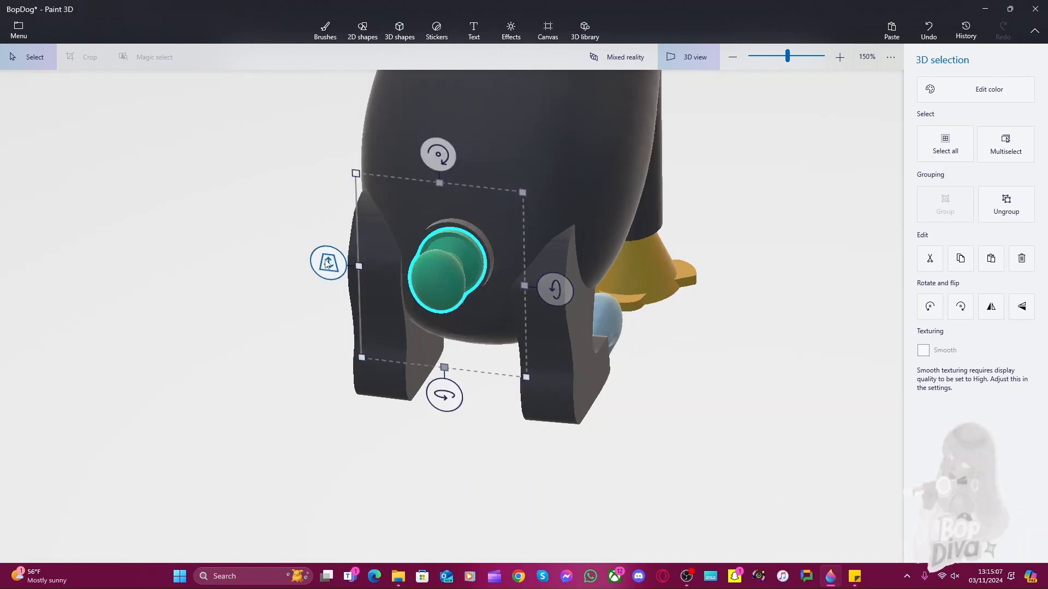
left_click_drag(327, 263, 327, 265)
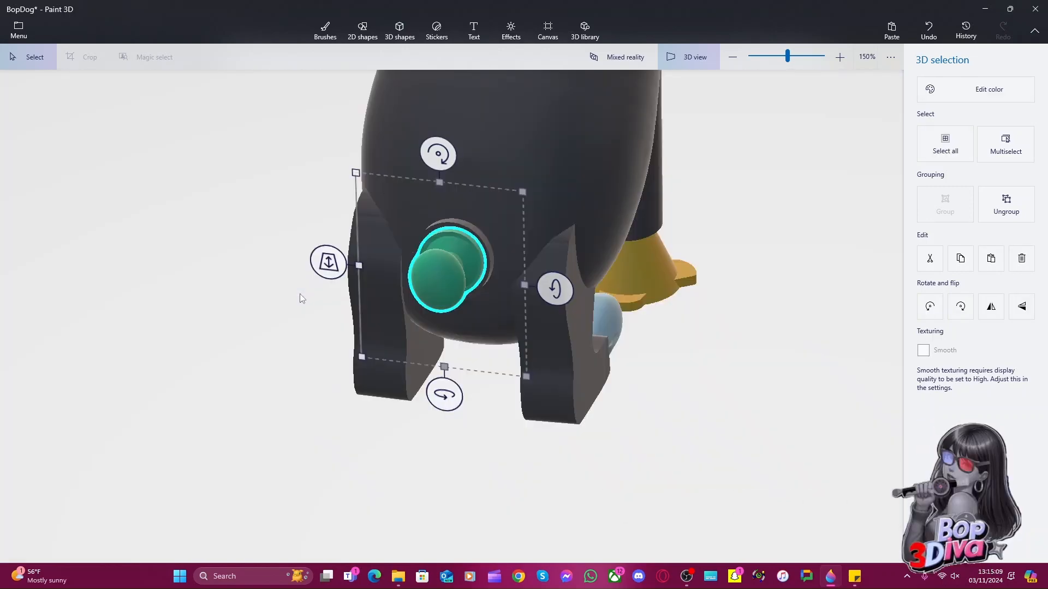
left_click(299, 293)
Examine the whole dog with its green tail from the side and front, in both flat and 3D view
right_click_drag(234, 381, 392, 346)
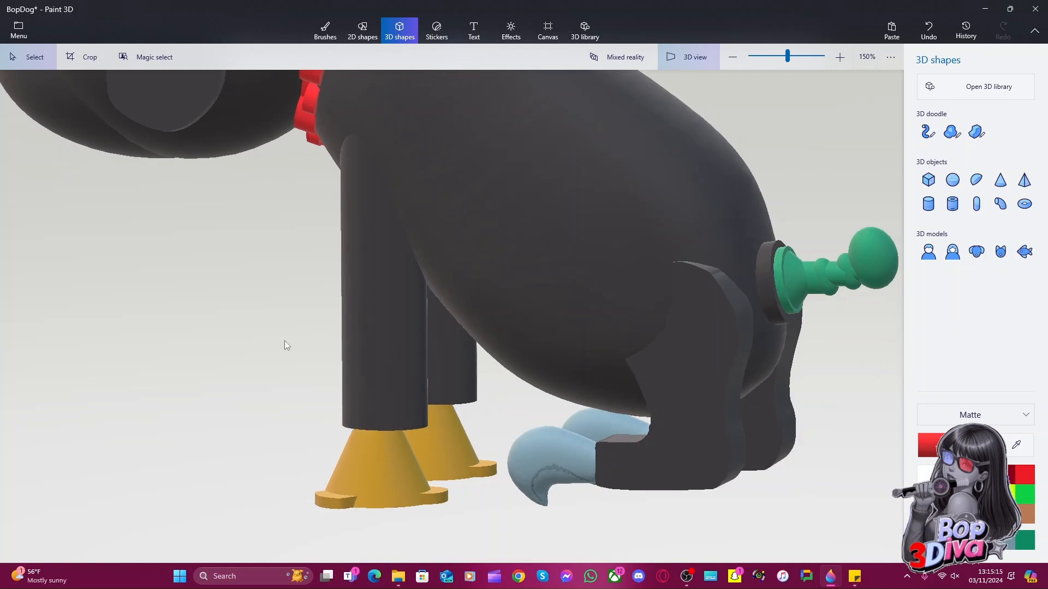
scroll(285, 351, "down", 5)
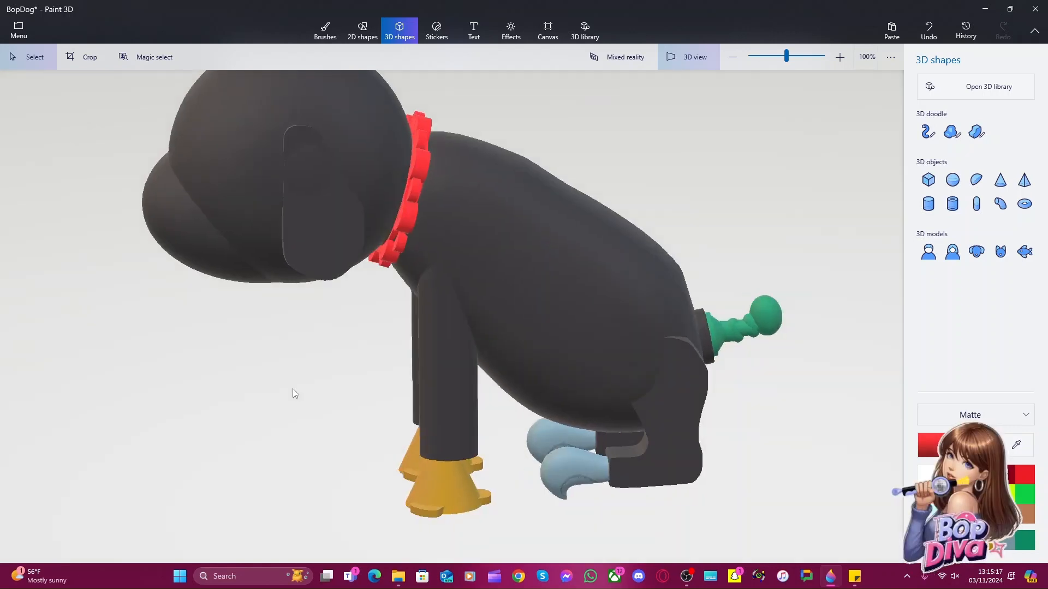
scroll(292, 389, "down", 4)
right_click_drag(264, 386, 276, 403)
left_click(673, 63)
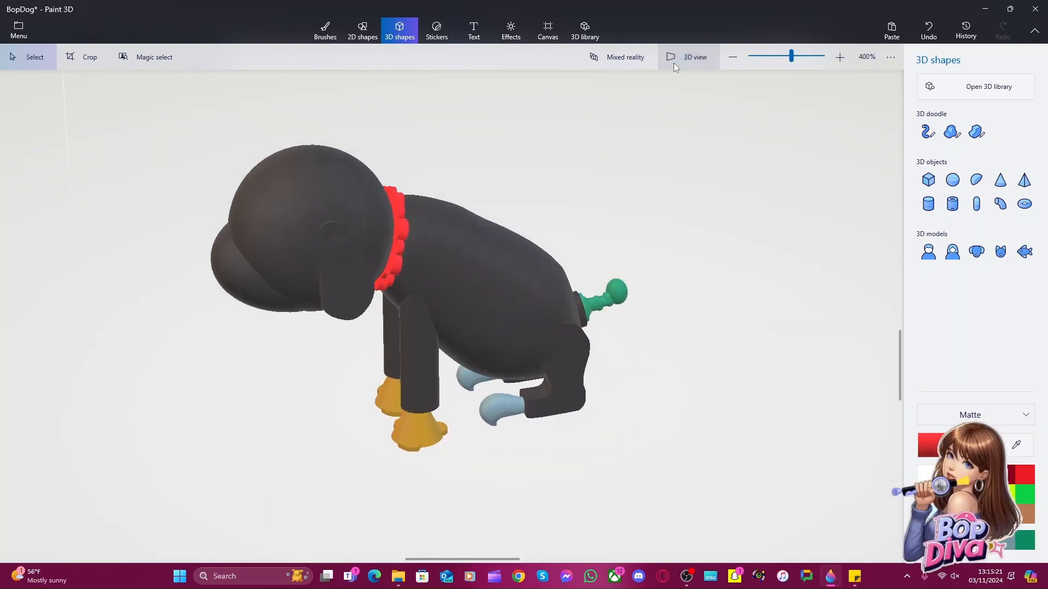
scroll(576, 378, "down", 6)
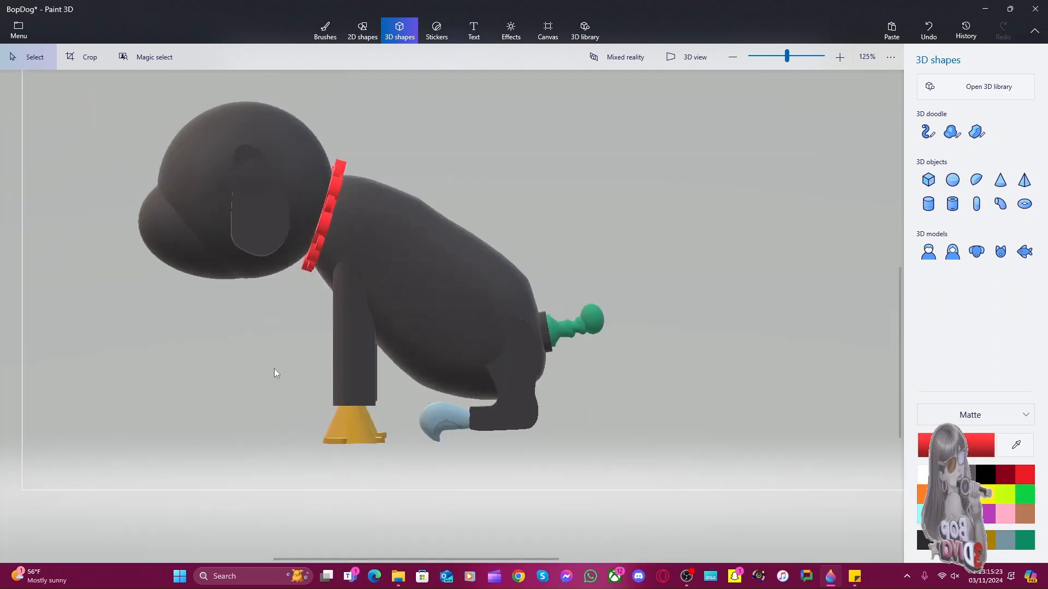
left_click(685, 60)
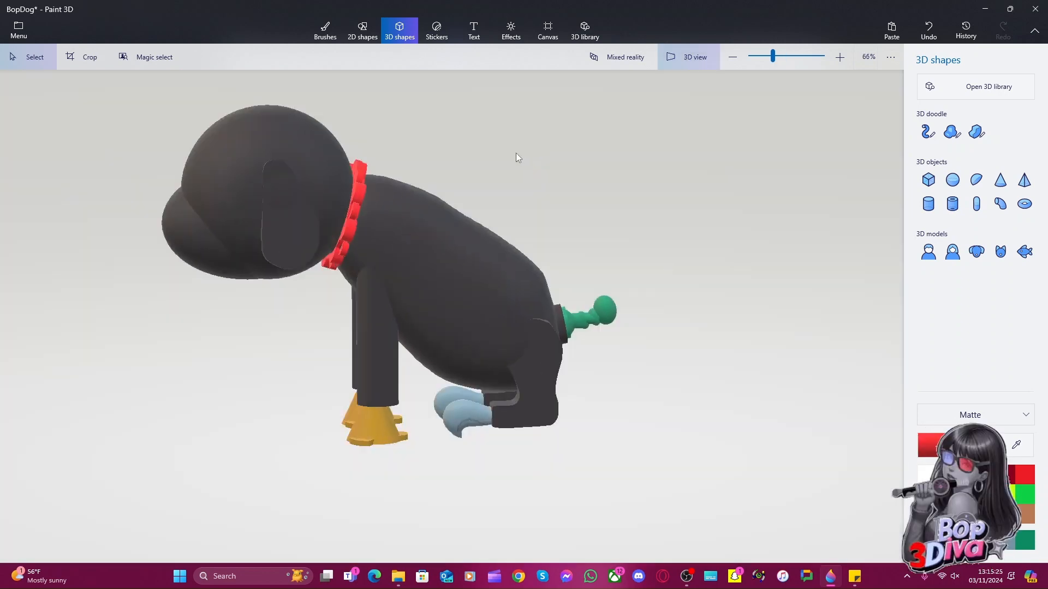
right_click_drag(271, 487, 386, 474)
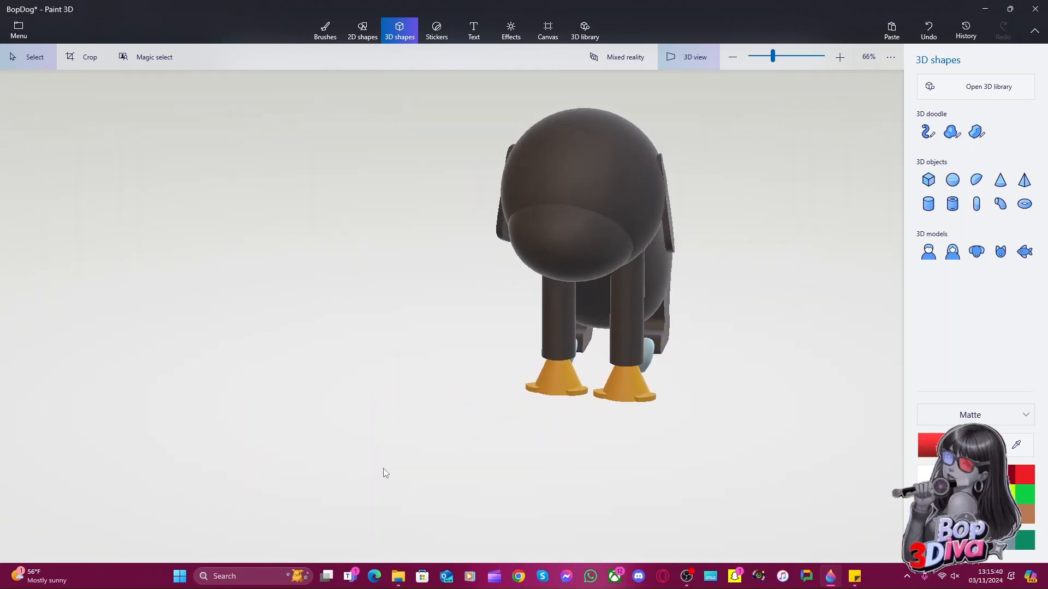
Ungroup the dog's head repeatedly until the muzzle is separate from the head and ears
left_click(603, 264)
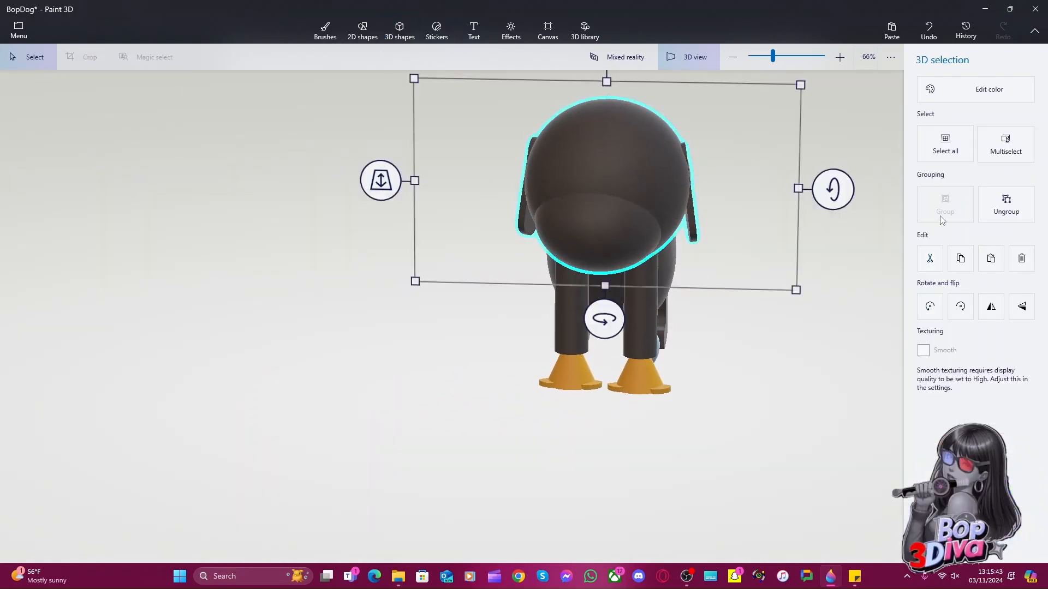
left_click(1006, 205)
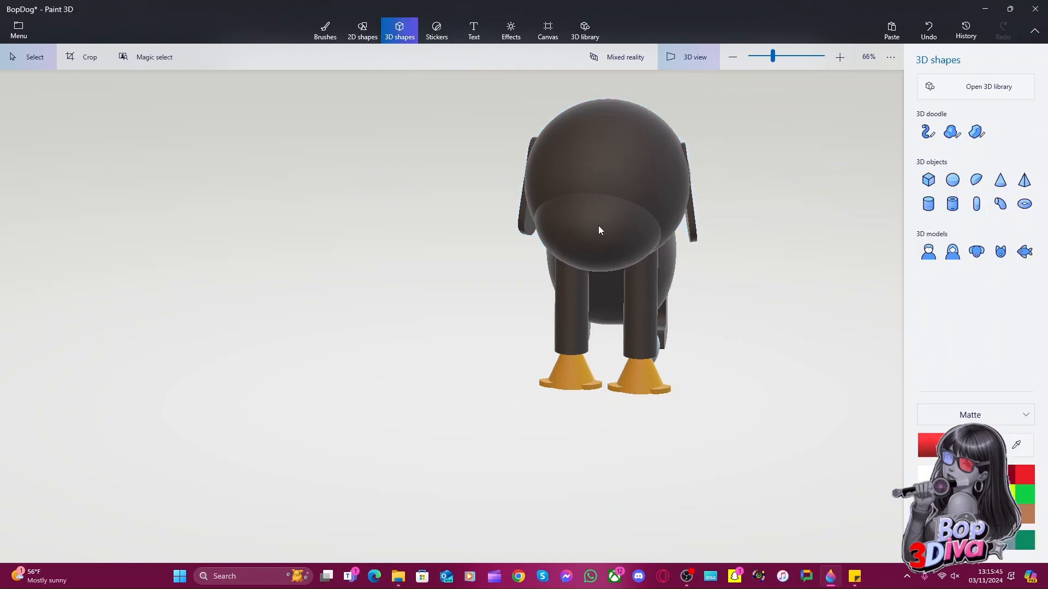
left_click(598, 225)
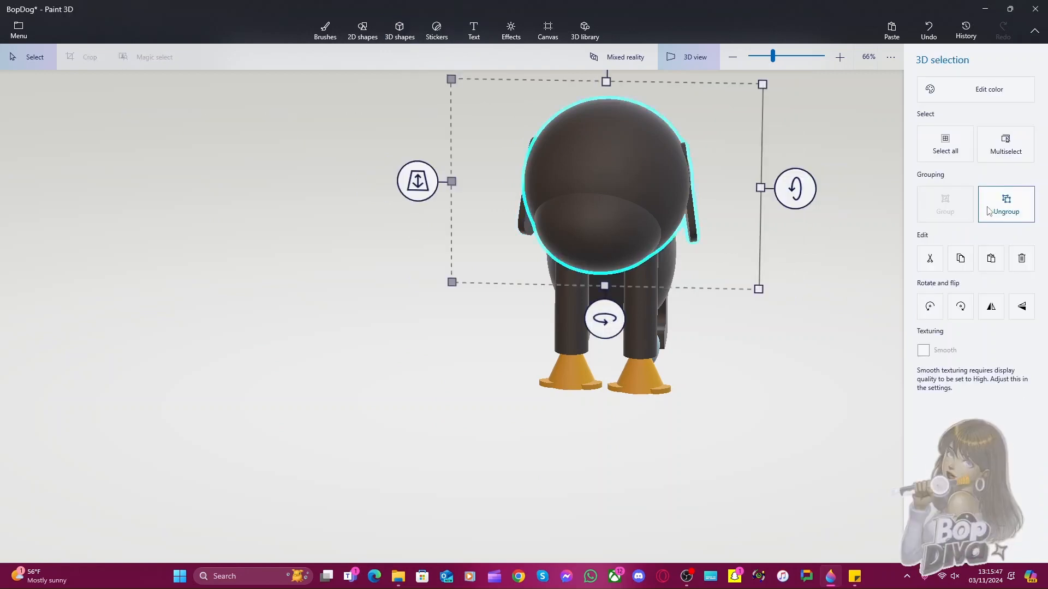
left_click(1005, 206)
left_click(604, 230)
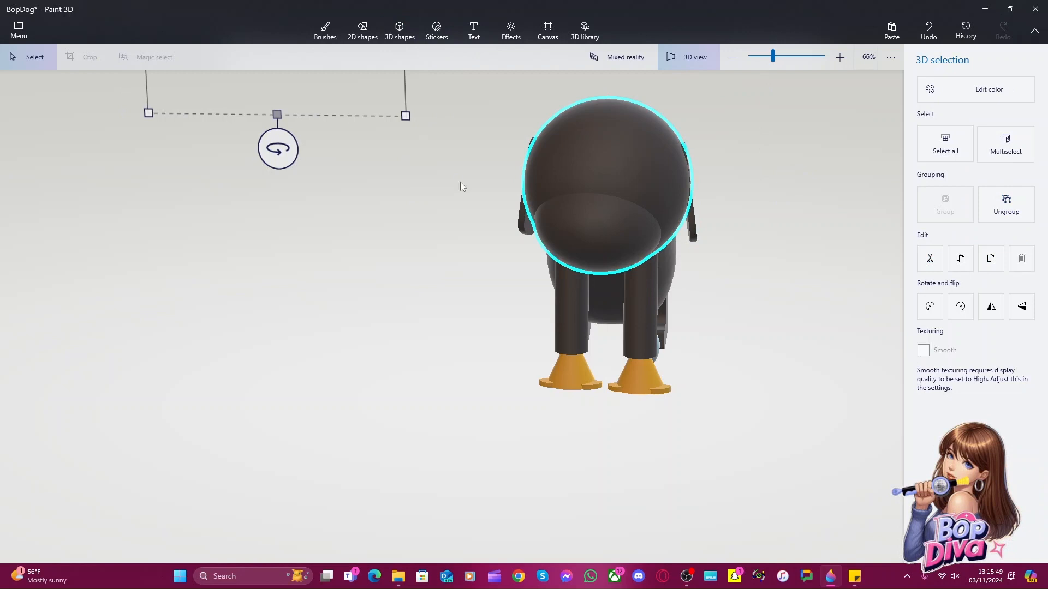
left_click(1018, 211)
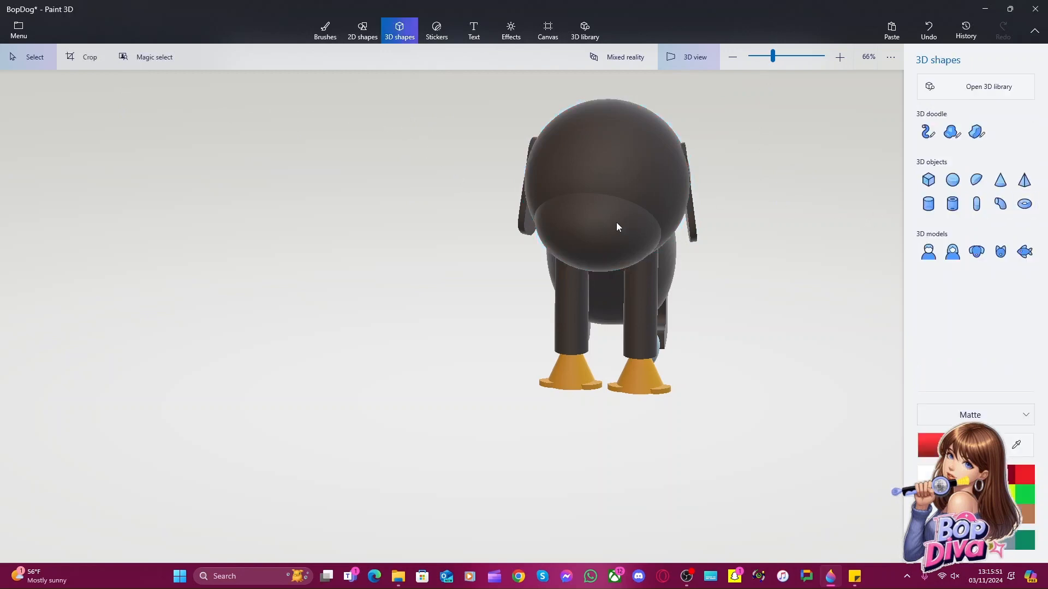
Recolor the dog's muzzle purple and nudge it slightly upward on the head
left_click(605, 226)
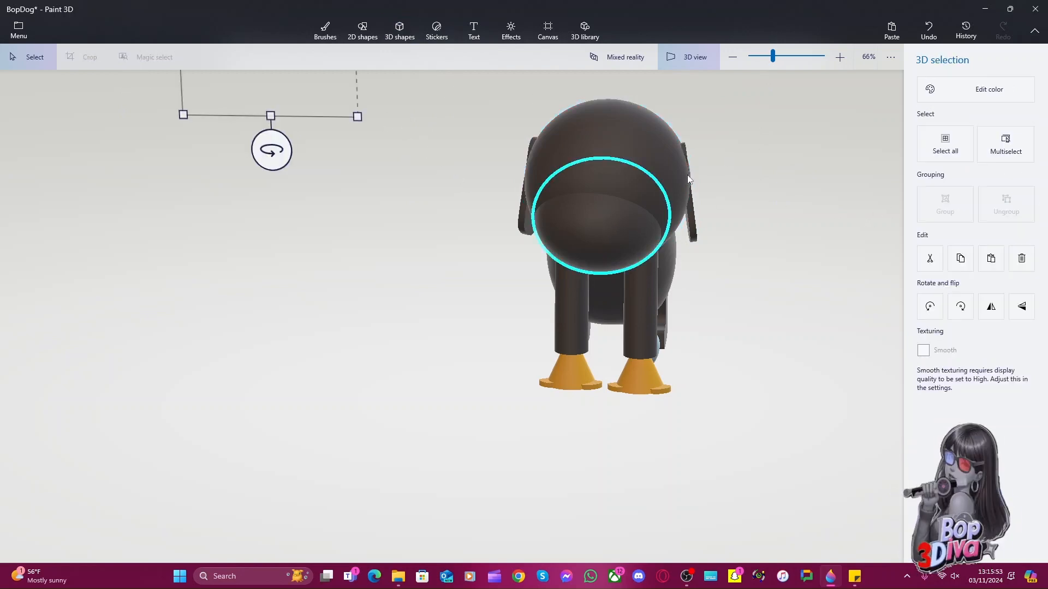
left_click(942, 92)
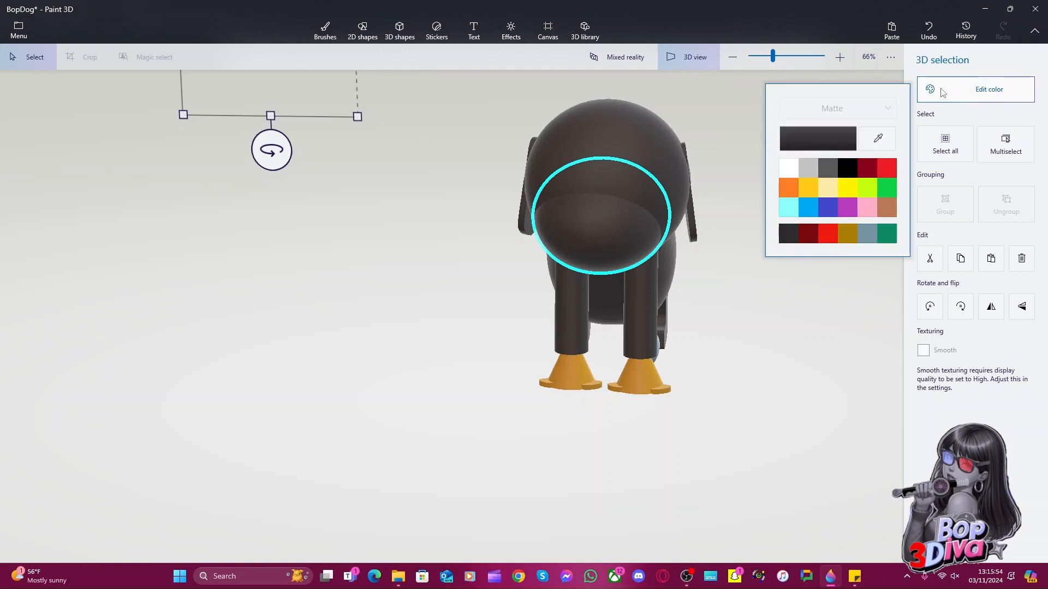
left_click(878, 139)
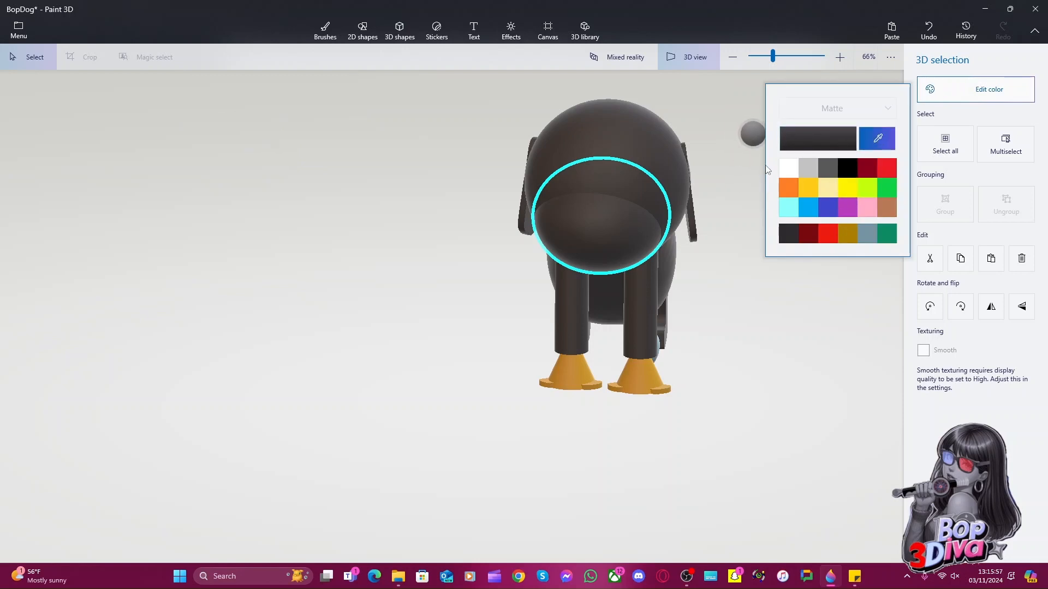
left_click(893, 139)
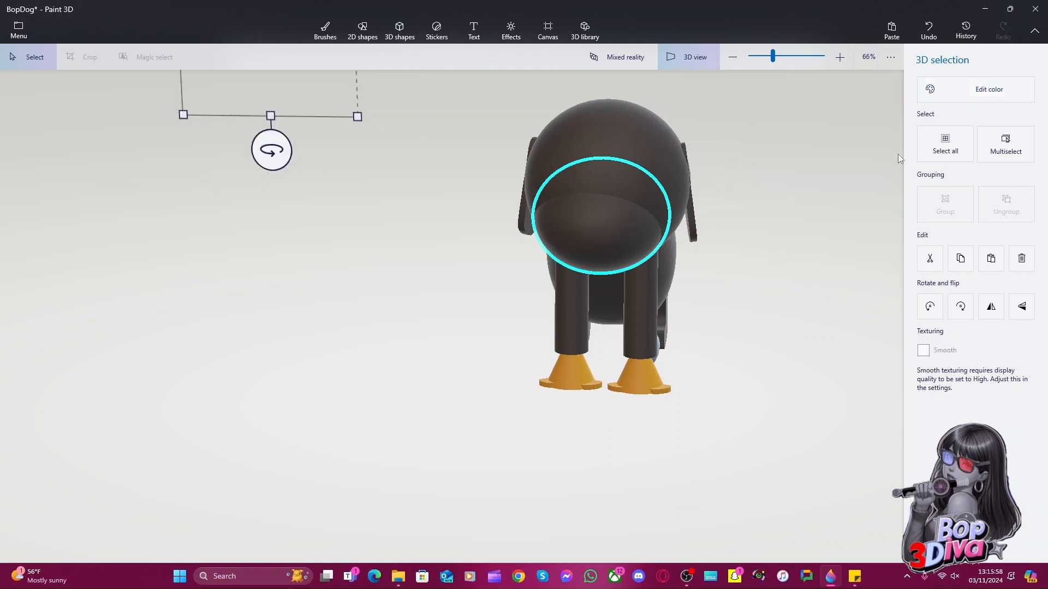
left_click(964, 88)
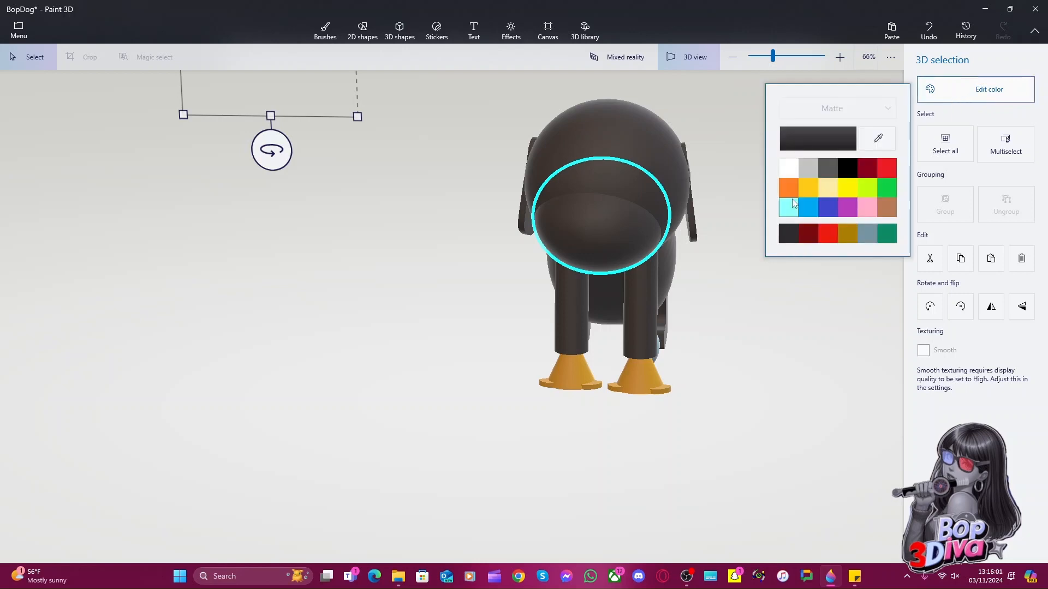
left_click(848, 217)
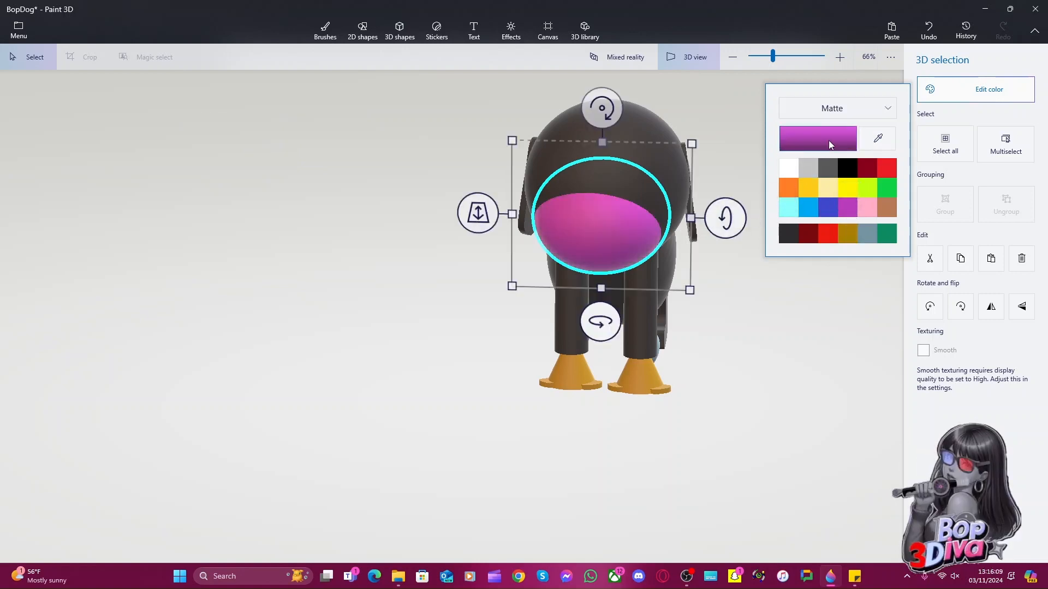
left_click(833, 108)
left_click(896, 133)
left_click_drag(623, 231, 623, 231)
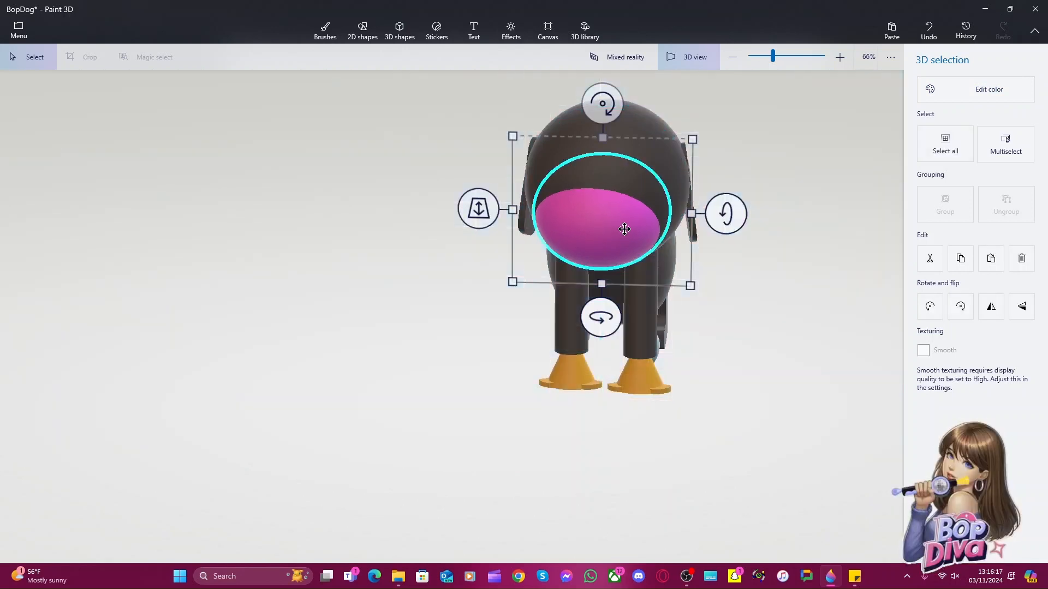
Undo the last upward nudge of the muzzle, keep its purple recolor, and save the project
key("ctrl+z")
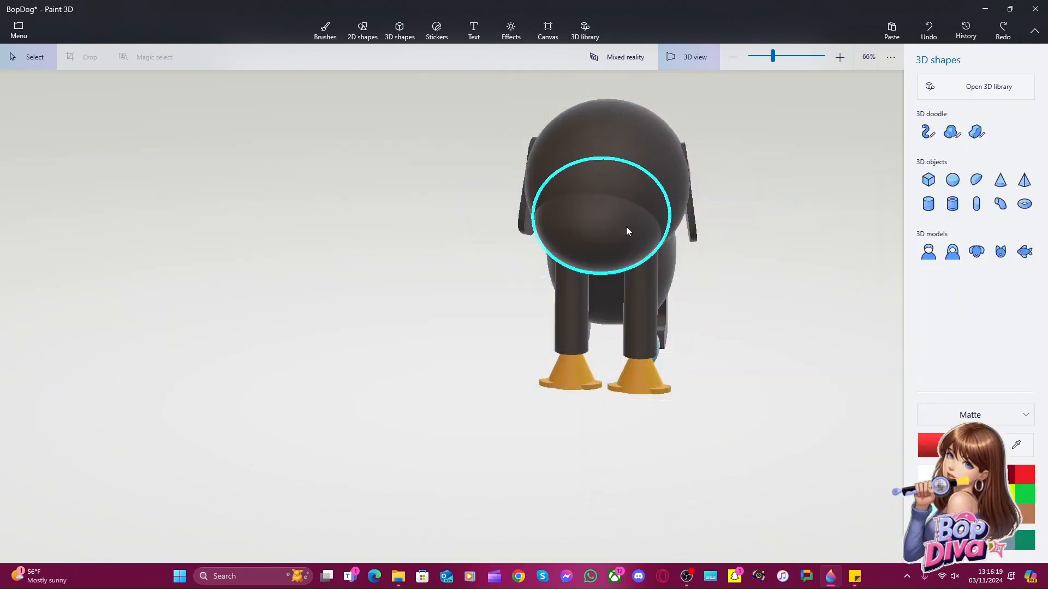
key("ctrl+y")
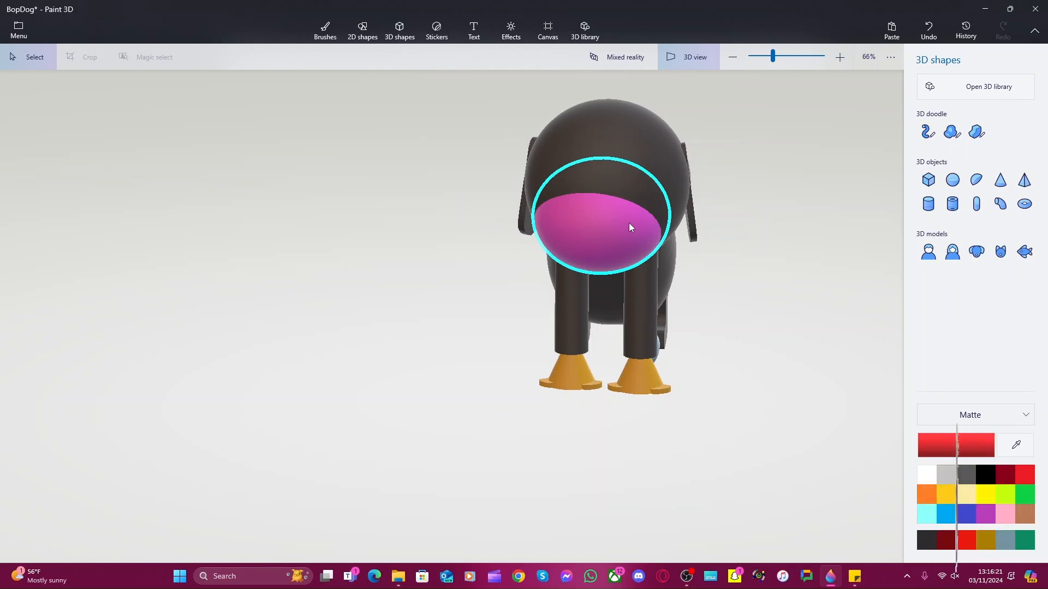
key("ctrl+s")
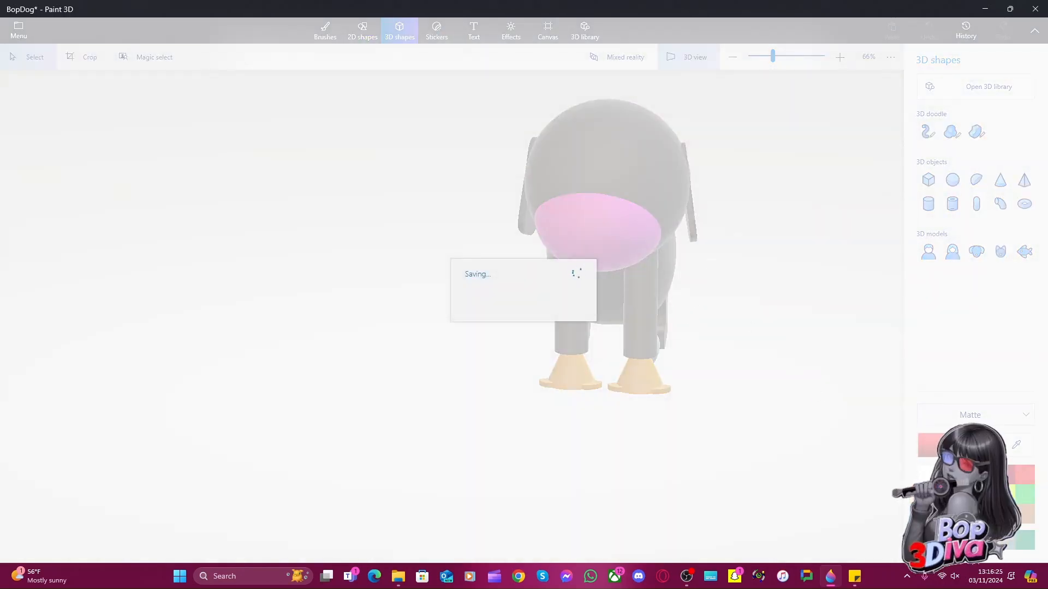
Unmute the computer's sound while the project saves
left_click(954, 574)
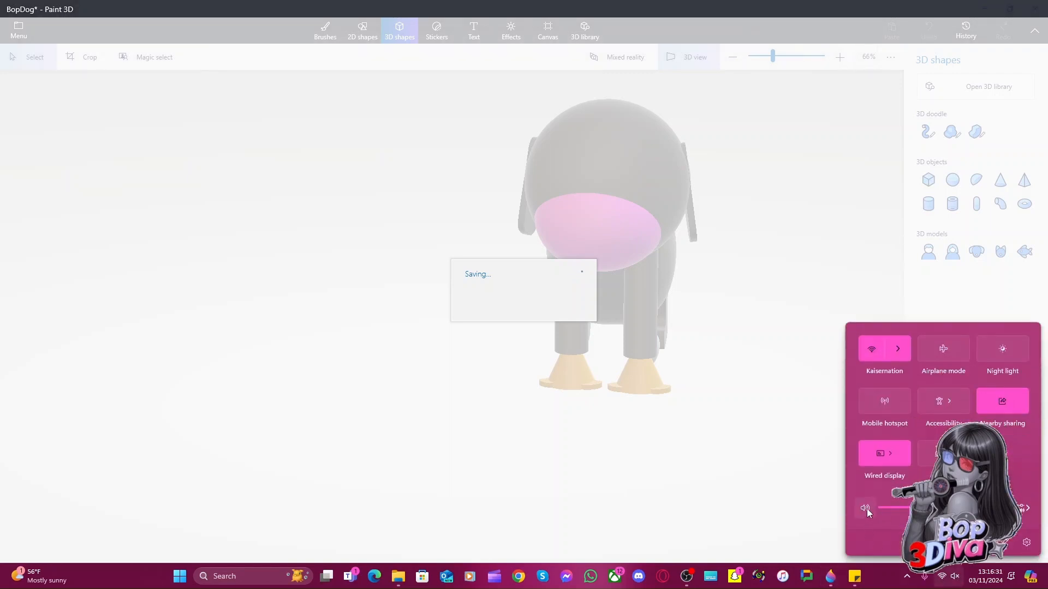
left_click(954, 576)
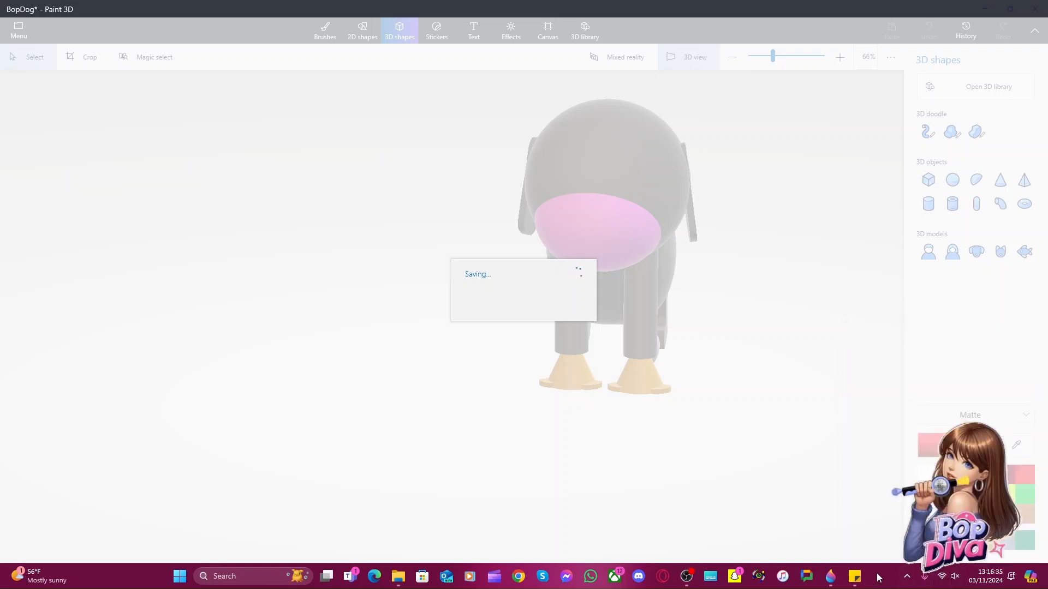
key("XF86AudioMute")
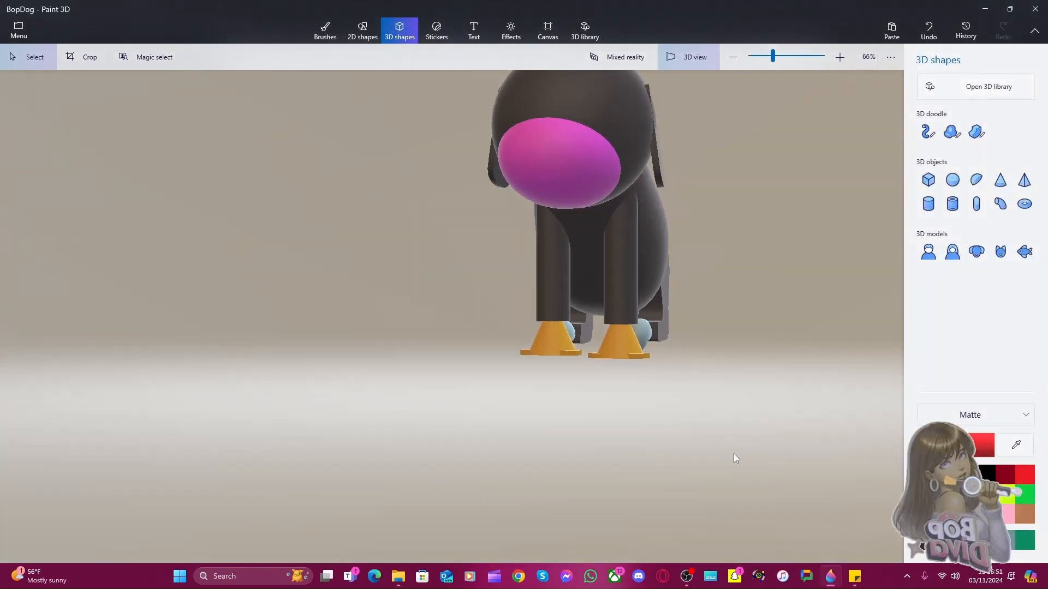
Select the dog's head sphere from a side view
right_click_drag(733, 454, 725, 453)
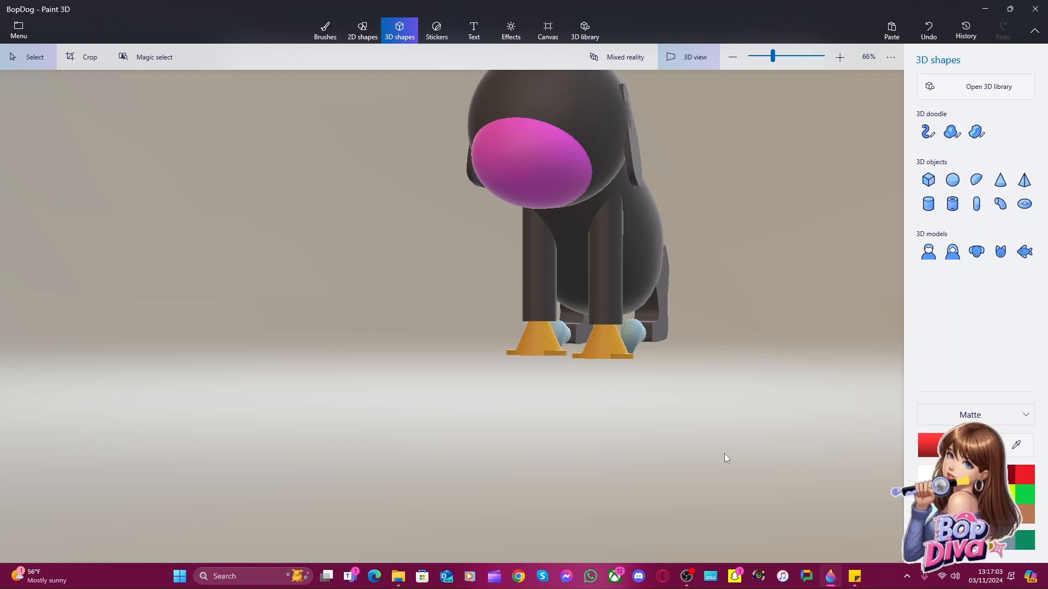
left_click_drag(725, 455, 765, 458)
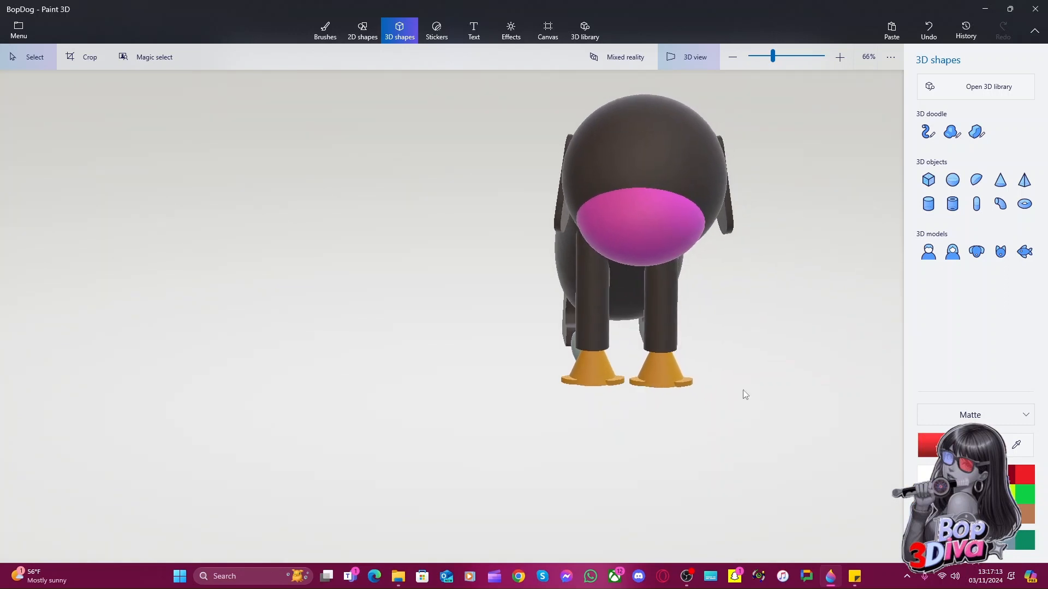
left_click_drag(797, 421, 581, 327)
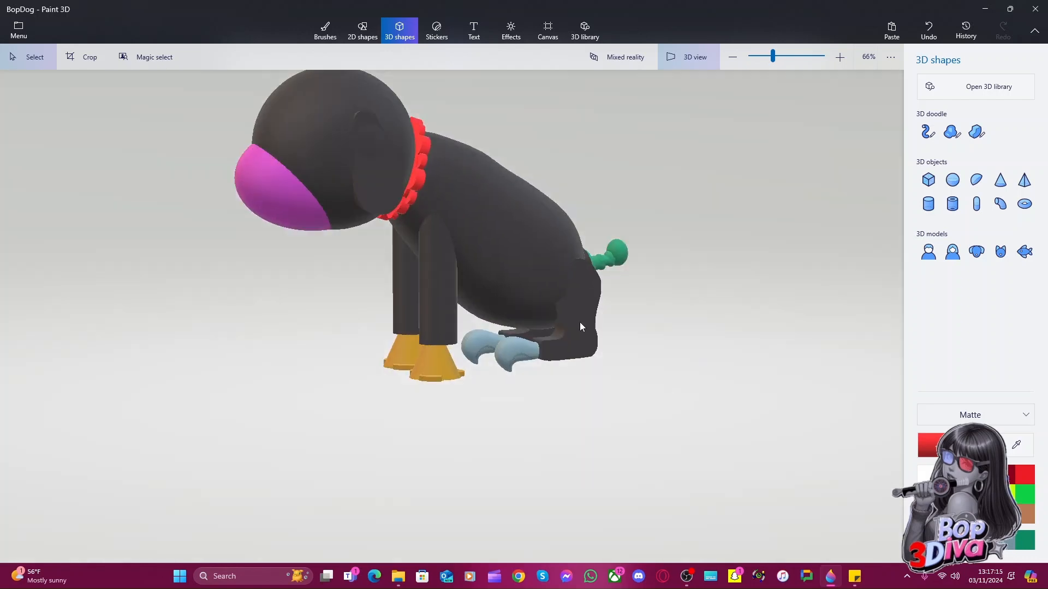
left_click(318, 146)
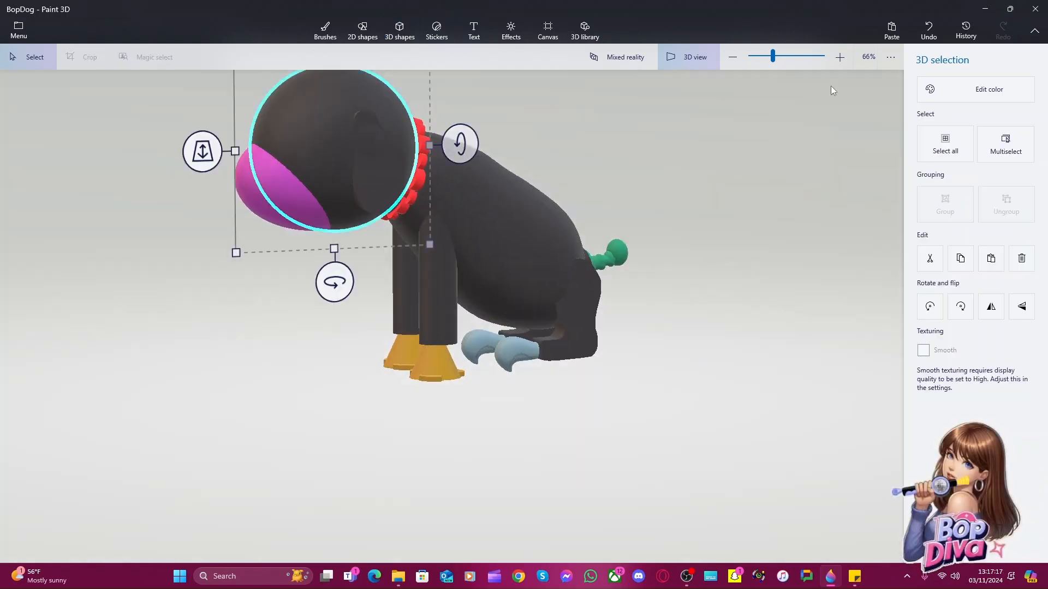
left_click(932, 83)
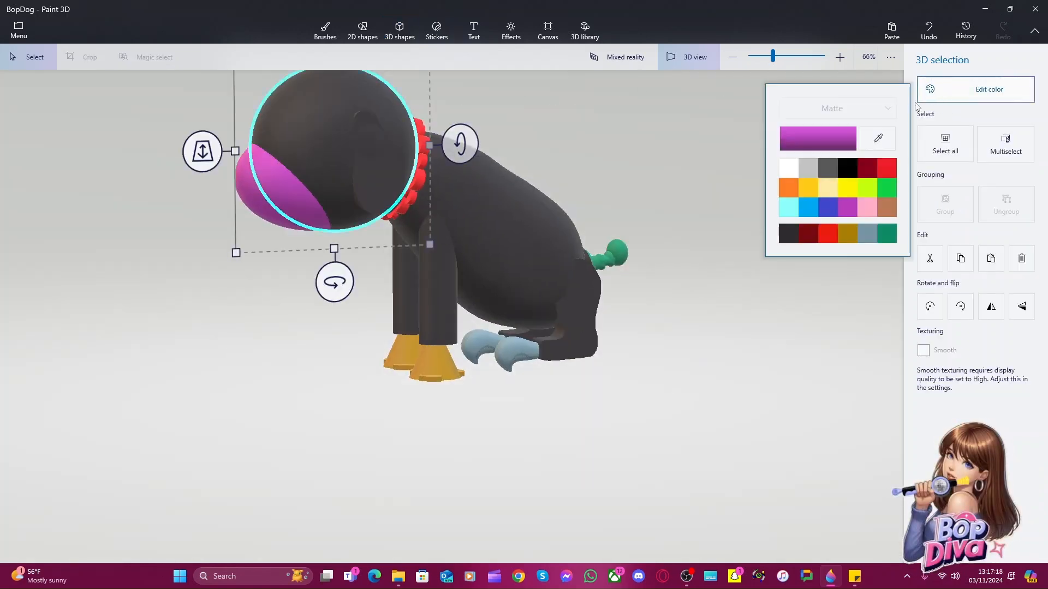
left_click(826, 137)
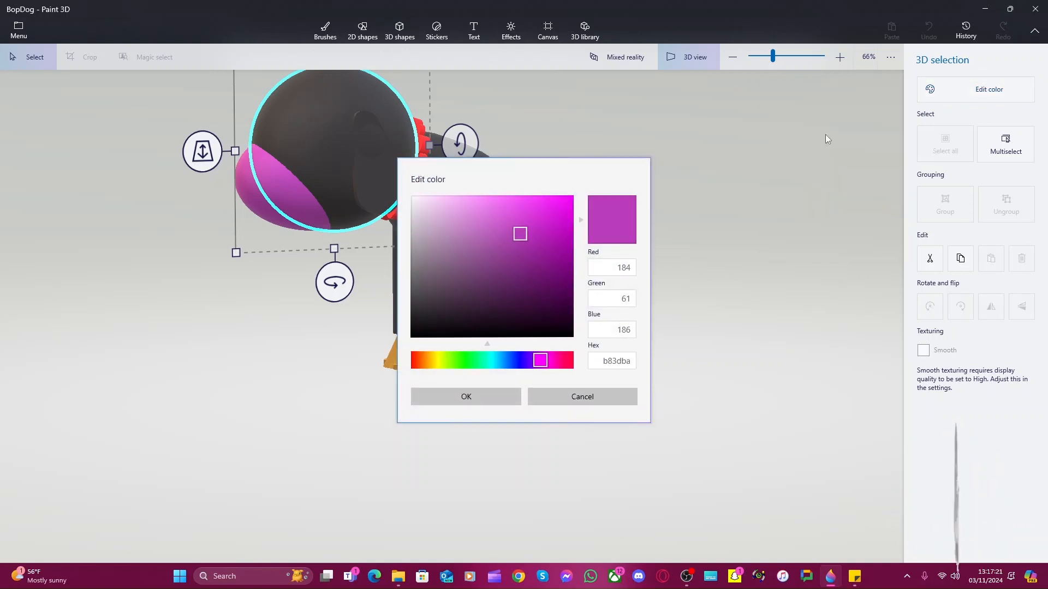
left_click(568, 397)
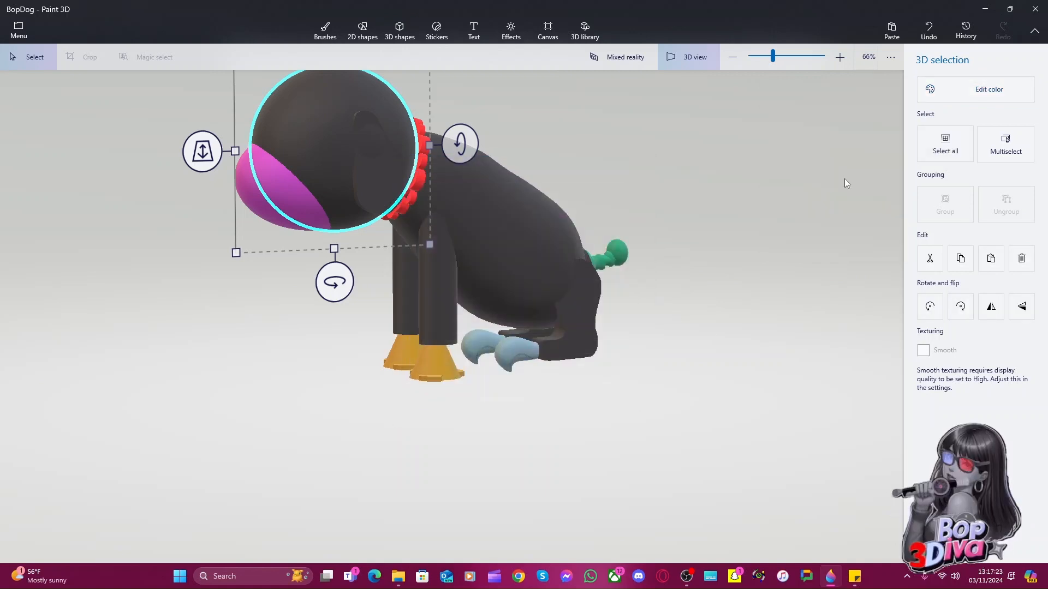
Recolor the head sphere with the Bop hex code 6A0846 copied from the color list in Sticky Notes
left_click(986, 102)
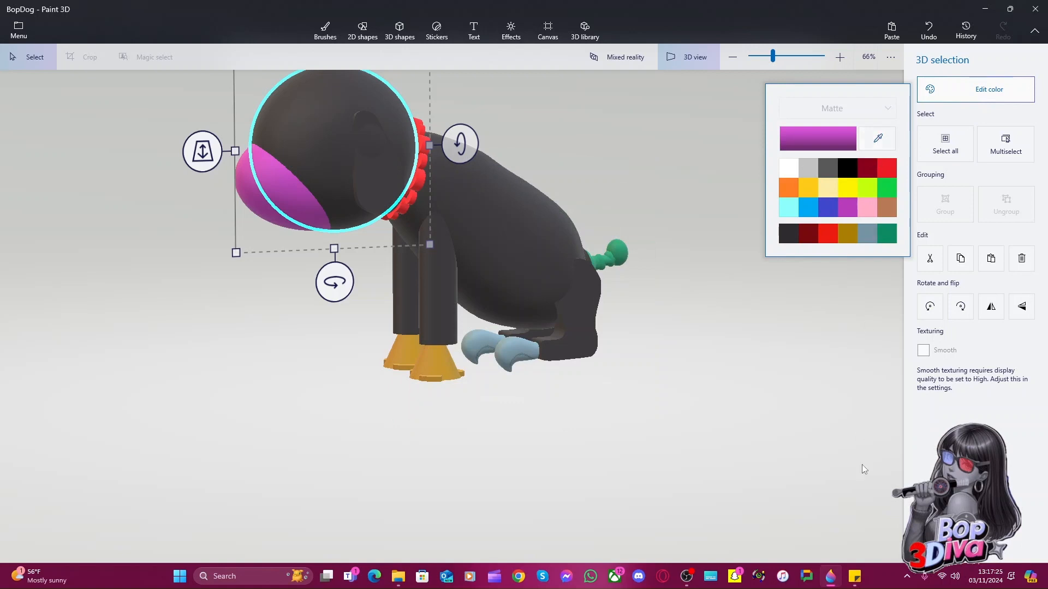
left_click(856, 578)
left_click_drag(884, 148, 857, 147)
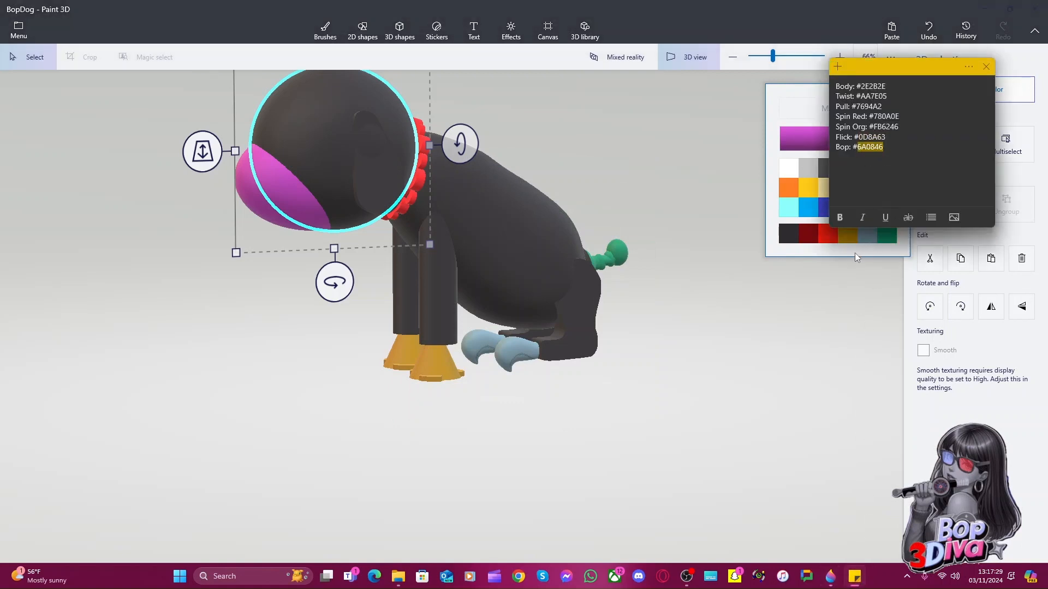
left_click(776, 113)
left_click(877, 138)
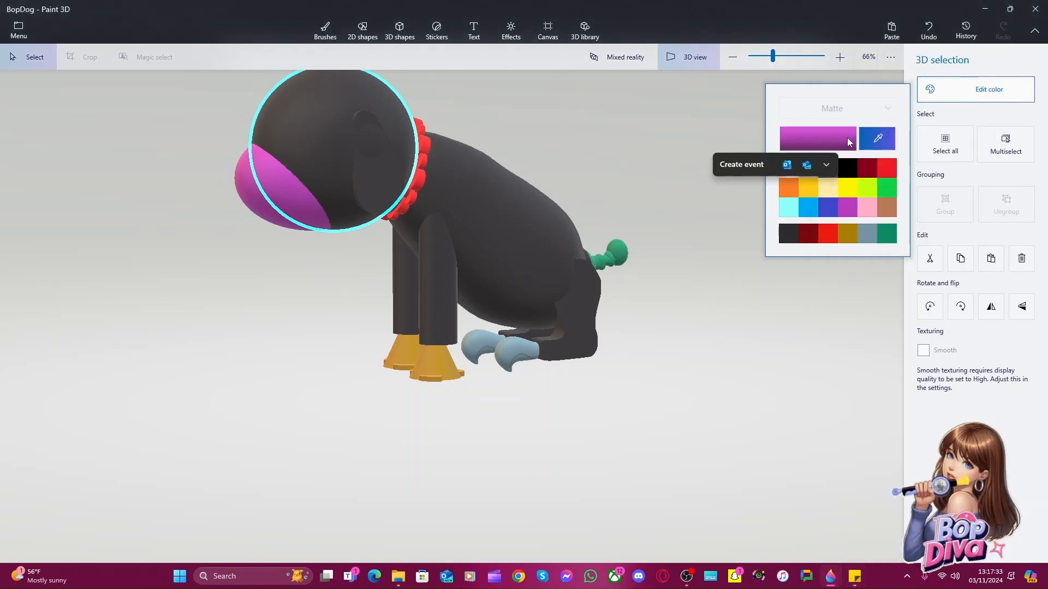
left_click(843, 139)
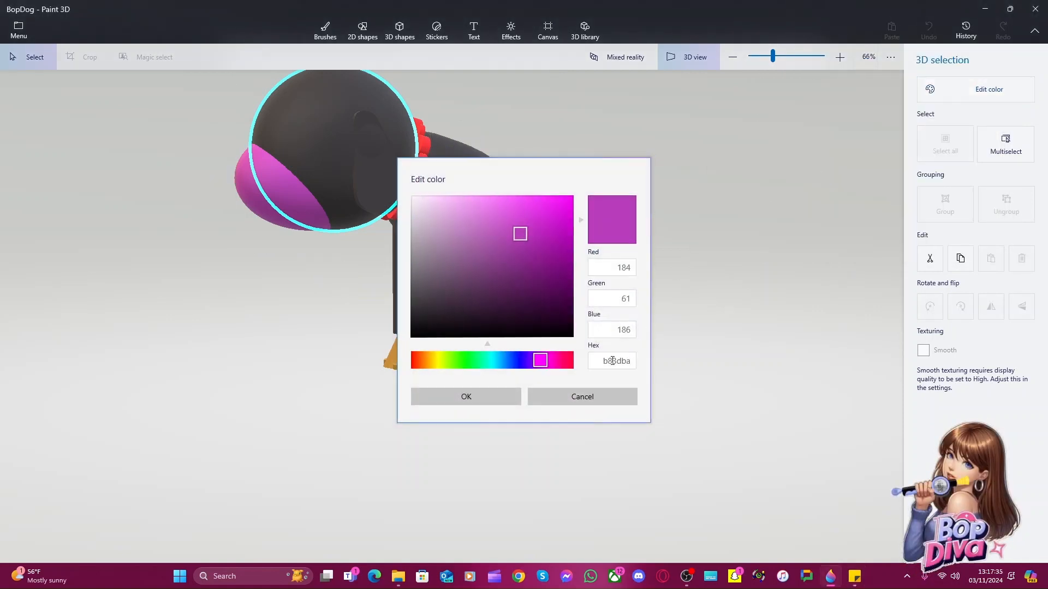
left_click_drag(604, 361, 669, 363)
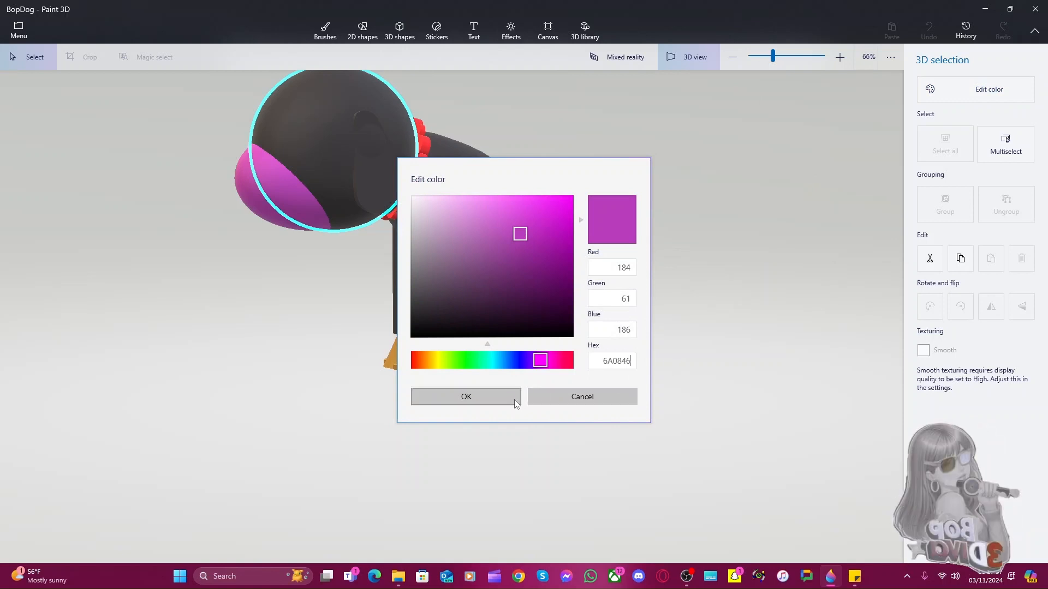
left_click(508, 397)
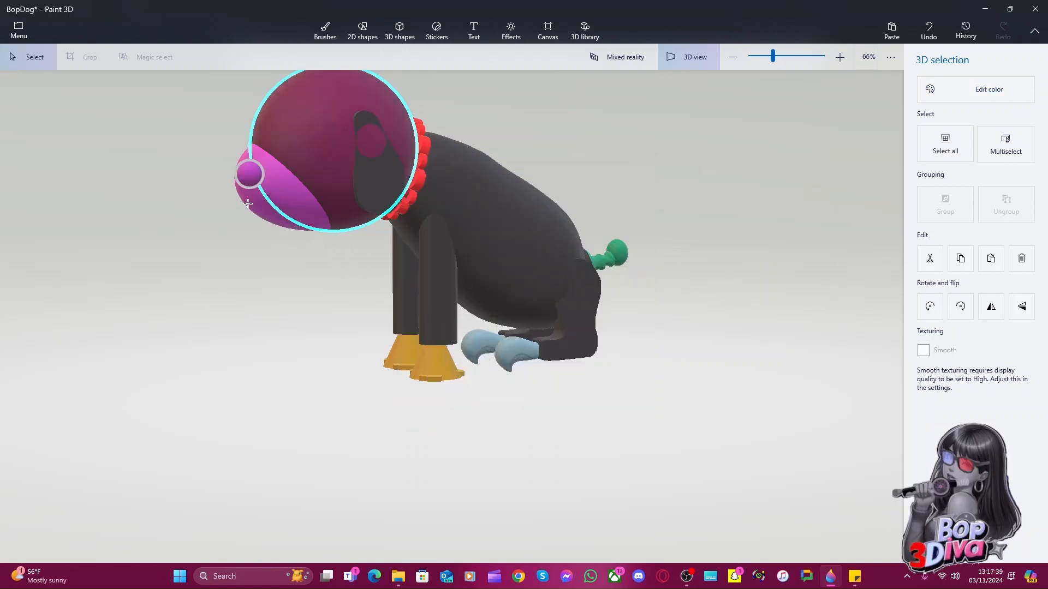
left_click(982, 89)
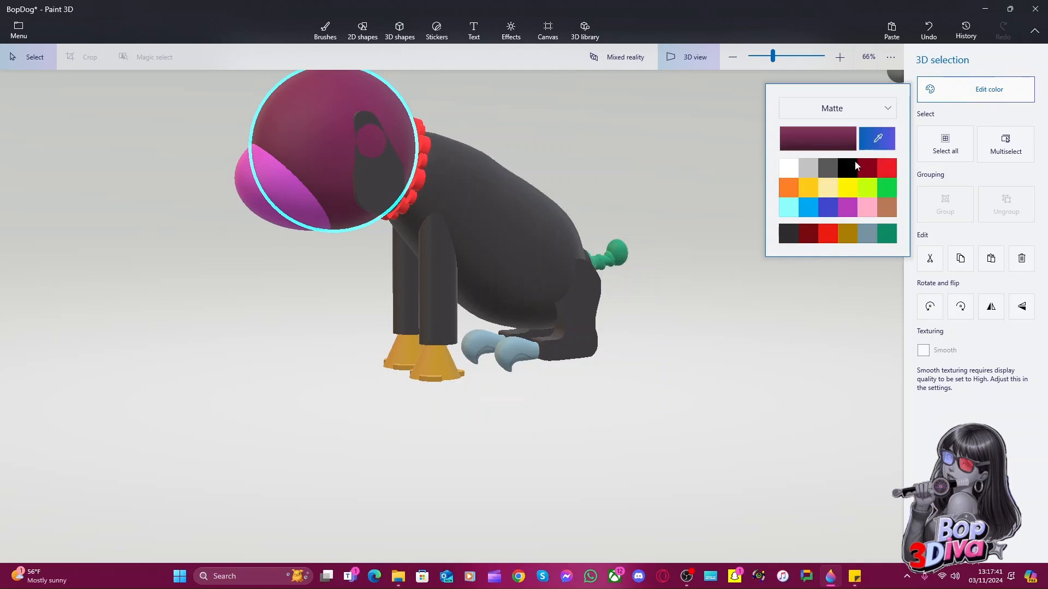
left_click(782, 306)
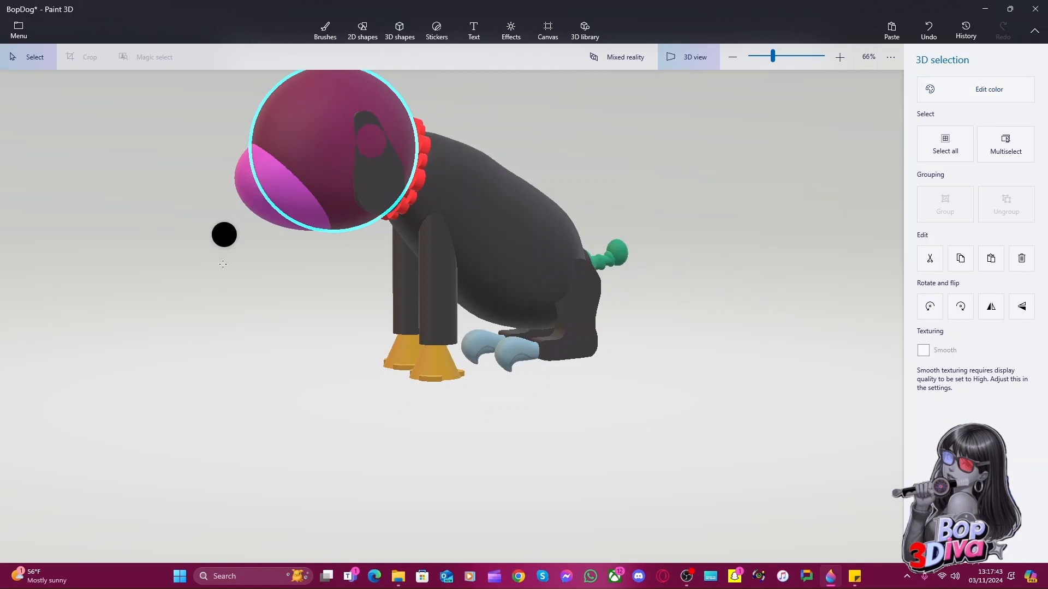
left_click(227, 234)
Recolor the dog's muzzle with the same dark magenta as the head, hex 6A0846
left_click(262, 202)
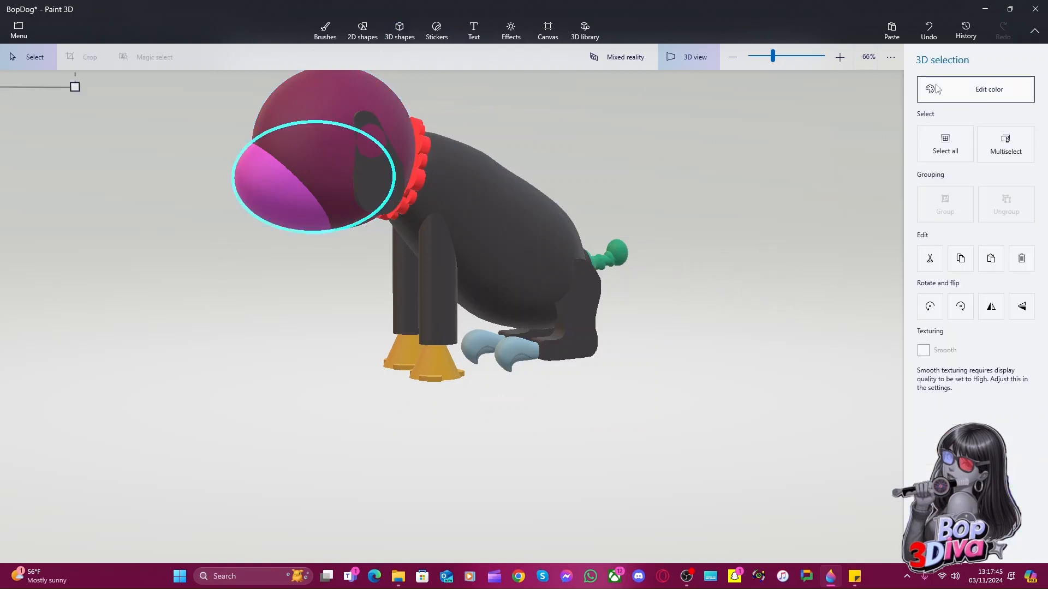
left_click(983, 89)
left_click(827, 136)
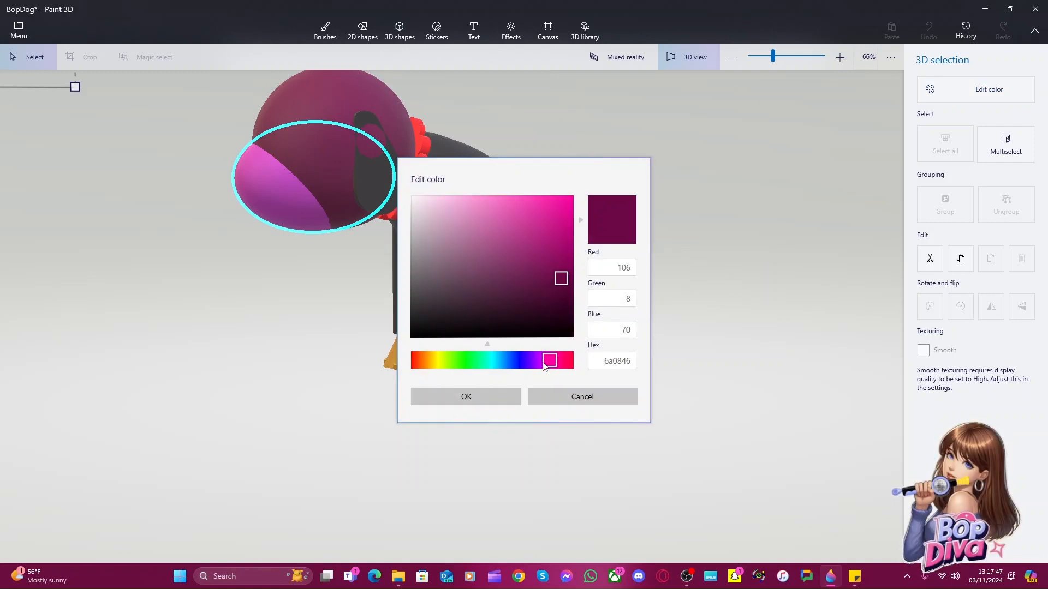
left_click(457, 397)
left_click(309, 343)
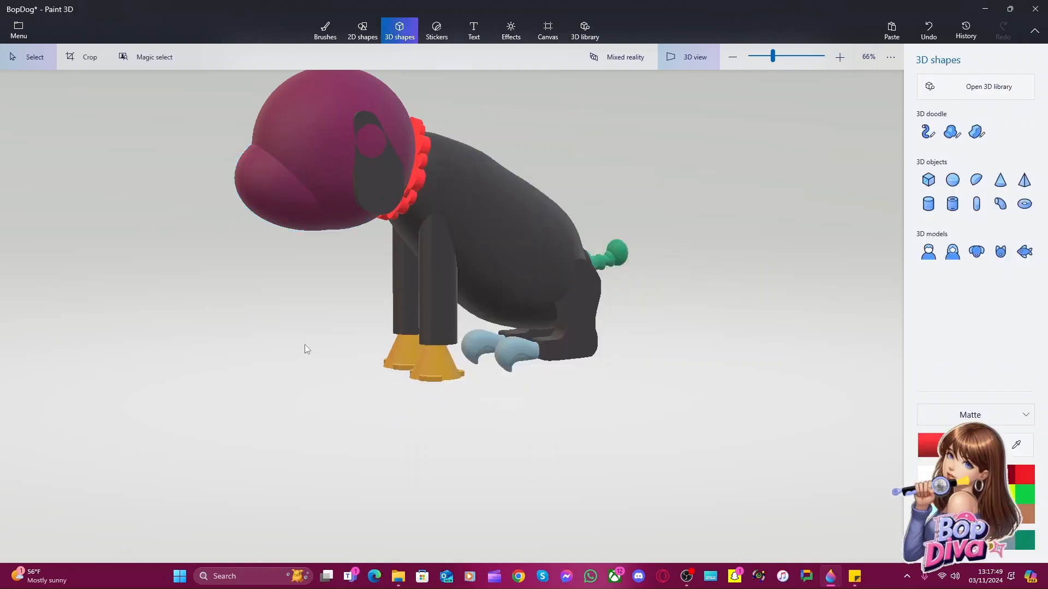
Recolor the dog's left ear with hex 6A0846 and clear the selection
left_click(378, 184)
left_click(977, 89)
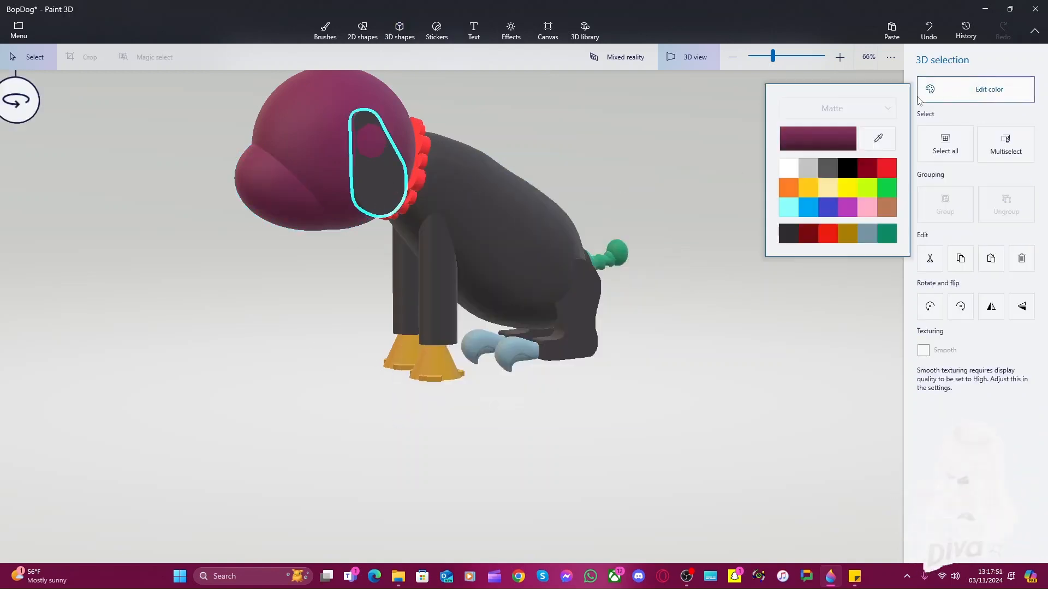
left_click(808, 139)
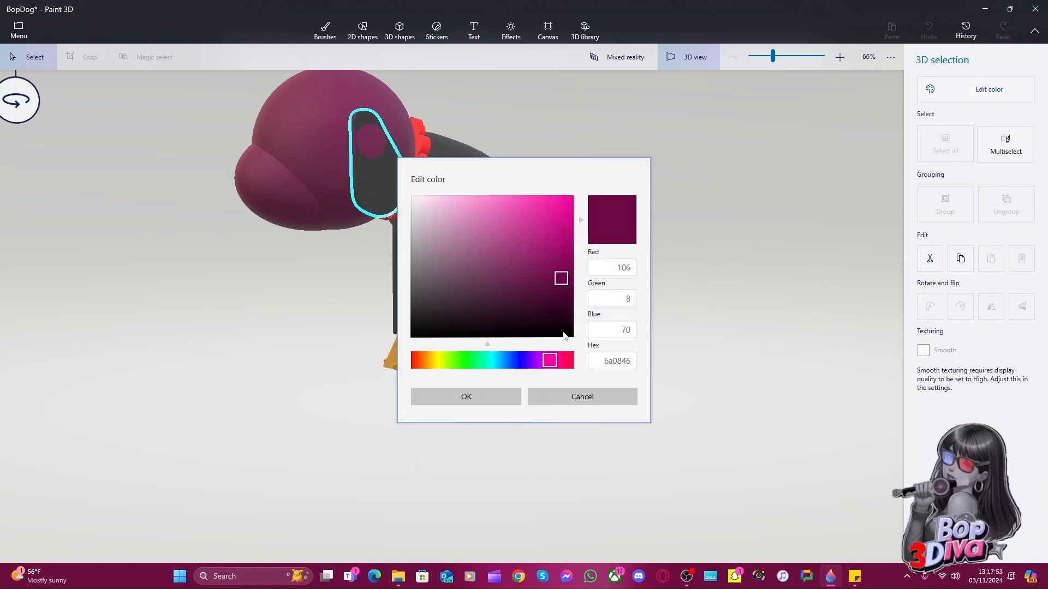
left_click(498, 393)
right_click_drag(311, 348, 633, 344)
key("Escape")
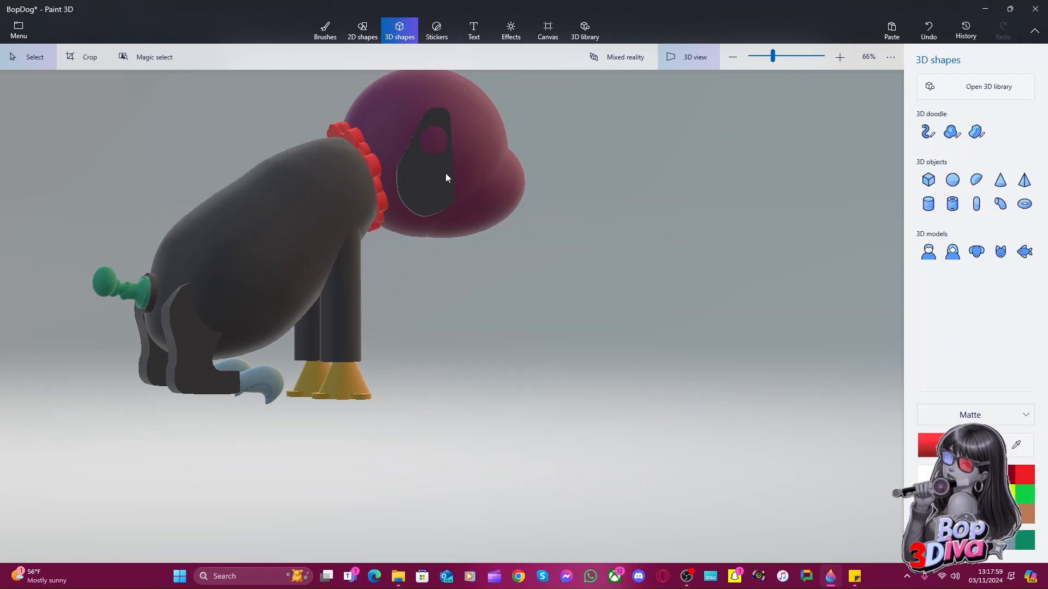
right_click_drag(667, 361, 538, 368)
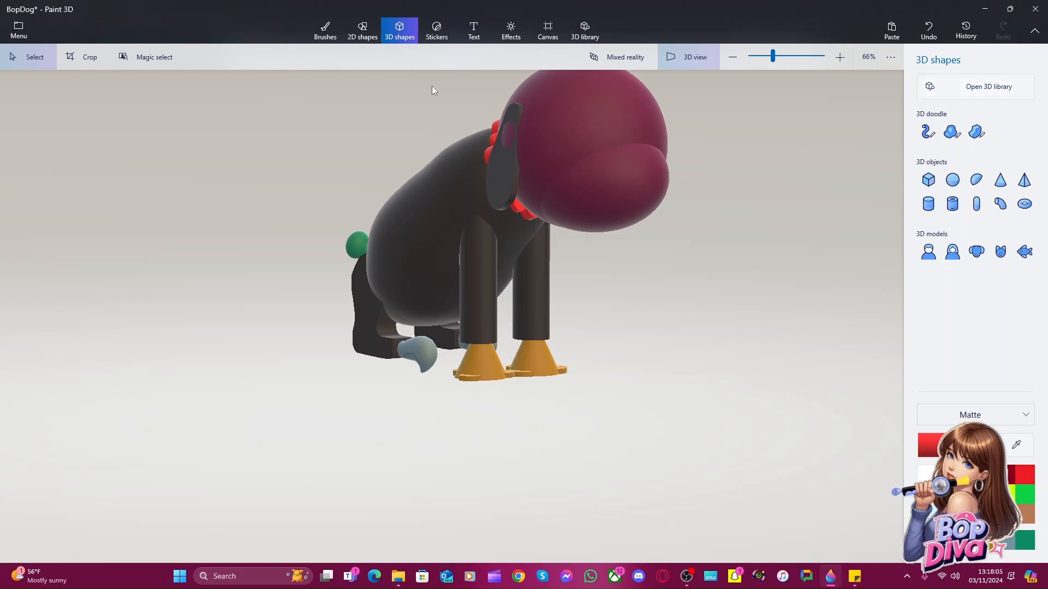
left_click_drag(433, 89, 559, 232)
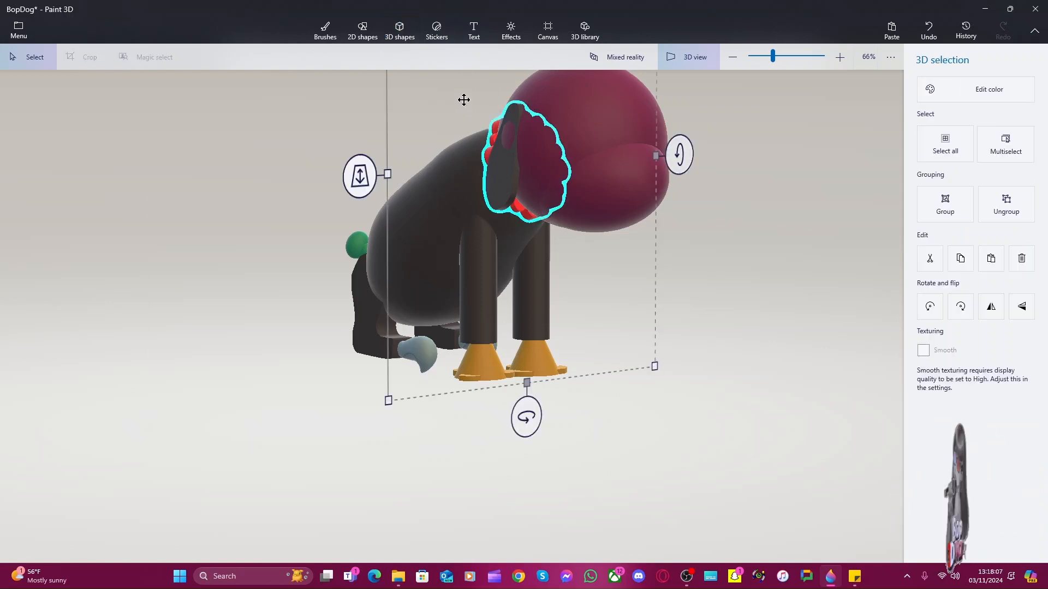
right_click_drag(513, 500, 618, 500)
key("alt")
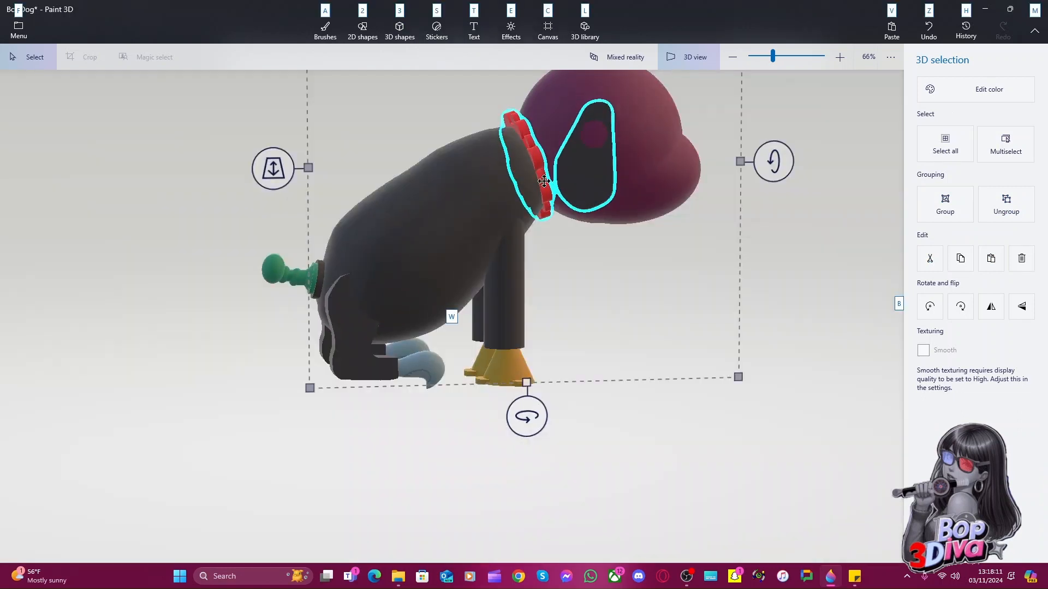
key("3")
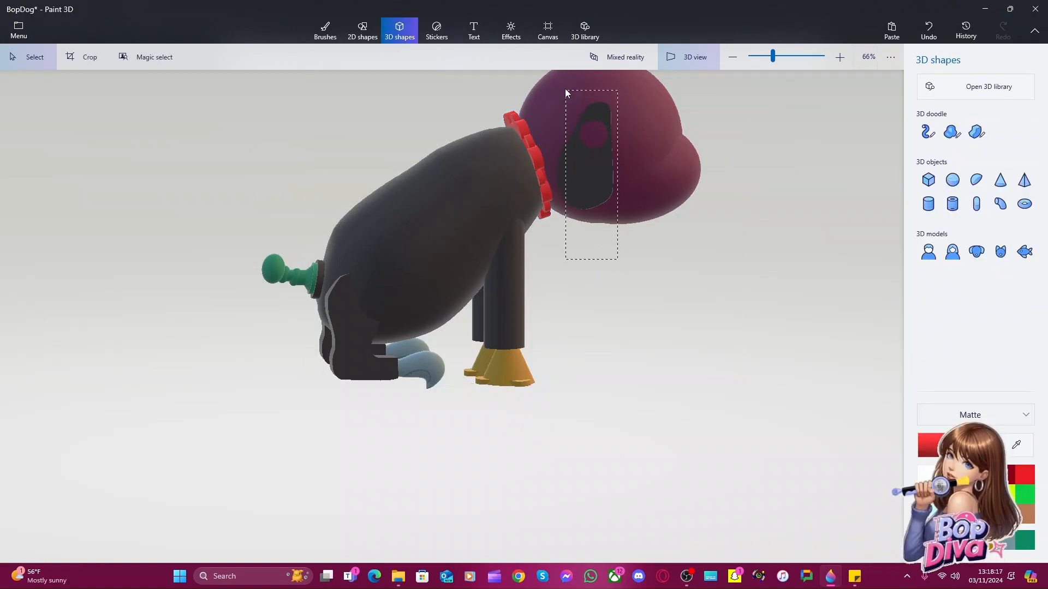
Recolor the dog's right ear with hex 6A0846 and check both ears from the front
left_click(552, 72)
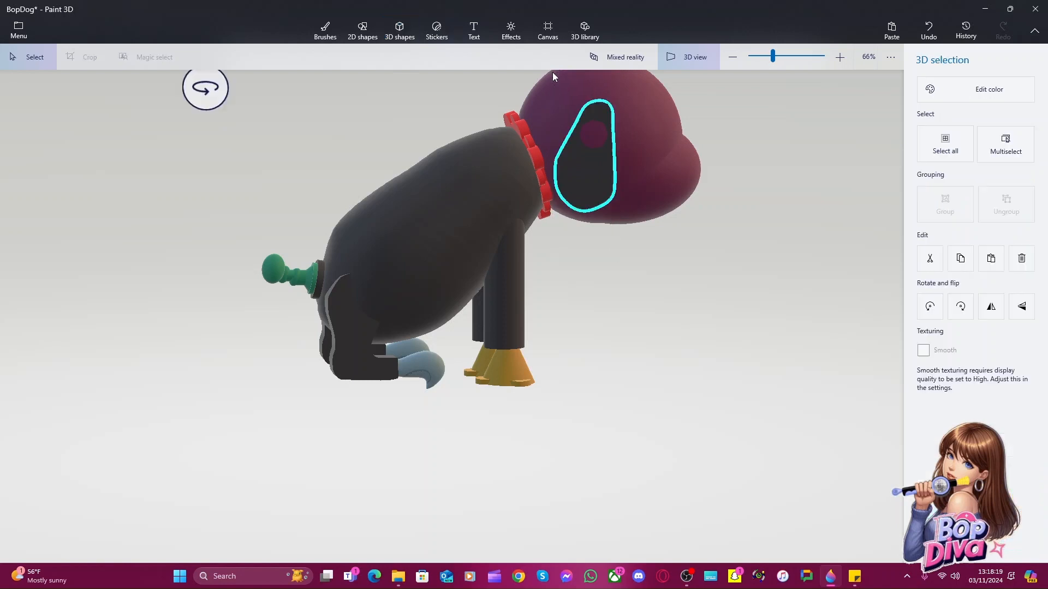
left_click(977, 89)
left_click(816, 133)
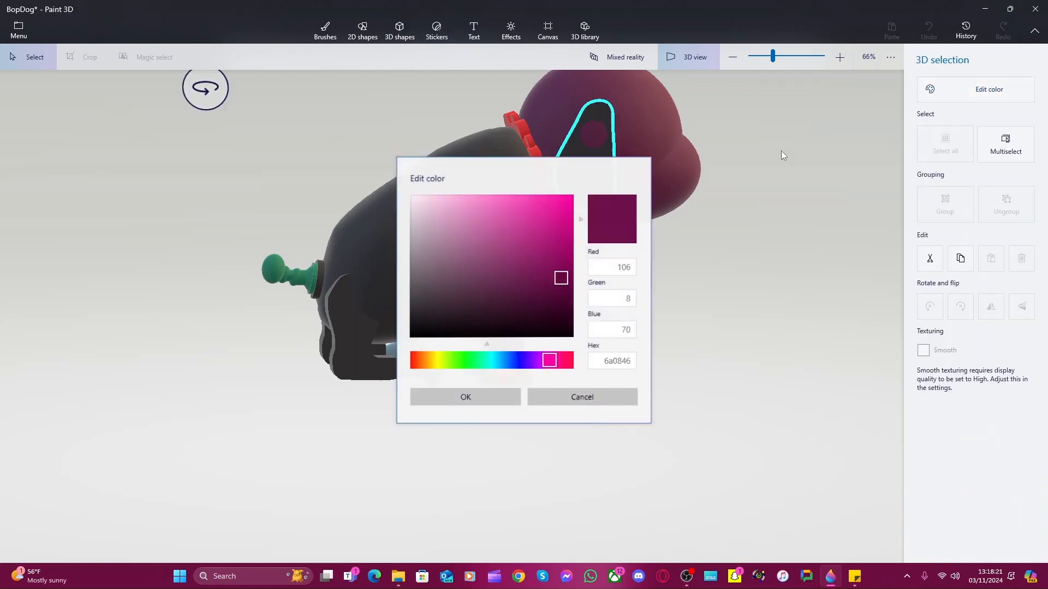
left_click(497, 397)
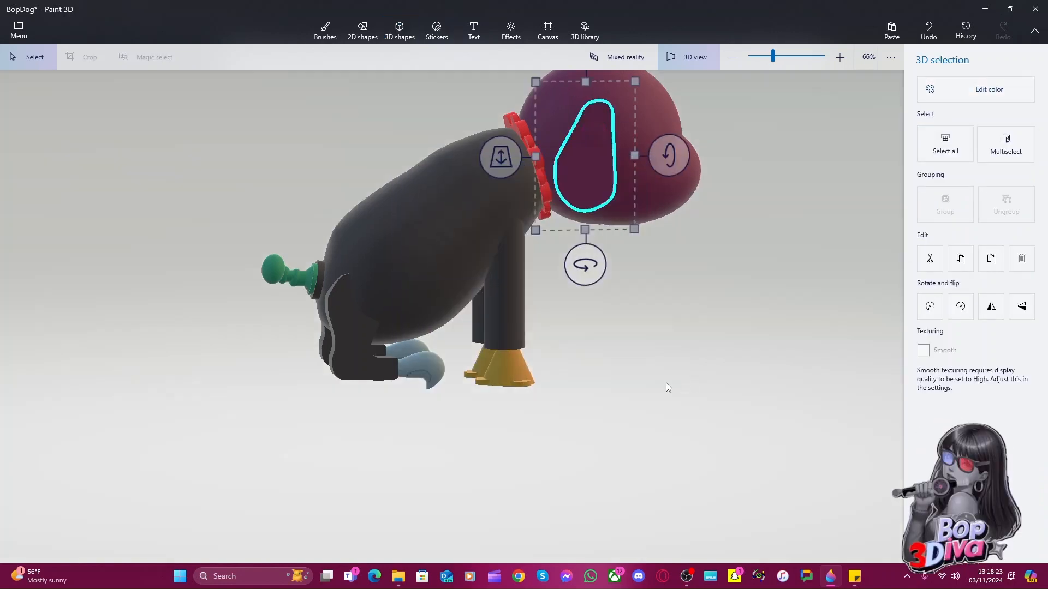
left_click_drag(667, 387, 516, 389)
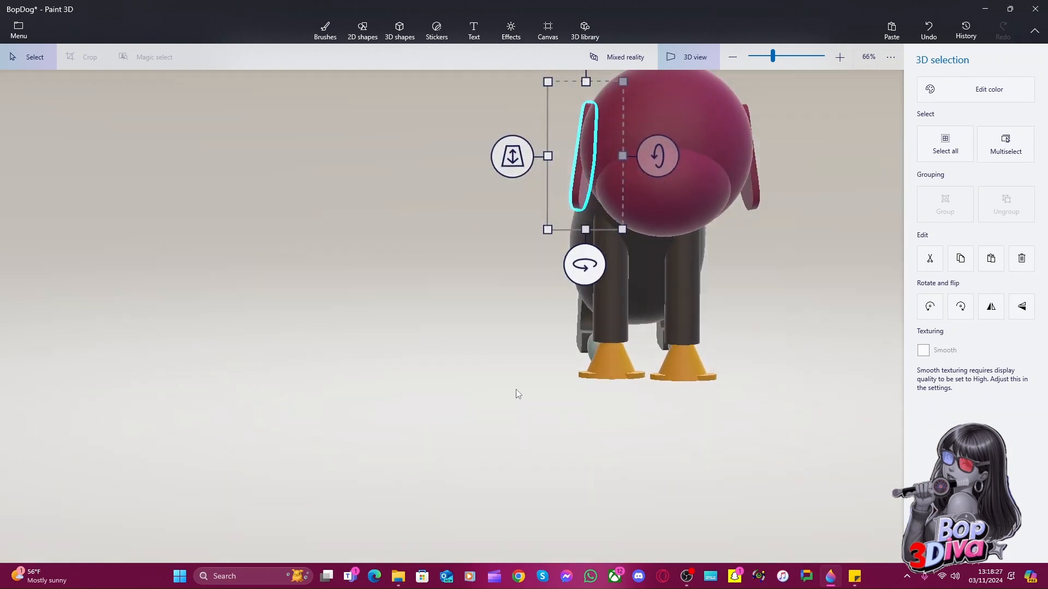
Clear the ear selection in Paint 3D, switch to Chrome and open the iCloud Photos library
left_click(515, 390)
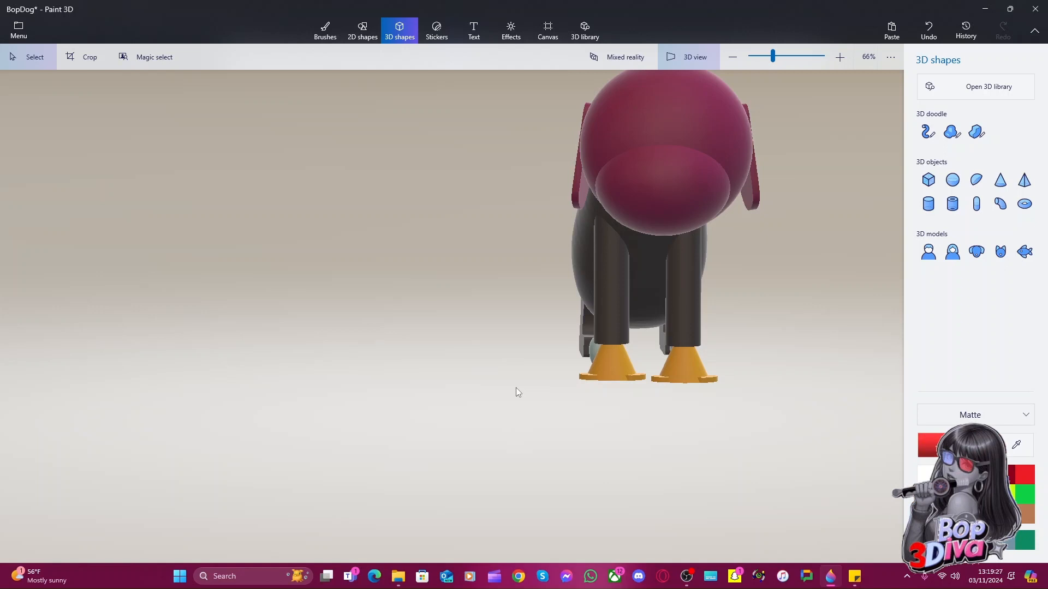
left_click(519, 577)
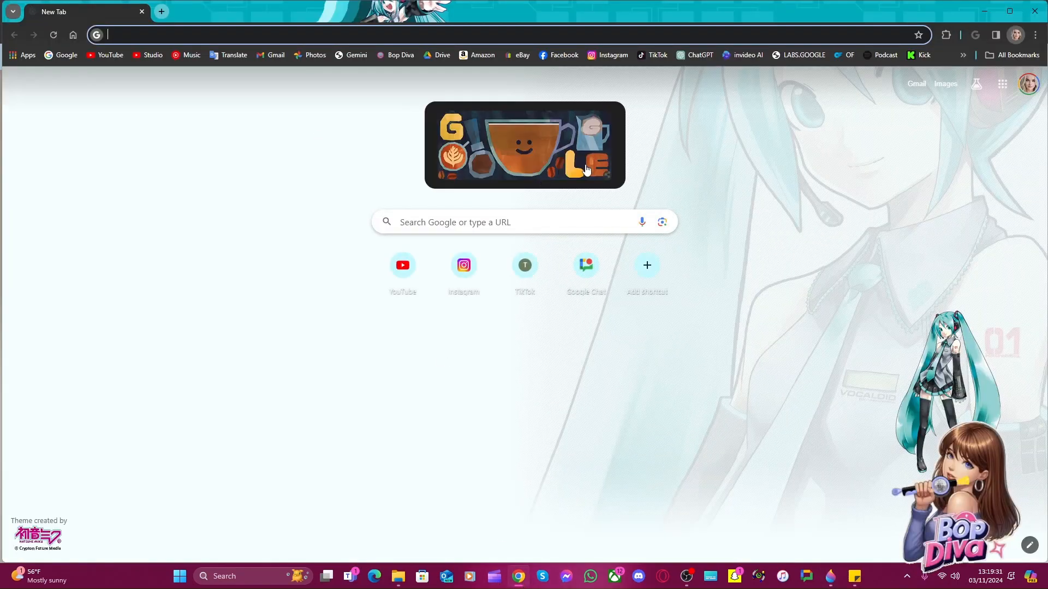
type("icloud")
key("Return")
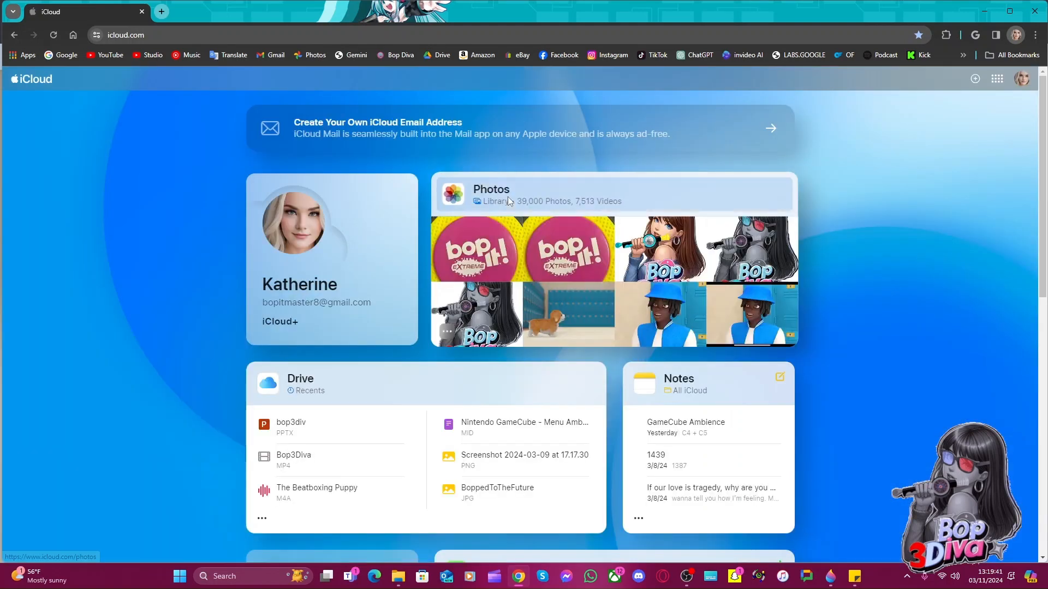
left_click(508, 201)
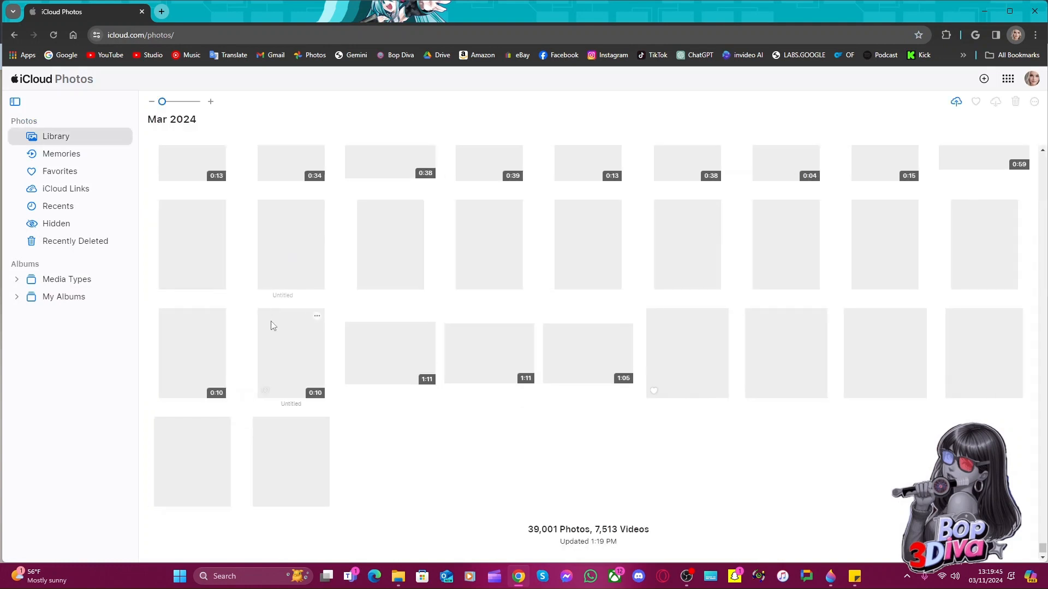
Download the last Bop It Extreme photo in the library, save it in the offered folder and close the browser
left_click(285, 464)
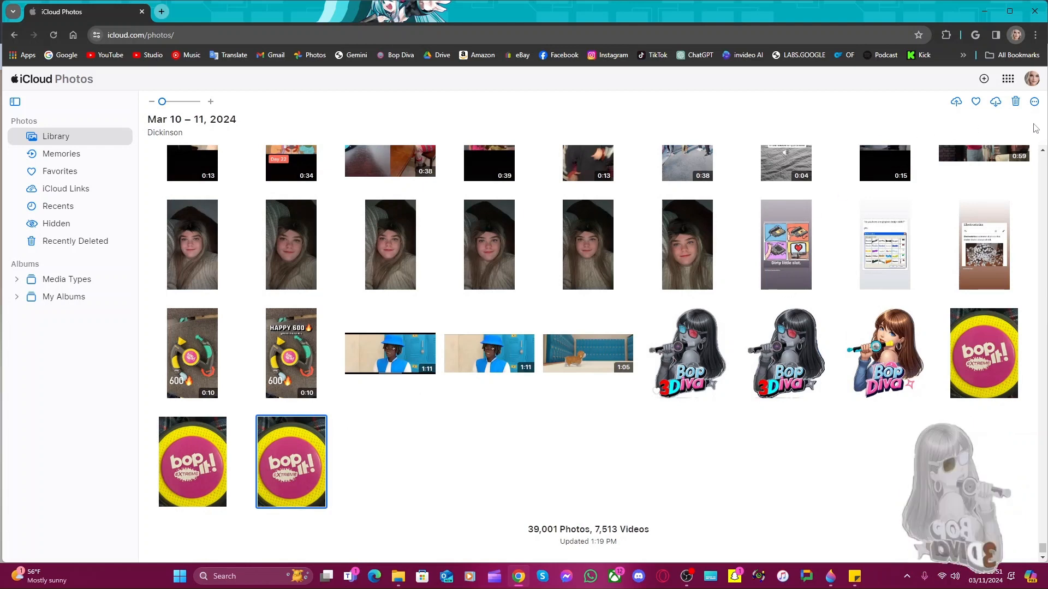
left_click(995, 105)
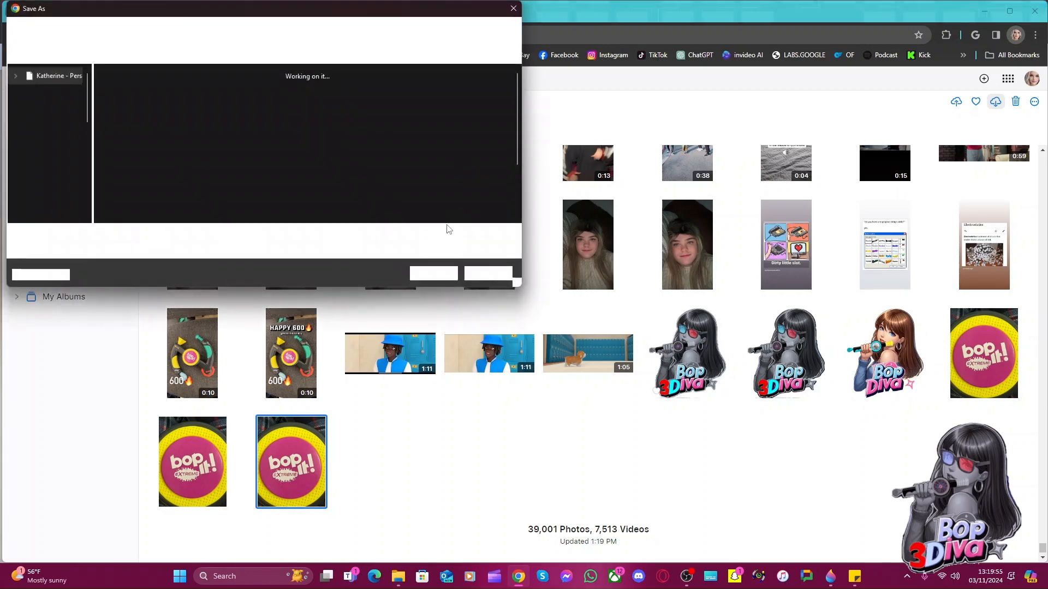
left_click(425, 274)
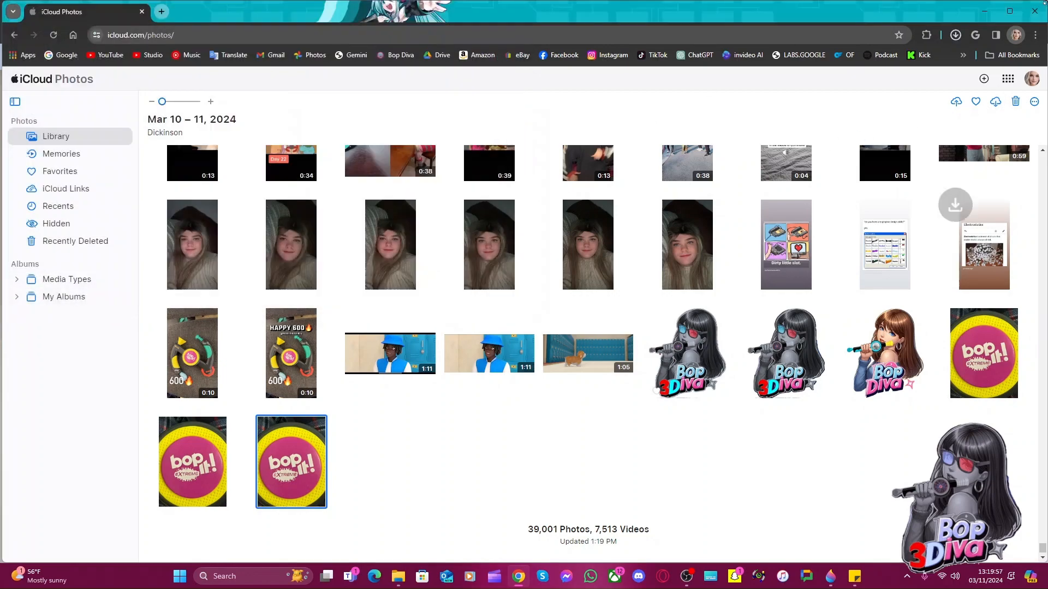
left_click(1031, 9)
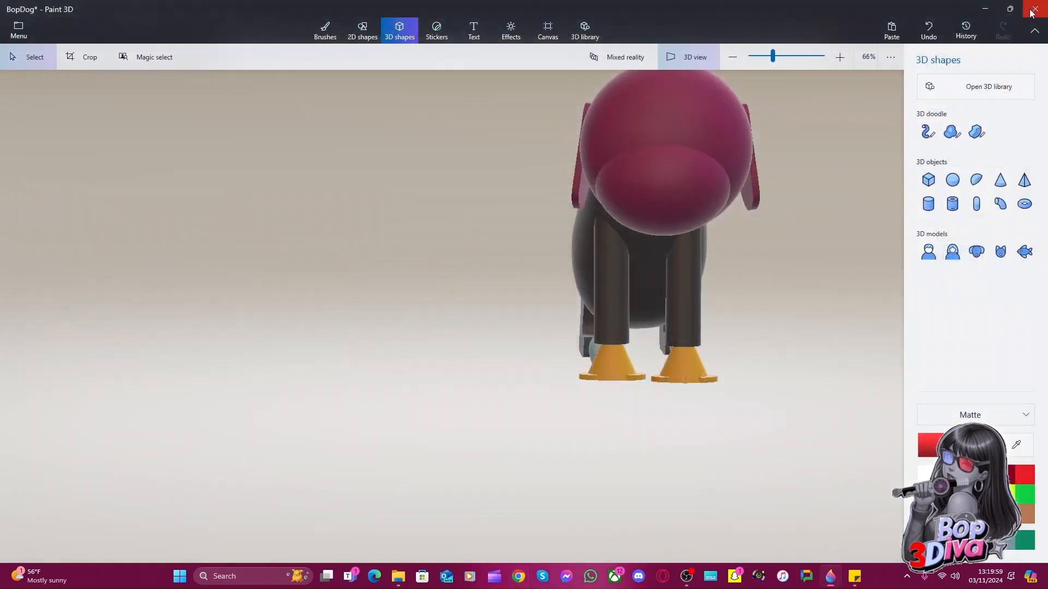
Open PowerPoint and create a blank presentation
left_click(265, 578)
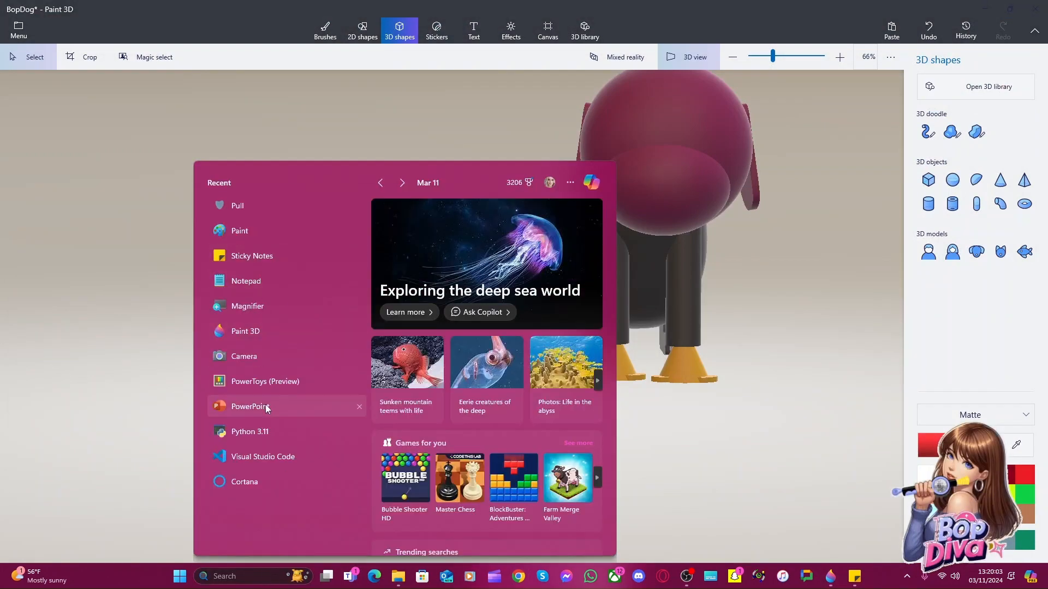
left_click(266, 406)
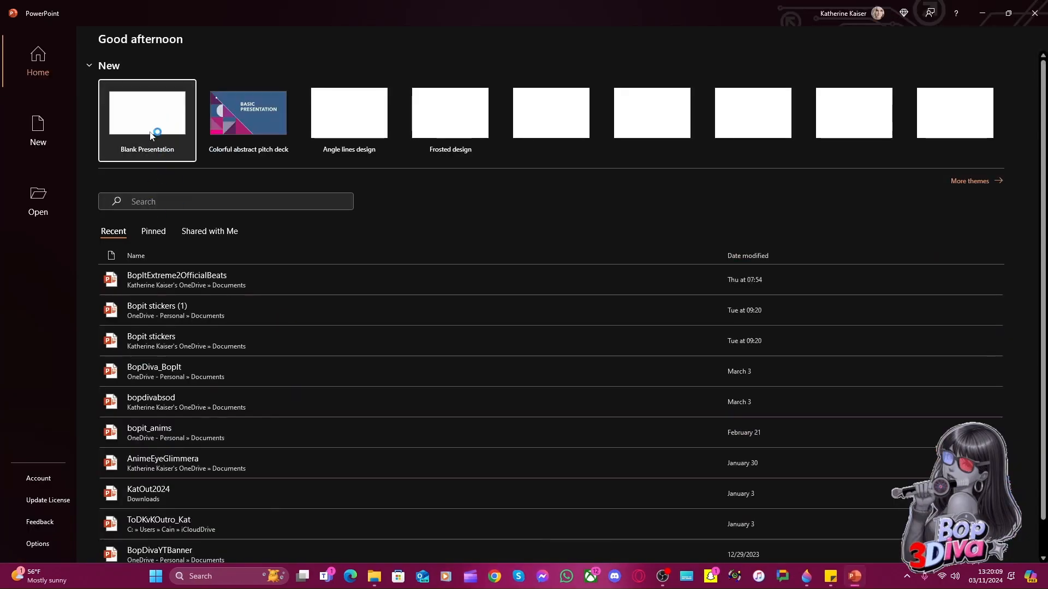
left_click(151, 132)
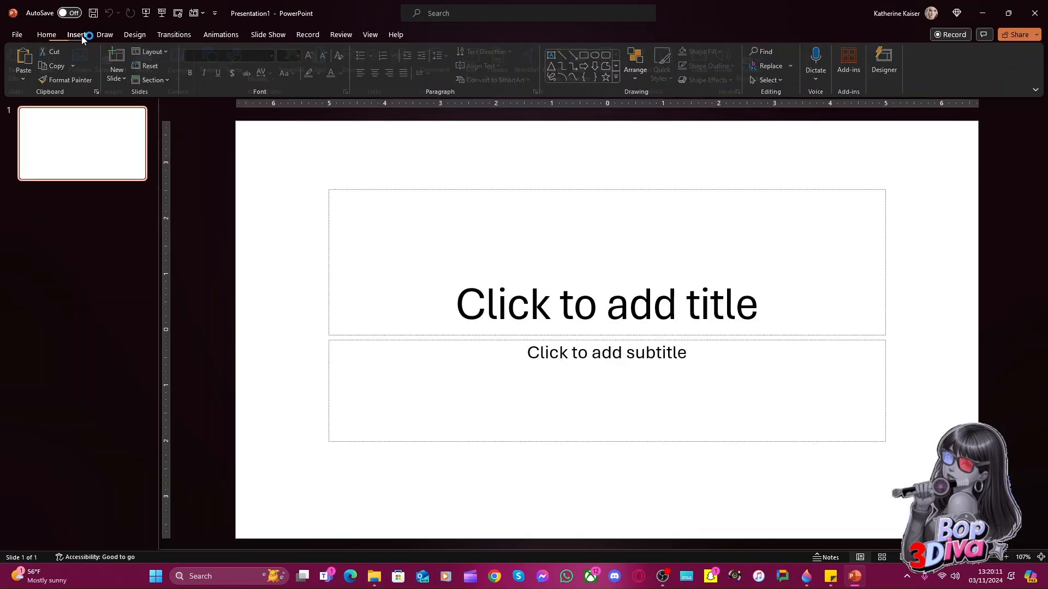
Insert the Bop It Extreme picture IMG_2095 from the Desktop folder onto the slide
left_click(86, 63)
left_click(98, 111)
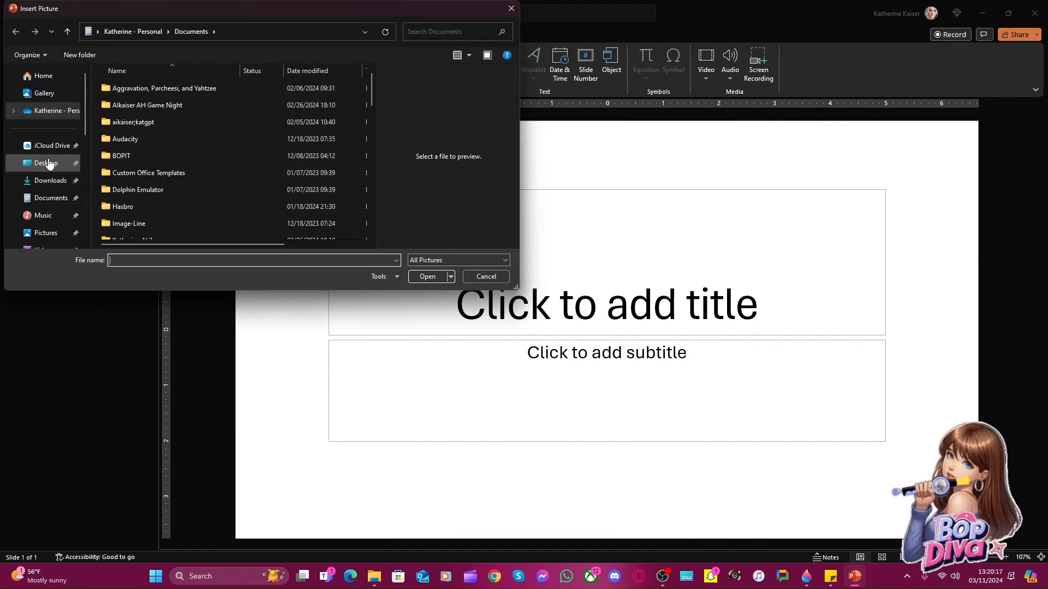
left_click(48, 162)
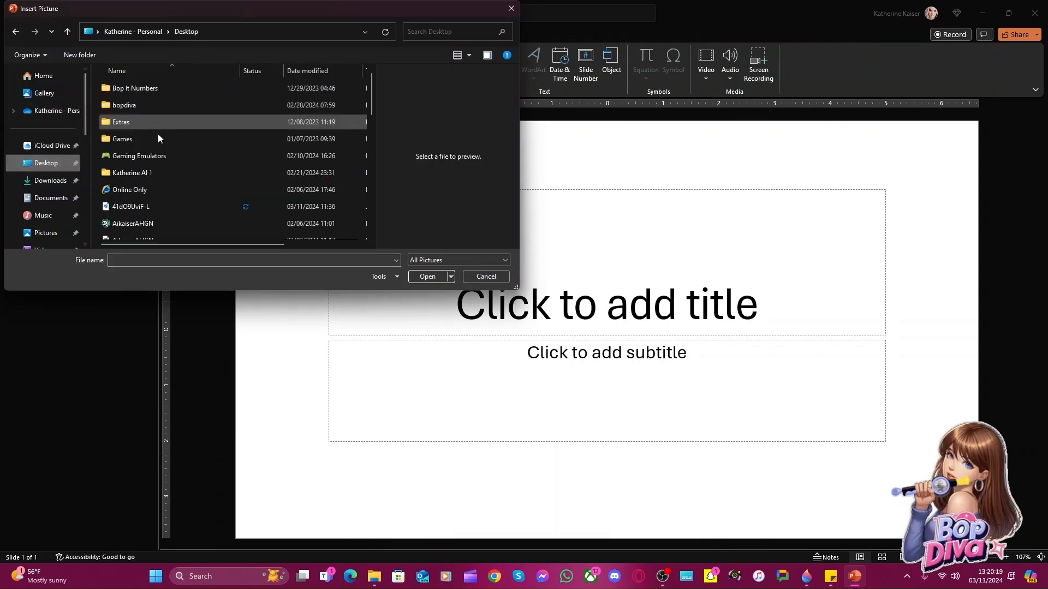
scroll(169, 152, "up", 3, "ctrl")
scroll(169, 152, "down", 5)
scroll(177, 158, "down", 2)
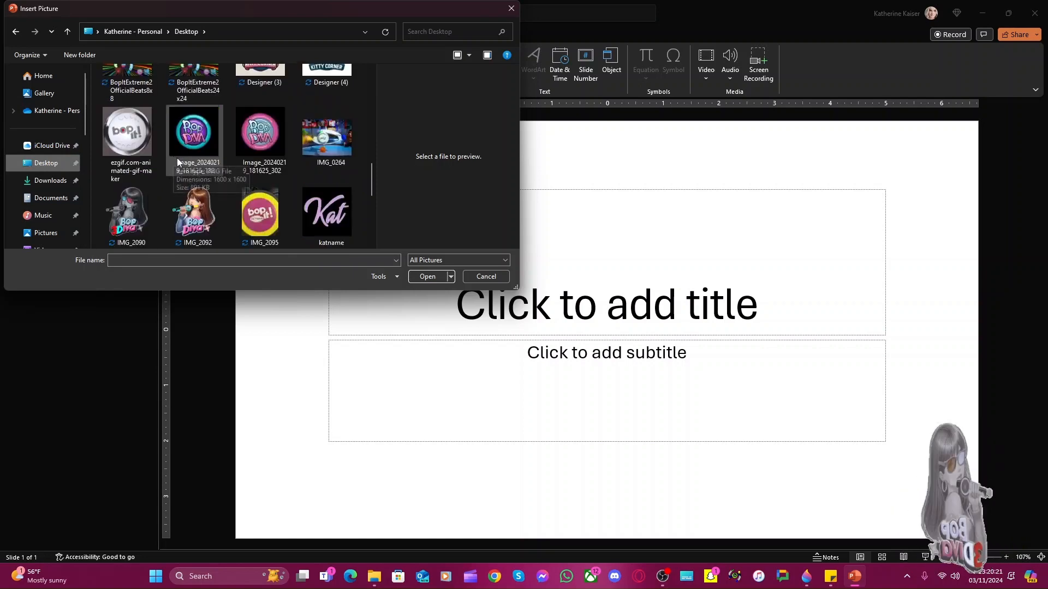
double_click(241, 198)
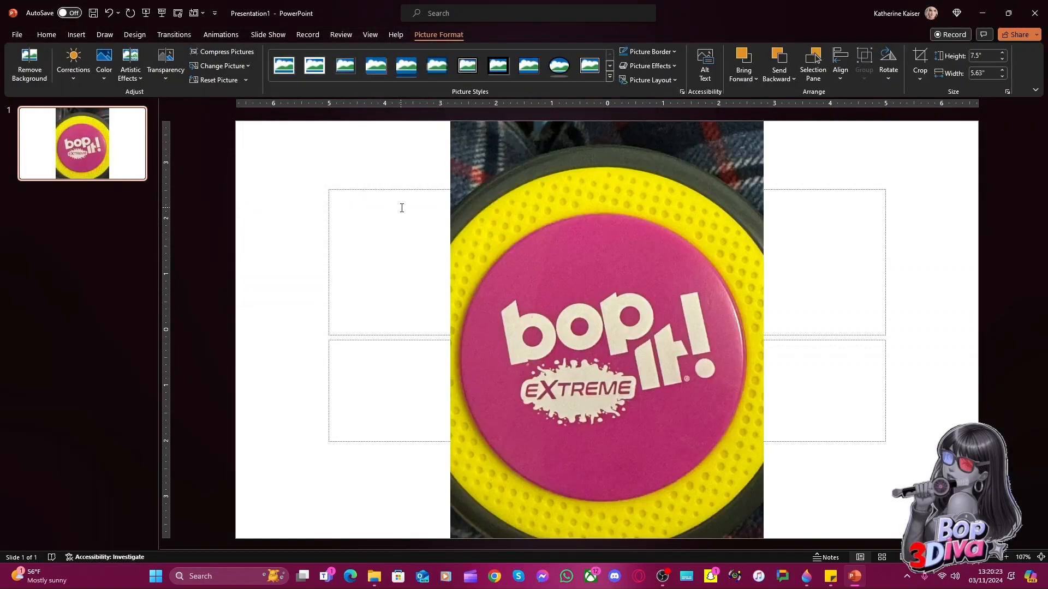
Move the picture slightly upward on the slide and crop it to an oval shape
left_click_drag(551, 328, 554, 301)
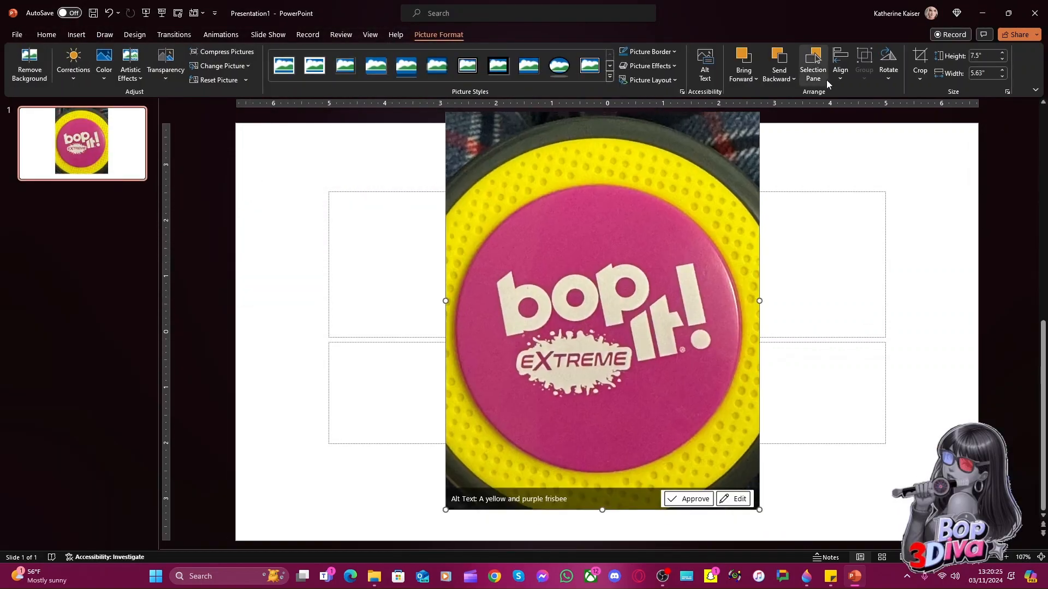
left_click(921, 81)
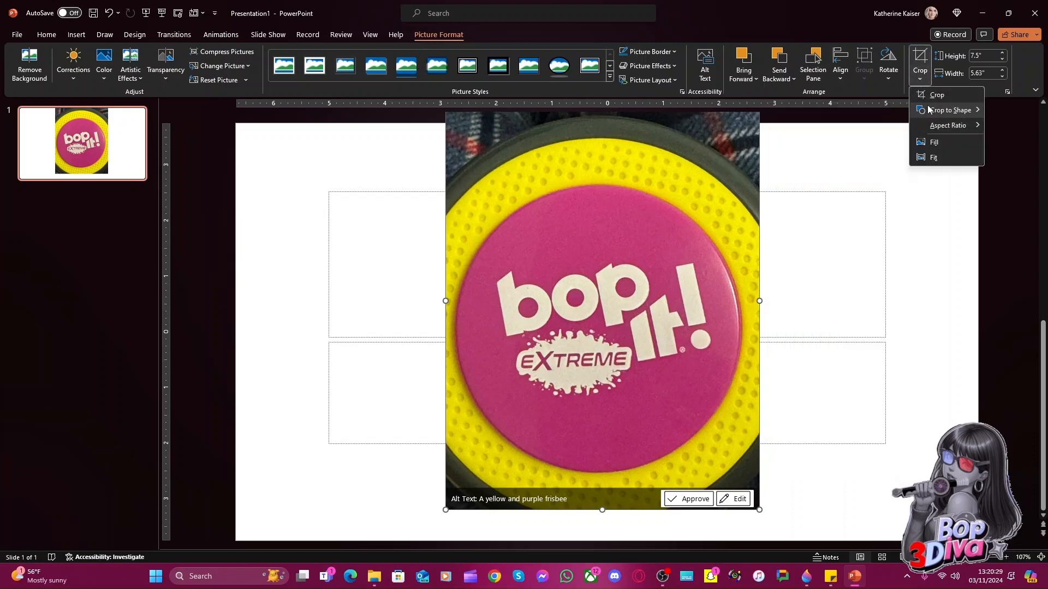
mouse_move(929, 114)
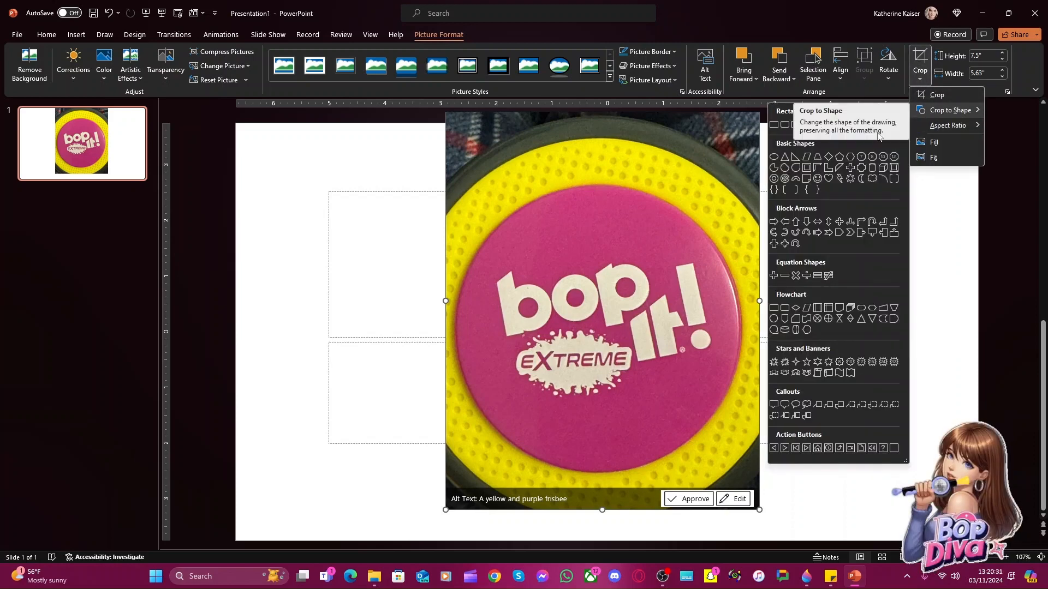
left_click(774, 157)
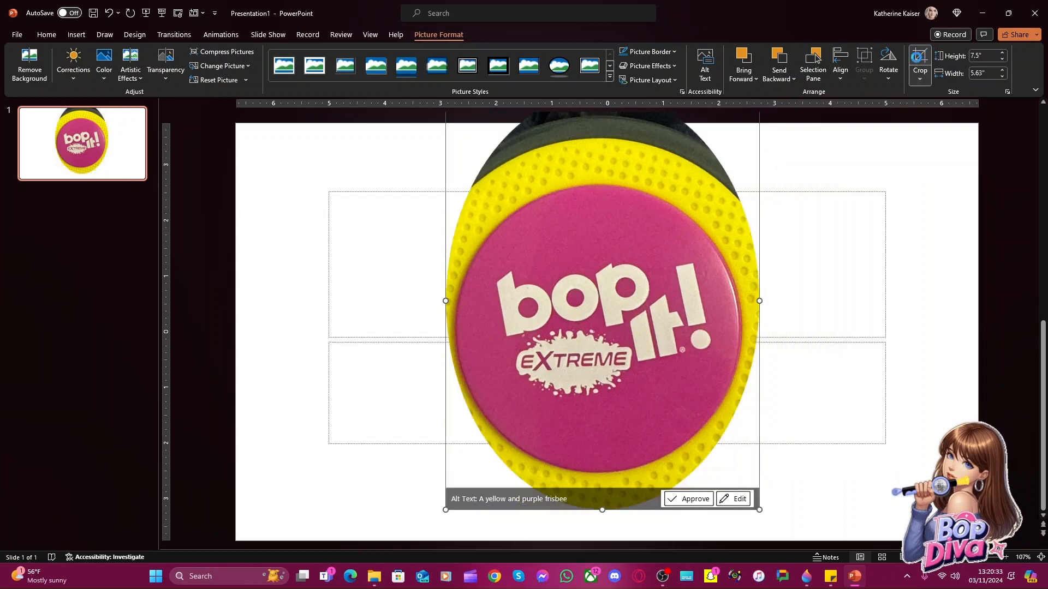
Crop the picture's four sides in to the edge of the magenta disc, about 5.18 by 5.15 inches
left_click(920, 57)
left_click_drag(602, 508, 601, 471)
scroll(628, 160, "up", 1)
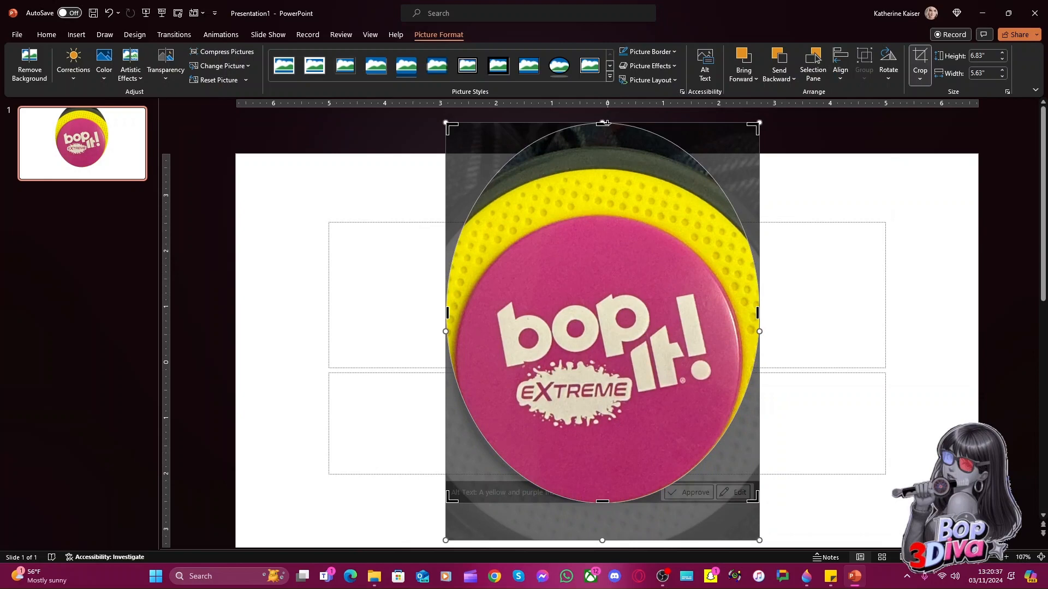
left_click_drag(602, 124, 594, 209)
scroll(758, 355, "down", 1)
left_click_drag(758, 355, 740, 357)
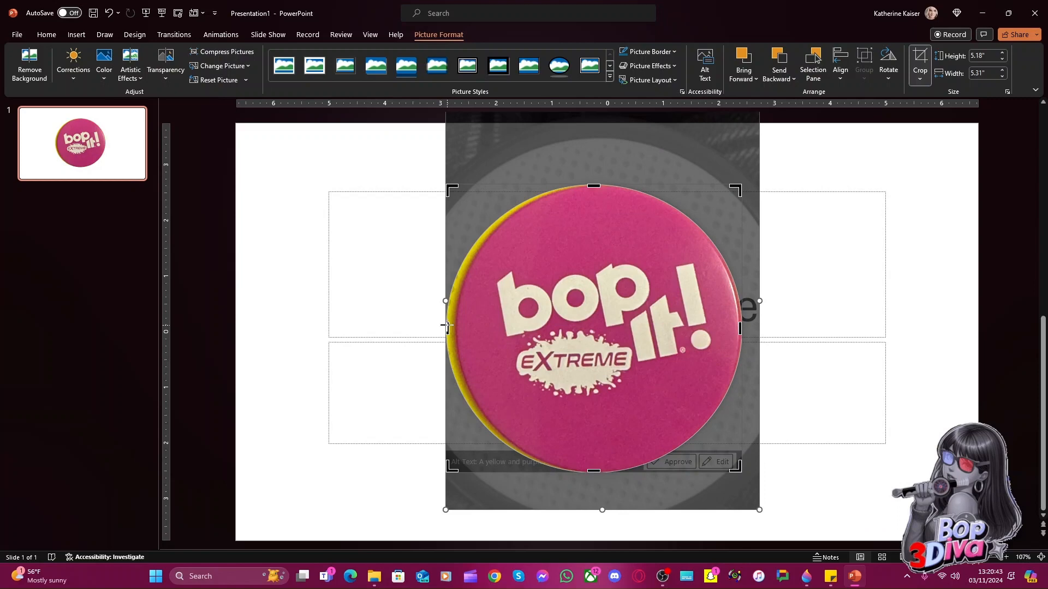
left_click_drag(447, 326, 457, 327)
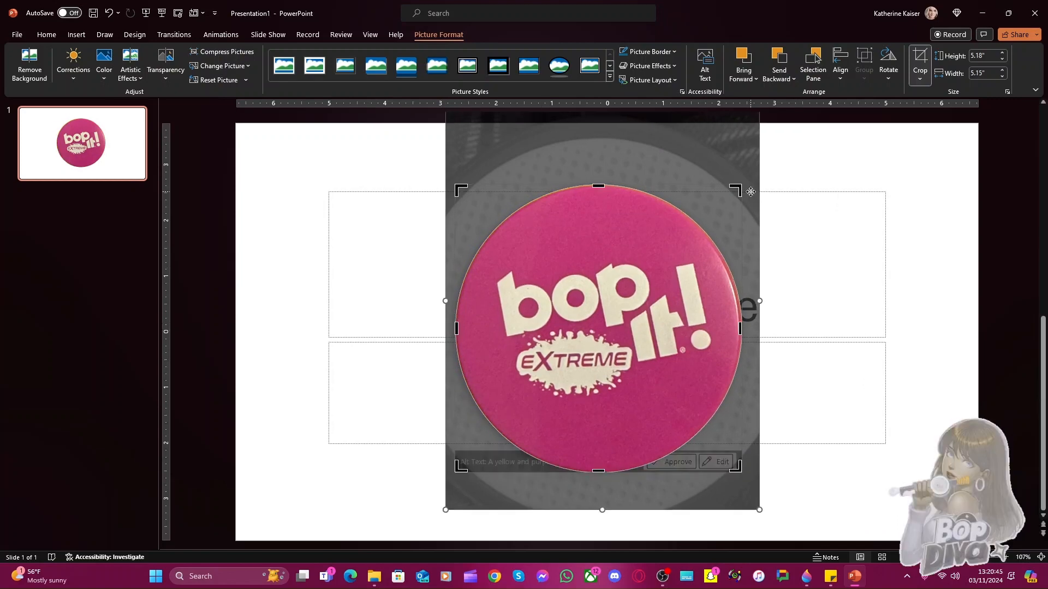
Trim the oval crop to a 5.05 by 5.05 inch circle inside the magenta disc and apply it
left_click_drag(734, 190, 737, 193)
left_click_drag(596, 194, 598, 193)
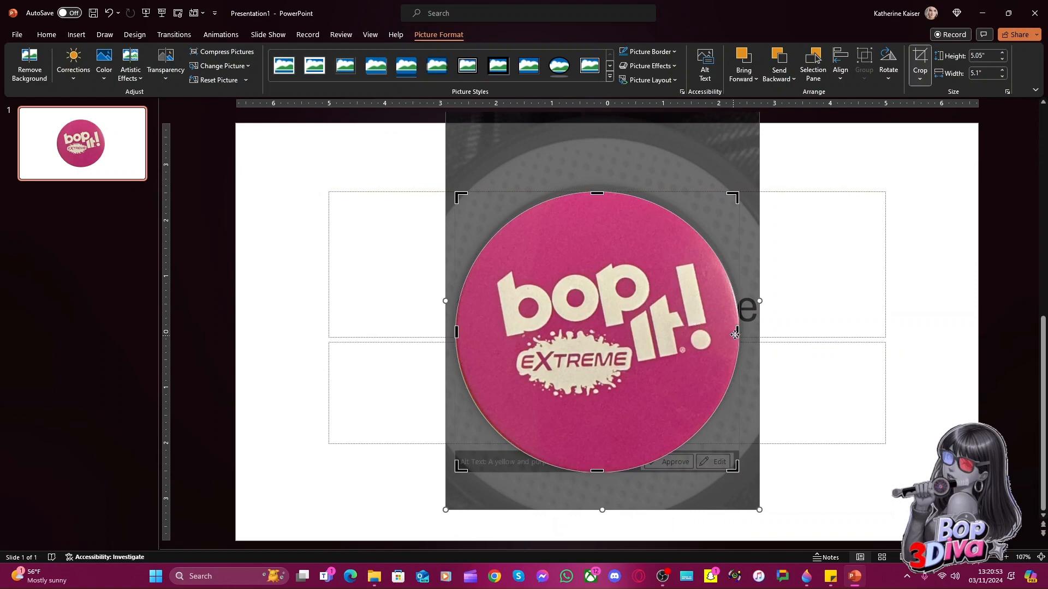
left_click_drag(737, 331, 736, 338)
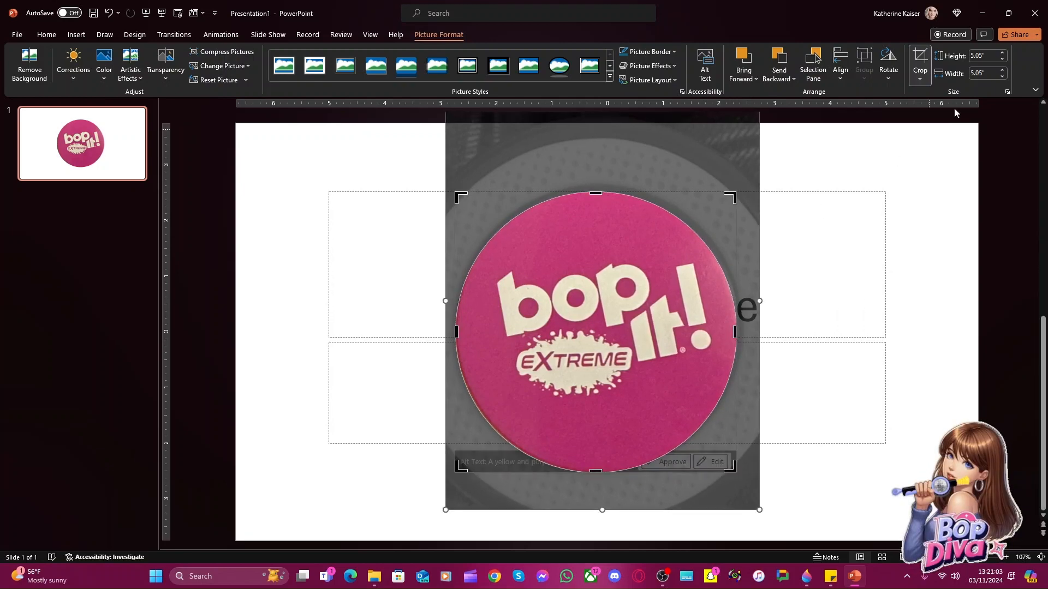
left_click(920, 59)
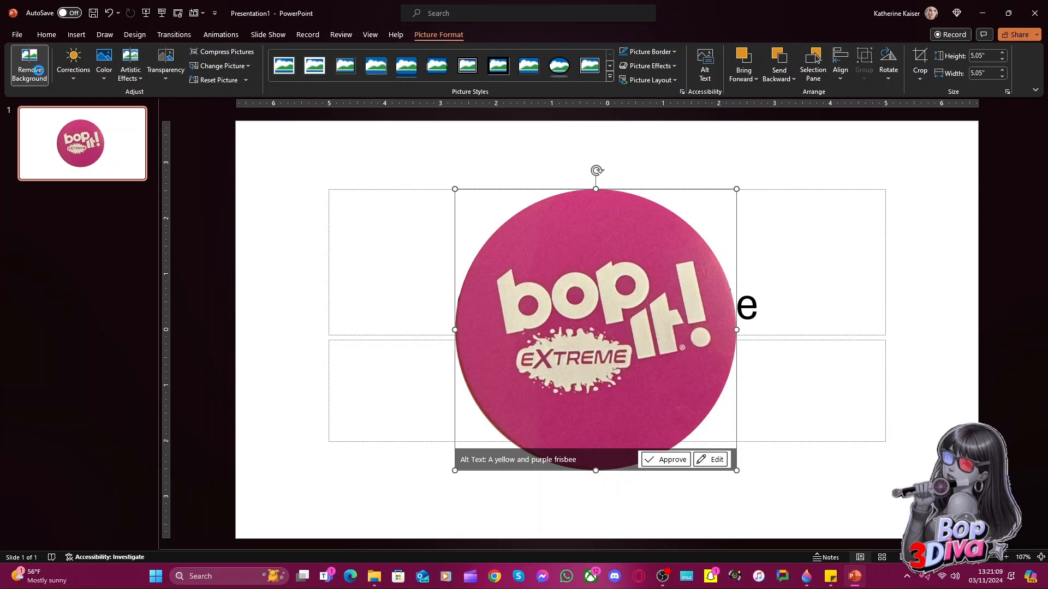
Start background removal on the picture and mark the eXtreme letters and the remaining magenta in and below the bop lettering for removal
left_click(38, 70)
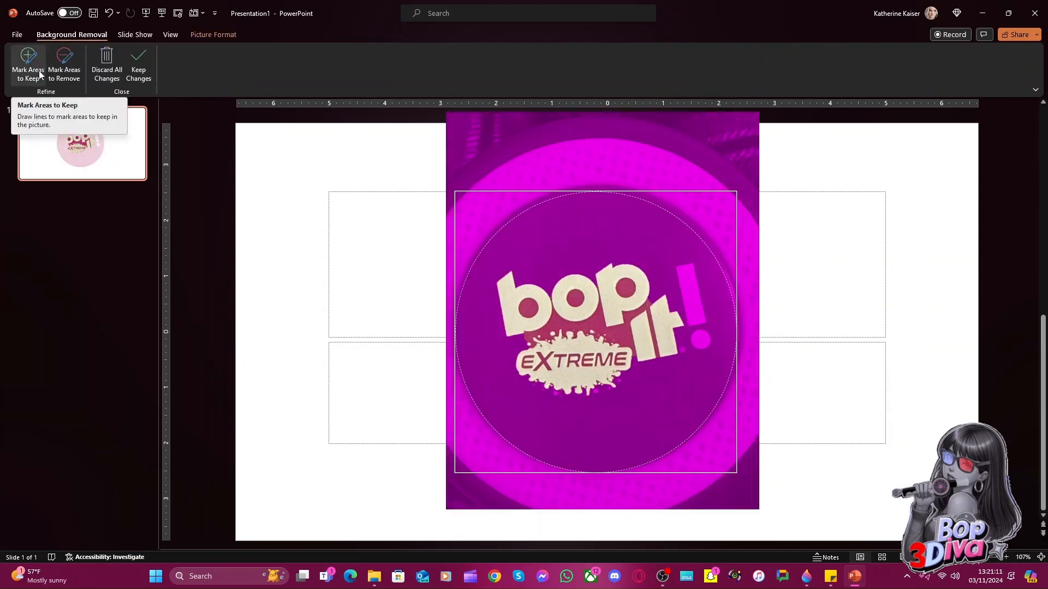
left_click(64, 68)
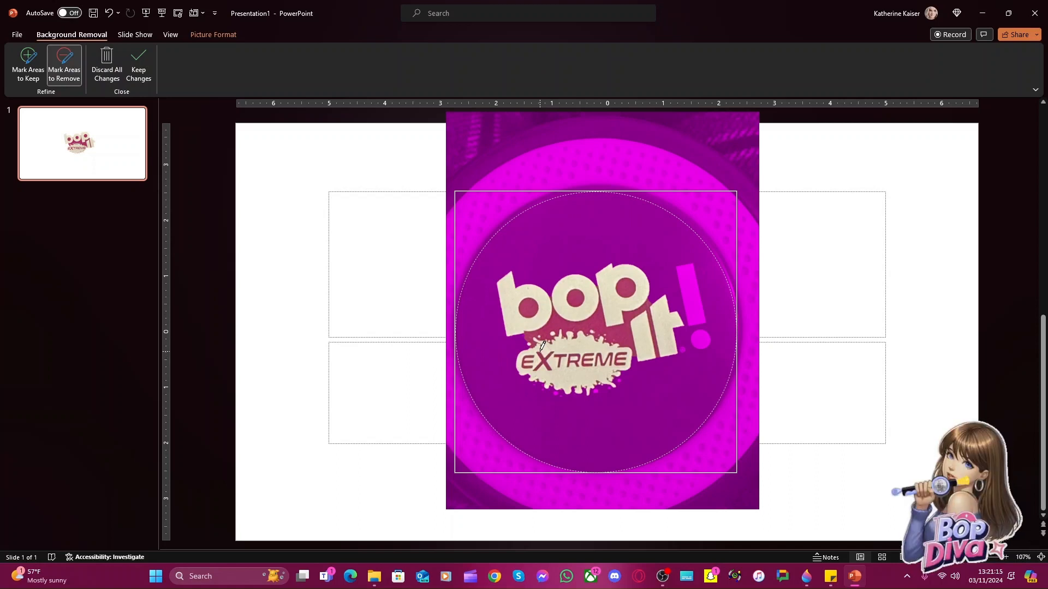
left_click_drag(552, 361, 554, 360)
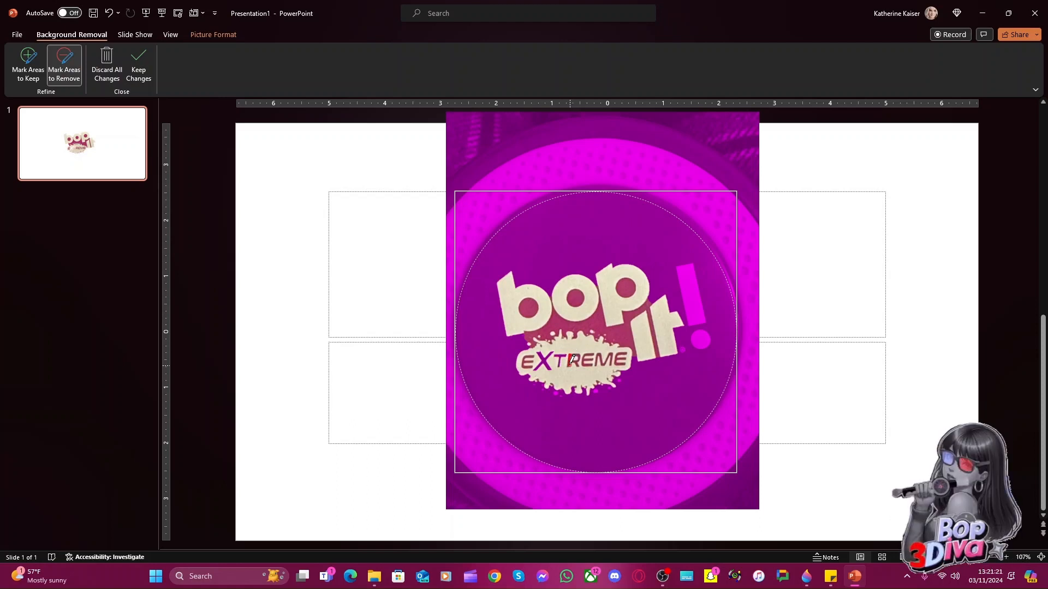
left_click_drag(571, 367, 575, 355)
left_click_drag(596, 358, 627, 359)
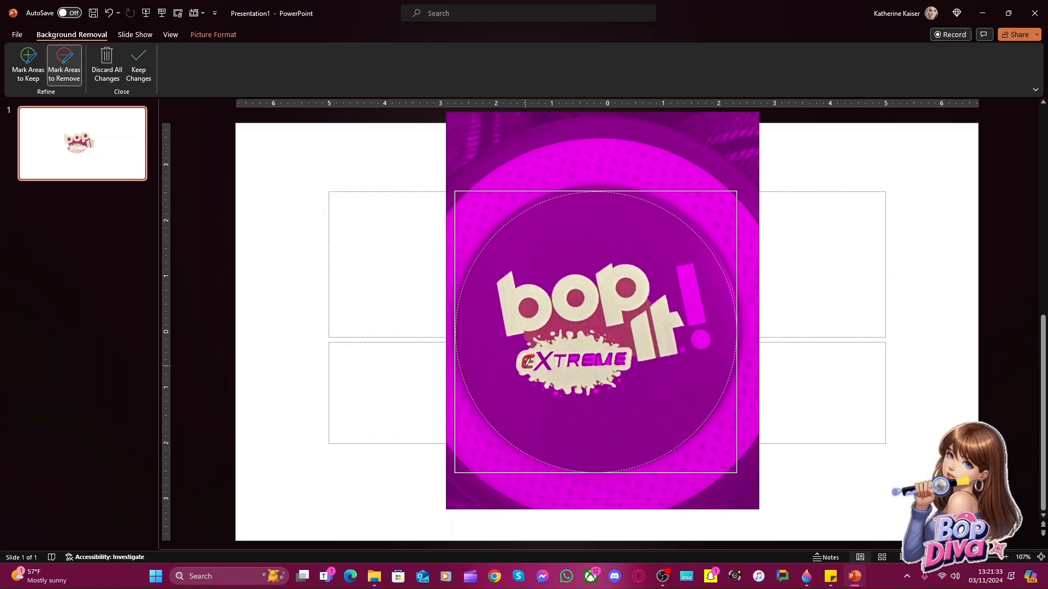
left_click_drag(528, 361, 529, 362)
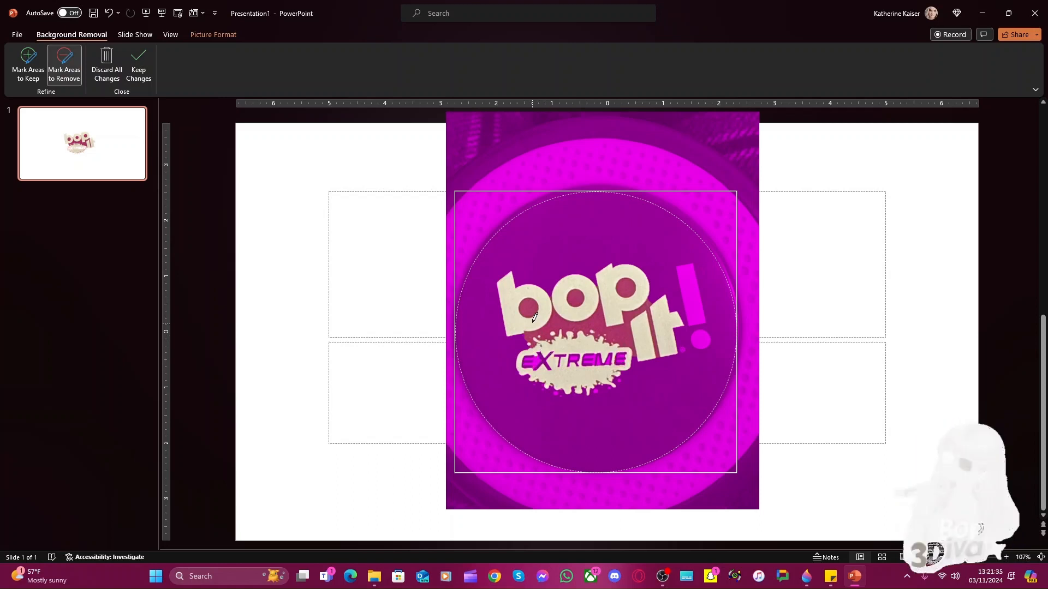
left_click_drag(531, 305, 531, 305)
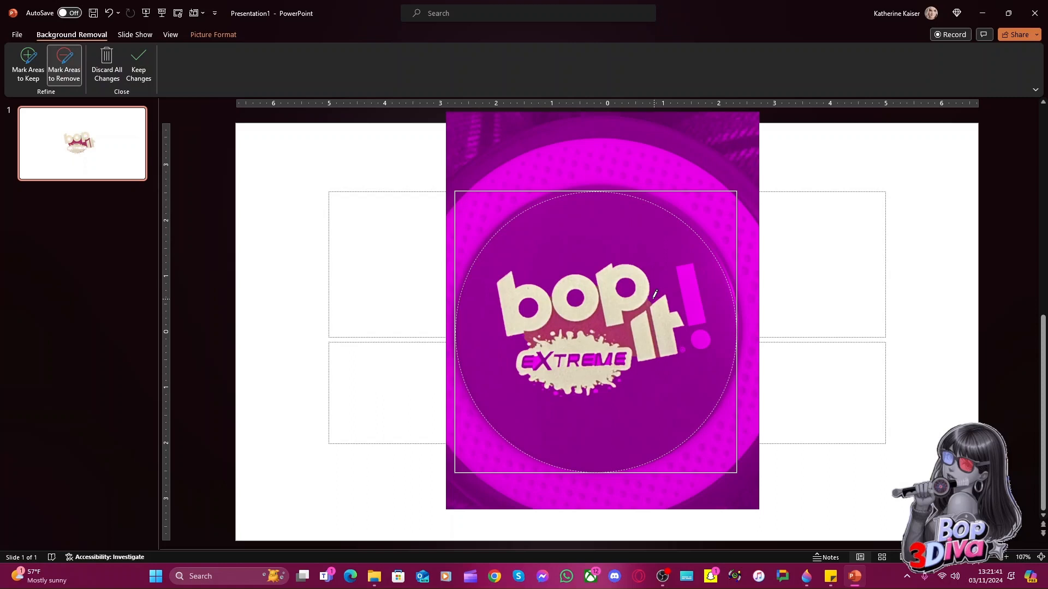
mouse_move(627, 326)
left_mouse_down()
mouse_move(576, 320)
mouse_move(519, 336)
left_mouse_up()
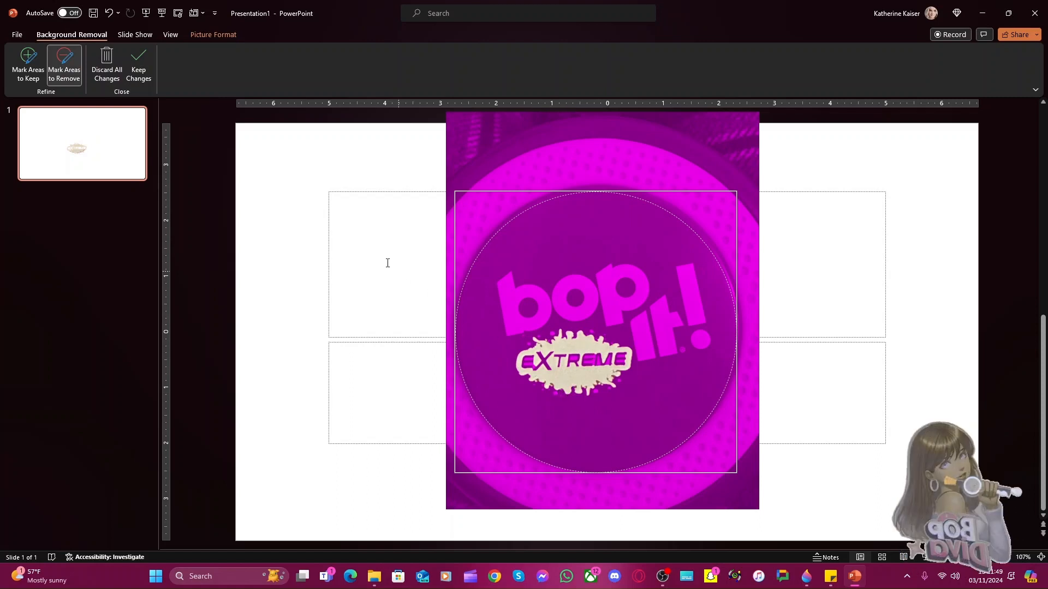
Mark the bop it! lettering as areas to keep in the background removal
left_click(29, 69)
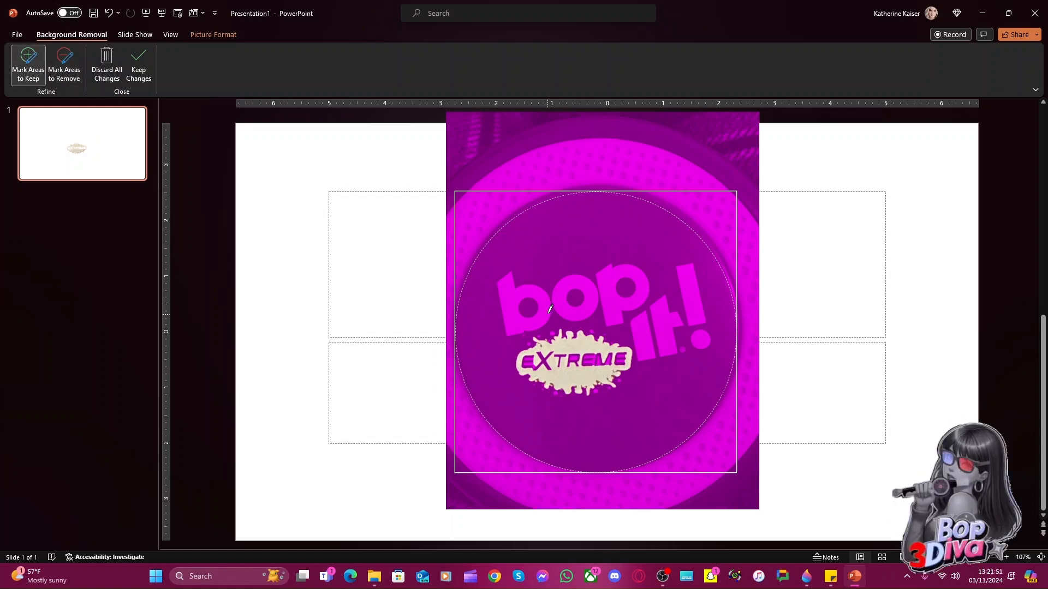
left_click_drag(549, 308, 507, 285)
mouse_move(588, 285)
left_mouse_down()
mouse_move(603, 281)
mouse_move(648, 333)
mouse_move(699, 308)
mouse_move(707, 334)
mouse_move(689, 349)
left_mouse_up()
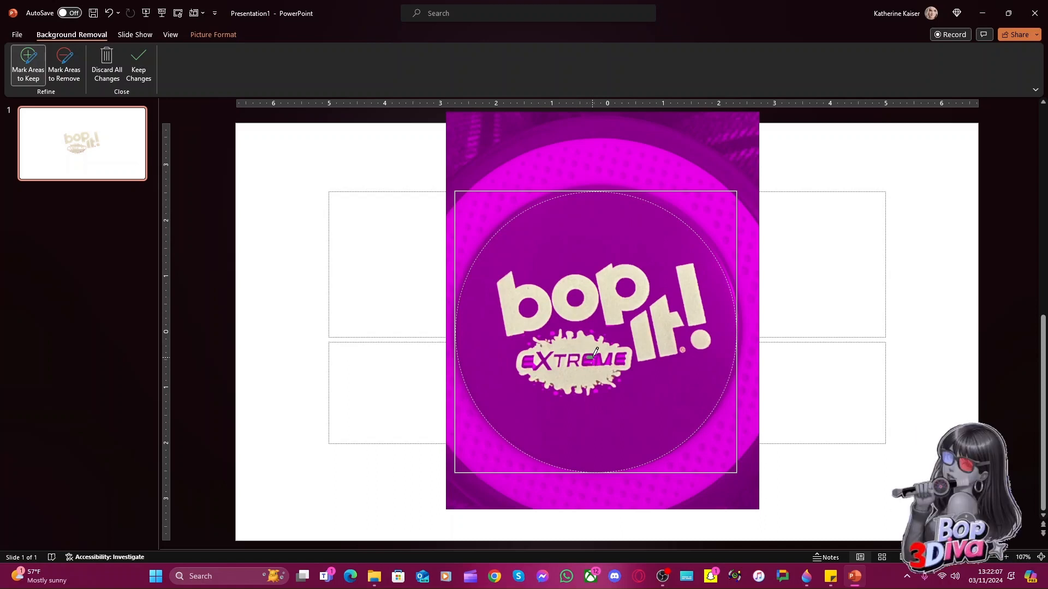
Mark the magenta gaps around the first E and the closing EME of the eXtreme lettering as areas to keep
left_click_drag(592, 356, 612, 363)
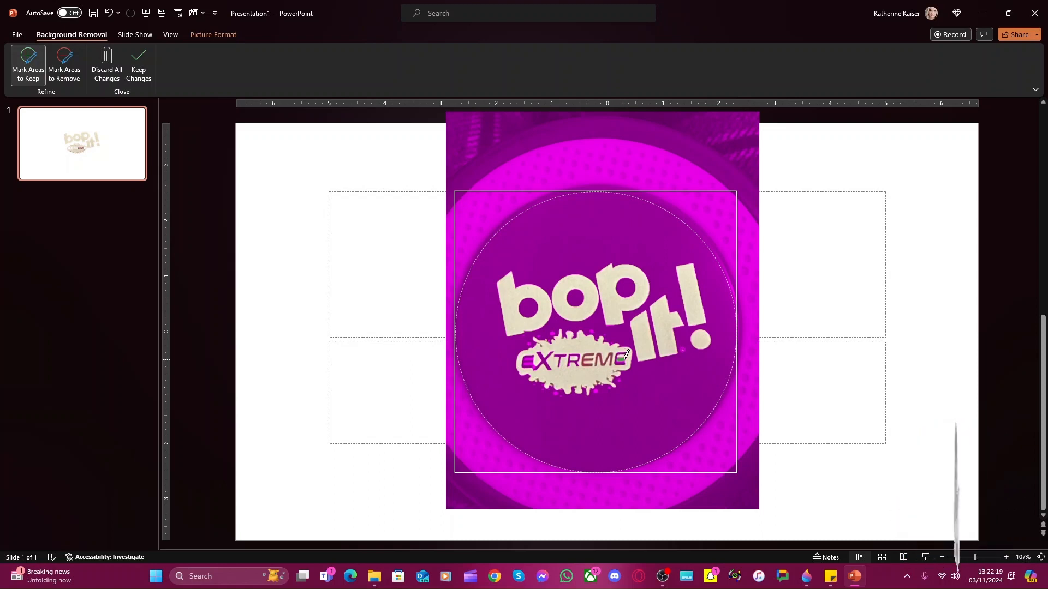
left_click_drag(625, 361, 625, 361)
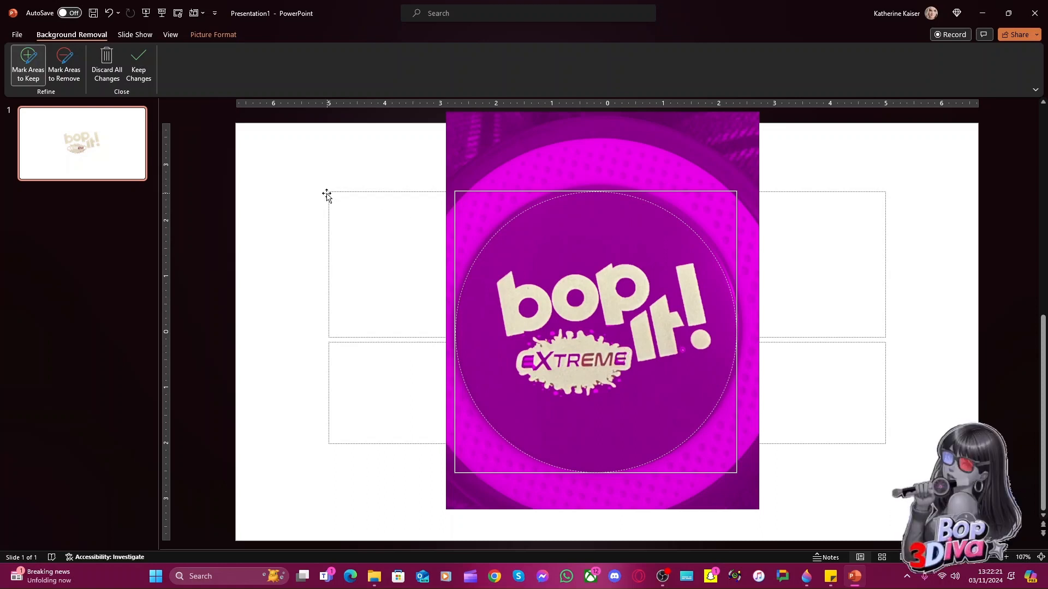
scroll(662, 418, "up", 1)
scroll(662, 418, "down", 1)
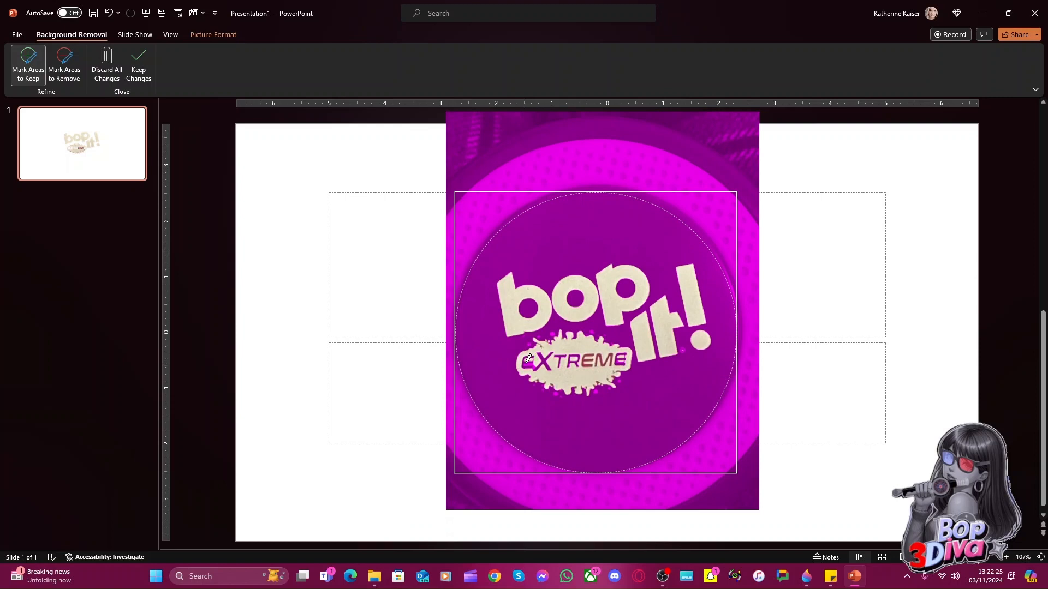
left_click_drag(526, 363, 533, 364)
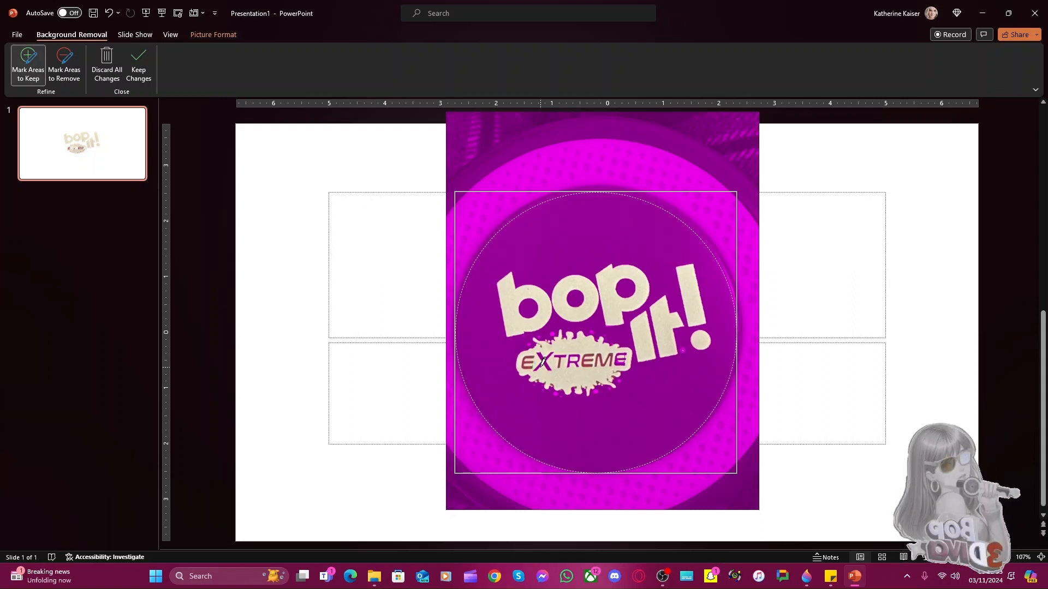
Mark the red T, R, M and first two E letters of eXtreme for removal, leaving the cream splash around them
left_click(64, 61)
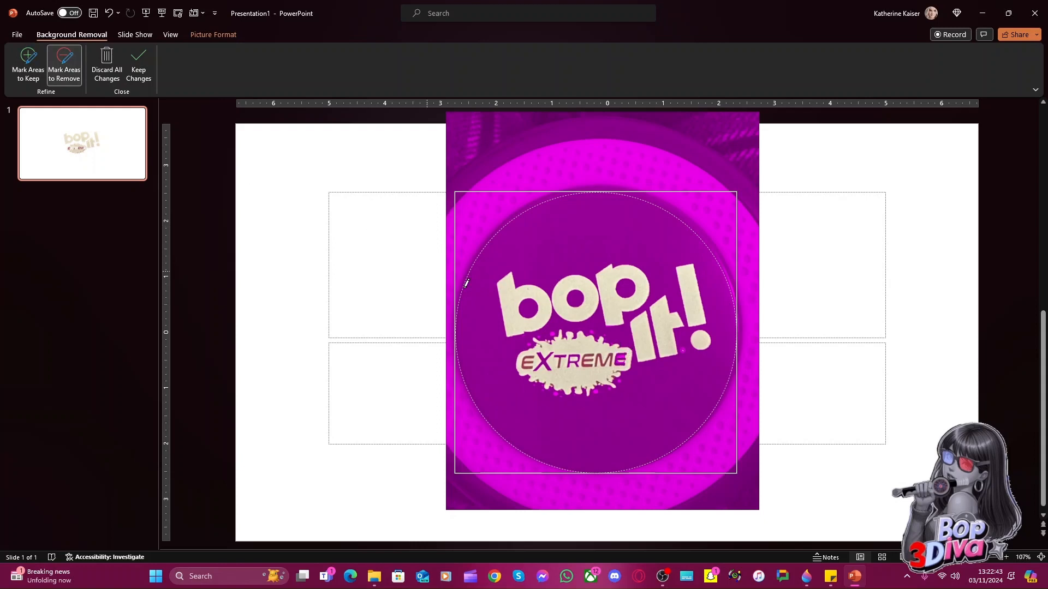
scroll(616, 283, "up", 4, "ctrl")
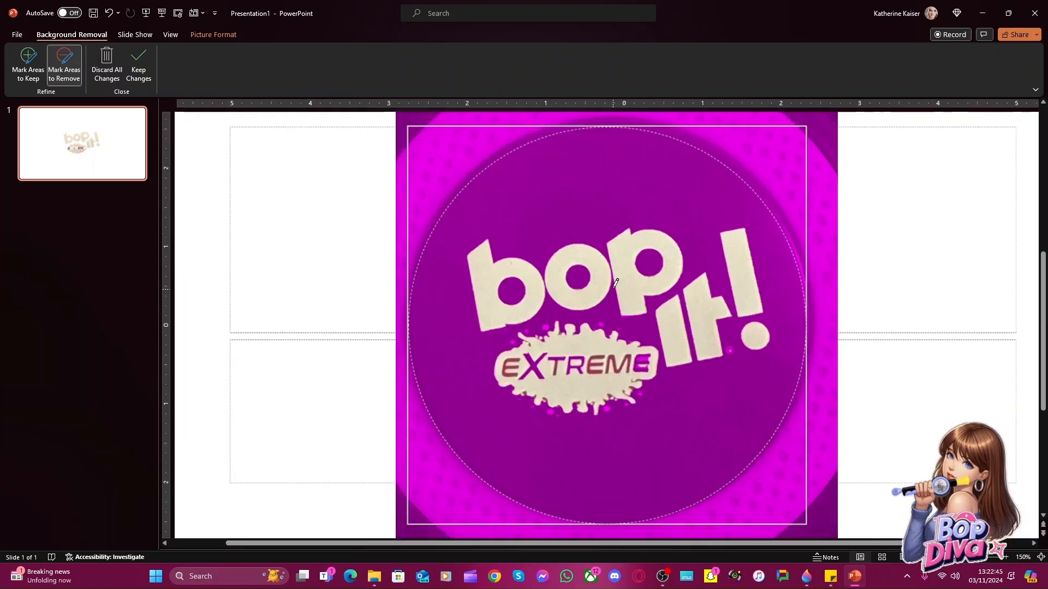
scroll(616, 282, "up", 10, "ctrl")
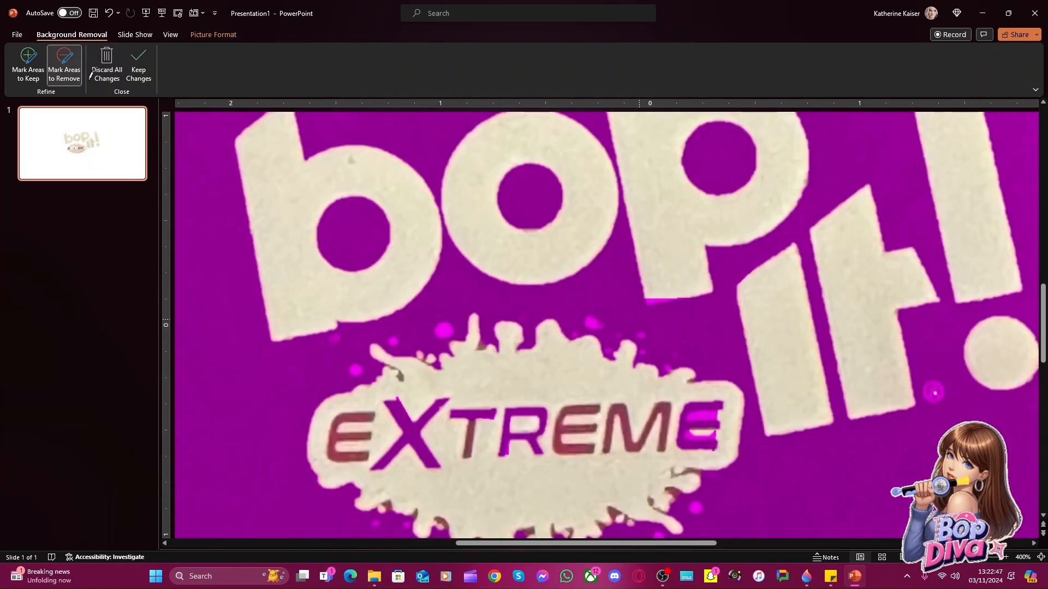
left_click(28, 64)
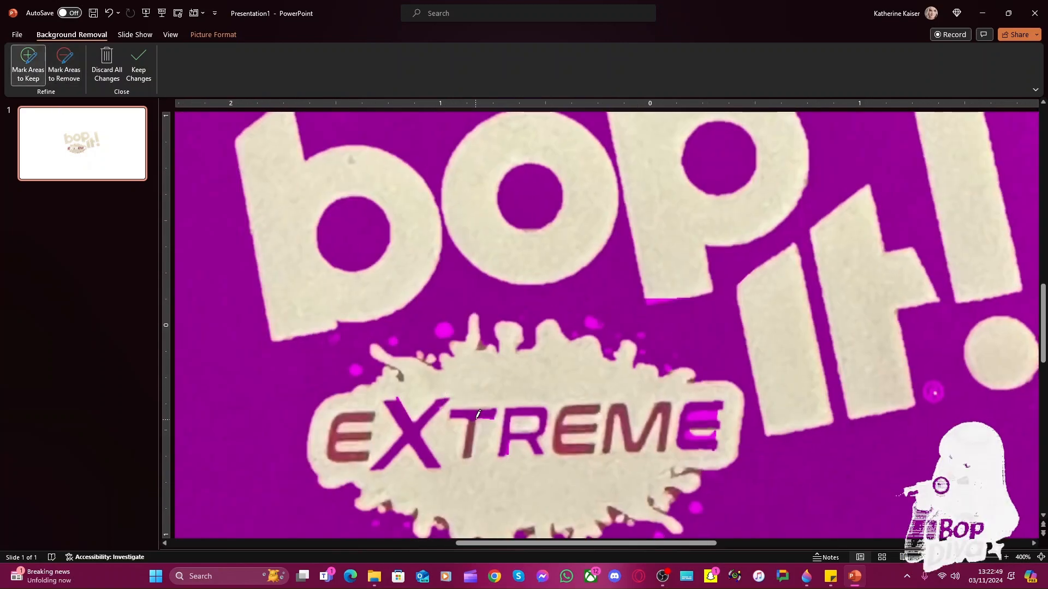
left_click(65, 65)
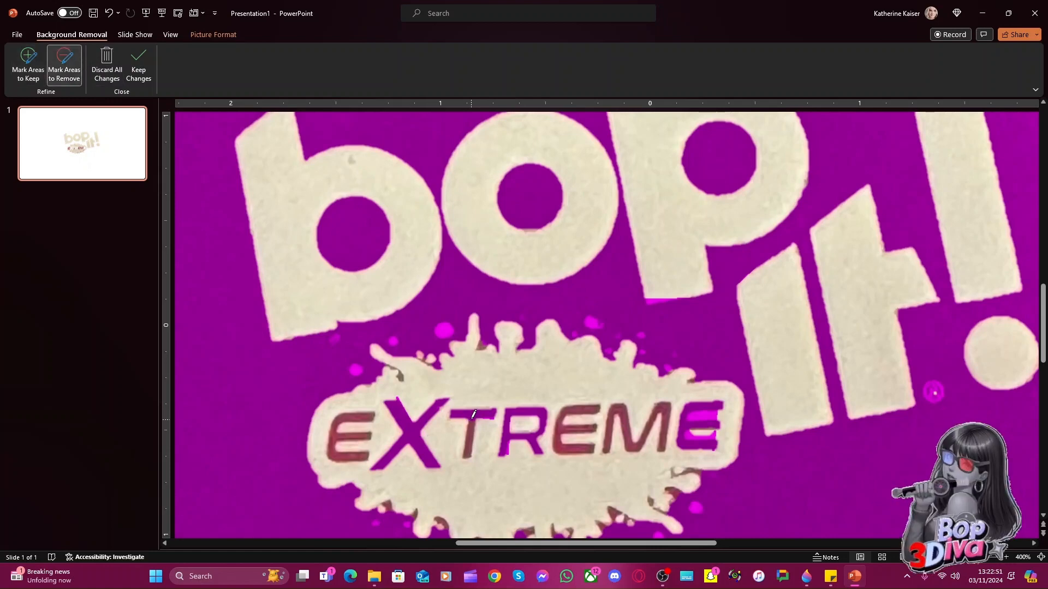
mouse_move(474, 414)
left_mouse_down()
mouse_move(467, 460)
mouse_move(473, 445)
mouse_move(504, 440)
left_mouse_up()
mouse_move(600, 405)
left_mouse_down()
mouse_move(565, 408)
mouse_move(552, 436)
mouse_move(582, 456)
mouse_move(562, 433)
mouse_move(599, 423)
mouse_move(605, 454)
mouse_move(622, 403)
mouse_move(630, 446)
mouse_move(671, 404)
mouse_move(665, 441)
left_mouse_up()
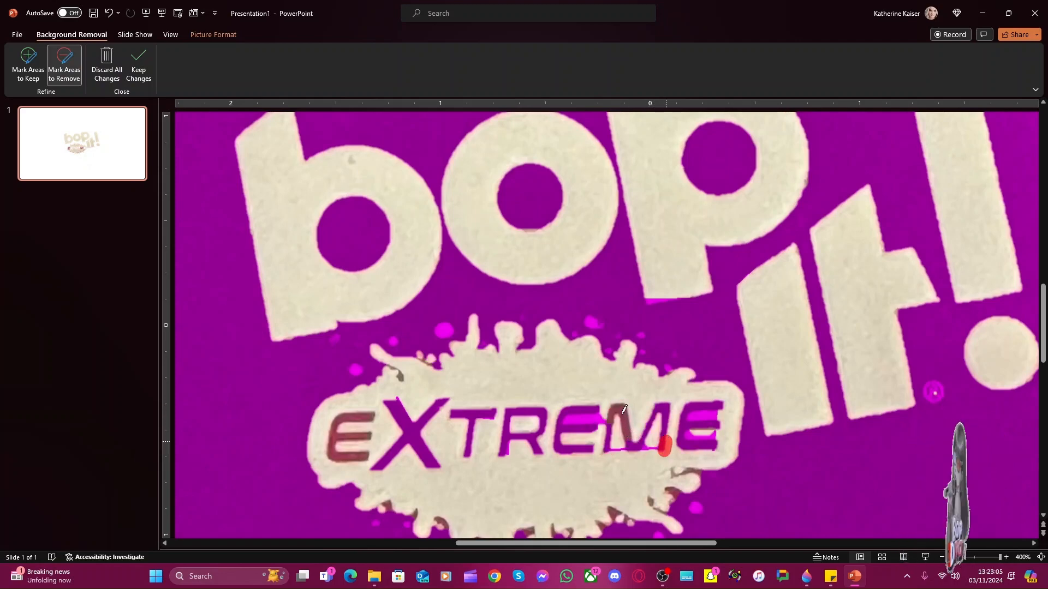
left_click_drag(622, 405, 607, 423)
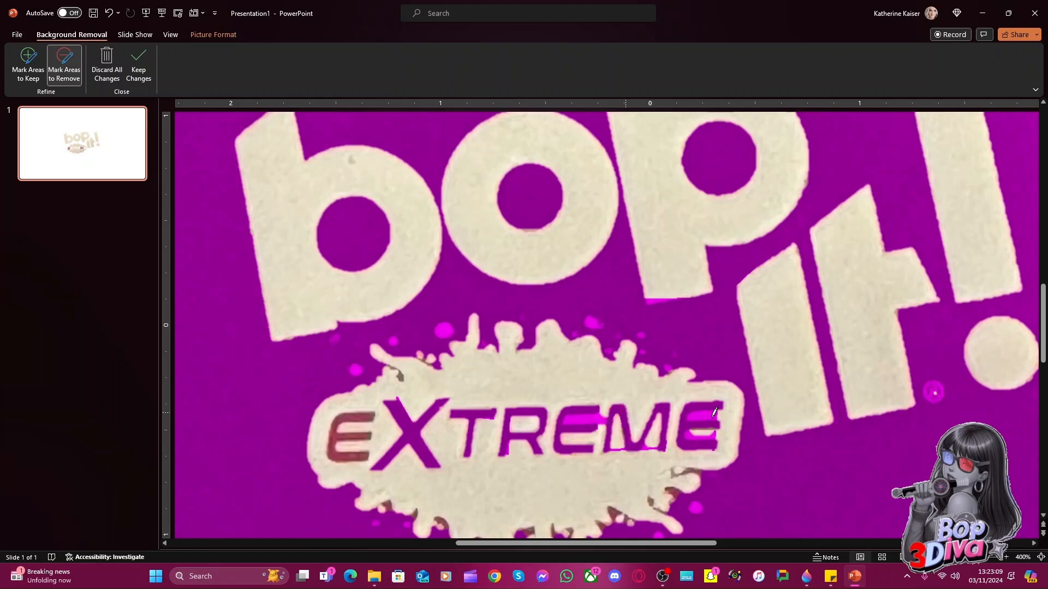
mouse_move(378, 413)
left_mouse_down()
mouse_move(345, 414)
mouse_move(328, 445)
mouse_move(369, 459)
mouse_move(339, 439)
mouse_move(374, 436)
mouse_move(370, 409)
left_mouse_up()
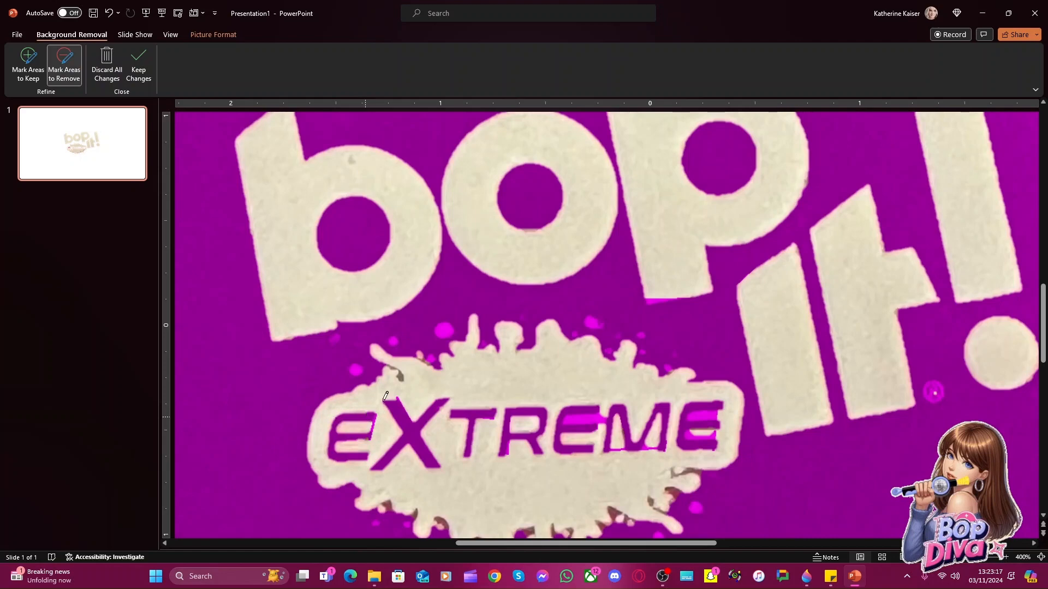
Mark the cream gaps beside the first E, between the middle E and M, and inside the last E as areas to keep
left_click(22, 60)
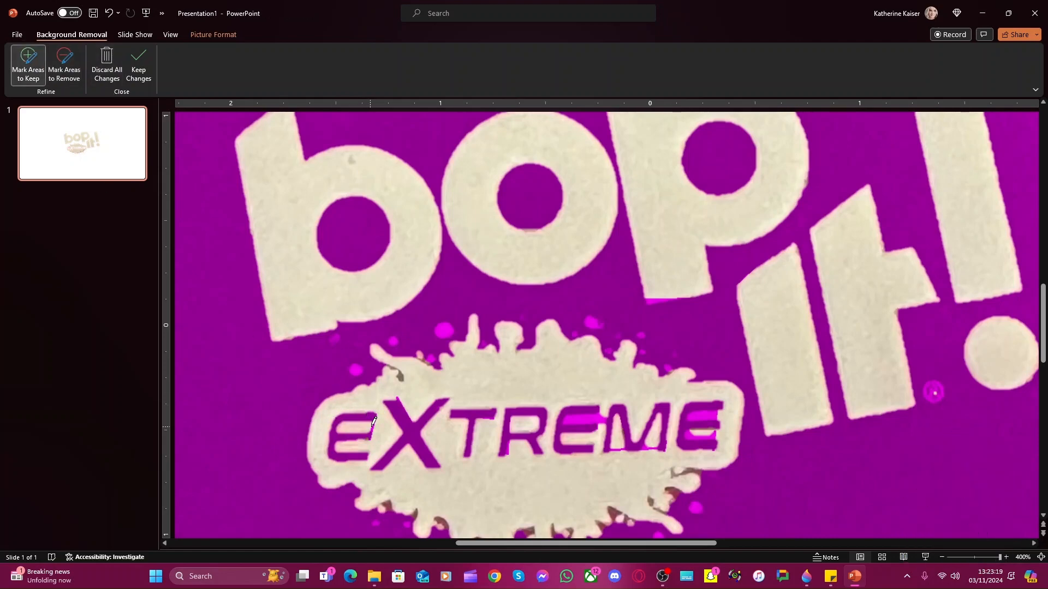
left_click_drag(366, 427, 387, 423)
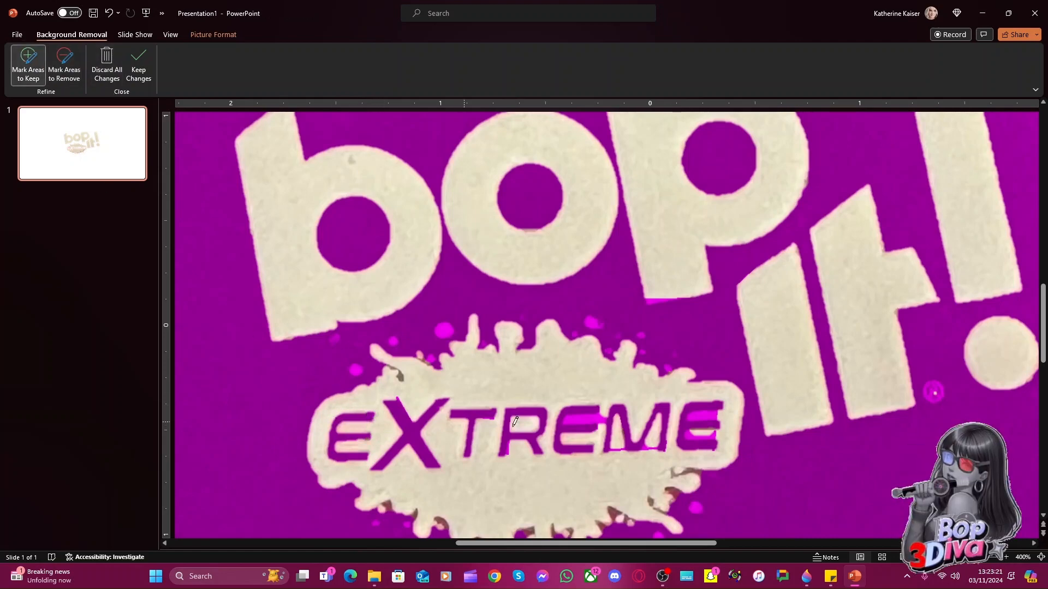
mouse_move(570, 414)
left_mouse_down()
mouse_move(603, 415)
mouse_move(623, 449)
mouse_move(649, 460)
mouse_move(652, 448)
mouse_move(644, 461)
mouse_move(650, 449)
left_mouse_up()
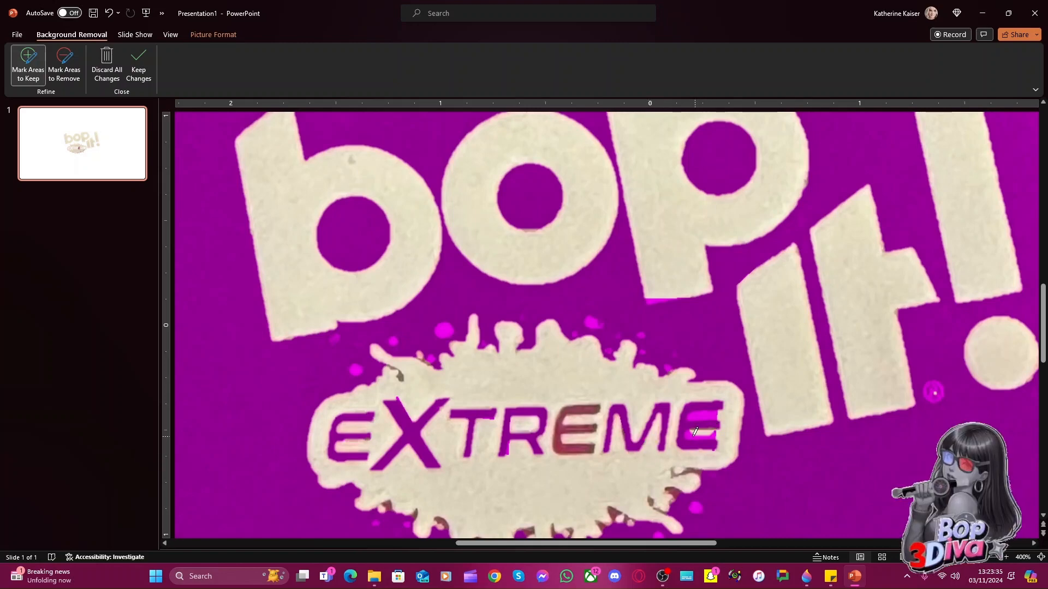
mouse_move(692, 428)
left_mouse_down()
mouse_move(722, 432)
mouse_move(698, 417)
mouse_move(725, 414)
left_mouse_up()
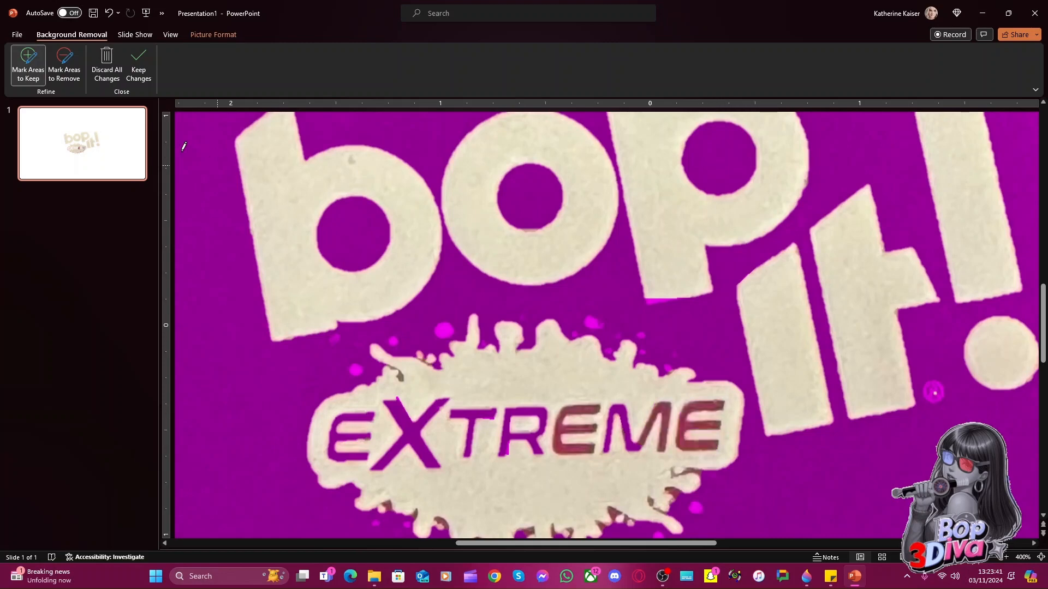
Mark the M, the last E and the middle E of eXtreme for removal
left_click(64, 65)
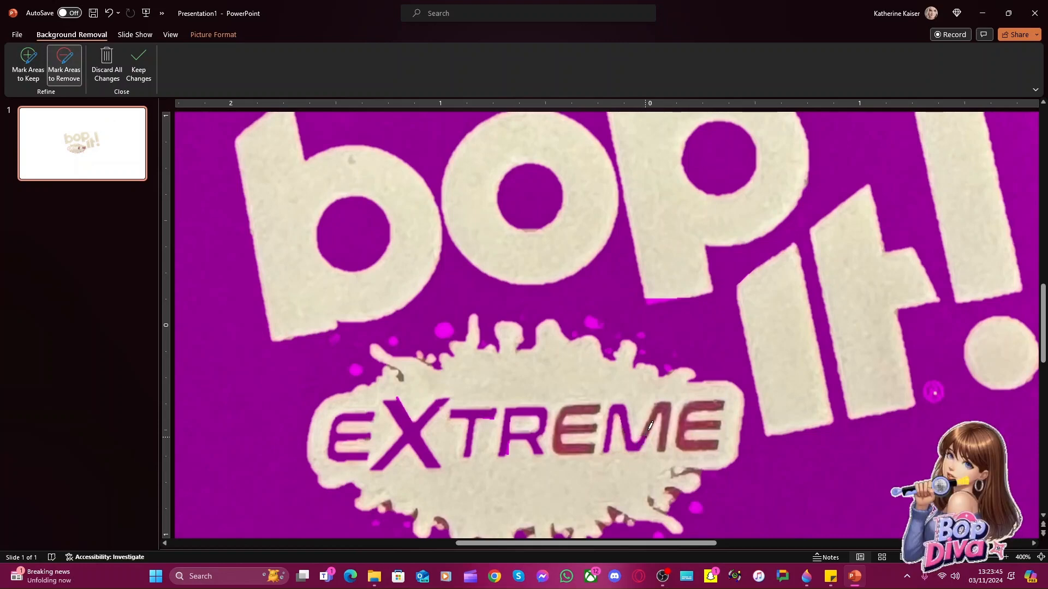
left_click_drag(660, 402, 642, 439)
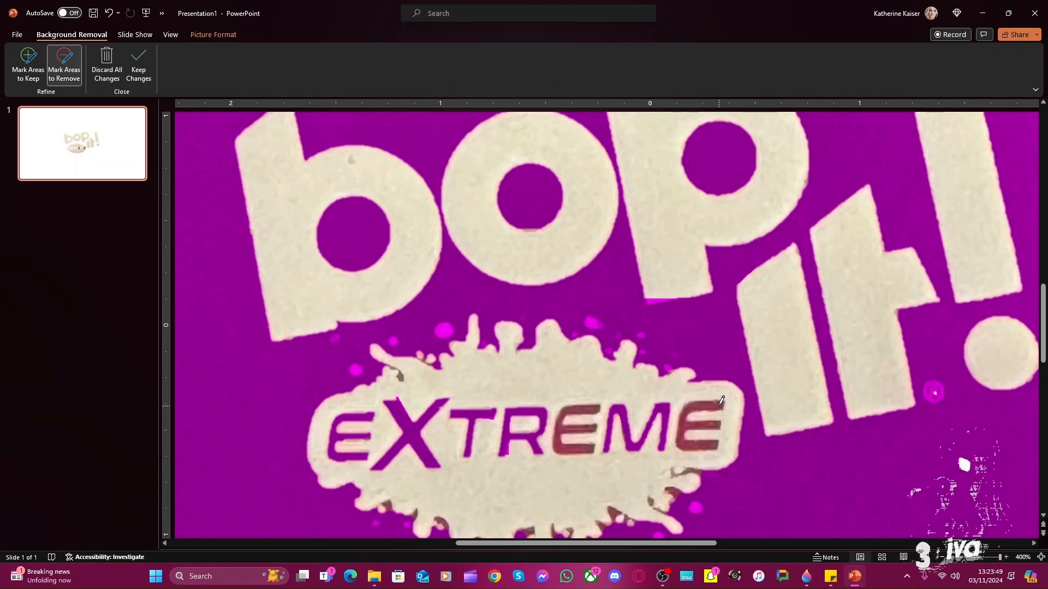
mouse_move(721, 402)
left_mouse_down()
mouse_move(691, 406)
mouse_move(681, 430)
mouse_move(726, 443)
left_mouse_up()
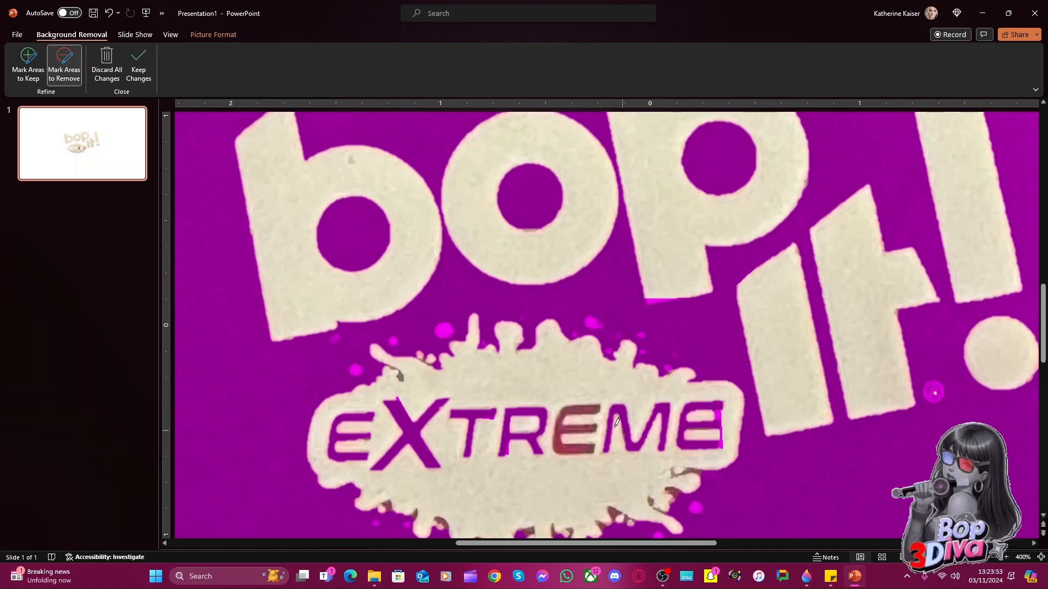
left_click_drag(601, 409, 571, 406)
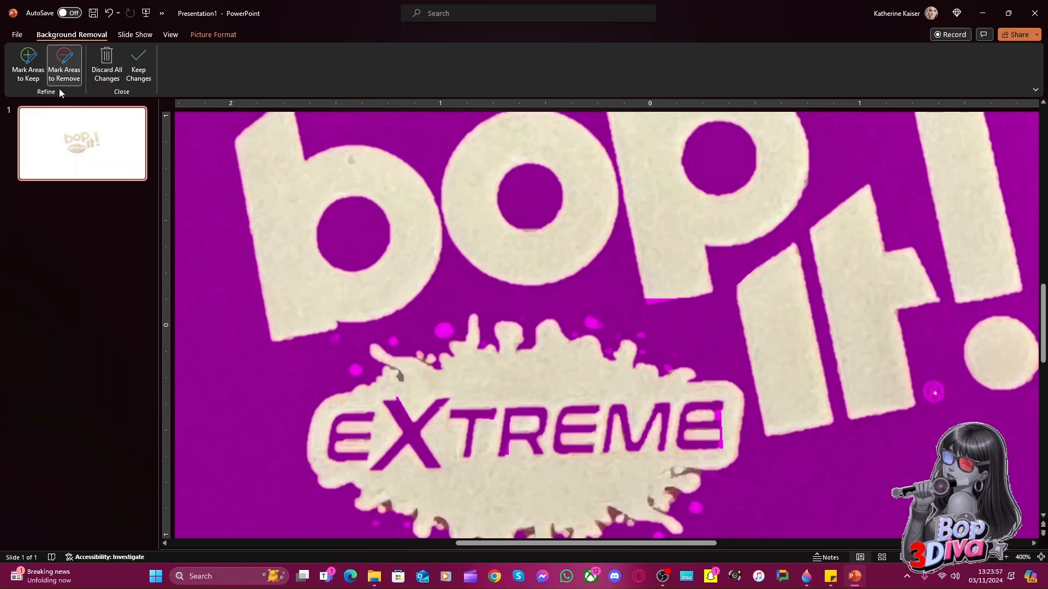
Restore the cream area at the open side of the last E, and mark only the red letter for removal
left_click(28, 65)
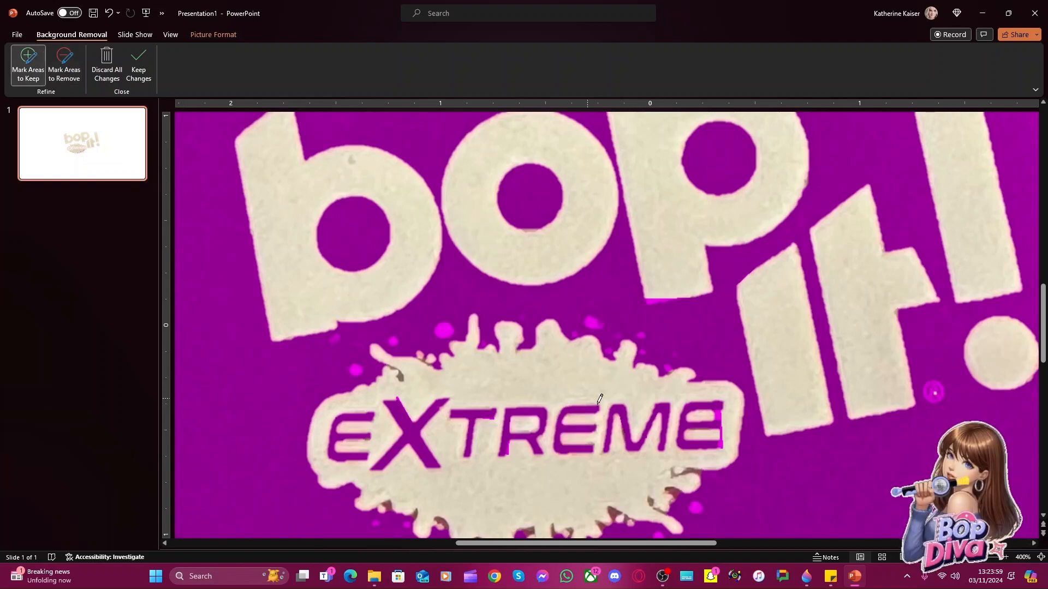
mouse_move(709, 413)
left_mouse_down()
mouse_move(731, 413)
mouse_move(710, 434)
mouse_move(726, 437)
left_mouse_up()
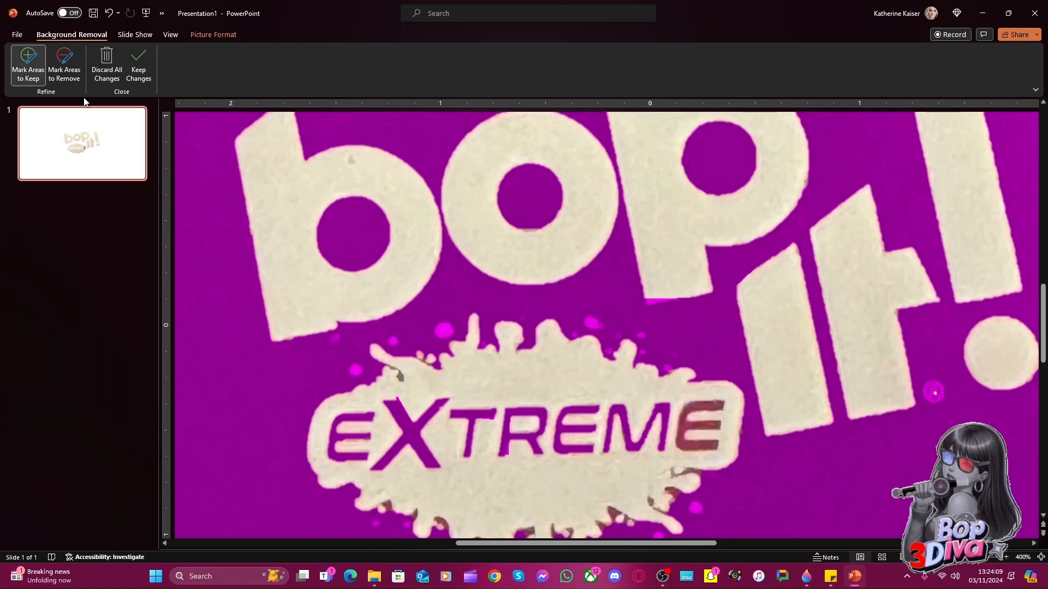
left_click(67, 74)
left_click_drag(721, 400, 690, 405)
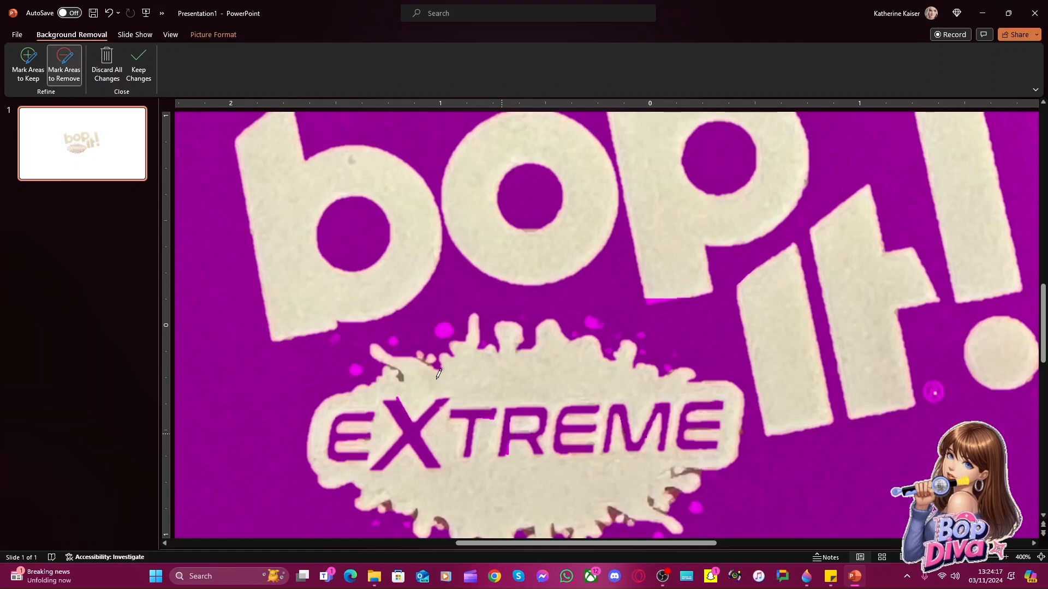
Mark the cream splash at the upper tip of the X and along the left stem of the R as areas to keep
left_click(28, 61)
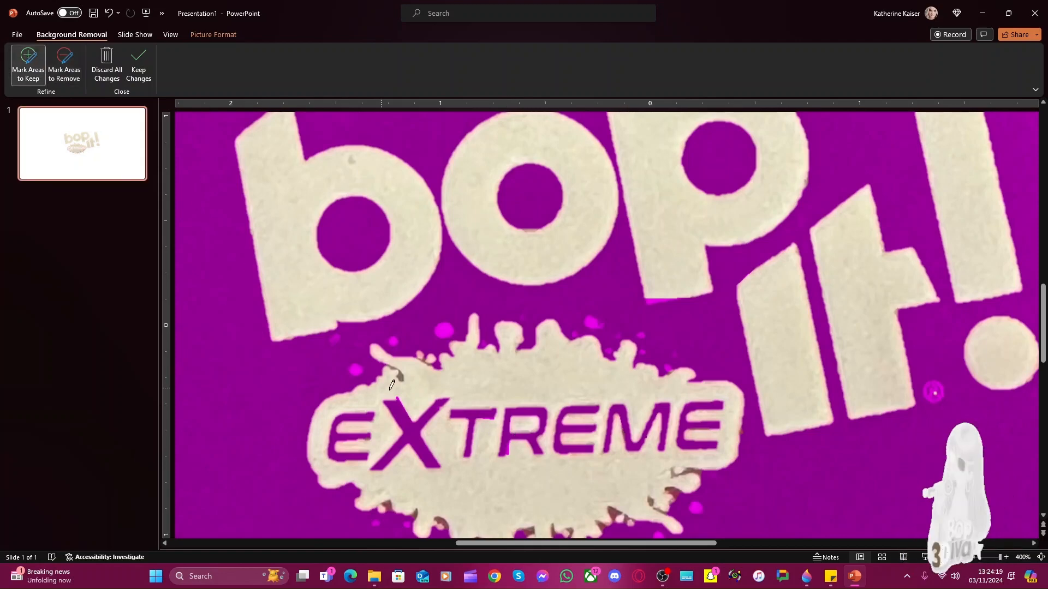
left_click_drag(391, 396, 403, 396)
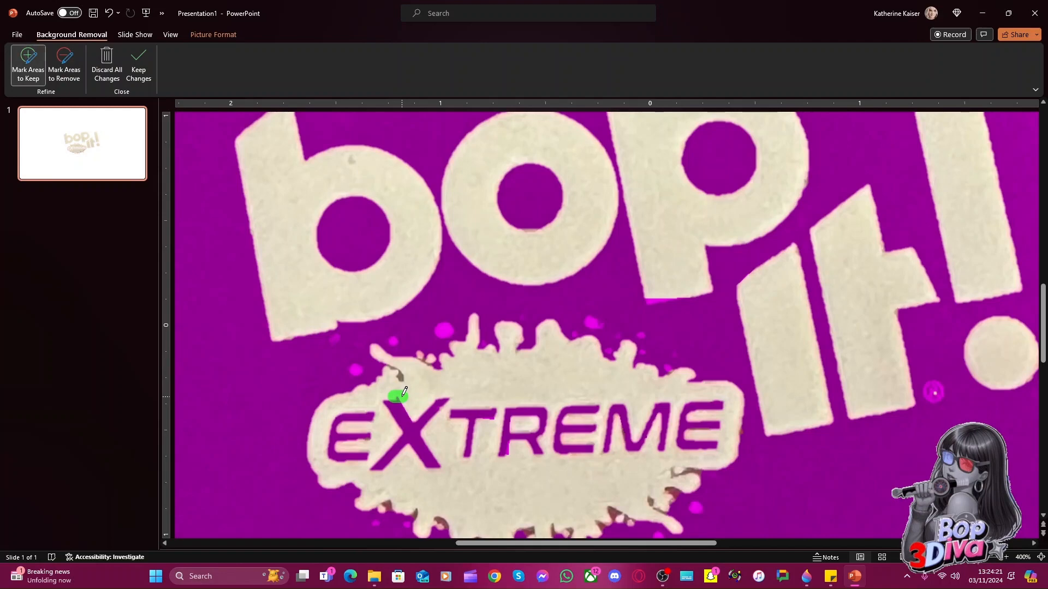
left_click(397, 394)
left_click_drag(512, 438, 511, 463)
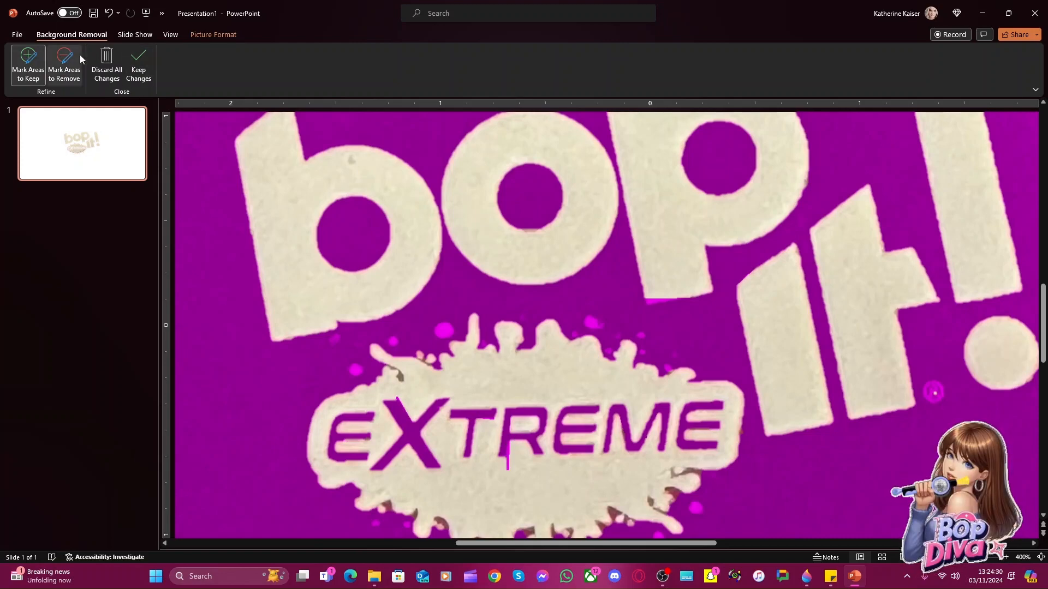
left_click(508, 468)
left_click_drag(513, 456, 514, 435)
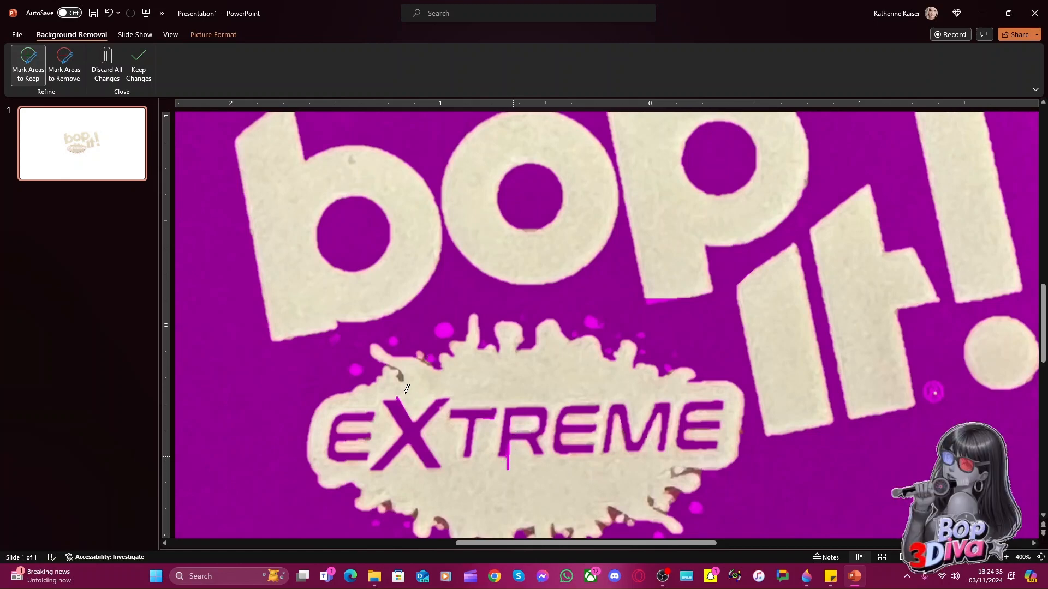
Mark the dark spot above the X for removal and the loose splatter dots below the b of bop for keeping
left_click(76, 77)
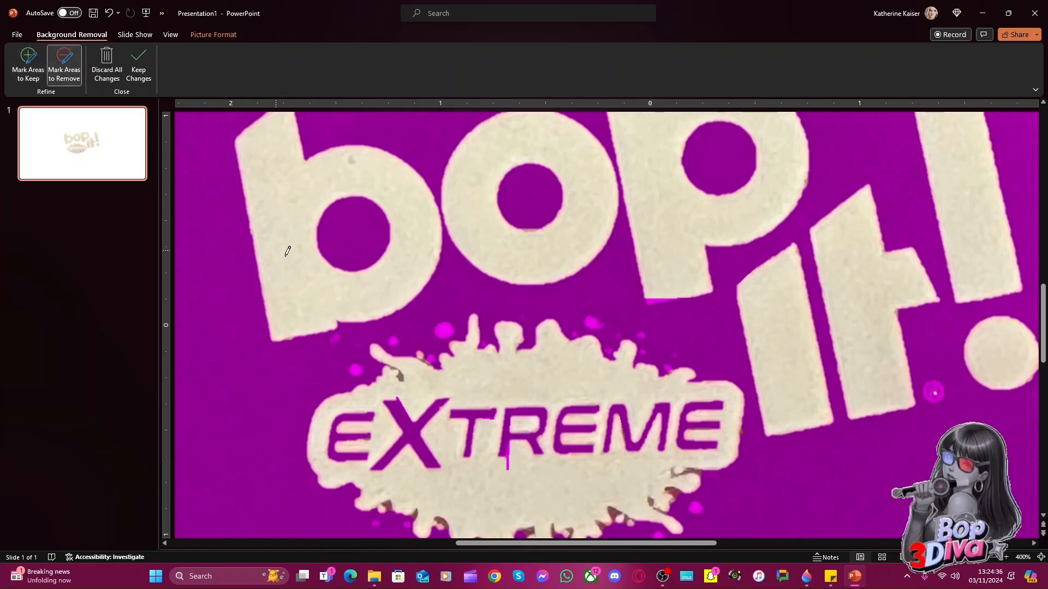
left_click(401, 375)
left_click(28, 64)
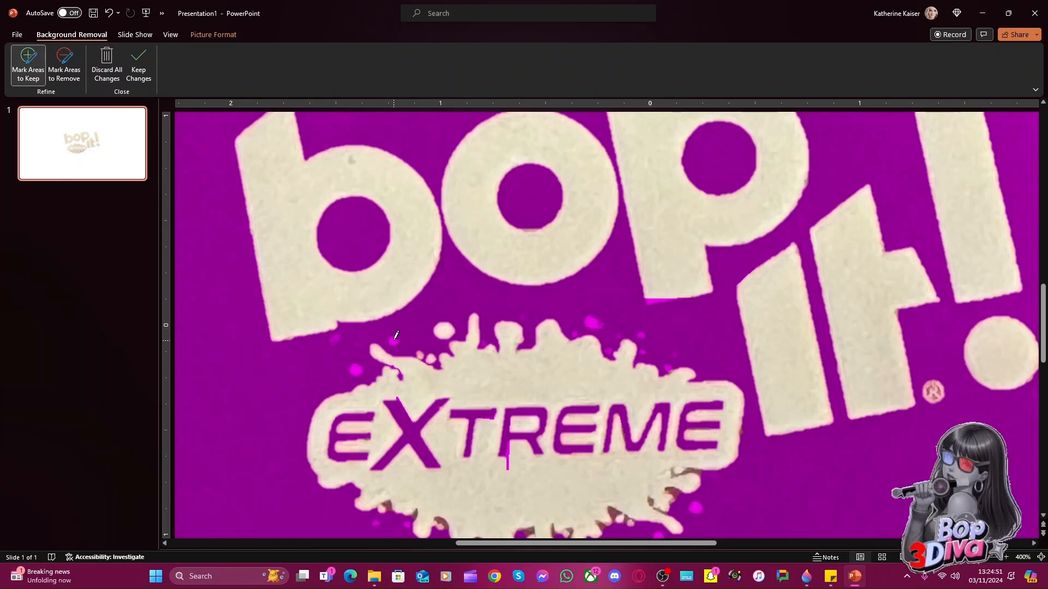
left_click(358, 366)
left_click(335, 337)
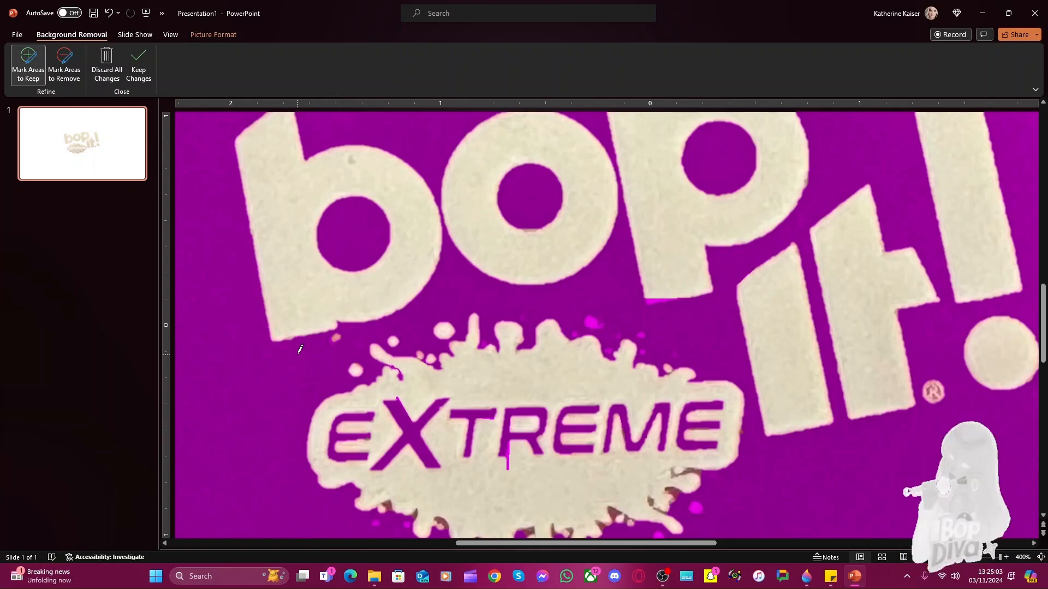
Mark the stray spot beneath the b of bop for removal and the small splatter dots at the splash's upper right for keeping
left_click(64, 68)
left_click_drag(344, 331, 329, 337)
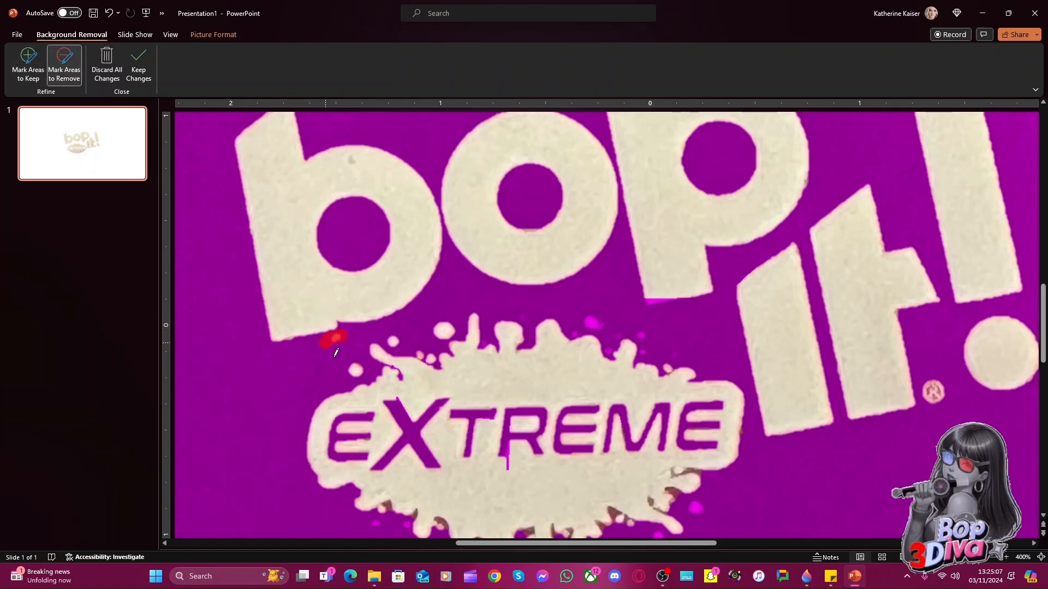
left_click(28, 67)
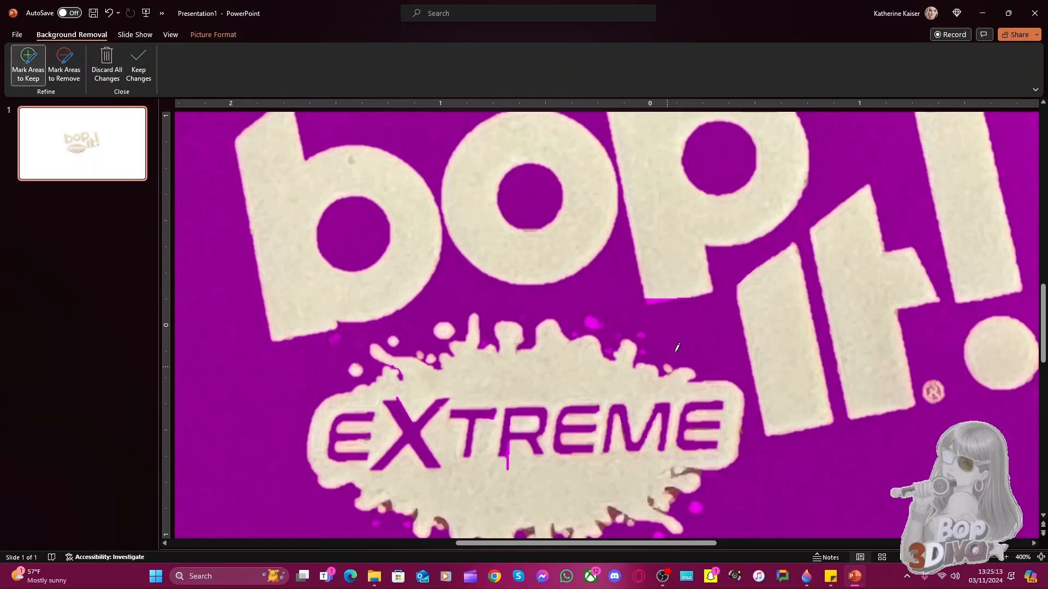
left_click(675, 356)
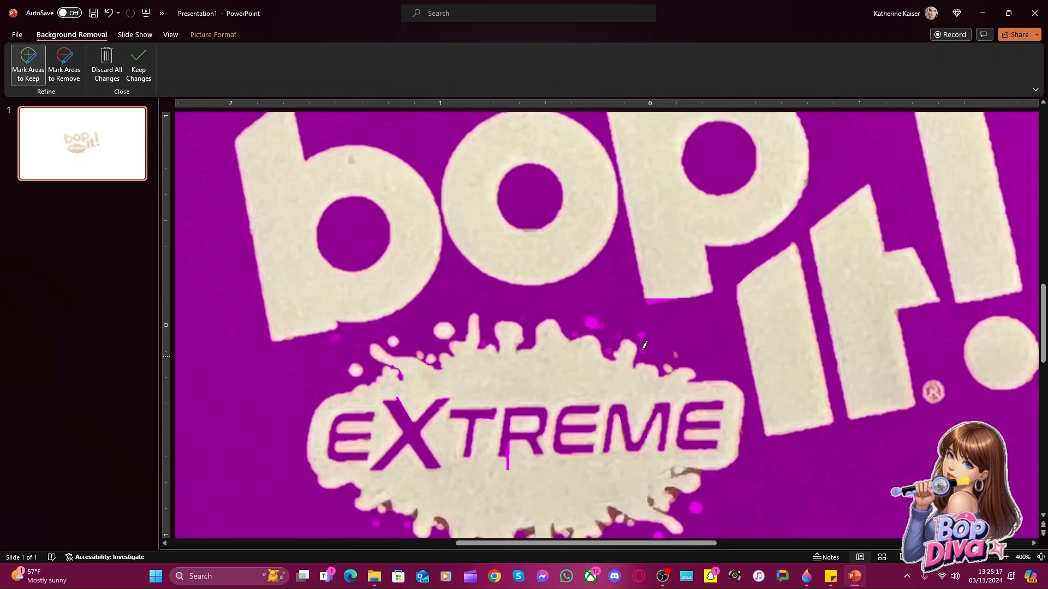
left_click(643, 351)
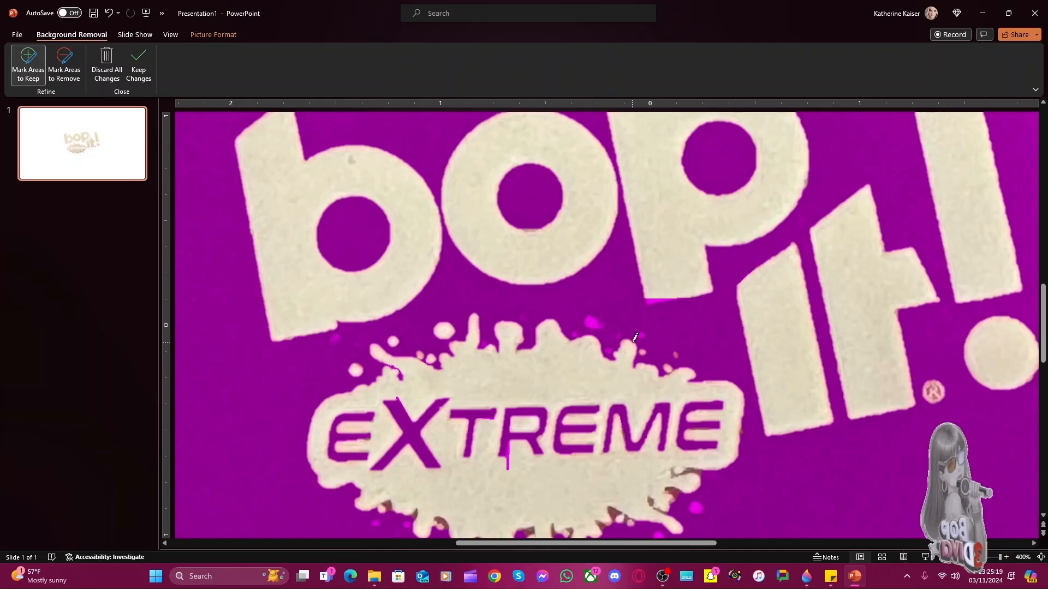
left_click(644, 335)
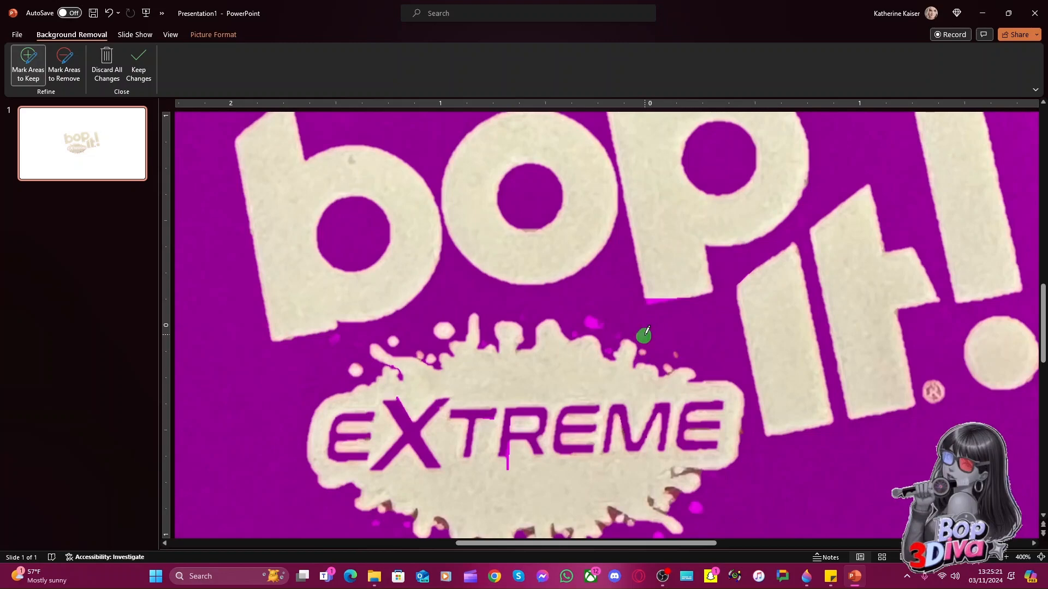
Mark the larger loose dot and the small dots between the drips along the splash's upper edge as areas to keep
left_click(594, 319)
left_click(612, 347)
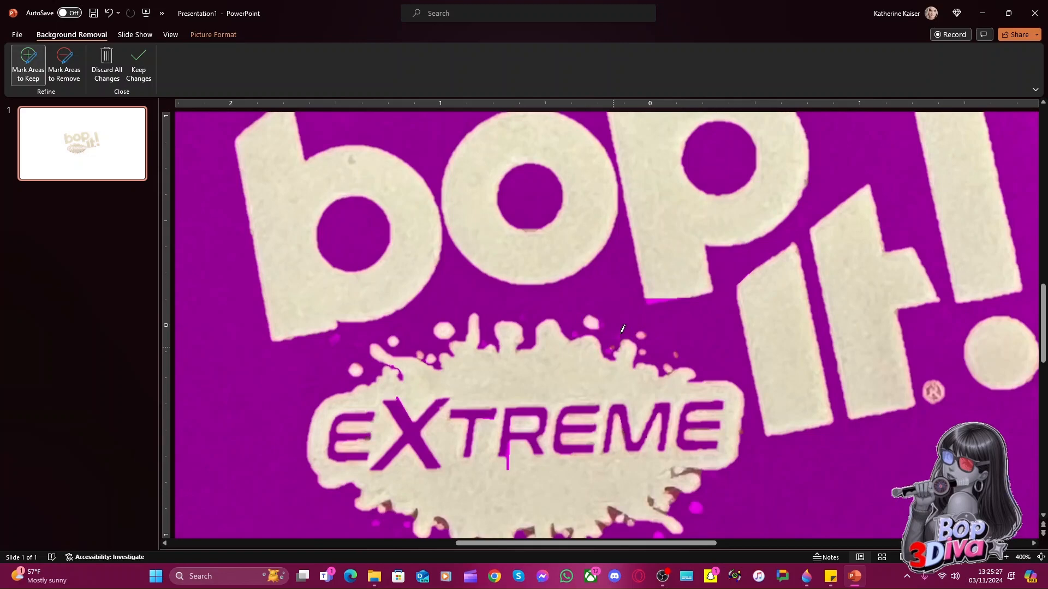
left_click(619, 336)
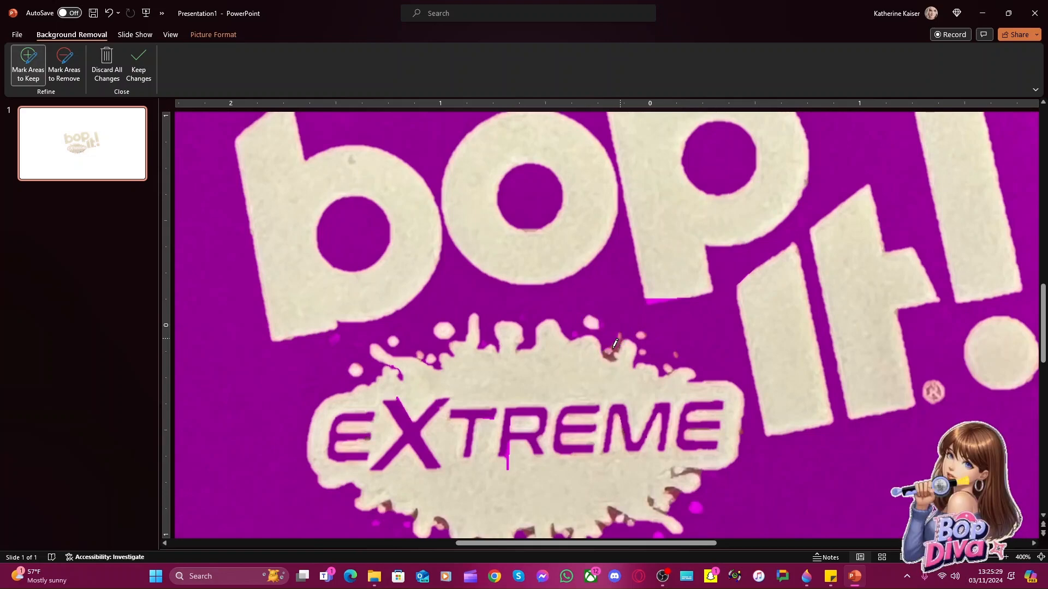
left_click(577, 330)
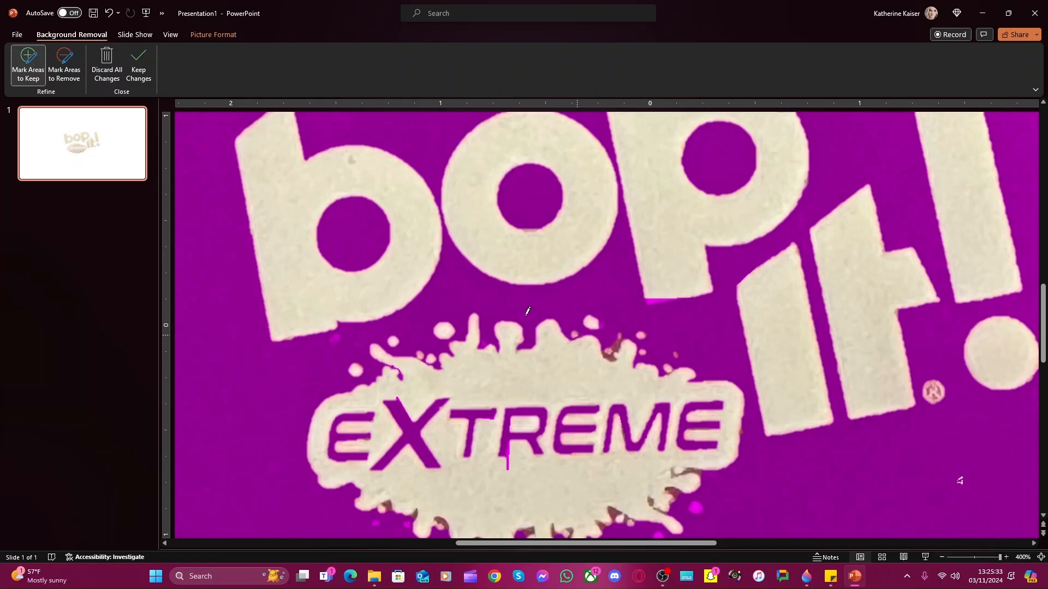
left_click_drag(487, 339, 480, 355)
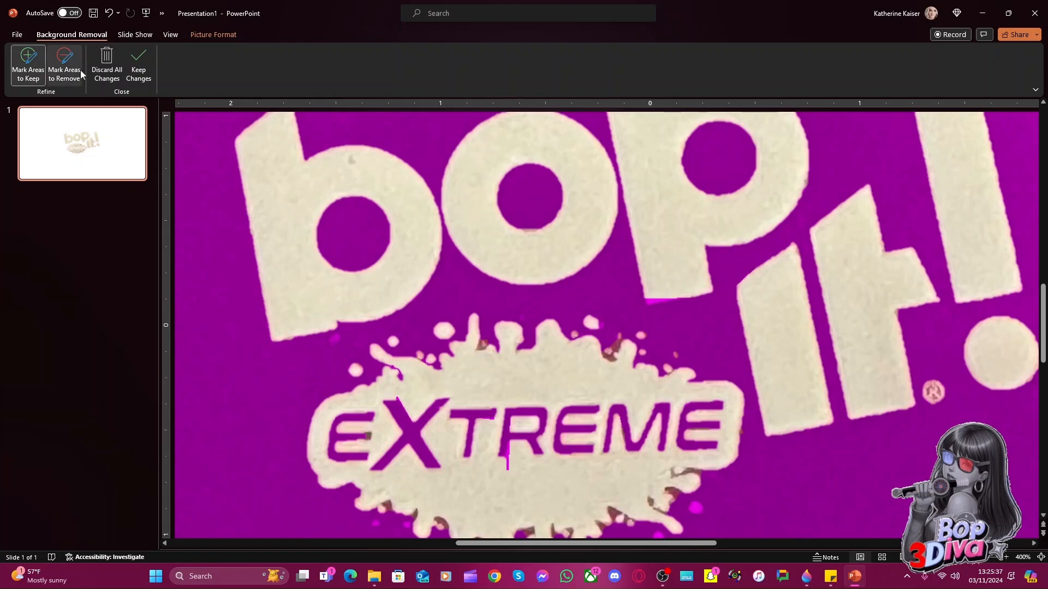
Mark the dark background patches between the splash's upper drips, above the T and the M of eXtreme, for removal
left_click(64, 65)
mouse_move(488, 329)
left_mouse_down()
mouse_move(480, 348)
mouse_move(493, 339)
left_mouse_up()
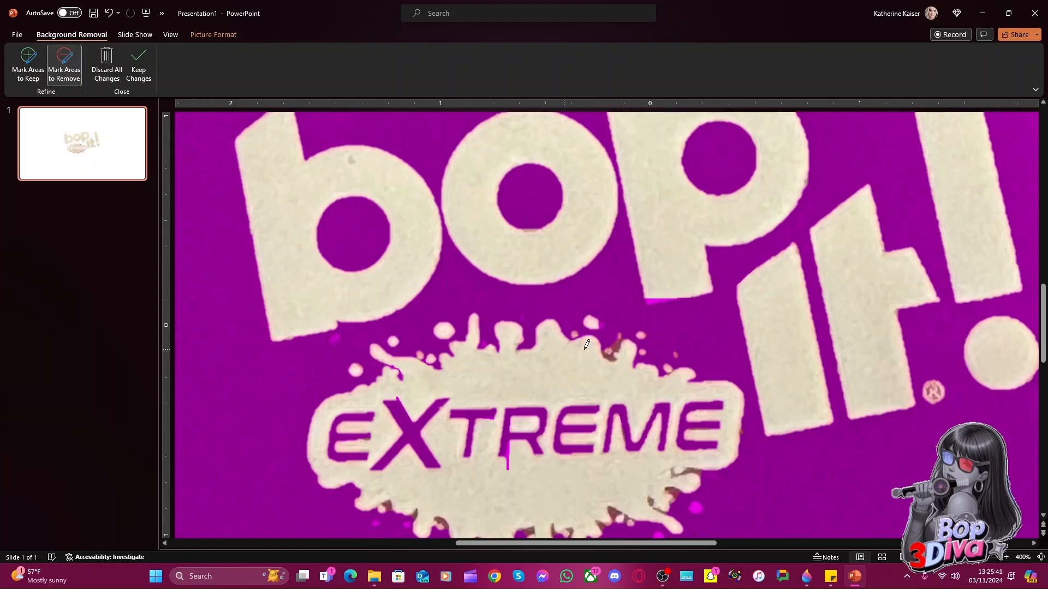
left_click_drag(620, 333, 607, 358)
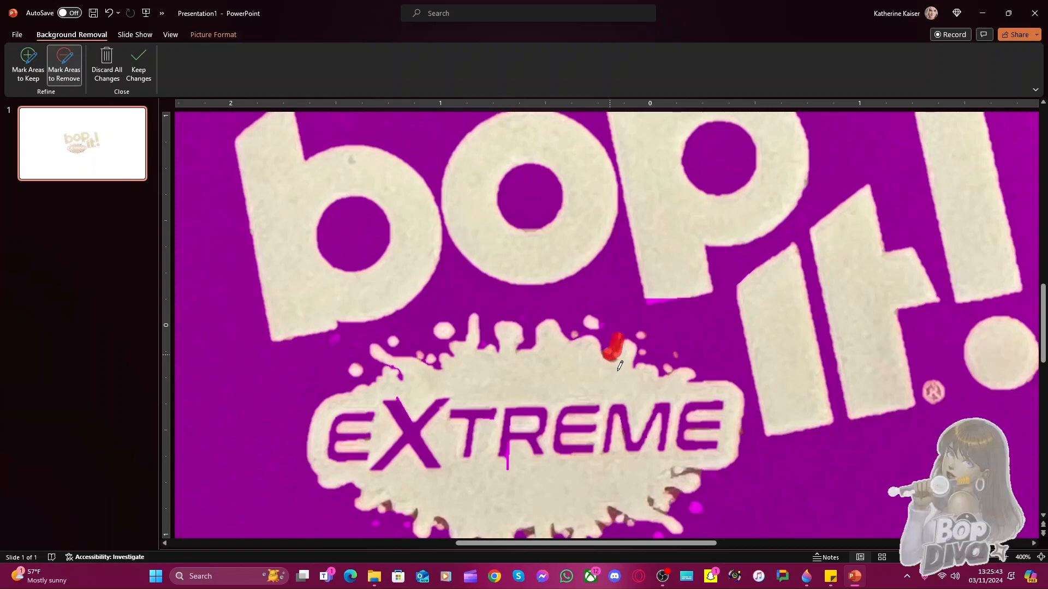
Mark the dark background patches between the drips along the splash's lower edge for removal, working from right to left
scroll(590, 352, "down", 2)
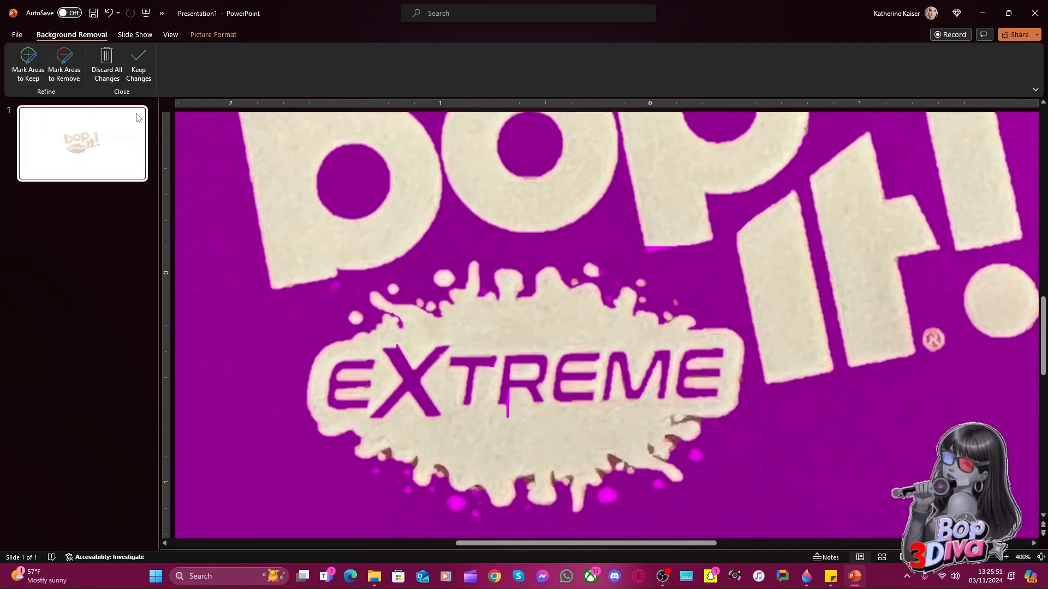
left_click(63, 65)
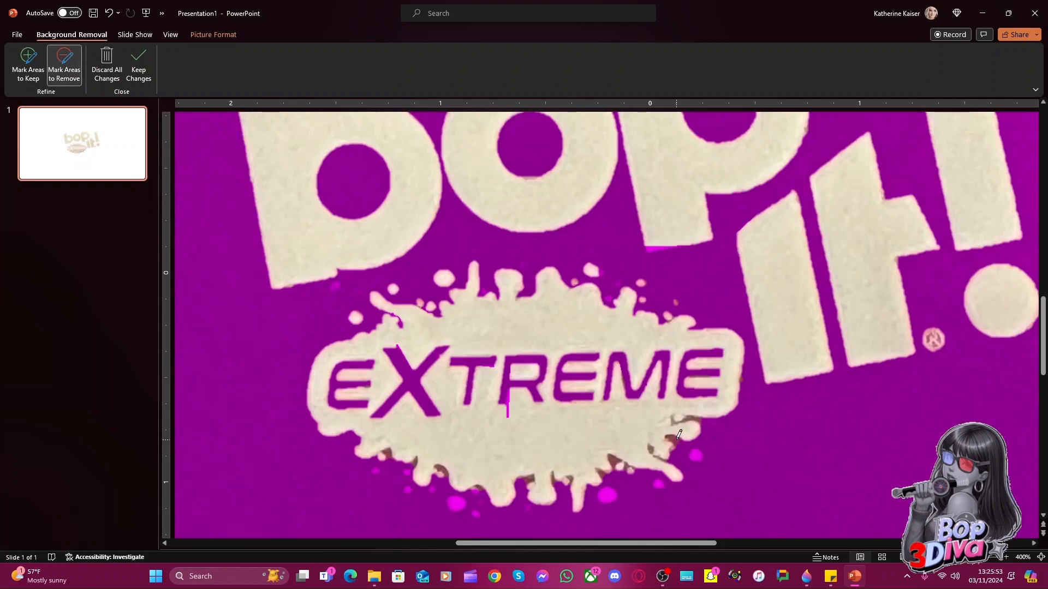
left_click_drag(674, 439, 710, 419)
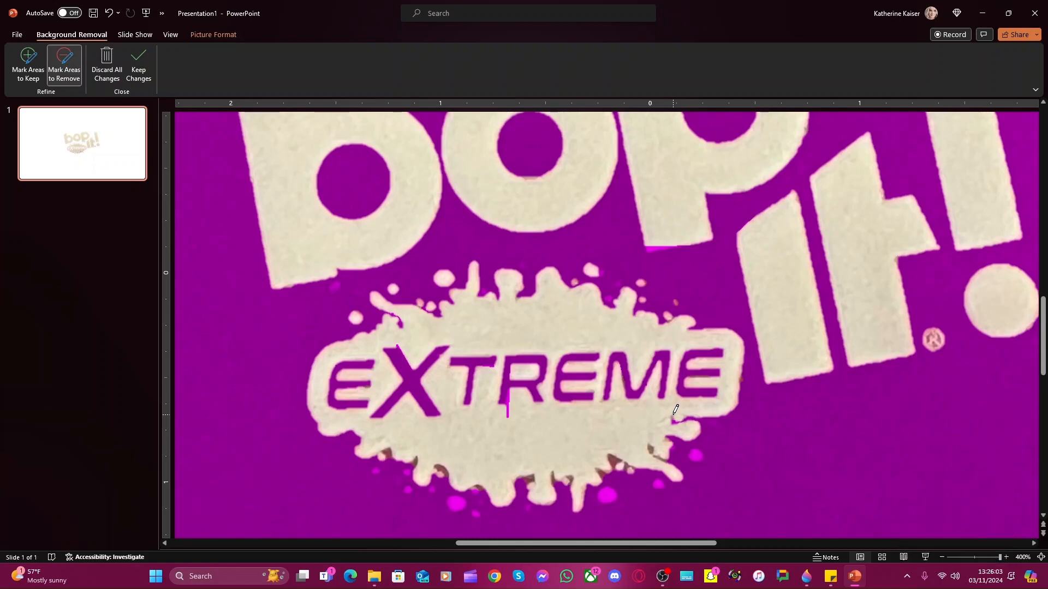
left_click_drag(617, 452, 614, 462)
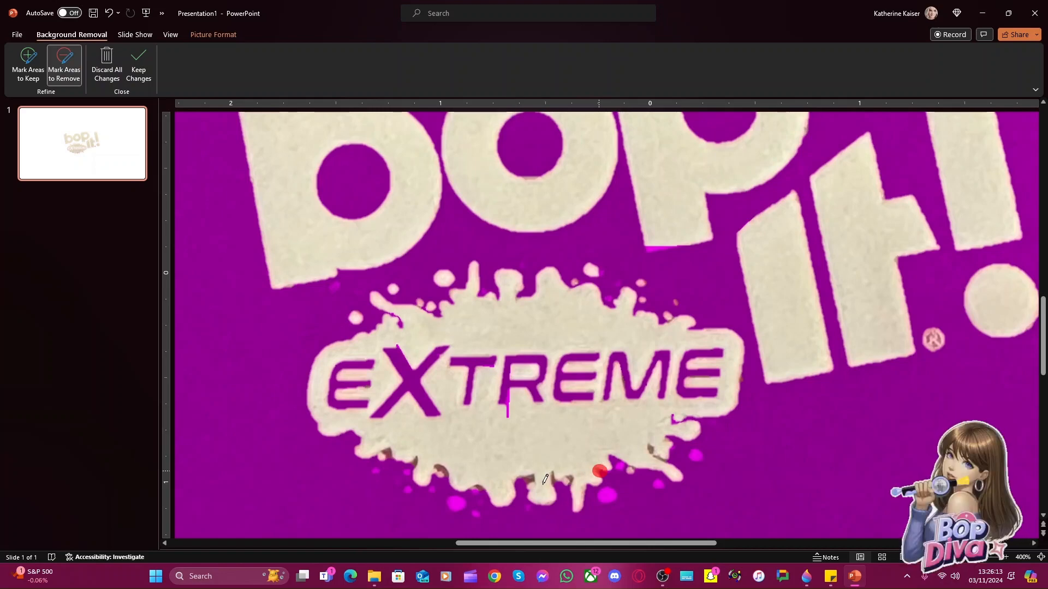
left_click_drag(536, 470, 527, 480)
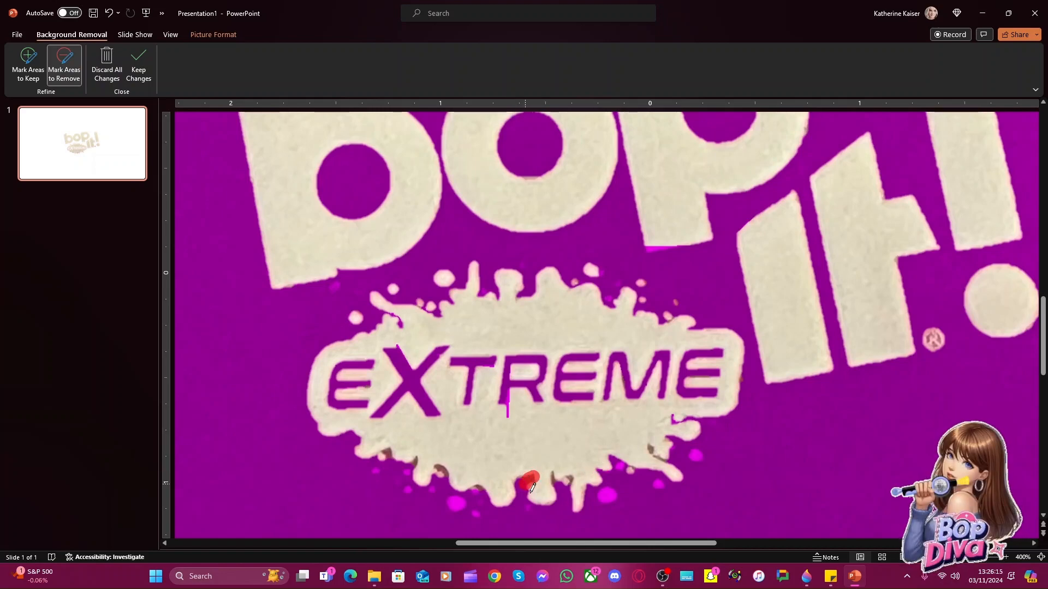
left_click_drag(437, 462, 451, 484)
mouse_move(387, 447)
left_mouse_down()
mouse_move(401, 470)
mouse_move(422, 456)
left_mouse_up()
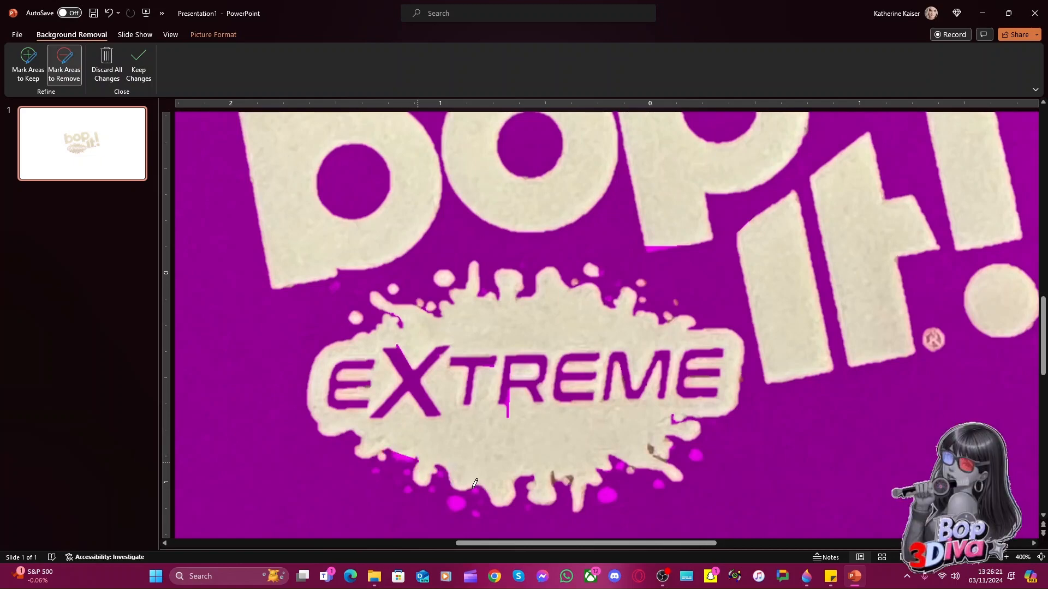
Refine the splash's lower-left edge below the X, restoring the cream border and removing the dark patch beside it
left_click(39, 57)
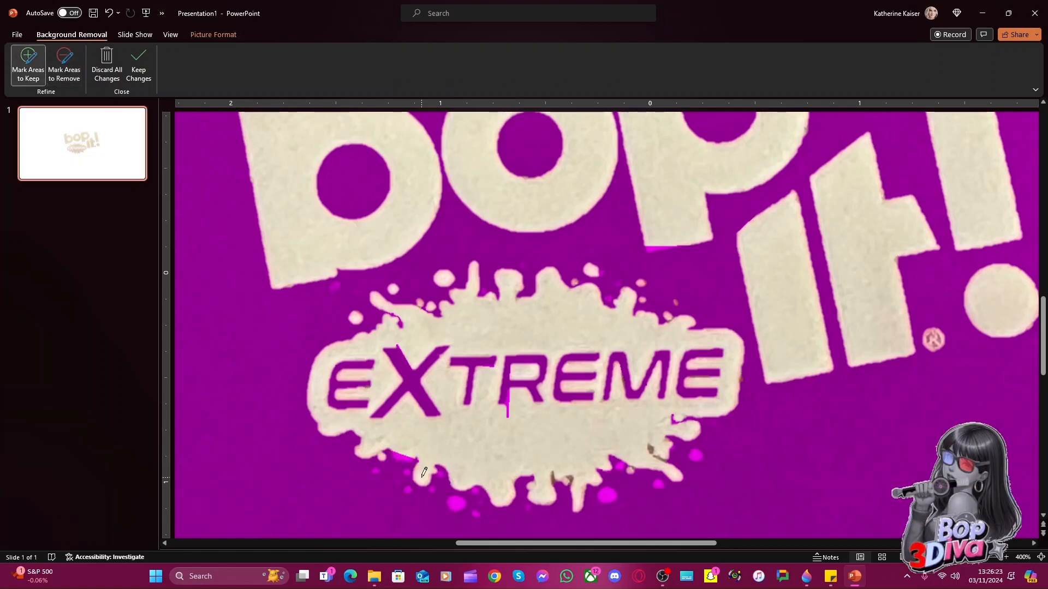
left_click_drag(400, 448, 424, 452)
left_click(64, 60)
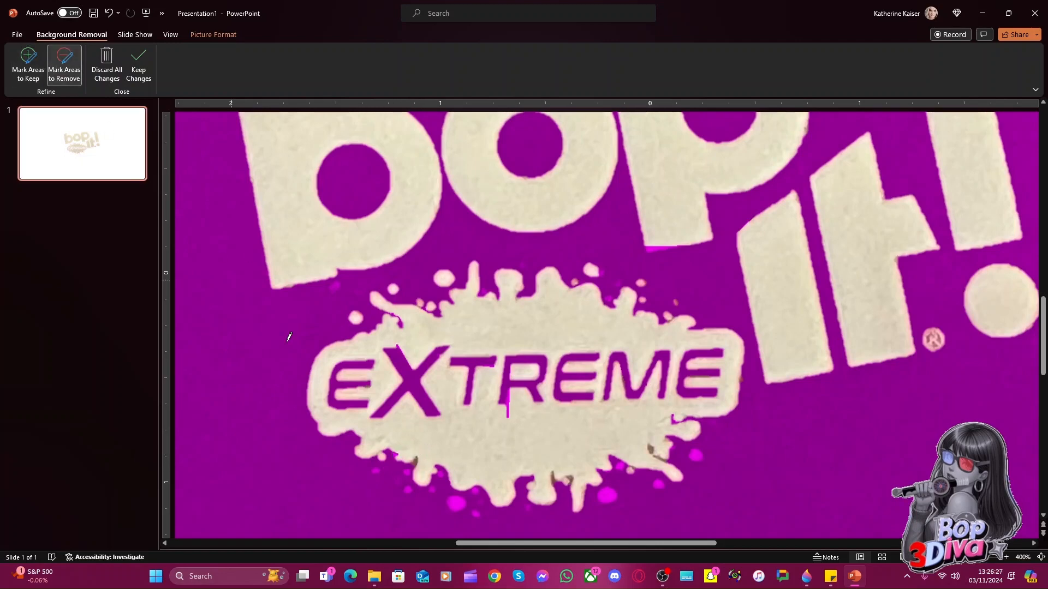
left_click(414, 462)
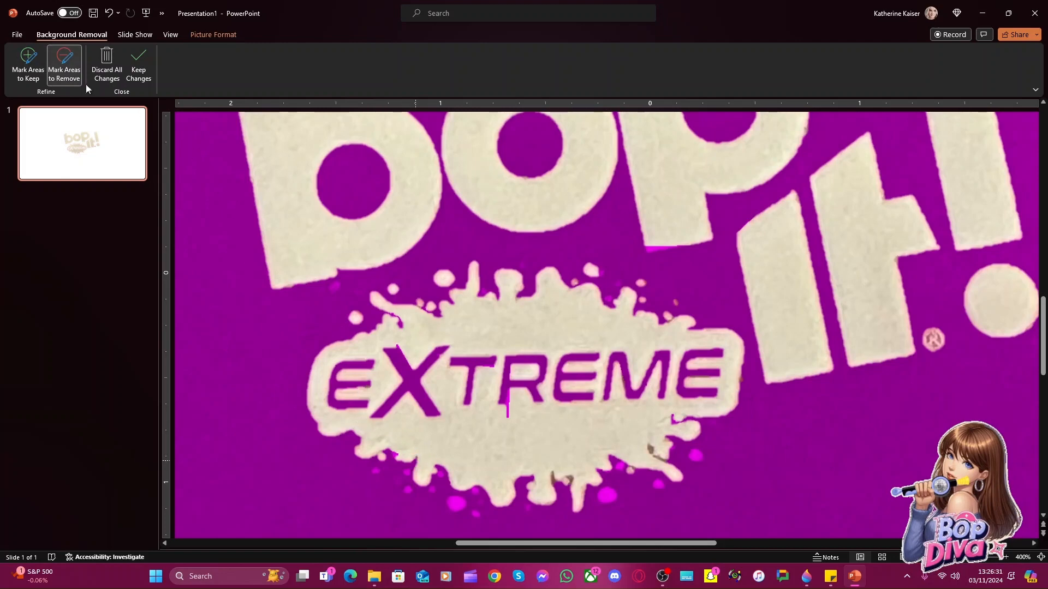
left_click(19, 63)
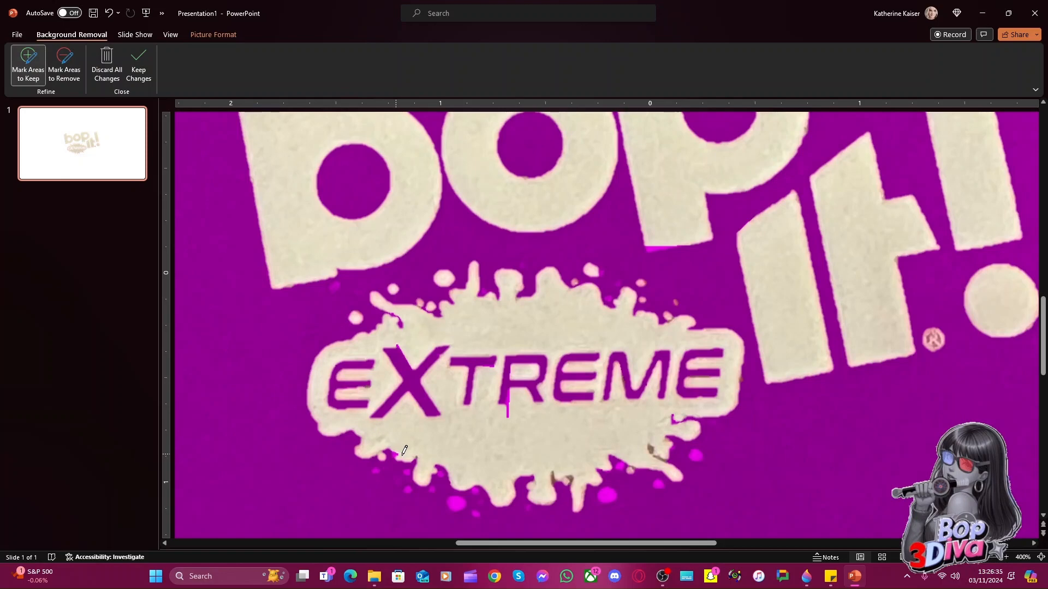
left_click_drag(403, 455, 400, 455)
left_click(66, 65)
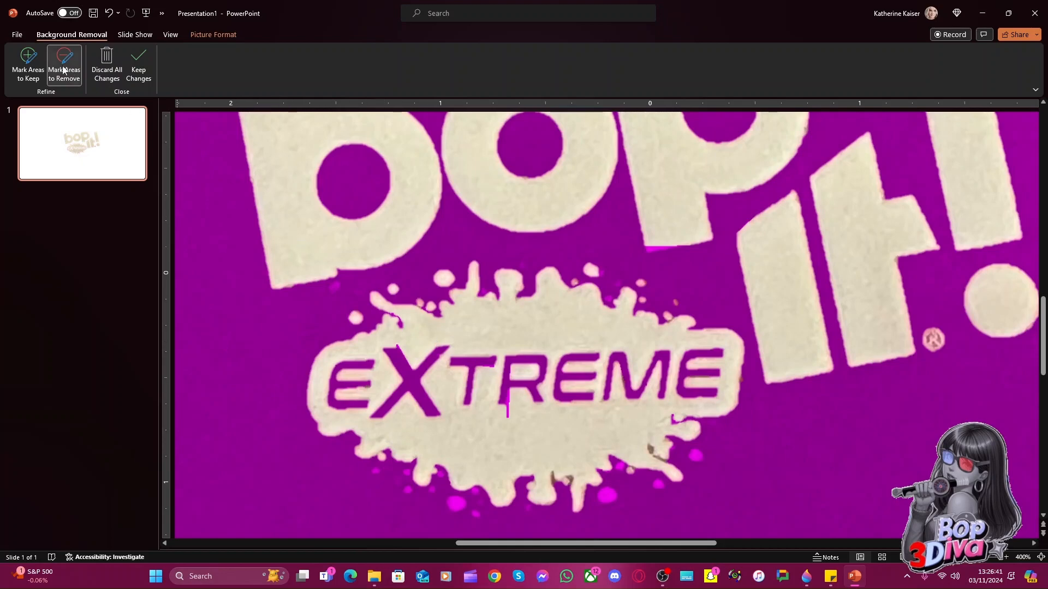
Restore the cream strip beneath the R's stem and remove the dark patches between the splash's lower and lower-right drips
left_click(28, 65)
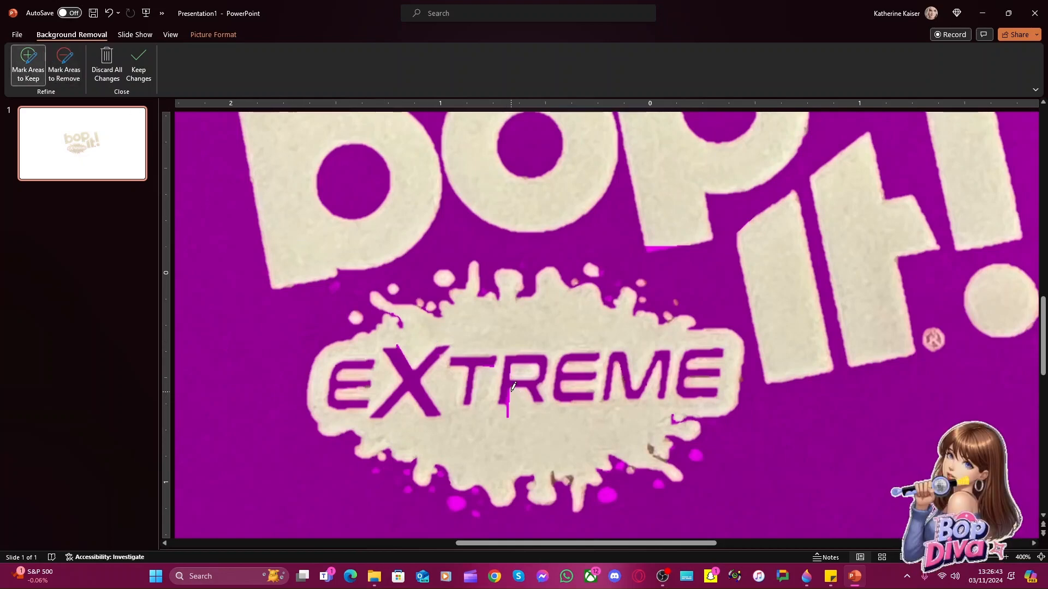
mouse_move(510, 387)
left_mouse_down()
mouse_move(506, 424)
mouse_move(508, 410)
mouse_move(470, 422)
mouse_move(506, 438)
left_mouse_up()
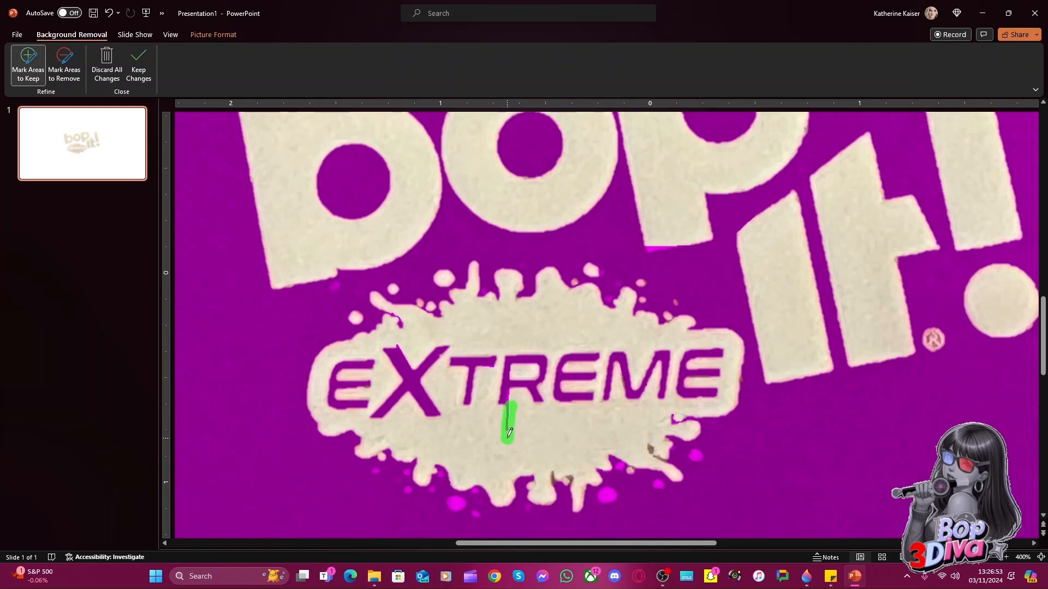
mouse_move(509, 392)
left_mouse_down()
mouse_move(508, 418)
mouse_move(513, 394)
mouse_move(512, 405)
left_mouse_up()
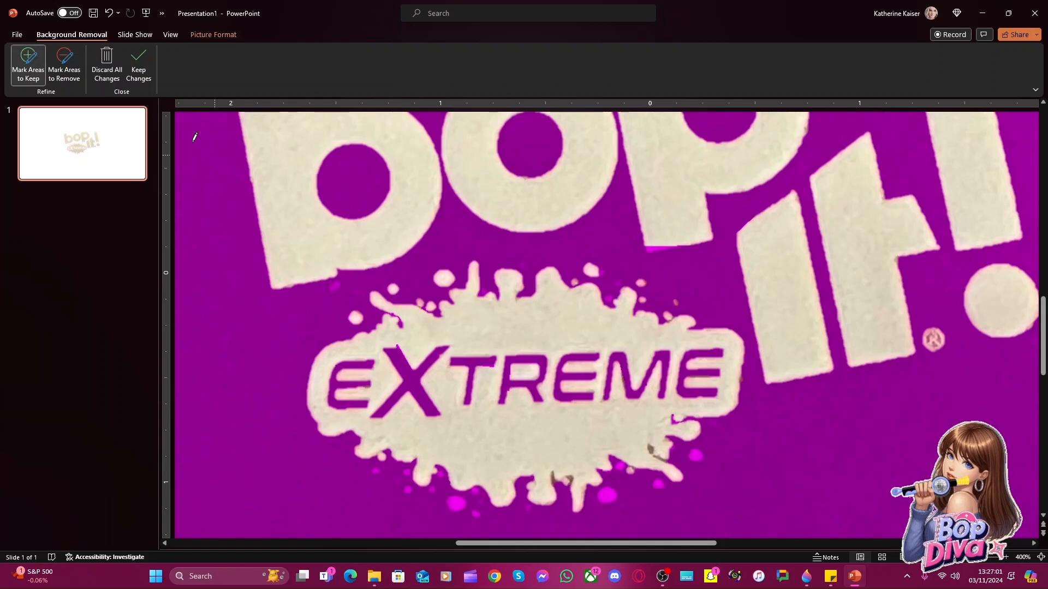
left_click(64, 65)
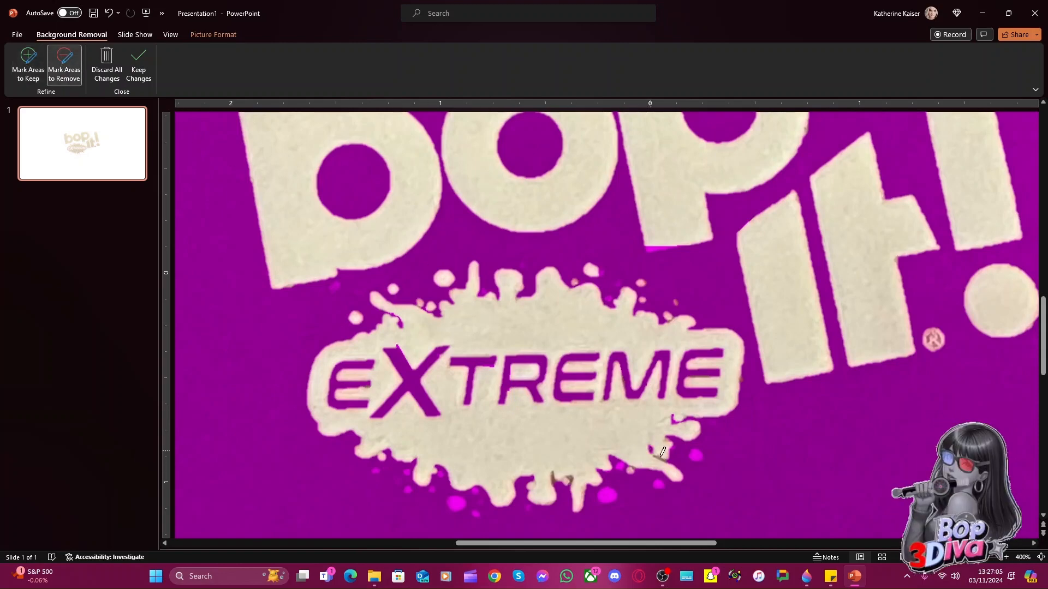
left_click_drag(657, 456, 668, 455)
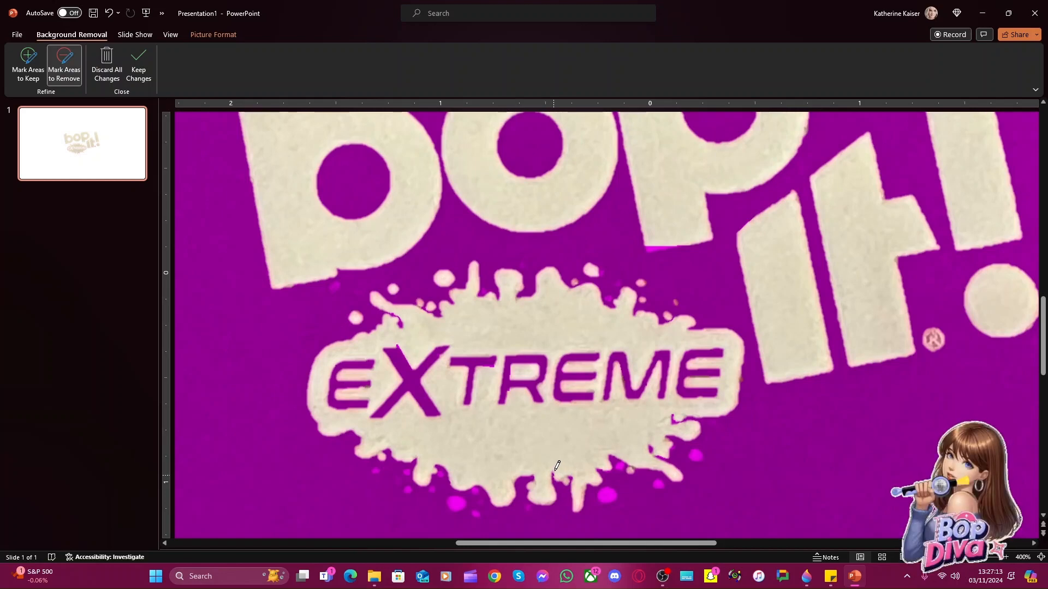
Mark the loose splatter dots below the lower-left part of the splash as areas to keep
left_click(27, 61)
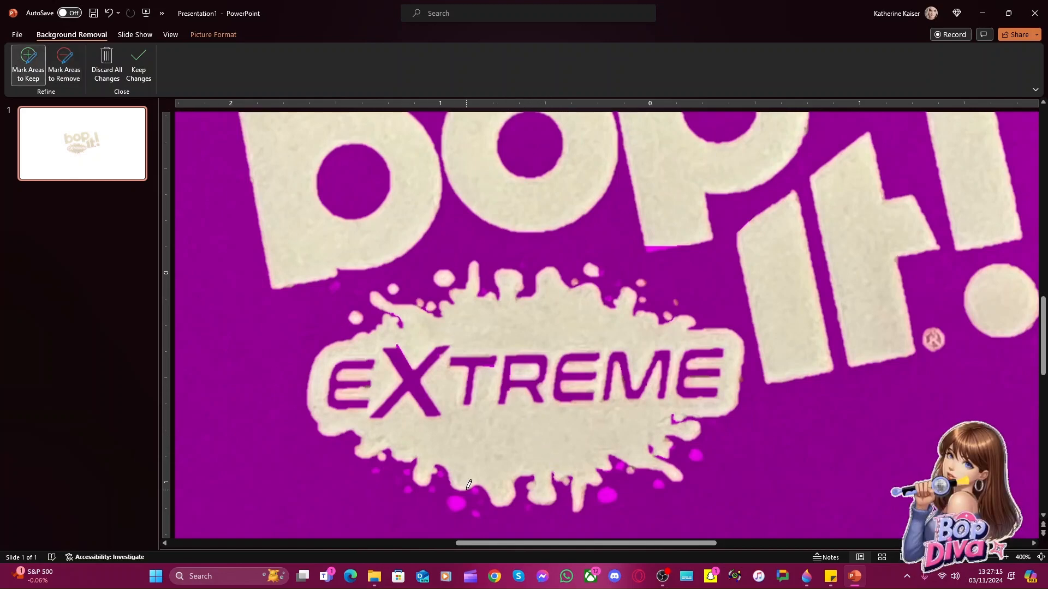
left_click(478, 515)
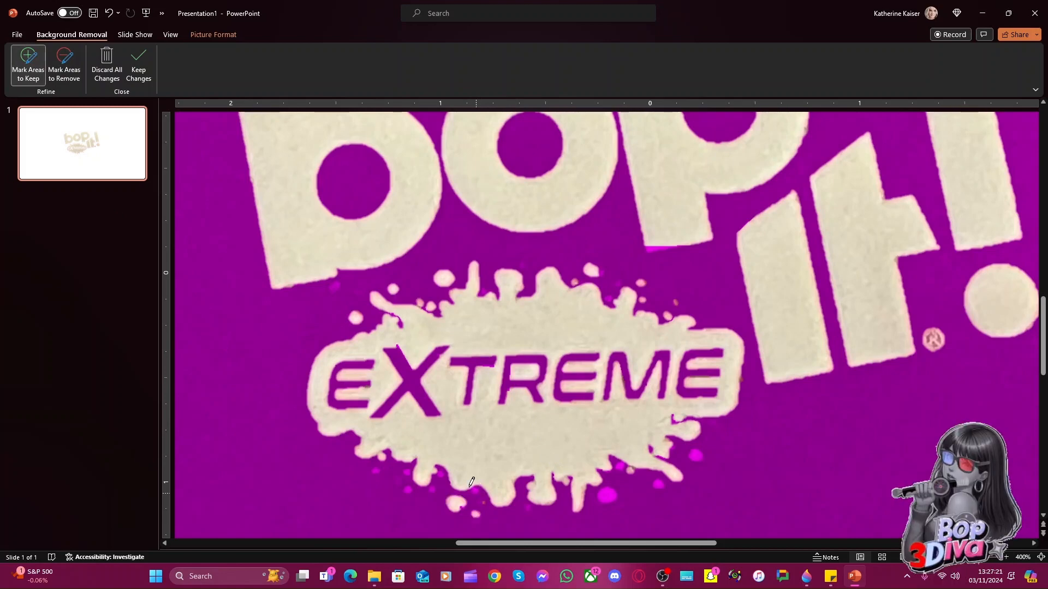
left_click(480, 502)
left_click(433, 489)
left_click(438, 472)
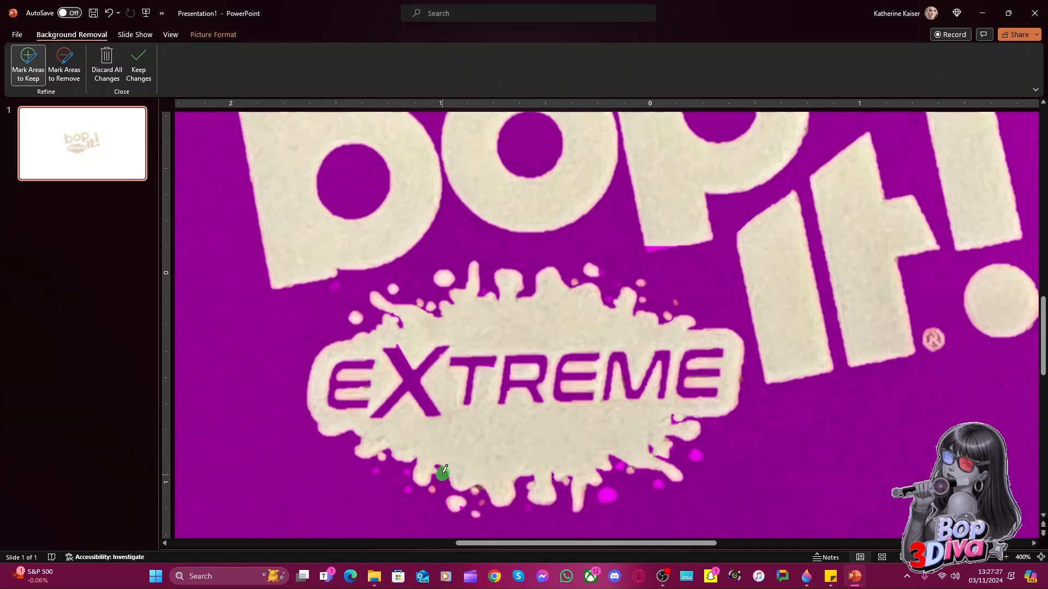
left_click(410, 488)
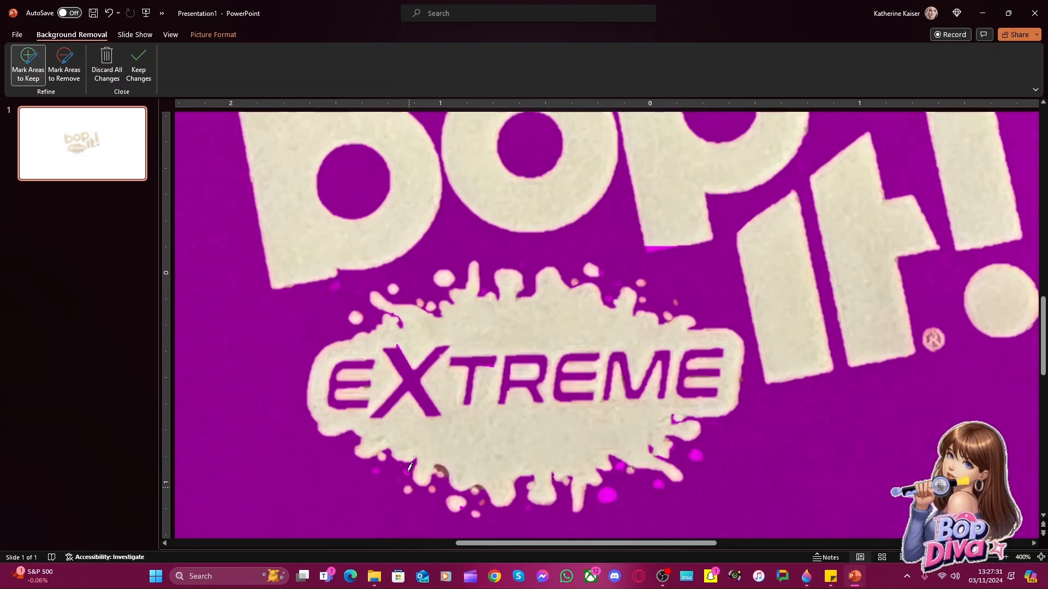
left_click(408, 473)
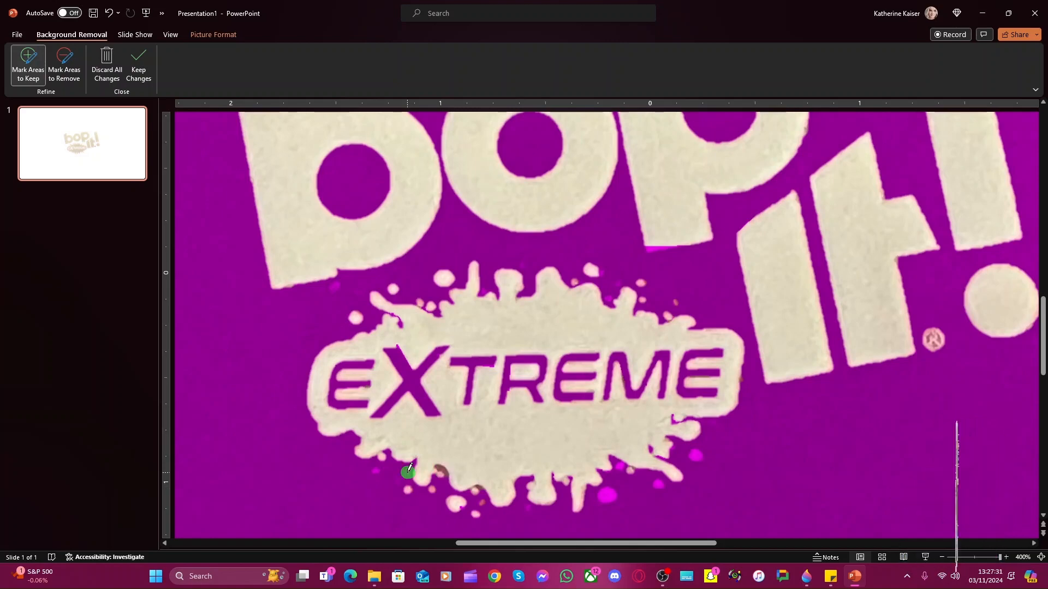
left_click(374, 471)
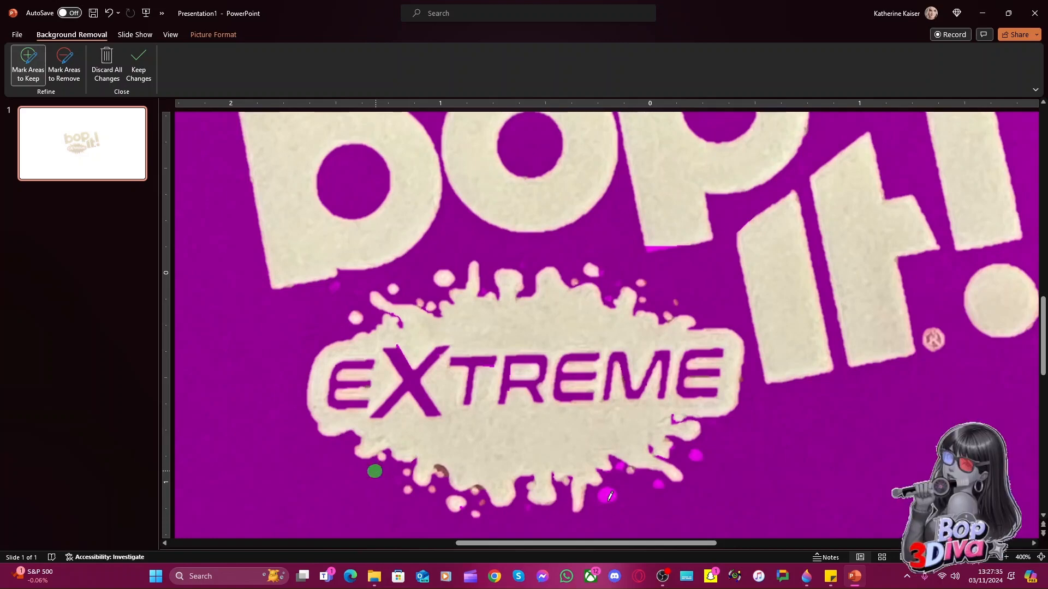
Mark the loose splatter dots below the lower-right part of the splash as areas to keep
left_click(606, 496)
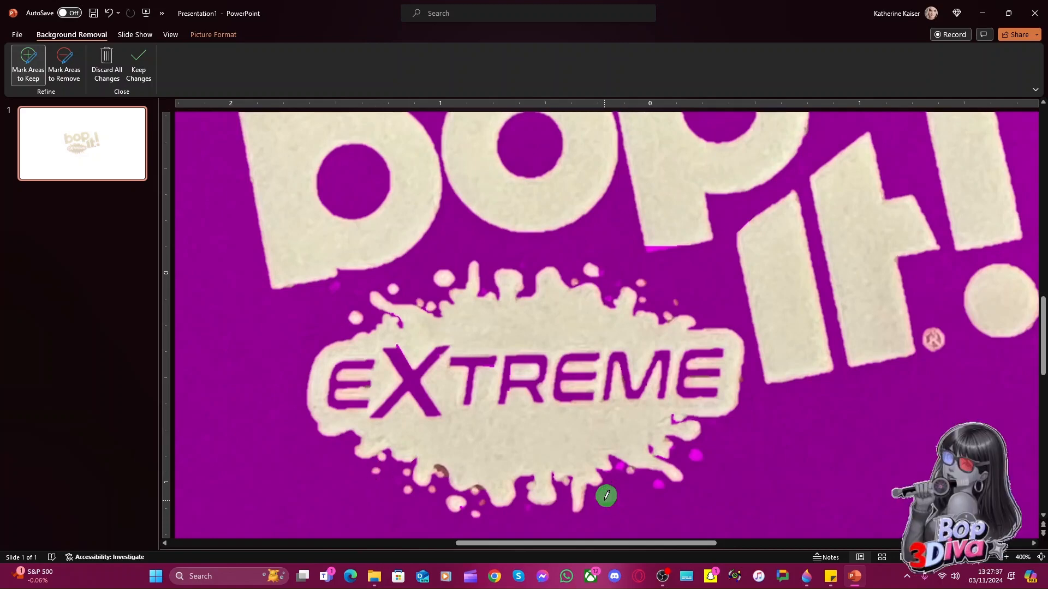
left_click(621, 465)
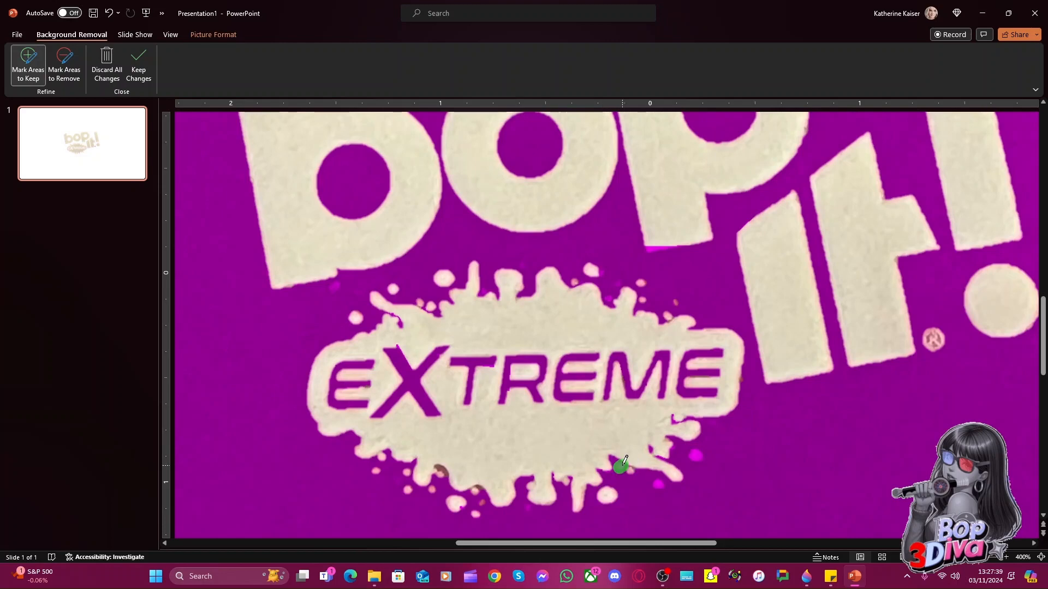
left_click(661, 485)
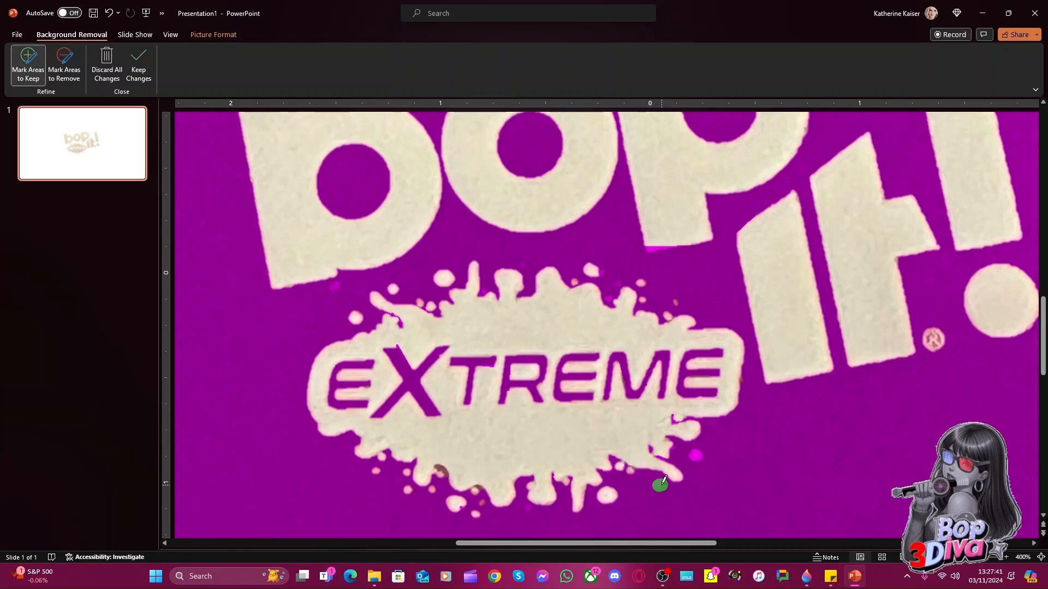
left_click_drag(689, 462, 702, 448)
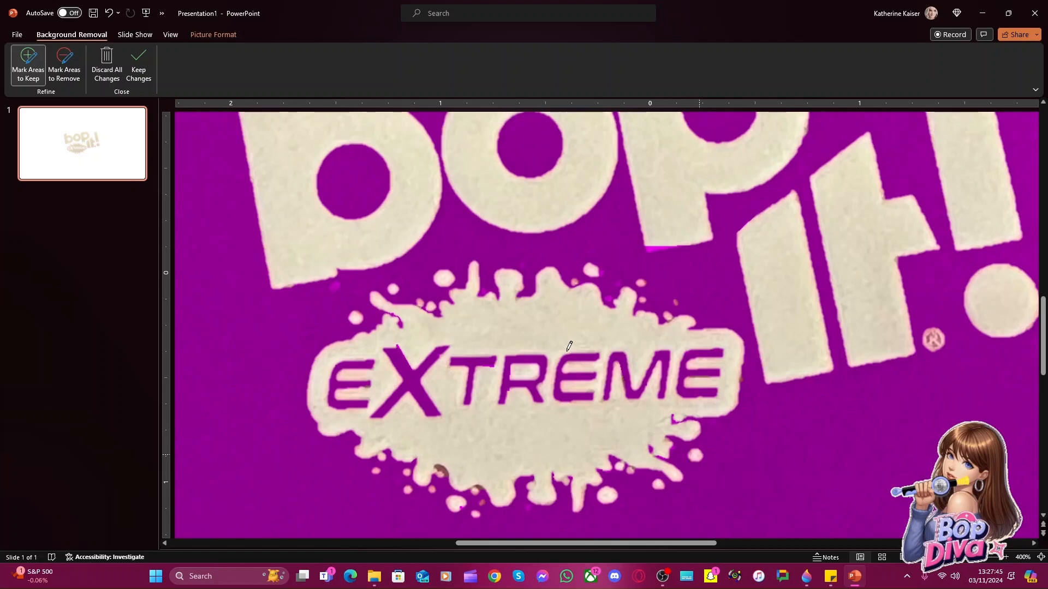
Try to remove the two dark patches beside the splash's lower-left drips while keeping the small dot next to them
scroll(570, 346, "down", 1)
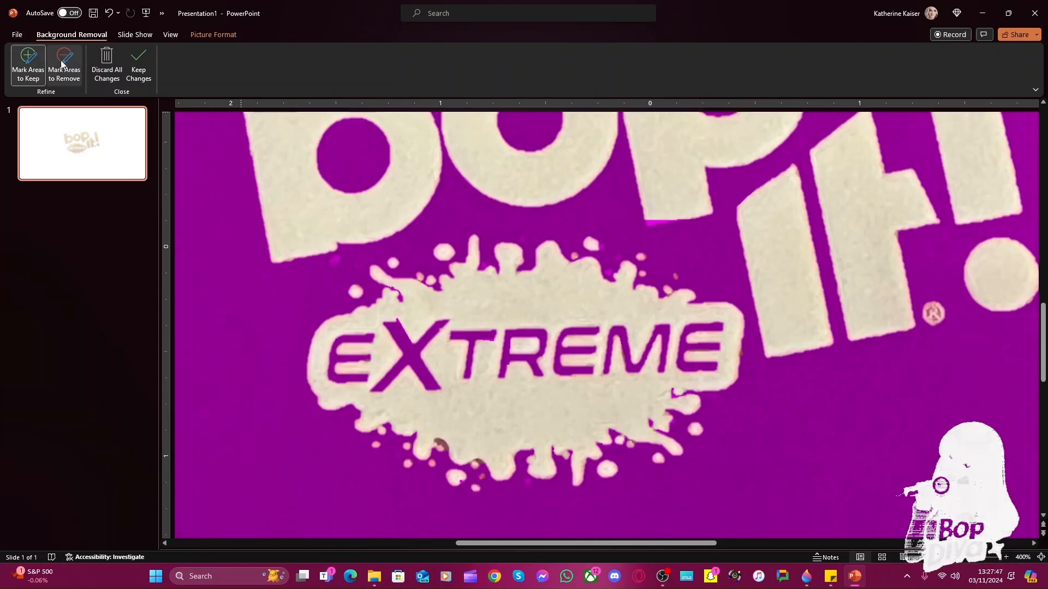
left_click(62, 64)
left_click_drag(437, 442, 449, 453)
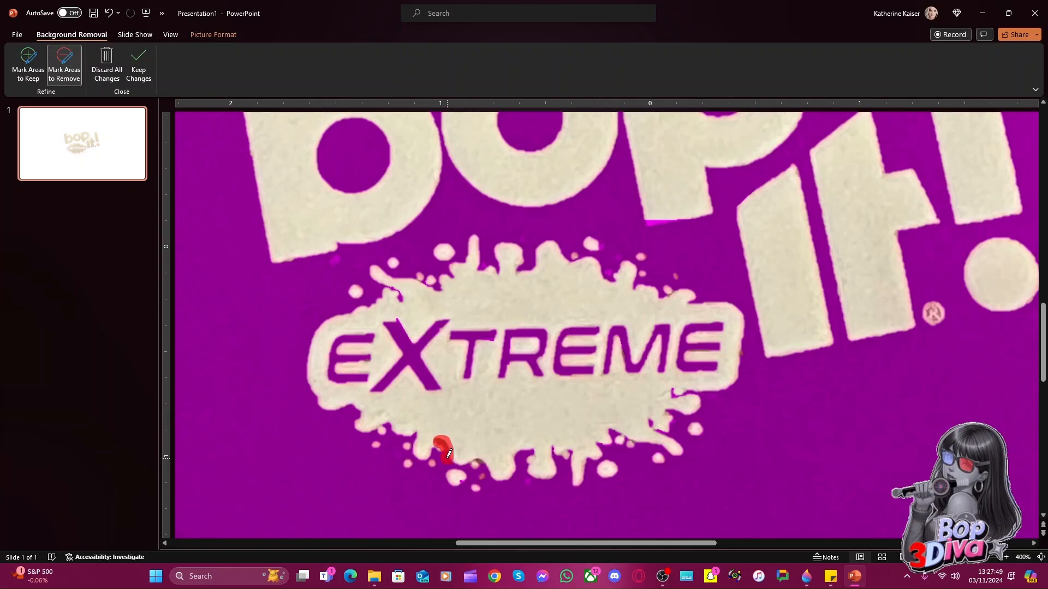
left_click(483, 463)
left_click(30, 65)
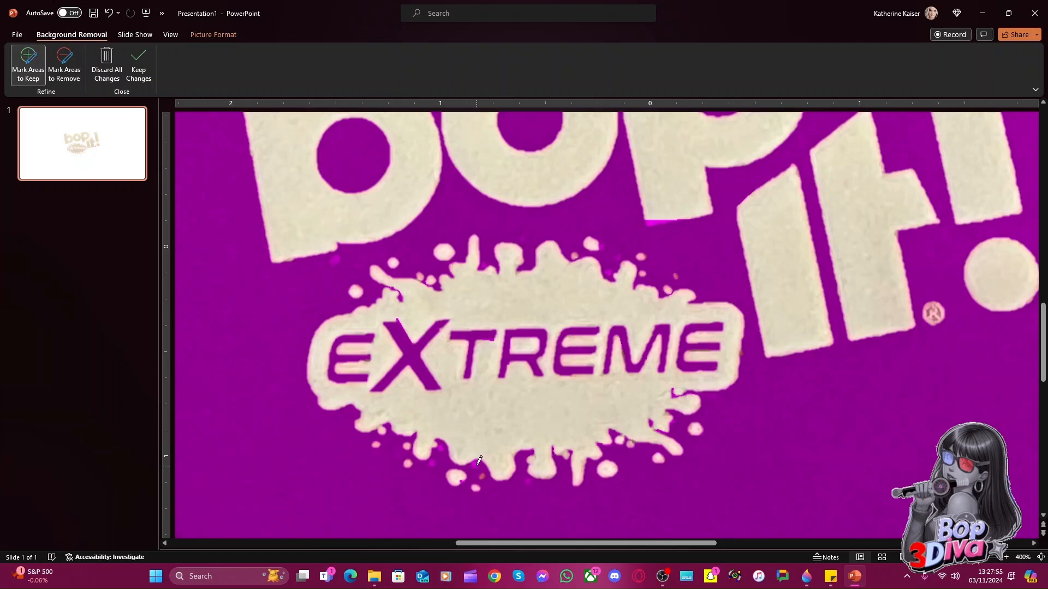
left_click(442, 447)
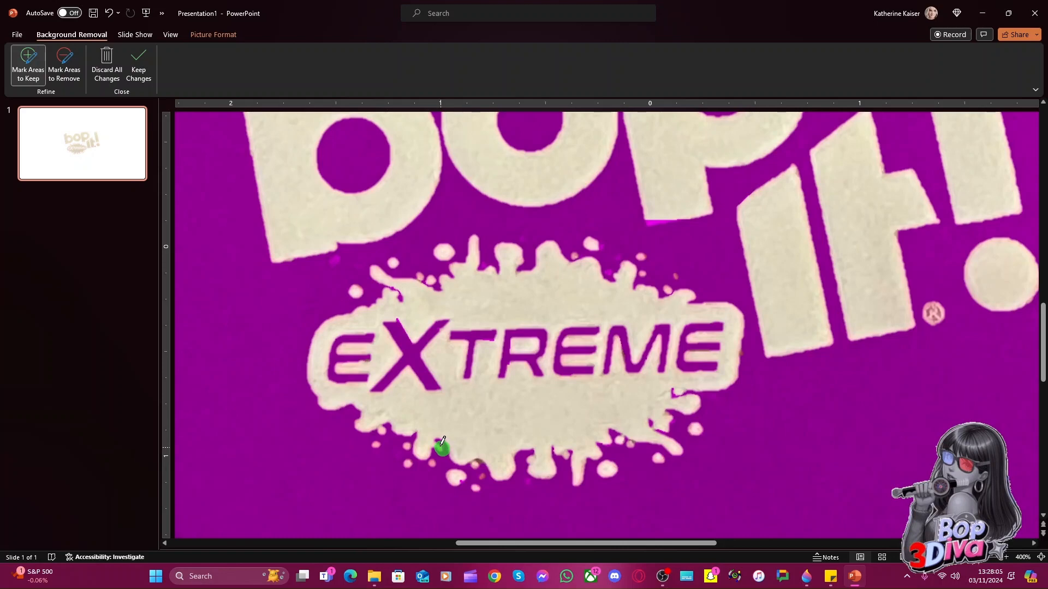
Mark the dark patch beside the splash's lower-left drip for removal and the small dot inside it as an area to keep
left_click(64, 68)
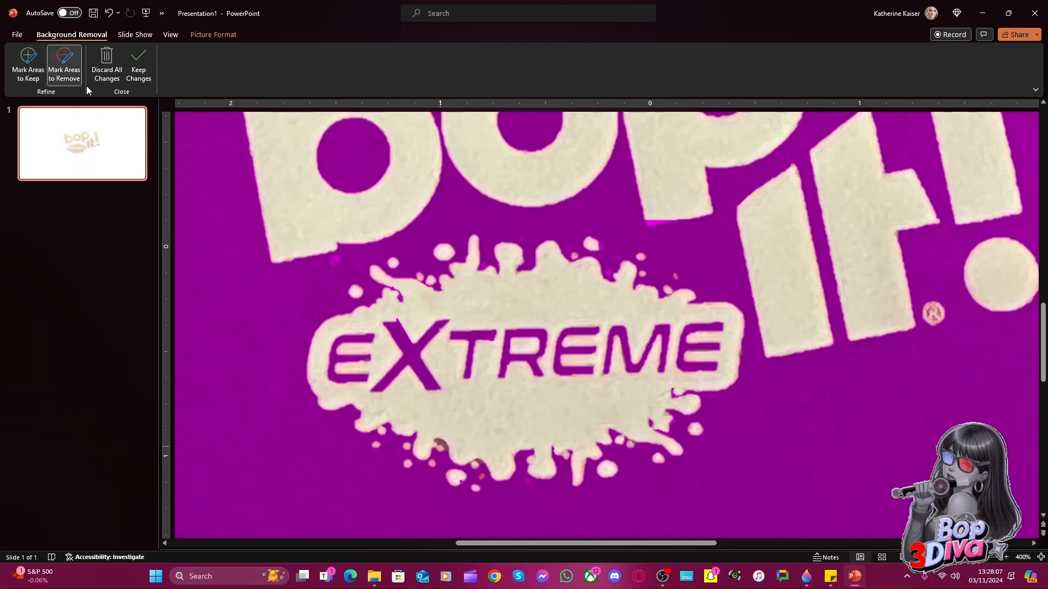
left_click_drag(443, 435, 443, 458)
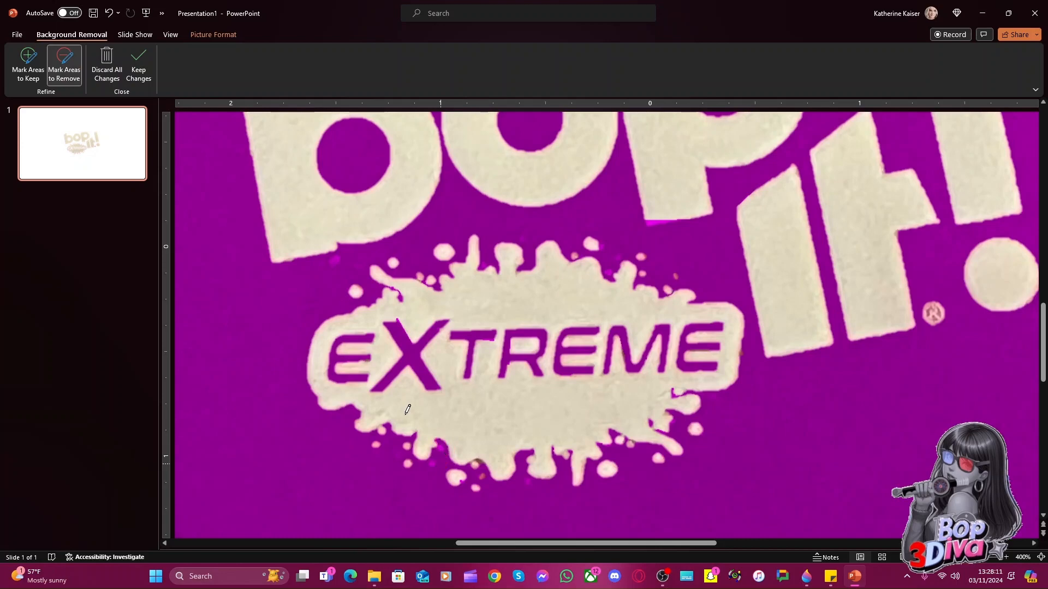
left_click(26, 63)
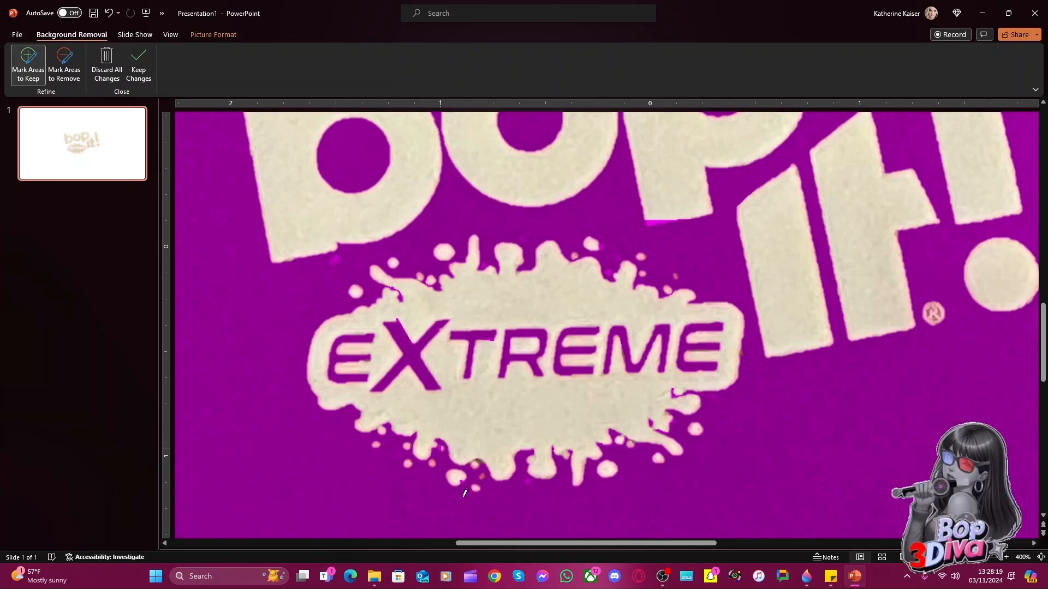
left_click(440, 446)
left_click(64, 61)
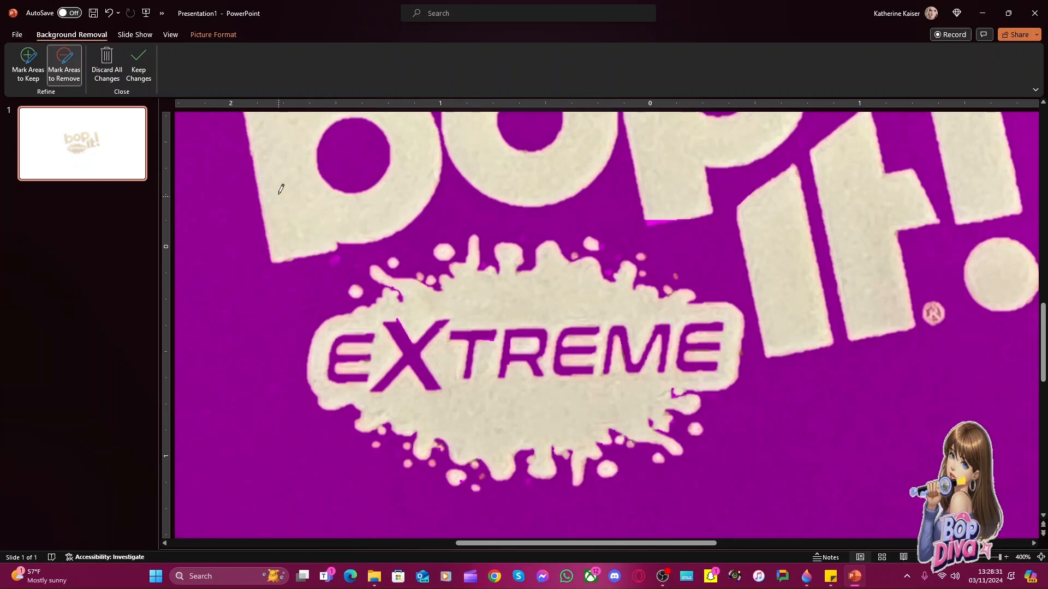
Apply the background removal to the logo picture and bring the whole logo into view
left_click(148, 66)
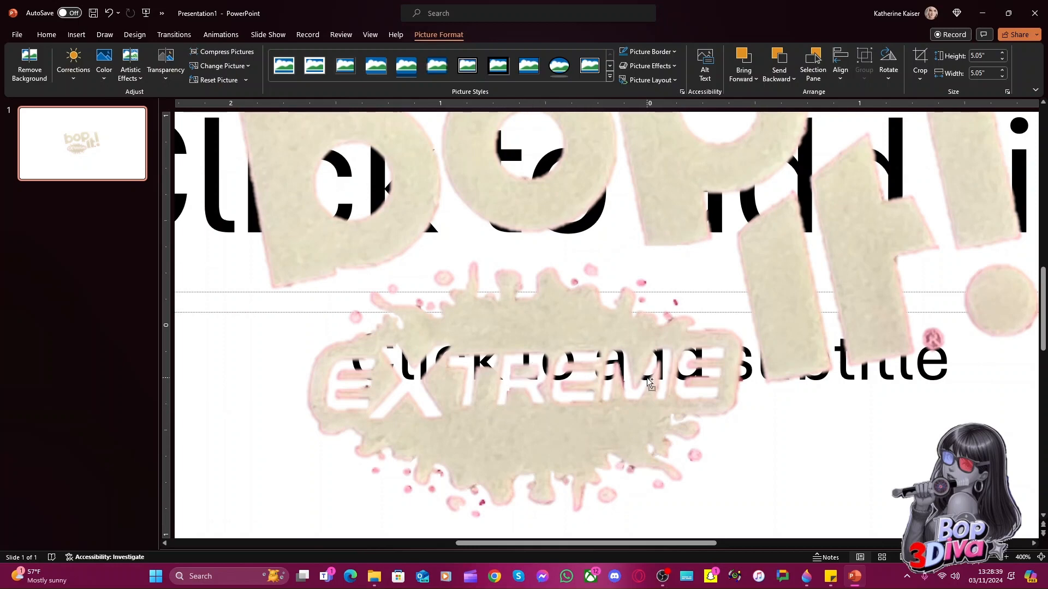
scroll(931, 480, "down", 9, "ctrl")
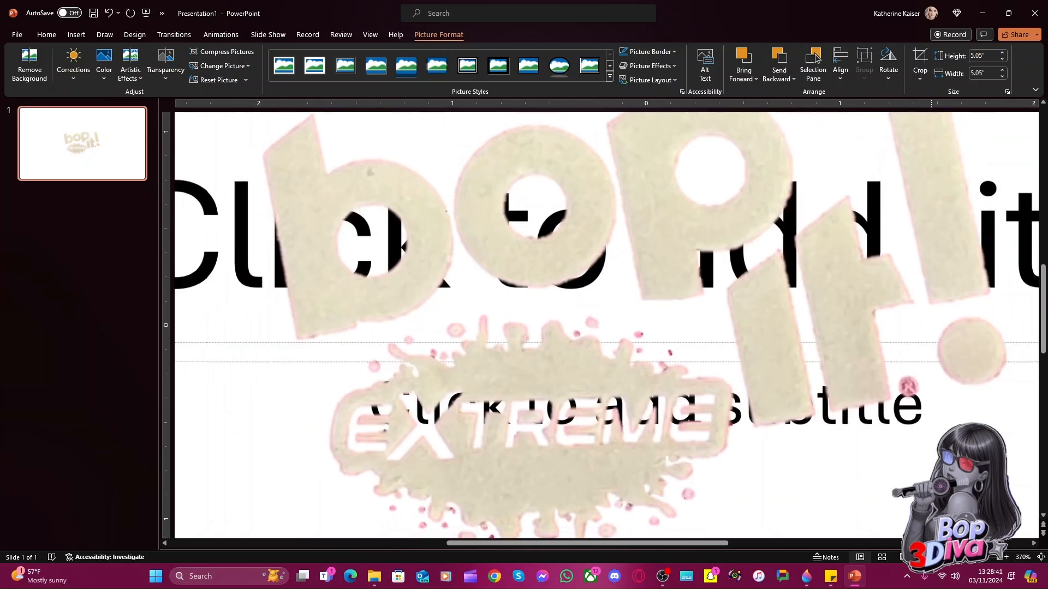
scroll(931, 480, "down", 13, "ctrl")
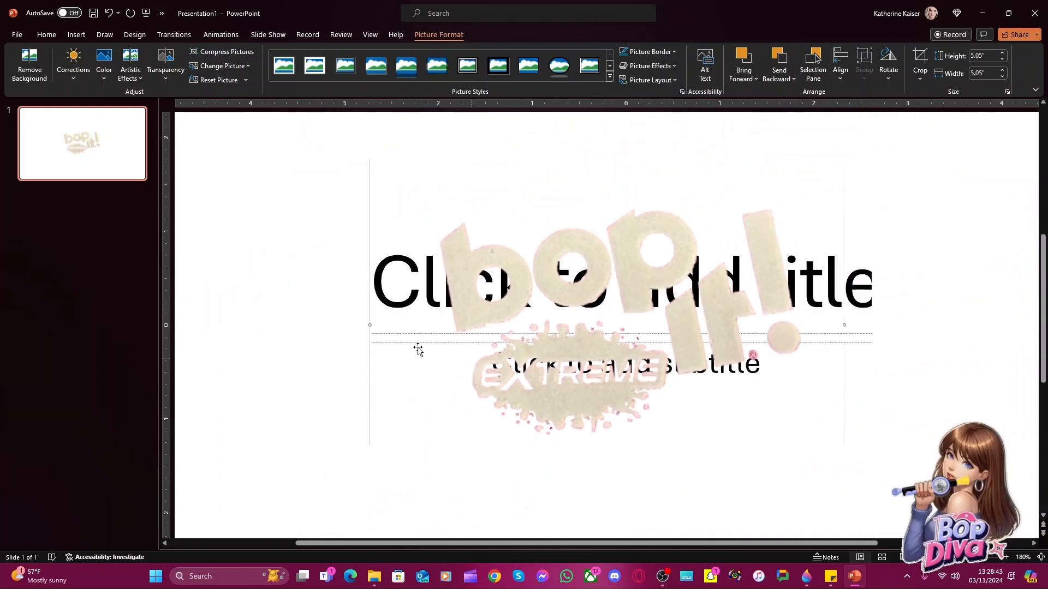
Delete the empty subtitle and title placeholders behind the logo
left_click(304, 332)
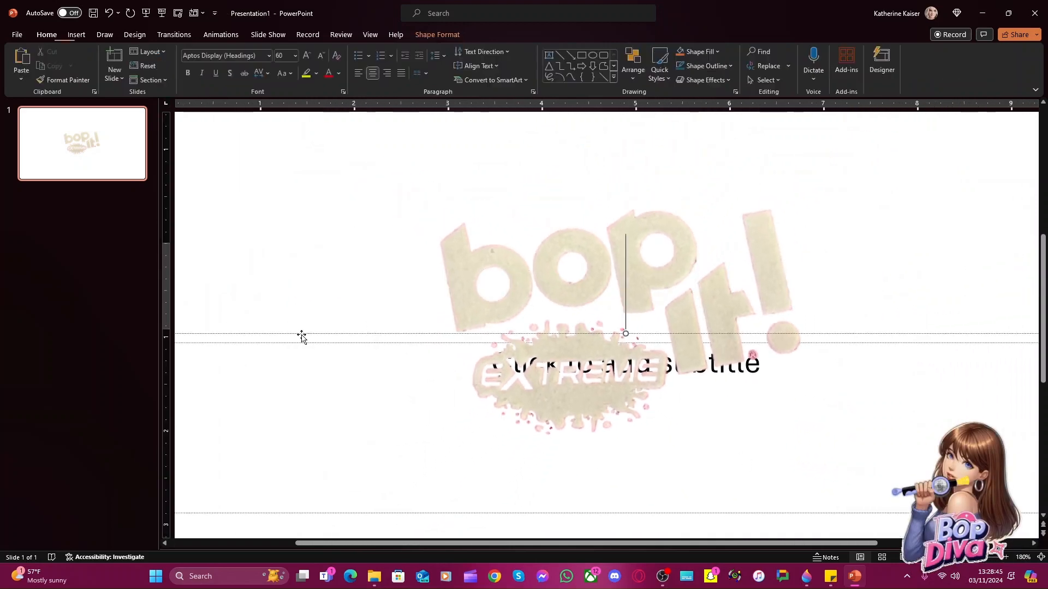
left_click(303, 343)
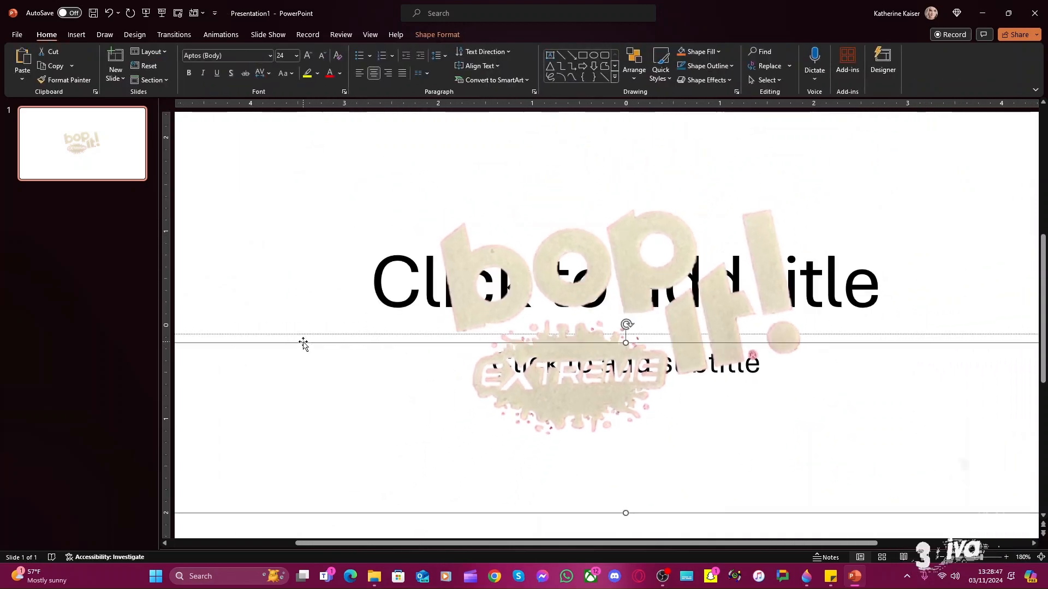
key("Delete")
left_click(304, 334)
key("Delete")
Recolor the logo picture with a black-and-white preset and apply the highest color saturation preset
left_click(534, 325)
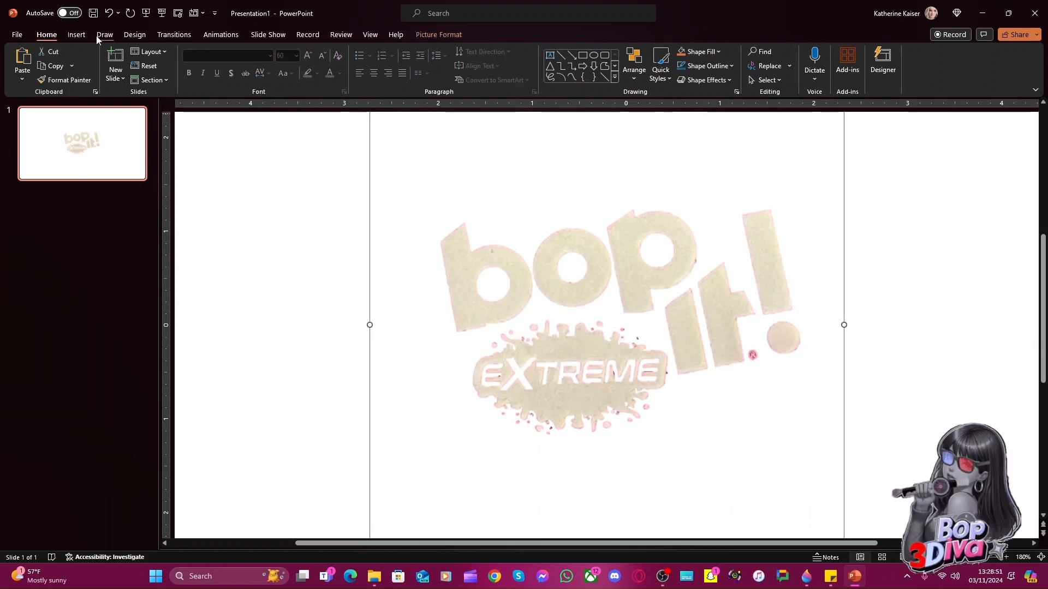
left_click(439, 35)
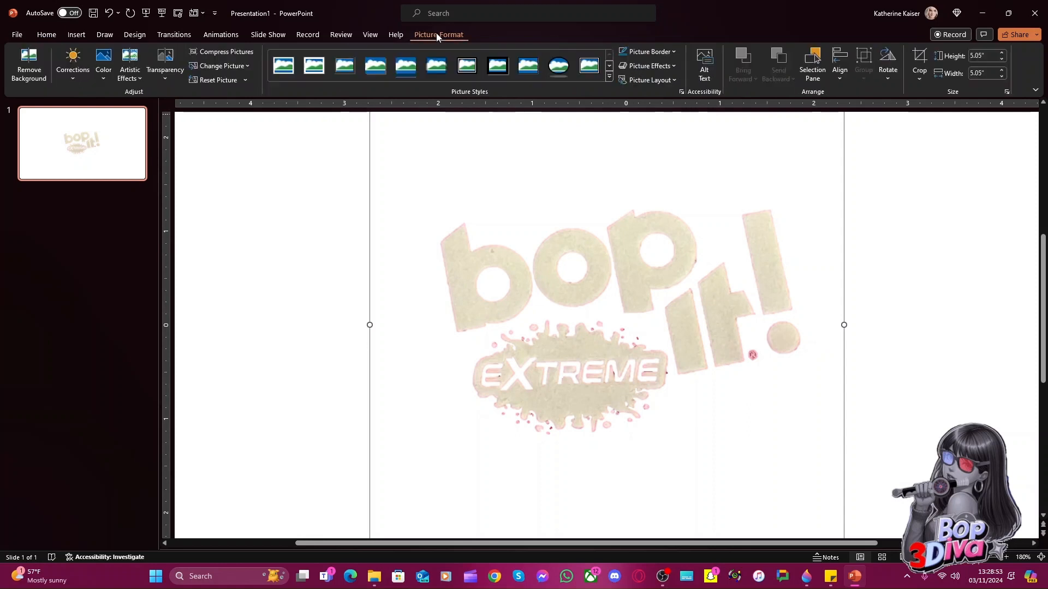
left_click(104, 63)
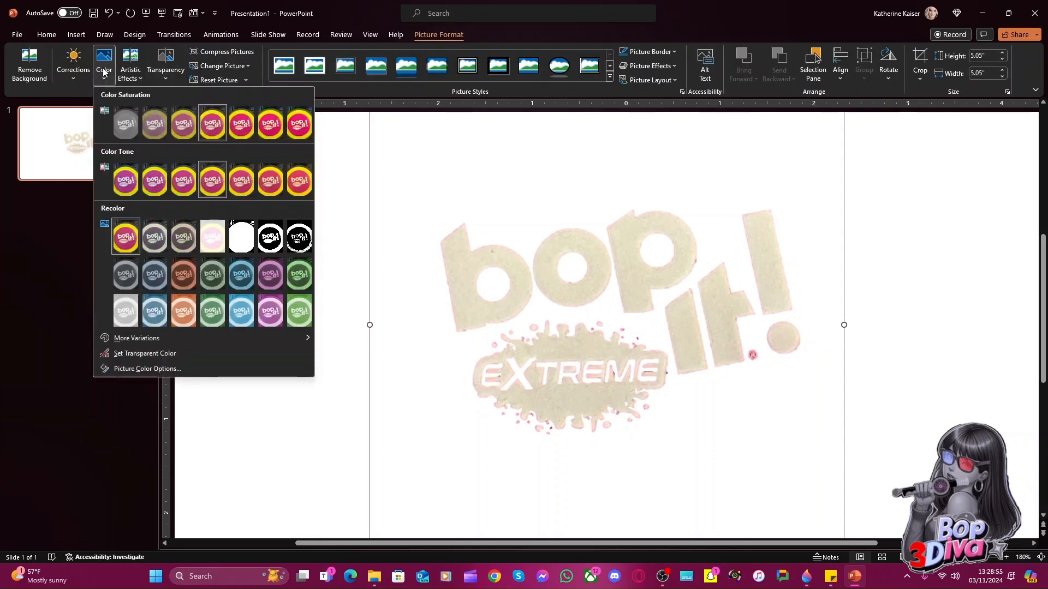
left_click(293, 247)
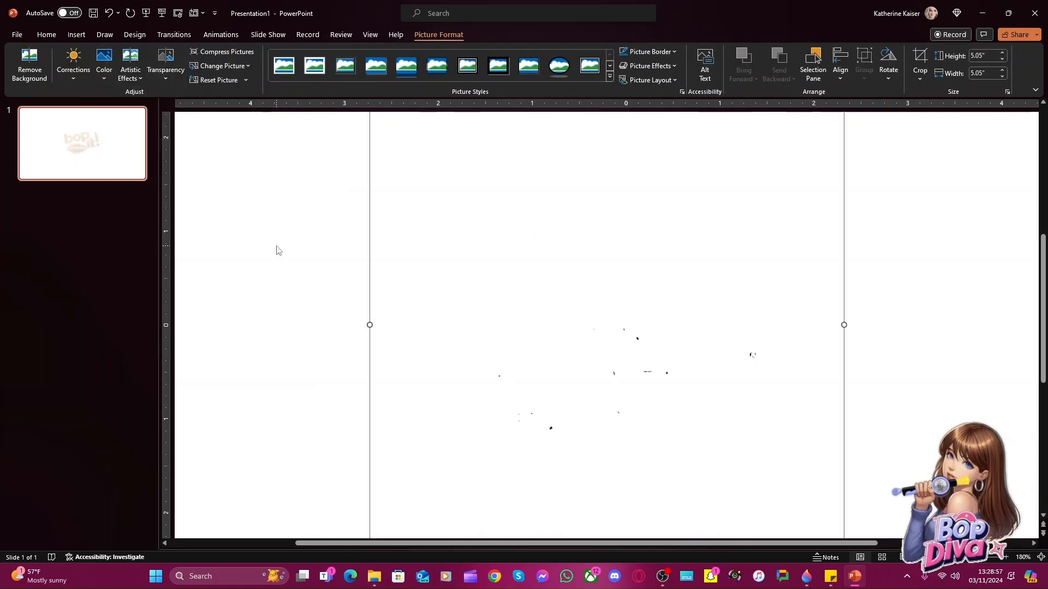
left_click(138, 77)
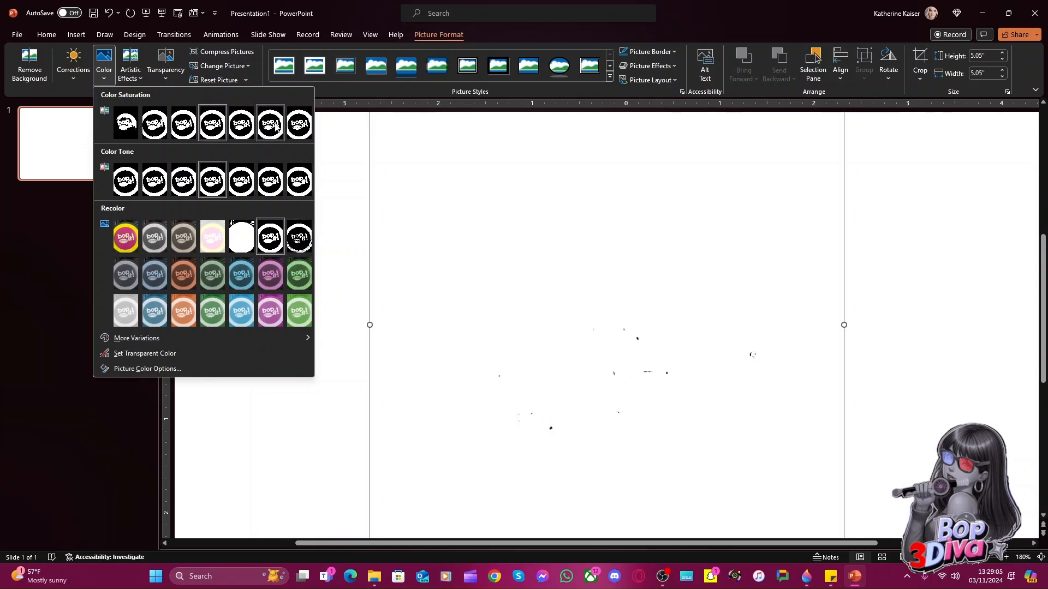
left_click(294, 125)
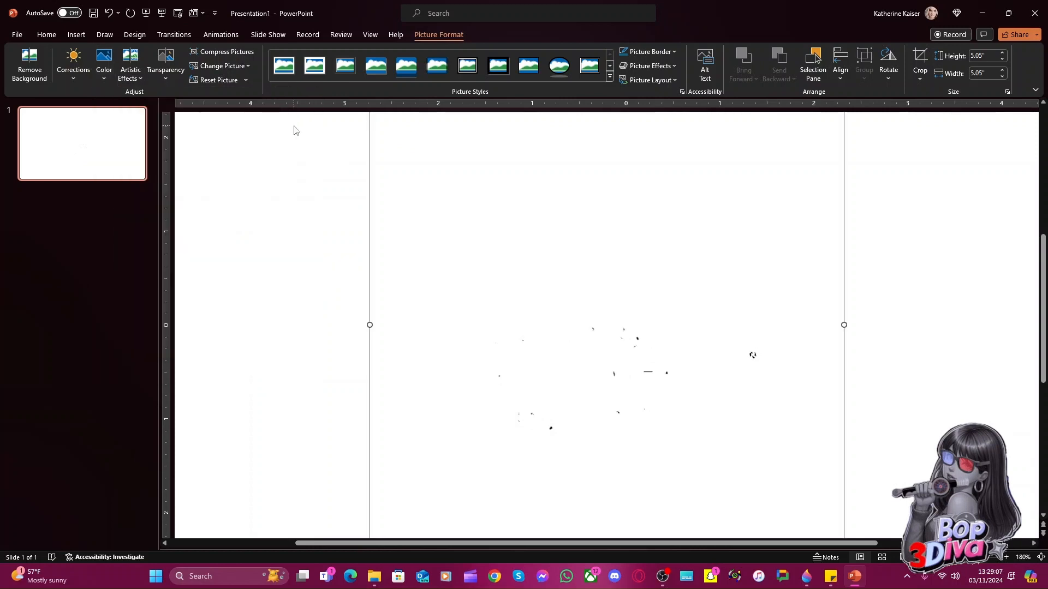
Correct the logo picture with the brightness preset one level darker and the highest contrast preset
left_click(67, 77)
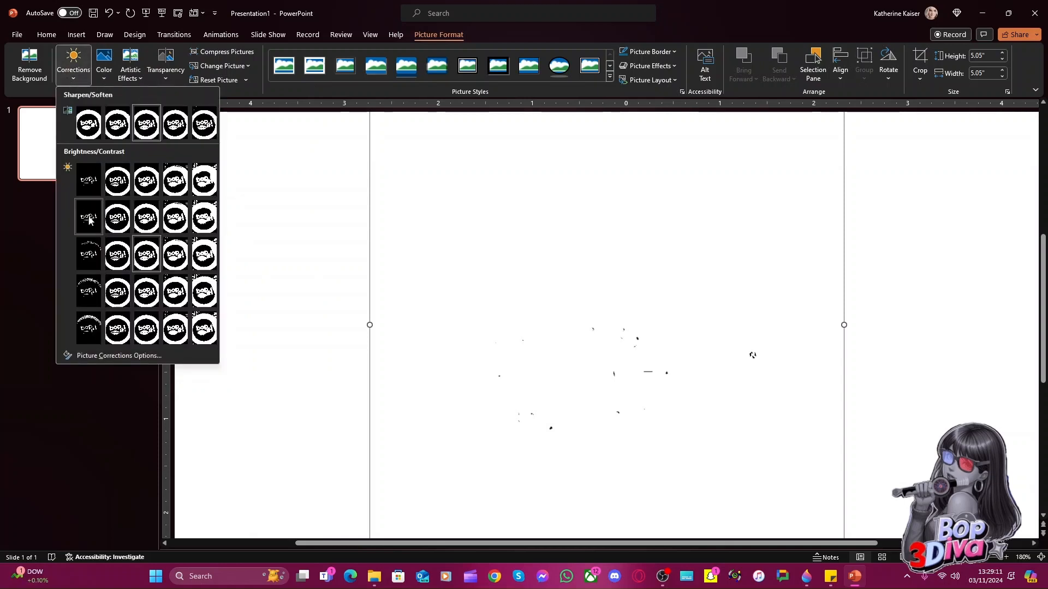
left_click(116, 257)
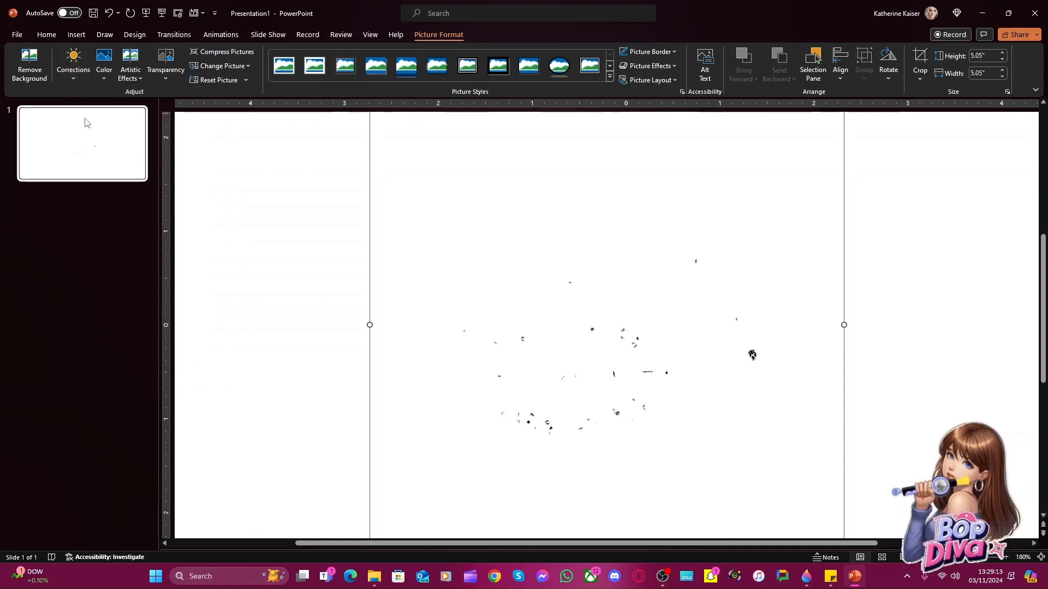
left_click(72, 75)
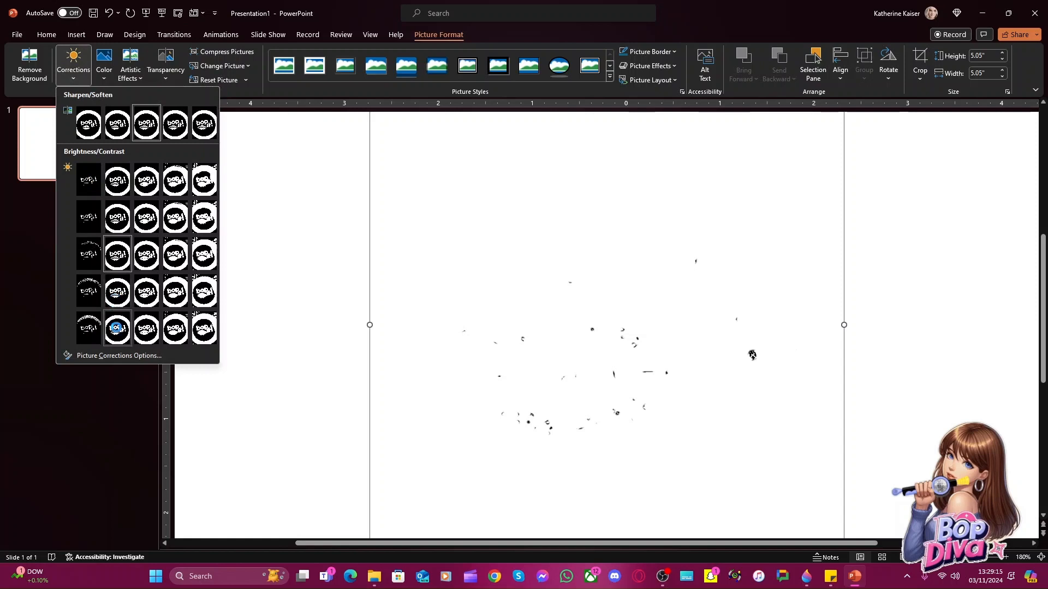
left_click(116, 328)
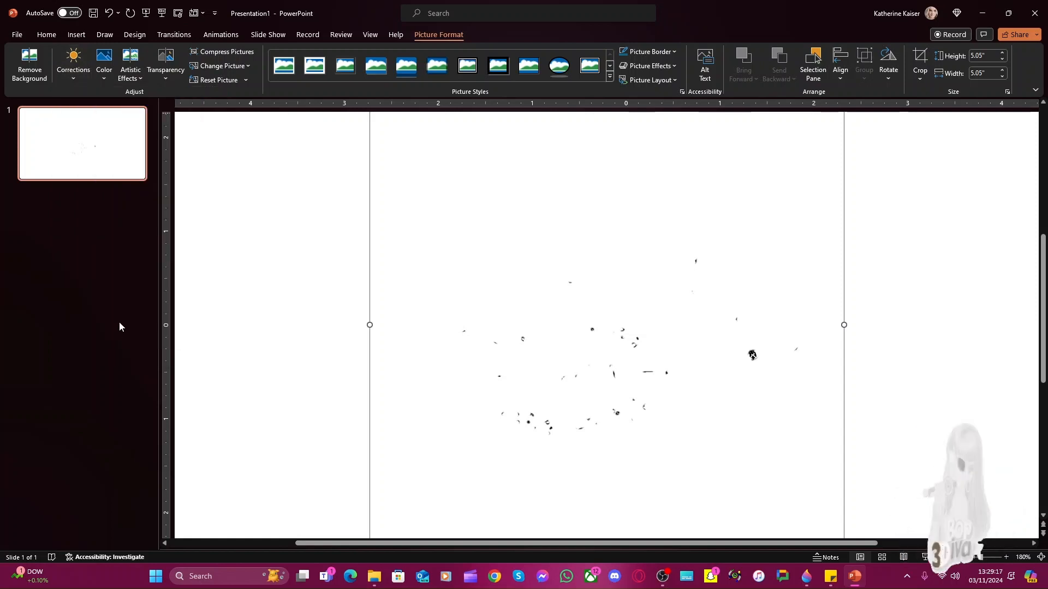
Fill the slide background with solid black and shift the logo picture slightly up and to the left
left_click(135, 34)
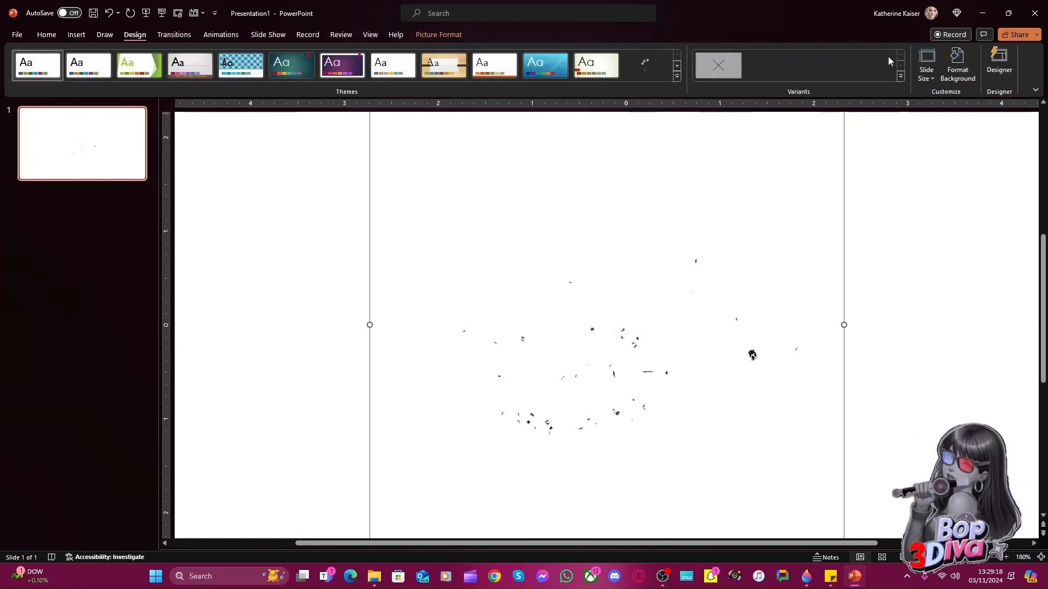
left_click(952, 70)
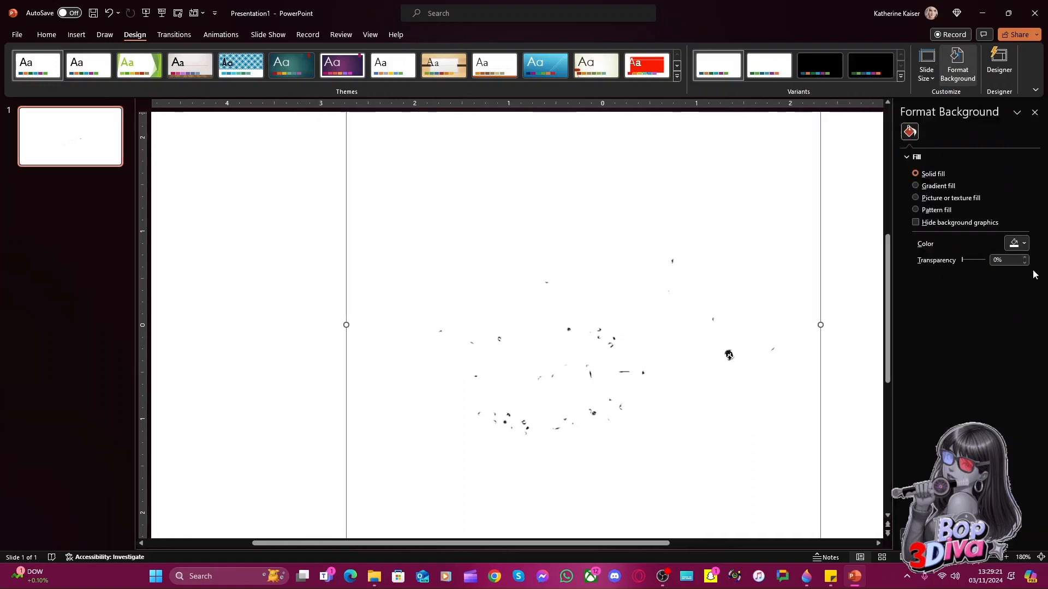
left_click(1019, 243)
left_click(967, 285)
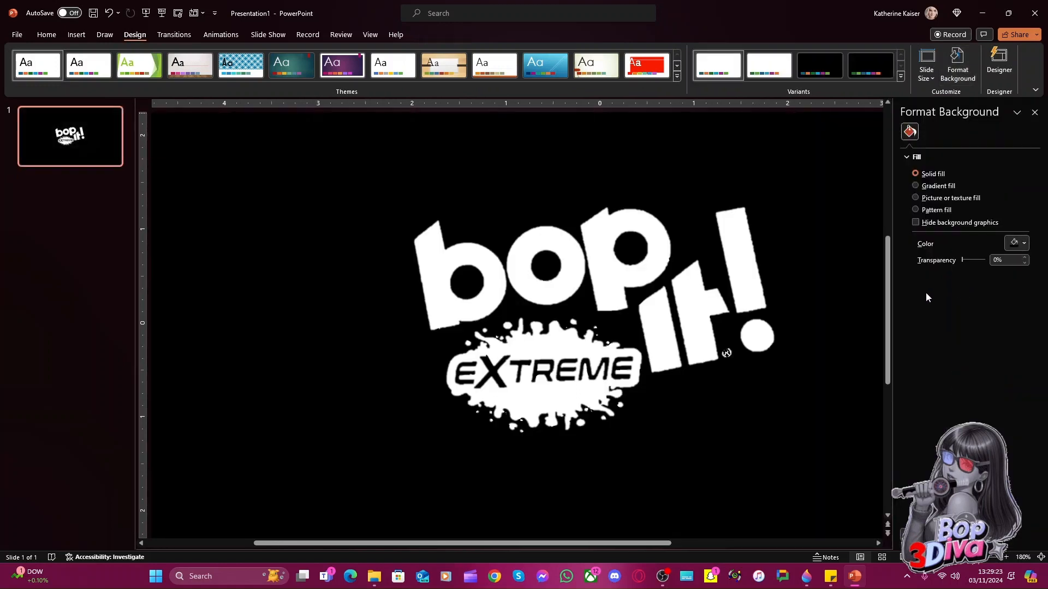
left_click(662, 338)
left_click_drag(669, 329, 633, 320)
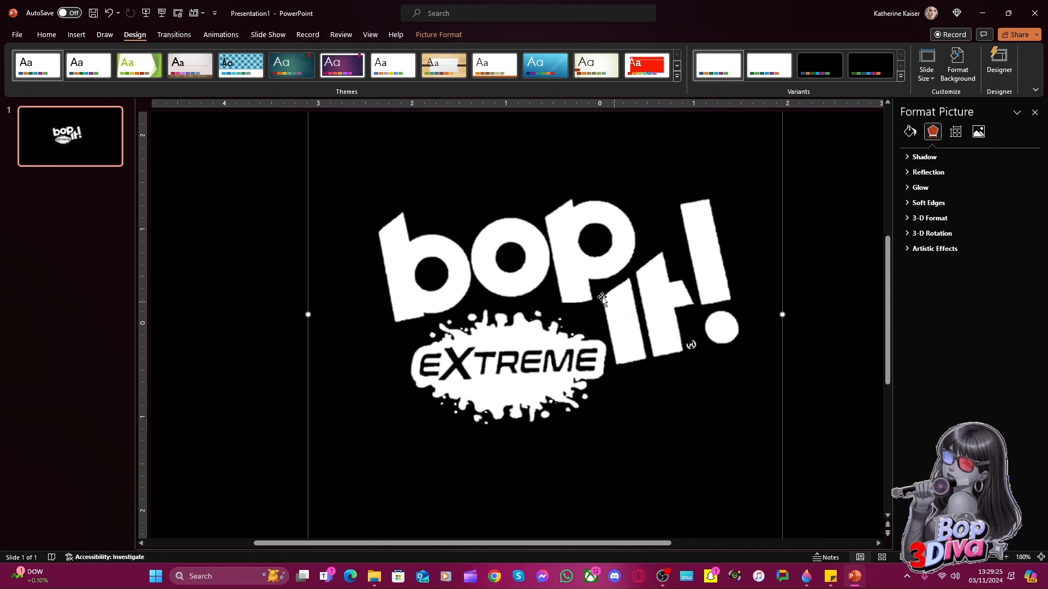
Save the logo picture to the Desktop as extreme22logo in Portable Network Graphics format
right_click(510, 287)
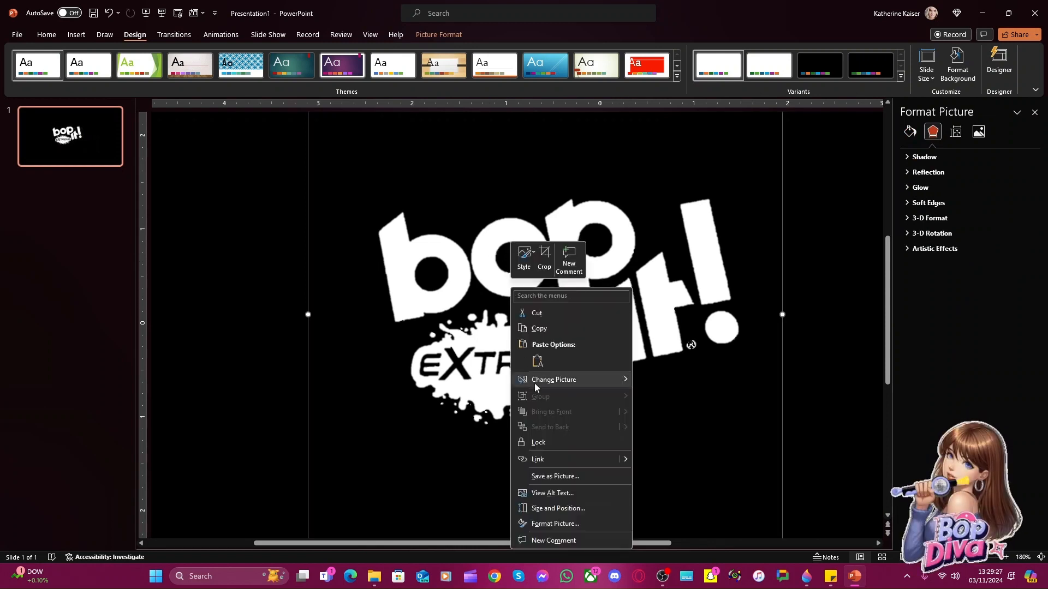
mouse_move(550, 385)
left_click(571, 473)
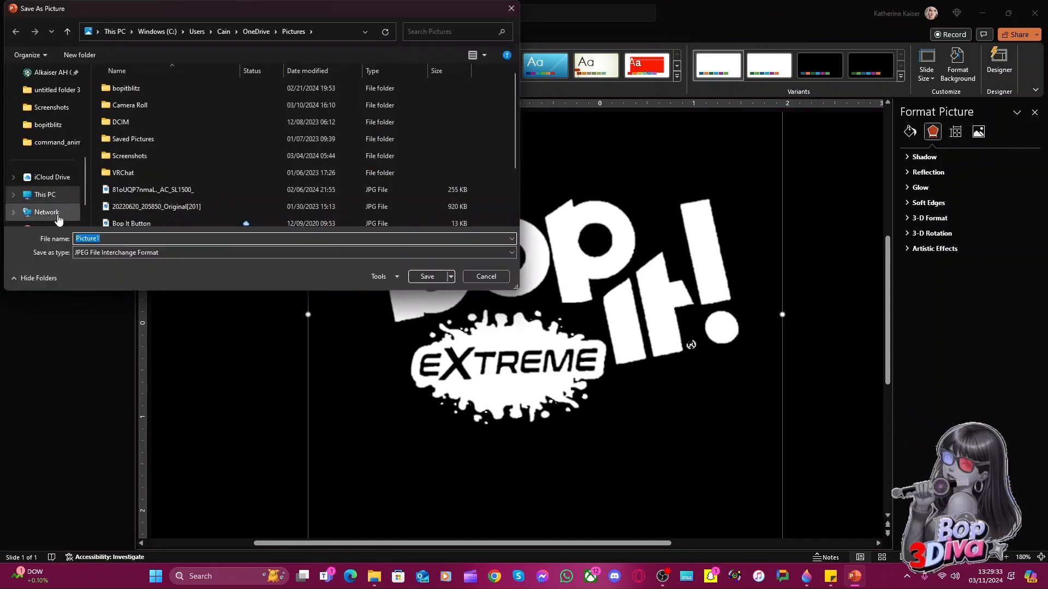
scroll(58, 218, "up", 5)
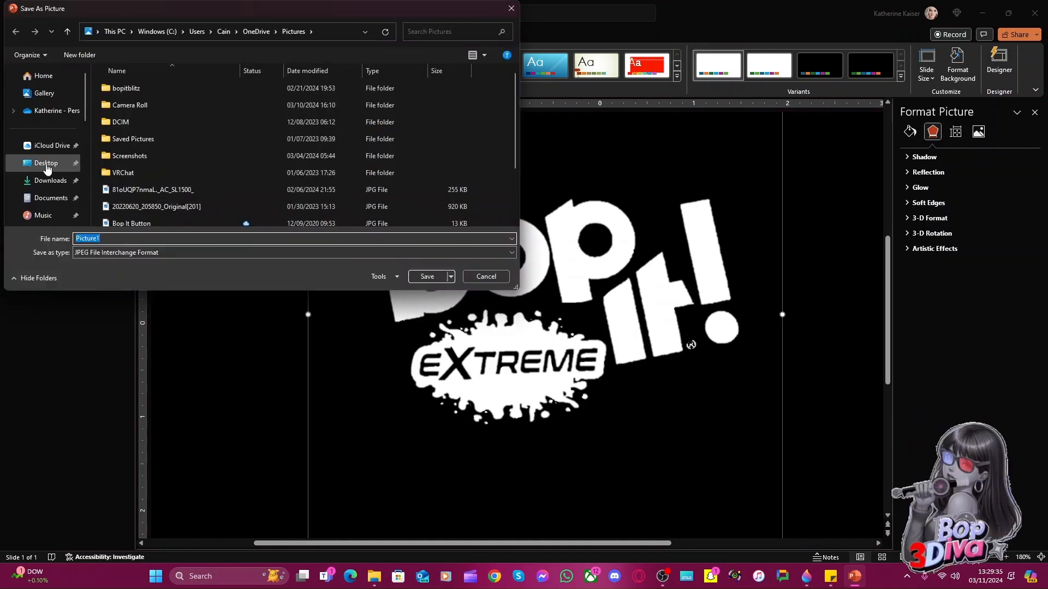
left_click(46, 162)
double_click(200, 239)
type("e")
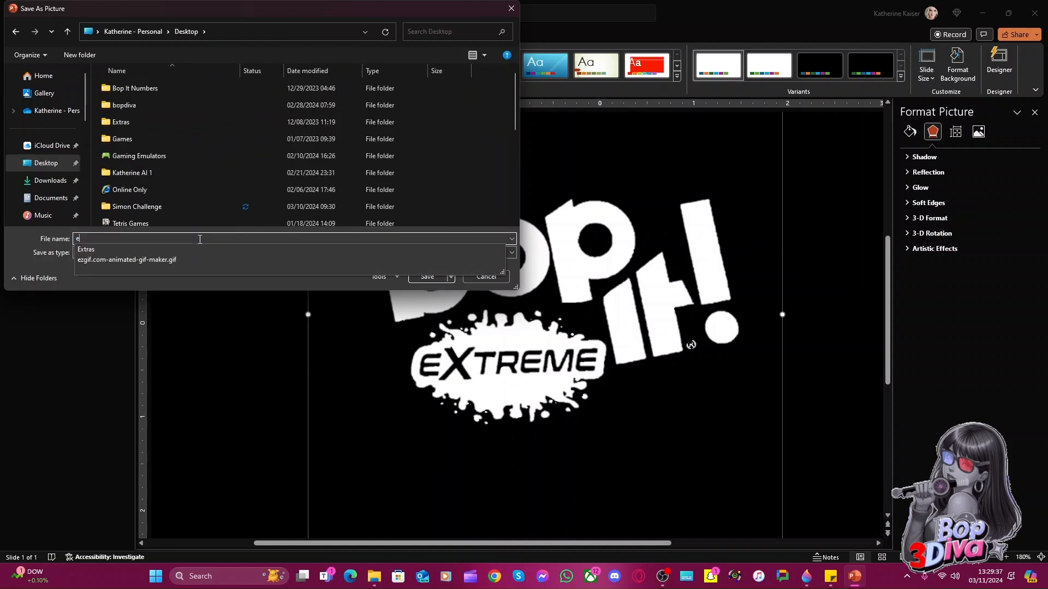
type("xtreme22logo")
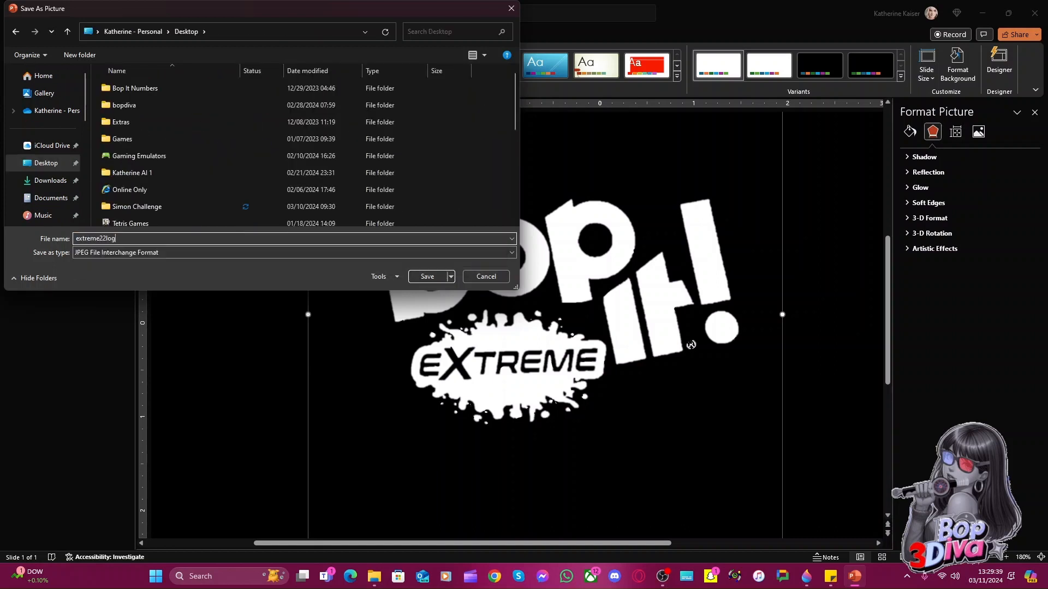
left_click(117, 253)
left_click(128, 265)
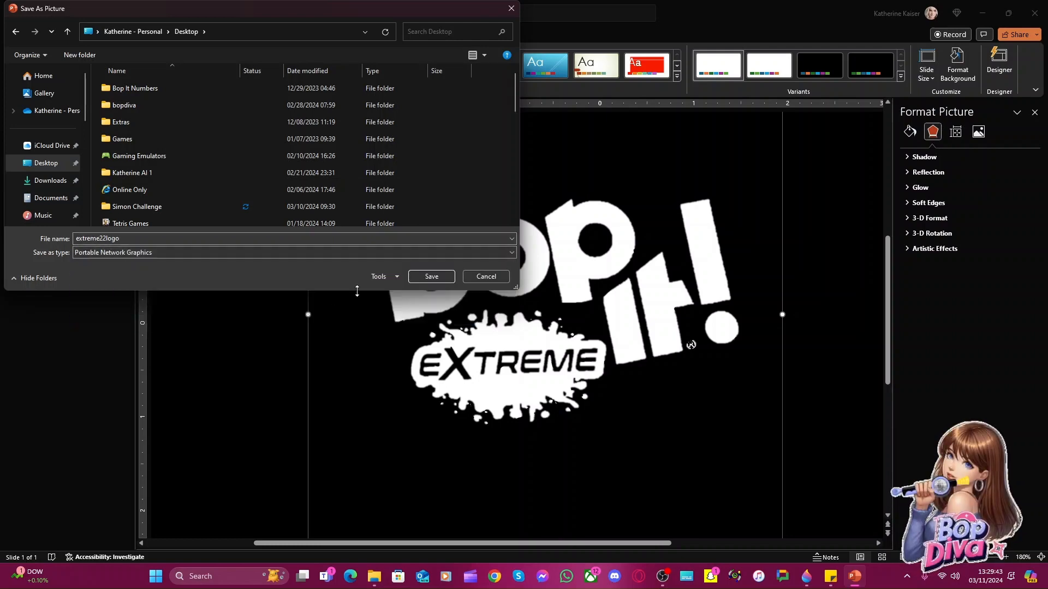
left_click(431, 277)
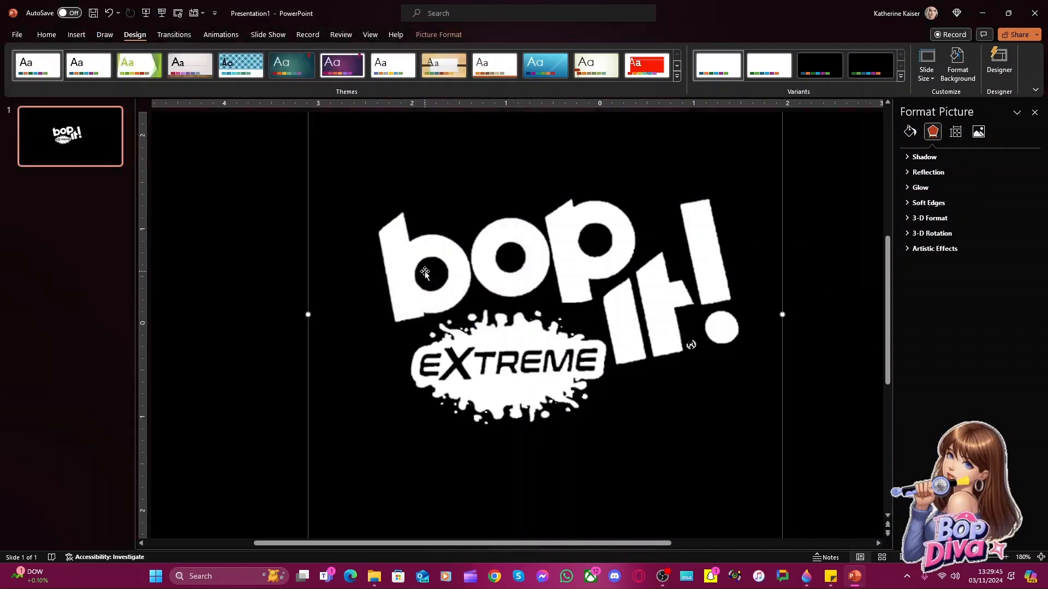
Close the presentation, entering extreme22logo as its file name when asked about saving the changes
left_click(1035, 13)
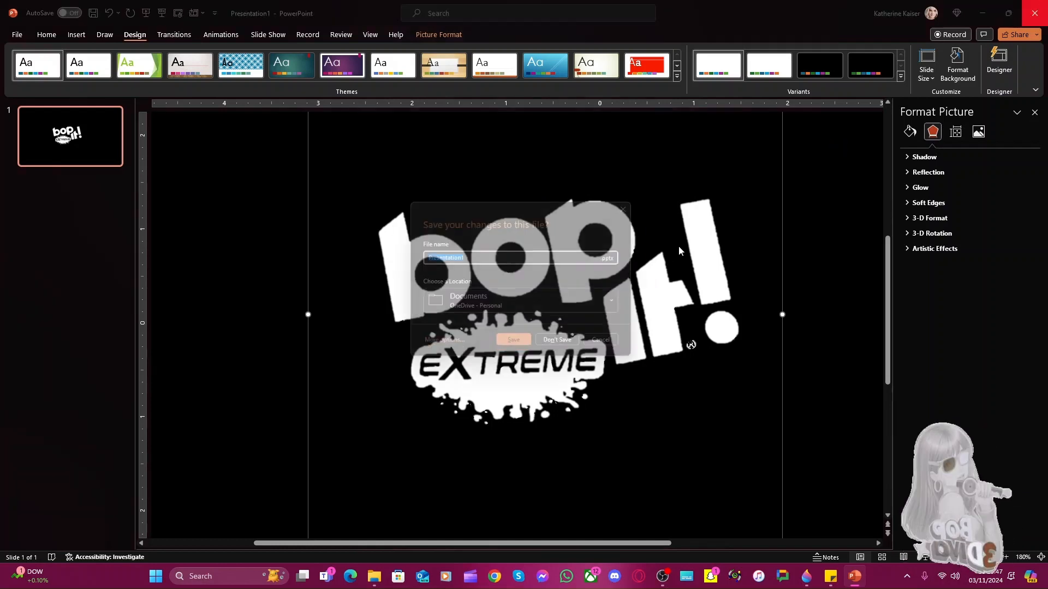
type("extreme22logo")
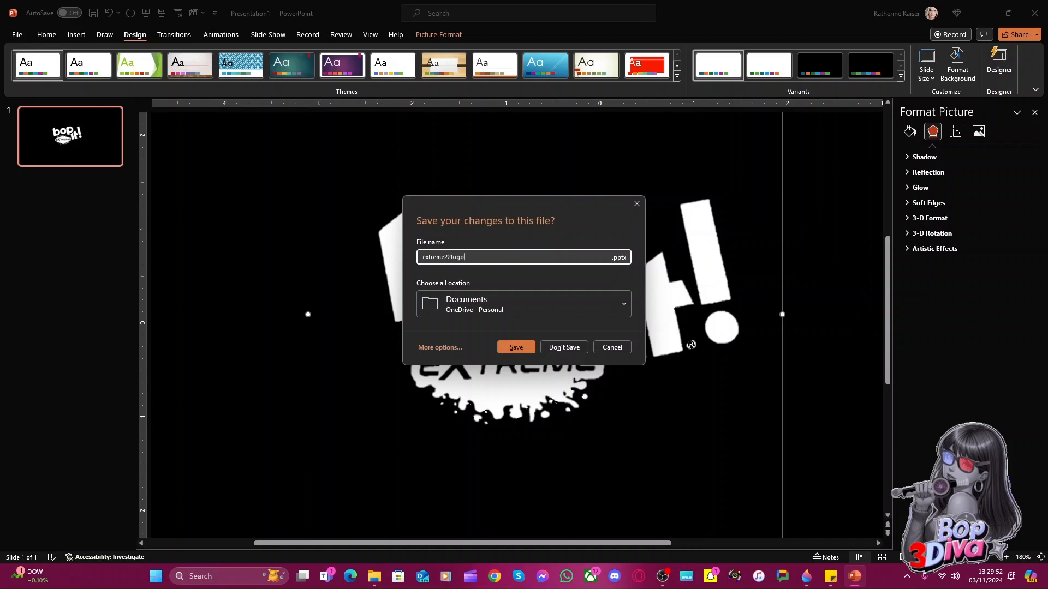
key("Escape")
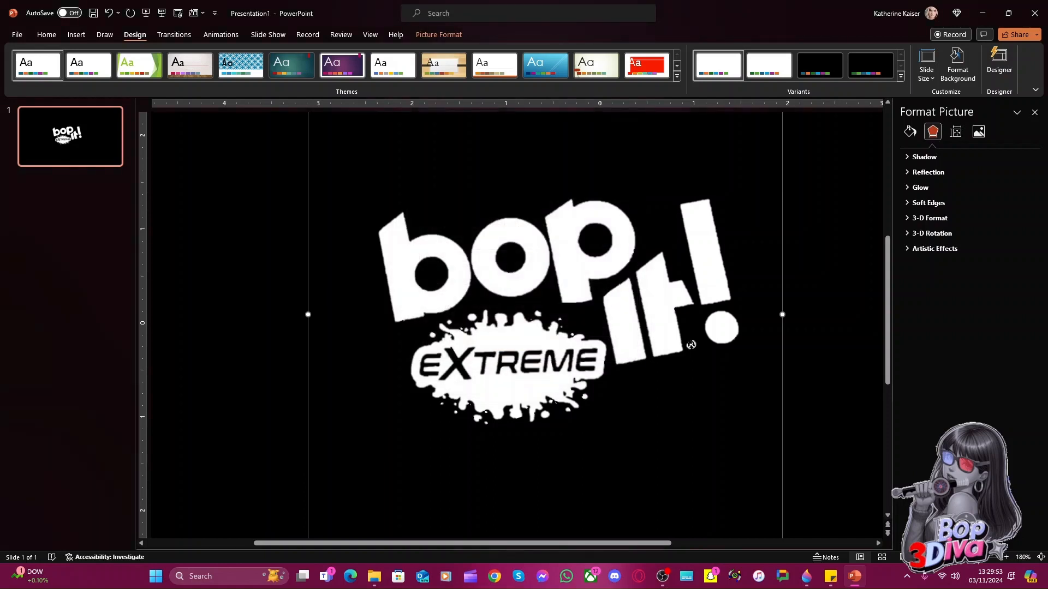
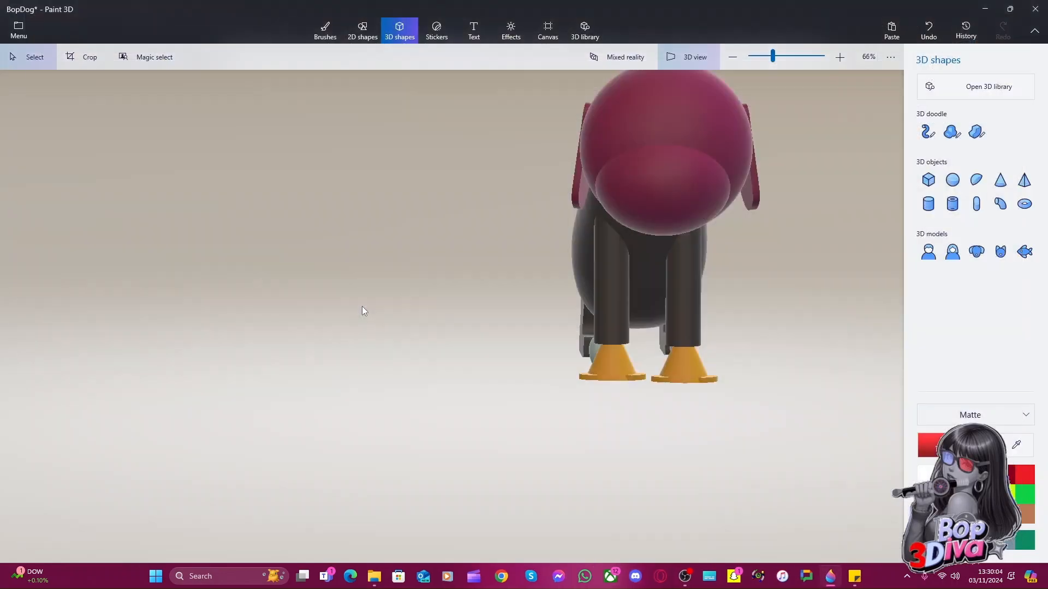
In Paint 3D, import the exported white Bop It Extreme logo from the Desktop as a custom sticker on the BopDog model
right_click_drag(441, 293, 415, 309)
right_click_drag(468, 266, 302, 355)
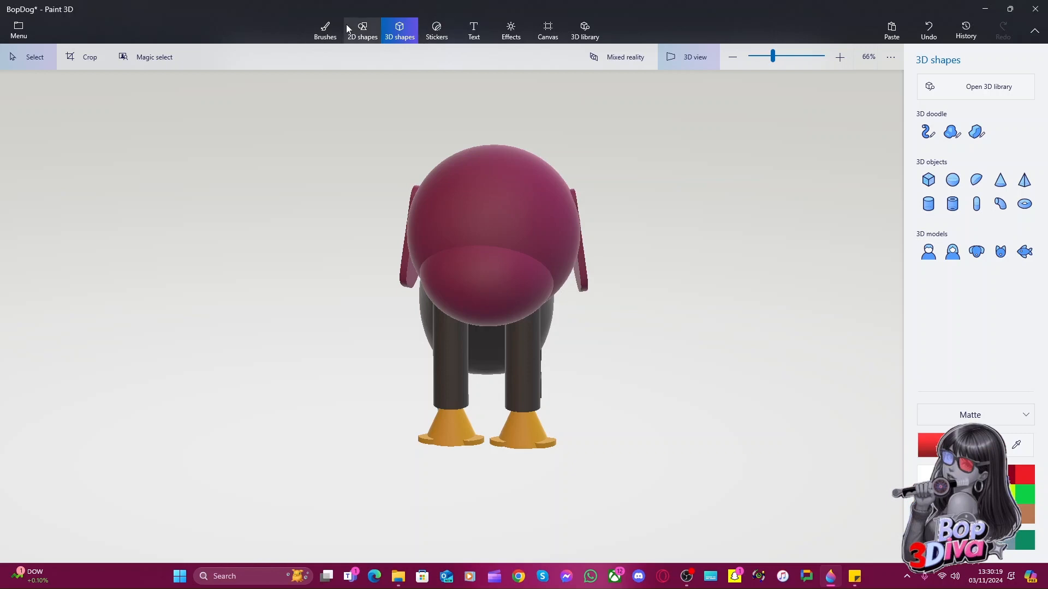
left_click(435, 39)
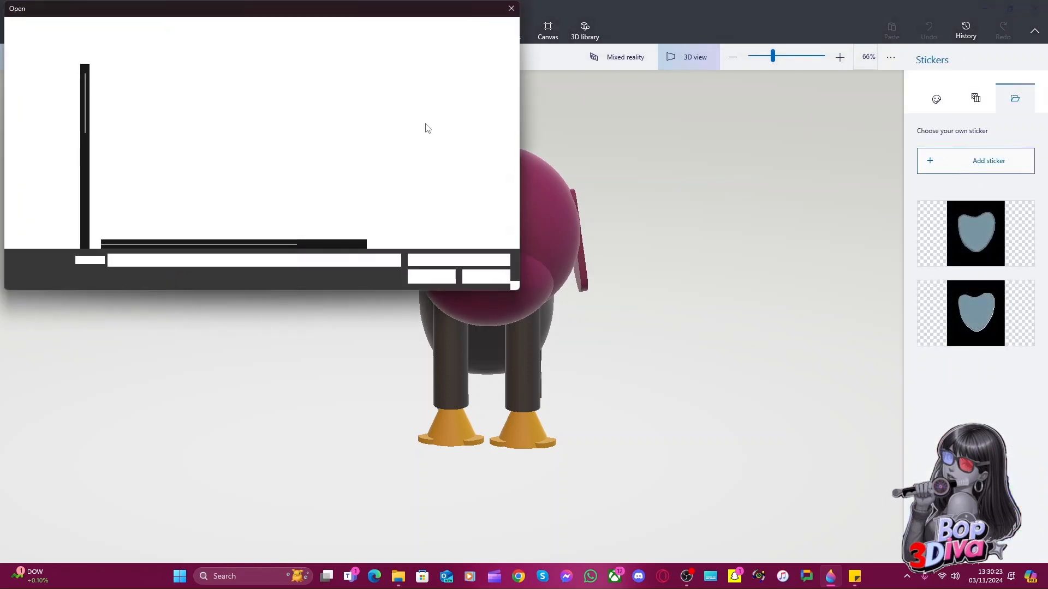
scroll(163, 158, "down", 5)
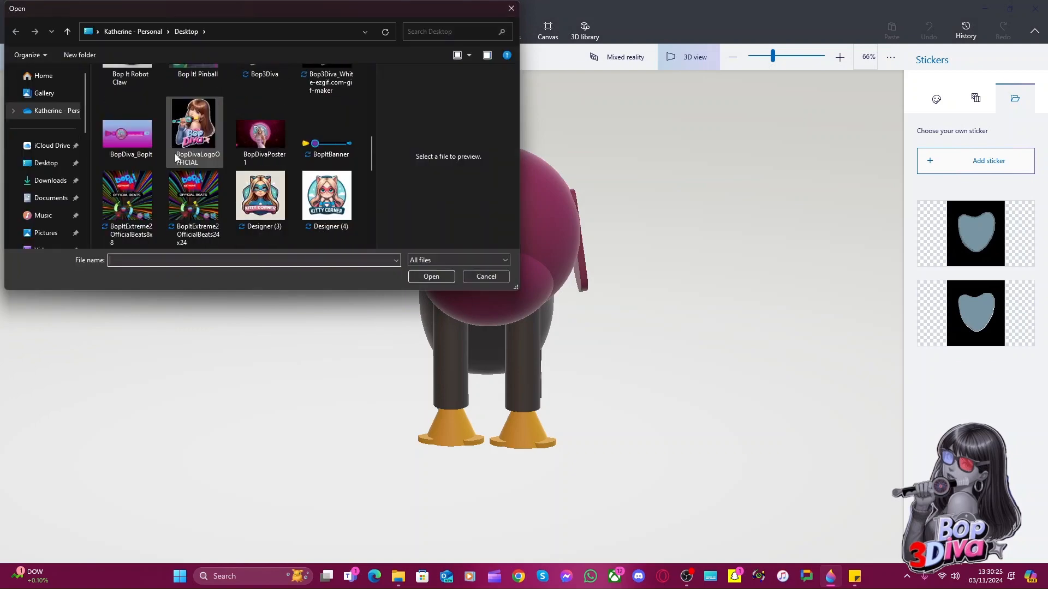
scroll(175, 158, "up", 2)
scroll(174, 158, "down", 3)
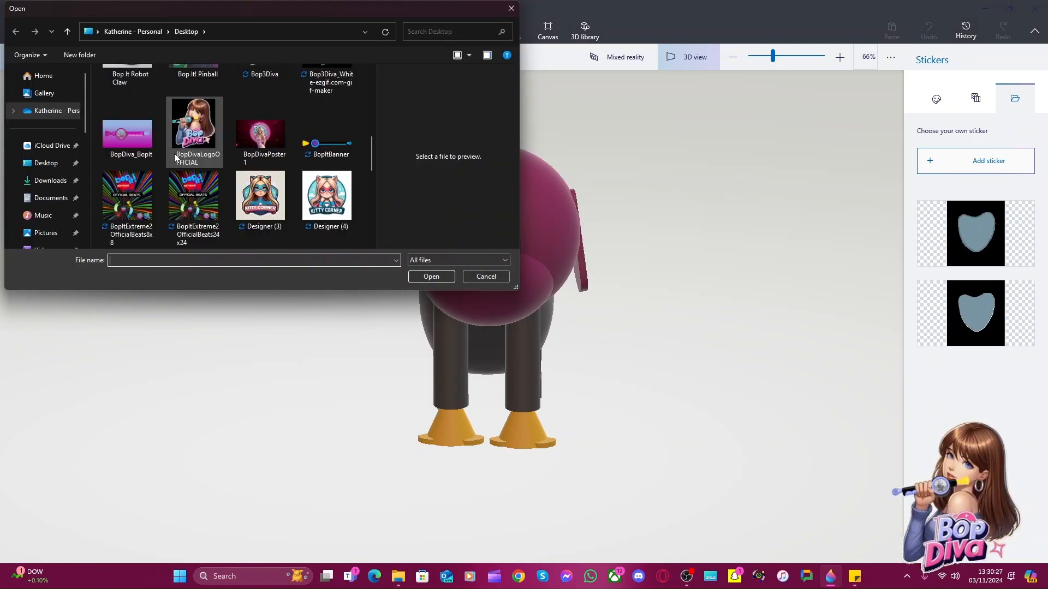
double_click(130, 208)
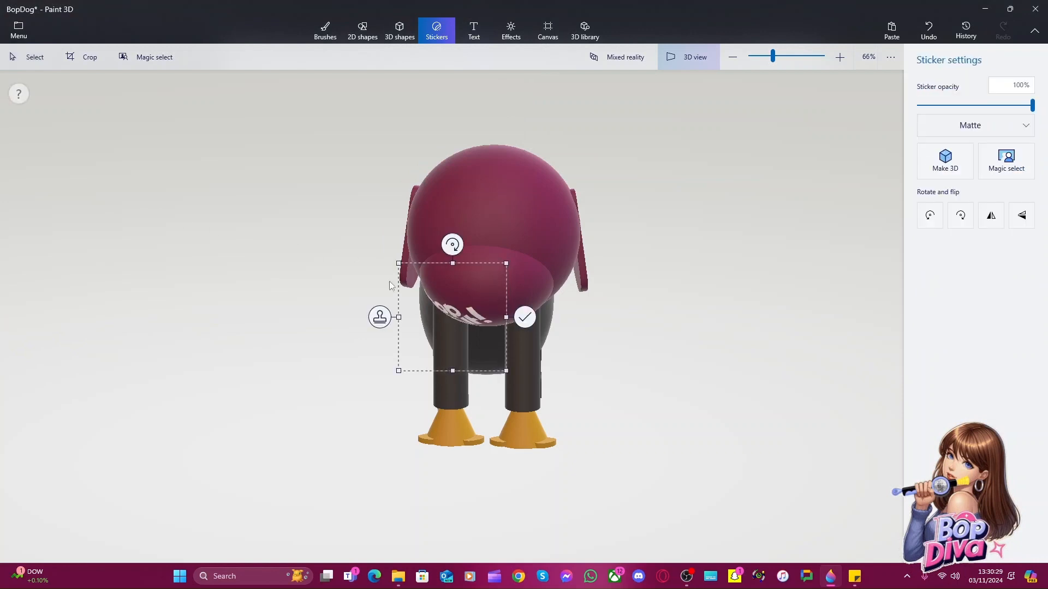
Move the logo sticker up onto the dog's forehead and enlarge it to about the width of the head
left_click_drag(467, 322, 478, 195)
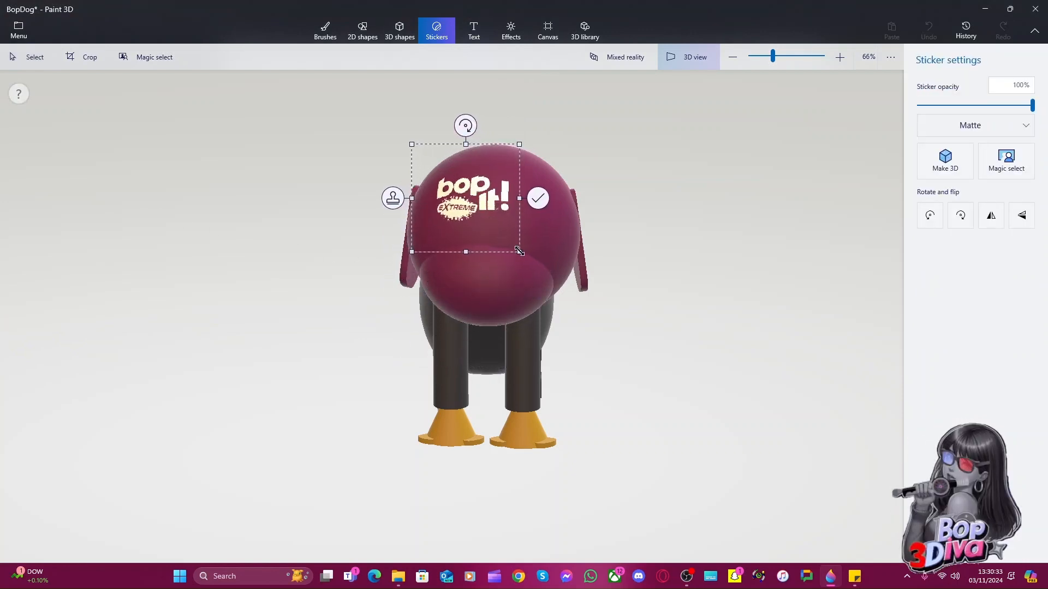
left_click_drag(519, 251, 578, 323)
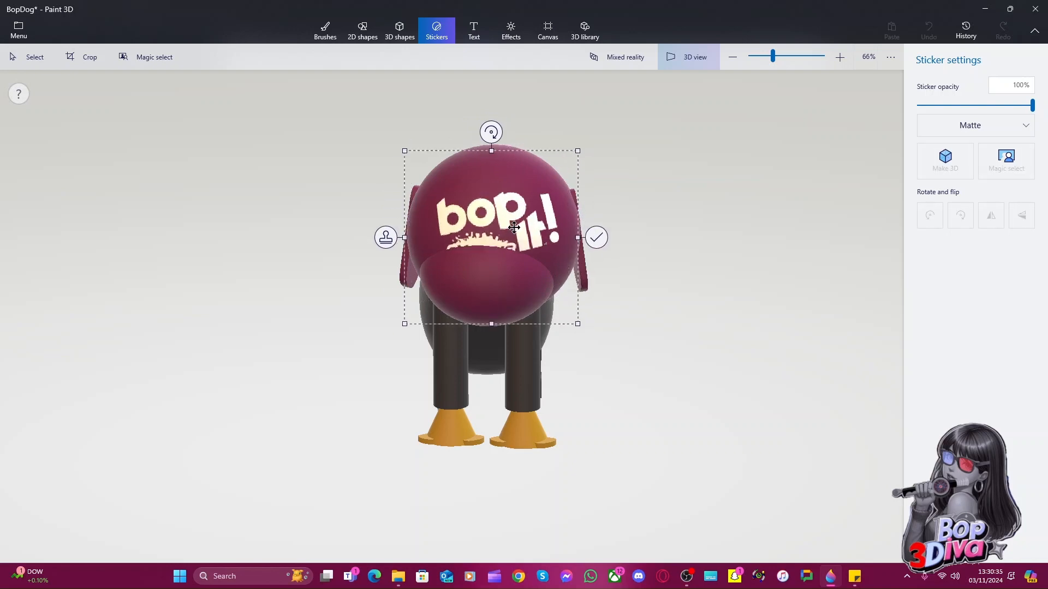
Position the Bop It! sticker on the dog's face above the muzzle and tilt it slightly clockwise
mouse_move(514, 228)
left_mouse_down()
mouse_move(505, 243)
mouse_move(512, 186)
mouse_move(512, 223)
left_mouse_up()
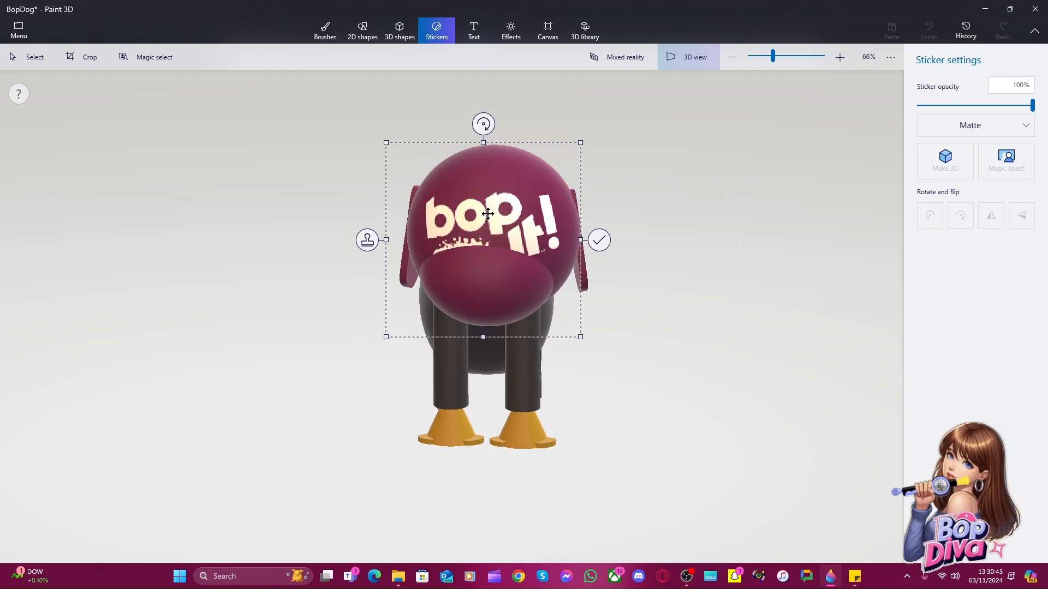
left_click_drag(488, 213, 494, 212)
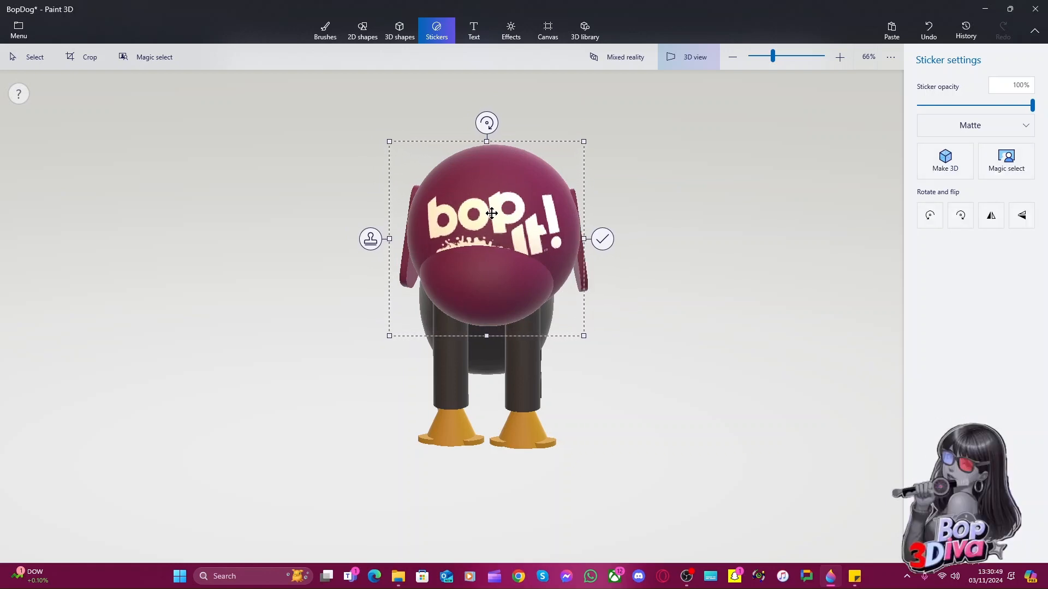
left_click_drag(486, 123, 507, 129)
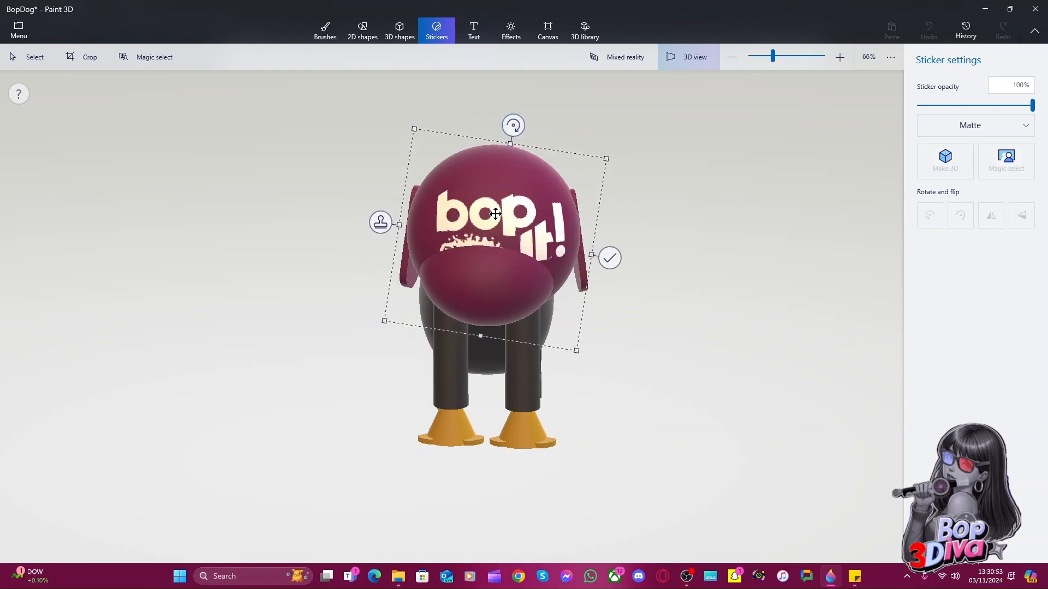
left_click_drag(497, 214, 489, 214)
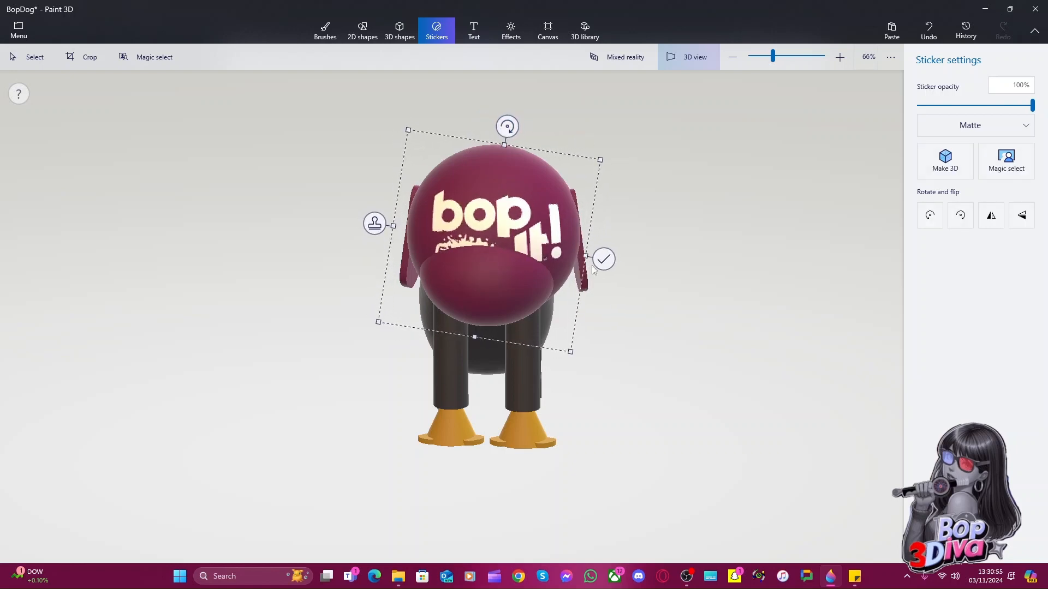
left_click_drag(508, 127, 493, 125)
left_click_drag(486, 217, 484, 221)
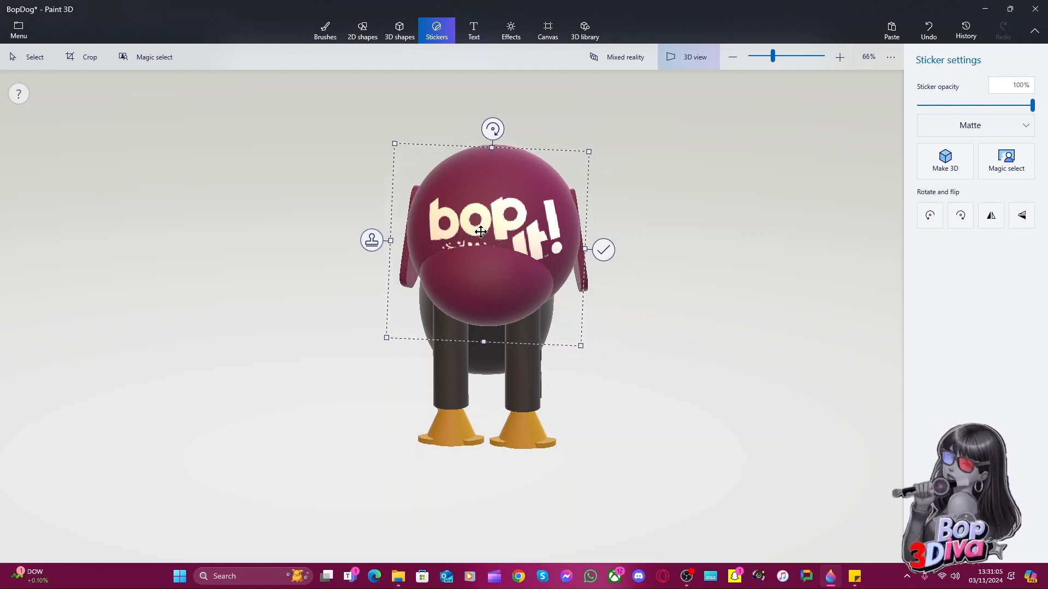
Move the Bop It! sticker up onto the dog's forehead, clear of the muzzle, so the whole Extreme logo fits
left_click_drag(487, 225, 485, 179)
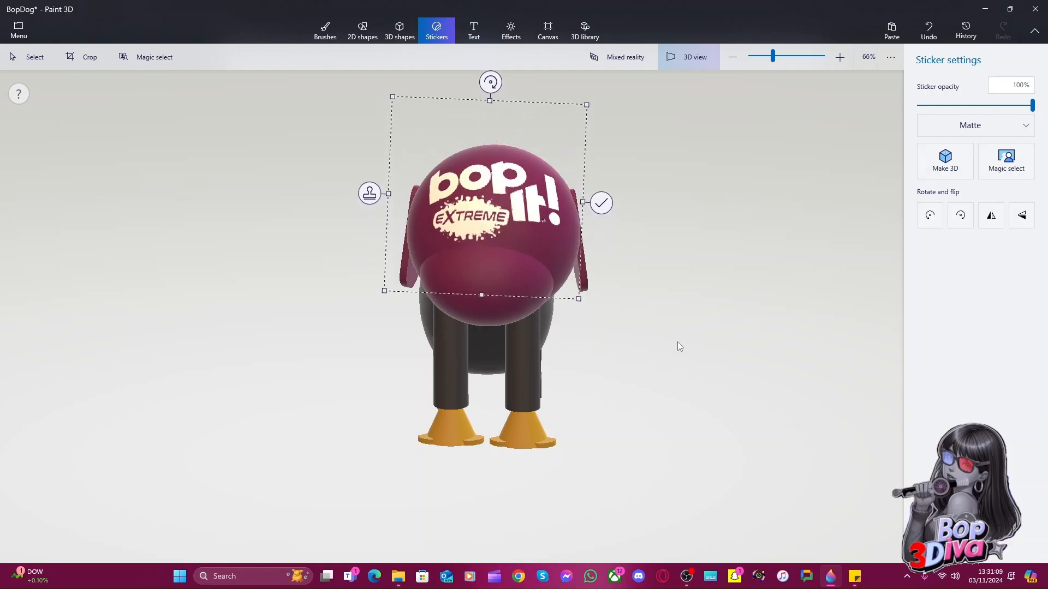
mouse_move(679, 347)
left_mouse_down()
mouse_move(393, 356)
mouse_move(361, 375)
mouse_move(361, 290)
mouse_move(664, 353)
left_mouse_up()
left_click_drag(460, 225, 463, 201)
left_click_drag(610, 273, 630, 318)
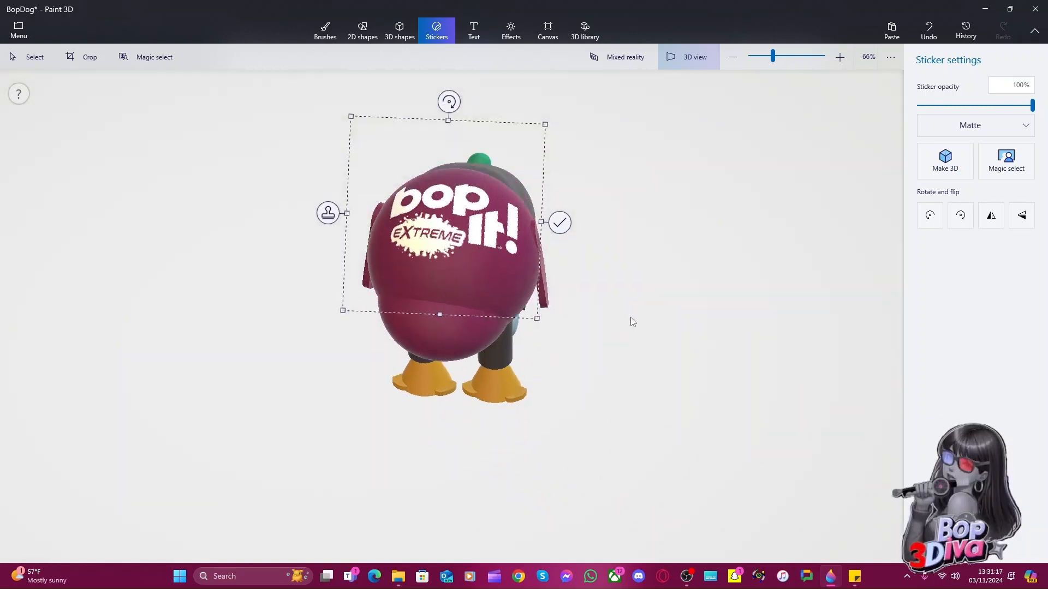
right_click_drag(631, 318, 638, 353)
left_click_drag(431, 249, 433, 243)
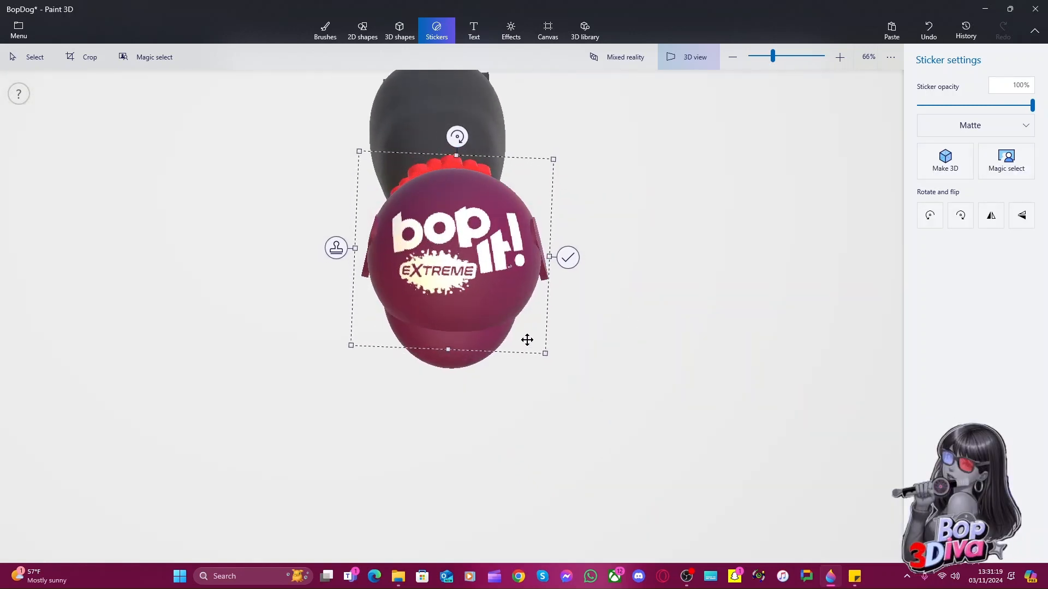
Shrink the sticker, centre it on the upper part of the dog's head and apply it
left_click_drag(545, 353, 495, 302)
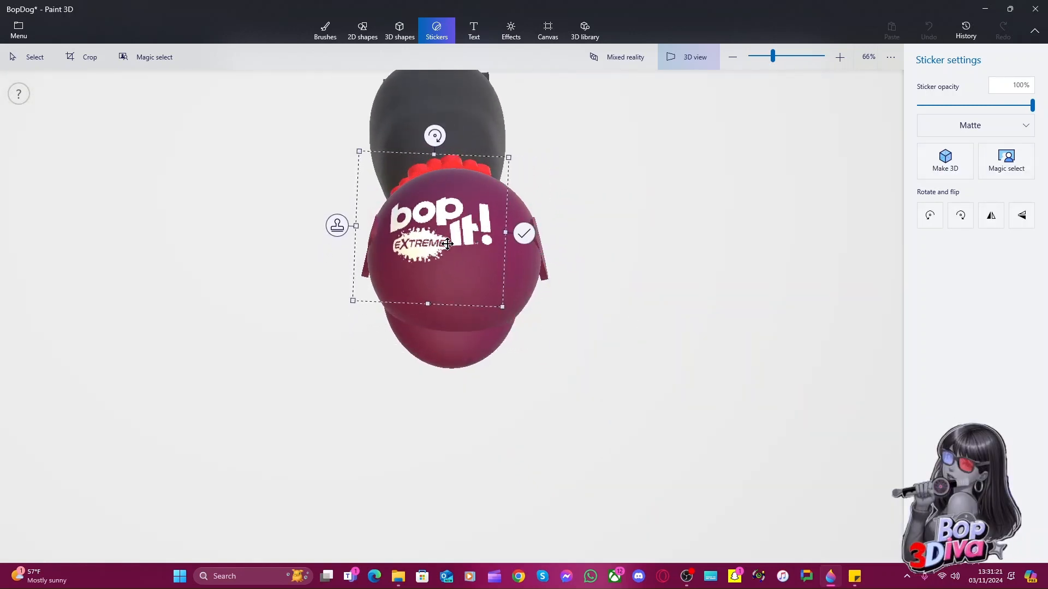
left_click_drag(447, 243, 463, 253)
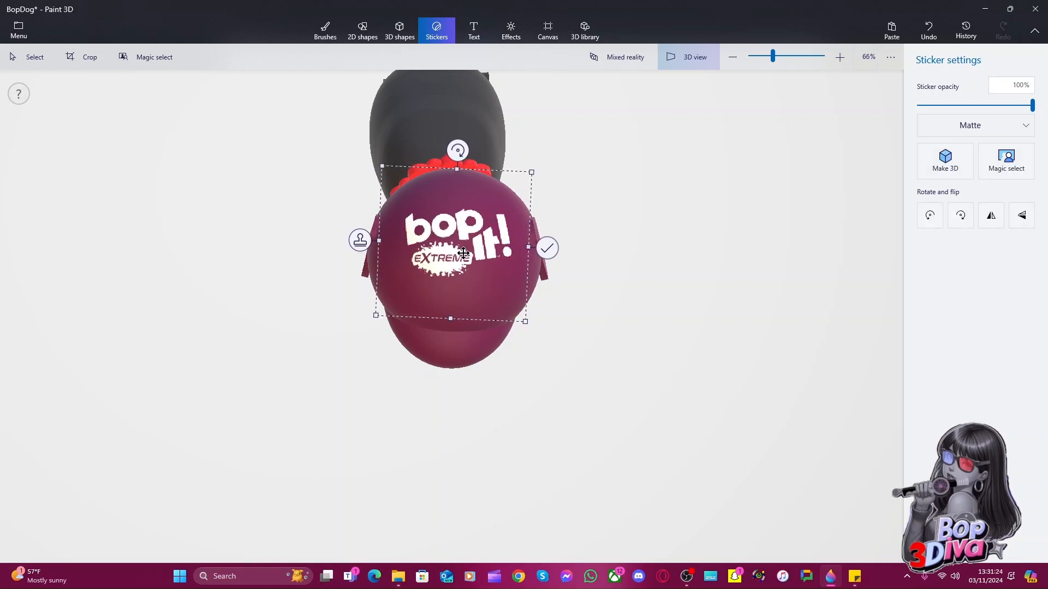
left_click(547, 249)
left_click_drag(651, 358, 644, 251)
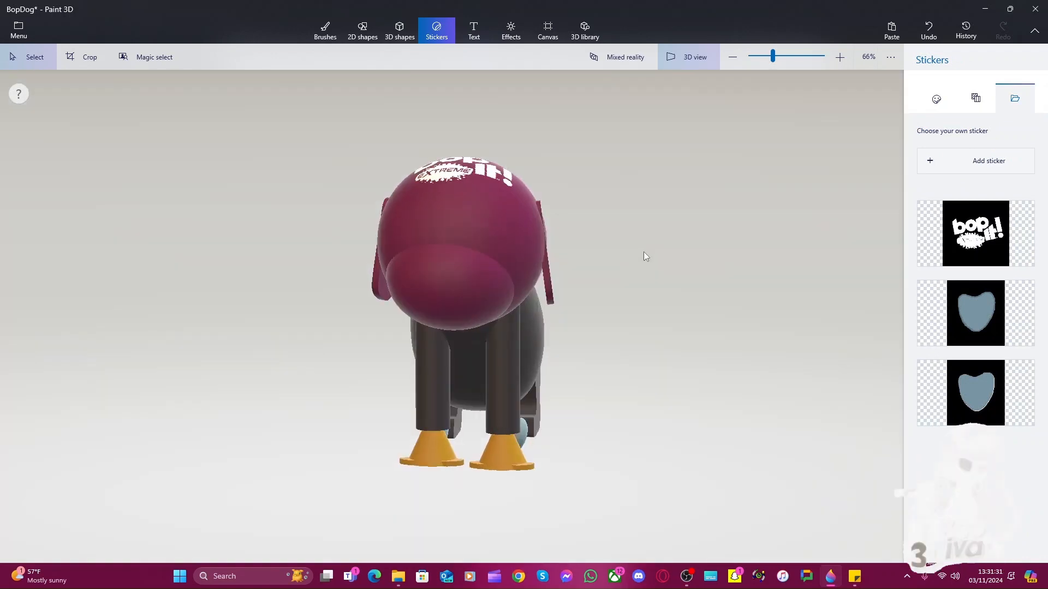
Draw a small red matte hemisphere in the empty space beside the dog's head
left_click(398, 33)
left_click(976, 180)
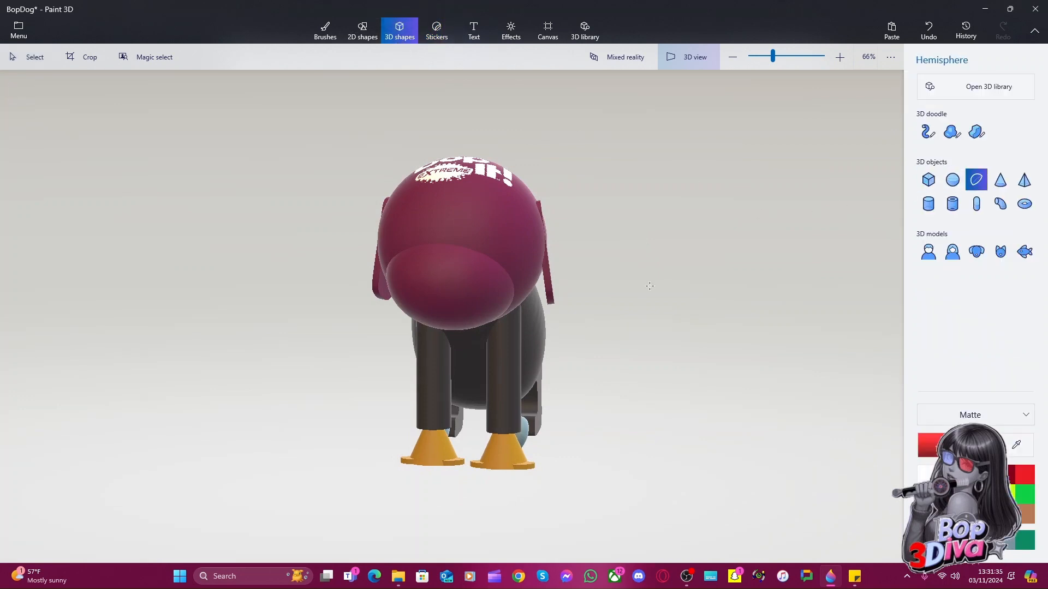
left_click_drag(631, 291, 660, 313)
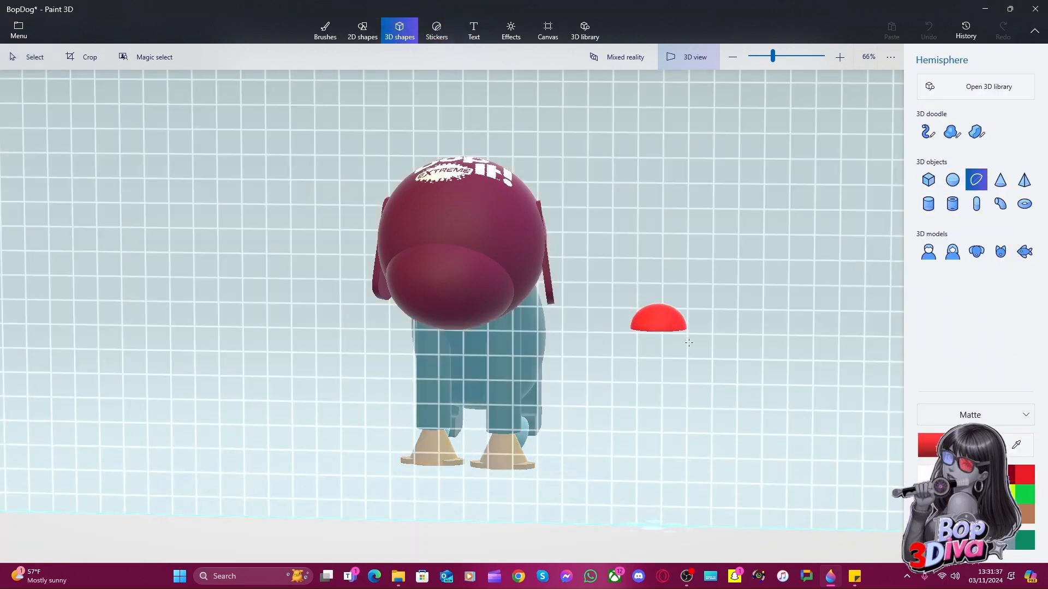
left_click_drag(702, 354, 697, 351)
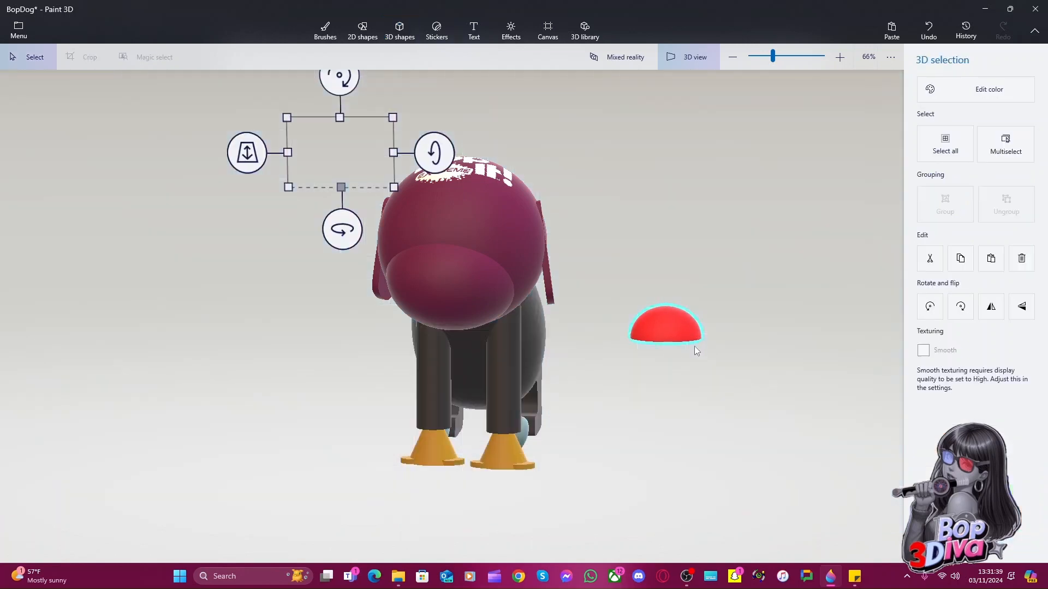
Rotate the red hemisphere so its dome faces forward and move it over one side of the dog's face
left_click_drag(325, 105, 755, 197)
left_click_drag(666, 419, 654, 416)
left_click_drag(661, 347, 499, 245)
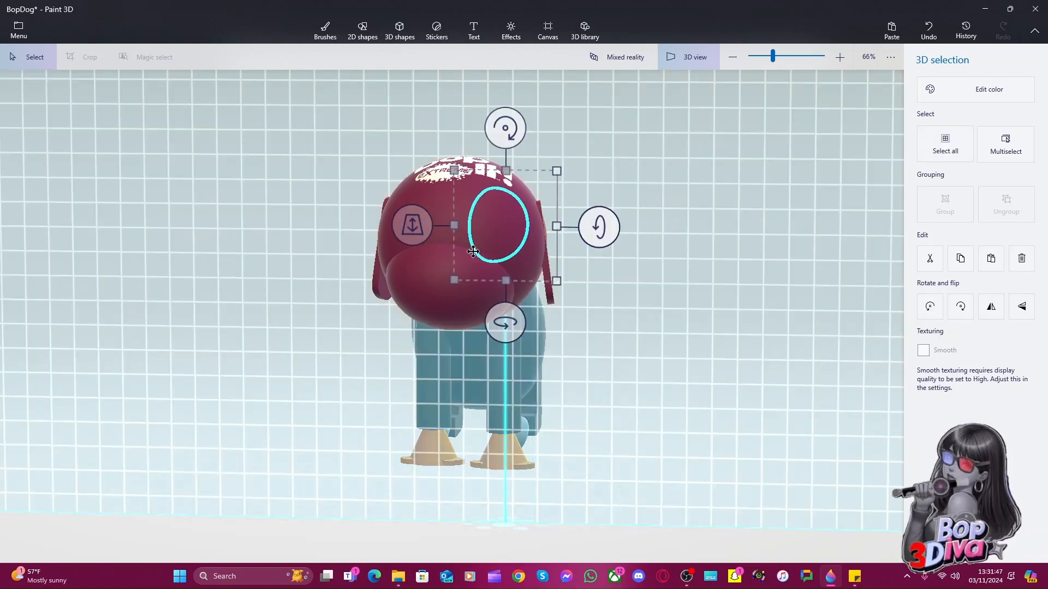
Adjust the hemisphere's depth and turn it sideways so it follows the curve of the dog's face
left_click_drag(411, 226, 419, 270)
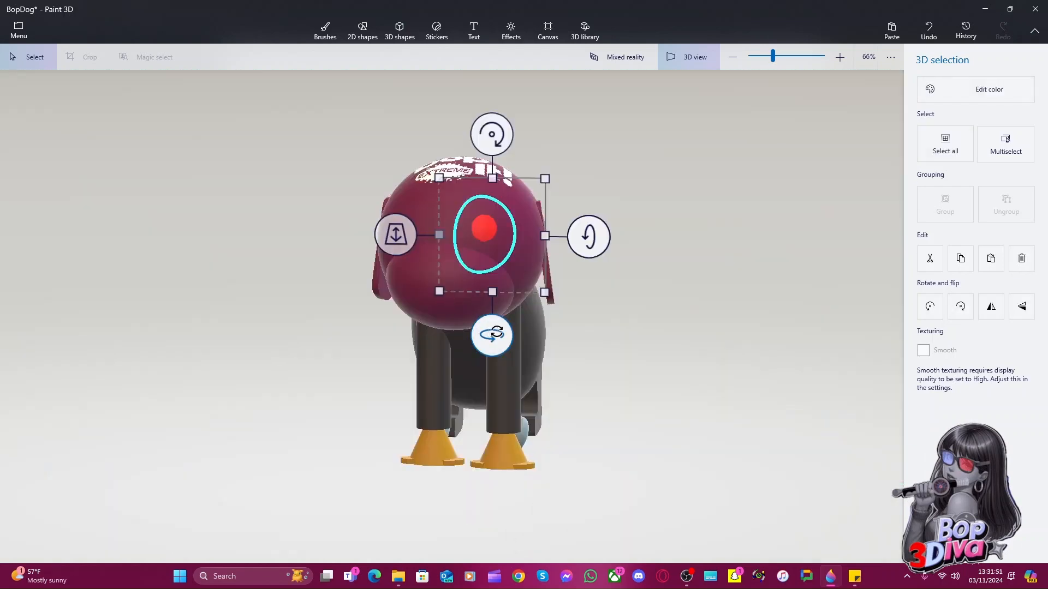
mouse_move(497, 332)
left_mouse_down()
mouse_move(470, 335)
mouse_move(483, 334)
left_mouse_up()
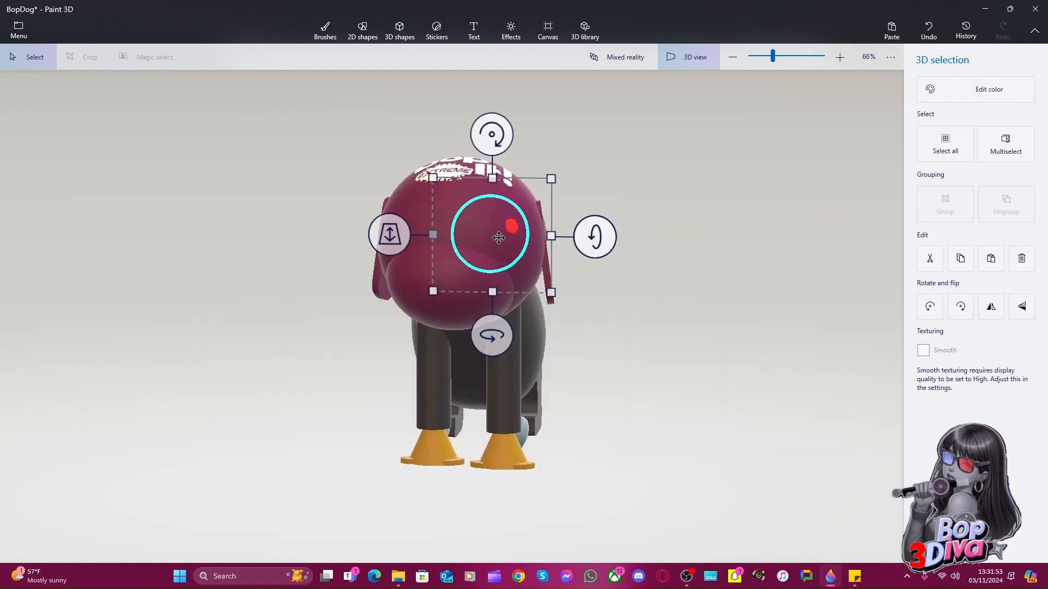
left_click_drag(513, 225, 509, 228)
left_click_drag(494, 331, 494, 333)
Reposition and turn the hemisphere against the side of the dog's head, adjusting how deep it sits
right_click_drag(614, 394, 546, 402)
left_click_drag(494, 211, 491, 224)
mouse_move(485, 329)
left_mouse_down()
mouse_move(500, 336)
mouse_move(491, 337)
left_mouse_up()
left_click_drag(425, 238, 486, 219)
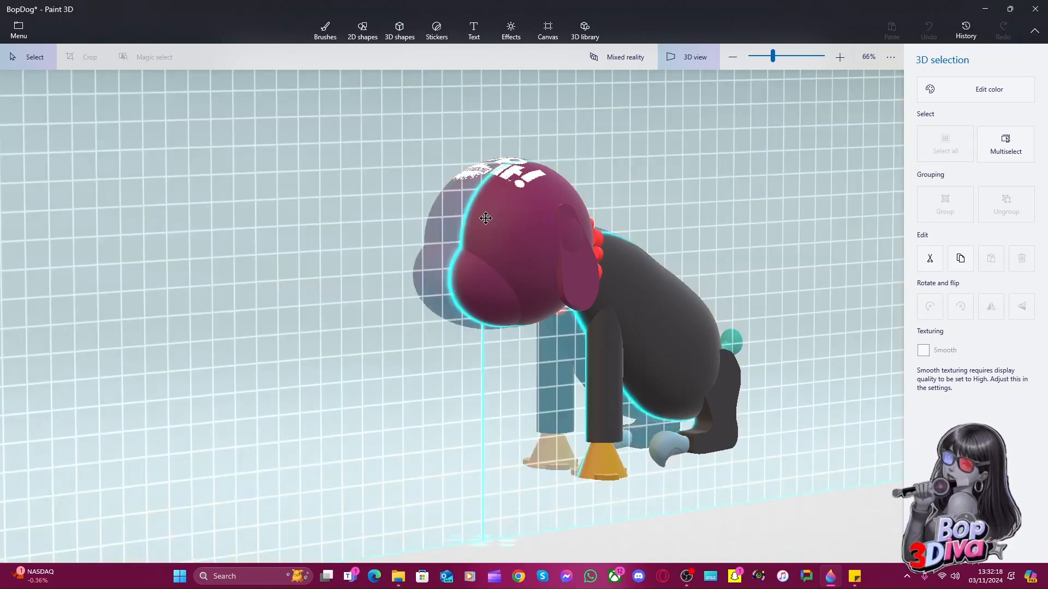
left_click_drag(462, 244, 492, 227)
left_click_drag(429, 251, 436, 270)
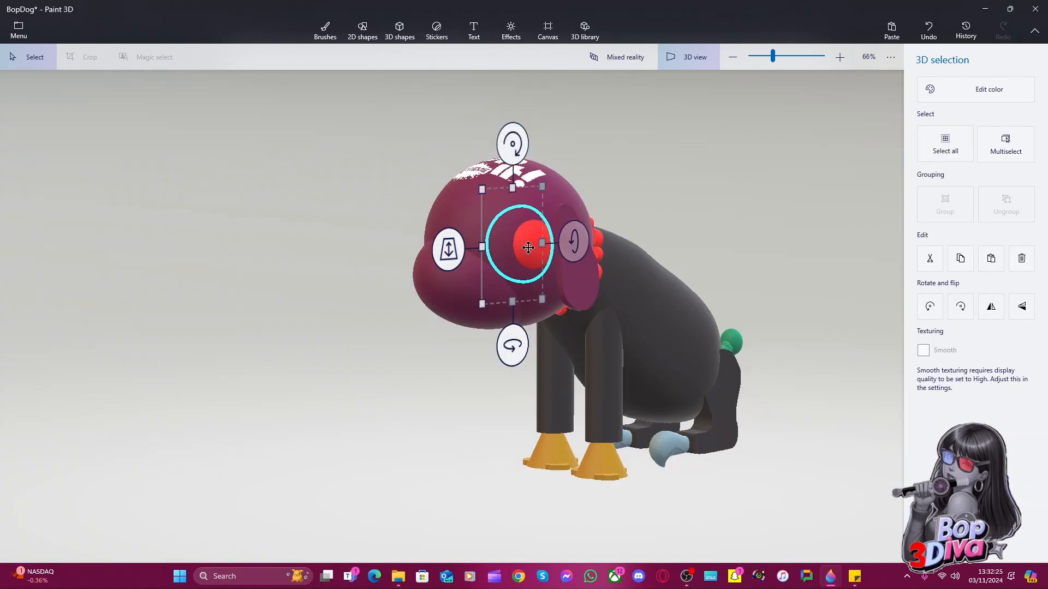
Move the hemisphere forward and up to the eye area and turn it to bulge outward from the head
left_click_drag(528, 247, 503, 231)
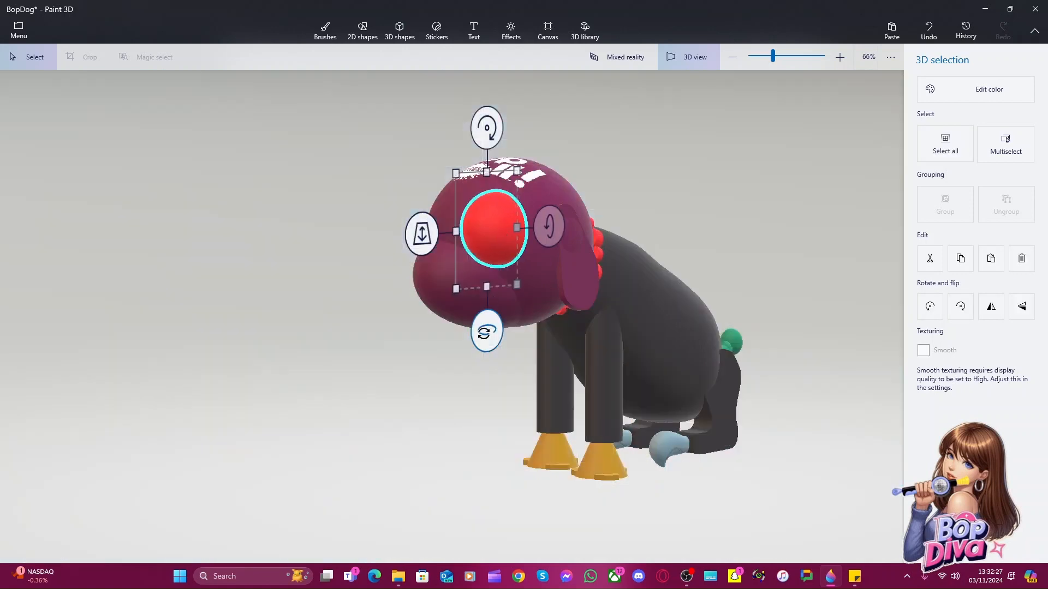
left_click_drag(487, 331, 492, 333)
left_click(492, 333)
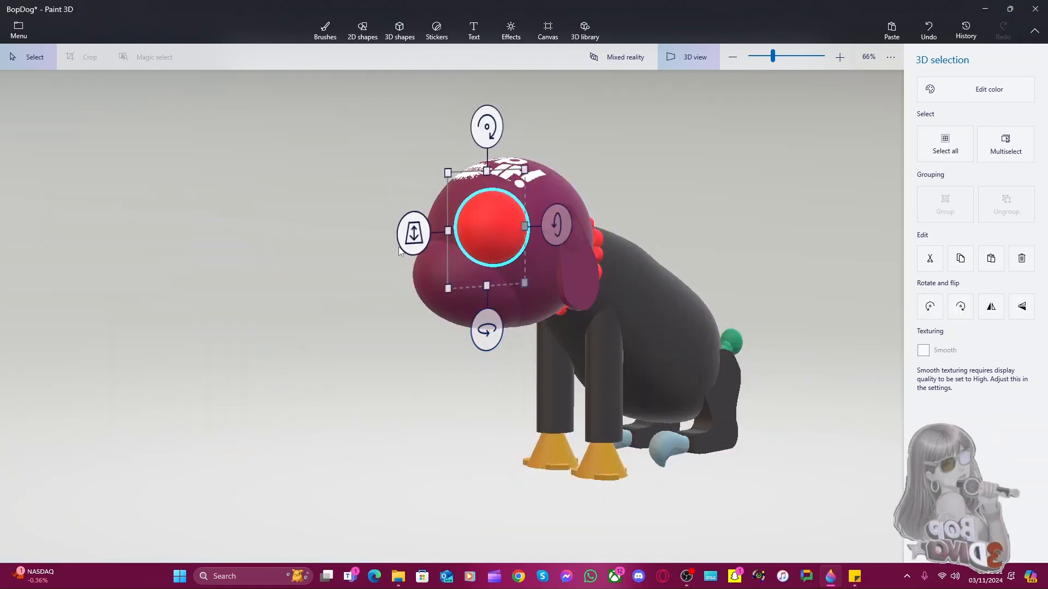
left_click_drag(412, 238, 417, 236)
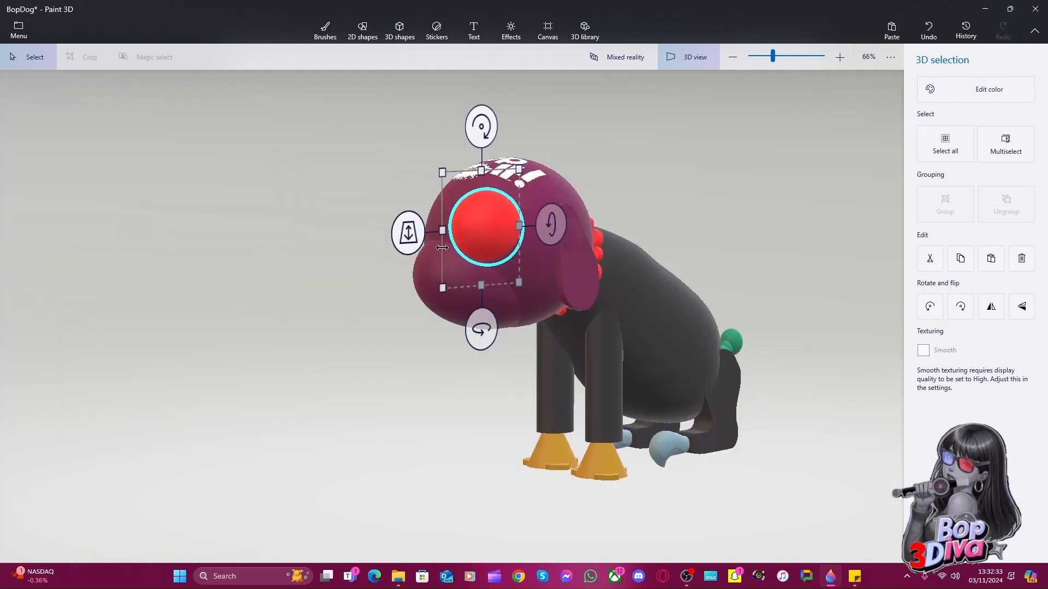
Sink the hemisphere into the head until only a small round eye protrudes, and shift it slightly down
key("Escape")
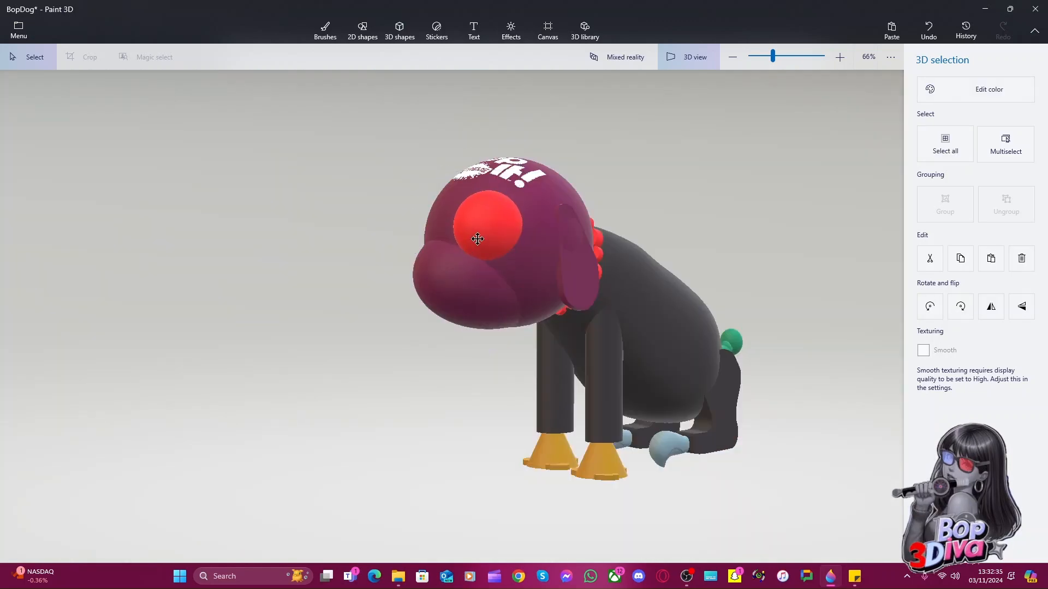
key("Right")
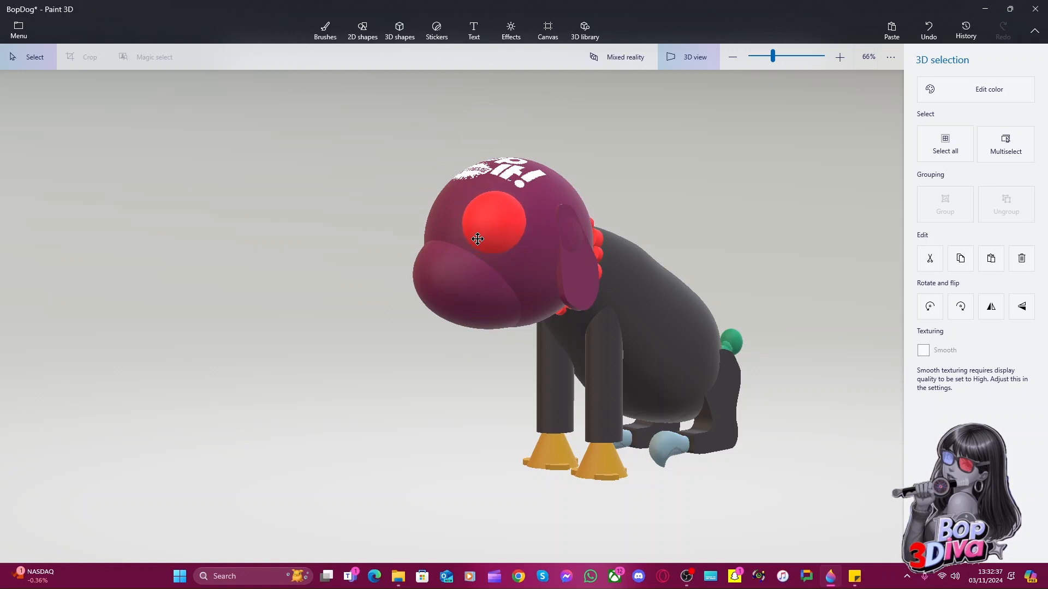
key("Right")
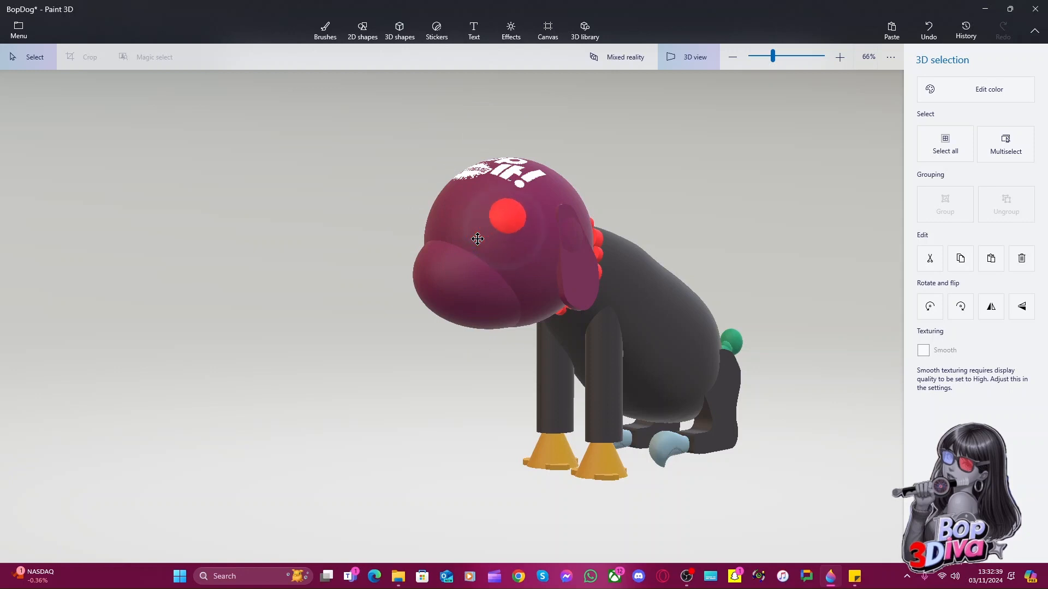
left_click(506, 219)
left_click_drag(504, 223, 504, 230)
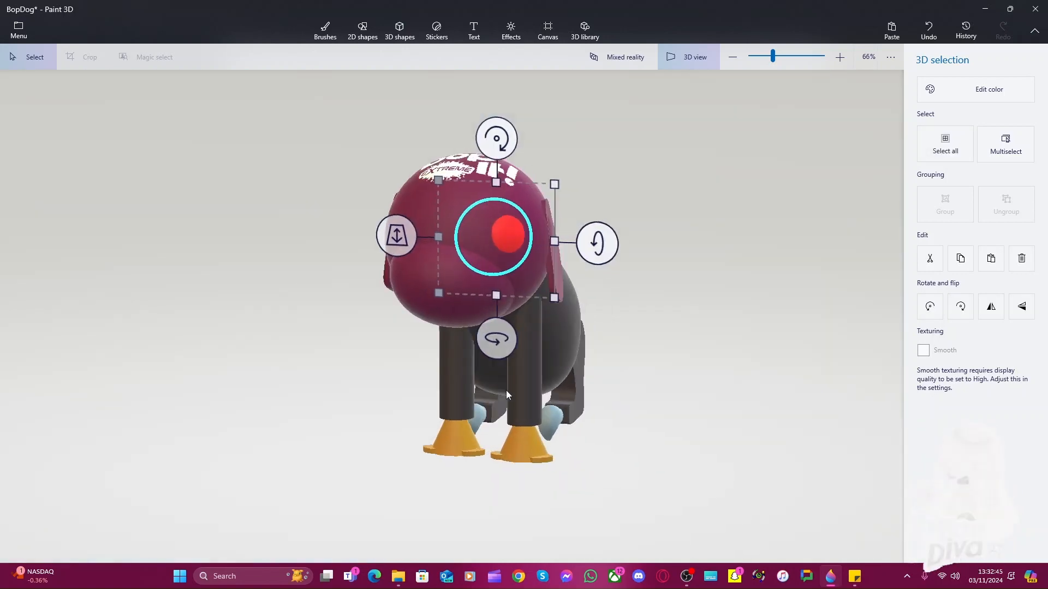
Align the eye hemisphere from the front, moving it outward and up, and push it back into the head
left_click_drag(507, 236, 493, 231)
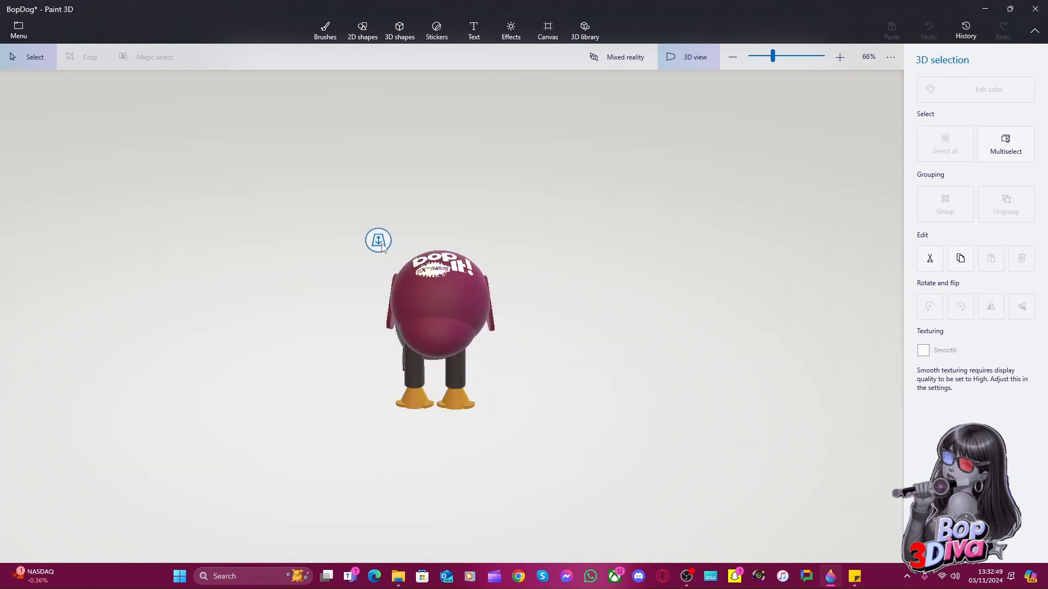
left_click_drag(382, 246, 385, 246)
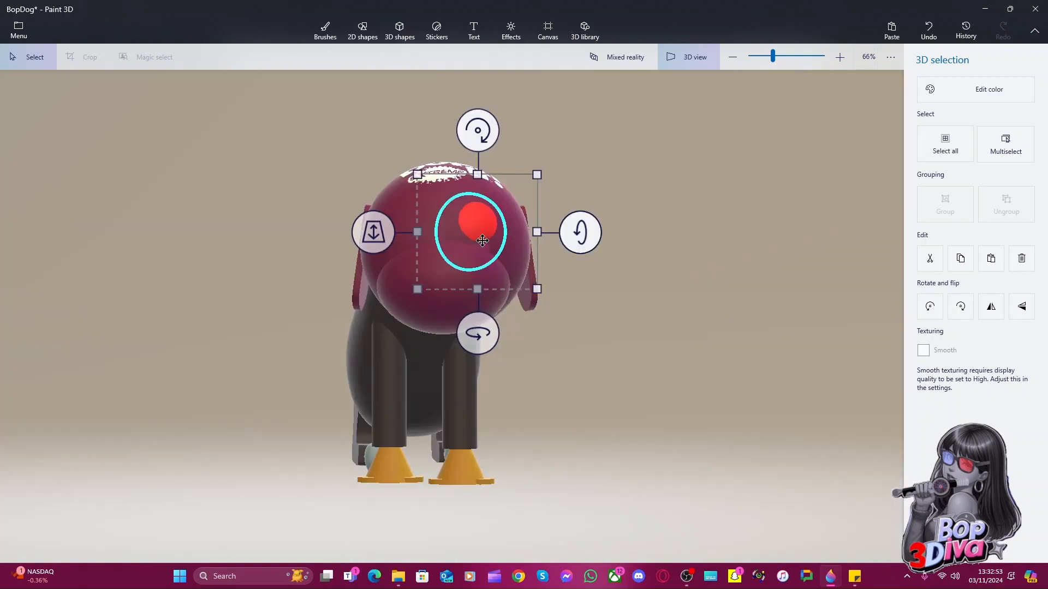
mouse_move(483, 241)
left_mouse_down()
mouse_move(480, 229)
mouse_move(498, 231)
left_mouse_up()
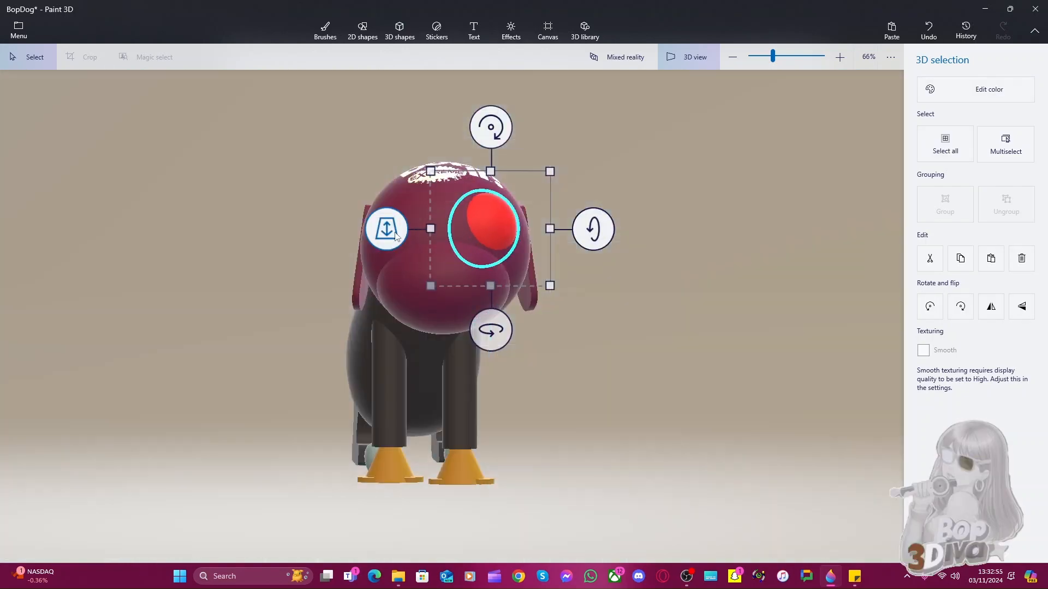
left_click_drag(394, 234, 400, 242)
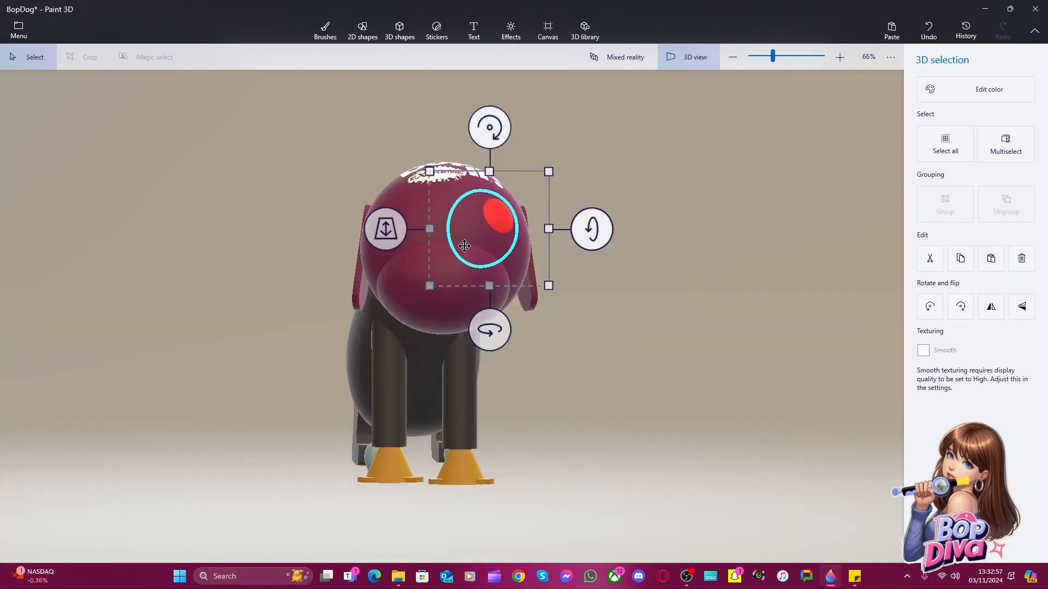
Nudge the eye hemisphere inward across the face and adjust its depth so a round part protrudes
key("Left")
key("Left")
key("Left")
key("Left")
key("Left")
key("Left")
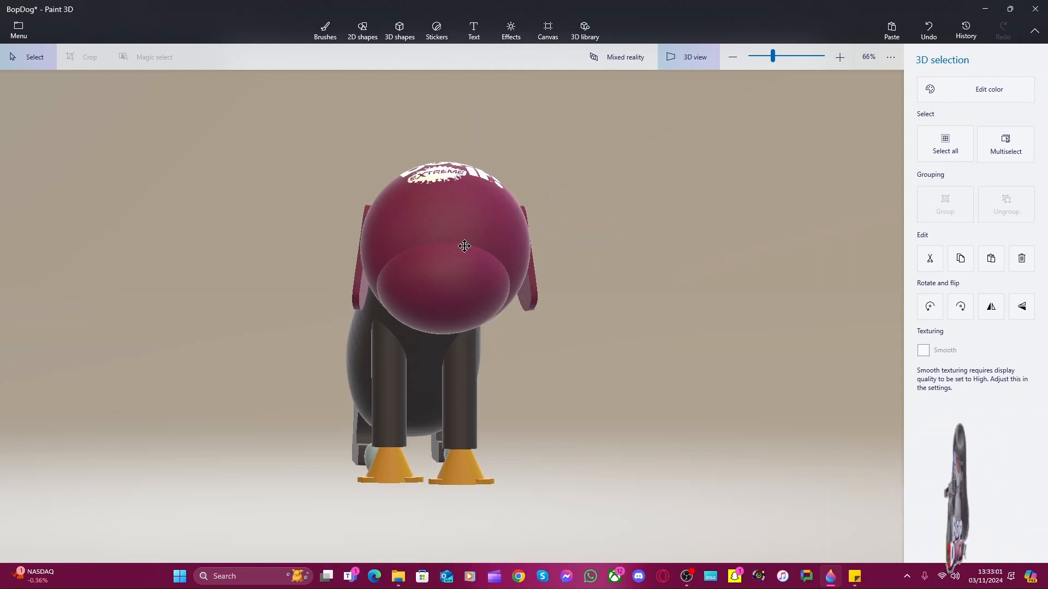
left_click_drag(380, 232, 376, 237)
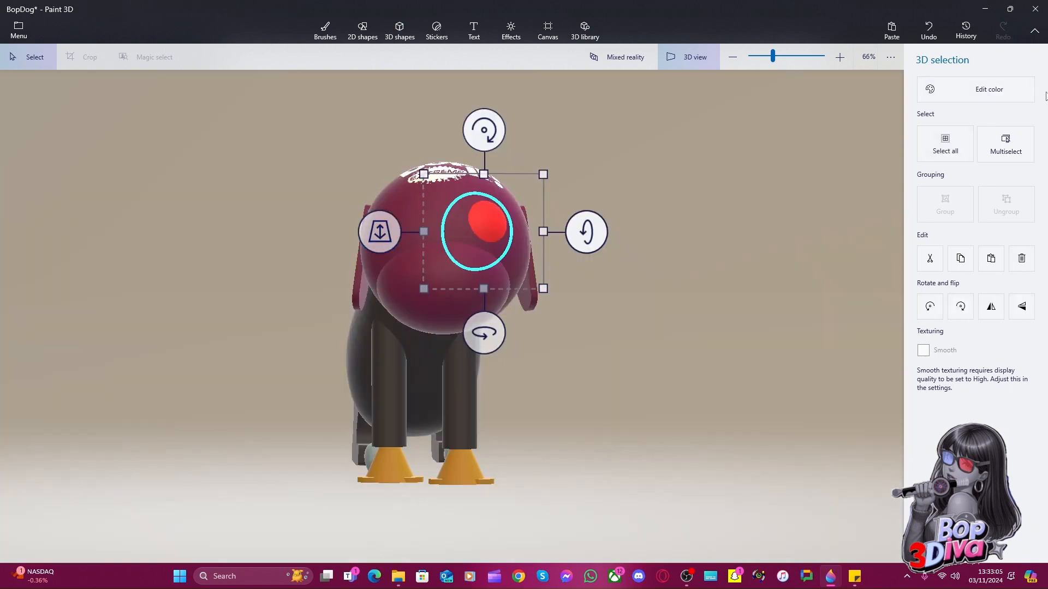
Try black and gold on the eye hemisphere, and recolour it with the dark green custom swatch
left_click(981, 87)
left_click(853, 168)
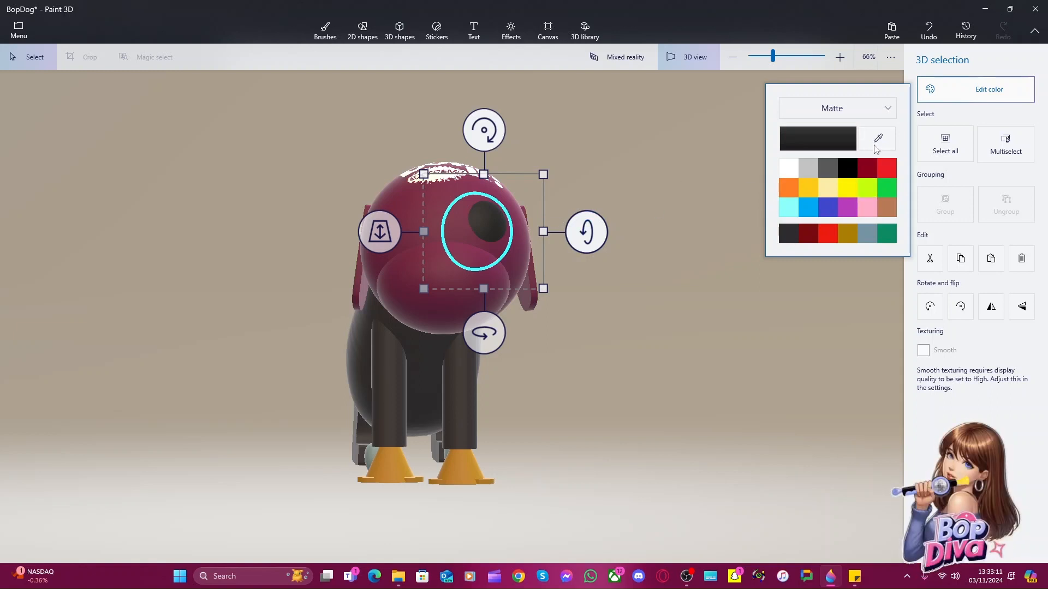
left_click(847, 235)
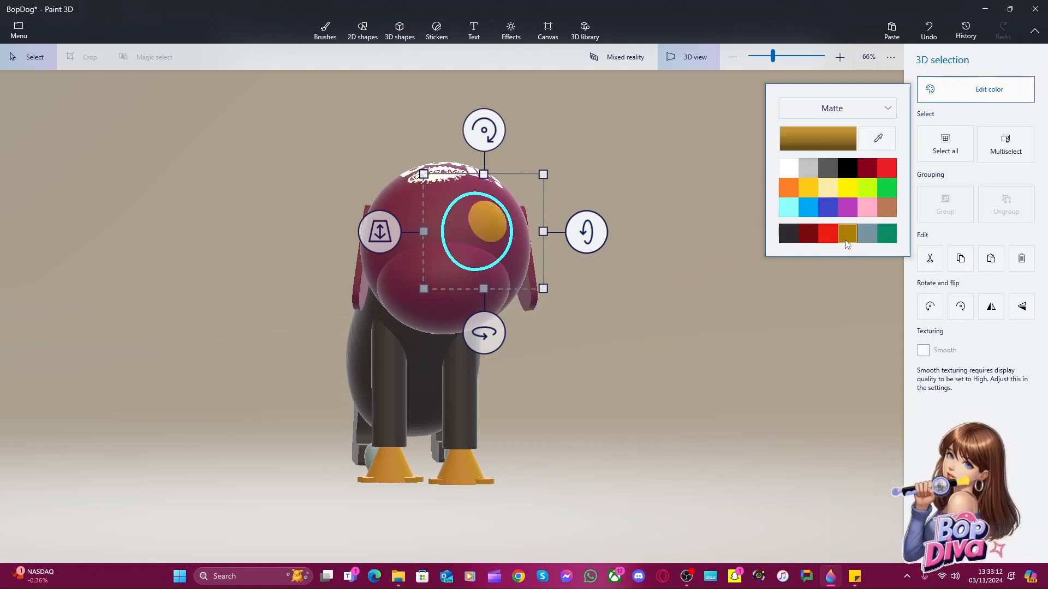
left_click(885, 240)
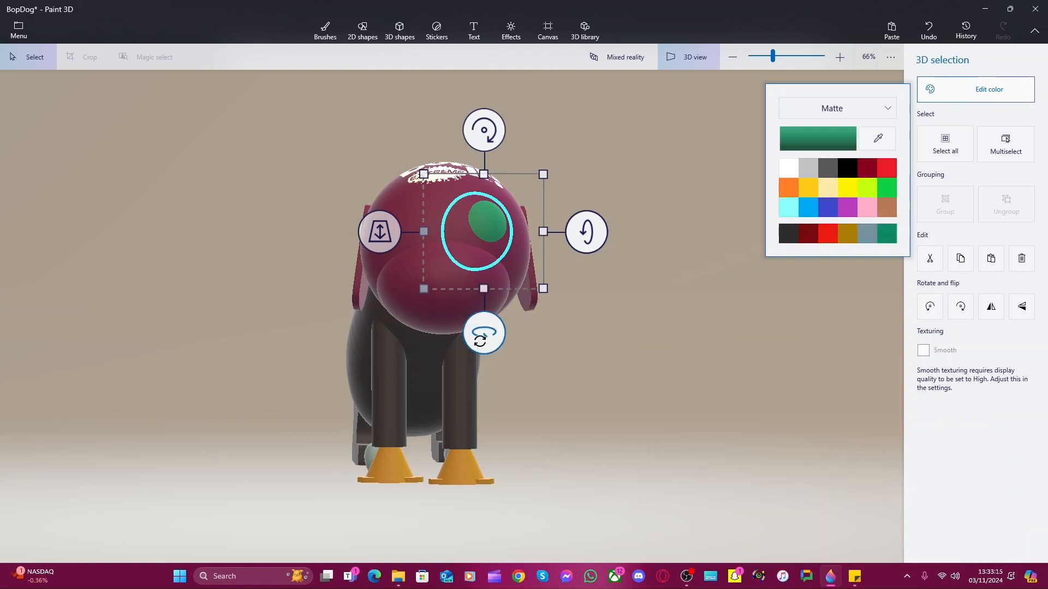
Try blue, charcoal, black, grey-blue and light grey on the eye hemisphere, and recolour it white
left_click(825, 214)
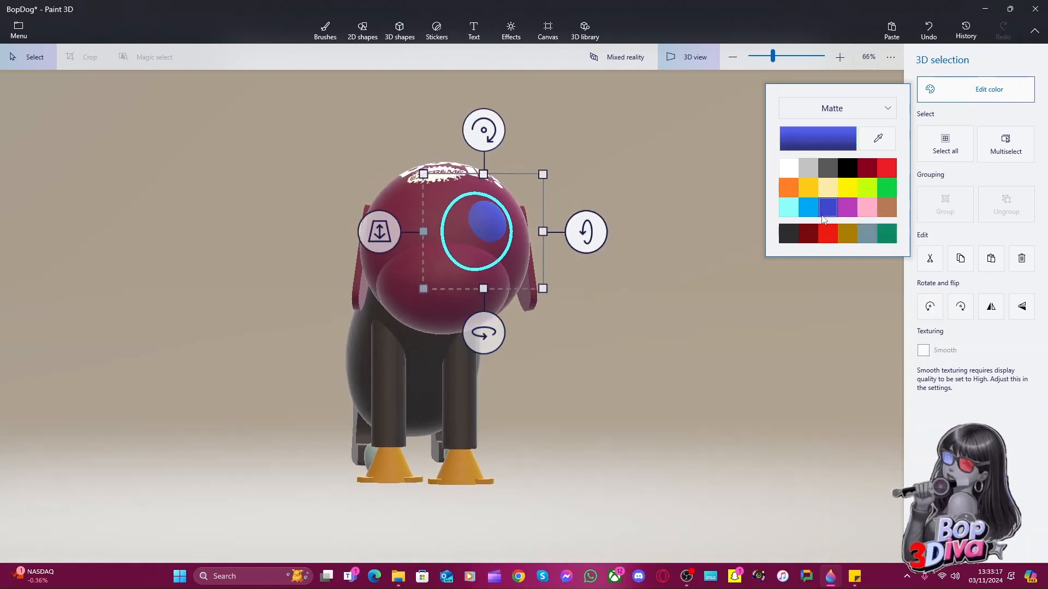
left_click(846, 172)
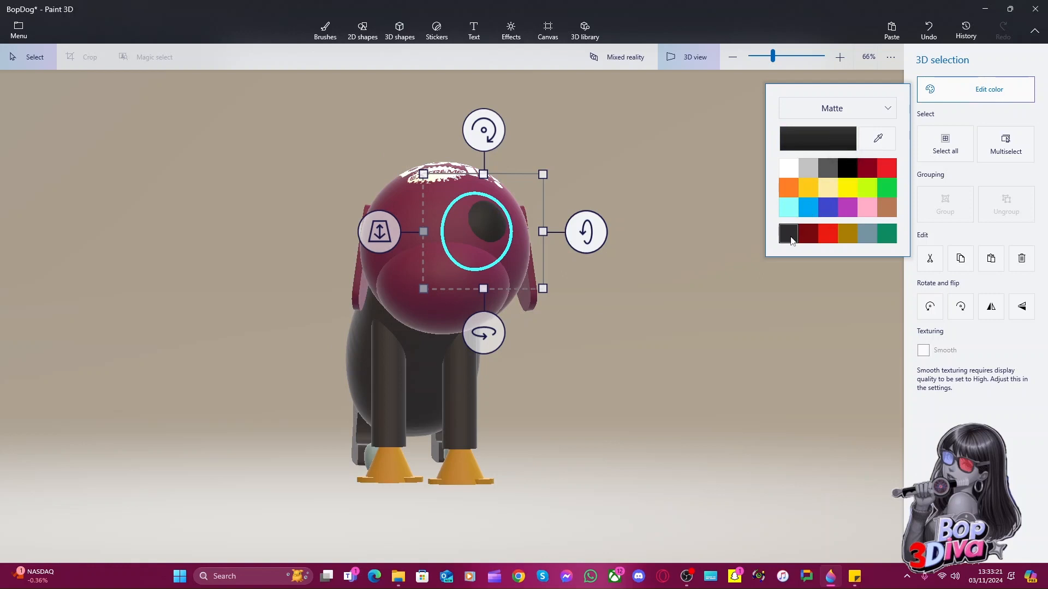
left_click(792, 240)
left_click(842, 167)
left_click(791, 173)
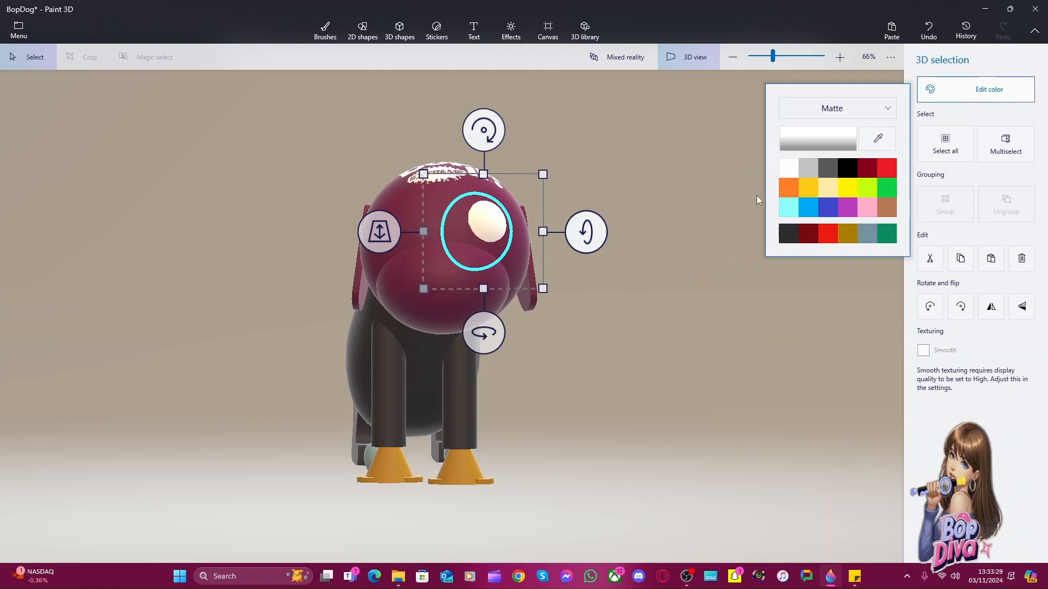
left_click(873, 237)
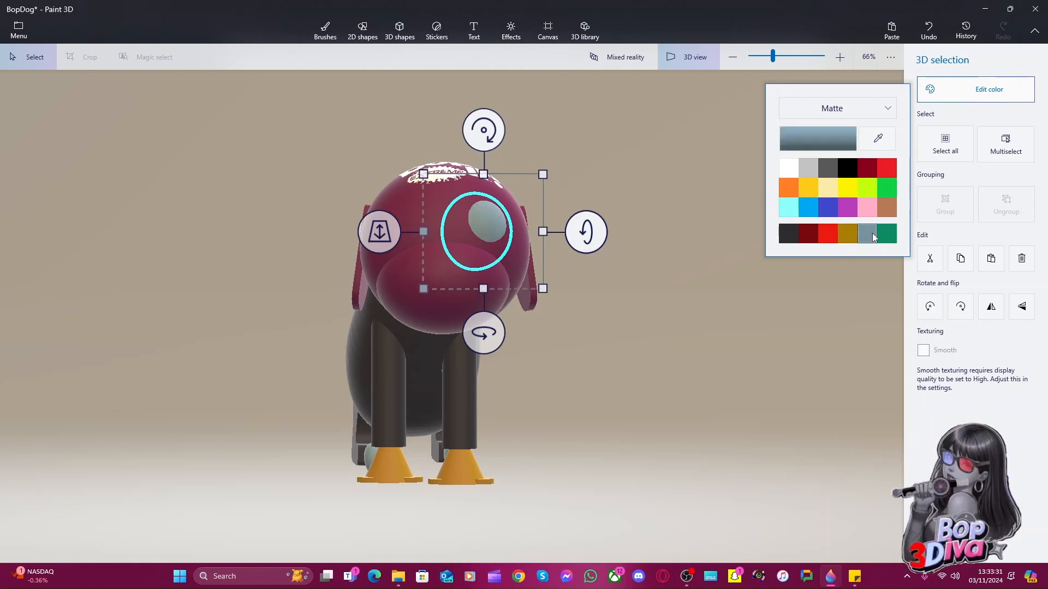
left_click(845, 174)
left_click(806, 172)
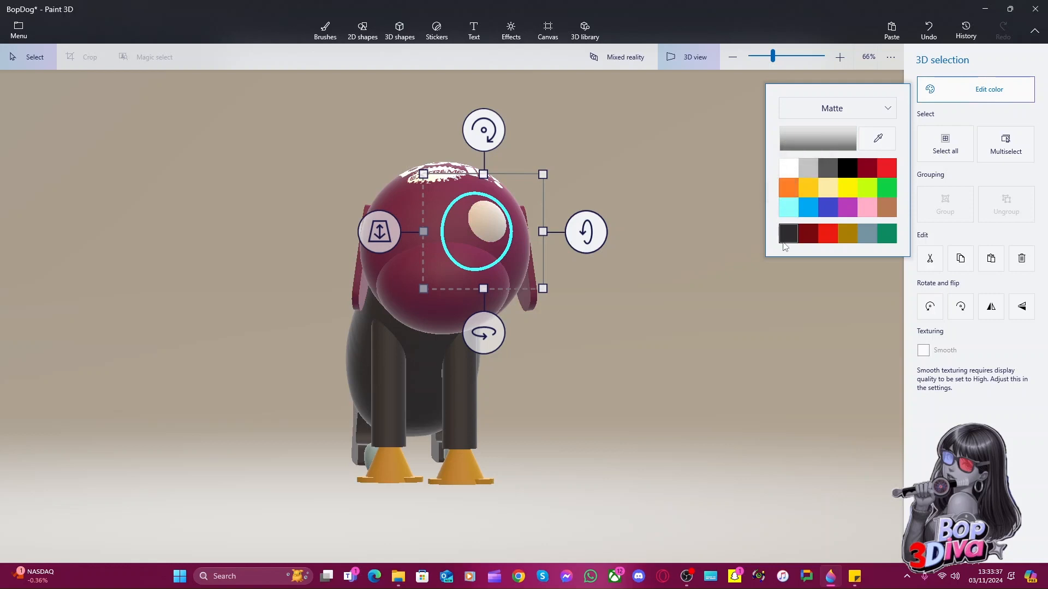
left_click(788, 169)
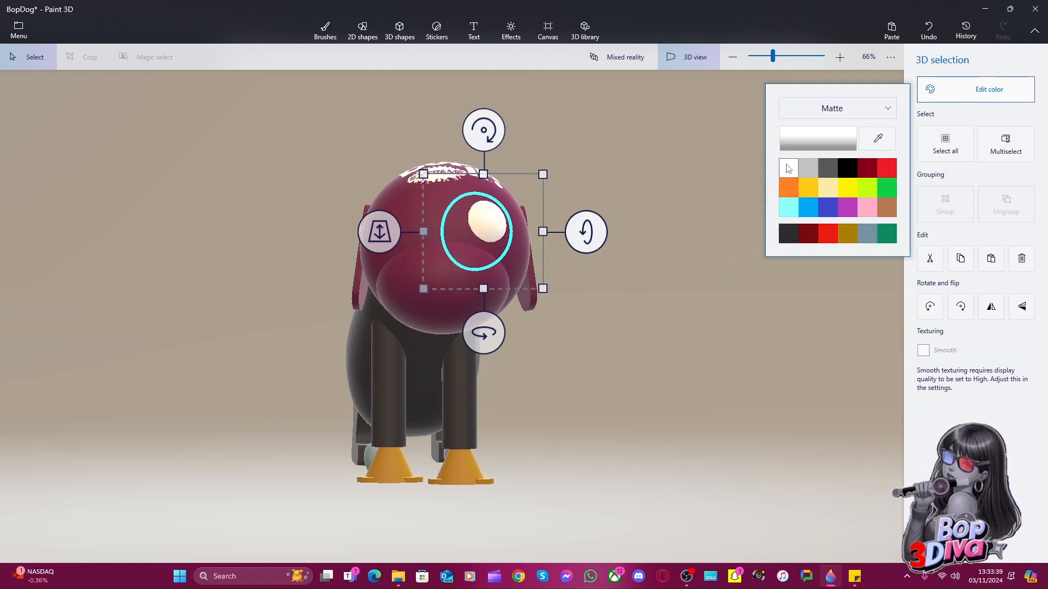
Adjust the depth of the white eye hemisphere so that a larger part protrudes from the head
scroll(628, 431, "down", 5)
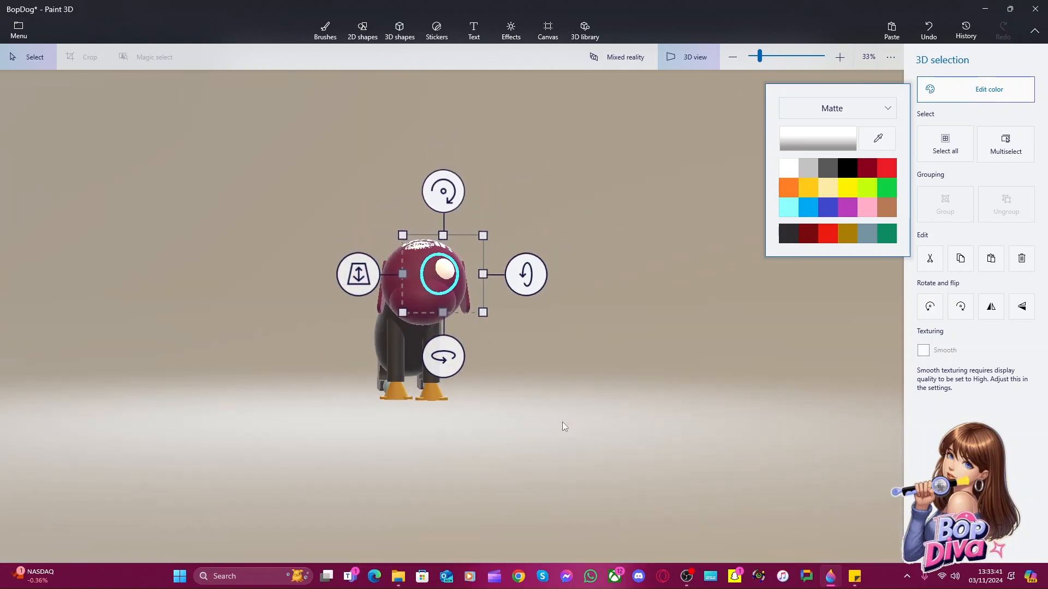
left_click_drag(358, 271, 356, 268)
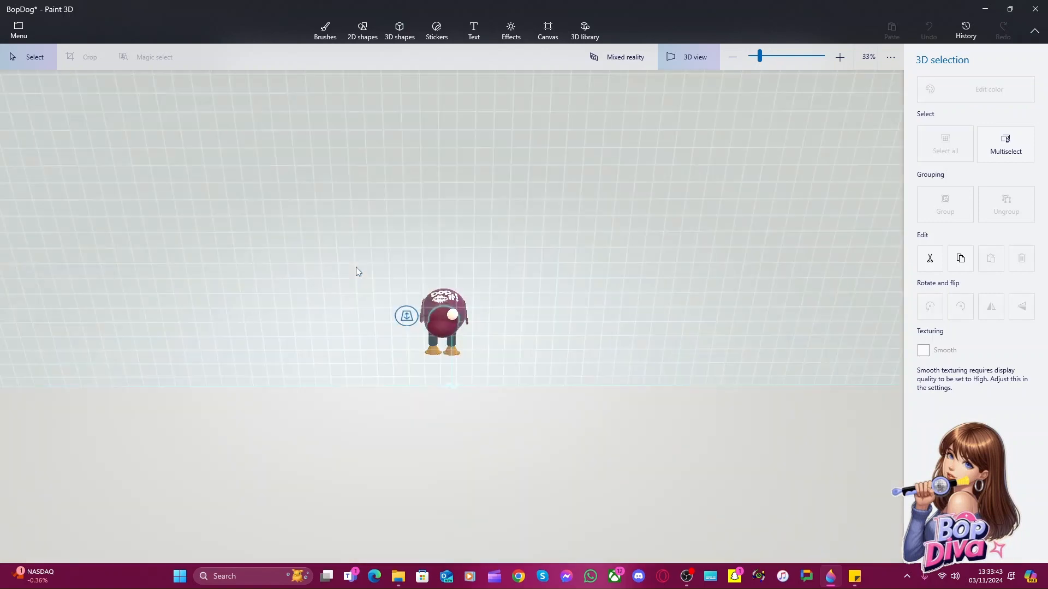
scroll(387, 342, "up", 10)
left_click_drag(350, 136, 351, 135)
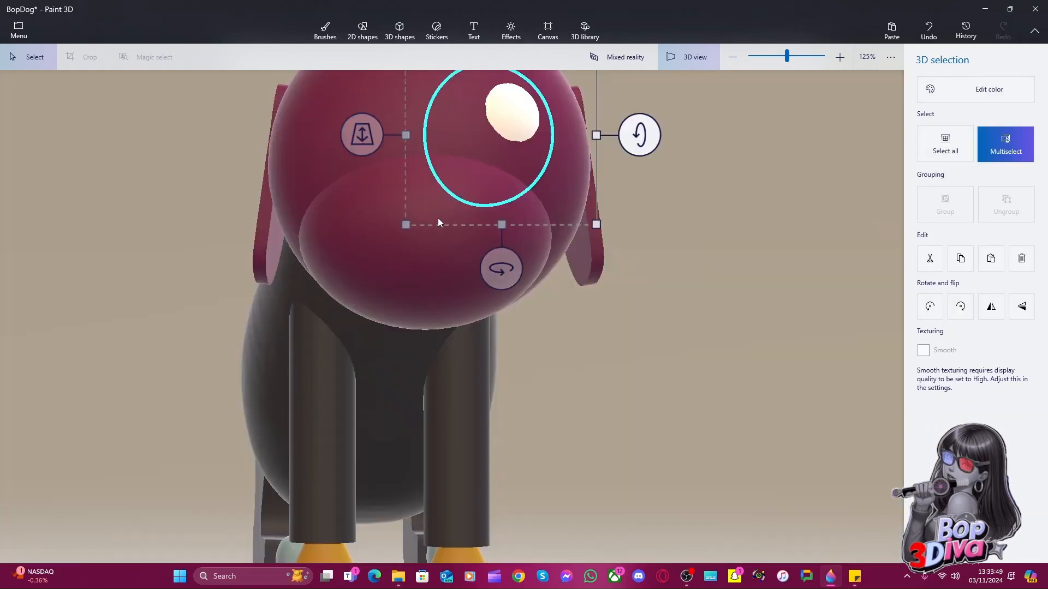
Place a copy of the white eye on the opposite side of the face, push it into the head and nudge it down
left_click_drag(492, 136, 404, 131)
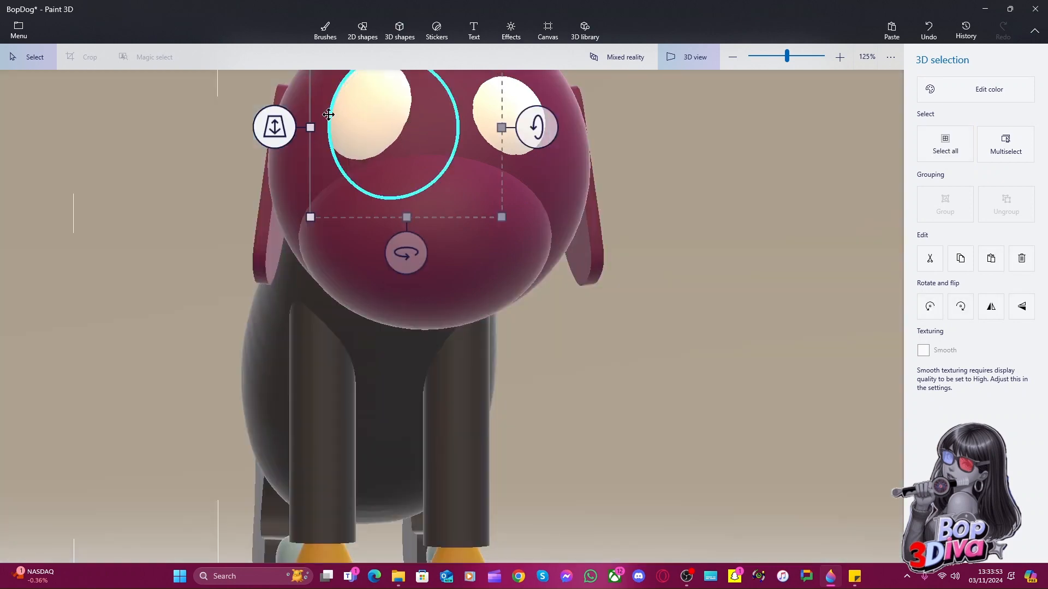
left_click_drag(281, 131, 280, 125)
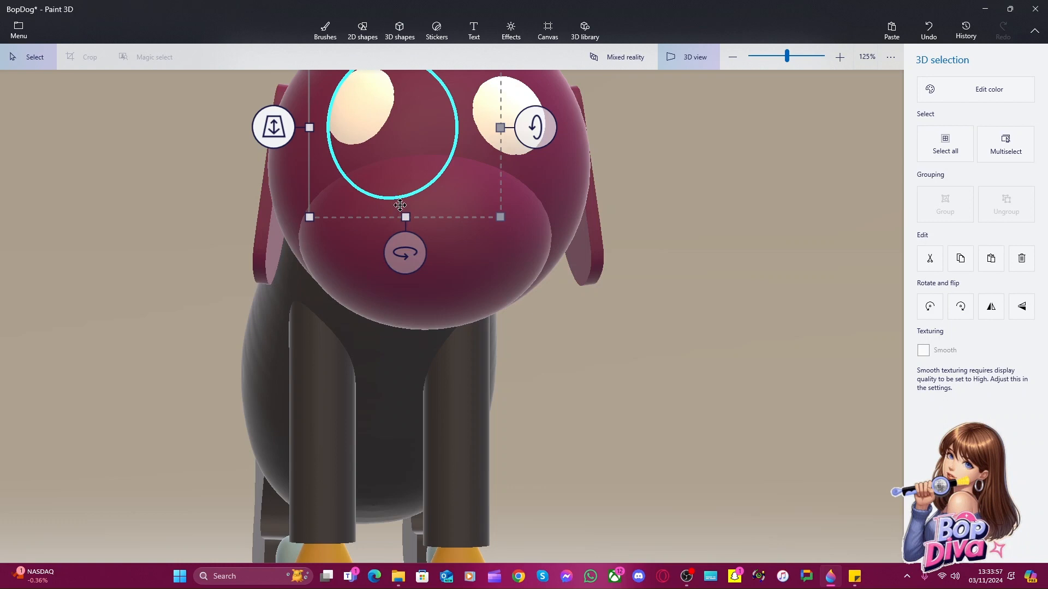
key("Down")
key("Down")
key("Down")
key("Down")
key("Down")
key("Down")
key("Down")
key("Down")
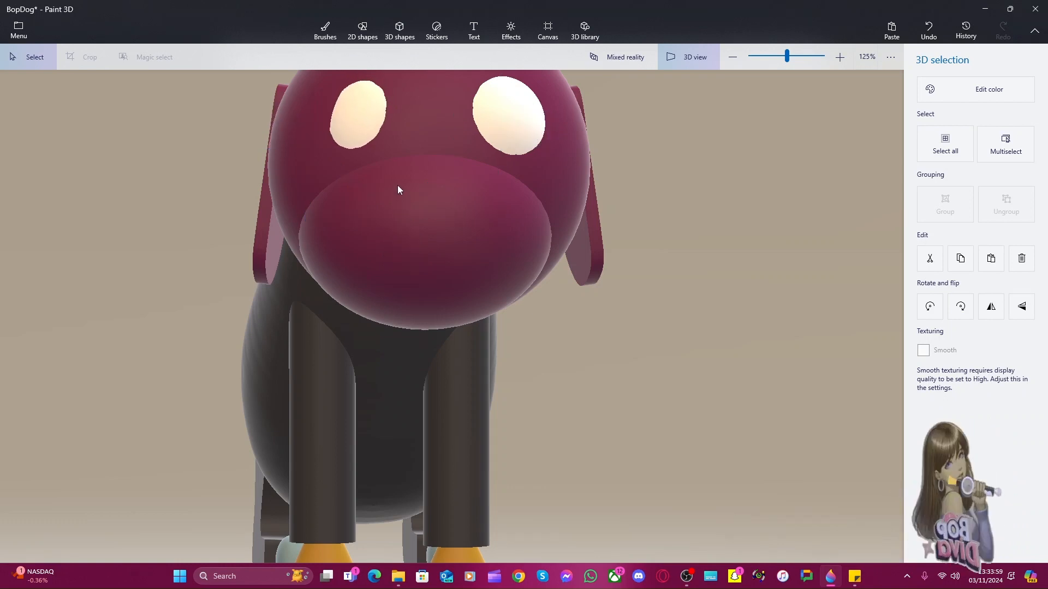
key("Down")
key("Down")
key("Down")
key("Down")
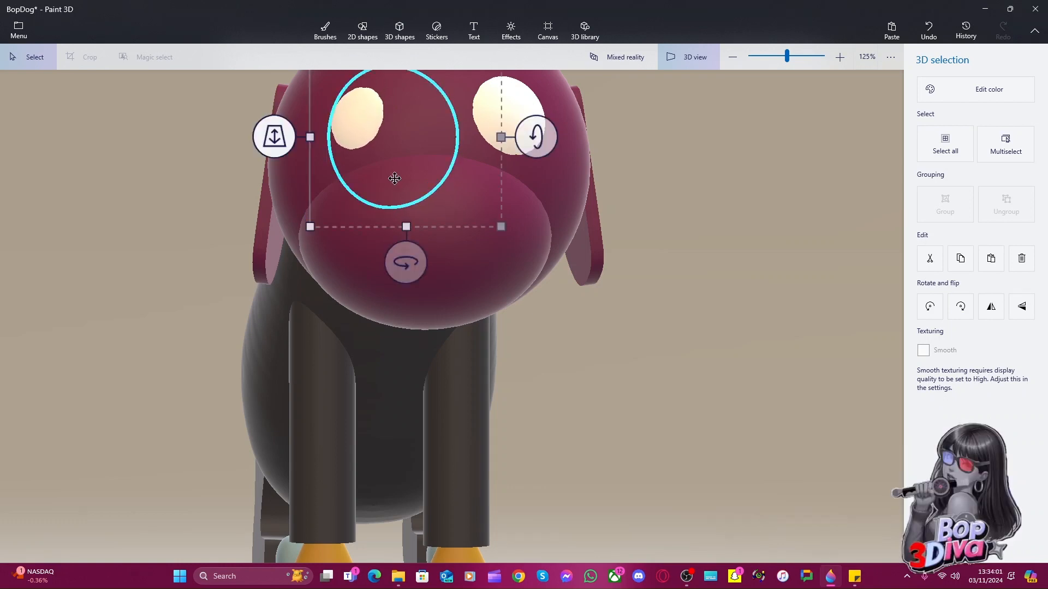
left_click_drag(395, 169, 394, 137)
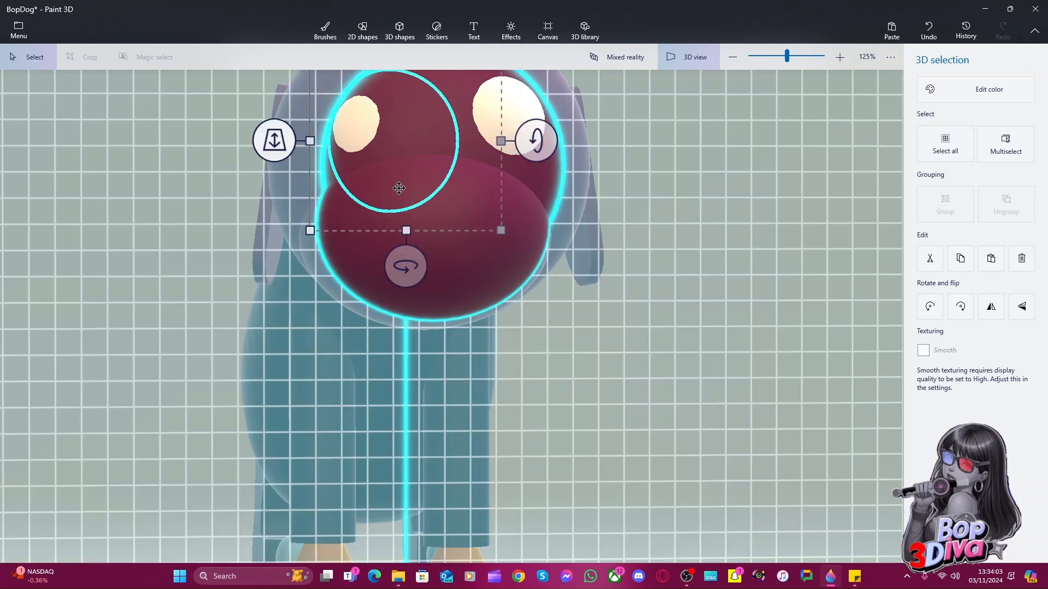
Rotate the copied eye around its vertical axis to face outward, and move it toward the outer side of the head
left_click_drag(407, 263, 329, 253)
left_click(437, 131)
left_click_drag(437, 131, 354, 133)
mouse_move(320, 263)
left_mouse_down()
mouse_move(334, 260)
mouse_move(318, 260)
left_mouse_up()
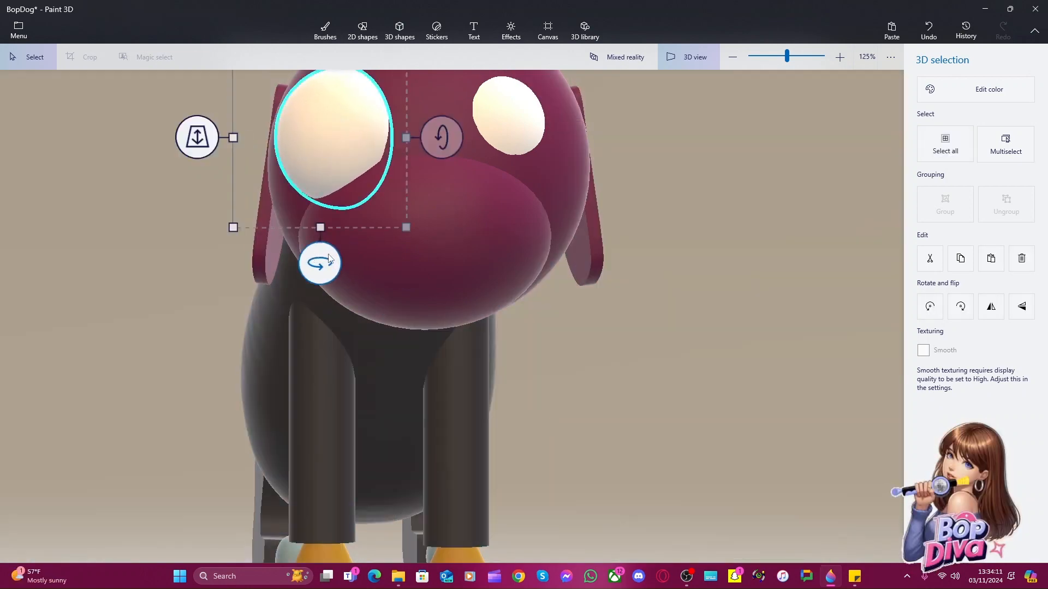
Nudge the copied eye sideways toward the middle of the face
left_click(328, 253)
key("Right")
key("Right")
key("Right")
key("Right")
key("Right")
key("Right")
key("Right")
key("Right")
key("Right")
key("Right")
key("Right")
key("Right")
key("Right")
key("Right")
key("Right")
key("Right")
key("Right")
key("Right")
key("Right")
key("Right")
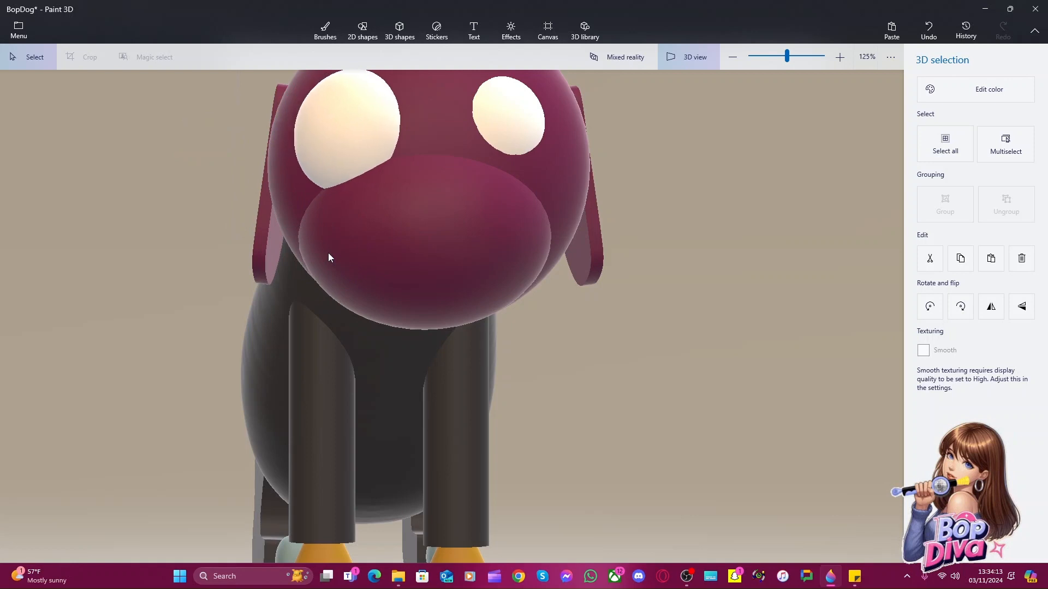
Push the copied eye deeper into the head and shift it inward until it matches the first eye
mouse_move(223, 136)
left_mouse_down()
mouse_move(235, 150)
mouse_move(237, 137)
mouse_move(232, 145)
left_mouse_up()
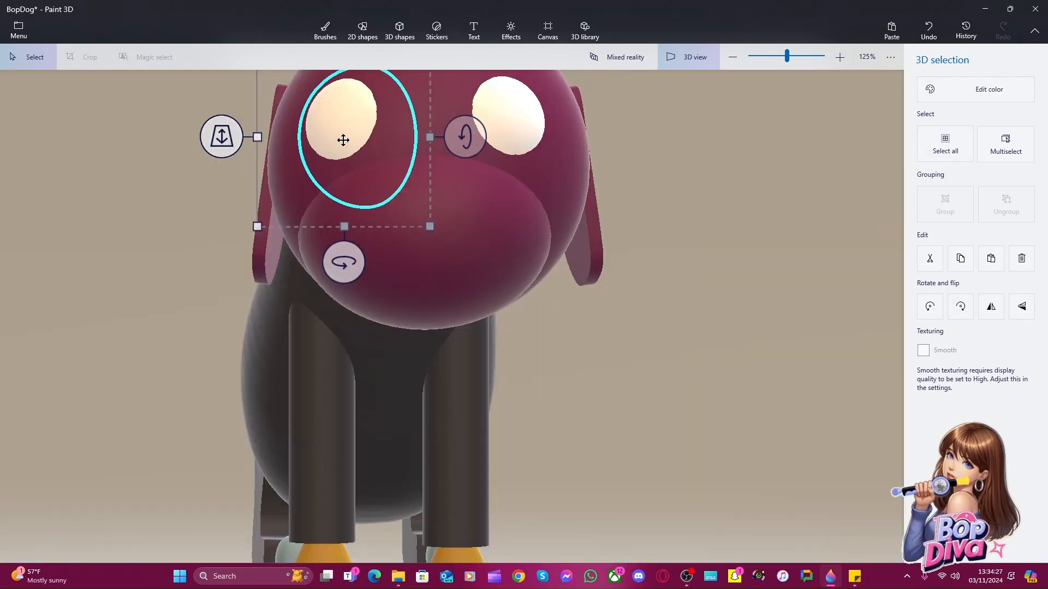
left_click_drag(345, 140, 358, 140)
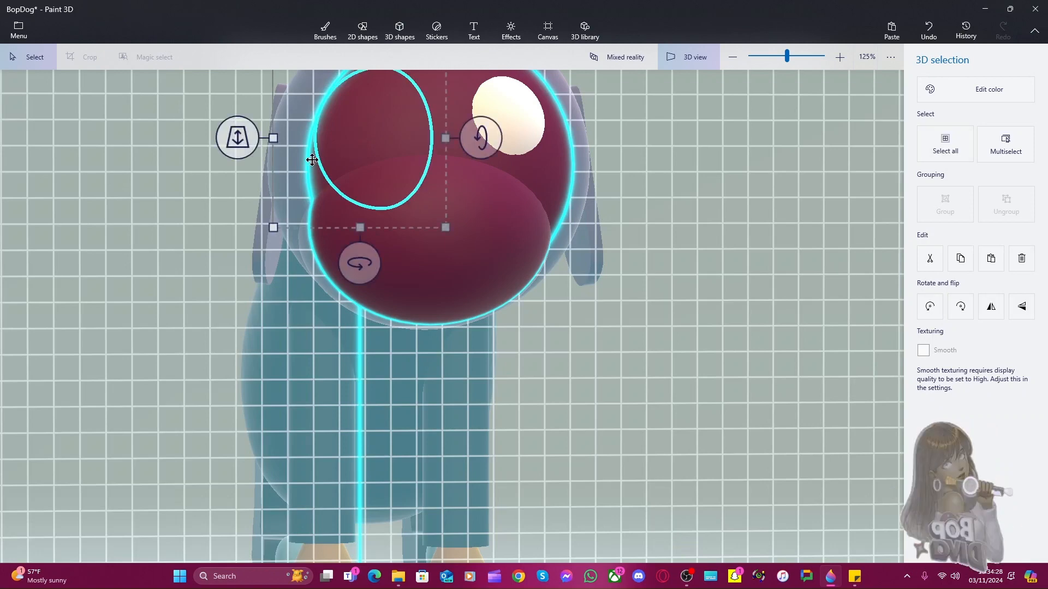
left_click_drag(243, 143, 246, 148)
left_click_drag(357, 132, 353, 132)
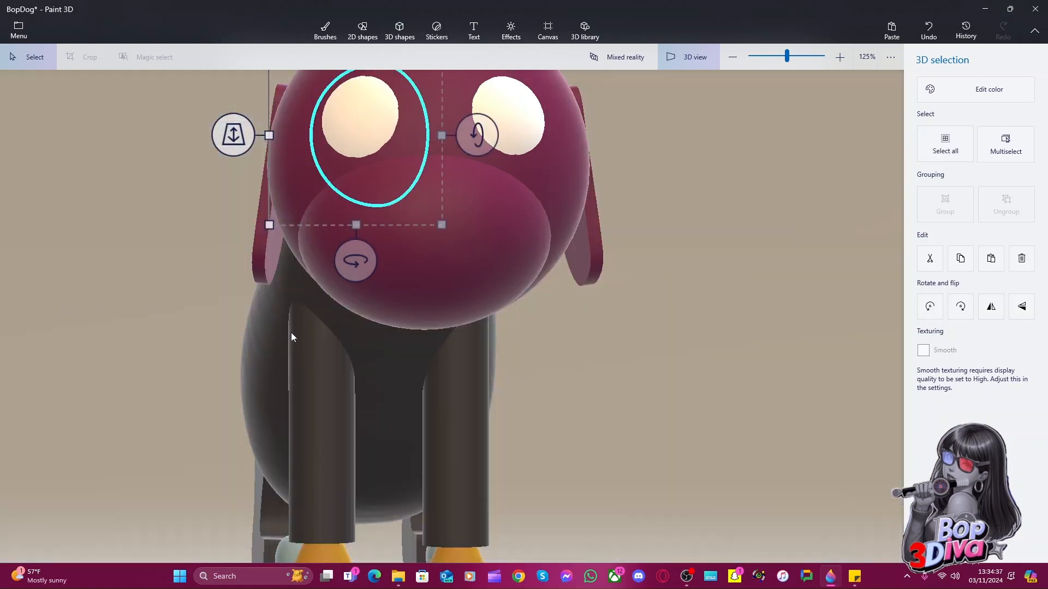
Draw a small 2D circle beside the dog and give it a solid black fill
scroll(229, 312, "down", 5)
left_click(594, 364)
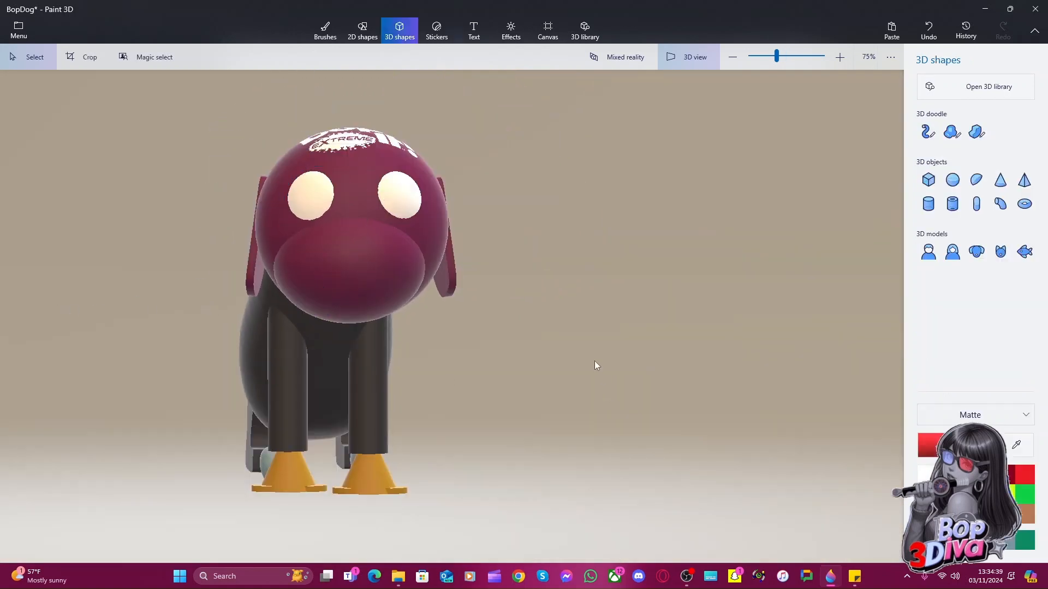
mouse_move(595, 365)
left_mouse_down()
mouse_move(566, 386)
mouse_move(596, 372)
left_mouse_up()
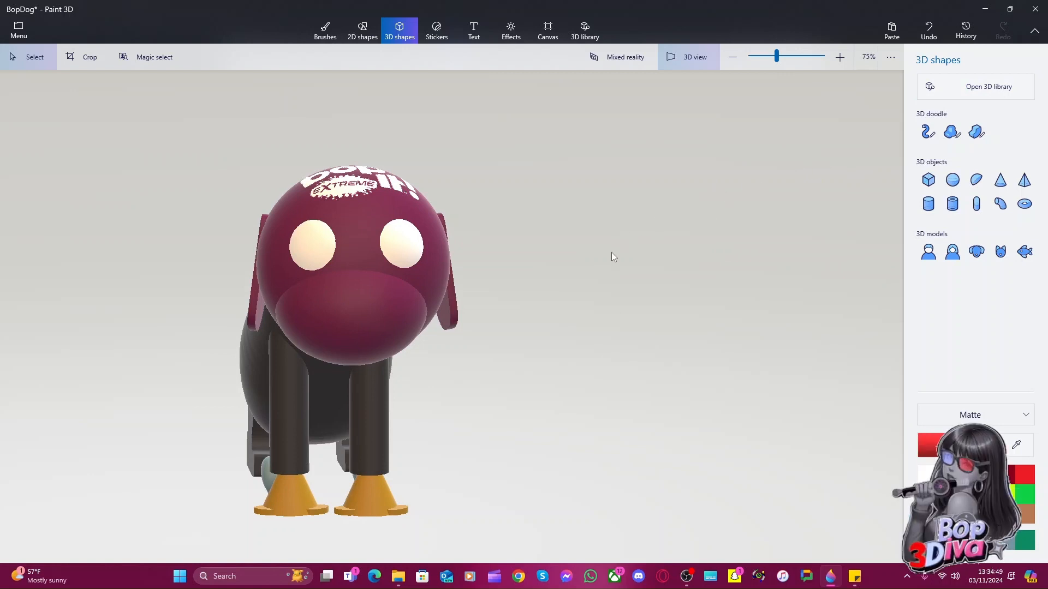
left_click(356, 33)
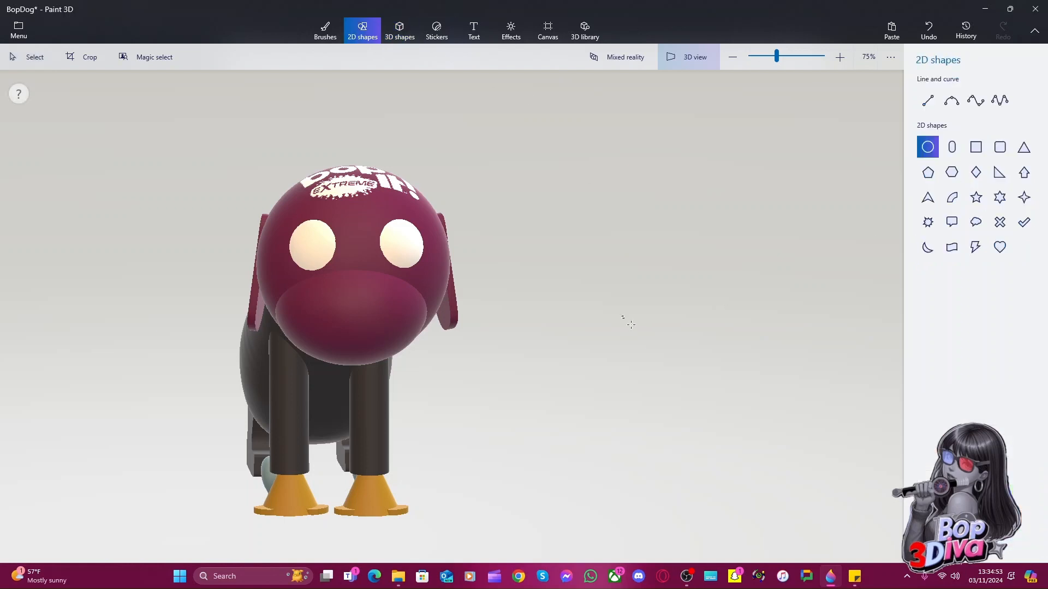
left_click_drag(646, 347, 647, 348)
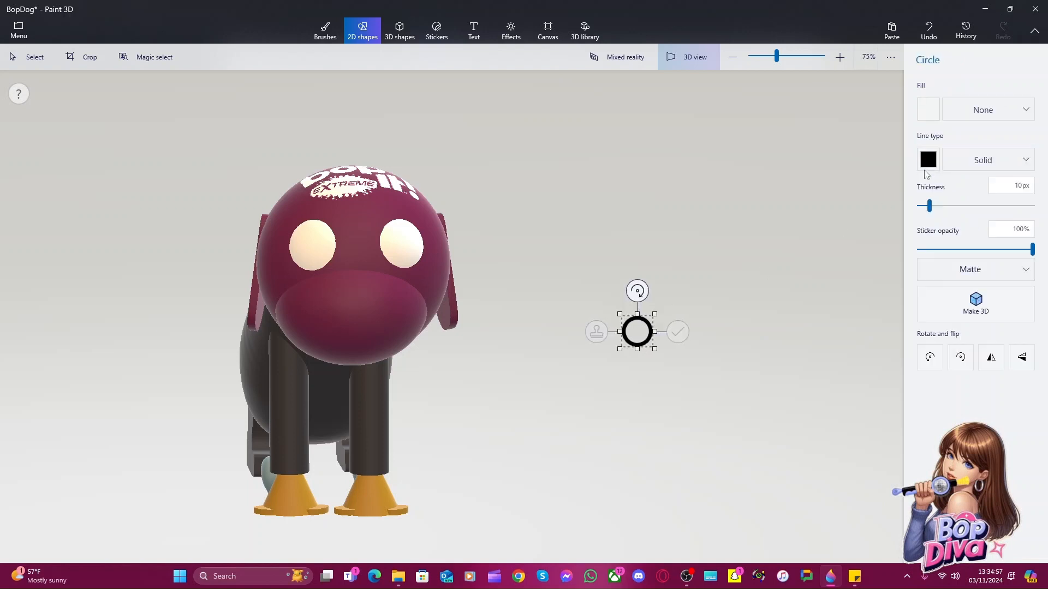
left_click(983, 112)
left_click(968, 134)
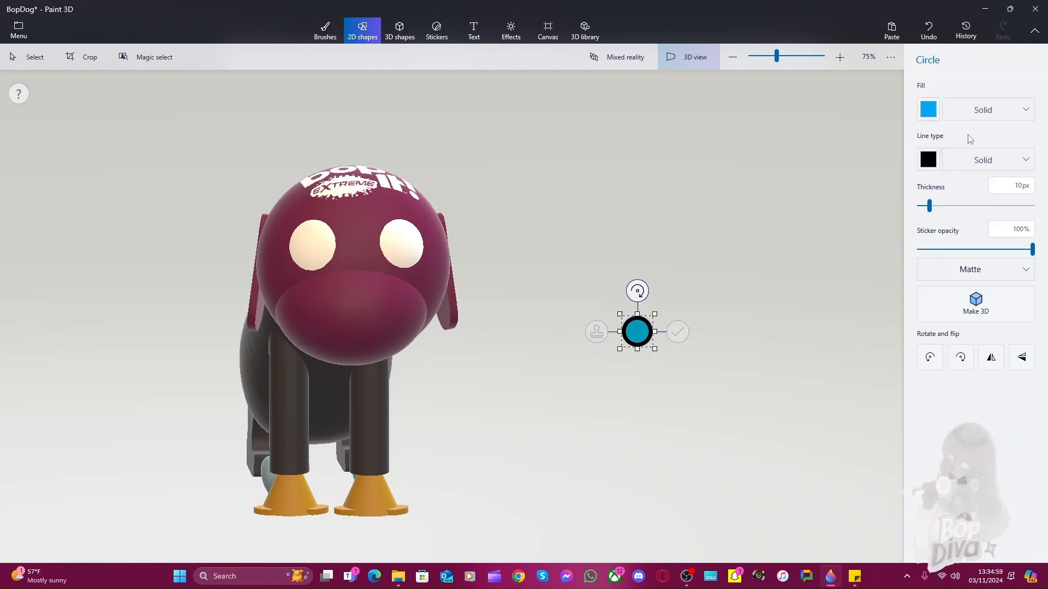
left_click(929, 111)
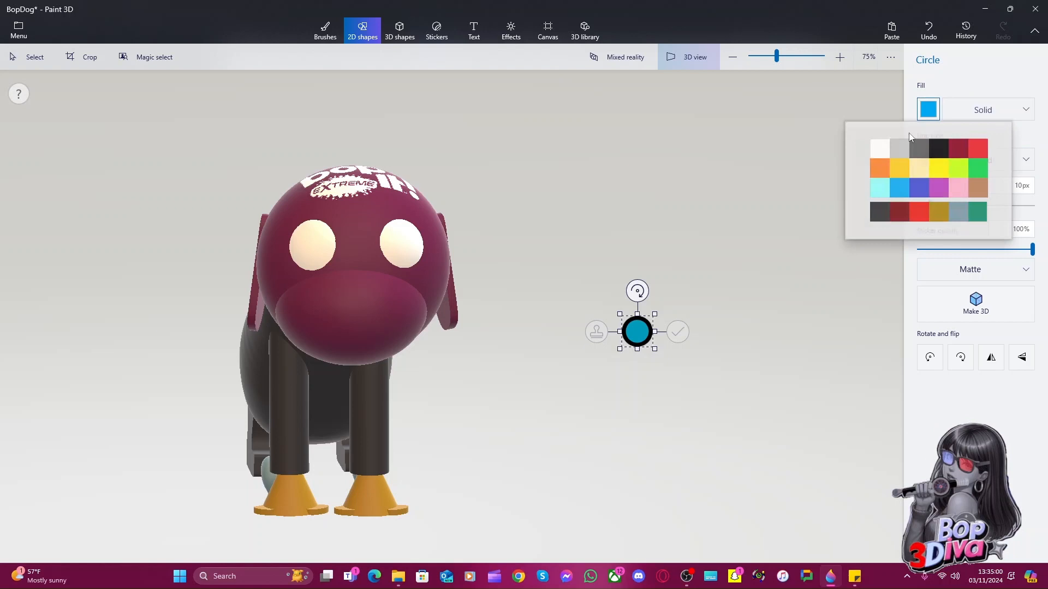
left_click(939, 150)
Place the black circle on the first white eye as its pupil, and deselect everything
left_click_drag(644, 327, 406, 251)
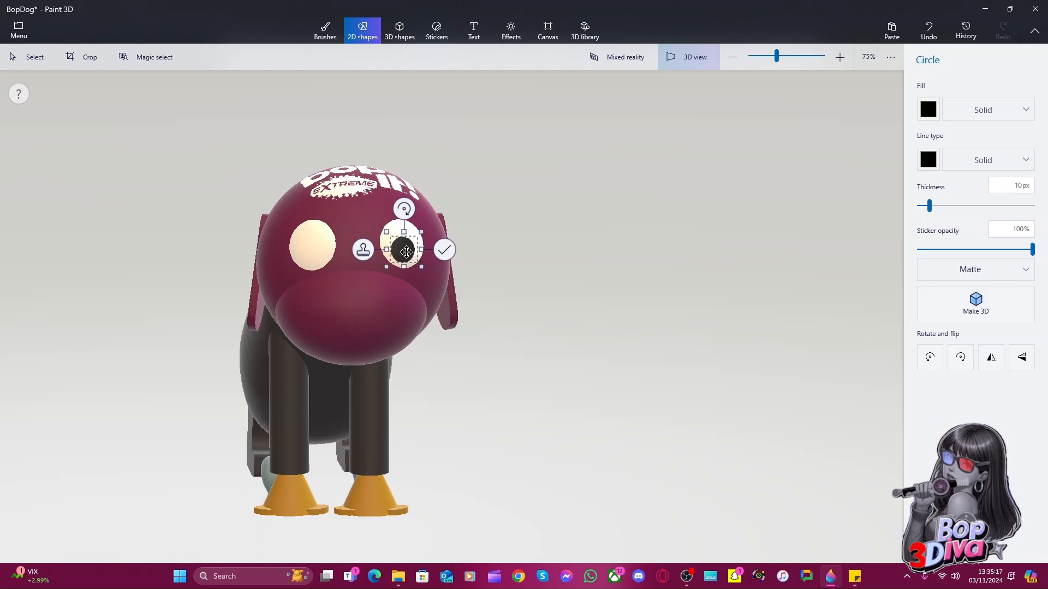
left_click(517, 314)
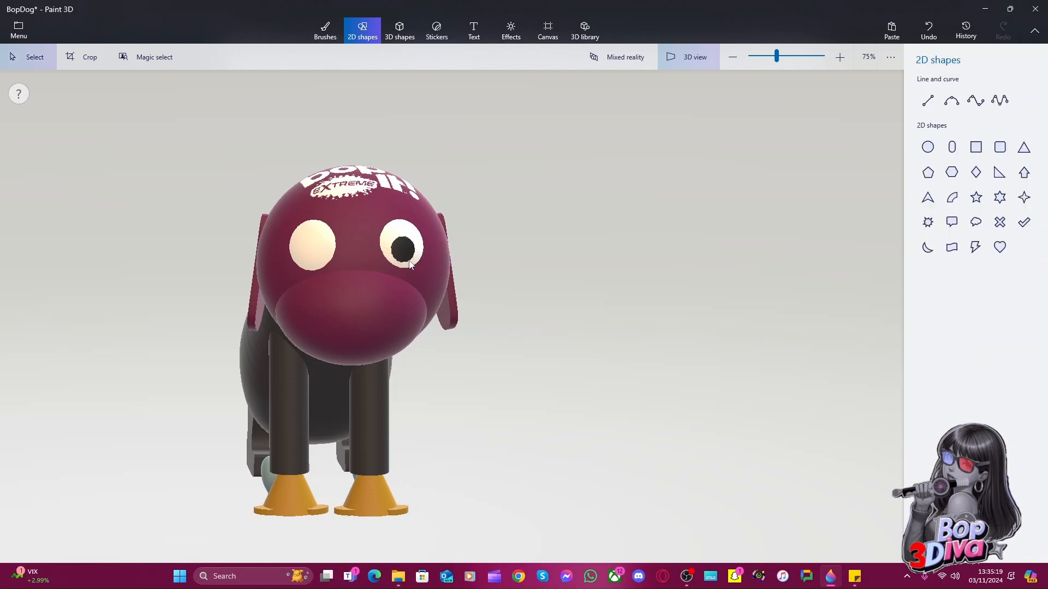
left_click(409, 252)
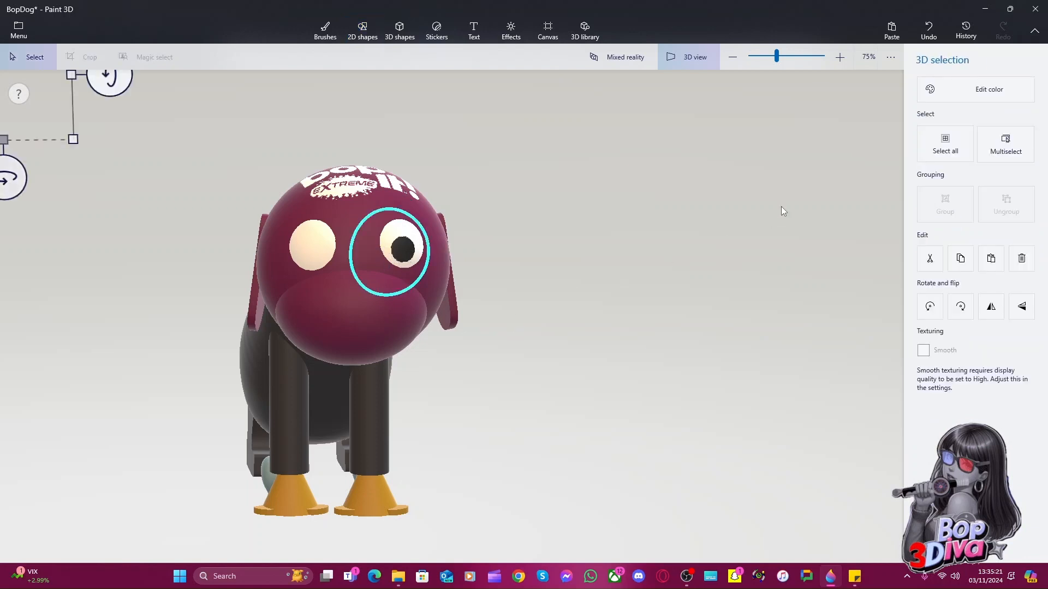
left_click(665, 251)
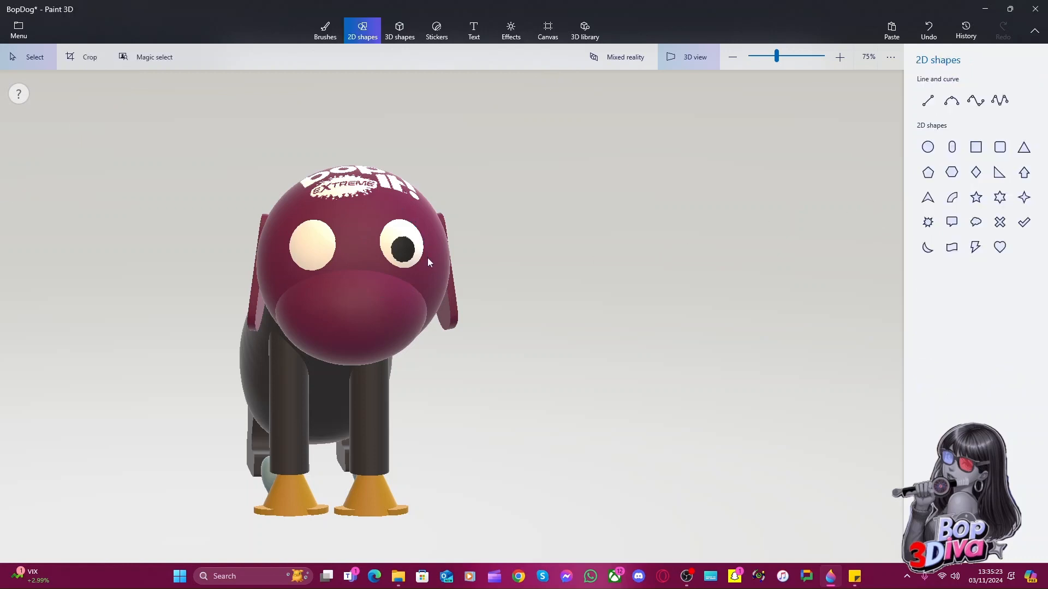
Draw a second small black circle and place it on the copied white eye as its pupil
left_click(927, 147)
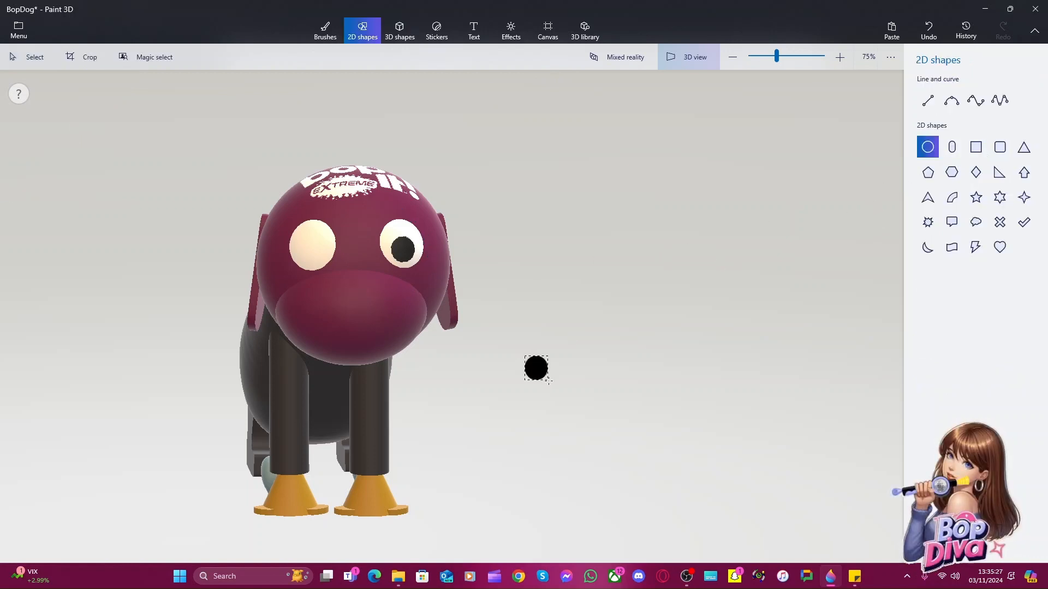
left_click_drag(553, 385, 326, 251)
left_click(569, 402)
left_click_drag(555, 408, 660, 411)
left_click_drag(681, 409, 508, 471)
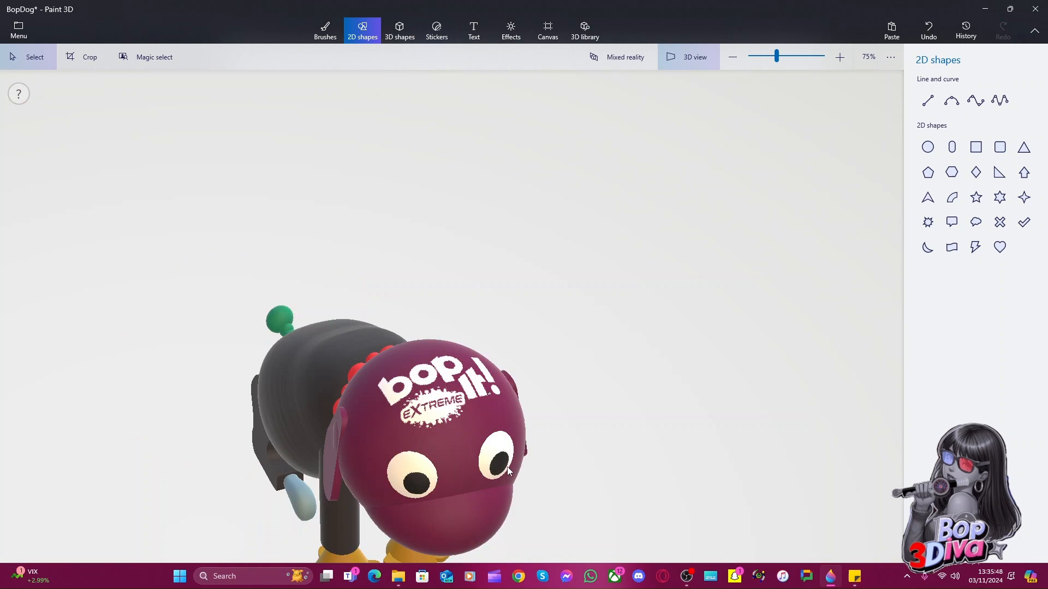
left_click(466, 454)
left_click_drag(641, 474, 738, 376)
right_click_drag(735, 371, 745, 420)
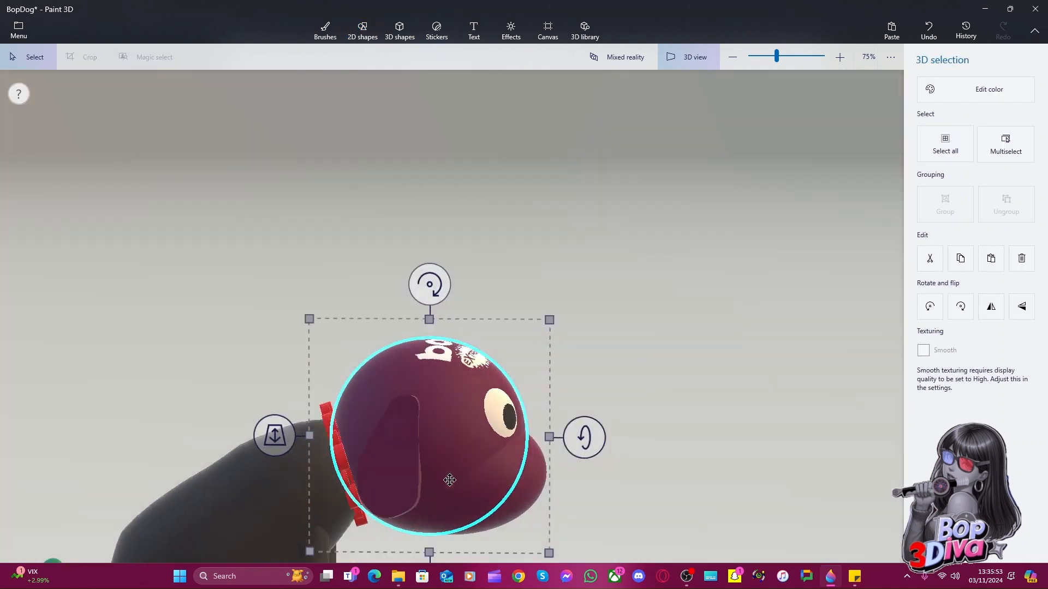
left_click(410, 483, "ctrl")
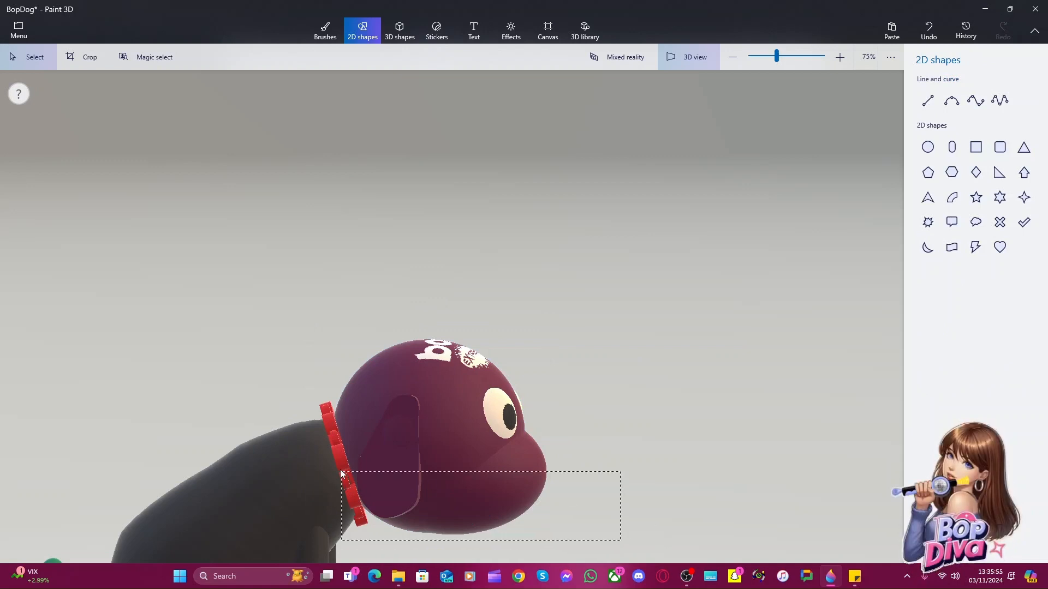
left_click_drag(352, 263, 349, 260)
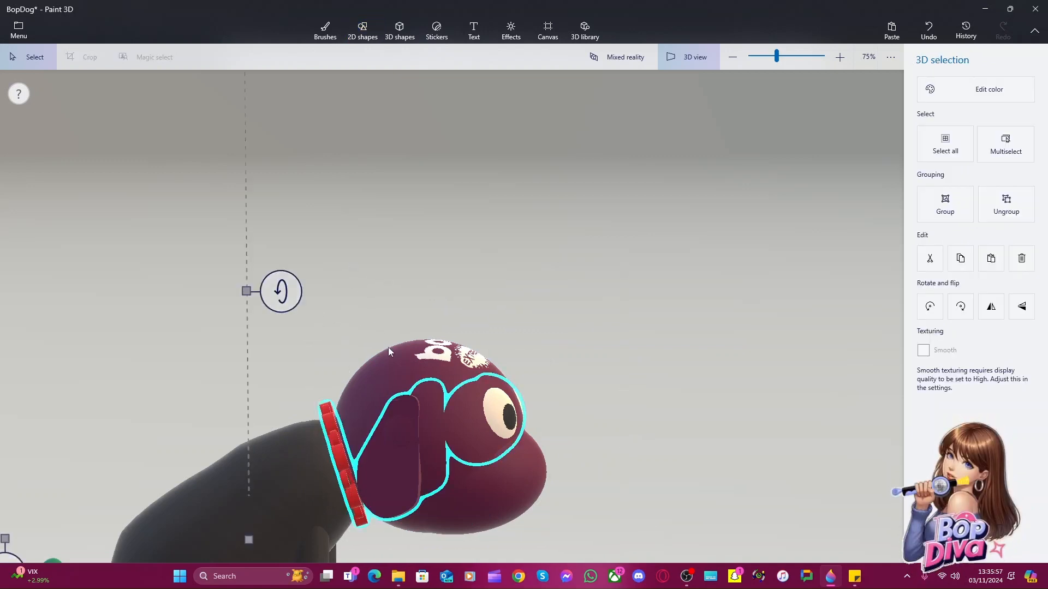
left_click(447, 467)
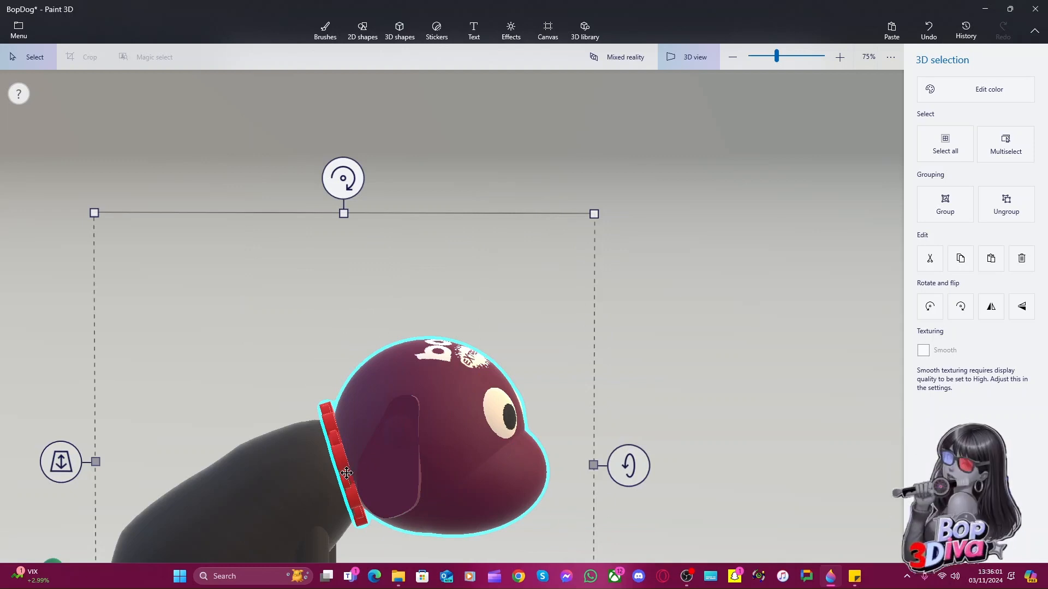
key("ctrl+w")
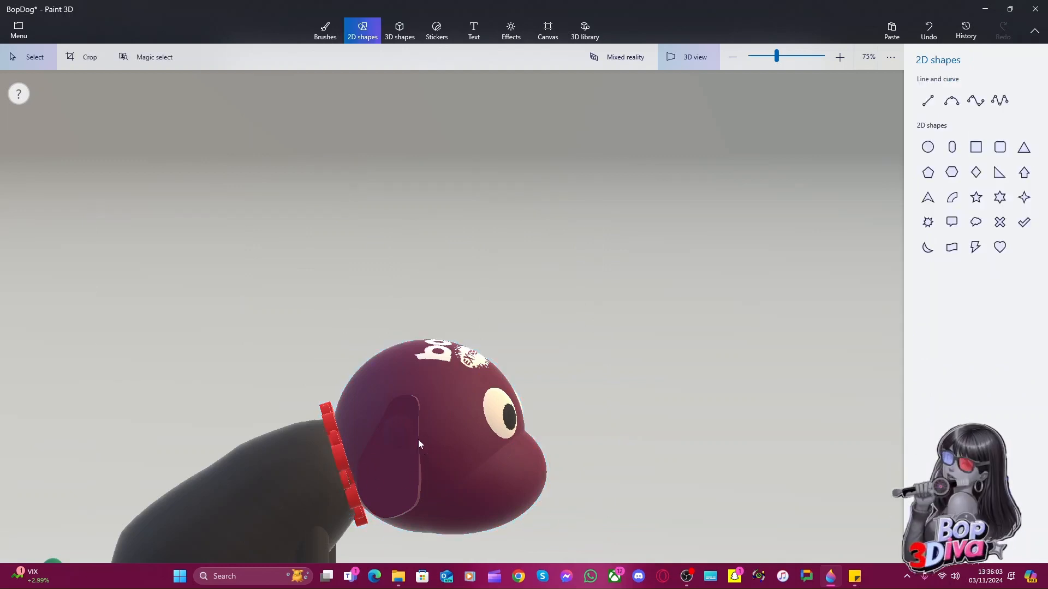
Recolour the head sphere with its own maroon sampled by the eyedropper, so the old logo on it is painted over
right_click_drag(648, 488, 528, 480)
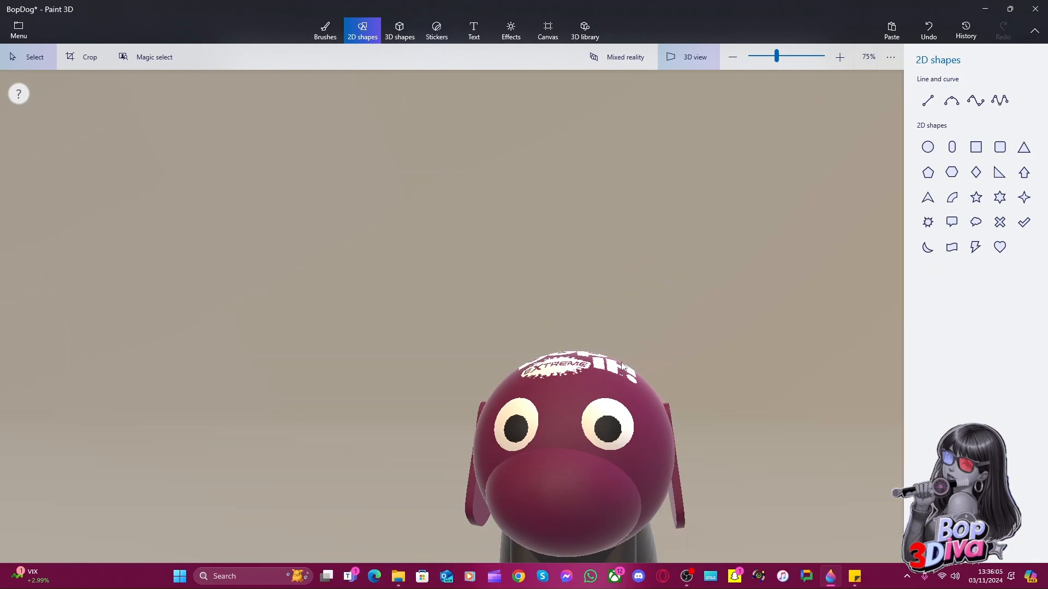
right_click_drag(622, 366, 669, 457)
left_click(582, 352)
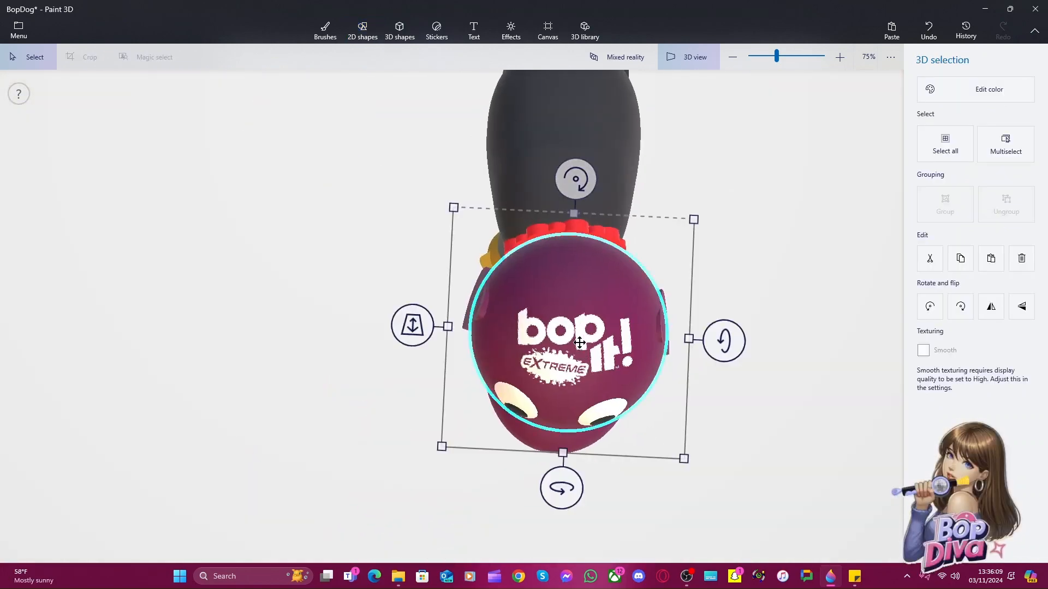
left_click(970, 93)
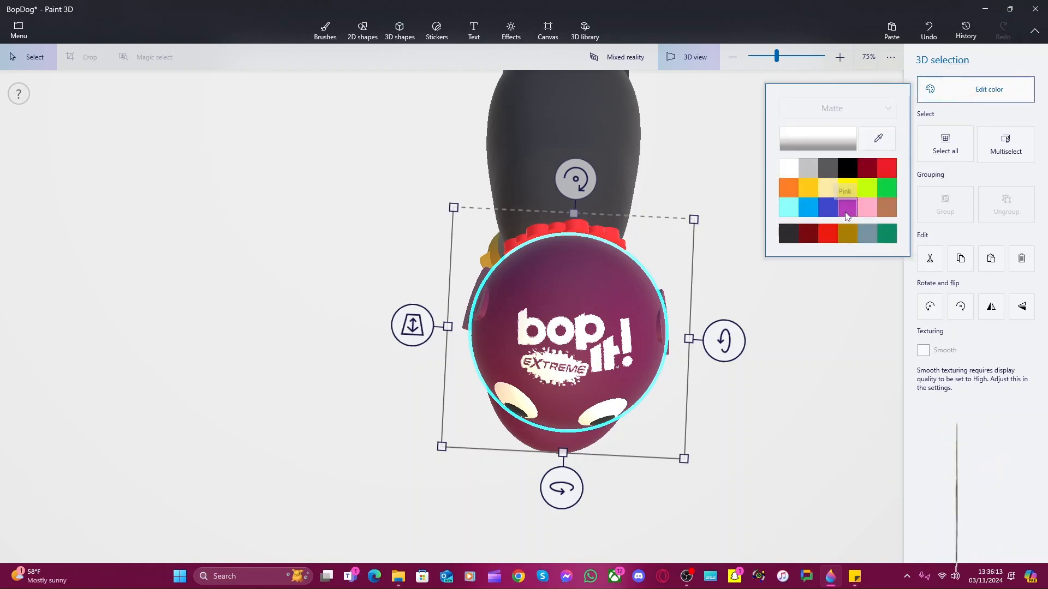
left_click(879, 139)
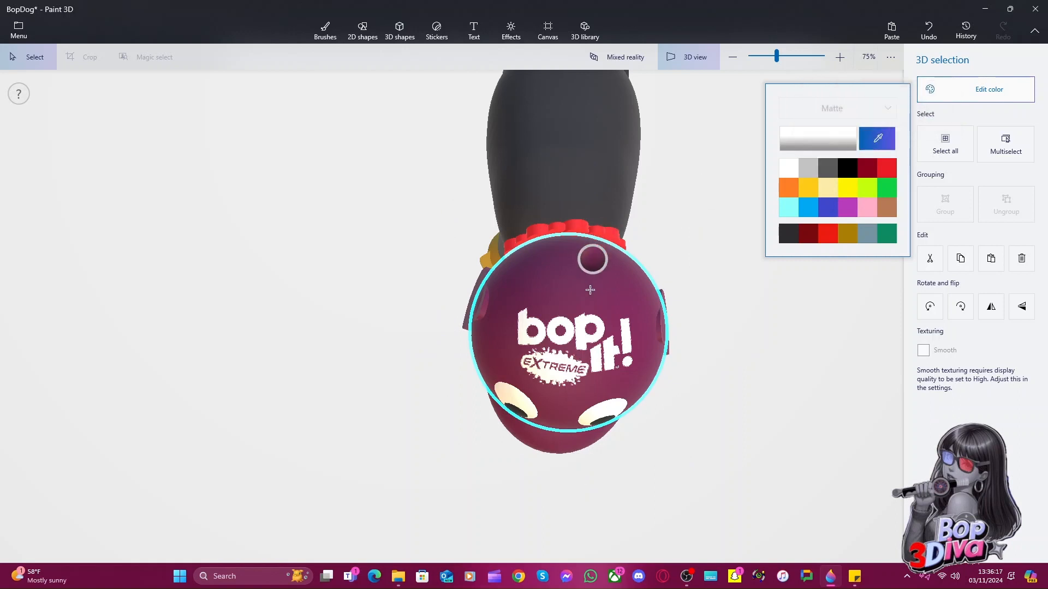
left_click(565, 311)
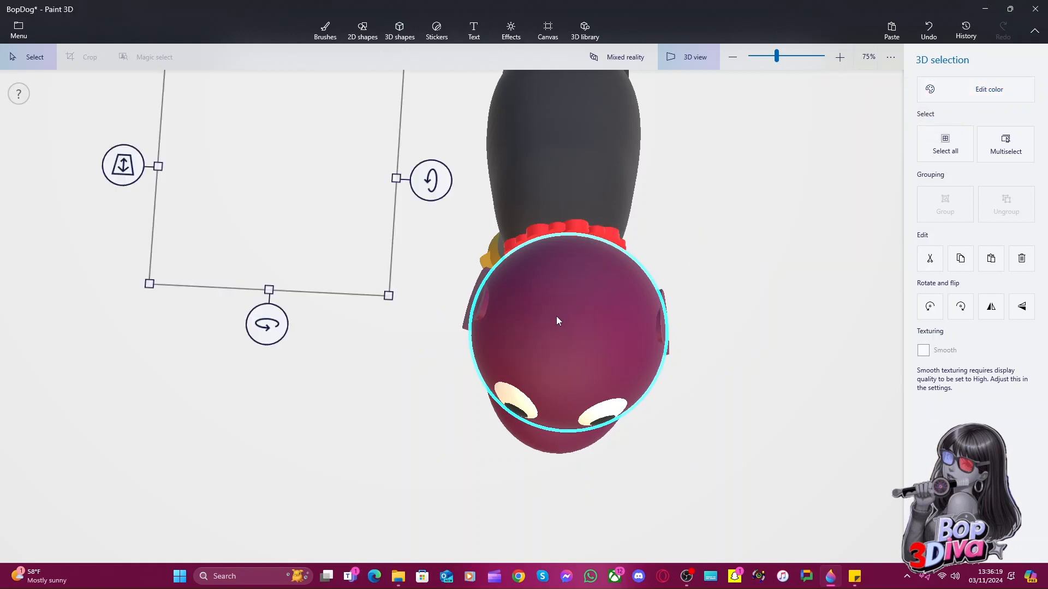
left_click(752, 262)
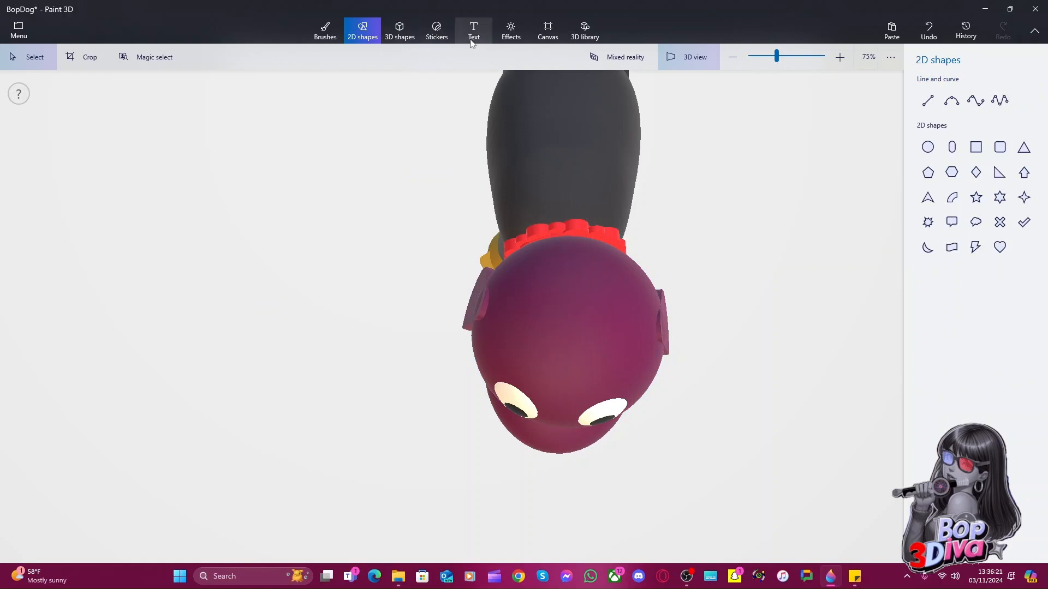
Apply the white Bop It Extreme logo sticker centred on the top of the head, slightly above the eyes
left_click(452, 33)
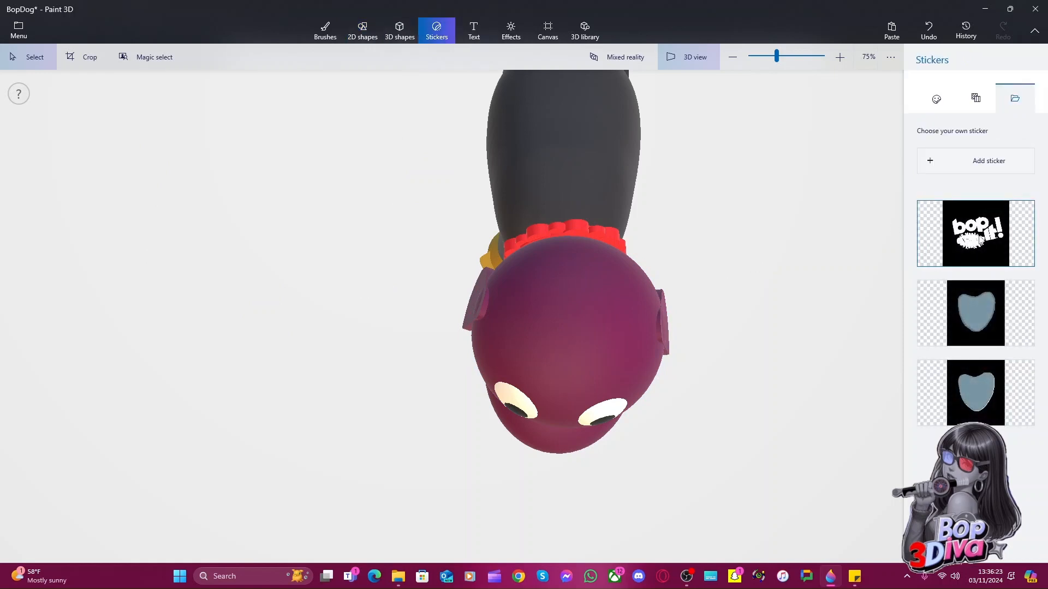
left_click(976, 233)
left_click_drag(453, 306, 578, 319)
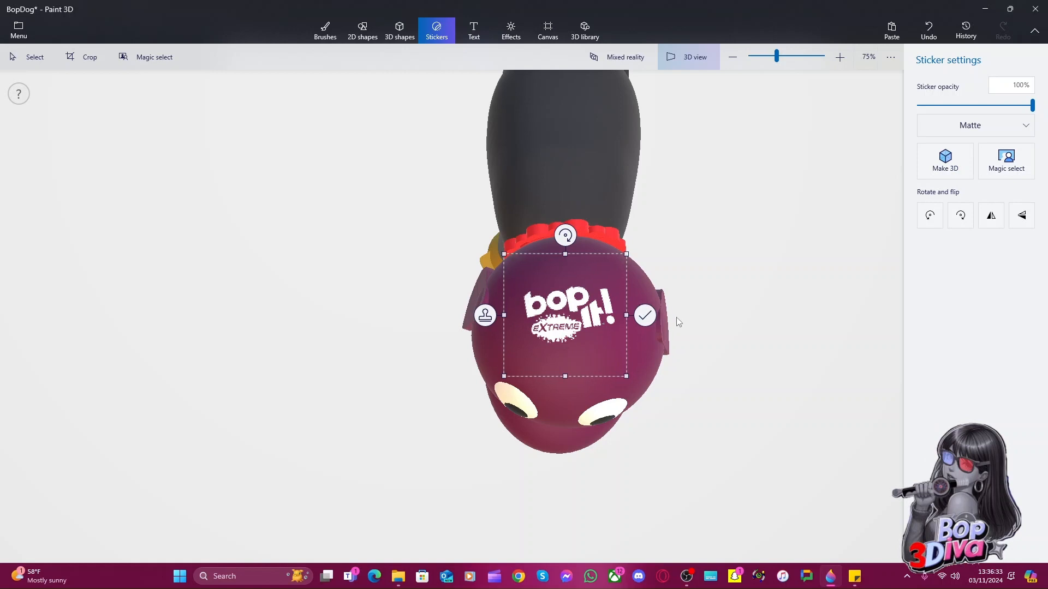
left_click_drag(570, 317, 568, 313)
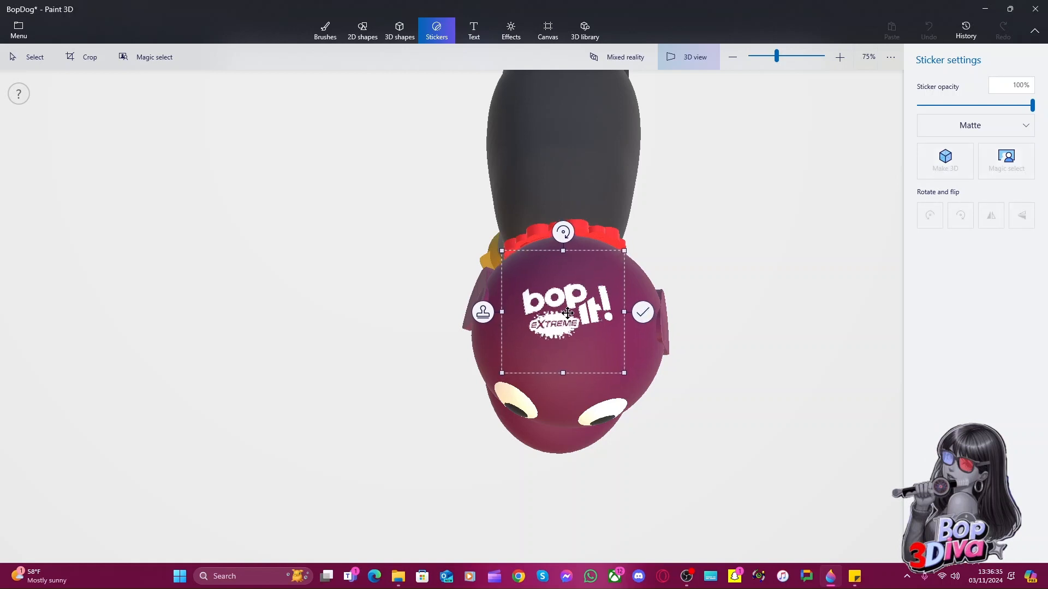
left_click(741, 358)
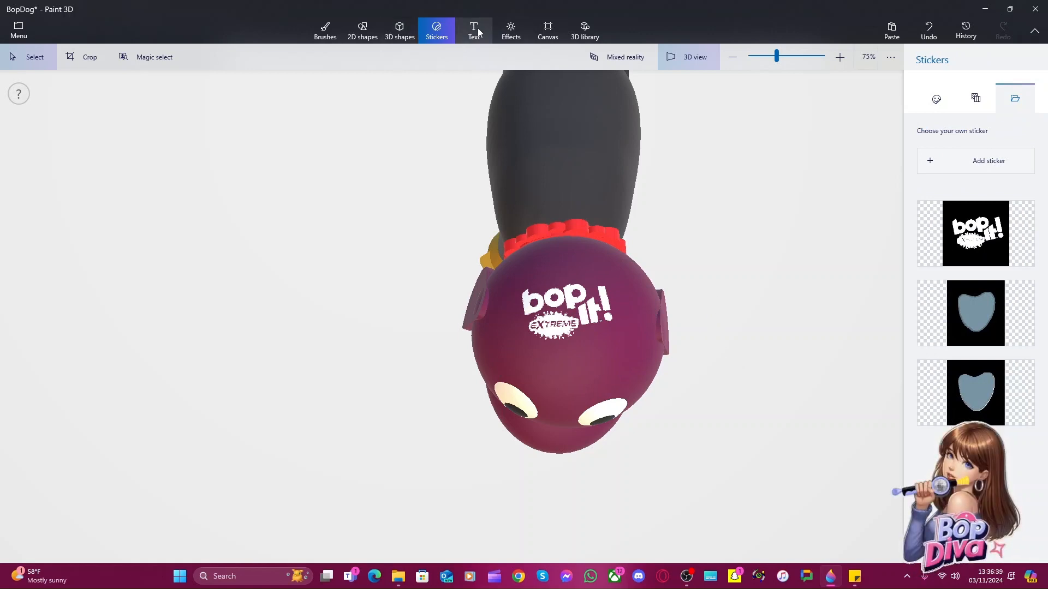
Draw a 2D circle around the logo on top of the head and set its fill to None
left_click(363, 31)
left_click(927, 147)
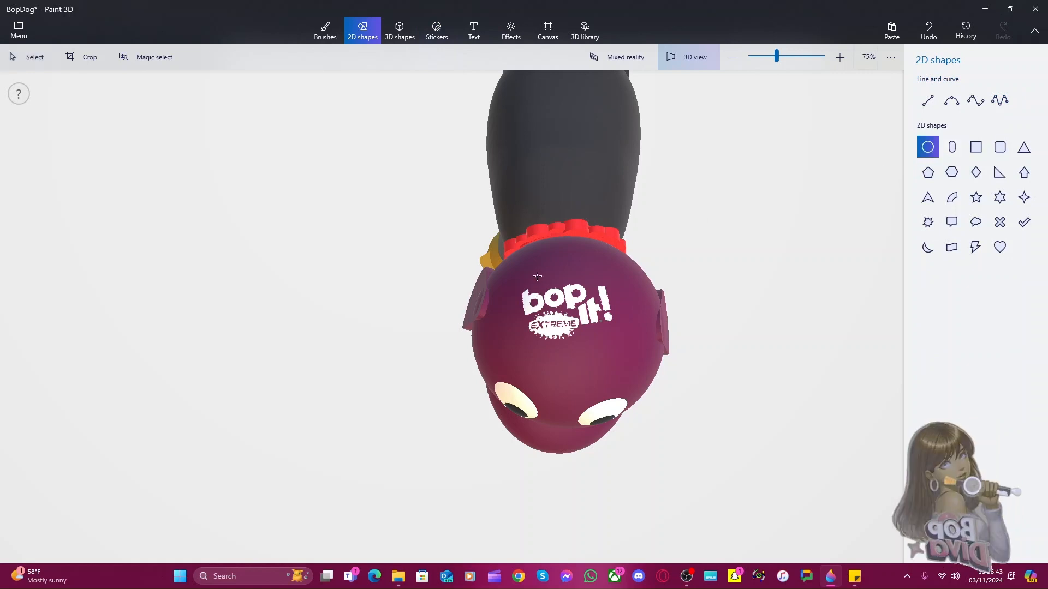
left_click_drag(513, 263, 612, 350)
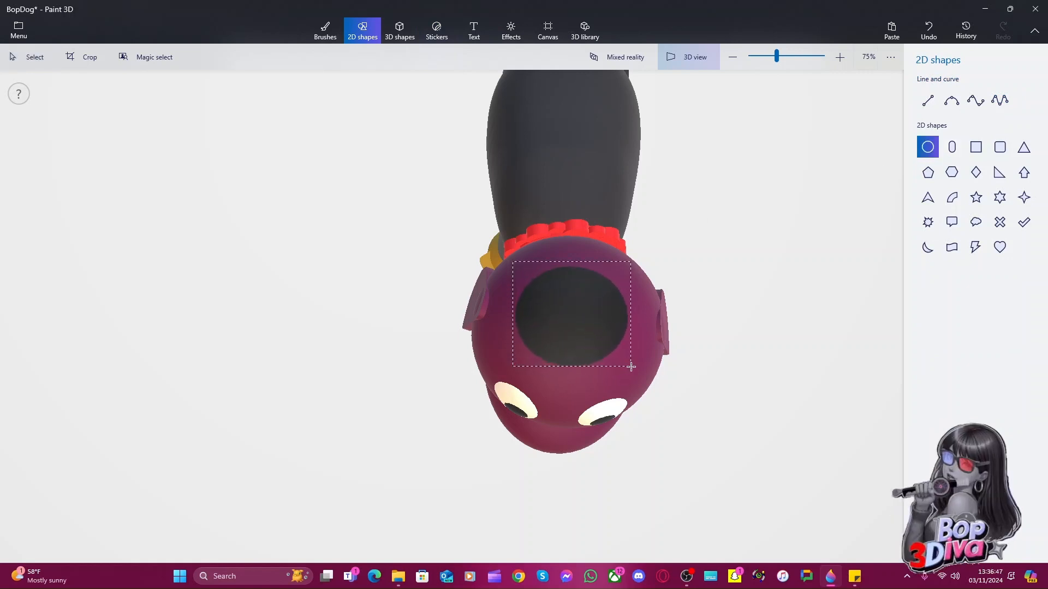
left_click_drag(632, 372, 632, 374)
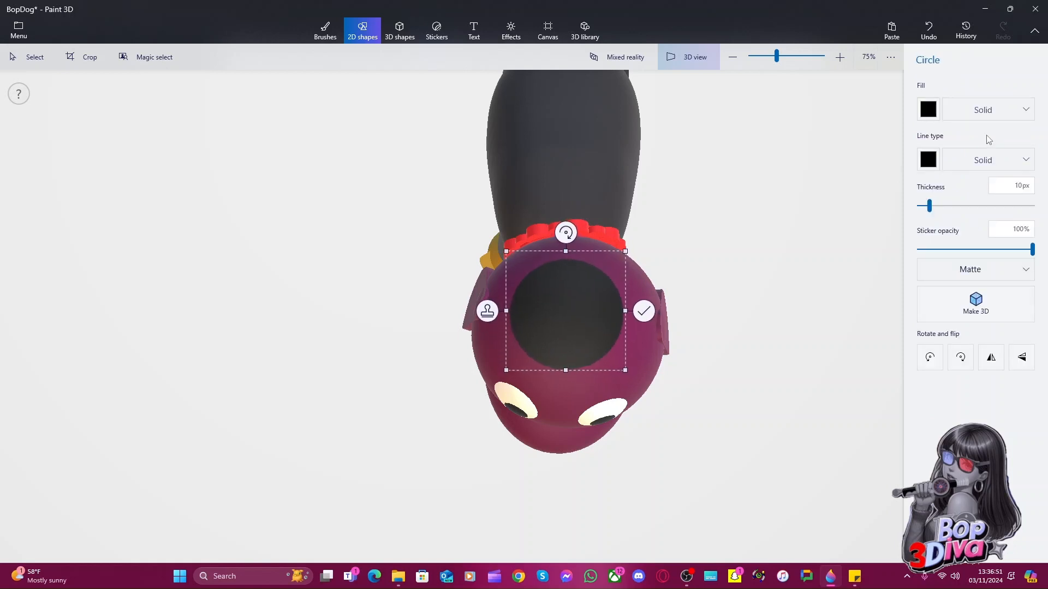
left_click(944, 112)
left_click(982, 85)
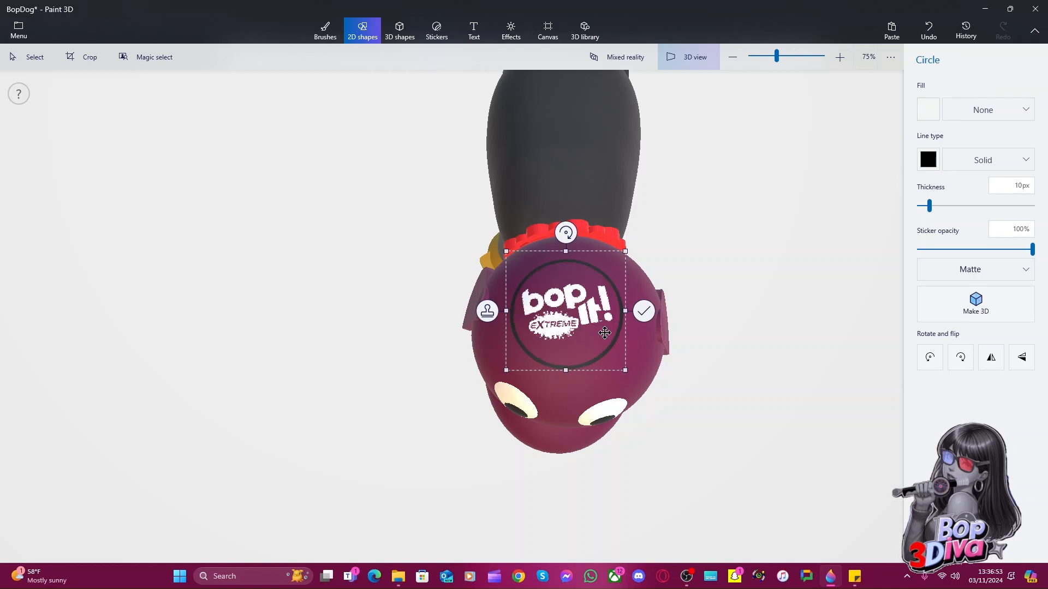
Fit the circle around the head logo and give it a white solid outline 5 px thick
left_click_drag(596, 354, 596, 346)
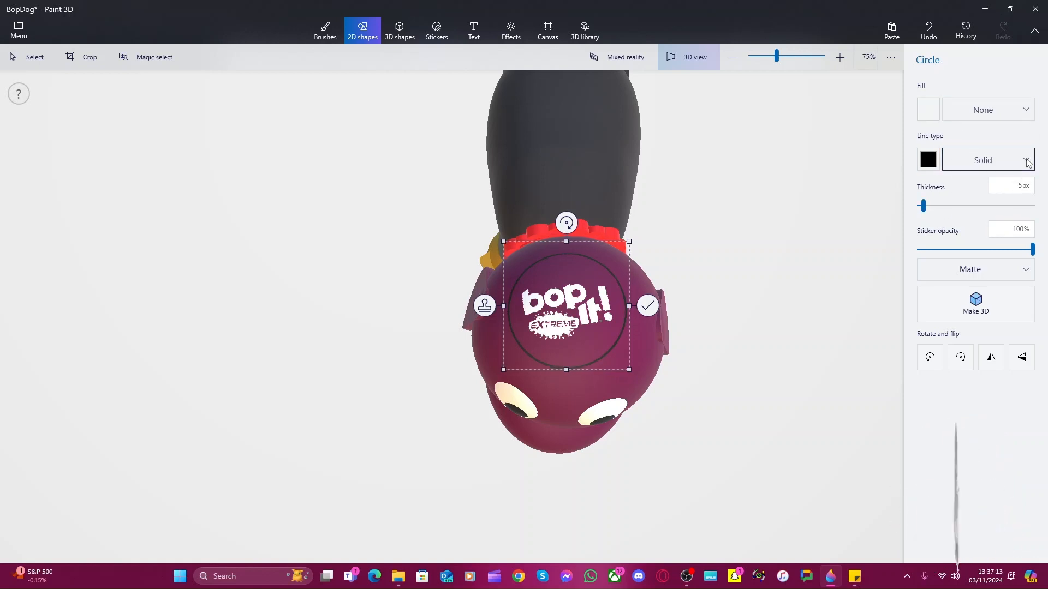
left_click(1026, 162)
left_click(1026, 163)
left_click(929, 160)
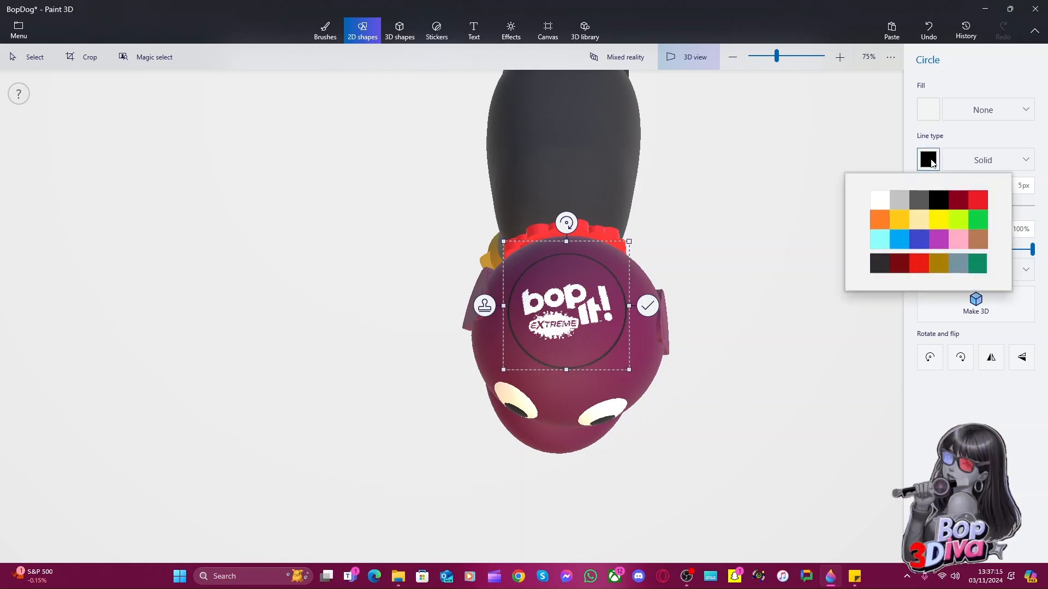
left_click(888, 195)
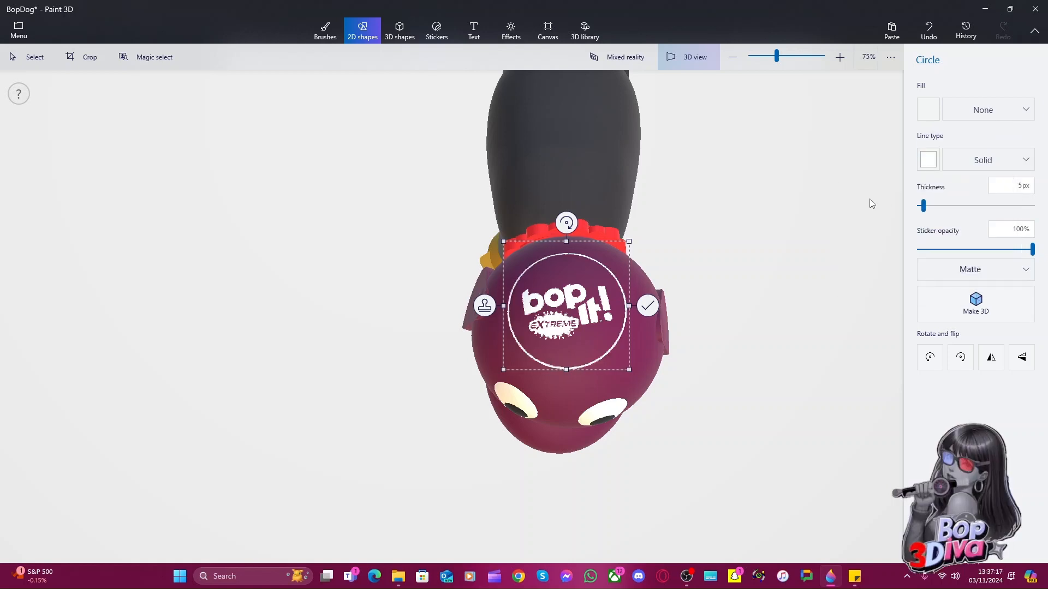
left_click(819, 288)
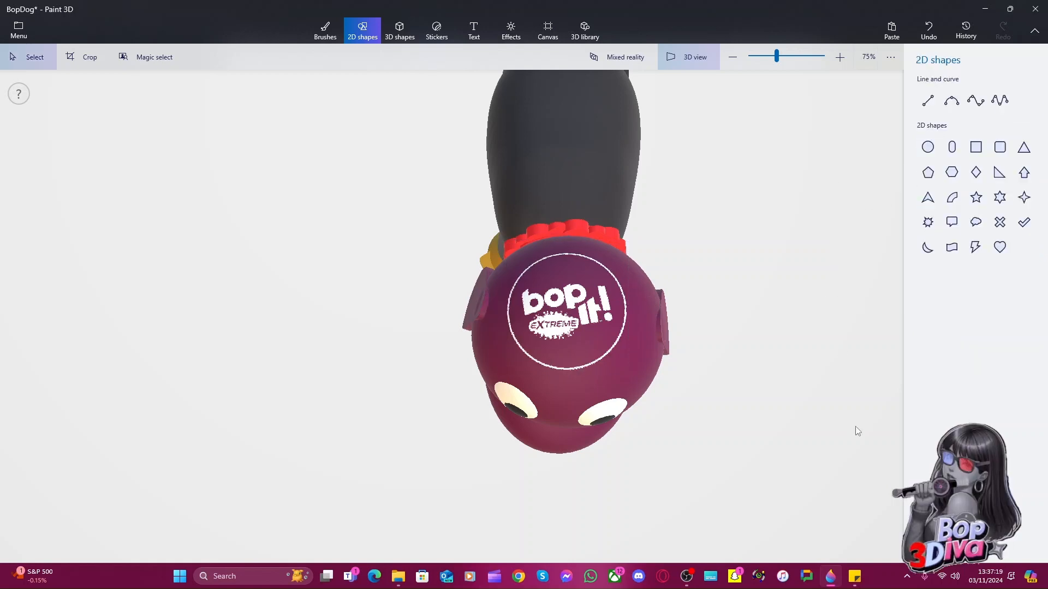
Undo the white circle placed around the head logo
left_click_drag(854, 428, 803, 364)
key("ctrl+z")
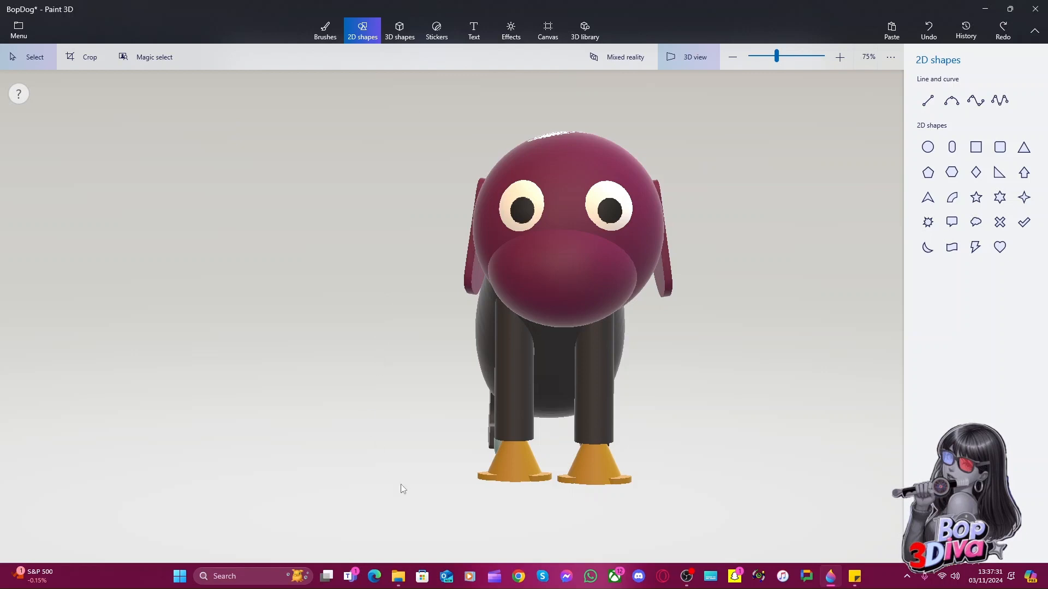
Launch PowerPoint and create a blank presentation
left_click(264, 578)
type("pw")
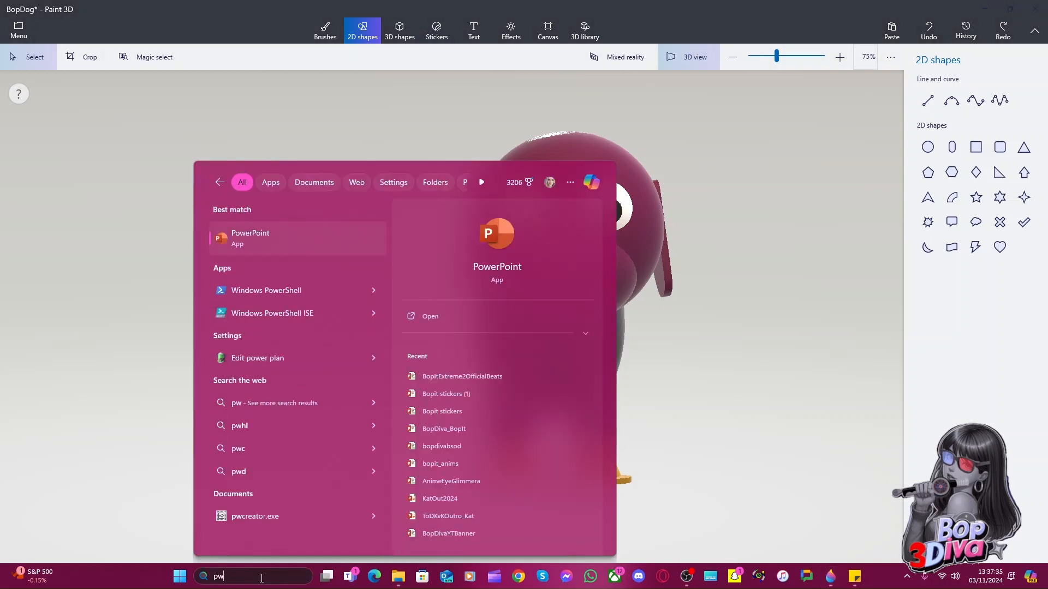
key("Return")
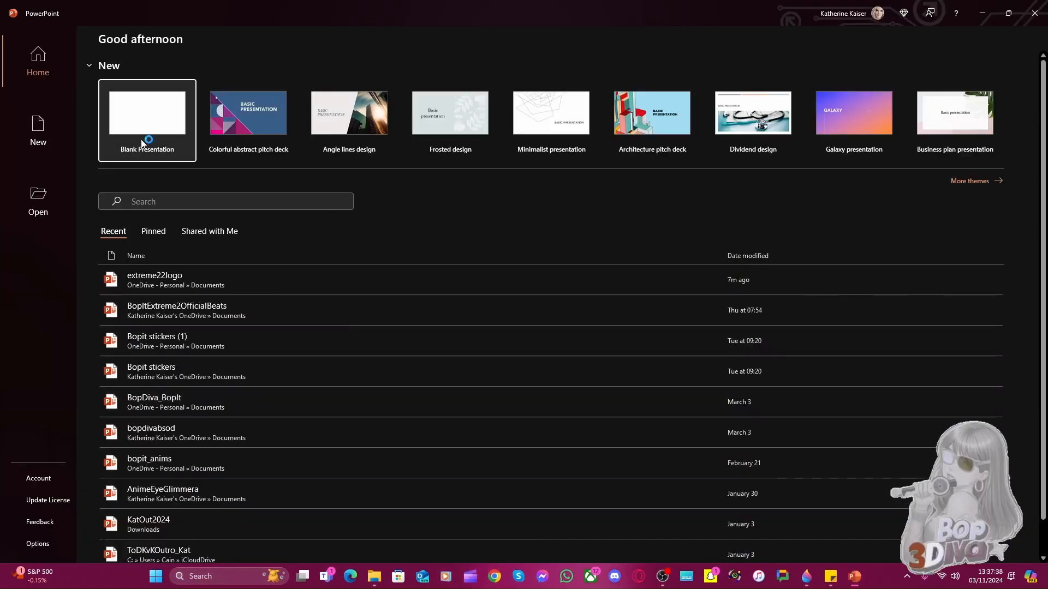
left_click(146, 122)
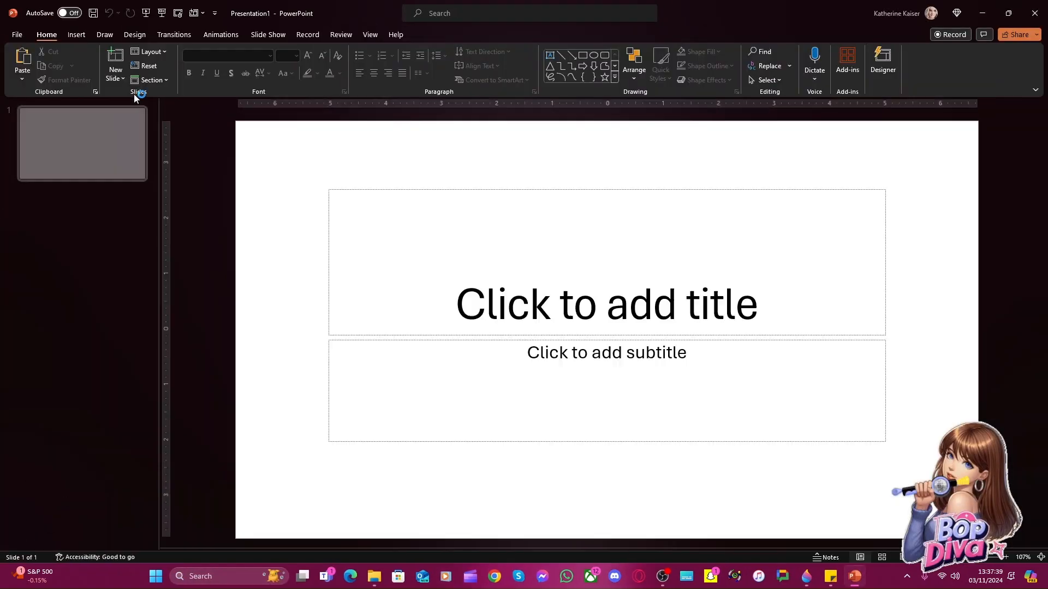
Insert the extreme22logo picture from the Desktop folder onto the slide
left_click(77, 35)
left_click(87, 74)
left_click(121, 112)
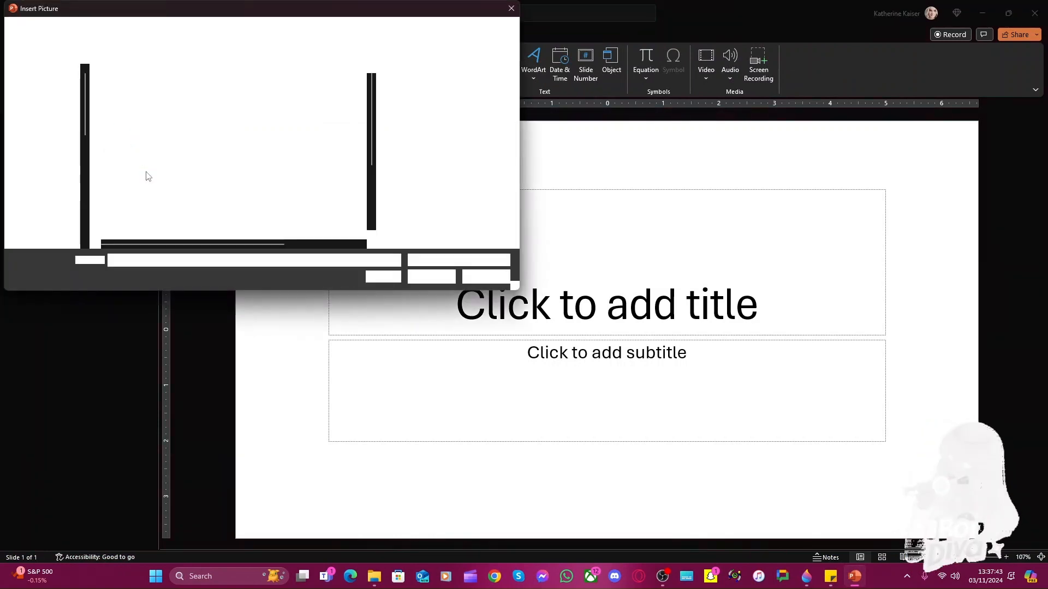
scroll(142, 161, "down", 1)
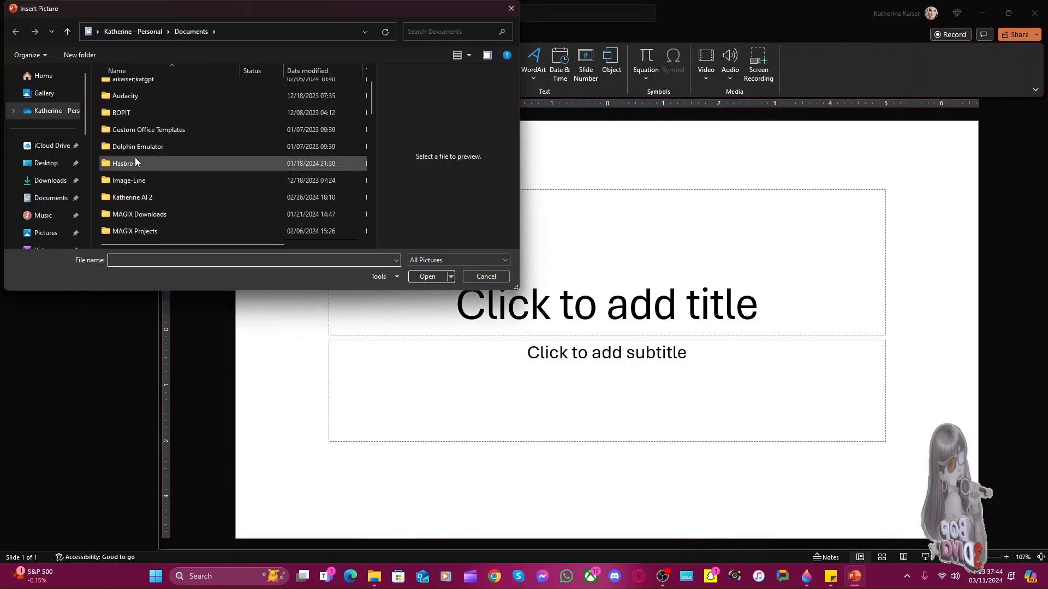
left_click(46, 163)
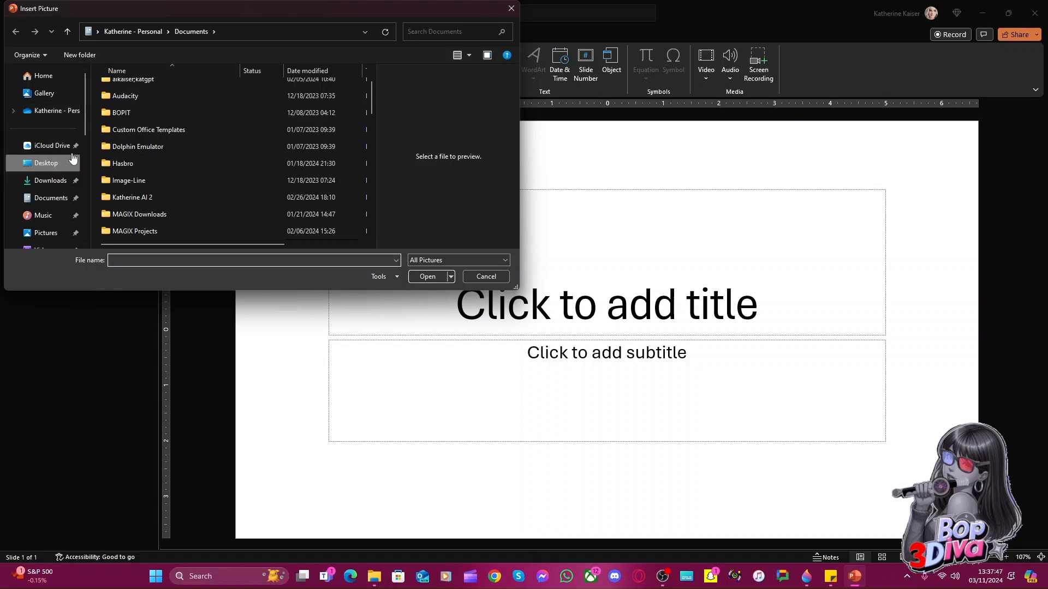
scroll(169, 140, "down", 4)
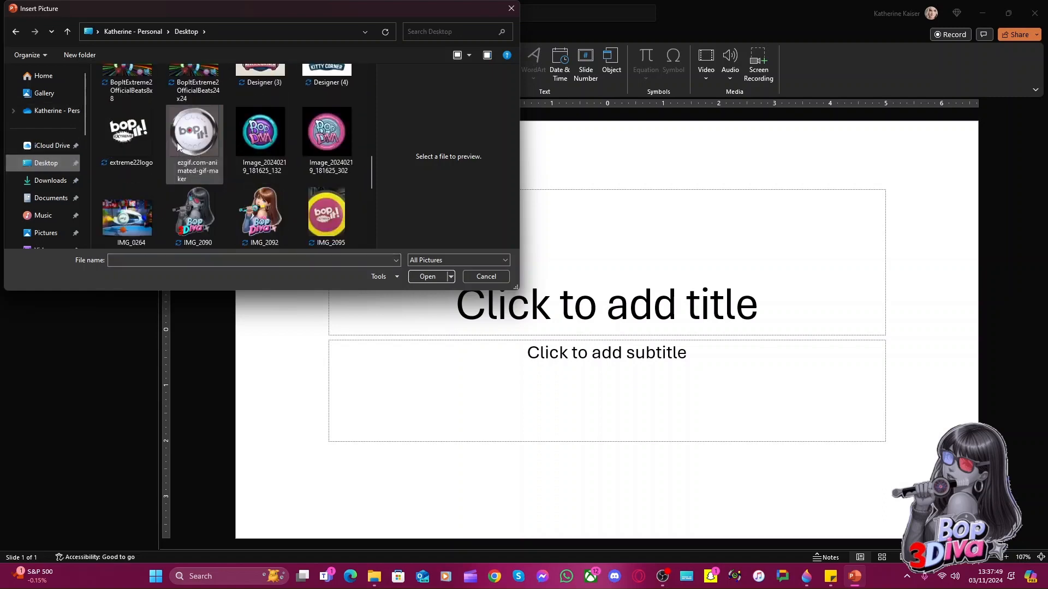
double_click(130, 140)
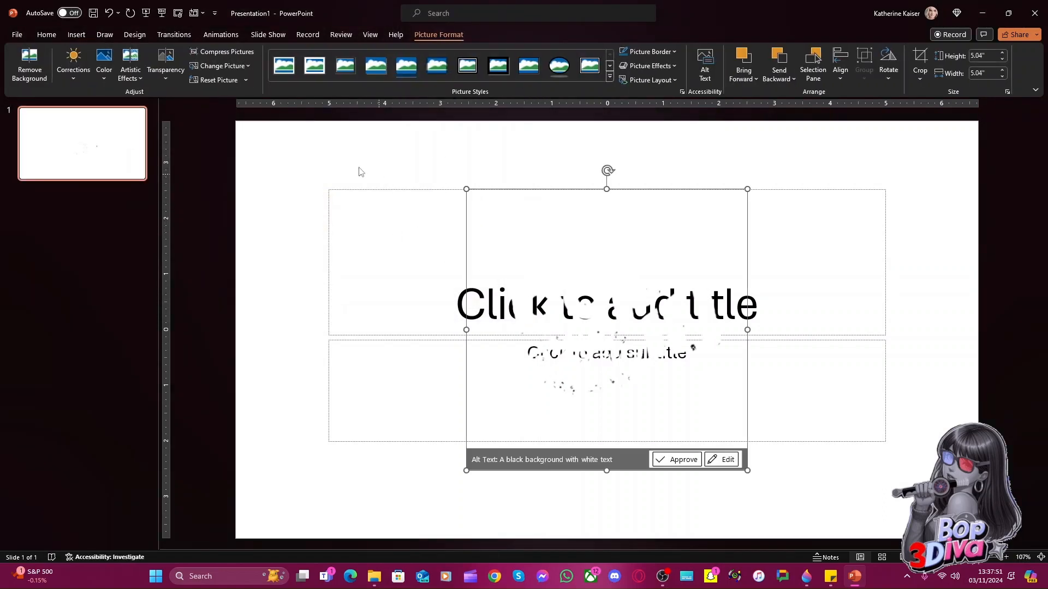
Delete the subtitle and title placeholders from the slide, and select the inserted logo picture
left_click(391, 441)
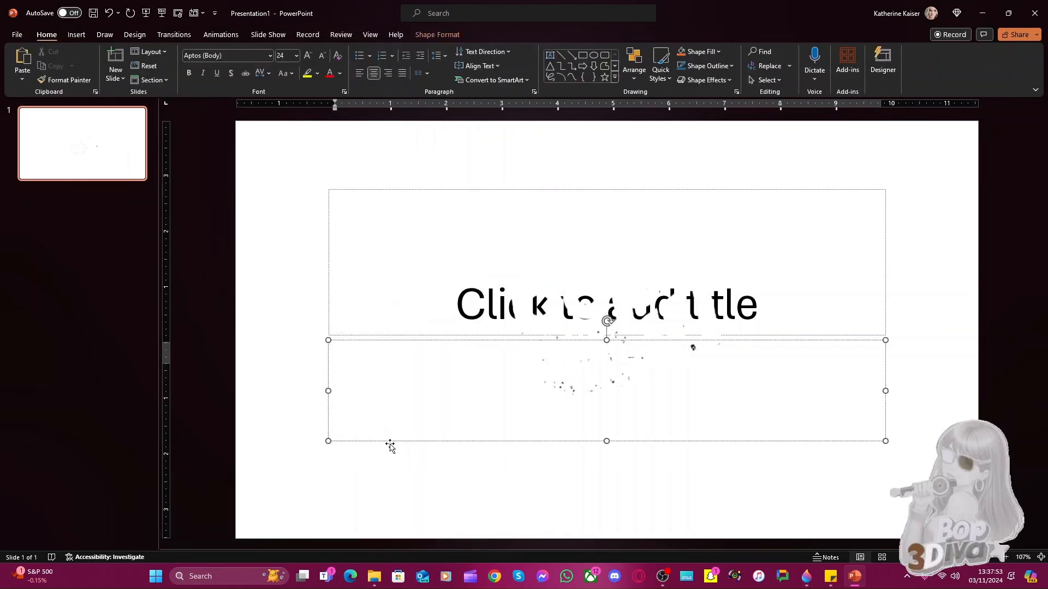
key("Delete")
left_click(386, 336)
key("Delete")
left_click(553, 362)
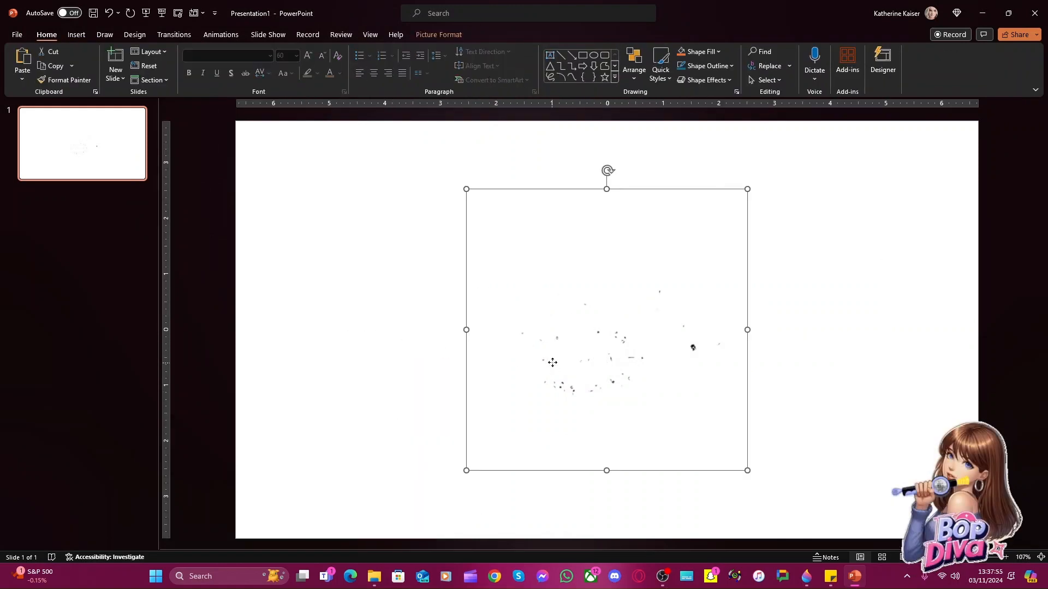
Enlarge the selected logo picture to 9.83 inches high and wide
key("shift+Up")
key("shift+Up")
key("shift+Up")
key("shift+Up")
key("shift+Up")
key("shift+Up")
key("shift+Up")
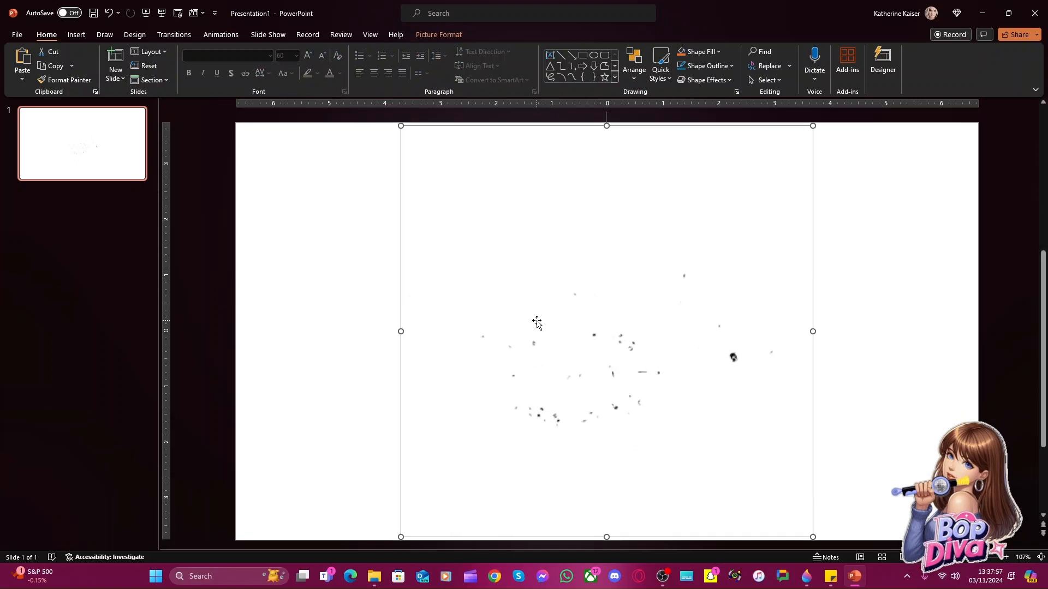
Set the slide background to a solid black fill
left_click(439, 34)
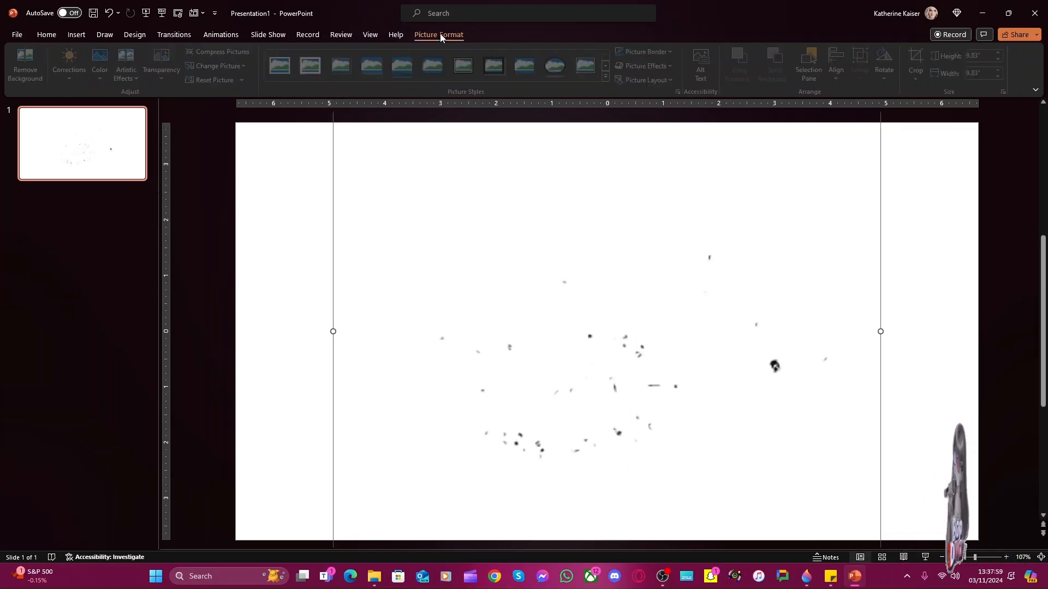
left_click(135, 35)
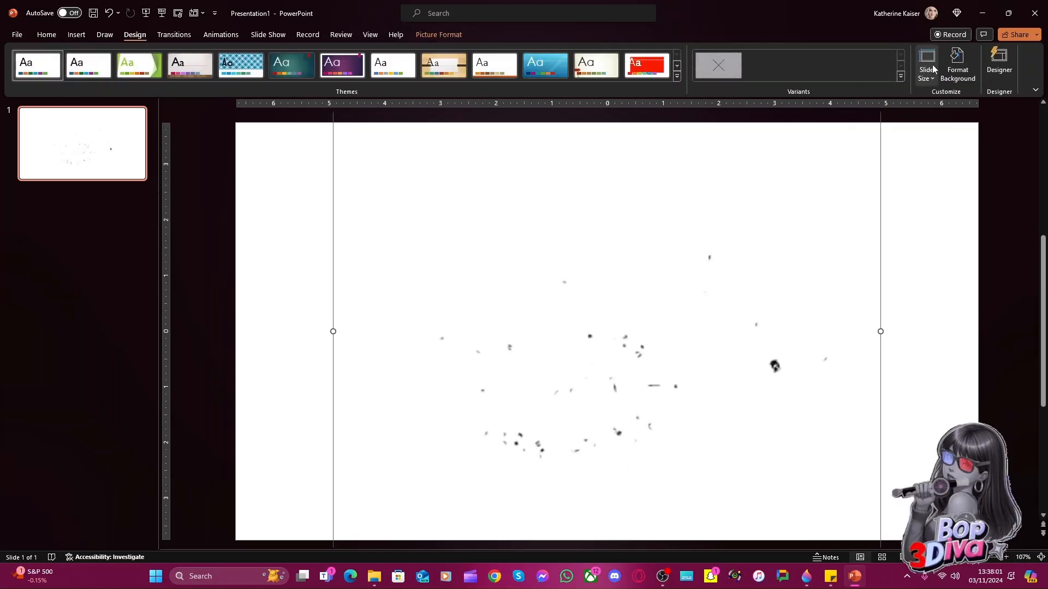
left_click(958, 64)
left_click(1019, 244)
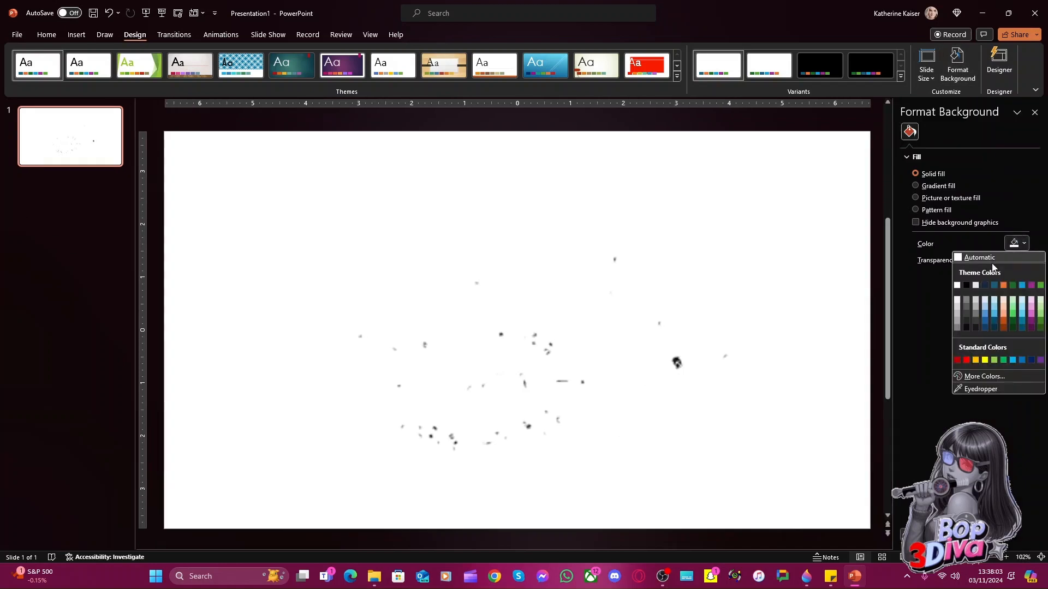
left_click(966, 285)
Crop the logo picture to the eXtreme splat, about 4.17 inches wide and 2.5 inches high
left_click(644, 355)
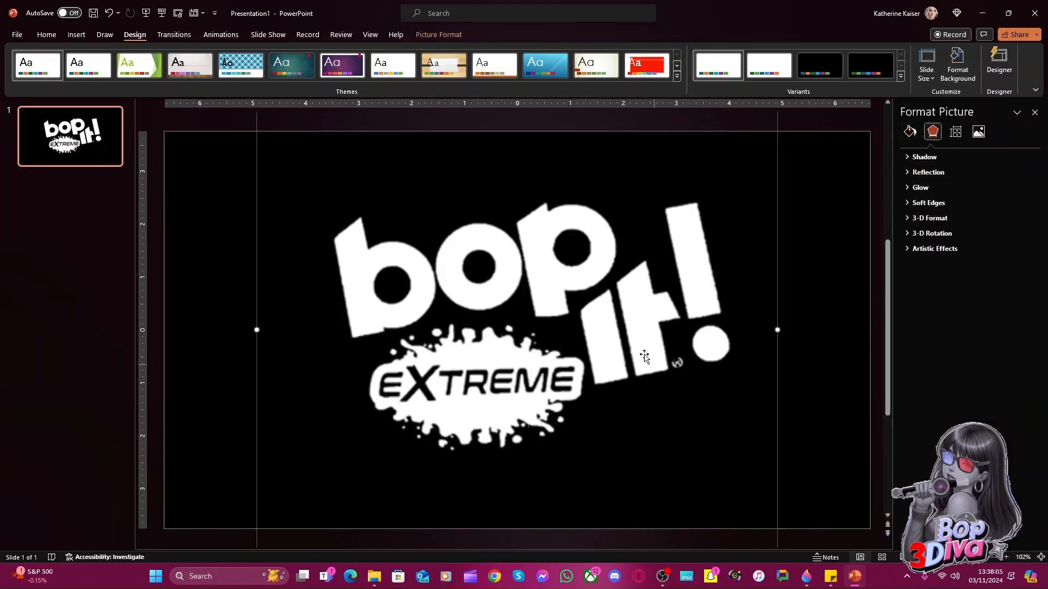
left_click(395, 35)
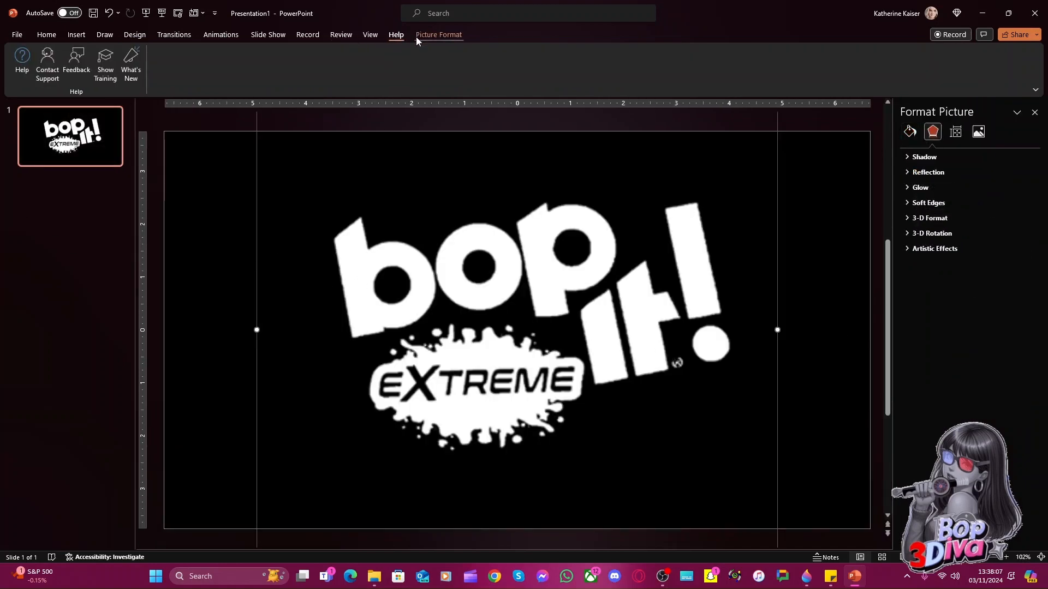
left_click(434, 35)
left_click(914, 63)
scroll(783, 219, "up", 2)
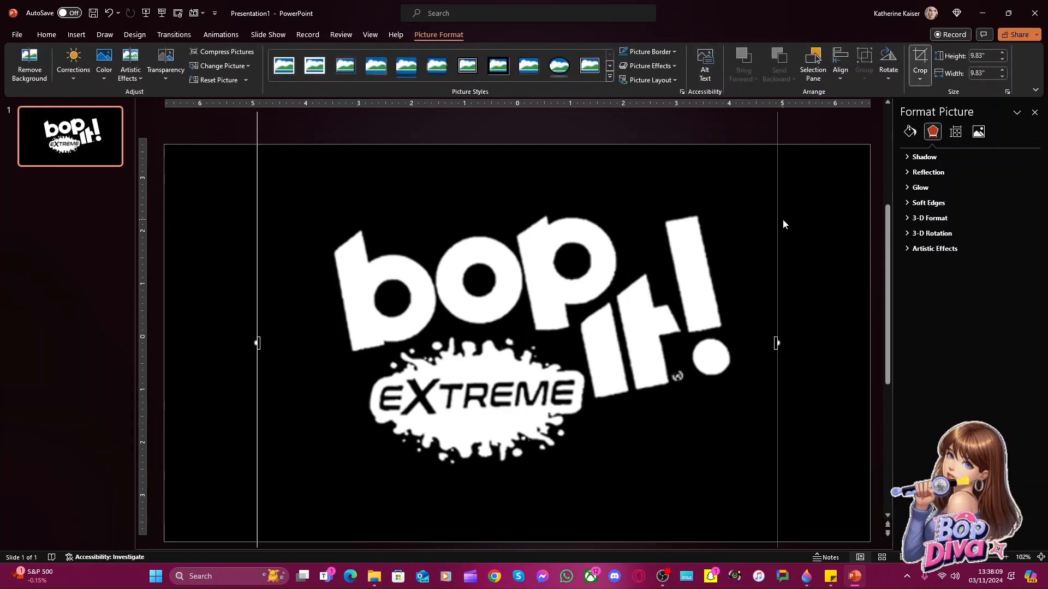
left_click_drag(776, 124, 585, 370)
scroll(548, 375, "down", 4)
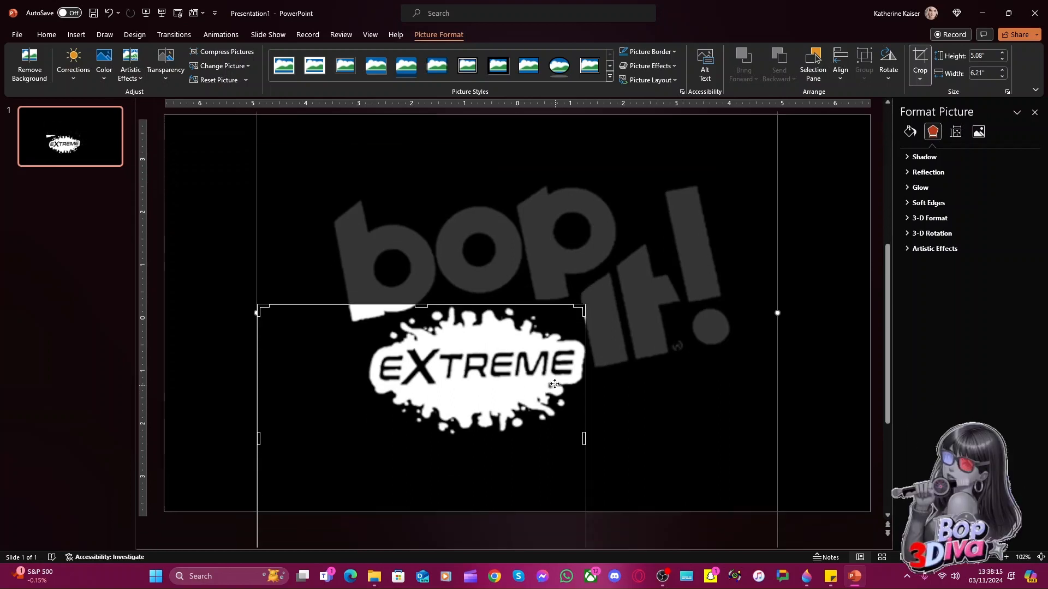
left_click_drag(265, 531, 365, 405)
left_click(926, 65)
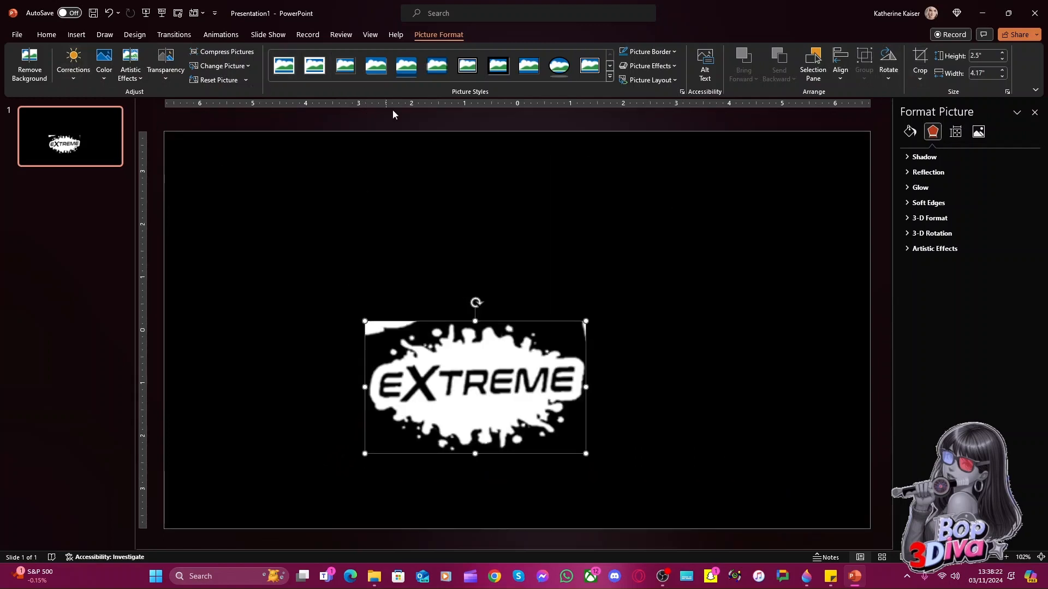
Crop the splat picture to an oval shape and widen the crop to about 4.31 inches
left_click(920, 74)
mouse_move(950, 110)
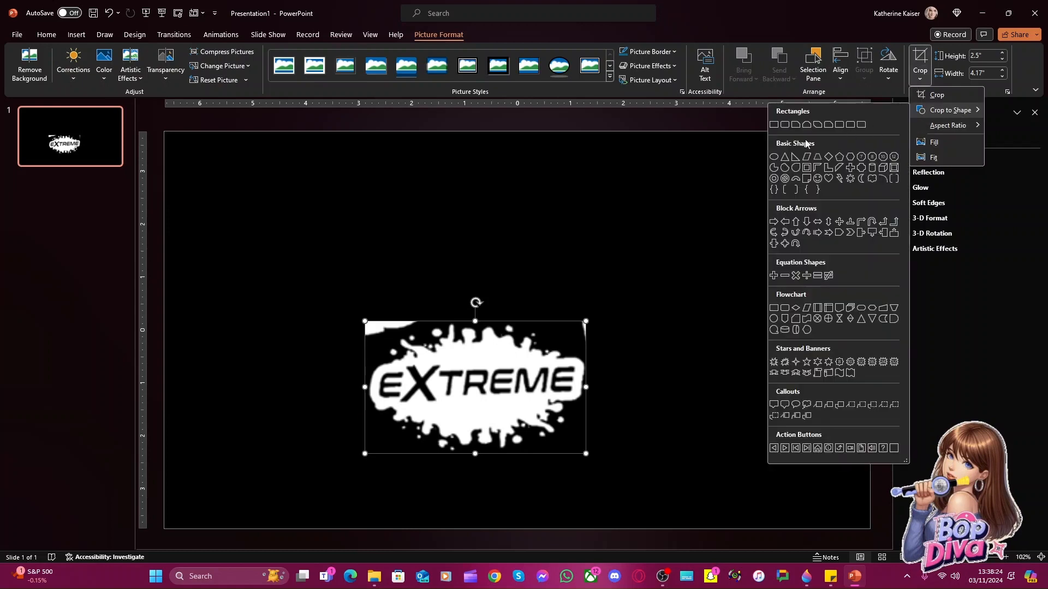
left_click(773, 157)
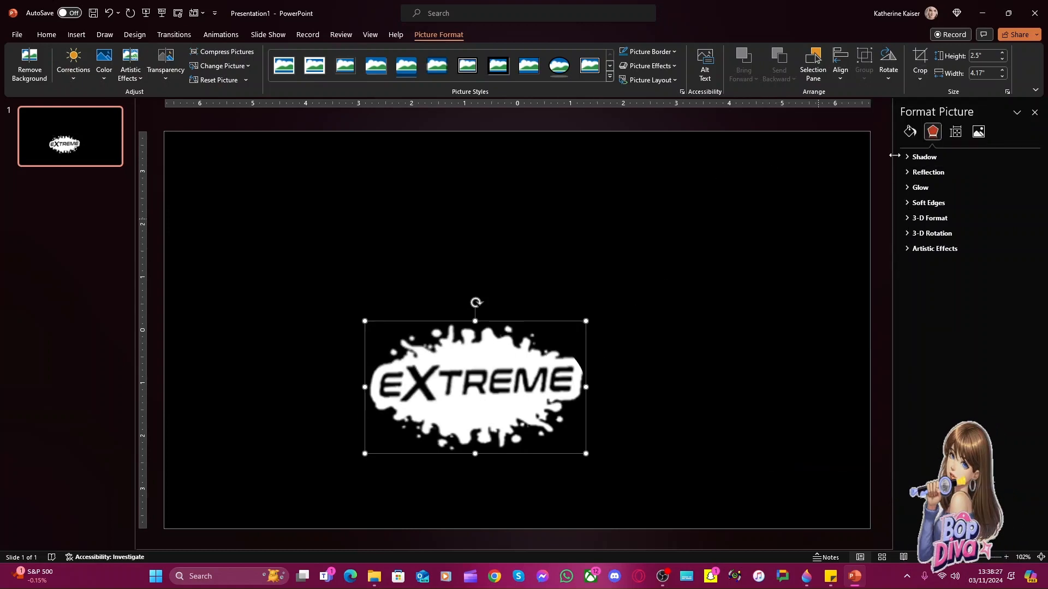
left_click(921, 57)
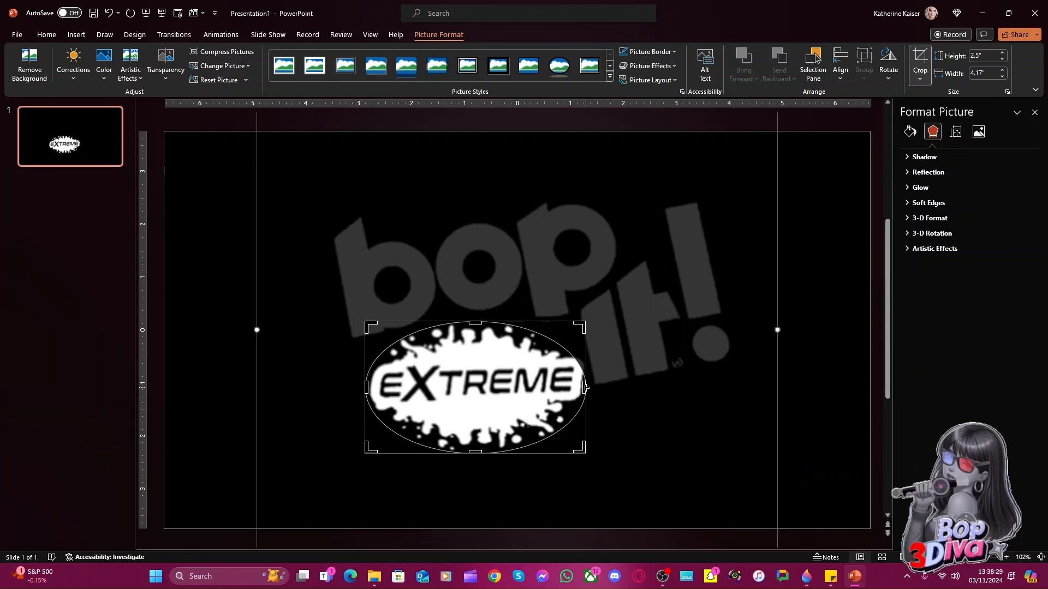
left_click_drag(585, 387, 592, 382)
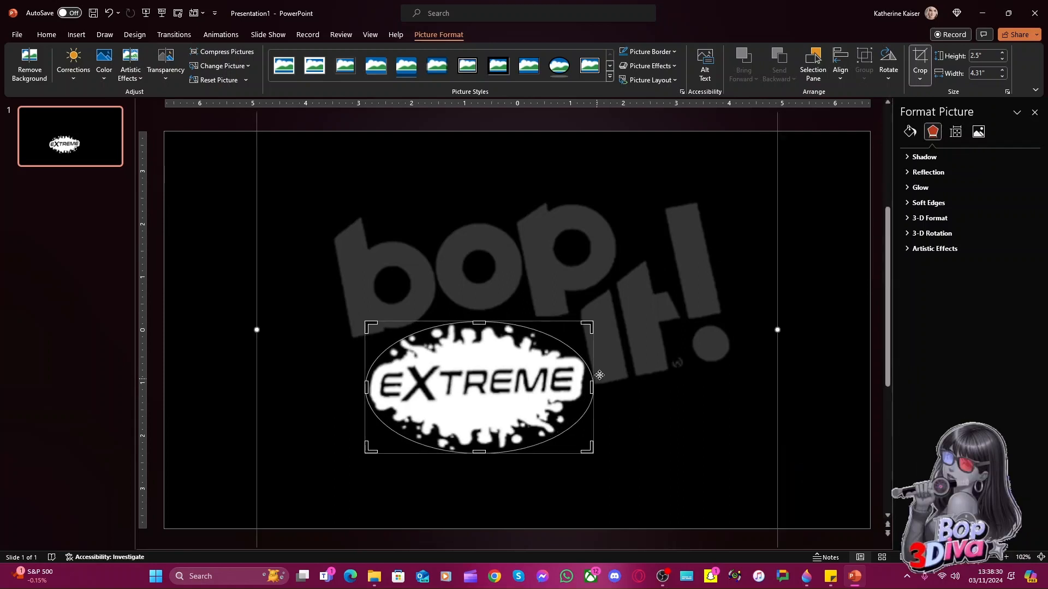
left_click(920, 57)
Centre the cropped splat on the slide and save it as a PNG picture named extreme22splat
left_click_drag(501, 384, 526, 337)
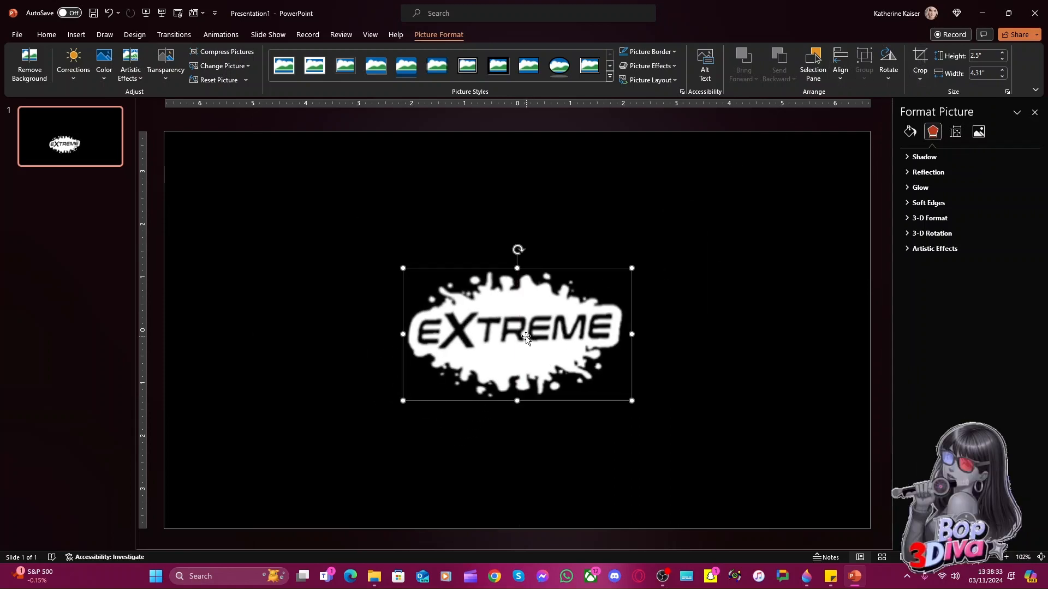
right_click(526, 337)
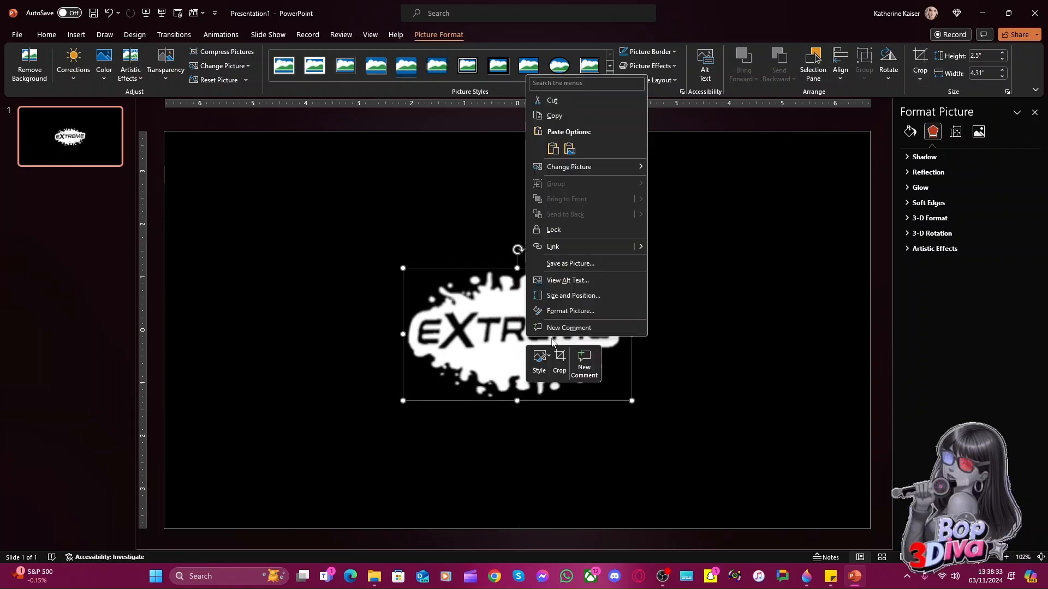
left_click(327, 323)
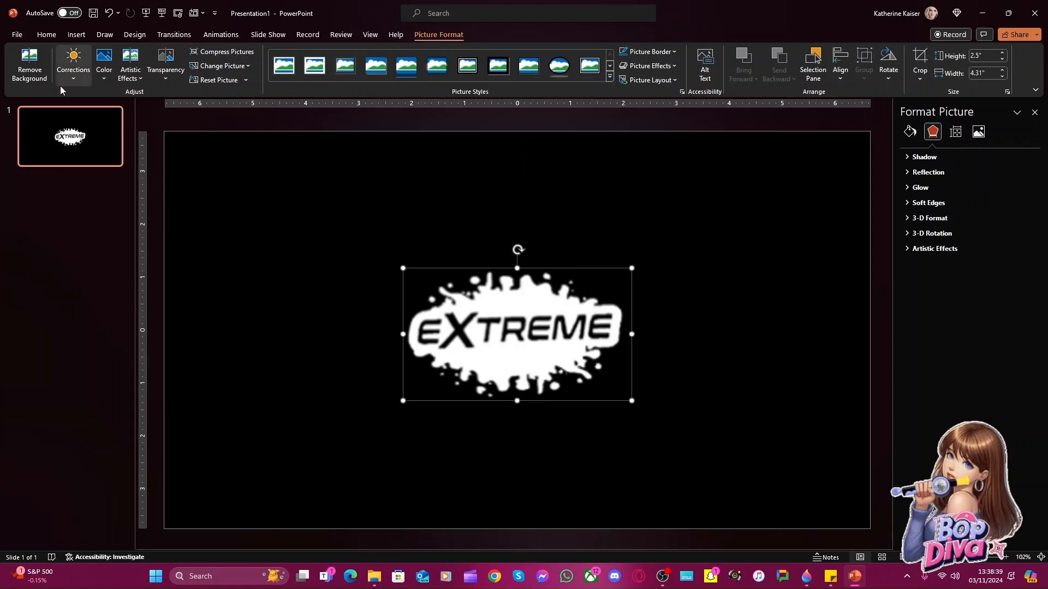
right_click(467, 323)
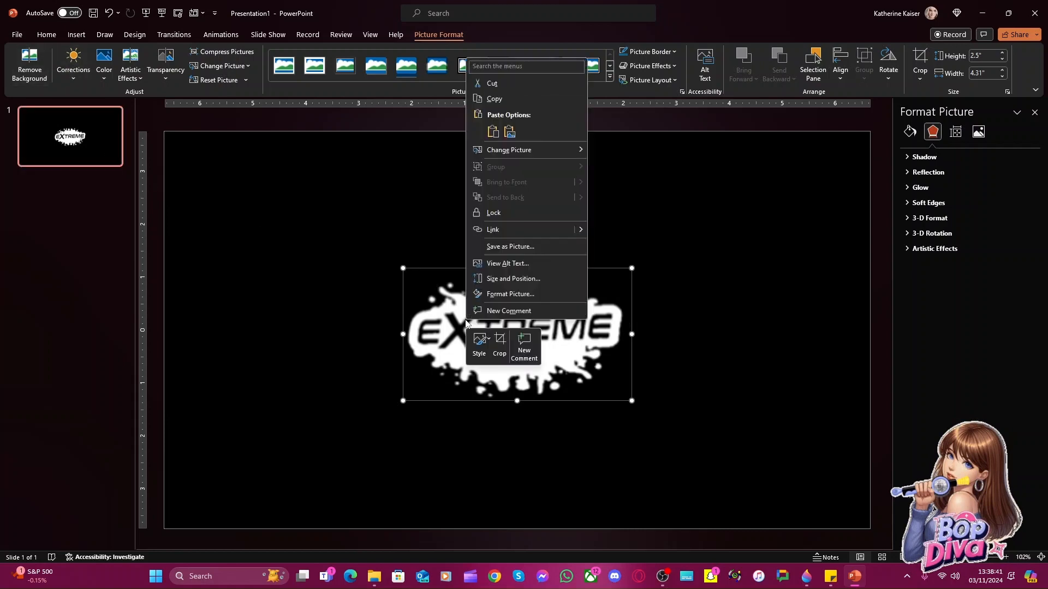
left_click(497, 247)
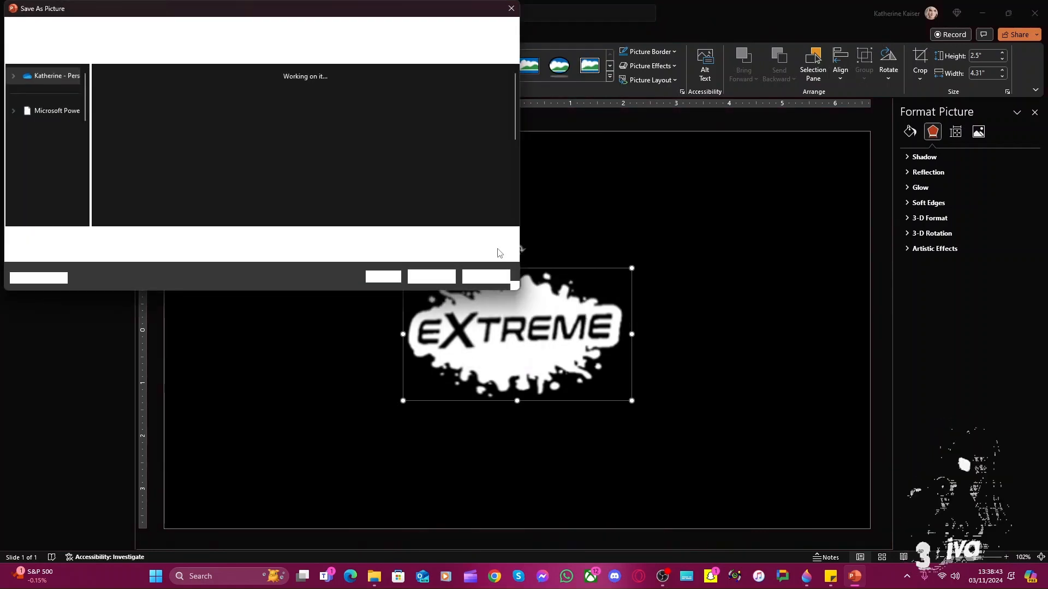
type("extreme22splat")
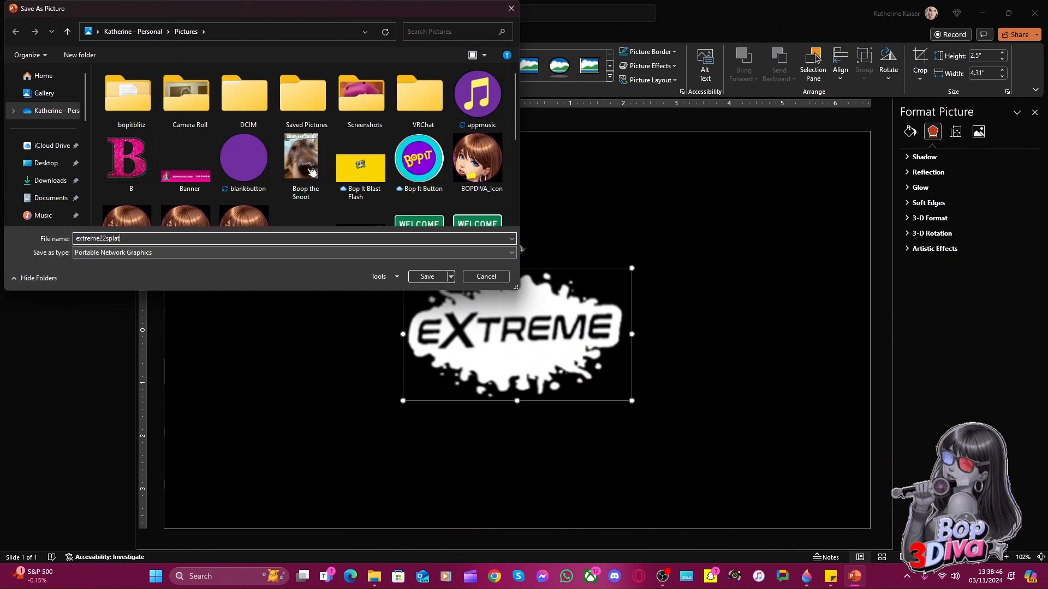
key("Return")
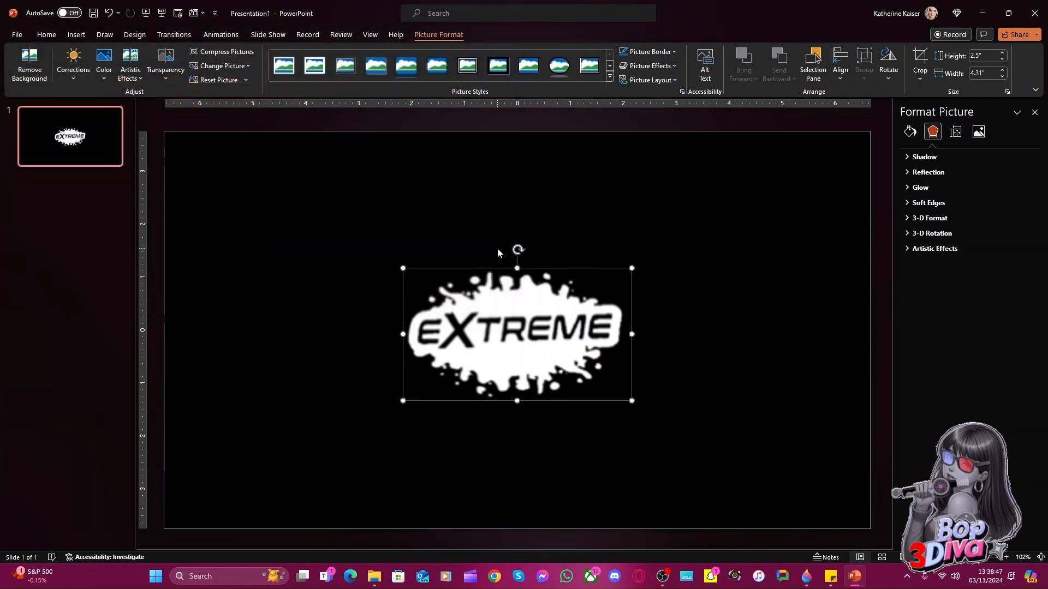
Enlarge the splat picture proportionally and move it back to the centre of the slide
left_click(369, 251)
left_click(407, 272)
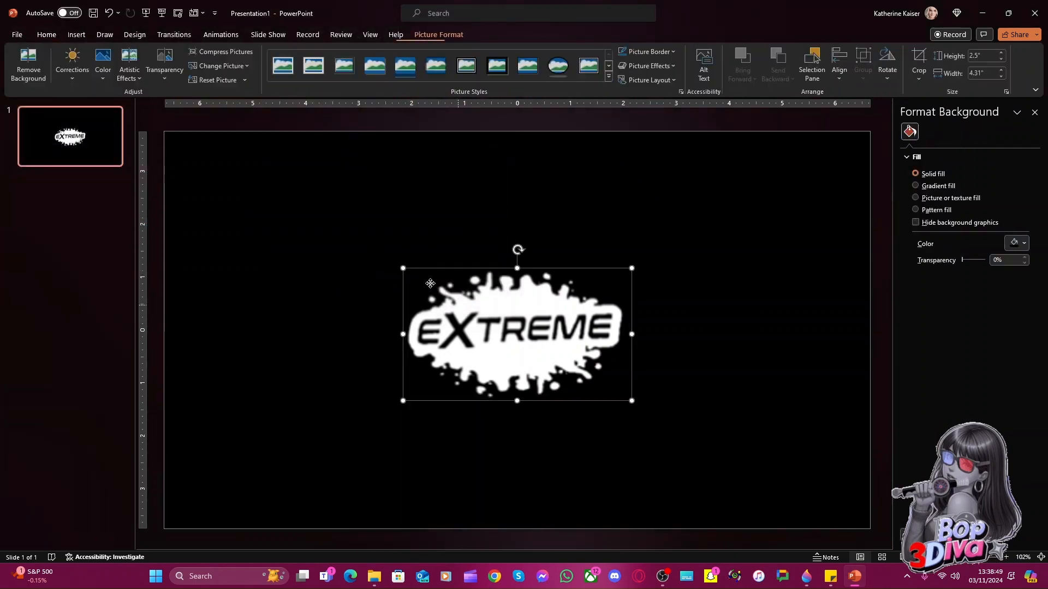
left_click_drag(404, 269, 341, 231)
left_click_drag(453, 297, 488, 317)
left_click(328, 270)
Draw a rounded rectangle about 4.72 by 0.87 inches over the eXtreme lettering and centre it on the slide
left_click(75, 34)
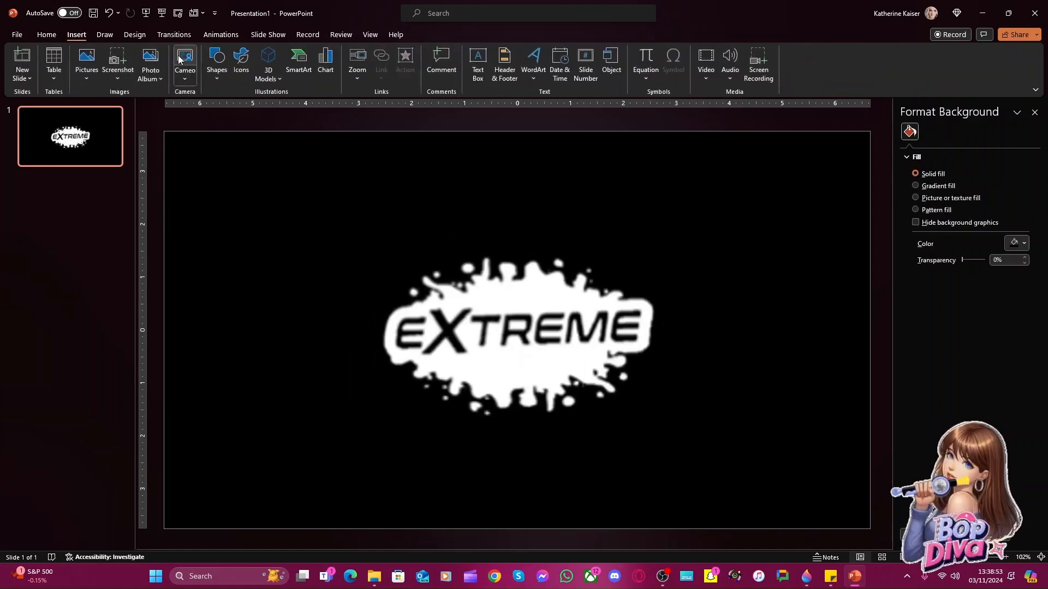
left_click(217, 62)
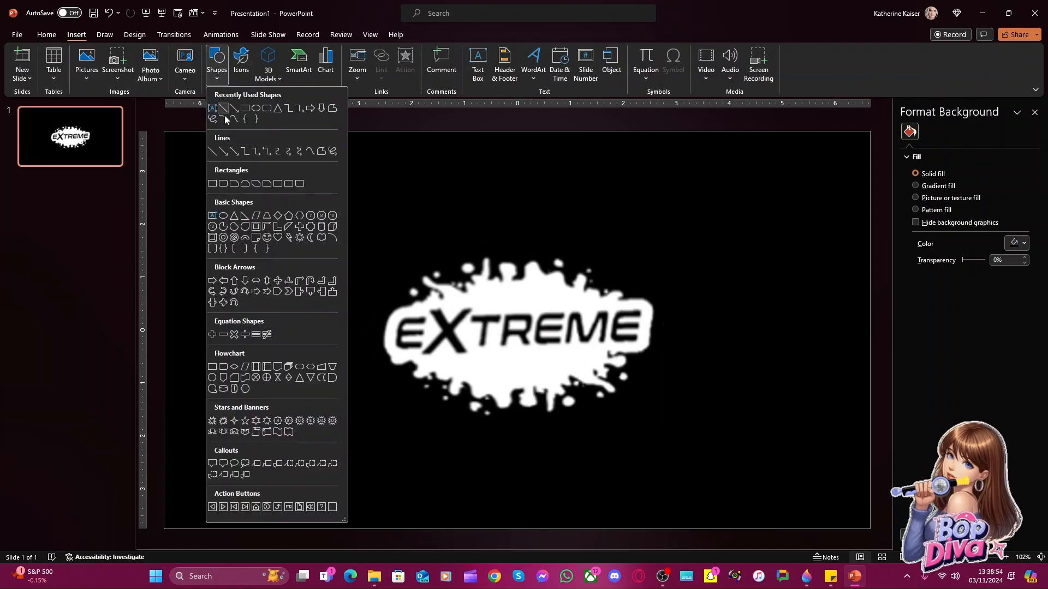
left_click(259, 108)
left_click(215, 72)
left_click(268, 108)
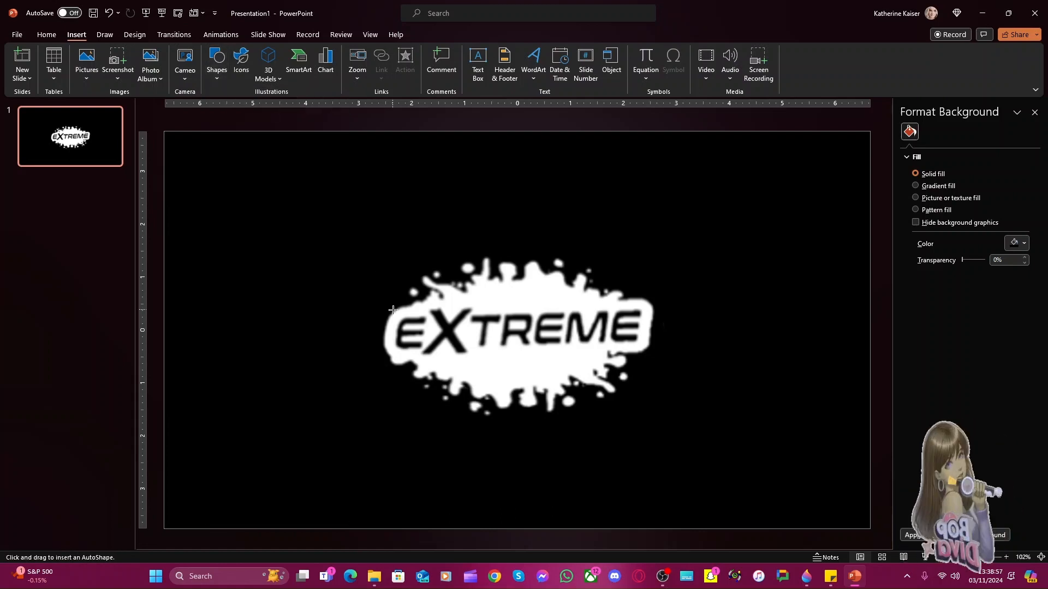
left_click_drag(395, 309, 642, 353)
left_click_drag(645, 355, 646, 355)
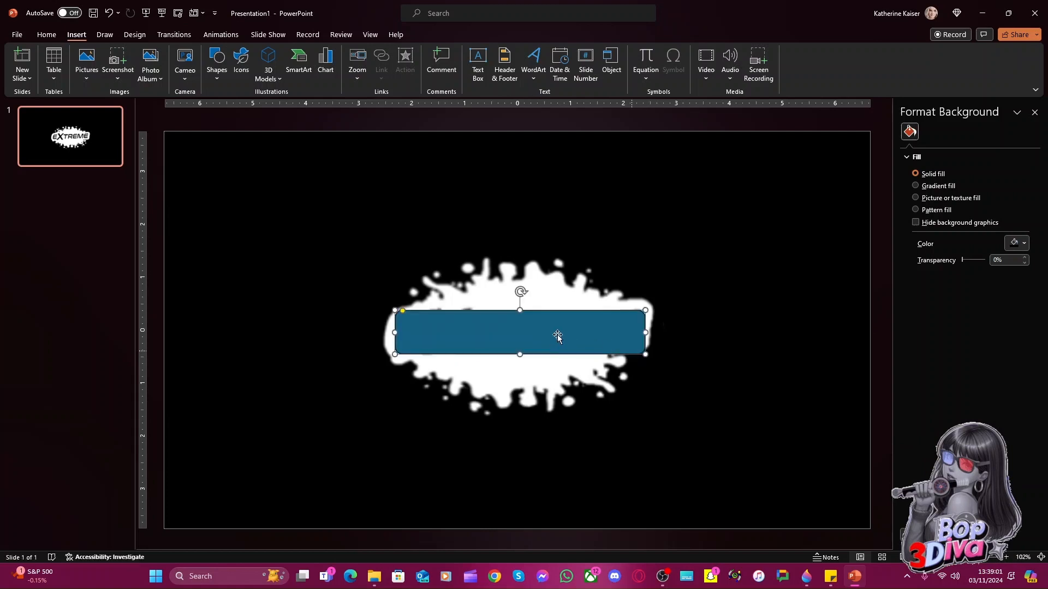
left_click_drag(558, 335, 558, 338)
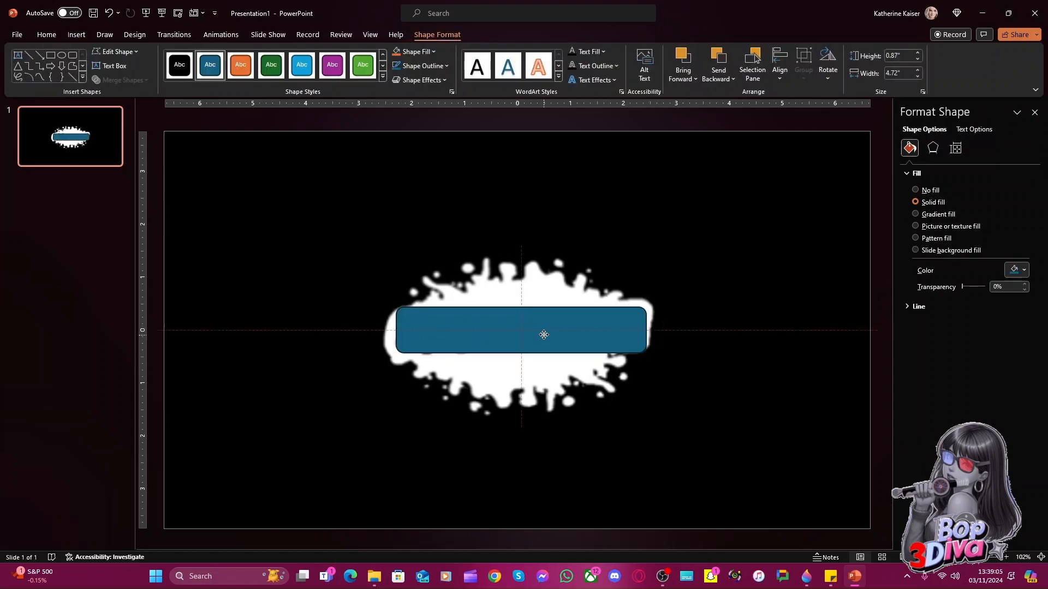
left_click_drag(542, 334, 538, 331)
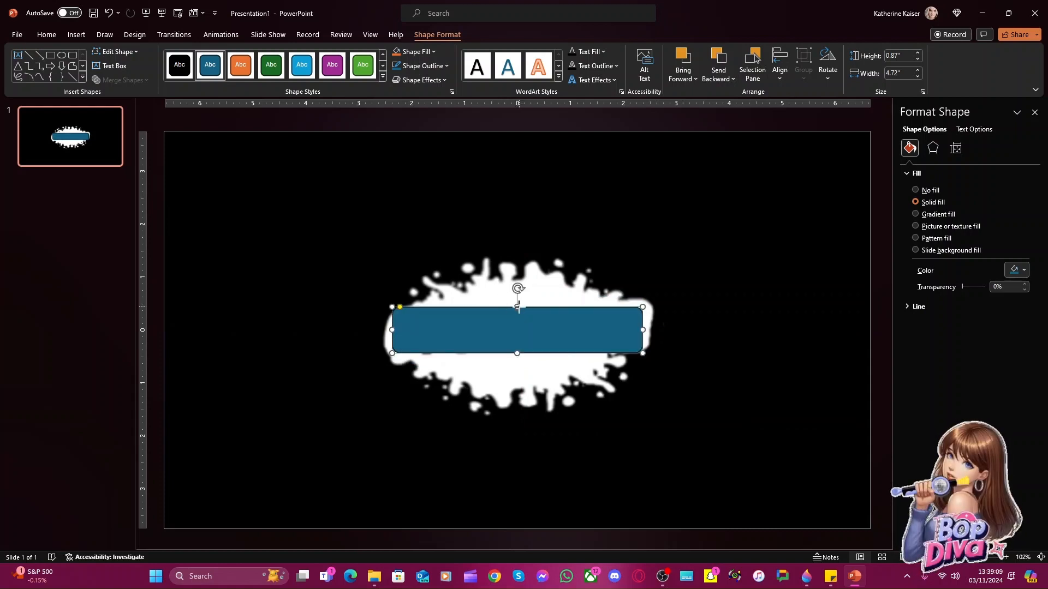
Round the rectangle's ends fully and resize it to about 4.83 by 0.86 inches
left_click_drag(519, 307, 519, 307)
left_click_drag(400, 307, 413, 307)
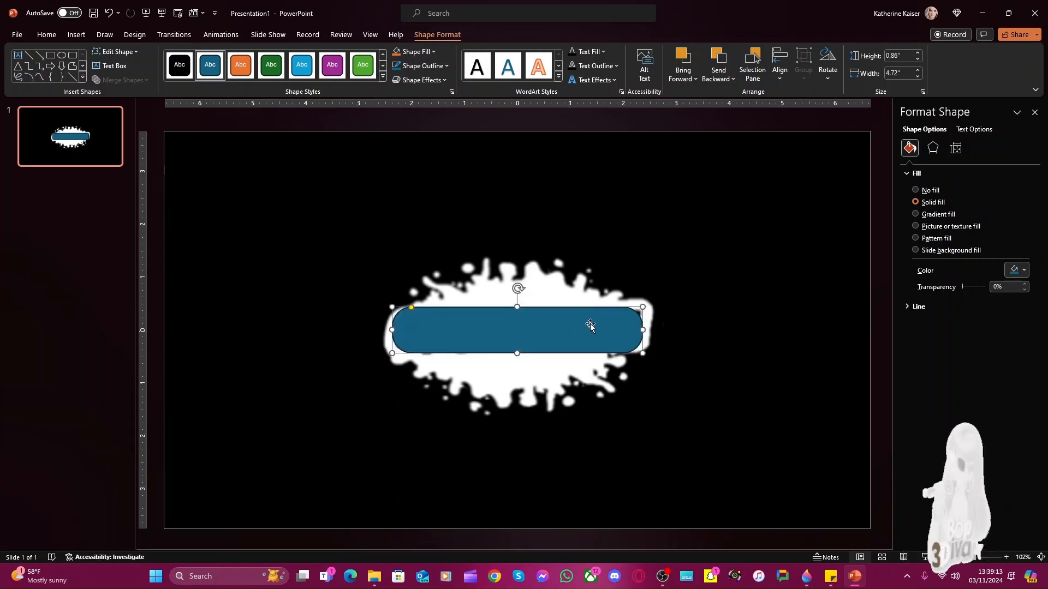
left_click_drag(518, 290, 519, 290)
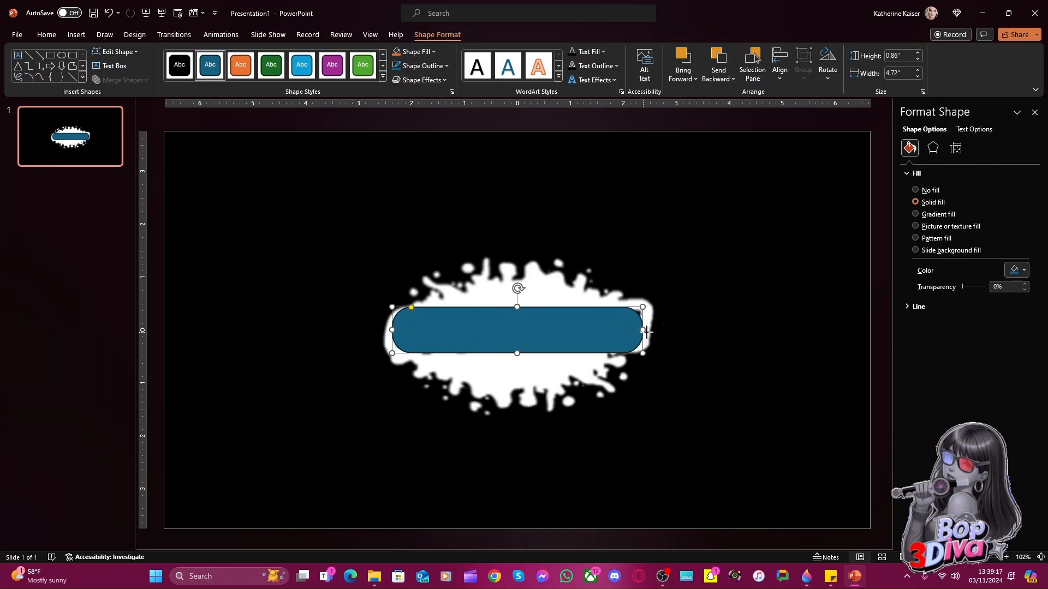
left_click_drag(647, 331, 648, 332)
Fill the rounded rectangle with the splat's white using the eyedropper, and remove its outline
left_click(435, 52)
left_click(423, 201)
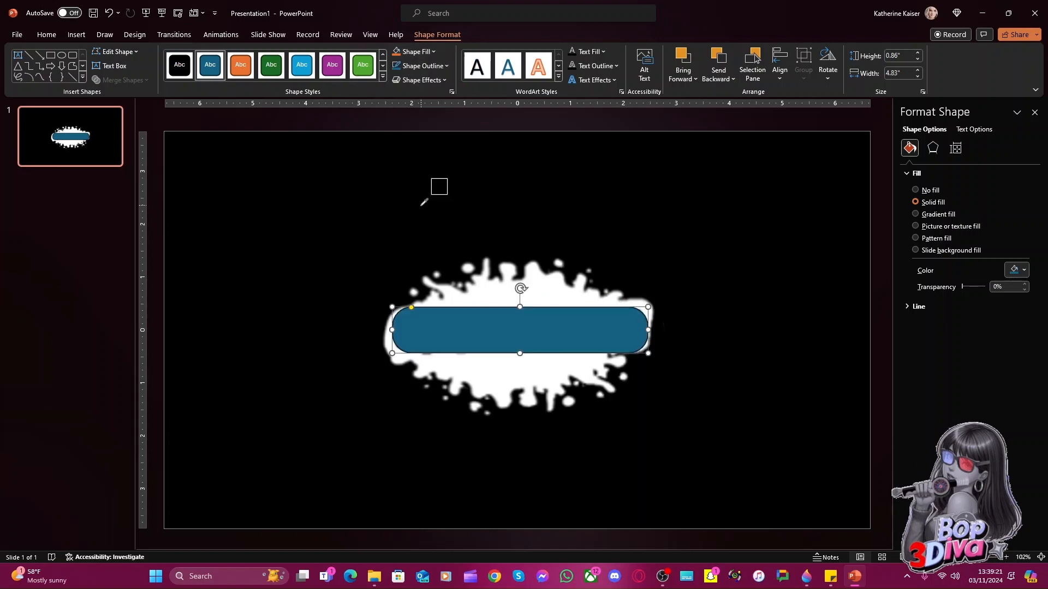
left_click(481, 290)
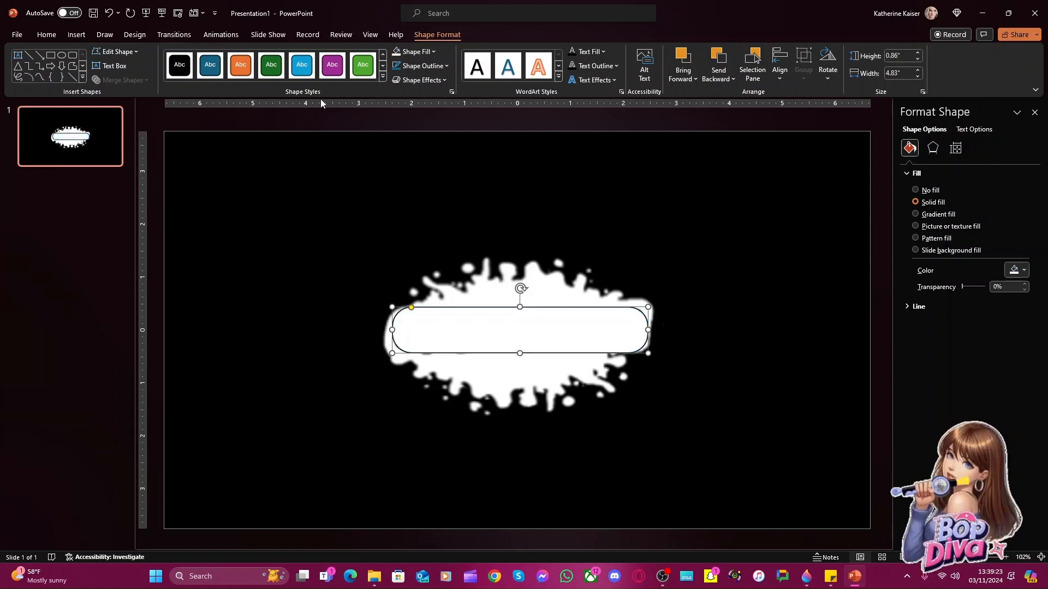
left_click(437, 66)
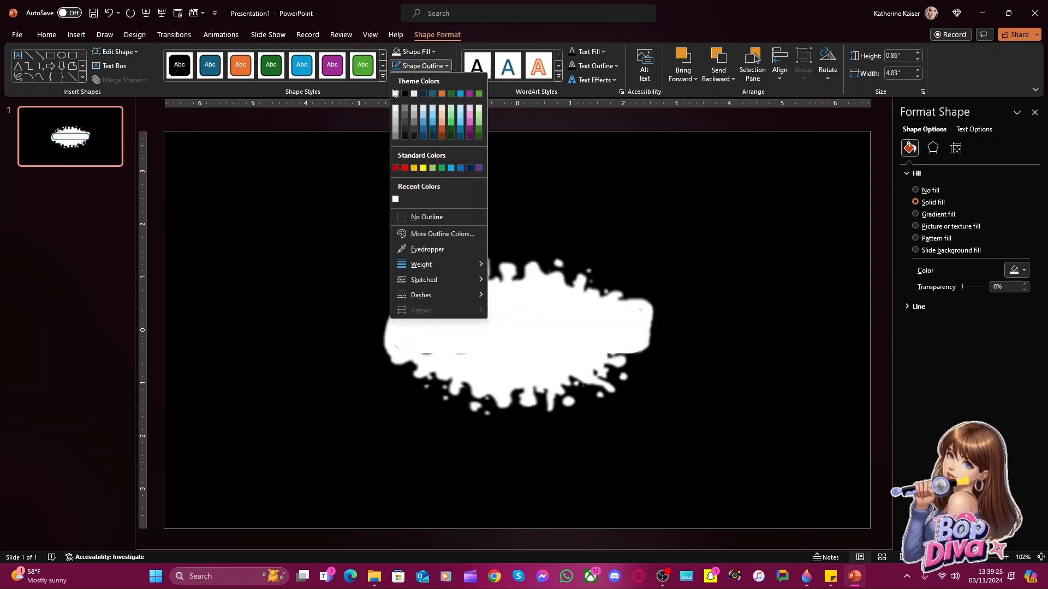
left_click(407, 217)
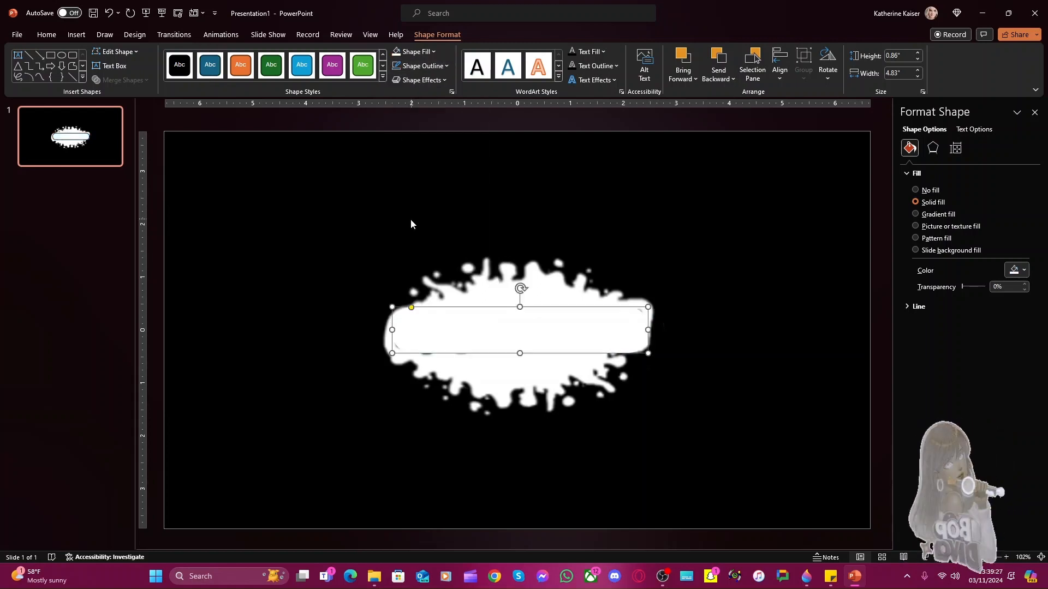
Adjust the white shape's height to about 0.81 inches and place a copy slightly lower over the lettering
left_click_drag(521, 353, 521, 359)
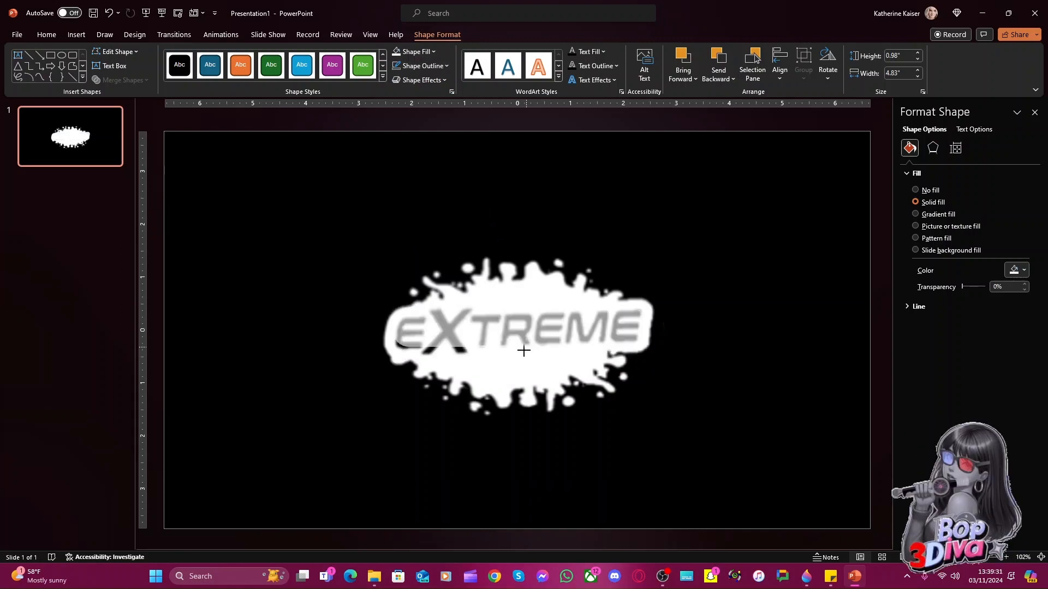
left_click_drag(522, 350, 484, 334)
key("ctrl+v")
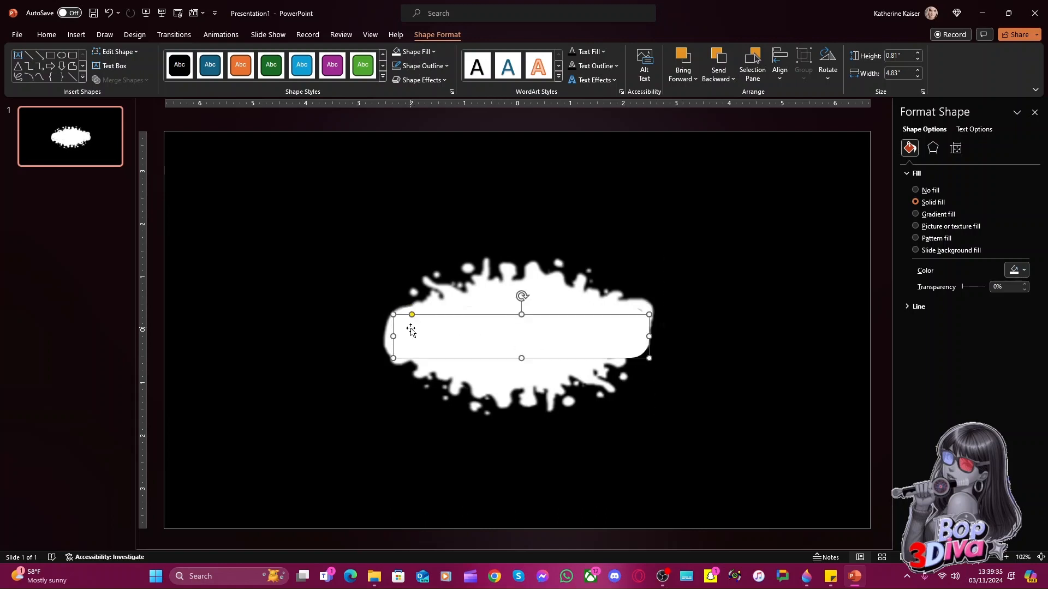
Narrow the white copy to about 1.17 inches wide and place it and a duplicate over the splat's left end
left_click_drag(393, 335, 456, 347)
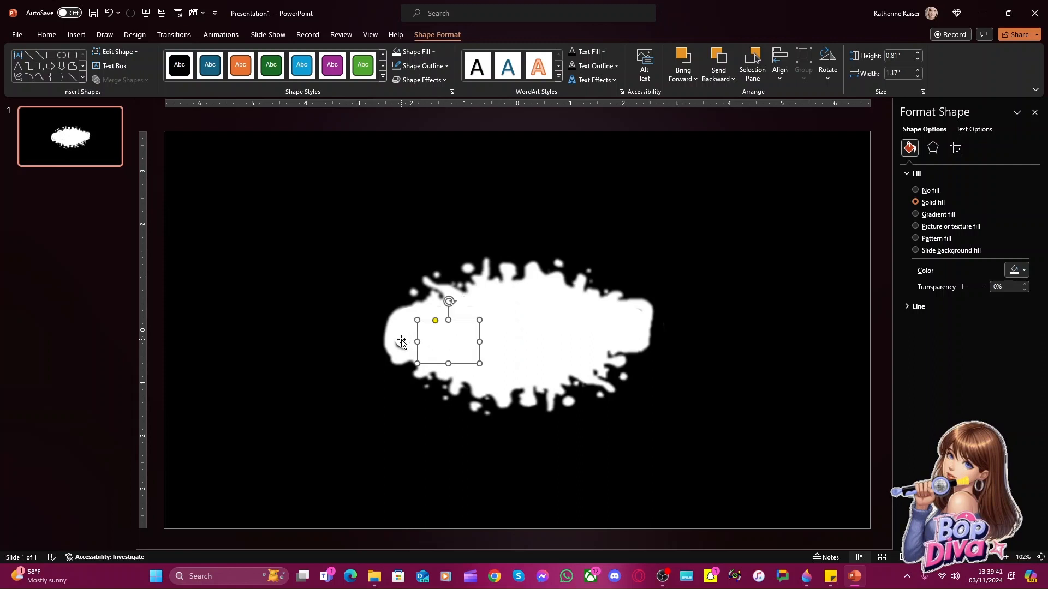
key("ctrl+v")
left_click_drag(446, 347, 415, 335)
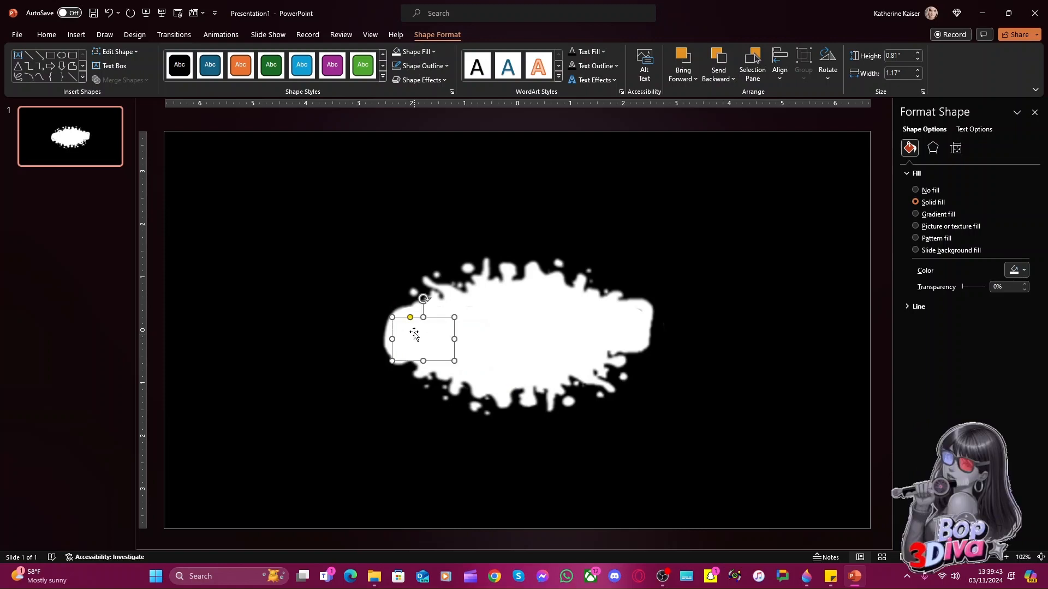
Select the splat and all white cover shapes and save them as a PNG picture named extreme22splat_blank in Pictures
left_click(311, 299)
key("ctrl+a")
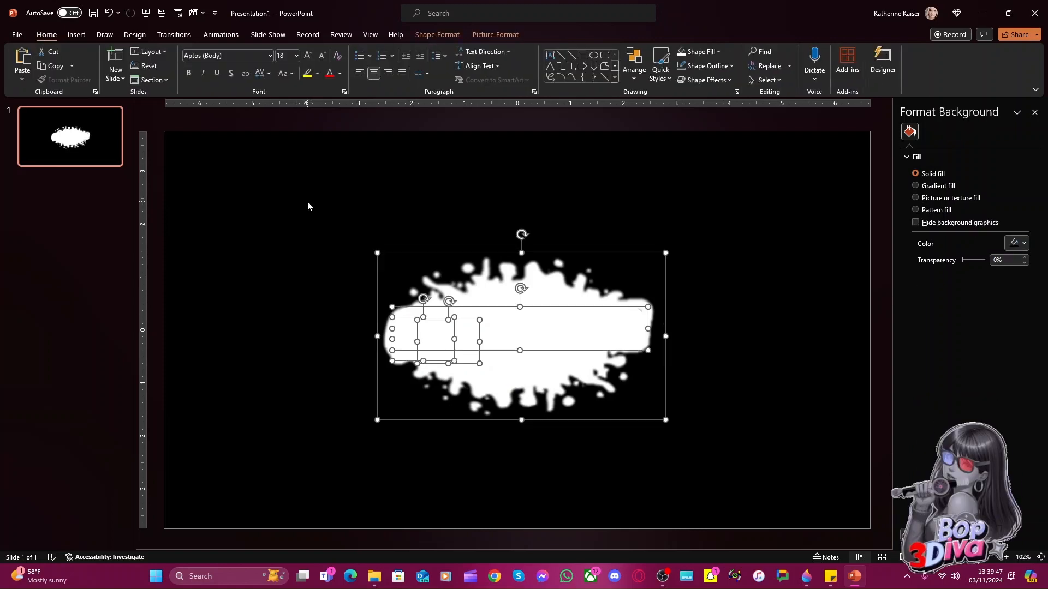
right_click(548, 361)
left_click(593, 286)
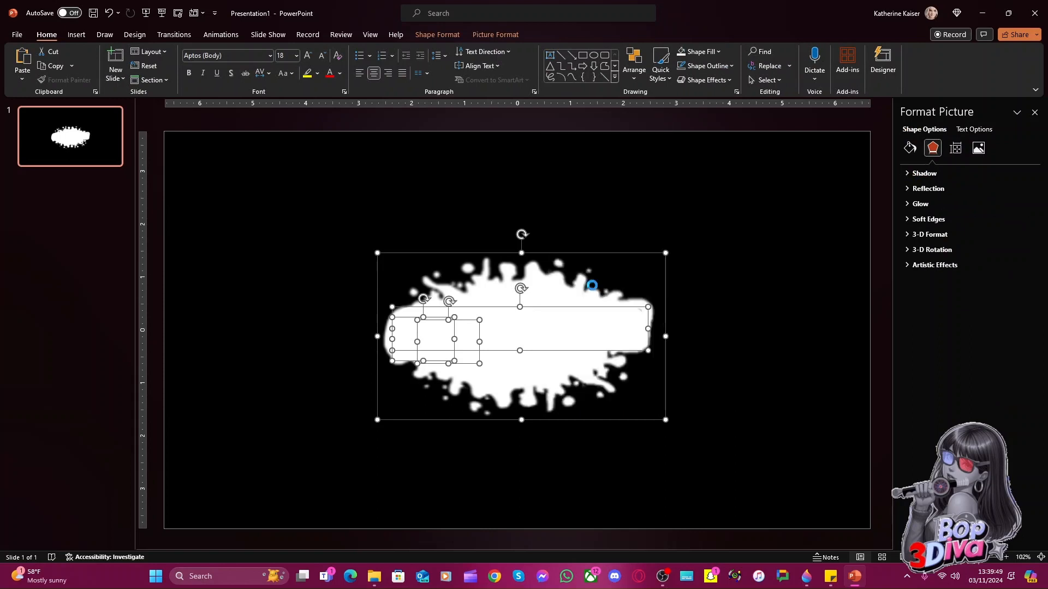
type("ex")
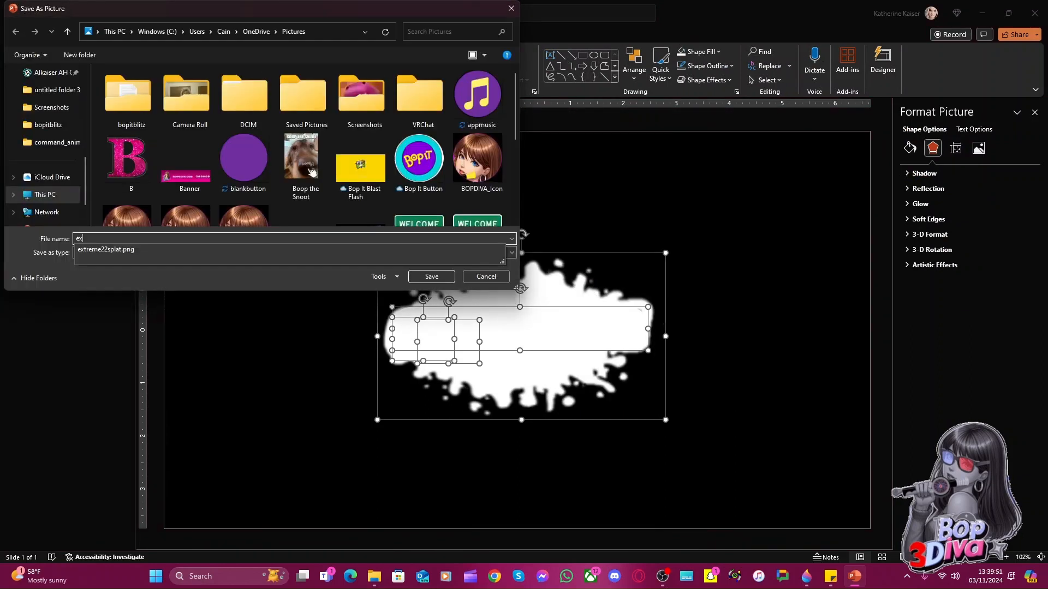
type("treme22s")
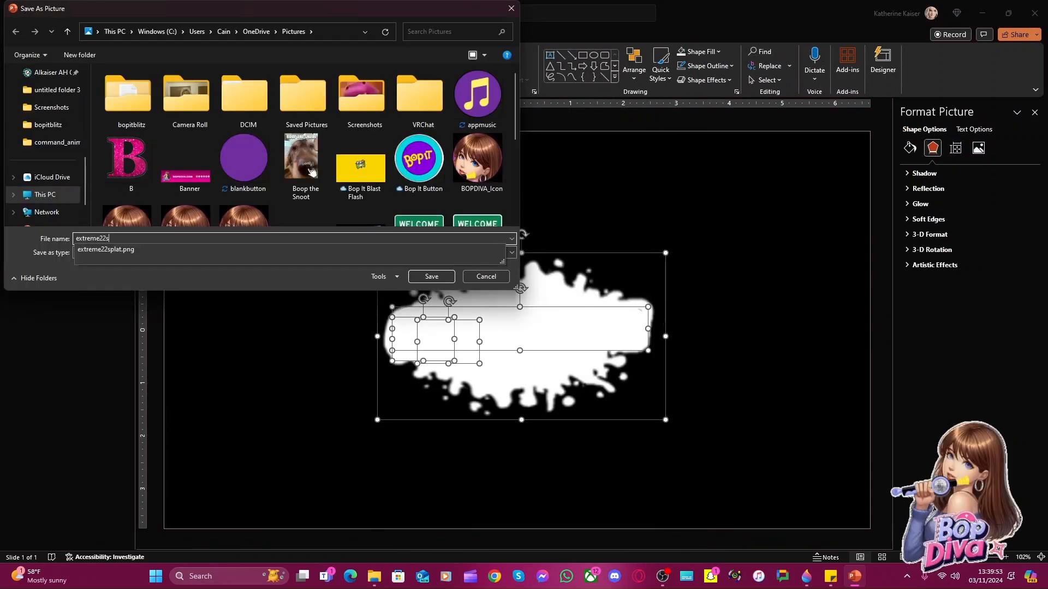
type("plat_")
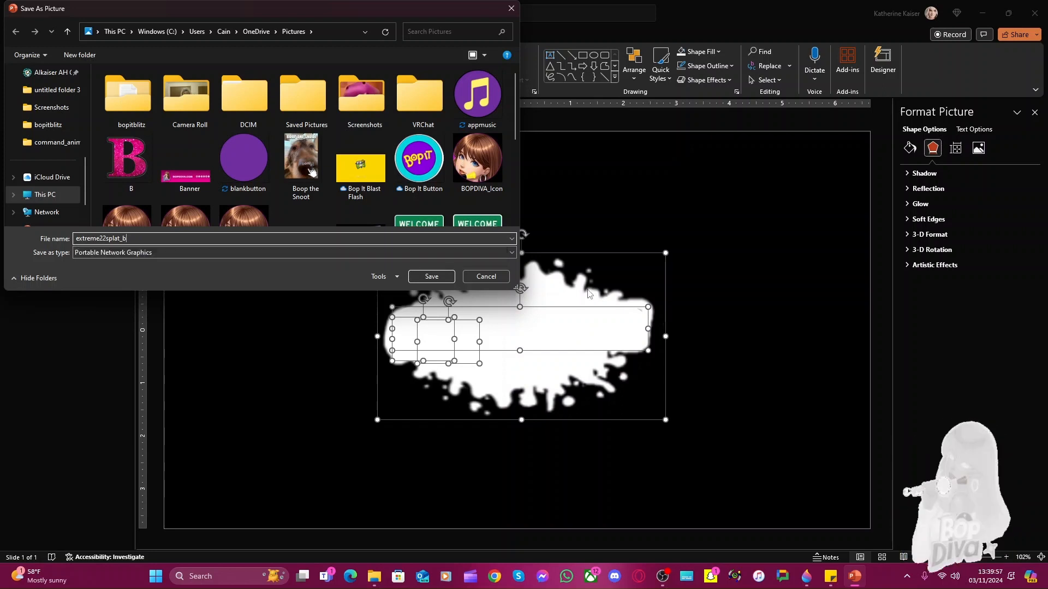
type("blank")
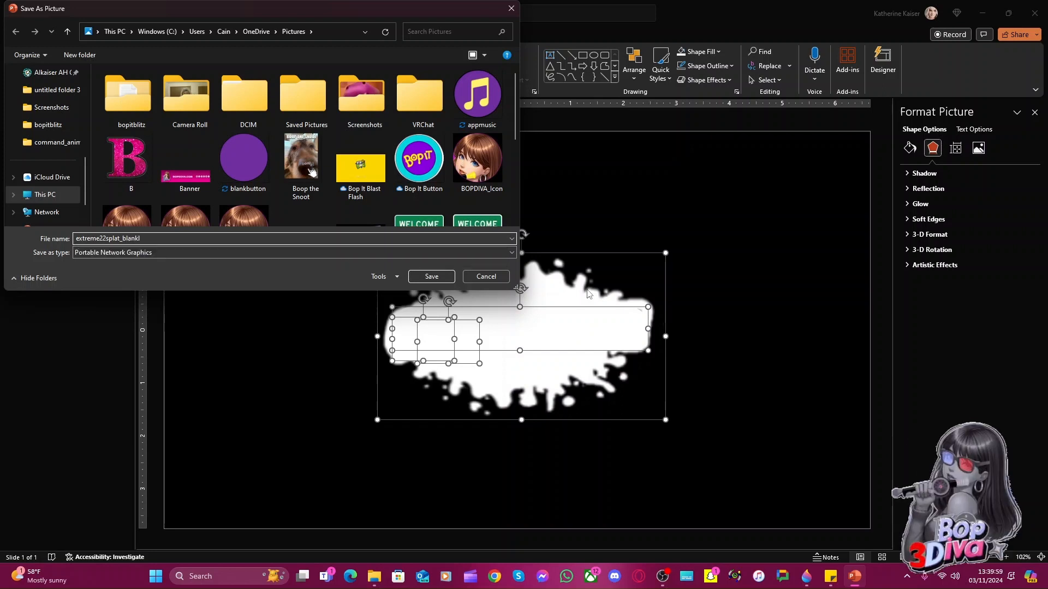
key("Return")
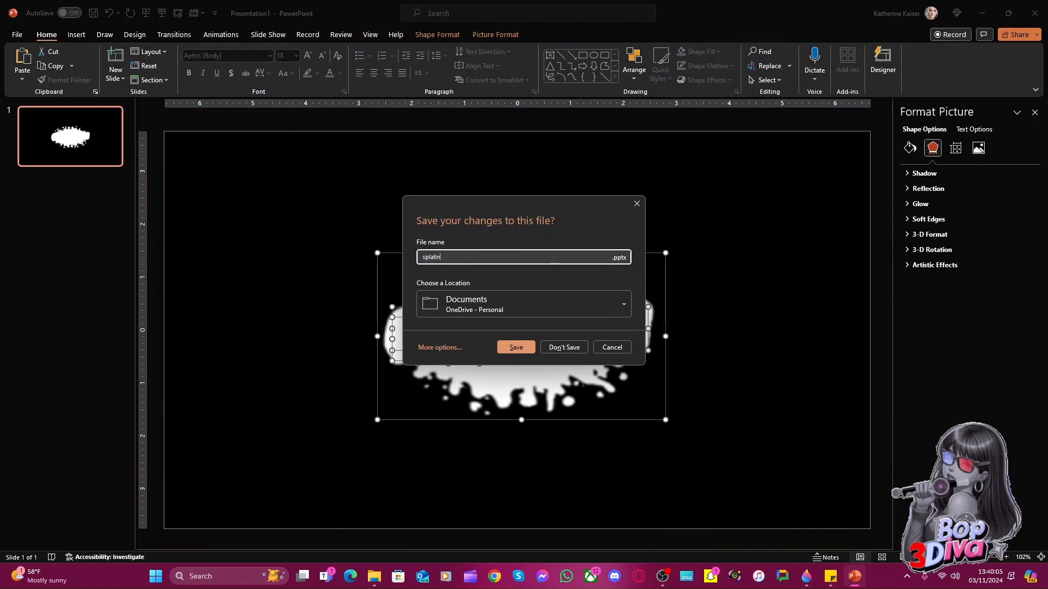
Save the splat presentation to the OneDrive Documents folder while closing it
type("blank")
key("Return")
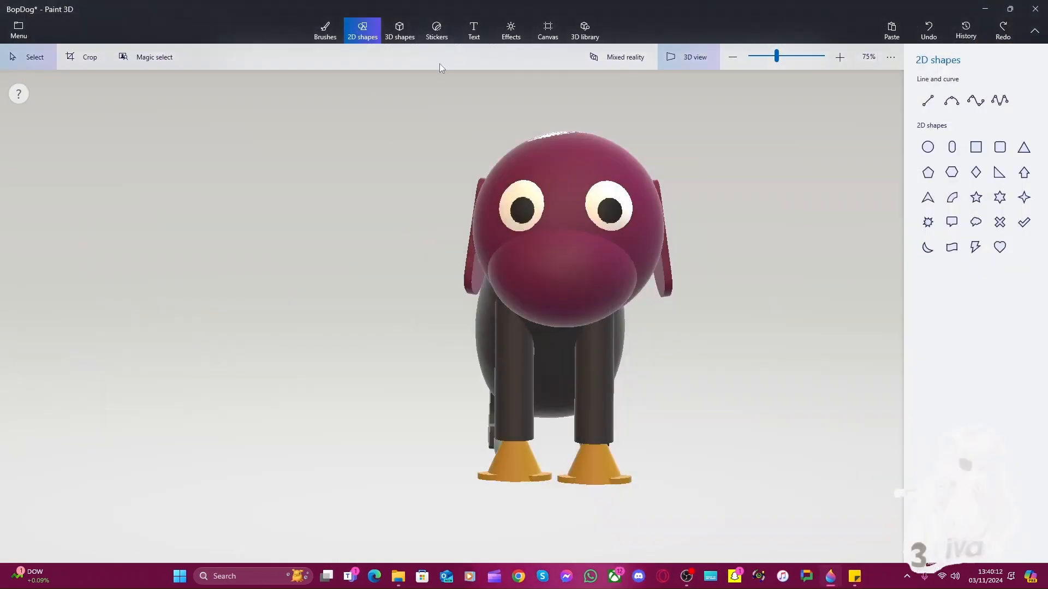
In Paint 3D, add extreme22splat_blank from the Pictures folder as a custom sticker
left_click(436, 32)
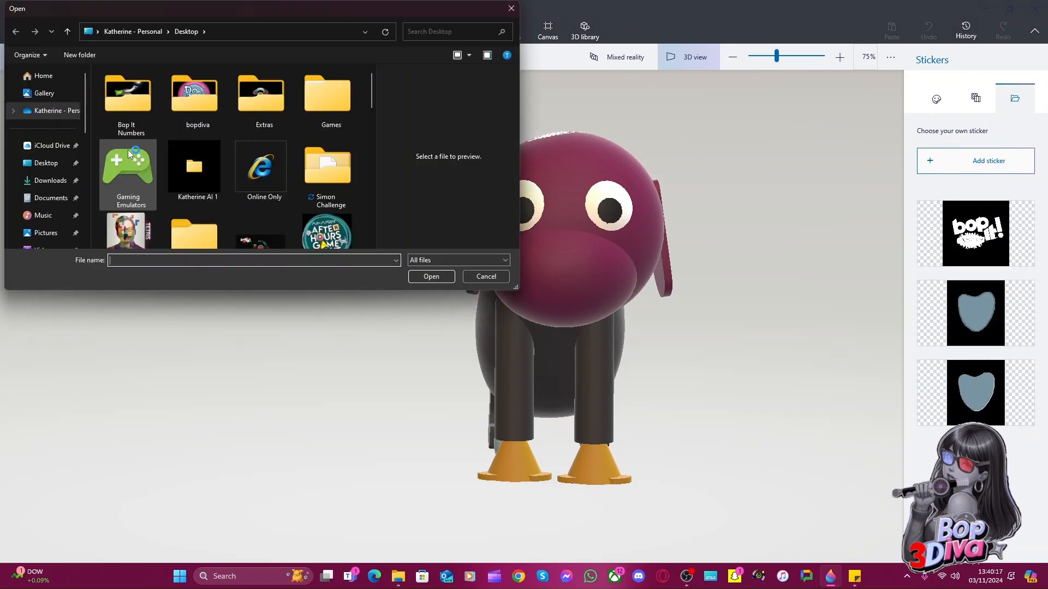
scroll(164, 147, "down", 10)
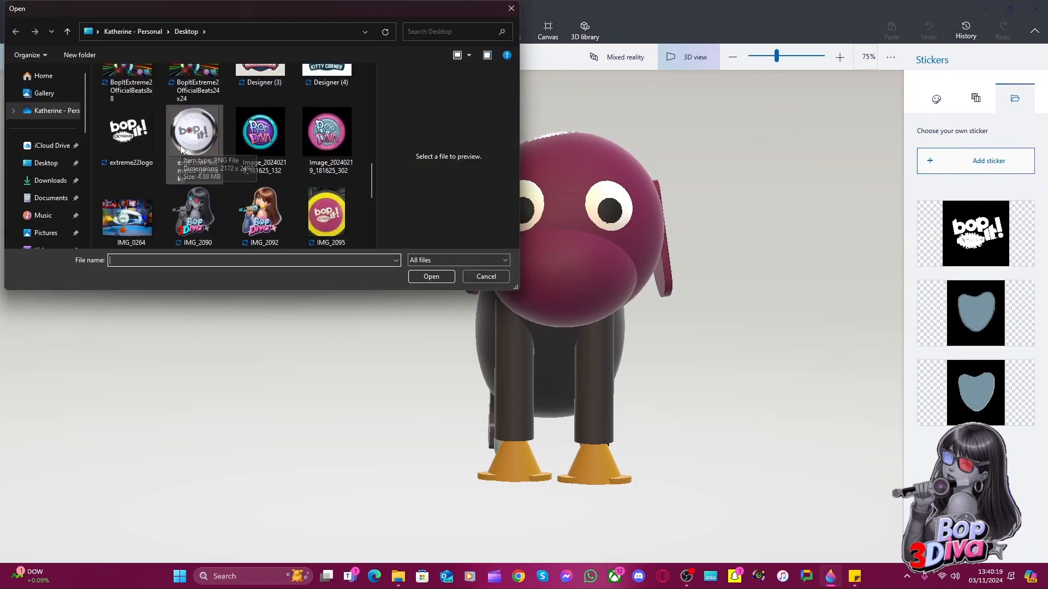
scroll(181, 145, "down", 2)
scroll(181, 145, "up", 5)
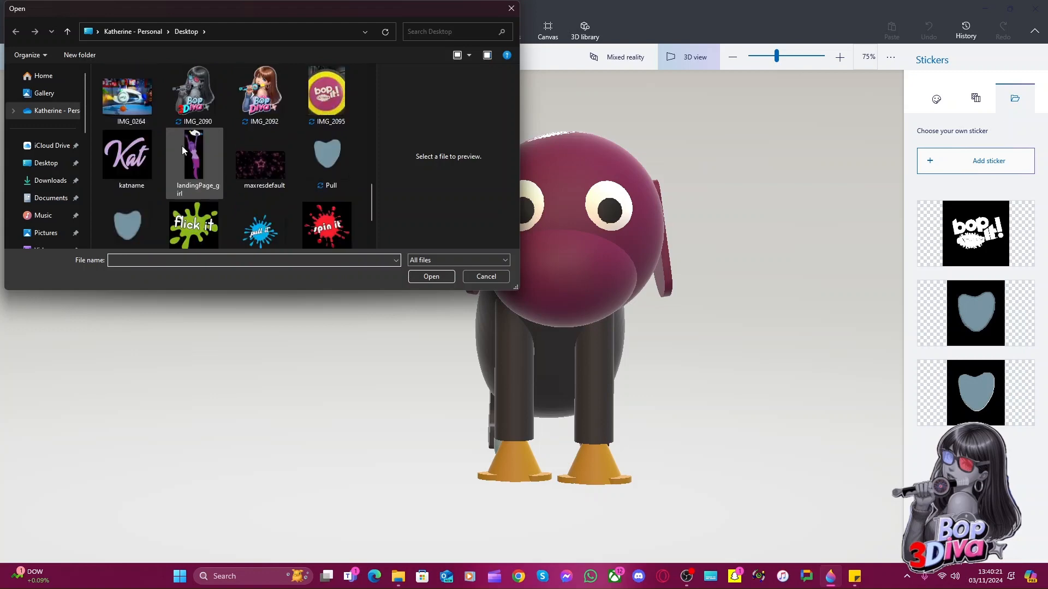
scroll(180, 147, "up", 8)
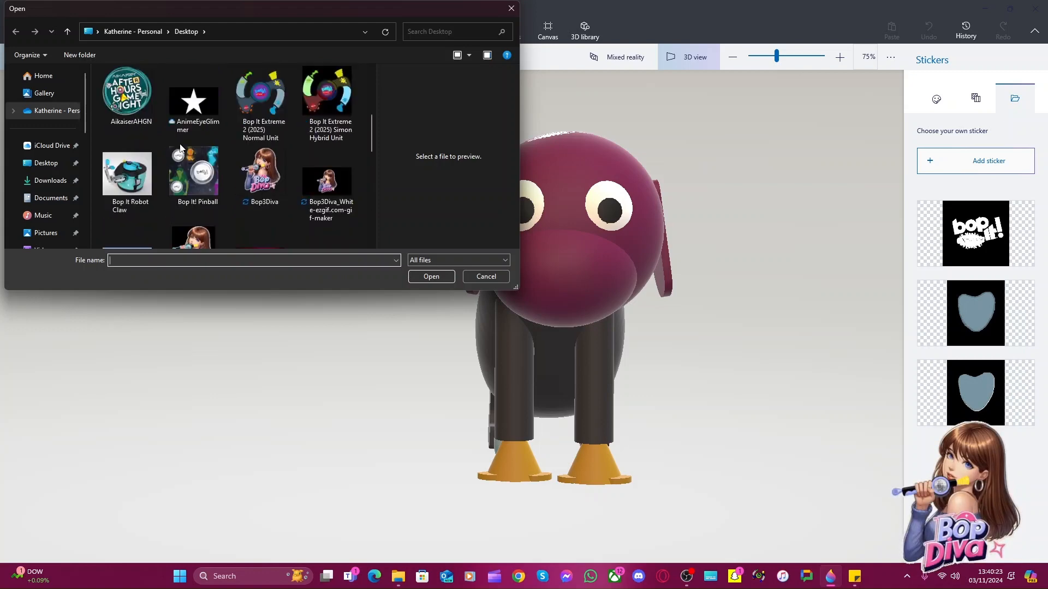
left_click(68, 162)
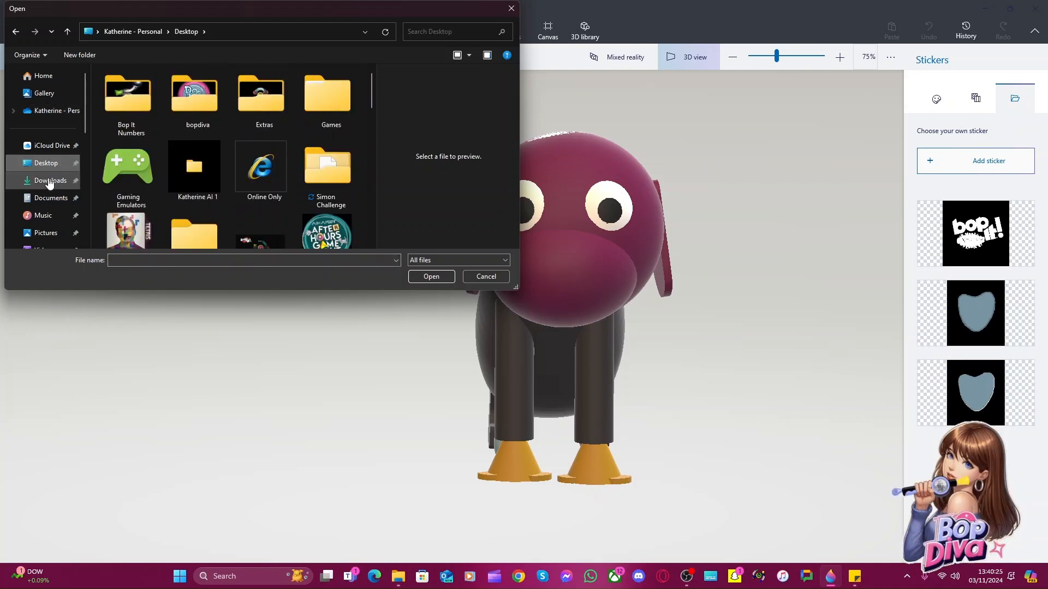
left_click(46, 233)
scroll(234, 172, "down", 3)
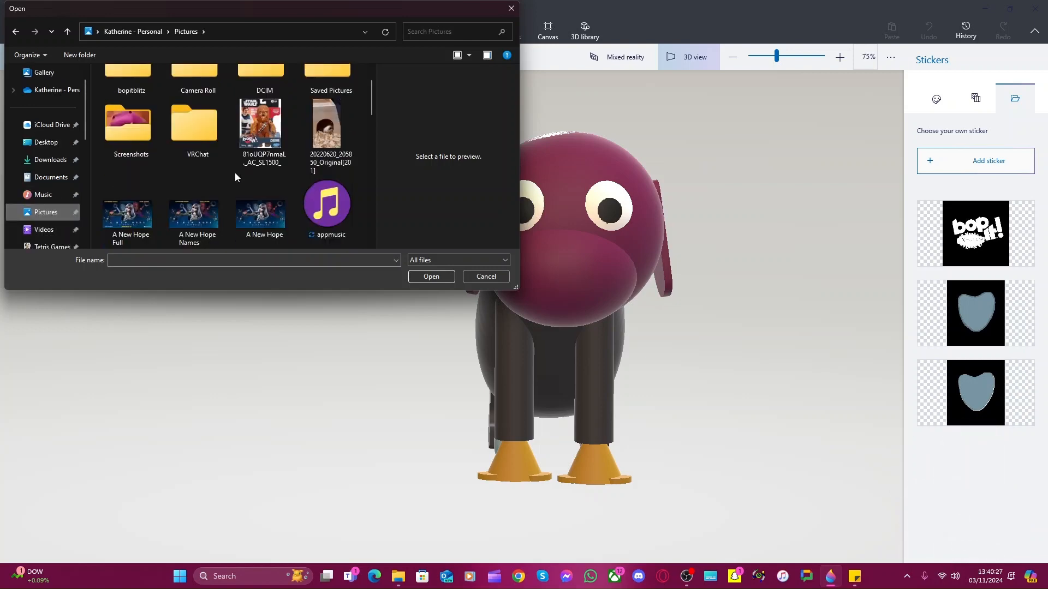
scroll(247, 167, "down", 5)
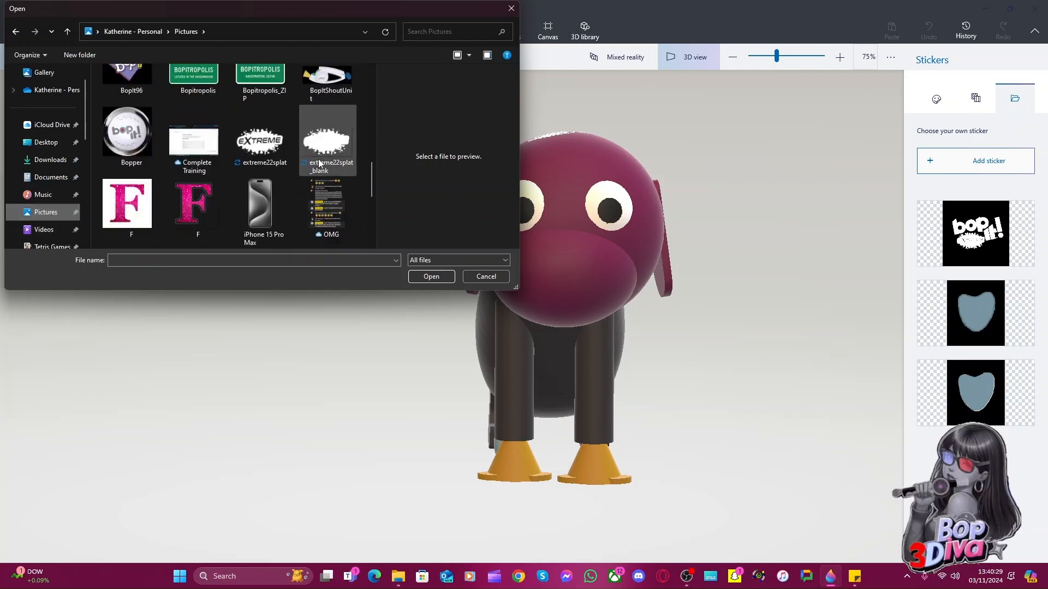
left_click(336, 151)
double_click(336, 150)
Centre the white splat sticker on the dog's snout, scale it to cover the front, extend it slightly upward and apply it
left_click_drag(441, 312, 530, 266)
left_click_drag(603, 304, 640, 325)
left_click_drag(573, 278, 575, 289)
left_click_drag(725, 381, 567, 323)
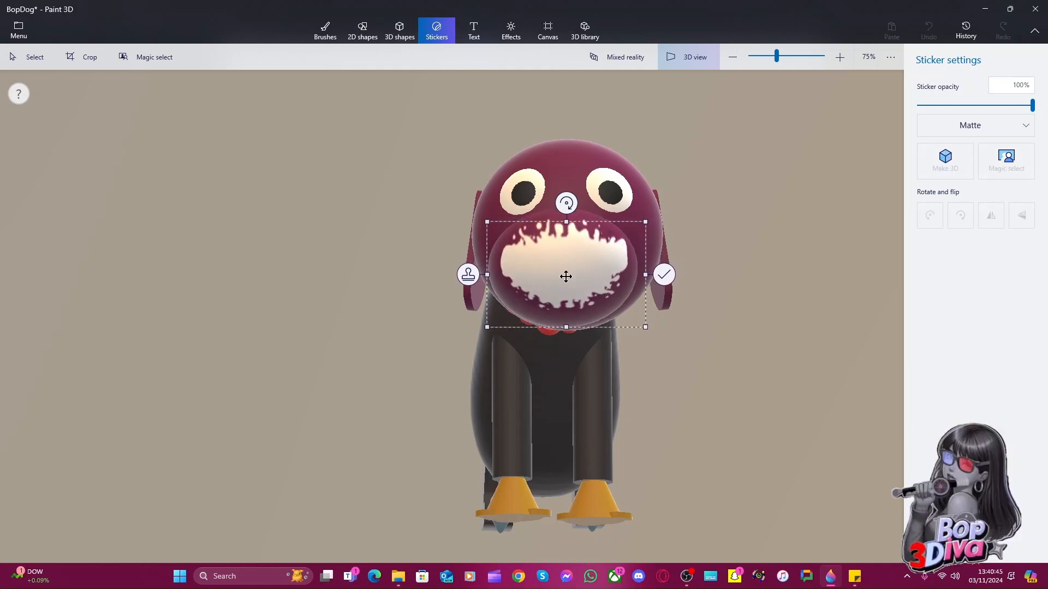
left_click_drag(566, 276, 569, 277)
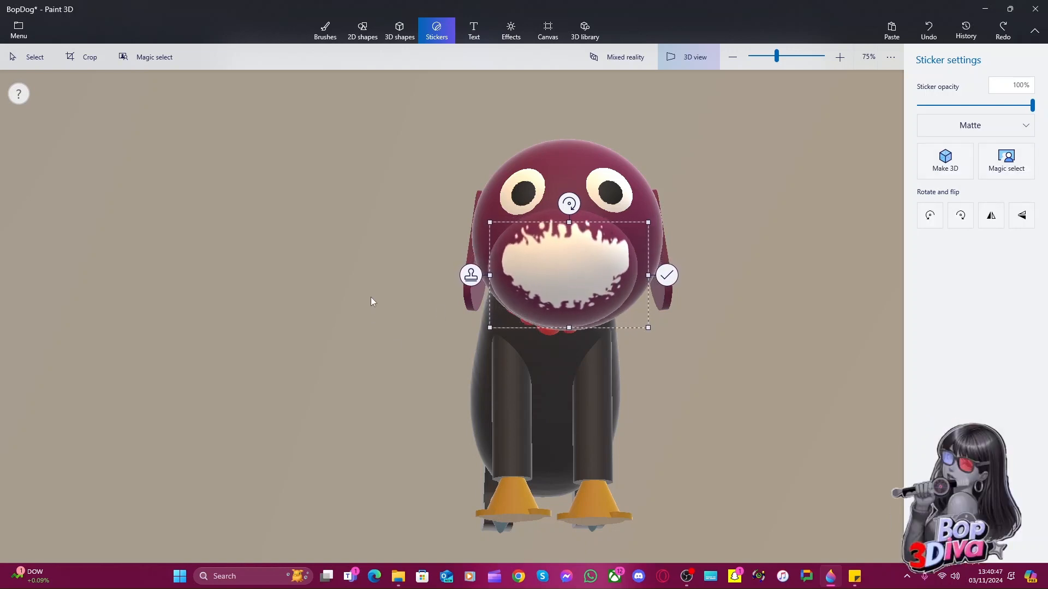
left_click_drag(372, 302, 362, 326)
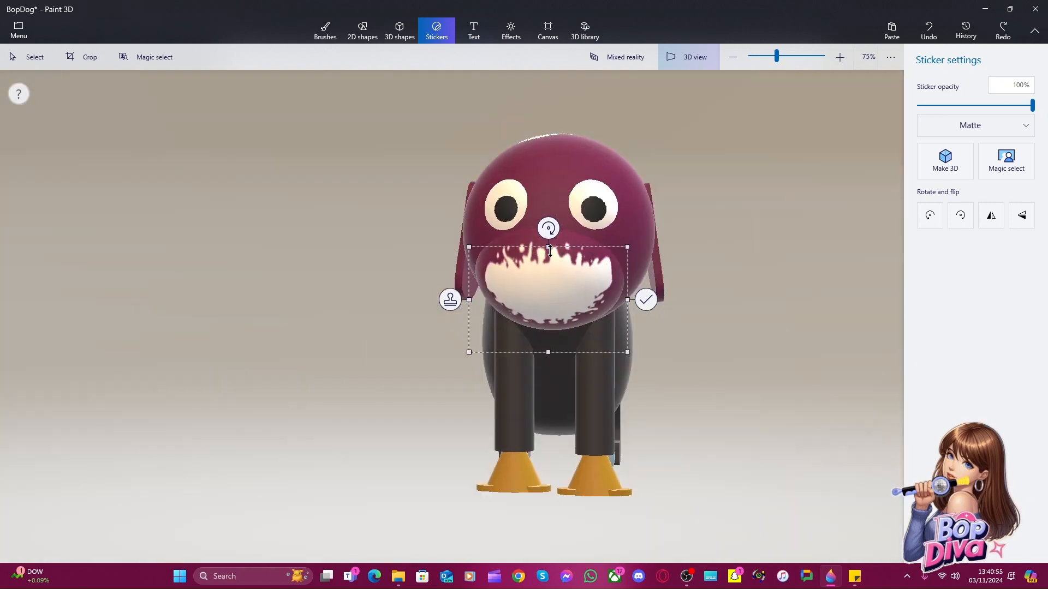
left_click_drag(550, 250, 547, 232)
left_click(646, 293)
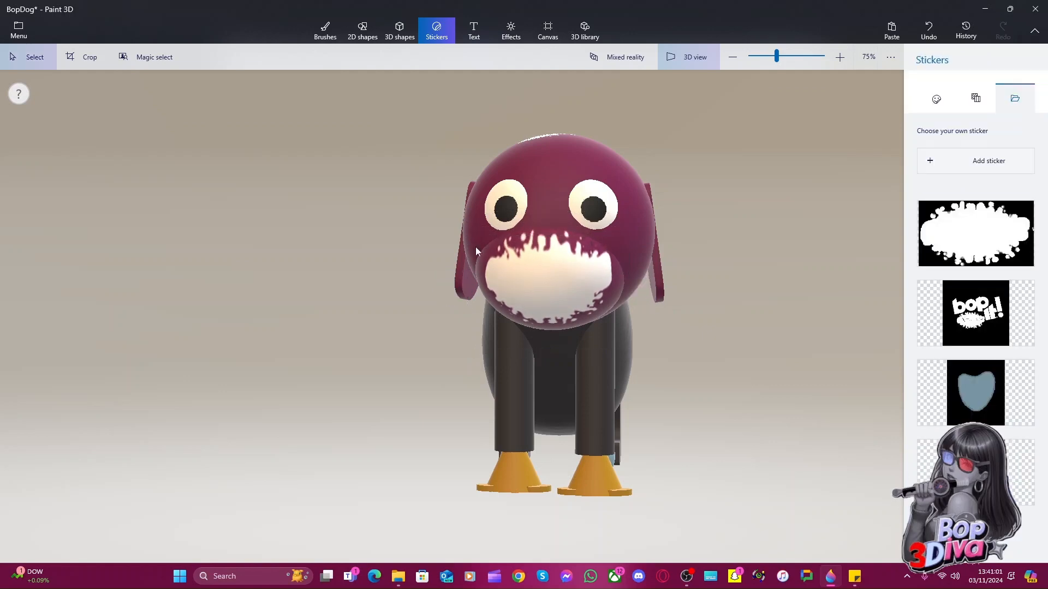
Draw a small red soft-edge 3D doodle as a nose and place it at the centre of the dog's snout
left_click(365, 30)
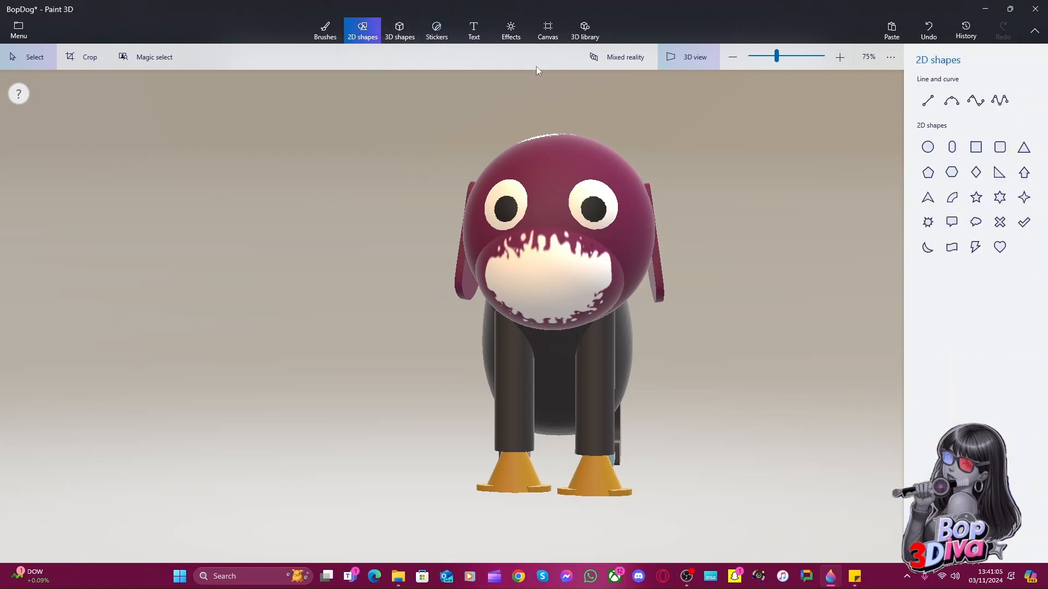
left_click(401, 33)
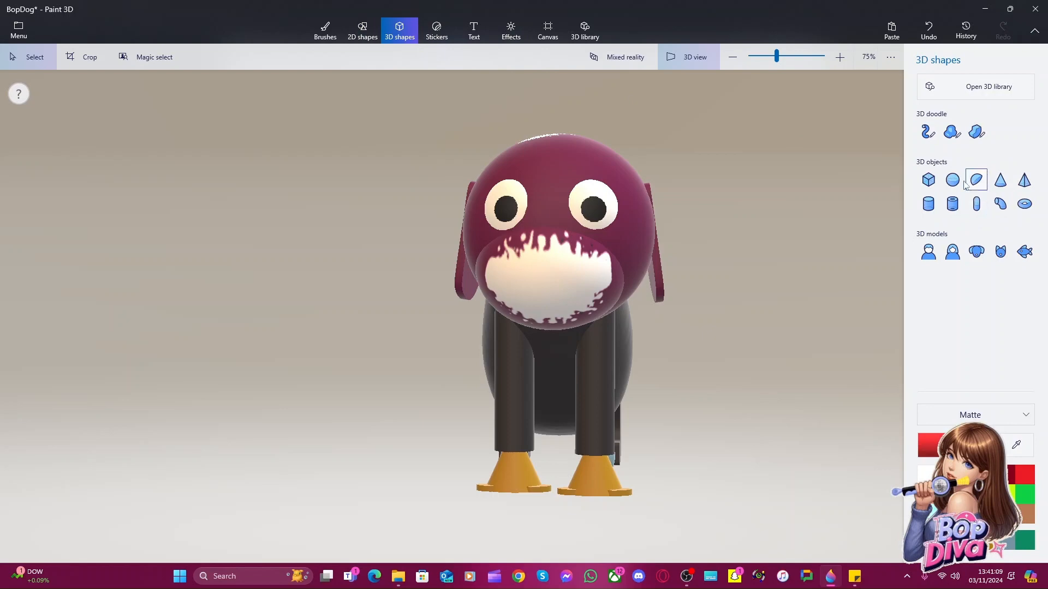
left_click(953, 132)
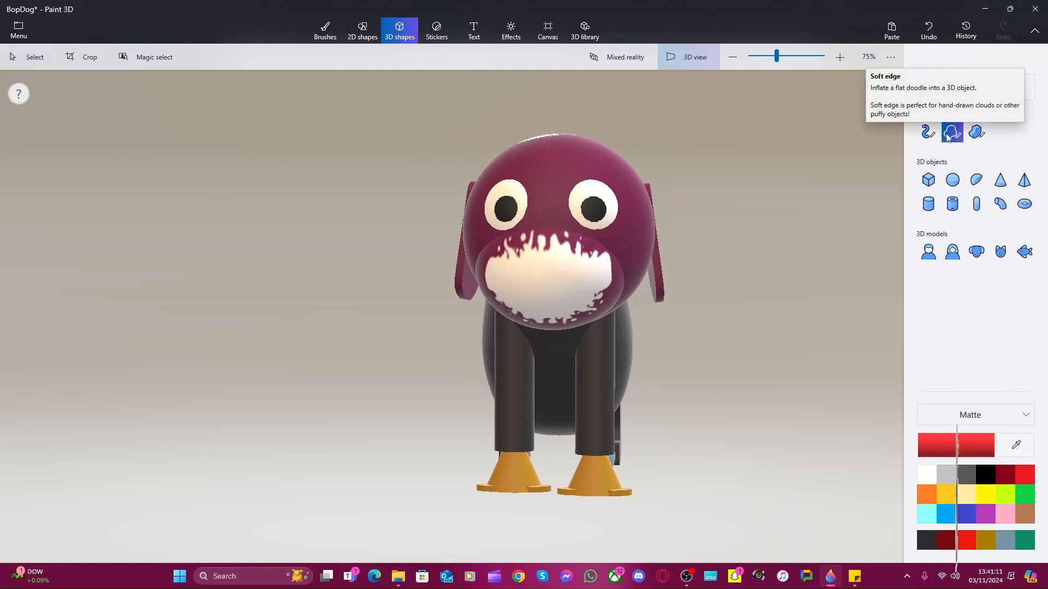
left_click(718, 342)
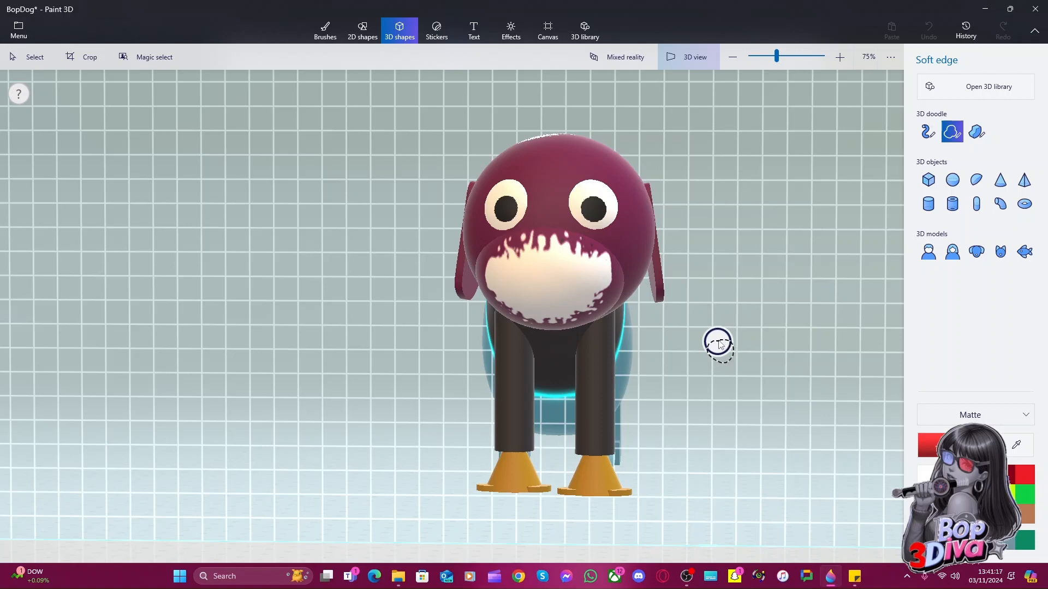
left_click(718, 342)
left_click_drag(729, 331, 550, 268)
left_click_drag(472, 271, 459, 356)
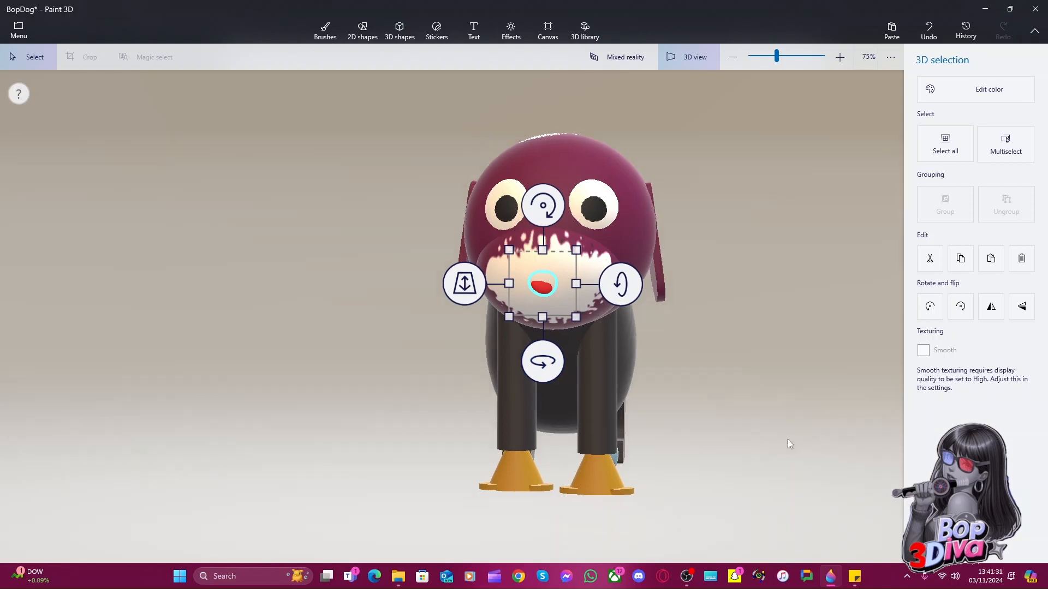
Stretch the nose deeper into the snout, make it taller and reposition it on the white splat
left_click_drag(788, 441, 617, 338)
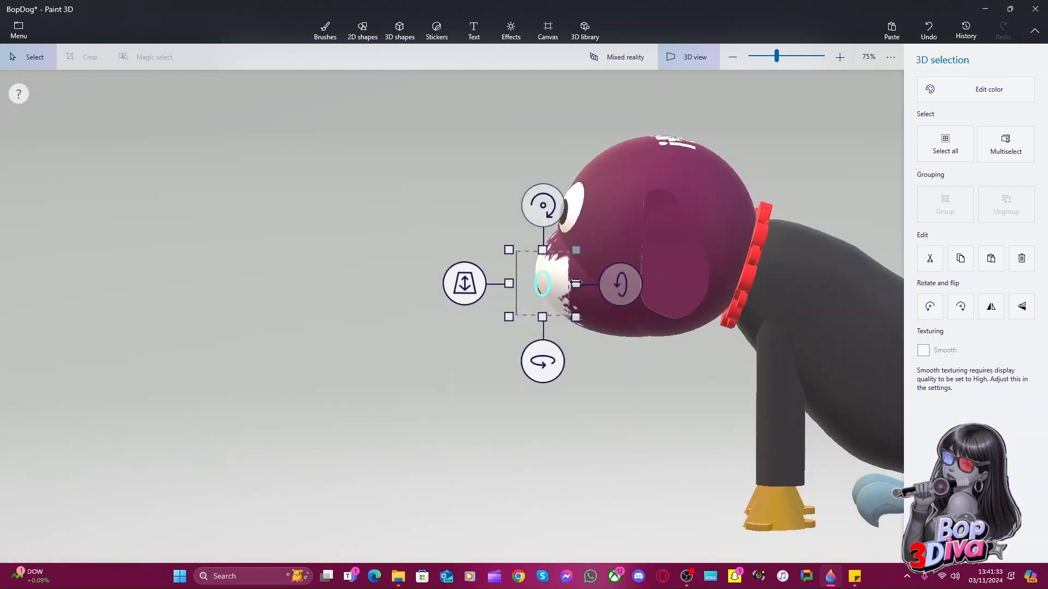
left_click_drag(576, 283, 612, 285)
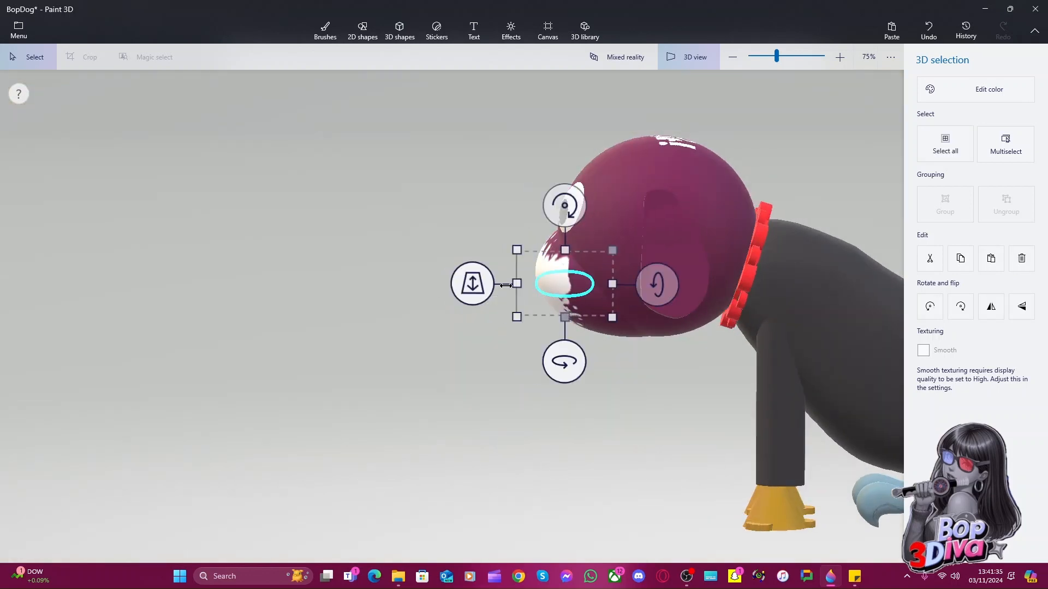
left_click_drag(506, 285, 512, 285)
left_click_drag(526, 386, 697, 392)
left_click_drag(565, 317, 565, 331)
mouse_move(593, 295)
left_mouse_down()
mouse_move(609, 296)
mouse_move(573, 280)
mouse_move(611, 310)
mouse_move(581, 289)
left_mouse_up()
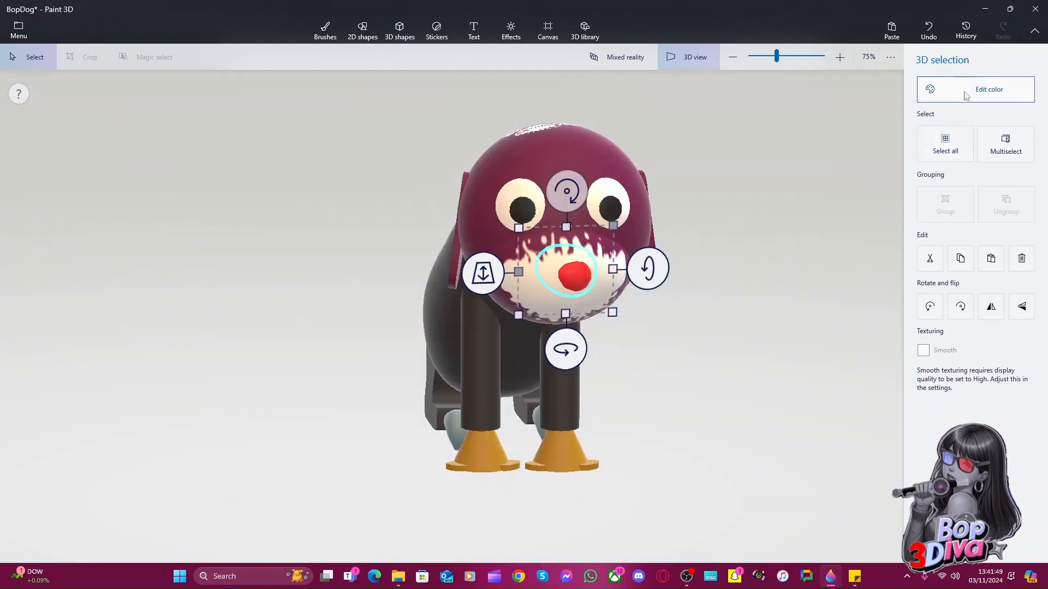
Recolour the nose with the custom maroon 6a0846
left_click(963, 98)
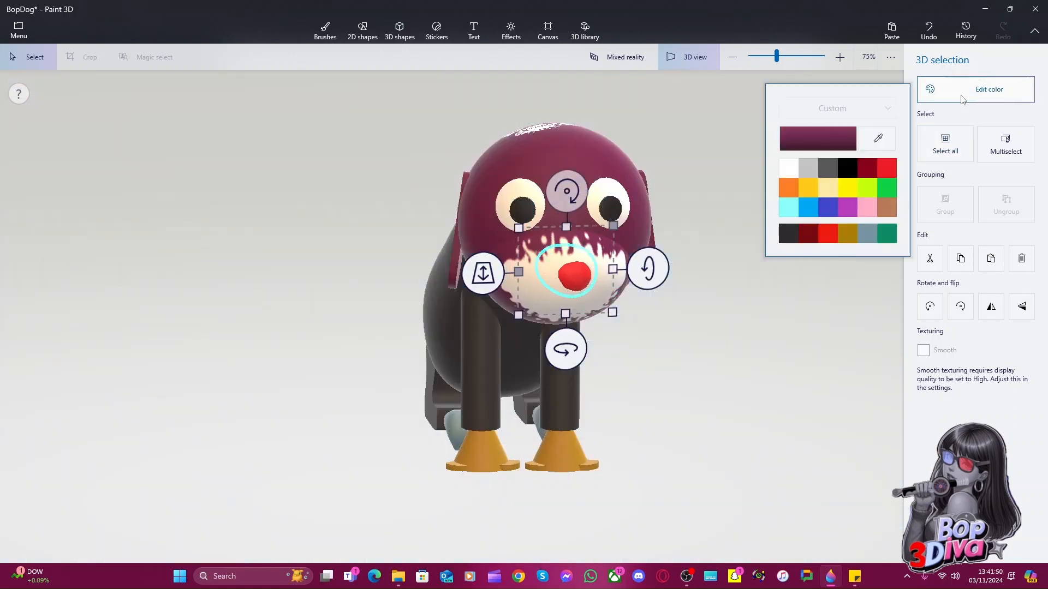
left_click(816, 143)
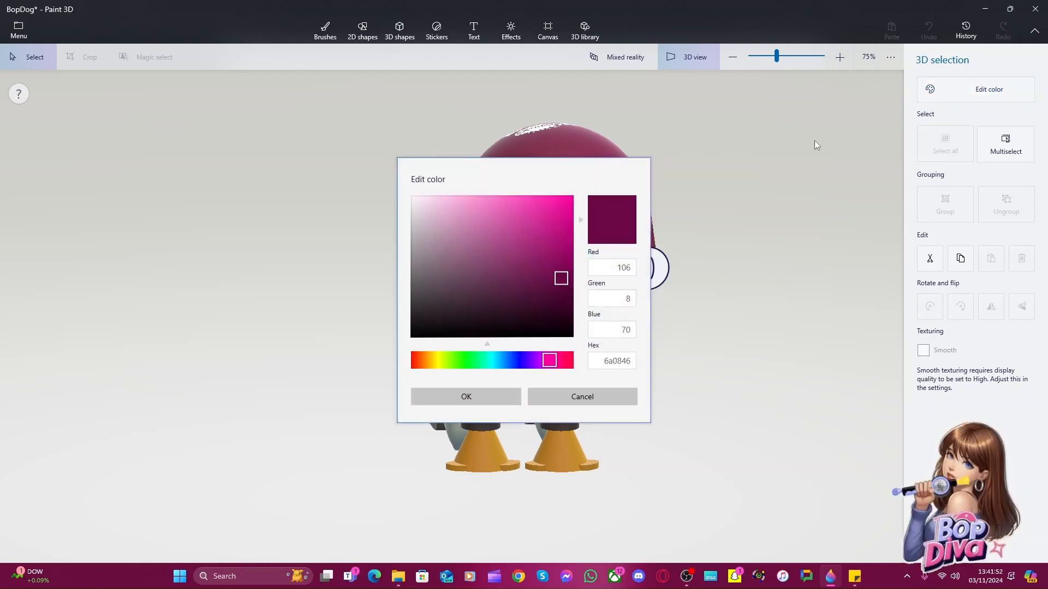
left_click(447, 399)
mouse_move(734, 404)
right_mouse_down()
mouse_move(554, 381)
mouse_move(729, 411)
right_mouse_up()
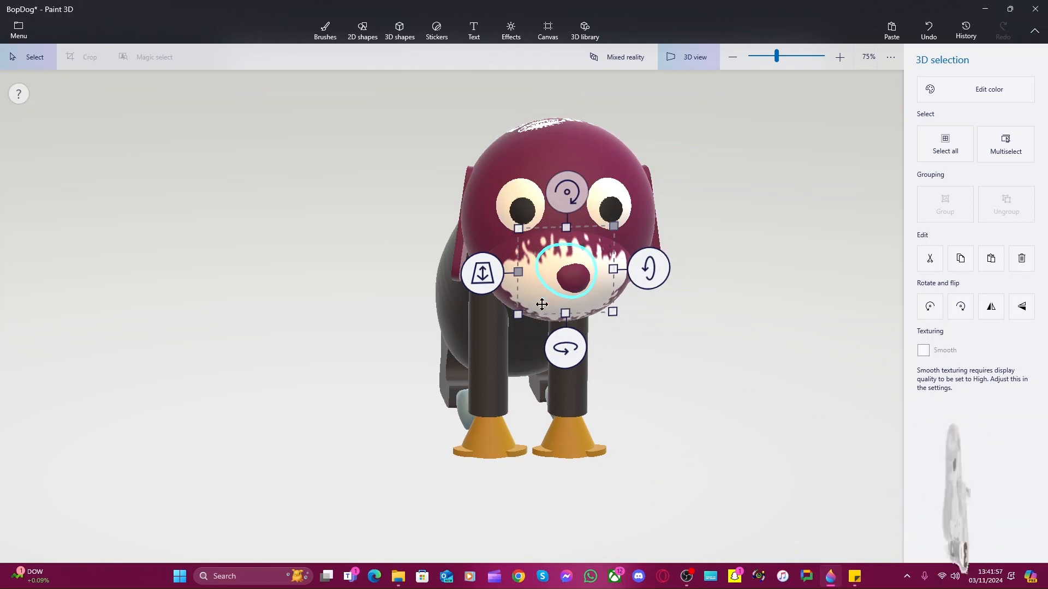
Nudge the nose on the snout and recolour it with the saved custom dark grey
left_click_drag(568, 281, 573, 282)
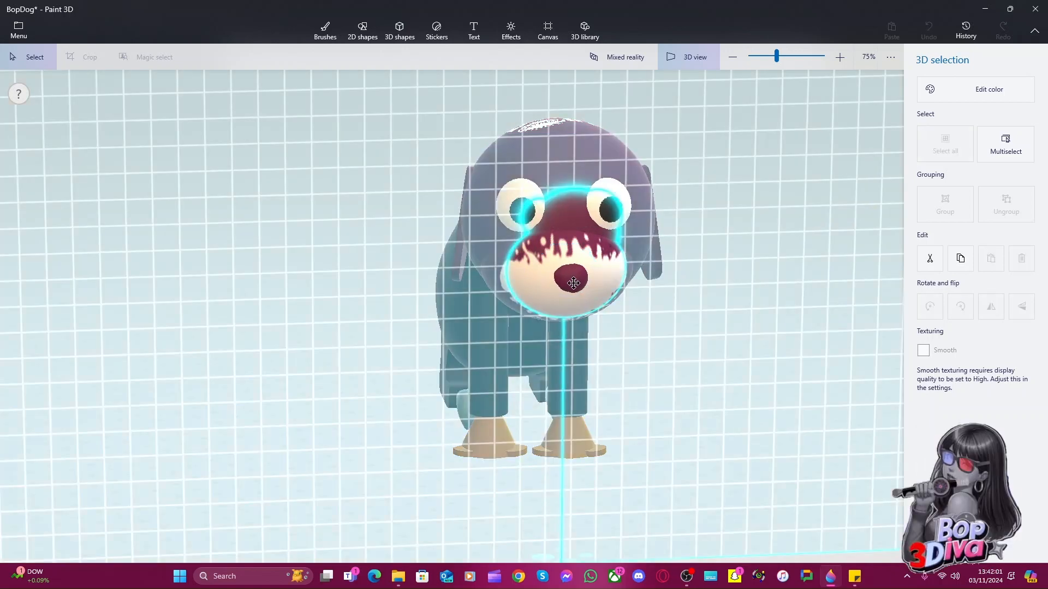
left_click_drag(574, 282, 574, 282)
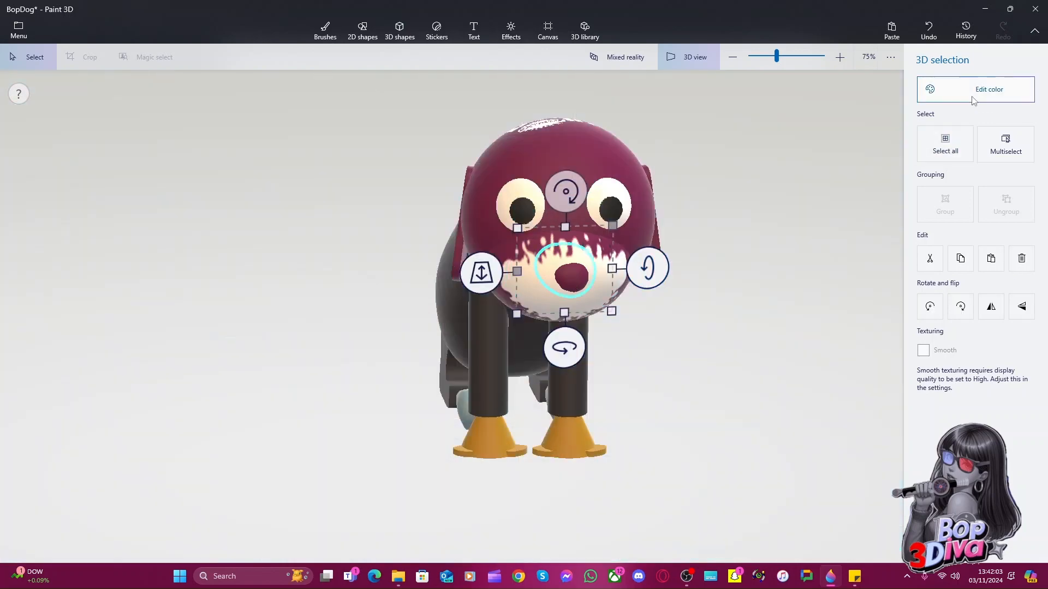
left_click(974, 98)
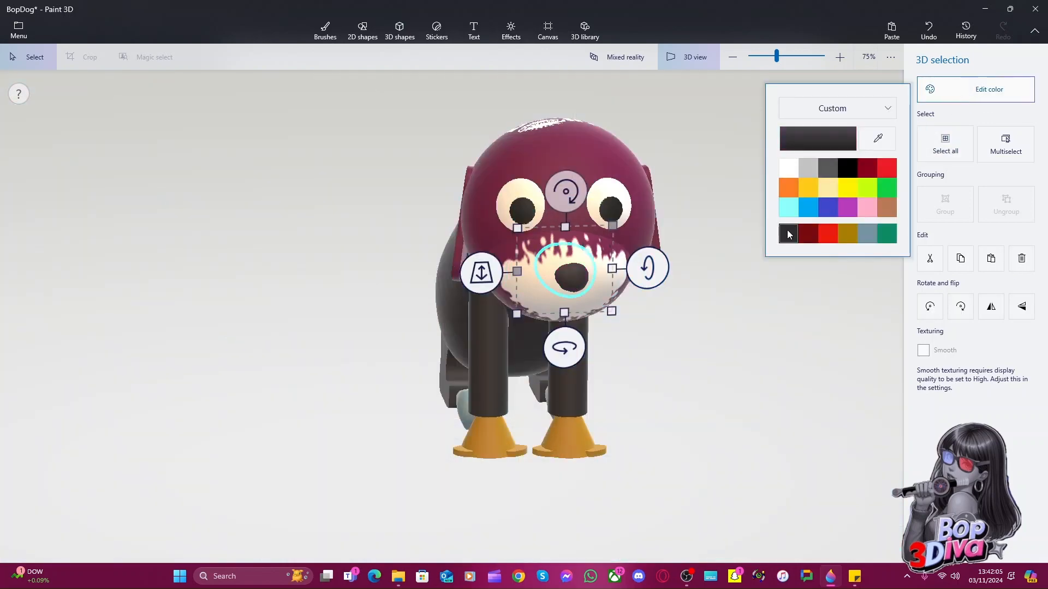
Apply the saved custom dark grey to the nose and centre it on the dog's snout
left_click(788, 233)
left_click(724, 358)
left_click(724, 359)
left_click(583, 289)
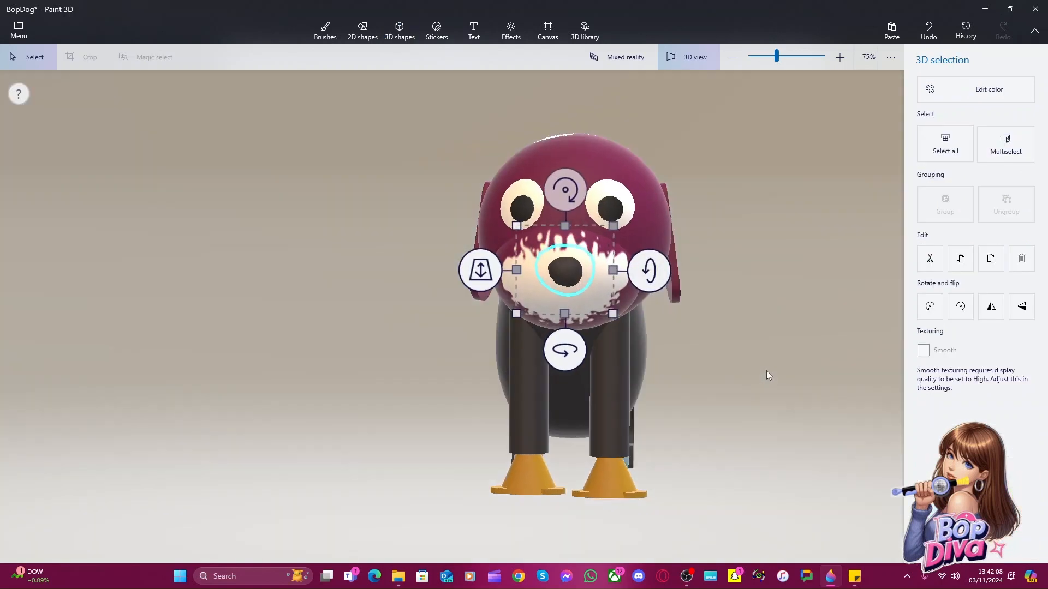
left_click(770, 368)
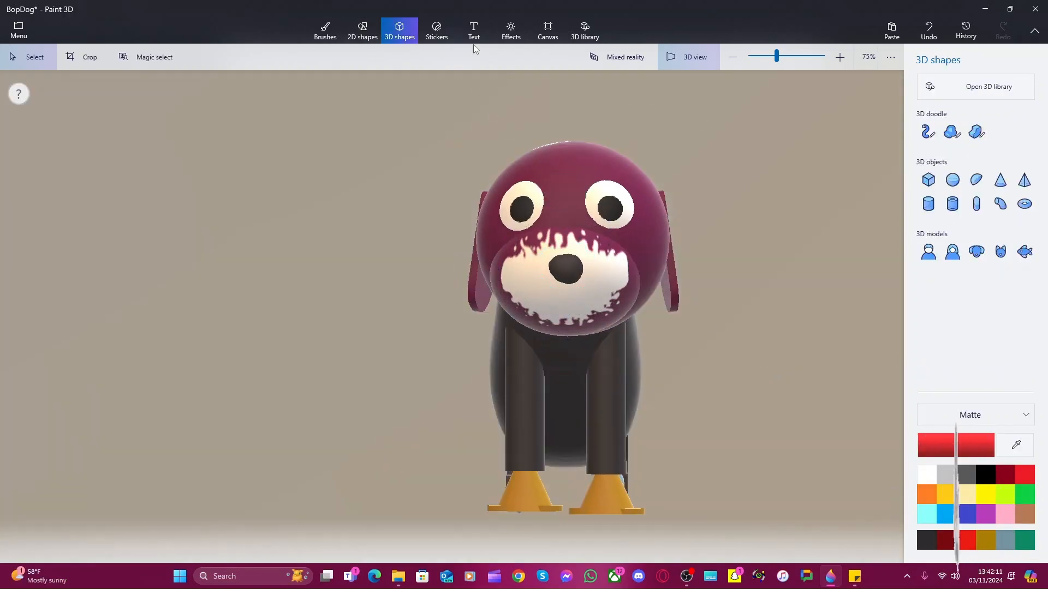
Try to draw a white 5 px five-point curve on the side of the dog's head and undo it
left_click(373, 36)
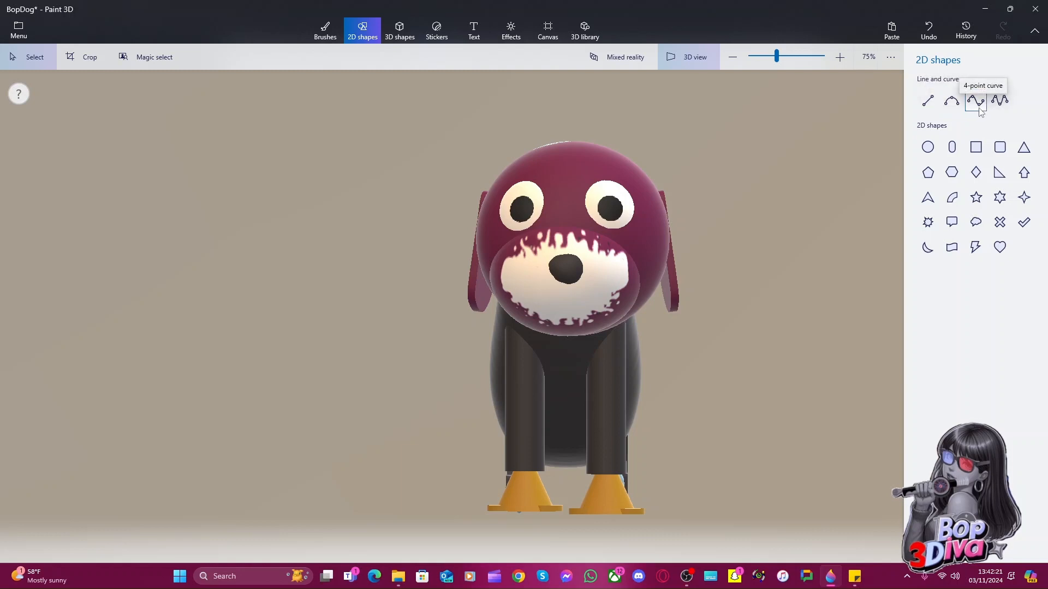
left_click(996, 108)
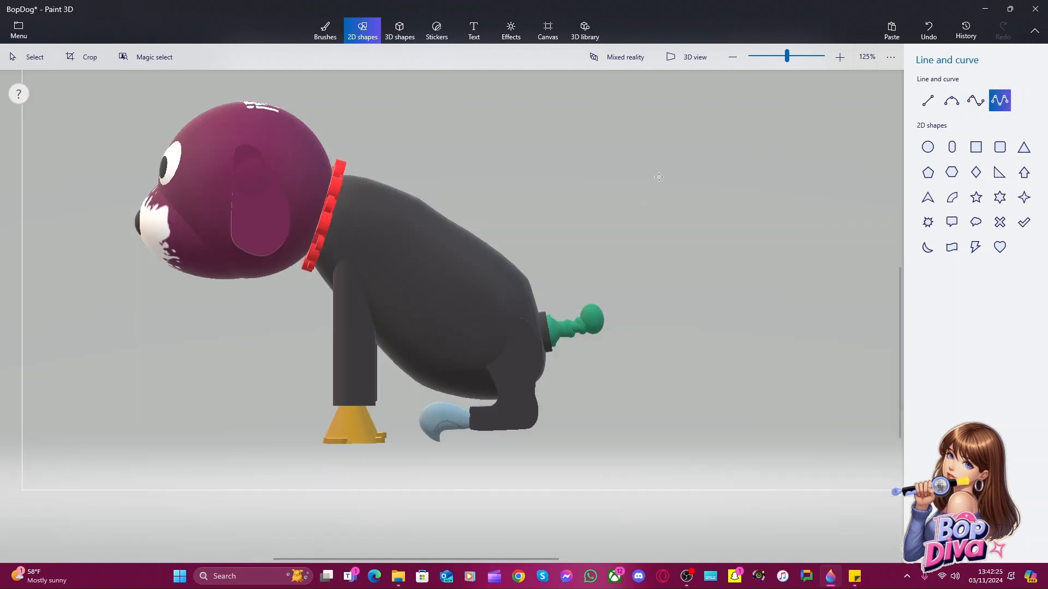
mouse_move(659, 177)
left_mouse_down()
mouse_move(636, 232)
mouse_move(599, 230)
mouse_move(568, 187)
mouse_move(565, 178)
mouse_move(610, 170)
mouse_move(612, 157)
mouse_move(627, 187)
mouse_move(664, 180)
mouse_move(207, 170)
left_mouse_up()
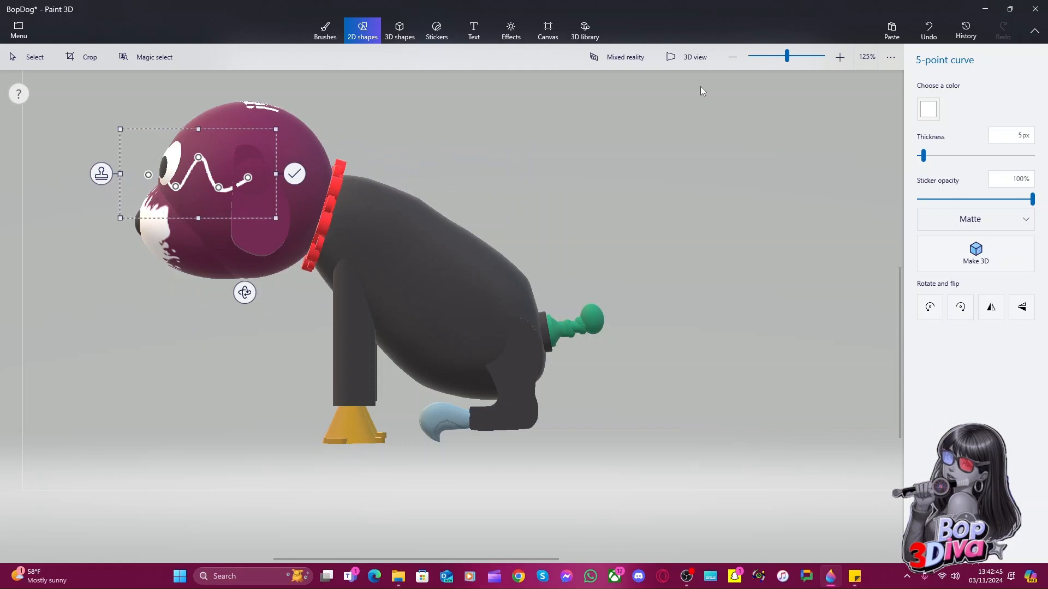
left_click(689, 57)
left_click(646, 250)
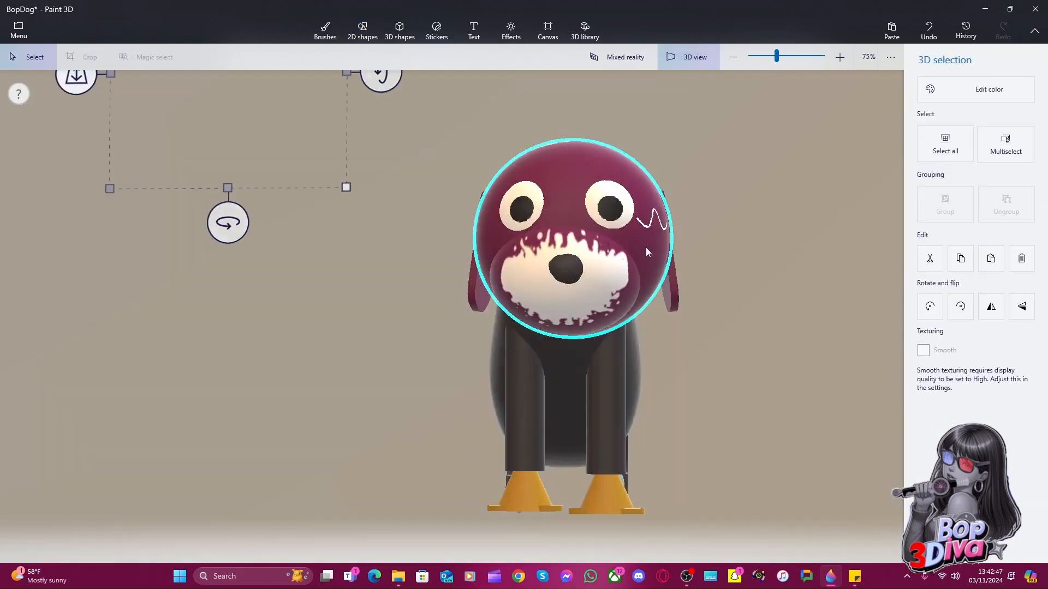
key("ctrl+z")
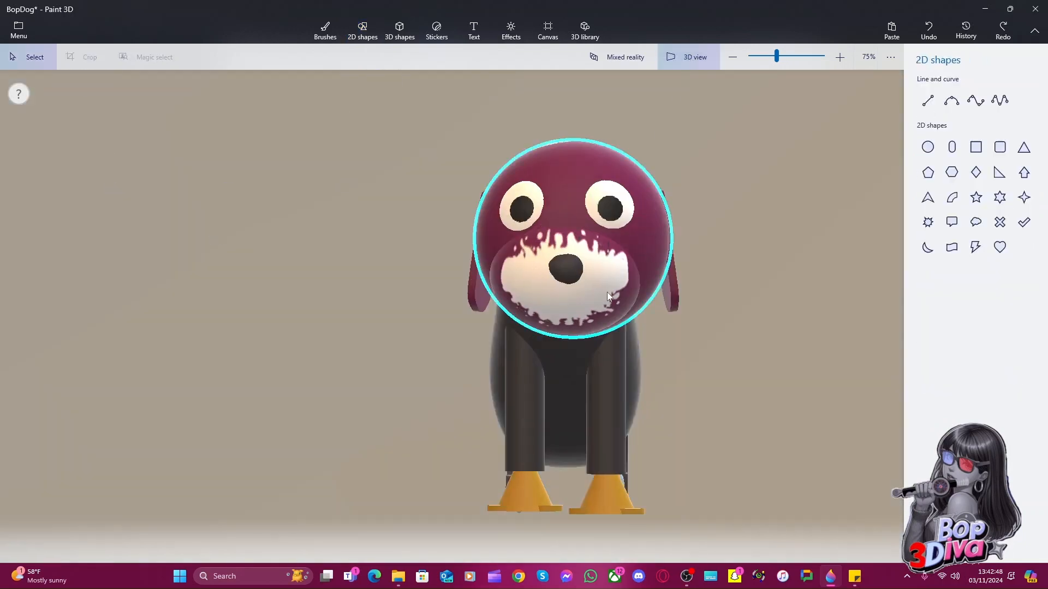
left_click(1006, 107)
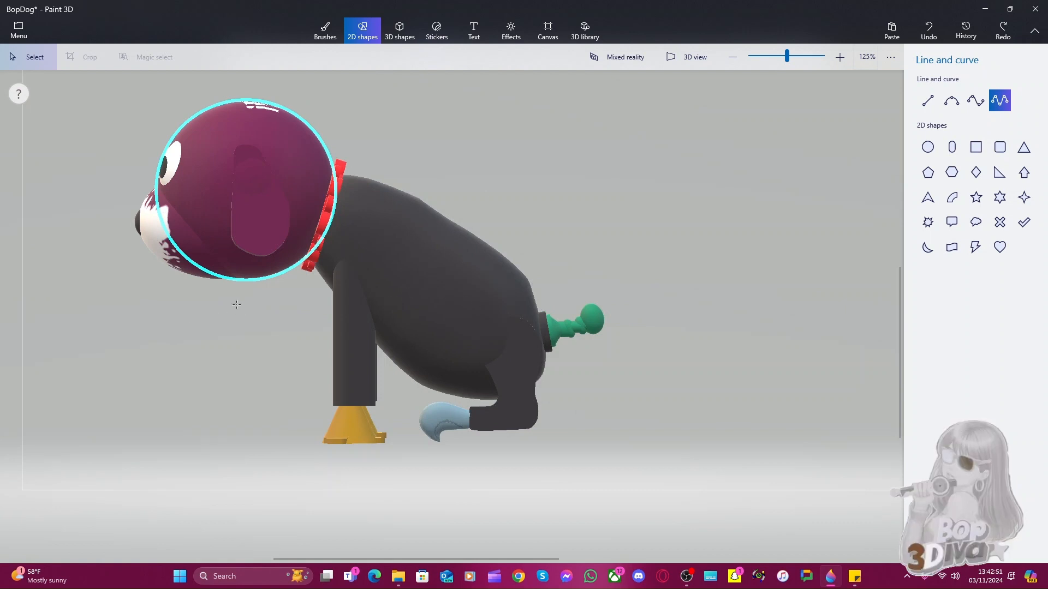
left_click(690, 57)
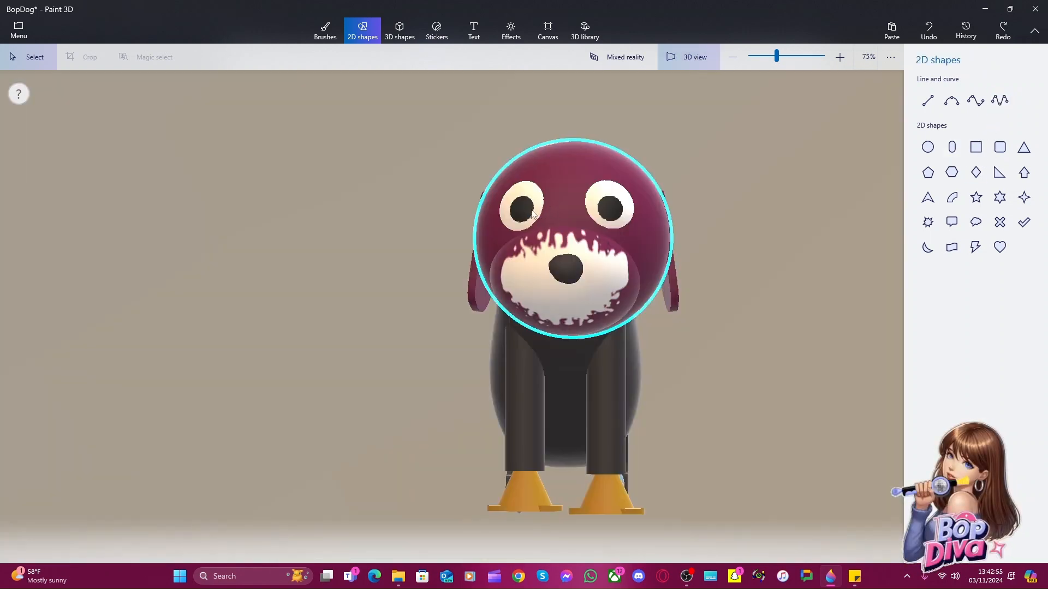
left_click(777, 285)
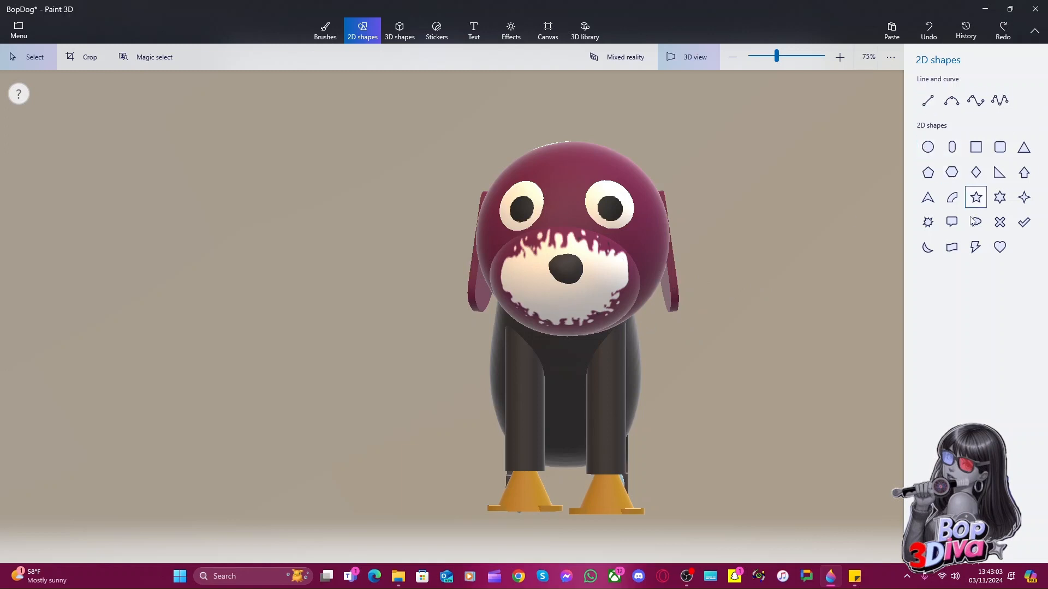
Draw a small wavy red mouth with the 3D tube brush at 10 px thickness beside the dog
left_click(400, 33)
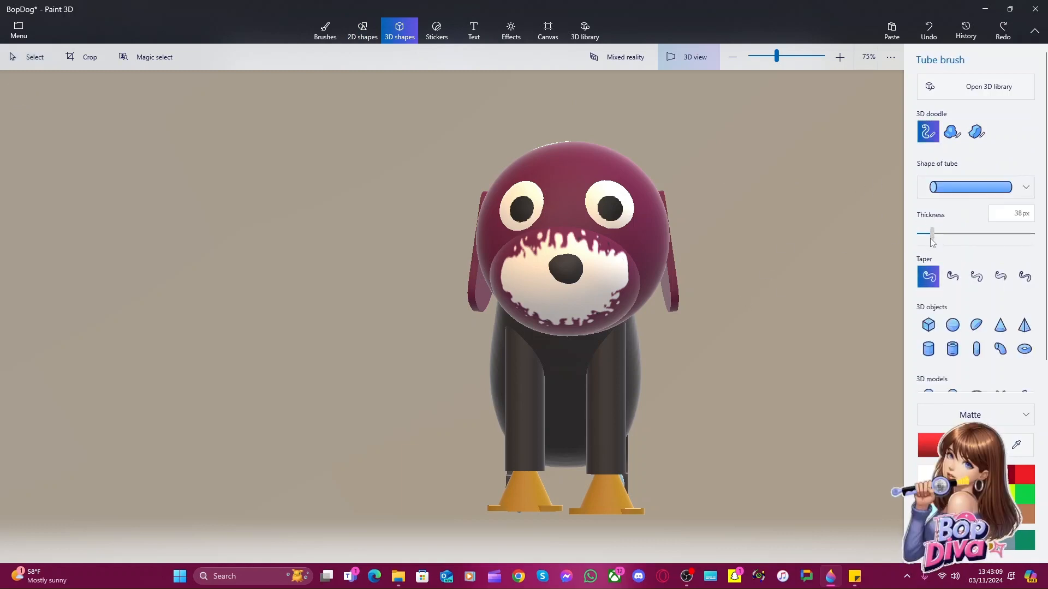
left_click_drag(932, 242, 921, 247)
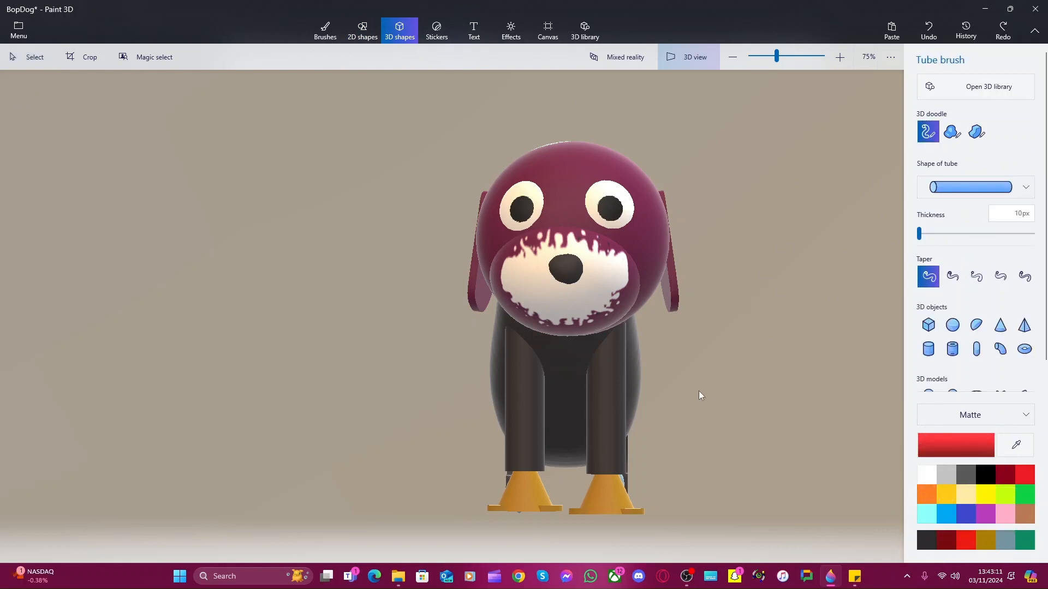
left_click(677, 361)
left_click_drag(678, 362, 694, 369)
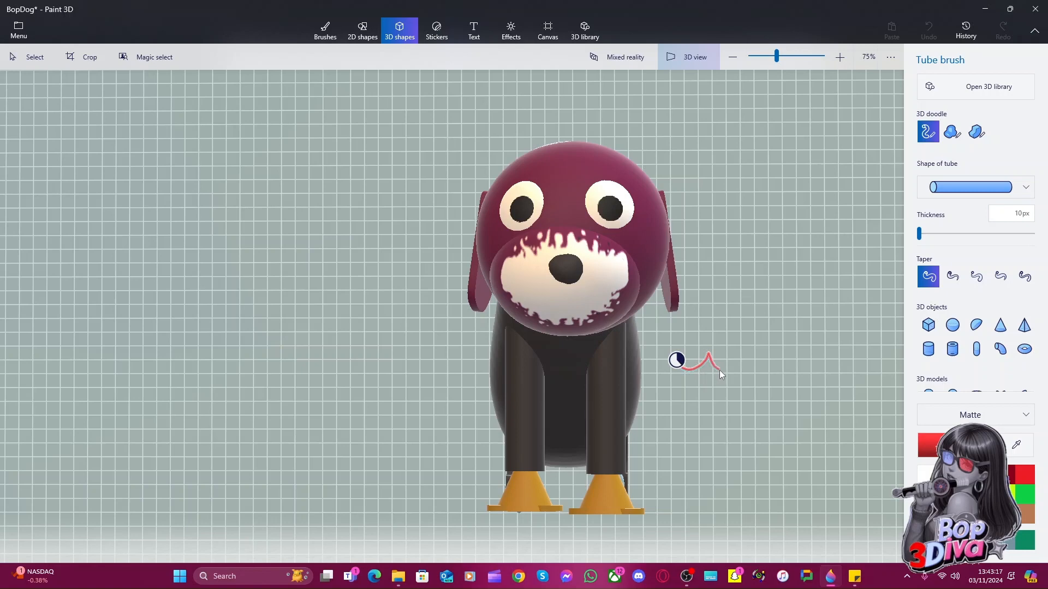
left_click_drag(738, 368, 738, 368)
left_click(707, 429)
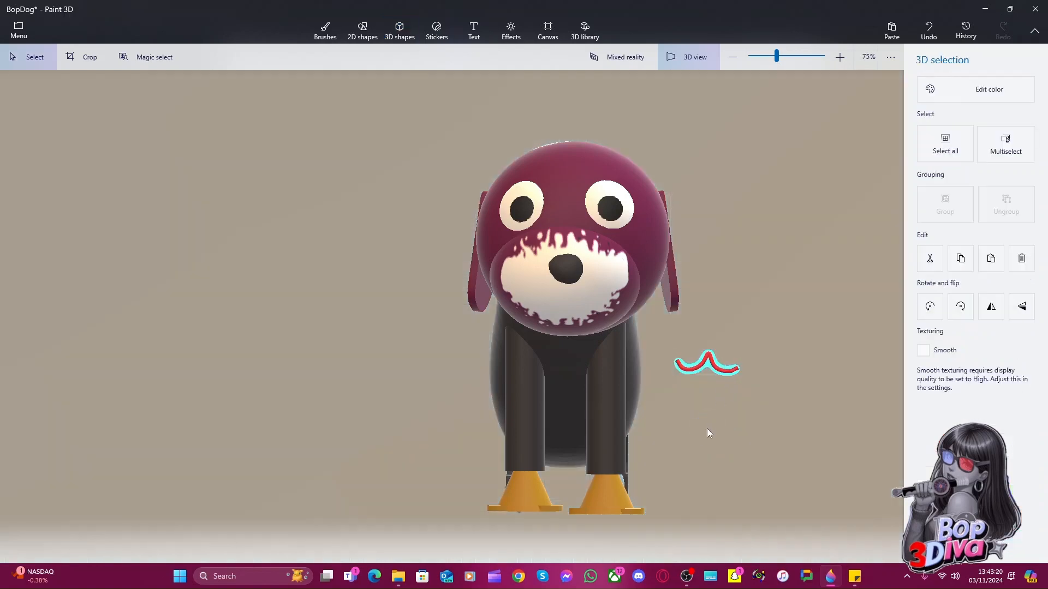
Move the red tube mouth onto the white splat just below the nose and shift its depth
left_click(710, 361)
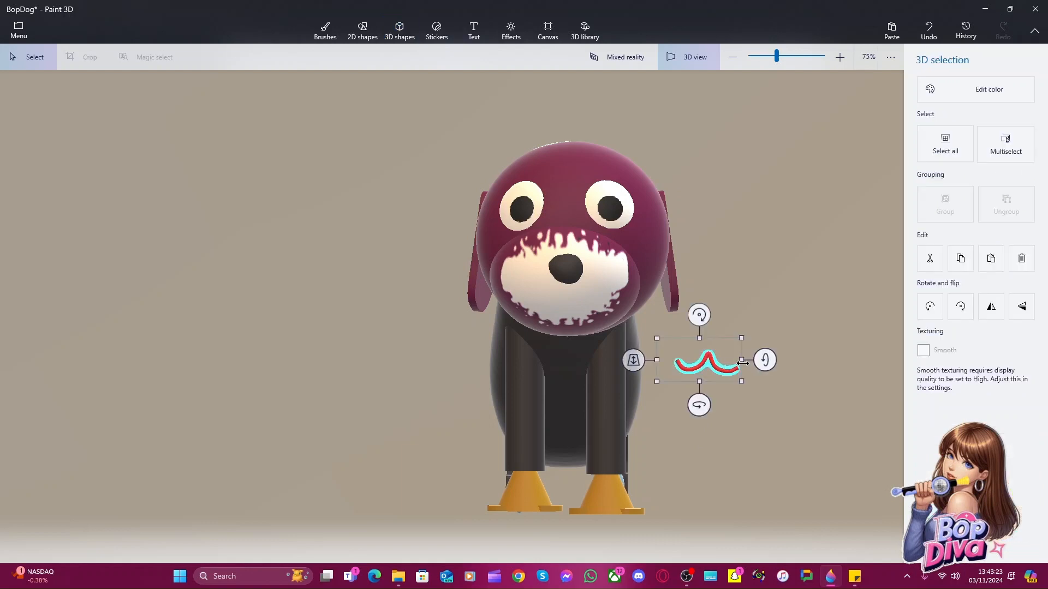
left_click(745, 359)
left_click(706, 358)
mouse_move(706, 343)
left_mouse_down()
mouse_move(689, 365)
mouse_move(630, 319)
mouse_move(578, 299)
left_mouse_up()
left_click(667, 365)
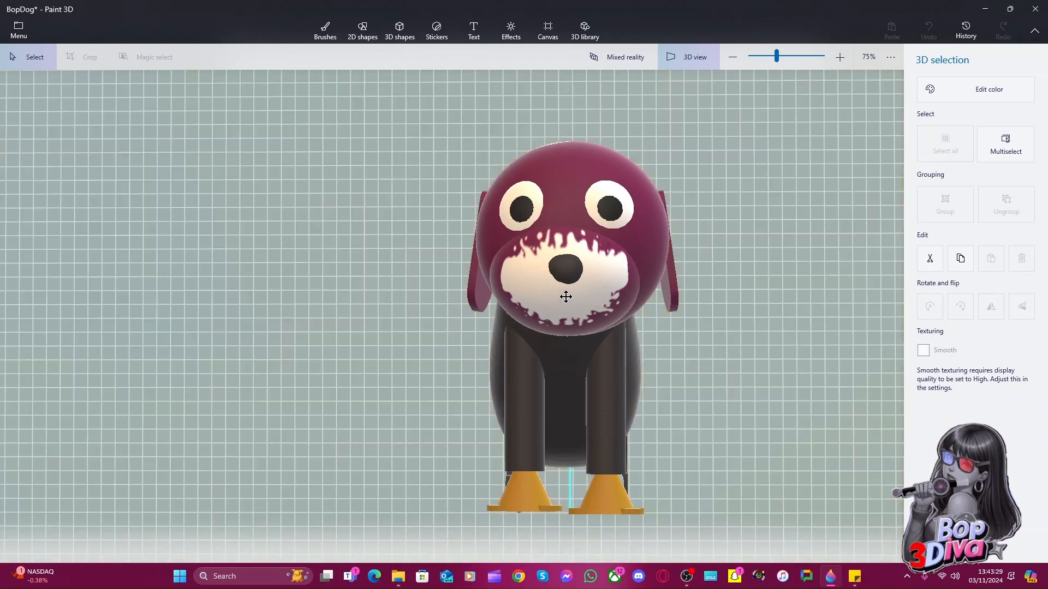
mouse_move(487, 298)
left_mouse_down()
mouse_move(501, 300)
mouse_move(505, 318)
mouse_move(494, 365)
mouse_move(497, 352)
left_mouse_up()
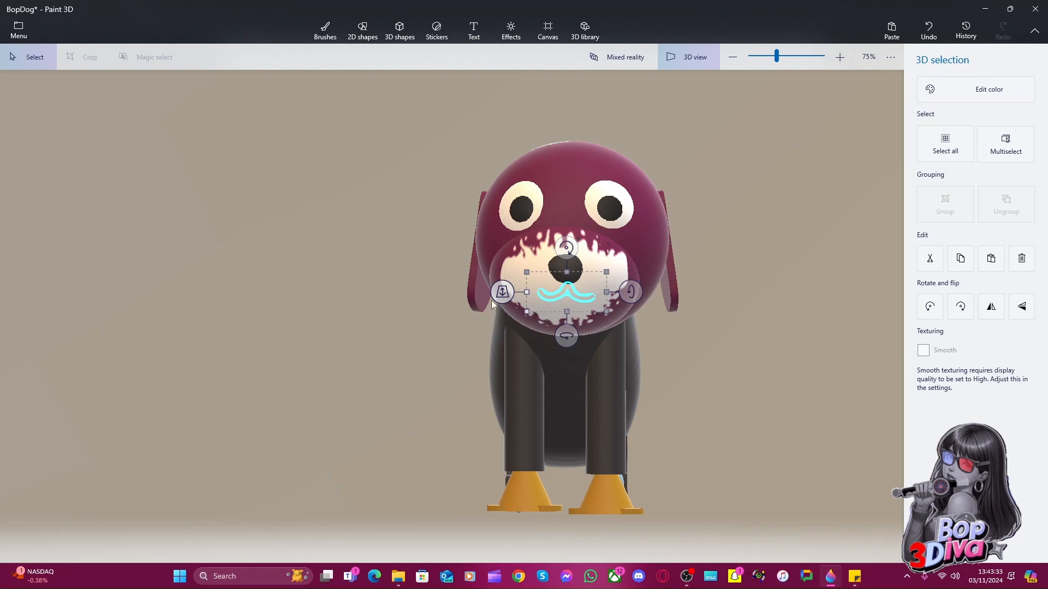
left_click_drag(494, 301, 451, 463)
Bring the displaced red tube mouth back towards the dog and align its depth with the face
scroll(452, 462, "down", 5)
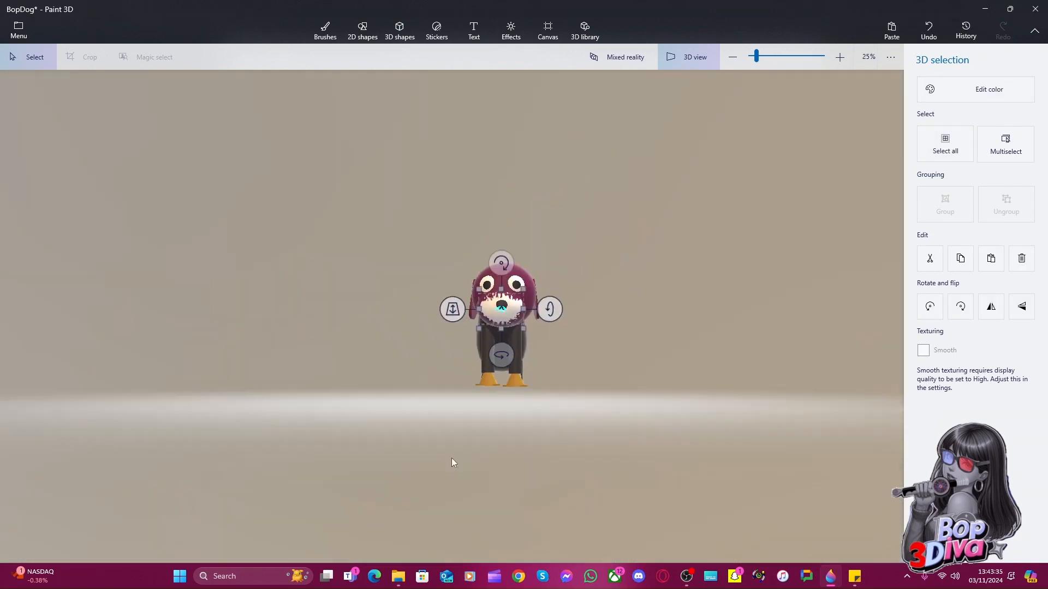
scroll(604, 327, "up", 3)
scroll(655, 366, "up", 4)
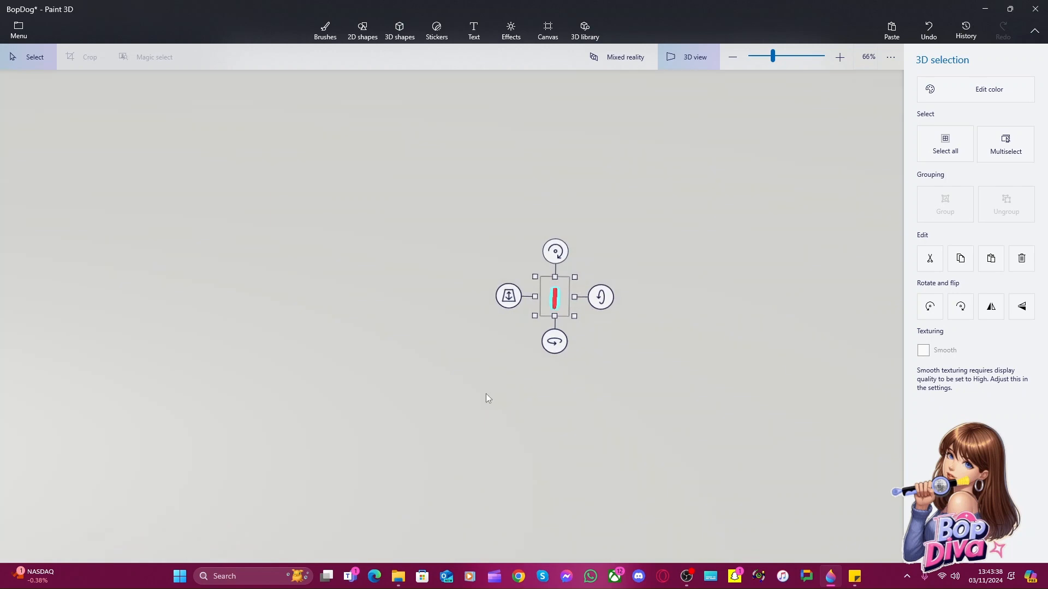
mouse_move(485, 394)
right_mouse_down()
mouse_move(427, 381)
mouse_move(394, 357)
mouse_move(364, 382)
mouse_move(381, 366)
right_mouse_up()
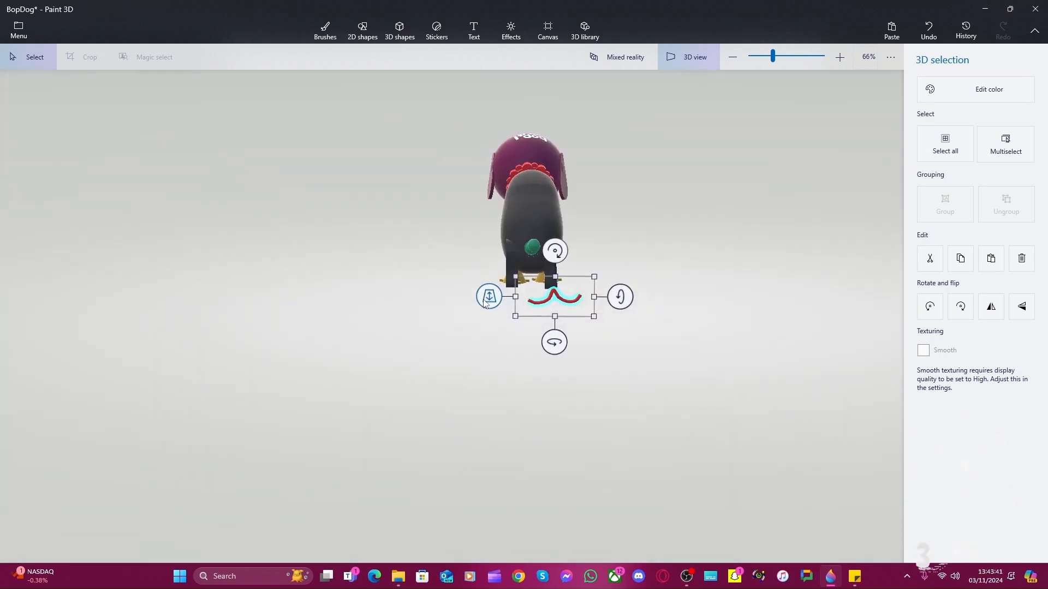
left_click_drag(492, 291, 491, 65)
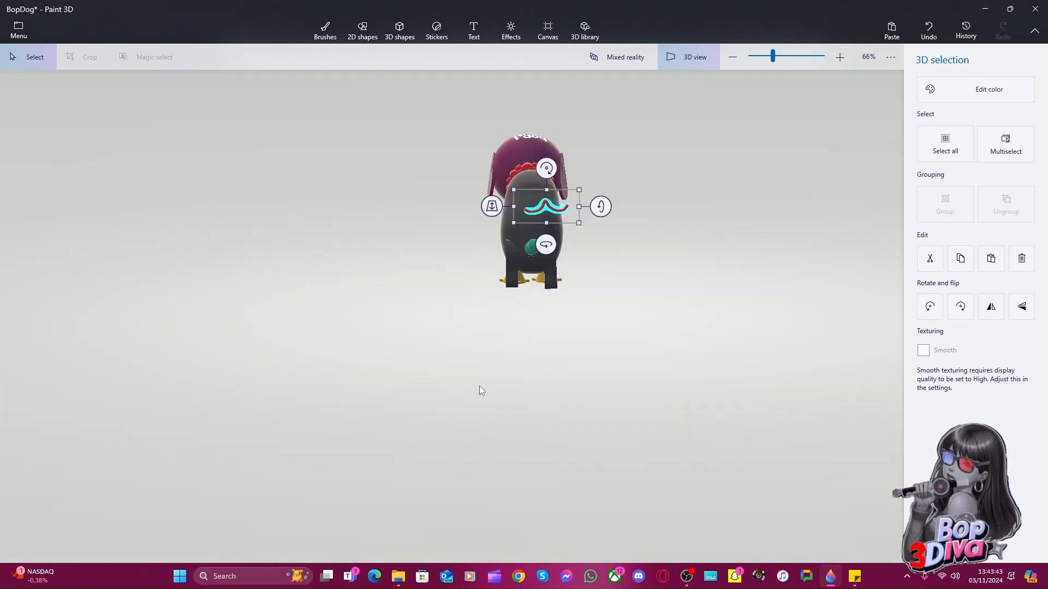
mouse_move(479, 385)
right_mouse_down()
mouse_move(646, 433)
mouse_move(548, 280)
right_mouse_up()
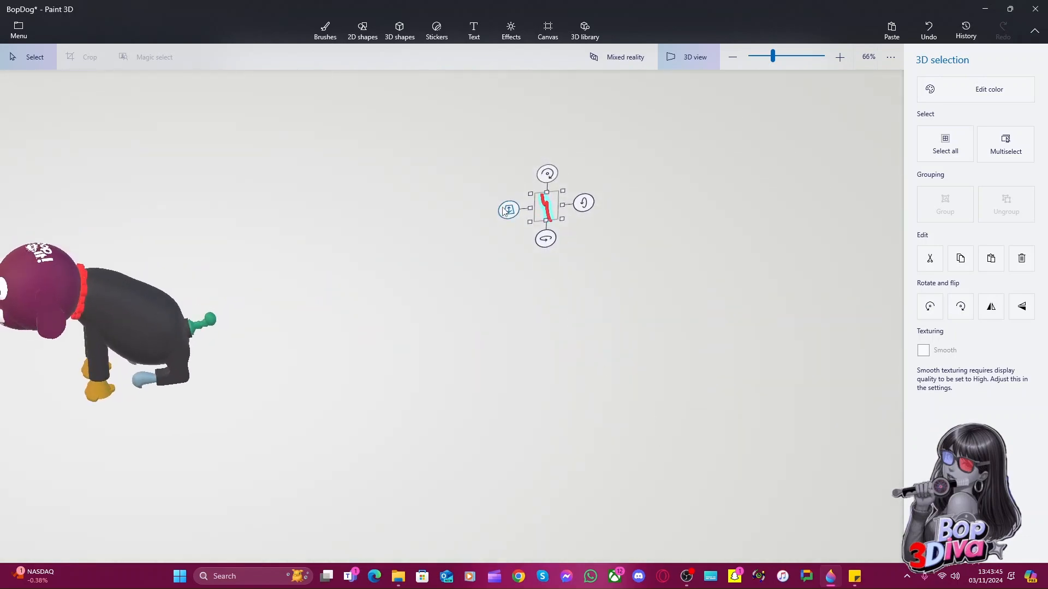
left_click_drag(504, 211, 457, 218)
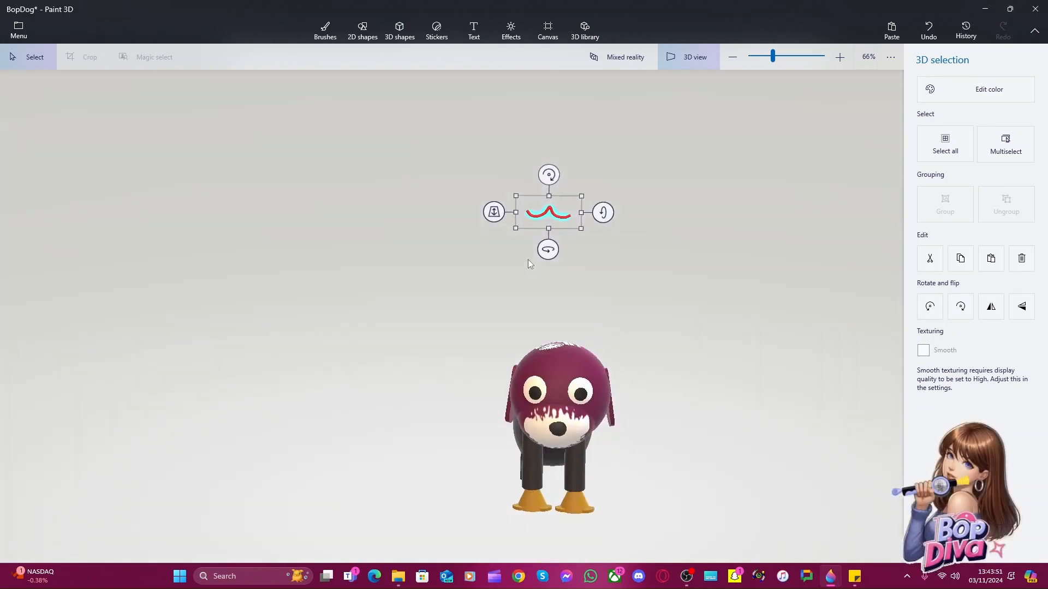
mouse_move(494, 211)
left_mouse_down()
mouse_move(436, 473)
mouse_move(492, 410)
left_mouse_up()
mouse_move(495, 307)
left_mouse_down()
mouse_move(479, 316)
mouse_move(470, 352)
mouse_move(480, 391)
mouse_move(473, 384)
left_mouse_up()
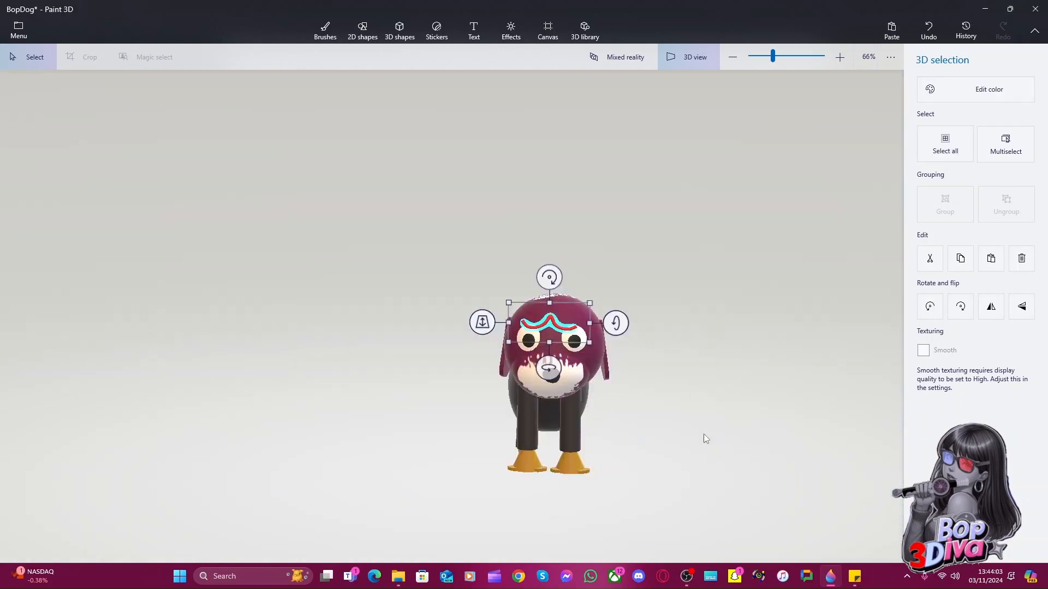
Try to fit the tube mouth under the nose by tilting it and shifting its depth, and remove it
scroll(703, 434, "up", 10)
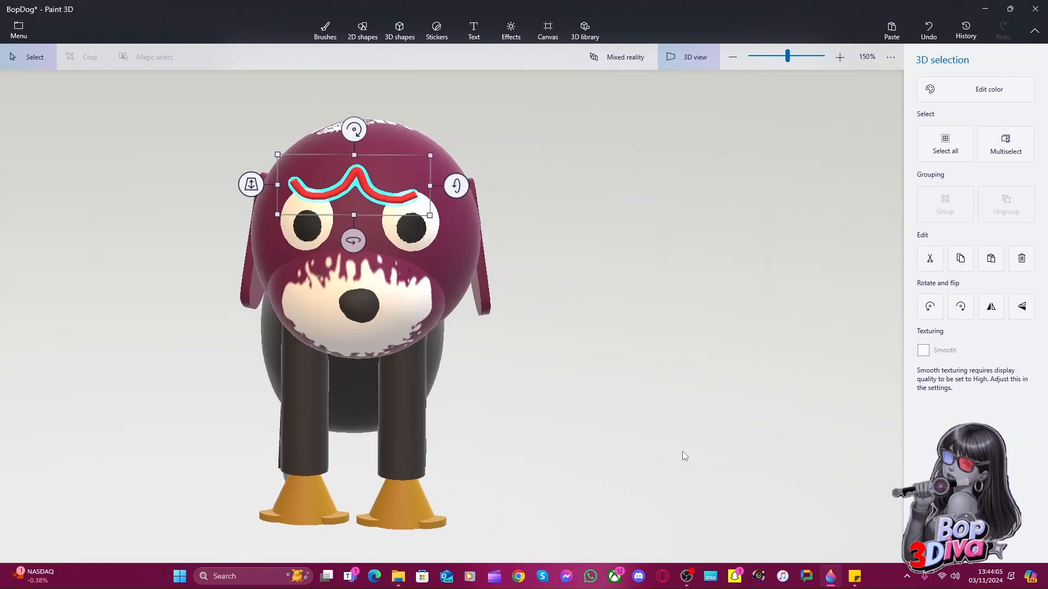
mouse_move(251, 106)
left_mouse_down()
mouse_move(269, 297)
mouse_move(269, 287)
left_mouse_up()
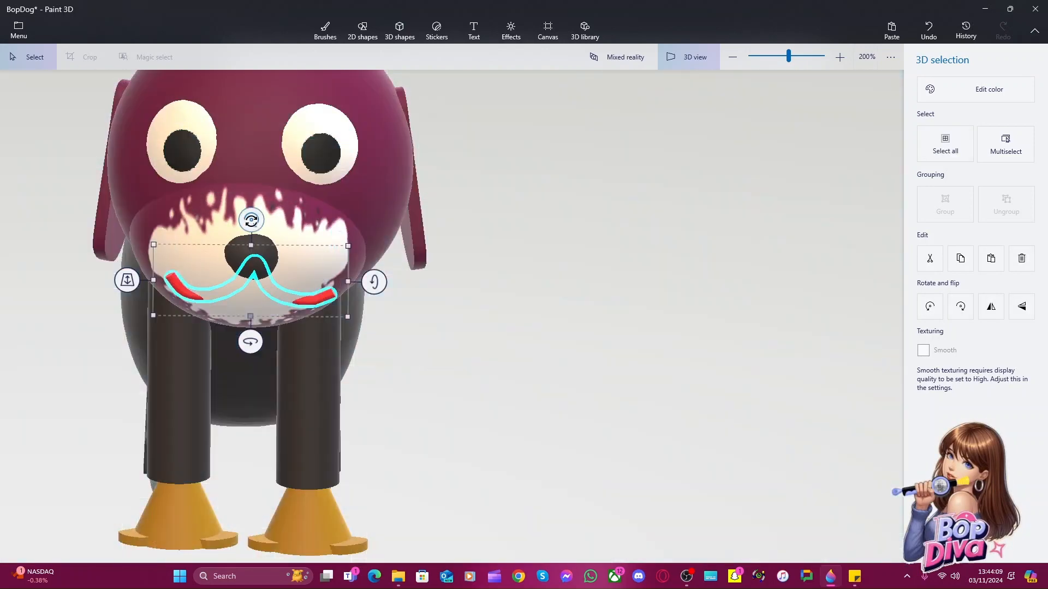
left_click_drag(374, 283, 377, 303)
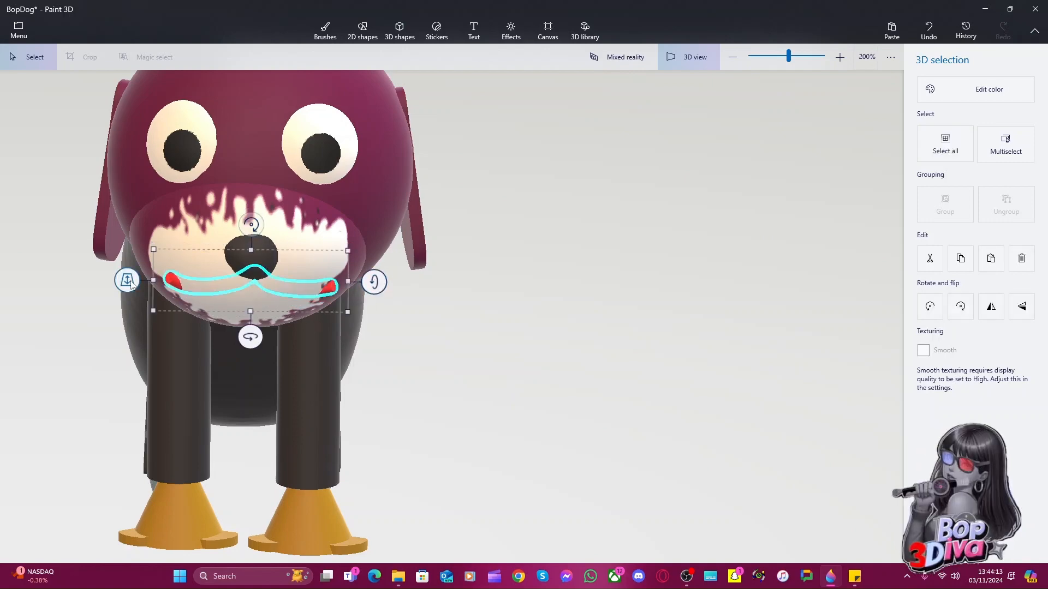
left_click_drag(130, 283, 128, 299)
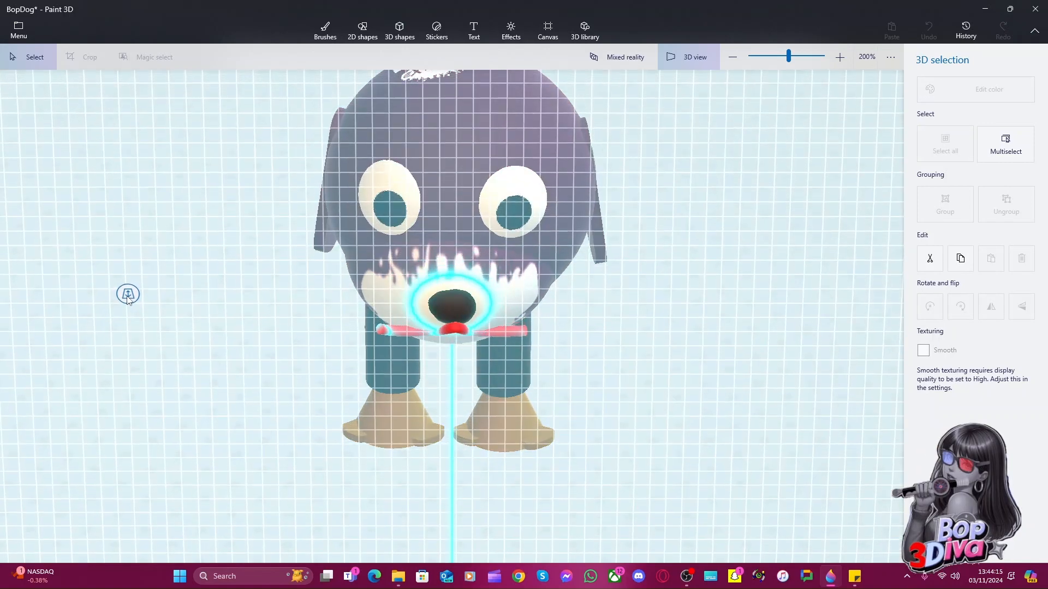
left_click(173, 265)
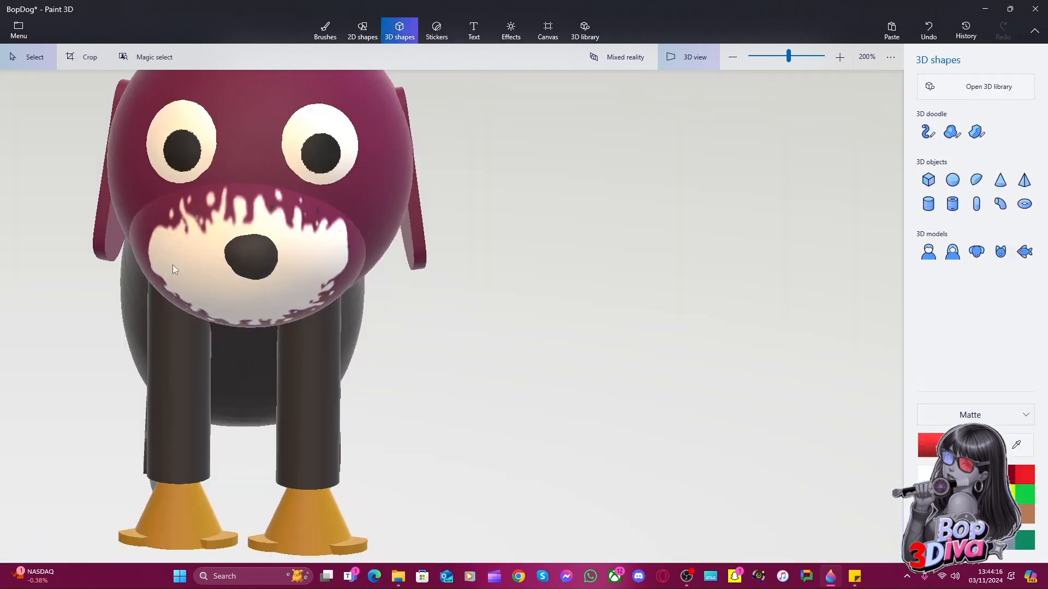
Try to draw a red mouth line under the nose with the 5 px marker and undo it
left_click(324, 30)
mouse_move(186, 293)
left_mouse_down()
mouse_move(212, 303)
mouse_move(254, 274)
left_mouse_up()
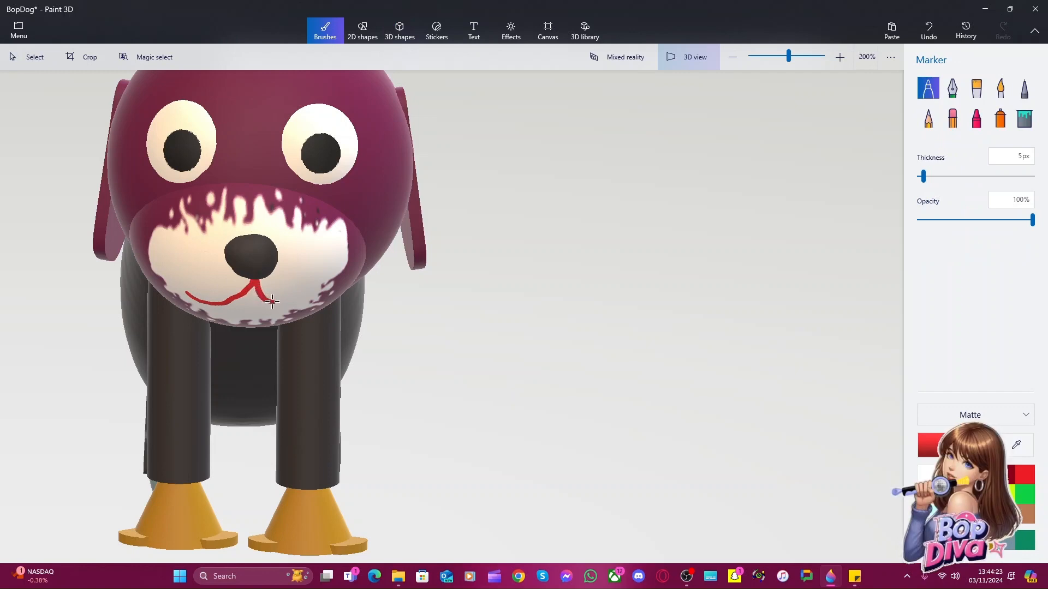
key("ctrl+z")
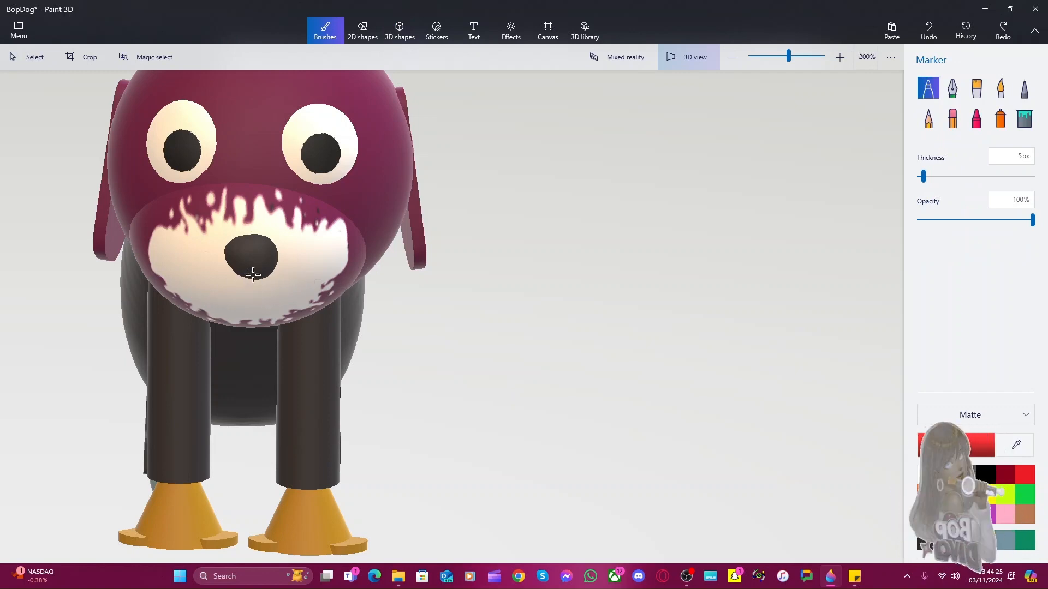
Try a two-sided red marker smile with upturned corners across the muzzle below the nose and undo it
left_click_drag(254, 273, 254, 281)
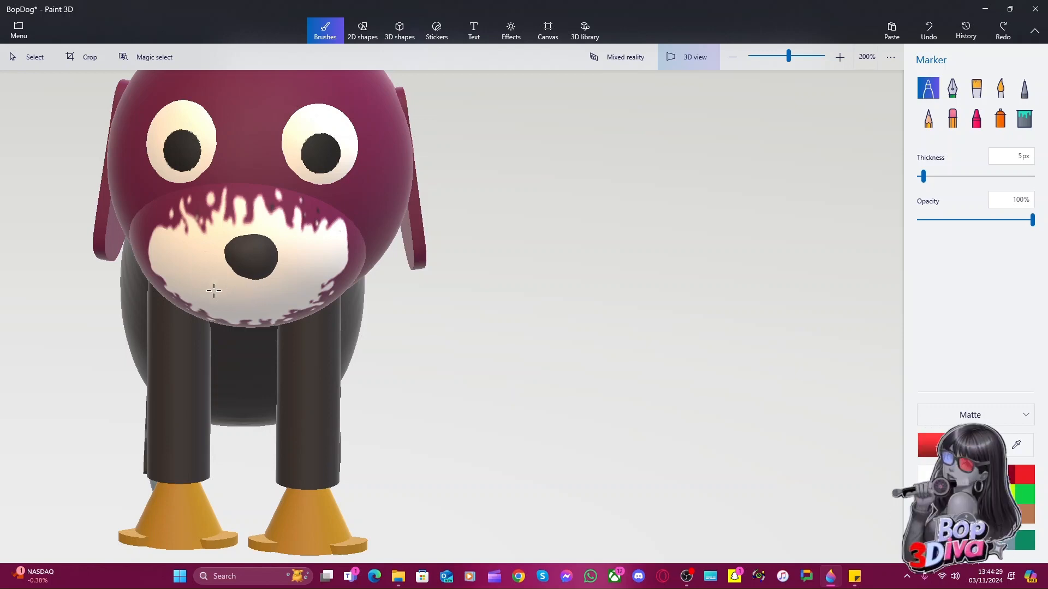
left_click_drag(188, 280, 200, 287)
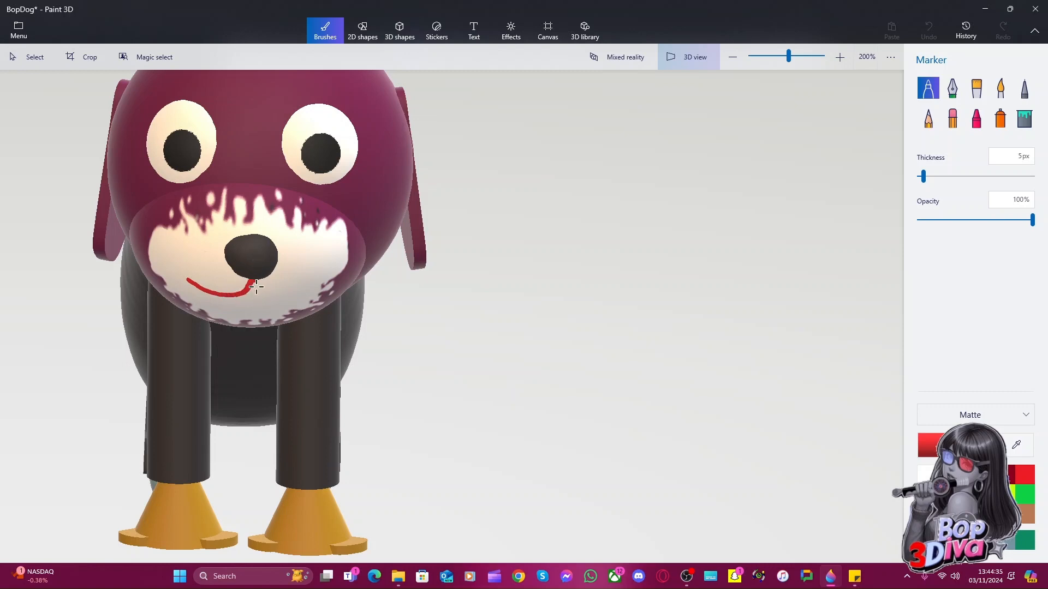
left_click_drag(256, 286, 267, 296)
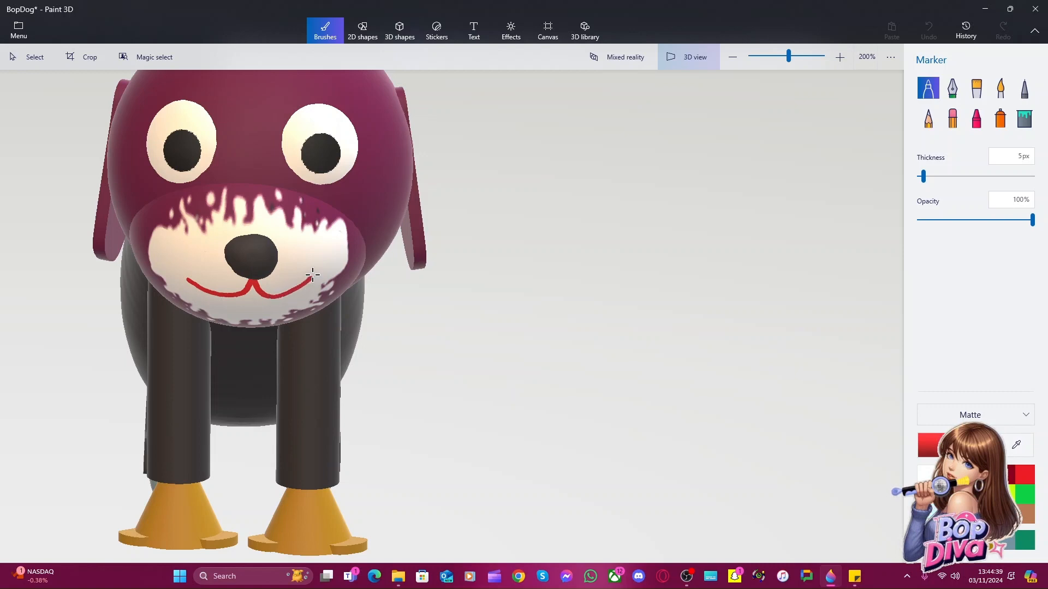
left_click_drag(312, 274, 313, 275)
mouse_move(444, 382)
right_mouse_down()
mouse_move(430, 335)
mouse_move(447, 319)
mouse_move(438, 313)
right_mouse_up()
key("ctrl+z")
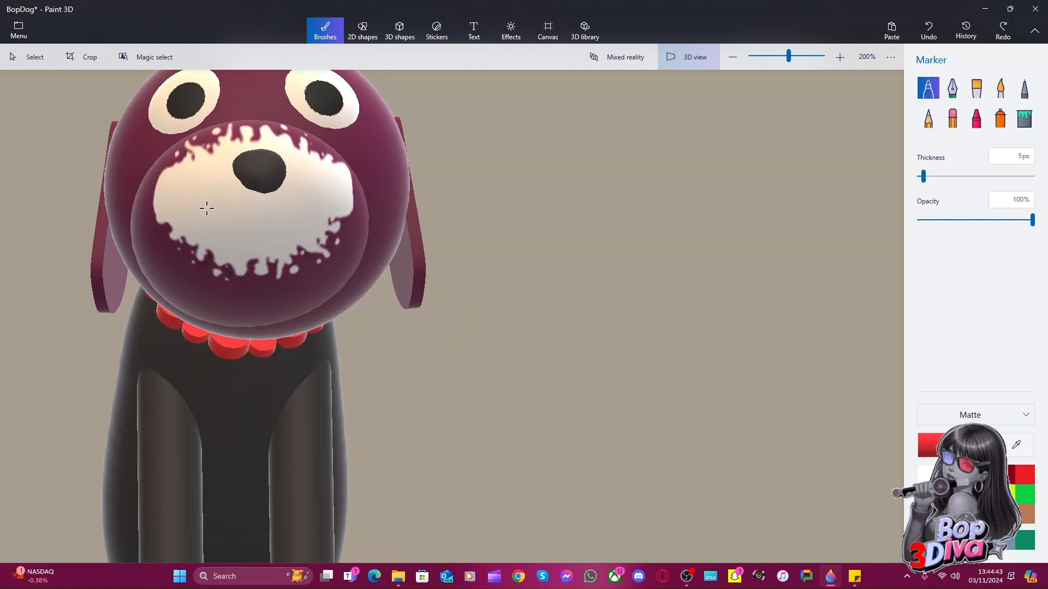
Try a red two-sided smile curving out from under the nose over the white muzzle and undo it
left_click_drag(200, 212, 210, 218)
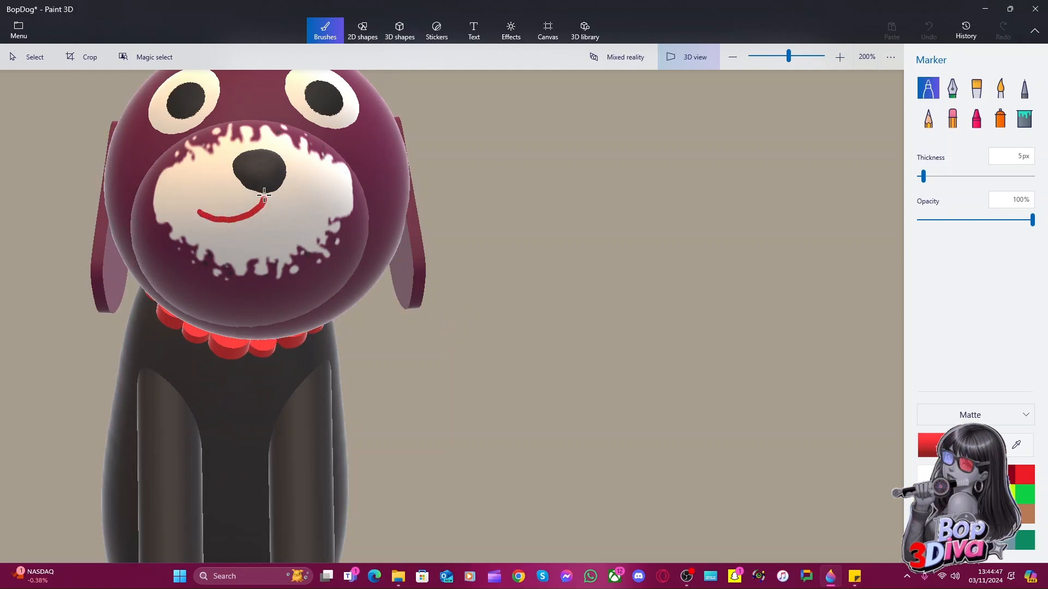
left_click_drag(265, 201, 314, 216)
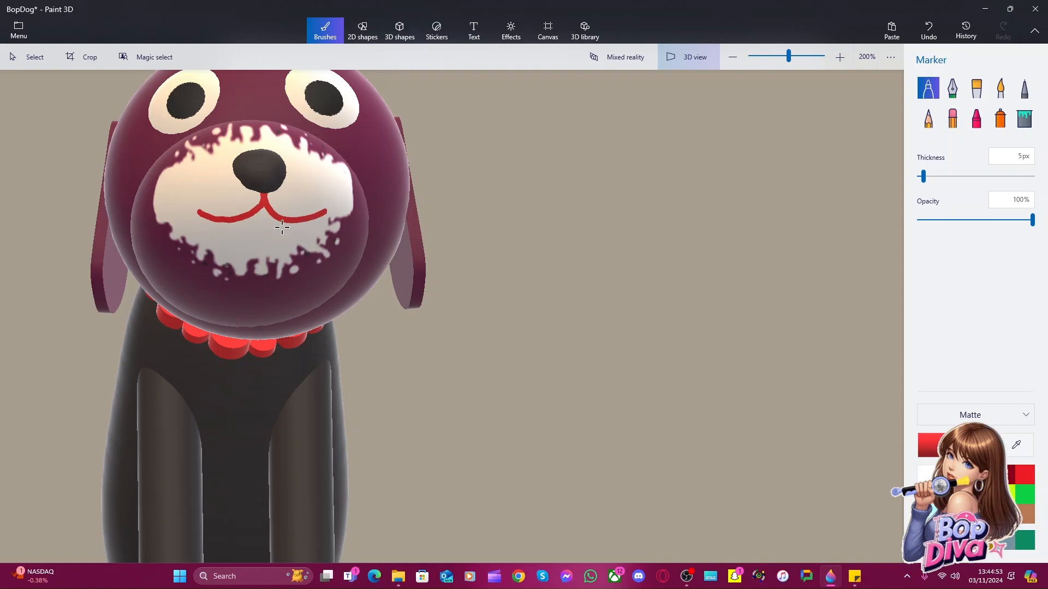
right_click_drag(597, 355, 580, 391)
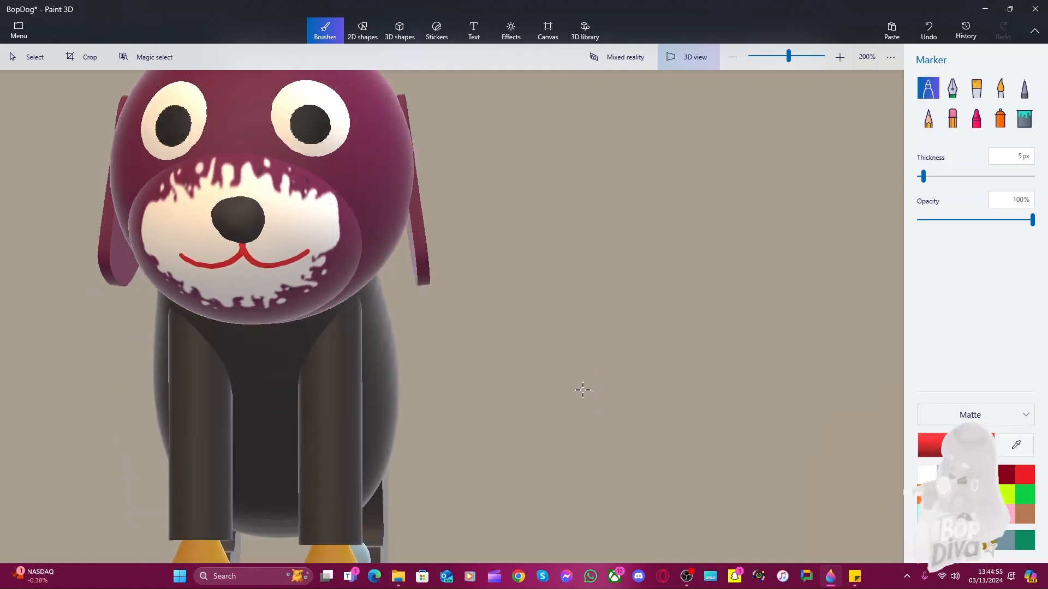
key("ctrl+z")
Draw a red two-sided smile with upturned corners below the nose using the 5 px marker
mouse_move(517, 401)
right_mouse_down()
mouse_move(542, 398)
mouse_move(501, 389)
mouse_move(662, 423)
mouse_move(631, 416)
right_mouse_up()
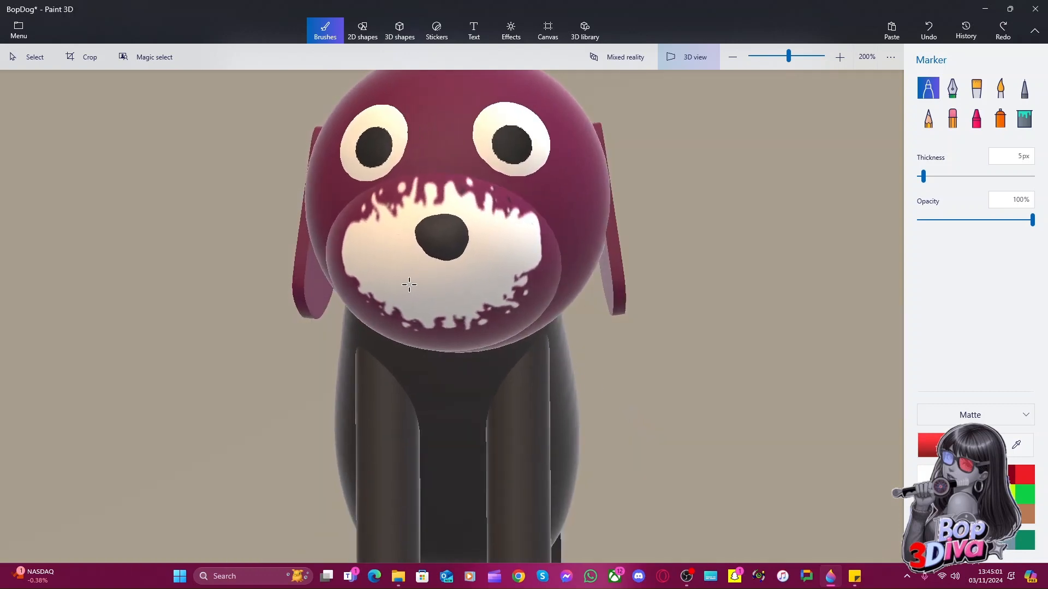
mouse_move(388, 272)
left_mouse_down()
mouse_move(433, 277)
mouse_move(445, 257)
left_mouse_up()
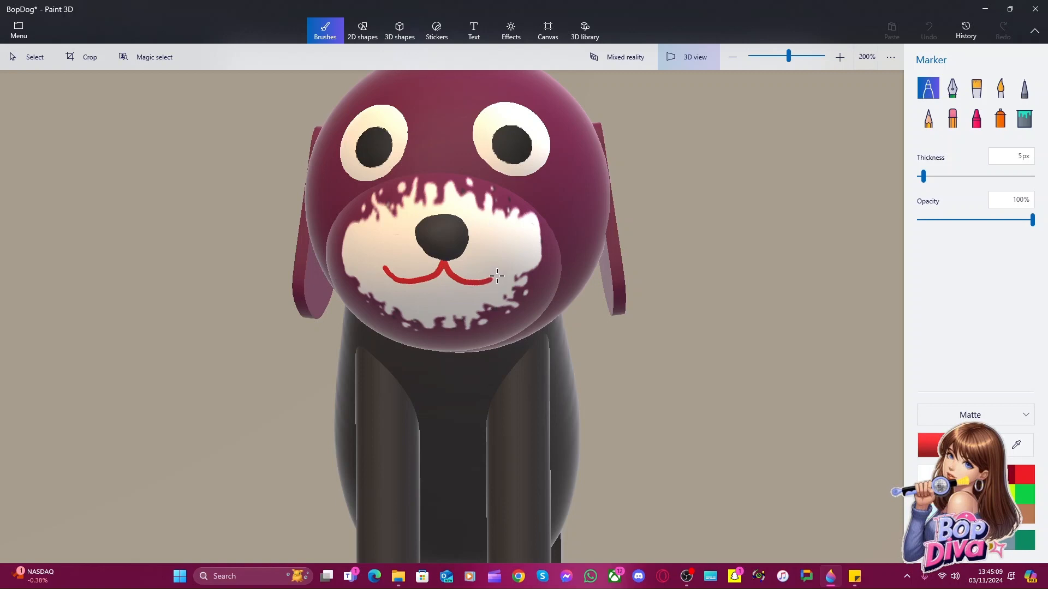
left_click_drag(497, 276, 507, 269)
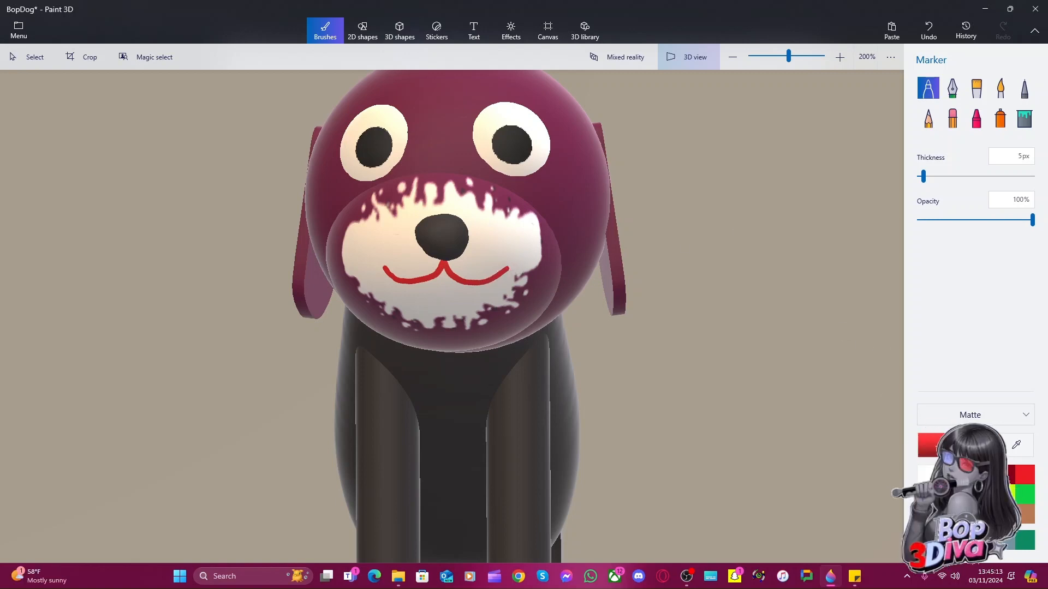
Recolour the dog's smile line black with the Fill tool at 15% tolerance
left_click(986, 474)
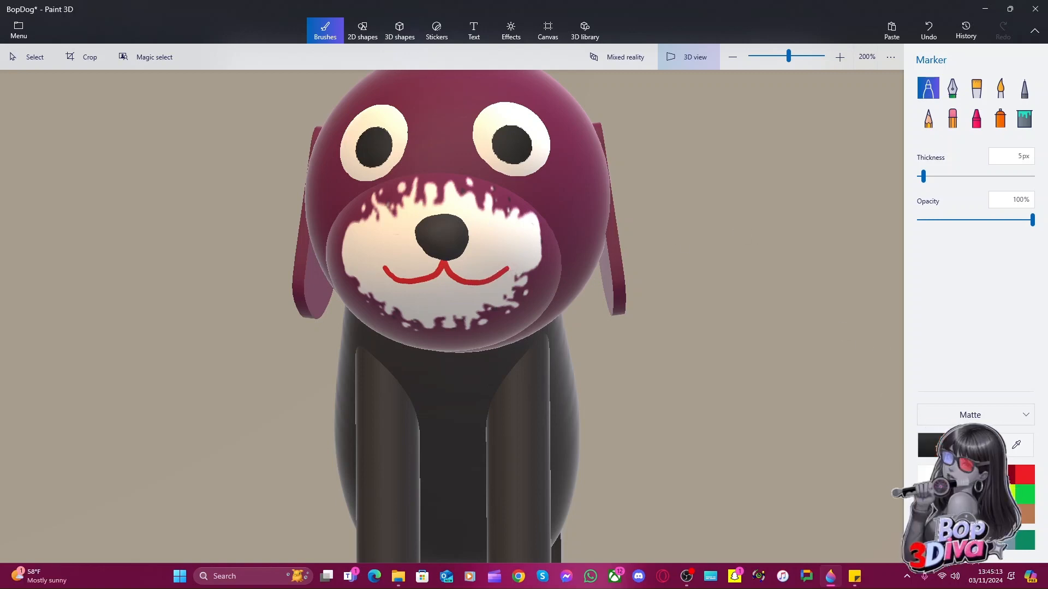
left_click(1023, 118)
left_click(480, 283)
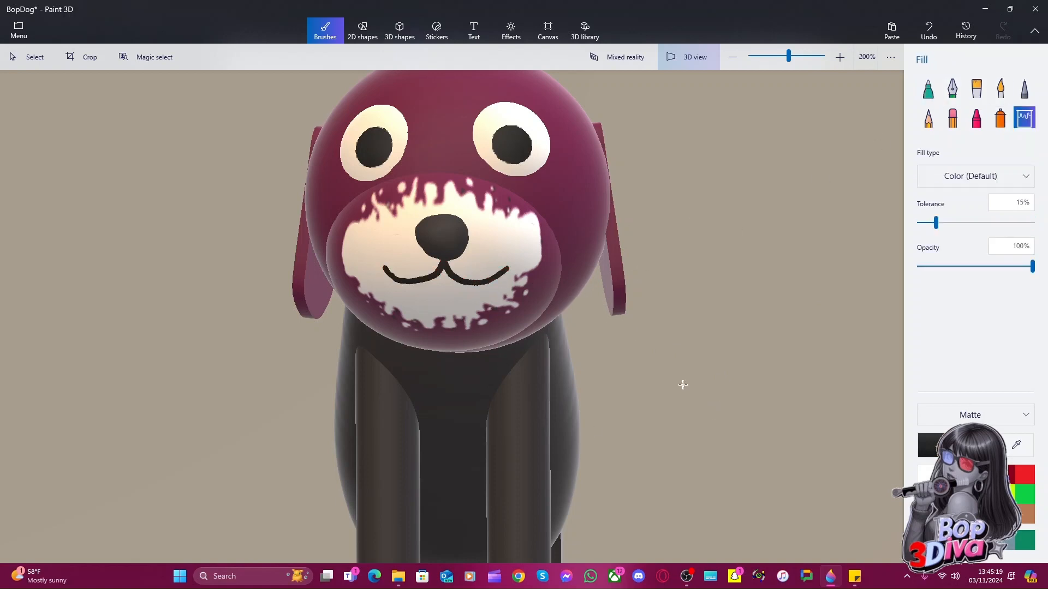
mouse_move(719, 377)
left_mouse_down()
mouse_move(685, 390)
mouse_move(732, 380)
left_mouse_up()
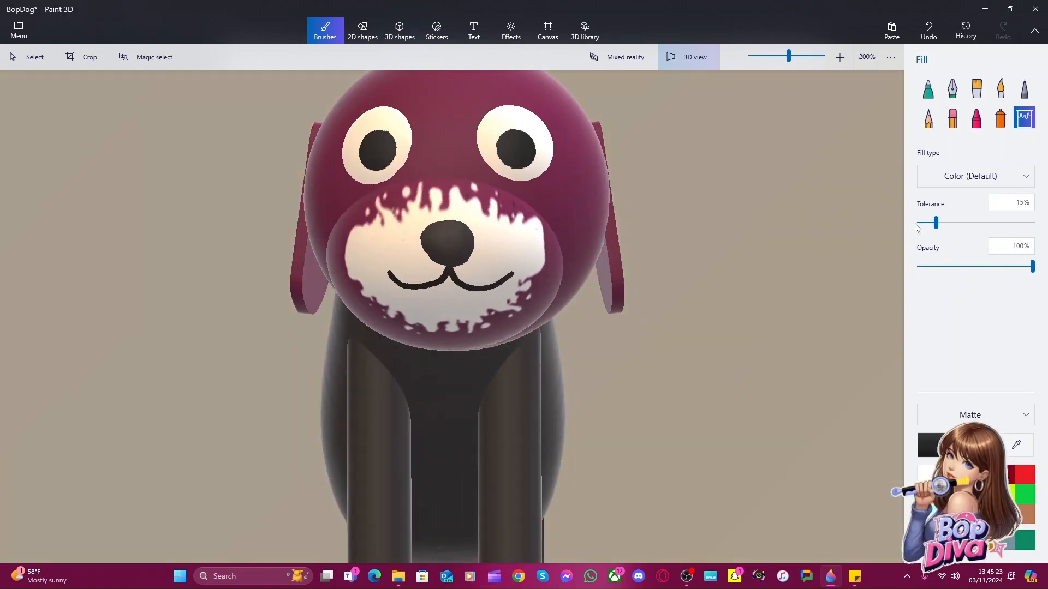
Select the eye on the viewer's right and bring it forward so more of its white shows on the head
left_click(363, 36)
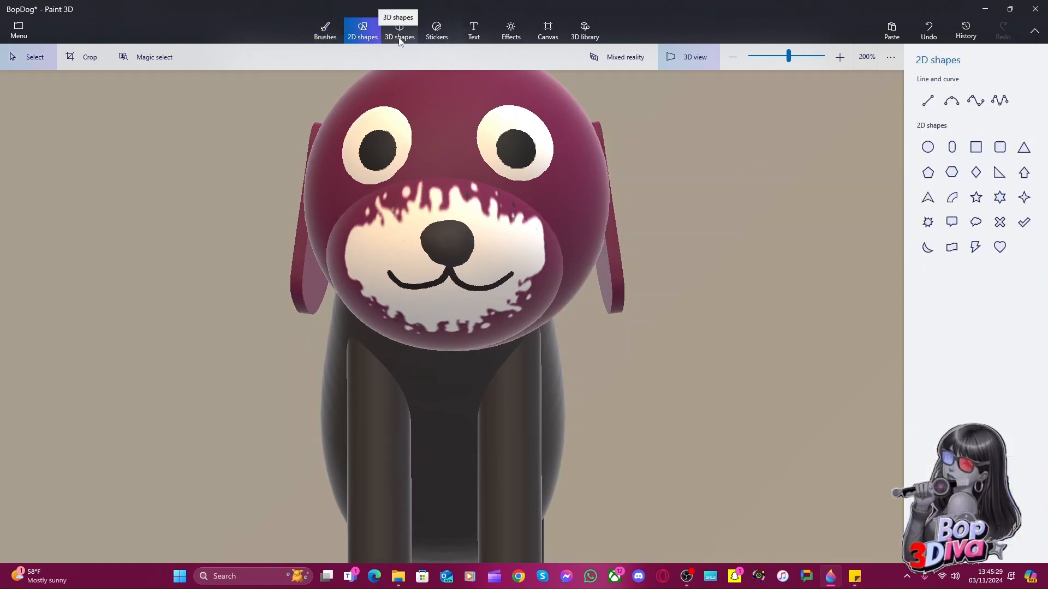
right_click_drag(693, 229, 582, 263)
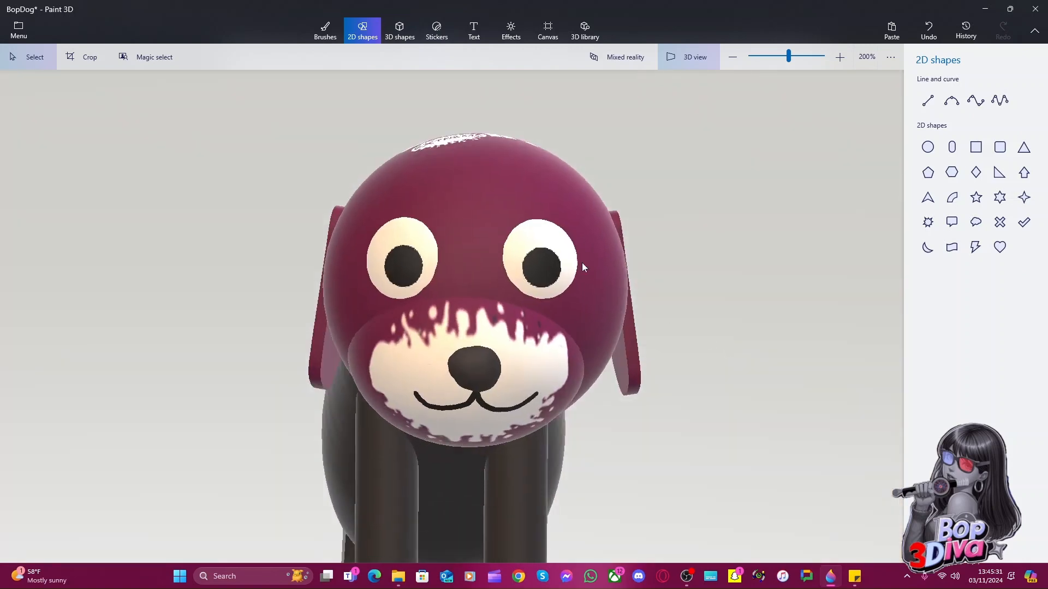
left_click(548, 250)
left_click(546, 248)
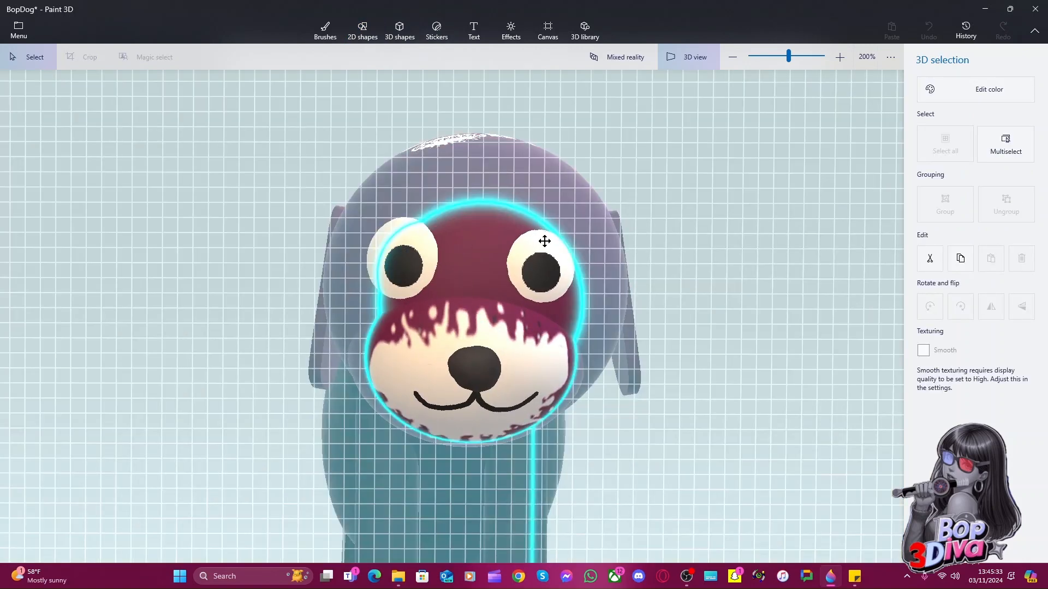
left_click(547, 247)
left_click(522, 215)
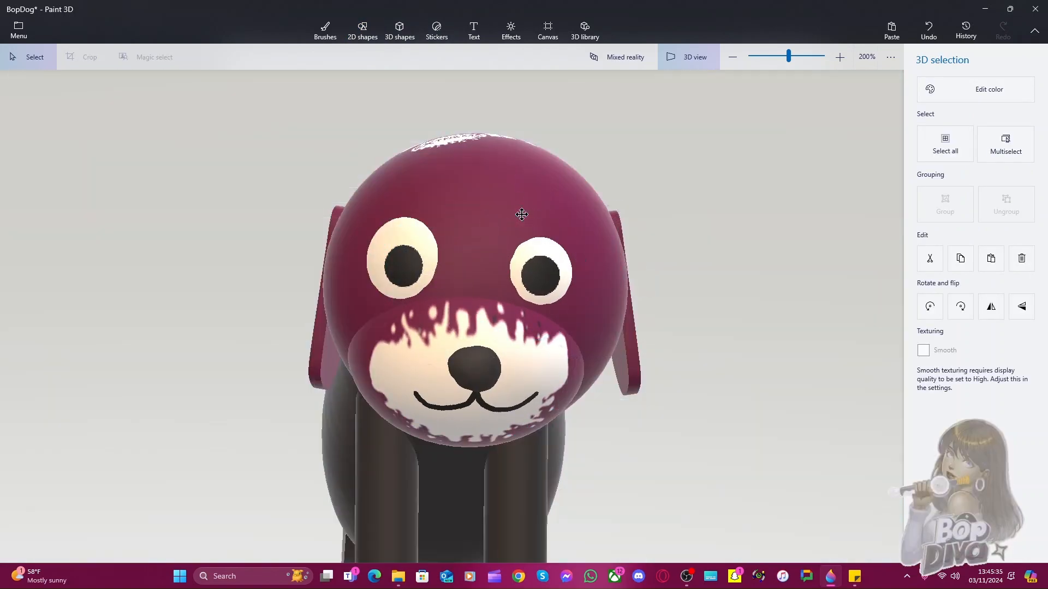
left_click(522, 214)
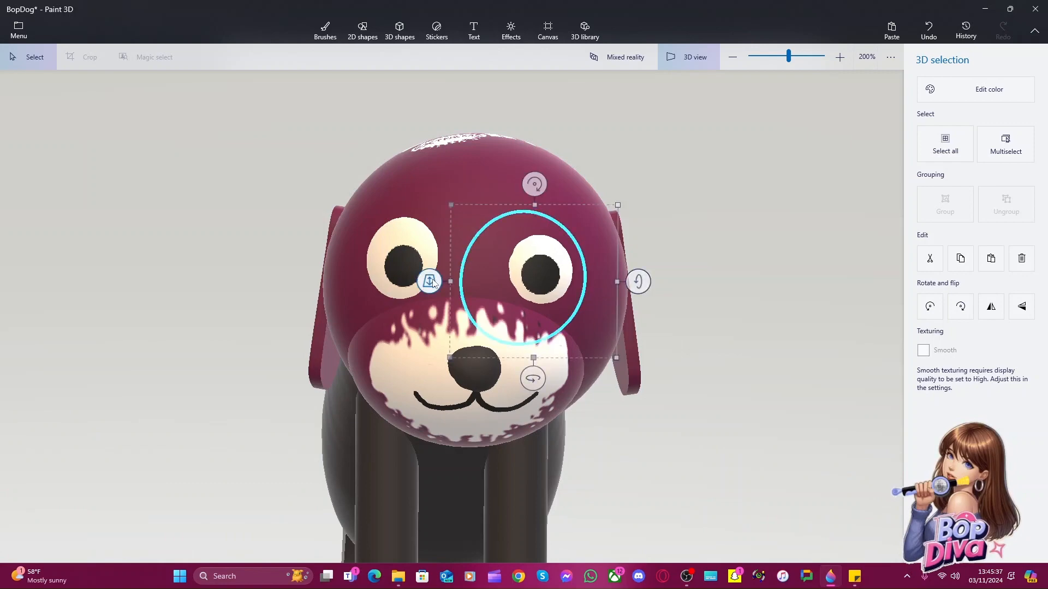
left_click_drag(429, 280, 430, 283)
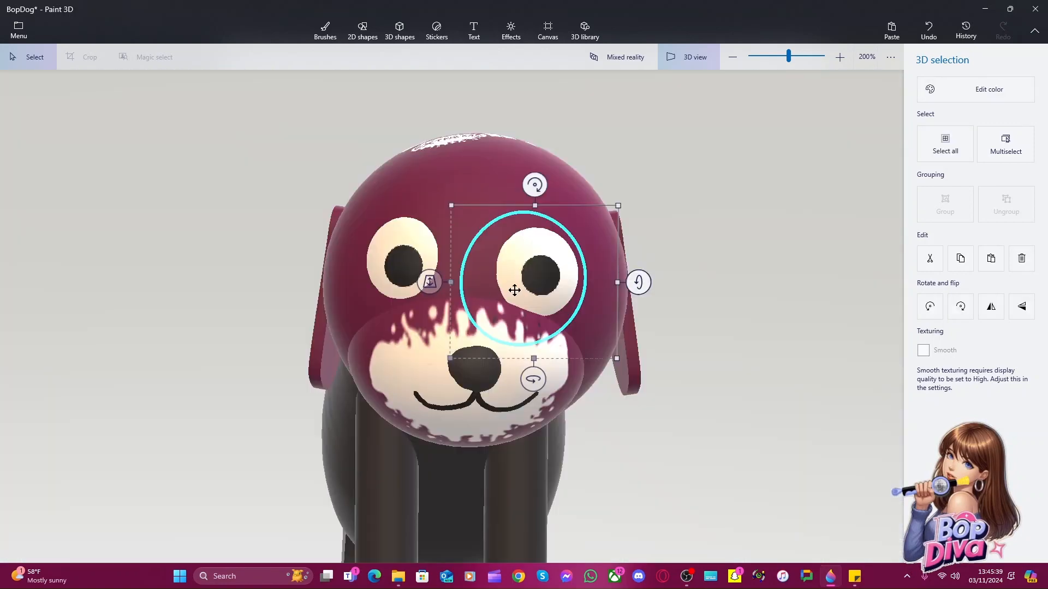
Raise the viewer's-right eye level with the other one, then fine-tune its depth and sideways position
left_click_drag(522, 264, 524, 254)
left_click_drag(521, 256, 521, 254)
left_click_drag(429, 276, 457, 285)
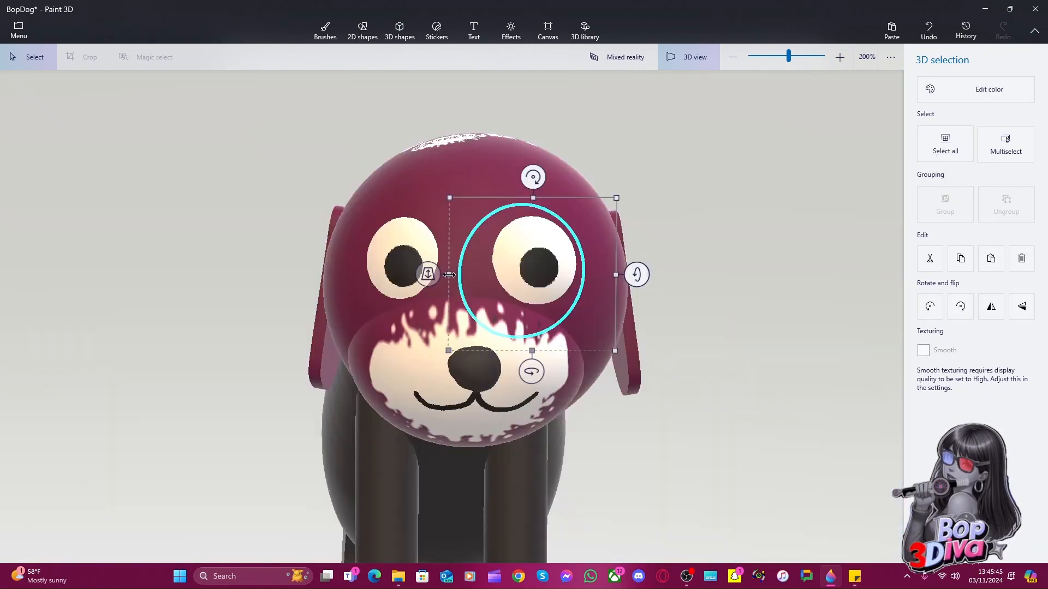
key("Escape")
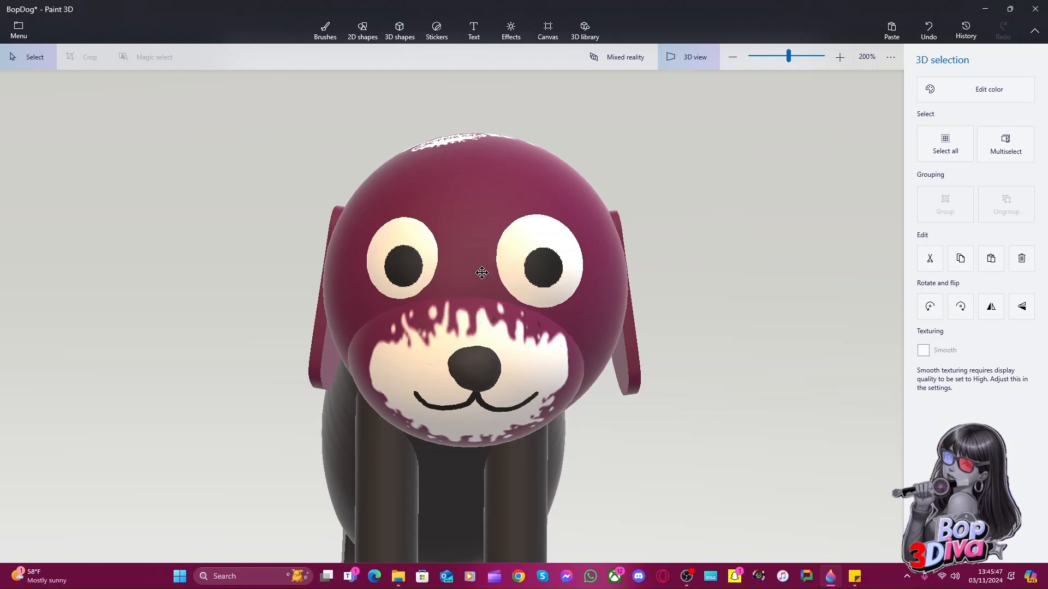
key("ctrl+z")
key("Left")
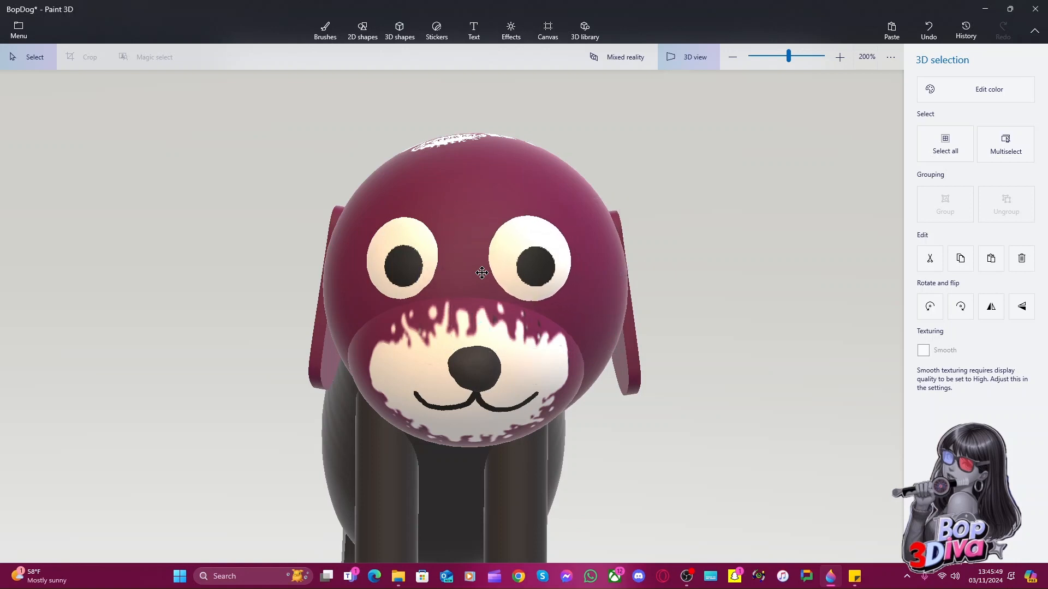
key("Right")
key("Right")
key("Right")
key("Right")
key("Down")
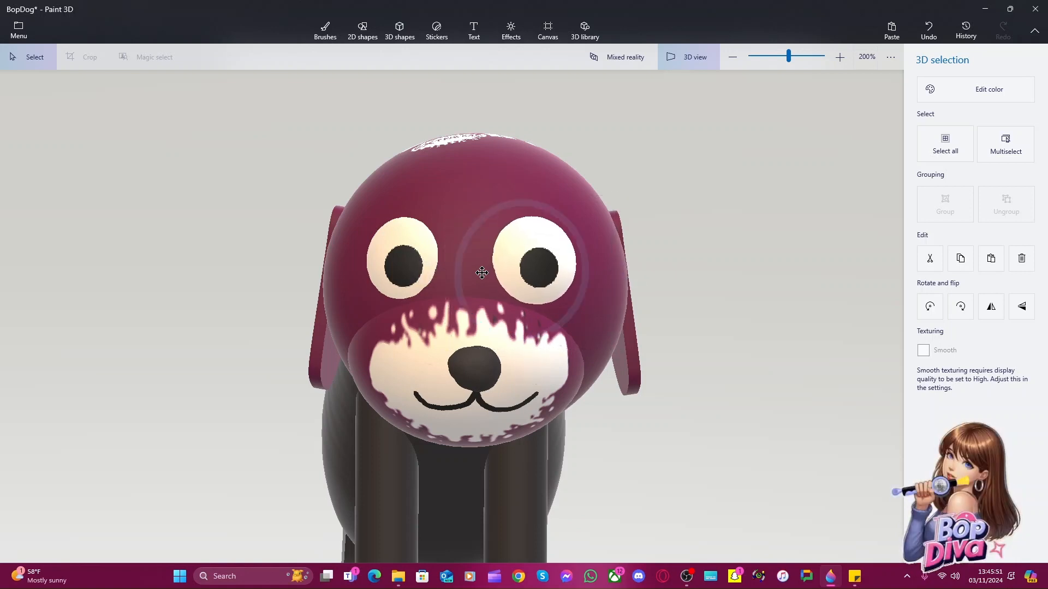
Shrink both eyes slightly and reposition the viewer's-left eye so the pair match in size and height
left_click_drag(448, 197, 463, 213)
left_click(412, 240)
left_click_drag(321, 200, 327, 203)
left_click_drag(391, 259, 400, 256)
left_click_drag(401, 212, 405, 205)
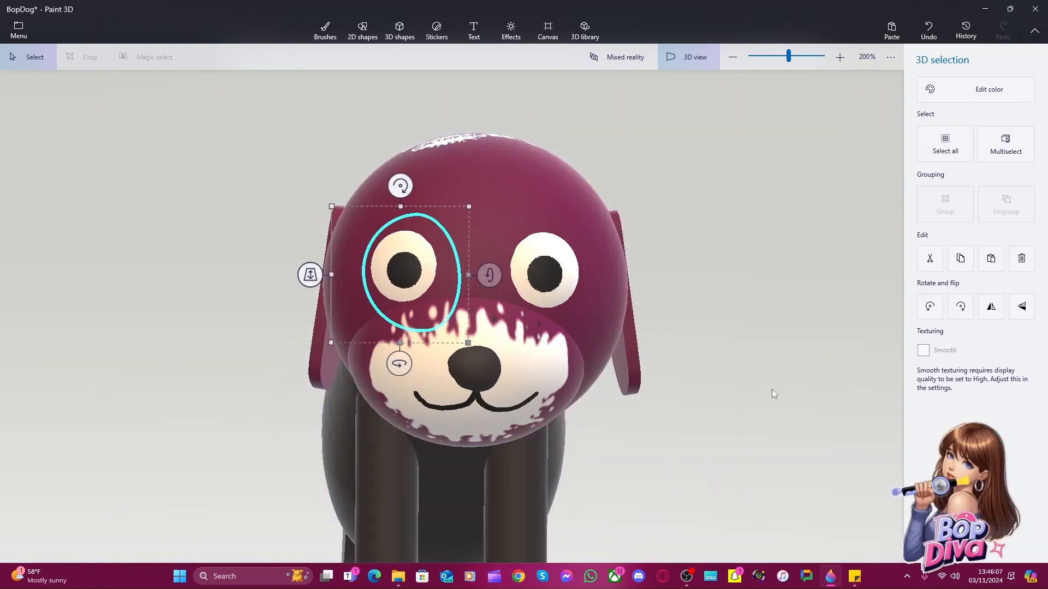
left_click(772, 389)
Select the dog's head and muzzle together and recolour them black (hex 000000)
right_click_drag(769, 399, 637, 293)
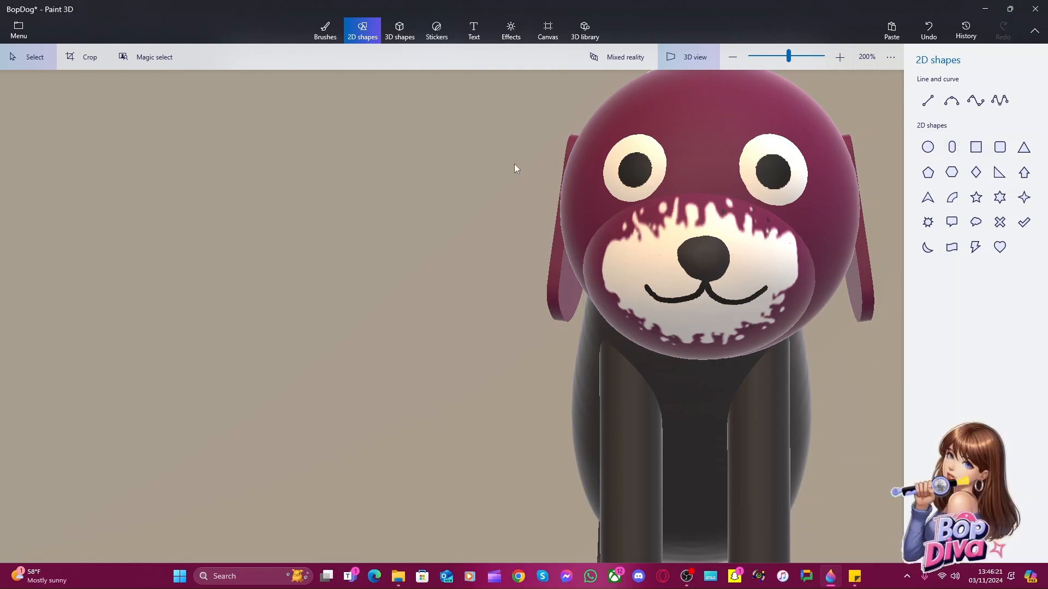
right_click_drag(514, 164, 401, 180)
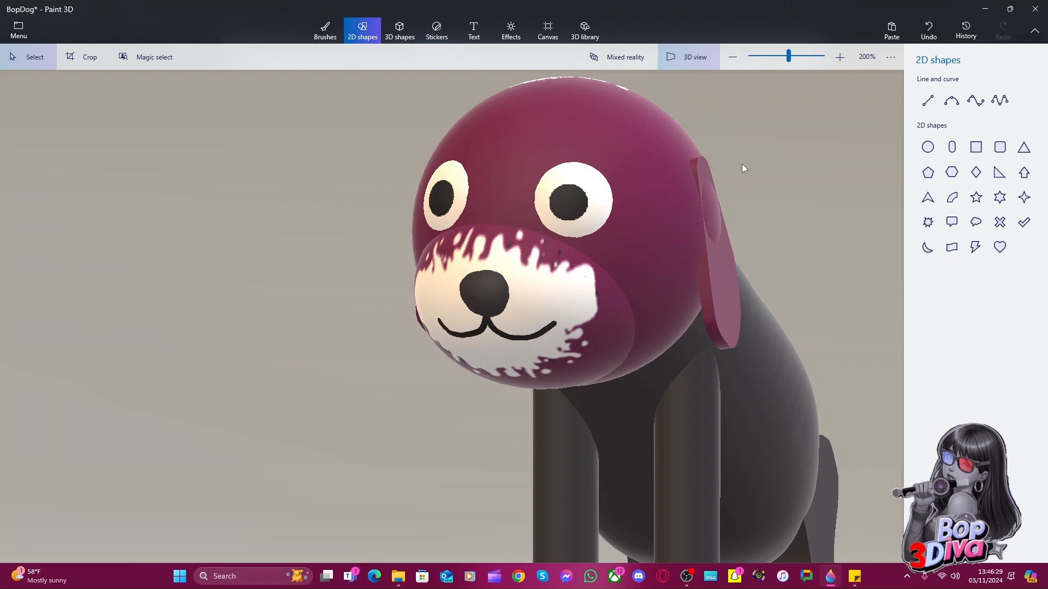
right_click_drag(755, 173, 777, 200)
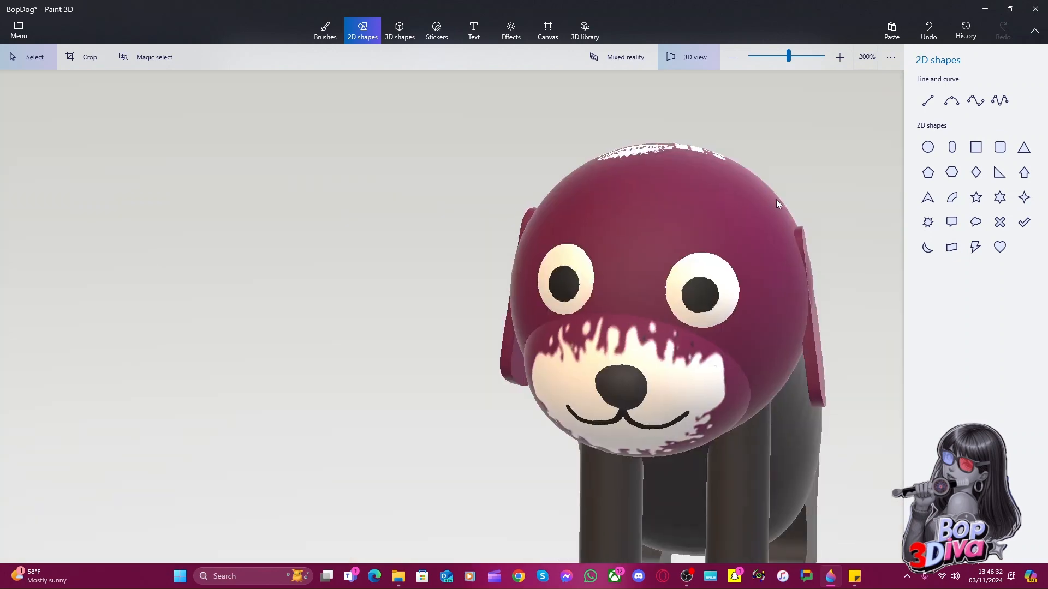
left_click(657, 254)
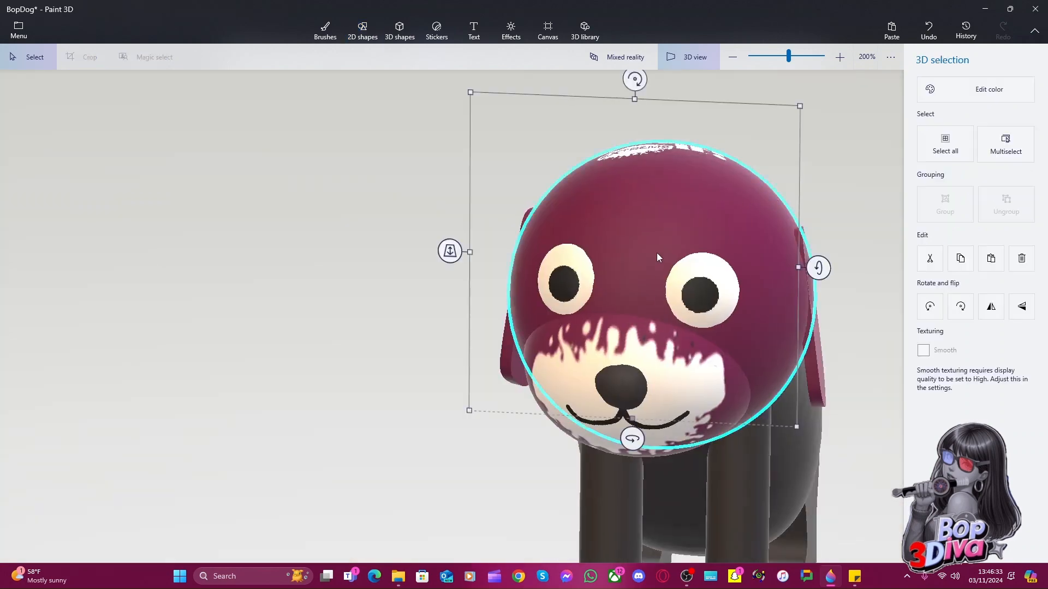
left_click(683, 384)
key("ctrl")
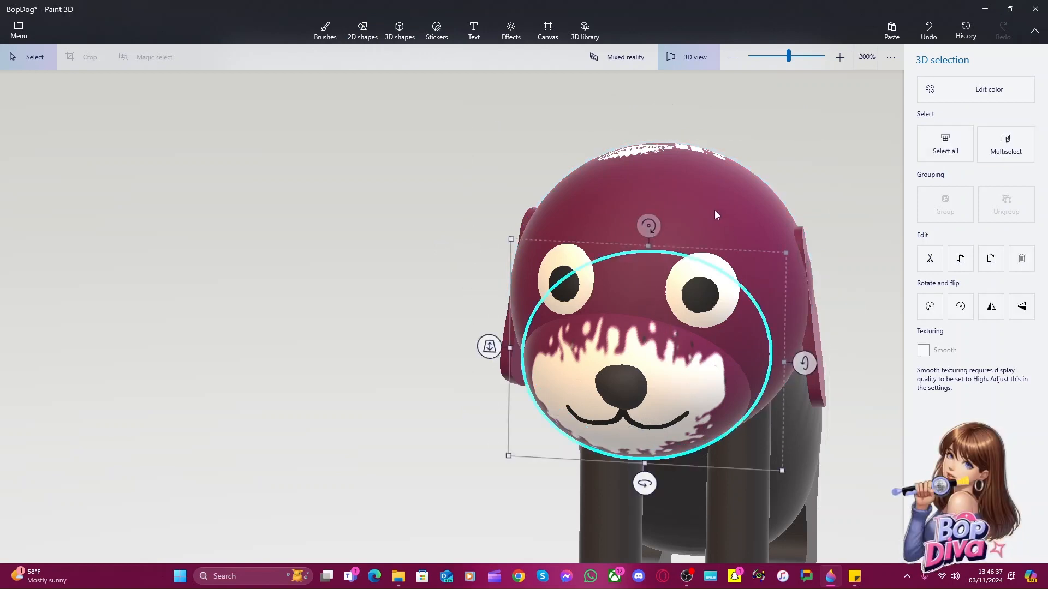
left_click(716, 212, "ctrl")
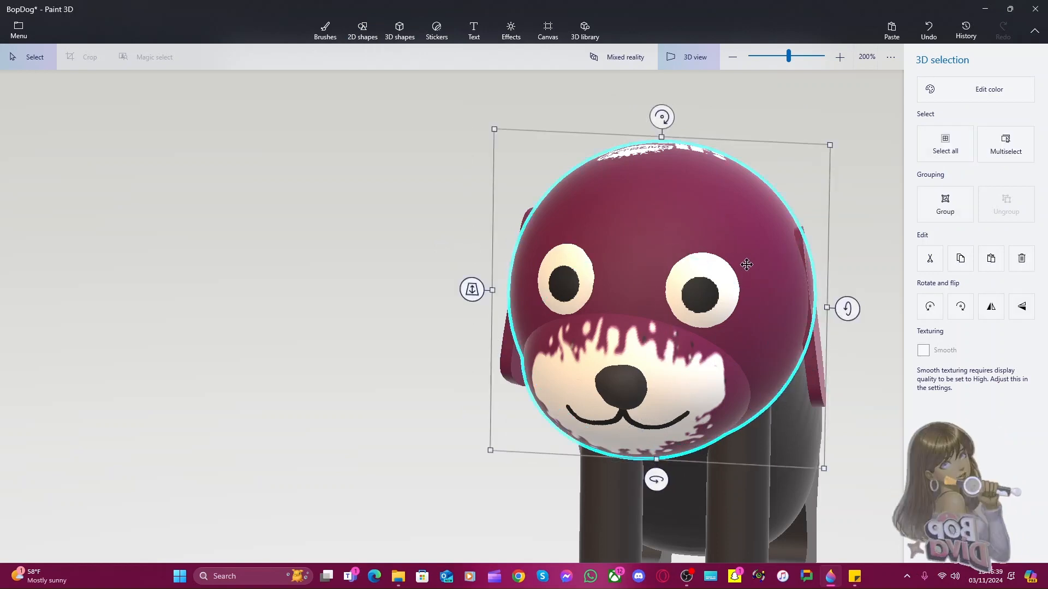
left_click(959, 93)
left_click(813, 143)
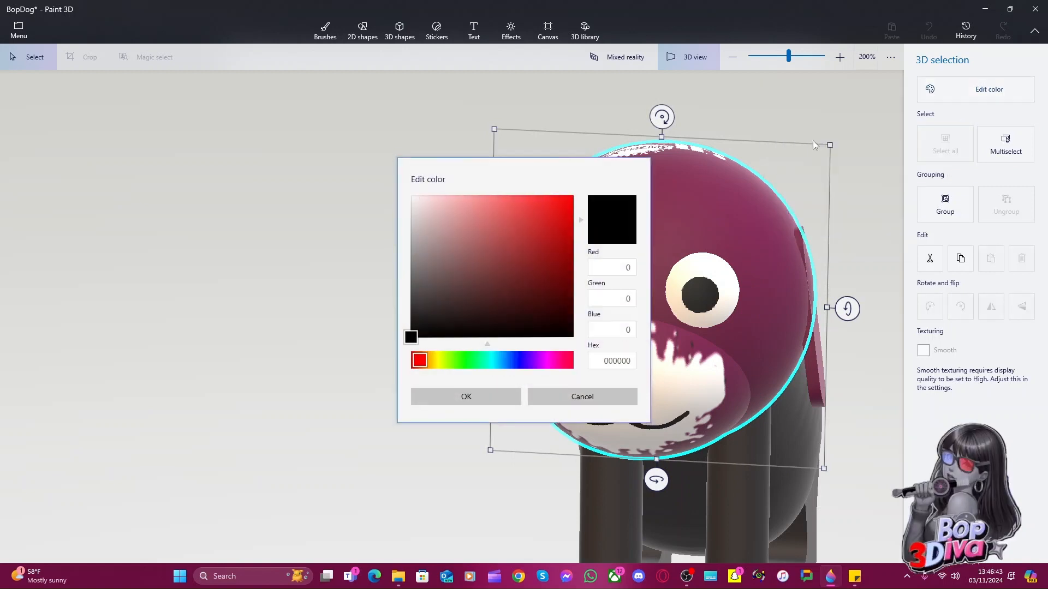
left_click(490, 398)
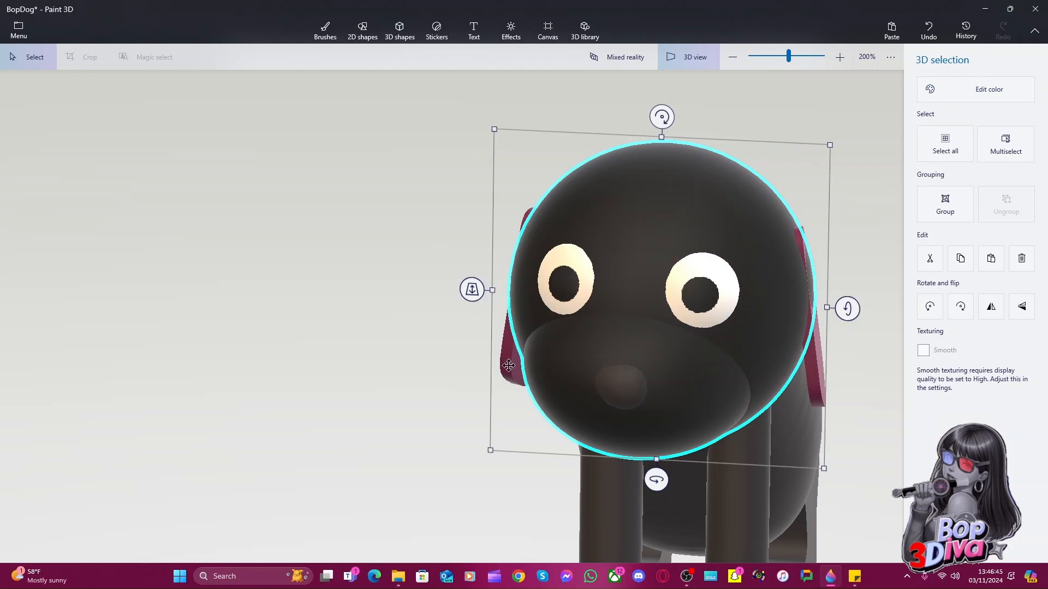
Recolour both of the dog's ears black to match the head
left_click(510, 365)
left_click(964, 102)
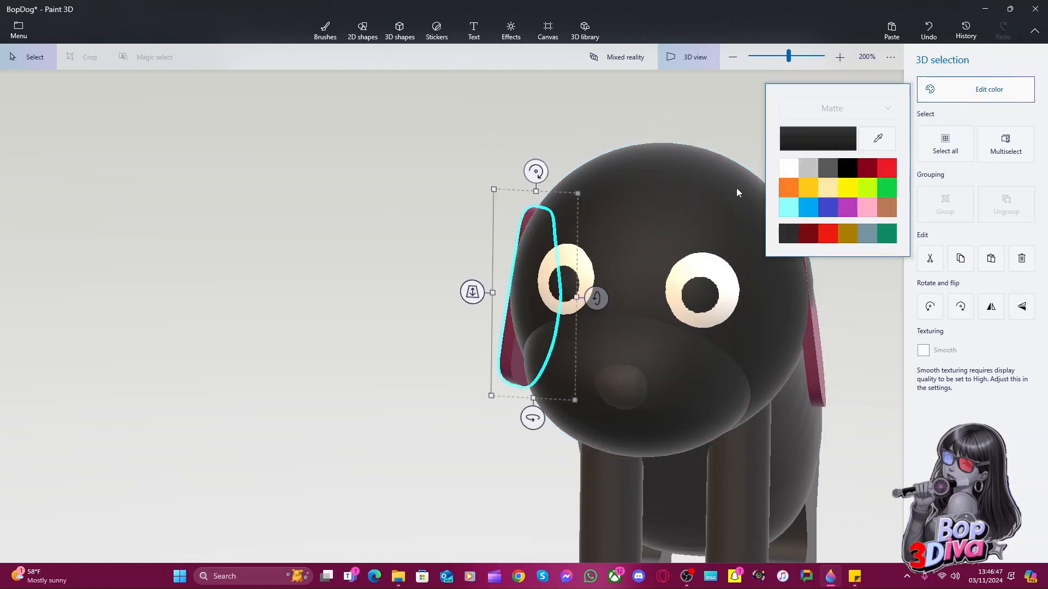
left_click(838, 148)
left_click(490, 395)
left_click(811, 355)
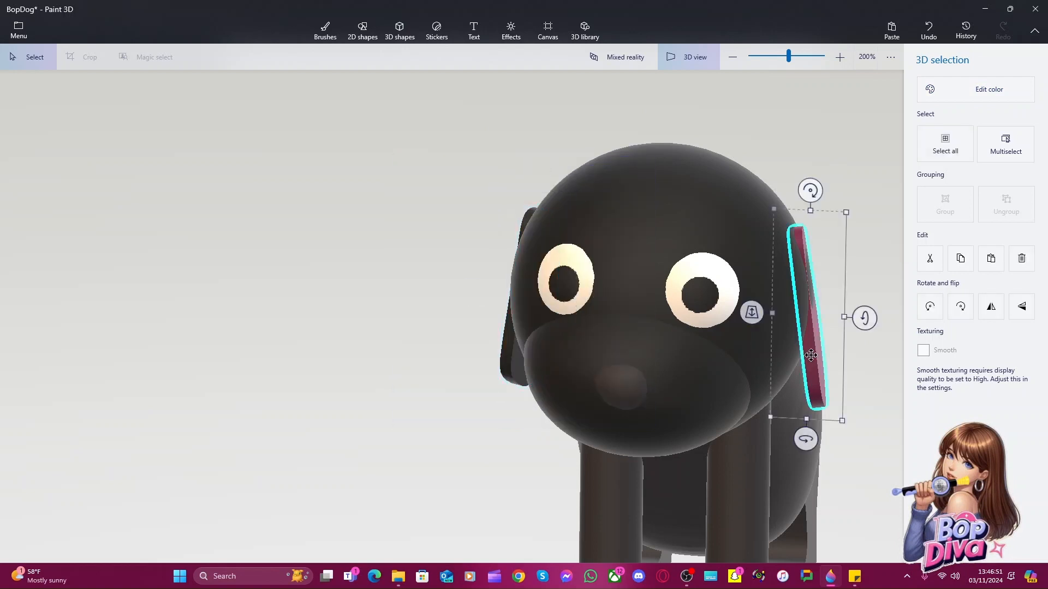
left_click(947, 97)
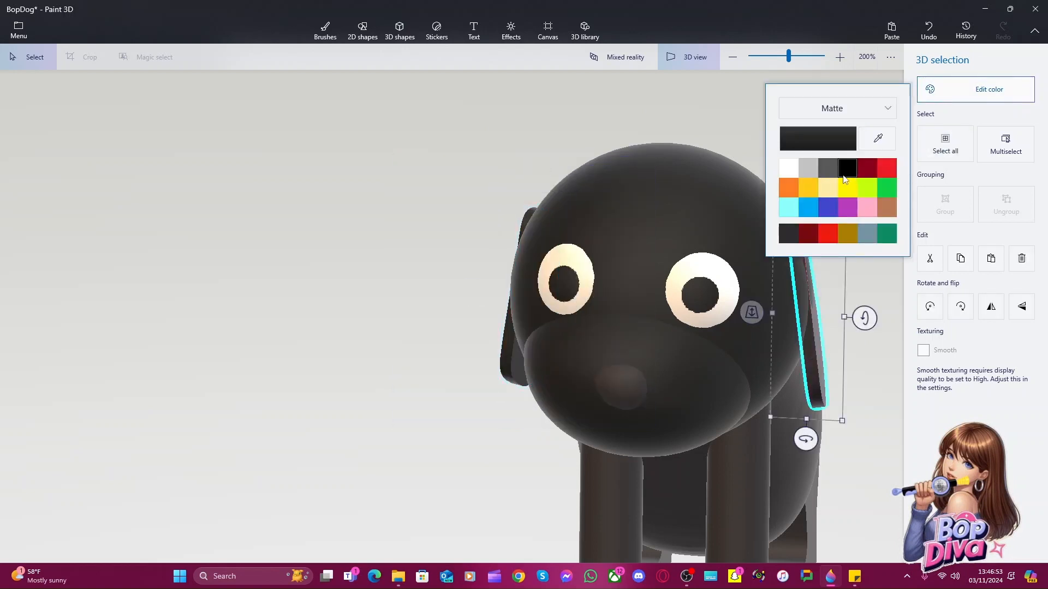
left_click(383, 225)
right_click_drag(383, 224, 368, 303)
scroll(530, 354, "down", 5)
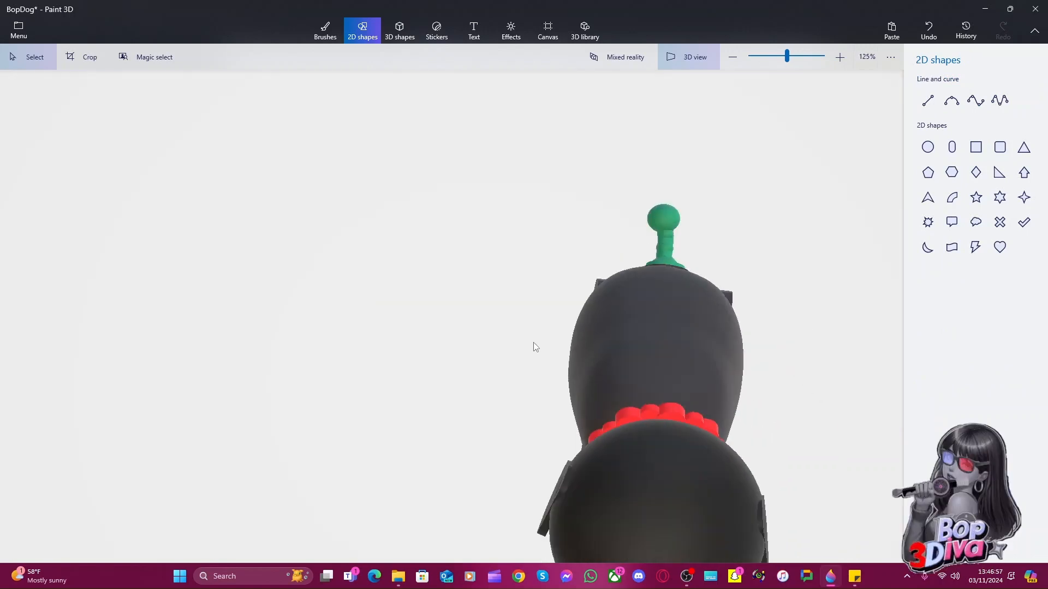
scroll(737, 387, "up", 5)
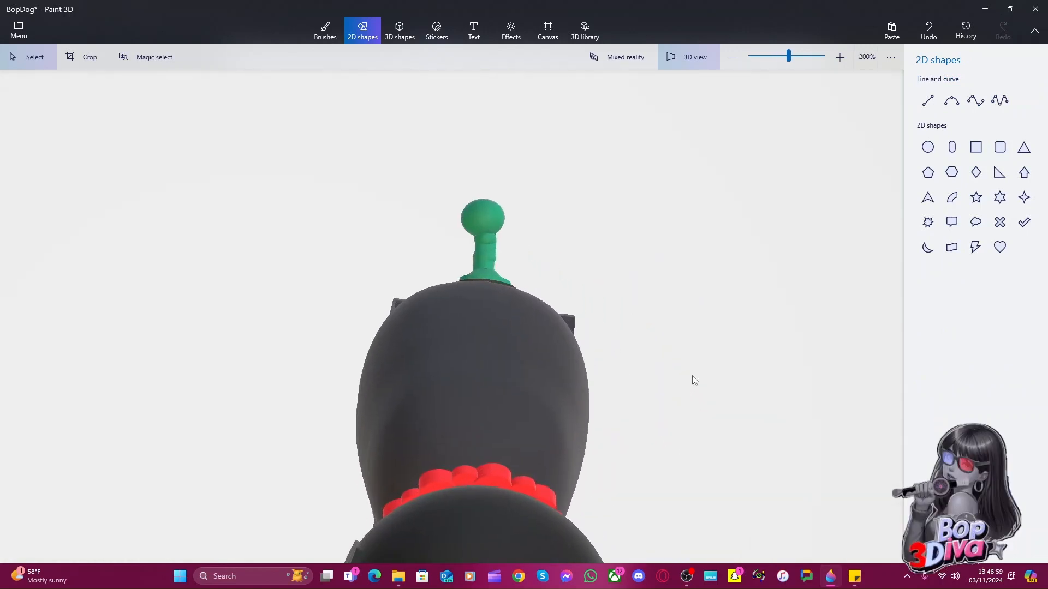
right_click_drag(724, 186, 741, 93)
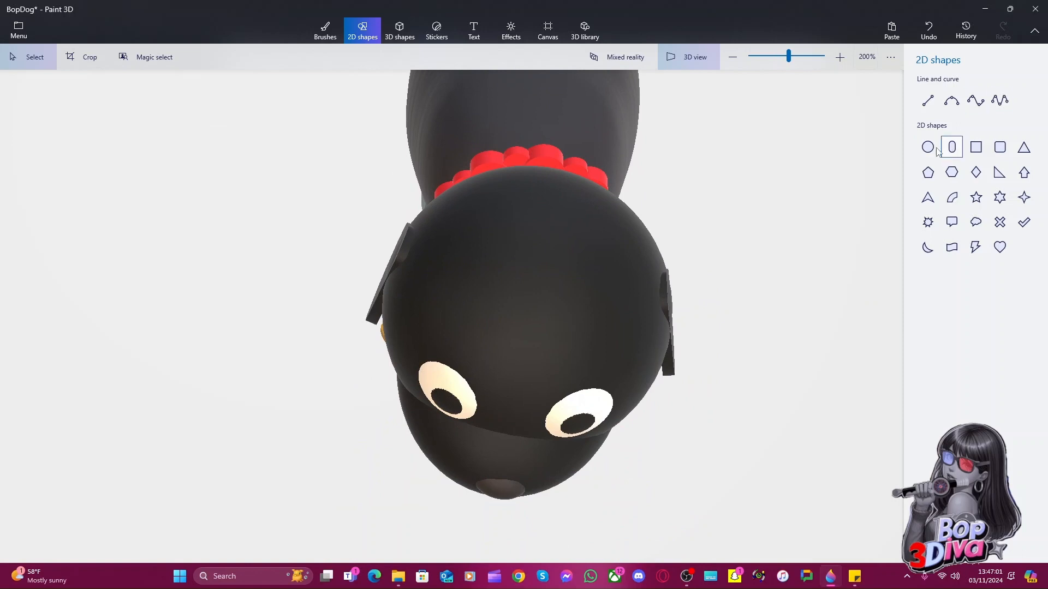
left_click(437, 30)
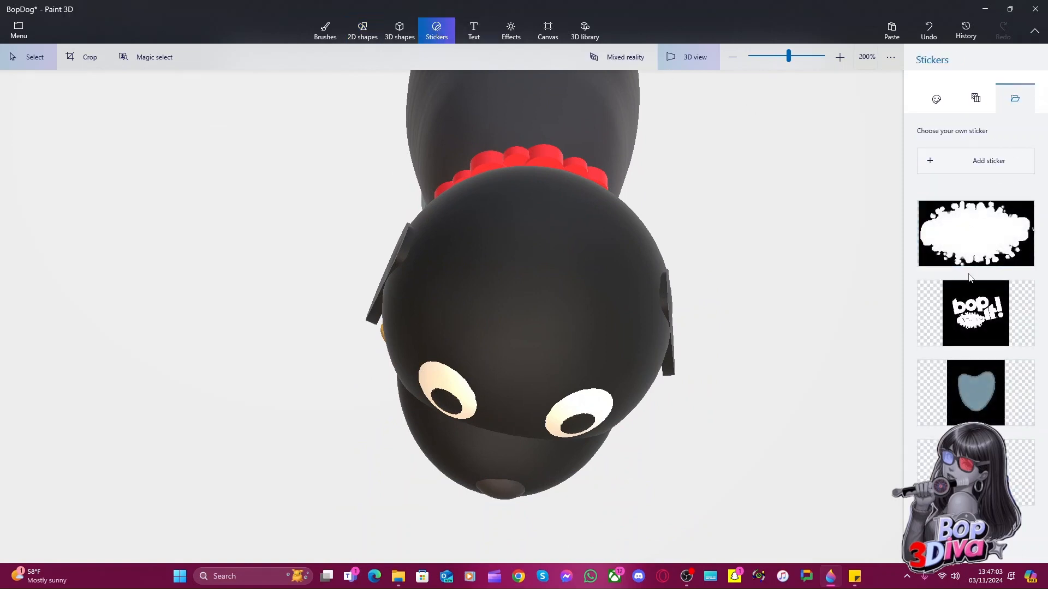
left_click(976, 313)
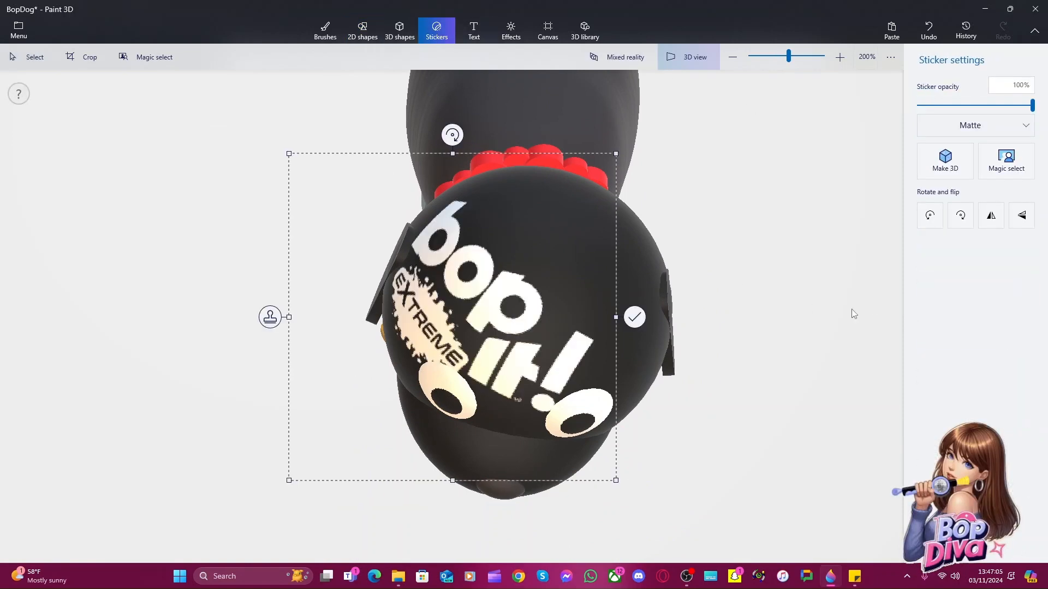
left_click_drag(560, 270, 566, 251)
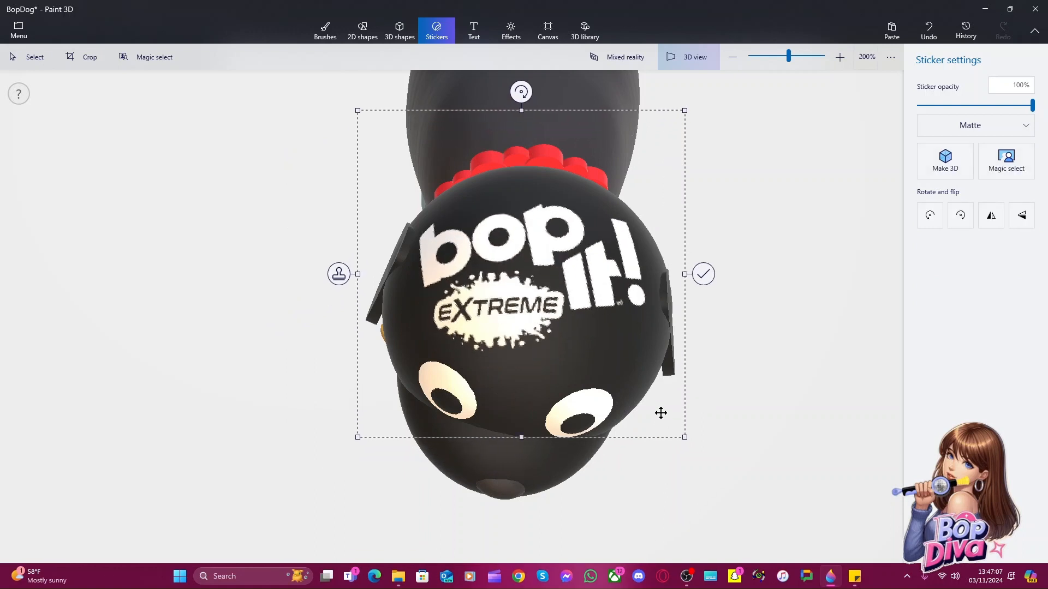
left_click_drag(684, 438, 593, 281)
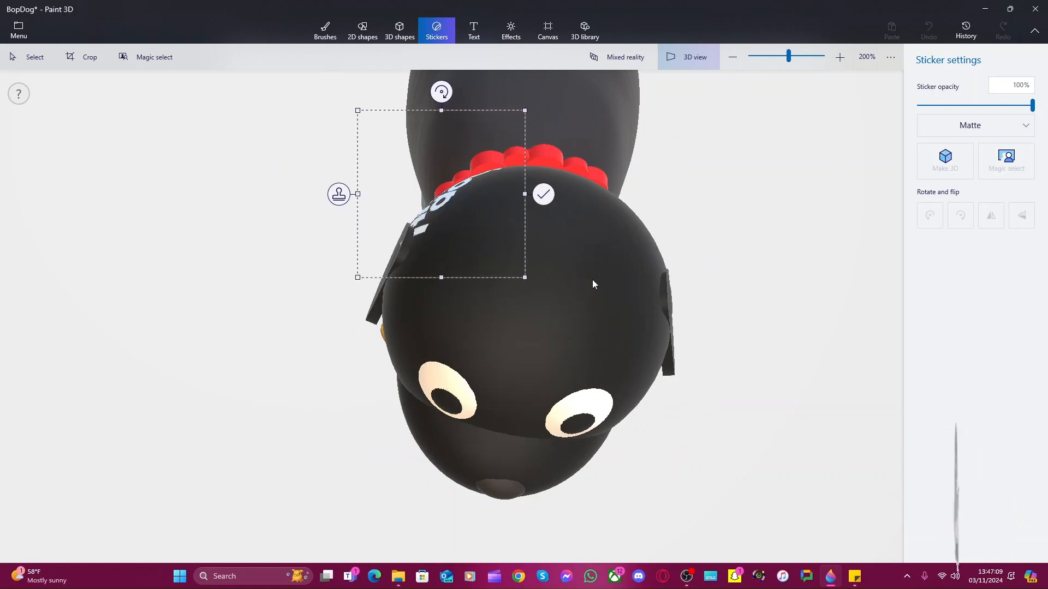
left_click_drag(440, 212, 512, 256)
key("Delete")
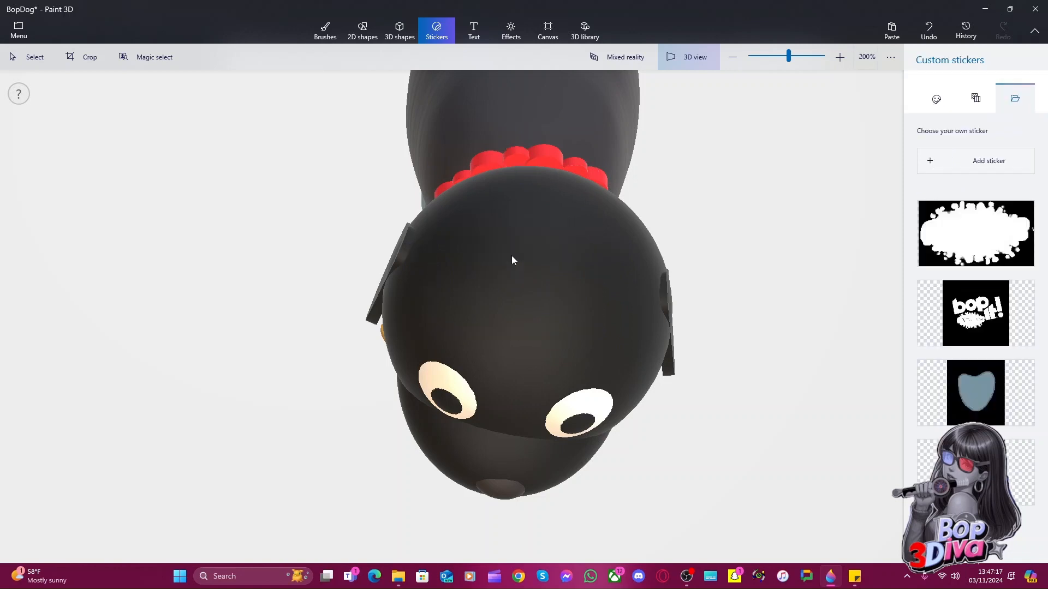
Draw a 2D circle on top of the dog's head, centred between the ears and just in front of the red collar
left_click(369, 41)
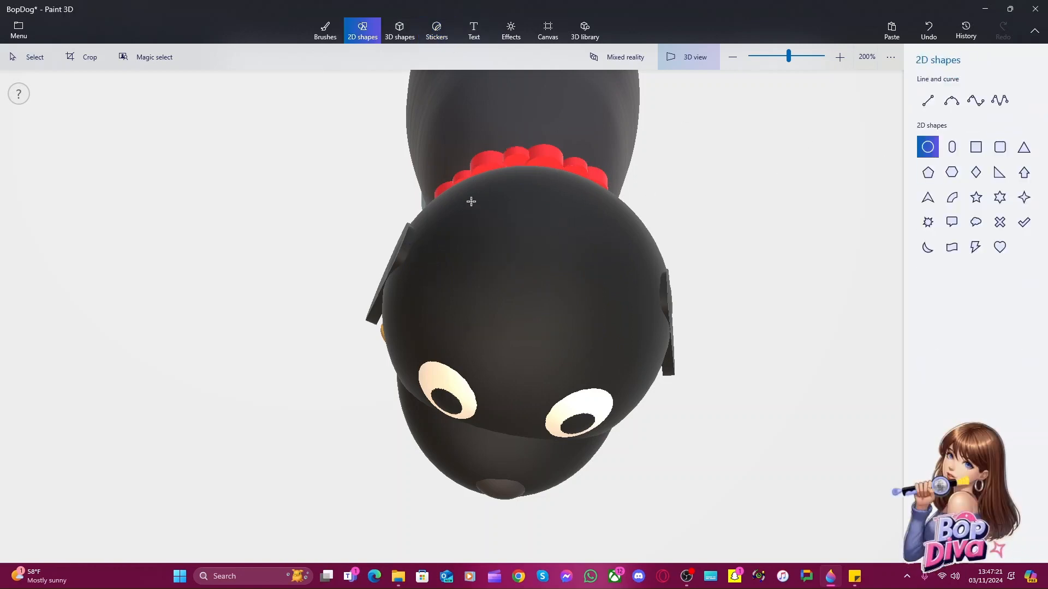
left_click_drag(498, 226, 611, 324)
left_click_drag(563, 287, 545, 266)
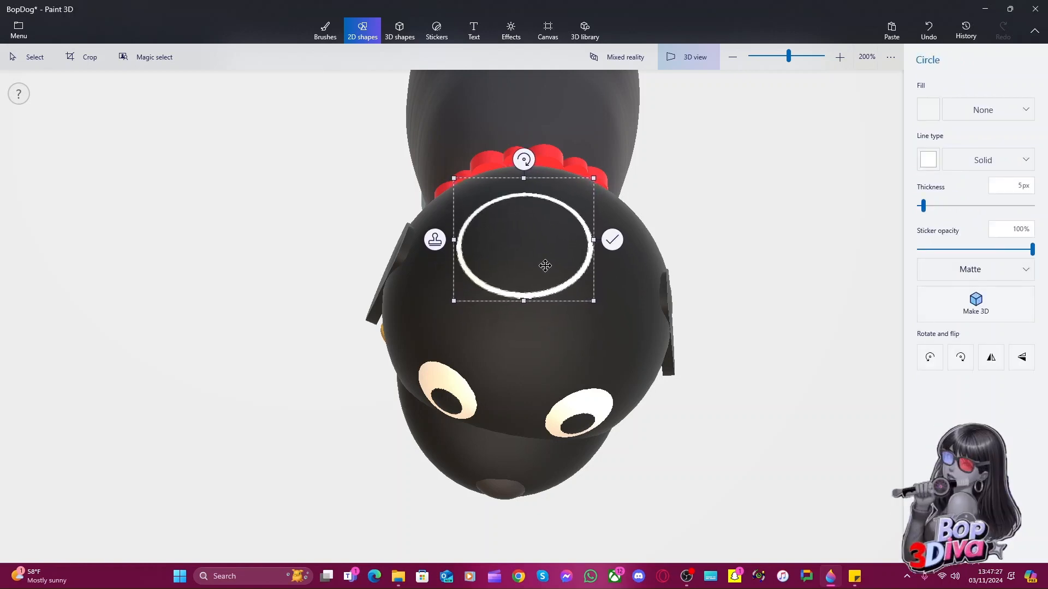
Remove the circle's outline, give it a solid purple fill, centre it slightly and apply it to the head
left_click(978, 167)
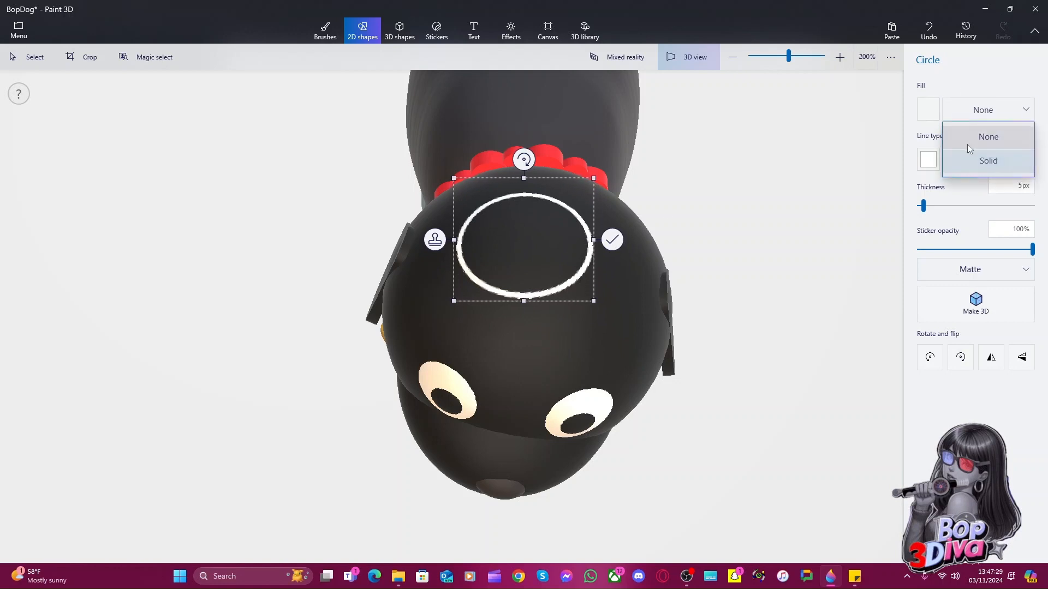
left_click(966, 100)
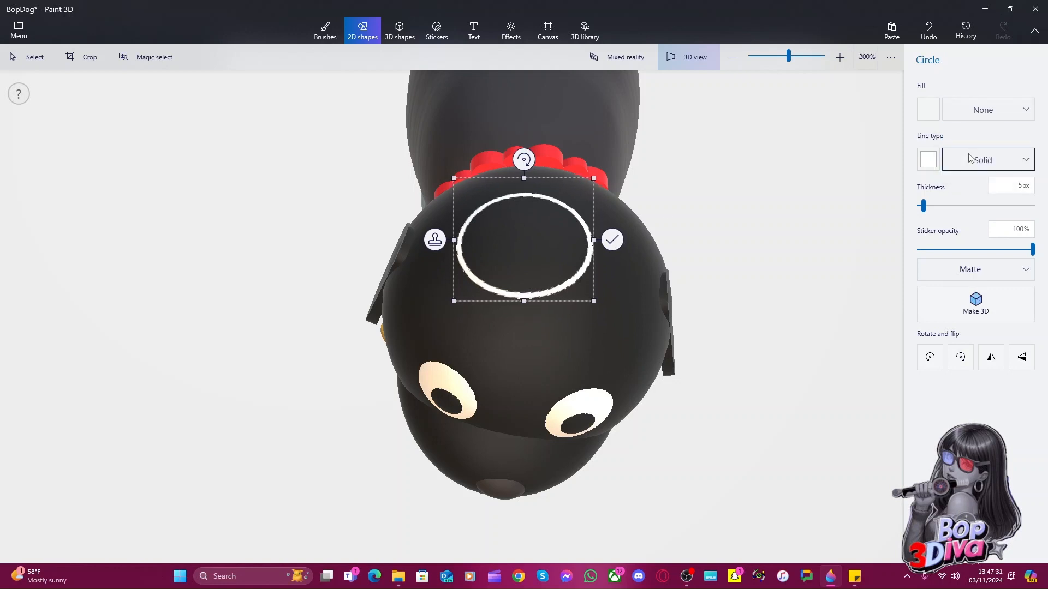
left_click(970, 158)
left_click(961, 136)
left_click(961, 112)
left_click(961, 112)
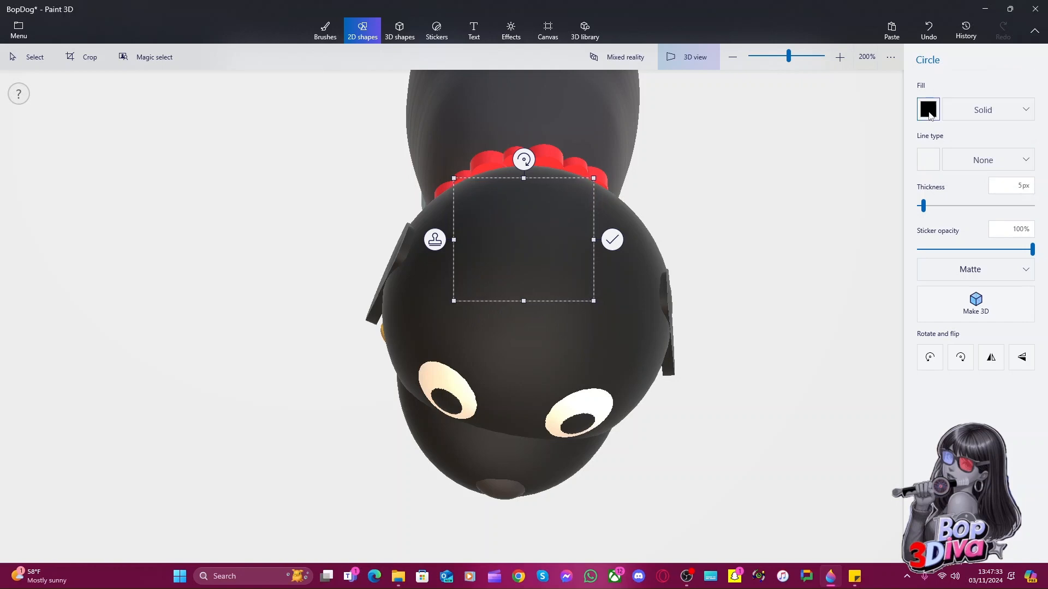
left_click(928, 110)
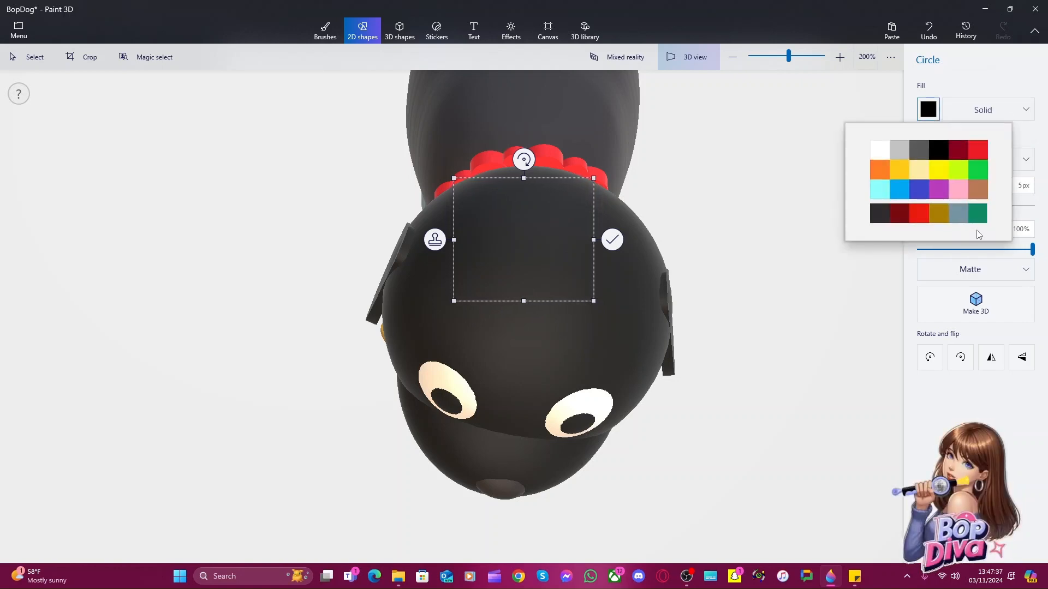
left_click(939, 189)
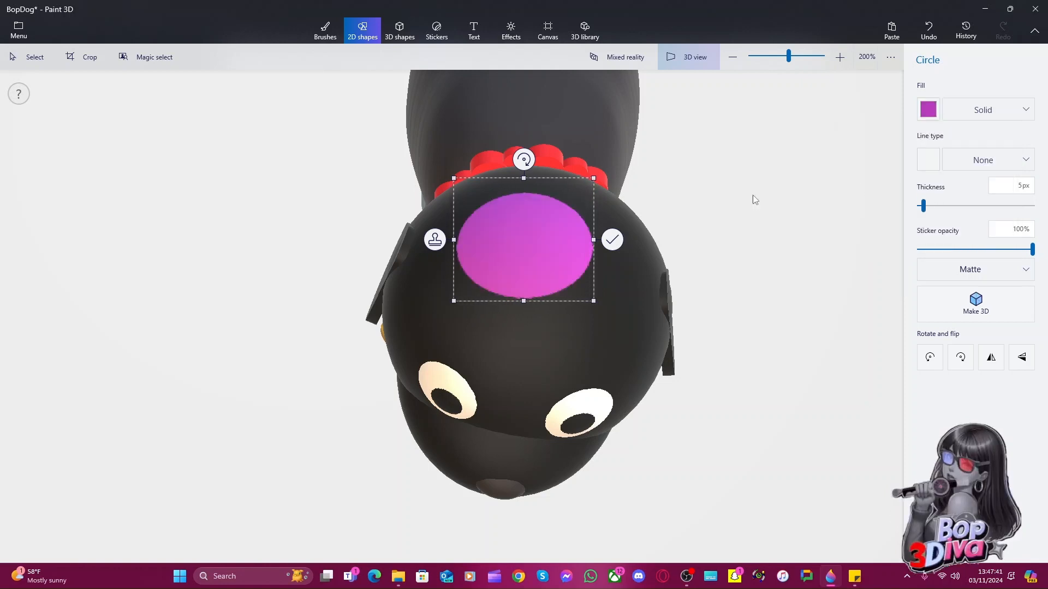
left_click_drag(530, 264, 525, 265)
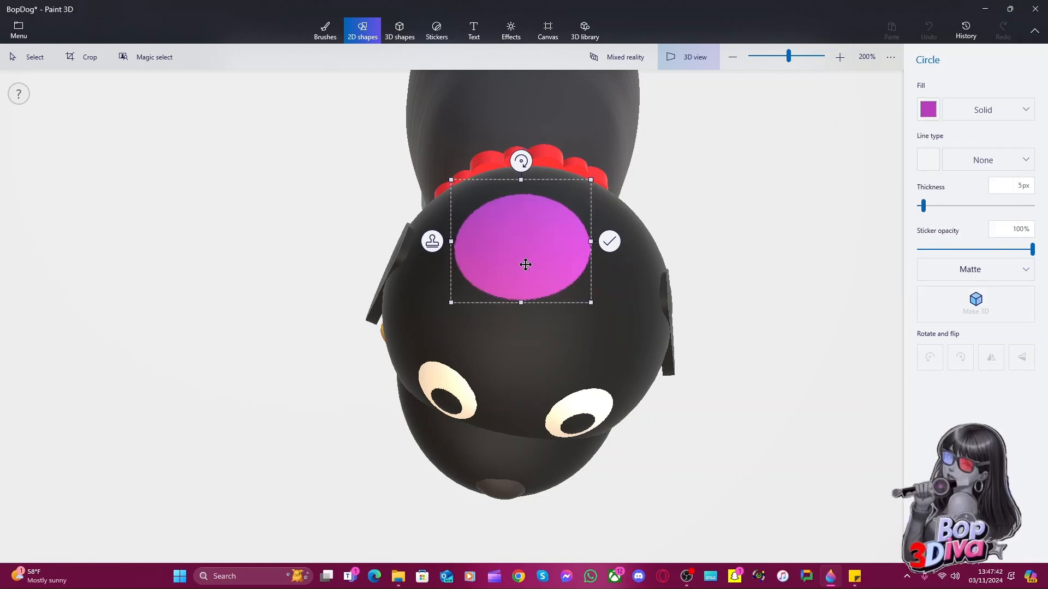
left_click(694, 227)
Place the white Bop It Extreme logo sticker on the purple circle, shrunk and centred to fit inside it
left_click(513, 30)
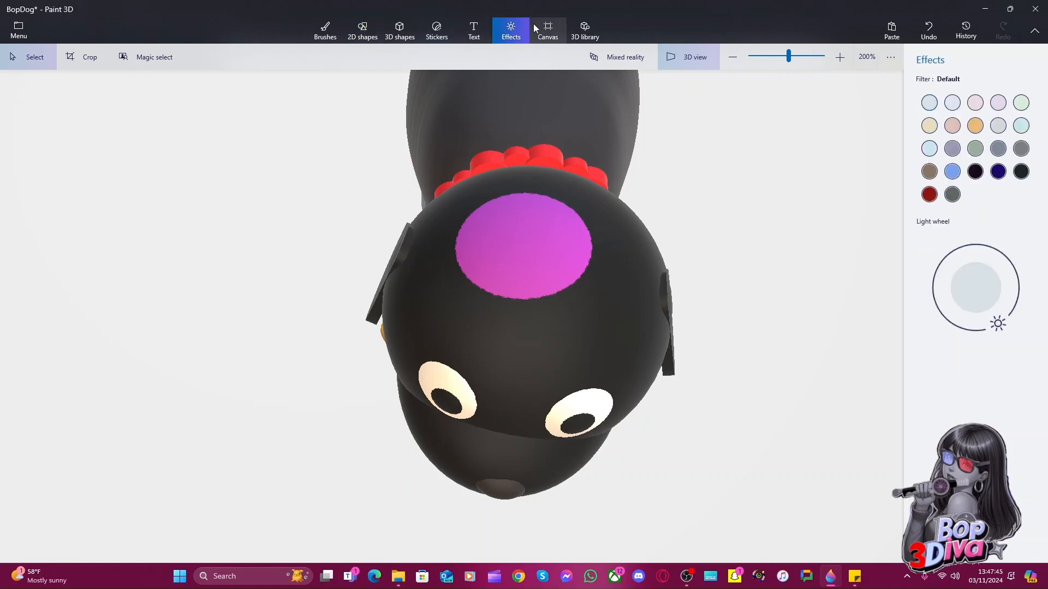
left_click(467, 31)
left_click(426, 35)
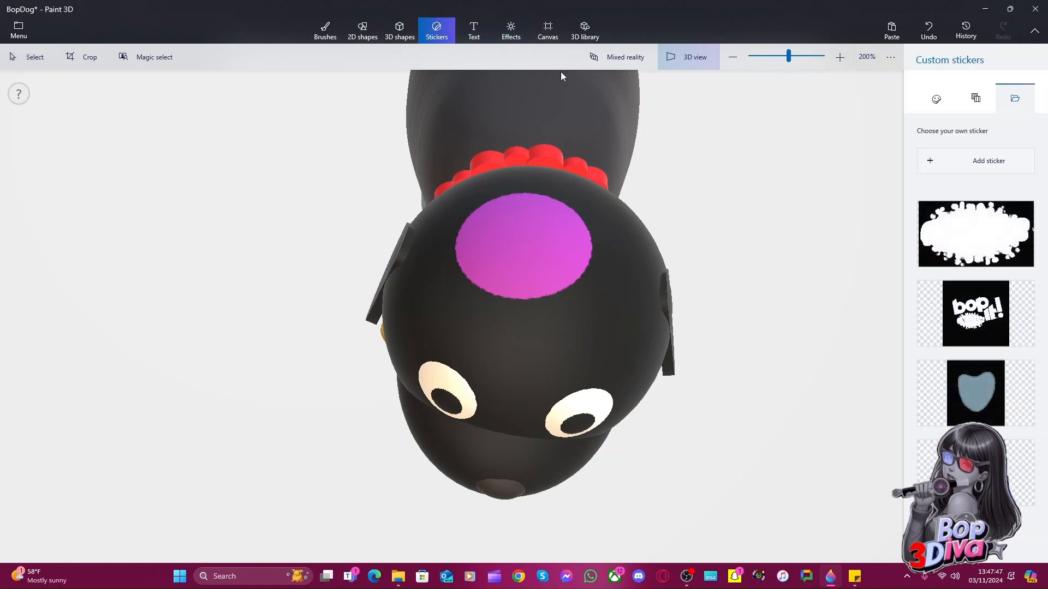
left_click(977, 320)
left_click_drag(517, 322, 578, 257)
left_click_drag(349, 94, 560, 294)
left_click_drag(597, 356, 509, 245)
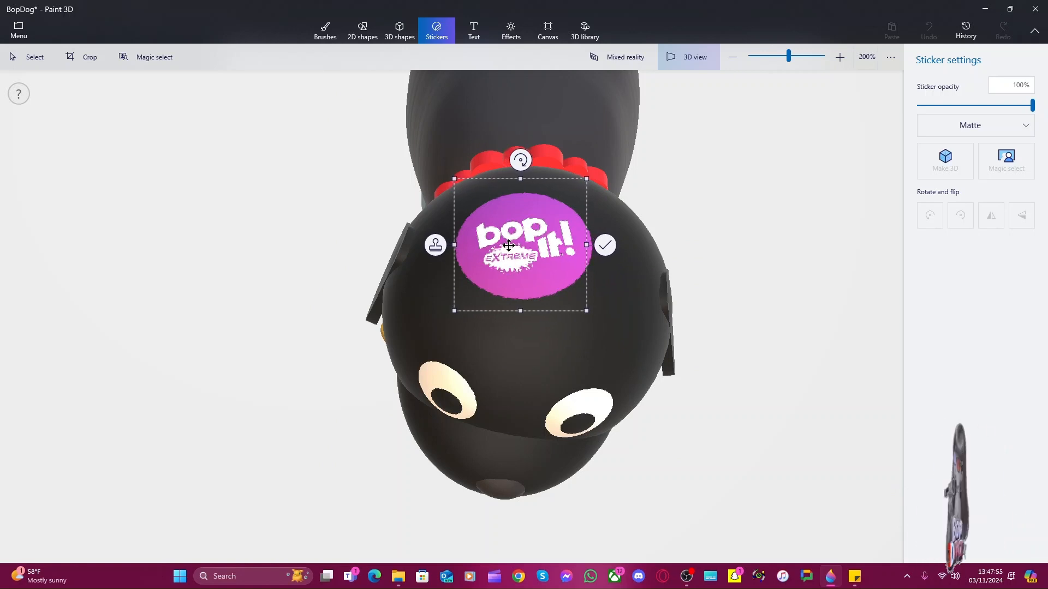
left_click(745, 375)
Apply the white splat sticker to the muzzle, shrunk and centred around the black nose
left_click_drag(735, 409, 695, 307)
left_click(963, 240)
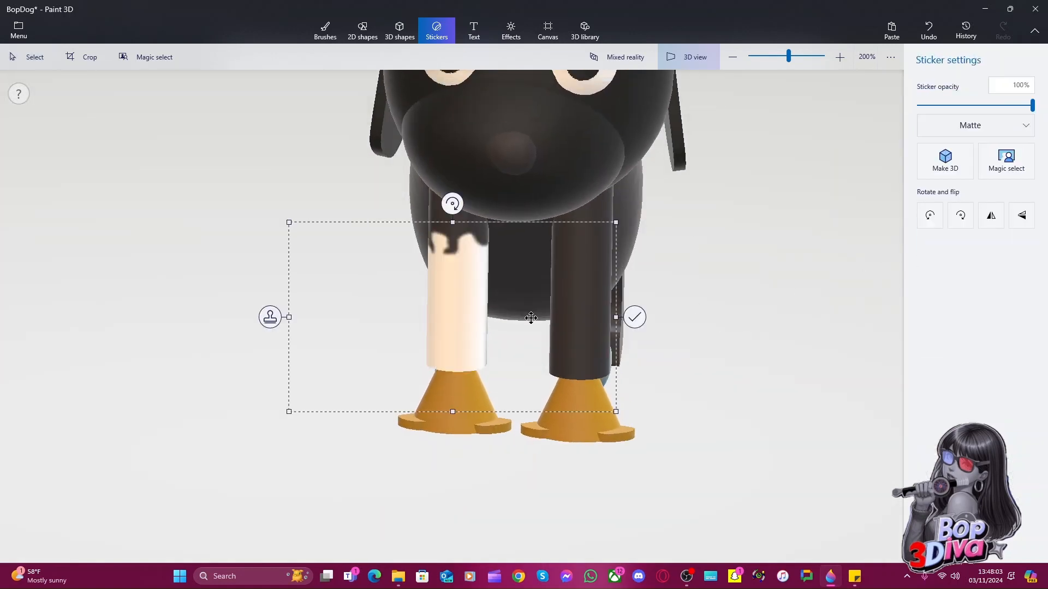
left_click_drag(476, 316, 527, 182)
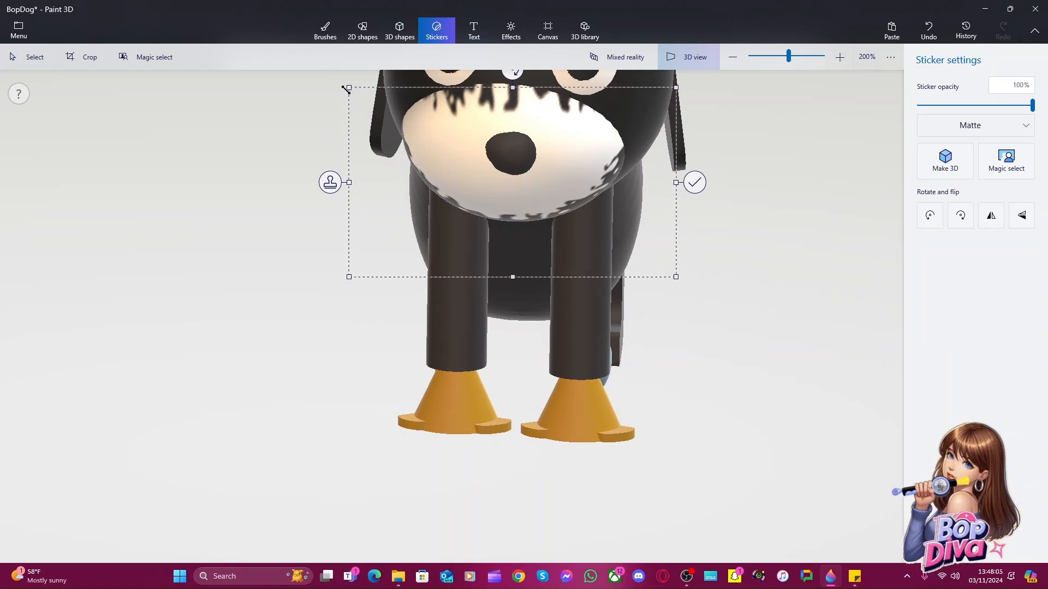
left_click_drag(346, 89, 430, 132)
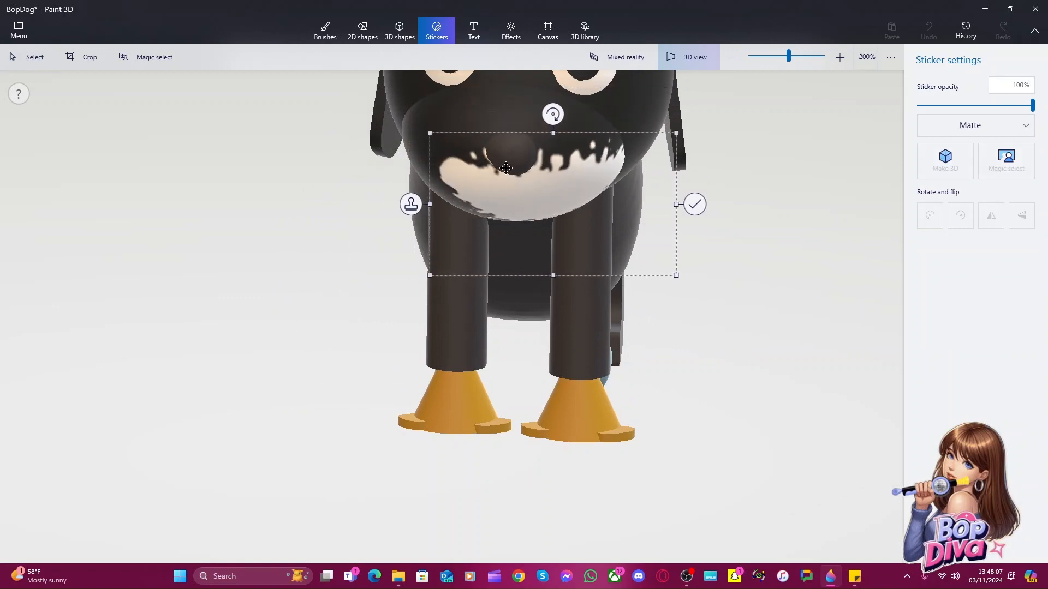
mouse_move(506, 168)
left_mouse_down()
mouse_move(484, 129)
mouse_move(499, 112)
mouse_move(526, 115)
mouse_move(514, 122)
mouse_move(527, 113)
mouse_move(518, 148)
mouse_move(482, 185)
mouse_move(512, 172)
left_mouse_up()
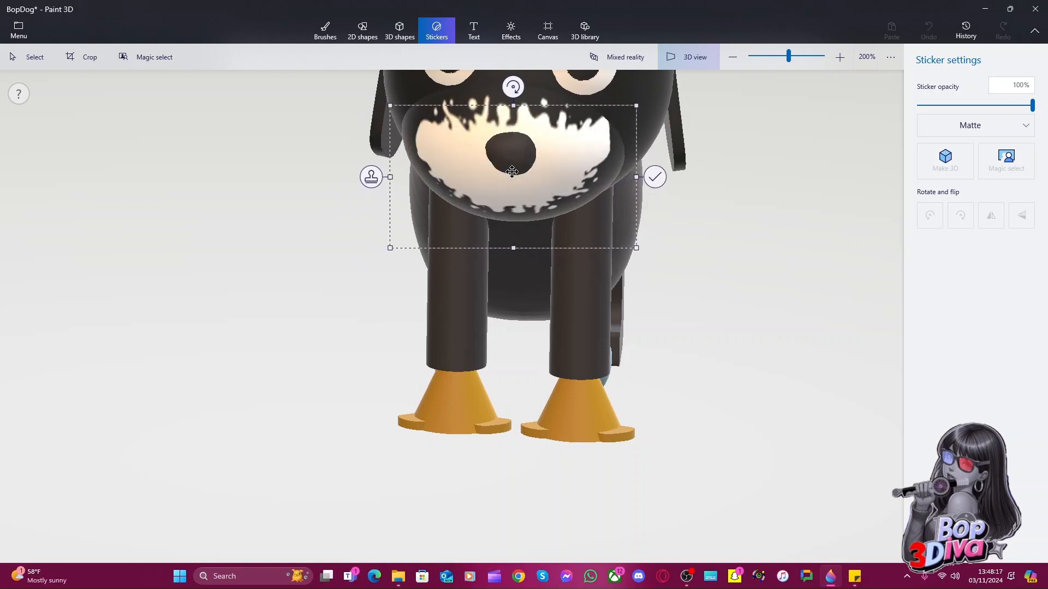
left_click(655, 177)
mouse_move(808, 342)
right_mouse_down()
mouse_move(739, 311)
mouse_move(811, 344)
right_mouse_up()
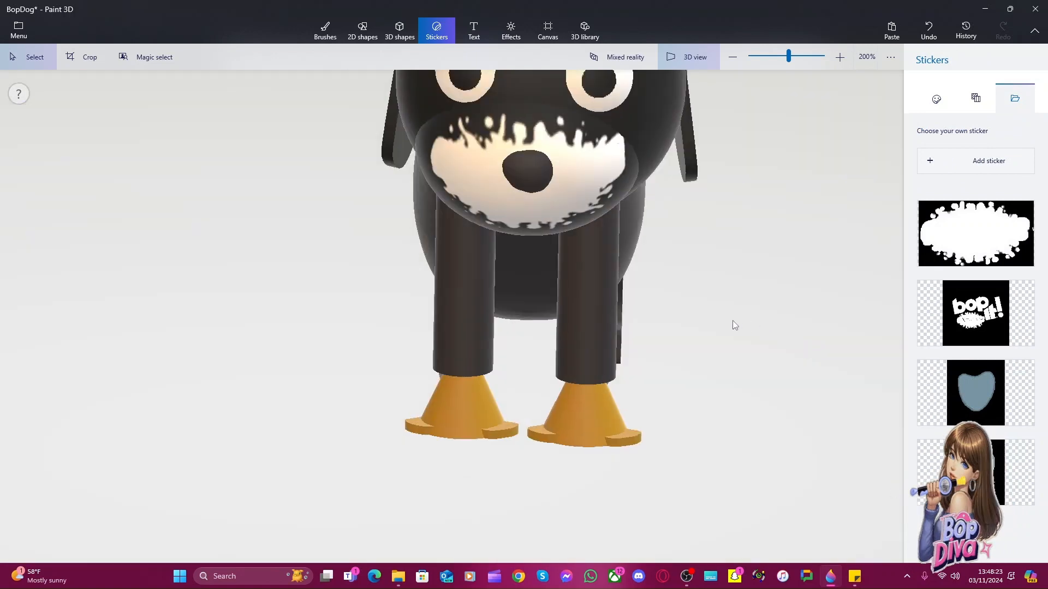
right_click_drag(733, 322, 727, 352)
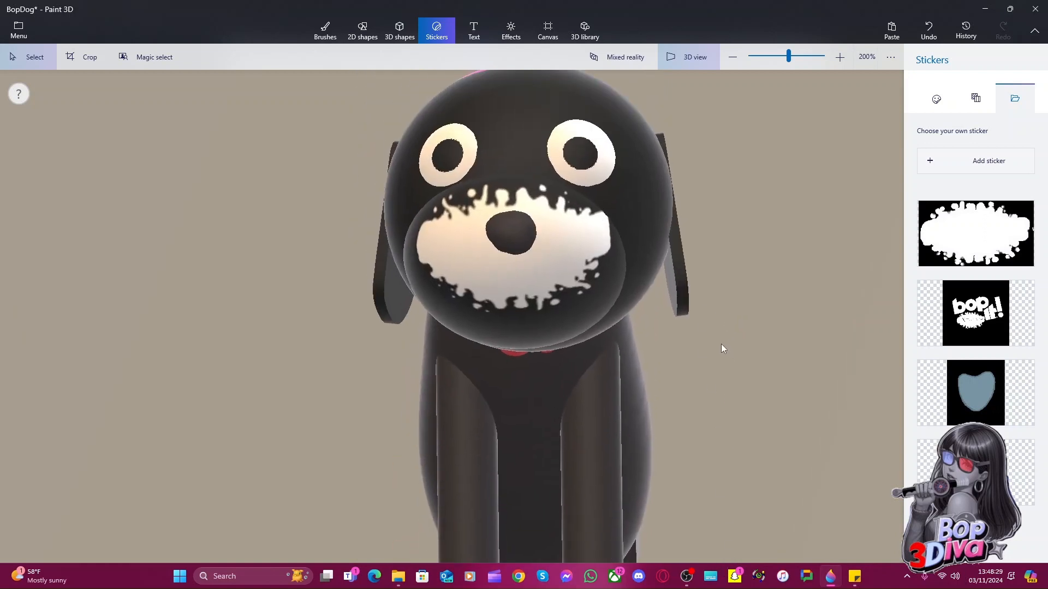
Choose the Marker brush at 10px in black for drawing a mouth on the white muzzle patch
scroll(722, 344, "up", 5)
left_click_drag(674, 347, 683, 367)
key("alt")
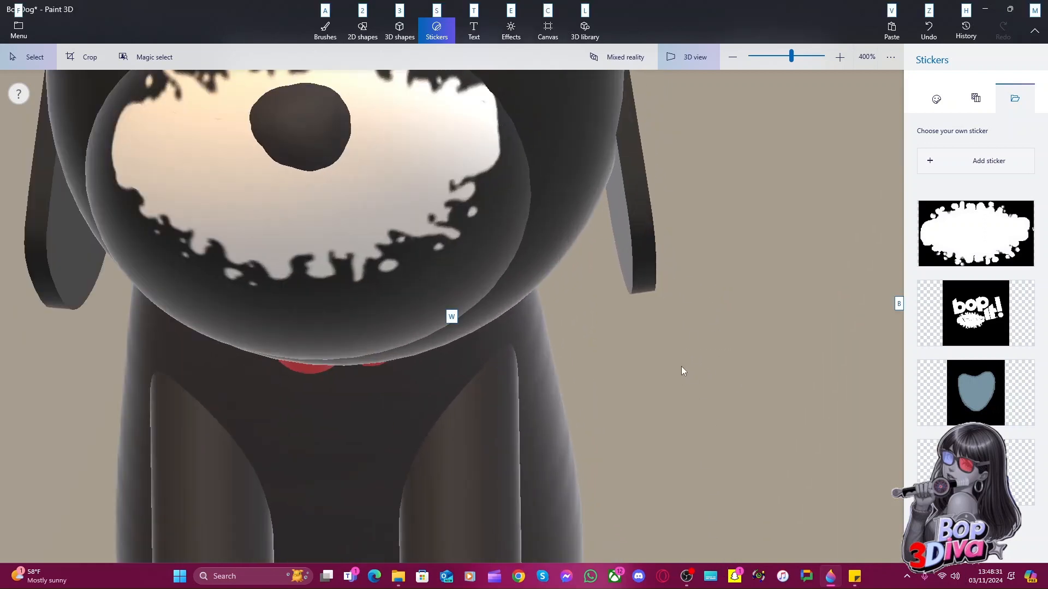
middle_click_drag(681, 367, 873, 476)
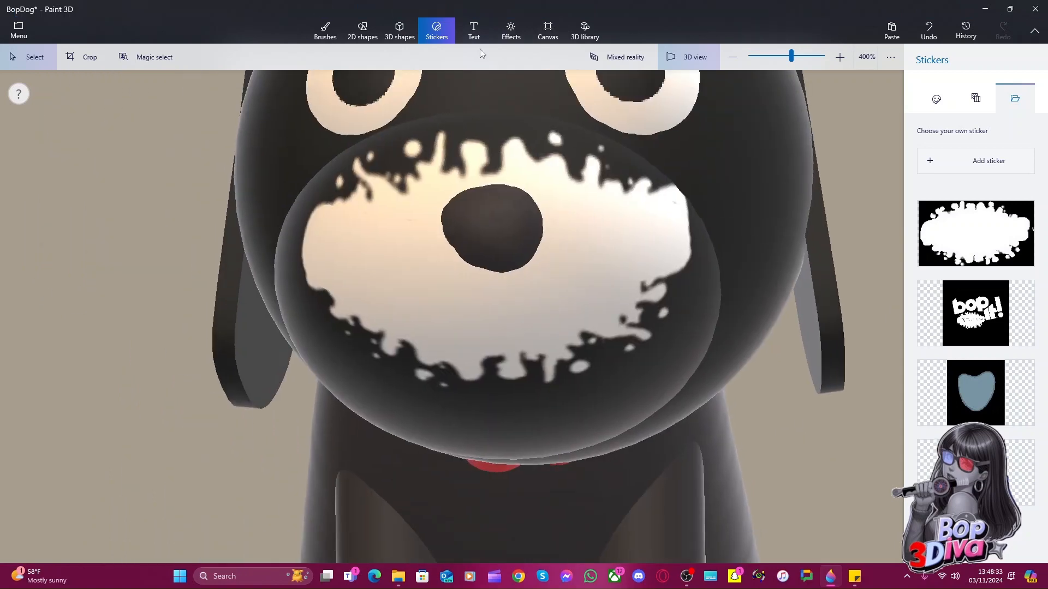
left_click(327, 30)
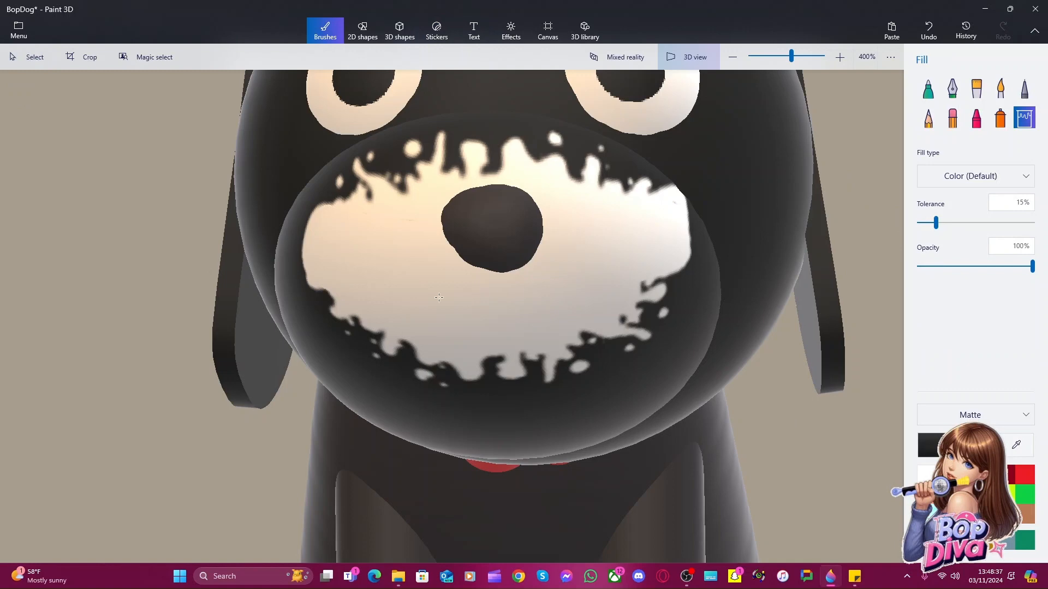
left_click(933, 95)
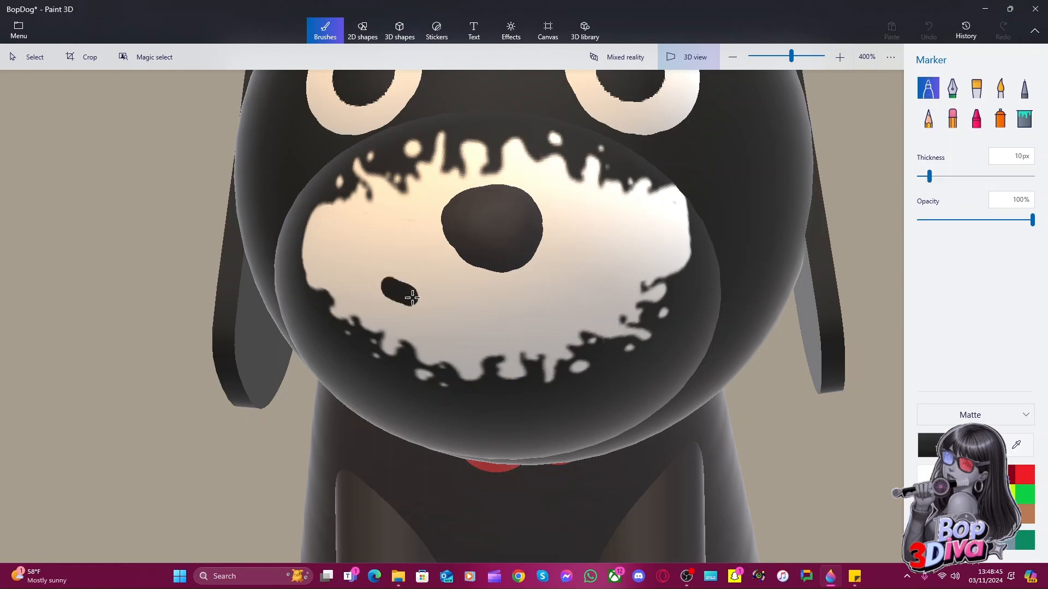
mouse_move(493, 280)
left_mouse_down()
mouse_move(497, 255)
mouse_move(547, 301)
left_mouse_up()
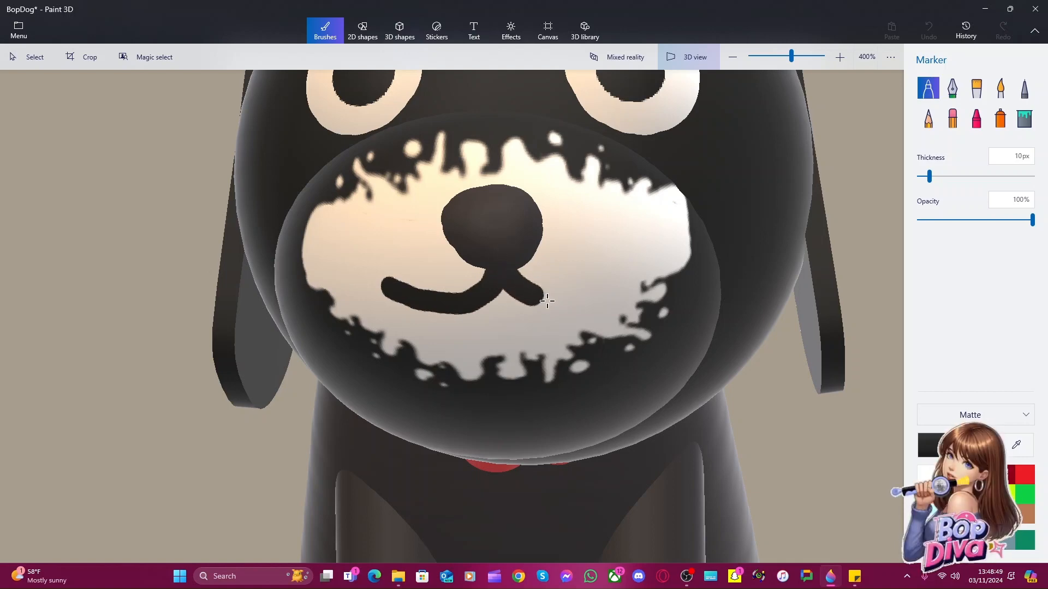
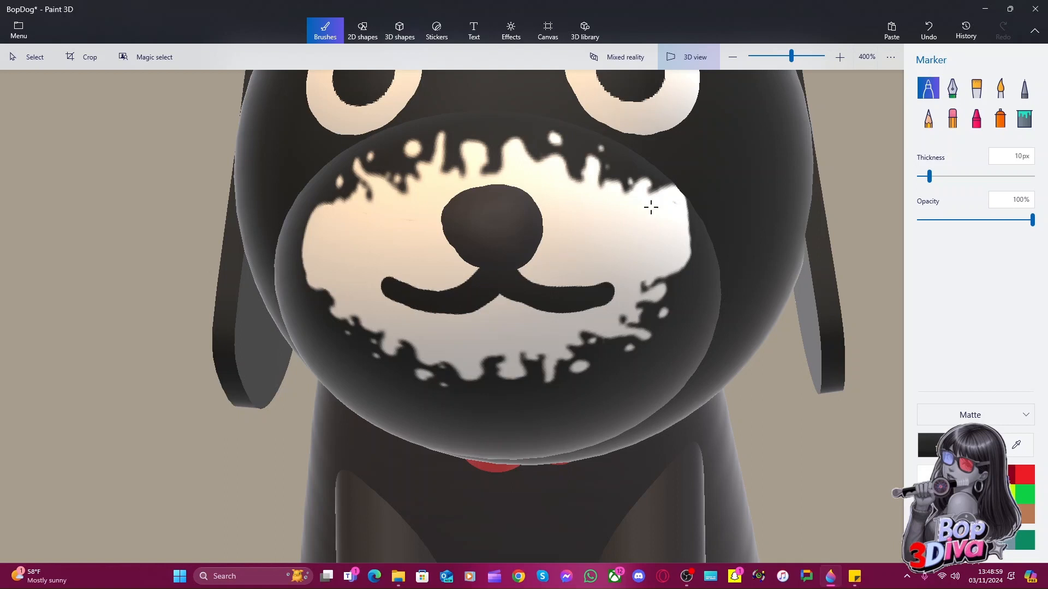
key("ctrl+z")
mouse_move(379, 274)
left_mouse_down()
mouse_move(423, 295)
mouse_move(493, 274)
mouse_move(545, 296)
mouse_move(614, 280)
left_mouse_up()
key("ctrl+z")
mouse_move(382, 279)
left_mouse_down()
mouse_move(421, 296)
mouse_move(478, 289)
mouse_move(498, 269)
mouse_move(513, 291)
mouse_move(553, 301)
mouse_move(623, 277)
left_mouse_up()
key("ctrl+z")
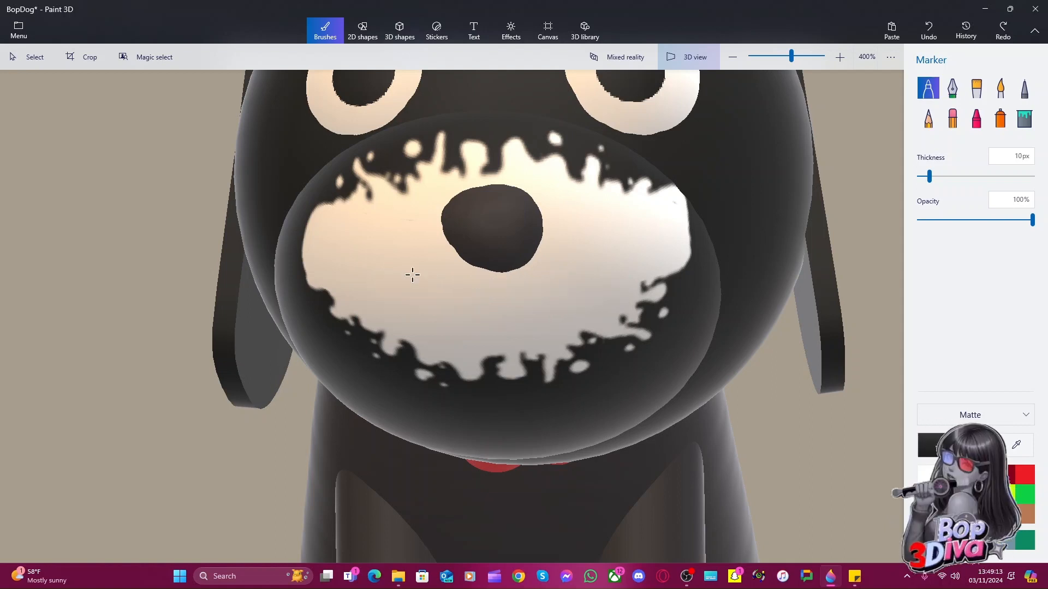
mouse_move(376, 281)
left_mouse_down()
mouse_move(428, 289)
mouse_move(494, 267)
mouse_move(532, 283)
mouse_move(606, 287)
left_mouse_up()
key("ctrl+z")
Draw a black smiling mouth beneath the nose, with two upturned curves meeting at the nose's lower tip
mouse_move(390, 298)
left_mouse_down()
mouse_move(476, 285)
mouse_move(492, 268)
mouse_move(539, 295)
mouse_move(627, 294)
left_mouse_up()
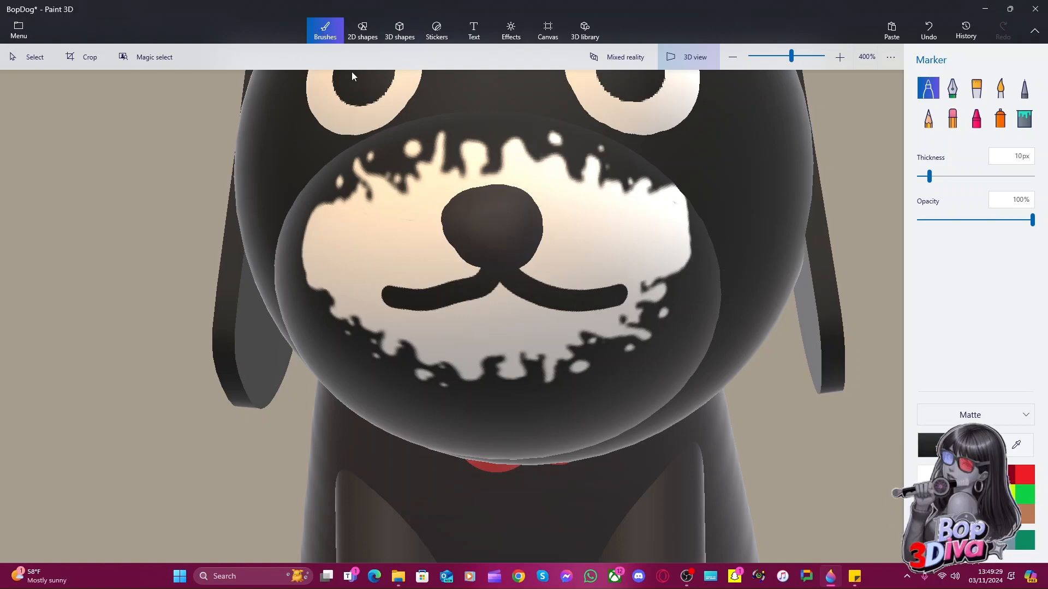
right_click_drag(117, 392, 2, 419)
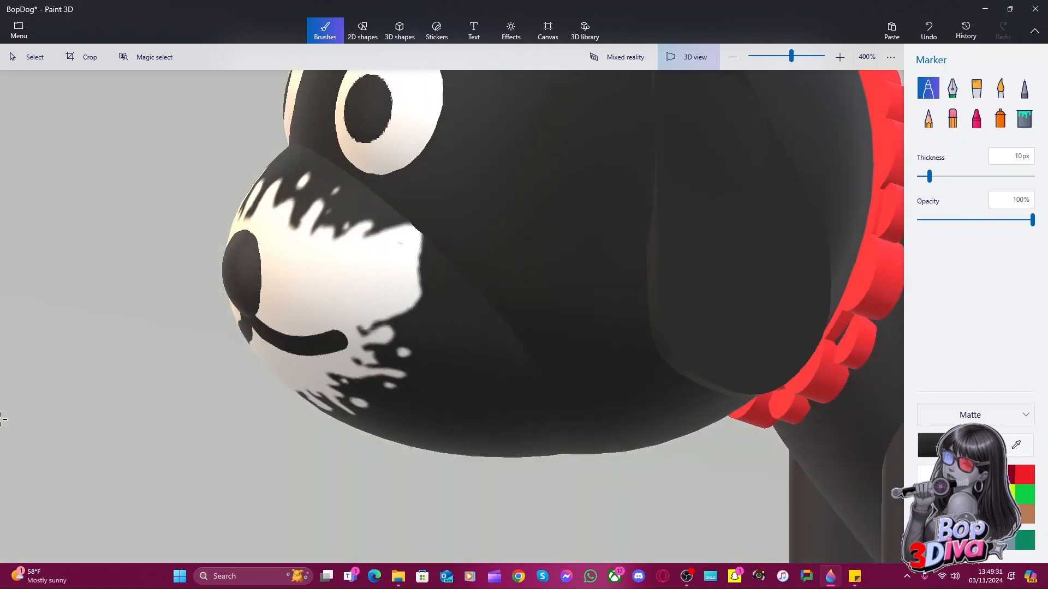
right_click_drag(211, 418, 305, 421)
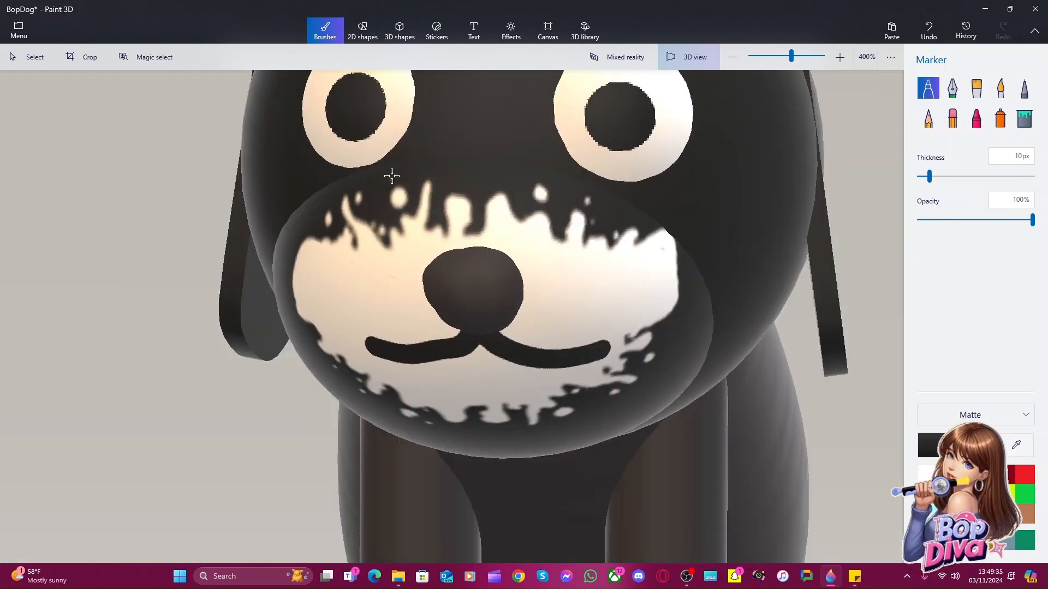
Try a black soft-edge 3D doodle of a tongue in the empty space behind the tail, shrink it, and delete it
left_click(400, 30)
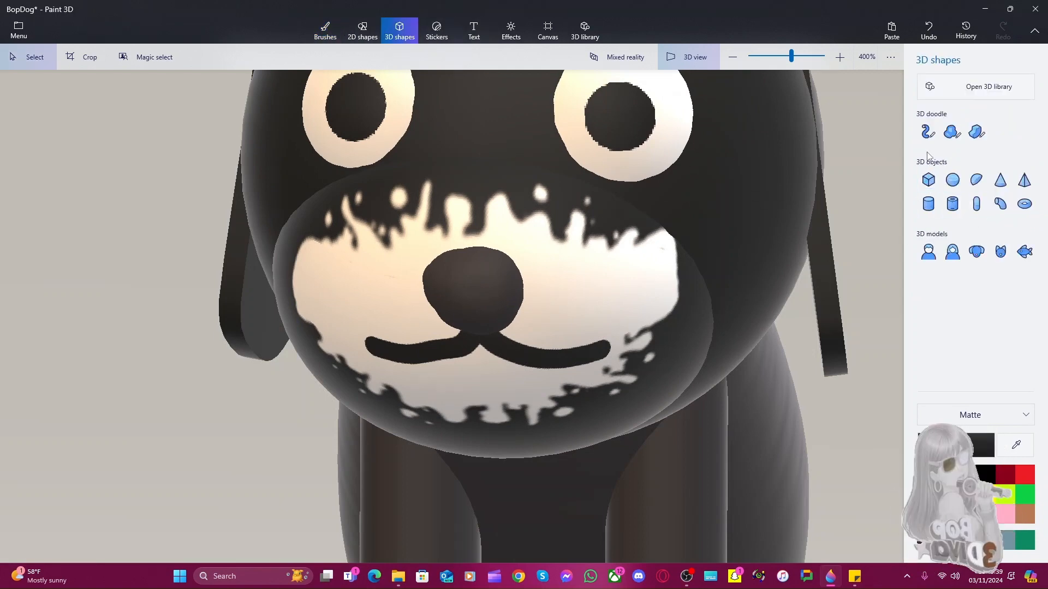
left_click(952, 132)
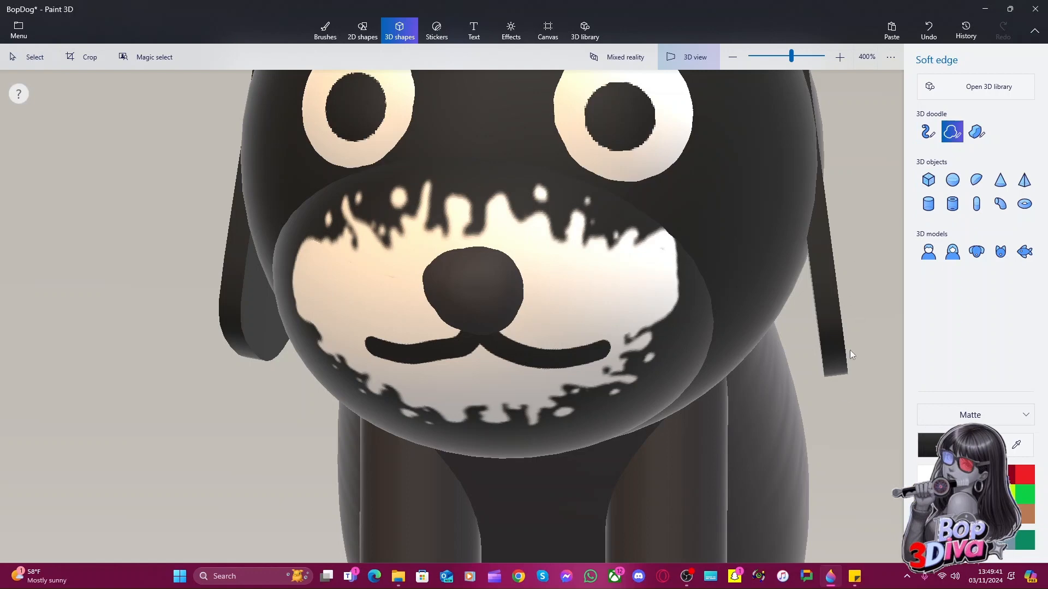
right_click_drag(836, 414, 539, 330)
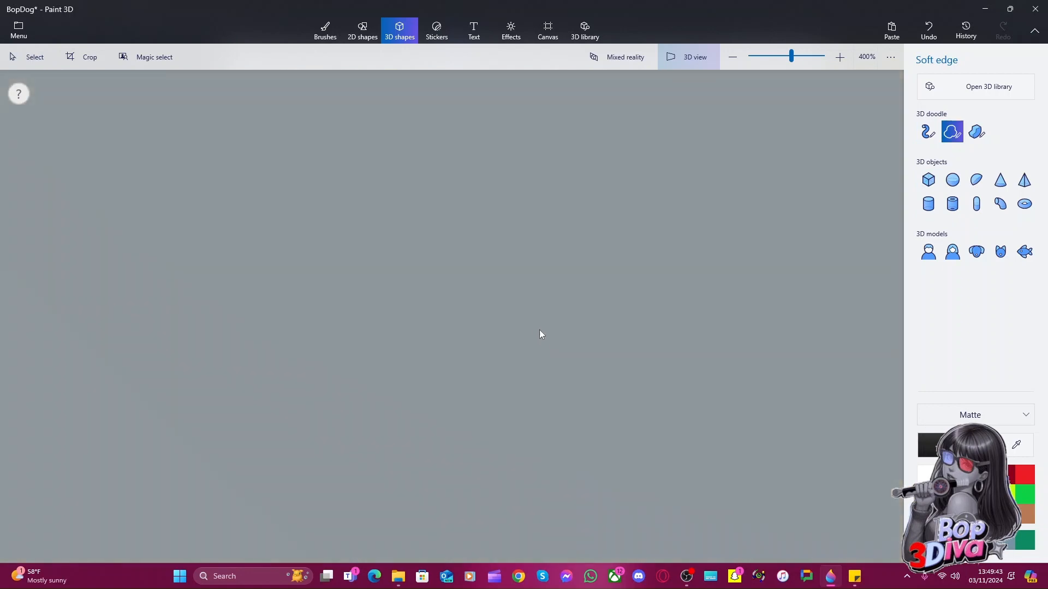
left_click(685, 63)
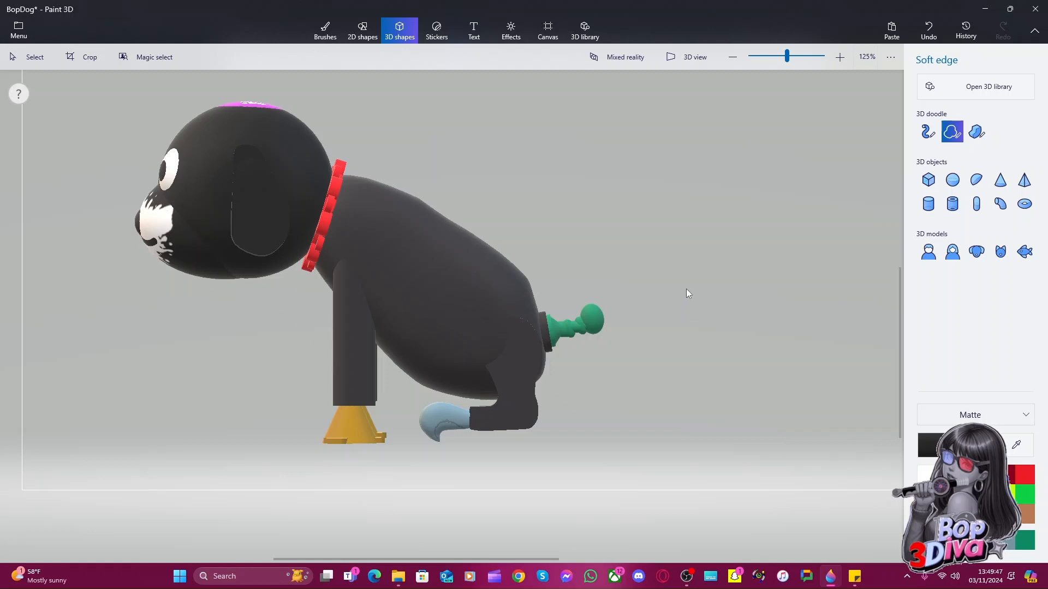
left_click(695, 270)
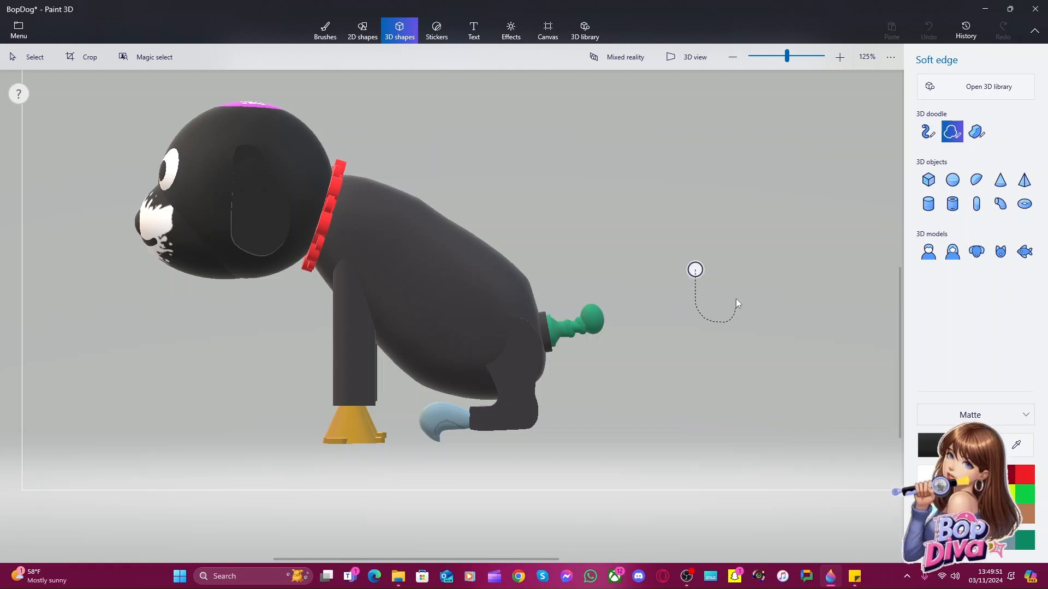
mouse_move(726, 270)
left_mouse_down()
mouse_move(726, 258)
mouse_move(696, 254)
mouse_move(696, 274)
left_mouse_up()
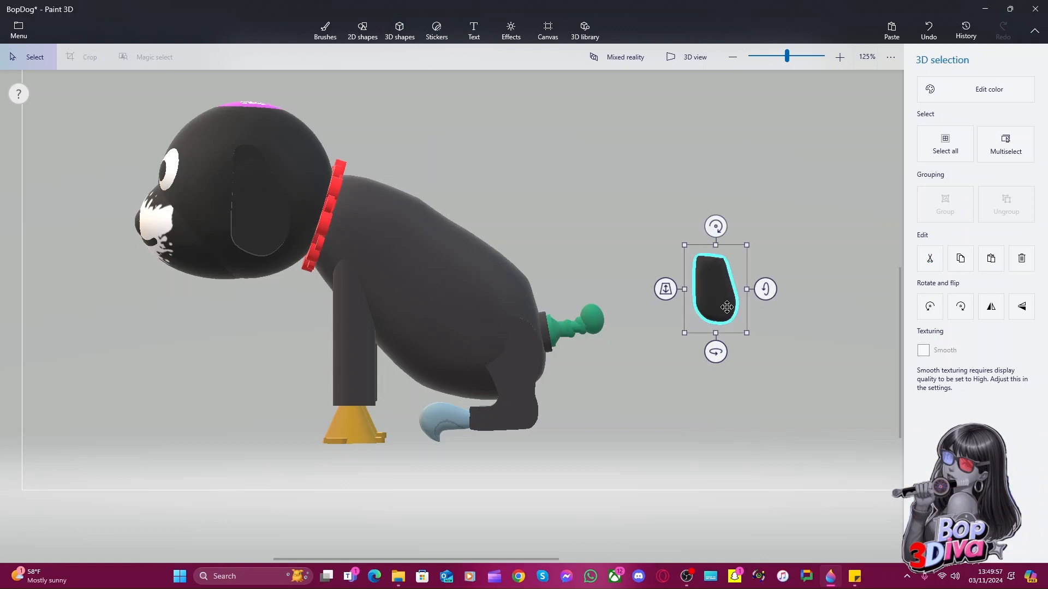
mouse_move(713, 351)
left_mouse_down()
mouse_move(681, 349)
mouse_move(730, 357)
left_mouse_up()
left_click(703, 290)
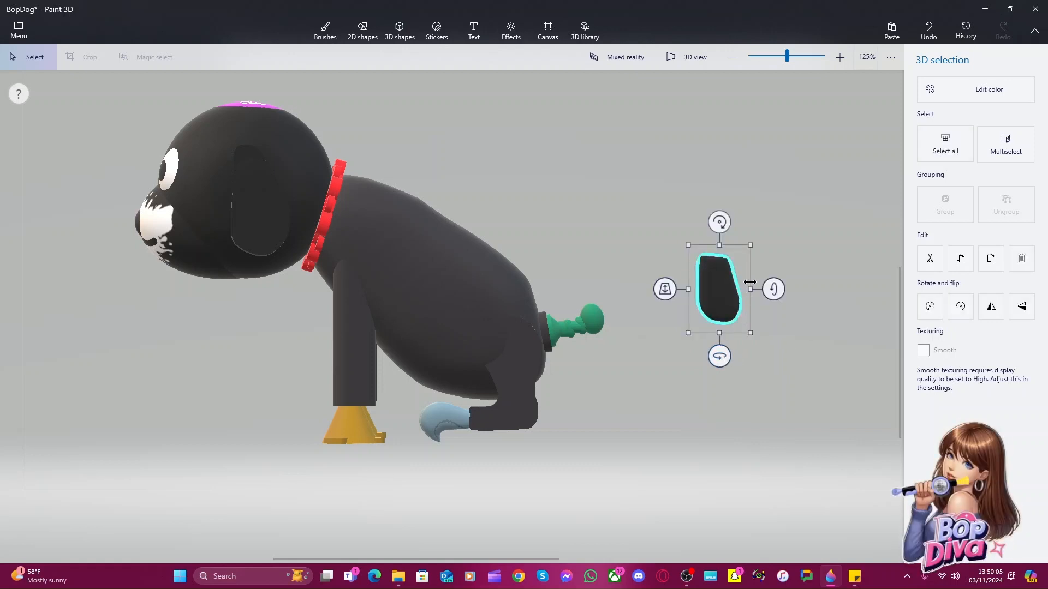
mouse_move(746, 241)
left_mouse_down()
mouse_move(756, 245)
mouse_move(742, 258)
left_mouse_up()
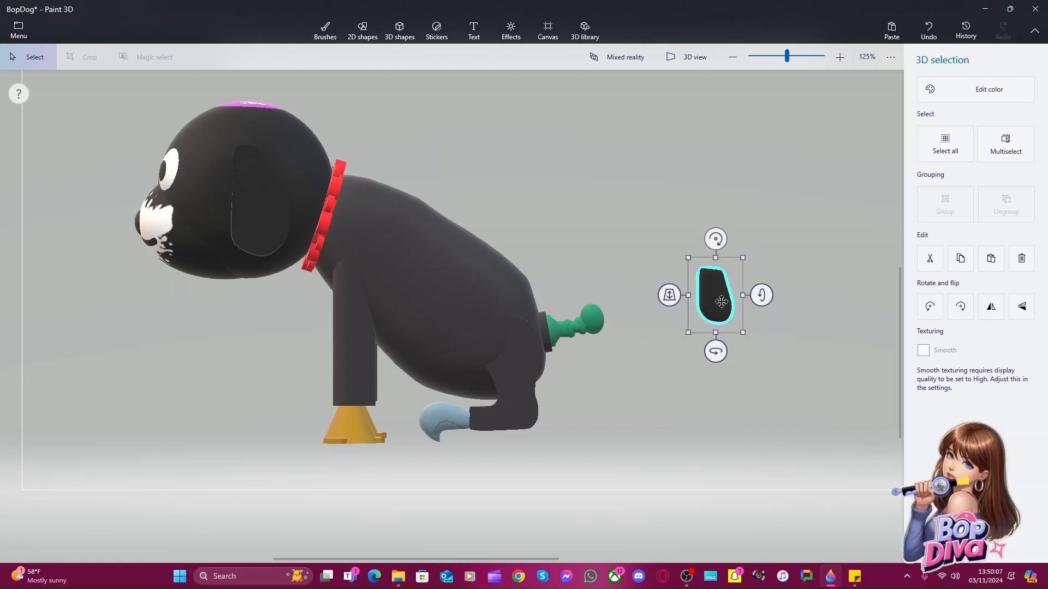
key("Delete")
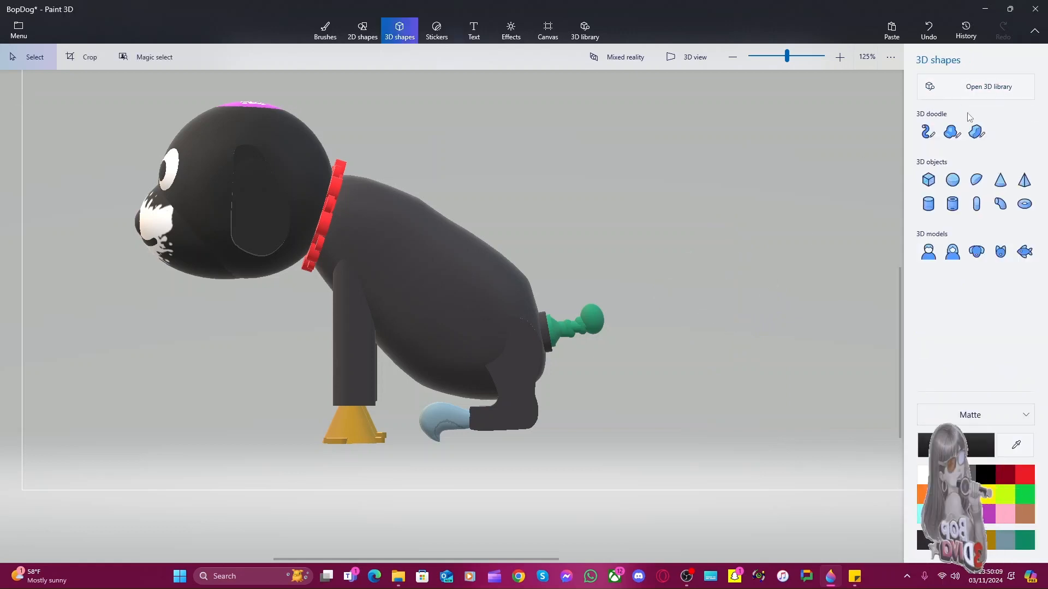
Try a black sharp-edge 3D doodle of a narrow tongue behind the tail, rotate and stretch it, and delete it
left_click(976, 131)
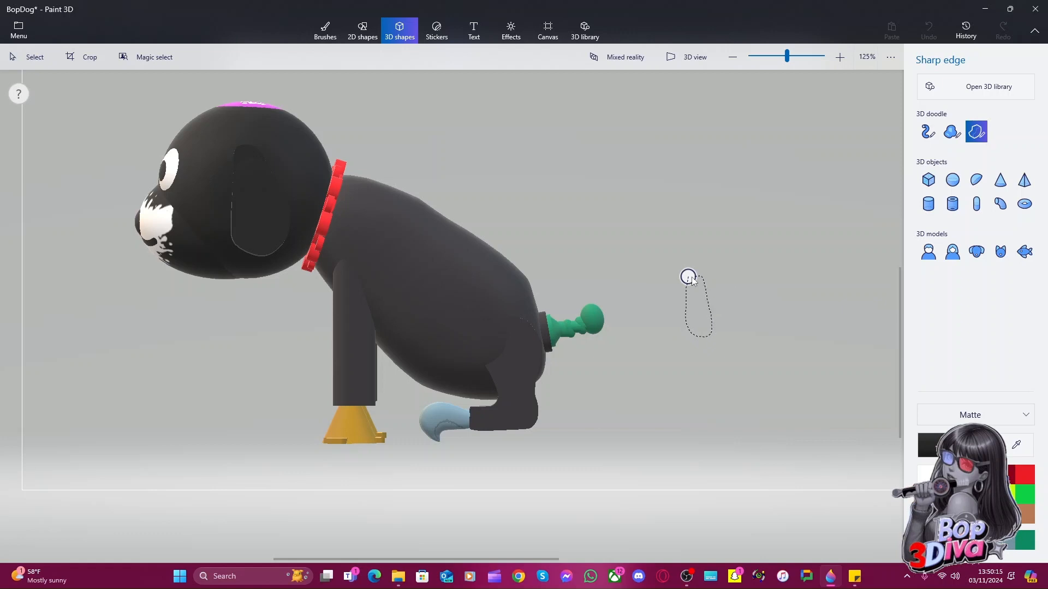
left_click_drag(689, 278, 688, 276)
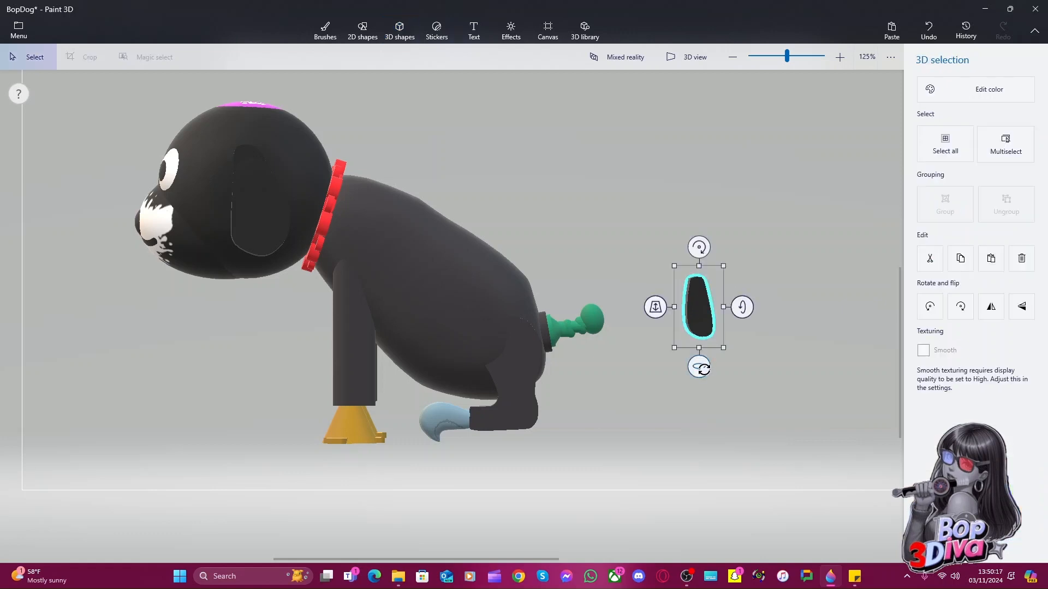
mouse_move(703, 369)
left_mouse_down()
mouse_move(693, 368)
mouse_move(707, 369)
left_mouse_up()
mouse_move(656, 312)
left_mouse_down()
mouse_move(686, 313)
mouse_move(677, 314)
left_mouse_up()
left_click_drag(741, 306, 715, 314)
left_click_drag(704, 366, 694, 366)
left_click_drag(684, 316, 838, 401)
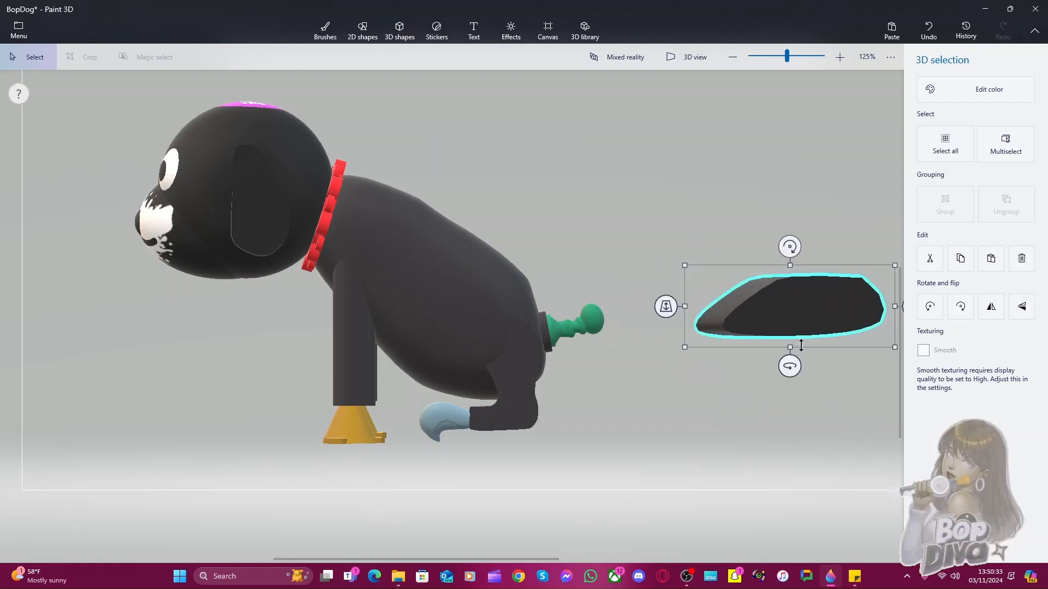
key("Delete")
Draw a narrow tongue shape, slightly wider at its lower end, as a soft-edge 3D doodle behind the tail
left_click(950, 132)
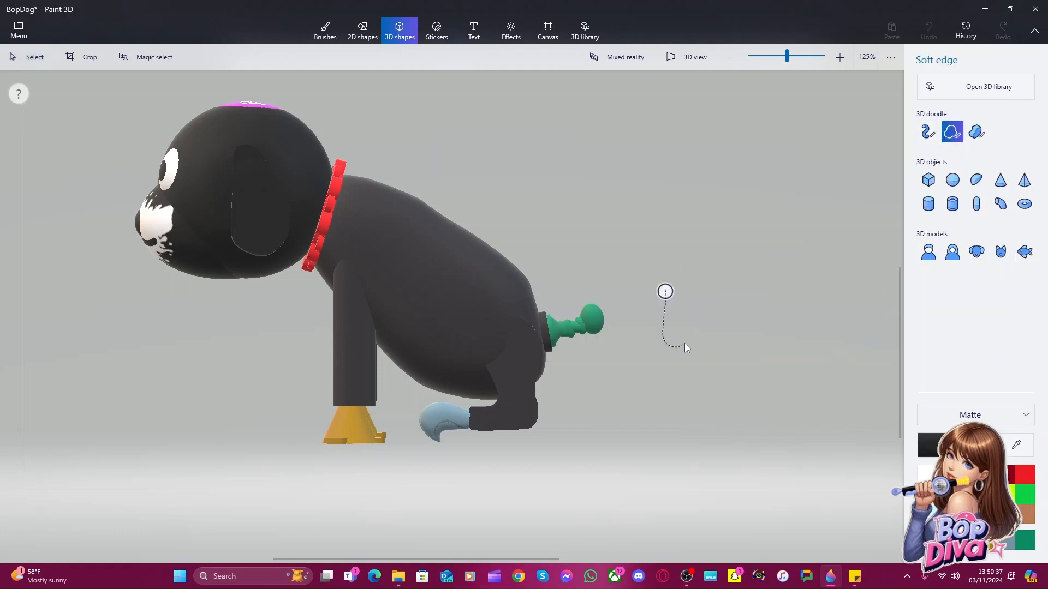
mouse_move(686, 347)
left_mouse_down()
mouse_move(684, 290)
mouse_move(665, 292)
left_mouse_up()
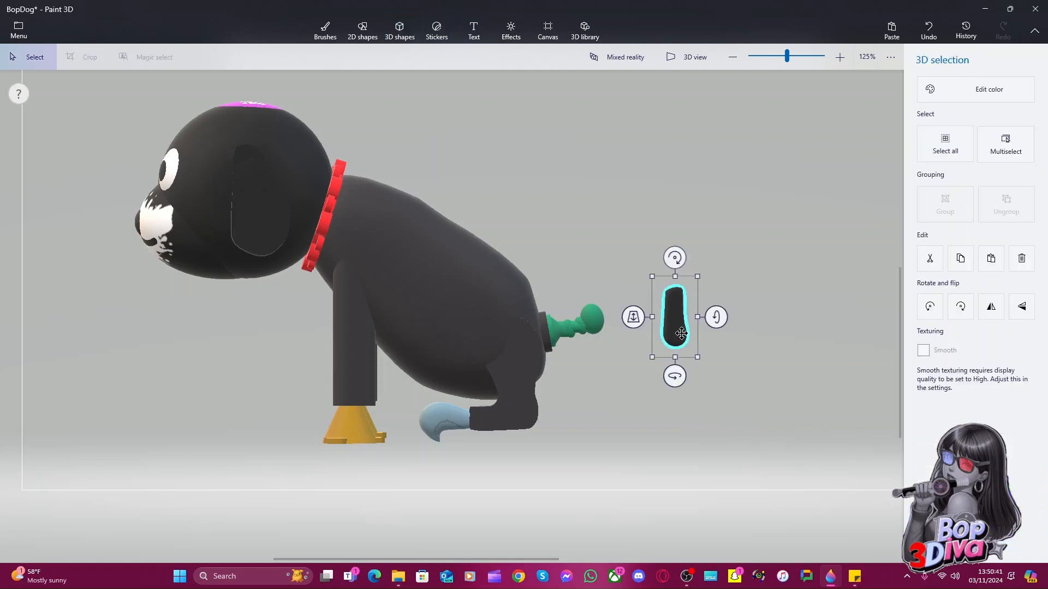
mouse_move(676, 375)
left_mouse_down()
mouse_move(685, 374)
mouse_move(673, 376)
left_mouse_up()
Recolour the tongue doodle light pink with a matte finish and enlarge it slightly
left_click(977, 89)
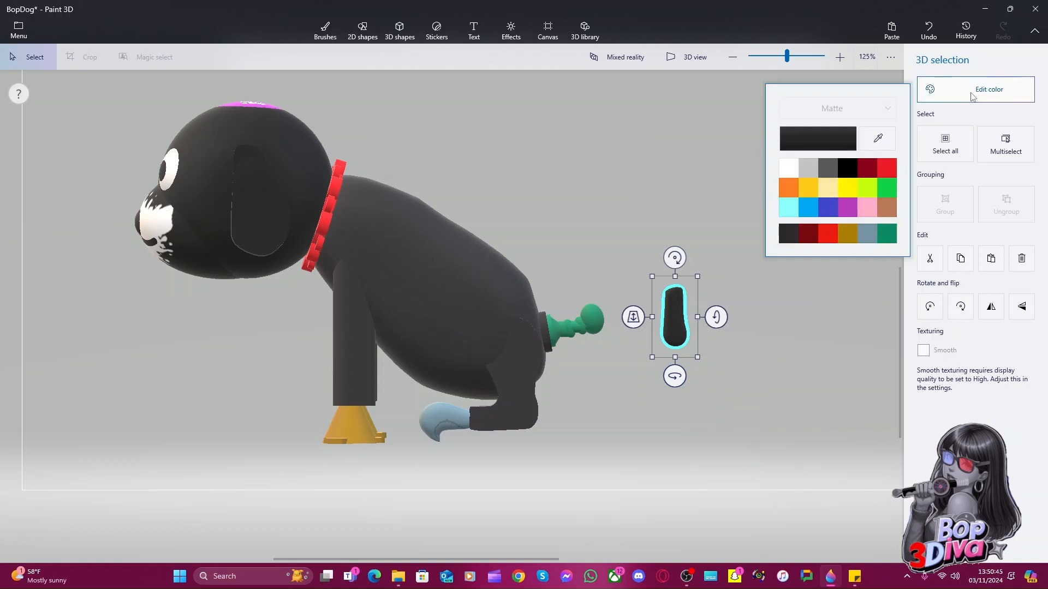
left_click(866, 215)
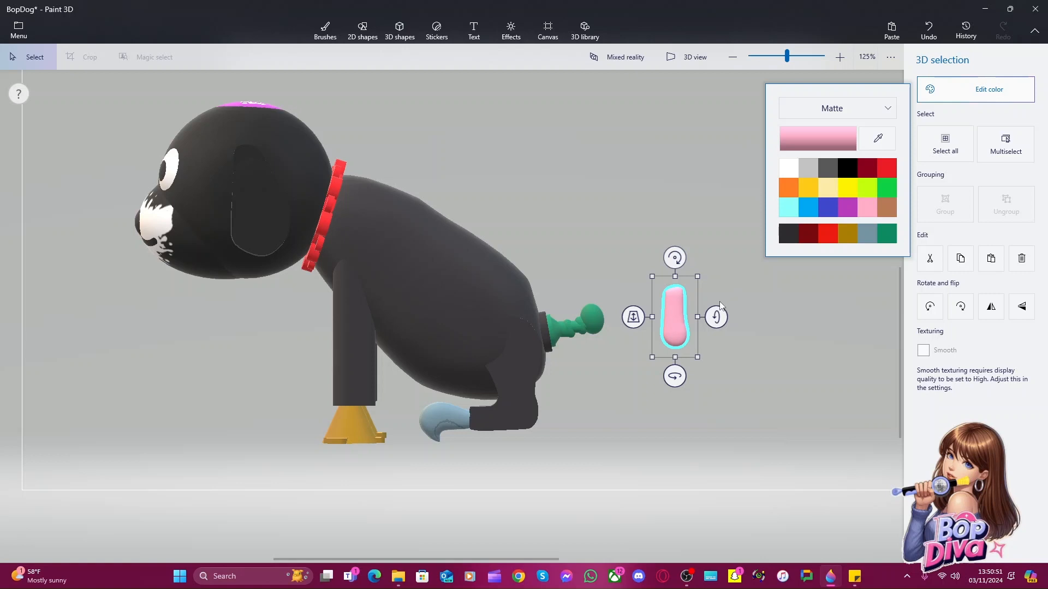
left_click_drag(697, 357, 719, 369)
left_click(786, 371)
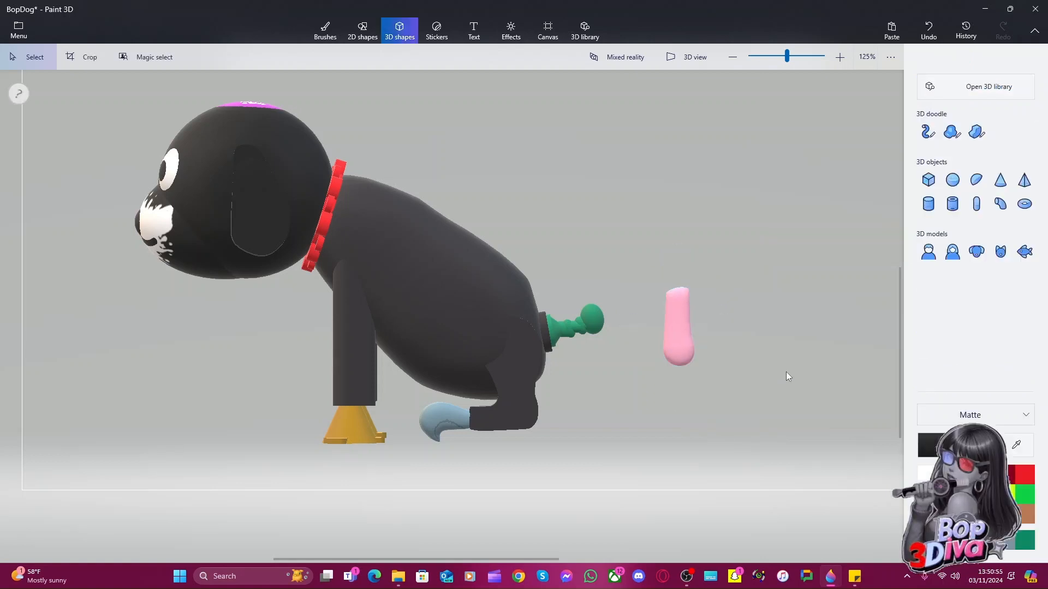
Draw a crease down the middle of the tongue from its upper end with the 3px Marker in pink ff89af
left_click(325, 30)
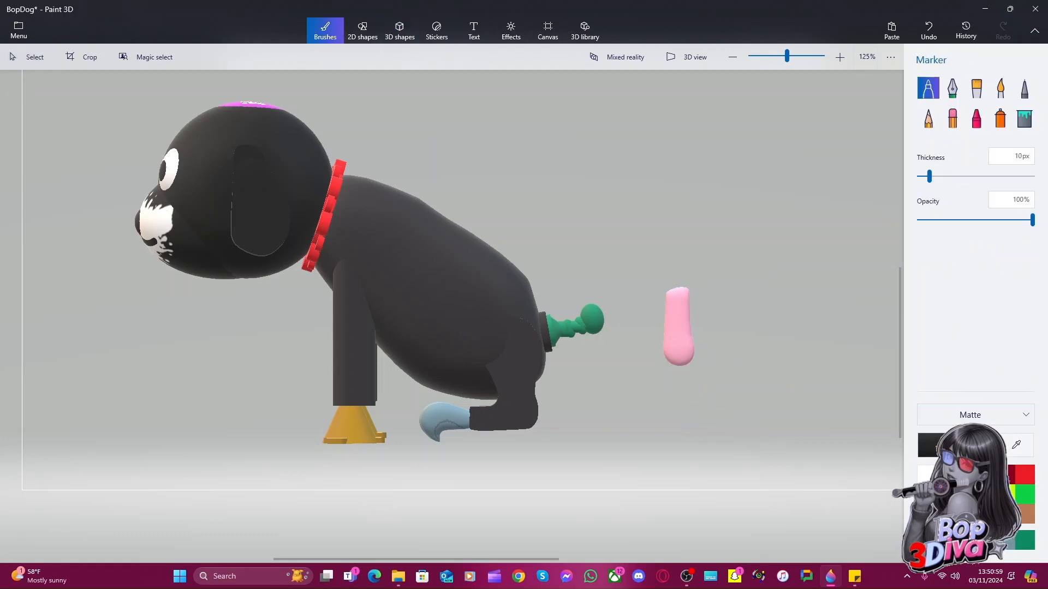
left_click(929, 445)
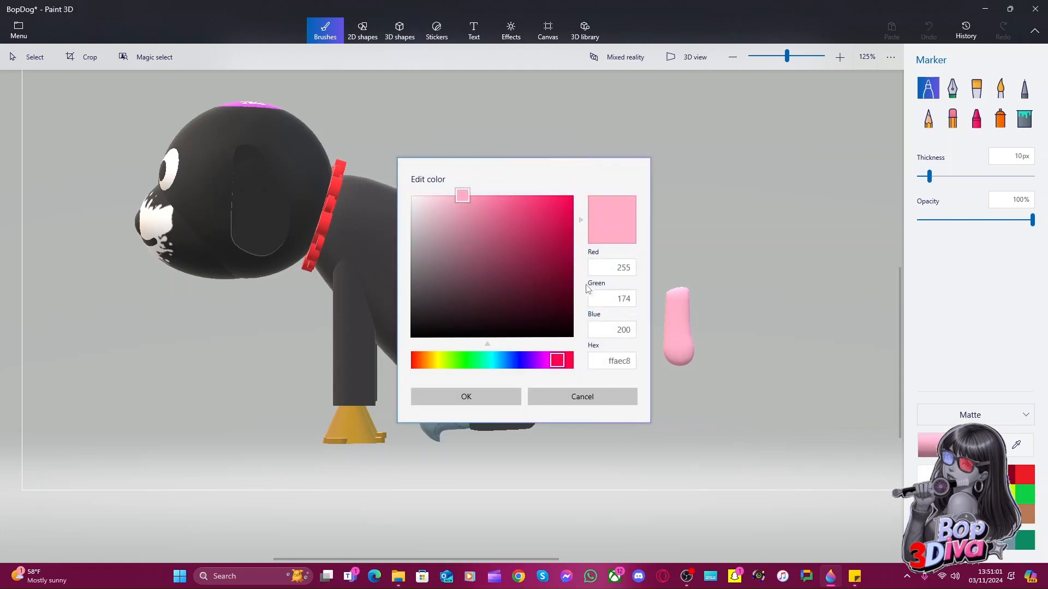
left_click_drag(470, 196, 487, 195)
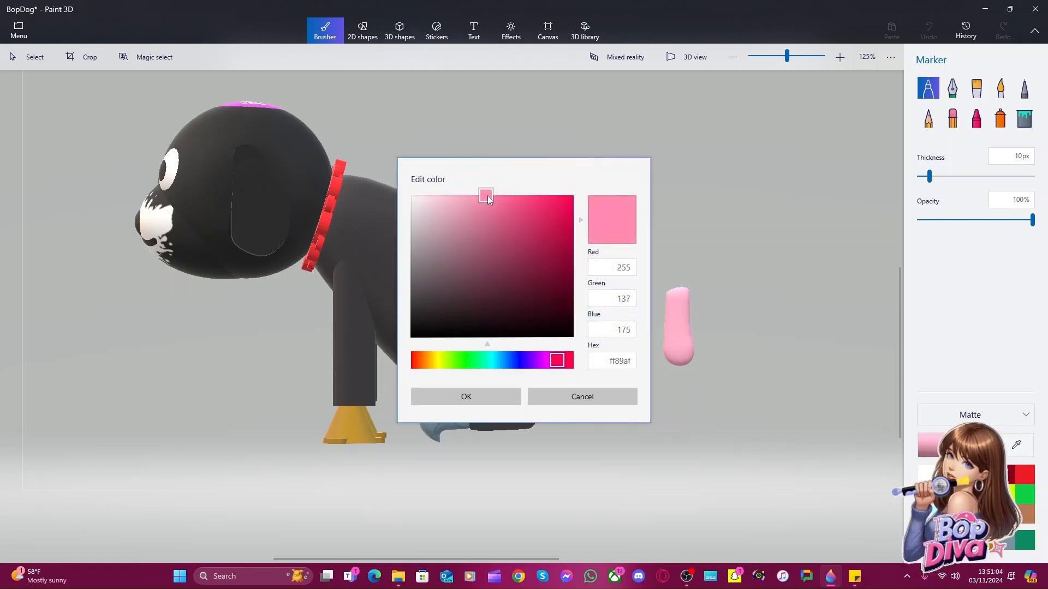
left_click(480, 398)
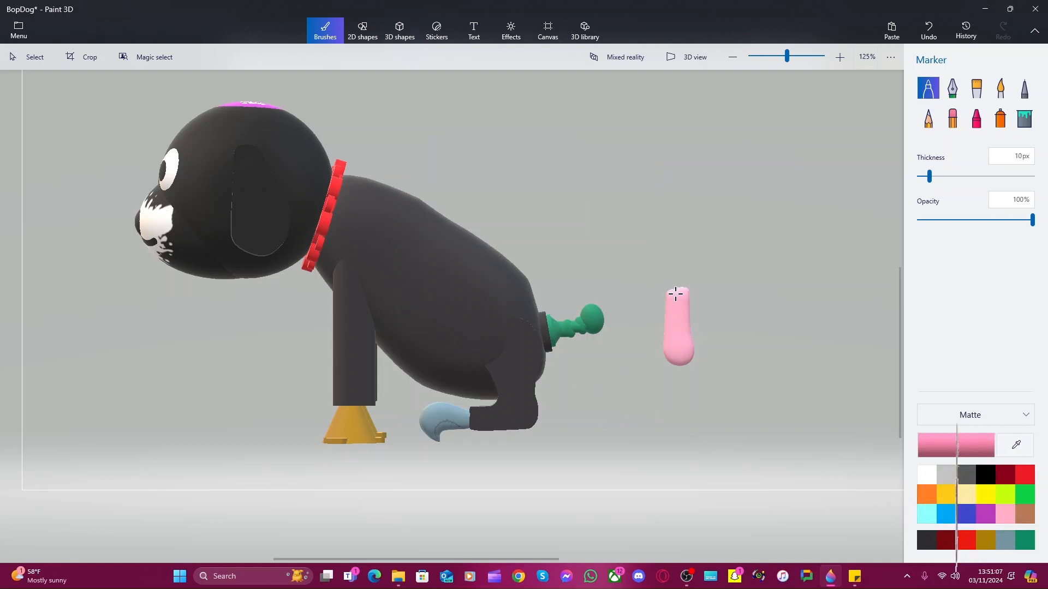
left_click(921, 176)
left_click_drag(922, 180, 923, 180)
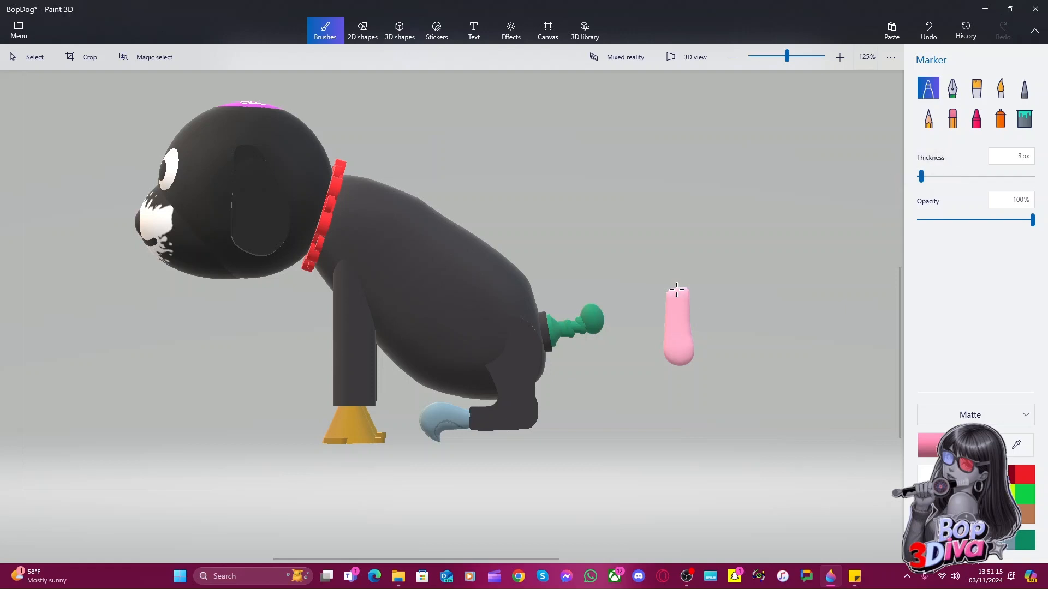
left_click_drag(677, 290, 677, 332)
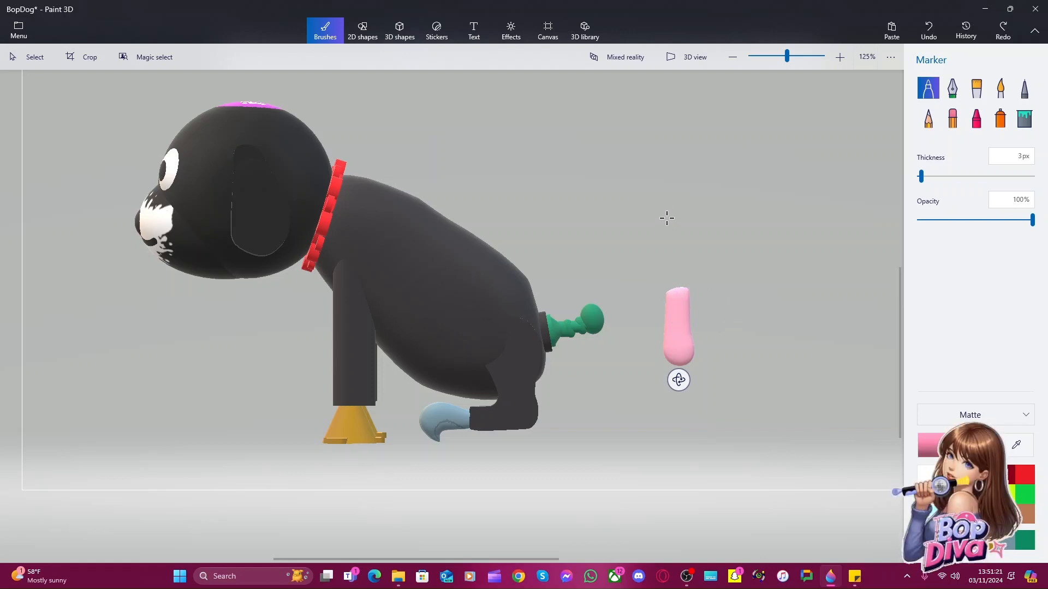
left_click_drag(677, 290, 677, 324)
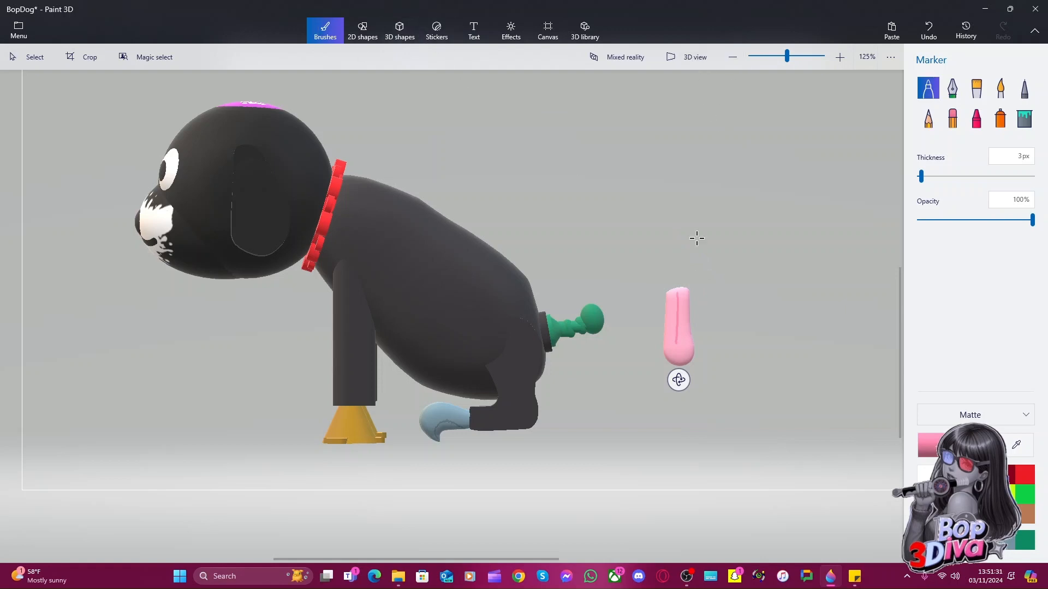
Move the tongue to the dog's muzzle, turn it to face forward and tilt it so its upper end sits inside the muzzle
left_click(399, 30)
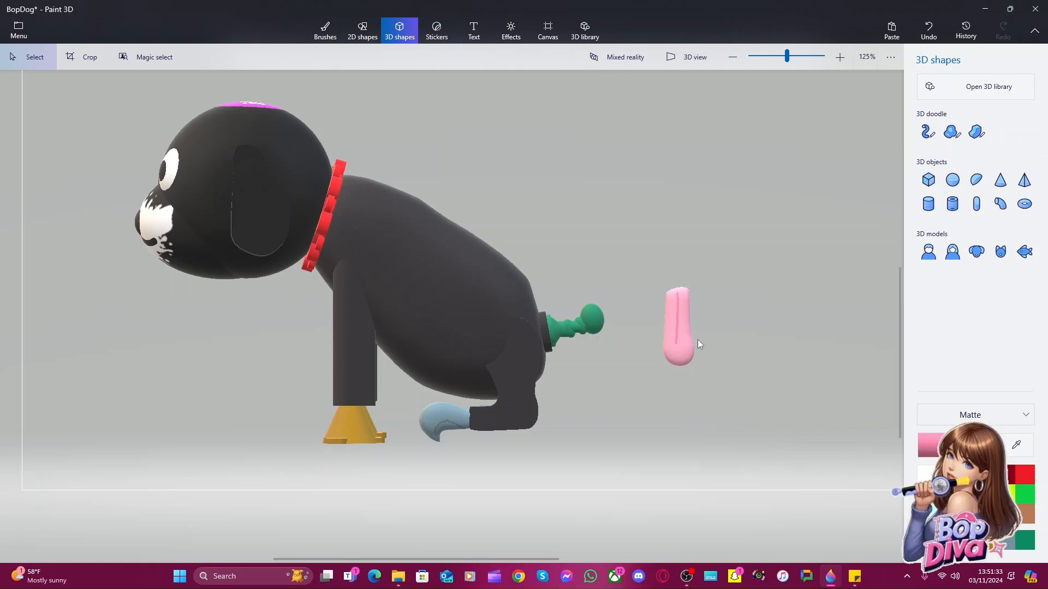
left_click(699, 61)
left_click(695, 64)
left_click(672, 321)
left_click_drag(692, 330, 120, 265)
left_click_drag(120, 334, 105, 334)
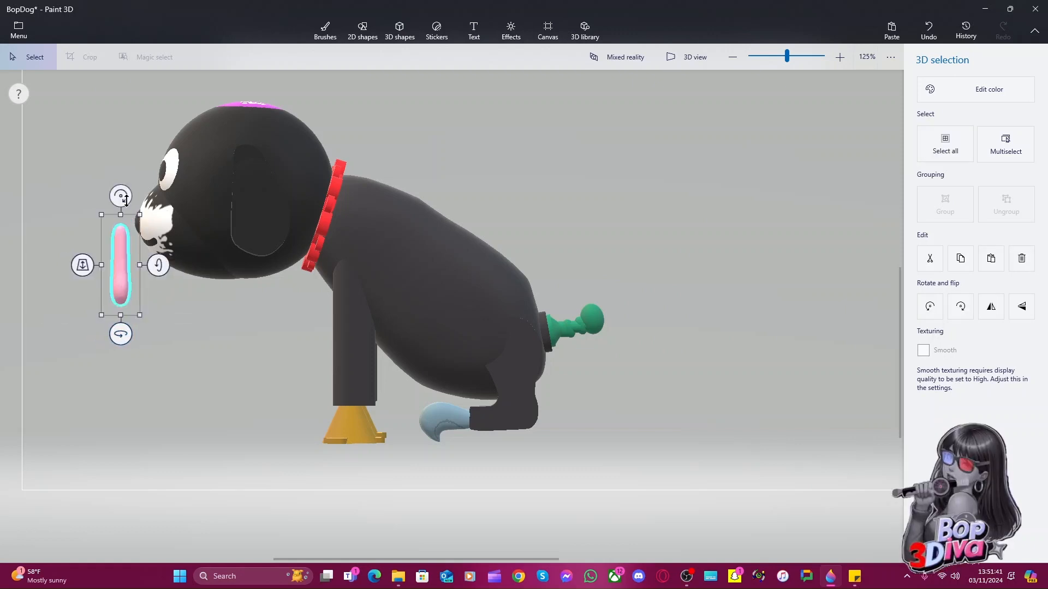
left_click_drag(120, 194, 135, 205)
left_click_drag(144, 275, 181, 272)
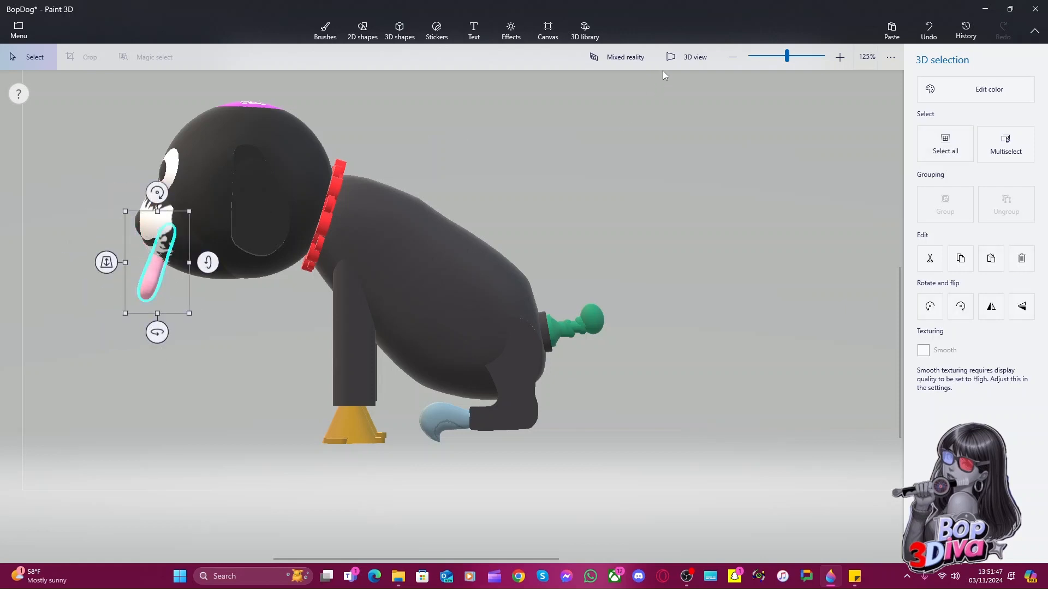
Centre the tongue below the nose and adjust its depth so it hangs out from just under the mouth line
left_click(667, 61)
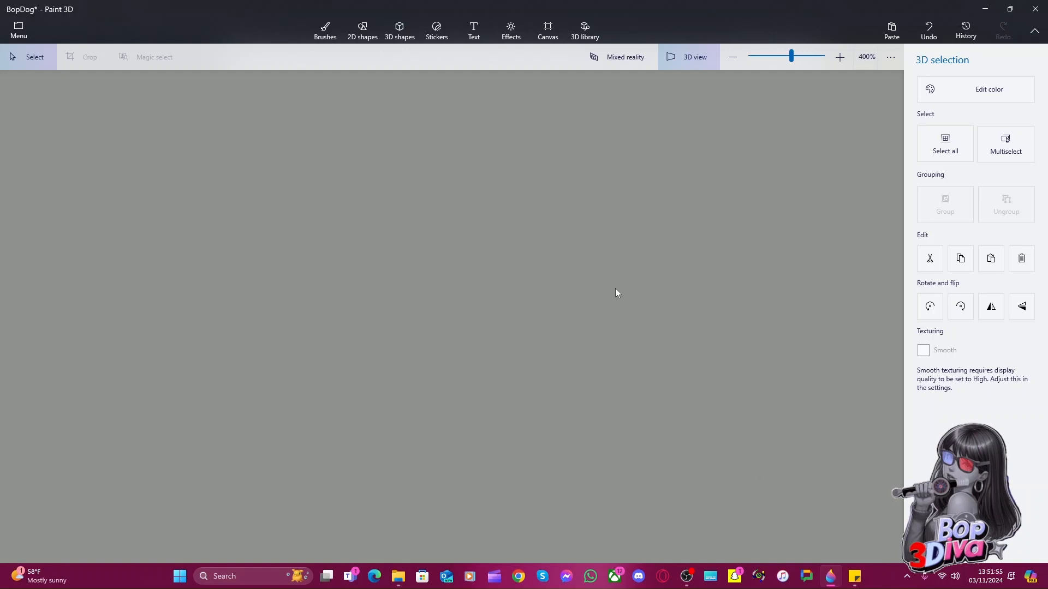
scroll(600, 296, "down", 5)
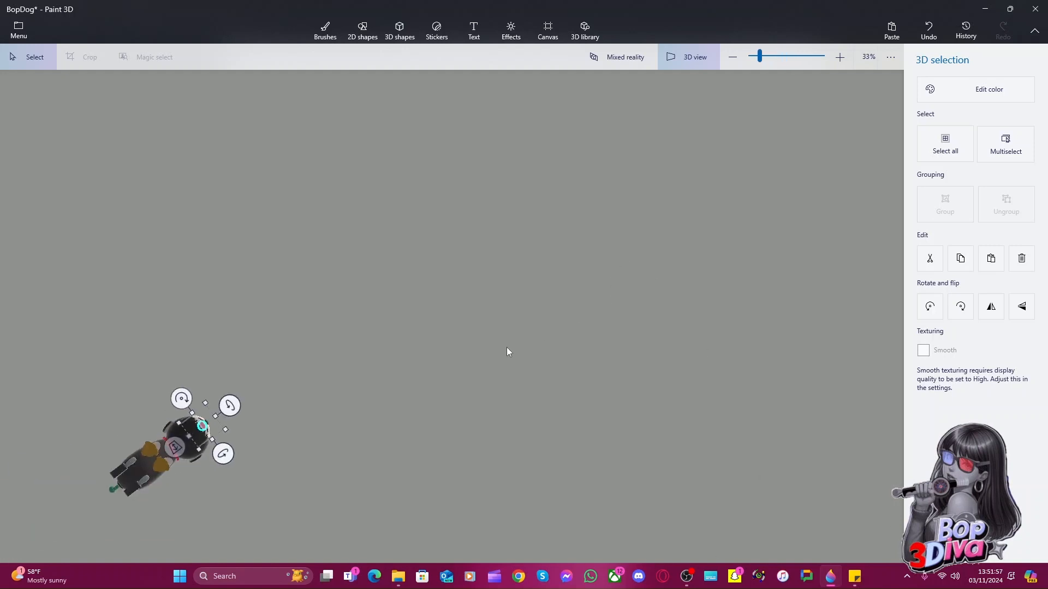
scroll(633, 291, "up", 8)
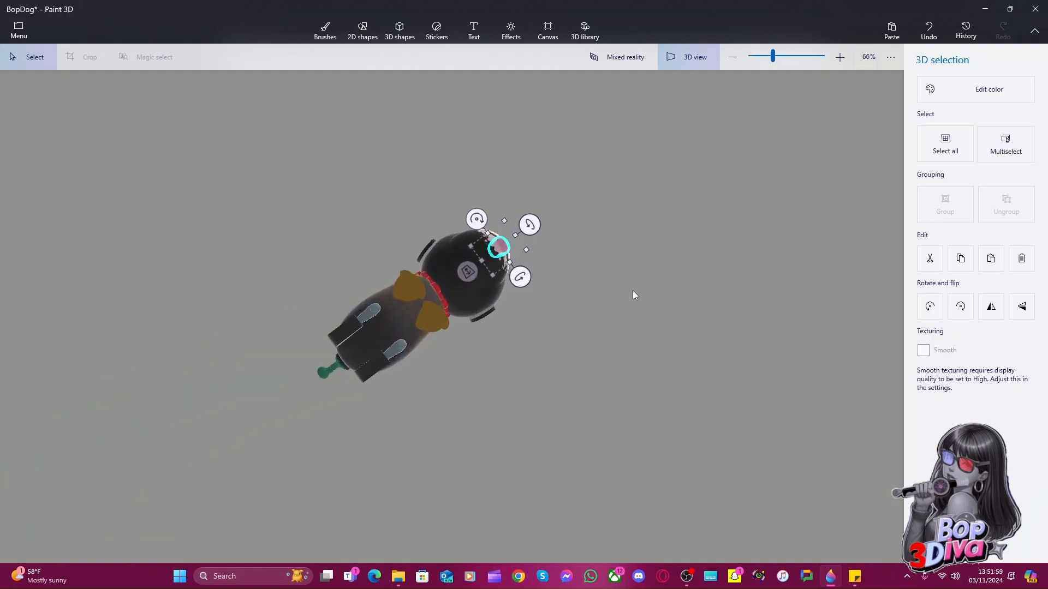
middle_click_drag(636, 278, 761, 268)
right_click_drag(467, 169, 347, 354)
middle_click_drag(515, 207, 852, 432)
left_click_drag(488, 361, 485, 331)
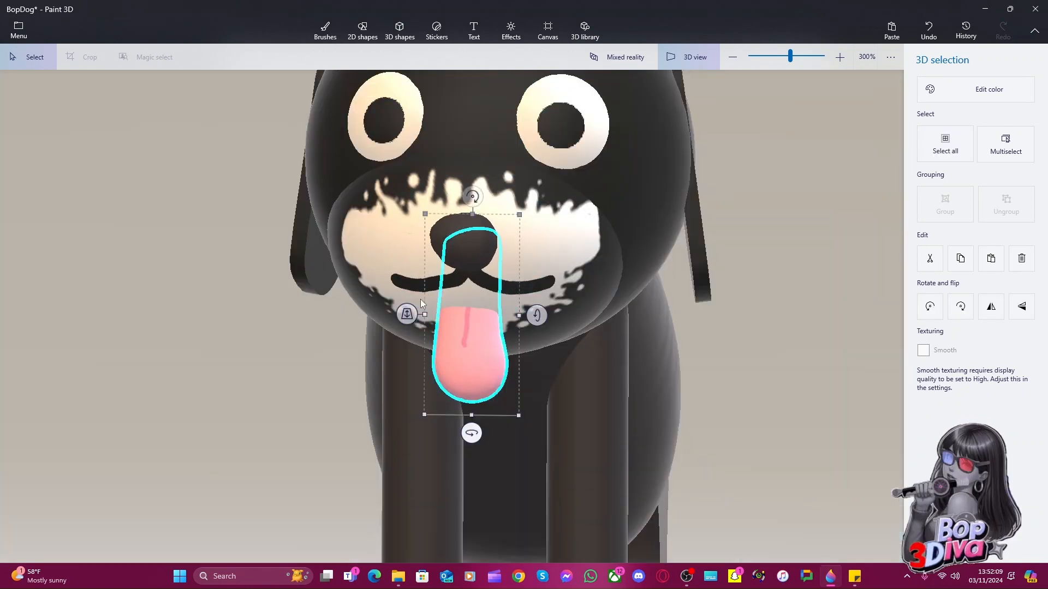
left_click_drag(406, 314, 407, 327)
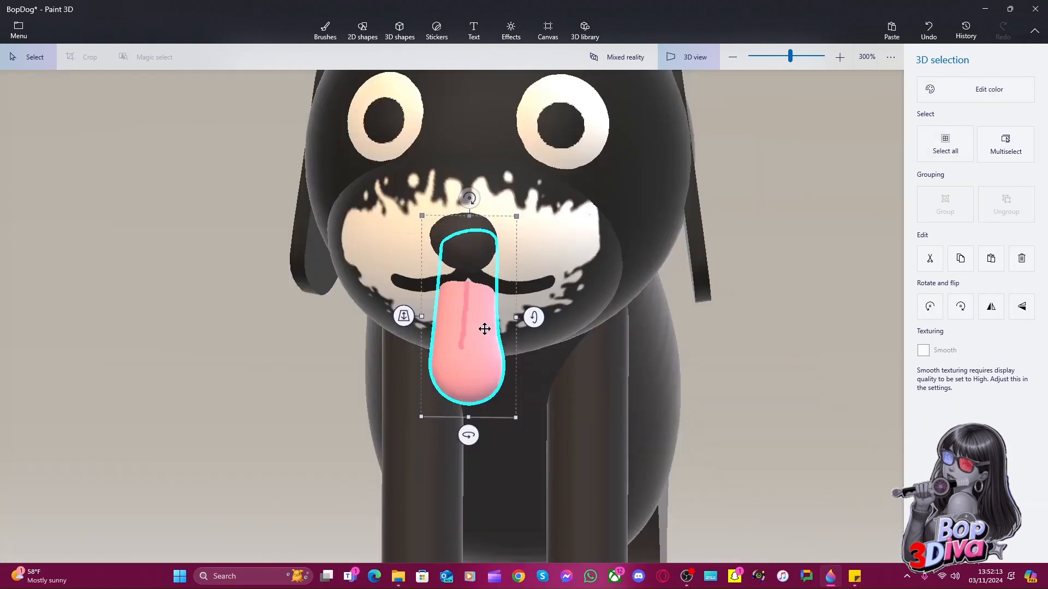
left_click_drag(484, 329, 416, 316)
left_click(342, 333)
left_click(447, 331)
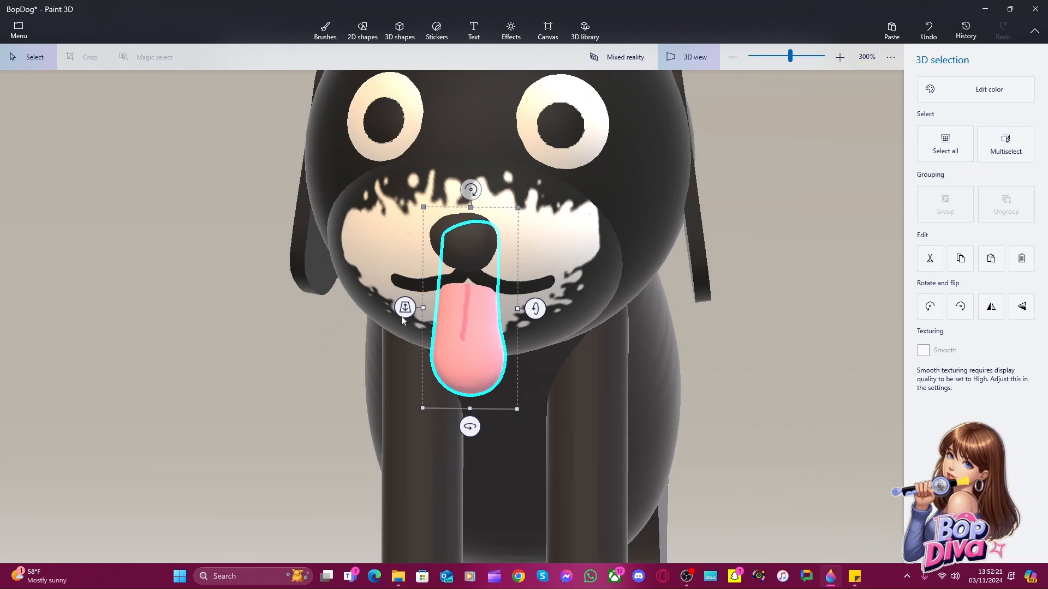
Paint over the gap in the mouth line above the tongue with the 3px Marker in black, and save the project
left_click(324, 31)
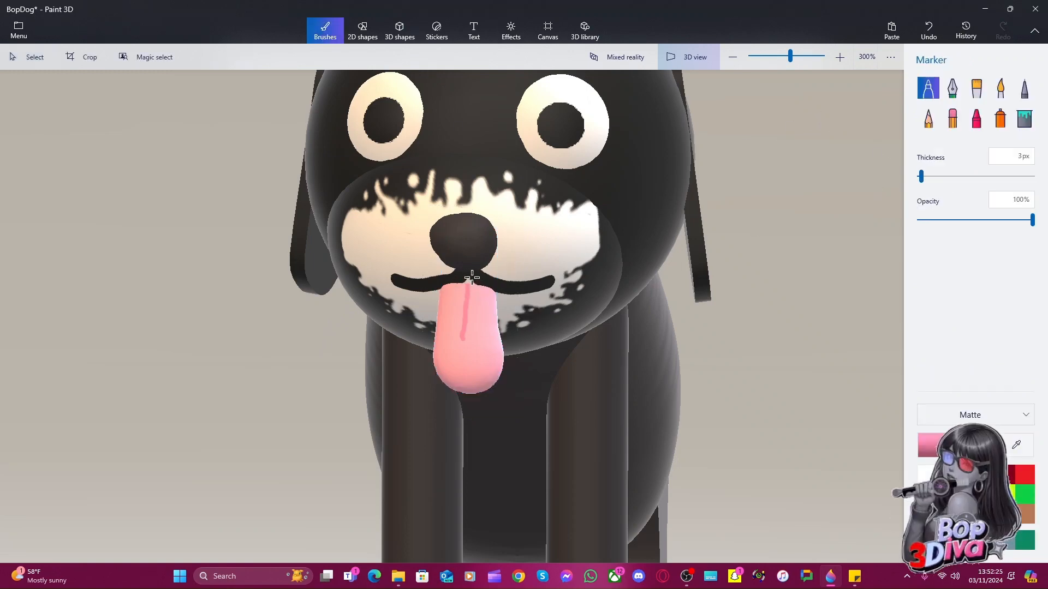
left_click_drag(472, 277, 481, 280)
key("ctrl+z")
left_click(985, 475)
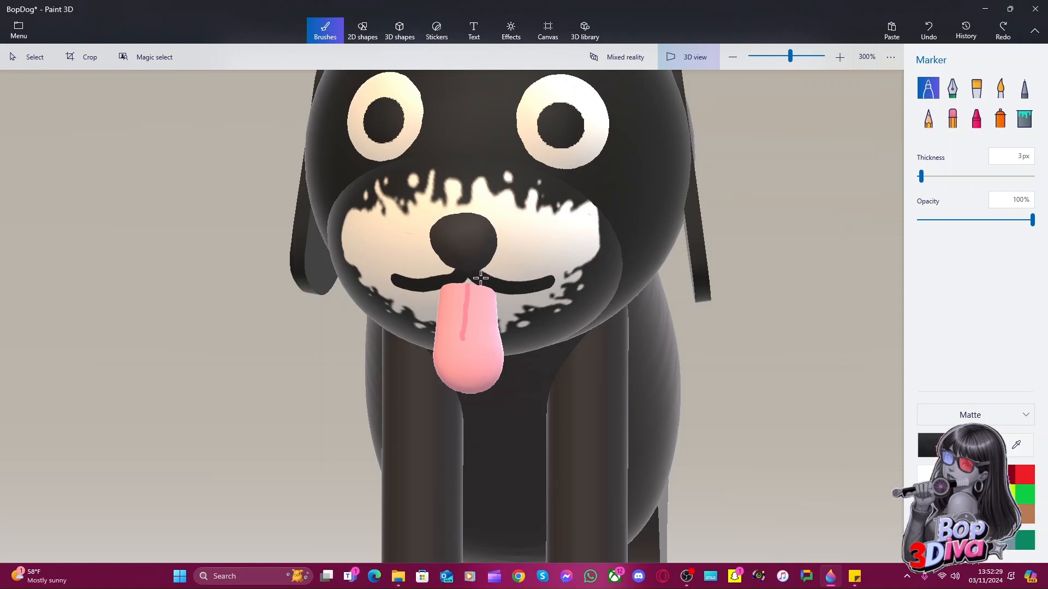
mouse_move(480, 279)
left_mouse_down()
mouse_move(458, 278)
mouse_move(488, 281)
mouse_move(456, 279)
mouse_move(462, 274)
left_mouse_up()
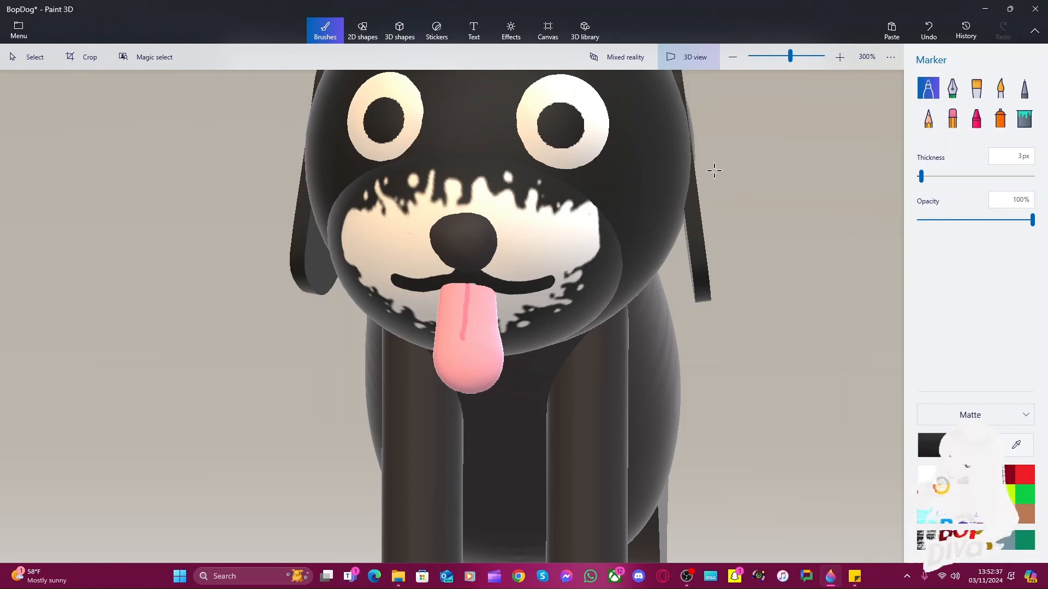
key("ctrl+s")
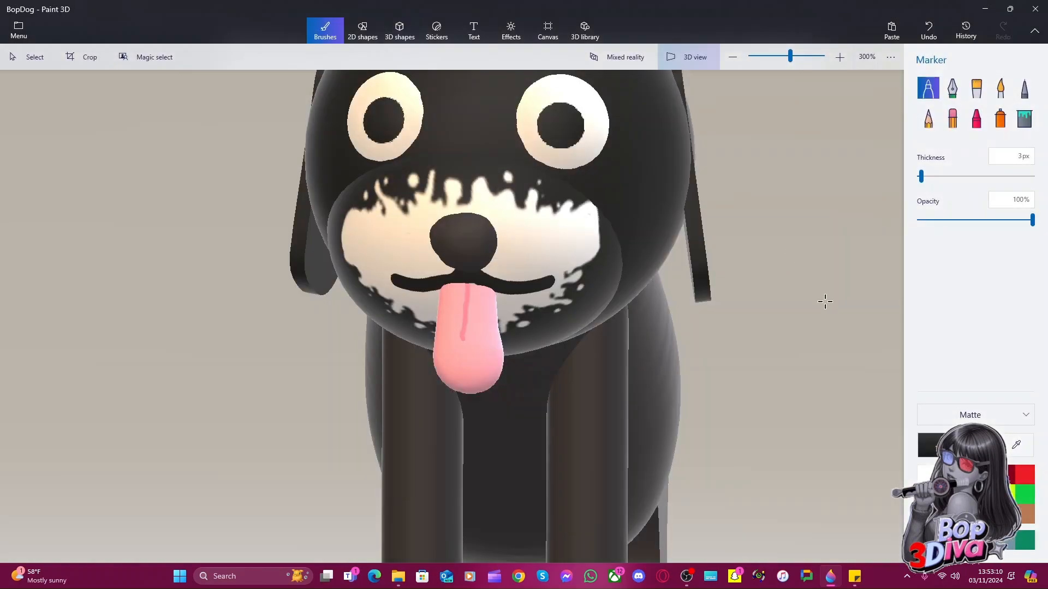
Make the tongue thinner from front to back, as seen from the dog's side
right_click_drag(825, 302, 695, 309)
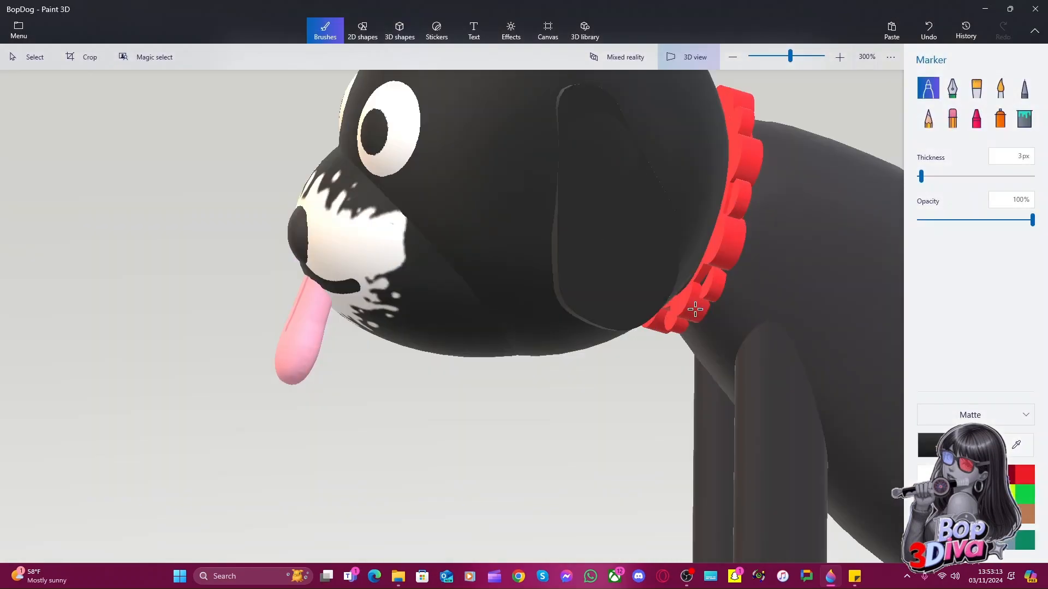
left_click(400, 31)
left_click(314, 326)
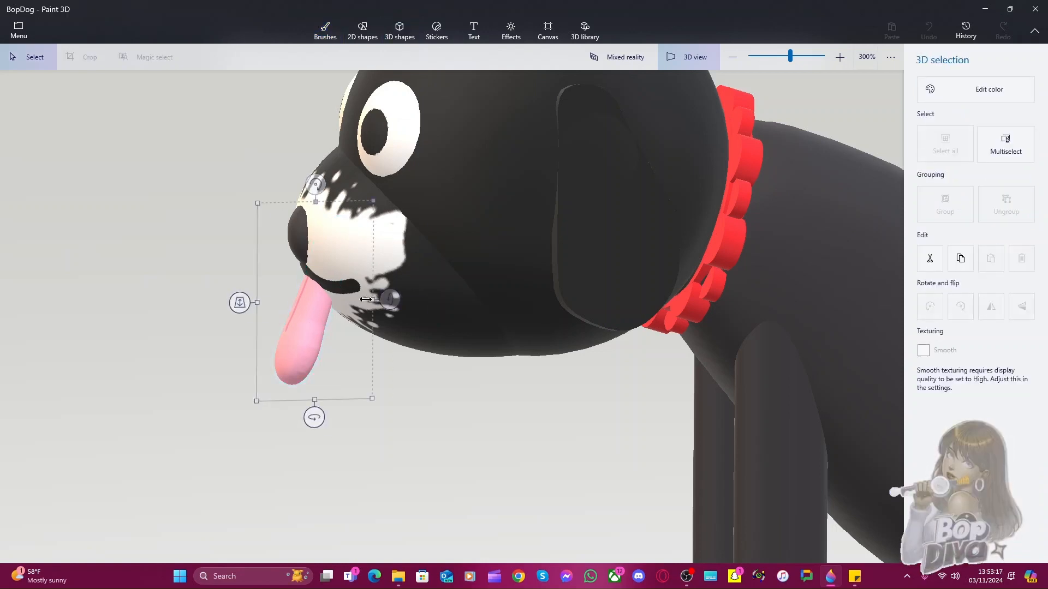
left_click_drag(366, 300, 342, 295)
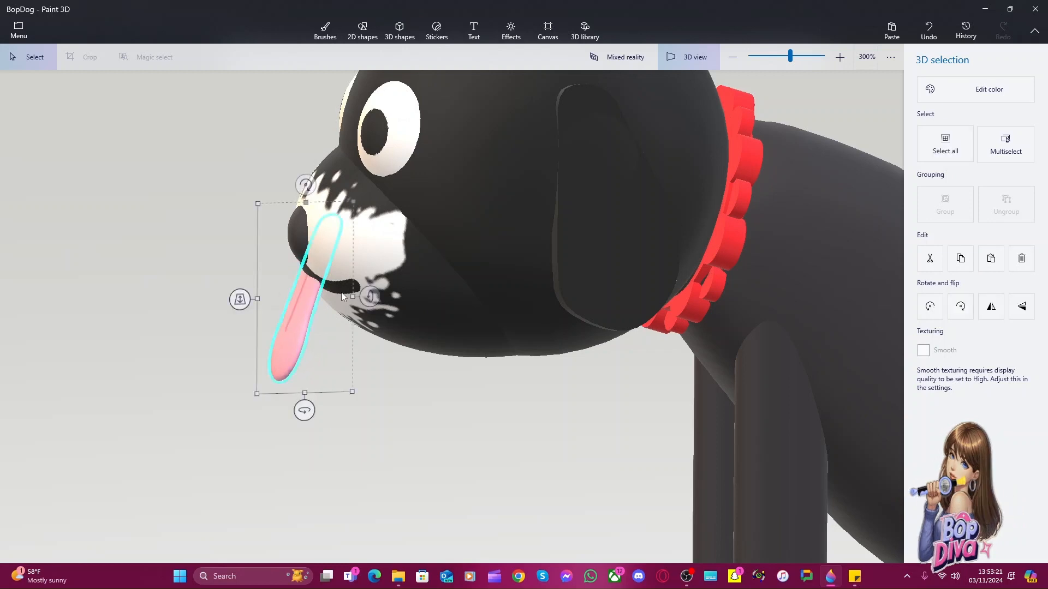
left_click(168, 199)
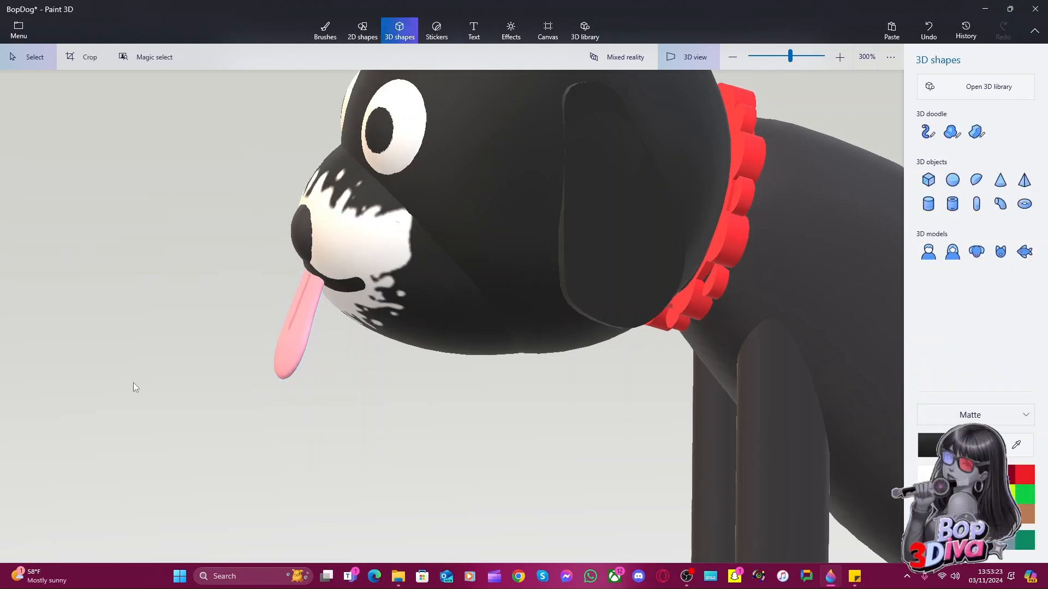
Shorten the tongue slightly by raising its lower end
left_click(292, 349)
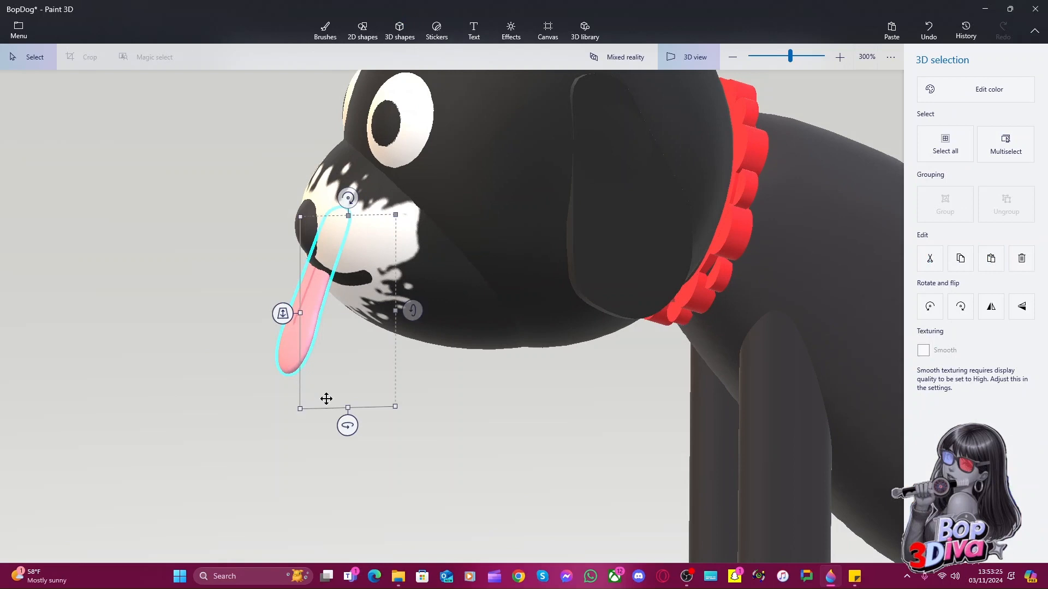
left_click_drag(347, 407, 350, 381)
left_click(196, 352)
right_click_drag(195, 353, 651, 372)
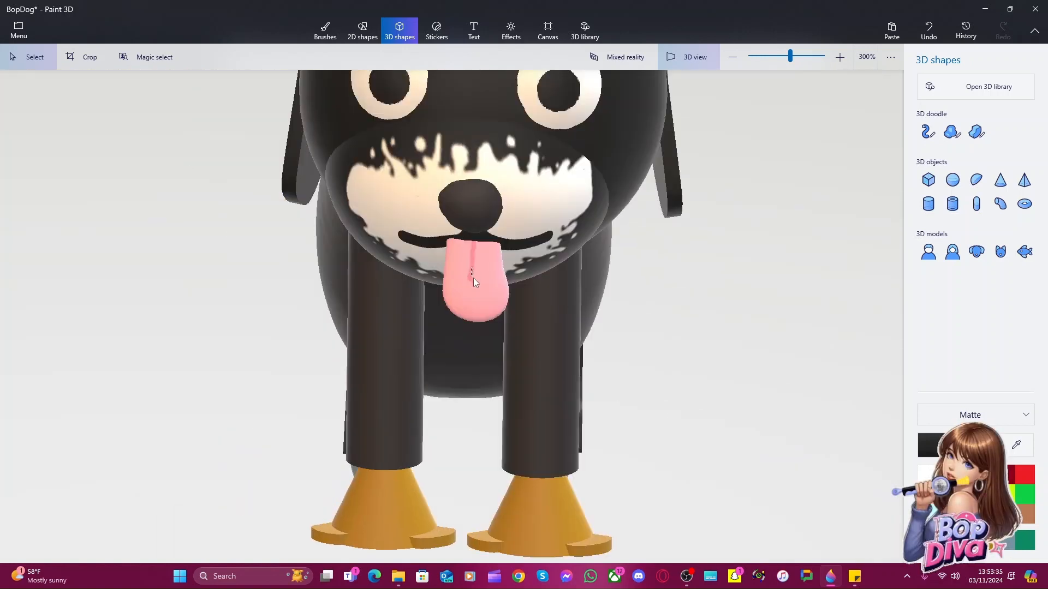
Turn the tongue slightly so it faces straight ahead below the nose, and adjust its depth against the muzzle
left_click_drag(479, 279, 477, 281)
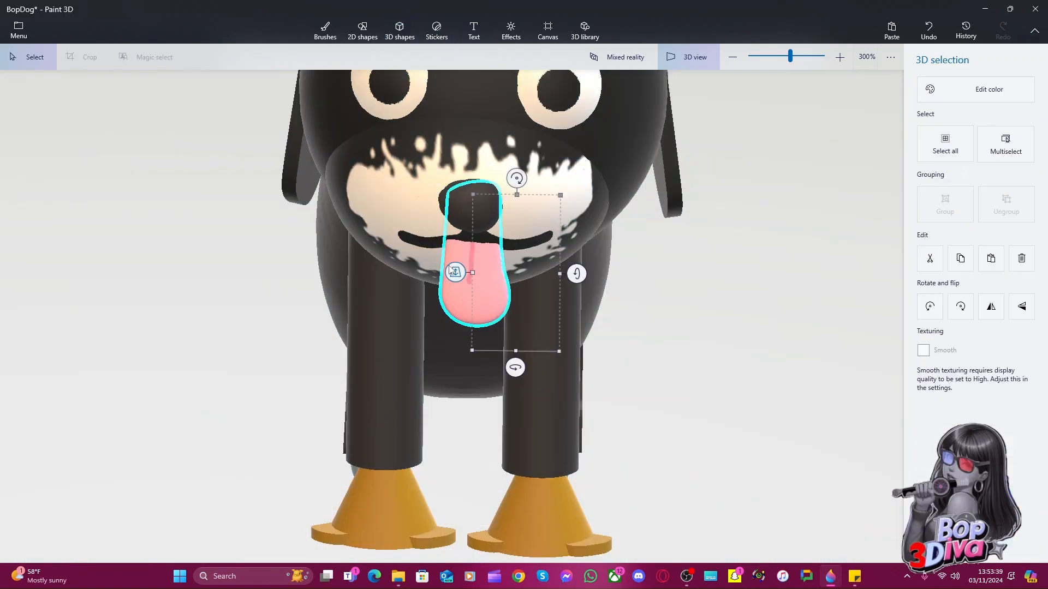
left_click_drag(515, 368, 512, 363)
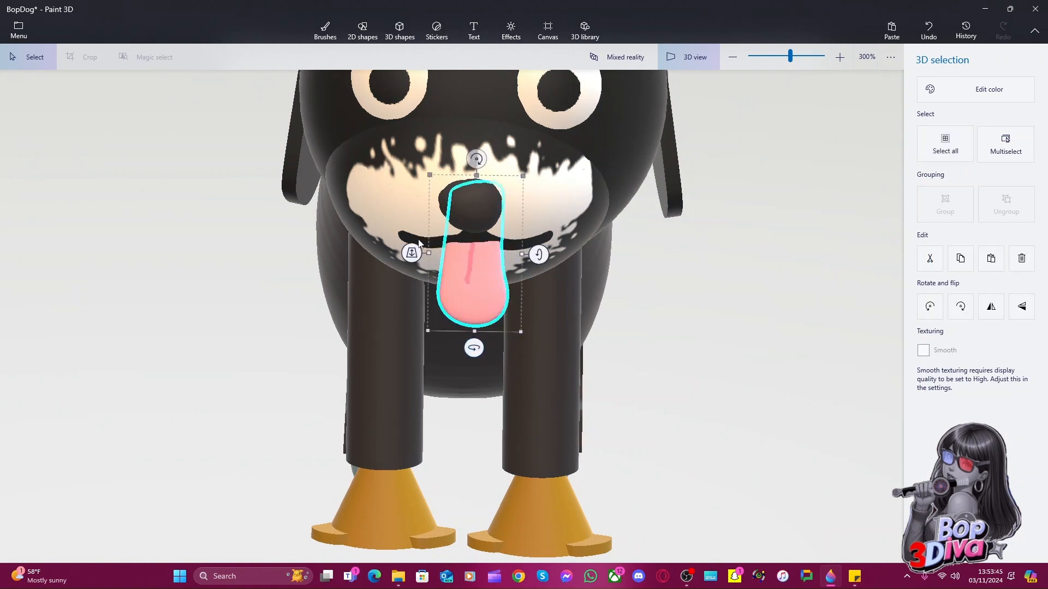
left_click_drag(412, 251, 683, 375)
left_click(789, 404)
left_click(467, 295)
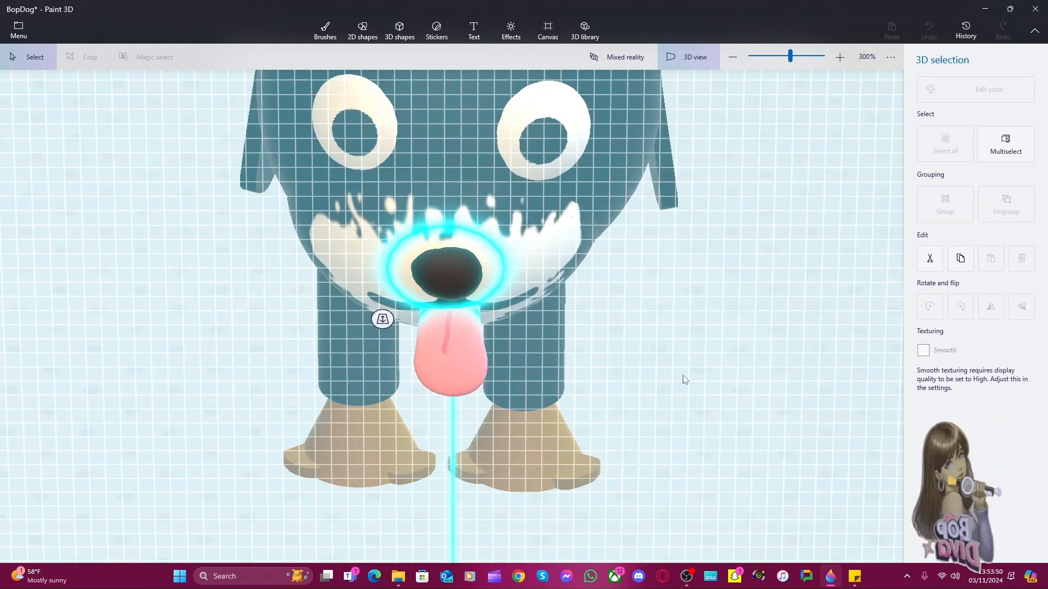
left_click(780, 400)
Examine the finished dog in 2D and 3D view, from the side, front and above, and as a whole figure
left_click_drag(766, 405, 555, 284)
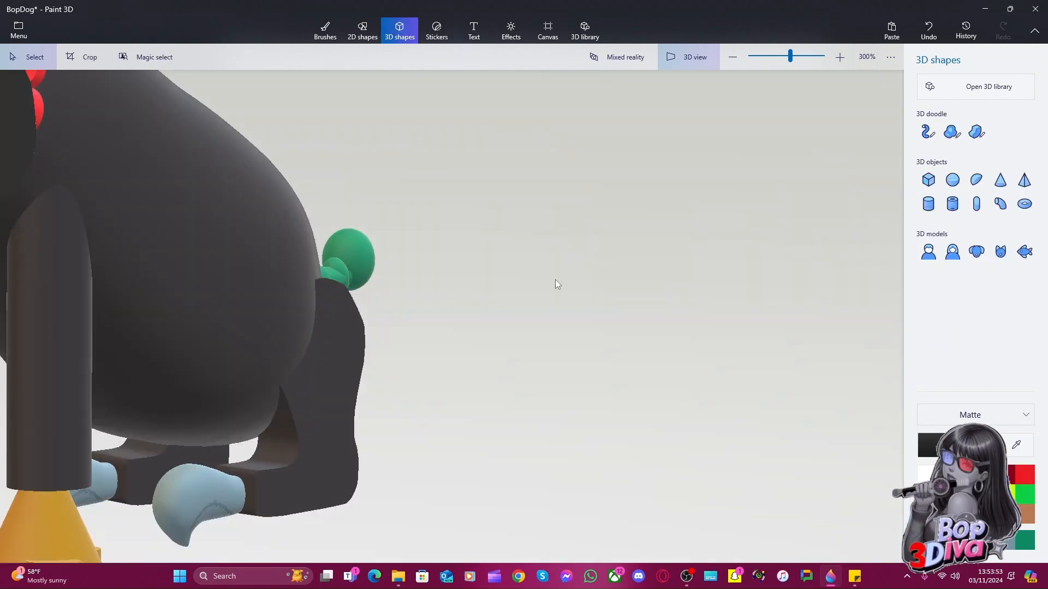
left_click(680, 57)
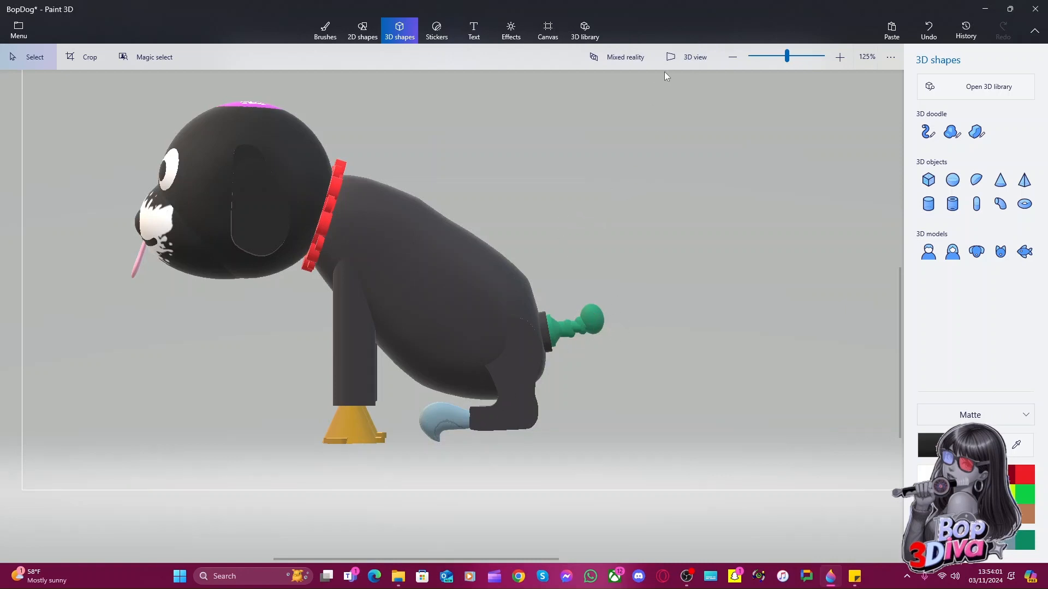
left_click(677, 60)
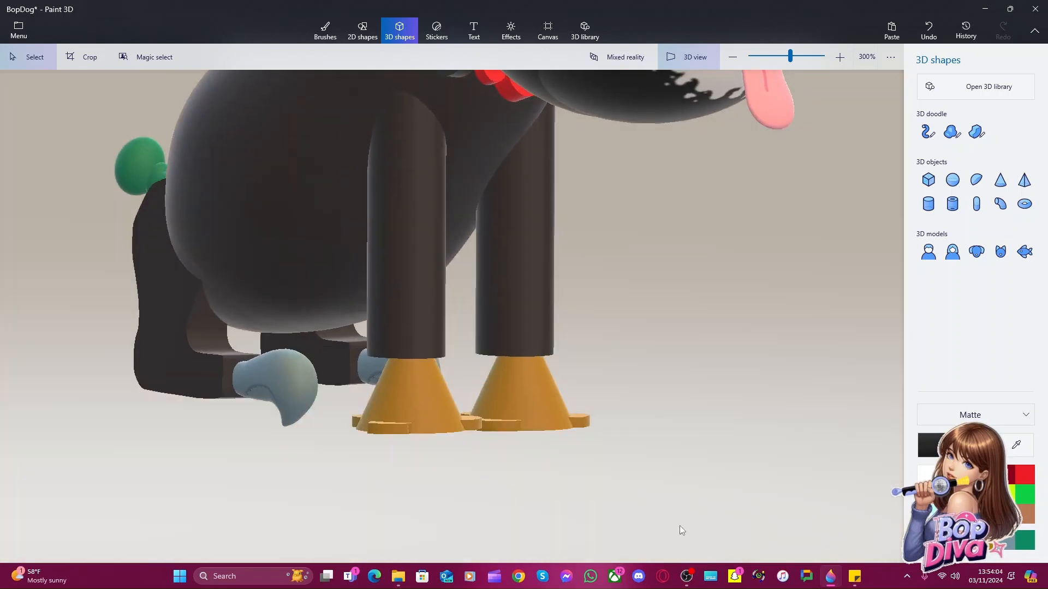
right_click_drag(680, 526, 609, 536)
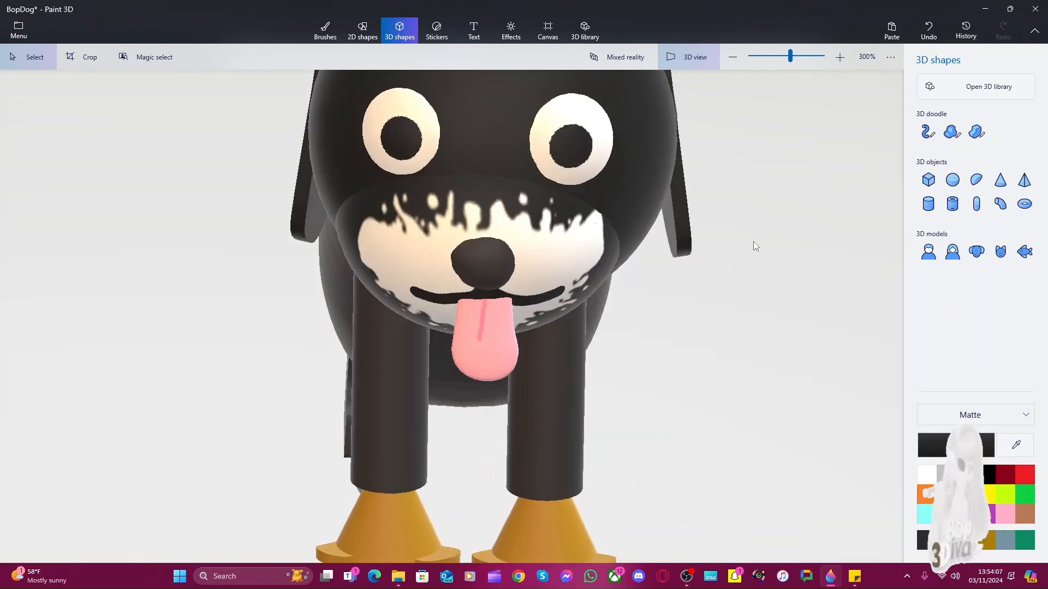
right_click_drag(753, 241, 746, 293)
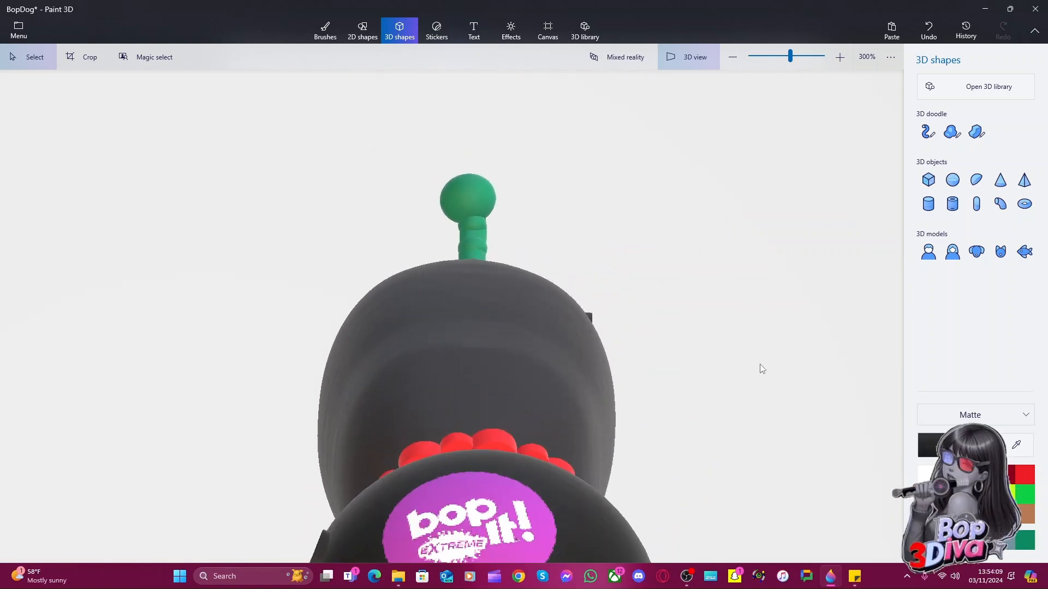
right_click_drag(733, 388, 731, 152)
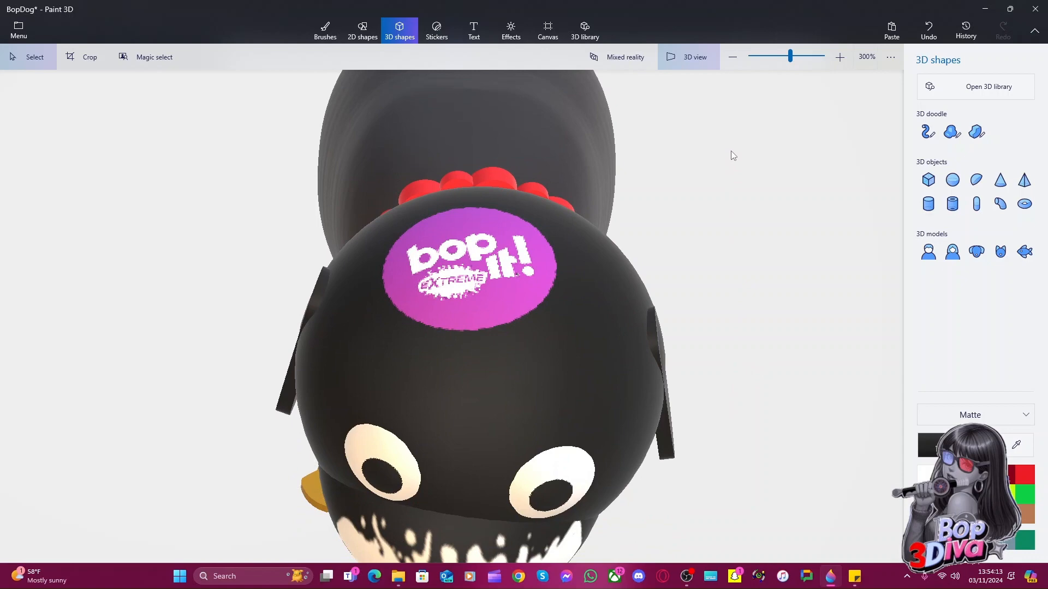
middle_click_drag(731, 151, 736, 154)
mouse_move(736, 242)
right_mouse_down()
mouse_move(675, 200)
mouse_move(685, 190)
mouse_move(758, 198)
mouse_move(749, 179)
mouse_move(754, 233)
right_mouse_up()
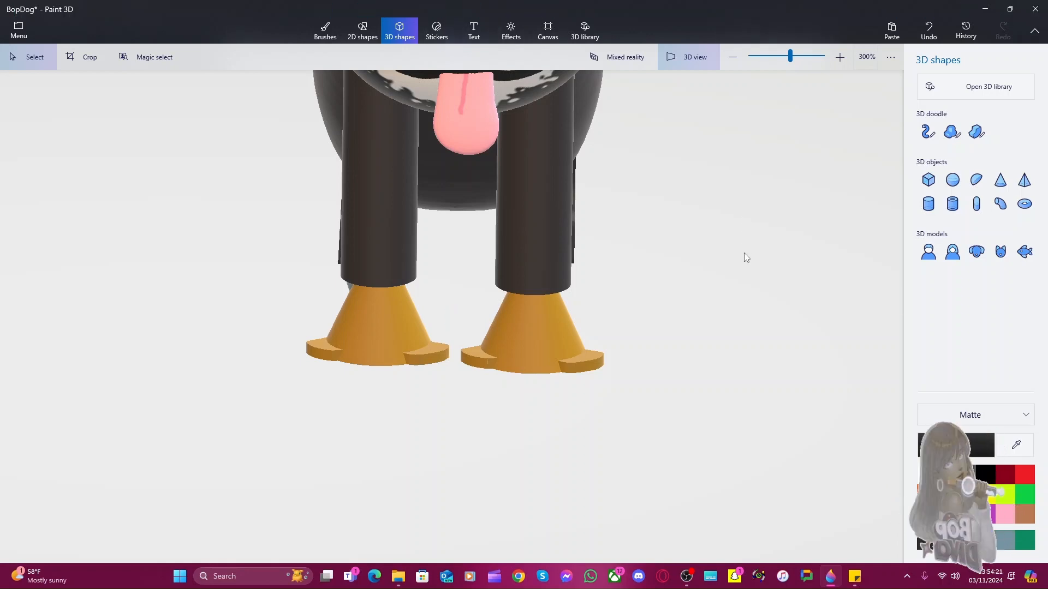
right_click_drag(745, 253, 749, 438)
scroll(751, 403, "down", 5)
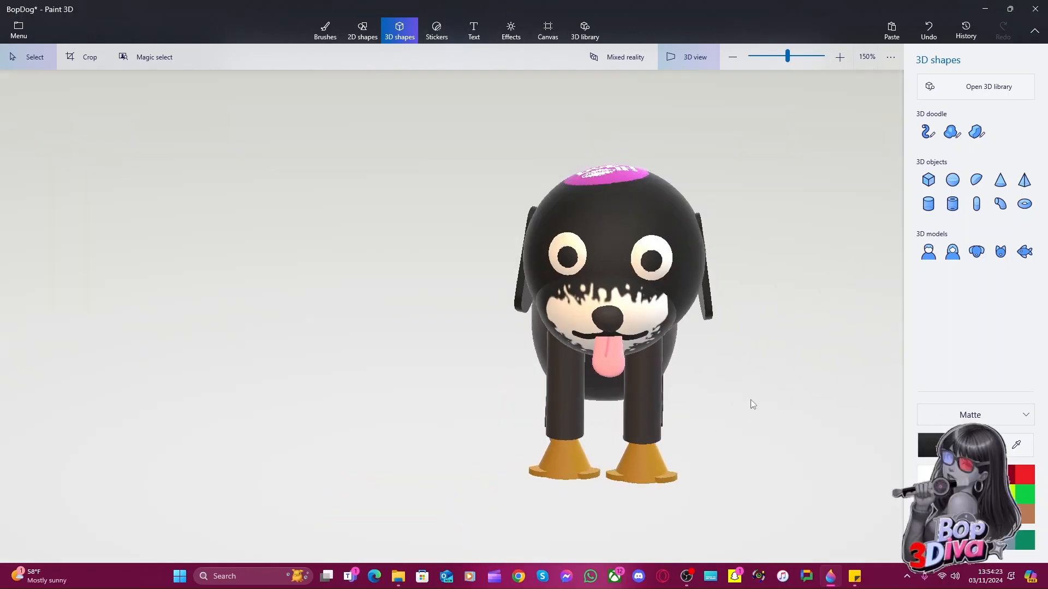
right_click_drag(779, 403, 660, 397)
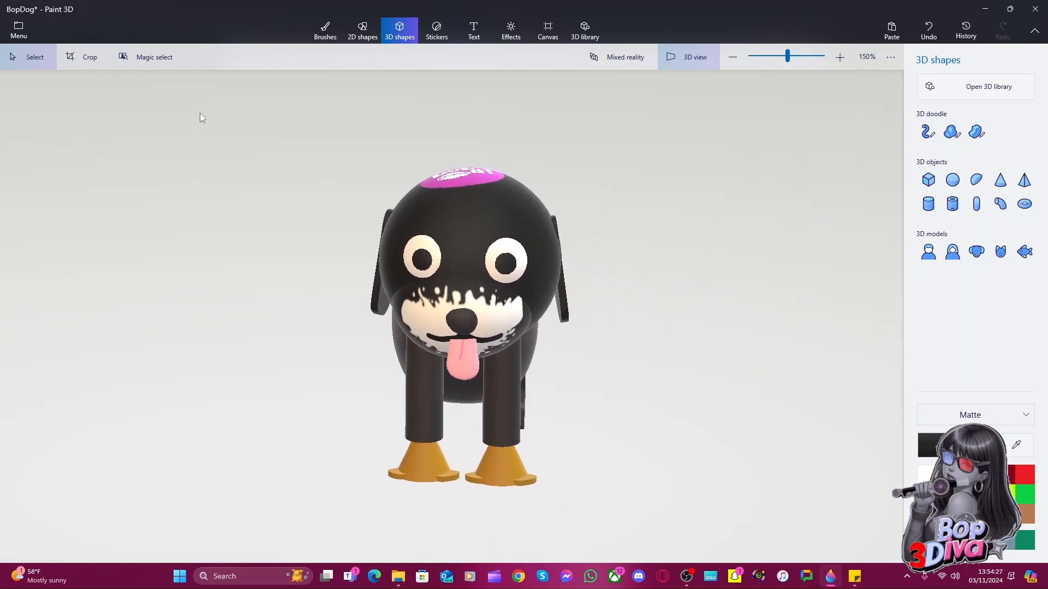
left_click_drag(244, 221, 352, 268)
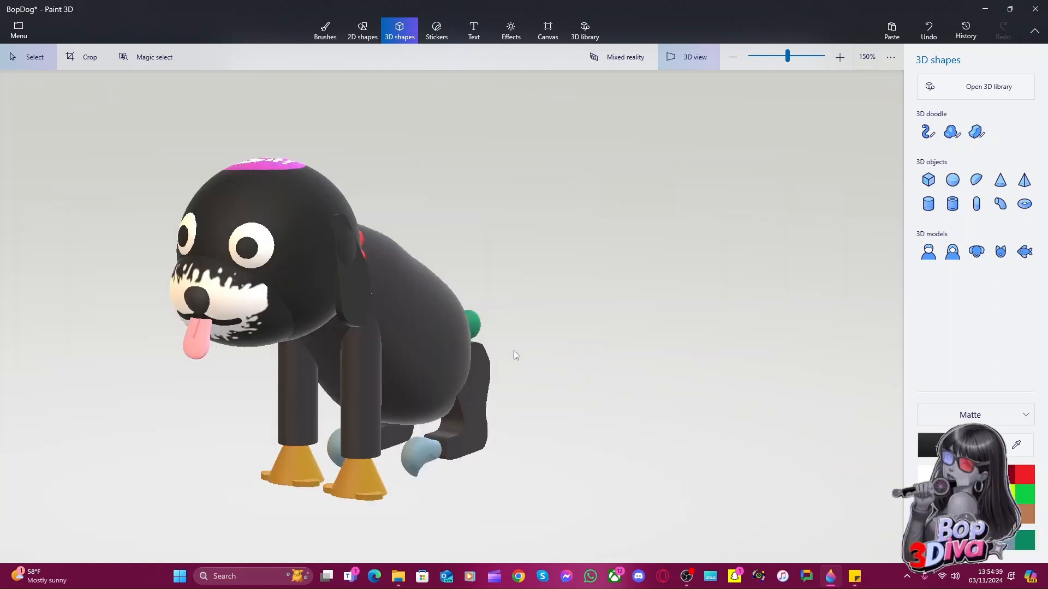
middle_click_drag(514, 350, 662, 340)
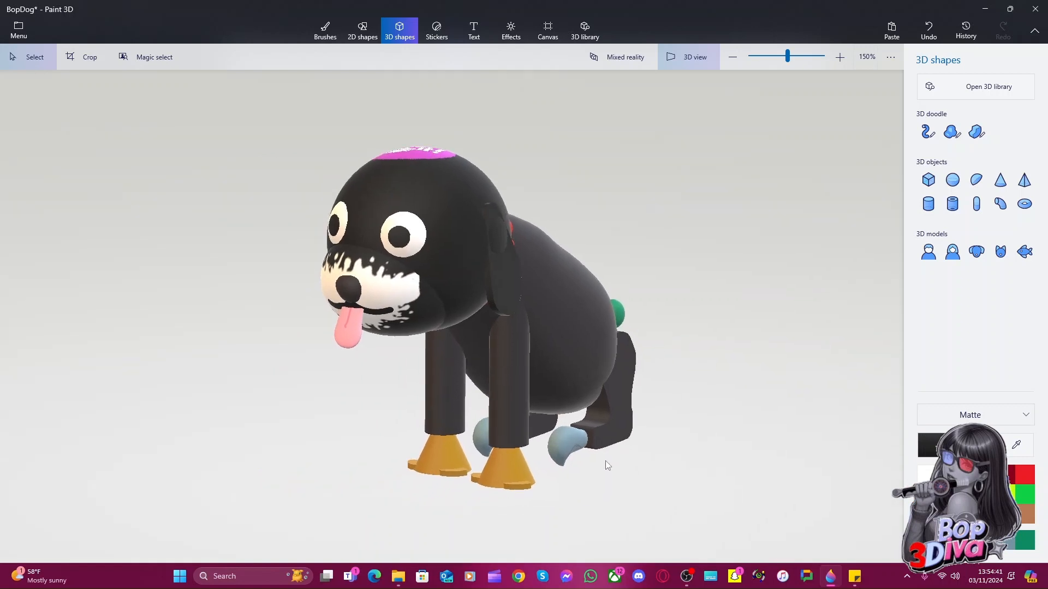
left_click_drag(607, 465, 561, 449)
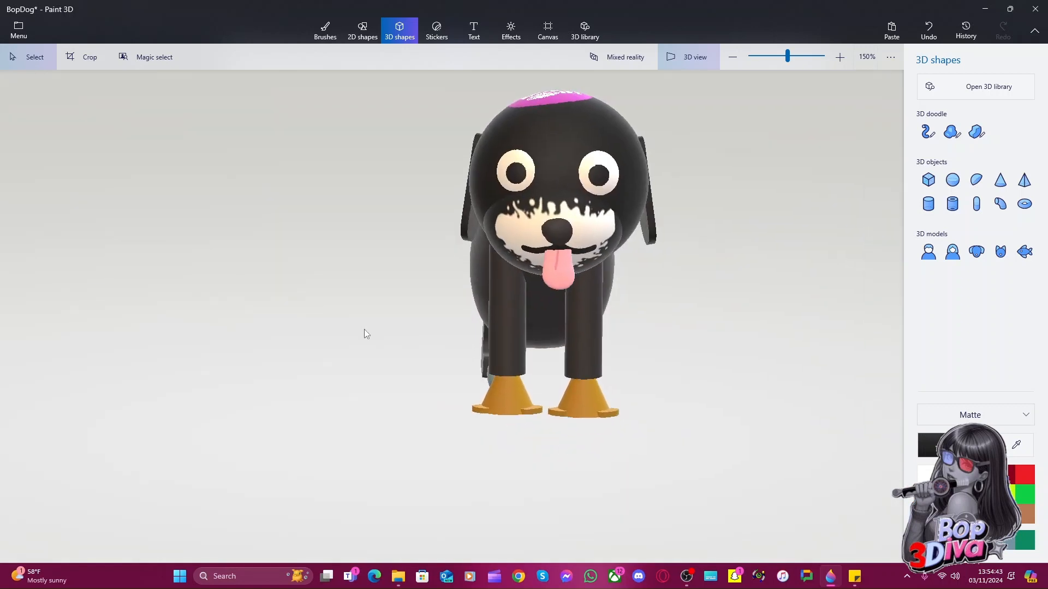
middle_click_drag(366, 332, 319, 385)
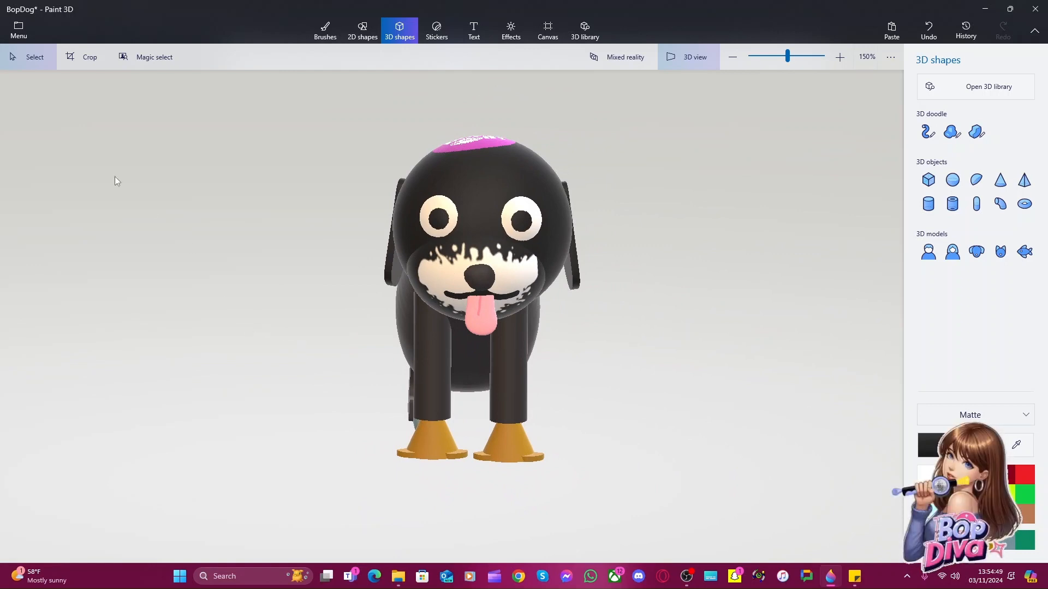
Save a copy of the dog as a 3D model in GLB format named BopDog in the 3D Objects folder
left_click(34, 34)
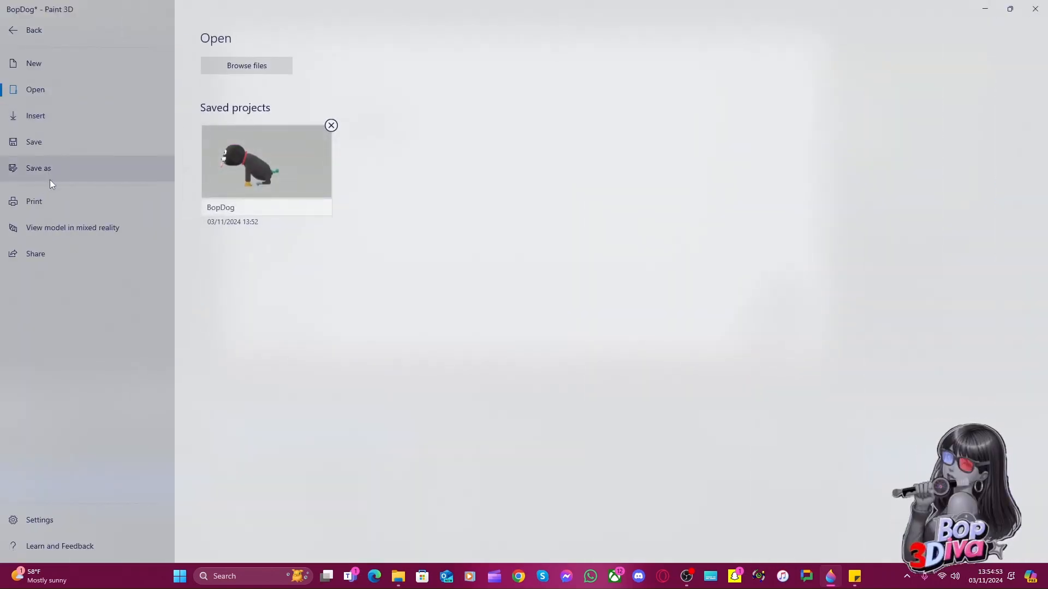
left_click(54, 169)
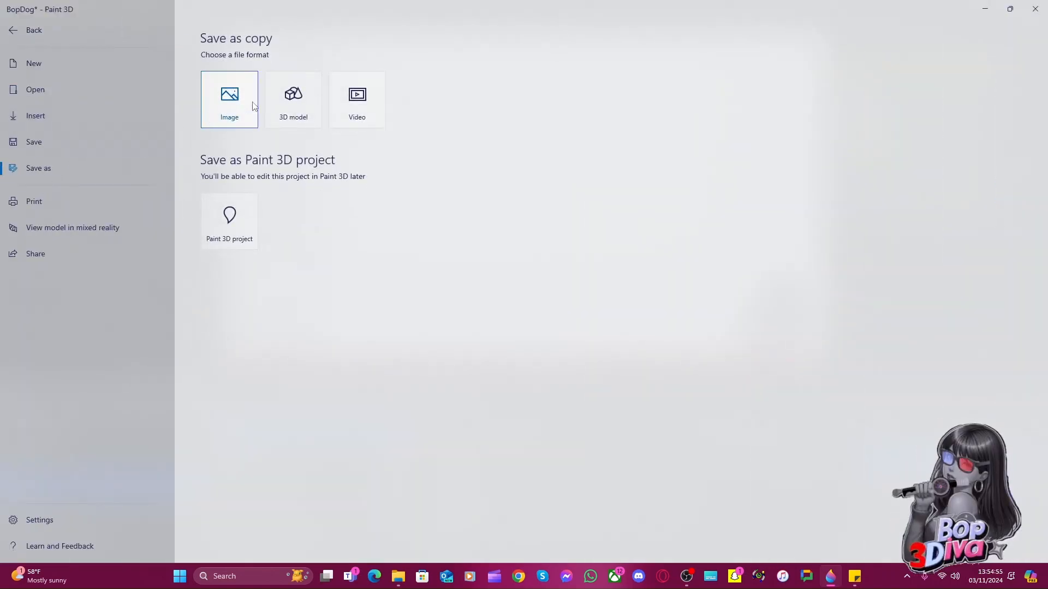
left_click(291, 108)
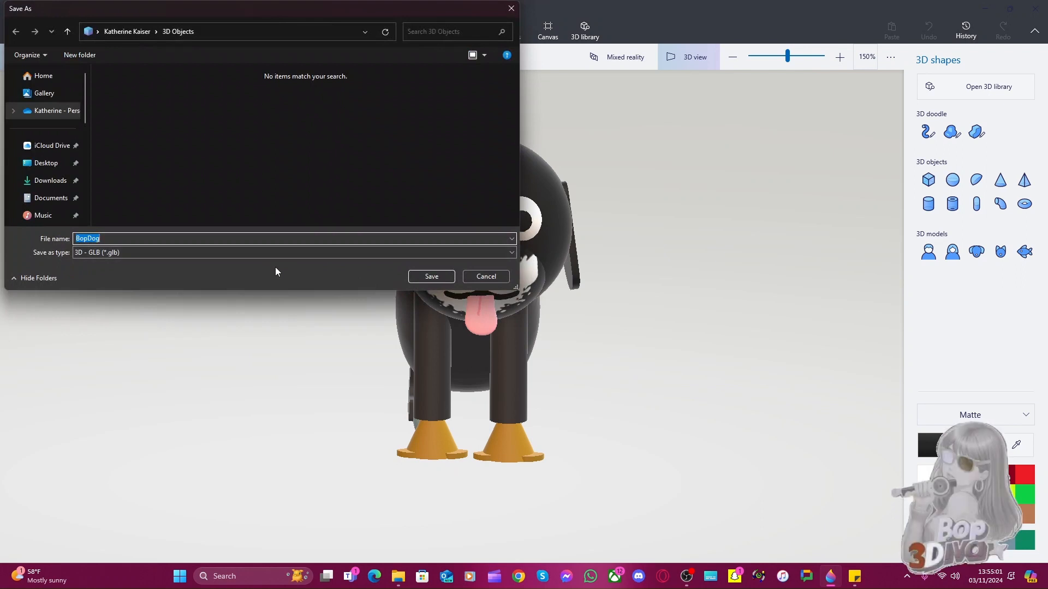
key("Return")
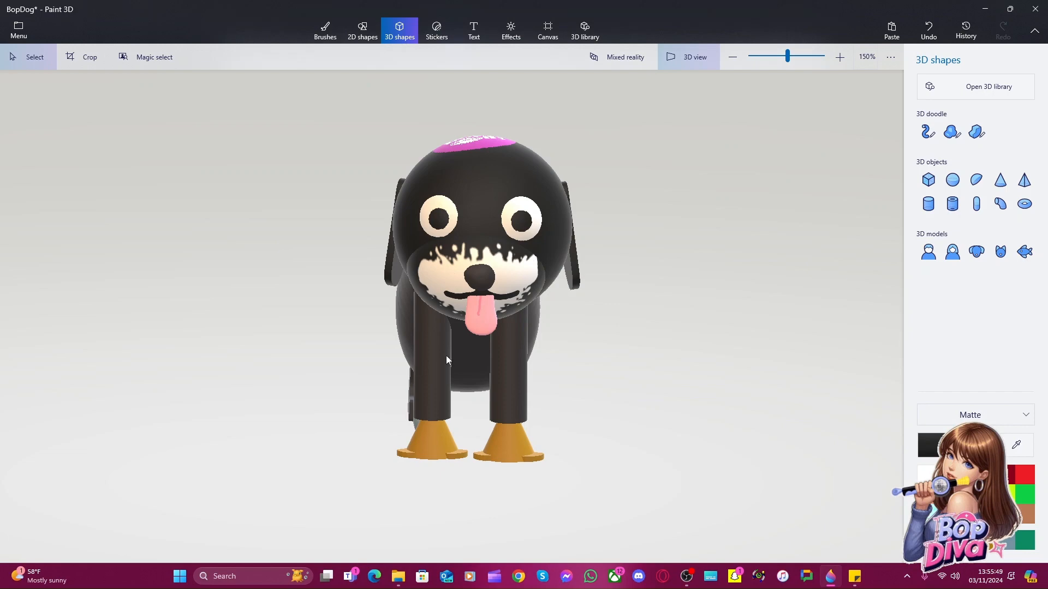
Start saving a copy as an MP4 video and preview the Turntable, Swing, Jump & turn, Wobble, Emerge and Hover animations
left_click(18, 30)
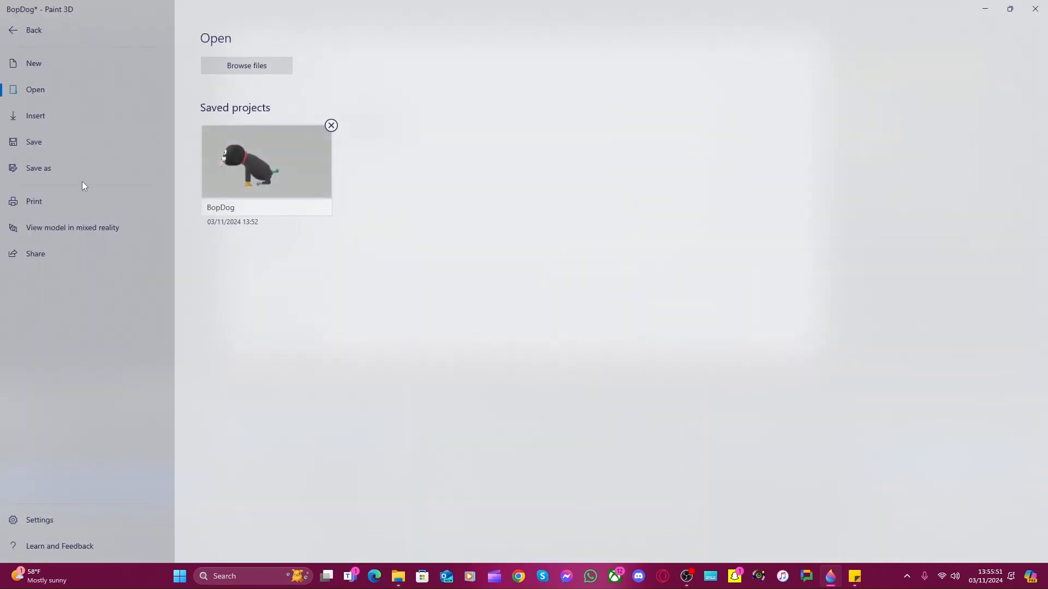
left_click(82, 170)
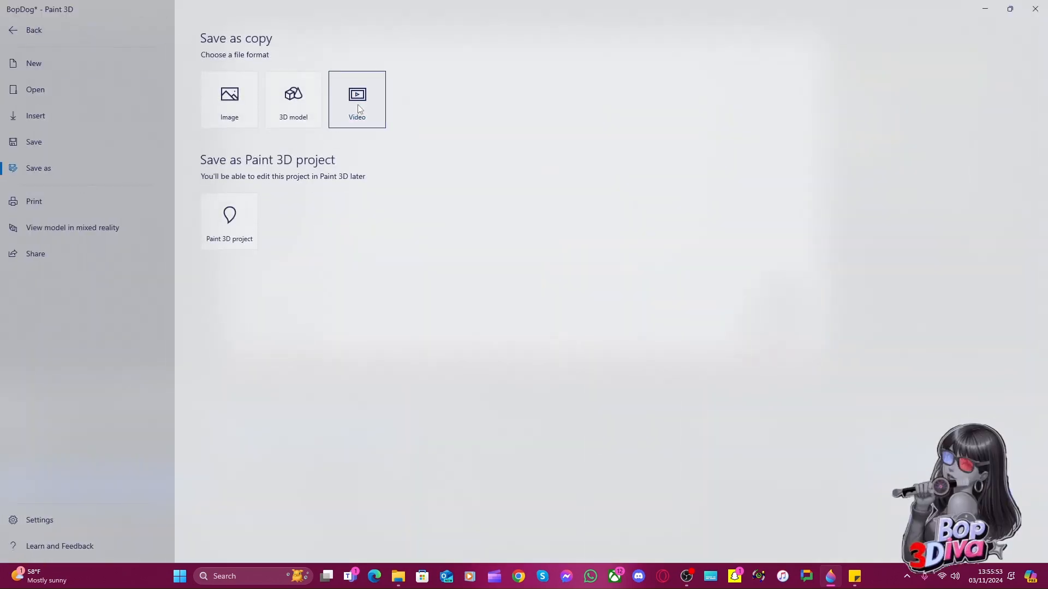
left_click(358, 107)
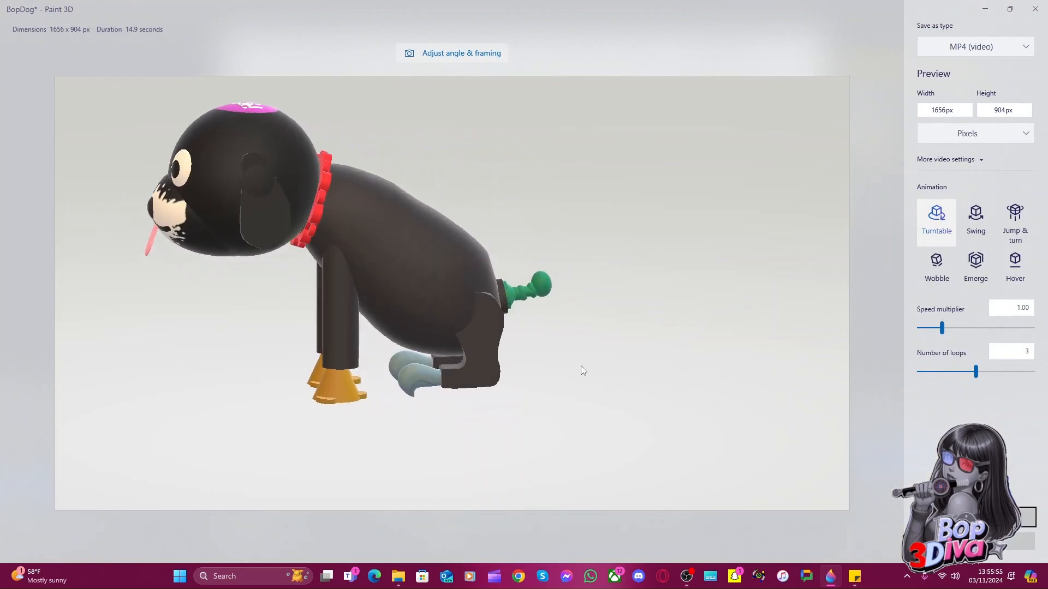
left_click(977, 226)
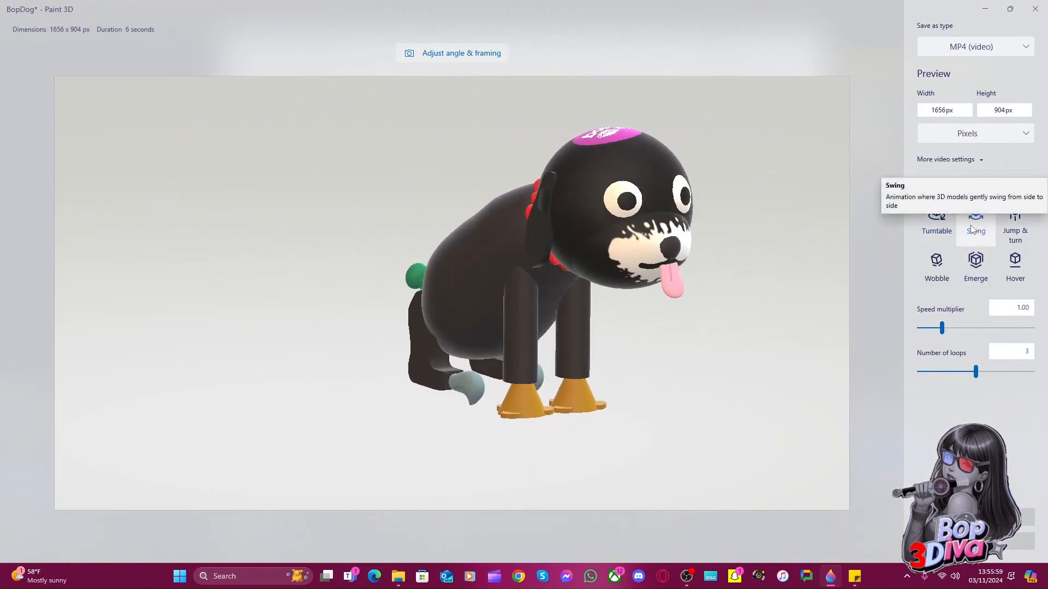
left_click(1017, 238)
left_click(937, 263)
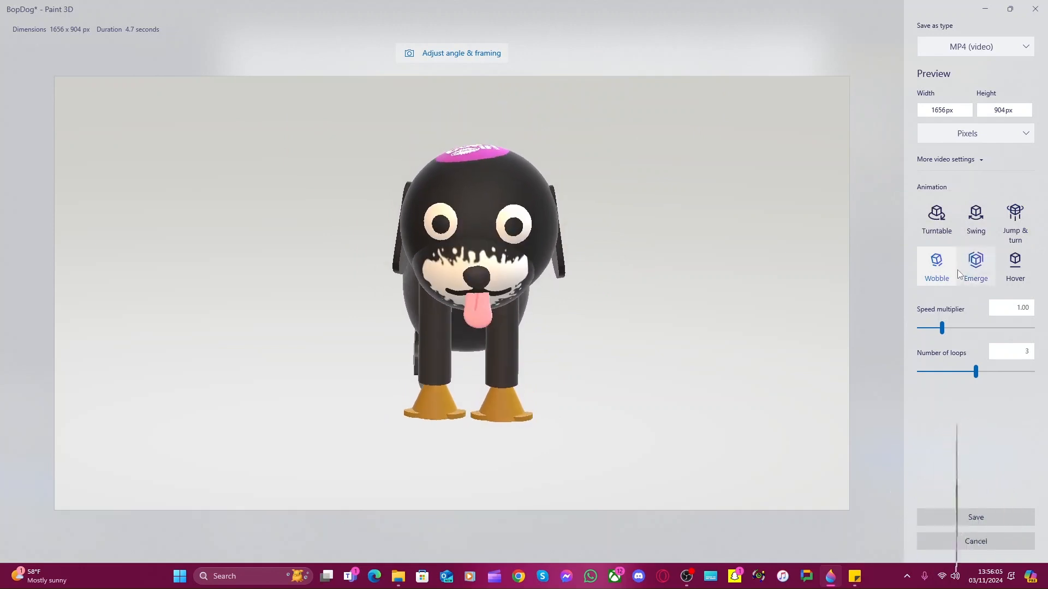
left_click(960, 269)
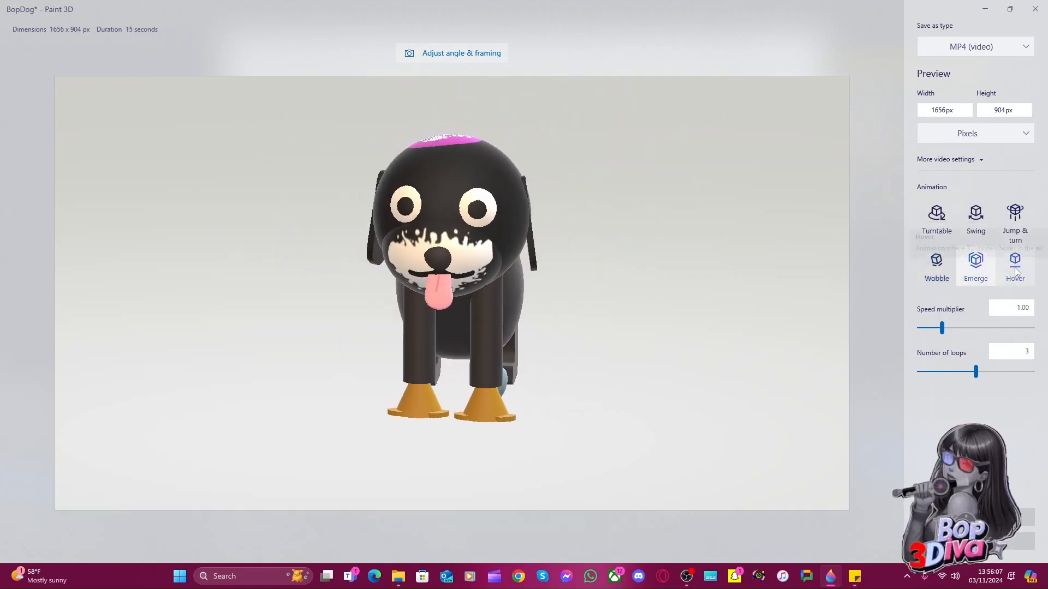
left_click(1015, 268)
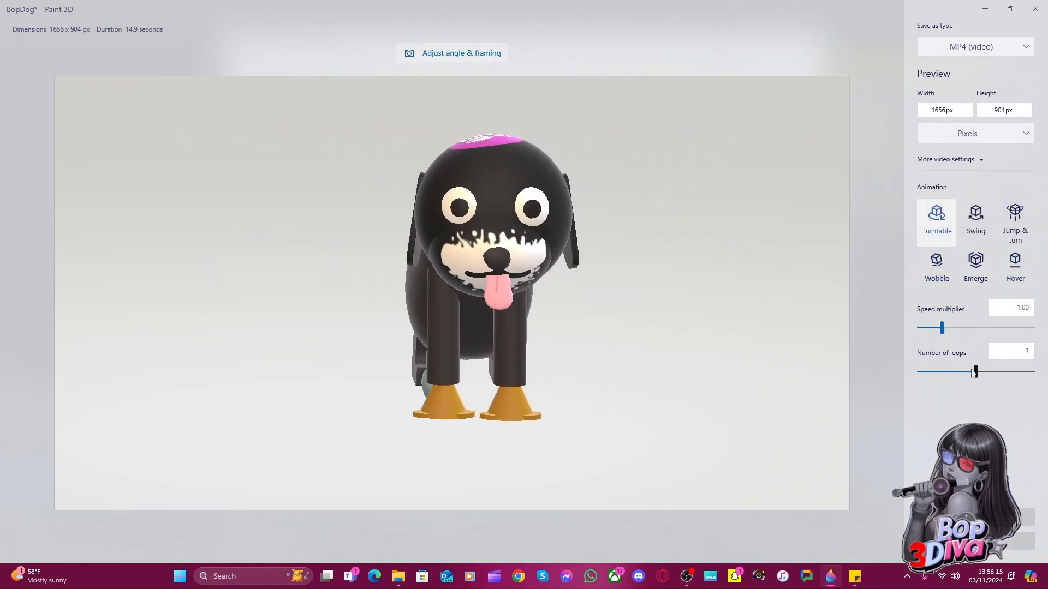
Preview the Turntable, Swing, Jump & turn and Wobble animations at speed multiplier 4.00 with 5 loops, and leave the export without saving
left_click_drag(959, 328, 1033, 328)
left_click_drag(976, 372, 1032, 371)
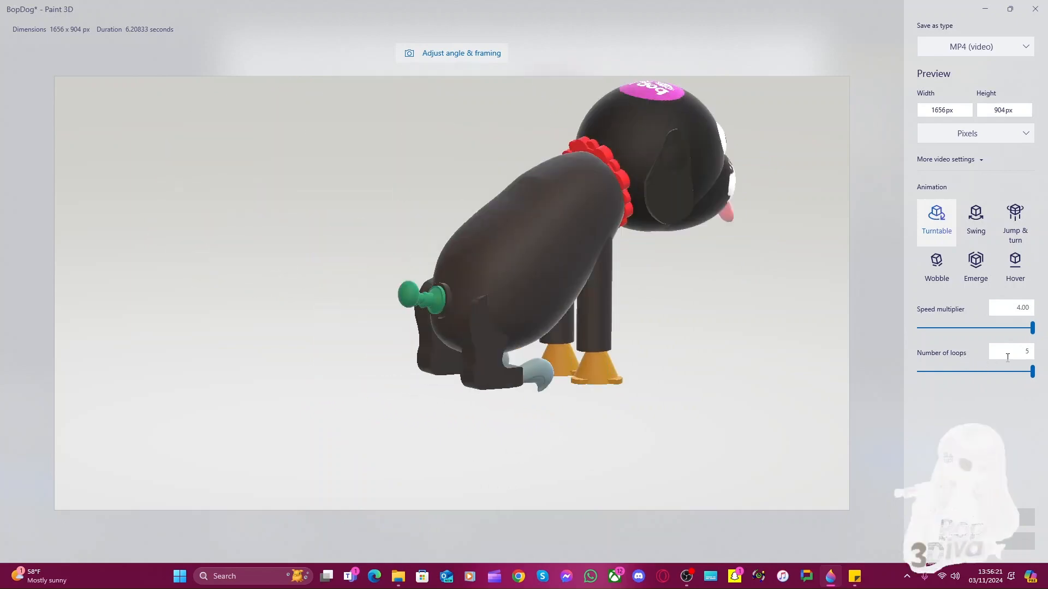
left_click(985, 225)
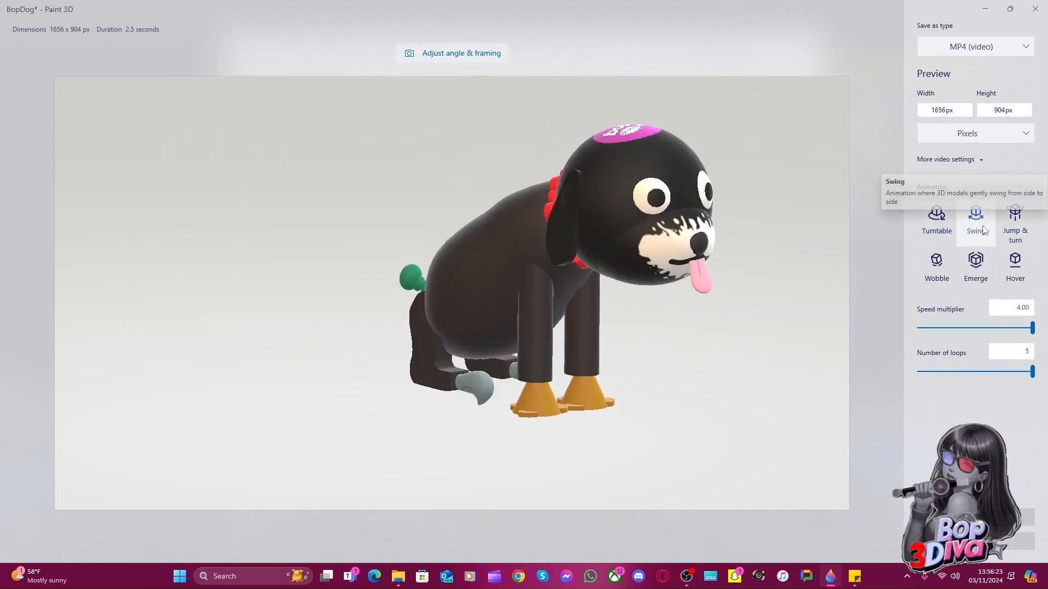
left_click(1006, 238)
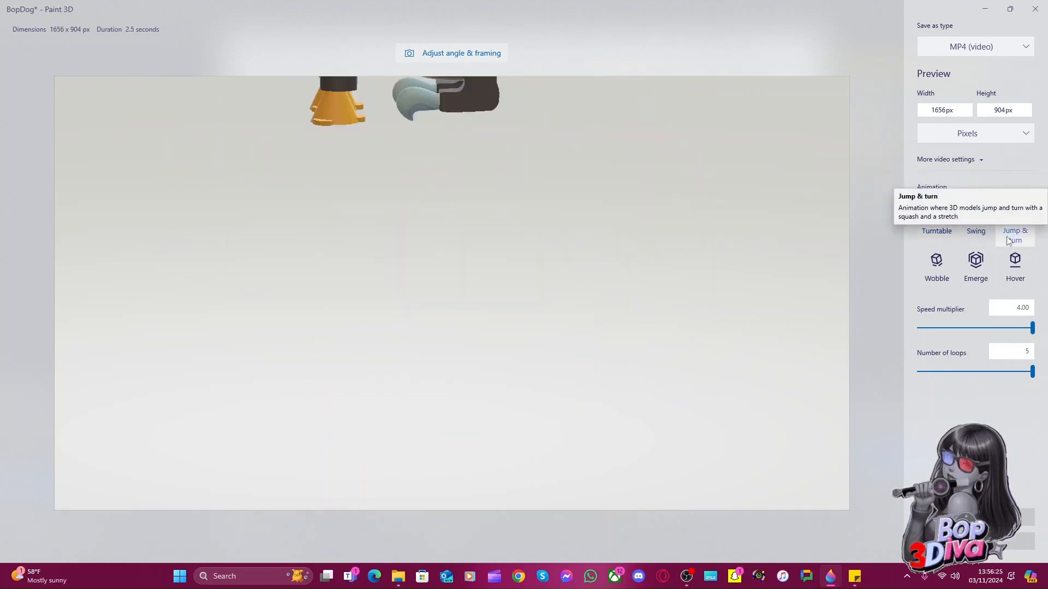
left_click(947, 275)
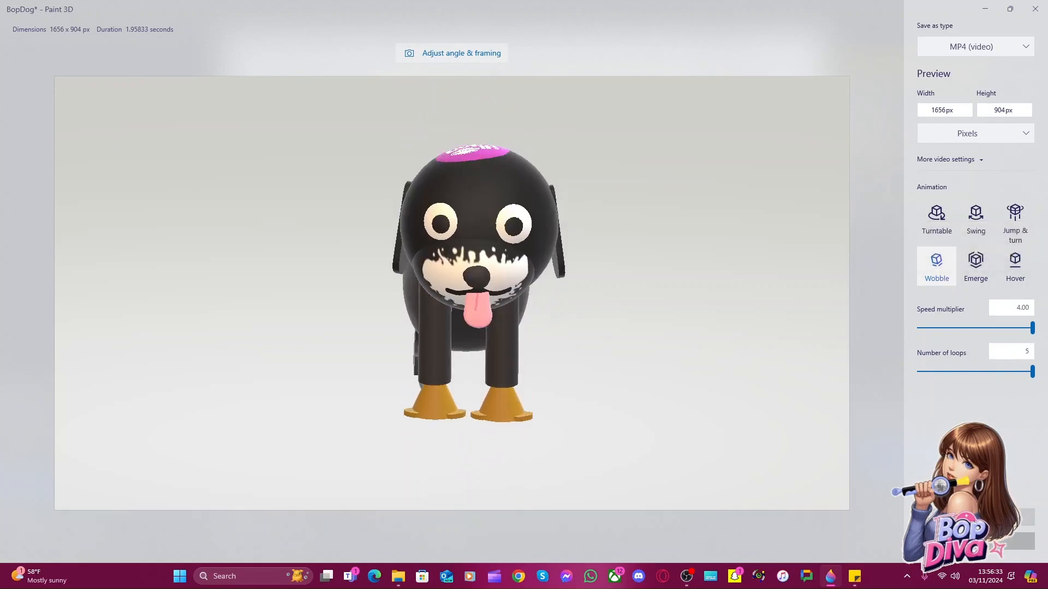
key("Escape")
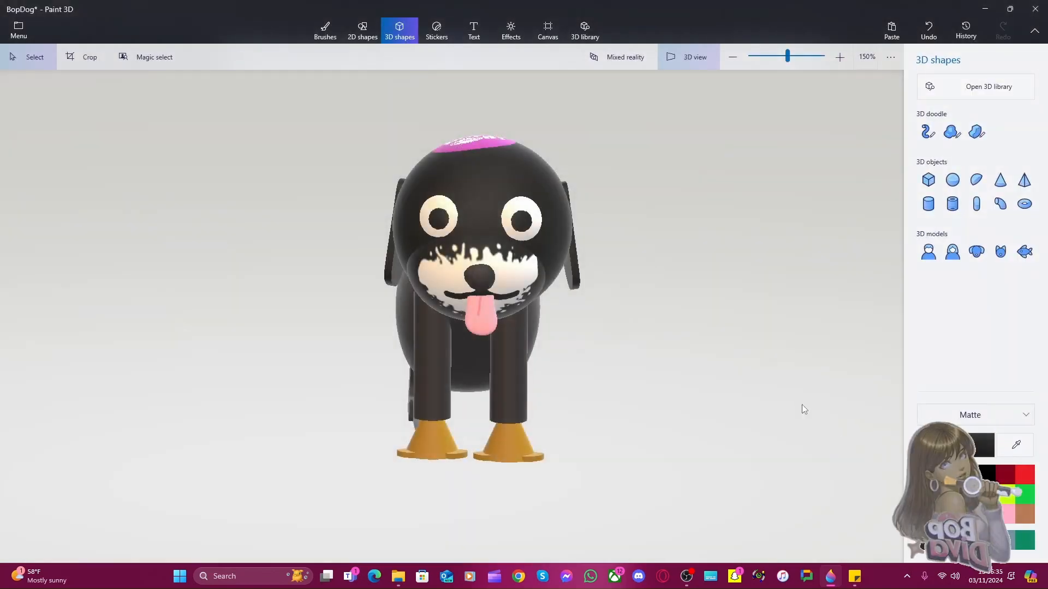
Examine the finished dog in 3D view from the side, at an angle and from the front
right_click_drag(763, 402, 675, 398)
right_click_drag(745, 298, 674, 283)
right_click_drag(538, 218, 675, 222)
right_click_drag(263, 271, 454, 265)
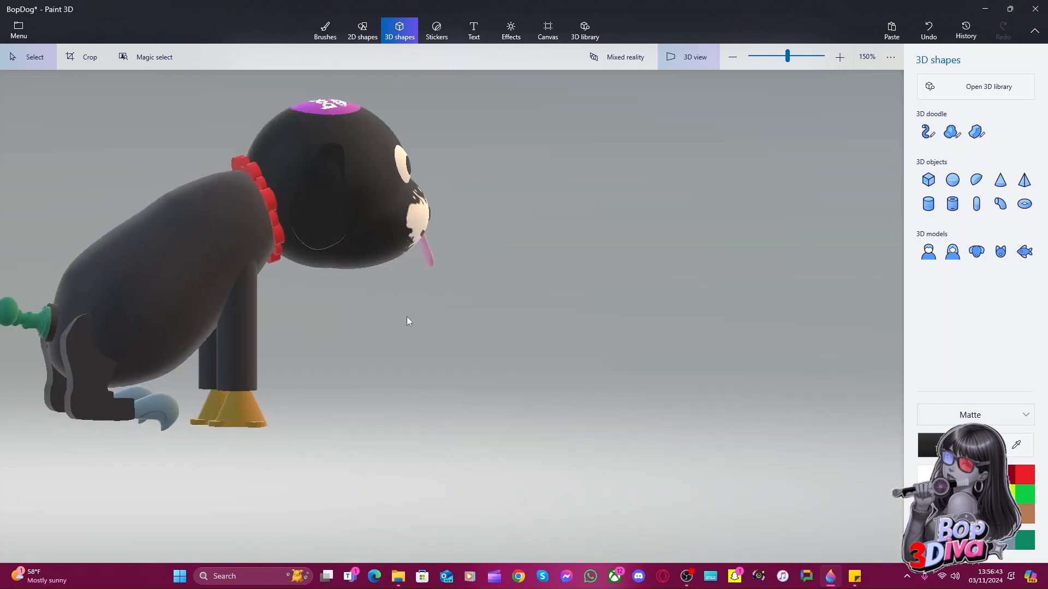
right_click(366, 313)
left_click(359, 320)
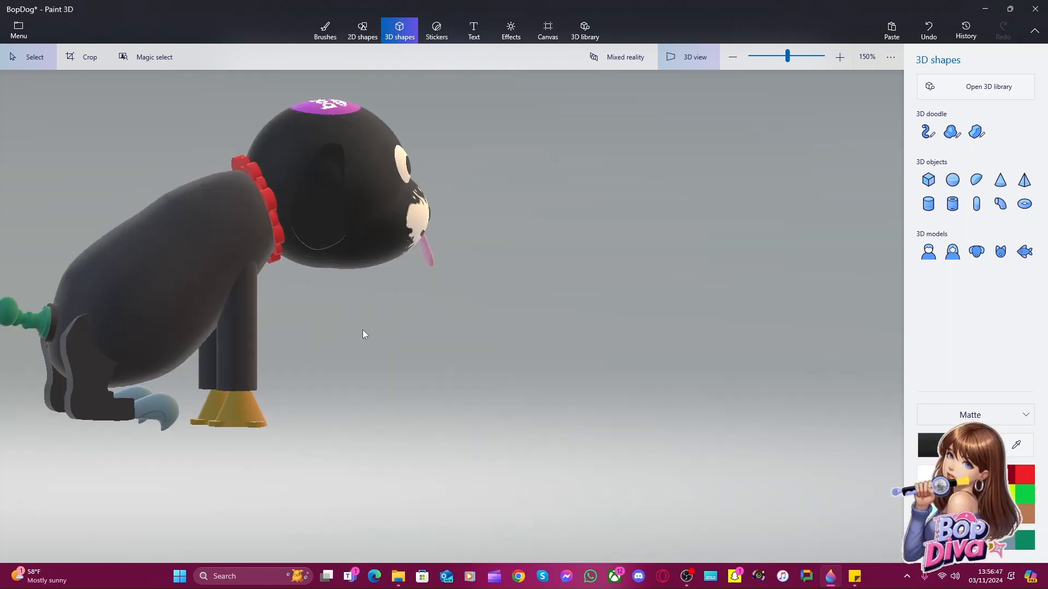
middle_click_drag(367, 351, 549, 387)
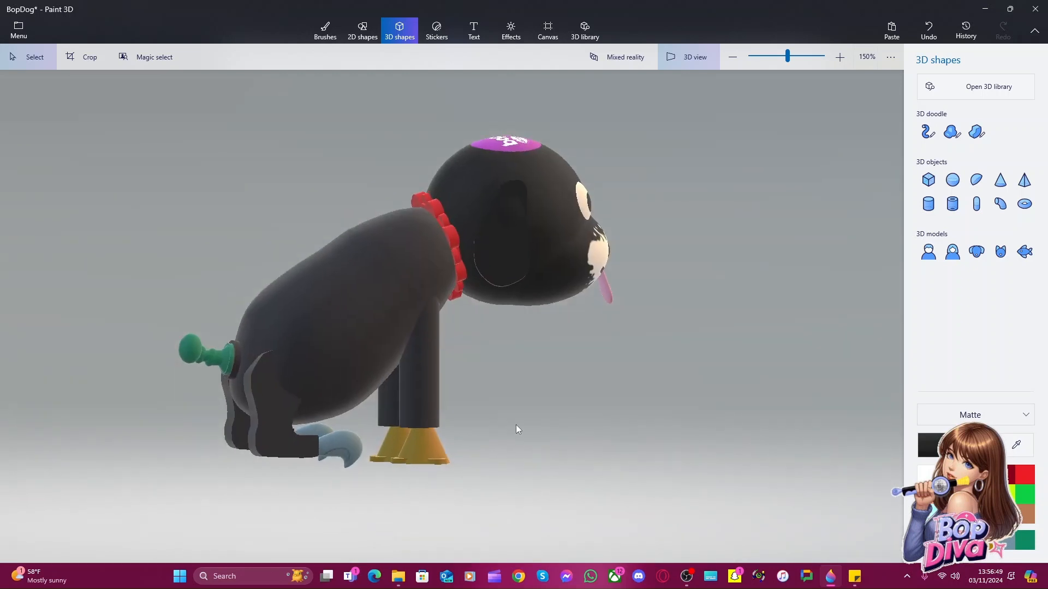
right_click_drag(517, 429, 322, 427)
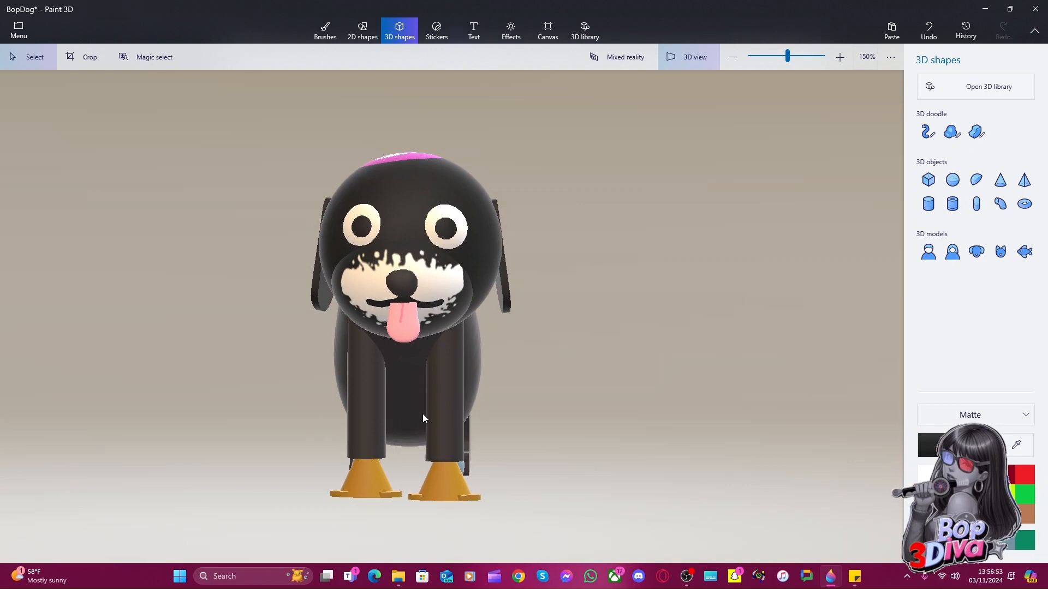
right_click_drag(610, 392, 558, 387)
middle_click_drag(499, 335, 678, 328)
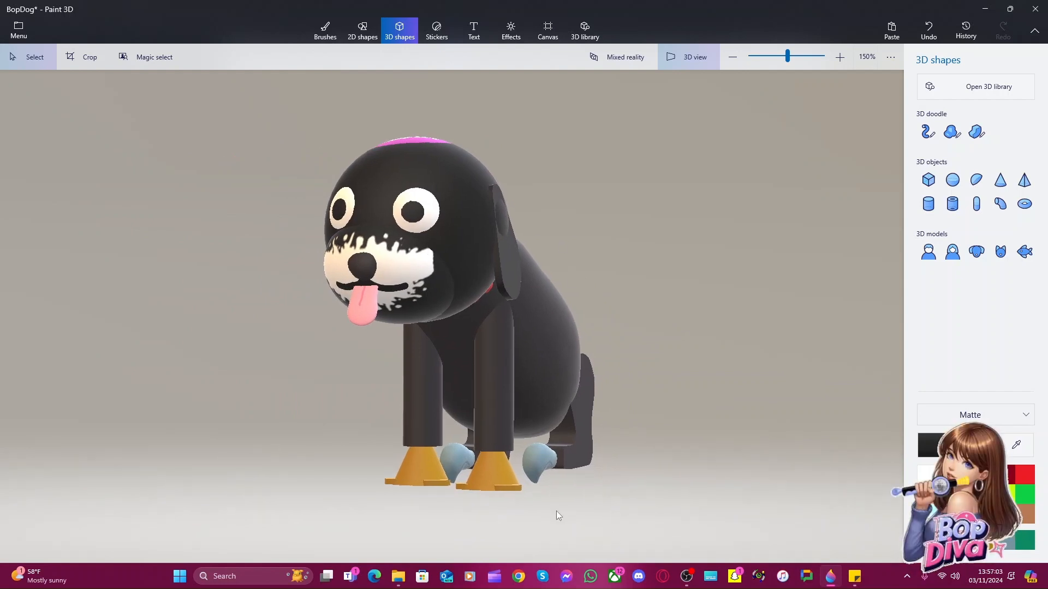
mouse_move(612, 297)
left_mouse_down()
mouse_move(659, 310)
mouse_move(616, 308)
left_mouse_up()
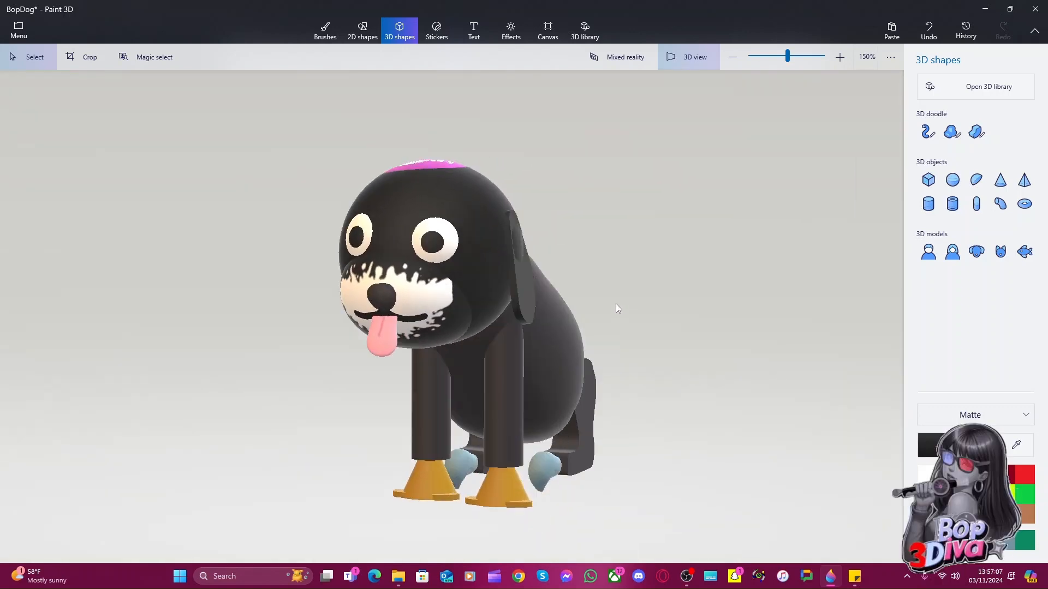
left_click_drag(671, 327, 714, 331)
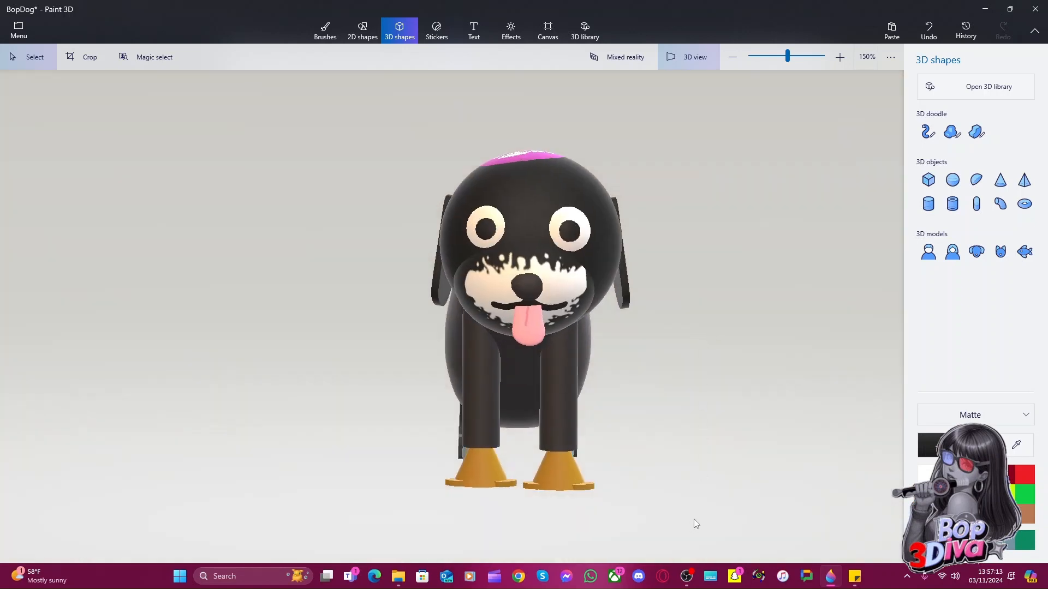
Switch to OBS and activate the Camera Only scene
left_click(687, 578)
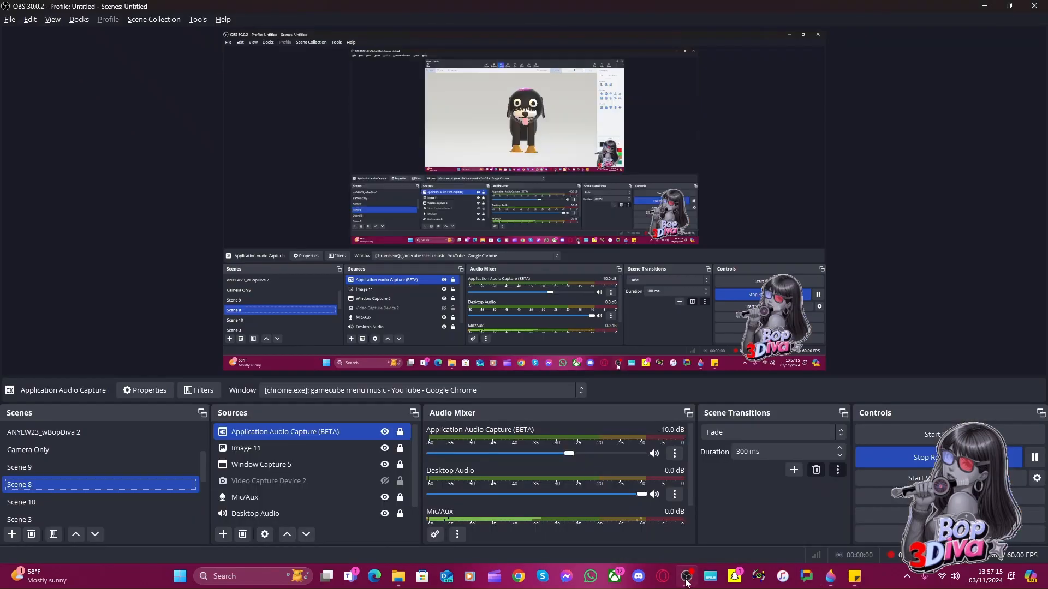
left_click(120, 450)
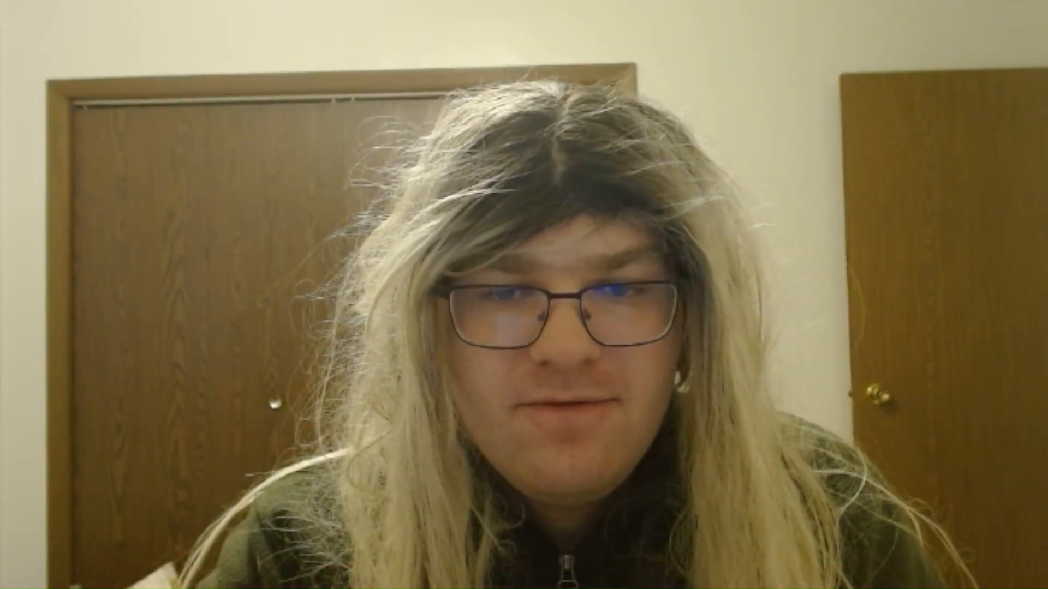